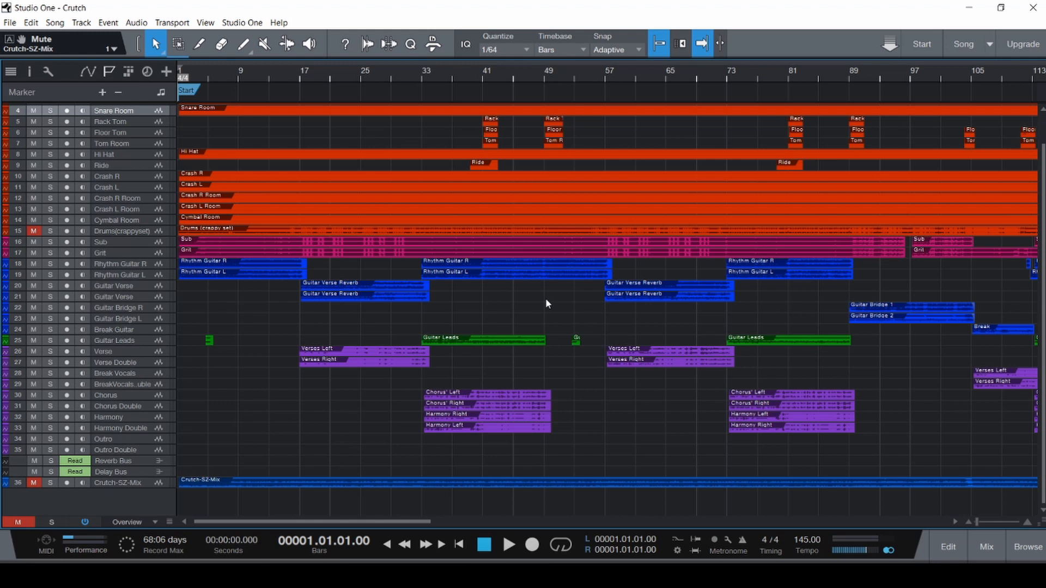
- Solo the Crutch-SZ-Mix track so that only the bounced full mix is audible
scroll(546, 306, "up", 2)
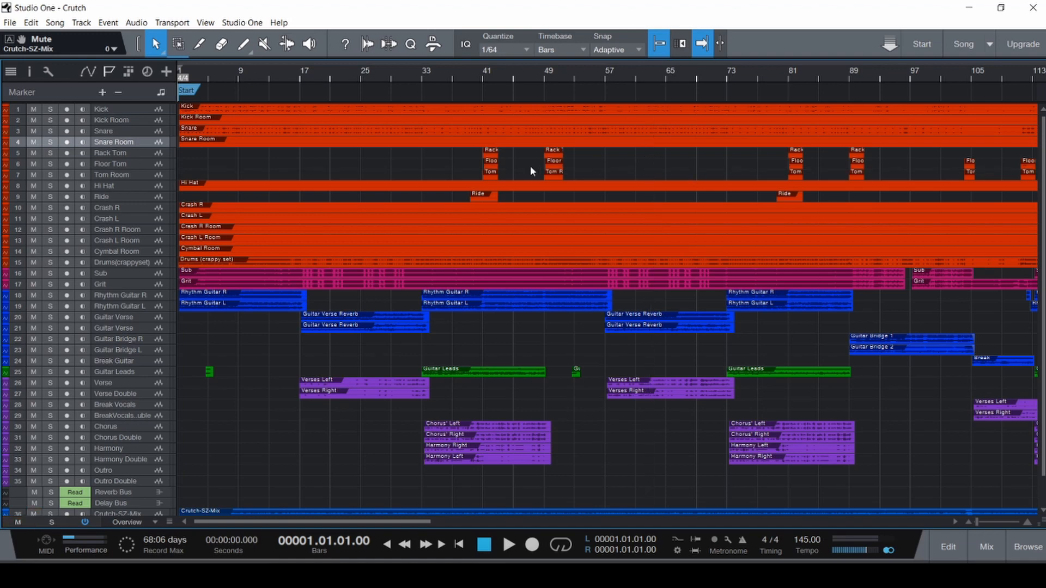
scroll(376, 210, "down", 3)
left_click(51, 483)
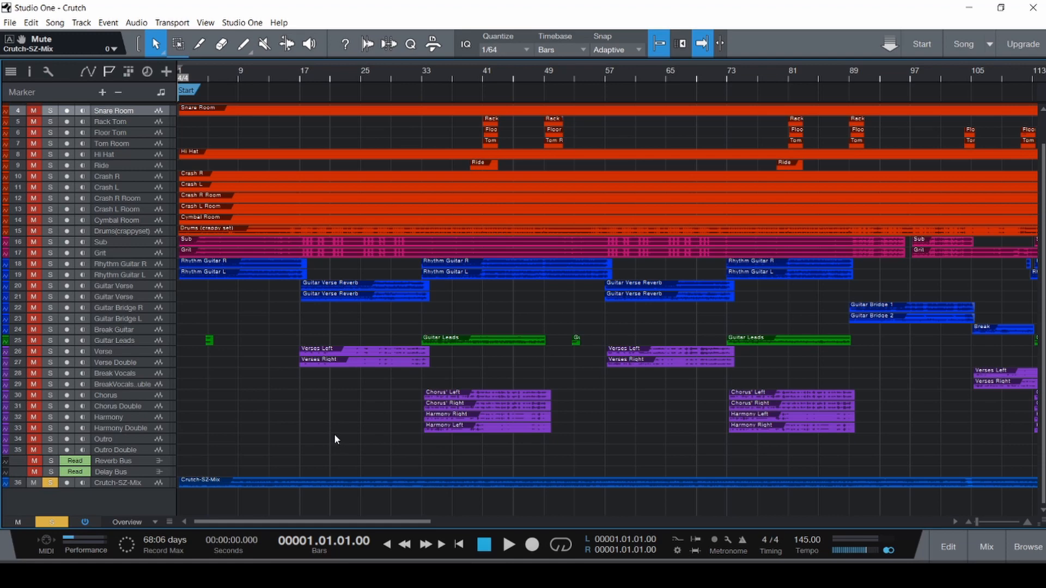
- Play the soloed Crutch-SZ-Mix track from the start of the song for a few bars and stop
scroll(334, 433, "up", 3)
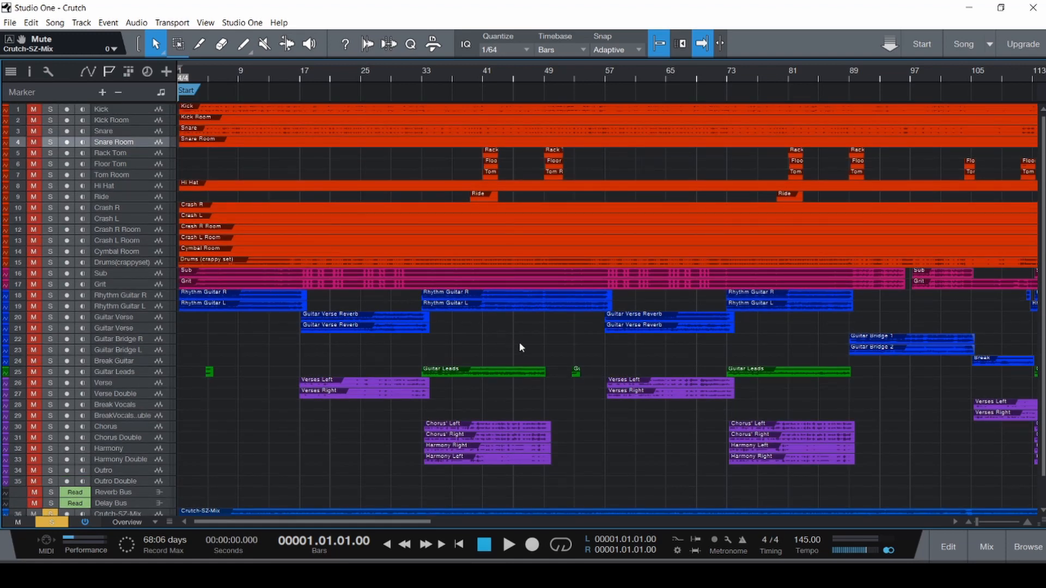
scroll(491, 371, "down", 3)
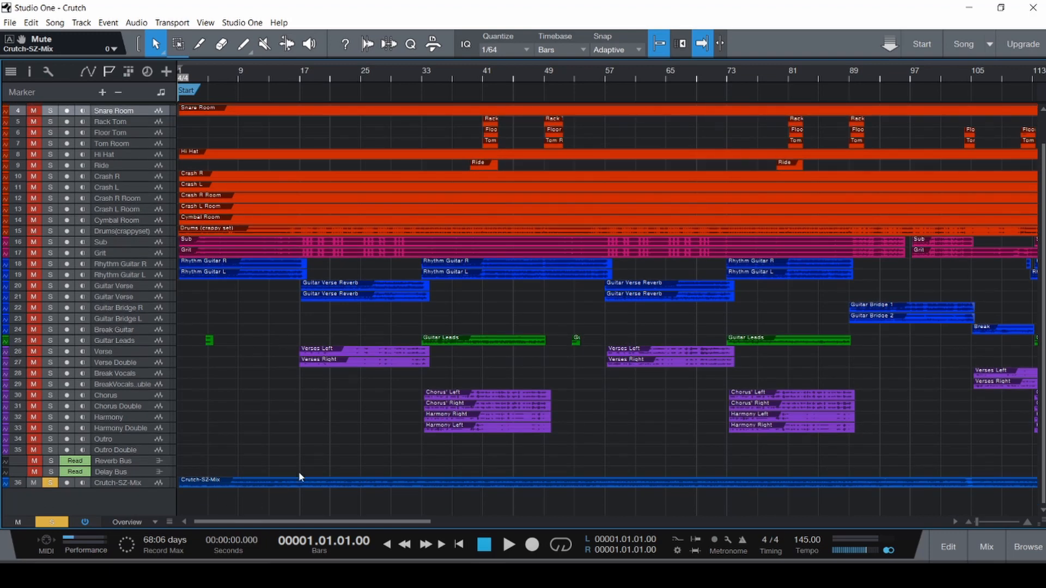
scroll(304, 453, "up", 3)
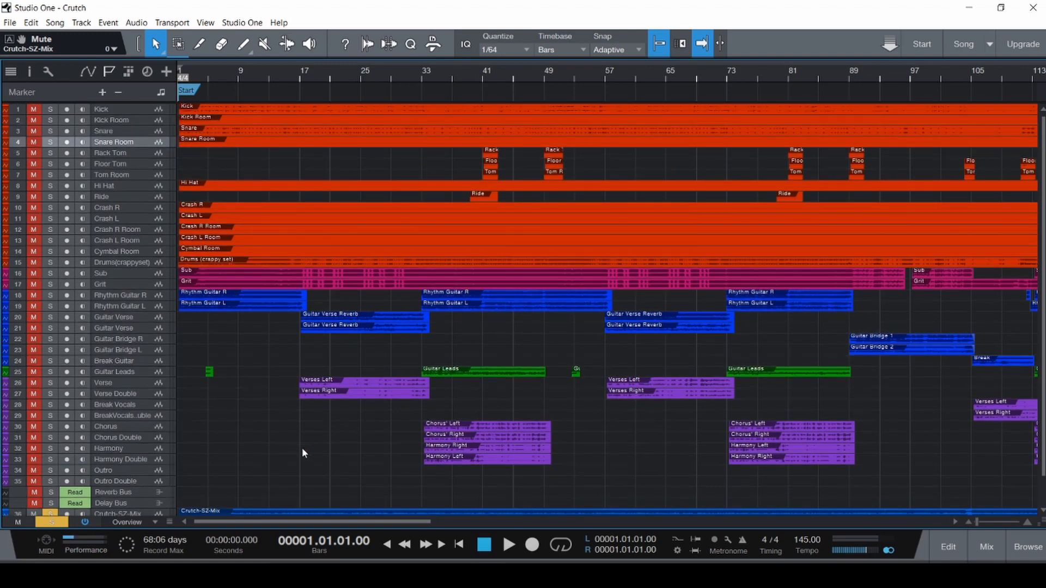
scroll(305, 452, "down", 3)
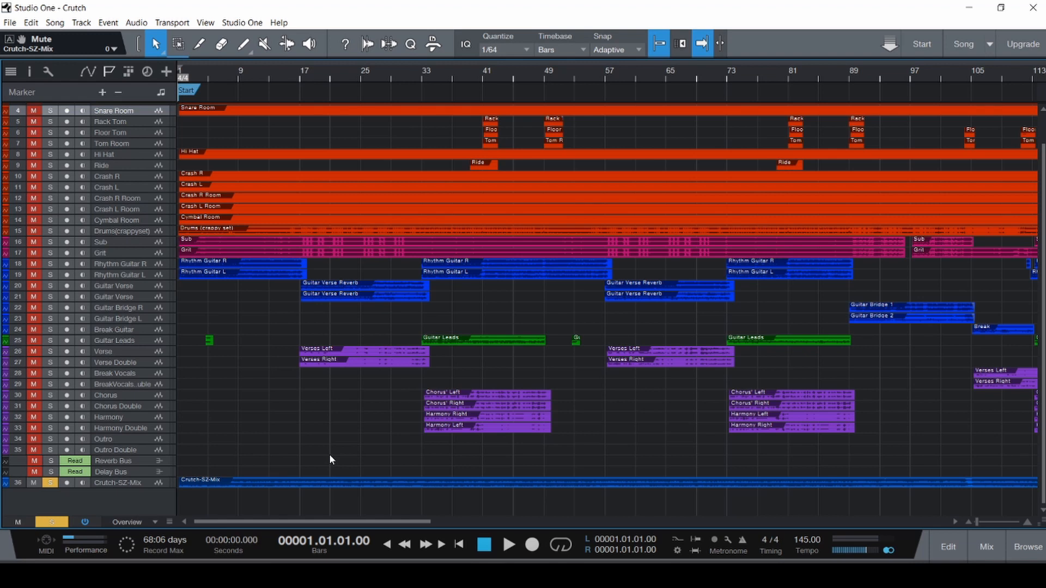
key("space")
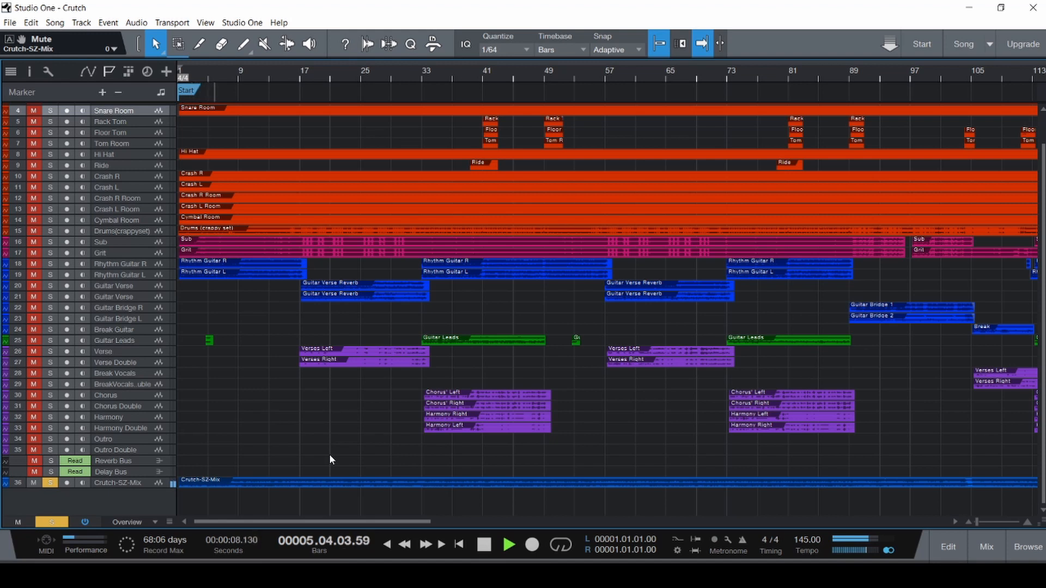
key("space")
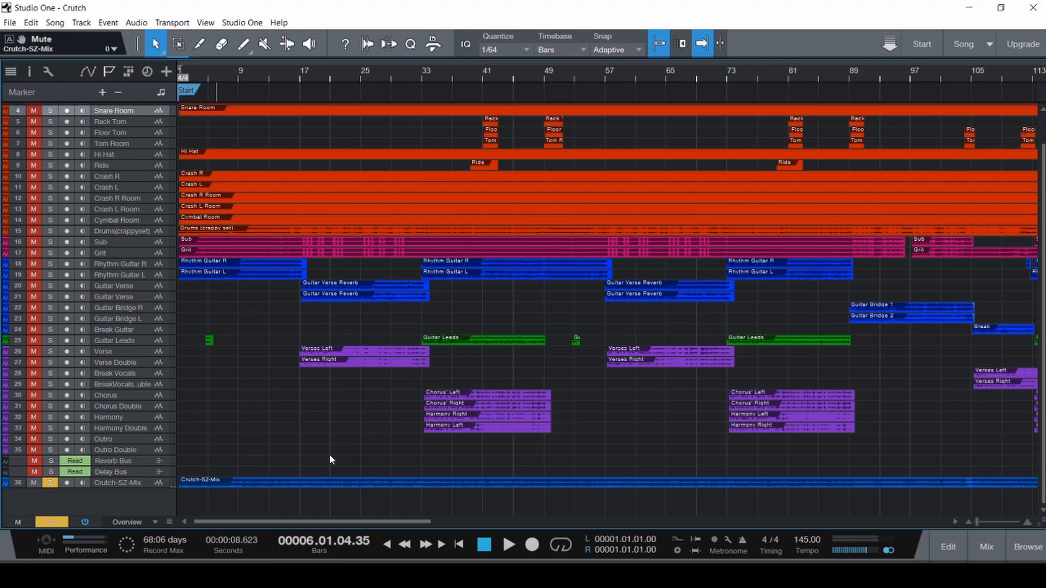
- Insert FabFilter Pro-Q 3 on the Crutch-SZ-Mix channel in the mixer
key("F3")
left_click_drag(427, 521, 989, 511)
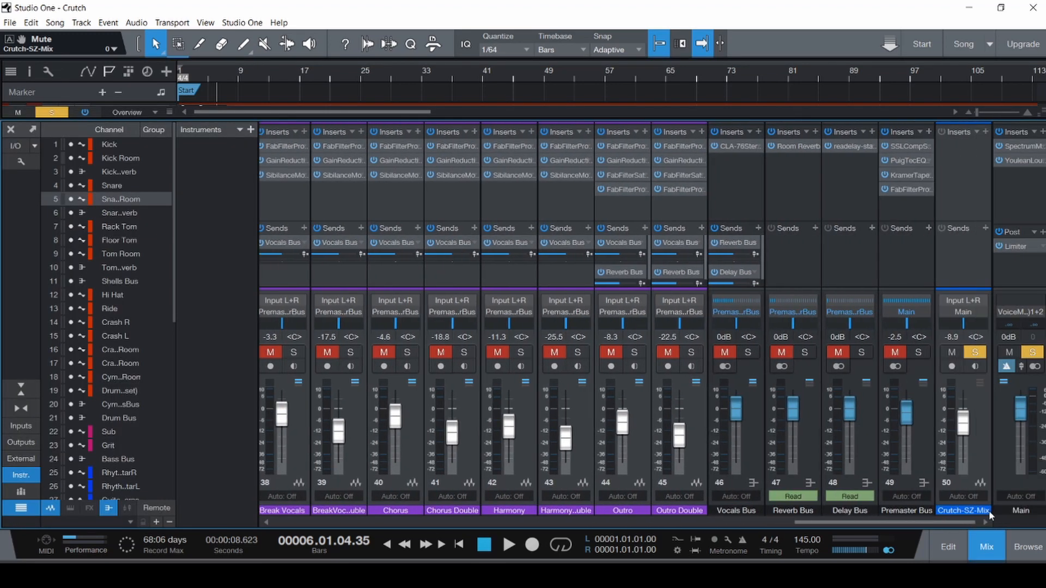
left_click(986, 133)
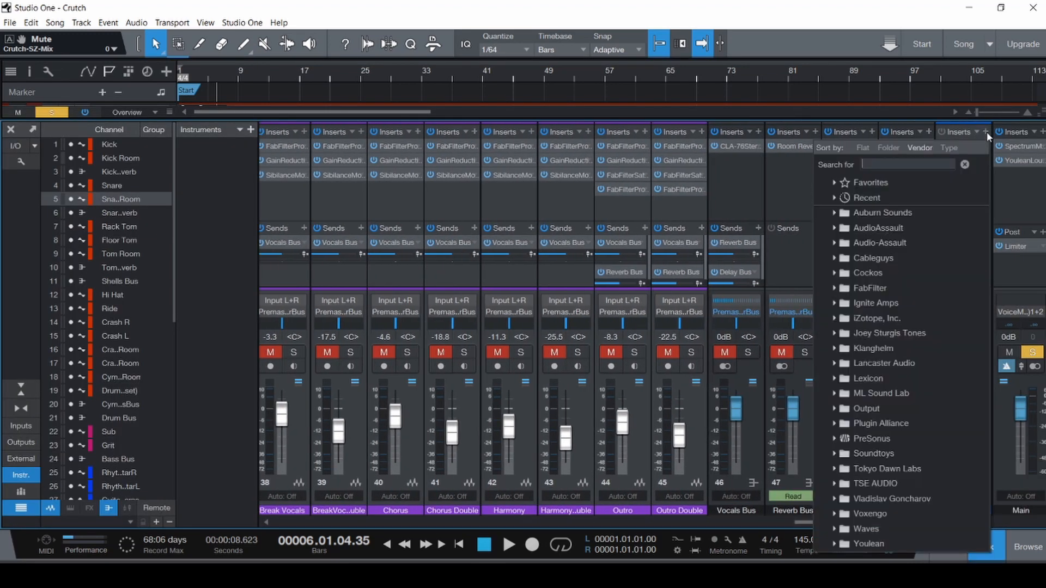
type("pro")
key("Down")
key("Down")
key("Down")
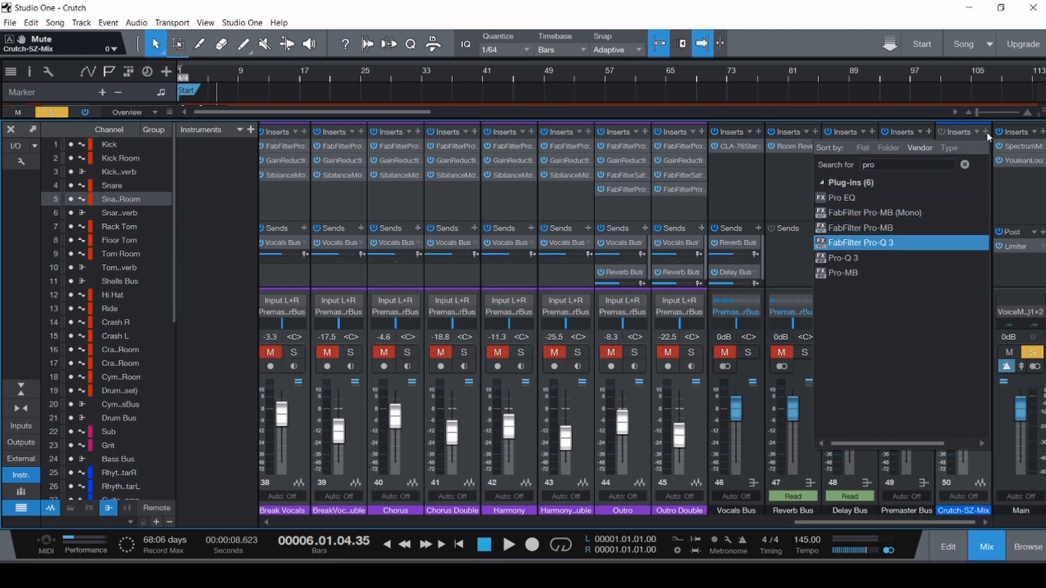
key("Return")
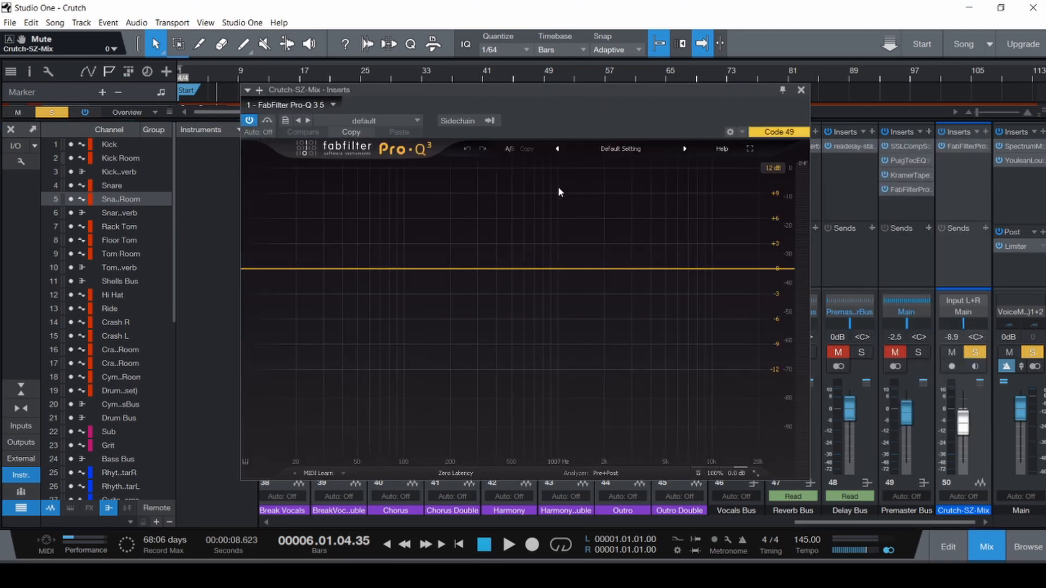
- Play the mix from the start, boost a narrow bell band by about 5.9 dB near 4.4 kHz, and bypass the EQ
key("F3")
key("comma")
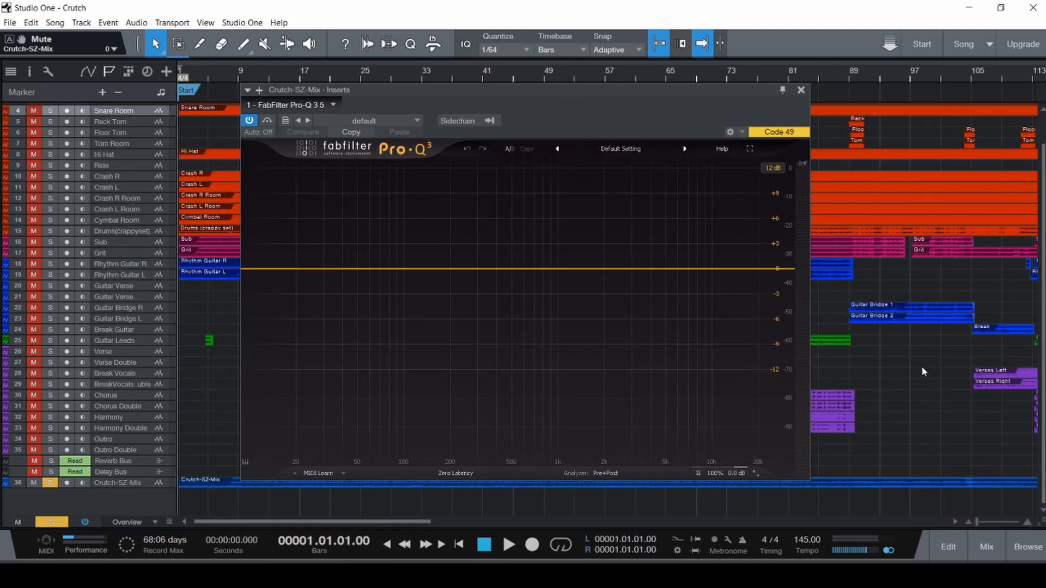
key("space")
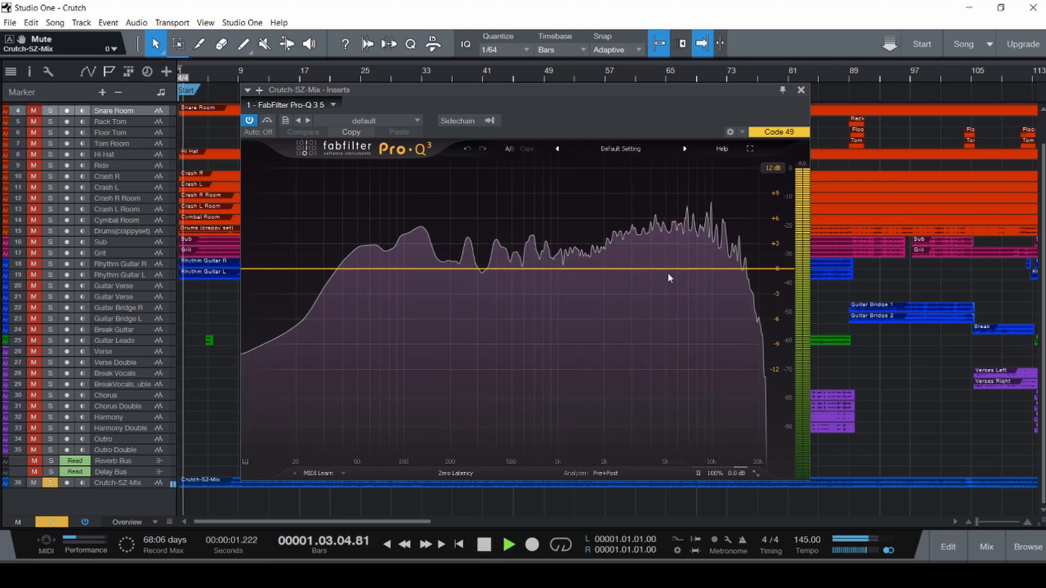
left_click_drag(662, 269, 672, 188)
scroll(675, 194, "up", 7)
left_click(268, 122)
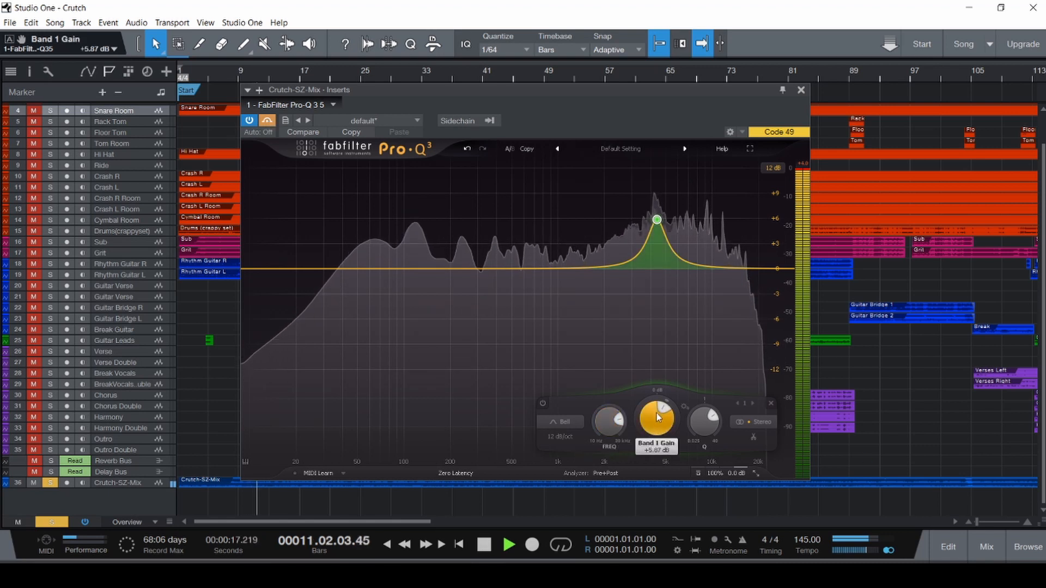
- Change the 4.4 kHz band to a cut of about 5.8 dB, re-enable the EQ, and stop playback
left_click_drag(656, 419, 660, 493)
left_click(267, 121)
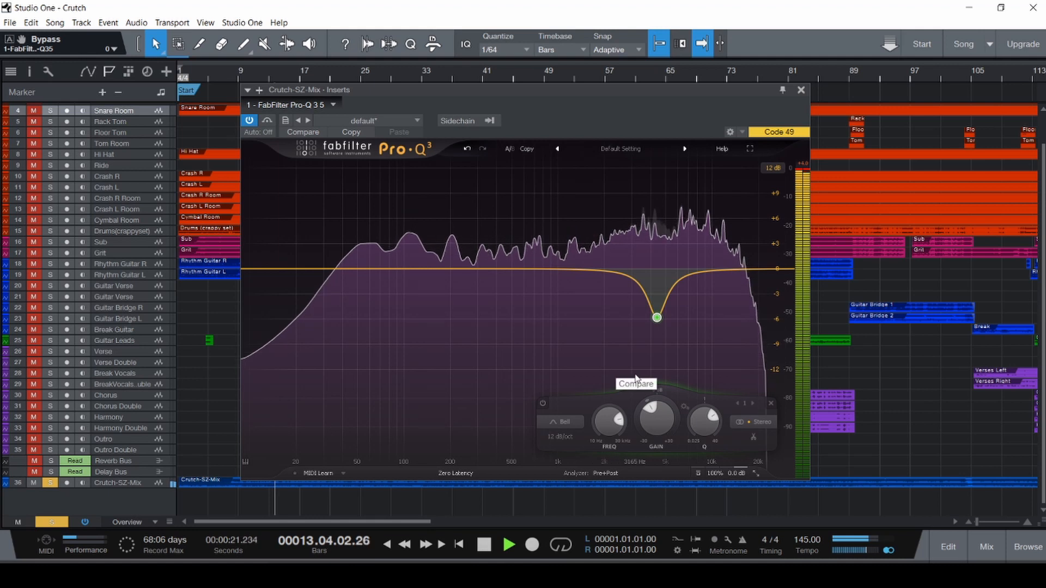
key("space")
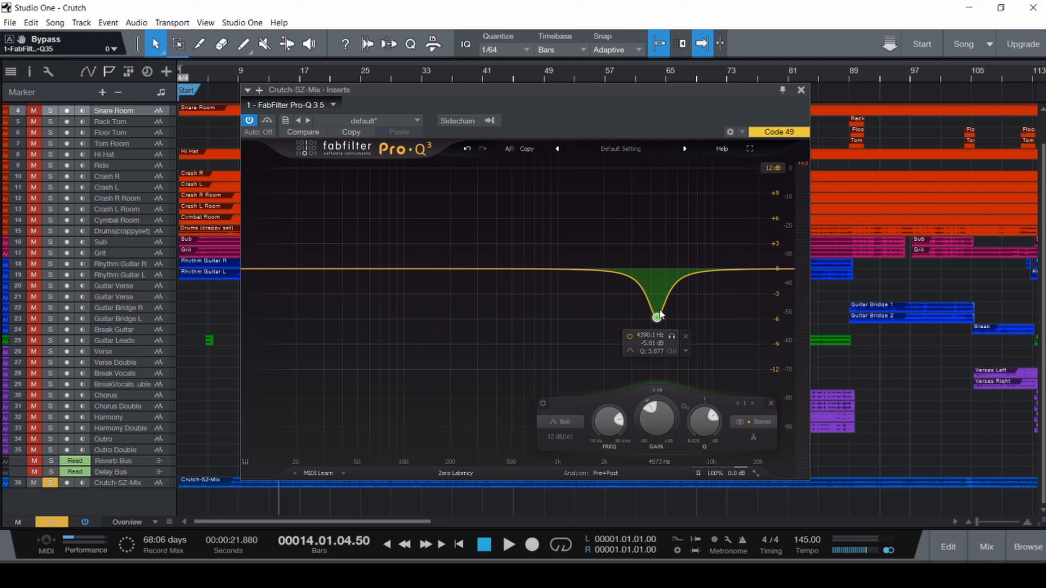
- Delete the EQ band, close the plug-in window, and remove FabFilter Pro-Q 3 from the Crutch-SZ-Mix channel
left_click(685, 337)
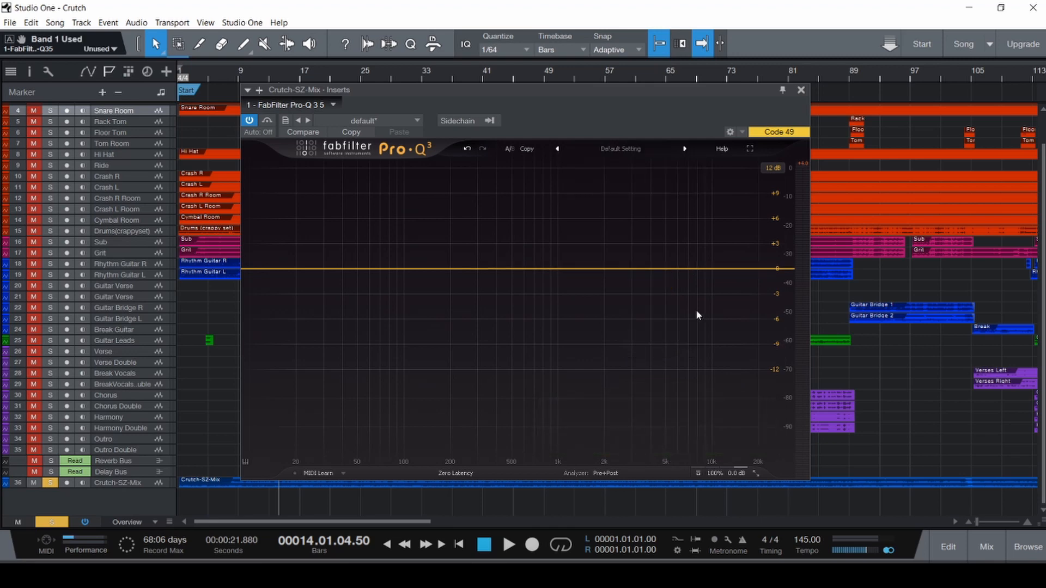
left_click(800, 90)
key("F3")
left_click_drag(501, 524, 981, 520)
right_click(958, 146)
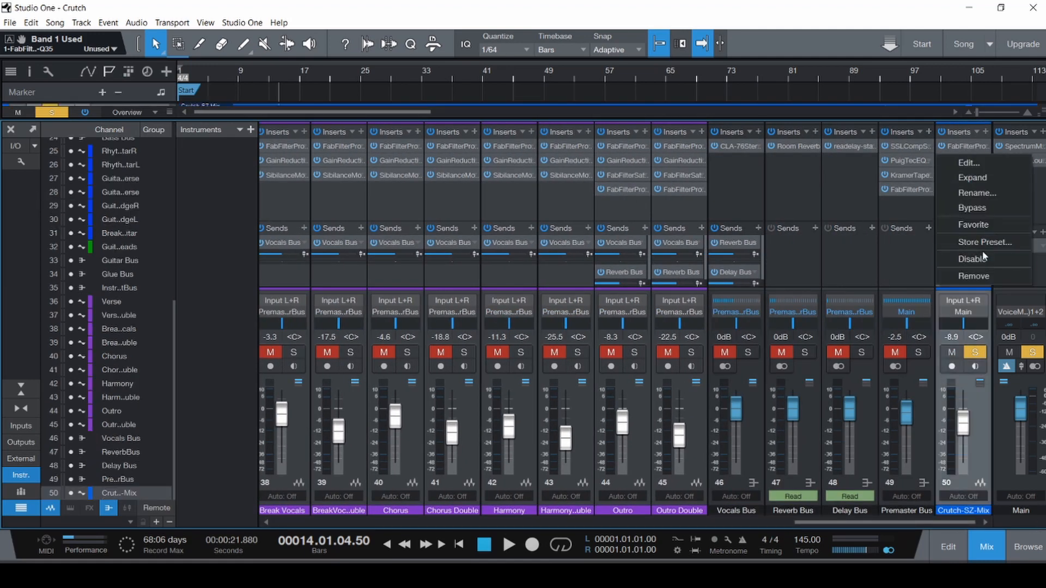
left_click(973, 276)
- Solo the Drums (crappy set) channel in the mixer, return to the arrangement, and save the song
left_click(763, 518)
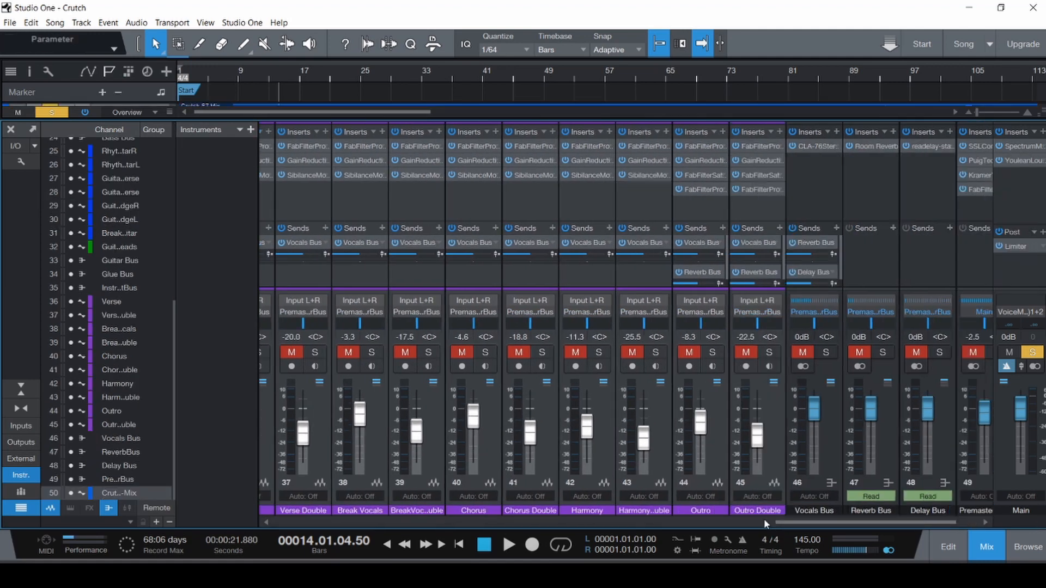
left_click_drag(763, 524, 566, 528)
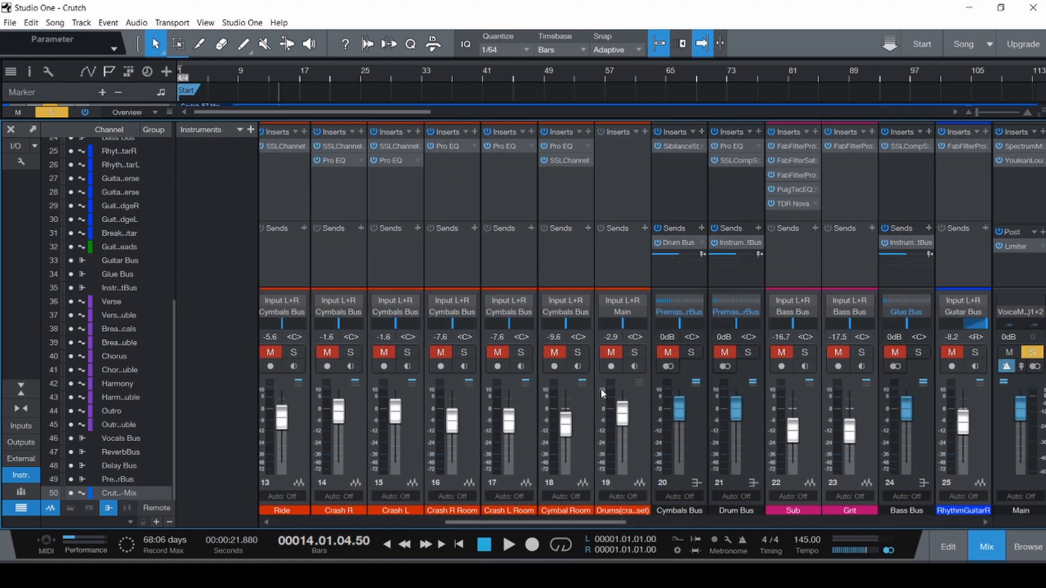
left_click(635, 352)
key("F3")
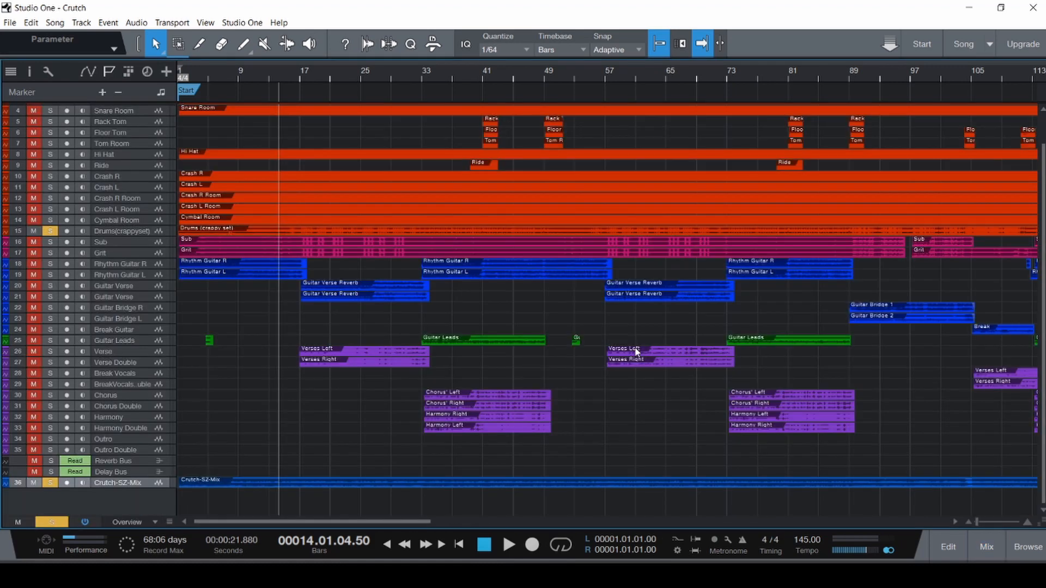
key("ctrl+s")
- Select the Drums (crappy set) clip, enlarge the track heights, return the playhead to the song start, and save
left_click(214, 230)
scroll(213, 232, "up", 3)
scroll(213, 232, "up", 1)
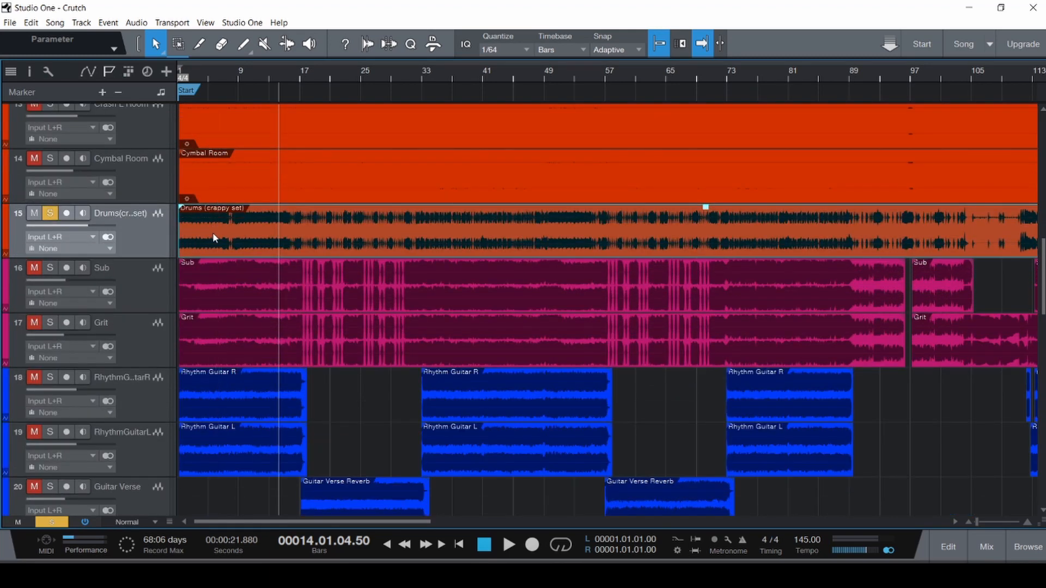
key("Home")
key("ctrl+s")
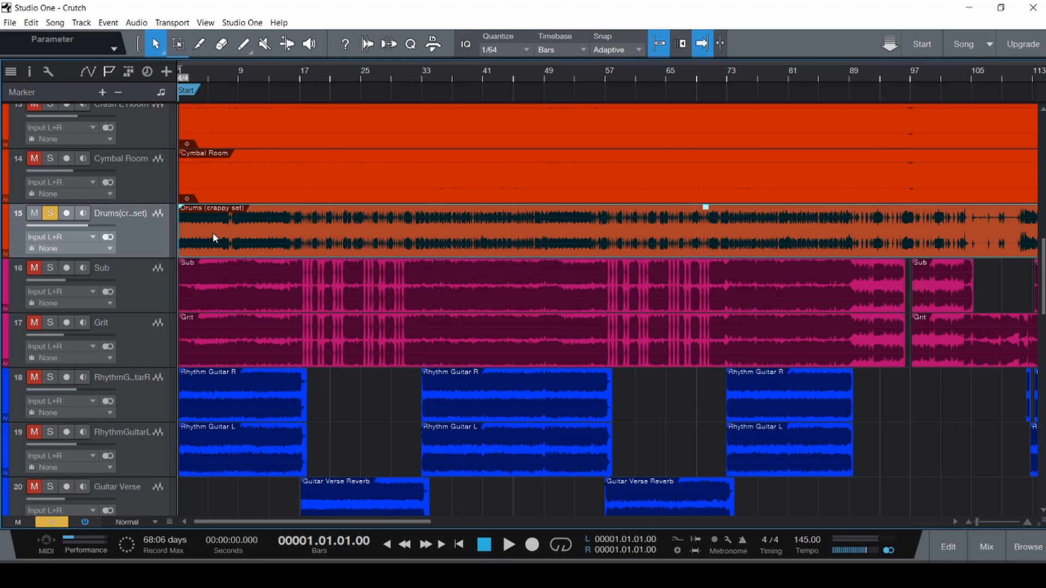
- Look through the bass, guitar, vocal and cymbal tracks in the arrangement, and reselect the Drums (crappy set) clip
left_click(236, 272)
left_click(227, 329)
scroll(249, 318, "down", 10)
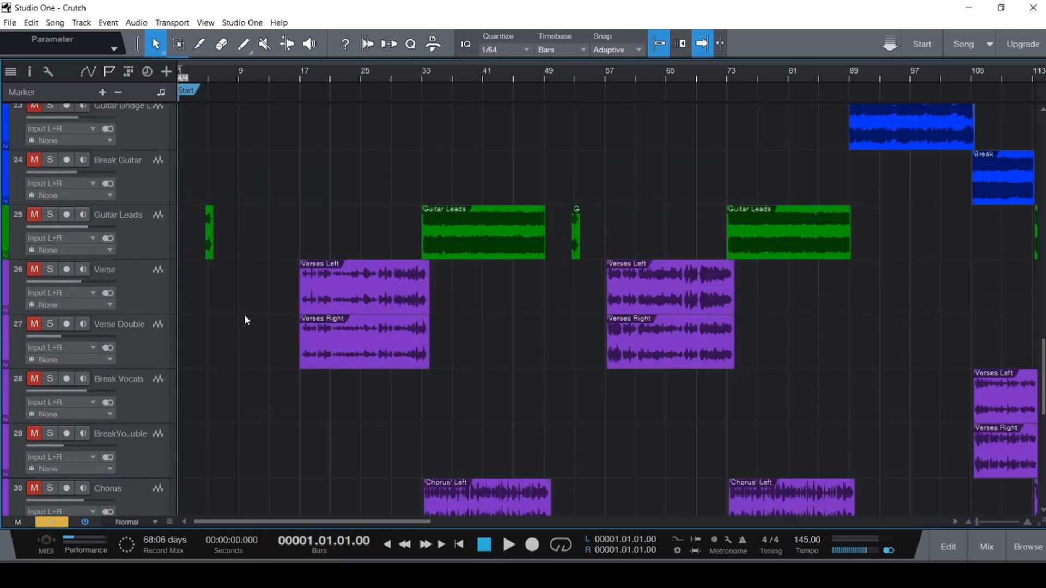
scroll(244, 316, "down", 6)
scroll(248, 319, "up", 6)
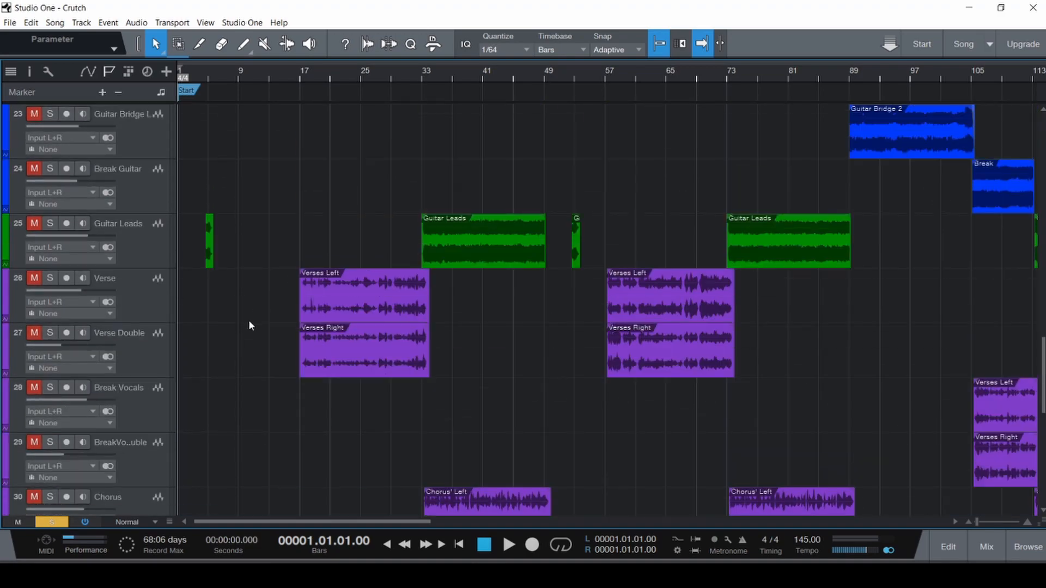
key("ctrl+a")
scroll(244, 315, "up", 10)
scroll(256, 218, "up", 4)
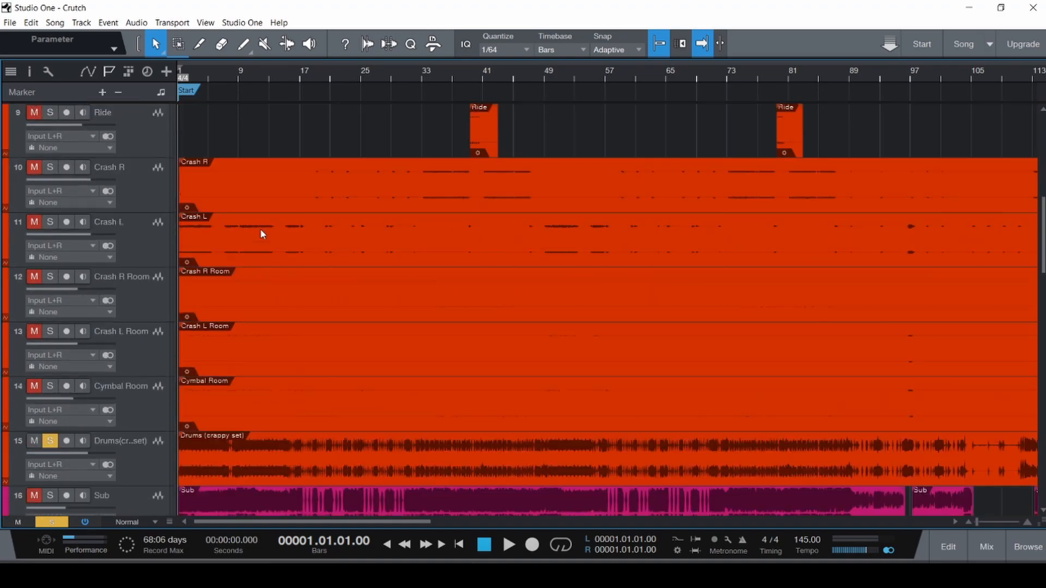
scroll(260, 228, "down", 8)
scroll(250, 229, "up", 6)
left_click(213, 362)
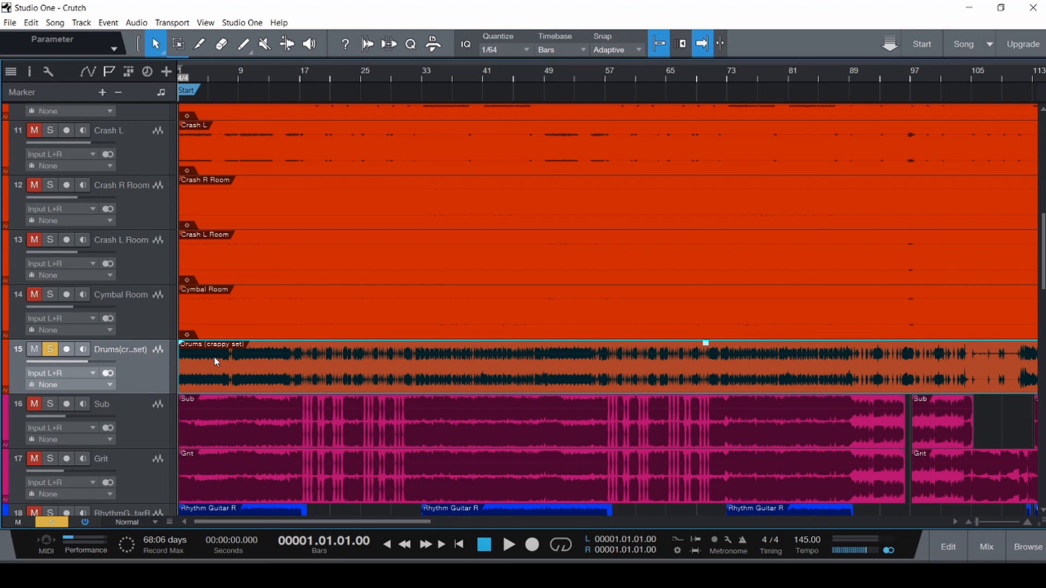
- Insert FabFilter Pro-Q 3 on the Drums (crappy set) channel and position its window over the arrangement
key("F3")
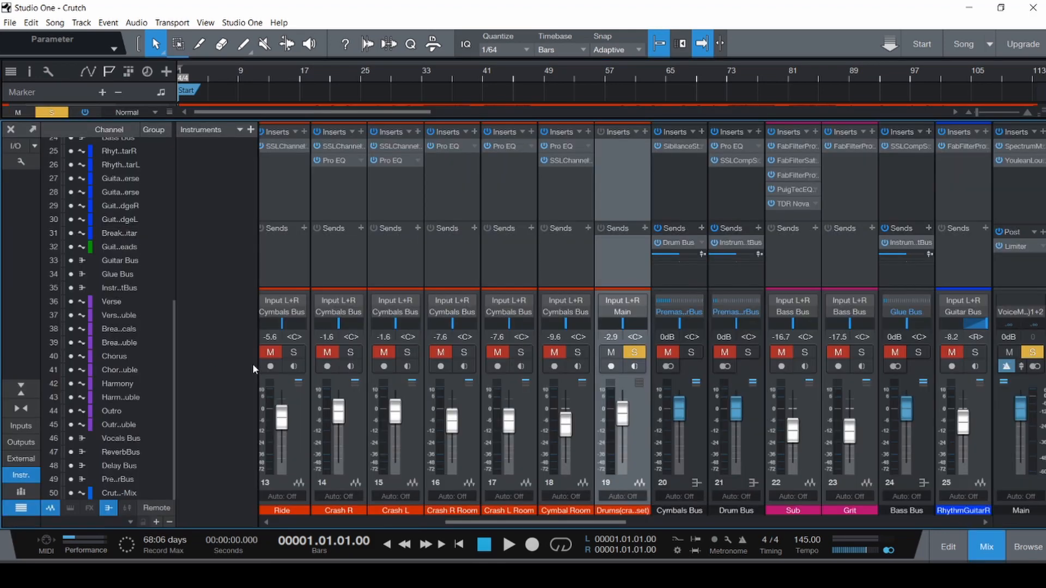
left_click(637, 132)
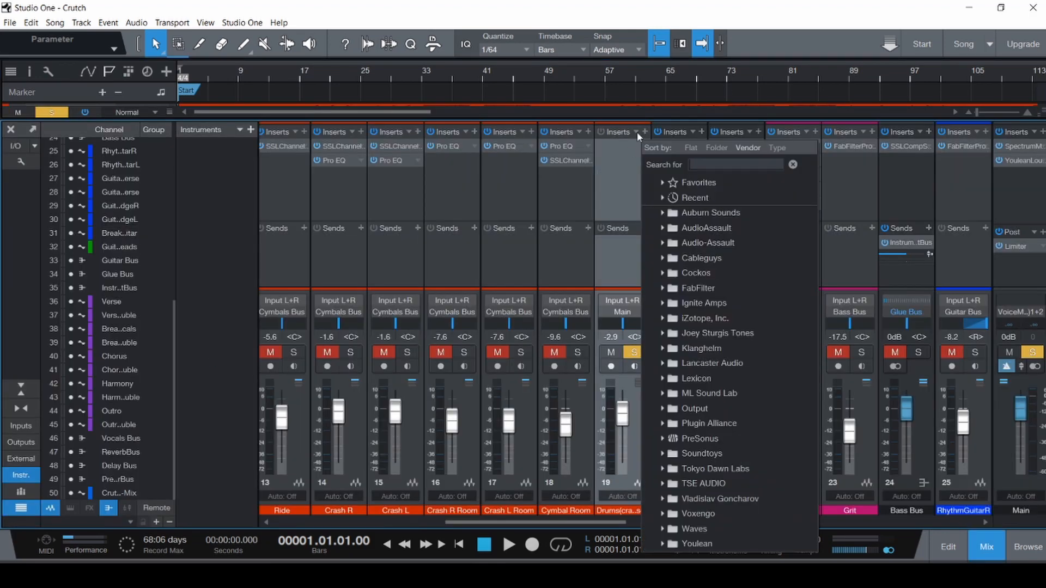
type("pro")
key("Down")
key("Down")
key("Down")
key("Return")
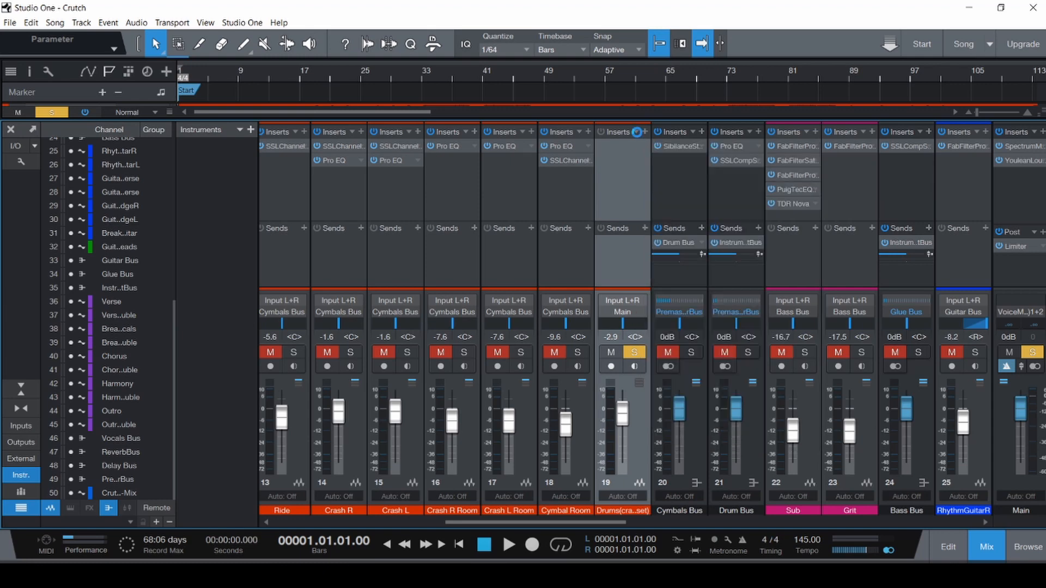
key("F3")
left_click_drag(480, 84, 503, 87)
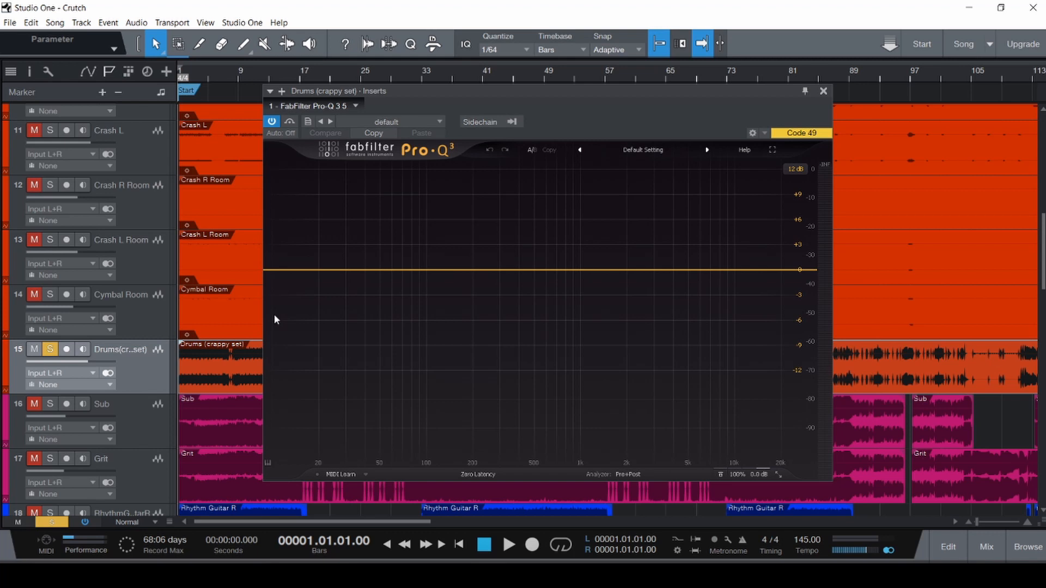
- Play the soloed drums briefly through the EQ, stop, and mute the Crutch-SZ-Mix track
key("space")
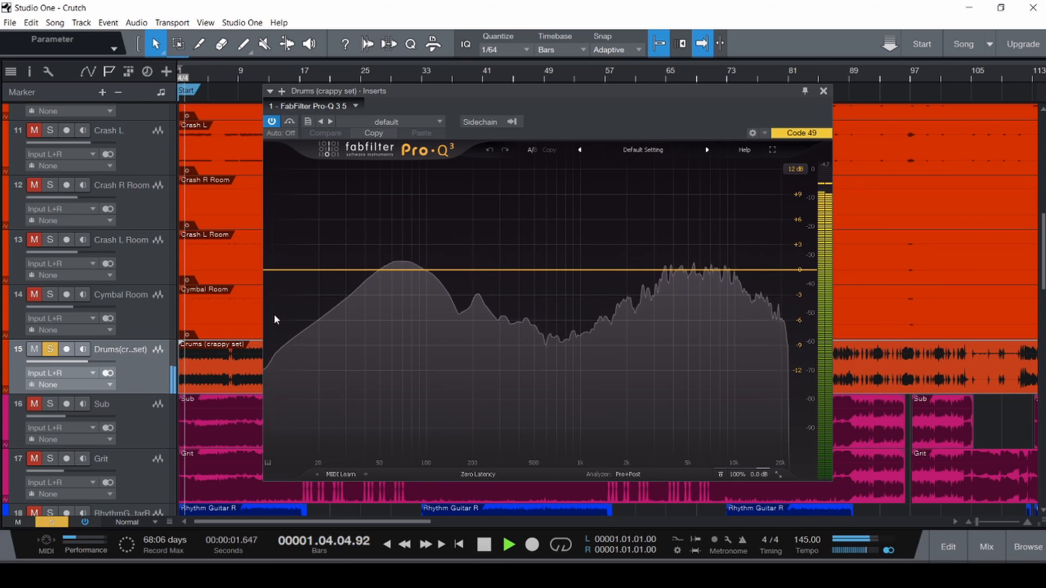
key("space")
scroll(222, 317, "down", 5)
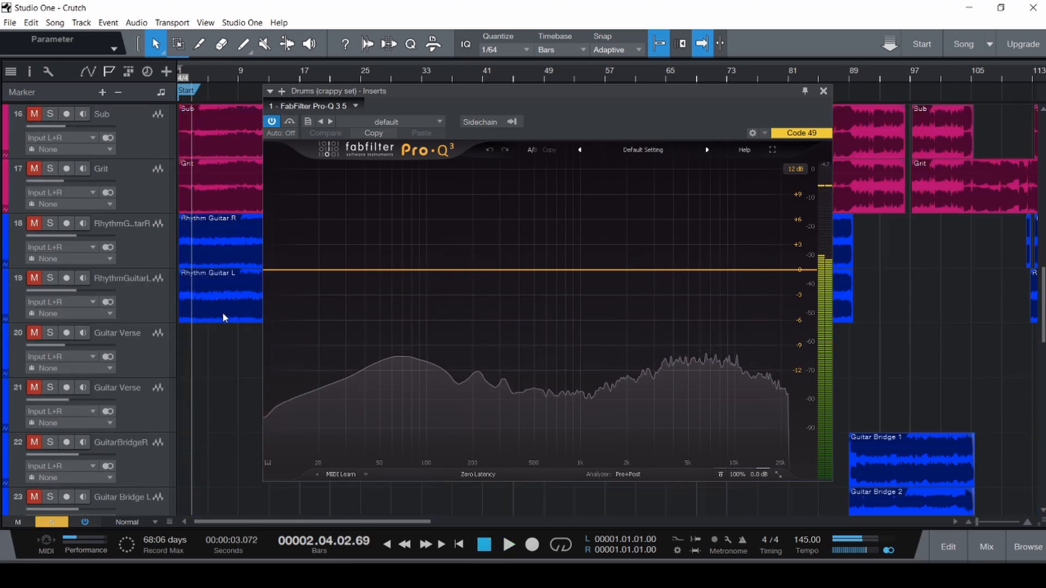
scroll(214, 318, "down", 10)
left_click(35, 443)
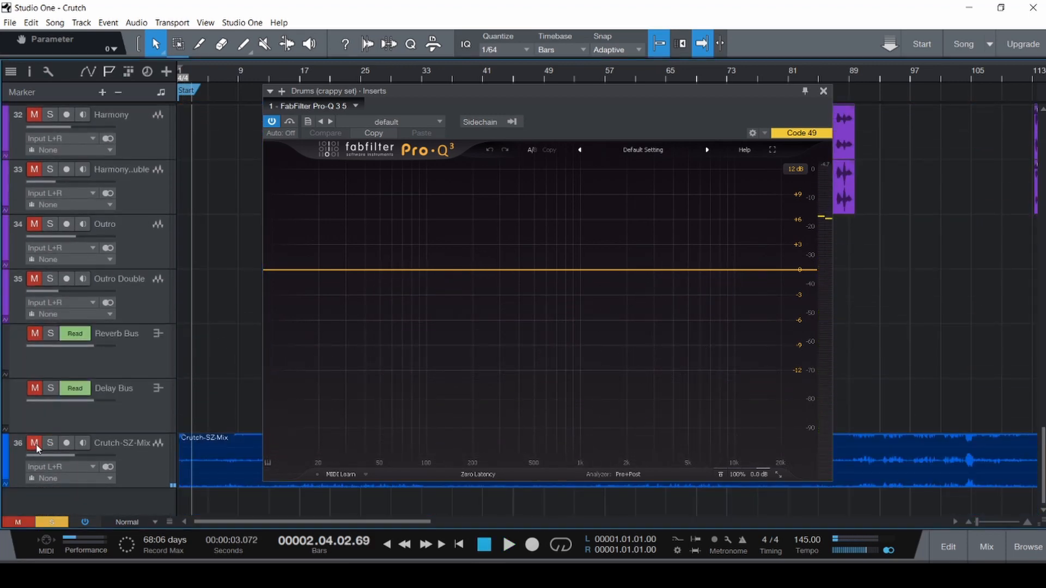
- Play the soloed Drums (crappy set) track from the song start through the flat EQ, and stop
scroll(220, 352, "up", 15)
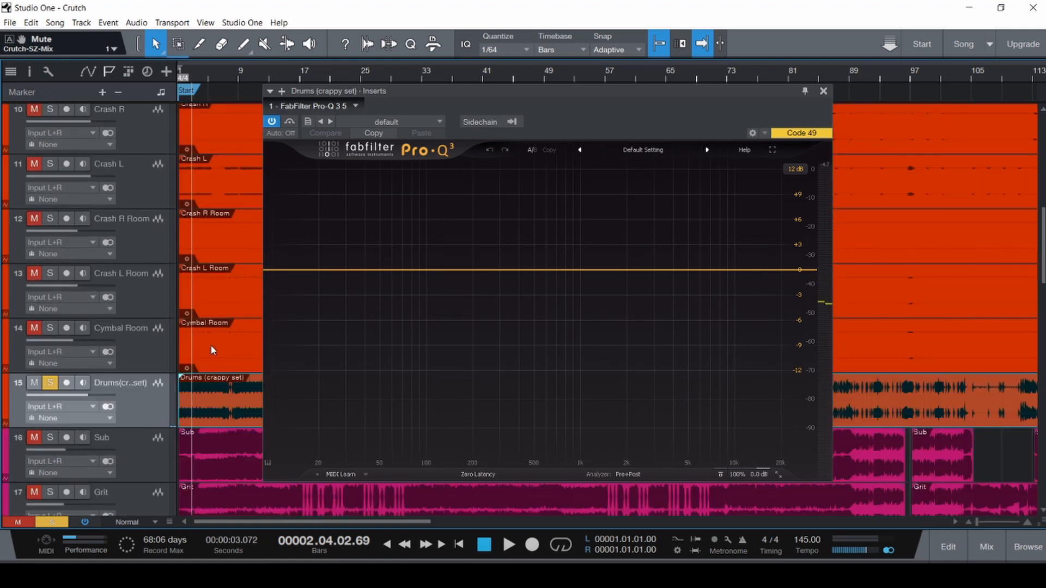
key("Home")
key("space")
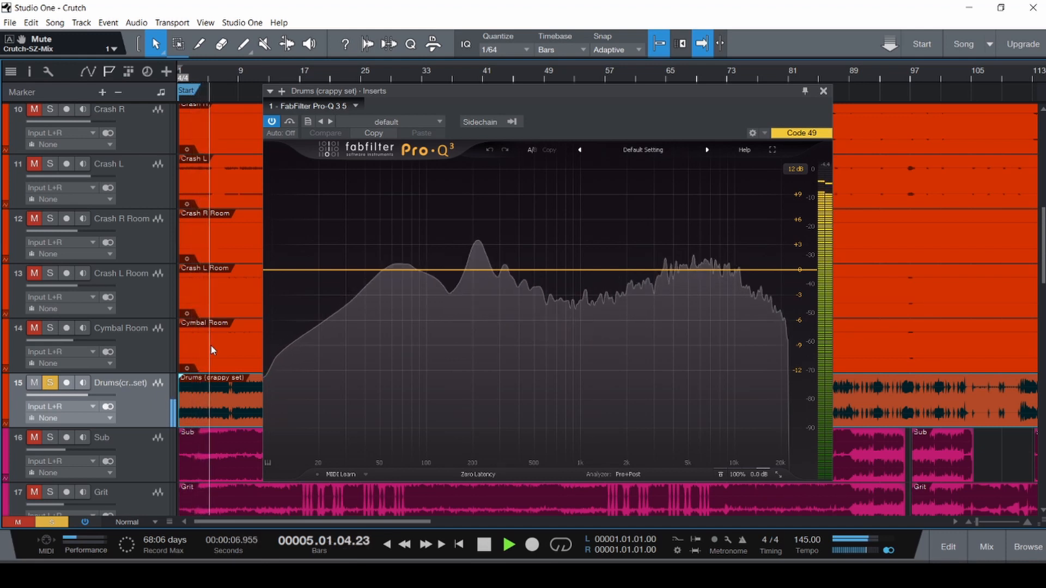
key("space")
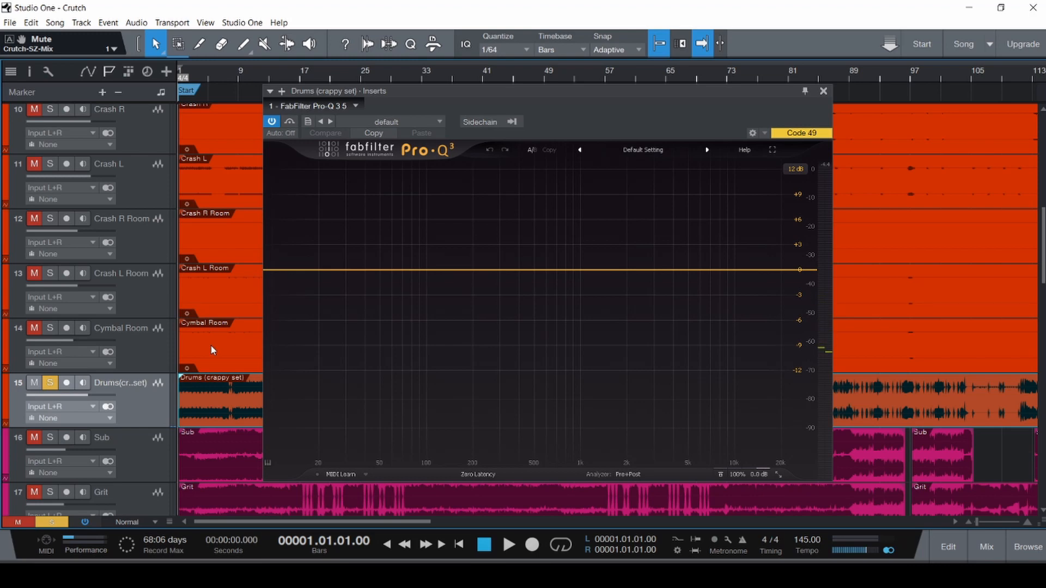
- Close the Kick channel's inserts window and its audio editor to return to the arrangement
scroll(211, 345, "up", 5)
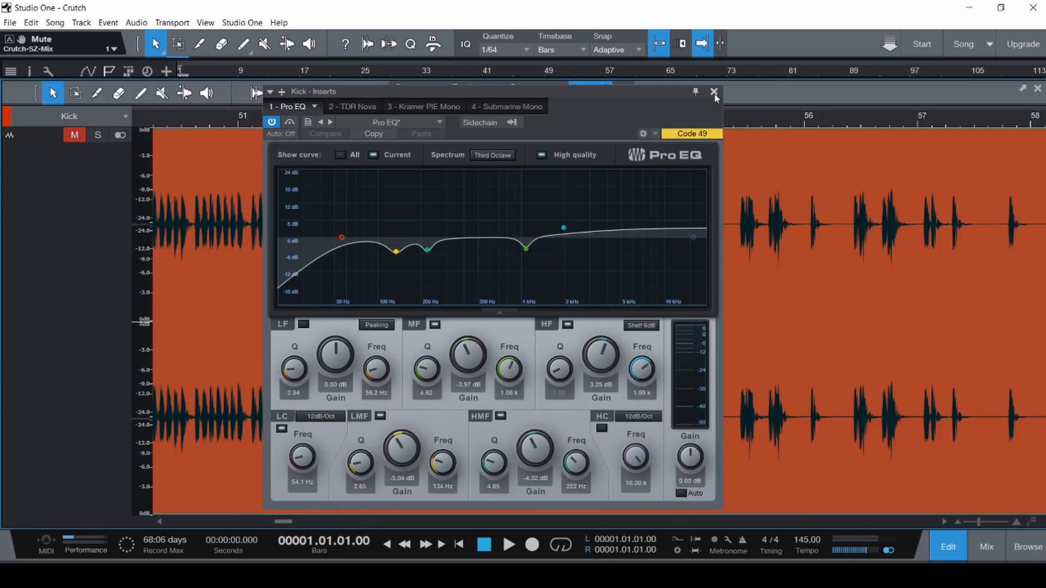
left_click(714, 93)
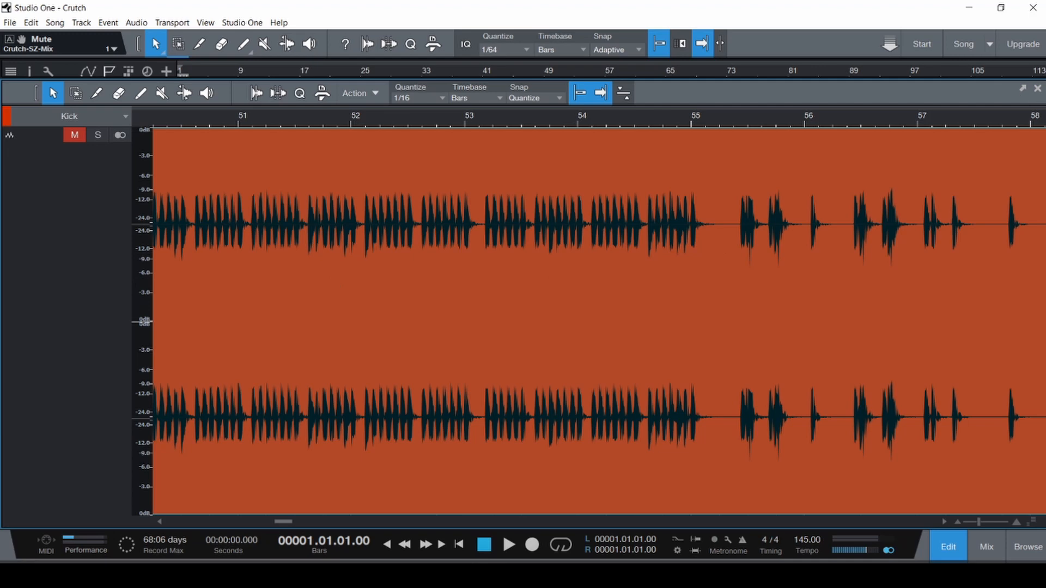
left_click(1037, 88)
- Select the Drums (crappy set) track in the arrangement and save the song
scroll(623, 224, "down", 20)
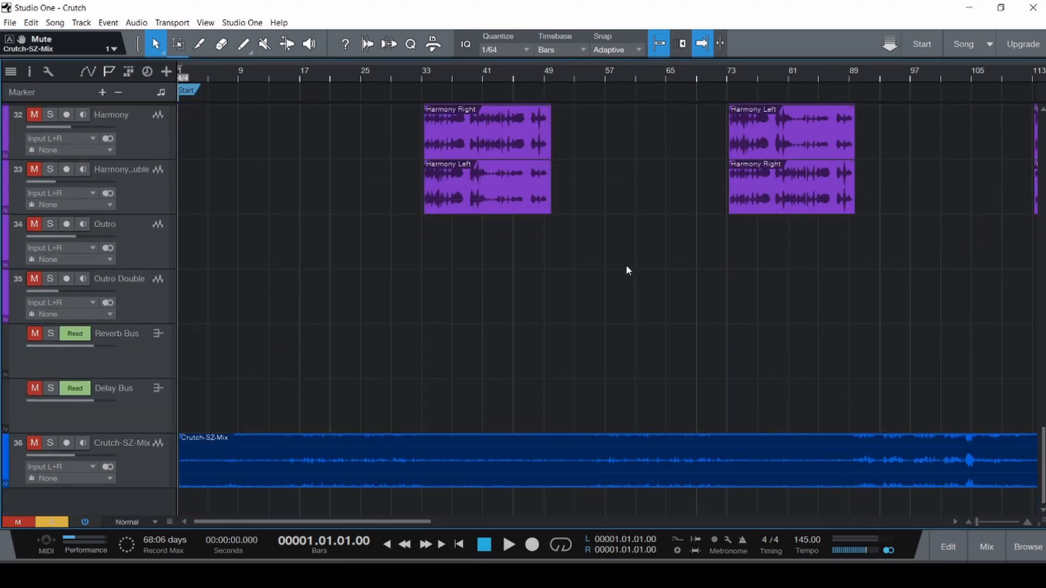
scroll(617, 282, "up", 20)
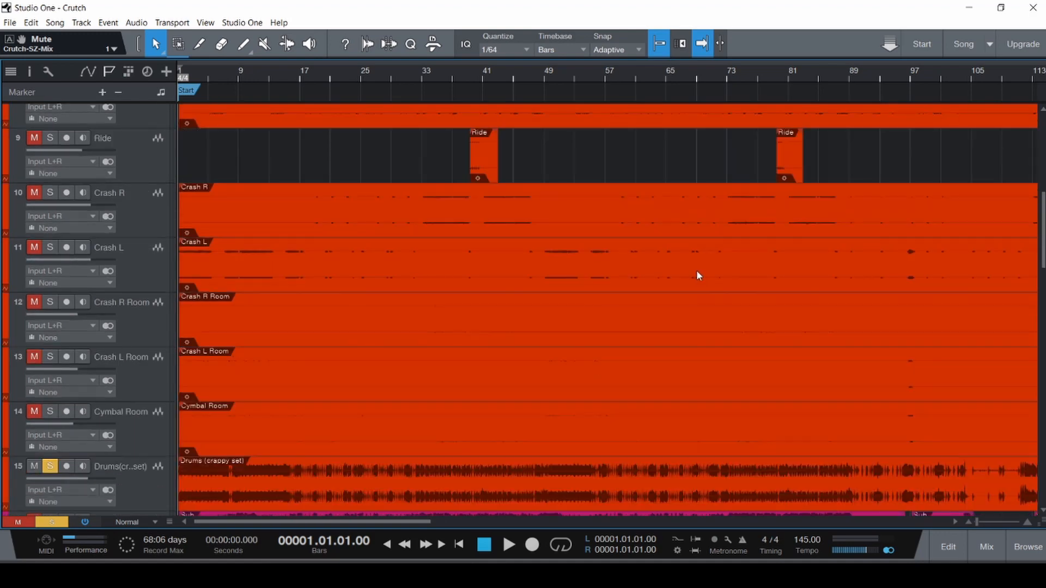
scroll(389, 352, "down", 9)
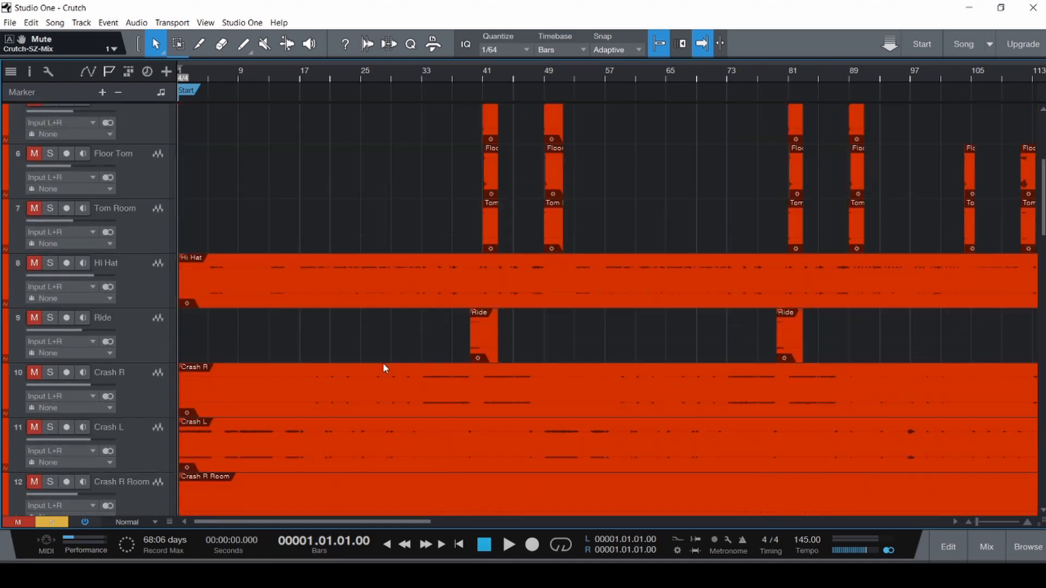
scroll(309, 395, "down", 2)
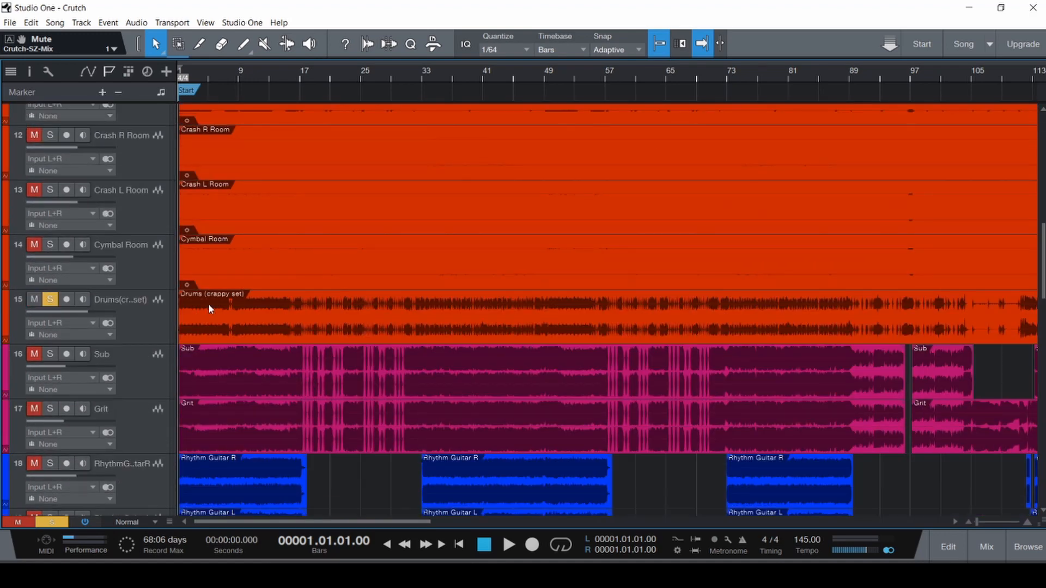
scroll(208, 303, "up", 11)
scroll(257, 260, "down", 9)
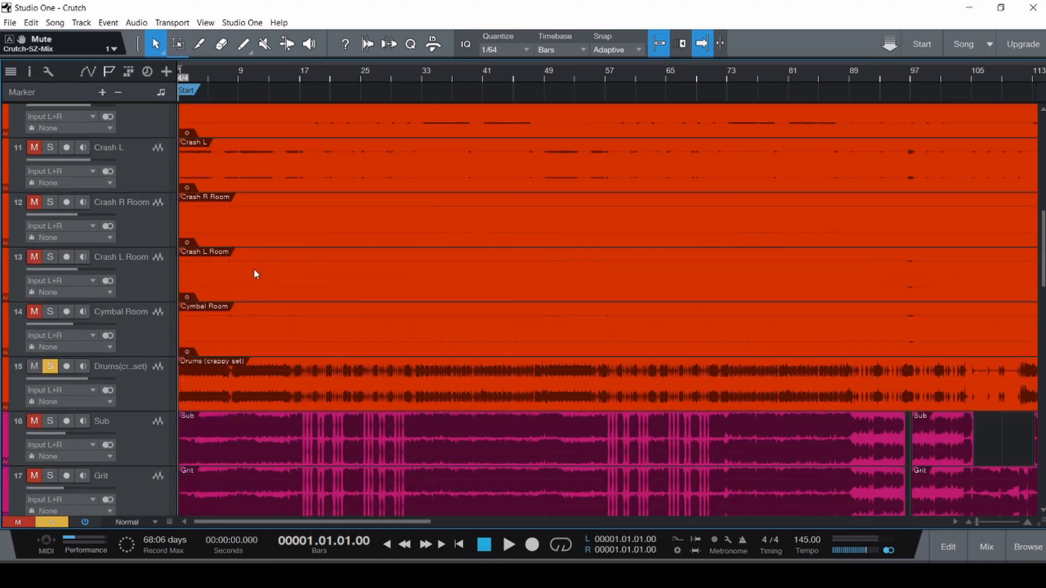
left_click(171, 371)
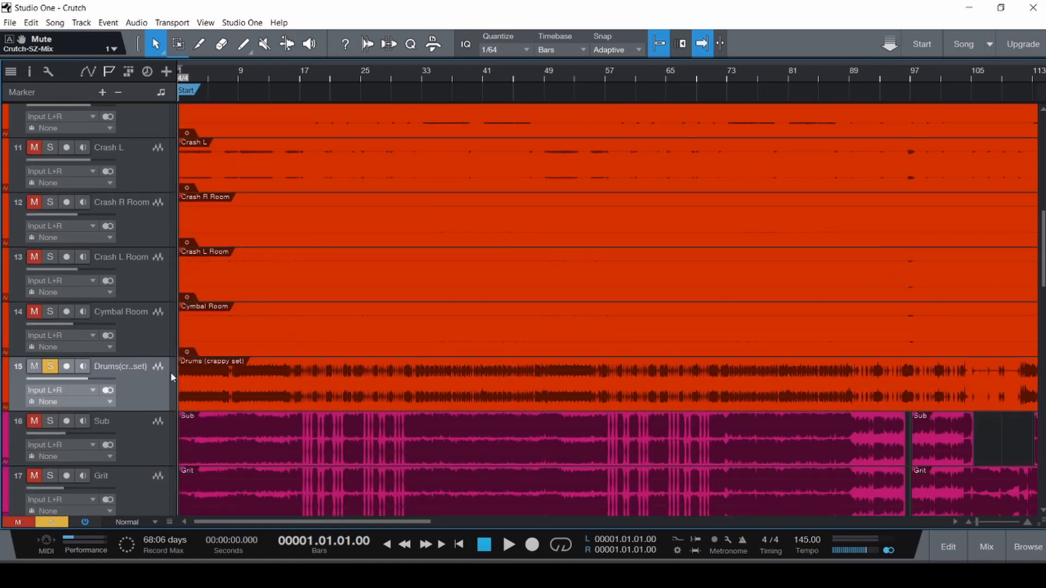
key("ctrl+s")
- Look through the individual kick, snare, tom and cymbal tracks, and return to the Drums (crappy set) track
scroll(339, 343, "up", 5)
scroll(340, 346, "up", 4)
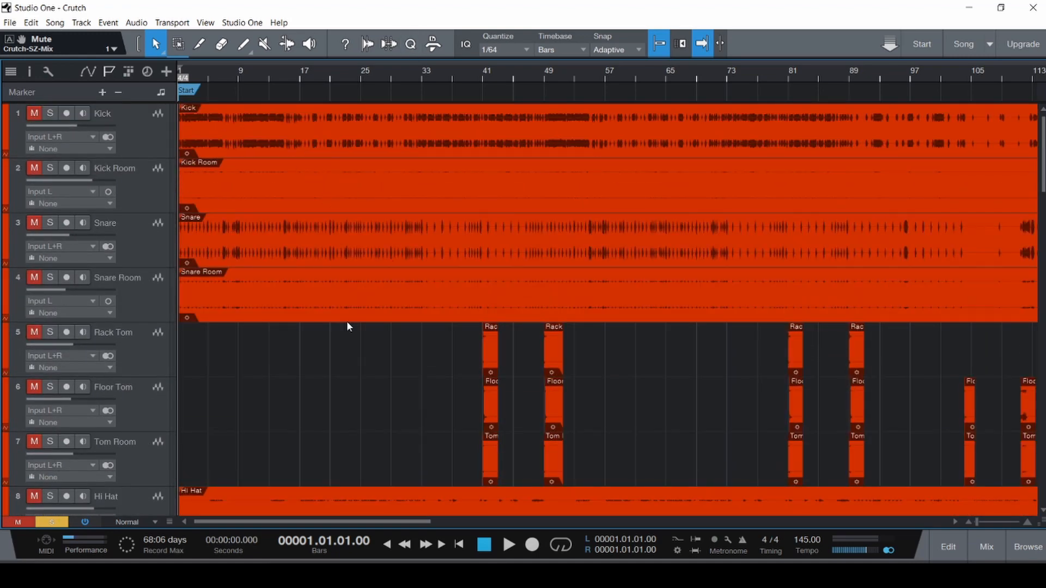
scroll(329, 364, "down", 6)
scroll(341, 346, "up", 5)
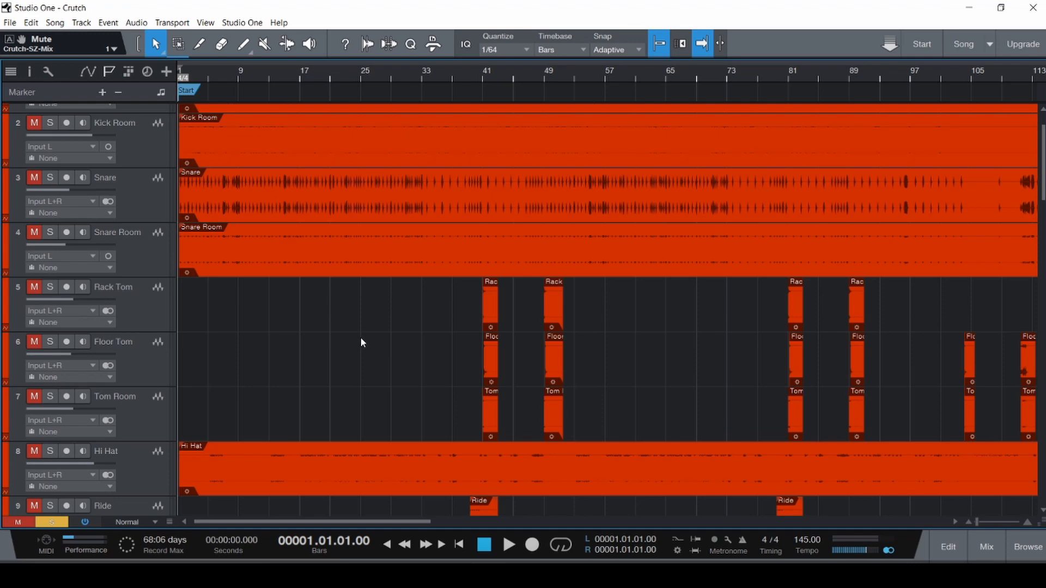
scroll(360, 342, "down", 7)
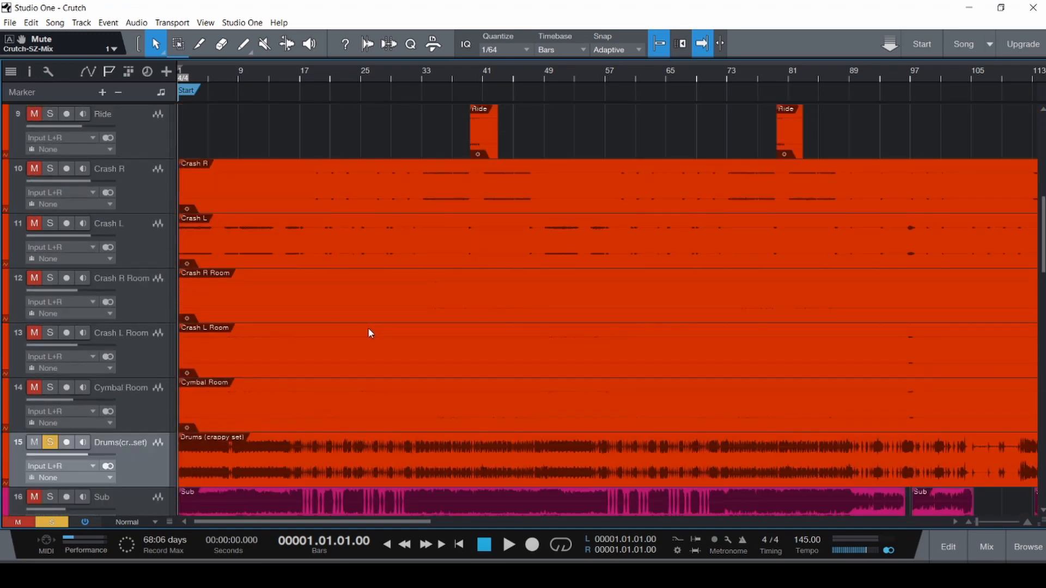
scroll(276, 197, "up", 5)
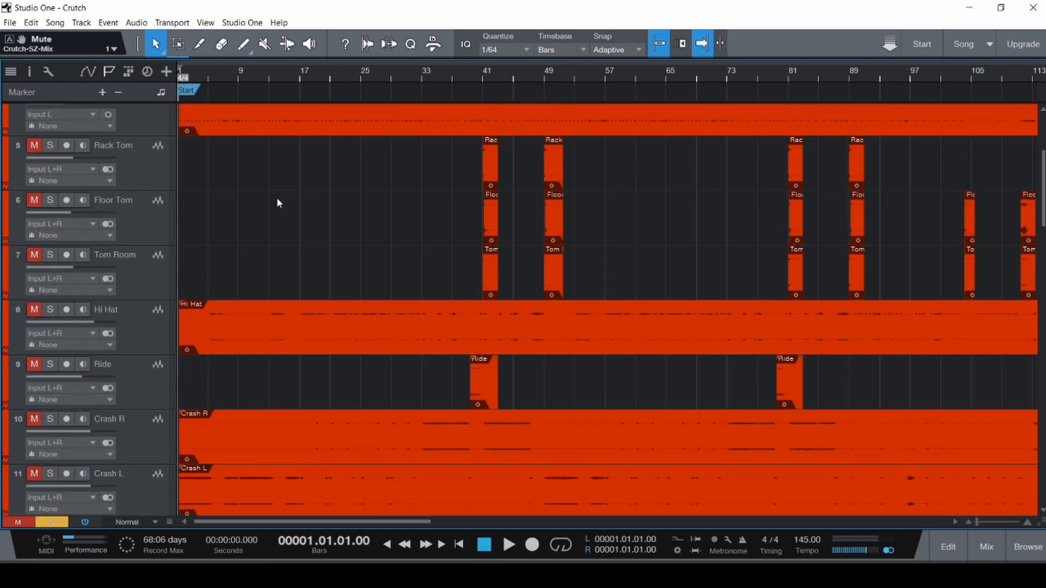
scroll(467, 299, "down", 6)
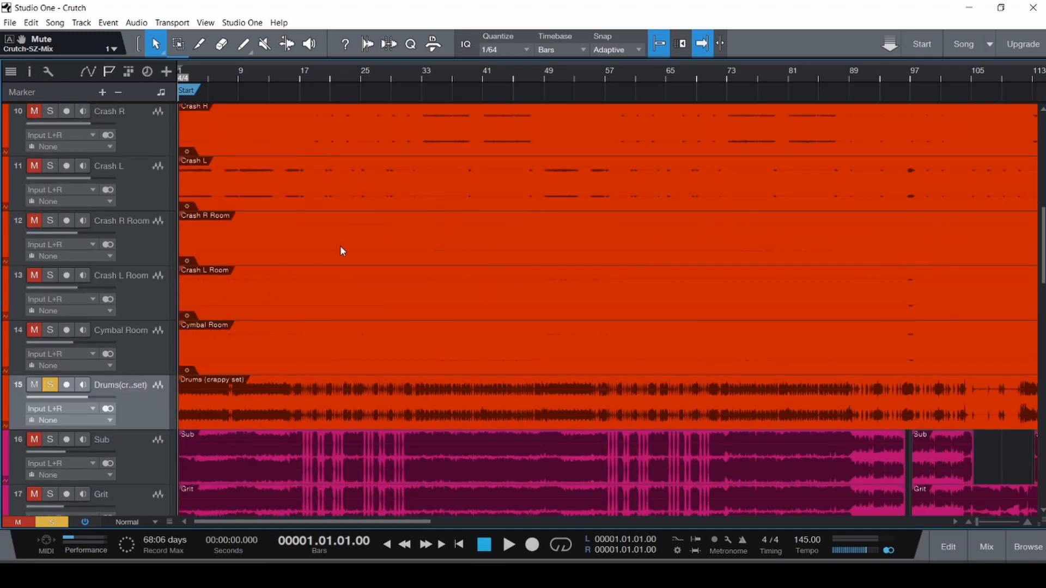
scroll(149, 261, "down", 3)
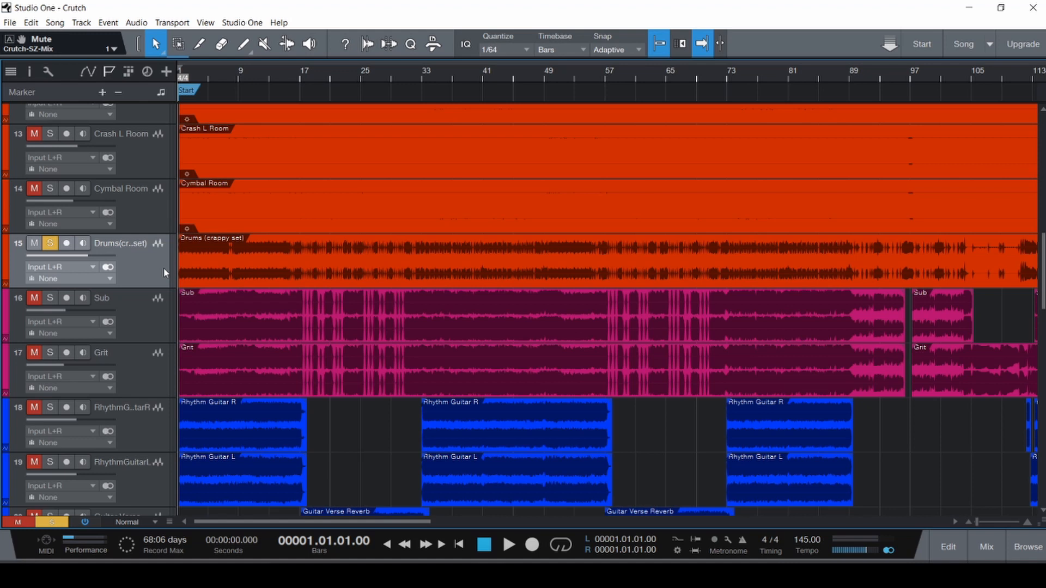
- Start playing the soloed drums and open the FabFilter Pro-Q 3 insert of the Drums (crappy set) channel
key("space")
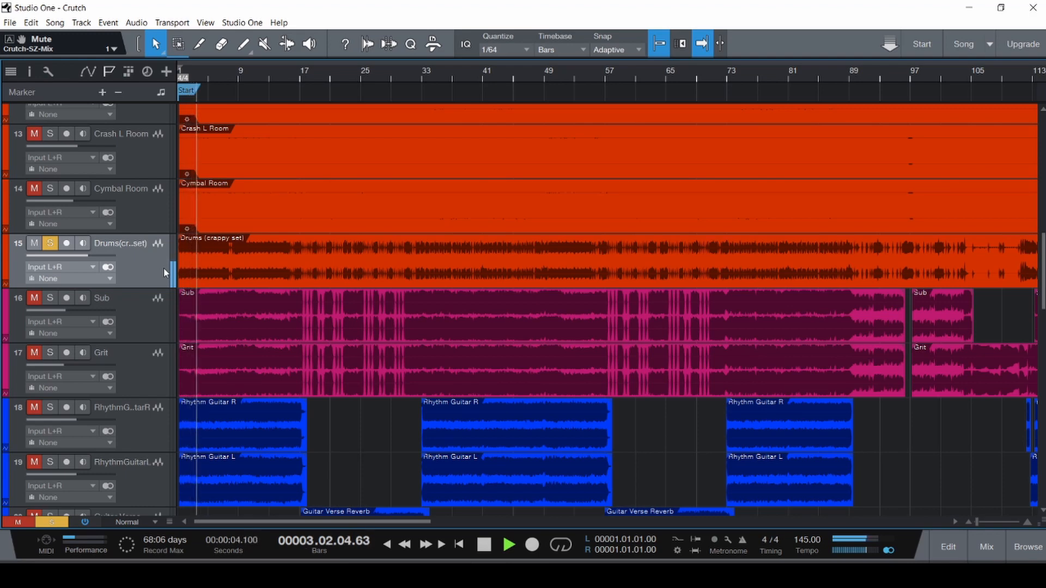
key("F3")
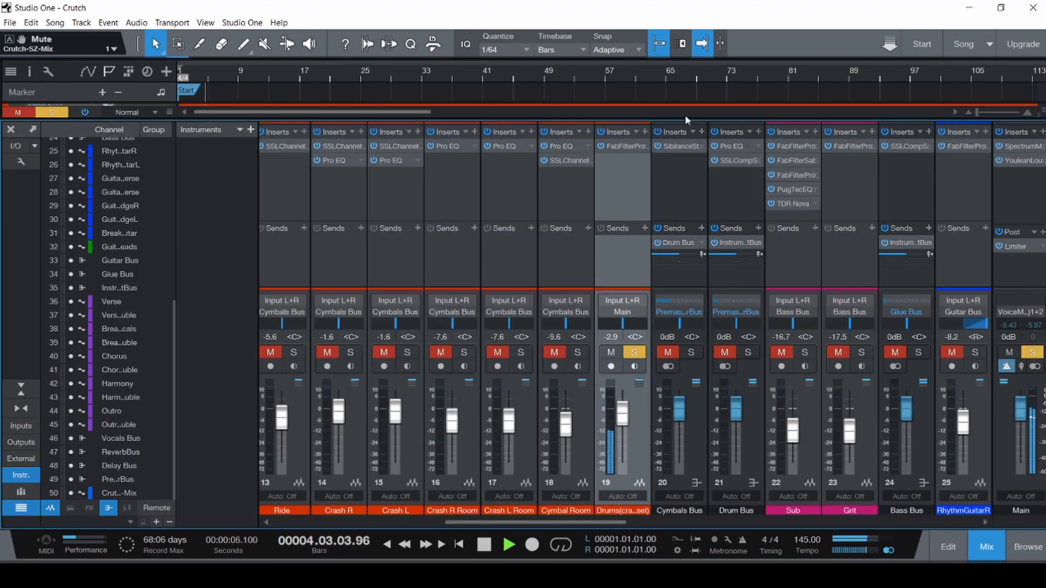
left_click(622, 147)
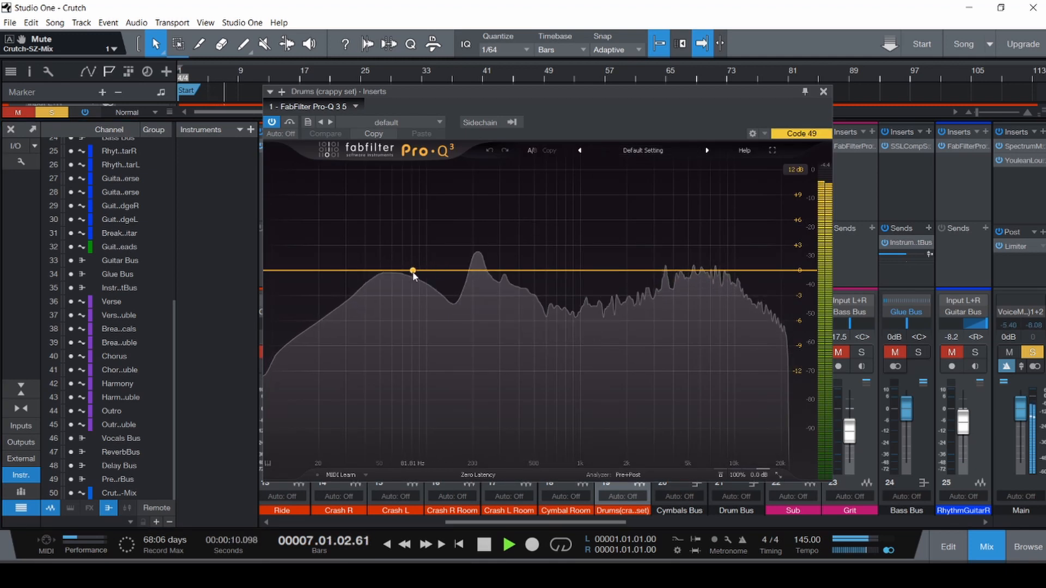
- Add a bell cut of about 2.1 dB near 78 Hz and a narrow 3.2 dB boost at about 218 Hz with Q 7.9
left_click_drag(418, 272, 410, 287)
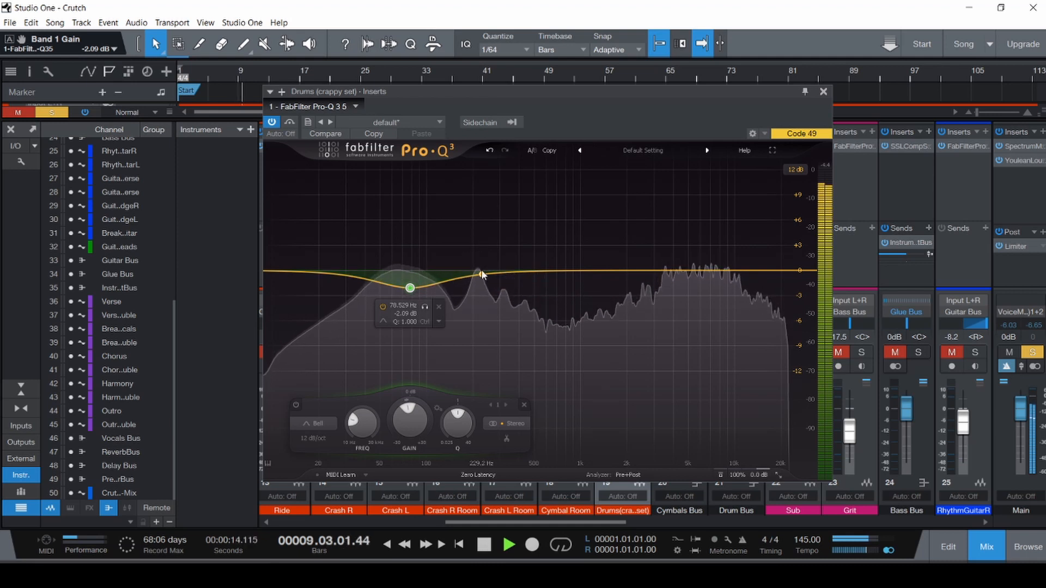
left_click_drag(480, 274, 478, 244)
scroll(478, 248, "up", 6)
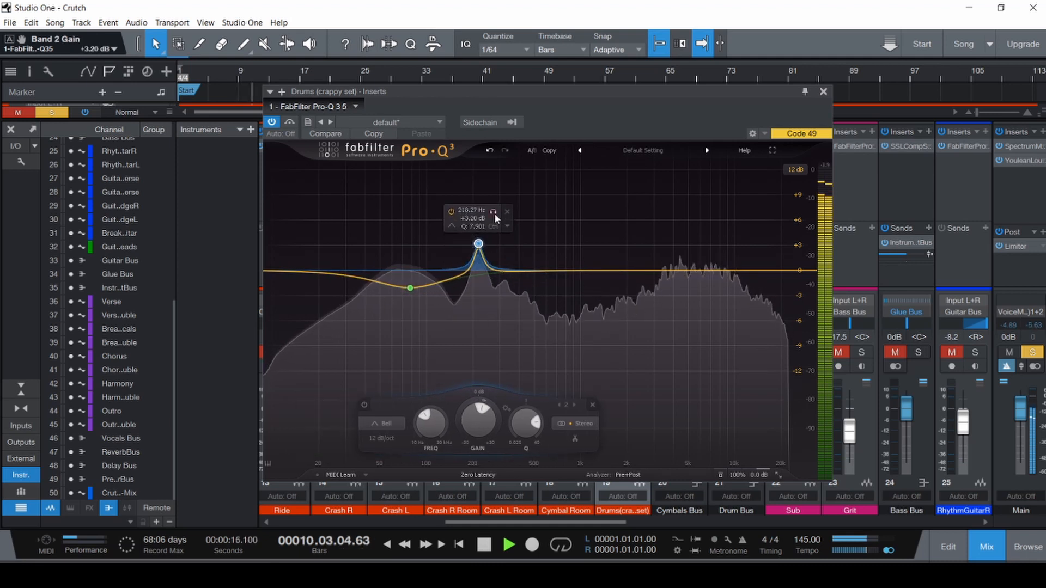
left_click(493, 212)
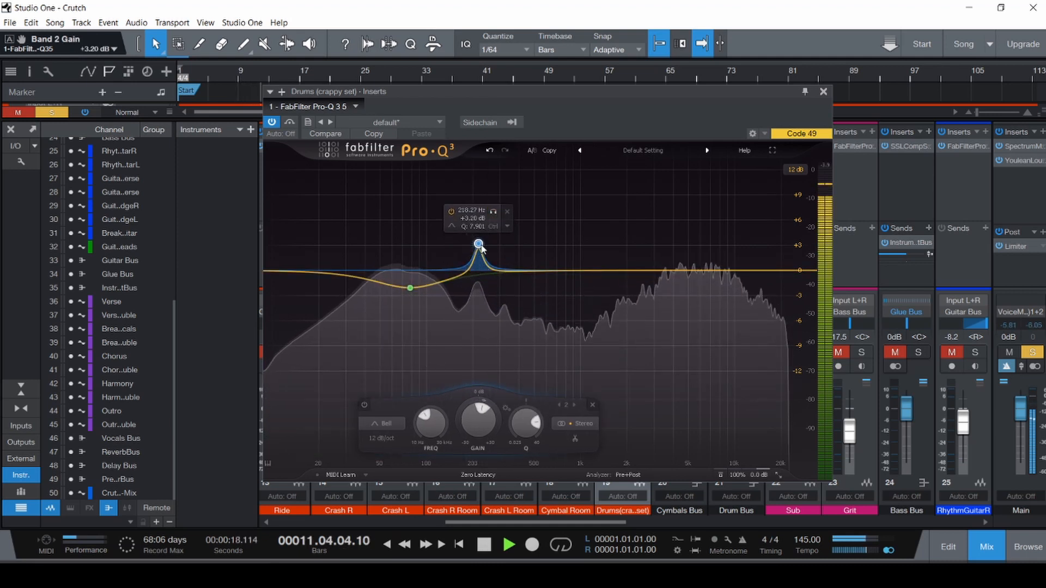
- Add a wide high shelf at about 1714 Hz with 6.13 dB gain and Q 0.3, and stop playback
left_click_drag(682, 270, 616, 245)
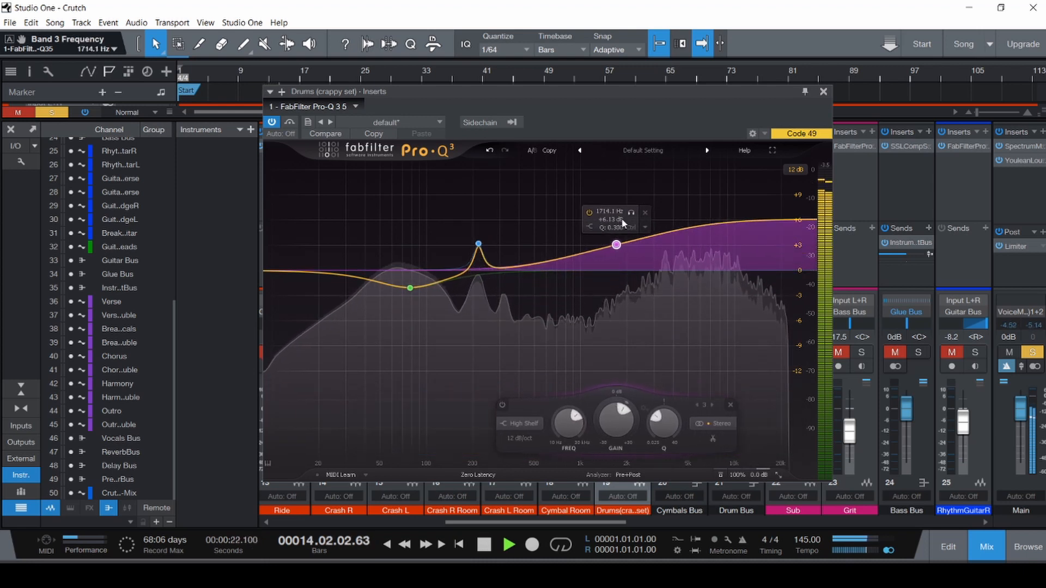
key("space")
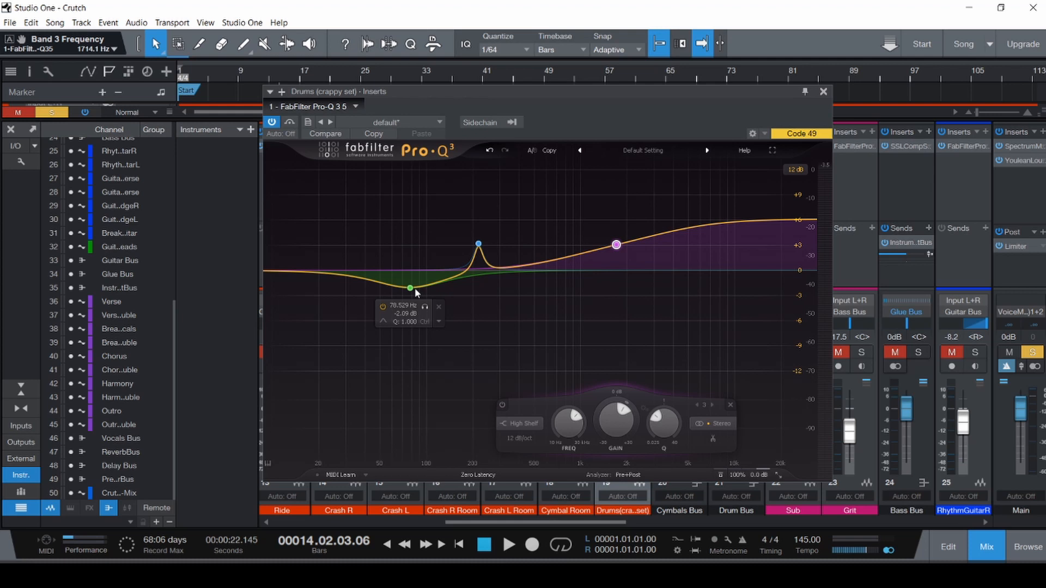
- Compare the drums from the song start with the high-shelf band disabled and re-enabled, and stop
mouse_move(479, 246)
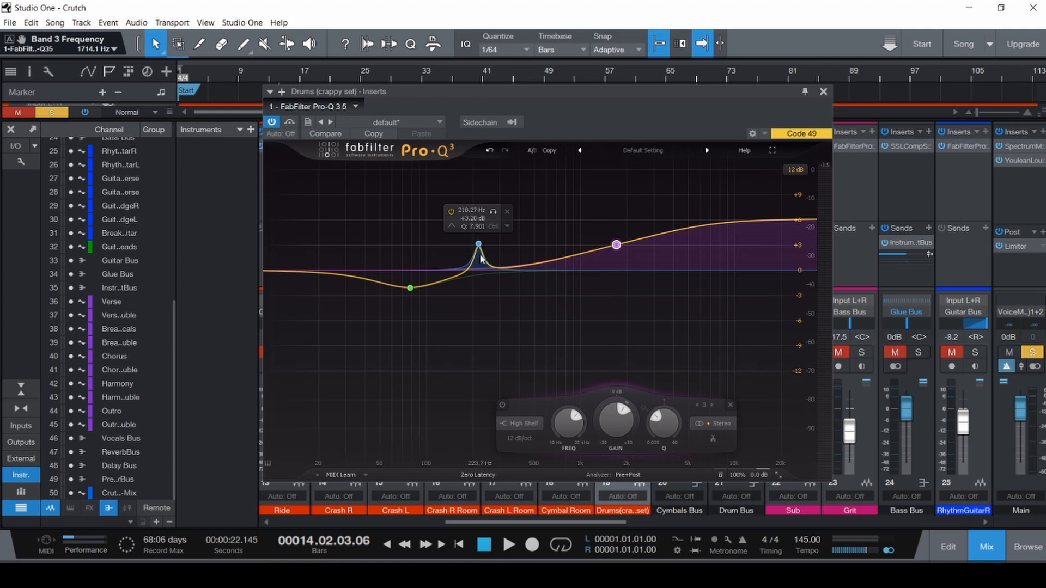
mouse_move(610, 248)
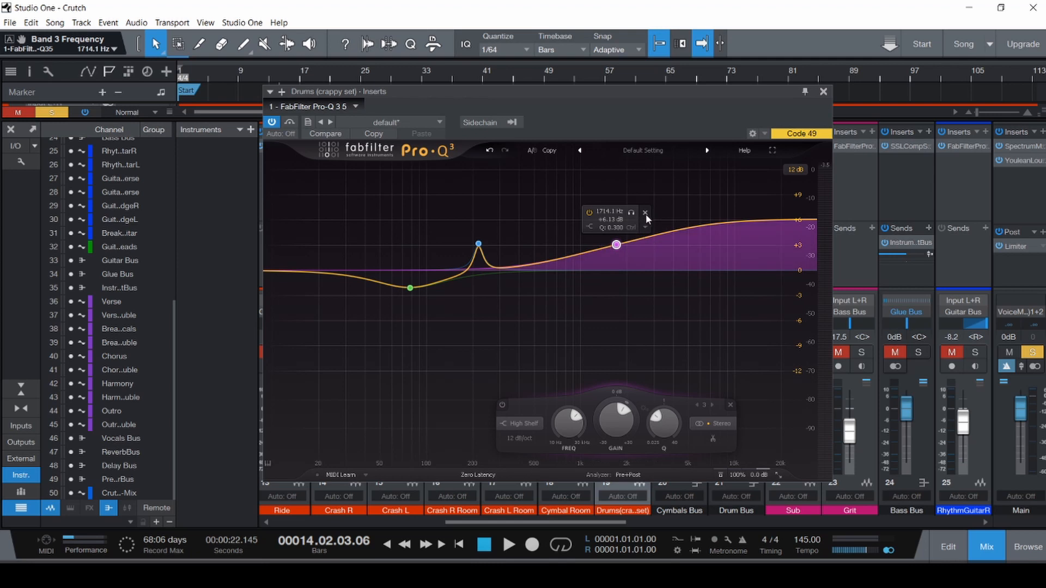
left_click(589, 213)
key("Home")
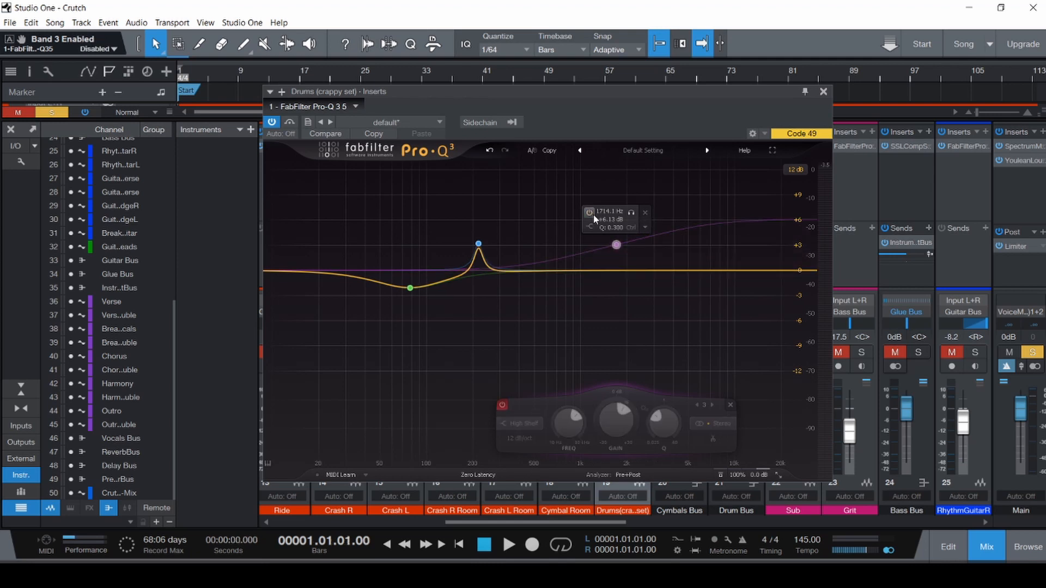
key("space")
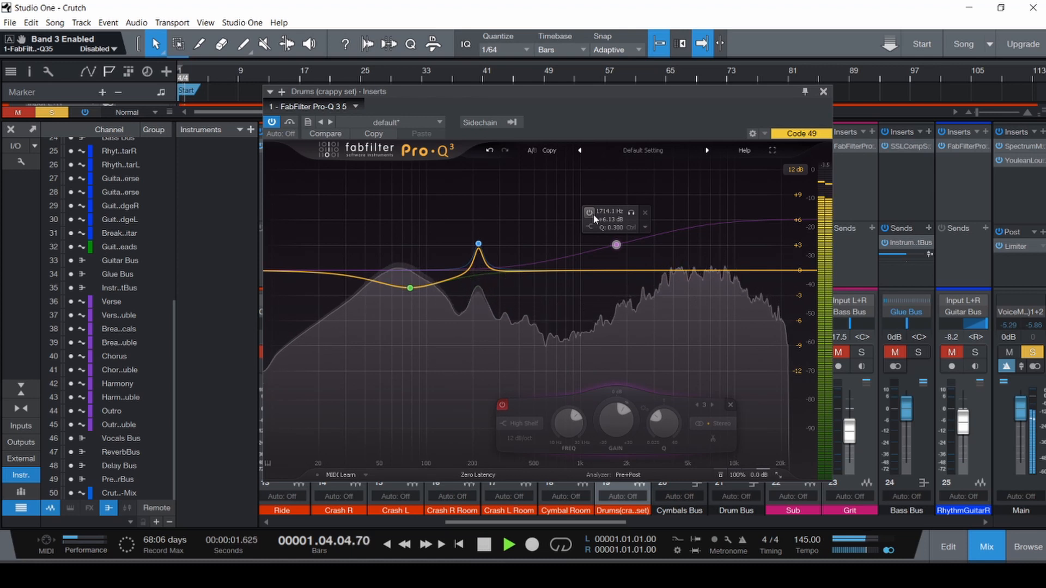
left_click(588, 213)
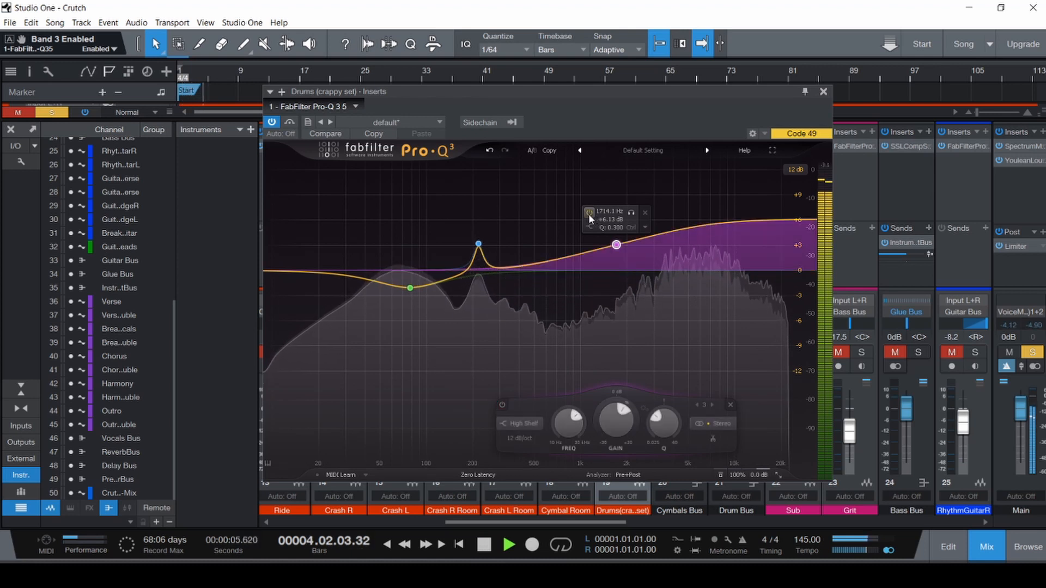
key("space")
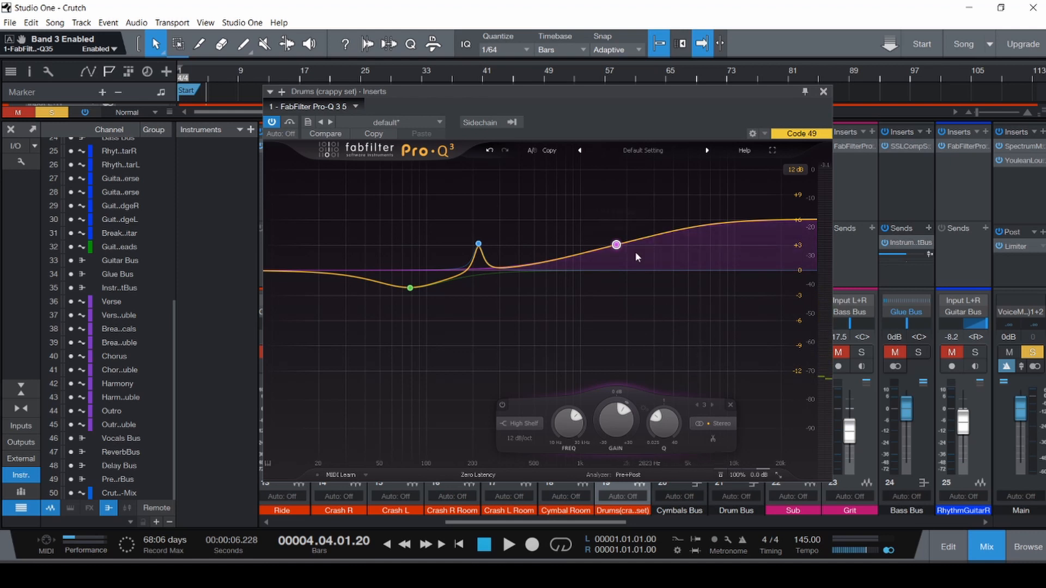
- Close the EQ window and remove FabFilter Pro-Q 3 from the Drums (crappy set) channel
mouse_move(613, 244)
left_click(823, 92)
right_click(625, 147)
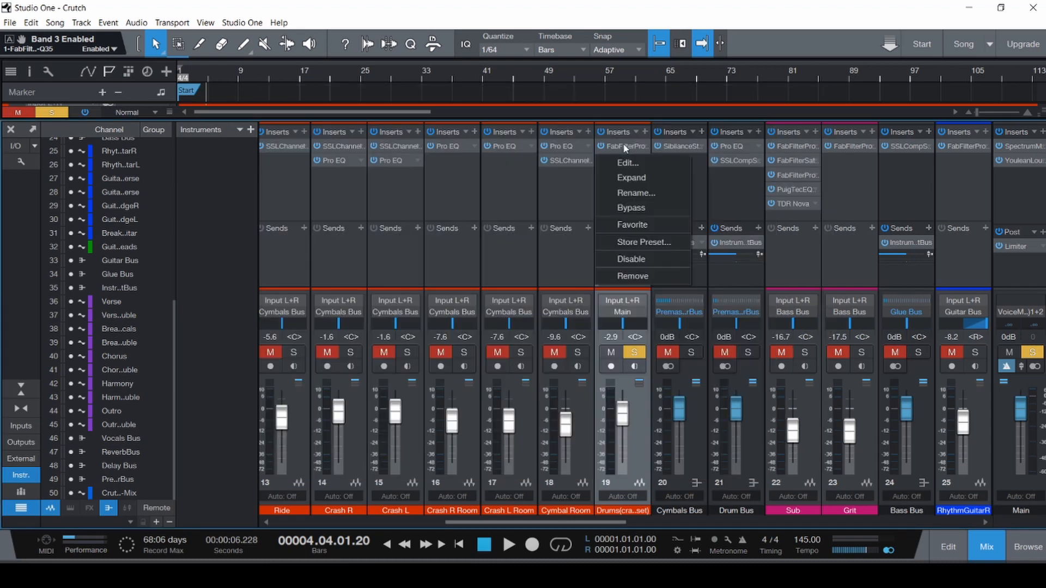
left_click(632, 276)
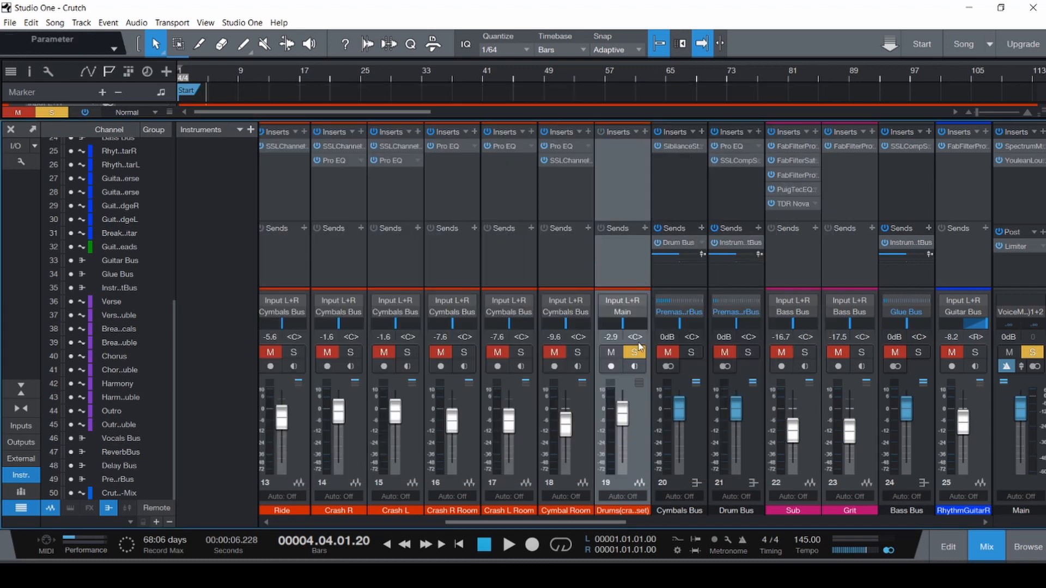
- Mute the Drums (crappy set) channel, clear its solo, and unmute the individual channels starting at Kick
left_click(611, 353)
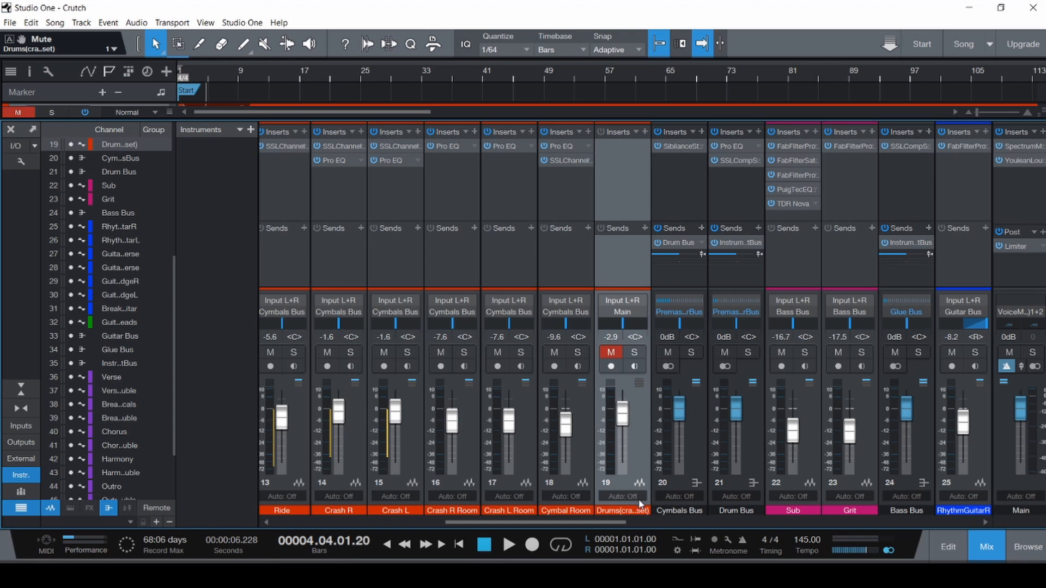
left_click_drag(615, 522, 393, 520)
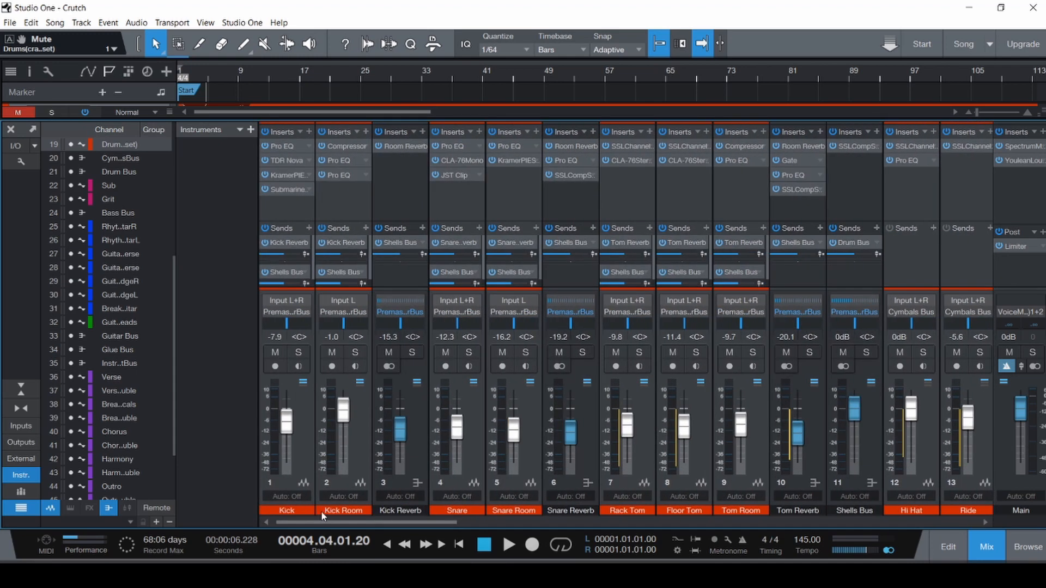
- Save the song and solo the Kick, Kick Room and Kick Reverb channels with playback returned to the song start
key("ctrl+s")
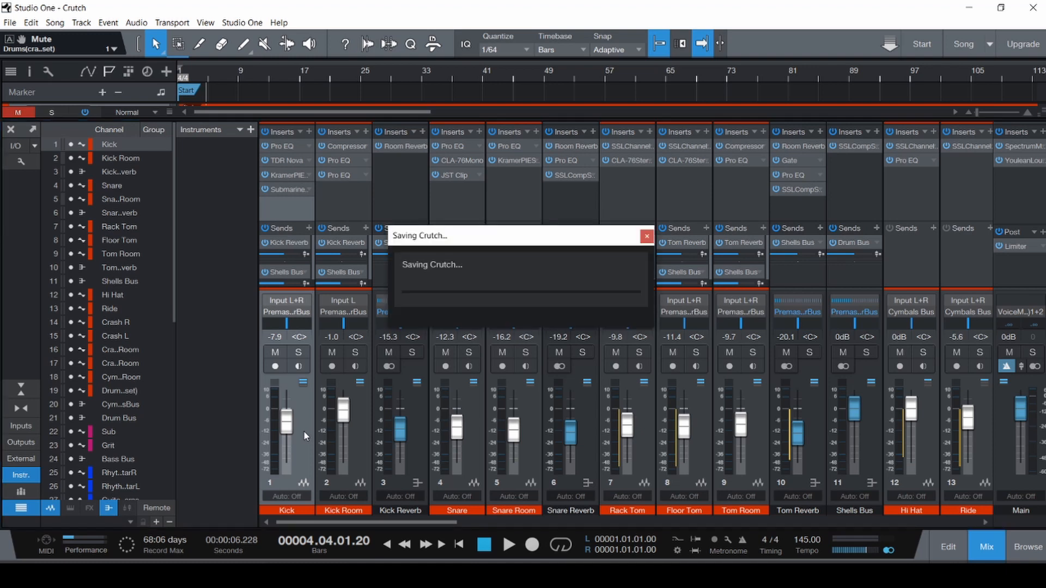
left_click(416, 428, "shift")
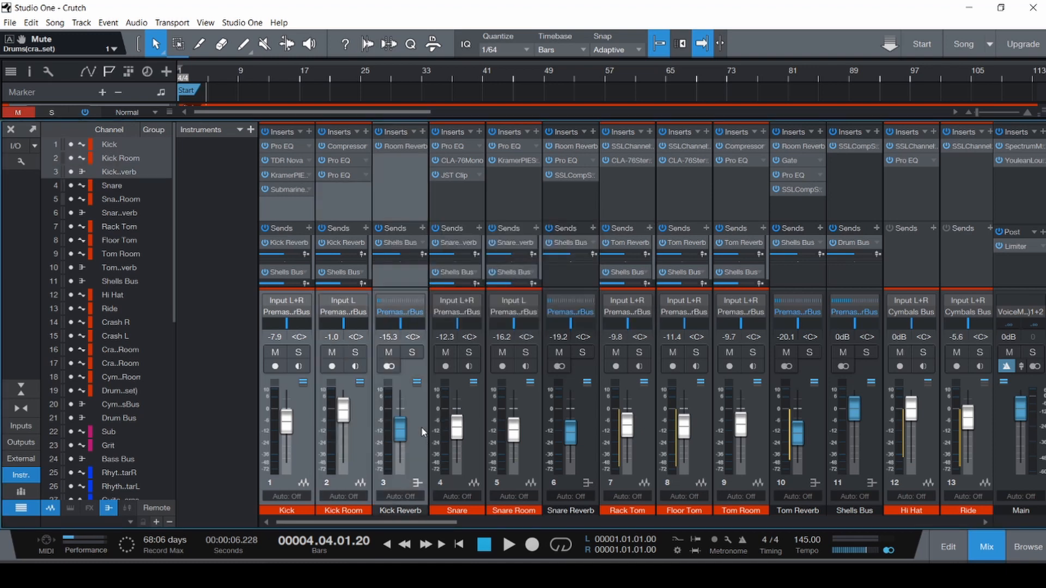
key("comma")
key("s")
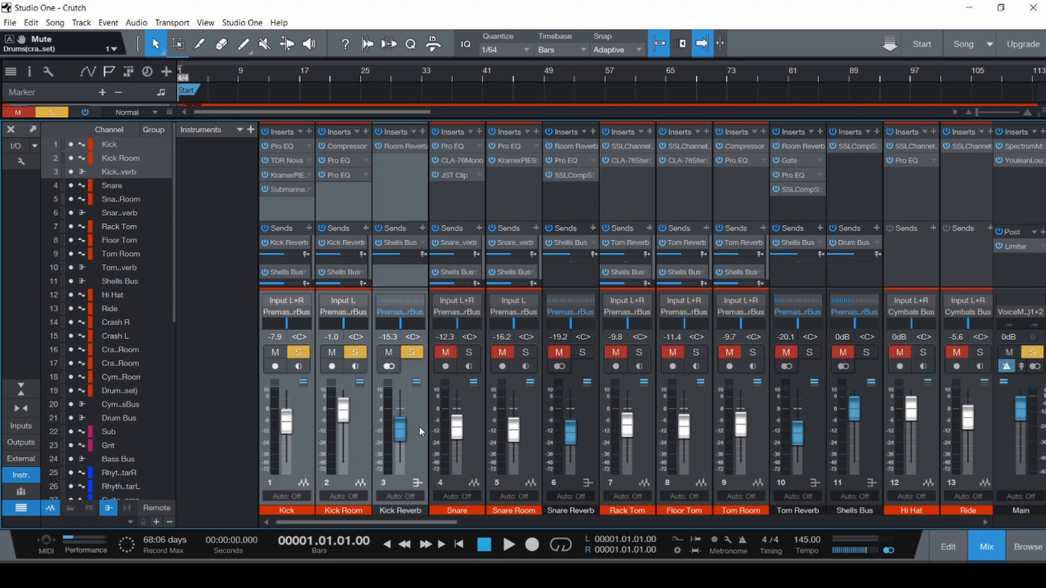
- Play the soloed kick channels from the song start, turn off all their inserts during playback, and stop
key("space")
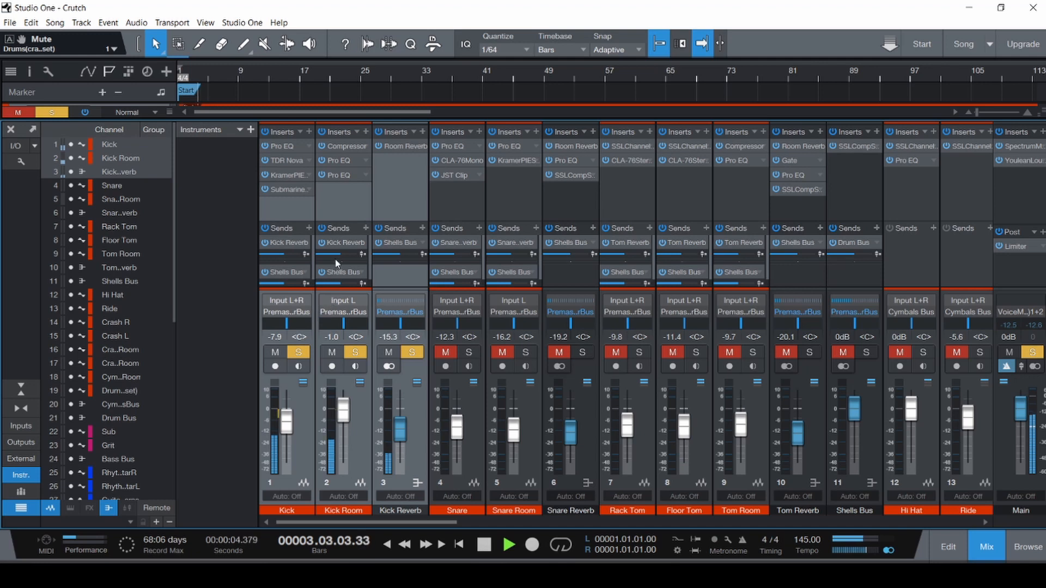
left_click(266, 133)
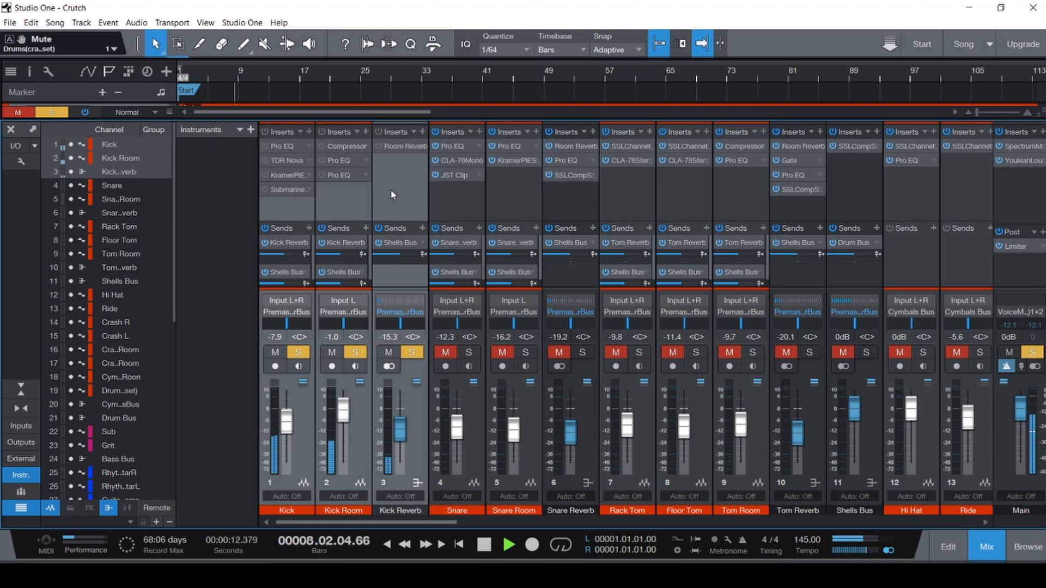
key("space")
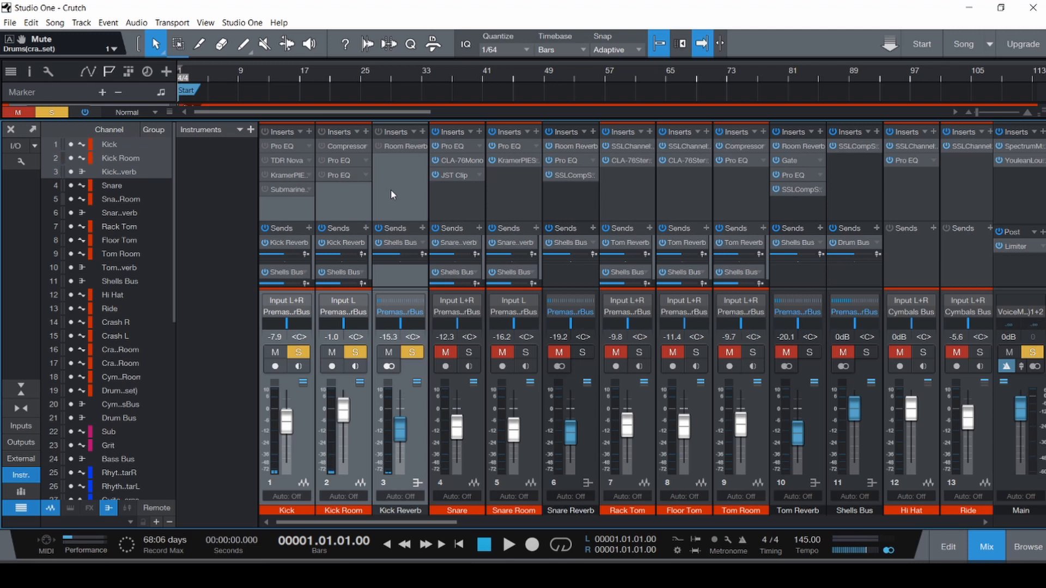
- Mute the Kick Reverb and Kick Room channels so only Kick remains soloed
left_click(423, 429)
left_click(388, 352)
left_click(332, 352)
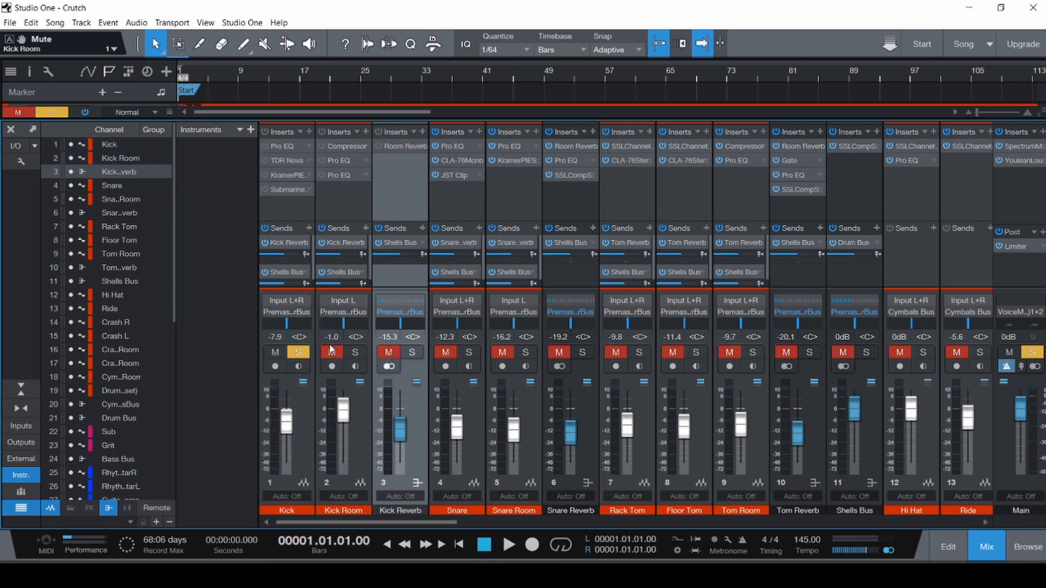
- Show the arrangement in full, try to lengthen the first Rhythm Guitar R event, and undo the change
key("F3")
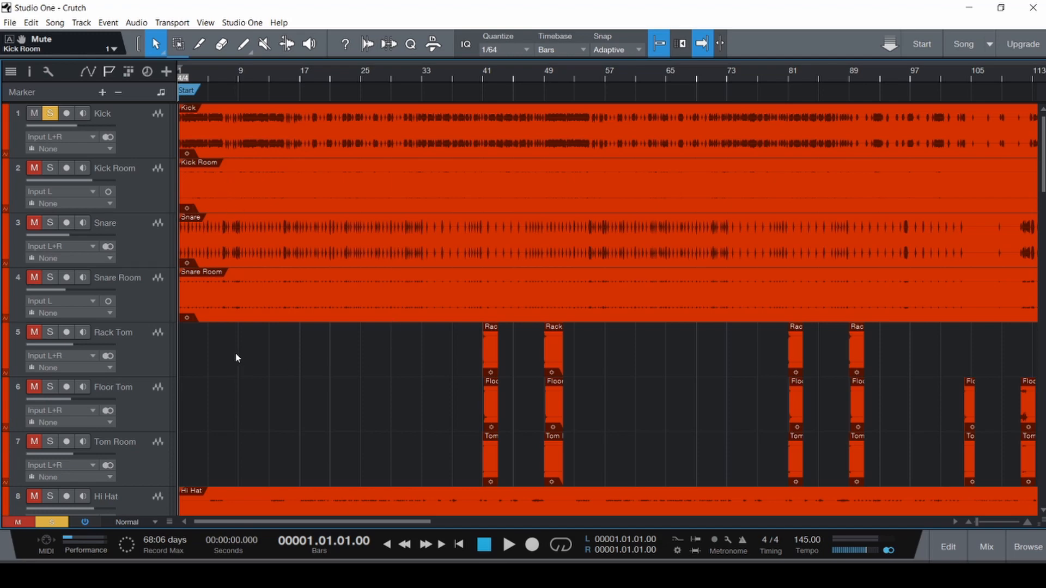
scroll(353, 349, "down", 15)
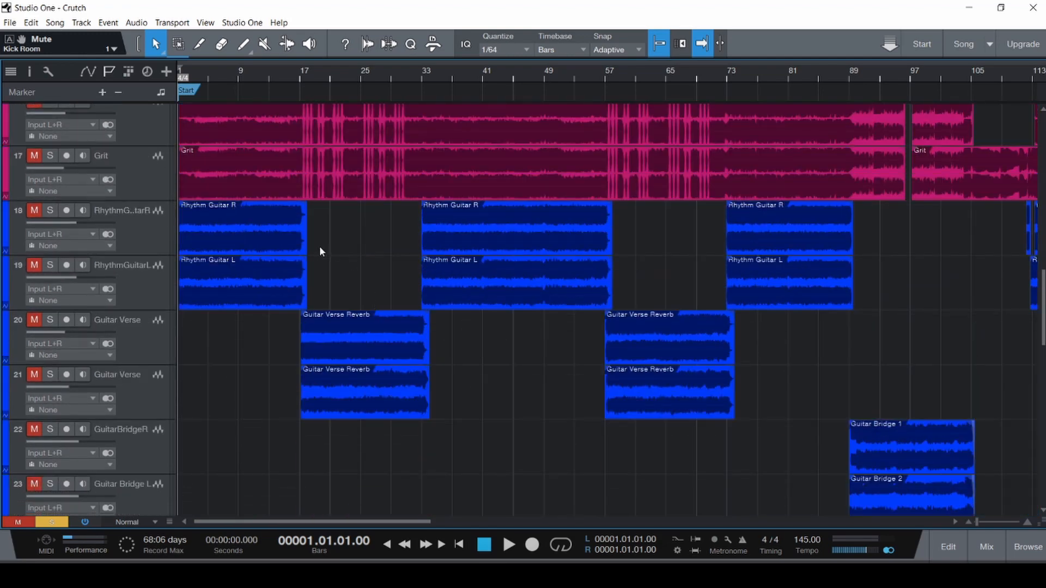
left_click_drag(305, 229, 398, 253)
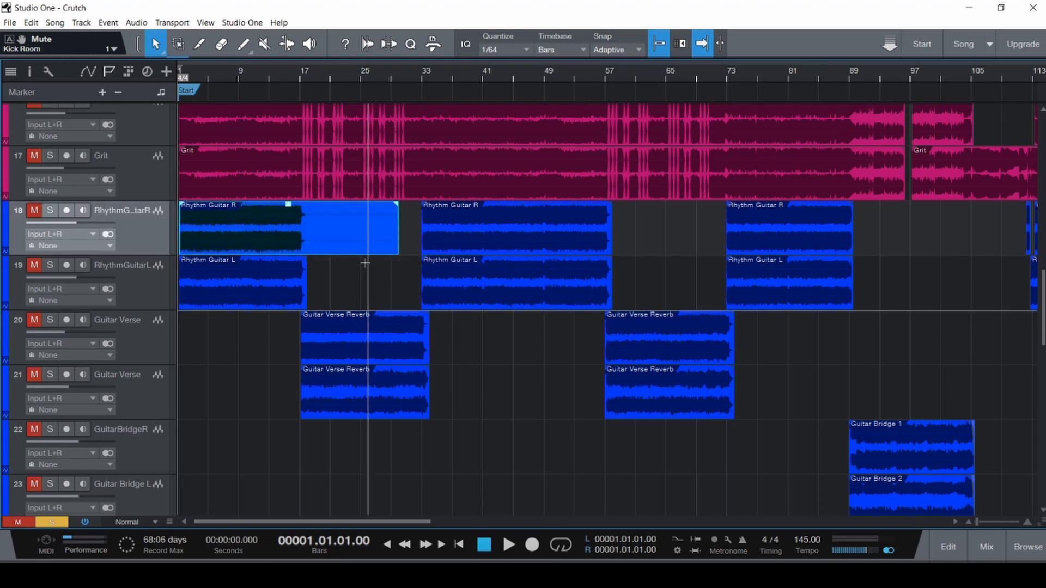
key("z")
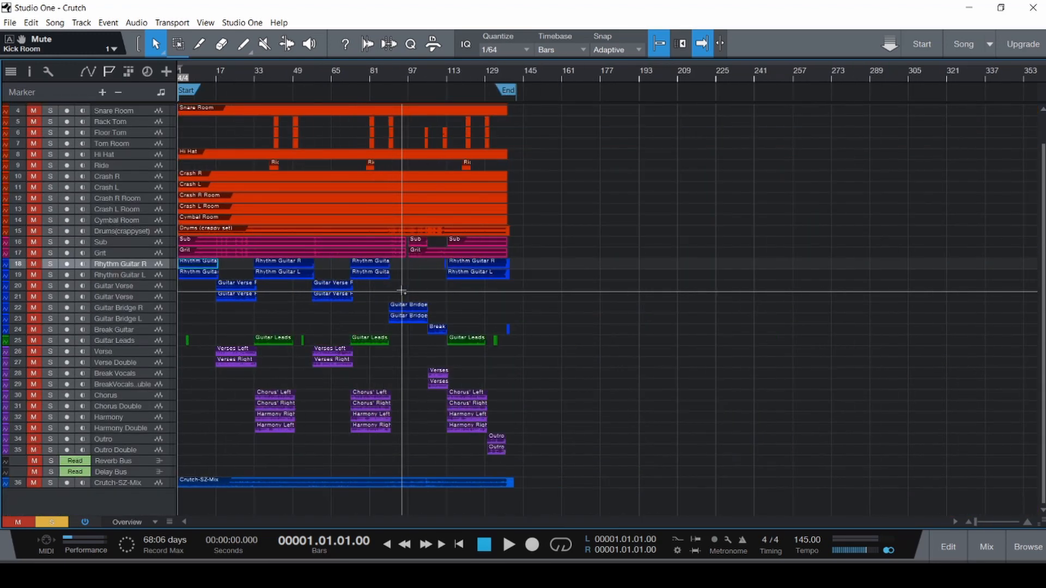
- Save the song and examine the guitar verse events and the Drums (crappy set) track across the whole arrangement
key("e")
key("e")
key("e")
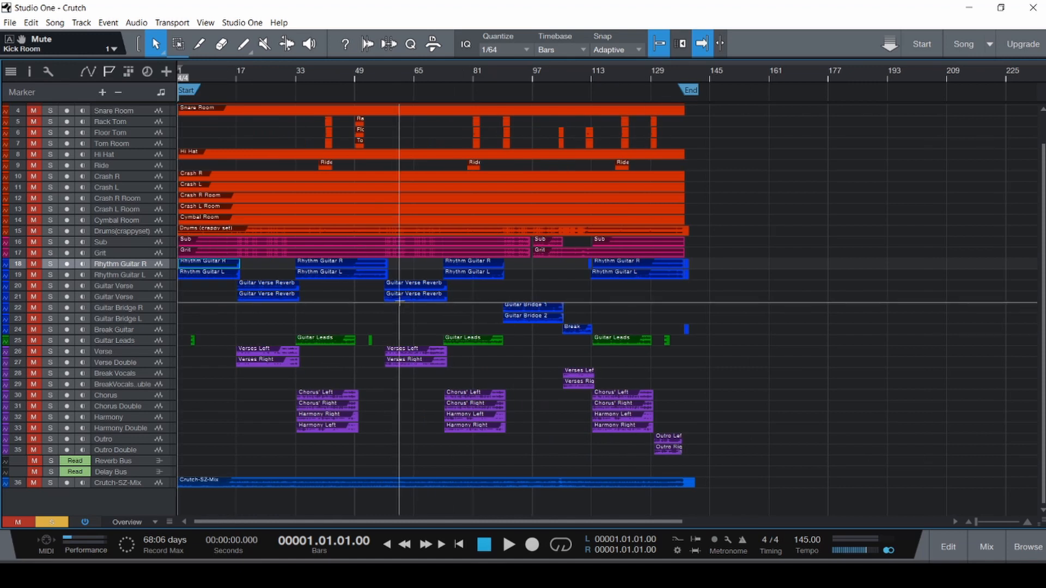
key("ctrl+s")
left_click(323, 309)
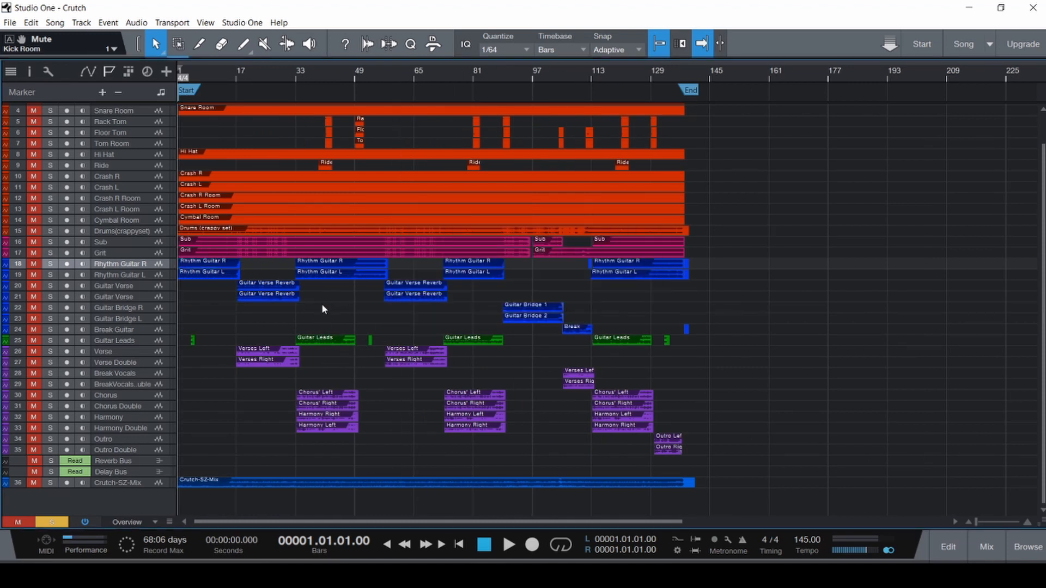
left_click_drag(315, 279, 268, 309)
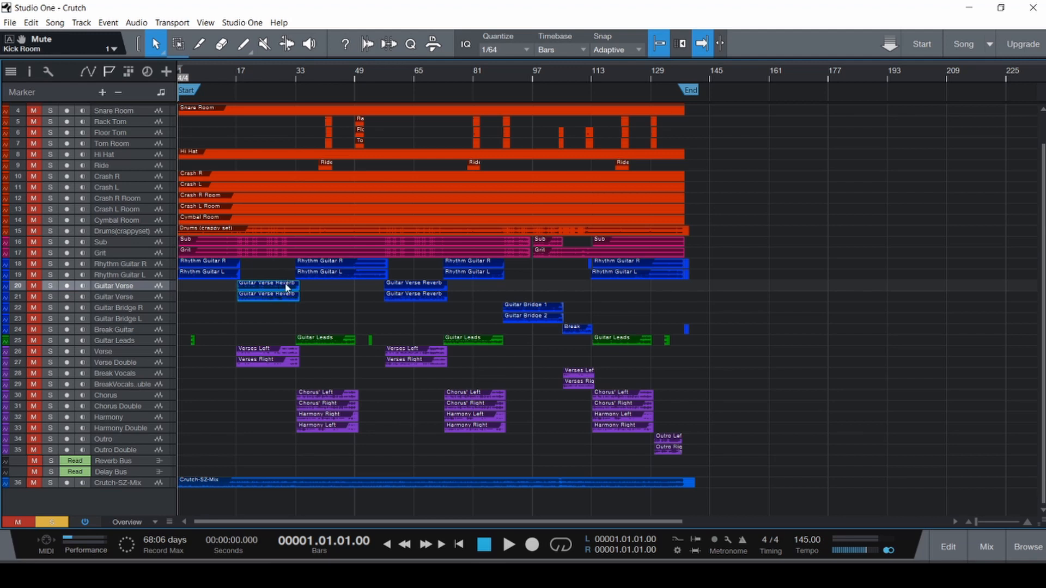
left_click(357, 312)
scroll(357, 311, "up", 3)
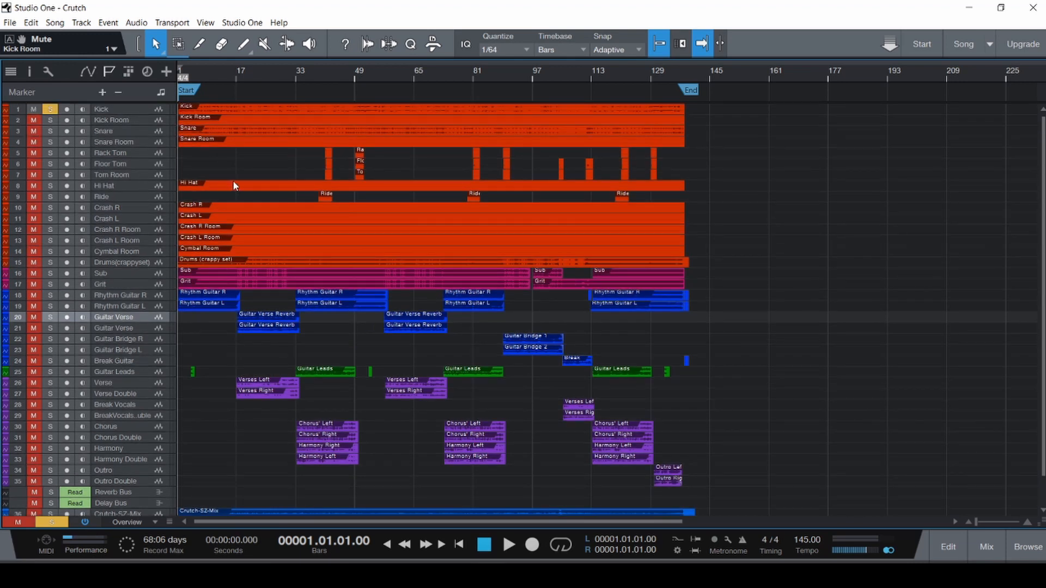
left_click(217, 259)
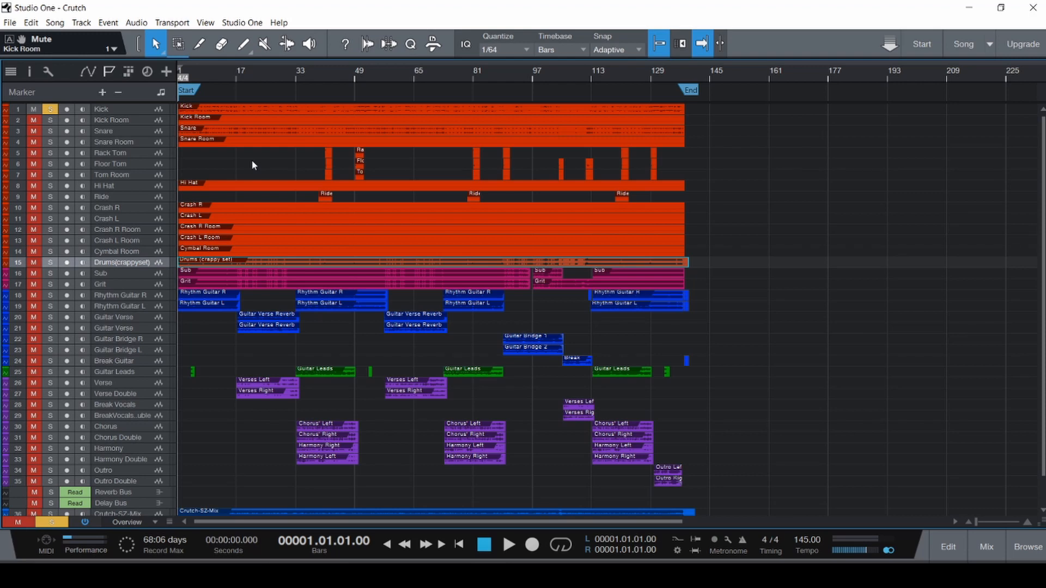
- Return to the mixer, select the Kick channel, and save the song
key("F3")
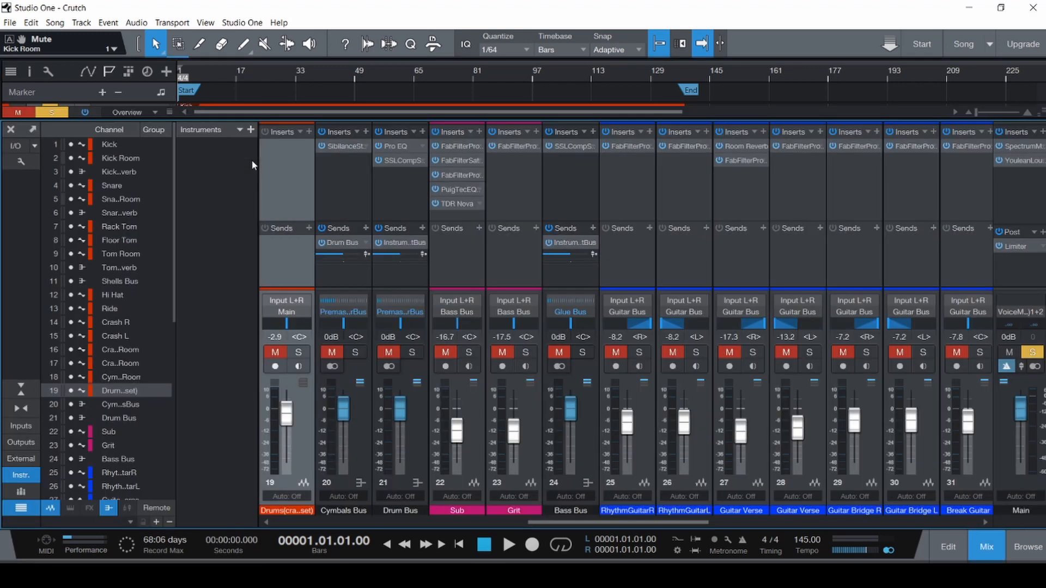
left_click_drag(484, 521, 243, 513)
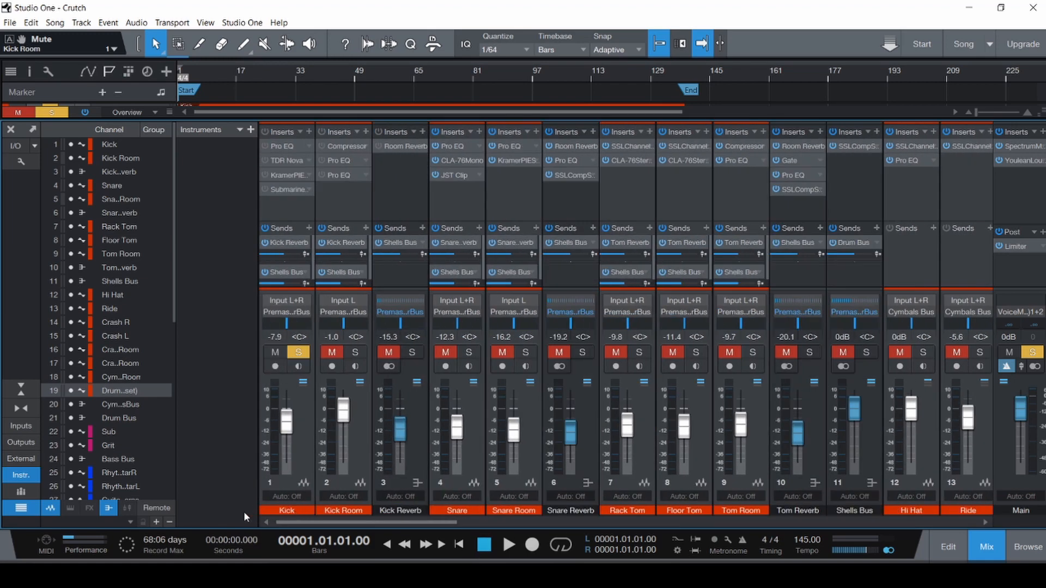
left_click(296, 431)
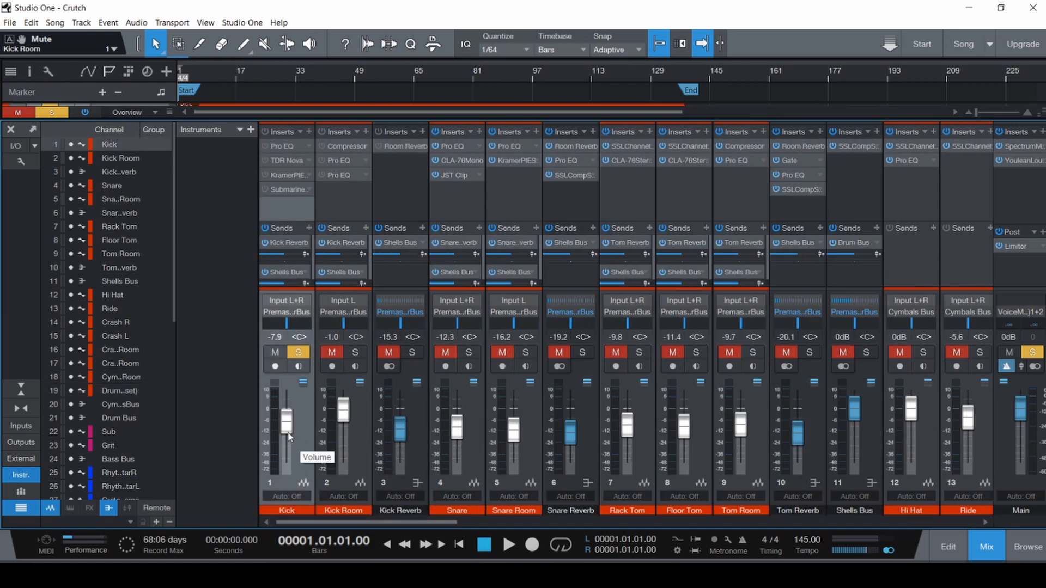
key("ctrl+s")
- Compare the soloed Kick from the song start with its inserts off, on and off again, and stop
key("space")
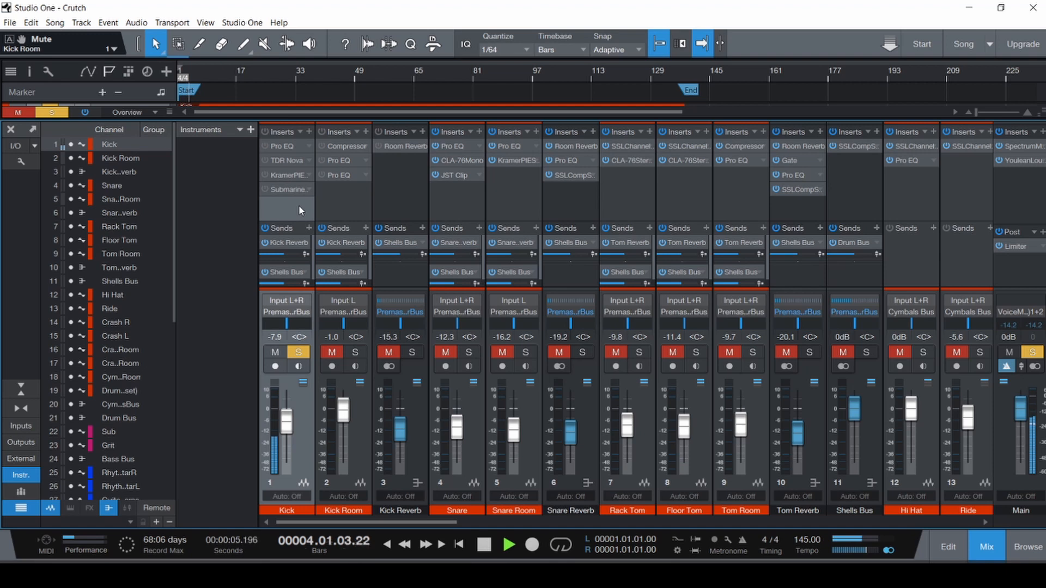
key("space")
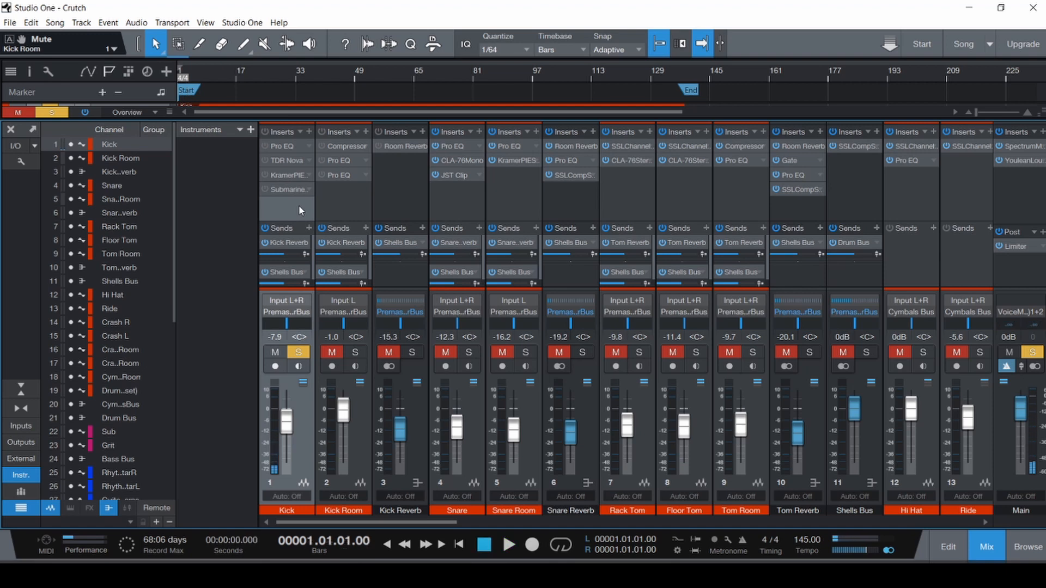
left_click(265, 133)
key("ctrl+s")
key("space")
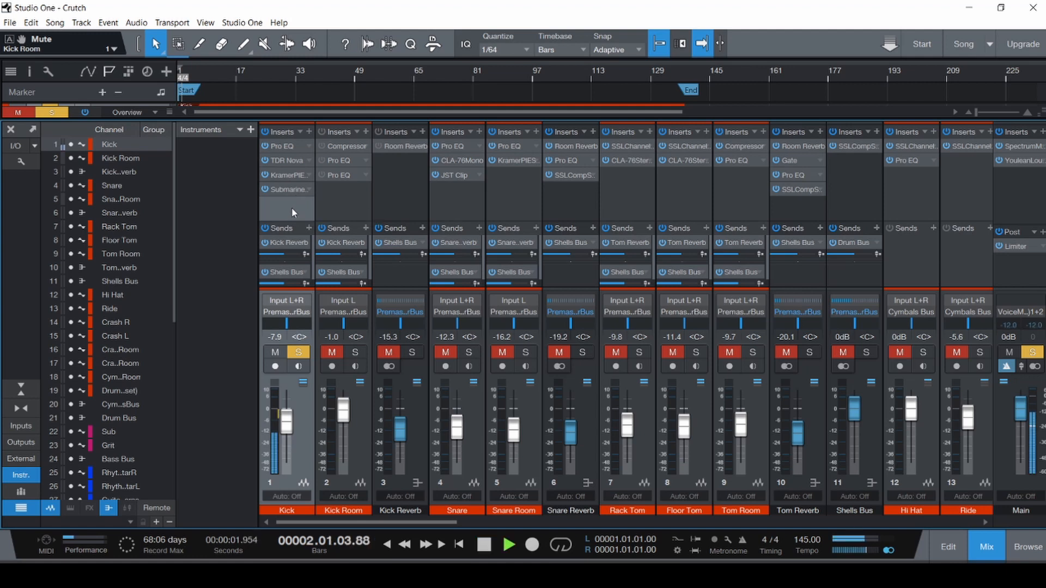
left_click(267, 132)
key("space")
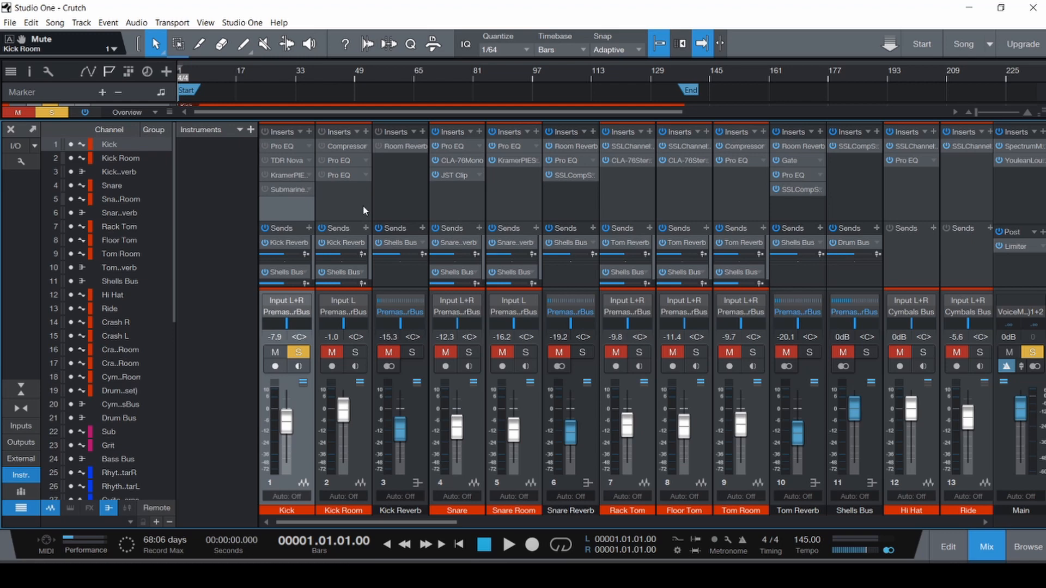
- Open the Kick channel's Pro EQ, activate it, and move its window clear of the Kick channel strip
left_click(289, 148)
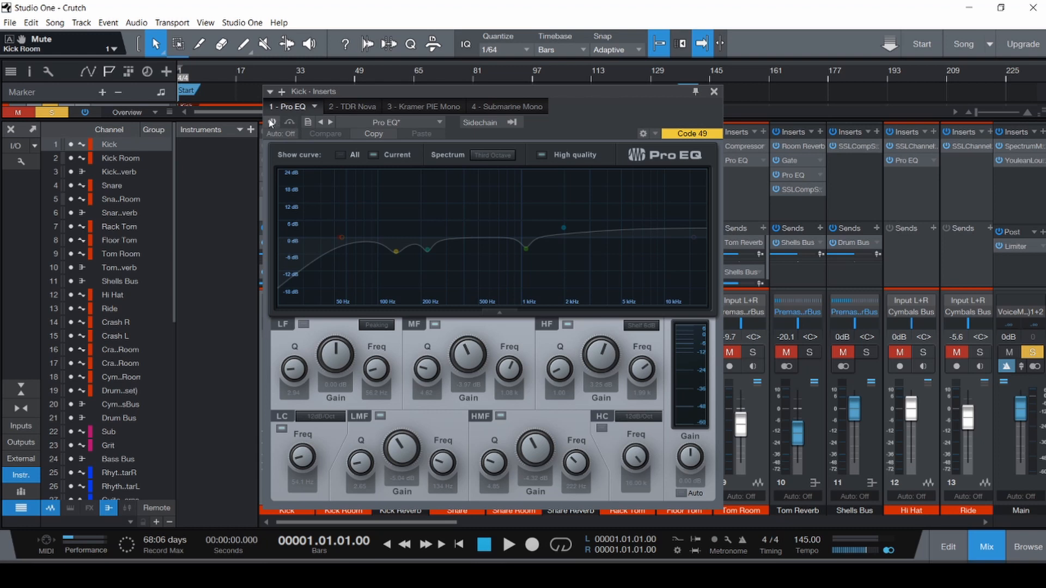
left_click(271, 122)
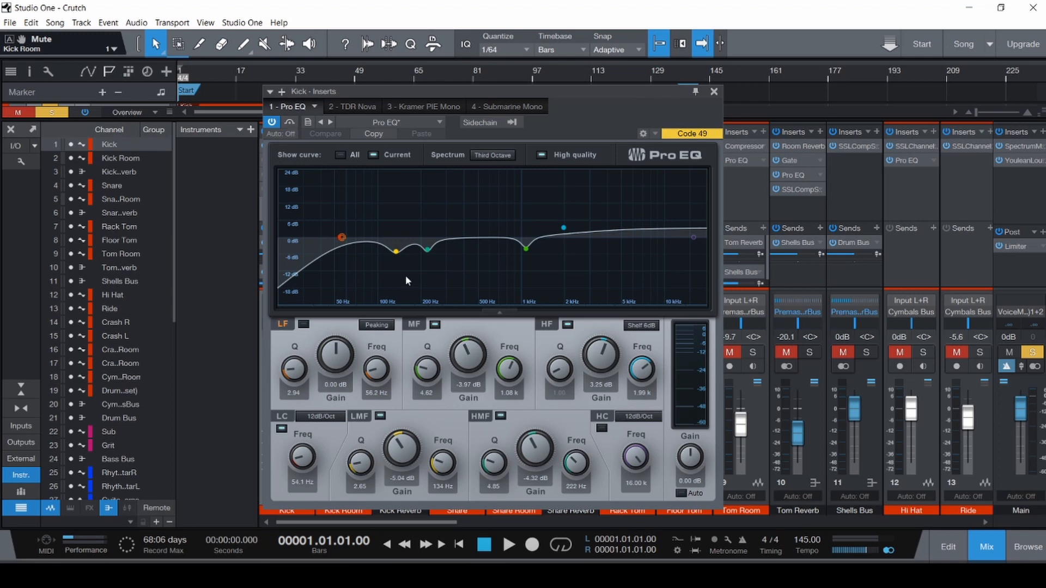
left_click_drag(332, 90, 313, 73)
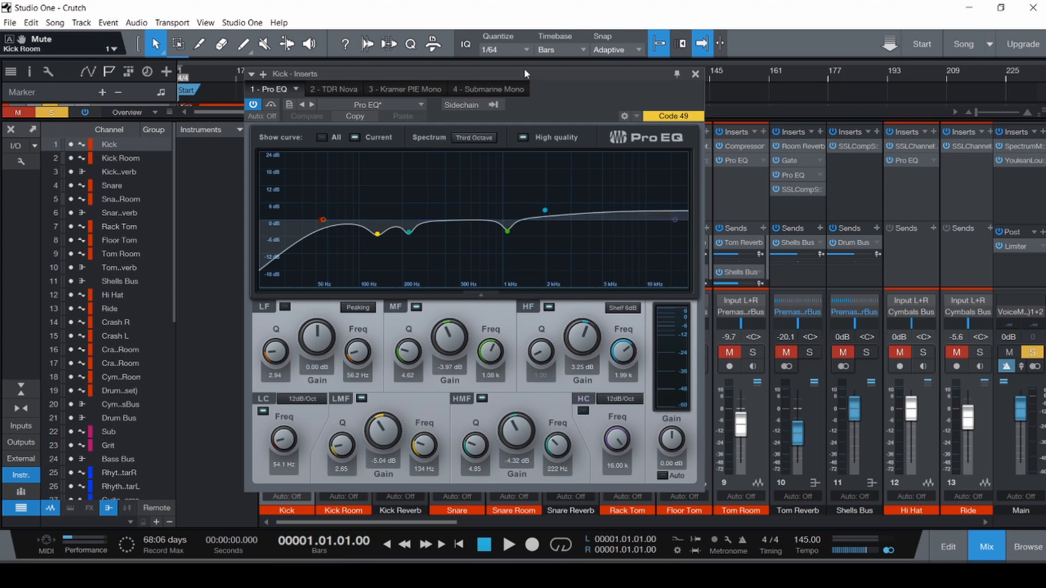
left_click_drag(524, 72, 614, 96)
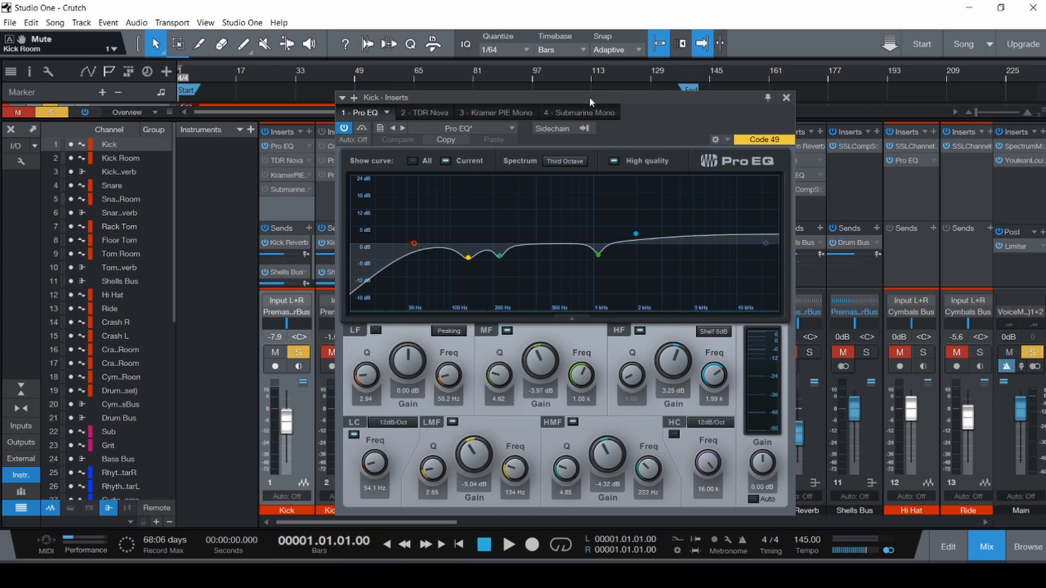
- Compare the Kick from the song start with its Pro EQ bypassed and active, keeping playback running
left_click(362, 128)
key("space")
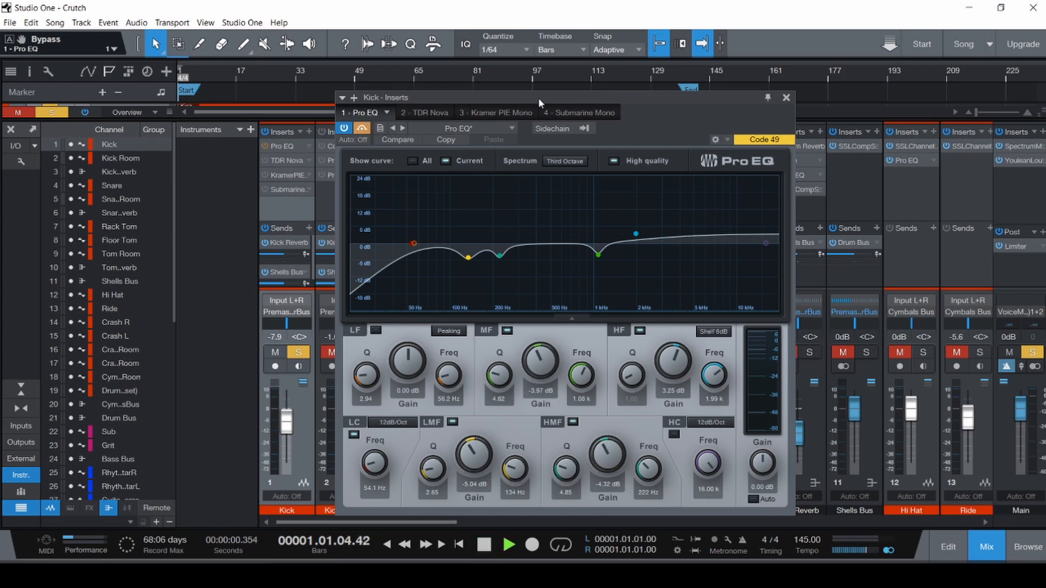
left_click_drag(538, 97, 451, 95)
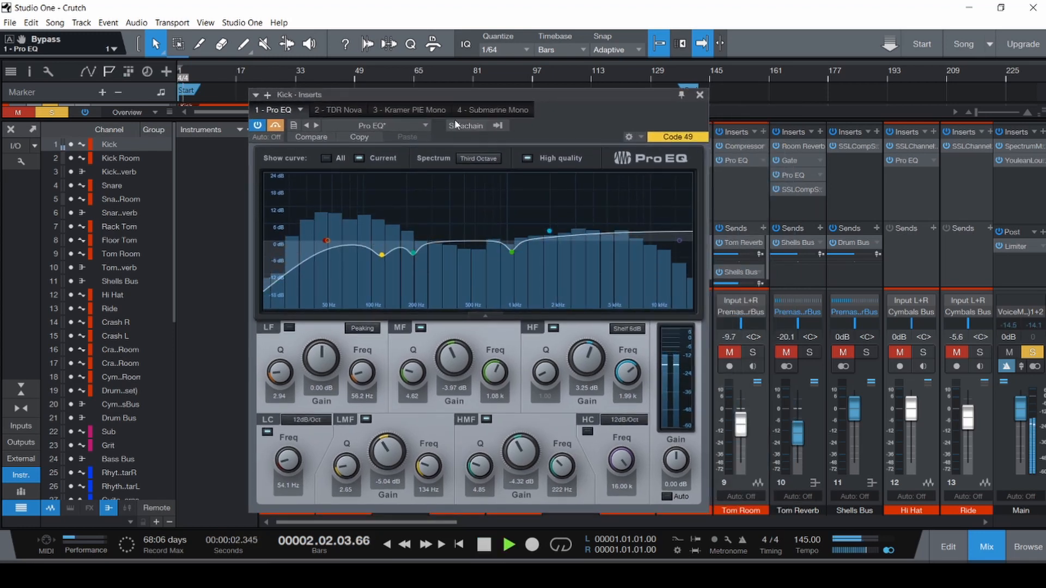
left_click(275, 126)
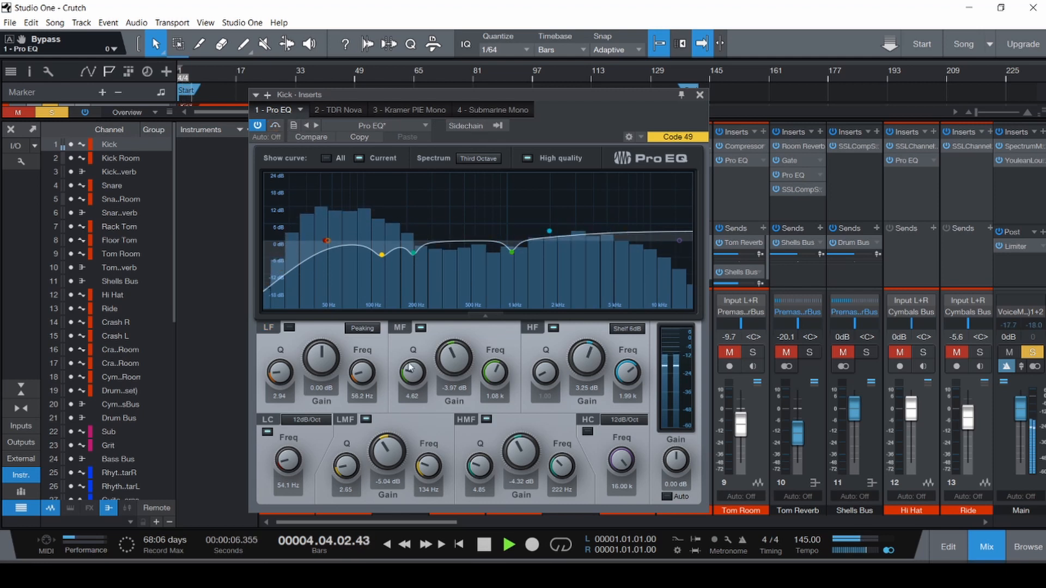
- Audition the 134 Hz LMF band with boosted gain, undo the boost, and compare the kick with LMF off and on
left_click_drag(390, 464, 401, 362)
key("ctrl+z")
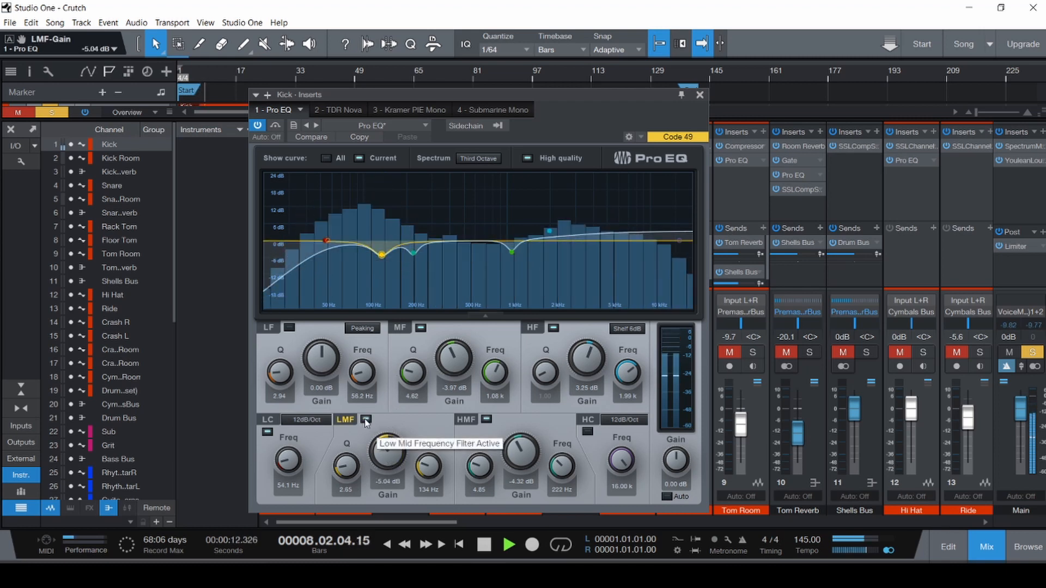
key("comma")
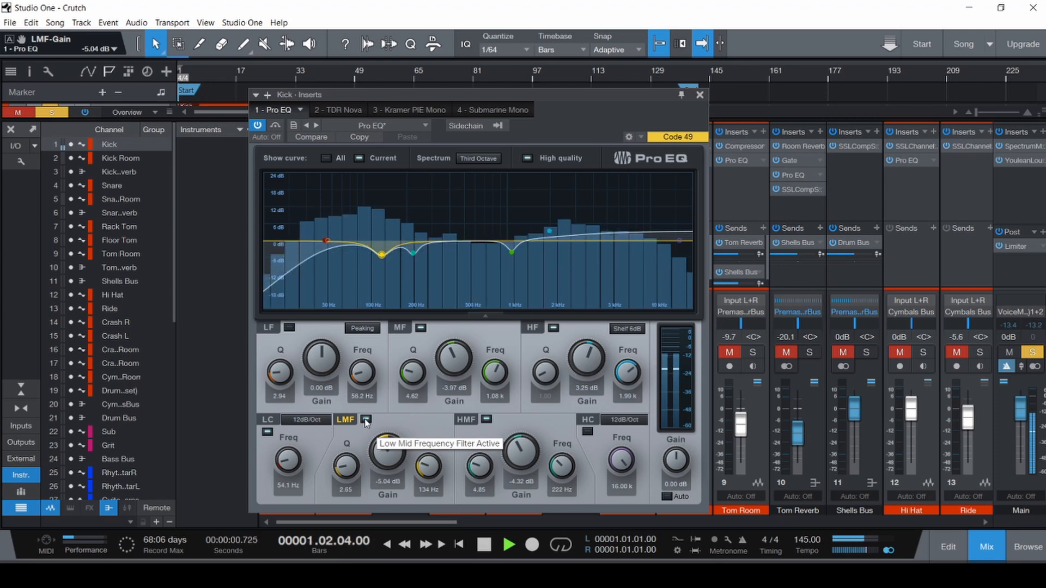
left_click(365, 420)
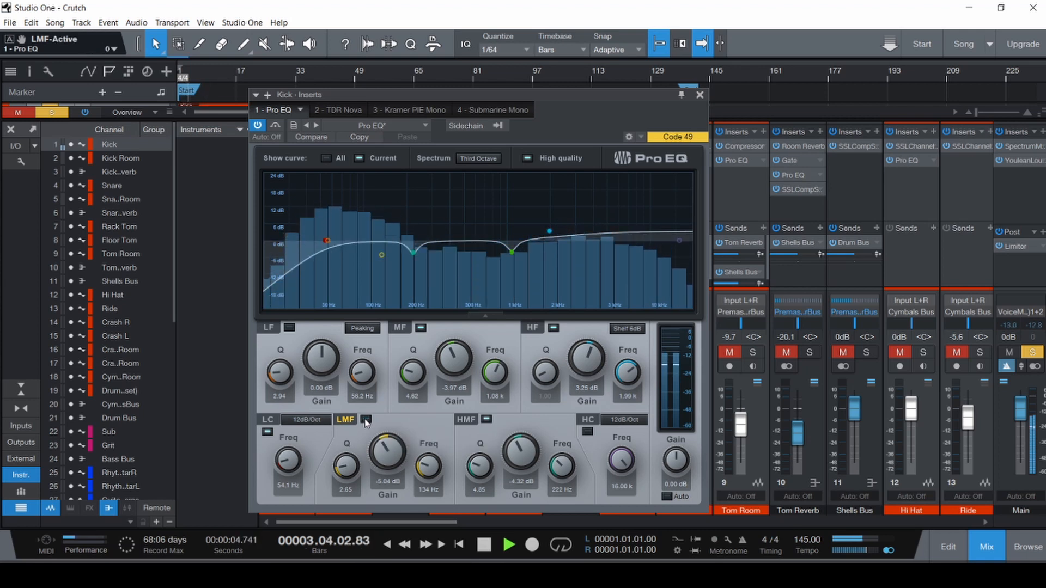
left_click(366, 419)
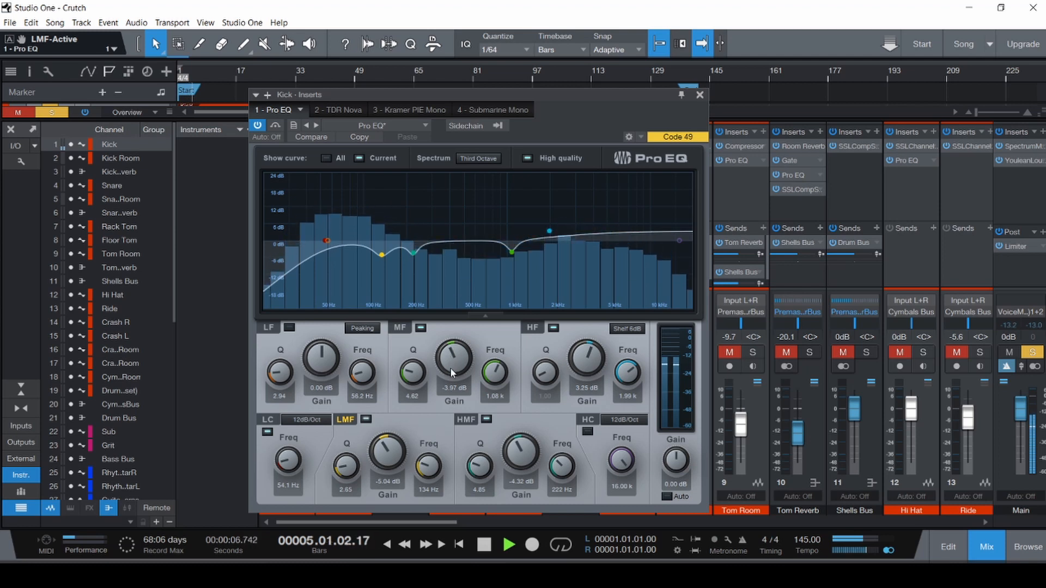
- Audition the 1.08 kHz MF band with gain boosted to 24 dB, undo the boost, and compare the kick with MF off and on
left_click_drag(451, 372, 423, 333)
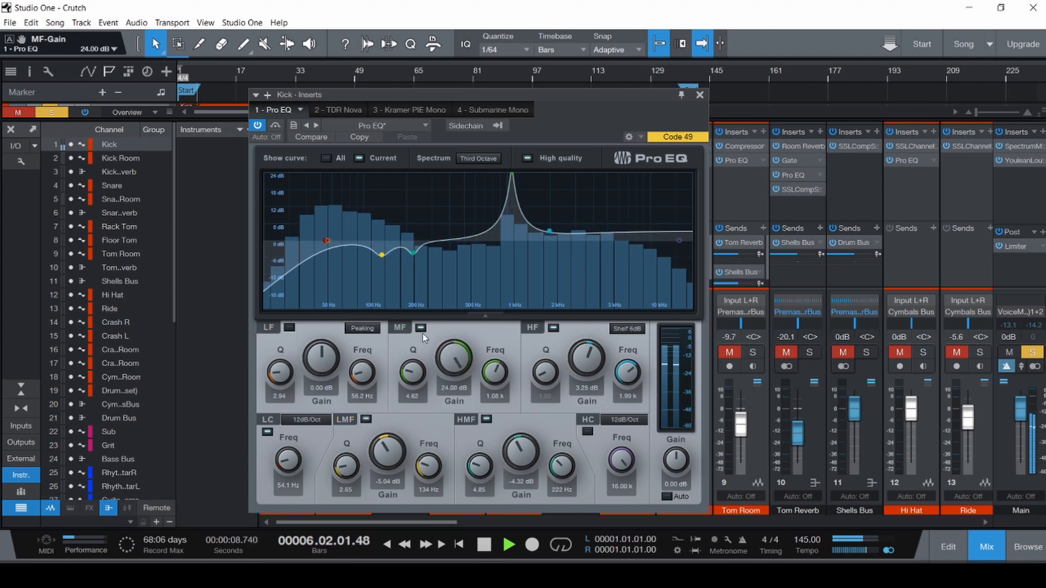
key("ctrl+z")
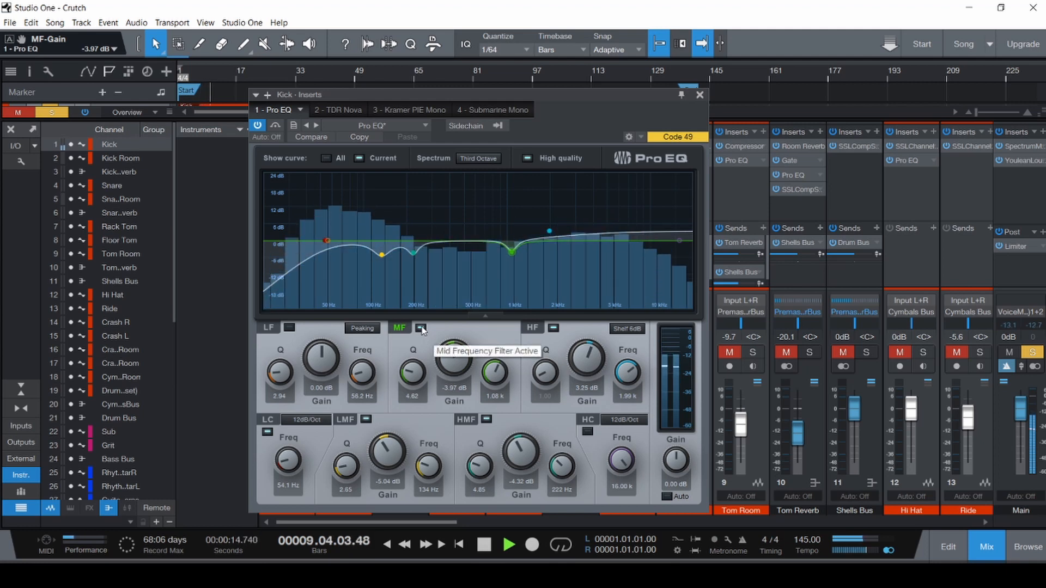
left_click(421, 329)
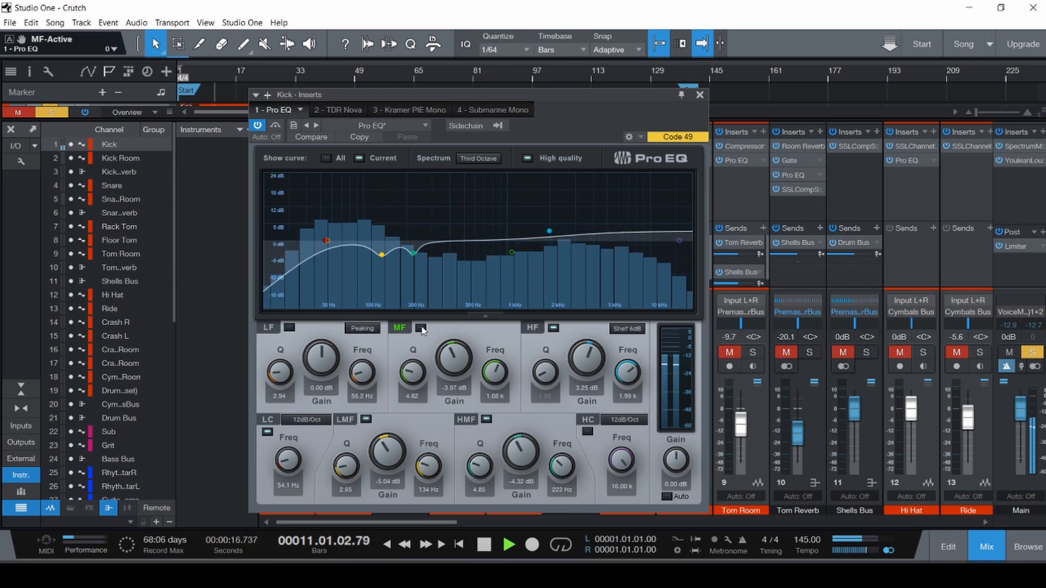
left_click(421, 328)
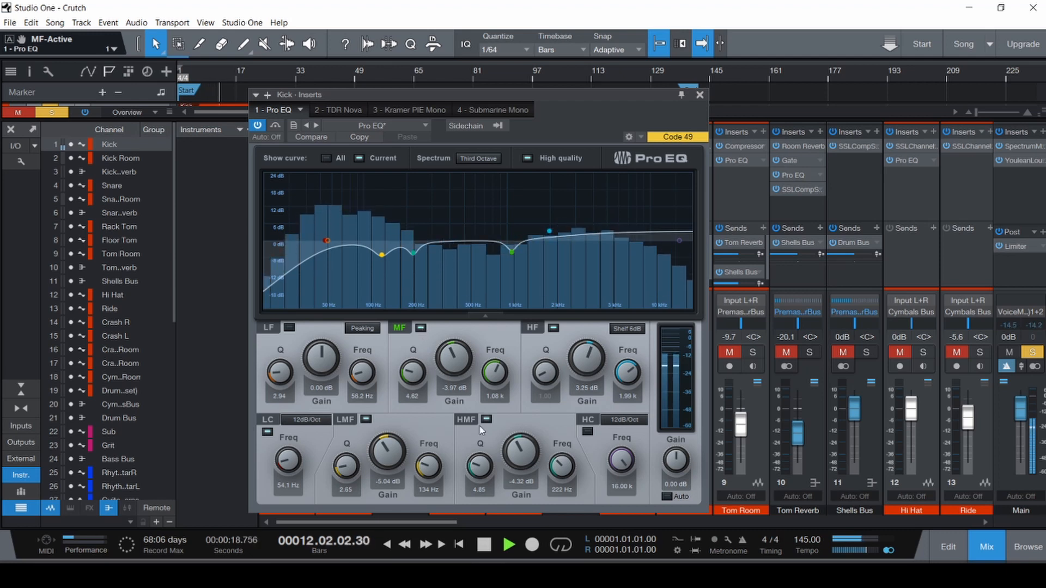
- Restart the song, audition the 222 Hz HMF band boosted to 24 dB, undo the boost, and compare HMF off and on
key("space")
key("space")
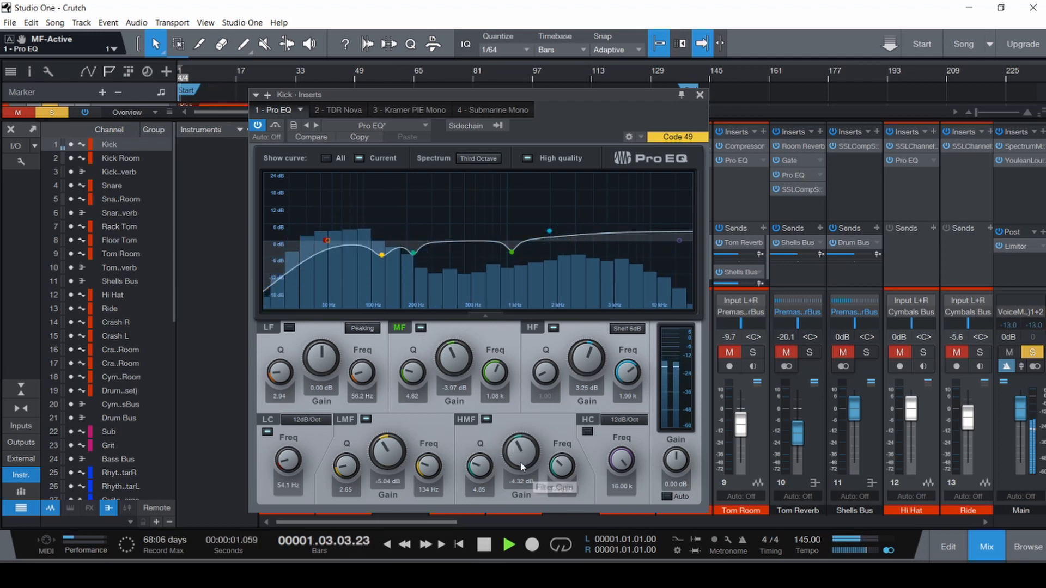
left_click_drag(522, 467, 530, 392)
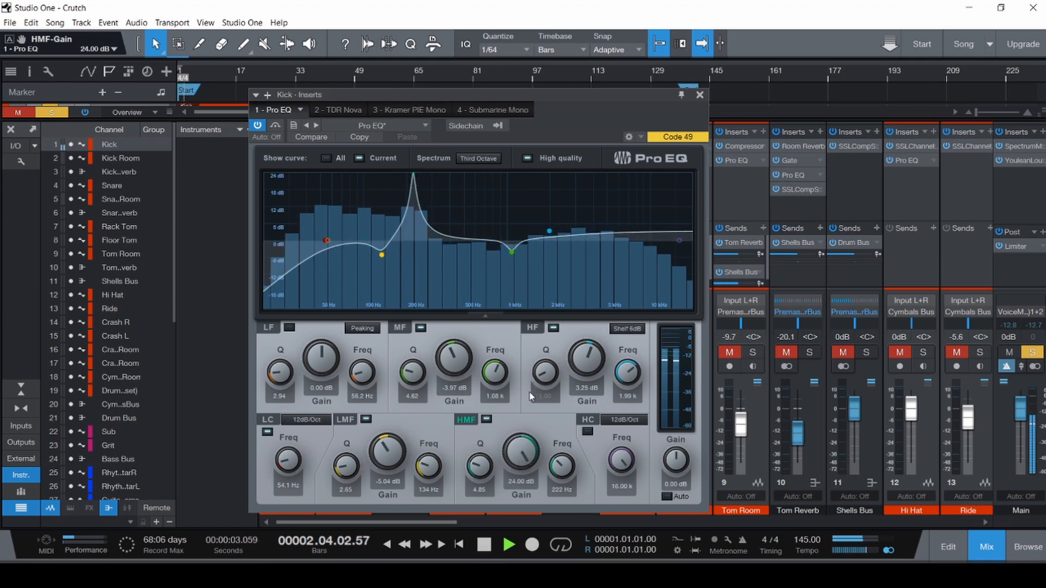
key("ctrl+z")
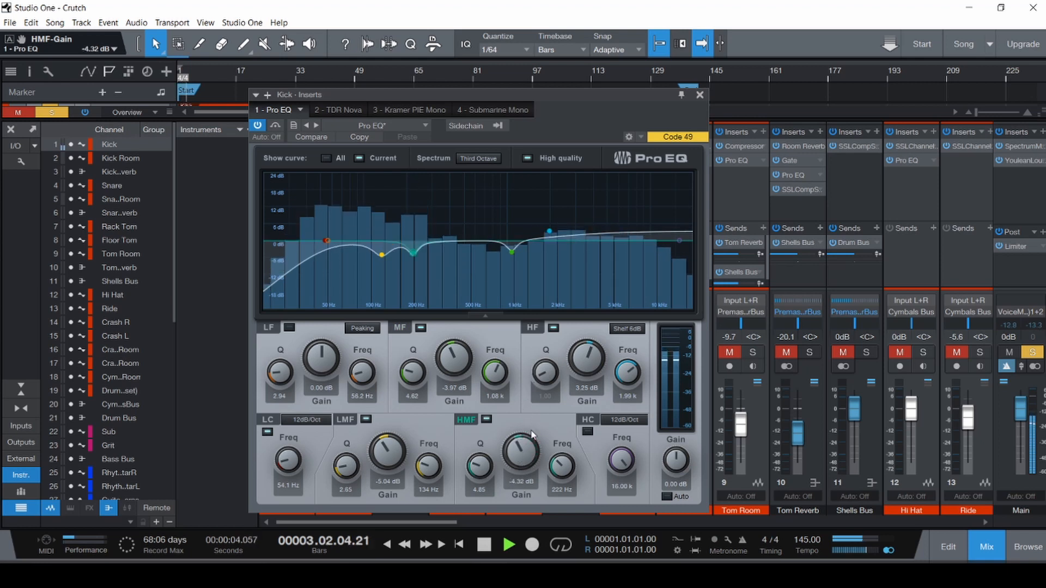
left_click(486, 420)
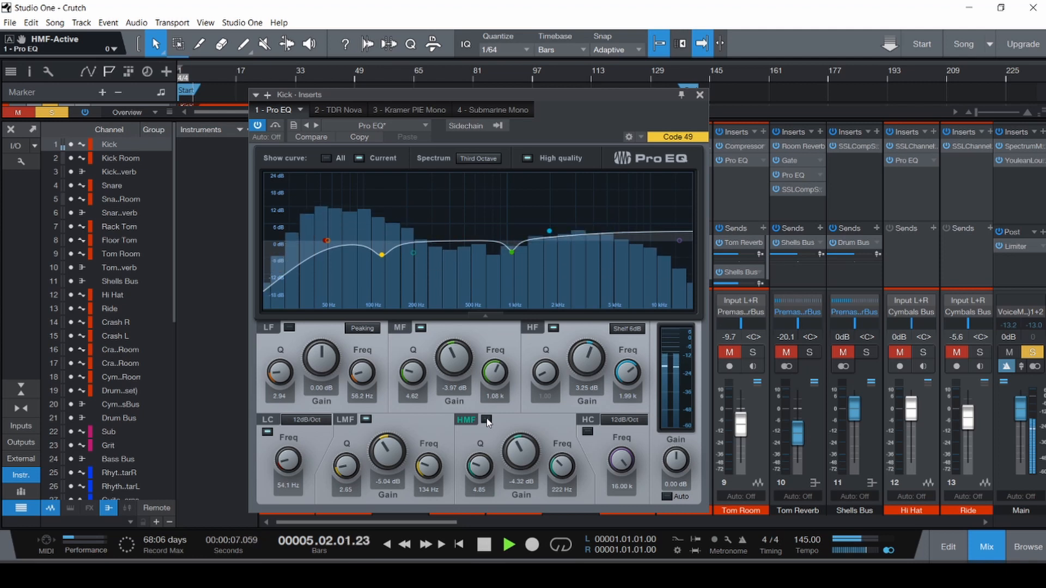
left_click(486, 420)
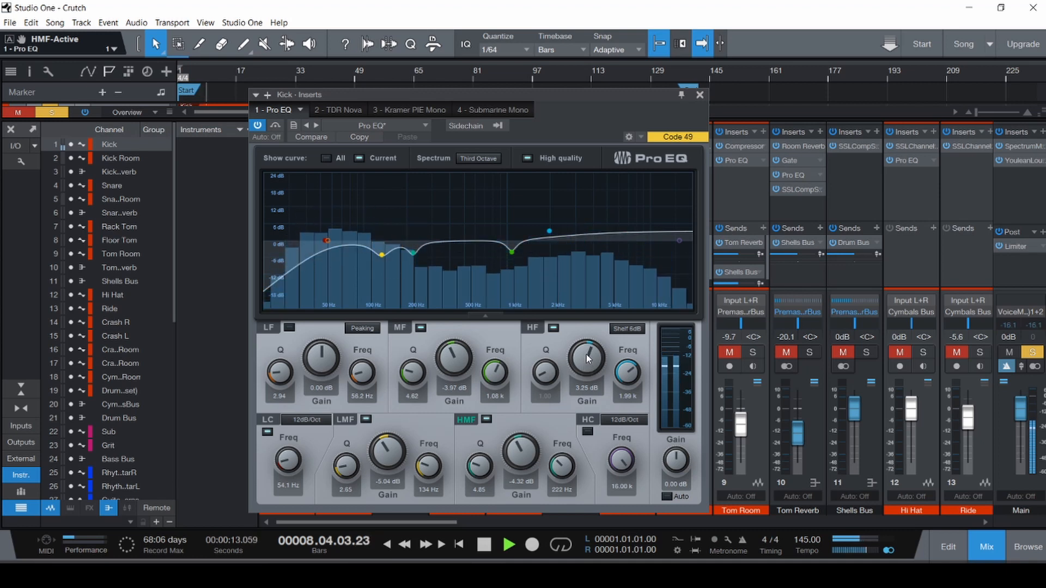
- Audition the 1.99 kHz HF shelf cut to -24 dB, undo the cut, and compare the kick with HF off and on
left_click_drag(587, 358, 585, 428)
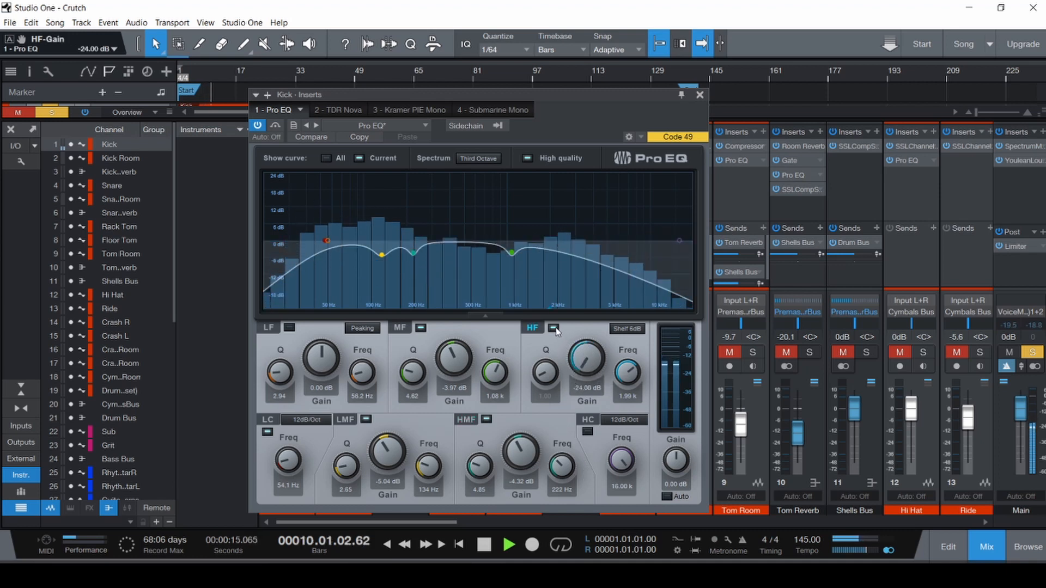
key("ctrl+z")
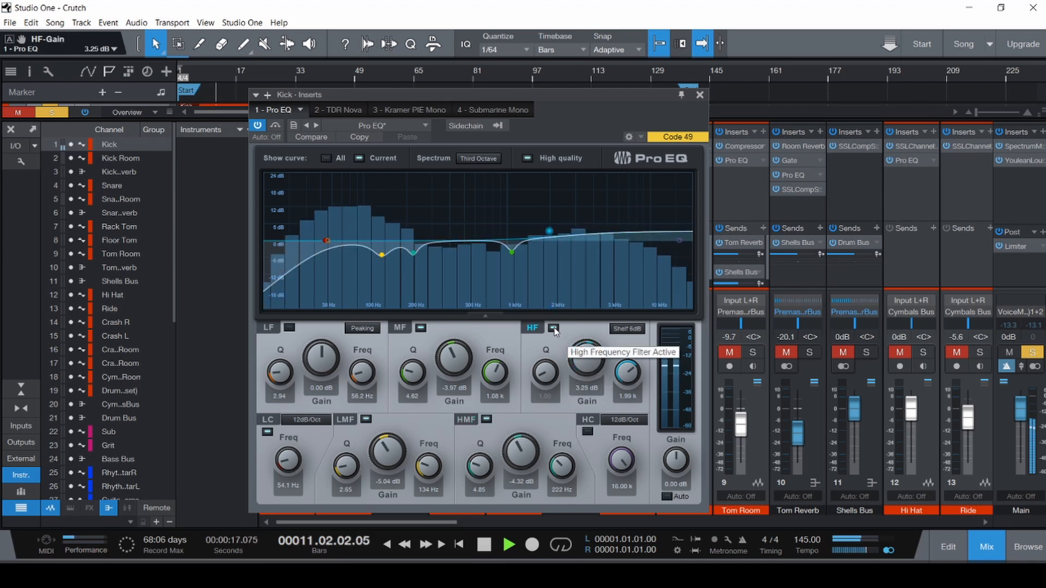
left_click(554, 329)
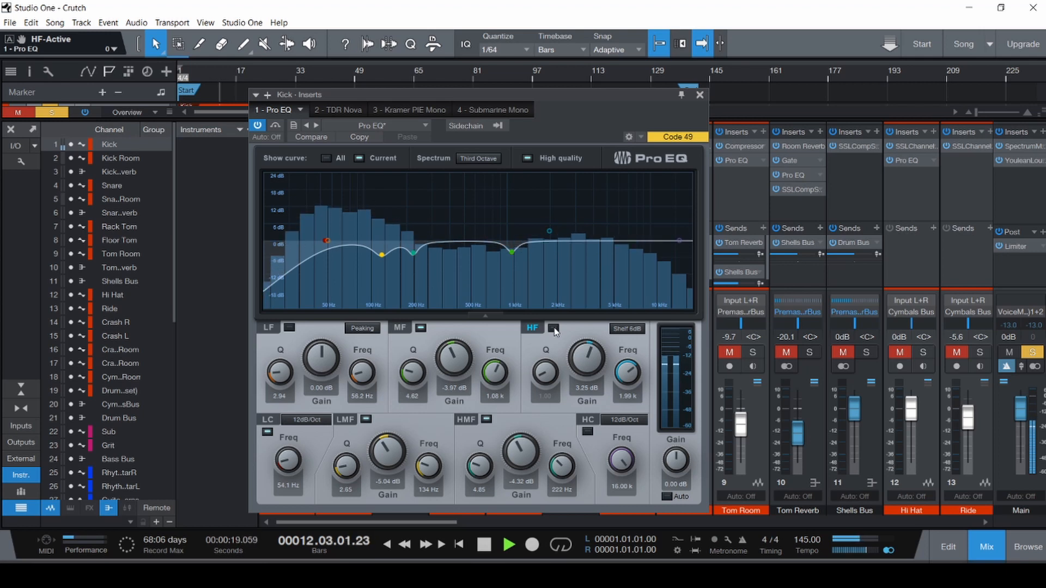
left_click(554, 329)
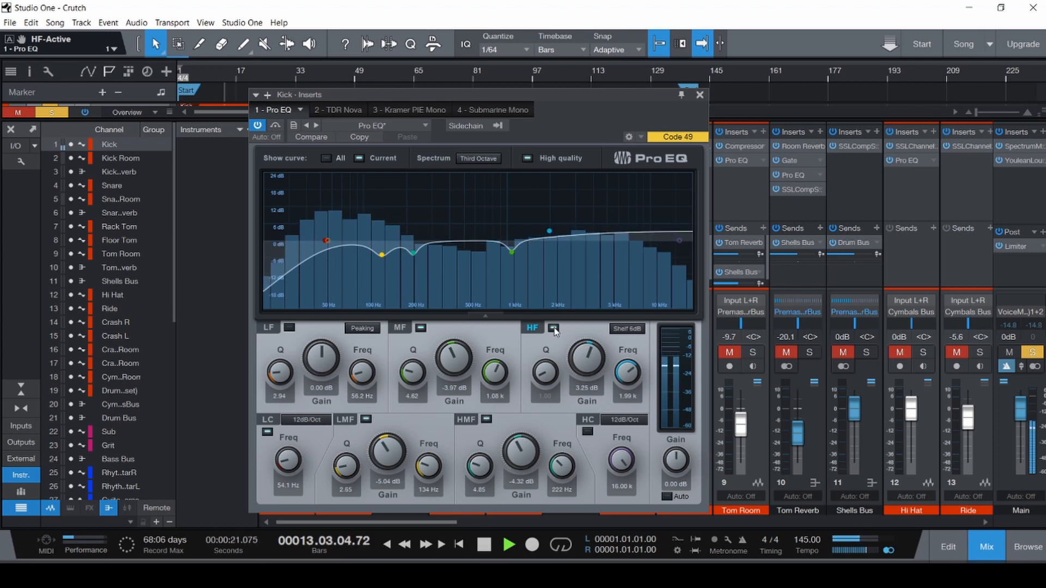
- Stop playback, return to the song start, and save the song
key("space")
key("Home")
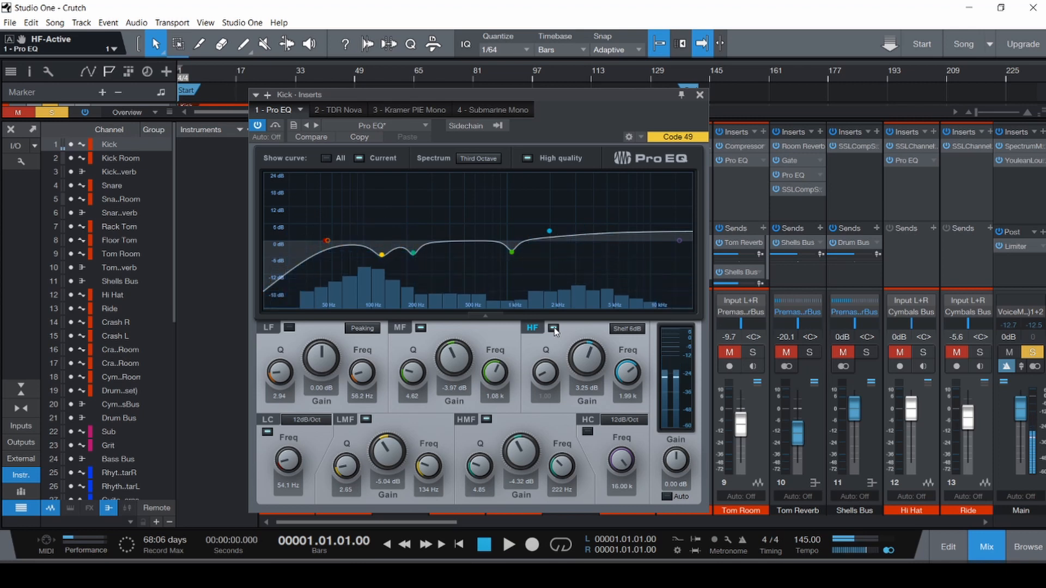
key("ctrl+s")
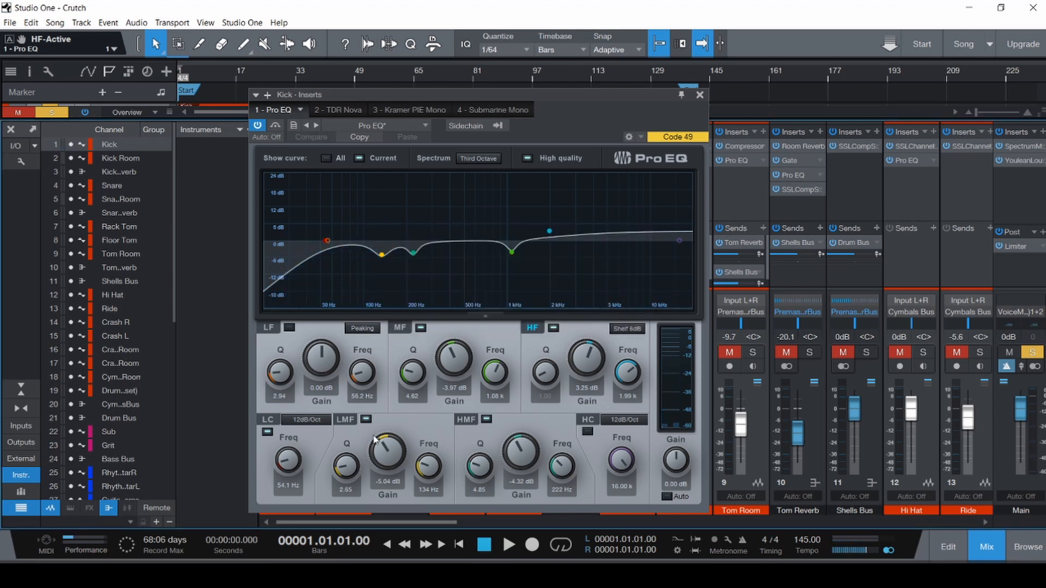
- Show the Kick channel's TDR Nova insert and move its window clear of the Kick and Kick Room channel strips
left_click(342, 110)
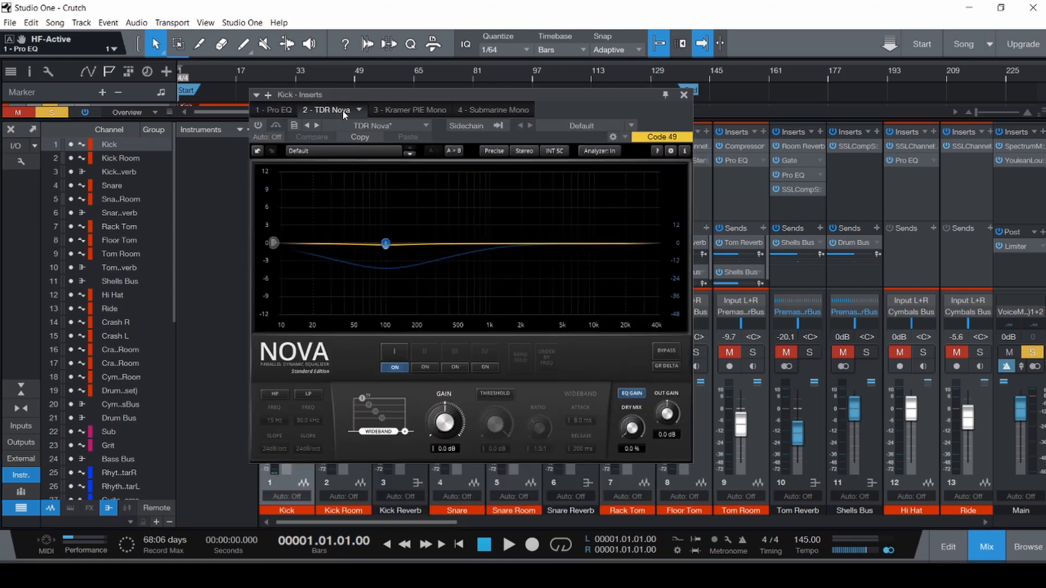
left_click_drag(452, 96, 499, 84)
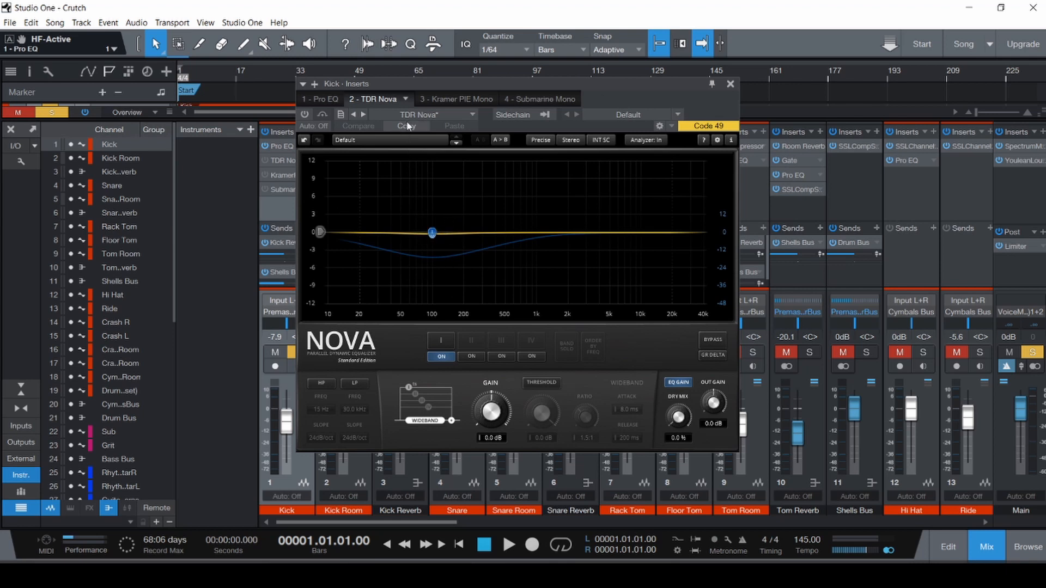
left_click_drag(390, 84, 418, 68)
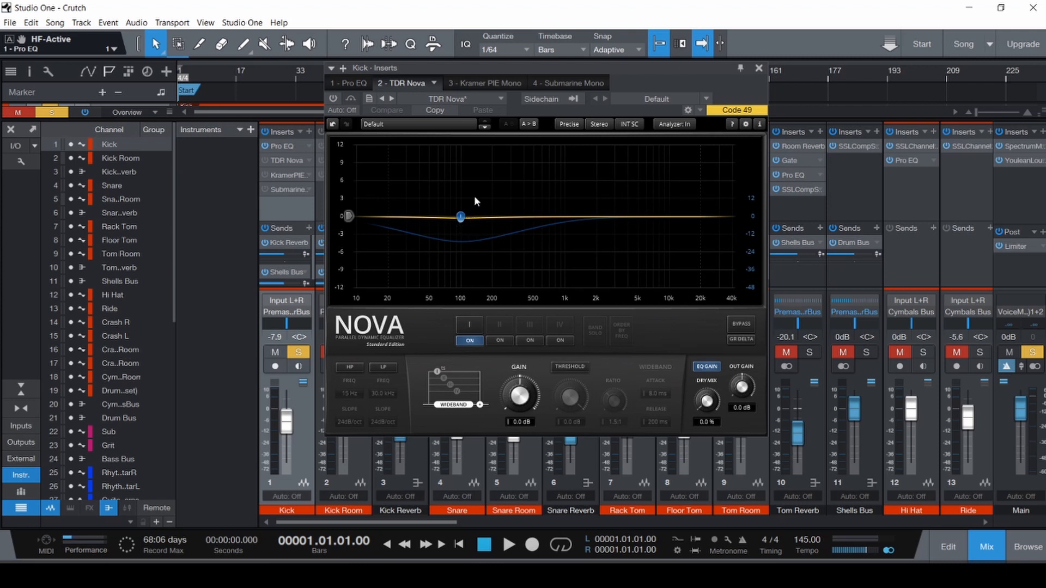
left_click_drag(485, 69, 537, 83)
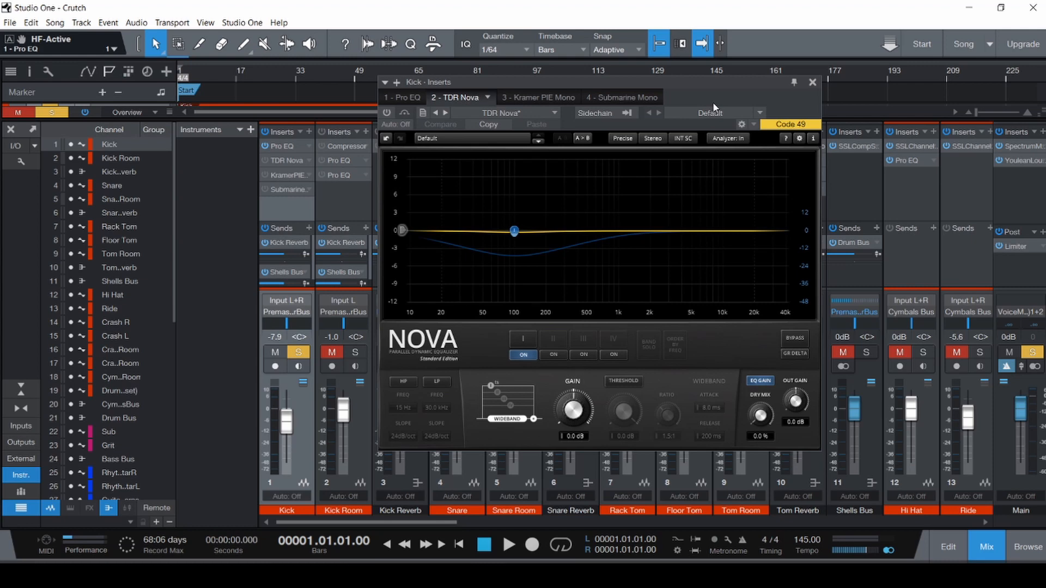
- Switch from the mixer to the arrangement, play the soloed Kick from the song start, and stop
key("F3")
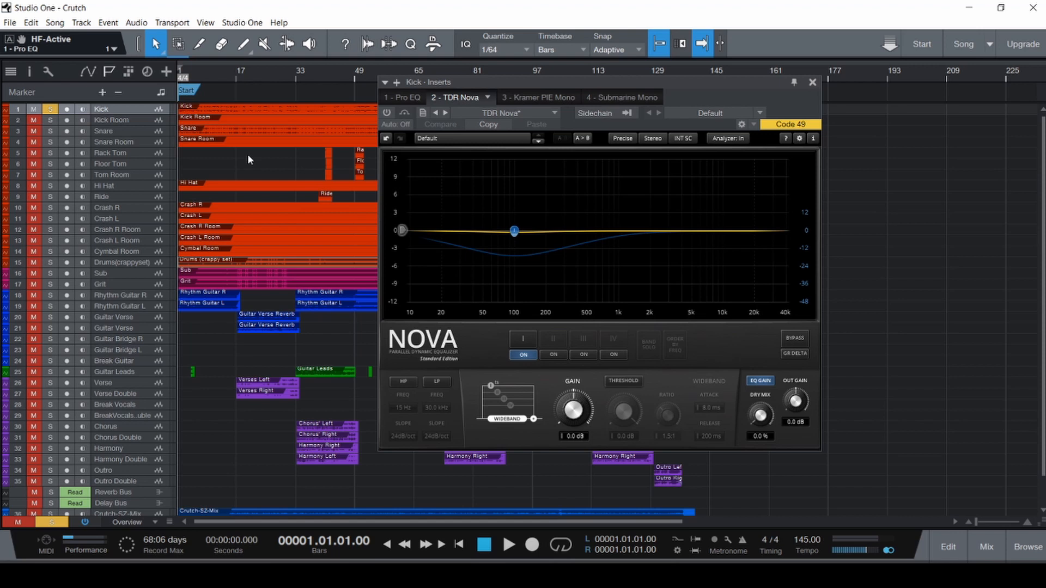
key("space")
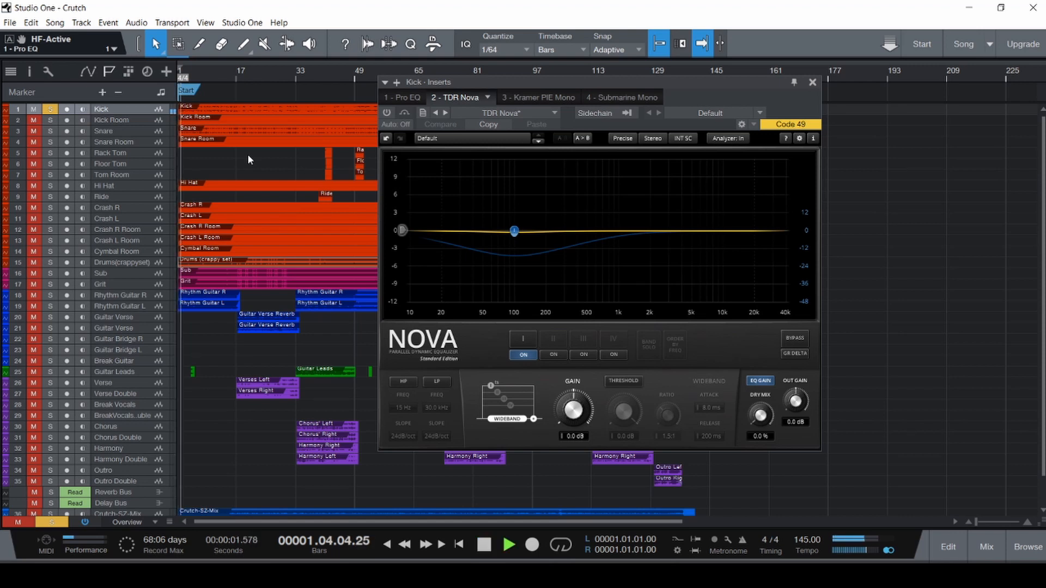
key("space")
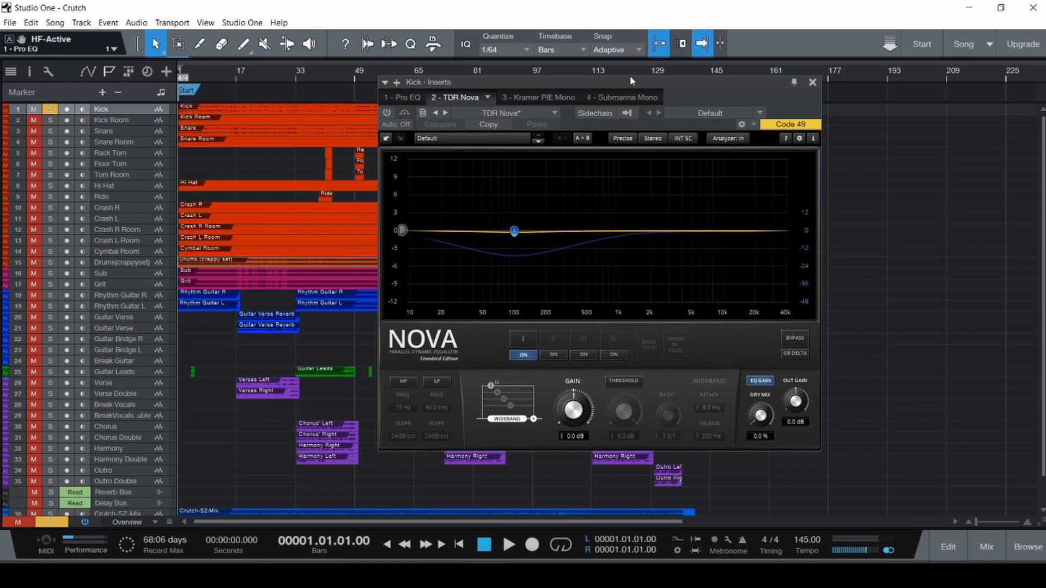
- Activate TDR Nova on the Kick and move its window clear of the start of the arrangement
left_click_drag(630, 77, 526, 86)
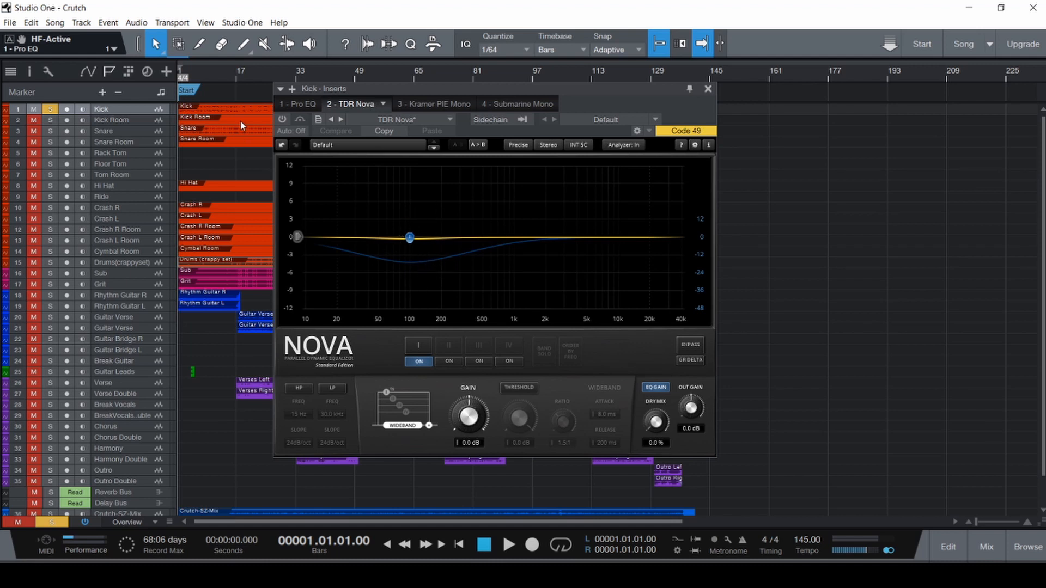
left_click(282, 120)
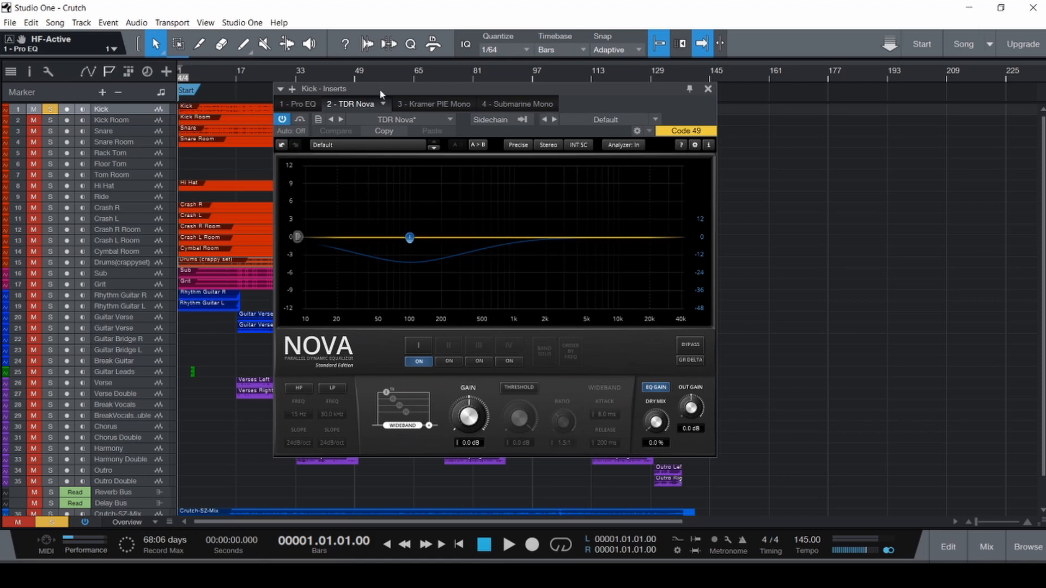
left_click_drag(401, 90, 562, 93)
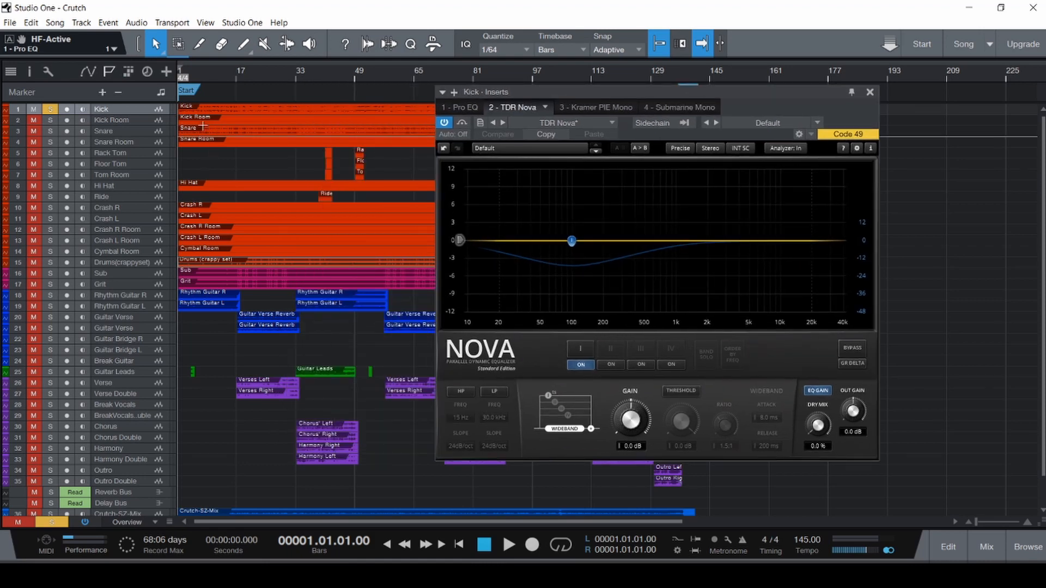
- Examine the Kick waveform around bar 7 up close and play short passages of it with TDR Nova active
scroll(200, 131, "up", 5)
scroll(215, 133, "up", 5)
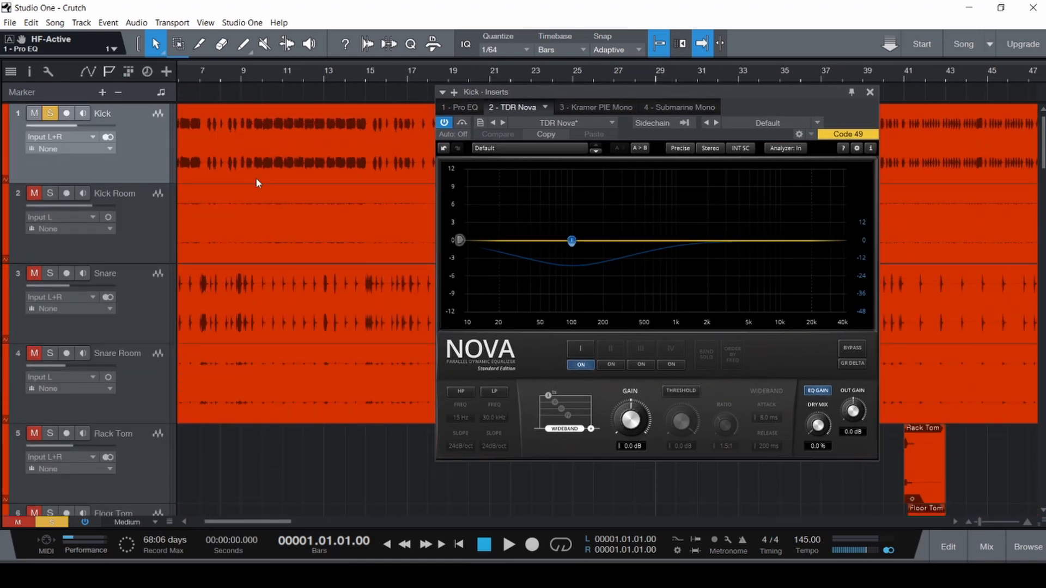
scroll(255, 177, "left", 3)
scroll(315, 171, "up", 6)
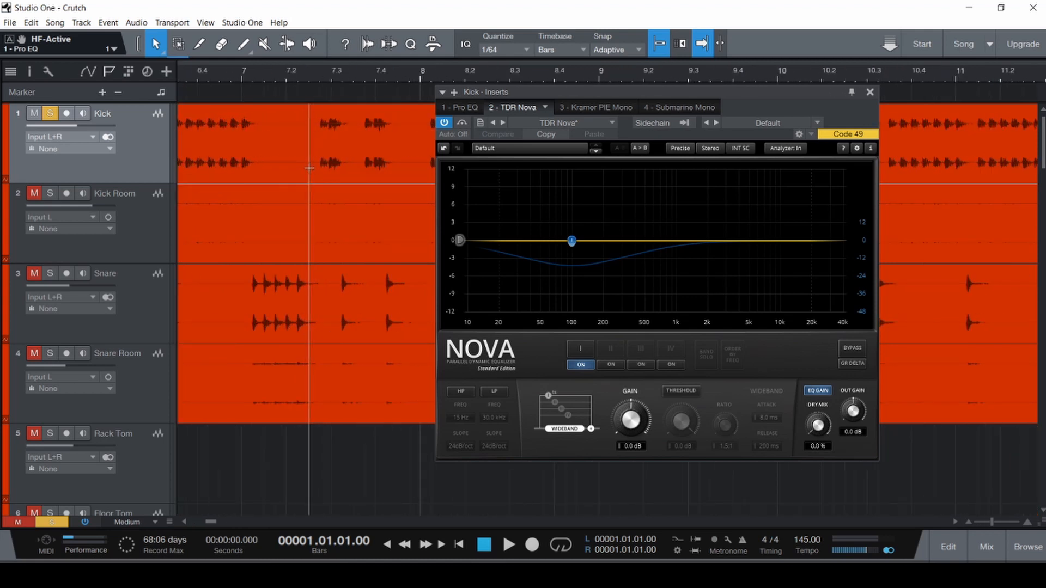
left_click(309, 166)
key("space")
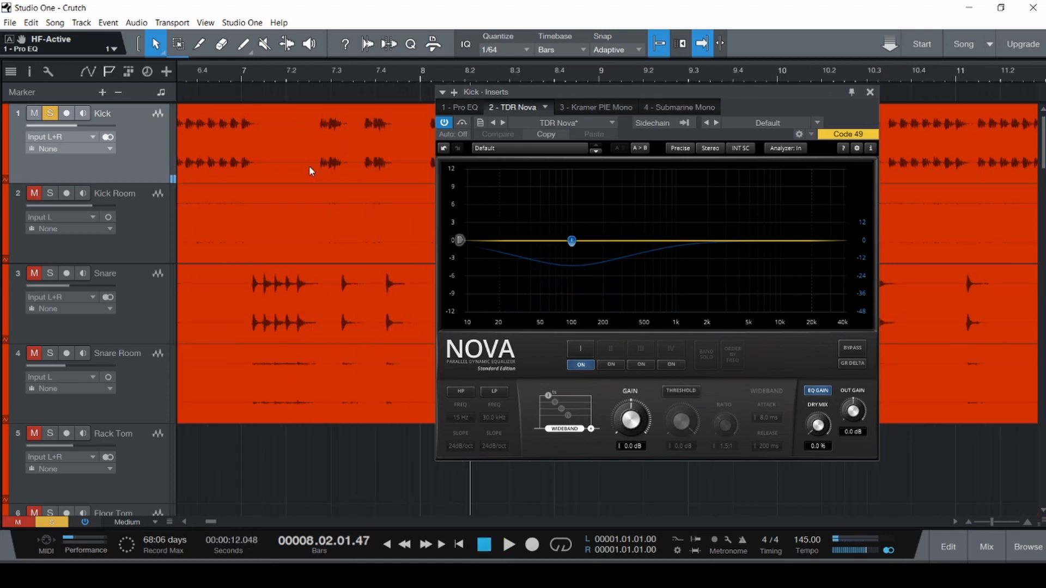
key("space")
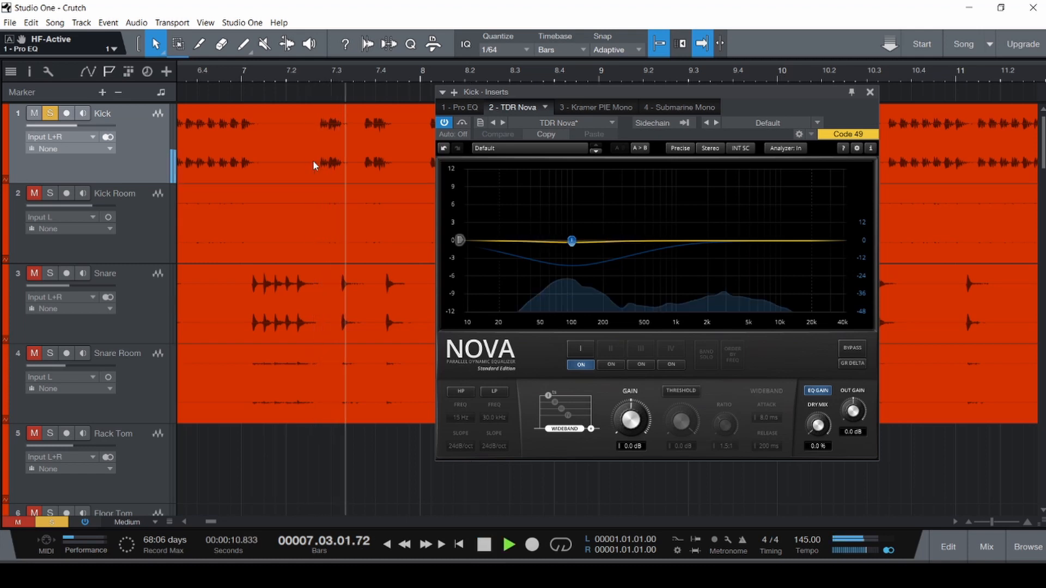
key("space")
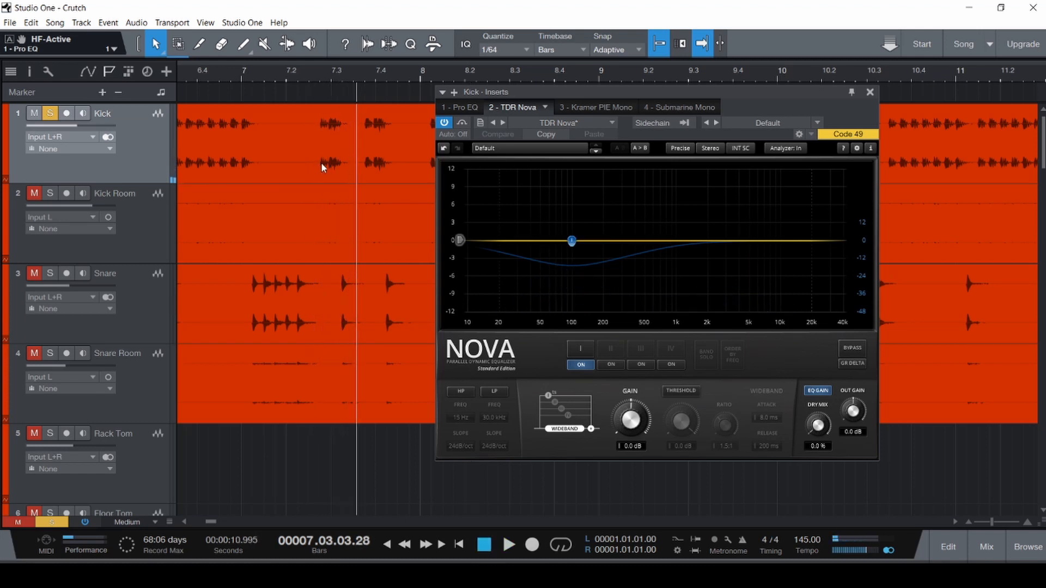
scroll(328, 167, "up", 7)
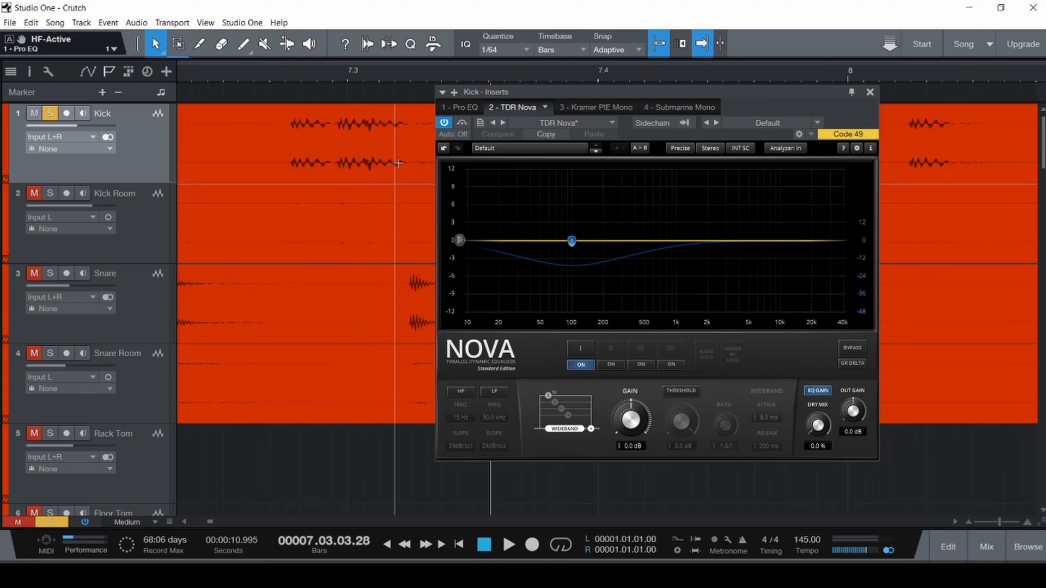
scroll(399, 168, "down", 10)
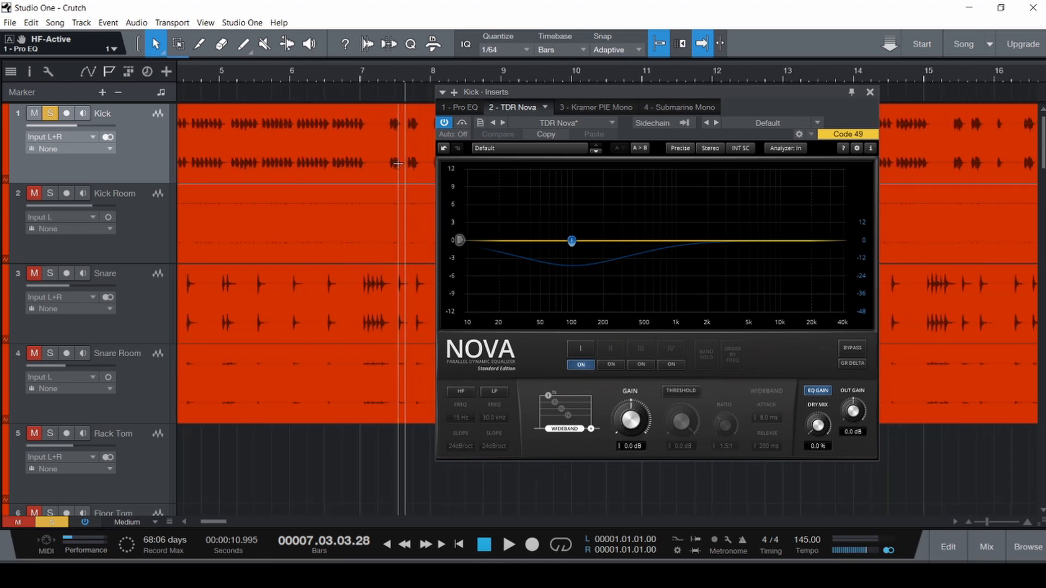
- Save the song and play the soloed Kick from the song start with TDR Nova active
key("ctrl+s")
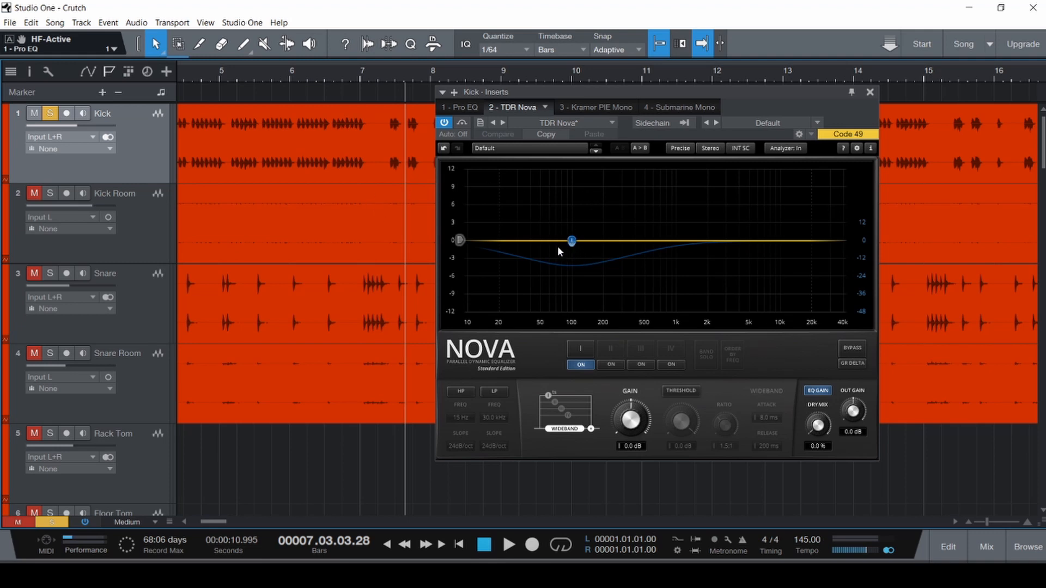
key("Home")
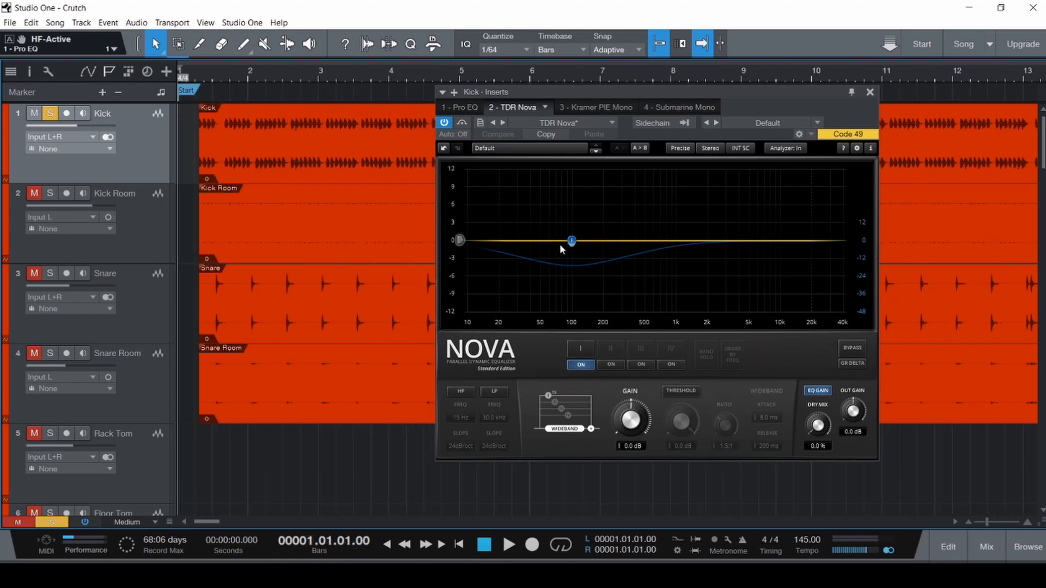
key("space")
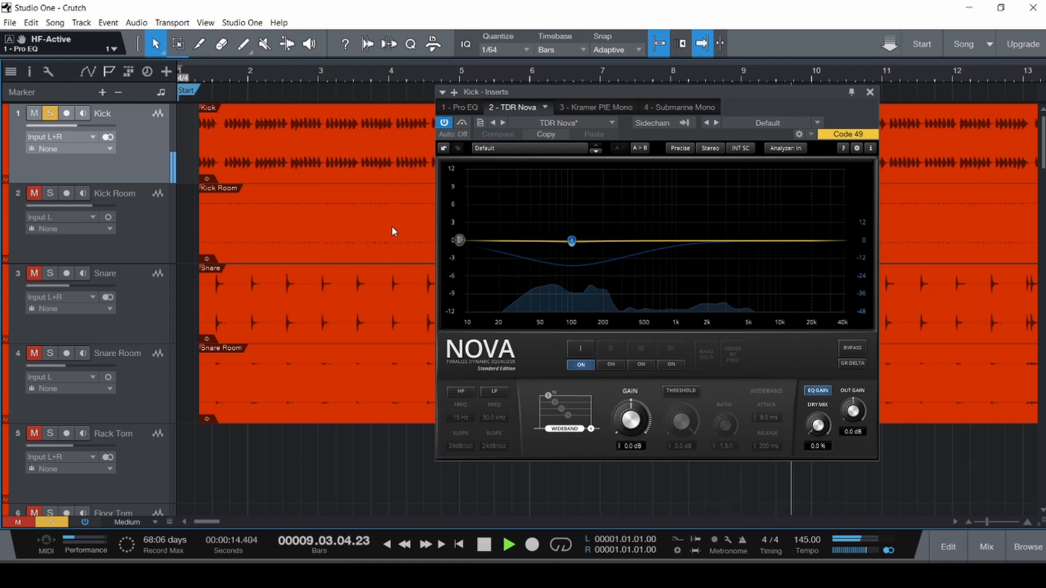
- Stop playback and review the Kick's Pro EQ, TDR Nova and Kramer PIE Mono inserts, including the settings of TDR Nova's band I
key("space")
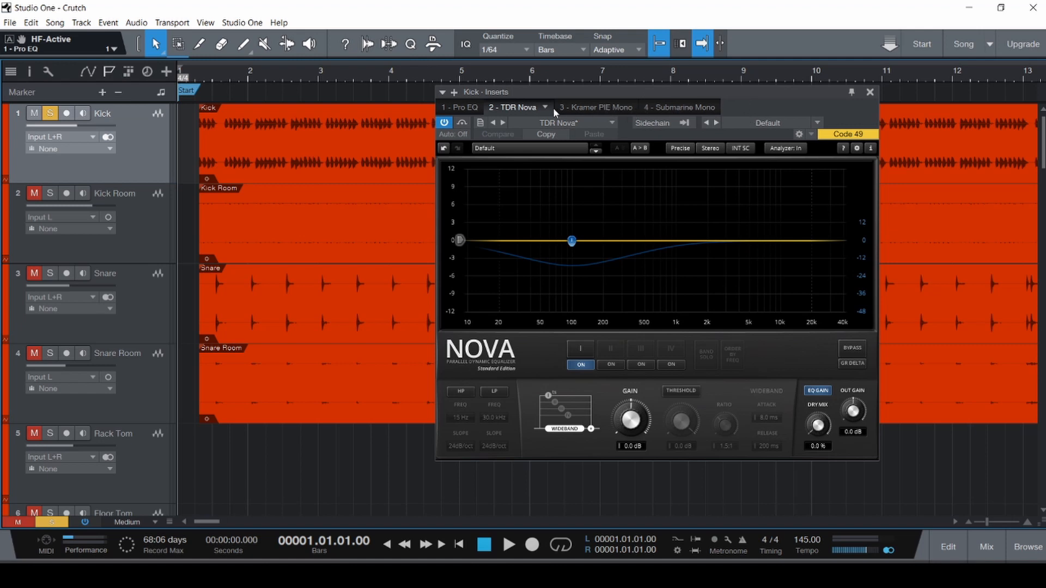
left_click(593, 106)
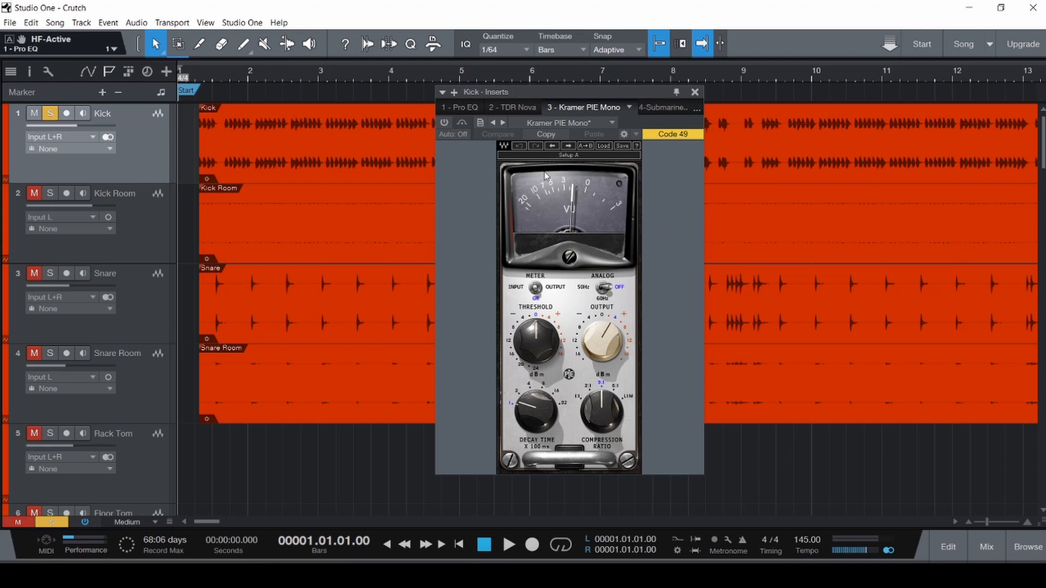
left_click(514, 109)
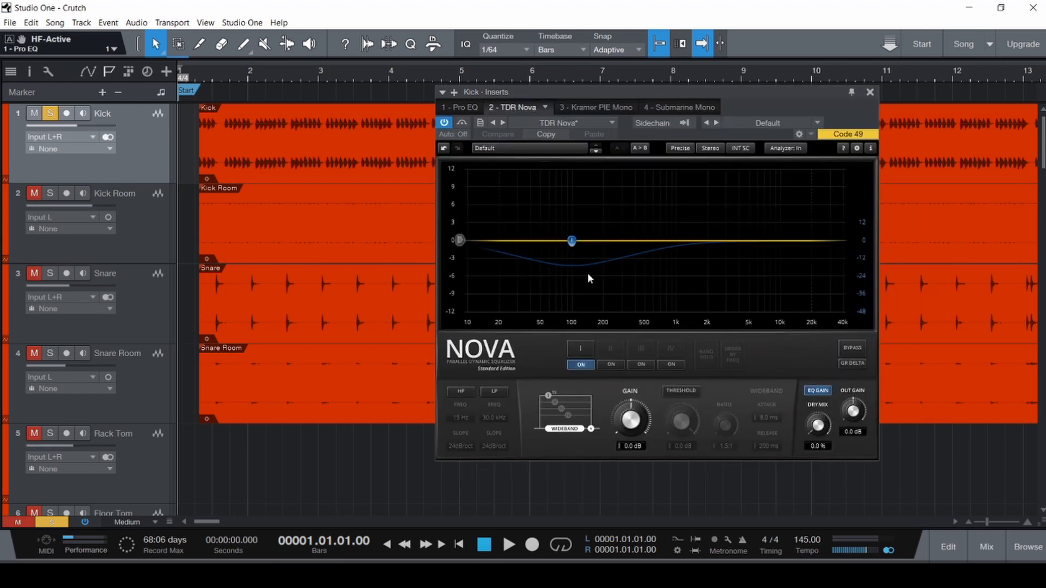
left_click(578, 107)
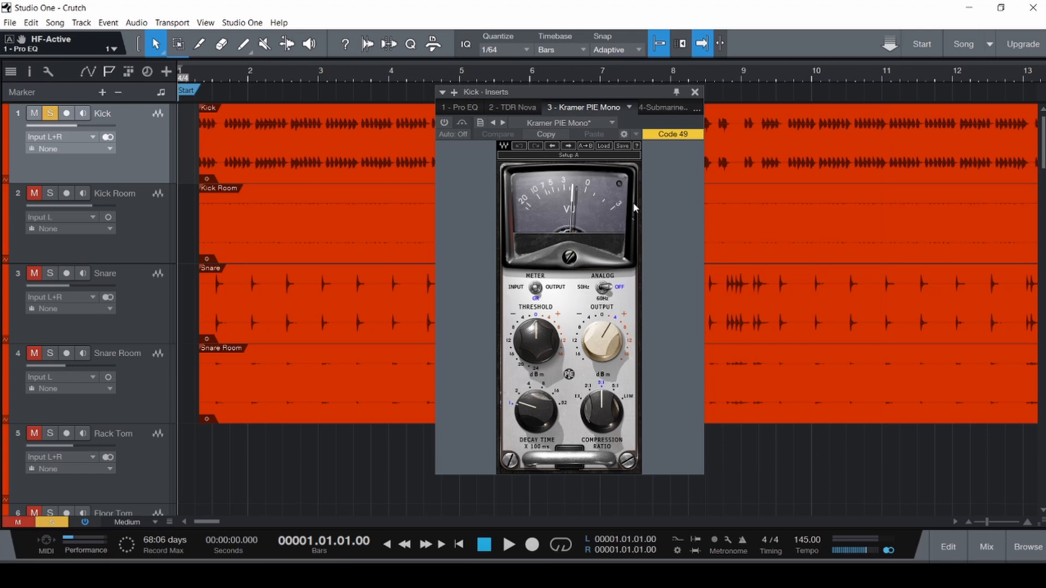
left_click(460, 107)
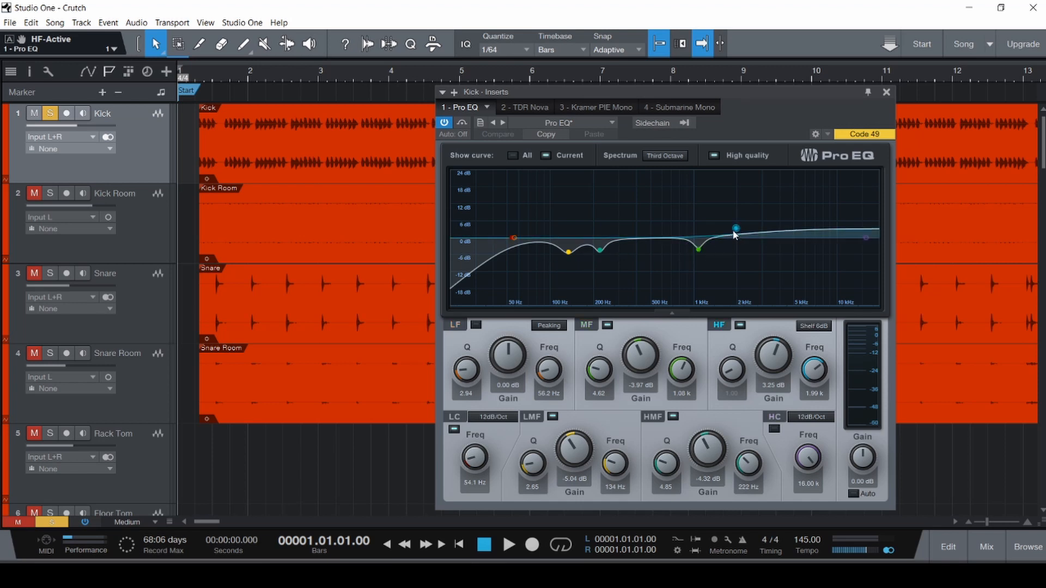
left_click(531, 105)
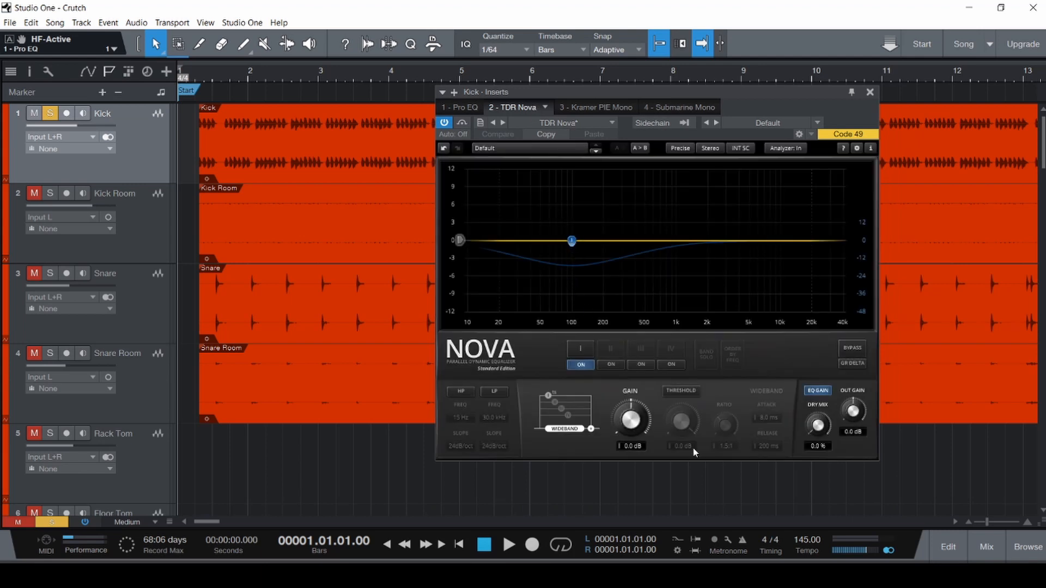
left_click(570, 240)
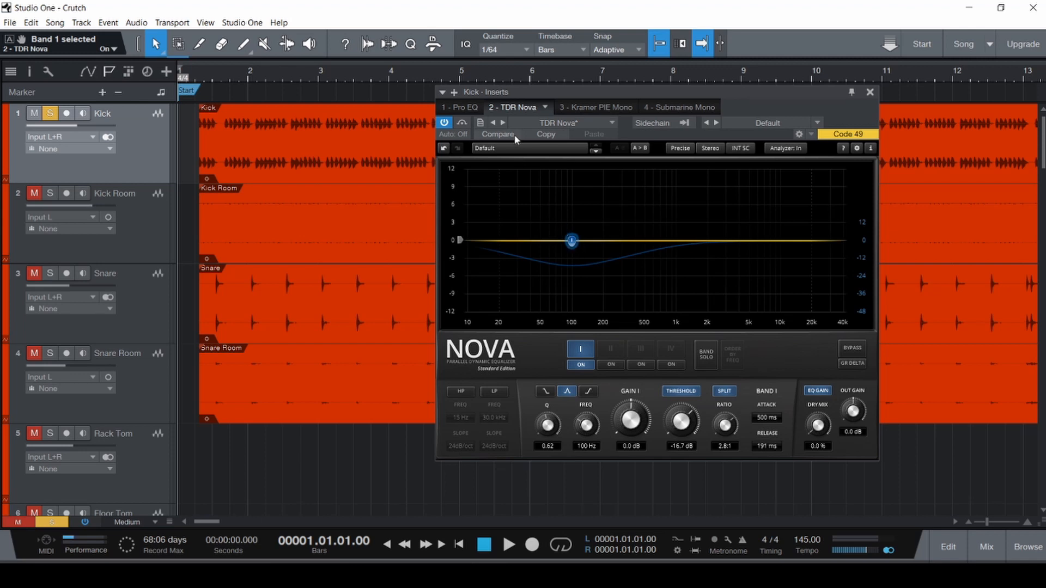
left_click(607, 108)
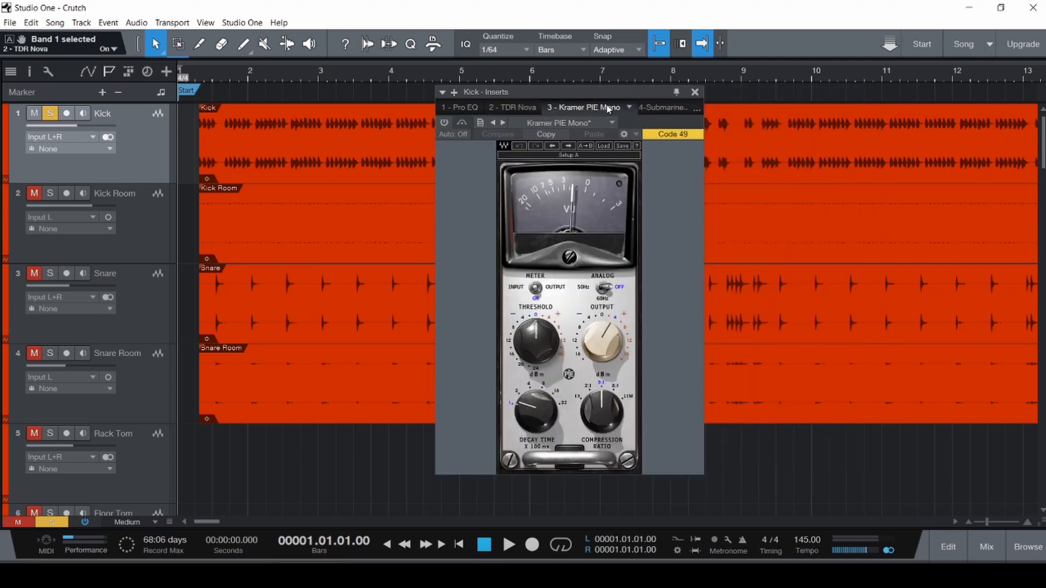
- Try boosting the Kick Pro EQ's LMF band to 23.06 dB at 128 Hz with a Q of 1.45 while the soloed Kick plays
left_click(455, 104)
left_click(569, 252)
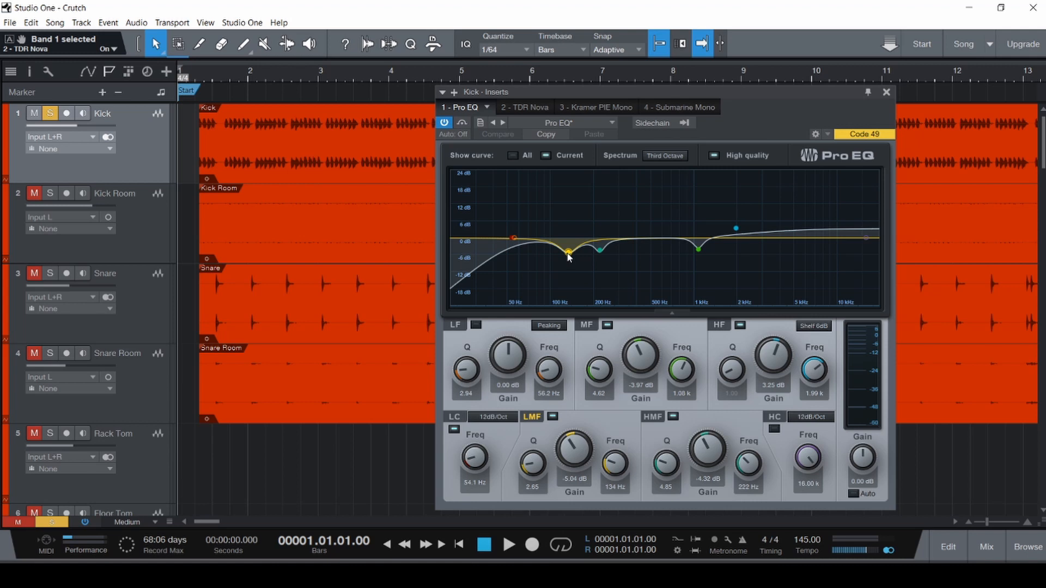
key("space")
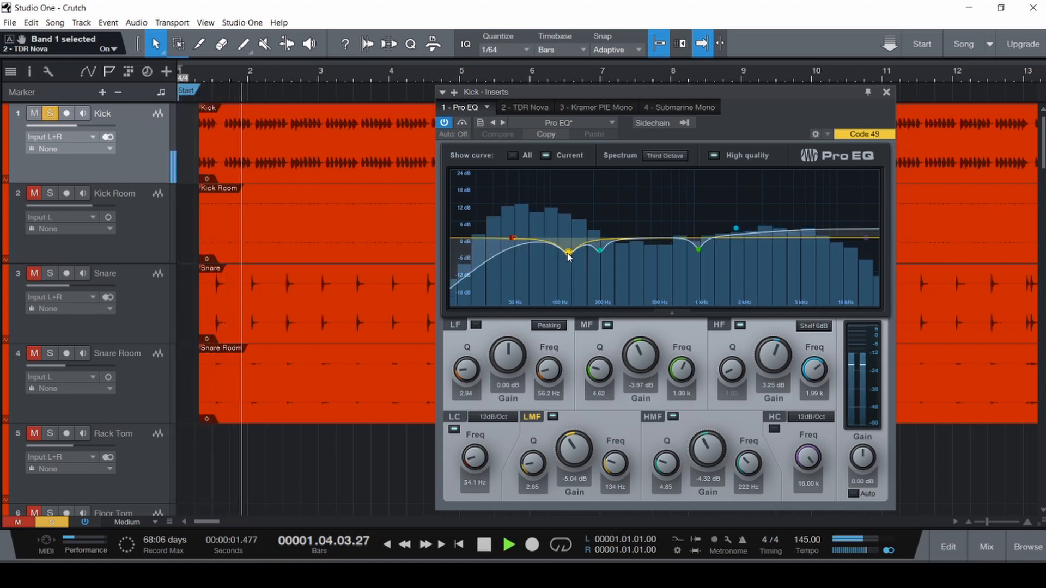
left_click_drag(568, 254, 566, 173)
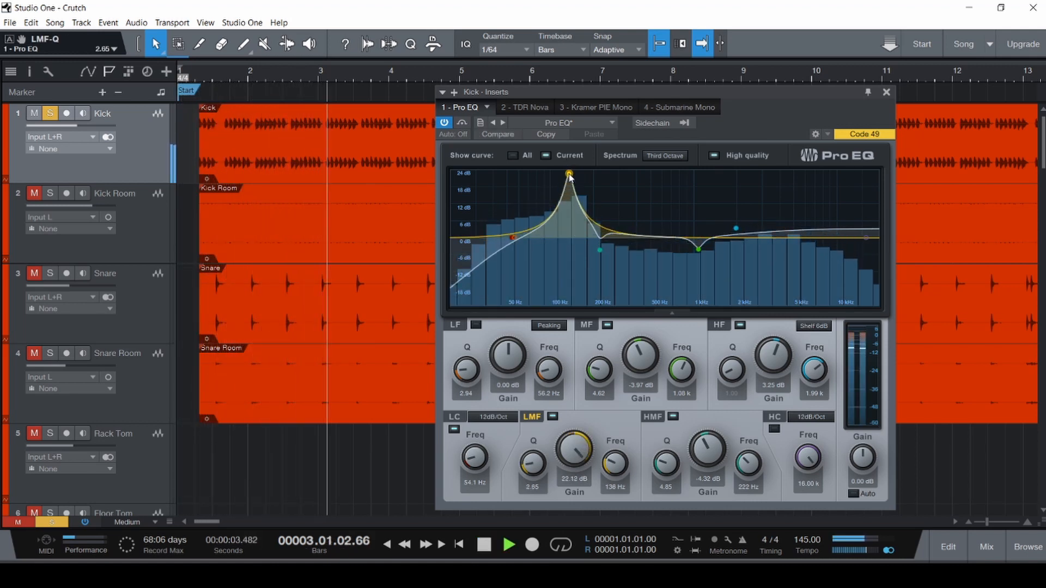
scroll(566, 173, "down", 6)
scroll(565, 173, "up", 2)
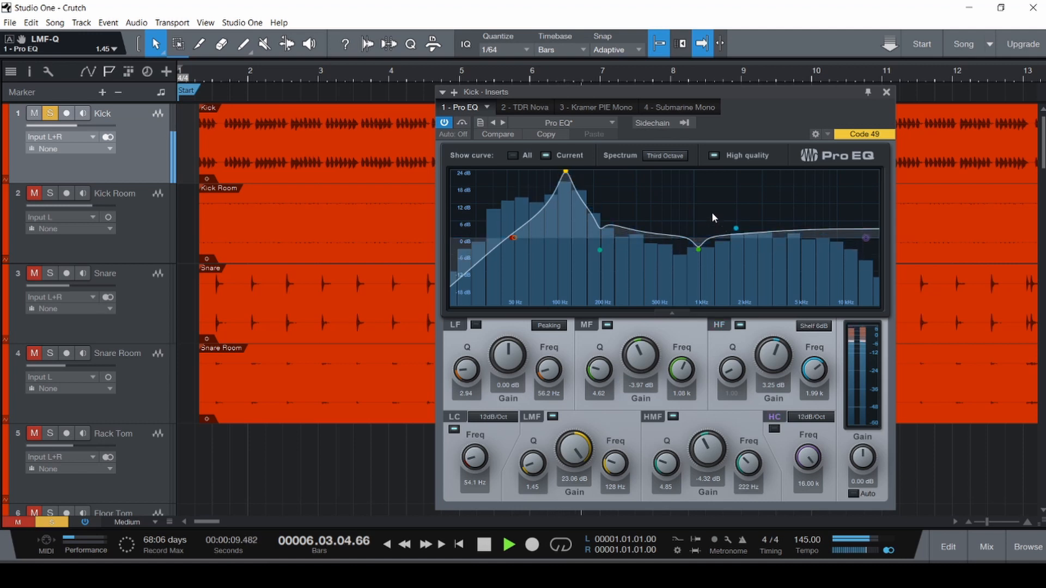
key("space")
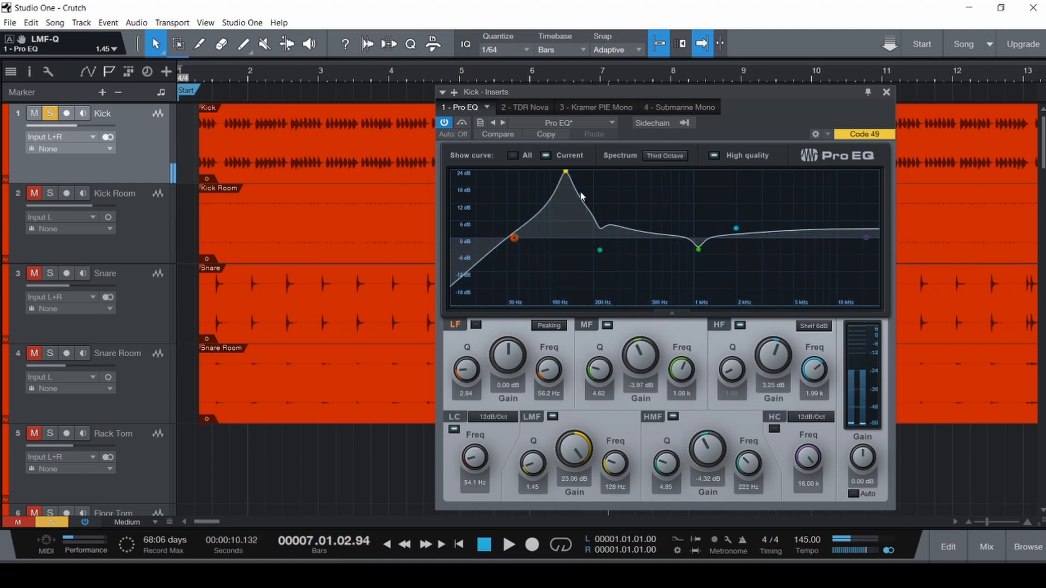
- Undo the LMF boost in the Kick's Pro EQ and save the song
key("ctrl+z")
key("ctrl+s")
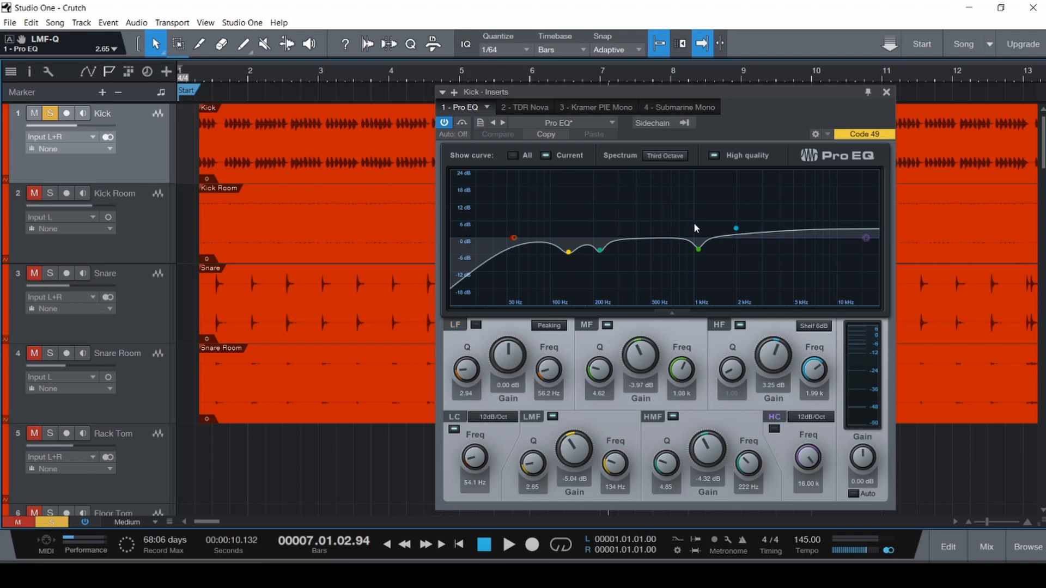
- Play the soloed Kick from early in bar 2 while watching TDR Nova's dynamic band, and stop
left_click(531, 107)
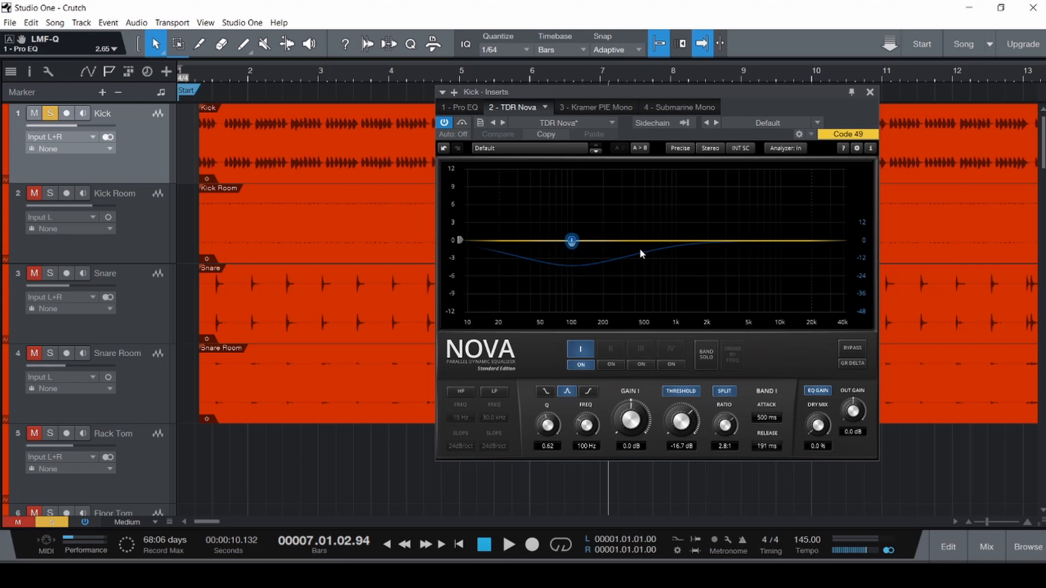
left_click(263, 145)
key("space")
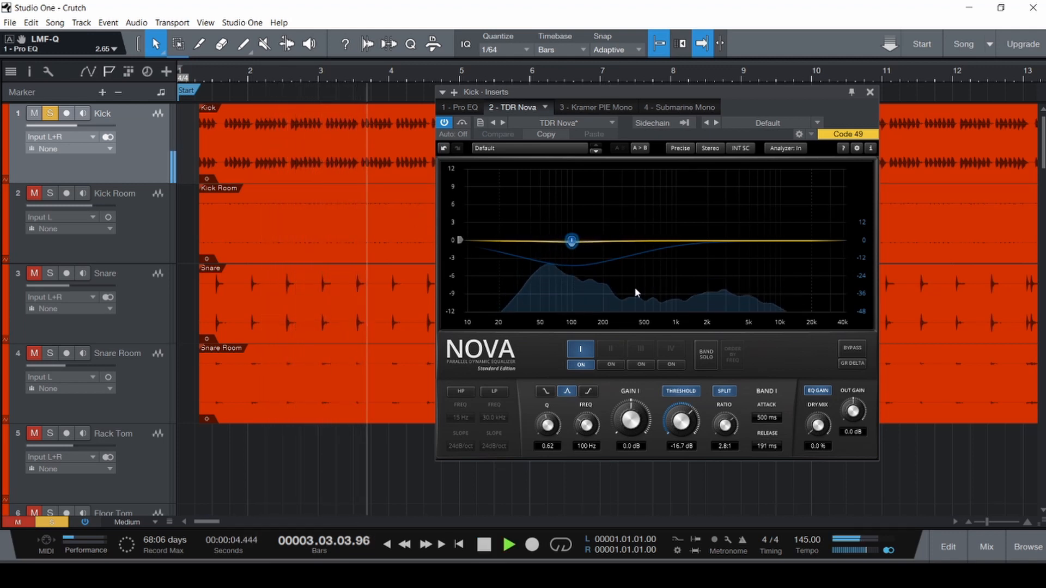
key("space")
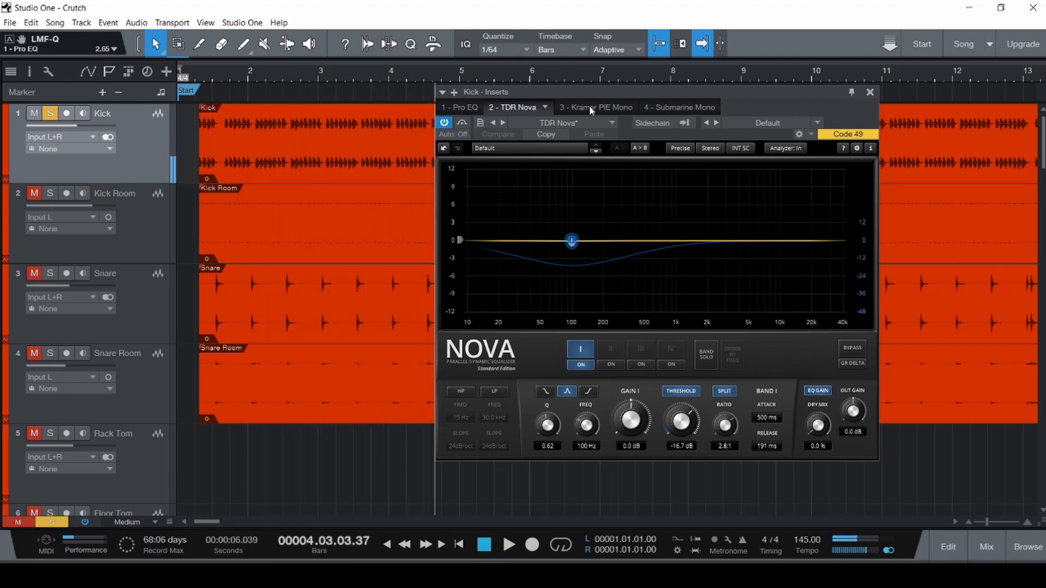
- Play the soloed Kick from the song start, compare it with Kramer PIE Mono off and on, and leave the compressor activated
left_click(589, 107)
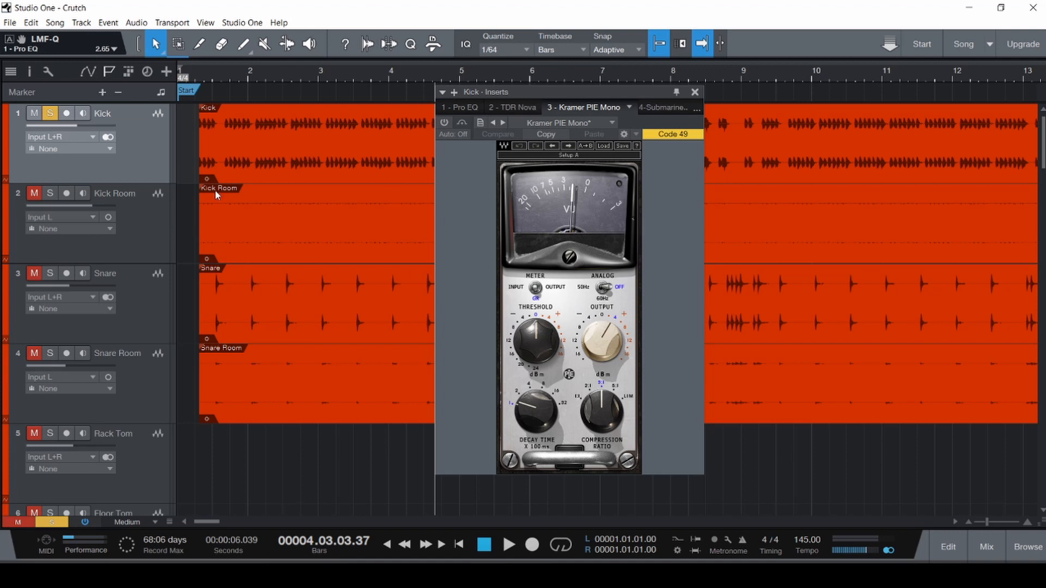
left_click(193, 166)
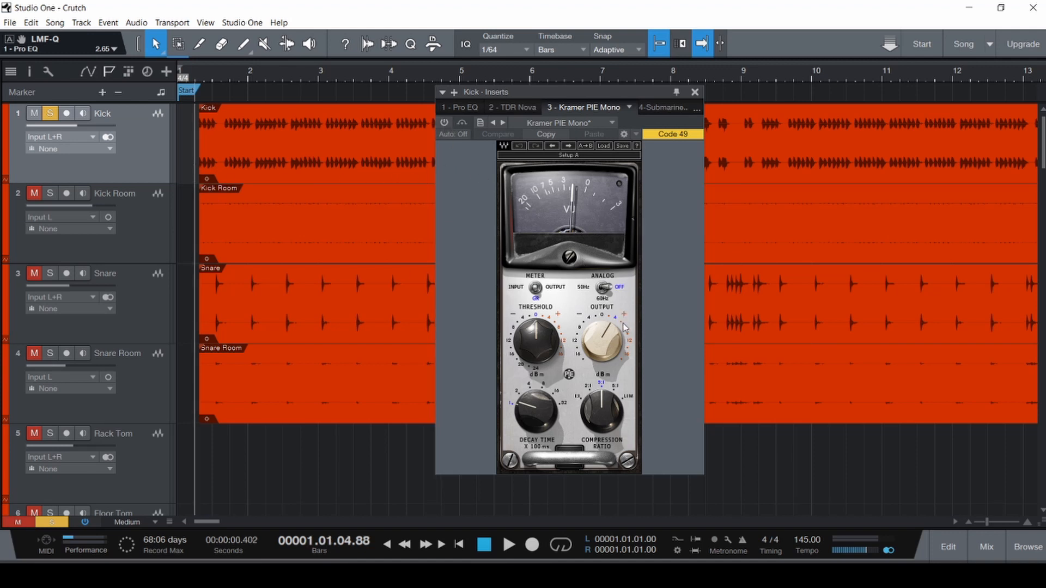
mouse_move(612, 329)
key("space")
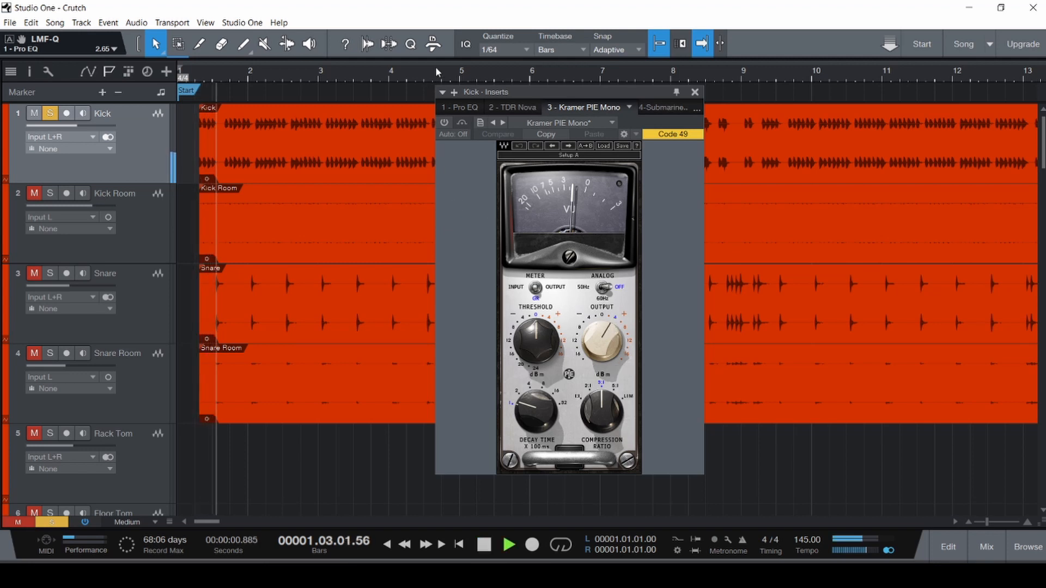
left_click(445, 122)
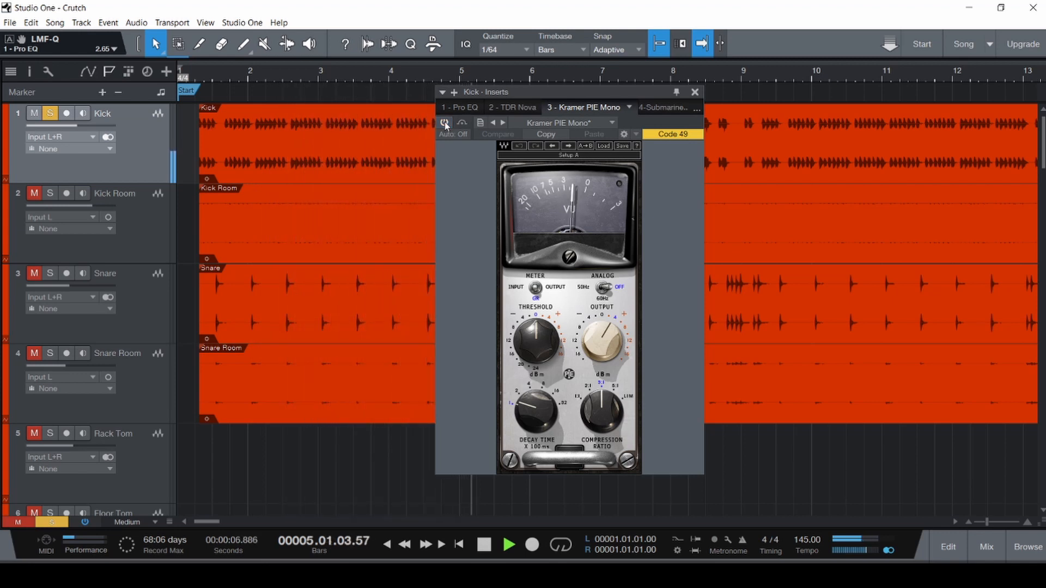
left_click(444, 123)
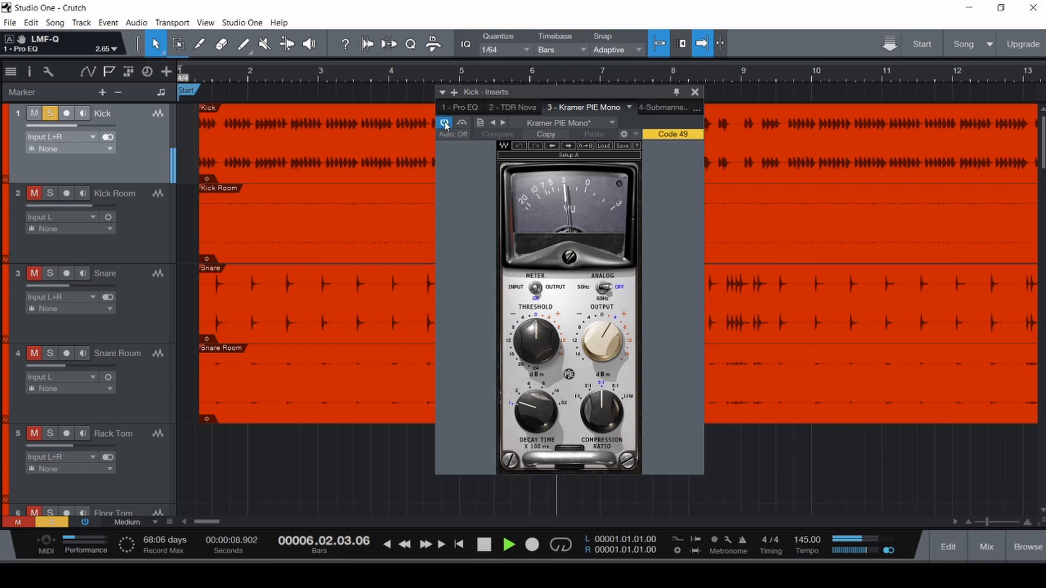
left_click(444, 123)
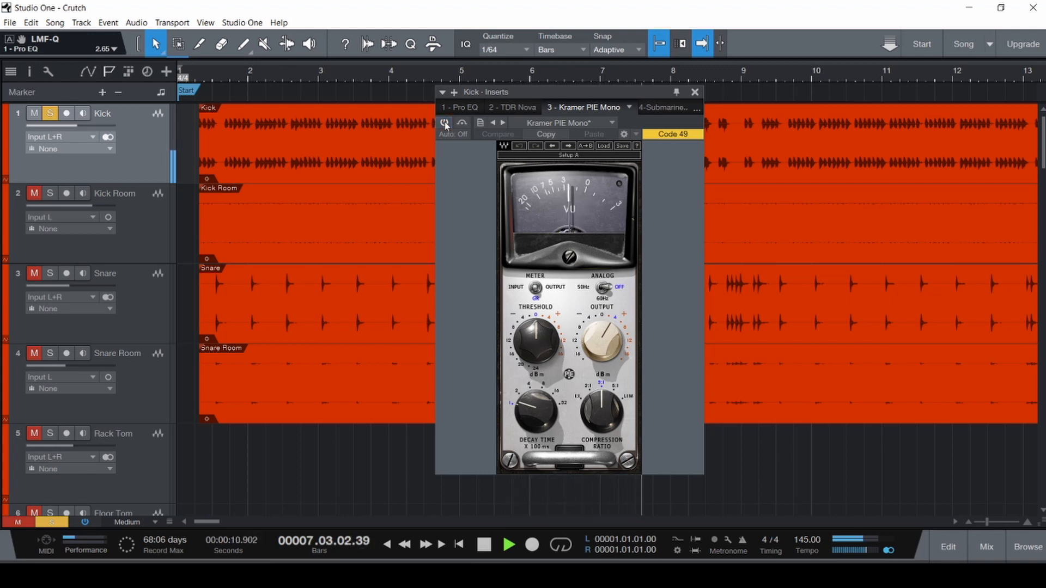
left_click(444, 122)
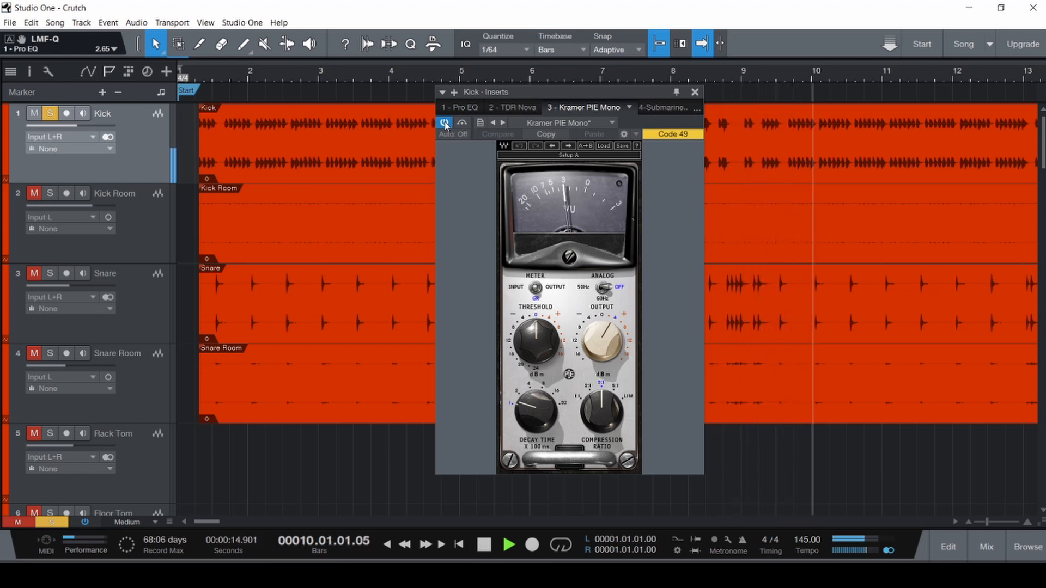
key("space")
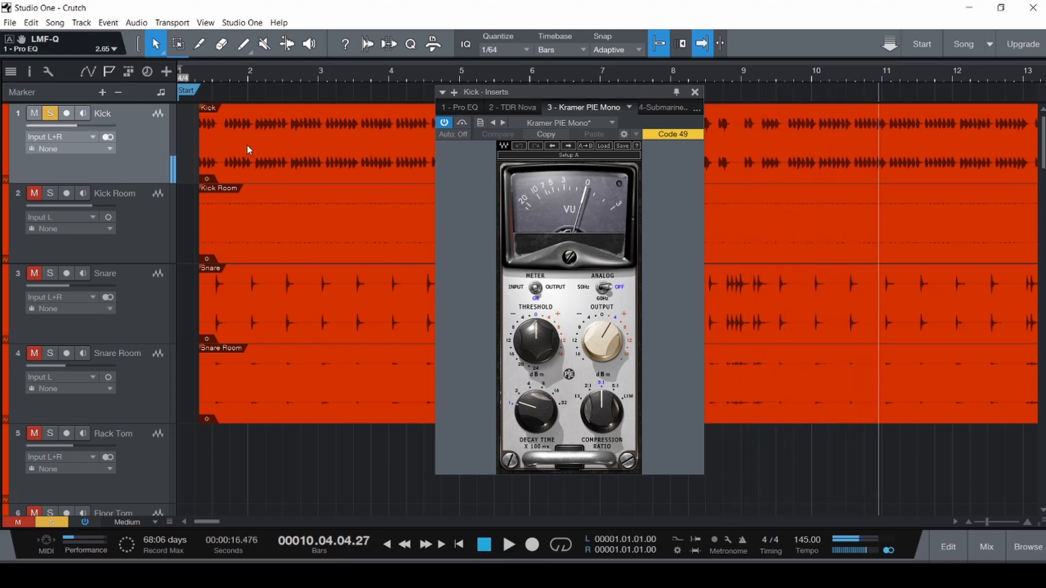
- Save the song with the playhead at the start of the Kick event and reposition the Kramer PIE Mono window slightly higher
left_click(199, 148)
key("ctrl+s")
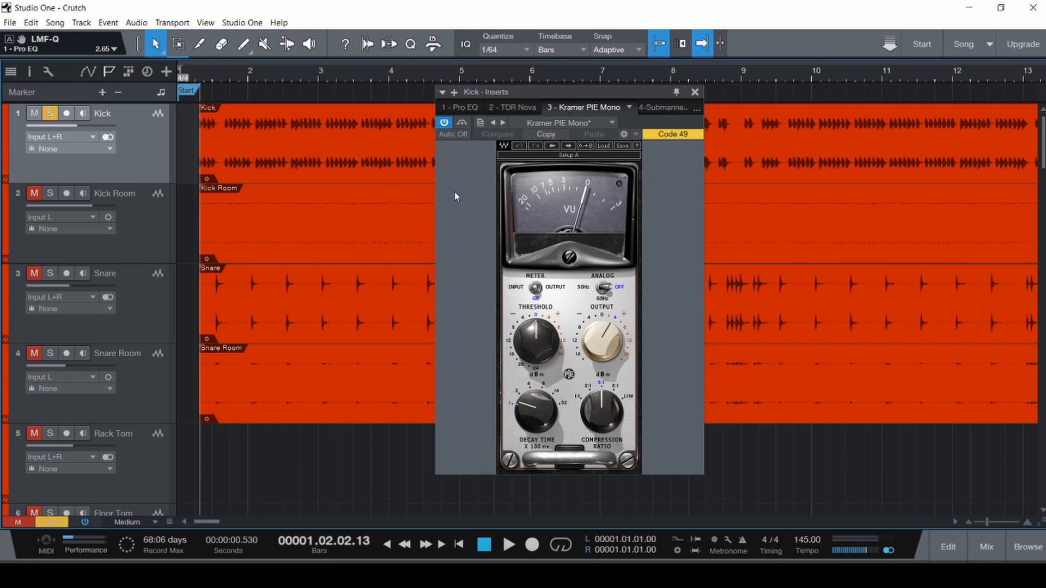
left_click_drag(495, 96, 526, 219)
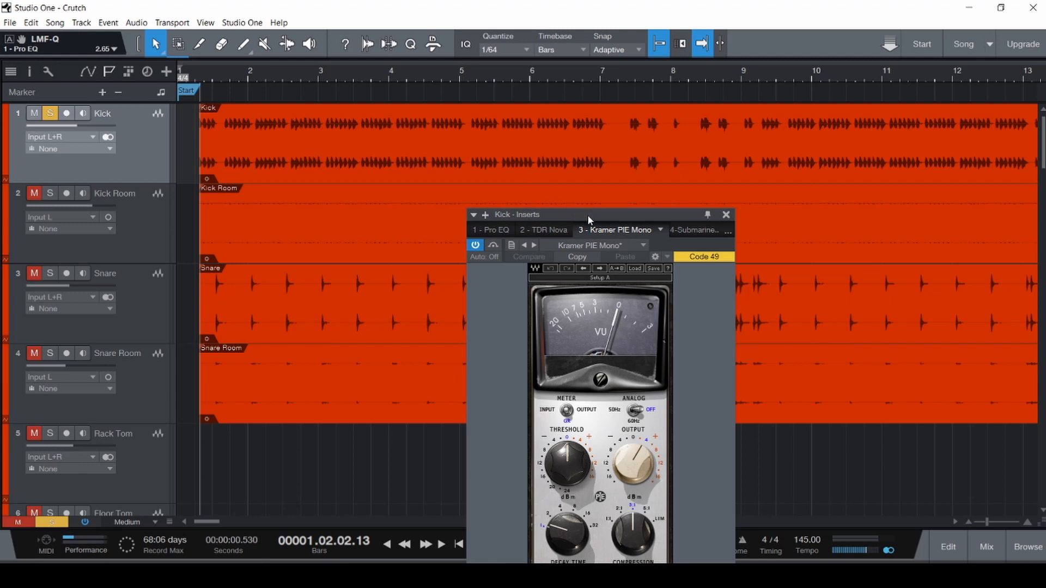
left_click_drag(587, 214, 547, 82)
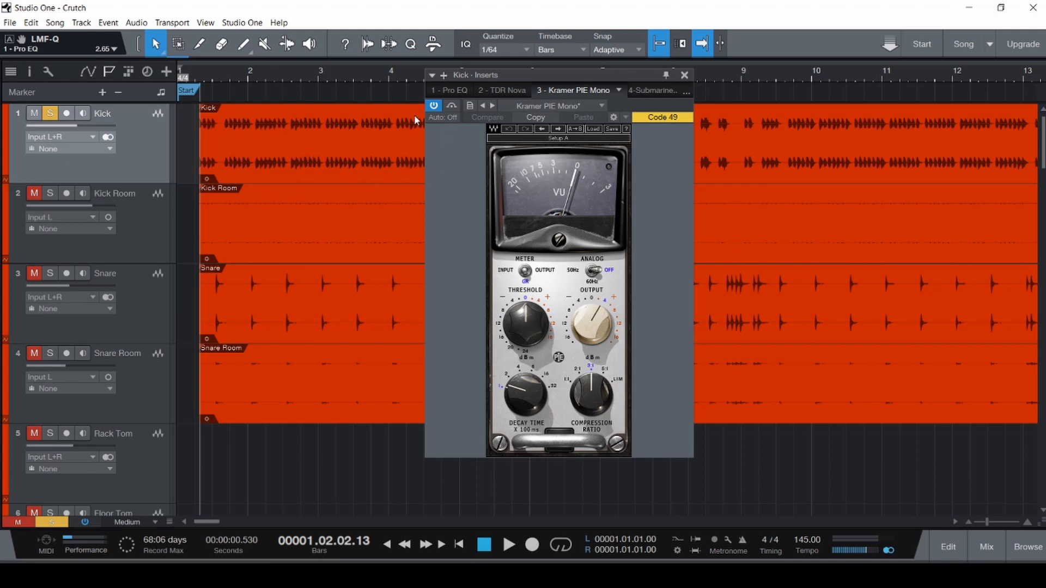
- Compare the playing Kick with Kramer PIE Mono bypassed and engaged, leave bypass off, and save the song
left_click(452, 106)
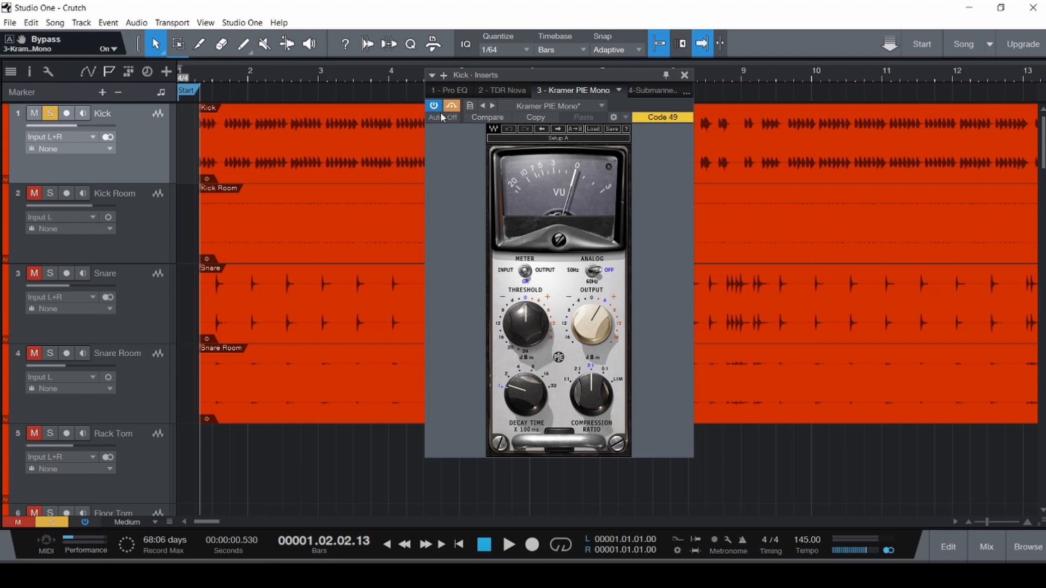
left_click(440, 112)
left_click(447, 111)
left_click(453, 107)
key("space")
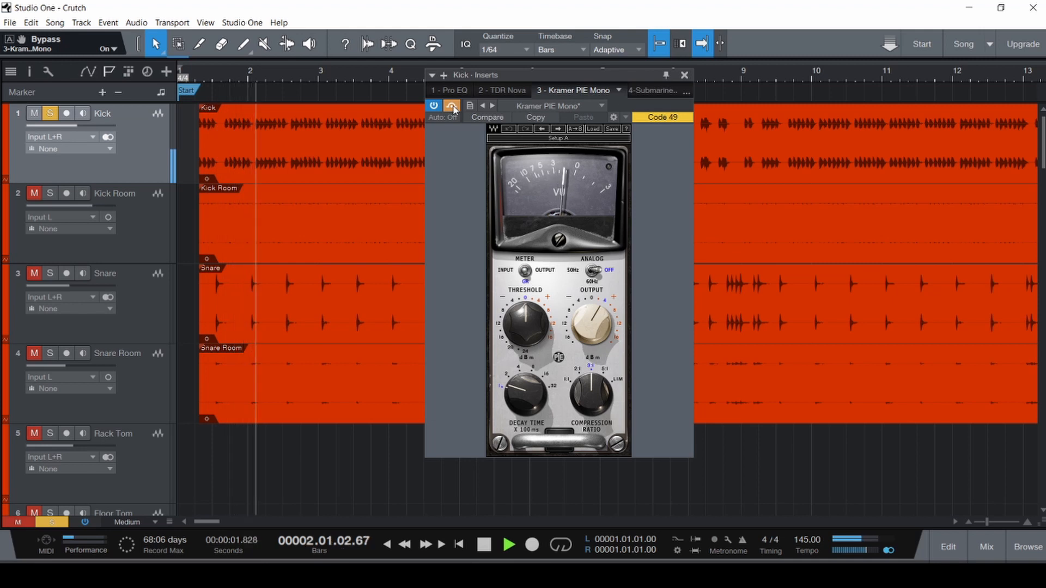
left_click(452, 107)
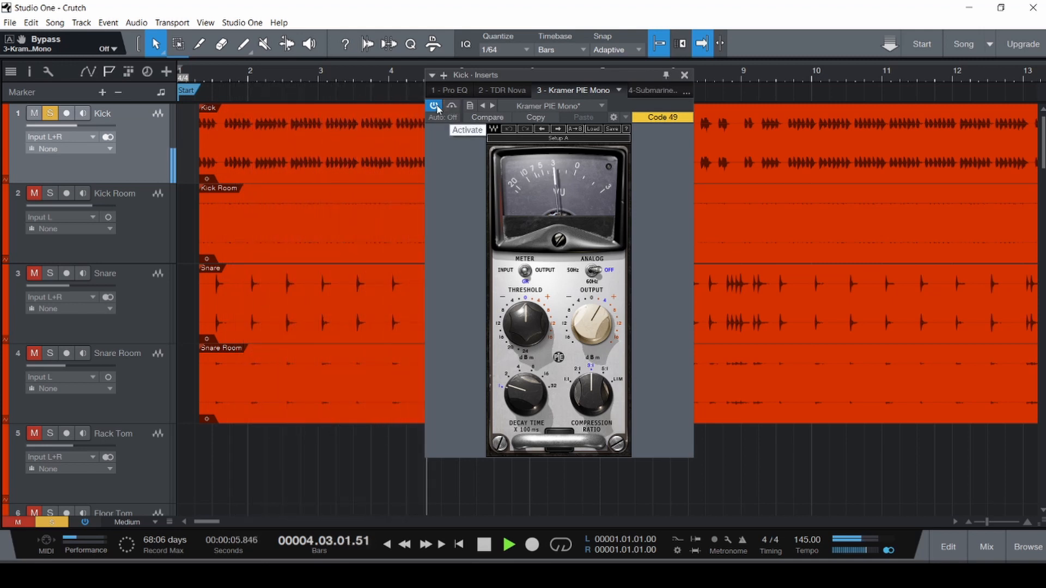
key("space")
key("ctrl+s")
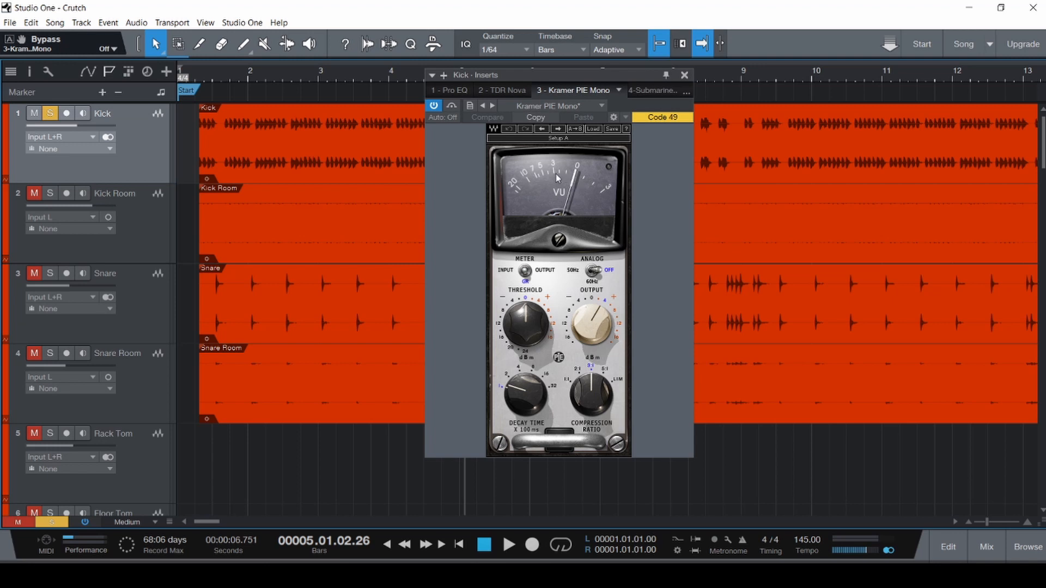
- Set Kramer PIE Mono's threshold to -24 dB and its output to 18.0 dB while playing the soloed Kick from the song start
left_click(192, 161)
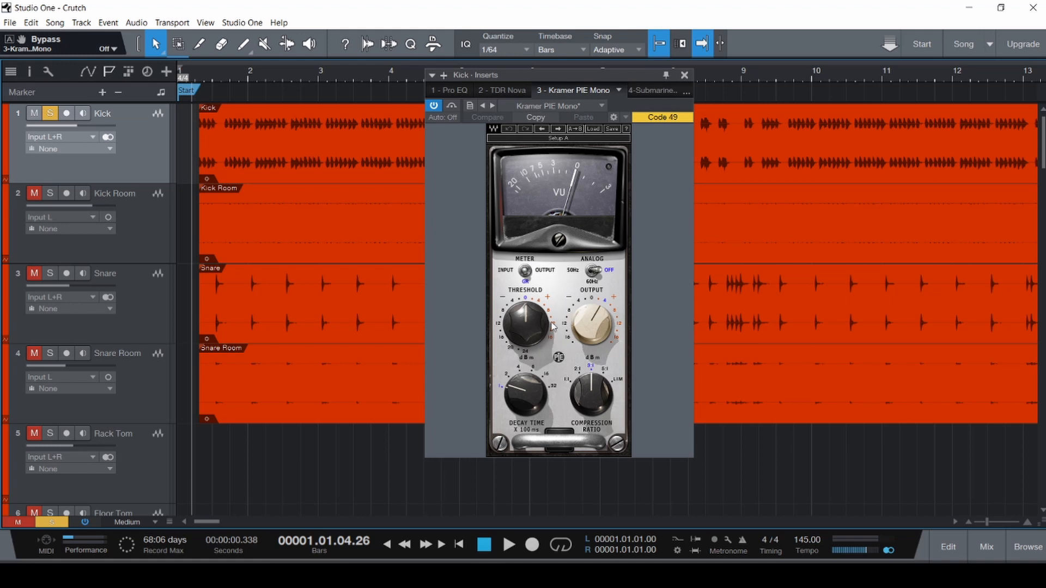
key("space")
left_click_drag(526, 324, 526, 378)
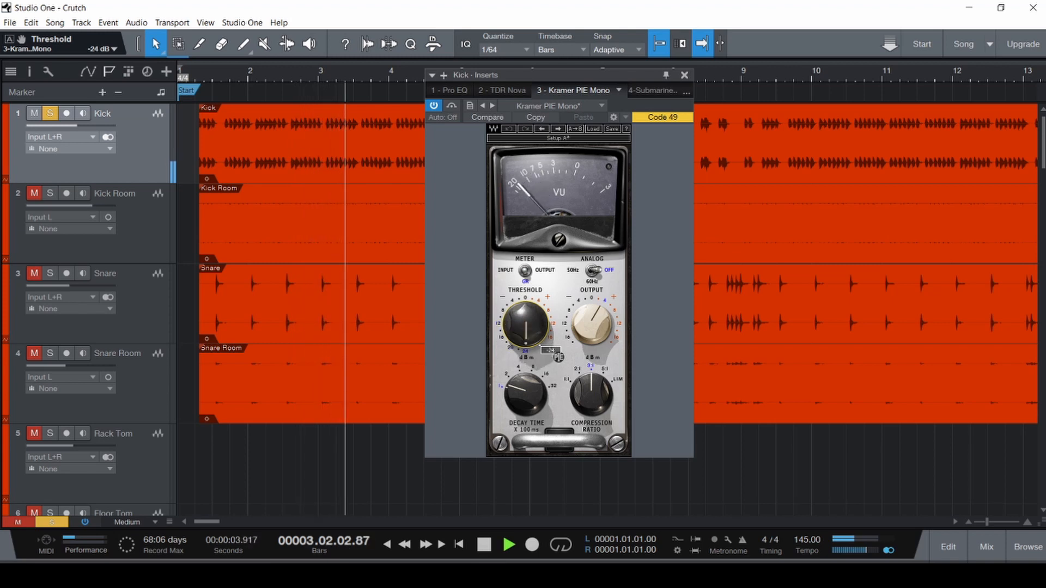
left_click_drag(591, 324, 591, 292)
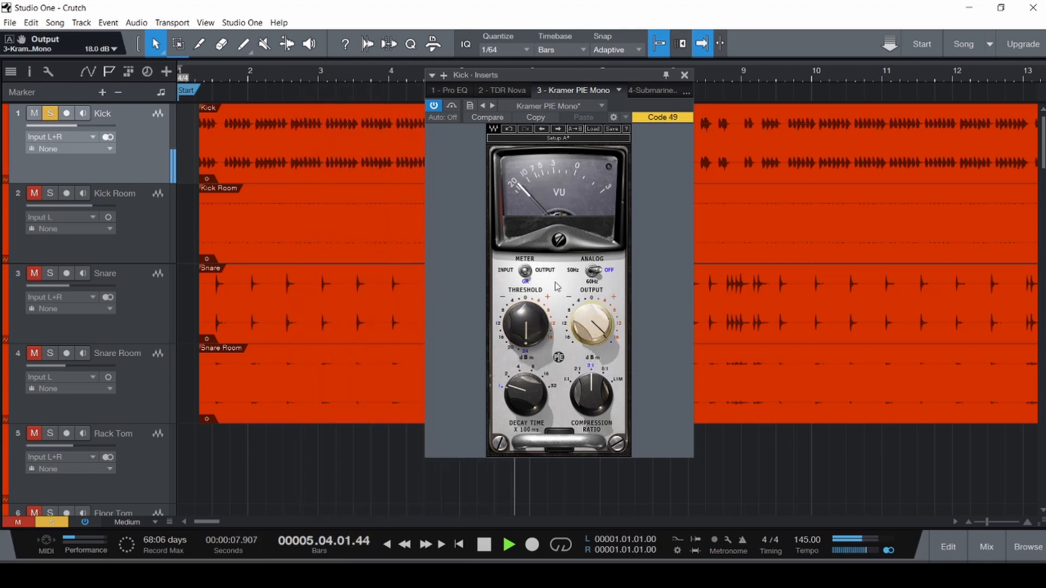
- Replay the soloed Kick from the beginning of the song with Kramer PIE Mono's current settings, and stop playback
key("space")
left_click(196, 165)
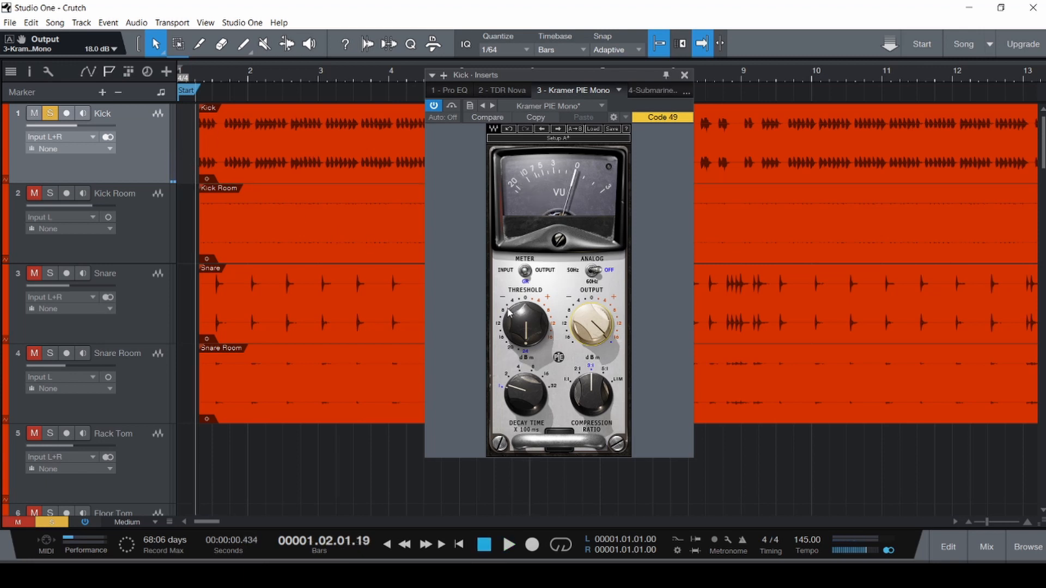
key("space")
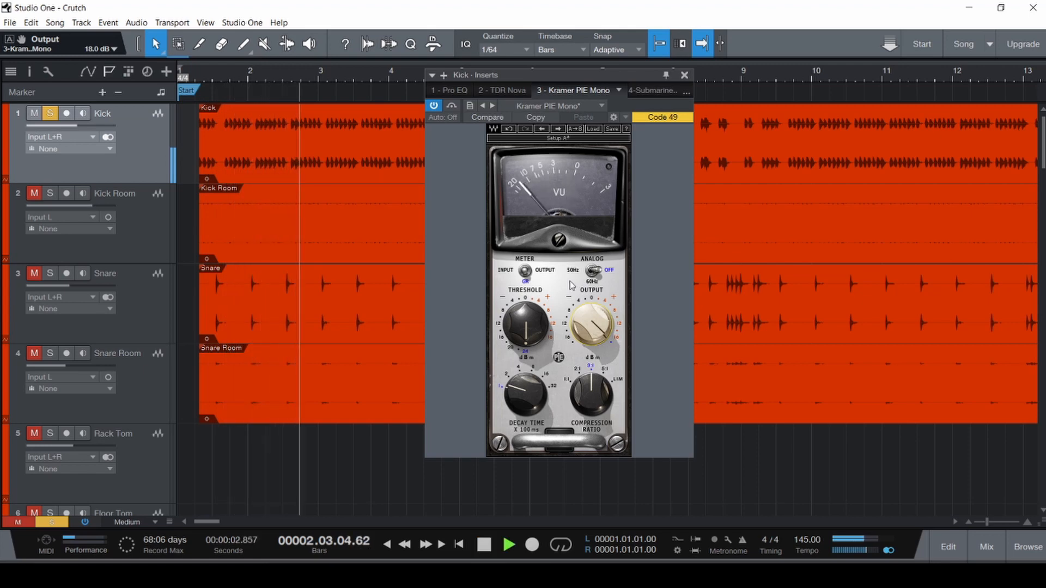
key("space")
- Move the Kramer PIE Mono window away from the first bars and play the soloed Kick from bar 15
key("w")
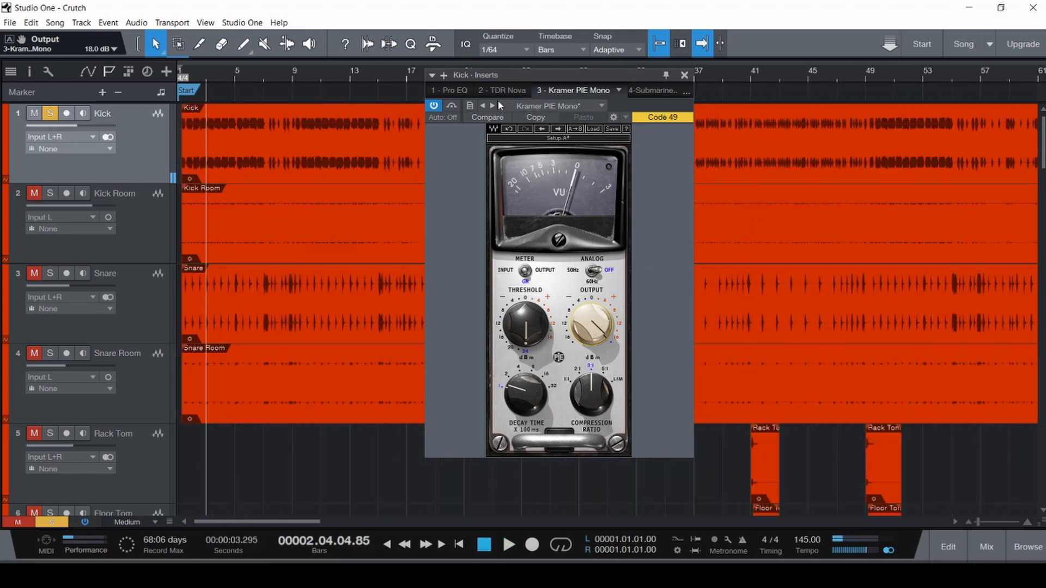
left_click_drag(505, 81, 688, 98)
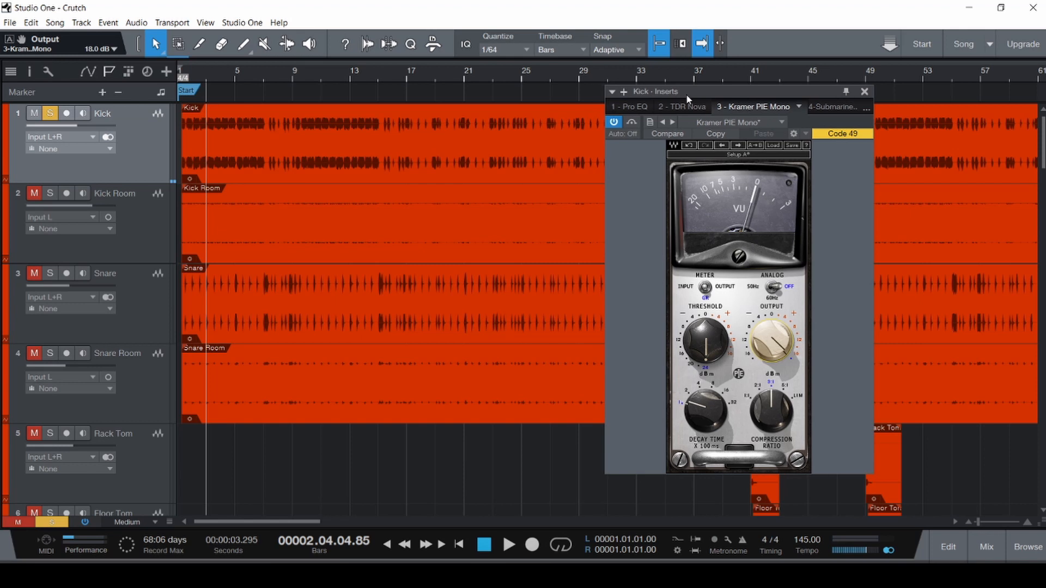
scroll(382, 145, "up", 5)
left_click(422, 145)
key("space")
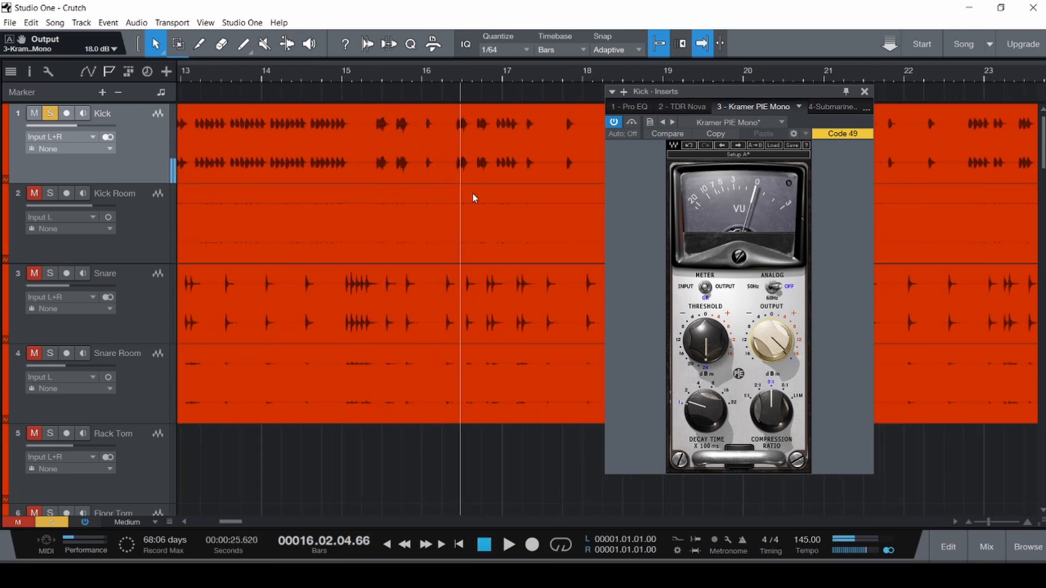
left_click(364, 140)
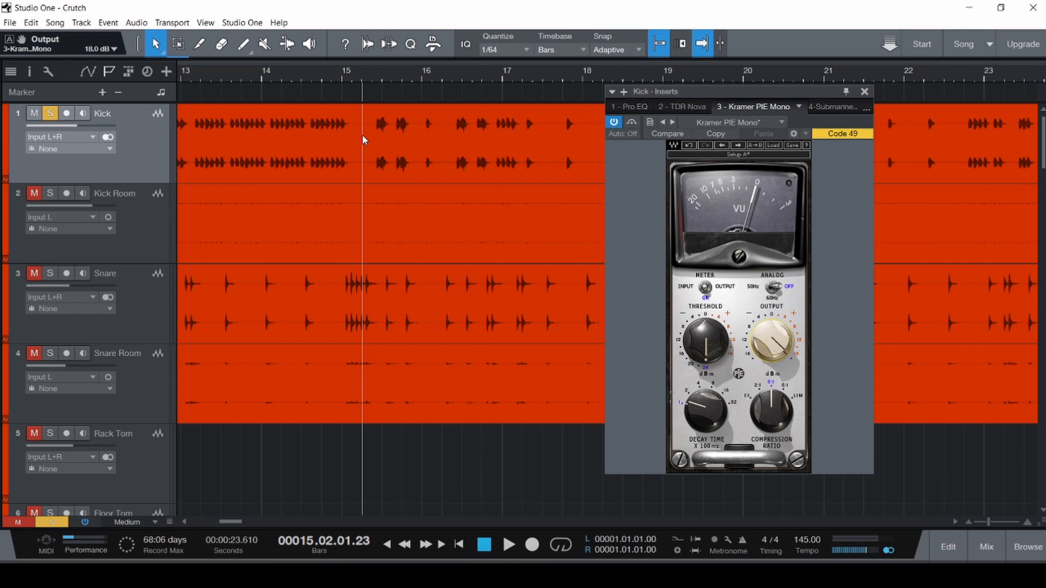
key("space")
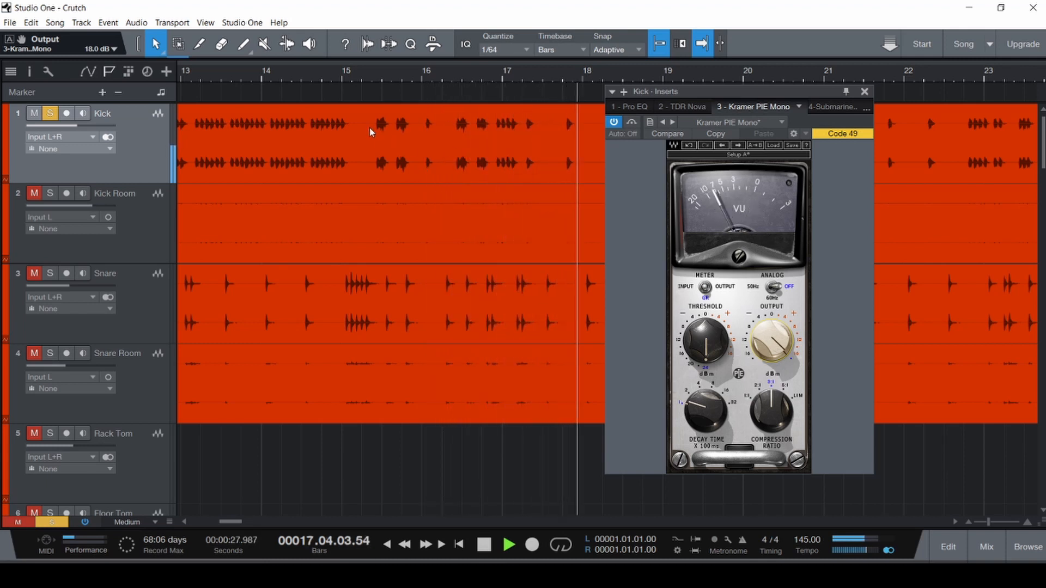
- Try Kramer PIE Mono's decay time at its minimum and its compression ratio at Limit while the Kick plays
left_click_drag(705, 411, 706, 433)
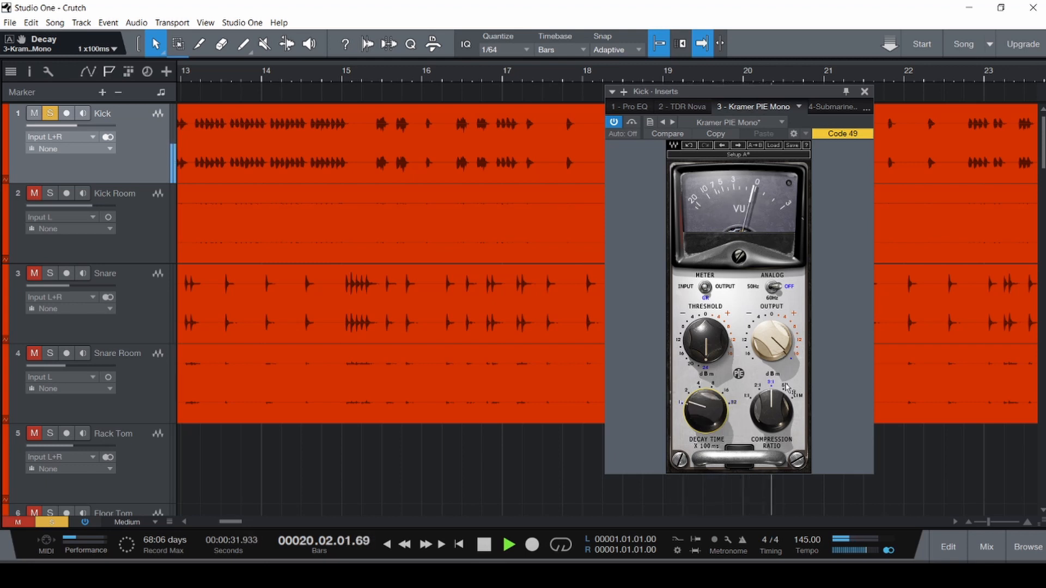
left_click_drag(771, 414, 733, 400)
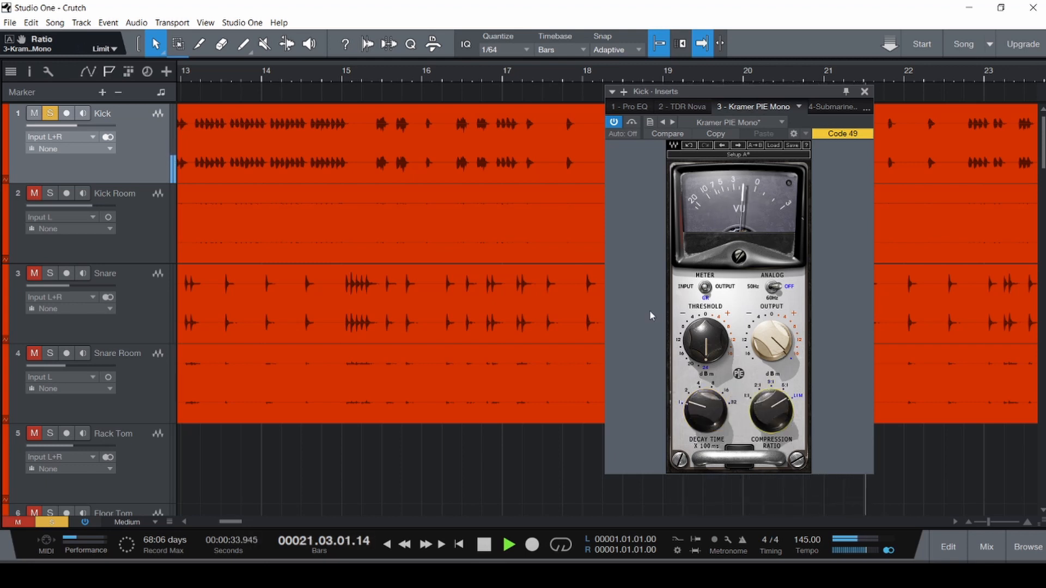
key("space")
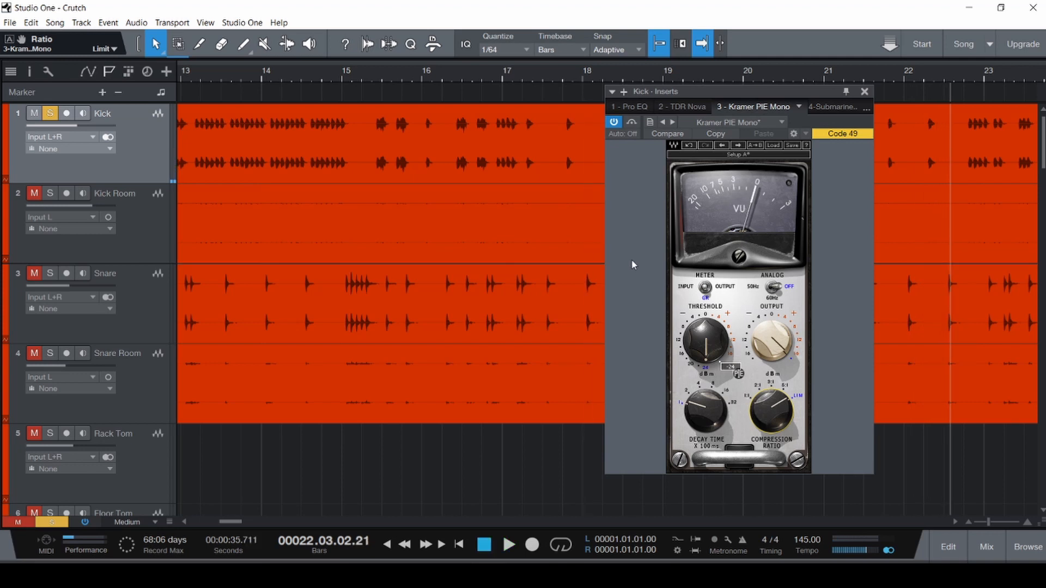
- Undo the experimental threshold, output and ratio changes in Kramer PIE Mono, and save the song
key("ctrl+z")
key("ctrl+z")
key("ctrl+z")
key("ctrl+z")
key("ctrl+z")
key("ctrl+z")
key("ctrl+z")
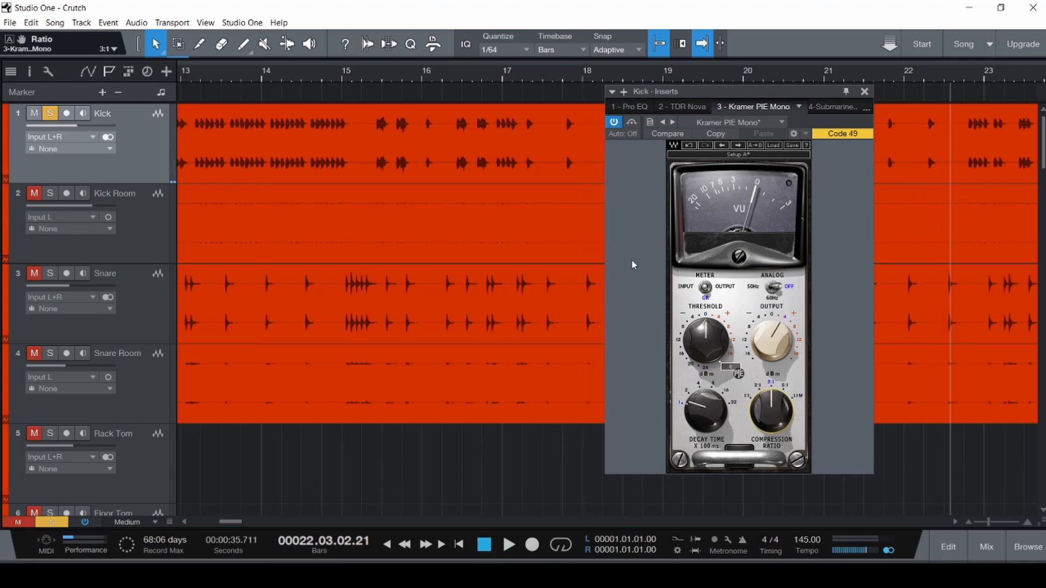
left_click(631, 122)
key("ctrl+s")
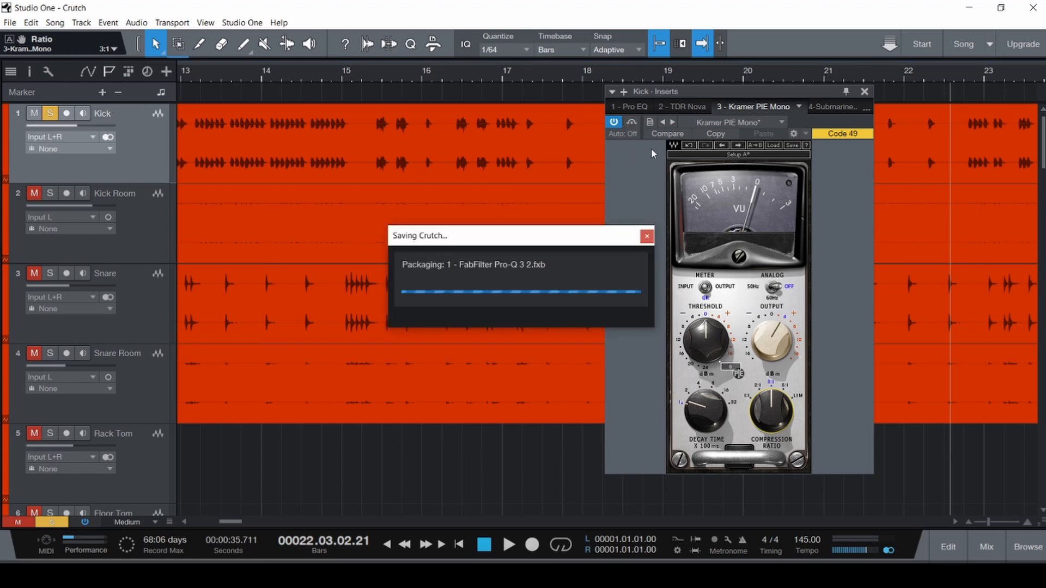
- Play the soloed Kick from the song start and compare it with Kramer PIE Mono off and on, leaving it activated
scroll(374, 209, "down", 5)
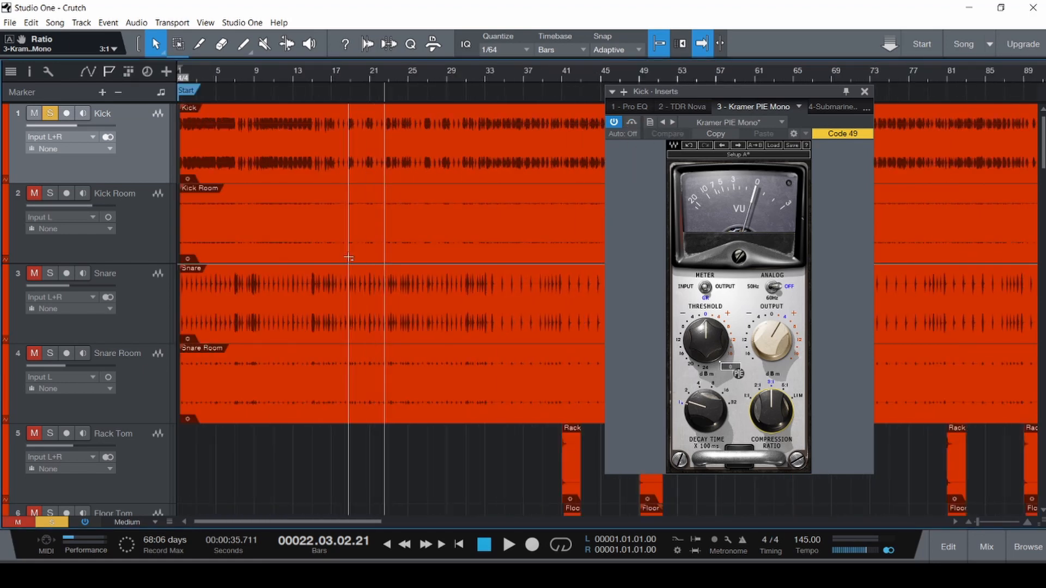
scroll(185, 161, "up", 4)
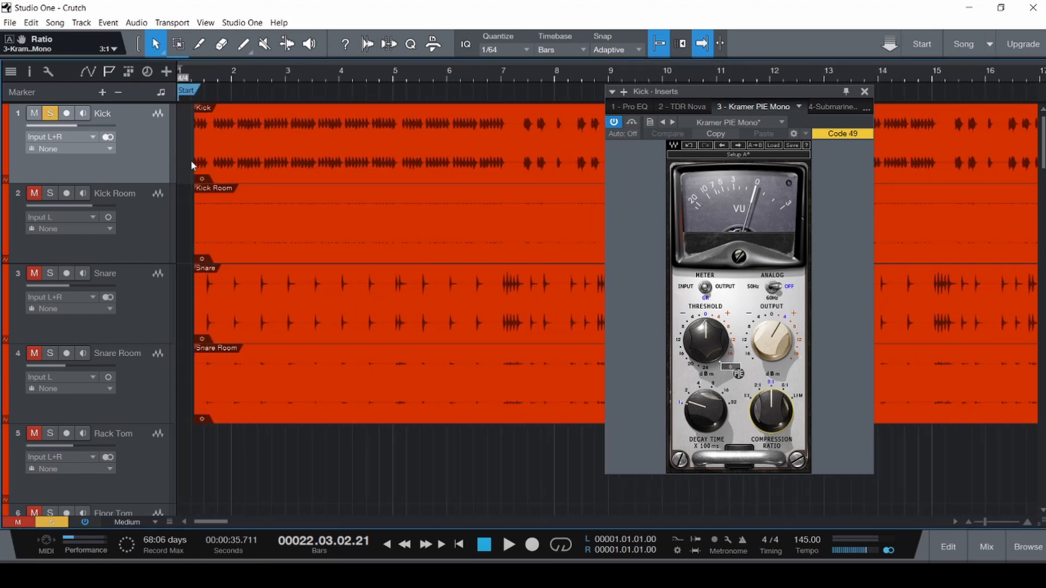
left_click(191, 160)
key("space")
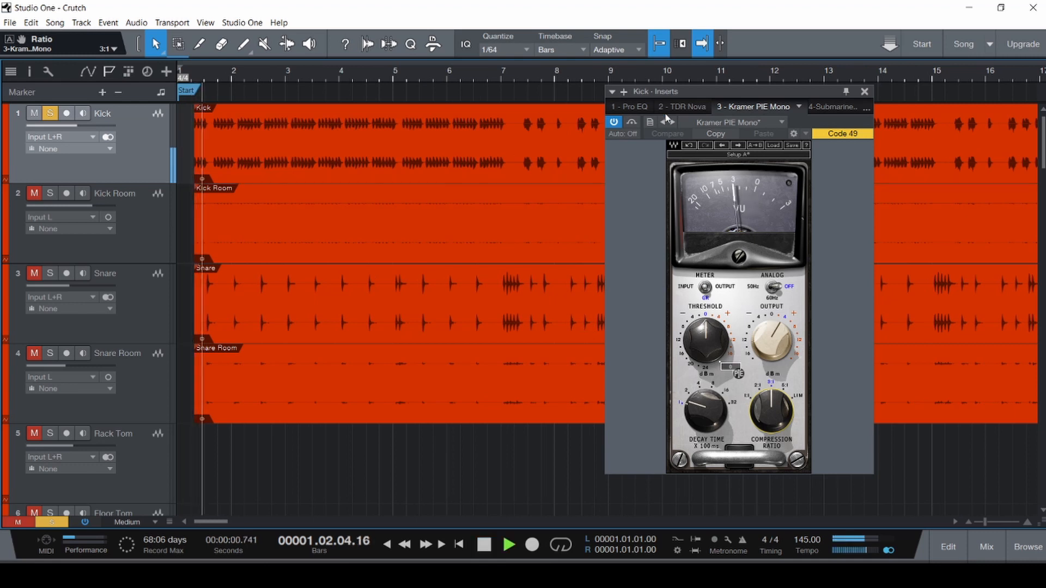
left_click(615, 123)
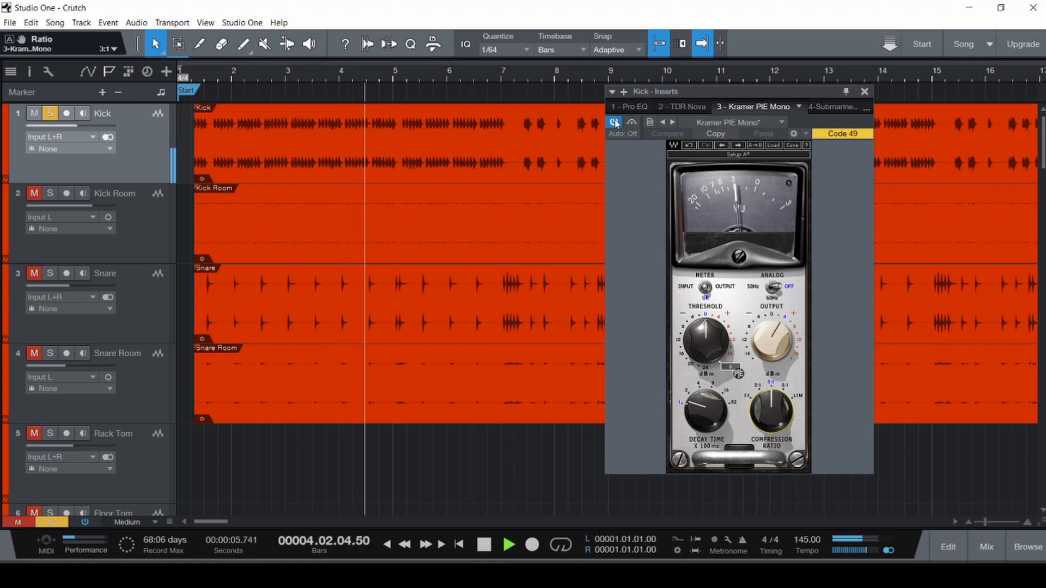
key("space")
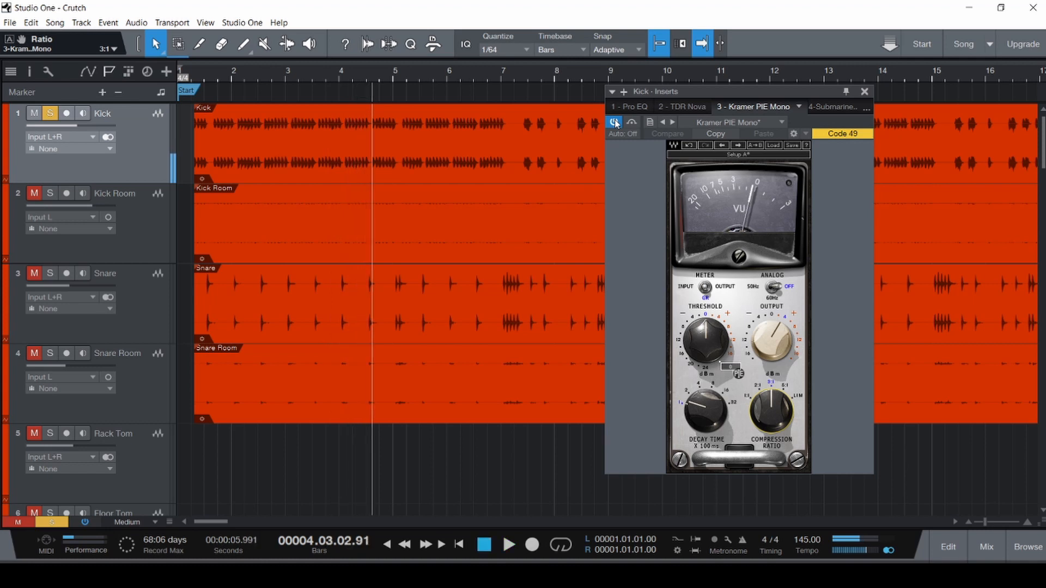
- Show the Kick's Submarine Mono insert, reposition its window, and save the song with the playhead near the song start
left_click(833, 107)
left_click_drag(812, 103, 679, 109)
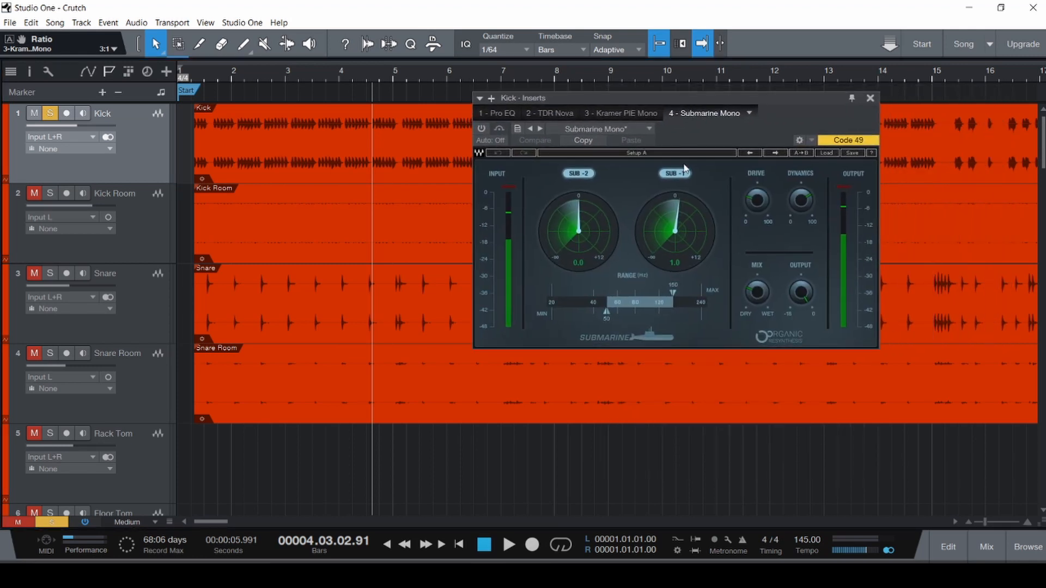
left_click(187, 146)
key("ctrl+s")
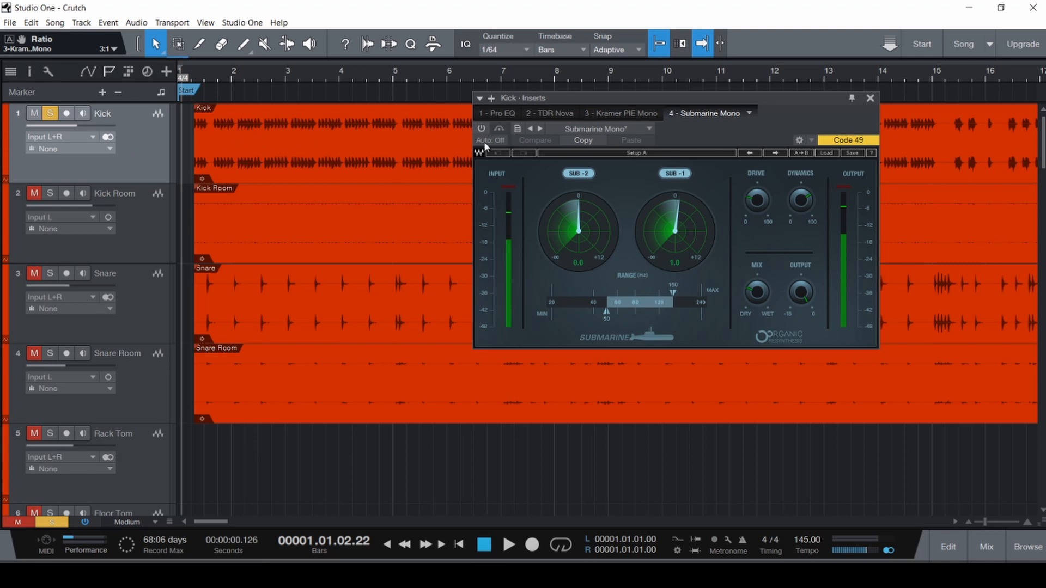
- Play the soloed Kick from the song start without Submarine Mono, and activate the plug-in during playback
key("space")
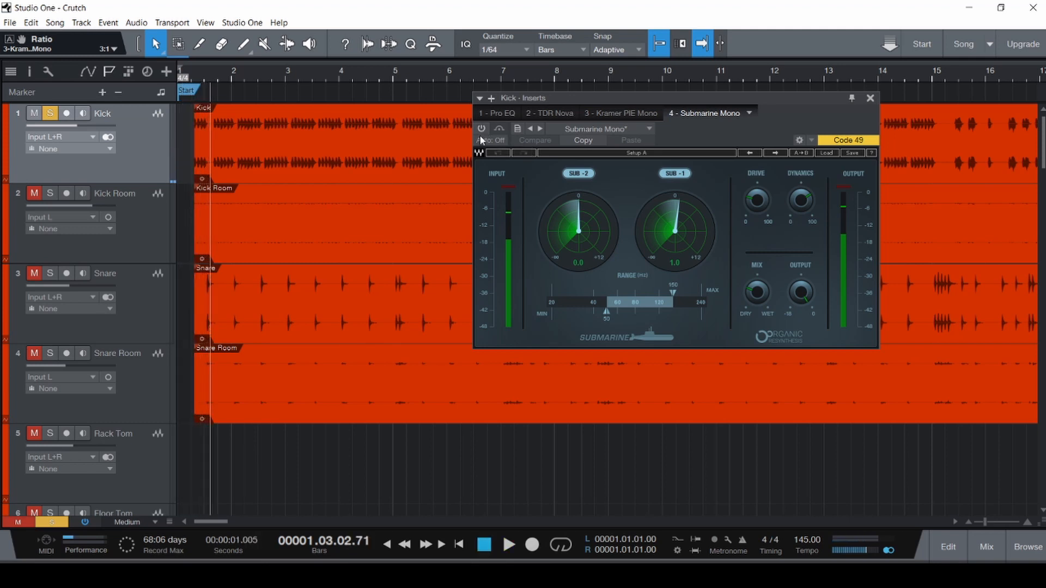
key("space")
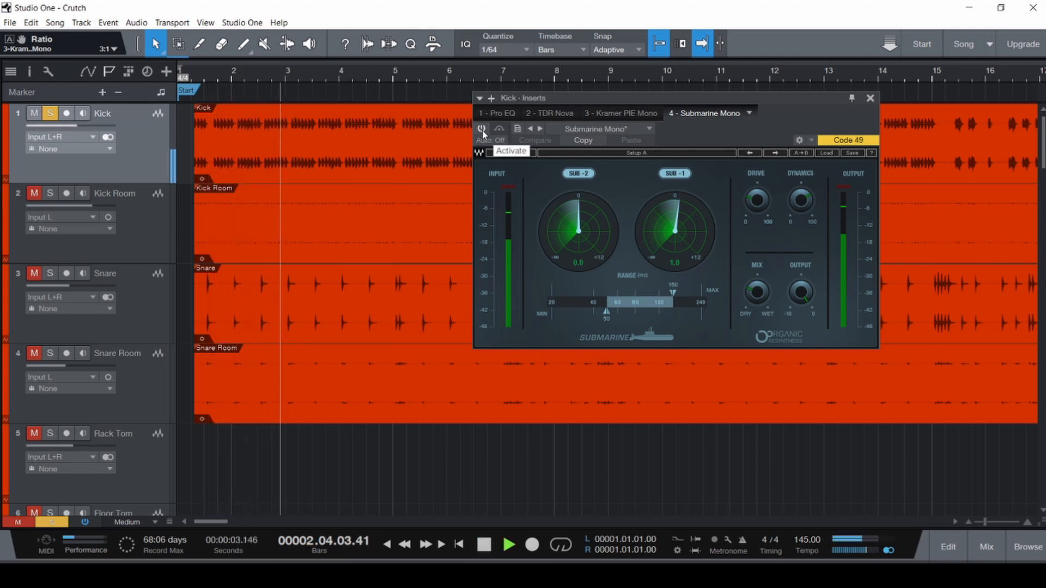
left_click(482, 131)
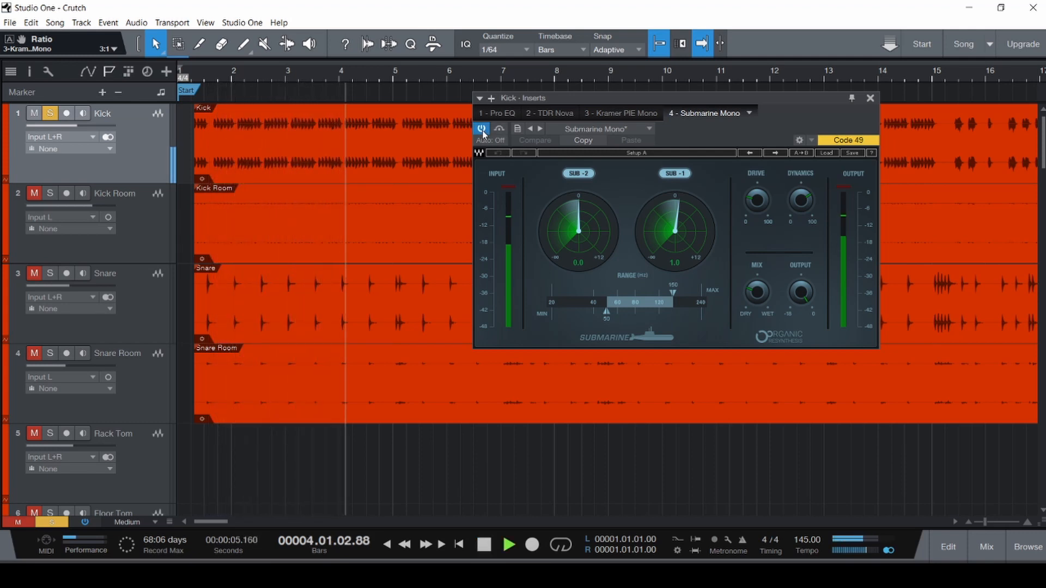
- Audition Submarine Mono's Sub -1 gain at 12.0 on the playing Kick, return it to 1.0, and save the song
left_click_drag(700, 231, 704, 219)
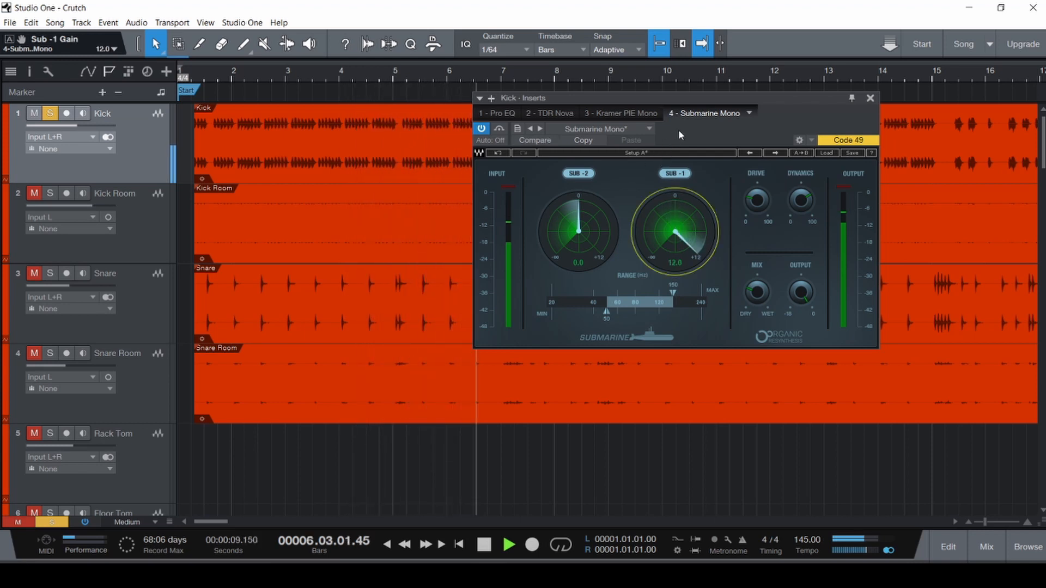
key("space")
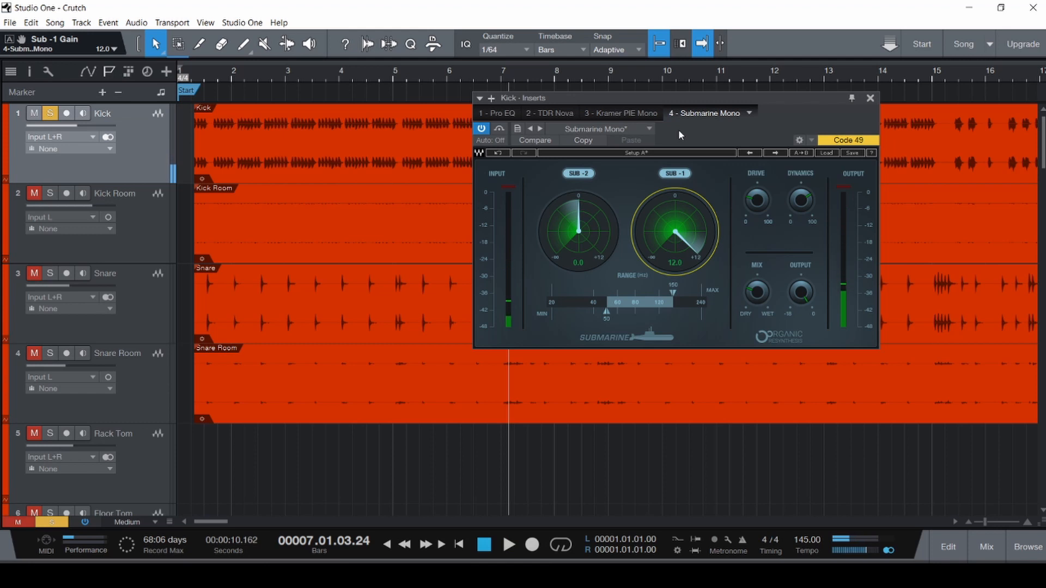
left_click(686, 269, "alt")
key("ctrl+s")
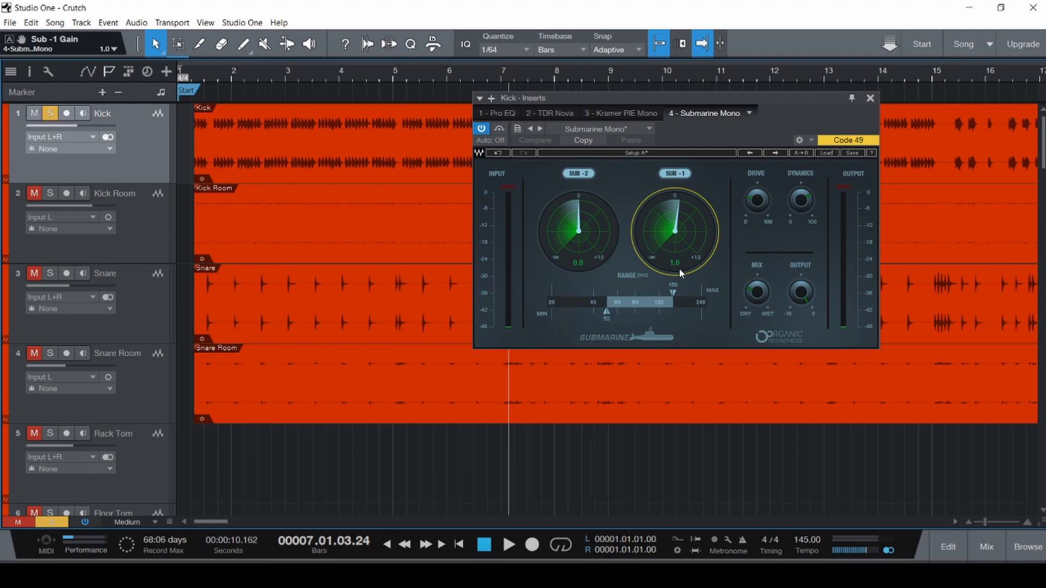
- In the mixer, compare the Kick from the song start with all inserts off and on, leave them activated, and save the song
left_click(870, 98)
key("F3")
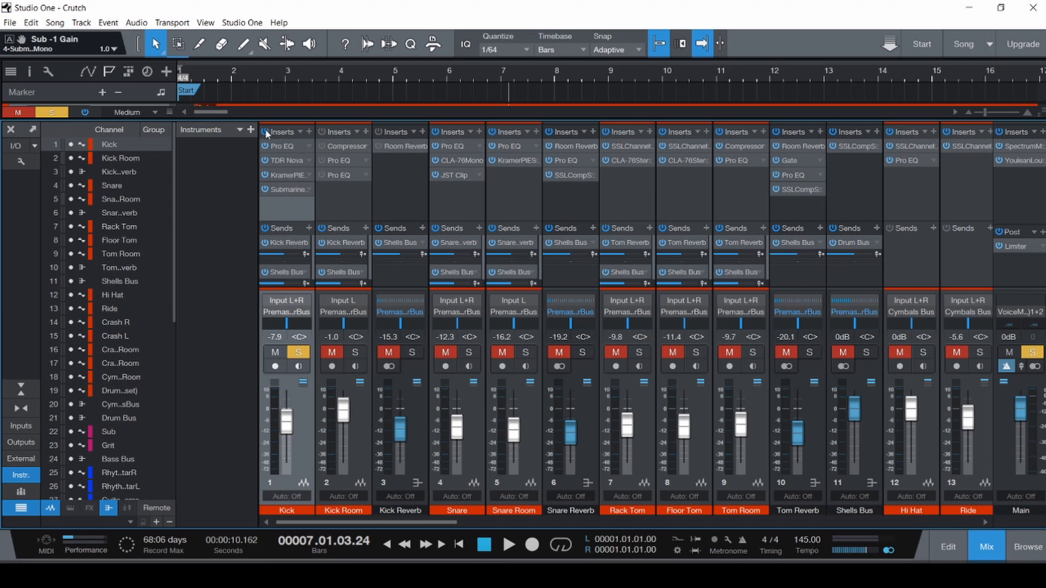
left_click(265, 132)
key("comma")
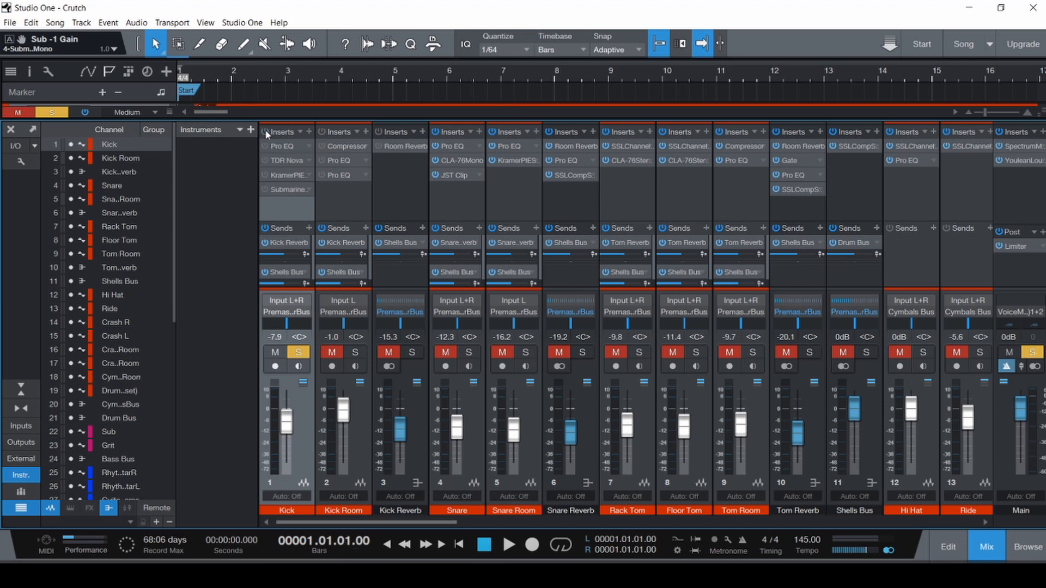
left_click(266, 133)
key("space")
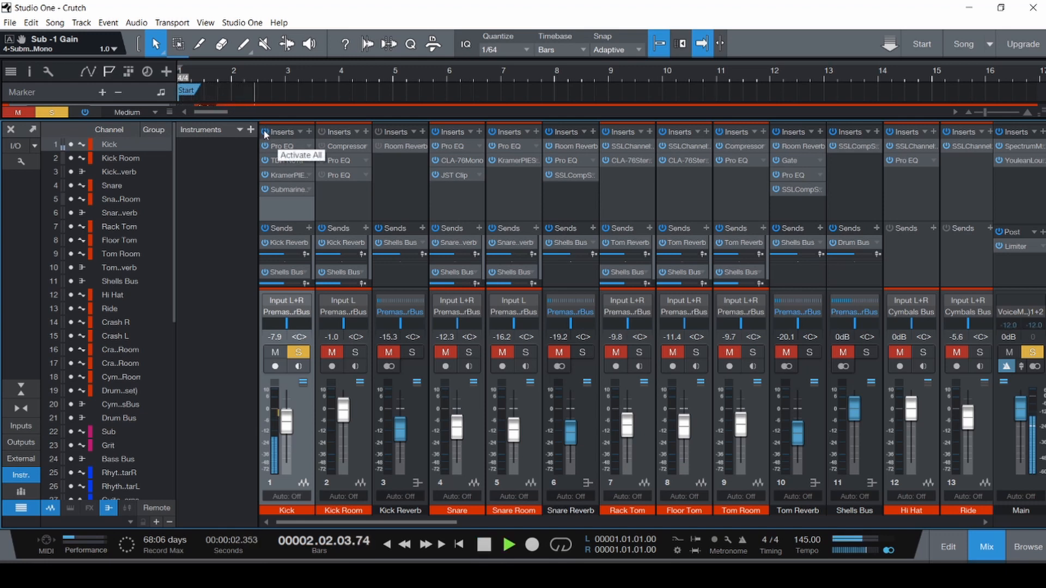
left_click(266, 132)
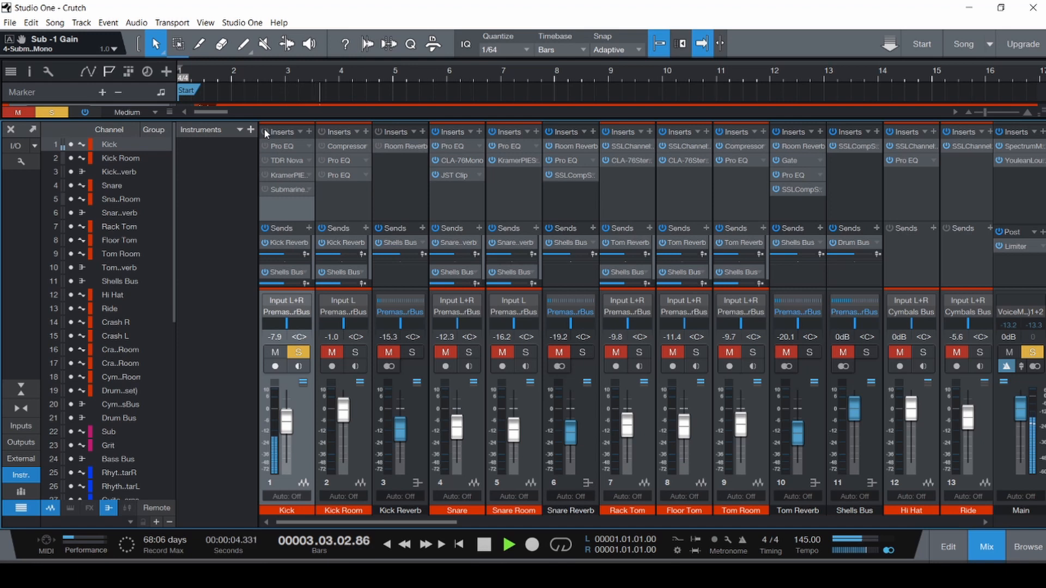
left_click(266, 132)
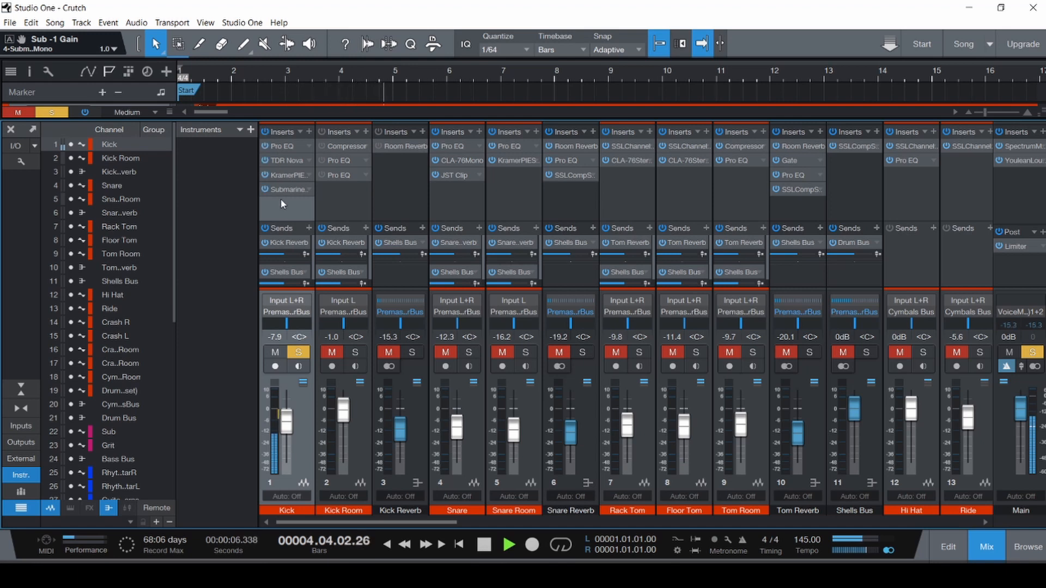
key("space")
key("ctrl+s")
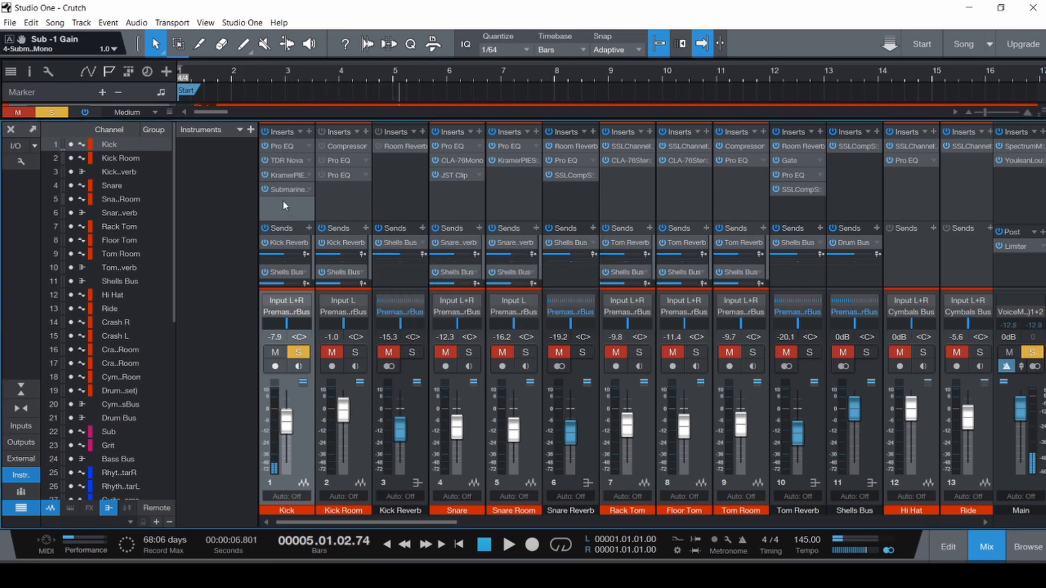
- Solo the Kick Room channel, mute the Kick, and select the Kick Room channel in the mixer
left_click(356, 352)
left_click(275, 353)
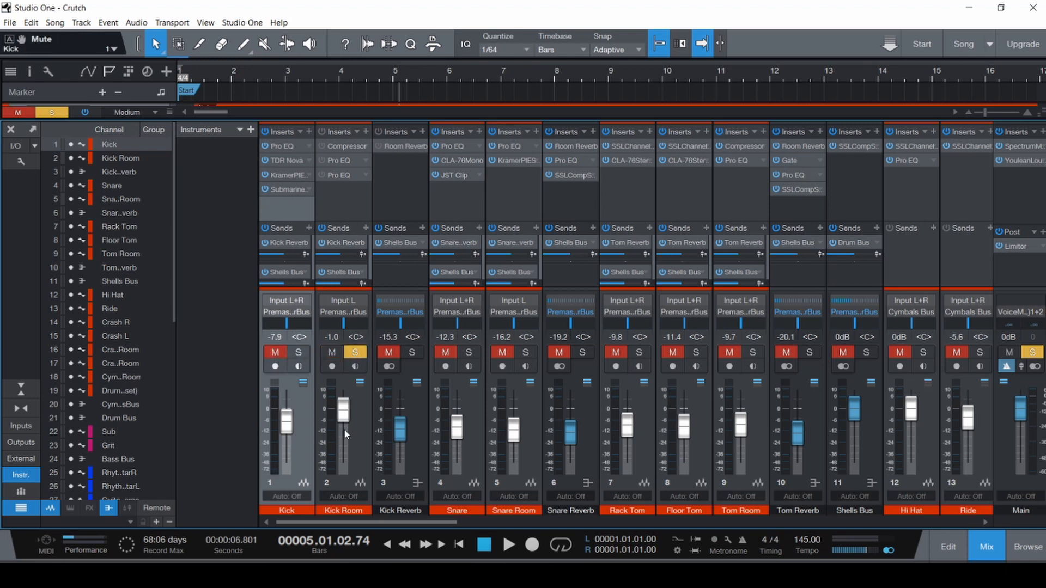
left_click(351, 446)
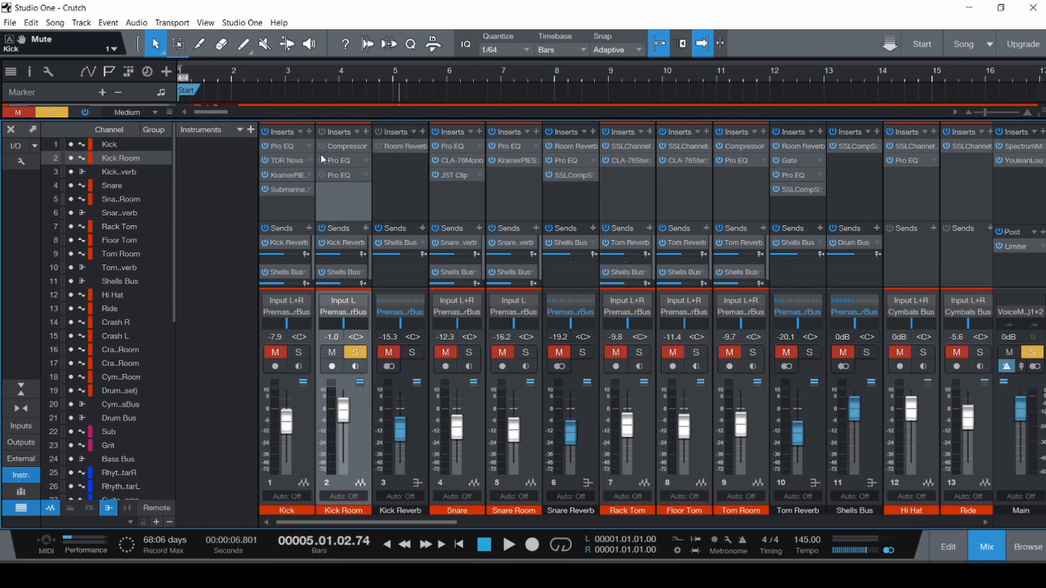
- Activate all of the Kick Room's inserts and play the soloed channel from the song start
key("comma")
key("space")
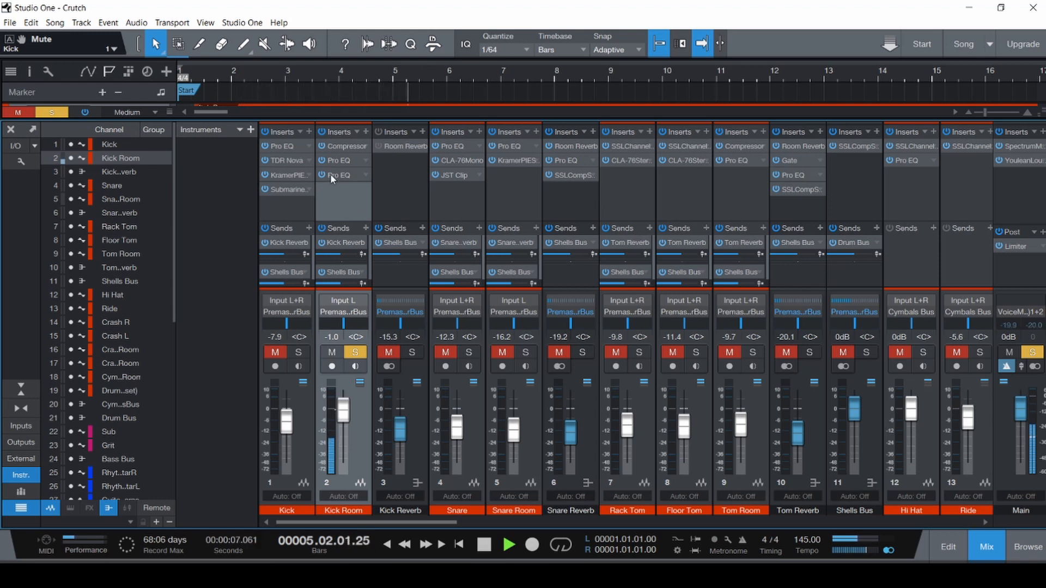
key("comma")
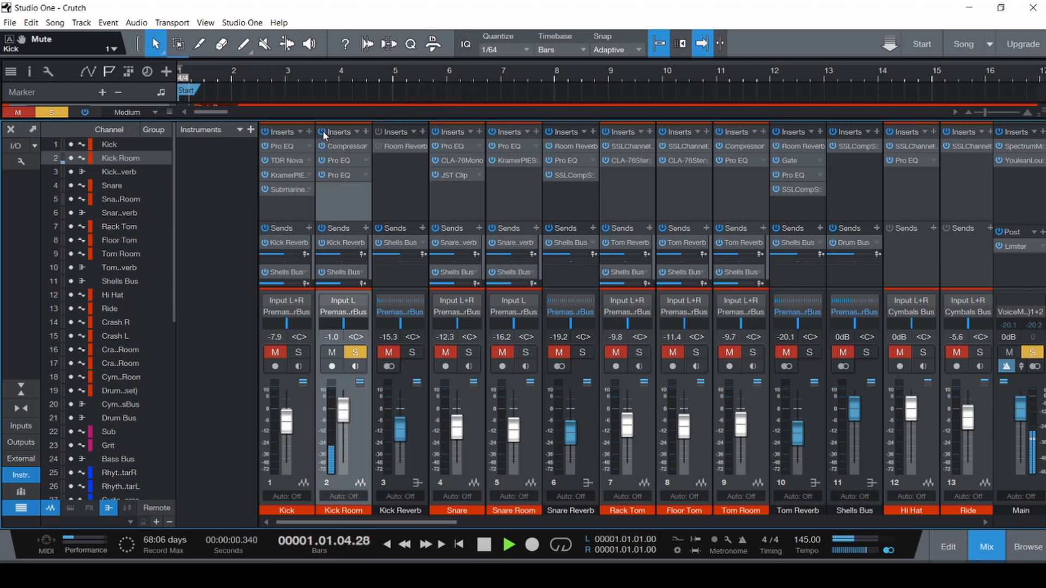
- Compare the playing Kick Room with all inserts off and on, leave them deactivated, and stop playback
left_click(322, 132)
left_click(322, 132)
left_click(322, 131)
key("space")
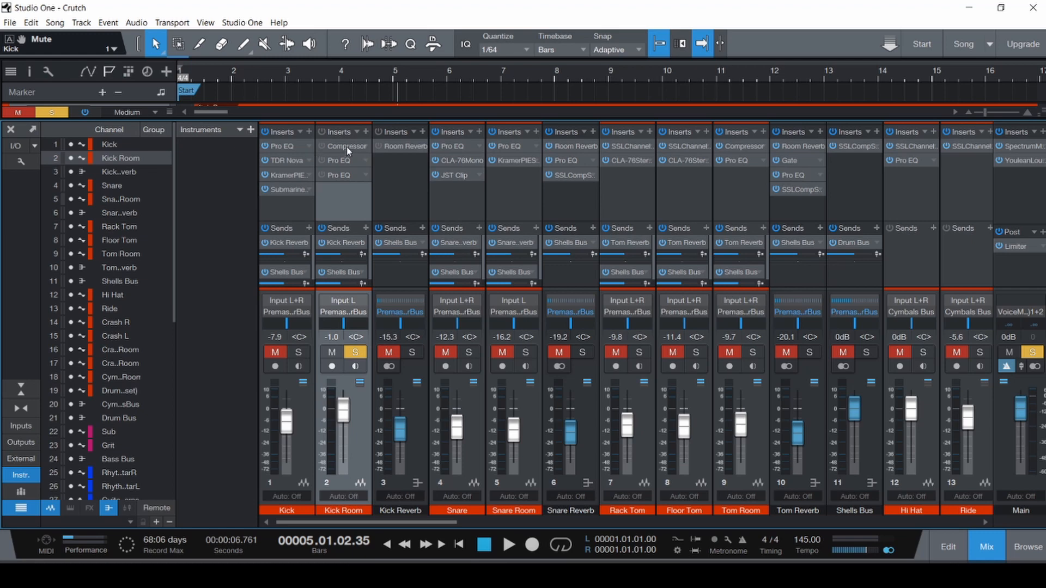
- Examine the Kick and Kick Room waveforms in the arrangement, return to the mixer, and select only the Kick Room channel
key("F3")
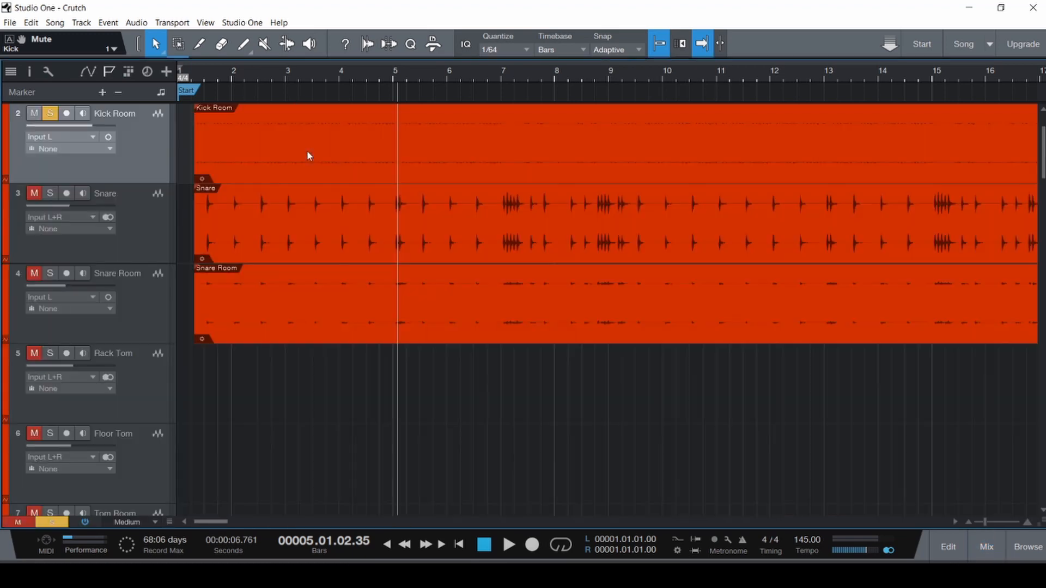
scroll(258, 181, "up", 2)
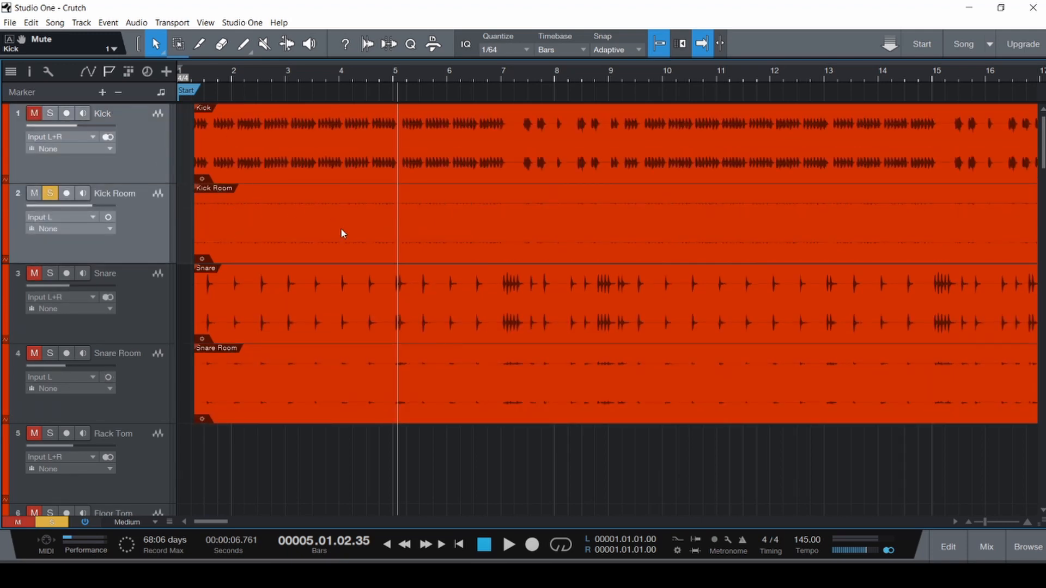
key("F3")
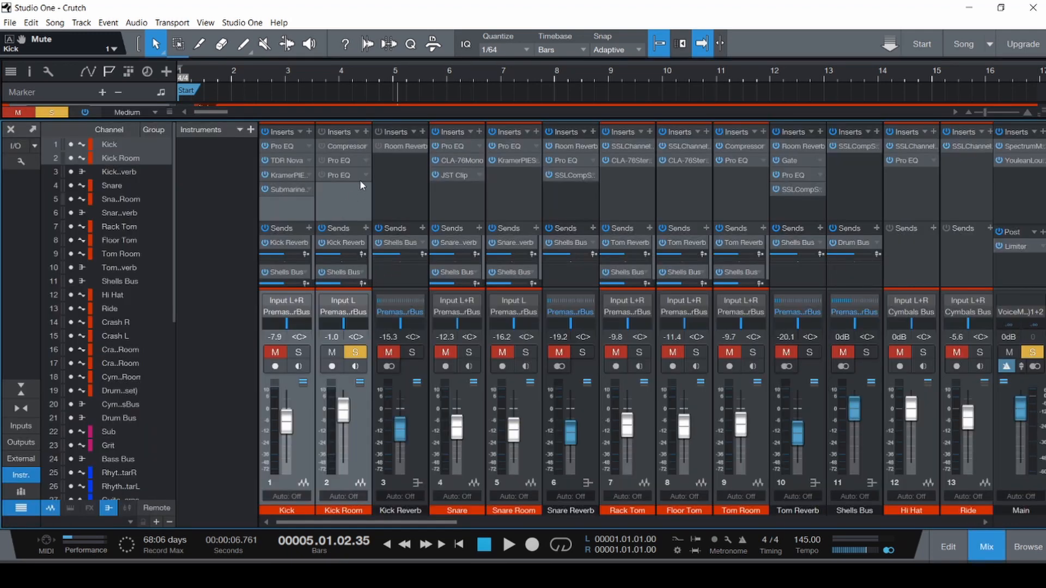
left_click(338, 202)
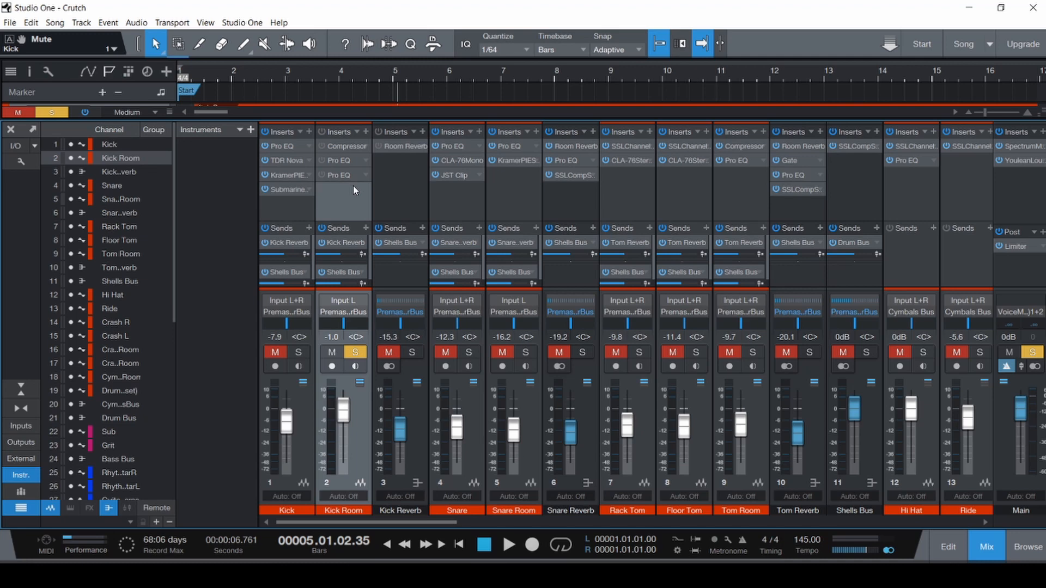
- Open the Kick Room's Compressor, activate it, and return the playhead to the song start
left_click(344, 146)
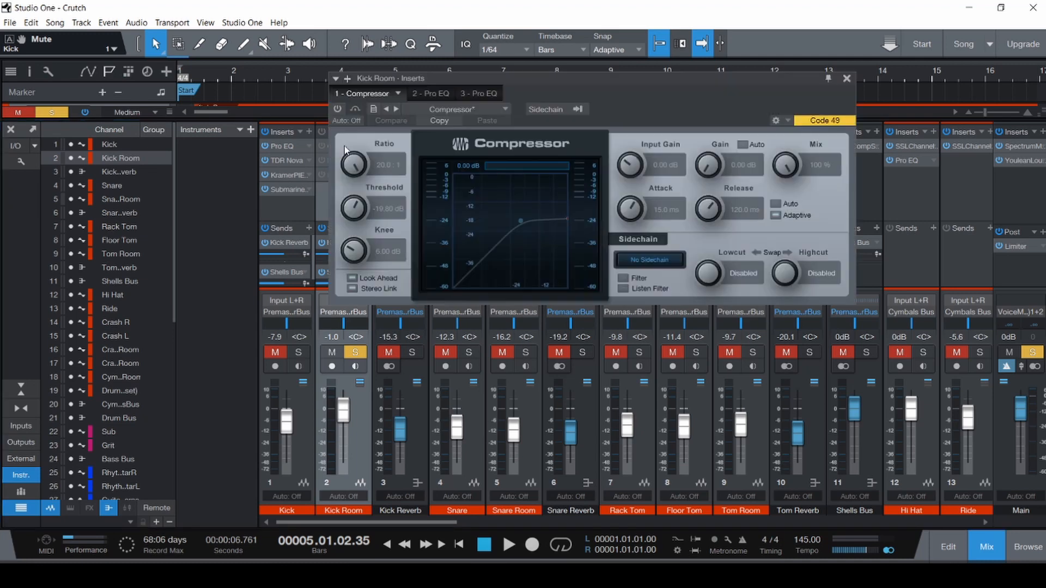
left_click(338, 110)
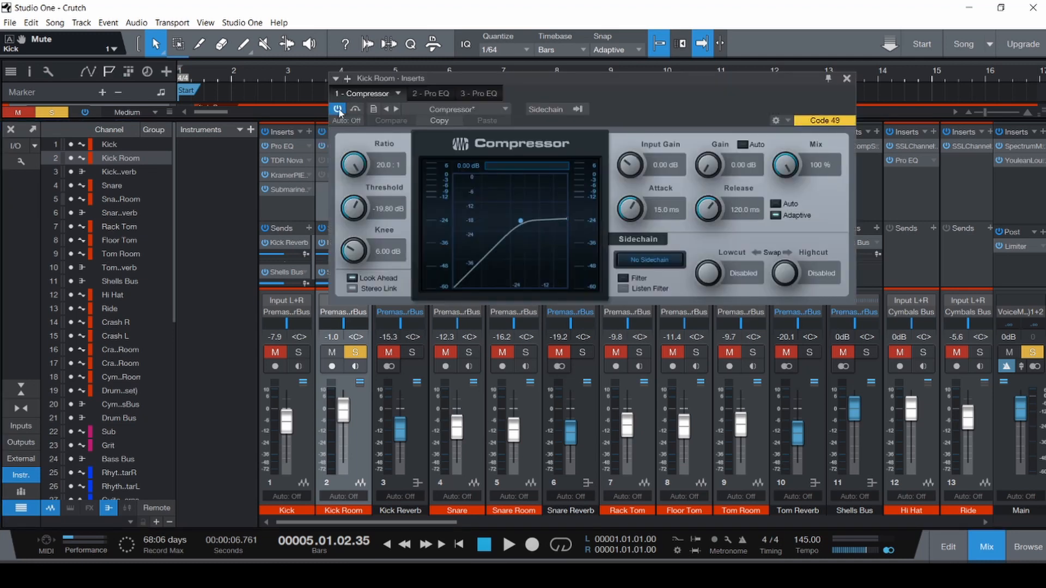
key("Home")
left_click_drag(441, 76, 615, 107)
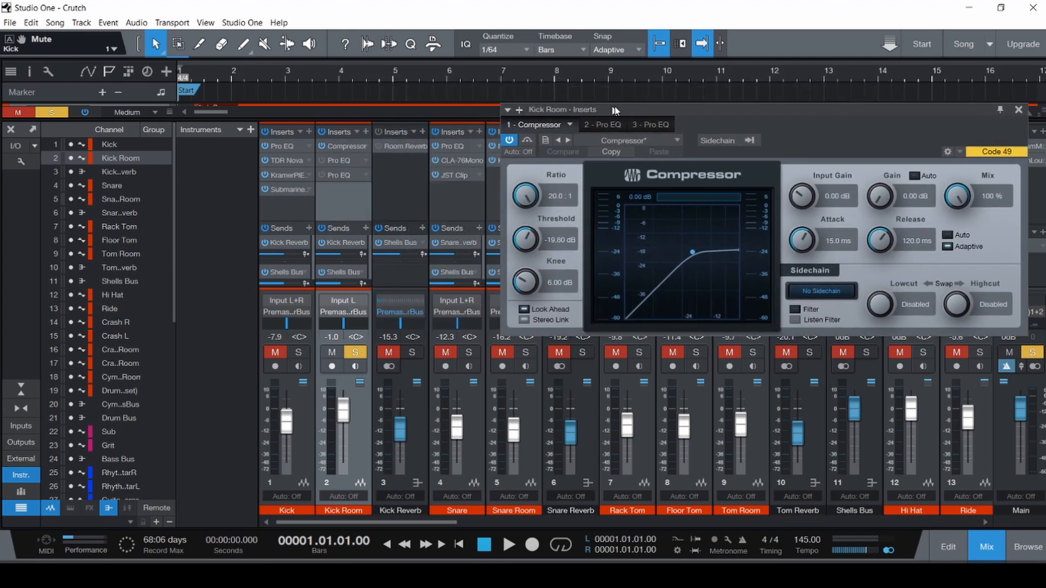
- Look at the Kick's Kramer PIE Mono settings, close them, and reopen the Kick Room's Compressor
left_click(288, 175)
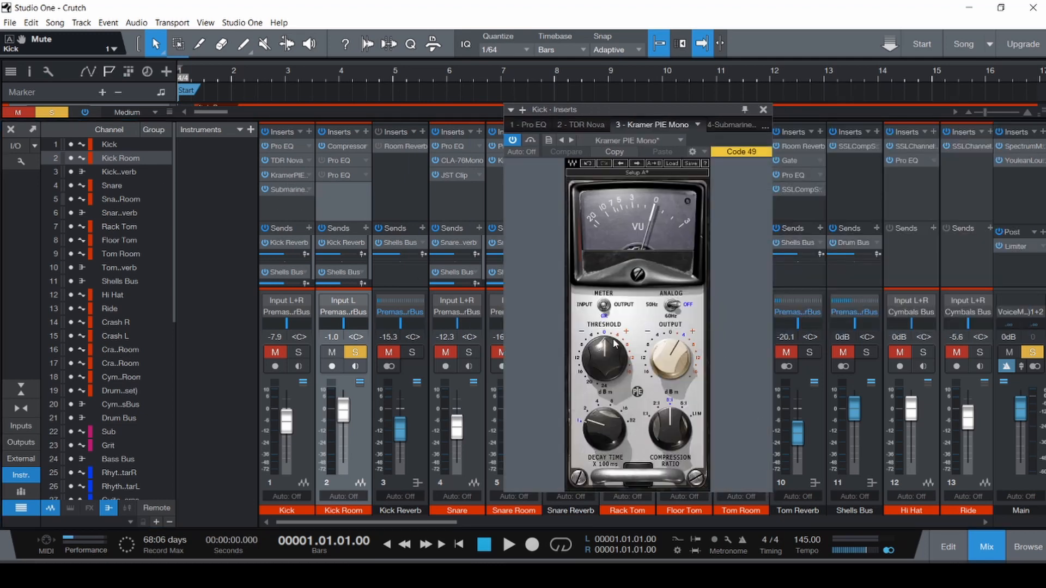
left_click(763, 109)
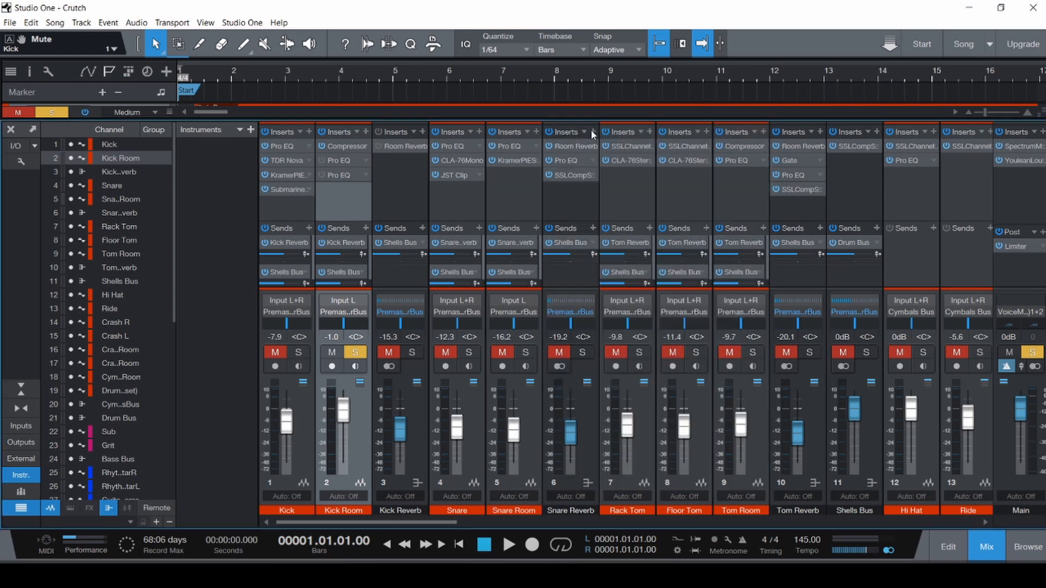
left_click(348, 144)
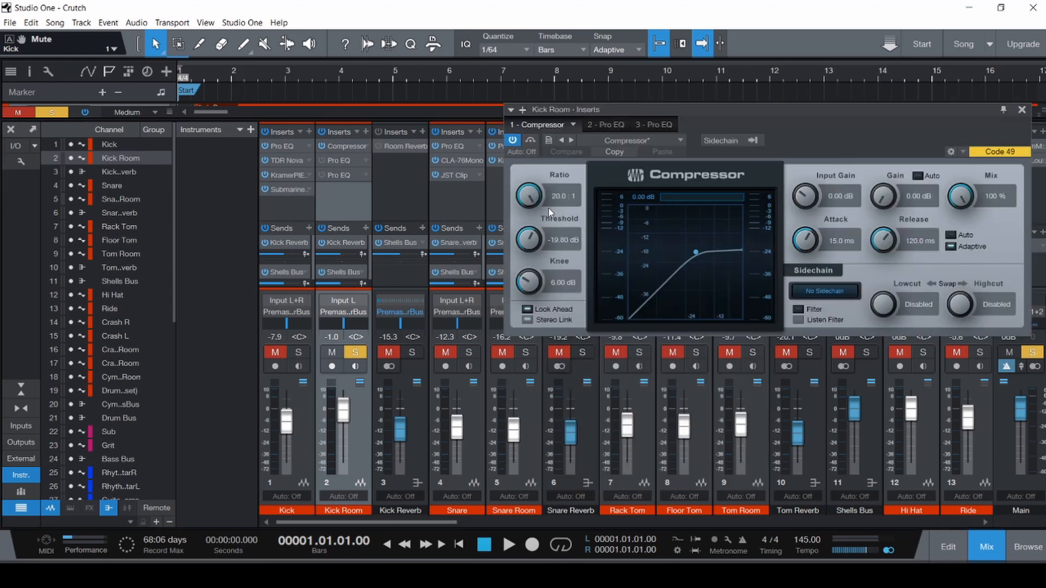
- Play the Kick Room, compare it with the Compressor bypassed and active, and stop playback
key("space")
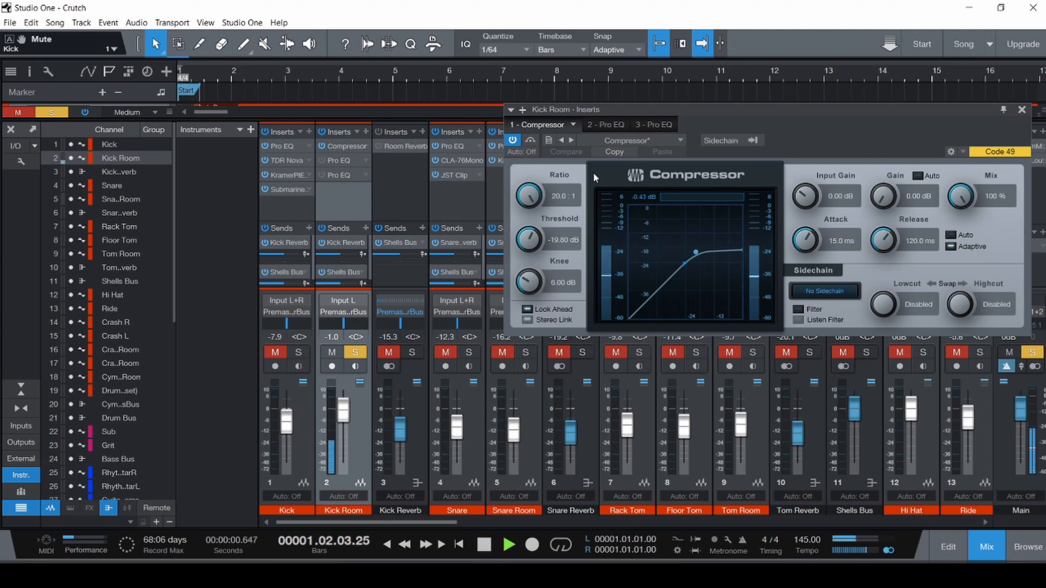
left_click_drag(717, 107, 514, 101)
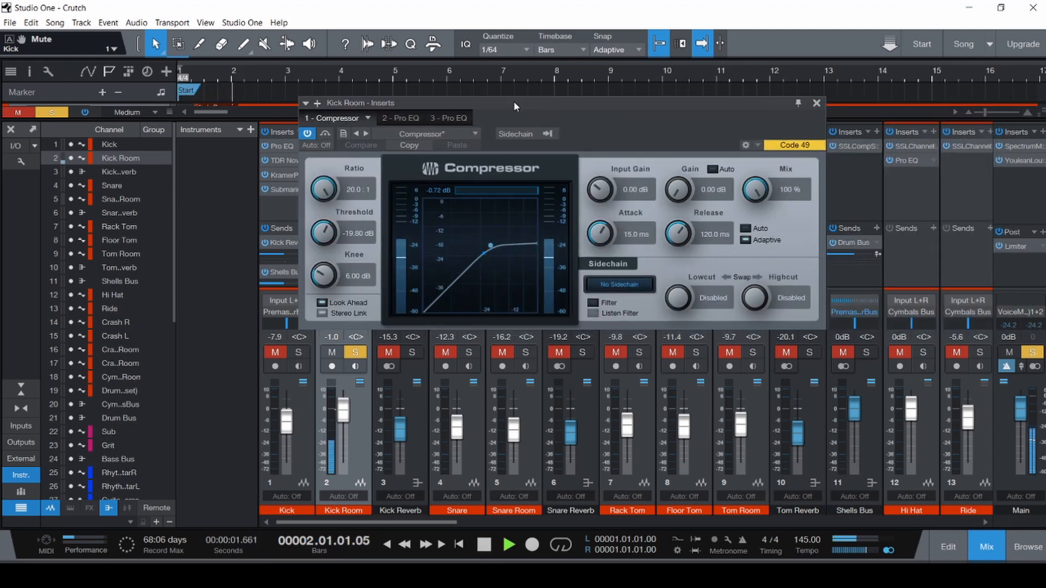
left_click(326, 134)
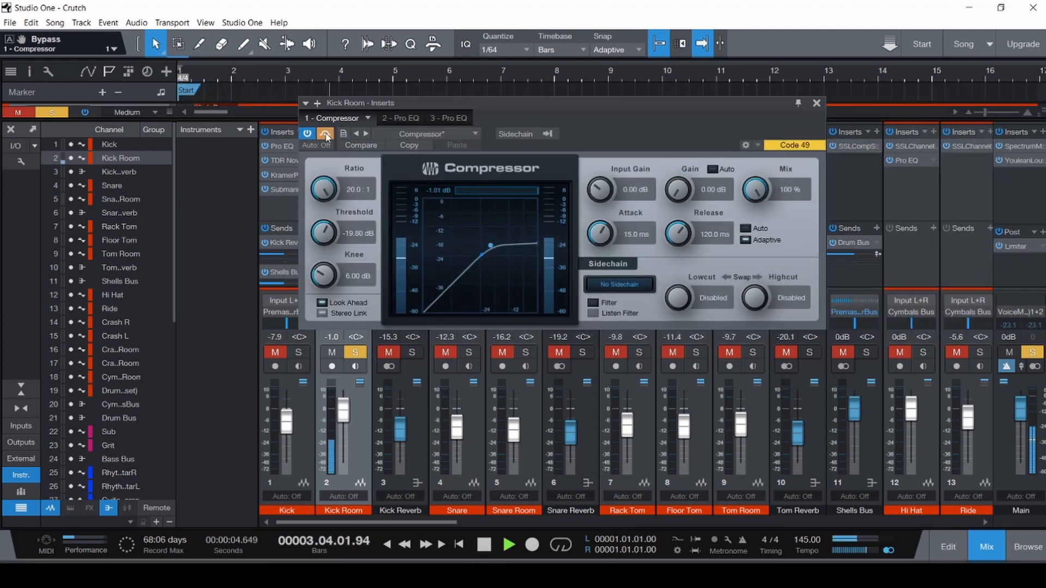
left_click(326, 135)
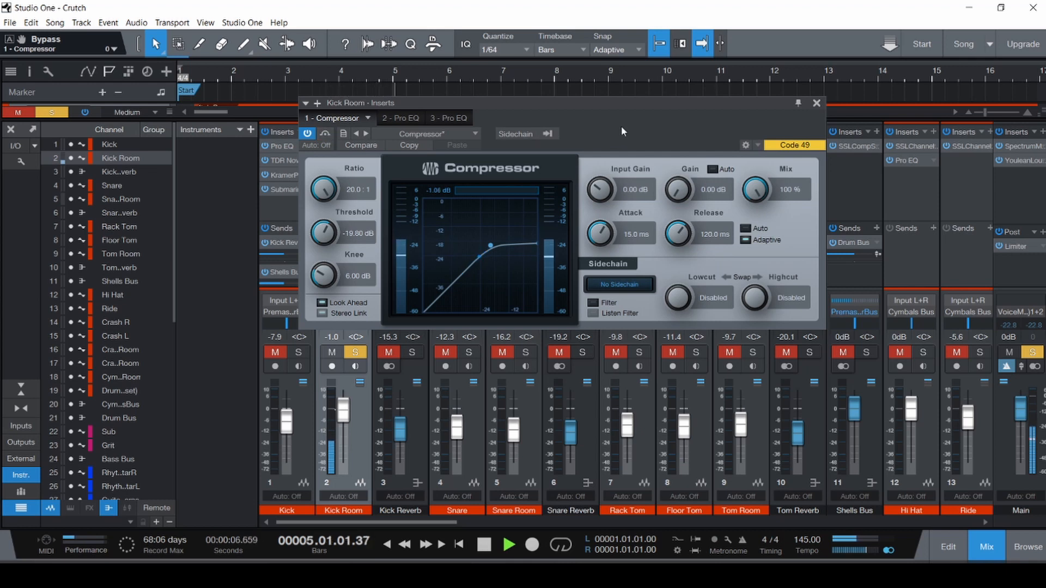
key("space")
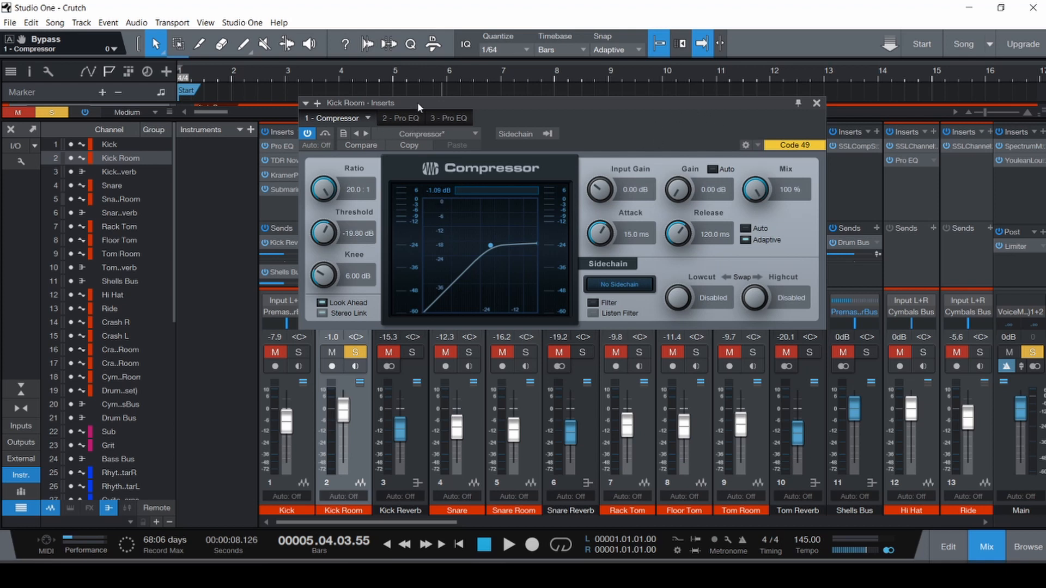
- Play the compressed Kick Room again from the song start and save the song
left_click_drag(417, 102, 514, 100)
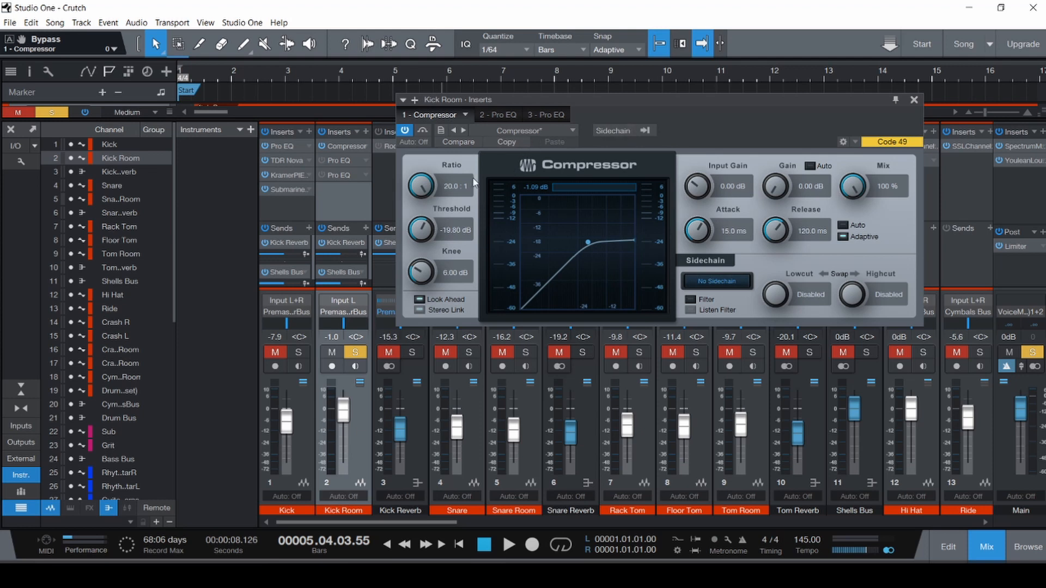
key("Home")
key("space")
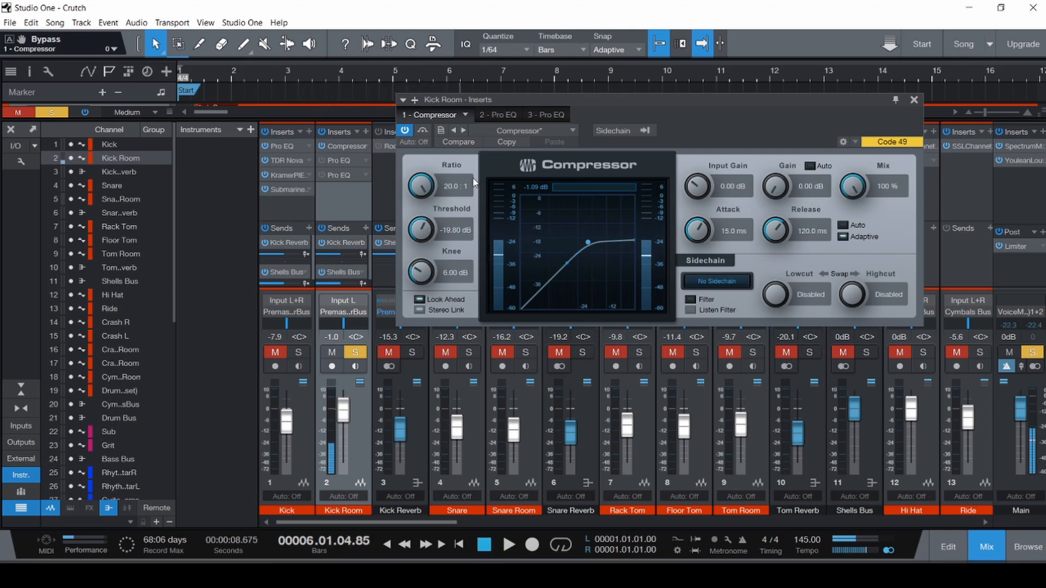
key("ctrl+s")
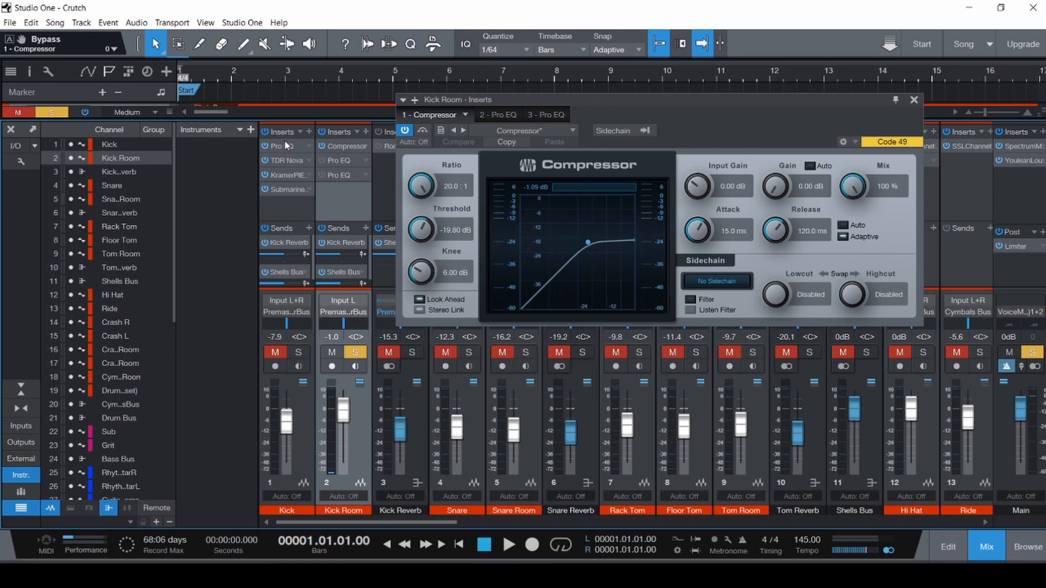
- Open and activate the Kick Room's first Pro EQ, and compare the playing channel with the EQ bypassed and active
left_click(505, 114)
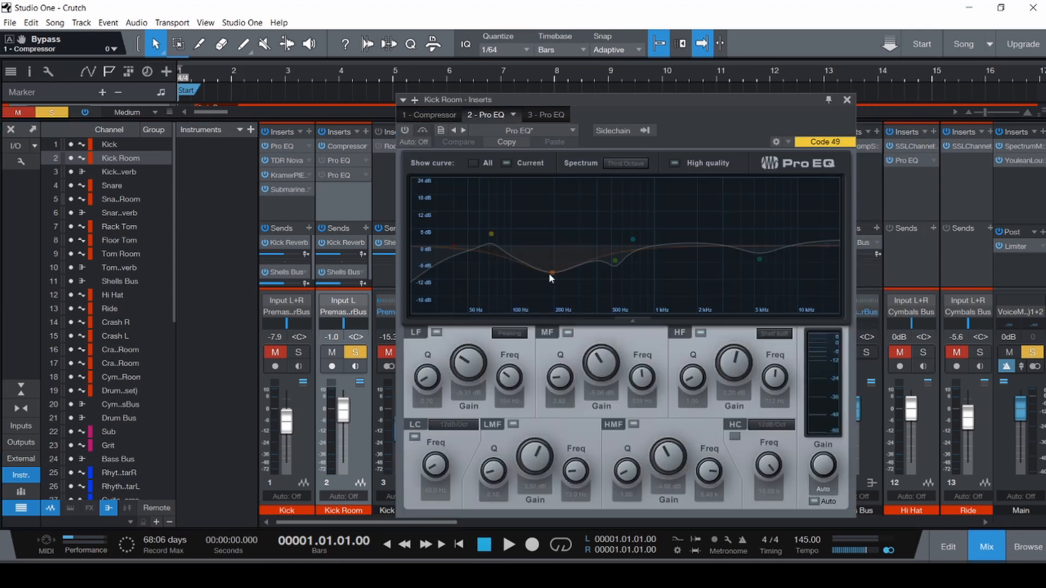
left_click(406, 131)
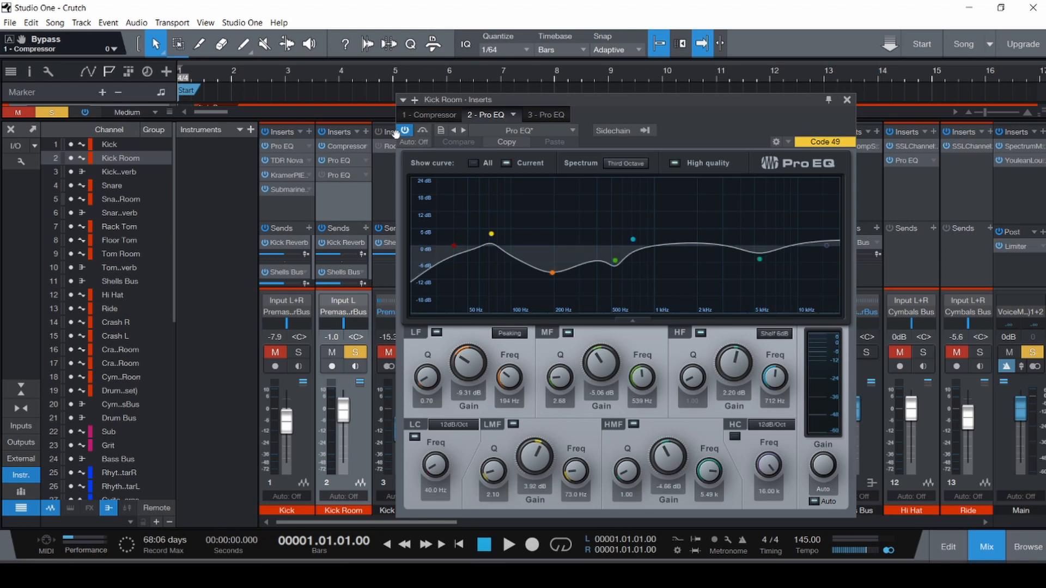
left_click(424, 131)
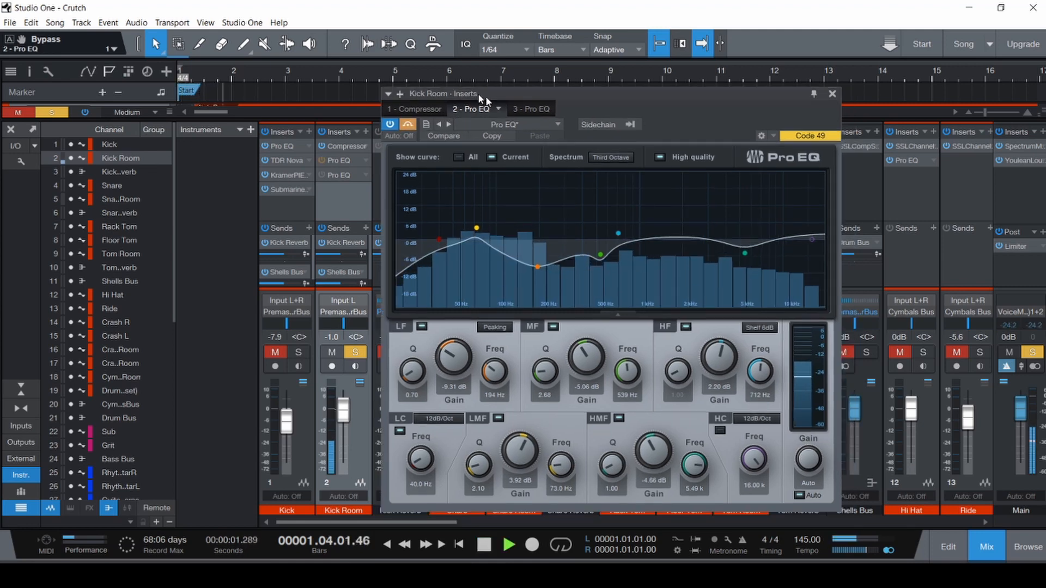
left_click_drag(493, 100, 423, 73)
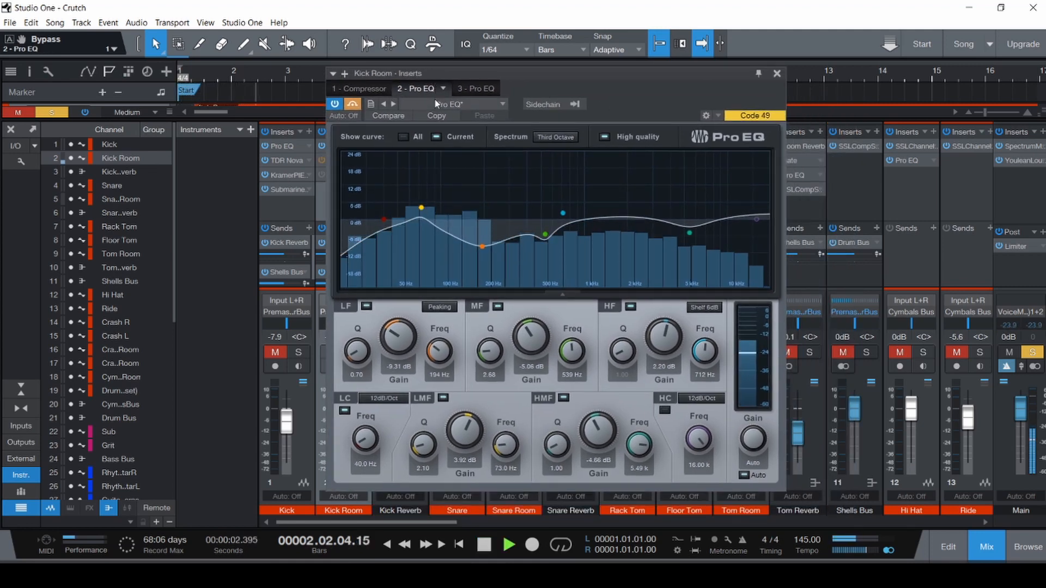
left_click(353, 105)
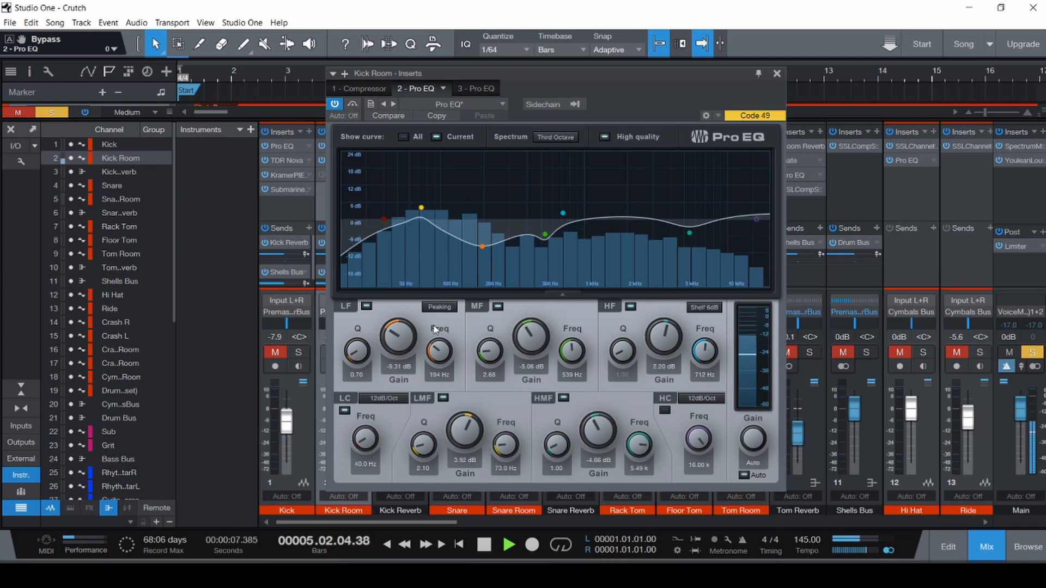
- Compare the playing Kick Room with the Pro EQ's LF band off and on, leaving the band on
left_click(366, 308)
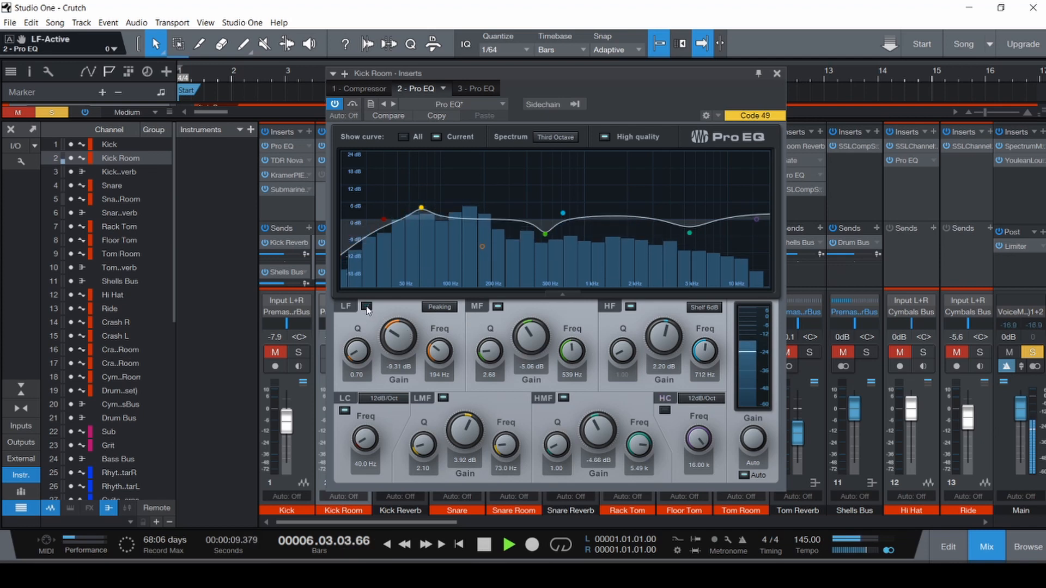
left_click(366, 307)
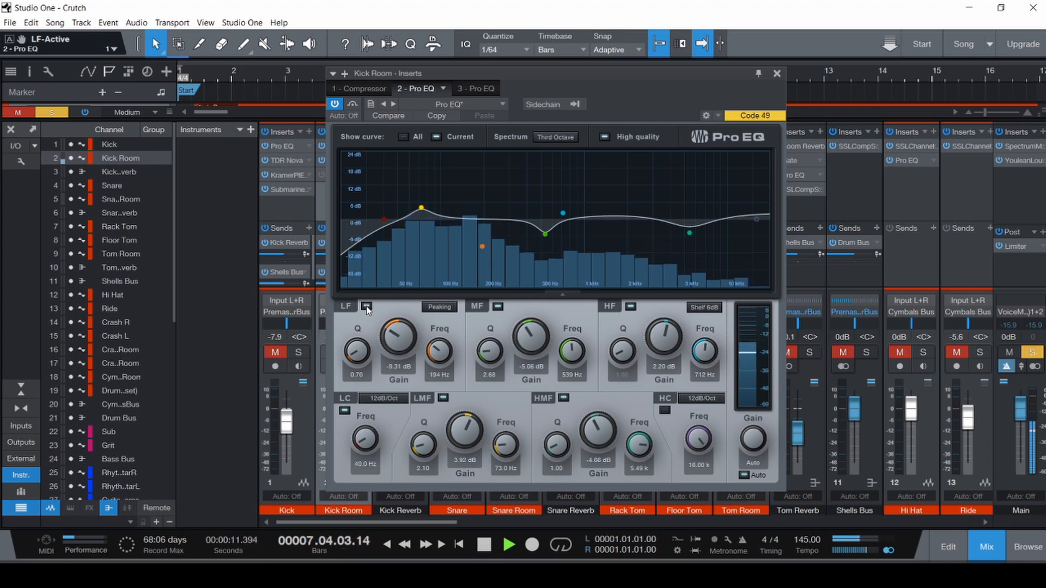
left_click(404, 343)
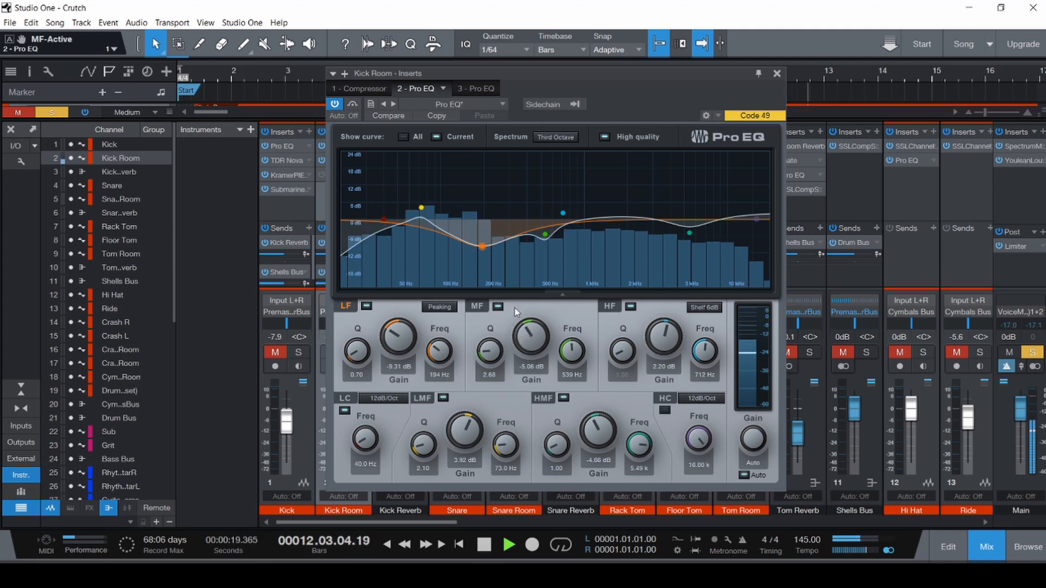
- Compare the Pro EQ's MF band off and on, audition its gain at 24.00 dB, and undo the gain change
left_click(498, 307)
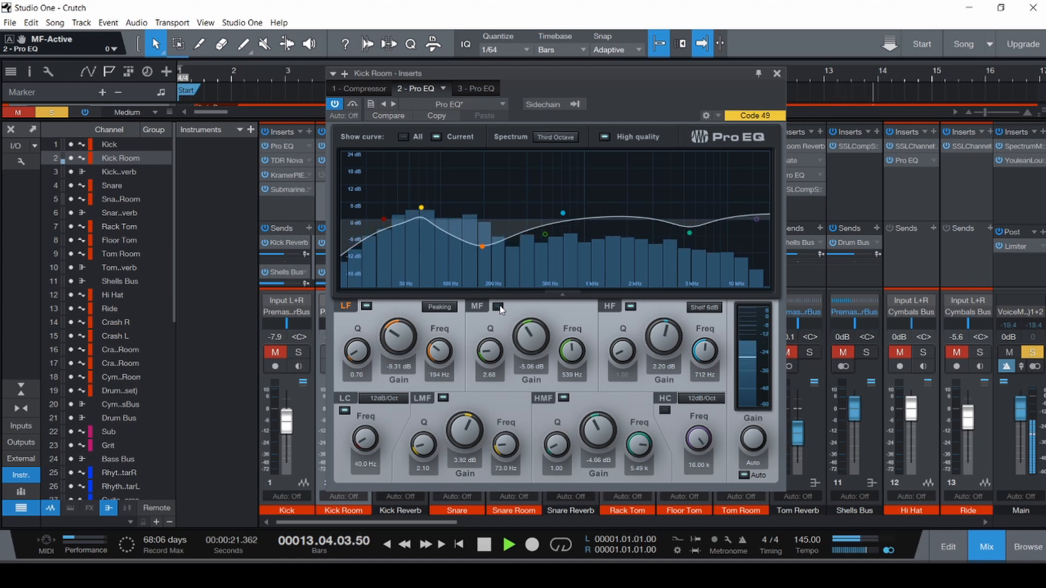
left_click(499, 308)
left_click_drag(528, 332, 565, 266)
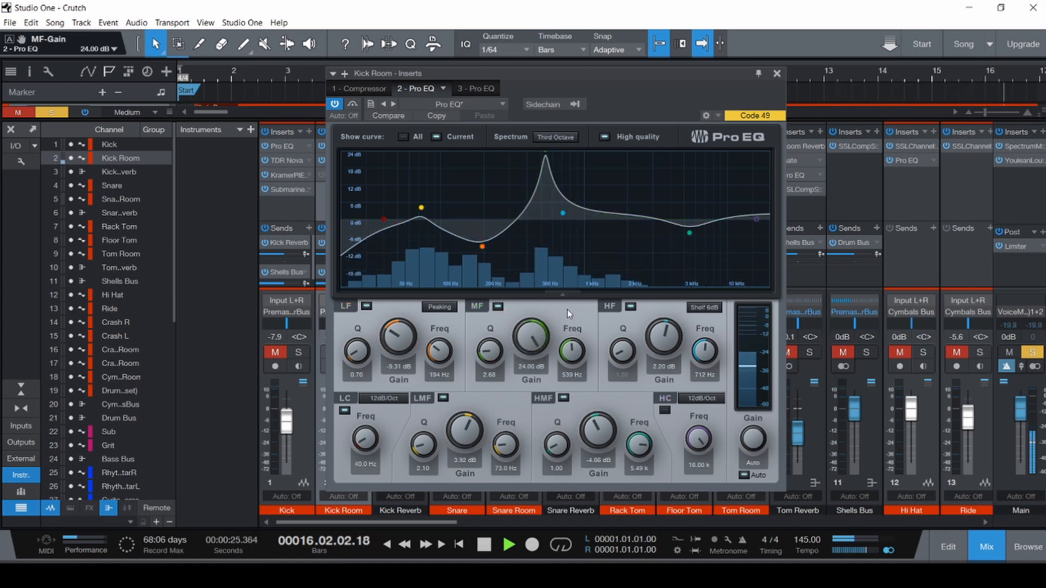
key("comma")
key("ctrl+z")
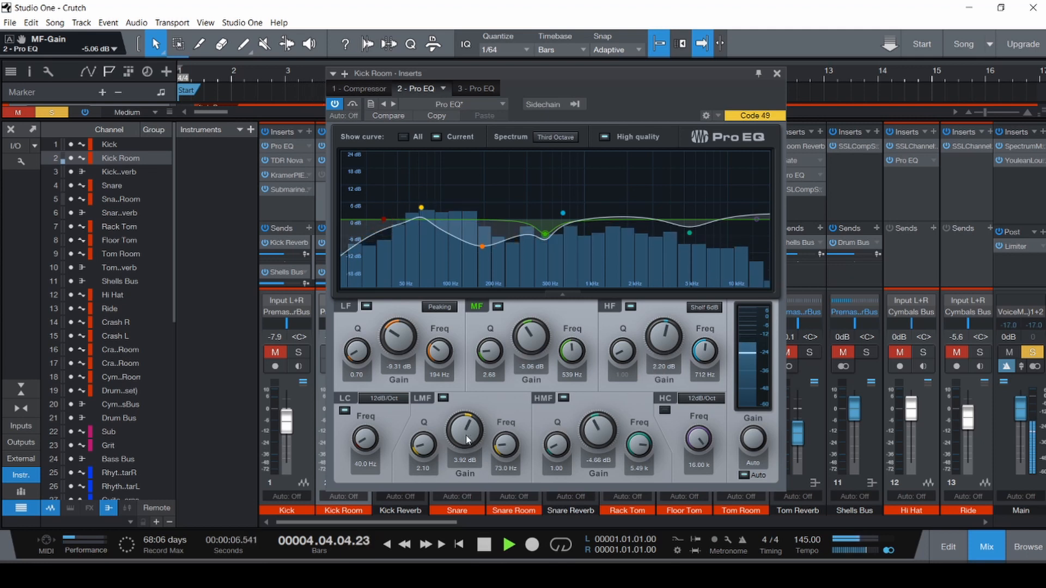
- Audition the Pro EQ's LMF gain at 24.00 dB and at -24.00 dB, undoing each change
left_click_drag(472, 440, 483, 367)
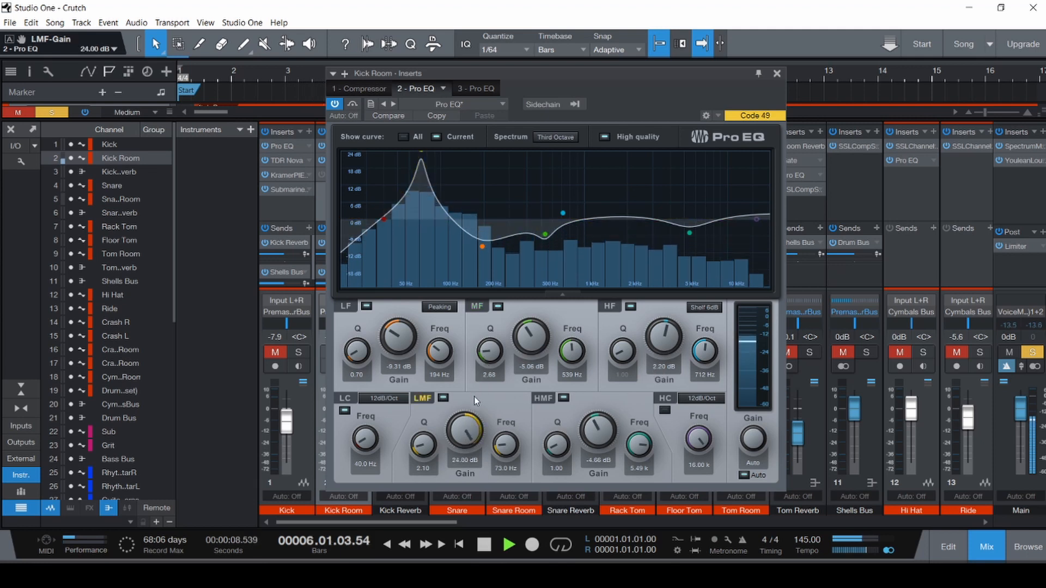
key("ctrl+z")
left_click_drag(470, 428, 460, 529)
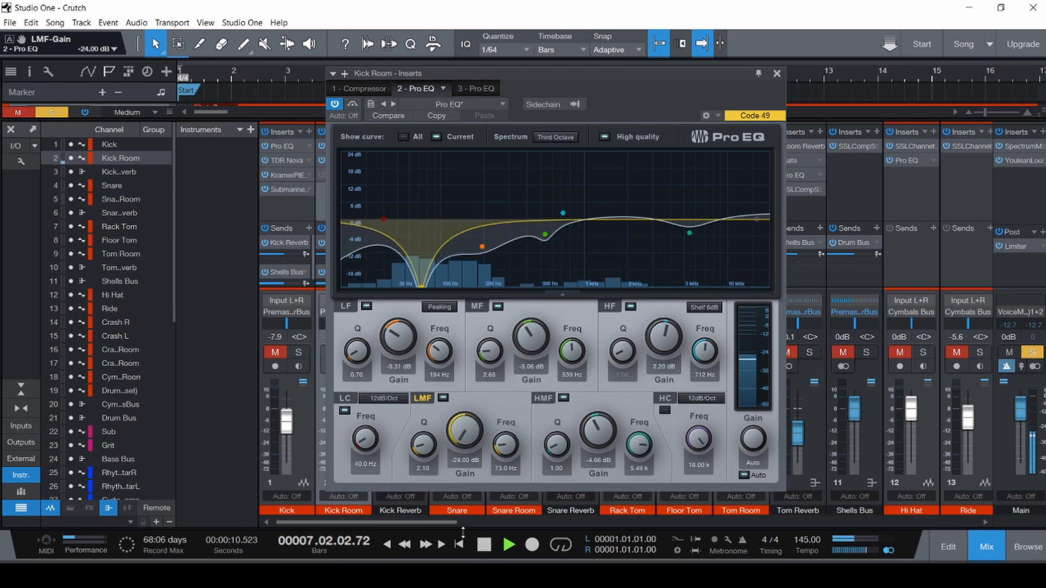
key("ctrl+z")
- Compare the playing Kick Room with the Pro EQ's LMF band off and on, leaving the band on
left_click(442, 398)
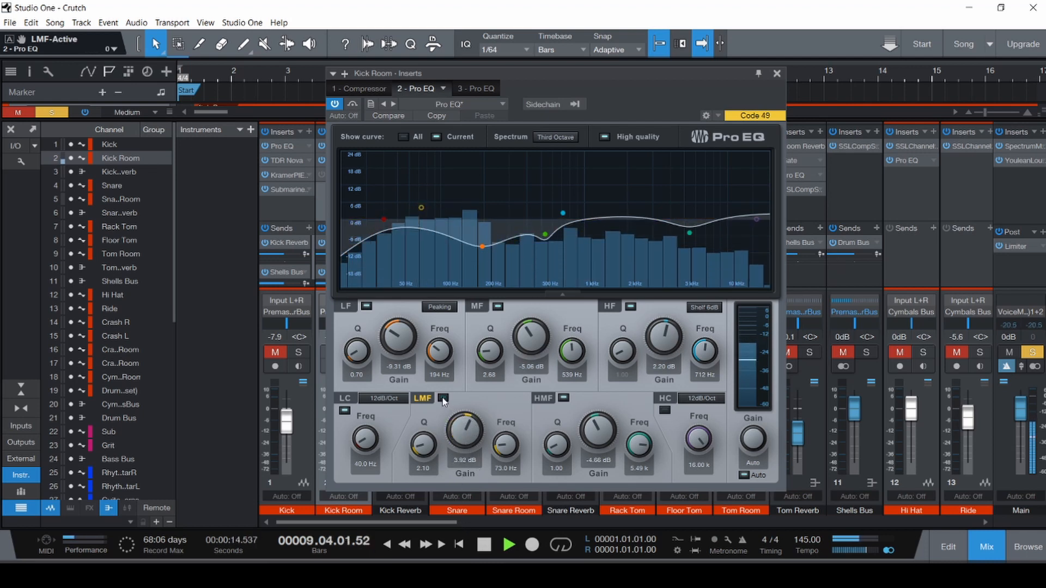
left_click(442, 399)
left_click(442, 398)
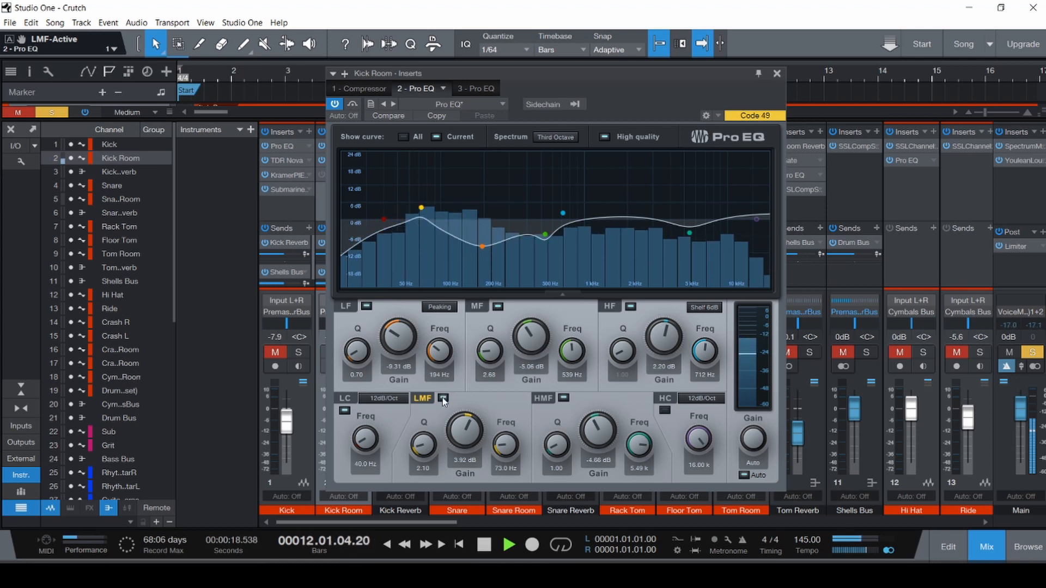
- Compare the playing Kick Room with the Pro EQ's HF and HMF bands off and on, then audition an HMF gain change and undo it
left_click(630, 307)
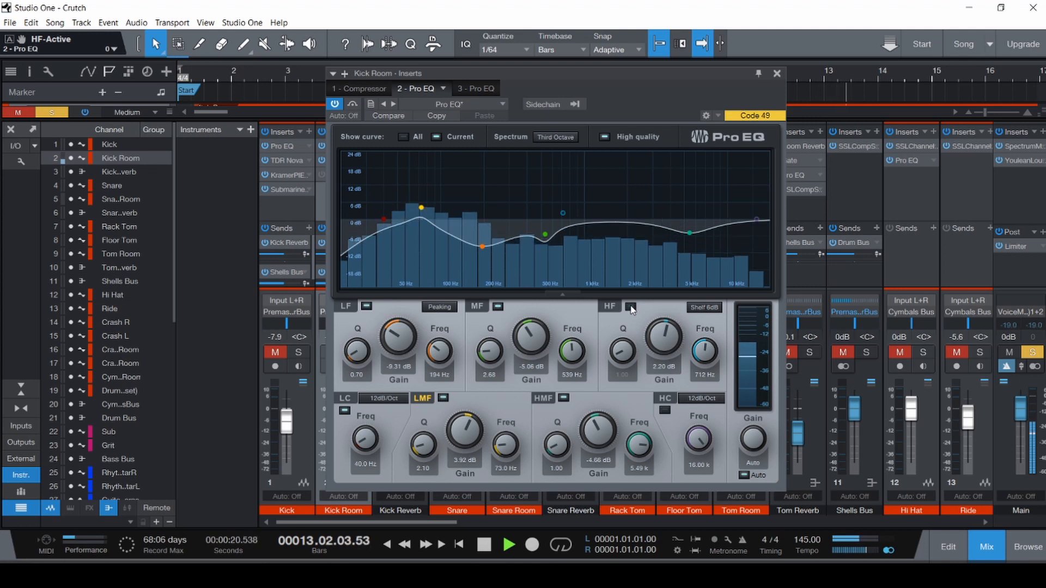
left_click(631, 308)
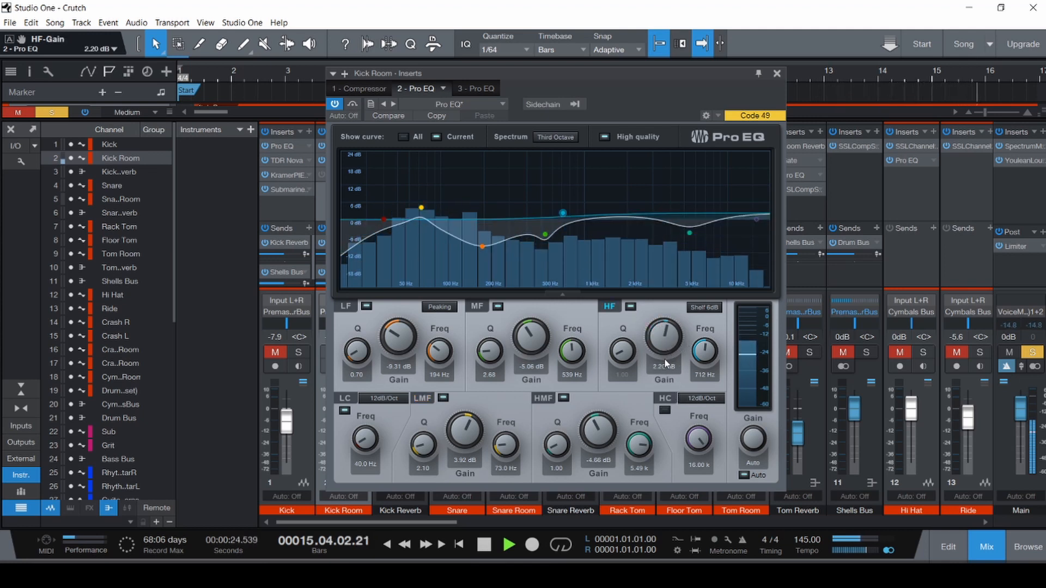
left_click(564, 399)
left_click(563, 400)
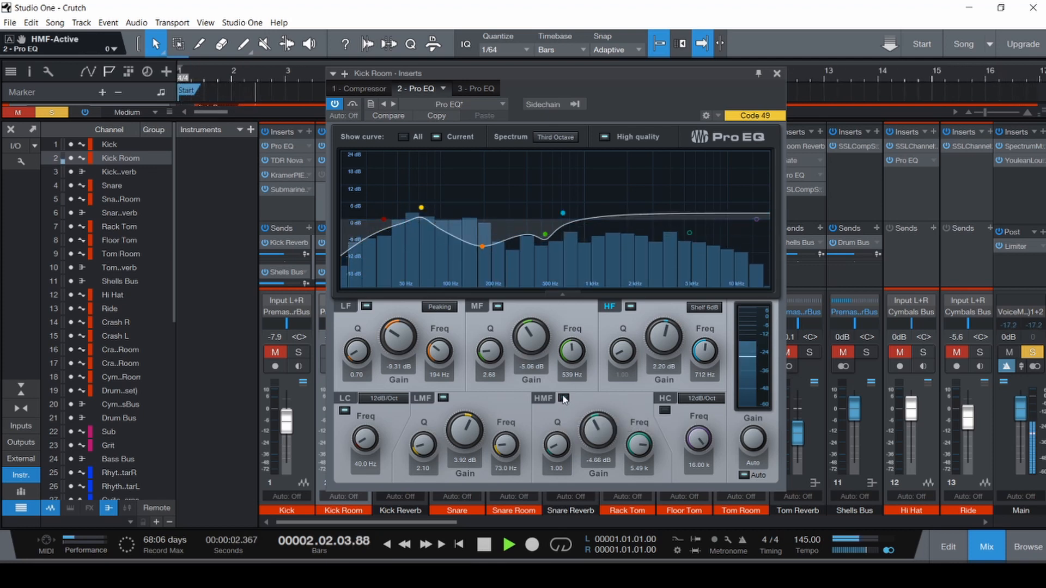
left_click_drag(608, 439, 627, 360)
key("ctrl+z")
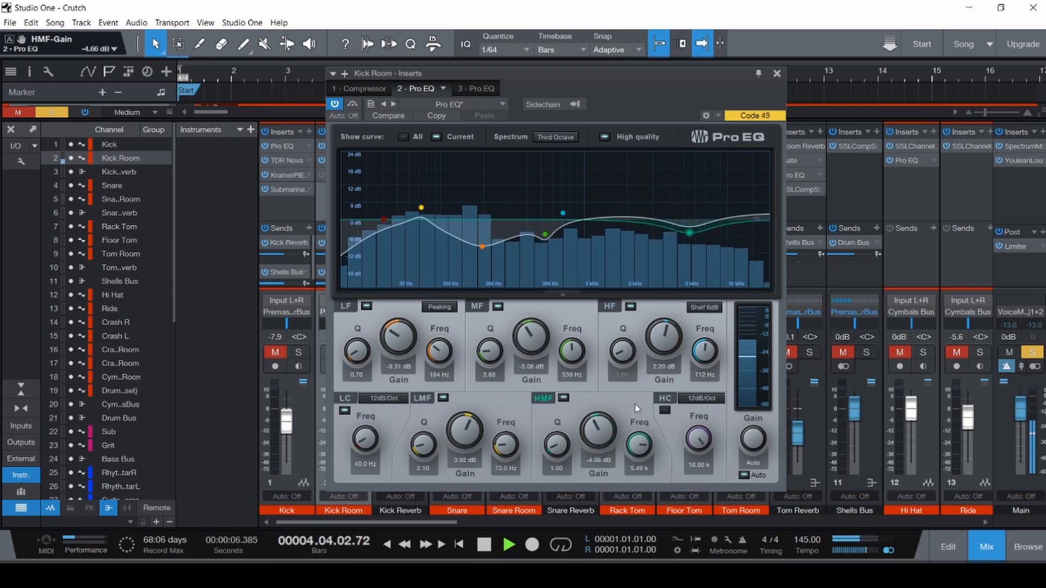
- Compare the Kick Room with the second insert's Pro EQ bypassed and active, stop playback, and save the song
left_click(351, 104)
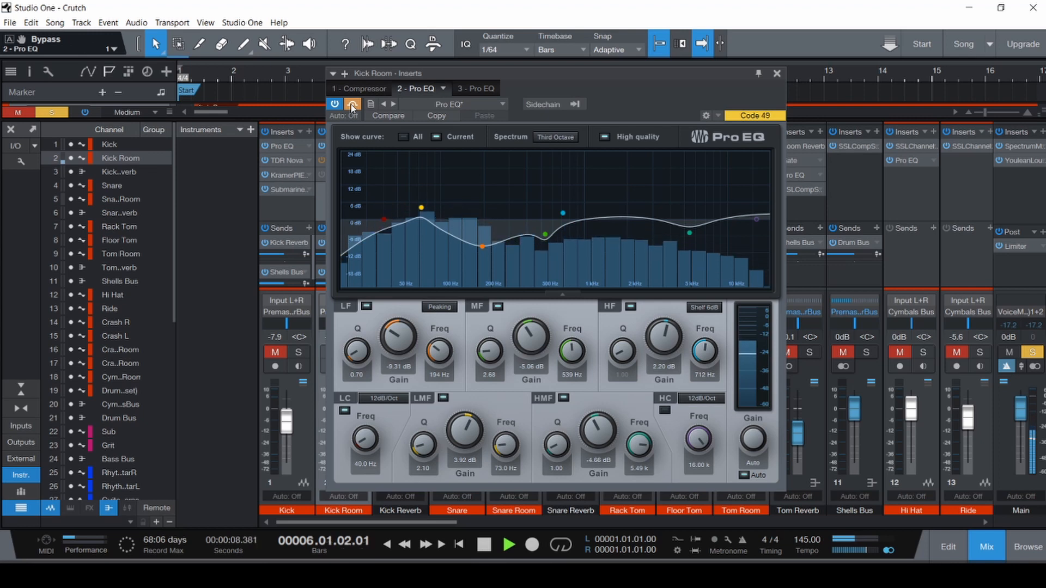
left_click(351, 104)
key("space")
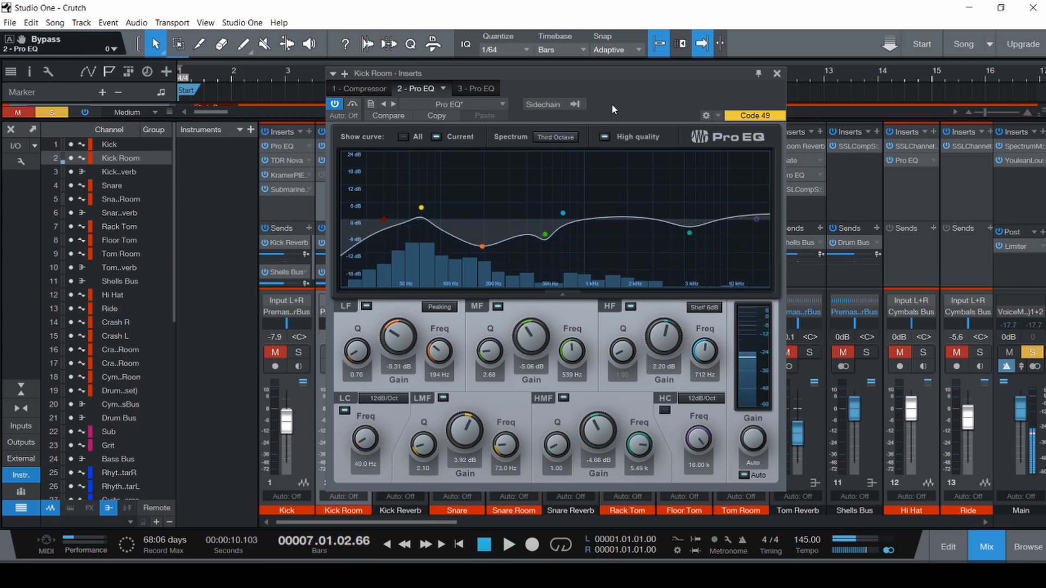
key("ctrl+s")
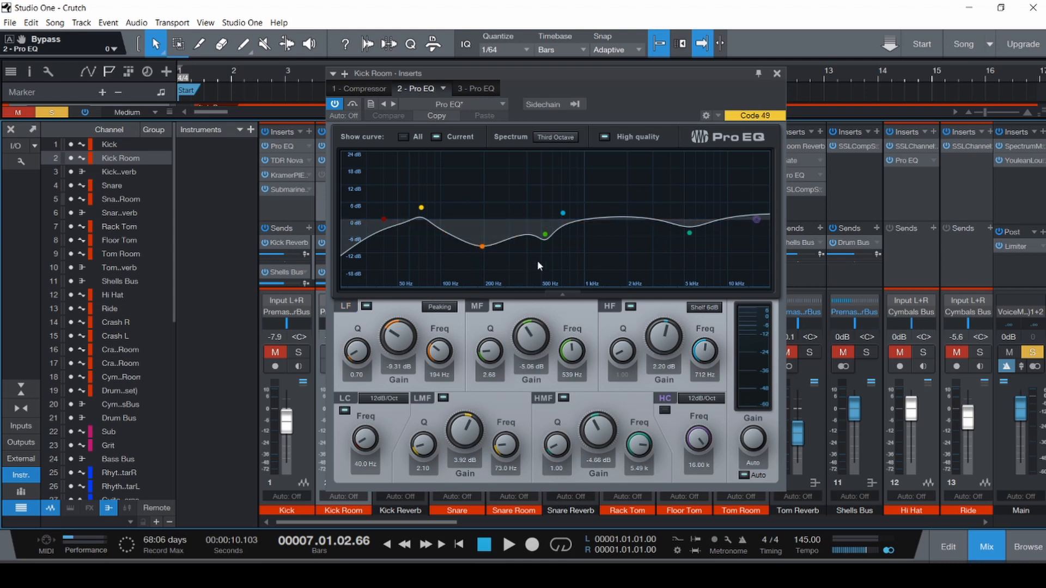
- Try a high cut at 213 Hz and an HF gain of 11.32 dB on the Pro EQ, undoing each change
left_click_drag(525, 265, 488, 253)
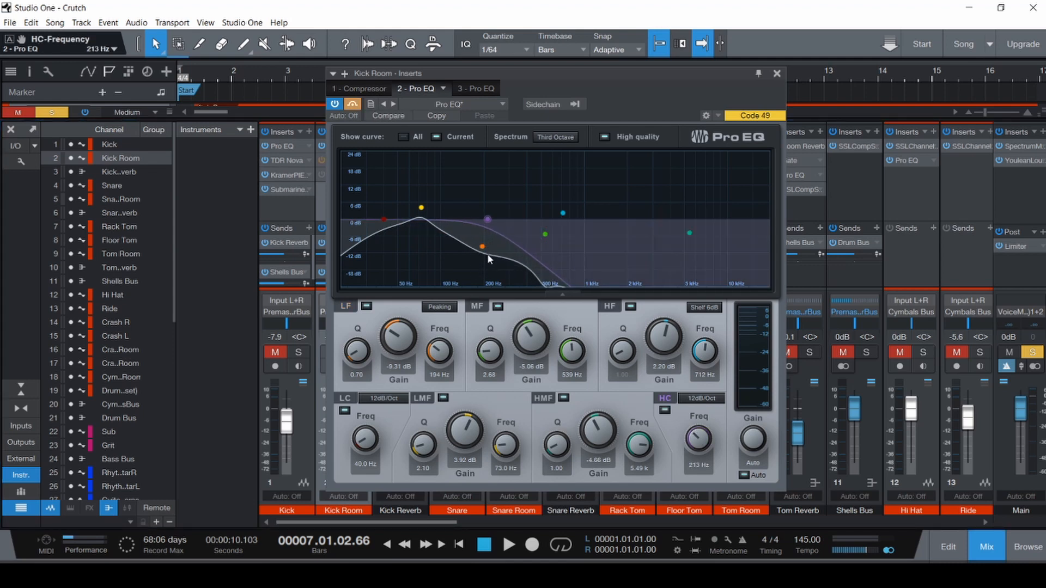
key("ctrl+z")
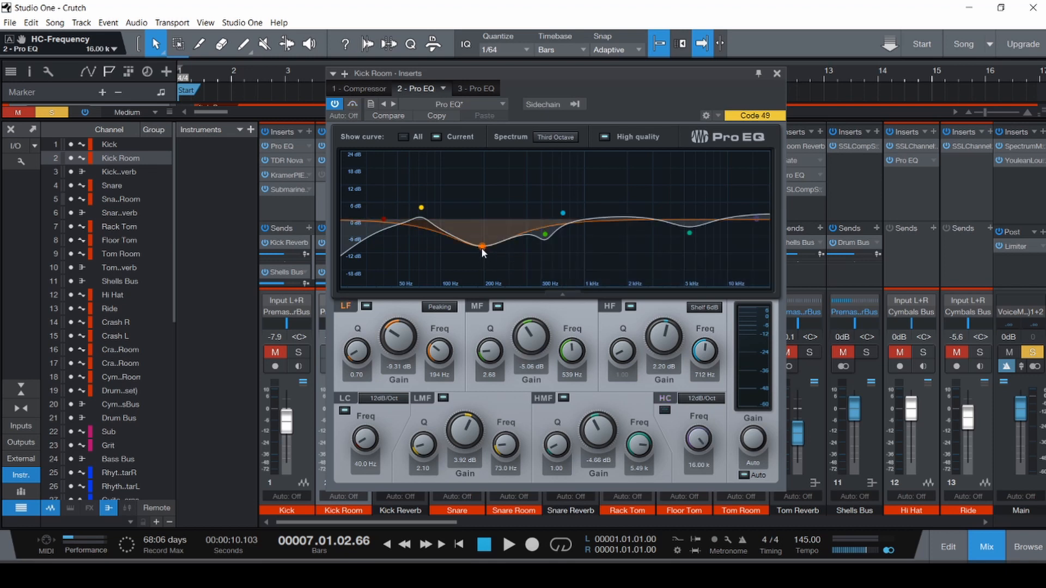
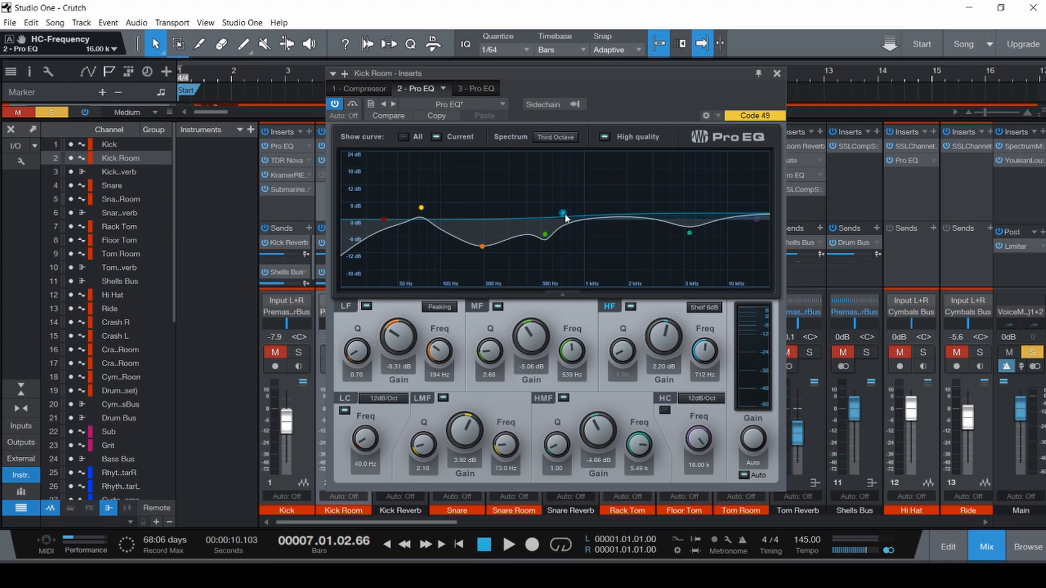
left_click_drag(653, 353, 675, 322)
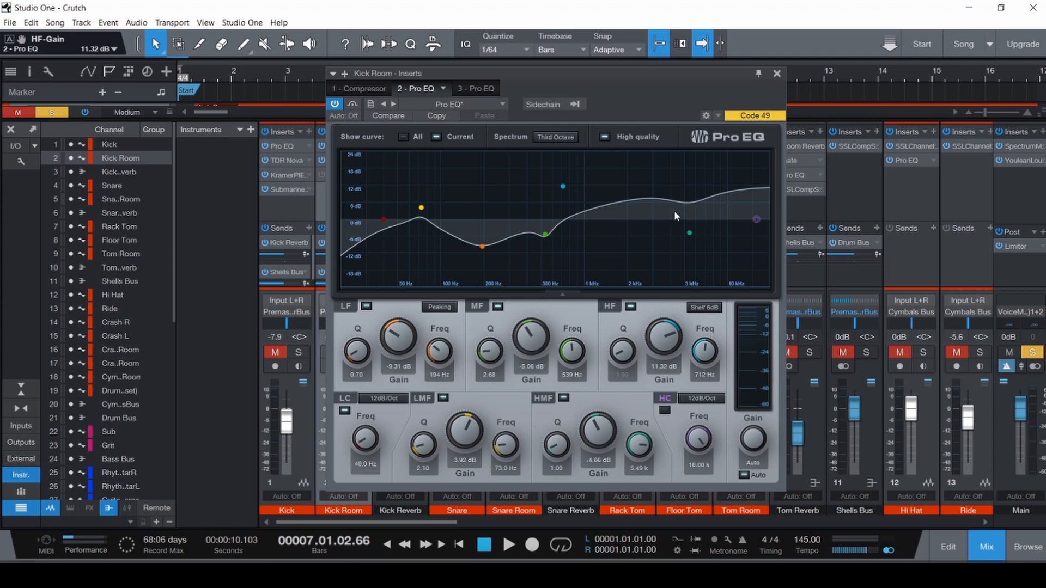
key("ctrl+z")
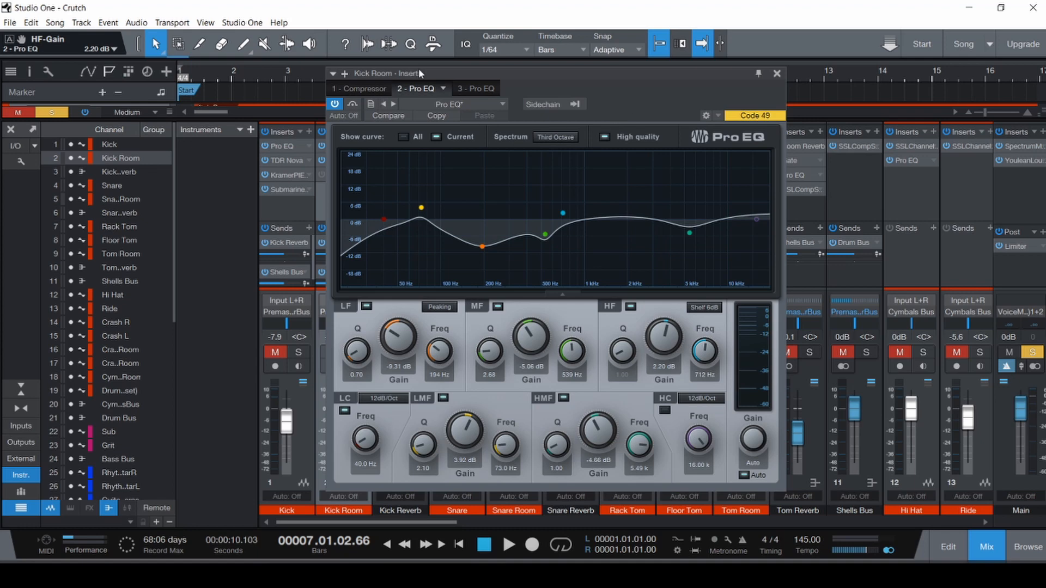
- Reposition the inserts window and compare the playing Kick Room with the Pro EQ's auto gain on and off, leaving it off
left_click_drag(418, 71, 616, 90)
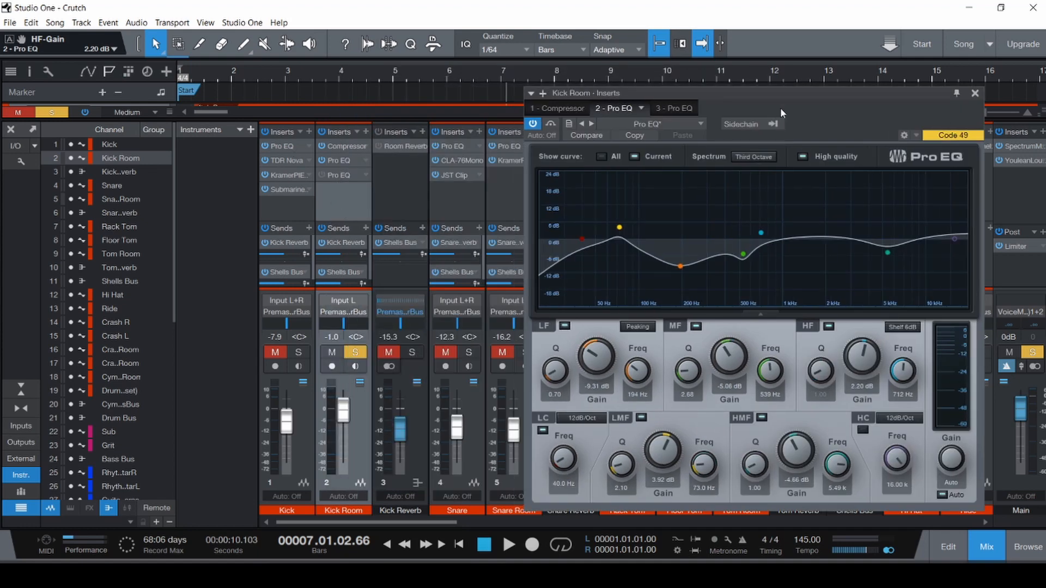
left_click_drag(780, 111, 609, 82)
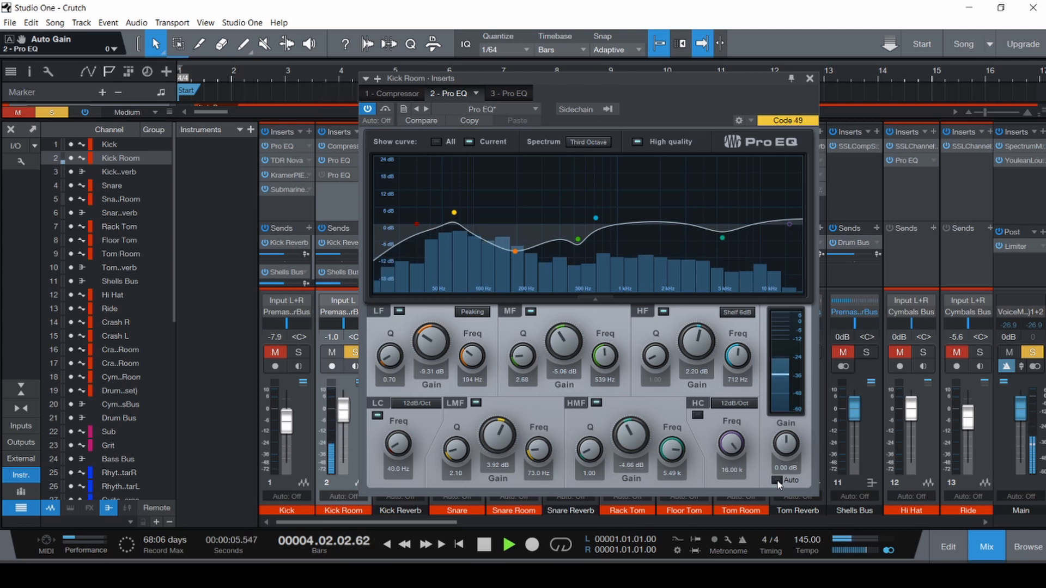
key("space")
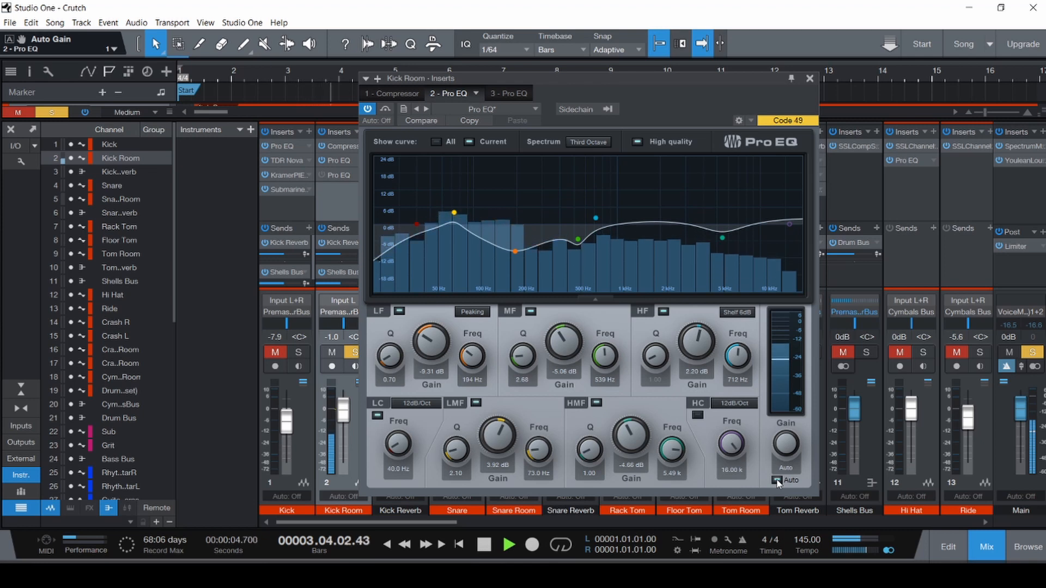
key("space")
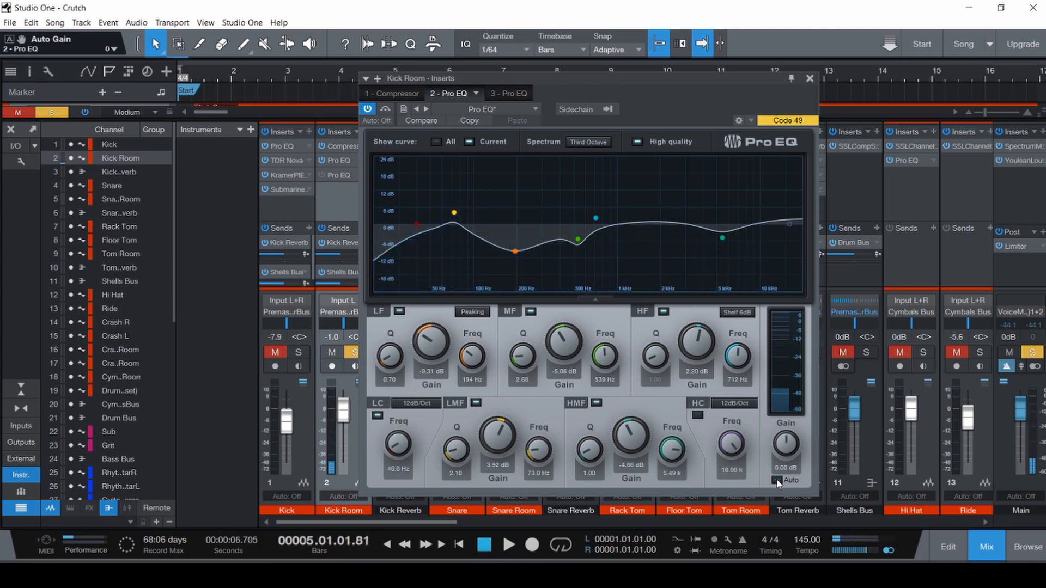
- Activate the Kick Room's third insert, Pro EQ, and compare the track with that EQ bypassed and active, leaving it active
left_click(518, 94)
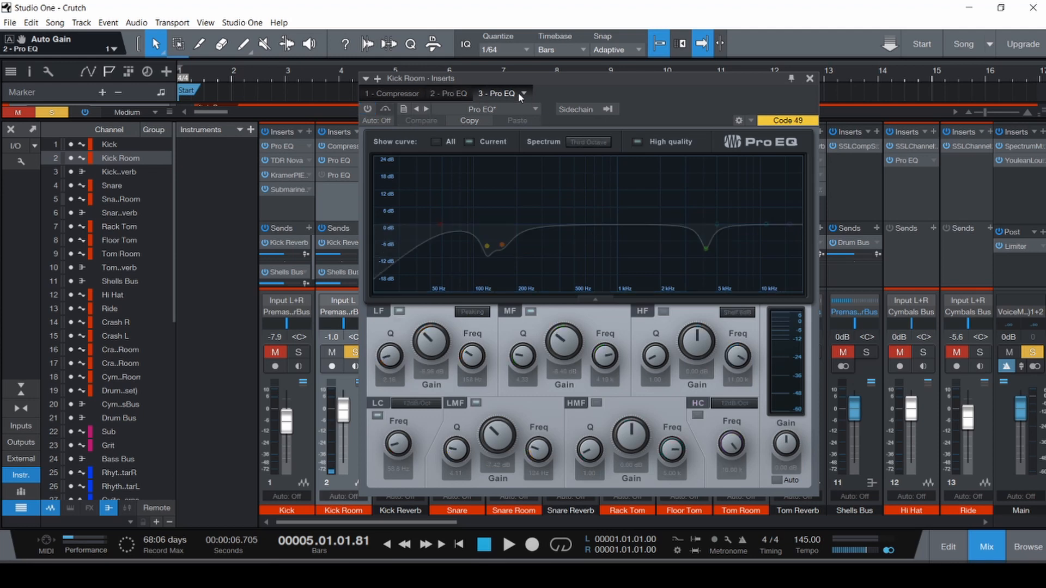
left_click(369, 109)
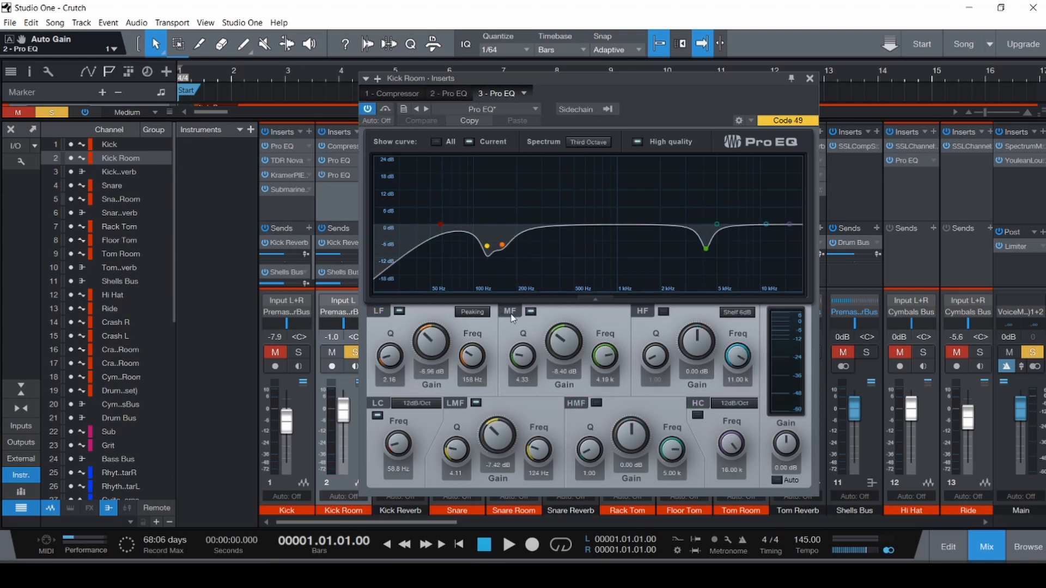
left_click(387, 110)
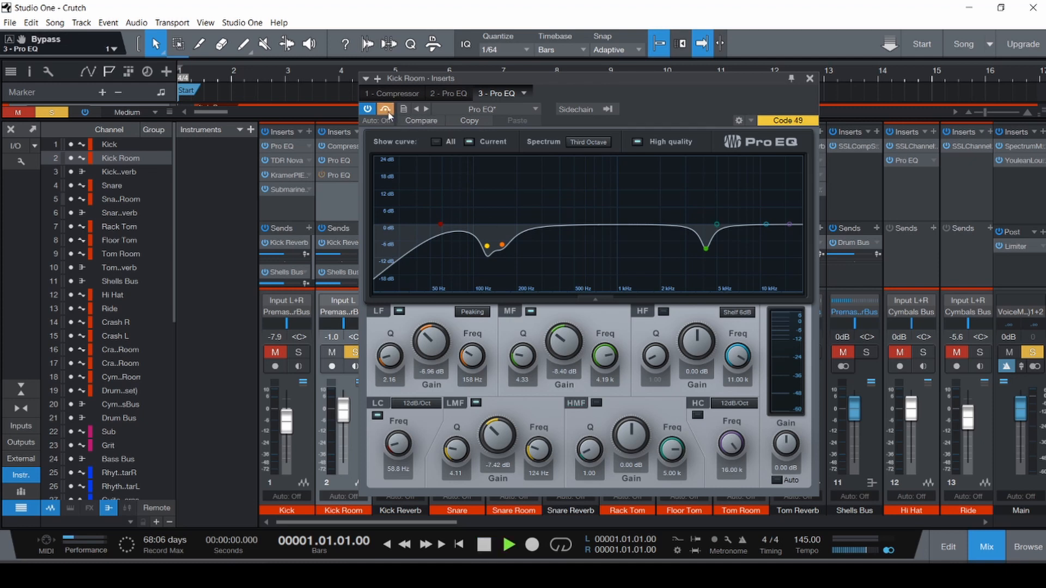
left_click(385, 110)
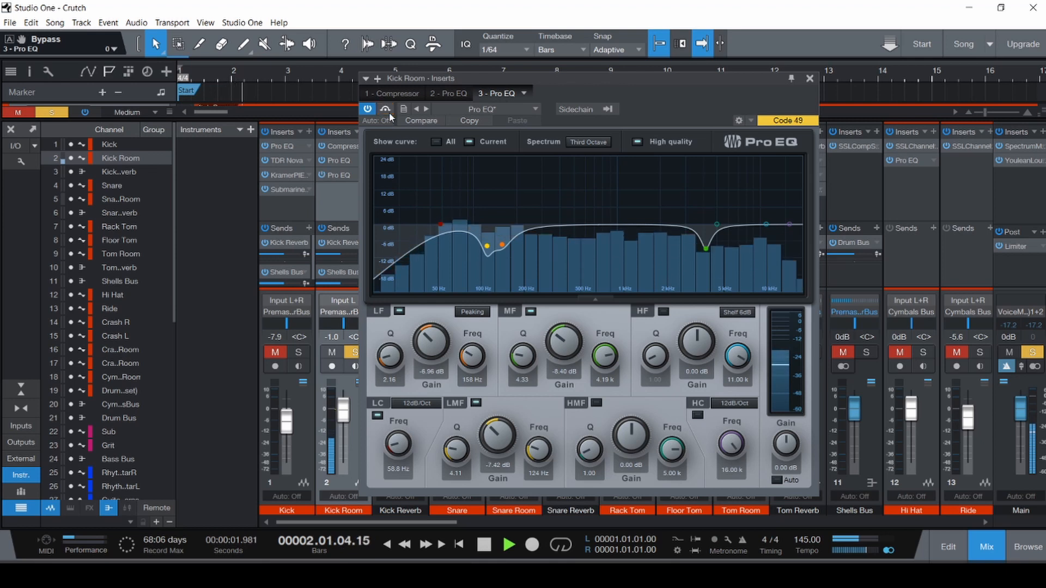
- Turn on the third insert's auto gain and compare the playing Kick Room with that Pro EQ bypassed and active
left_click(777, 481)
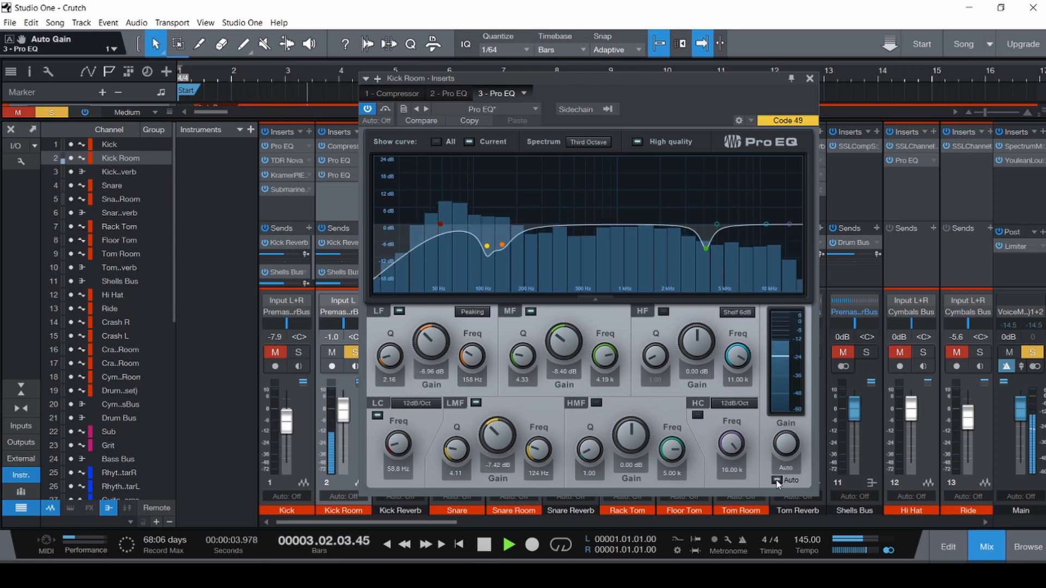
left_click(385, 110)
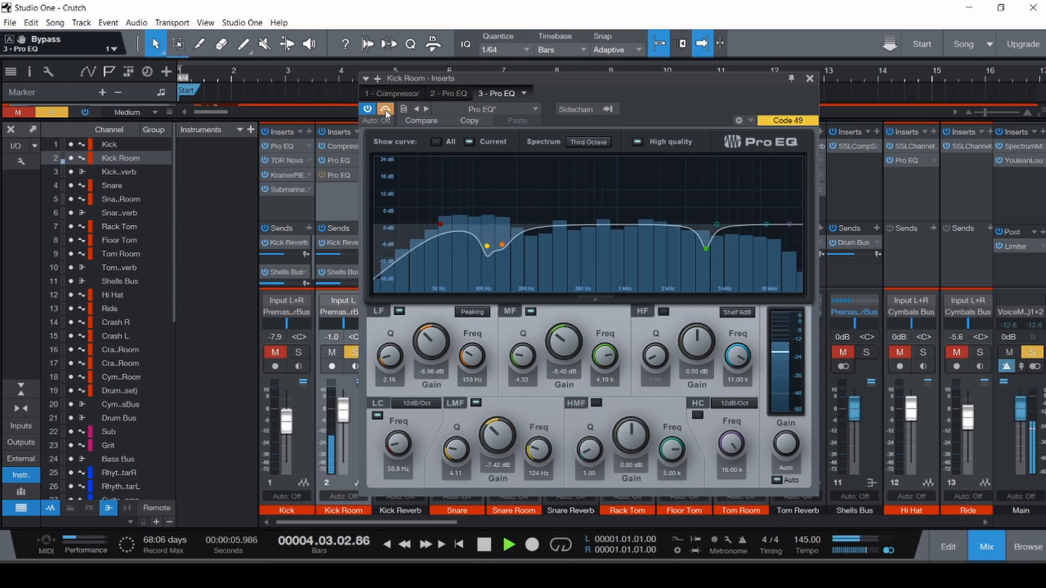
left_click(385, 111)
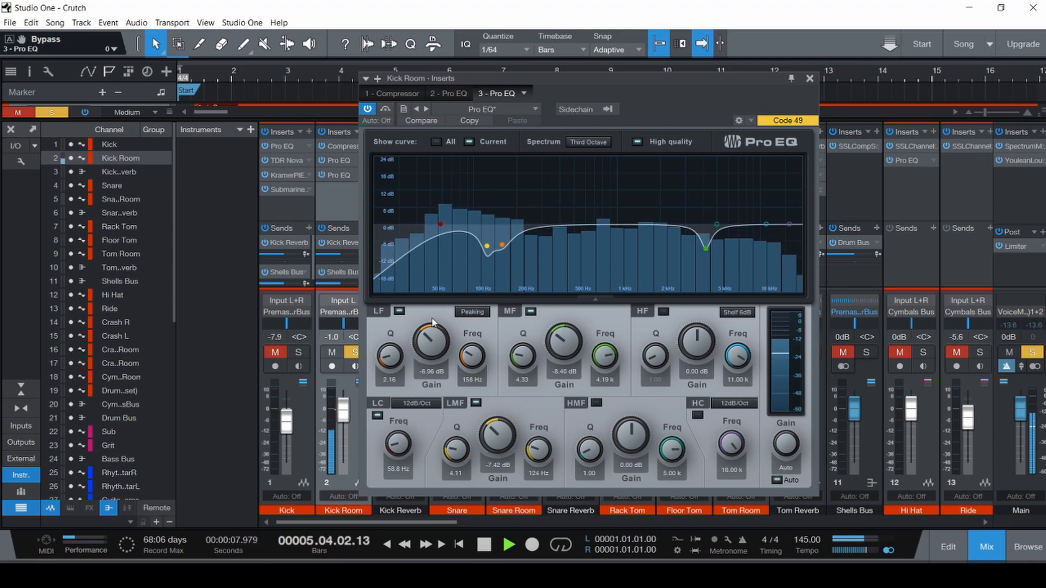
- Audition an LF gain change on the third insert's Pro EQ, undo it, and compare the LF band off and on
left_click_drag(434, 352, 510, 345)
key("ctrl+z")
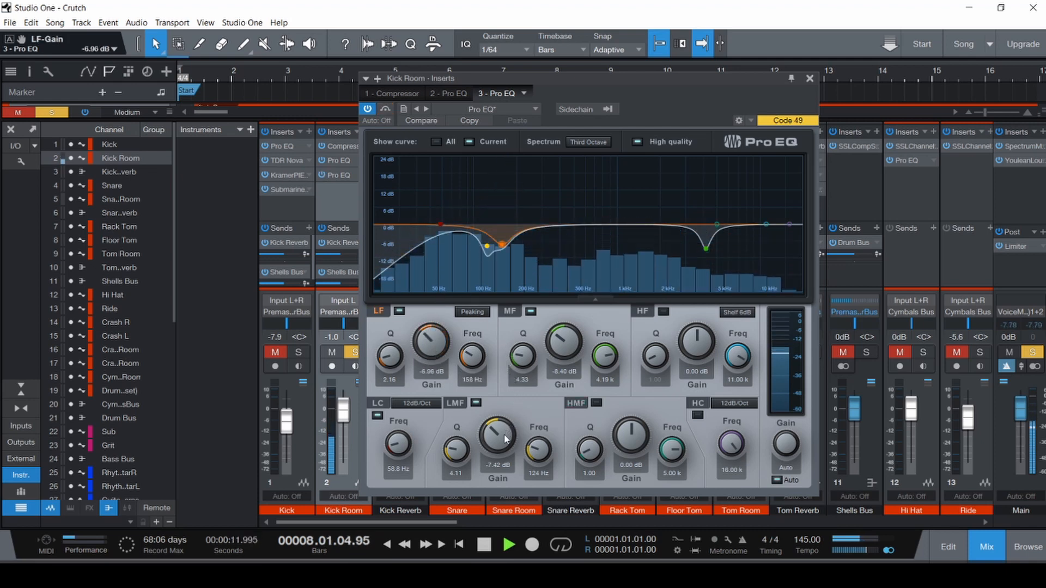
left_click(400, 312)
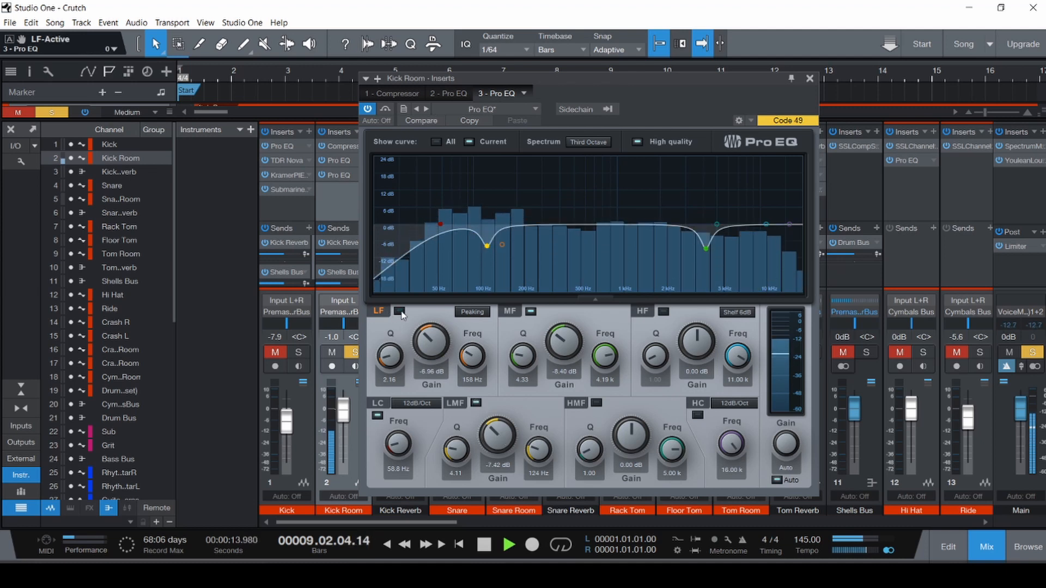
- Compare the third insert's LMF band off and on, audition a change to its gain, and undo that change
left_click(476, 404)
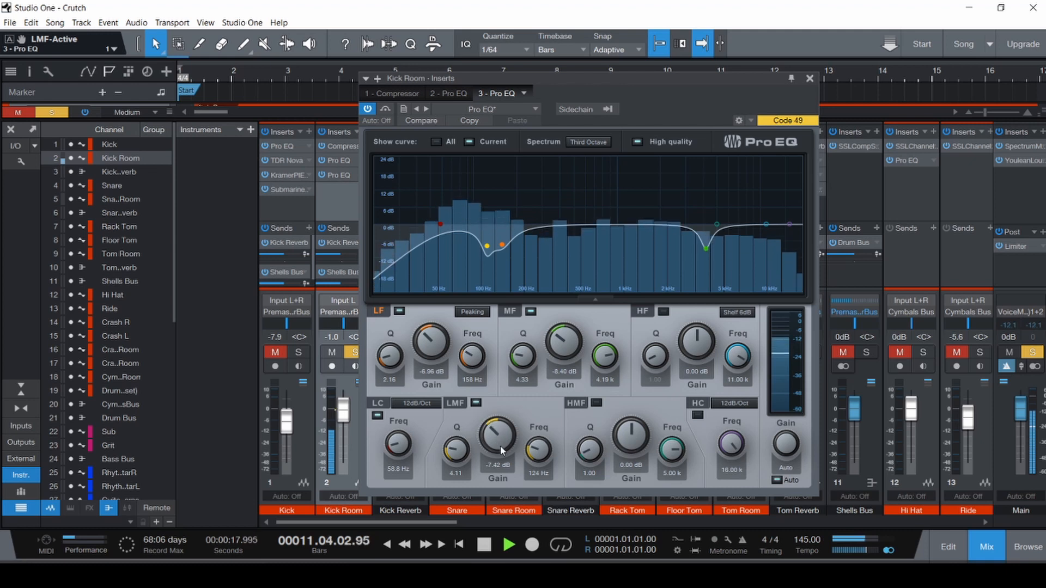
left_click_drag(494, 430, 512, 354)
key("ctrl+z")
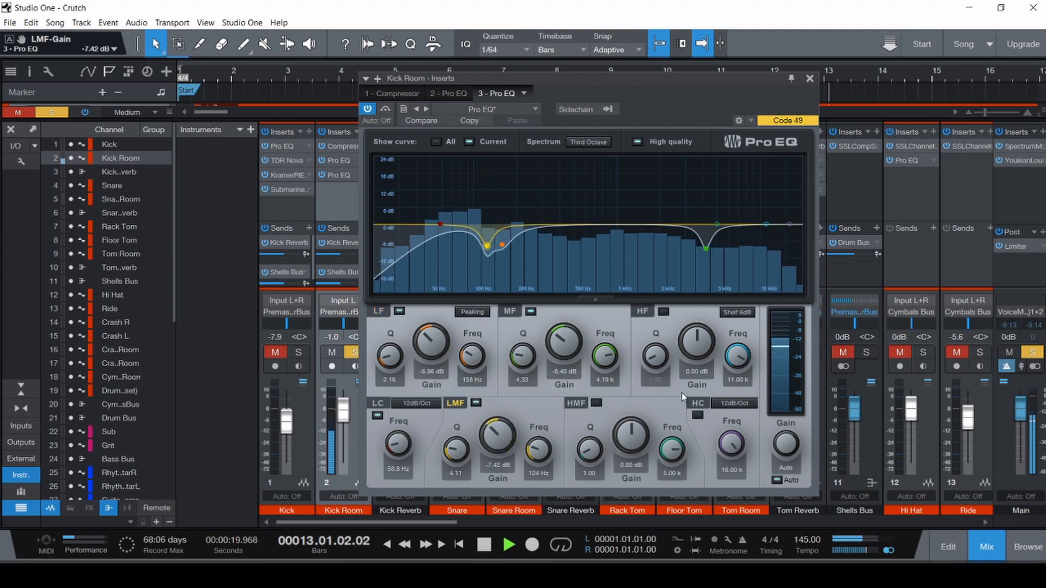
- Compare the third insert's MF band off and on, audition its gain at 24.00 dB, and undo the gain change
double_click(706, 247)
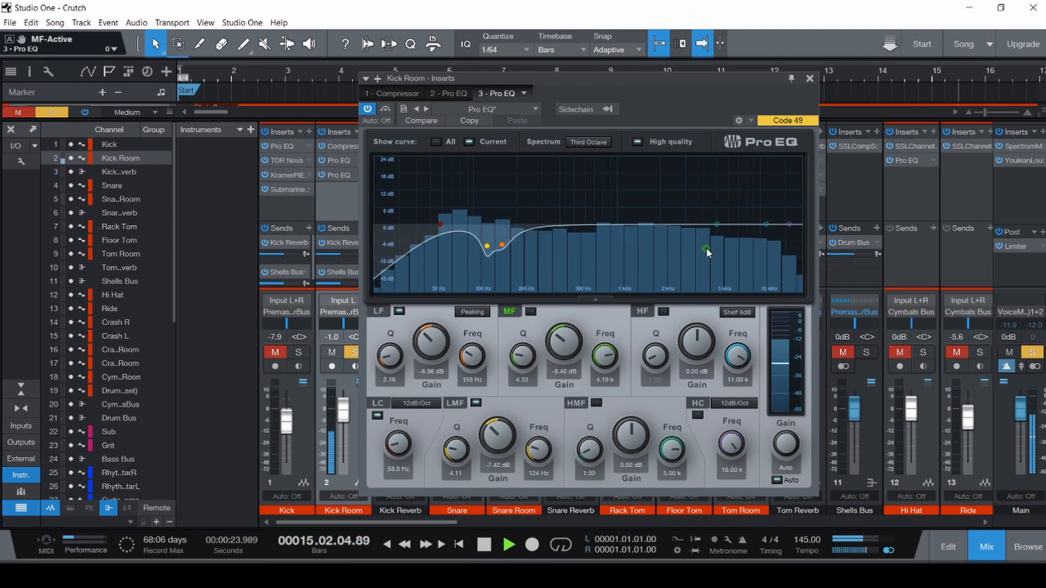
double_click(706, 247)
left_click_drag(583, 355, 582, 305)
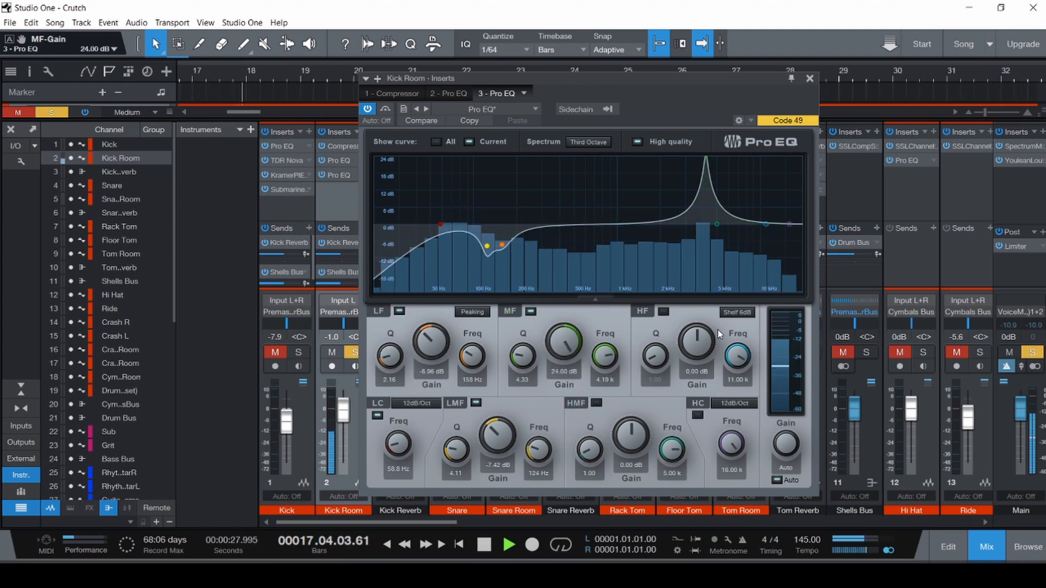
key("ctrl+z")
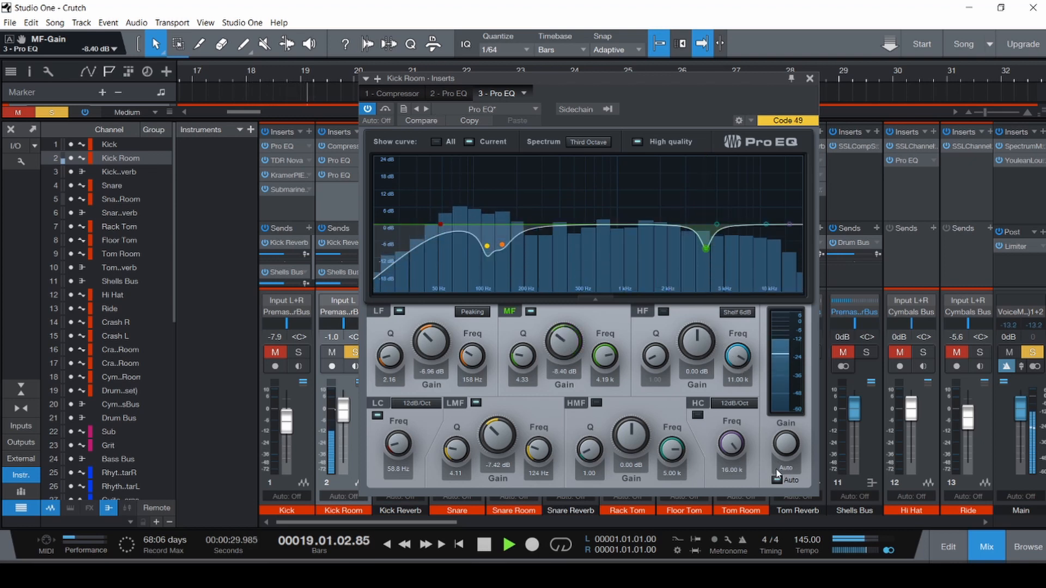
- Stop playback with the third Pro EQ's auto gain off, view the second Pro EQ, and close the Kick Room inserts window
key("space")
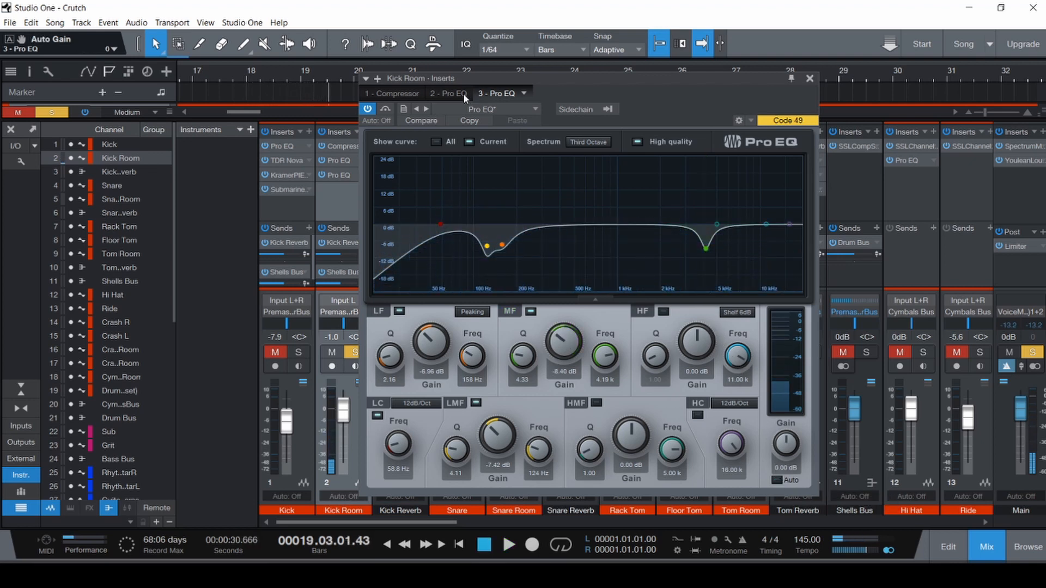
left_click(461, 94)
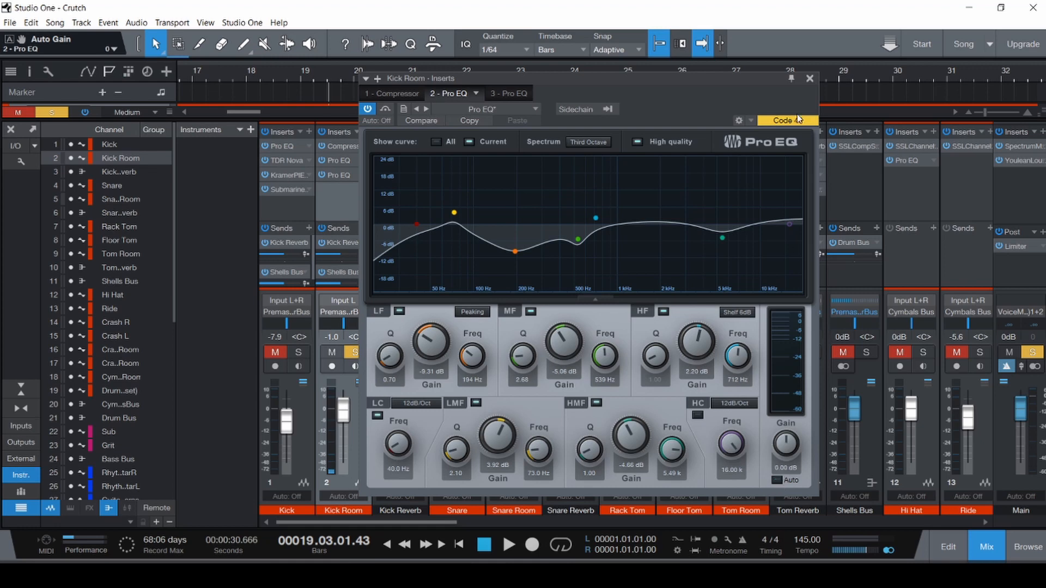
left_click(807, 78)
- Play the song from the start, compare the Kick Room's inserts off and on, and save the song
key("Home")
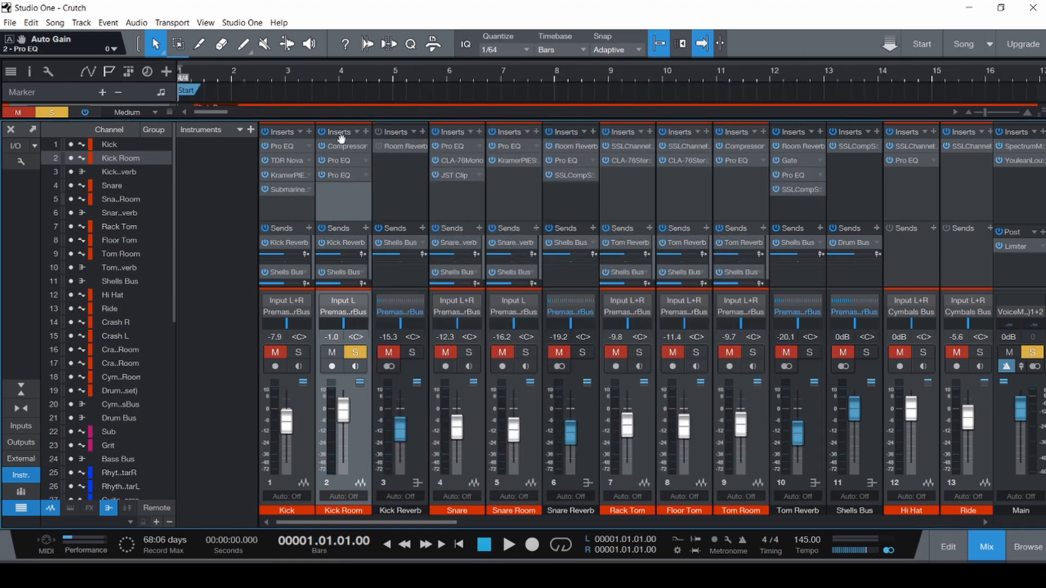
key("space")
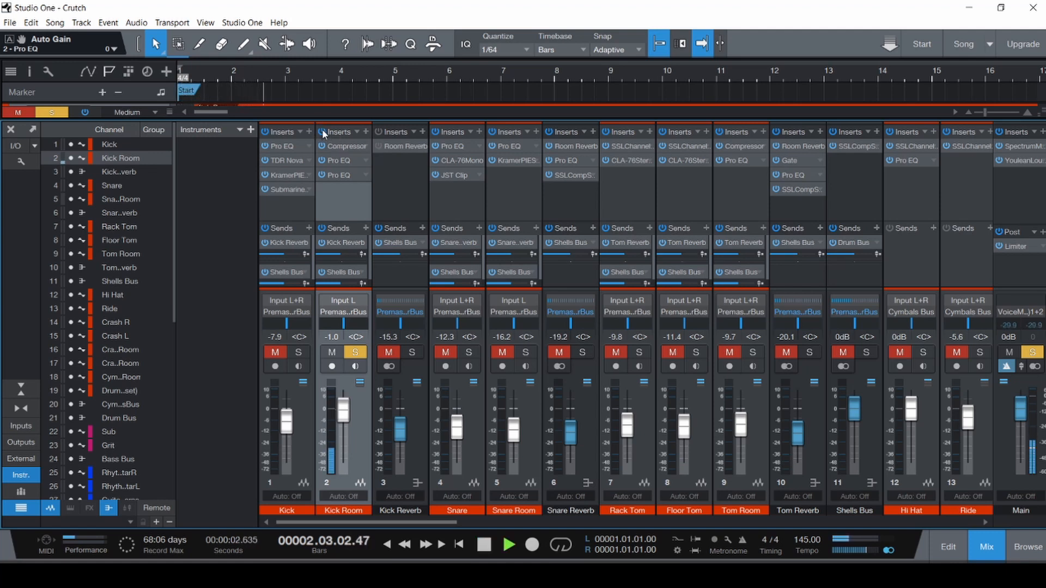
left_click(323, 134)
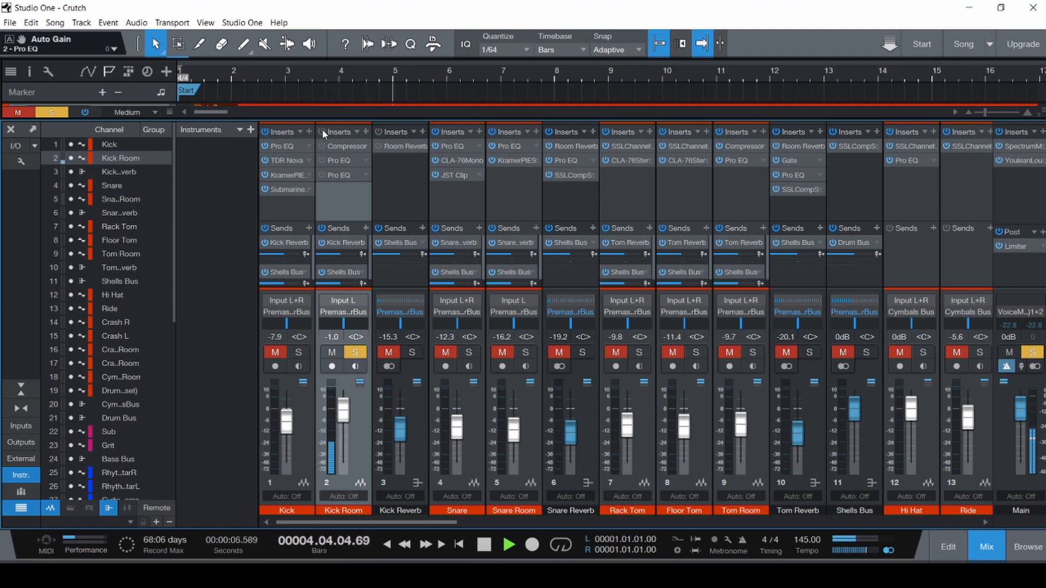
left_click(322, 131)
key("space")
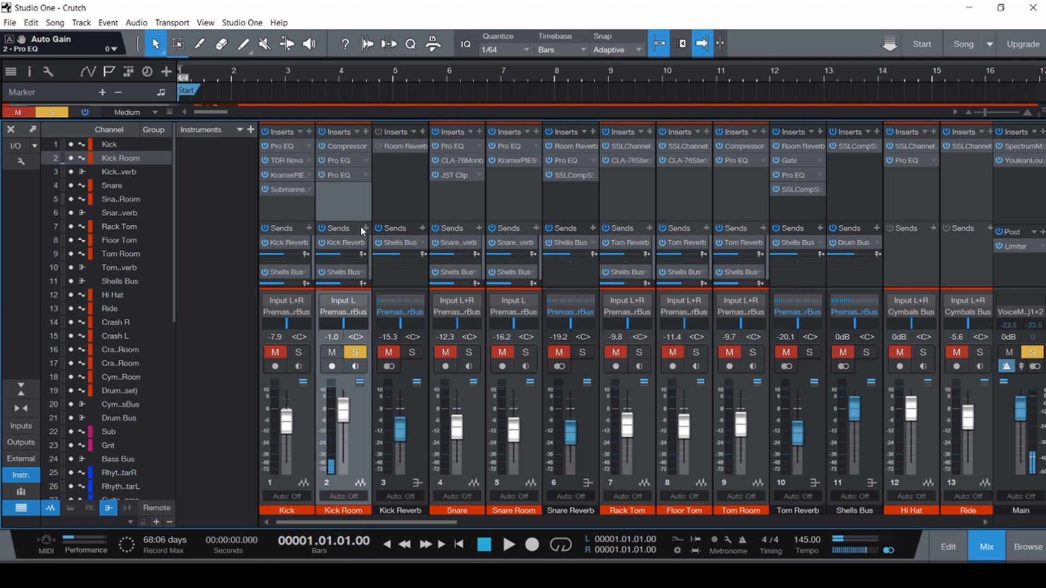
key("ctrl+s")
- Solo the Kick alongside the Kick Room, select both channels, and bypass all their inserts during playback
left_click(304, 352)
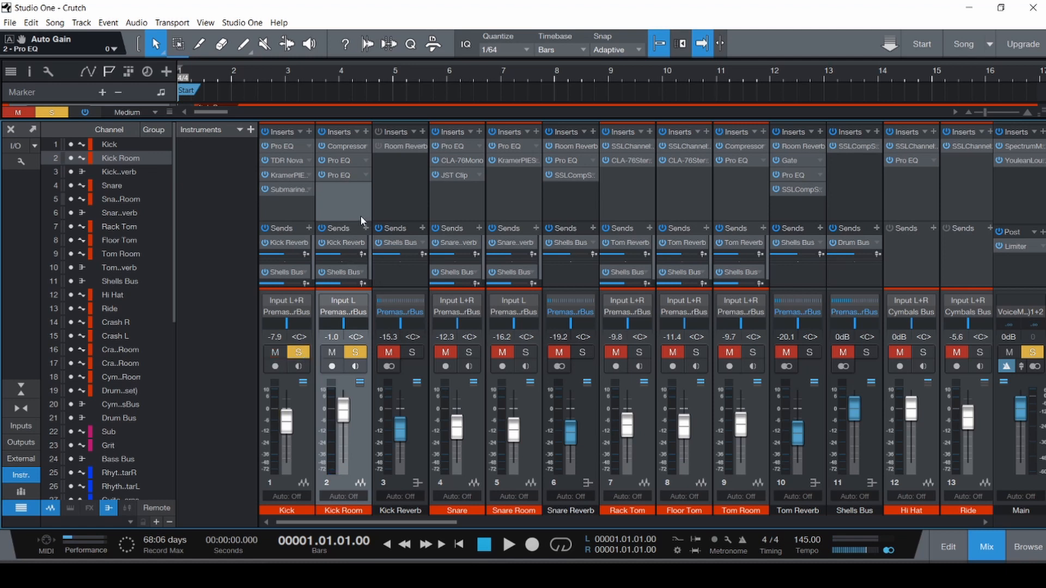
left_click(290, 206)
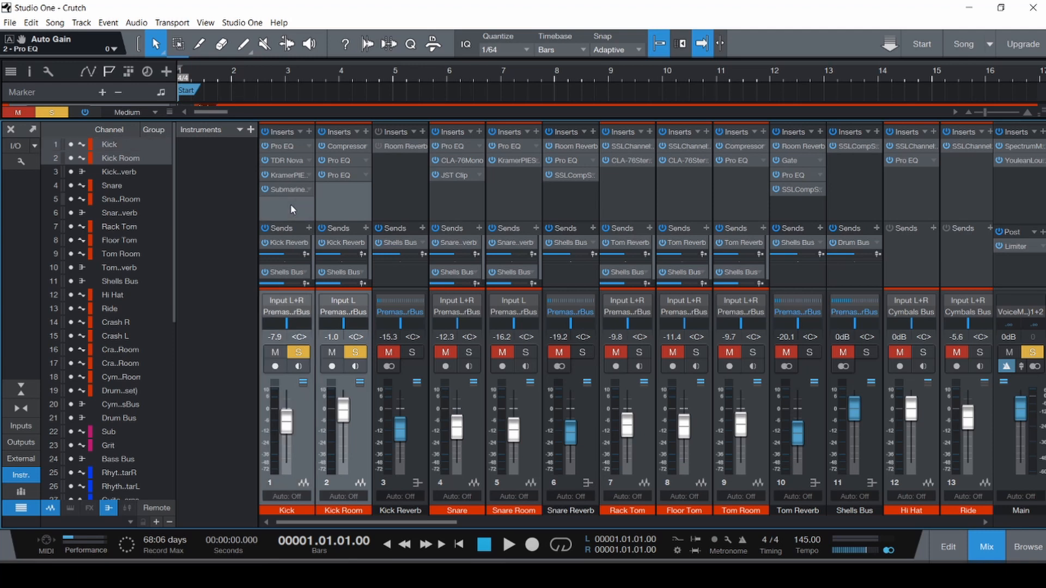
key("space")
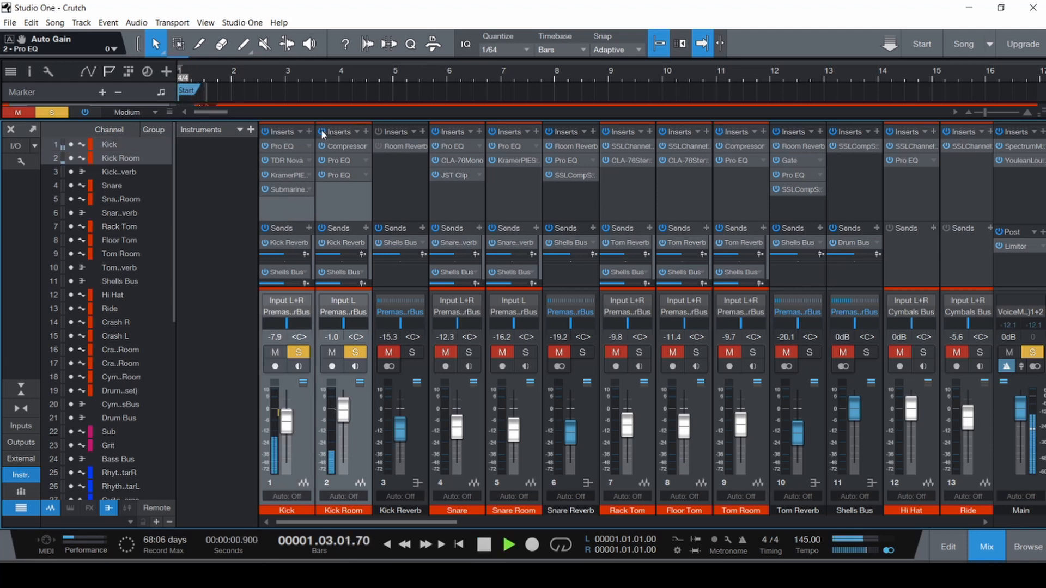
left_click(321, 129)
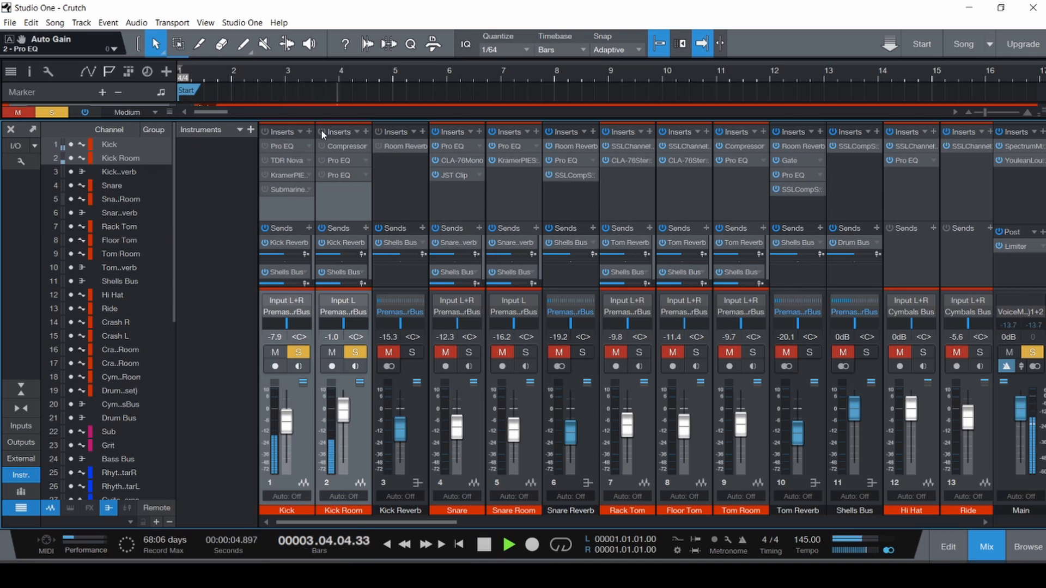
key("space")
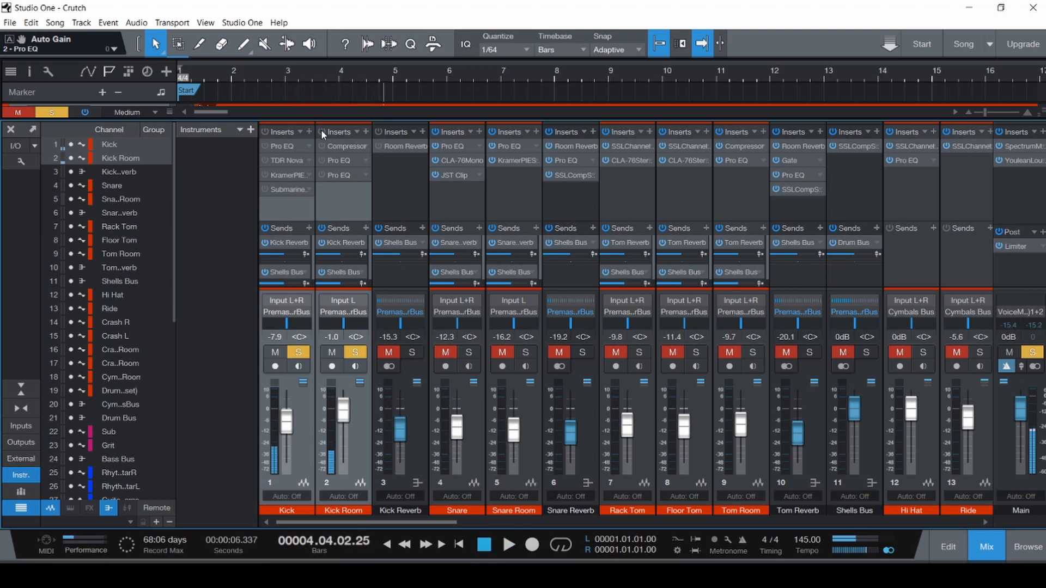
- Play the bypassed Kick and Kick Room from the start, reactivate all their inserts, and save the song
key("Home")
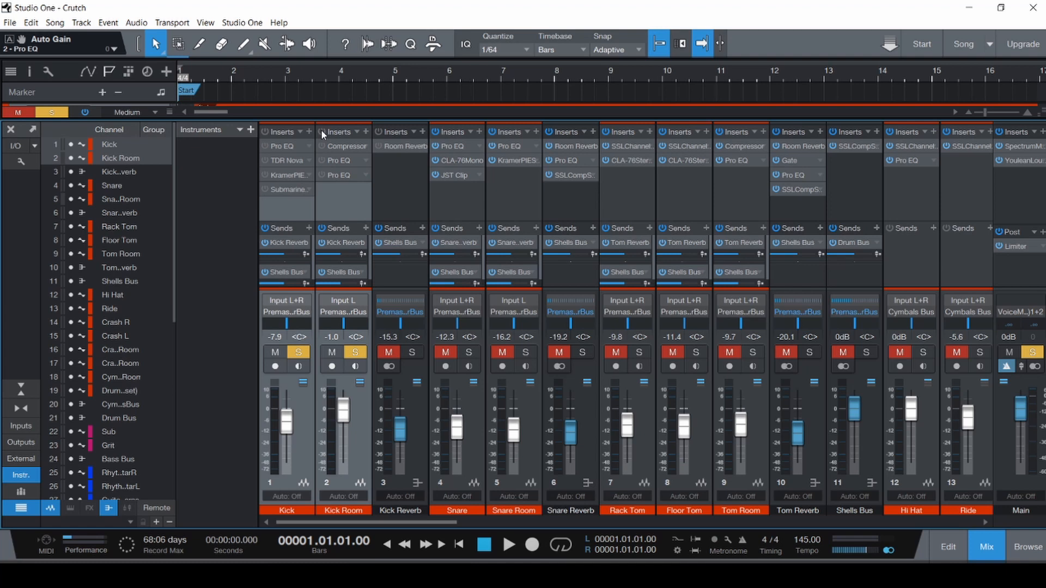
key("space")
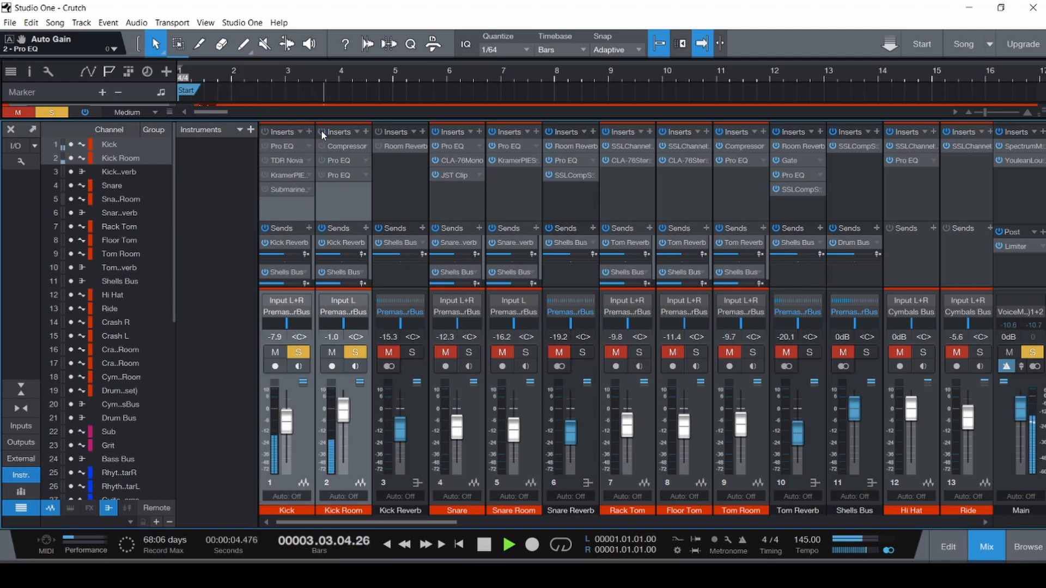
left_click(335, 197)
key("space")
key("ctrl+s")
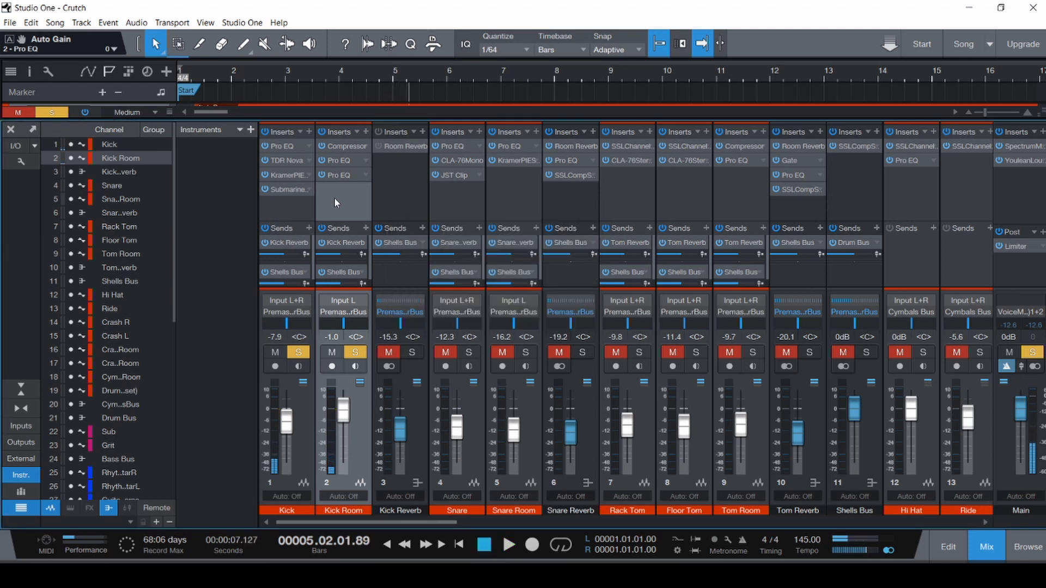
- Clear all solos, solo the Kick Reverb, and play from the start with its Room Reverb settings open
left_click(416, 447)
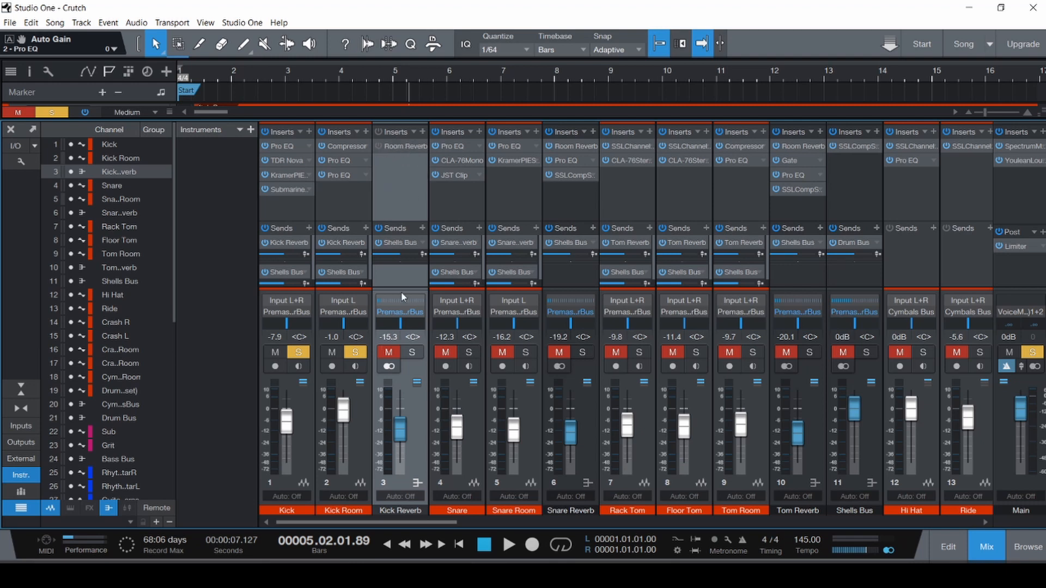
key("ctrl+shift+s")
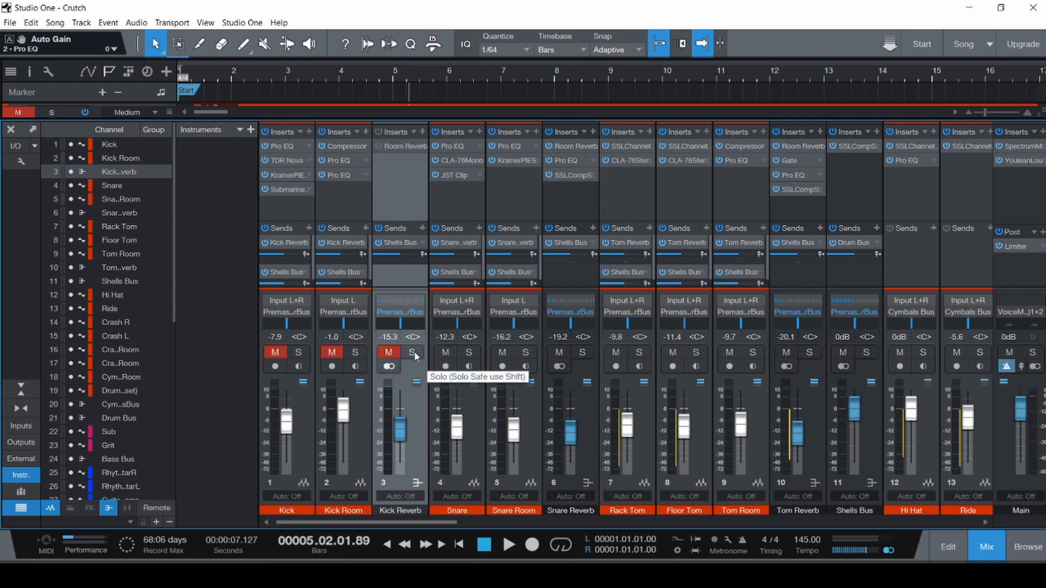
left_click(412, 353)
key("Home")
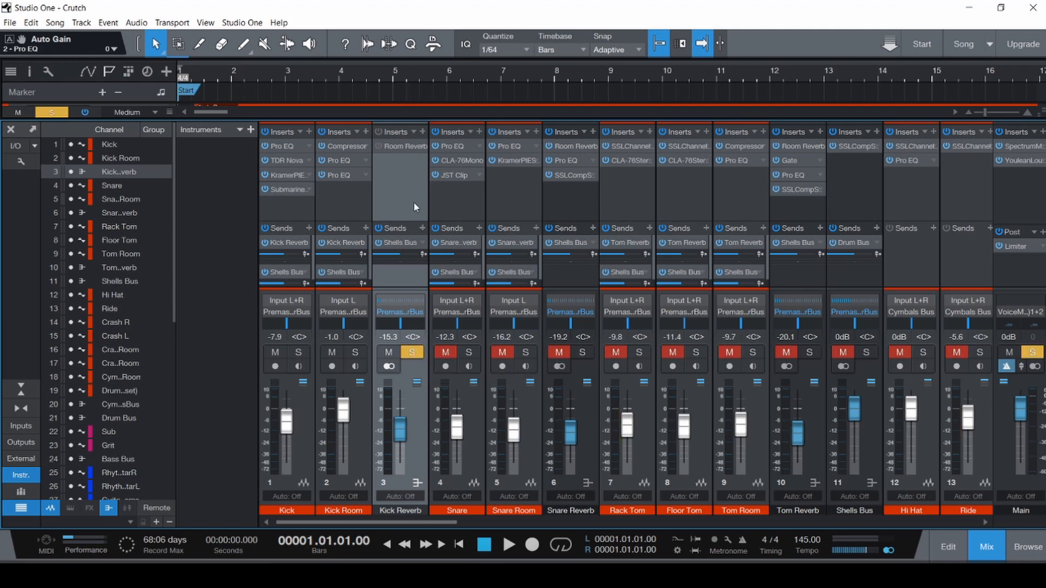
left_click(400, 146)
key("space")
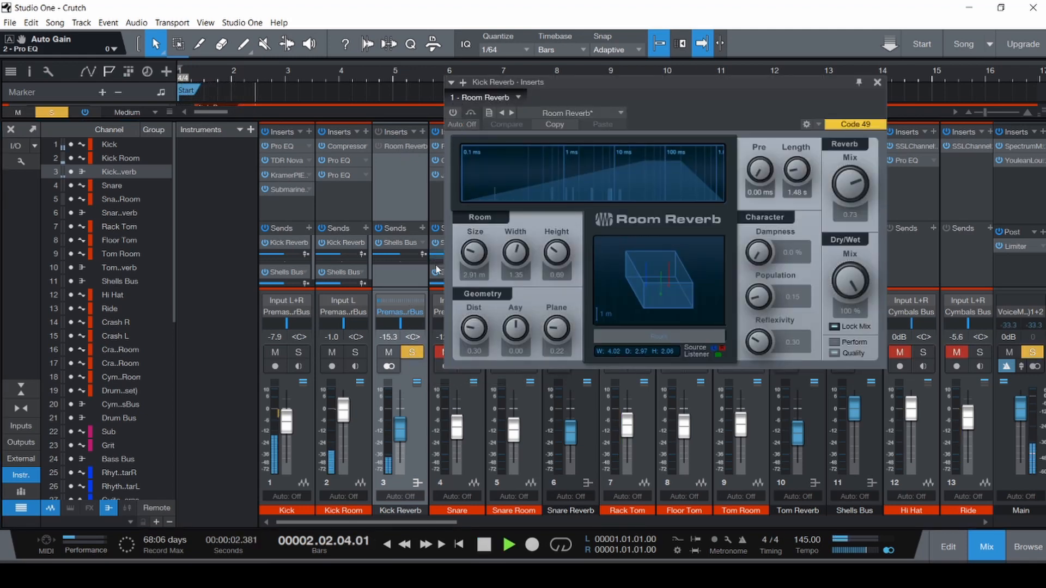
- Audition the Kick Reverb at 0 dB with its Room Reverb off and on, undo both changes, save, and close the inserts window
left_click(401, 430, "ctrl")
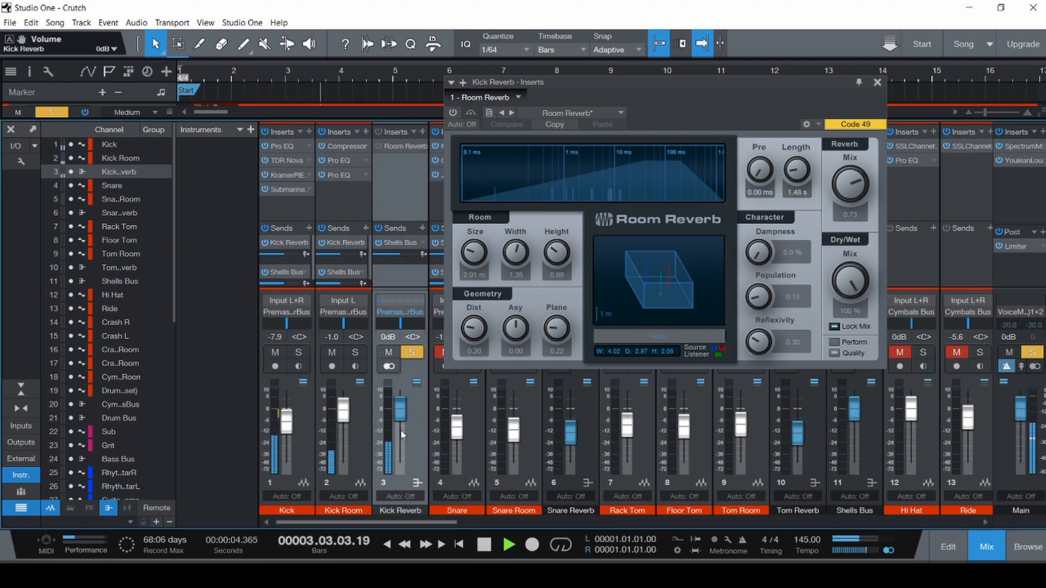
left_click(452, 113)
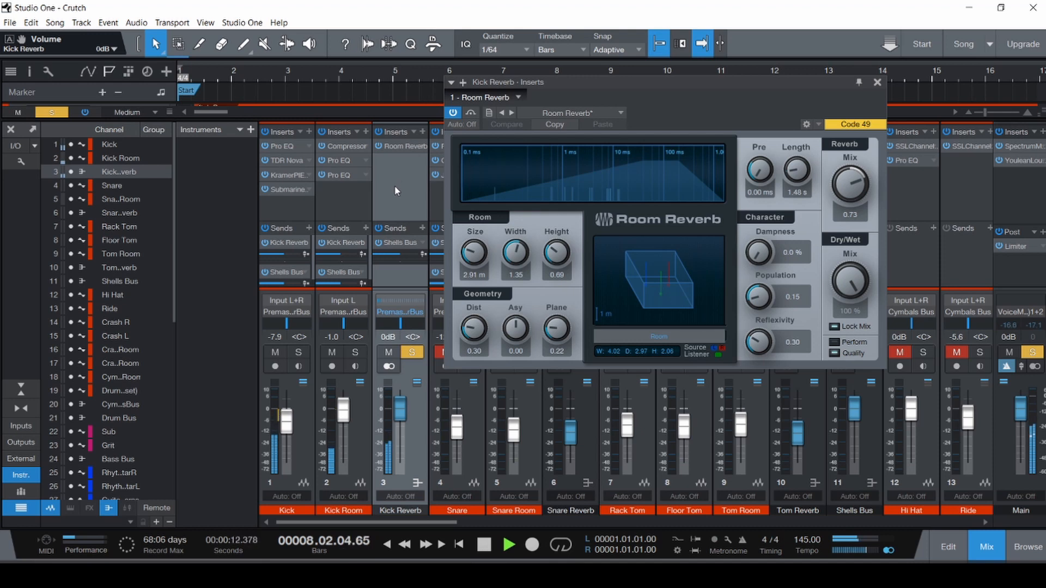
key("space")
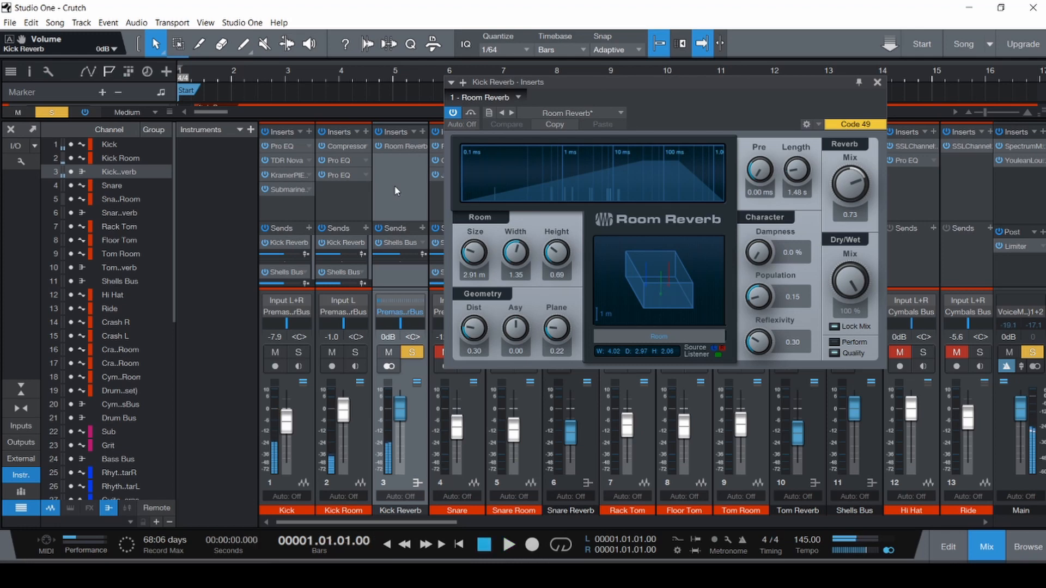
key("ctrl+z")
key("ctrl+z")
key("ctrl+s")
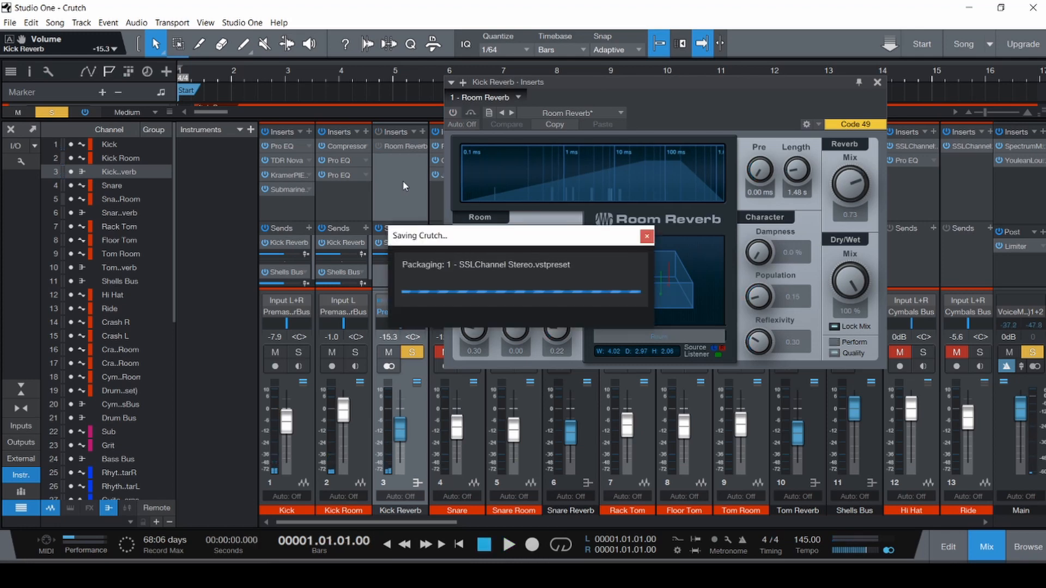
left_click(878, 82)
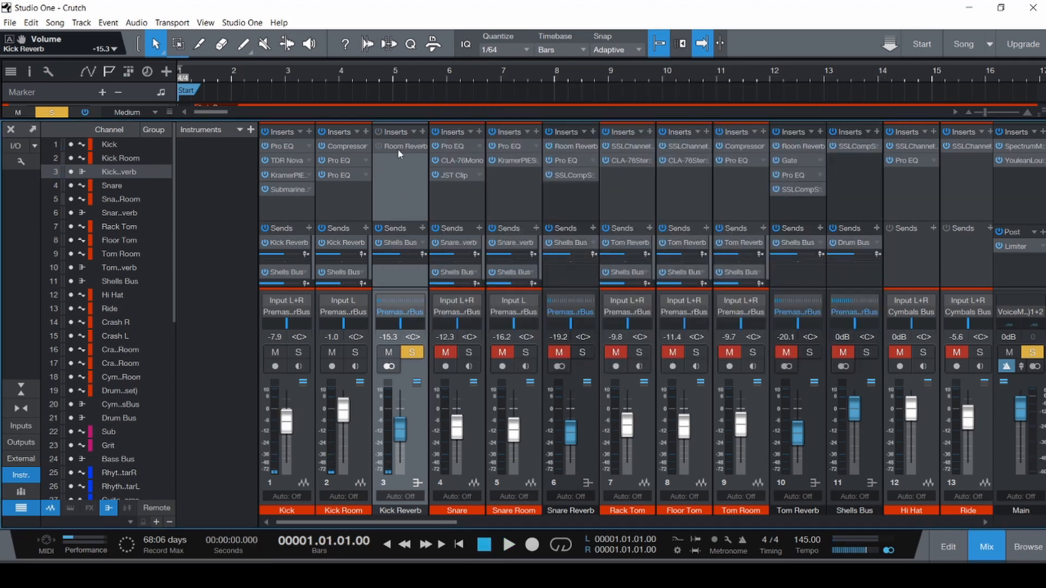
- Turn on the Kick Reverb's Room Reverb, solo the Kick and Kick Room alongside it, and save the song
left_click(358, 450)
left_click(308, 442, "shift")
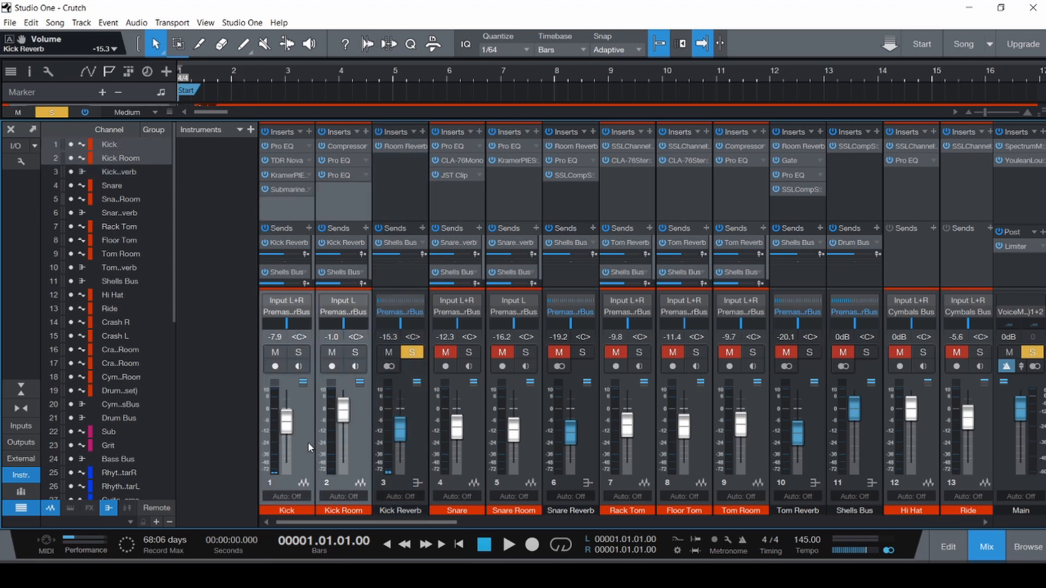
key("s")
left_click(396, 207)
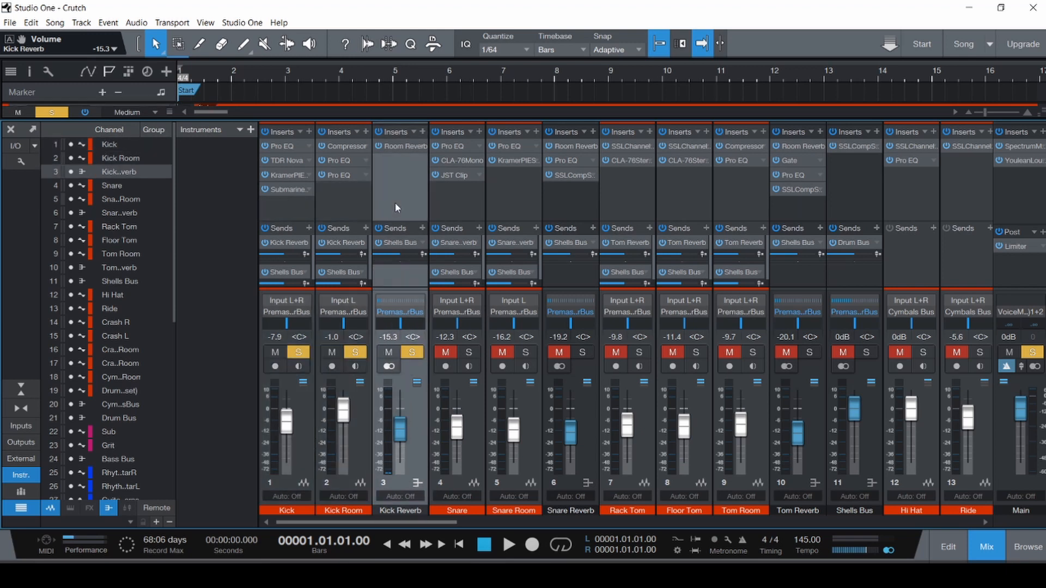
key("ctrl+s")
- Point out the Kick and Kick Room channels by selecting them, and select the Kick, Snare and Tom Reverb channels together
left_click(361, 449)
left_click(298, 455)
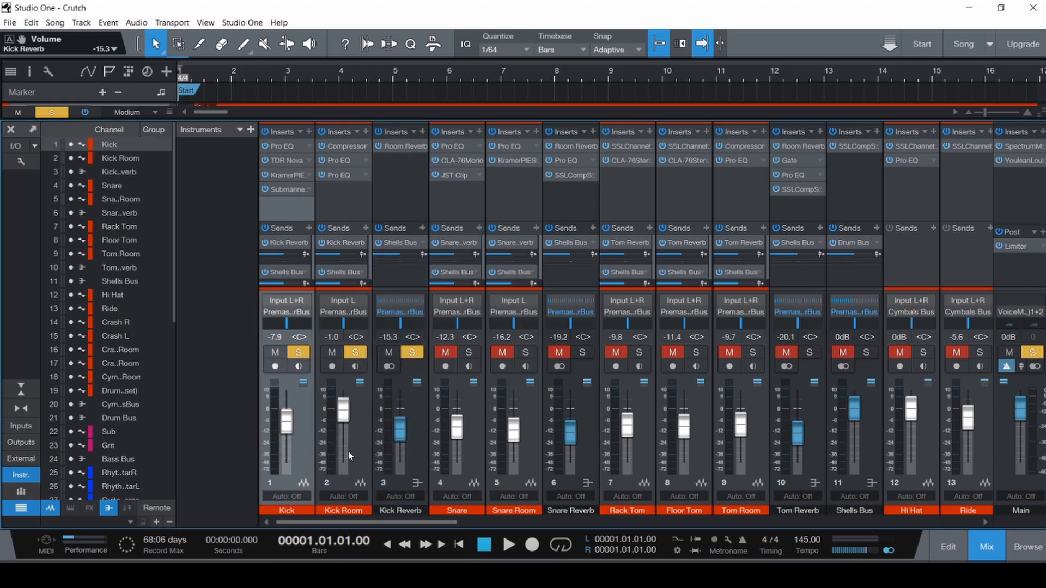
left_click(361, 450, "shift")
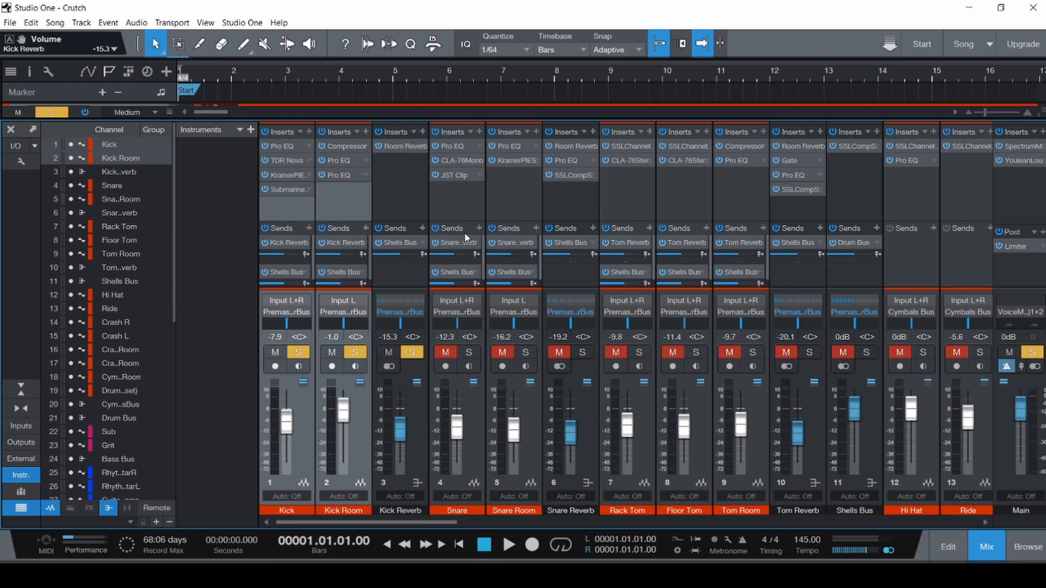
left_click(404, 204)
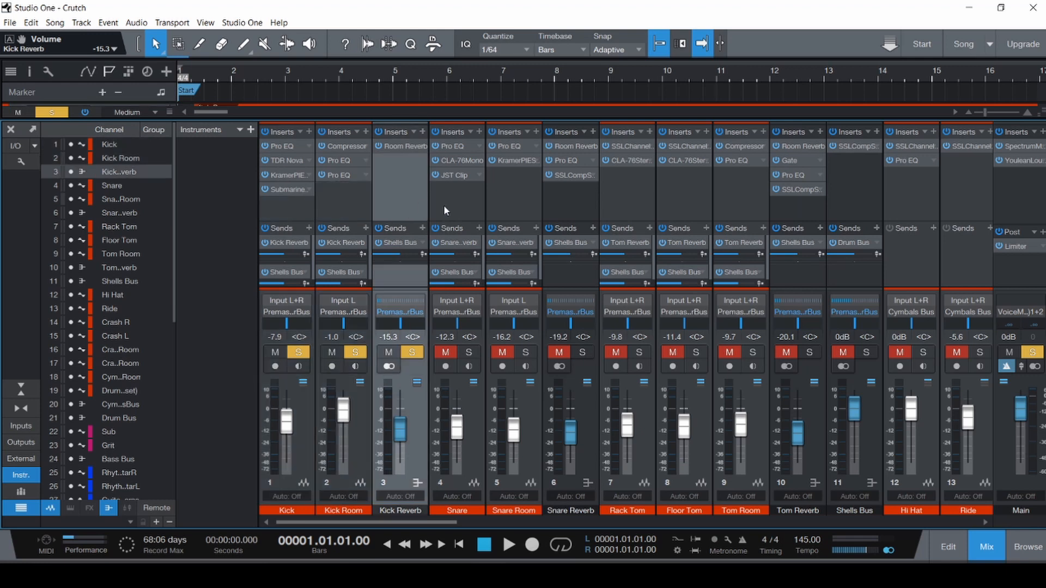
left_click(573, 208, "ctrl")
left_click(793, 211, "ctrl")
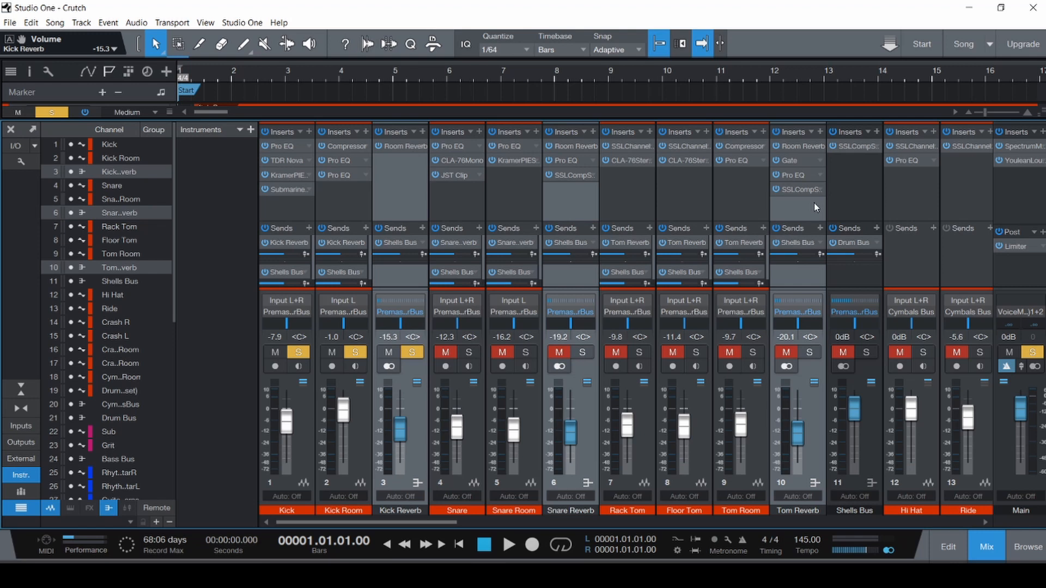
- Select the Kick, Kick Room and Kick Reverb channels, compare all their inserts on and off during playback, reactivate the inserts, and save
left_click(383, 210)
left_click(289, 210, "shift")
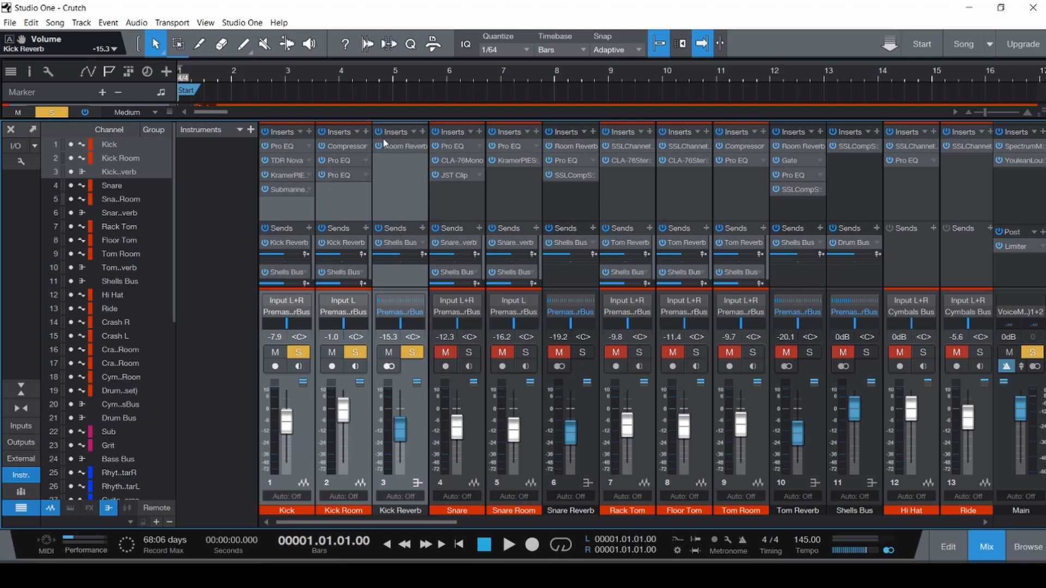
key("space")
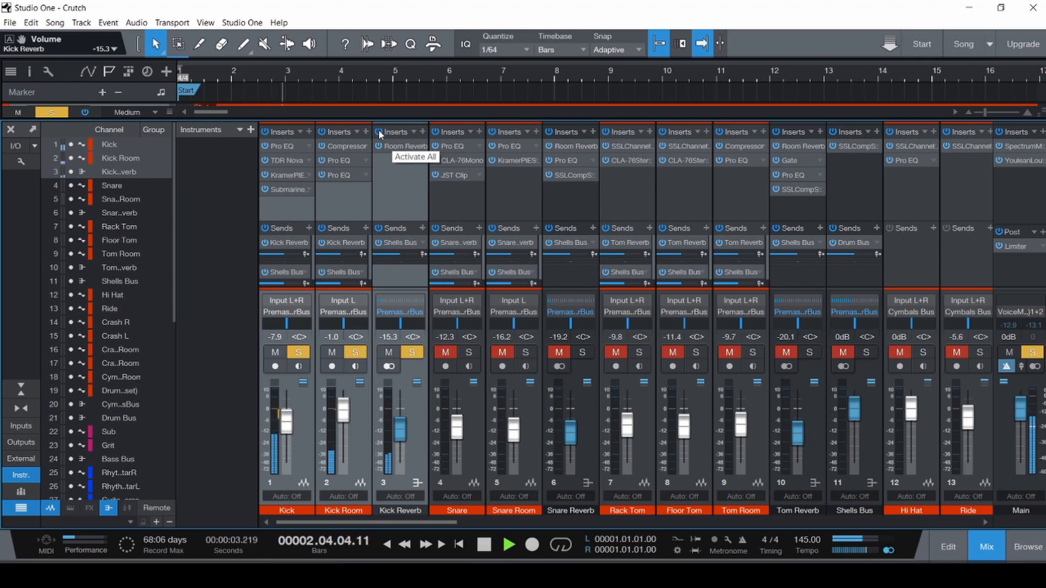
left_click(377, 132)
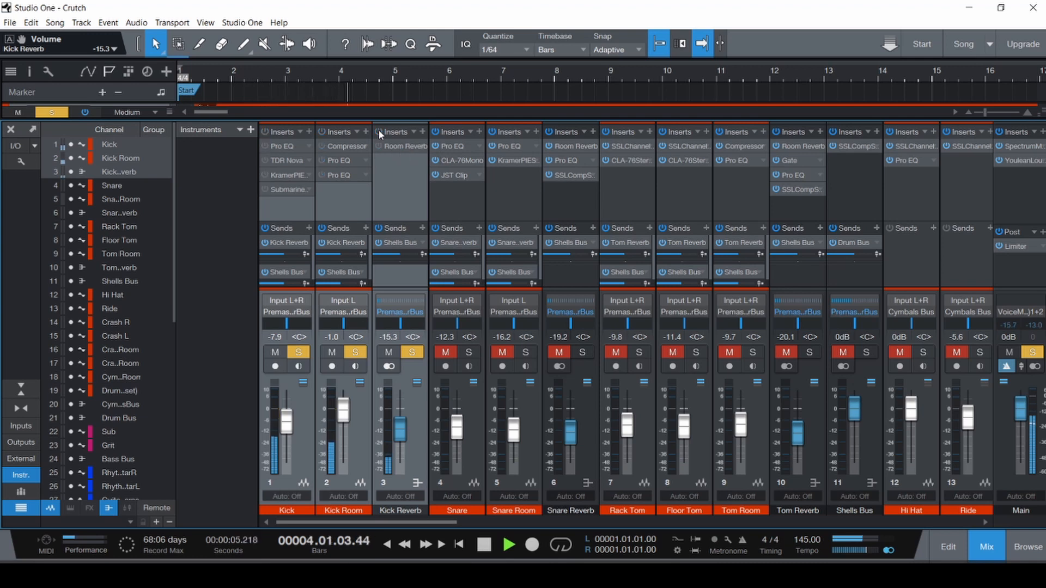
key("space")
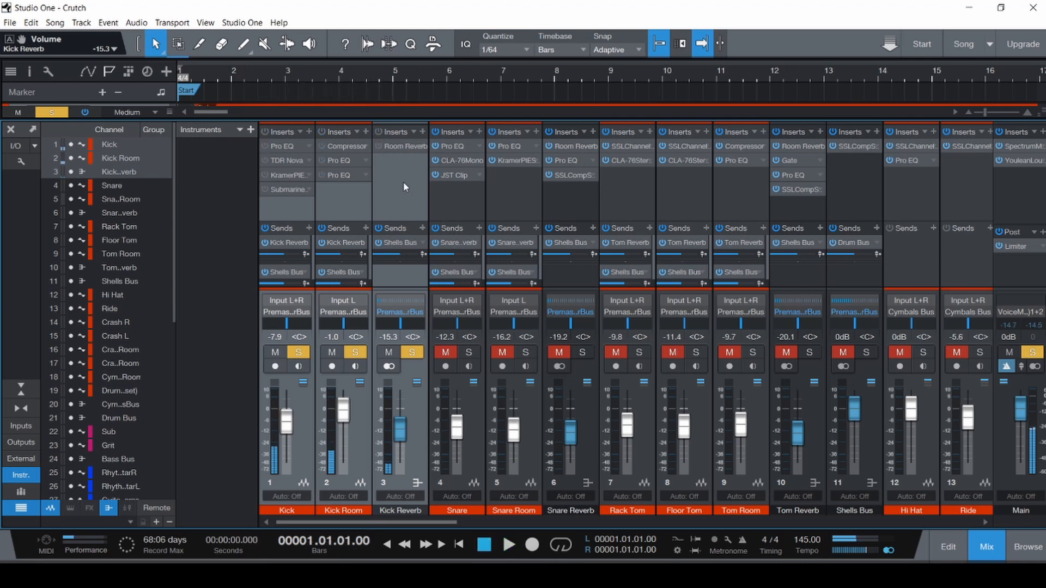
left_click(378, 133)
key("ctrl+s")
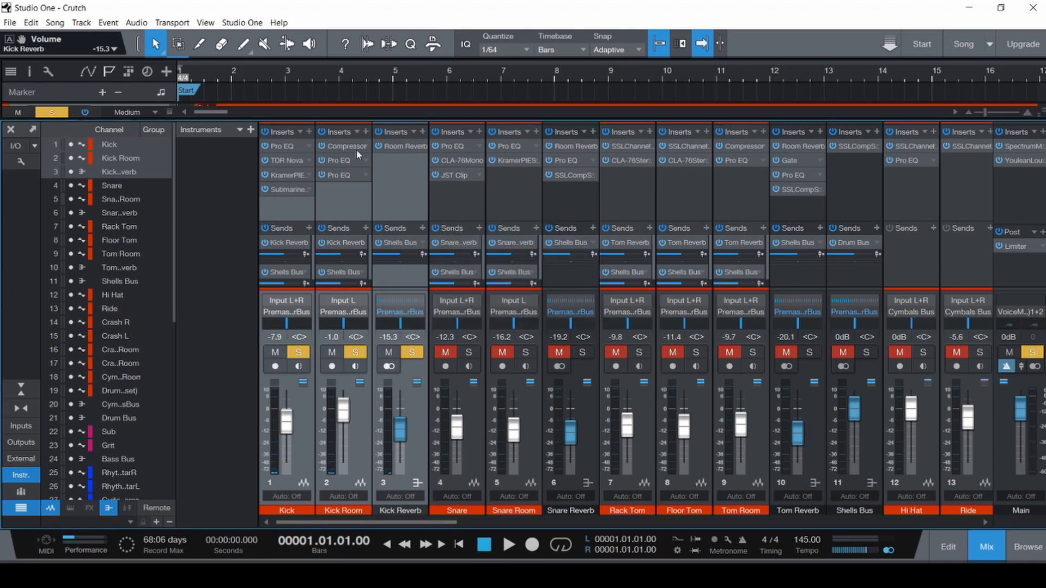
- Select the Kick and Kick Room channels together, and select the Kick Reverb channel on its own
left_click(306, 450)
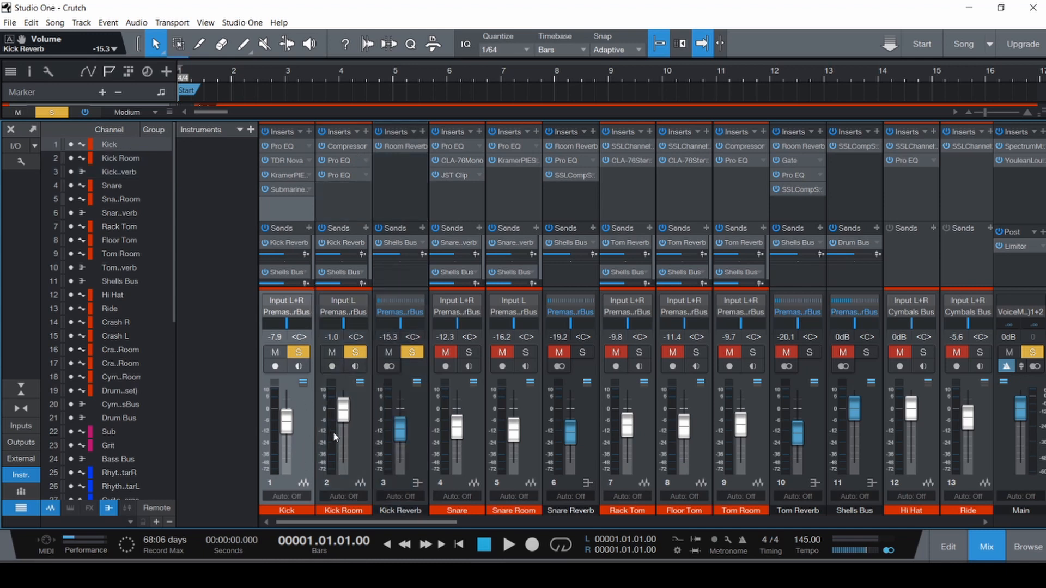
left_click(360, 461, "ctrl")
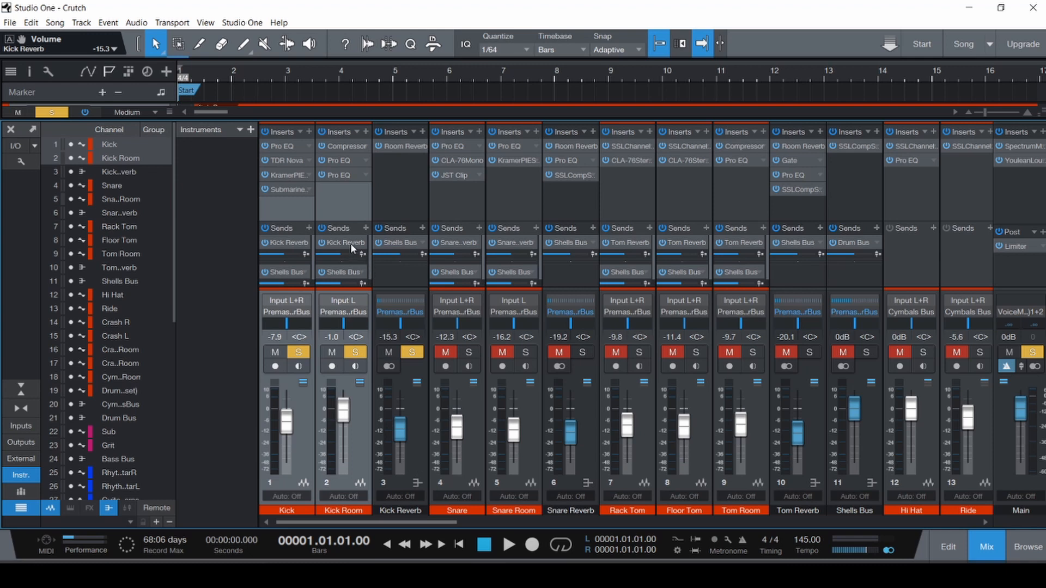
left_click(422, 452)
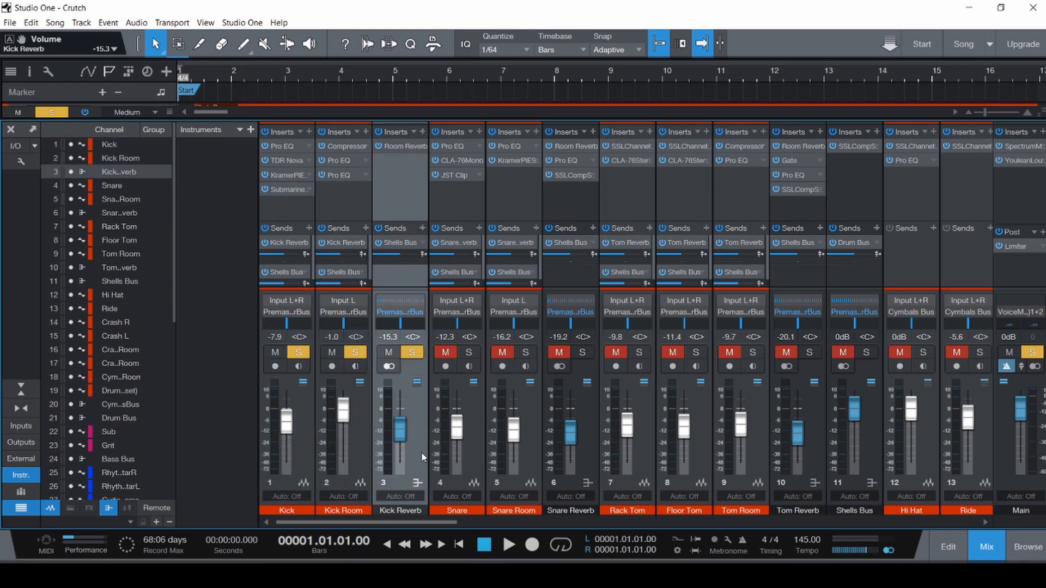
- Point out the snare channels, the tom channels and the Tom Reverb by selecting them, and extend the selection to the Kick channel
left_click(469, 462)
left_click(515, 462, "ctrl")
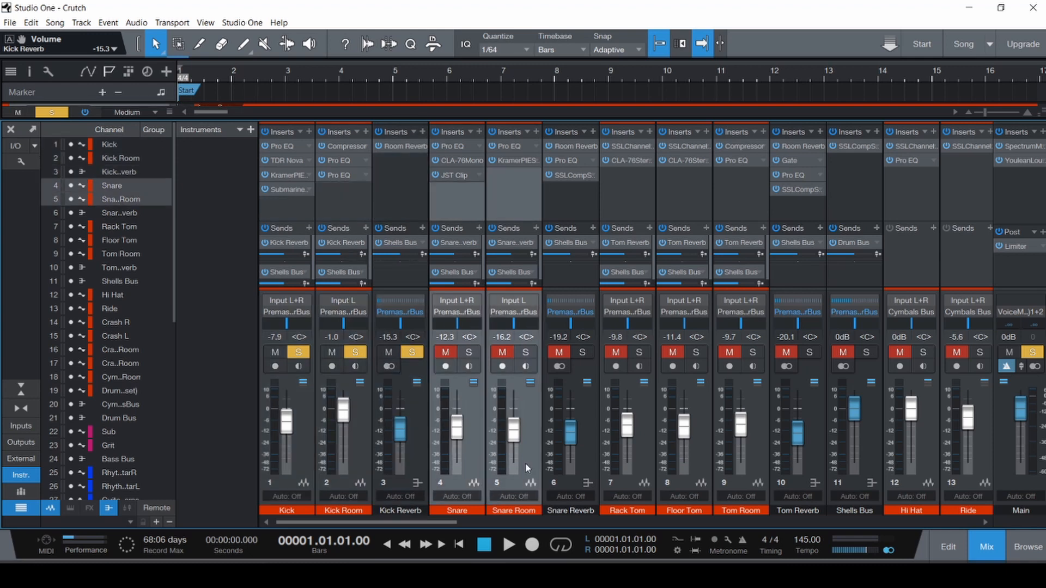
left_click(591, 468)
left_click(653, 469)
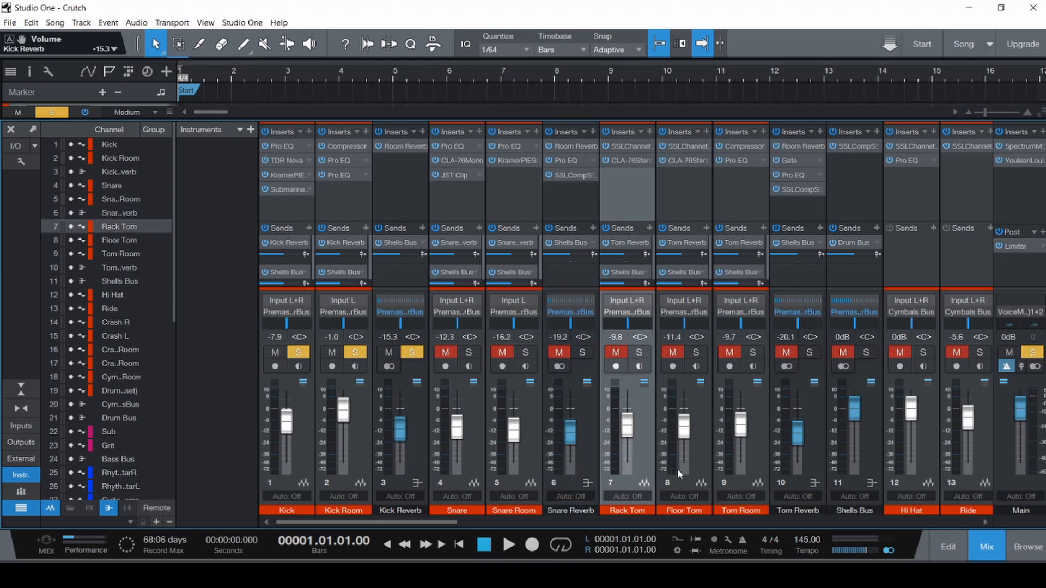
left_click(702, 472, "ctrl")
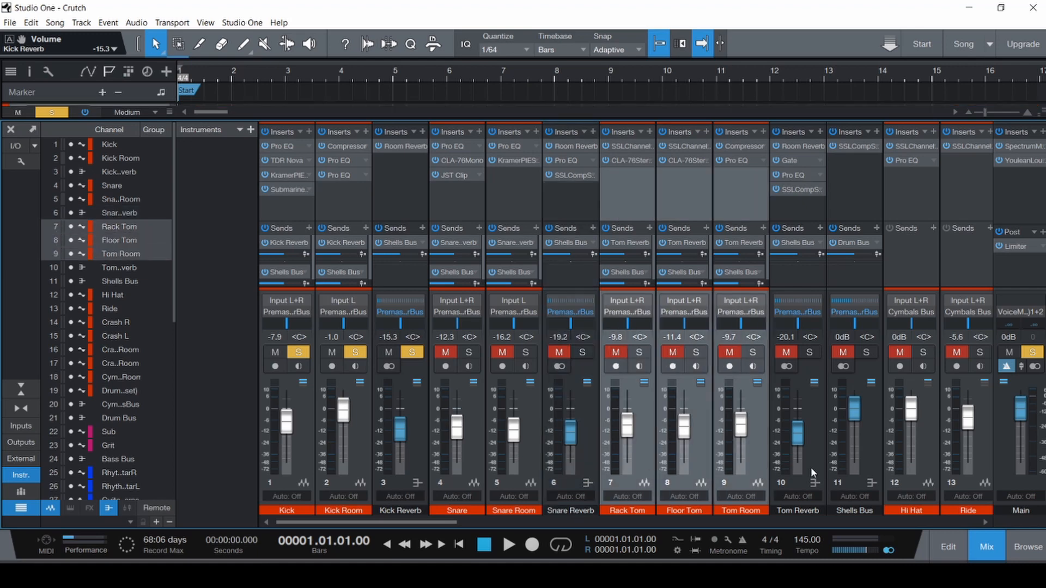
left_click(810, 466)
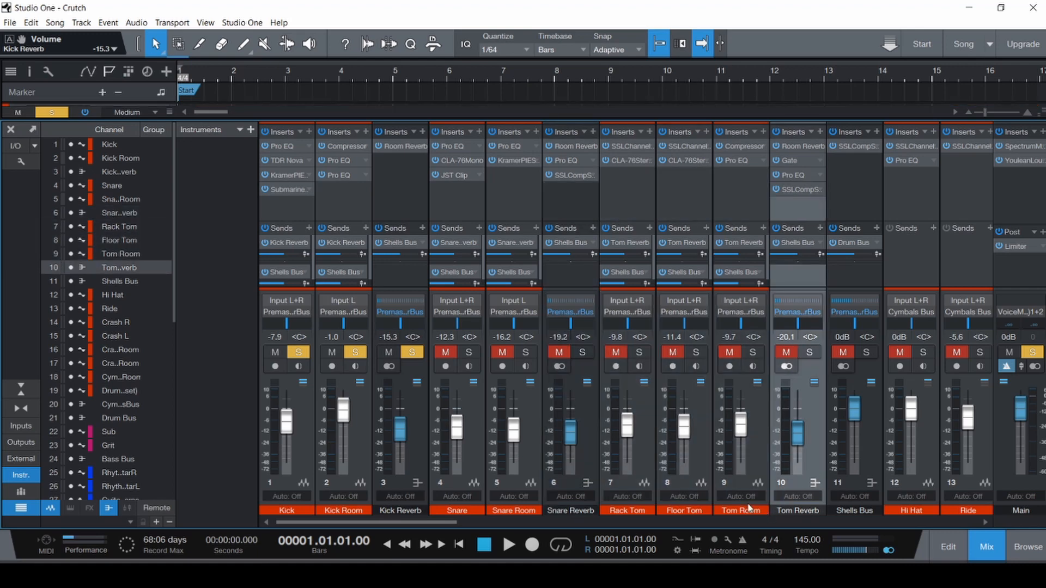
left_click(300, 458, "shift")
- Point out the Shells Bus and Drum Bus by selecting them, and select the cymbal channels from Hi Hat through Drums
left_click(870, 457)
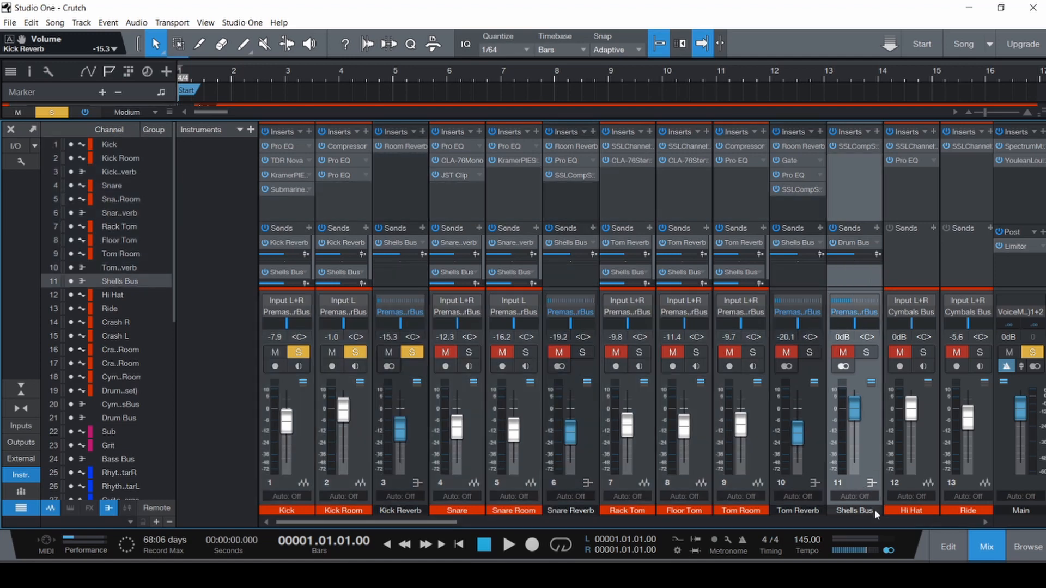
left_click_drag(442, 524, 595, 525)
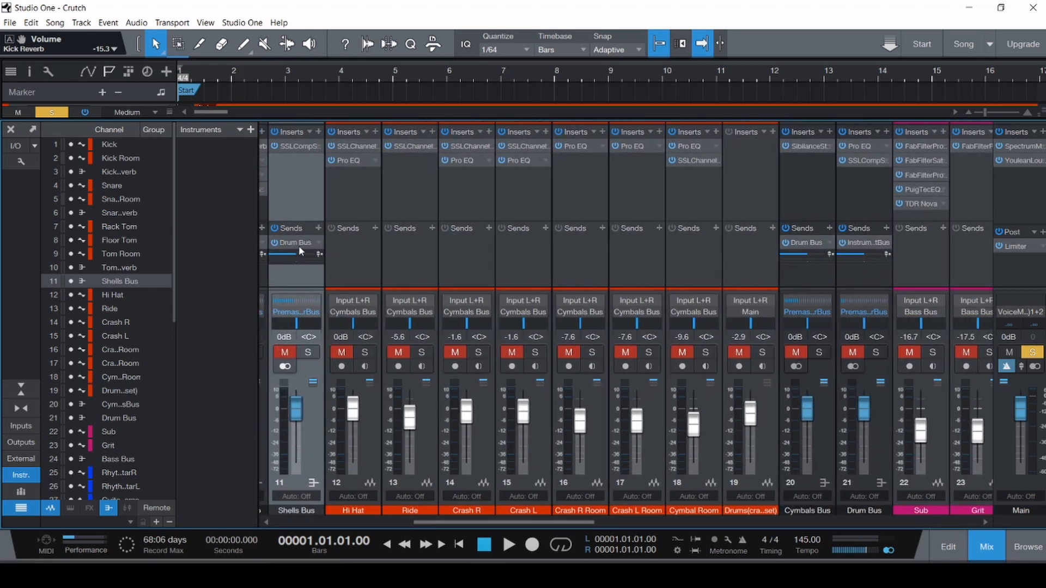
left_click(878, 454, "ctrl")
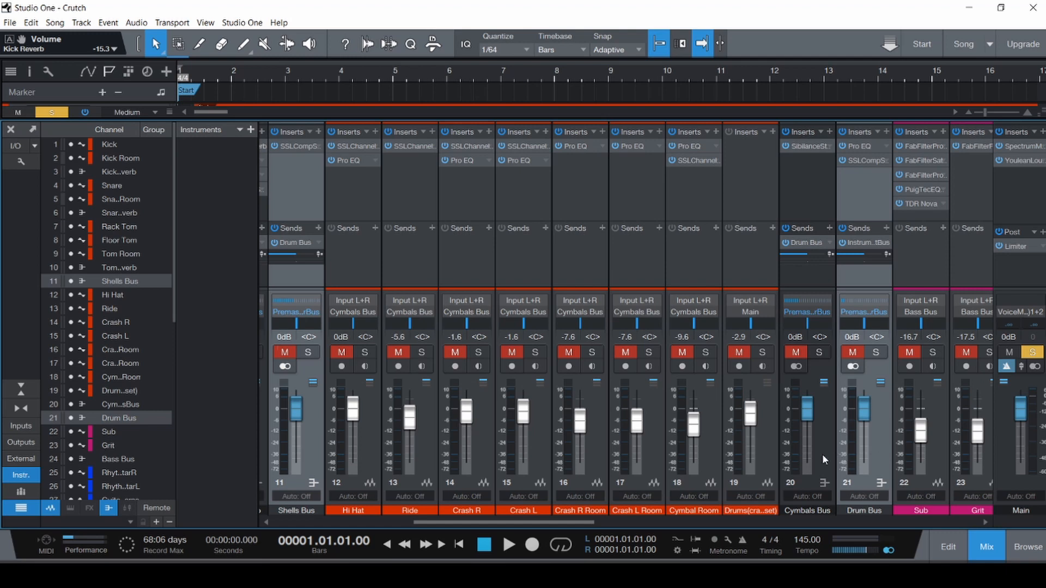
left_click(362, 442)
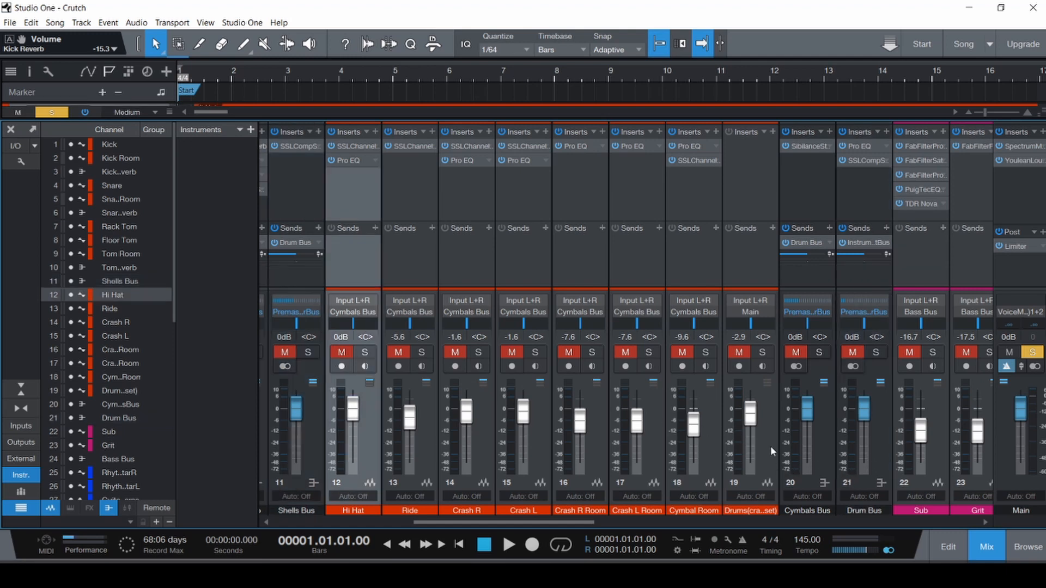
left_click(772, 456, "shift")
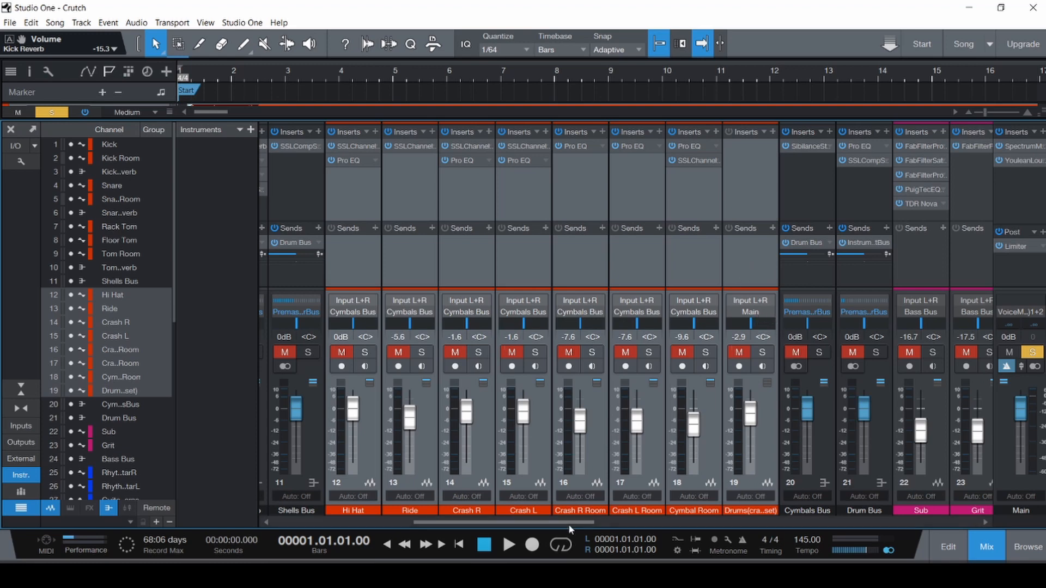
- Clear all existing solos and mutes, and solo the Snare, Snare Room and Snare Reverb channels together
left_click_drag(568, 524, 428, 524)
left_click(478, 454)
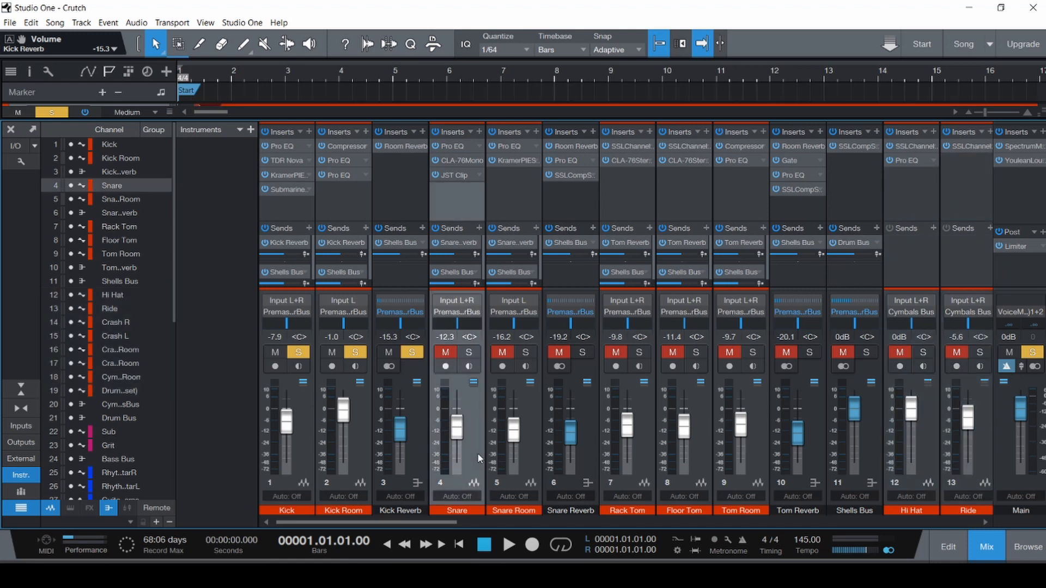
key("shift+s")
key("shift+m")
key("shift+m")
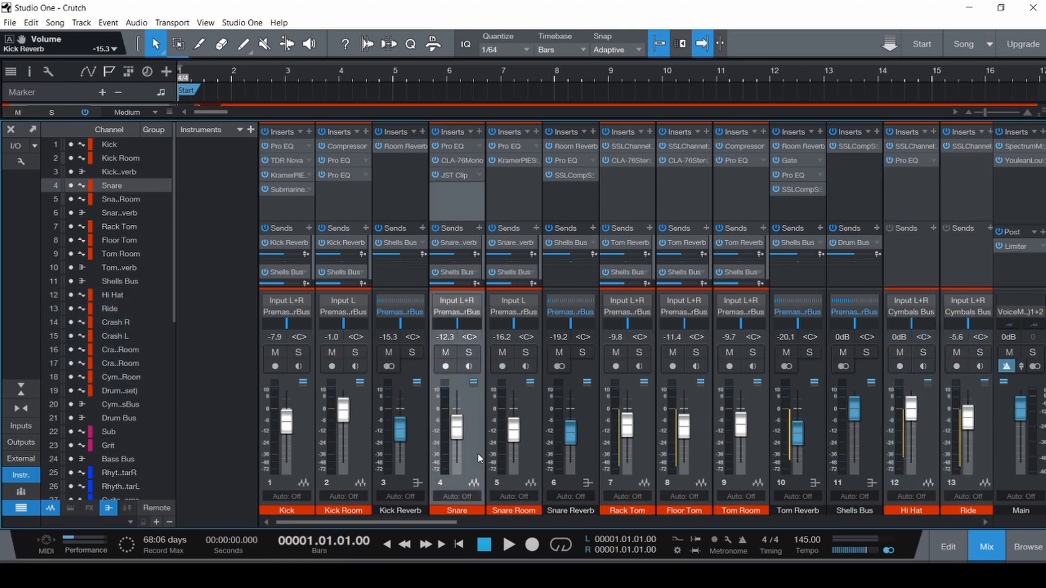
left_click(590, 454, "shift")
key("s")
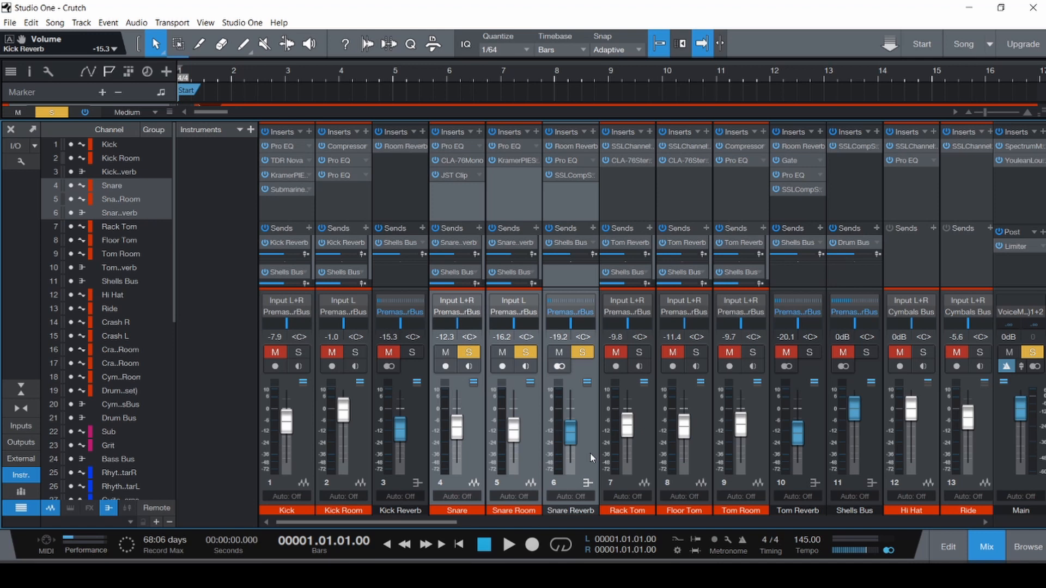
- Listen to the soloed snare channels with all their inserts on and off, reactivate the inserts, and save the song
key("space")
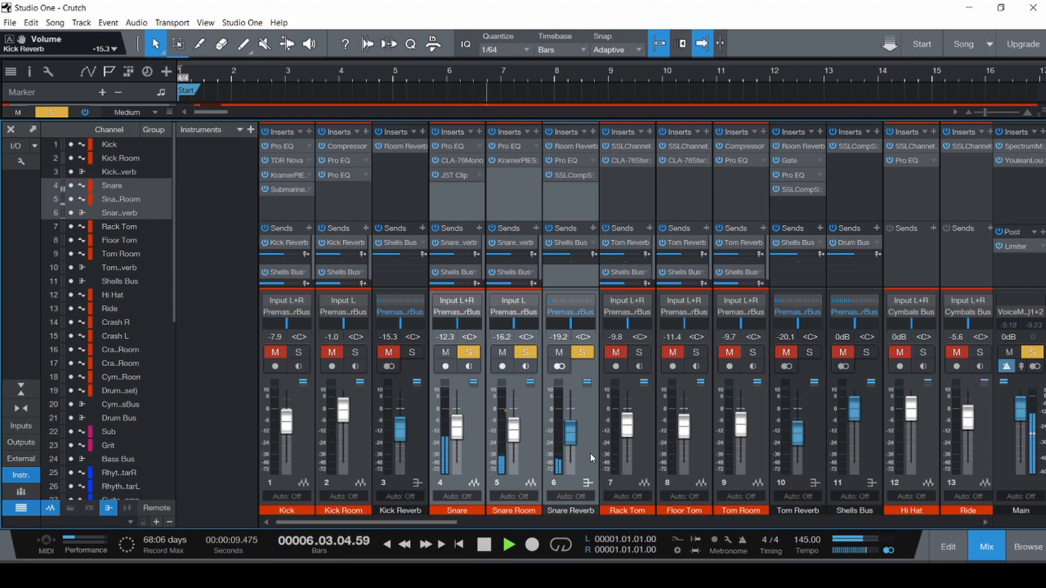
key("space")
key("comma")
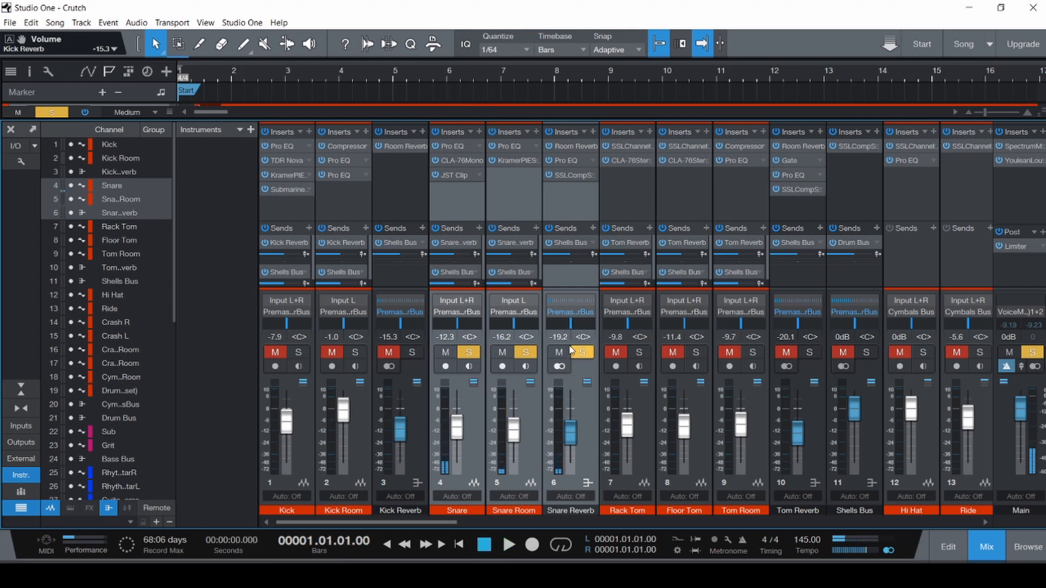
left_click(435, 132)
key("space")
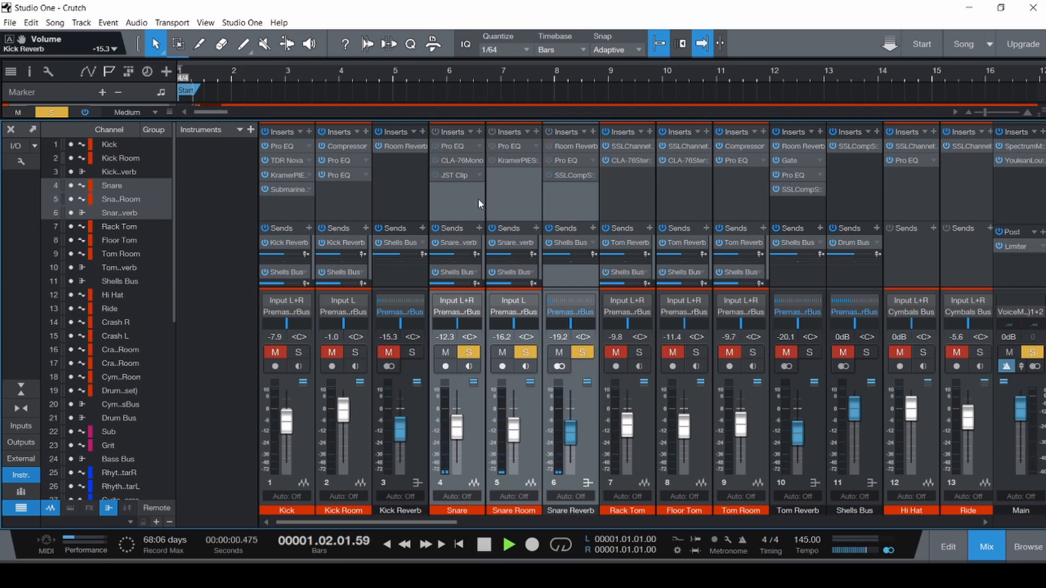
left_click(435, 132)
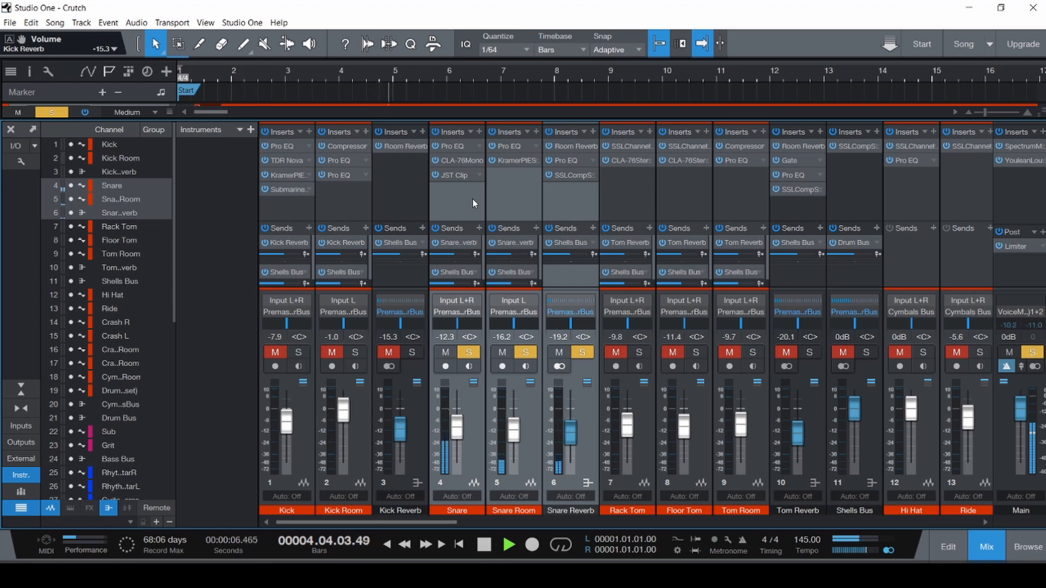
key("space")
key("ctrl+s")
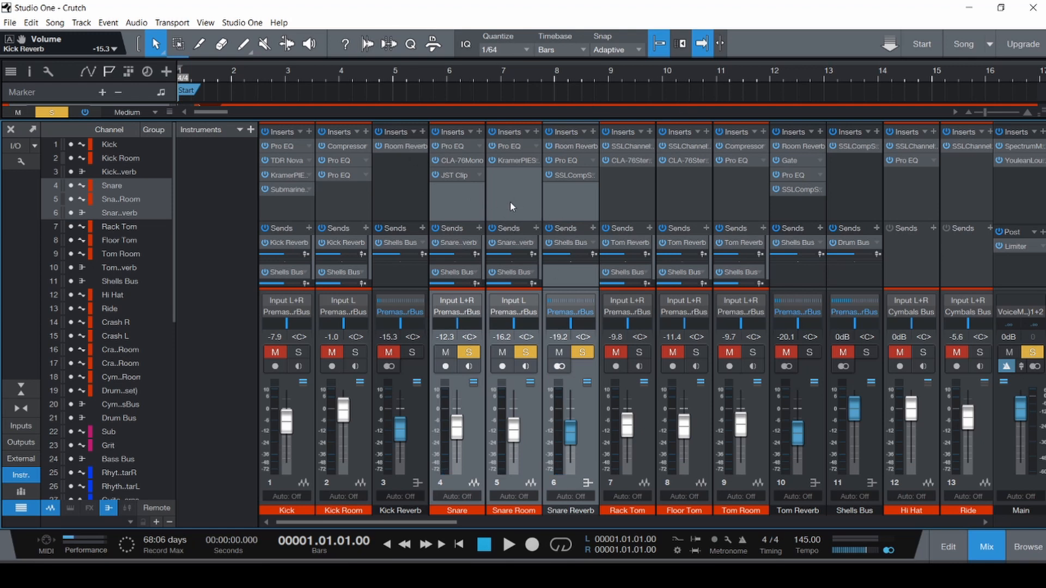
- Replay the three snare channels from the start with their inserts deactivated, reactivate them during playback, and save again
left_click(436, 133)
left_click(437, 132)
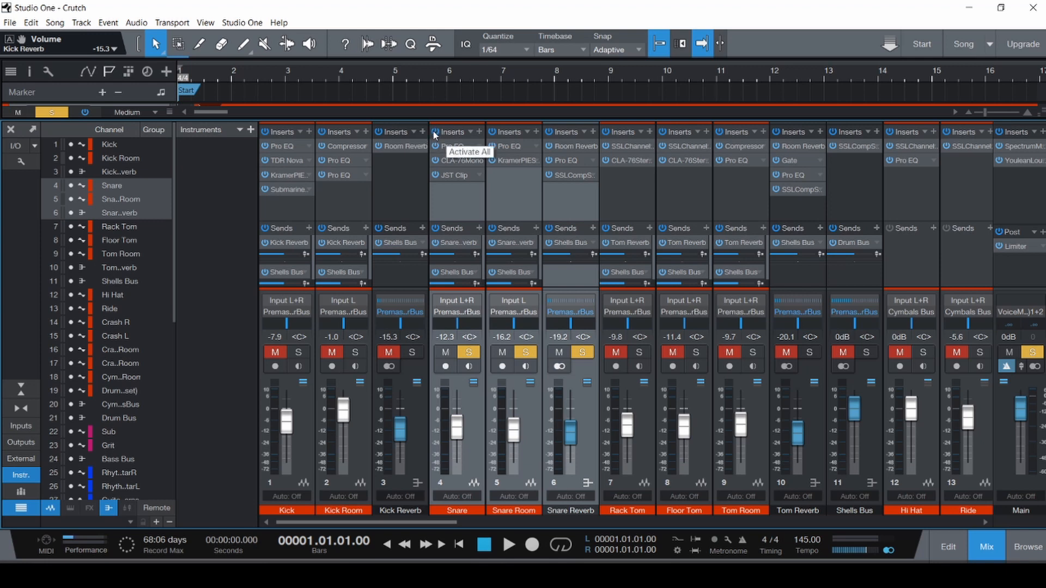
left_click(435, 132)
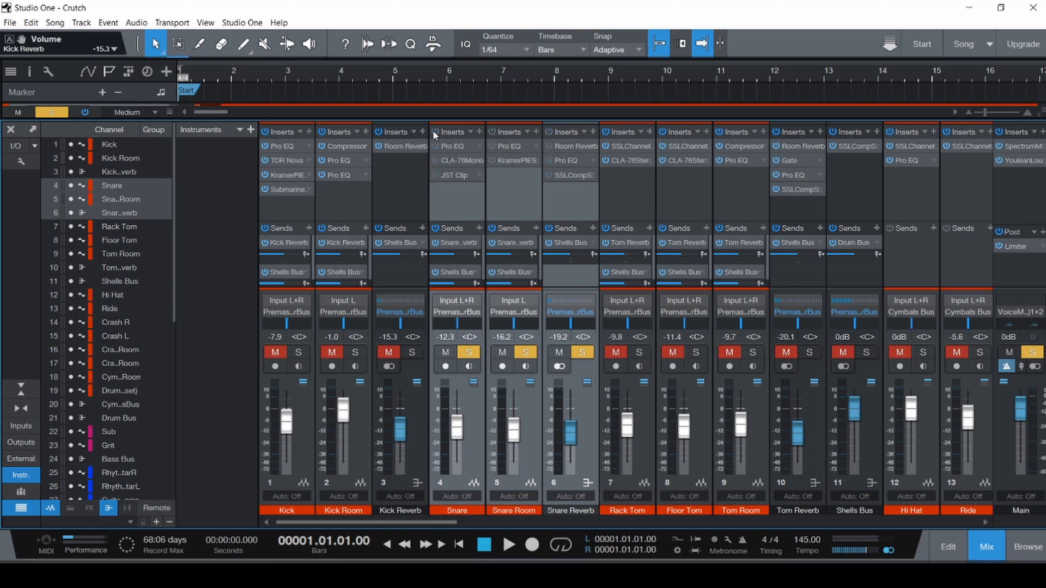
key("space")
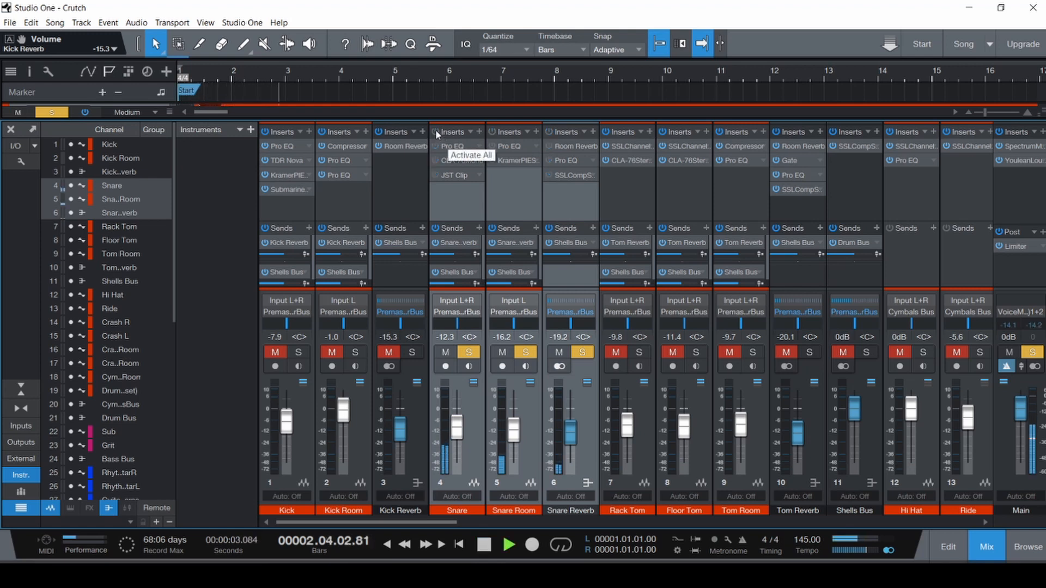
left_click(436, 133)
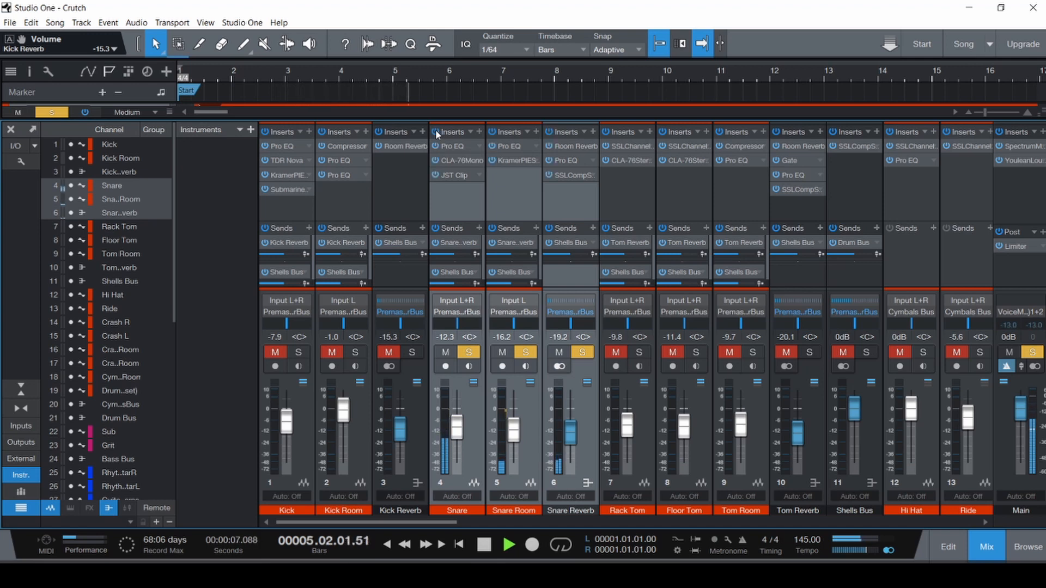
key("space")
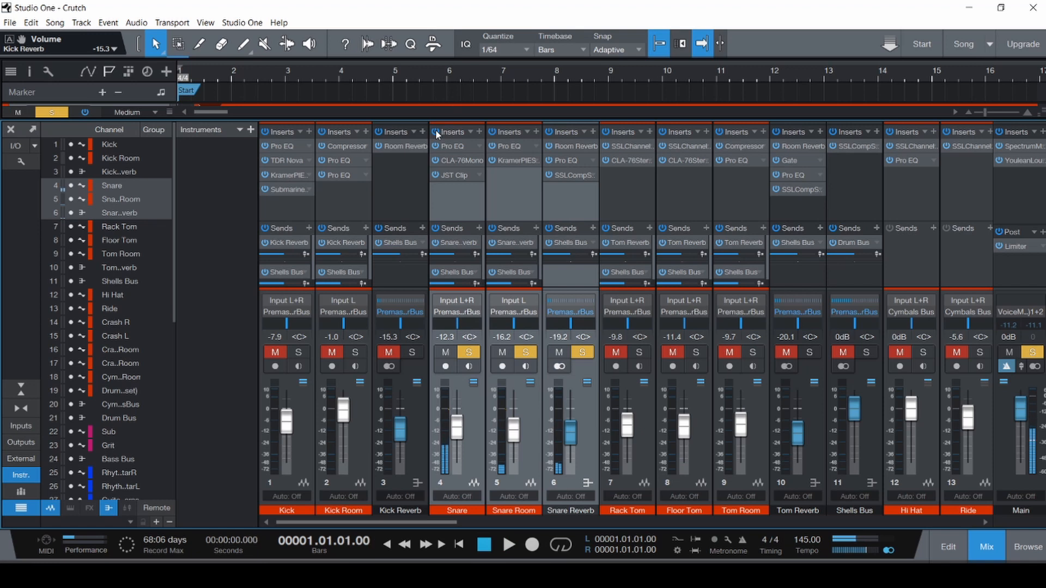
key("ctrl+s")
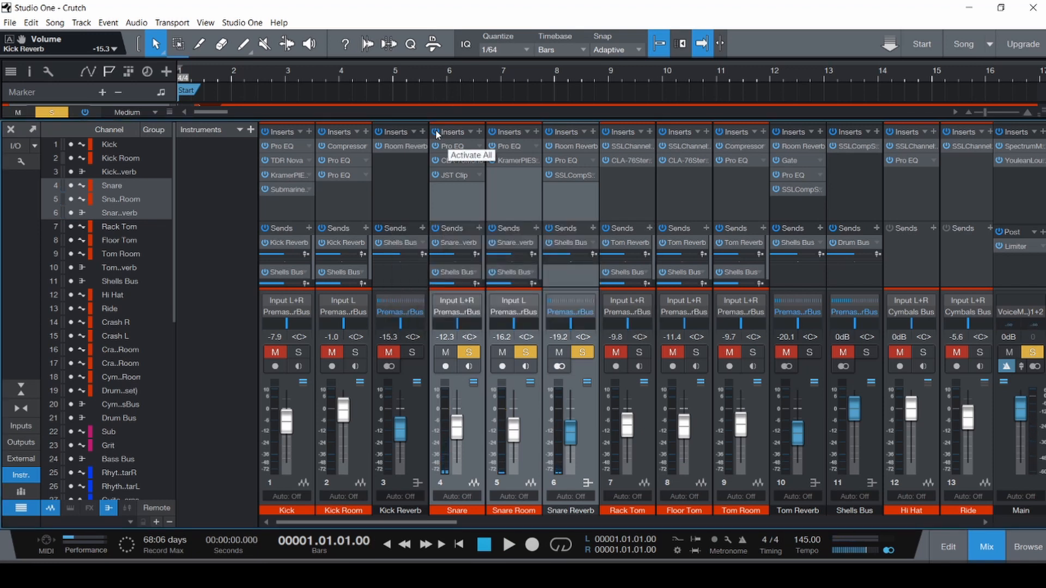
- Select only the Snare channel and mute the Snare Room and Snare Reverb channels
left_click(459, 211)
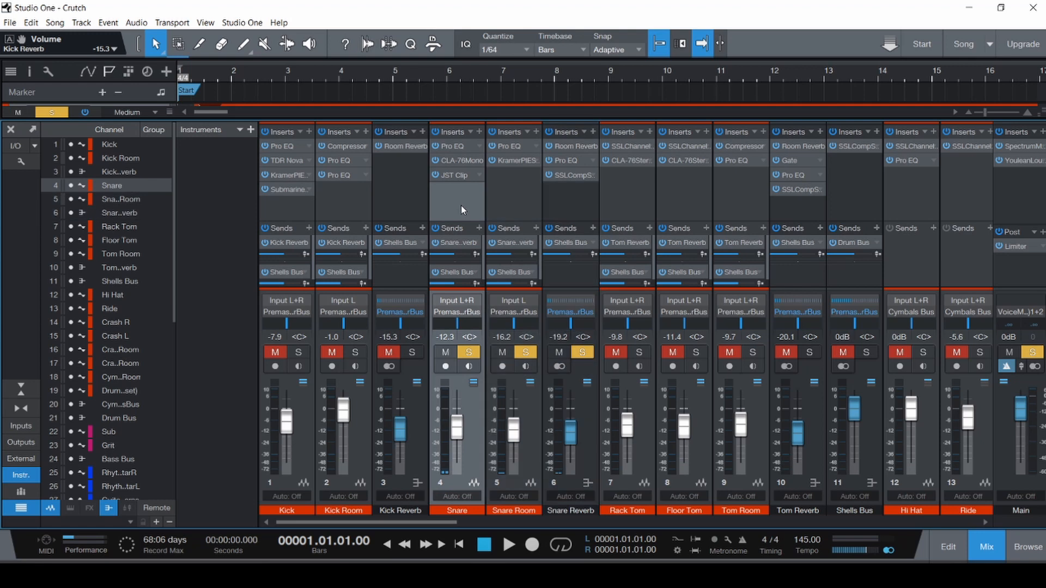
left_click(511, 353)
left_click(560, 354)
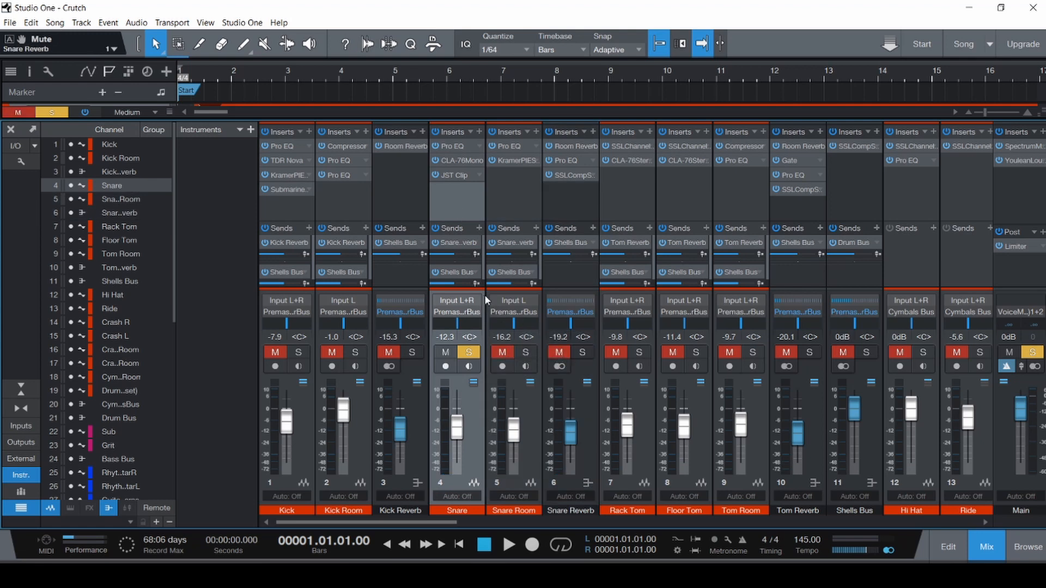
- Play the Snare channel alone with its inserts active, deactivate all of them during playback, and stop
left_click(436, 133)
left_click(436, 133)
key("space")
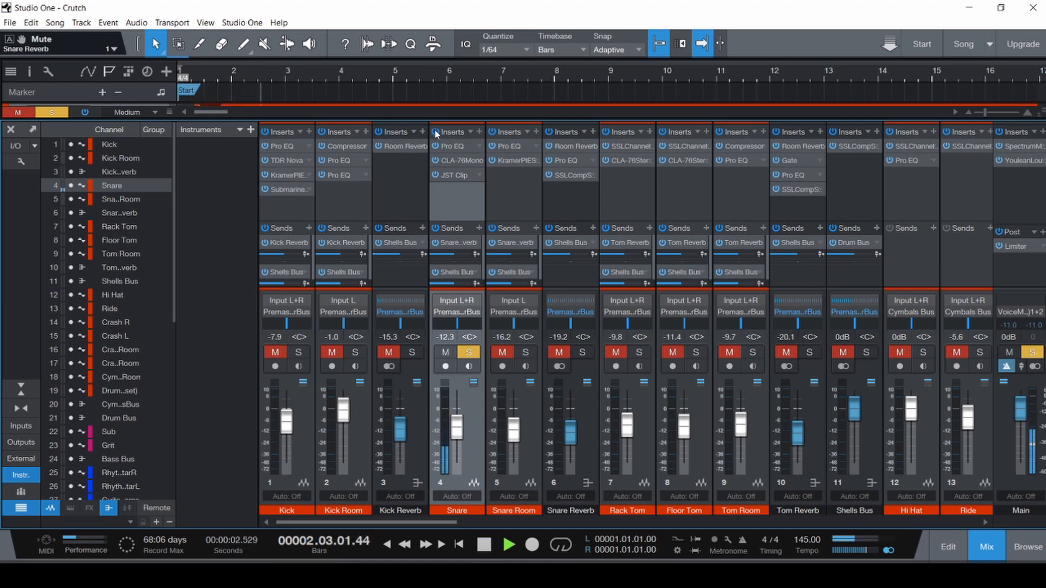
left_click(435, 132)
key("space")
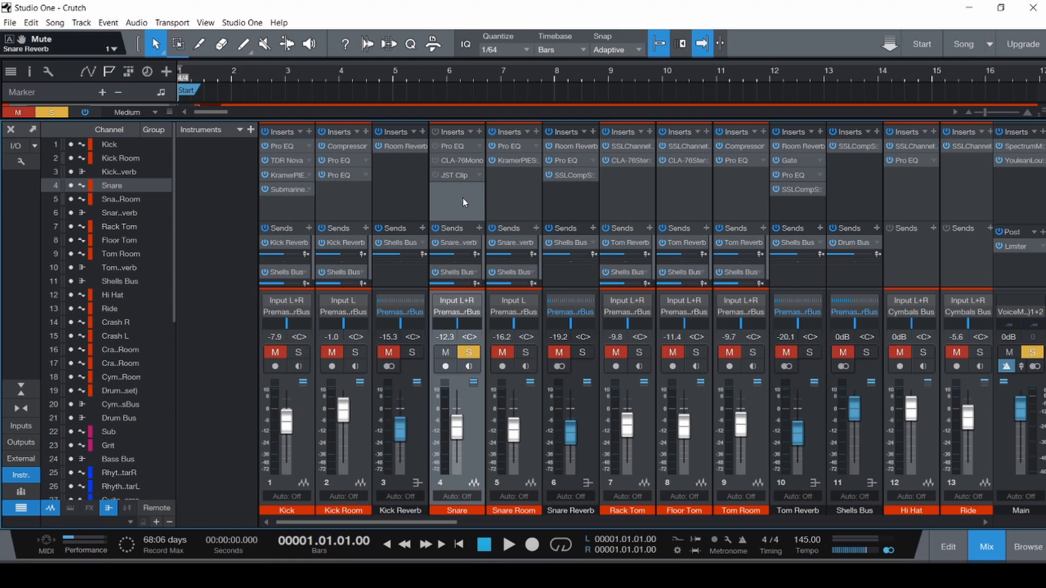
- Open the Snare channel's Pro EQ, activate only that insert, and save the song
left_click(453, 146)
left_click_drag(639, 183, 598, 121)
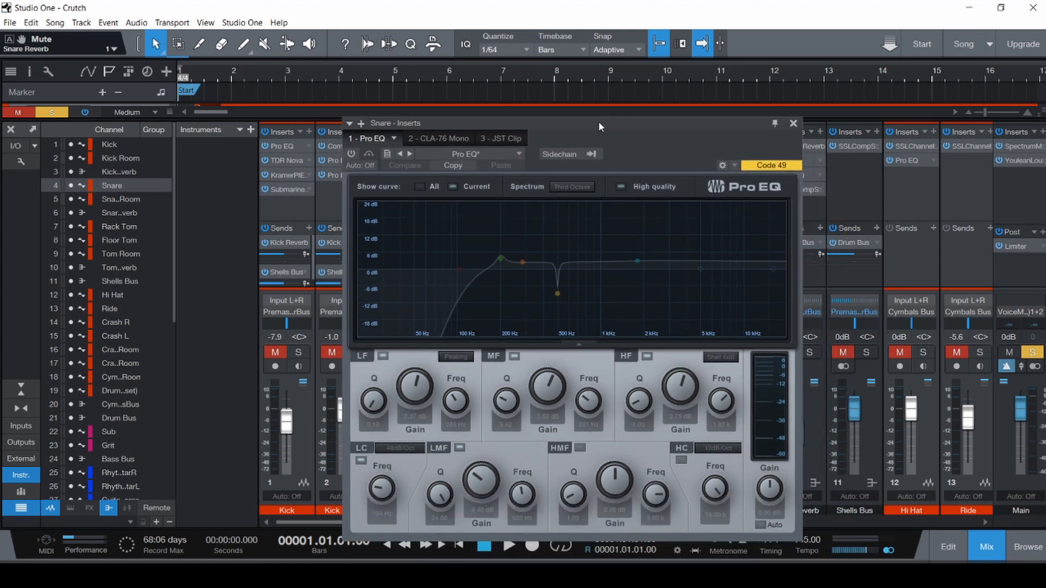
left_click(351, 154)
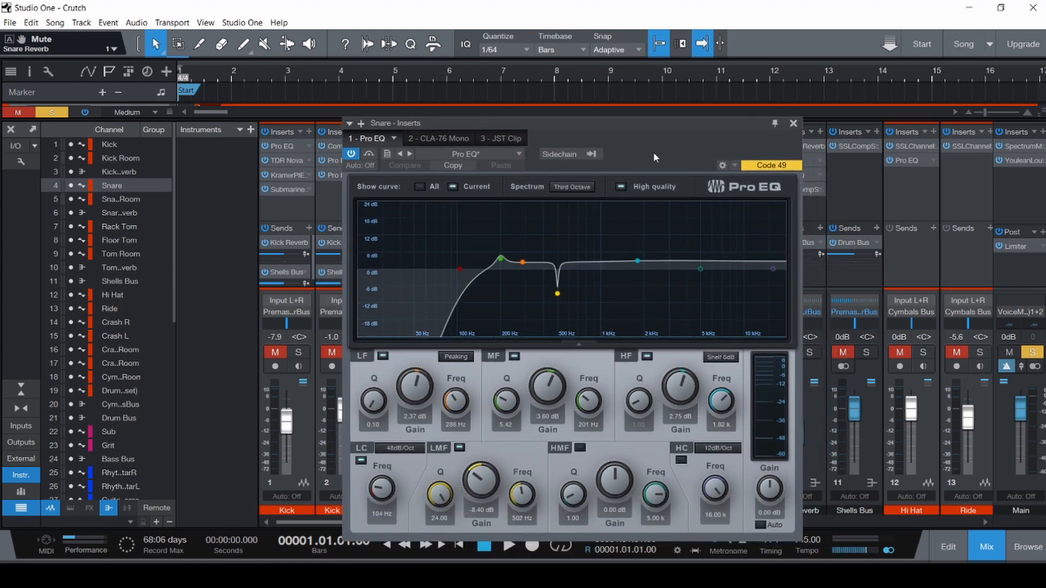
key("ctrl+s")
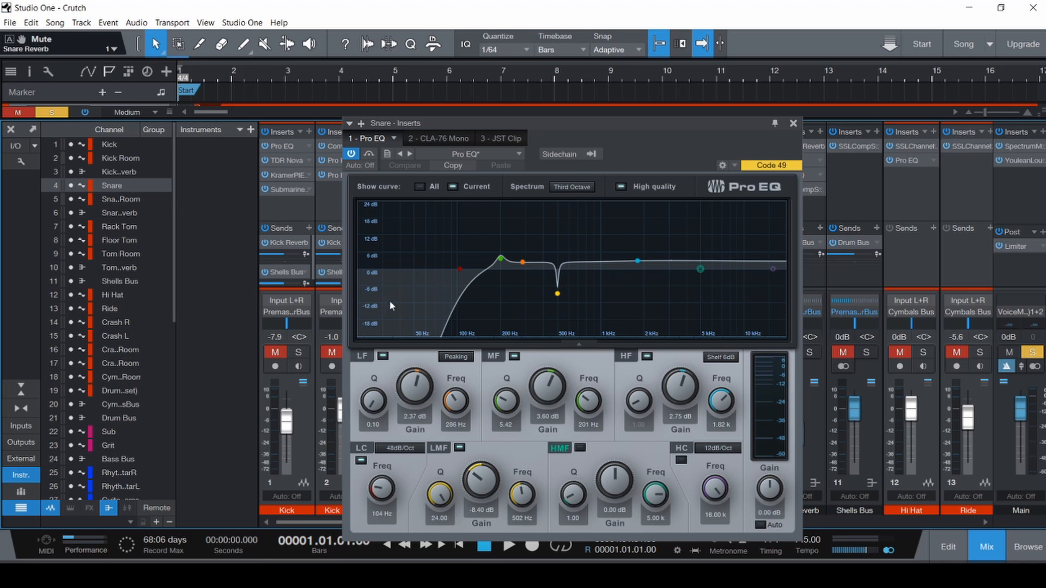
- Move the Pro EQ window clear of the Snare channel and compare the EQ bypassed and active during playback
left_click_drag(468, 123, 536, 101)
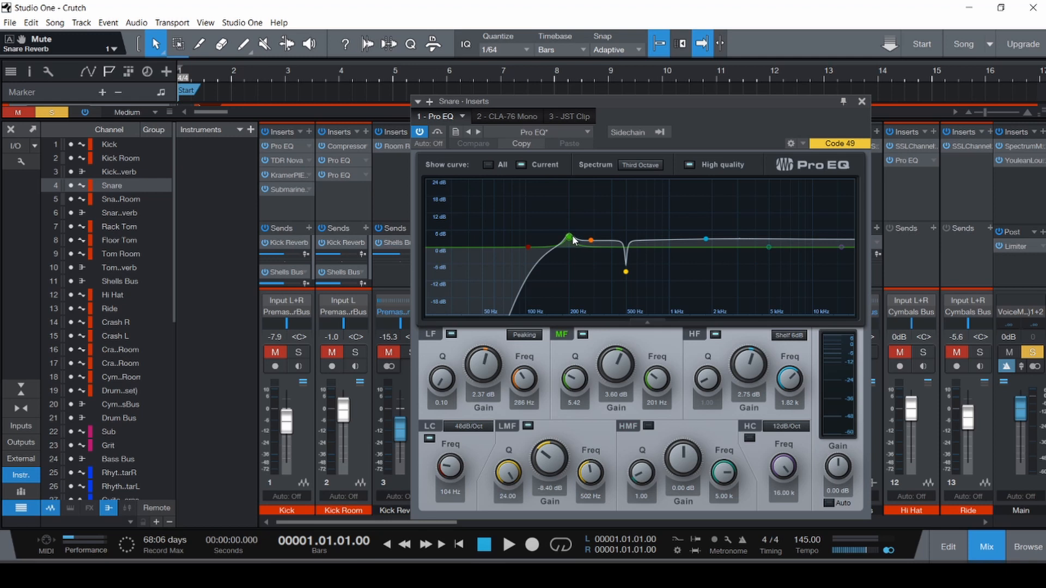
left_click_drag(590, 97, 665, 101)
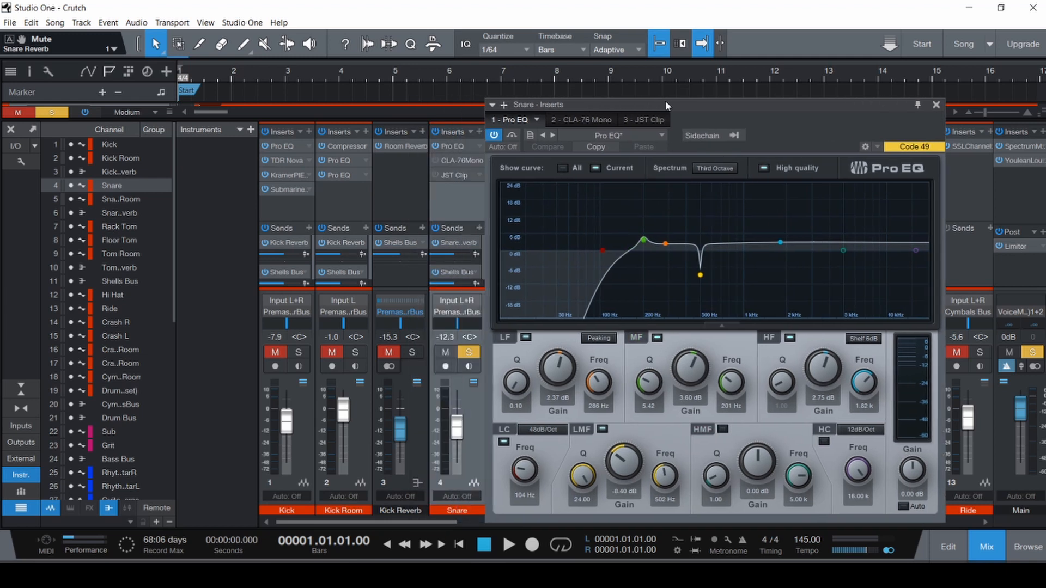
key("space")
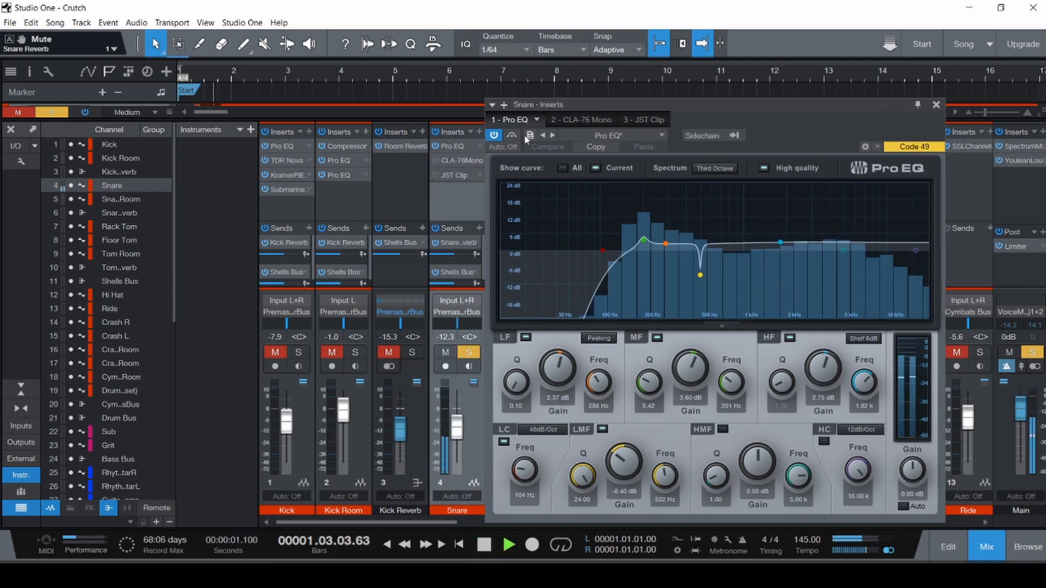
left_click(512, 136)
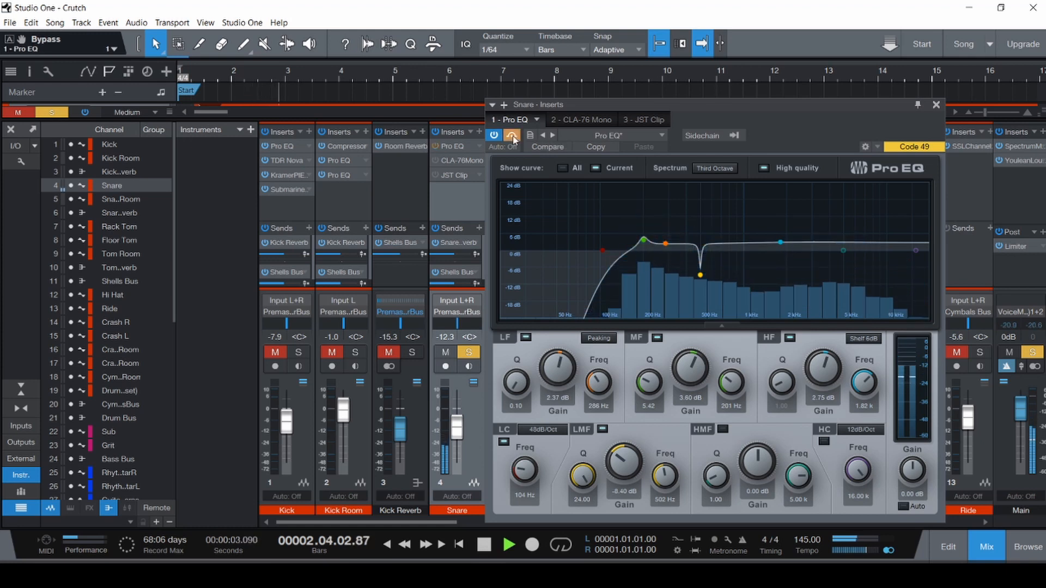
left_click(513, 136)
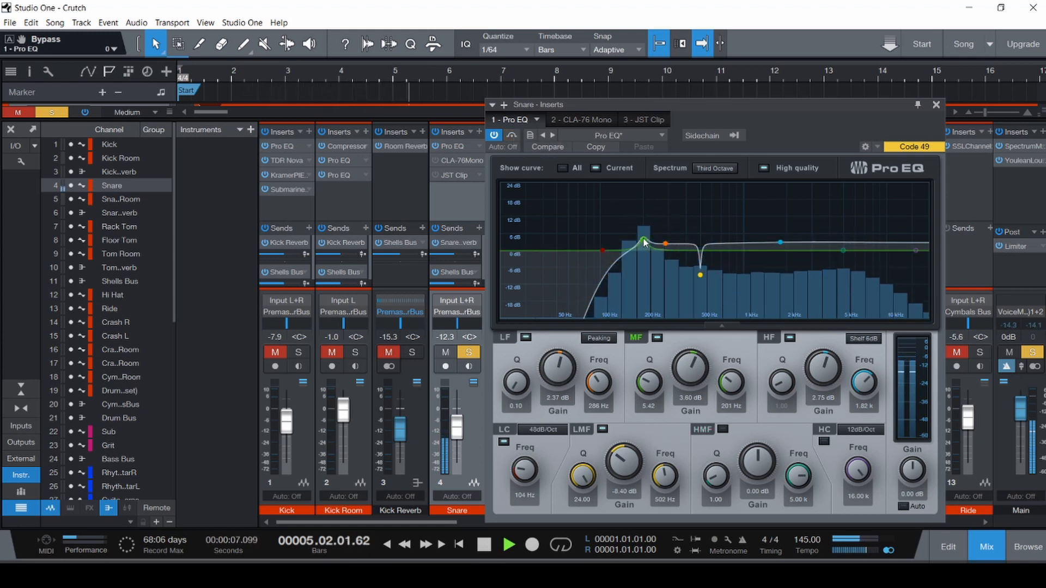
- Boost the Pro EQ's mid band to 24 dB during playback, undo it, adjust its gain again, stop, and undo that change
left_click_drag(643, 240, 644, 188)
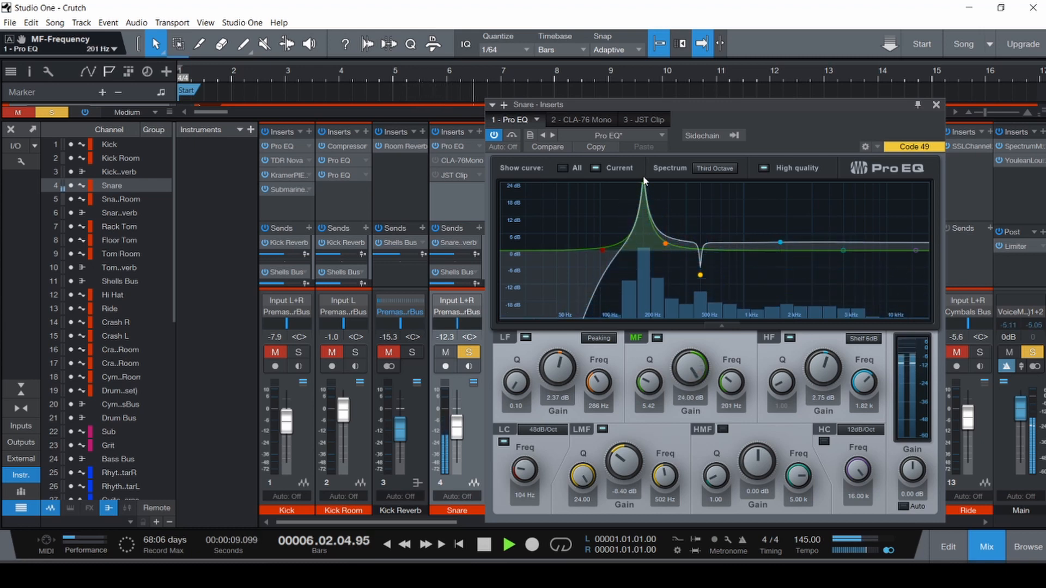
key("ctrl+z")
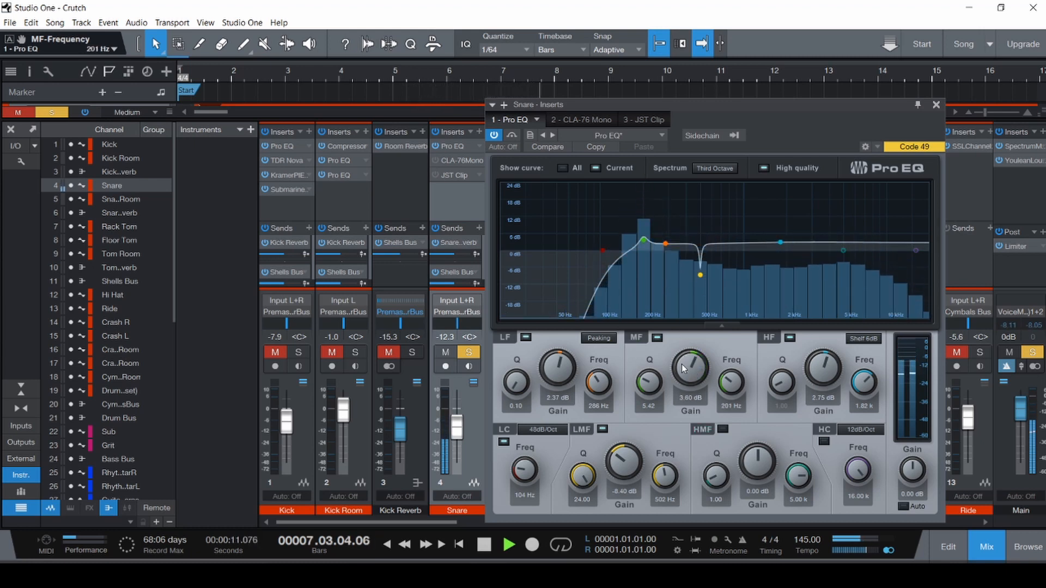
left_click_drag(689, 367, 687, 351)
key("space")
key("ctrl+z")
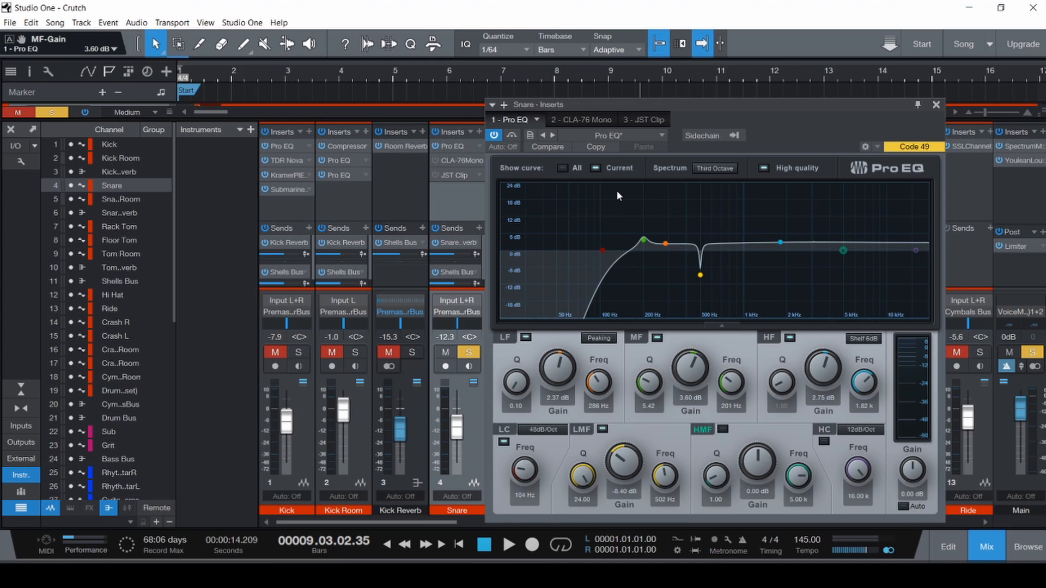
- Move the Pro EQ window aside, deactivate the LMF band, and play the snare from the song start
left_click_drag(718, 103, 584, 99)
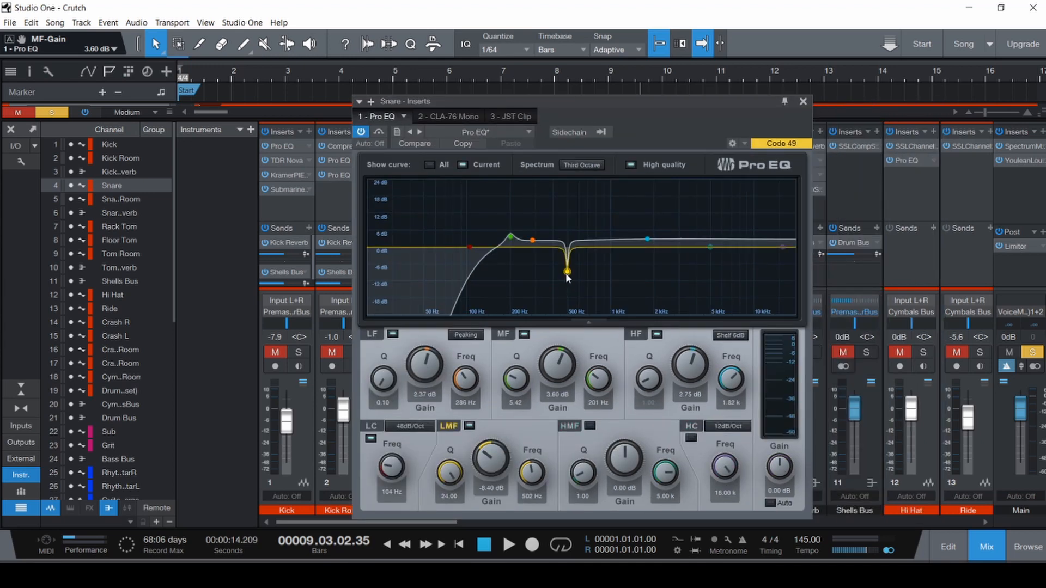
key("comma")
double_click(567, 271)
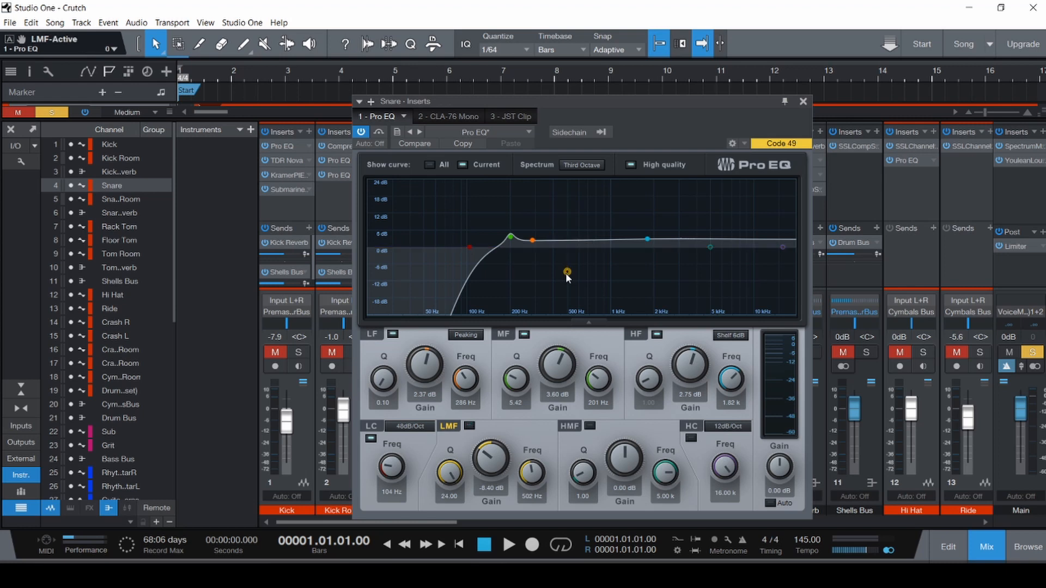
key("space")
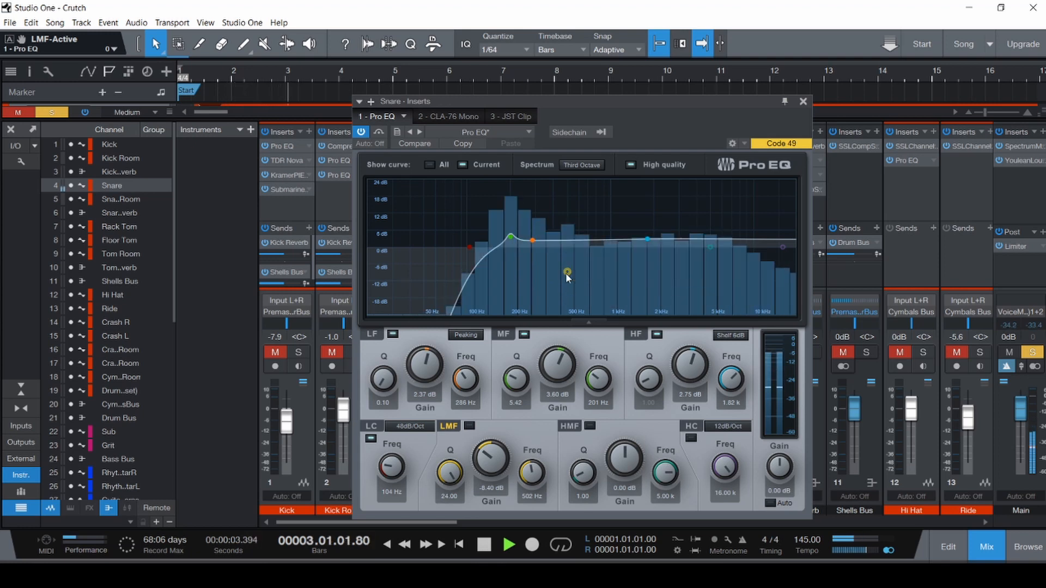
- Raise the LMF band's gain to 24 dB during playback, stop, undo the band changes, and save the song
left_click_drag(567, 271, 566, 182)
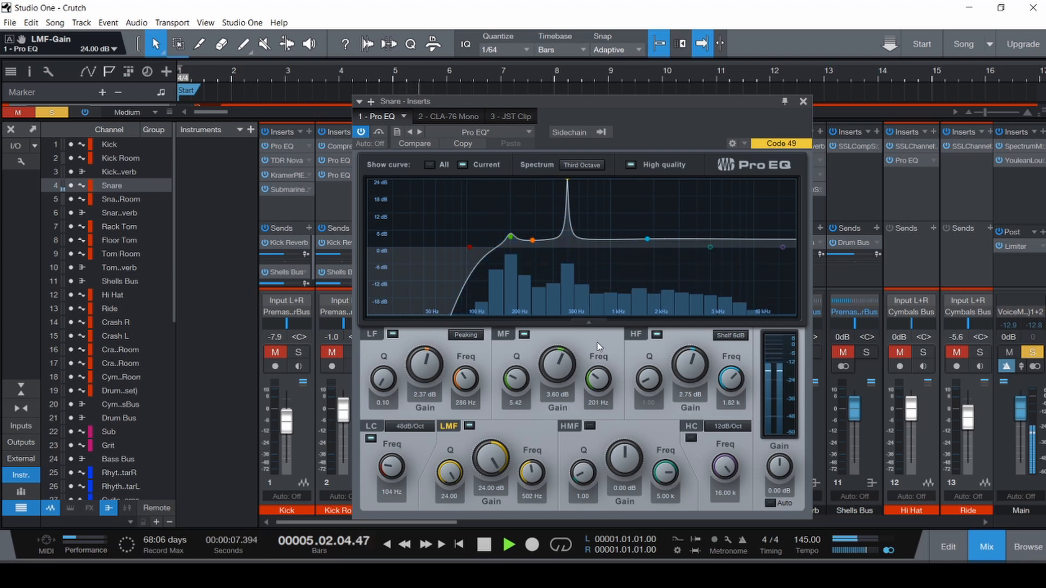
key("space")
key("ctrl+z")
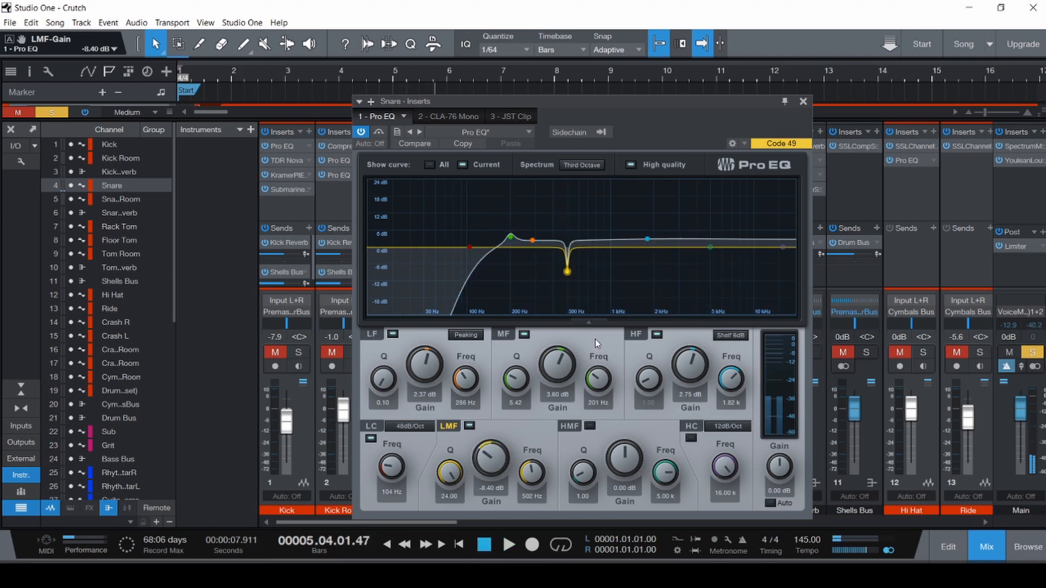
key("ctrl+s")
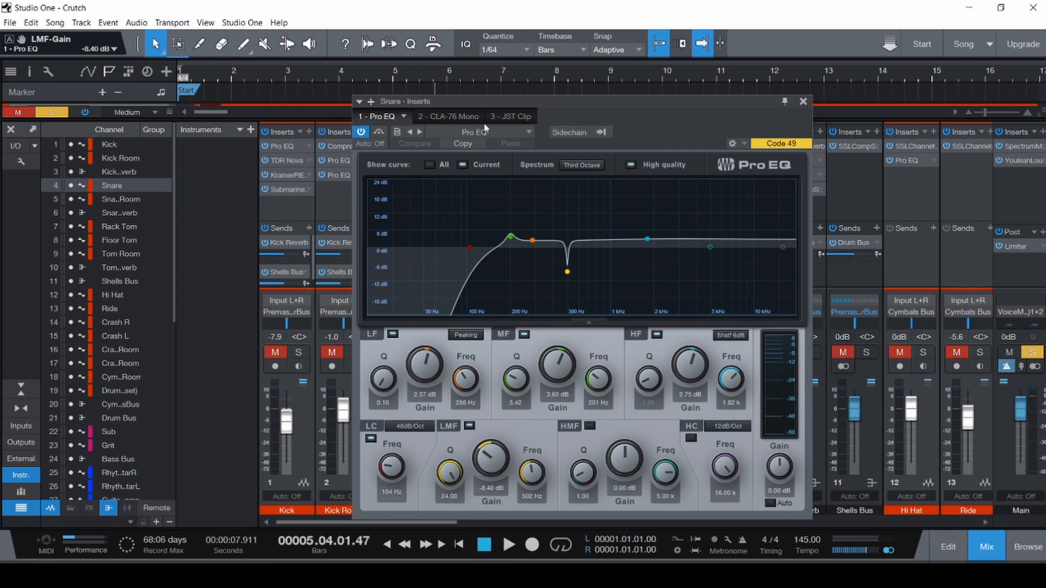
- View the Snare channel's CLA-76 Mono compressor in a repositioned insert window and return to the Pro EQ
left_click(456, 116)
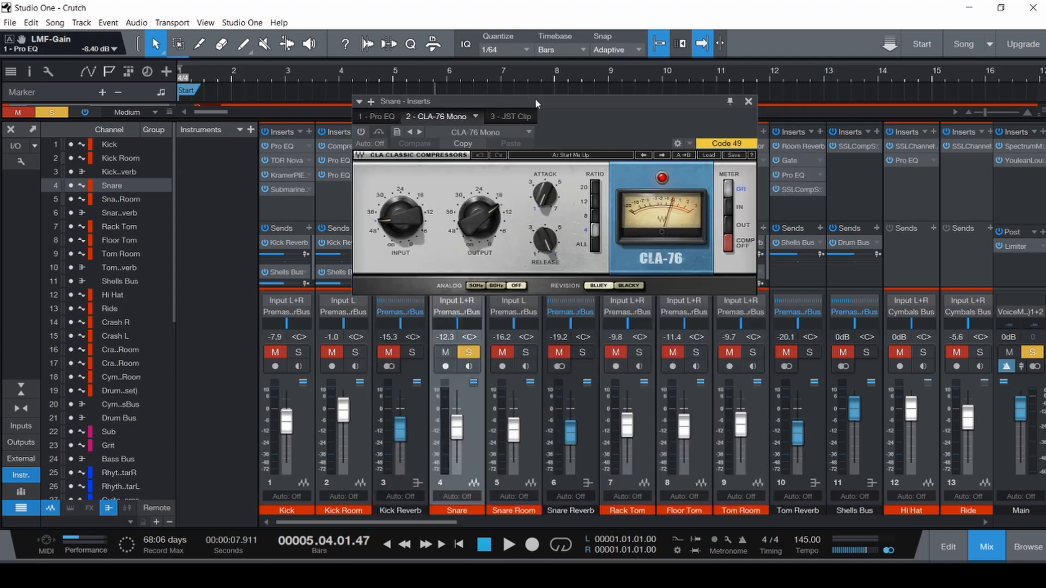
left_click_drag(535, 100, 581, 133)
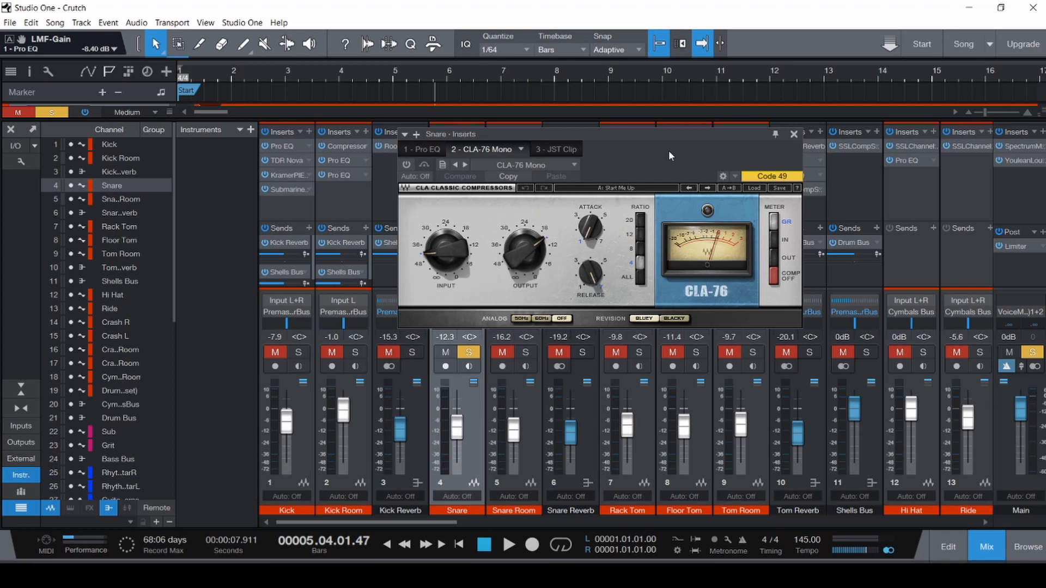
left_click(428, 149)
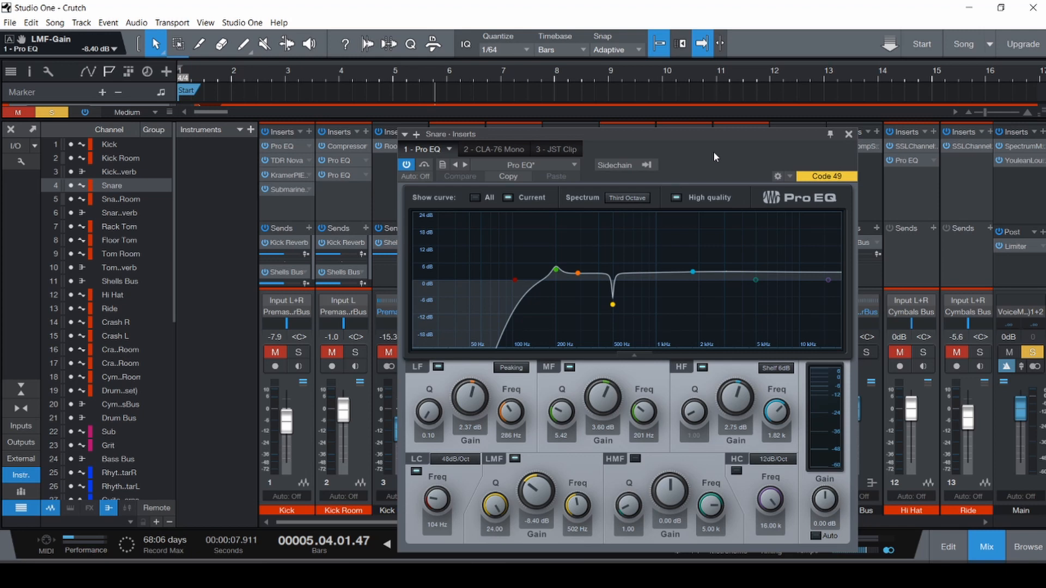
left_click(416, 134)
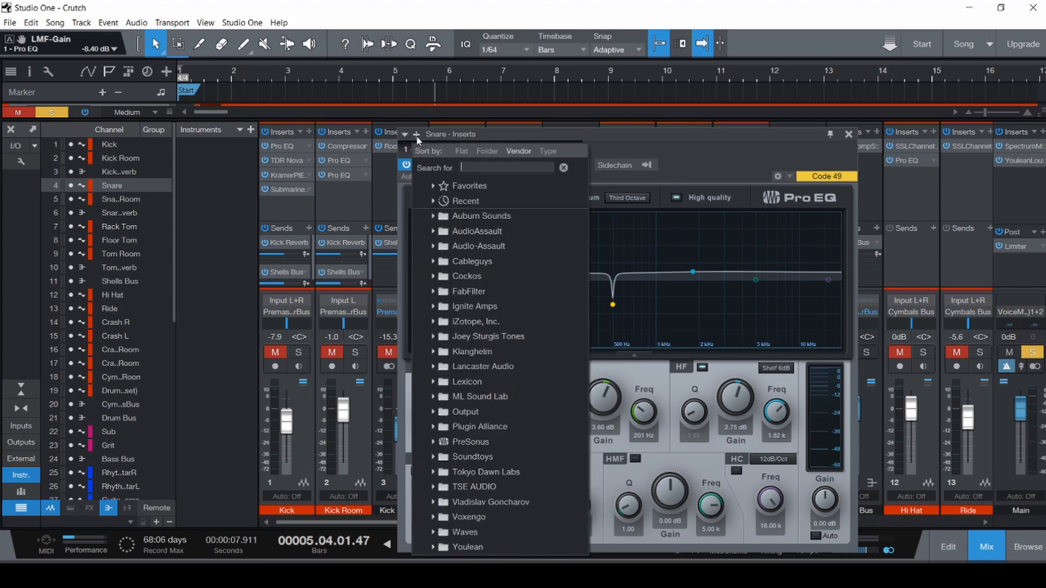
type("pro")
key("Down")
key("Down")
key("Down")
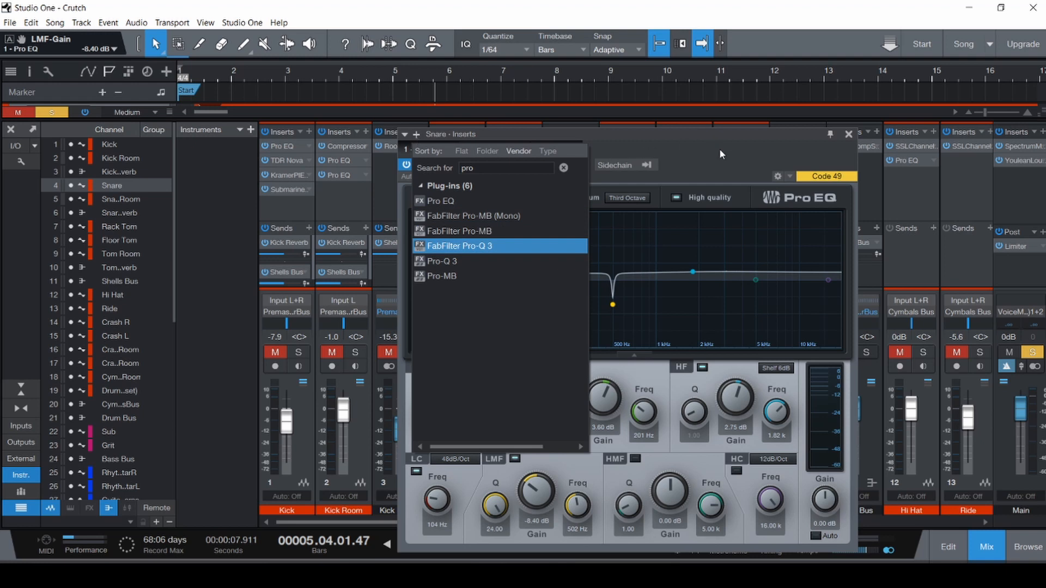
key("Escape")
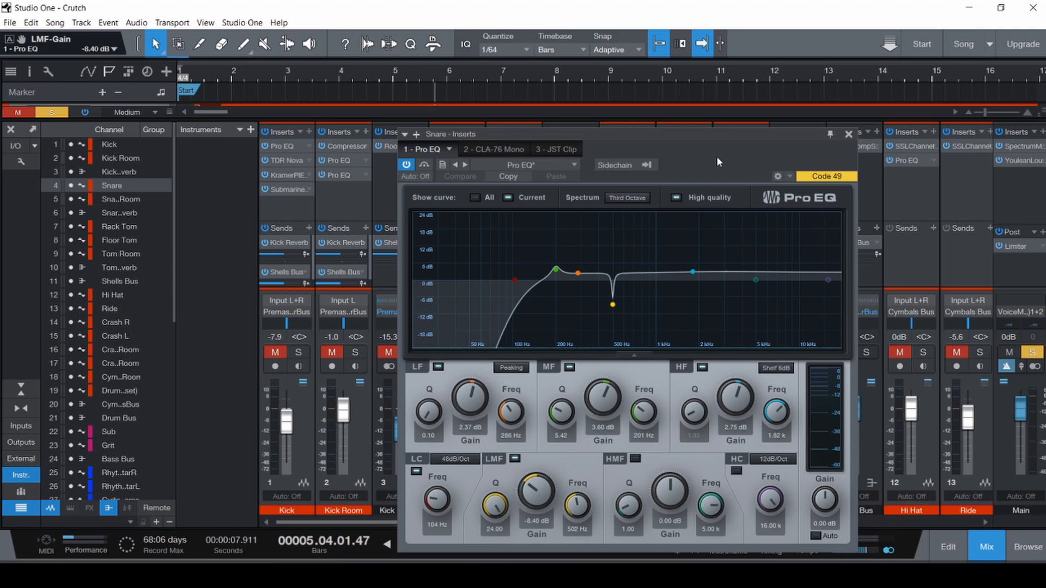
- Add FabFilter Pro-Q 3 to the Snare channel's inserts from the plug-ins matching "pro"
left_click(416, 134)
key("Down")
key("Down")
key("Down")
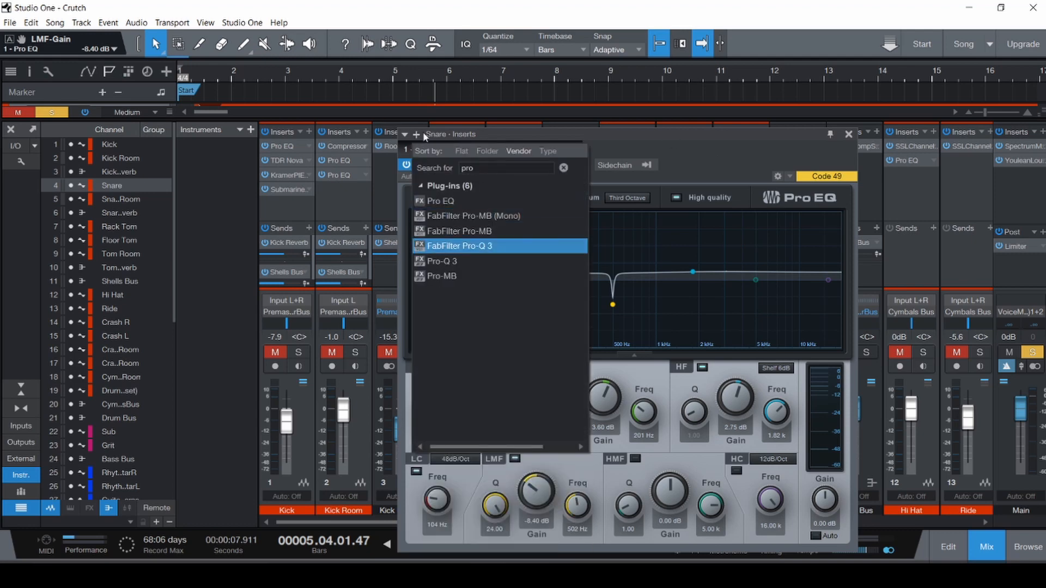
key("Return")
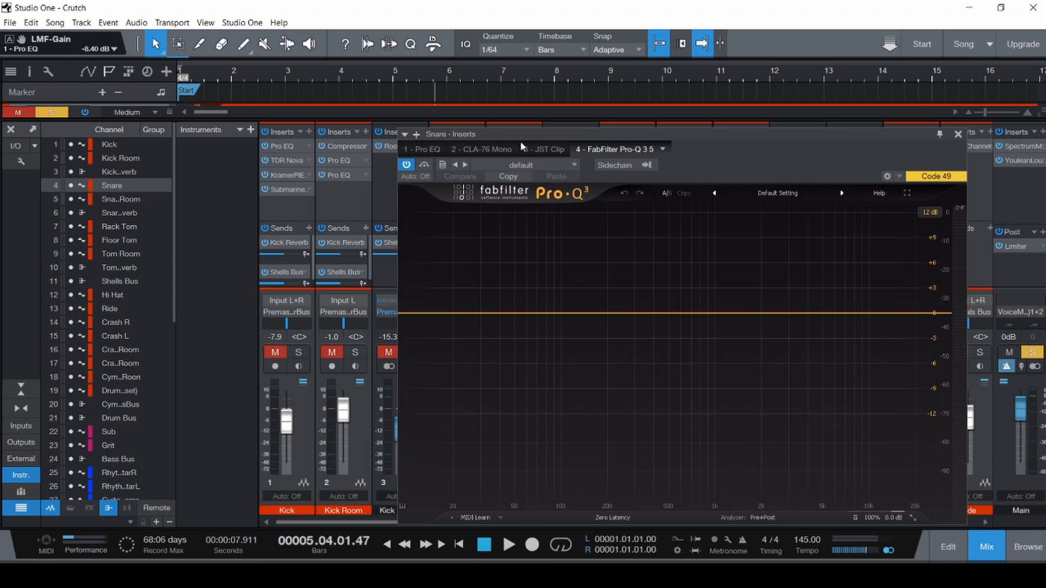
- Hide the mixer, return to the song start, reposition the Pro-Q 3 window, and play the snare
key("F3")
key("comma")
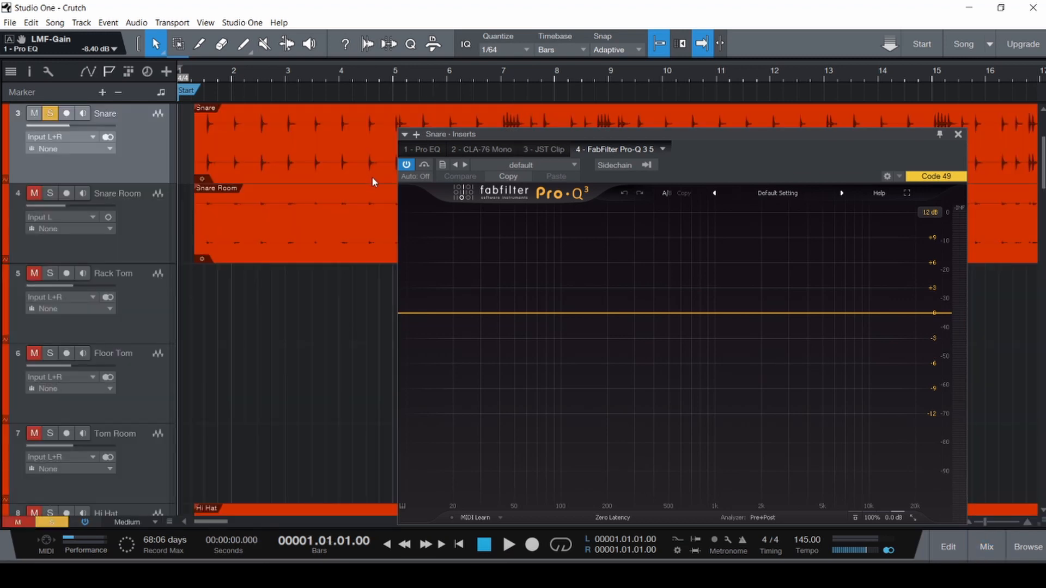
left_click_drag(746, 146, 651, 105)
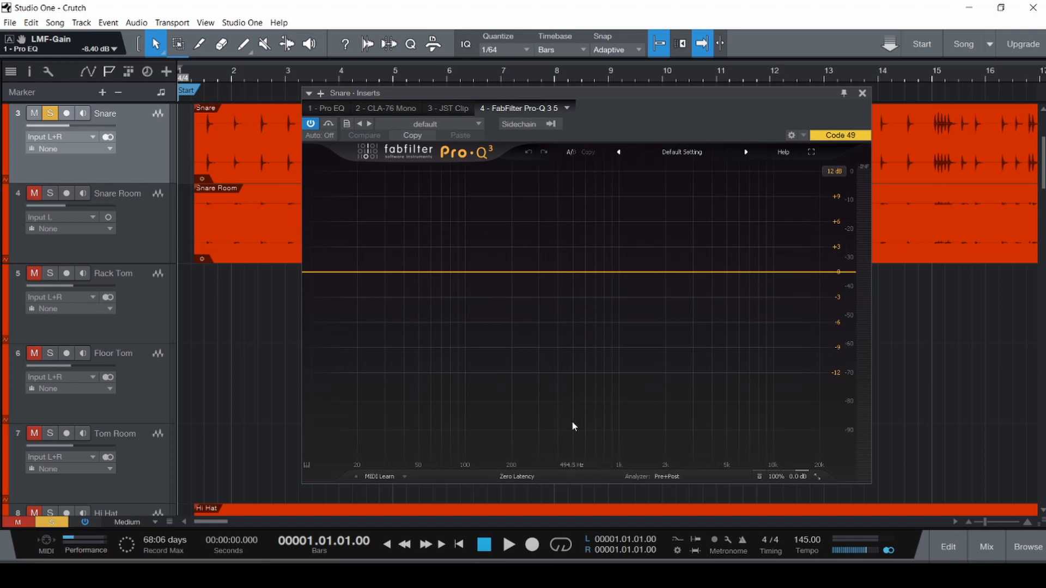
key("space")
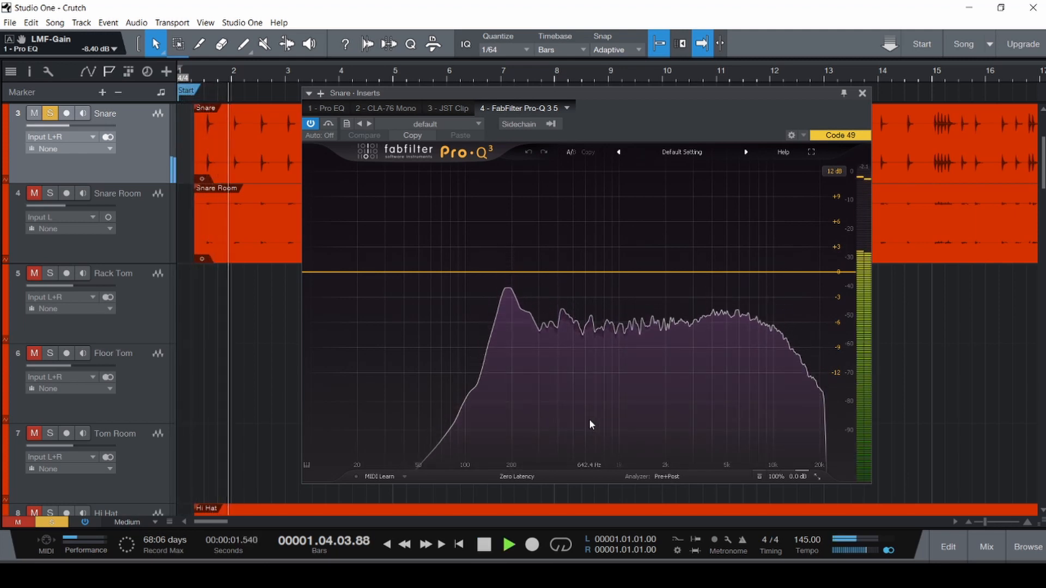
- Grab the 194 Hz spectrum peak in Pro-Q 3 and cut it by 8.94 dB
mouse_move(588, 425)
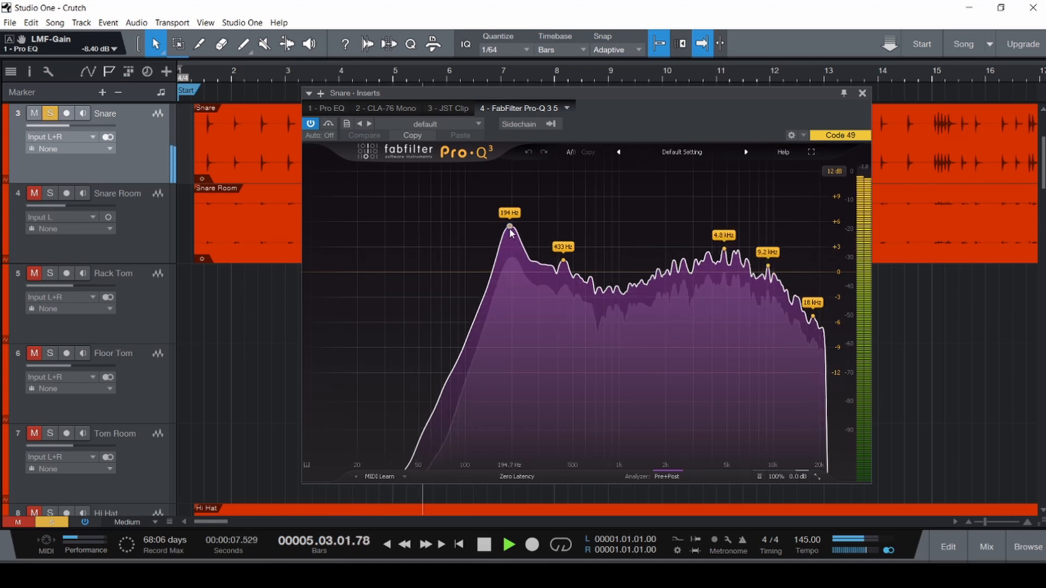
left_click_drag(510, 229, 509, 347)
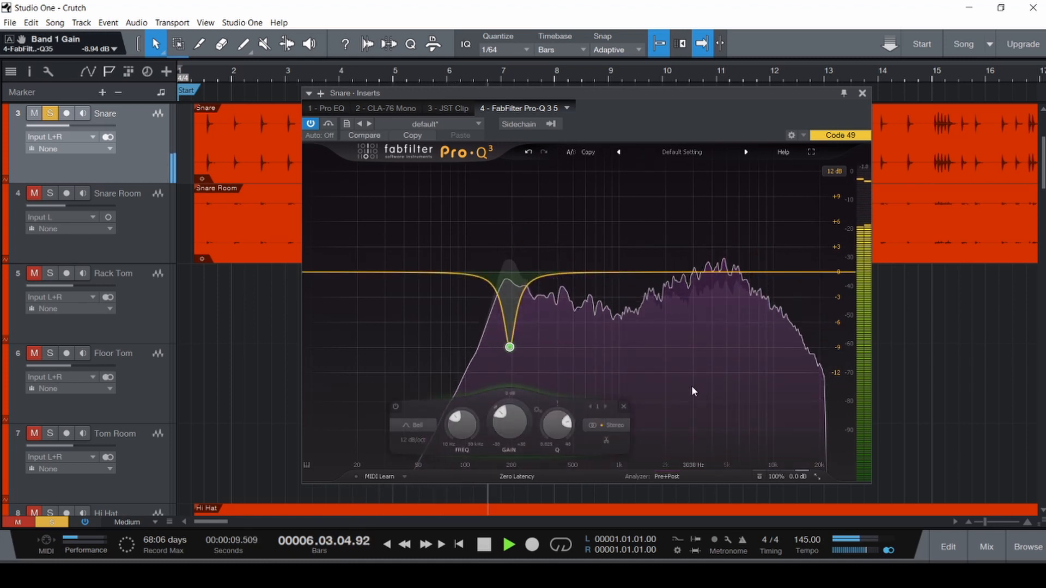
left_click(663, 379)
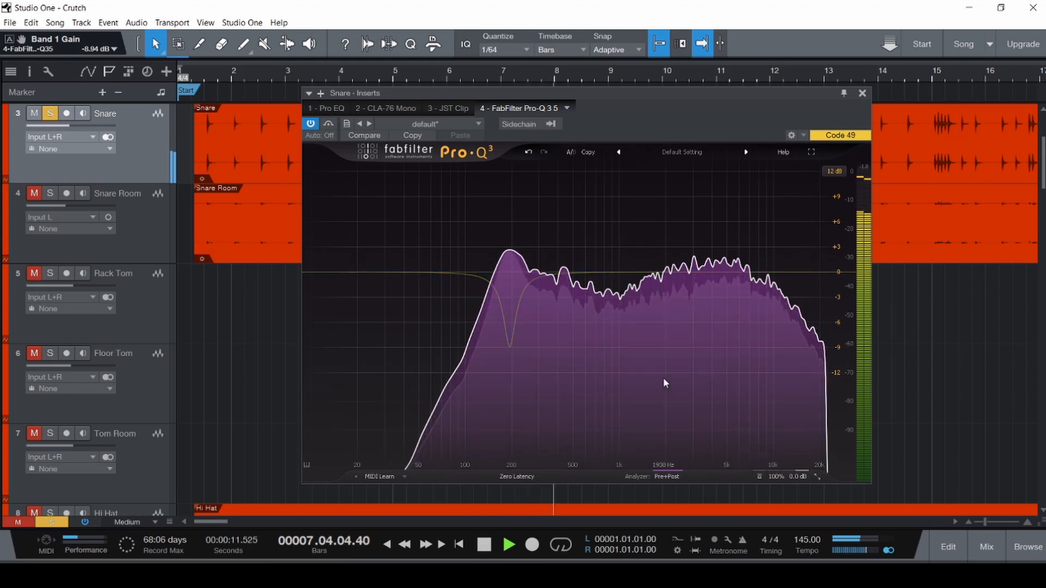
- Cut the spectrum peak near 4.8 kHz, add a flat high shelf at 11906 Hz with a Q of 0.300, and try to remove the shelf
mouse_move(663, 379)
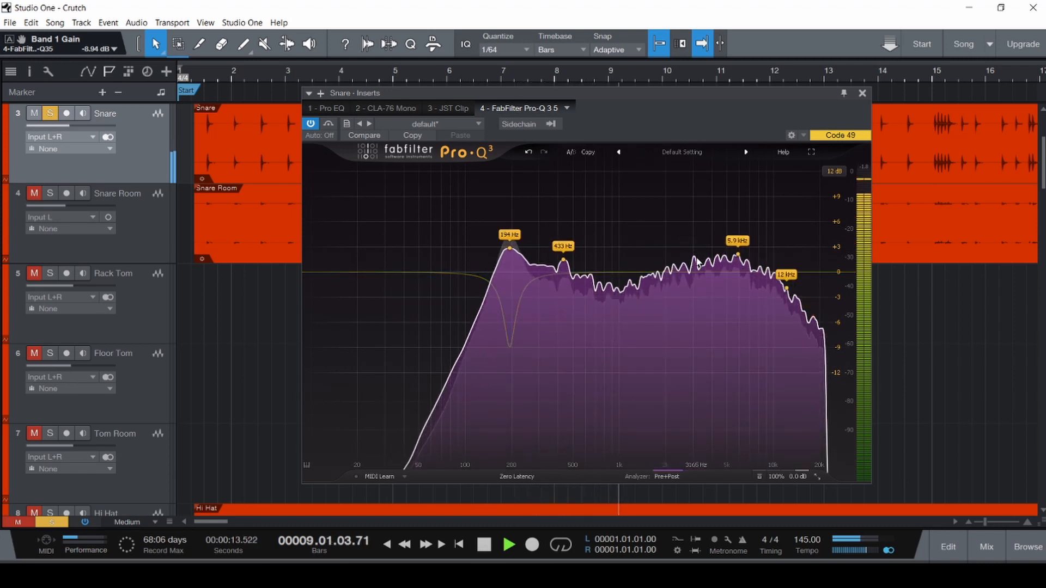
left_click_drag(724, 251, 784, 276)
scroll(785, 284, "down", 6)
scroll(785, 284, "up", 4)
scroll(784, 272, "up", 3)
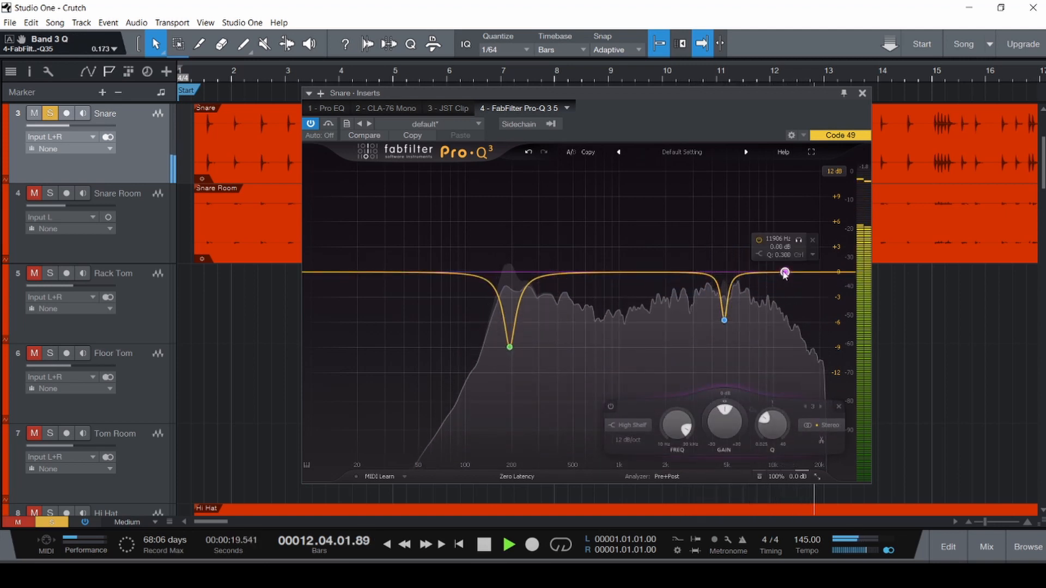
left_click(778, 238)
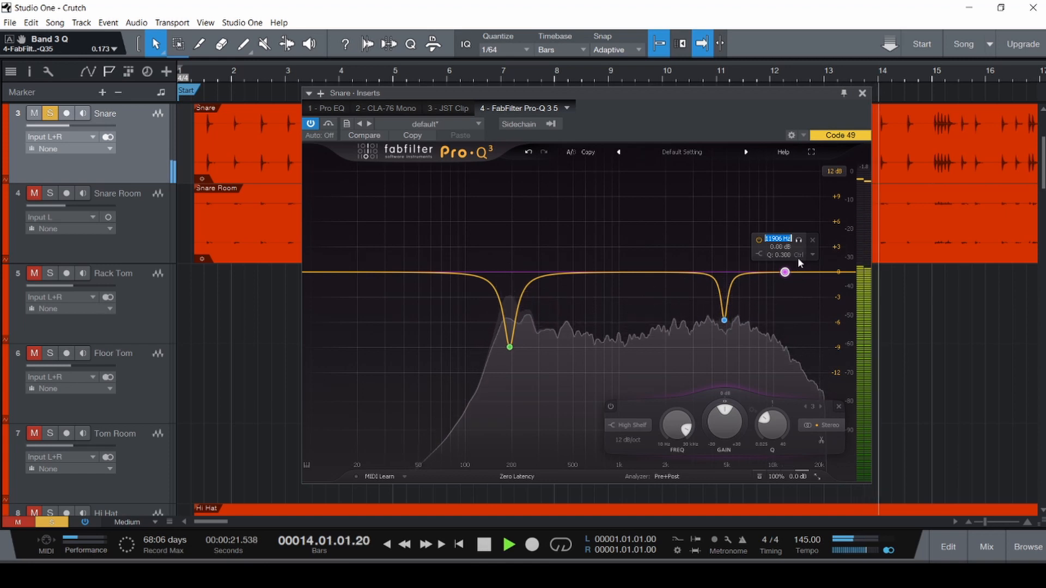
left_click(811, 240)
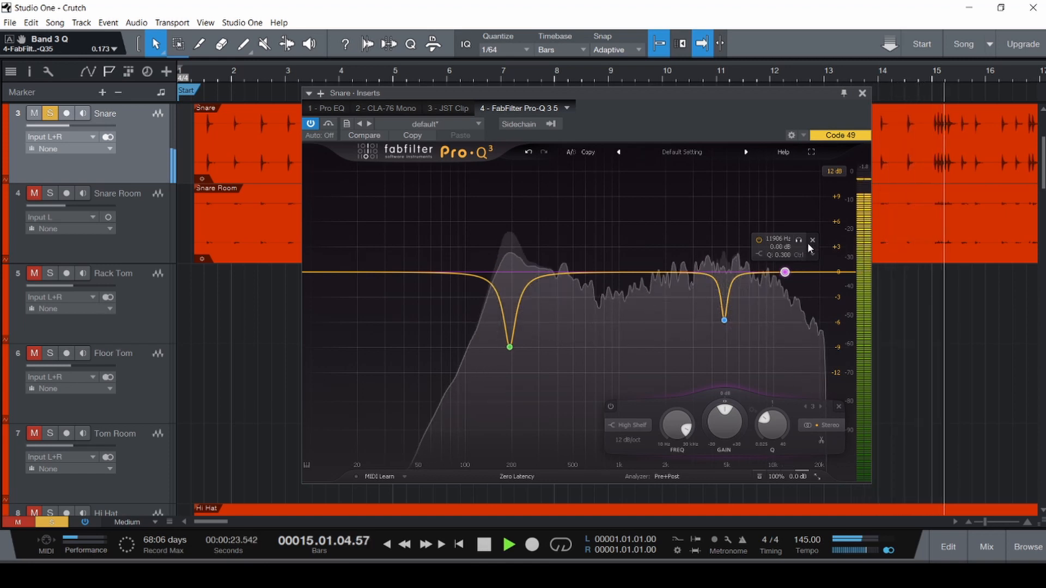
- Grab the 5.9 kHz spectrum peak, cut it by 3.42 dB, and stop playback
mouse_move(662, 358)
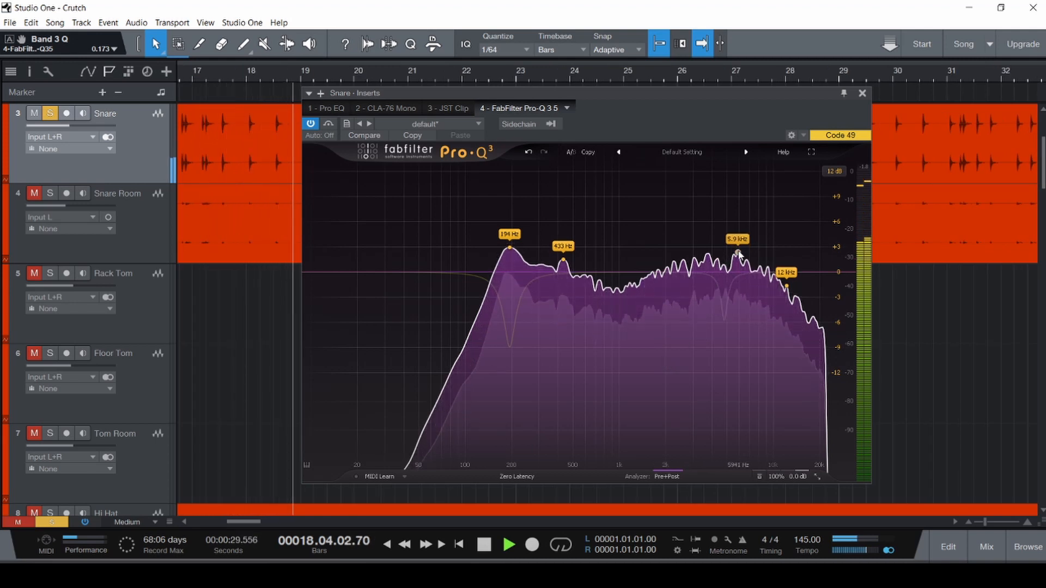
left_click_drag(739, 253, 737, 300)
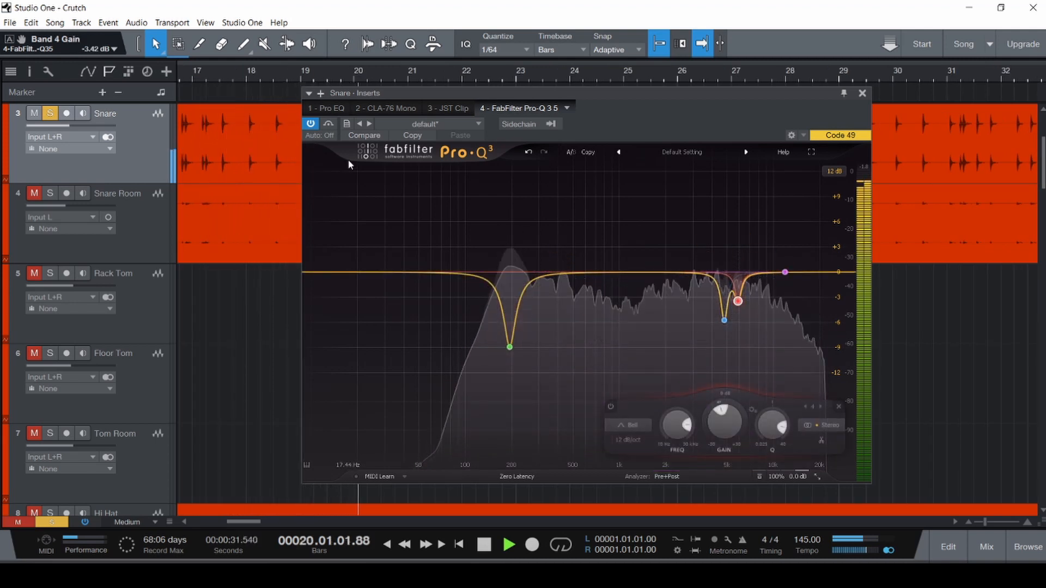
key("space")
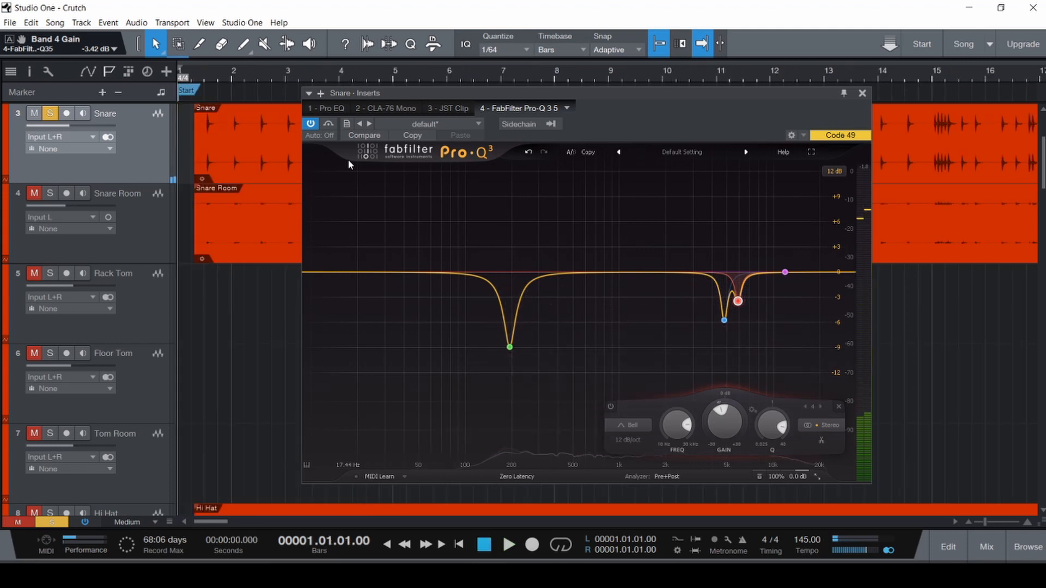
- Play the snare from the song start, bypass Pro-Q 3 during playback, and stop
key("space")
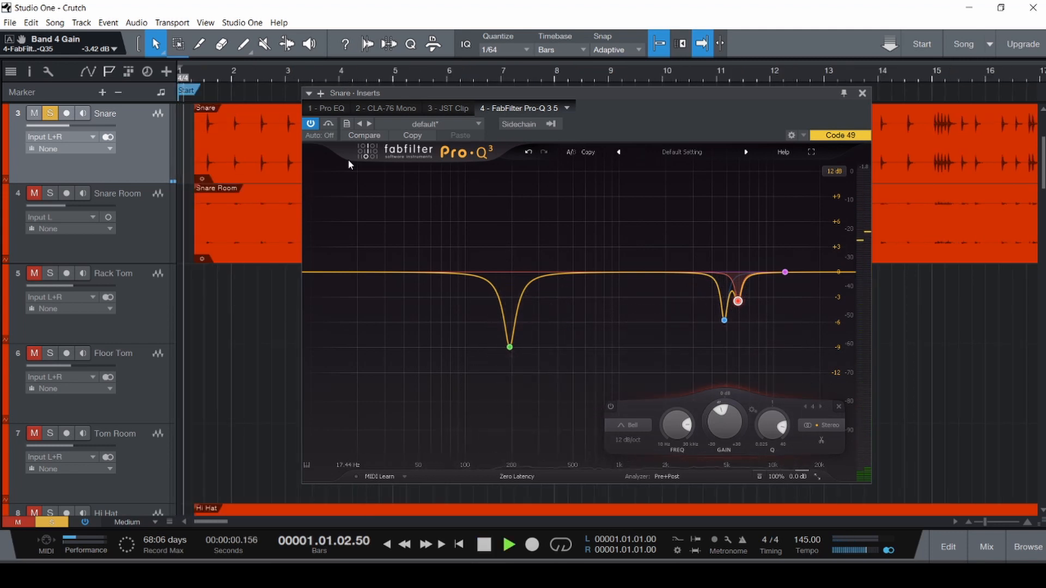
left_click(329, 124)
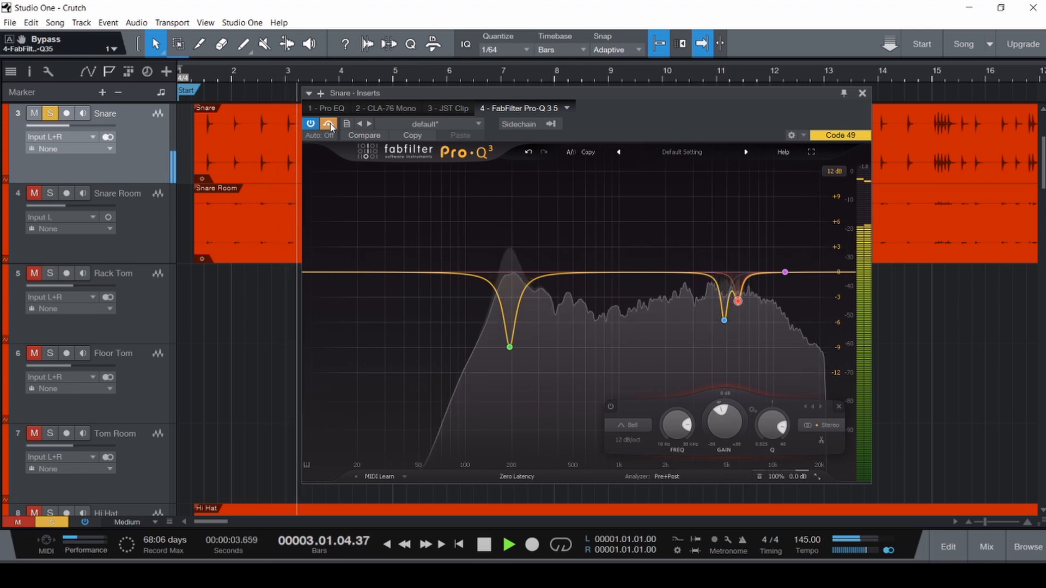
key("space")
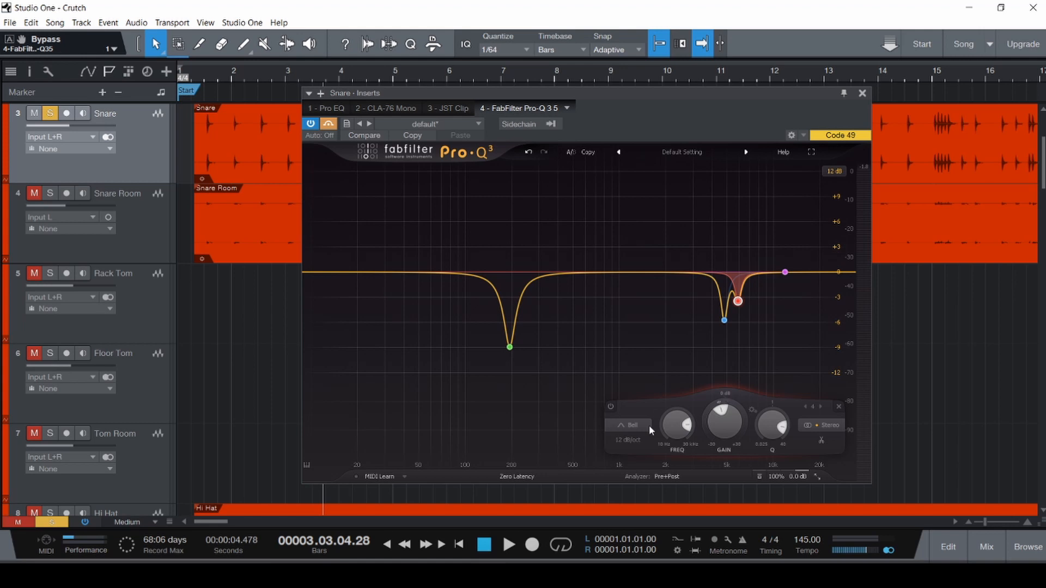
- Switch the insert window from Pro-Q 3 back to the Snare channel's Pro EQ
left_click(567, 107)
left_click(655, 113)
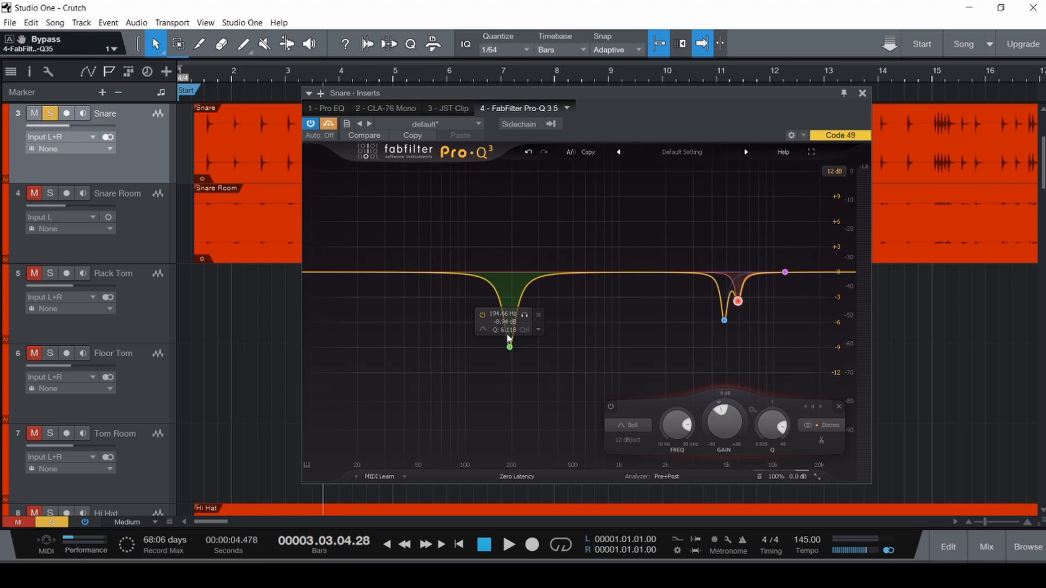
left_click(334, 109)
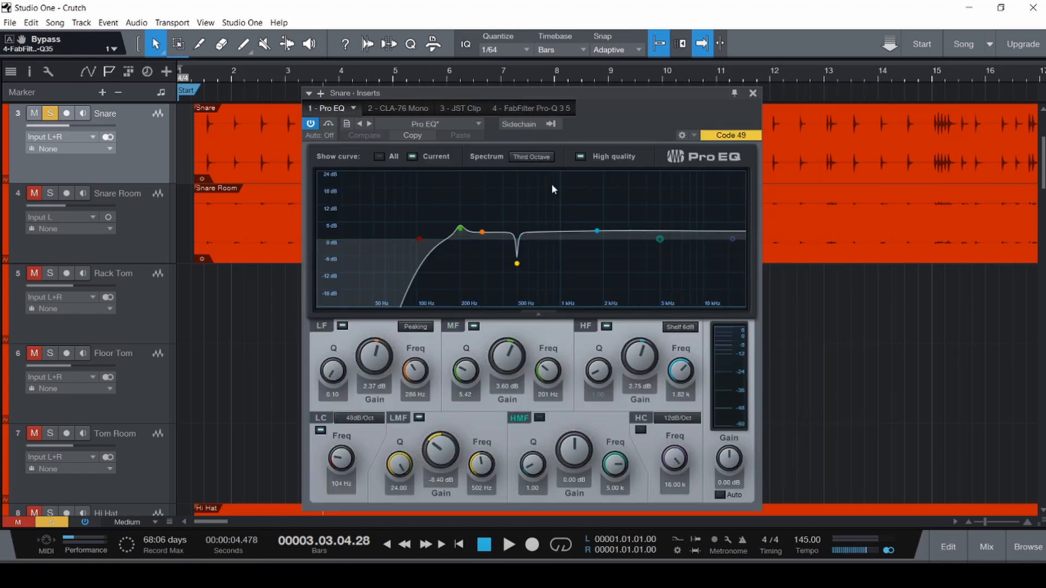
- Reopen the snare's Pro-Q 3, add a narrow 6.85 dB boost near 200 Hz, and delete the 194.66 Hz cut
left_click(550, 107)
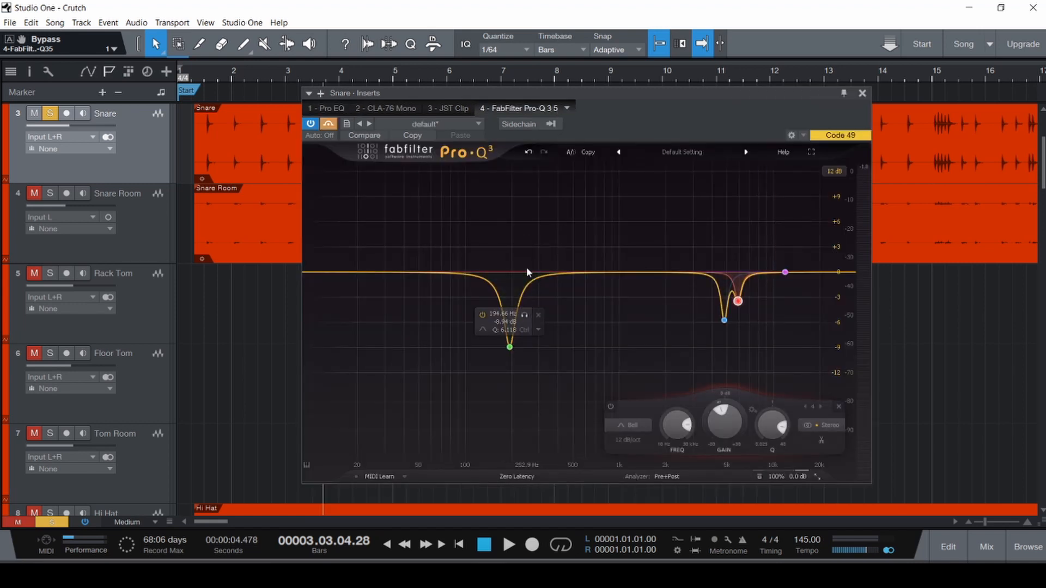
left_click_drag(539, 275, 515, 216)
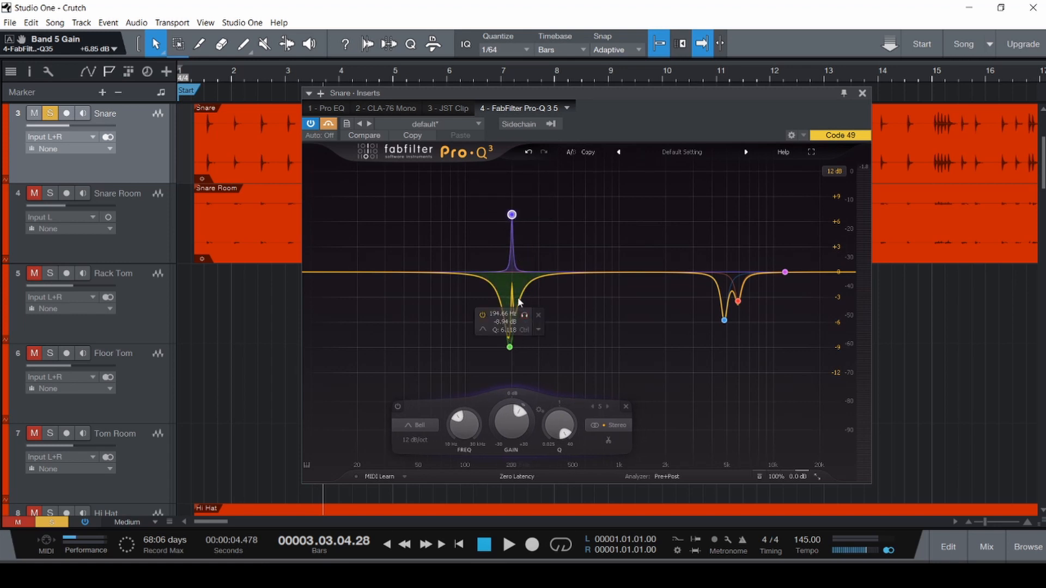
left_click(537, 315)
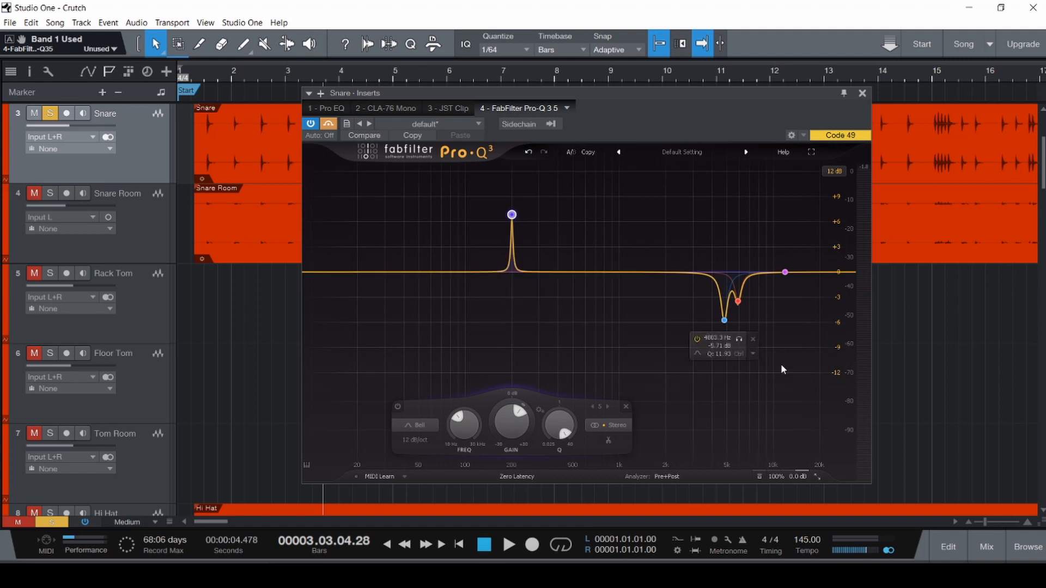
- Remove FabFilter Pro-Q 3 from the Snare channel's inserts and show its Pro EQ again
left_click(568, 109)
left_click(561, 185)
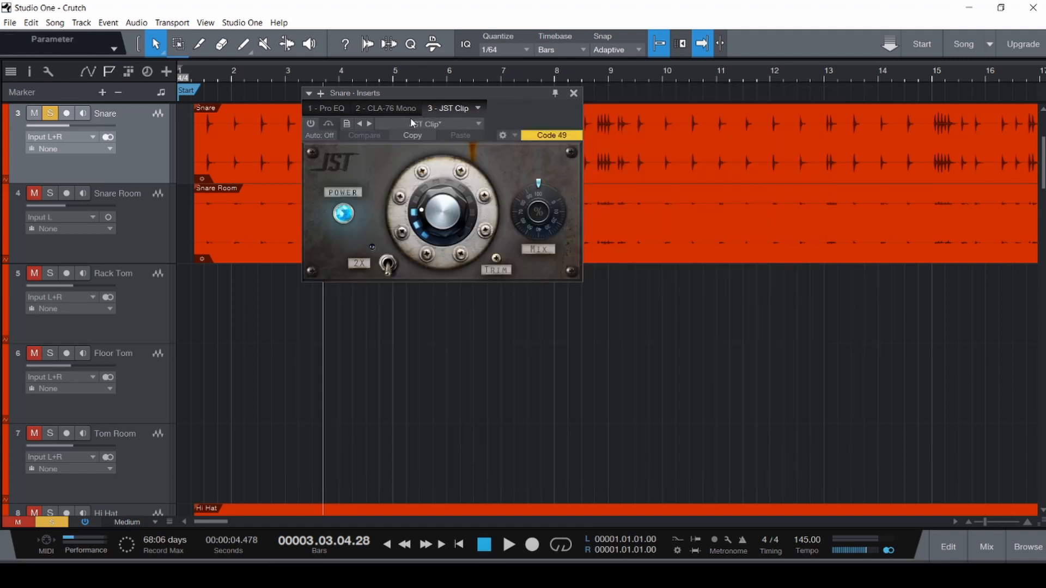
left_click(327, 106)
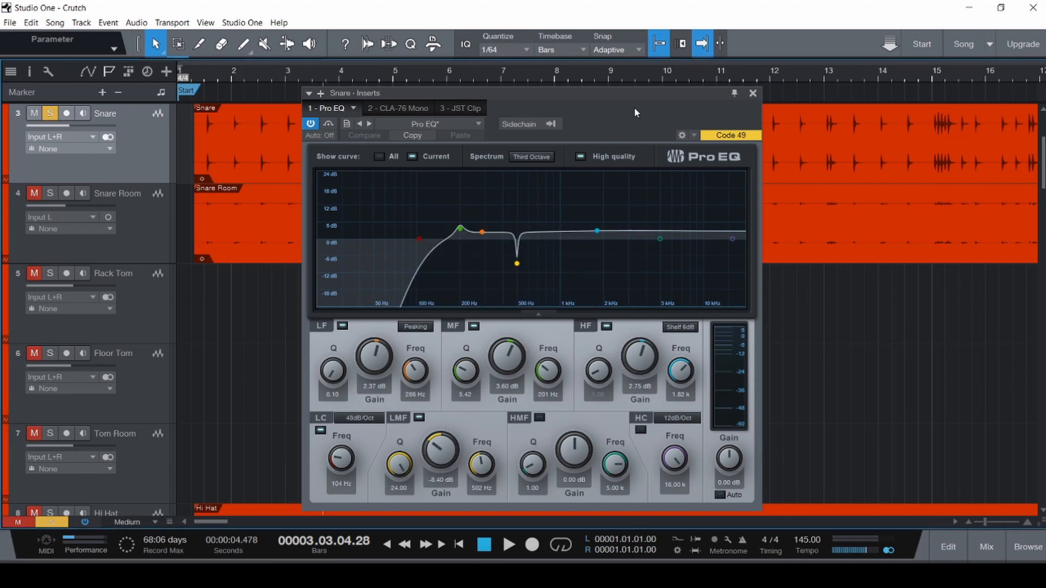
- Show the snare's CLA-76 Mono compressor, switch its revision to Blacky, and return it to Bluey
left_click(414, 108)
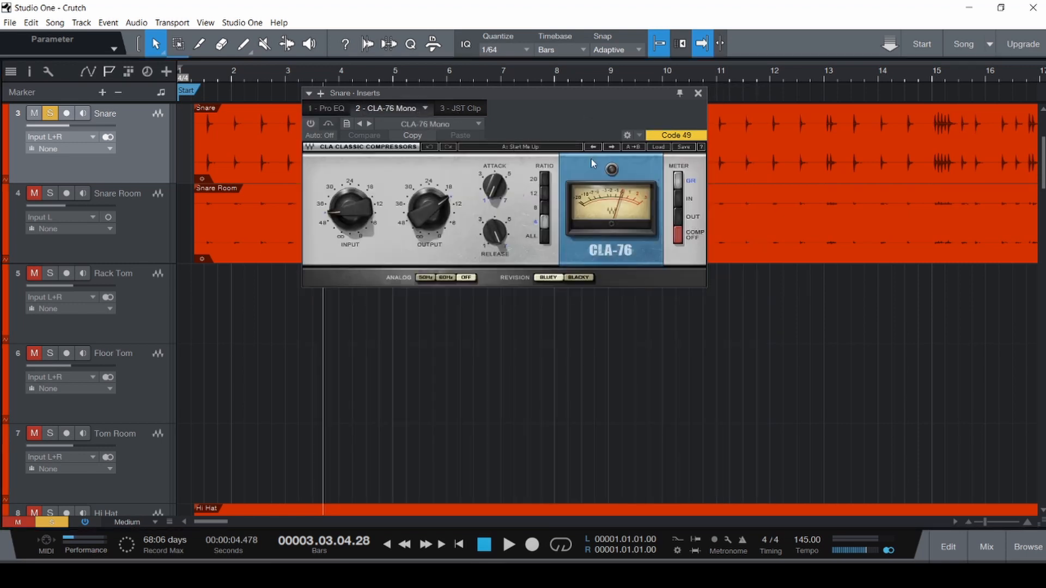
left_click(578, 278)
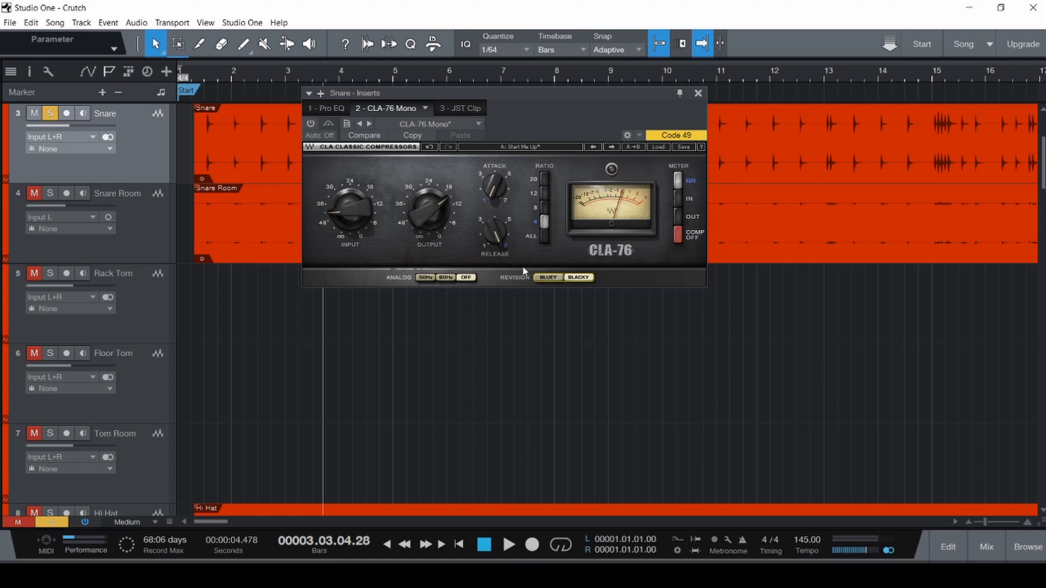
left_click(548, 277)
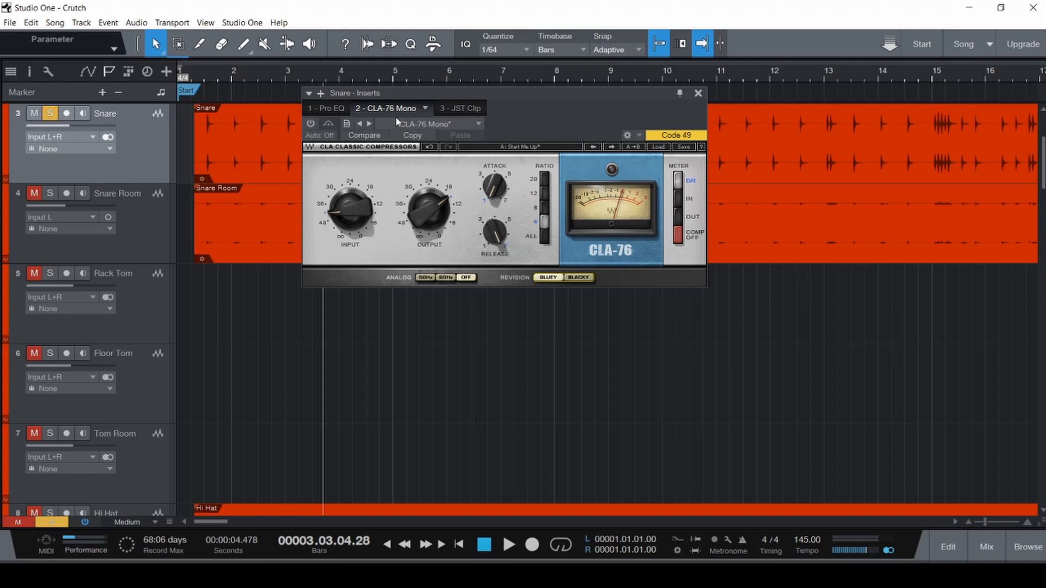
- Play the soloed snare from the song start while switching the CLA-76 revision to Blacky and back to Bluey
left_click_drag(520, 93, 538, 122)
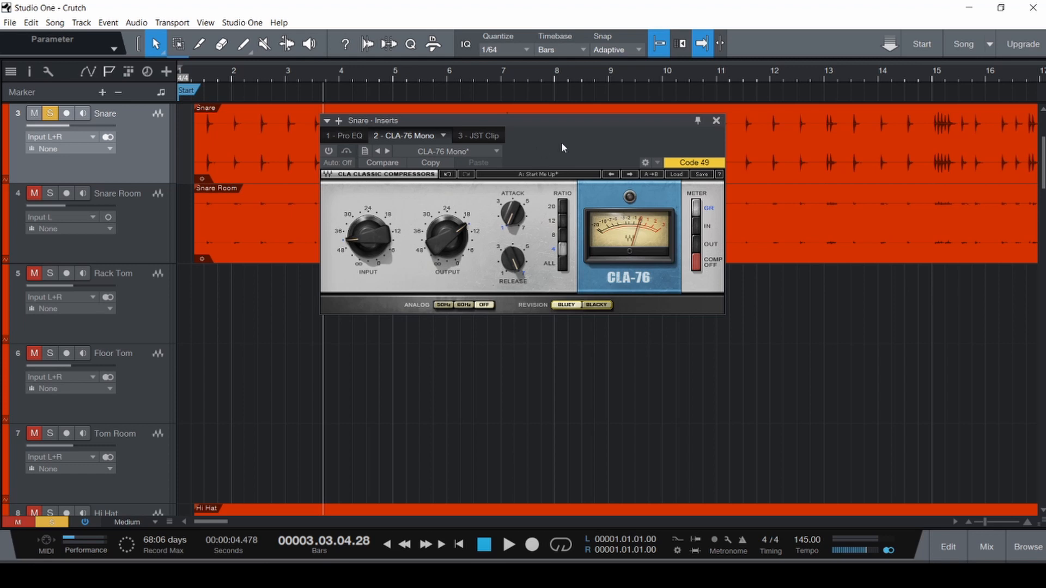
key("Home")
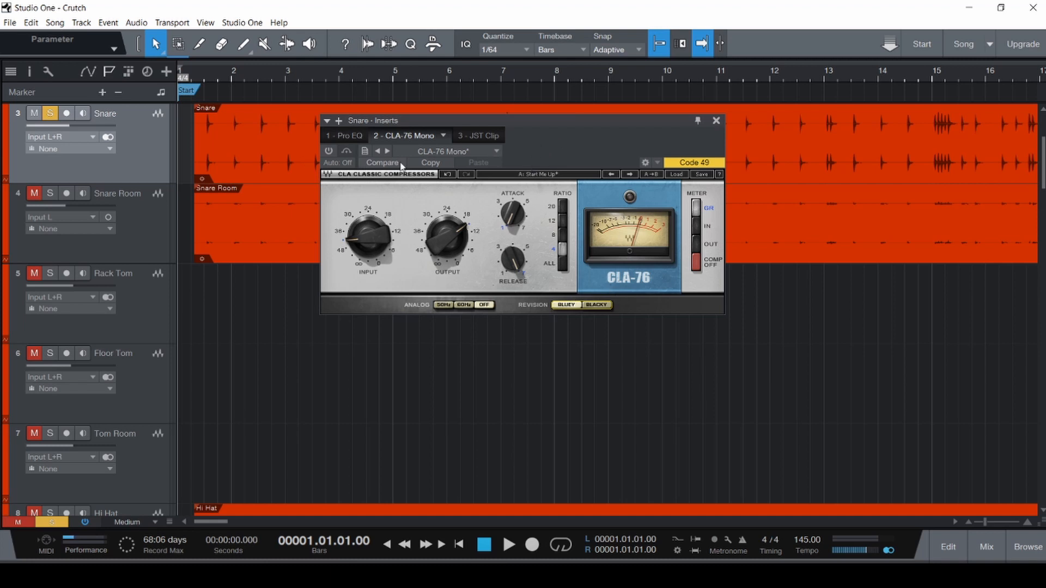
left_click(607, 305)
left_click(609, 309)
left_click(607, 307)
key("space")
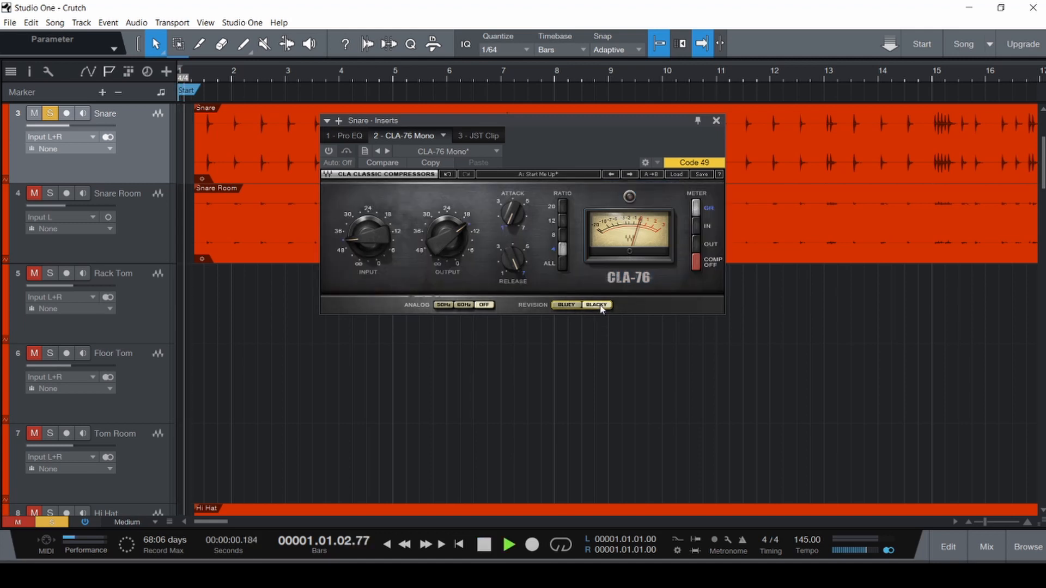
left_click(561, 304)
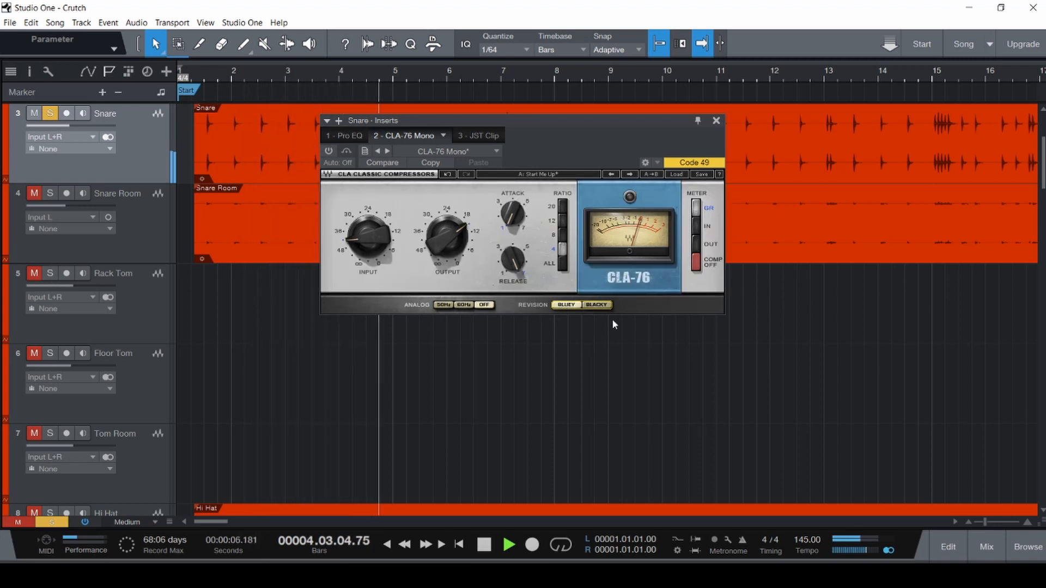
- Activate the CLA-76 on the snare and replay from the song start, comparing its Blacky revision with Bluey
left_click(597, 305)
left_click(326, 150)
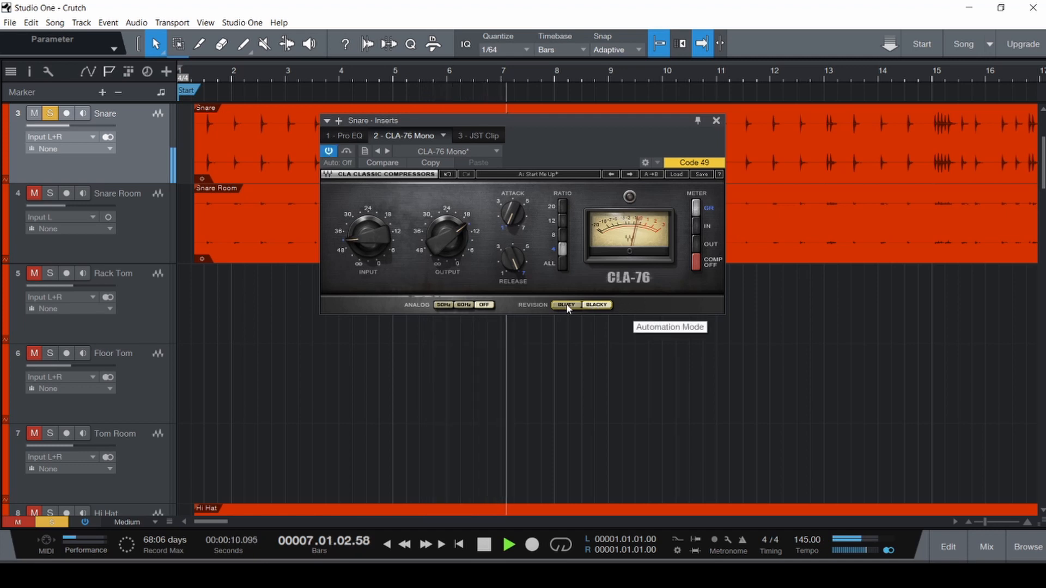
key("comma")
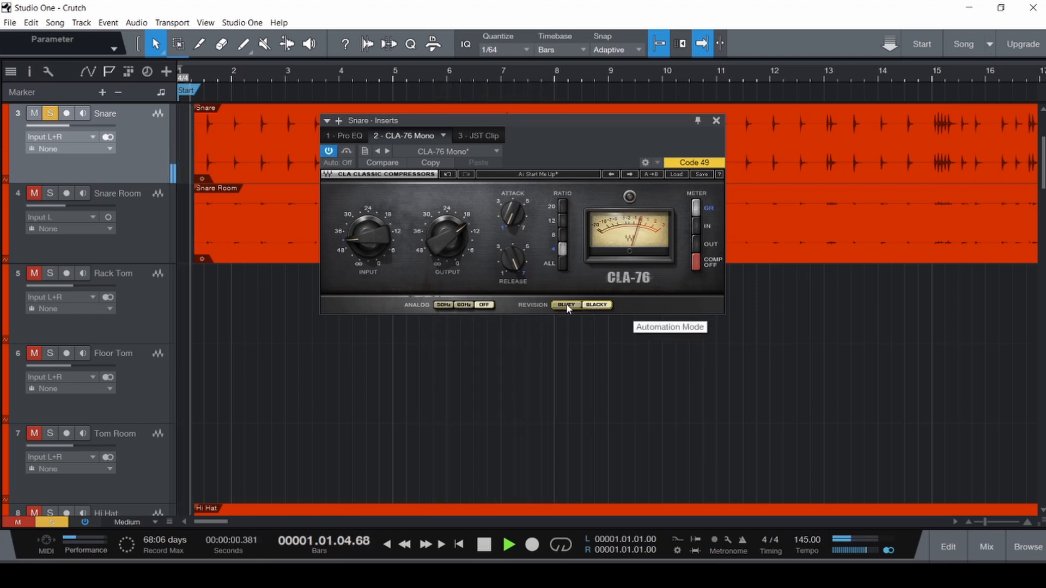
left_click(566, 304)
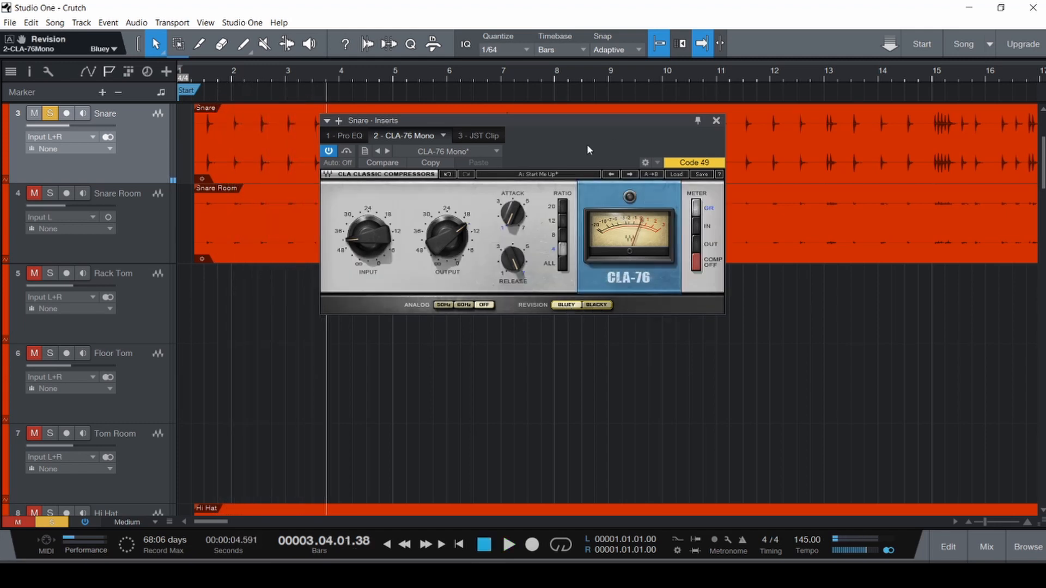
- Toggle the CLA-76 revision between Blacky and Bluey, ending on Blacky, and return the playhead to the song start
left_click(598, 305)
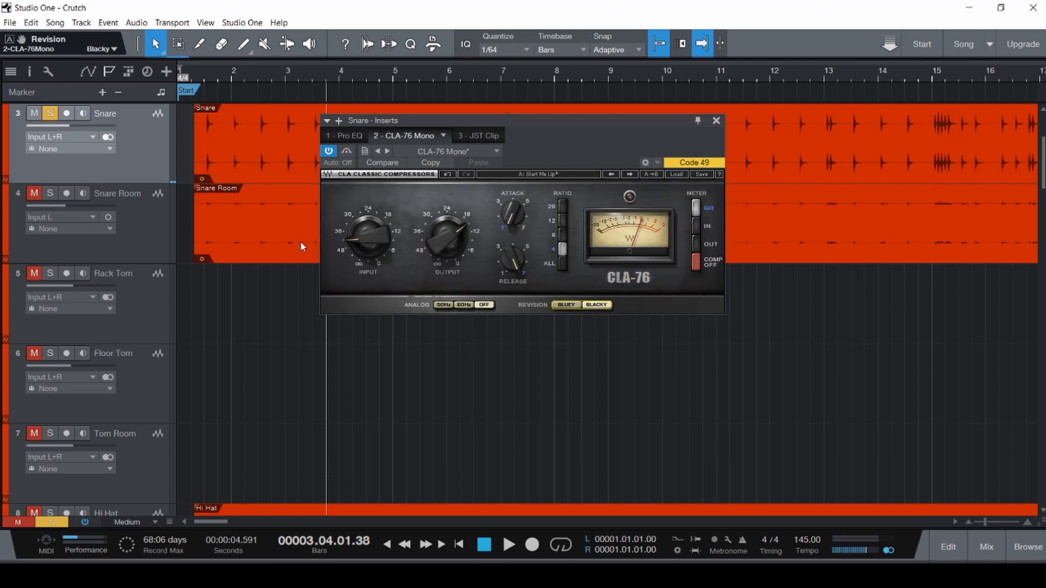
left_click(577, 306)
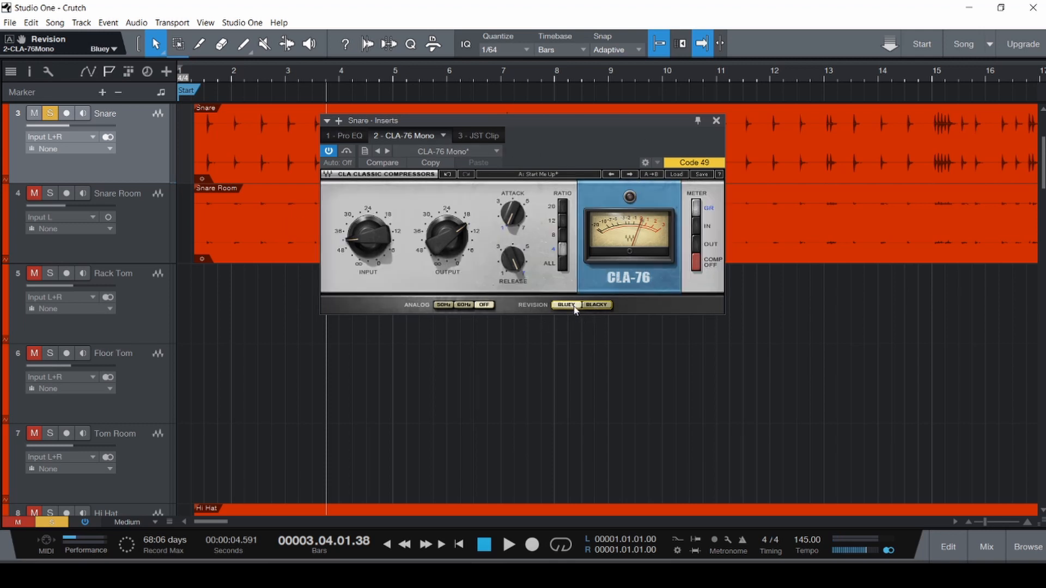
left_click(596, 305)
key("Home")
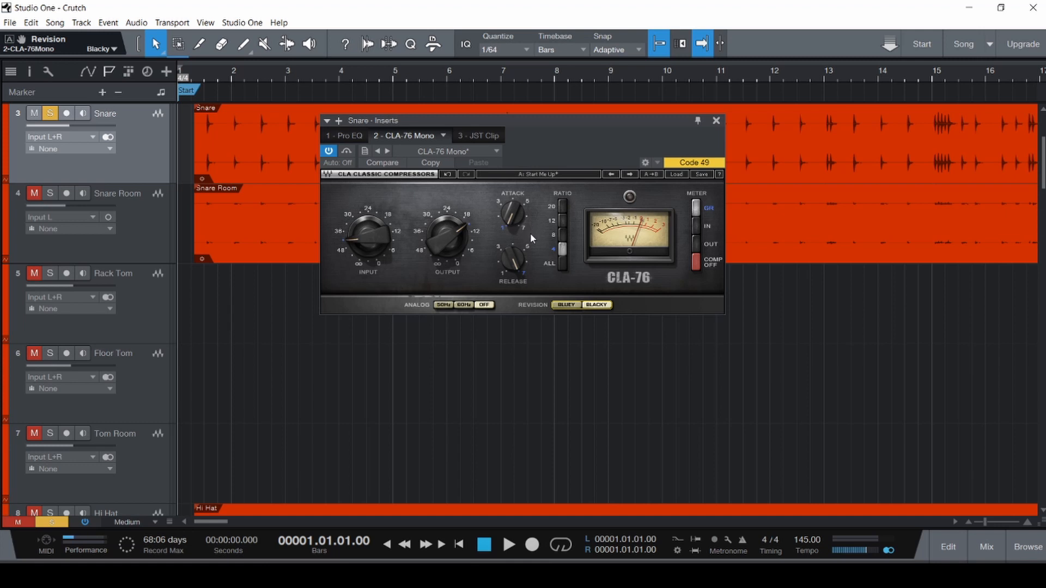
- Try the CLA-76 attack at 7, undo that change and save the song
left_click_drag(516, 224, 515, 227)
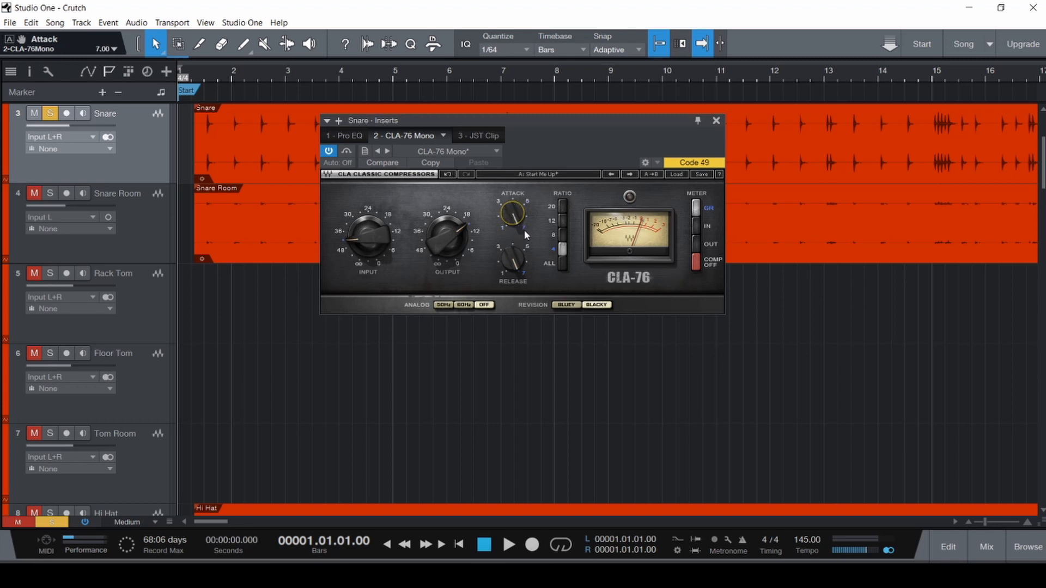
key("ctrl+z")
key("ctrl+s")
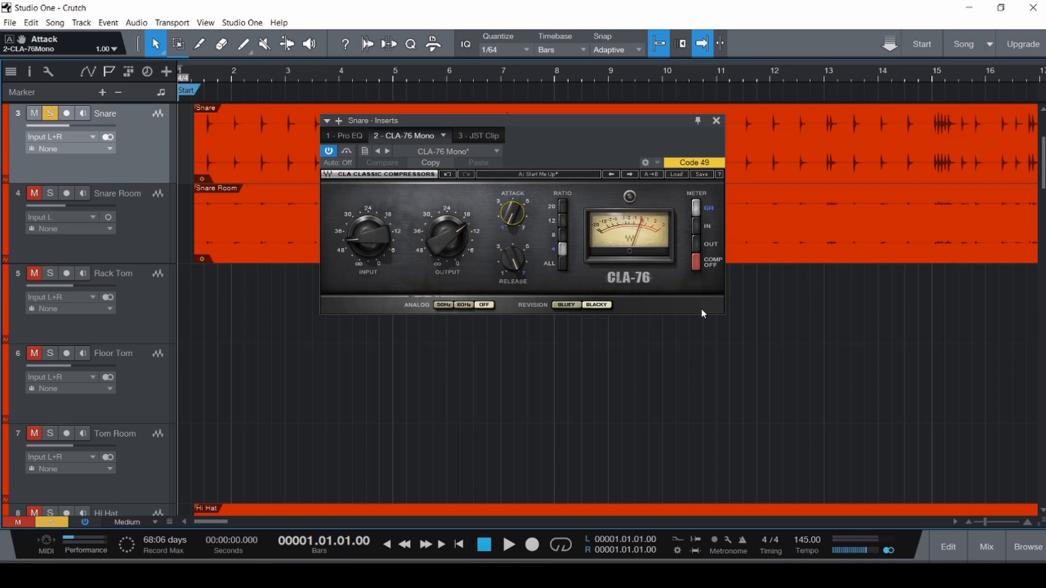
- Set the CLA-76 revision to Bluey during snare playback, return to the song start and save the song
key("space")
left_click(569, 304)
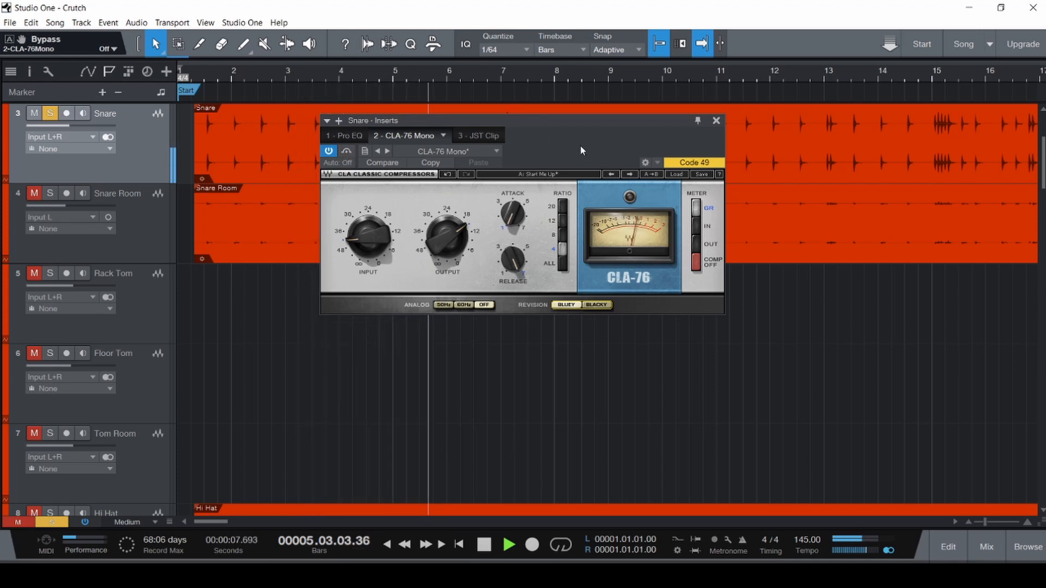
key("space")
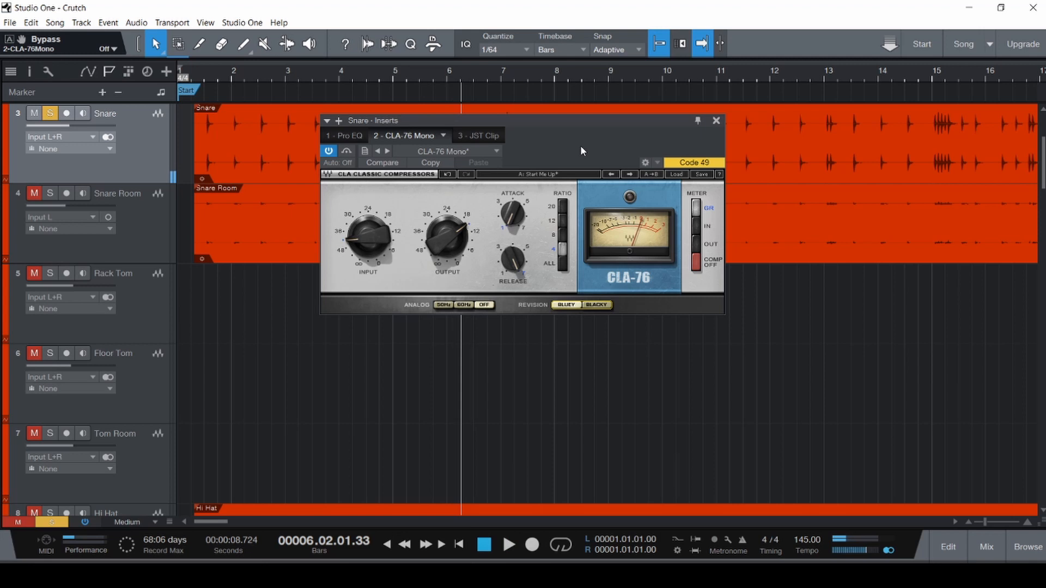
key("Home")
key("ctrl+s")
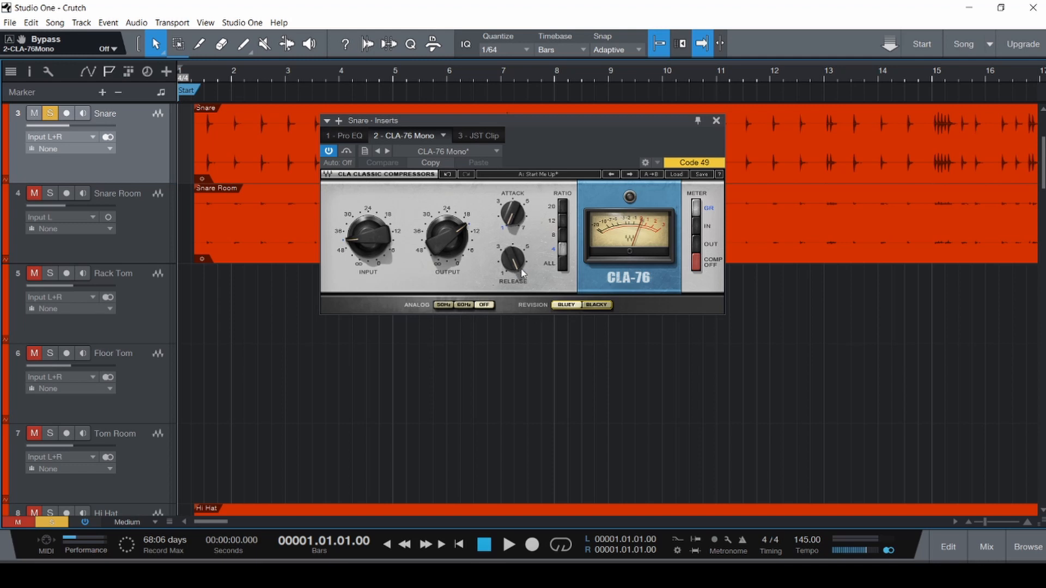
- Show the snare's JST Clip insert and save the song
mouse_move(516, 257)
left_click(484, 136)
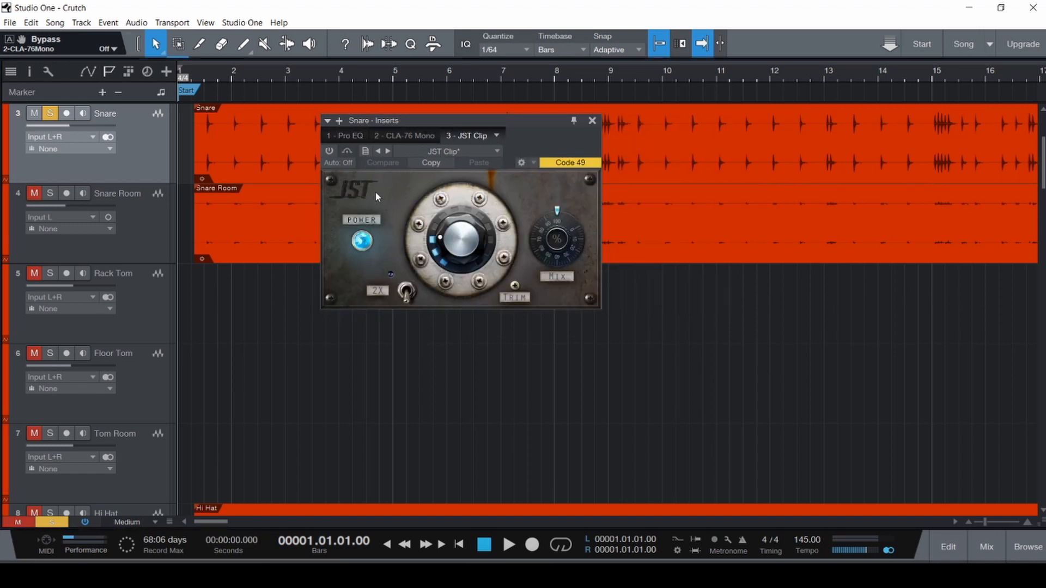
key("ctrl+s")
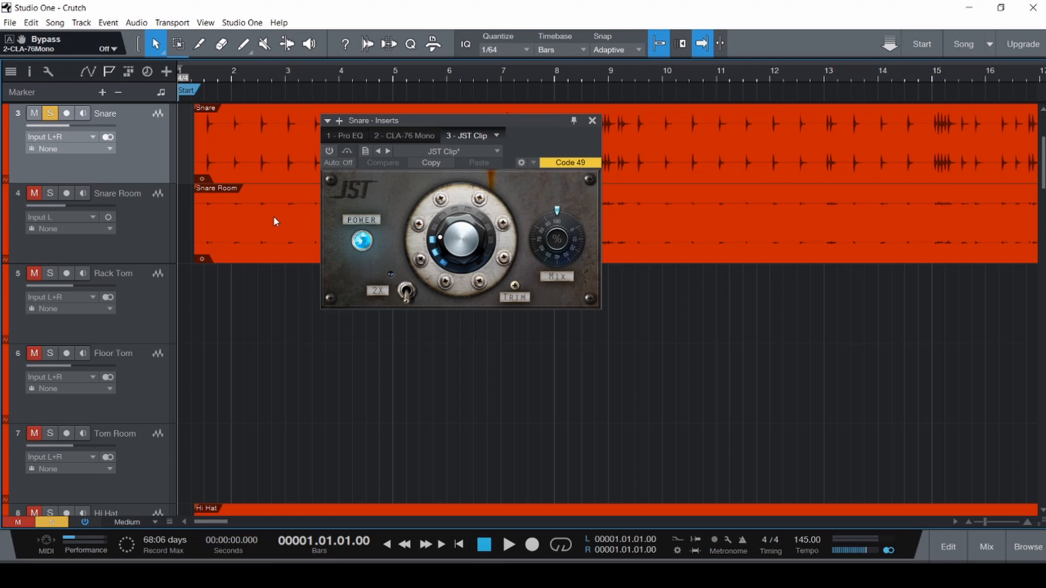
- Search the plug-ins for "head" and add HeadCrusher to the snare's inserts
left_click(339, 121)
type("head")
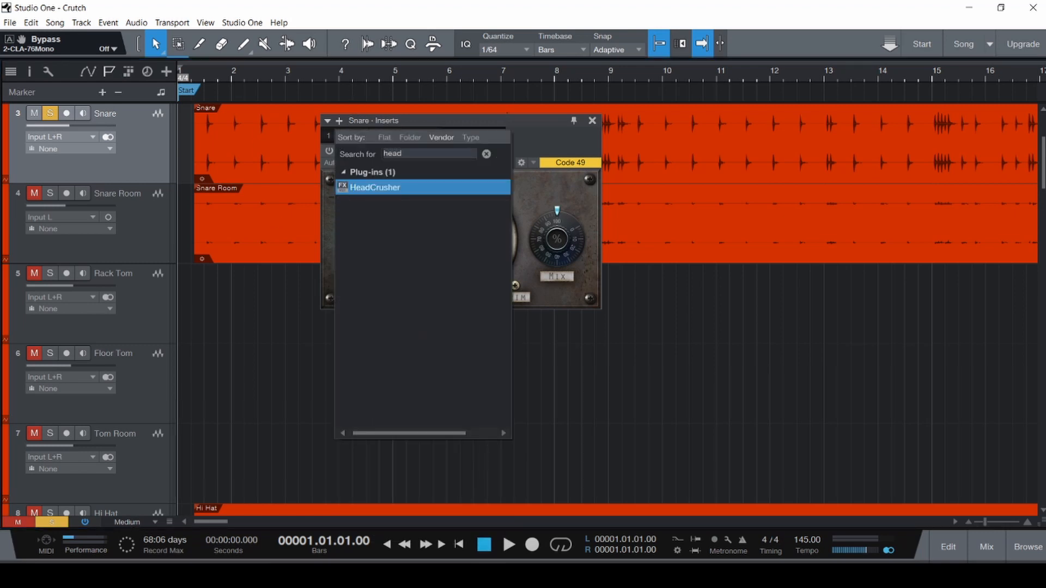
key("Return")
left_click_drag(457, 120, 475, 121)
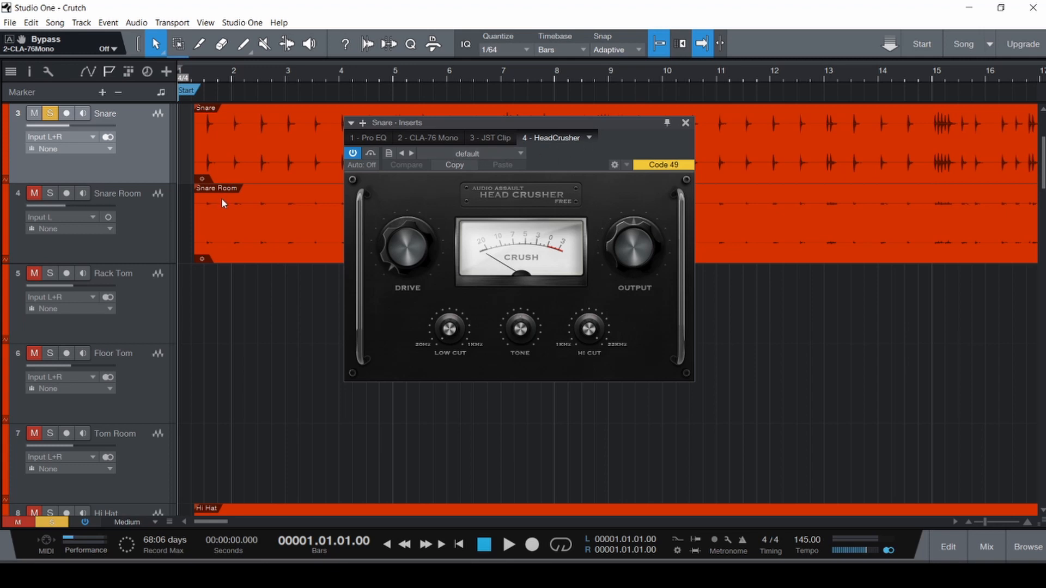
- Show the mix console and move the plug-in window clear of the snare channel's inserts
key("F3")
left_click_drag(447, 120, 664, 89)
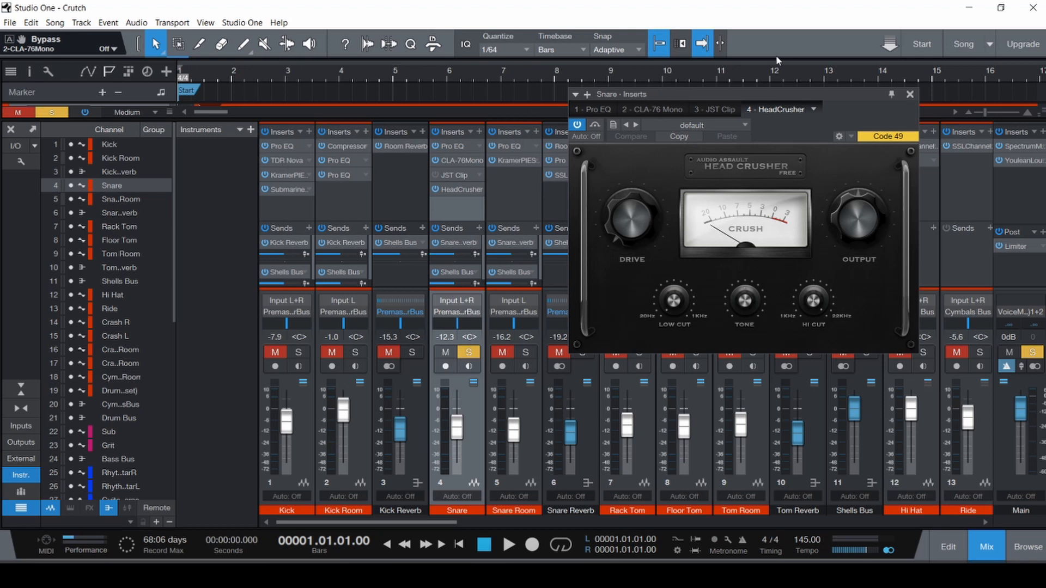
- Add the Pro-MB plug-in to the snare's inserts as an example and remove it again
left_click(586, 95)
type("mb")
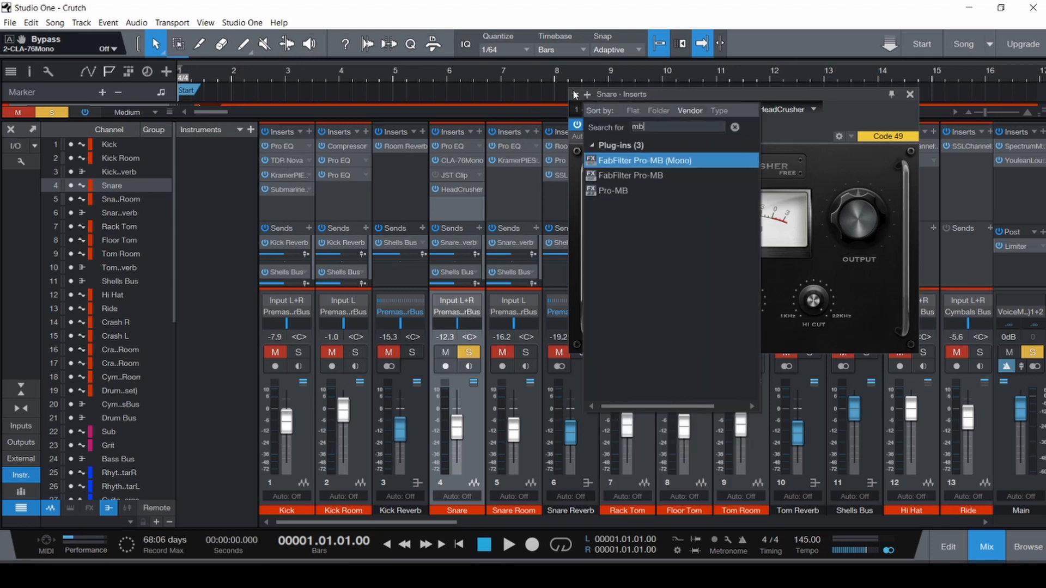
key("Down")
key("Down")
key("Return")
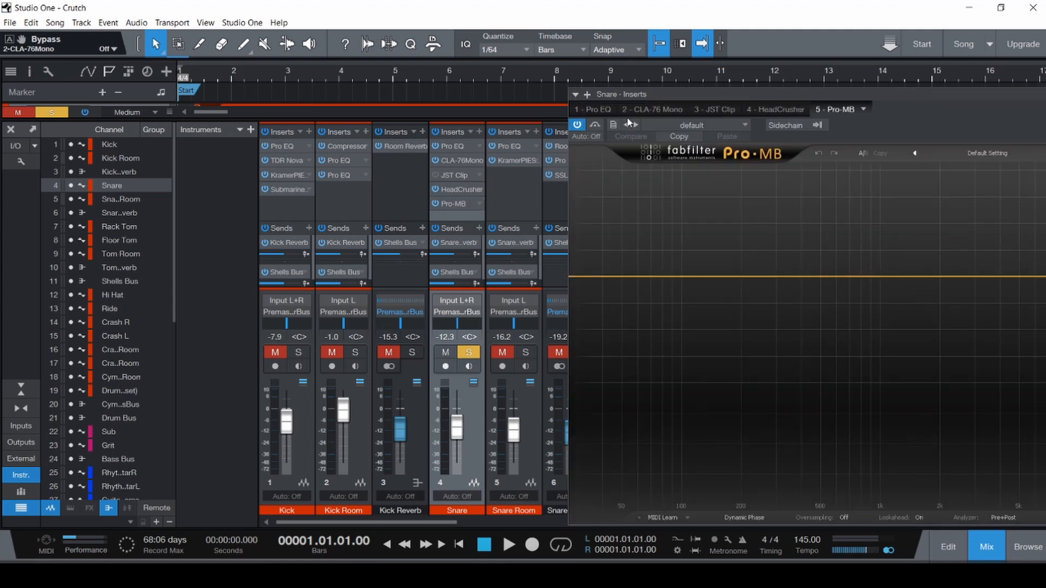
left_click_drag(762, 91, 515, 66)
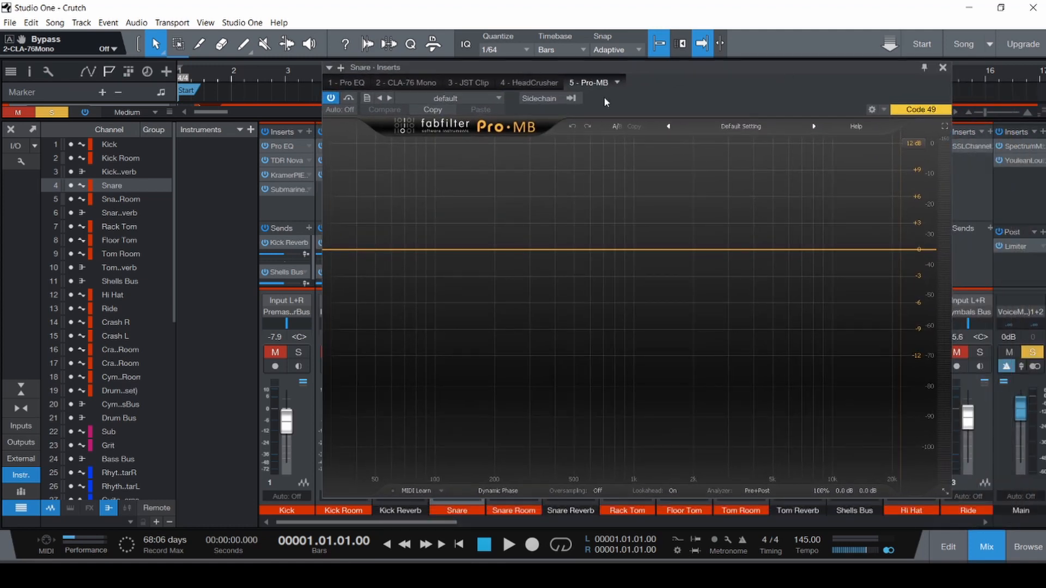
left_click(616, 82)
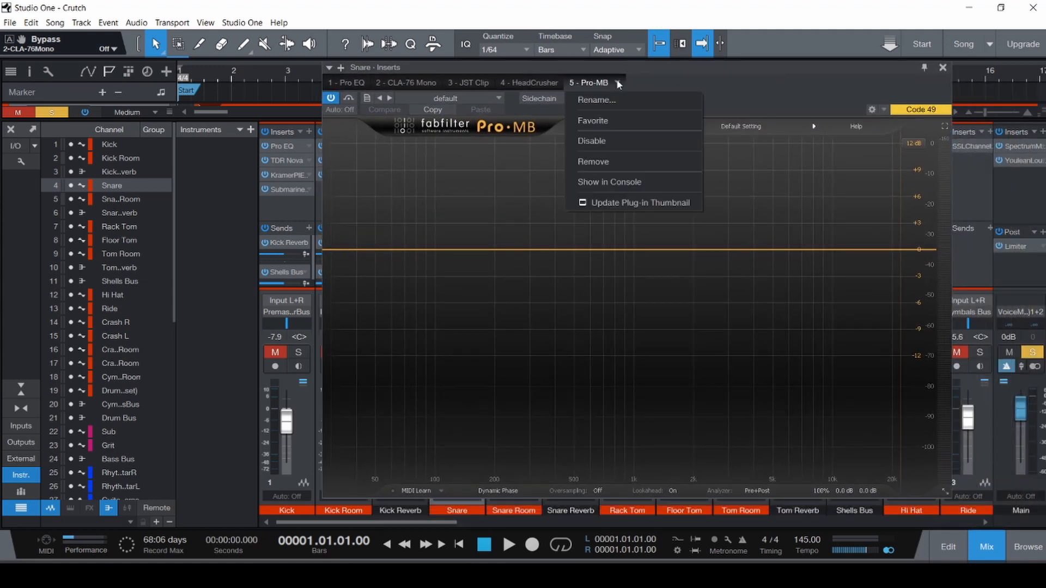
left_click(618, 161)
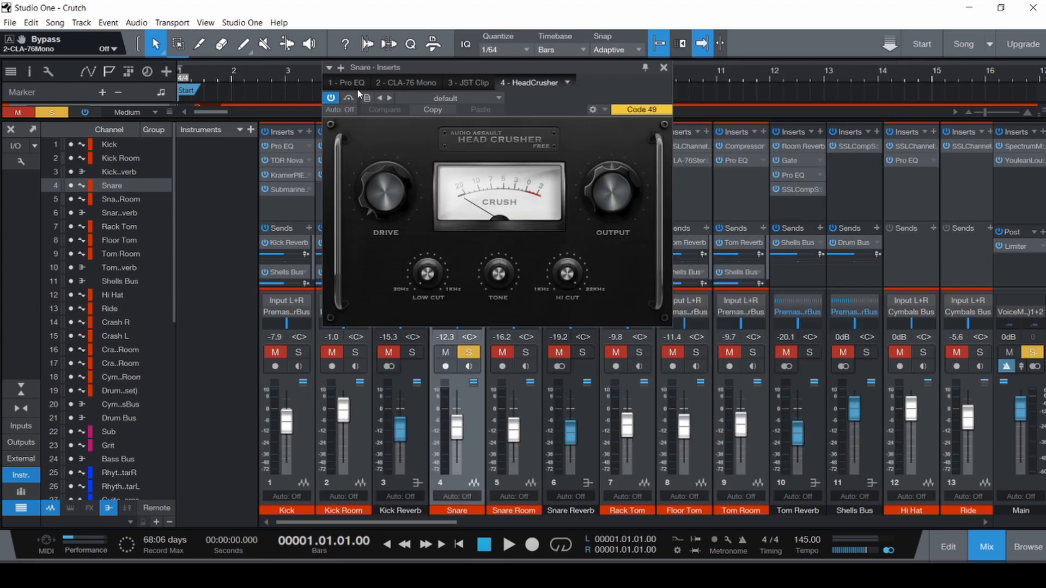
- Add FabFilter Saturn 2 to the snare's inserts as an example and remove it again
left_click(340, 69)
type("sat")
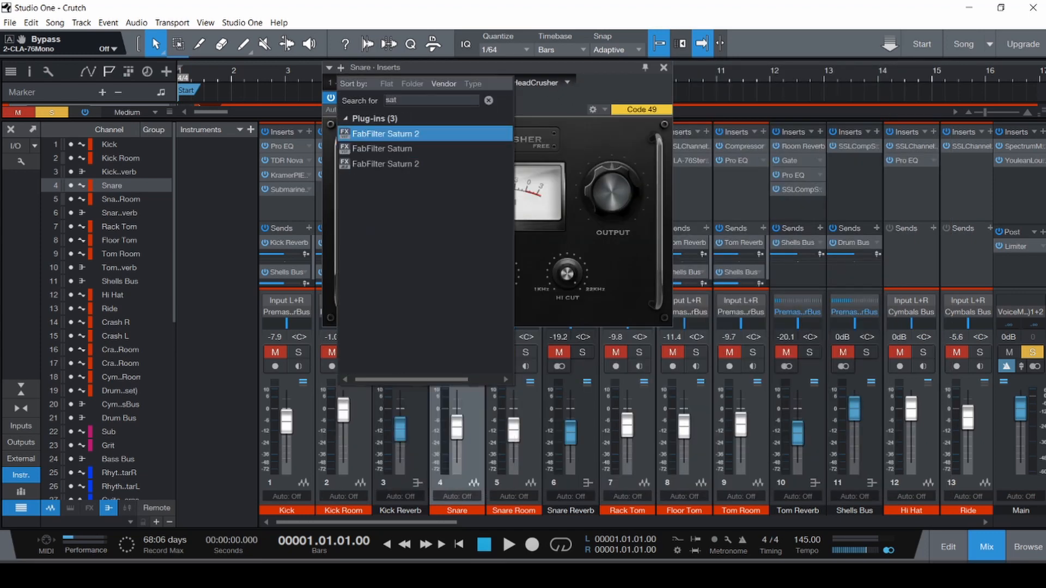
key("Return")
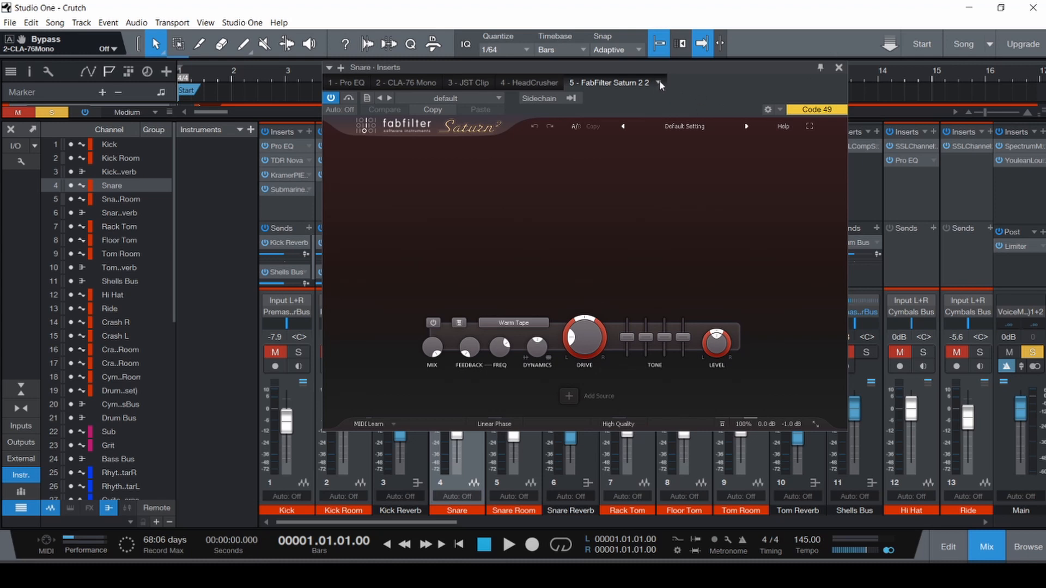
left_click(659, 82)
left_click(646, 160)
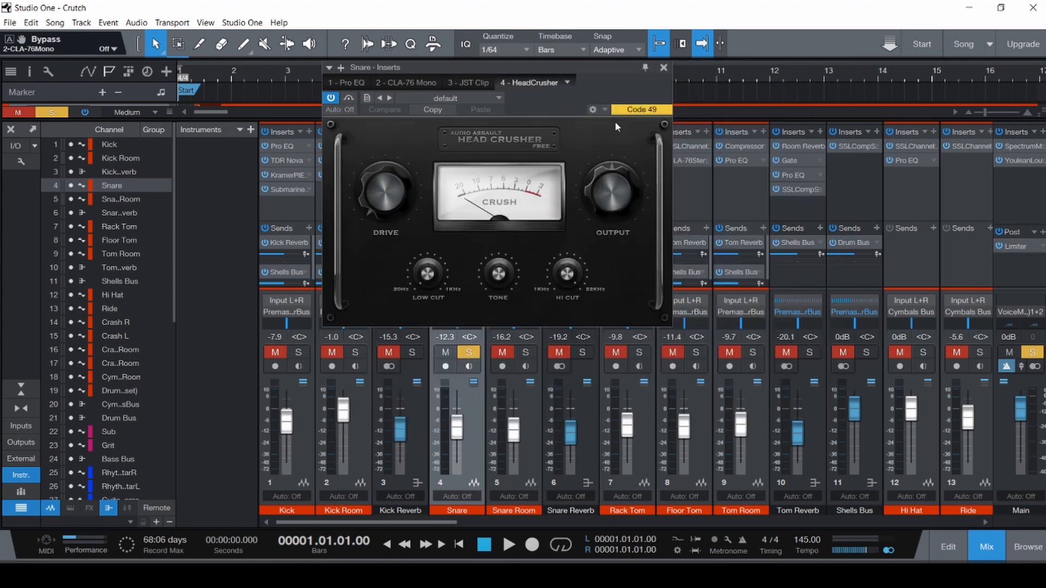
- Remove HeadCrusher from the snare's inserts and reposition the plug-in window
left_click(567, 82)
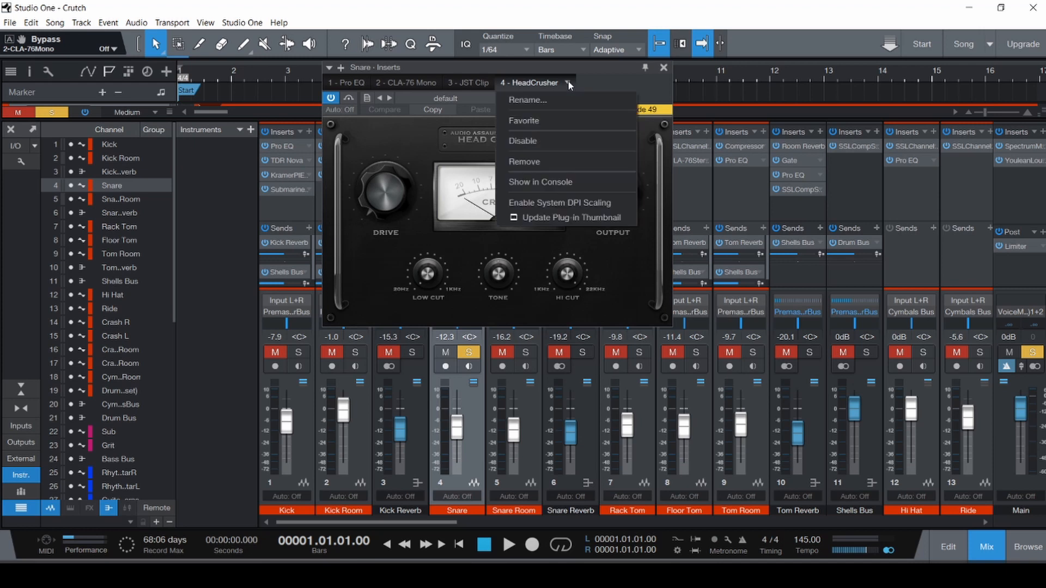
left_click(554, 161)
left_click_drag(537, 82, 619, 117)
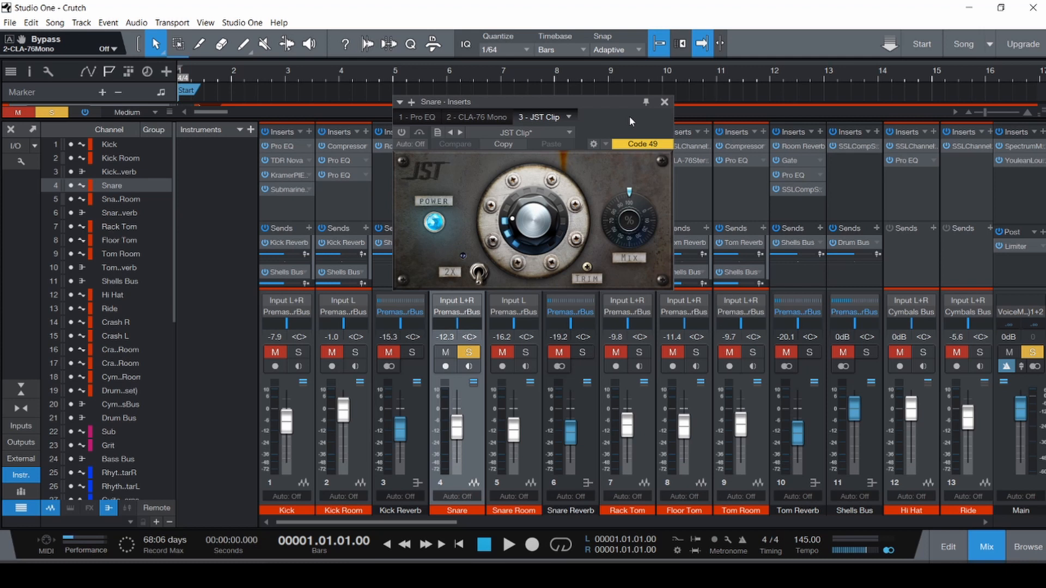
- Save the song, activate JST Clip on the snare during playback and close its insert window
key("ctrl+s")
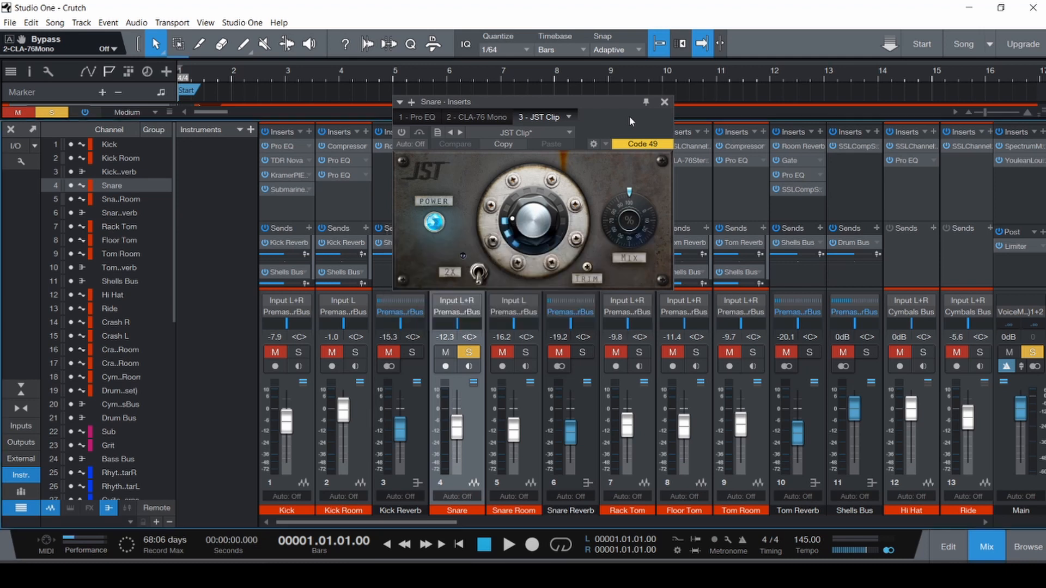
key("space")
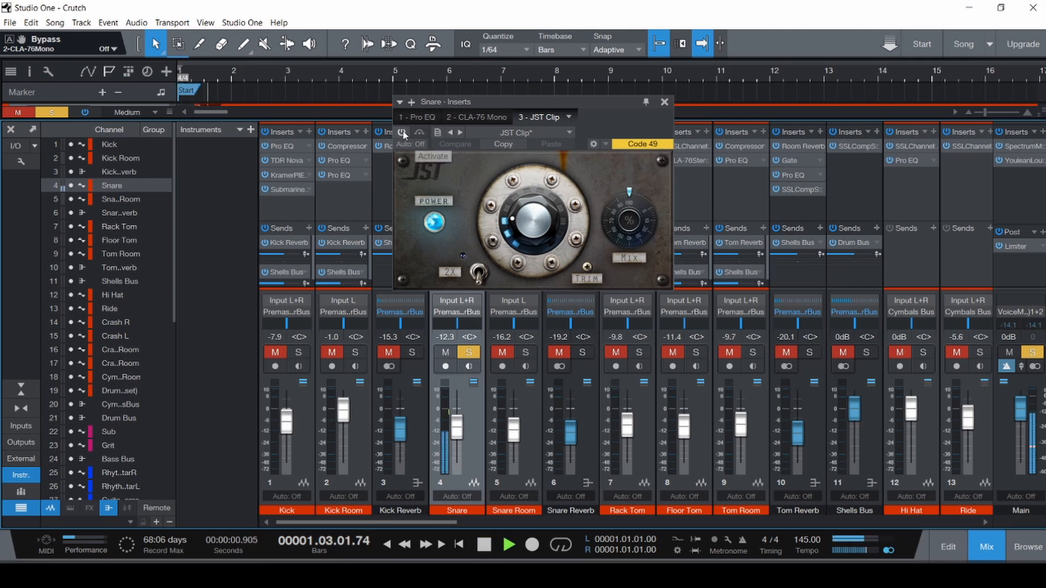
left_click(402, 133)
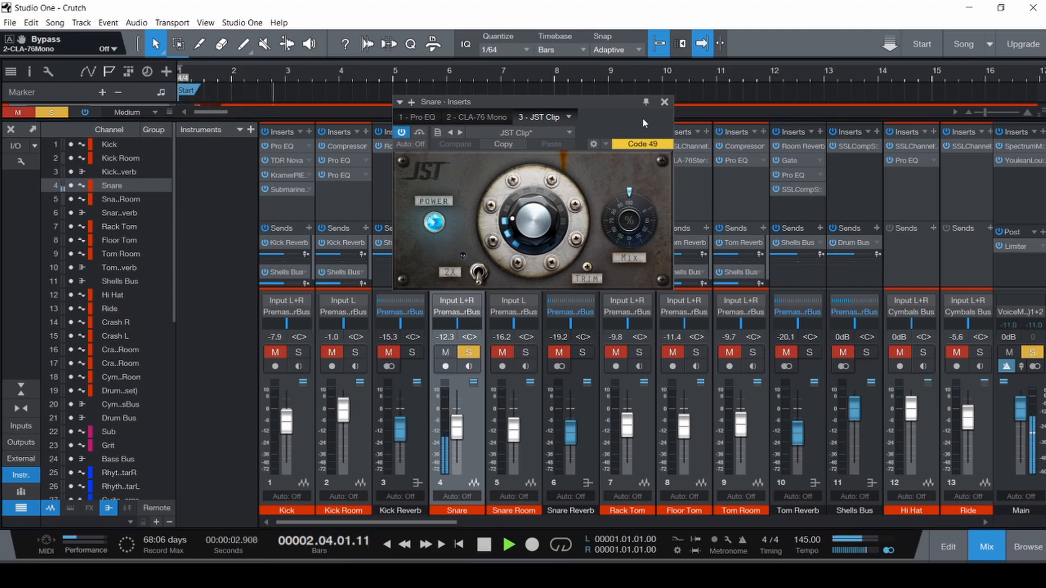
left_click(664, 104)
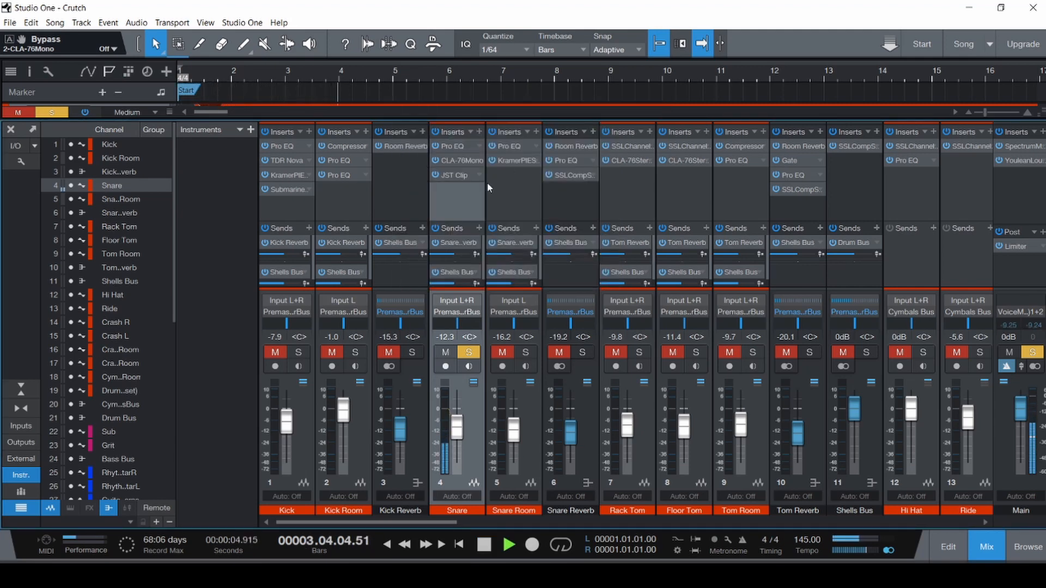
key("space")
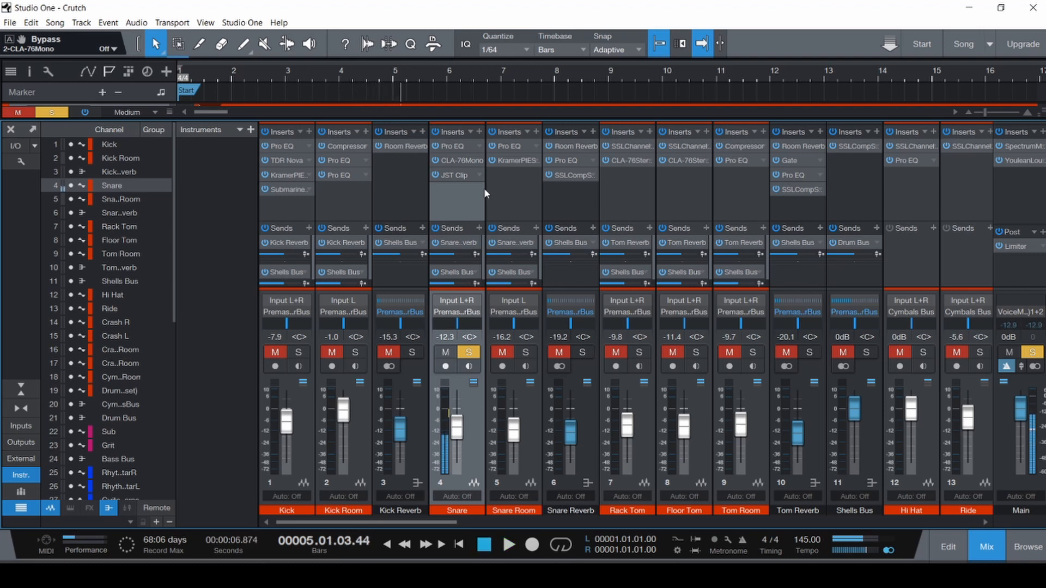
- Save the song, open the snare's CLA-76 Mono insert, look at JST Clip beside it and return to CLA-76
key("ctrl+s")
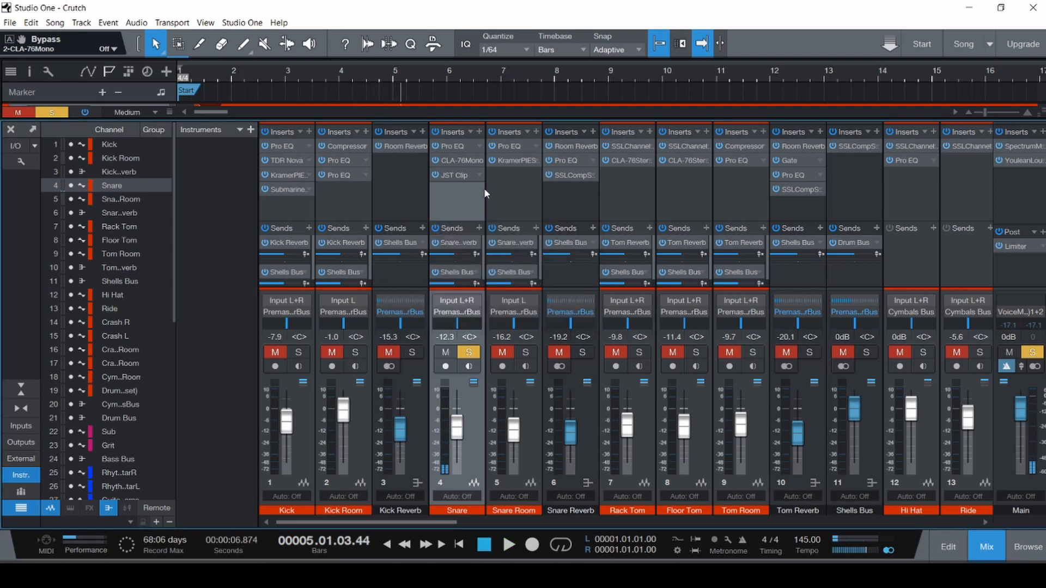
left_click(466, 159)
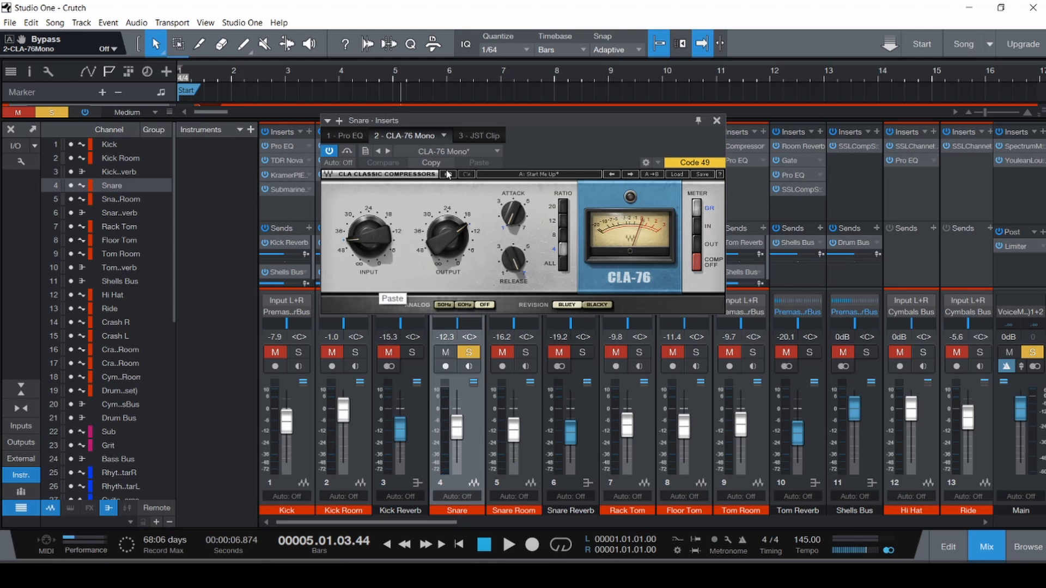
left_click_drag(472, 119, 474, 110)
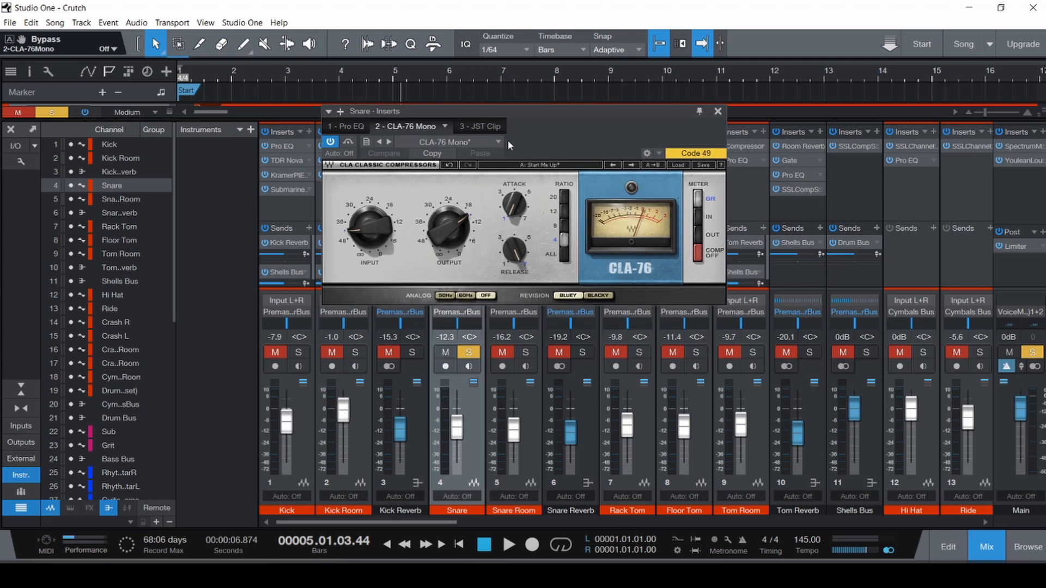
left_click(480, 126)
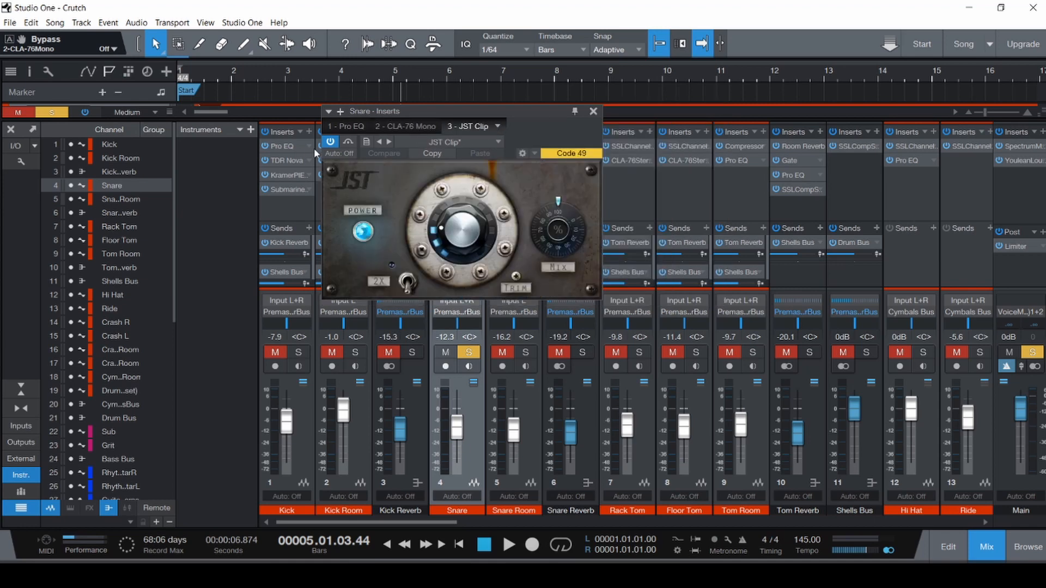
left_click(411, 126)
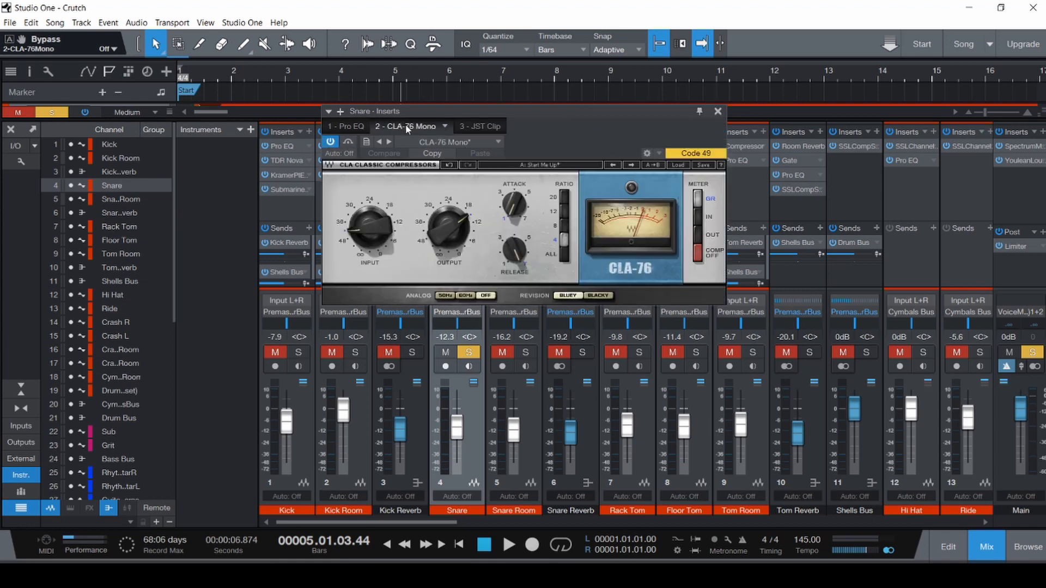
- Try the snare's CLA-76 with its meter on OUT and its output raised to -7.8 during playback
left_click(700, 234)
key("space")
mouse_move(449, 229)
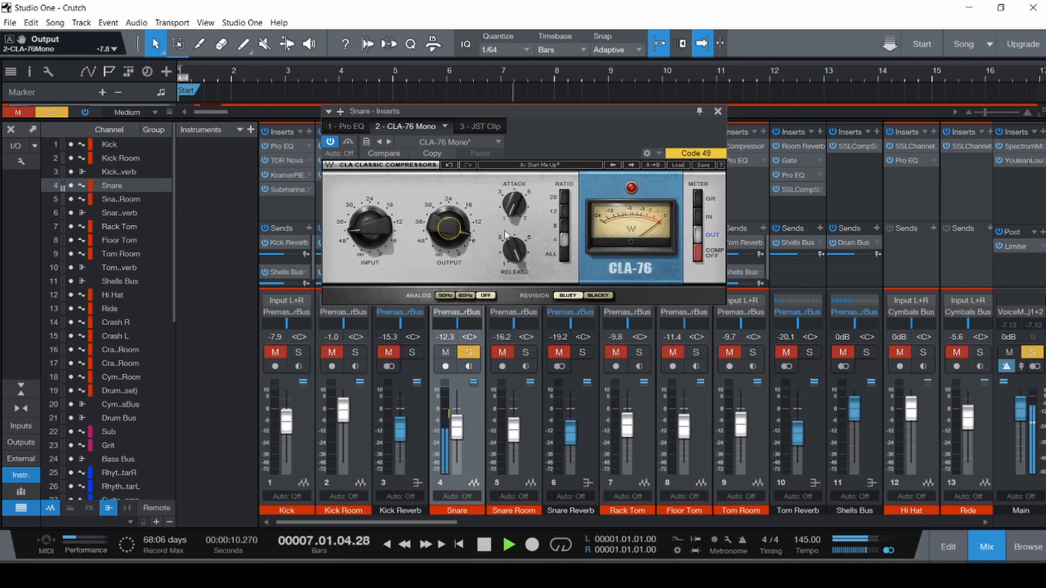
key("space")
key("ctrl+z")
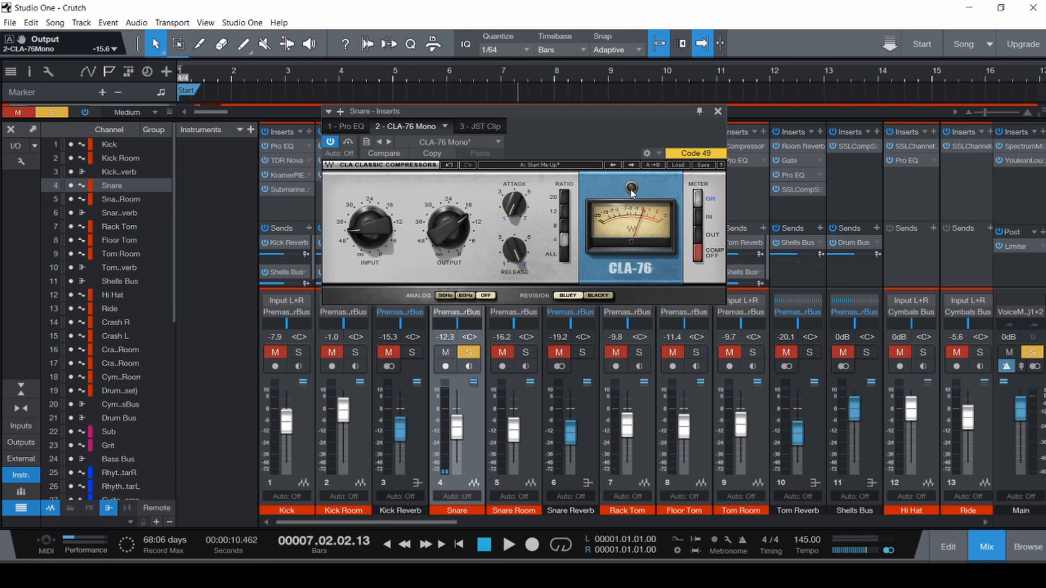
- Save the song, view the snare's JST Clip insert and close the insert window
key("ctrl+s")
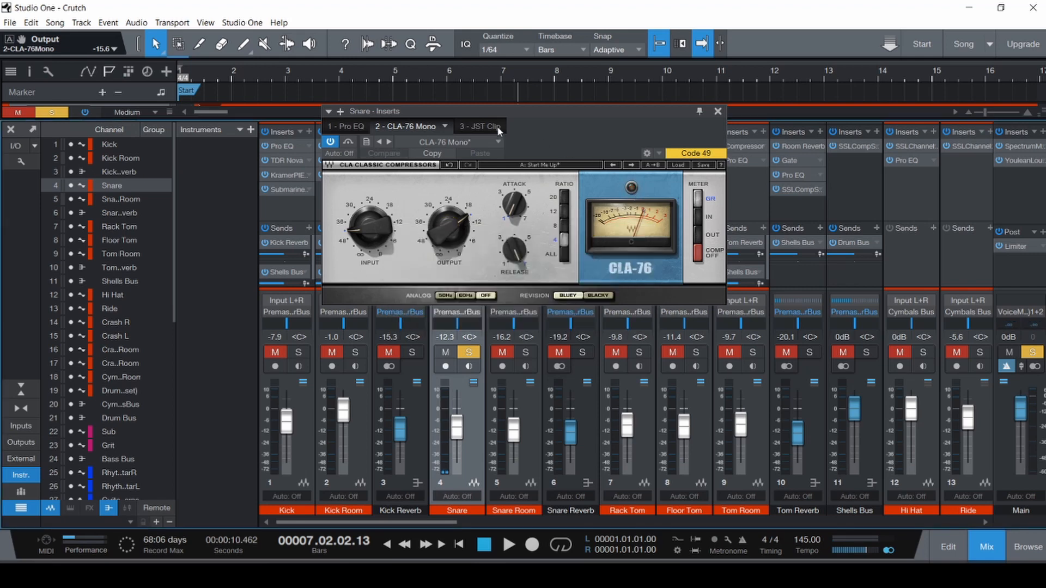
left_click(479, 126)
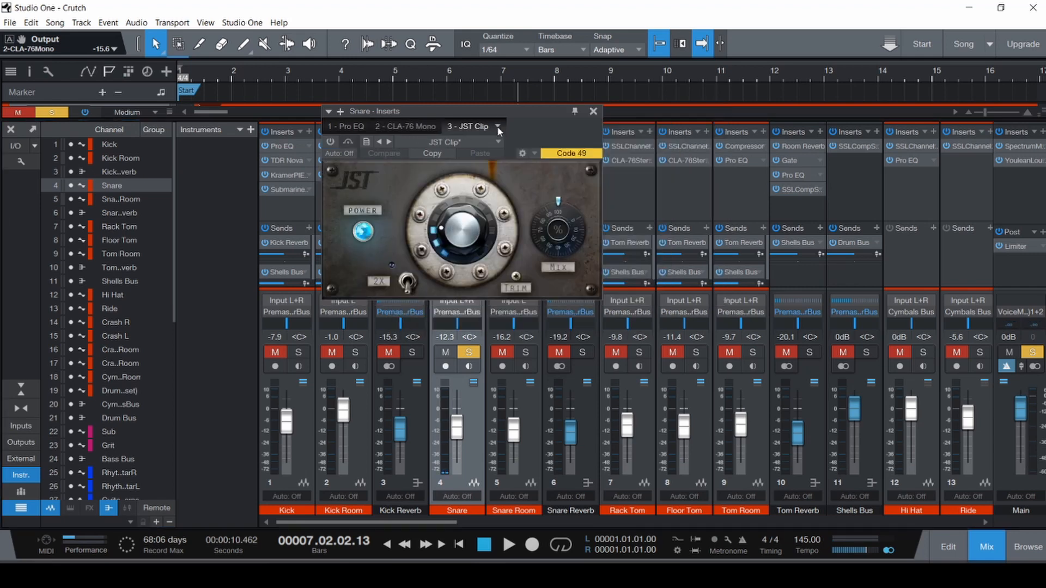
left_click(593, 112)
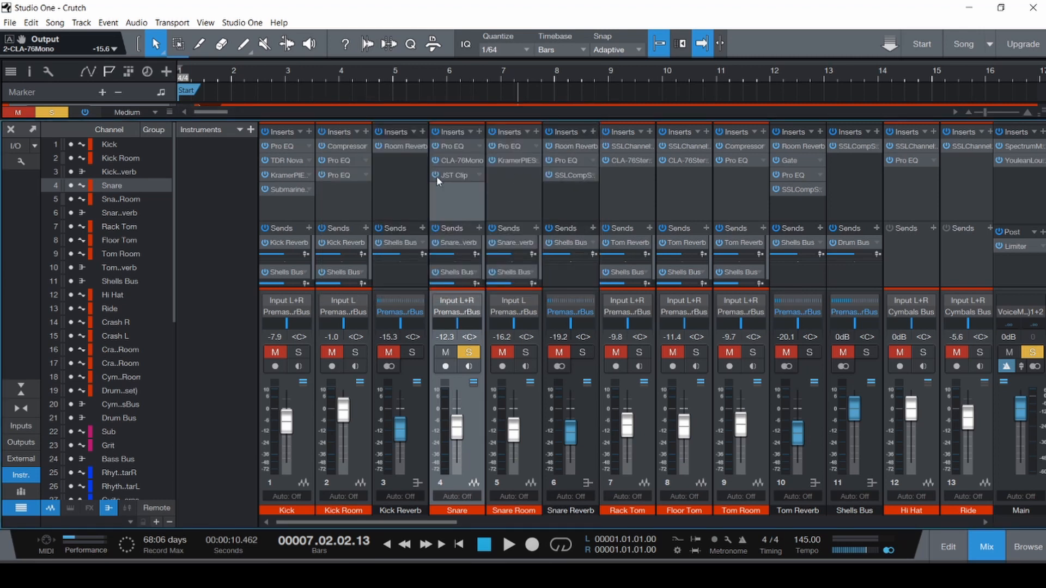
- Compare the snare with all its inserts off and on while playing from the song start, and save the song
key("Home")
key("space")
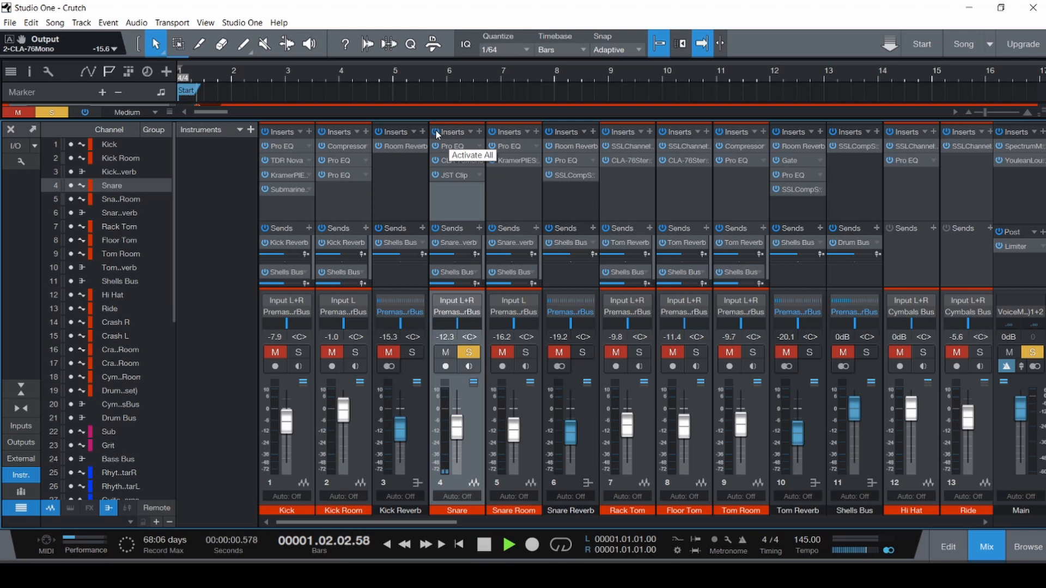
left_click(435, 134)
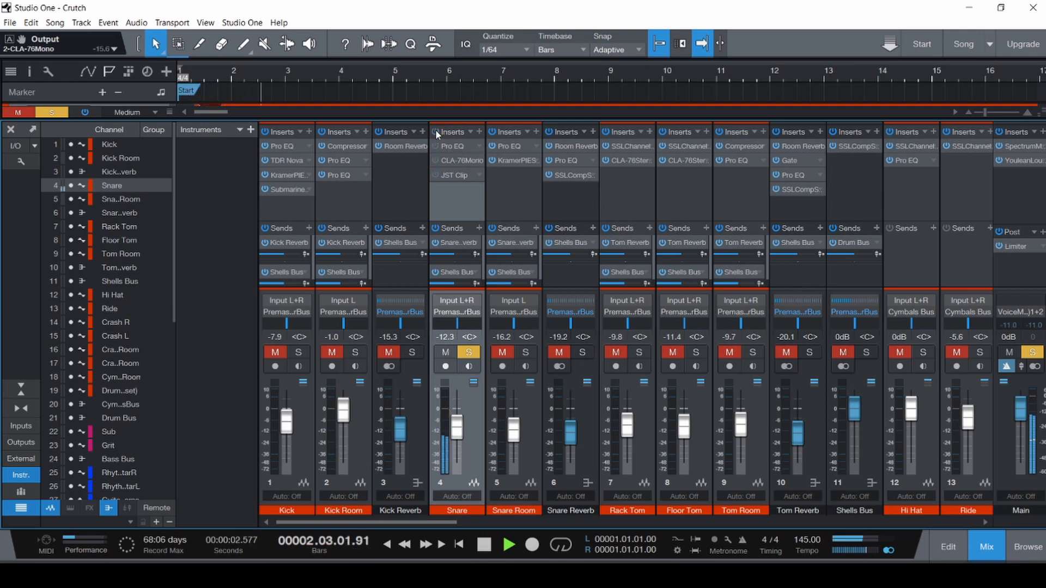
left_click(436, 133)
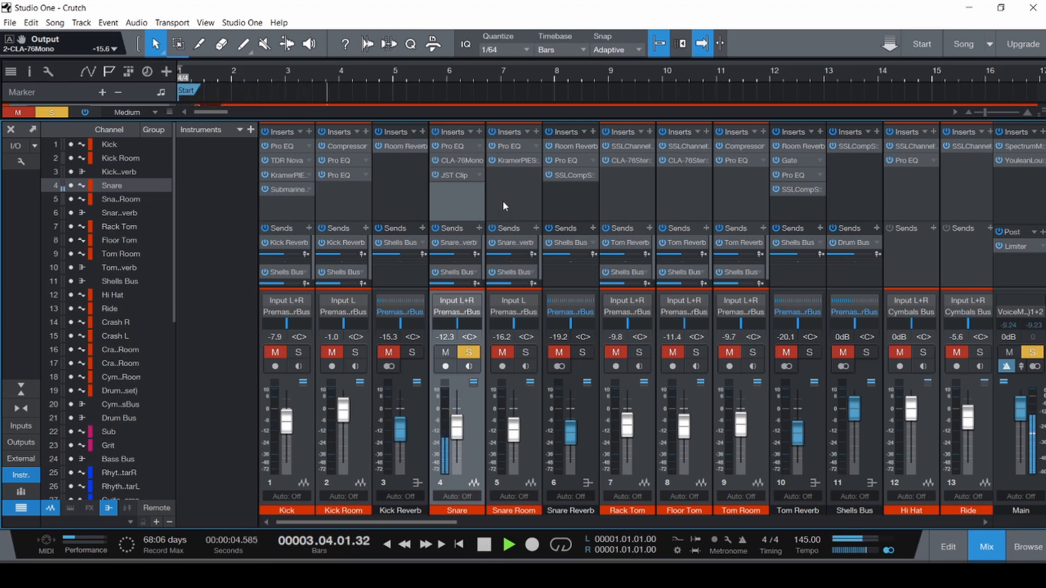
key("space")
key("ctrl+s")
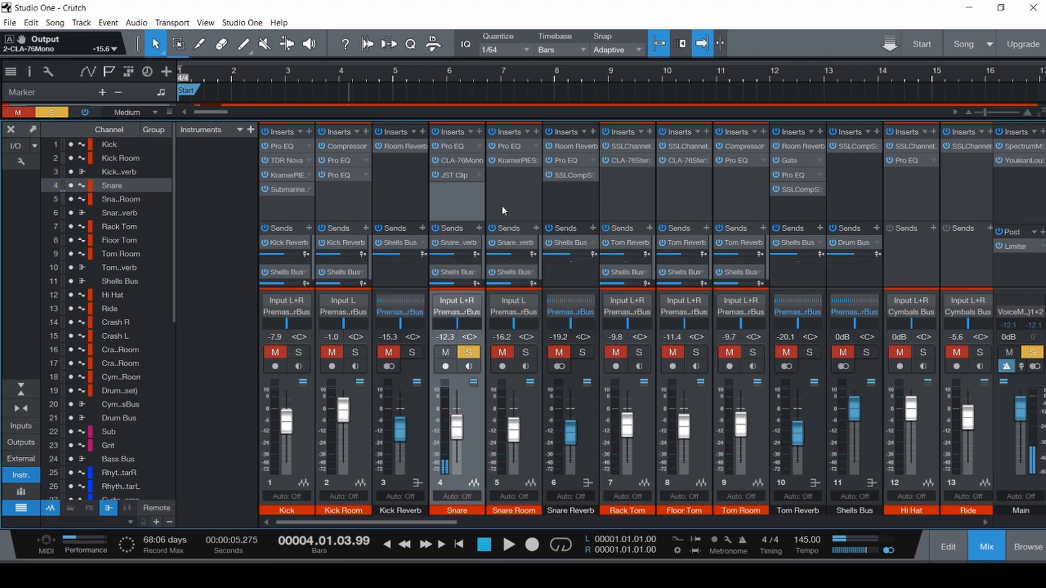
- Mute the Snare track, solo Snare Room and set the Snare Room fader to 0 dB during playback
left_click(443, 354)
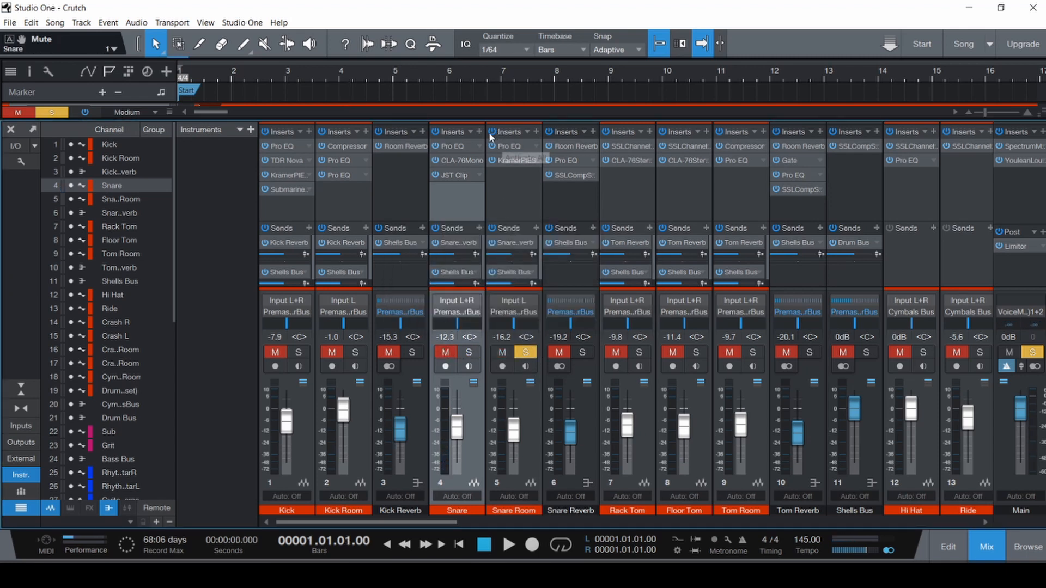
key("space")
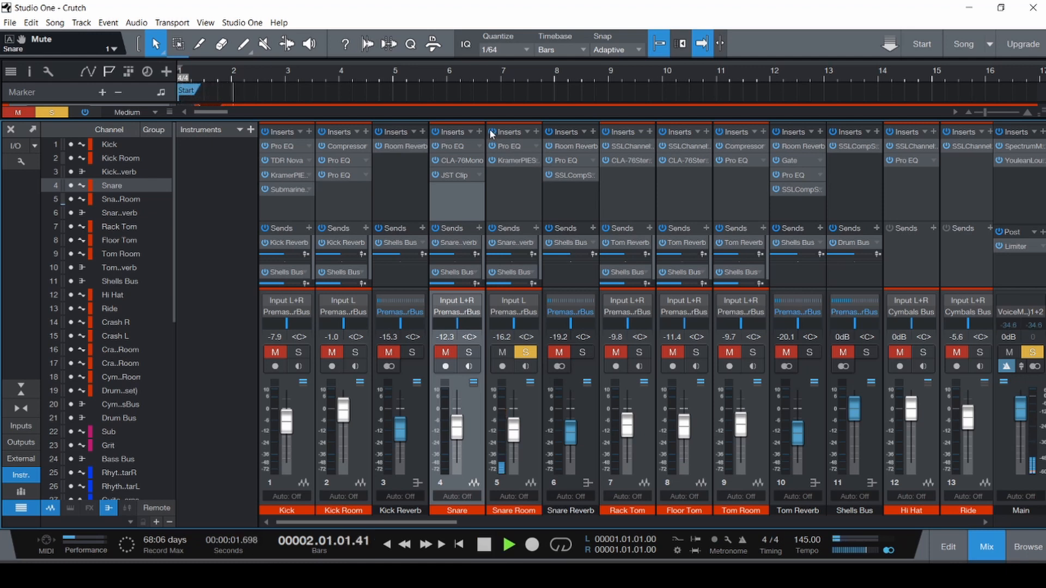
left_click(514, 428, "alt")
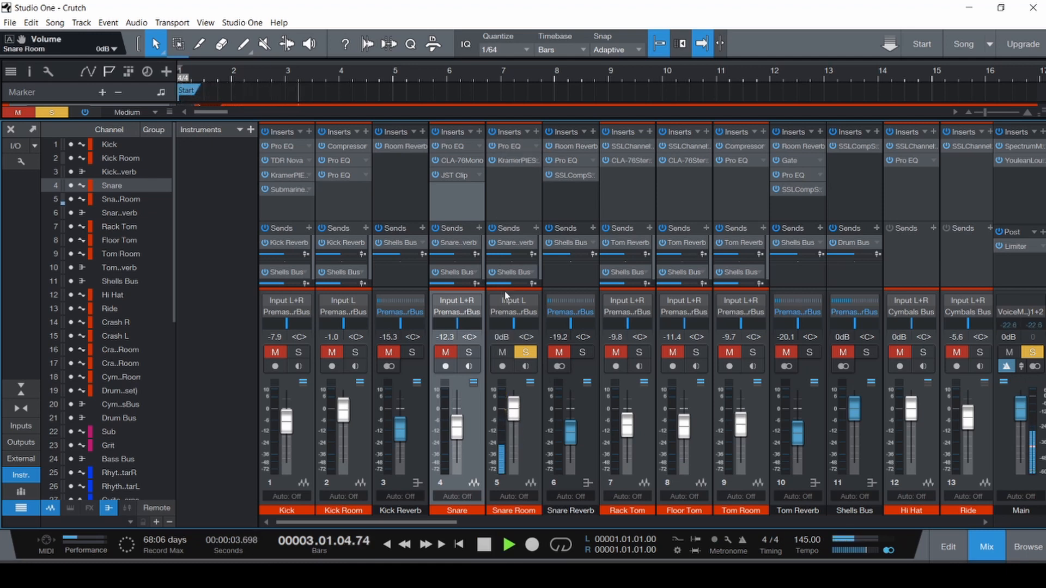
- Listen to Snare Room with all its inserts deactivated, stop playback, and open and reactivate its Pro EQ
left_click(491, 132)
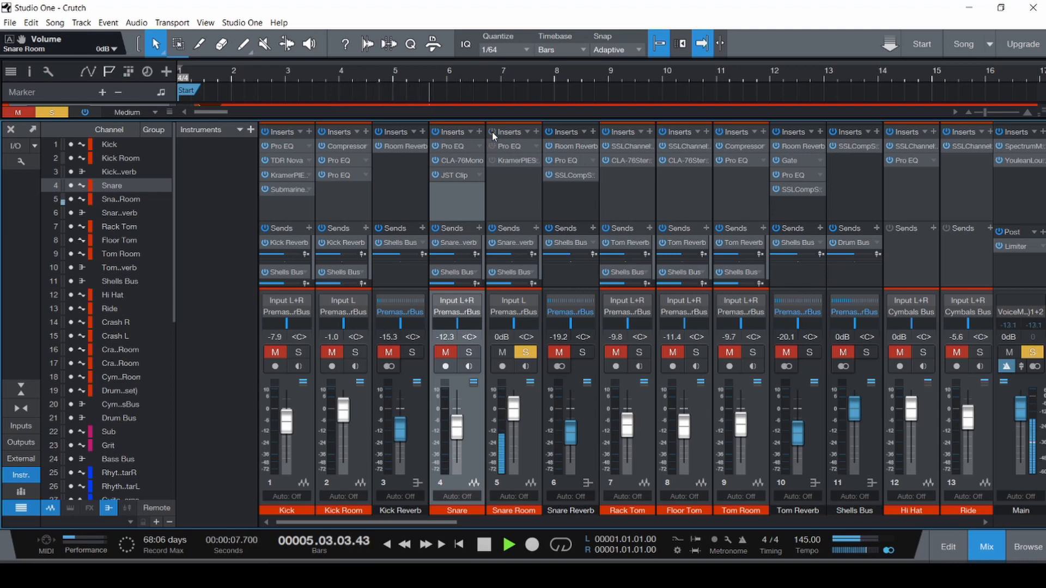
key("space")
left_click(512, 146)
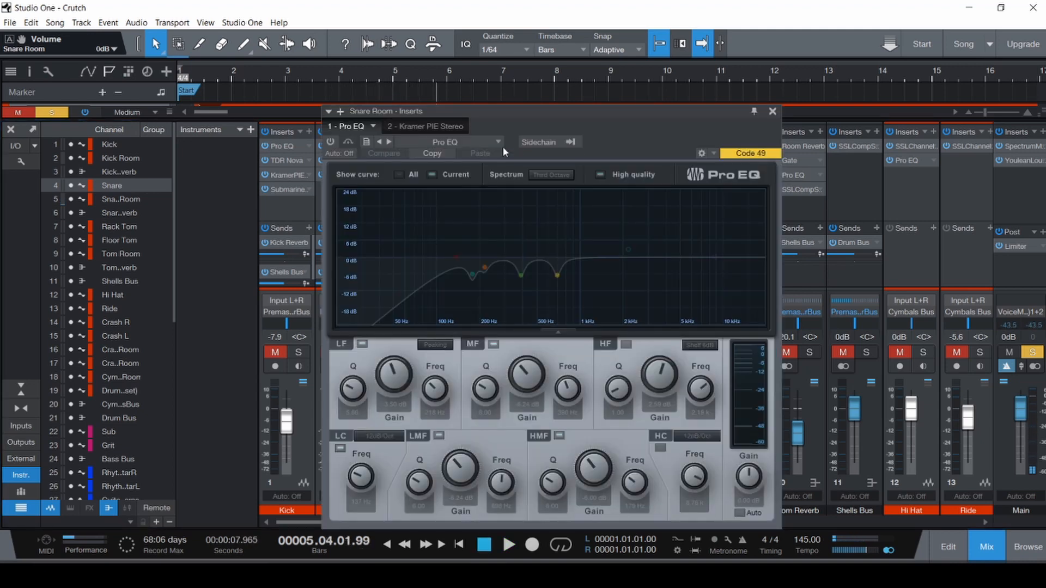
left_click(331, 142)
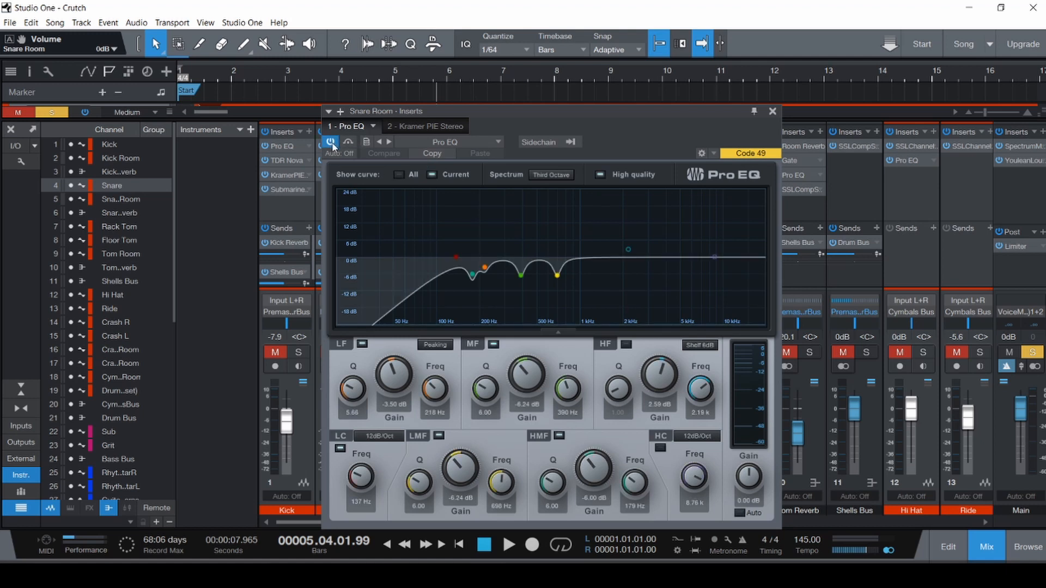
left_click_drag(628, 249, 474, 272)
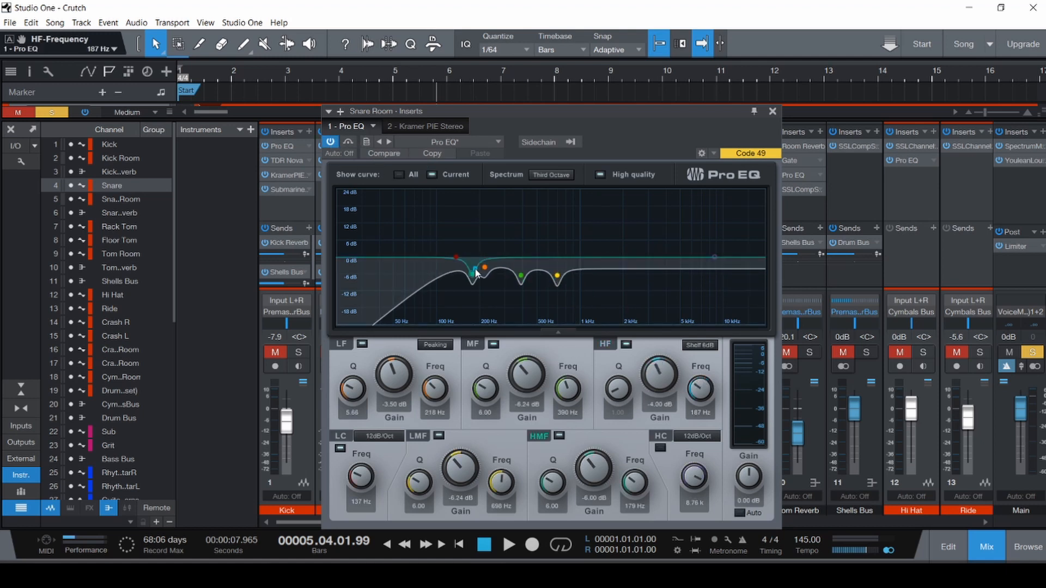
key("ctrl+z")
key("ctrl+z")
key("ctrl+z")
key("ctrl+z")
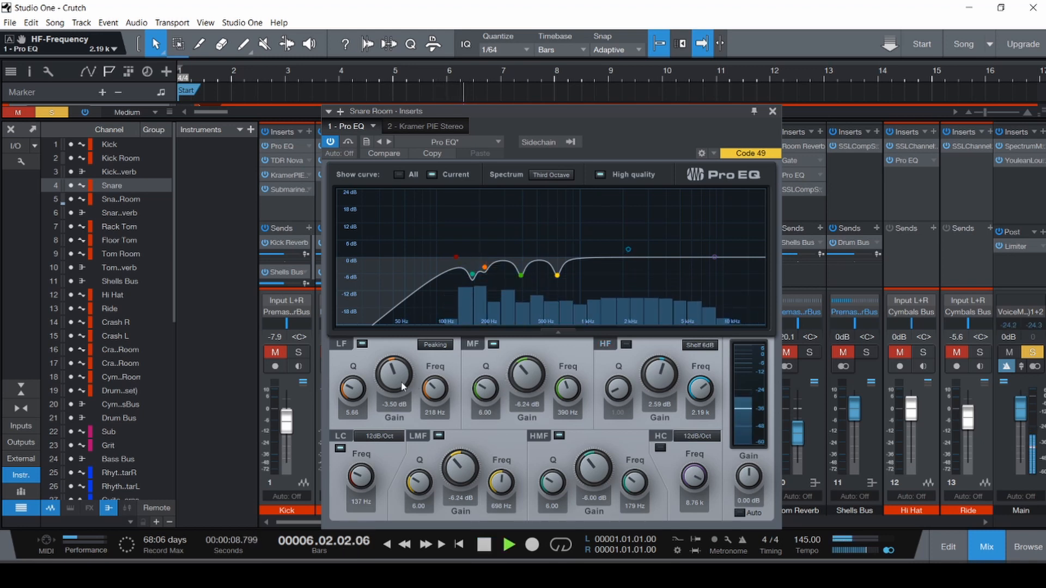
- Audition Snare Room's problem frequencies by boosting Pro EQ's LF, LMF, MF and HMF gains in turn, the last three to 24 dB, undoing each boost
left_click_drag(484, 267, 484, 191)
key("ctrl+z")
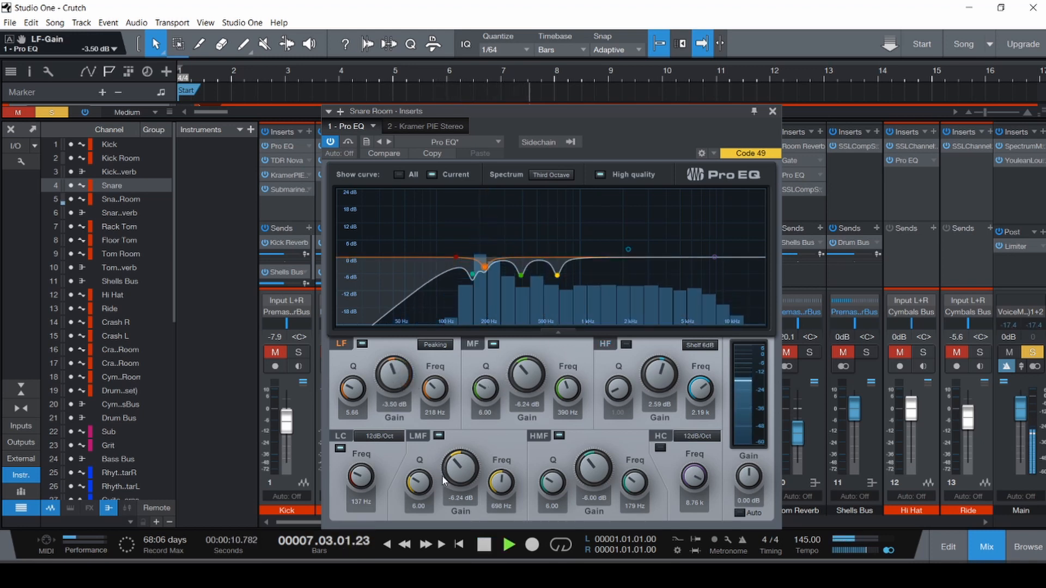
left_click_drag(463, 480, 501, 326)
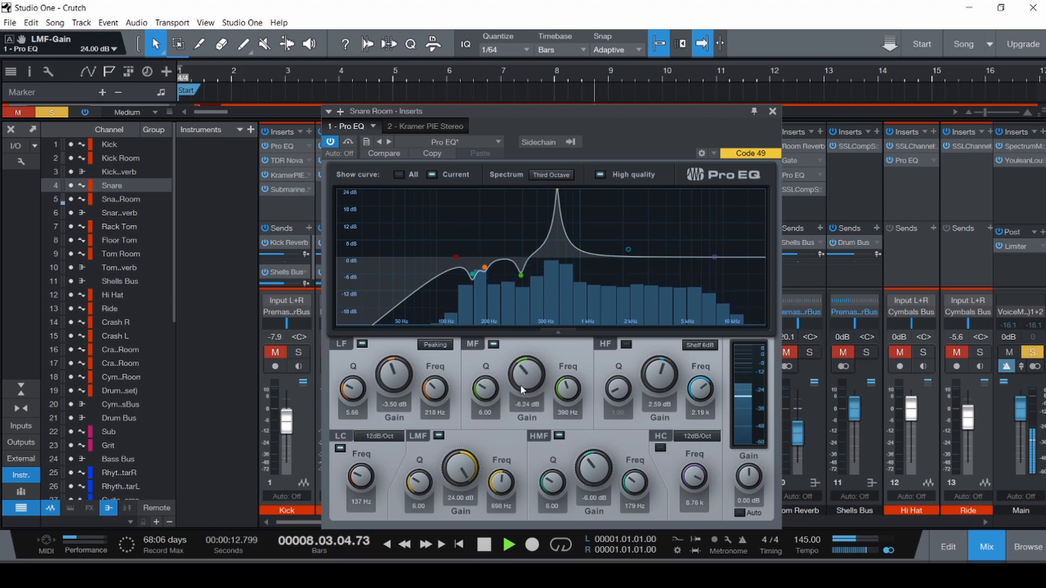
key("ctrl+z")
left_click_drag(522, 390, 523, 327)
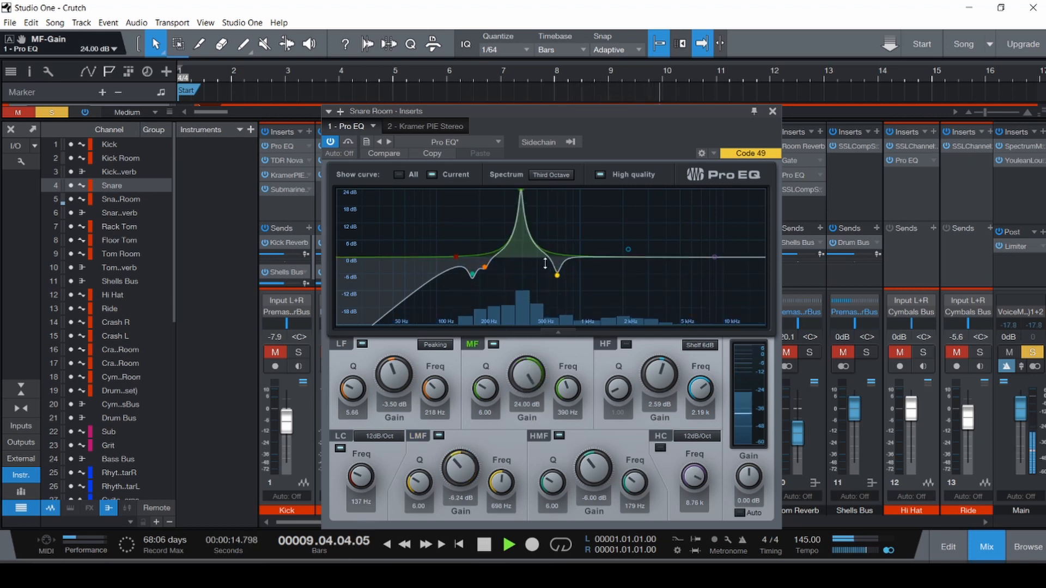
key("ctrl+z")
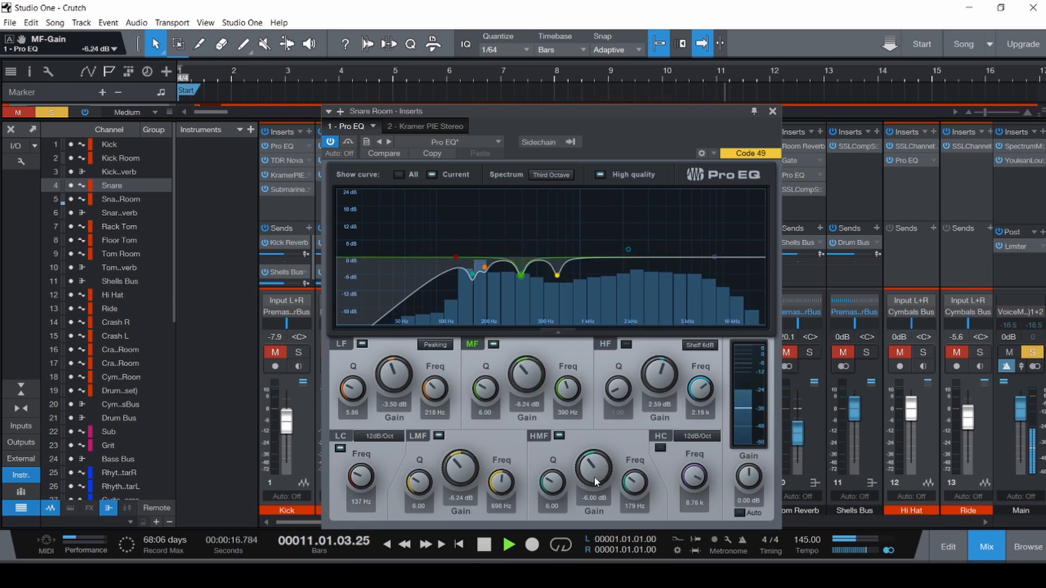
left_click_drag(593, 477, 632, 349)
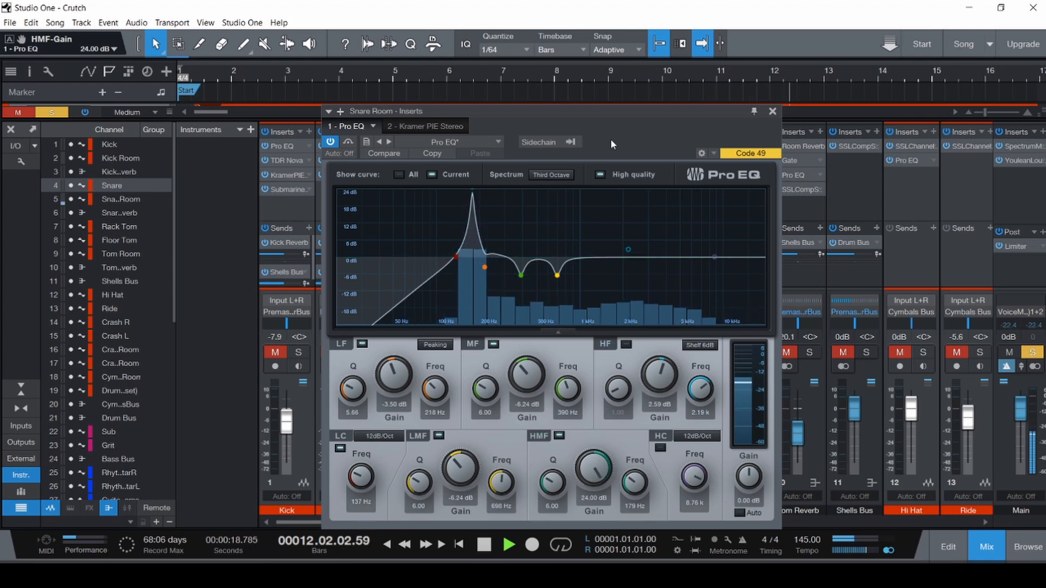
key("ctrl+z")
- Compare Snare Room with its Pro EQ bypassed and active, and stop playback
left_click(348, 142)
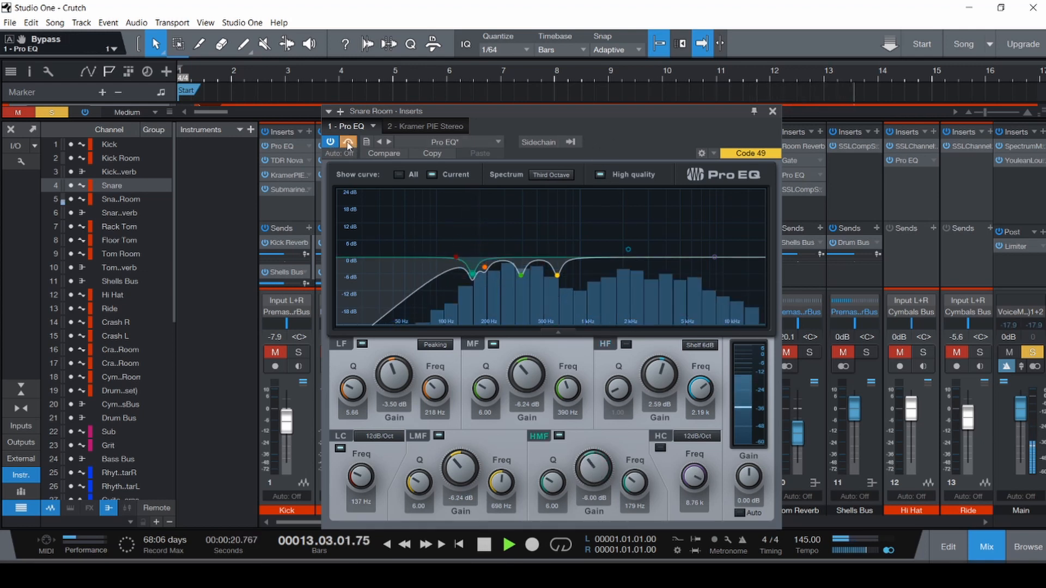
left_click(348, 142)
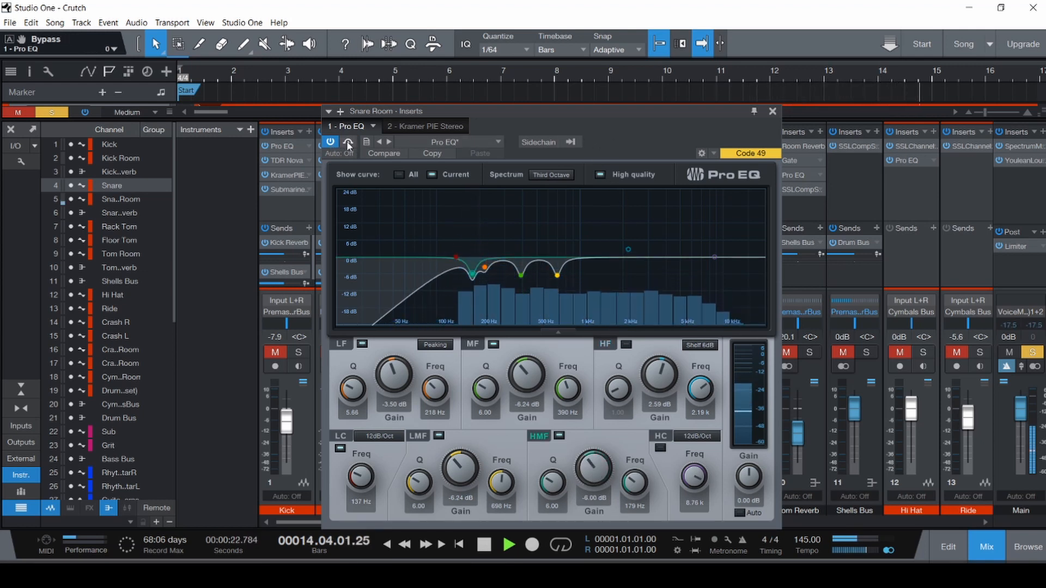
key("space")
- View Snare Room's Kramer PIE Stereo, compare it bypassed and active while playing from the song start, and close the insert window
left_click(432, 125)
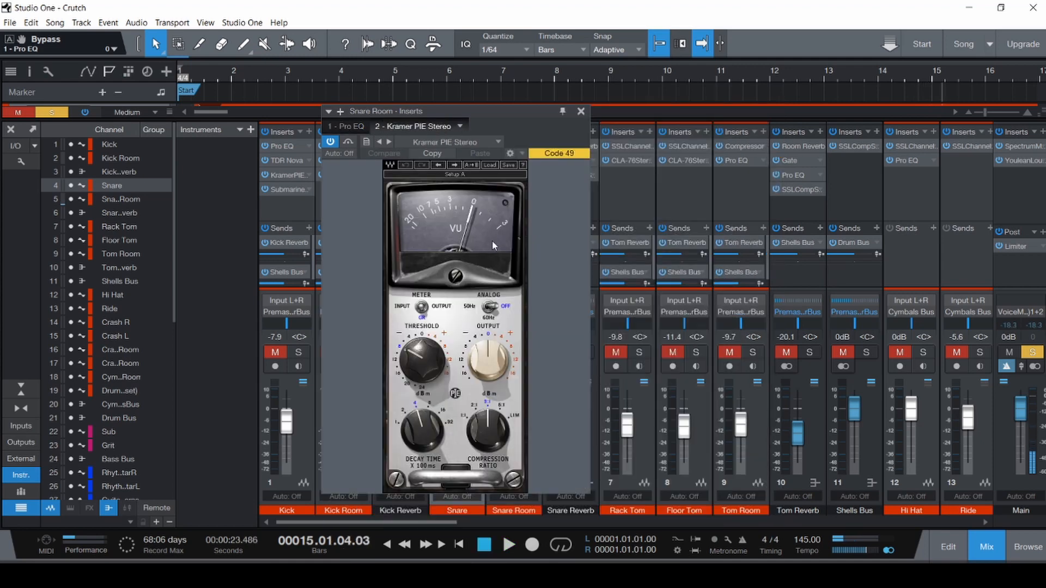
left_click_drag(469, 112, 576, 103)
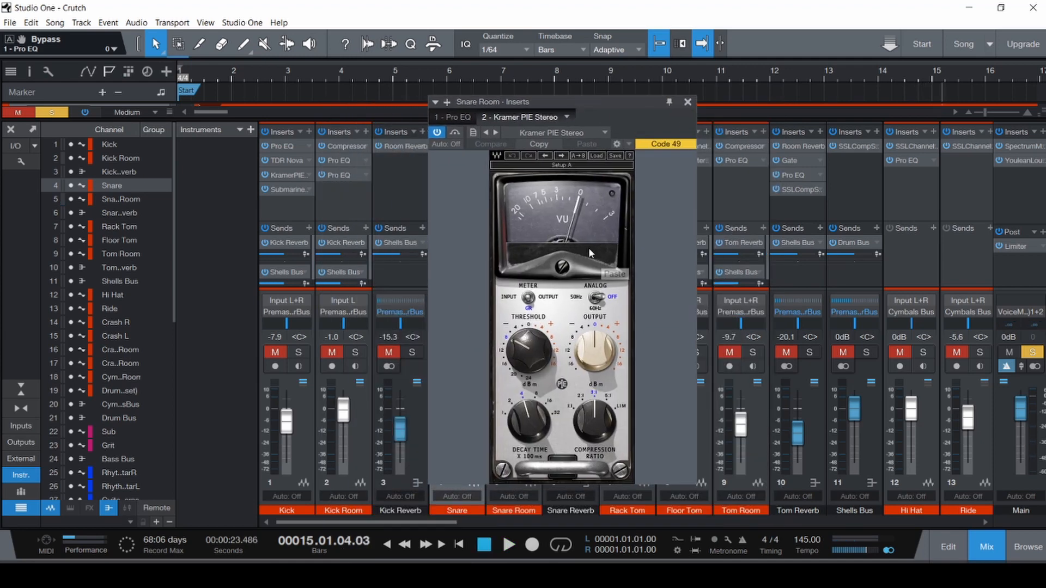
key("Home")
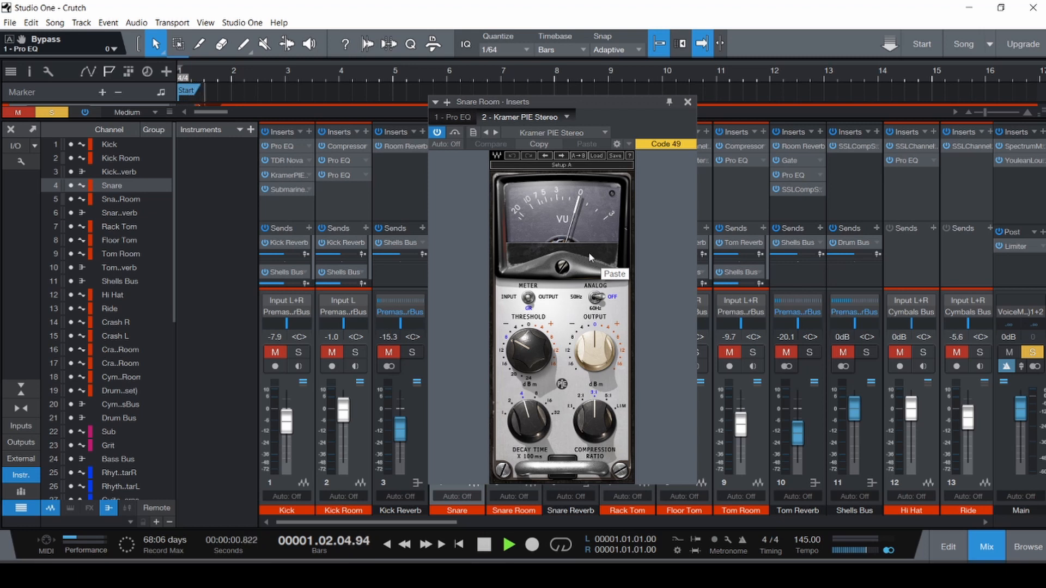
left_click(455, 134)
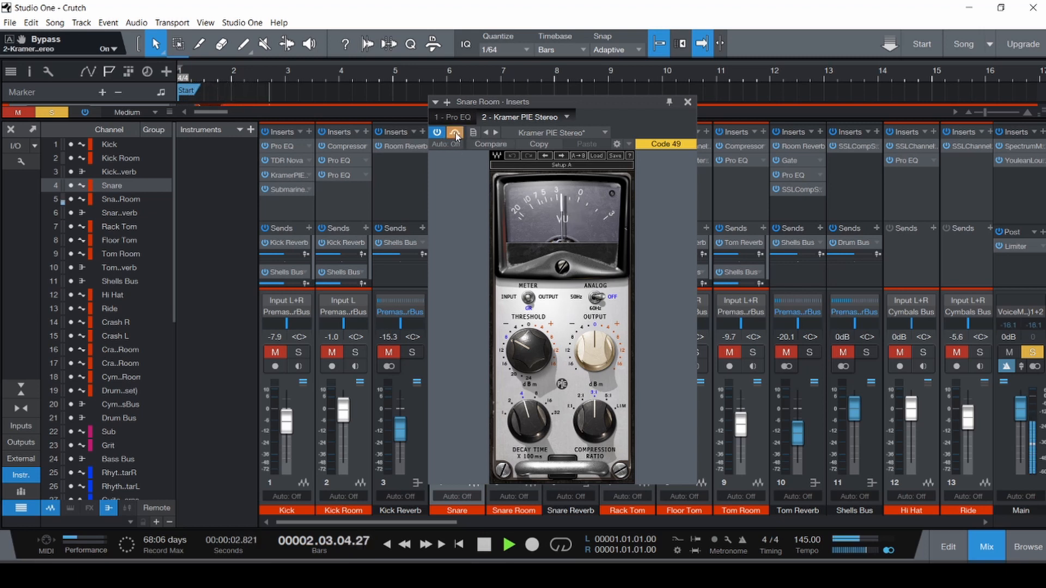
left_click(455, 134)
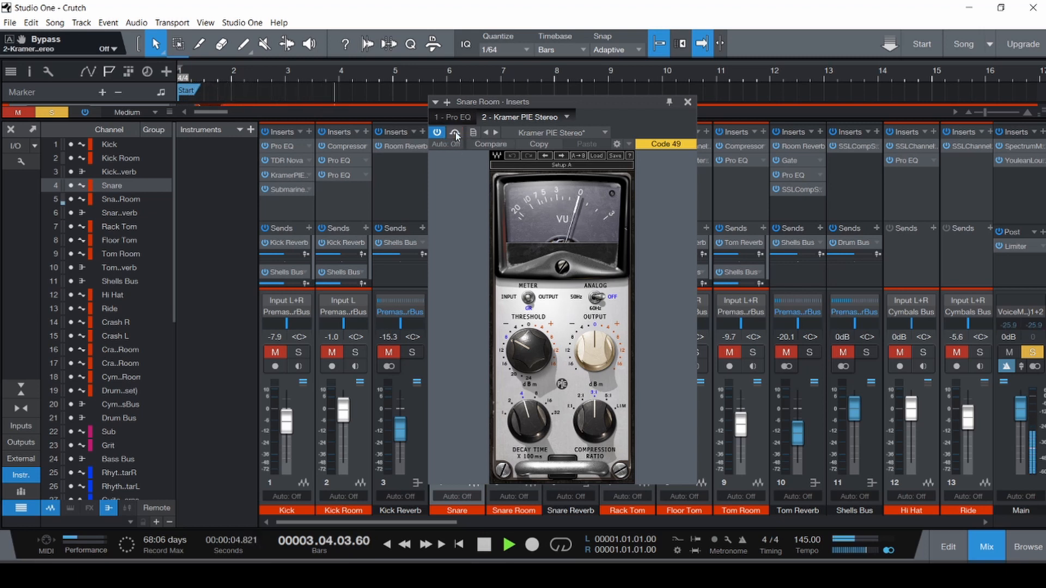
left_click(688, 103)
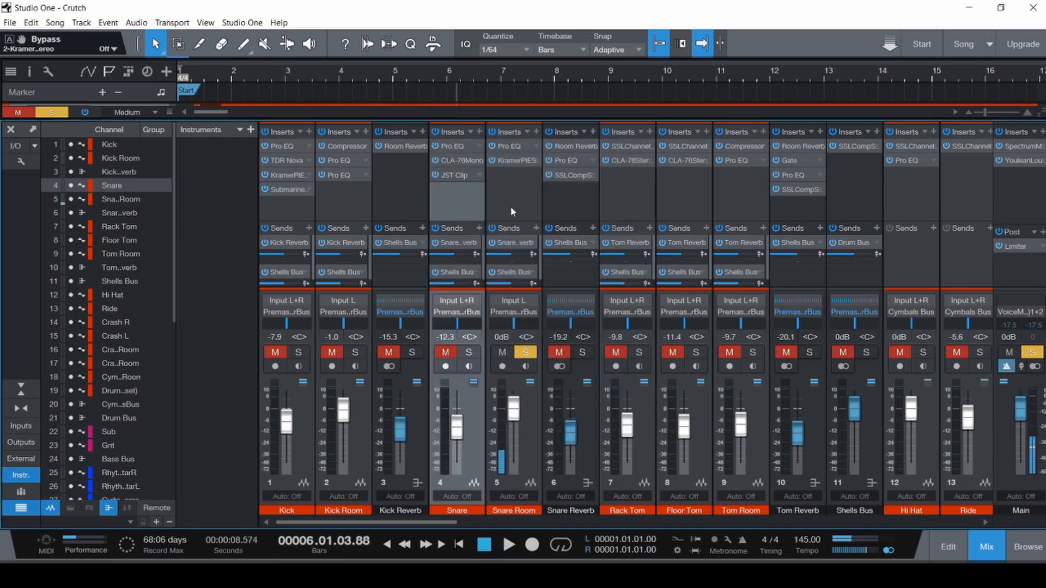
- Save the song, solo Snare alongside Snare Room with Snare Reverb muted, and listen to a short passage
key("ctrl+s")
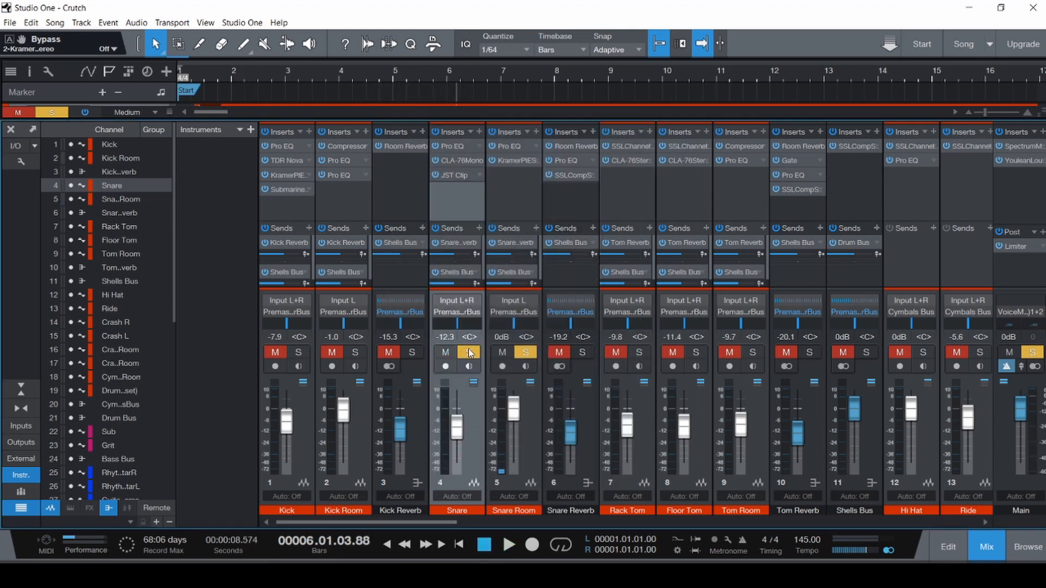
left_click(583, 353)
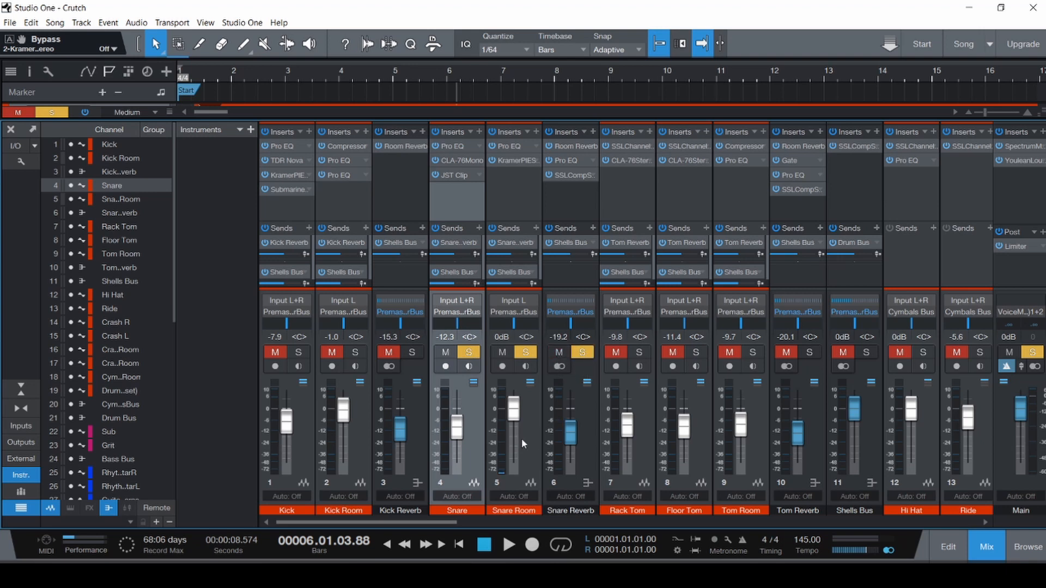
left_click(522, 439, "ctrl")
left_click(559, 352)
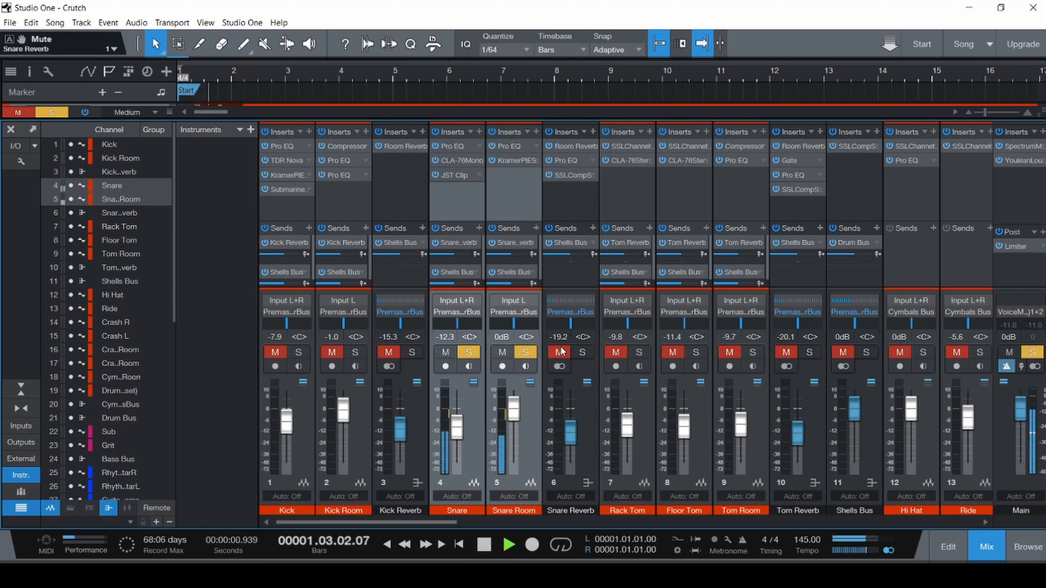
key("space")
left_click(528, 426)
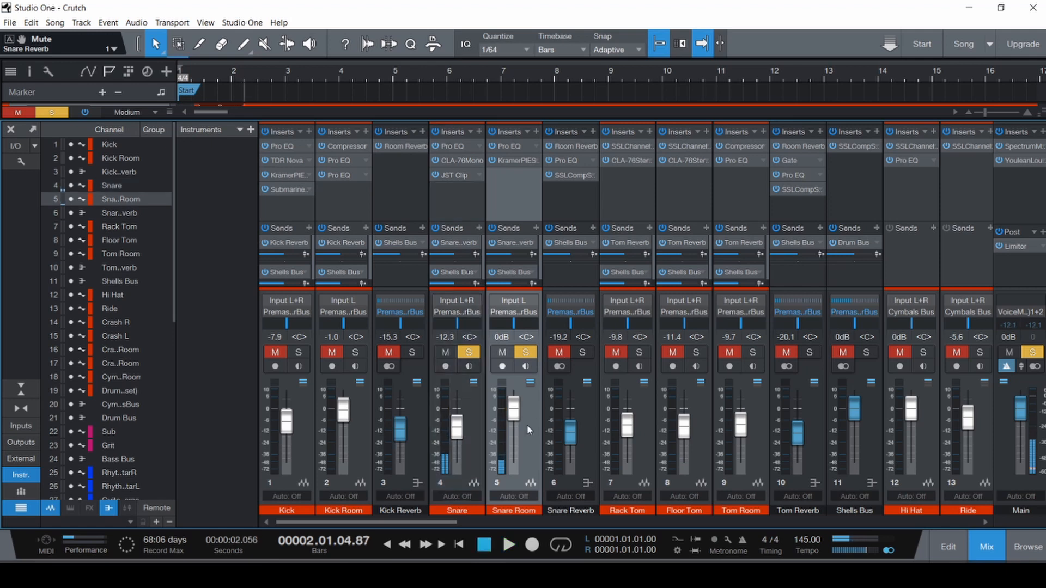
- Restore Snare Room's fader to -16.2 dB, save the song, and play Snare and Snare Room together
key("ctrl+z")
key("ctrl+s")
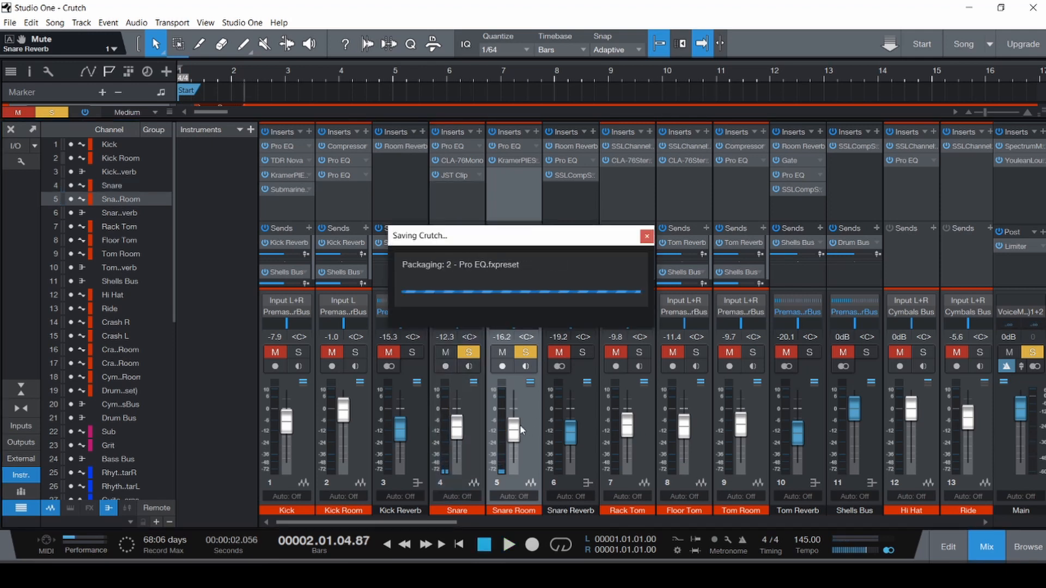
left_click(476, 444, "ctrl")
key("space")
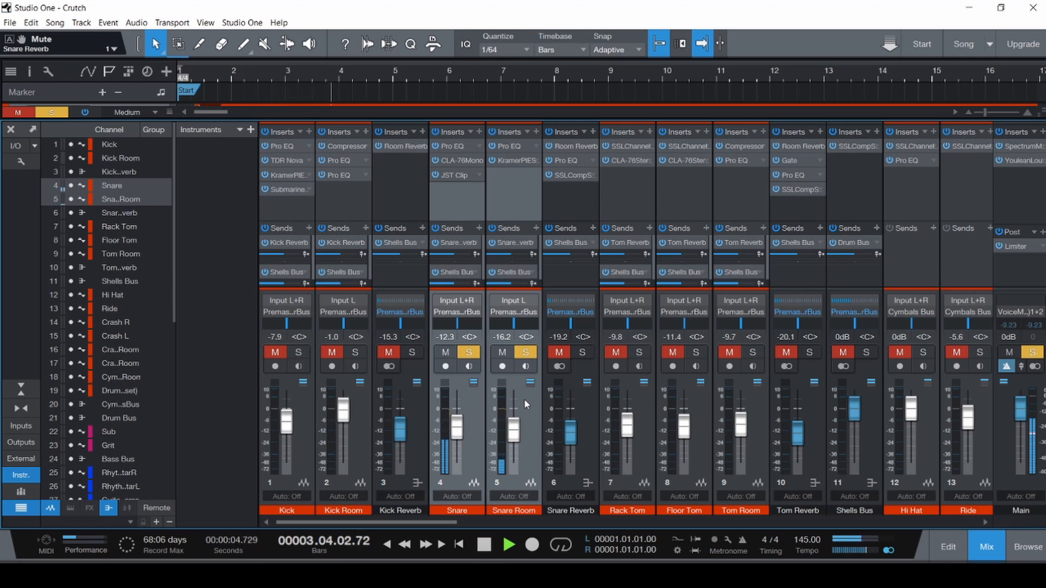
key("space")
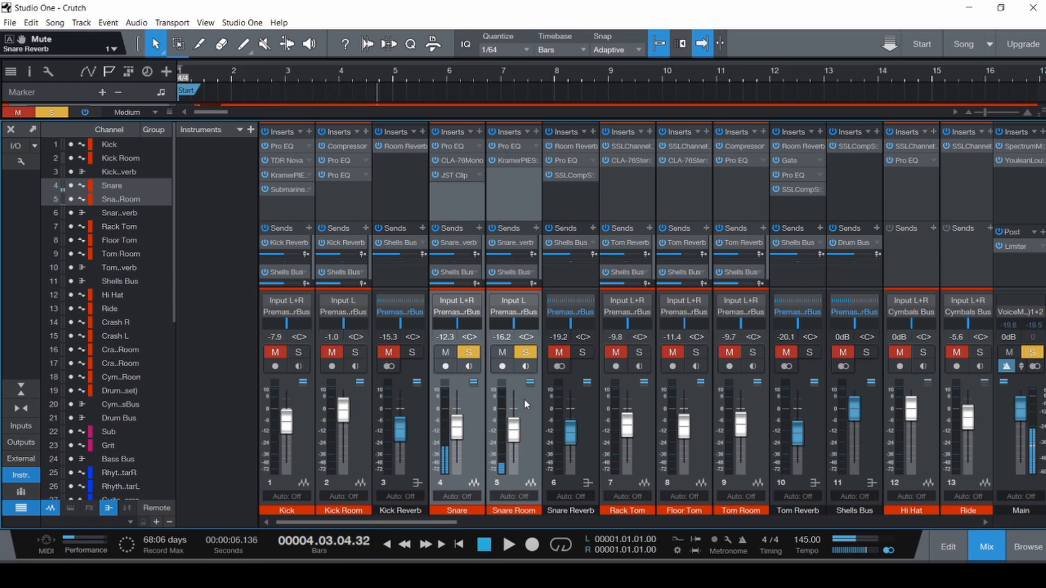
- Open Snare Reverb's Room Reverb, deactivate the channel's Pro EQ and SSLComp, and listen to the result
left_click(456, 146)
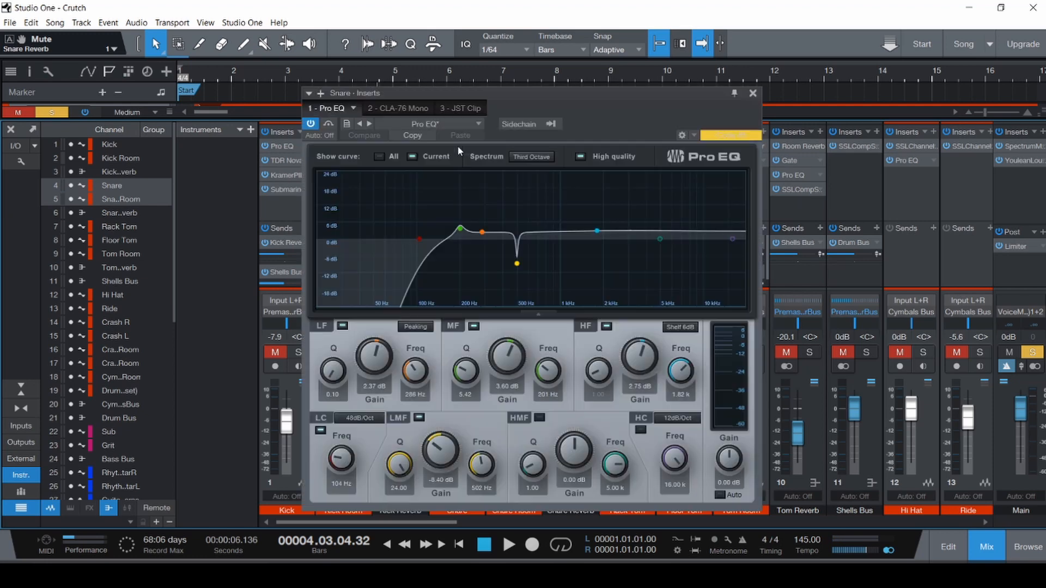
left_click(752, 94)
left_click(573, 208)
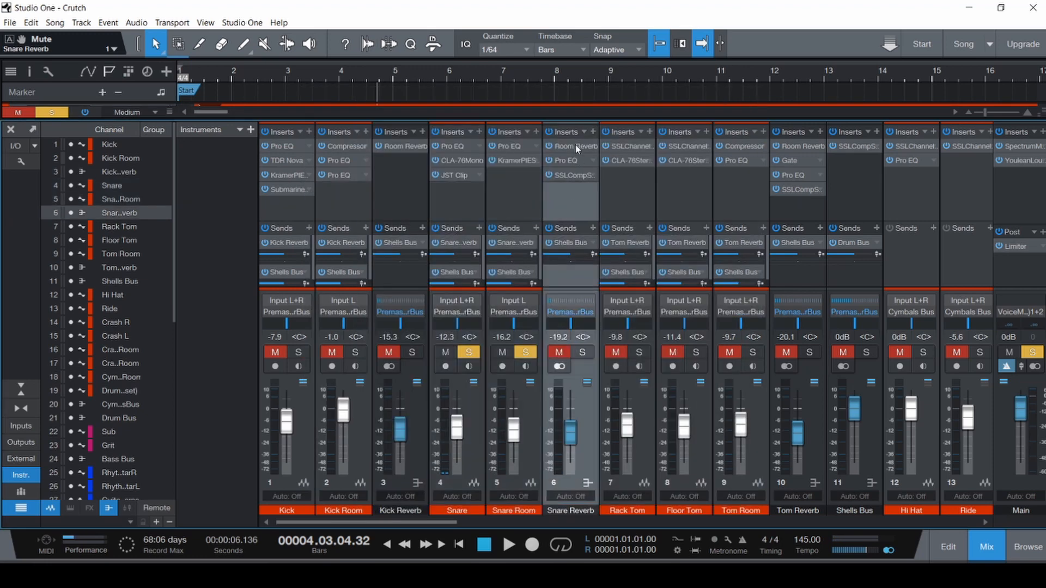
left_click(575, 145)
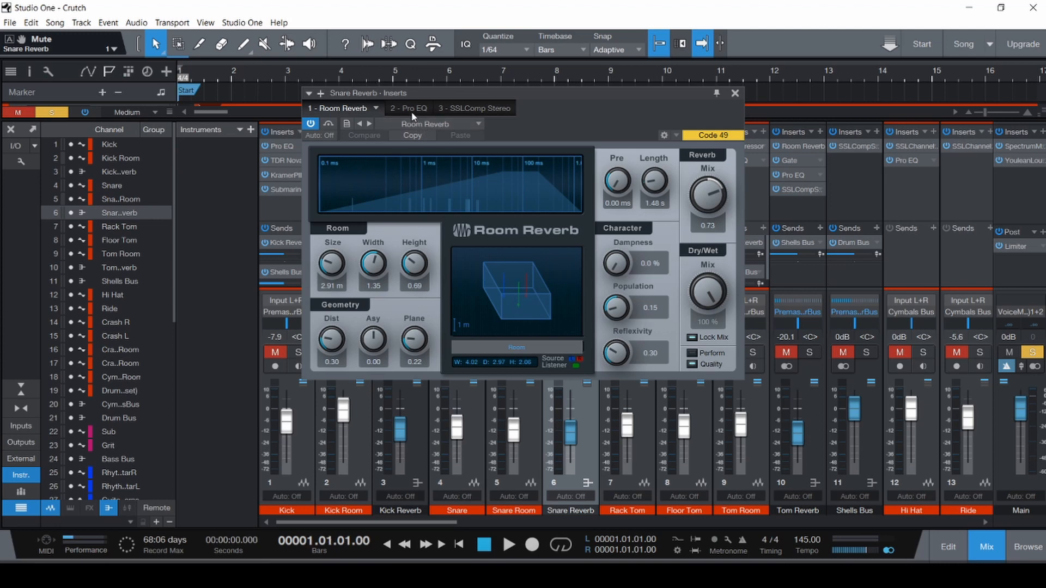
left_click_drag(531, 92, 530, 207)
left_click(549, 174)
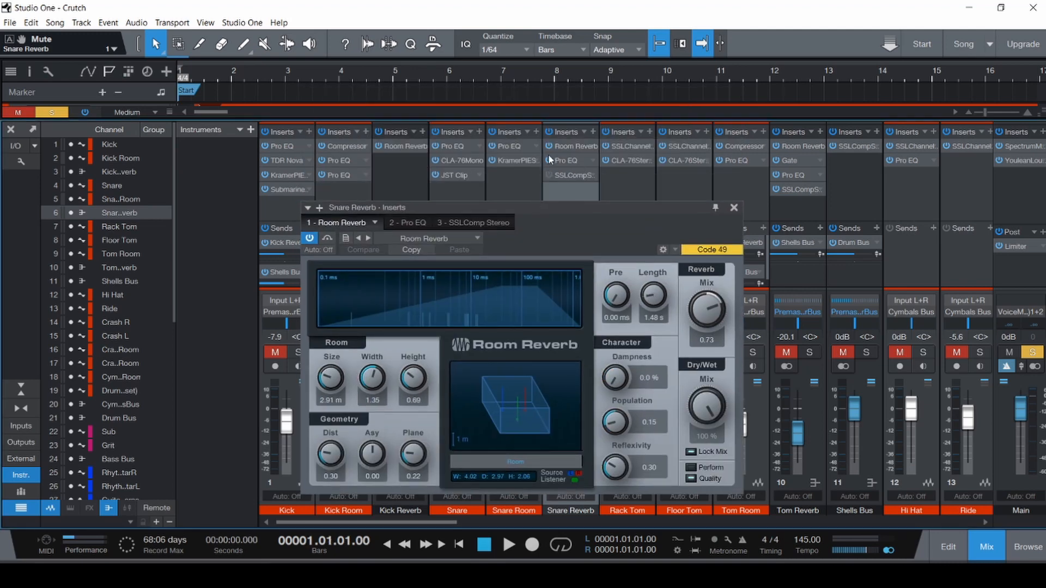
key("space")
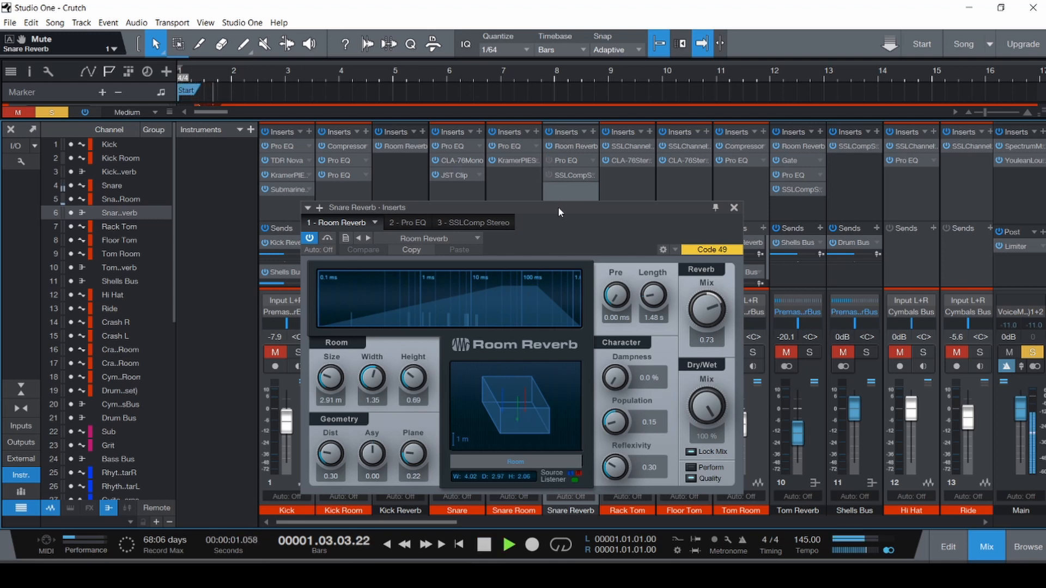
left_click_drag(557, 207, 540, 127)
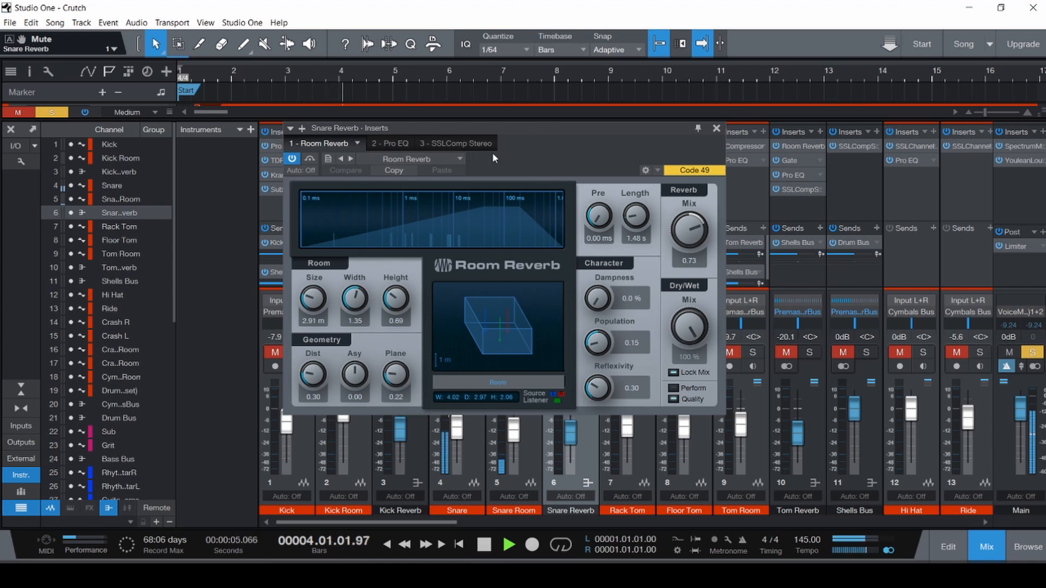
key("space")
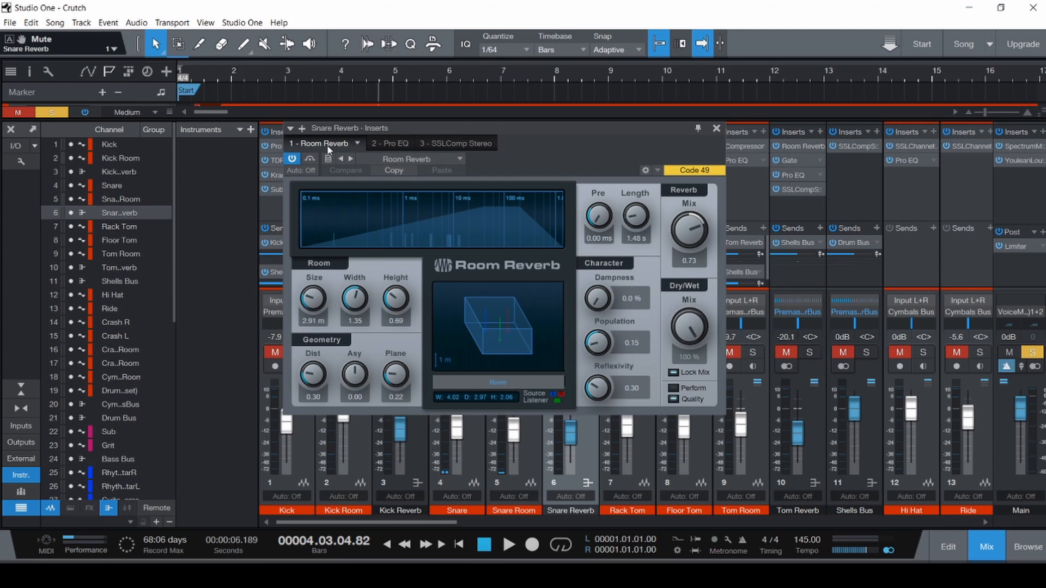
- Open and reactivate Snare Reverb's Pro EQ, examine its low-cut and high-cut curve during playback, and save the song
left_click(400, 145)
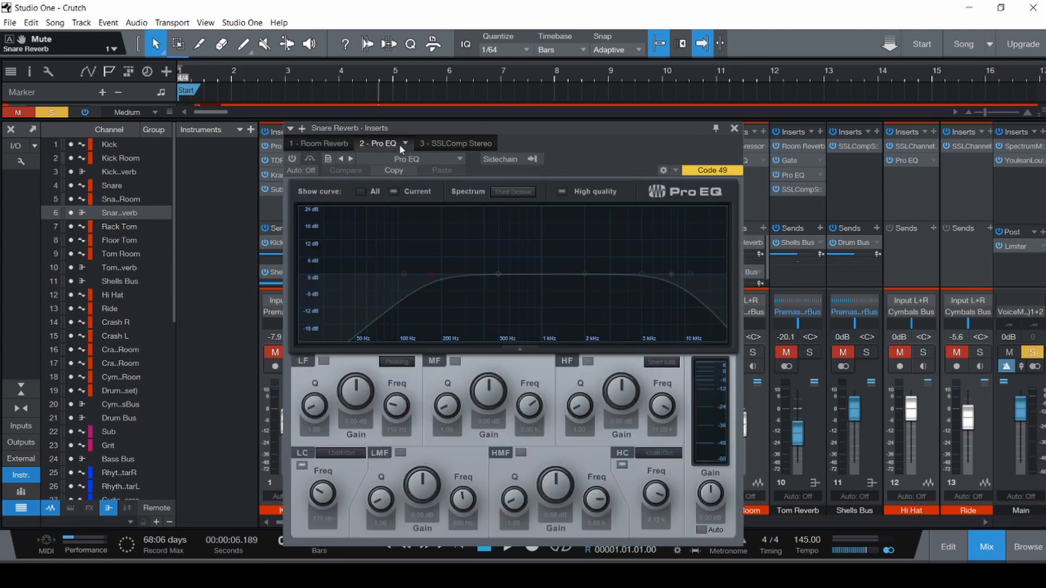
left_click(295, 159)
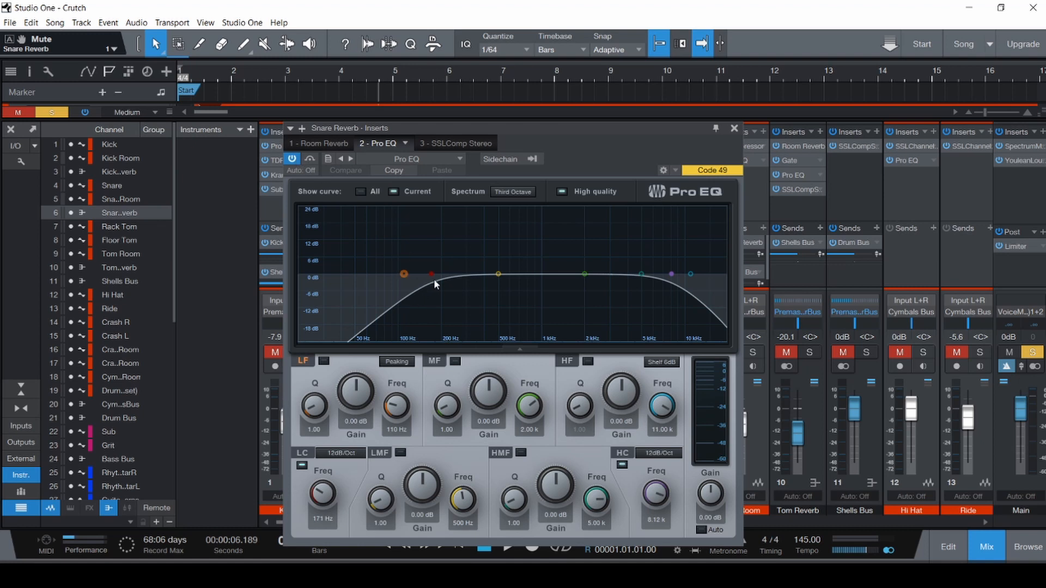
key("space")
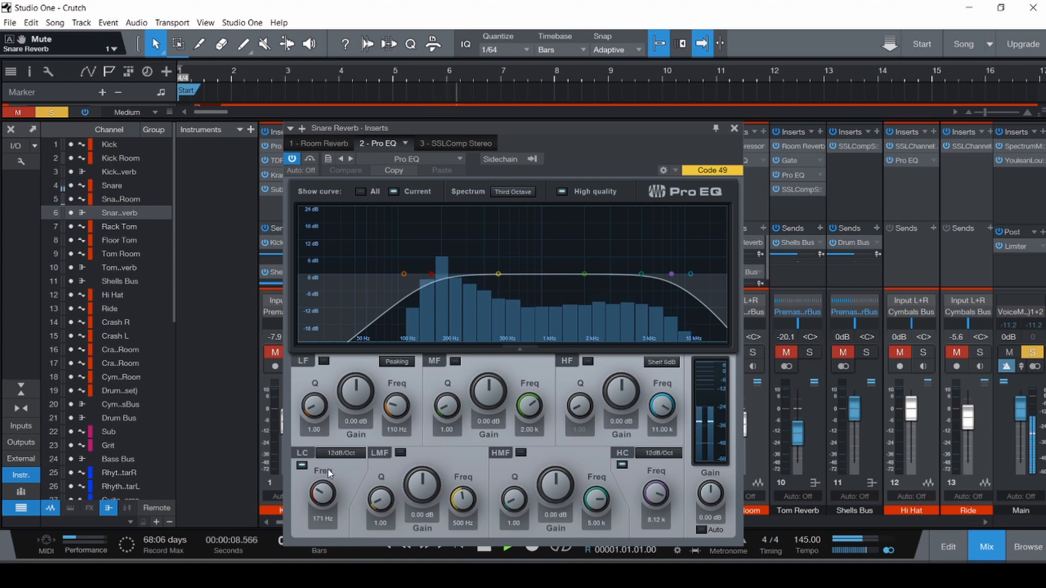
key("space")
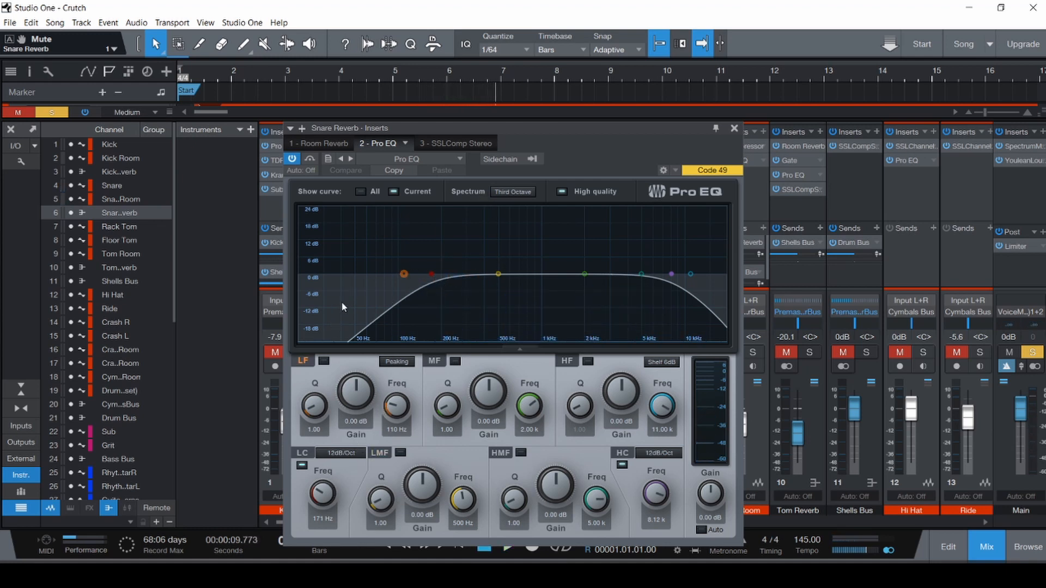
left_click(641, 274)
key("space")
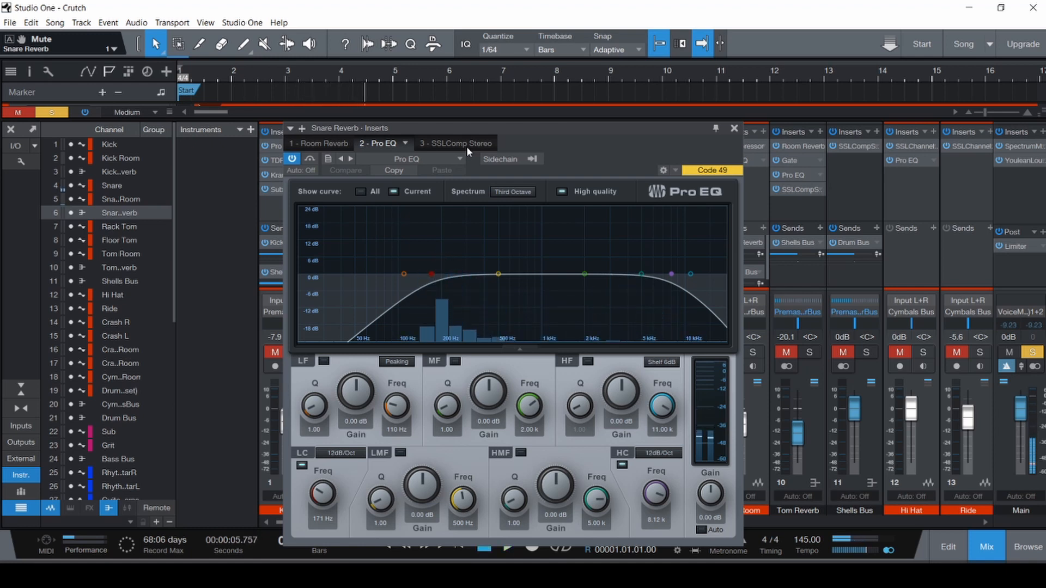
key("ctrl+s")
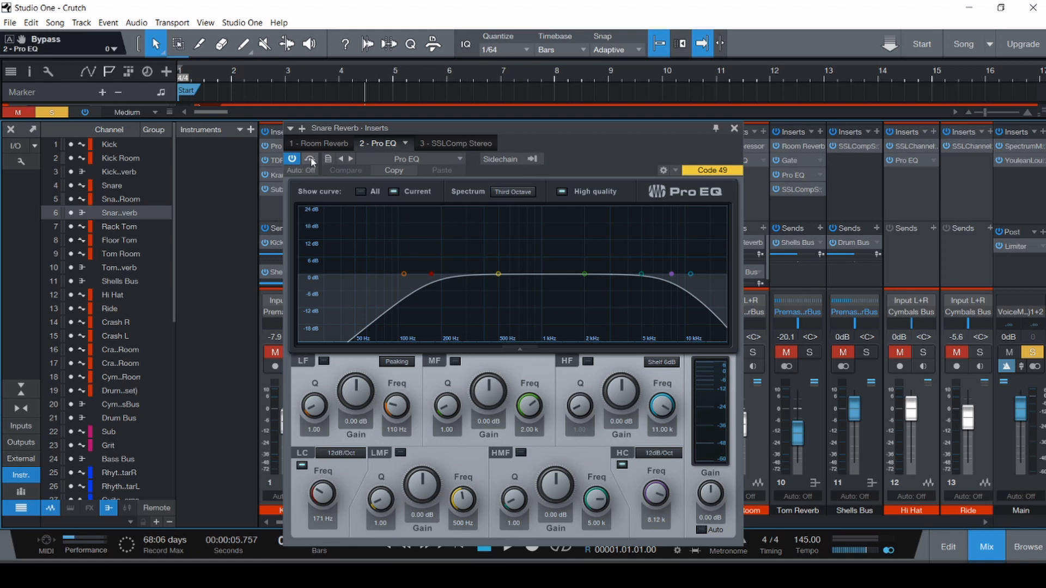
- Compare Snare Reverb's Pro EQ bypassed and active during playback, leaving it active, and stop playback
key("space")
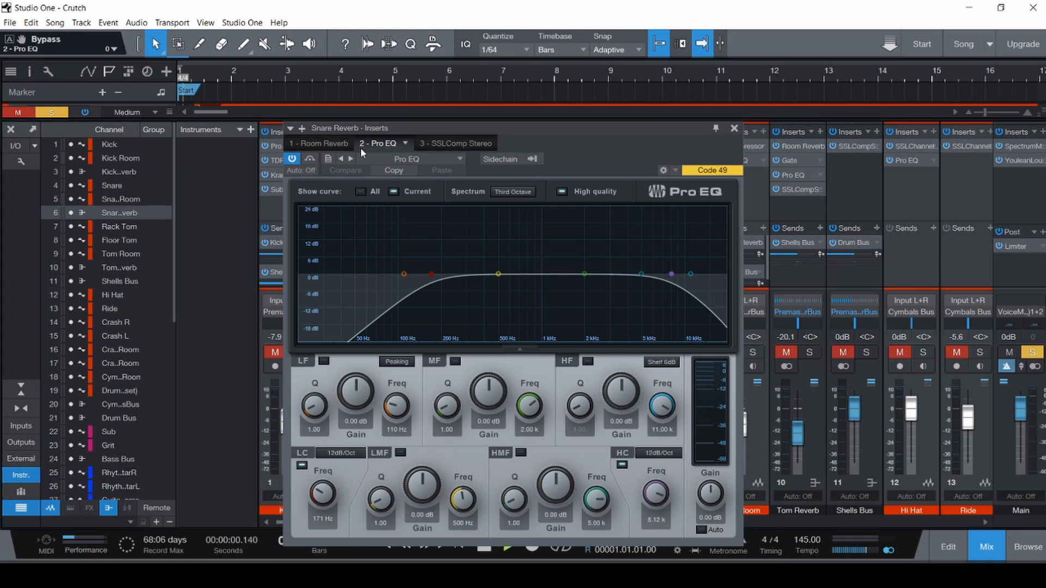
left_click(310, 159)
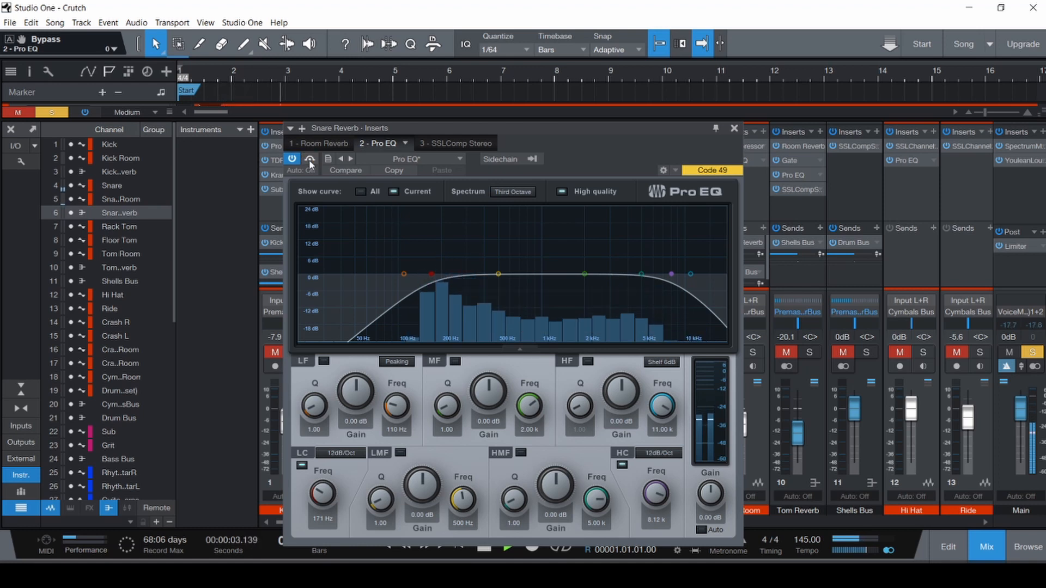
left_click(310, 159)
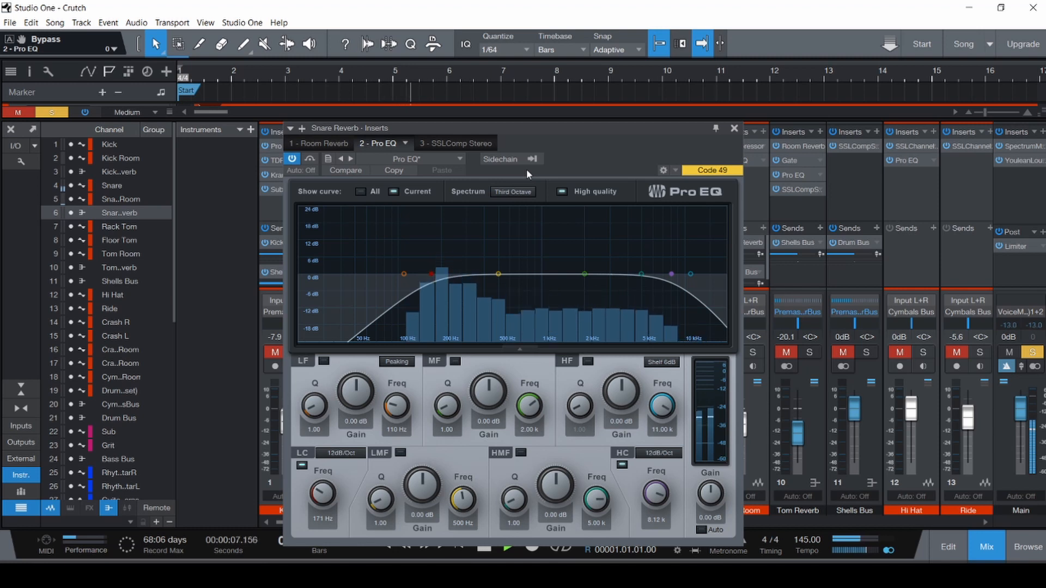
left_click(310, 160)
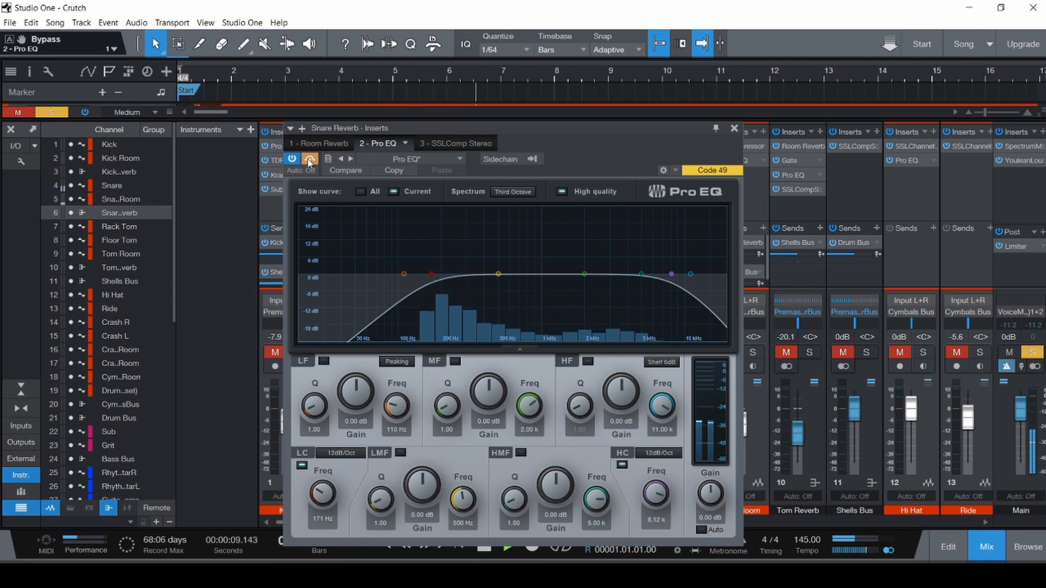
left_click(310, 159)
key("space")
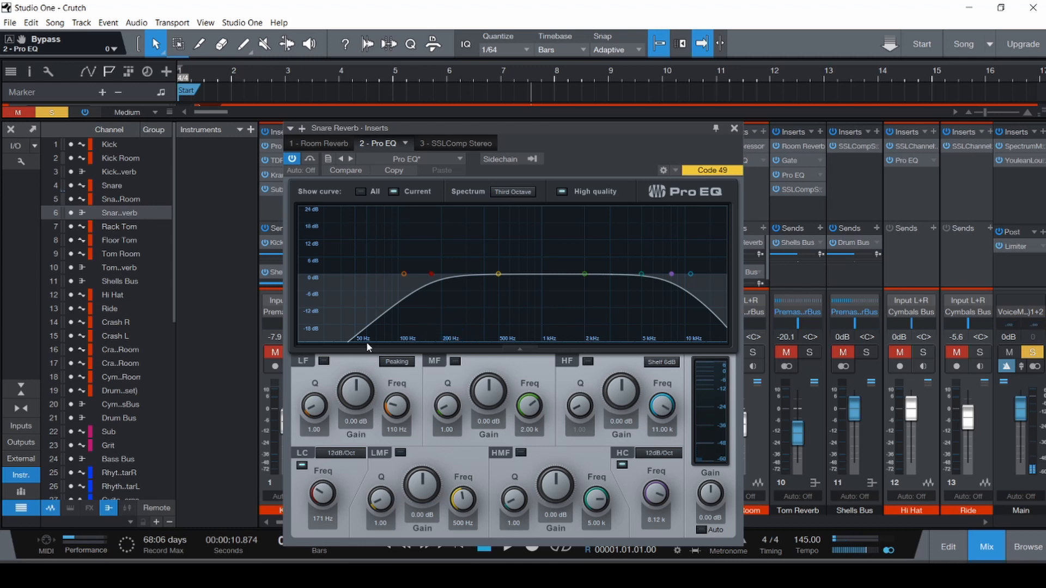
- Set Pro EQ's HF band type to Shelf 24dB and its low-cut slope to 24dB/Oct after trying 36dB/Oct
left_click(339, 453)
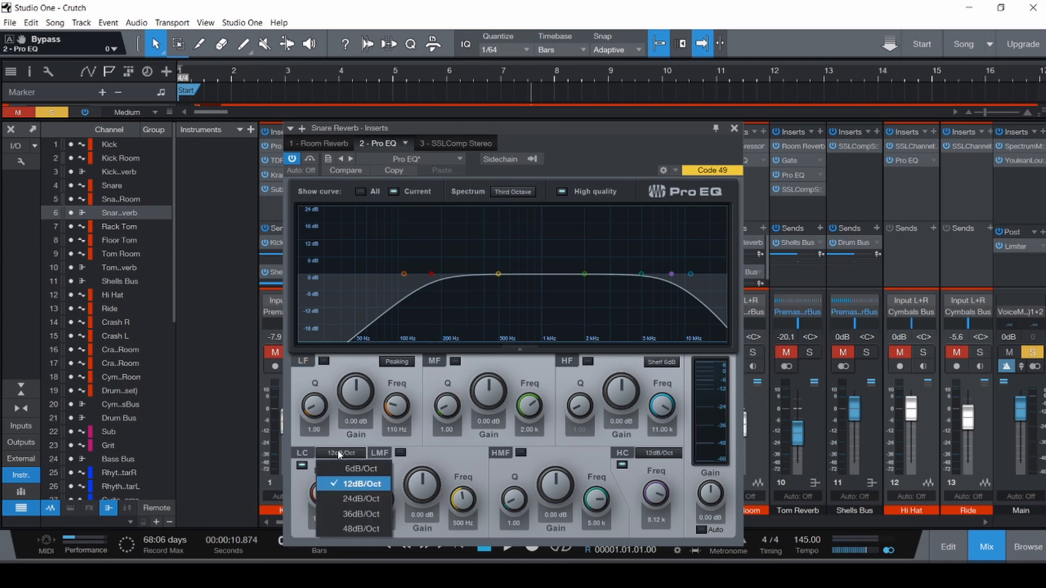
left_click(357, 512)
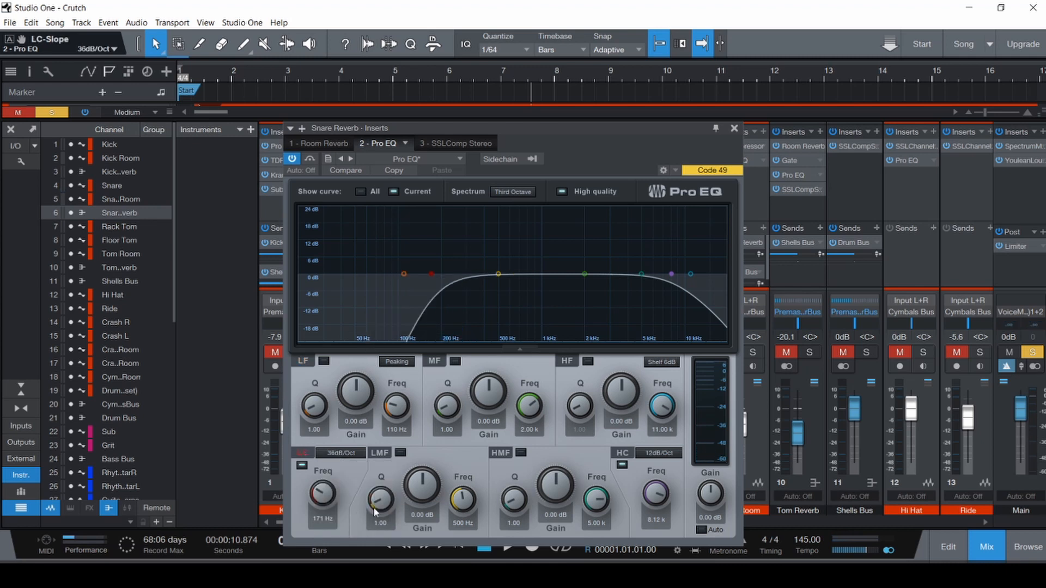
left_click(666, 369)
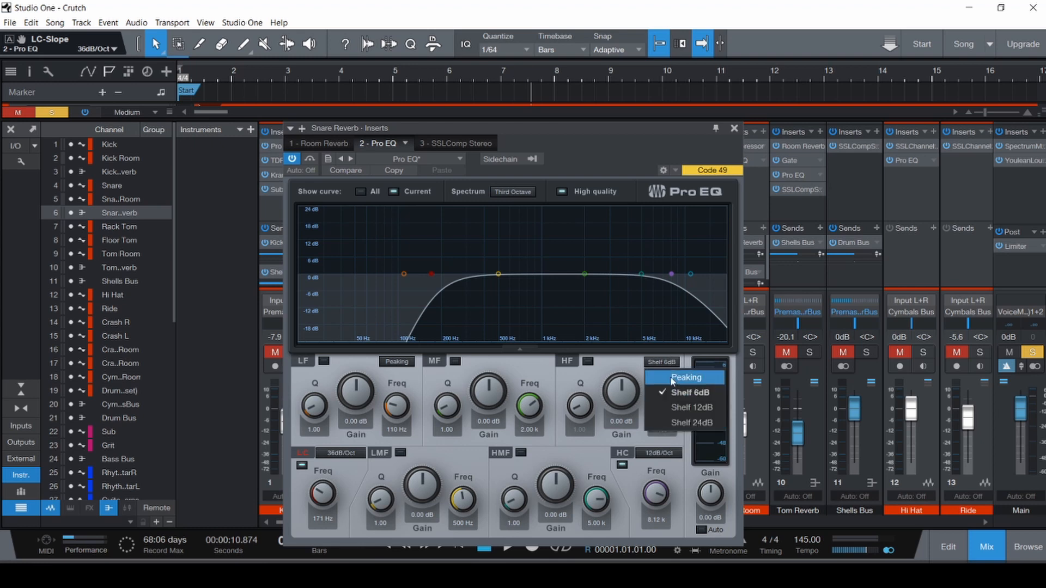
left_click(680, 425)
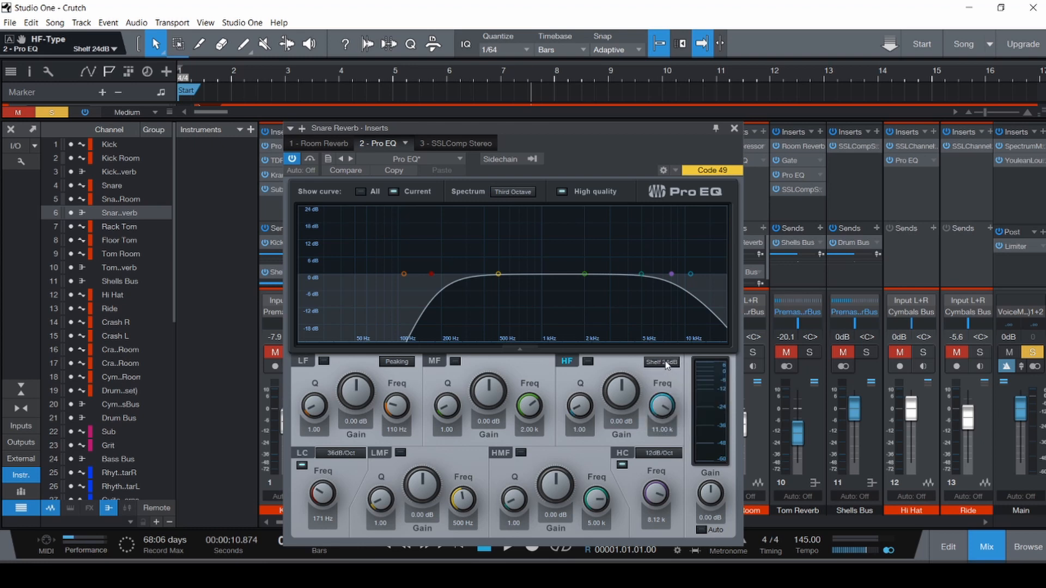
left_click(361, 449)
left_click(355, 496)
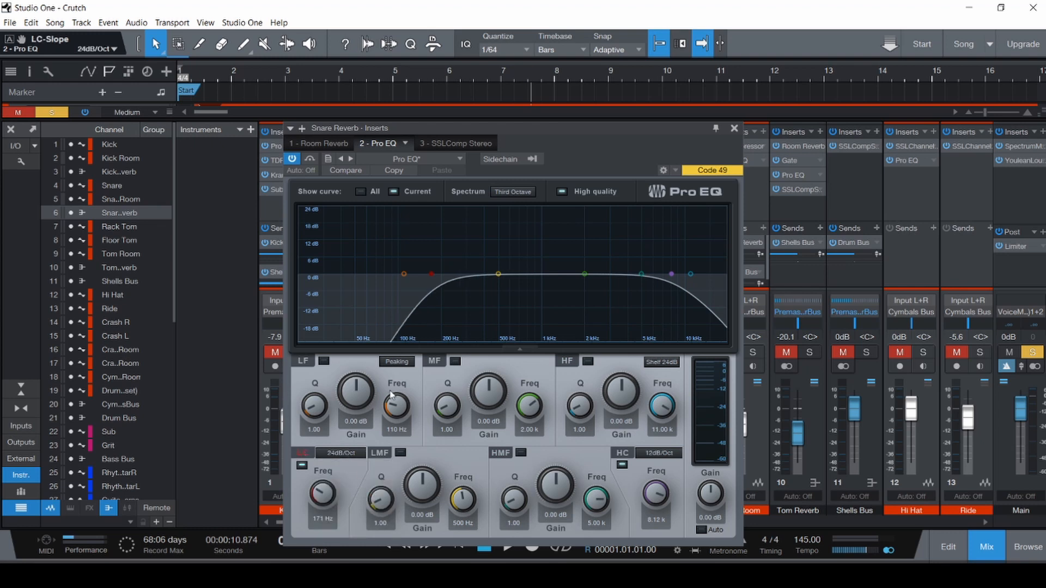
- Audition the changed Pro EQ against its bypass, re-enable it with its window moved off Snare Reverb, and clear all solos
key("space")
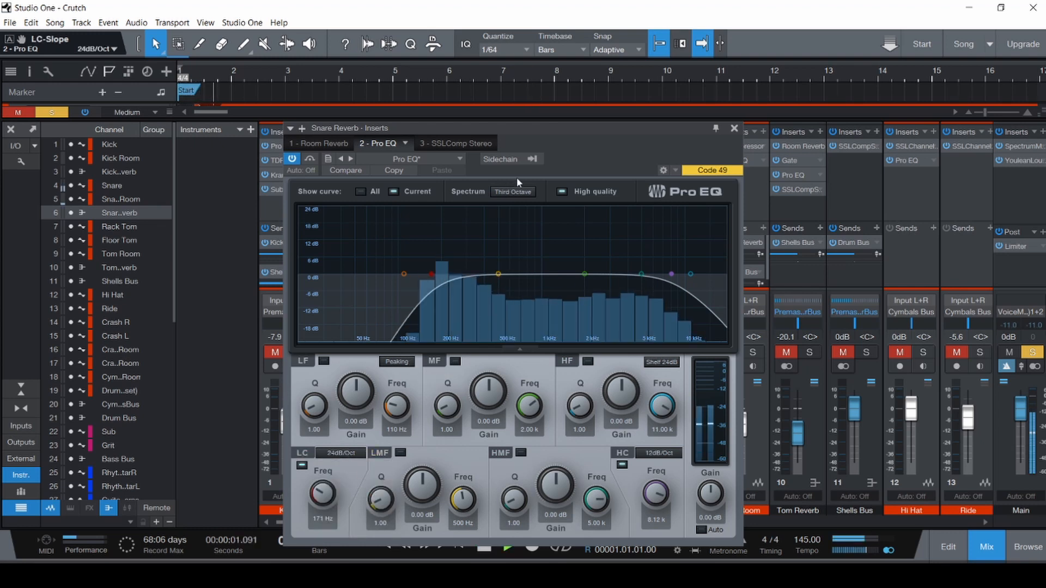
left_click(309, 159)
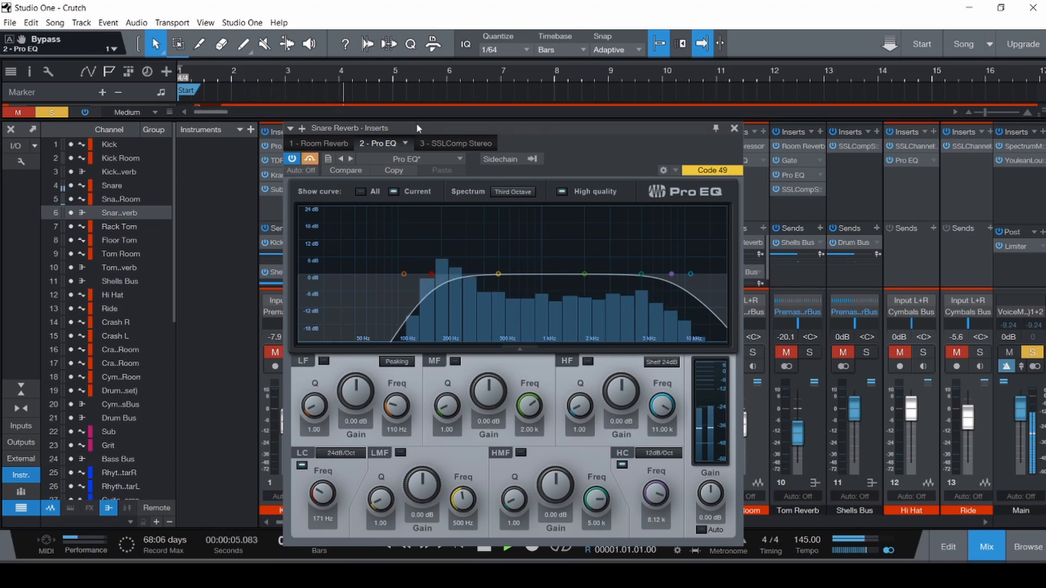
left_click_drag(416, 123, 776, 125)
key("space")
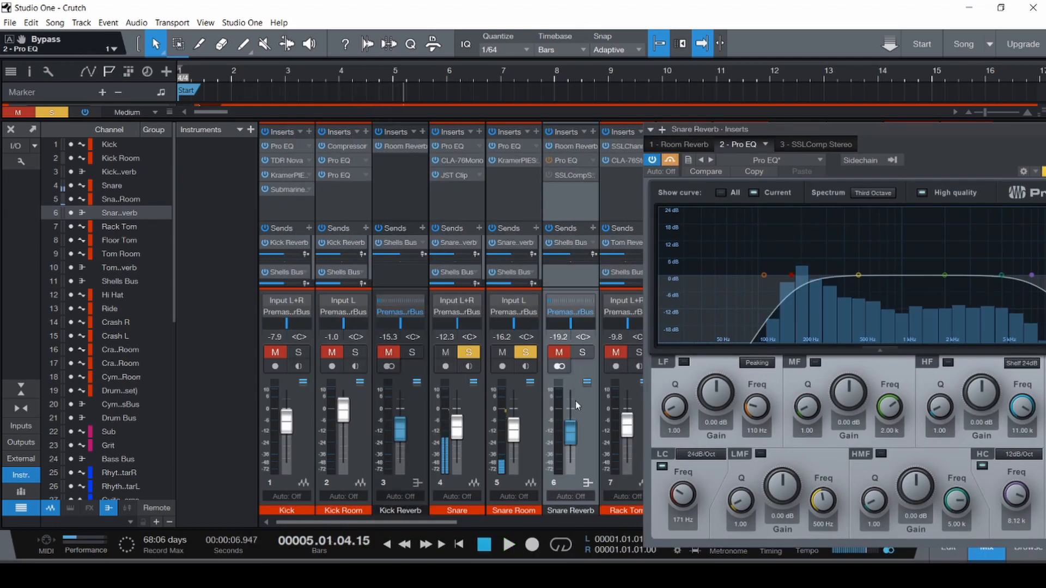
left_click(668, 159)
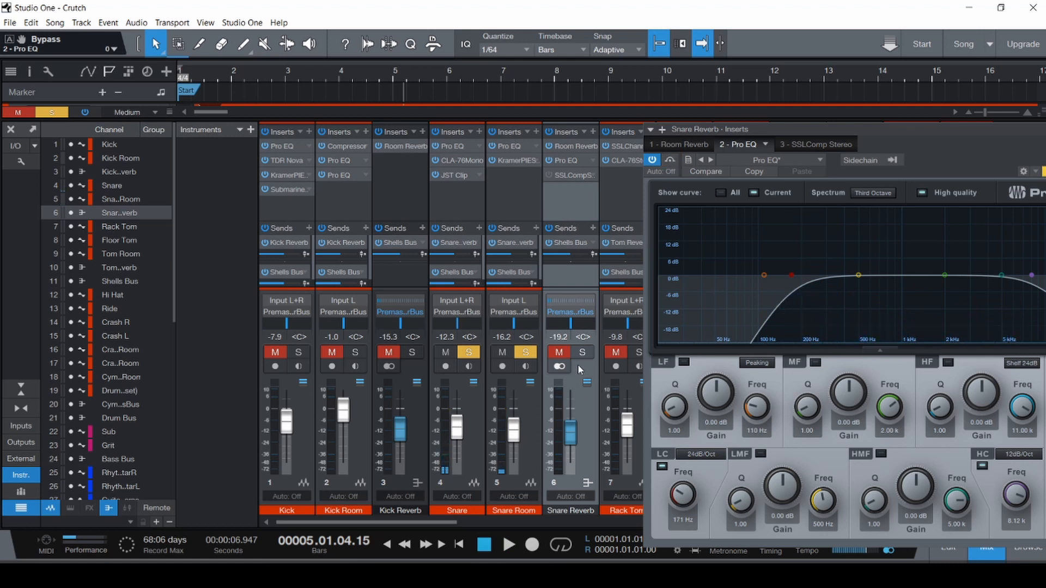
left_click(573, 355, "ctrl")
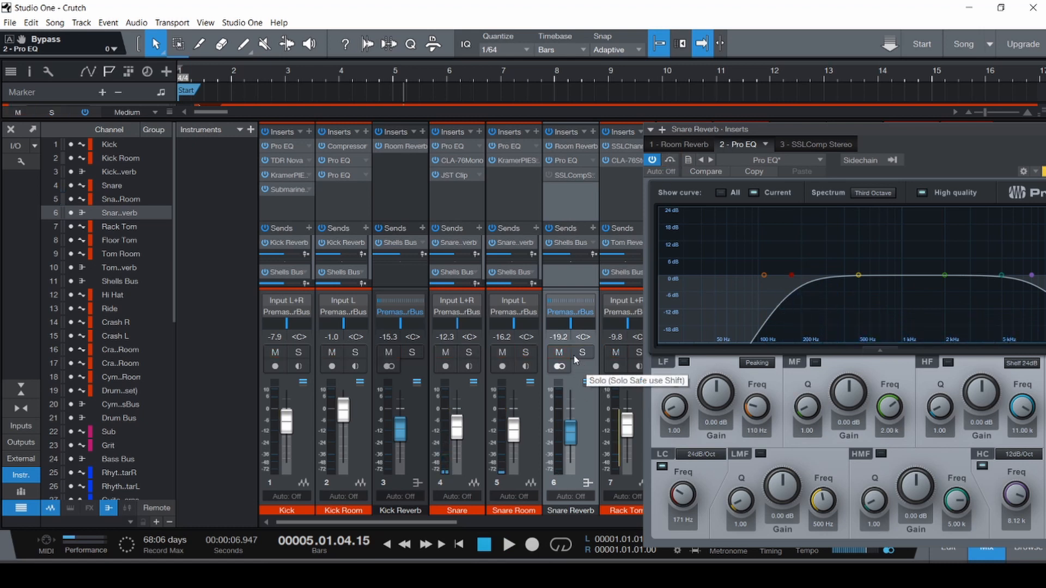
- Solo Snare Reverb, reset its fader to 0 dB, and audition Room Reverb with Pro EQ bypassed and active
left_click(572, 353)
left_click_drag(820, 132, 493, 132)
left_click(354, 158)
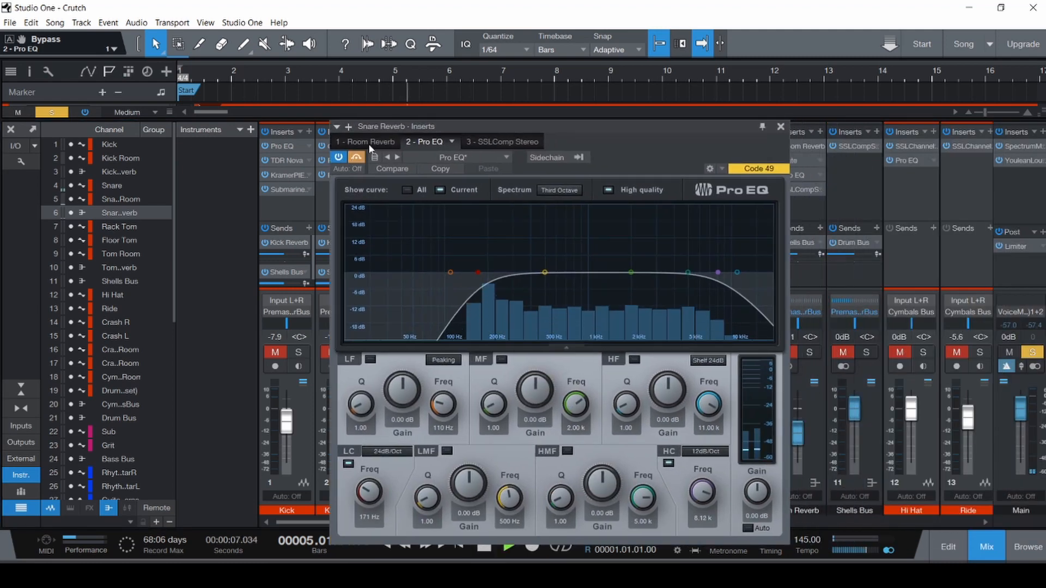
left_click(354, 141)
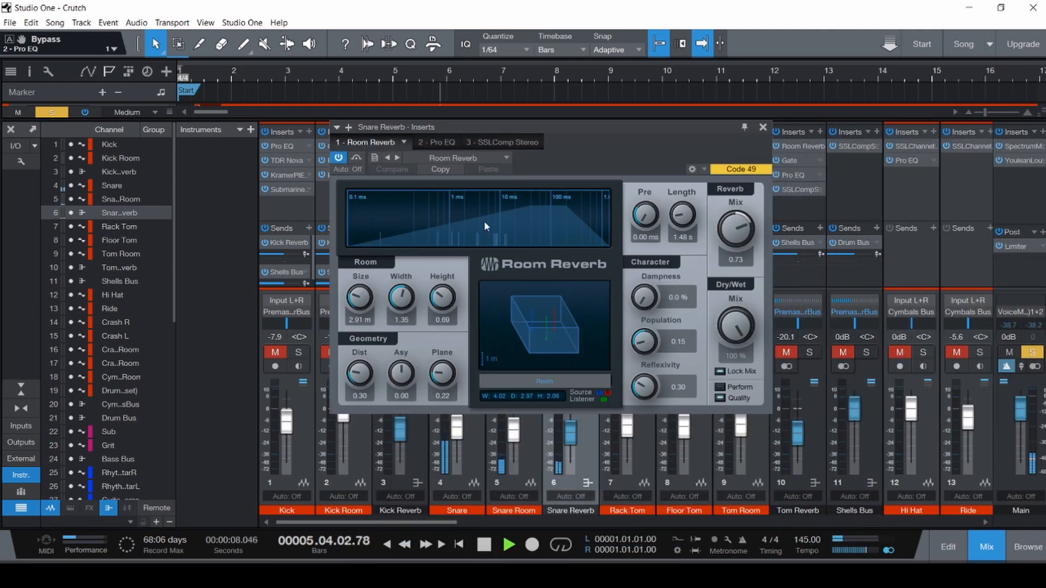
left_click(568, 437, "ctrl")
left_click(441, 141)
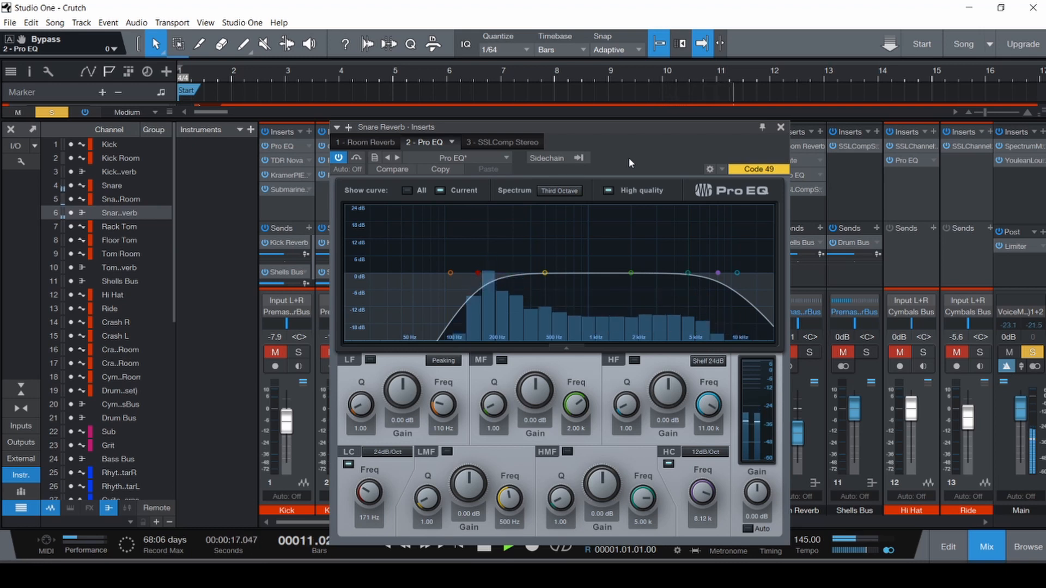
- Restart playback from the song start, compare Snare Reverb's Pro EQ bypassed and active, and stop playback
key("space")
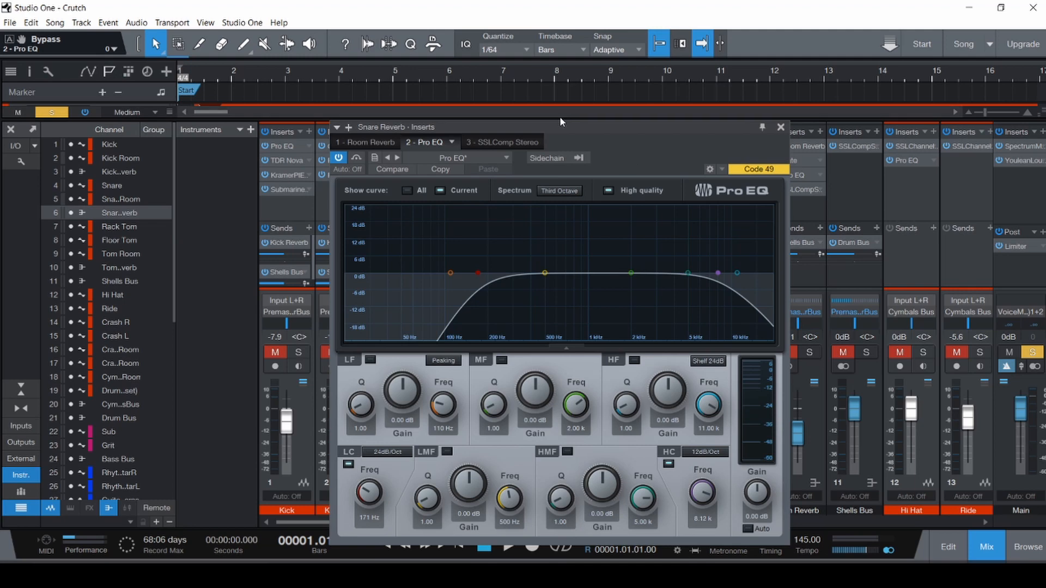
left_click_drag(530, 126, 532, 96)
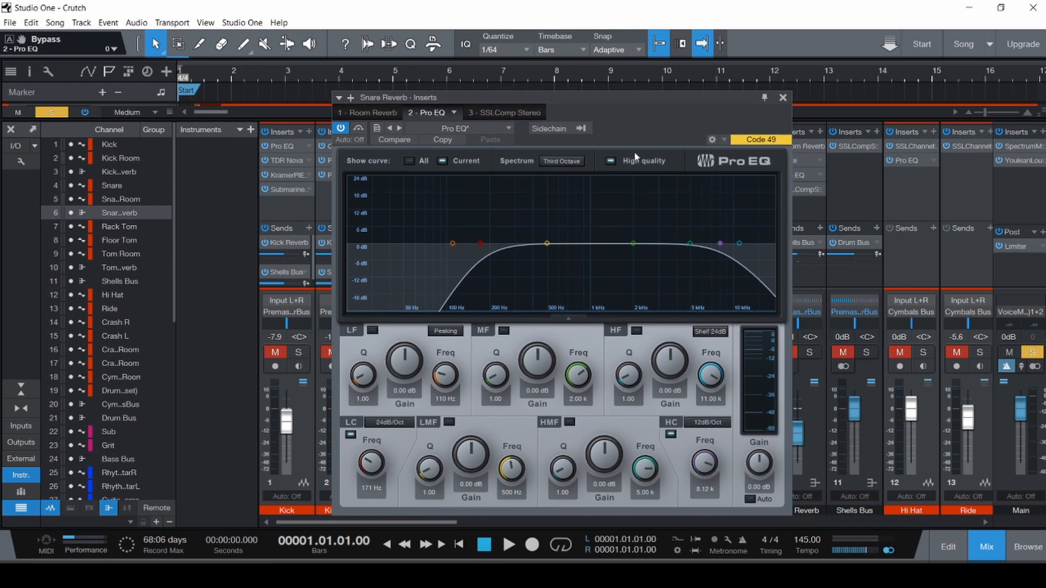
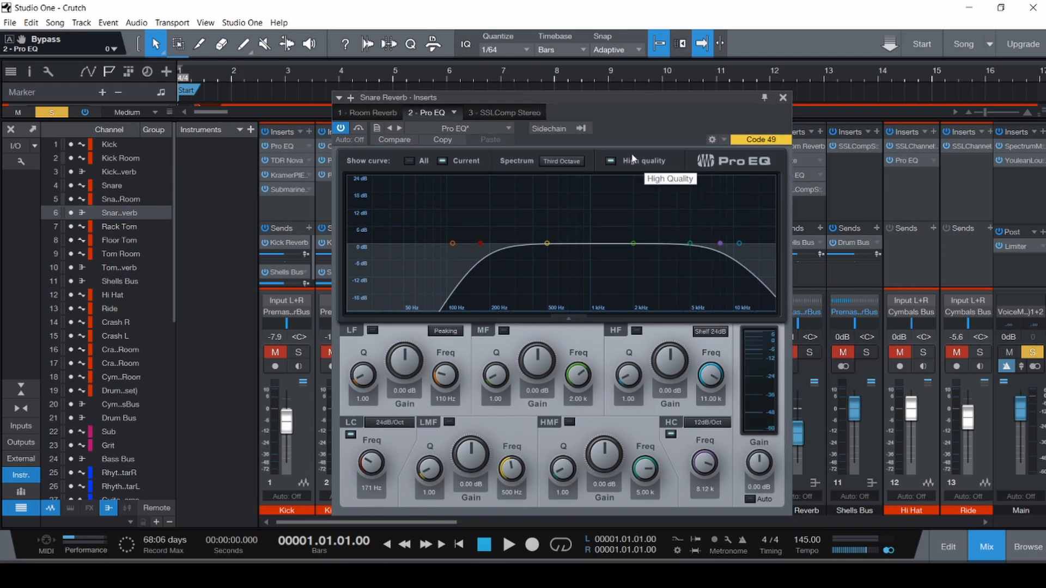
left_click(357, 130)
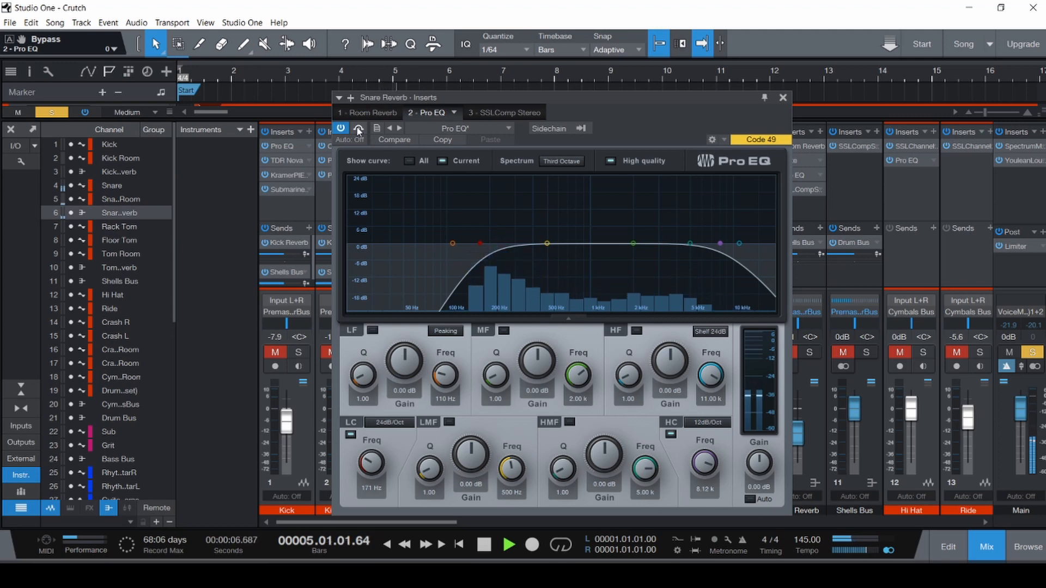
key("space")
- Open Snare Reverb's SSLComp Stereo and audition it switched off and on during playback from the song start
left_click(504, 113)
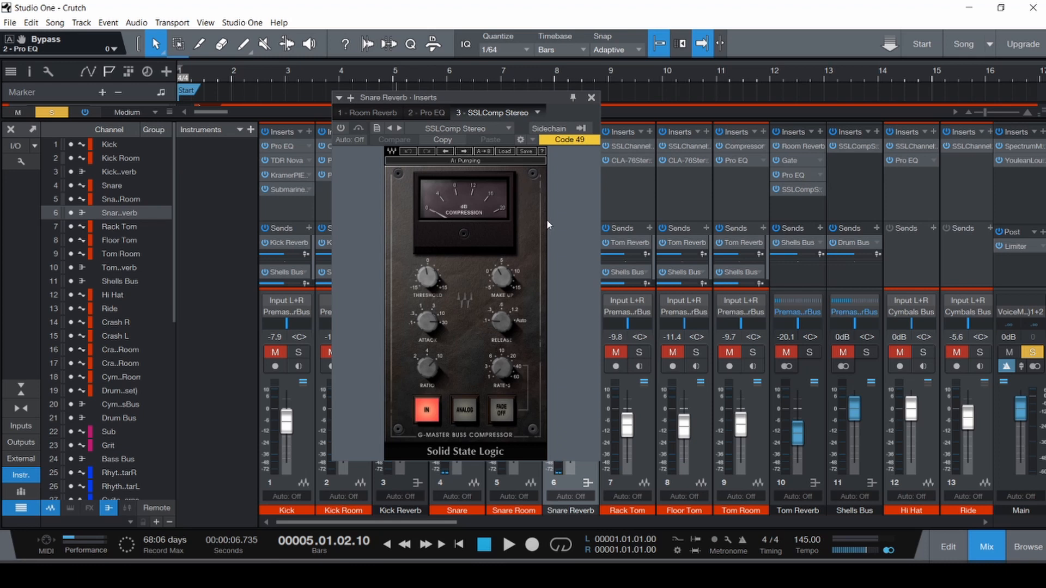
key("comma")
key("space")
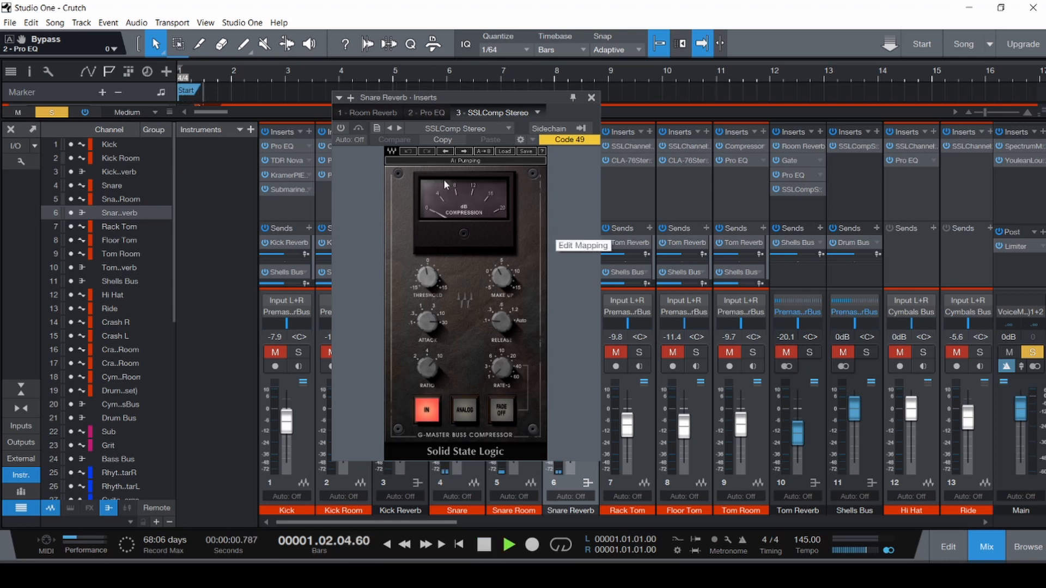
left_click(341, 129)
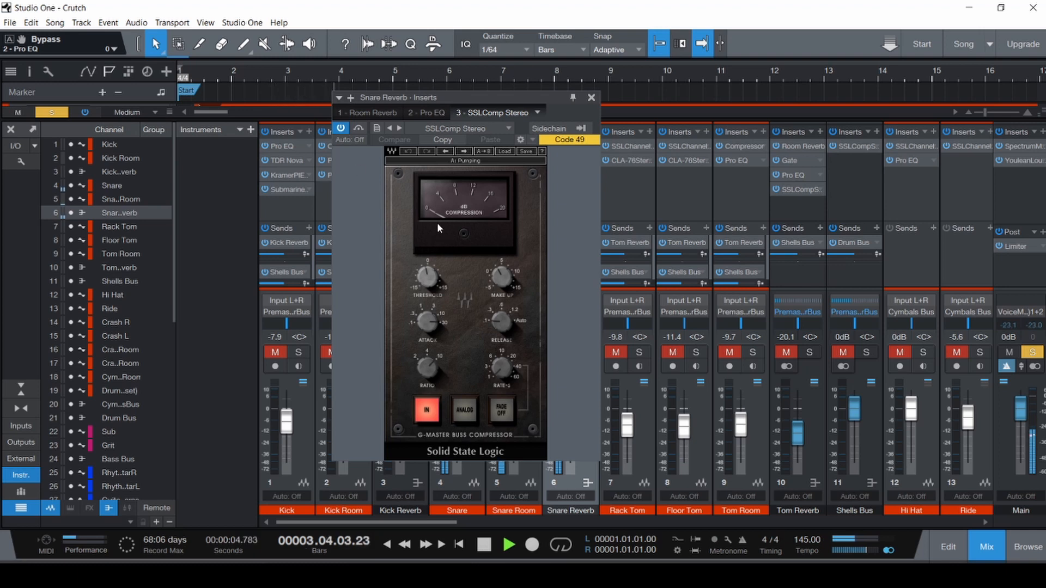
key("space")
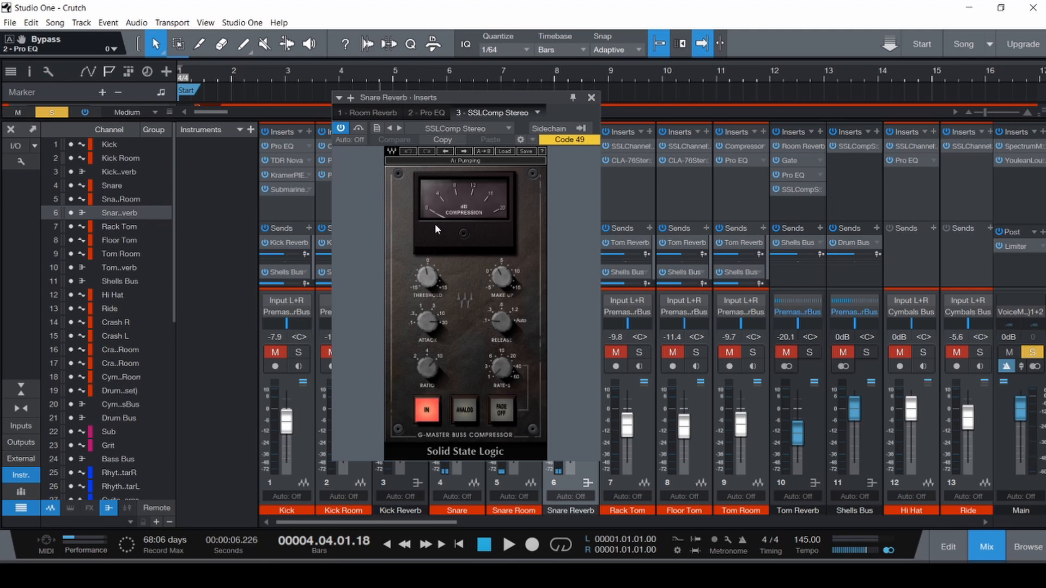
- Show the arrangement and play the snare roll at bar 7, watching the SSLComp Stereo compression meter
key("F3")
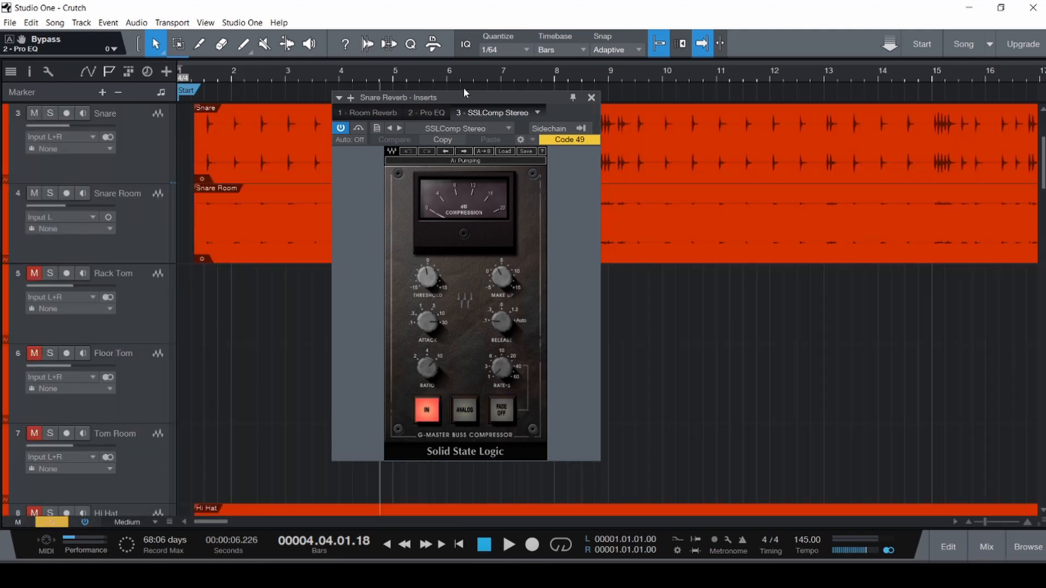
left_click_drag(463, 97, 762, 183)
scroll(521, 162, "up", 5)
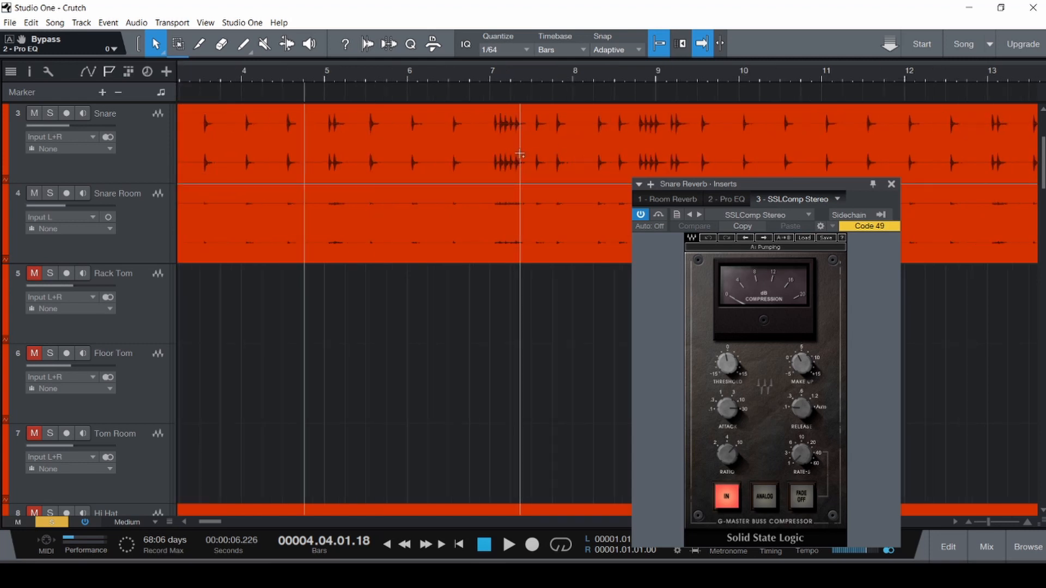
key("ctrl+space")
left_click_drag(768, 185, 743, 123)
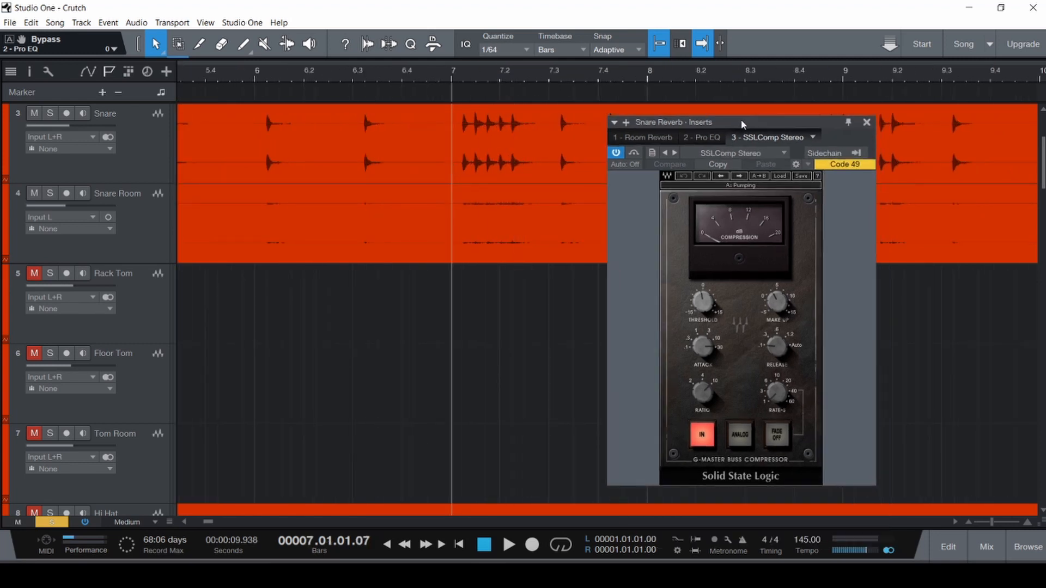
key("space")
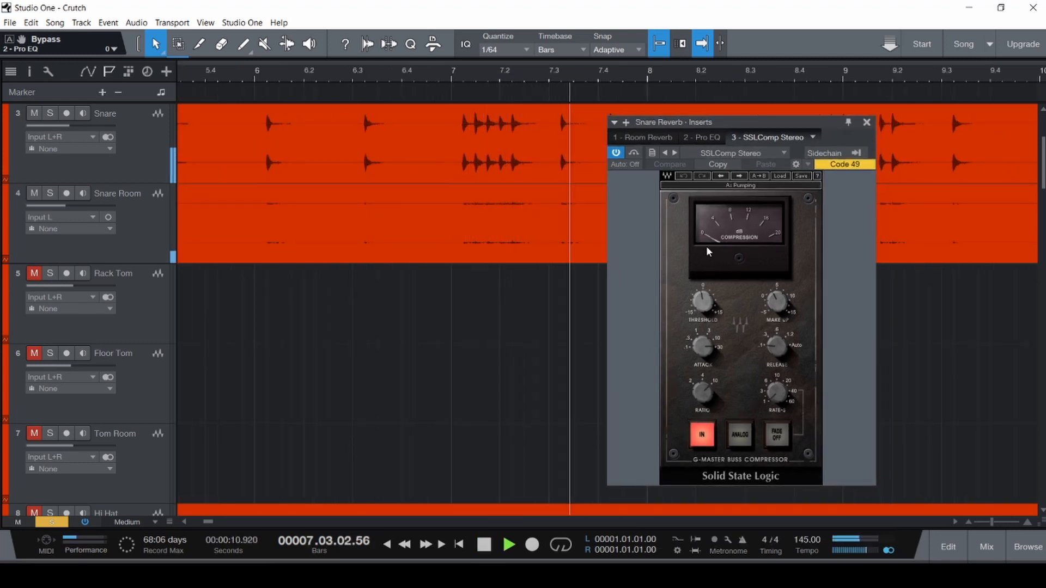
key("space")
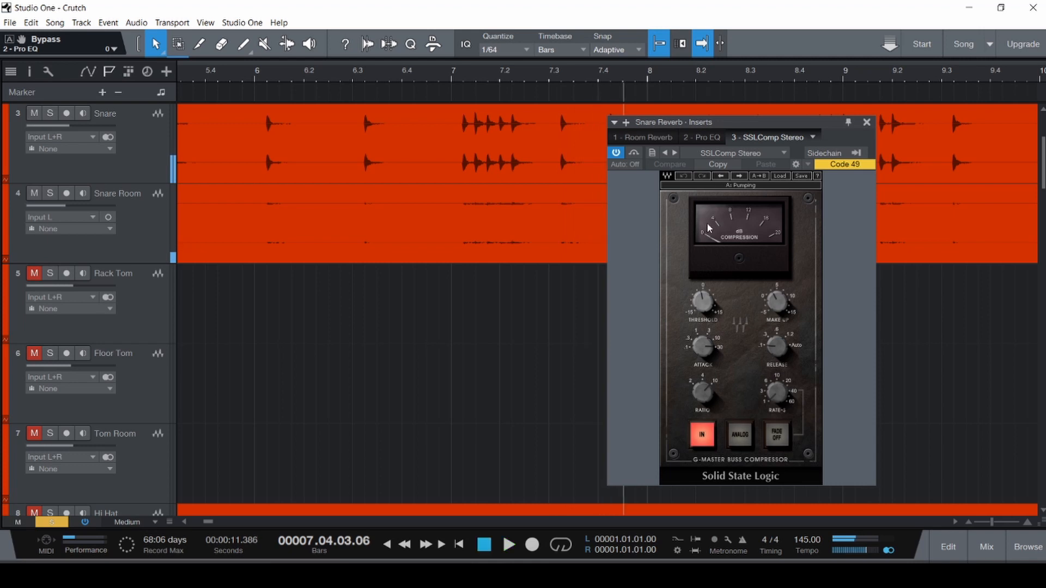
- Return to the mixer, close the SSLComp Stereo window, and undo Snare Reverb's fader reset and insert changes
key("F3")
left_click(865, 123)
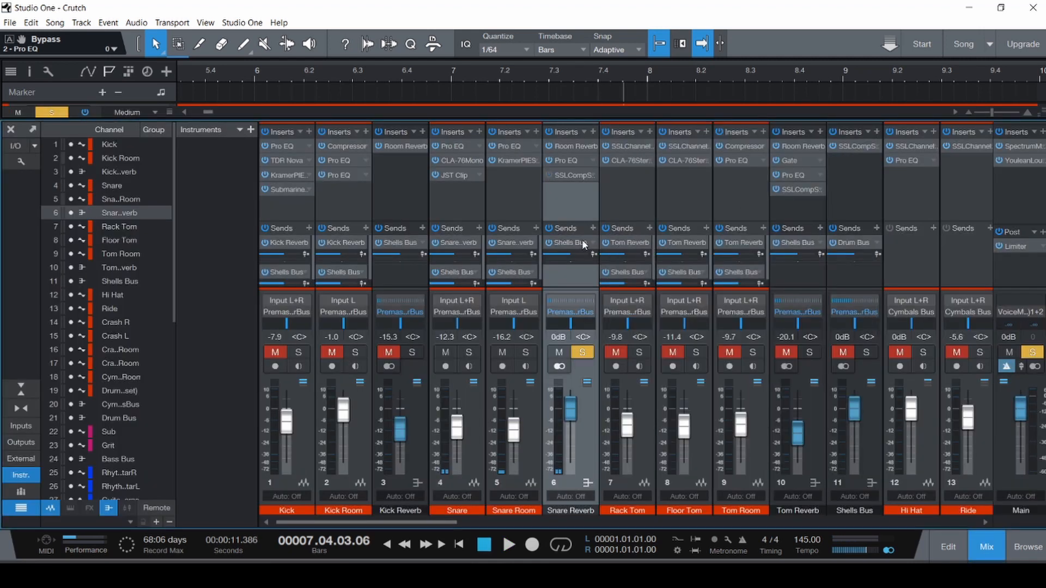
key("ctrl+z")
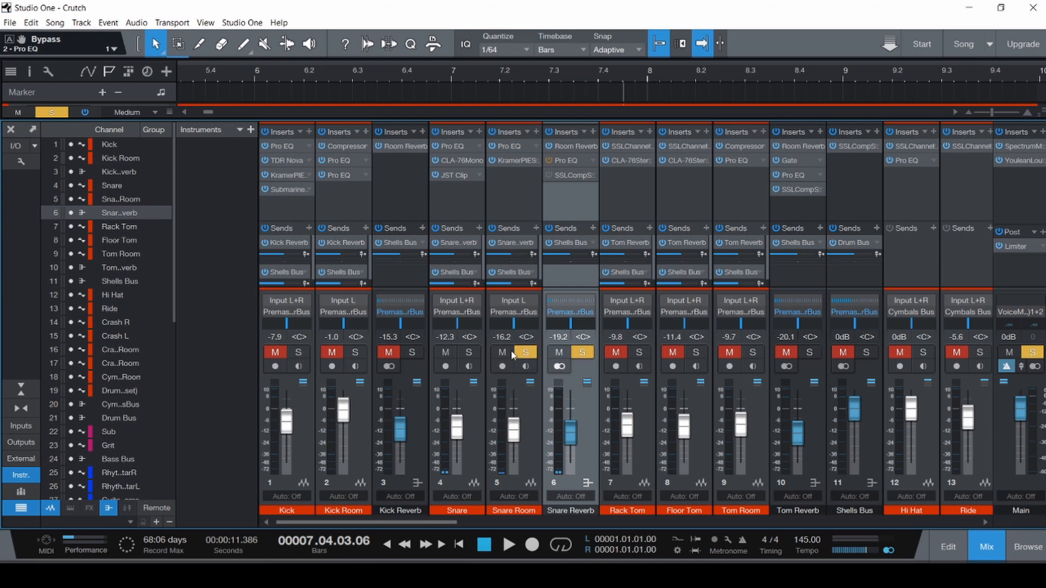
- Save the song, solo all kick and snare channels with their rooms and reverbs, and play from the song start
key("ctrl+s")
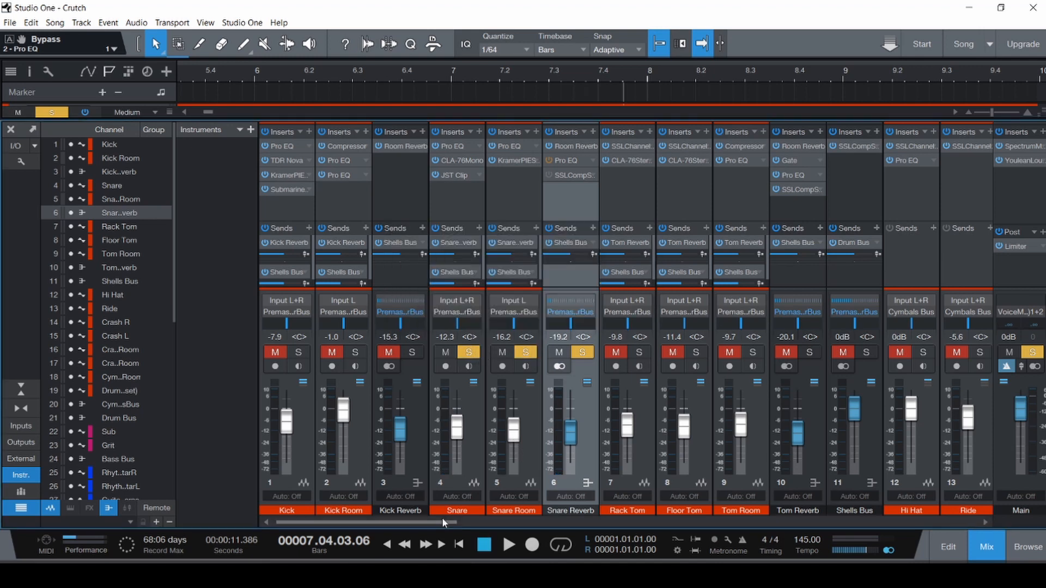
left_click(308, 452, "shift")
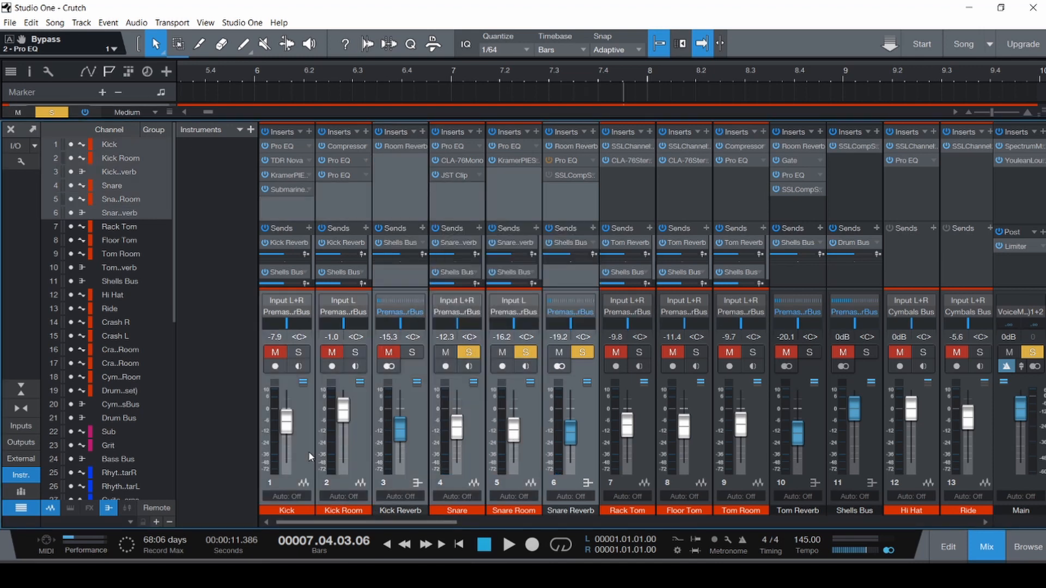
key("s")
key("space")
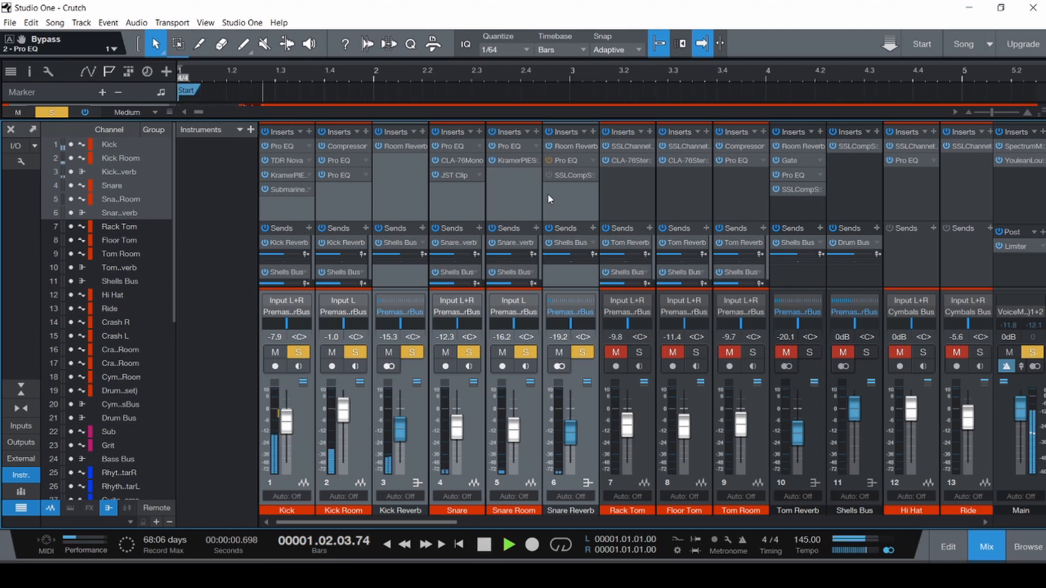
- Reactivate Snare Reverb's Pro EQ and SSLComp Stereo during playback, checking each plug-in, and close the insert window
left_click(562, 159)
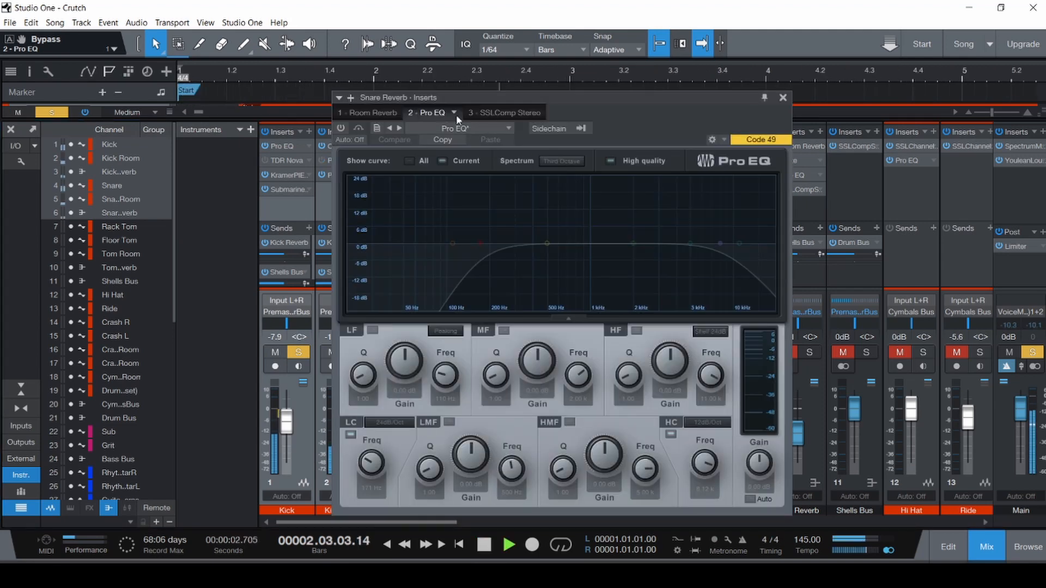
left_click(785, 98)
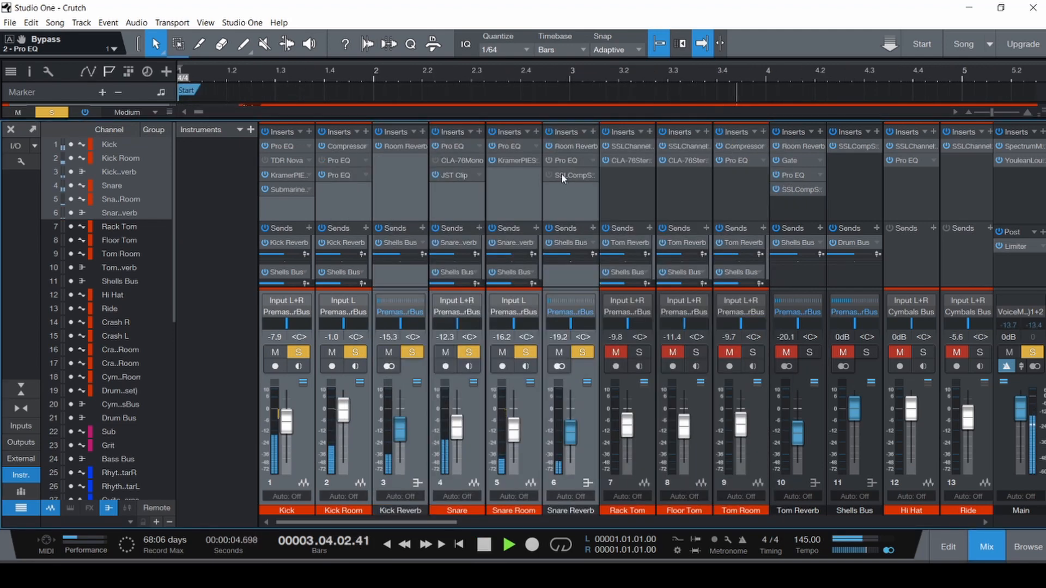
left_click(567, 159)
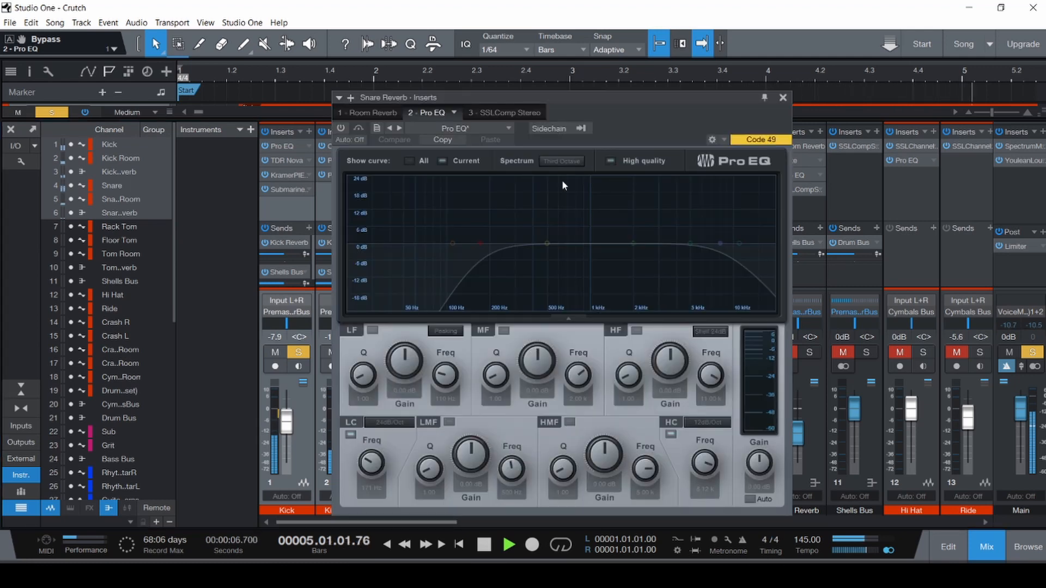
left_click(340, 129)
left_click(503, 112)
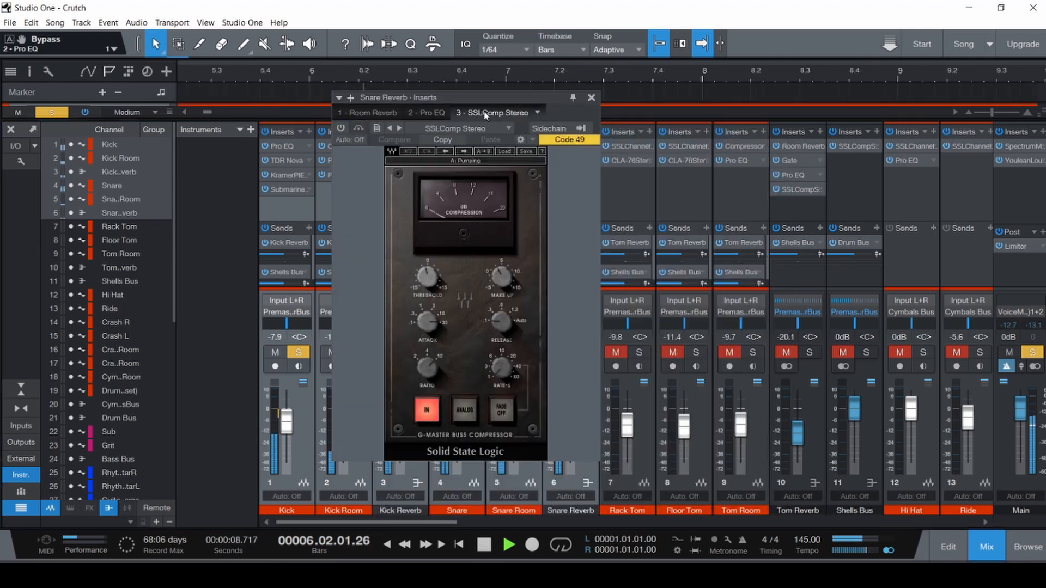
left_click(429, 112)
left_click(360, 129)
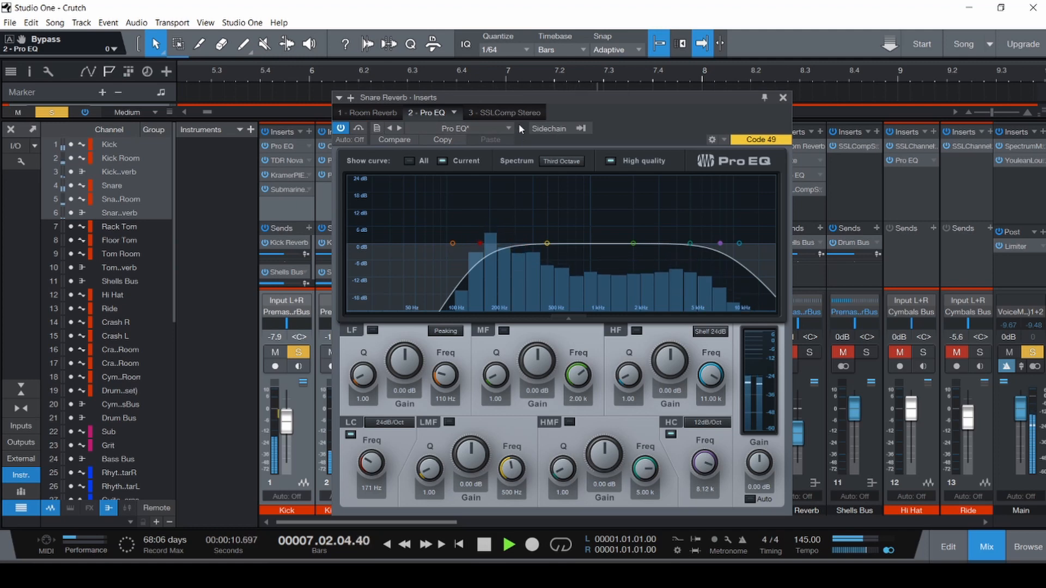
left_click(503, 112)
left_click(588, 97)
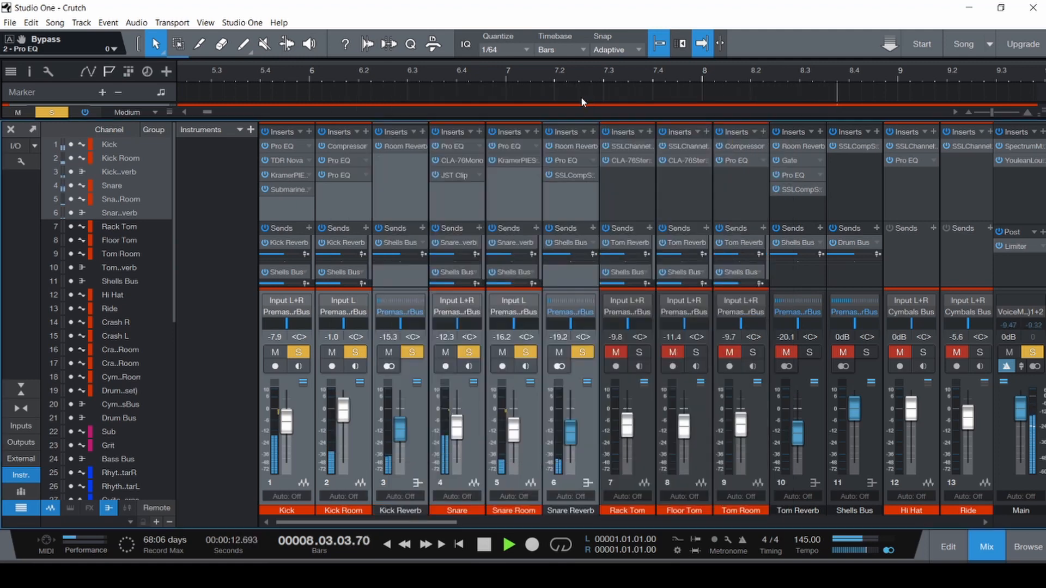
- Select only the Snare Reverb channel, save the song with playback stopped, and clear all solos
left_click(572, 204)
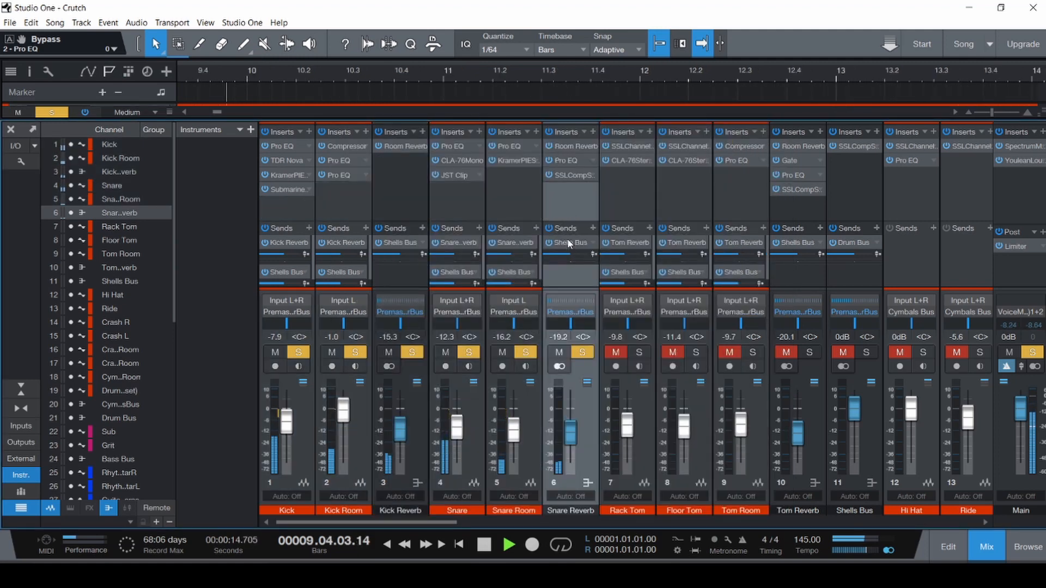
key("ctrl+s")
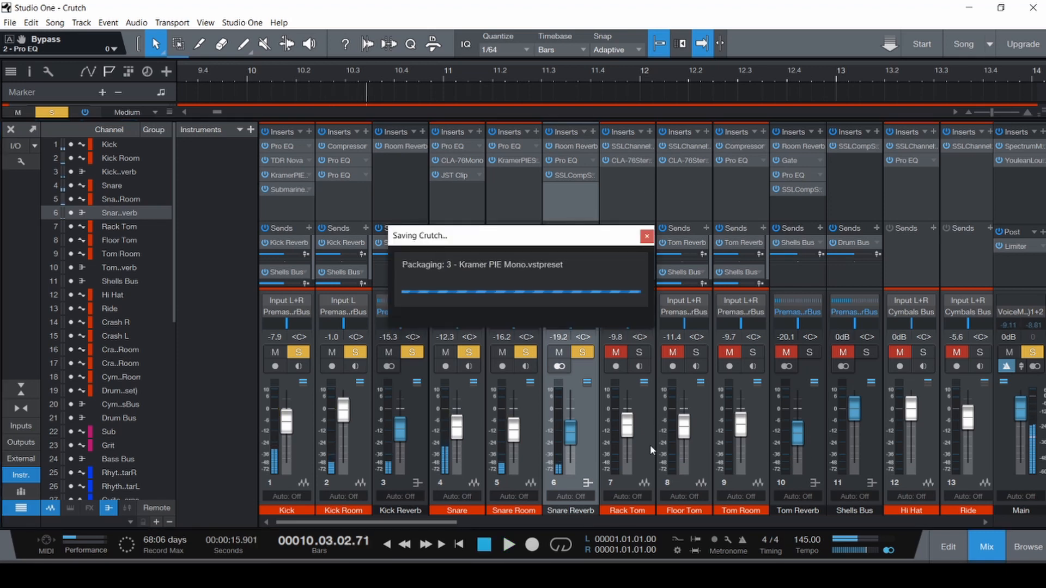
key("shift+s")
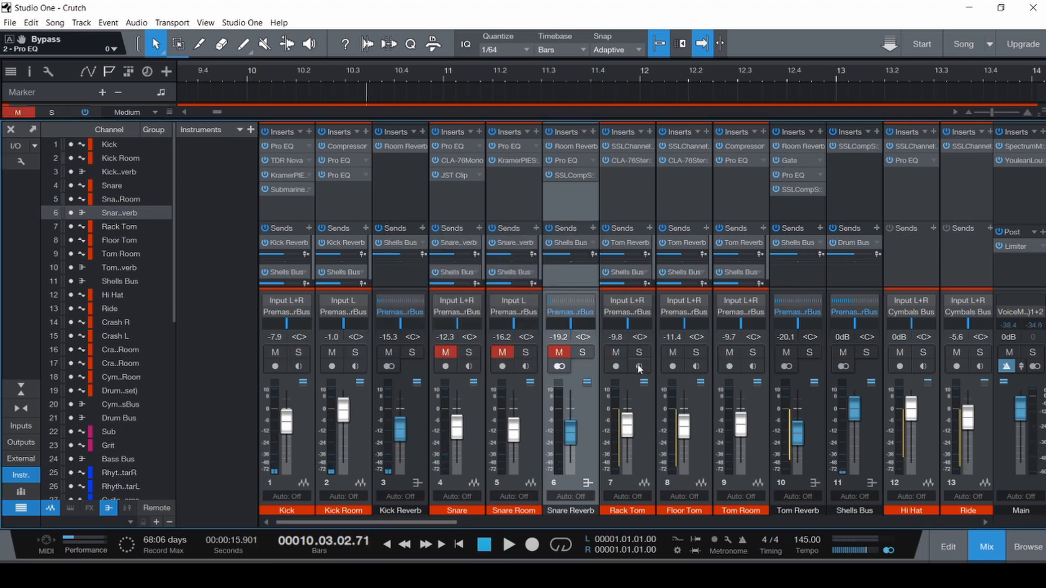
- Solo Rack Tom, set a loop around its first fill from about bar 41 to bar 43, and start looped playback
left_click(641, 352)
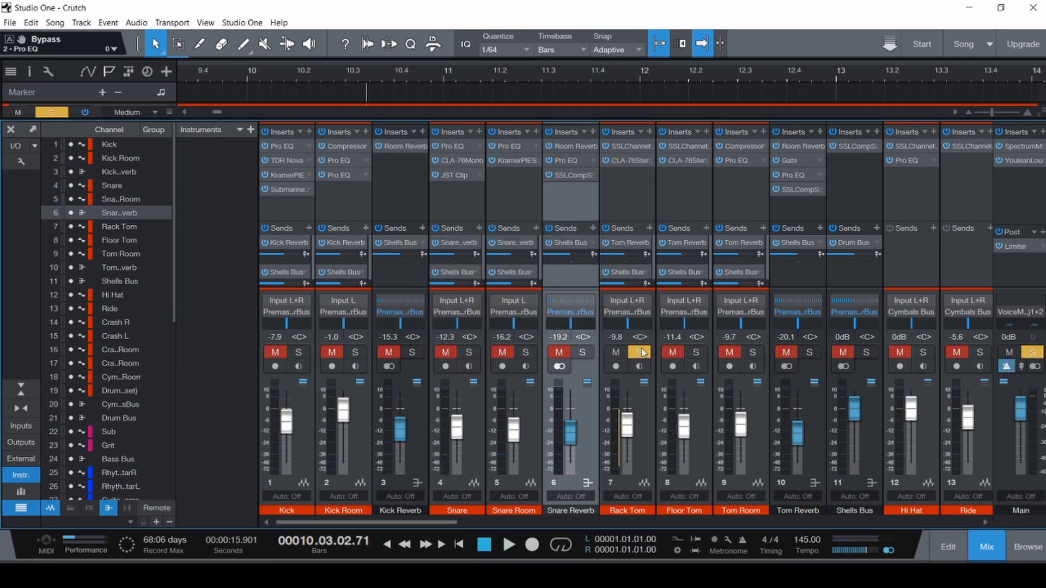
key("F3")
scroll(579, 308, "down", 8)
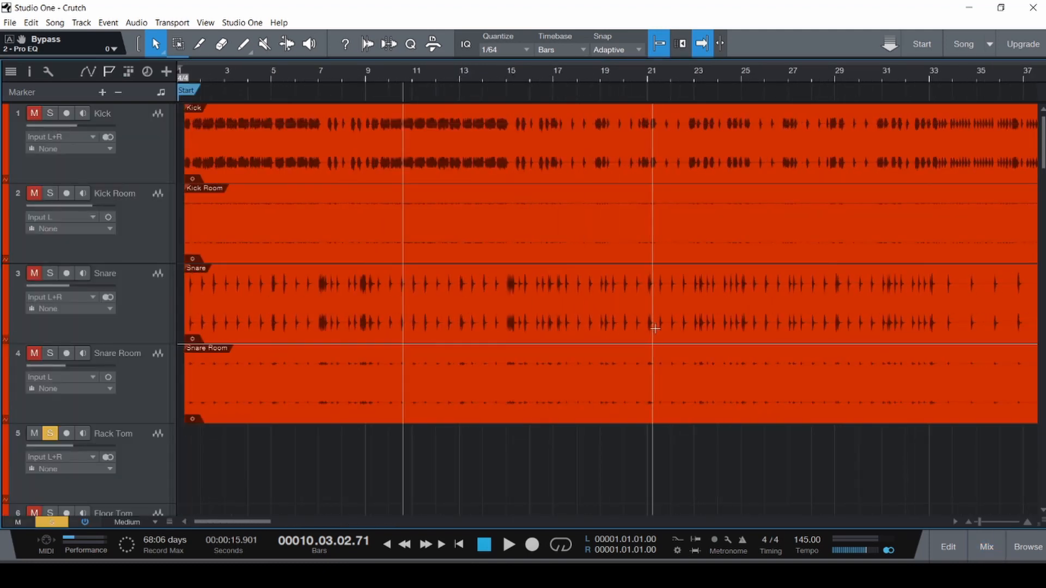
scroll(656, 332, "down", 4)
scroll(656, 331, "down", 8)
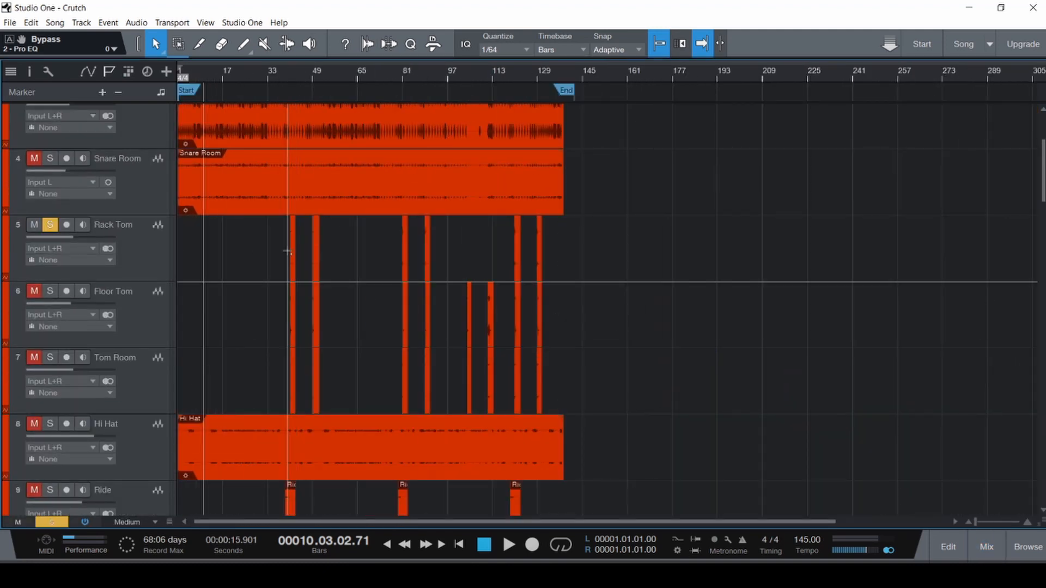
scroll(289, 251, "up", 3)
scroll(289, 251, "up", 5)
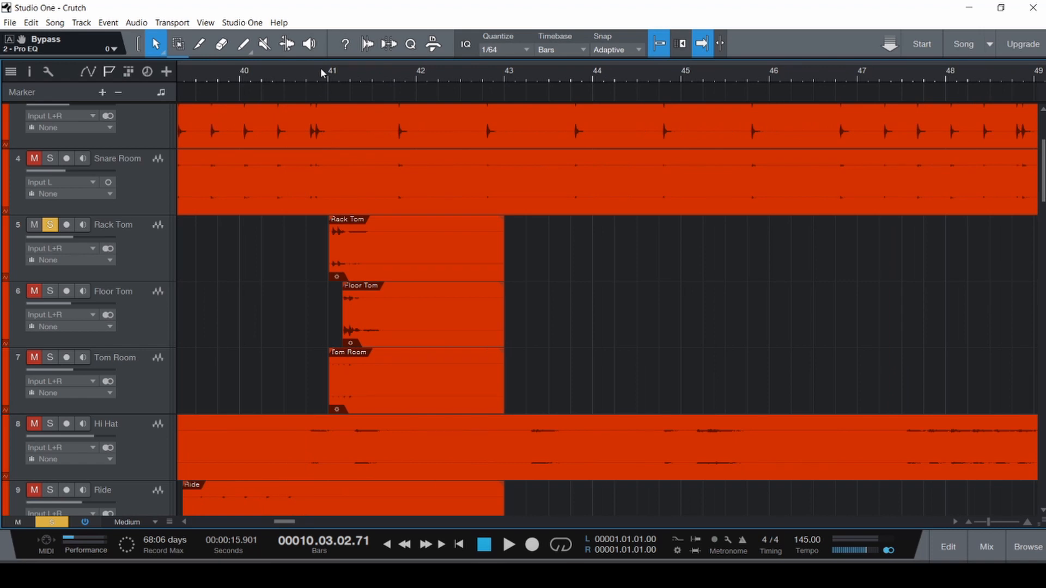
left_click_drag(328, 60, 505, 61)
key("space")
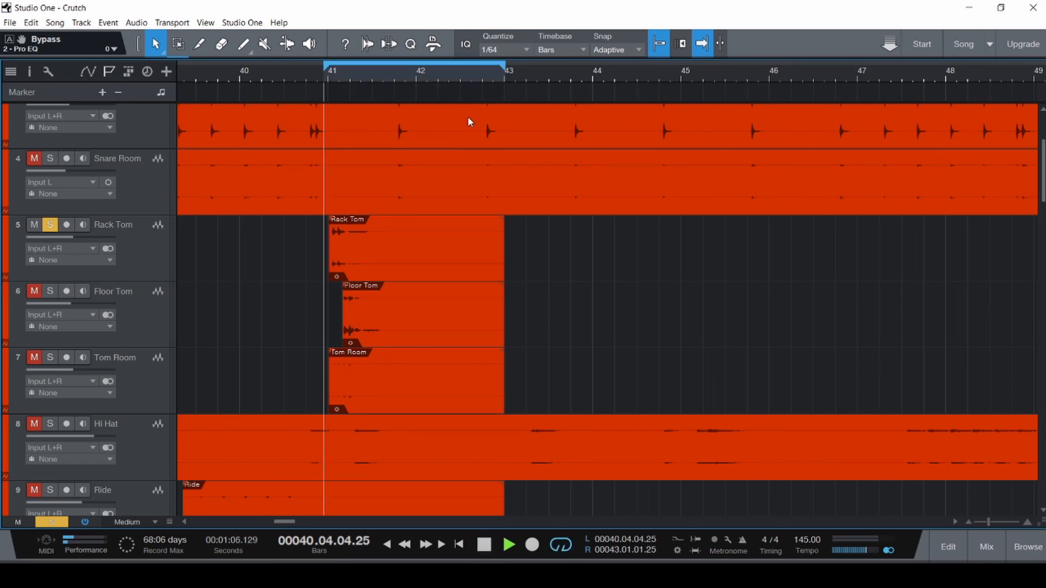
- Show the mixer, switch all Rack Tom inserts off and on again during looped playback to compare them, and stop playback
key("F3")
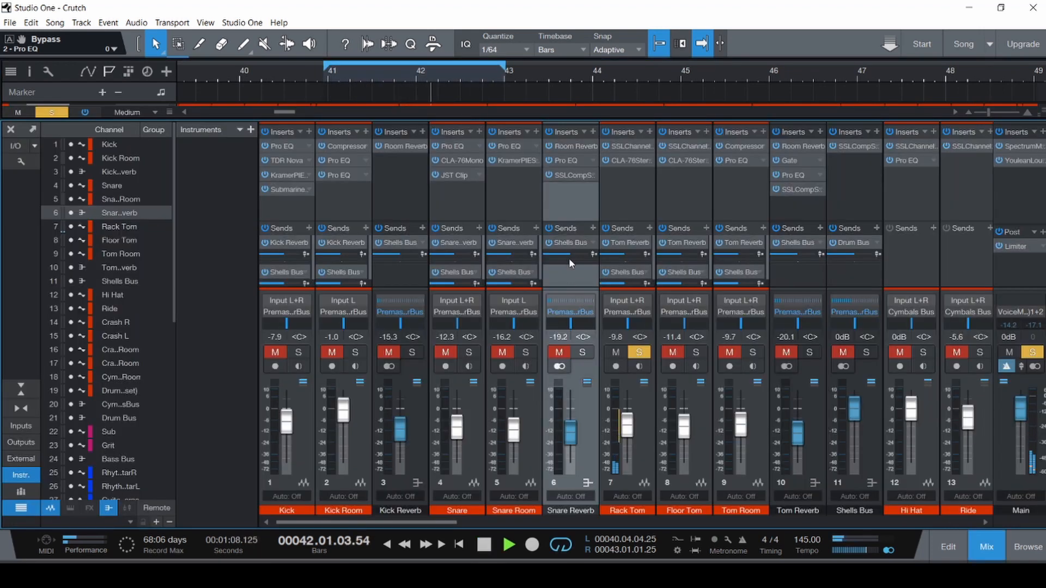
left_click(604, 132)
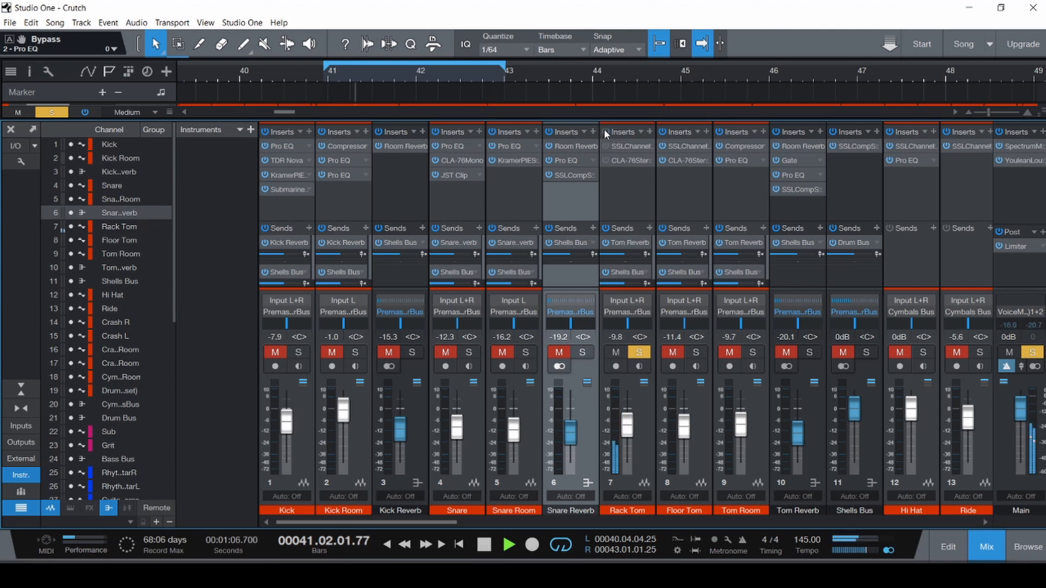
left_click(604, 132)
key("space")
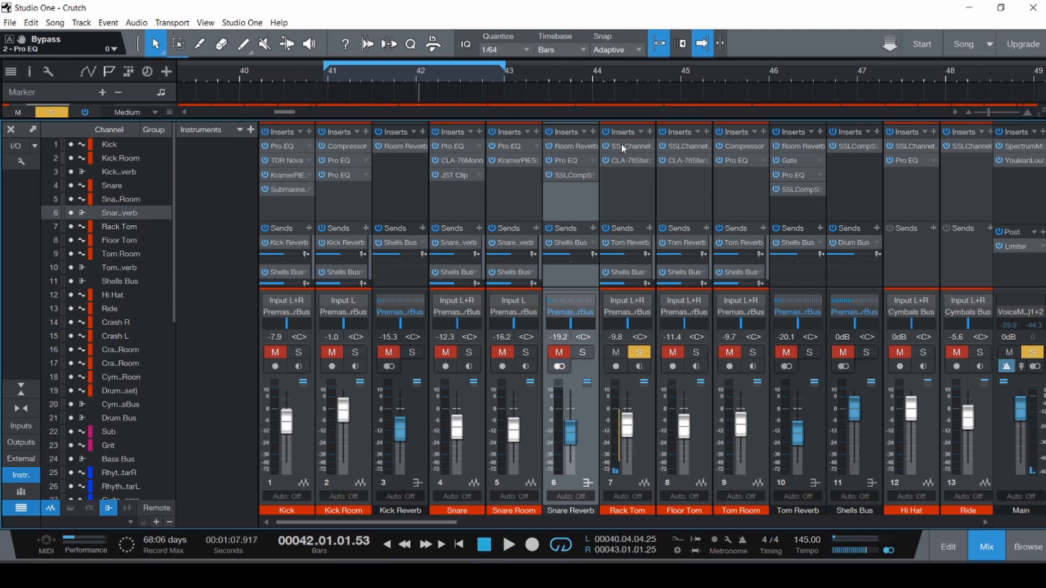
- Inspect Rack Tom's SSLChannel Stereo and Kick's Pro EQ for comparison, leaving the SSLChannel Stereo open and clear of the Kick inserts
left_click(622, 144)
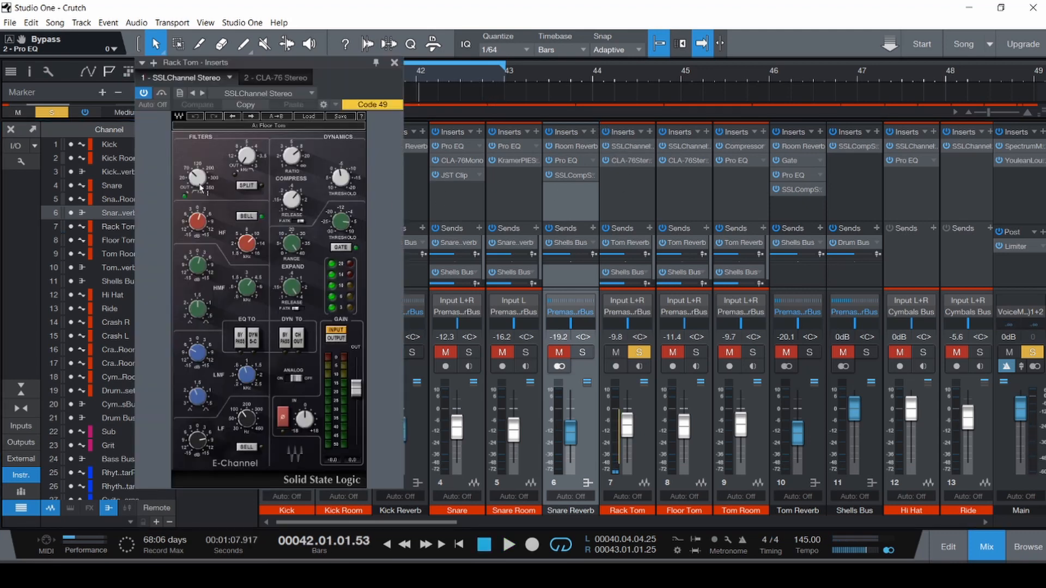
mouse_move(200, 186)
left_click_drag(262, 64, 476, 86)
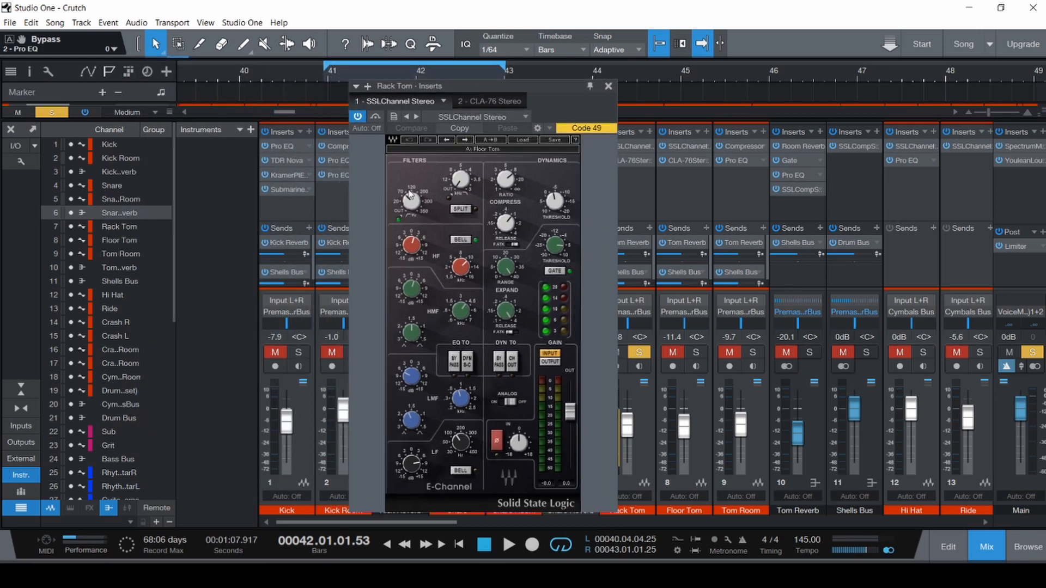
left_click(293, 146)
left_click_drag(684, 89, 416, 98)
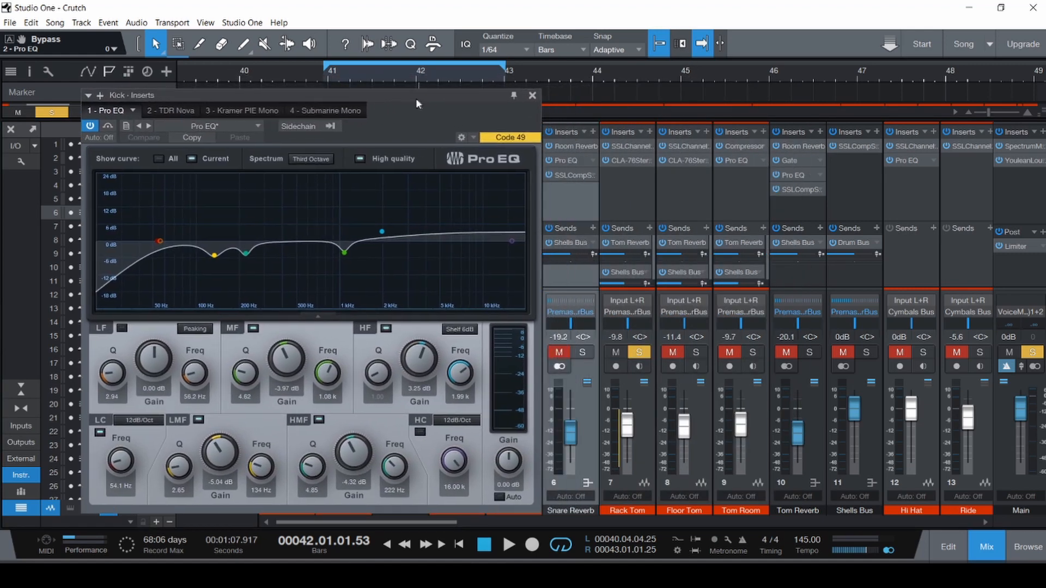
left_click(627, 145)
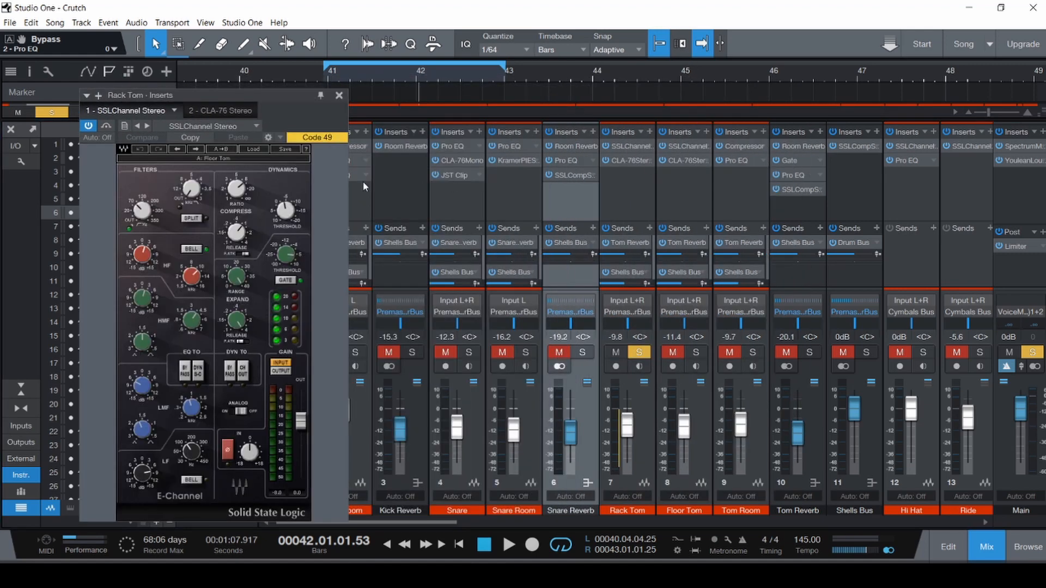
left_click_drag(277, 99, 429, 69)
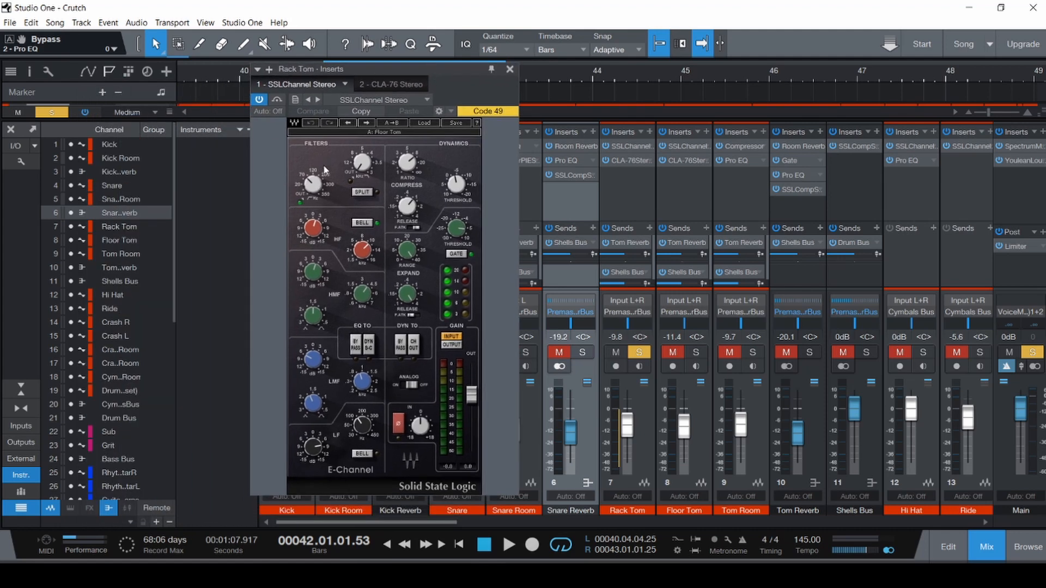
left_click_drag(352, 72, 472, 97)
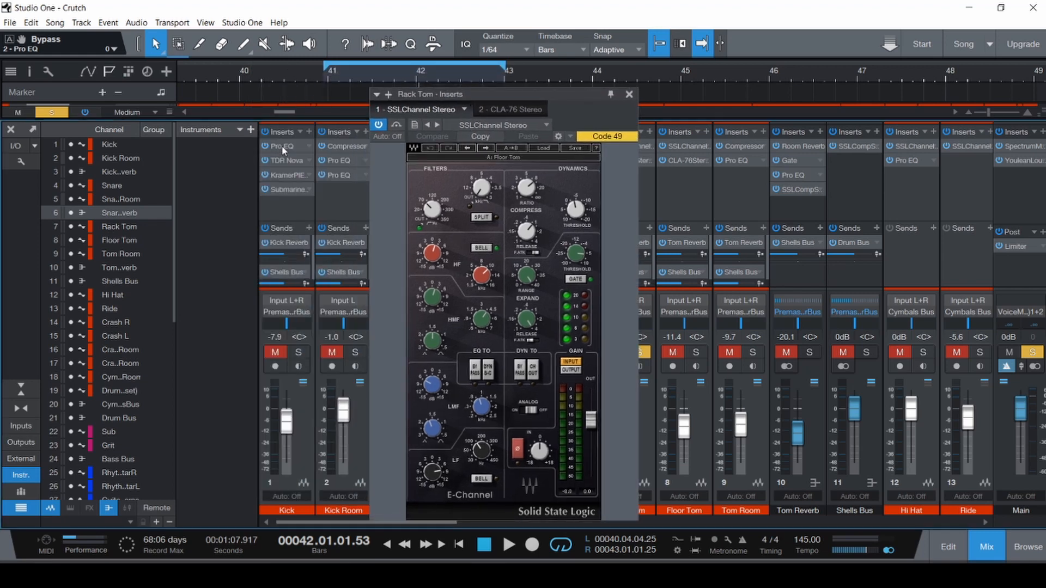
- Try raising the low-cut frequency of Kick's Pro EQ to 88.3 Hz, undo the change, and close the plug-in window
left_click(282, 147)
left_click_drag(445, 241, 476, 234)
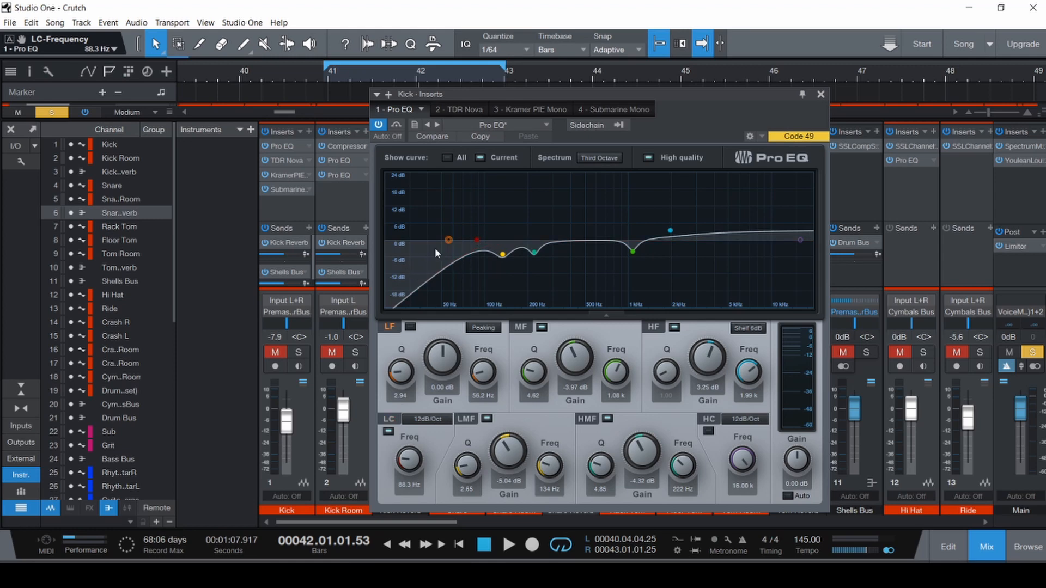
key("ctrl+z")
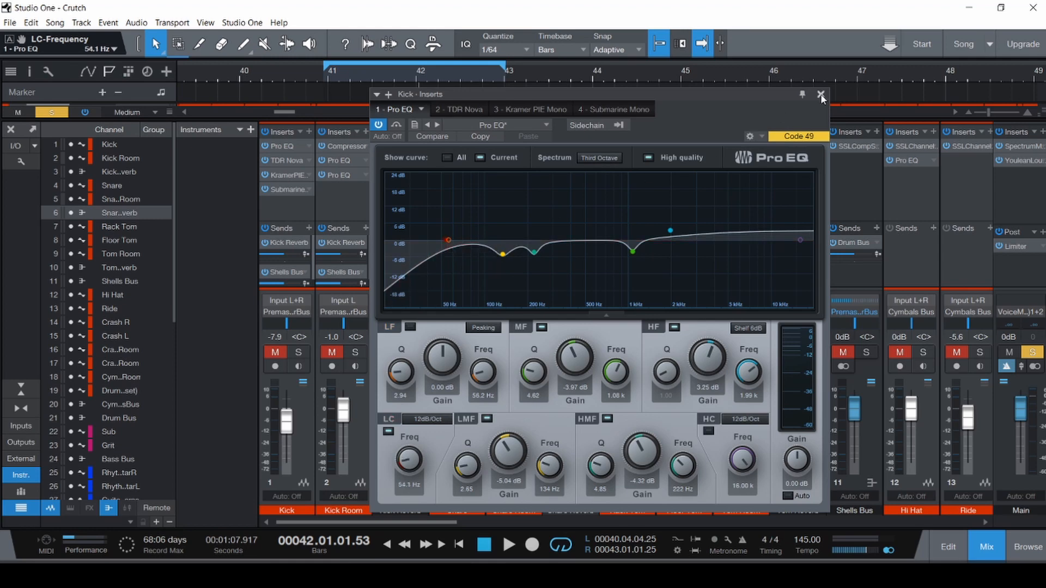
left_click(820, 95)
- Reopen Rack Tom's SSLChannel Stereo and examine its high-pass filter and its HF, HMF, LMF and LF settings
left_click(626, 145)
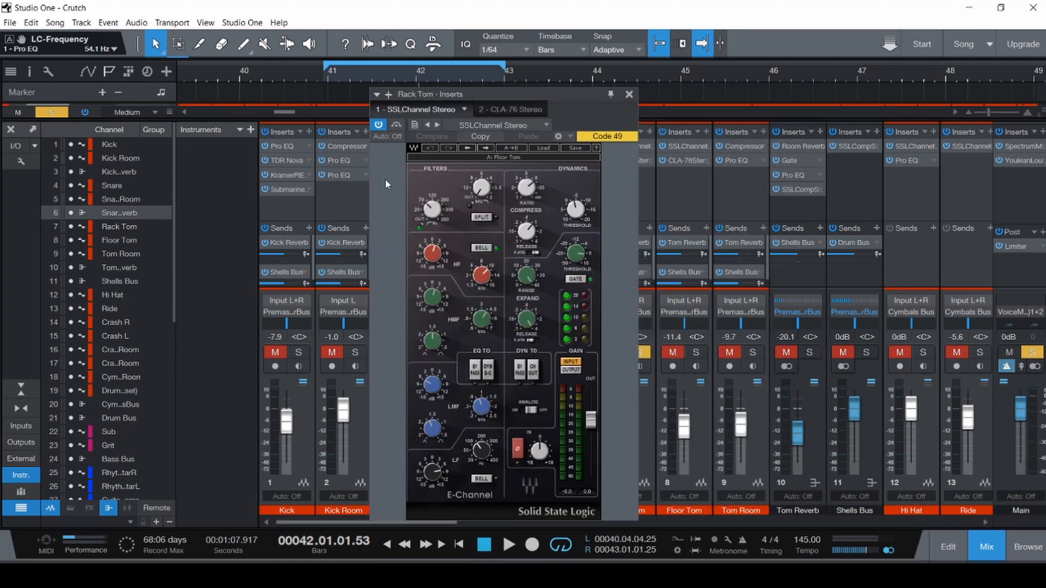
mouse_move(437, 212)
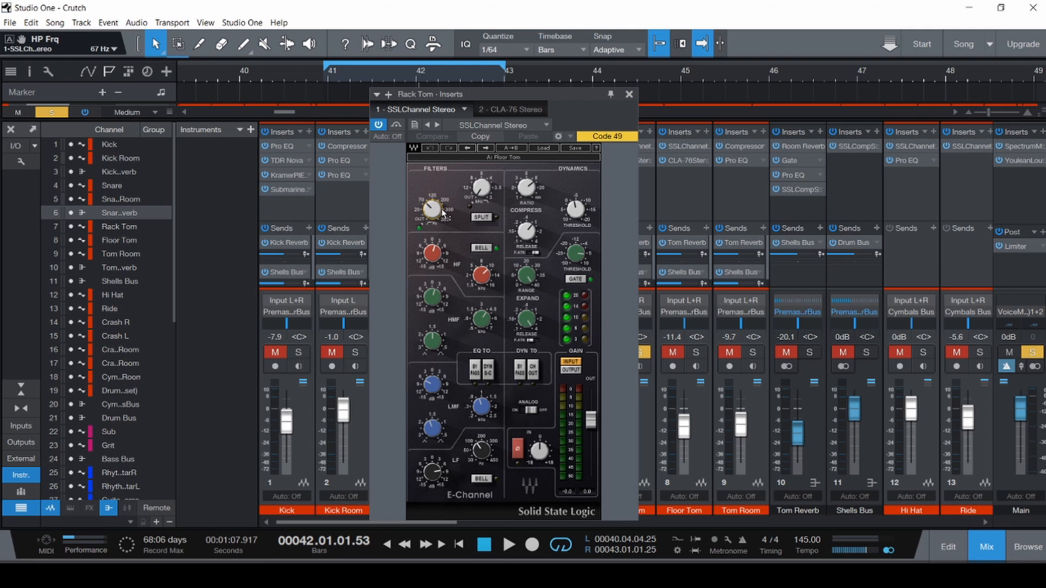
mouse_move(484, 278)
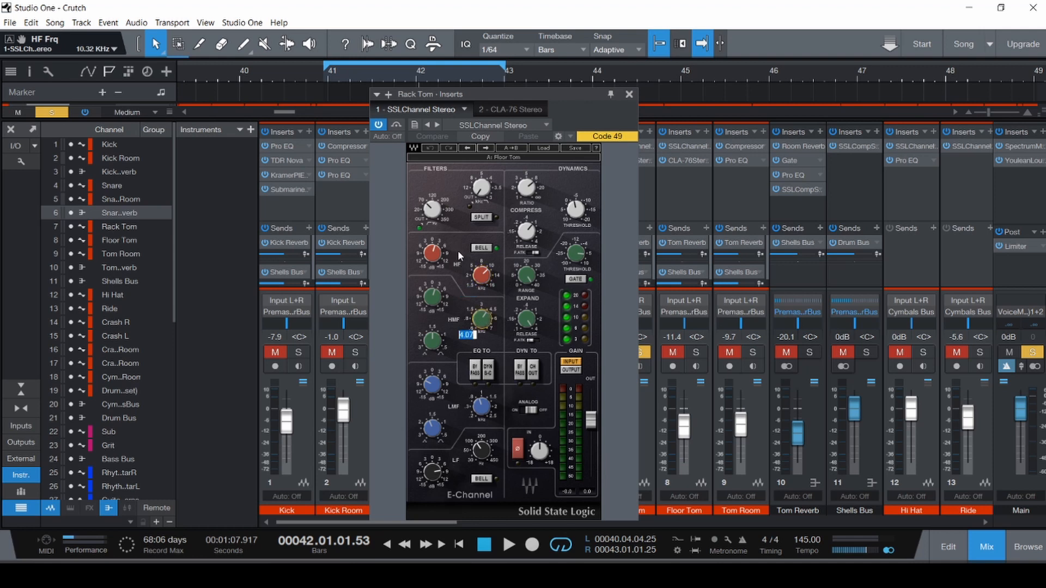
left_click(433, 306)
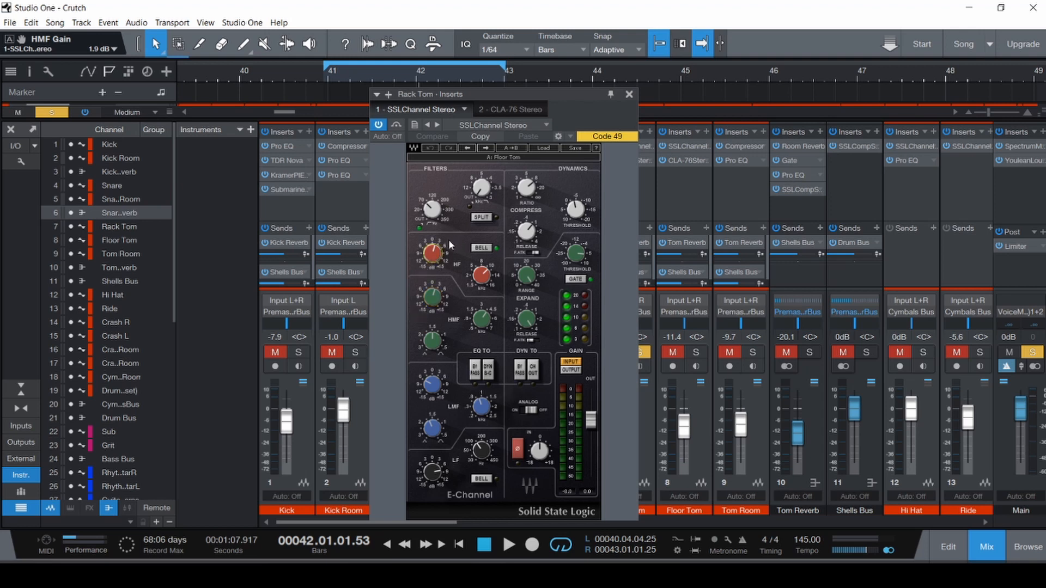
left_click(486, 412)
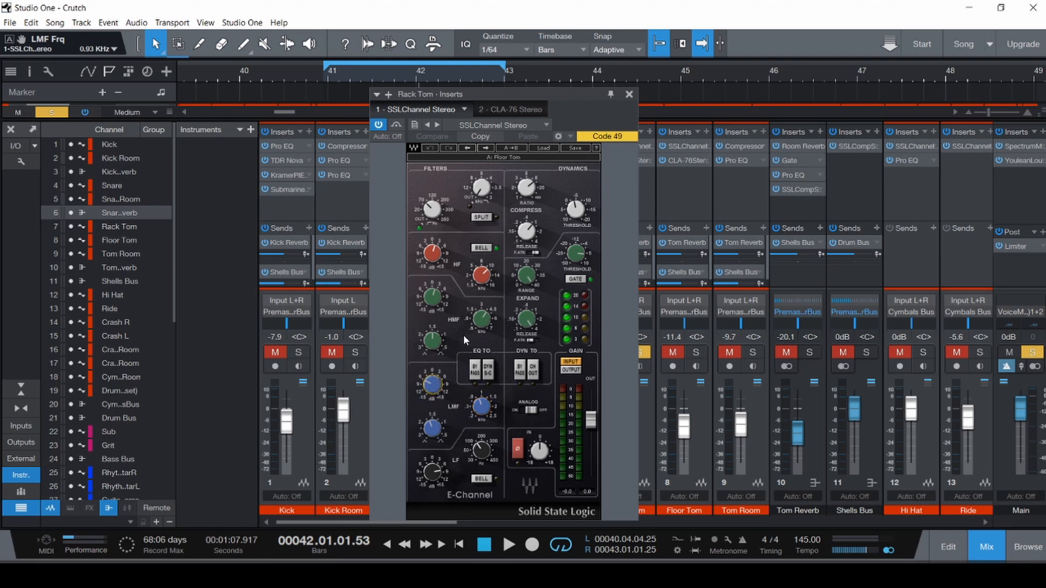
left_click(434, 473)
- Play the Rack Tom fill in the arrangement with SSLChannel Stereo bypassed, reactivate the plug-in to compare, replay the fill, and stop
left_click_drag(516, 99, 724, 109)
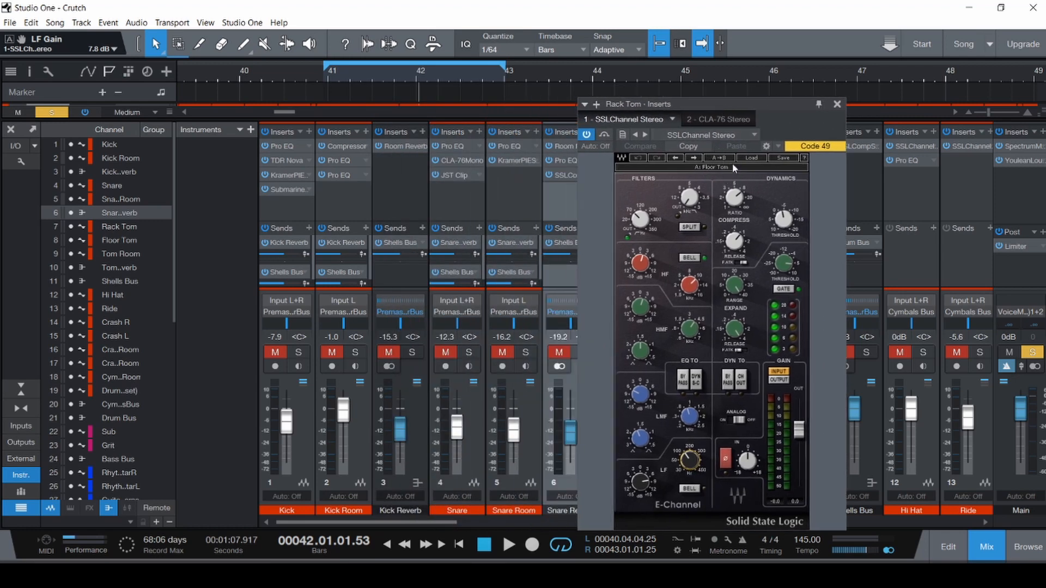
key("F3")
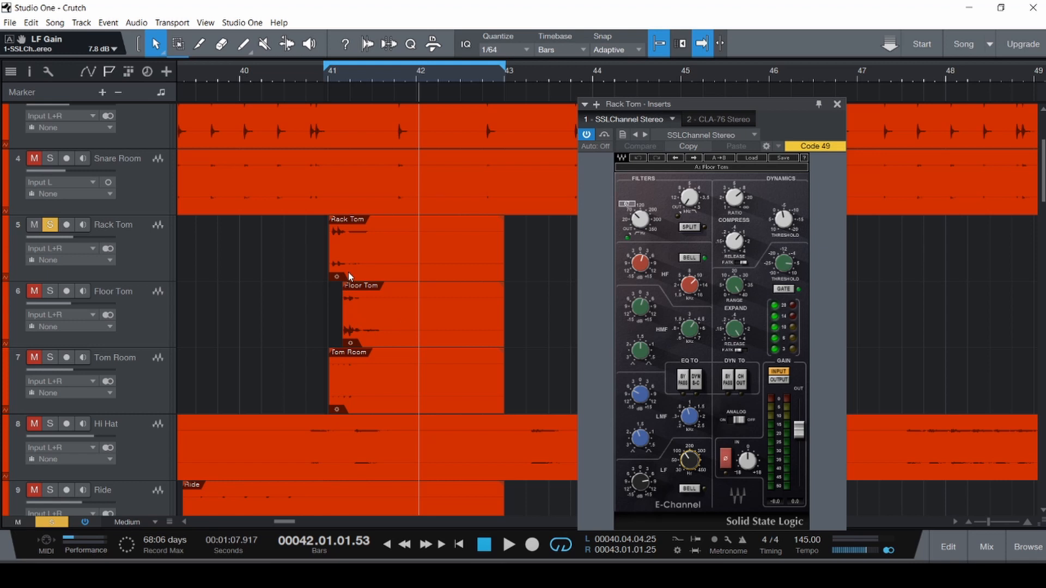
left_click(318, 253)
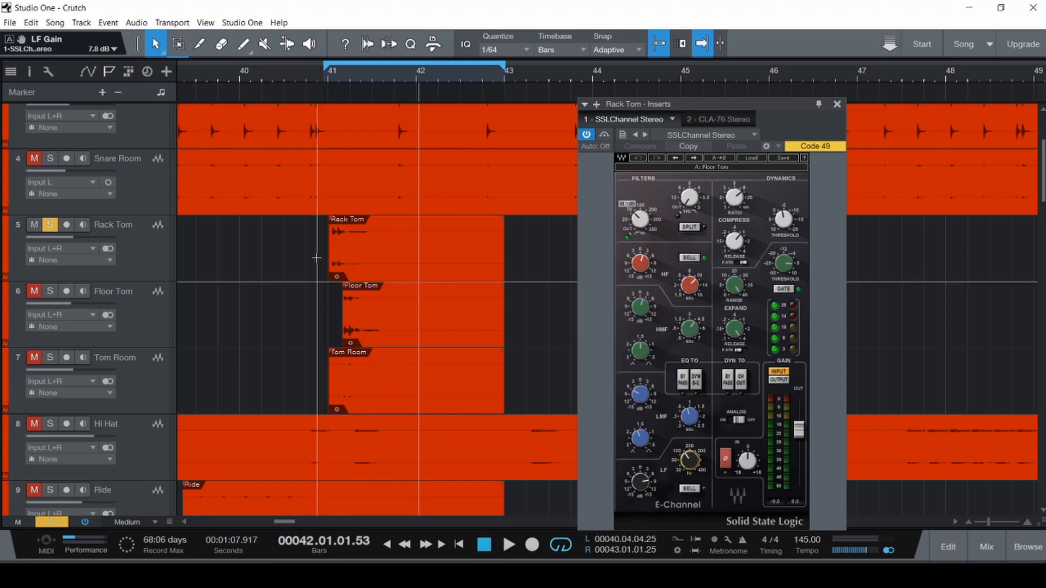
left_click(603, 137)
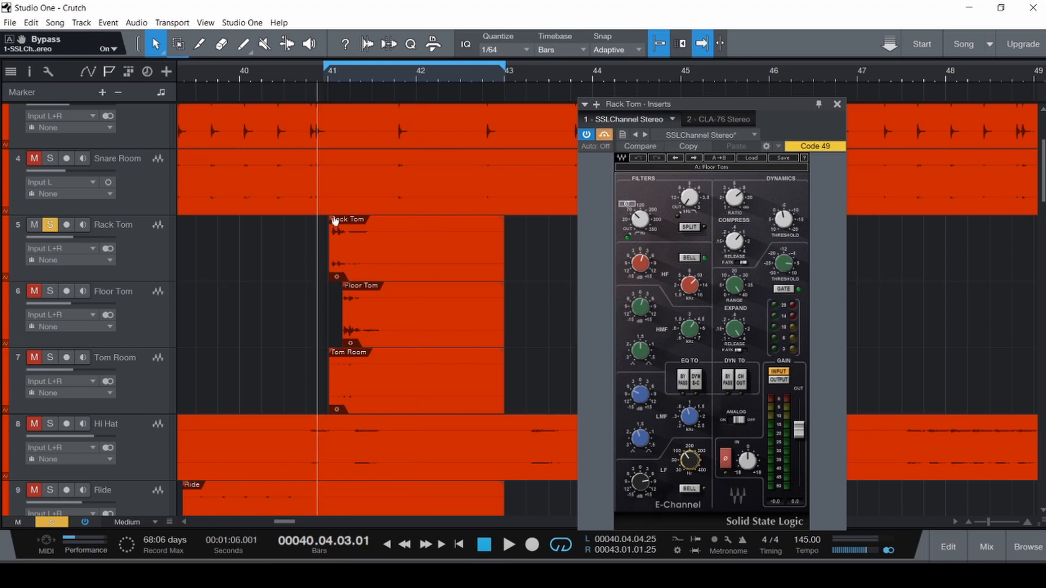
key("space")
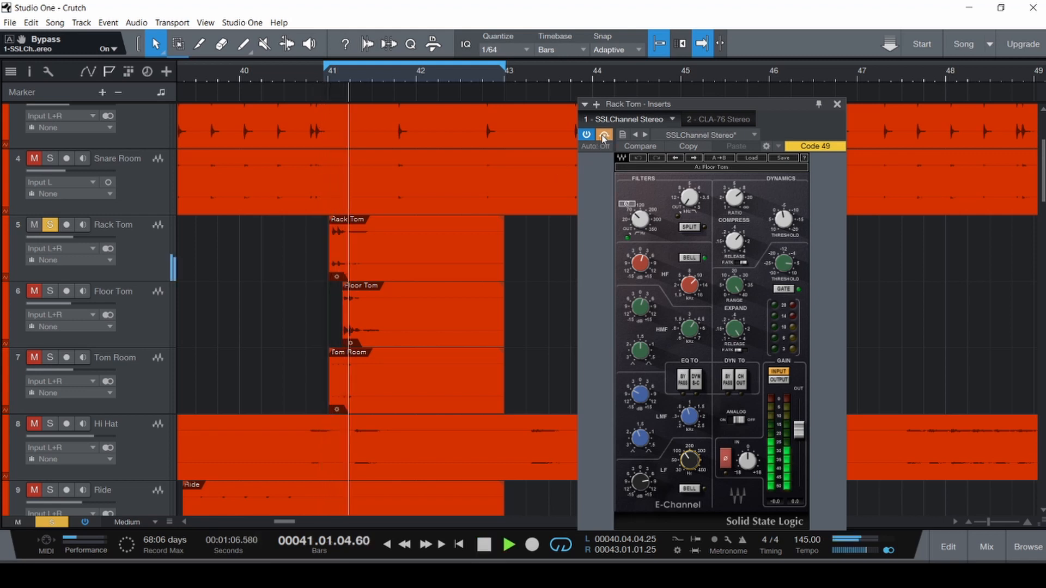
left_click(603, 137)
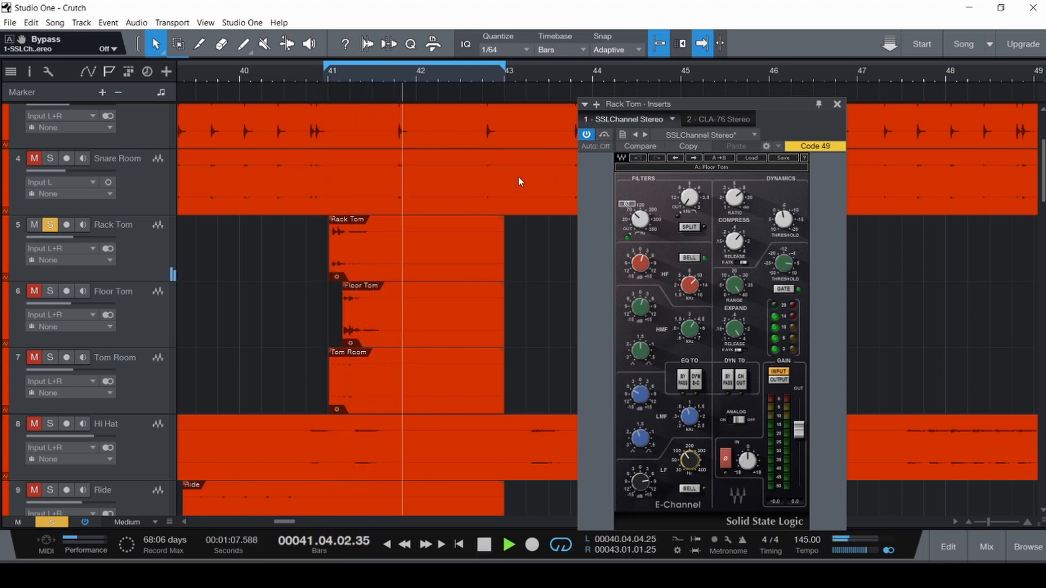
left_click(321, 226)
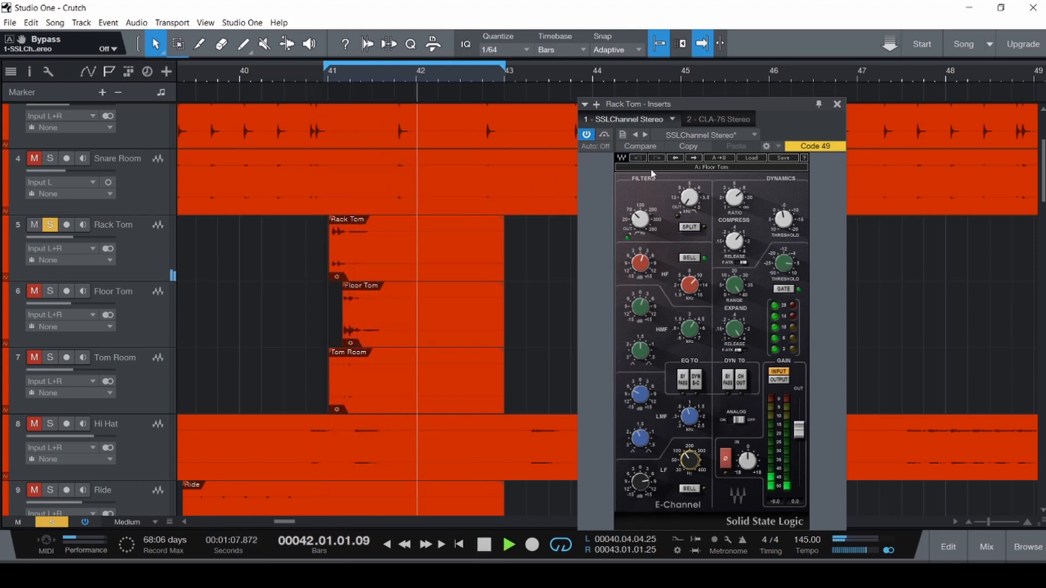
key("space")
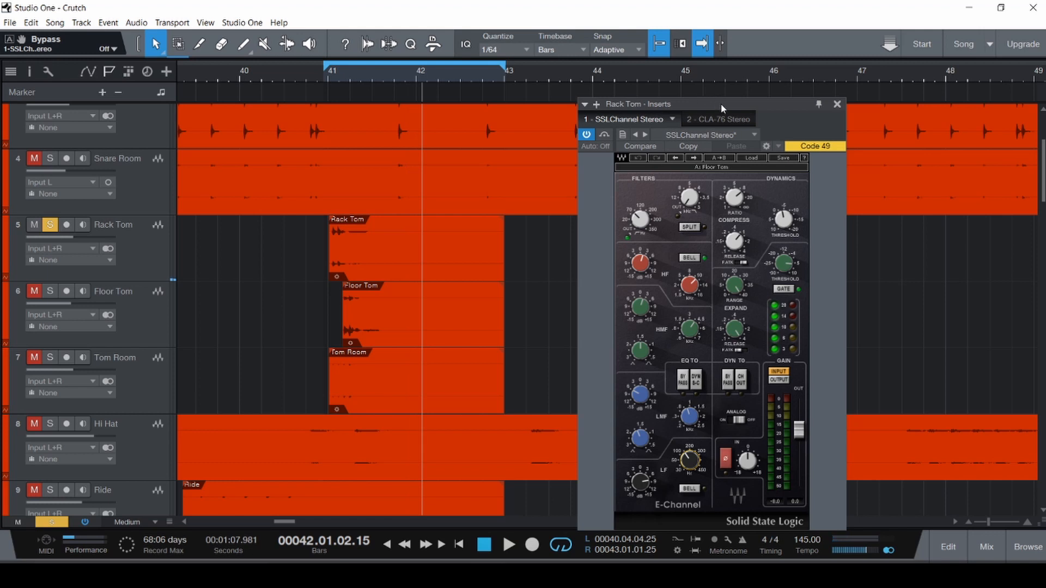
- Display Rack Tom's CLA-76 Stereo and play the tom fill twice from just before bar 41 to check its gain reduction
left_click(722, 120)
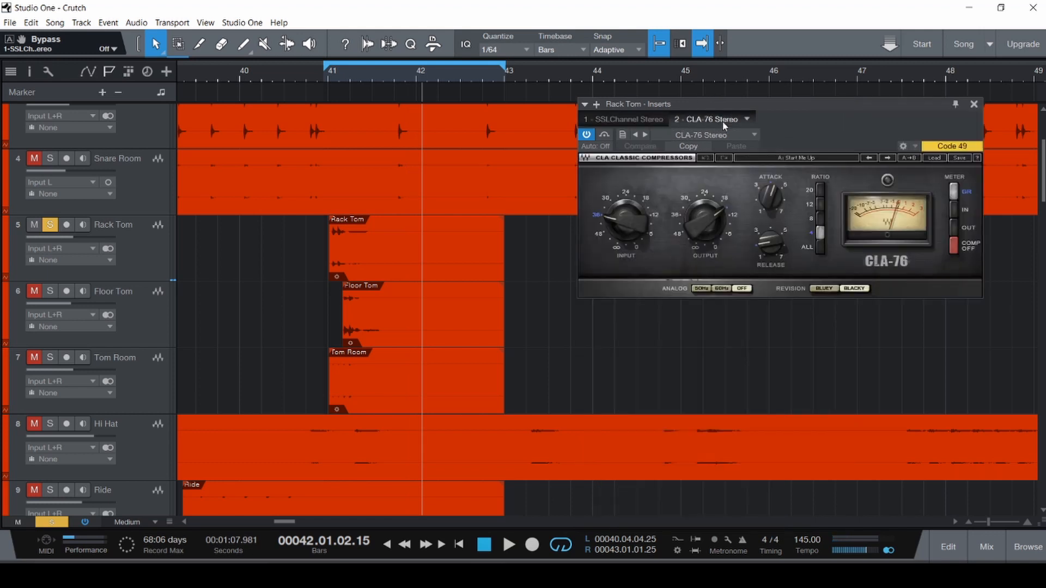
left_click_drag(777, 103, 716, 116)
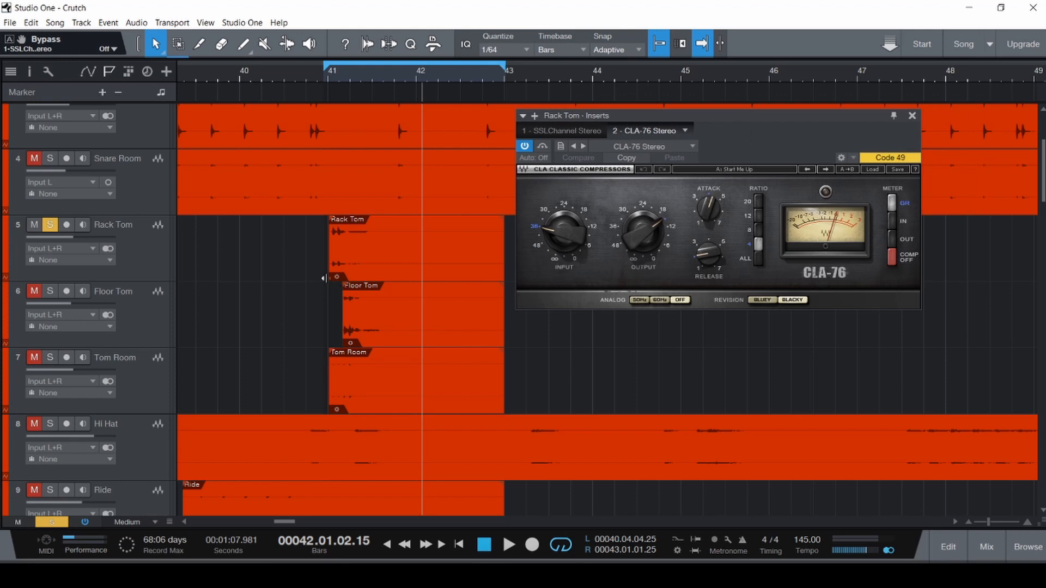
left_click(306, 279)
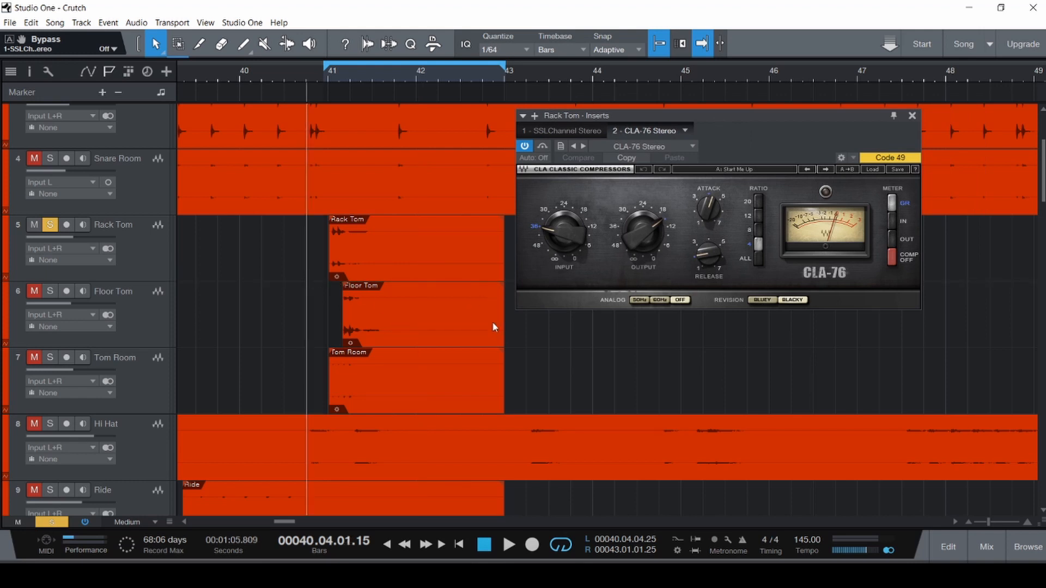
left_click_drag(775, 119, 750, 125)
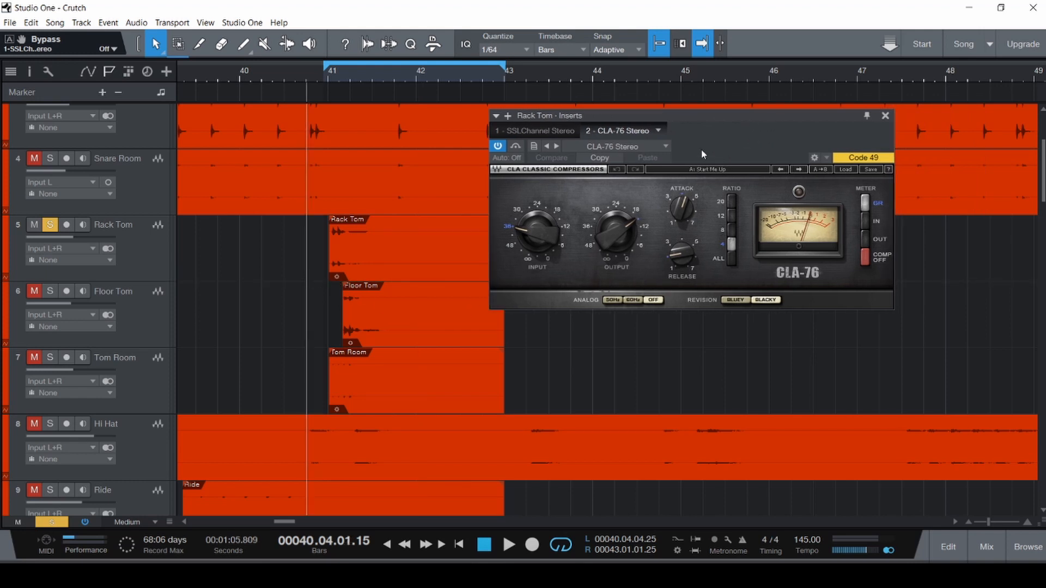
key("space")
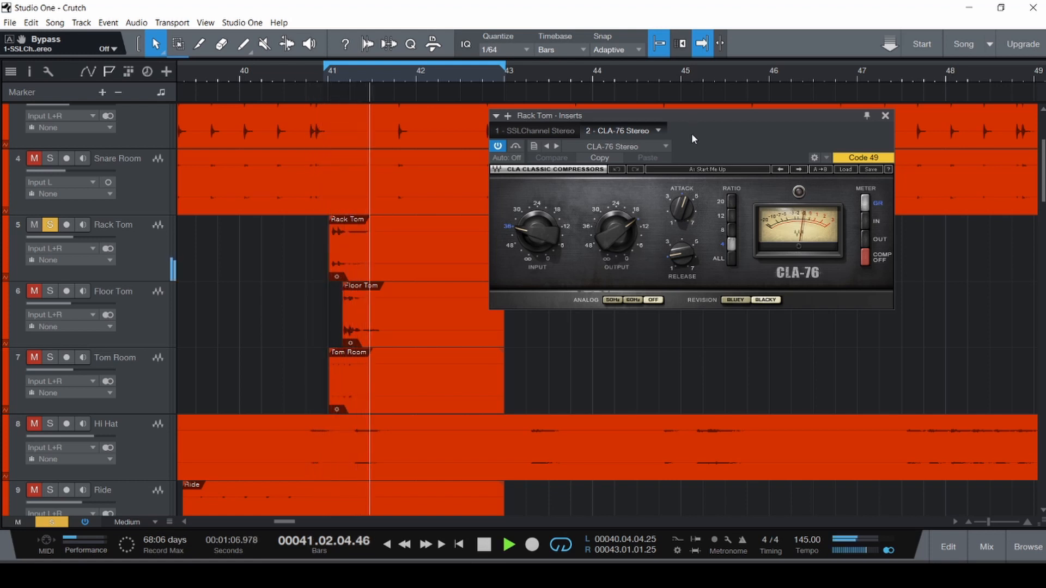
key("space")
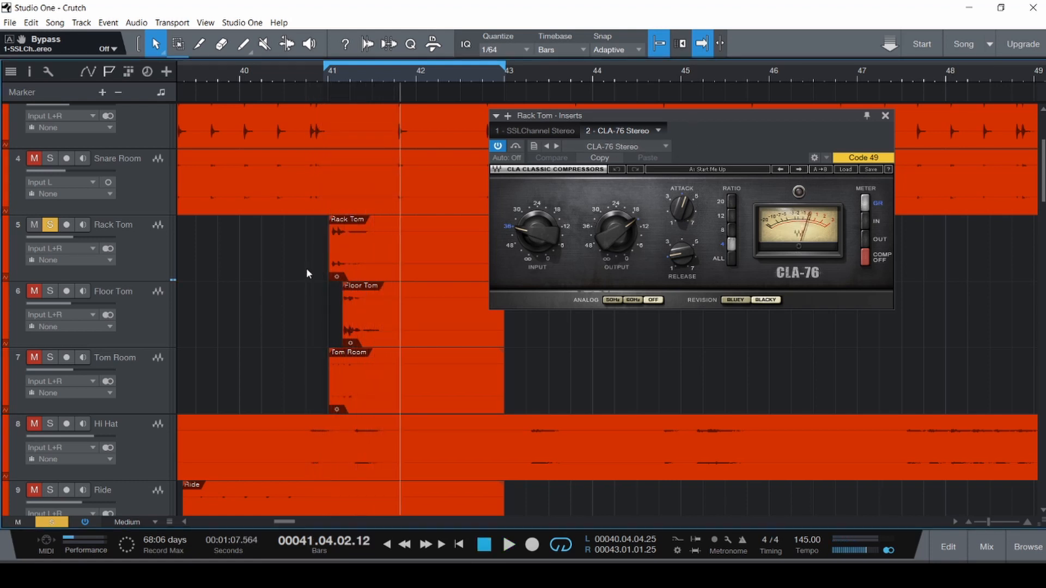
left_click(276, 267)
key("space")
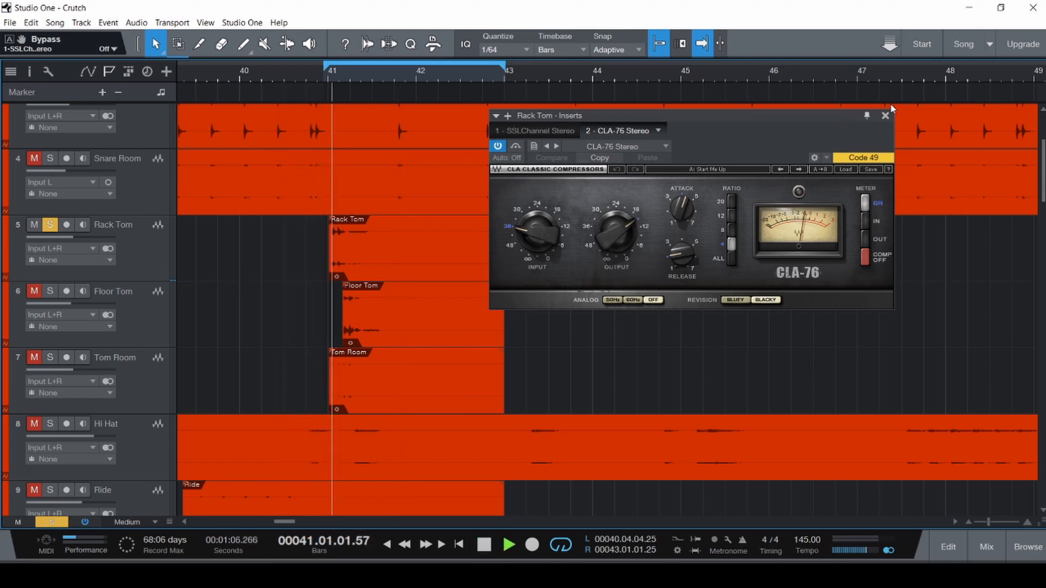
key("space")
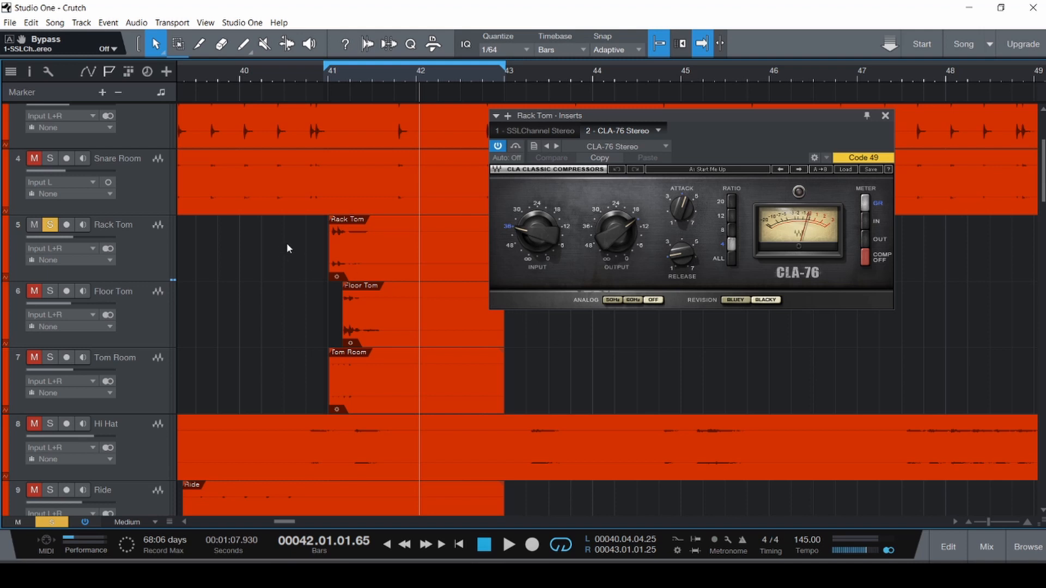
- Try the Bluey revision on Rack Tom's CLA-76 Stereo and return the plug-in to Blacky
left_click(742, 300)
left_click(740, 300)
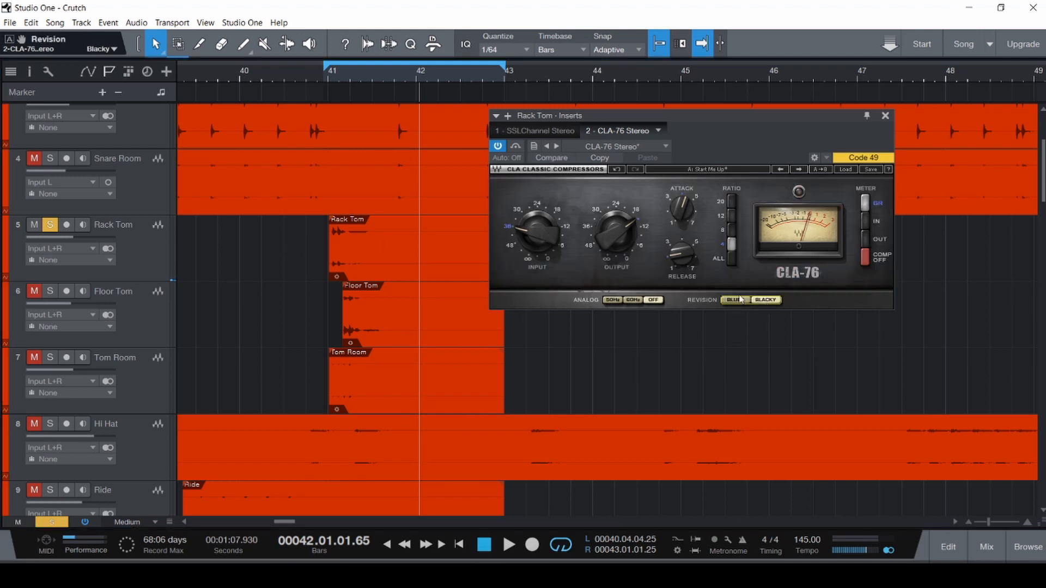
left_click(295, 262)
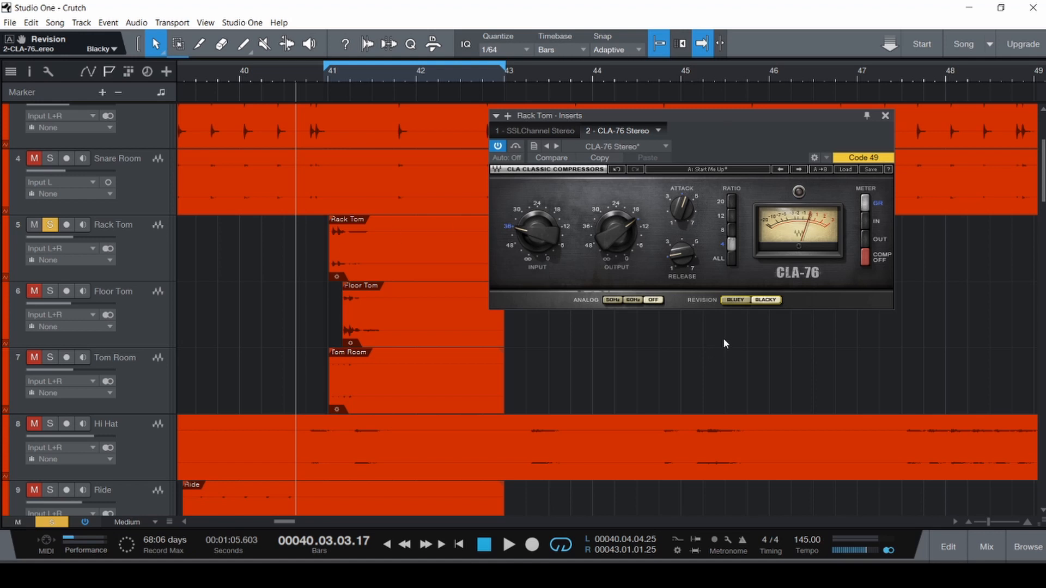
left_click(738, 301)
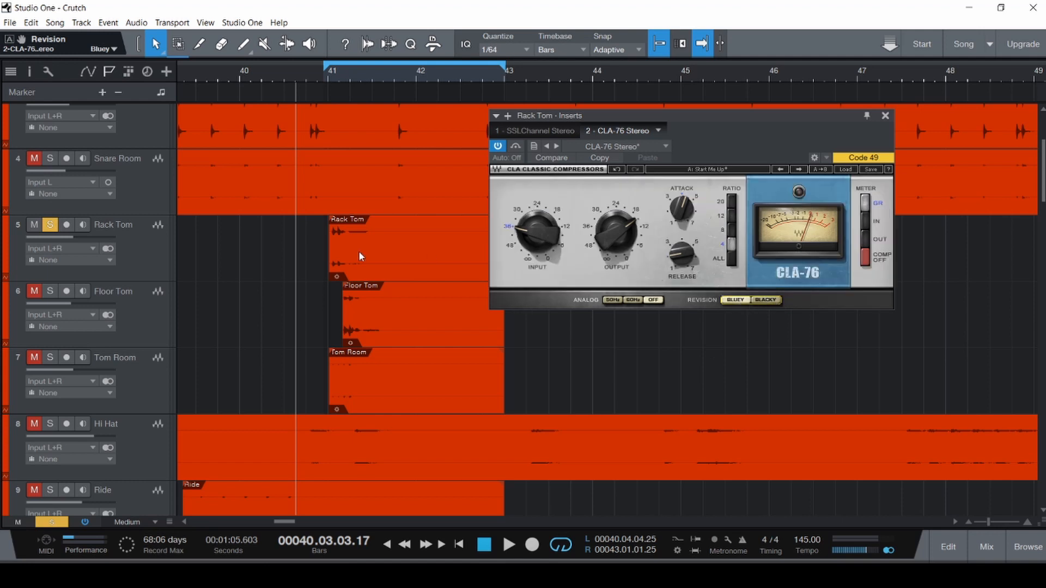
scroll(328, 228, "up", 3)
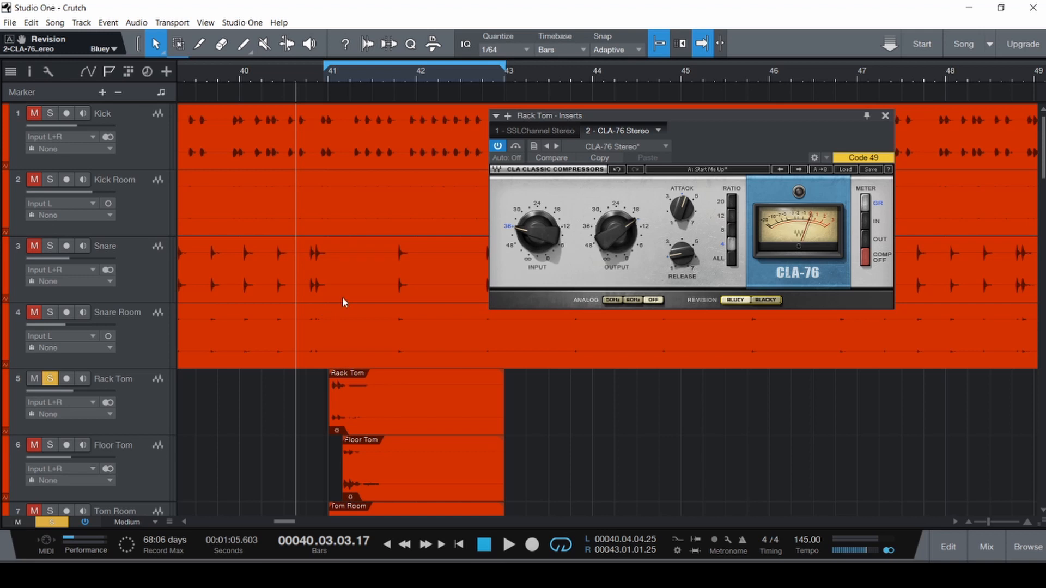
scroll(342, 297, "down", 3)
left_click(765, 300)
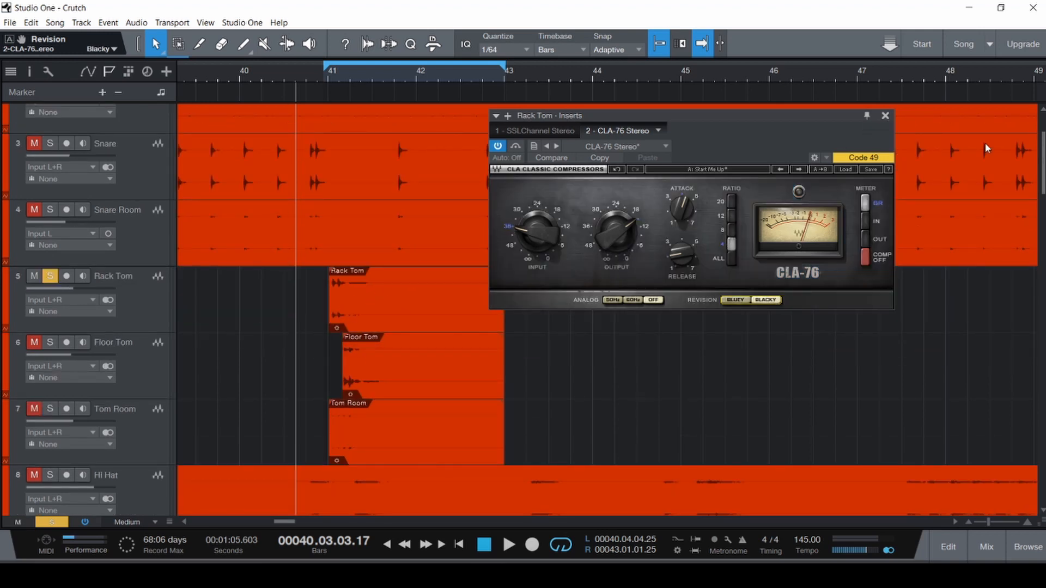
- Highlight the Rack Tom clip's decay after its opening hits, up to about 41.3, with the Range tool
left_click(314, 287)
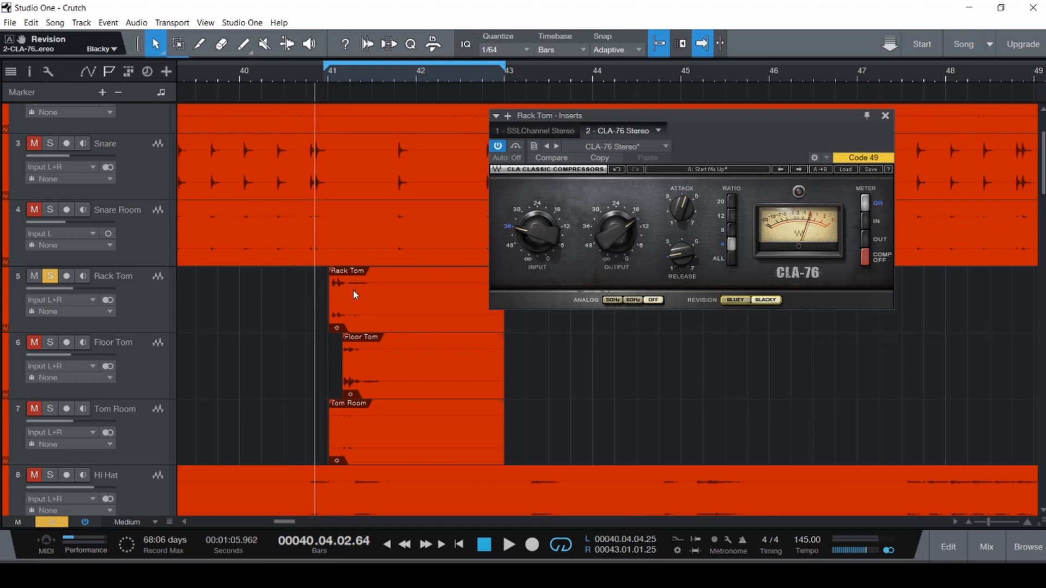
scroll(352, 289, "up", 2)
scroll(354, 280, "left", 2)
scroll(354, 280, "up", 8)
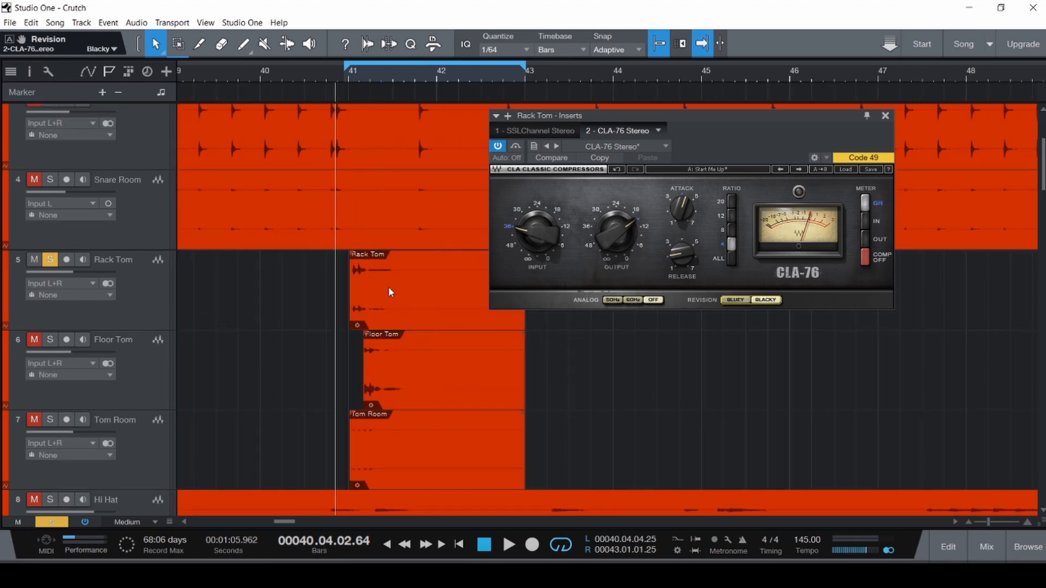
left_click_drag(310, 263, 308, 294)
key("ctrl+z")
key("2")
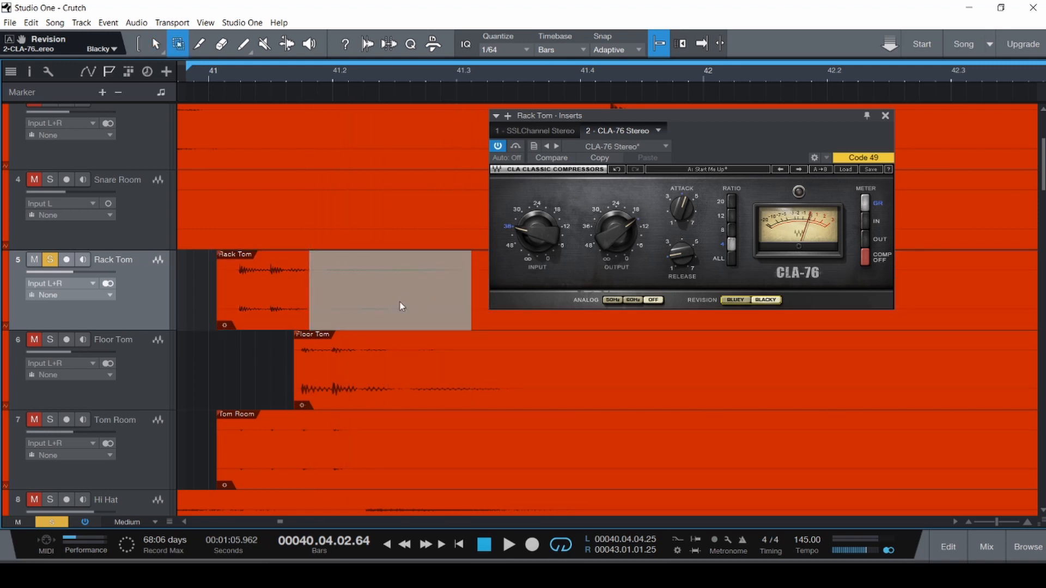
key("1")
- Open Floor Tom's SSLChannel Stereo insert from the mixer
left_click(463, 401)
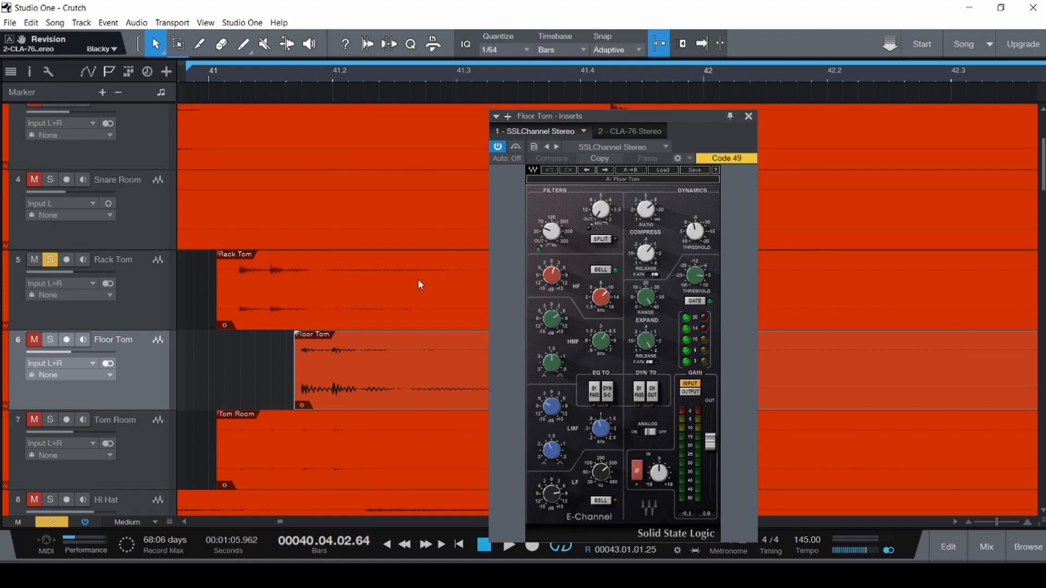
scroll(439, 272, "down", 2)
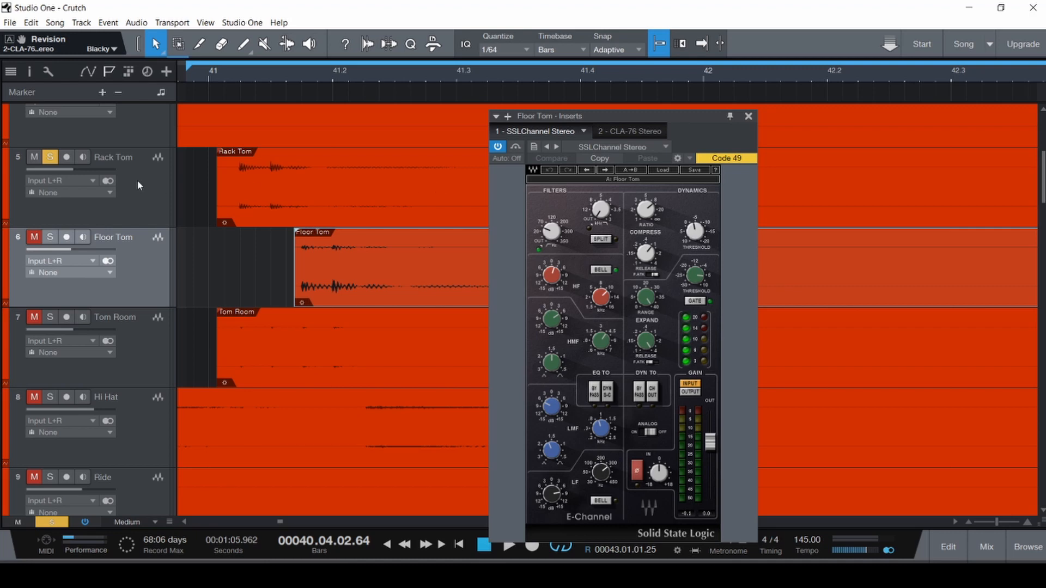
key("F3")
left_click(749, 117)
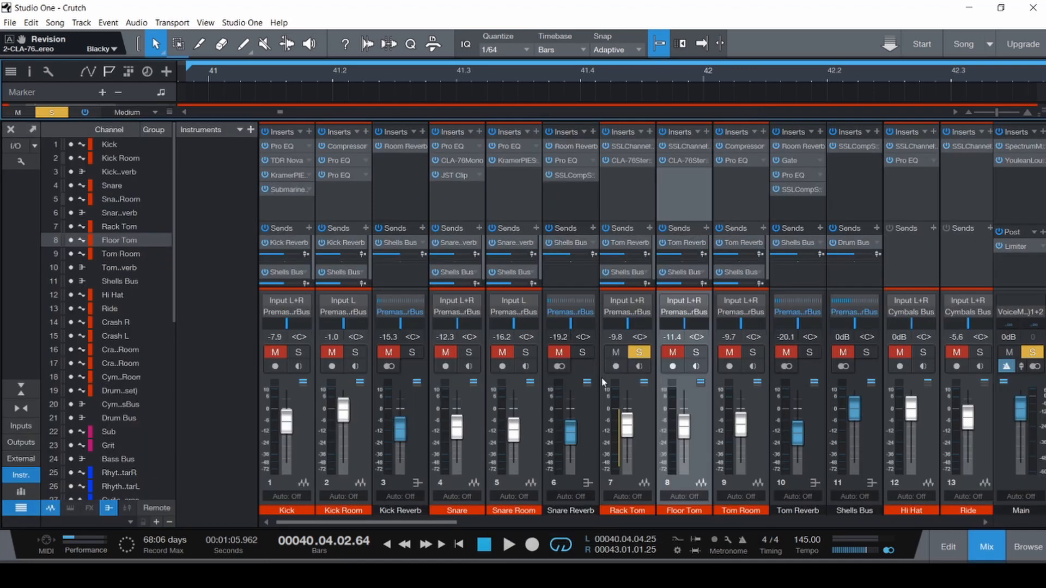
left_click(632, 189)
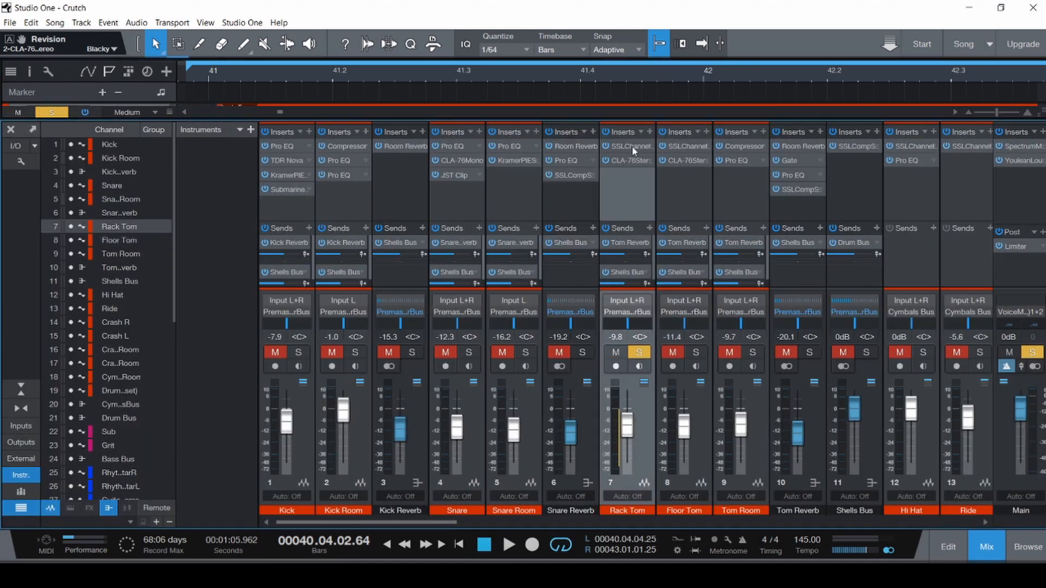
left_click(678, 144)
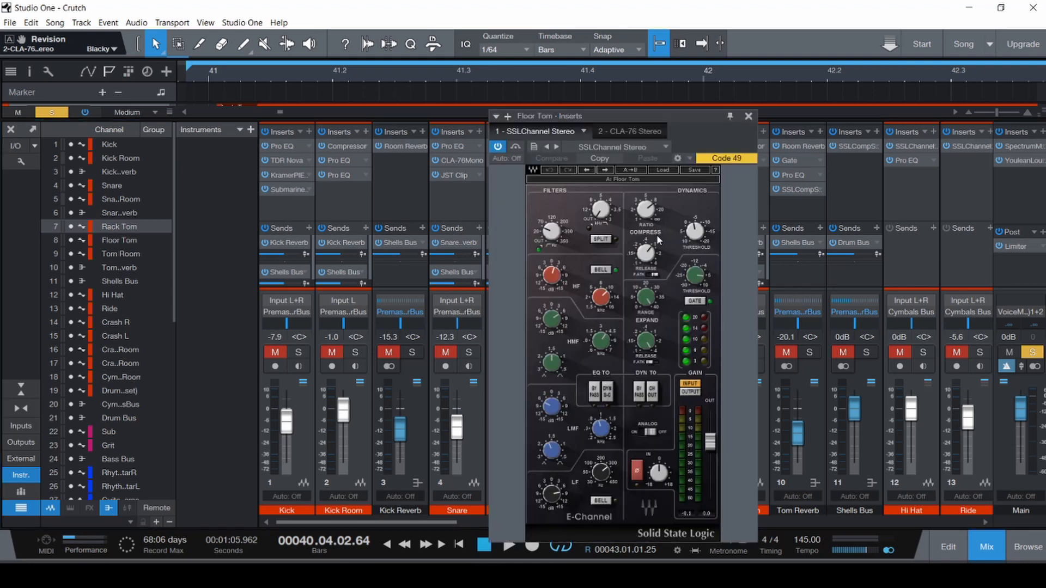
- Return to the arrangement, solo the Floor Tom track, and mute the Rack Tom track
key("F3")
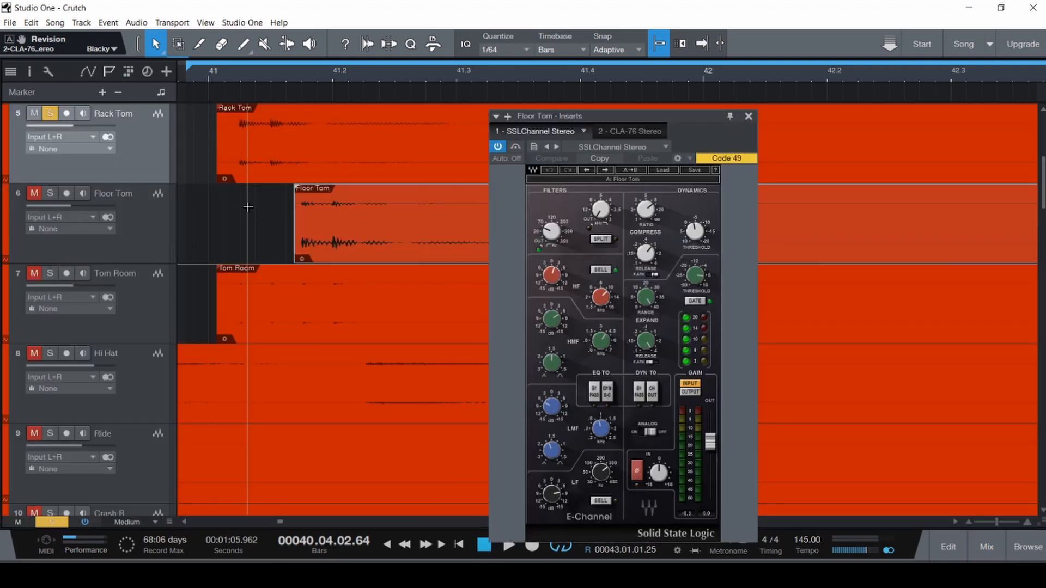
left_click(51, 194)
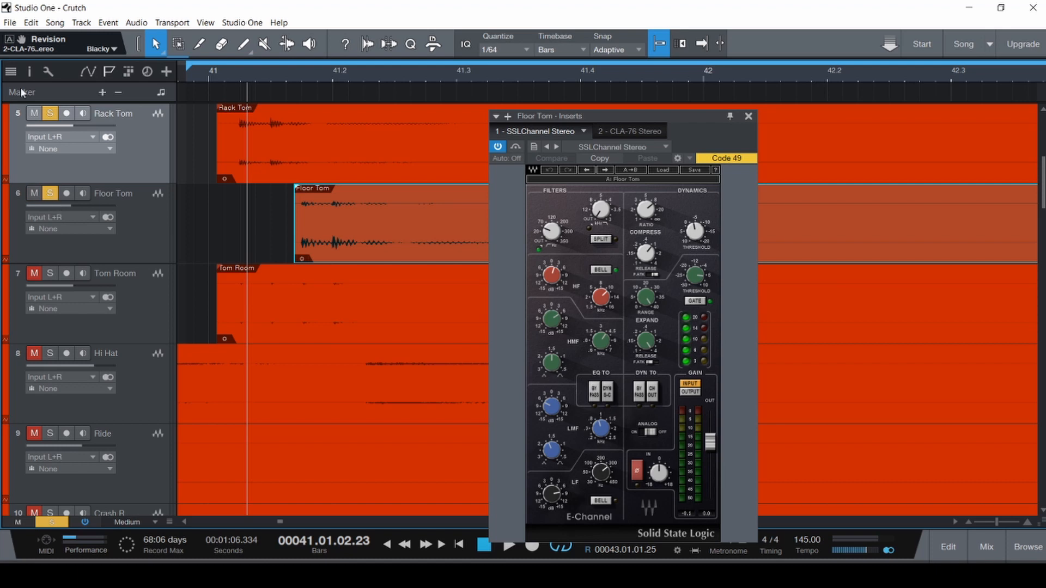
left_click(34, 113)
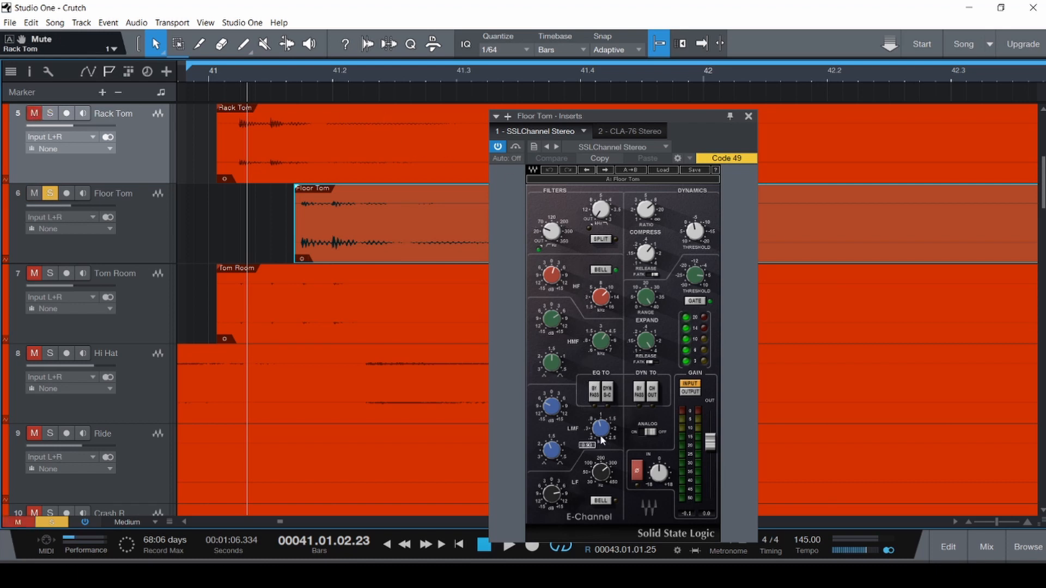
- Examine the HMF and LMF frequency and gain settings in Floor Tom's SSLChannel Stereo
left_click(606, 303)
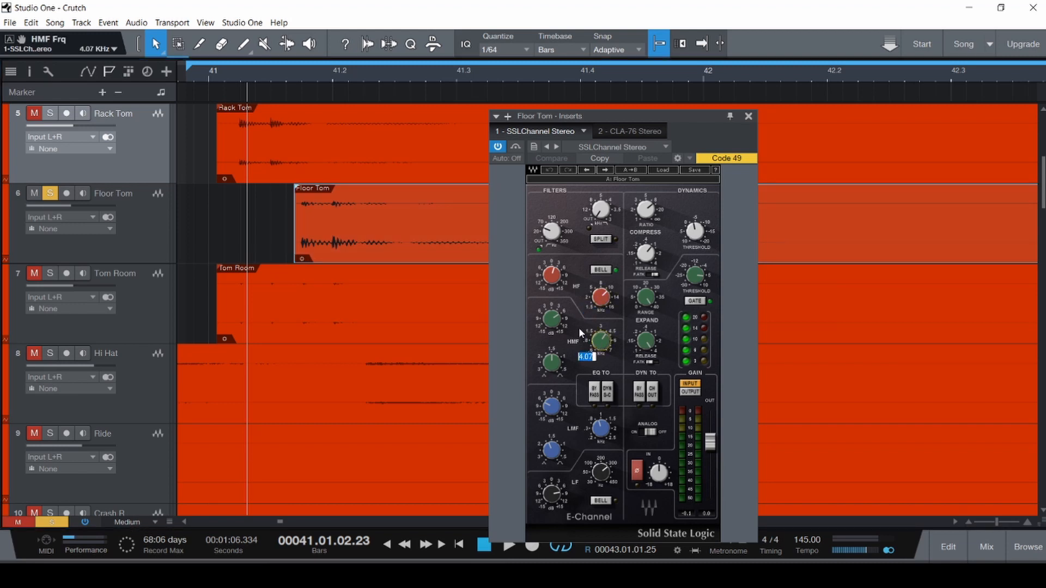
left_click(605, 436)
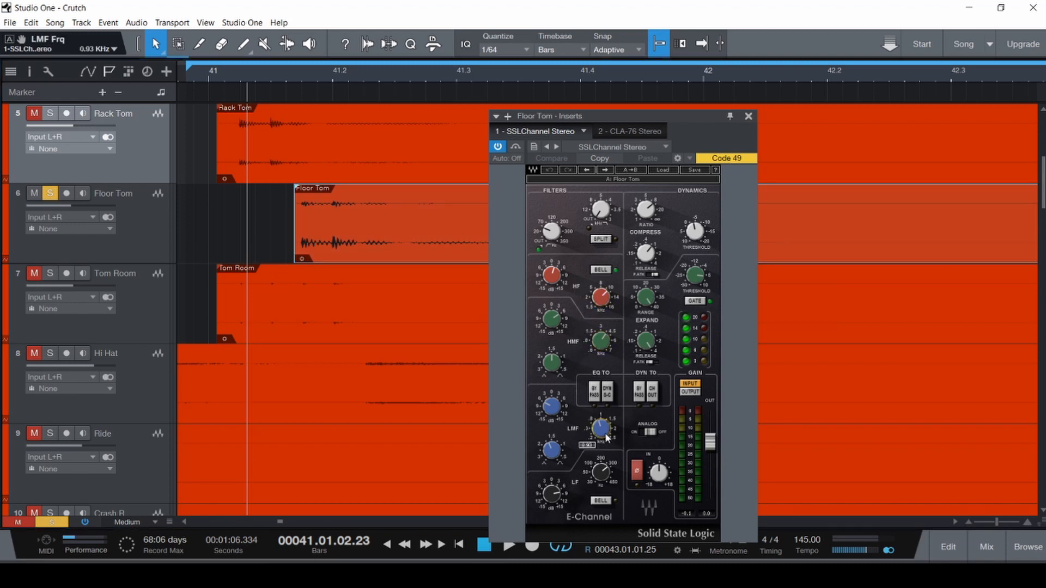
left_click(553, 406)
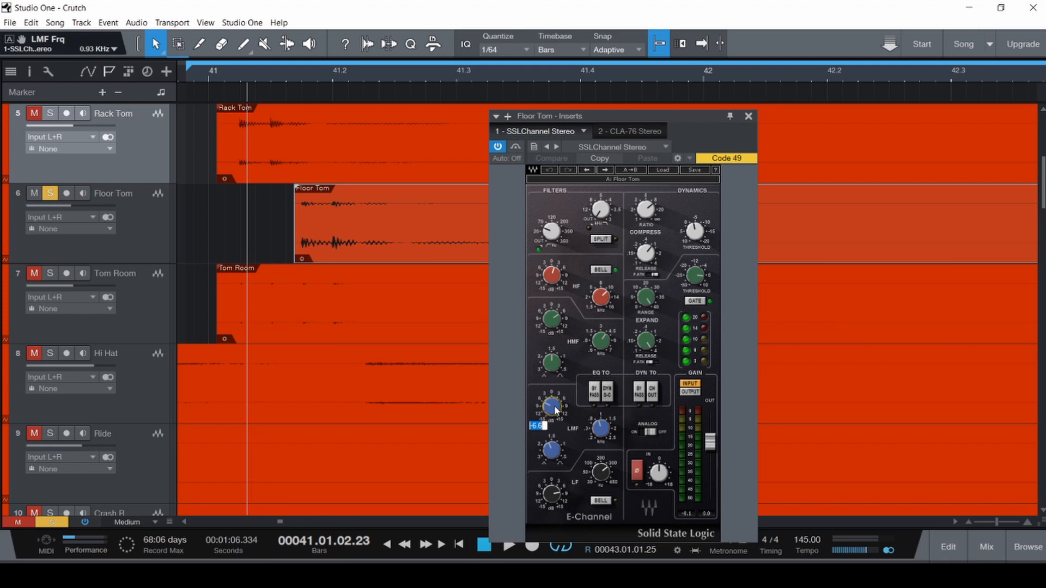
left_click(553, 318)
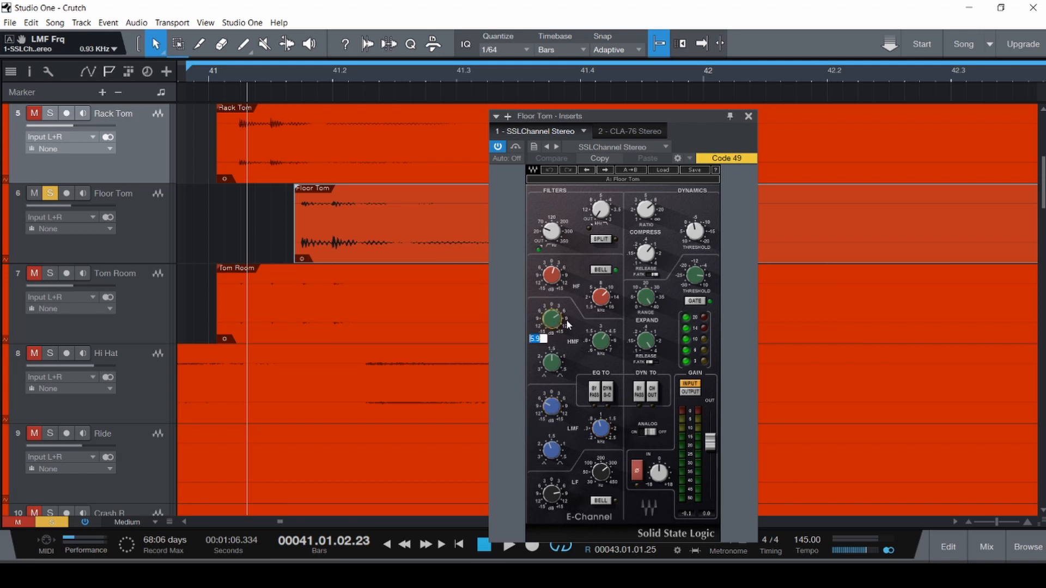
left_click(556, 326)
left_click(606, 346)
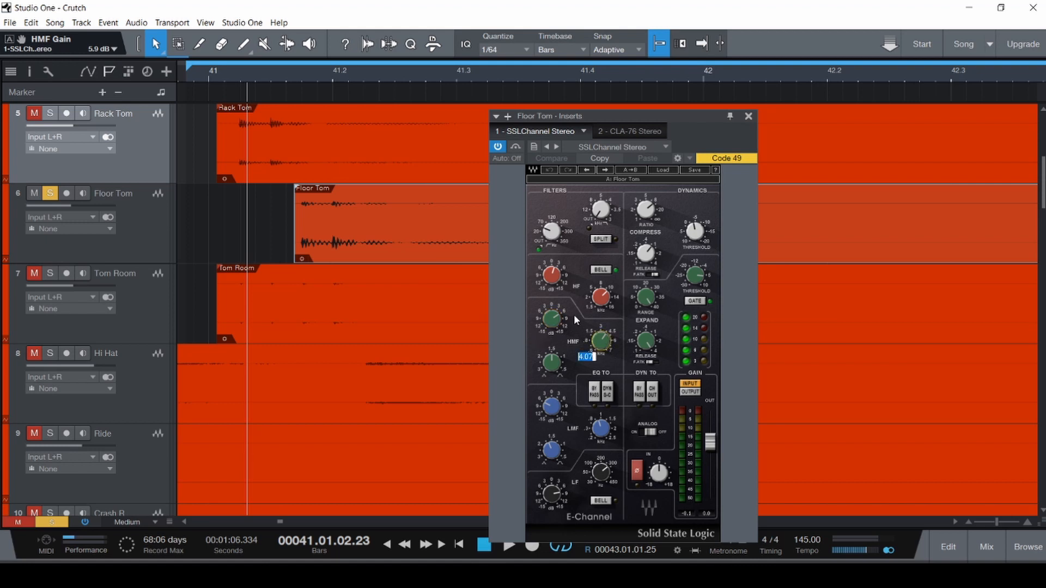
- Play the Floor Tom fill twice from just before its clip with SSLChannel Stereo in view, and stop
left_click(265, 214)
key("space")
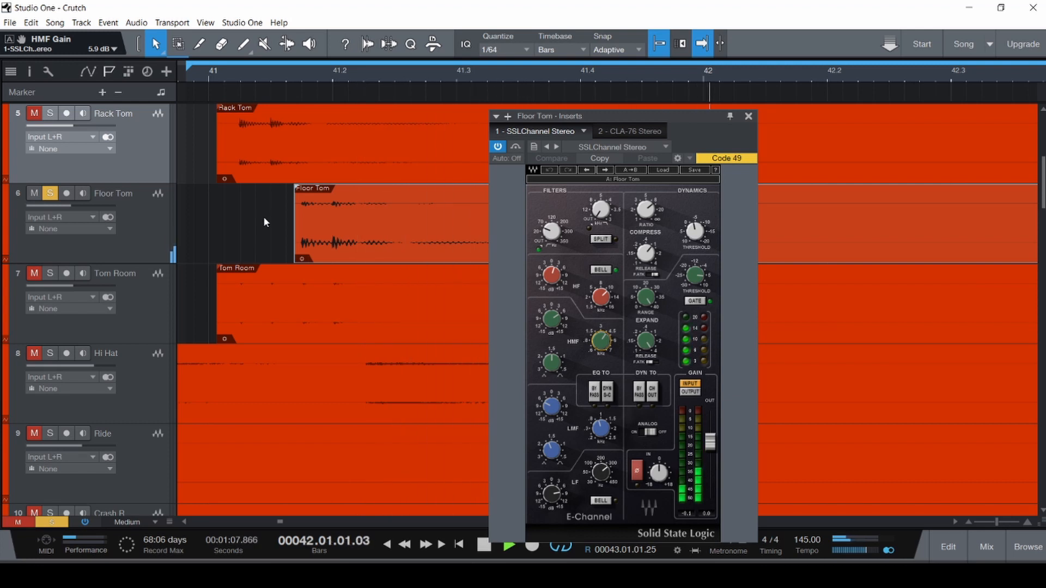
left_click(264, 219)
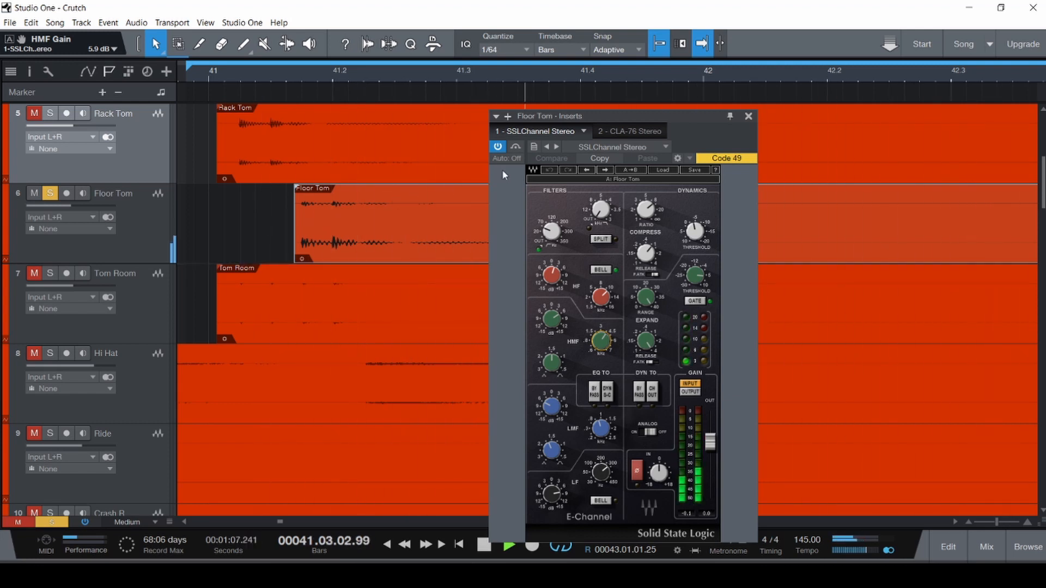
key("space")
- Display Floor Tom's CLA-76 Stereo and play the floor tom fill once to check its gain reduction
left_click(629, 131)
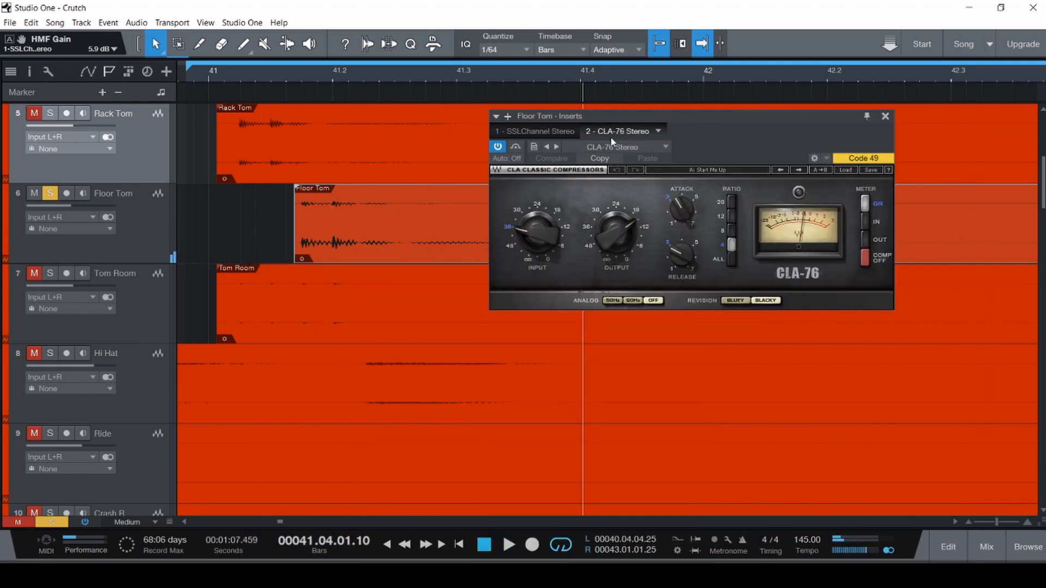
left_click(257, 195)
key("space")
key("space")
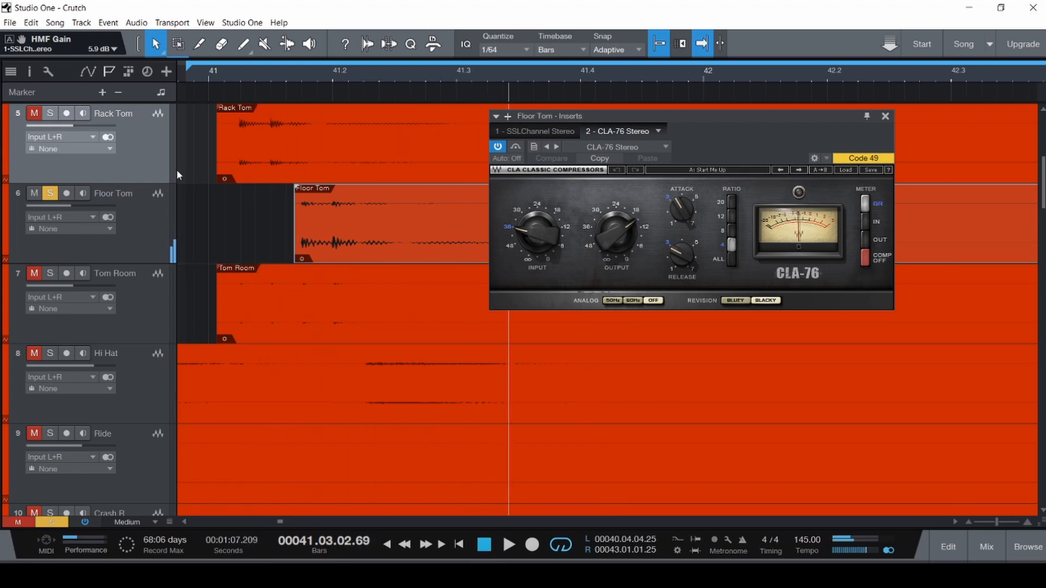
- Compare the CLA-76 Stereo settings of Rack Tom and Floor Tom from the mixer, and close the plug-in window
key("F3")
left_click_drag(649, 118, 461, 262)
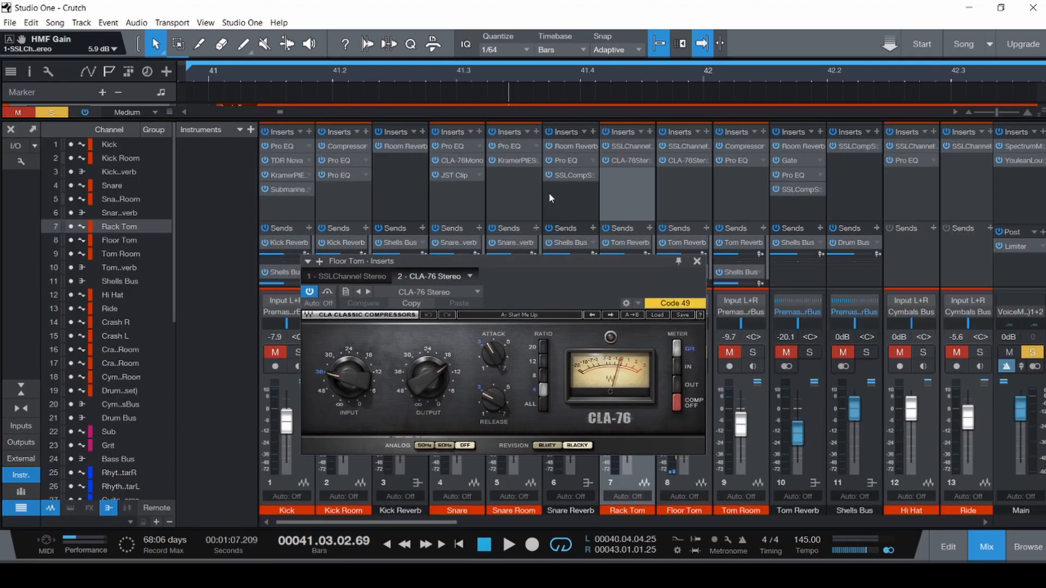
left_click(626, 159)
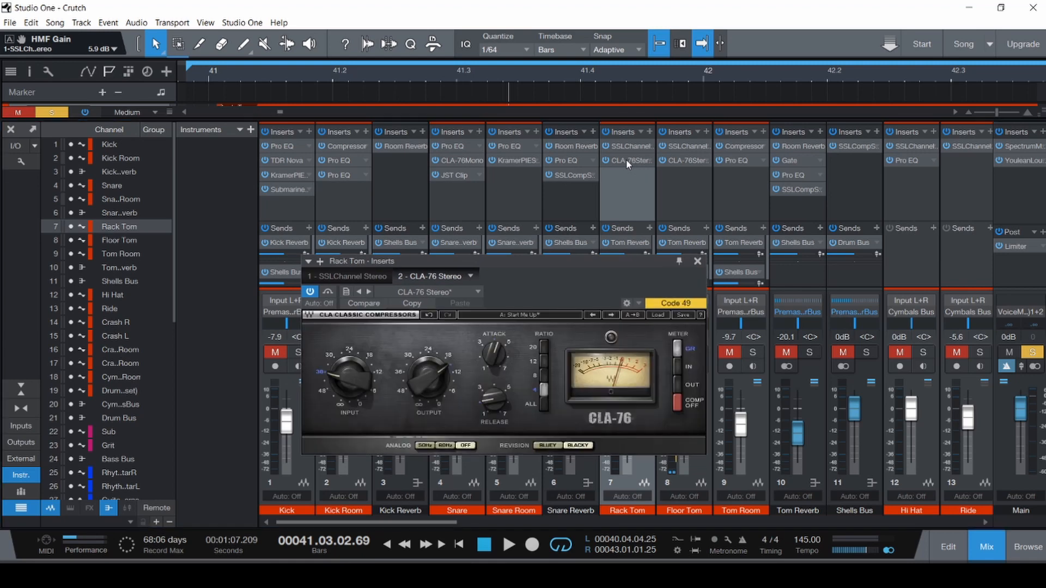
left_click(681, 162)
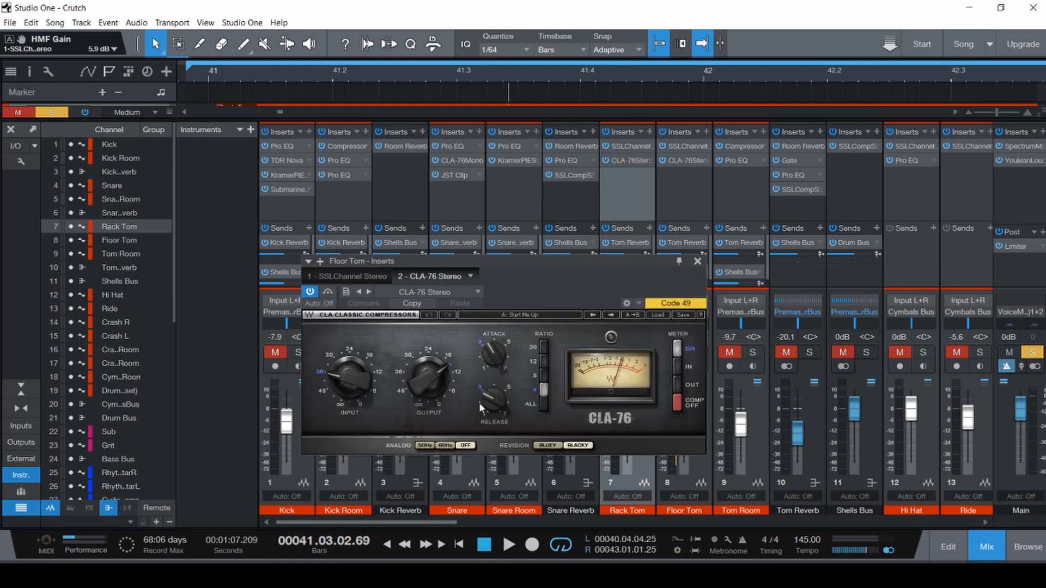
left_click(698, 262)
- Save the song and solo Tom Room in place of Floor Tom, muting Floor Tom
key("ctrl+s")
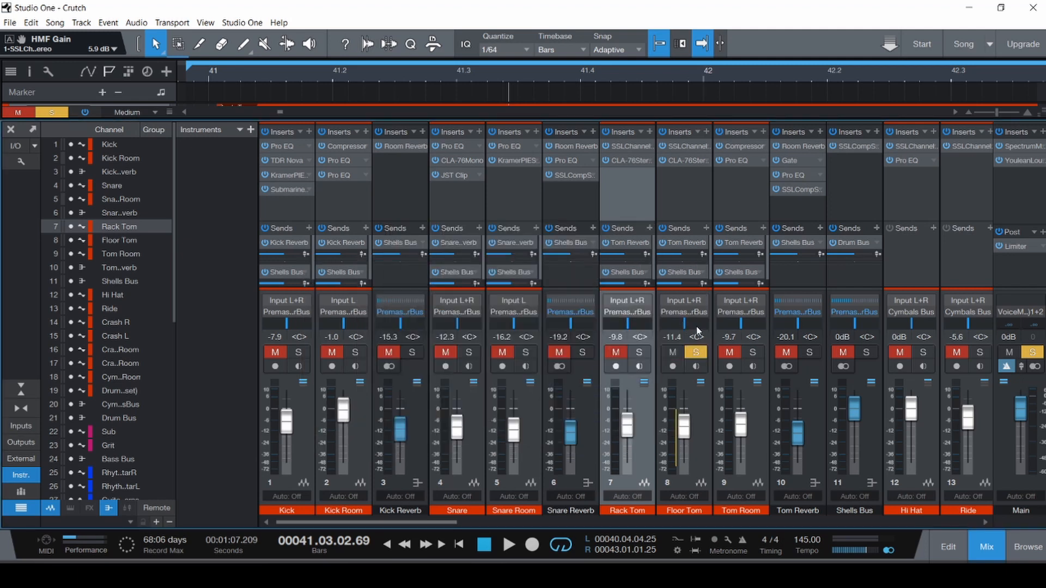
left_click(753, 353)
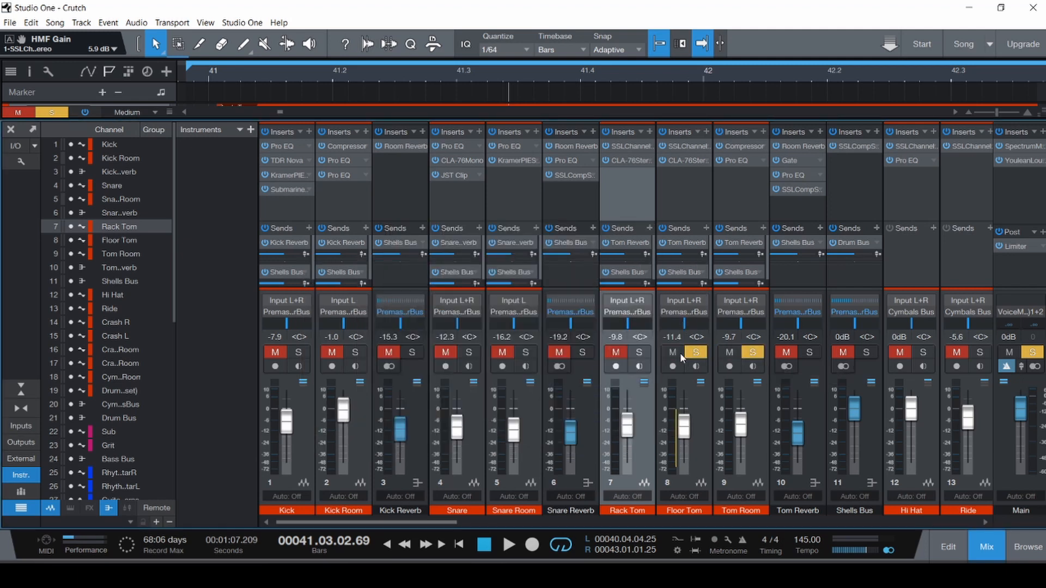
left_click(678, 352)
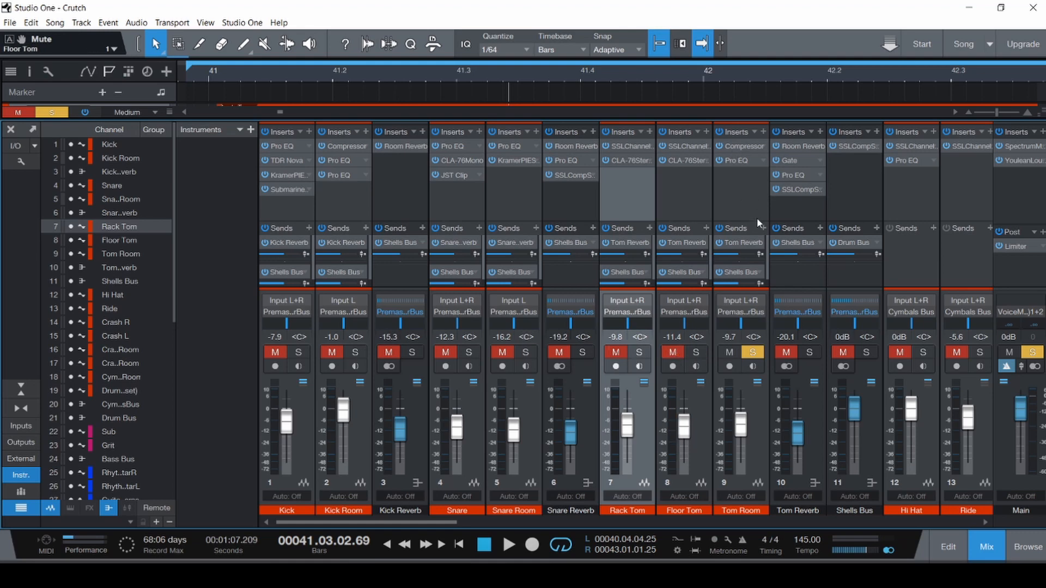
- Open Tom Room's Compressor and examine its settings, and display the channel's Pro EQ curve
left_click(733, 147)
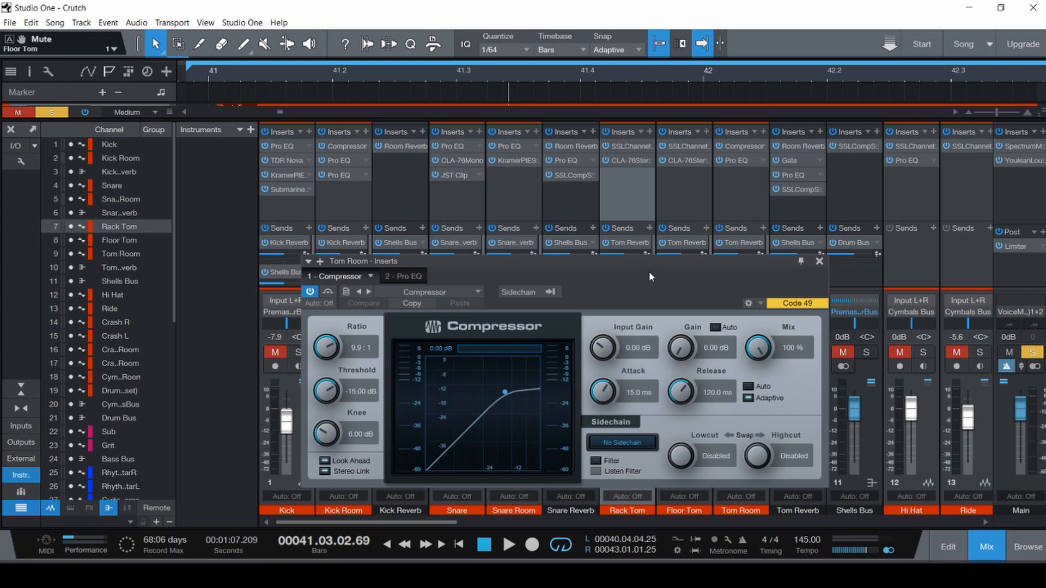
left_click_drag(648, 262, 629, 132)
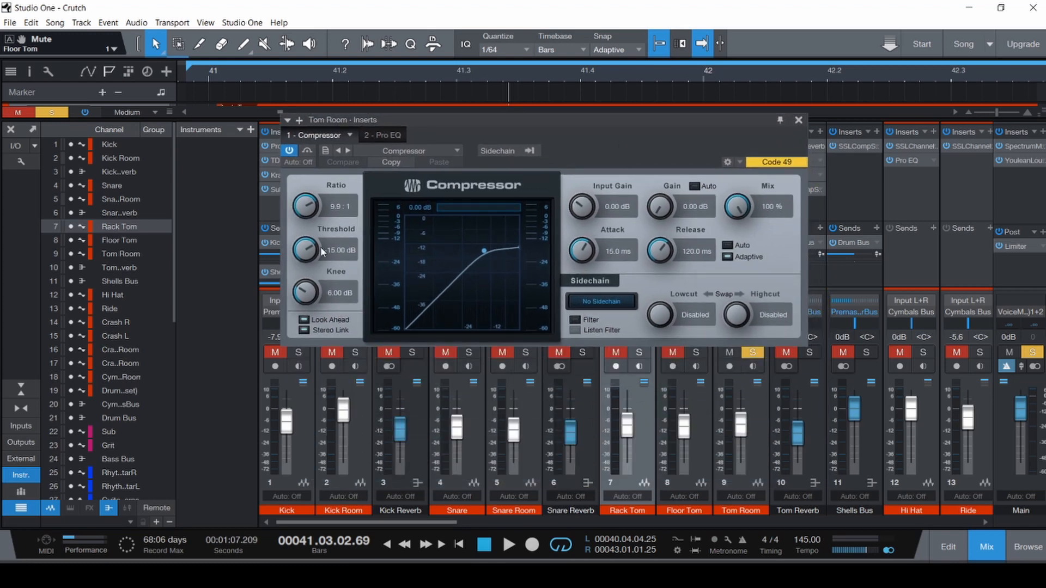
left_click(388, 134)
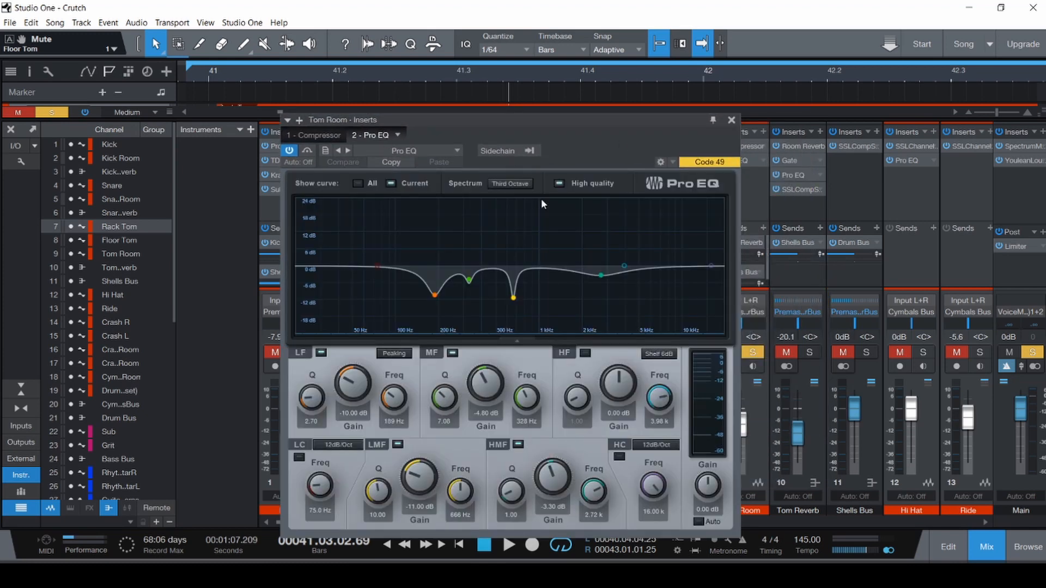
- Reset Tom Room's volume fader to 0 dB and start playing the tom fill with its Pro EQ displayed
left_click_drag(633, 132, 510, 77)
left_click(740, 425, "alt")
key("space")
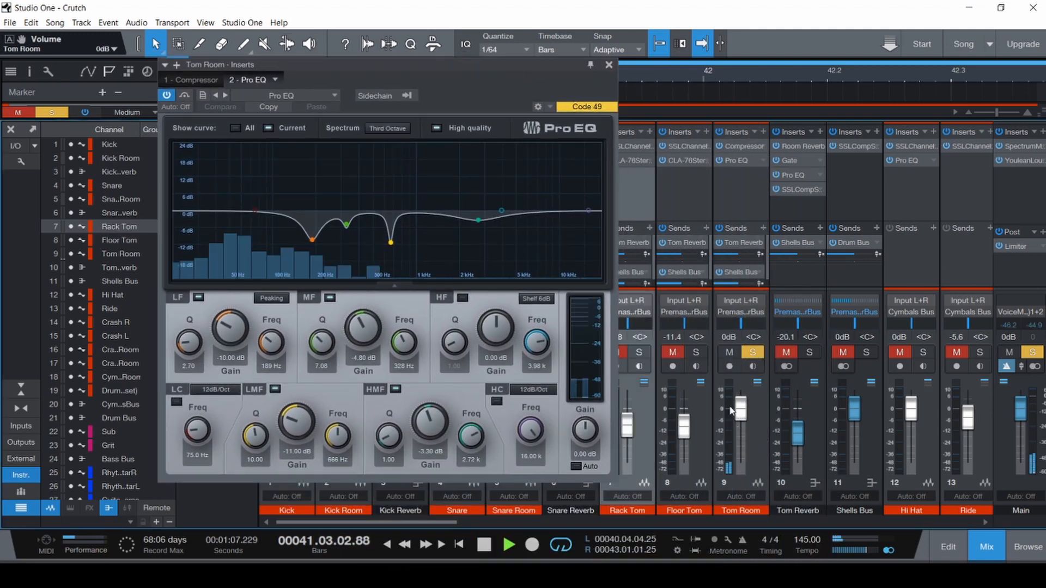
- Shorten the playback loop in the arrangement to end at 42.02.02.75 and enable Auto gain in Tom Room's Pro EQ
key("F3")
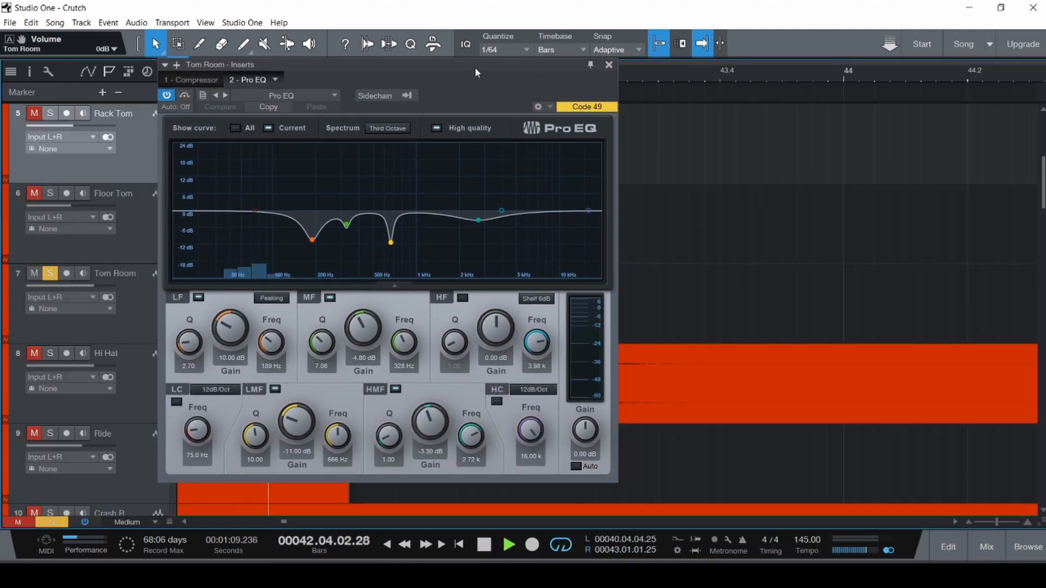
left_click_drag(475, 67, 768, 260)
scroll(536, 194, "down", 3)
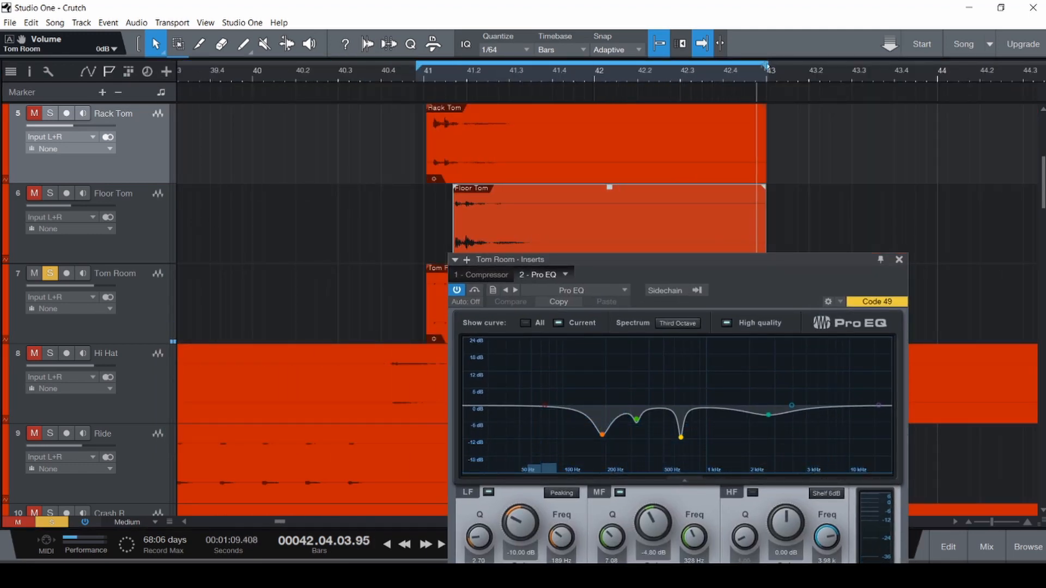
left_click_drag(767, 66, 656, 67)
left_click_drag(697, 259, 600, 119)
left_click(586, 340)
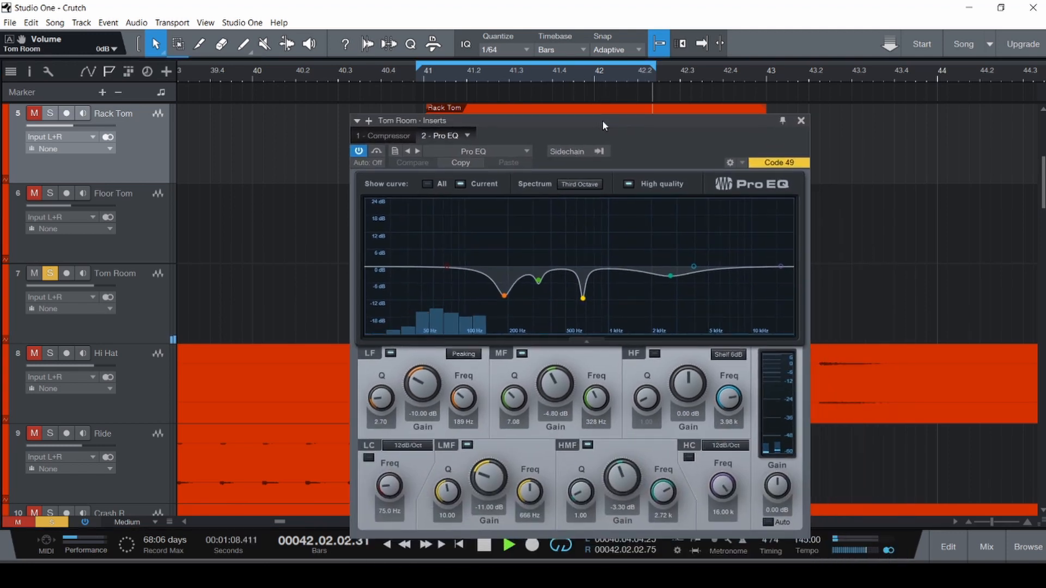
left_click(769, 521)
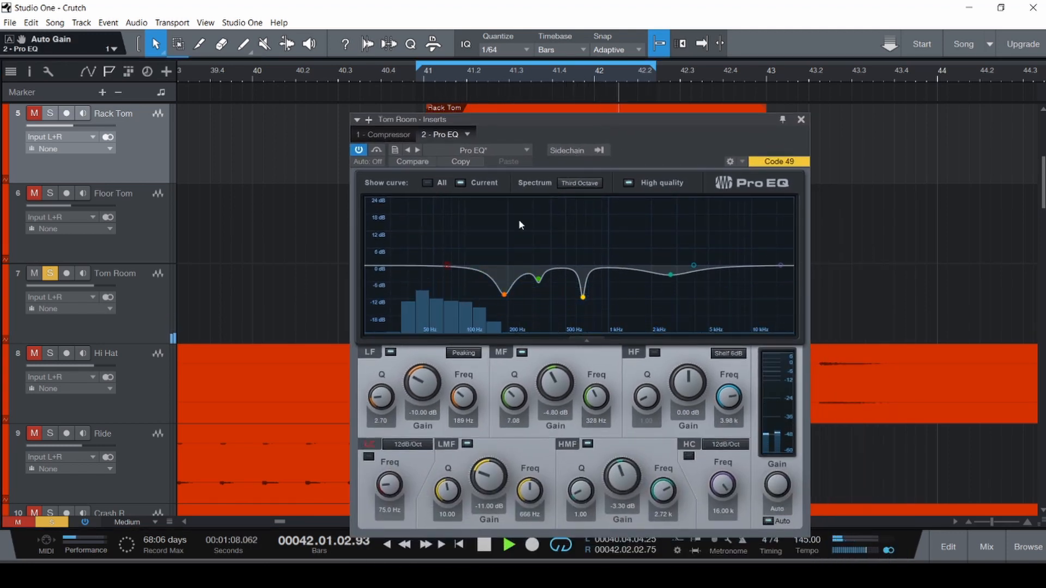
- Audition Pro EQ's LF band boosted to 24 dB, shorten the loop to end at bar 42, and undo the boost
left_click_drag(427, 395, 433, 245)
left_click_drag(657, 77, 594, 77)
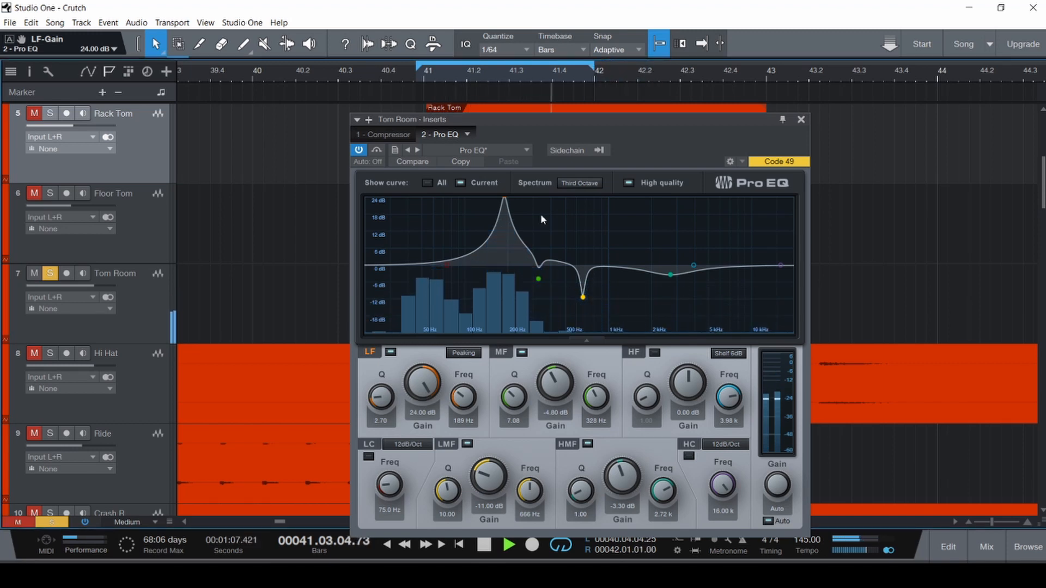
key("ctrl+z")
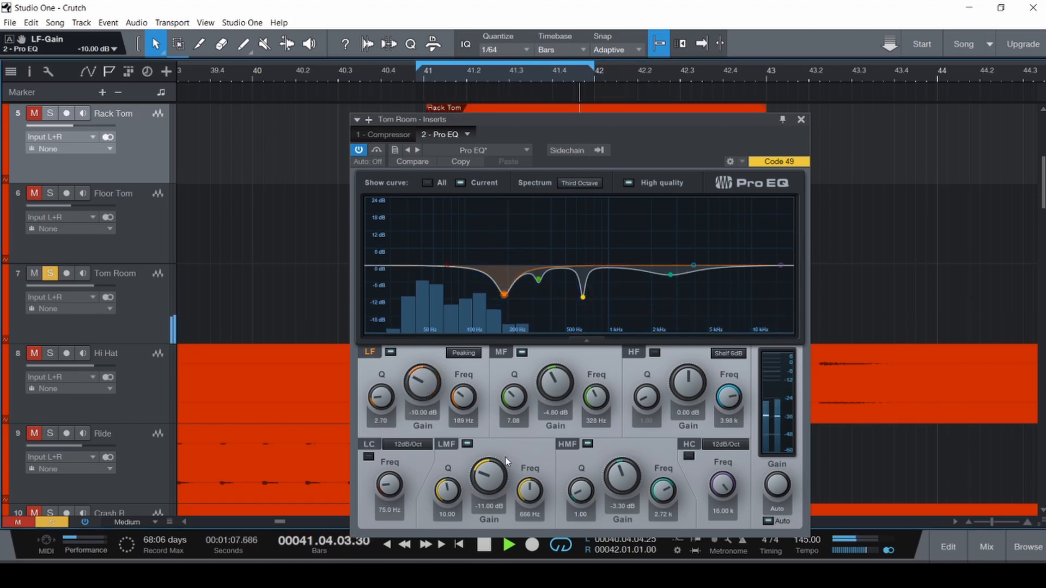
- Audition Pro EQ's LMF, MF and HMF bands by boosting their gains in turn, MF and HMF to 24 dB, undoing each boost
left_click_drag(492, 479, 566, 348)
key("ctrl+z")
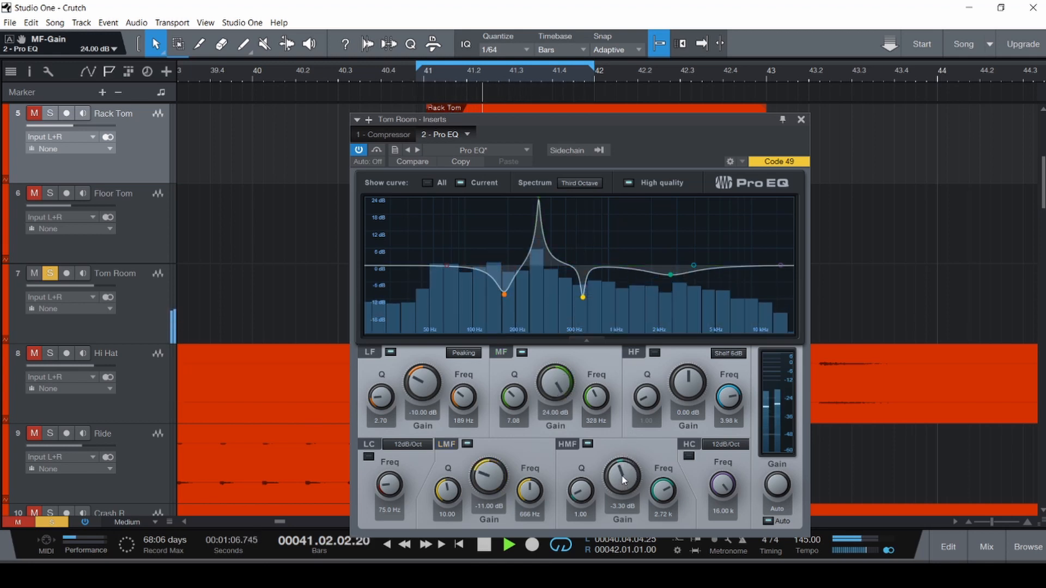
key("ctrl+z")
left_click_drag(624, 479, 658, 336)
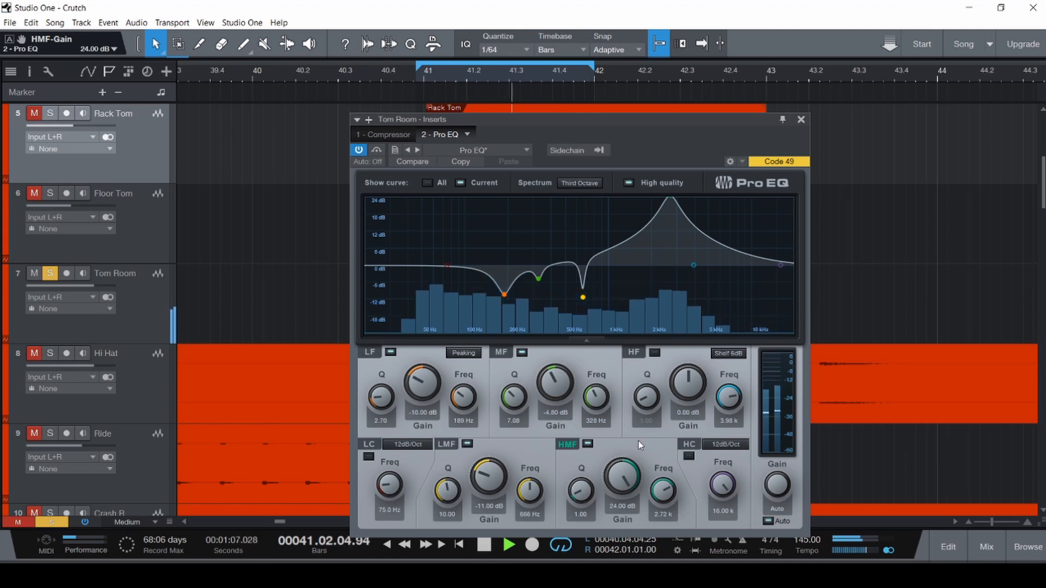
key("ctrl+z")
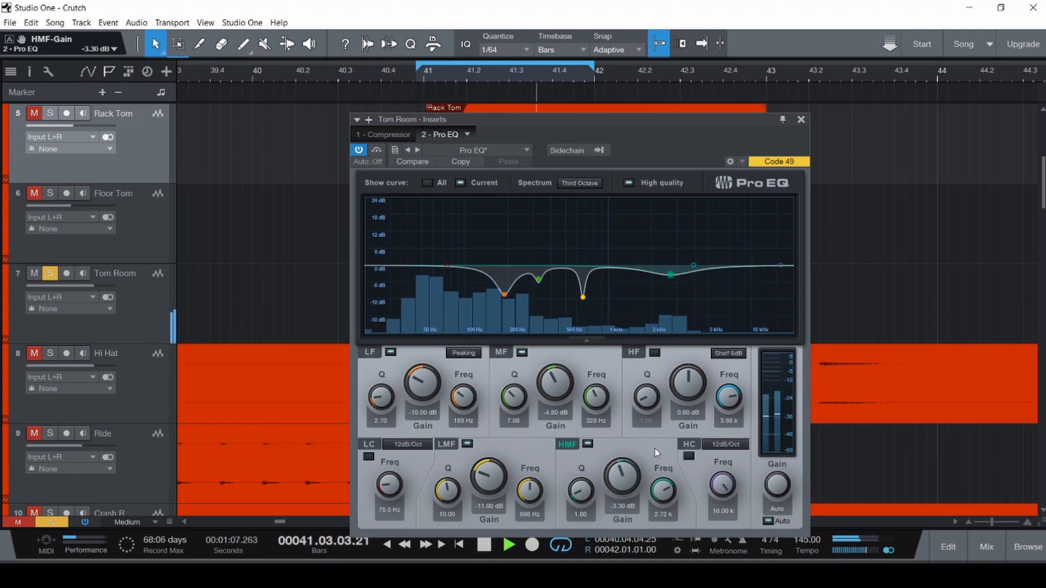
- Compare the looped tom fill with Tom Room's Pro EQ bypassed and active, close the plug-in window and save the song
left_click(374, 154)
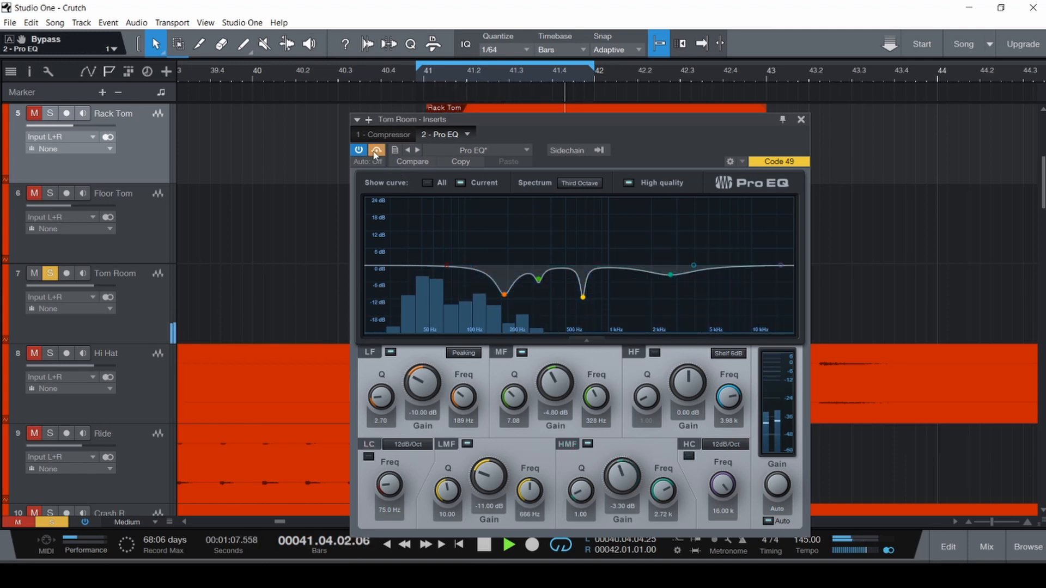
key("space")
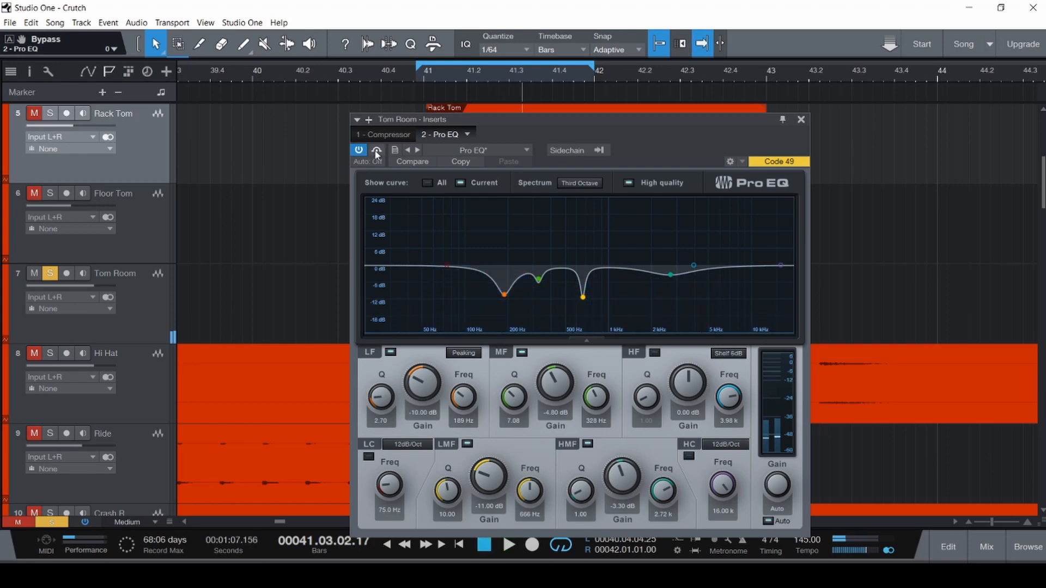
left_click(801, 120)
key("ctrl+s")
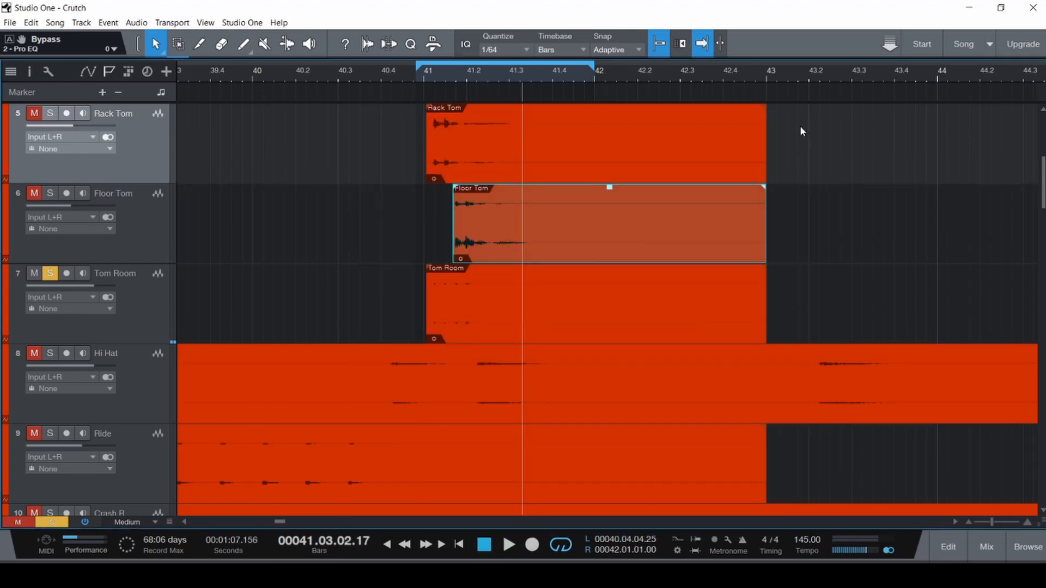
- Examine Tom Reverb's Room Reverb settings from the mixer, compare them with Kick Reverb's Room Reverb, and close the plug-in window
key("F3")
left_click_drag(455, 522, 517, 522)
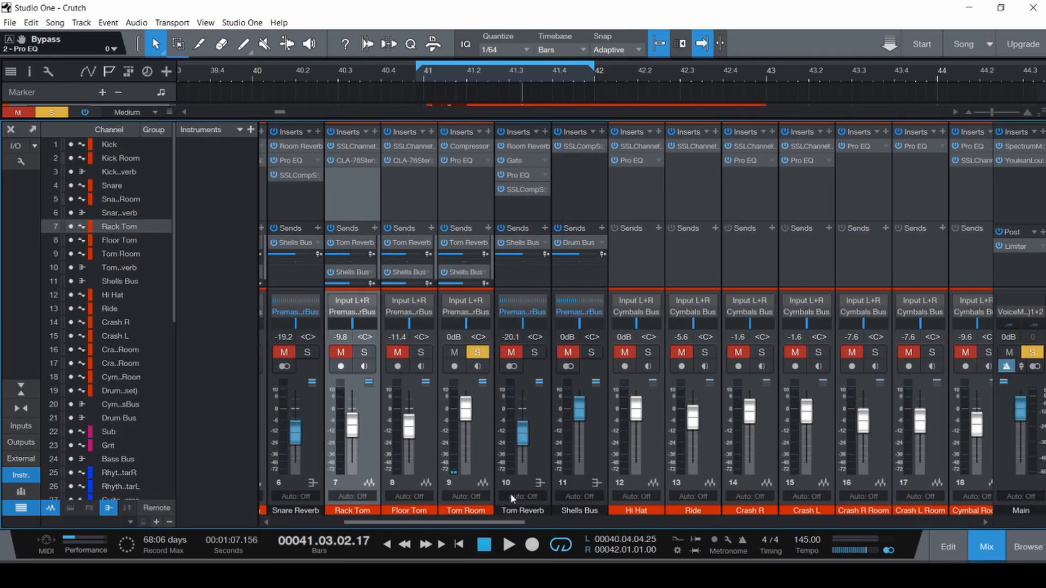
left_click(528, 145)
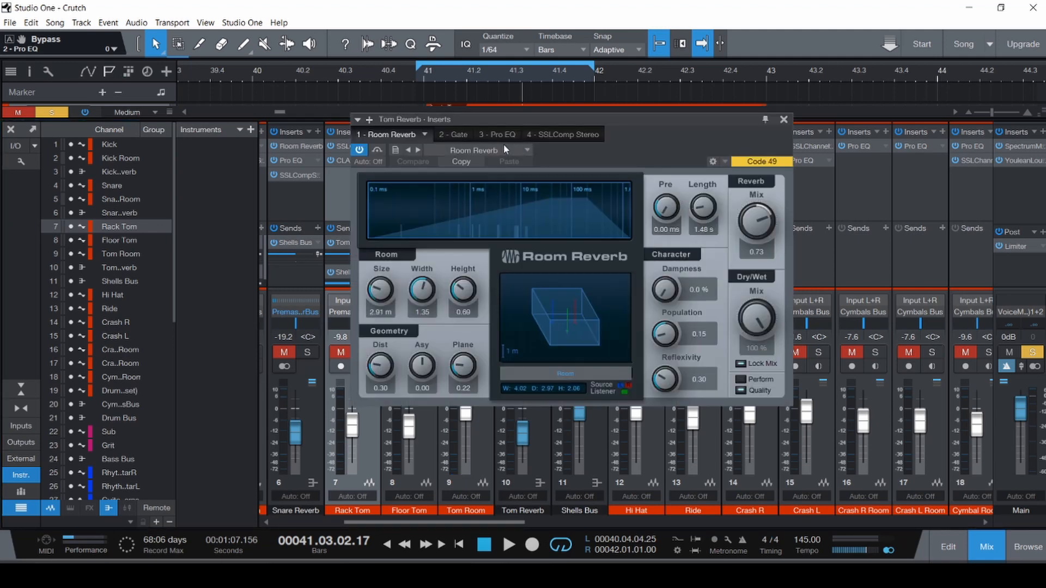
left_click_drag(518, 122, 636, 115)
left_click_drag(508, 524, 410, 515)
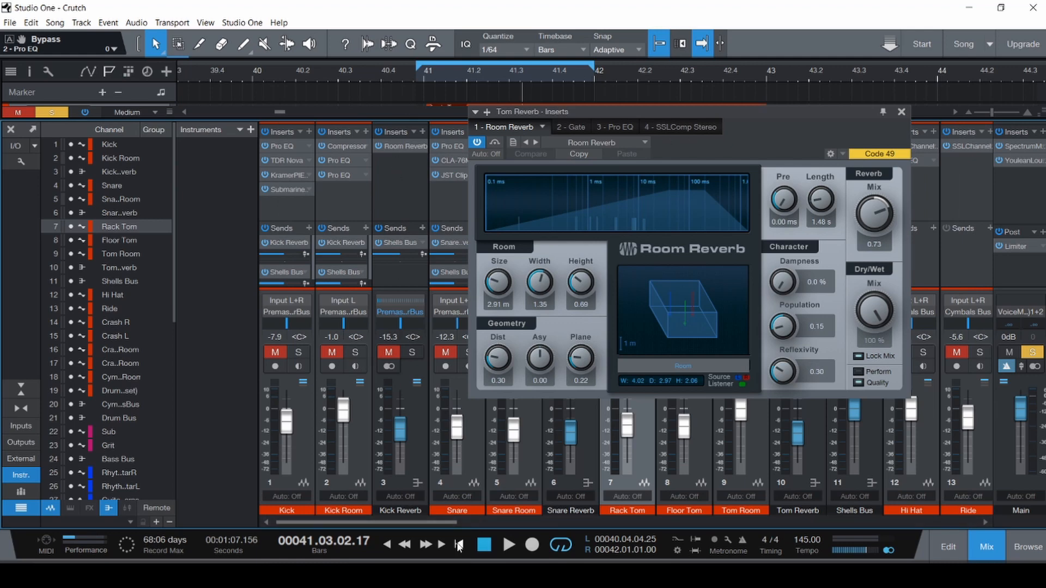
left_click_drag(433, 522, 473, 520)
left_click(423, 450)
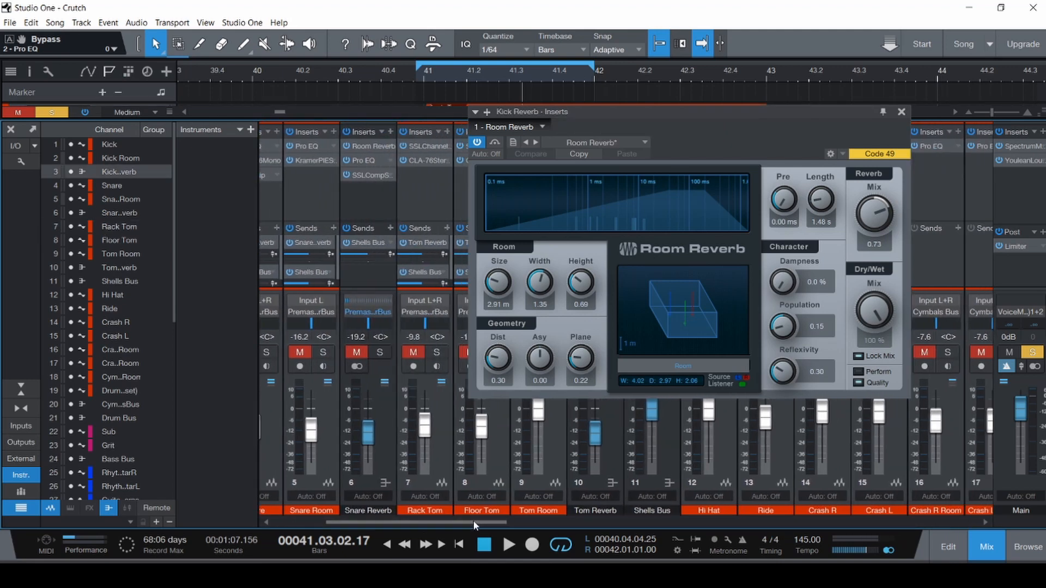
left_click(901, 111)
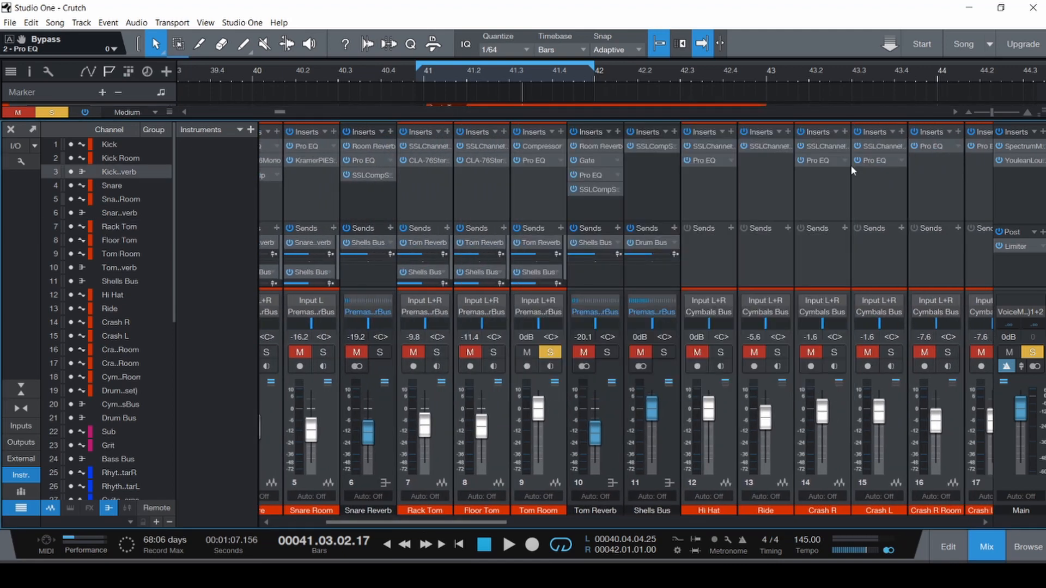
- Examine the settings of Tom Reverb's Gate and Room Reverb
left_click(600, 159)
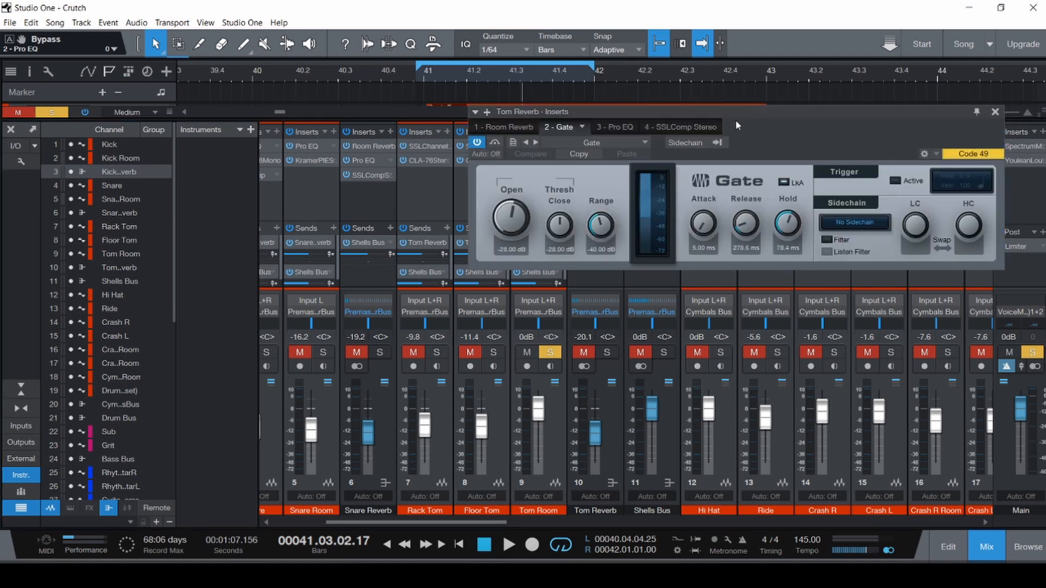
left_click_drag(735, 120, 698, 112)
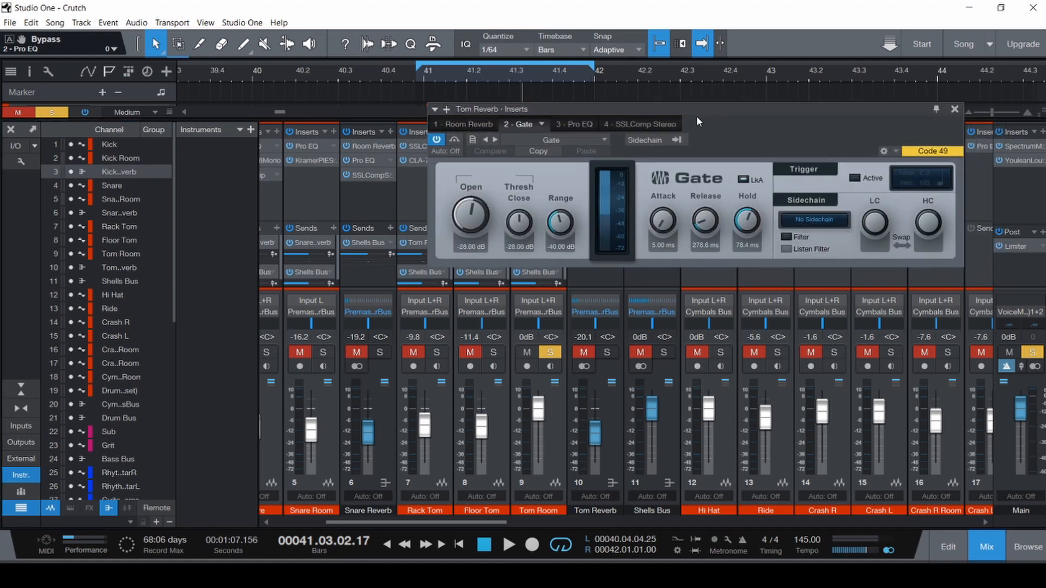
left_click(477, 125)
left_click_drag(485, 110, 644, 142)
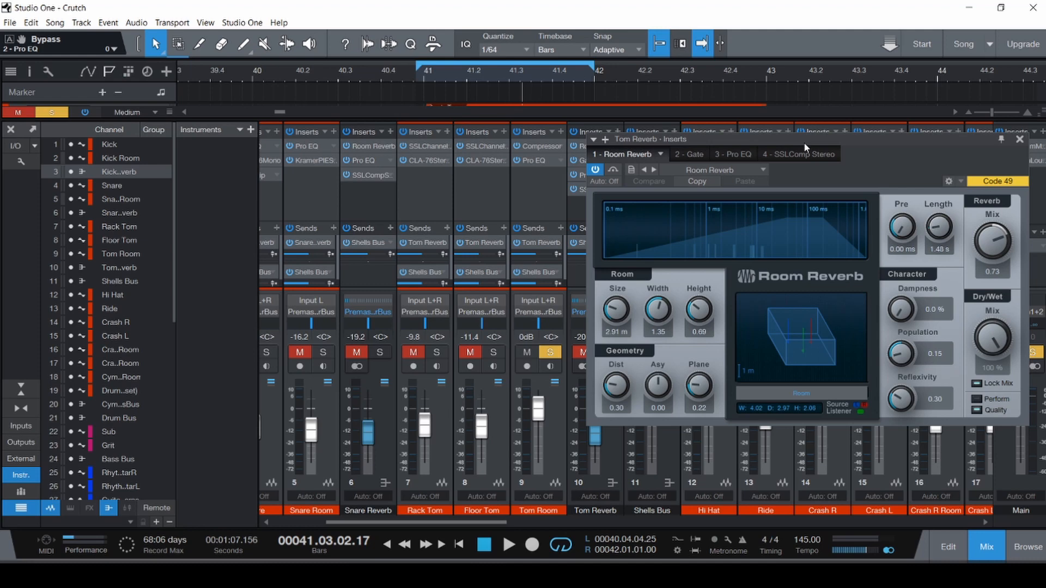
left_click_drag(759, 133, 571, 77)
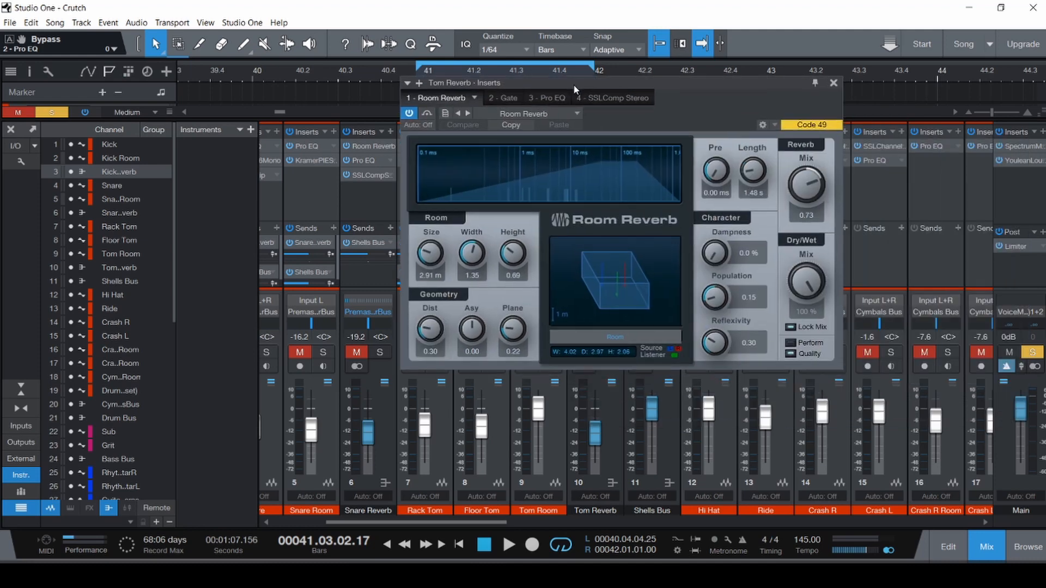
- Compare the looped tom fill with Tom Reverb's Gate bypassed and active, stop playback and save the song
left_click(509, 96)
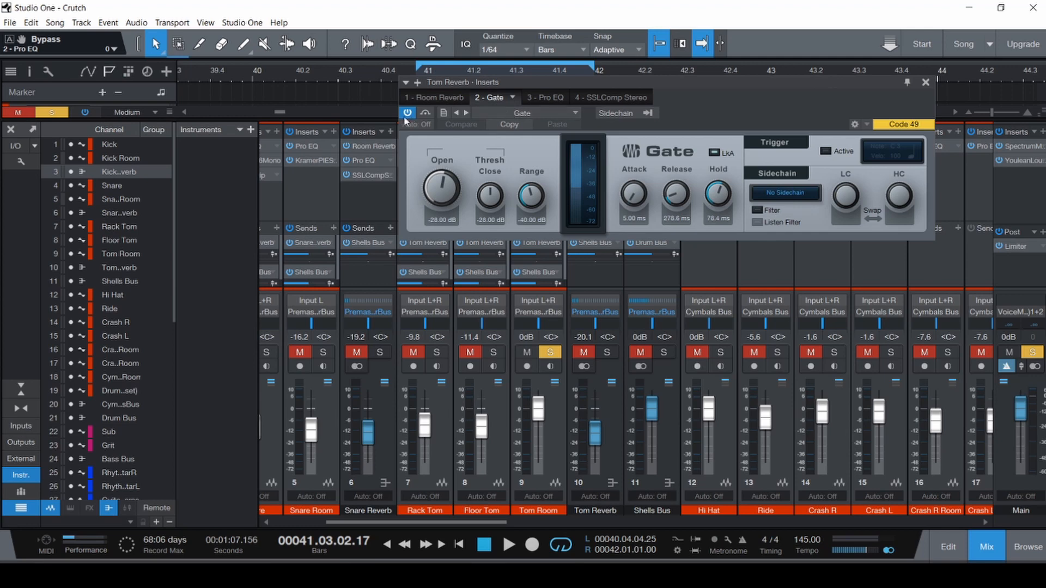
left_click(423, 115)
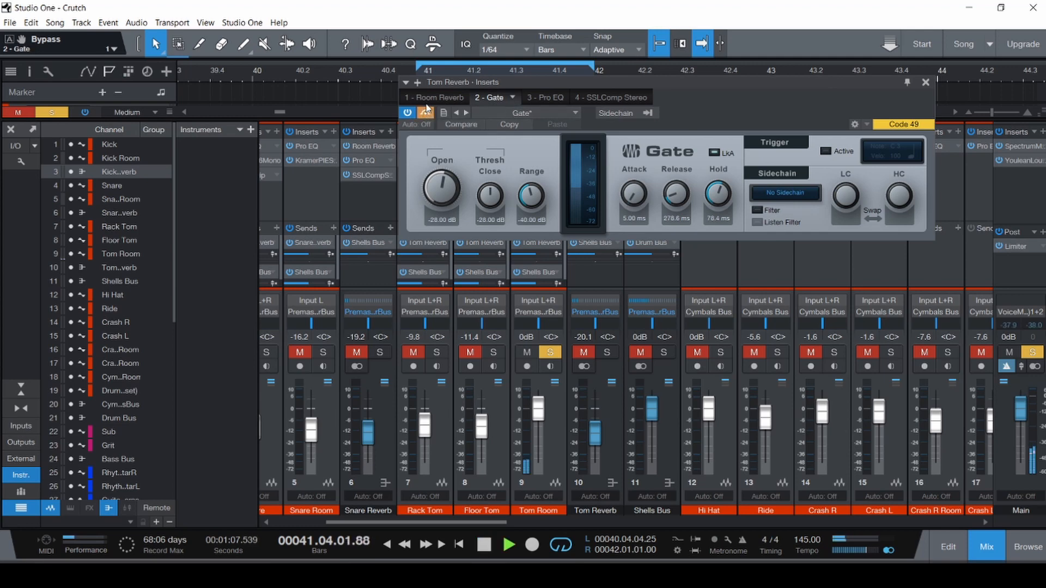
key("F3")
left_click(426, 113)
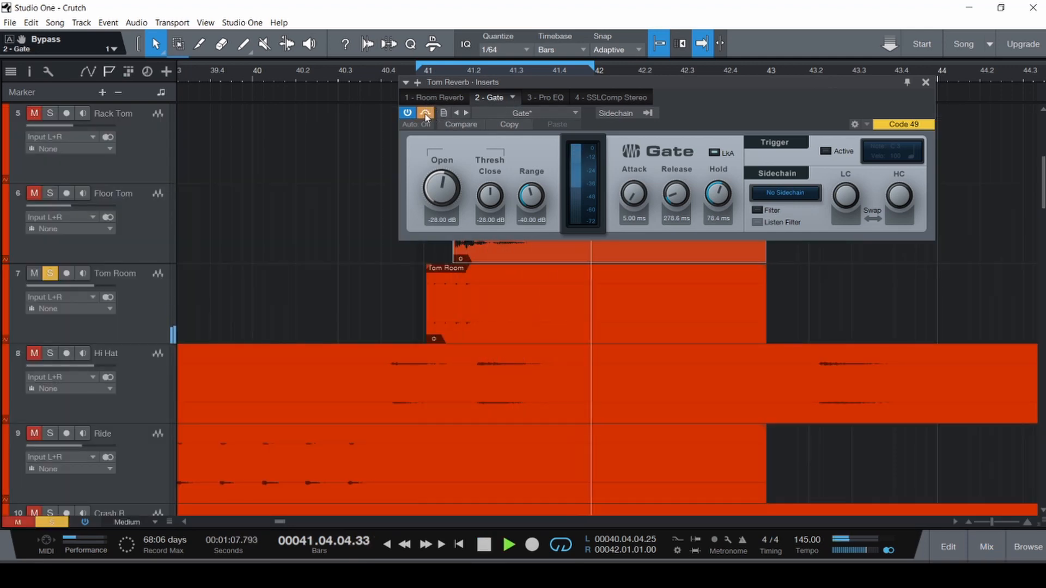
key("space")
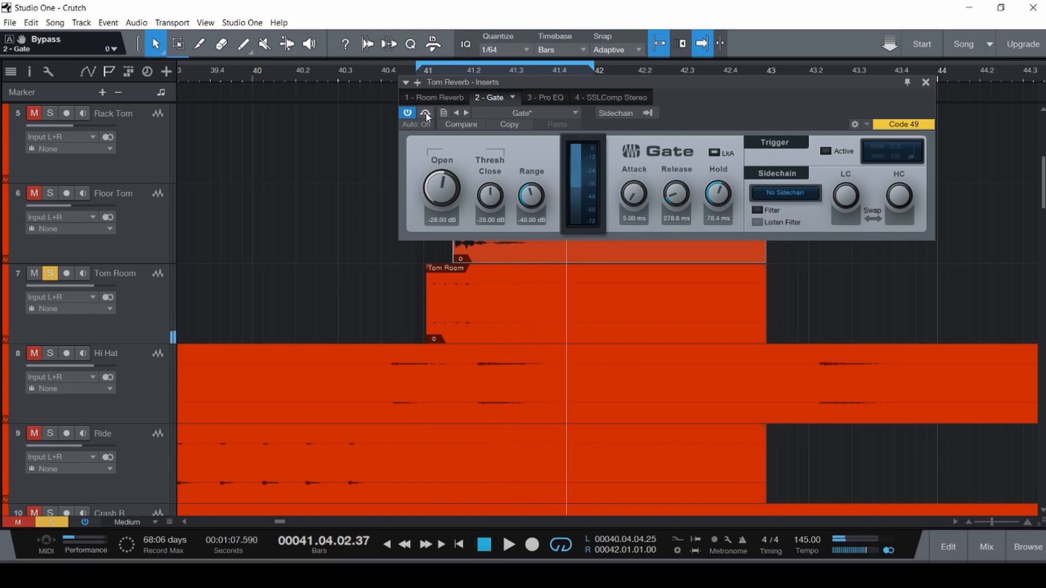
key("ctrl+s")
- Display Tom Reverb's Pro EQ and SSLComp Stereo, and play the fill from just before bar 41 to check the compression meter
left_click(546, 98)
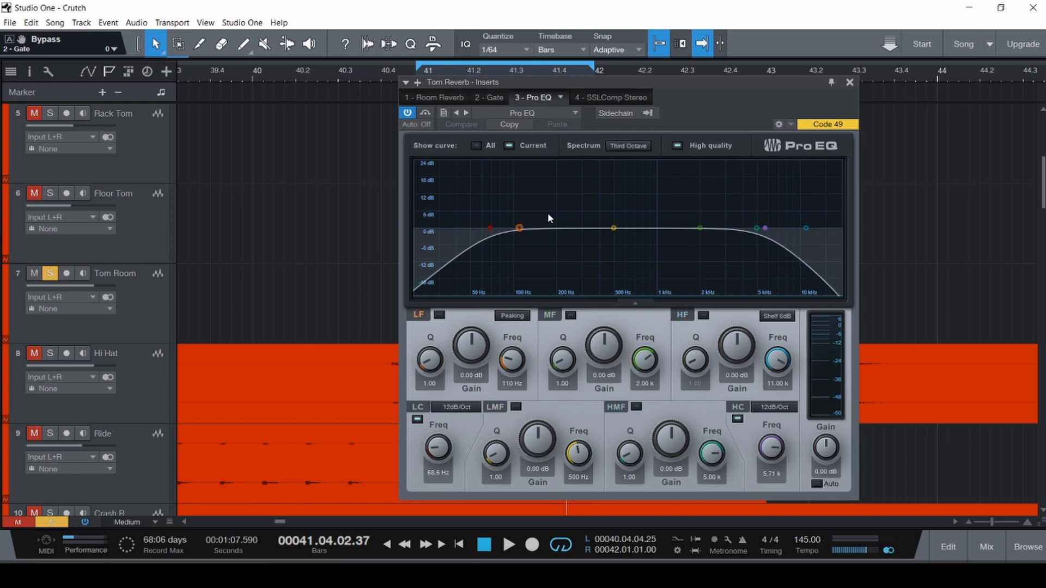
left_click(602, 99)
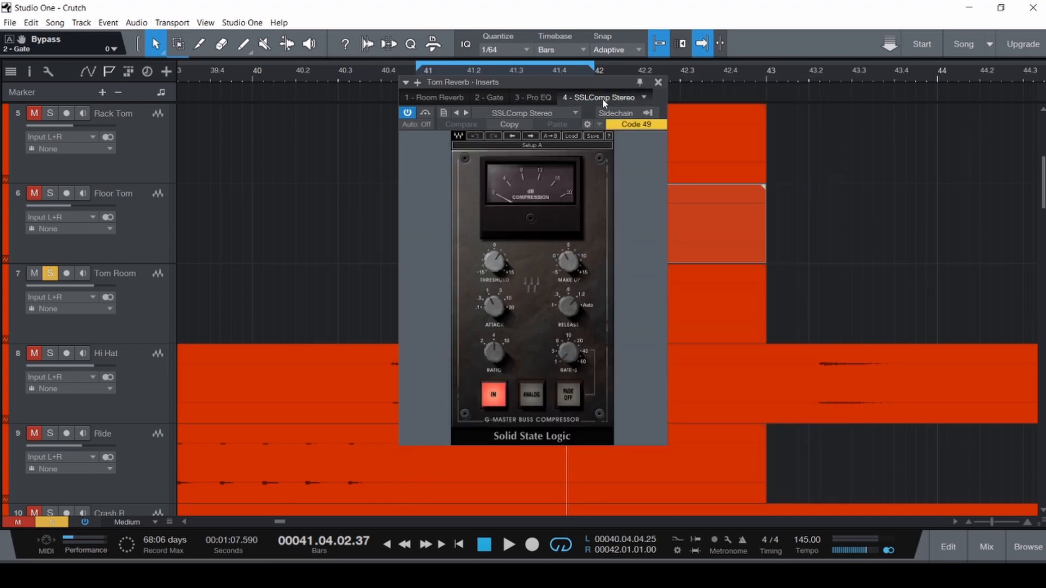
left_click(390, 285)
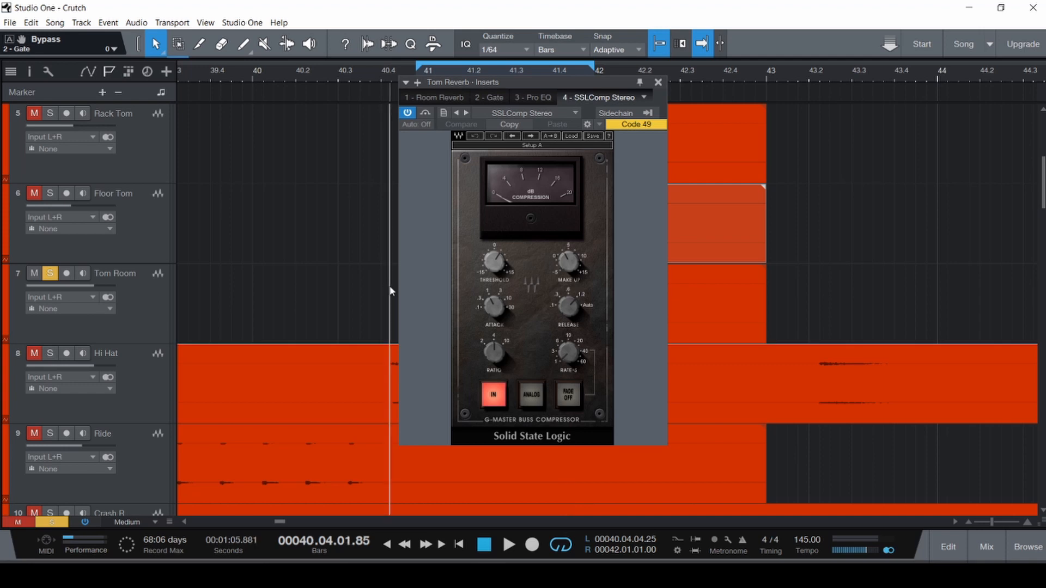
key("space")
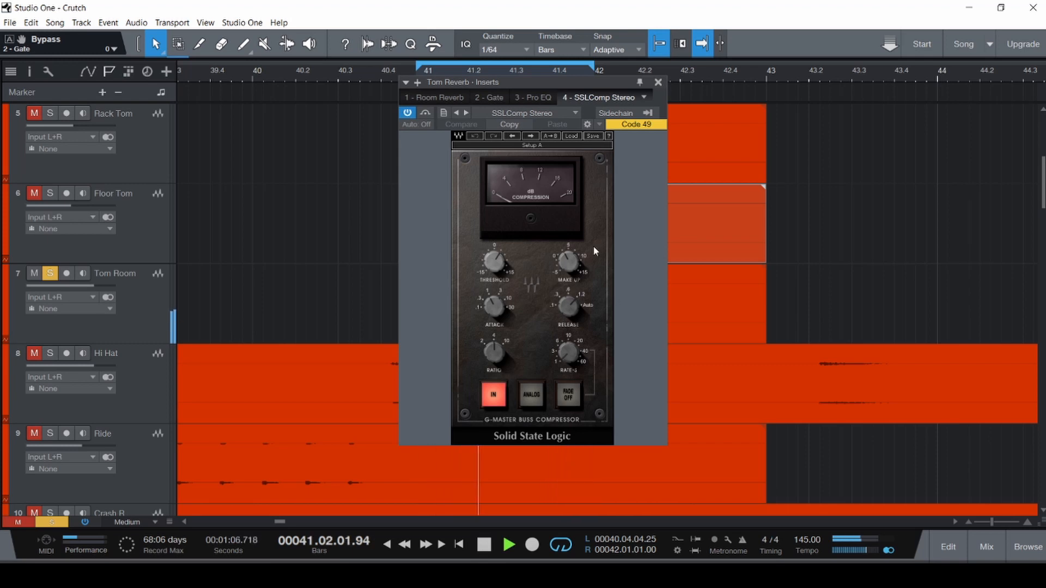
left_click_drag(529, 83, 525, 233)
key("space")
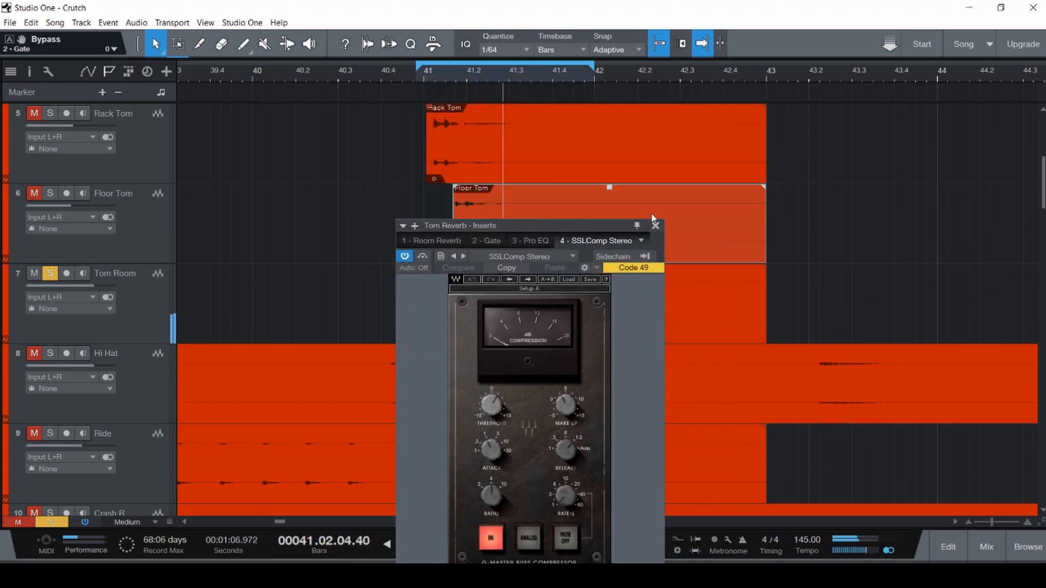
- Locate the tom fill at bar 121 and play from just before it while watching Tom Reverb's SSLComp Stereo meter
scroll(707, 252, "down", 8)
scroll(716, 251, "down", 5)
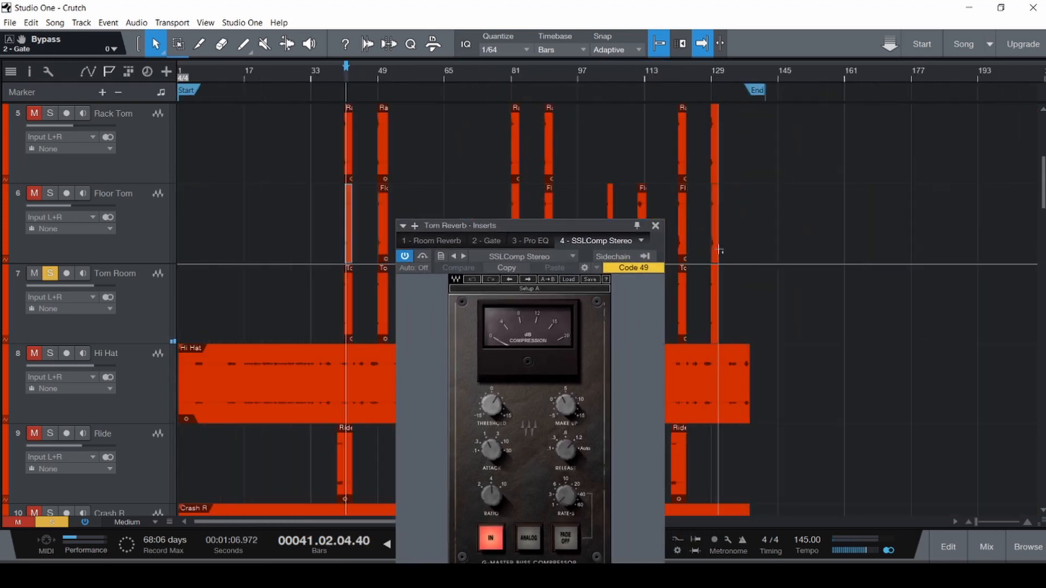
scroll(689, 195, "up", 8)
left_click(553, 138)
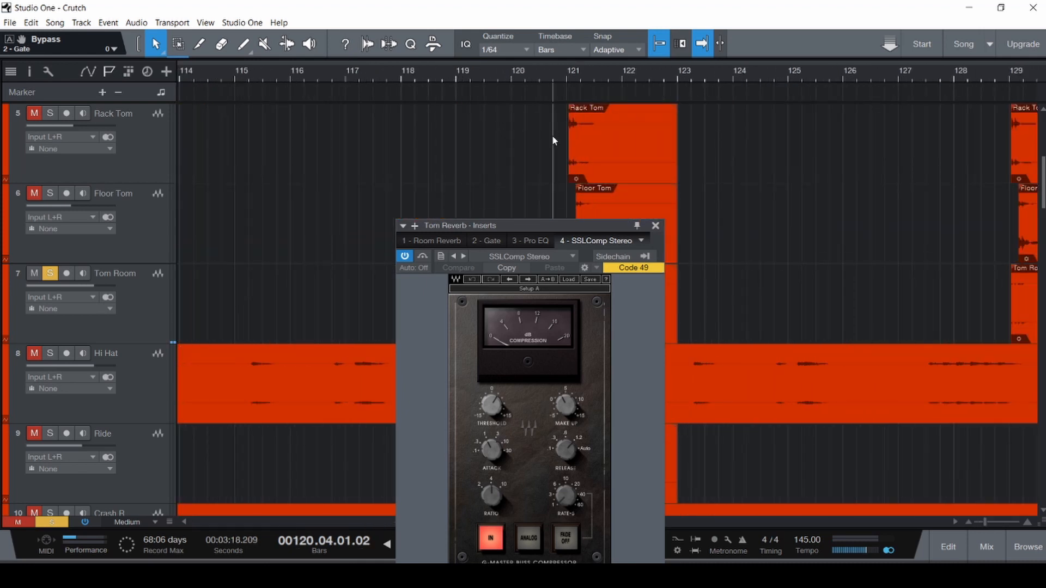
key("space")
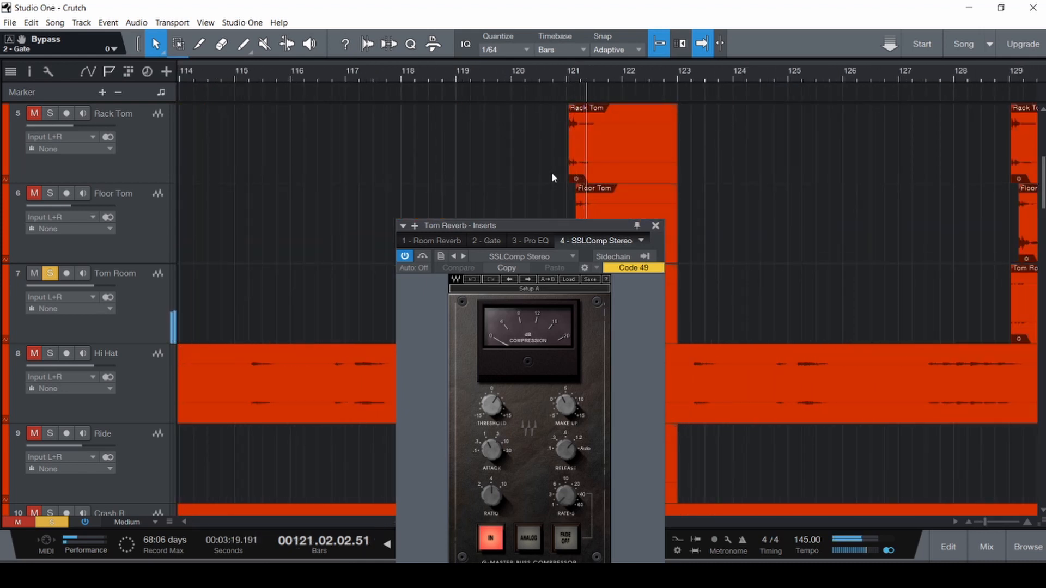
left_click_drag(546, 226, 477, 104)
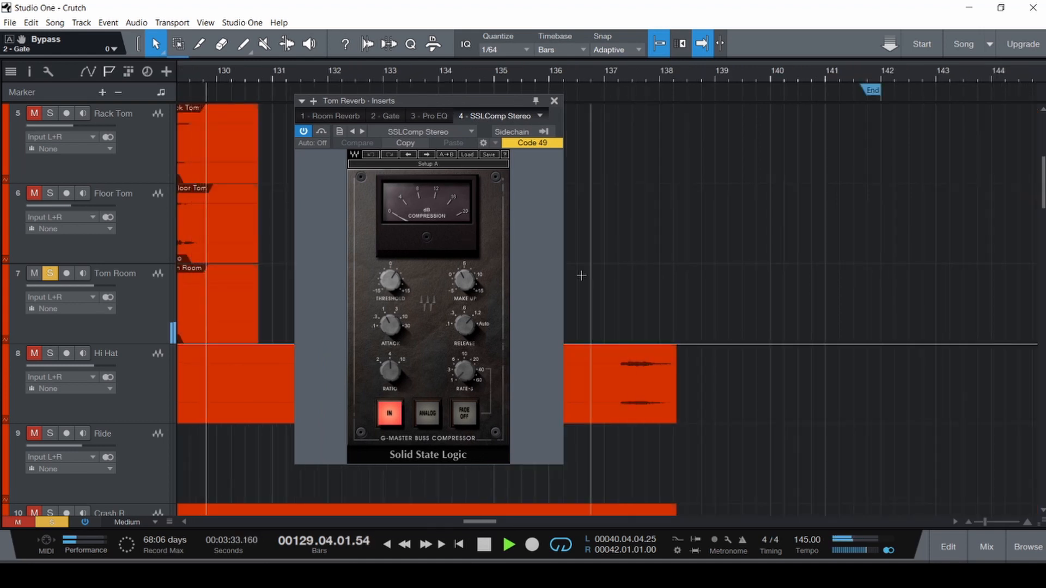
- Try SSLComp Stereo thresholds of -0.7 and -2.6 dB on Tom Reverb while playing the tom fill at bar 129
key("space")
left_click_drag(459, 100, 587, 110)
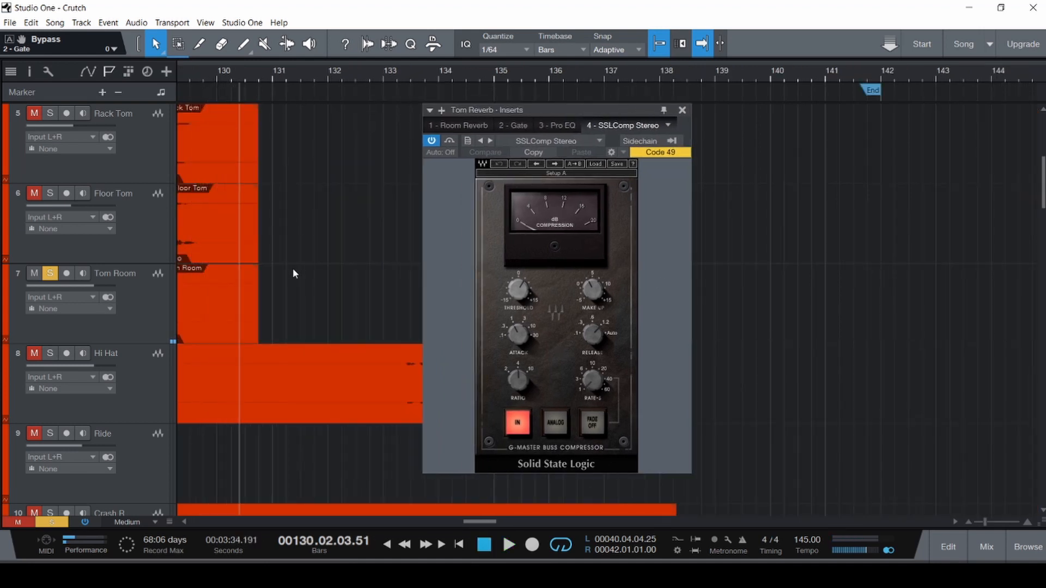
scroll(293, 270, "left", 2)
left_click(270, 264)
key("space")
left_click_drag(519, 291, 516, 296)
left_click(260, 285)
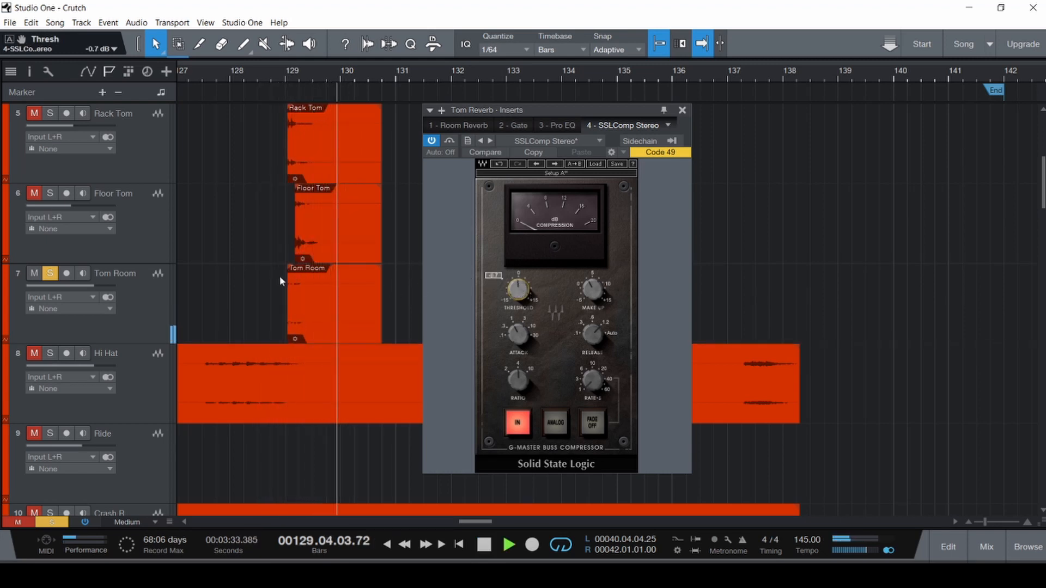
left_click_drag(512, 285, 511, 290)
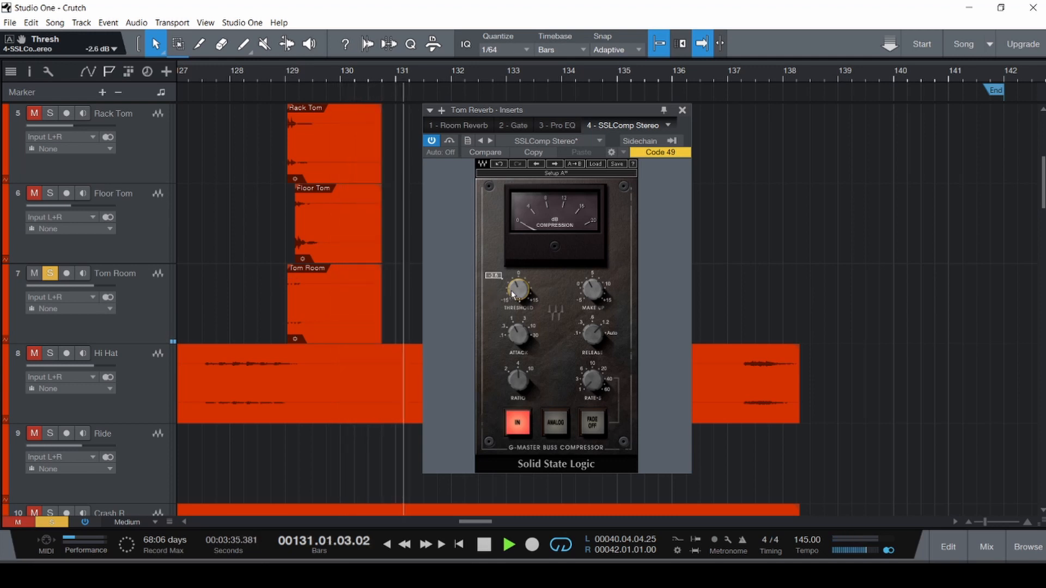
key("space")
- Close Tom Reverb's inserts, undo the last fader change on Tom Room in the console and save the song
left_click(682, 110)
key("F3")
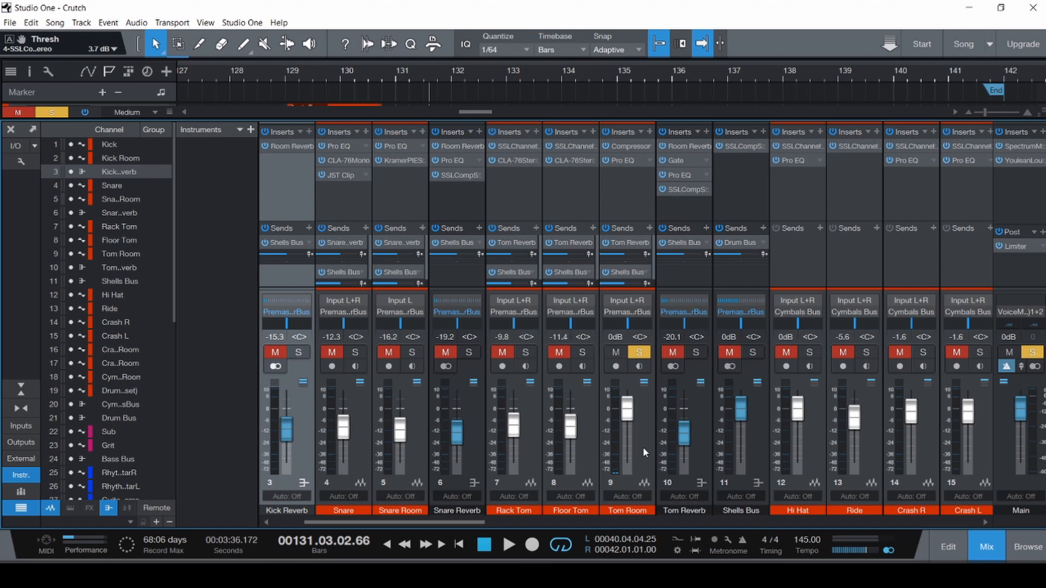
key("ctrl+z")
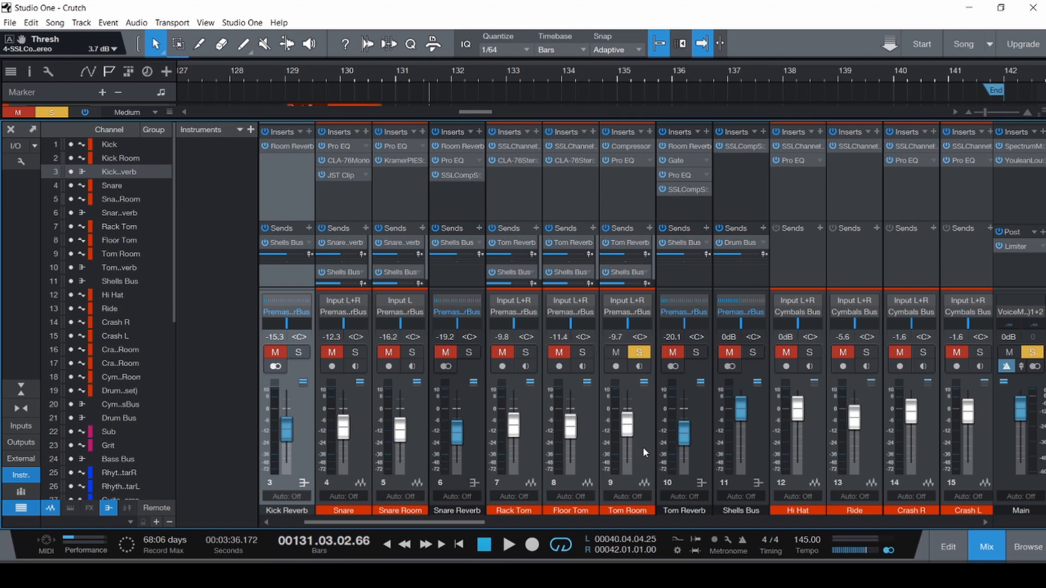
key("ctrl+s")
- Unmute Rack Tom, Floor Tom, Tom Room and Tom Reverb, and leave only Tom Reverb soloed among them
left_click(582, 354)
left_click(525, 352)
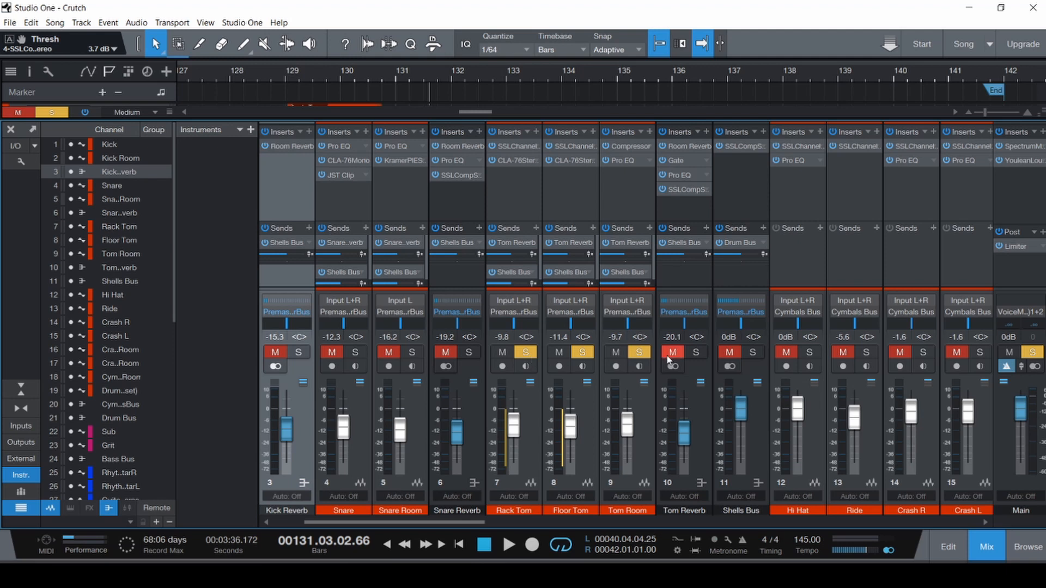
left_click(697, 353)
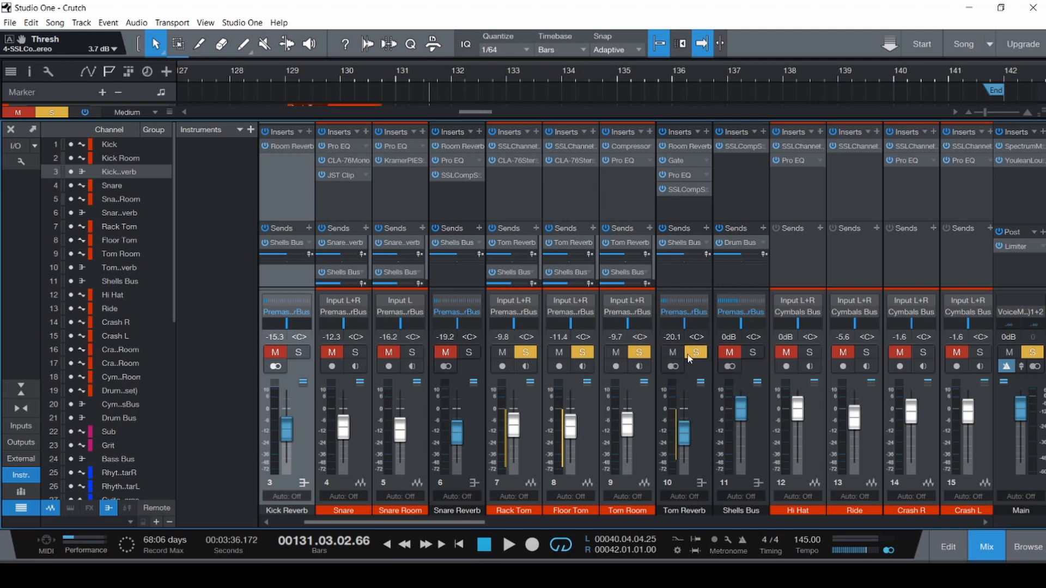
left_click(615, 355)
left_click(559, 354)
left_click(504, 354)
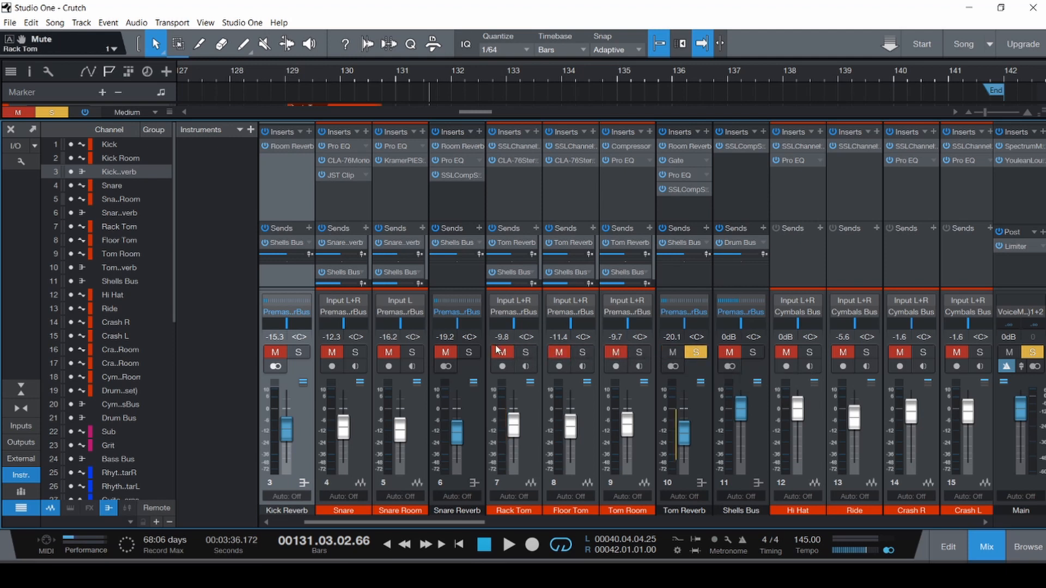
key("shift+s")
key("shift+m")
left_click(696, 353)
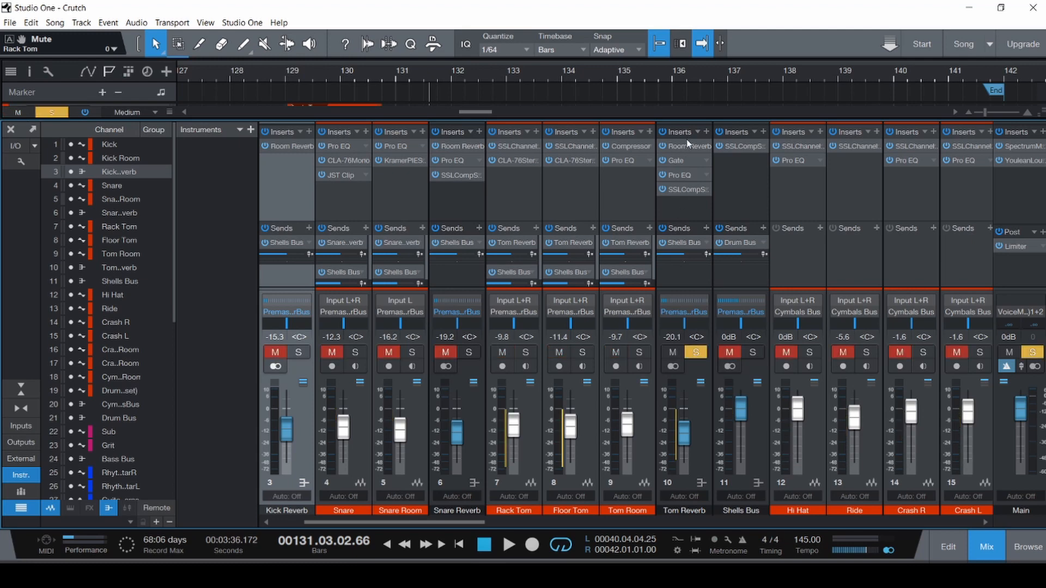
- Display Tom Reverb's Room Reverb, raise the Tom Reverb fader to 0 dB and audition the fill from just before bar 129
left_click(687, 145)
key("F3")
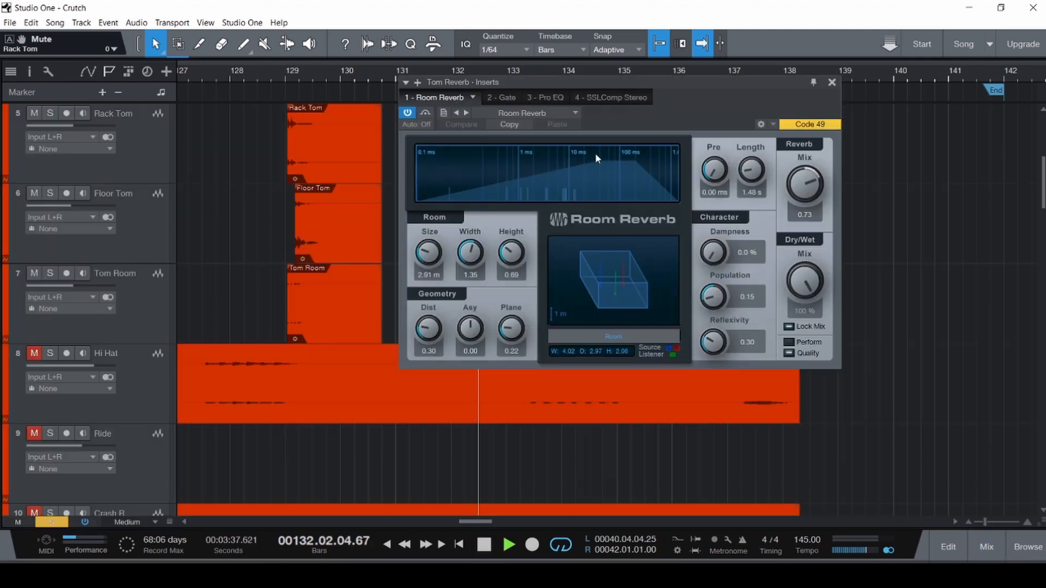
left_click(283, 201)
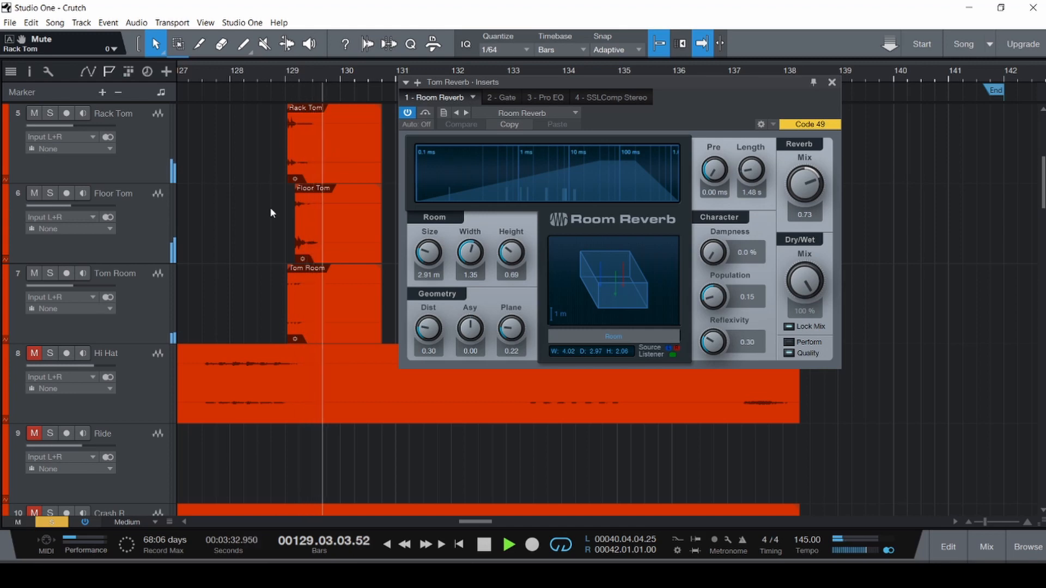
key("F3")
key("space")
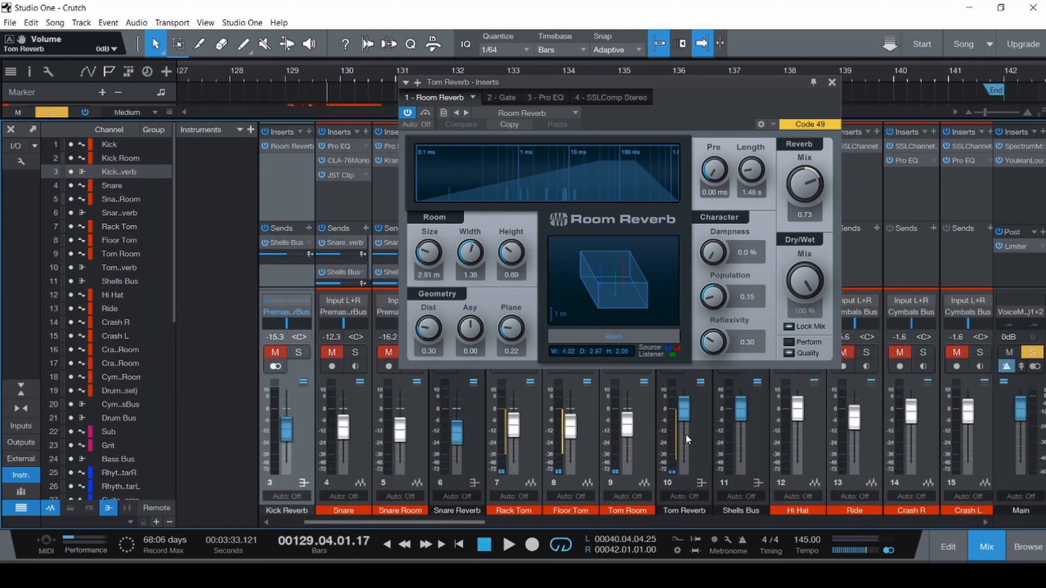
key("F3")
key("space")
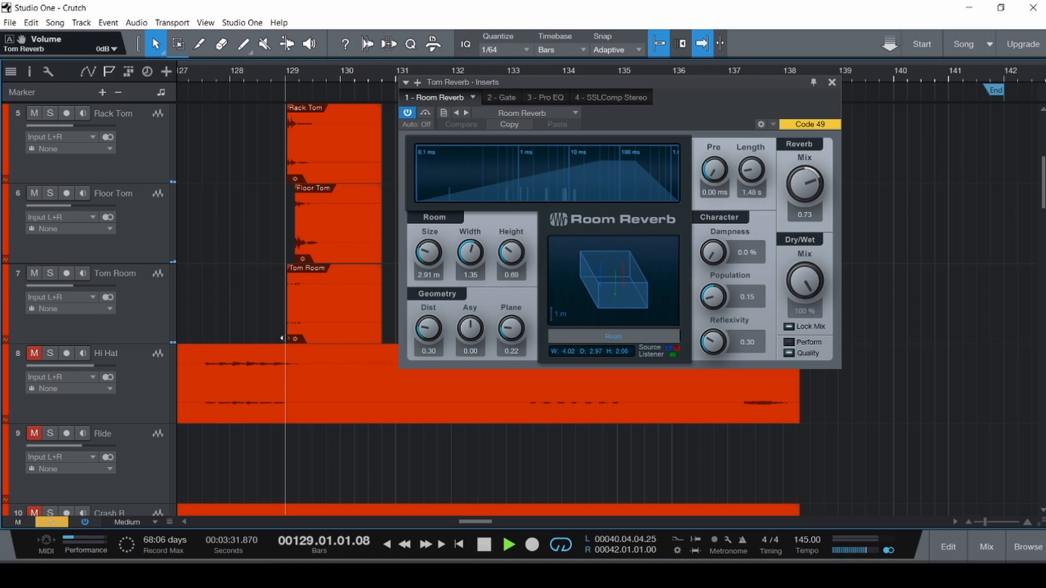
- Bypass Tom Reverb's Gate, SSLComp Stereo and Pro EQ during playback to hear the Room Reverb alone
left_click(501, 97)
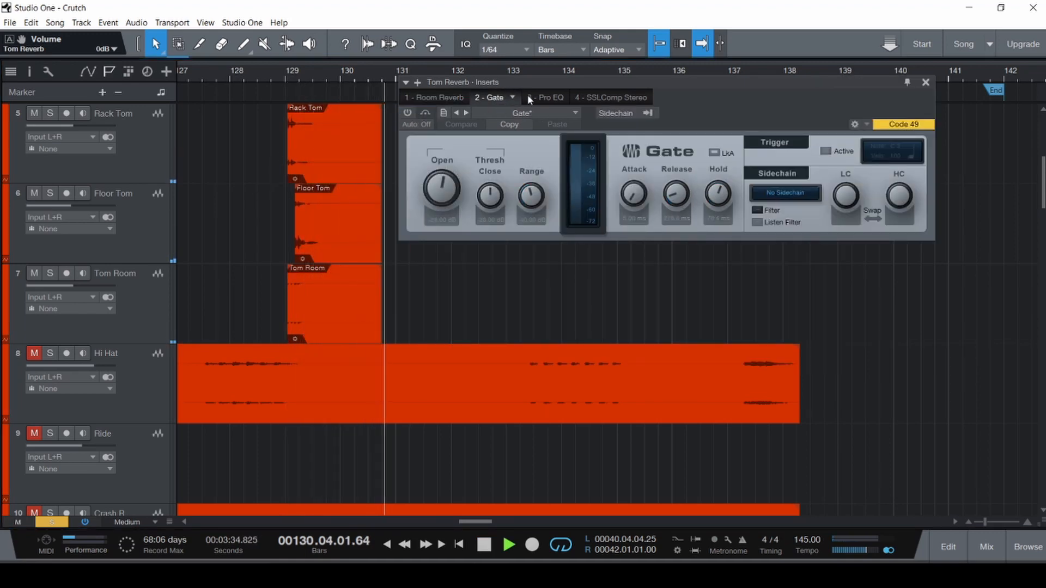
left_click(531, 97)
left_click(614, 98)
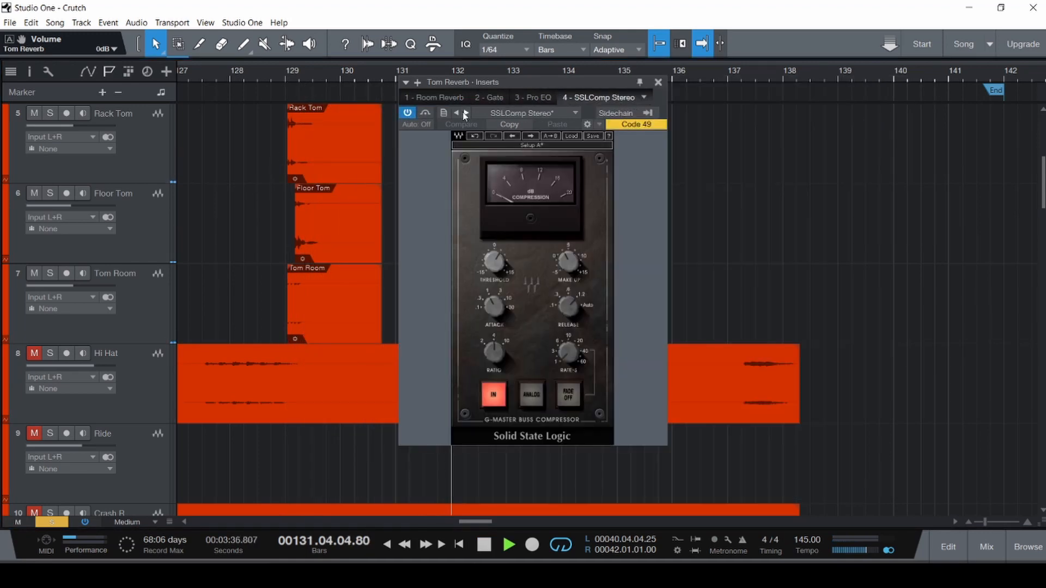
left_click(408, 114)
left_click(529, 99)
left_click(410, 114)
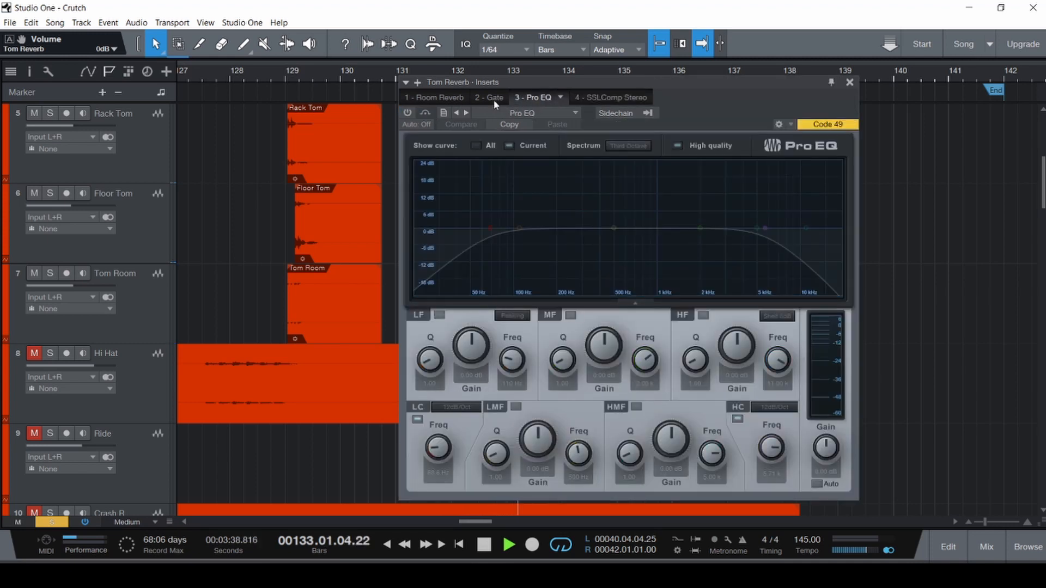
- Reactivate Tom Reverb's Gate and Pro EQ one after the other, auditioning the bar 129 fill with each
left_click(493, 100)
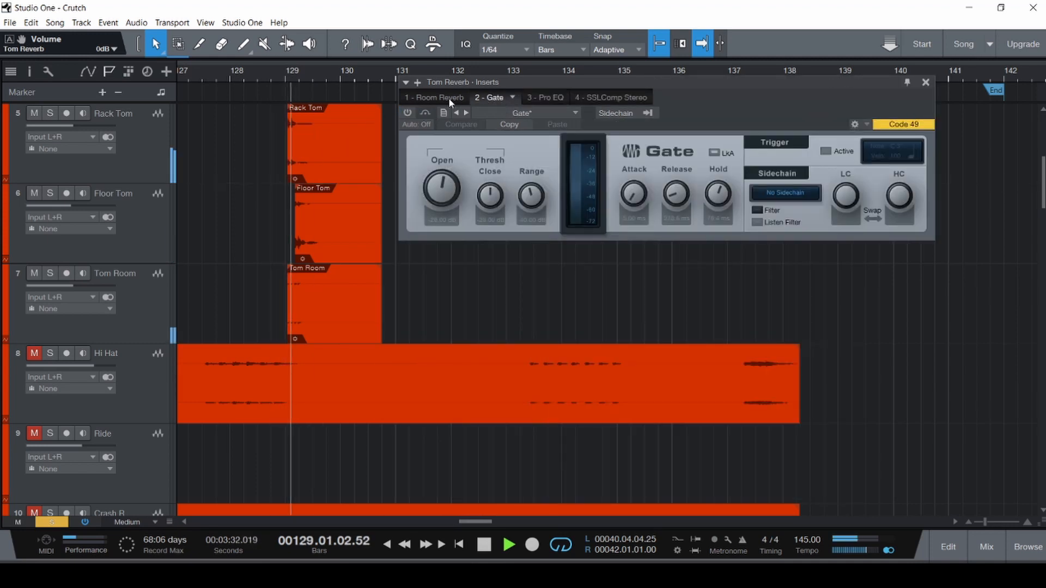
left_click(407, 113)
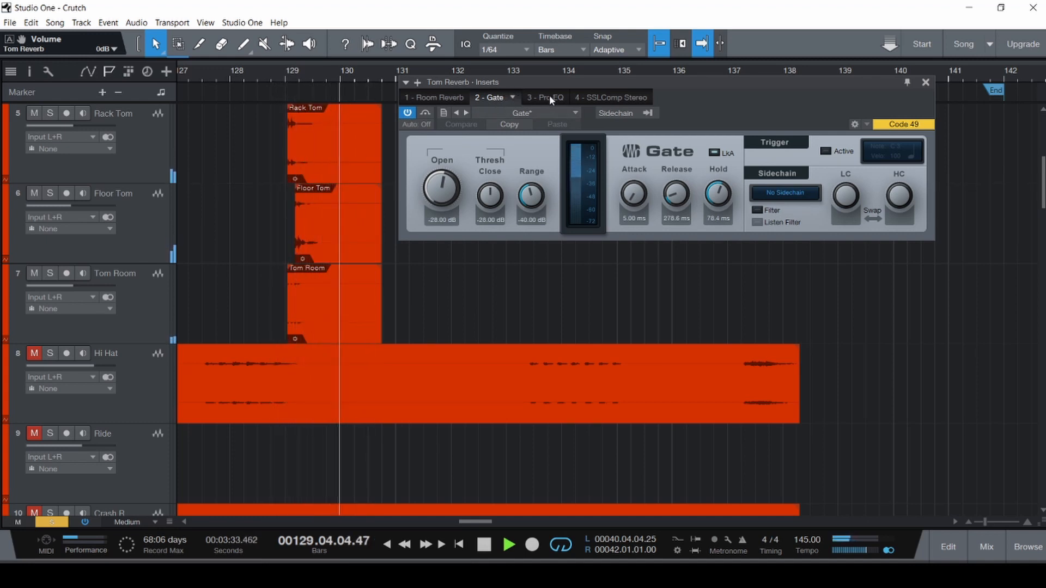
key("space")
left_click(550, 97)
left_click(408, 112)
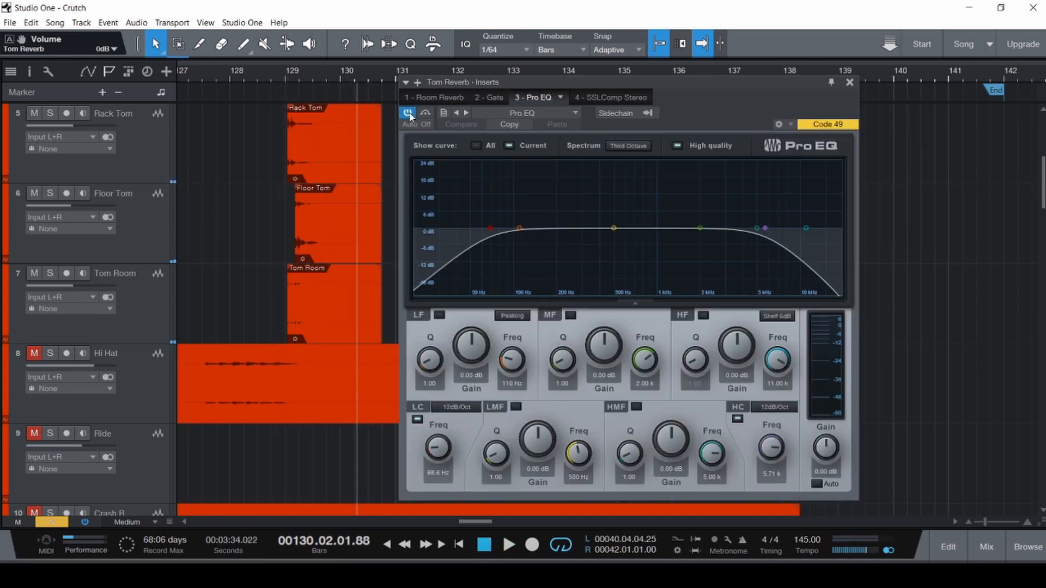
key("space")
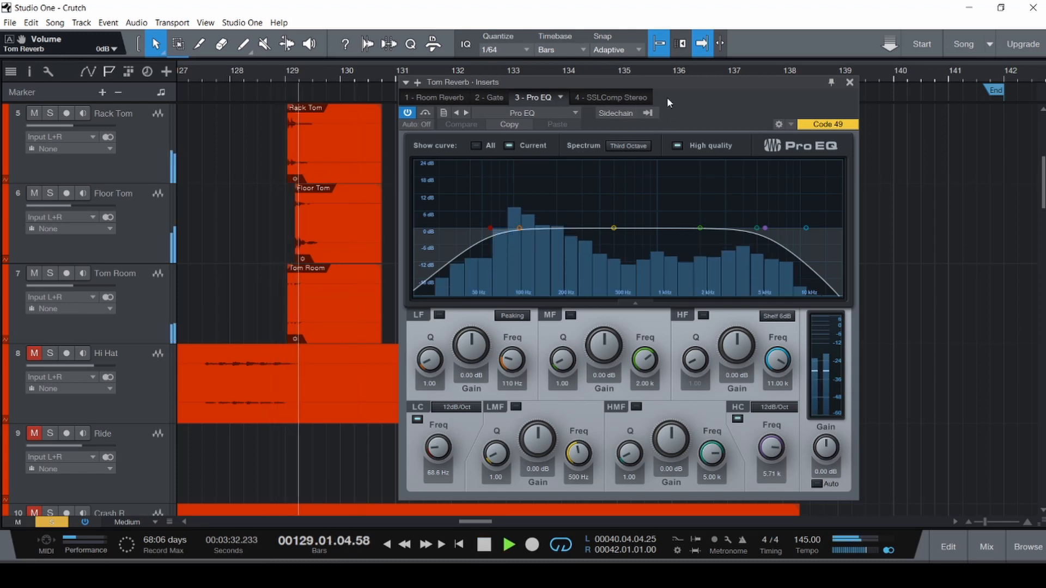
key("space")
- Reactivate Tom Reverb's SSLComp Stereo and play the fill from just before bar 129
left_click(619, 98)
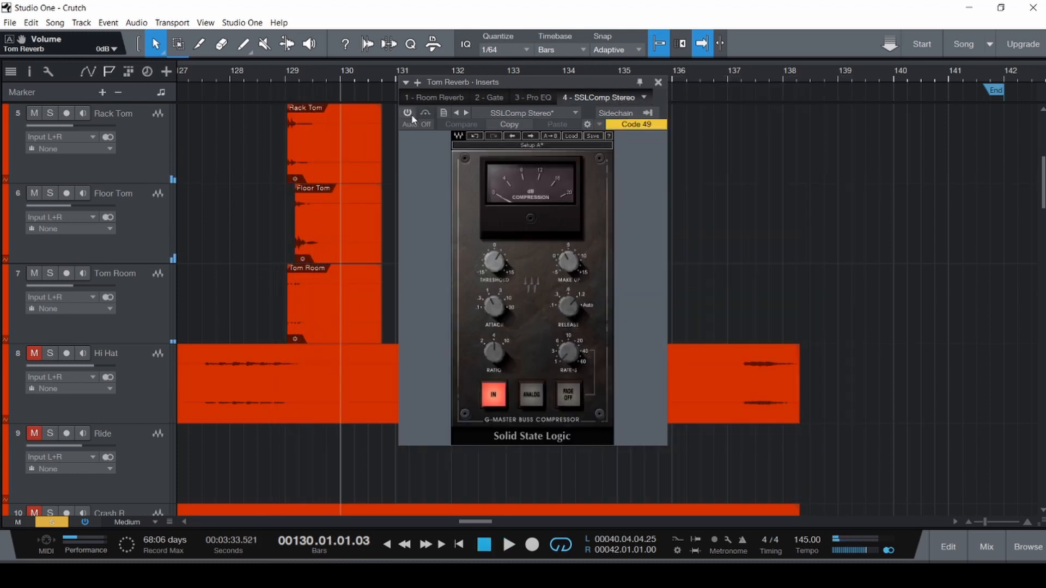
key("space")
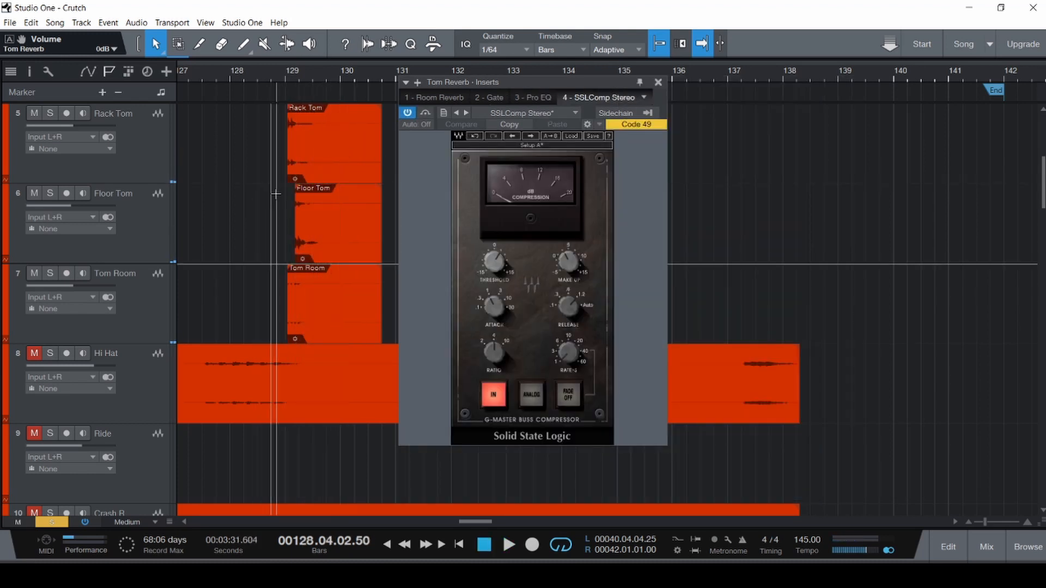
key("space")
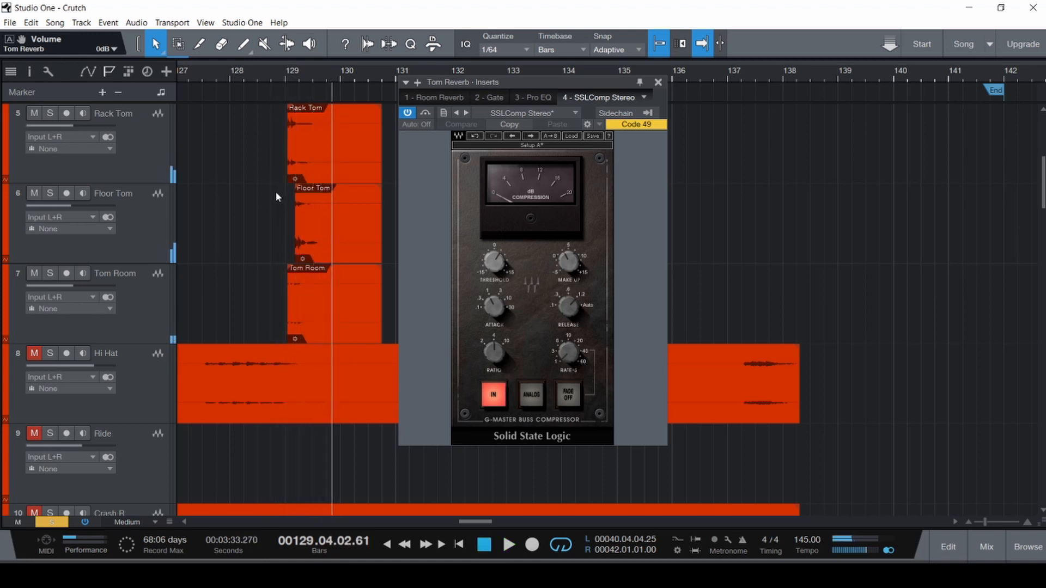
- Undo the fader raise on Tom Reverb in the console
key("F3")
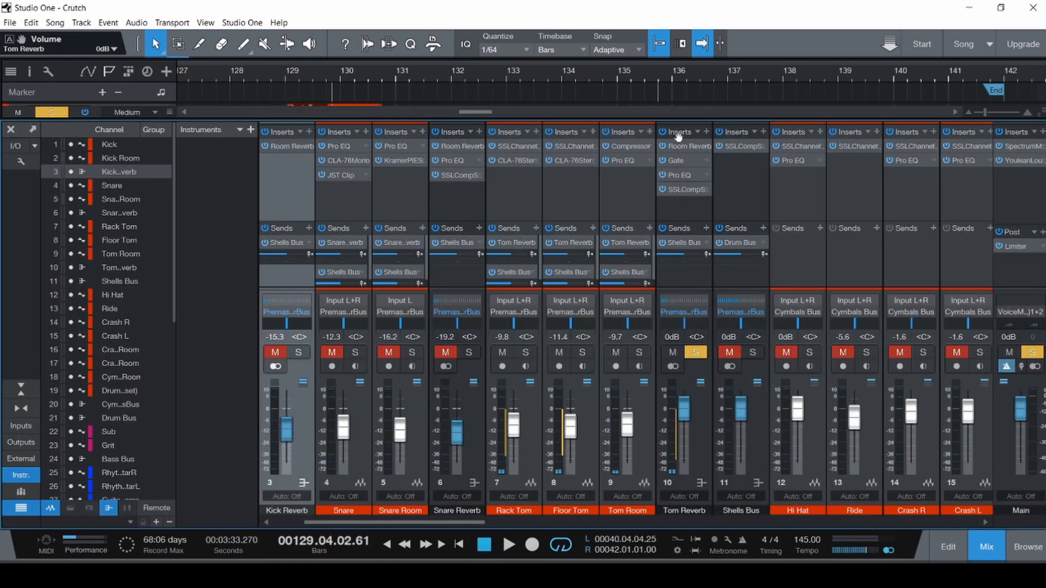
key("ctrl+z")
key("ctrl+z")
key("ctrl+z")
key("ctrl+z")
key("ctrl+z")
key("ctrl+z")
key("ctrl+z")
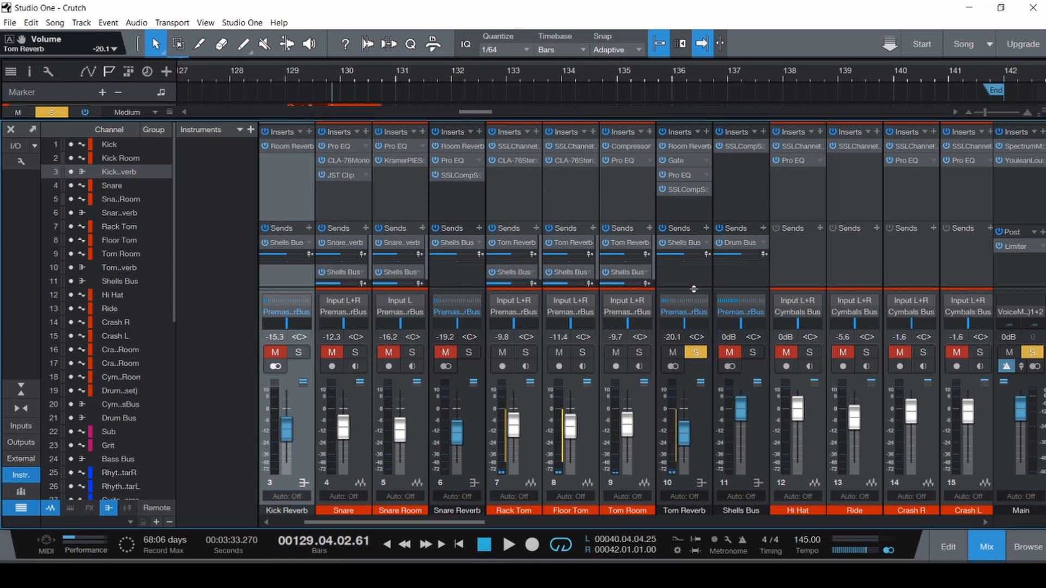
- Solo and unmute every kick, snare and tom channel with their reverbs, plus the Shells Bus
left_click(648, 423, "shift")
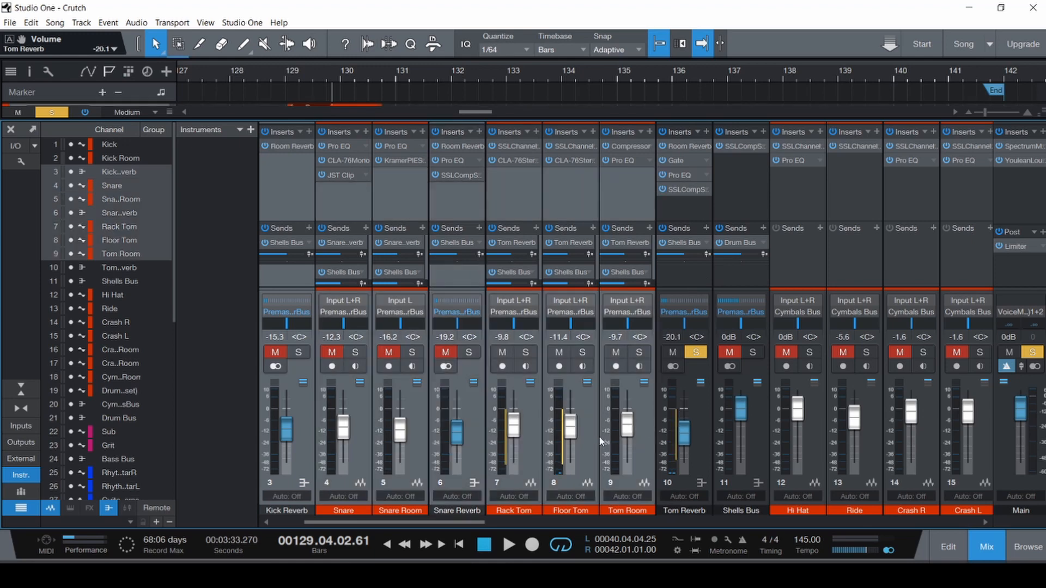
key("s")
left_click_drag(478, 520, 454, 521)
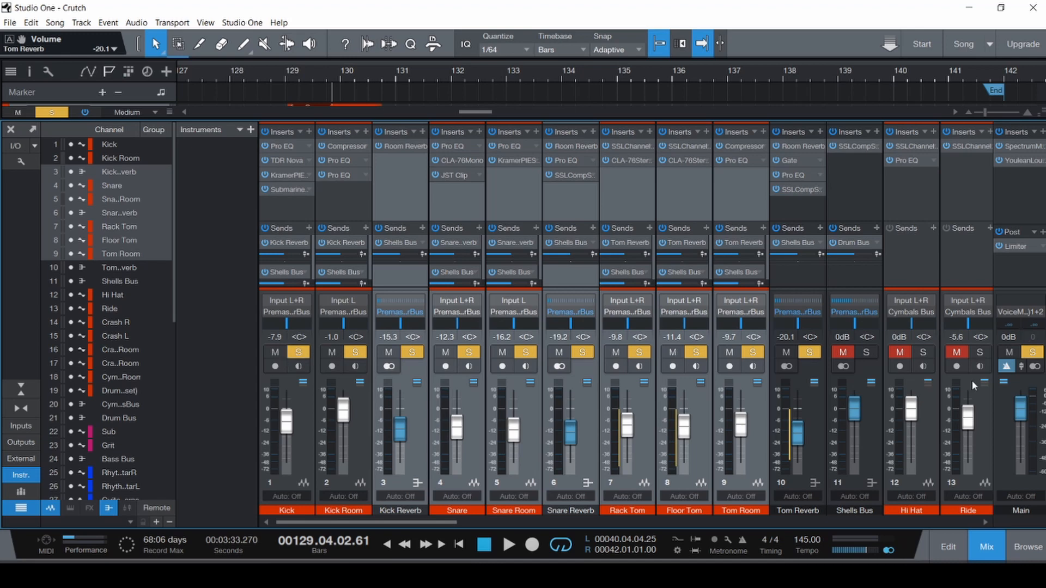
left_click(866, 353)
left_click(869, 271)
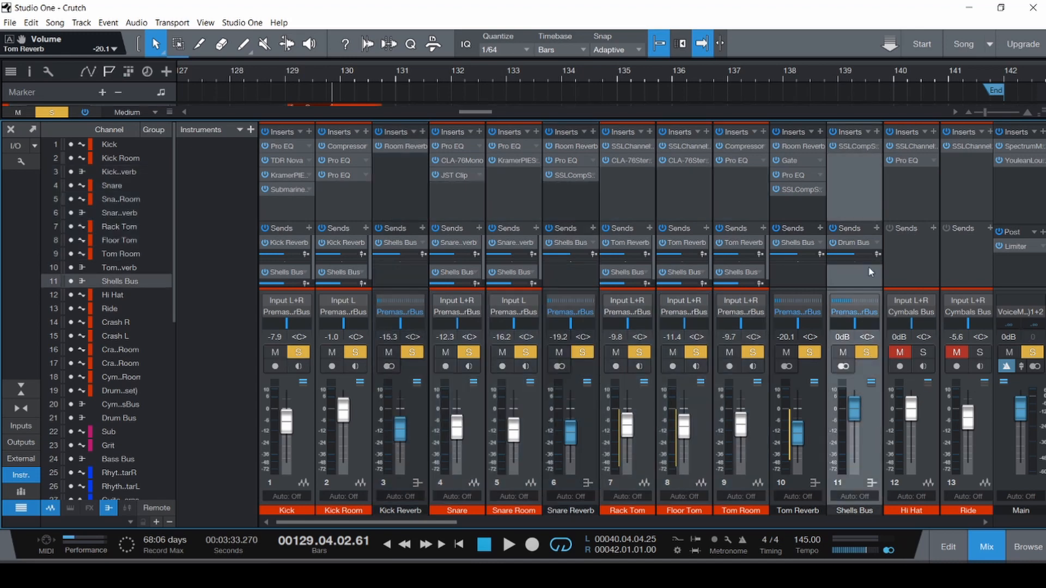
- Display the Shells Bus's SSLComp Stereo and play the song from the start with the drum tracks in view
left_click(862, 145)
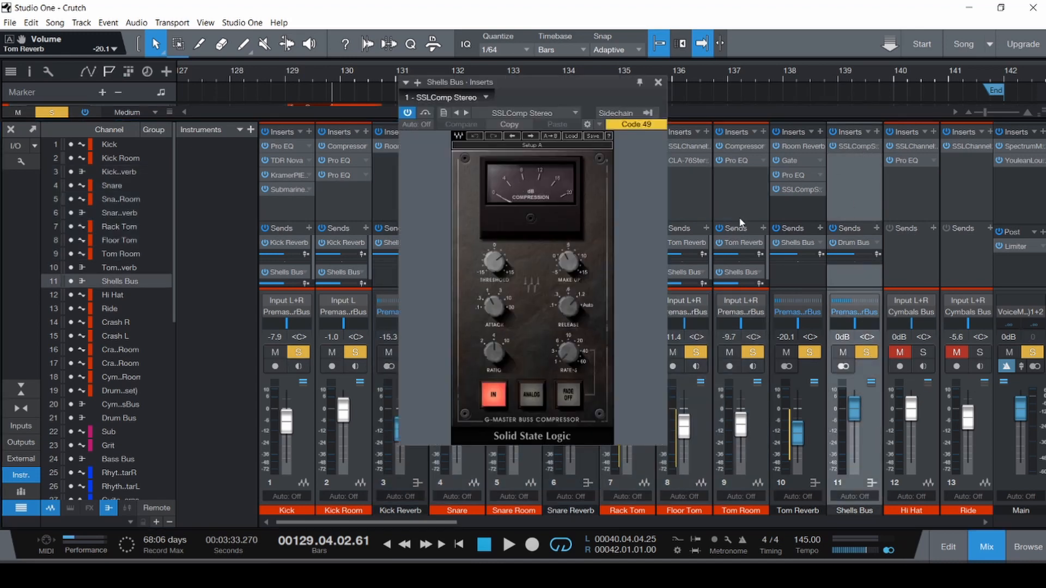
key("F3")
key("Home")
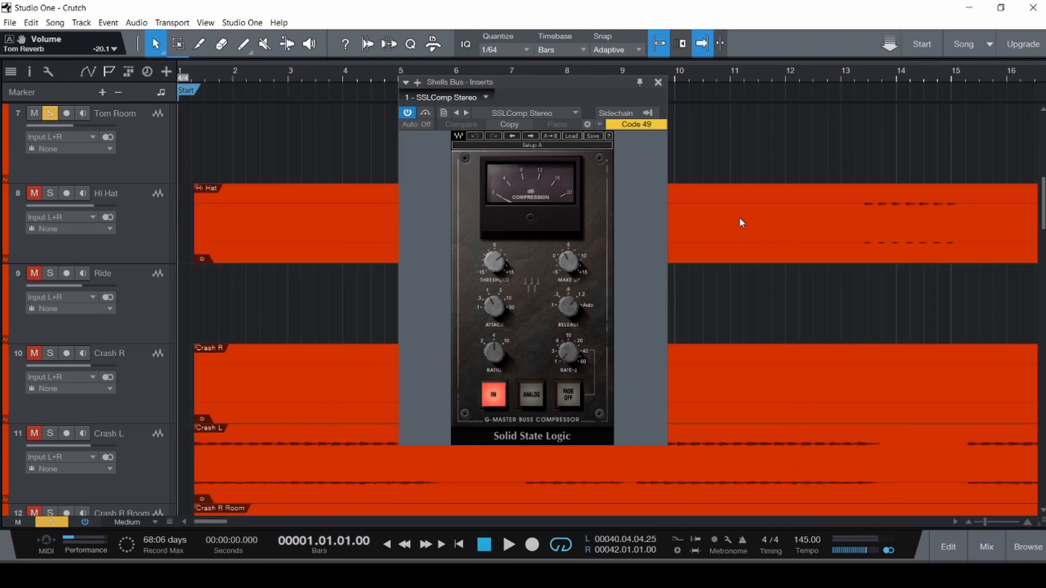
key("space")
scroll(822, 269, "up", 10)
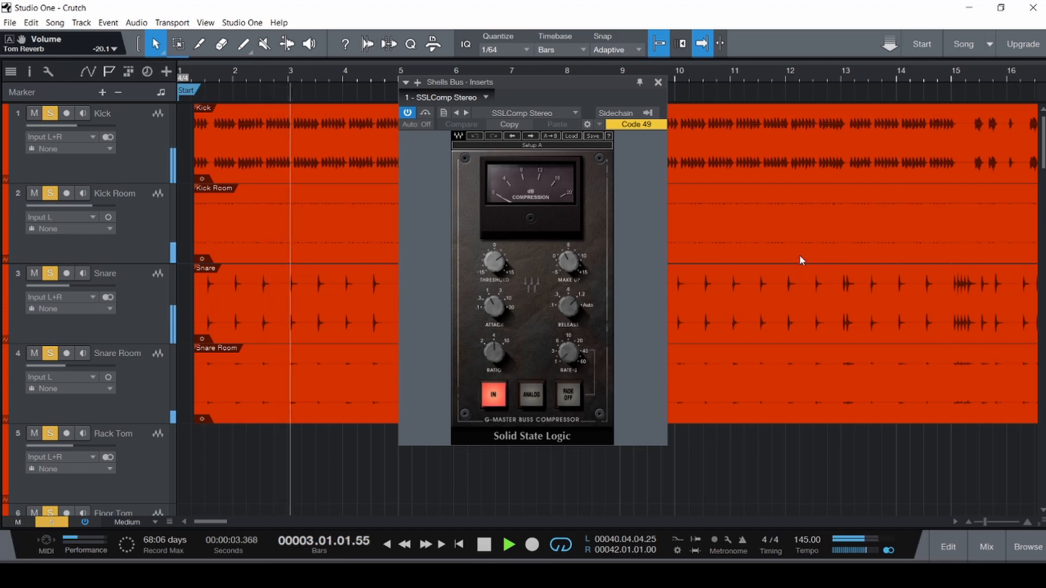
- Check the Shells Bus levels and compressor threshold during playback, return to the arrangement and stop playback
key("F3")
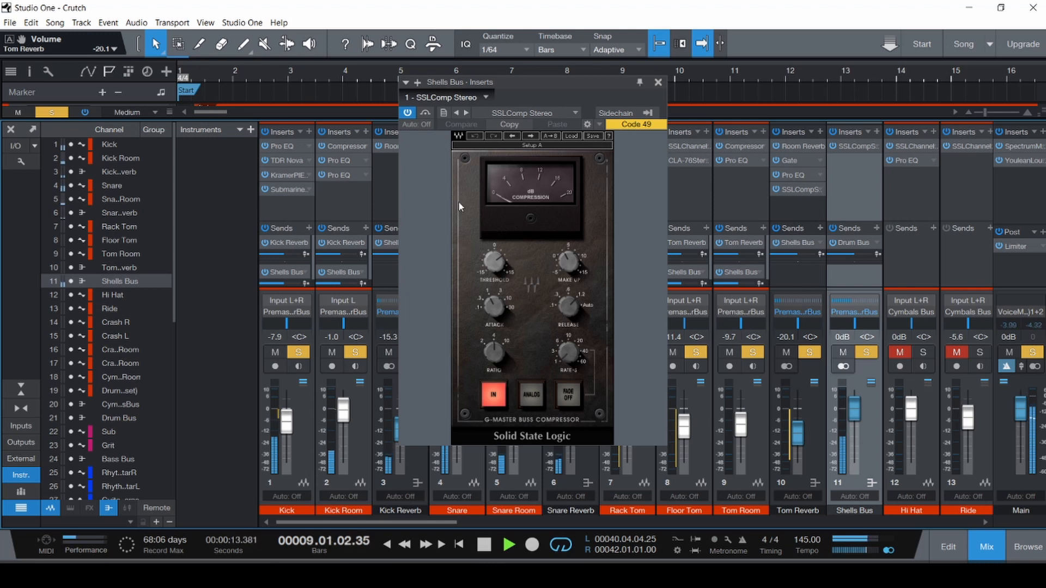
mouse_move(509, 277)
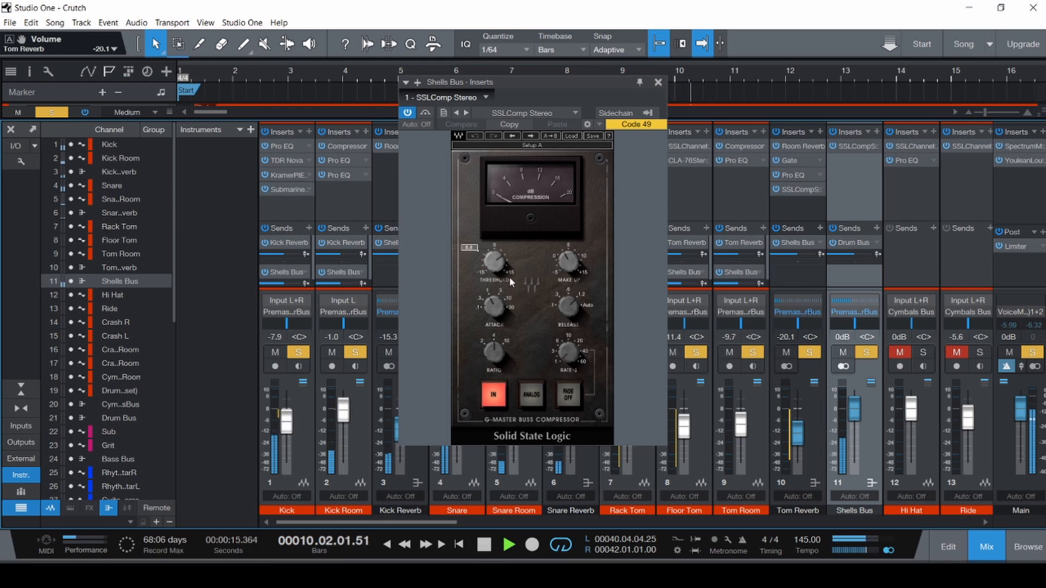
key("F3")
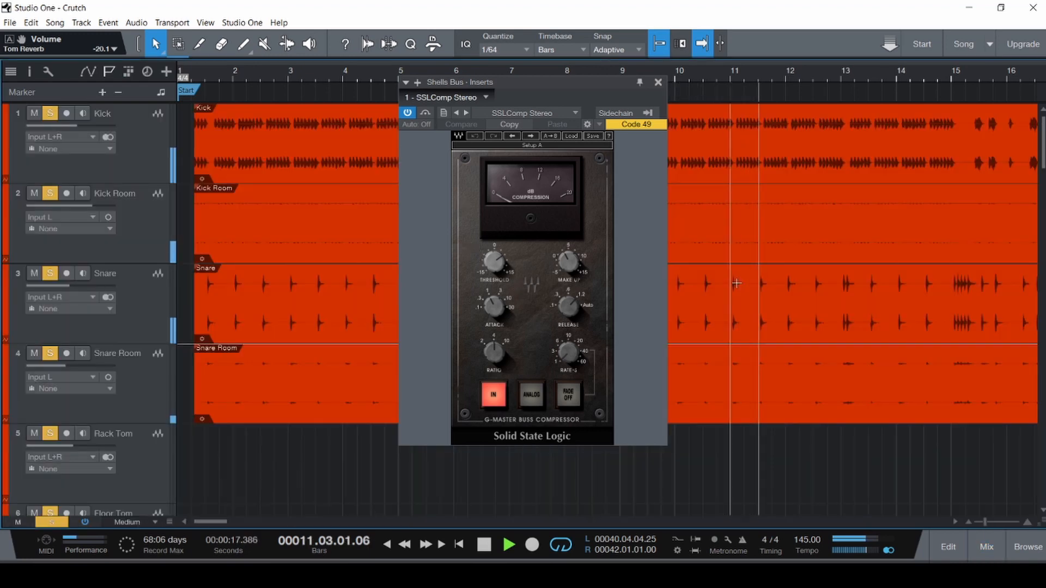
key("space")
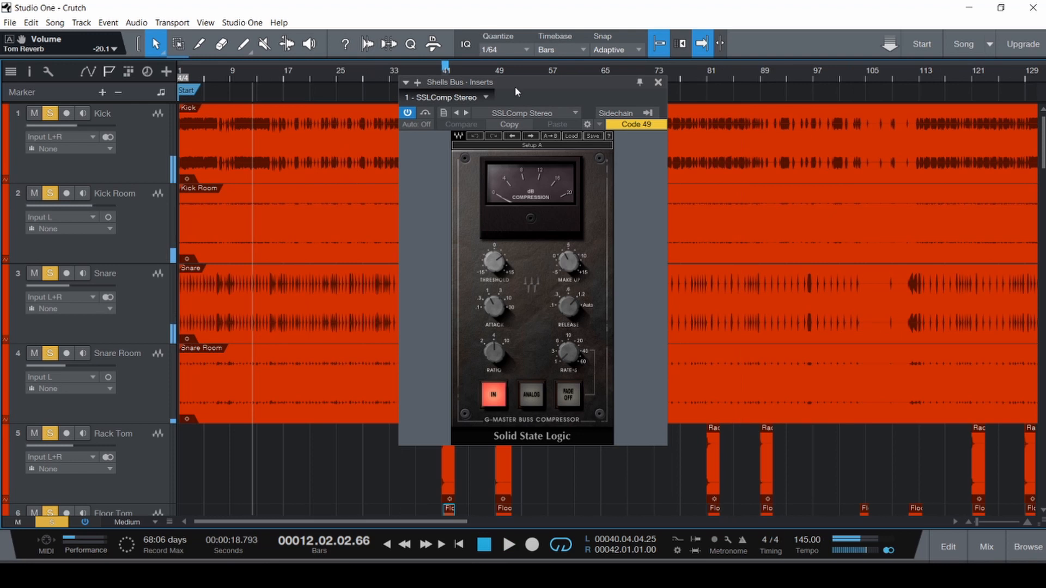
- Reset the loop range to bar 1 and move the Shells Bus compressor window clear of the kick and snare tracks
left_click_drag(515, 87, 499, 134)
left_click_drag(609, 551, 422, 552)
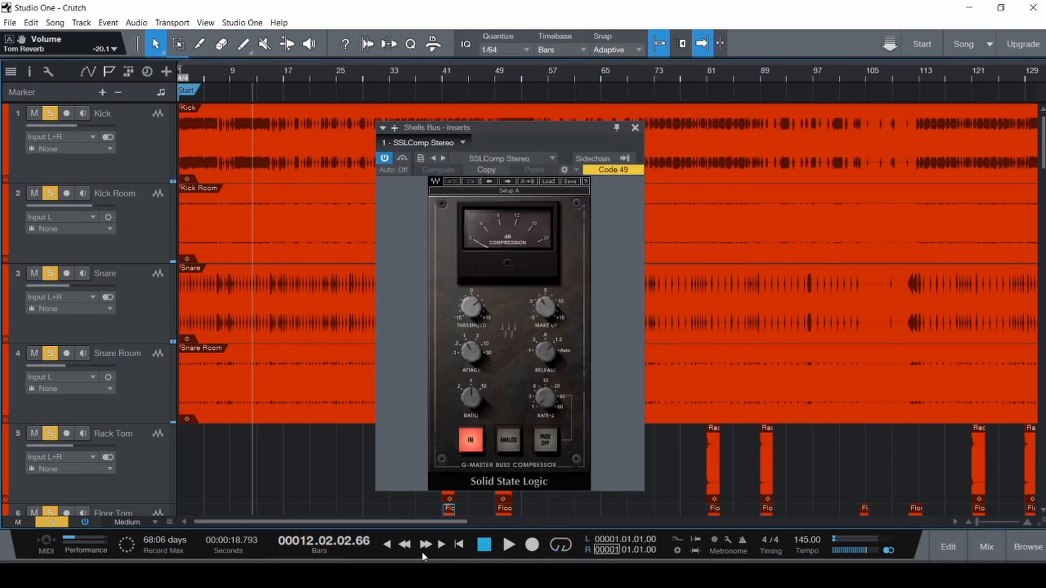
left_click(548, 305)
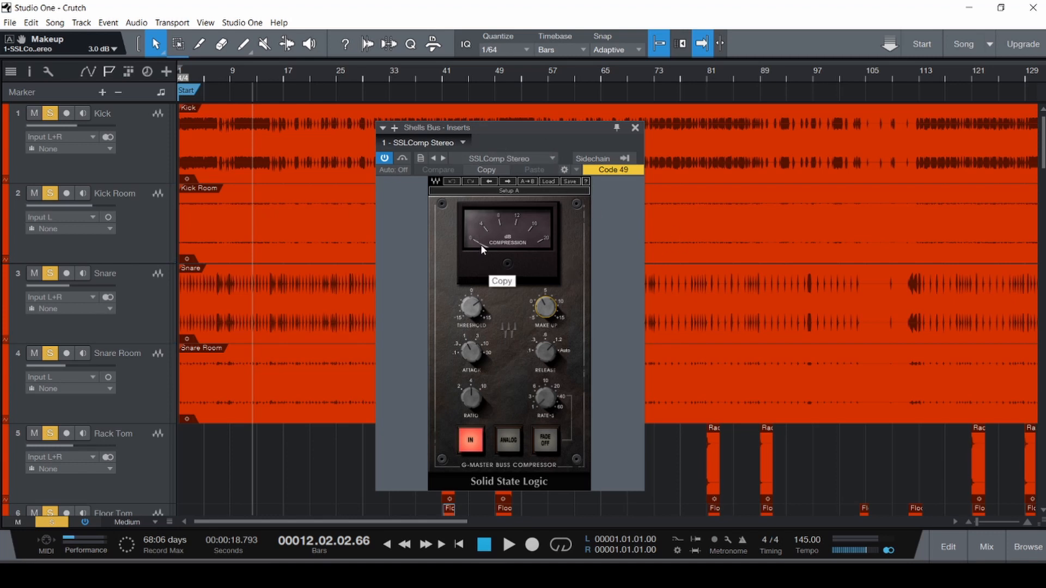
left_click_drag(508, 129, 459, 295)
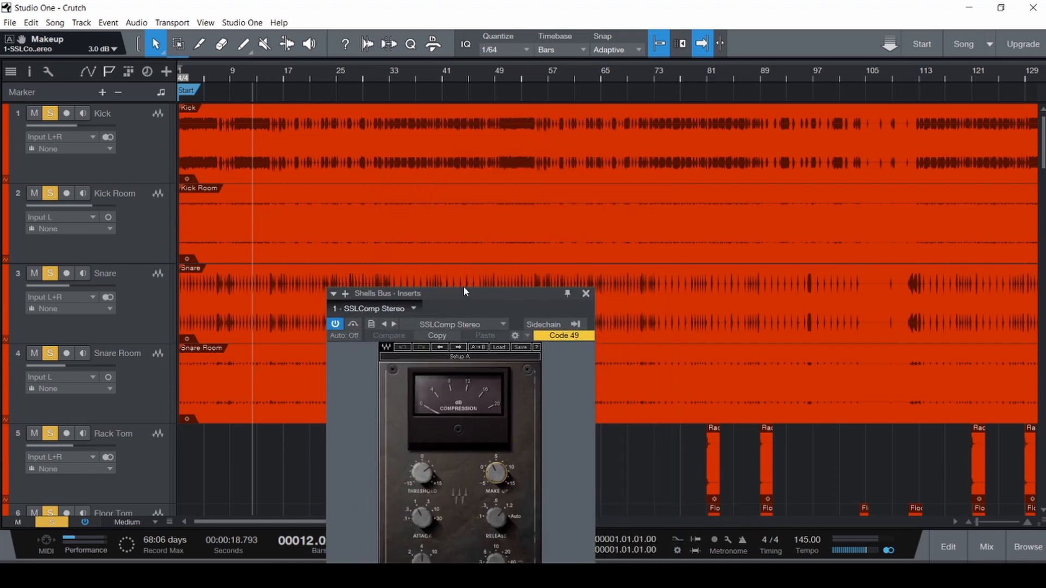
- Set the Shells Bus compressor threshold to 3.5 dB while playing from about bar 50, save the song and close the compressor
left_click(507, 182)
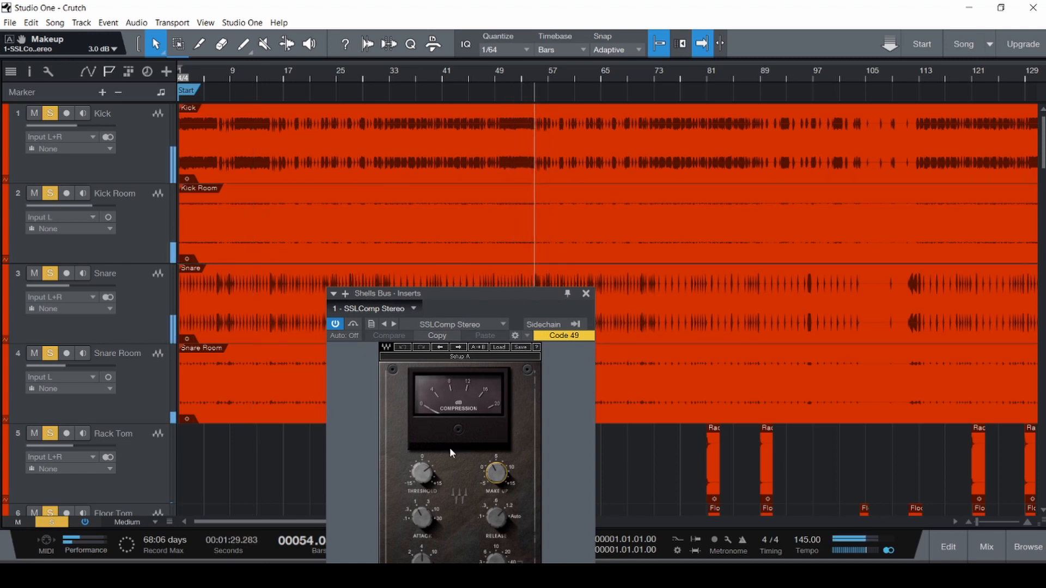
left_click_drag(422, 474, 422, 480)
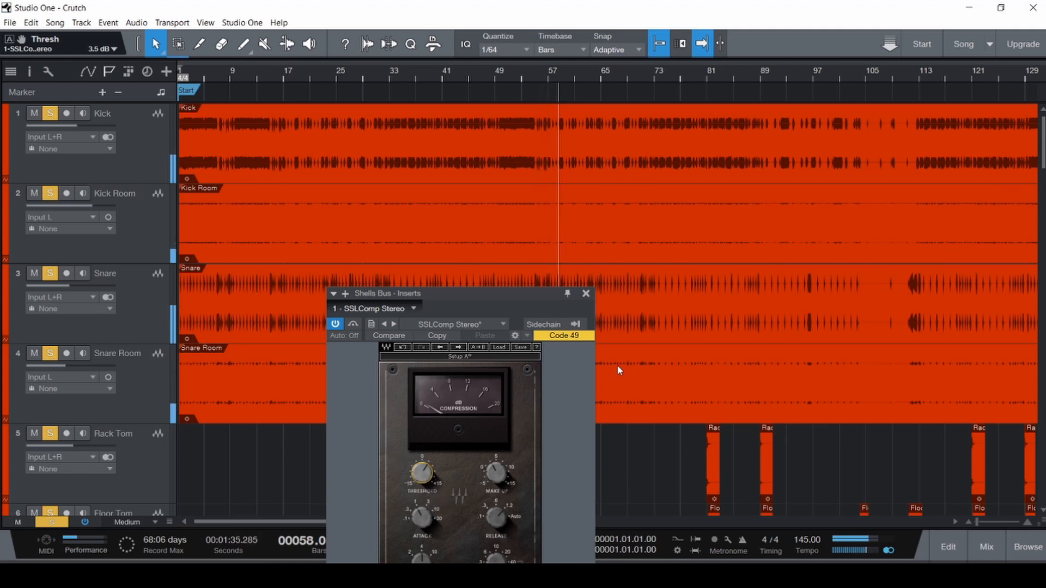
key("ctrl+s")
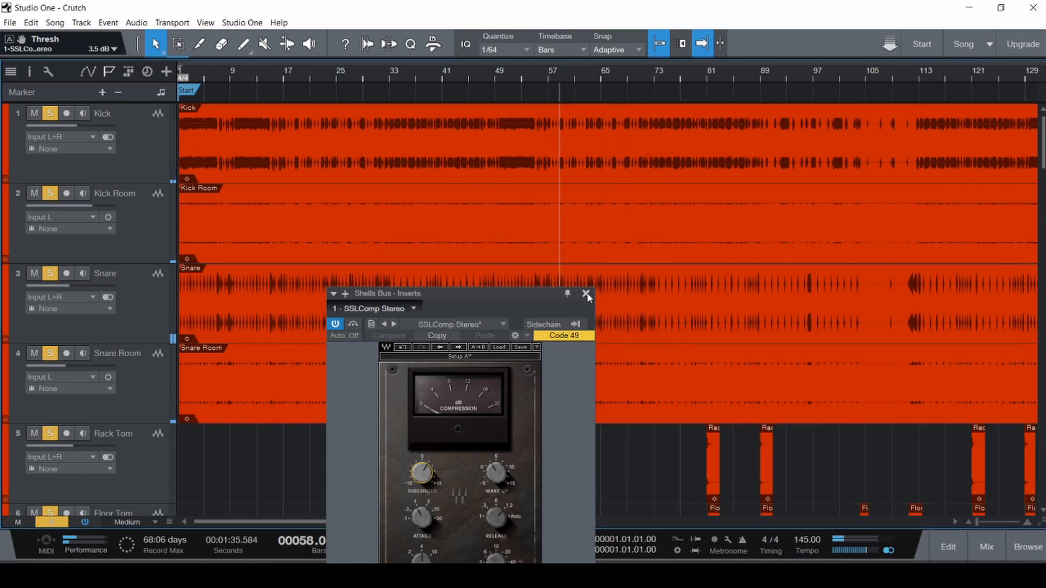
left_click(586, 293)
- Clear all active solos in the console and solo the Hi Hat channel
key("F3")
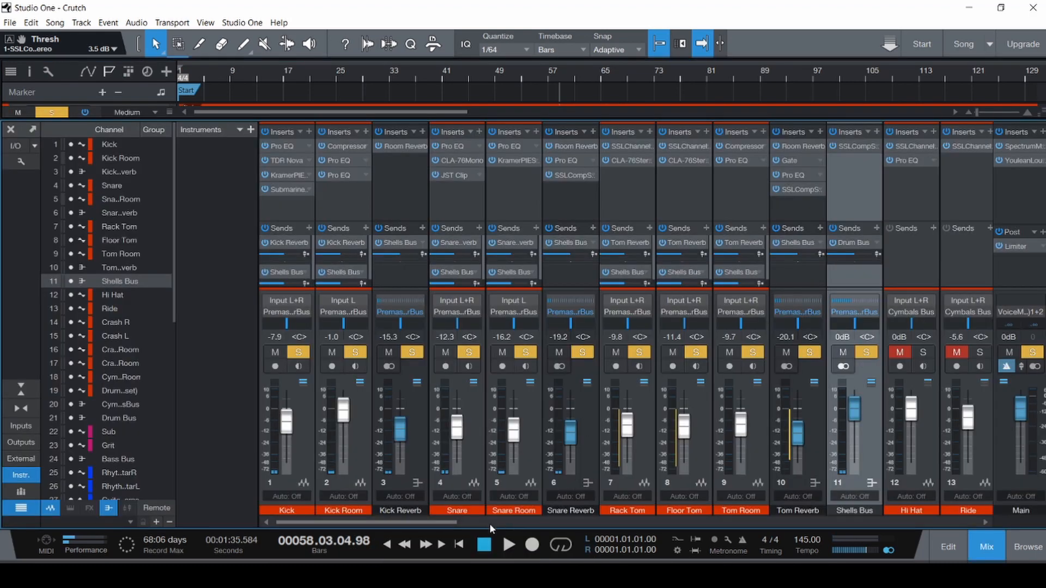
left_click_drag(435, 522, 557, 524)
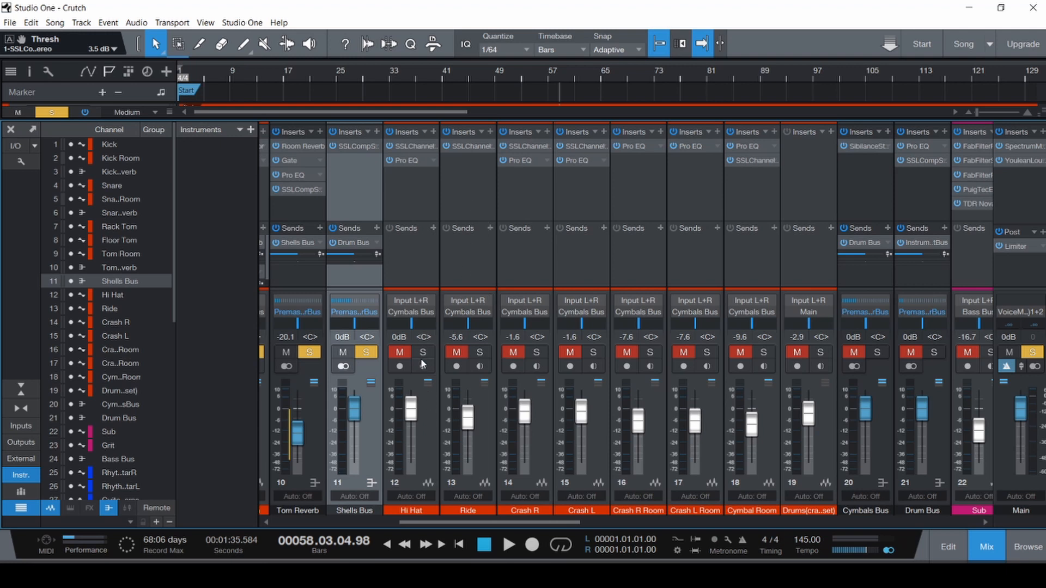
key("s")
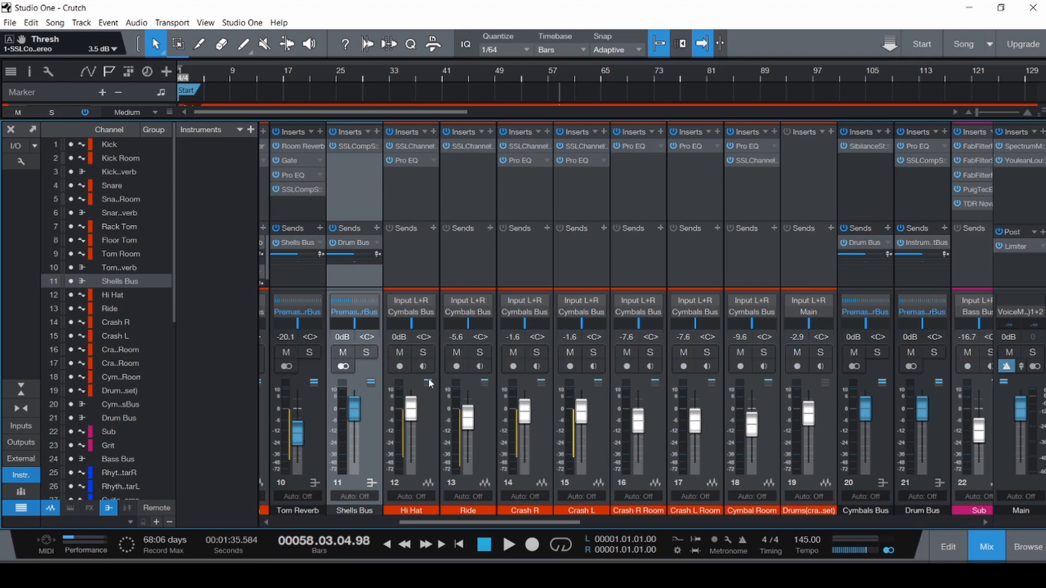
left_click(424, 353)
- Audition the soloed Hi Hat from the song start with its inserts bypassed, skipping ahead to its busier part around bar 16
key("F3")
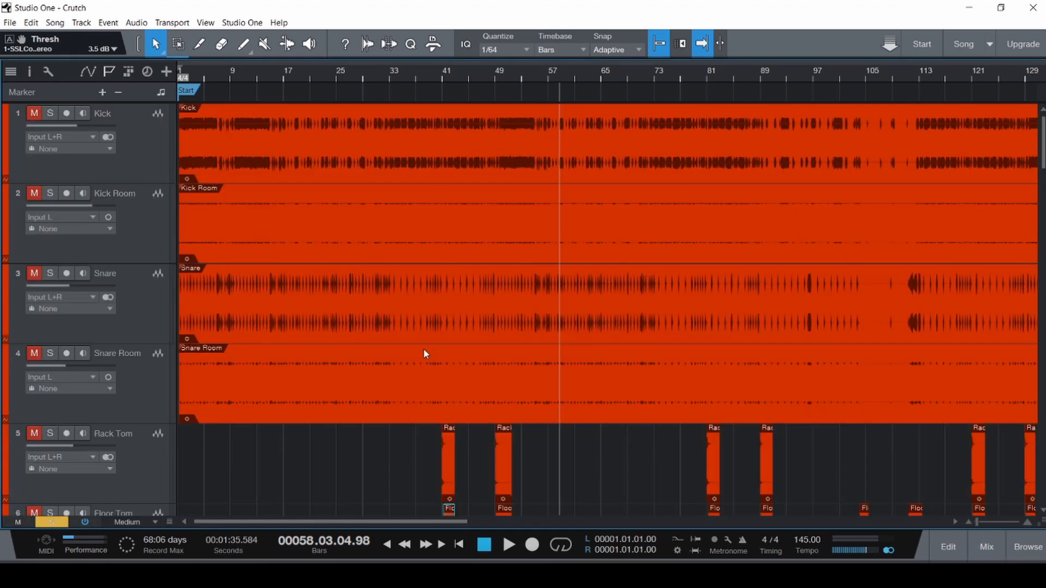
scroll(381, 330, "down", 6)
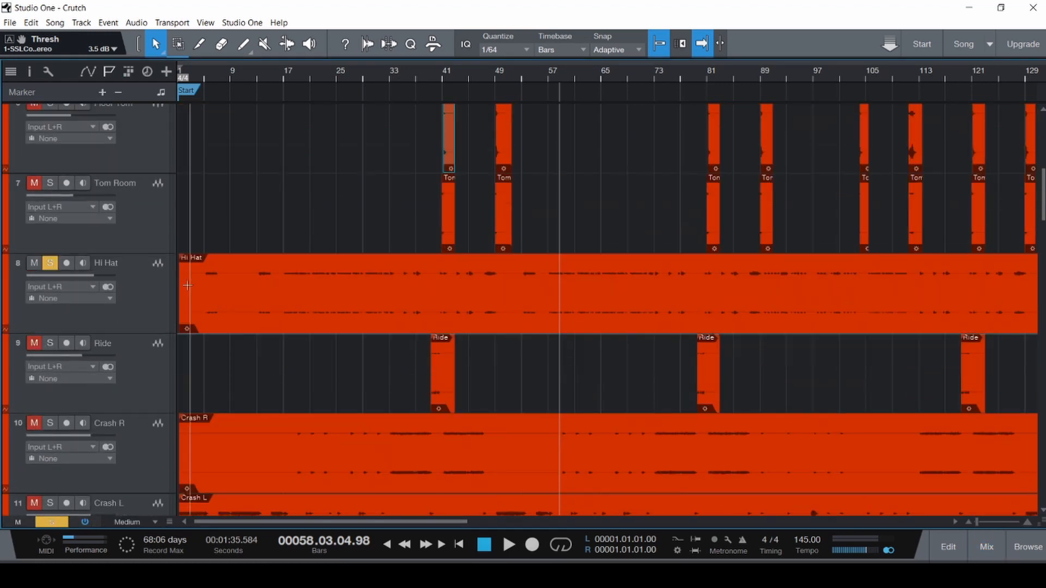
key("ctrl+space")
key("space")
key("F3")
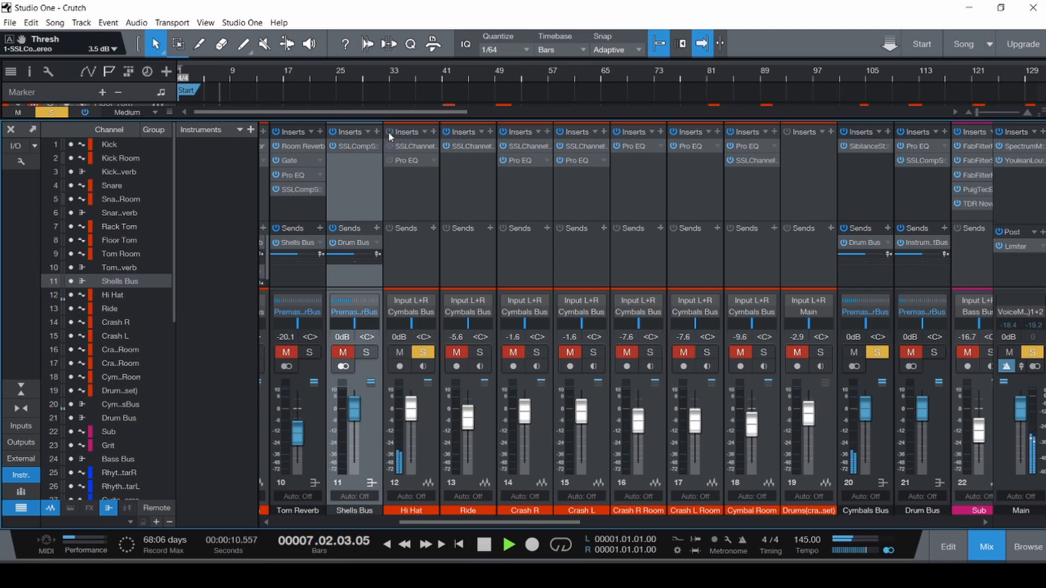
key("F3")
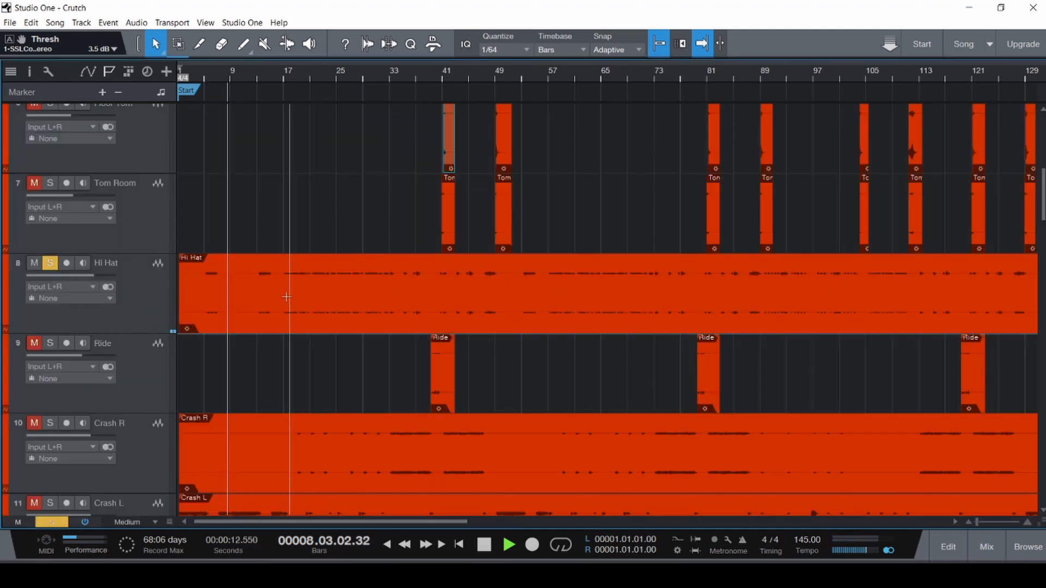
key("F3")
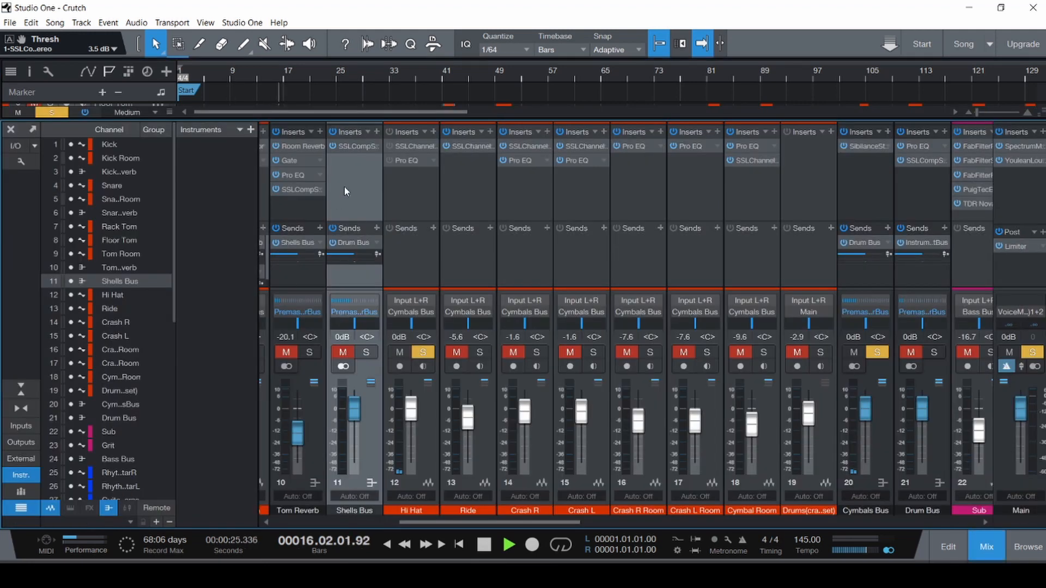
- Turn on the Hi Hat's SSLChannel Stereo and Pro EQ in turn during playback, and close the inserts window
left_click(409, 147)
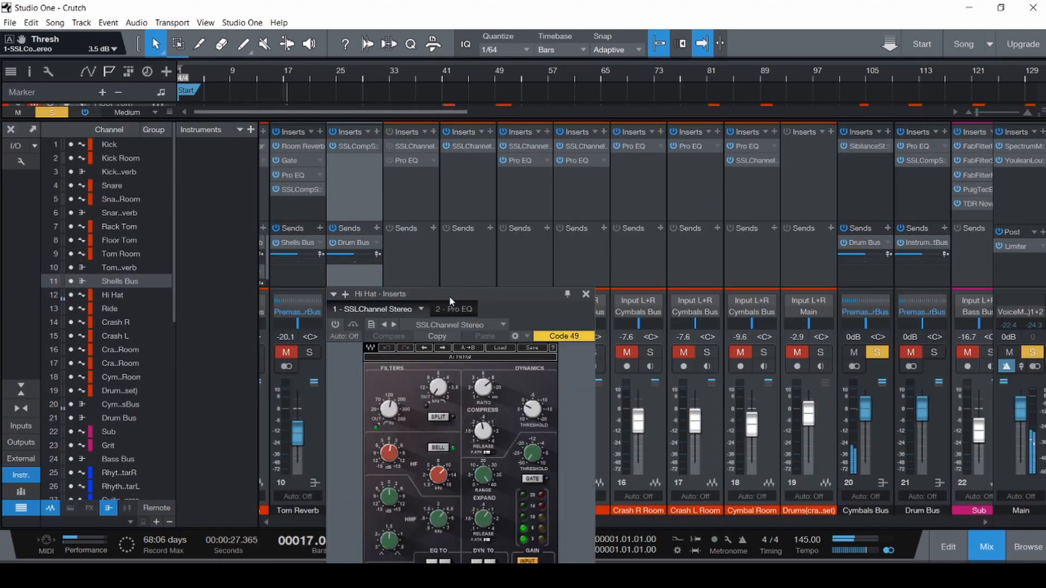
left_click(385, 170)
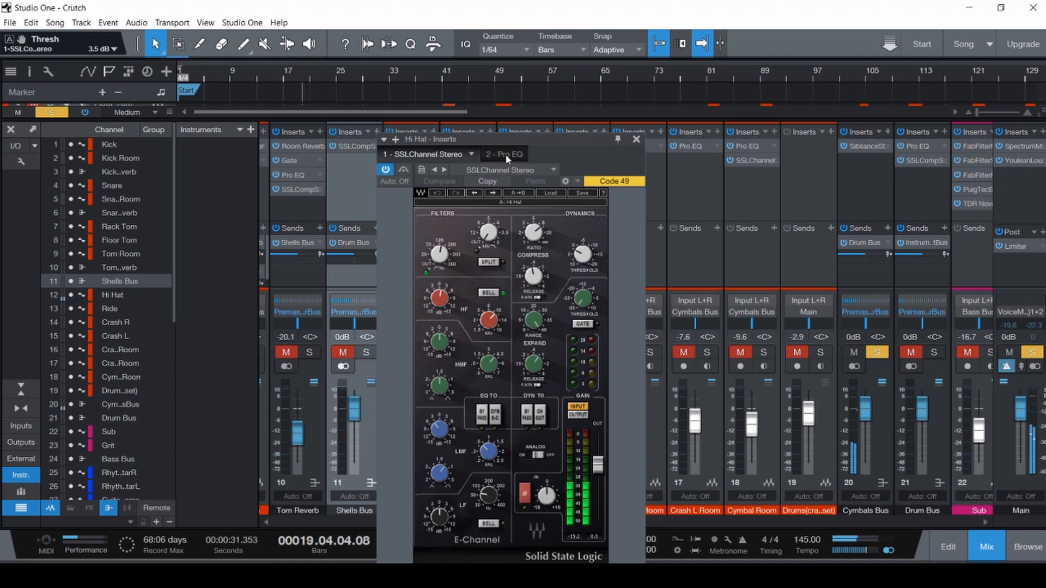
left_click(506, 155)
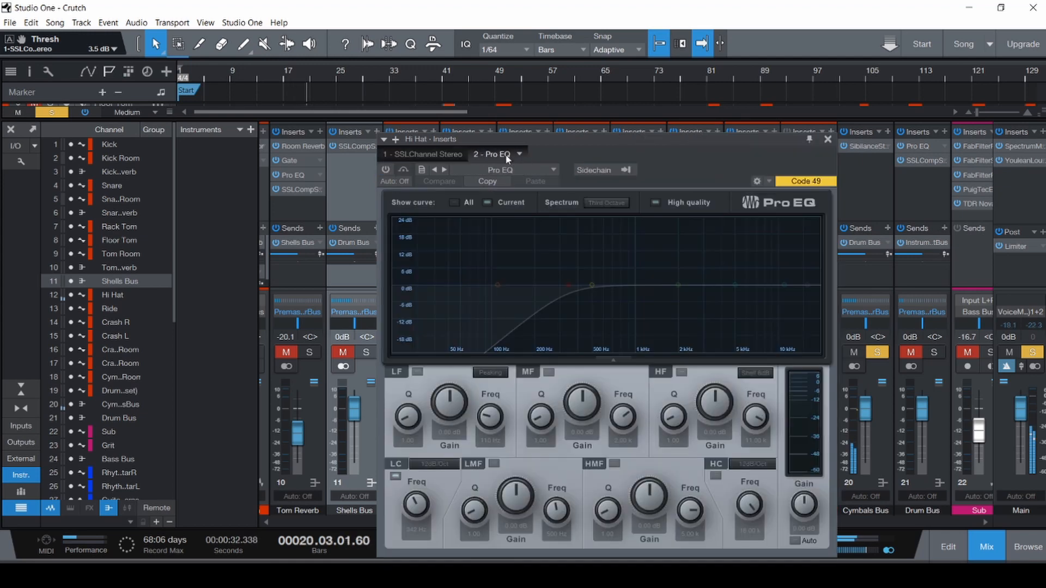
left_click(385, 170)
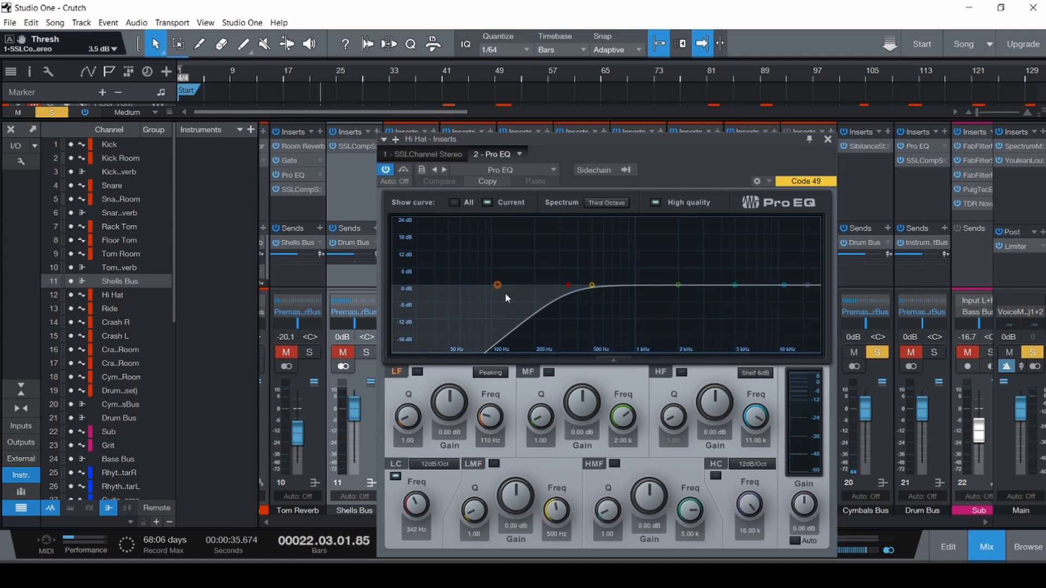
left_click(827, 139)
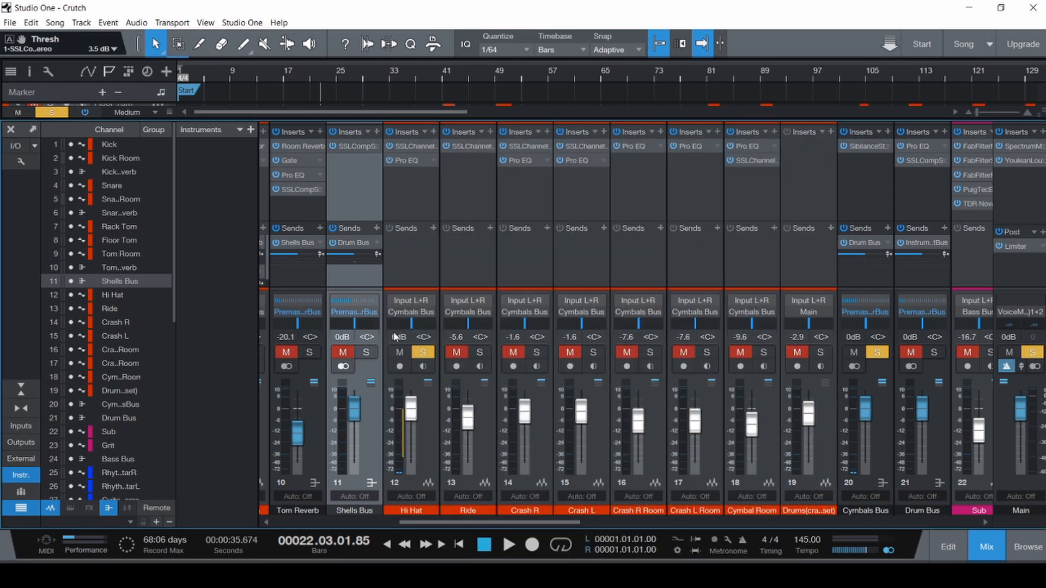
- Solo and unmute the Ride channel and display its SSLChannel Stereo over the arrangement
left_click(480, 352)
left_click(456, 353)
left_click(463, 146)
key("F3")
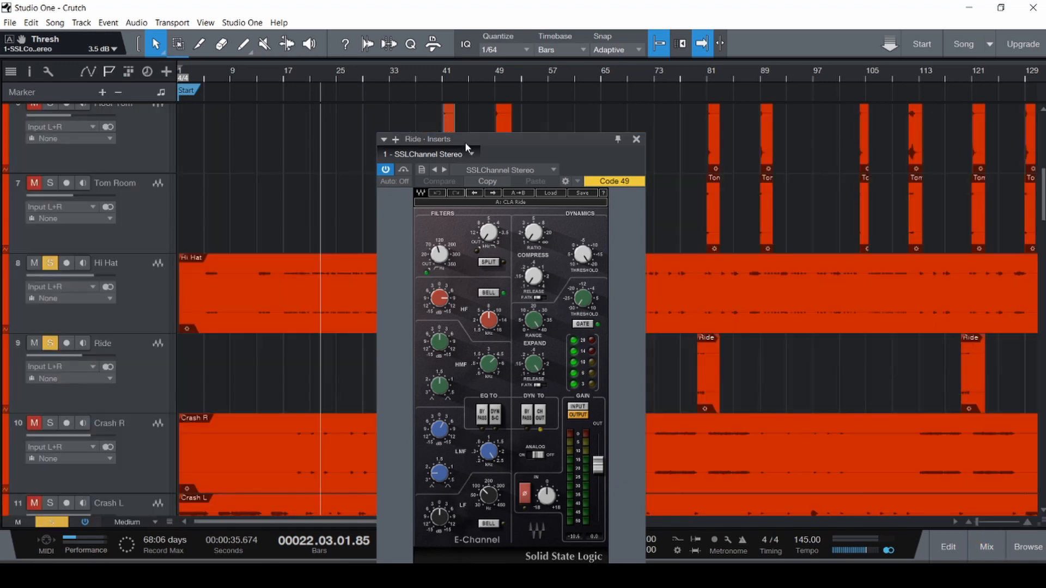
- Mute the Hi Hat and compare the Ride with its SSLChannel bypassed and active, playing from about bar 78
scroll(287, 289, "down", 2)
left_click(691, 270)
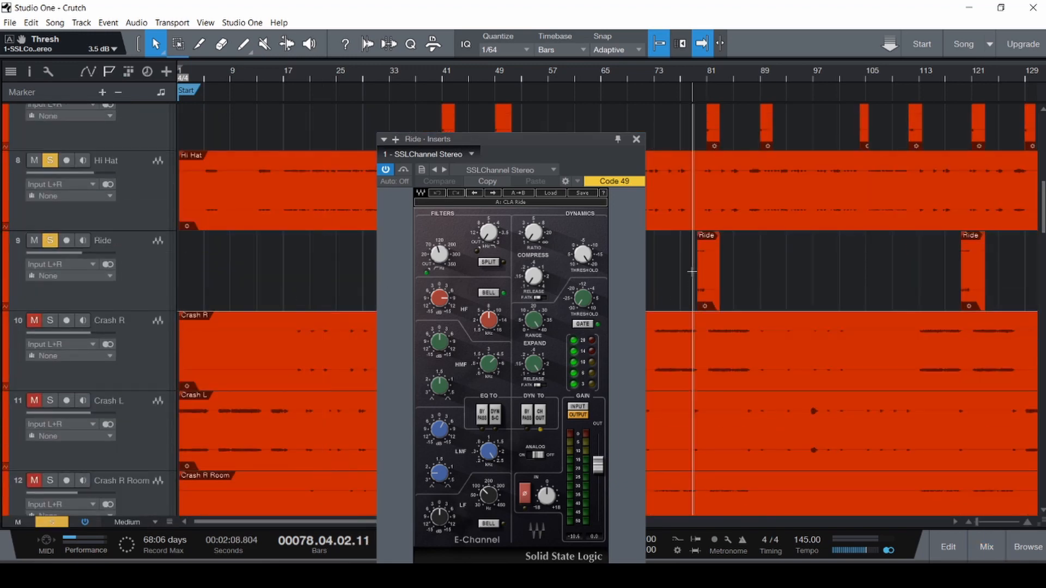
left_click(403, 171)
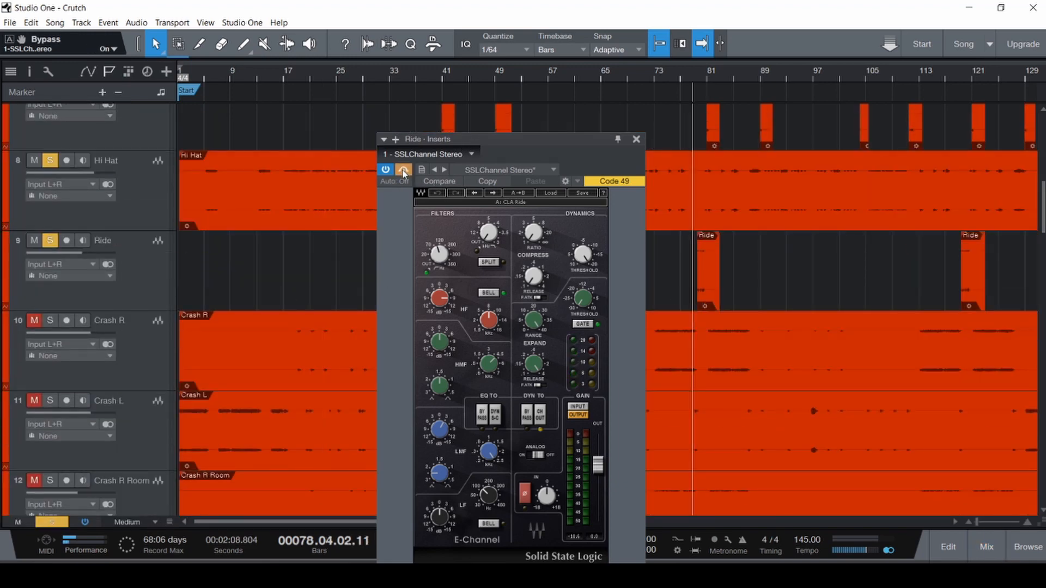
left_click(34, 161)
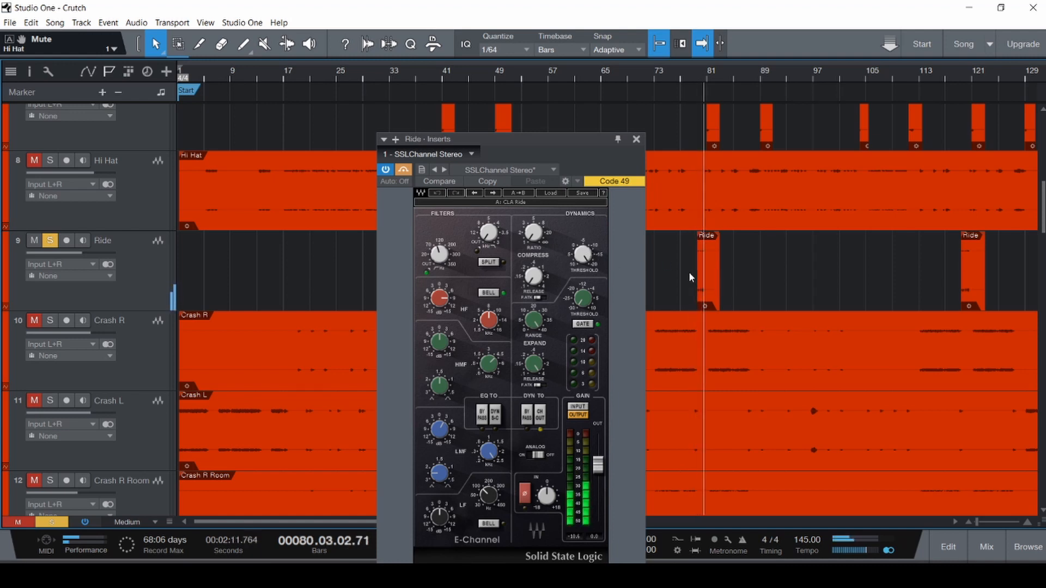
left_click(403, 170)
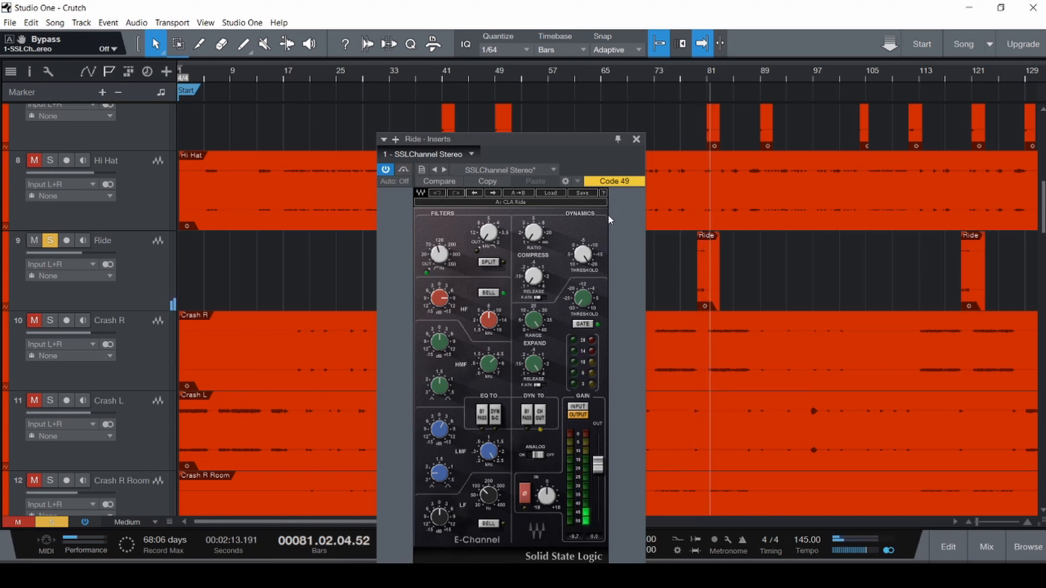
- Close the Ride's plug-in, solo Crash R and Crash L in the console and mute the Ride
left_click(635, 139)
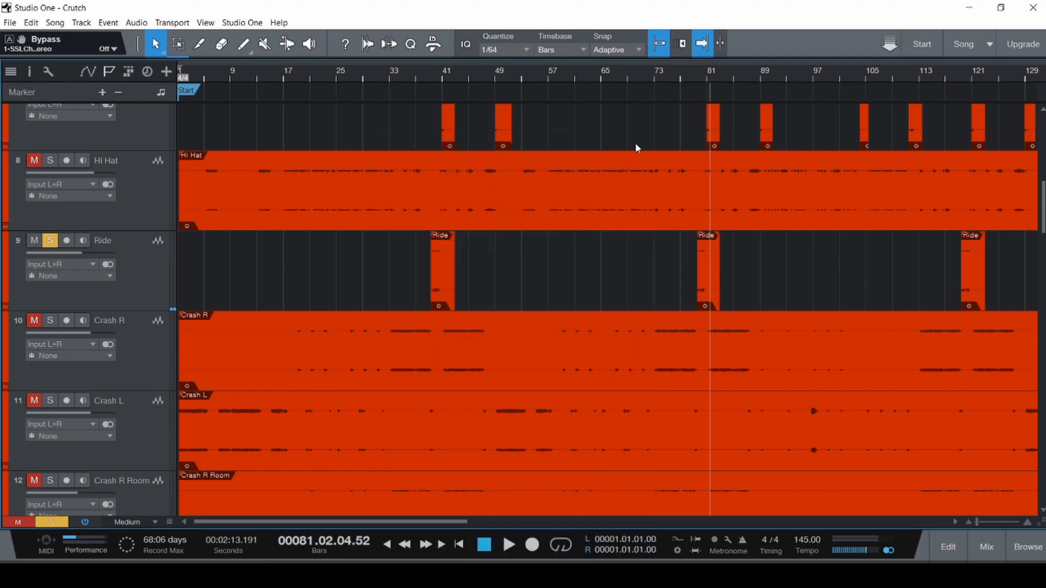
key("F3")
left_click(541, 353)
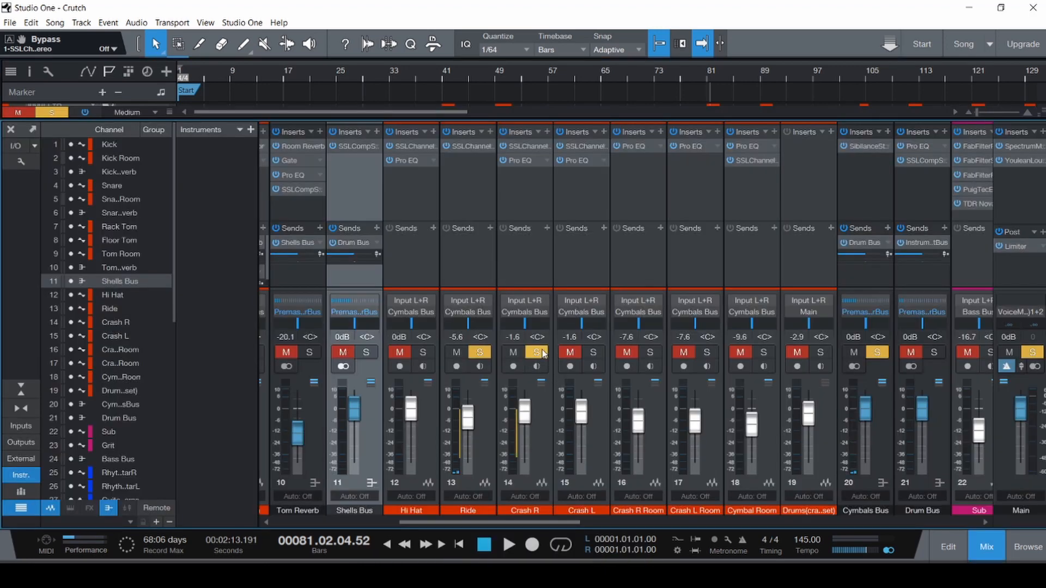
left_click(593, 353)
left_click(442, 354)
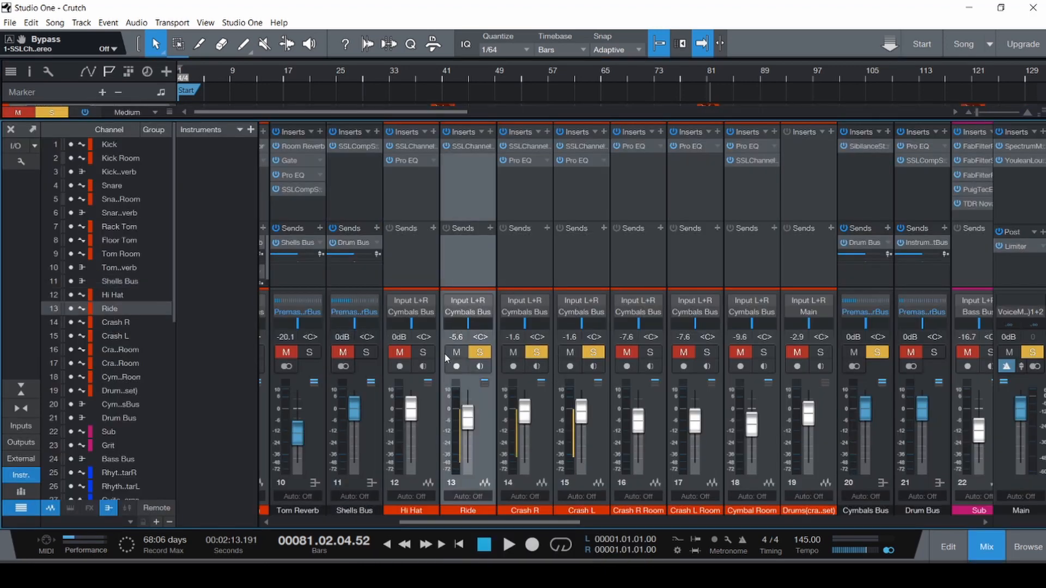
left_click(458, 354)
- Select the Crash R and Crash L channels and bring the first half of both tracks into view in the arrangement
left_click(528, 221)
left_click(589, 202, "shift")
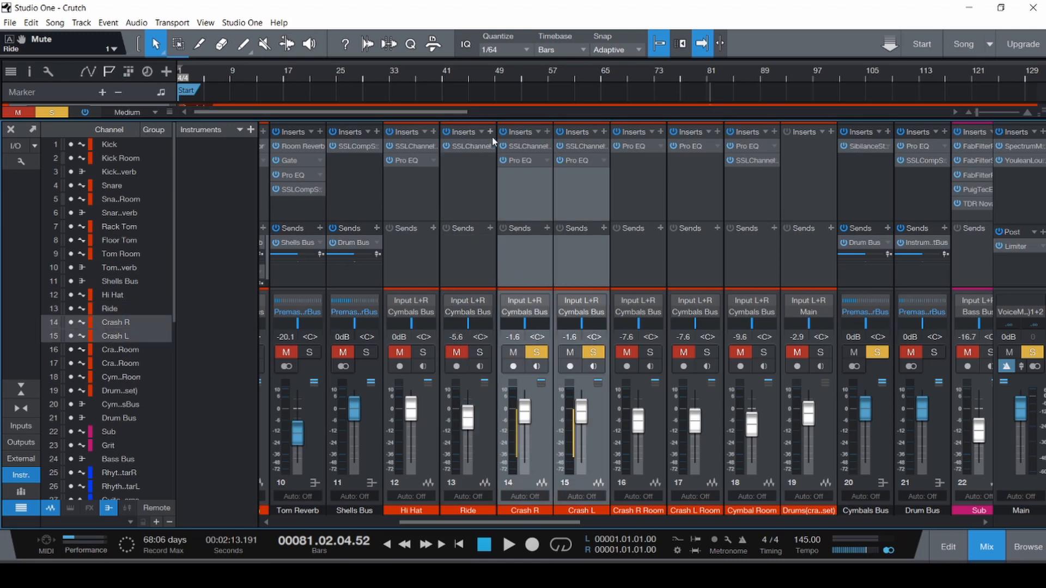
key("F3")
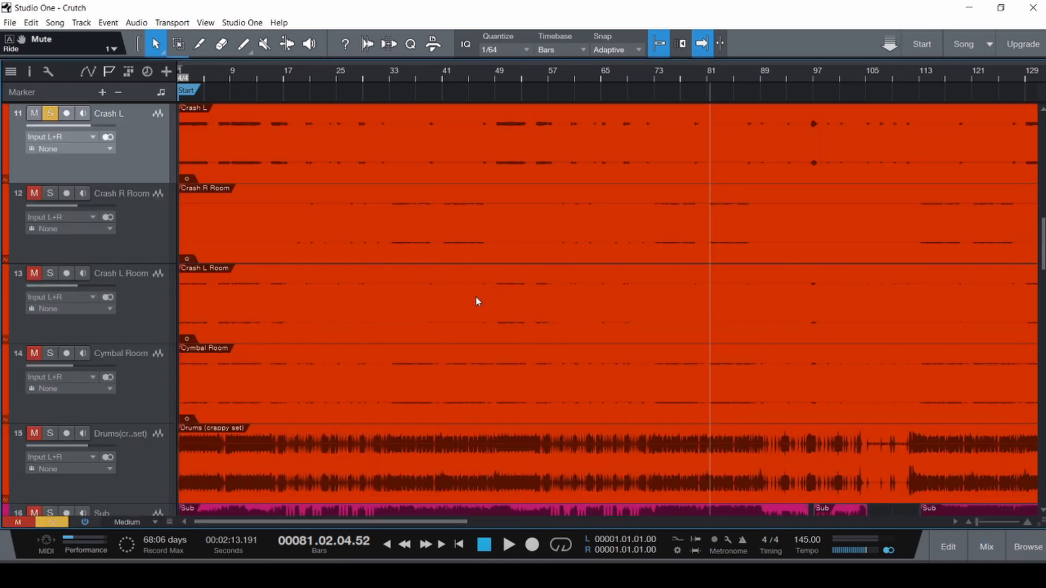
scroll(475, 296, "down", 2)
scroll(330, 245, "down", 2)
scroll(321, 248, "up", 3)
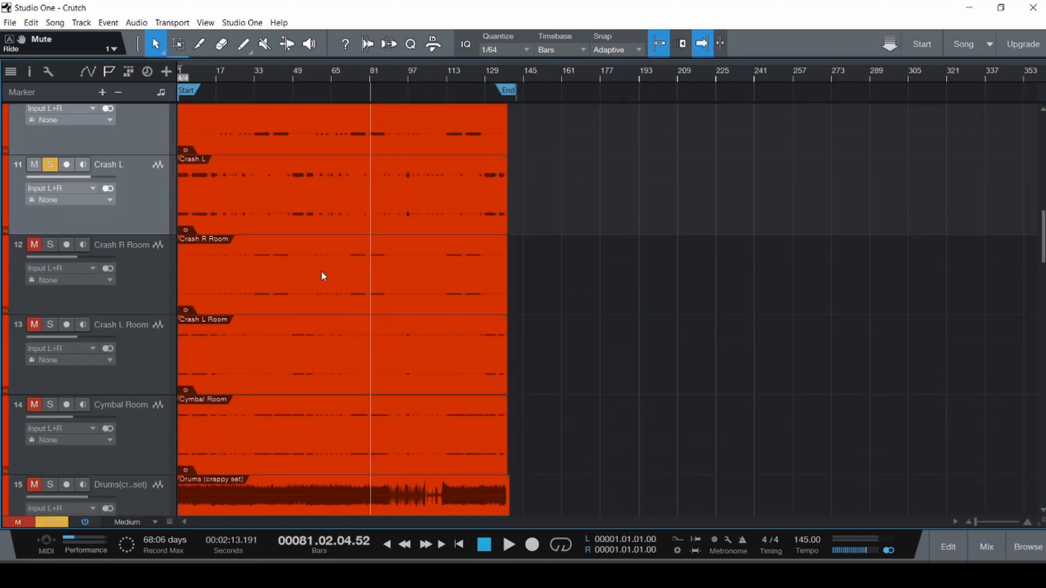
scroll(257, 191, "up", 3)
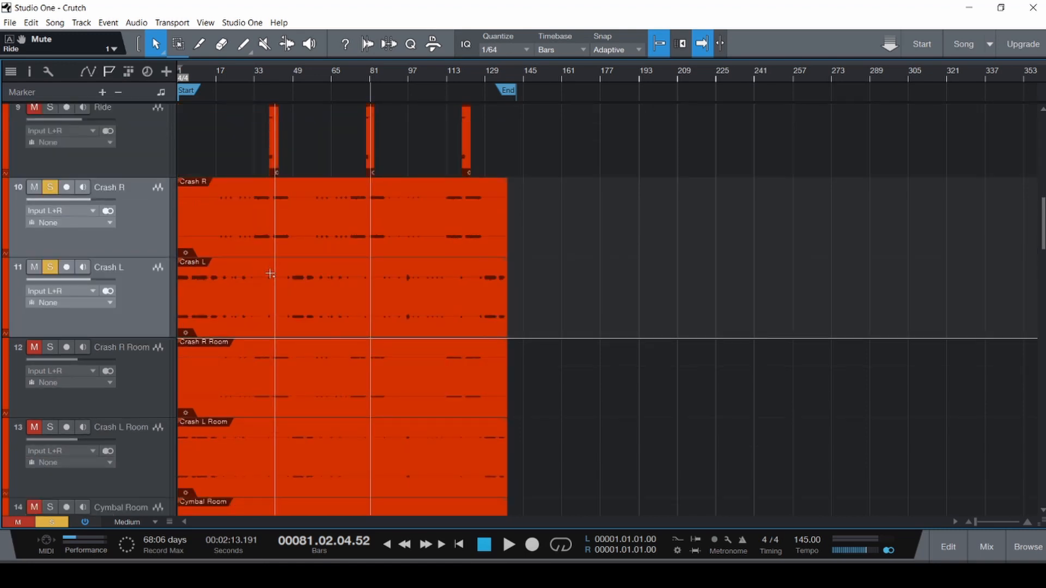
scroll(270, 274, "up", 6)
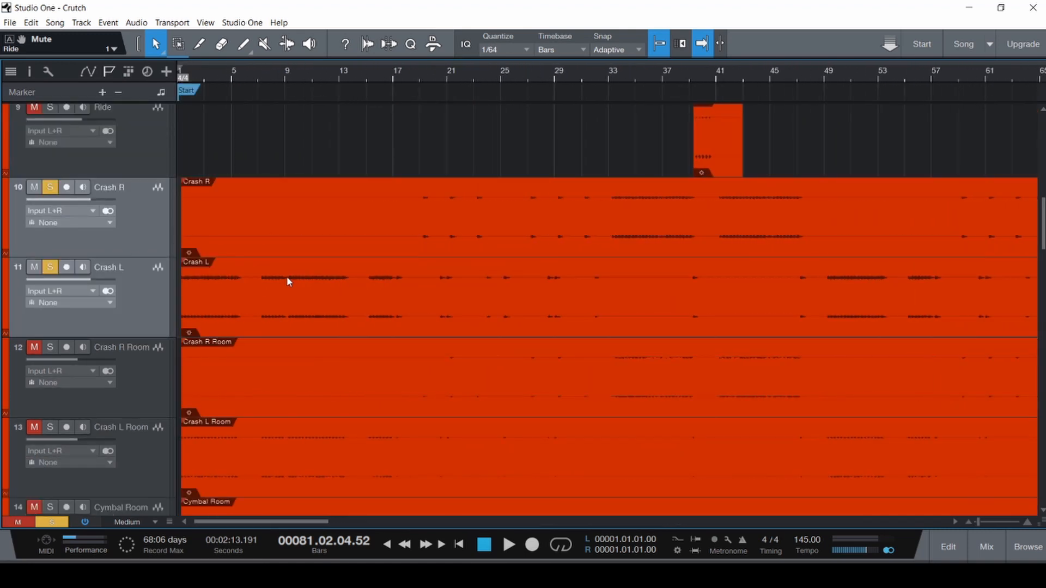
- Play the soloed Crash R and Crash L tracks from about bar 38, where the sustained Crash R section ends
left_click(430, 265, "ctrl+alt")
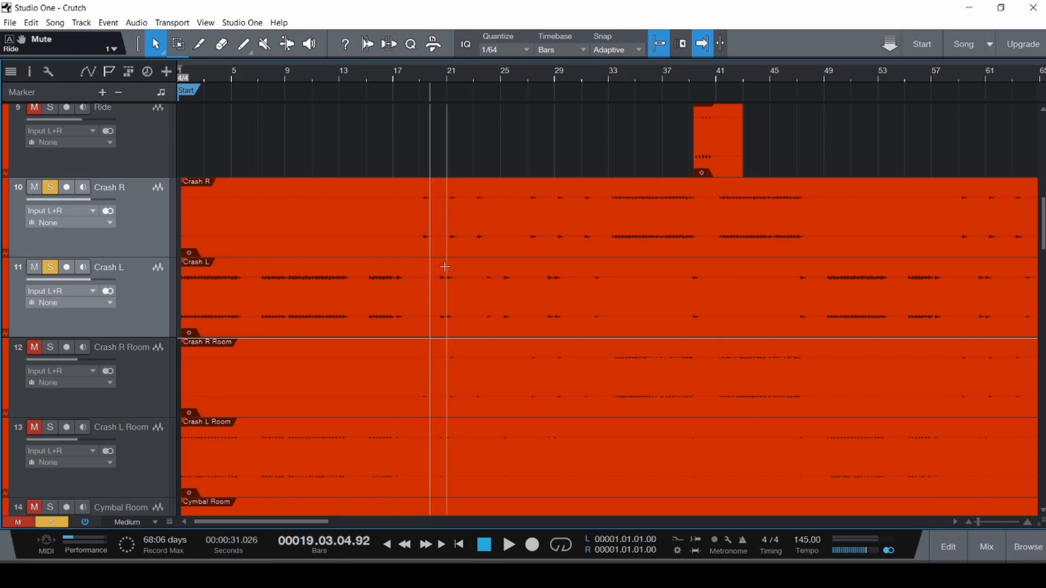
scroll(444, 267, "up", 6)
scroll(446, 268, "down", 6)
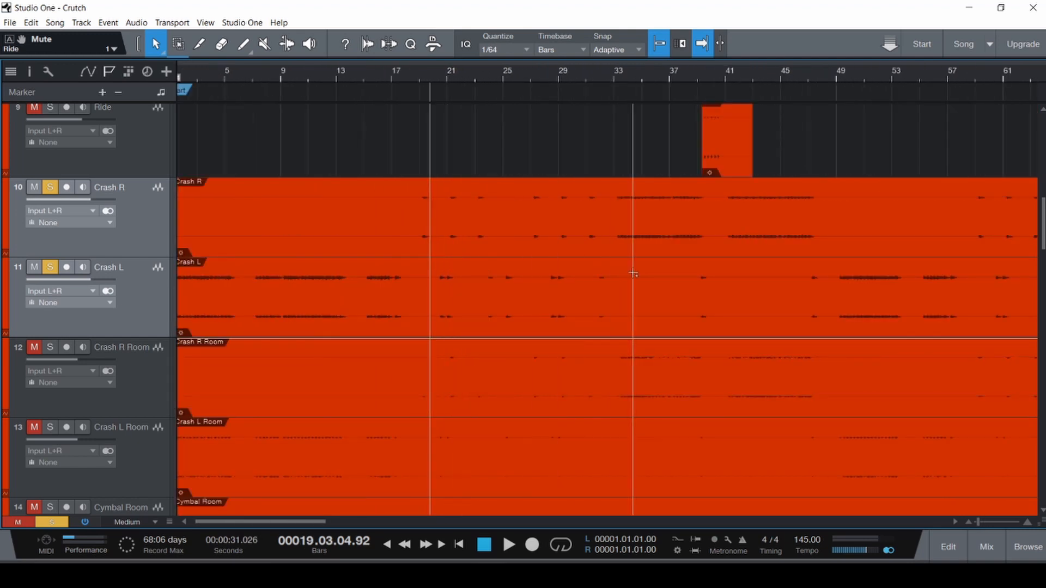
scroll(691, 274, "up", 6)
left_click(694, 275, "ctrl+alt")
key("space")
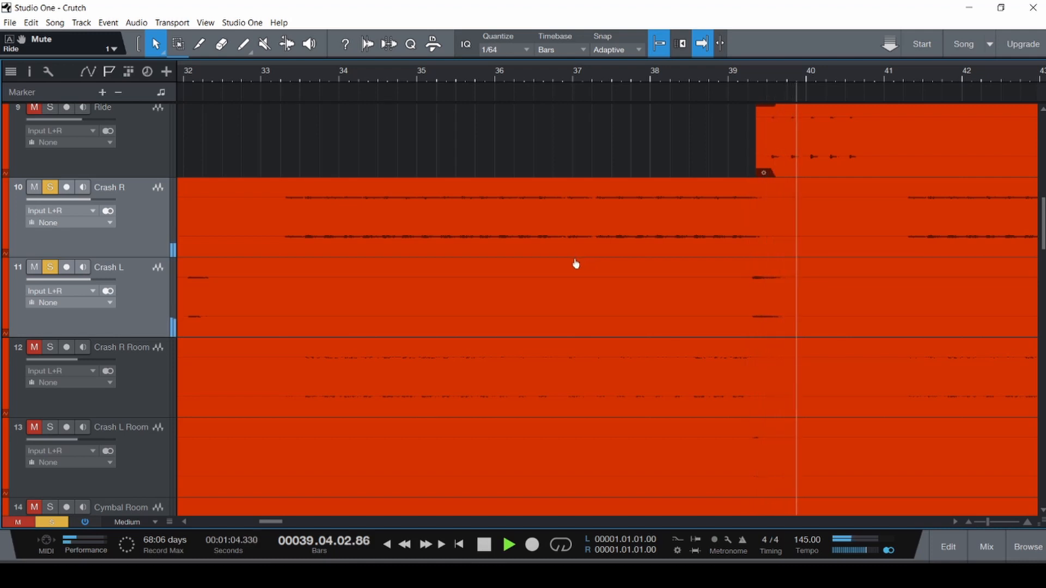
- Open the Crash R channel's SSLChannel in the console, switch to its Pro EQ and activate it, and stop playback
key("F3")
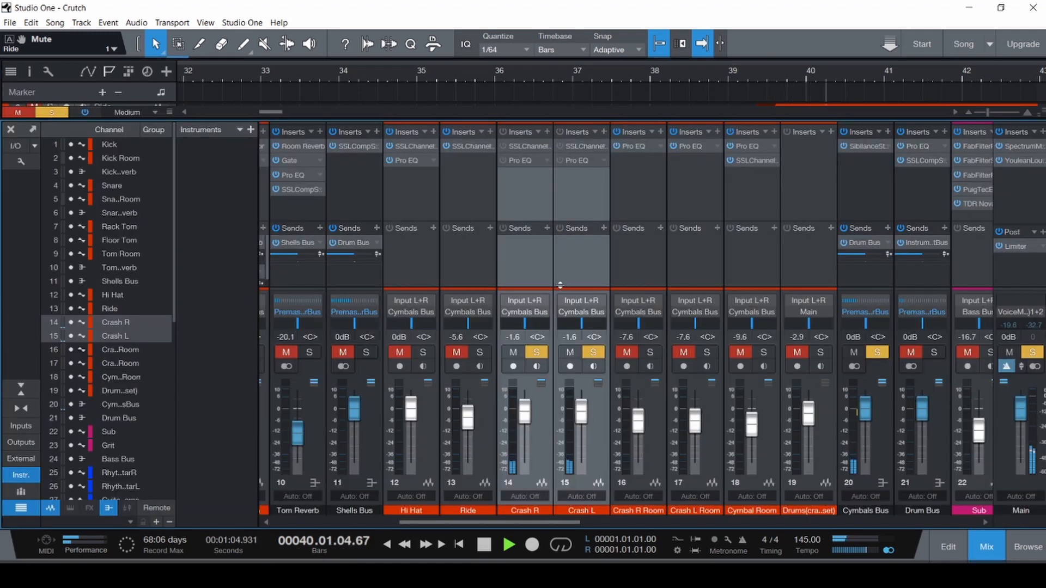
left_click(520, 146)
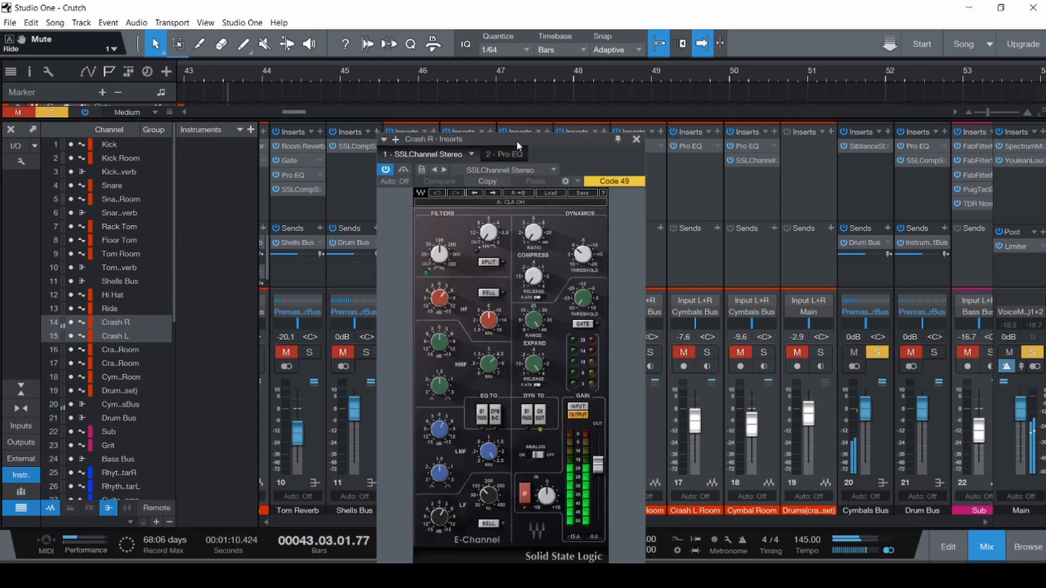
left_click_drag(516, 140, 458, 76)
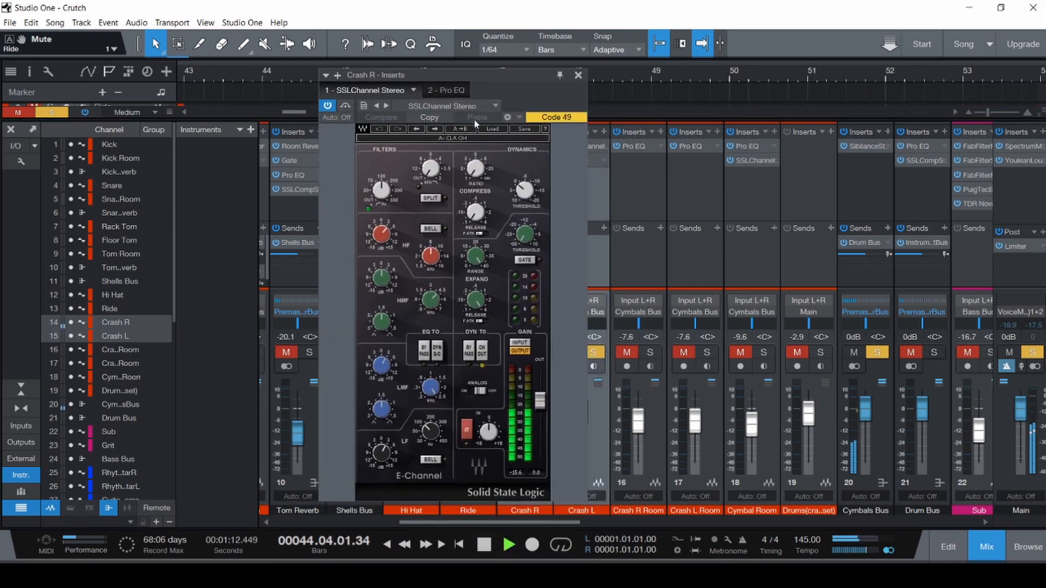
left_click(453, 90)
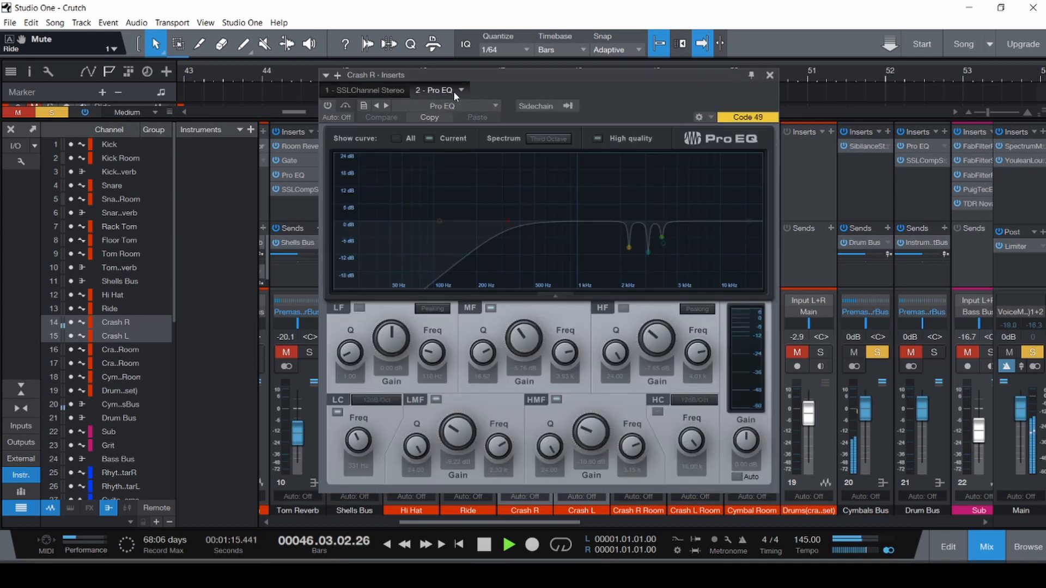
left_click(328, 106)
key("space")
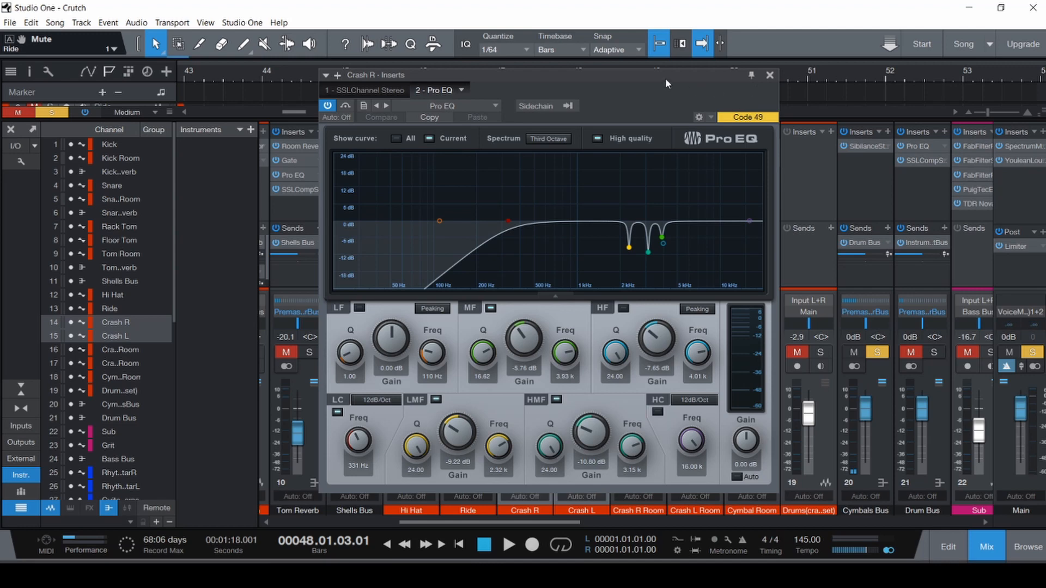
- Mute the Crash L channel and bring up the Crash R channel's Pro EQ again
left_click_drag(665, 77, 402, 83)
left_click(593, 466)
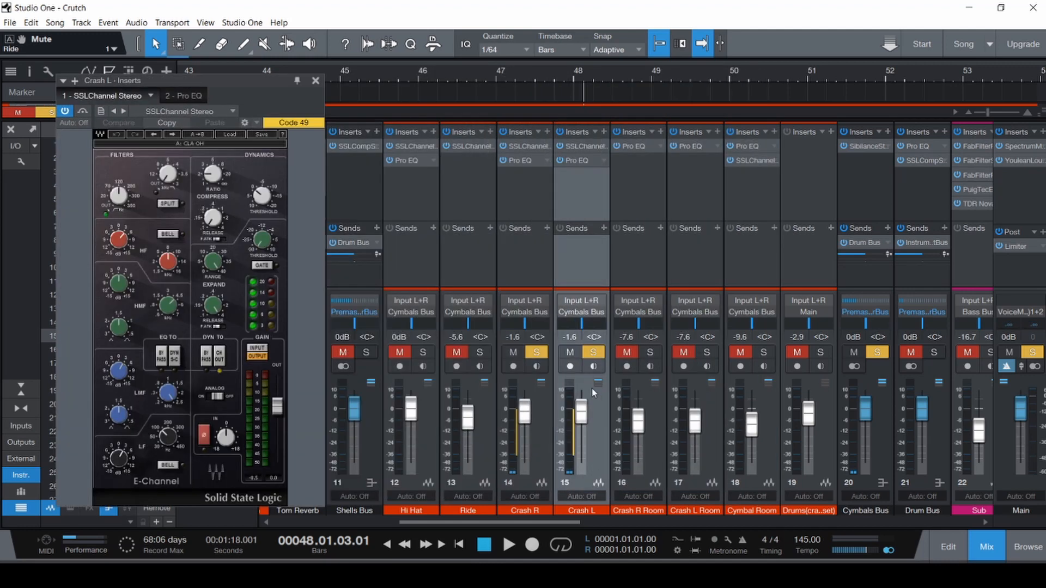
left_click(571, 352)
left_click(525, 160)
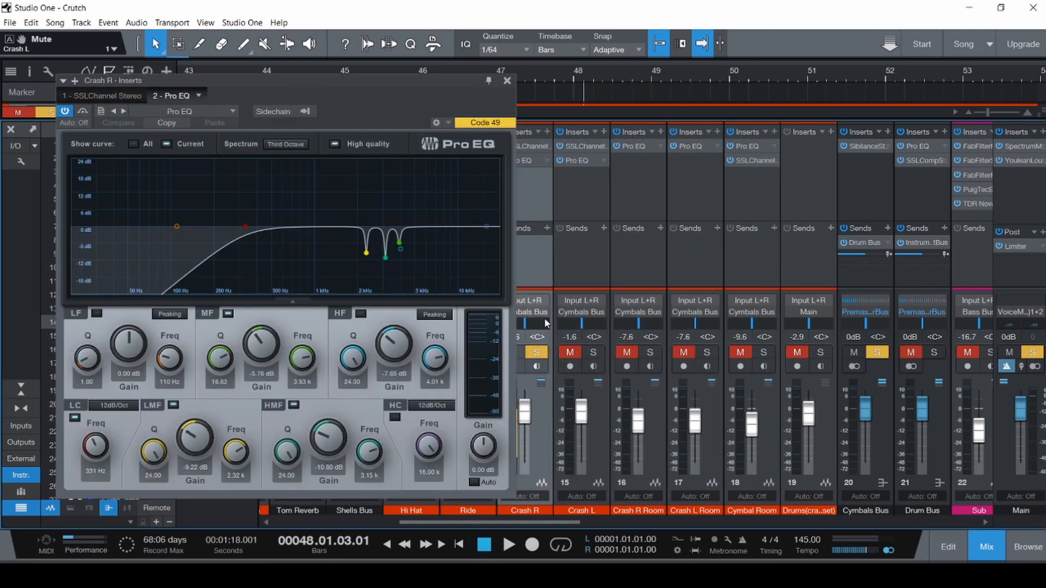
- Play the Crash R track from about bar 31 and compare it with its Pro EQ bypassed and active
key("F3")
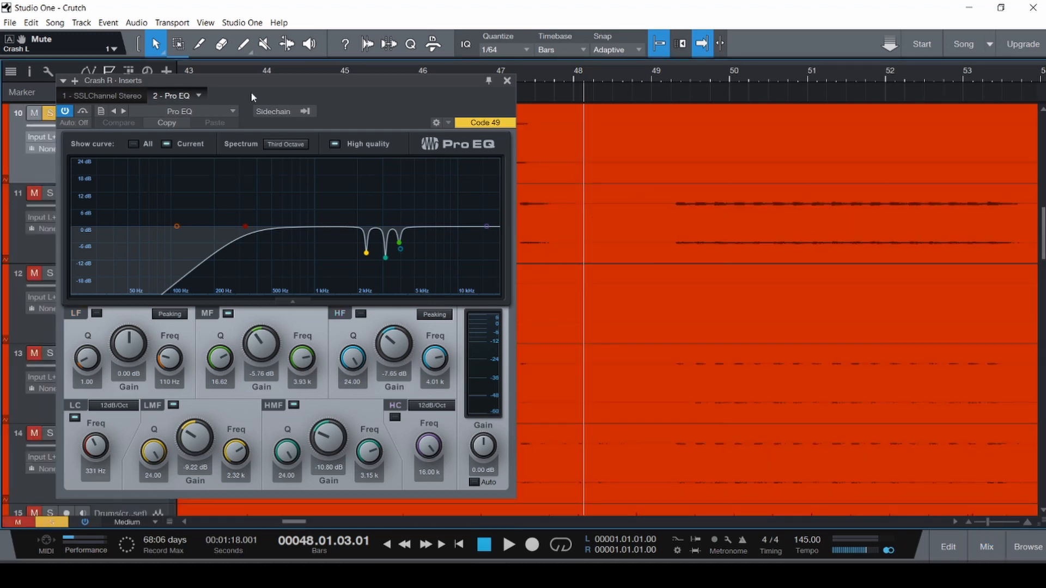
left_click_drag(290, 83, 528, 302)
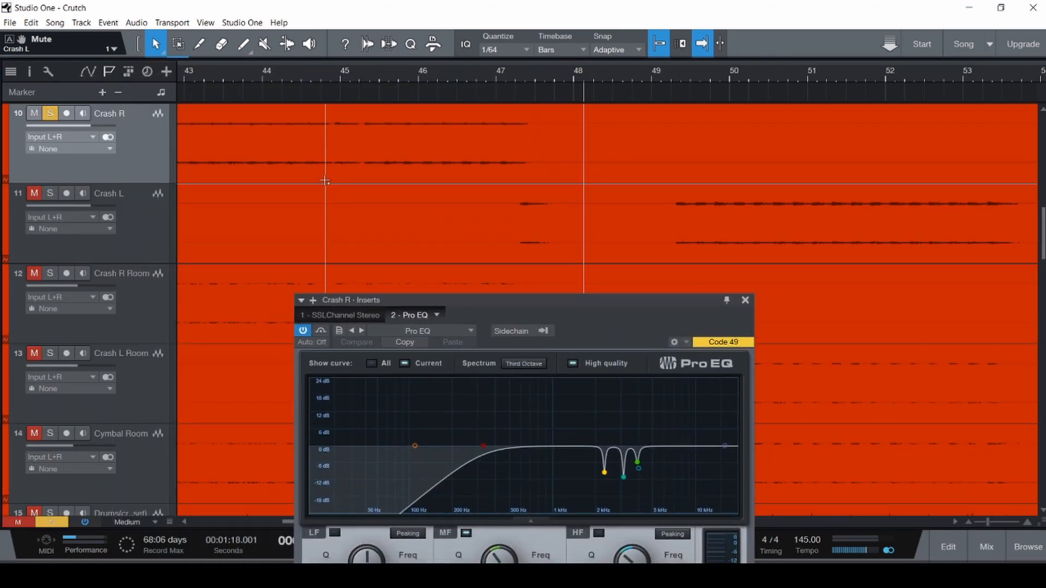
scroll(307, 169, "down", 5)
left_click(202, 159)
key("space")
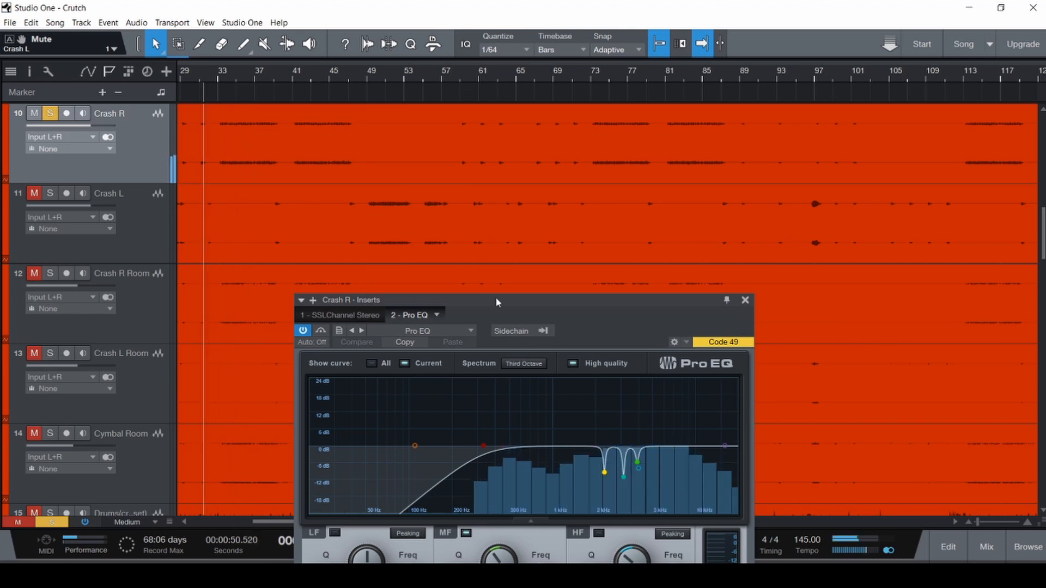
left_click_drag(500, 303, 416, 179)
key("space")
left_click_drag(492, 187, 599, 104)
key("space")
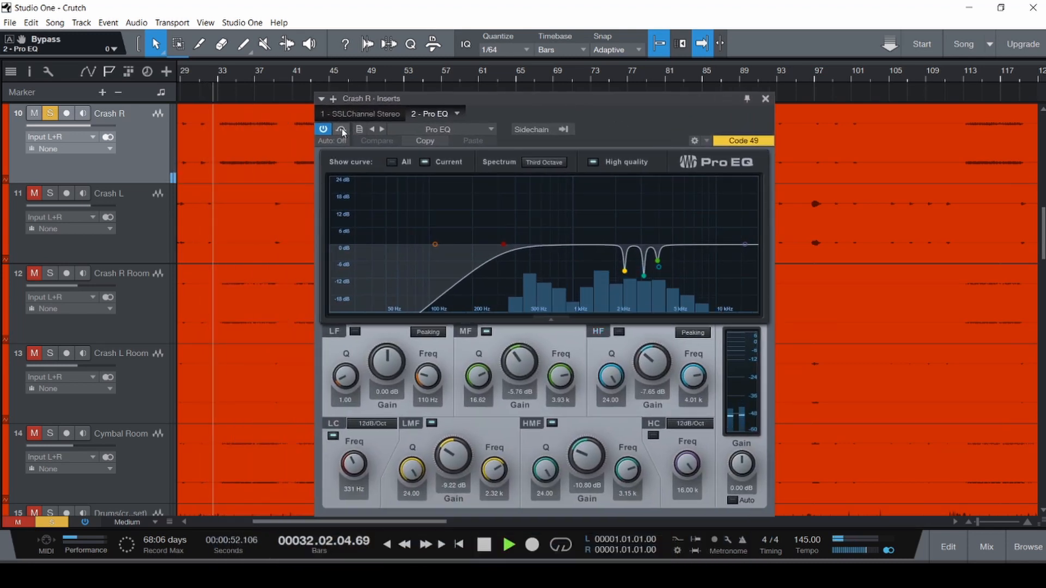
left_click(341, 130)
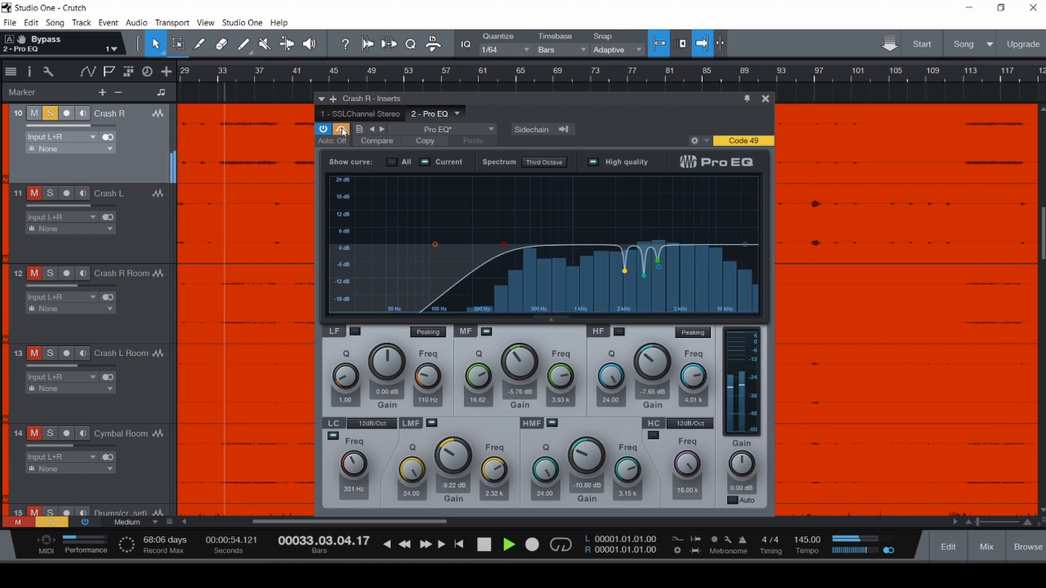
left_click(342, 129)
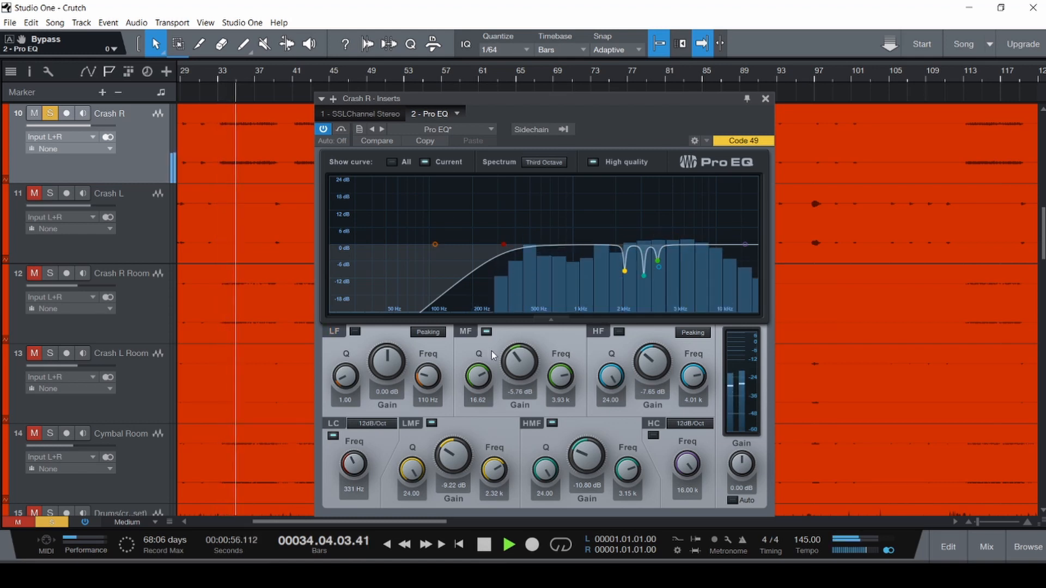
- Boost the MF, HF, HMF and LMF gains of Crash R's Pro EQ one after another to hear each frequency, undoing every boost
left_click_drag(517, 364, 540, 232)
key("ctrl+z")
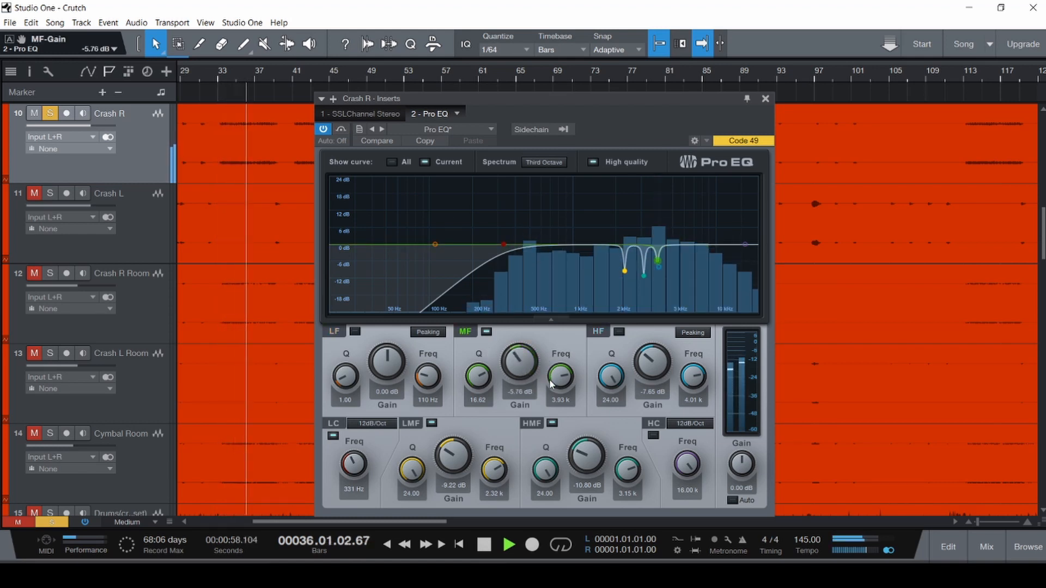
left_click_drag(657, 363, 660, 339)
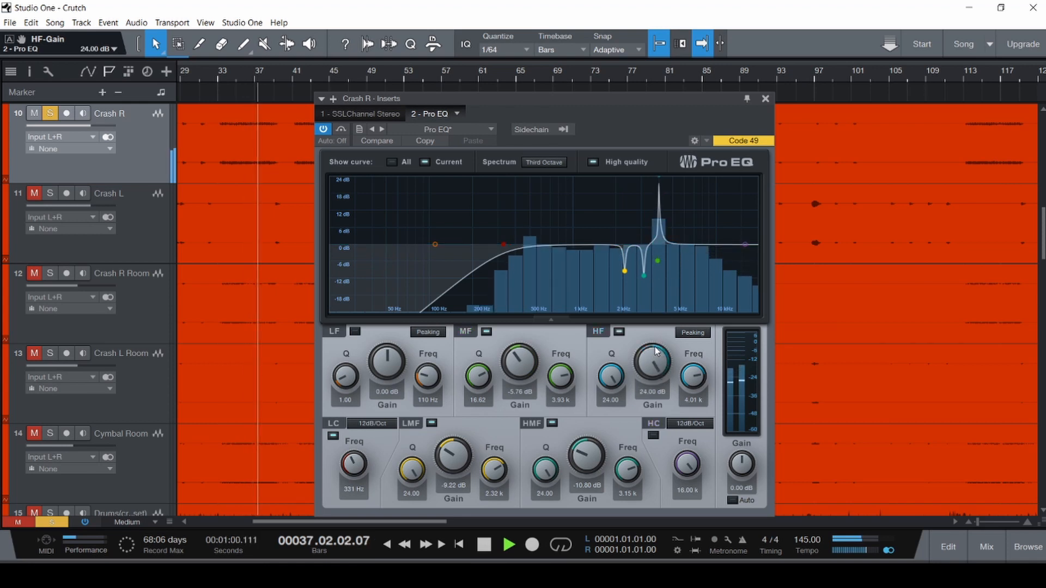
key("ctrl+z")
left_click_drag(587, 468, 587, 392)
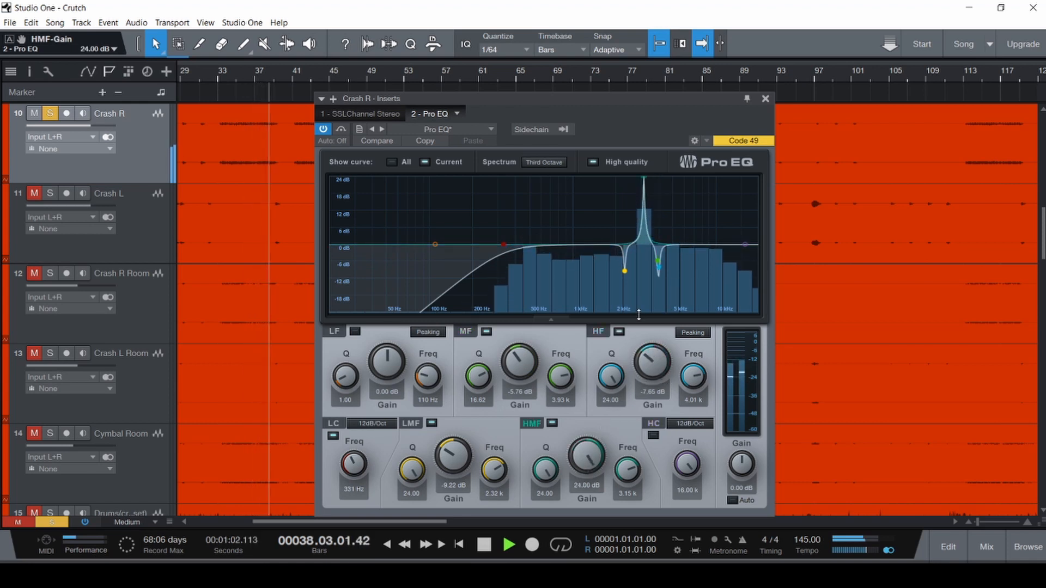
key("ctrl+z")
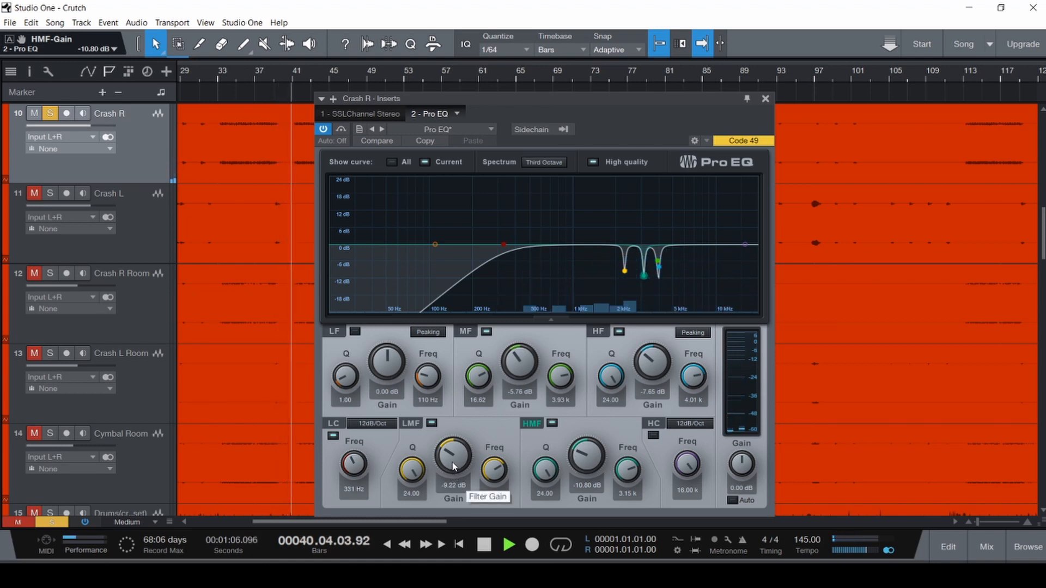
left_click_drag(453, 467, 458, 387)
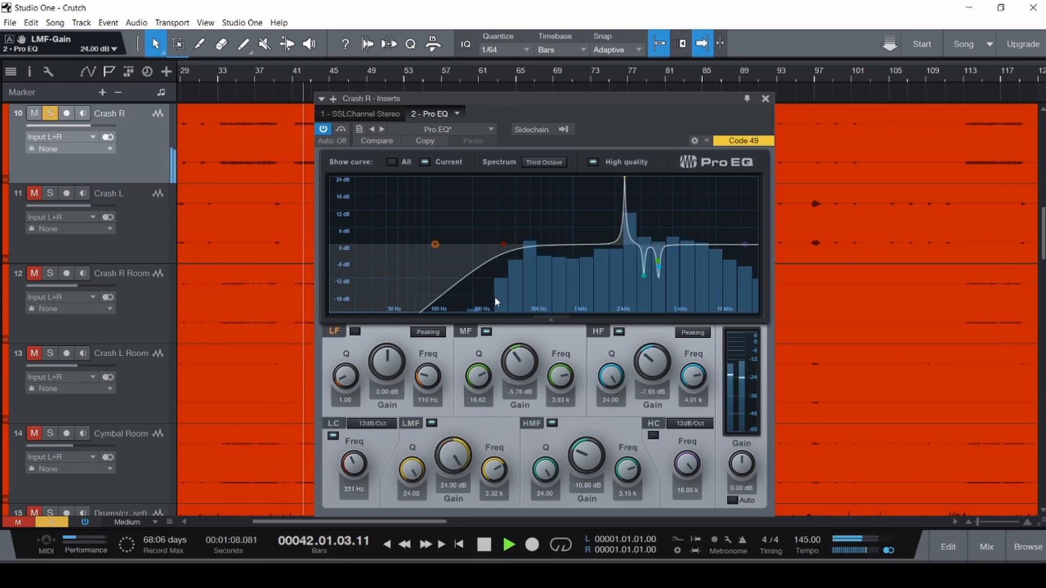
key("ctrl+z")
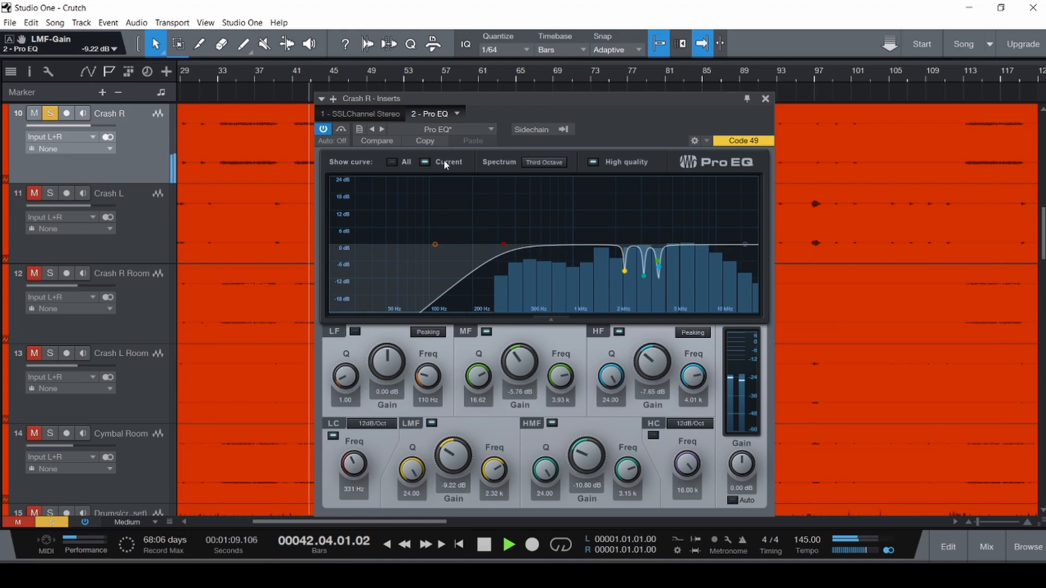
- Compare Crash R once more with its Pro EQ bypassed and active, stop playback and save the song, closing the plug-in
left_click(341, 129)
left_click(341, 130)
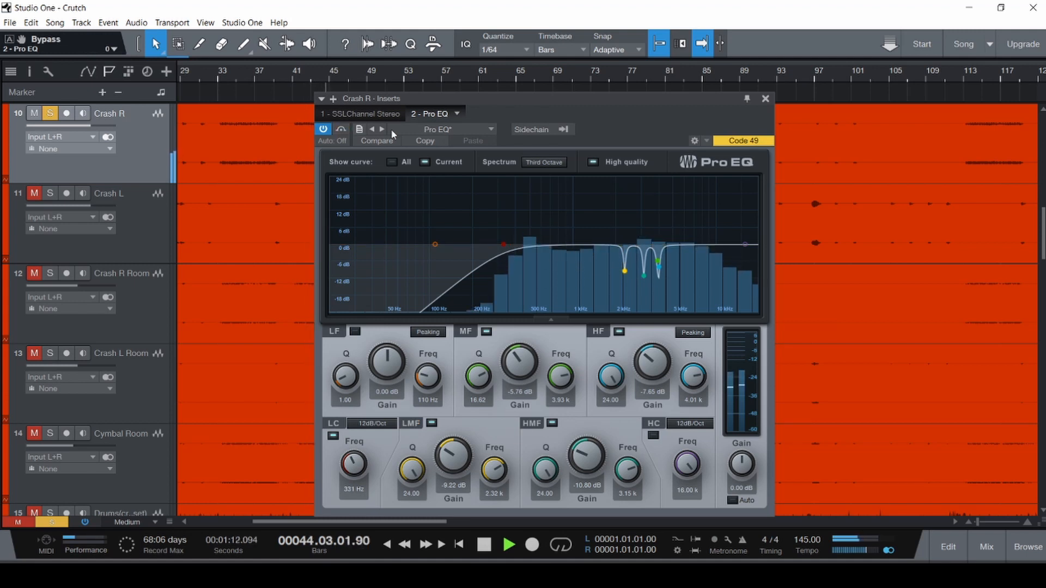
key("space")
key("ctrl+s")
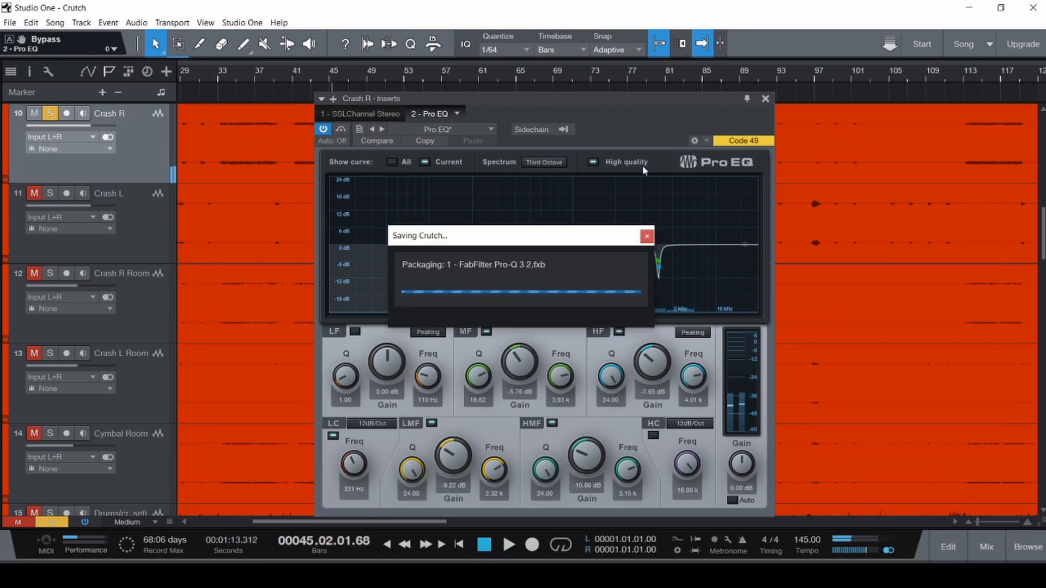
left_click(764, 99)
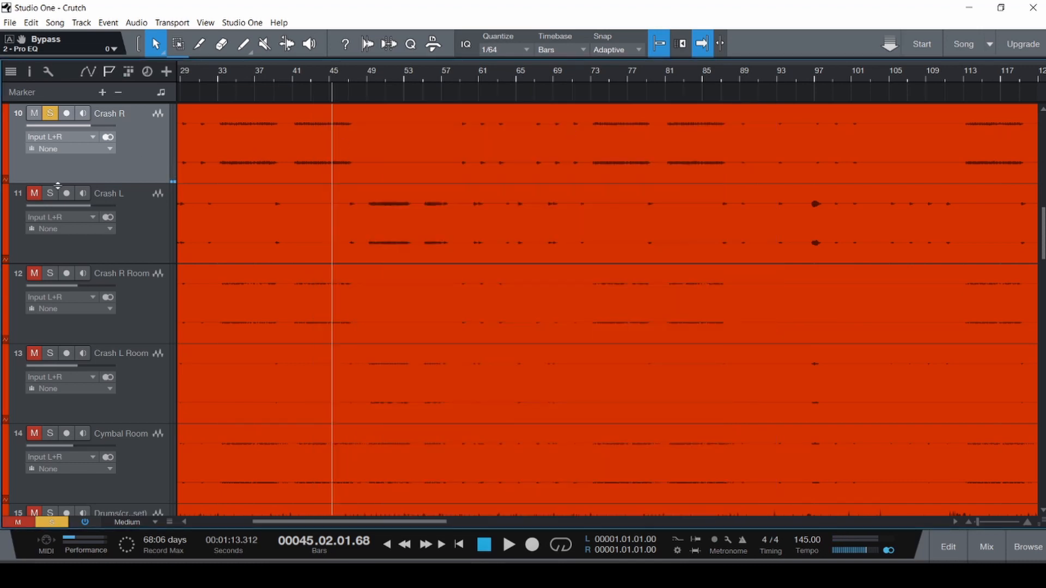
- Examine the low cut and the narrow HF notch in the Crash L channel's Pro EQ, and close the plug-in
key("F3")
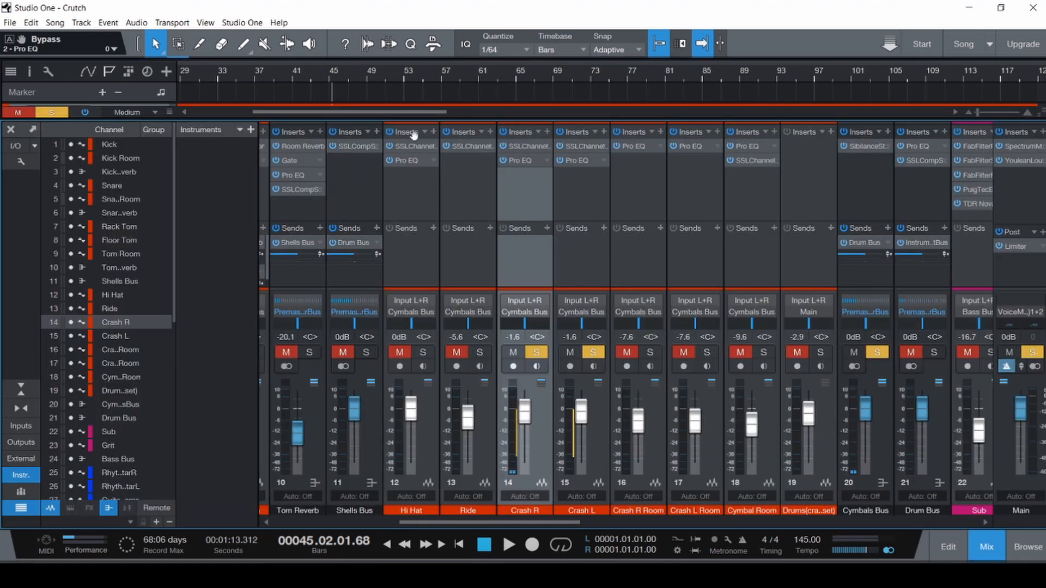
left_click(581, 160)
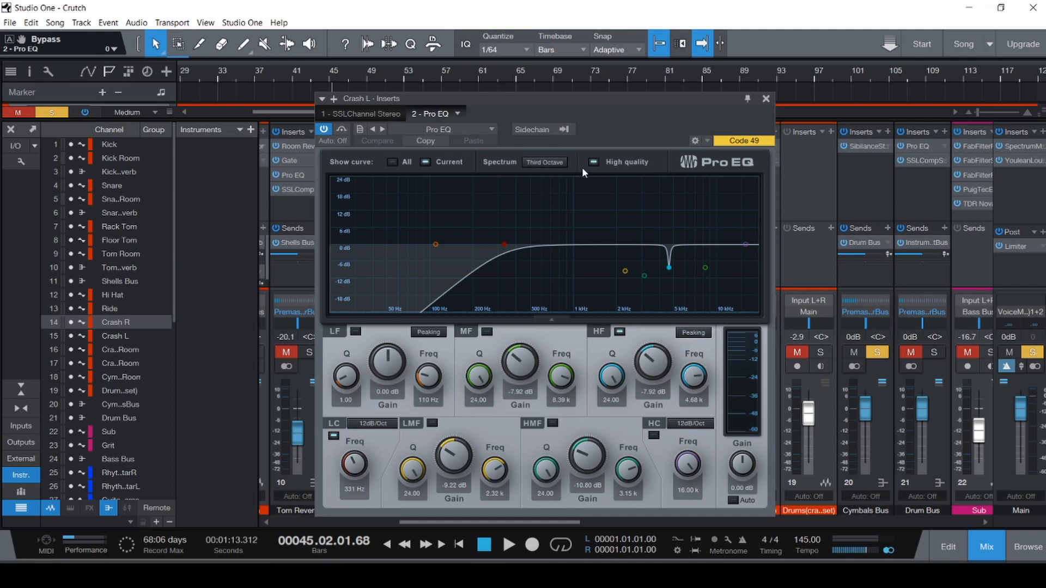
left_click_drag(482, 99, 465, 252)
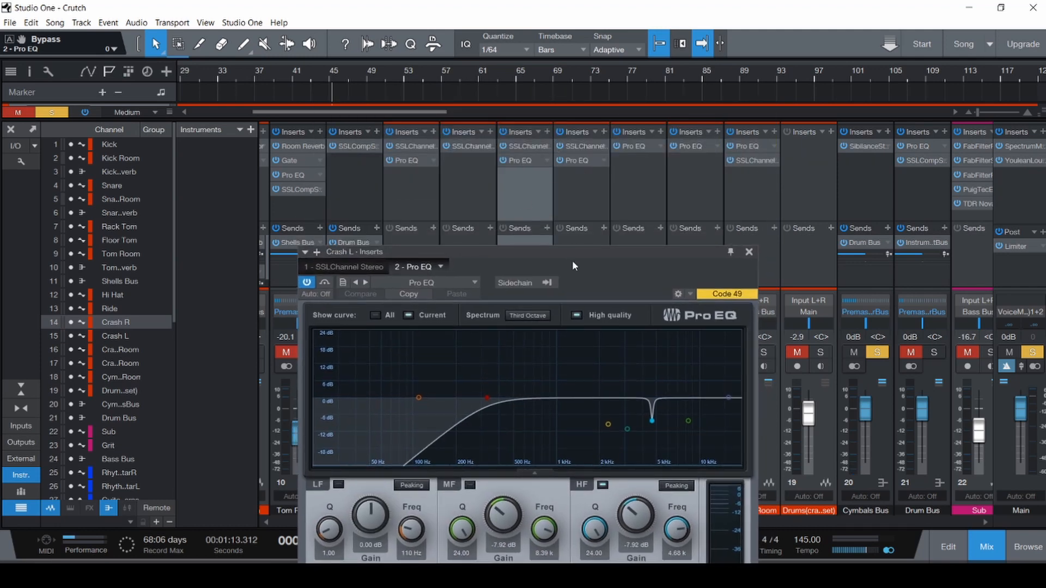
left_click_drag(572, 265, 535, 107)
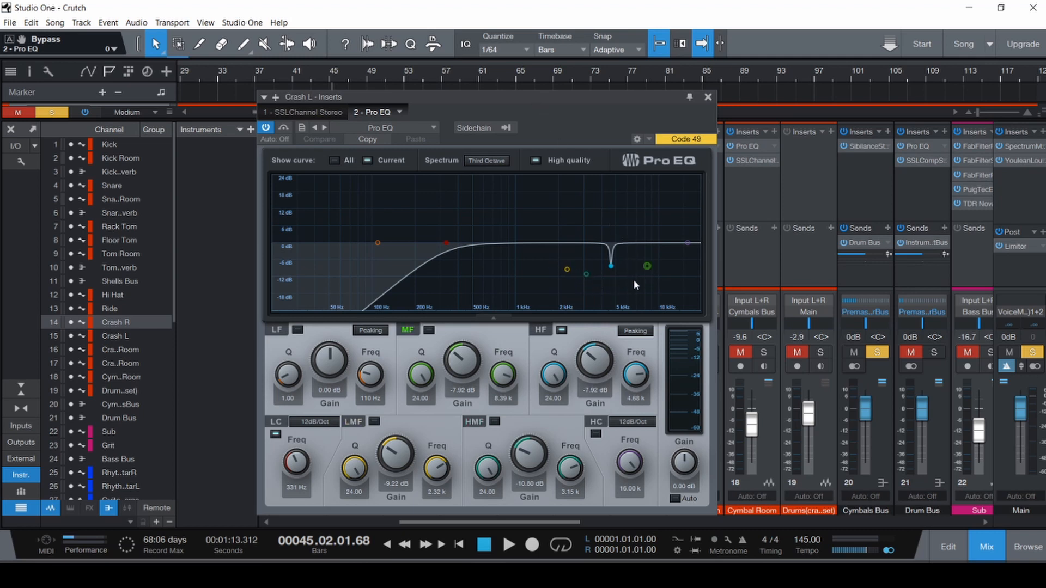
left_click(609, 269)
left_click(708, 98)
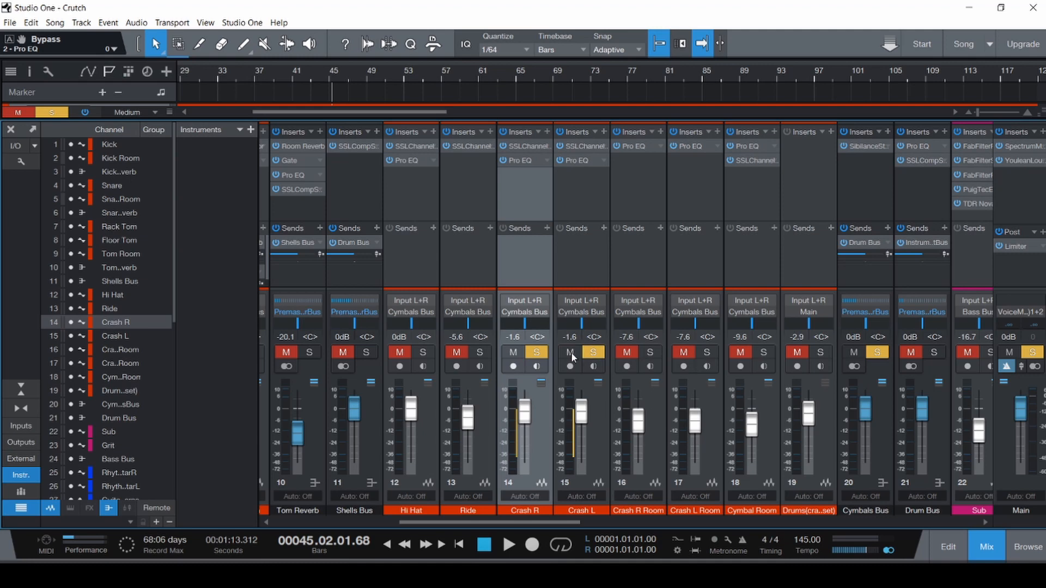
- Solo the Crash R Room and Crash L Room channels and mute Crash L and Crash R
left_click(653, 355)
left_click(574, 354)
left_click(518, 354)
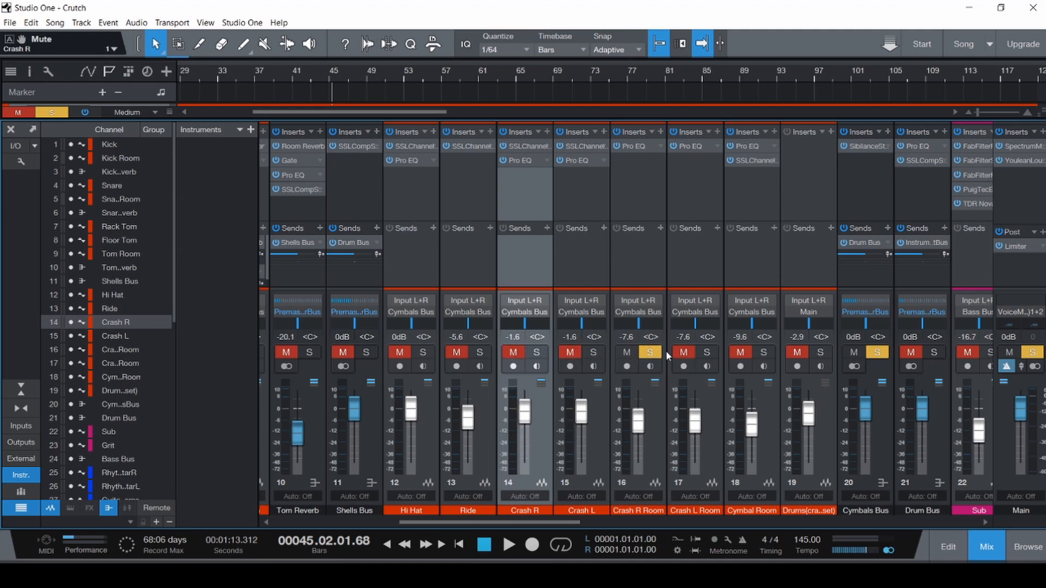
left_click(707, 355)
- Examine the Pro EQ settings on the Crash R Room and Crash L Room channels, then close the plug-in and return to the arrangement
left_click(636, 147)
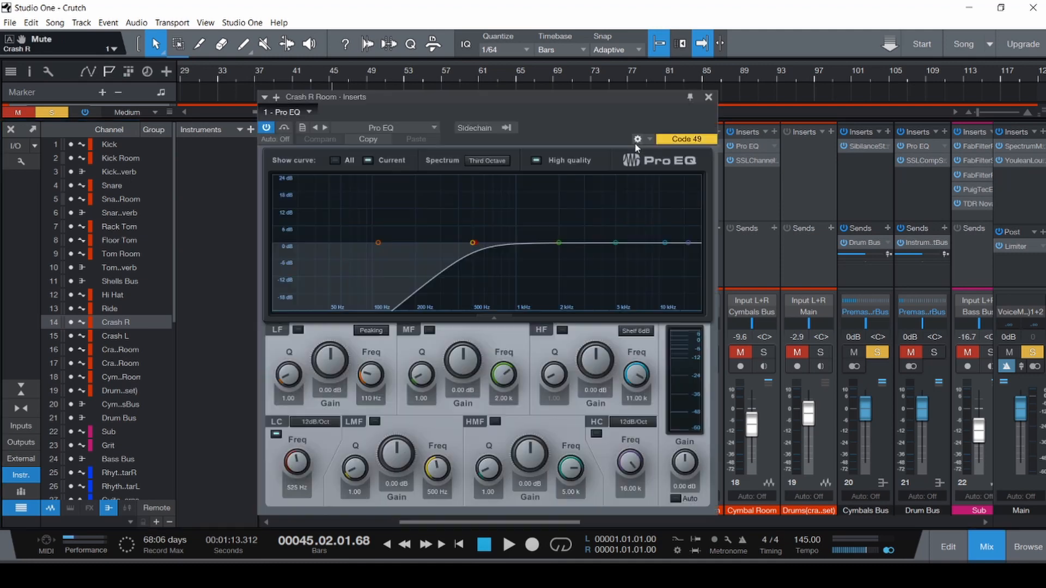
left_click_drag(606, 94, 467, 93)
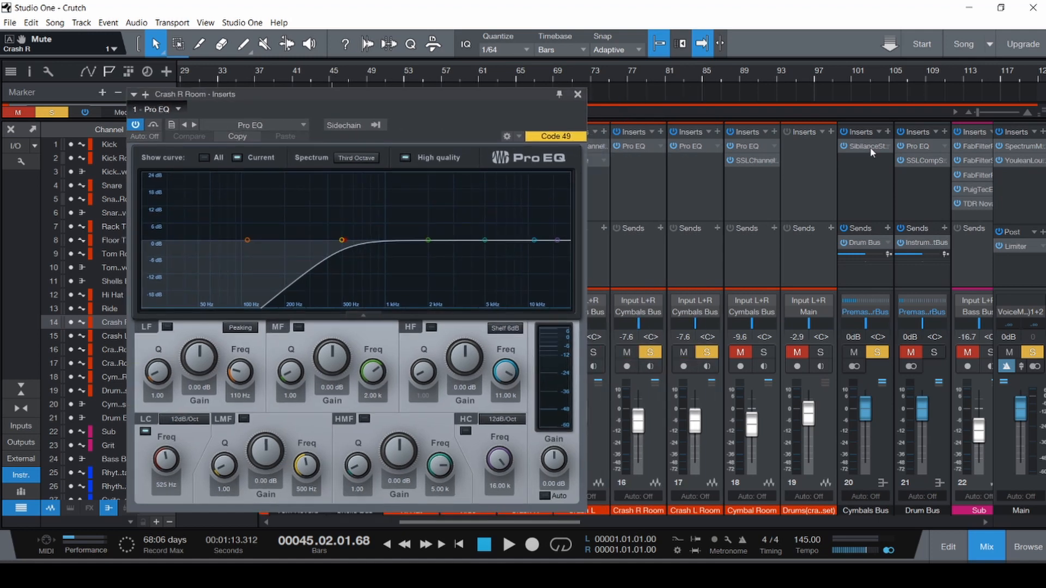
left_click(698, 145)
key("F3")
left_click(578, 94)
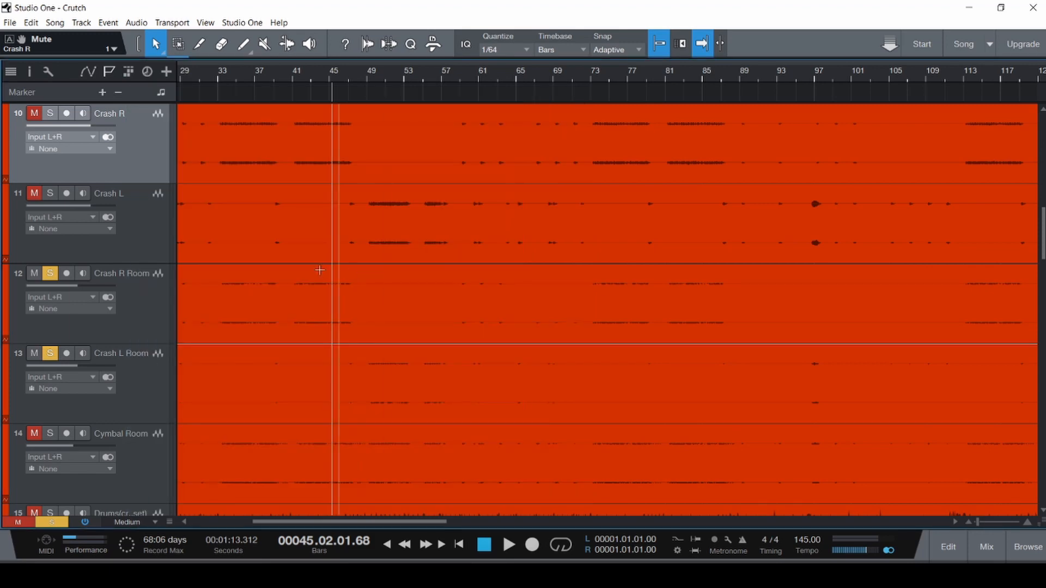
- Play the soloed Crash R Room and Crash L Room tracks, restarting from about bar 33
left_click(262, 270, "ctrl")
key("space")
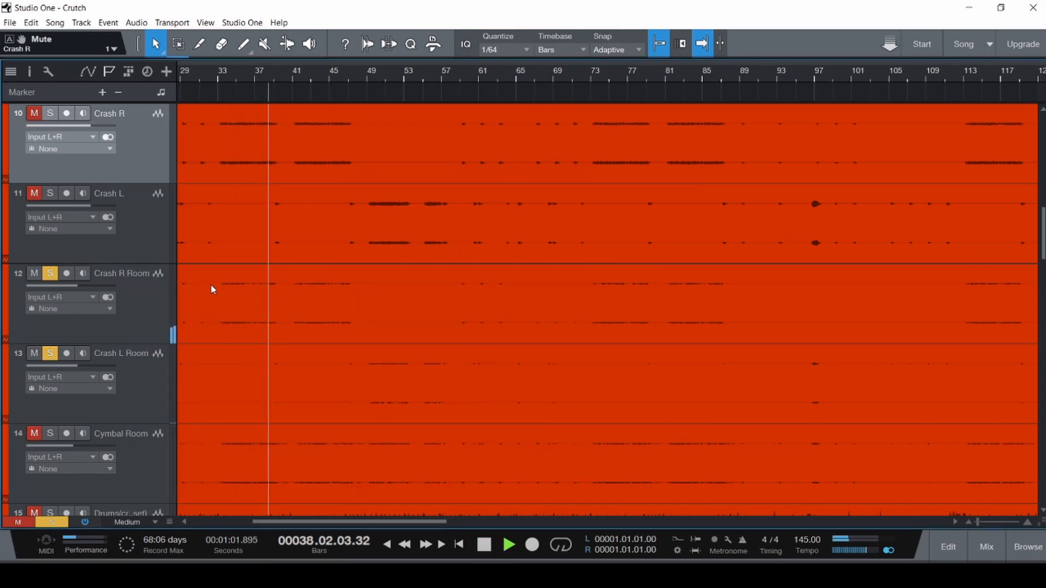
left_click(220, 277, "ctrl")
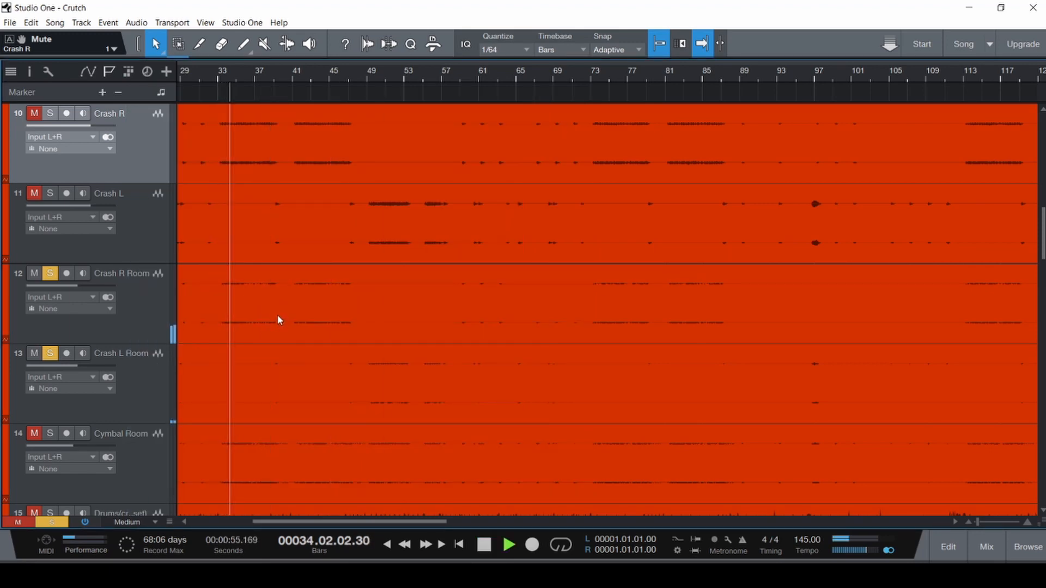
- Select the Crash R Room and Crash L Room channels in the console and reset their volume to 0 dB
key("F3")
left_click(655, 450)
left_click(714, 447, "shift")
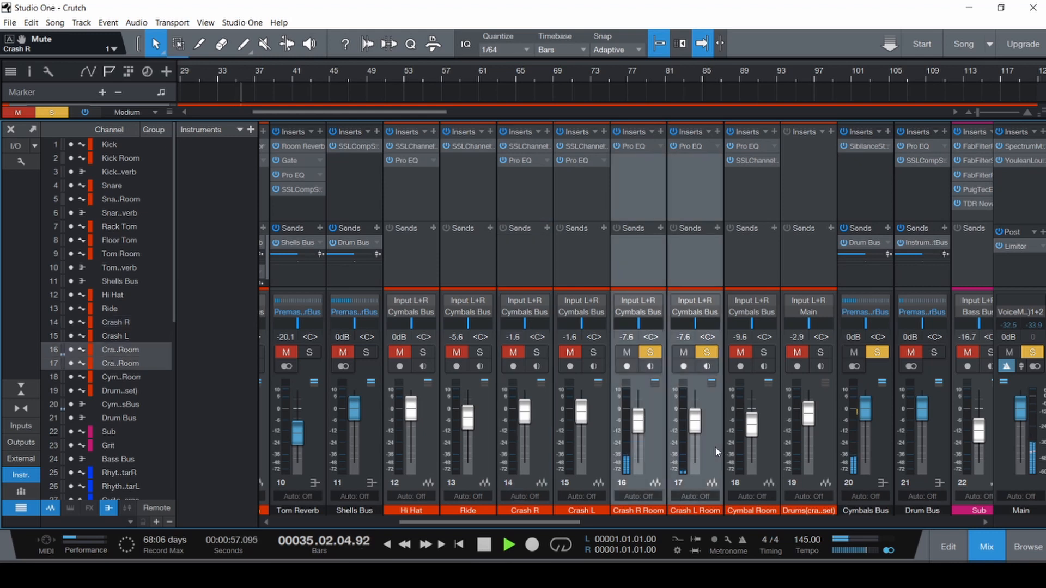
left_click(691, 420, "alt")
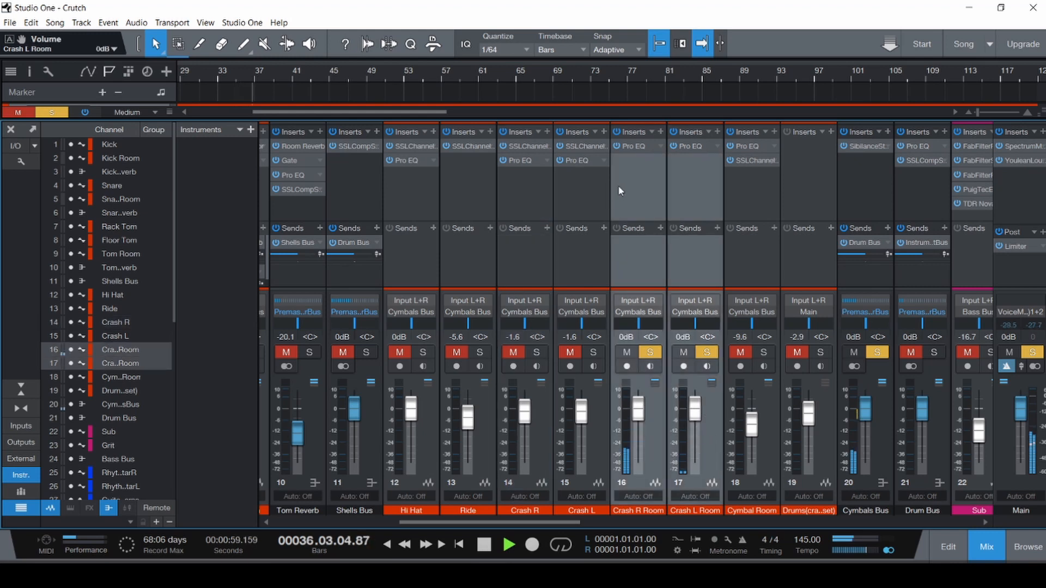
- Toggle Crash R Room's Pro EQ off and on during playback to compare the sound, then stop playback
left_click(616, 146)
left_click(616, 146)
key("space")
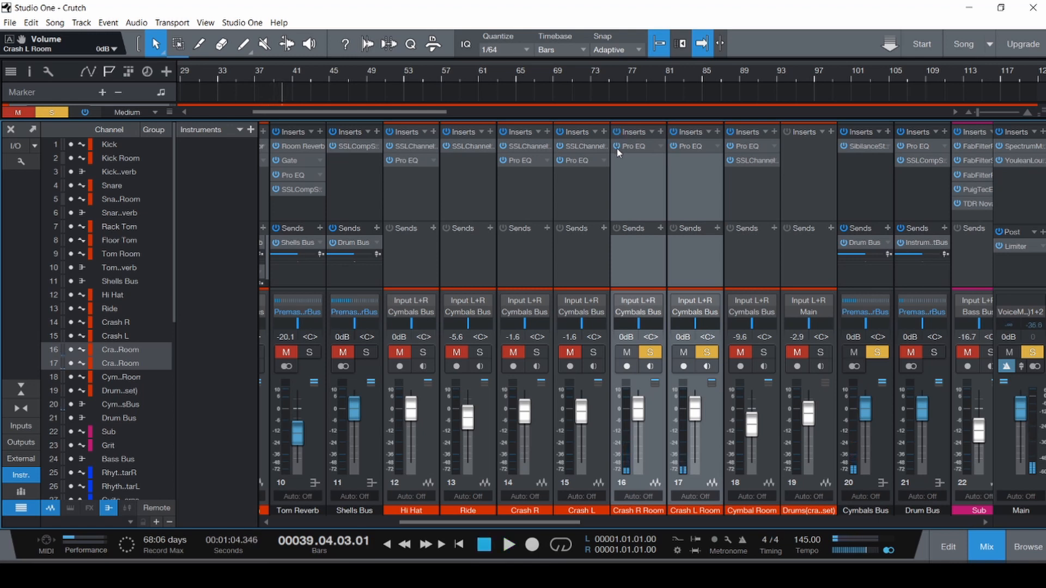
- Undo the volume resets on the Crash R Room and Crash L Room channels and save the song
key("ctrl+z")
key("ctrl+z")
key("ctrl+z")
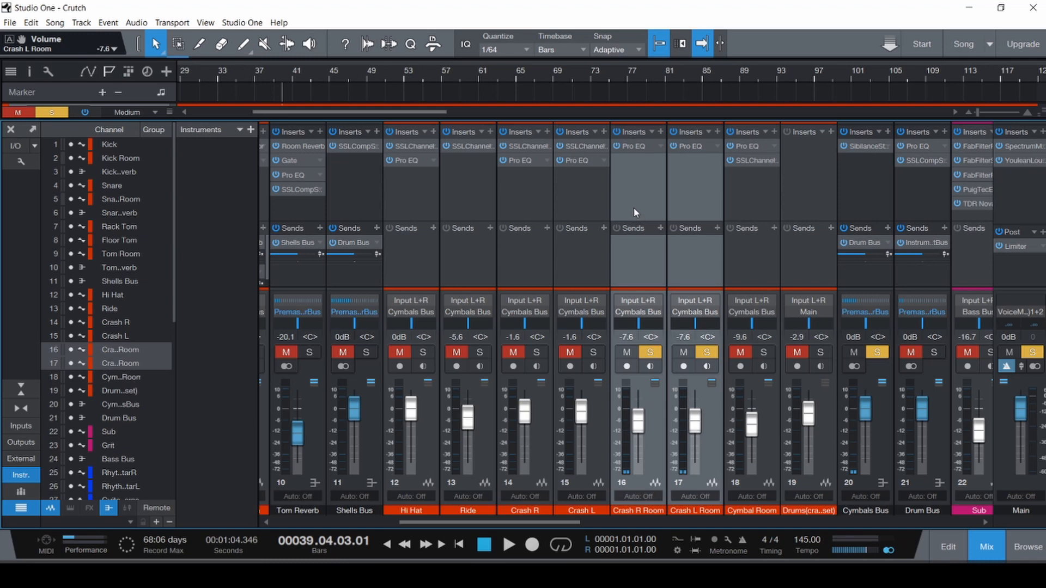
key("ctrl+s")
- Examine the low-cut curve in Crash R Room's Pro EQ and close the plug-in
left_click(633, 147)
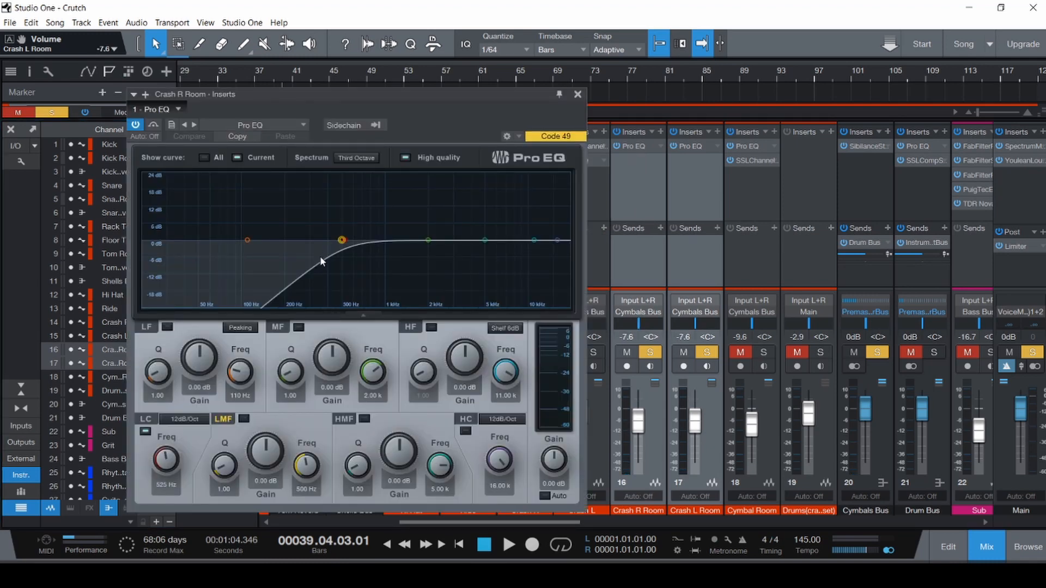
left_click(578, 95)
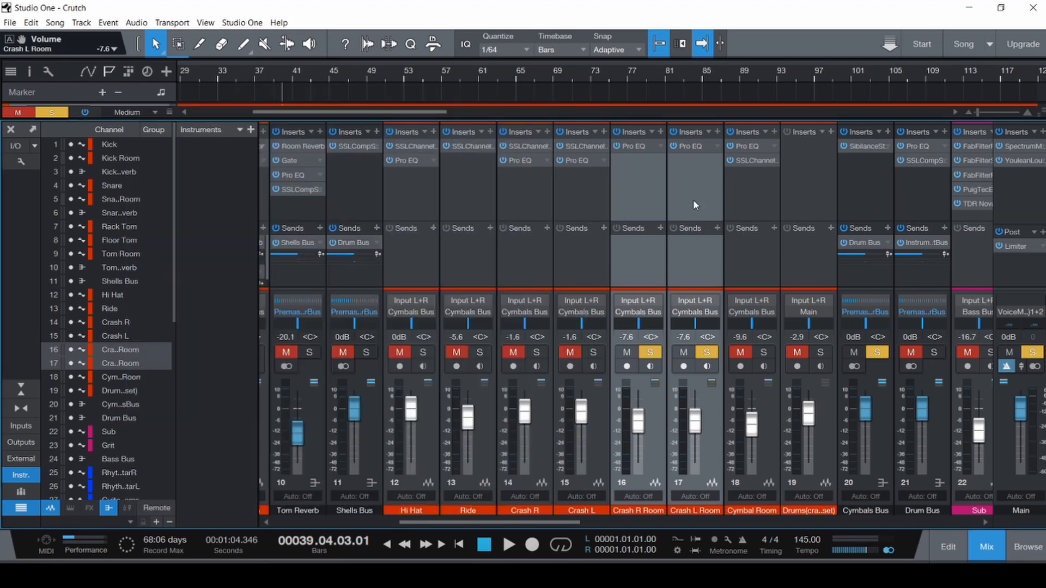
- Solo the Cymbal Room channel, mute Crash R Room and Crash L Room, and select the channels from Hi Hat through Crash L Room
left_click(751, 200)
left_click(764, 352)
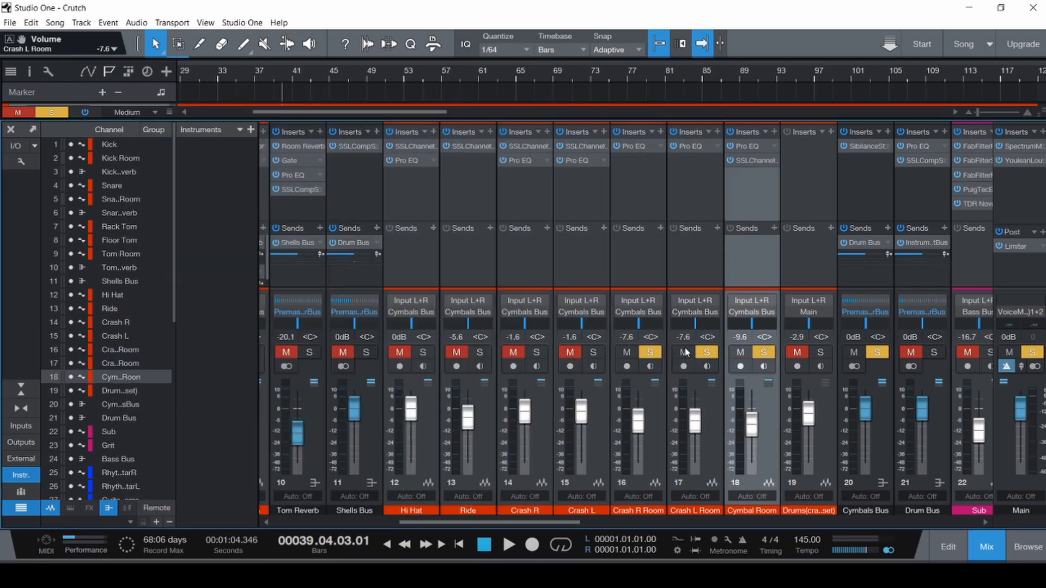
left_click(684, 352)
left_click(706, 462)
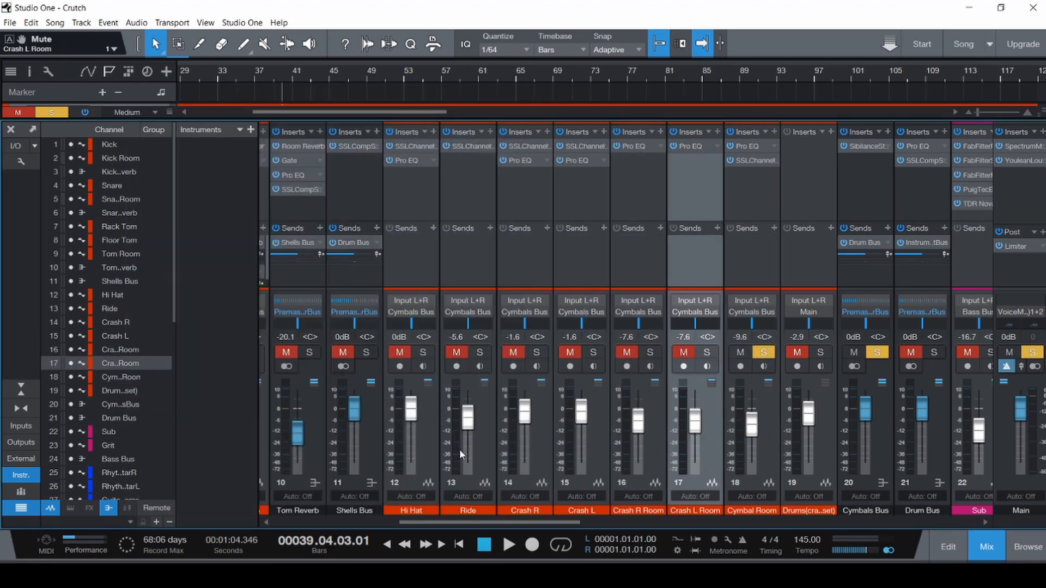
left_click(433, 456, "shift")
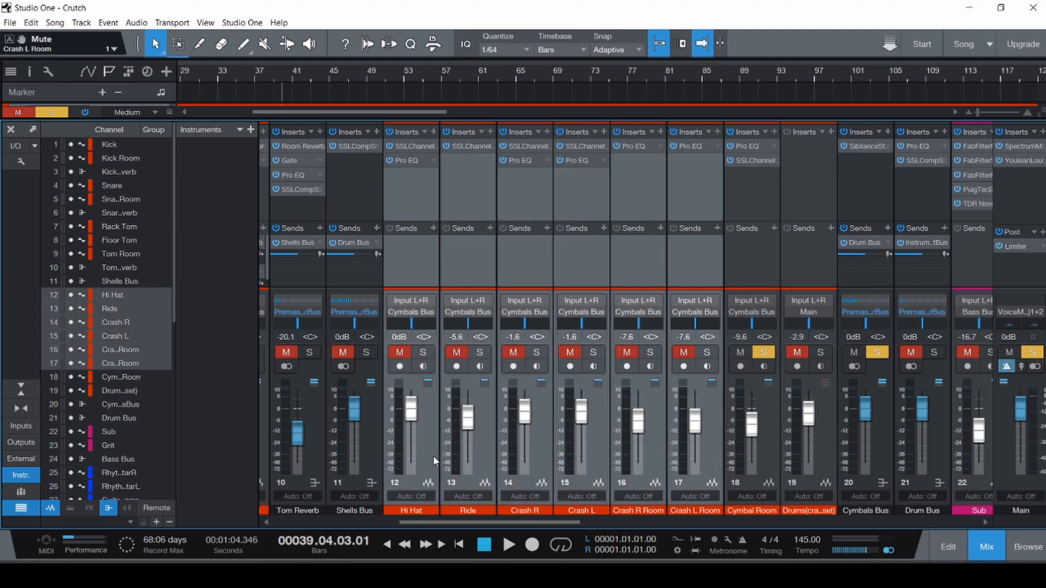
- Switch off the Cymbal Room channel's inserts, open its Pro EQ and play the soloed track in the arrangement
left_click(756, 194)
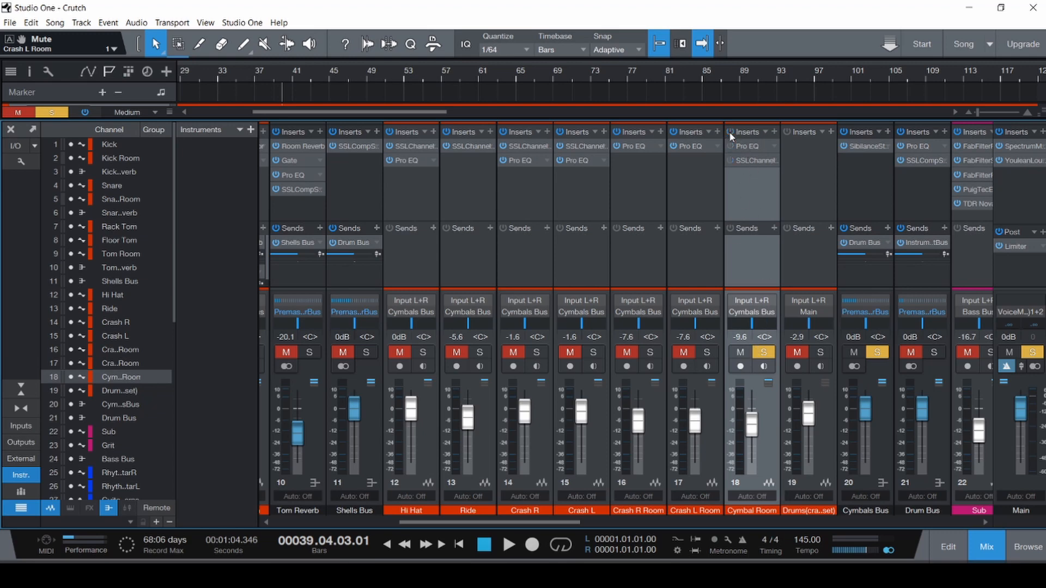
left_click(750, 145)
key("F3")
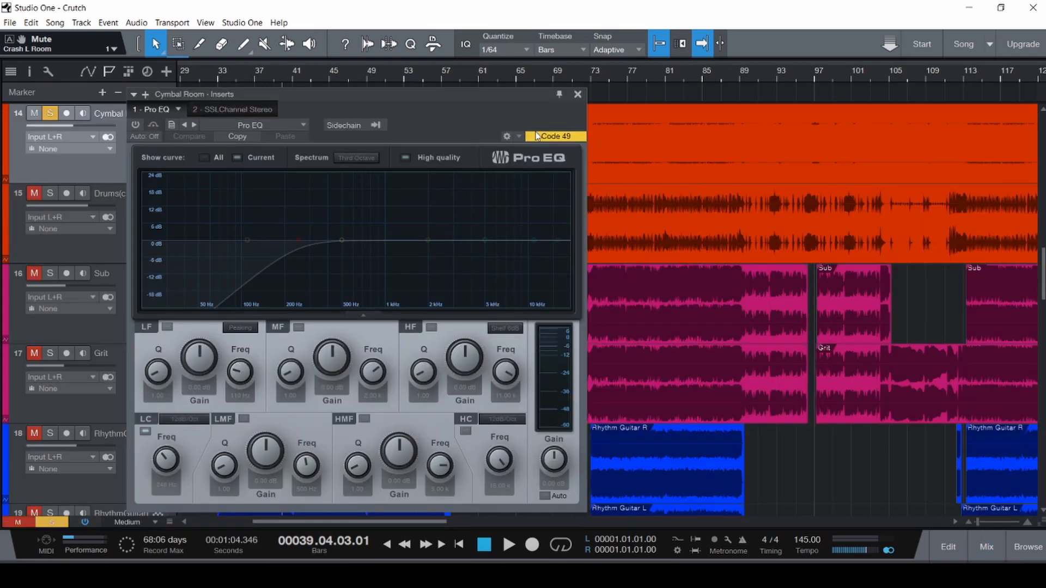
left_click_drag(474, 94, 831, 146)
scroll(366, 202, "up", 3)
key("space")
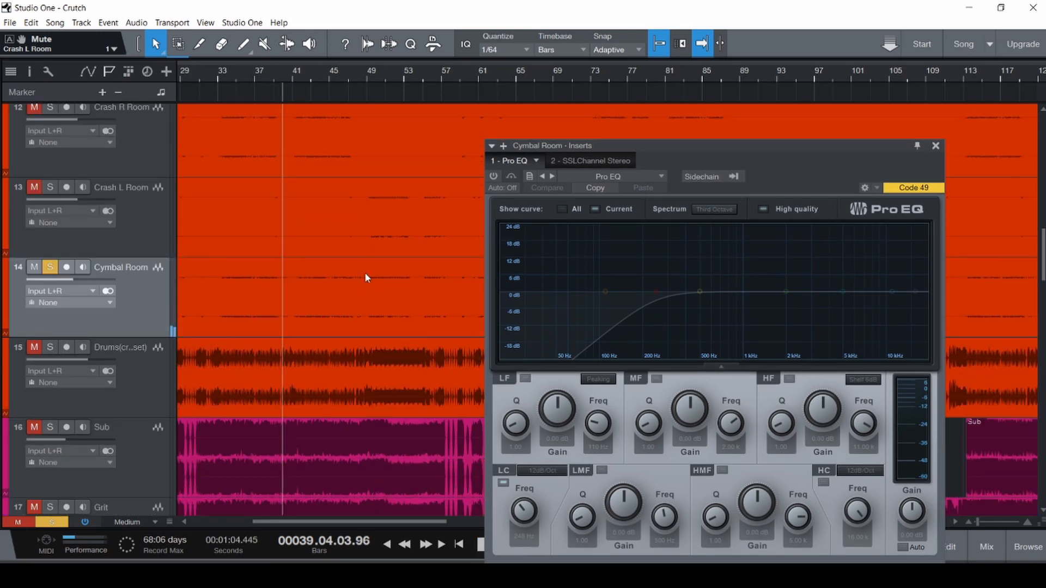
- Reset Cymbal Room's volume to 0 dB in the console and reactivate its Pro EQ and SSLChannel one after the other during playback
key("F3")
left_click_drag(644, 147, 299, 112)
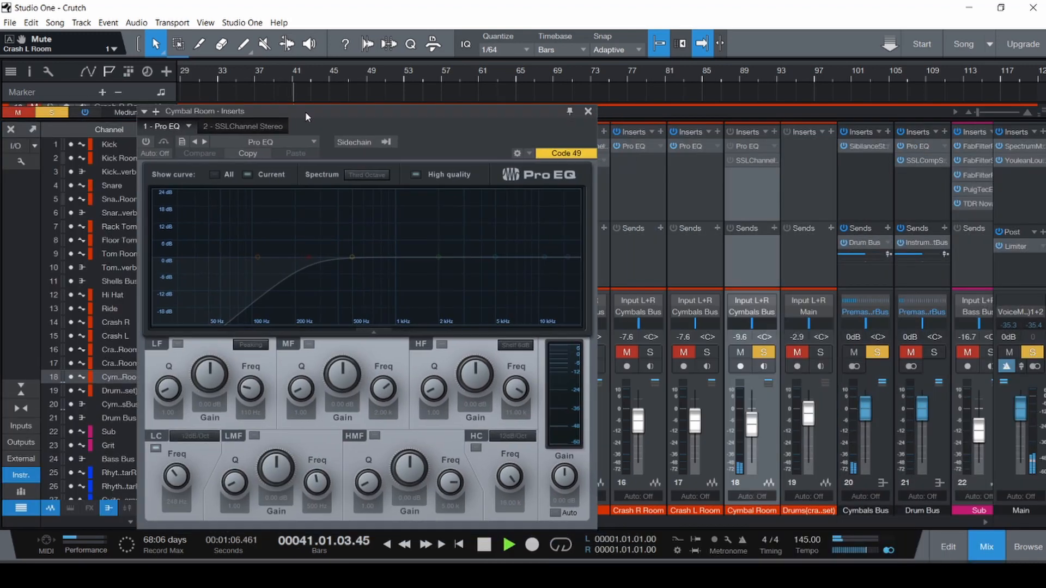
left_click(751, 416, "alt")
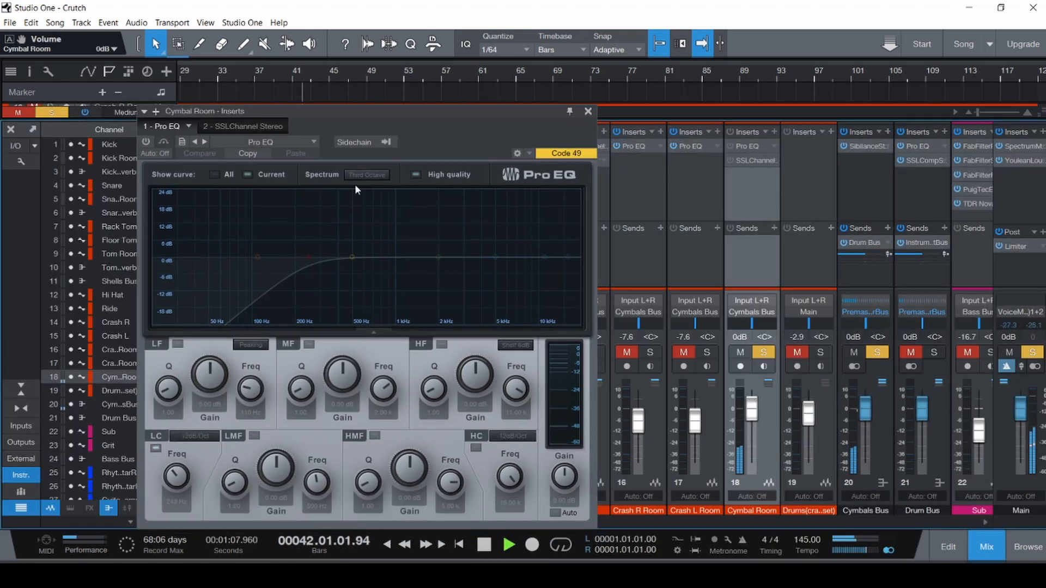
left_click(146, 142)
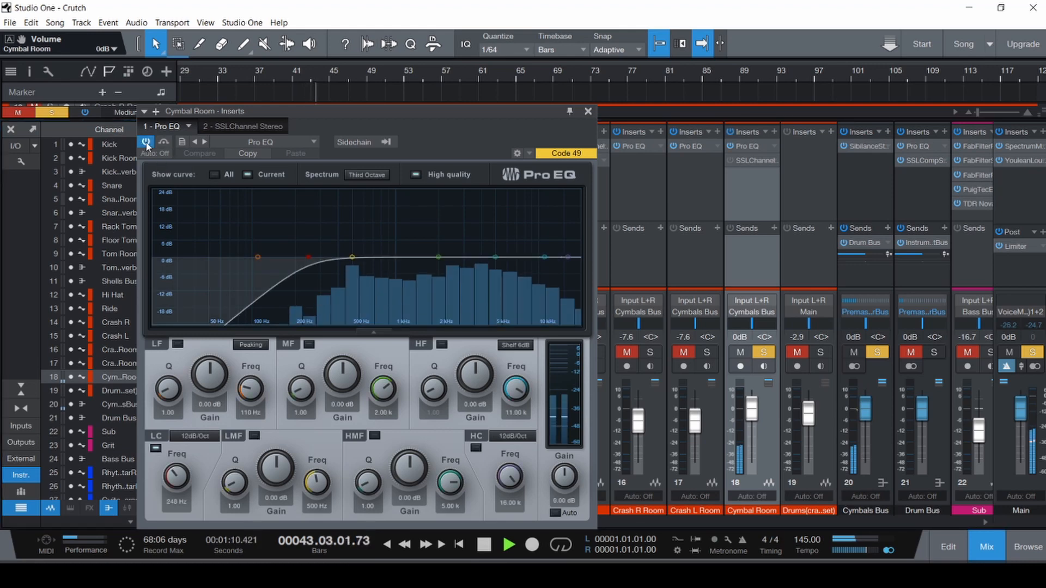
left_click(240, 126)
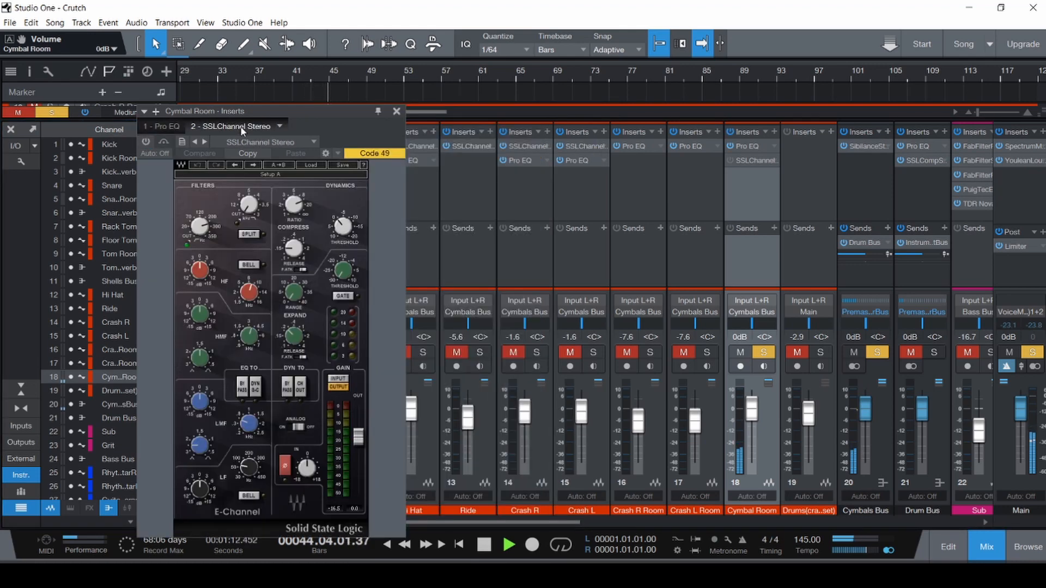
left_click(145, 141)
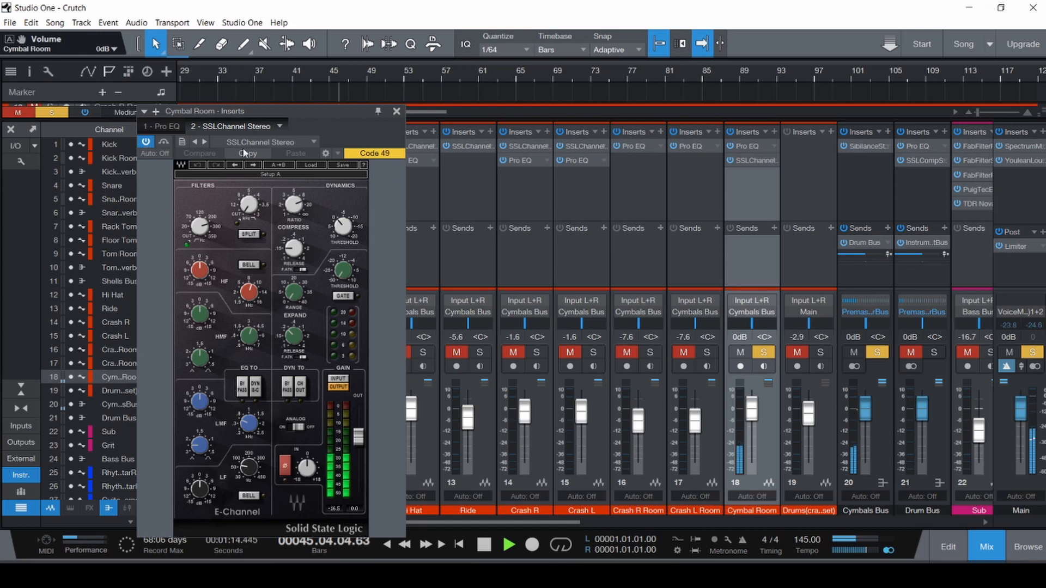
key("space")
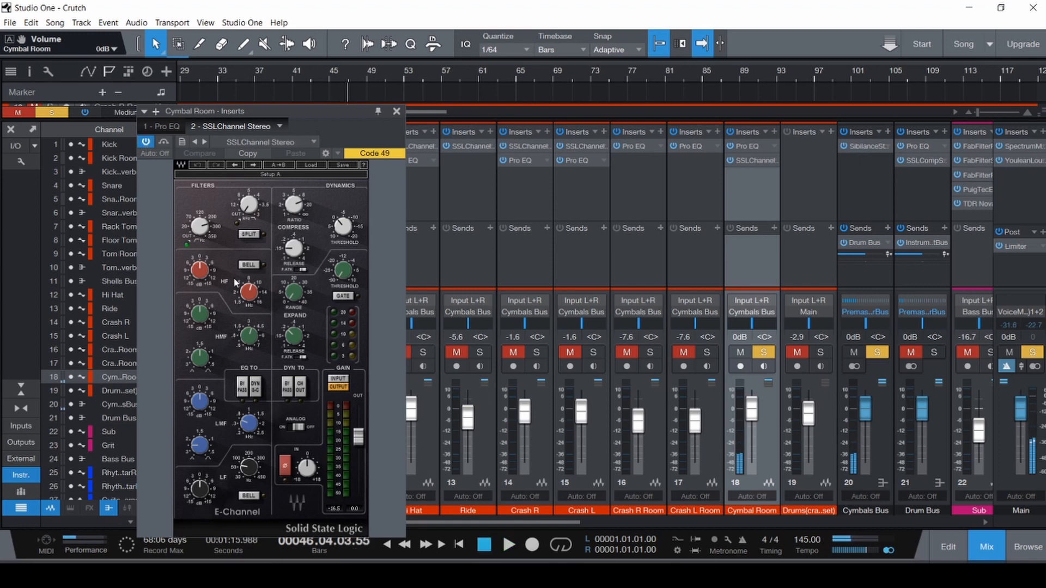
- Play Cymbal Room from about bar 76 in the arrangement and compare the sound with the SSLChannel bypassed and active
mouse_move(251, 288)
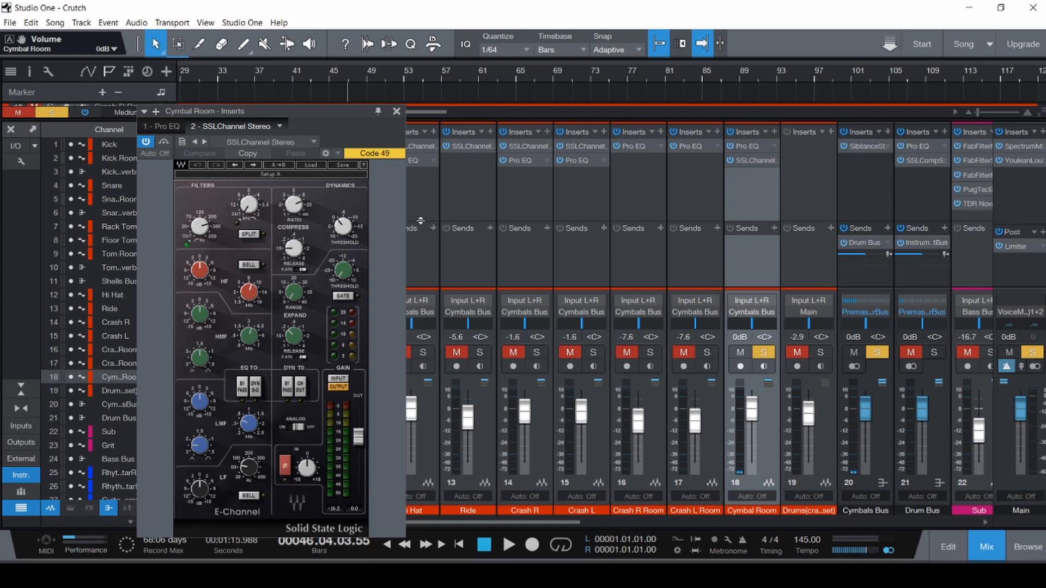
key("F3")
left_click(620, 283)
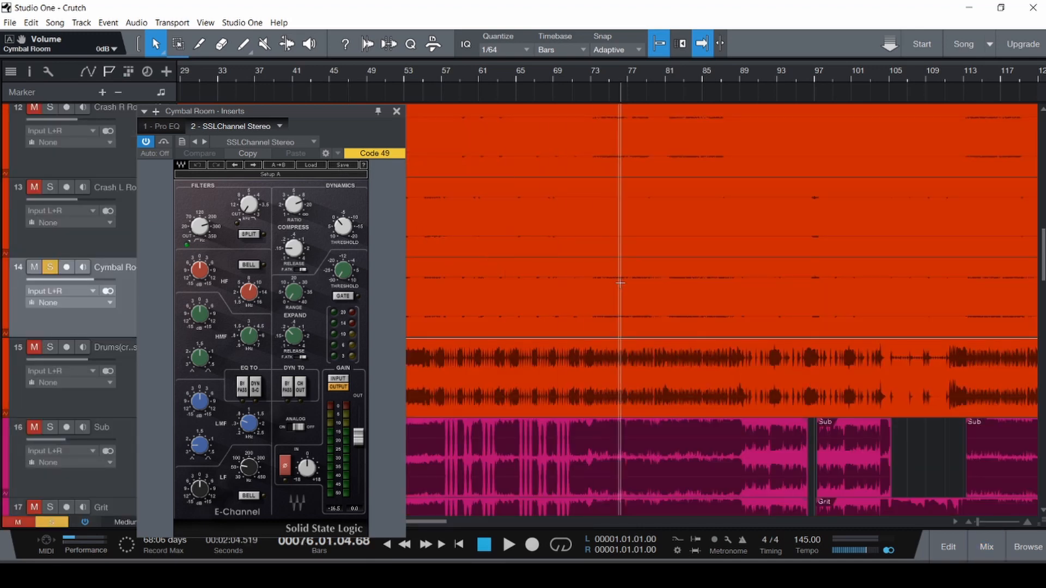
key("space")
left_click(163, 141)
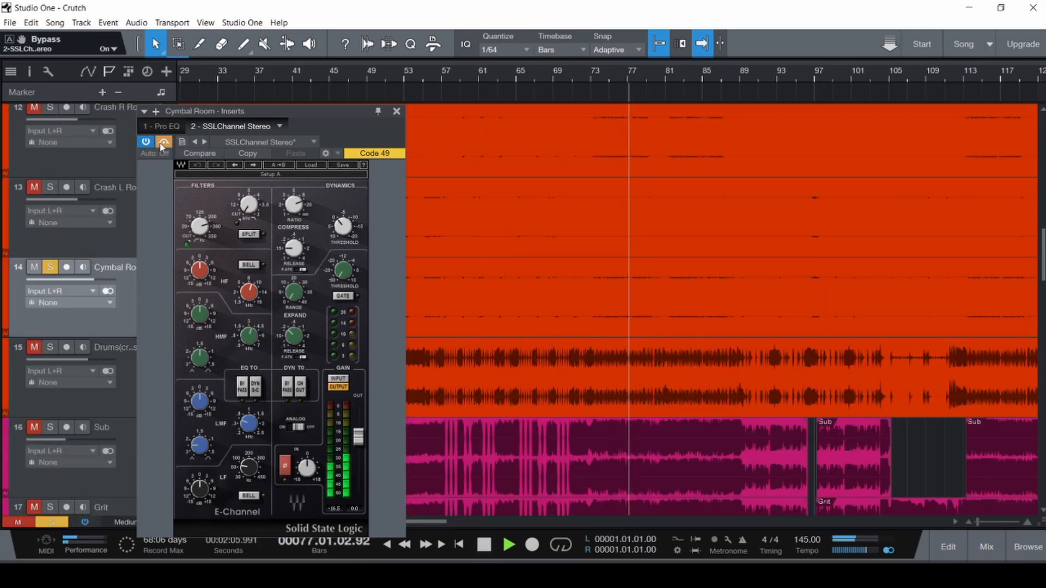
left_click(163, 143)
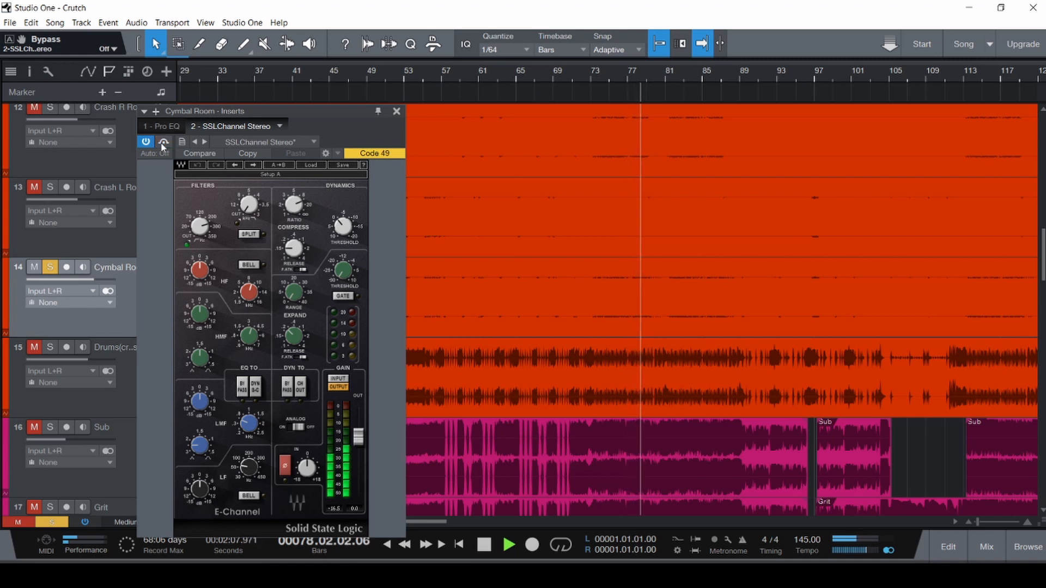
key("space")
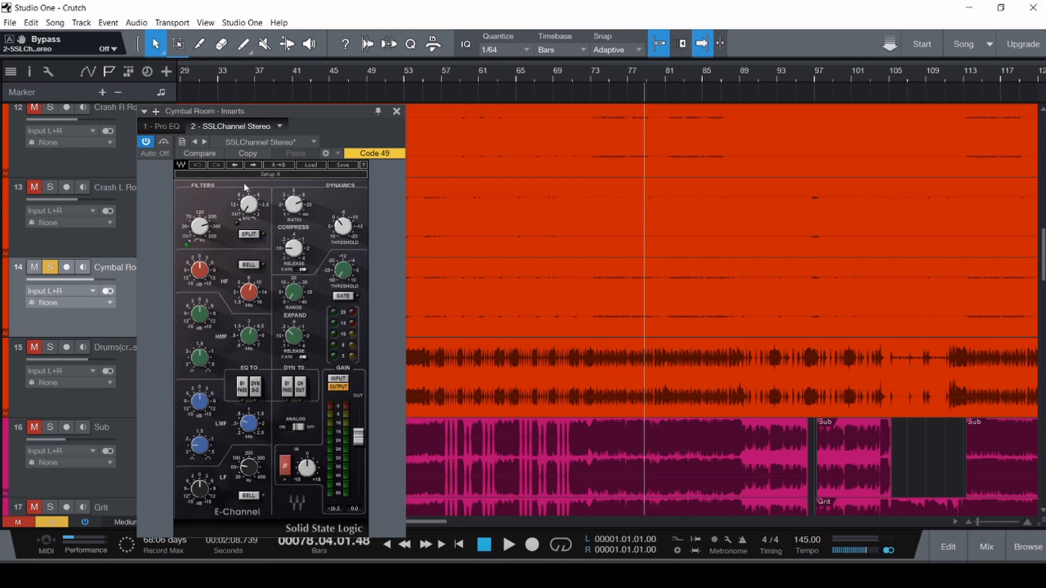
- Examine the SSLChannel's high-pass filter frequency against the Pro EQ's low cut on Cymbal Room
left_click(195, 232)
left_click(160, 126)
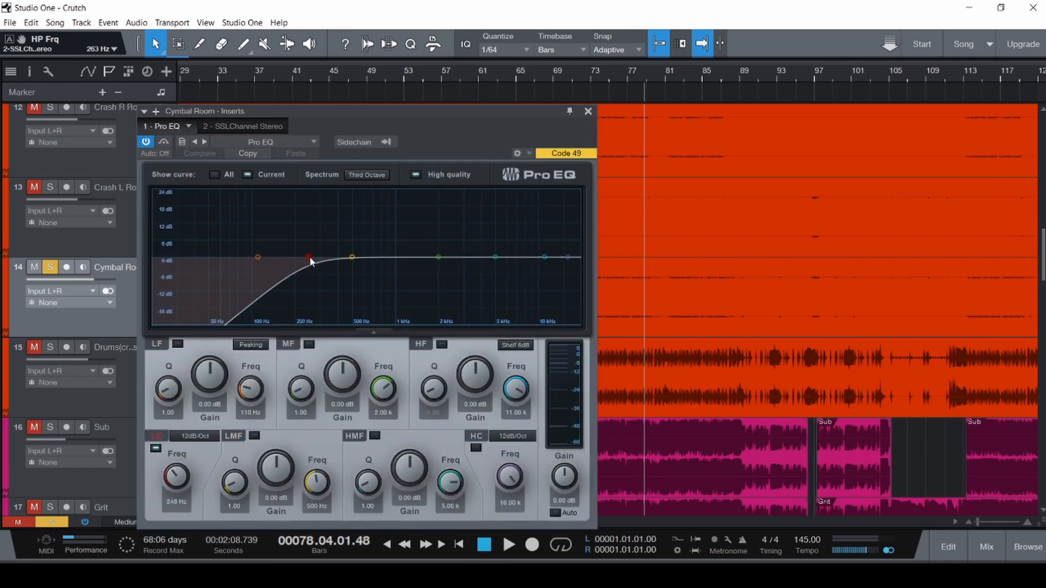
left_click(240, 127)
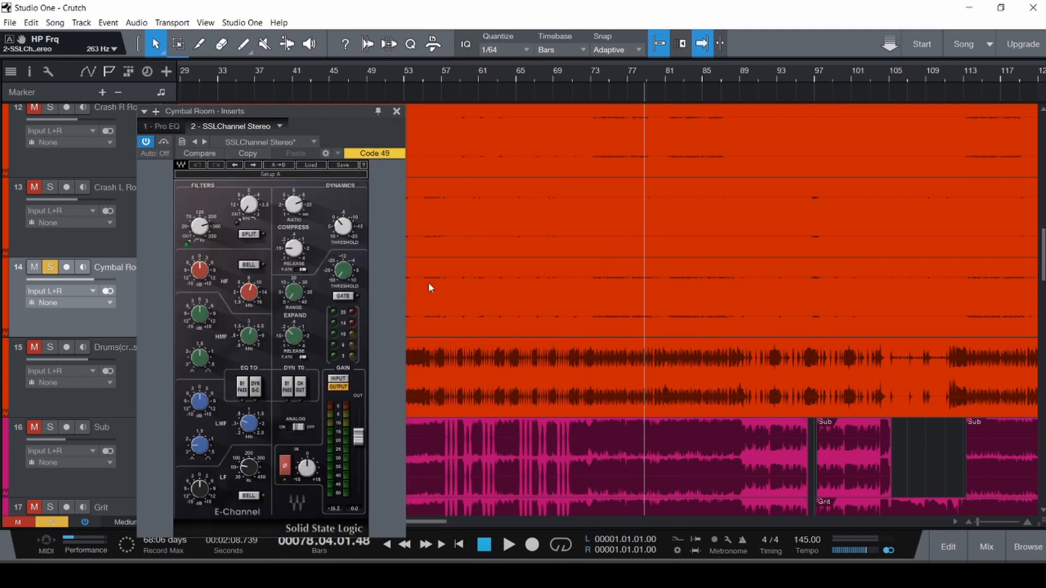
- Replay Cymbal Room from about bar 73, toggling the SSLChannel's bypass on and off
left_click(606, 283)
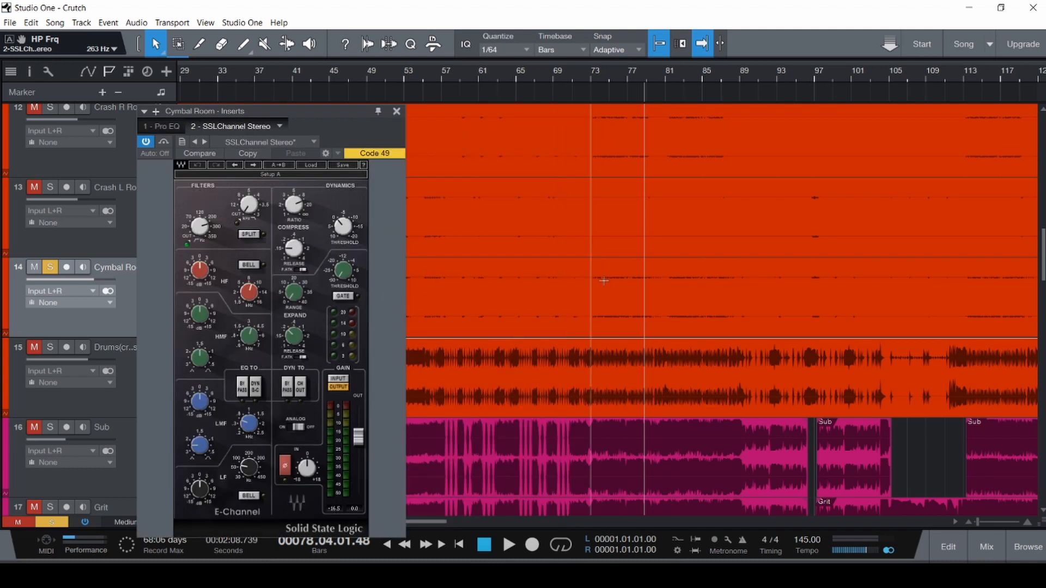
left_click(164, 142)
left_click(163, 142)
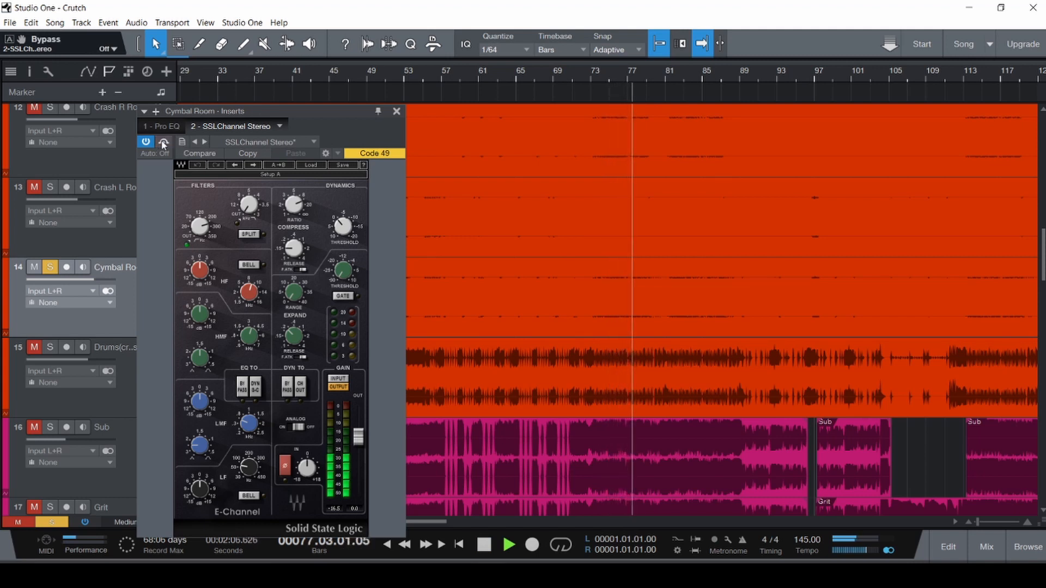
key("space")
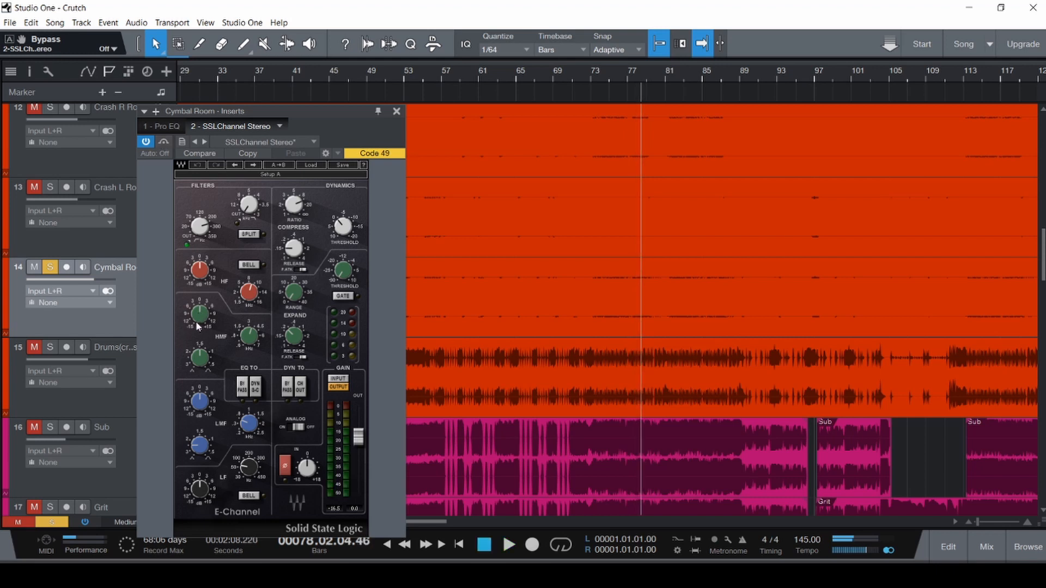
- Check the SSLChannel's LF gain, then compare Cymbal Room bypassed and processed once more from about bar 73
left_click(200, 494)
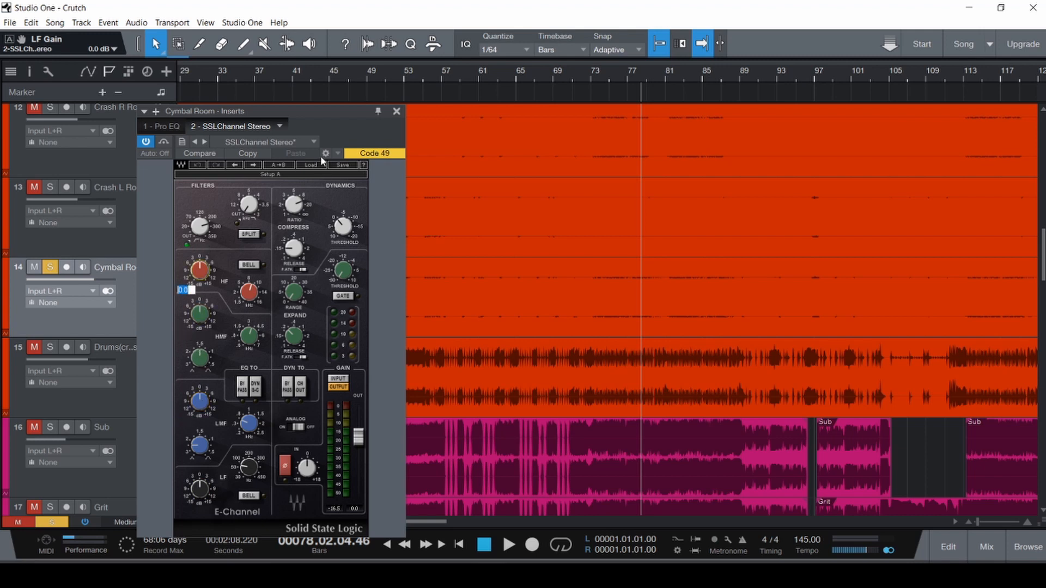
key("ctrl+space")
left_click(594, 296)
key("space")
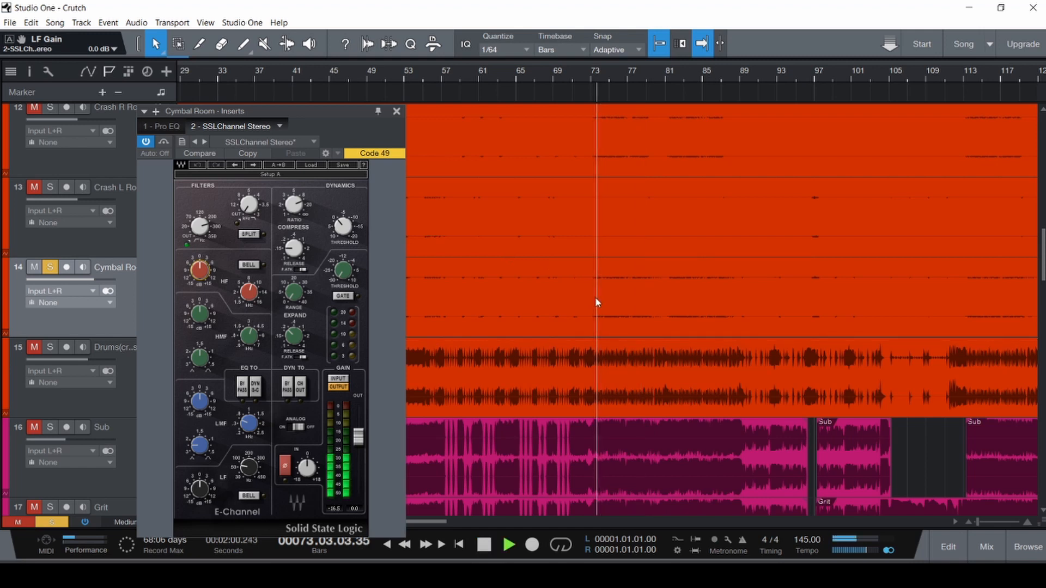
left_click(163, 143)
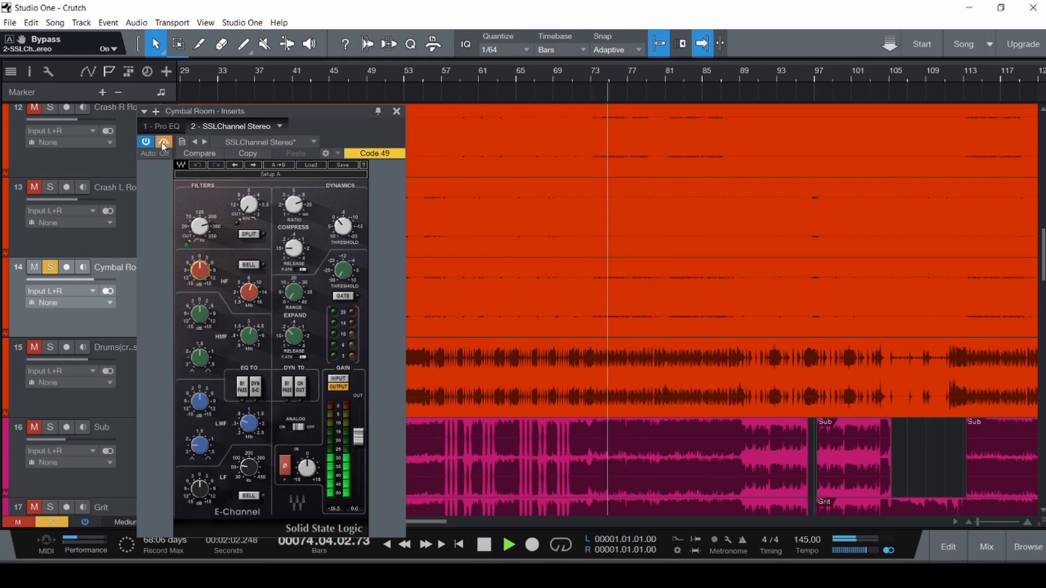
left_click(163, 143)
key("space")
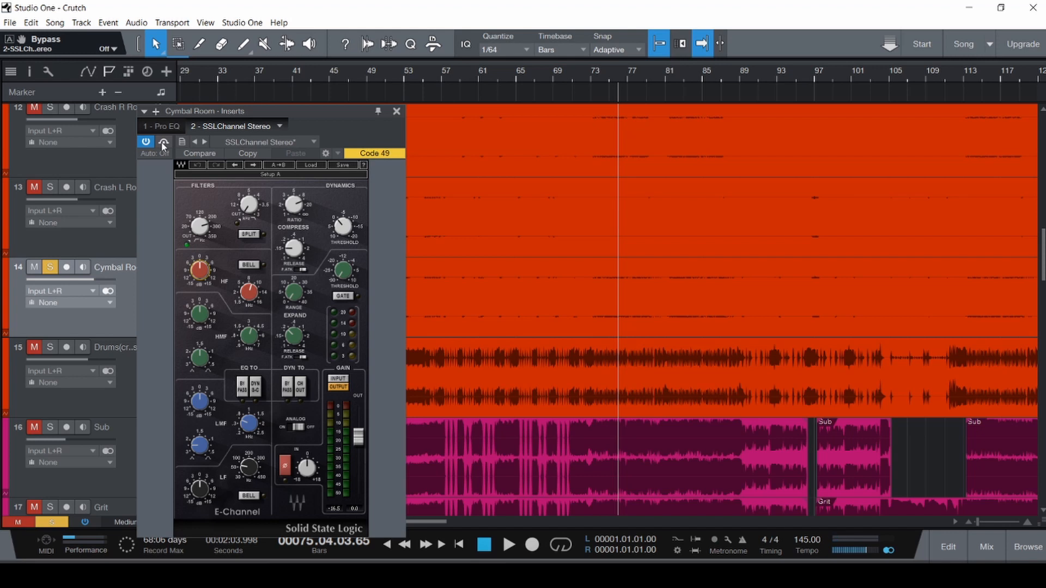
- Try boosting the SSLChannel's HF gain to 3.7 dB and adjusting its low-frequency gains while playing Cymbal Room from about bar 73
left_click(592, 299)
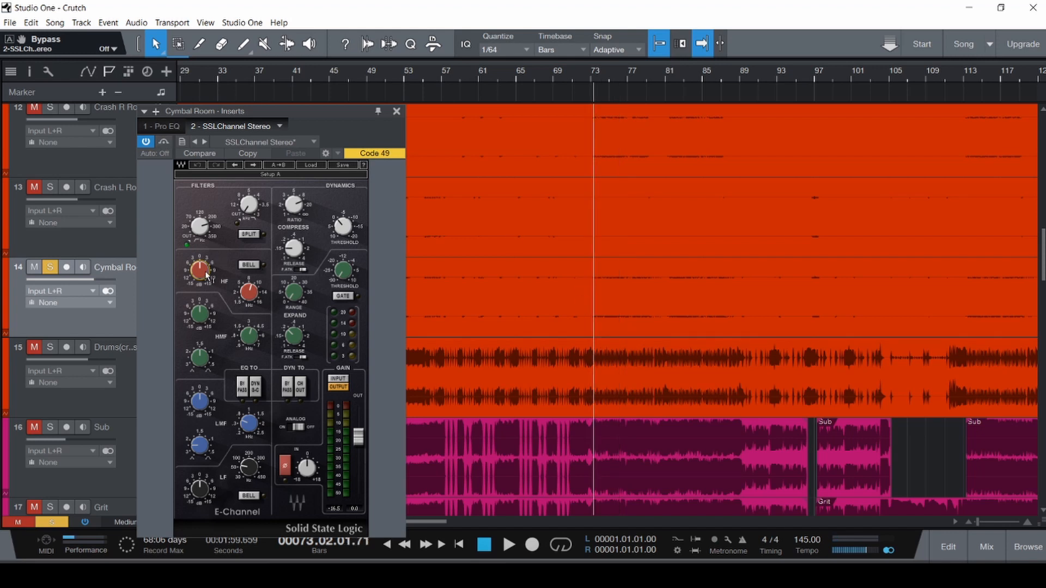
key("space")
left_click_drag(206, 276, 207, 260)
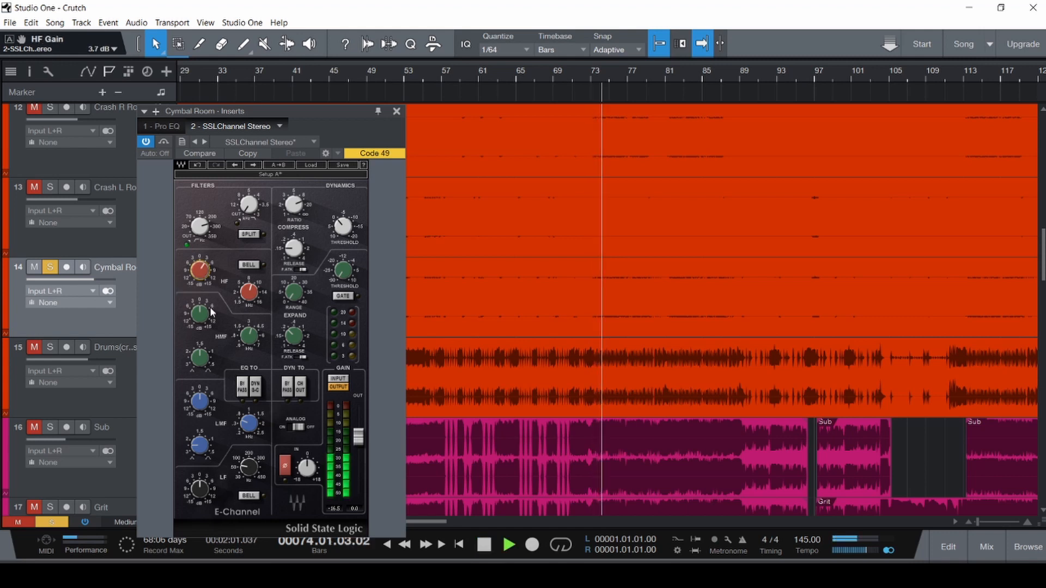
left_click_drag(203, 408, 203, 410)
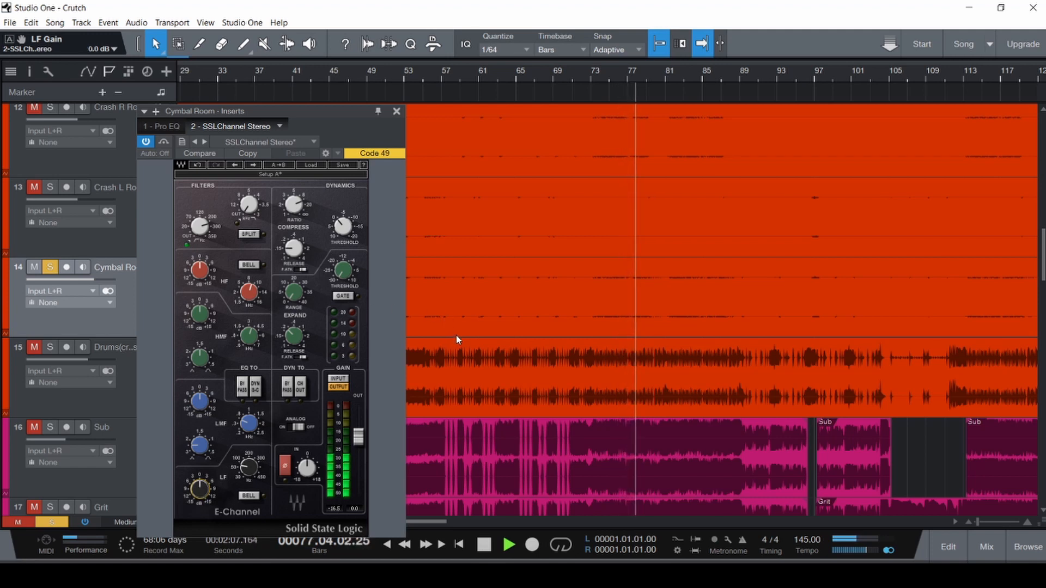
key("space")
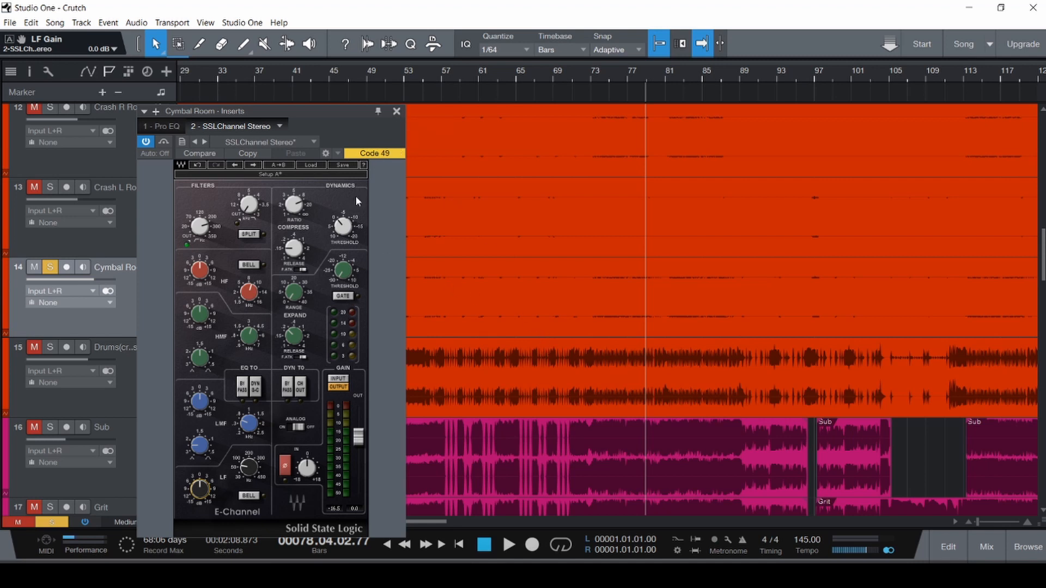
left_click(592, 296)
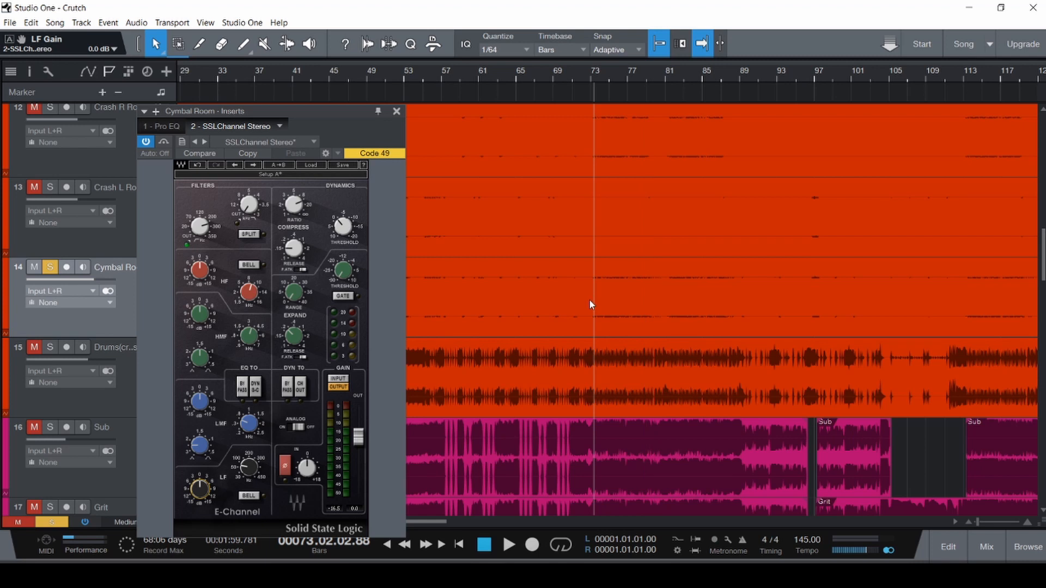
- Replay Cymbal Room from about bar 73 while toggling the SSLChannel's bypass, and close the plug-in window
key("space")
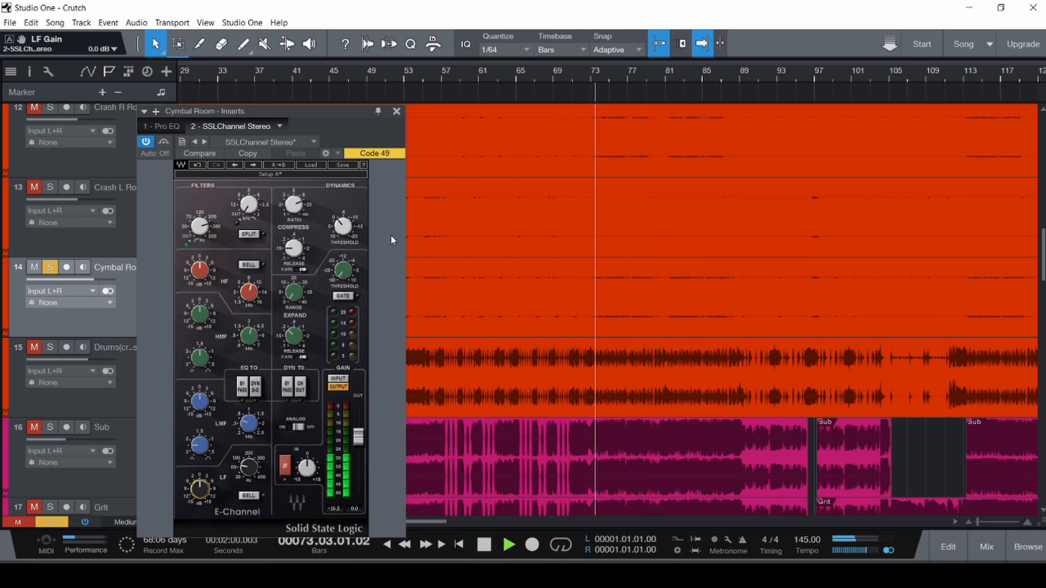
left_click(146, 141)
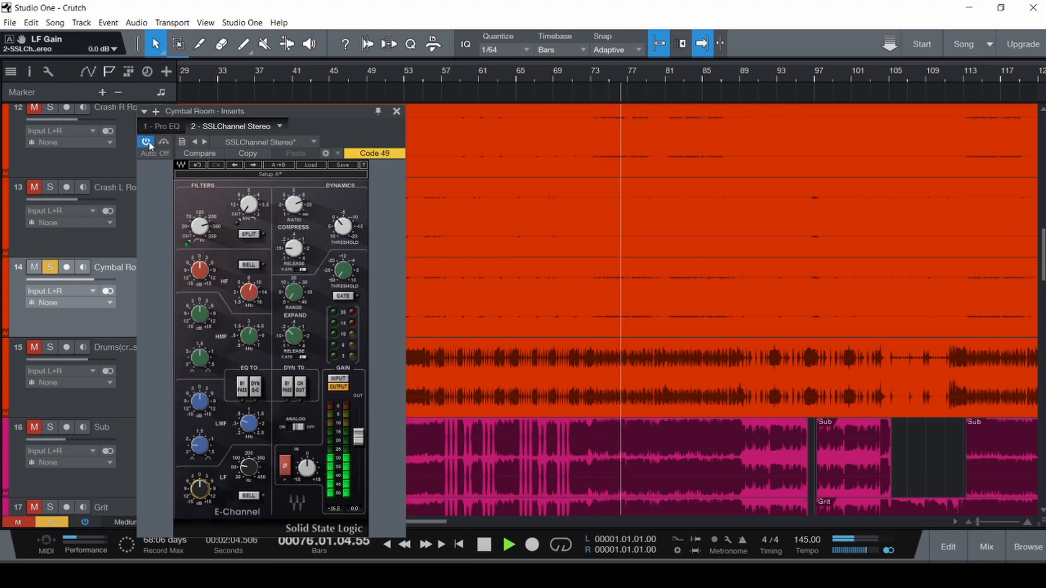
key("space")
left_click(396, 111)
- In the mixer, undo the last two Cymbal Room changes, saving the song, and switch the channel's Pro EQ and SSLChannel back on
key("F3")
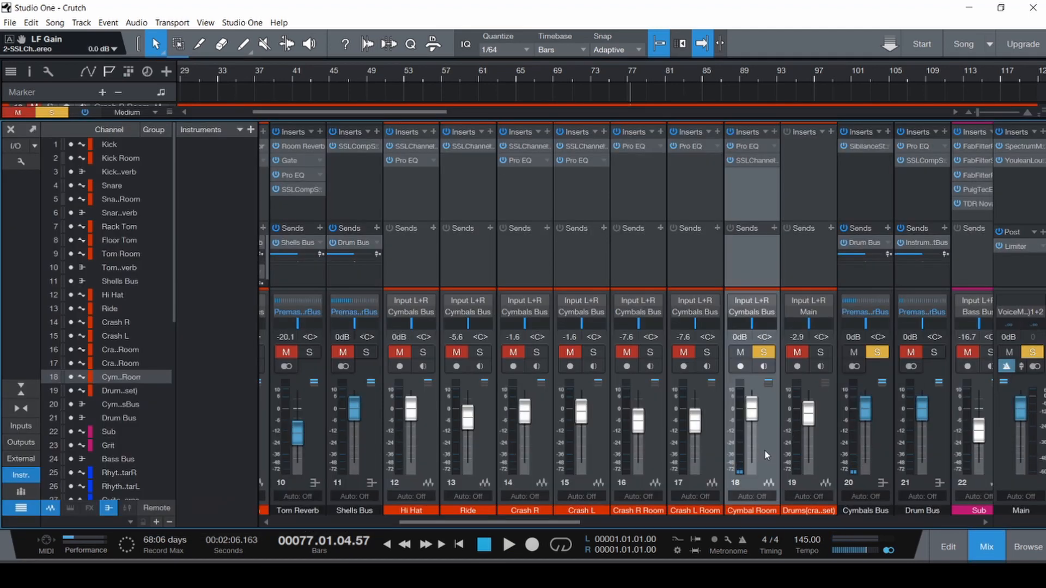
key("ctrl+z")
key("ctrl+z")
key("ctrl+s")
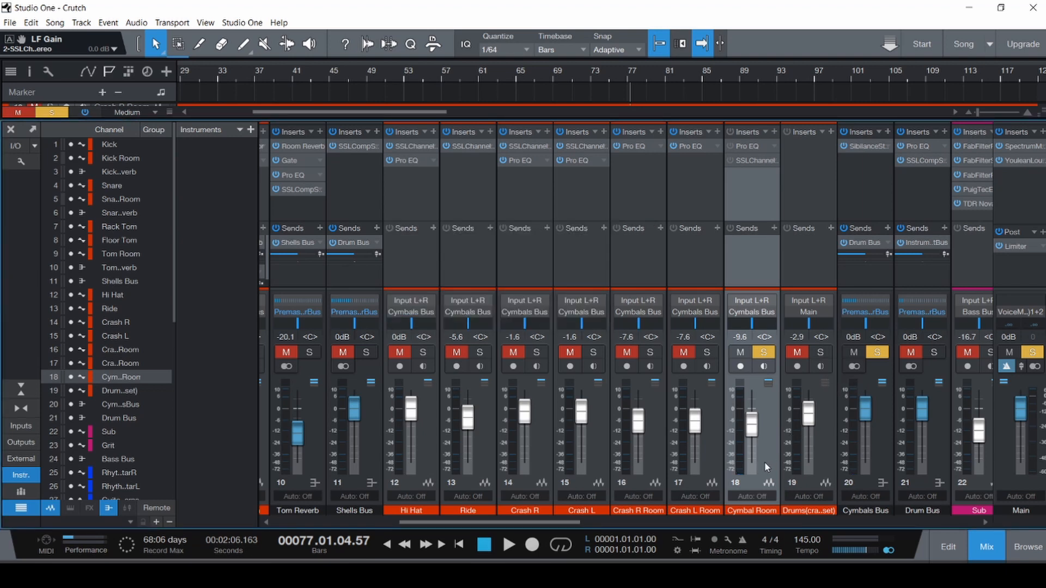
left_click(731, 146)
- Open the Sibilance plug-in on the Cymbals Bus and place its window clear of that channel to examine its settings
left_click(881, 202)
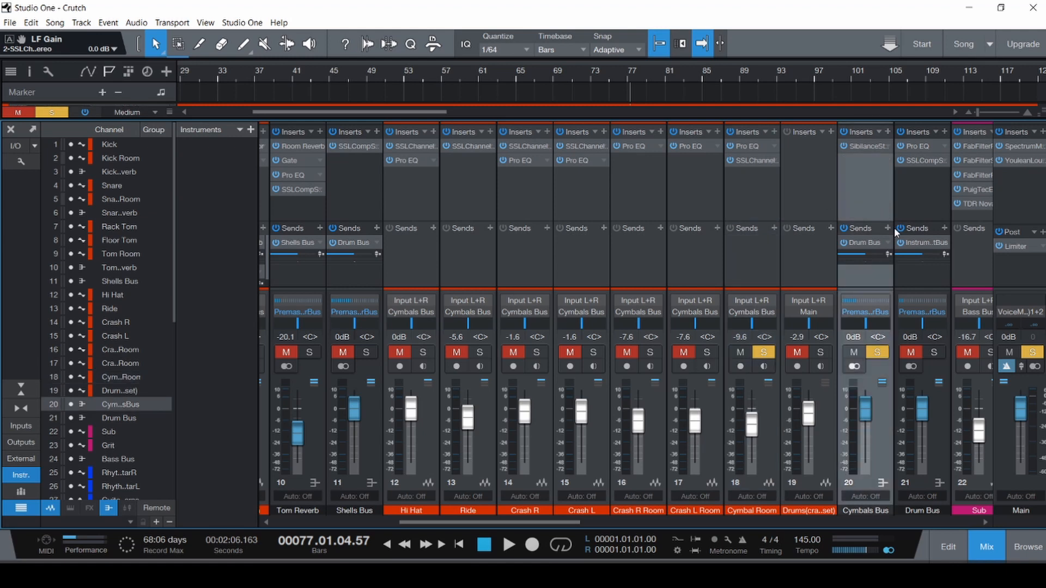
double_click(869, 145)
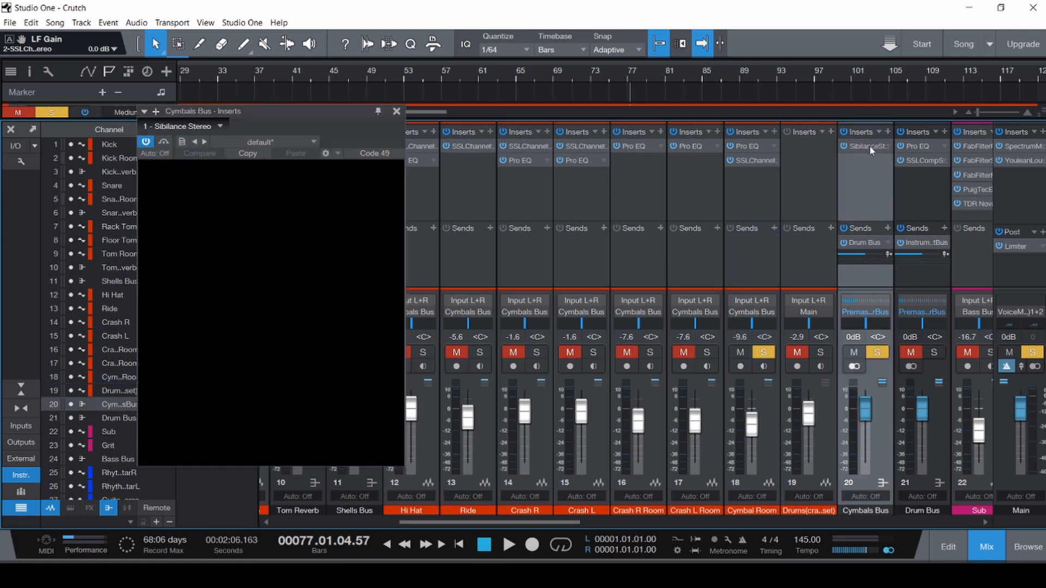
left_click_drag(323, 111, 481, 79)
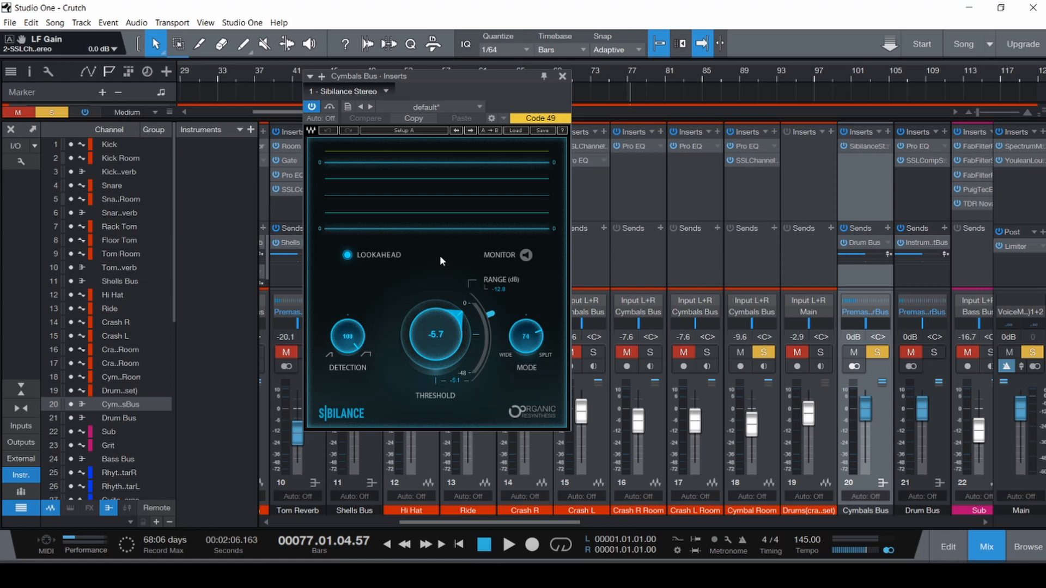
- Solo the channels from Hi Hat through Drums (crappy set), and mute the Drums (crappy set) channel
key("F3")
key("F3")
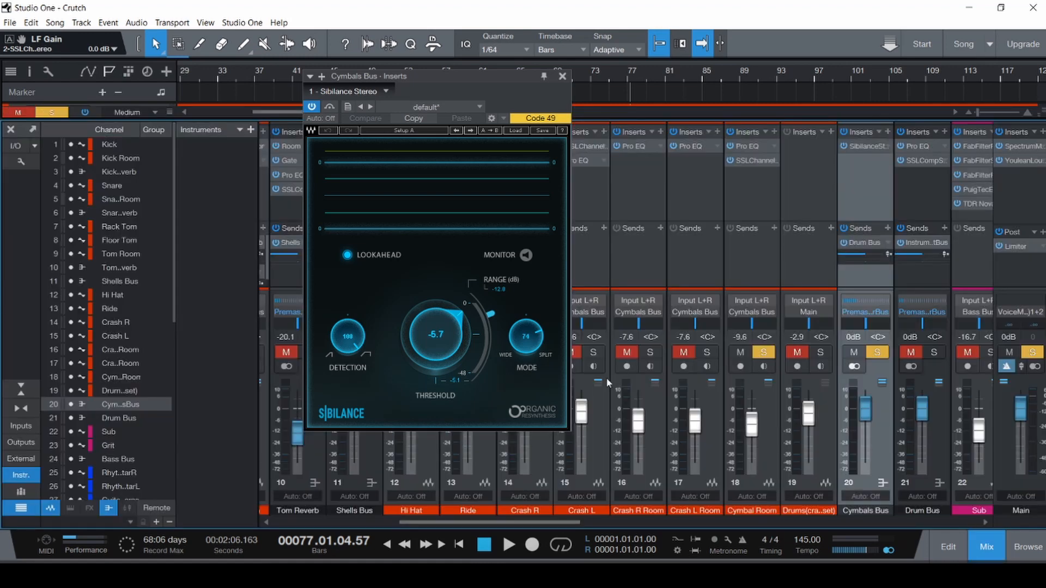
left_click(562, 76)
left_click(390, 493)
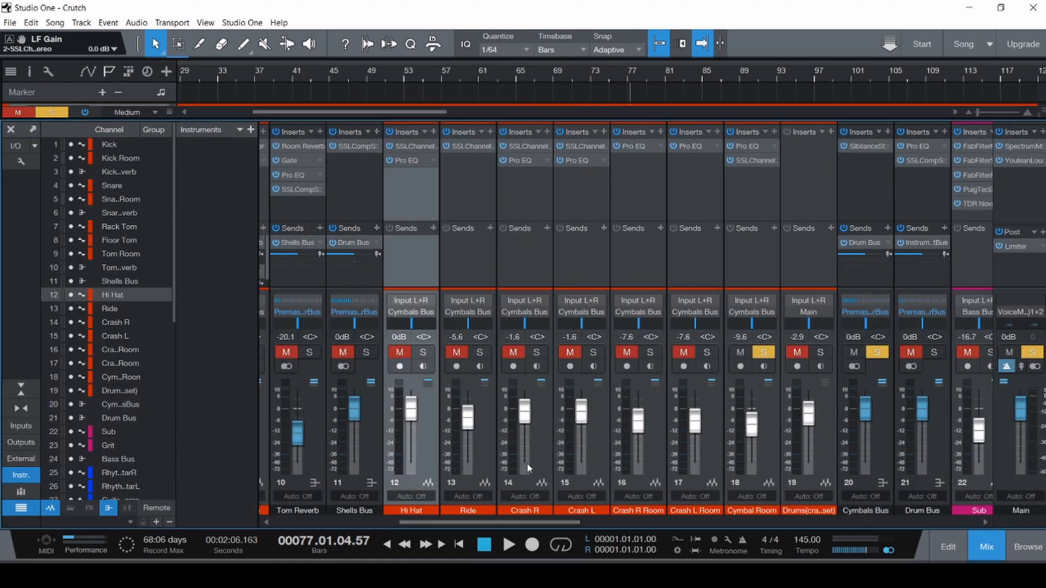
left_click(826, 464, "shift")
key("s")
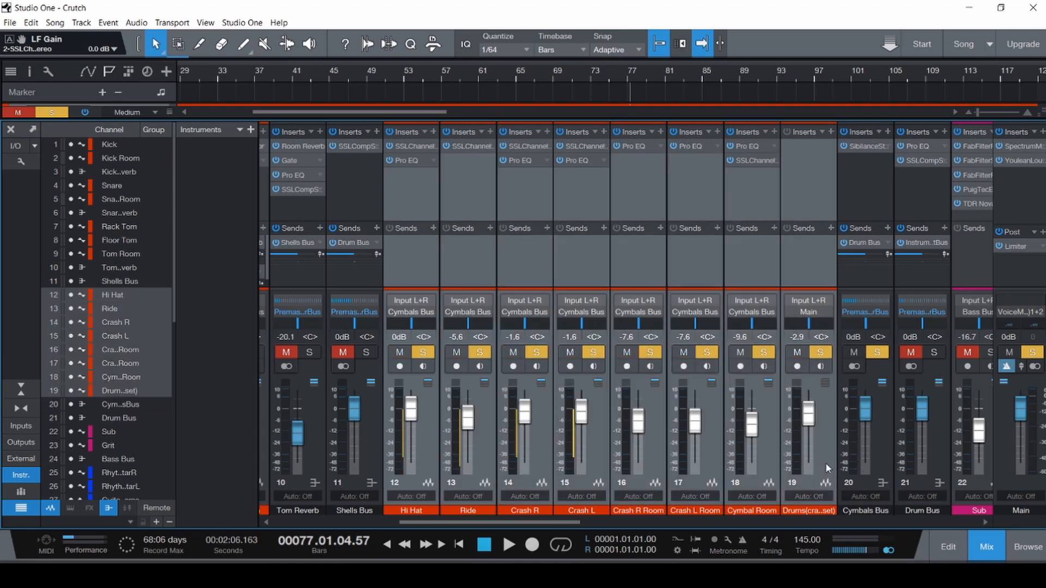
left_click(826, 462)
key("m")
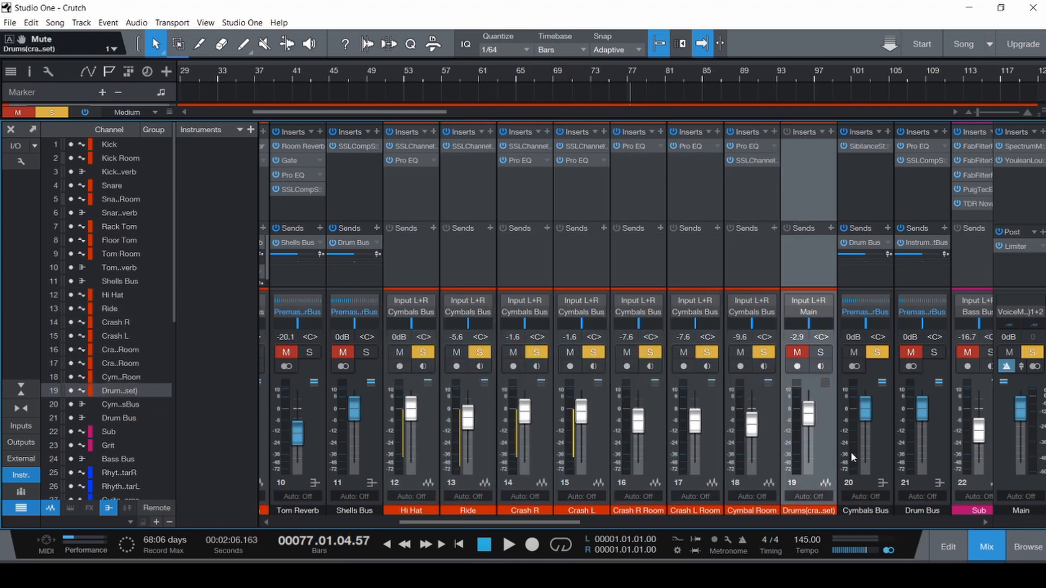
- Open Sibilance on the Cymbals Bus, enable its Monitor, and play the cymbals from the song start
left_click(861, 149)
key("F3")
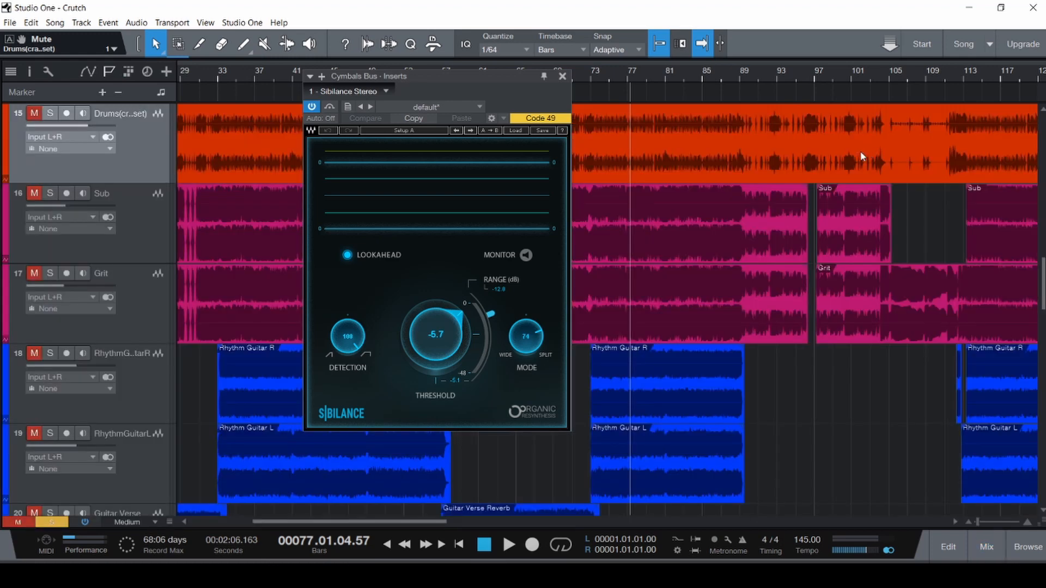
left_click(526, 255)
key("comma")
key("space")
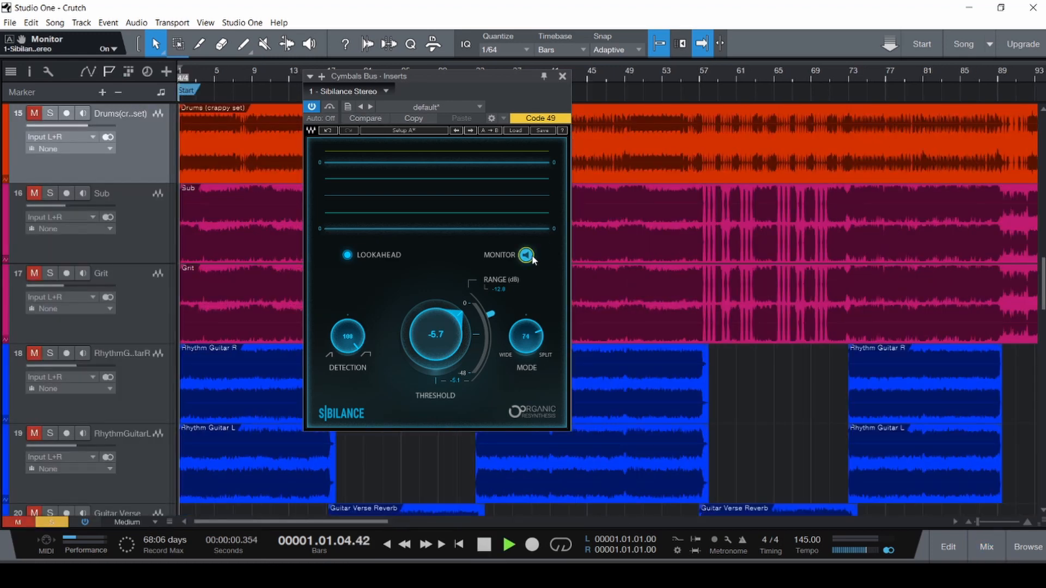
scroll(639, 278, "up", 4)
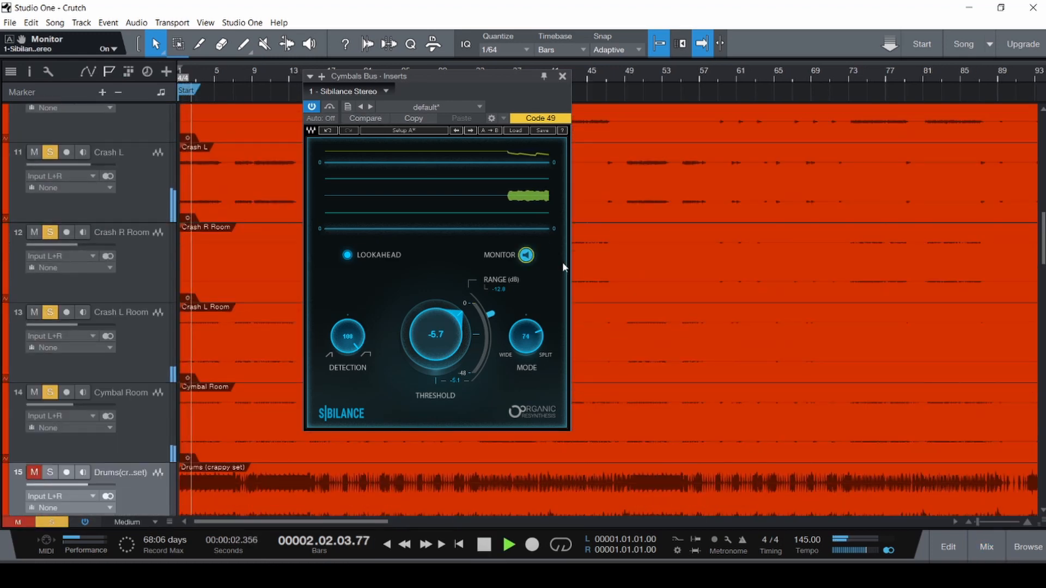
- Compare the cymbals with Sibilance bypassed, active and monitored, then stop playback, switch Monitor off and save the song
left_click(525, 255)
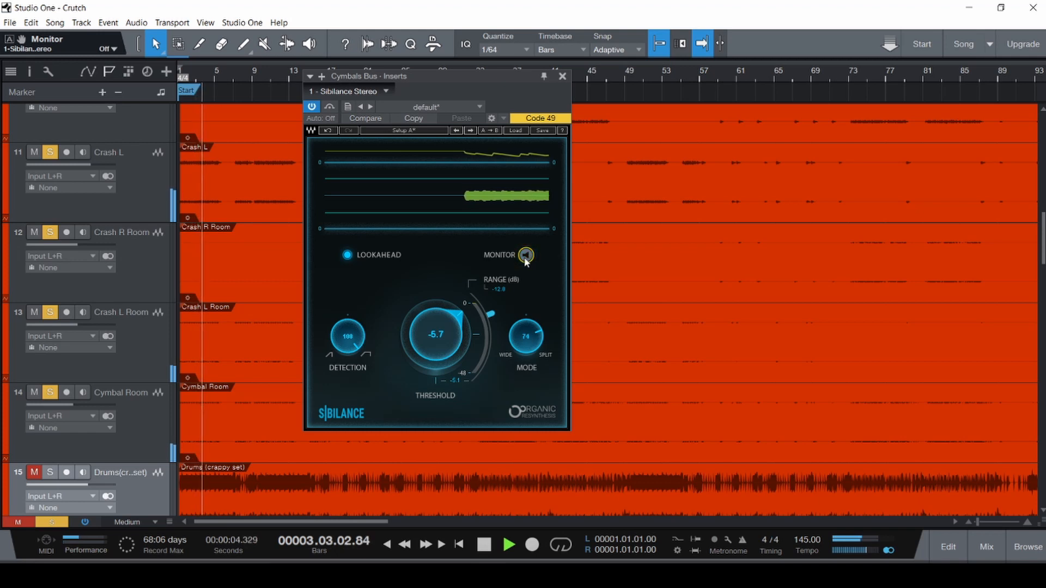
left_click(330, 107)
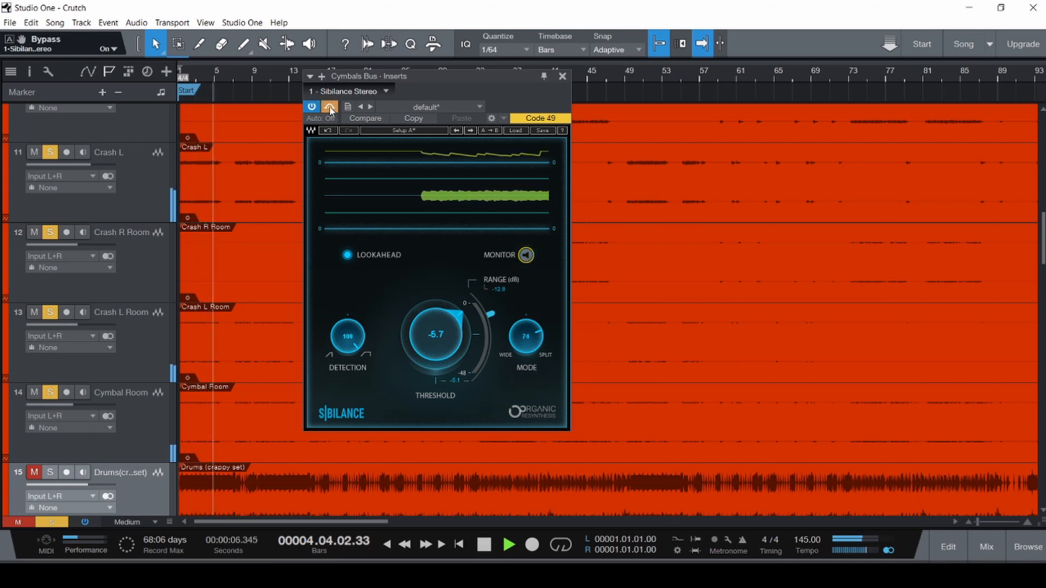
left_click(330, 107)
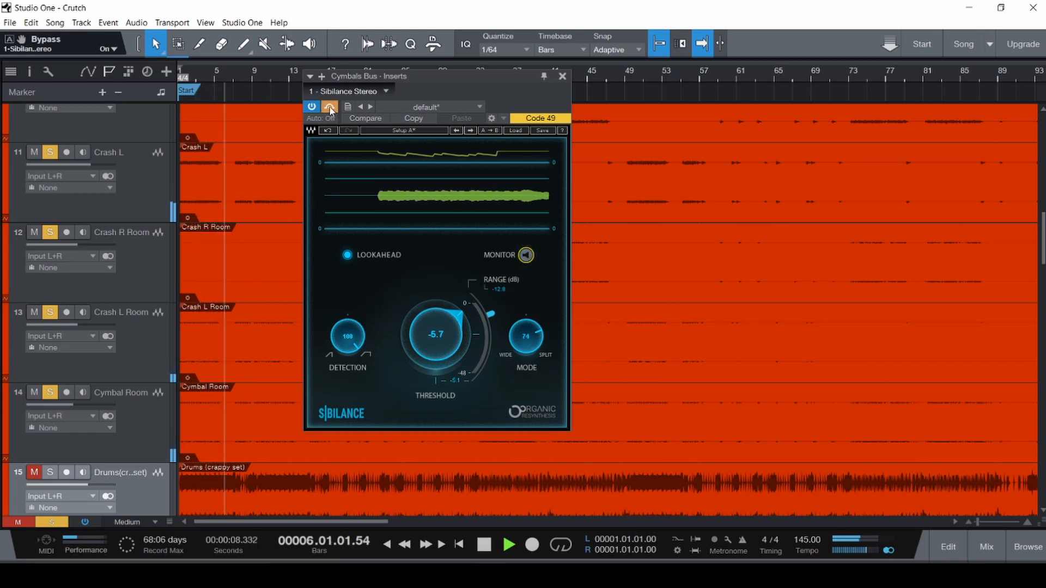
left_click(526, 255)
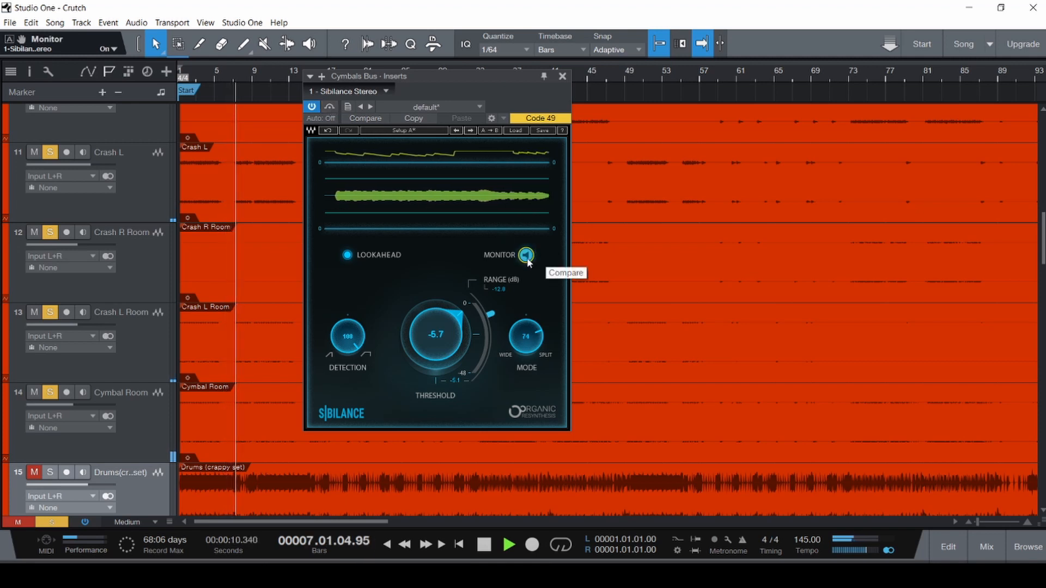
key("space")
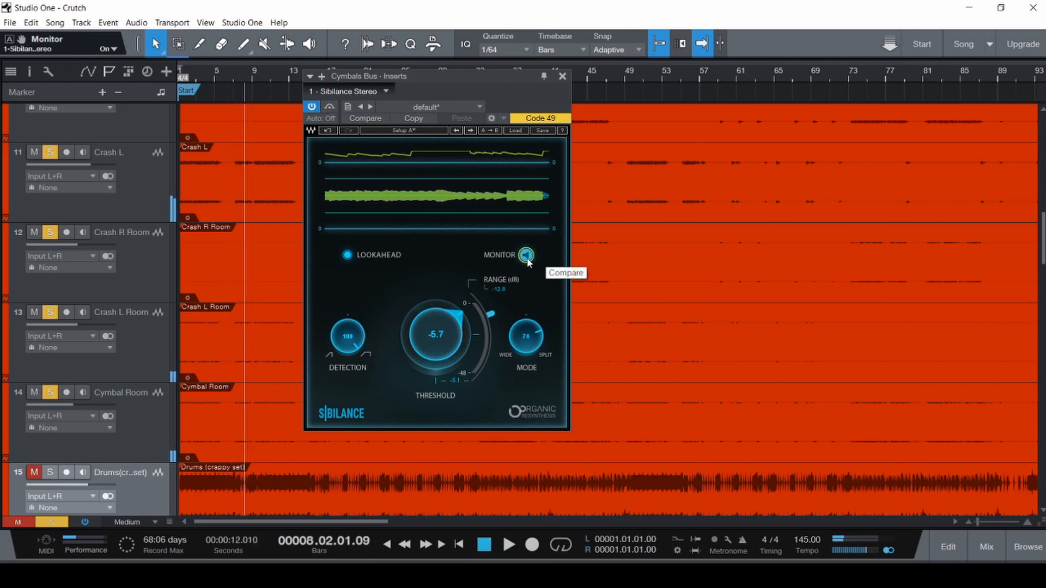
left_click(527, 260)
key("ctrl+s")
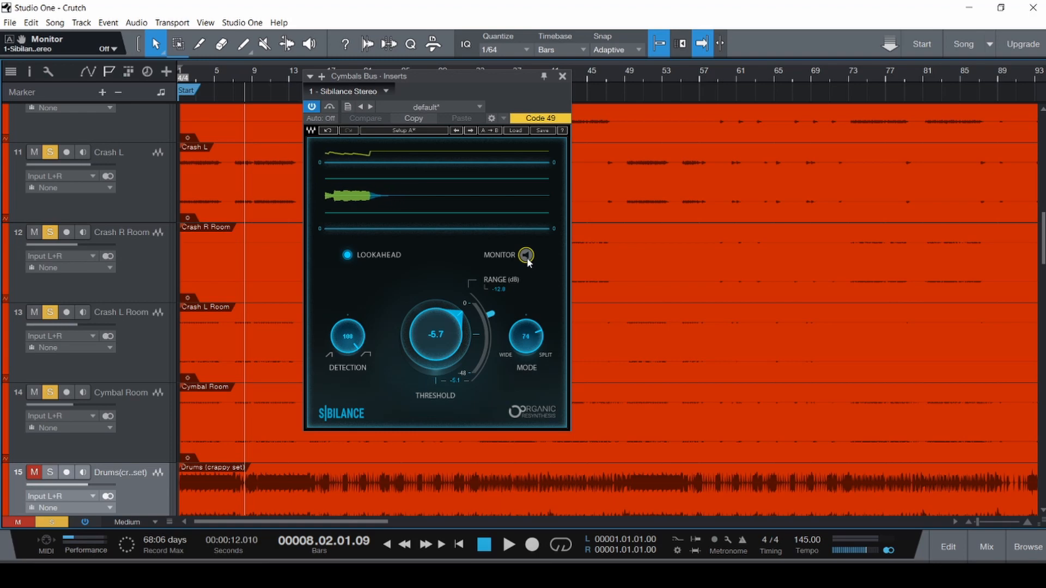
- Open the Pro EQ on the Drum Bus for inspection and move its window clear of the bus channels
left_click(563, 76)
key("F3")
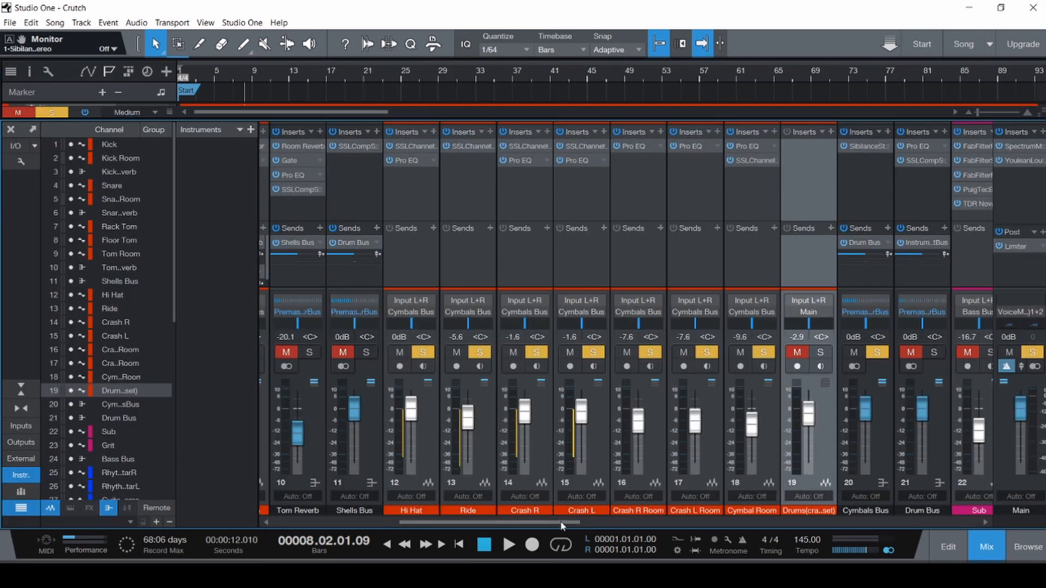
left_click_drag(562, 523, 625, 520)
left_click(682, 388)
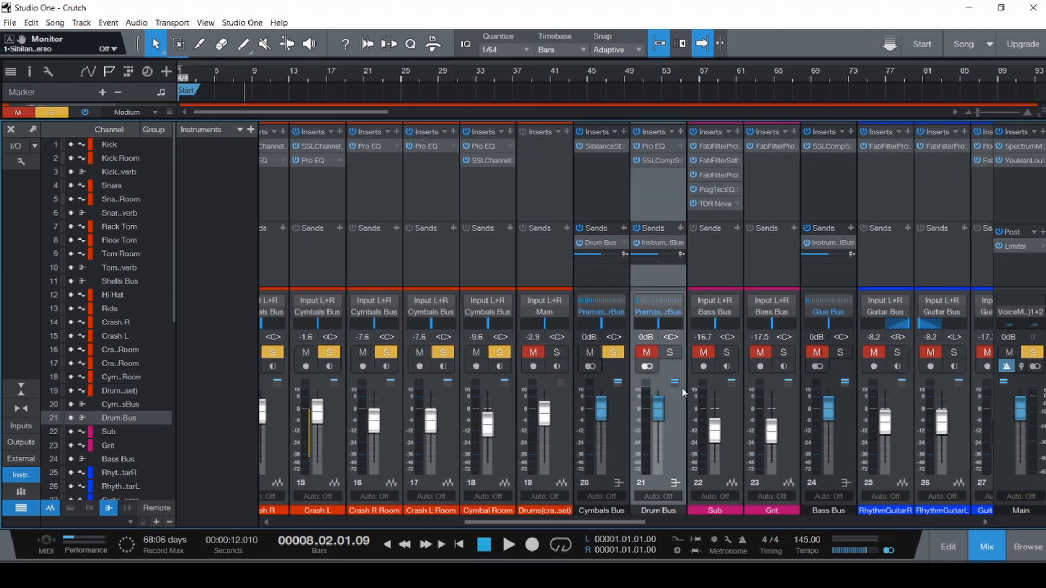
left_click(663, 147)
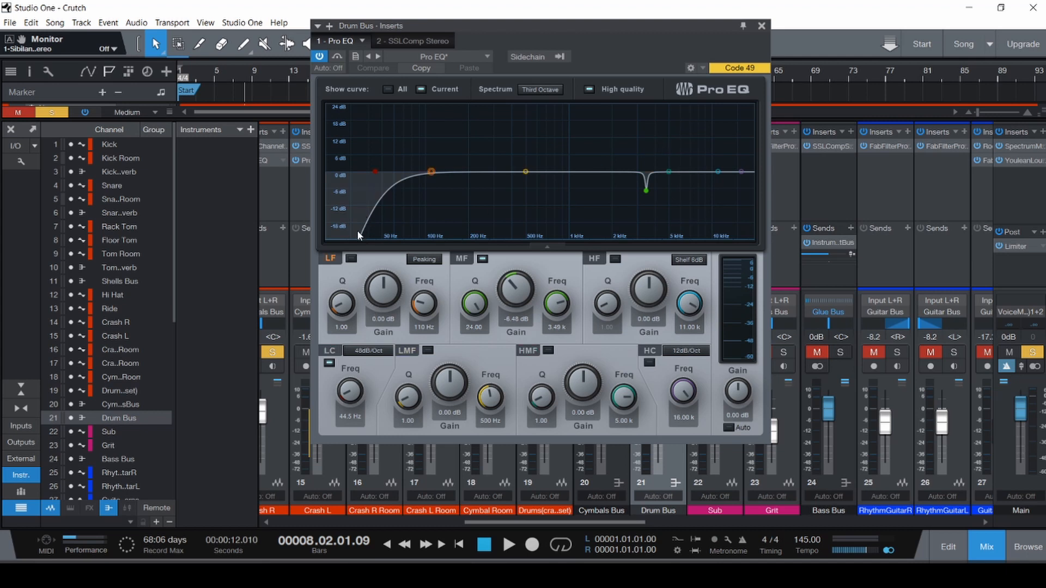
left_click(646, 191)
left_click_drag(603, 36, 961, 164)
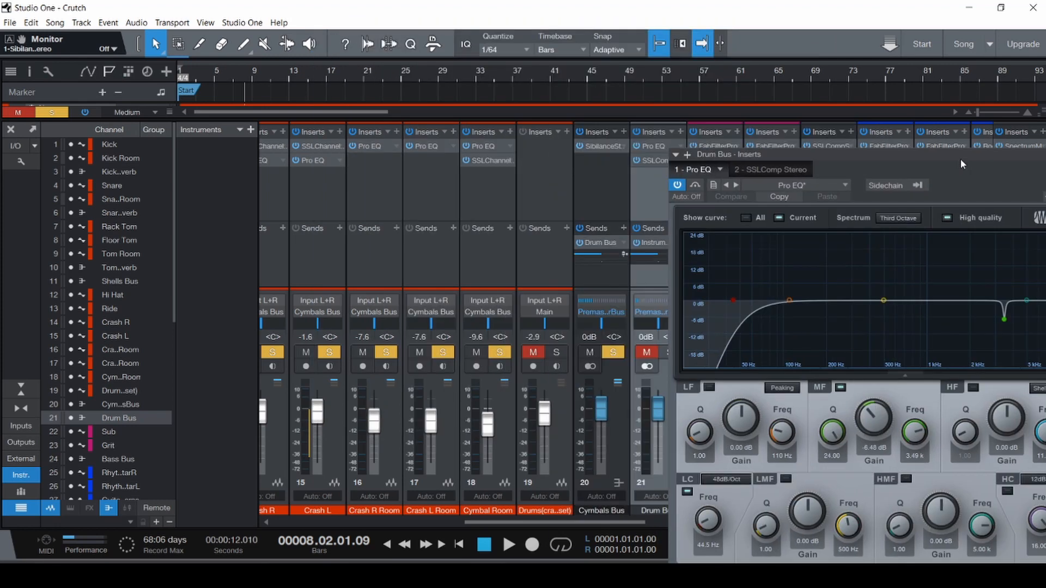
- Clear all solos and mutes in the mixer and solo the Drum Bus
key("shift+s")
key("shift+m")
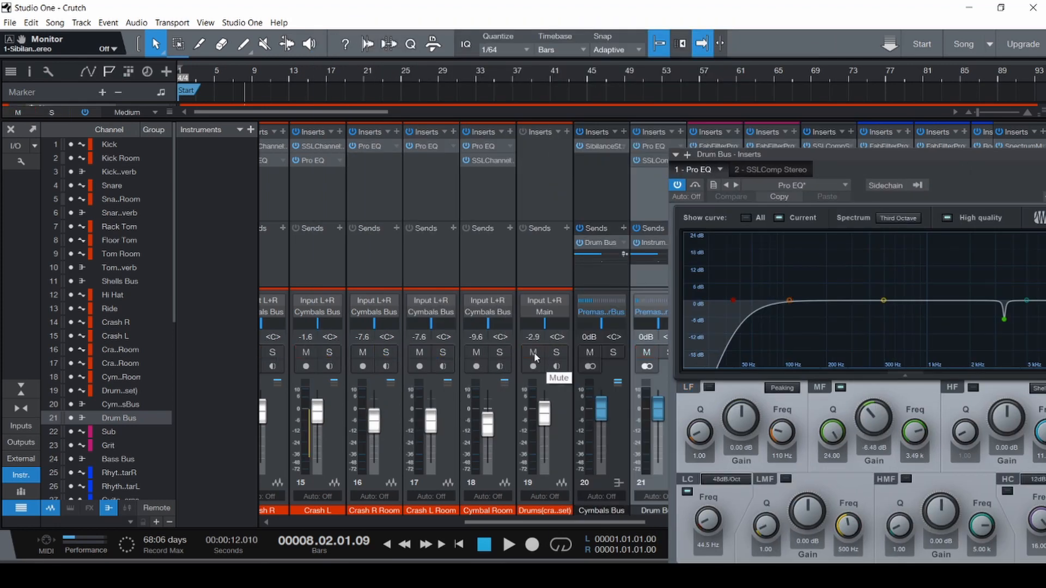
left_click(665, 353)
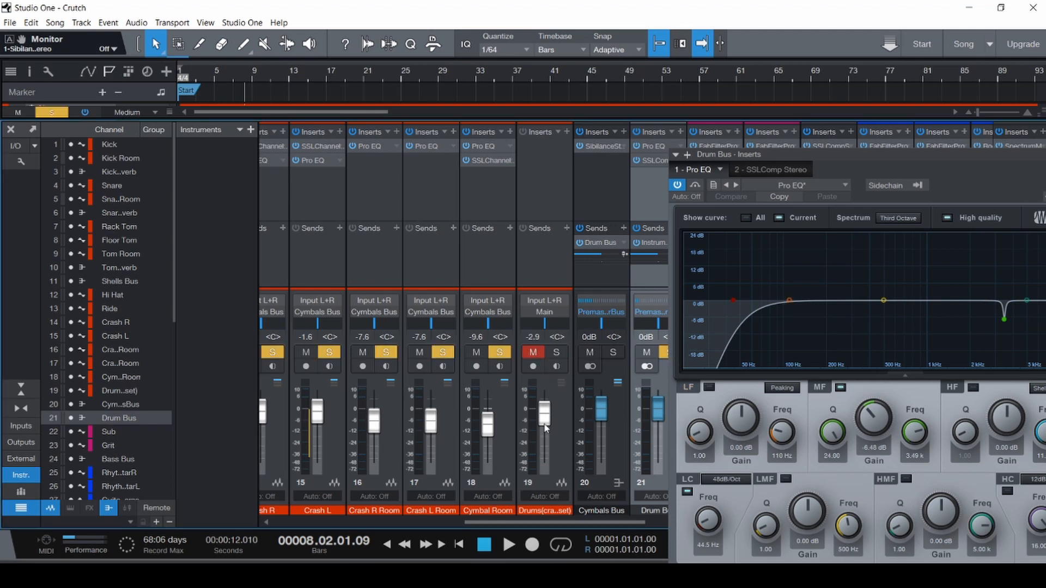
- During playback, audition the Drum Bus Pro EQ notch by boosting the MF band to 24 dB, and undo the boost
key("space")
left_click_drag(846, 158, 522, 82)
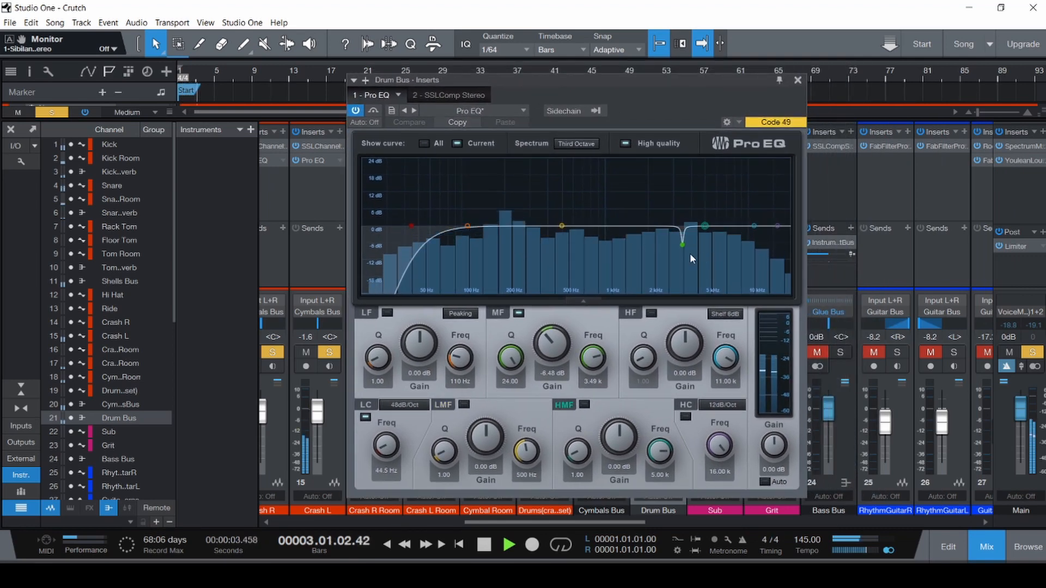
left_click_drag(681, 244, 688, 145)
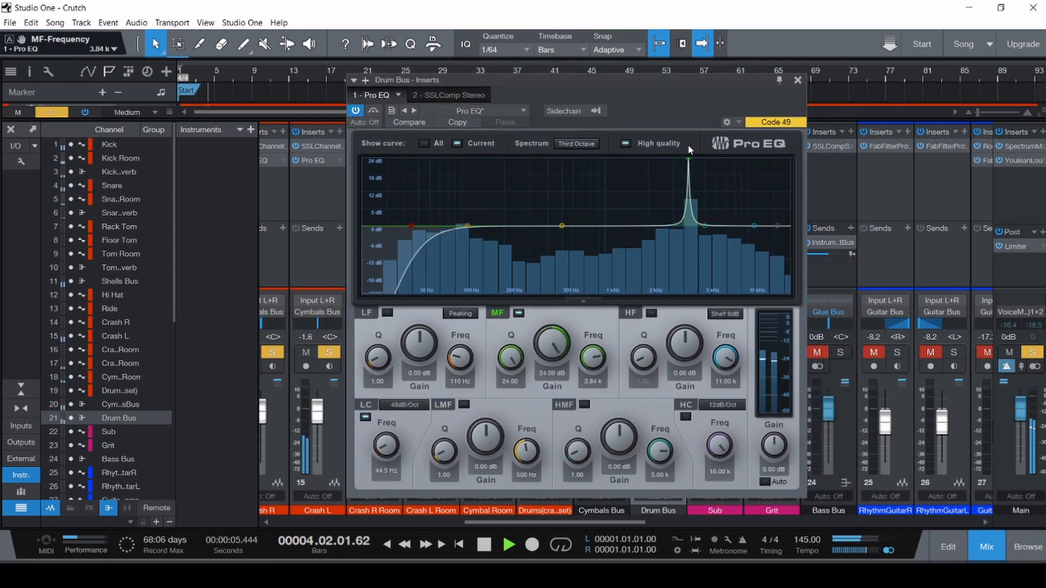
key("ctrl+z")
left_click_drag(554, 348, 577, 219)
key("ctrl+z")
- Compare the Drum Bus with Pro EQ bypassed and active, and with SSLComp Stereo switched off and on
left_click(373, 110)
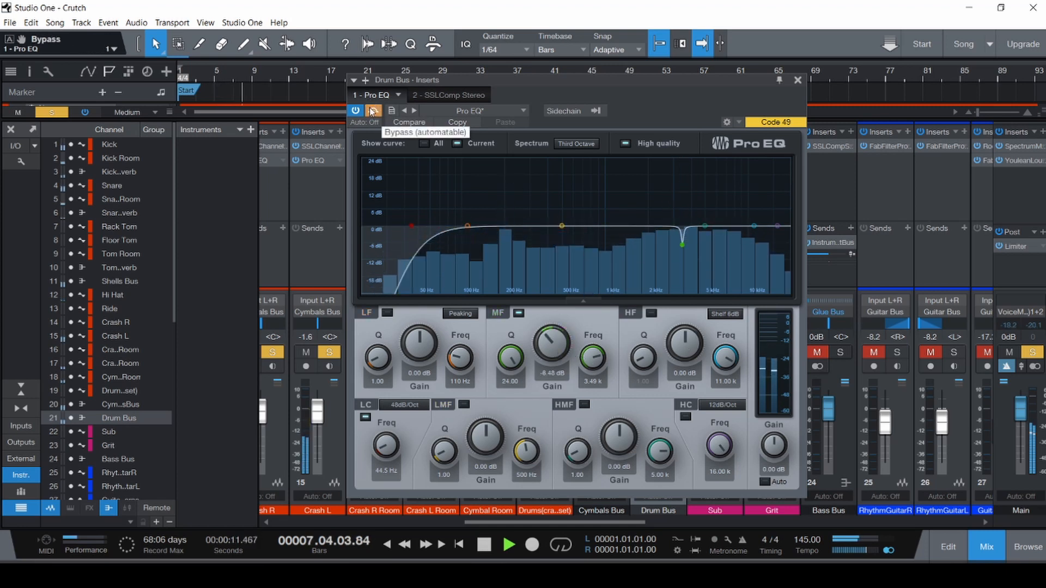
left_click(372, 112)
left_click(456, 95)
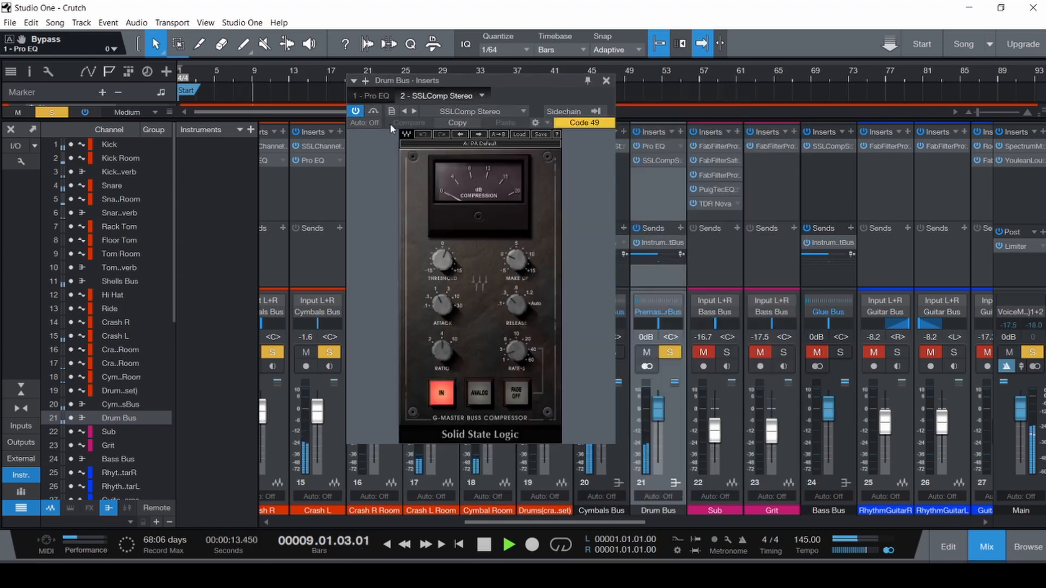
left_click(357, 112)
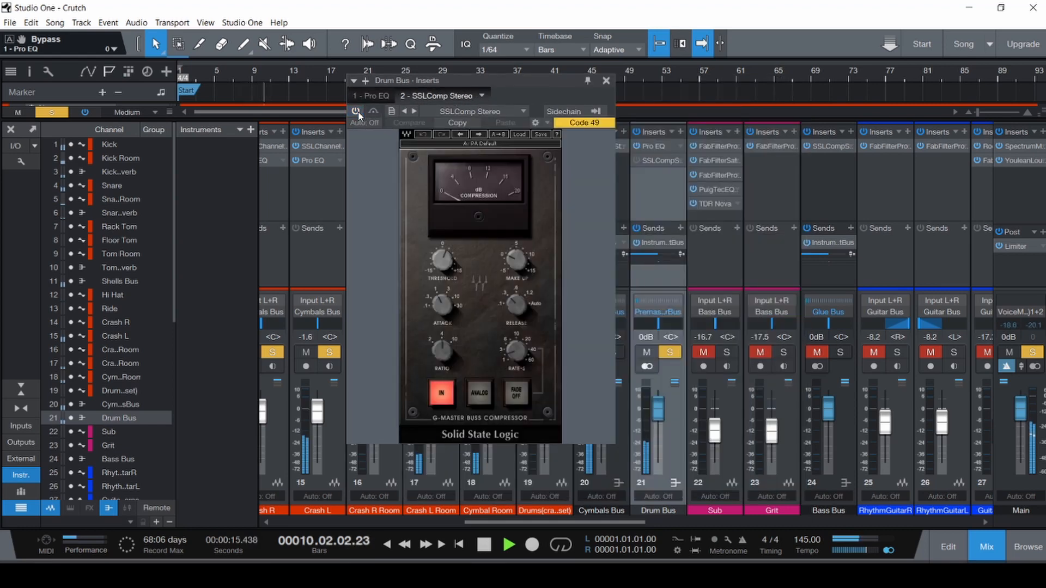
left_click(356, 112)
key("space")
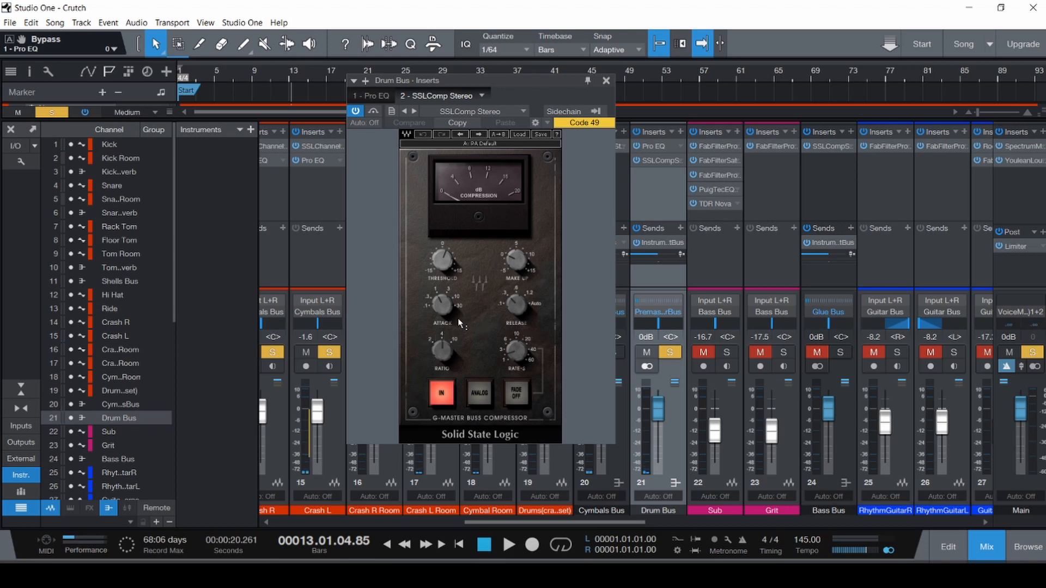
- Close the Drum Bus compressor, solo the Cymbals Bus as well, and play from the song start
left_click_drag(553, 519, 344, 512)
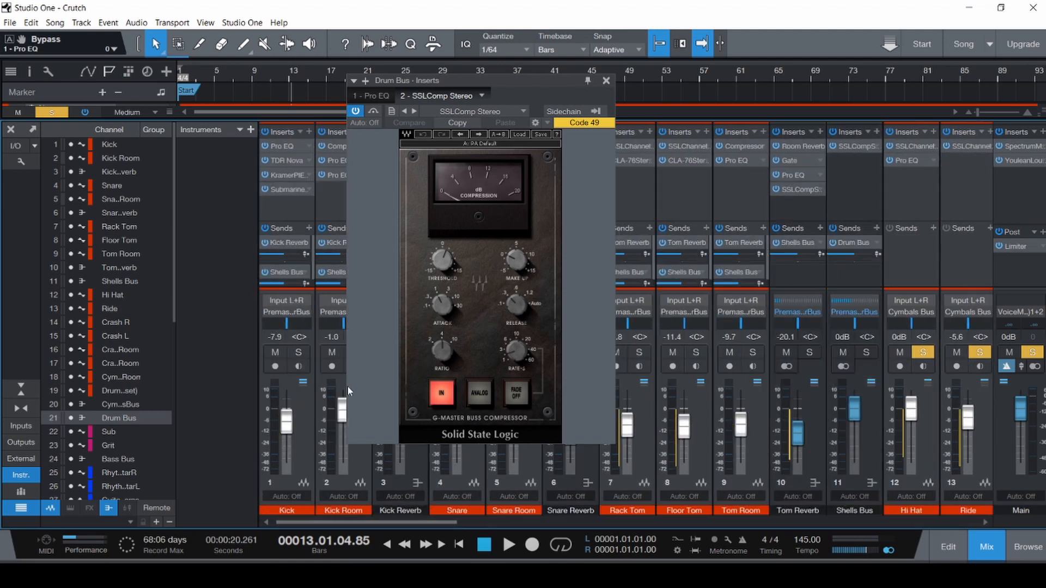
left_click(606, 80)
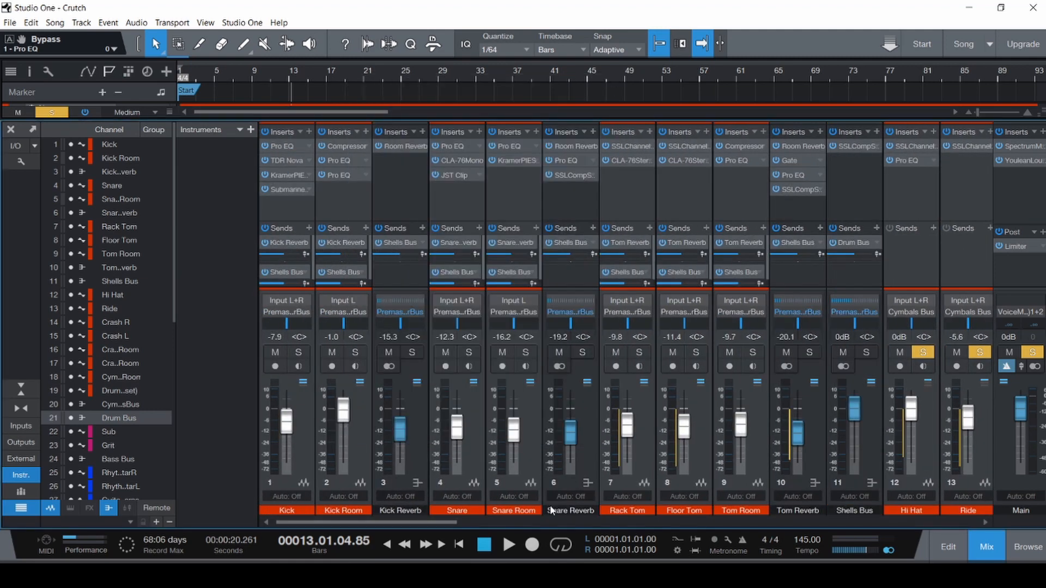
left_click(296, 453)
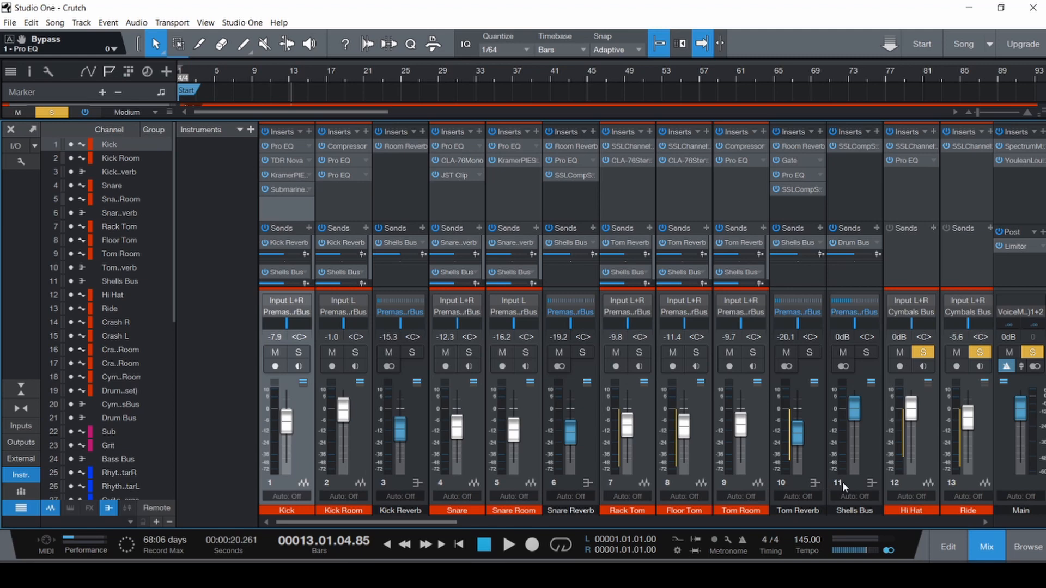
left_click(870, 467, "shift")
left_click_drag(435, 522, 634, 509)
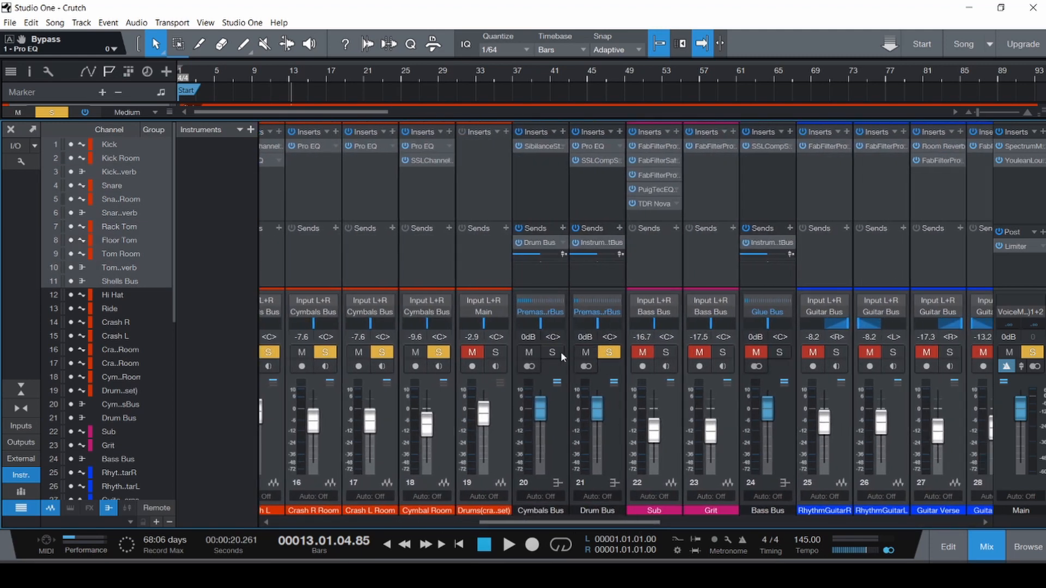
key("Home")
key("space")
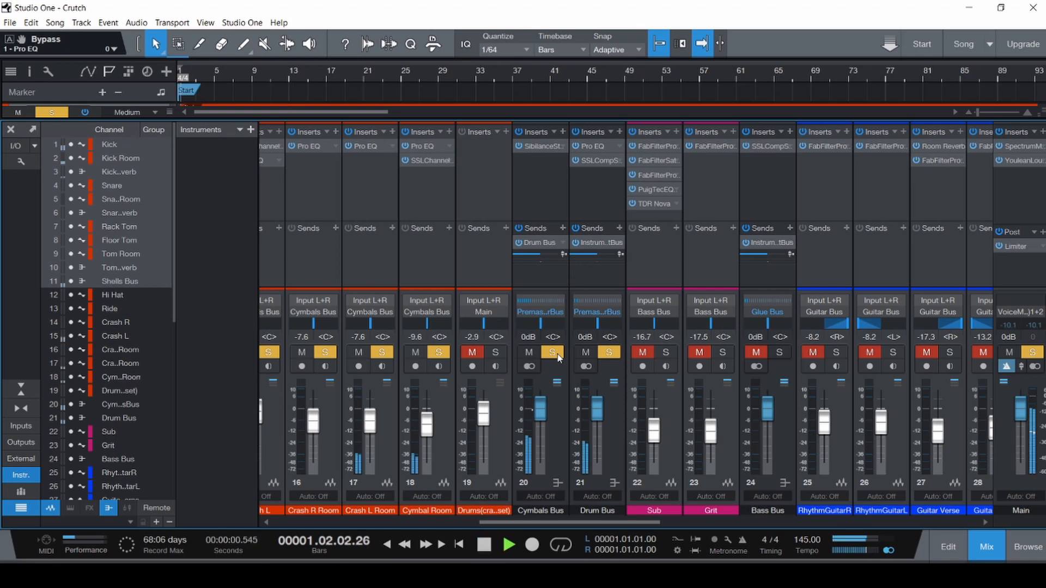
- Solo all drum channels from Kick through Drum Bus and stop playback
left_click(614, 458)
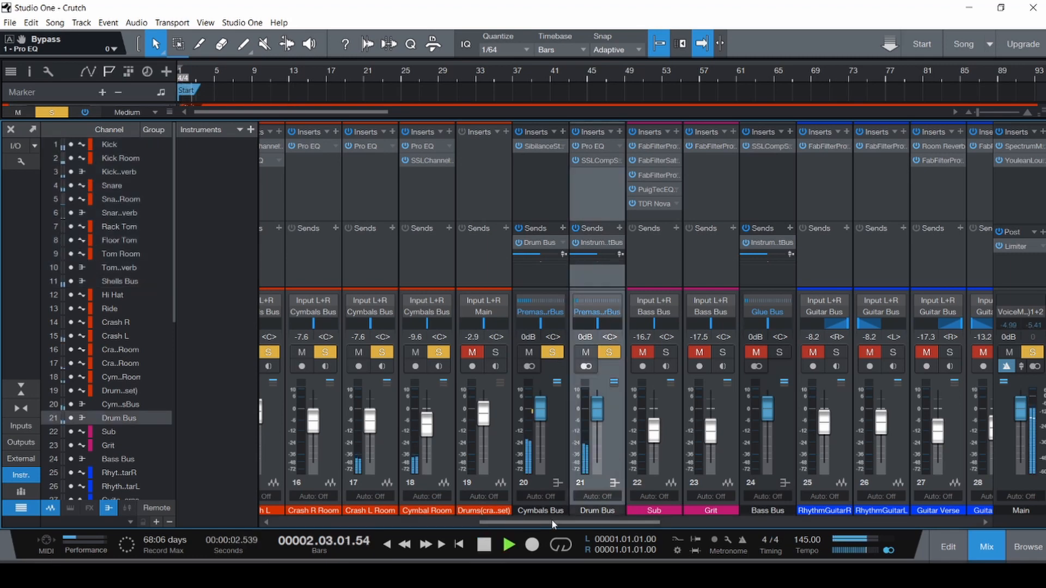
left_click_drag(551, 519, 326, 512)
left_click(305, 435, "shift")
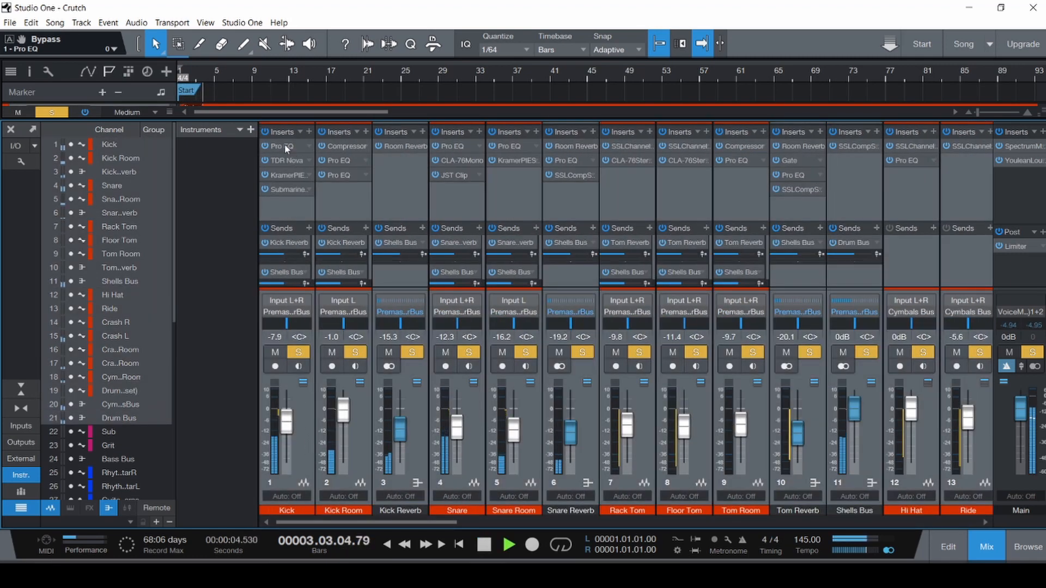
key("space")
- Open SSLComp Stereo on the Drum Bus and play the drums from the song start to check its compression
left_click_drag(407, 518, 601, 516)
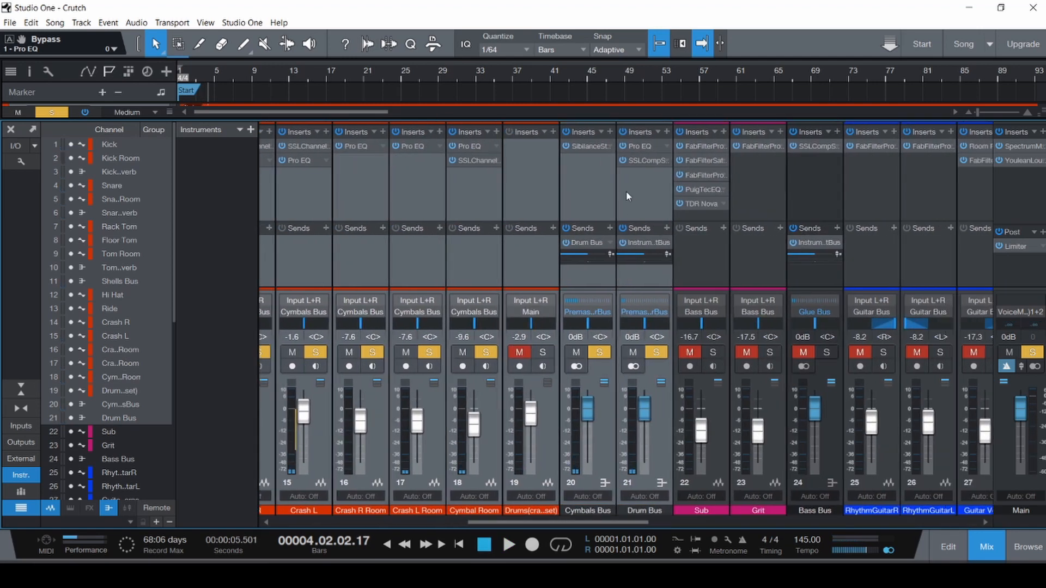
left_click(626, 190)
left_click(646, 160)
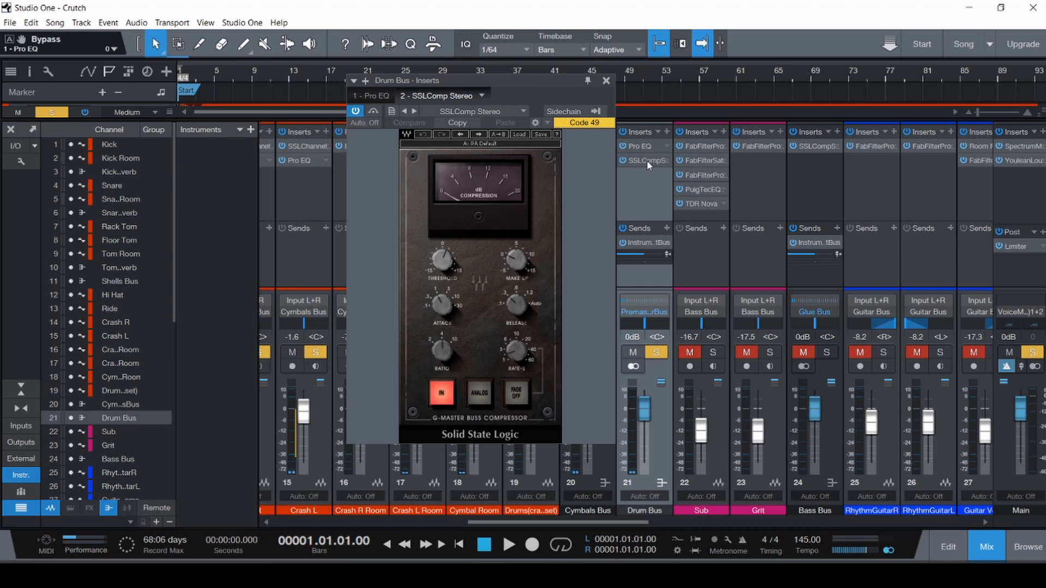
key("space")
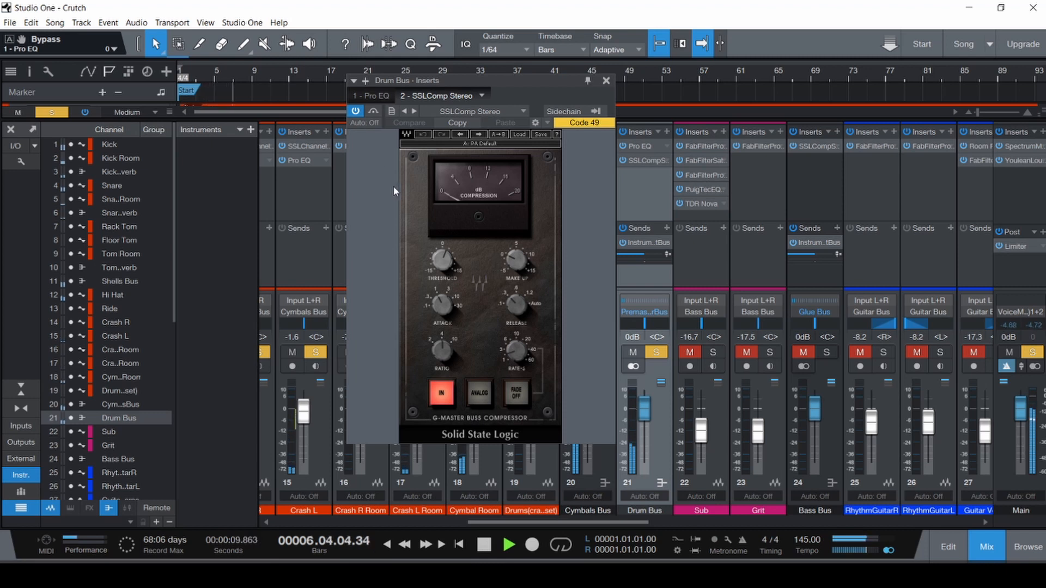
- Stop playback and close the SSLComp Stereo window of the Drum Bus
key("space")
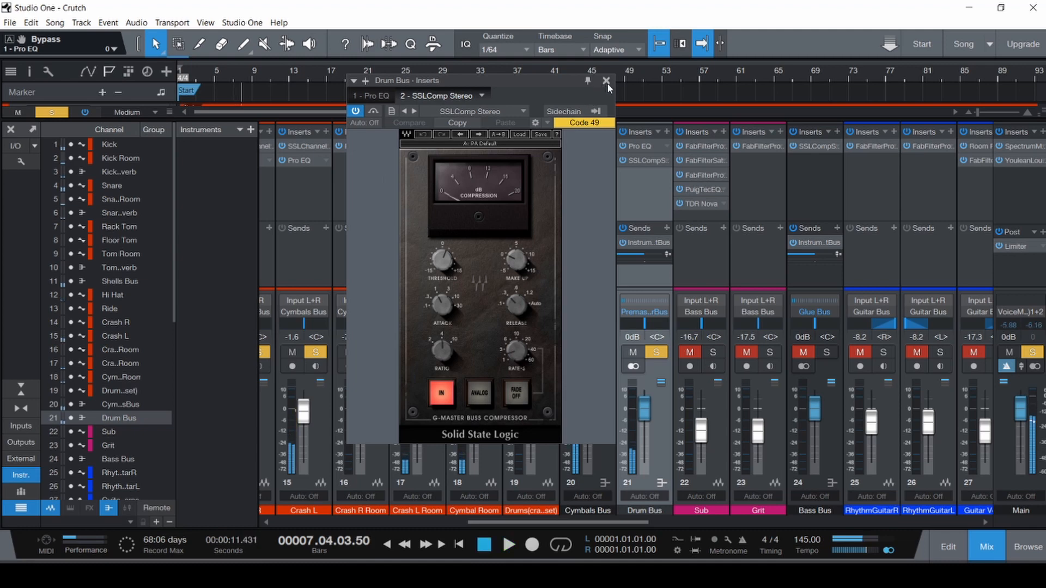
left_click(606, 81)
- Play from the song start, comparing all inserts on the channels Kick through Drum Bus bypassed and active, and save the song
left_click_drag(573, 520, 381, 522)
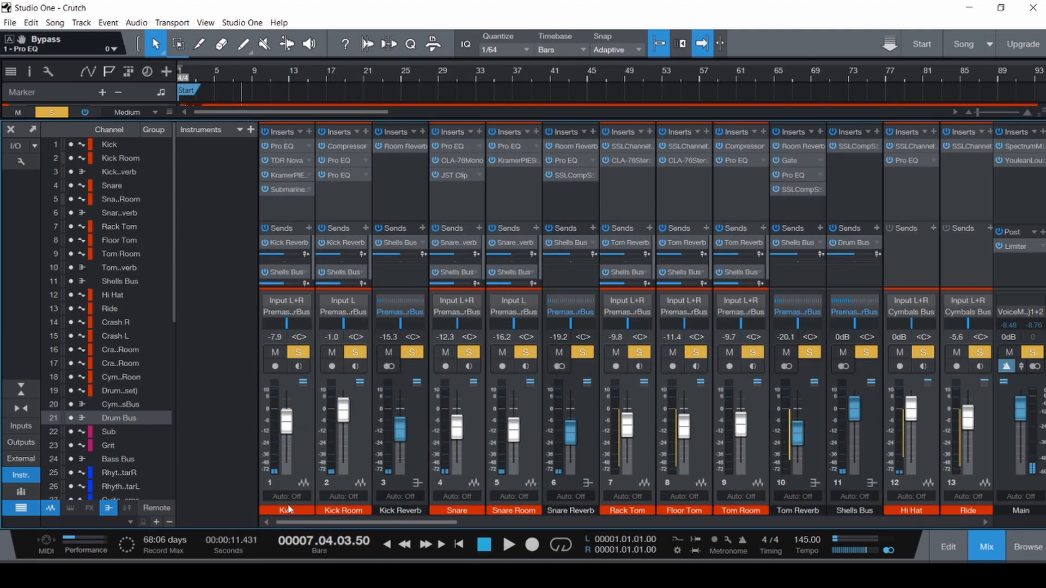
key("comma")
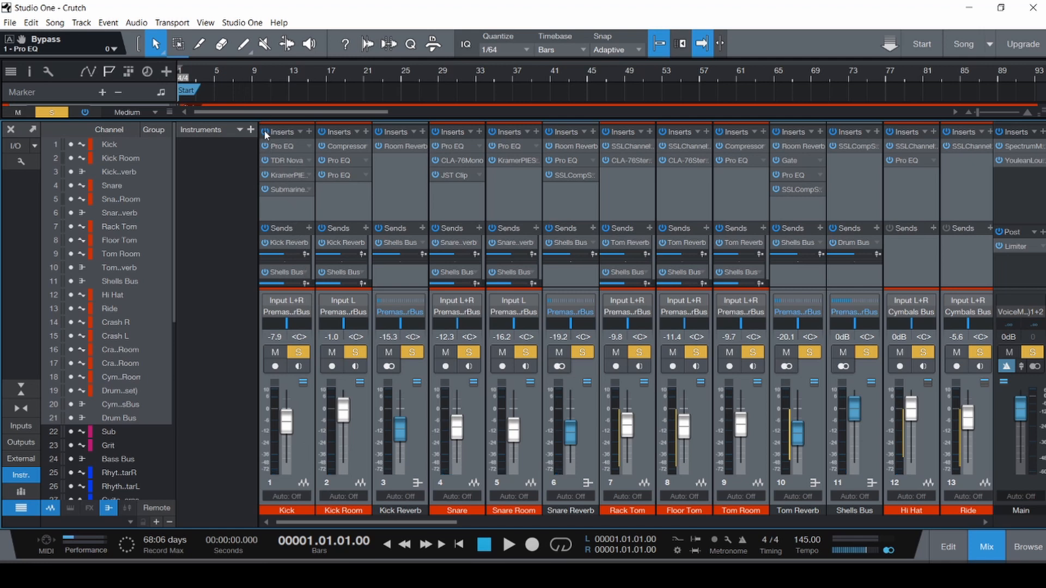
key("space")
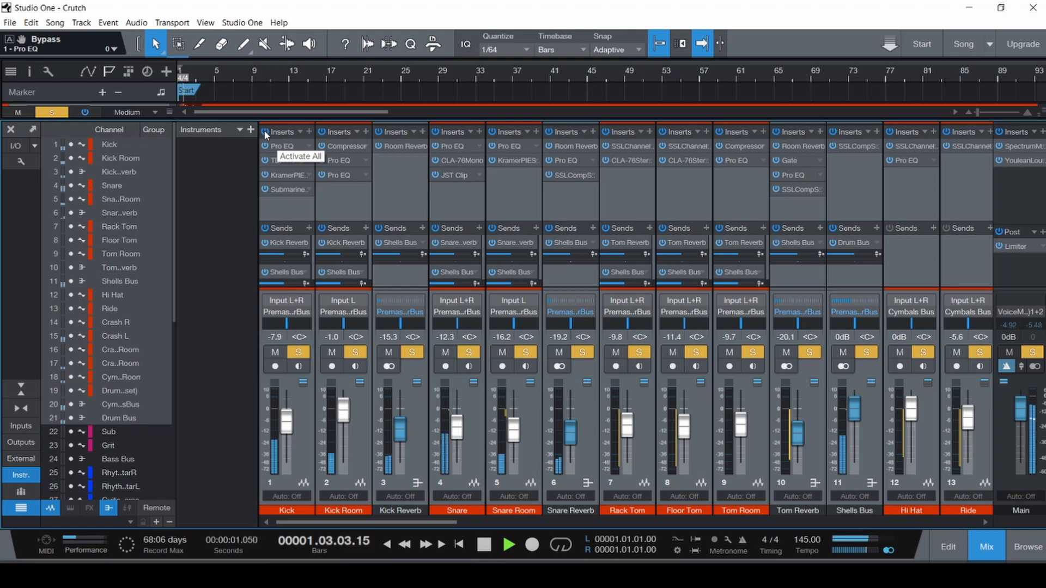
left_click(266, 134)
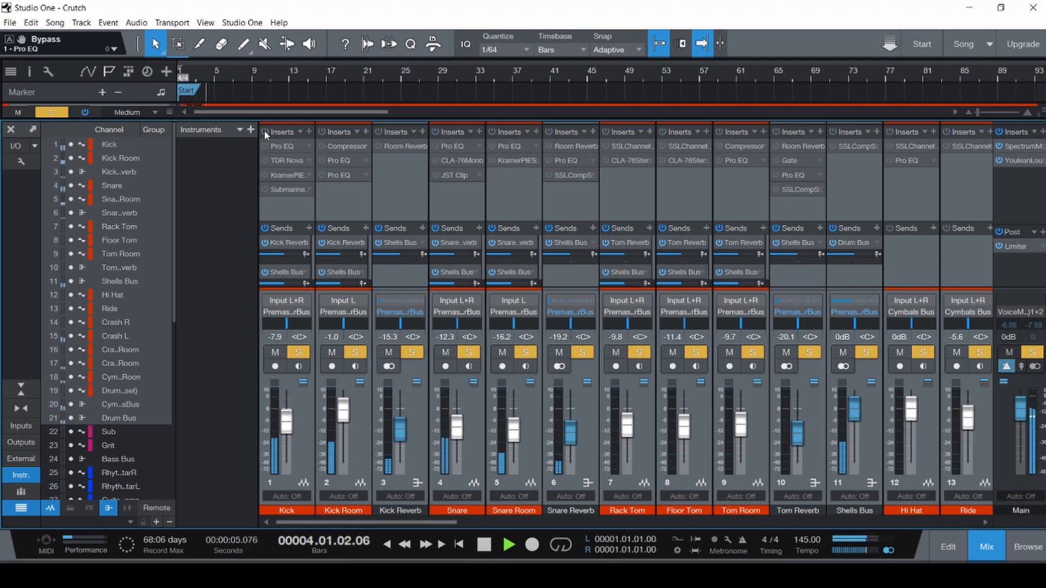
left_click(266, 133)
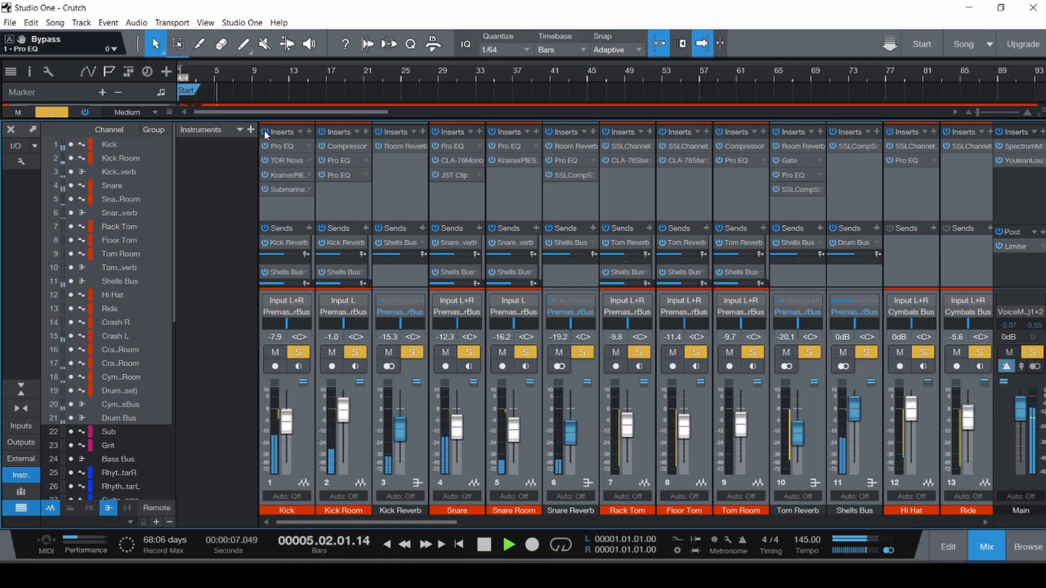
key("space")
key("ctrl+s")
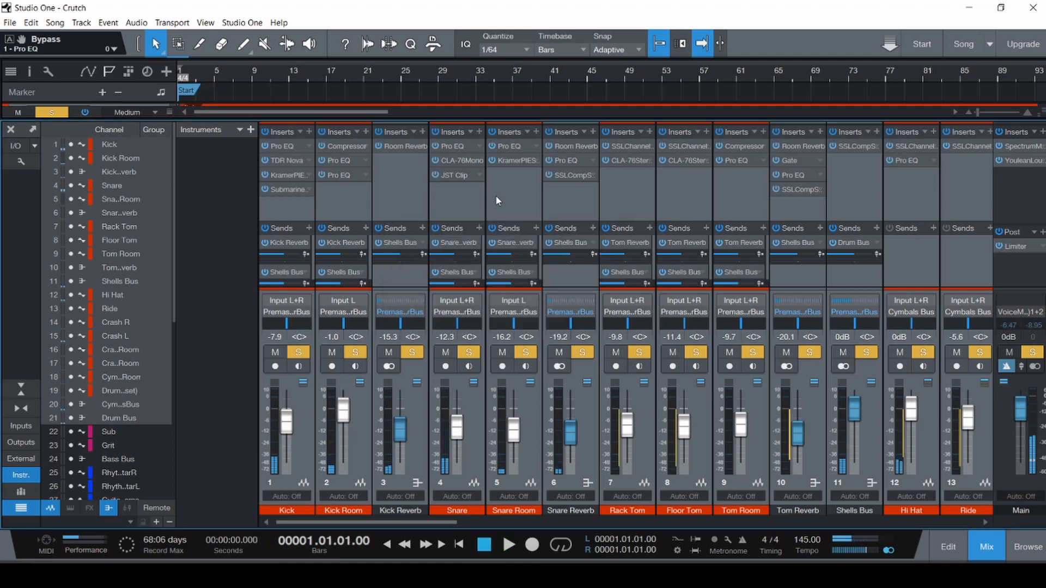
- Clear every solo and mute in the mixer and select the Sub channel
left_click(495, 195)
left_click_drag(422, 522, 638, 517)
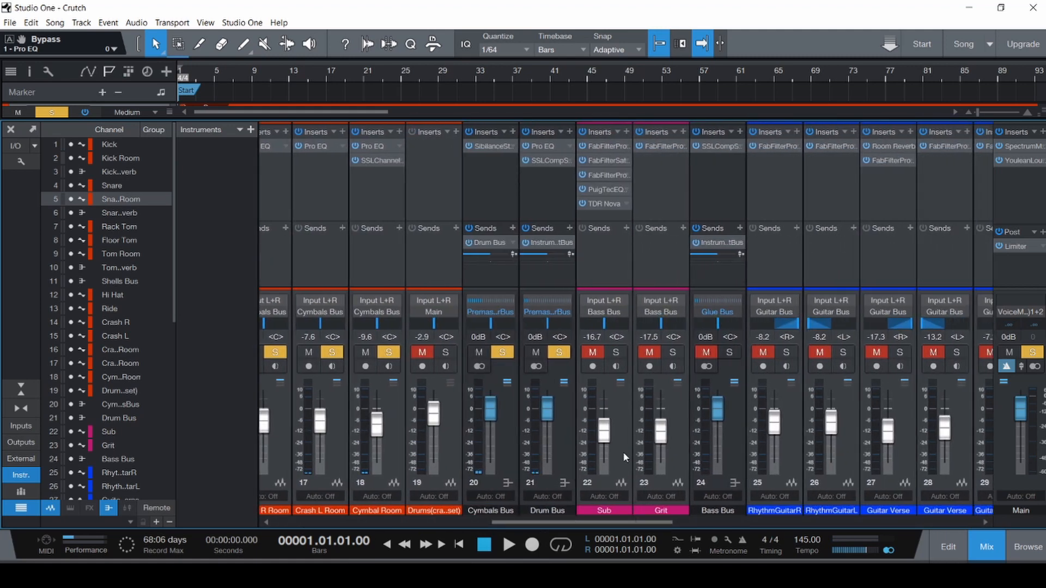
left_click(623, 452)
left_click_drag(567, 521, 591, 517)
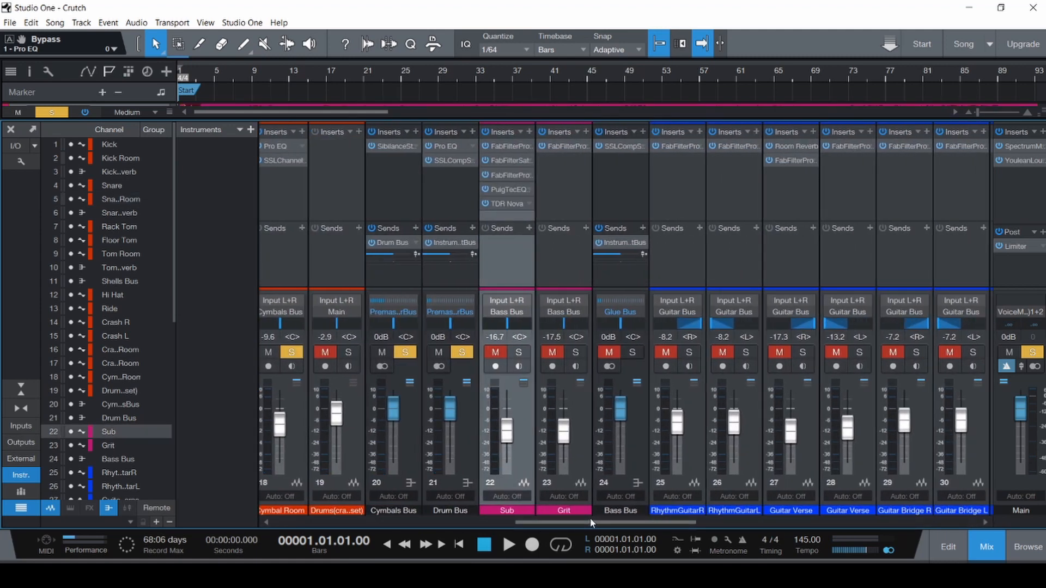
key("shift+s")
key("shift+m")
key("shift+m")
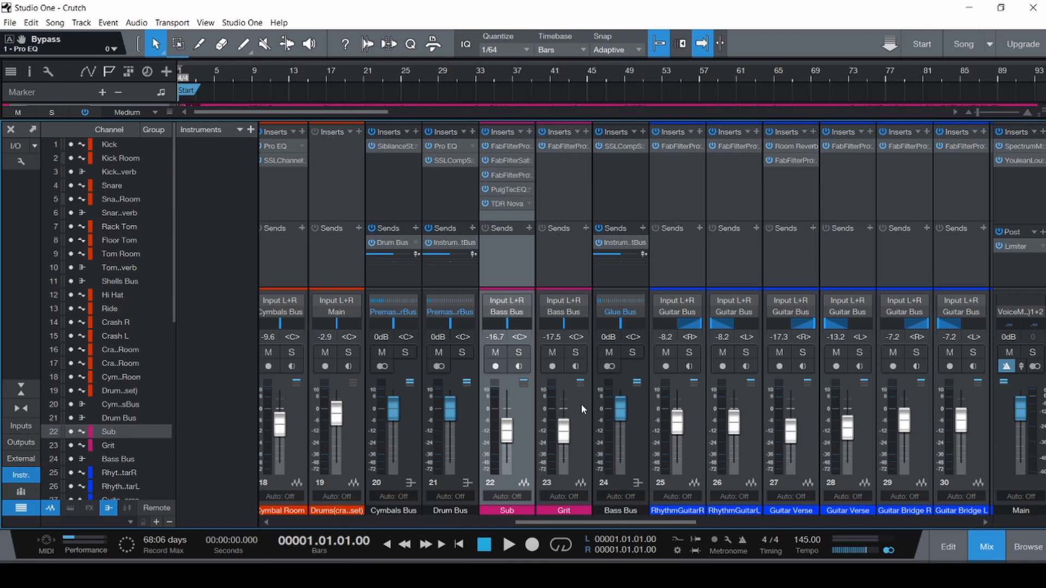
left_click(564, 456)
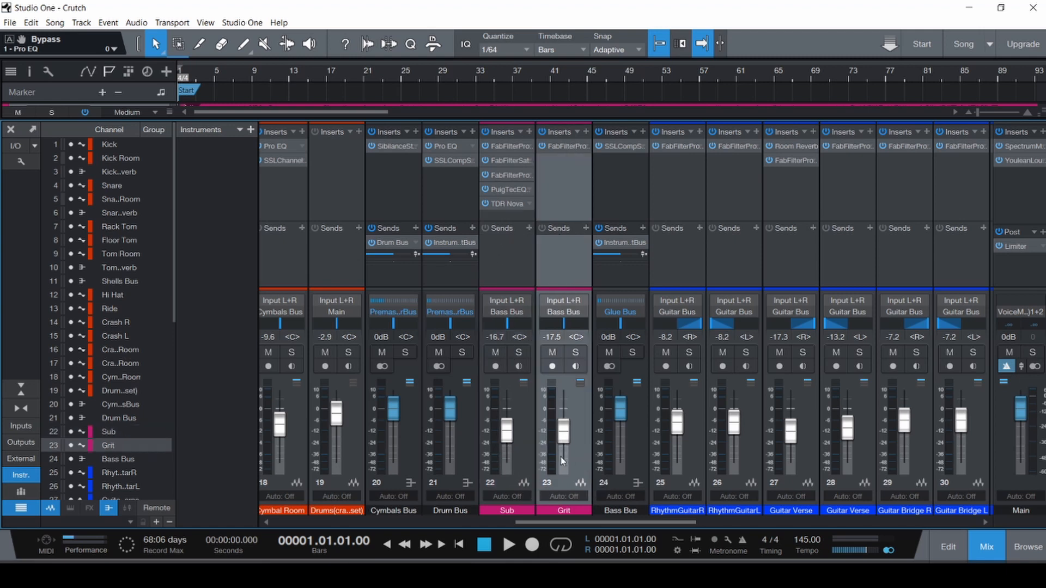
left_click(528, 460)
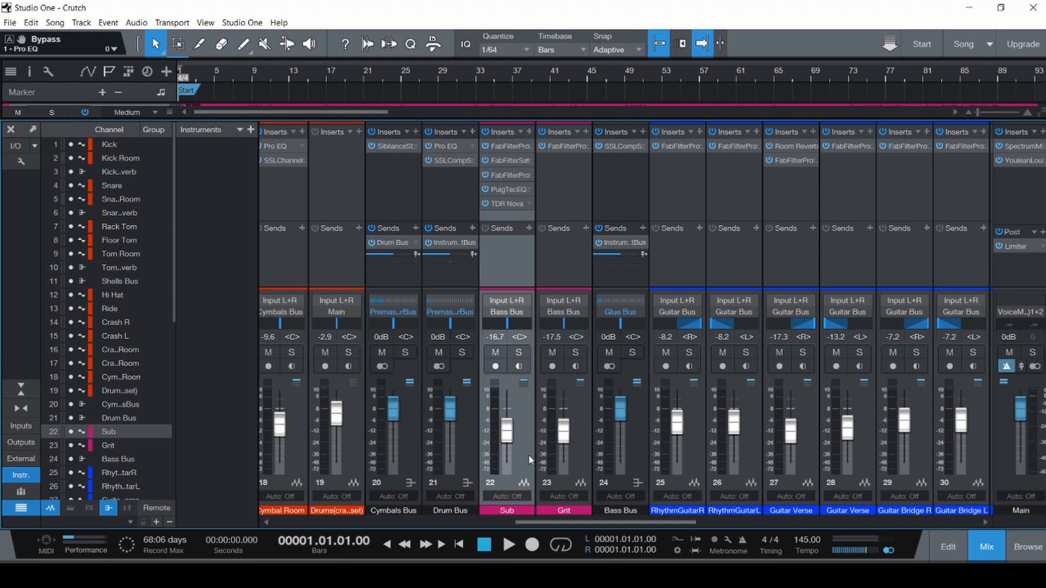
- Find Pro-MB by searching the plug-ins for "mb" and insert it on the Main channel
left_click_drag(576, 524, 613, 524)
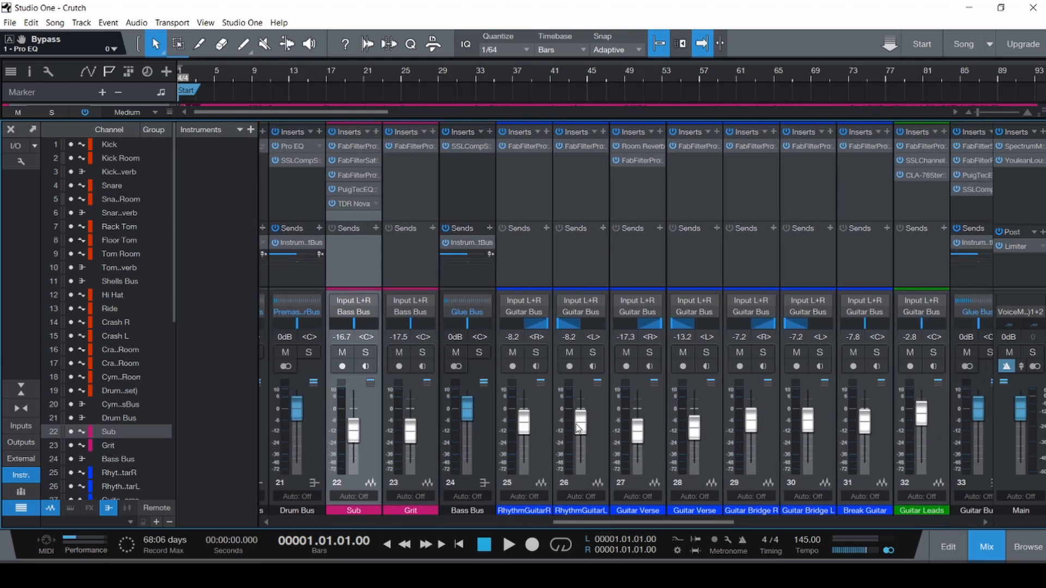
left_click(1041, 131)
type("mb")
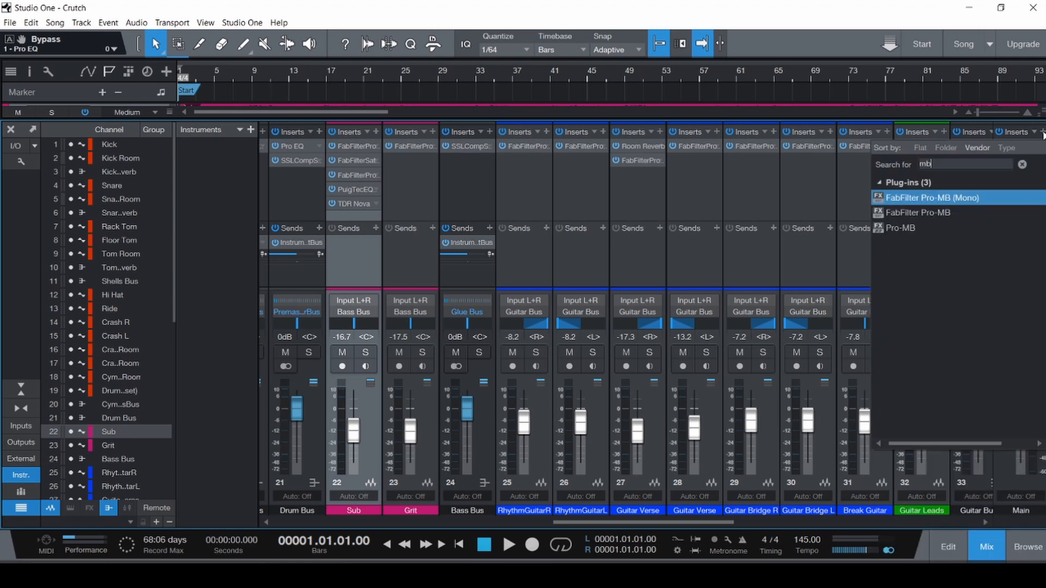
key("Down")
key("Down")
key("Return")
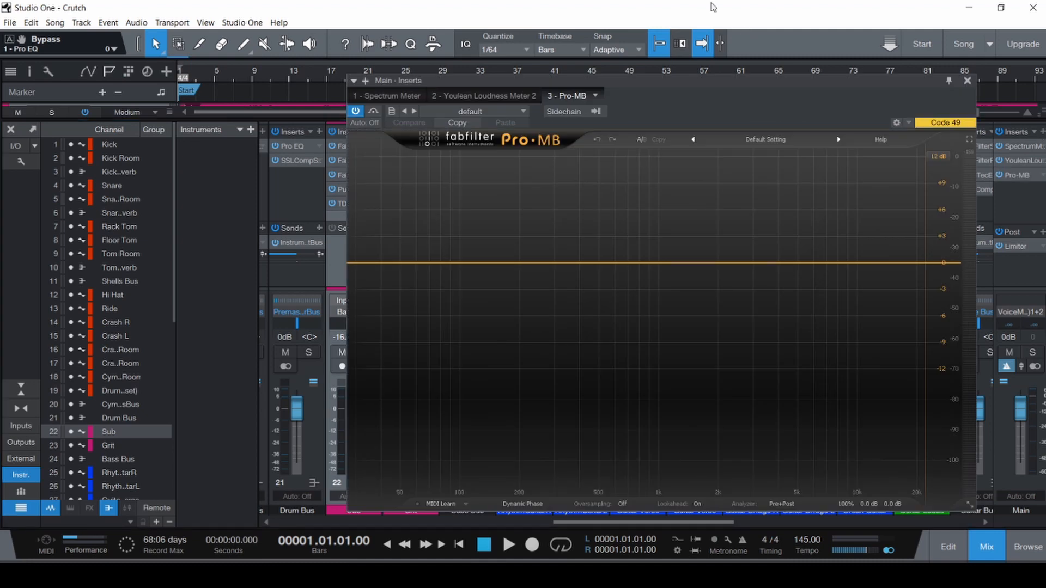
left_click_drag(704, 83, 644, 52)
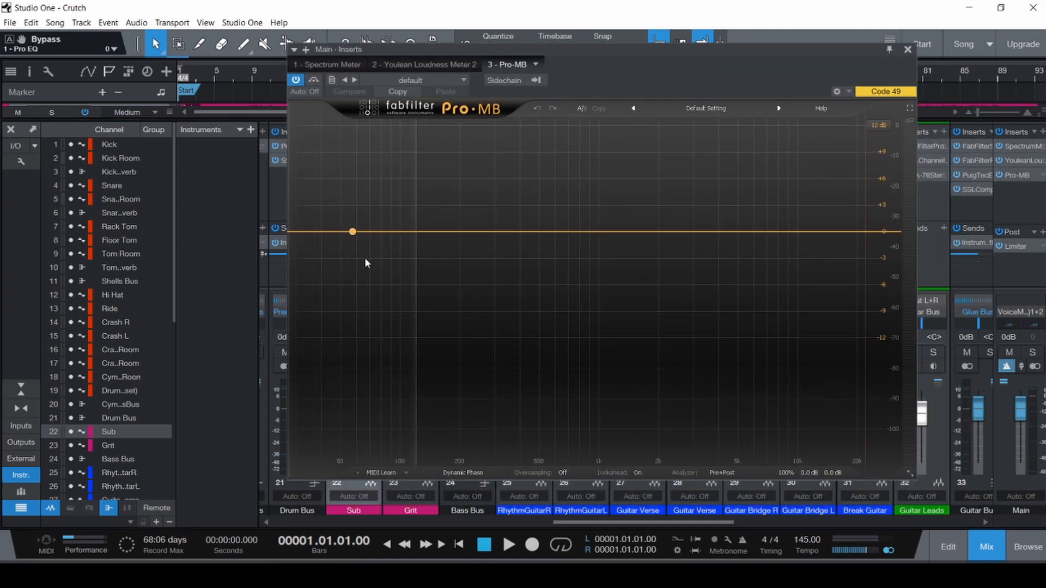
- Create a Pro-MB compression band centred around 100 Hz and a second band directly below it
left_click(548, 271)
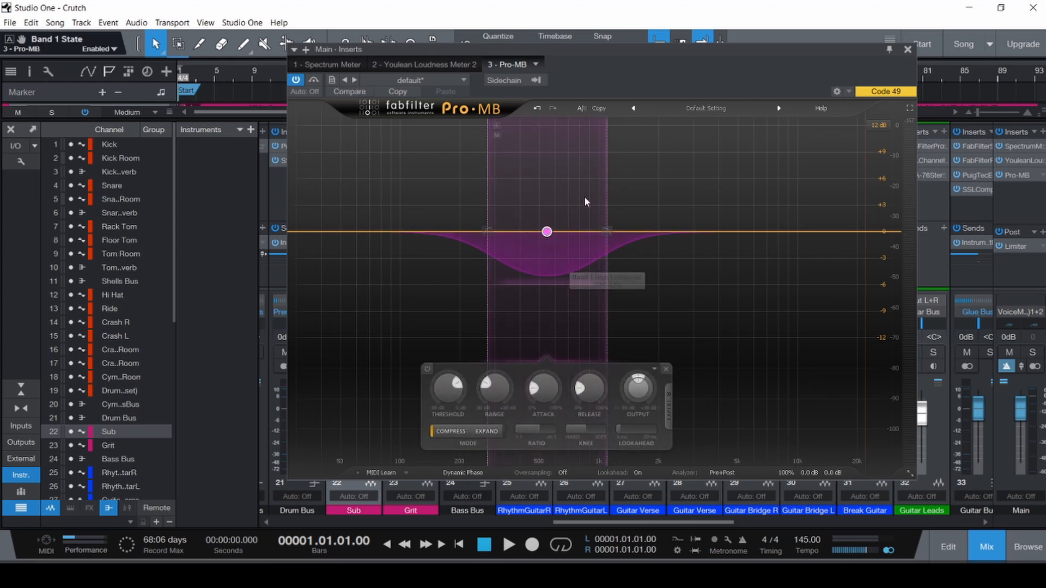
left_click_drag(547, 232, 400, 234)
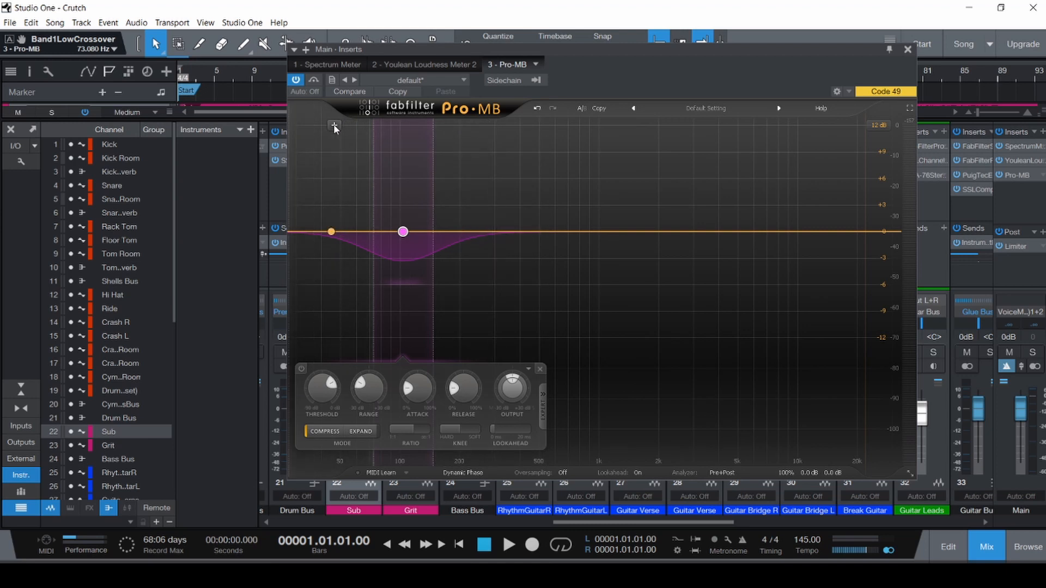
left_click(333, 231)
mouse_move(331, 234)
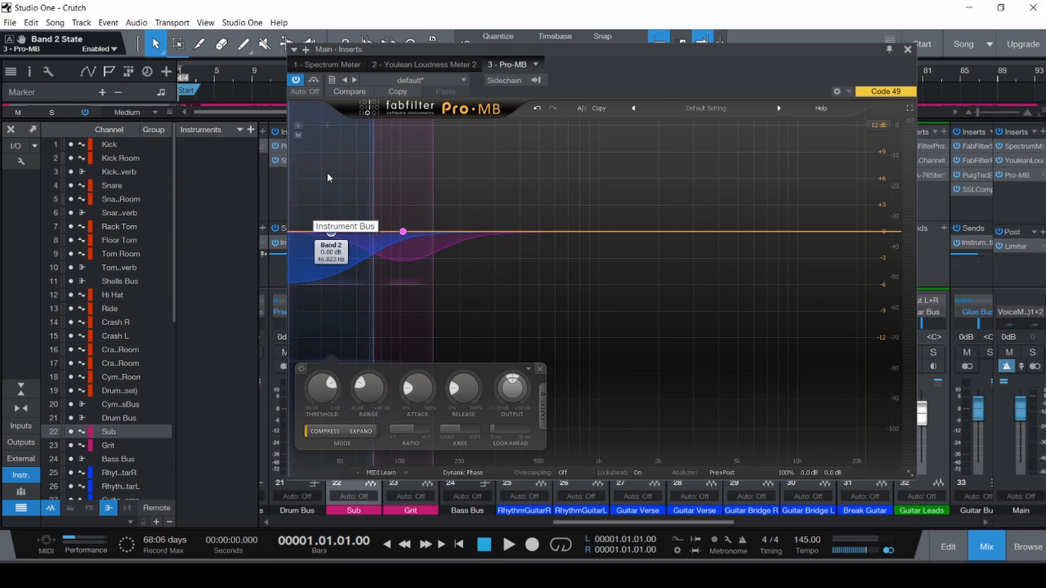
- Set the crossover between the two lowest Pro-MB bands to about 63 Hz and add a third band above them
left_click_drag(331, 233, 323, 233)
scroll(324, 199, "up", 4)
scroll(323, 199, "down", 3)
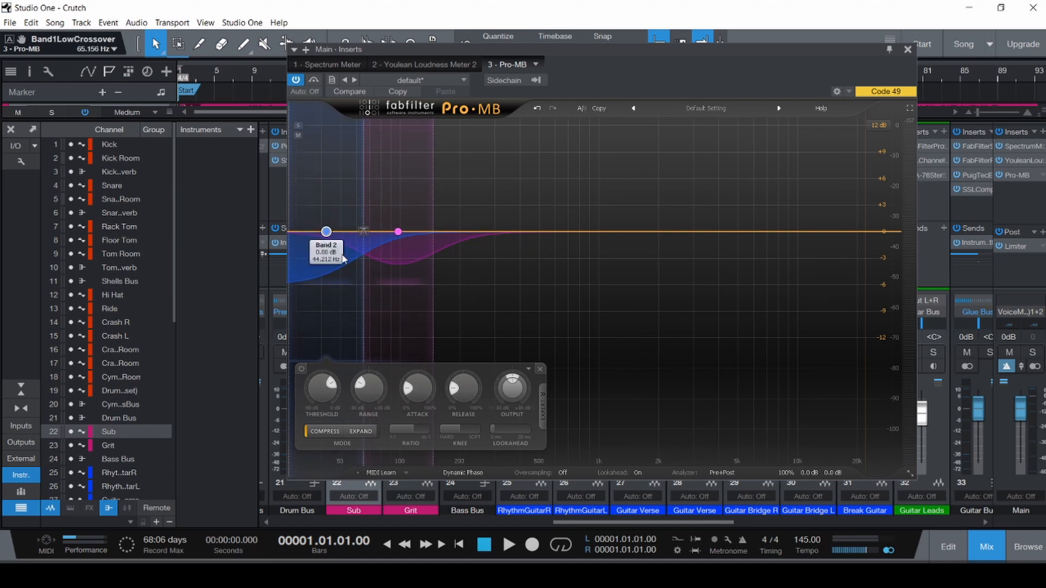
left_click_drag(343, 190, 341, 190)
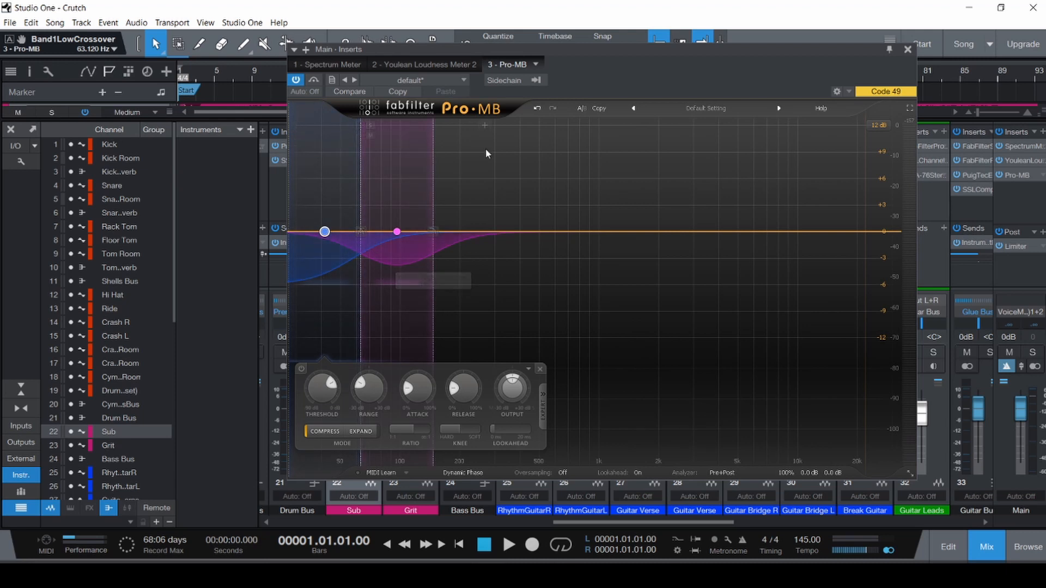
left_click(486, 126)
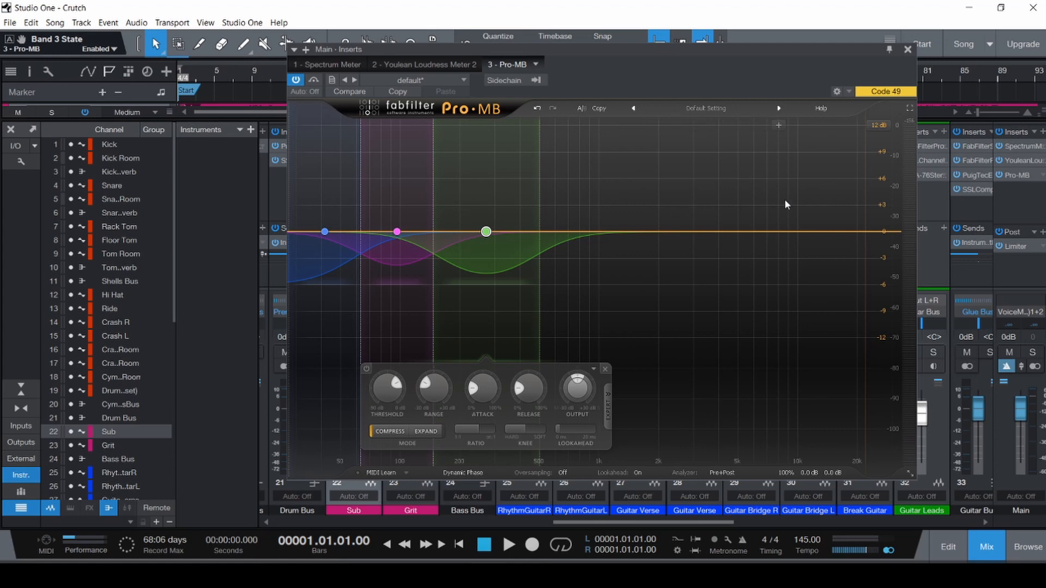
- Remove Pro-MB from the Main channel's inserts
left_click(536, 64)
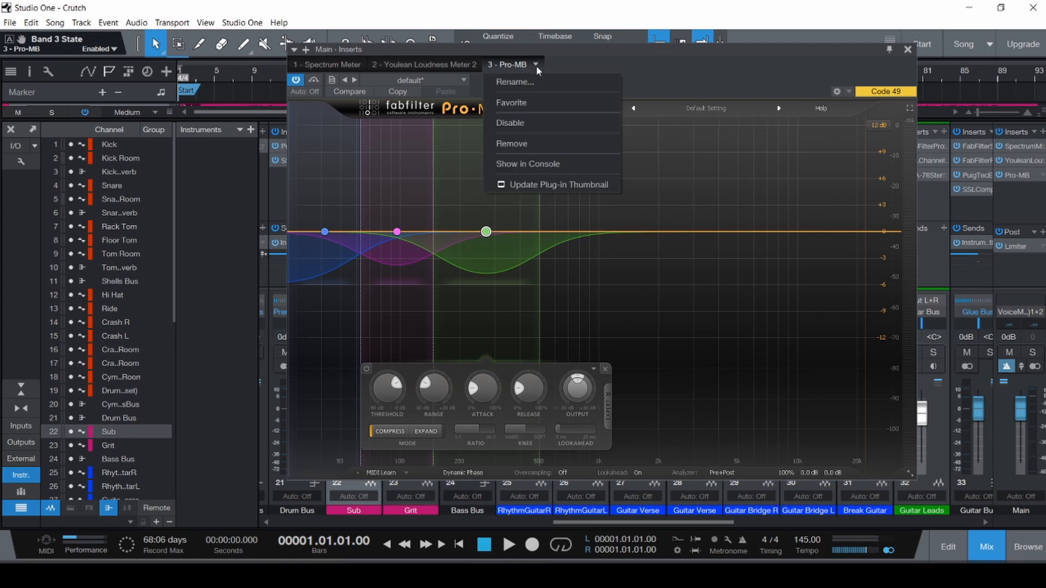
left_click(544, 144)
left_click(999, 50)
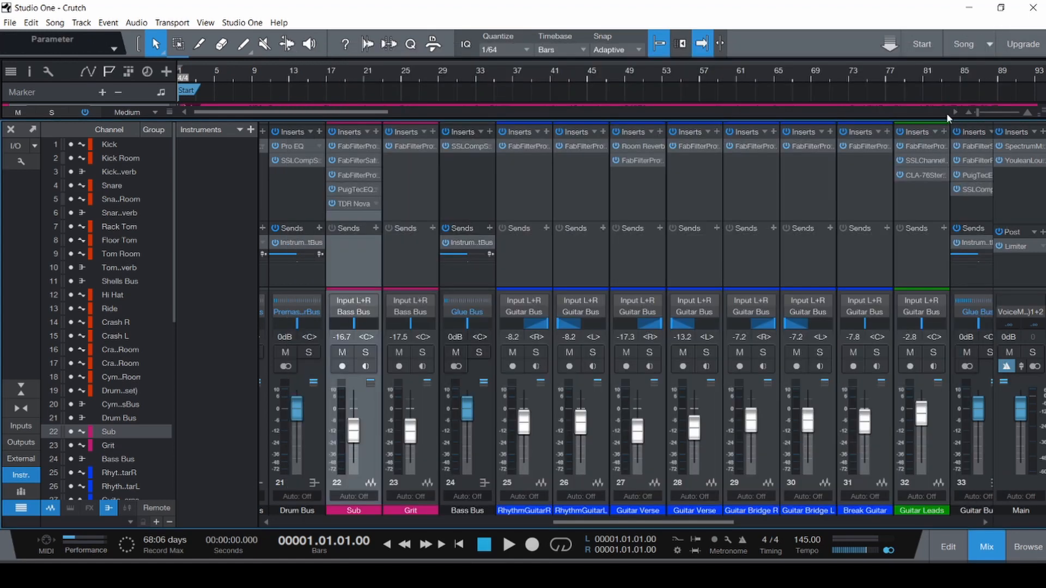
- Bypass all inserts on the Sub channel, play it soloed from the song start, and stop and save the song
left_click_drag(590, 521, 568, 522)
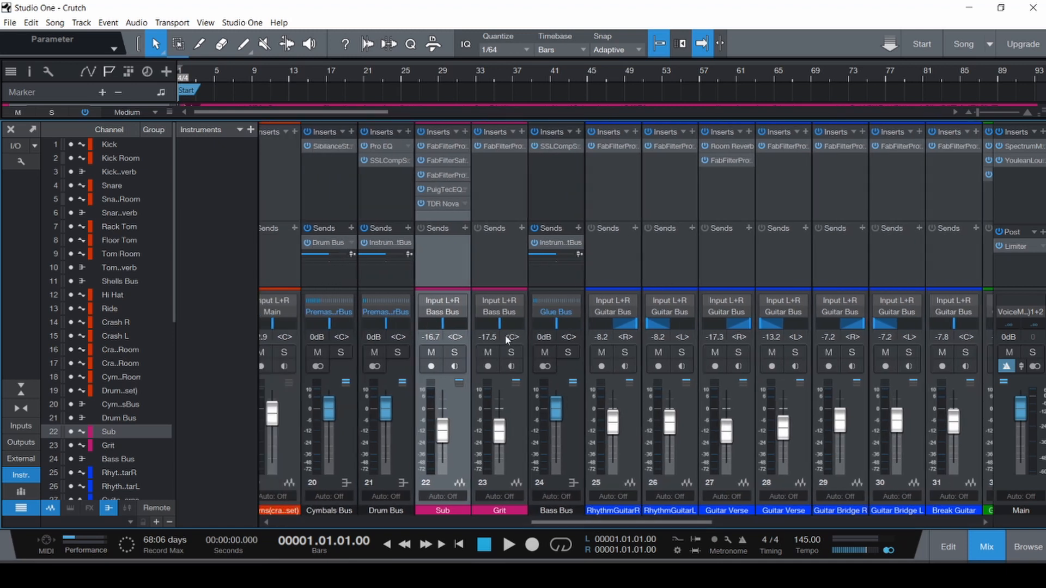
left_click(422, 132)
key("space")
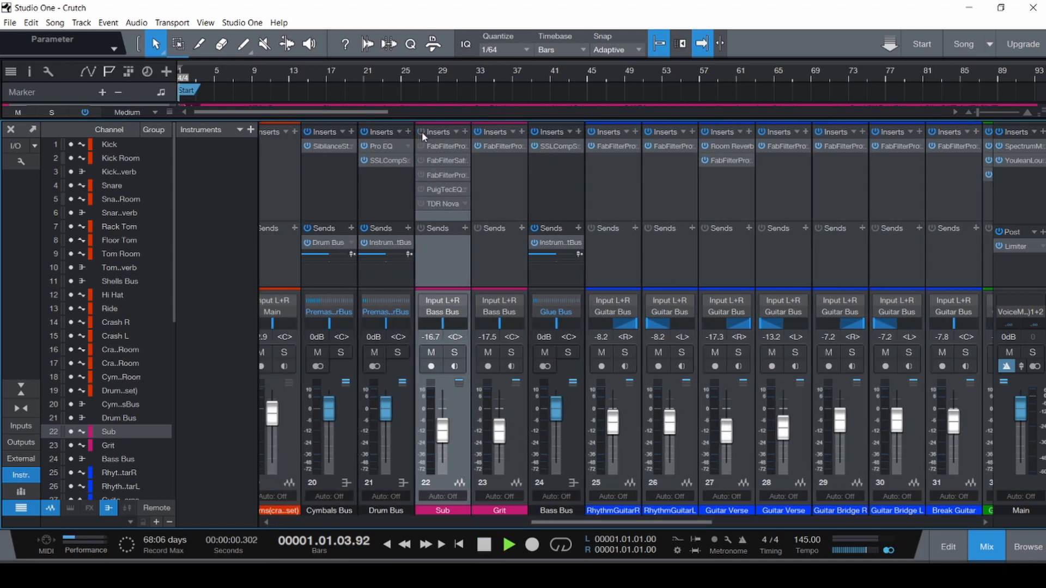
left_click(455, 352)
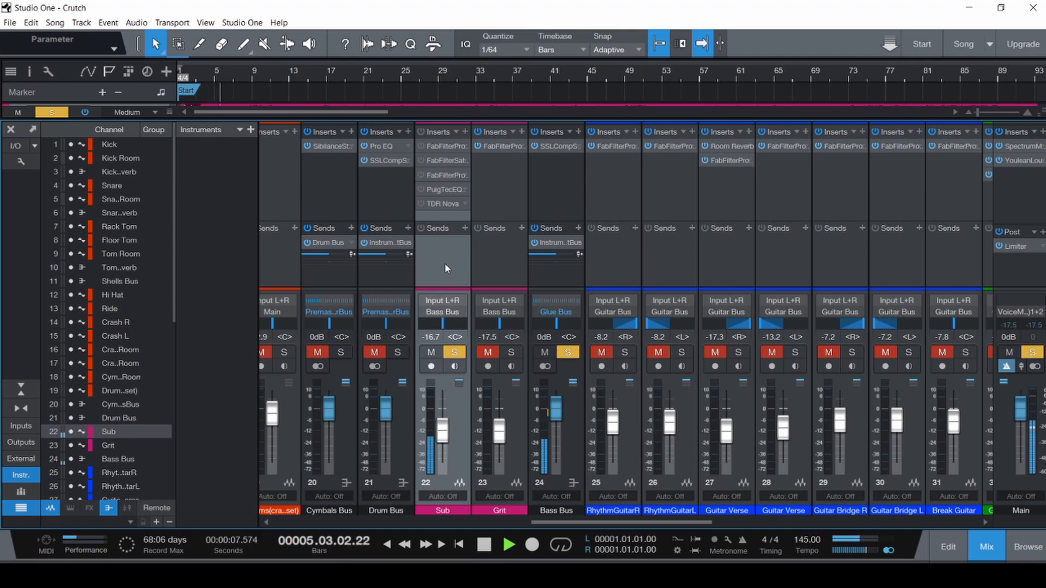
key("space")
key("ctrl+s")
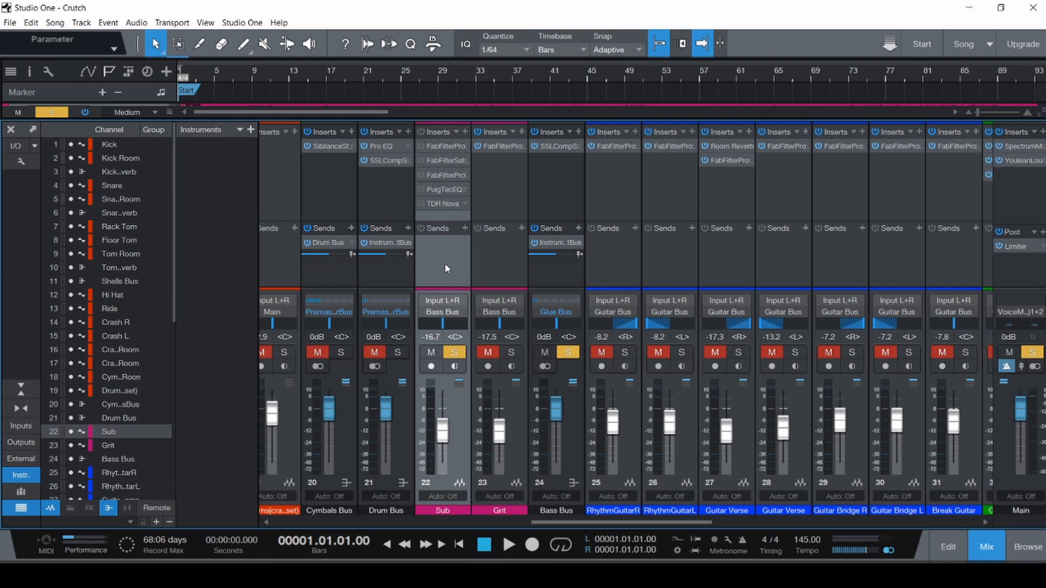
- Open the first FabFilter Pro-Q 3 on the Sub channel and examine its low-cut, high-cut and notch bands
left_click(515, 456)
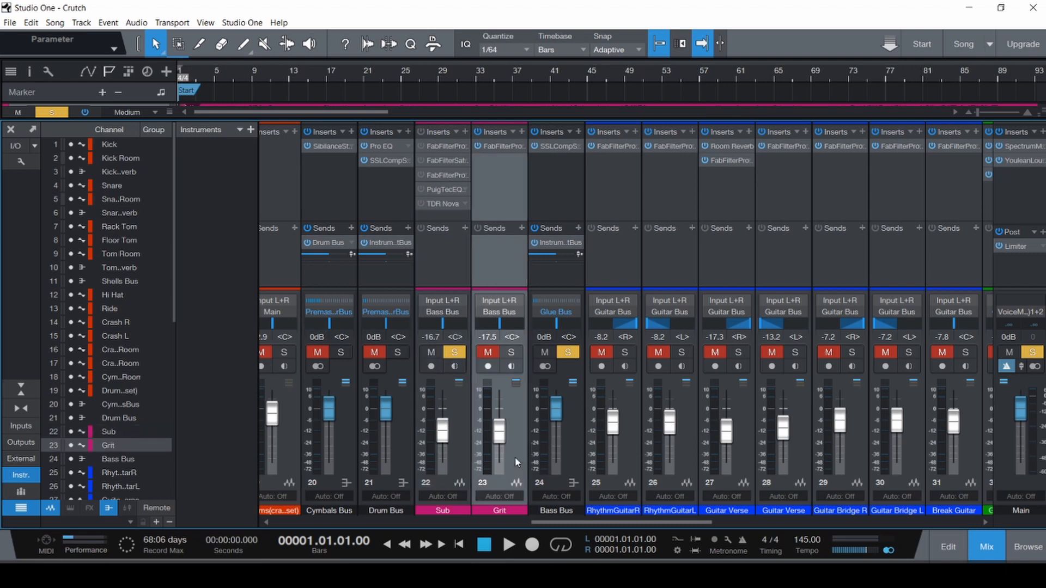
left_click(459, 459)
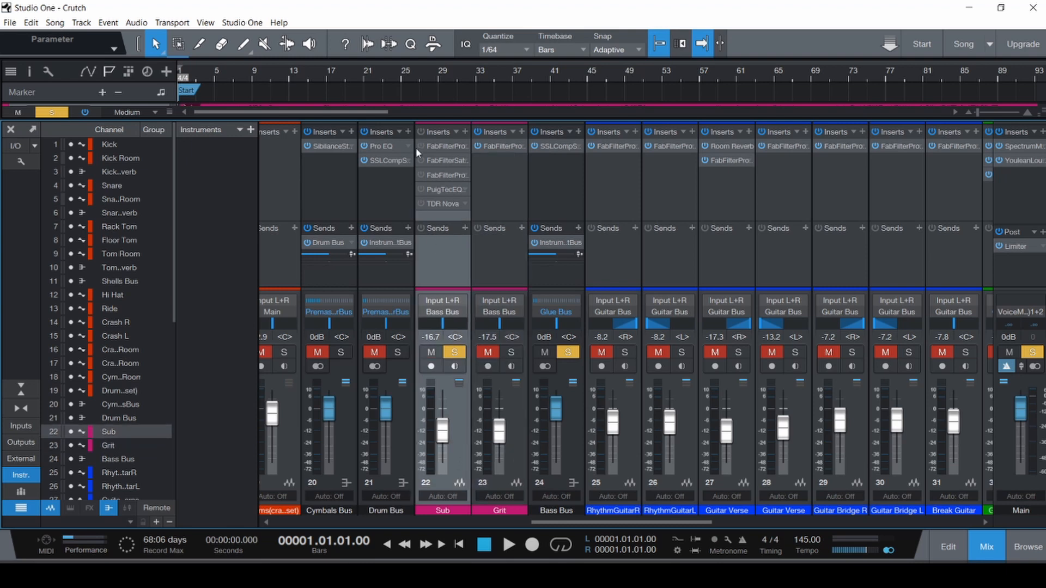
double_click(445, 147)
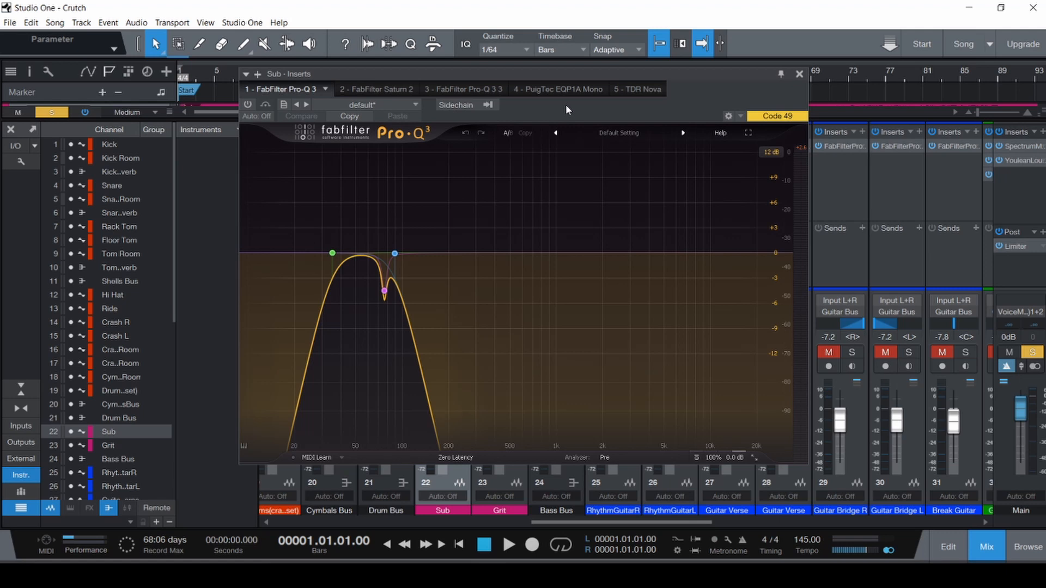
mouse_move(329, 253)
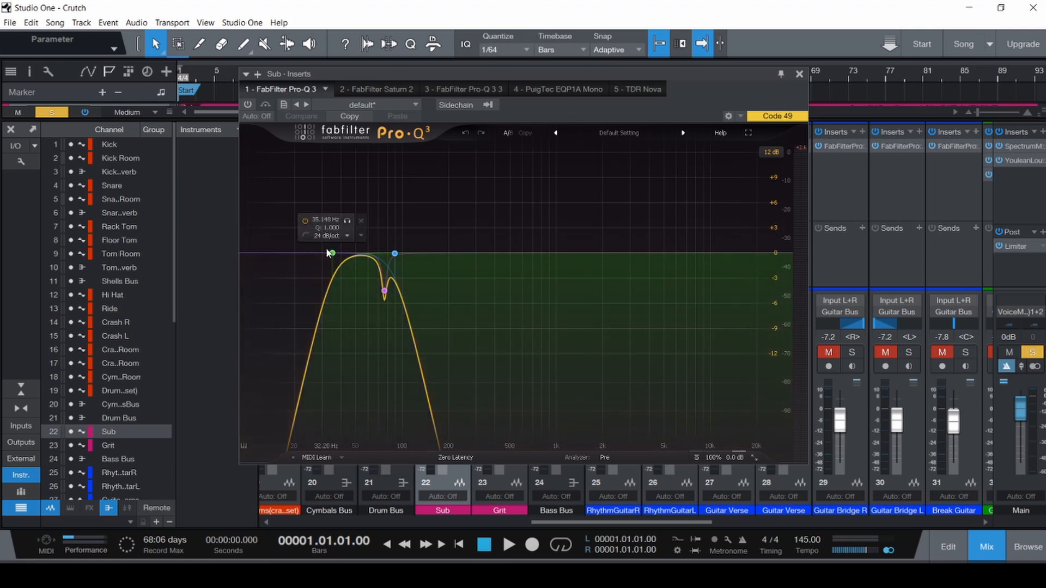
mouse_move(397, 254)
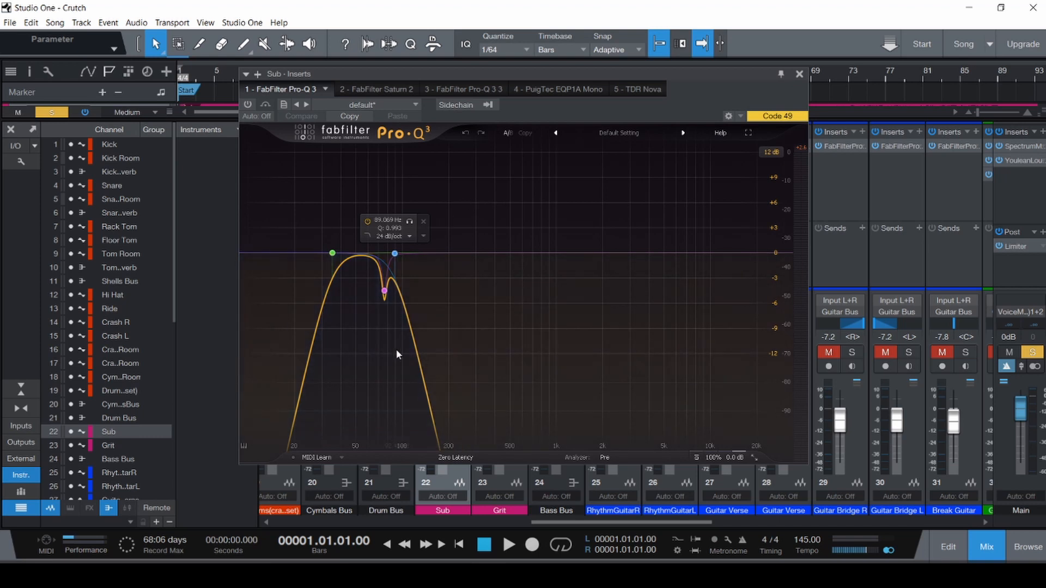
mouse_move(385, 295)
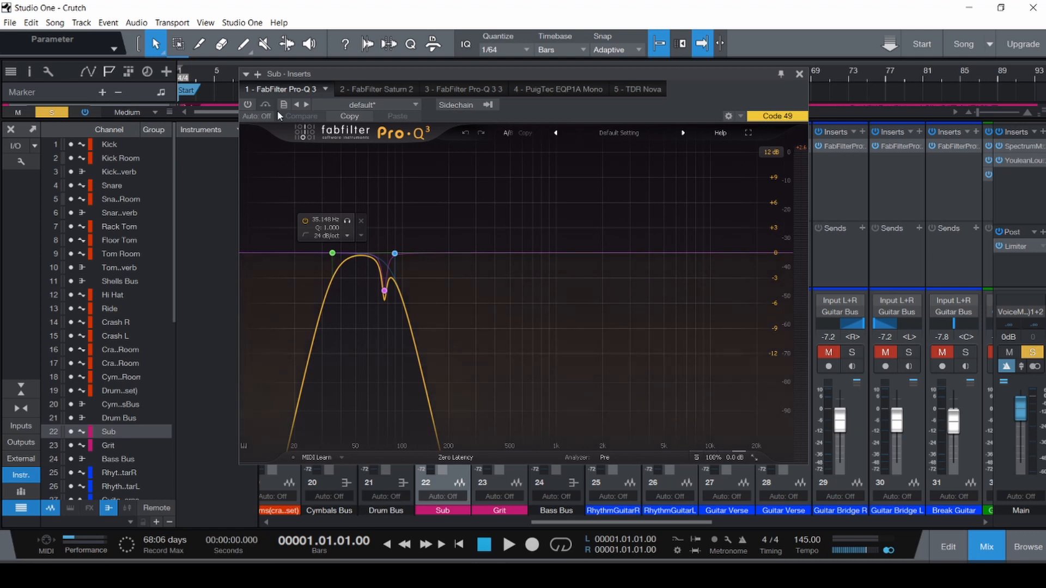
- Play the song from the start, enable the first Pro-Q 3 on the Sub channel, and stop playback
key("space")
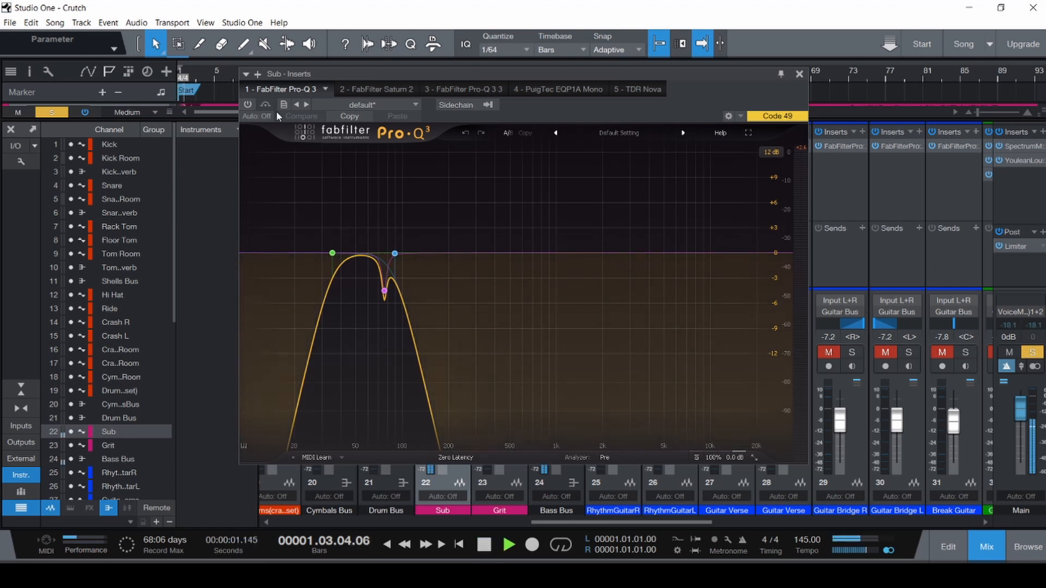
left_click(249, 106)
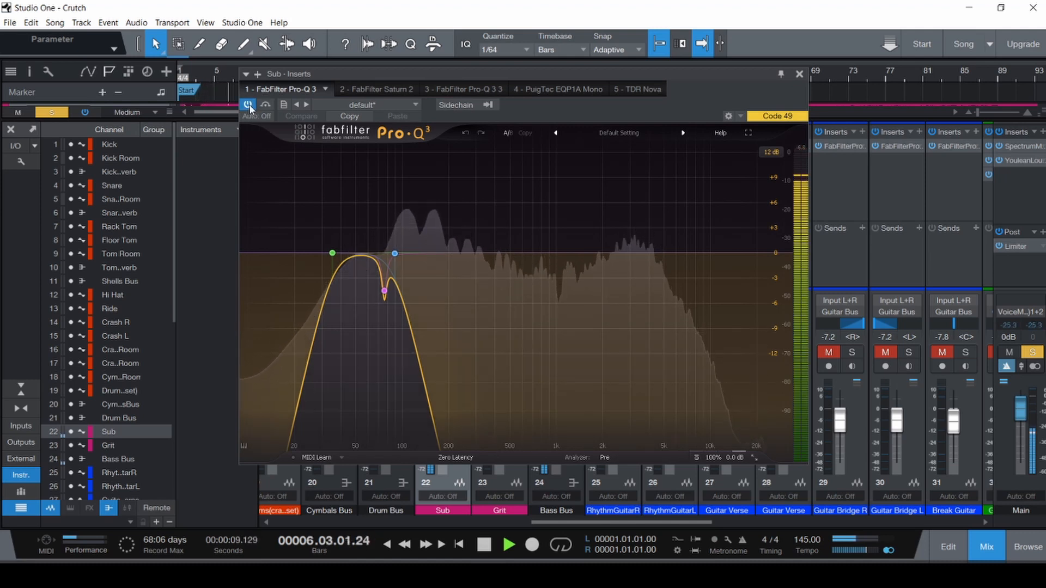
key("space")
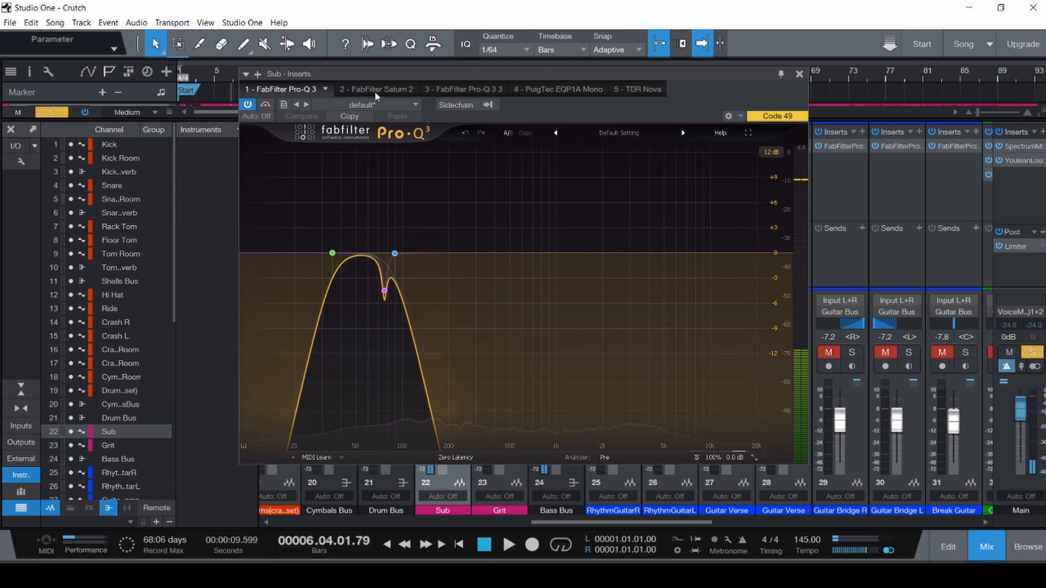
- Open FabFilter Saturn 2 on the Sub channel and examine its available distortion styles, including Saturation and FX
left_click(374, 90)
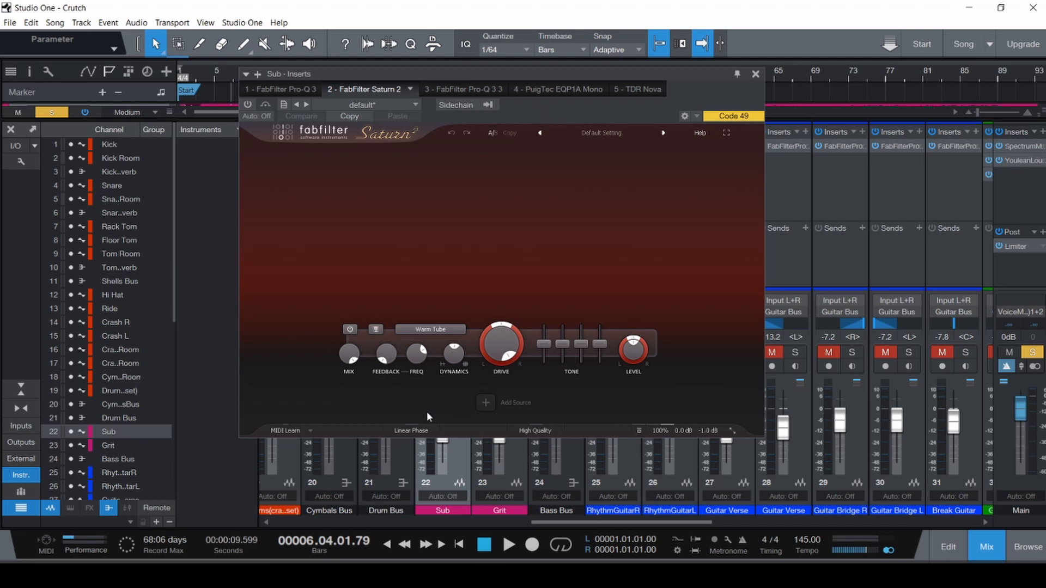
left_click(436, 330)
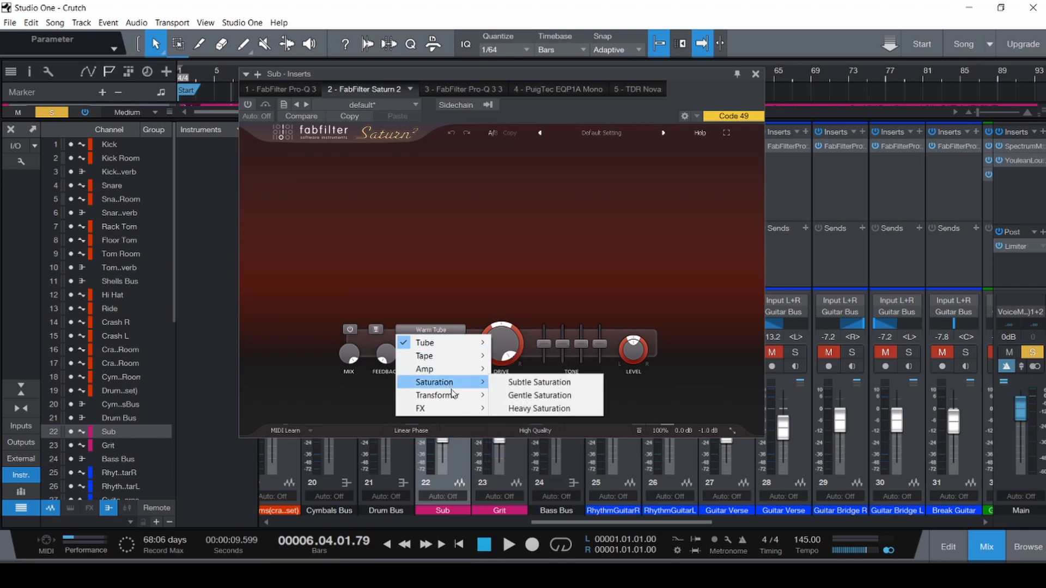
mouse_move(455, 404)
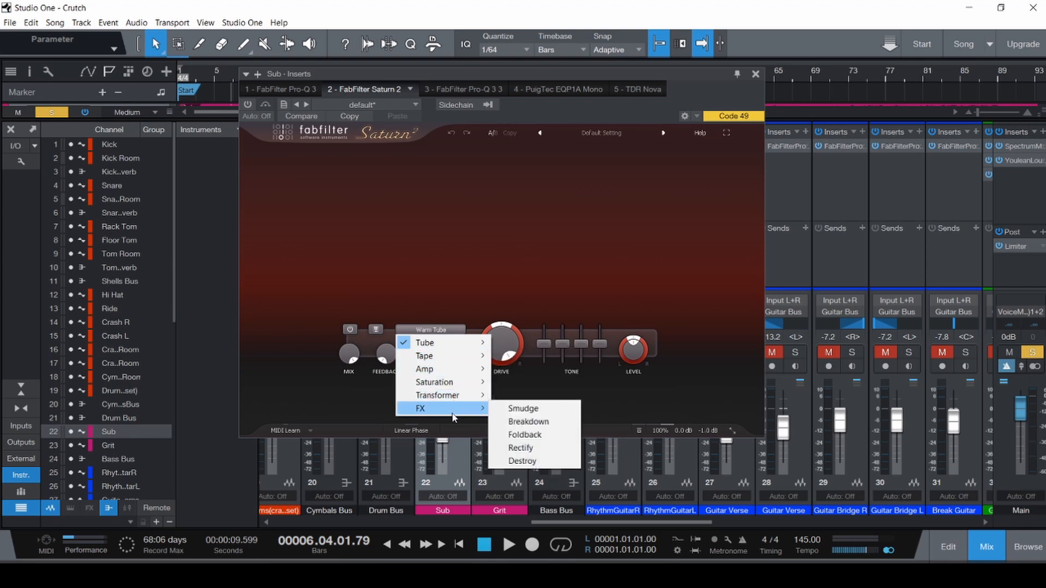
left_click(557, 103)
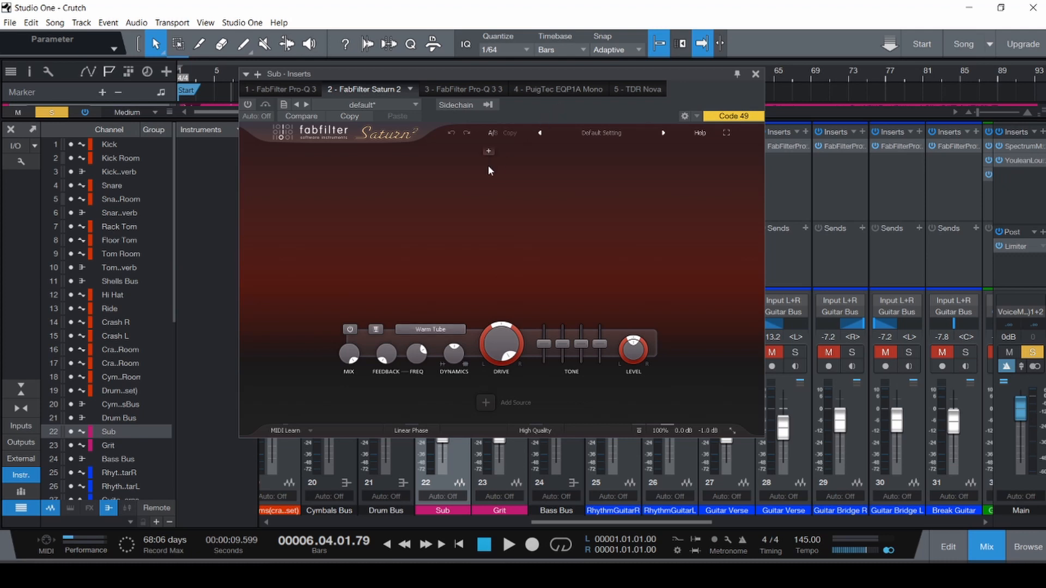
- Play the Sub channel through Saturn 2 with the drive at 0%, and raise the drive to 100%
left_click_drag(501, 349, 511, 515)
key("space")
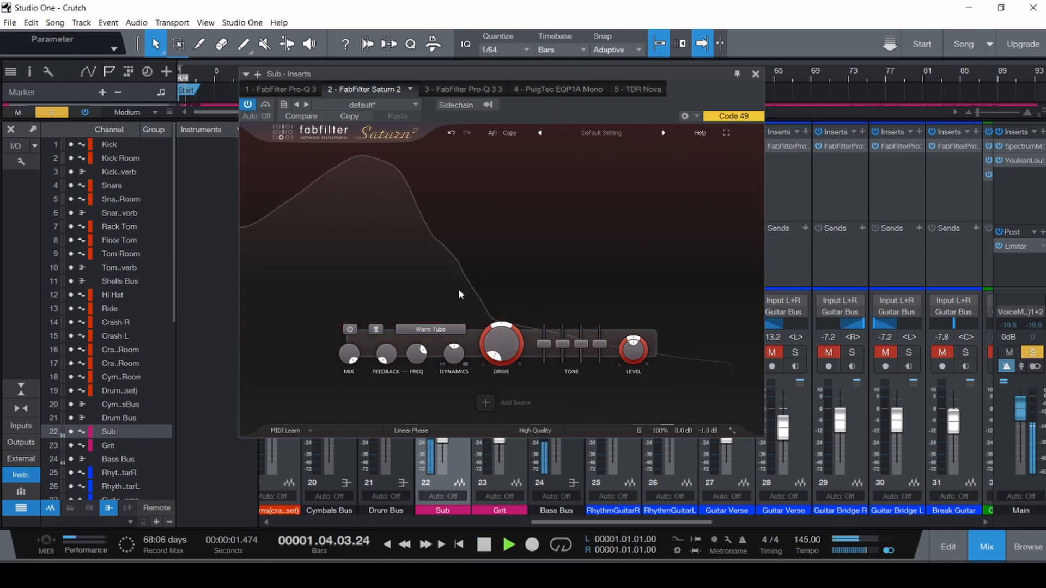
left_click(502, 361)
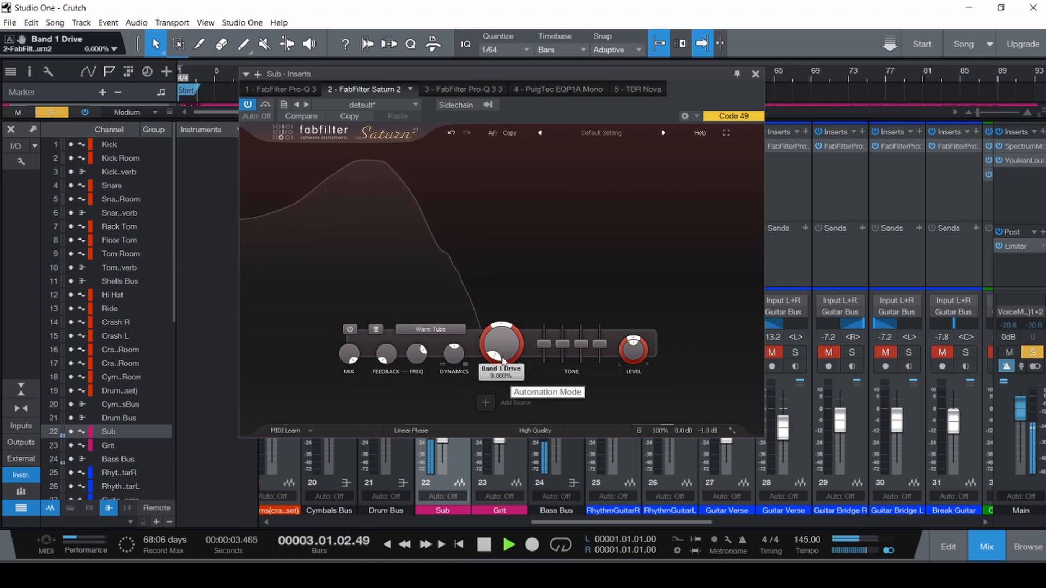
left_click_drag(502, 360, 497, 208)
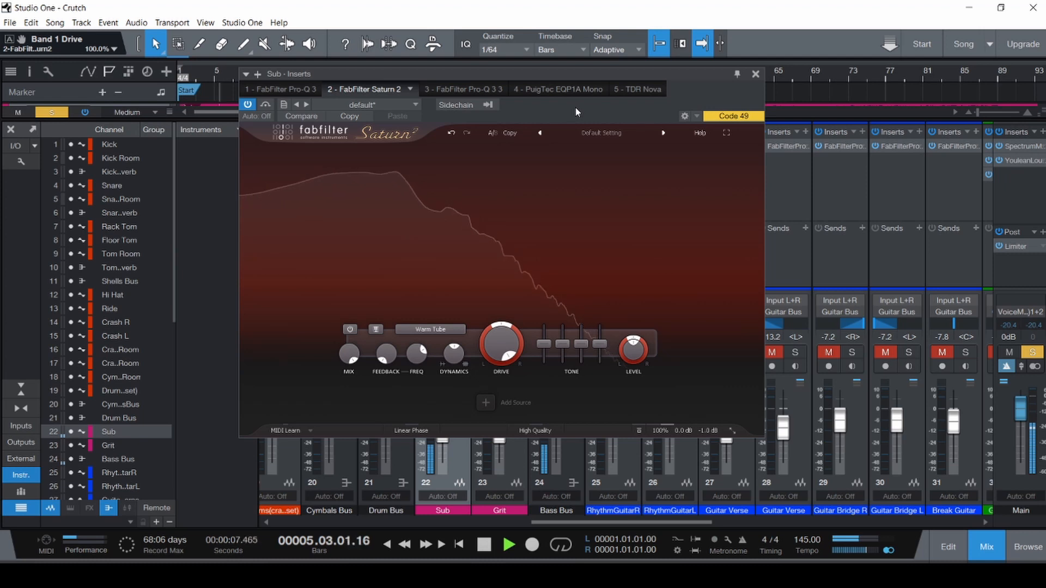
- Replay from the song start, comparing Saturn 2's drive at 0% and 100%, and stop playback
key("space")
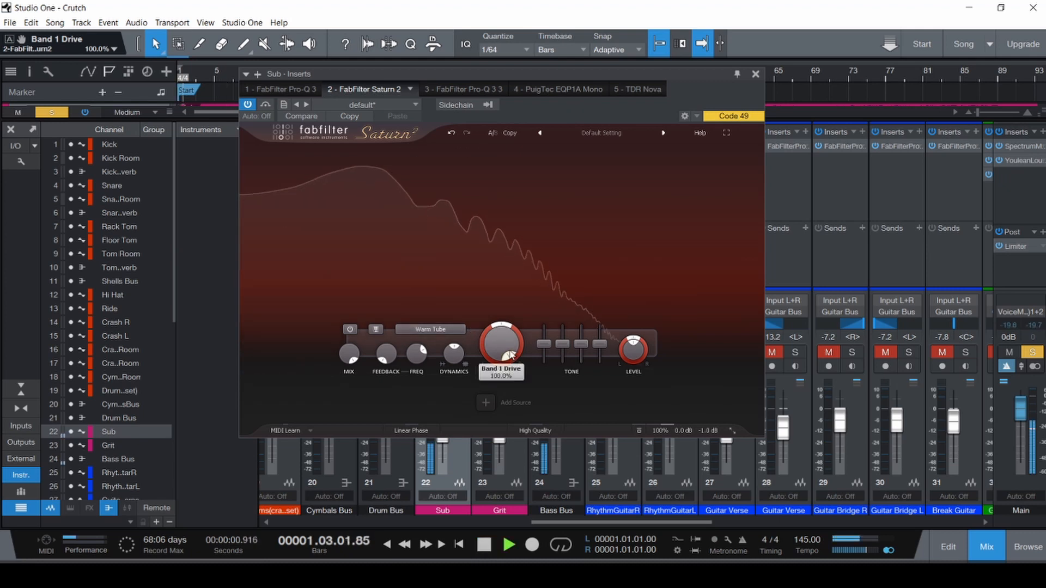
left_click_drag(507, 350, 513, 553)
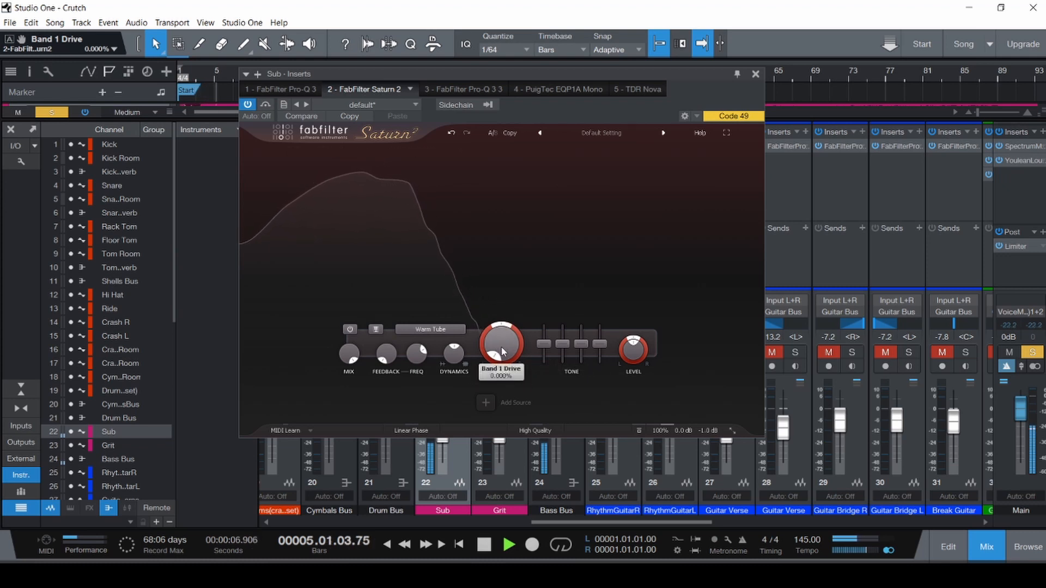
mouse_move(502, 355)
left_click_drag(502, 355, 502, 305)
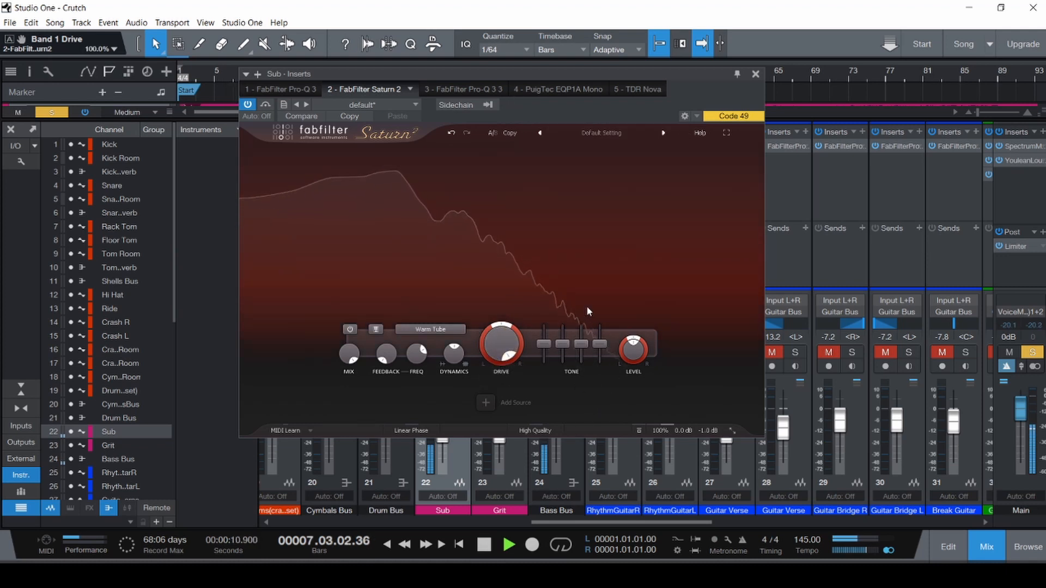
key("space")
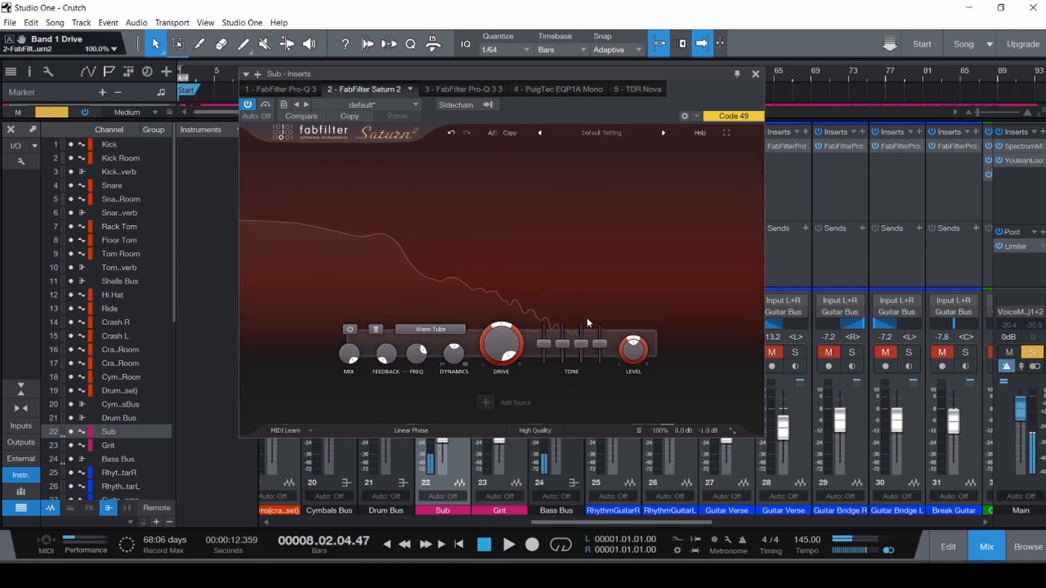
- Split Saturn 2 into two bands and move their crossover to about 1989 Hz
left_click(590, 154)
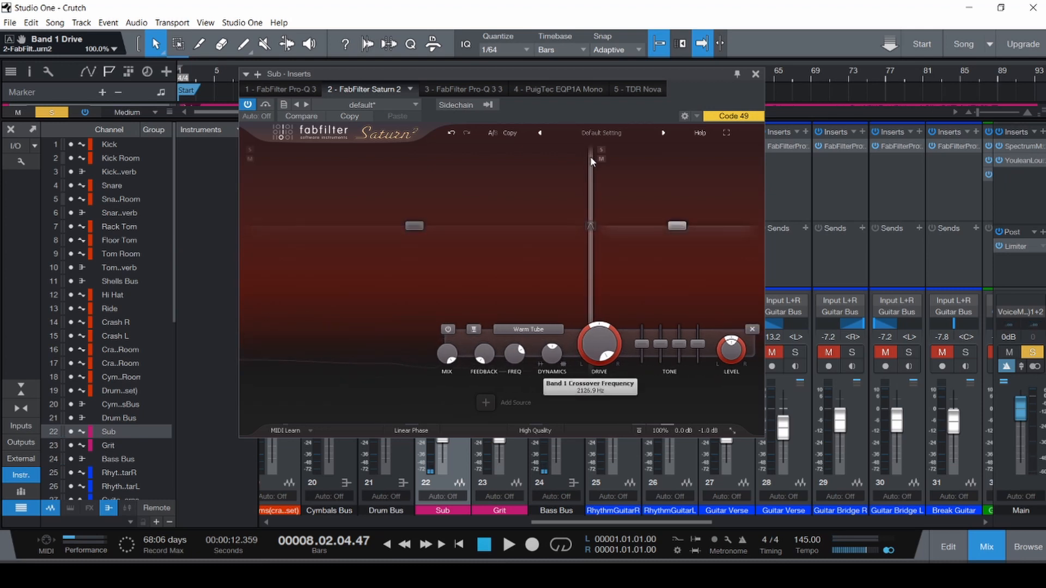
double_click(591, 197)
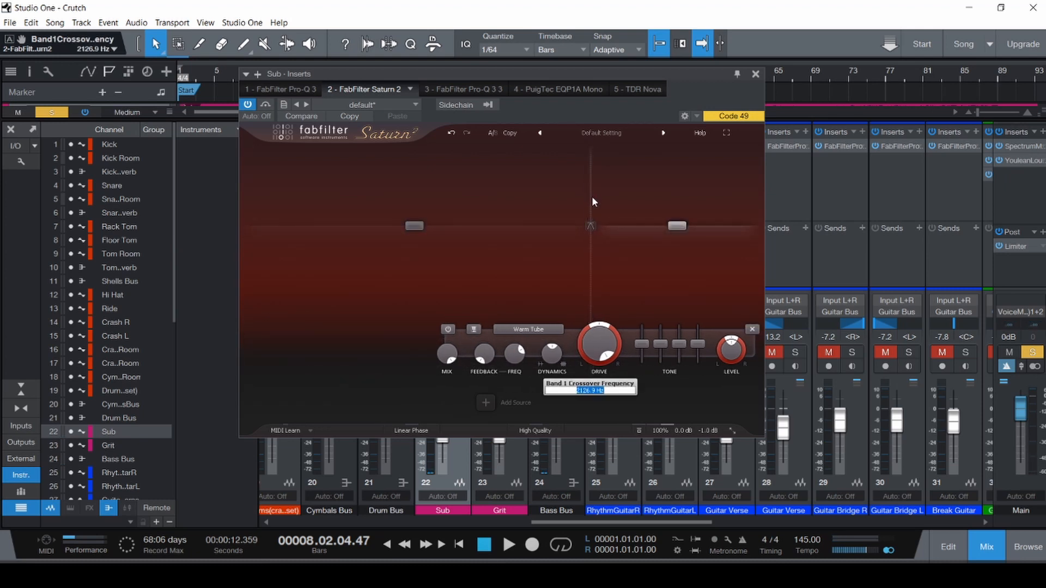
left_click(616, 188)
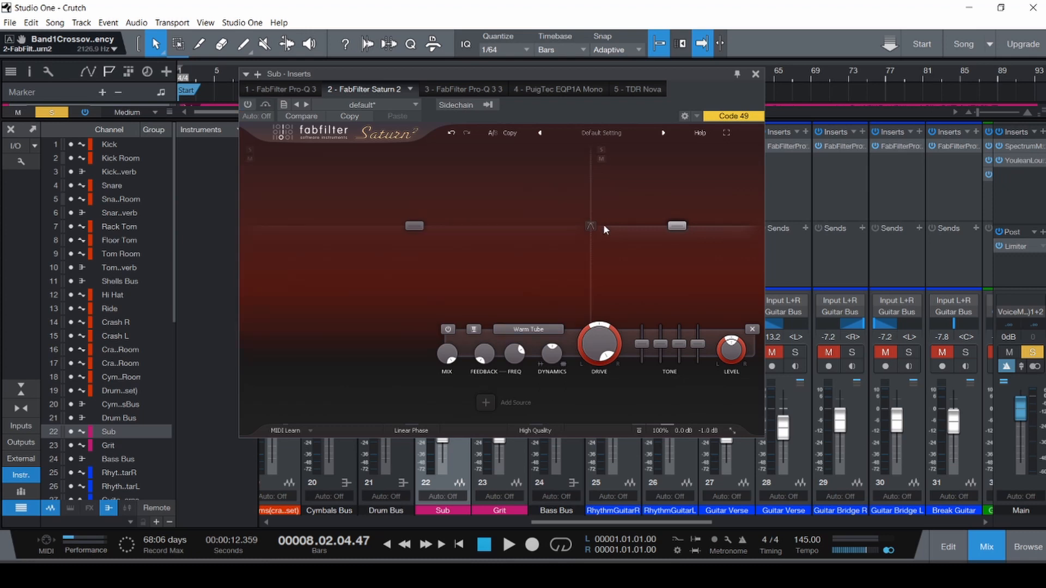
left_click_drag(603, 223, 599, 200)
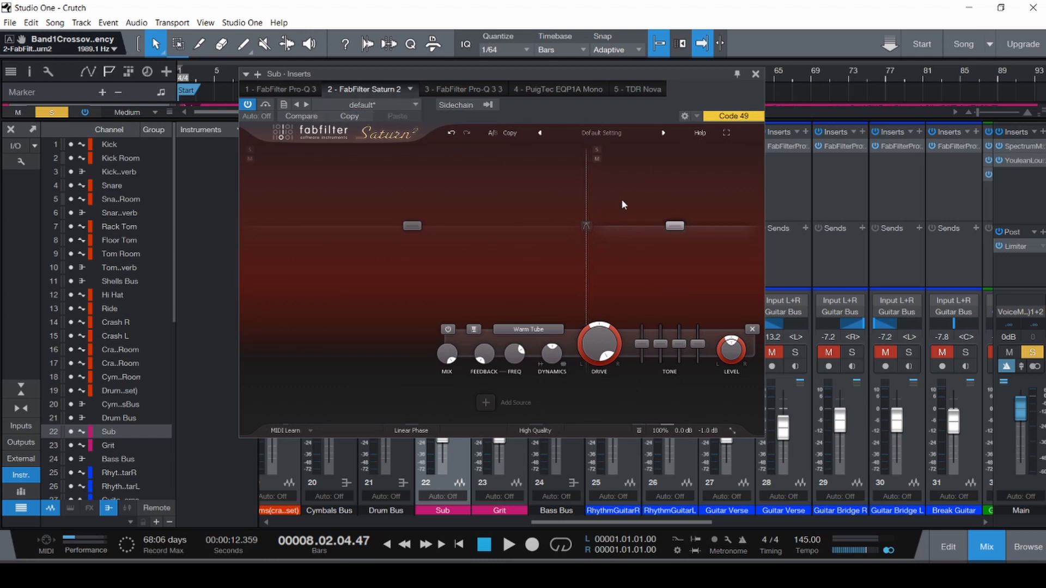
- Set the Saturn 2 band crossover frequency to 40 Hz
double_click(588, 210)
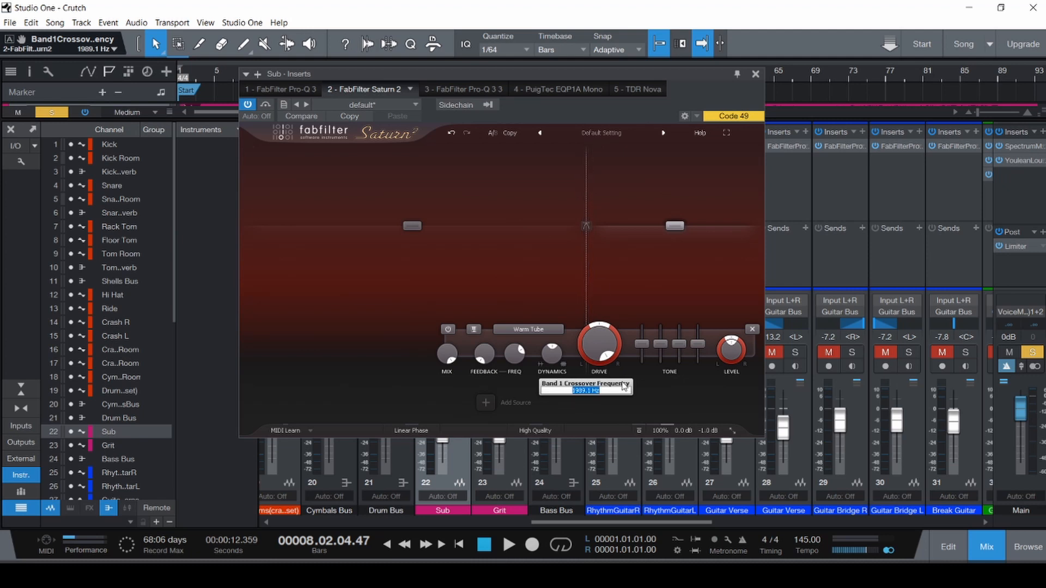
type("40")
key("Return")
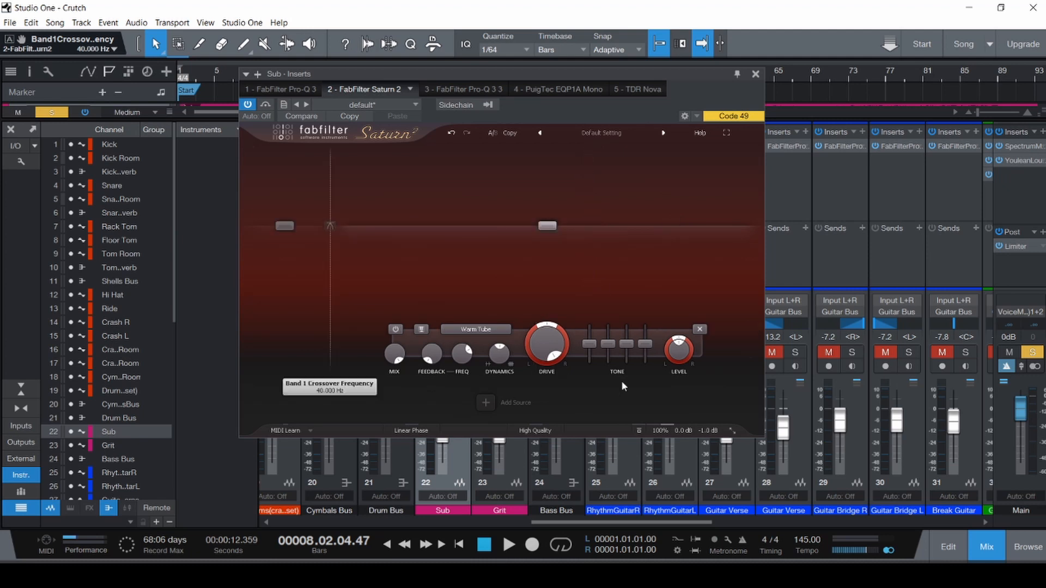
- View the Saturn 2 crossover slope options and move the crossover up to about 1974 Hz
left_click(331, 226)
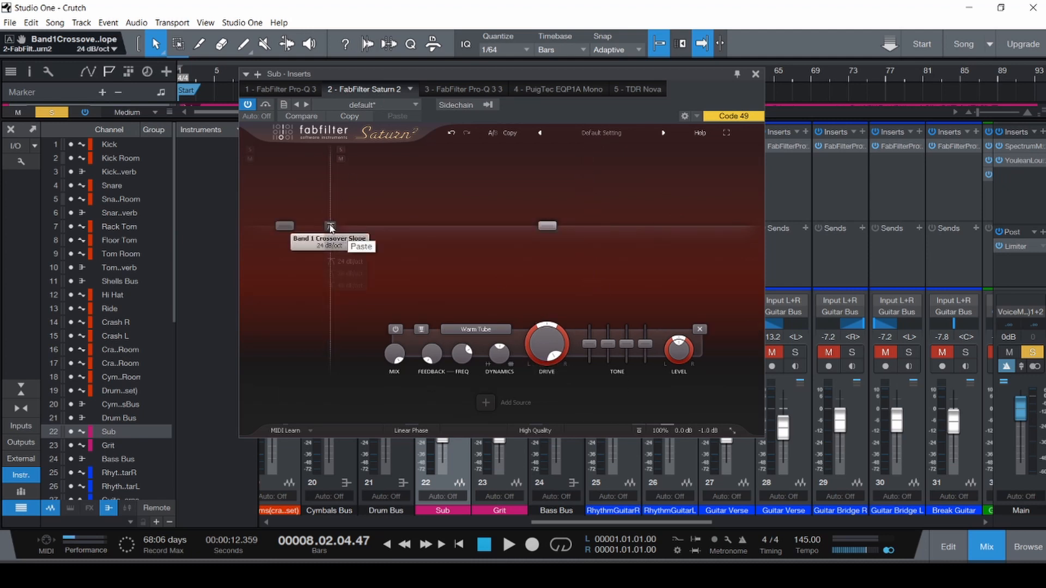
left_click(426, 194)
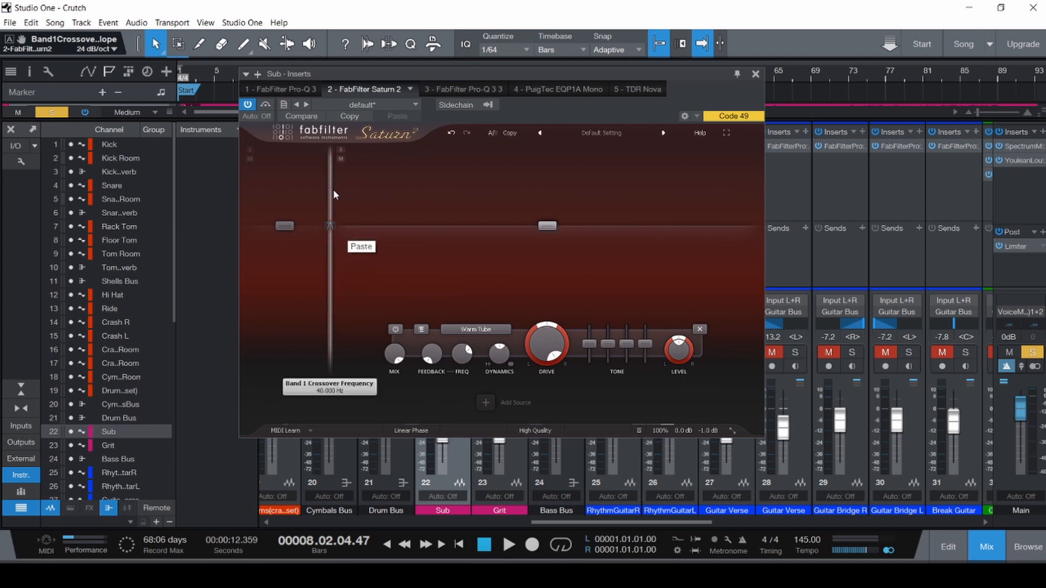
left_click_drag(332, 189, 588, 187)
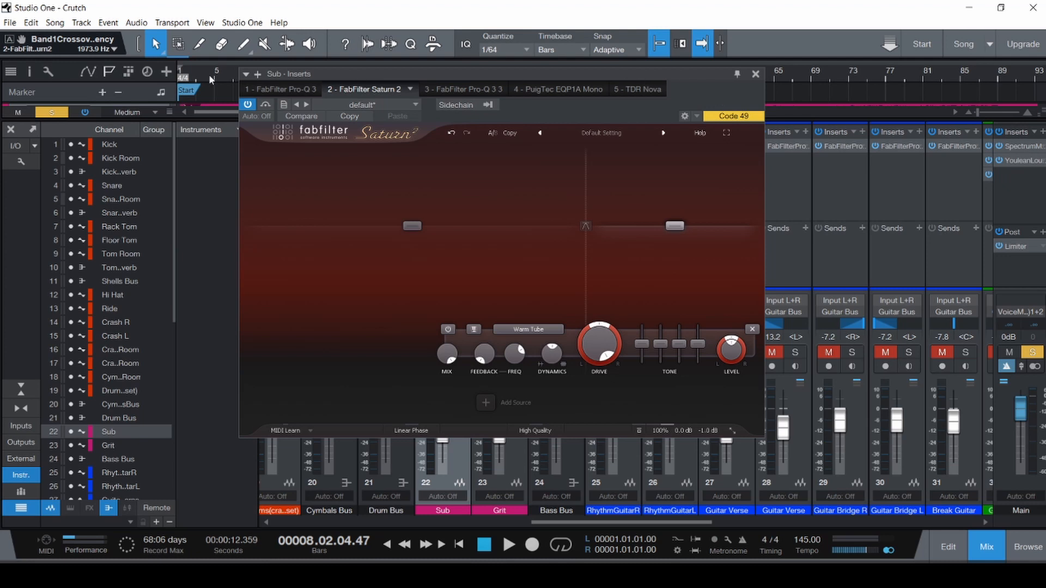
- Add another FabFilter Saturn 2 to the Sub channel and move it to the second insert slot
left_click(260, 75)
type("sat")
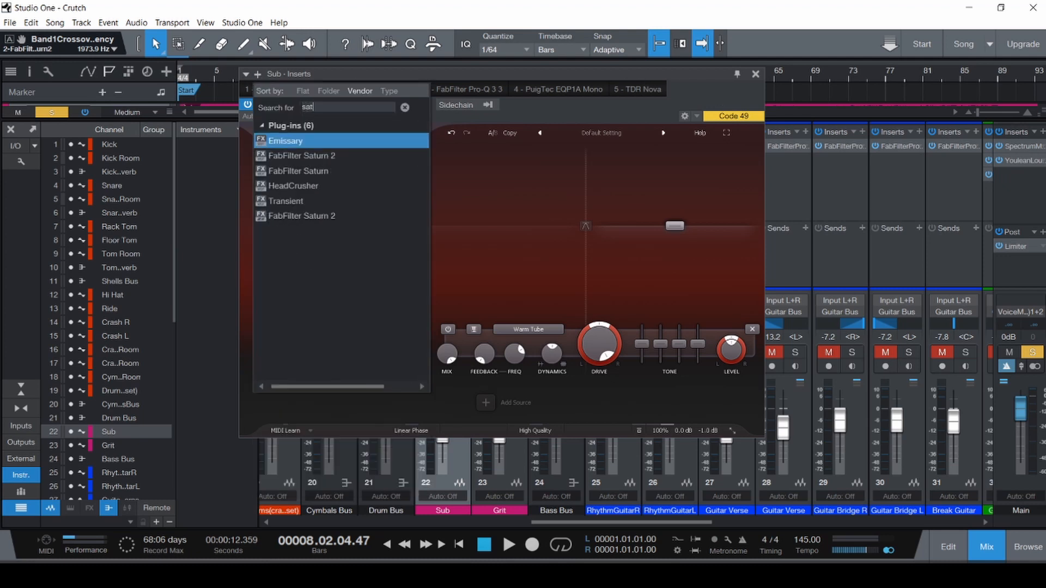
double_click(312, 139)
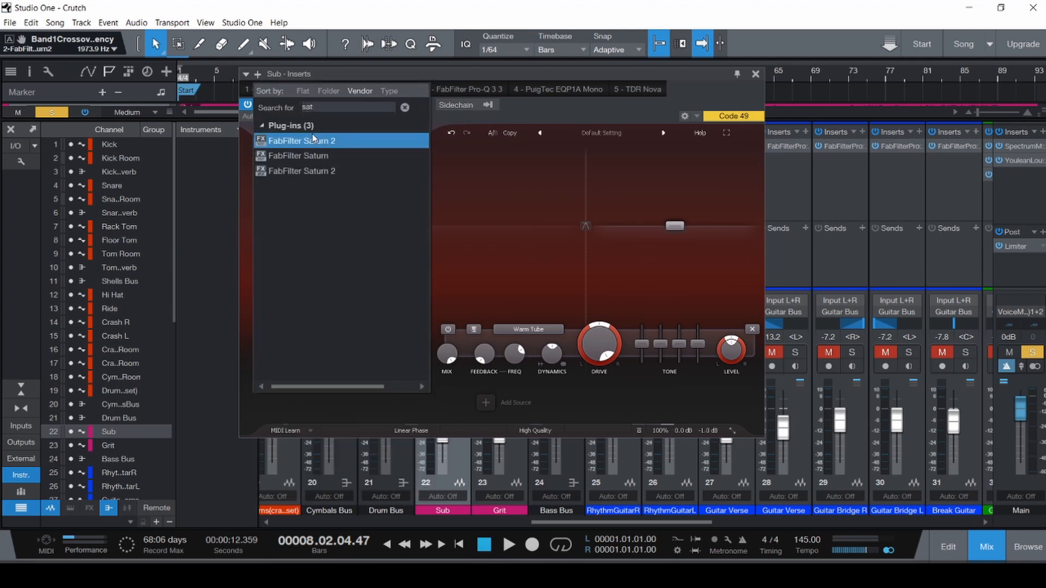
left_click_drag(692, 95, 375, 92)
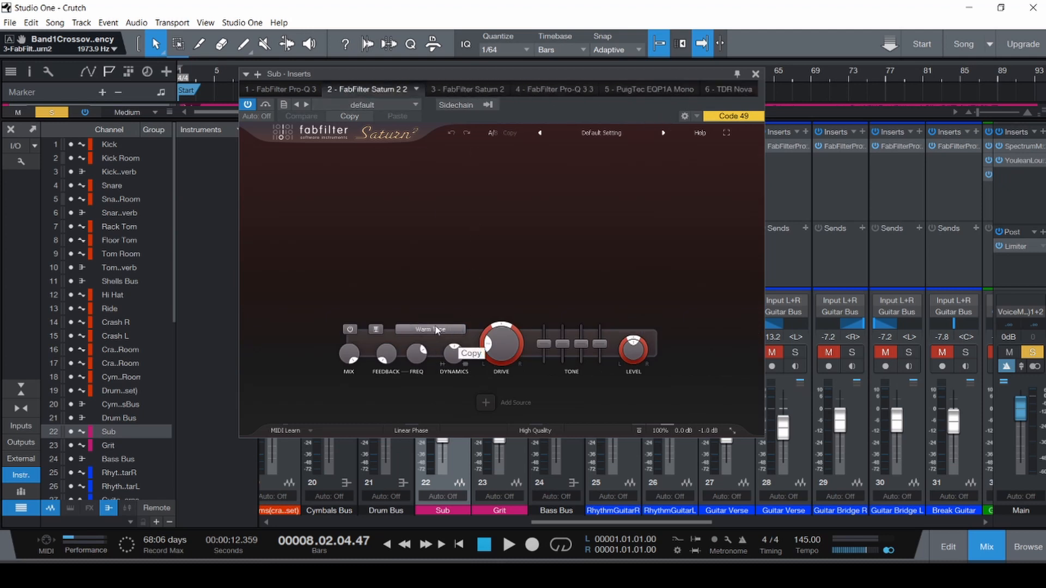
- Set the newly added Saturn 2 in the second slot to the Warm Tube style with its drive at 100%
left_click(481, 93)
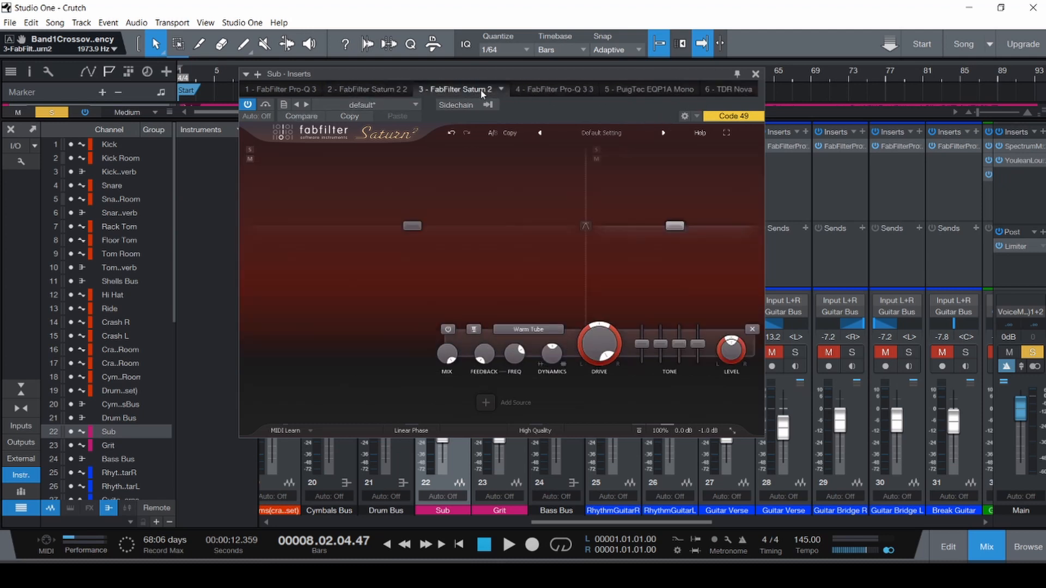
left_click(368, 88)
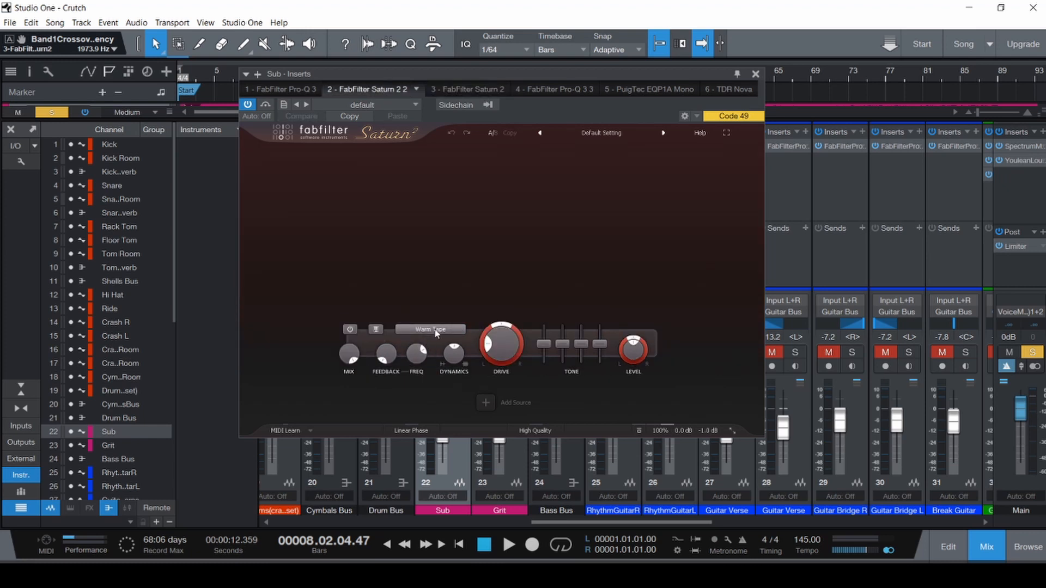
left_click(435, 331)
mouse_move(441, 342)
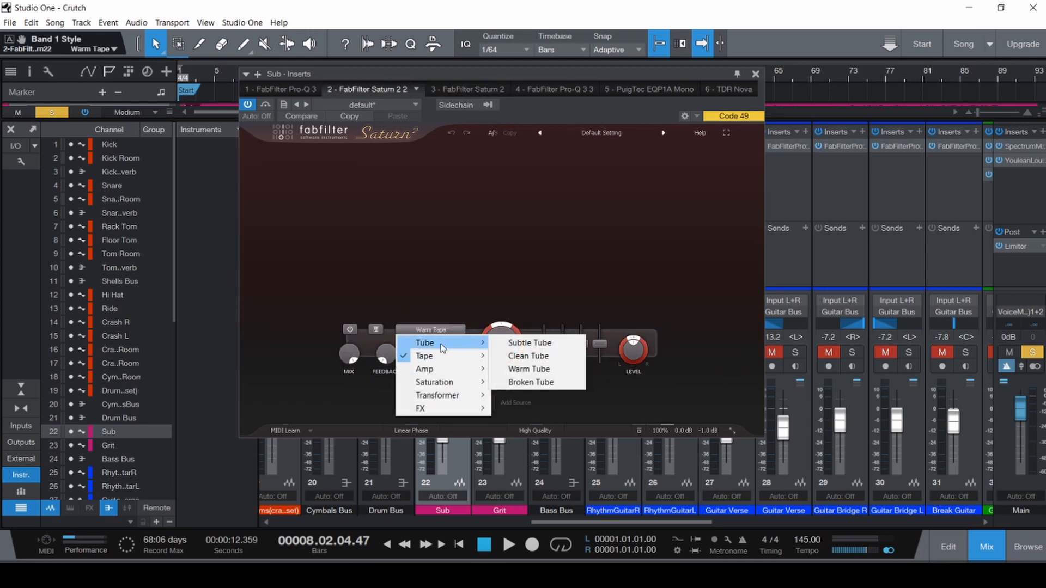
left_click(544, 370)
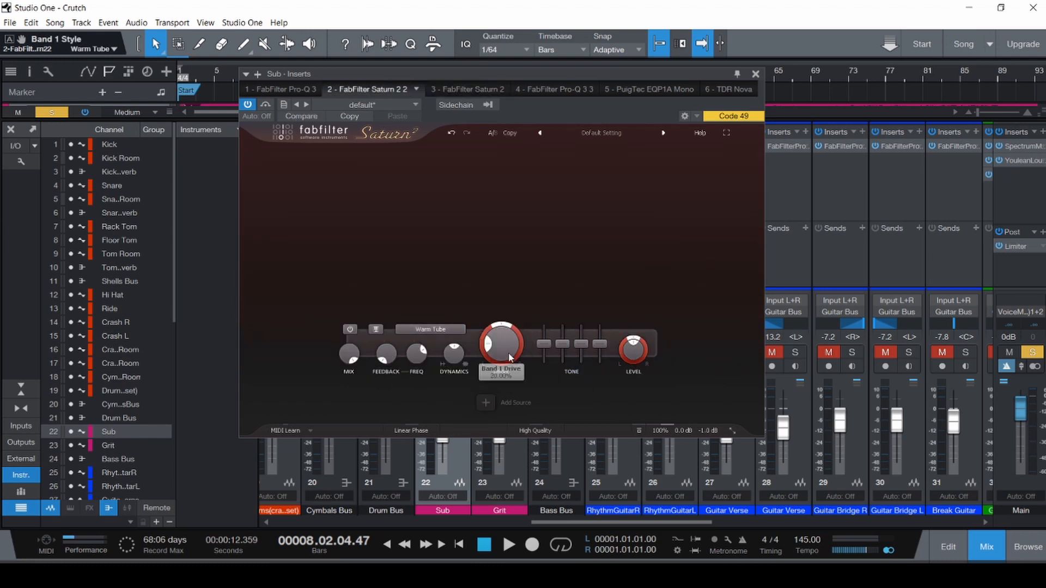
- Remove the older two-band Saturn 2 from the third insert slot and reopen the single-band one
left_click(473, 90)
left_click(502, 91)
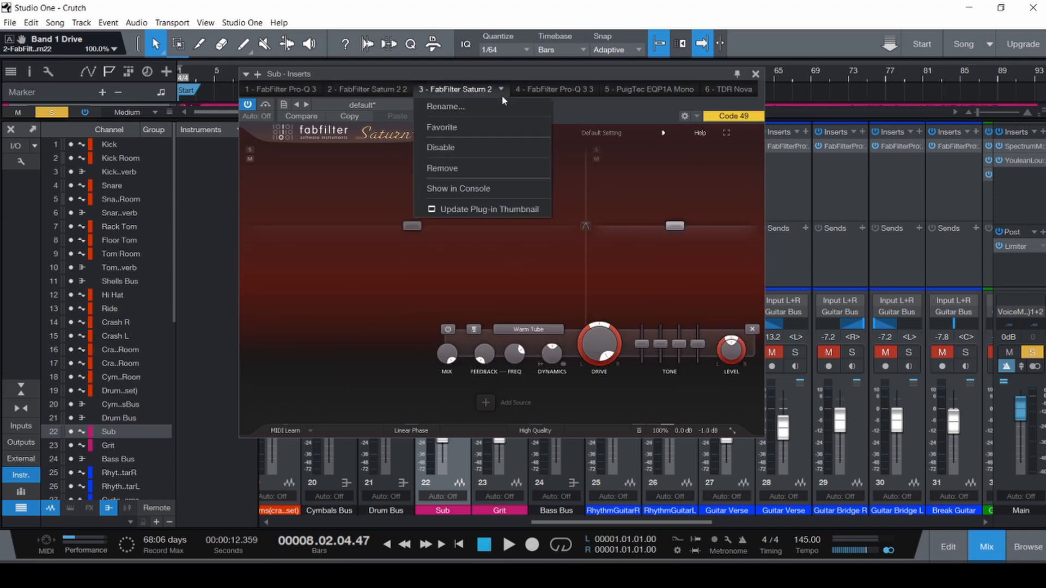
left_click(466, 171)
left_click(376, 88)
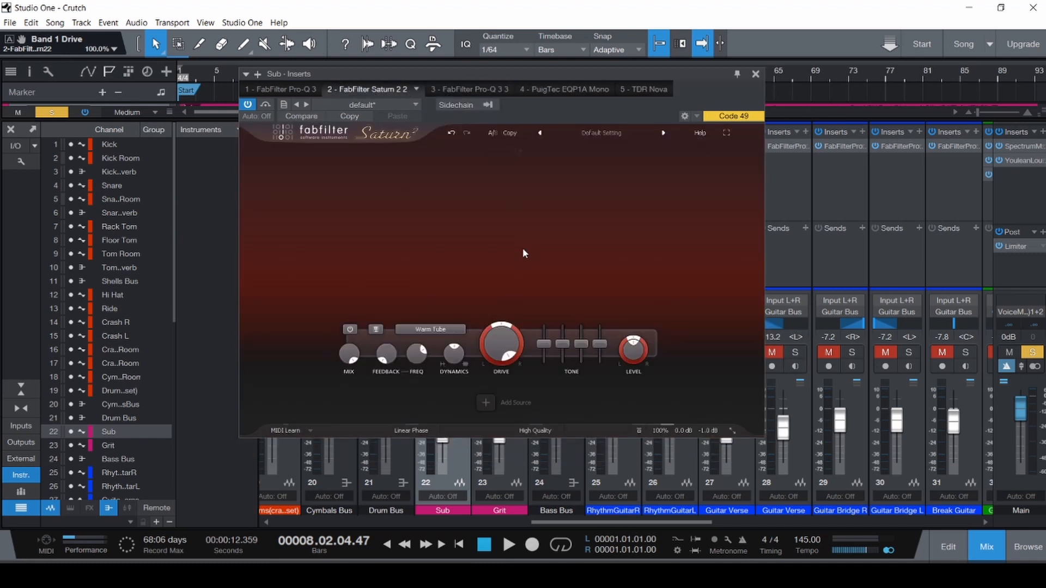
- Audition the Sub channel through Saturn 2, bypass the inserts following it, and play the song again from the start
key("space")
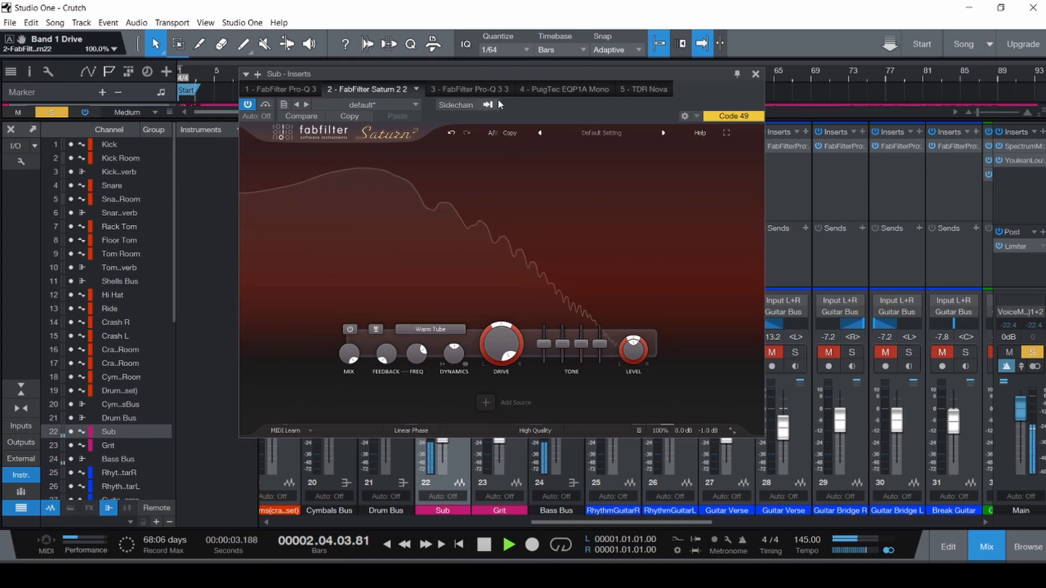
key("space")
left_click_drag(486, 73, 706, 85)
left_click(421, 203)
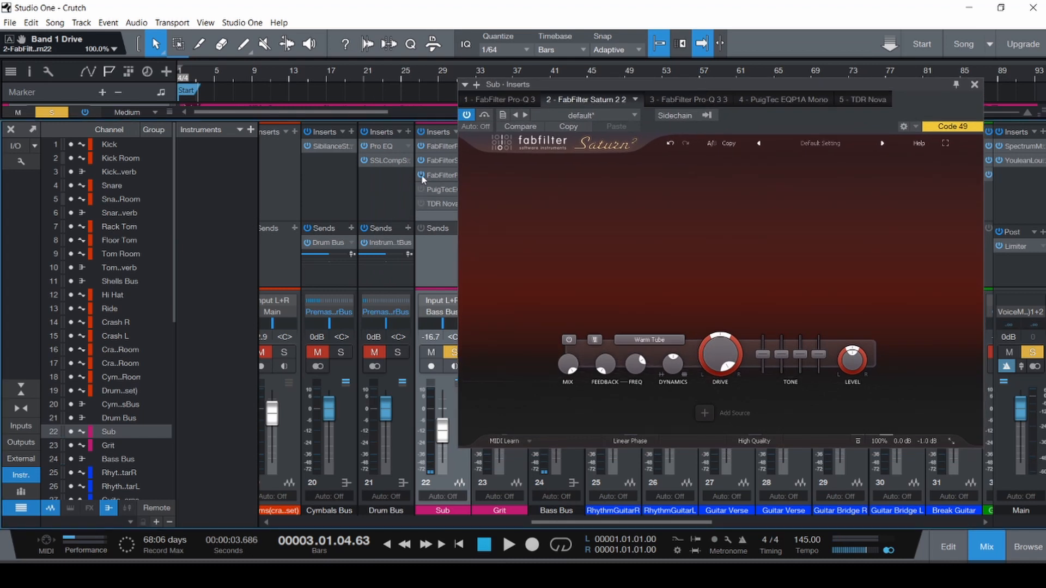
left_click(421, 175)
key("Home")
key("space")
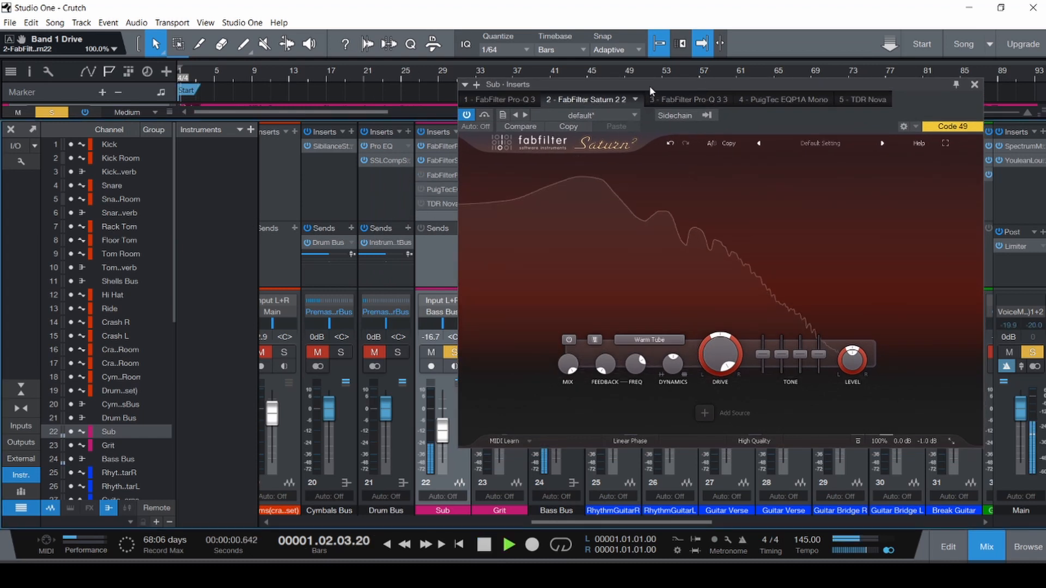
left_click_drag(649, 91, 500, 91)
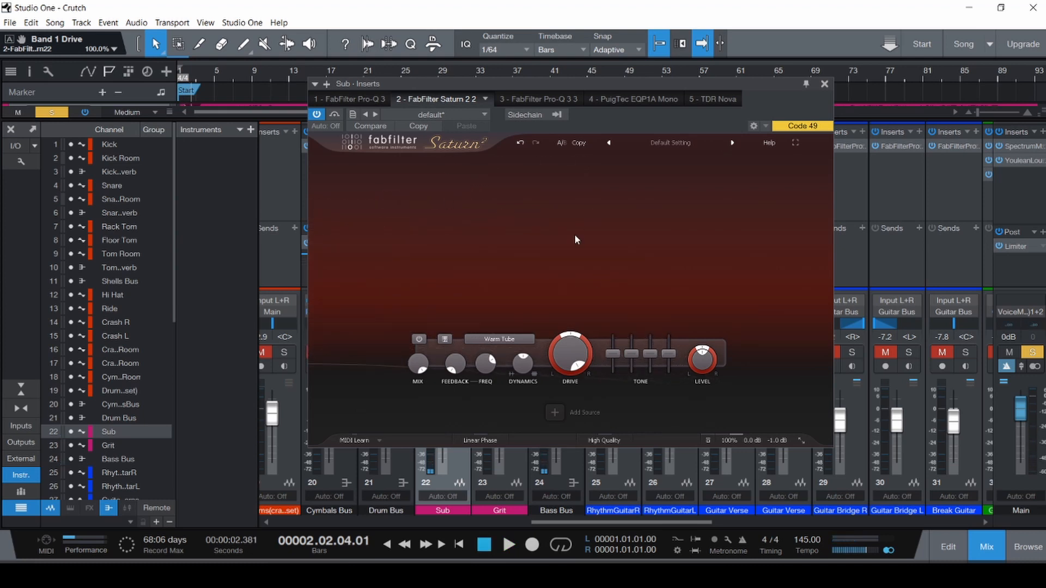
- Compare the filter curves of the two Pro-Q 3 inserts before and after Saturn 2 on the Sub channel
left_click(341, 97)
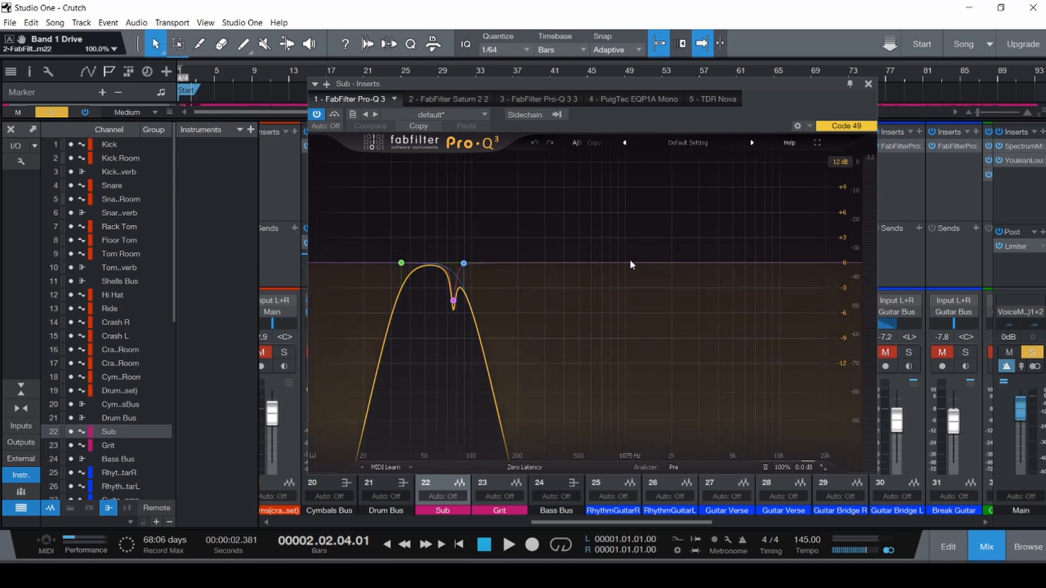
left_click(557, 101)
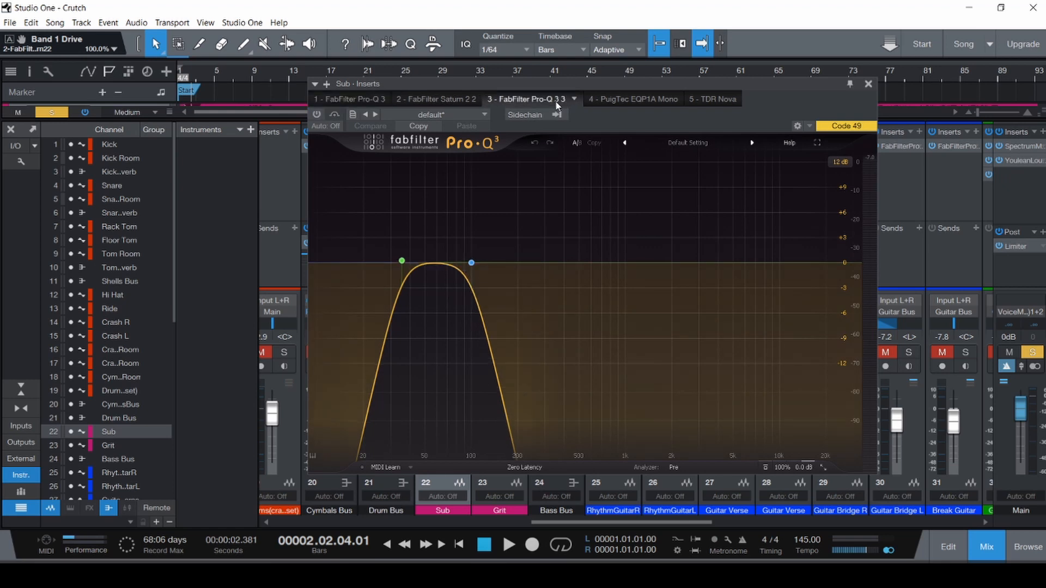
key("comma")
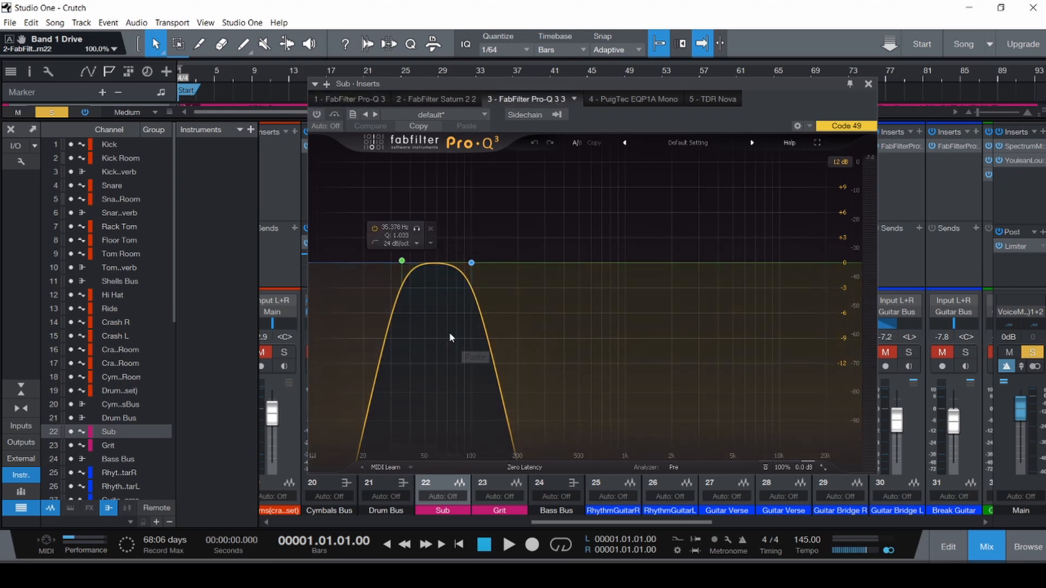
left_click(365, 103)
left_click(548, 102)
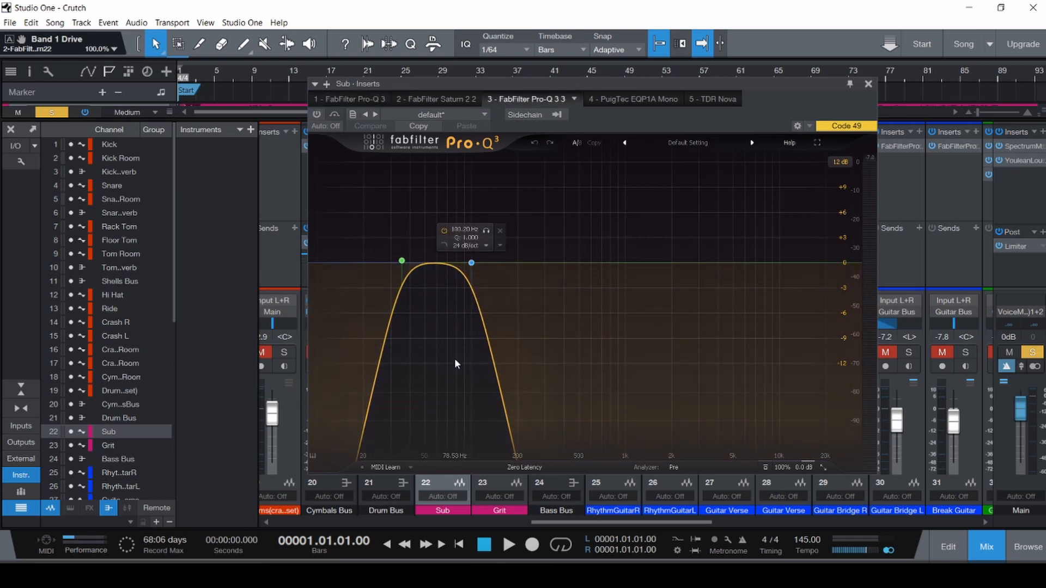
- Activate the Pro-Q 3 after Saturn 2 while playing the song from the start, and stop playback
key("space")
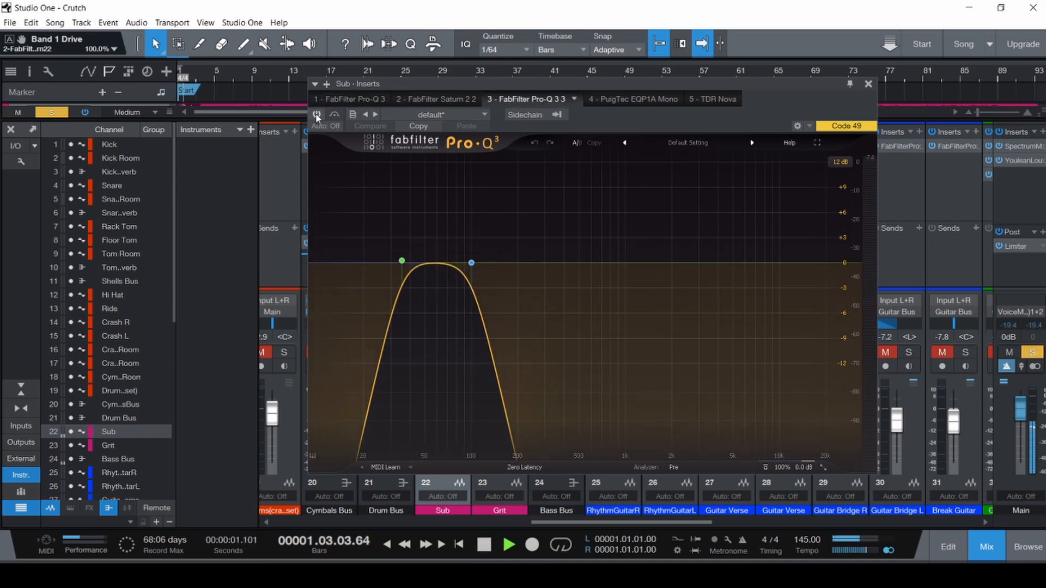
left_click(317, 115)
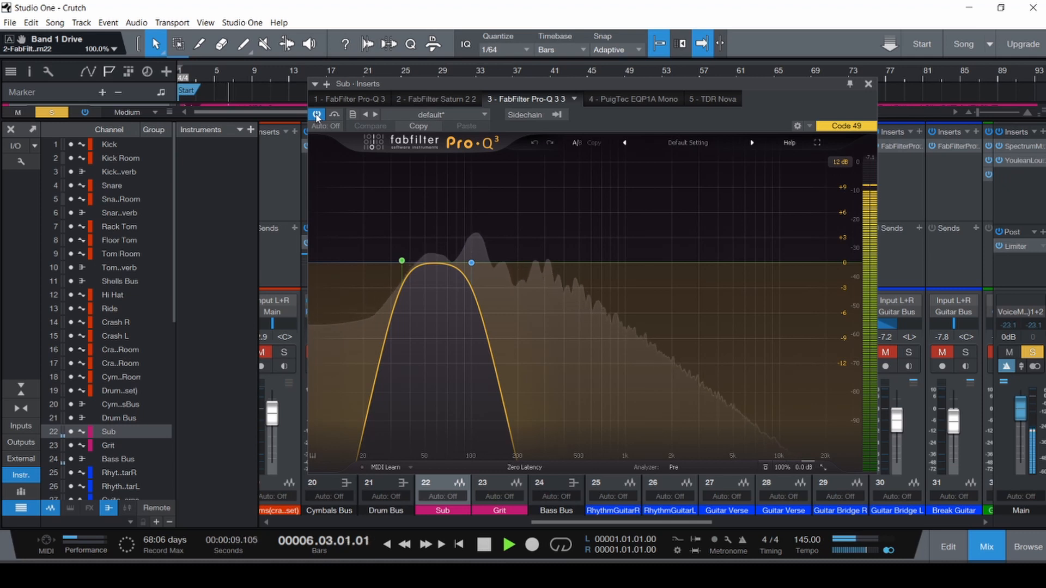
key("space")
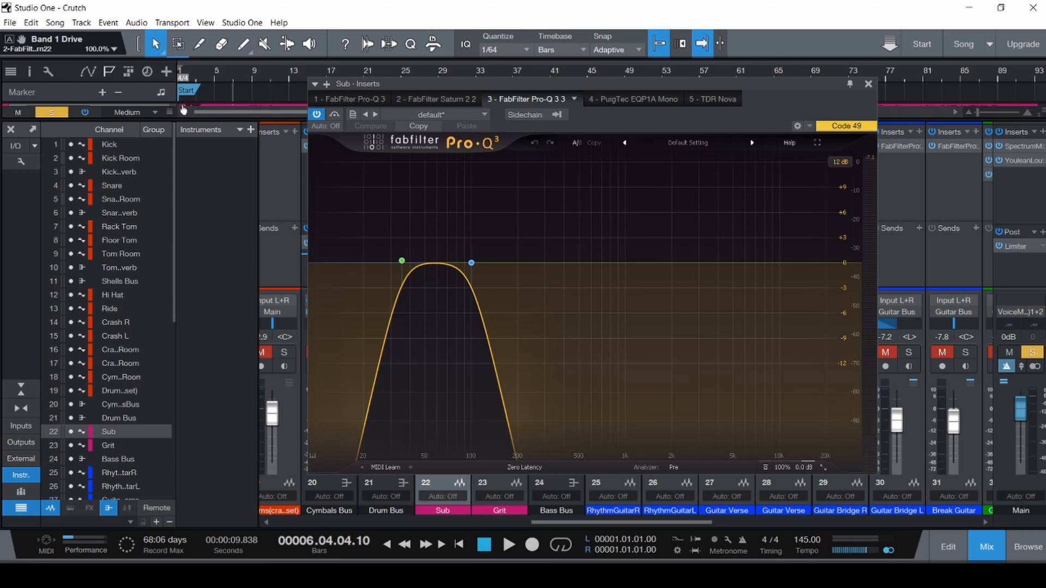
- Inspect the first Pro-Q 3's 76.5 Hz cut and examine the spectrum in the Pro-Q 3 after Saturn 2 during playback
left_click(361, 99)
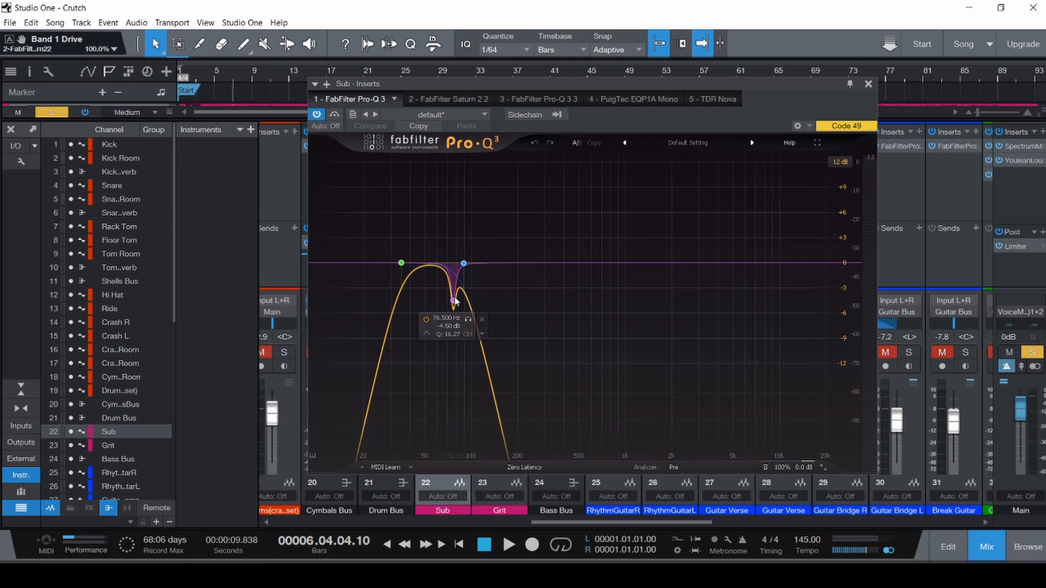
left_click(554, 99)
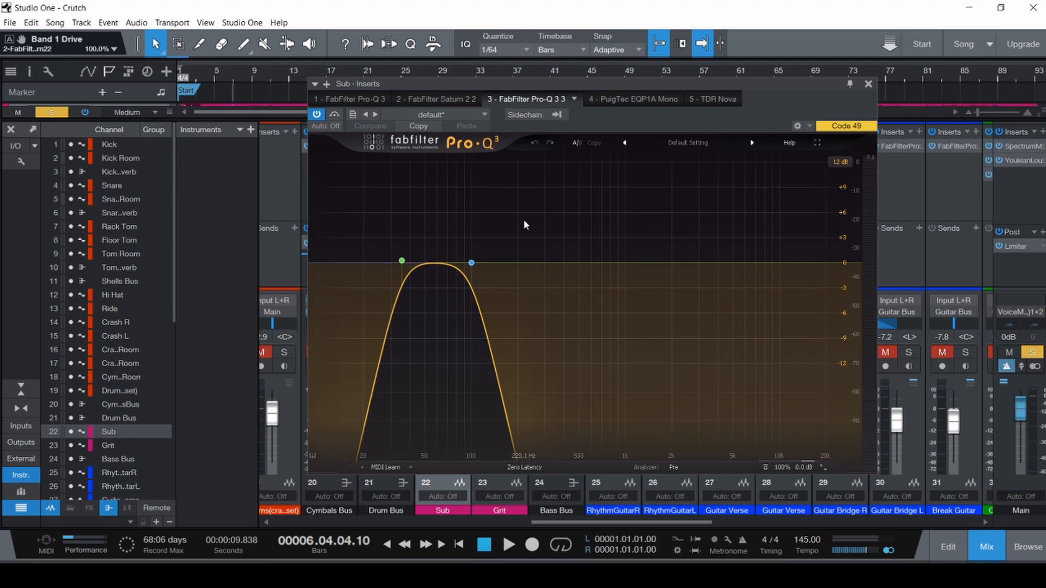
key("comma")
key("space")
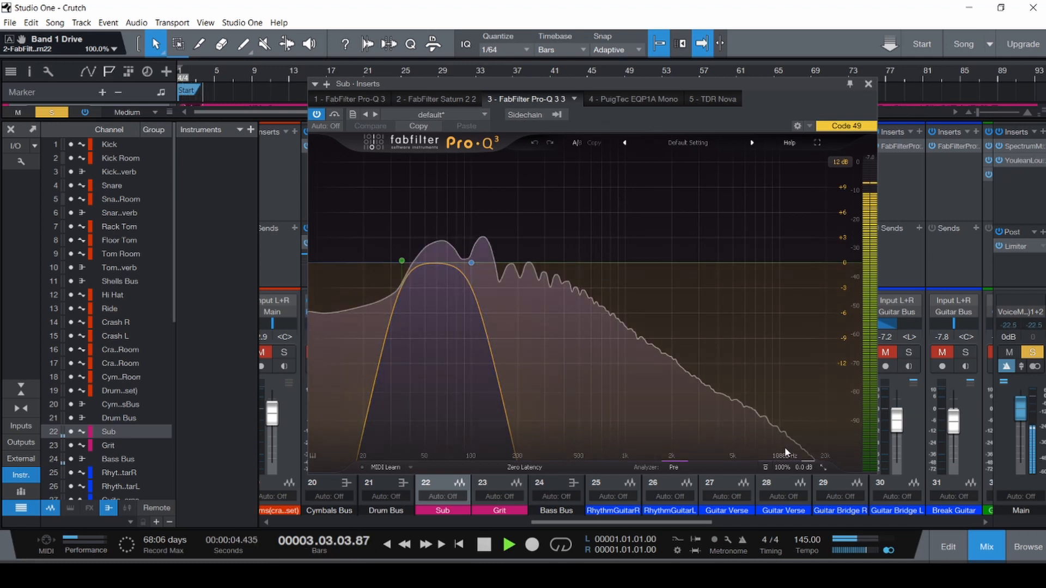
key("space")
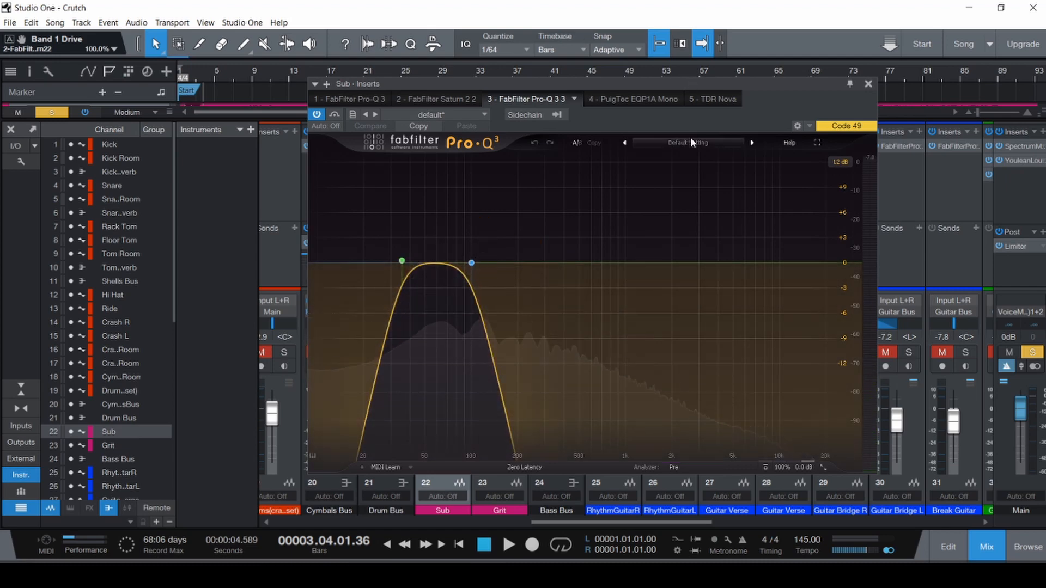
- Open the PuigTec EQP1A Mono on the Sub channel and turn its low-frequency boost down to 0
left_click(644, 101)
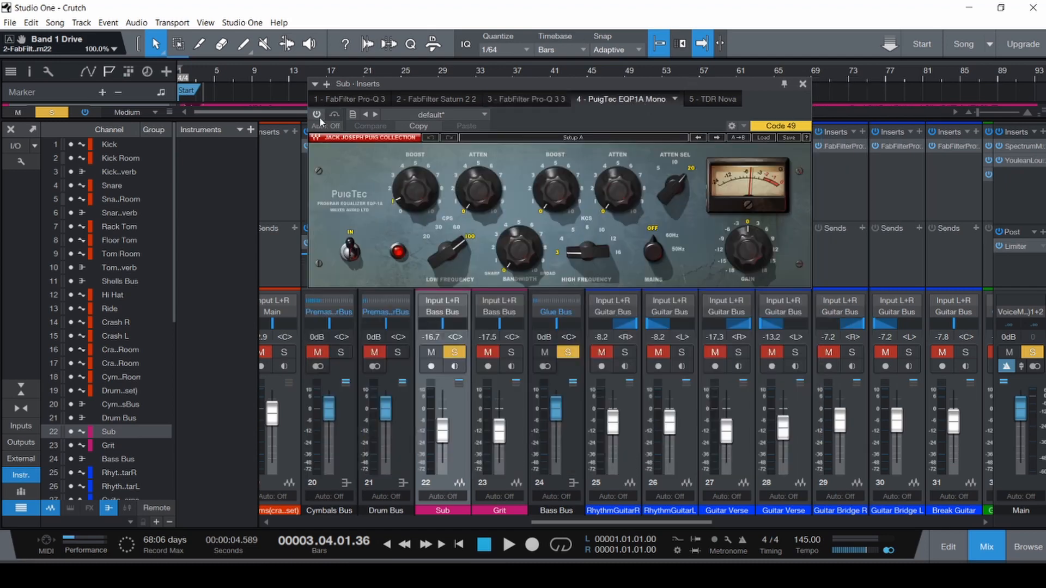
key("comma")
left_click(415, 189)
left_click_drag(412, 187, 412, 204)
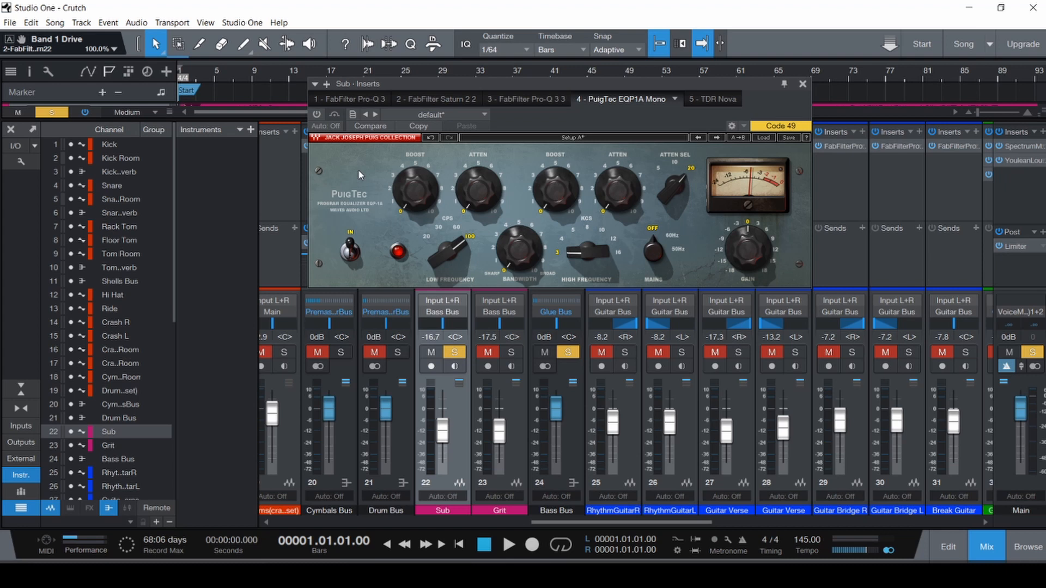
- Compare the Sub channel with PuigTec EQP1A on and off during playback, leaving the plug-in active
key("space")
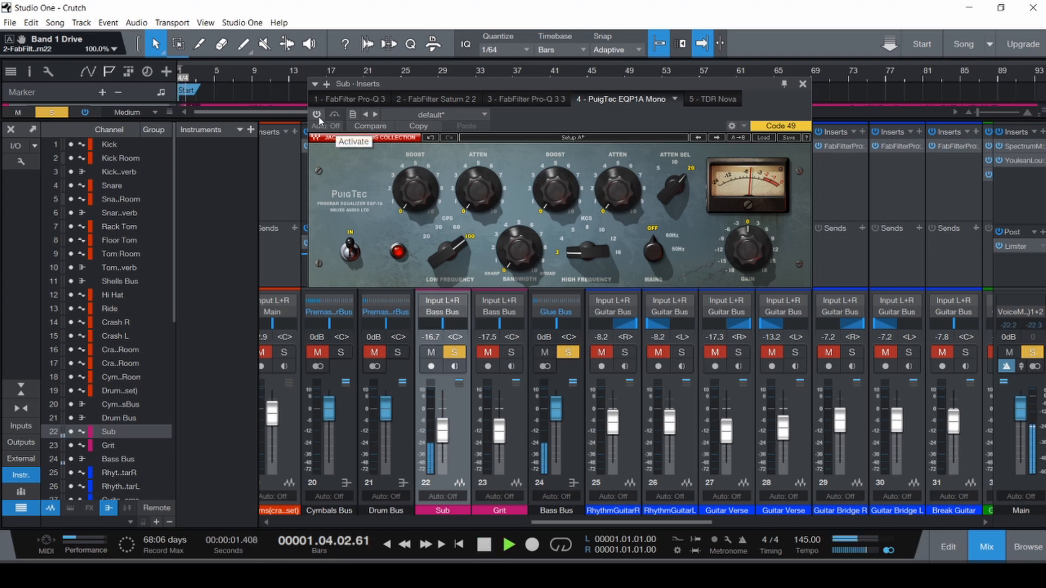
left_click(318, 116)
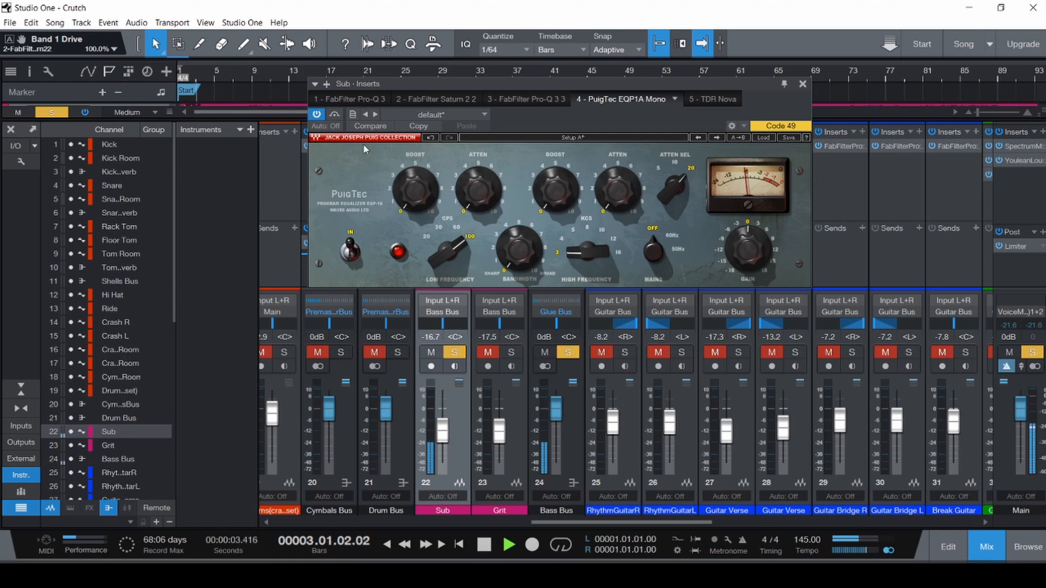
left_click(318, 116)
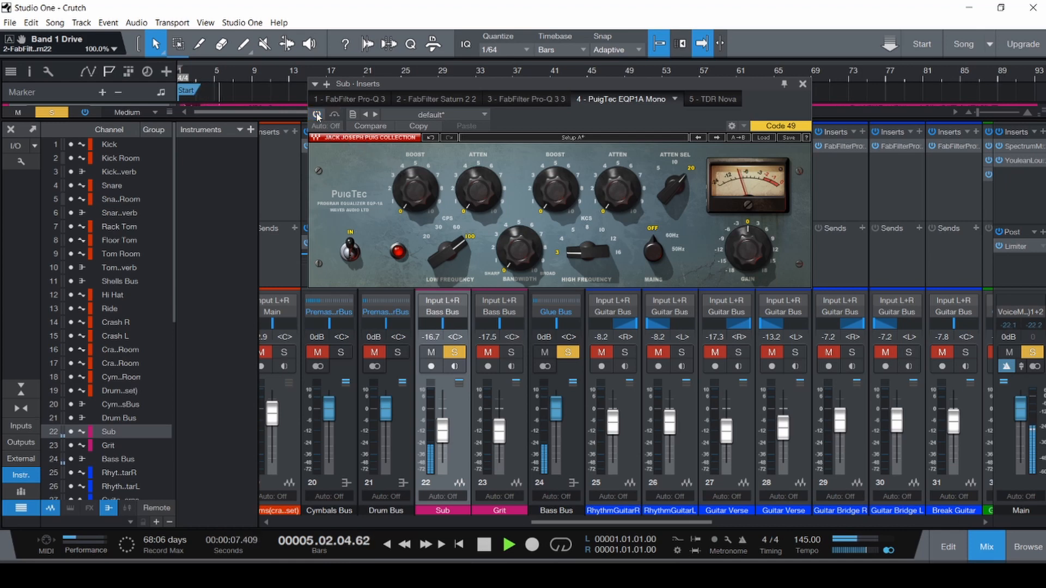
left_click(318, 117)
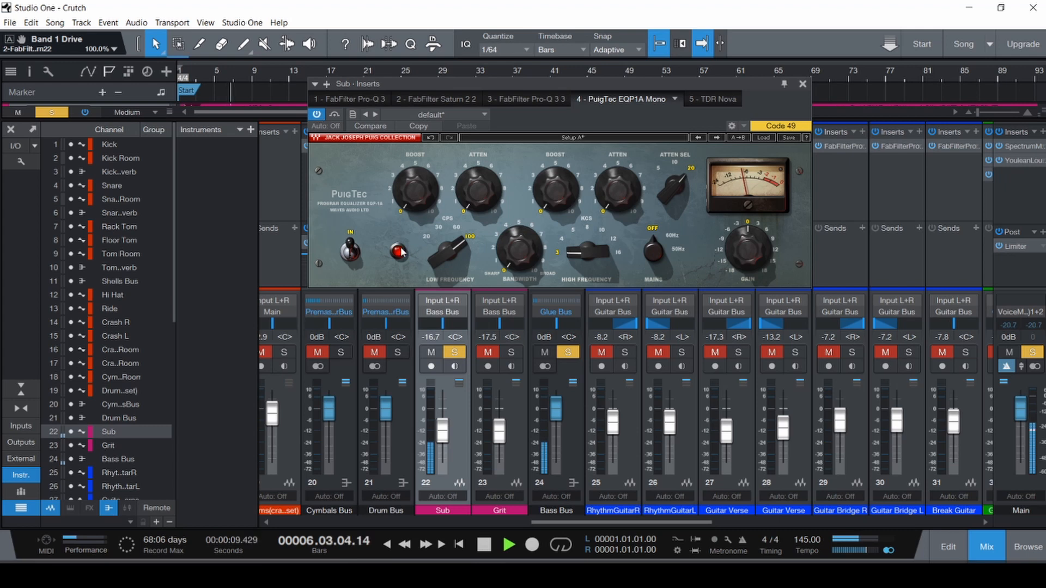
key("space")
- Reset the Sub channel fader to 0 dB and compare PuigTec EQP1A bypassed and active from the song start
left_click(444, 433, "alt")
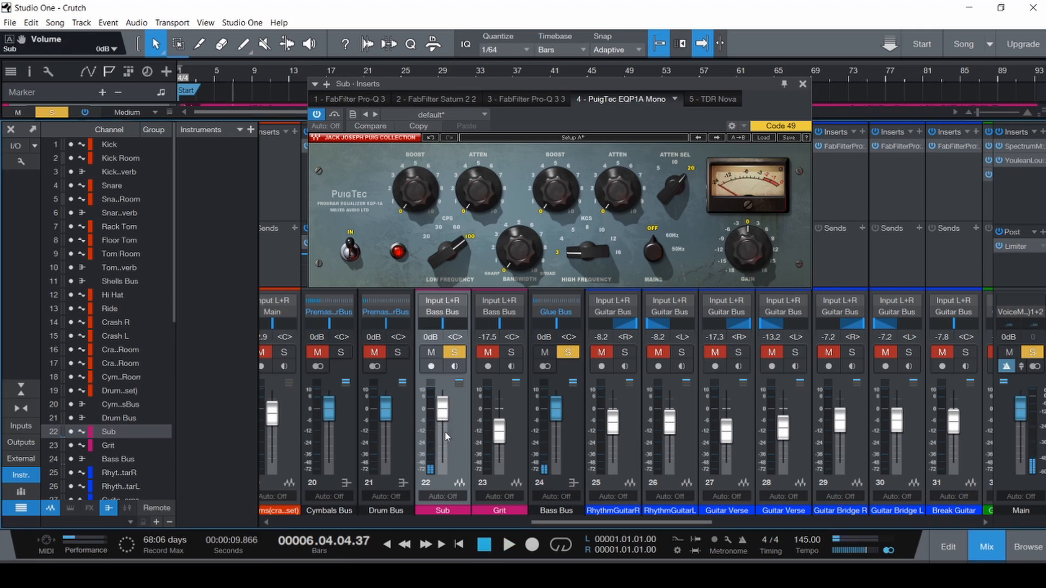
key("comma")
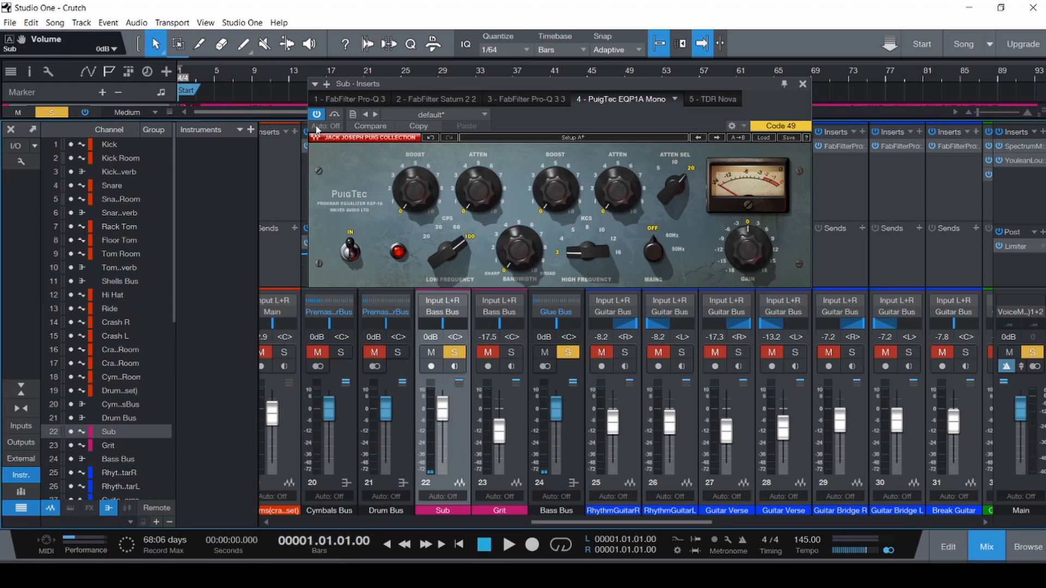
left_click(316, 115)
key("space")
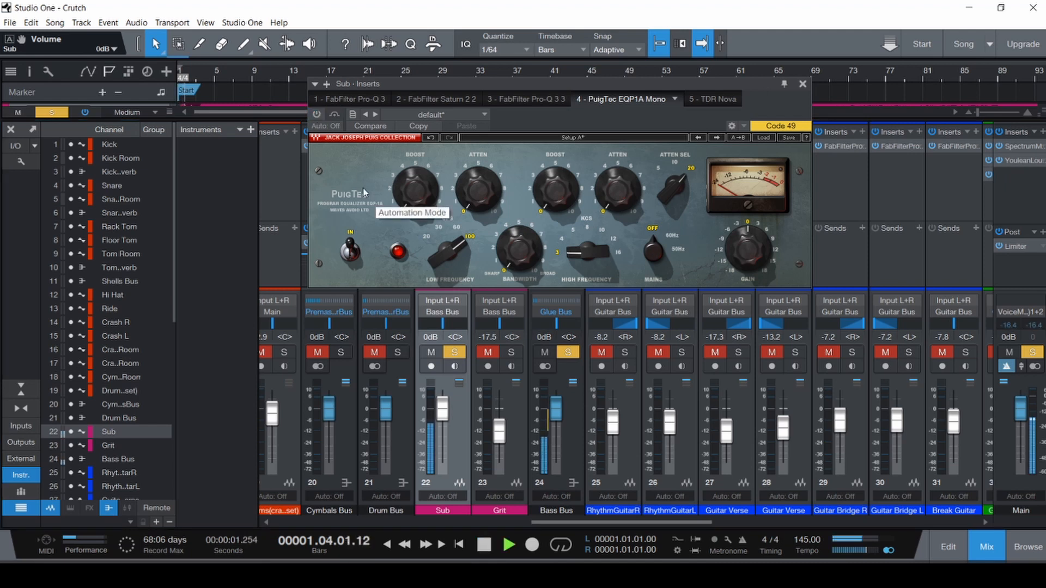
left_click(317, 116)
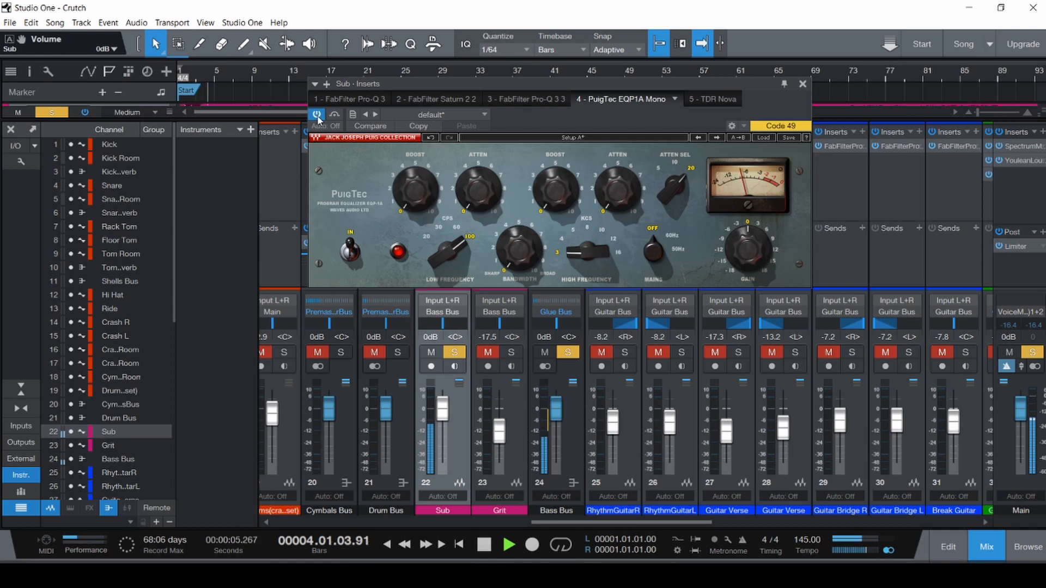
key("space")
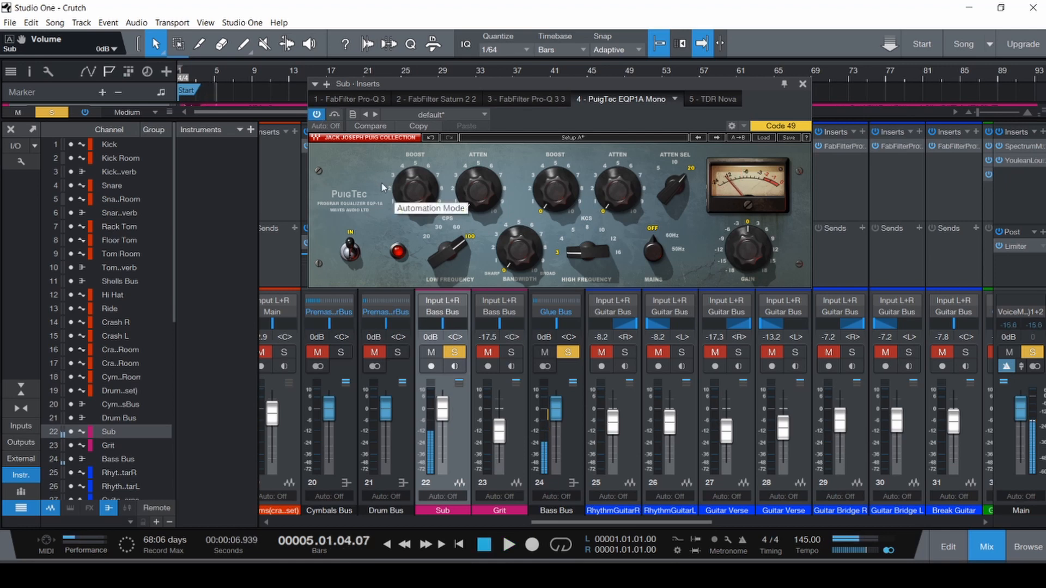
- Undo the Sub channel's fader reset
key("ctrl+z")
key("ctrl+z")
key("ctrl+z")
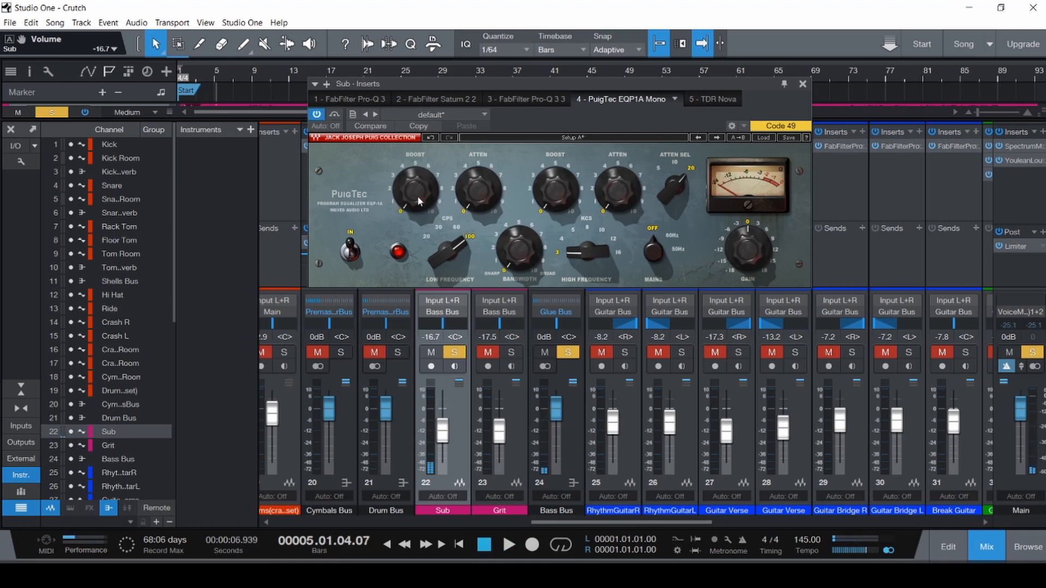
- Set the PuigTec EQP1A low-frequency boost to 1 and save the song
left_click(417, 202)
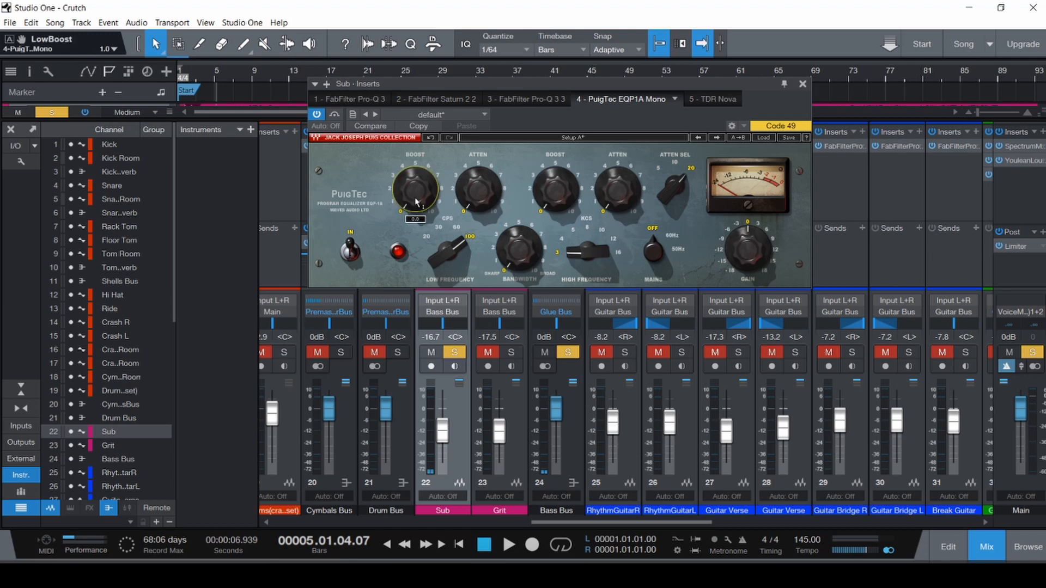
double_click(413, 203)
type("1")
key("Return")
key("ctrl+s")
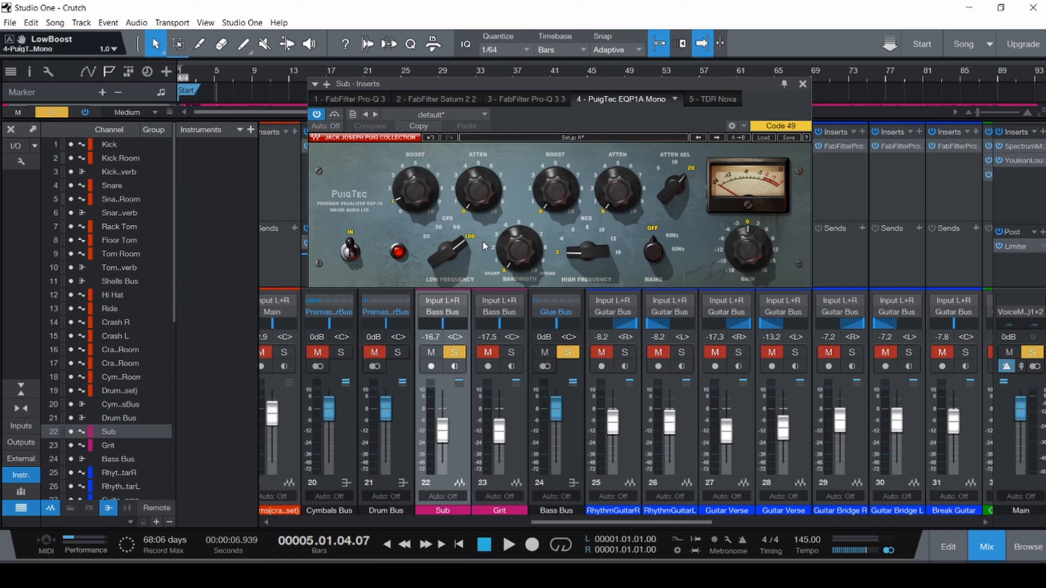
- Activate TDR Nova on the Sub channel and play the song from the start
left_click(717, 100)
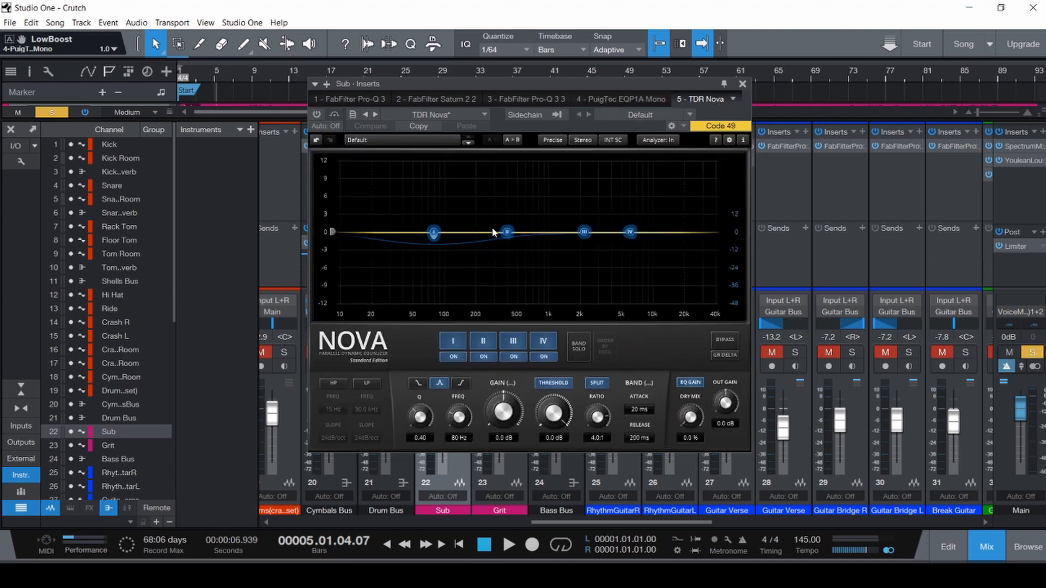
left_click(318, 115)
key("comma")
key("space")
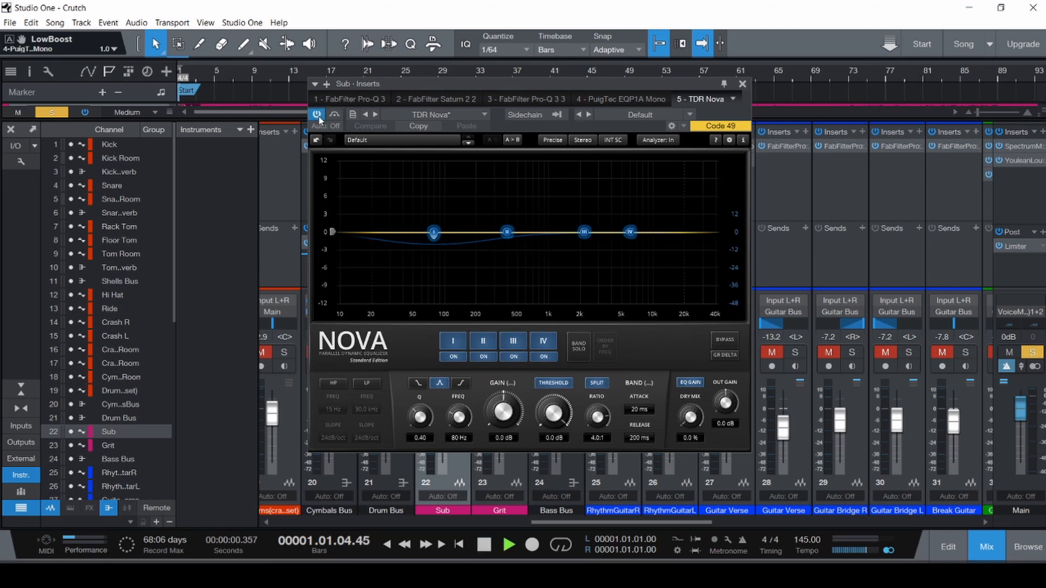
- Audition TDR Nova's GR Delta signal with the Sub channel fader reset to 0 dB
left_click(722, 356)
left_click_drag(578, 83, 748, 88)
left_click(442, 432, "ctrl")
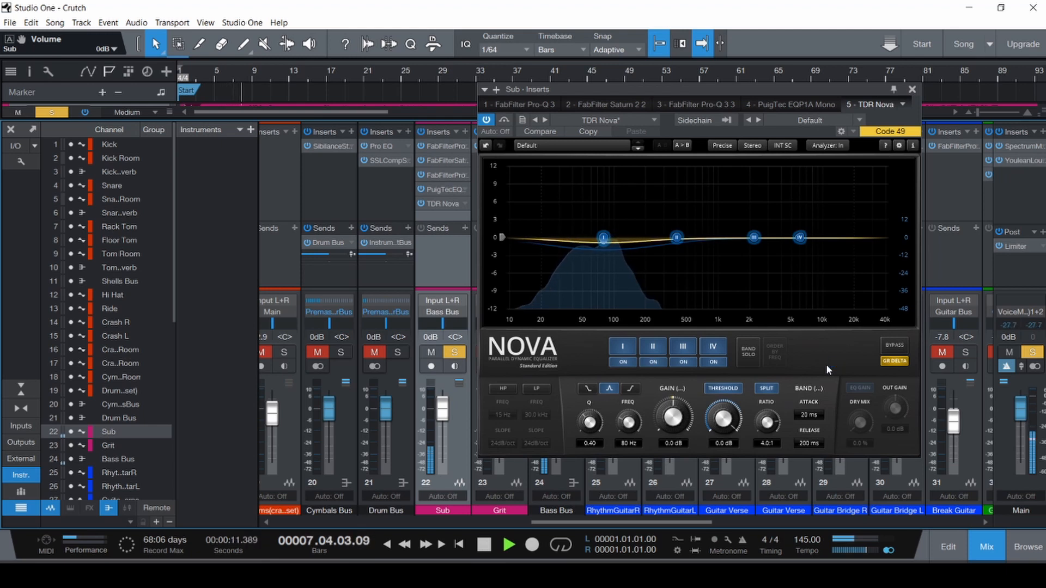
key("space")
- Undo the Sub fader reset and turn off TDR Nova's GR Delta, saving the song and closing the inserts window
key("ctrl+z")
left_click(894, 360)
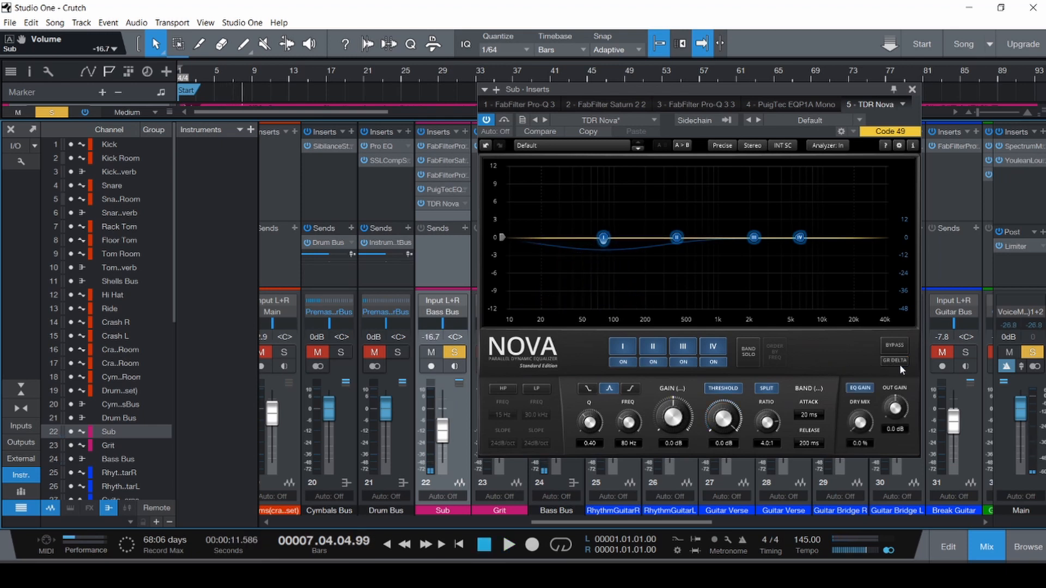
key("ctrl+s")
left_click(813, 103)
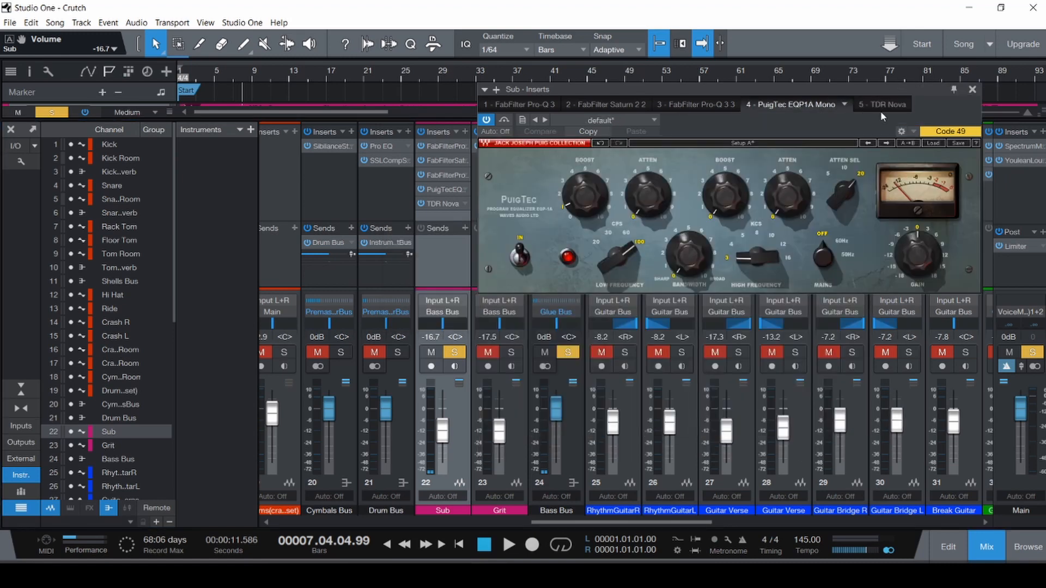
left_click(879, 105)
left_click(912, 89)
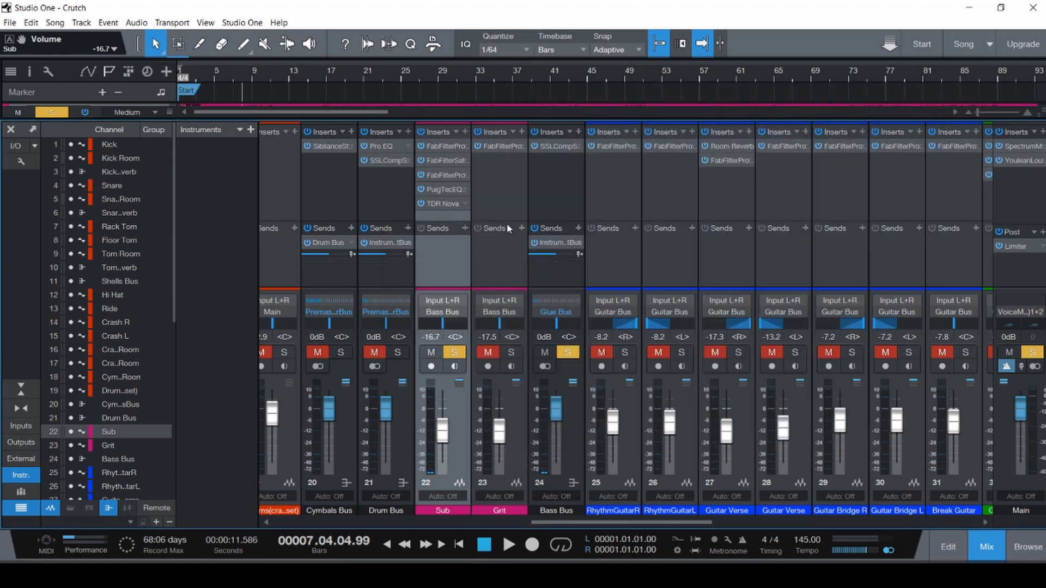
- Mute and unsolo the Sub channel, and solo the Grit channel
left_click(499, 201)
left_click(430, 352)
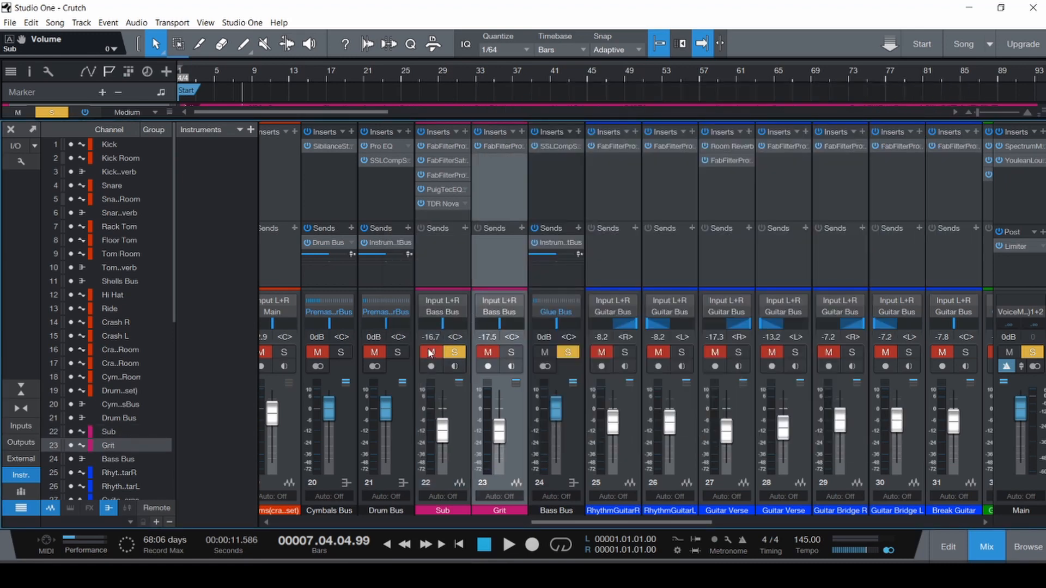
left_click(455, 352)
left_click(514, 353)
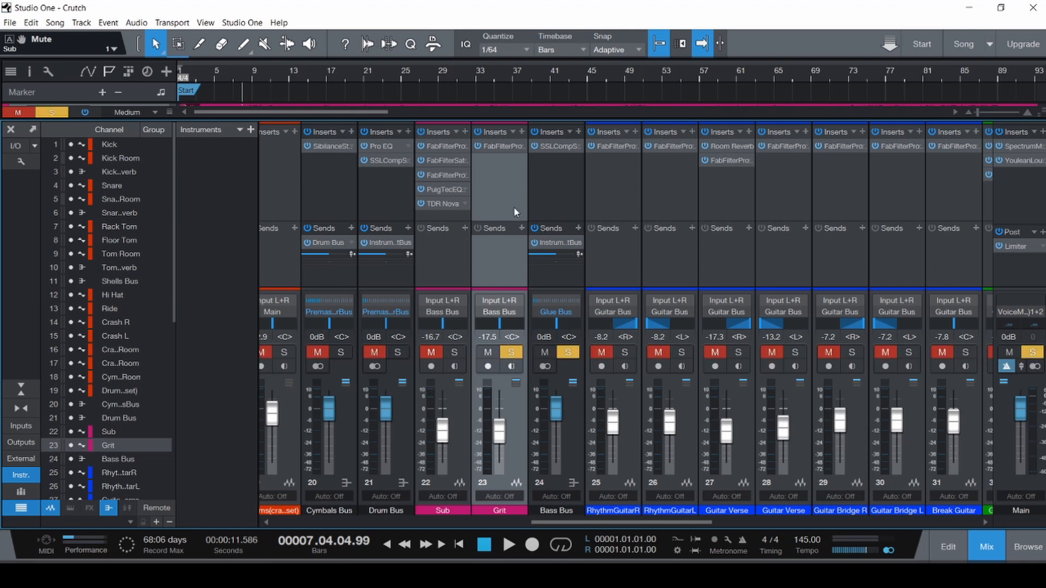
- Listen to the soloed Grit channel from the song start, pausing and resuming playback
key("Home")
key("space")
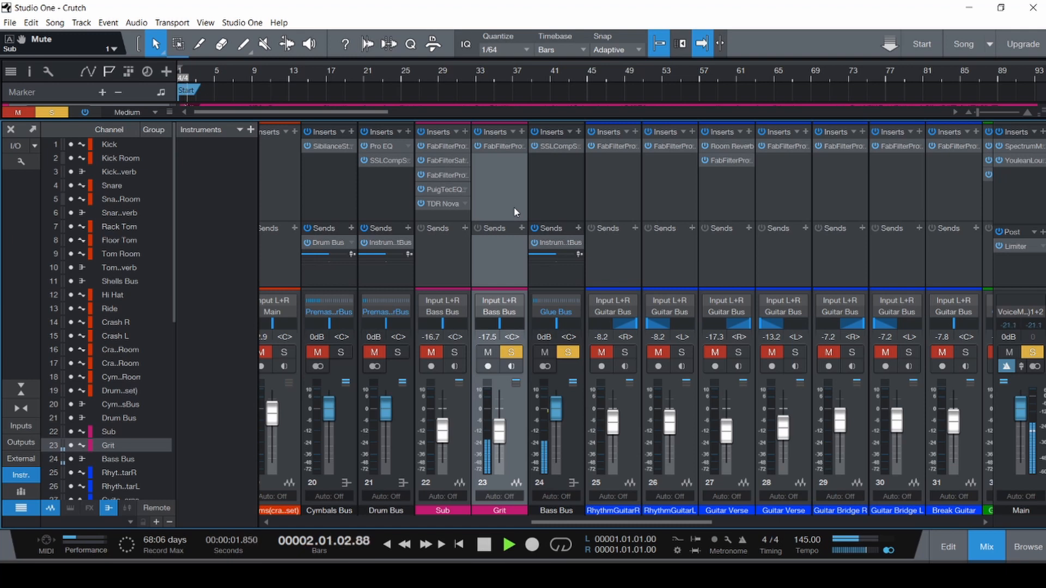
key("space")
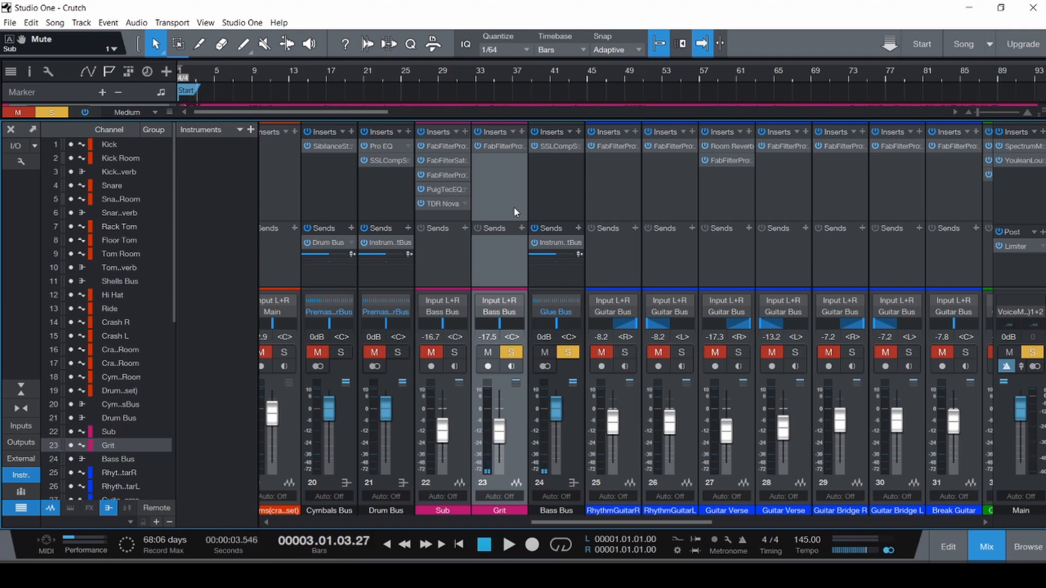
key("space")
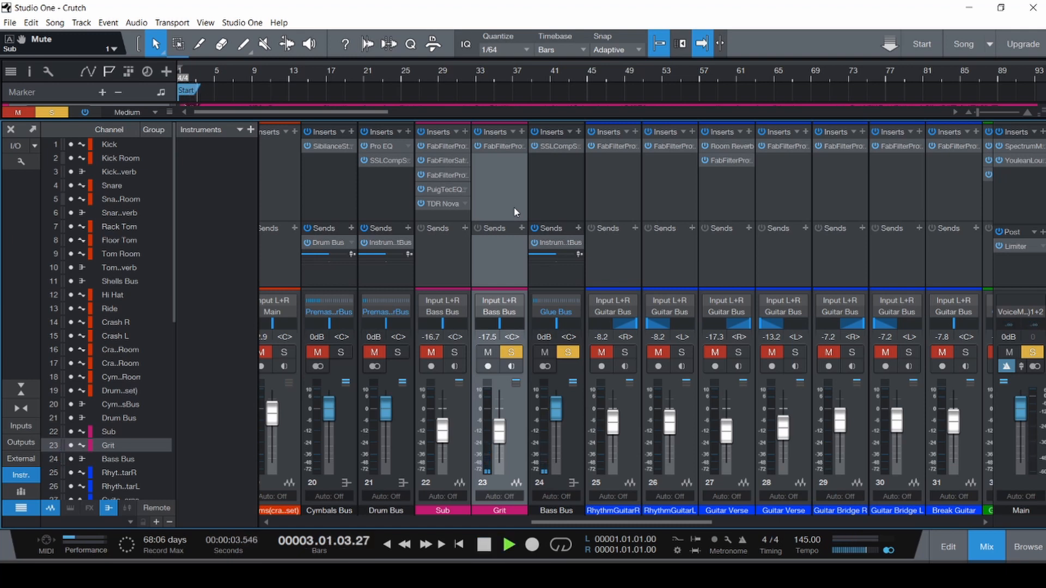
- Save the song and inspect the low-cut band of the Grit channel's Pro-Q 3
left_click(499, 148)
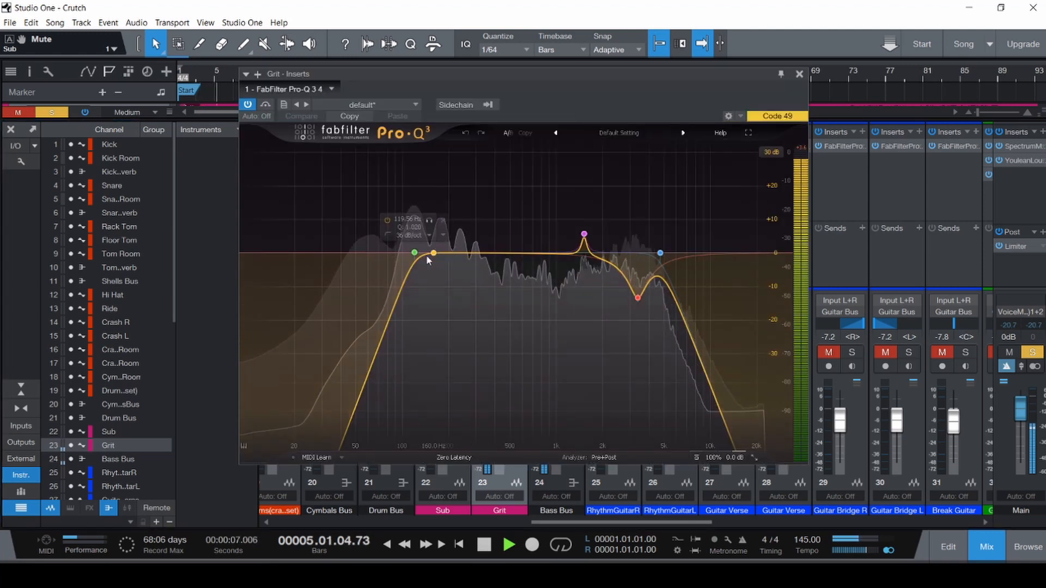
key("space")
key("ctrl+s")
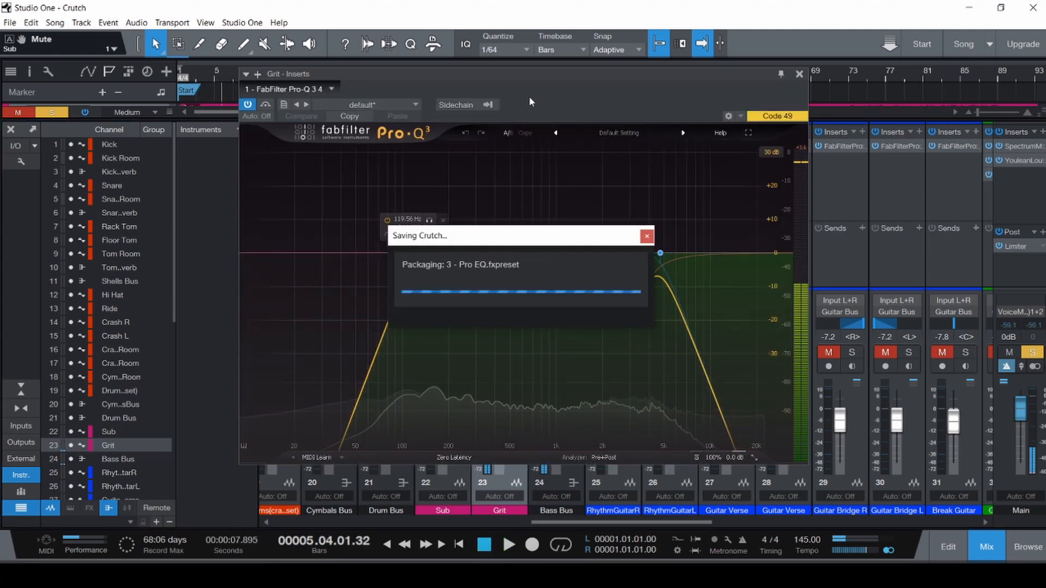
left_click_drag(542, 73, 346, 86)
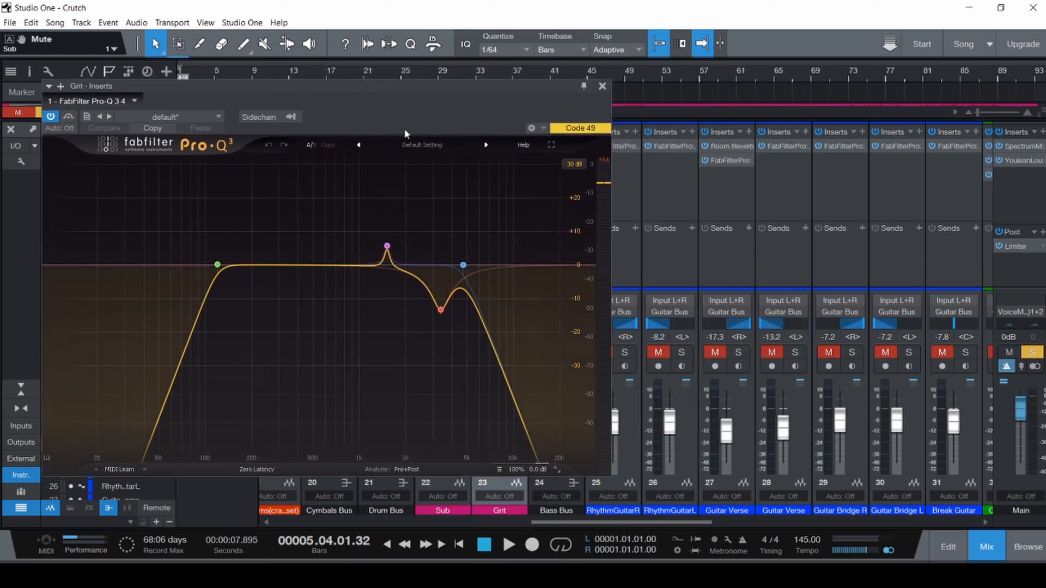
mouse_move(222, 272)
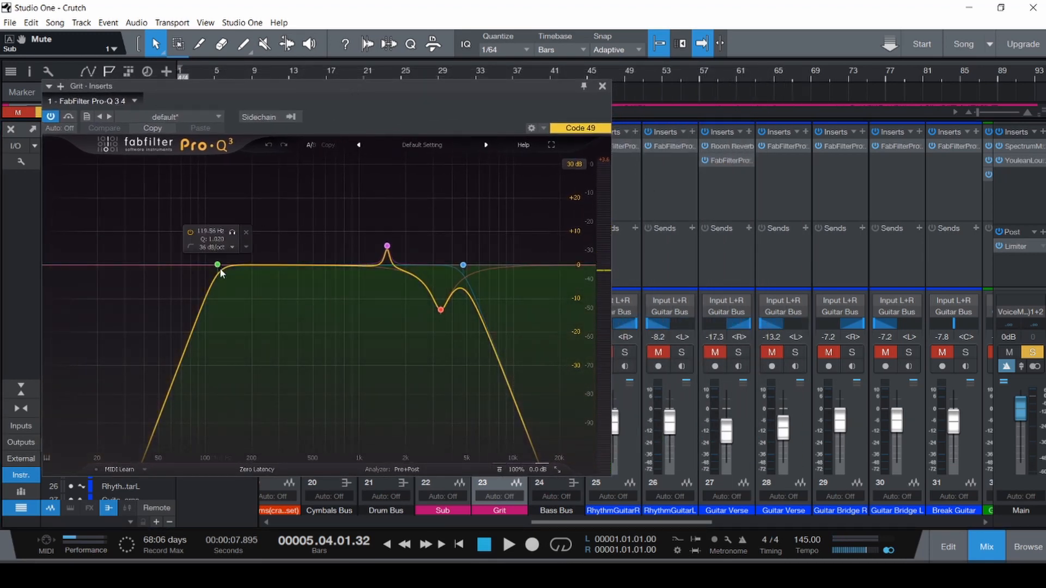
- Examine the high-cut and low-cut bands of the Sub channel's first Pro-Q 3
left_click(608, 86)
left_click(446, 146)
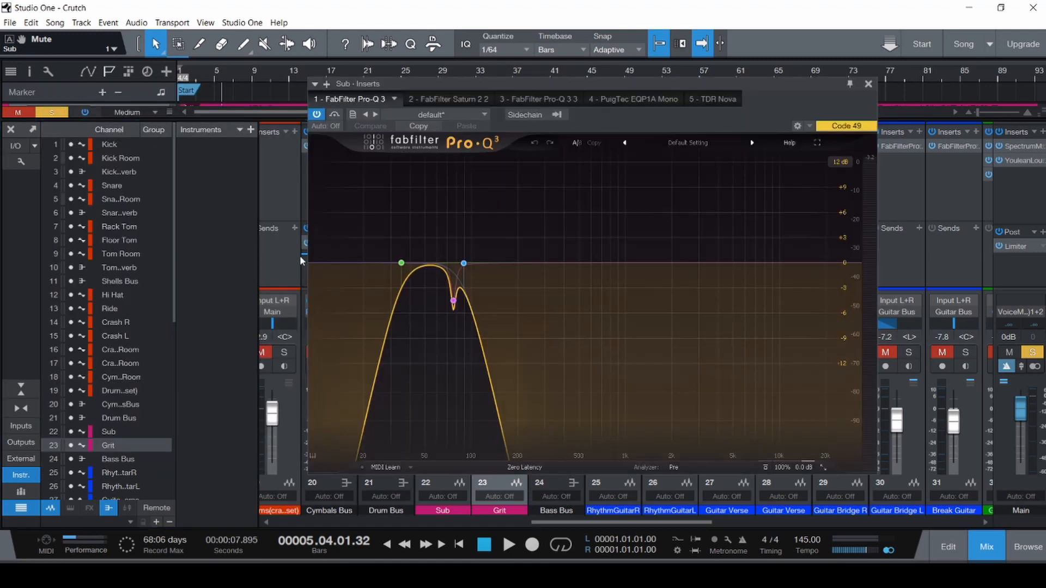
mouse_move(463, 264)
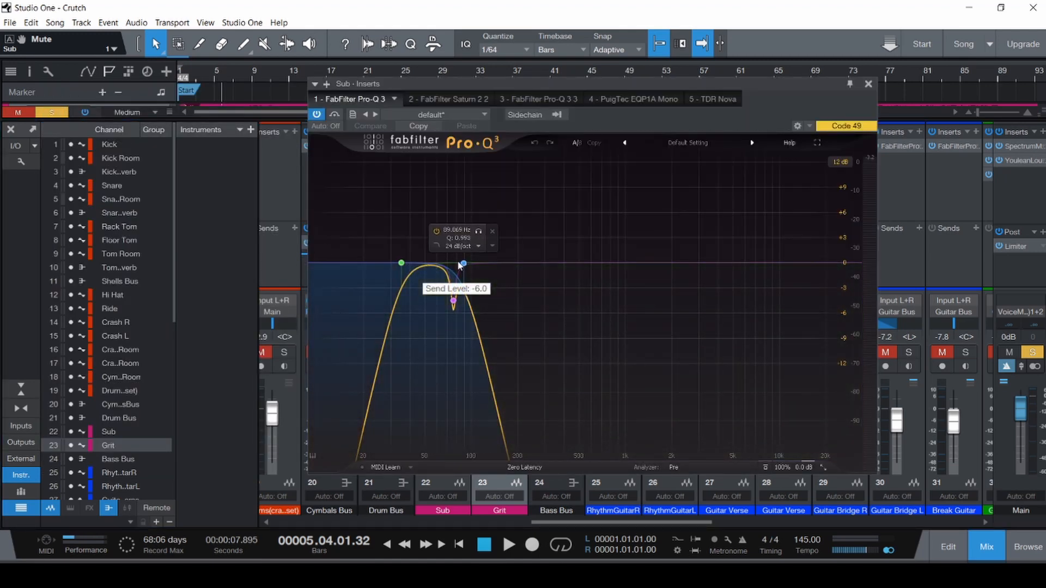
mouse_move(403, 265)
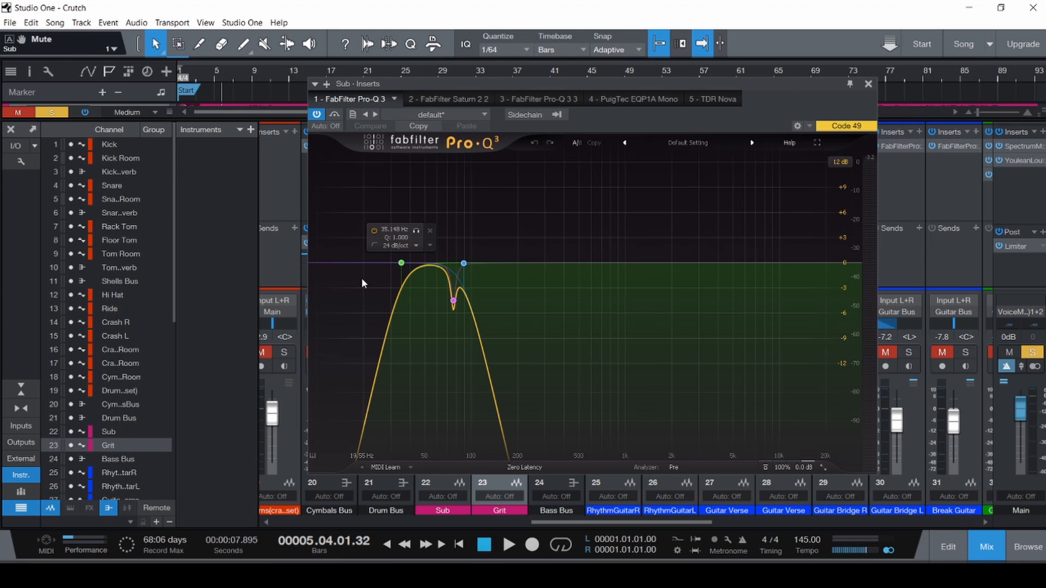
- Try a bell boost of about 8 dB near 20 Hz in the Sub channel's Pro-Q 3 and delete it
double_click(376, 189)
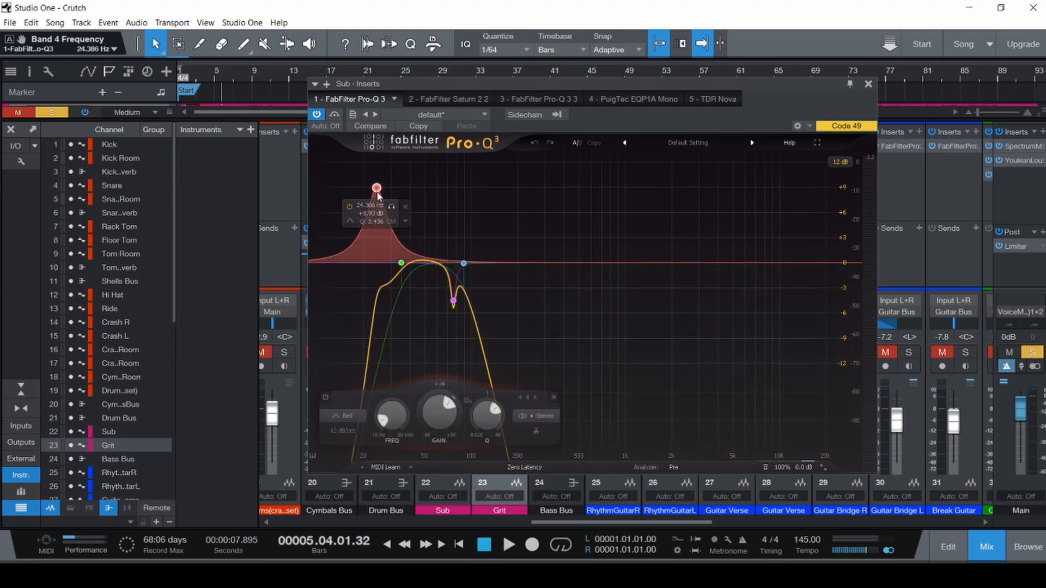
mouse_move(377, 192)
left_mouse_down()
mouse_move(373, 201)
mouse_move(355, 168)
mouse_move(318, 171)
mouse_move(371, 180)
left_mouse_up()
left_click(384, 165)
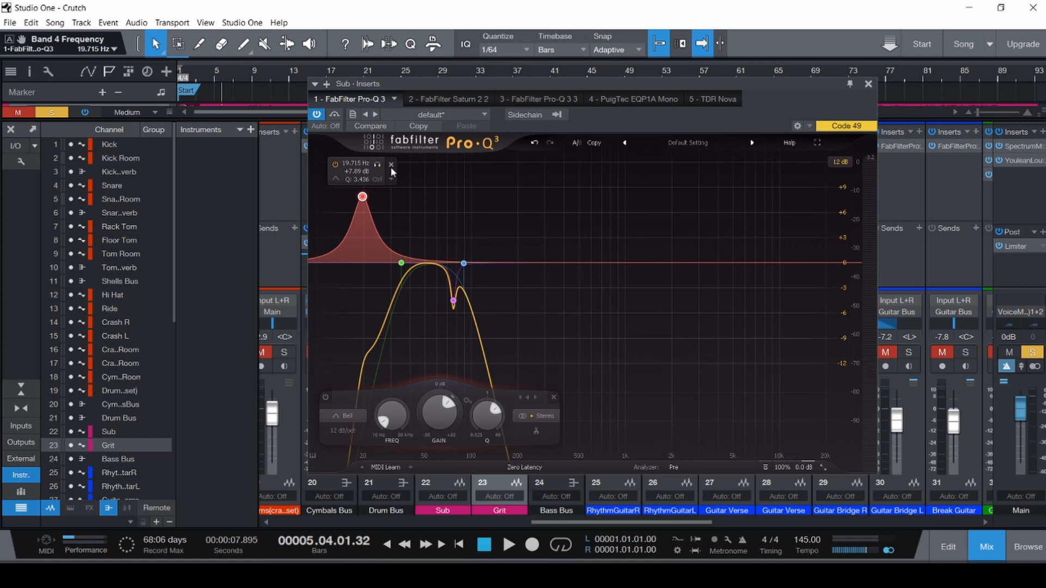
left_click(391, 164)
key("ctrl+s")
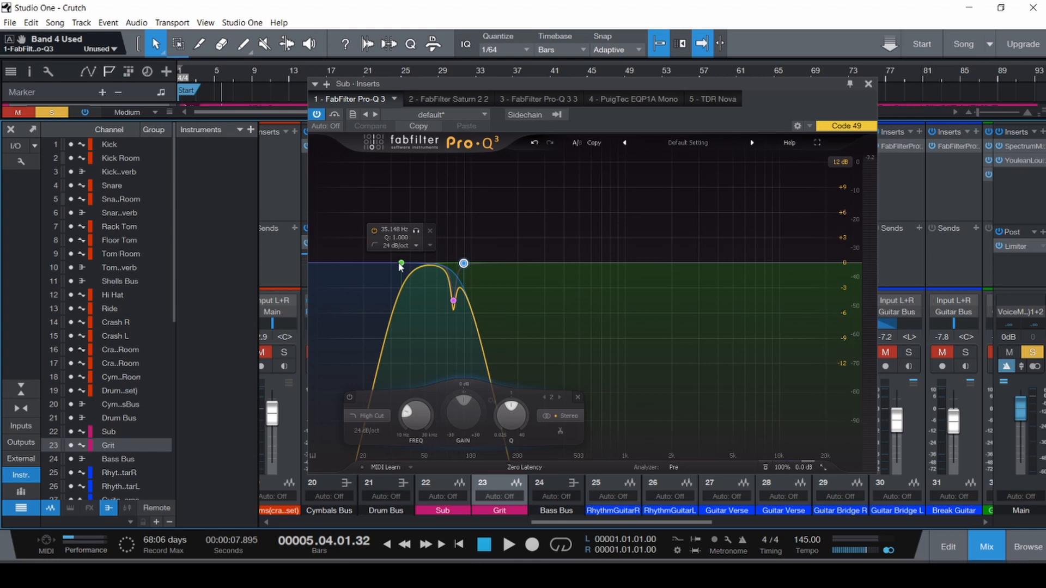
left_click(868, 84)
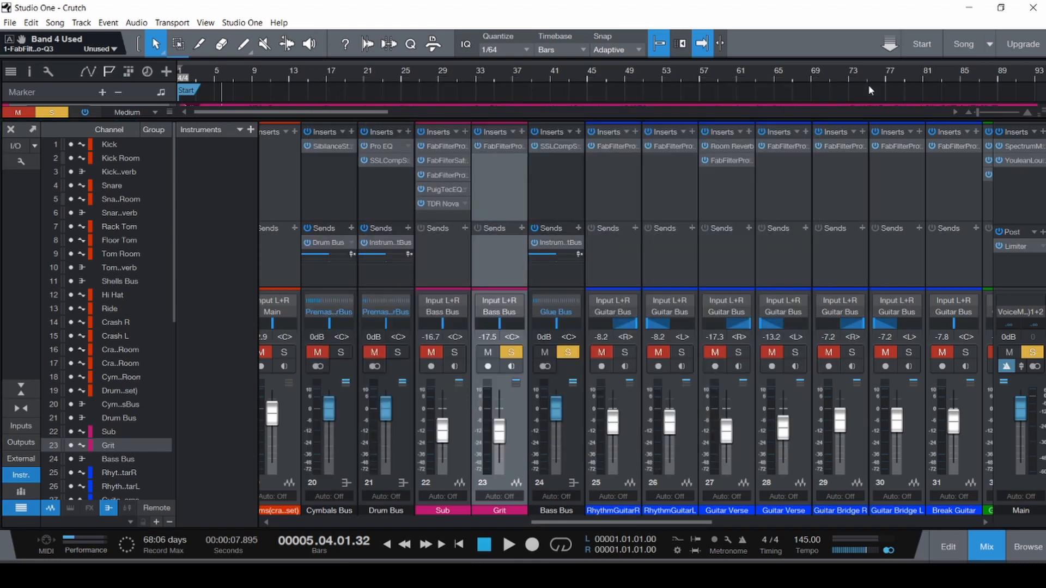
- Compare the low cut of Rhythm Guitar R's Pro-Q 3 with the high cut of the Sub channel's Pro-Q 3
left_click(608, 147)
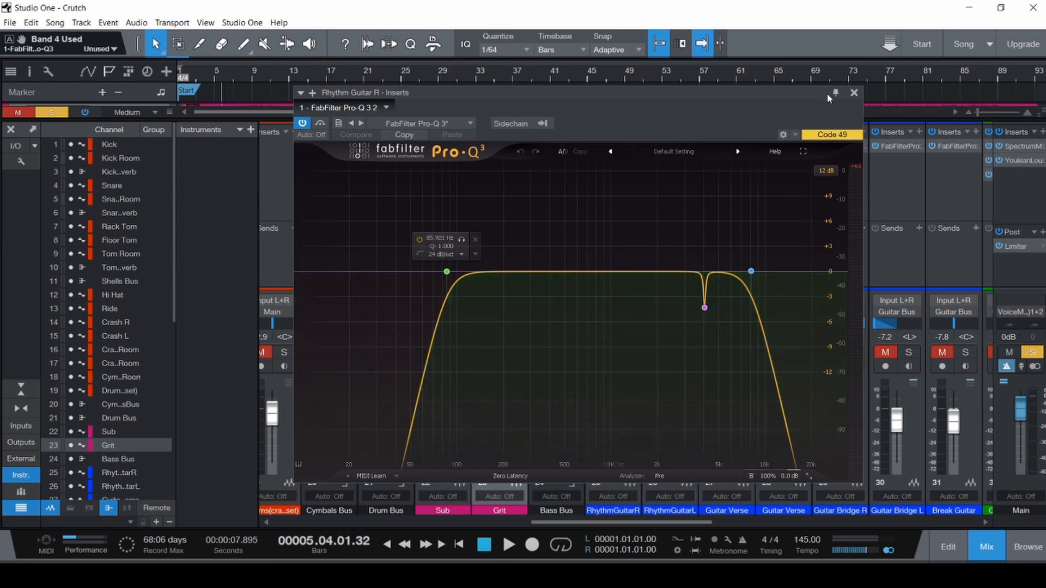
left_click(853, 93)
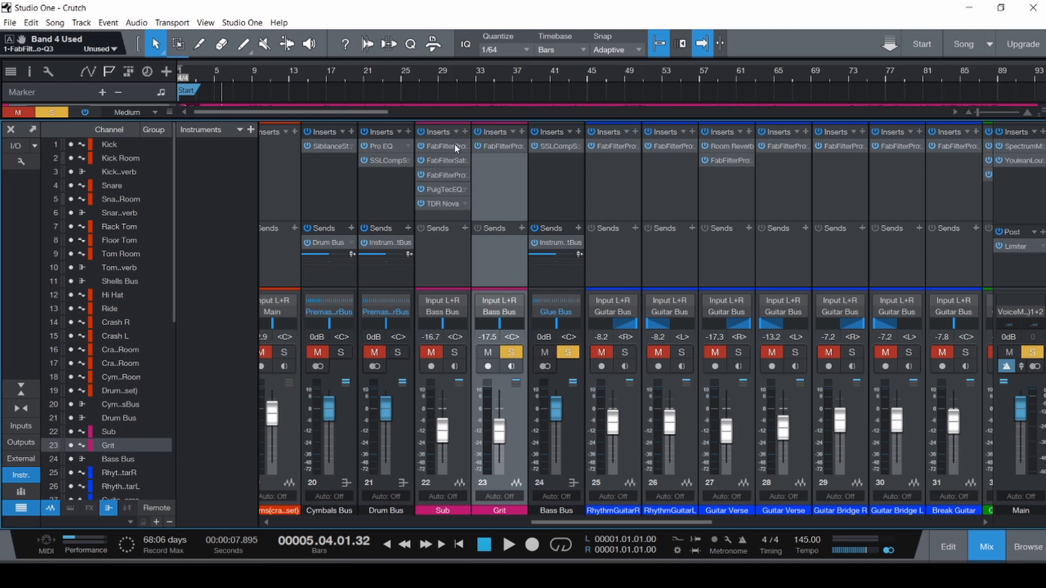
left_click(455, 145)
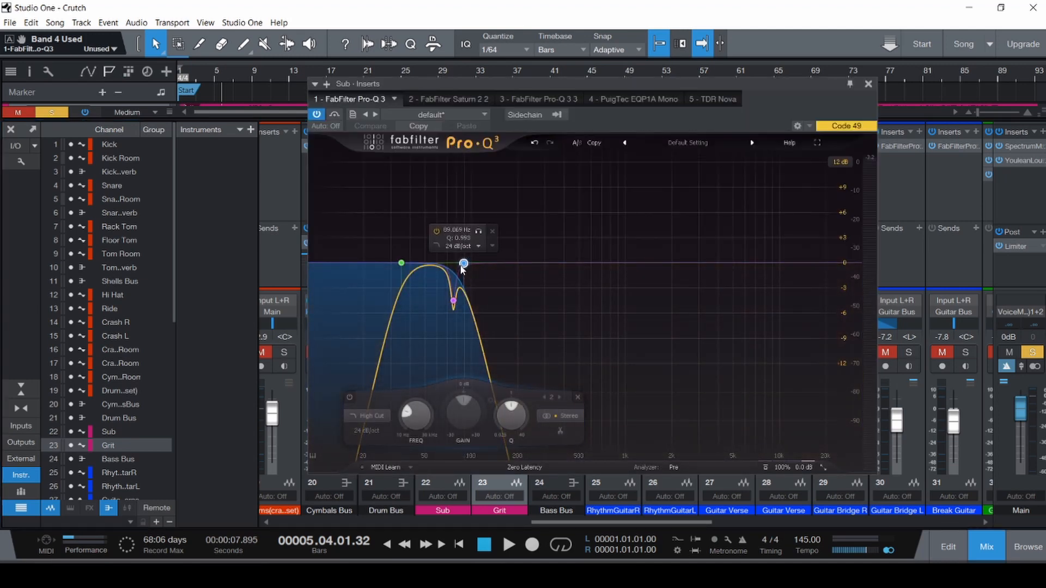
left_click(868, 84)
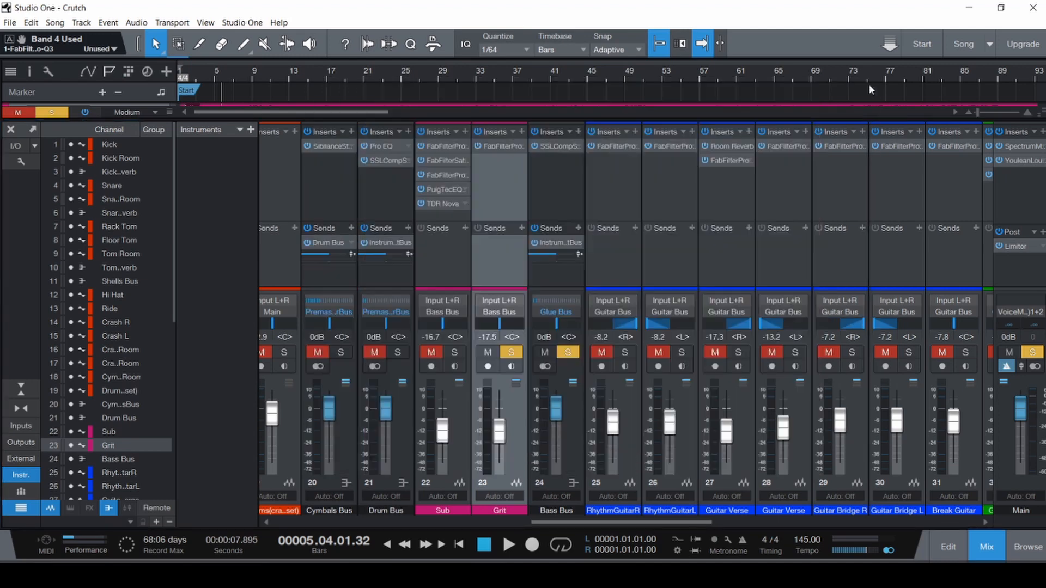
left_click(609, 145)
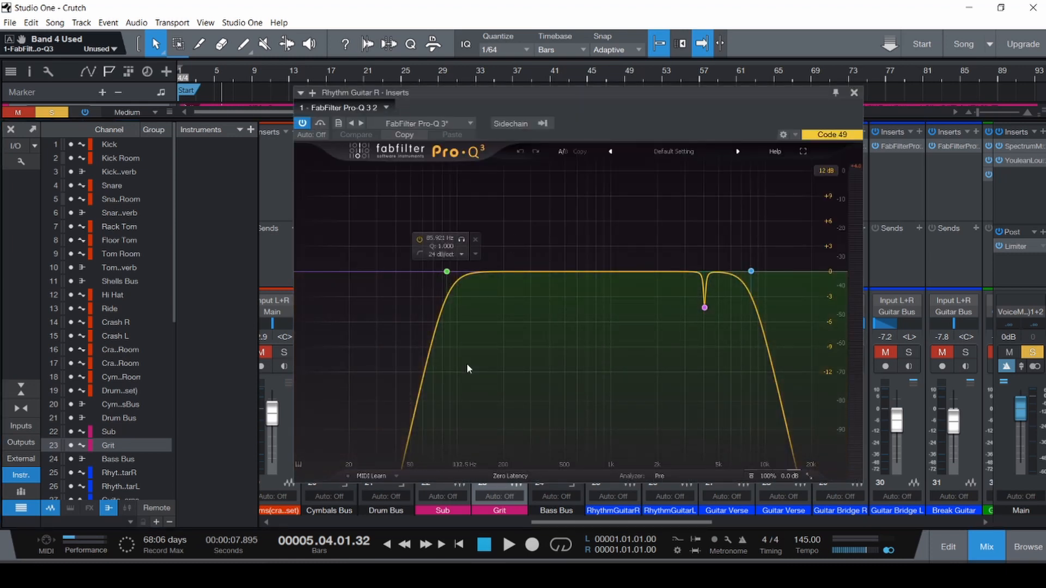
left_click(853, 92)
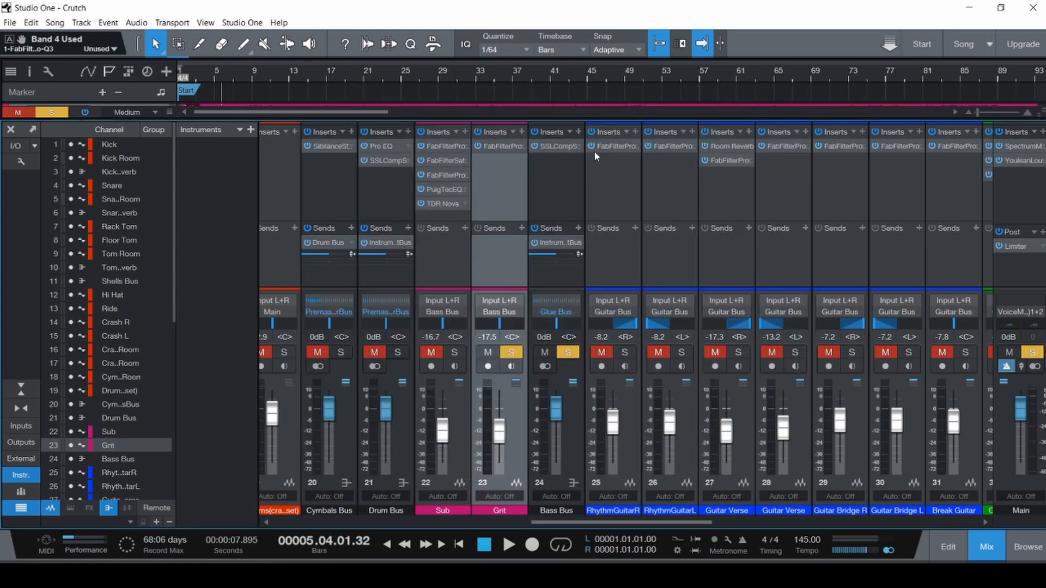
- Add a narrow bell boost of about 17 dB at about 82 Hz with Q 40 to the Grit channel's Pro-Q 3
left_click(502, 148)
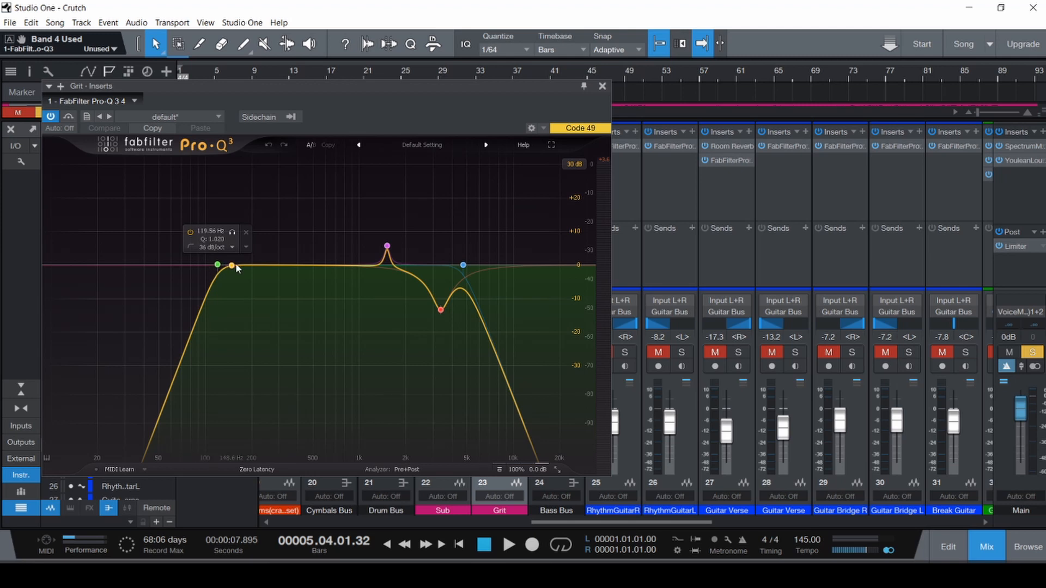
left_click_drag(235, 266, 304, 201)
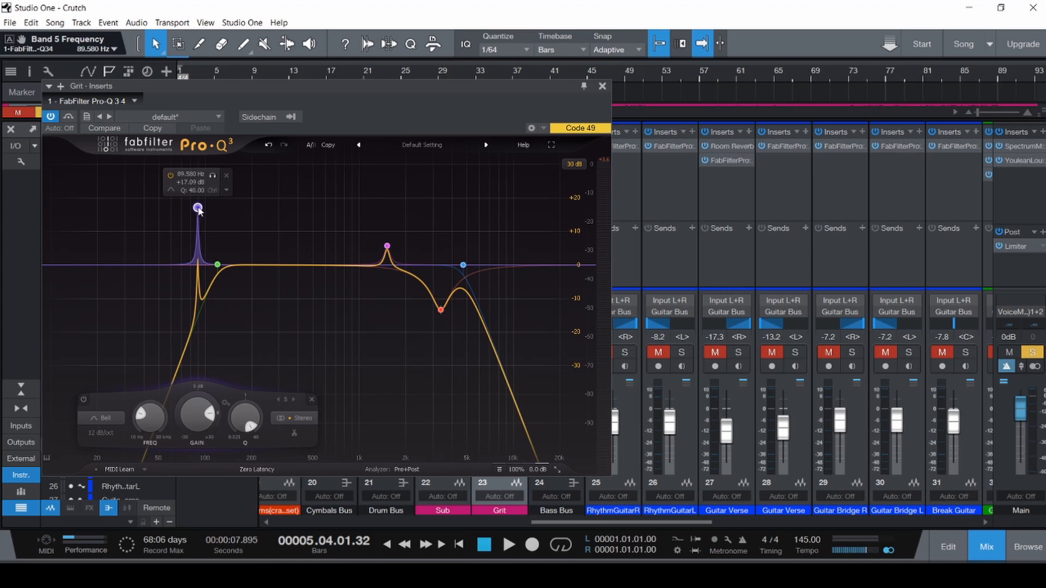
left_click_drag(198, 210, 137, 206)
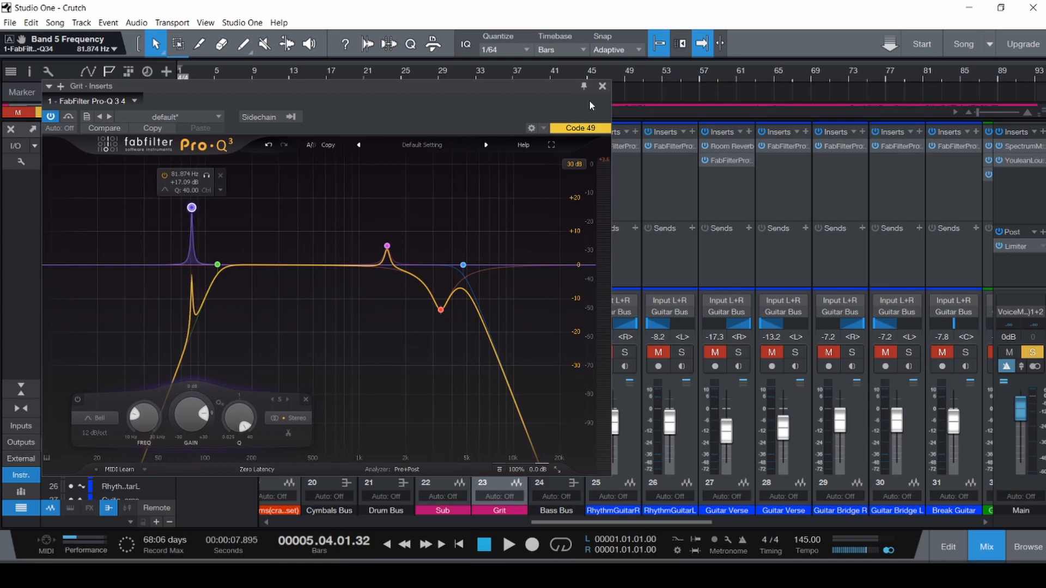
- Review the Pro-Q 3 curves of the Sub and Rhythm Guitar R channels, and reopen the Grit channel's Pro-Q 3
left_click(601, 87)
left_click(439, 146)
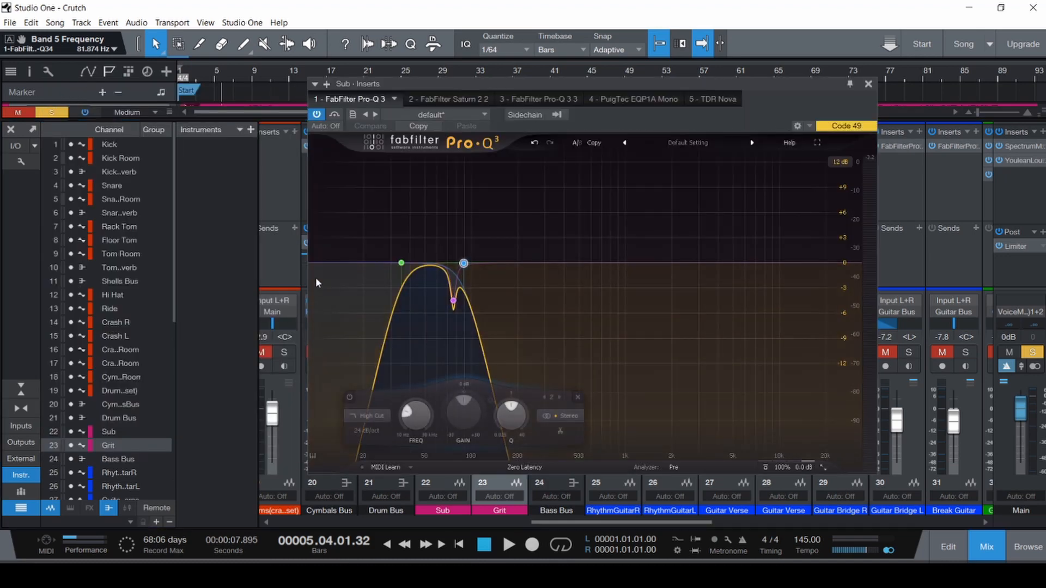
left_click(868, 84)
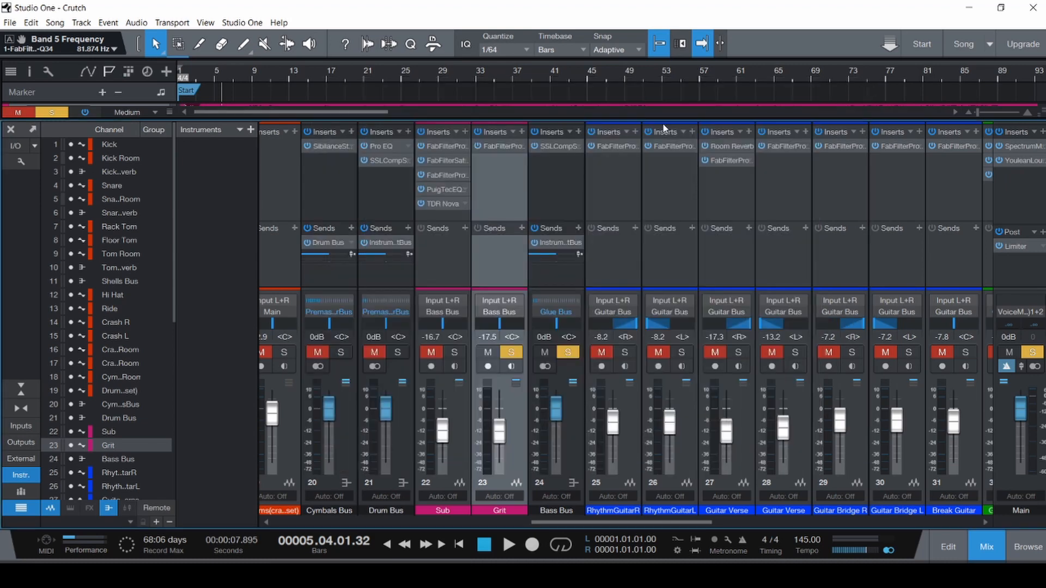
left_click(610, 147)
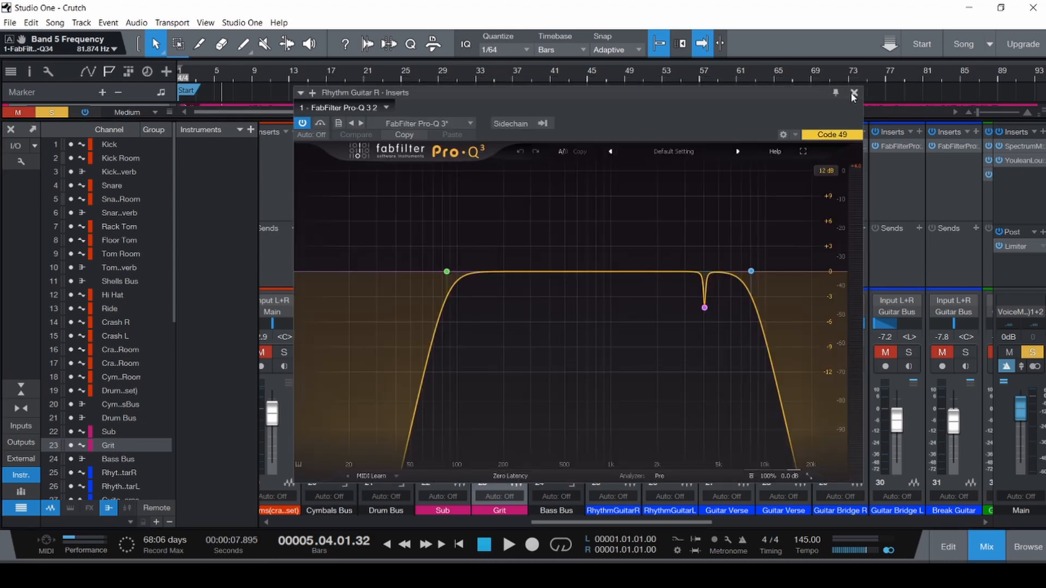
left_click(853, 94)
left_click(494, 147)
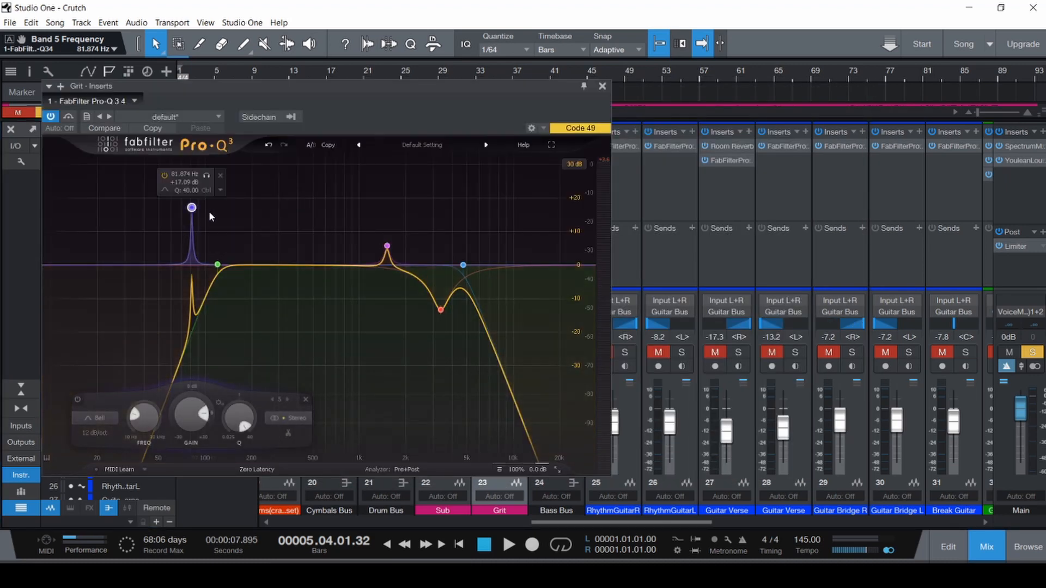
- Move the narrow bell boost in the Grit channel's Pro-Q 3 to about 90 Hz and delete the band
left_click_drag(223, 210, 246, 210)
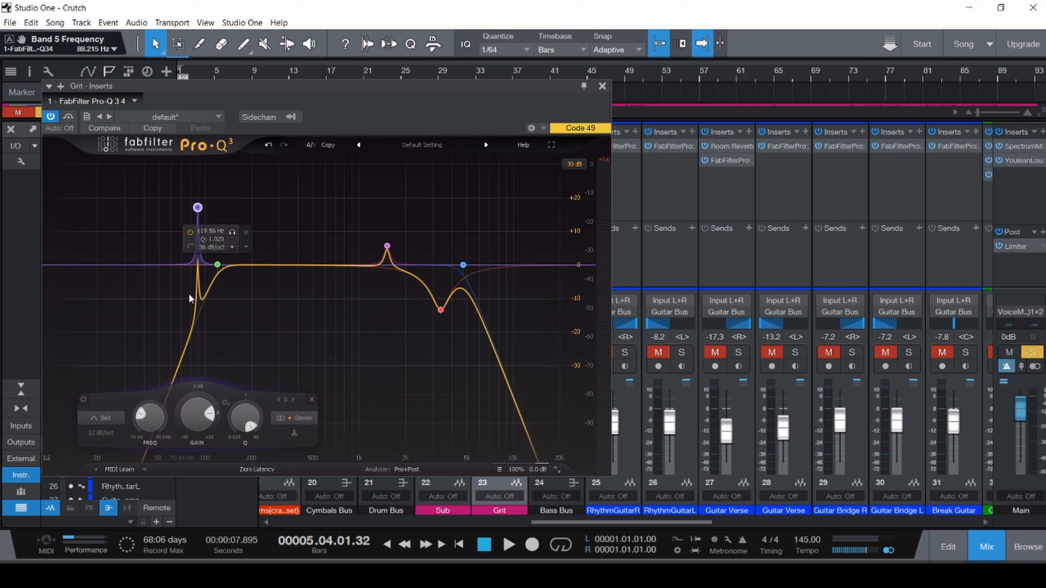
mouse_move(197, 208)
left_mouse_down()
mouse_move(168, 207)
mouse_move(207, 212)
left_mouse_up()
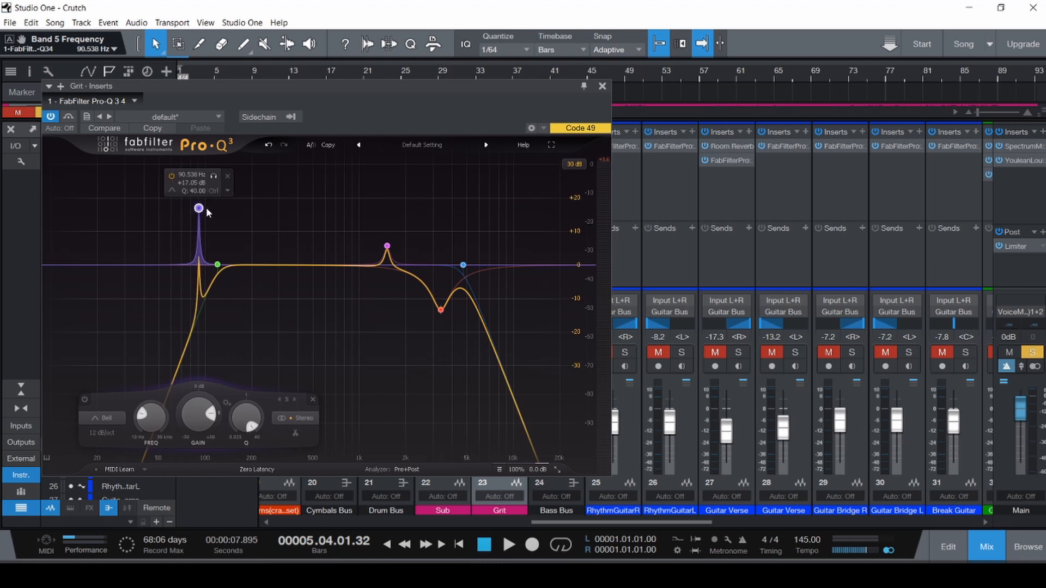
left_click(227, 177)
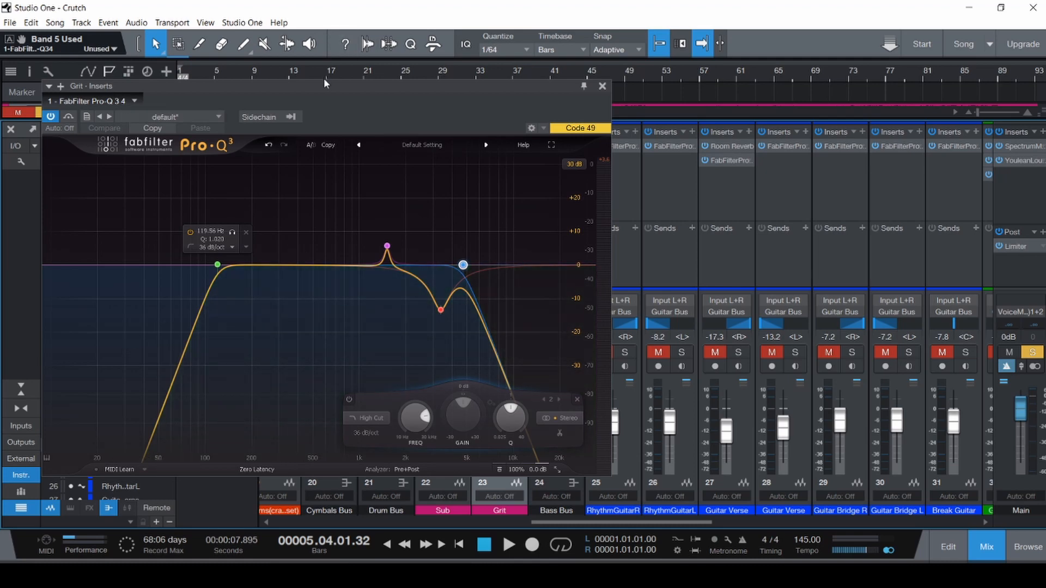
- Compare the Pro-Q 3 curve of the Sub channel with that of the Grit channel, leaving Grit's Pro-Q 3 open
left_click_drag(324, 82, 758, 224)
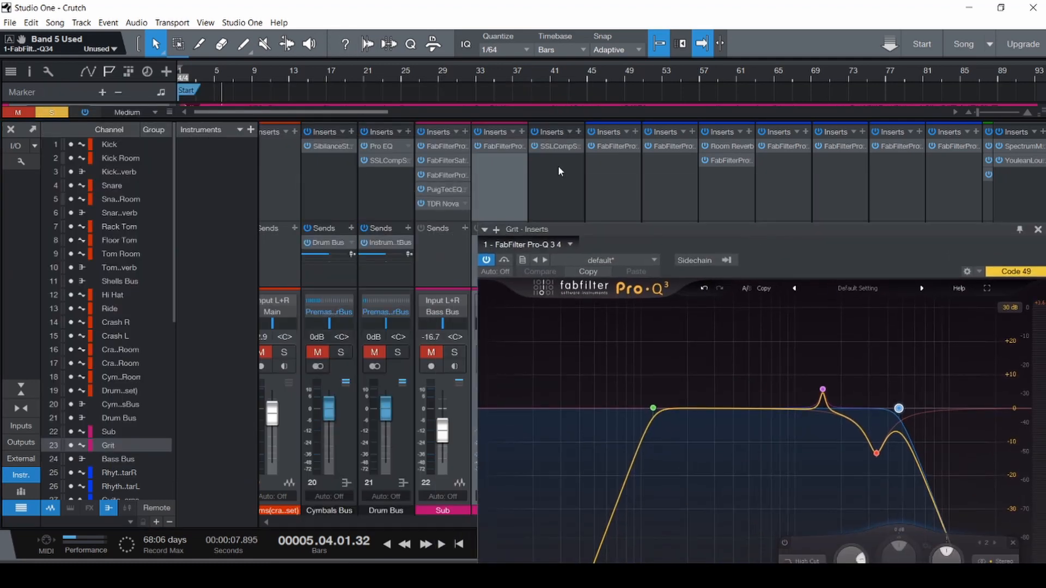
left_click(455, 148)
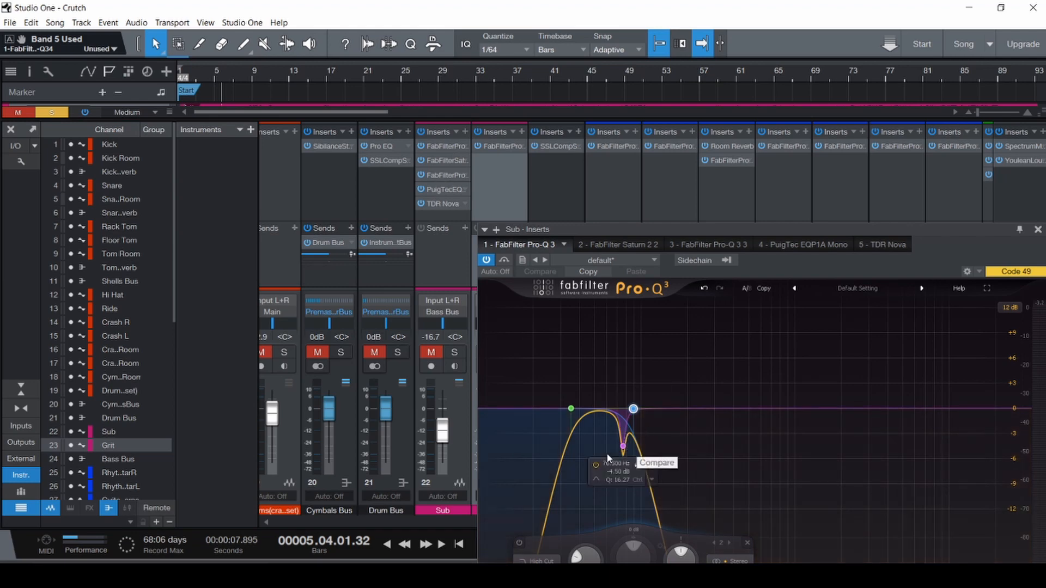
left_click(500, 144)
left_click_drag(694, 230, 453, 114)
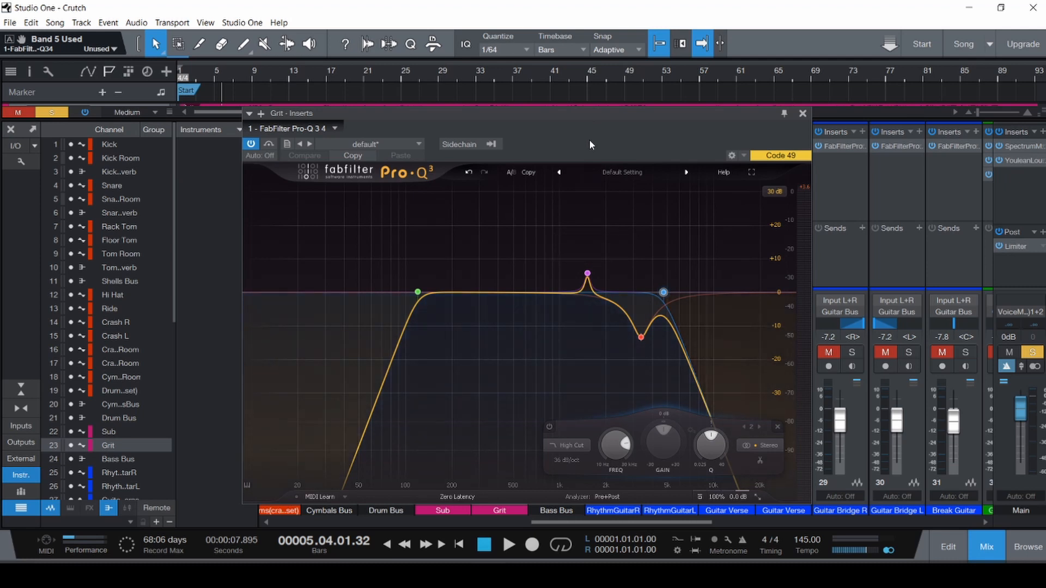
- Save the song, audition the Grit track from the start in the arrangement with its Pro-Q 3 bypassed, and reactivate the plug-in
key("ctrl+s")
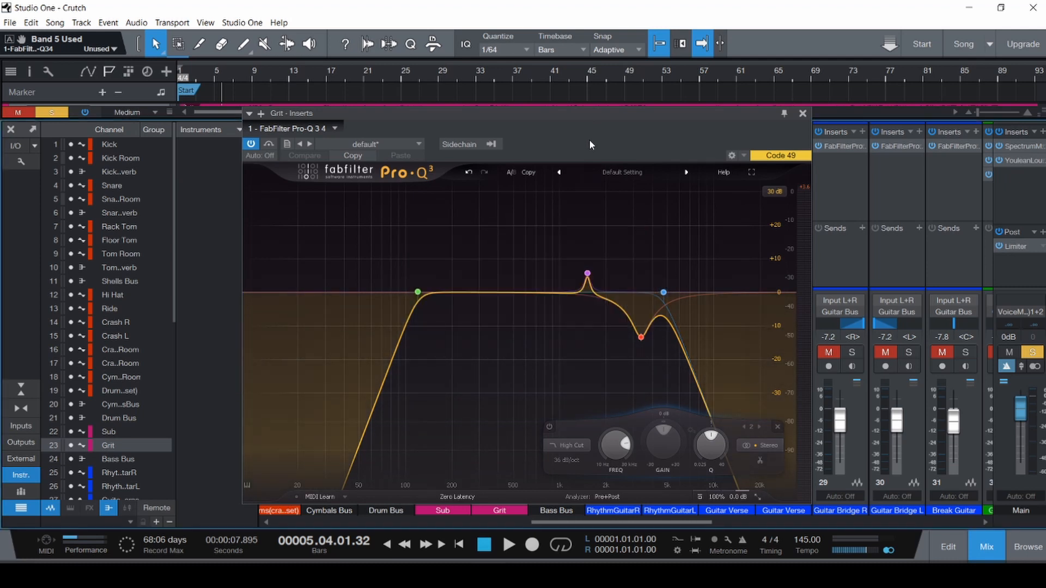
key("F3")
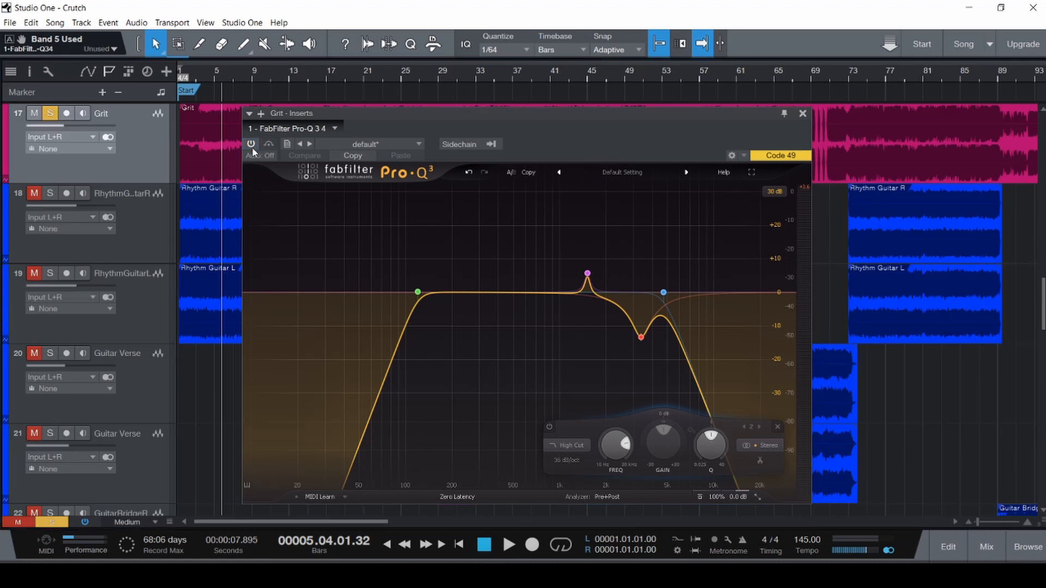
key("Home")
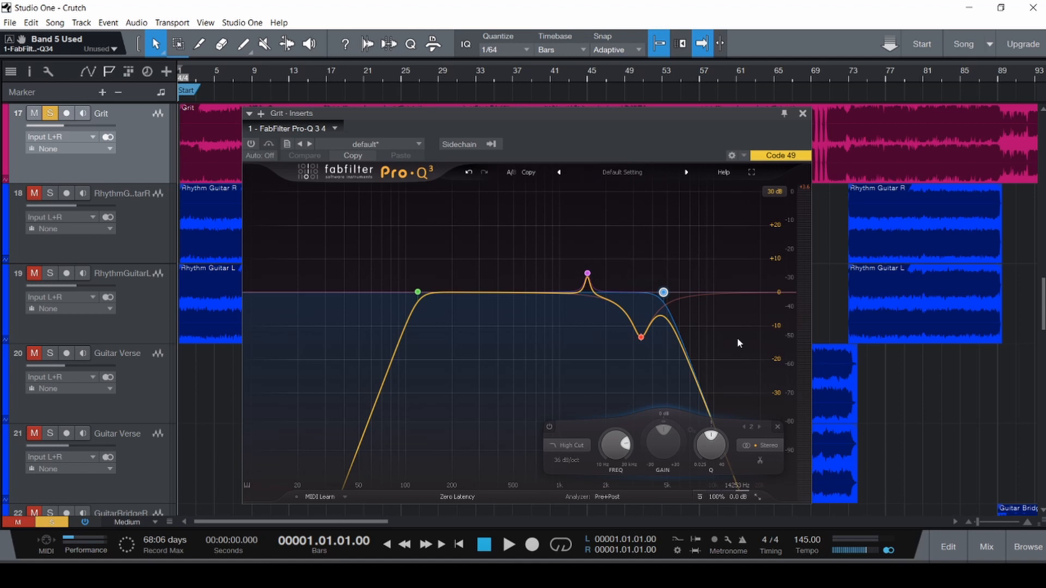
key("space")
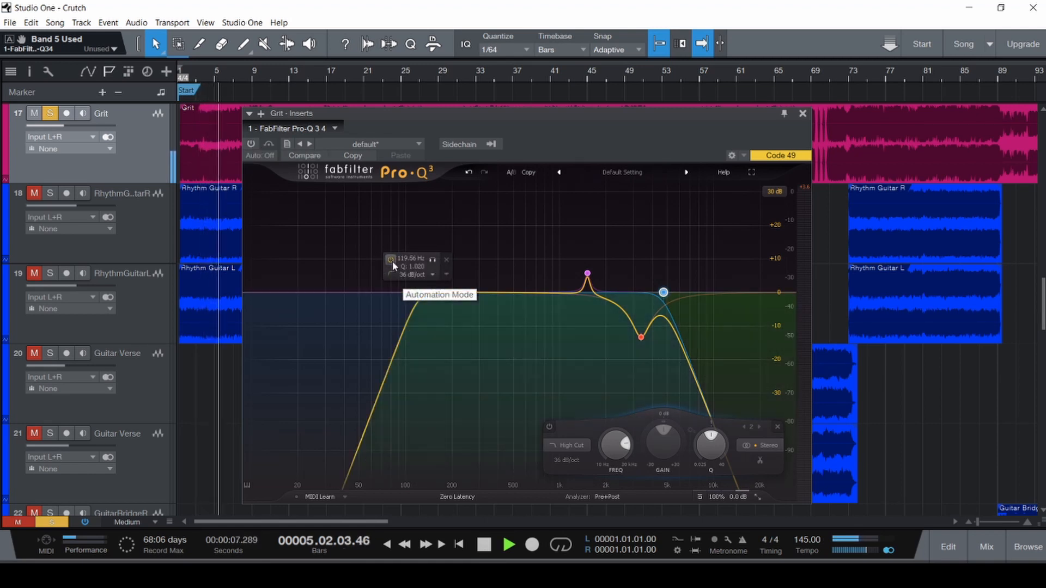
key("space")
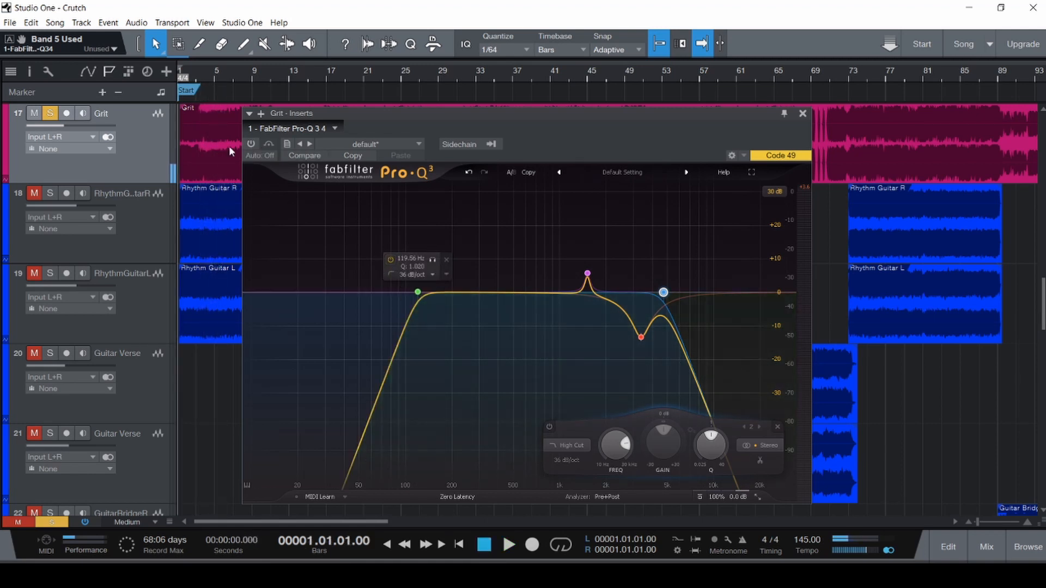
left_click(252, 145)
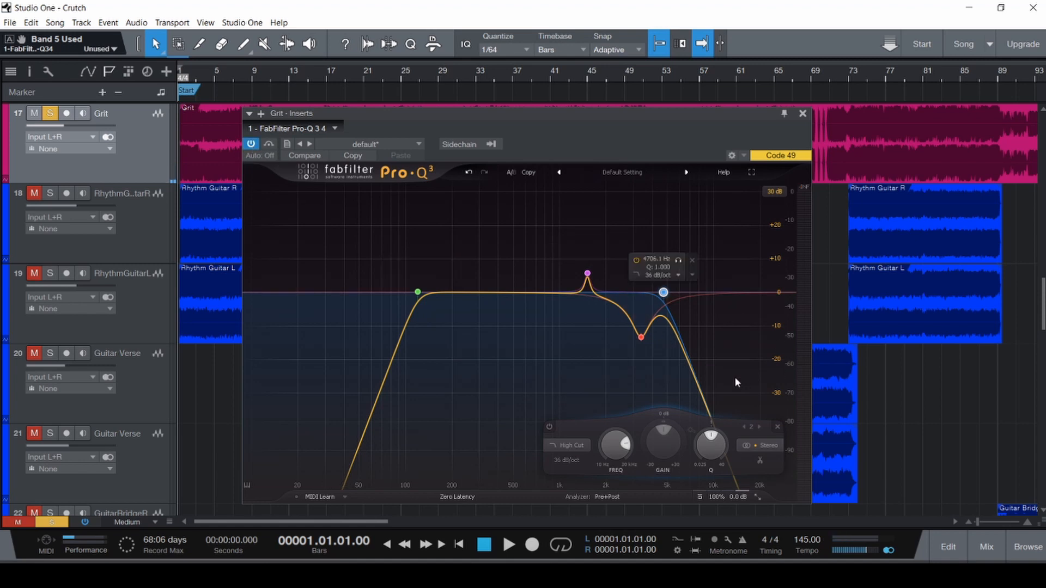
- Disable all four bands of Grit's Pro-Q 3 together, play the song, and re-enable them during playback for comparison
left_click_drag(735, 380, 357, 228)
left_click(464, 428)
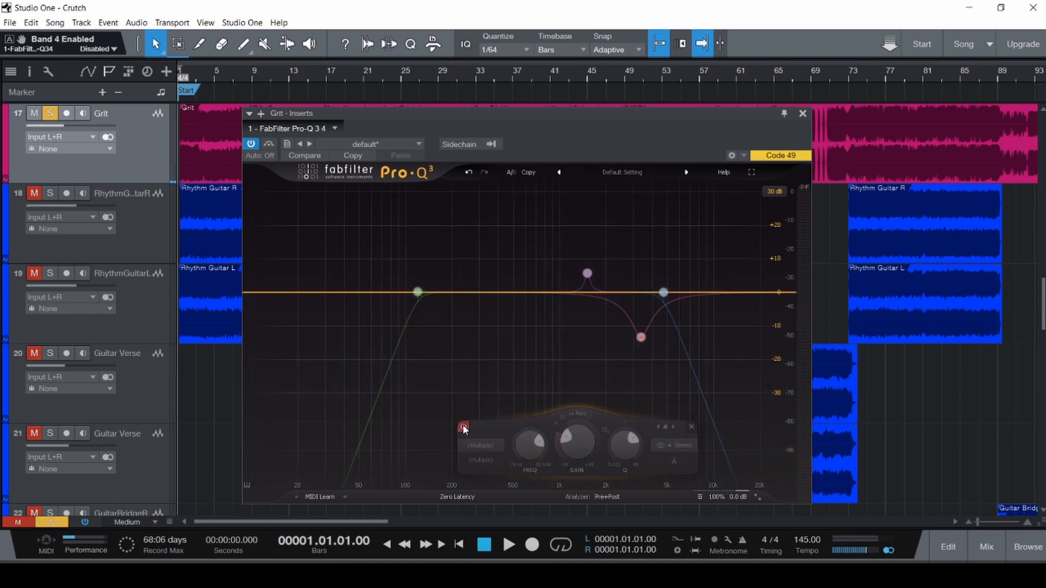
key("space")
left_click(390, 259)
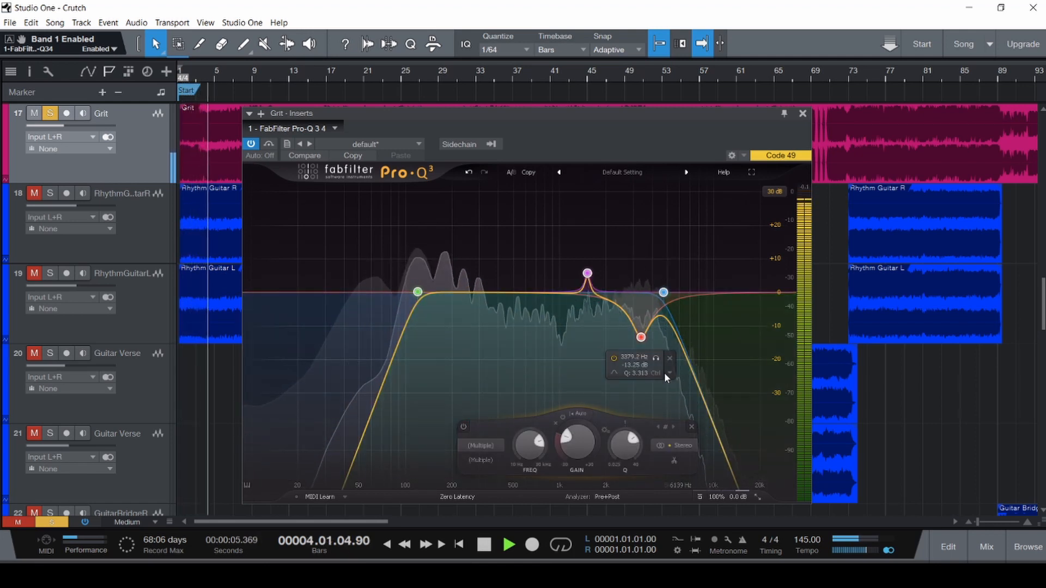
- Audition Grit's 4706 Hz high cut by soloing the band and toggling it off and on, stop playback, and save the song
left_click(678, 262)
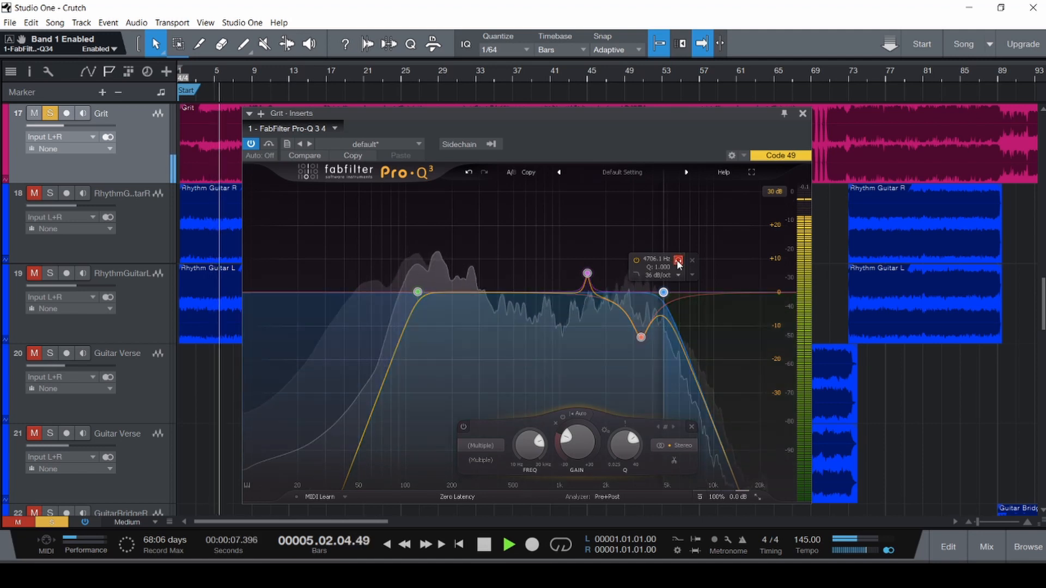
left_click(678, 263)
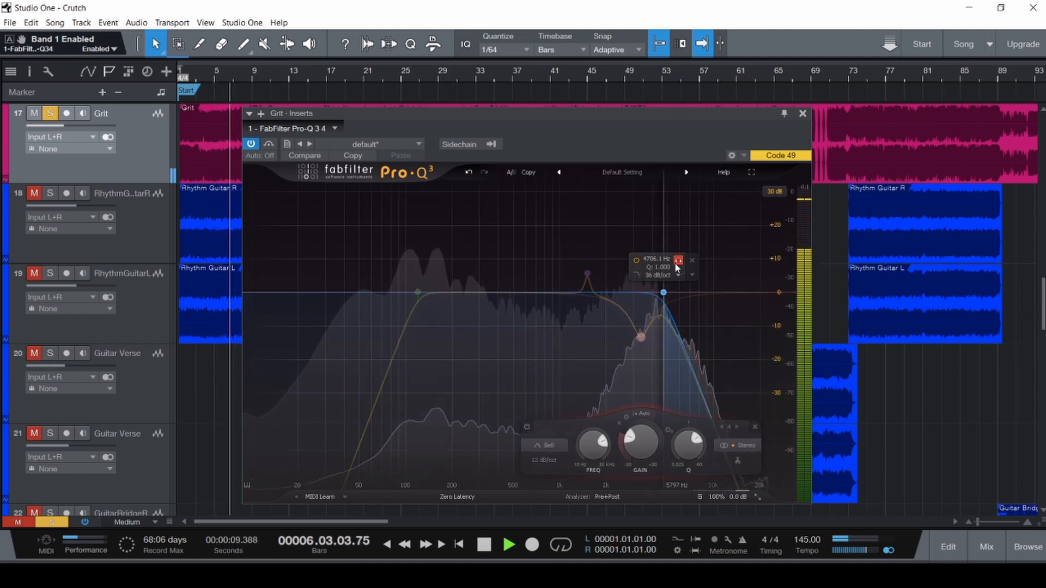
left_click(635, 260)
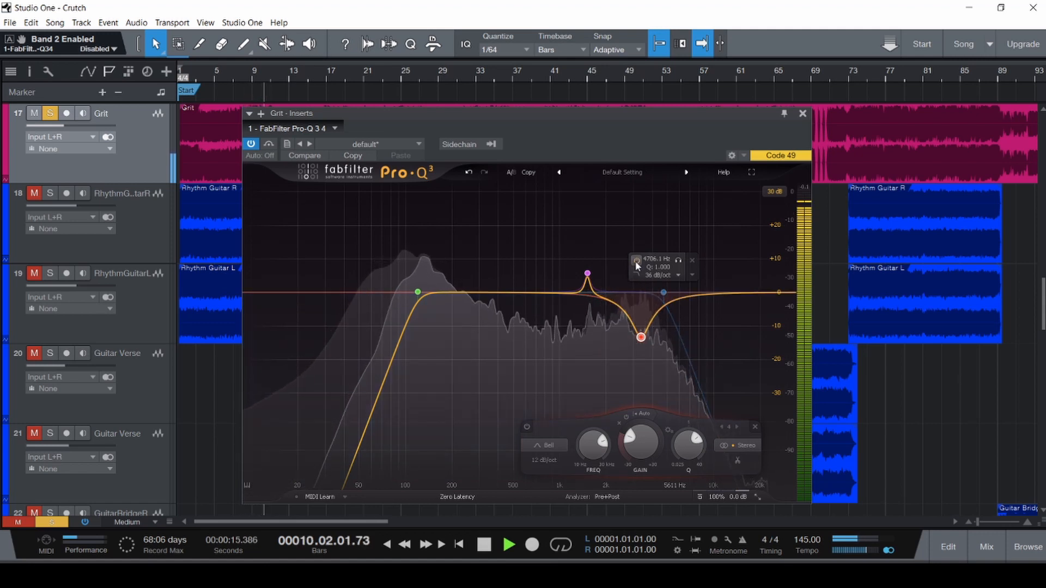
left_click(635, 260)
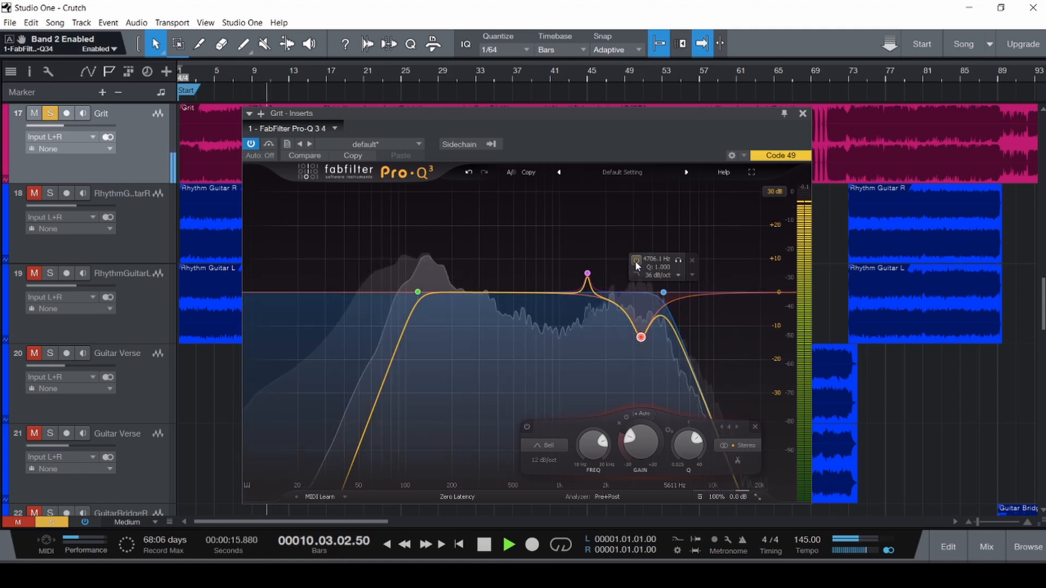
left_click(677, 260)
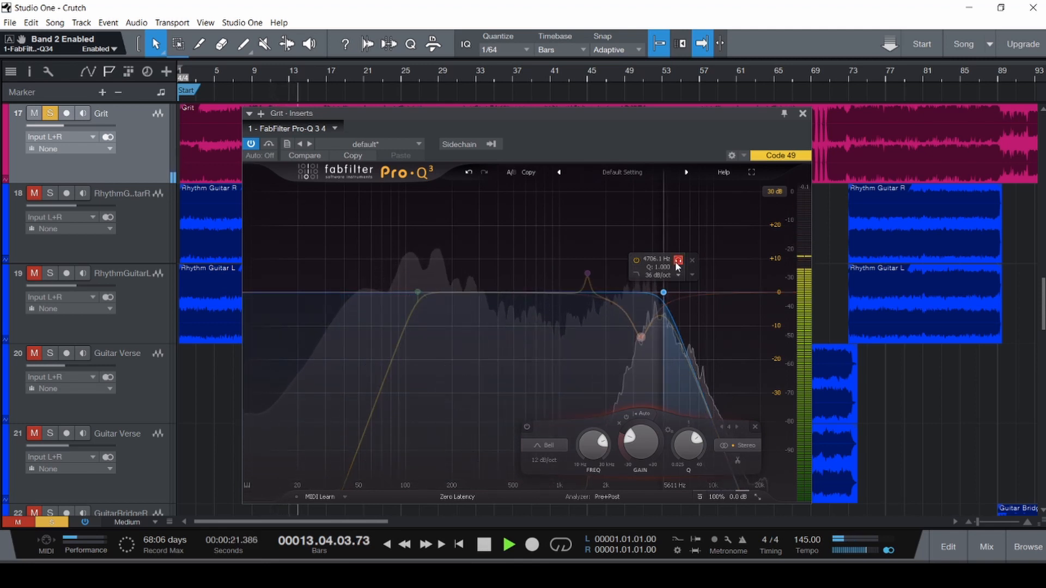
left_click(678, 260)
key("space")
key("ctrl+s")
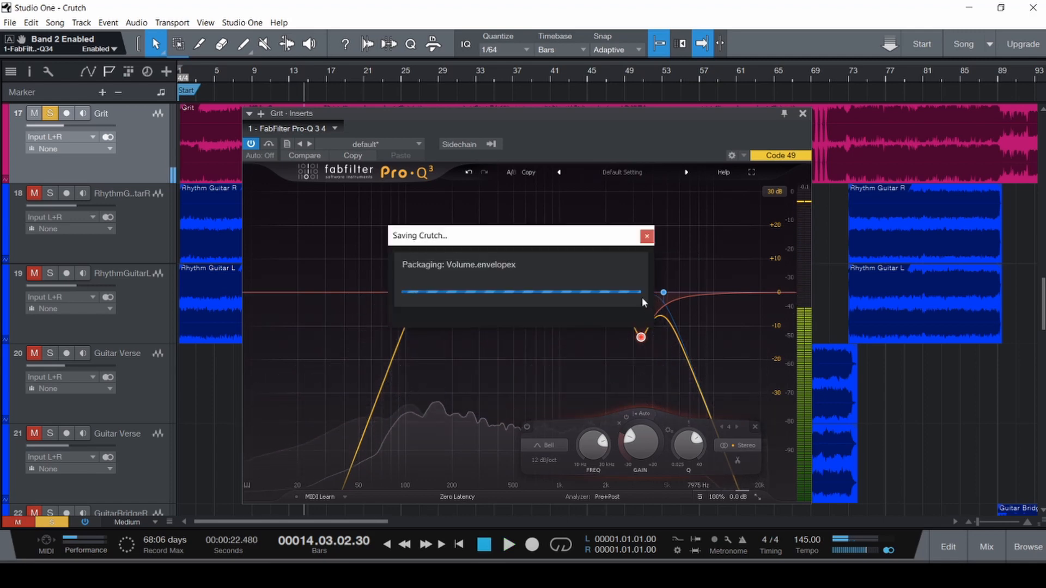
- Disable the 3379 Hz bell cut in the Grit channel's Pro-Q 3
left_click_drag(606, 116, 562, 298)
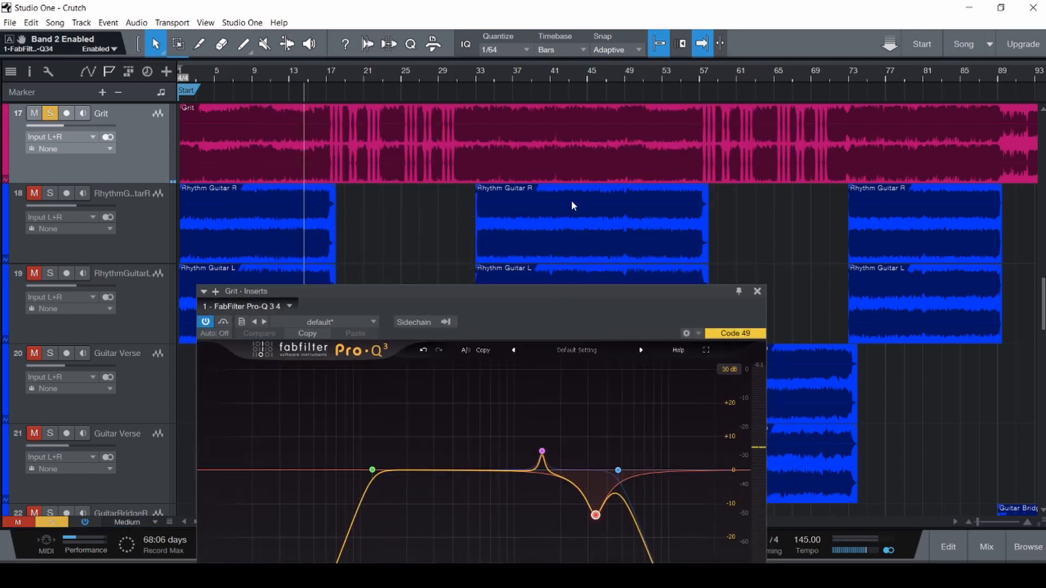
key("z")
scroll(441, 144, "up", 8)
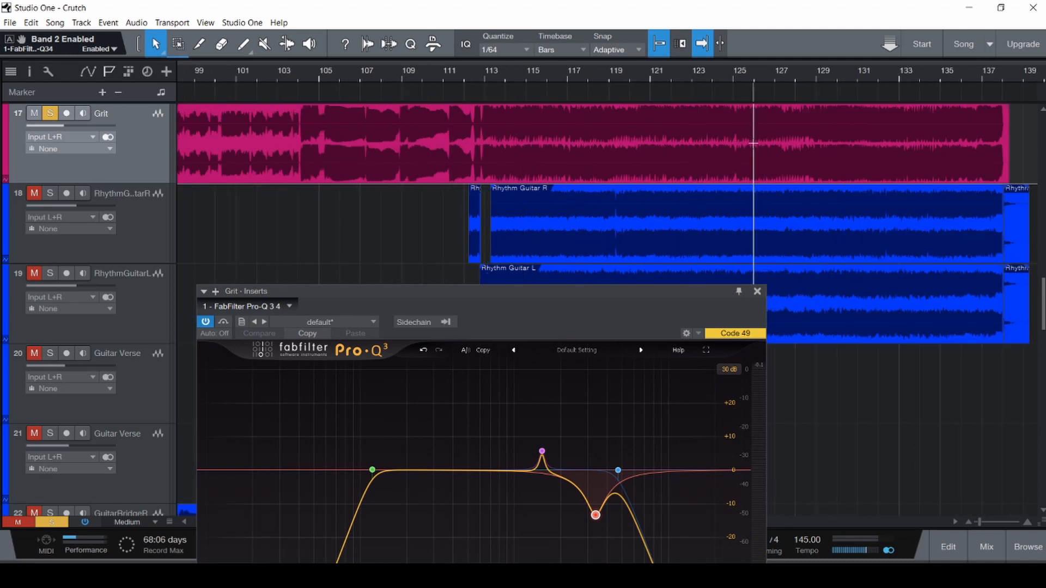
left_click_drag(567, 288, 569, 151)
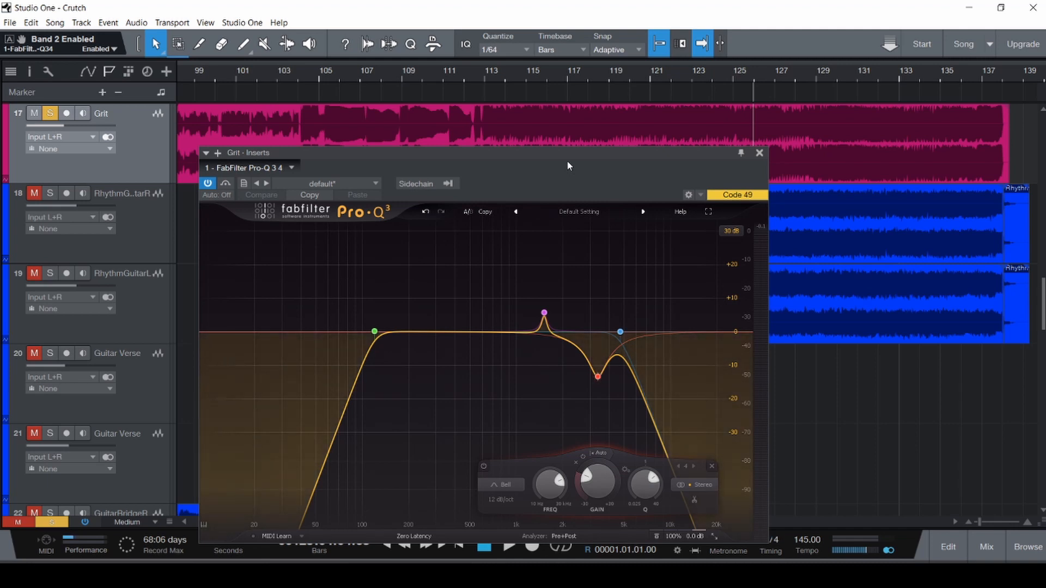
left_click_drag(604, 153, 563, 90)
mouse_move(564, 323)
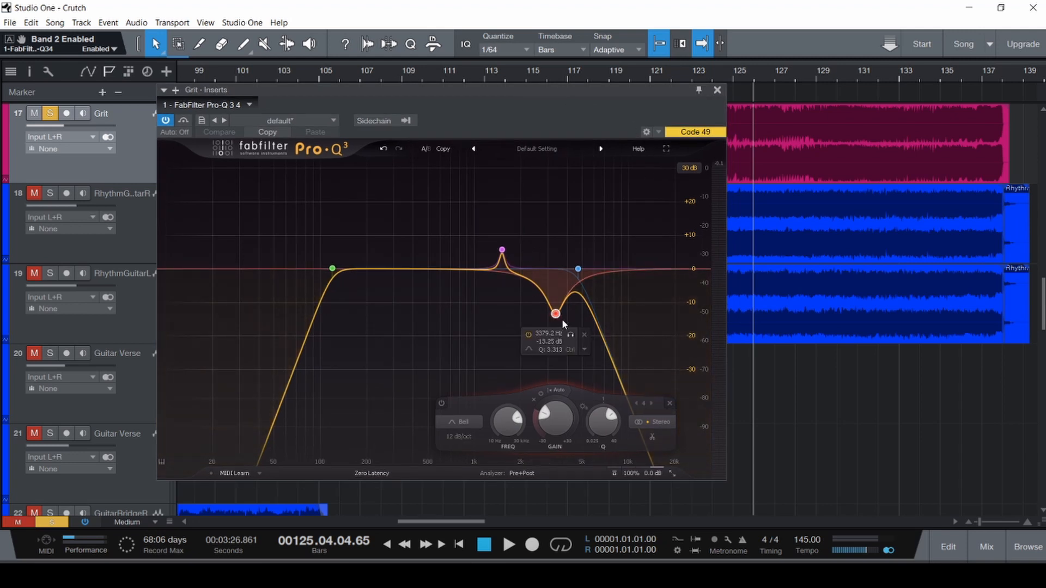
left_click(526, 335)
mouse_move(504, 239)
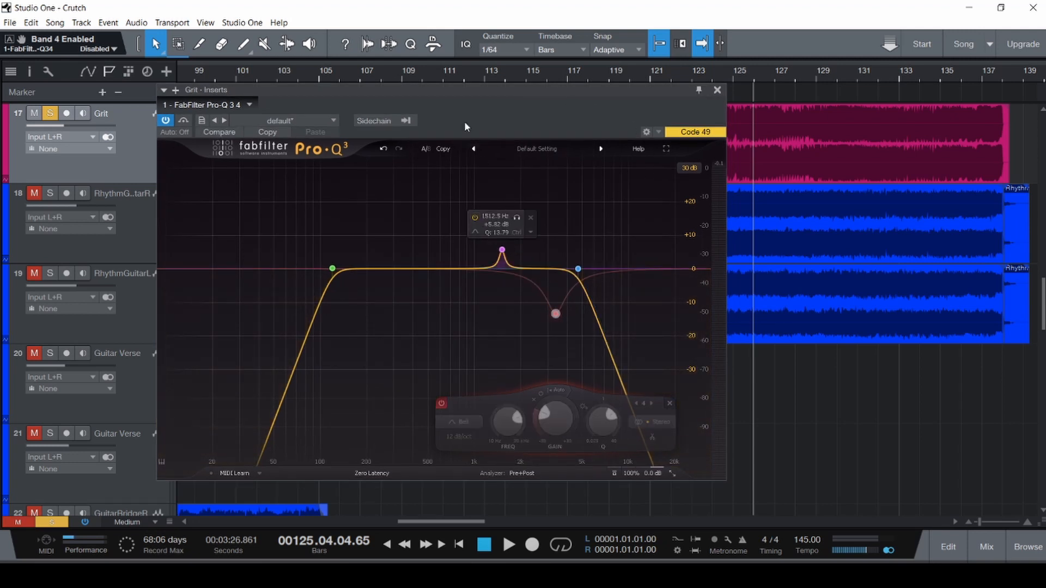
- Save the song and play it from the start, toggling Grit's 1512 Hz bell boost off and on to compare
left_click_drag(466, 92, 571, 190)
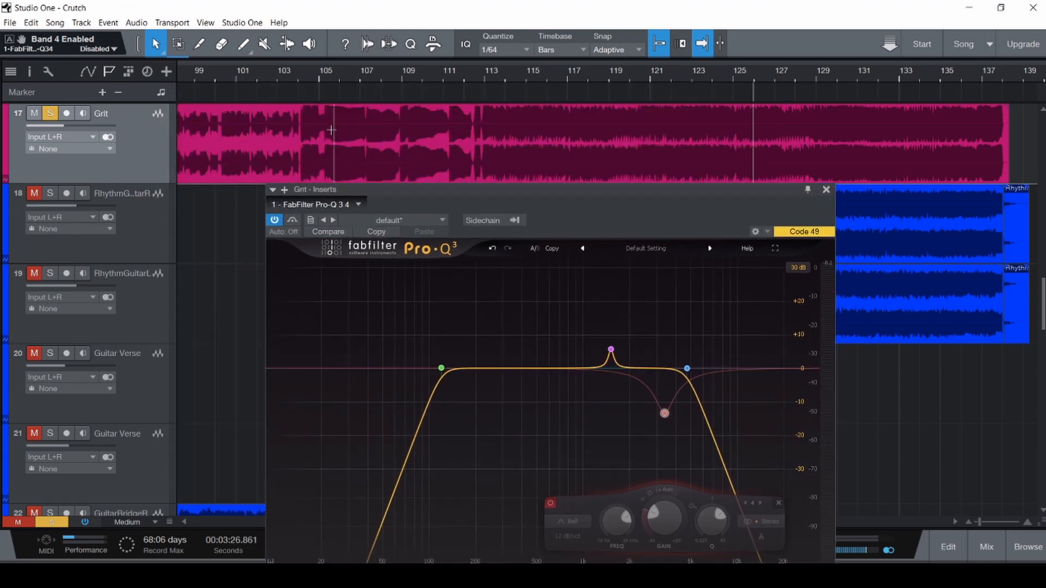
key("ctrl+s")
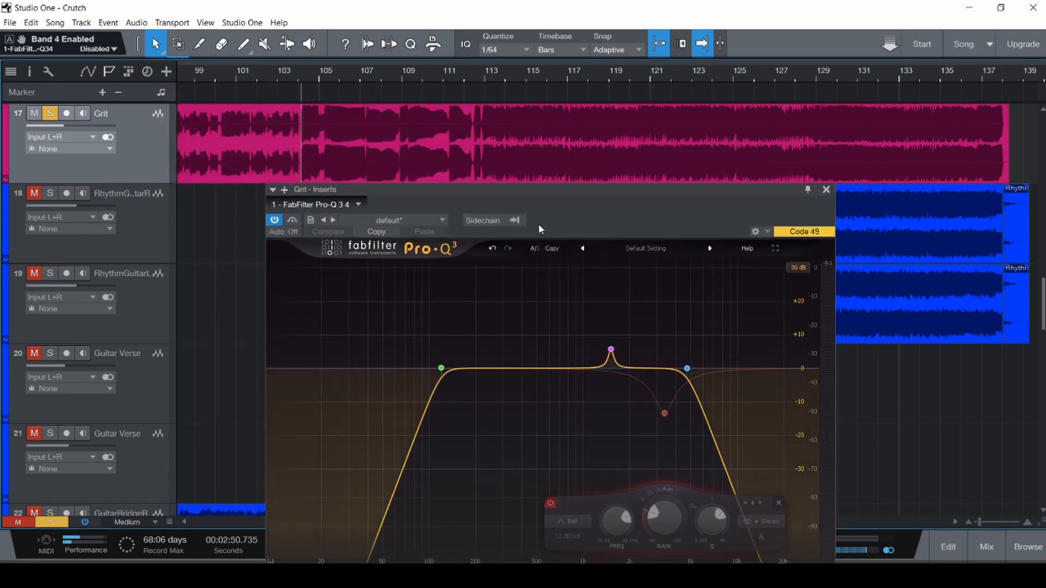
key("Home")
key("space")
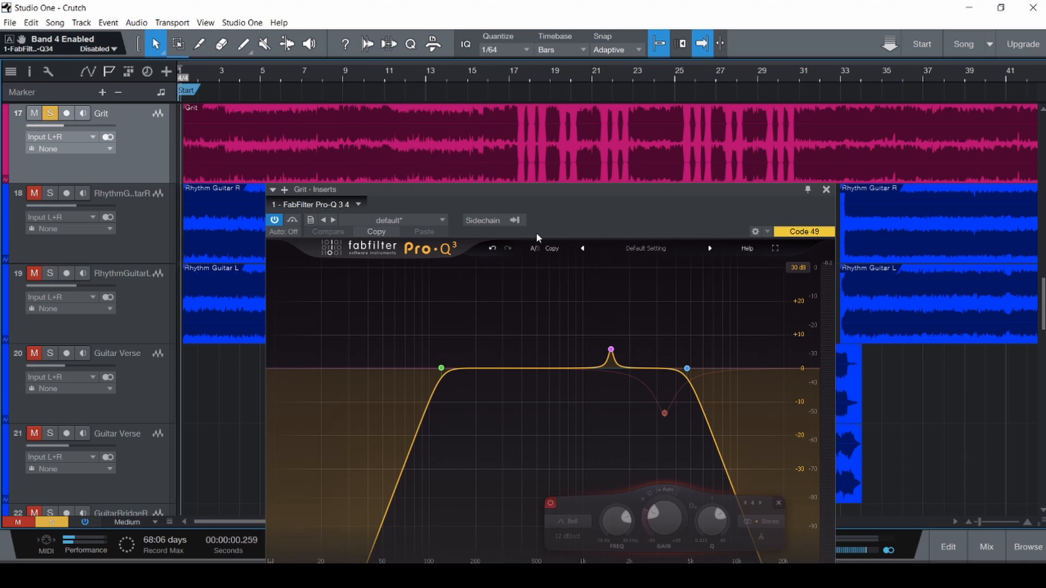
mouse_move(611, 349)
left_click(582, 316)
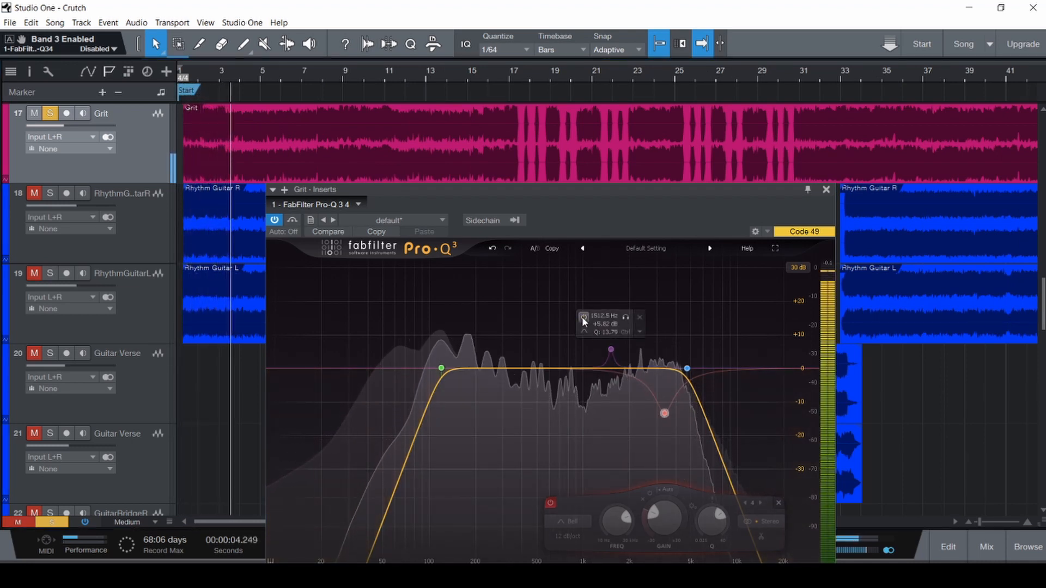
left_click(582, 316)
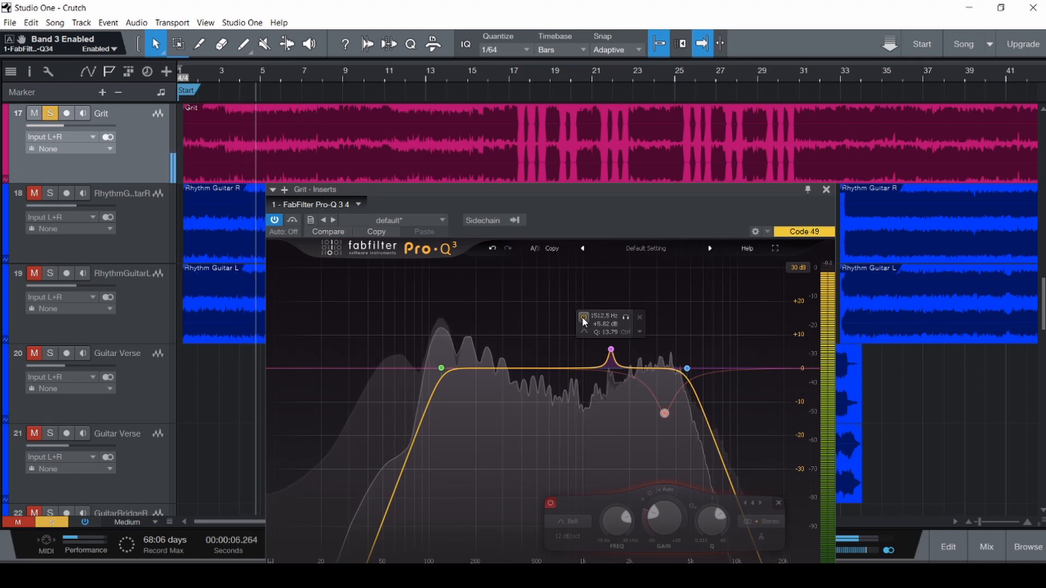
- Try Grit's 1512 Hz bell at +30 dB, undo that gain change, and lower the band's gain to -30 dB
left_click(610, 350)
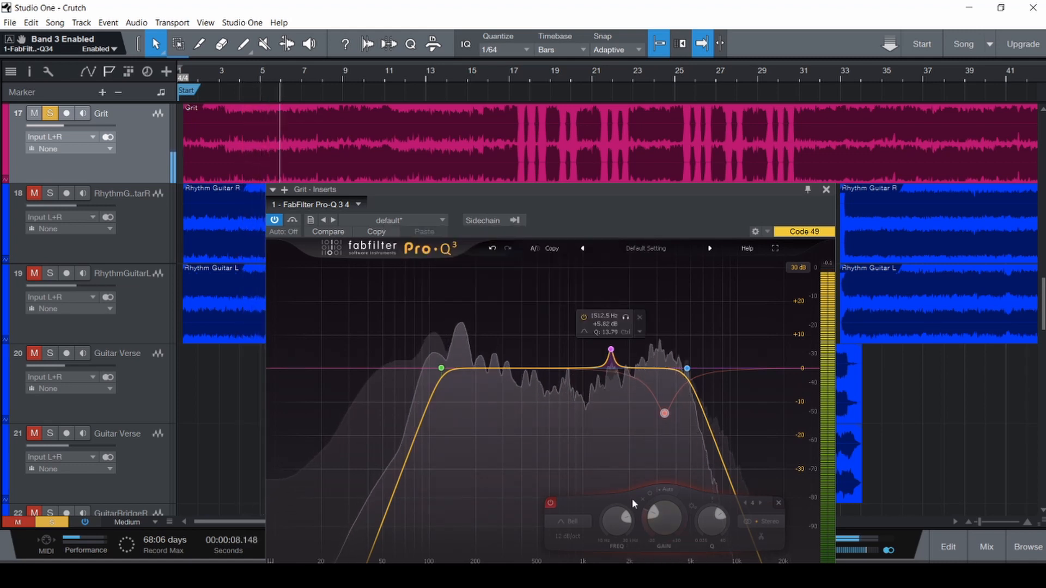
left_click_drag(615, 507, 624, 443)
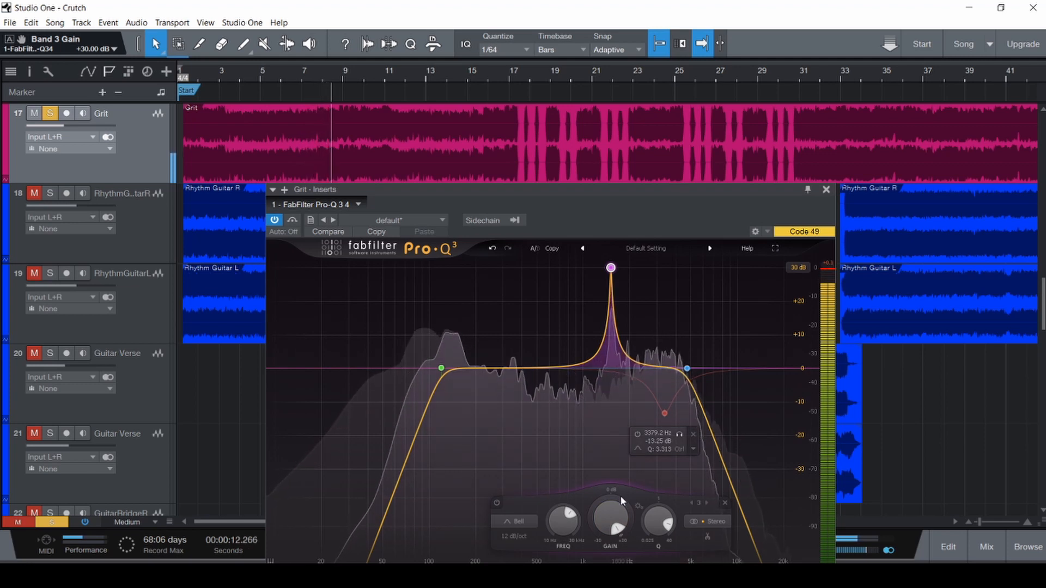
key("ctrl+z")
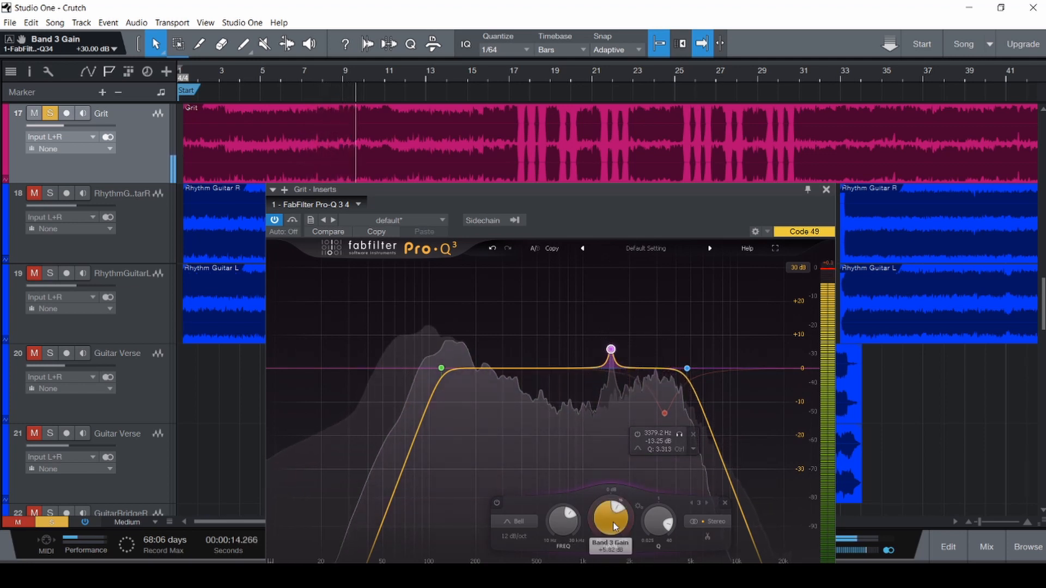
left_click_drag(614, 517, 613, 578)
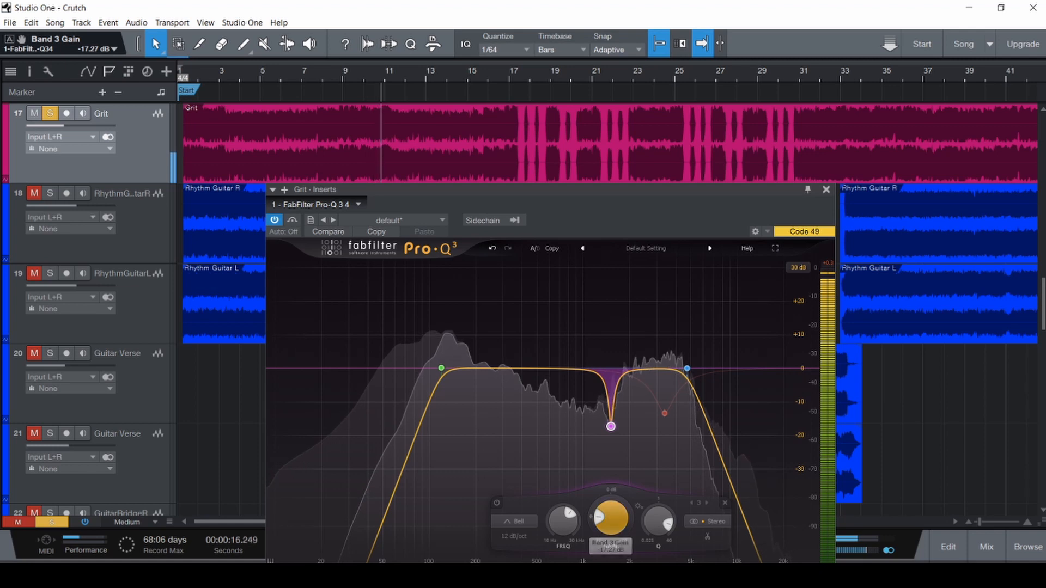
left_click_drag(613, 518, 614, 552)
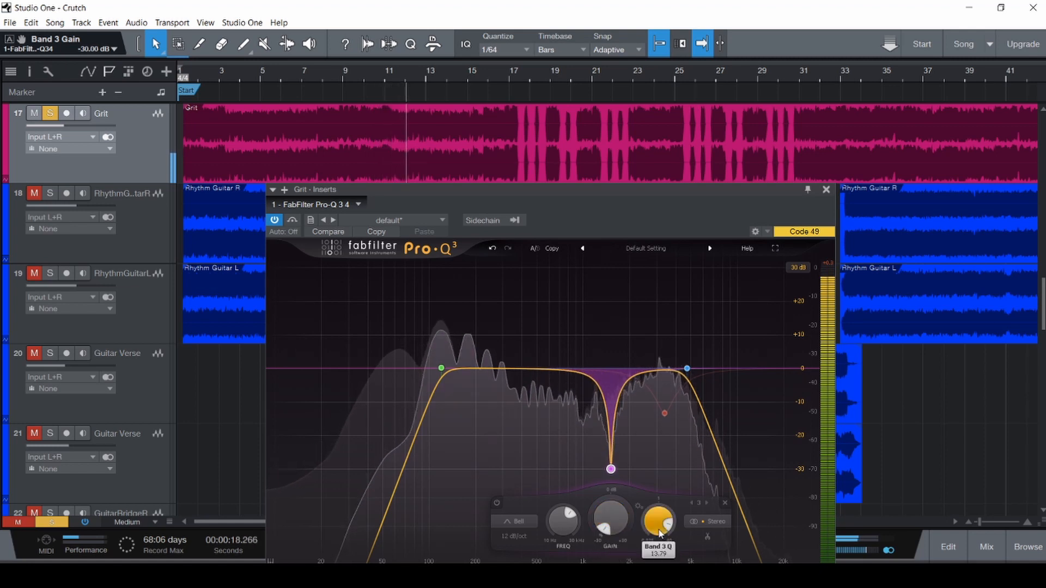
- Undo the latest gain changes on the 1512 Hz bell in Grit's Pro-Q 3
key("ctrl+z")
key("ctrl+z")
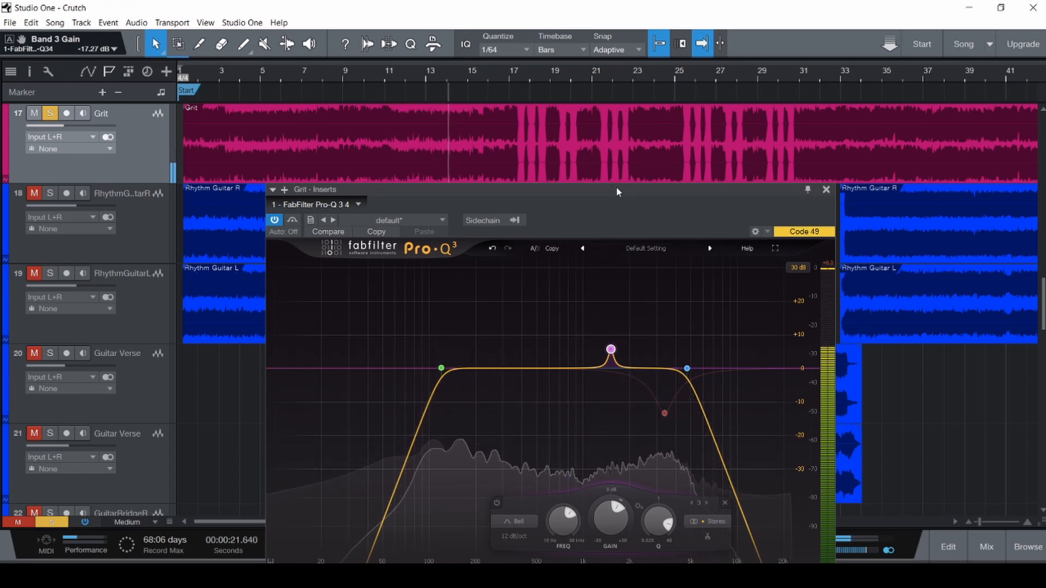
left_click_drag(616, 186, 586, 101)
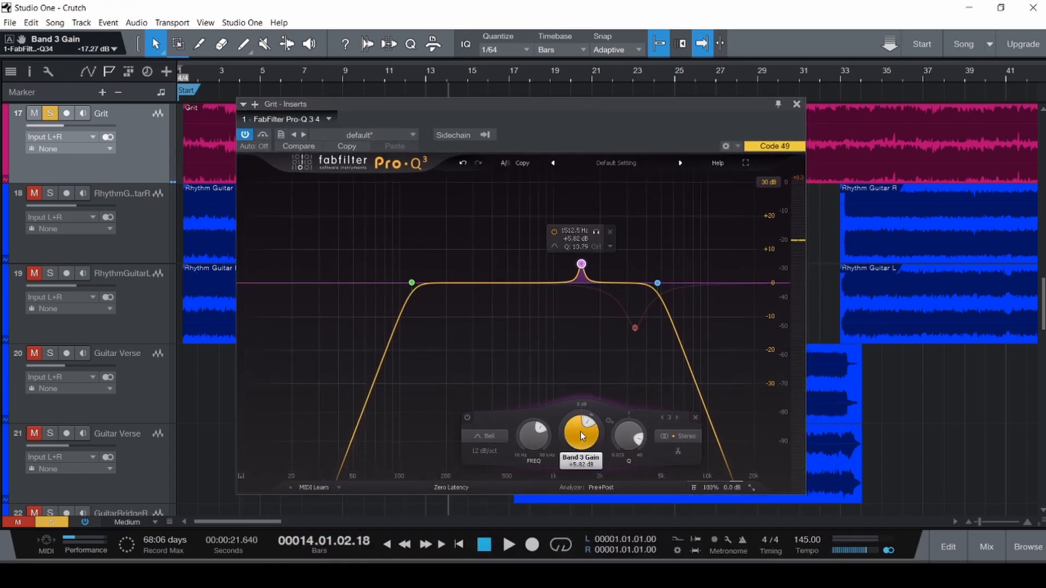
- Try Grit's 1512 Hz bell at -30 dB, restore its boost while auditioning from the start, and save the song
left_click_drag(581, 433, 581, 484)
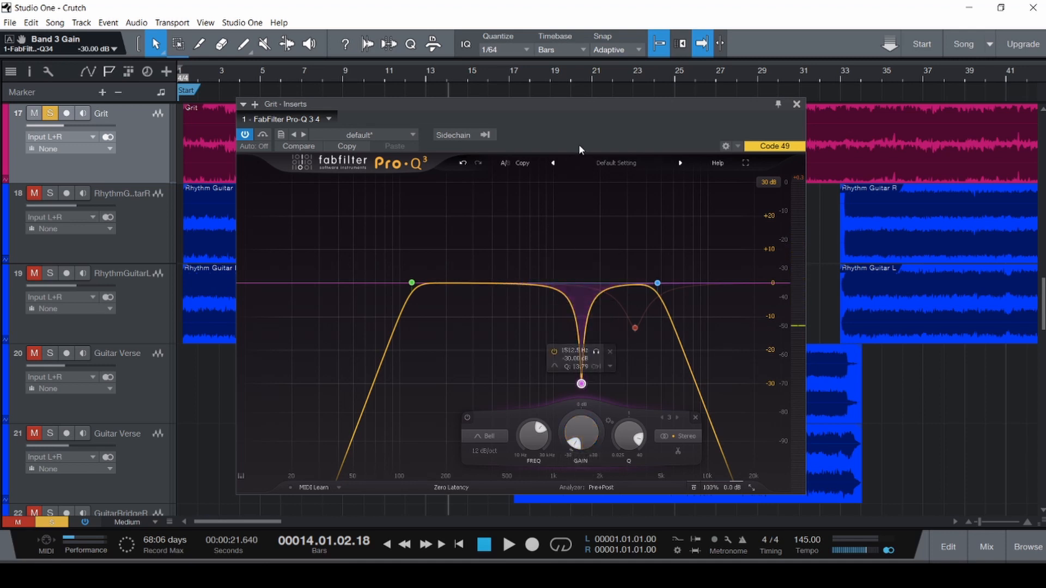
key("space")
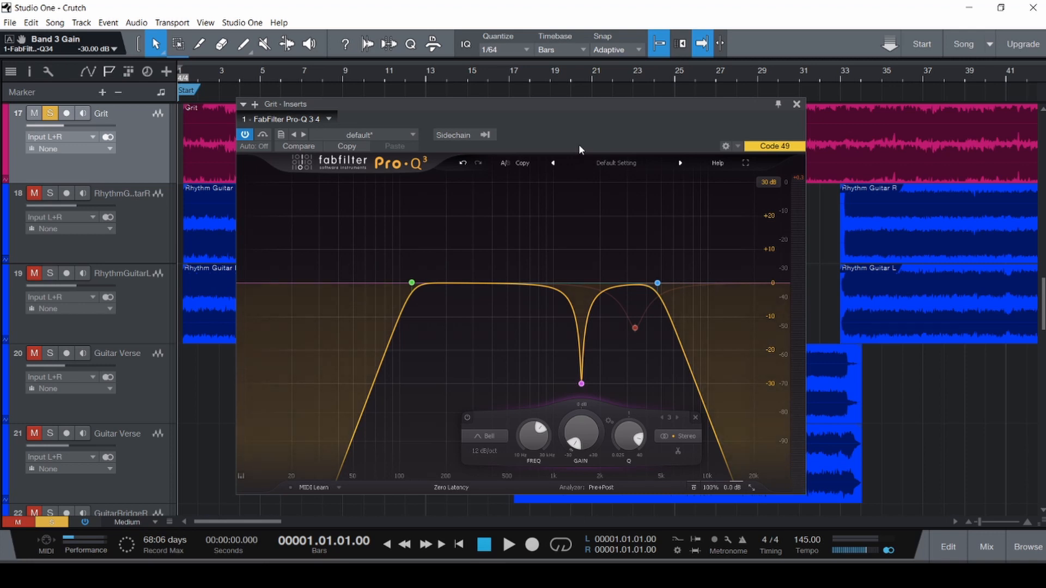
key("space")
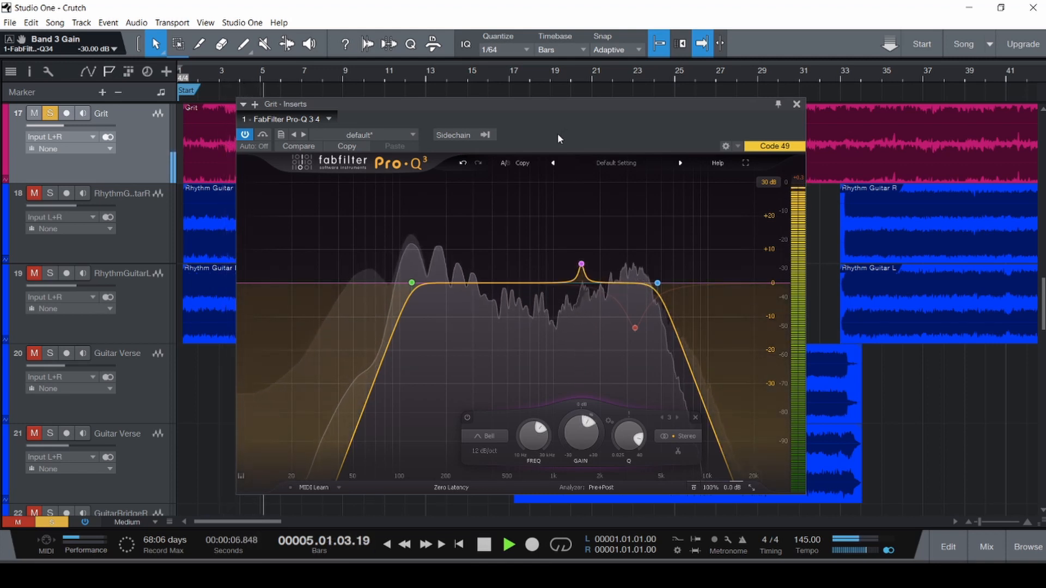
key("space")
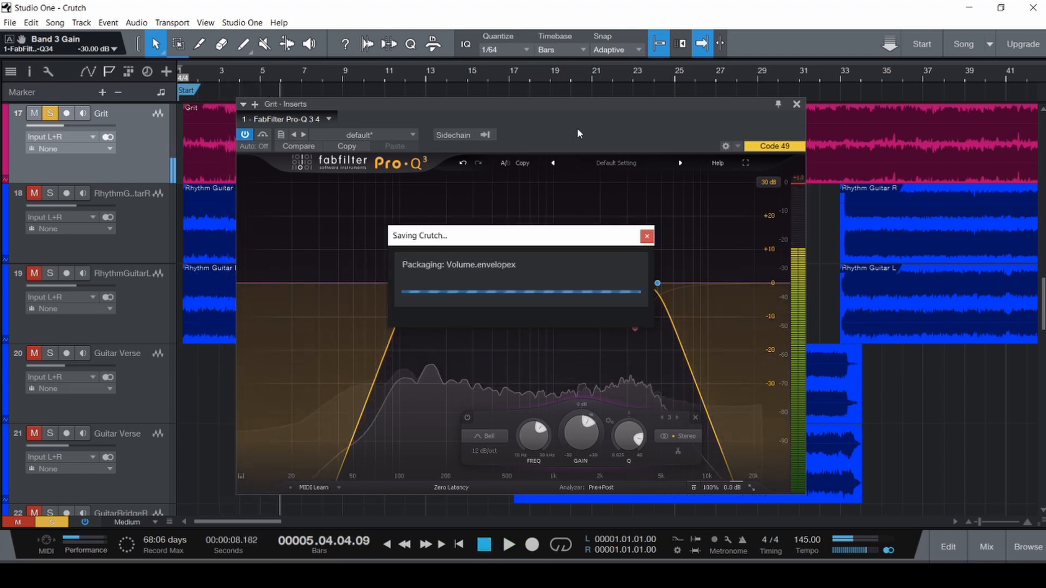
- Play the closing section of the song from about bar 125 with Grit's Pro-Q 3 in view
scroll(876, 243, "down", 2)
left_click_drag(696, 105, 557, 234)
scroll(793, 211, "down", 6)
scroll(539, 139, "up", 8)
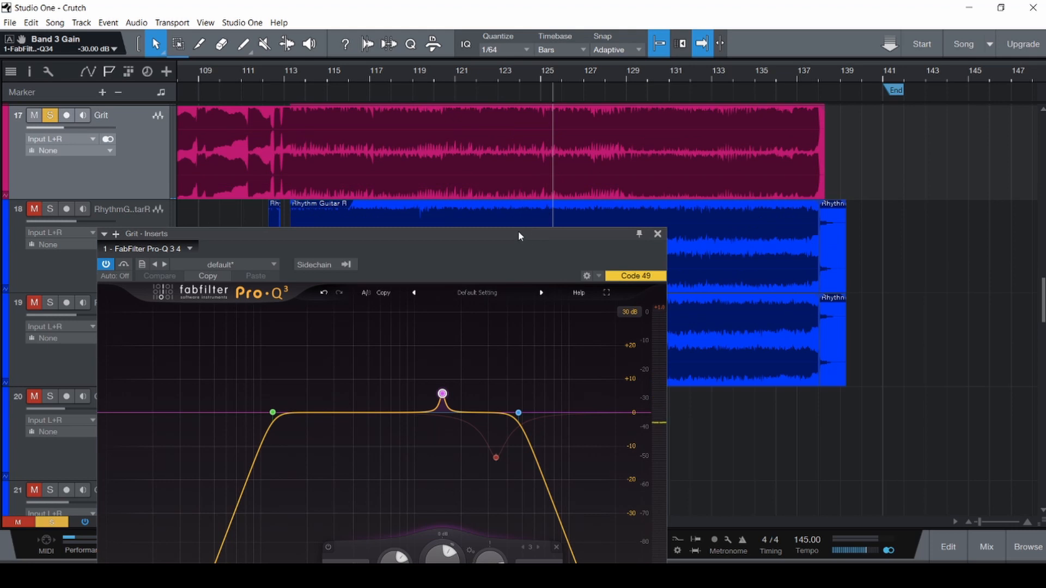
left_click_drag(518, 236, 477, 87)
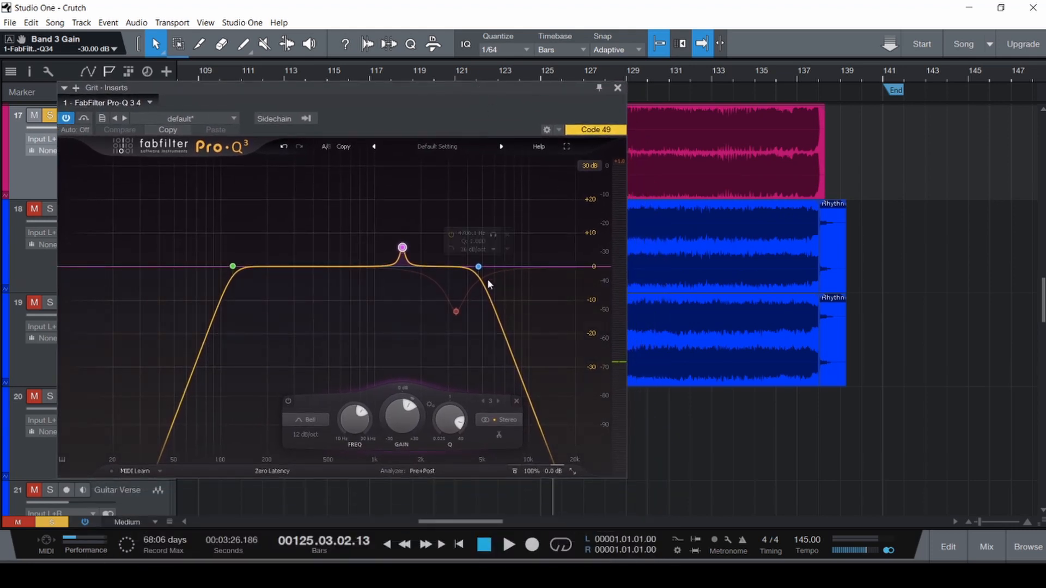
mouse_move(456, 313)
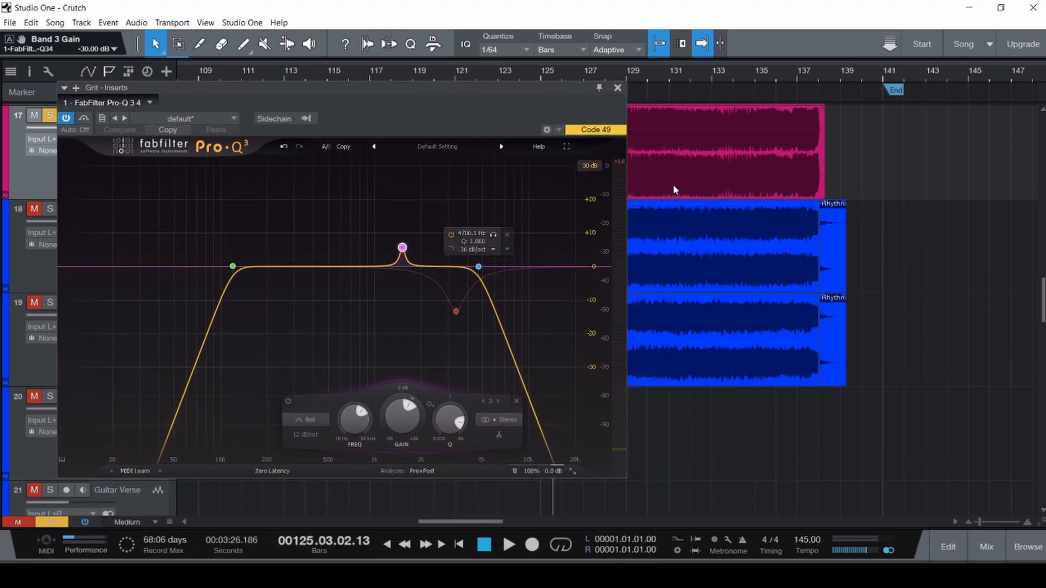
key("space")
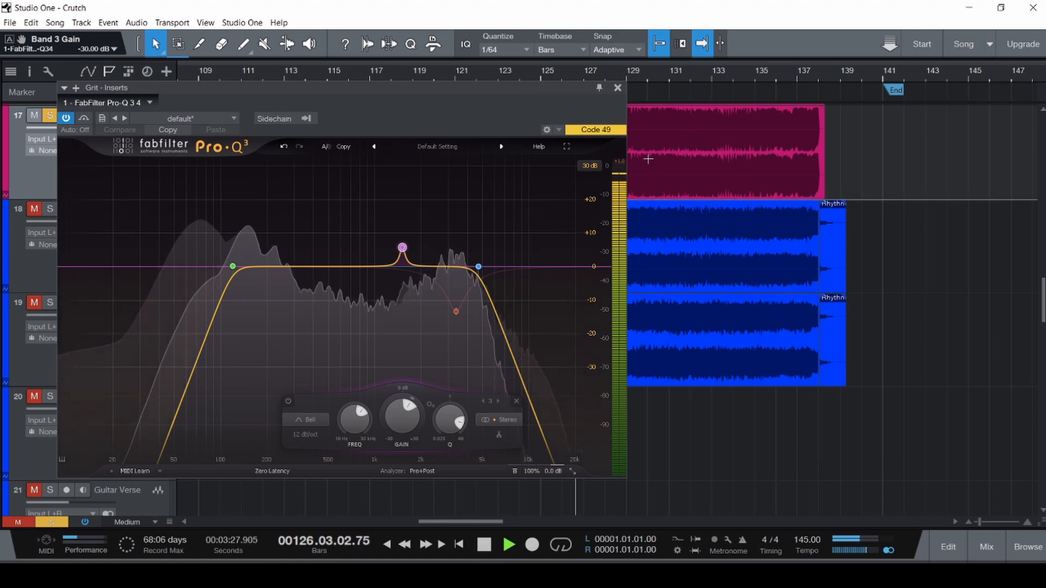
- Re-enable the 3379 Hz bell cut in Grit's Pro-Q 3 and solo that band briefly during playback
left_click_drag(452, 87, 469, 70)
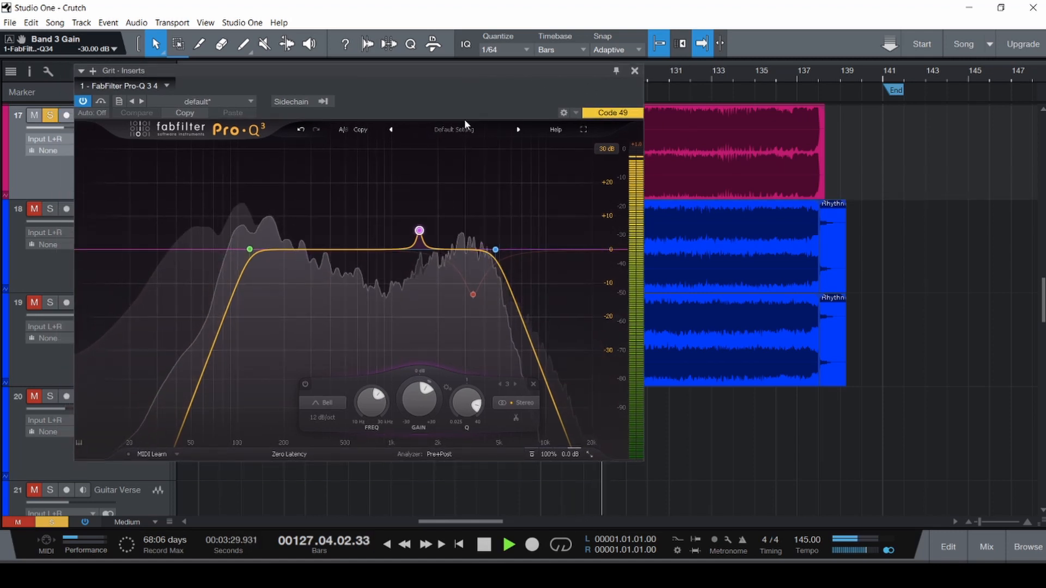
mouse_move(477, 292)
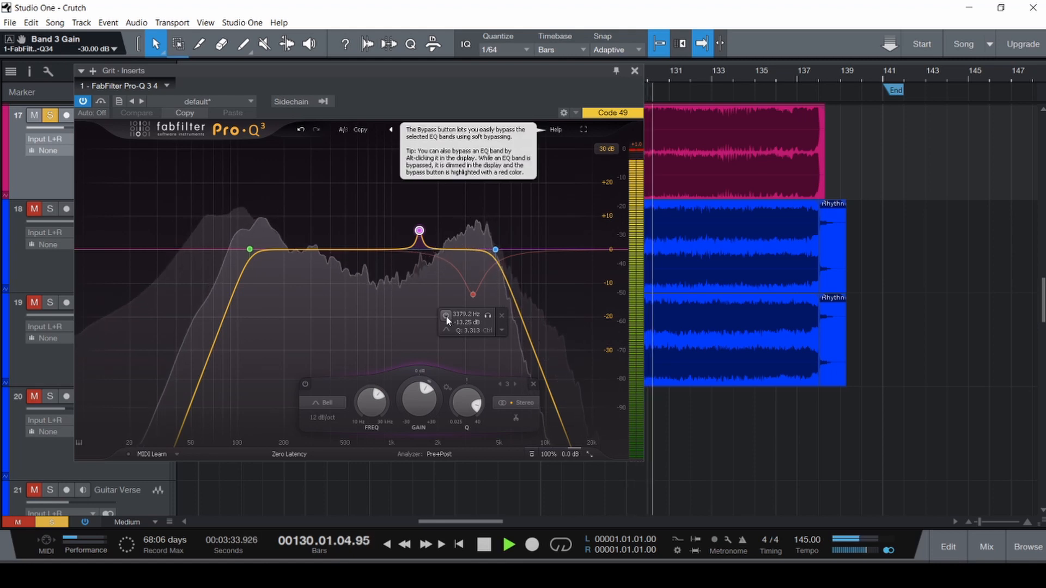
left_click(487, 316)
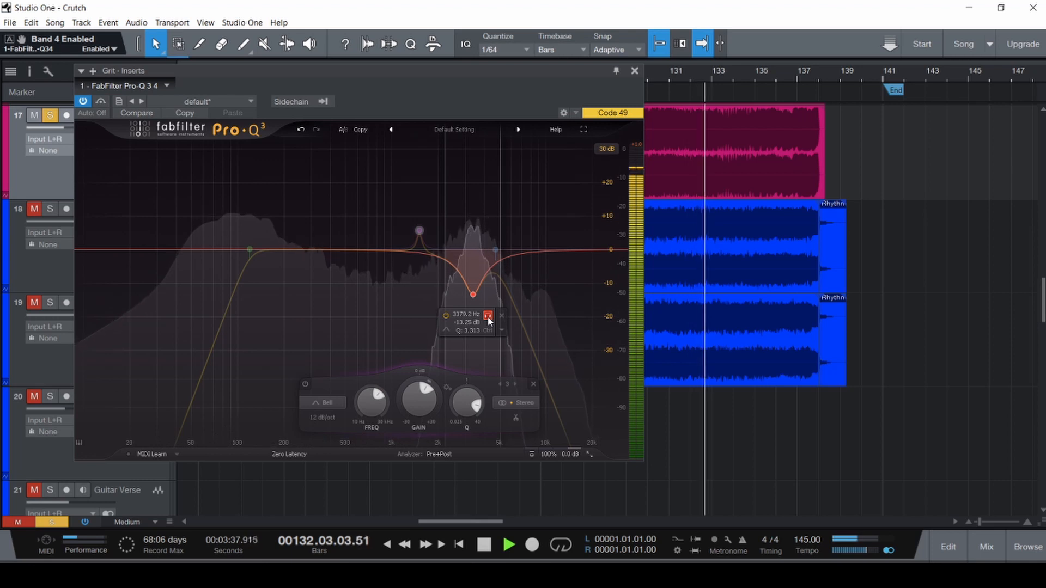
left_click(488, 316)
- Compare Grit with Pro-Q 3 bypassed and active, then stop playback, save the song, and close the plugin
left_click(100, 102)
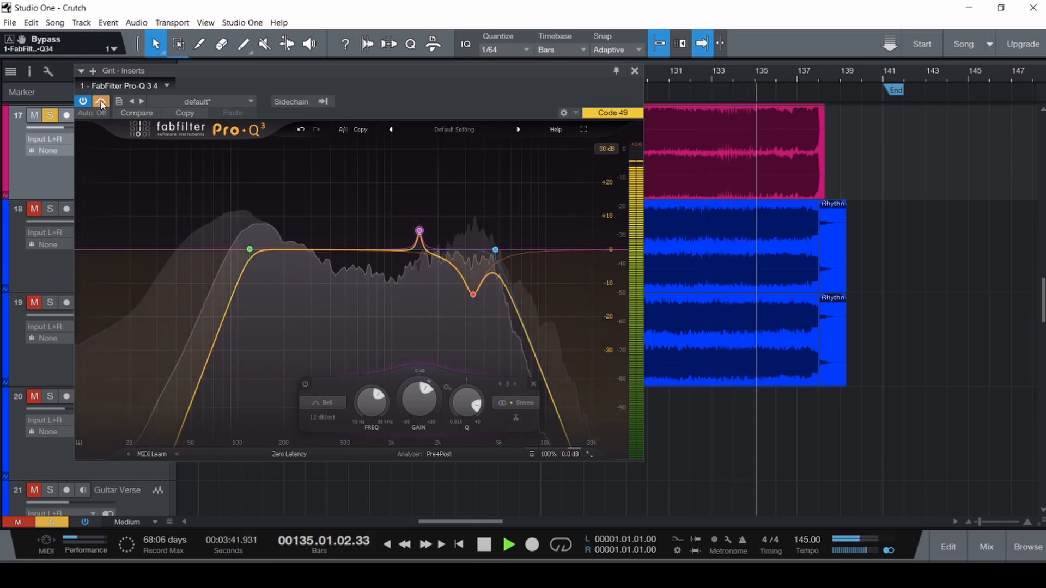
left_click(100, 102)
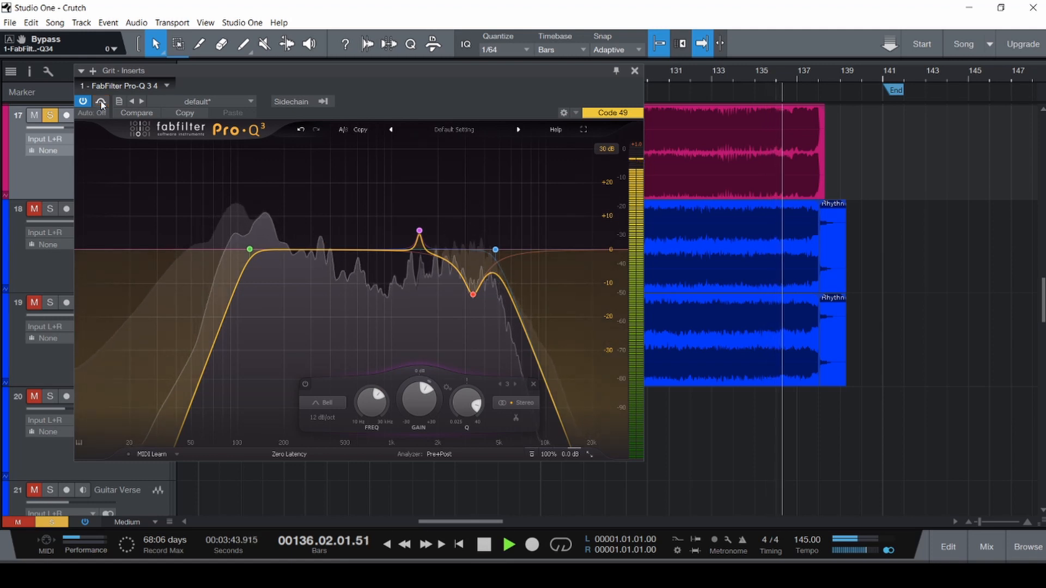
left_click_drag(390, 76, 403, 82)
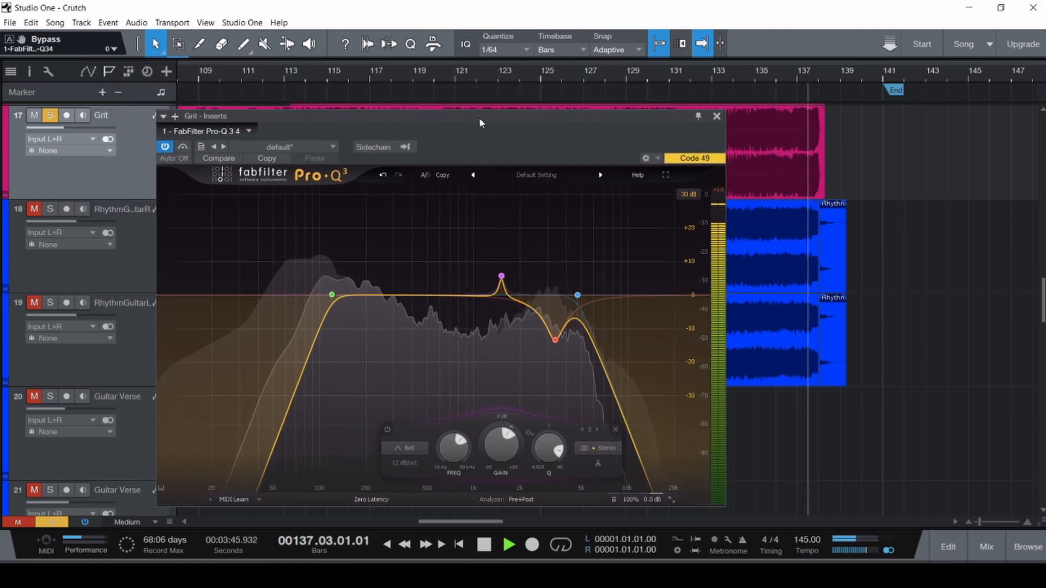
key("space")
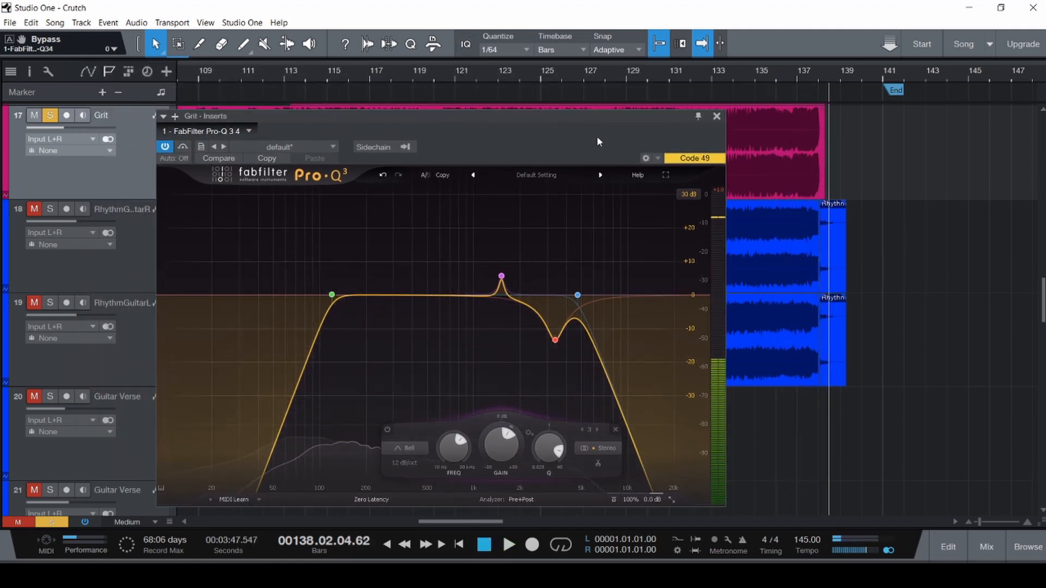
key("ctrl+s")
left_click(717, 116)
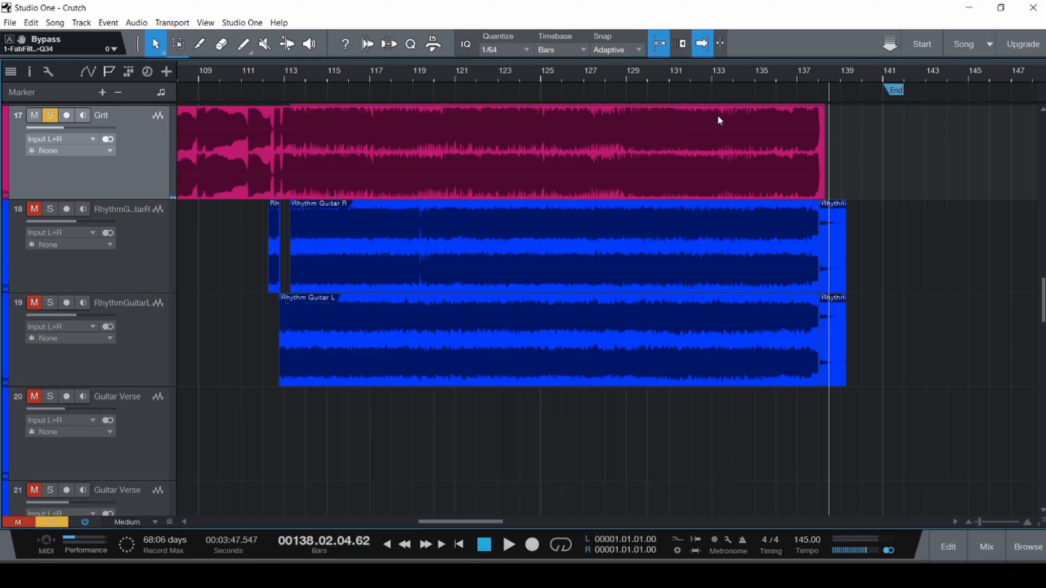
- Unmute and solo the Sub channel in the mixer alongside Grit, and play the song from the start
key("F3")
left_click(454, 442, "shift")
key("m")
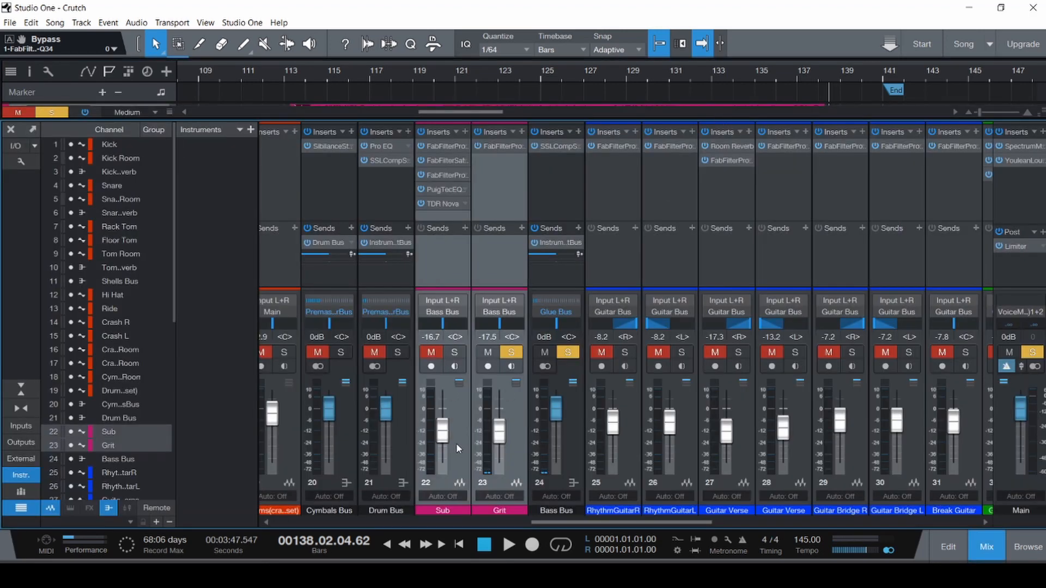
key("s")
key("Home")
key("space")
- Compare the bass with Sub muted and soloed again during playback, then stop and save the song
left_click(461, 442)
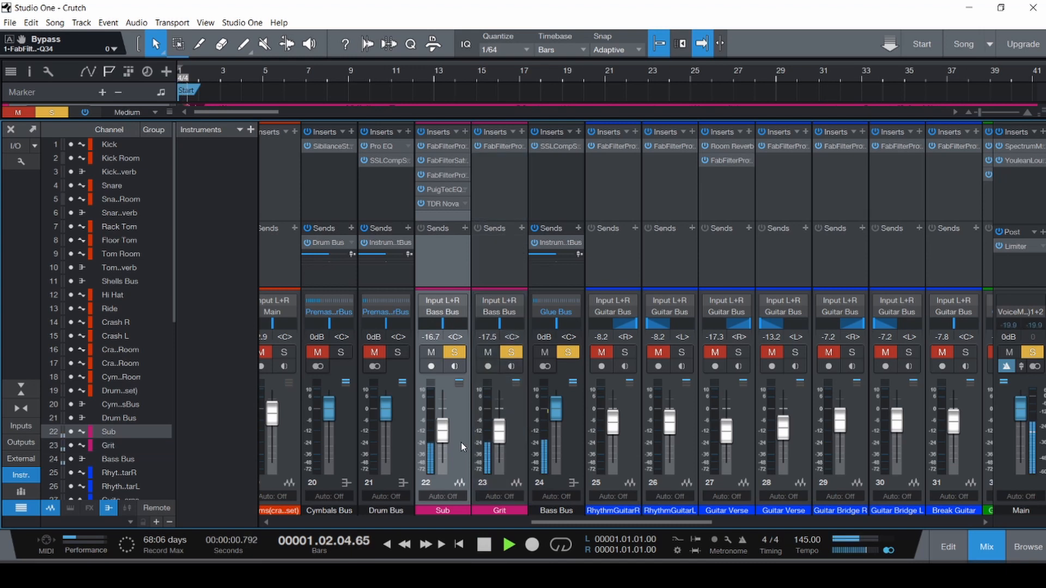
key("s")
key("m")
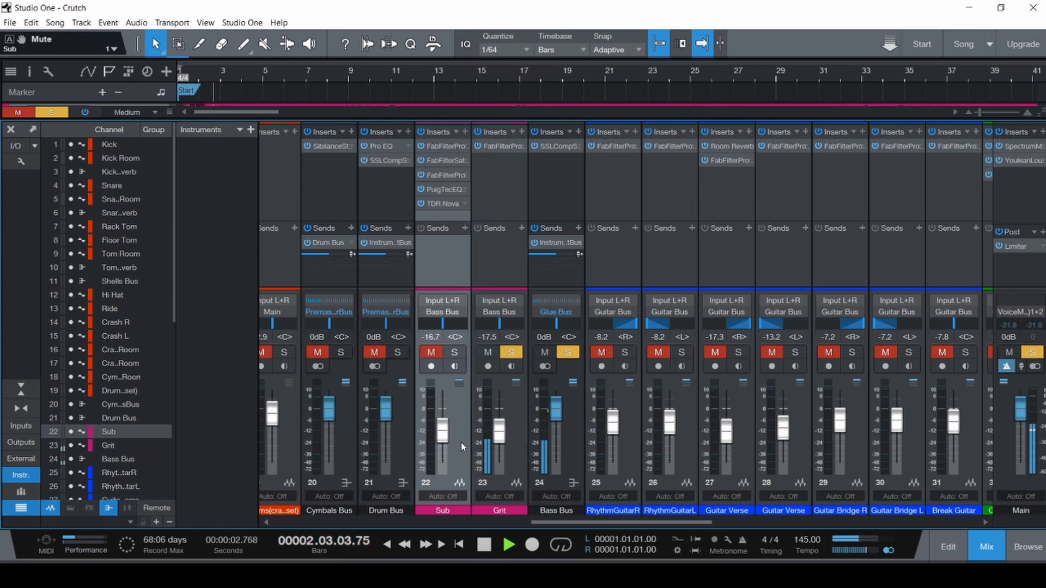
key("m")
key("s")
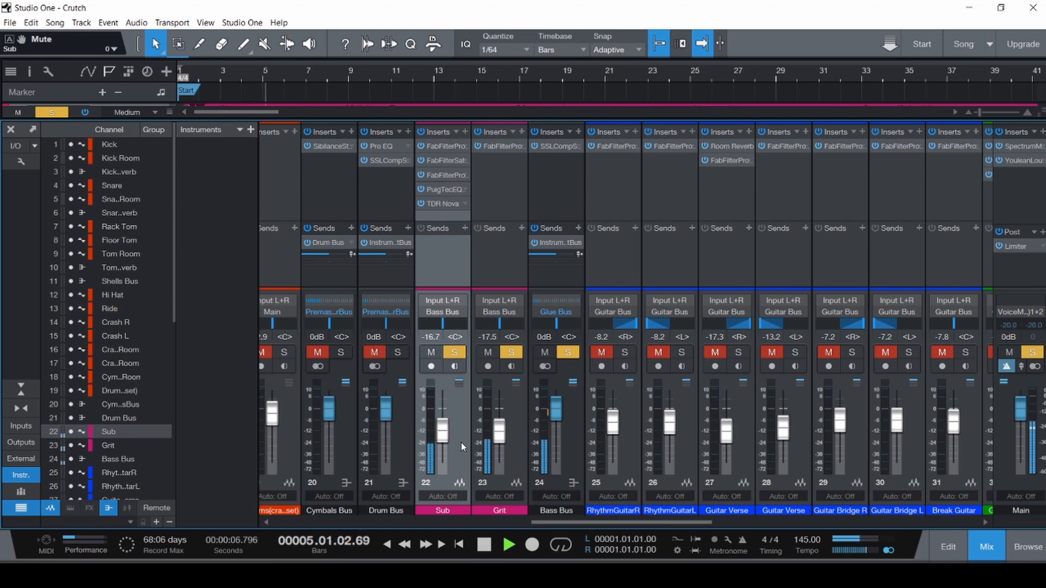
key("space")
key("ctrl+s")
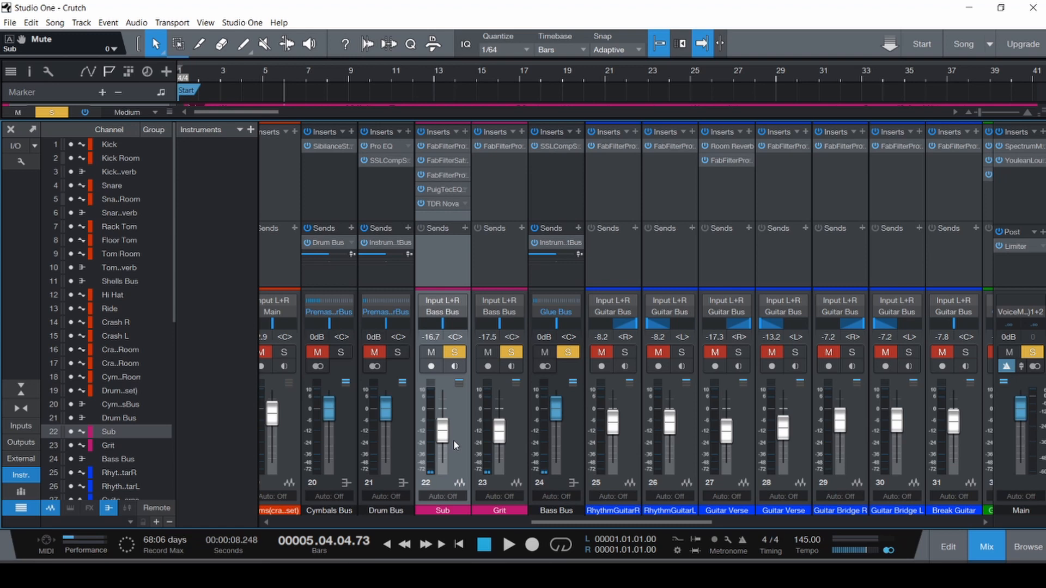
- Open the SSLComp Stereo compressor on the Bass Bus, play a short passage through it, and save the song
left_click(519, 459)
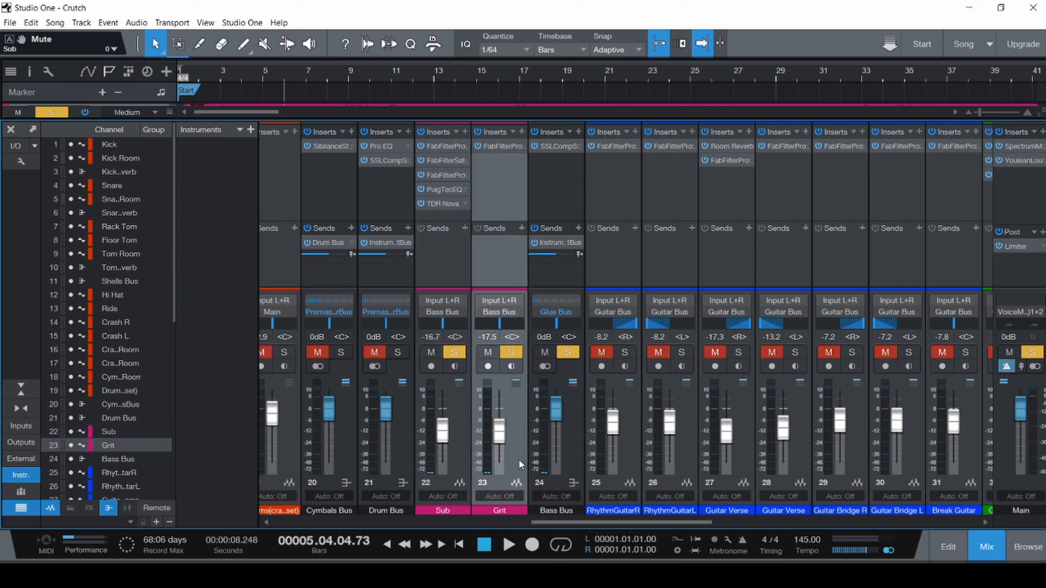
left_click(581, 456)
left_click(564, 148)
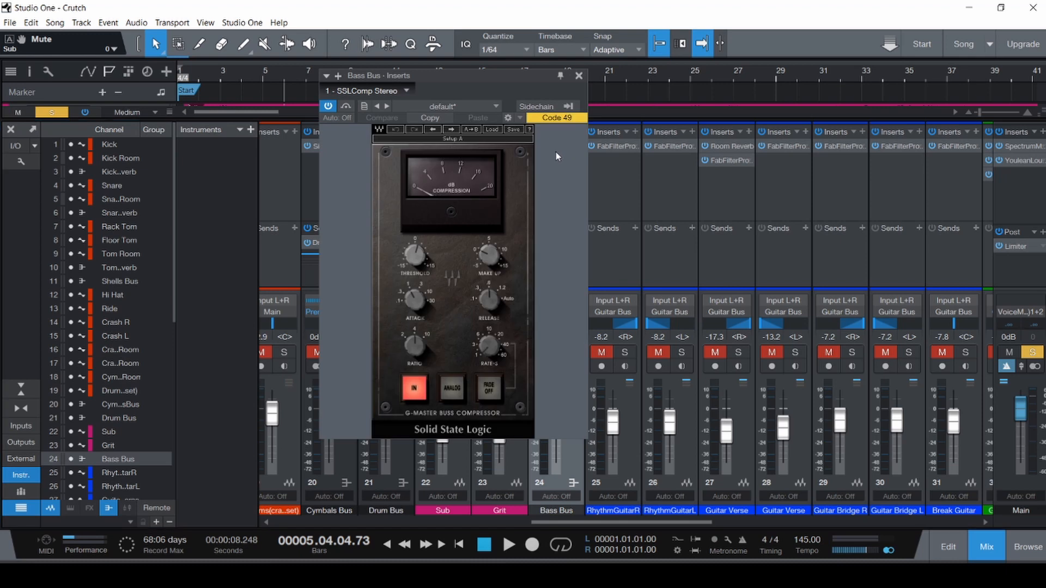
key("space")
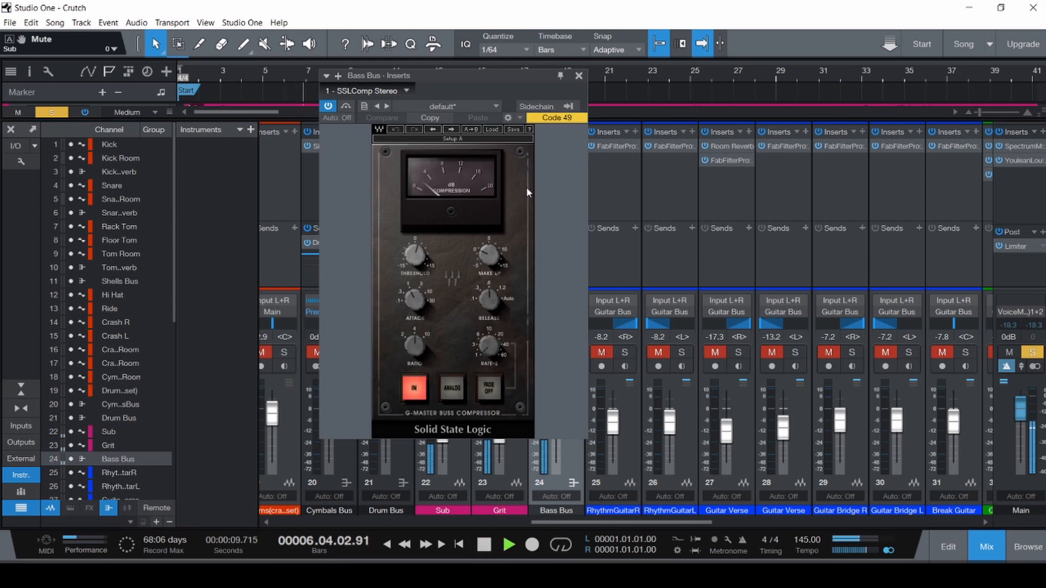
key("space")
key("ctrl+s")
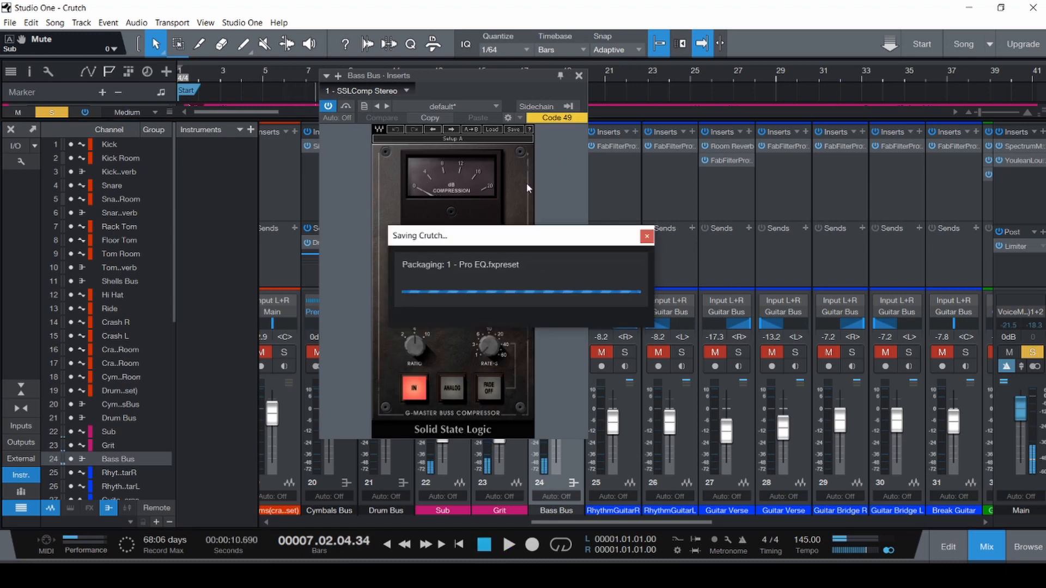
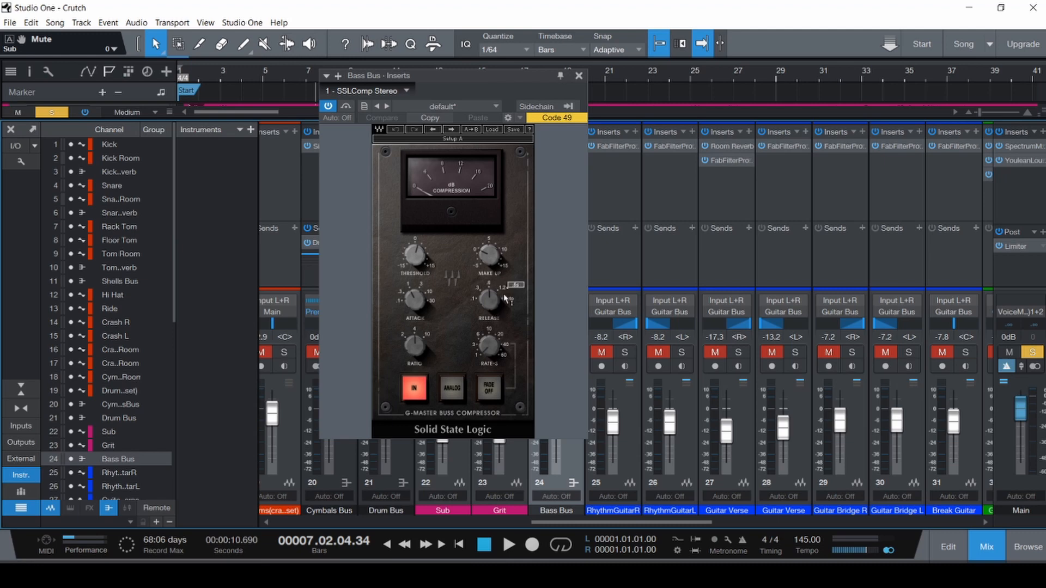
- Close the Bass Bus compressor and inspect the TDR Nova settings on the Sub channel
left_click(579, 76)
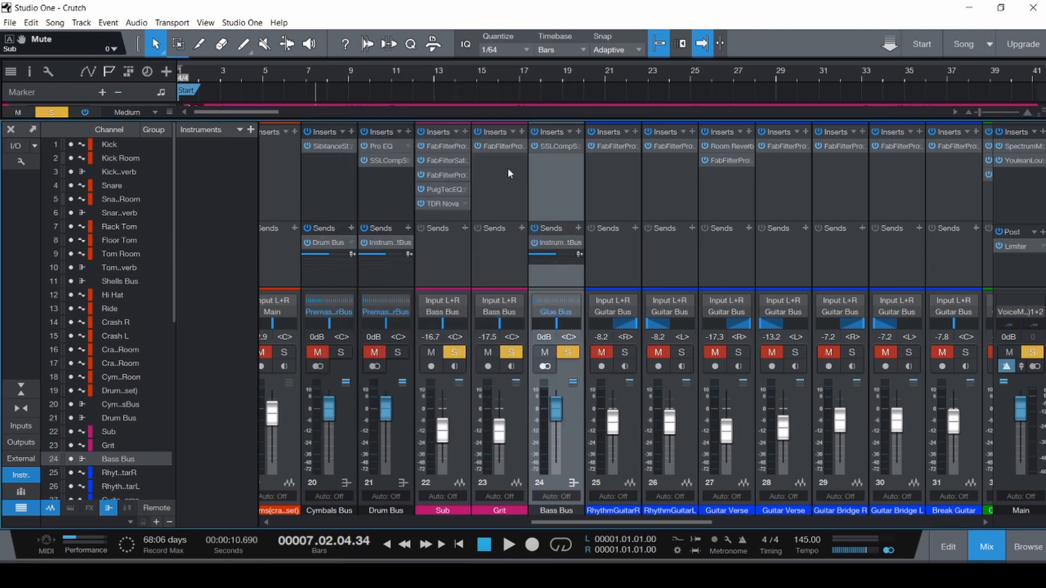
left_click(444, 205)
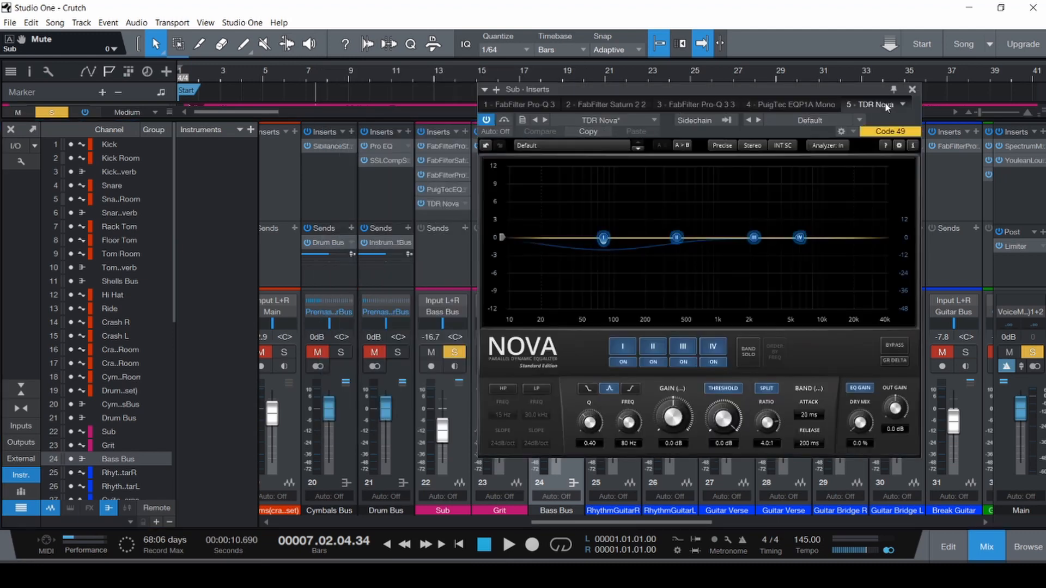
left_click(911, 89)
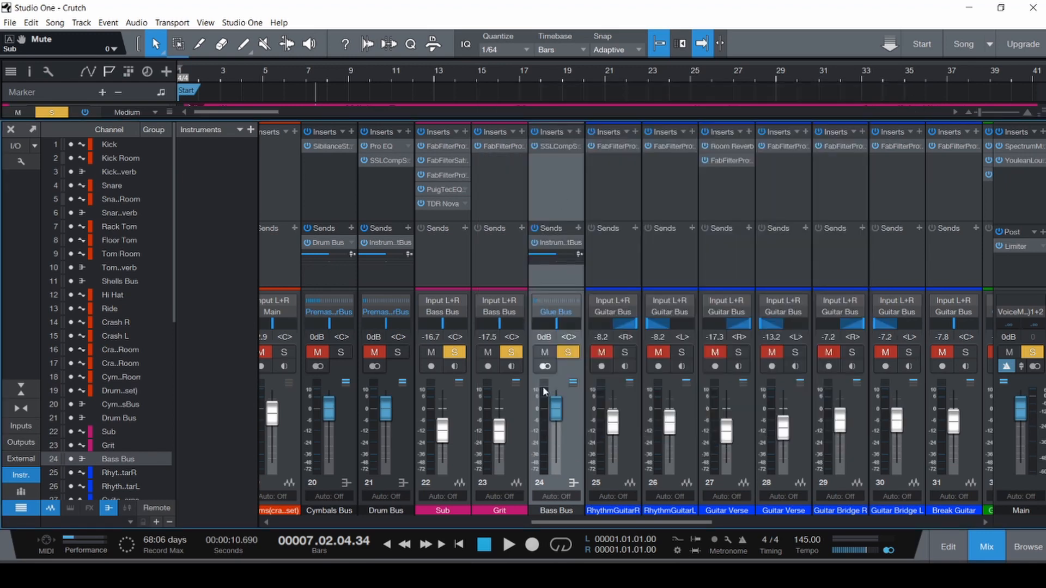
- Solo all drum and bass channels from Kick through Bass Bus and play the song from the start
left_click_drag(554, 522, 300, 522)
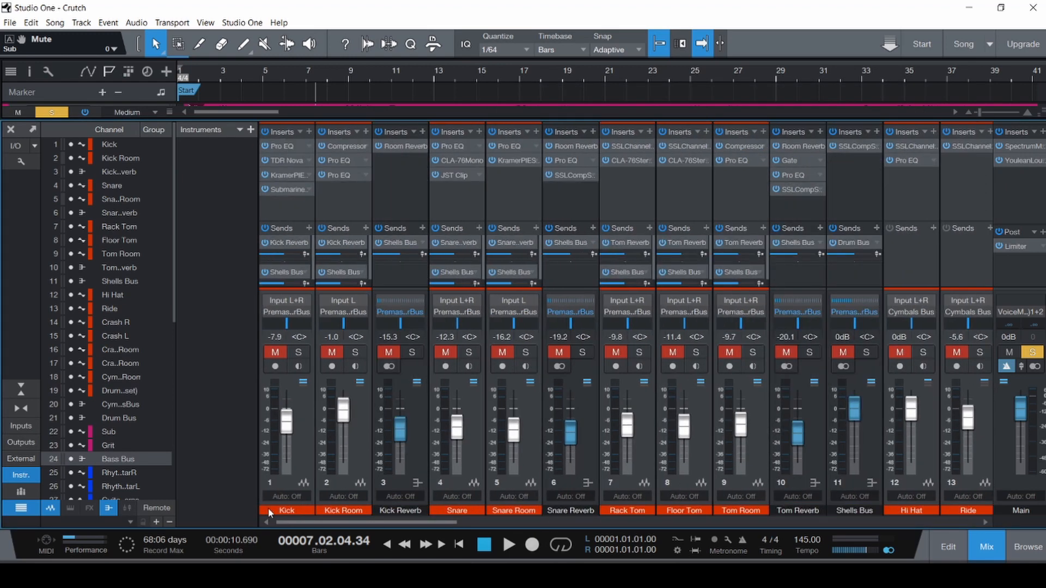
left_click(308, 452, "shift")
key("s")
key("comma")
key("space")
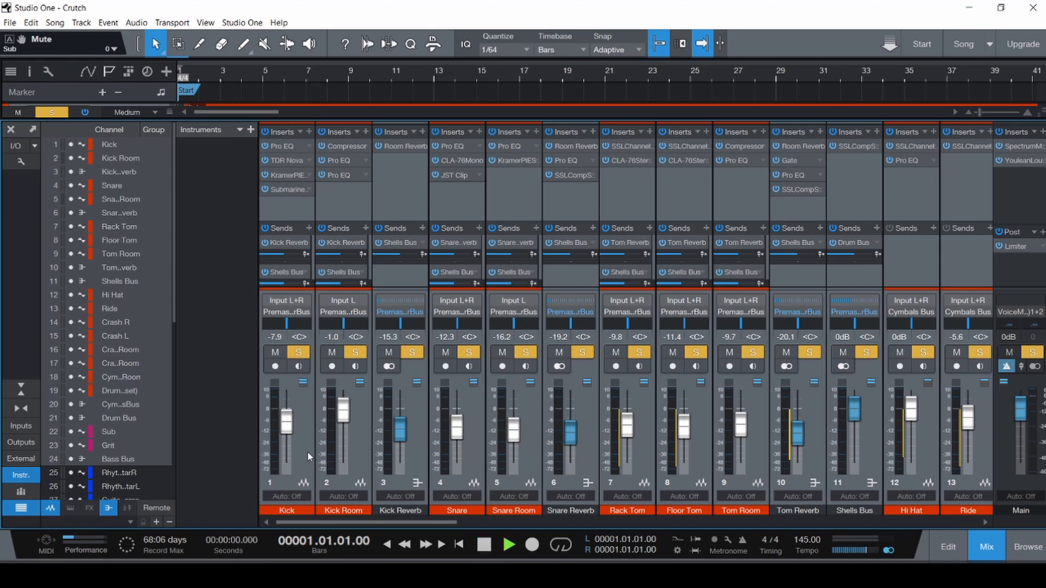
- Listen to the drums and bass together with the bass channels in view, then stop playback and save the song
left_click_drag(403, 519, 661, 517)
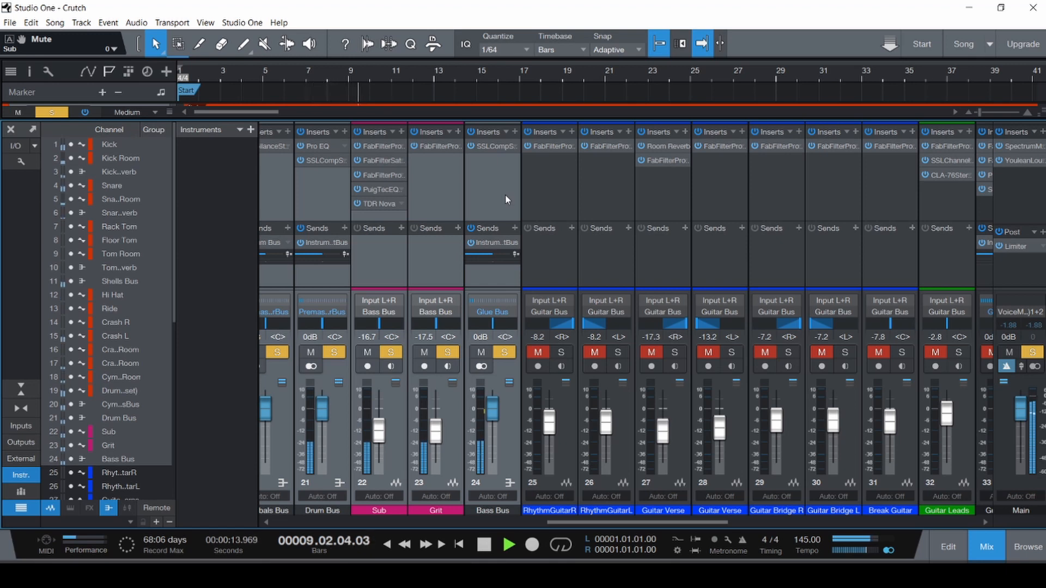
key("space")
key("ctrl+s")
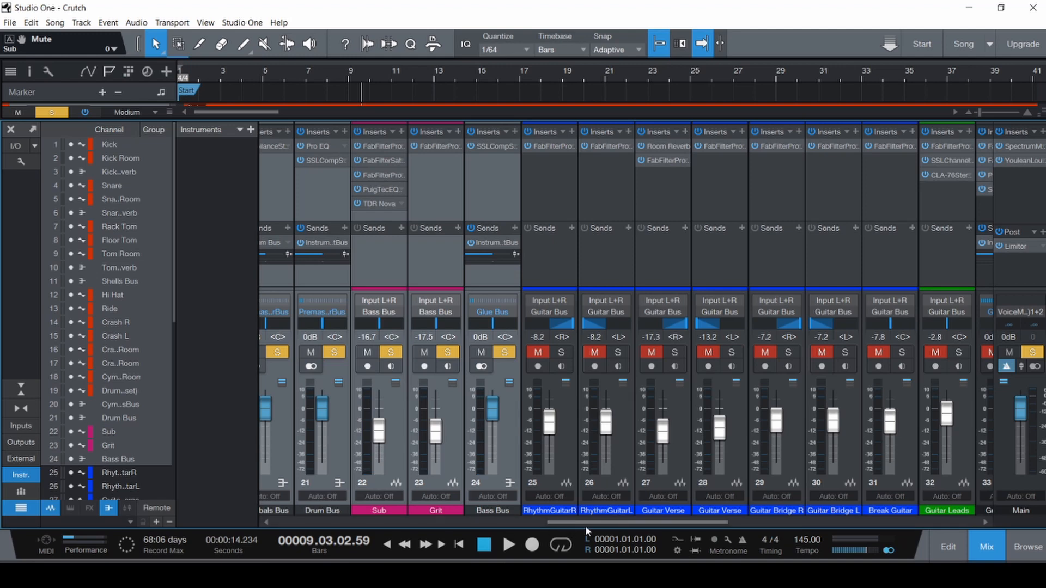
- Select the Sub through Bass Bus channels and inspect the FabFilter Pro-Q 3 bands on Rhythm Guitar R
left_click_drag(580, 523, 599, 522)
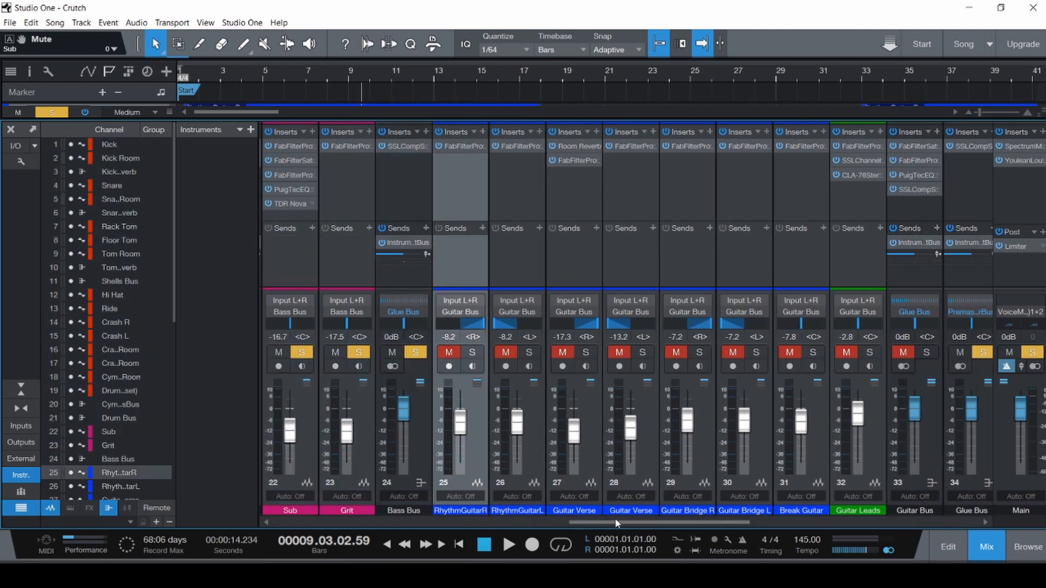
left_click_drag(618, 521, 643, 520)
left_click(664, 473)
left_click(369, 257)
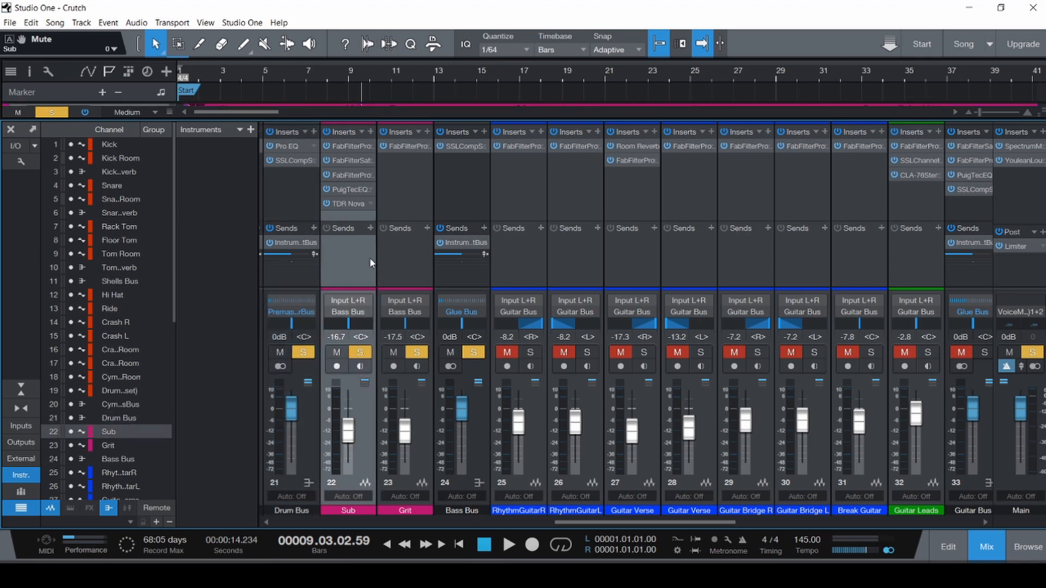
left_click(468, 269, "shift")
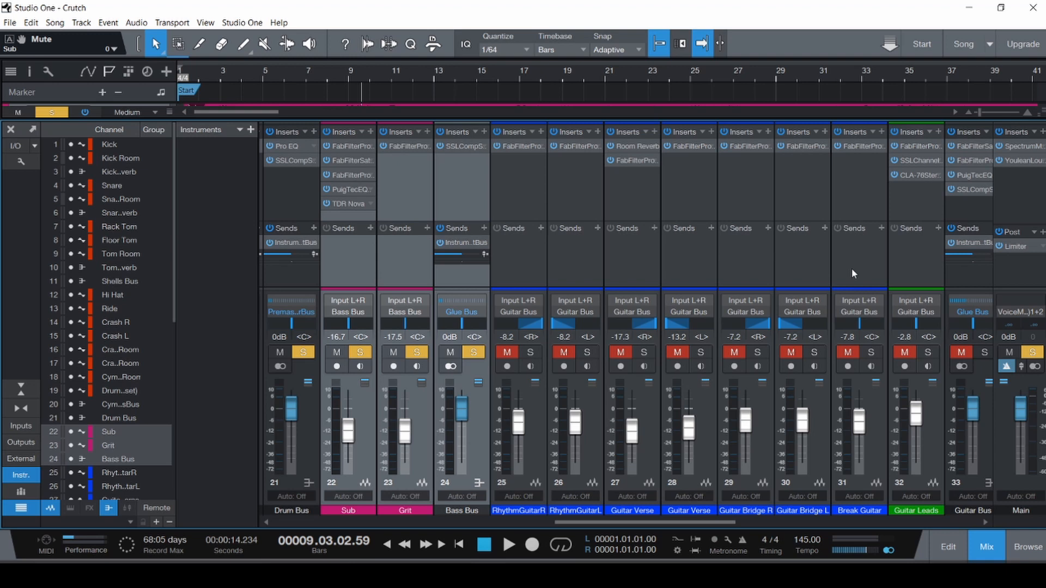
left_click(521, 146)
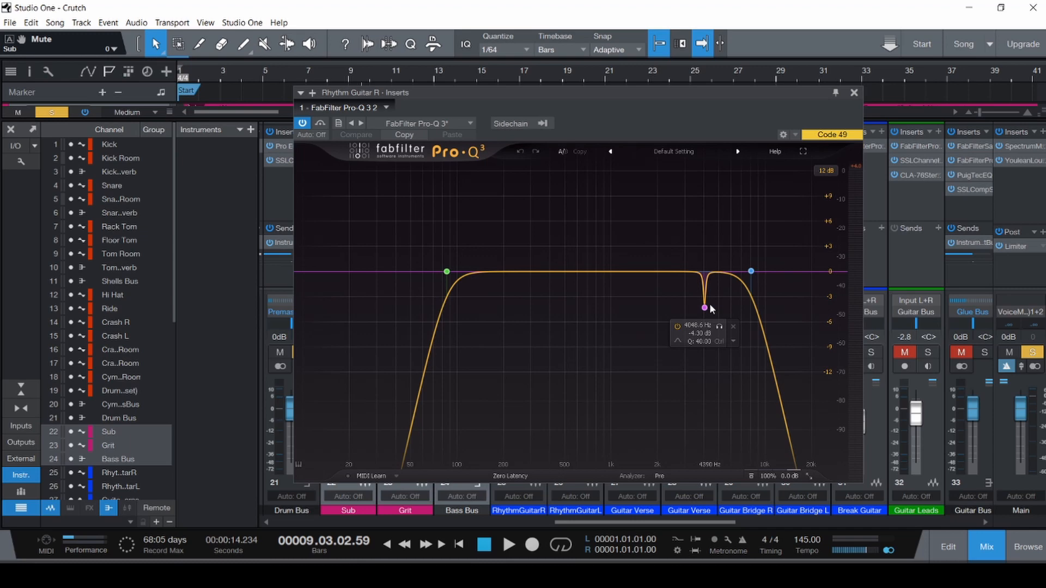
left_click(853, 92)
- Clear all active solos and mutes in the mixer and save the song
left_click(533, 207)
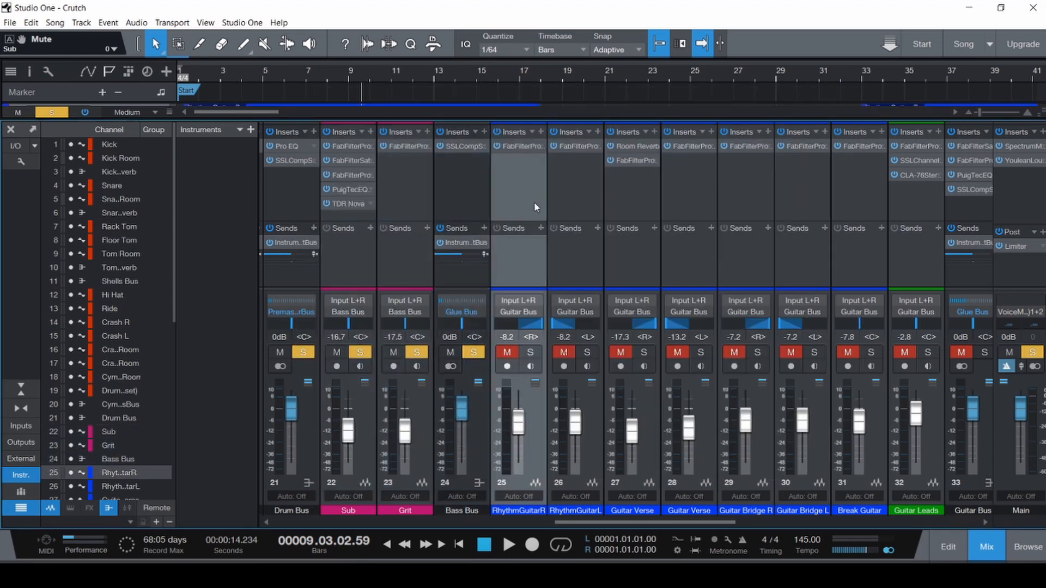
key("shift+s")
key("ctrl+s")
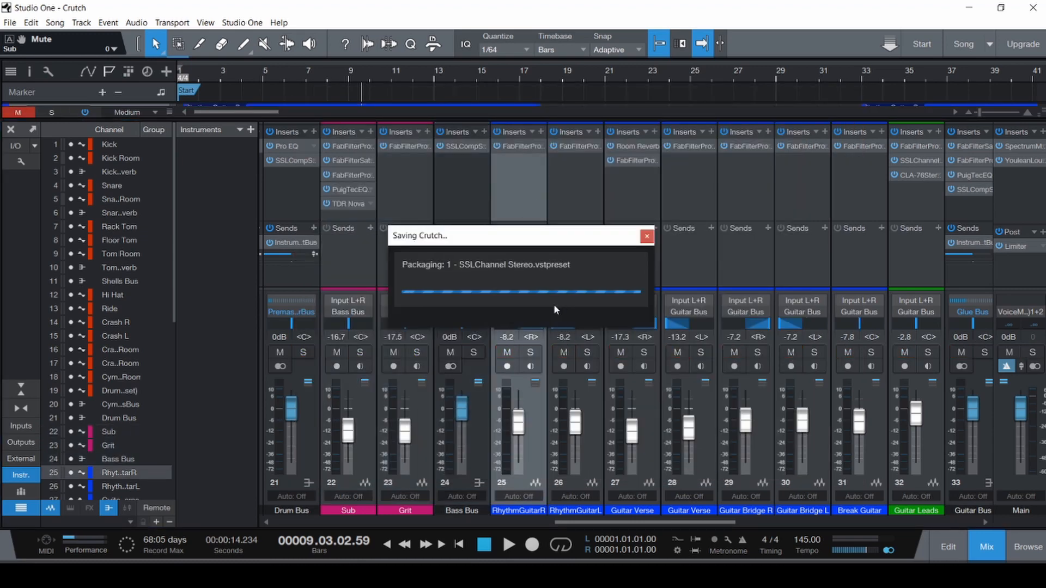
key("shift+m")
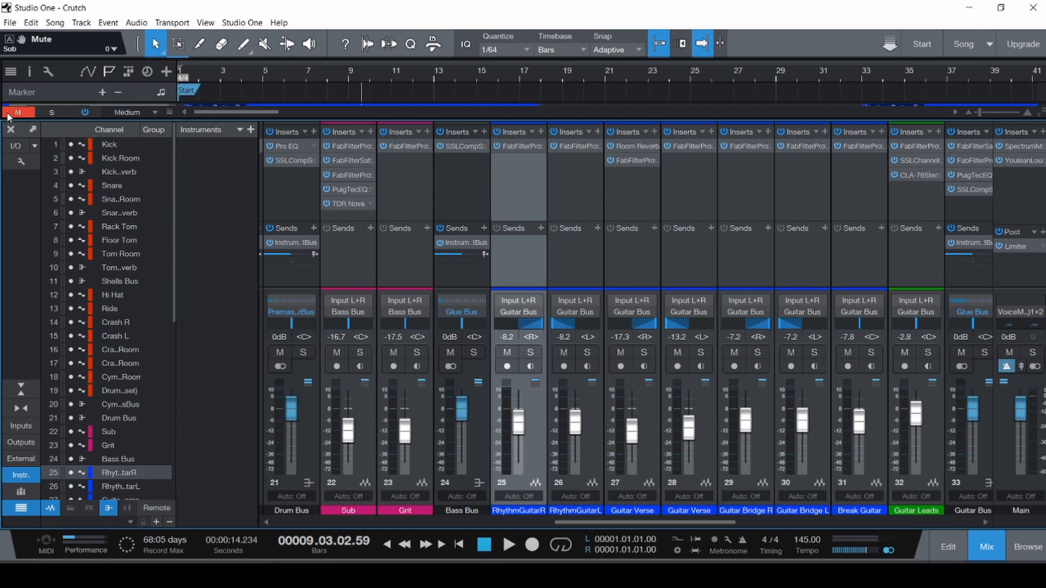
- Solo Rhythm Guitar R and Rhythm Guitar L, and check the Pro-Q 3 curve on Rhythm Guitar L
left_click(530, 352)
left_click(587, 352)
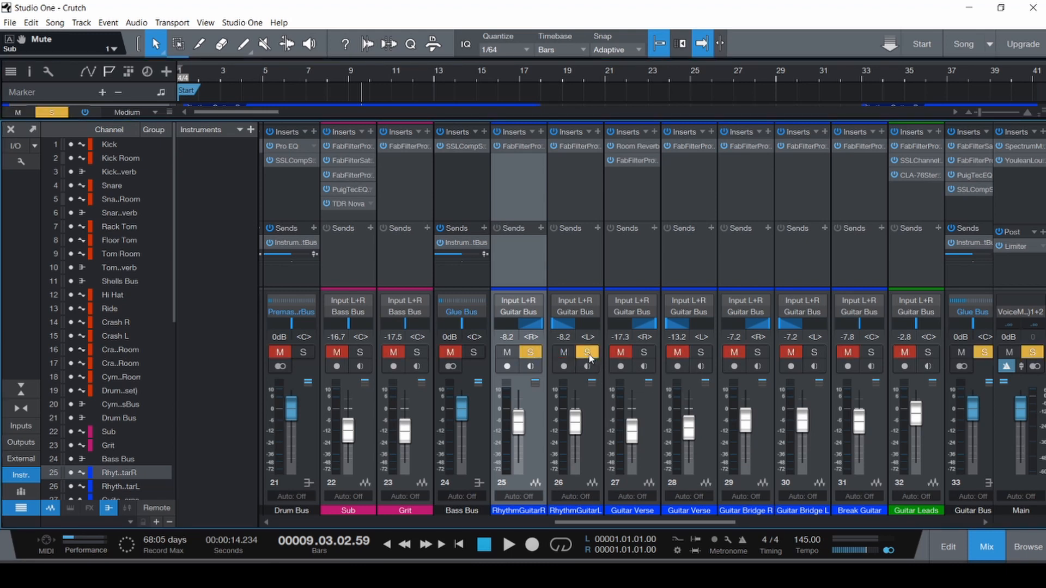
left_click(579, 146)
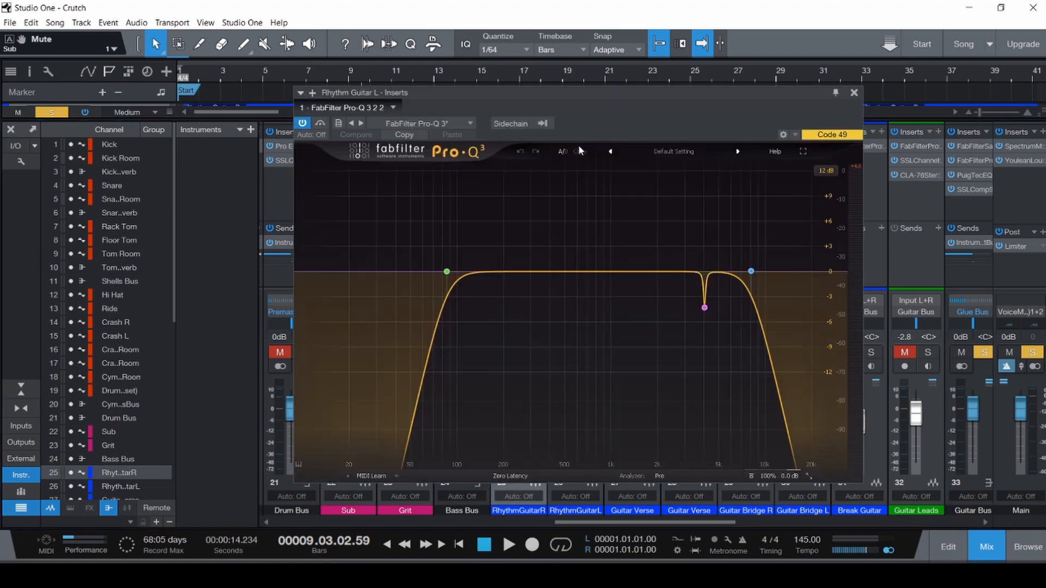
left_click(853, 95)
- With both rhythm guitars selected, return to the song start and examine the low cut and notch in Rhythm Guitar R's Pro-Q 3
left_click(578, 187, "shift")
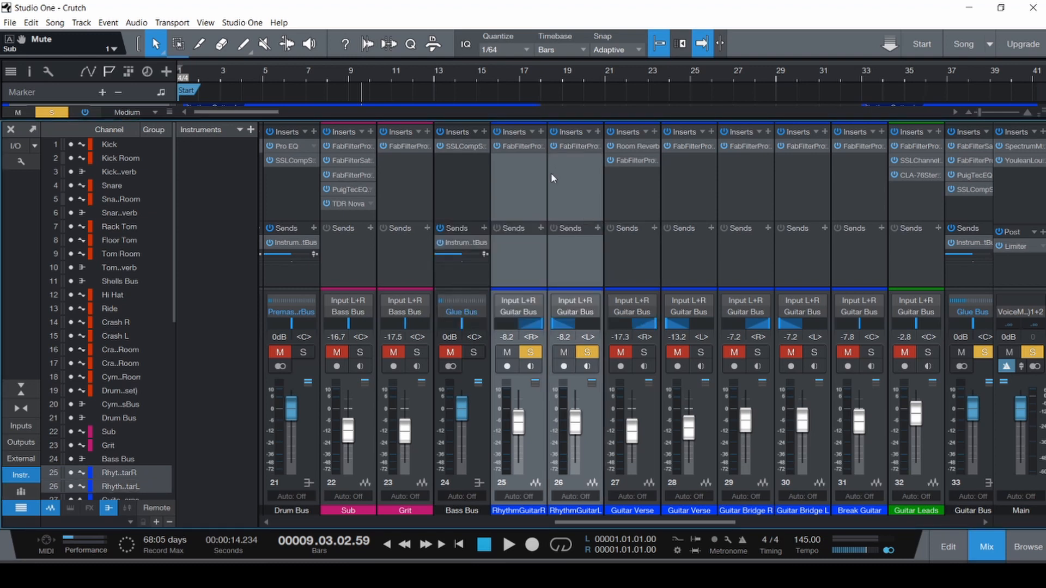
key("comma")
left_click(526, 142)
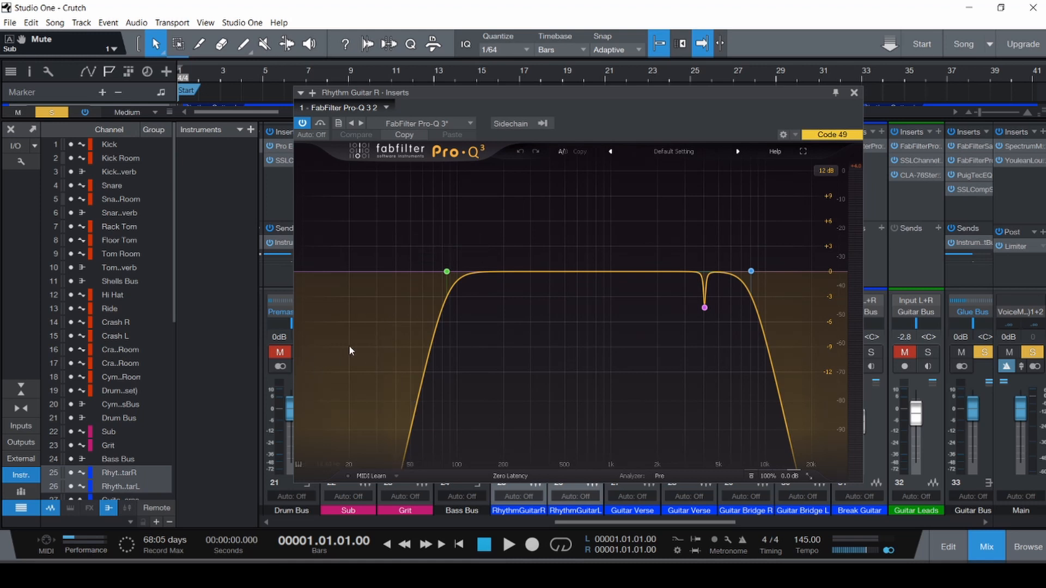
mouse_move(421, 276)
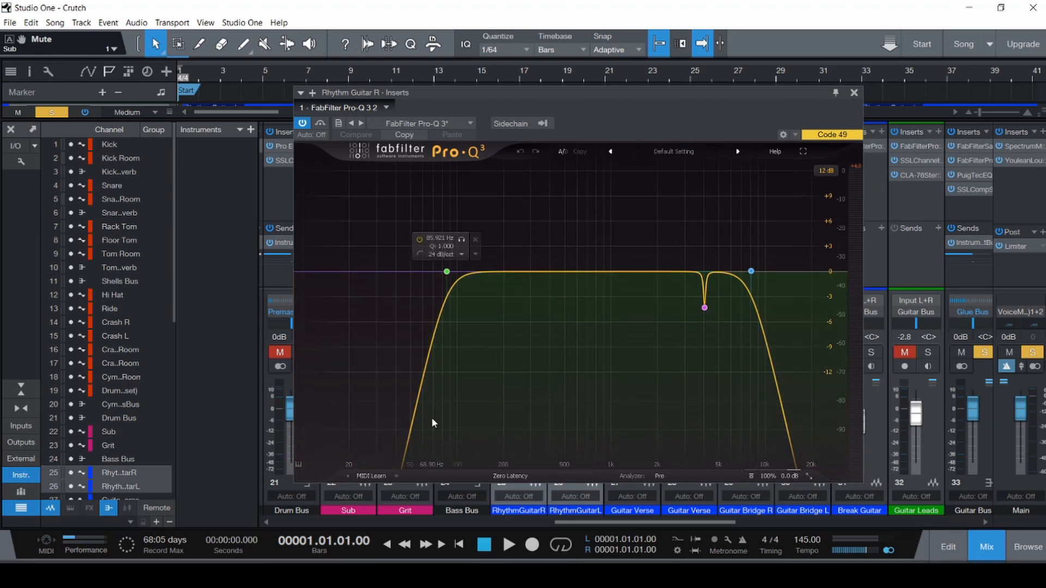
mouse_move(673, 297)
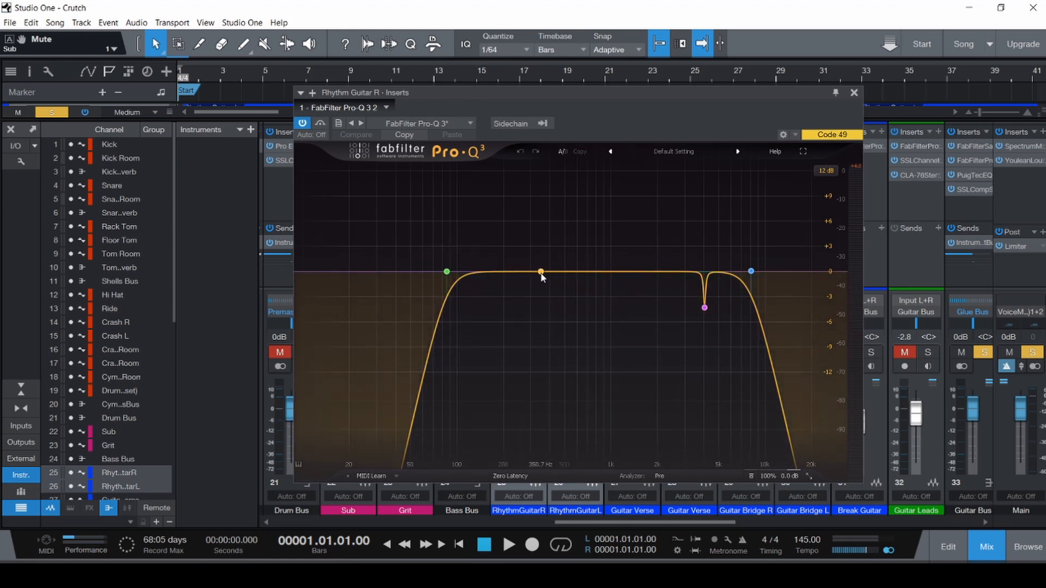
left_click(853, 93)
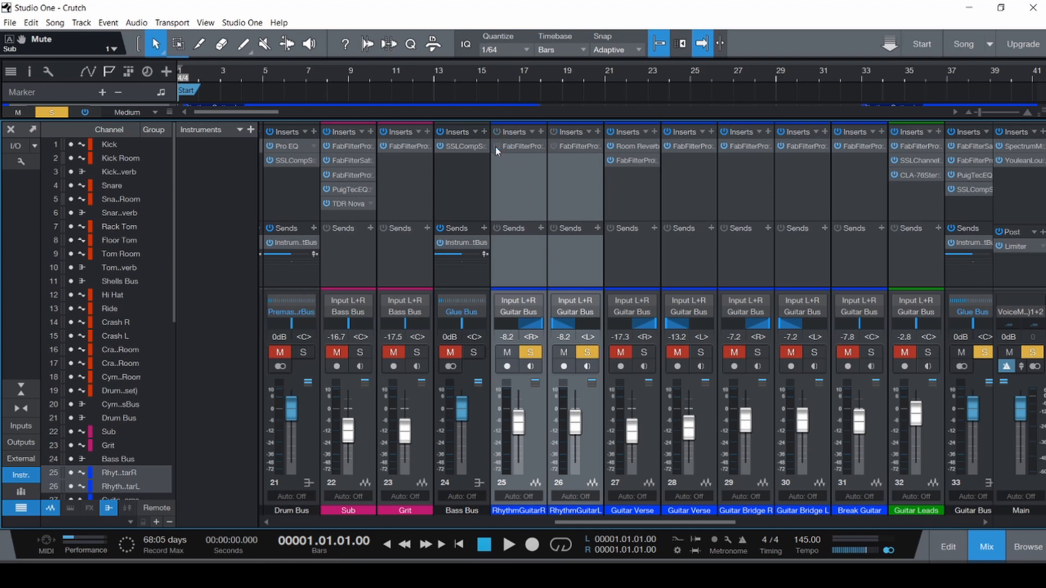
- Play the soloed rhythm guitars from the start, comparing them with their Pro-Q 3 bypassed and enabled
key("space")
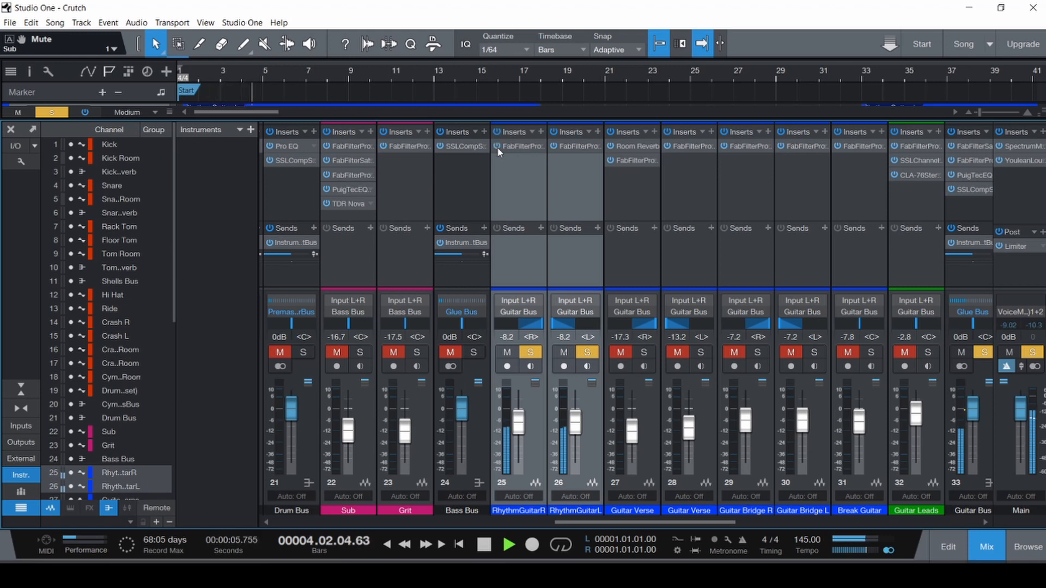
left_click(498, 148)
key("space")
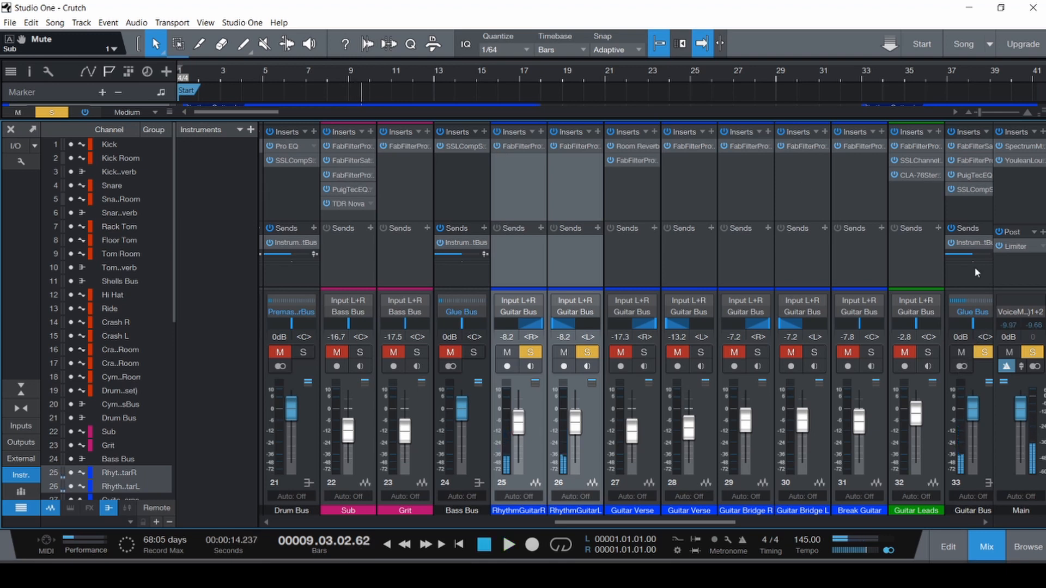
- Bypass all inserts on the Guitar Bus and reselect both rhythm guitar channels
left_click(952, 131)
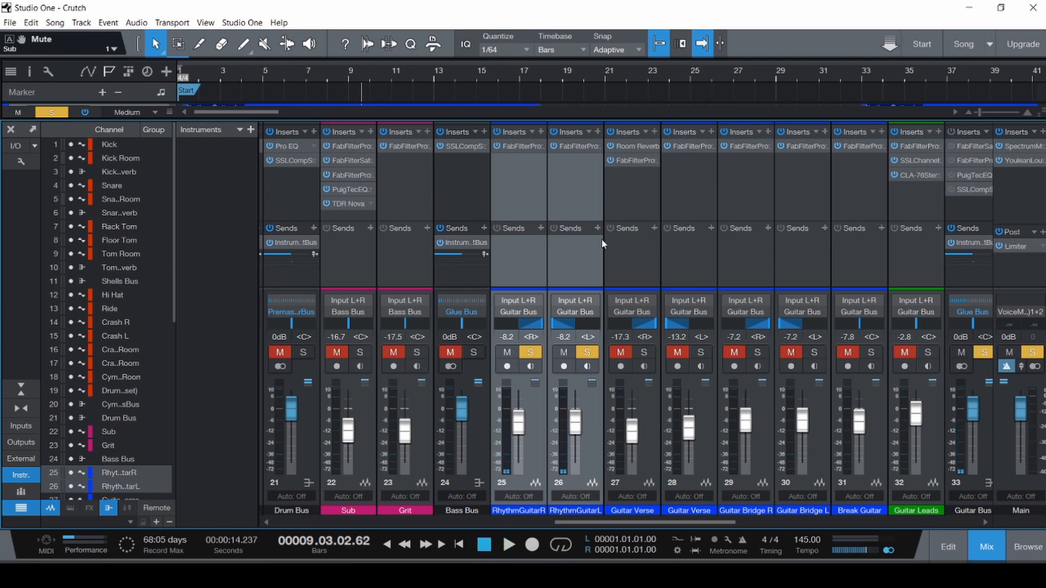
left_click(964, 223)
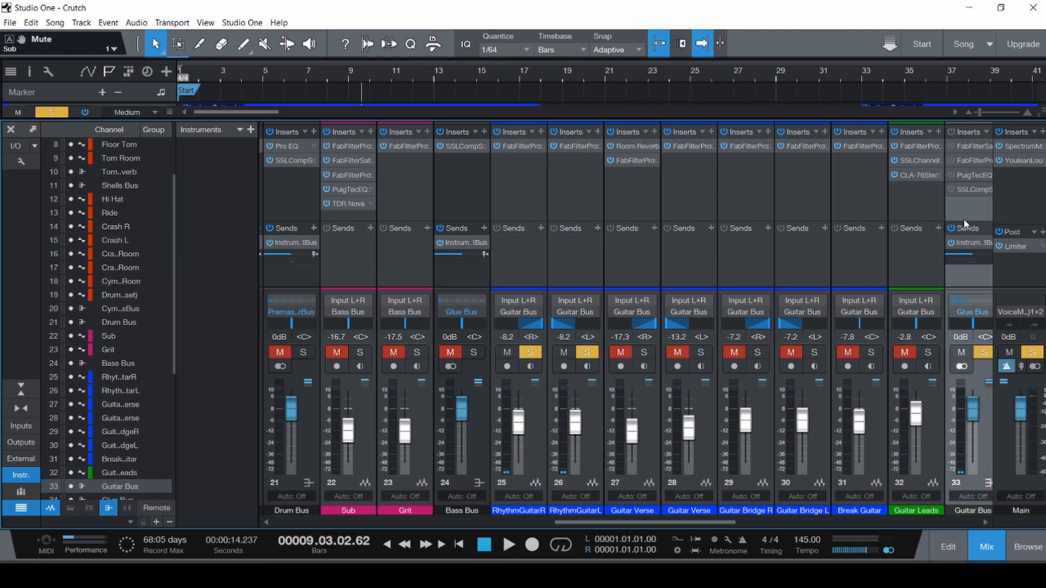
left_click(579, 198)
left_click(516, 197, "shift")
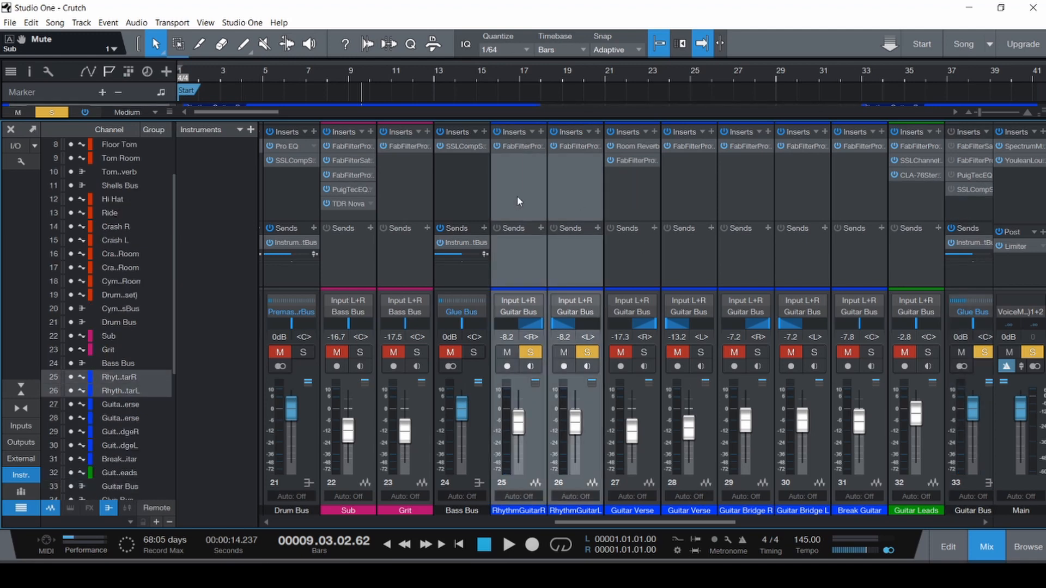
- Place the playhead in the arrangement just before the rhythm guitar clips at bar 33 and return to the mixer
key("F3")
scroll(519, 245, "down", 5)
scroll(260, 208, "up", 1)
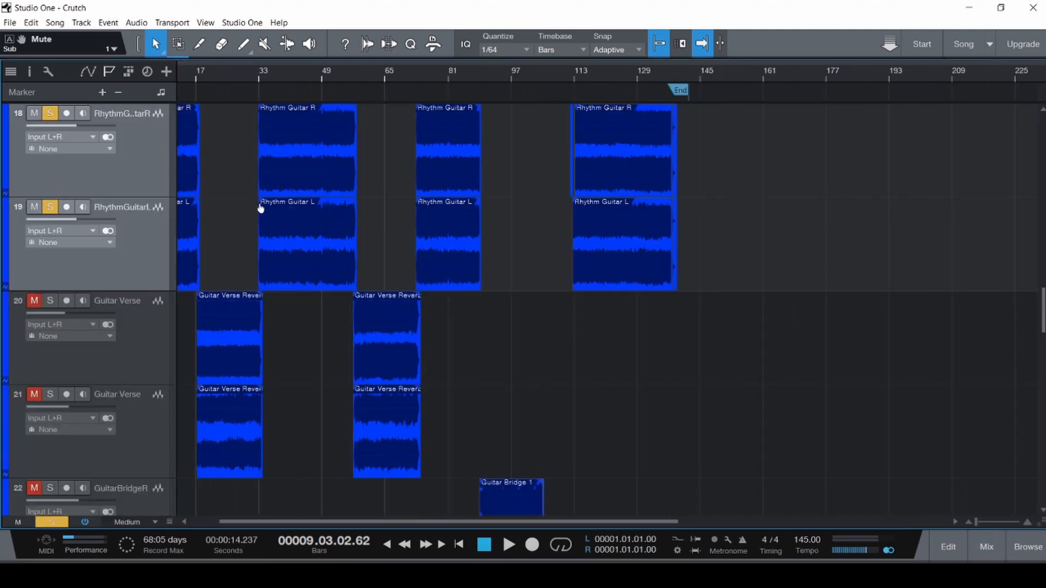
scroll(261, 209, "up", 3)
left_click(253, 207)
key("F3")
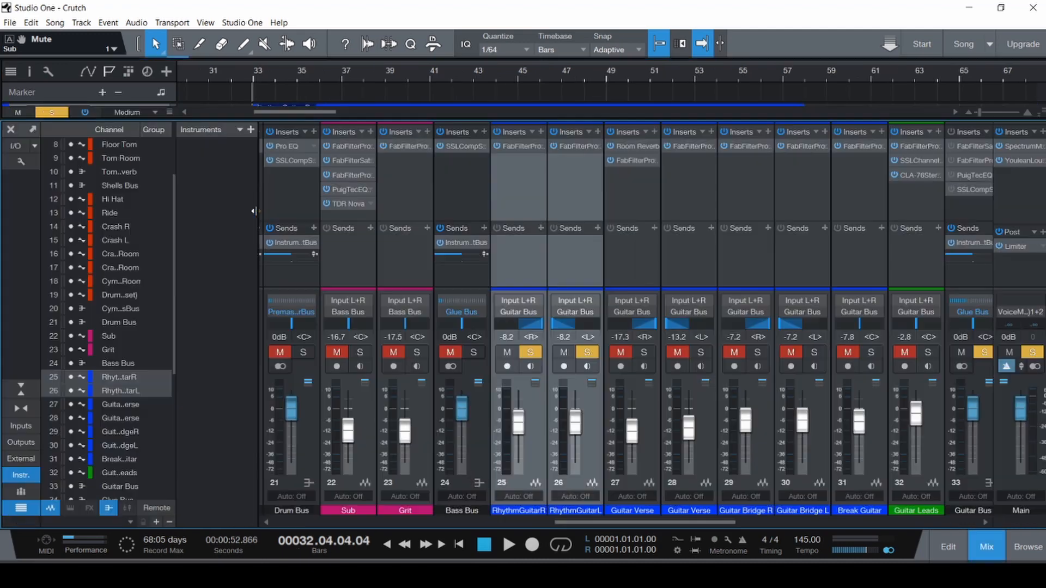
- Play both rhythm guitars from bar 33, switching their Pro-Q 3 from bypassed to enabled
left_click(496, 147)
key("space")
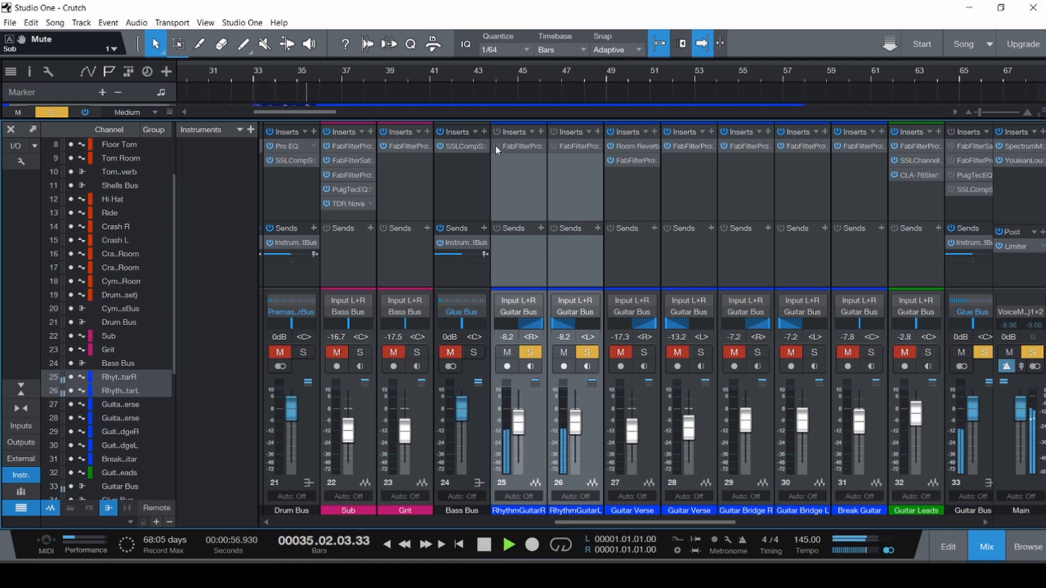
left_click(497, 146)
key("space")
- Unsolo and mute Rhythm Guitar L so only Rhythm Guitar R is soloed, and switch the Main output to mono
left_click(519, 187)
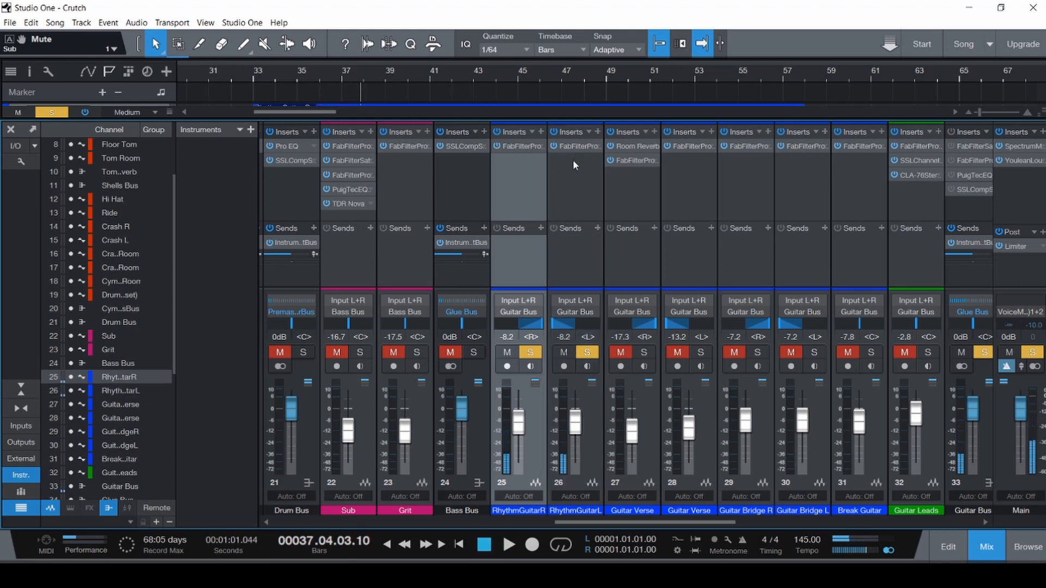
left_click(587, 352)
left_click(564, 353)
key("ctrl+m")
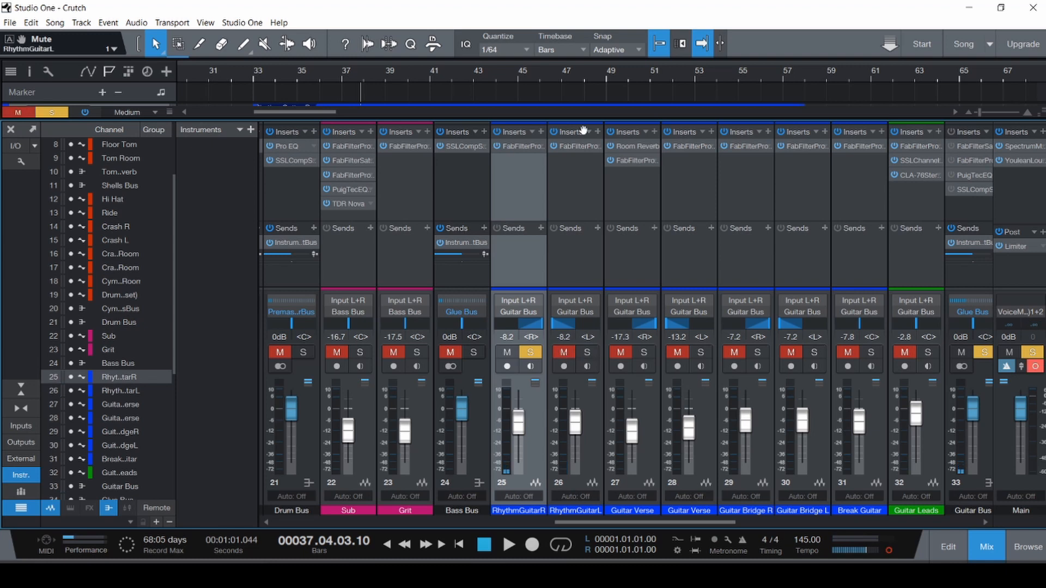
- Audition Rhythm Guitar R with its narrow 4046.6 Hz Pro-Q 3 cut disabled and enabled during playback, and save the song
double_click(521, 146)
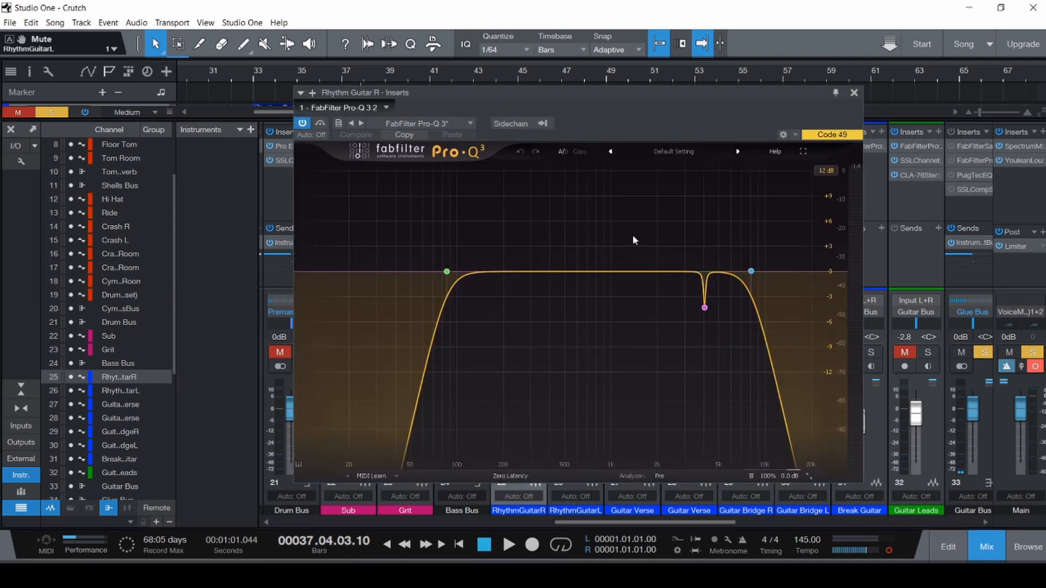
left_click(706, 309)
key("space")
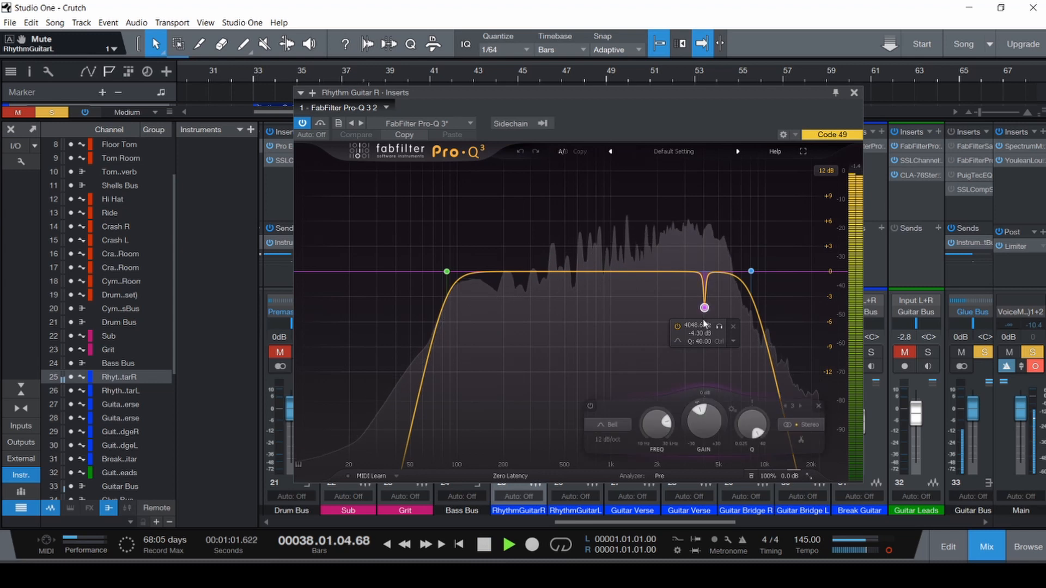
left_click(677, 326)
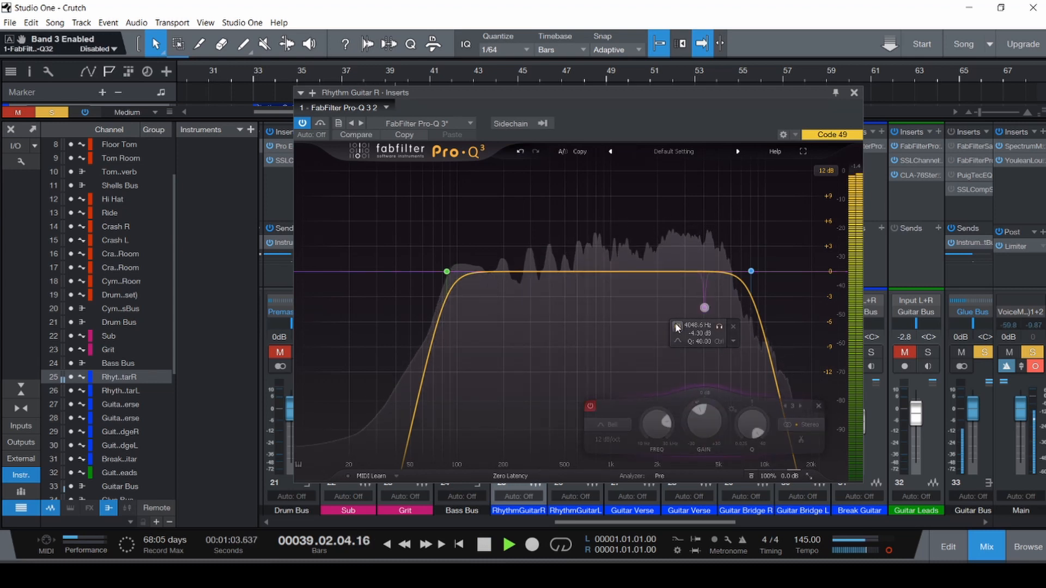
left_click(677, 326)
left_click_drag(704, 424, 720, 307)
key("ctrl+z")
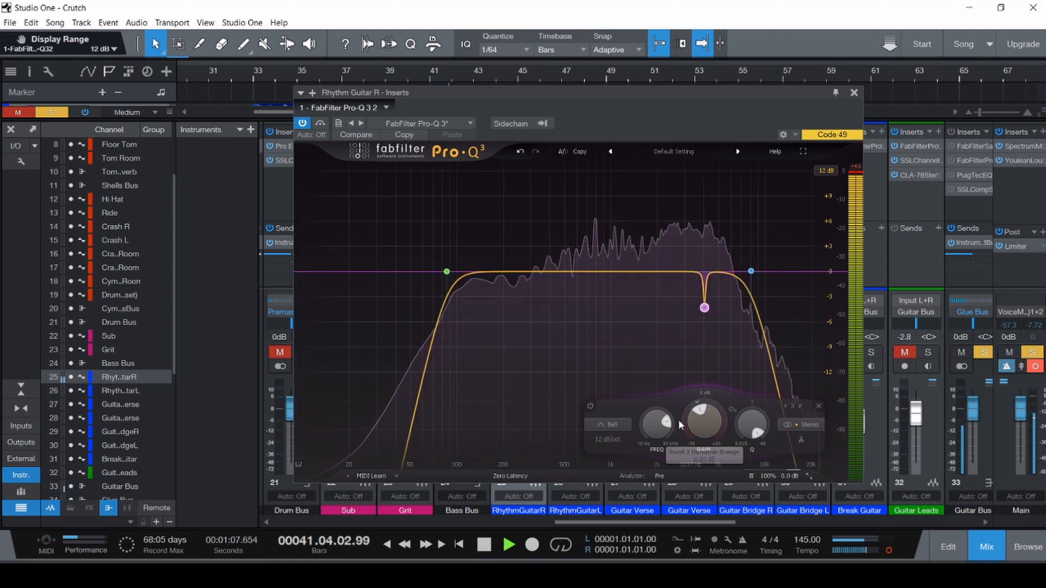
left_click(590, 406)
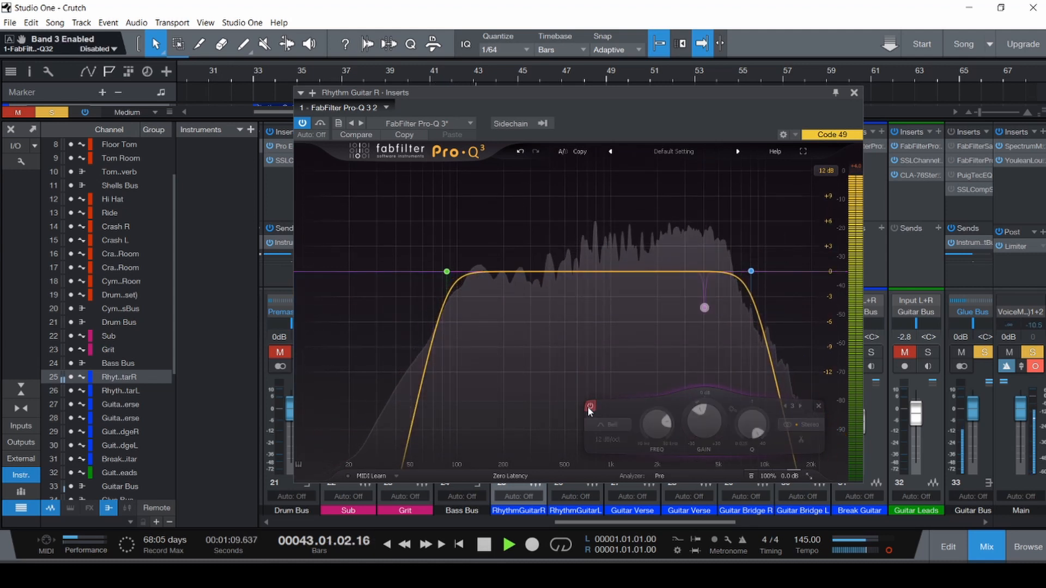
left_click(590, 406)
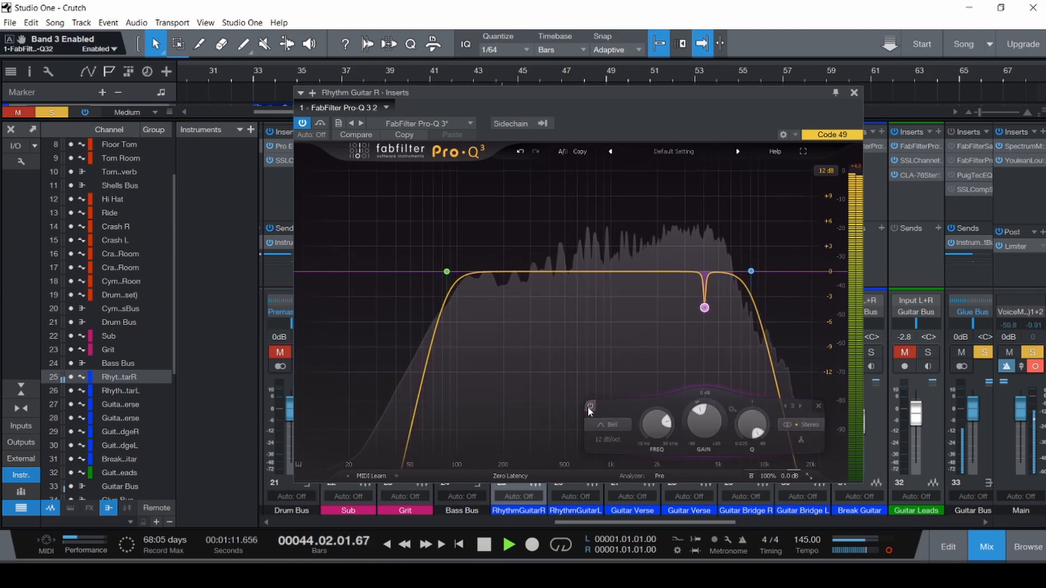
key("ctrl+s")
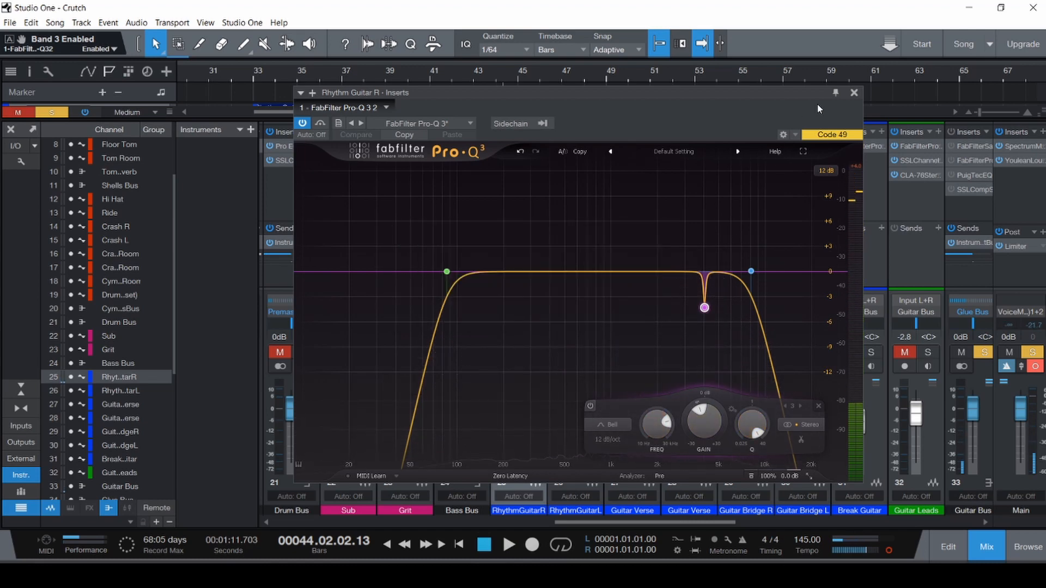
left_click(854, 93)
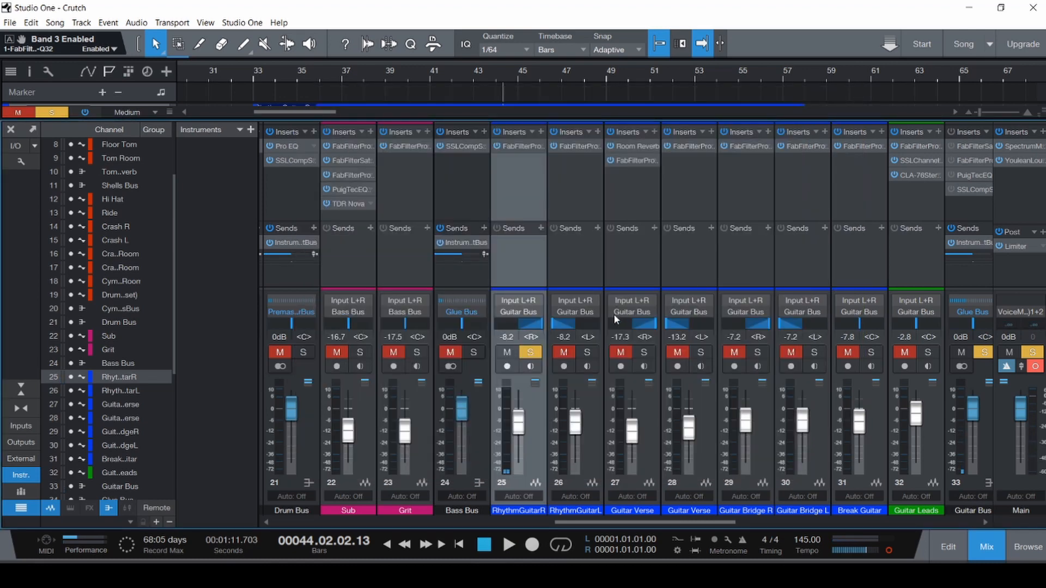
- Solo Rhythm Guitar L again and inspect the Pro-Q 3 boost on the Grit channel
left_click(587, 353)
left_click(569, 190)
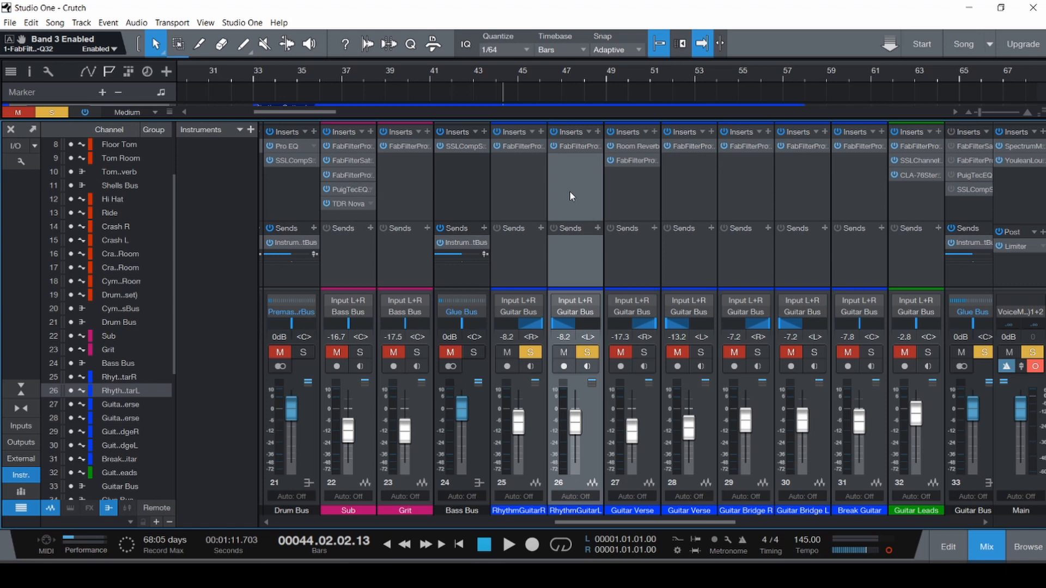
left_click(406, 183)
left_click(404, 148)
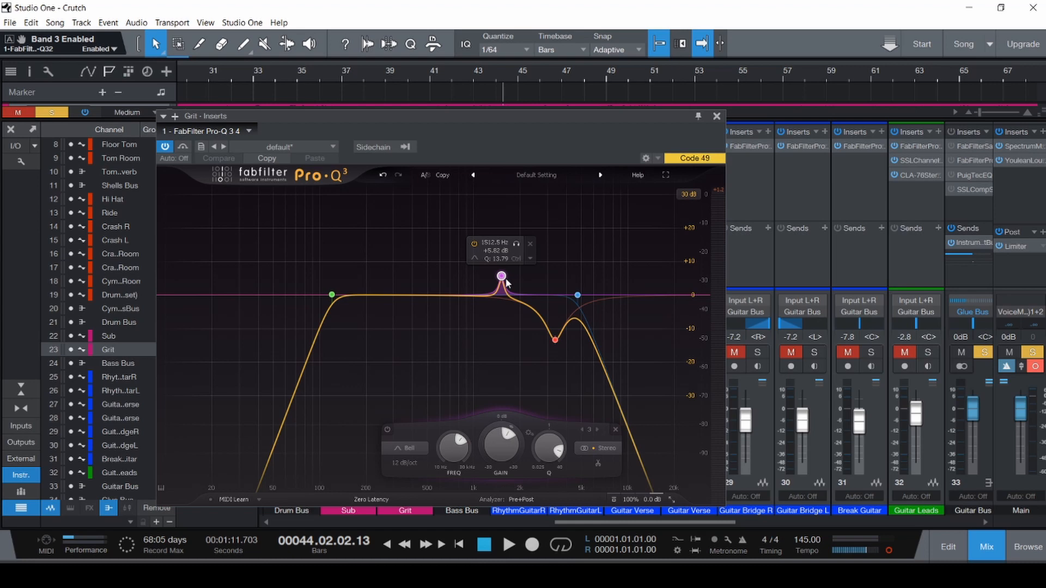
left_click(716, 116)
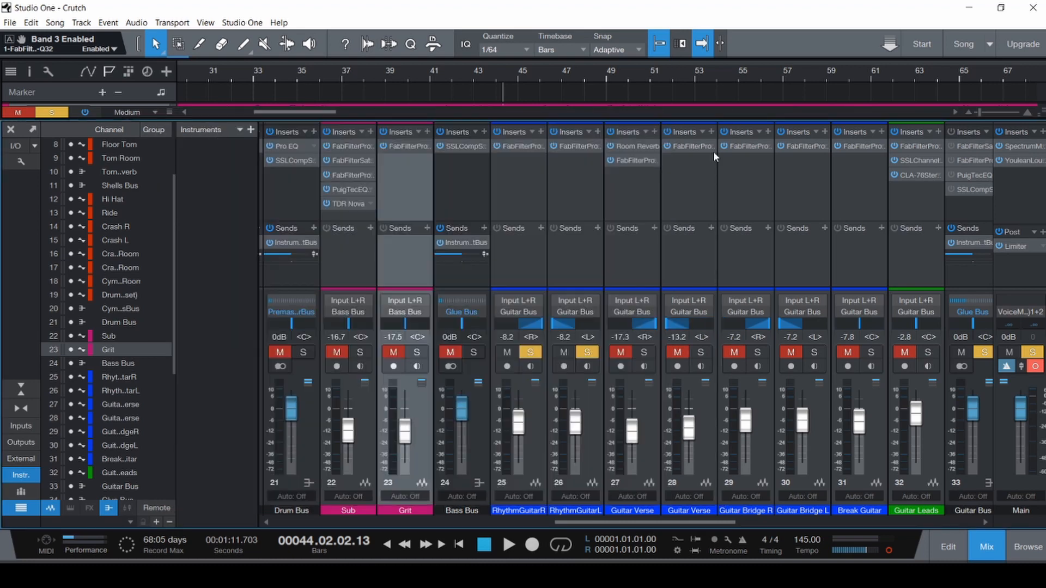
- Solo both Guitar Verse channels in place of the two rhythm guitars, mute both rhythm guitars, and save the song
left_click_drag(659, 521, 604, 522)
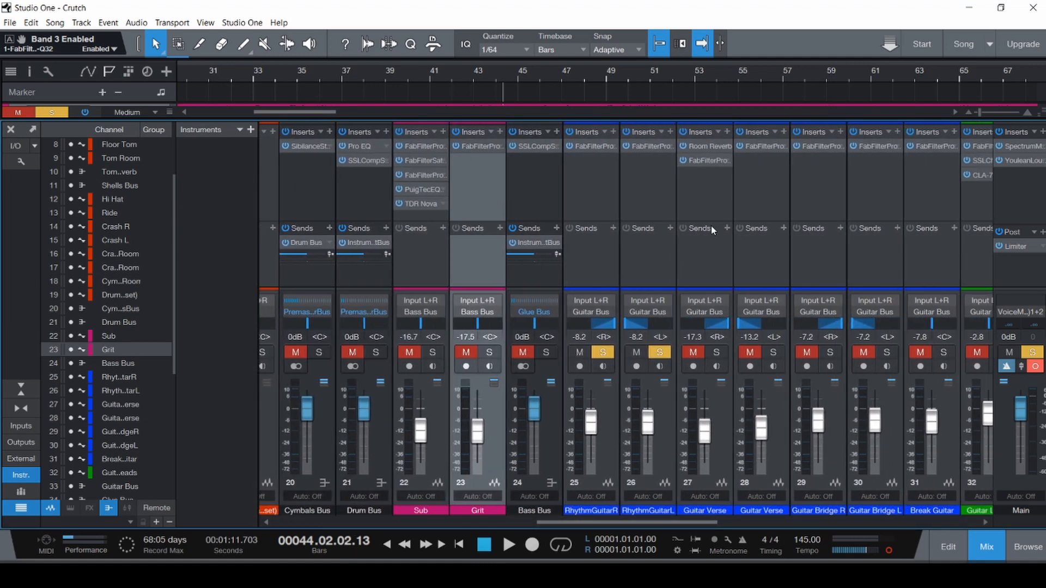
left_click_drag(638, 521, 681, 521)
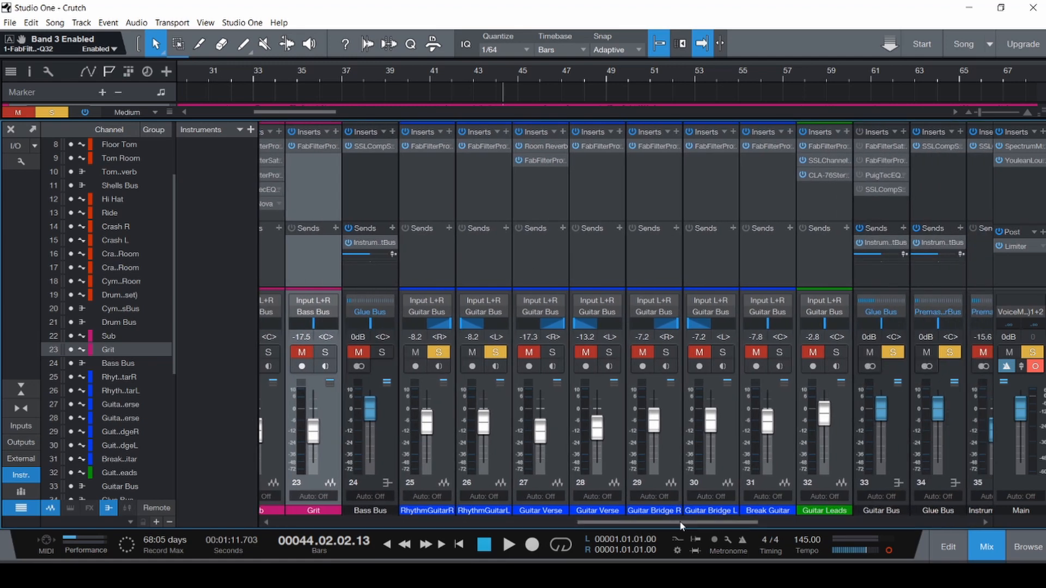
left_click(552, 354)
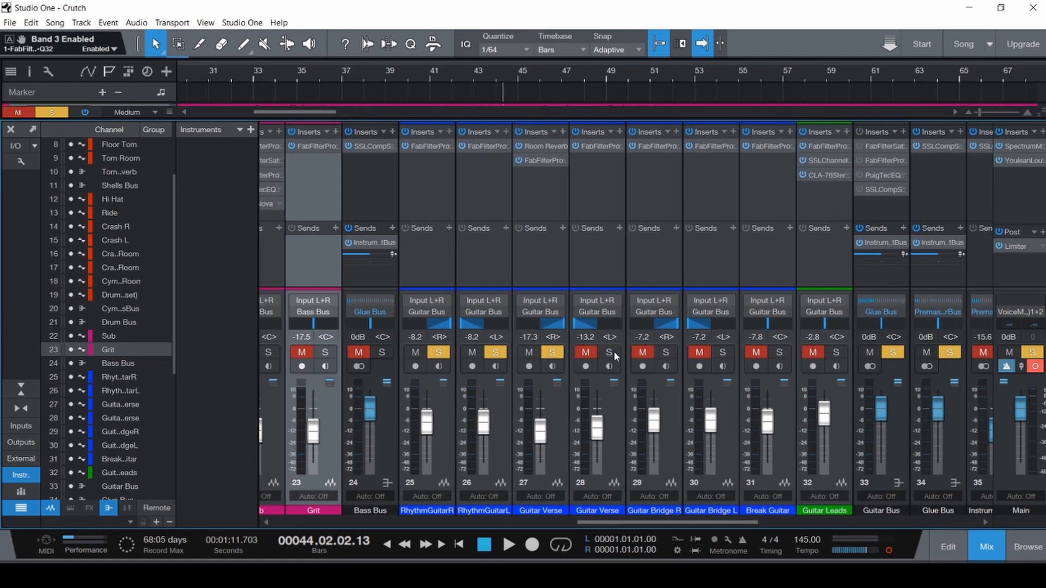
left_click(609, 352)
left_click(470, 355)
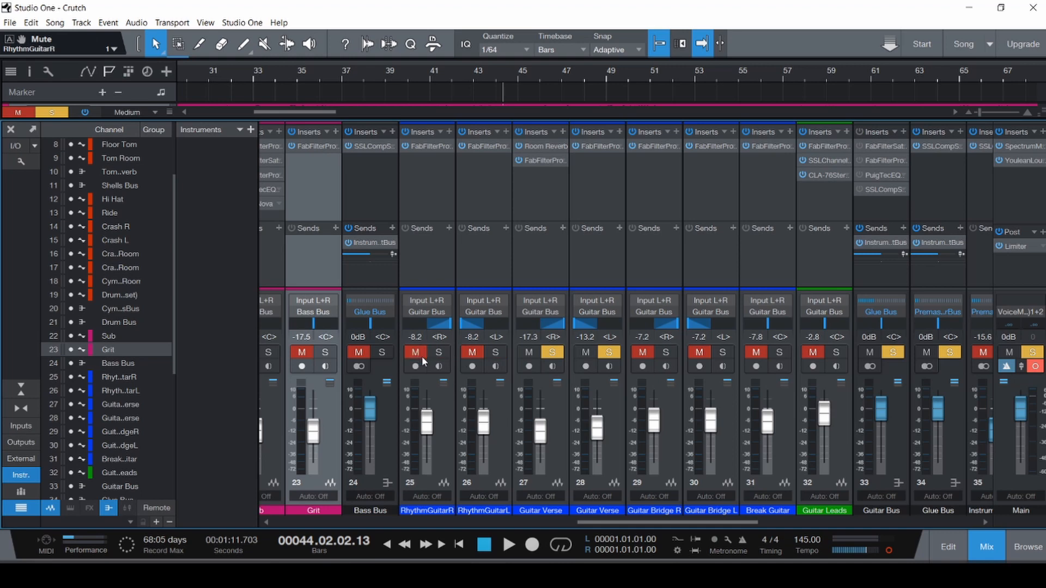
key("ctrl+s")
- Bypass all inserts on both Guitar Verse channels together
left_click(551, 169)
left_click(586, 193, "shift")
left_click(576, 132)
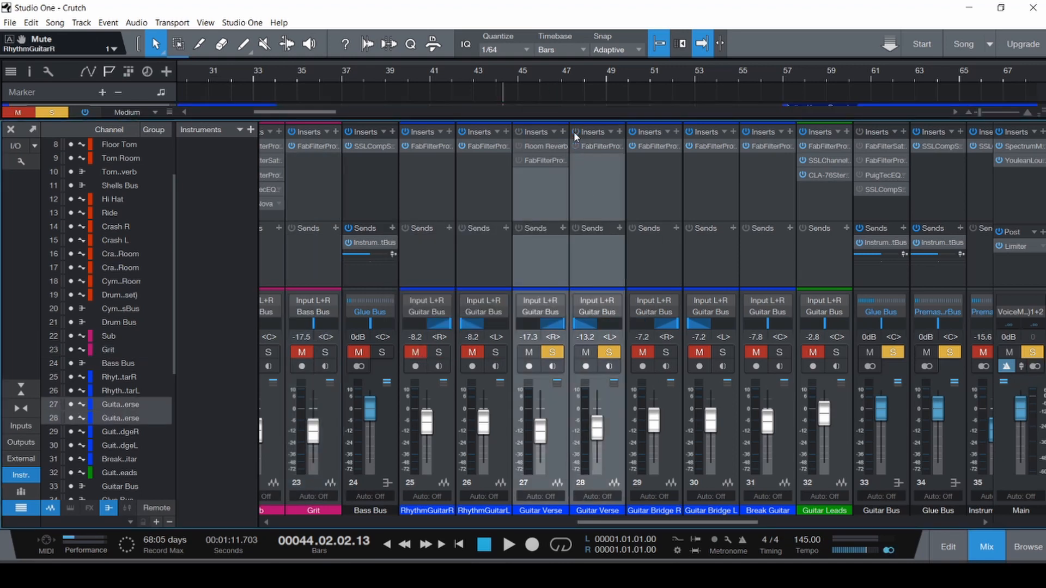
- Save the song and play both unprocessed Guitar Verse tracks from bar 17
key("F3")
scroll(388, 305, "down", 3)
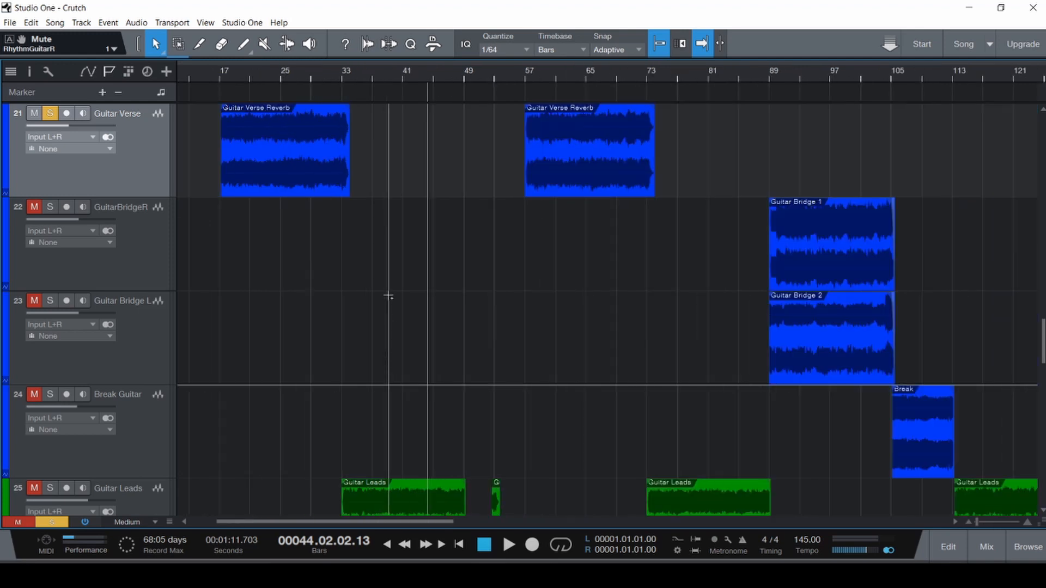
key("Home")
key("ctrl+s")
scroll(360, 307, "up", 1)
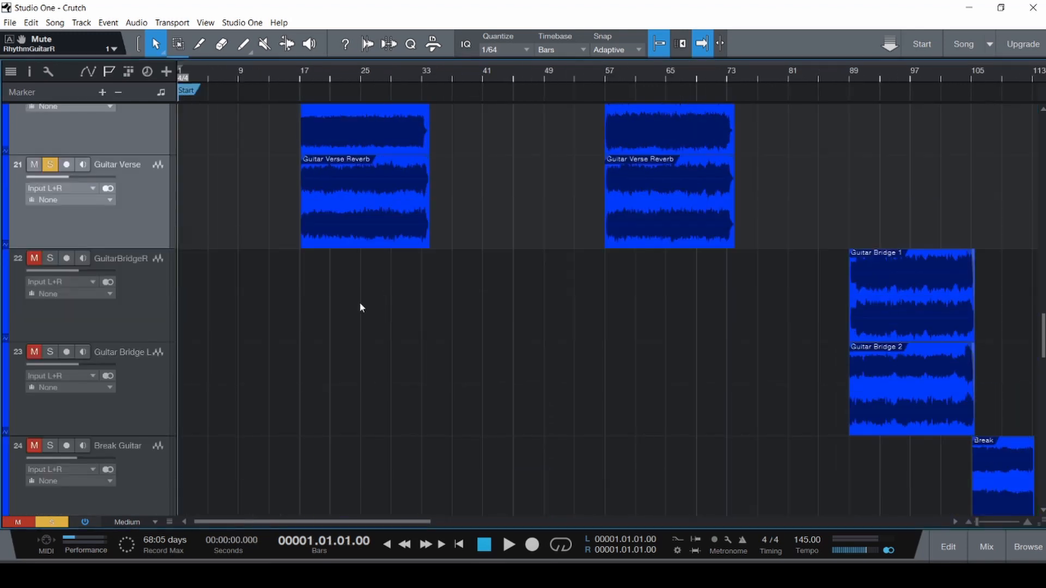
scroll(359, 307, "up", 2)
scroll(306, 302, "up", 4)
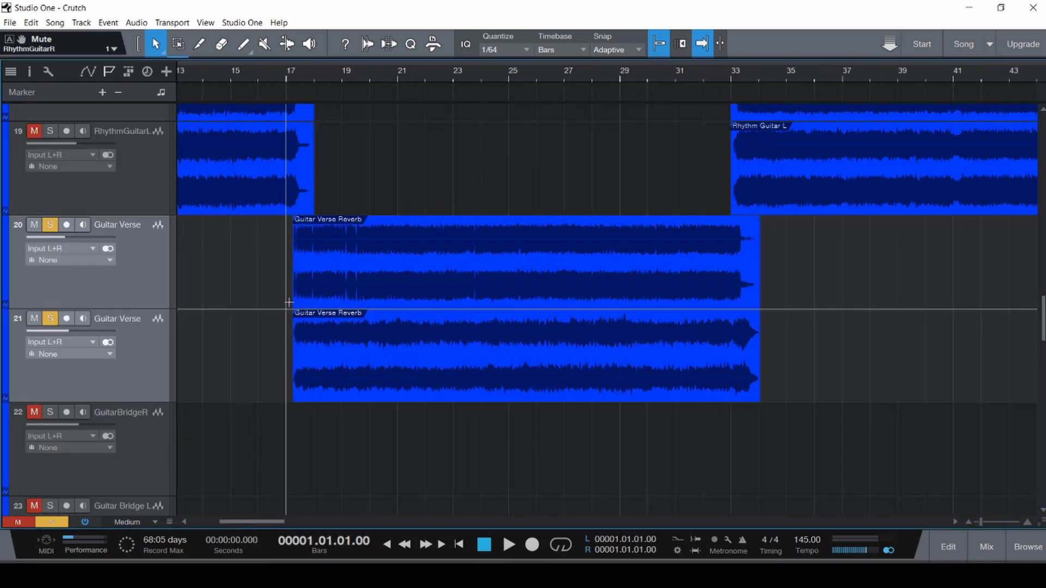
left_click(288, 302)
key("space")
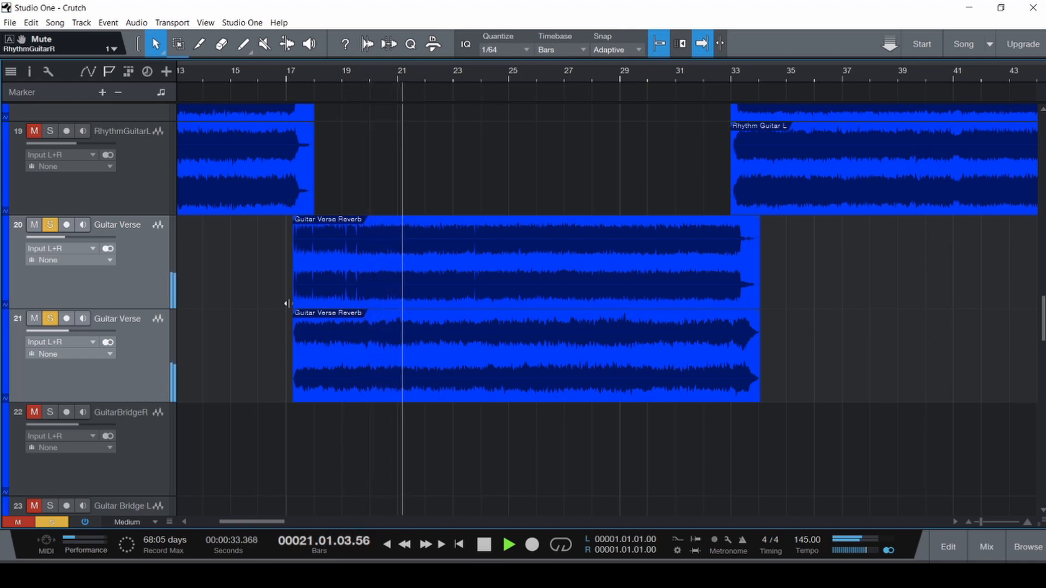
key("space")
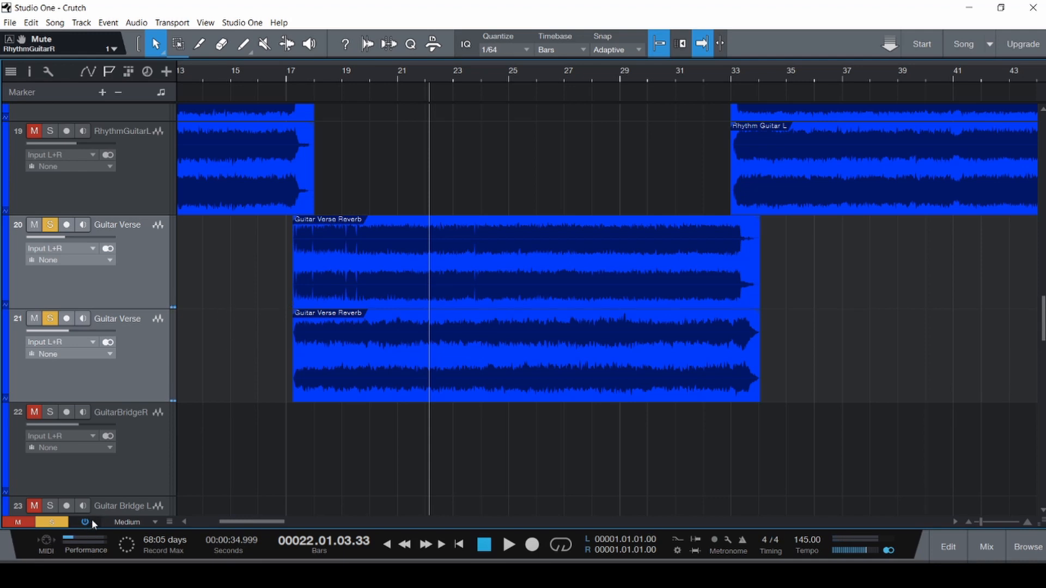
key("F3")
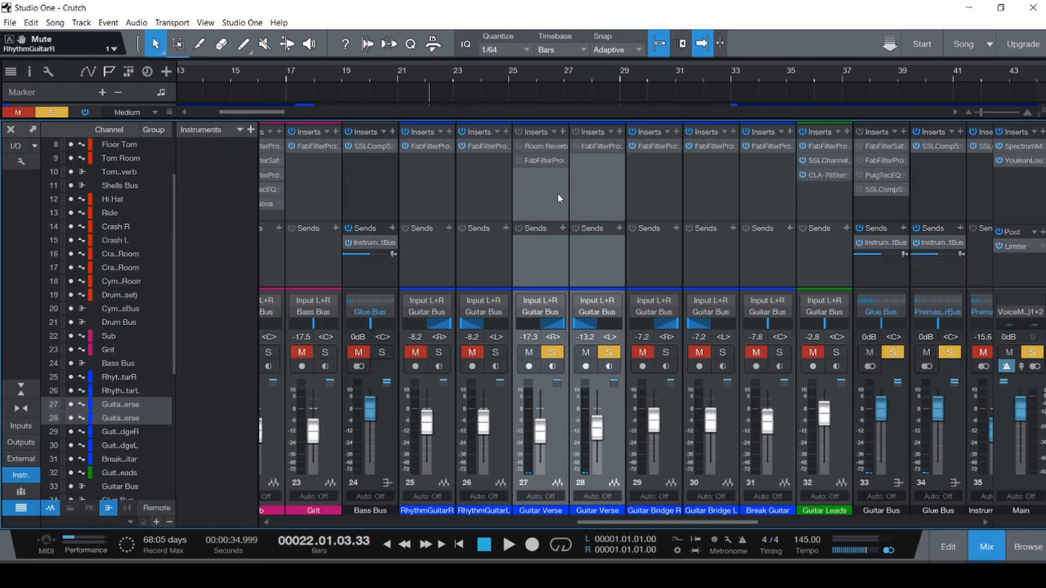
left_click(590, 205)
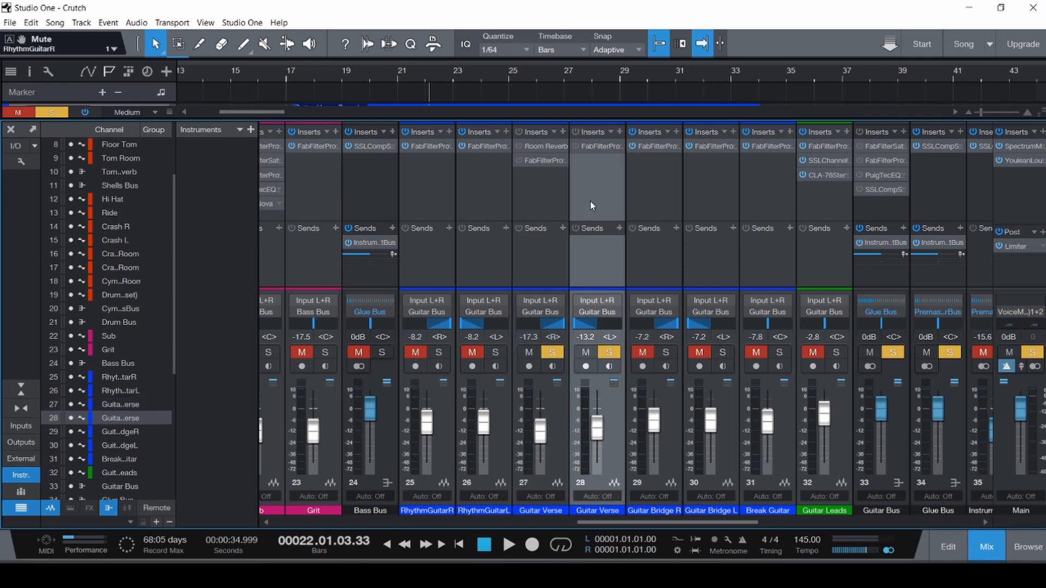
left_click(548, 204, "shift")
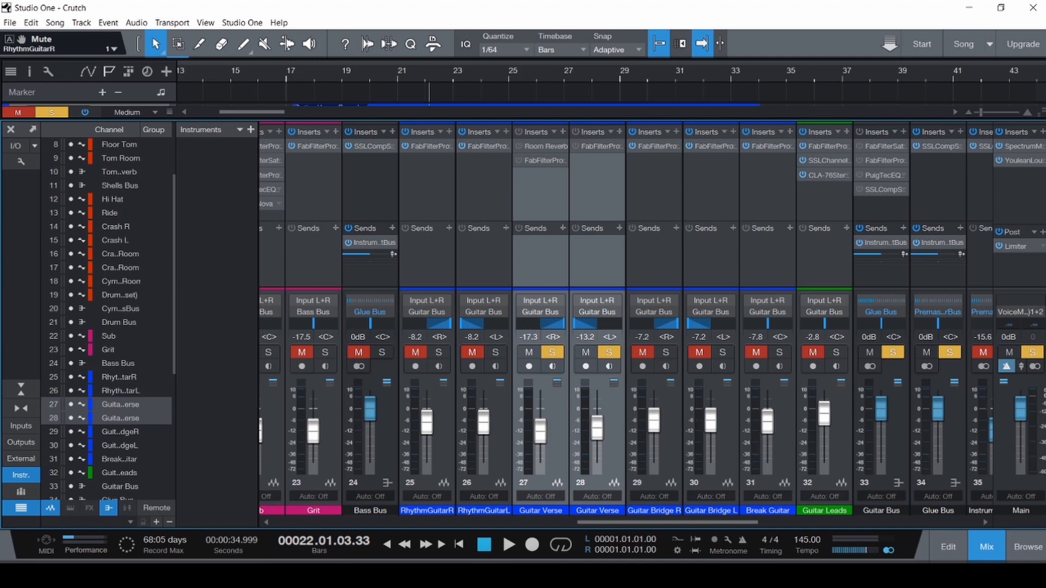
key("F3")
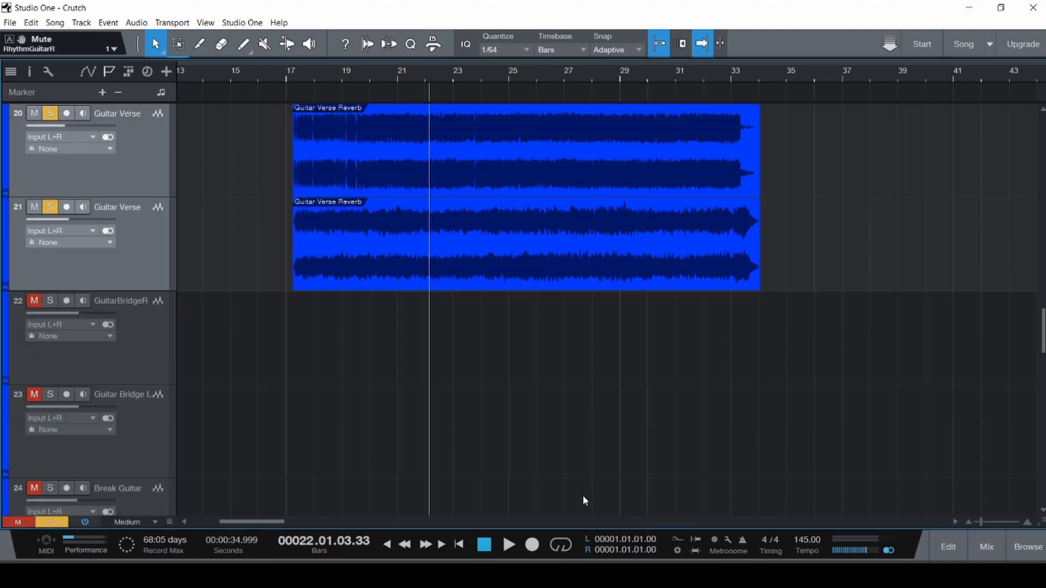
scroll(513, 363, "up", 5)
scroll(506, 368, "down", 3)
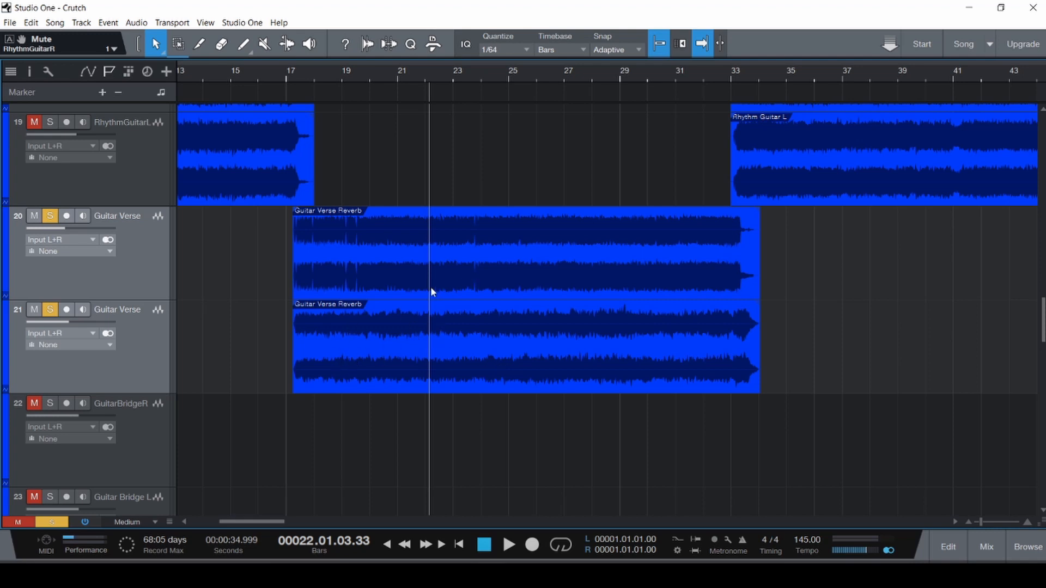
- Mute the left-panned Guitar Verse channel and play the right-panned one on its own
key("F3")
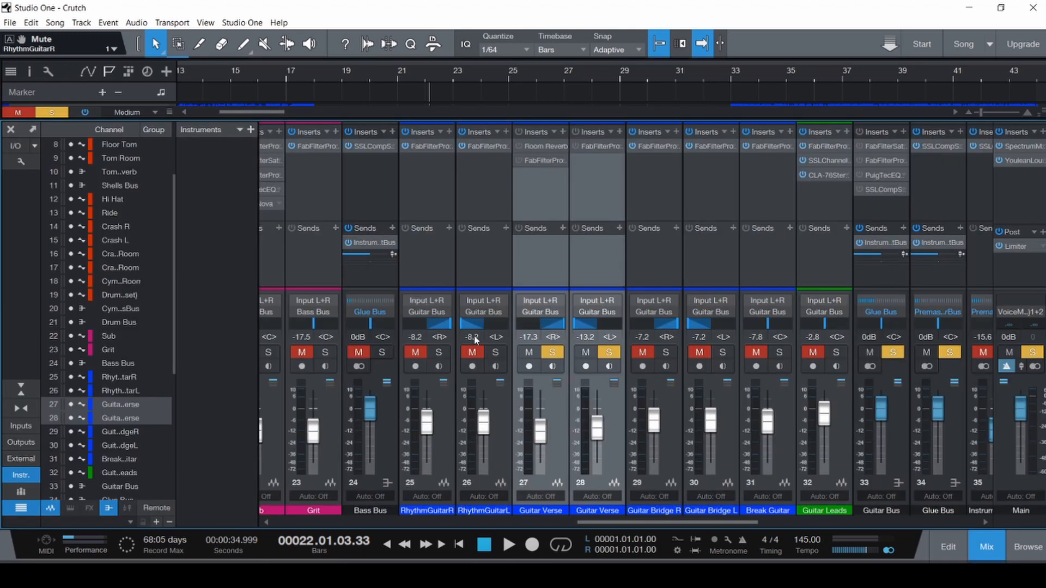
left_click(588, 355)
left_click(534, 257)
left_click(553, 354)
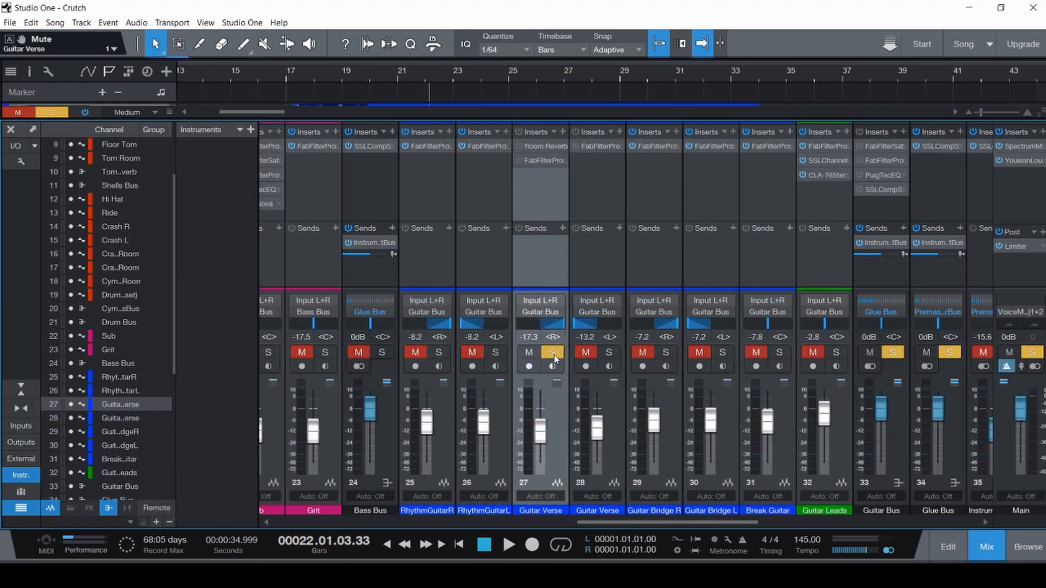
key("space")
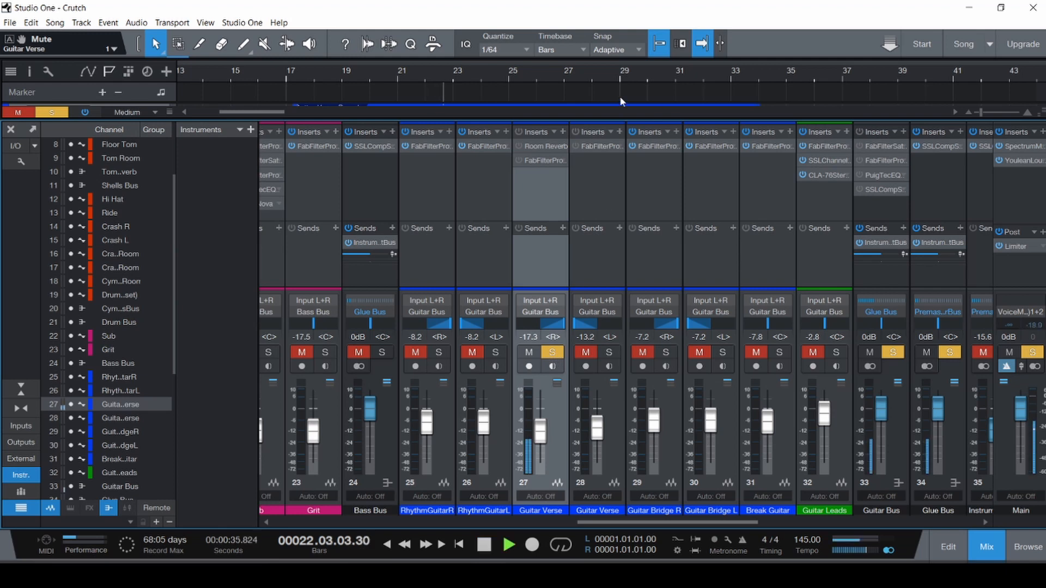
- Enable the Room Reverb on the right-panned Guitar Verse during playback, stop playback, and save the song
left_click(539, 146)
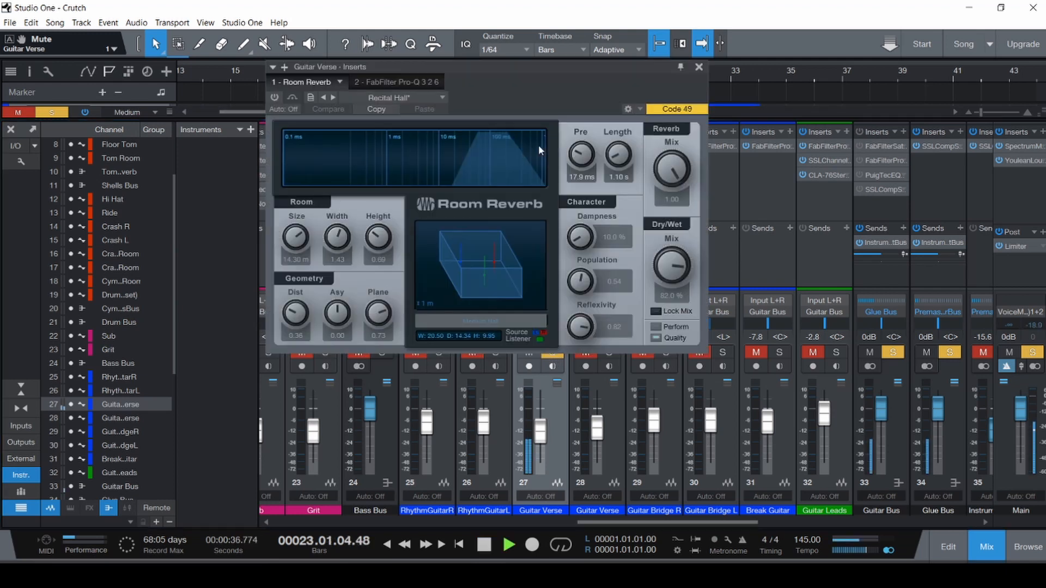
left_click(274, 97)
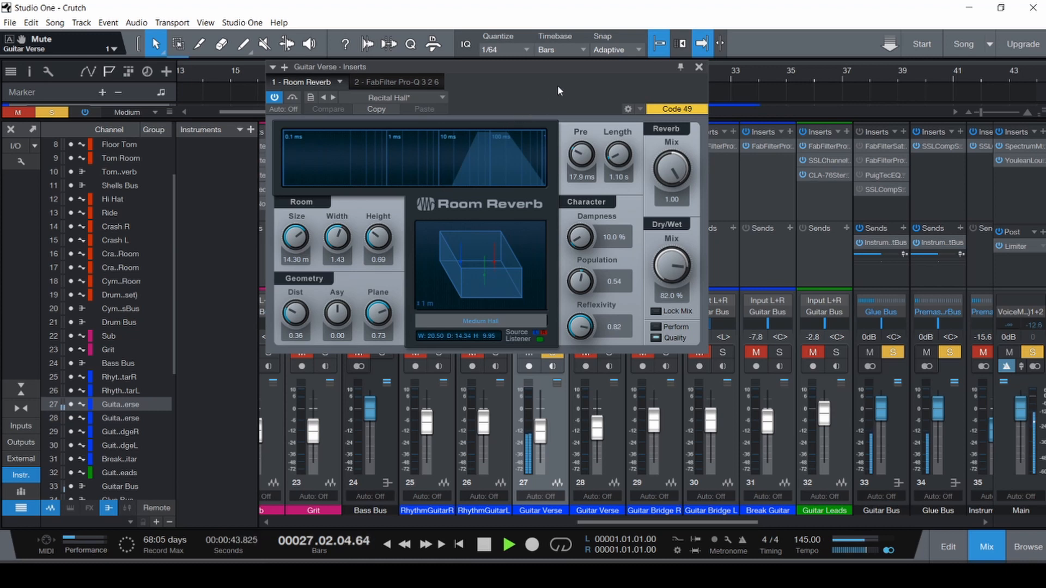
key("space")
key("ctrl+s")
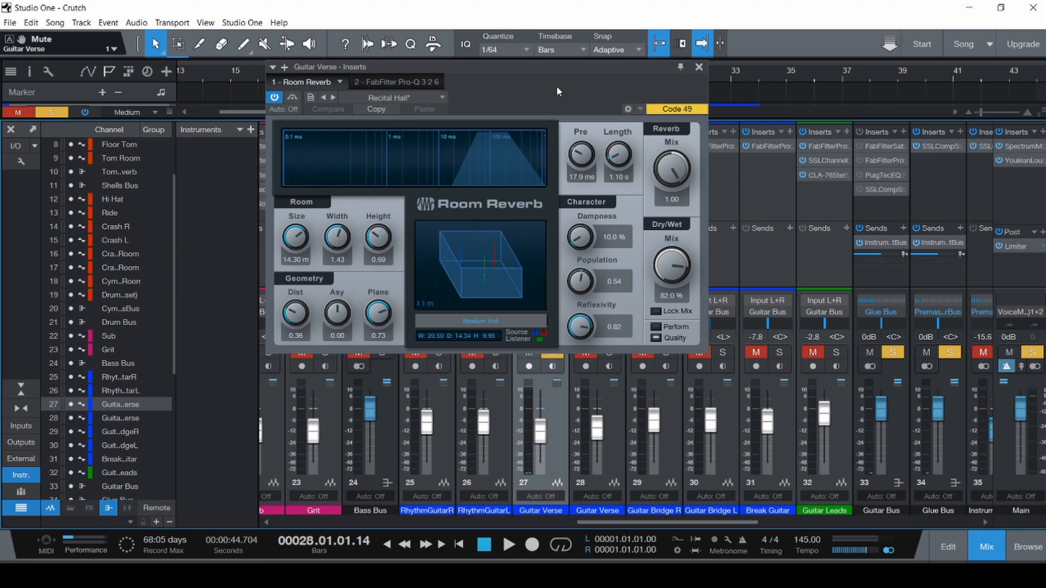
left_click(699, 66)
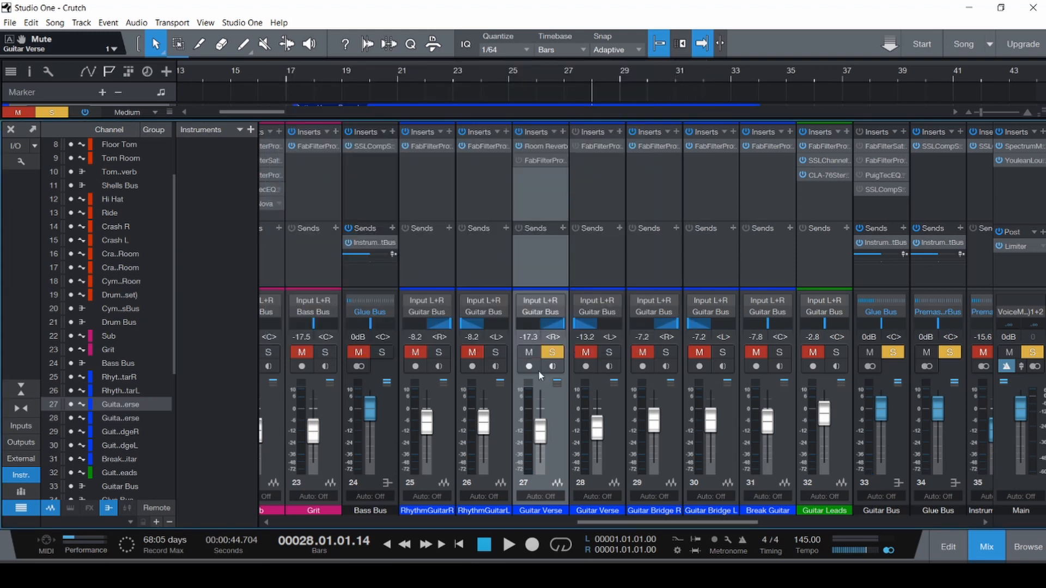
- Examine how the two Guitar Verse tracks sit among the other tracks in the arrangement between bars 17 and 33
left_click(619, 433, "shift")
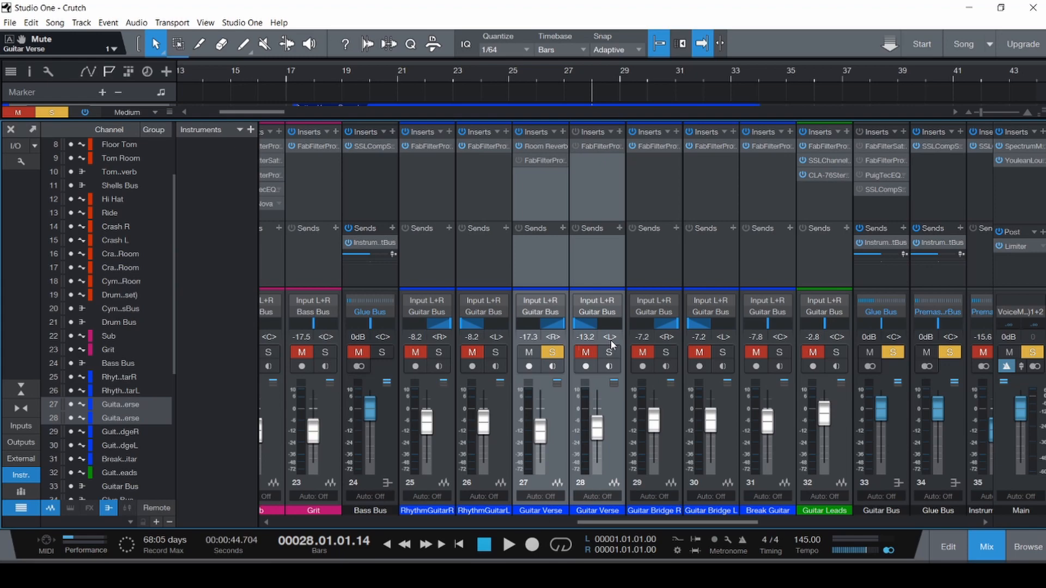
key("F3")
scroll(584, 278, "up", 10)
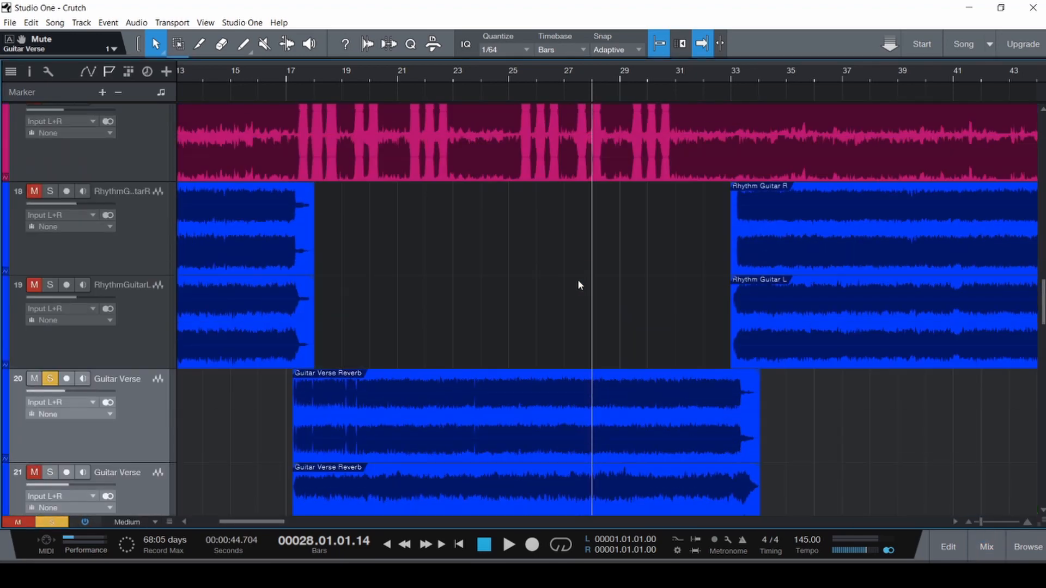
scroll(564, 269, "up", 10)
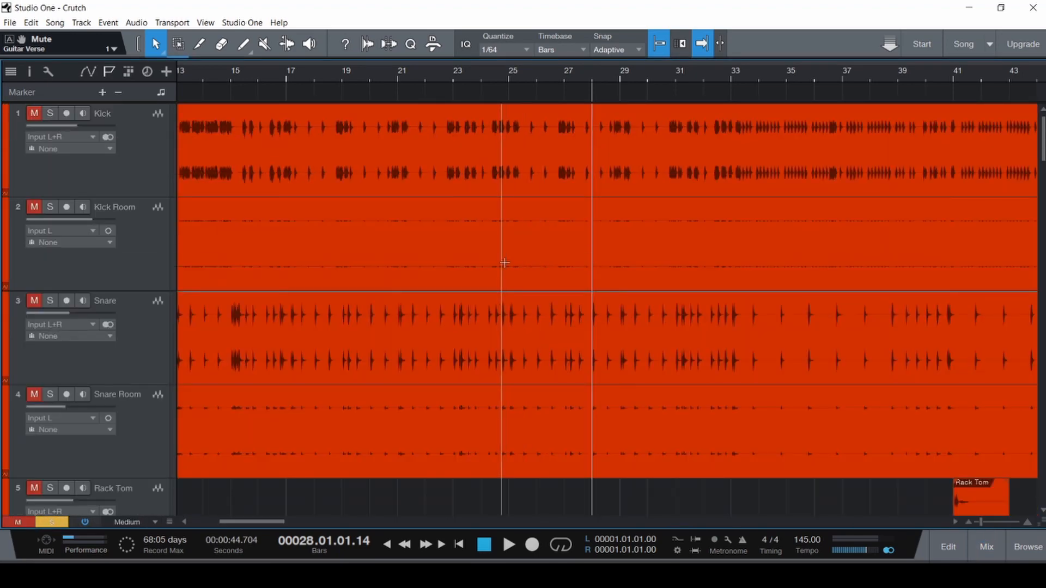
scroll(500, 262, "down", 3)
scroll(501, 262, "down", 7)
scroll(517, 211, "up", 8)
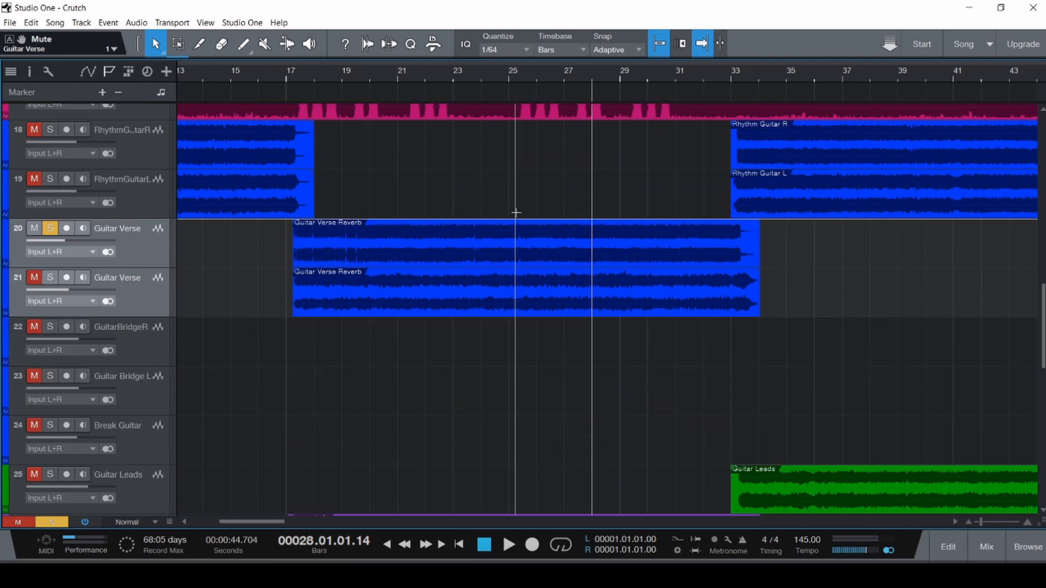
scroll(518, 223, "up", 4)
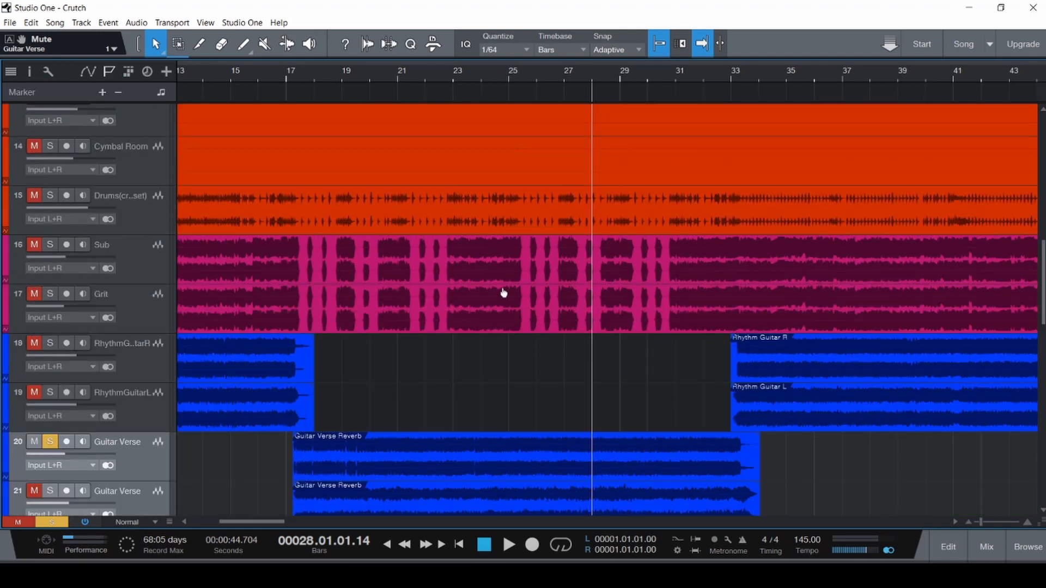
scroll(503, 293, "down", 3)
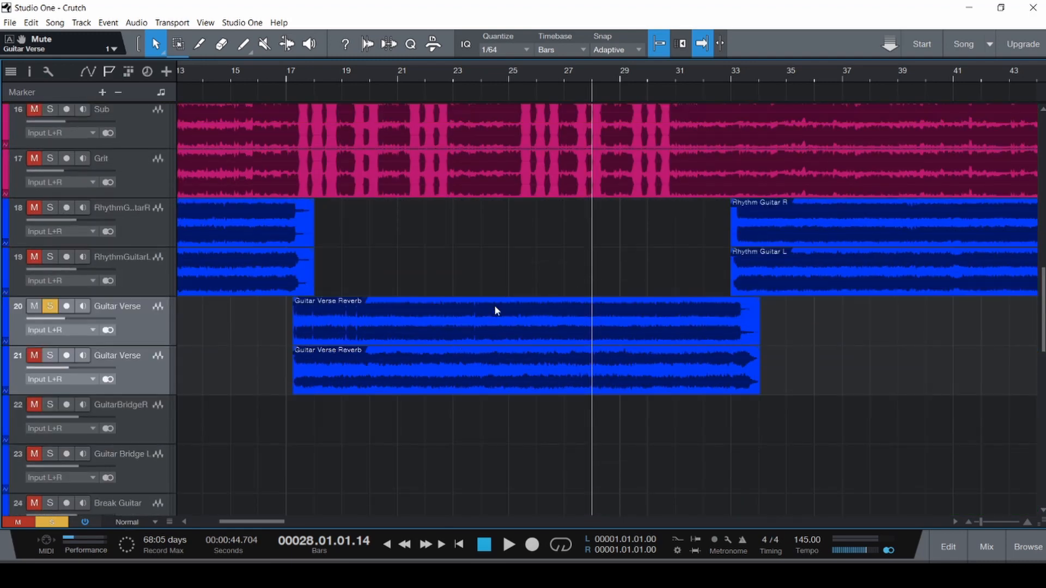
scroll(494, 308, "down", 9)
scroll(491, 310, "up", 7)
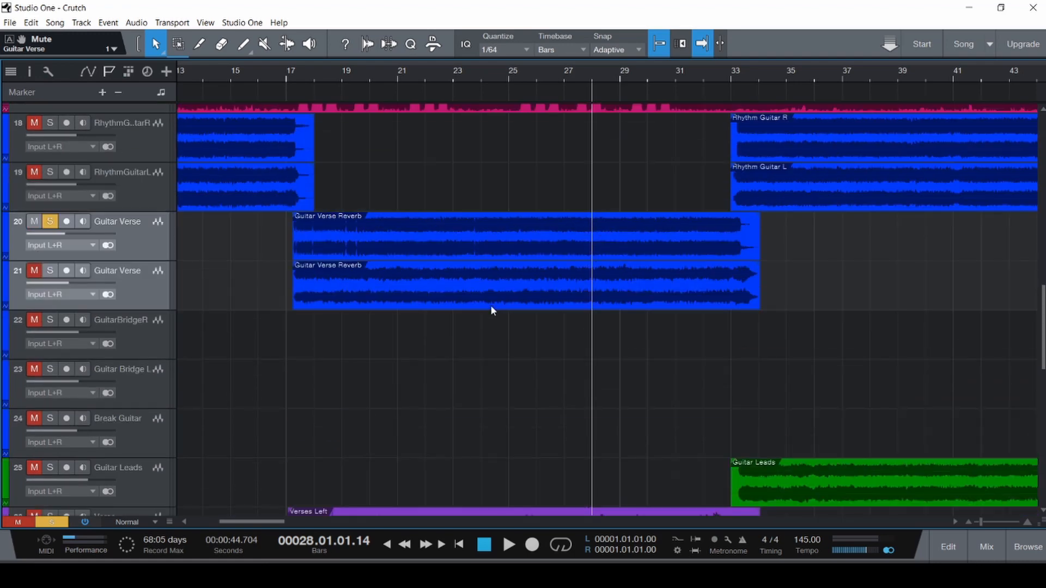
scroll(492, 311, "up", 2)
- Open the Pro-Q 3 on the right-panned Guitar Verse and play the track from bar 17
key("F3")
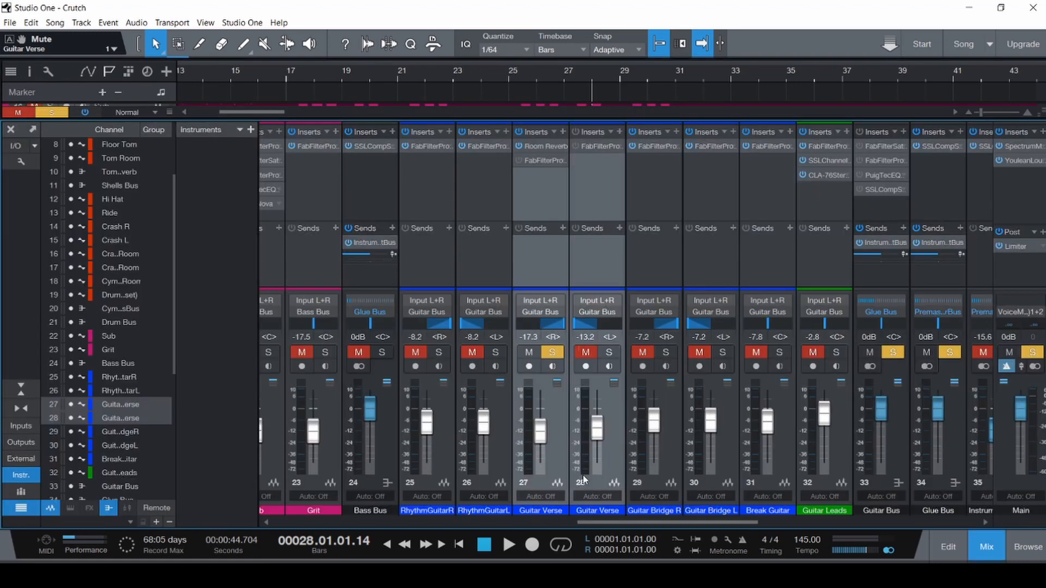
left_click(541, 161)
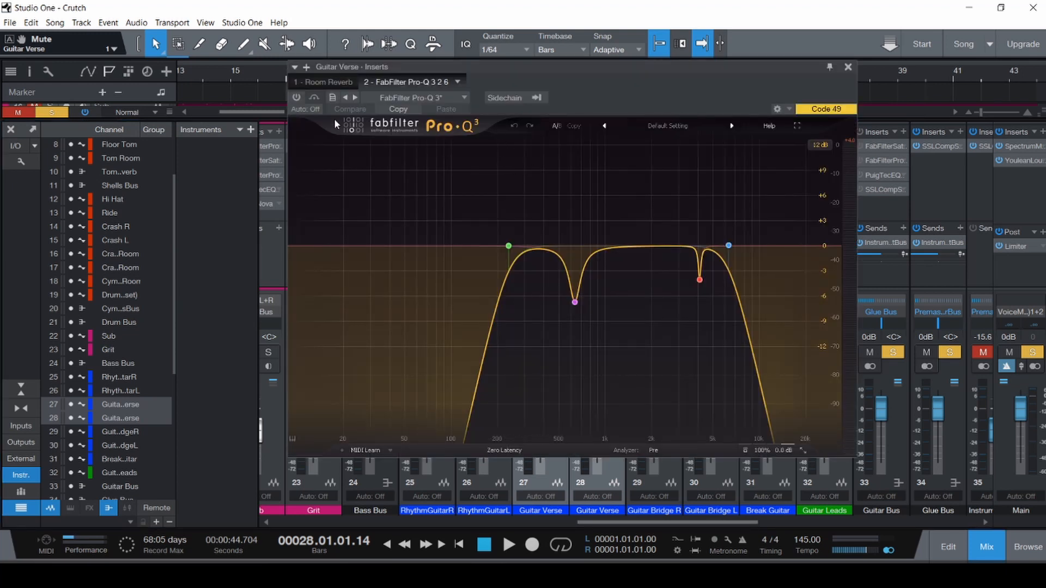
key("F3")
left_click_drag(375, 67, 607, 130)
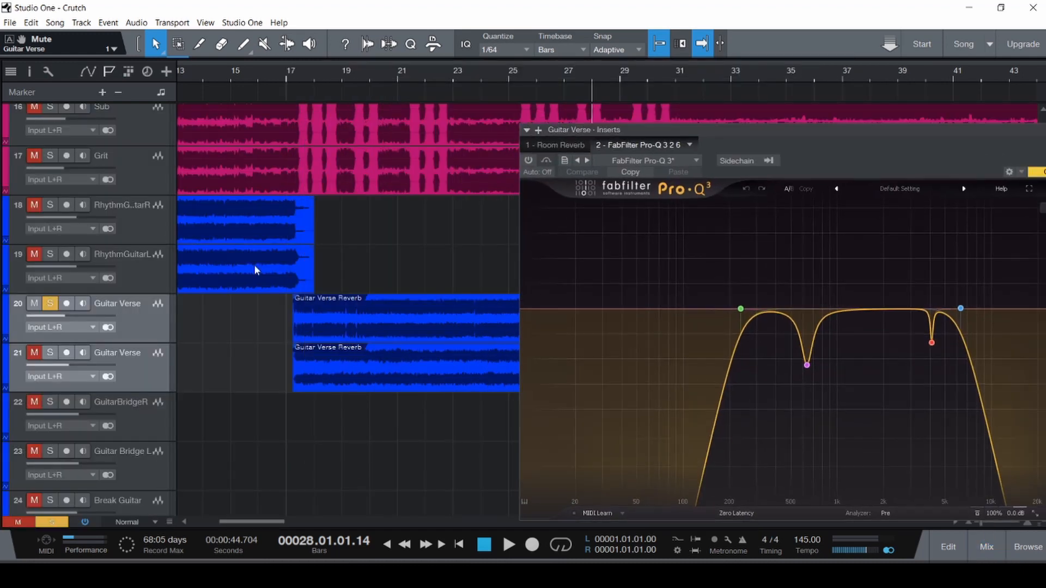
left_click(288, 301)
key("space")
- Enable the Guitar Verse Pro-Q 3 during playback, then stop and inspect its narrow 4091.9 Hz cut
left_click_drag(680, 134, 466, 92)
left_click(314, 119)
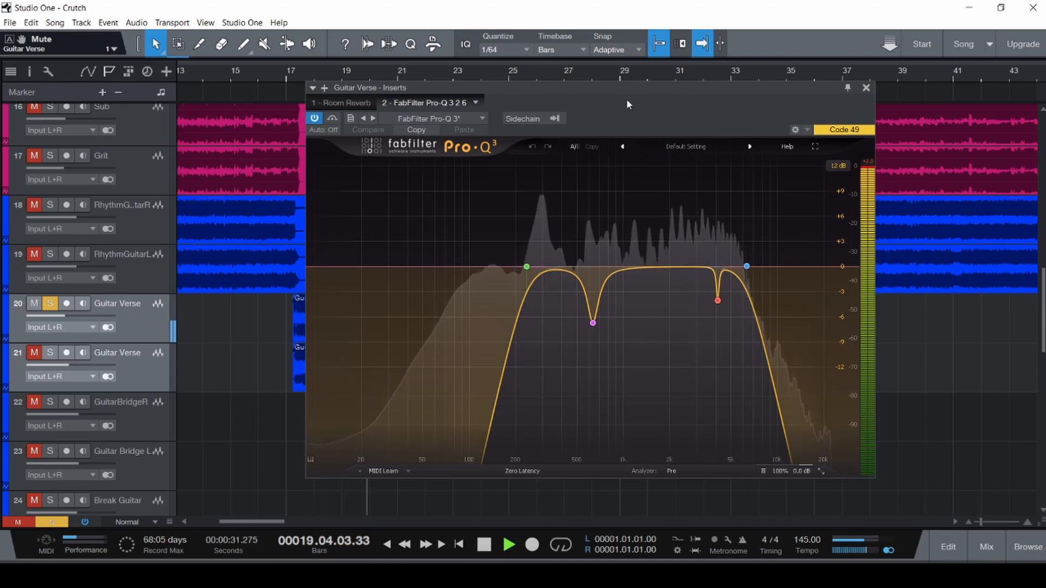
key("space")
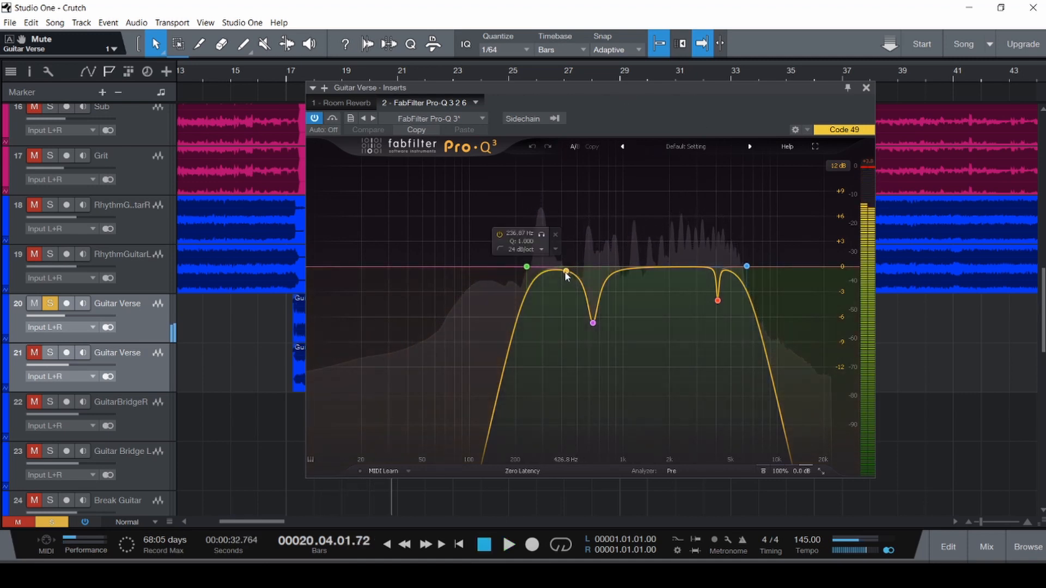
left_click(717, 300)
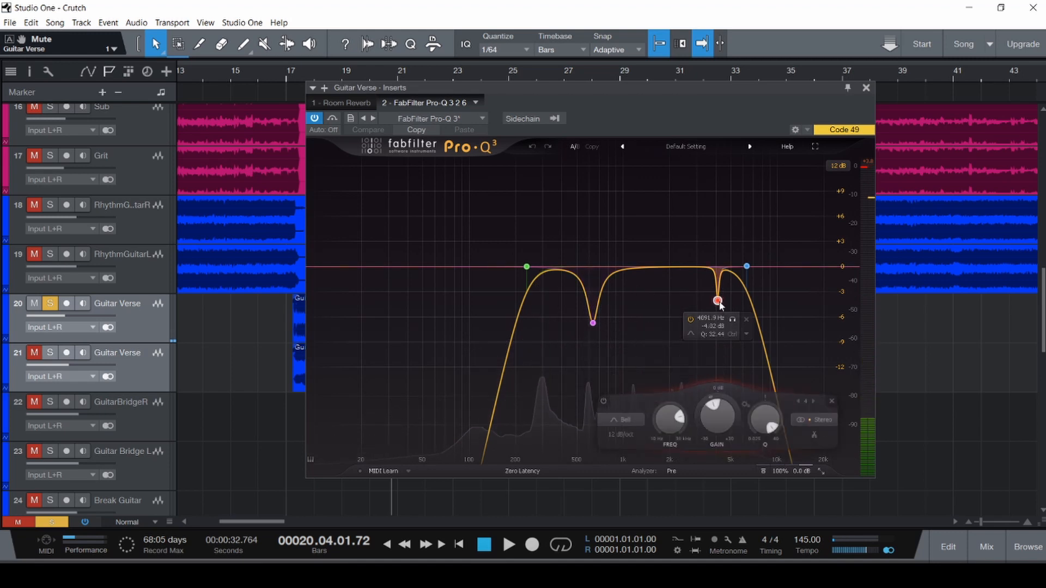
- Audition the 4091.9 Hz and 637.19 Hz bands in turn by boosting each one's gain during playback, undoing each boost
key("space")
left_click_drag(717, 417, 724, 347)
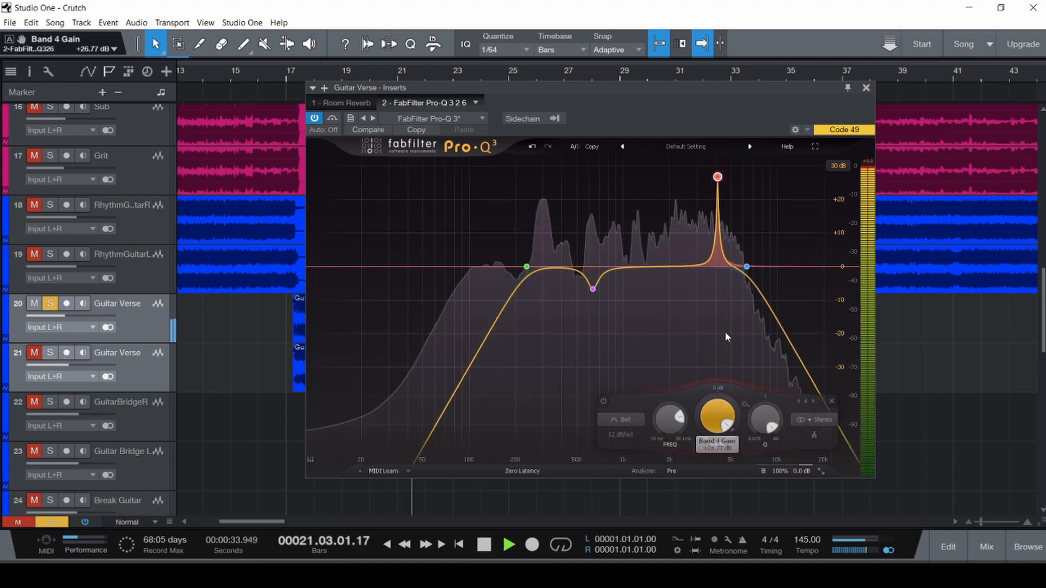
key("ctrl+z")
left_click(593, 323)
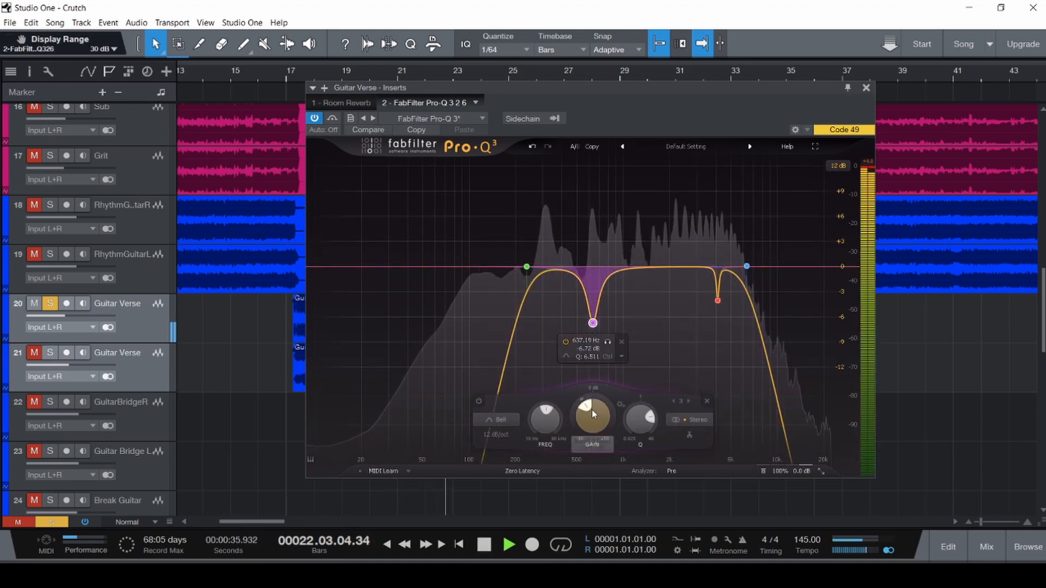
left_click_drag(591, 409, 625, 326)
key("ctrl+z")
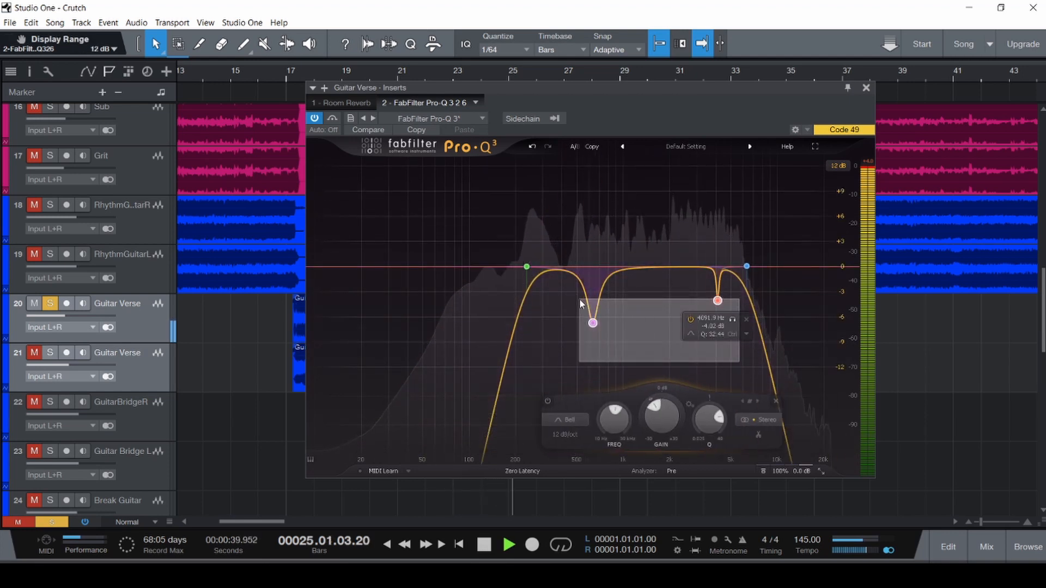
- Bypass and re-enable the 637.19 Hz and 4091.9 Hz cuts together during playback, then stop
left_click(541, 402)
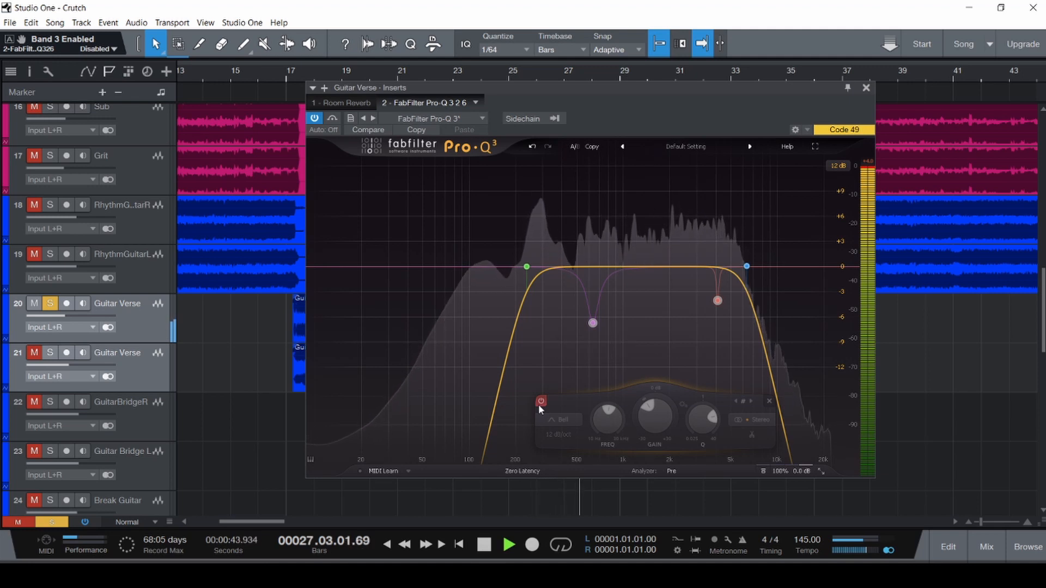
left_click(539, 403)
key("space")
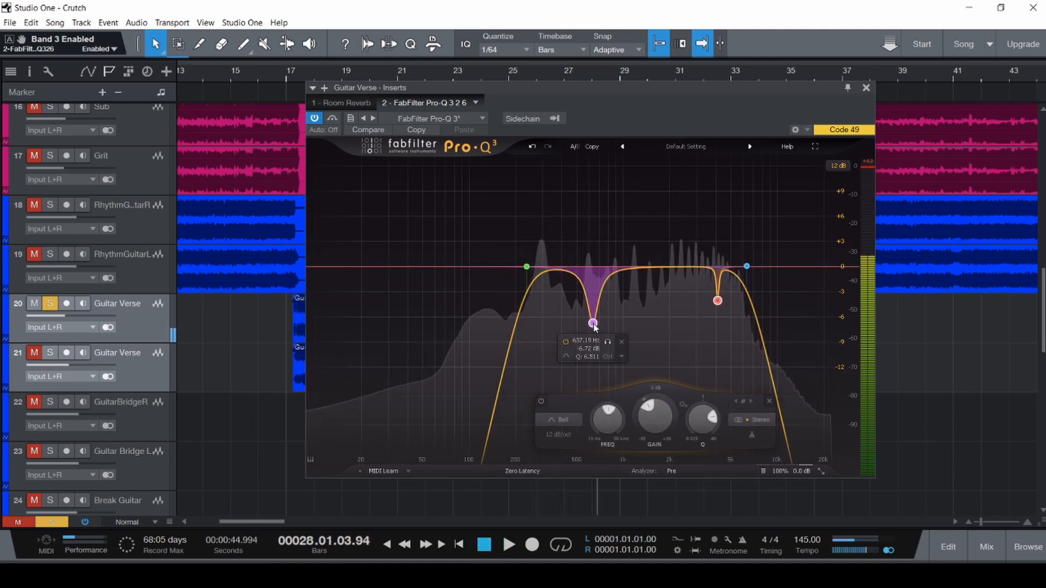
- Play the Guitar Verse from bar 17 while soloing the 637.19 Hz band, then unsolo it, stop and save the song
left_click_drag(595, 87, 755, 94)
left_click(286, 305)
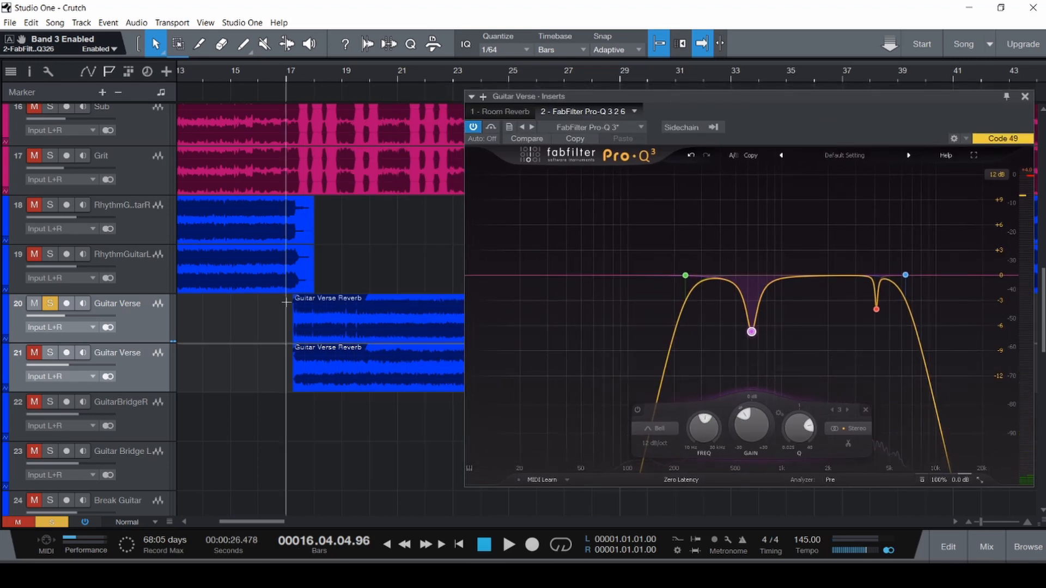
left_click_drag(639, 100, 556, 88)
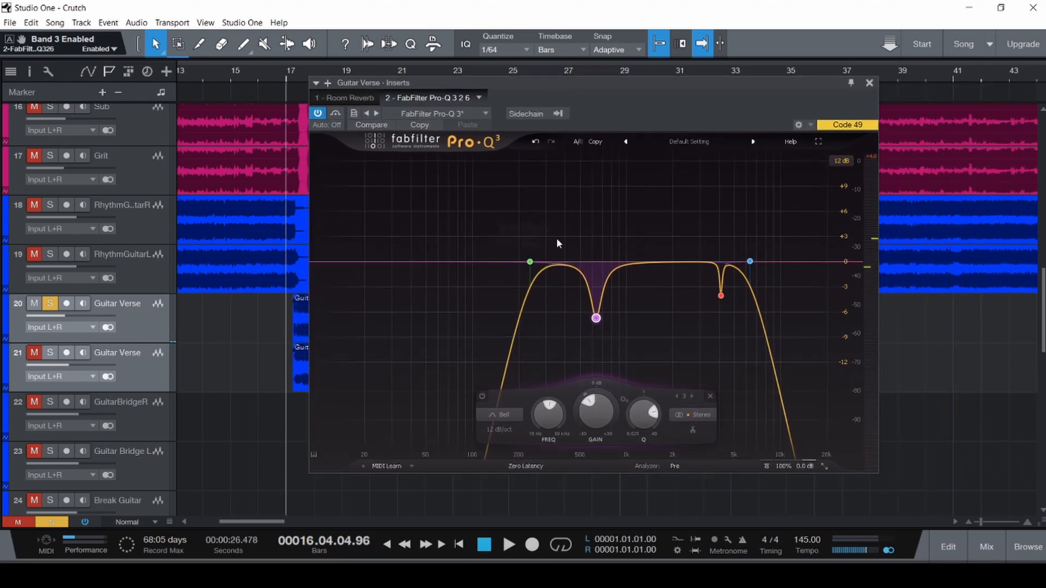
mouse_move(607, 275)
key("space")
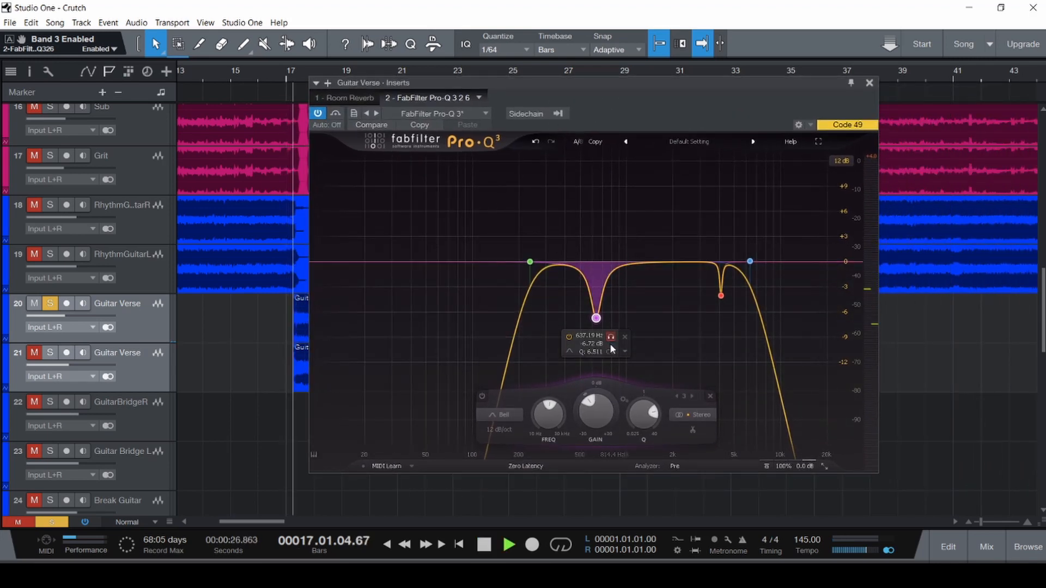
left_click(611, 337)
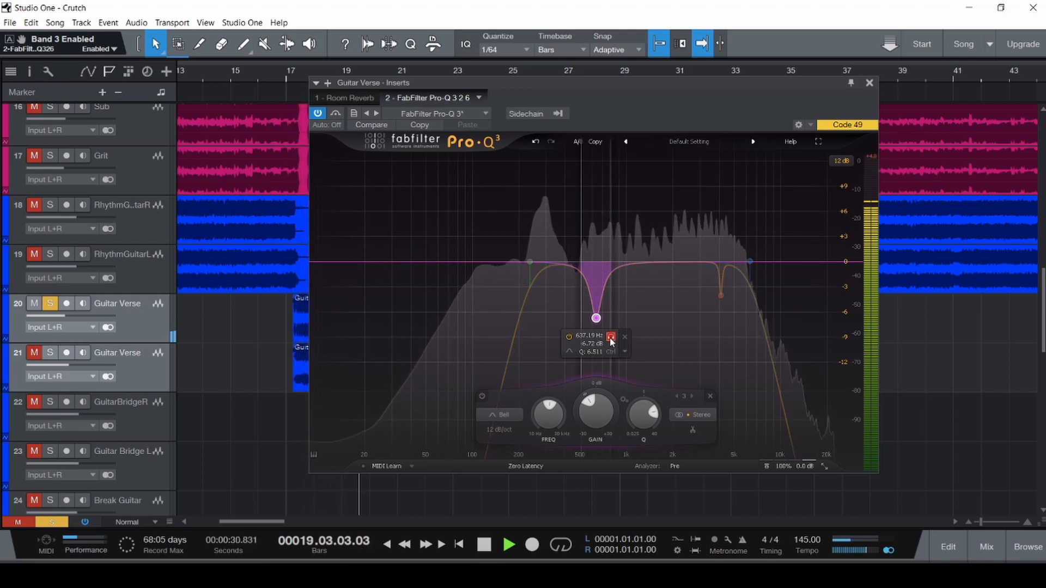
left_click(610, 338)
key("space")
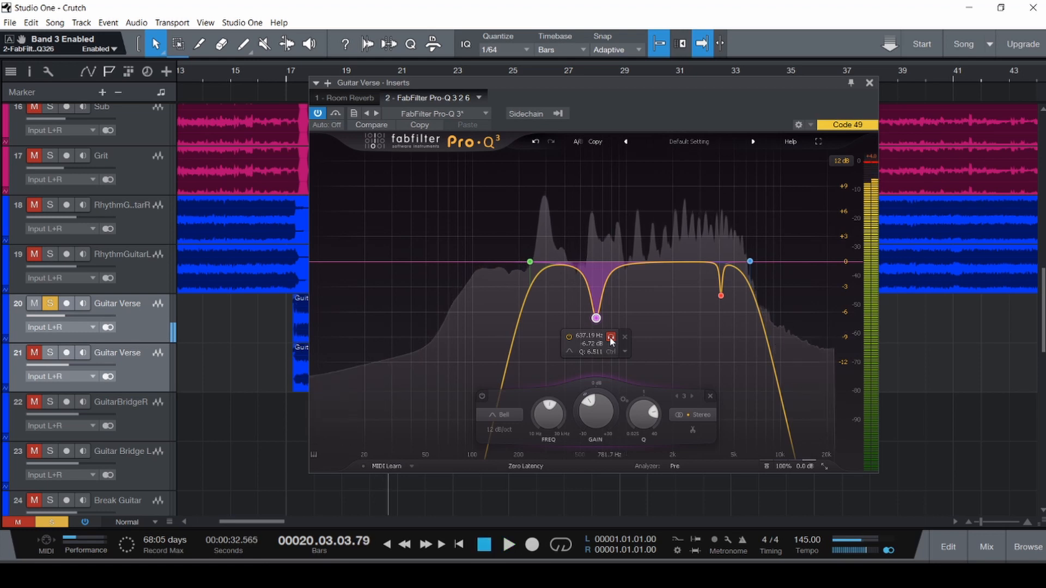
key("ctrl+s")
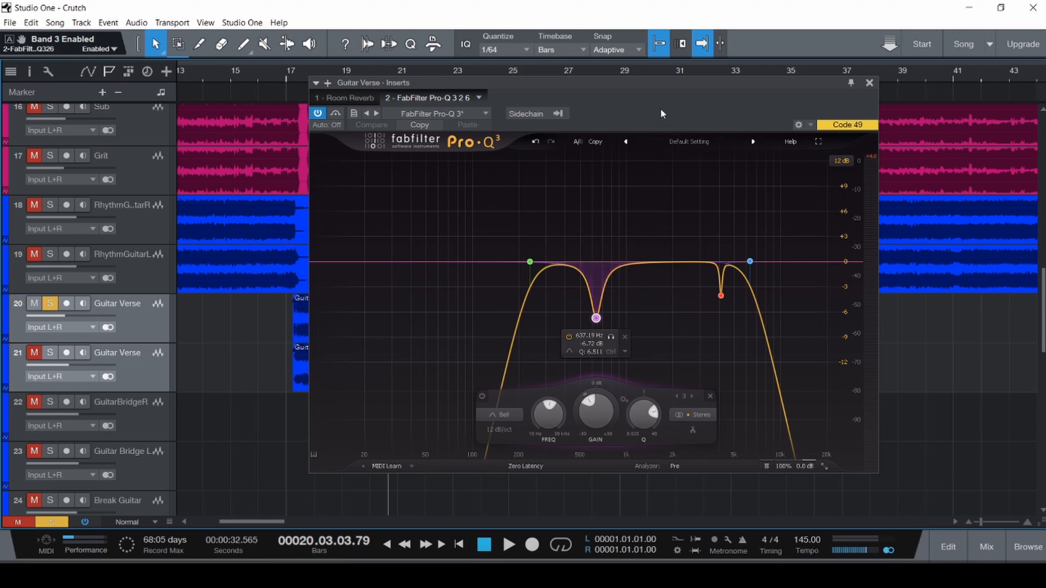
- Delete all bands from the Guitar Verse Pro-Q 3 and play the track from bar 17
left_click_drag(671, 84, 652, 95)
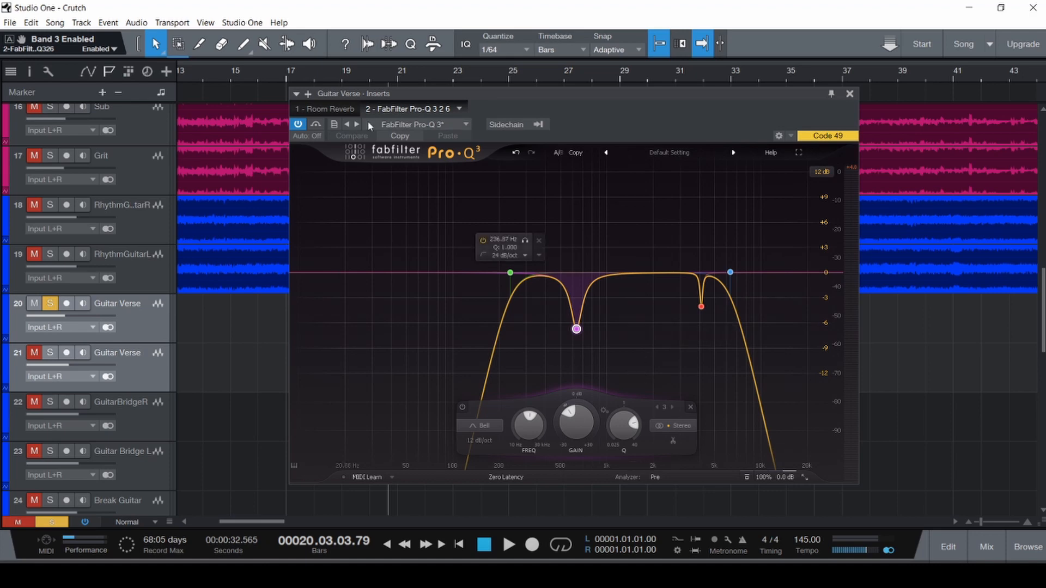
left_click_drag(508, 94, 615, 76)
left_click(287, 324)
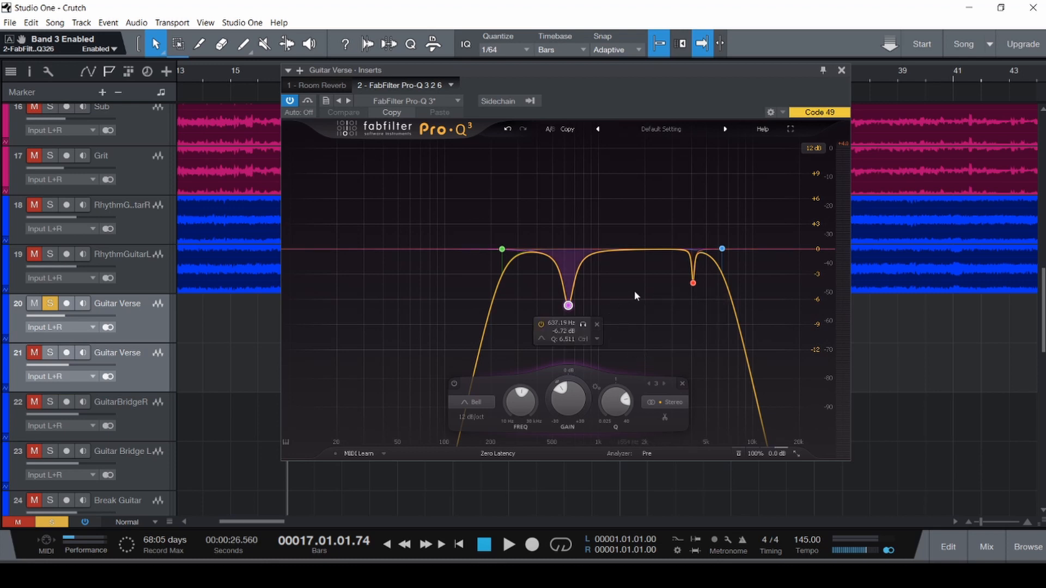
left_click_drag(767, 356, 401, 216)
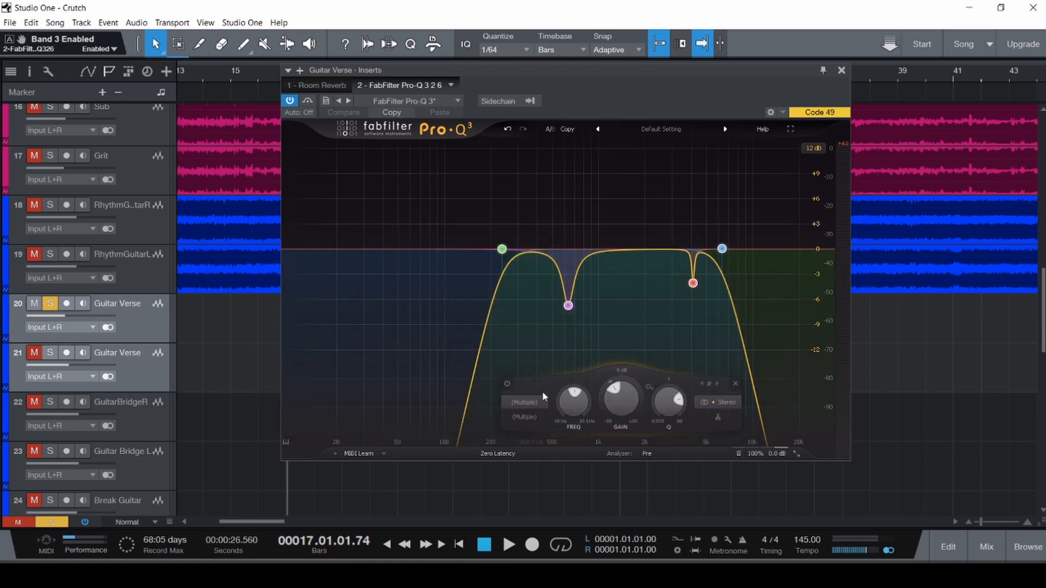
left_click(735, 385)
key("space")
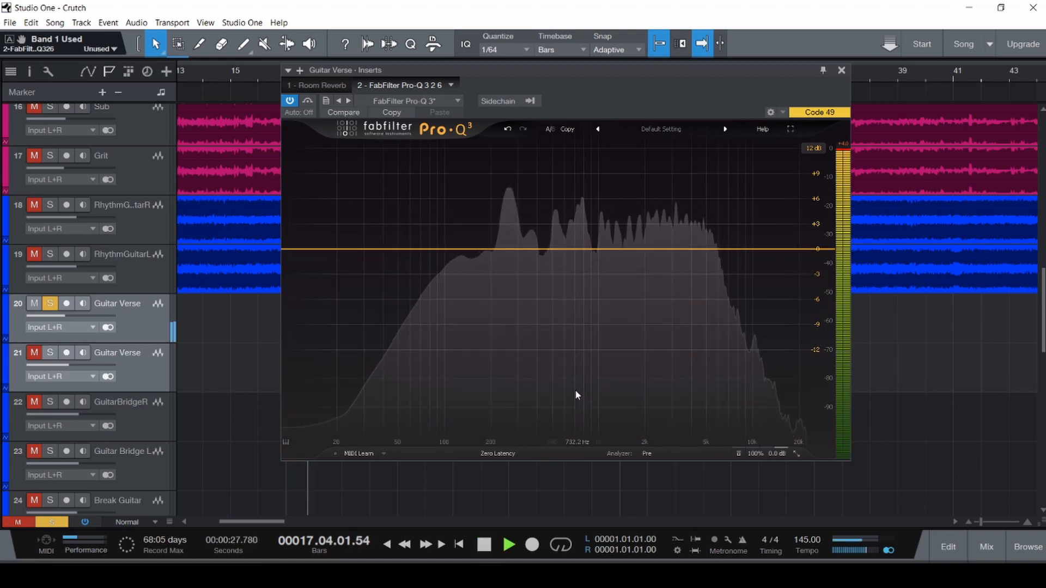
- Cut the 292.99 Hz spectrum peak by 9.47 dB, and solo the band during playback while widening its Q to 2.609
mouse_move(565, 374)
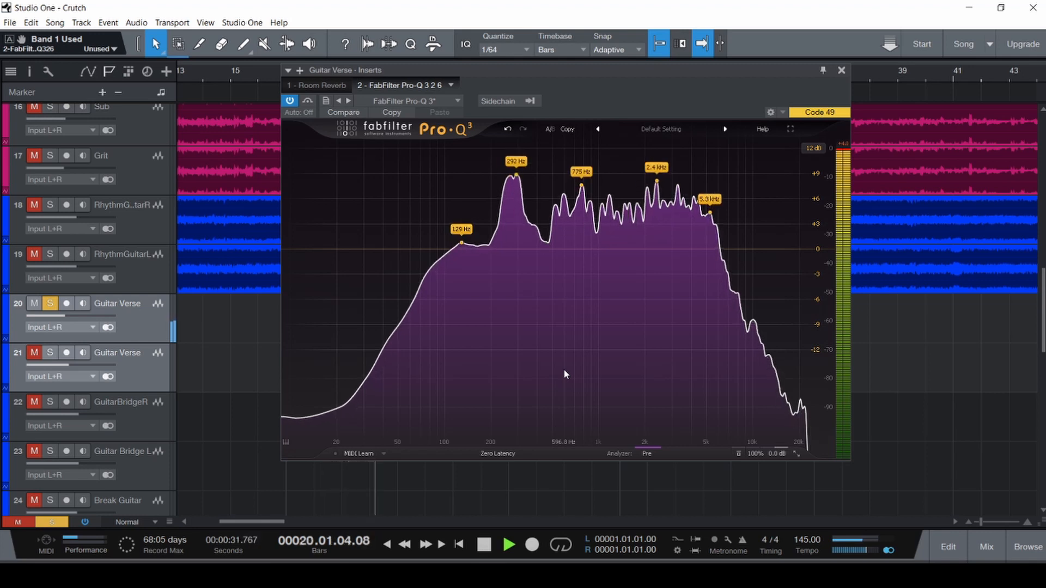
left_click_drag(515, 177, 529, 316)
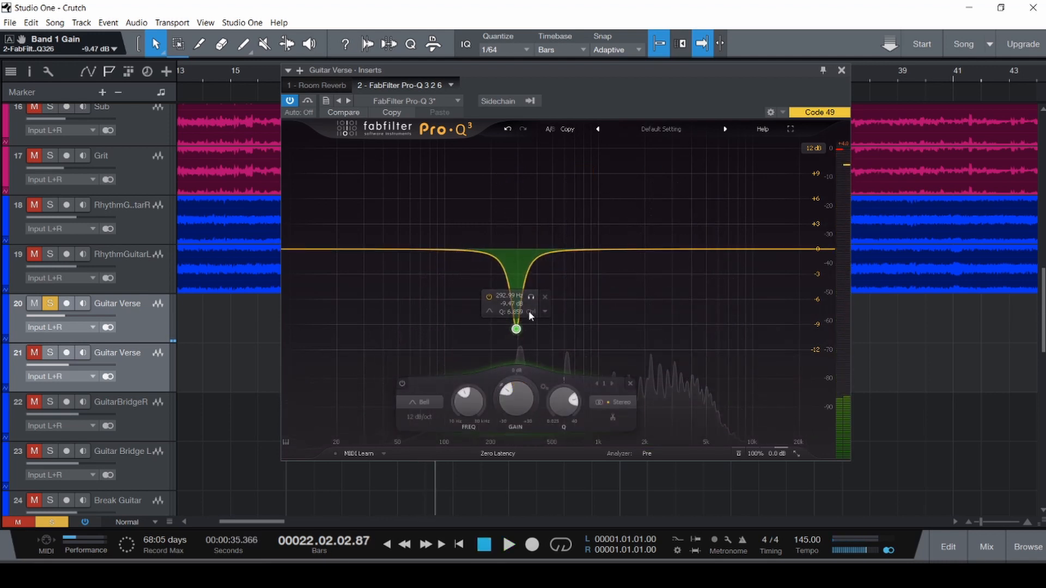
left_click(531, 298)
key("space")
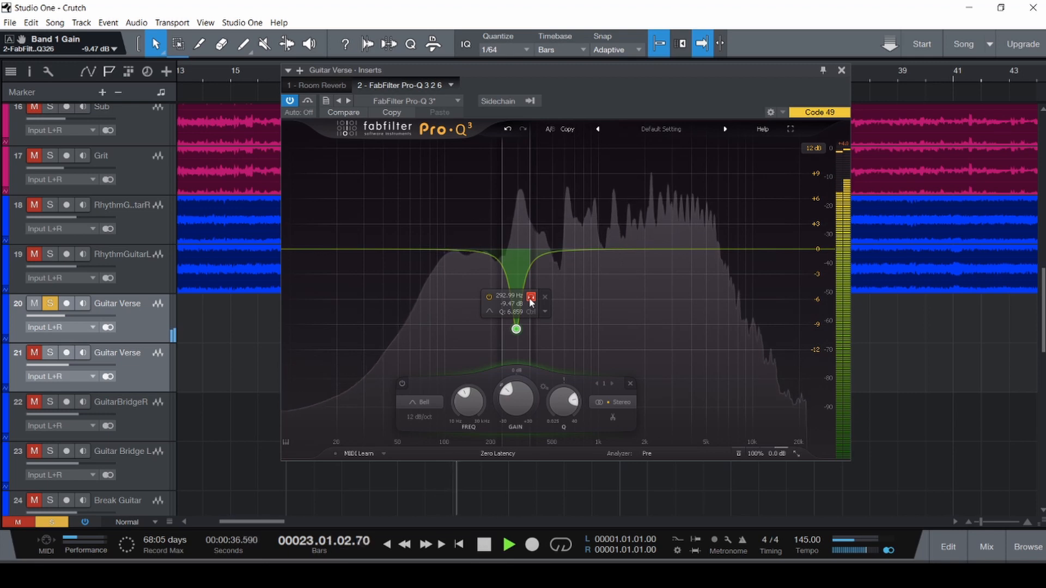
scroll(531, 303, "down", 10)
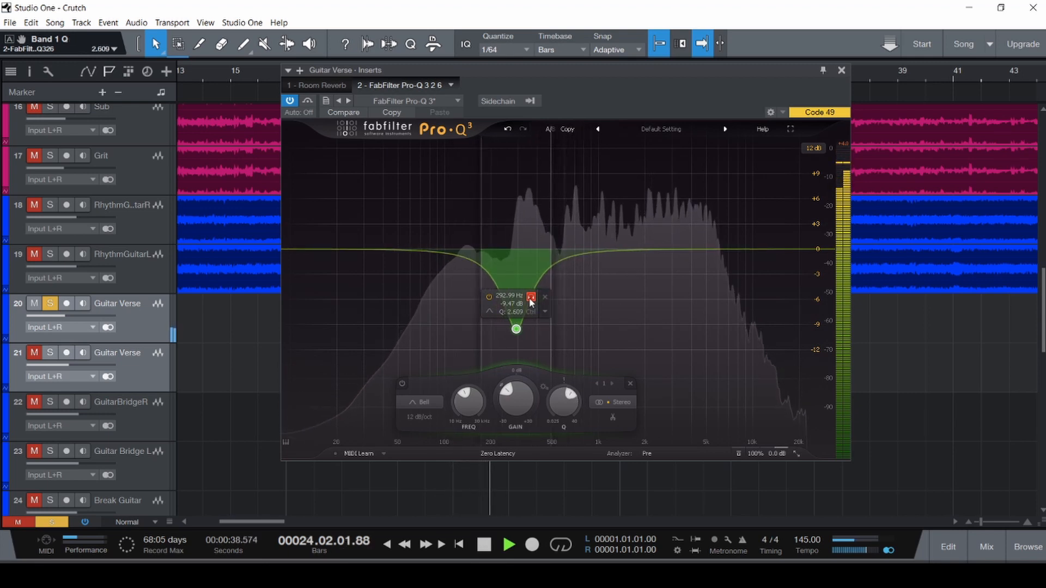
- Unsolo the 292.99 Hz band, stop playback, and replace it with the previously deleted EQ bands
left_click(531, 298)
key("space")
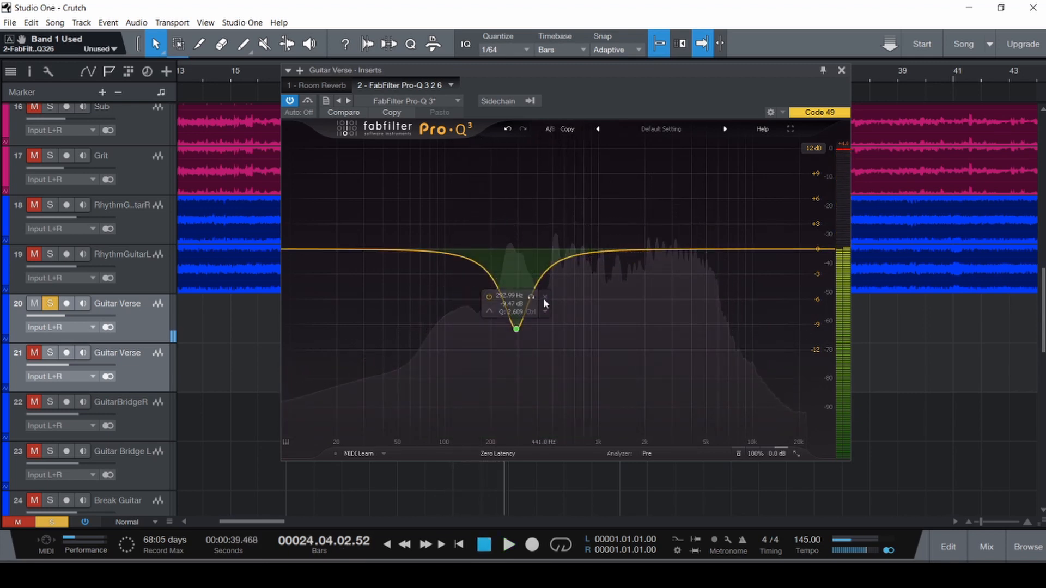
scroll(542, 297, "up", 8)
left_click(542, 296)
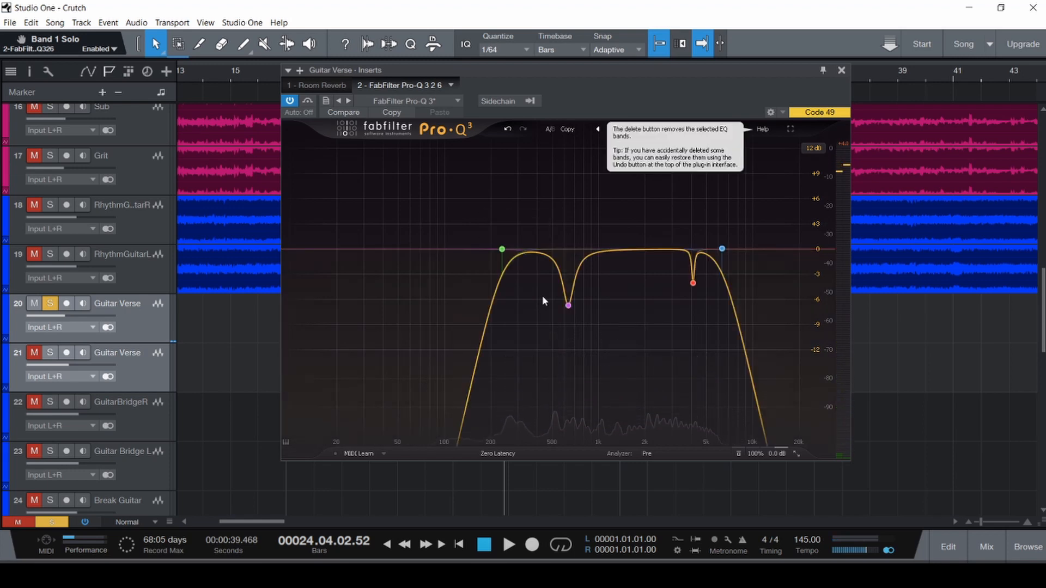
- Bypass and re-enable the Guitar Verse Pro-Q 3, saving the song
key("ctrl+s")
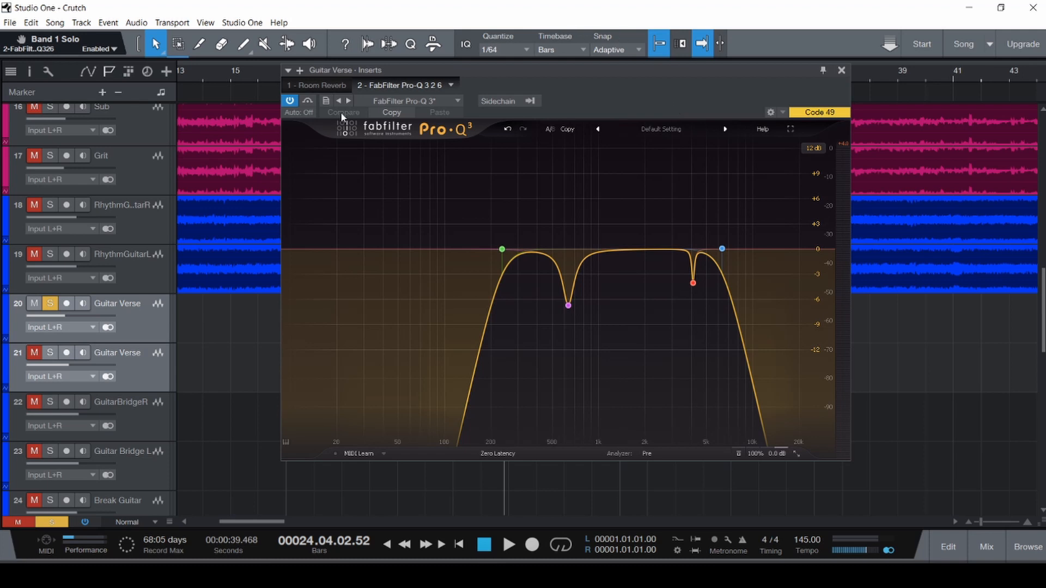
left_click(291, 103)
left_click(292, 103)
key("ctrl+s")
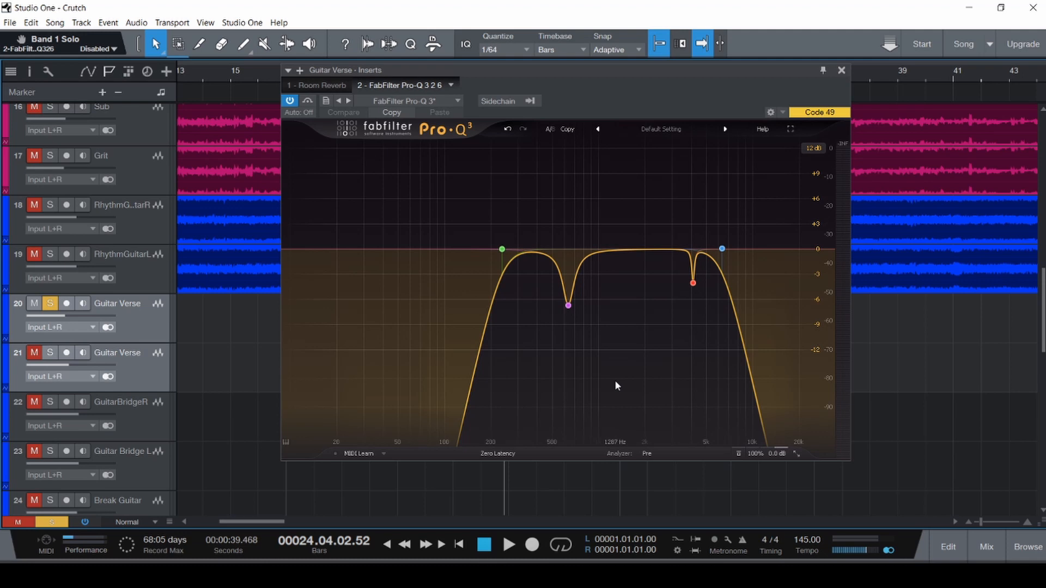
- Sweep a narrow +10.17 dB bell with Q 14.54 around 2.1 kHz during playback, solo it, and delete the band
mouse_move(681, 318)
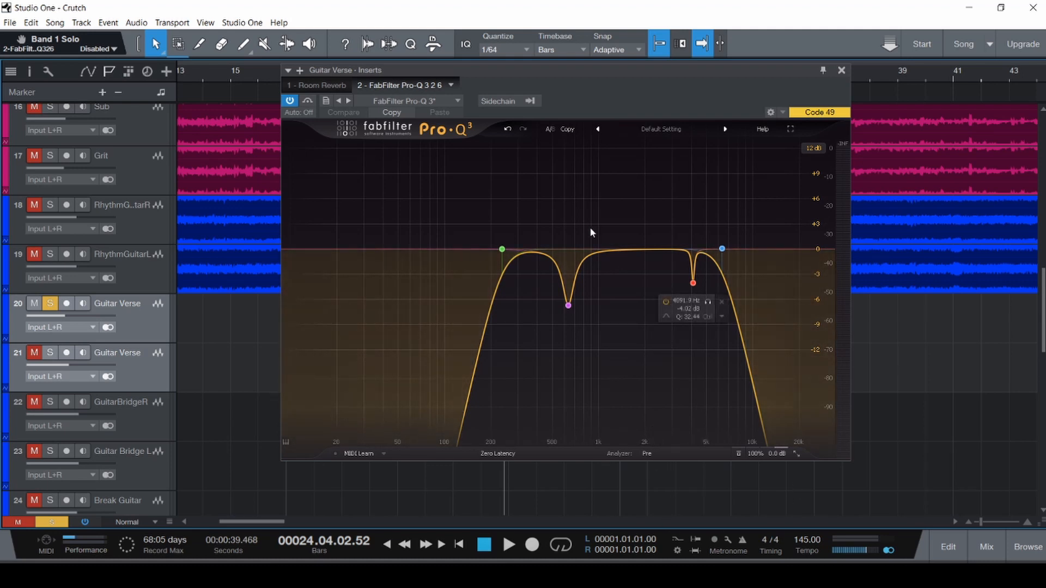
mouse_move(694, 285)
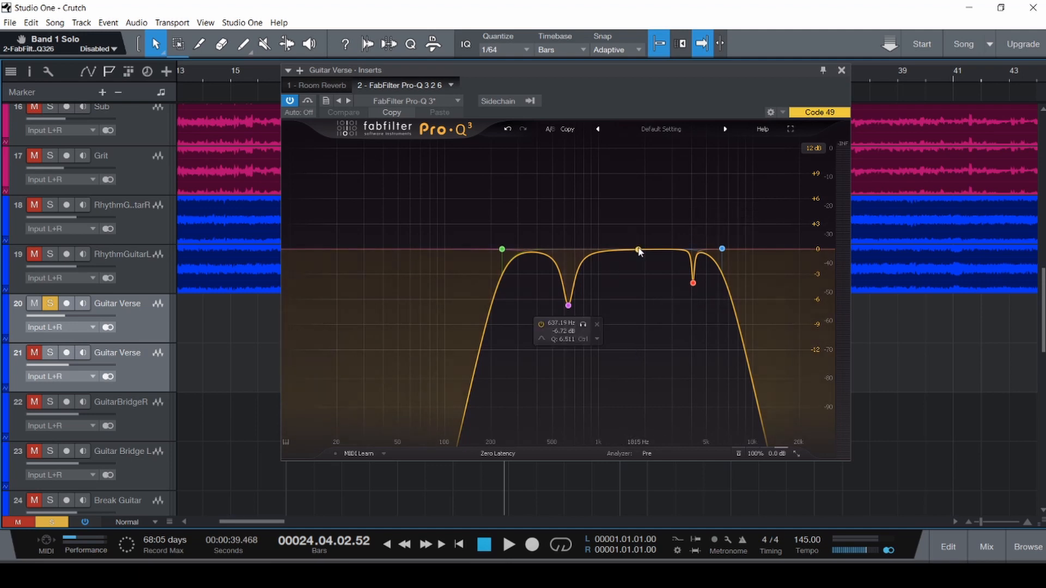
key("space")
left_click_drag(637, 250, 648, 163)
scroll(644, 232, "up", 6)
key("space")
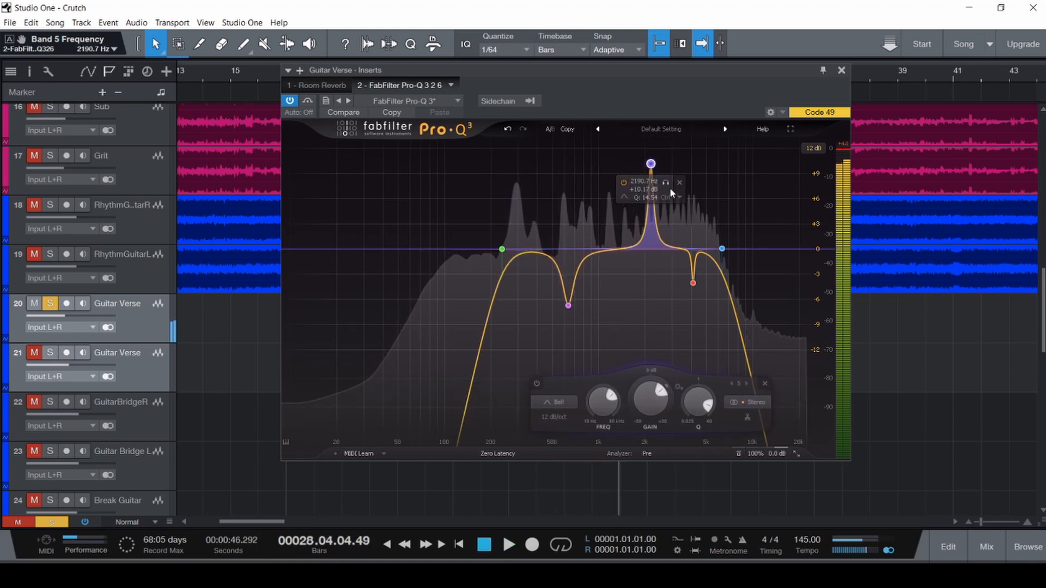
left_click(663, 184)
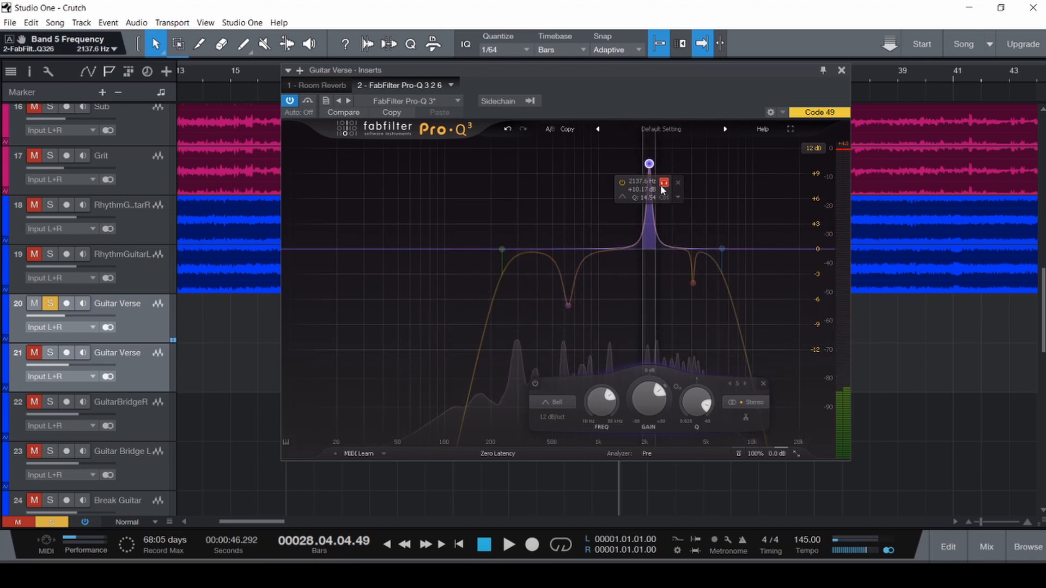
left_click(677, 182)
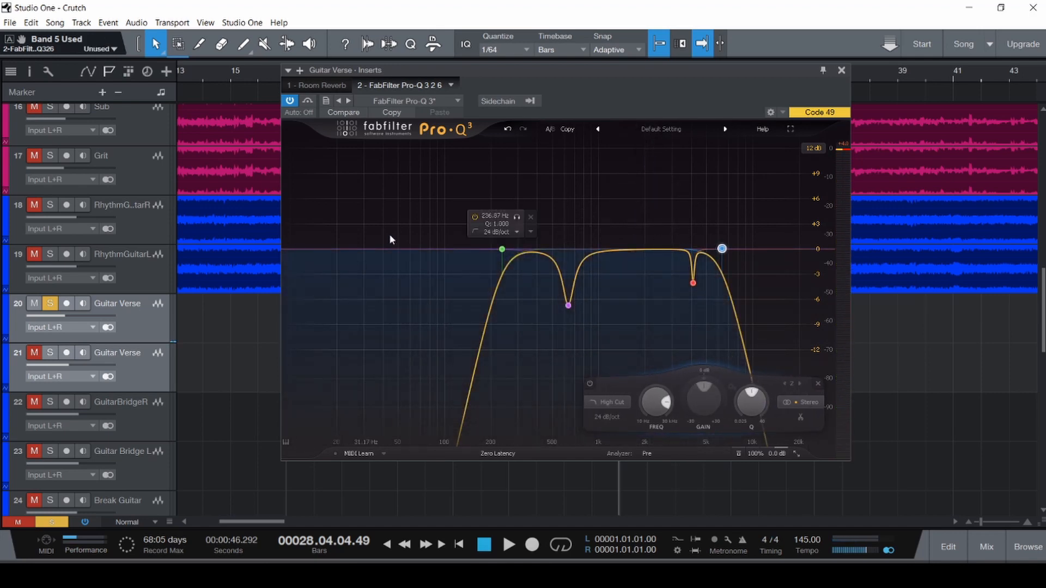
- Set the playback position to the start of the Guitar Verse event near bar 17 and save the song
left_click_drag(549, 71, 702, 94)
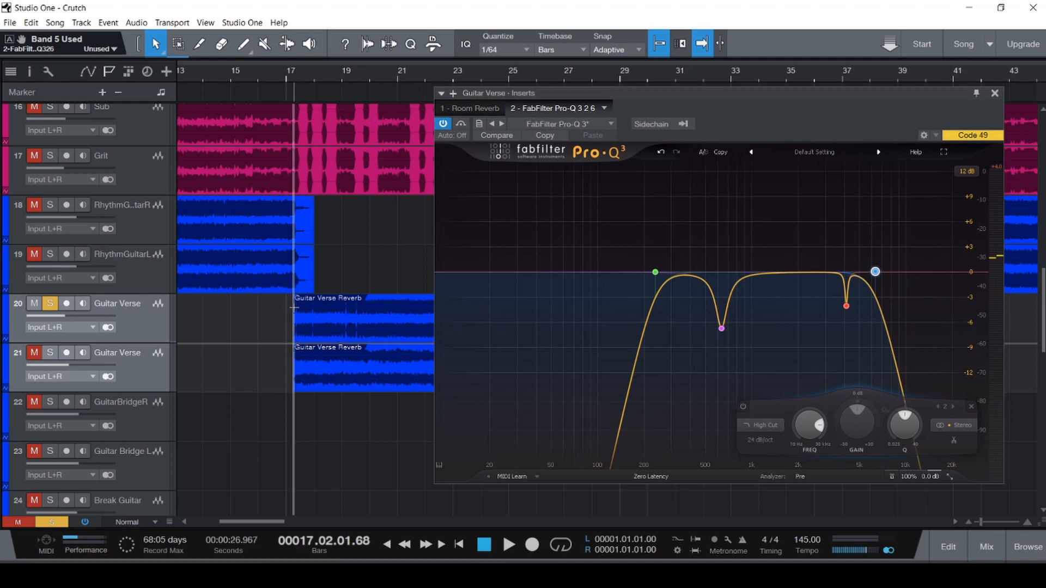
key("ctrl+s")
left_click_drag(685, 91, 524, 86)
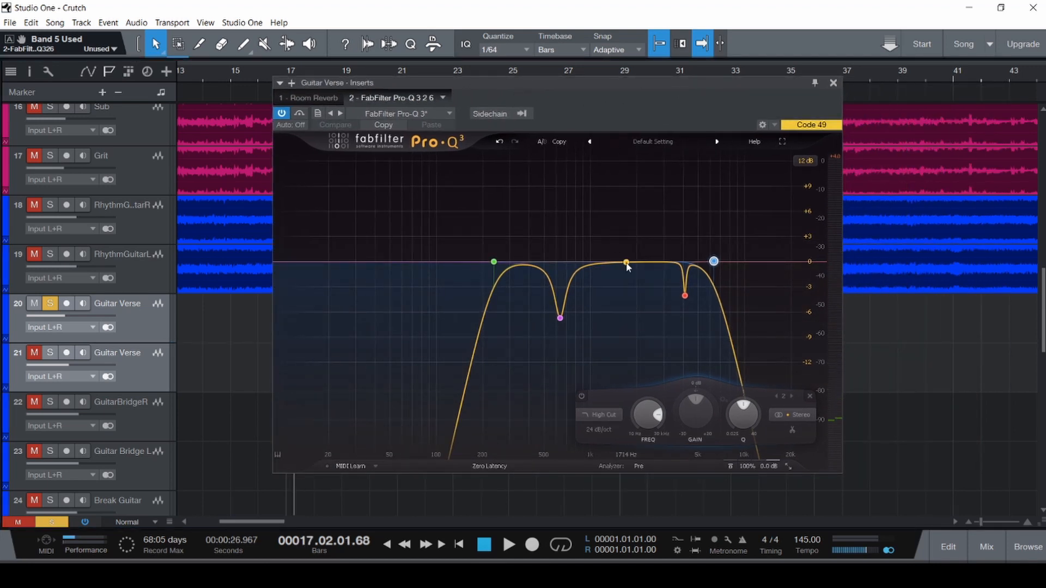
- Add a narrow bell cut of about 5 dB between 2 and 5 kHz, and toggle the band off and on
left_click_drag(621, 262, 651, 183)
left_click_drag(648, 406, 652, 493)
left_click(537, 398)
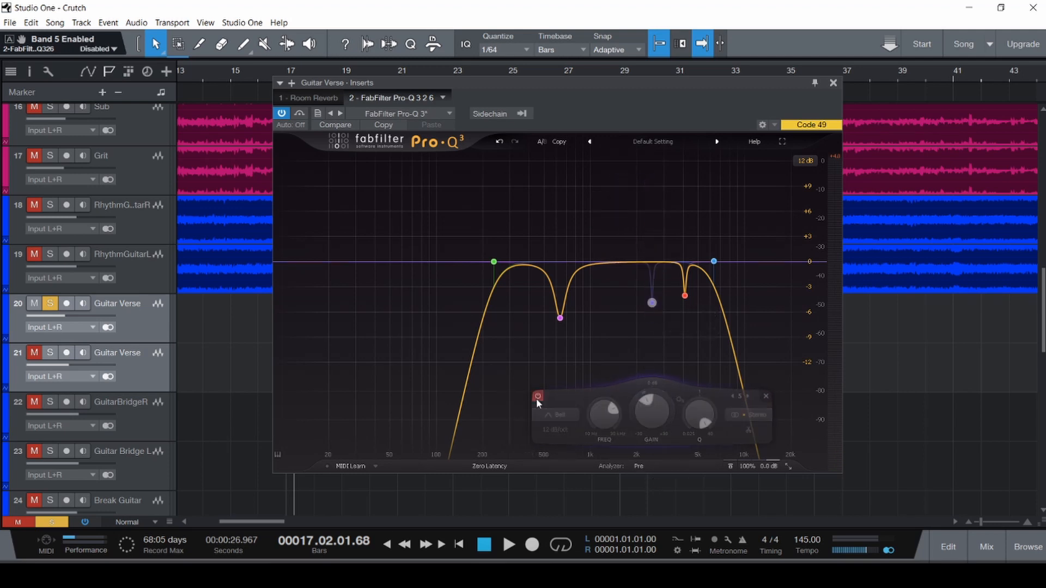
left_click(537, 398)
left_click_drag(687, 362, 638, 294)
left_click(637, 294)
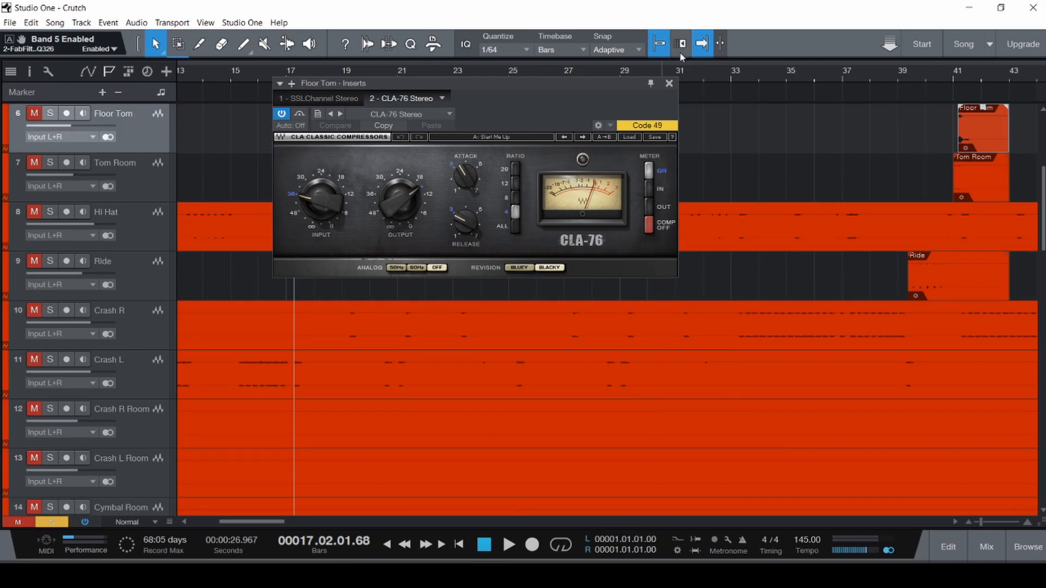
- Close the Floor Tom's CLA-76 window, show the mixer, and select the left-panned Guitar Verse channel 28
left_click(668, 84)
key("F3")
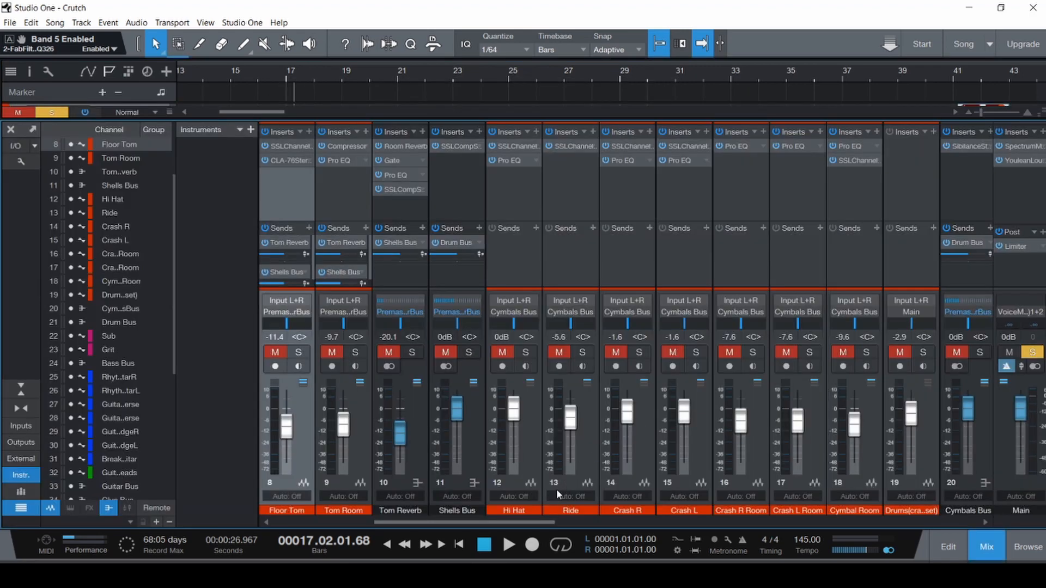
left_click_drag(540, 523, 721, 523)
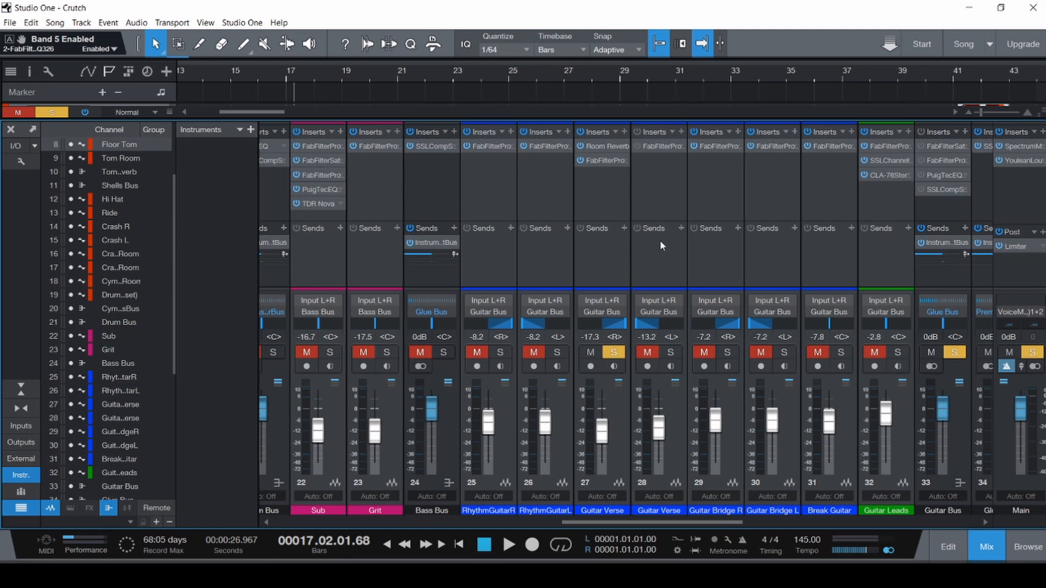
left_click(649, 175)
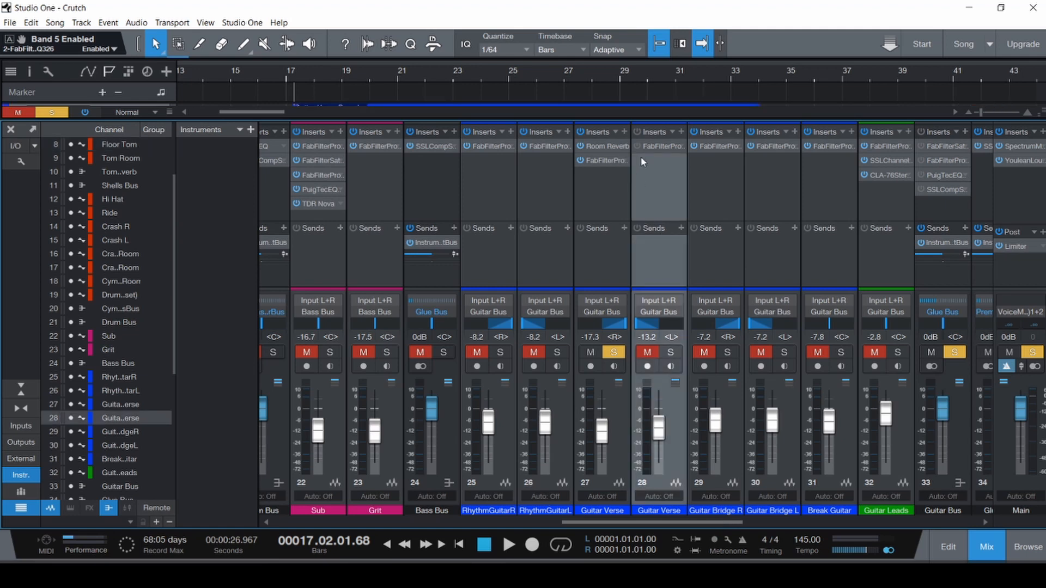
- Solo the left-panned Guitar Verse channel 28, mute channel 27, and start playback from the beginning of the Guitar Verse event near bar 17
left_click(670, 353)
left_click(591, 353)
key("F3")
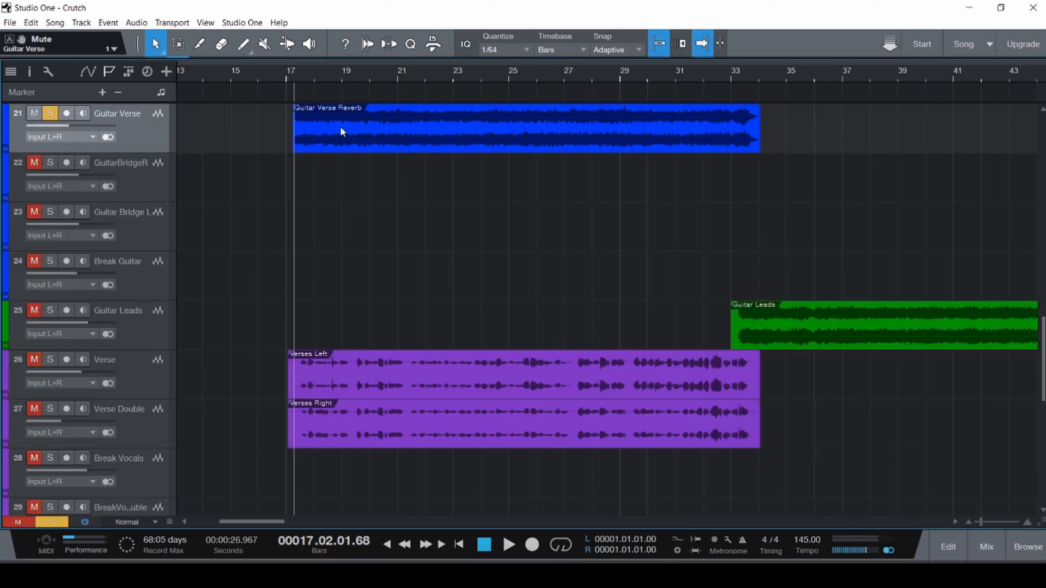
left_click(289, 164)
key("space")
key("F3")
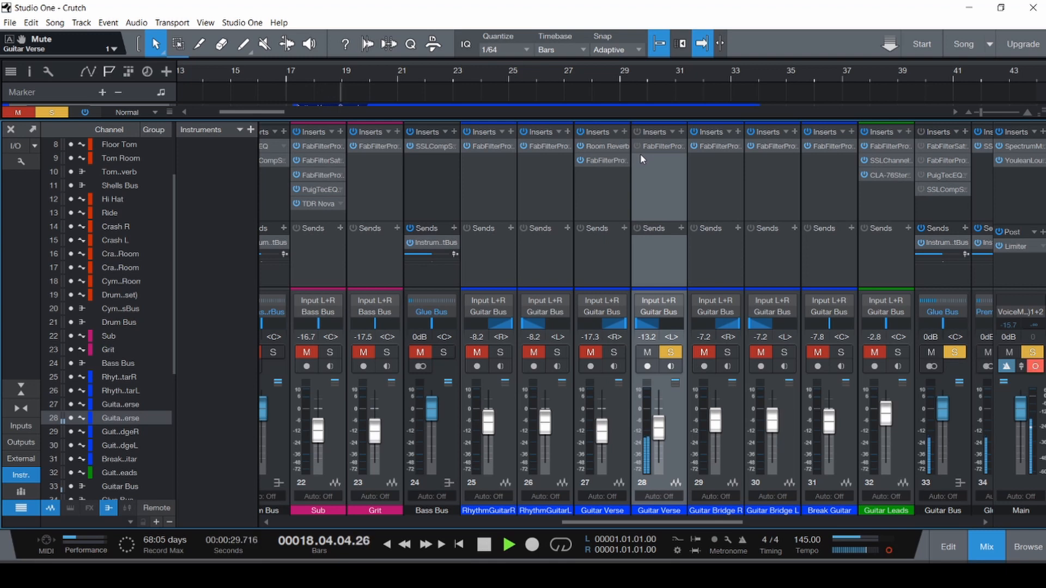
- Enable channel 28's Pro-Q 3 during playback, audition its narrow cut around 4 kHz, and stop playback
left_click(659, 144)
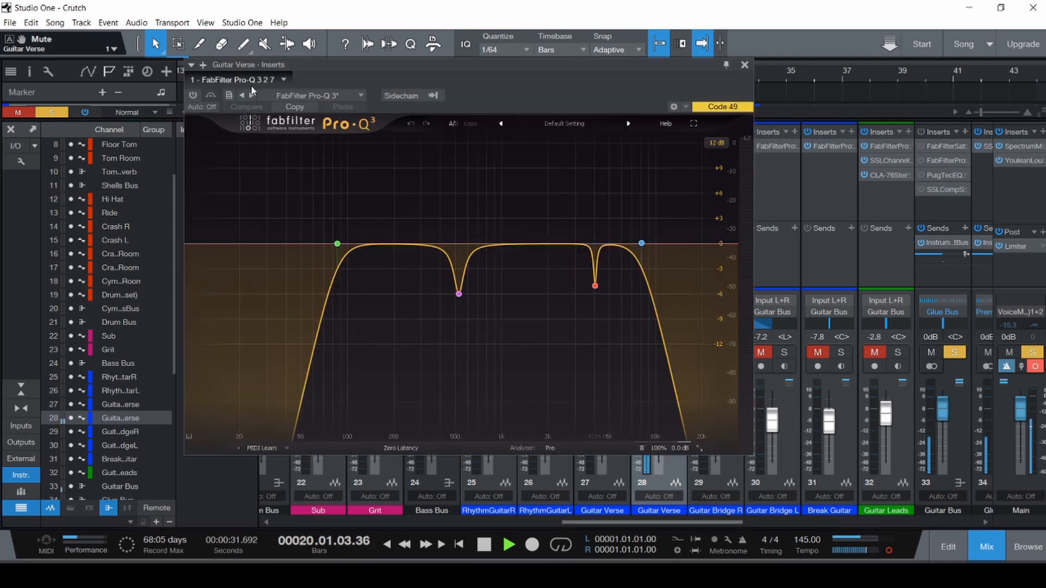
left_click(193, 95)
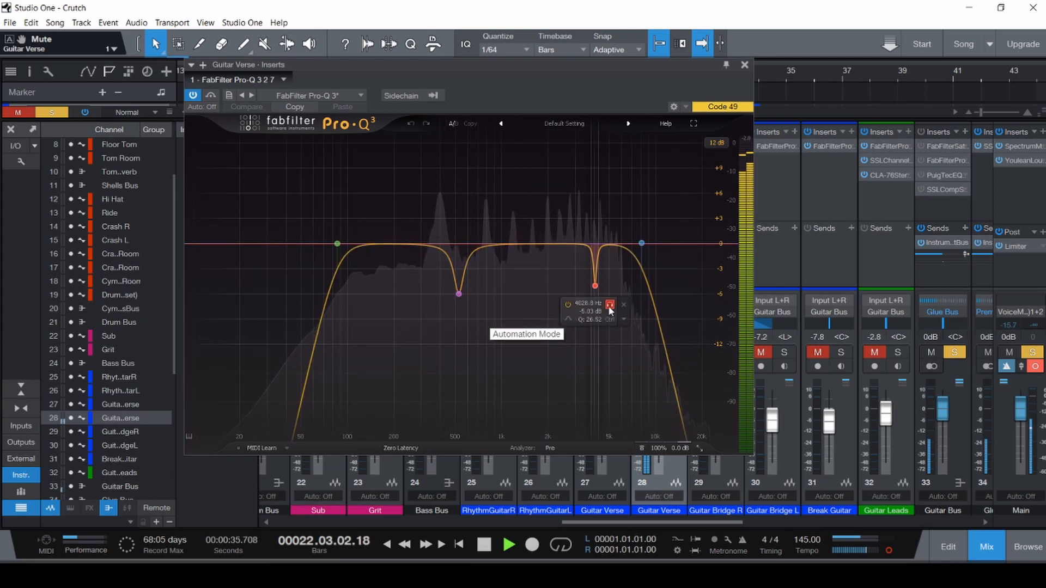
key("space")
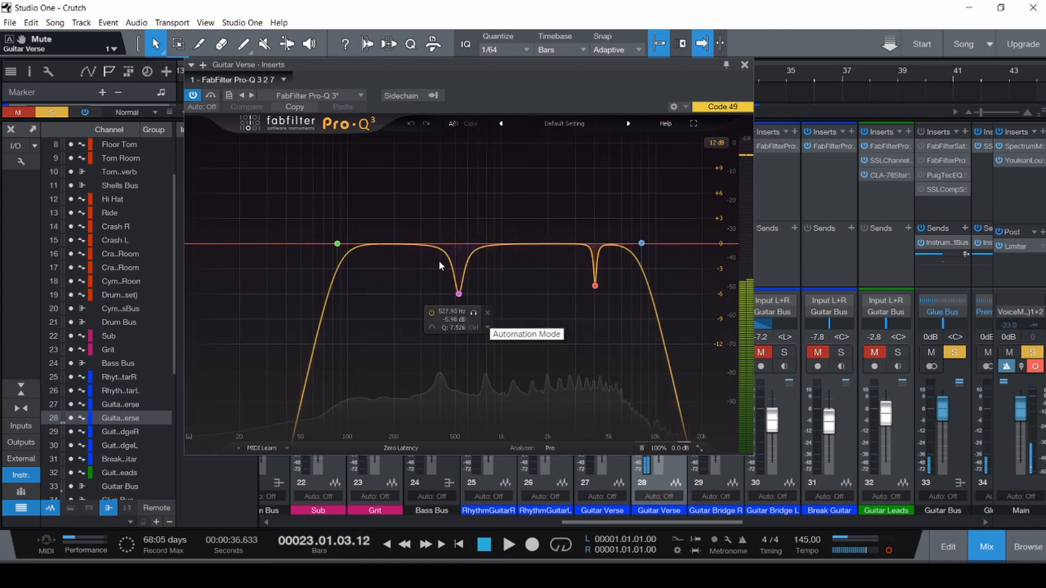
- Place the two Guitar Verse Pro-Q 3 windows side by side, compare their cuts and filters, and close both
left_click_drag(725, 69, 879, 263)
left_click(597, 161)
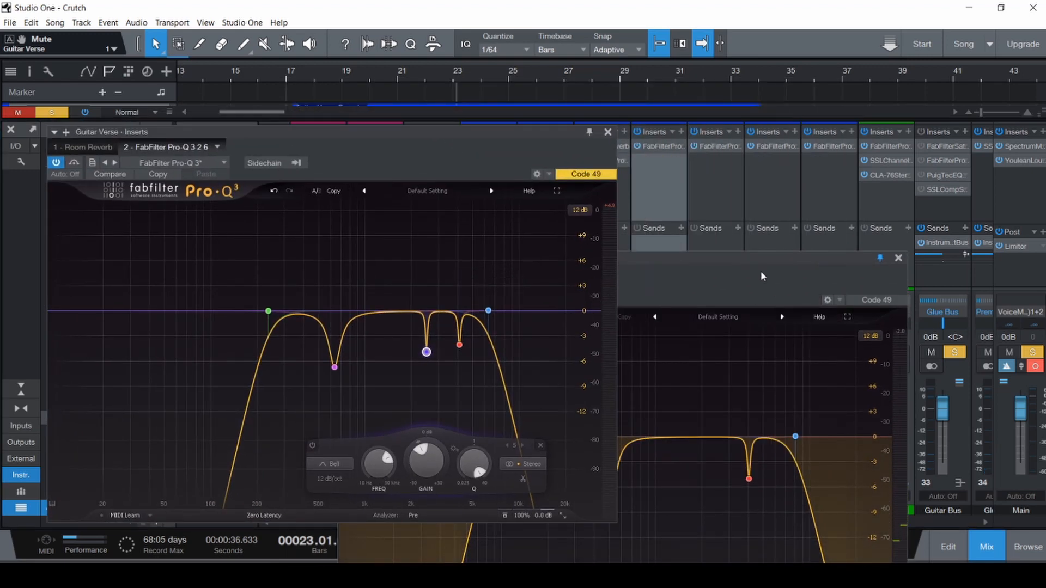
left_click_drag(762, 259, 908, 123)
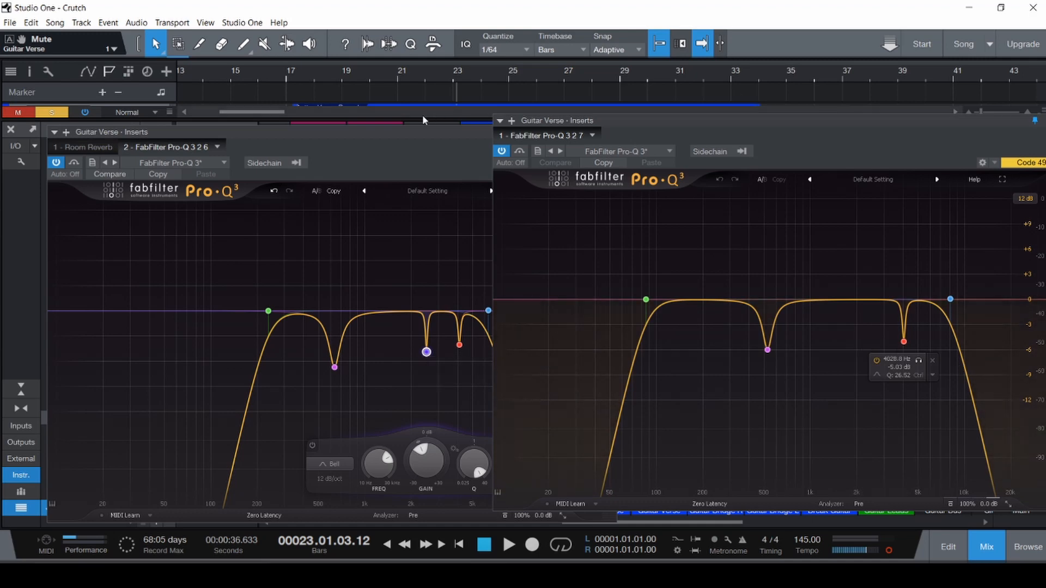
left_click(419, 139)
left_click_drag(419, 140, 380, 81)
left_click_drag(724, 128, 757, 72)
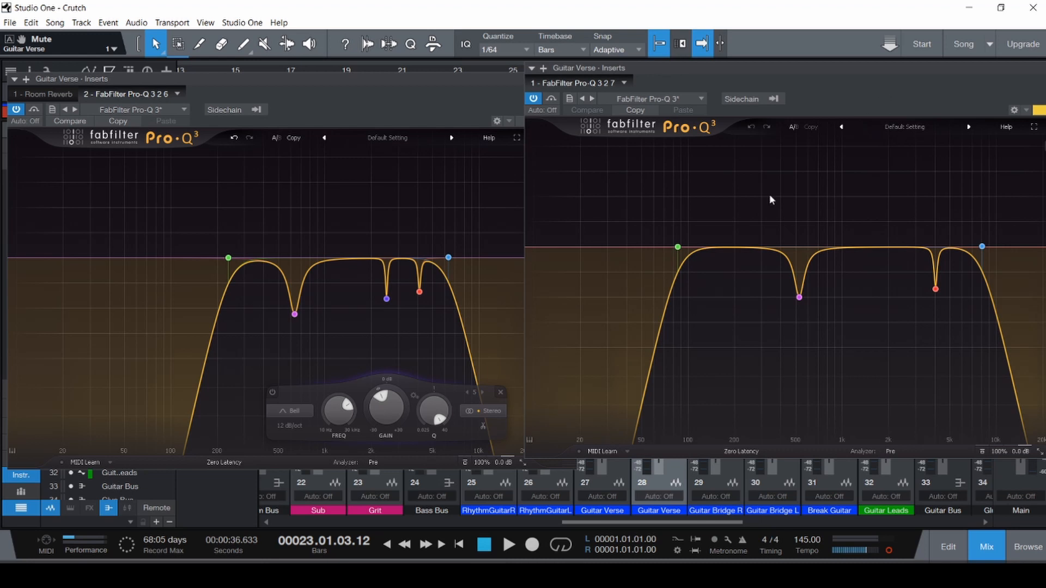
mouse_move(759, 315)
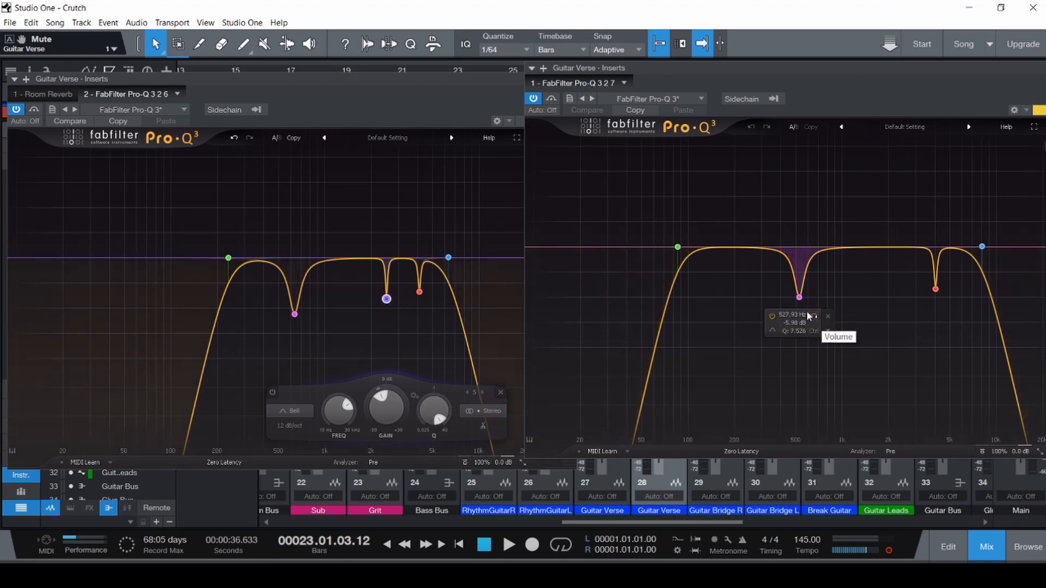
left_click_drag(844, 69, 657, 112)
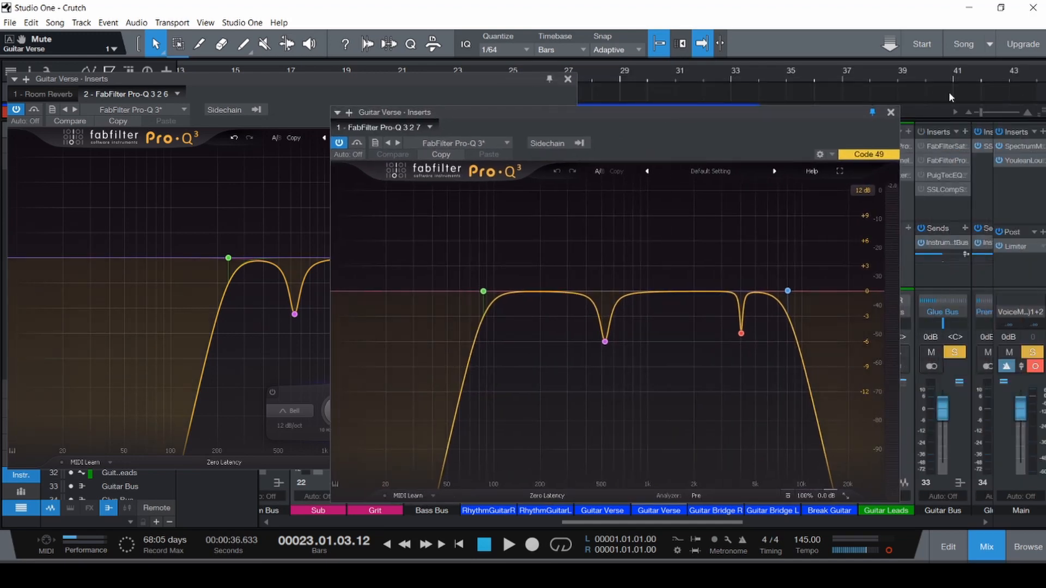
left_click(891, 113)
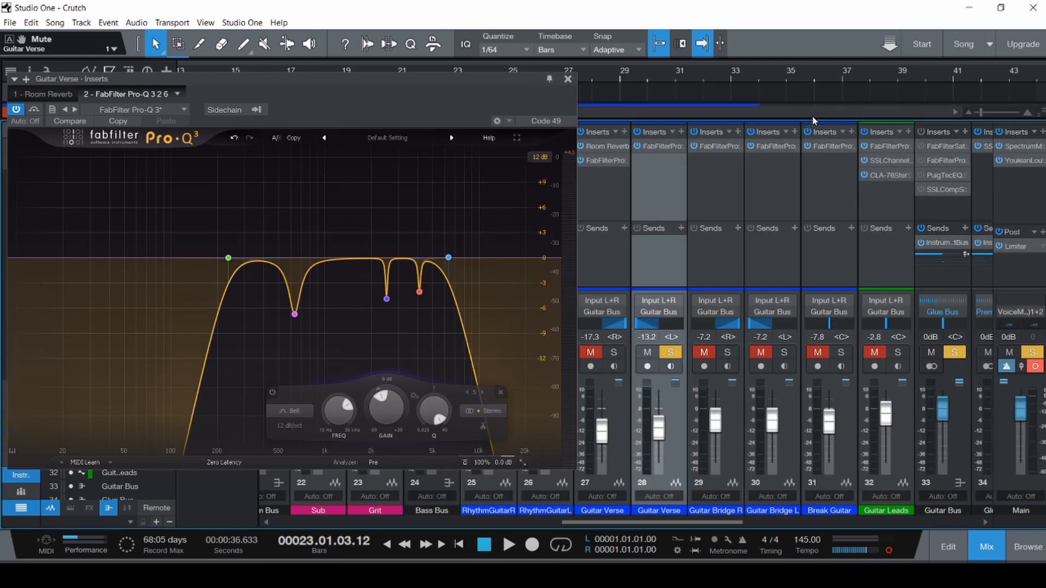
left_click(568, 79)
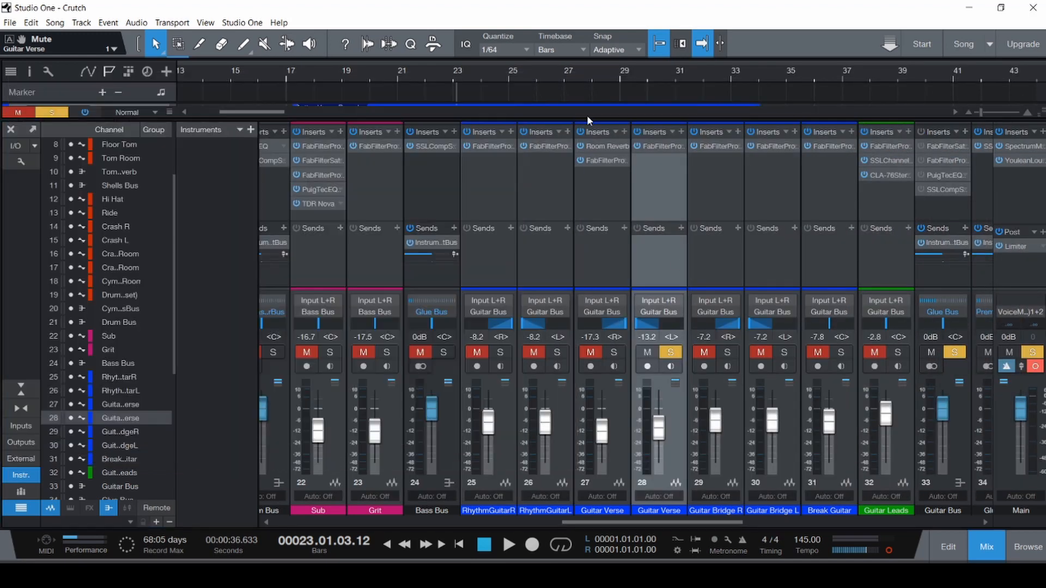
- Solo Guitar Verse channel 27 together with channel 28 and play both from the start of the verse event
left_click(615, 352)
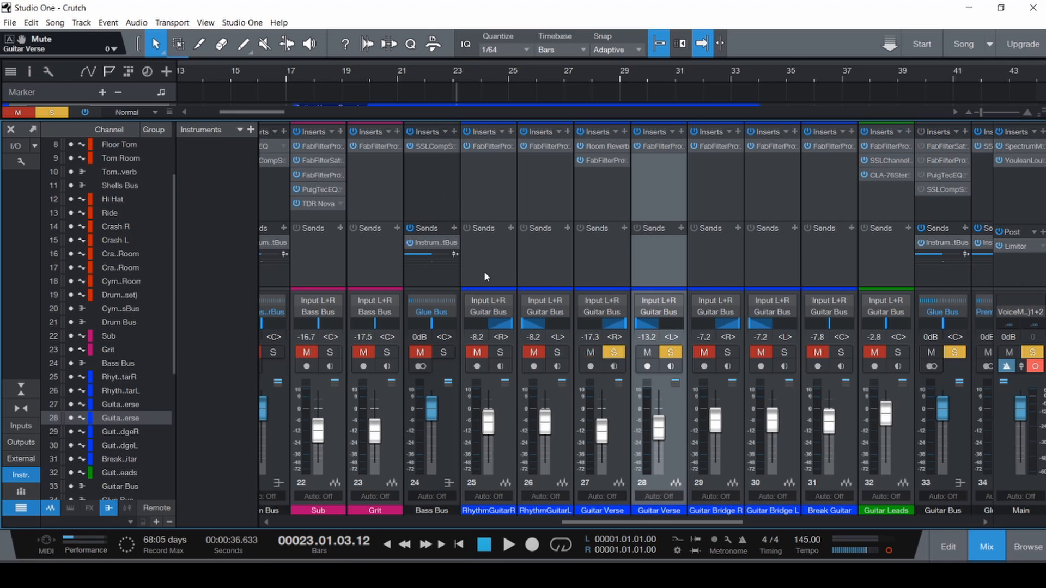
key("F3")
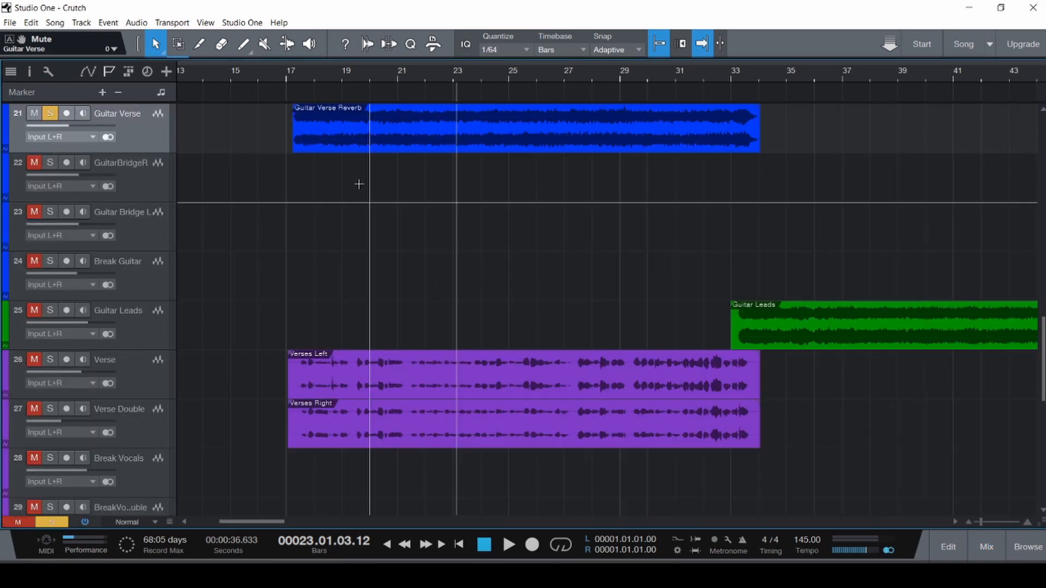
left_click(295, 187)
key("space")
key("F3")
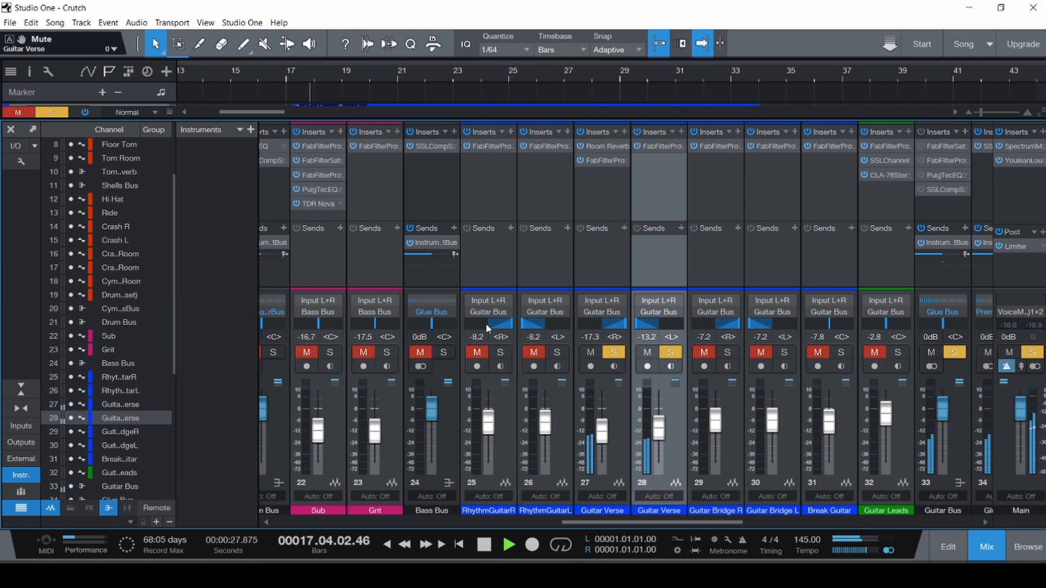
- Bypass and re-enable all inserts on both Guitar Verse channels during playback, stop playback, and save the song
left_click(612, 409, "shift")
left_click(580, 132)
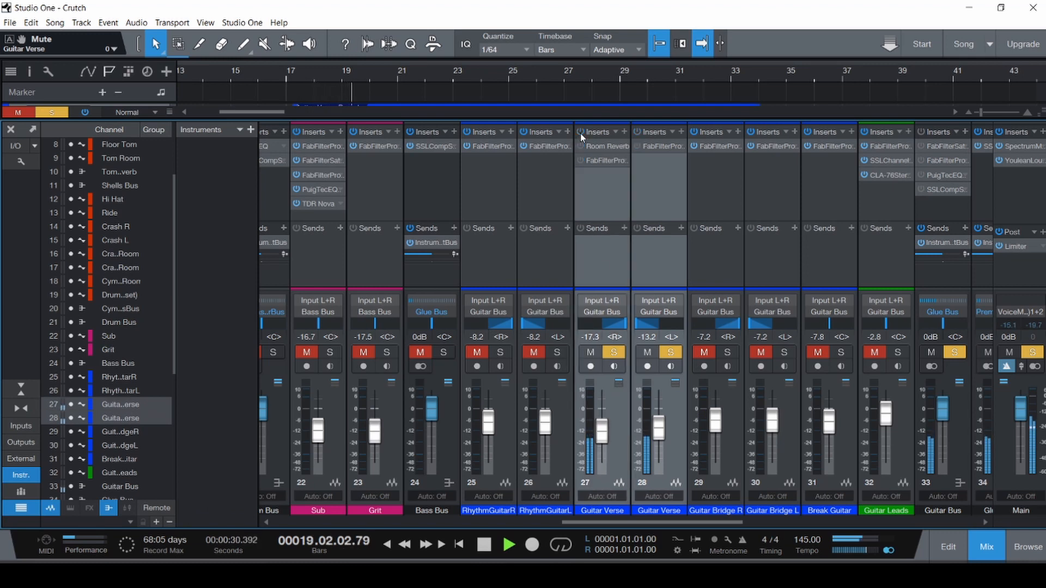
left_click(580, 133)
key("space")
key("ctrl+s")
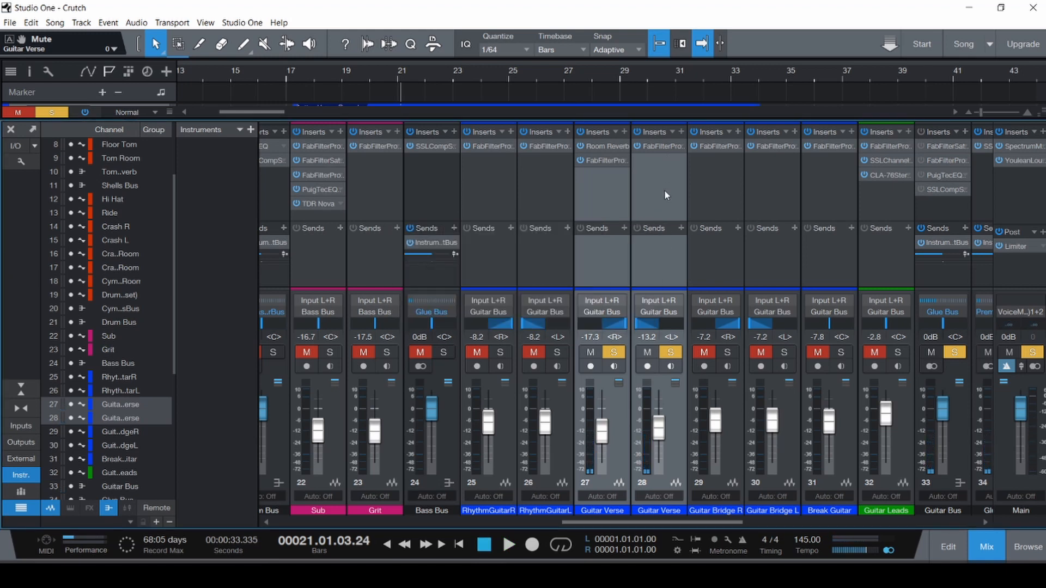
- Select the Guitar Bridge R and L channels and inspect the Pro-Q 3 curve on each
left_click(664, 197)
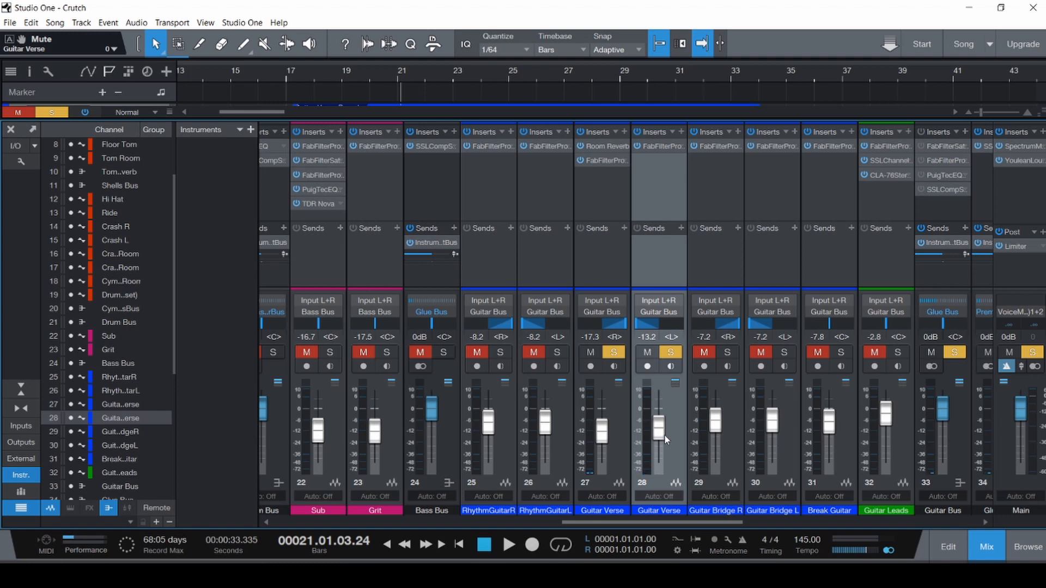
left_click_drag(668, 521, 713, 525)
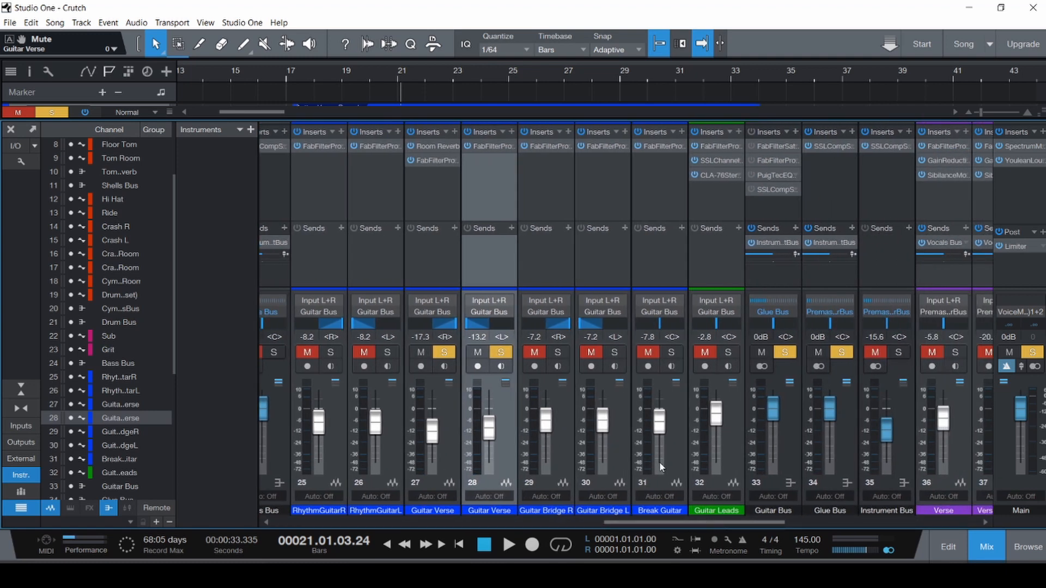
left_click(561, 455)
left_click(622, 459, "ctrl")
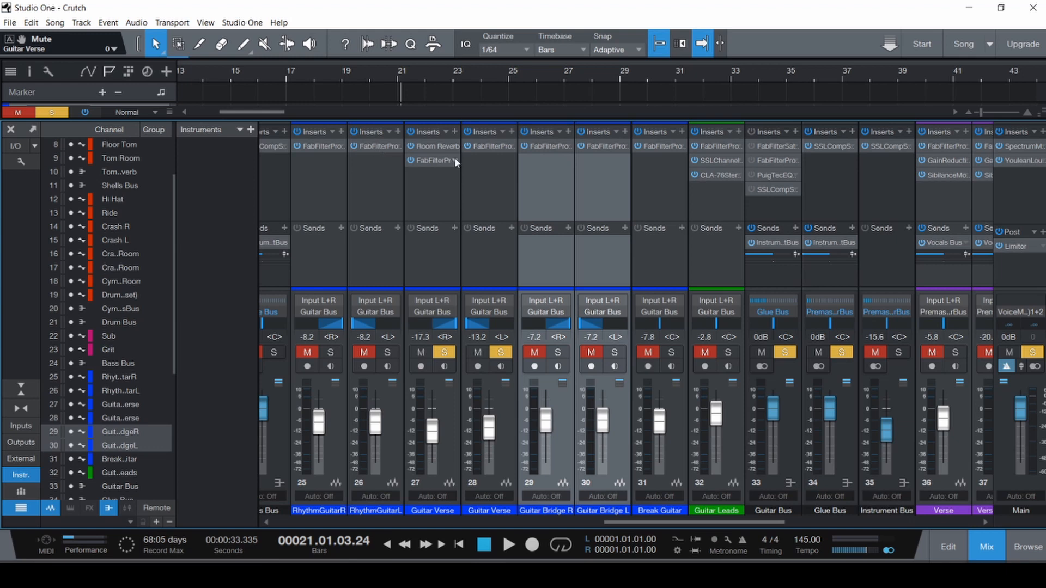
double_click(544, 146)
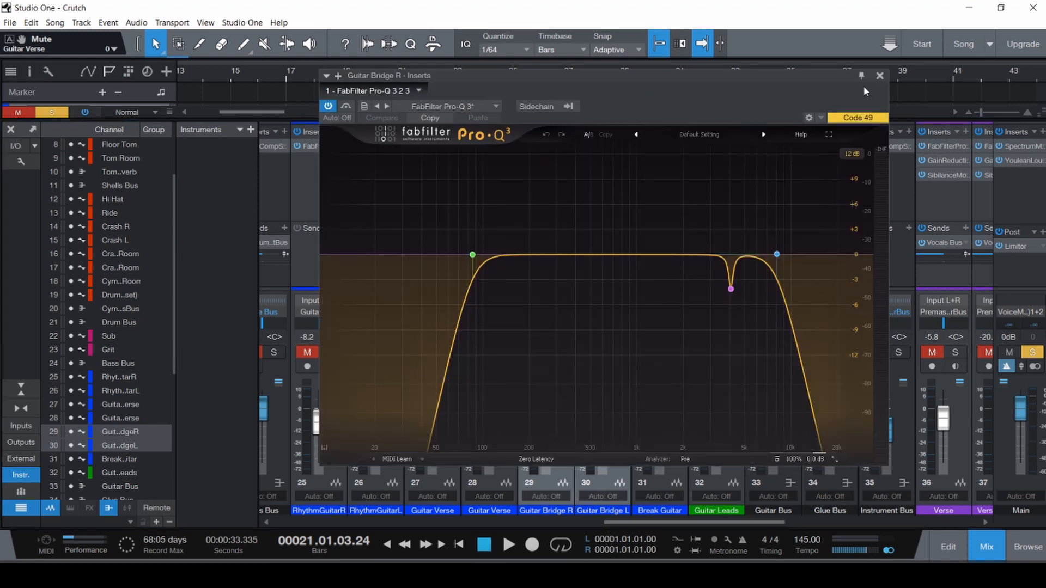
left_click(879, 77)
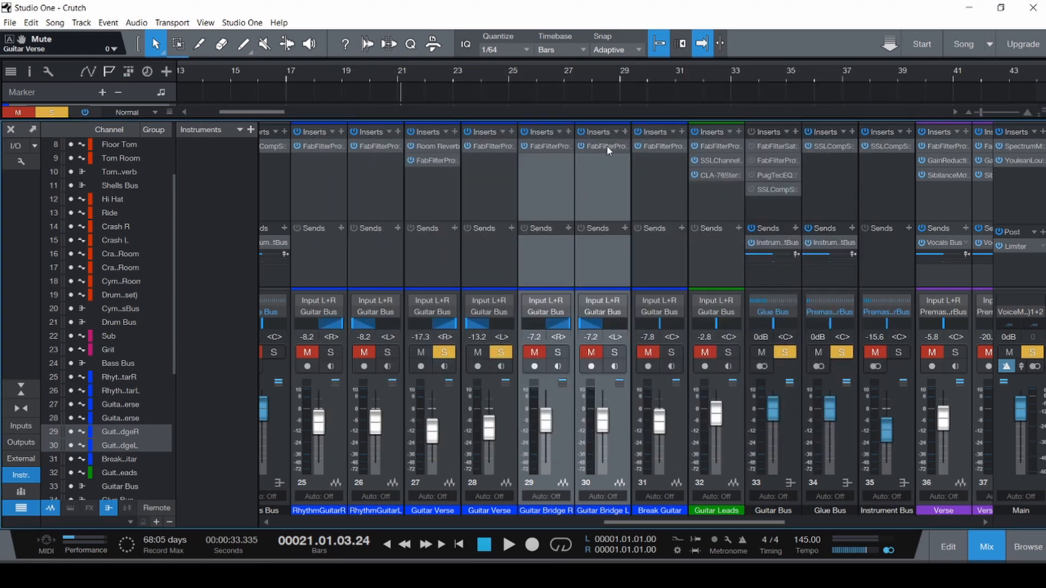
double_click(605, 146)
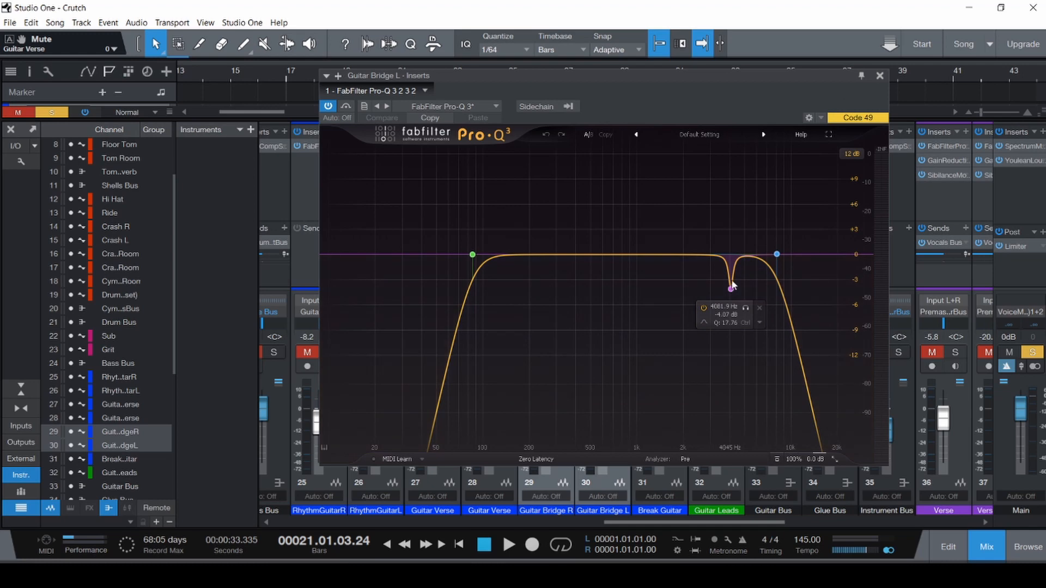
left_click(879, 76)
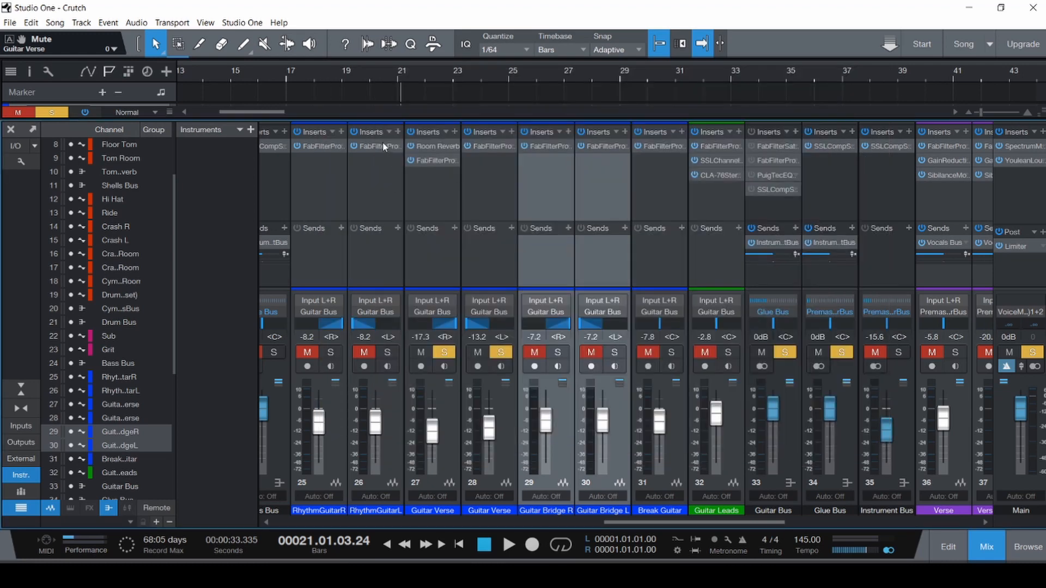
- Inspect the Pro-Q 3 curve on Rhythm Guitar L and add both rhythm guitar channels to the selection
double_click(382, 142)
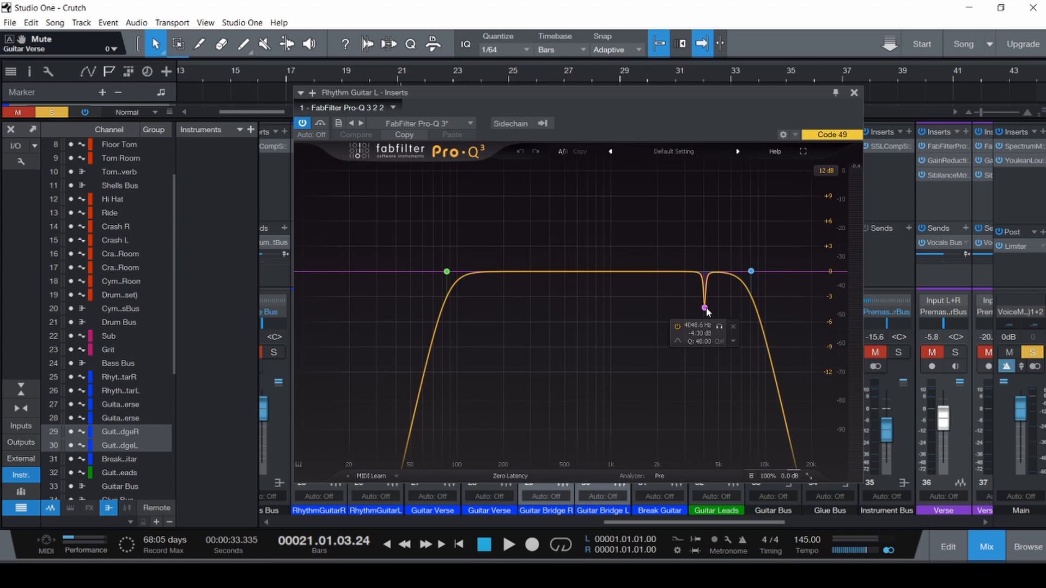
left_click(853, 93)
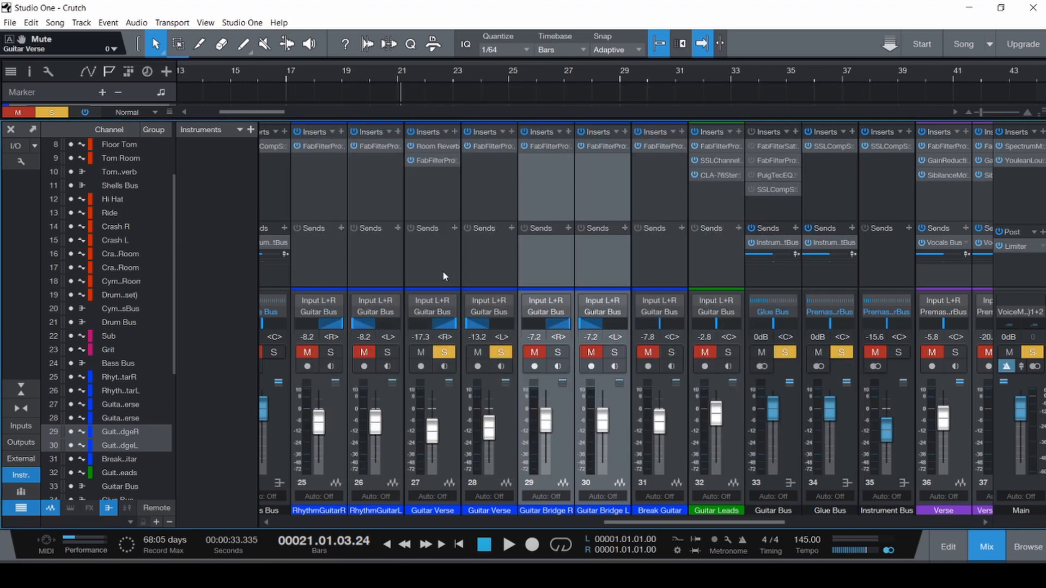
left_click(372, 200, "ctrl")
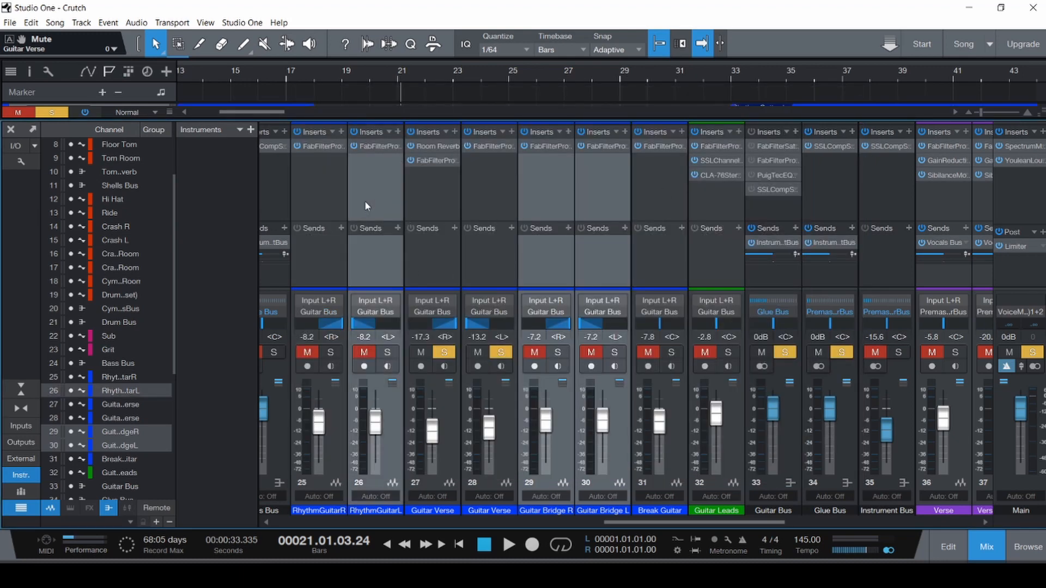
left_click(309, 198, "ctrl")
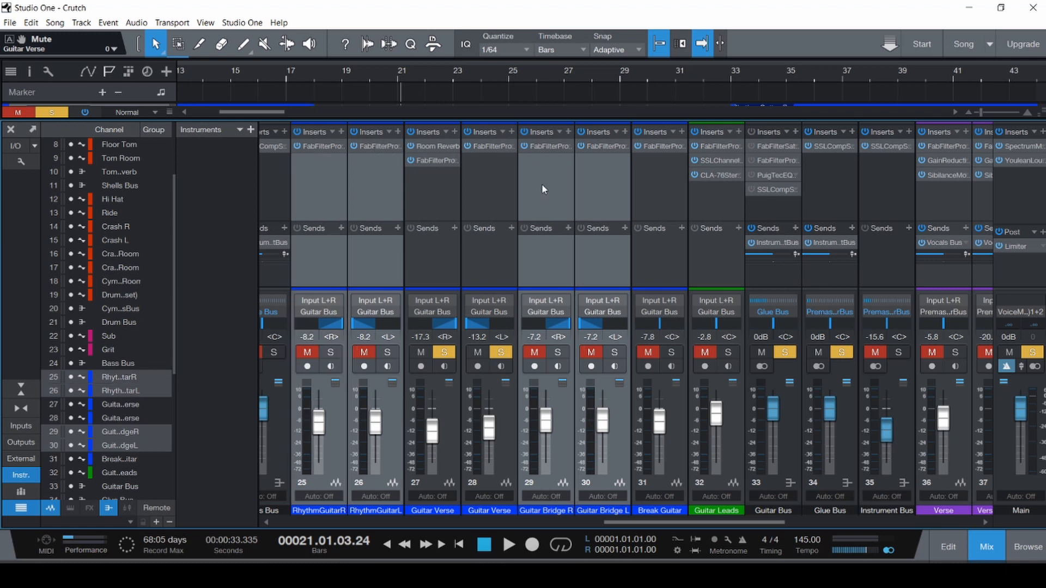
- Solo the bridge, break and rhythm guitar channels alongside the two Guitar Verse channels
left_click(604, 180)
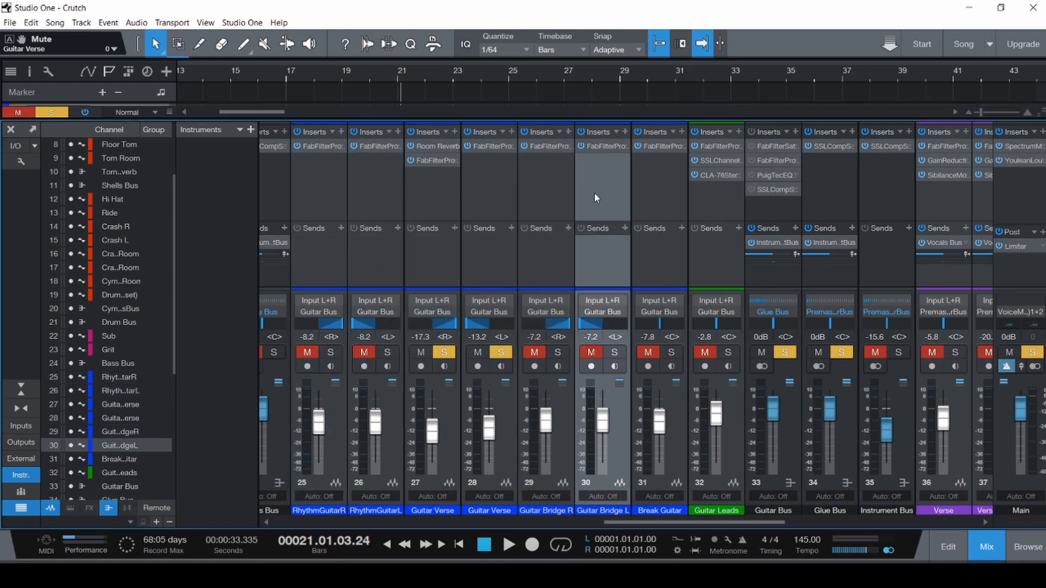
left_click(614, 351)
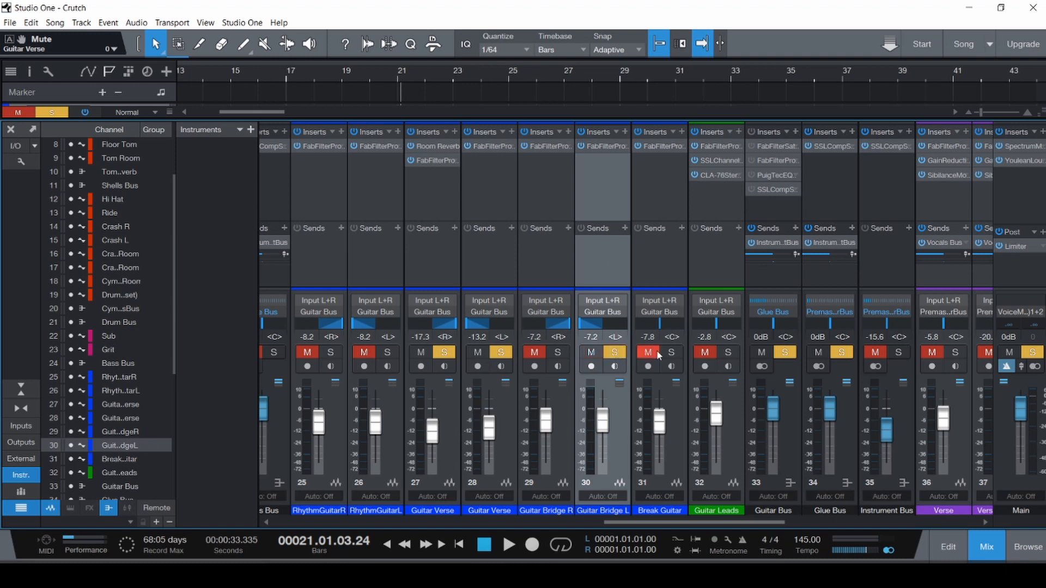
left_click(557, 352)
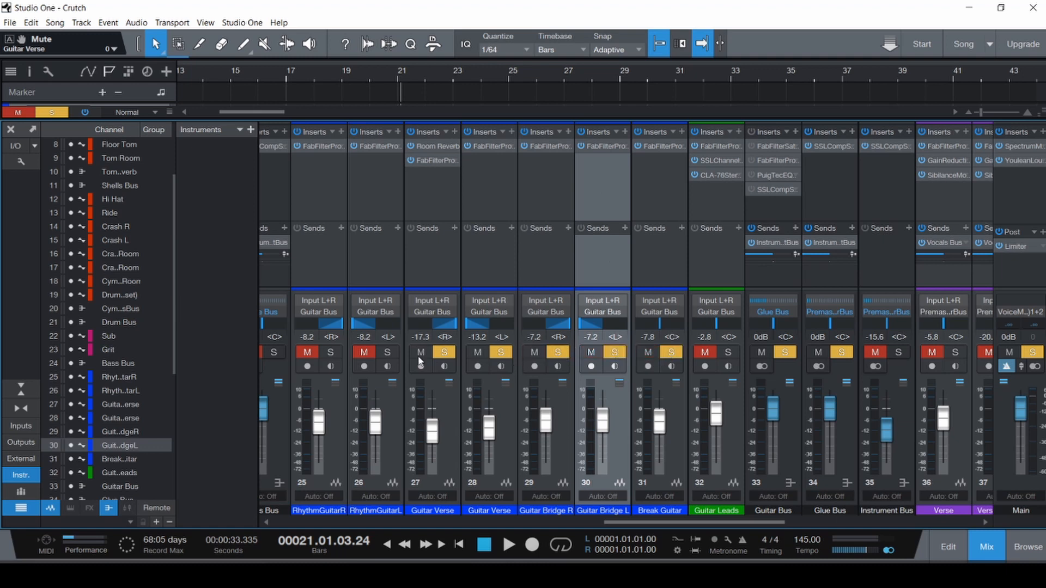
left_click(387, 352)
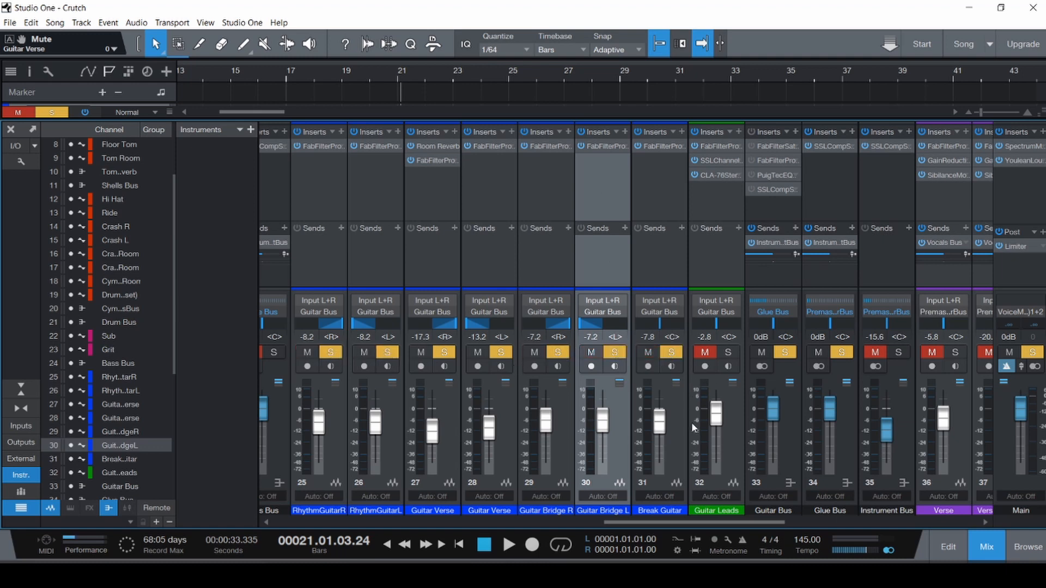
- Clear all existing solos and solo the Guitar Leads channel with its bus path kept audible
key("ctrl+shift+s")
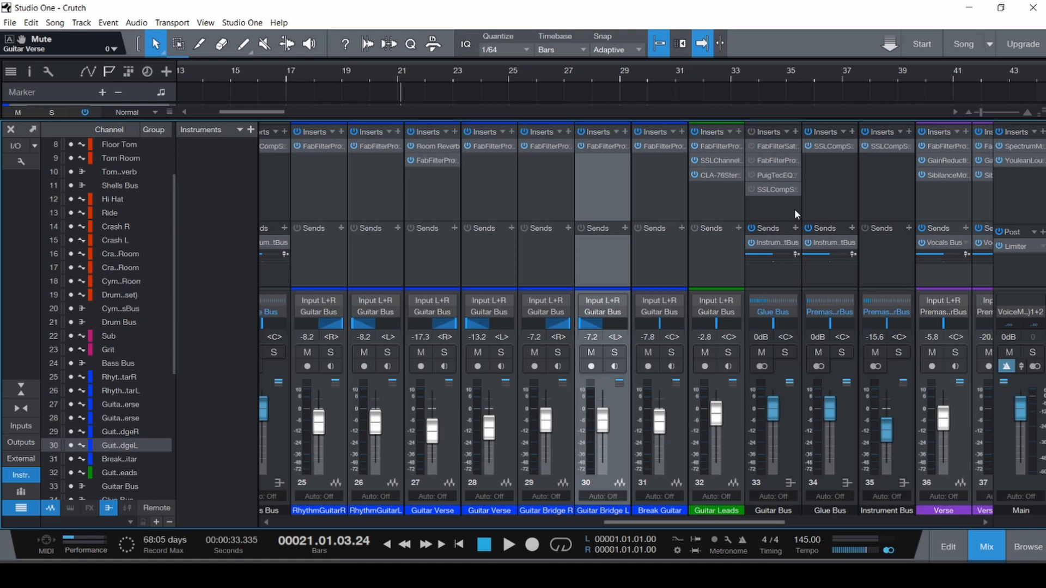
left_click(726, 353)
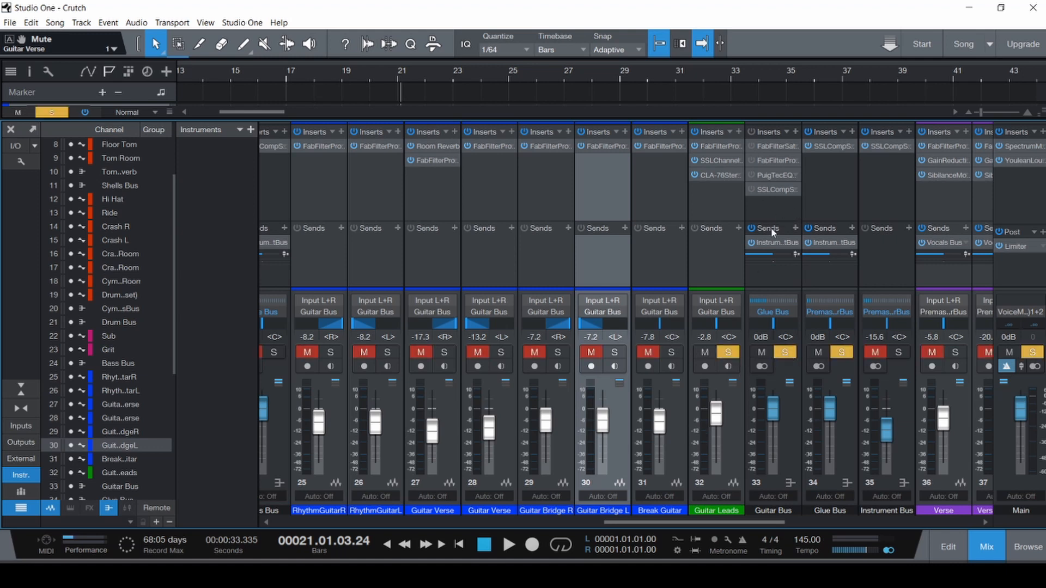
left_click(785, 353)
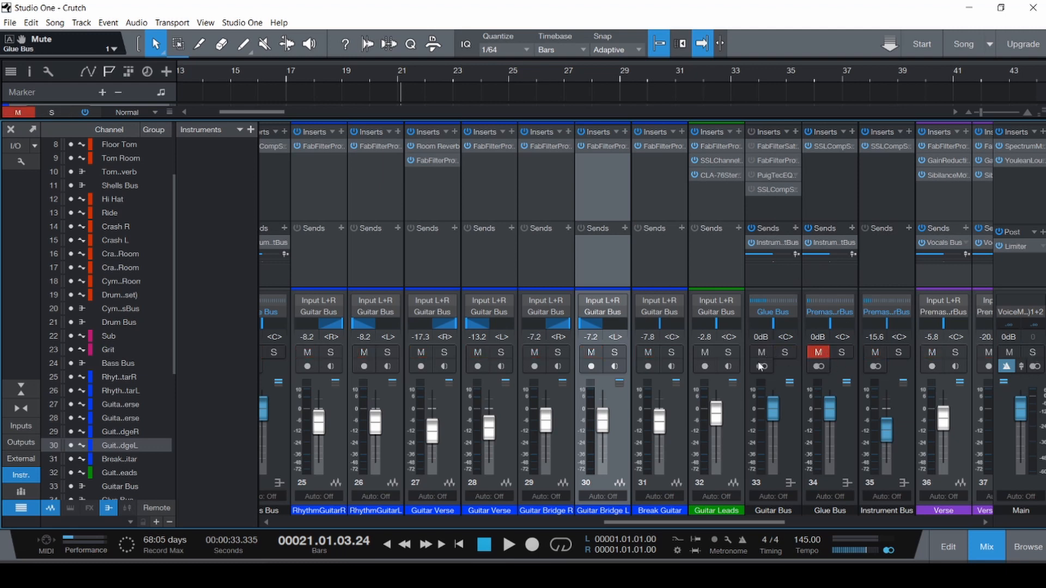
left_click(728, 353)
left_click(762, 354)
left_click(729, 353)
left_click(799, 433)
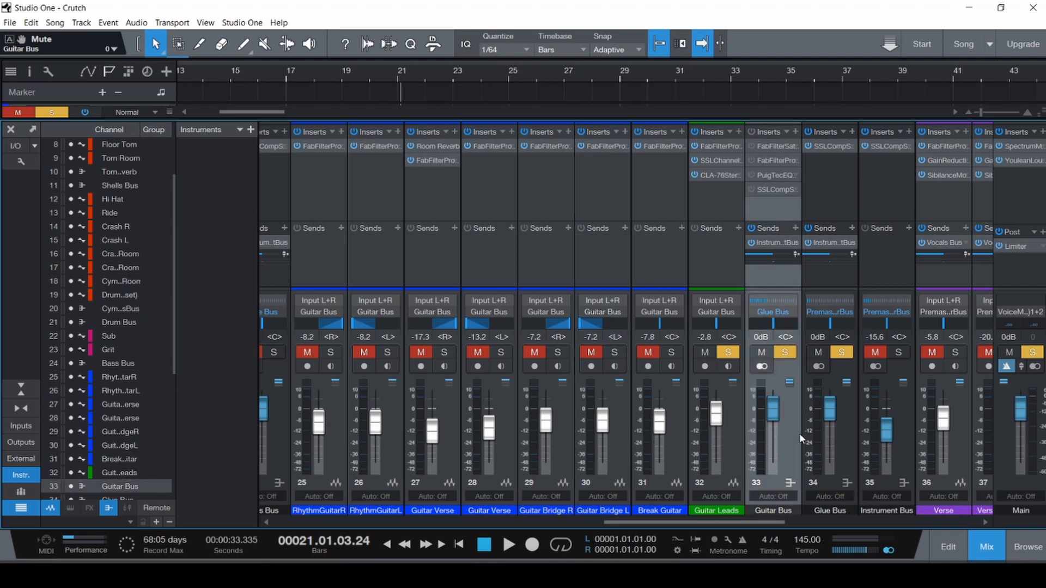
key("s")
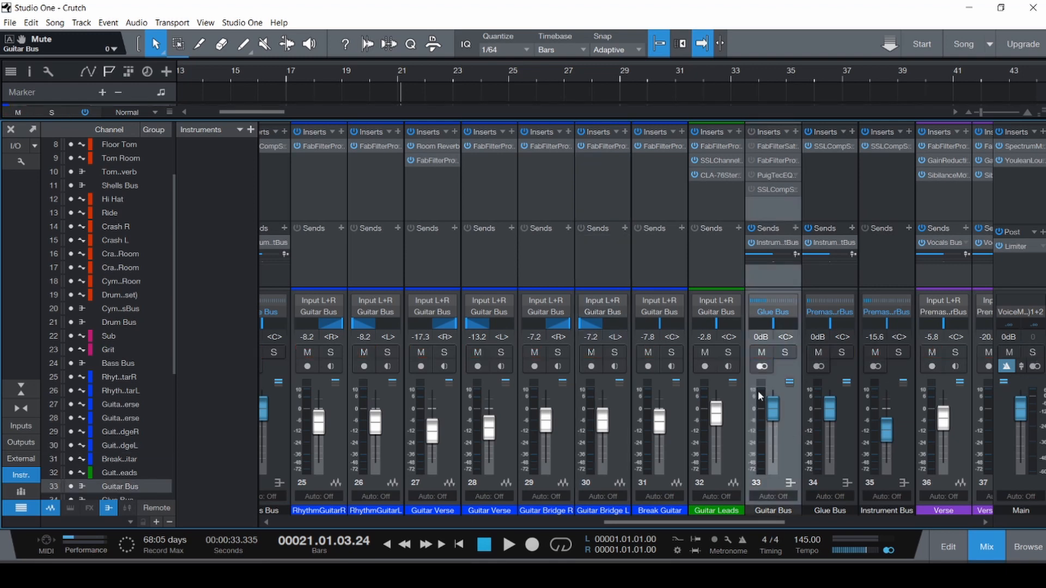
left_click(762, 355)
left_click(728, 354)
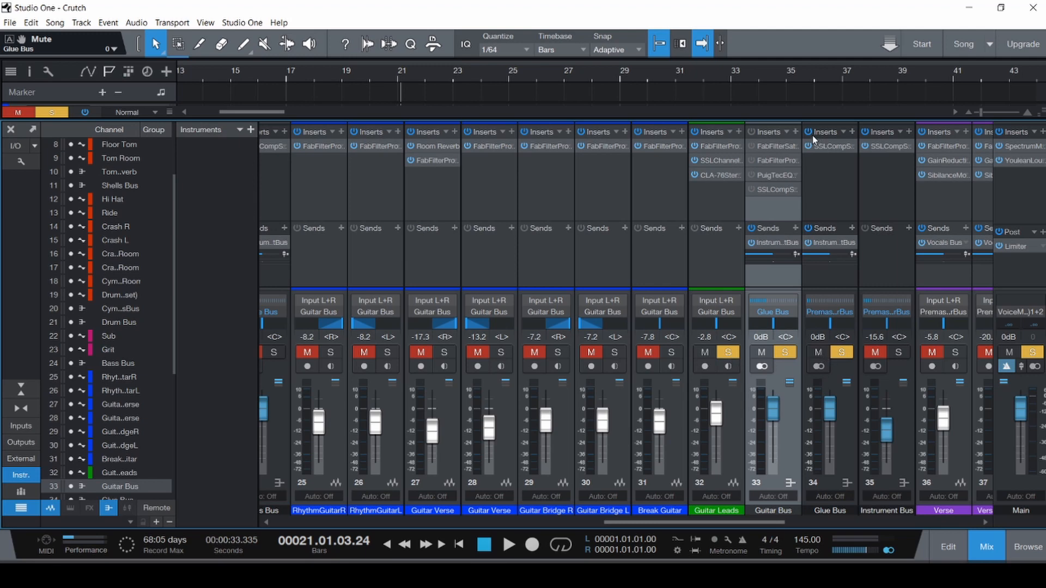
- Start playback in the arrangement just before the Guitar Leads event at bar 33 and return to the mixer
key("F3")
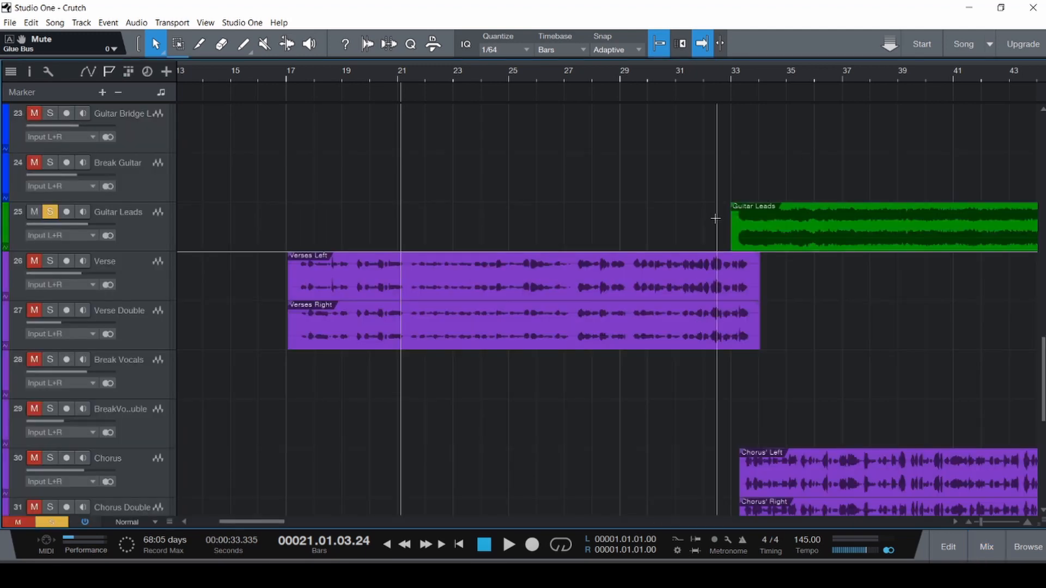
key("ctrl+space")
key("space")
key("F3")
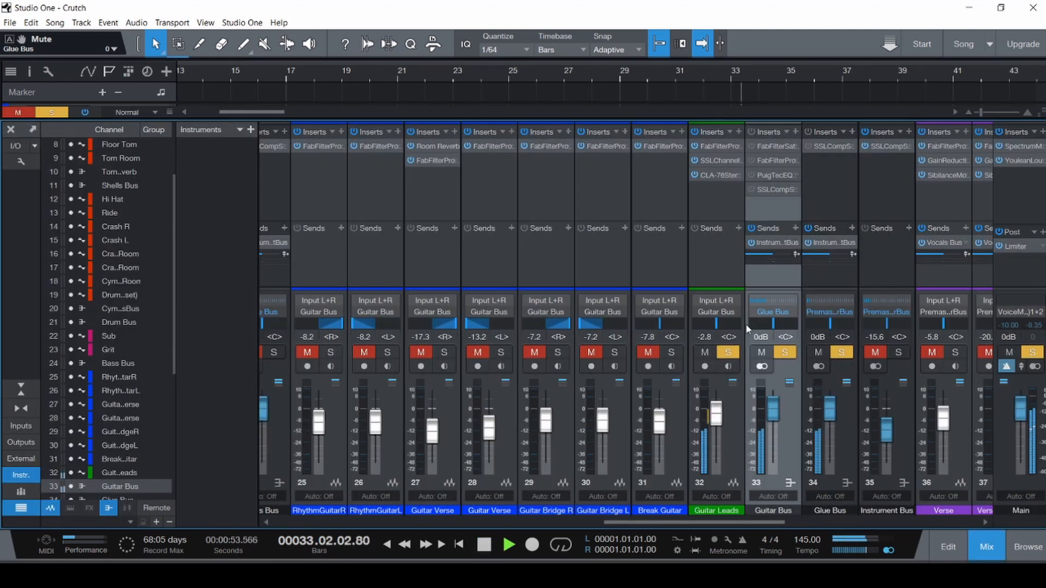
- Compare Guitar Leads with its inserts bypassed and enabled during playback, stop playback, and leave the inserts bypassed
left_click(694, 132)
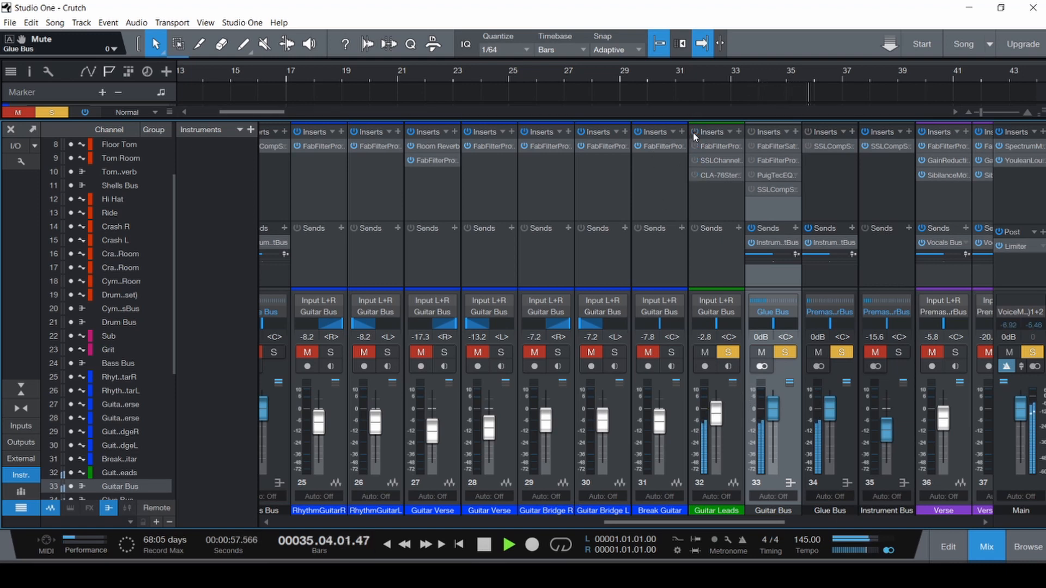
left_click(694, 131)
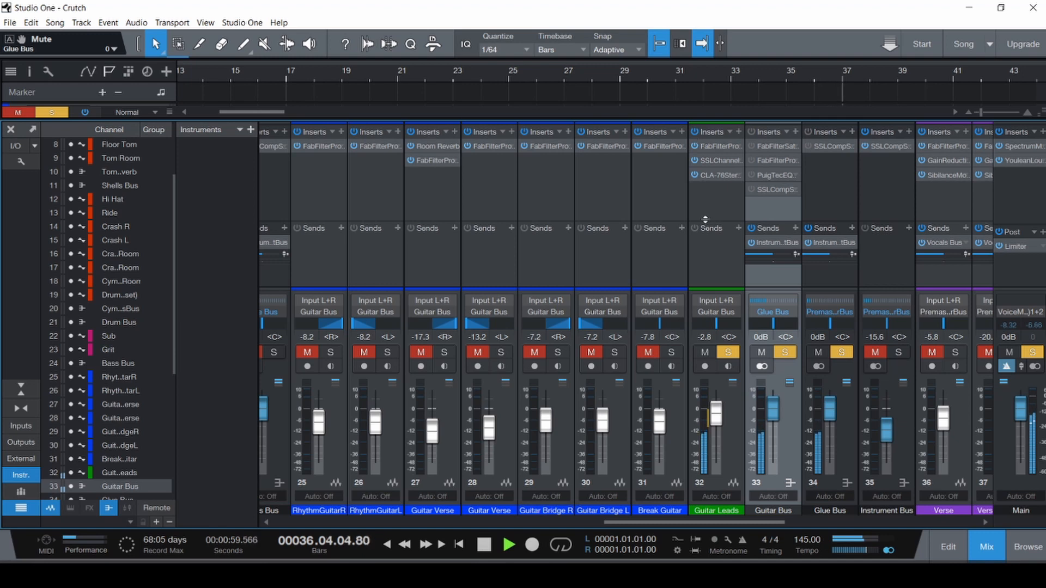
key("space")
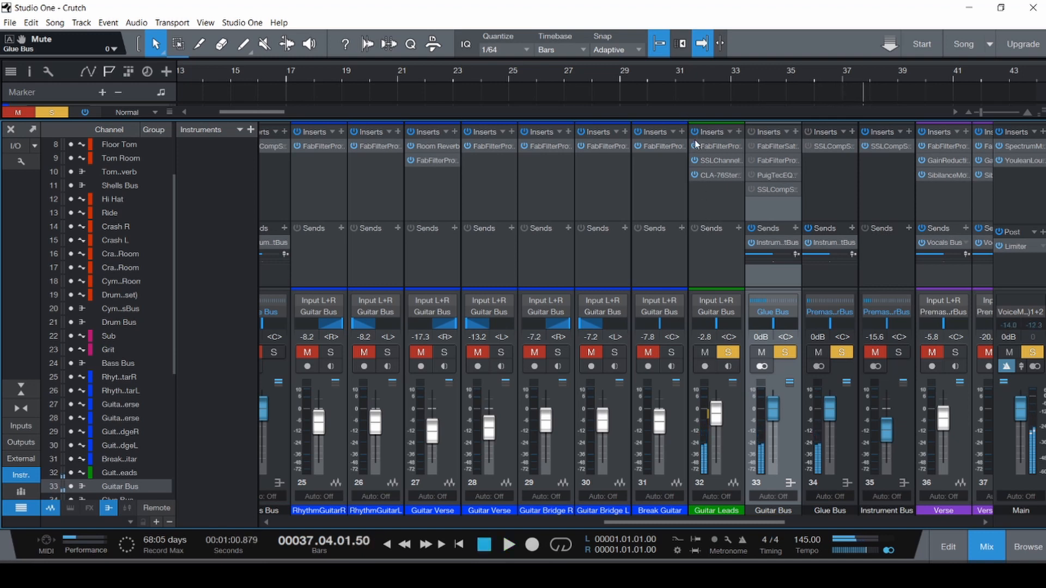
left_click(696, 132)
left_click(708, 207)
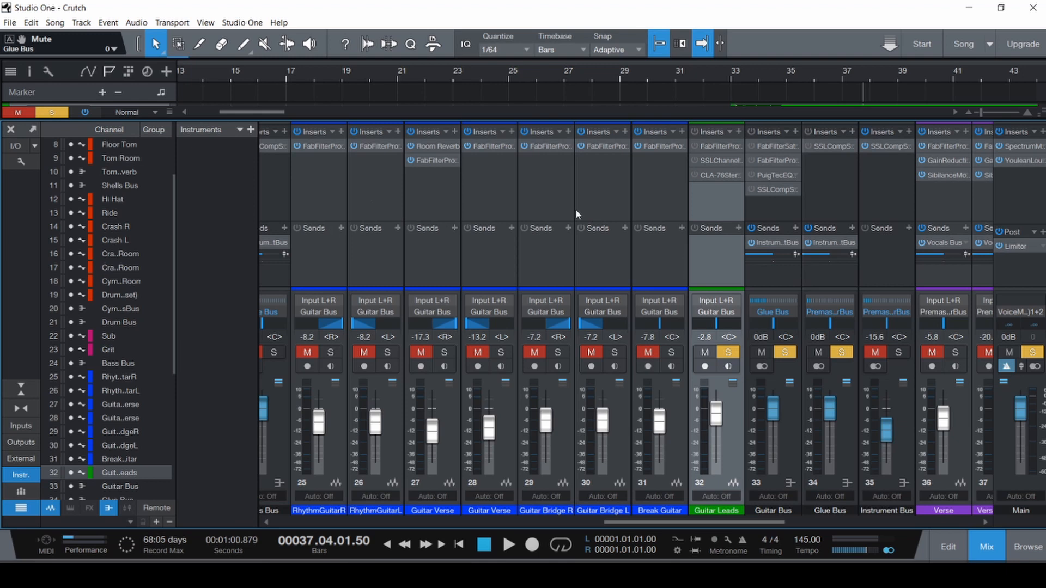
- Inspect the Pro-Q 3 curves on Rhythm Guitar R and Guitar Leads, including the slope options for the Guitar Leads high-cut filter
left_click(322, 144)
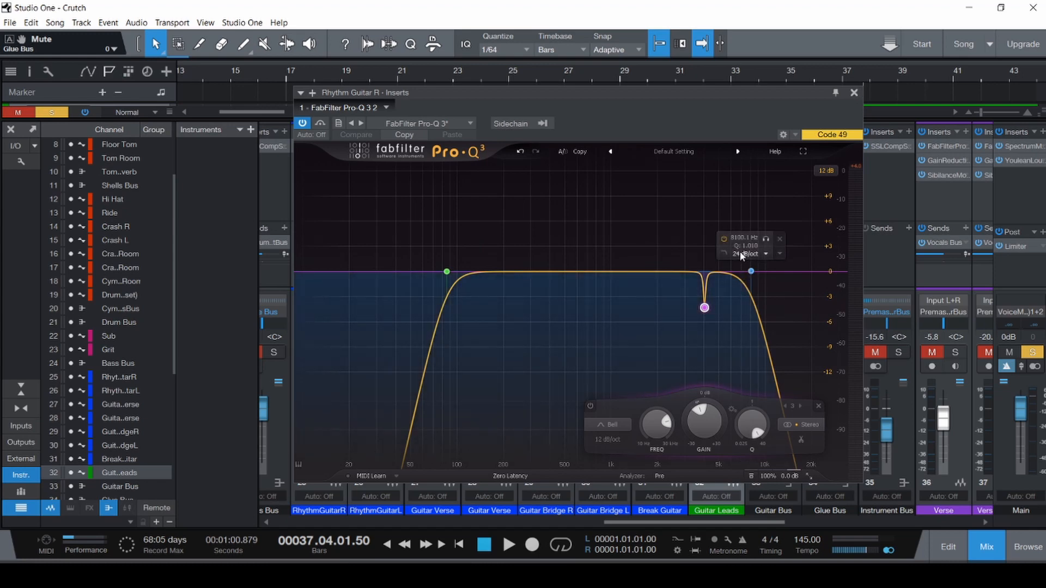
left_click(853, 92)
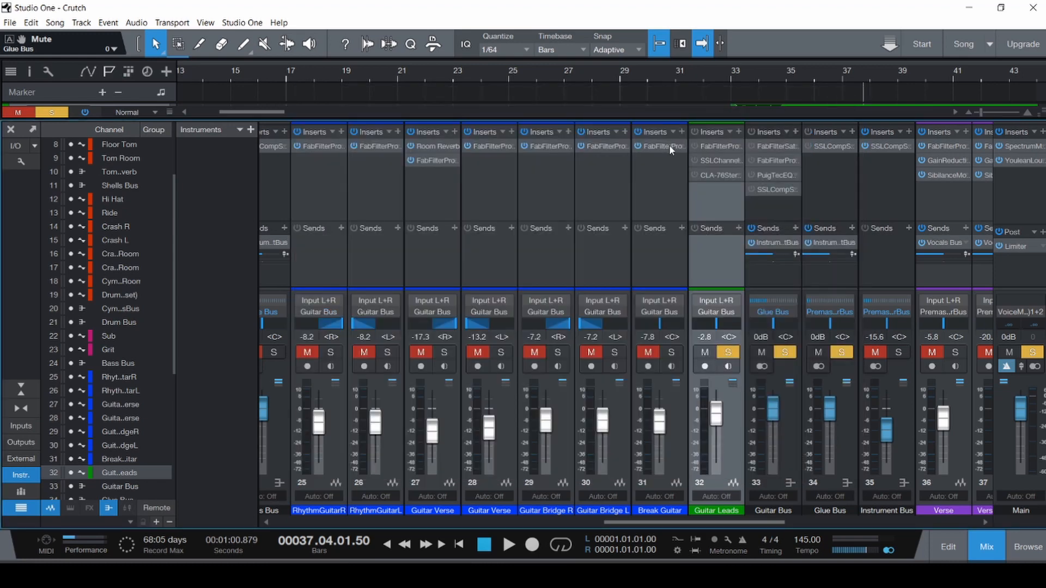
left_click(711, 146)
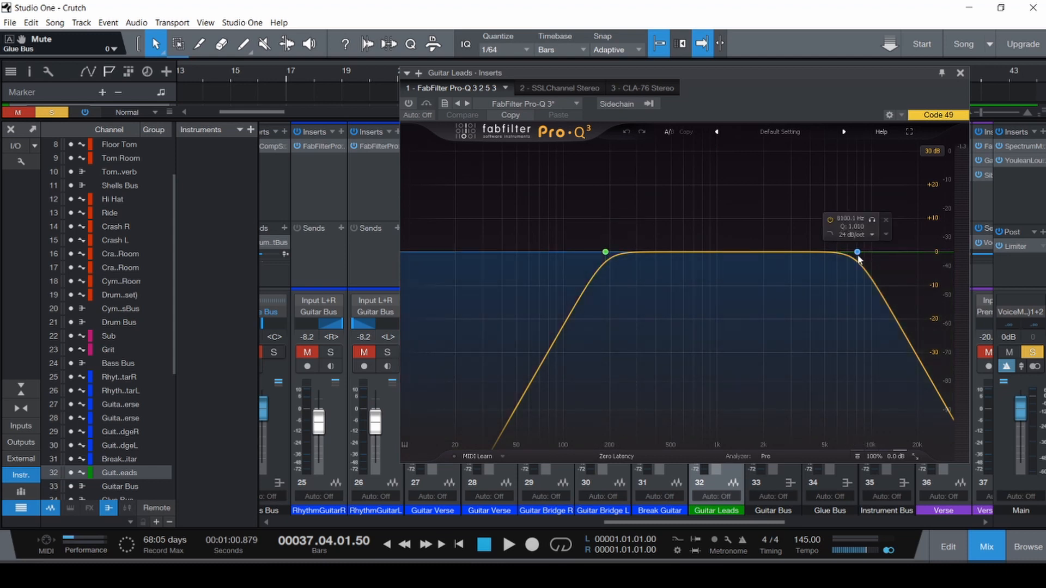
left_click(854, 236)
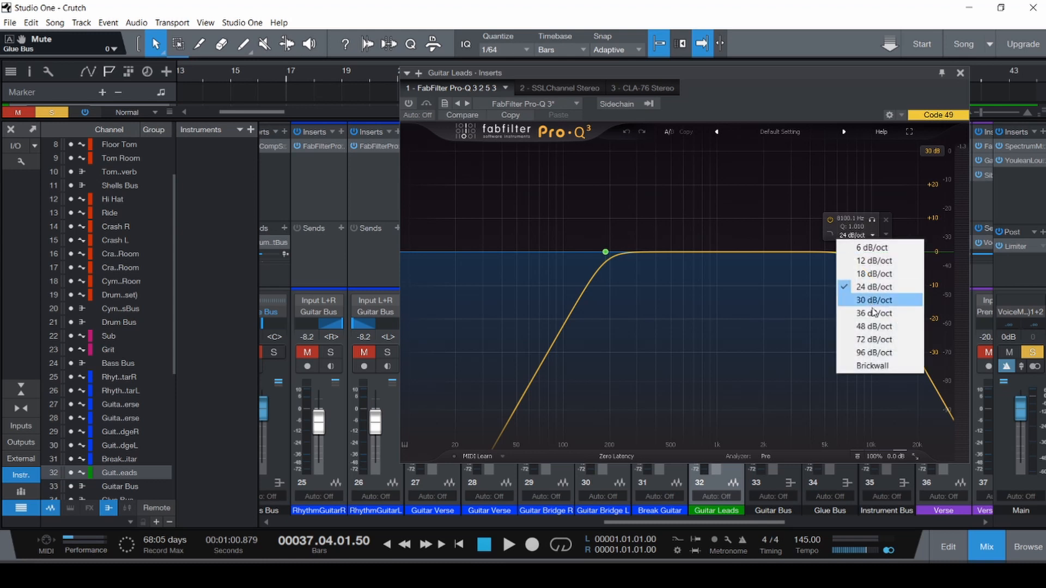
left_click(837, 91)
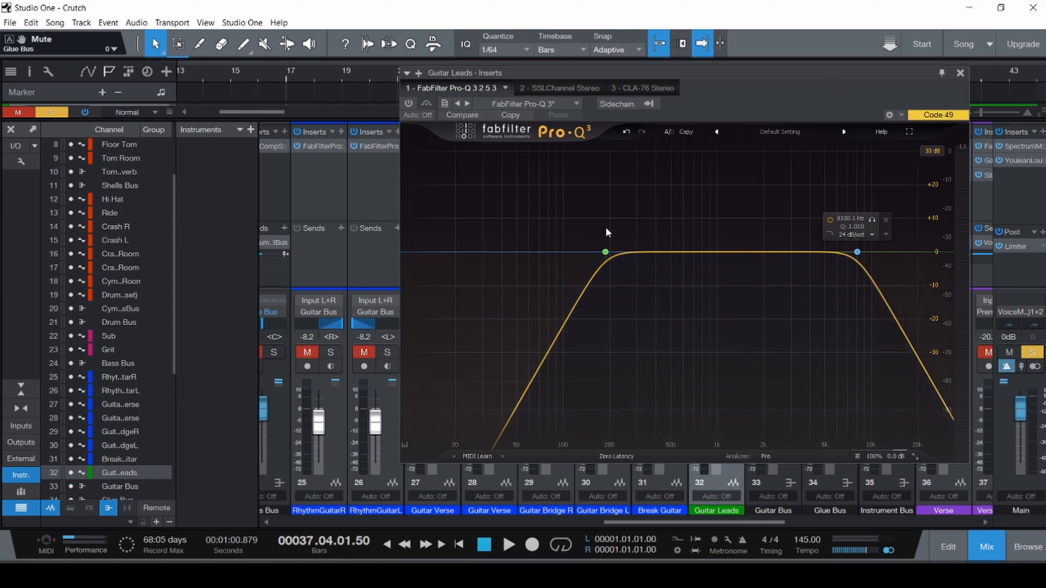
- Compare the FabFilter Pro-Q 3 curves on the Rhythm Guitar R and Guitar Leads channels
left_click(327, 146)
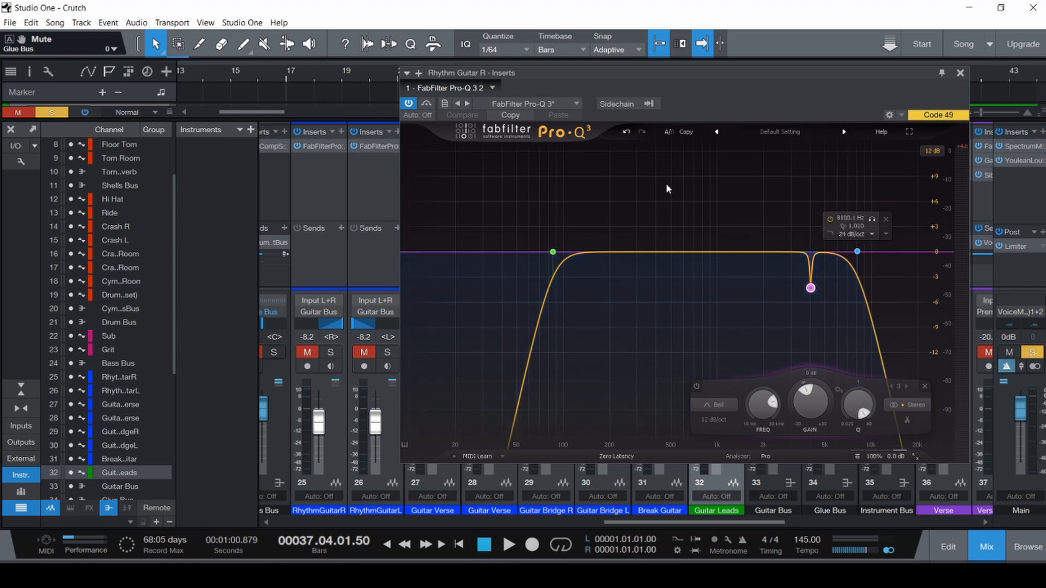
left_click(960, 73)
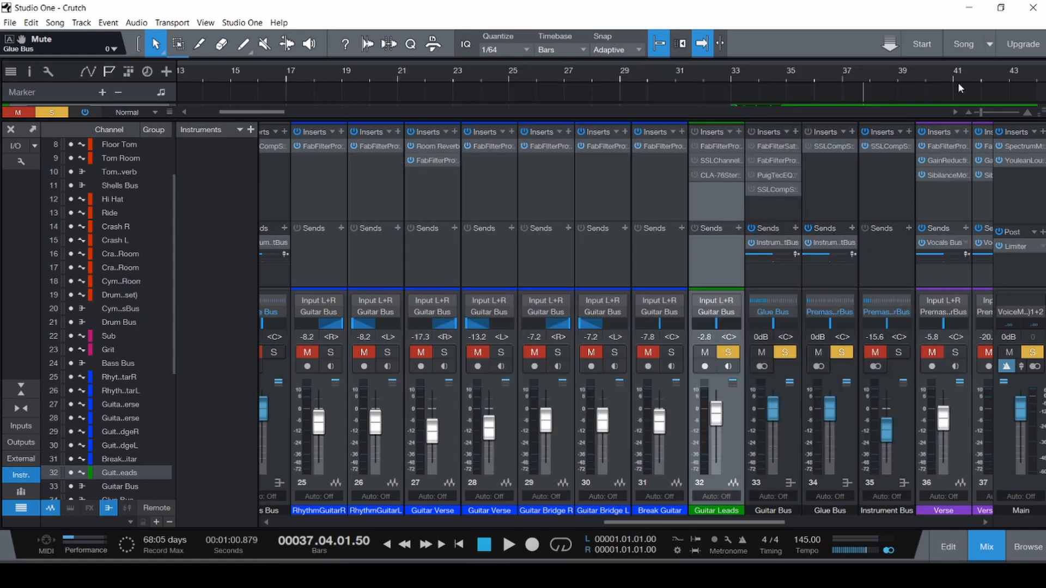
left_click(726, 144)
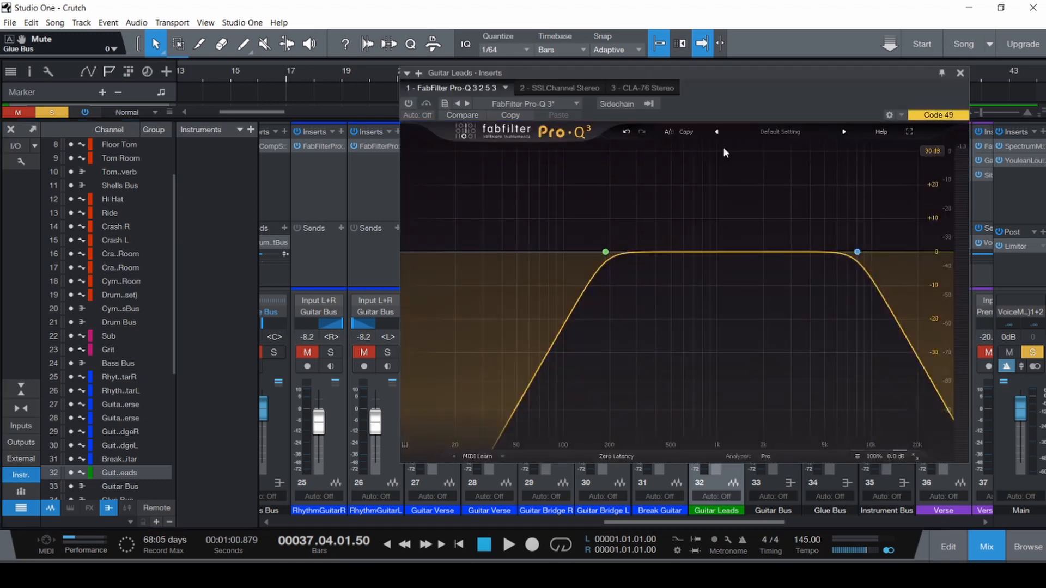
left_click(320, 145)
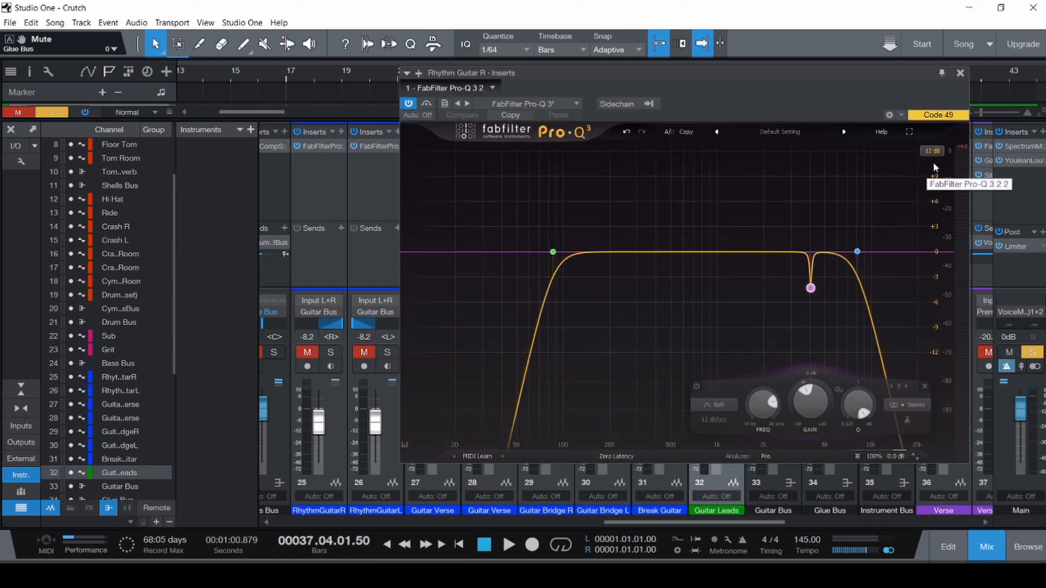
left_click(960, 72)
- Set the display range of the Guitar Leads channel's FabFilter Pro-Q 3 to 12 dB
left_click(709, 144)
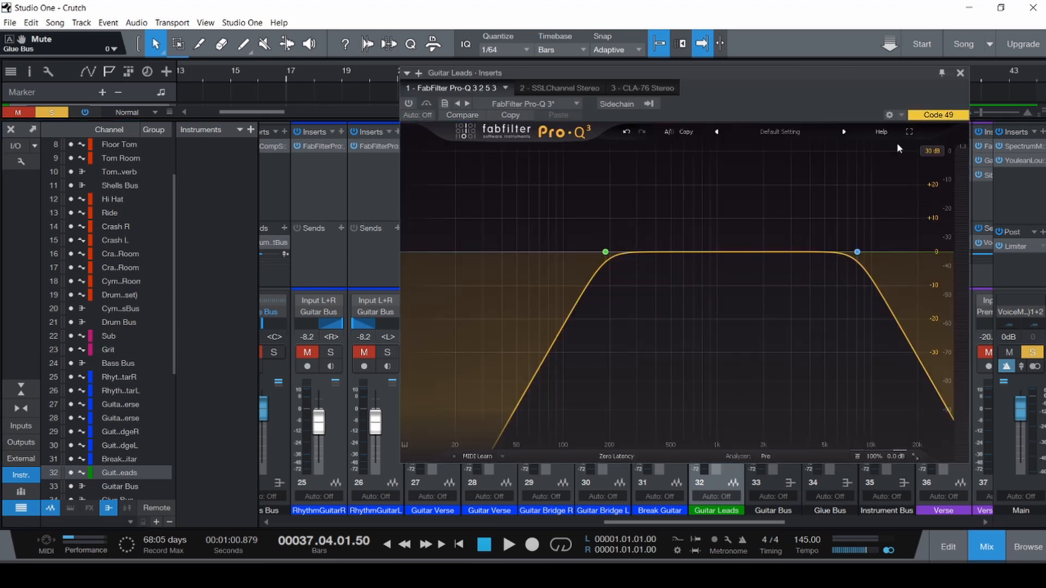
left_click(938, 150)
left_click(953, 193)
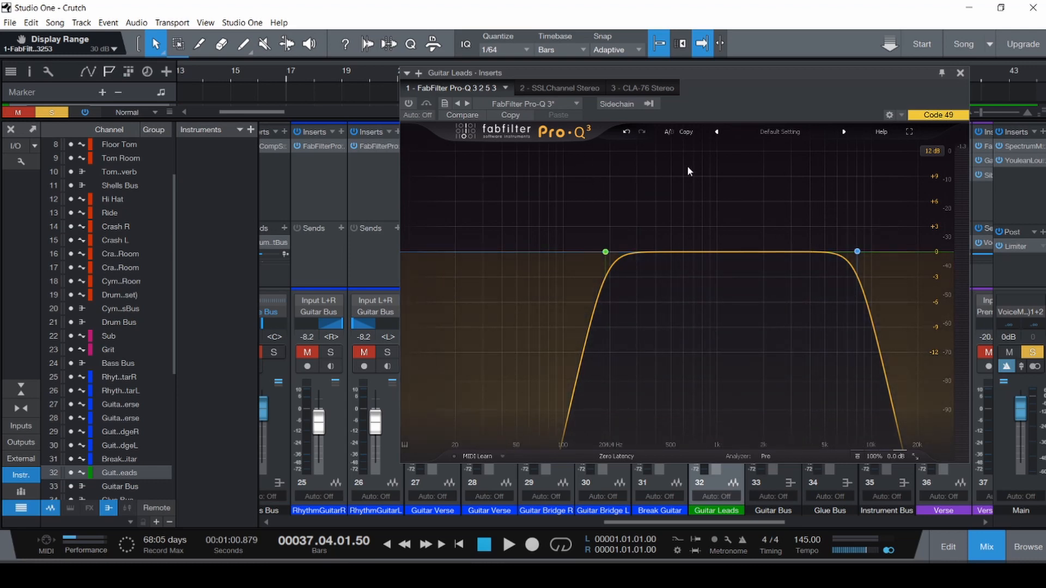
- Play the Guitar Leads from about bar 32 in the arrangement and enable its FabFilter Pro-Q 3 during playback
key("F3")
scroll(308, 203, "down", 5)
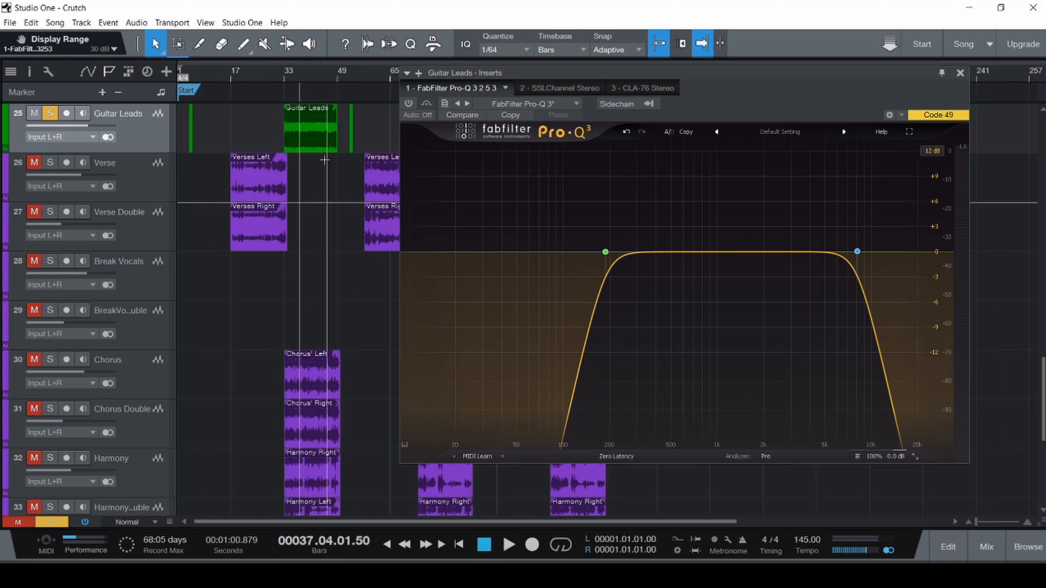
scroll(310, 155, "up", 4)
key("space")
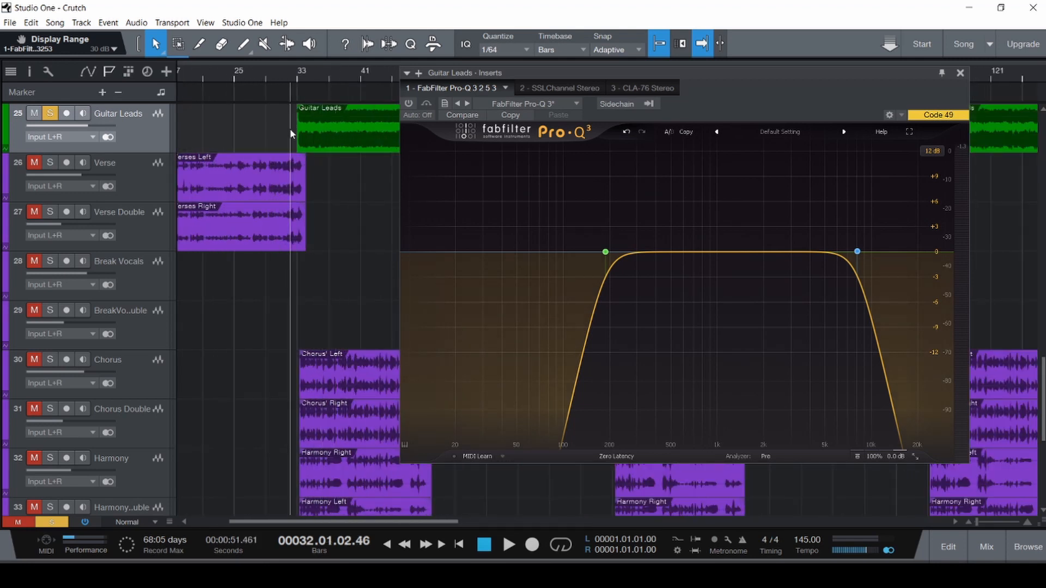
mouse_move(857, 252)
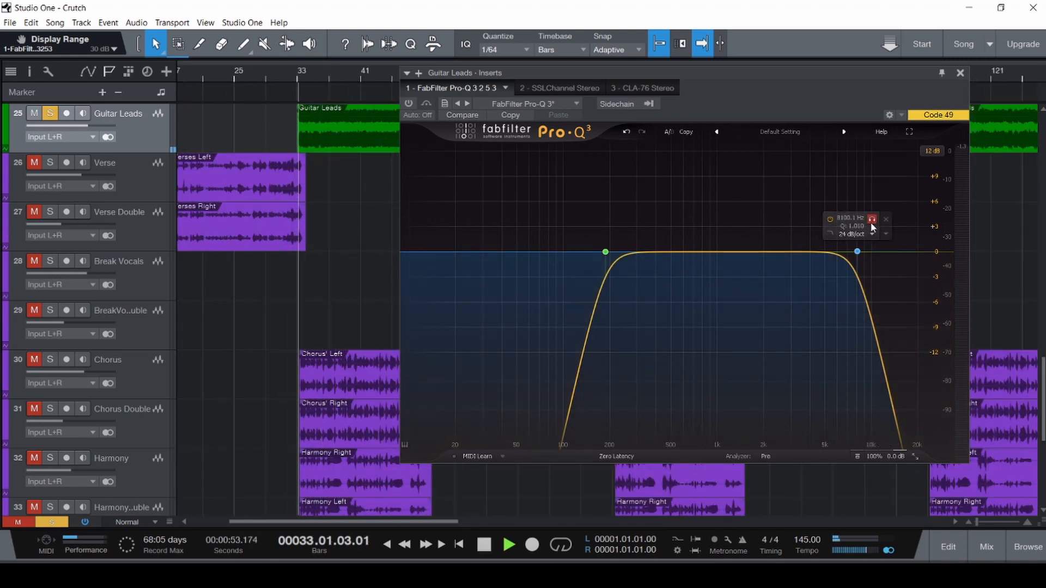
left_click(409, 104)
key("space")
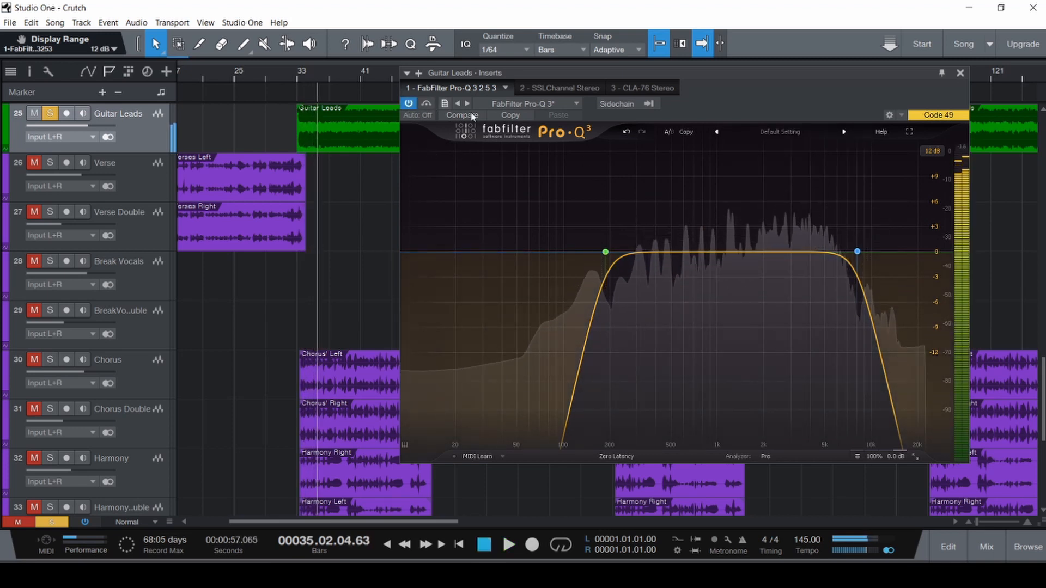
- Audition the Guitar Leads EQ's low-cut and high-cut bands in solo during playback, and save the song
mouse_move(606, 252)
key("space")
left_click(620, 221)
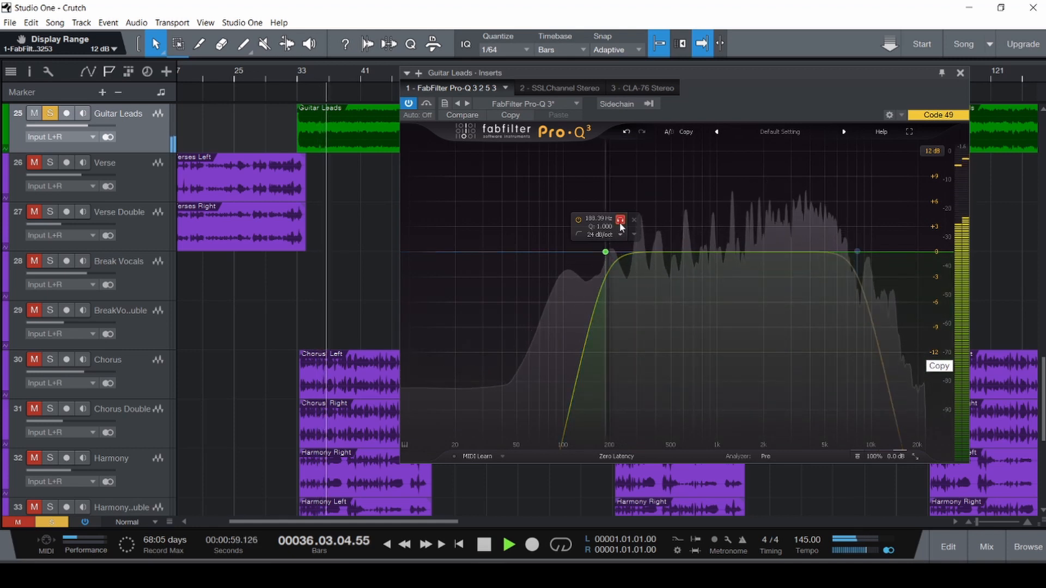
left_click(619, 222)
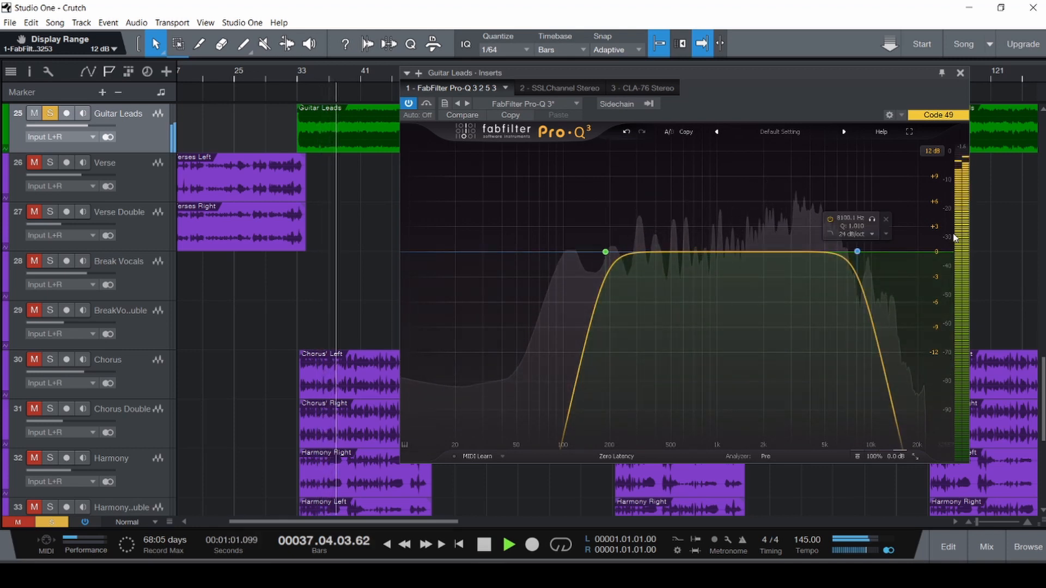
mouse_move(856, 252)
left_click(871, 219)
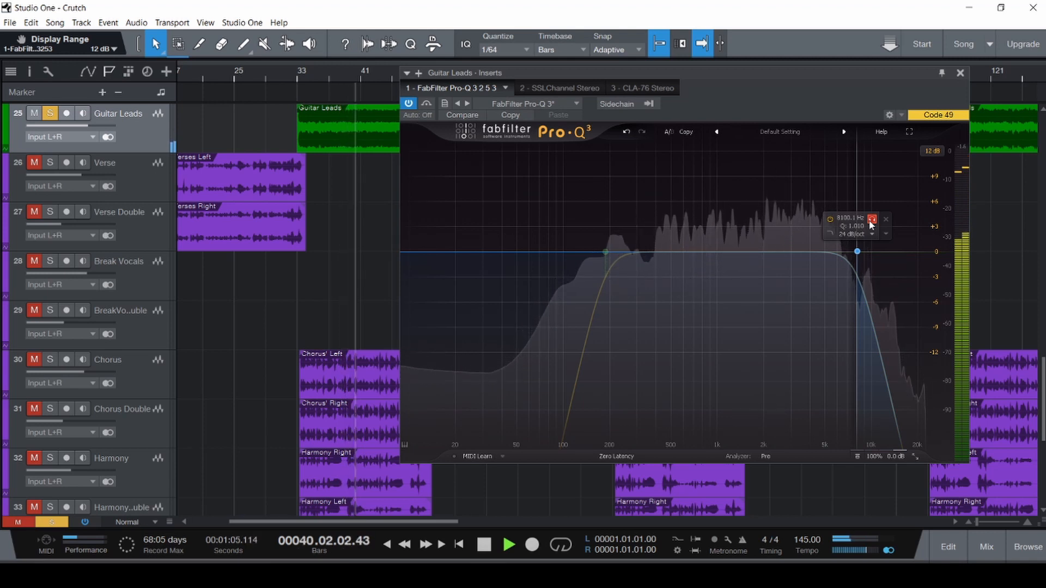
left_click(871, 220)
key("space")
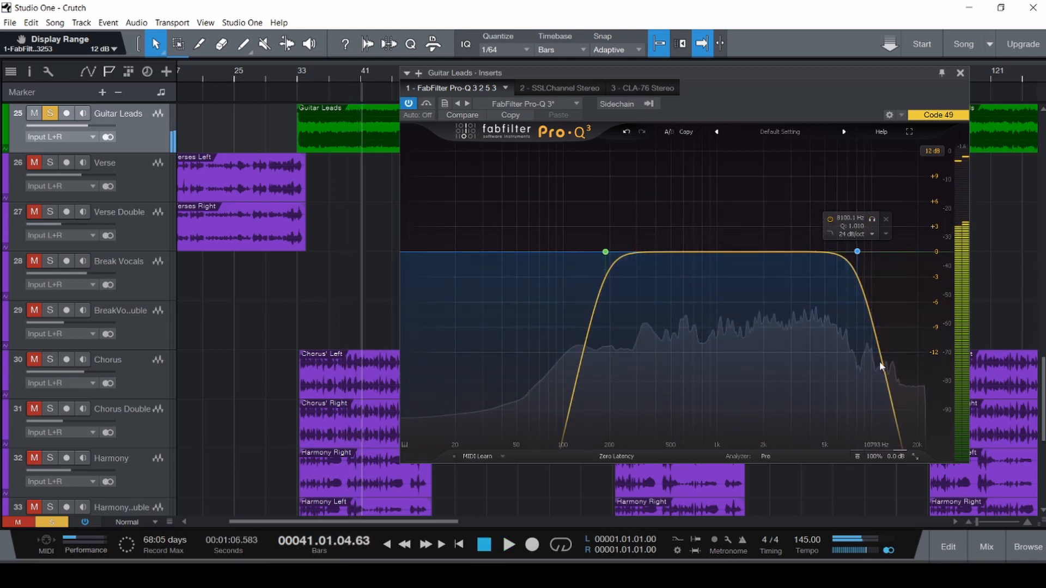
key("ctrl+s")
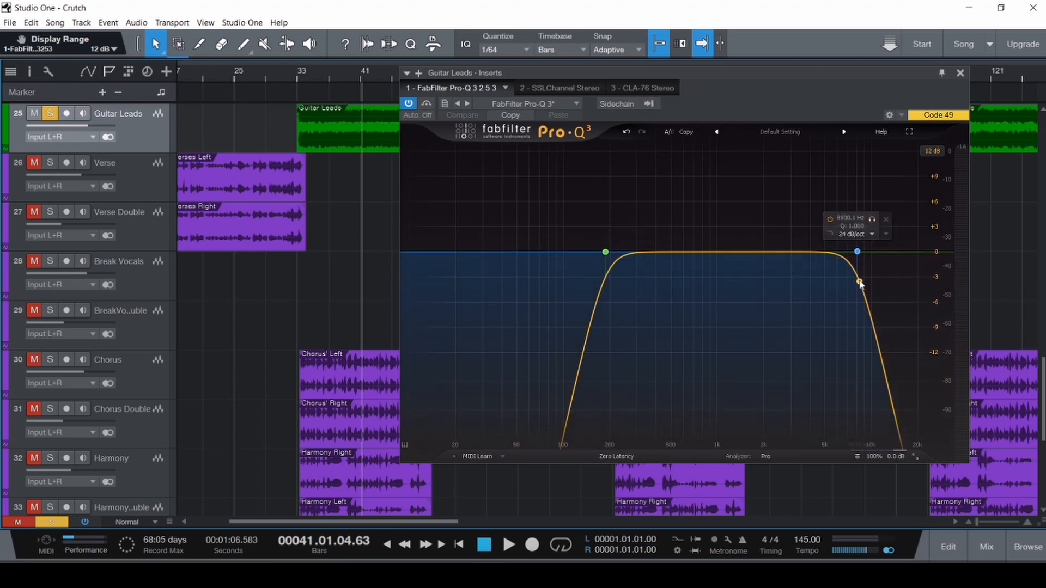
- Try the Guitar Leads high cut at about 9046 Hz during playback, restore its previous frequency, and save the song
key("space")
left_click(857, 252)
mouse_move(858, 252)
left_mouse_down()
mouse_move(928, 251)
mouse_move(850, 251)
left_mouse_up()
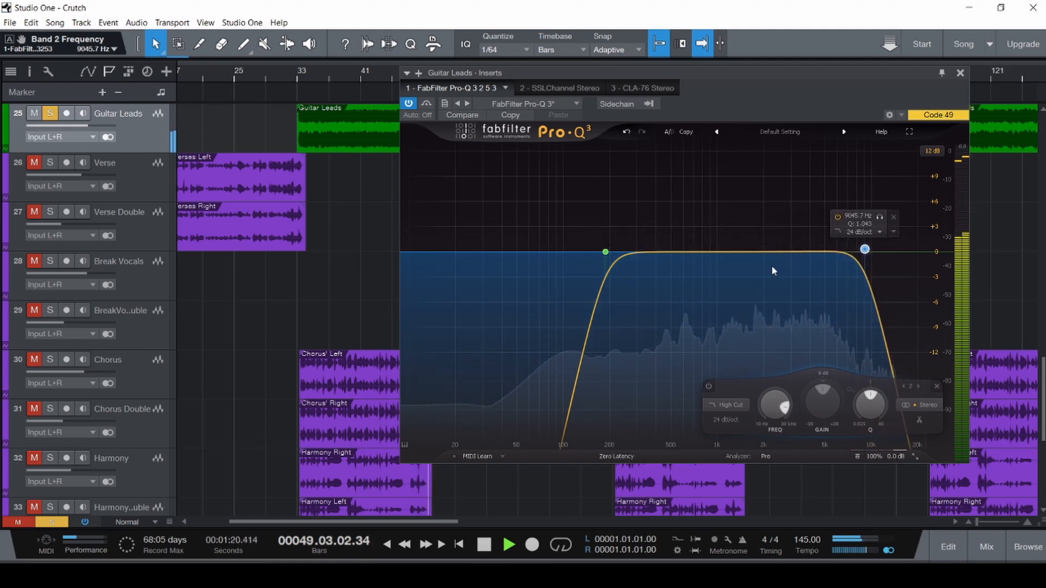
key("space")
key("ctrl+s")
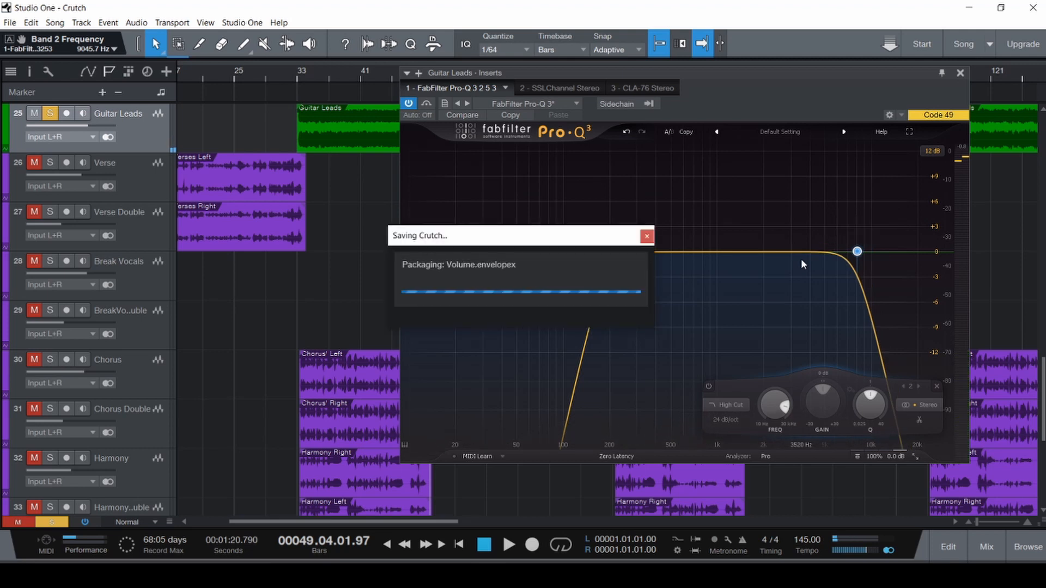
- Listen to the Guitar Leads with the Pro-Q 3 filtering, starting playback just before bar 33
key("space")
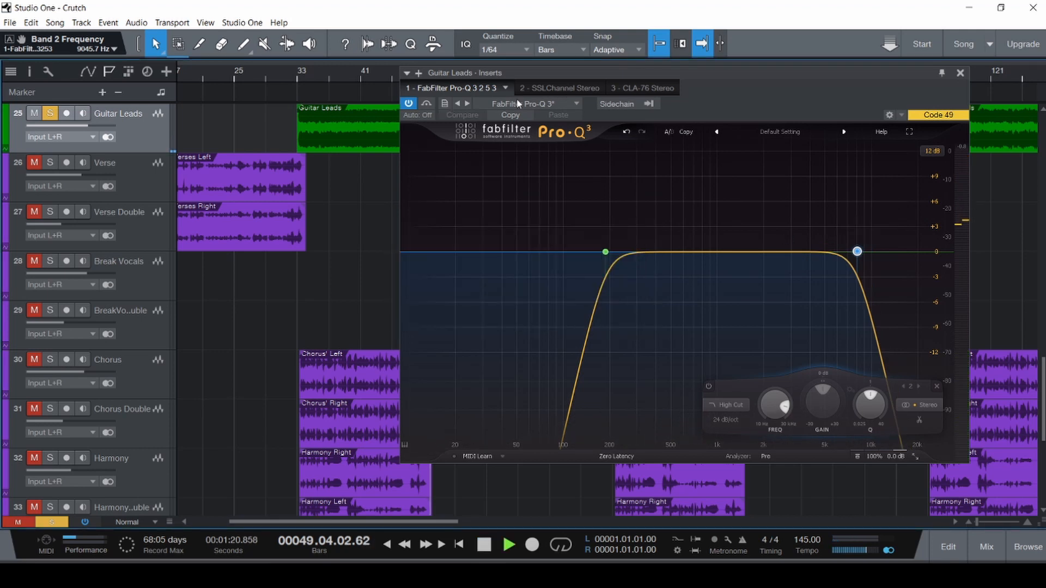
left_click(289, 128)
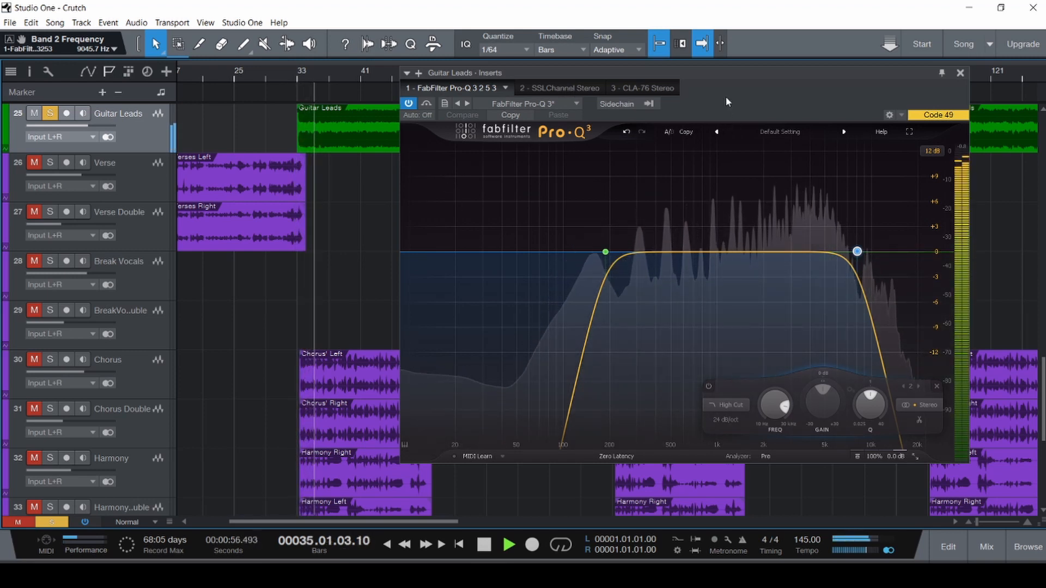
key("space")
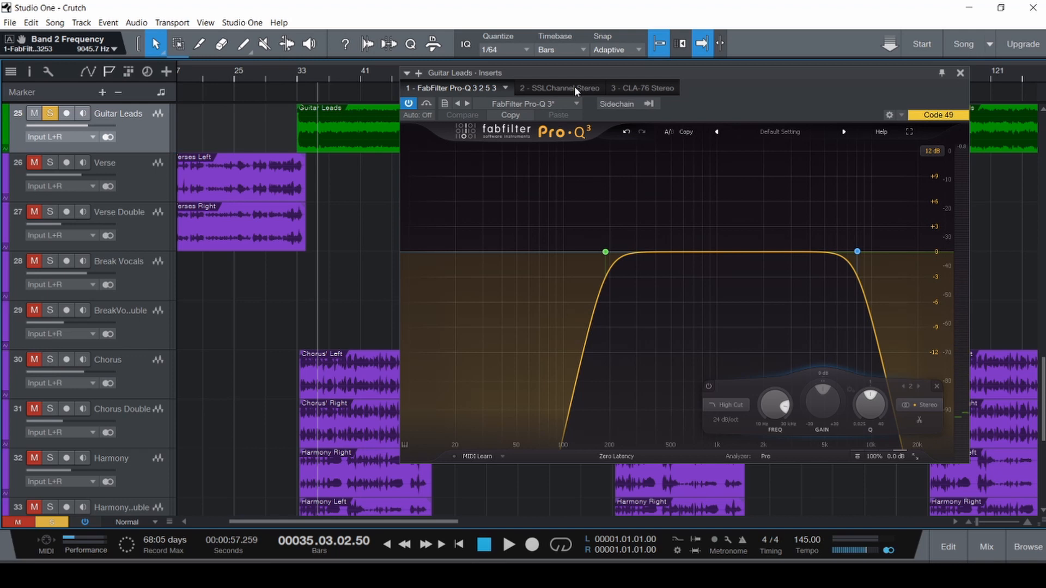
- Review the SSLChannel Stereo settings on Guitar Leads and enable the plug-in while playing from about bar 32
left_click(567, 86)
left_click(467, 233)
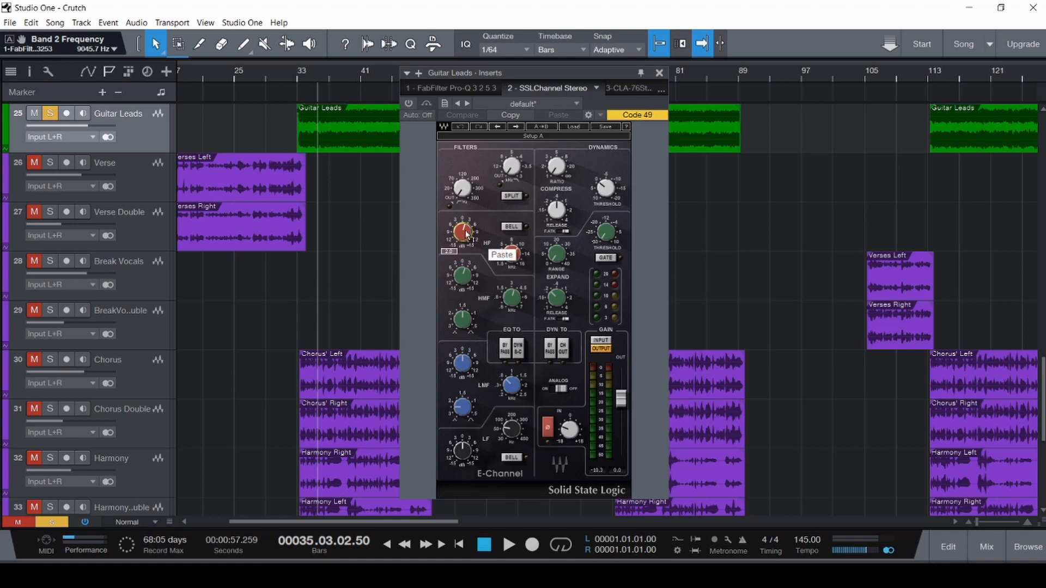
left_click(466, 276)
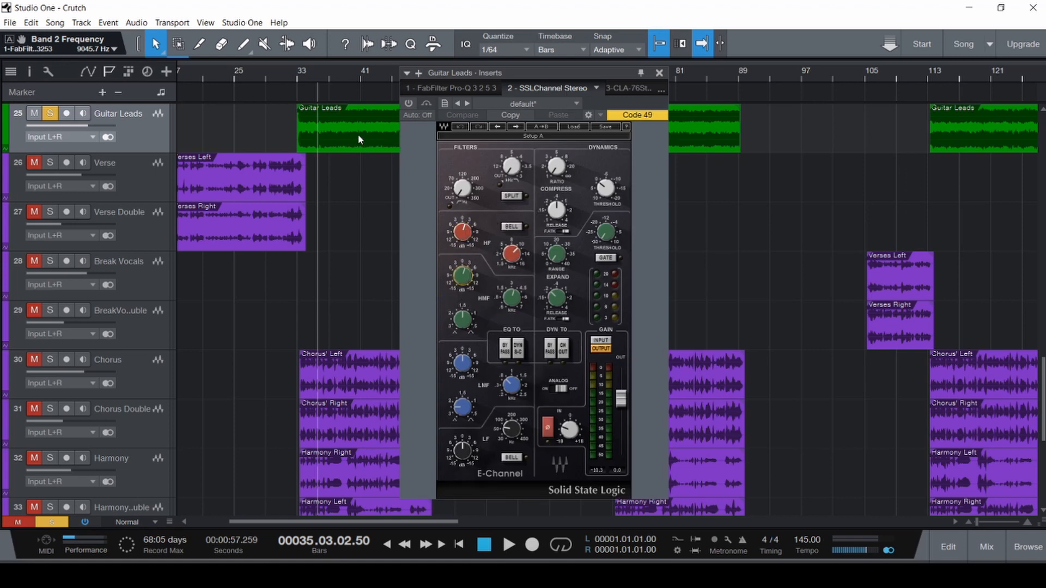
key("space")
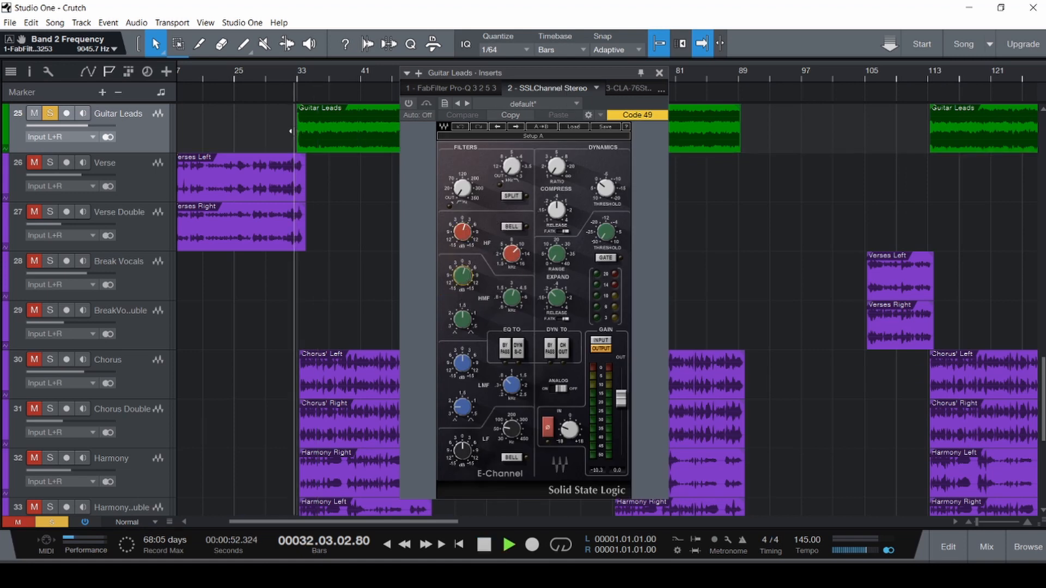
left_click(408, 105)
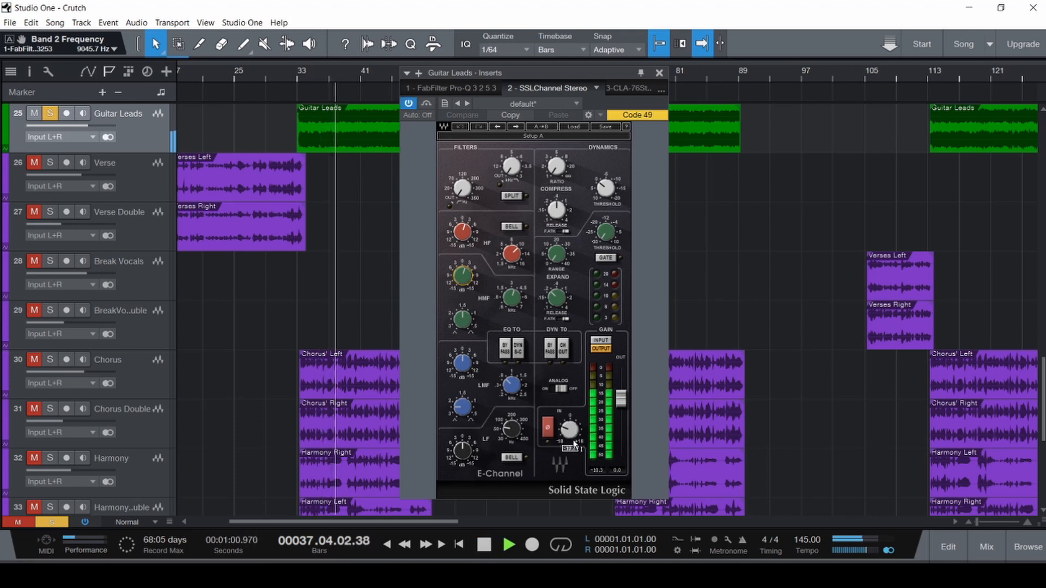
key("space")
mouse_move(572, 433)
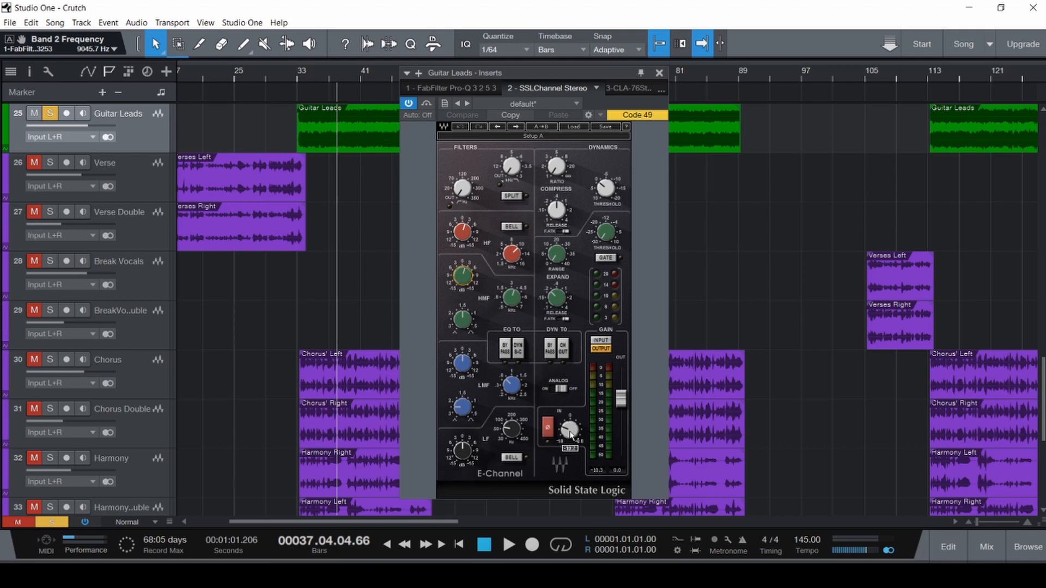
- Open the CLA-76 Stereo compressor on Guitar Leads and enable it while playing from about bar 32
left_click(631, 88)
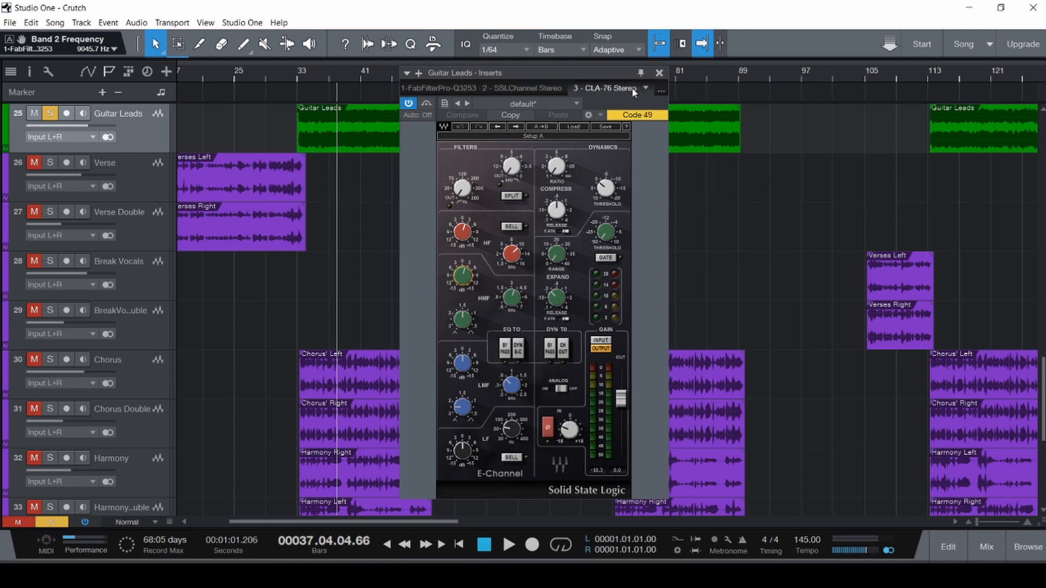
left_click(293, 135)
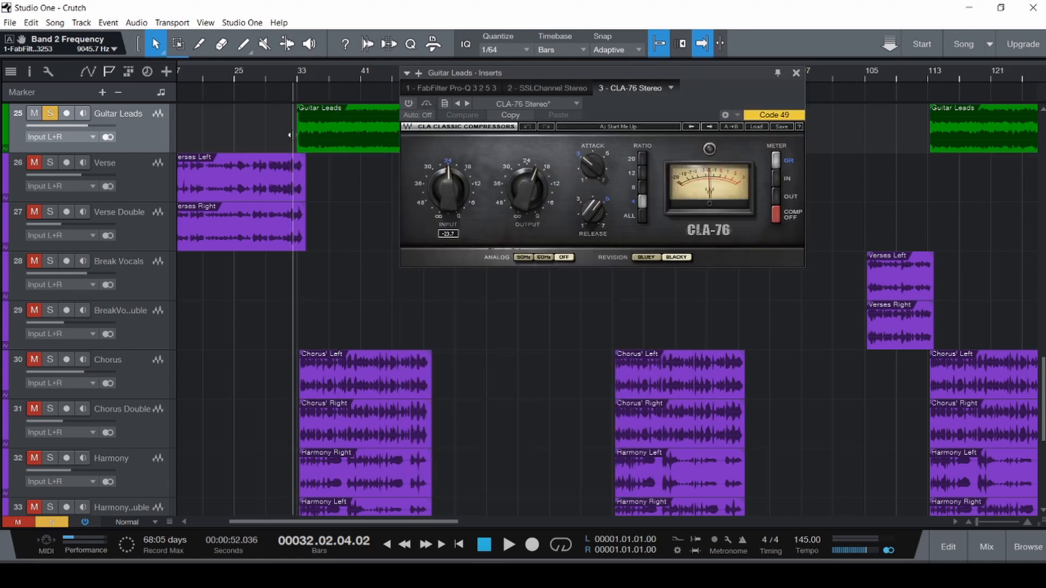
key("space")
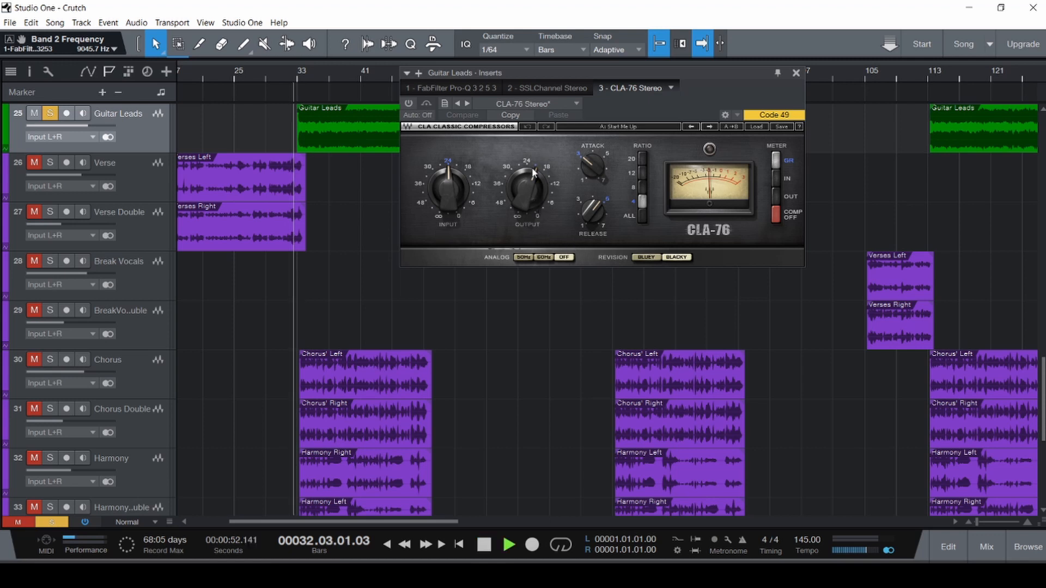
left_click(408, 104)
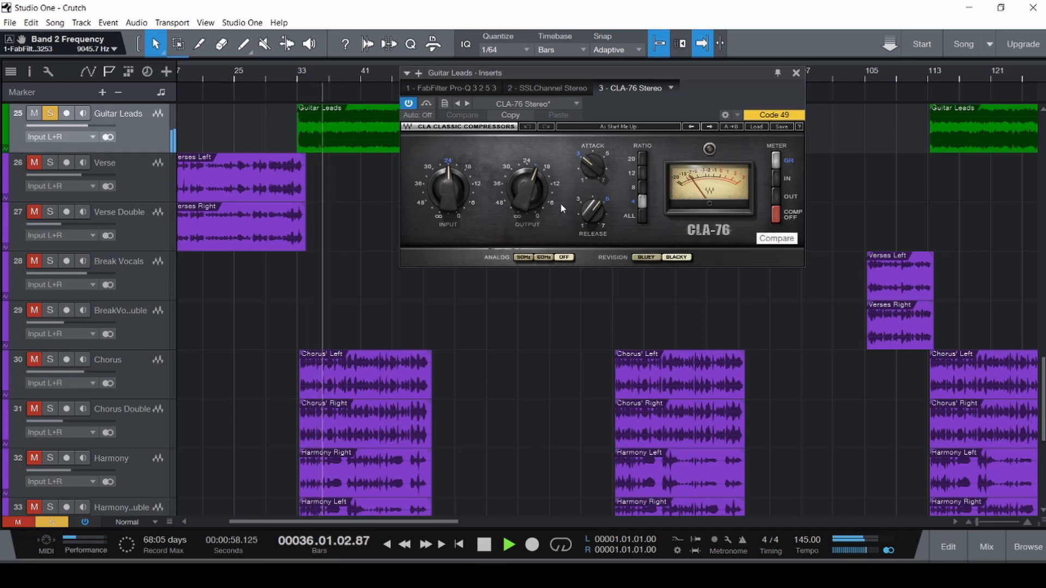
key("space")
- Place the playback cursor at the Guitar Leads event starting at bar 33 and review the track's Pro-Q 3 and SSLChannel inserts
scroll(321, 151, "up", 5)
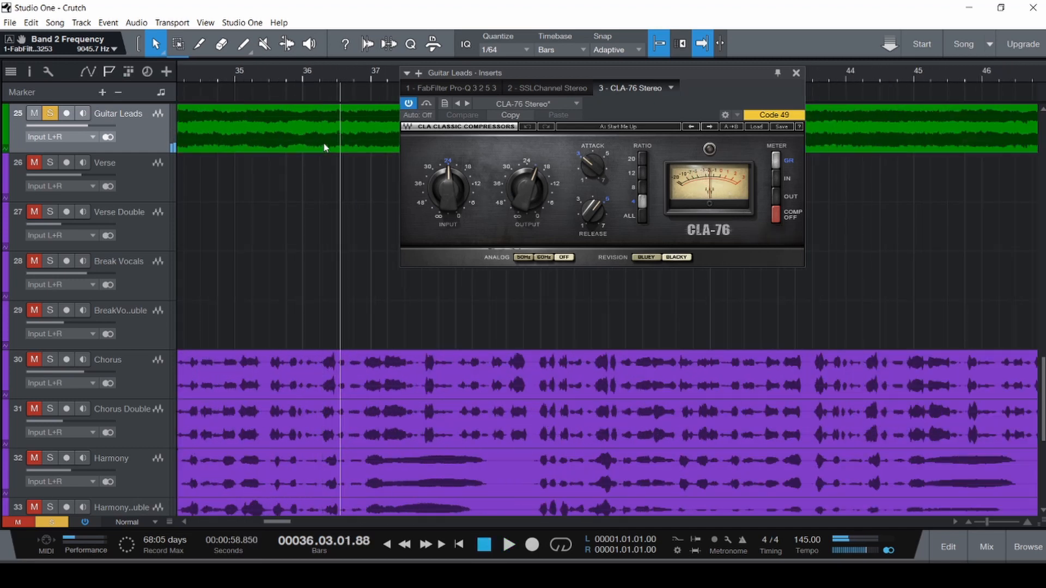
scroll(323, 152, "up", 2)
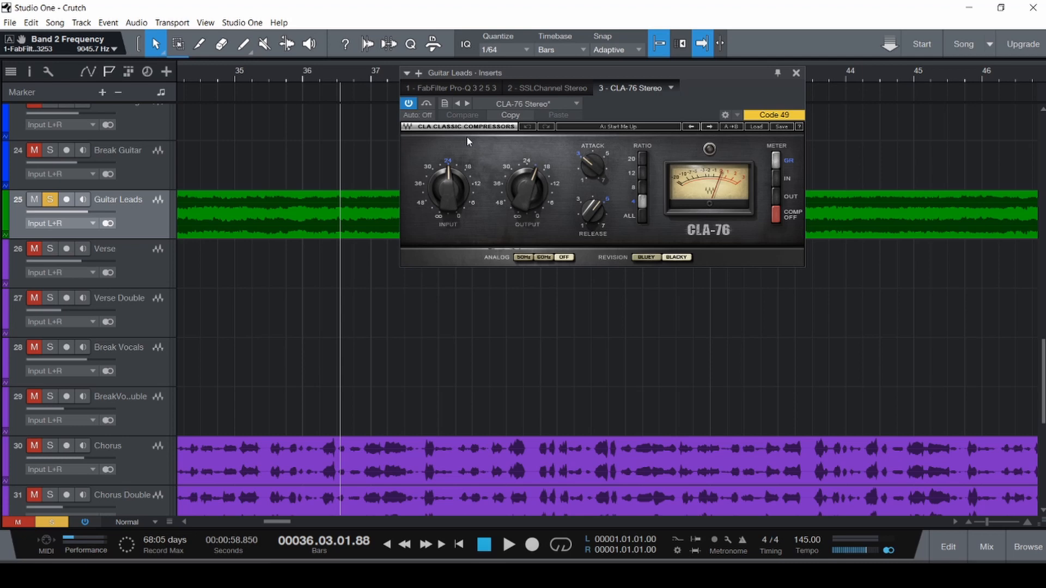
scroll(296, 201, "down", 5)
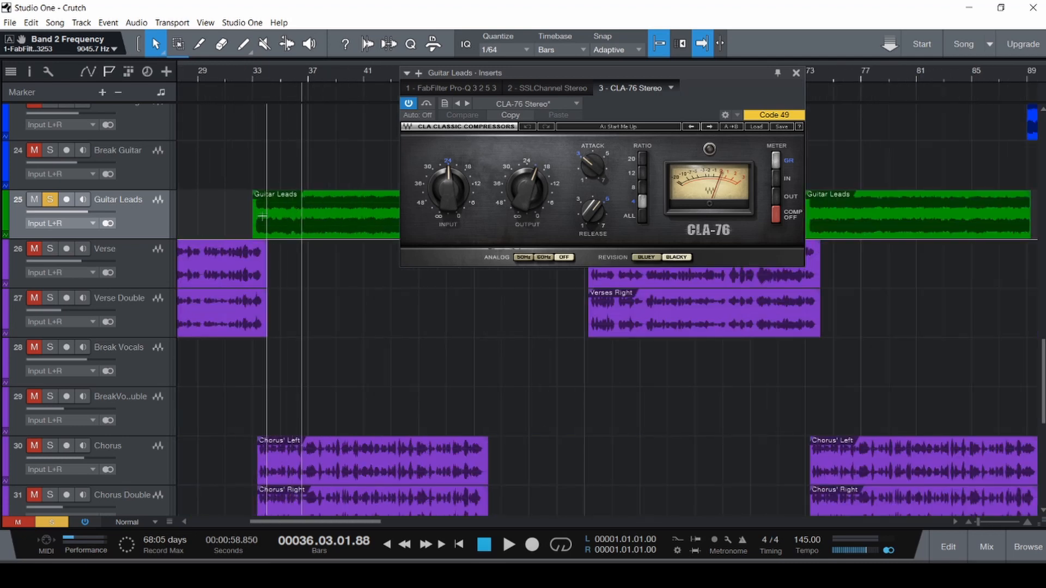
left_click(254, 211)
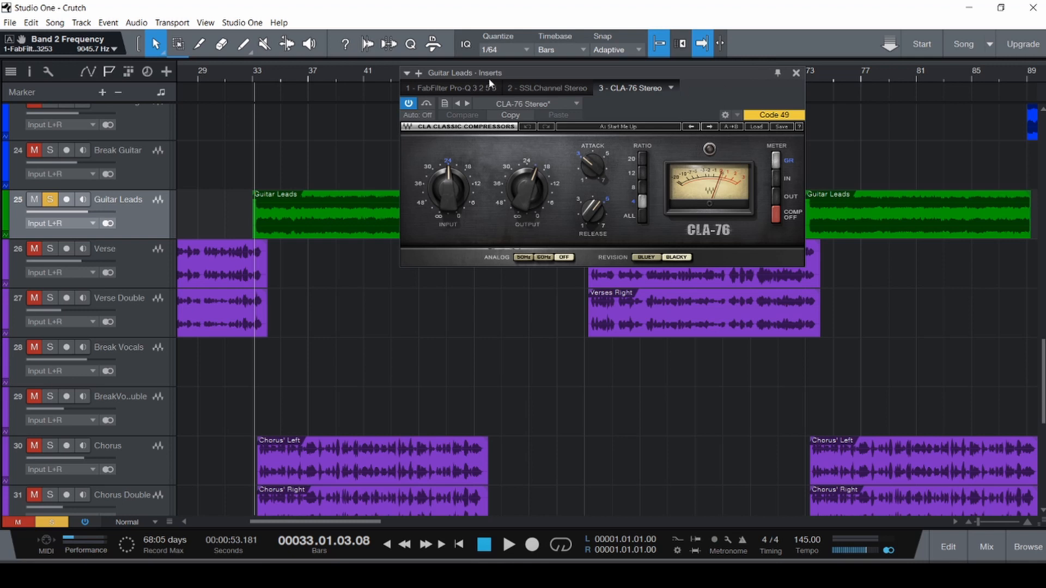
left_click(454, 88)
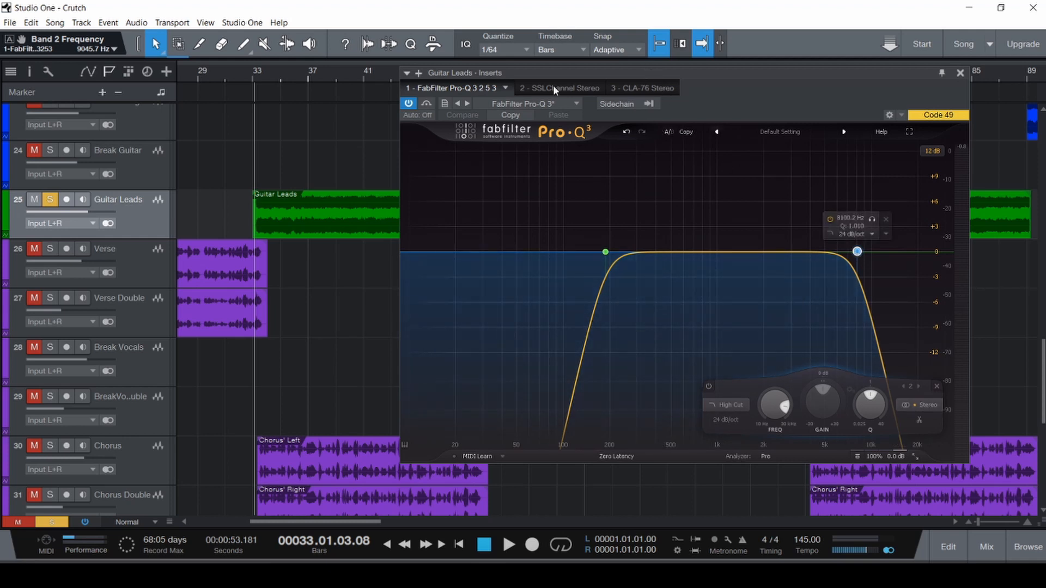
left_click(572, 88)
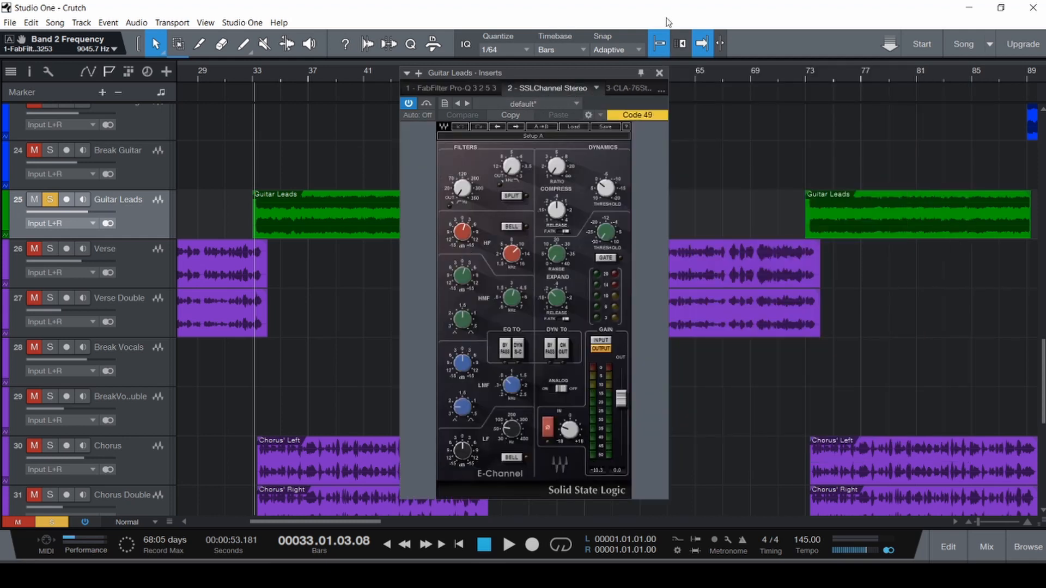
- Compare the CLA-76 Stereo compressor on Guitar Leads bypassed and active while playing from bar 33, closing its window and stopping playback
left_click(627, 90)
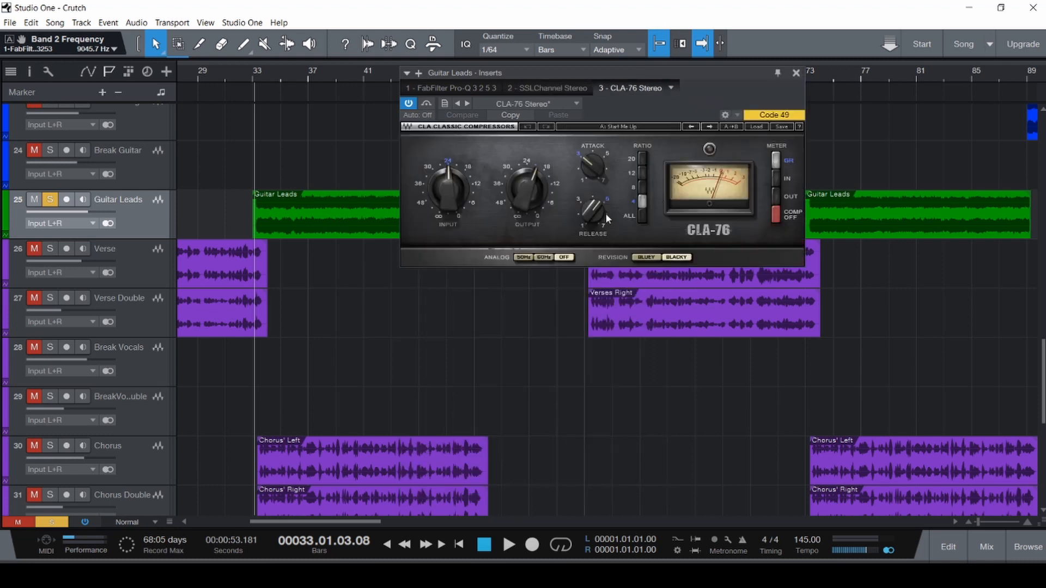
key("space")
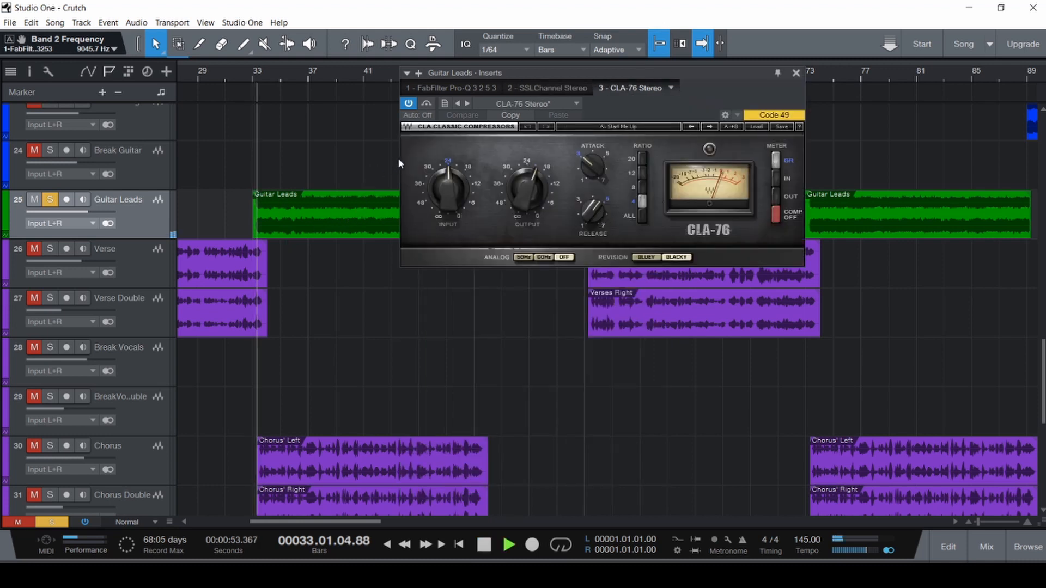
left_click(427, 104)
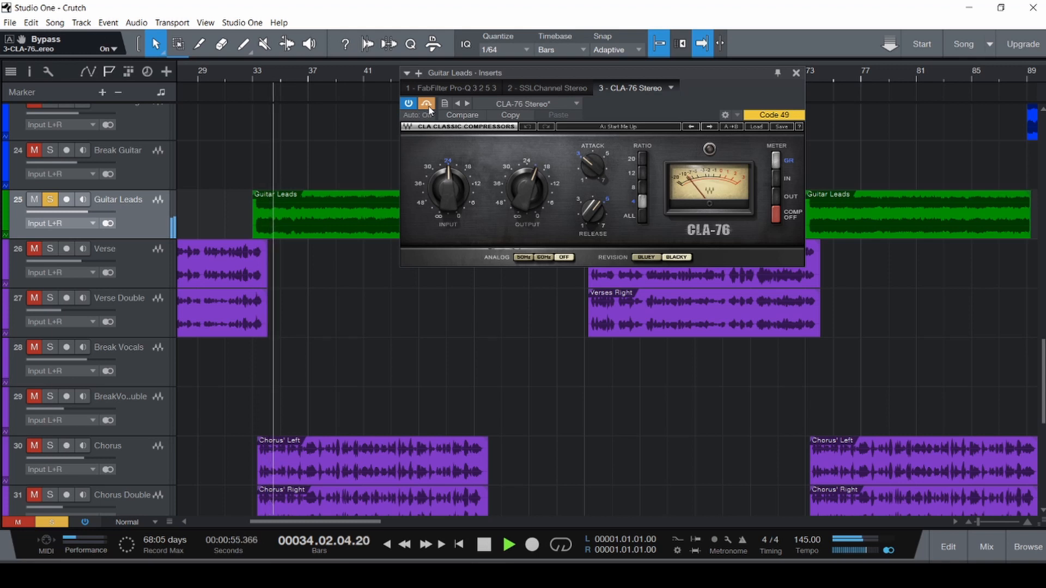
left_click(427, 104)
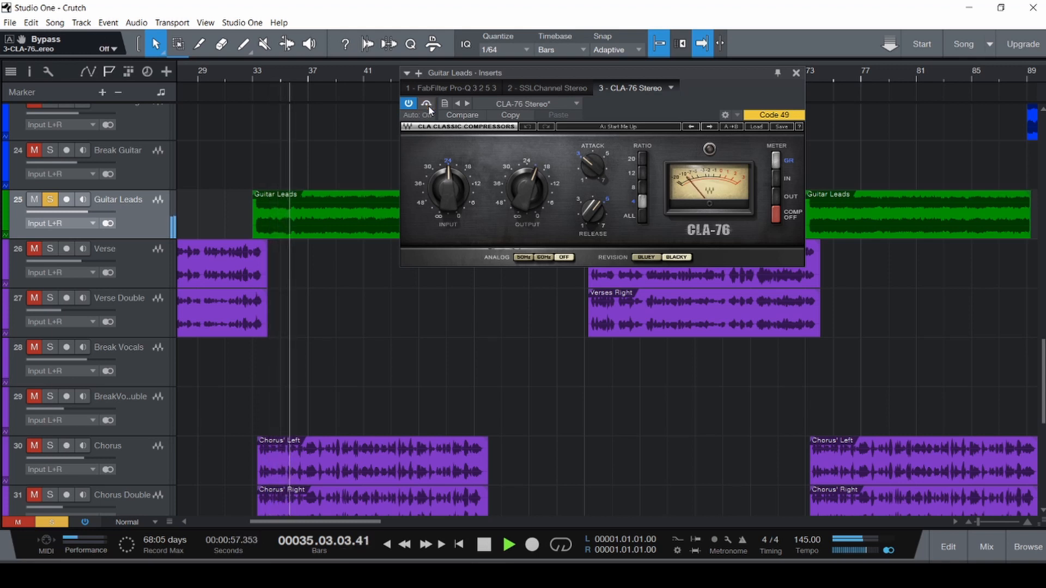
left_click(796, 72)
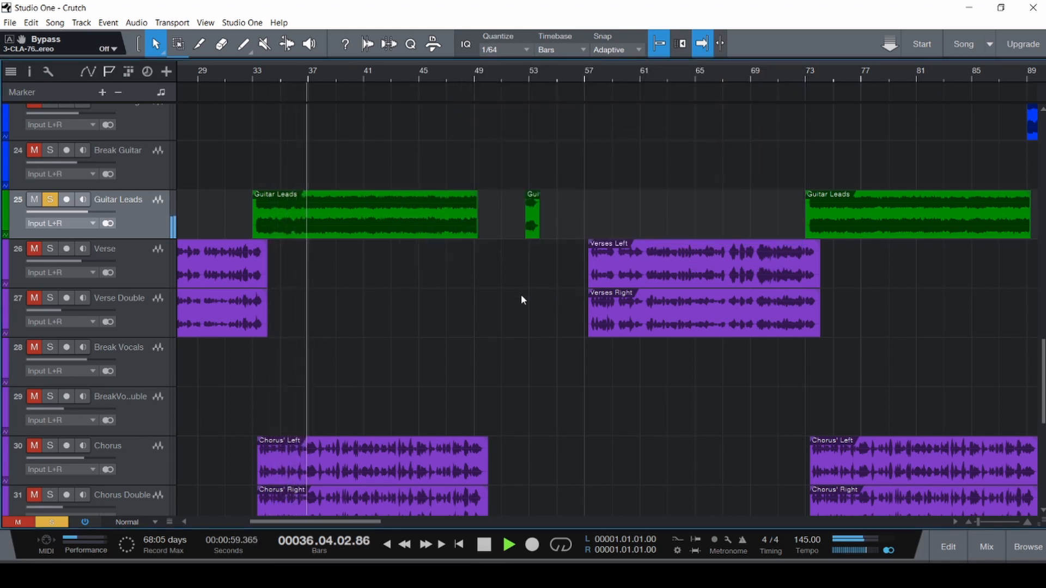
key("space")
- Compare Guitar Leads with all its inserts off and on in the mixer from bar 37, stop playback and save the song
key("F3")
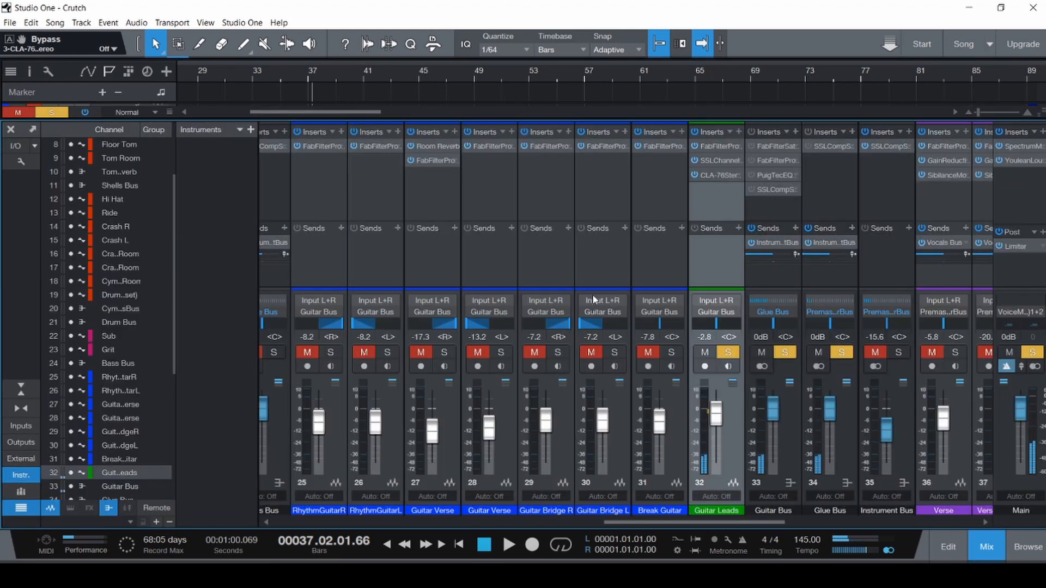
key("space")
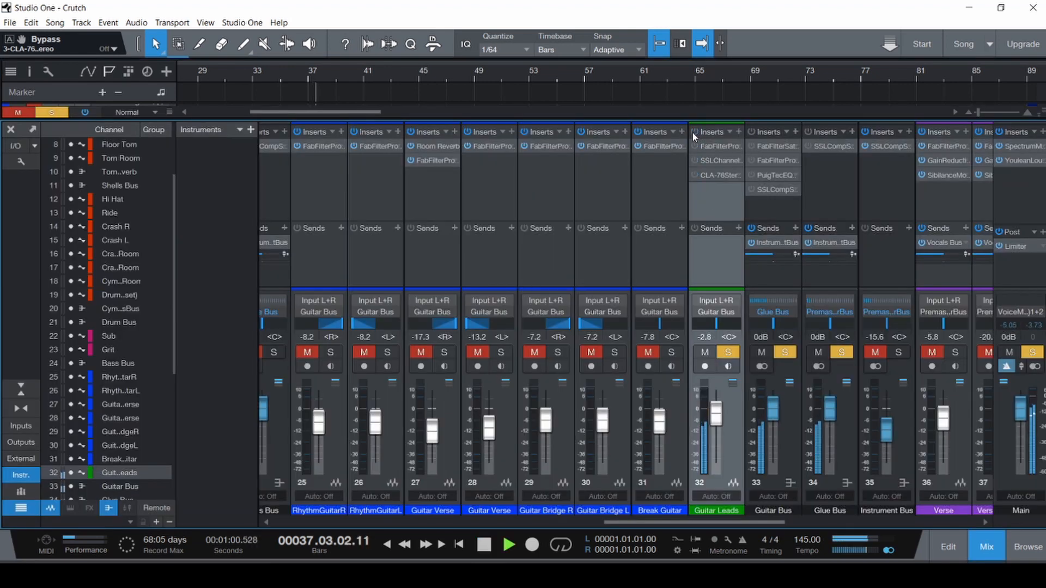
left_click(694, 133)
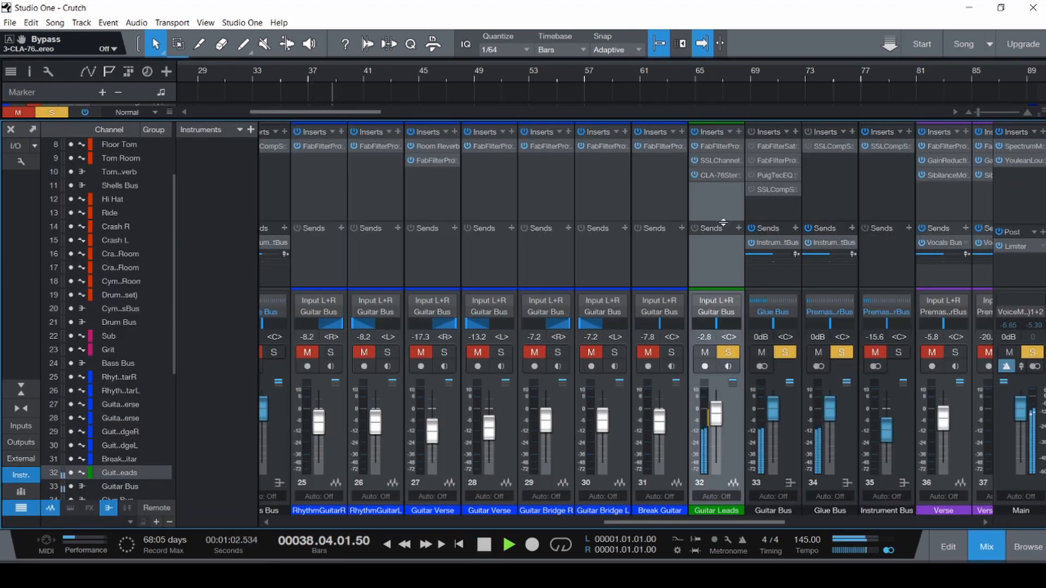
key("space")
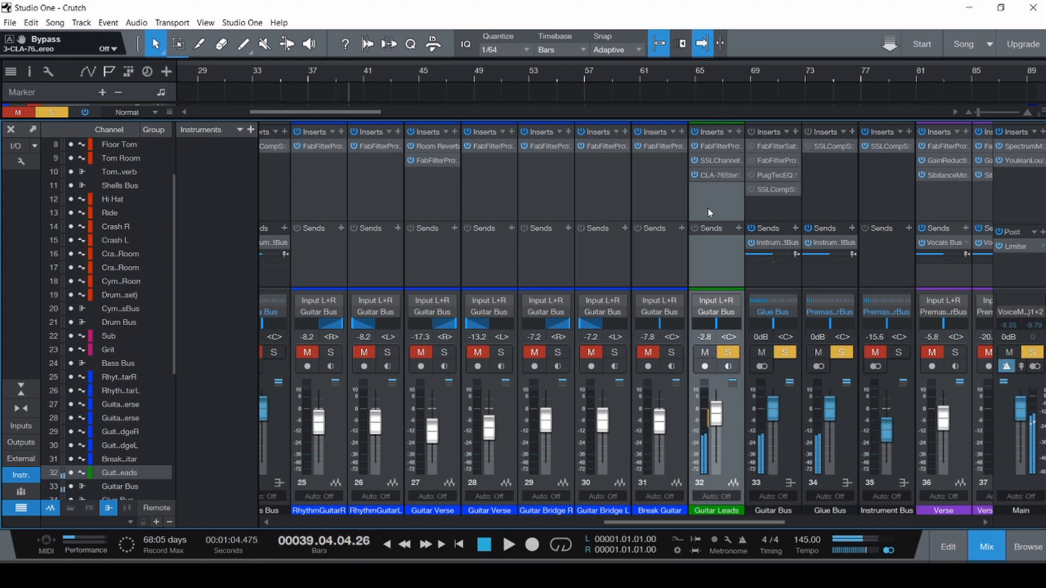
key("ctrl+s")
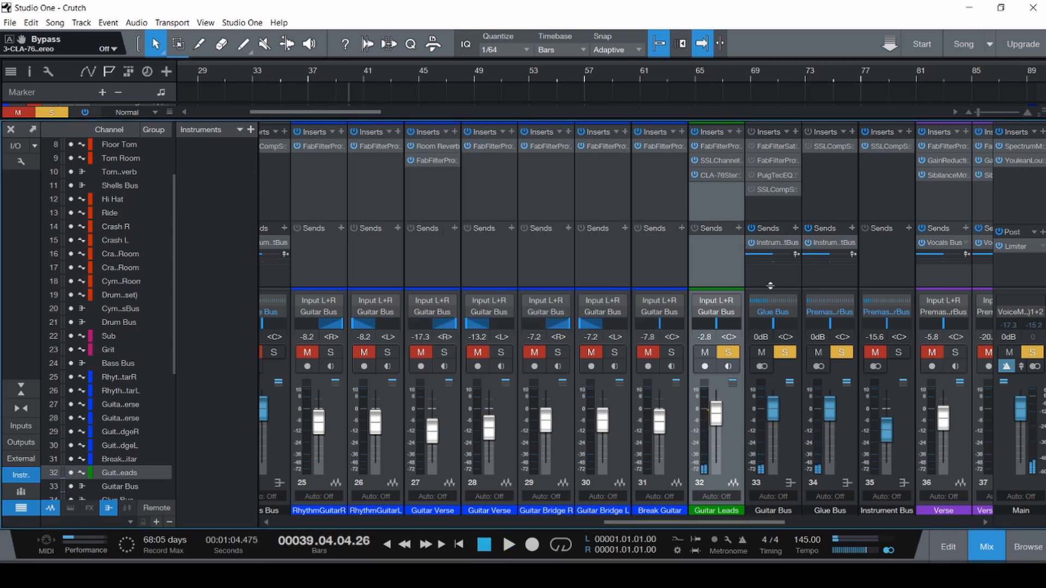
- Unmute and solo all guitar channels from RhythmGuitarR through Guitar Leads together
left_click(775, 282)
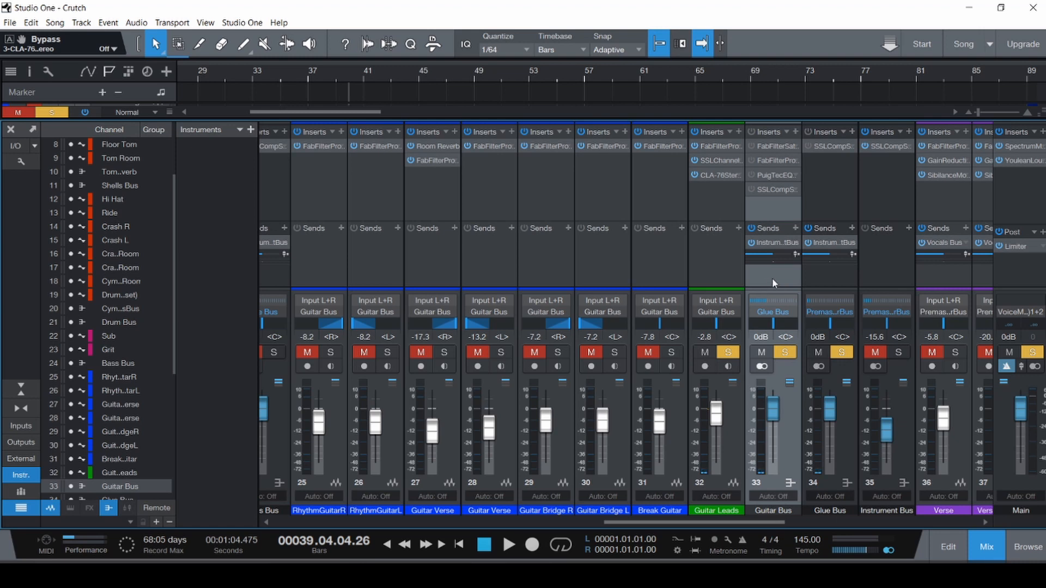
left_click(726, 455)
left_click(336, 447, "shift")
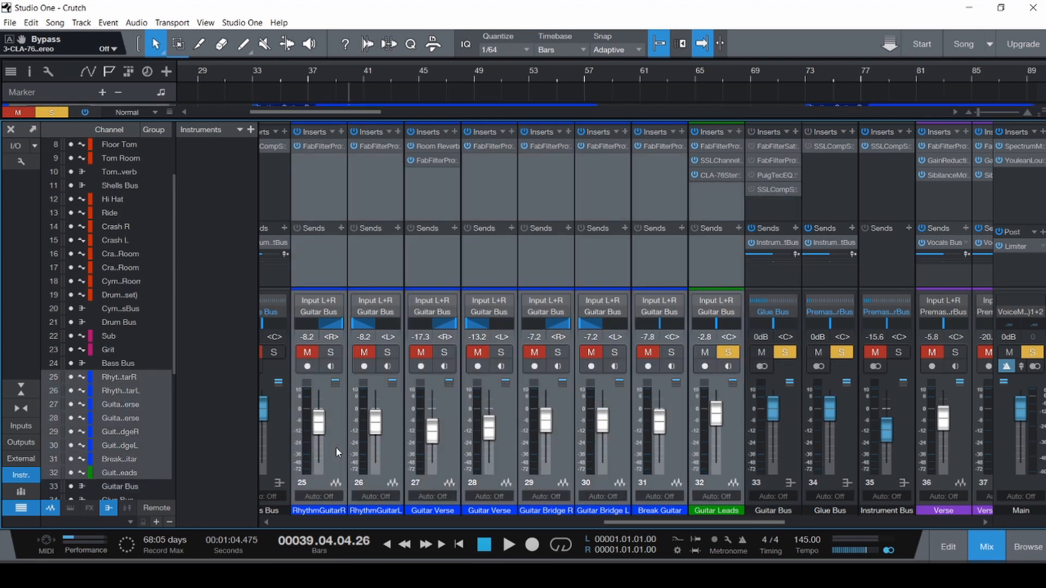
key("m")
key("s")
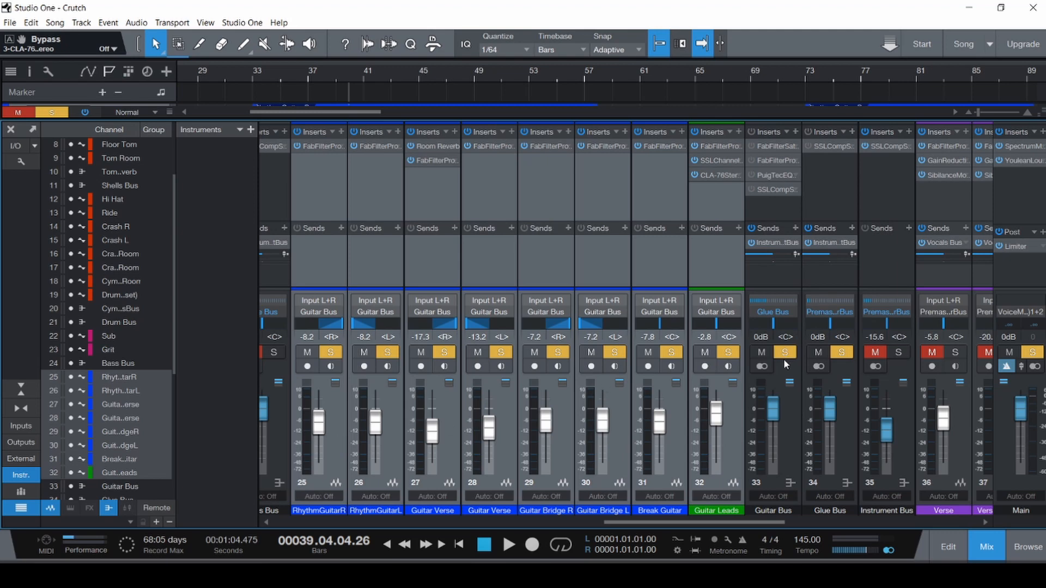
- Listen to all soloed guitars from about bar 32 while viewing the Guitar Leads and Guitar Bus channels, and save the song
key("F3")
key("ctrl+space")
key("space")
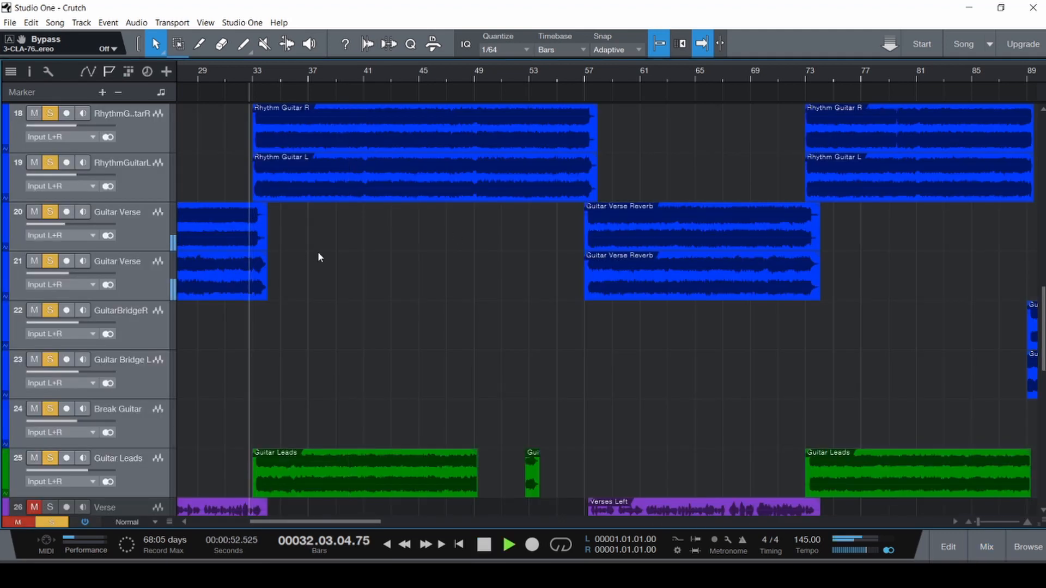
key("F3")
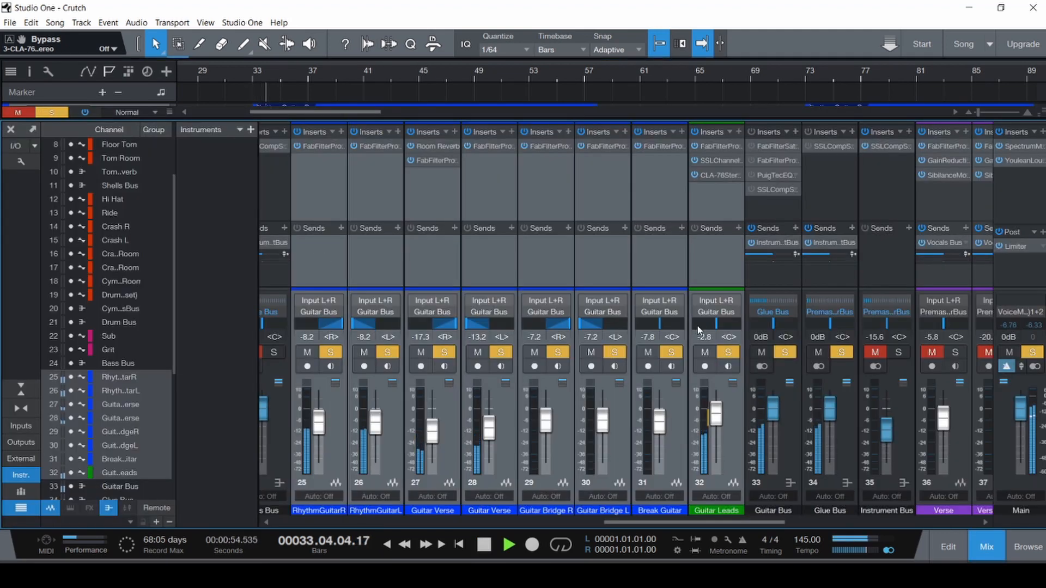
left_click(714, 263)
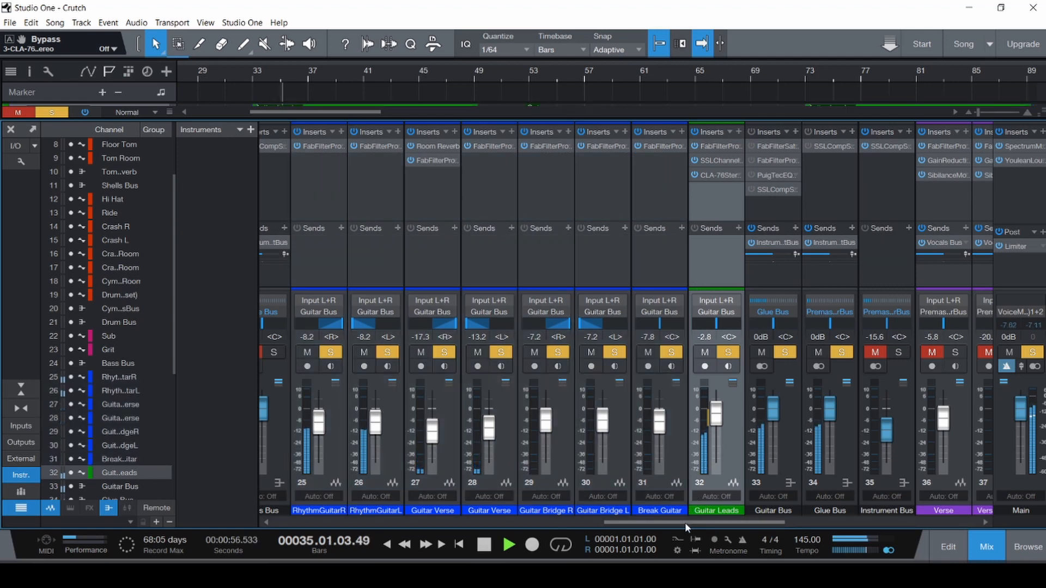
left_click_drag(685, 522, 701, 522)
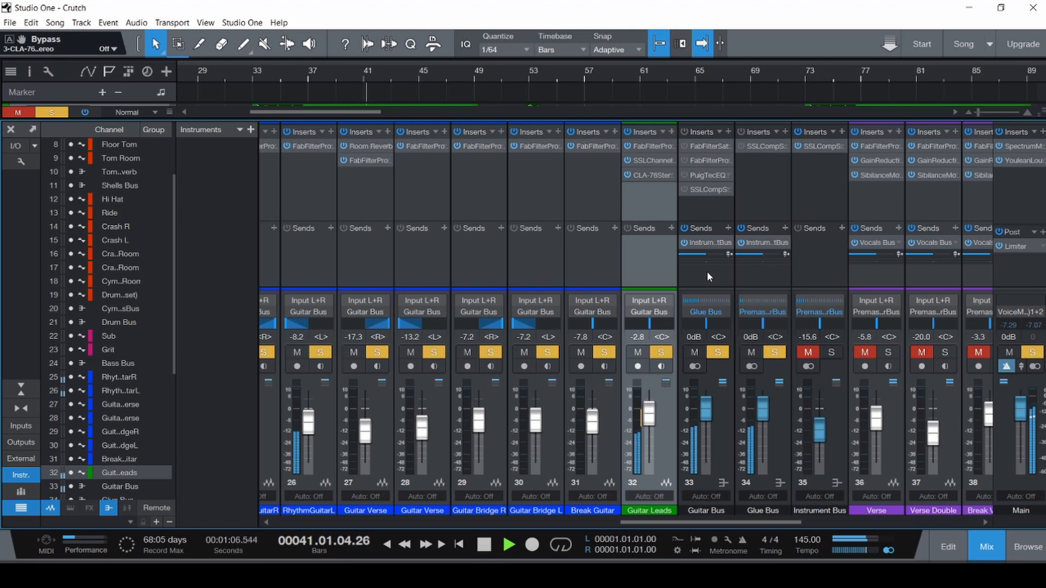
key("ctrl+s")
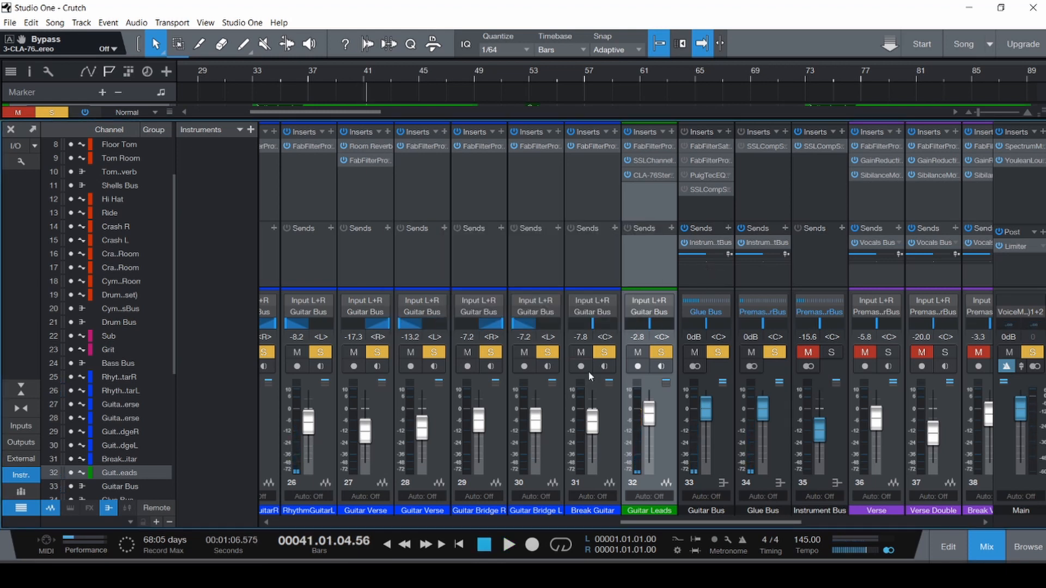
- Select the two rhythm guitar channels in the mixer and mute Guitar Leads
left_click_drag(666, 524, 626, 522)
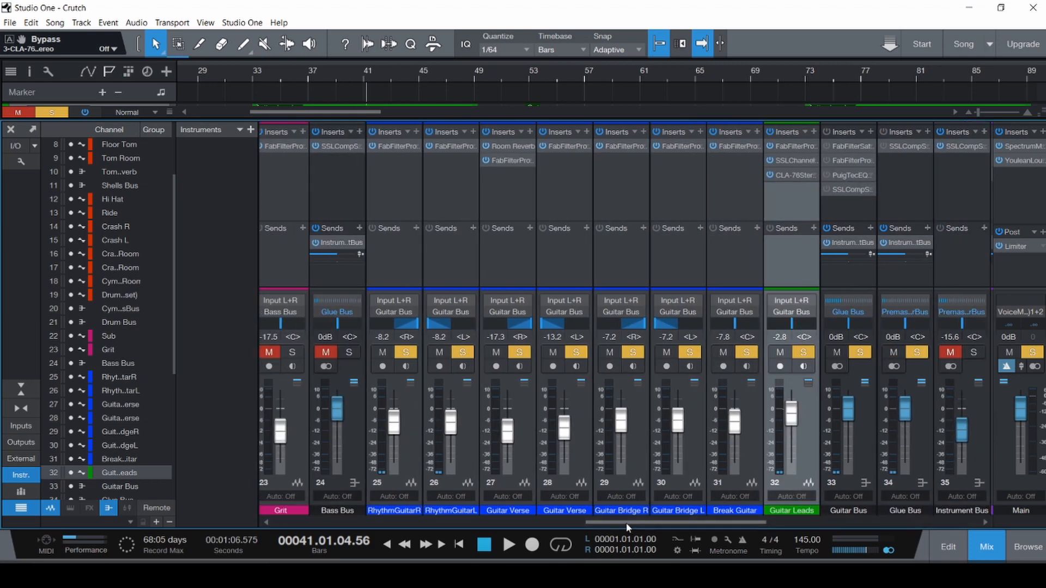
left_click(411, 433)
left_click(458, 455, "shift")
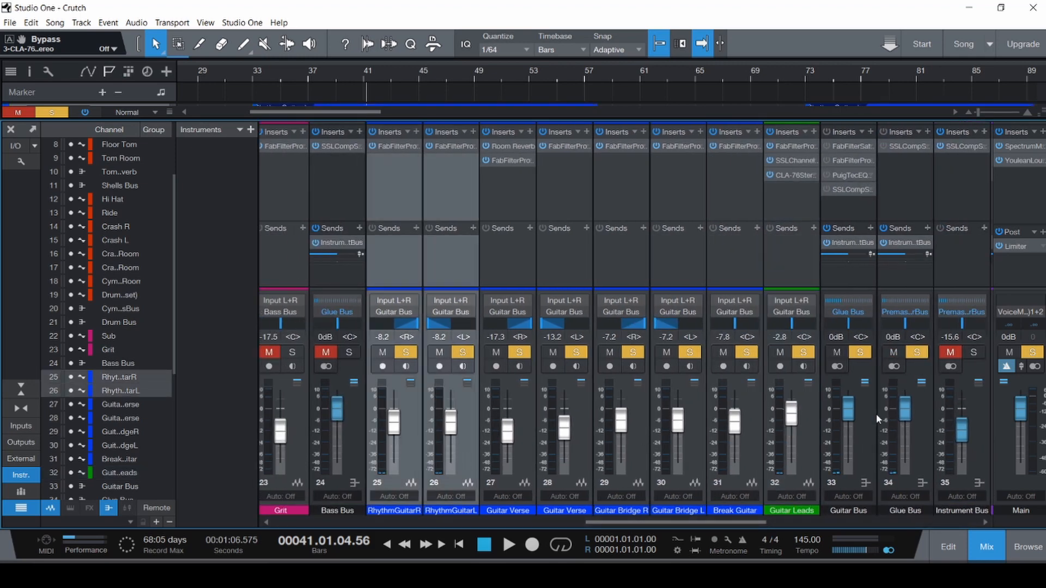
left_click(779, 353)
- Open the FabFilter Saturn insert on the Guitar Bus and examine the Warm Tape settings of its first and third bands
left_click(853, 147)
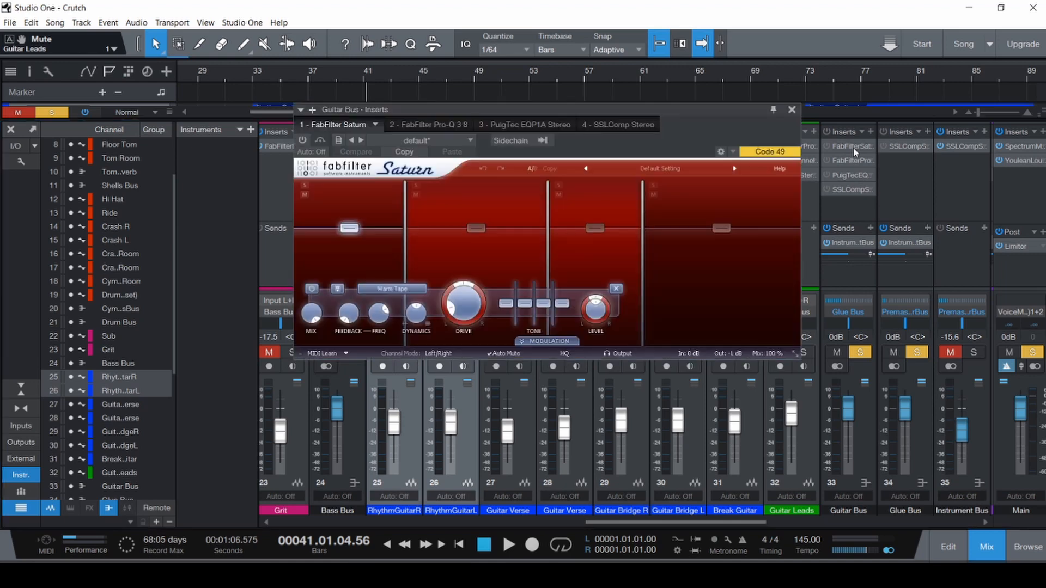
left_click_drag(546, 112, 667, 89)
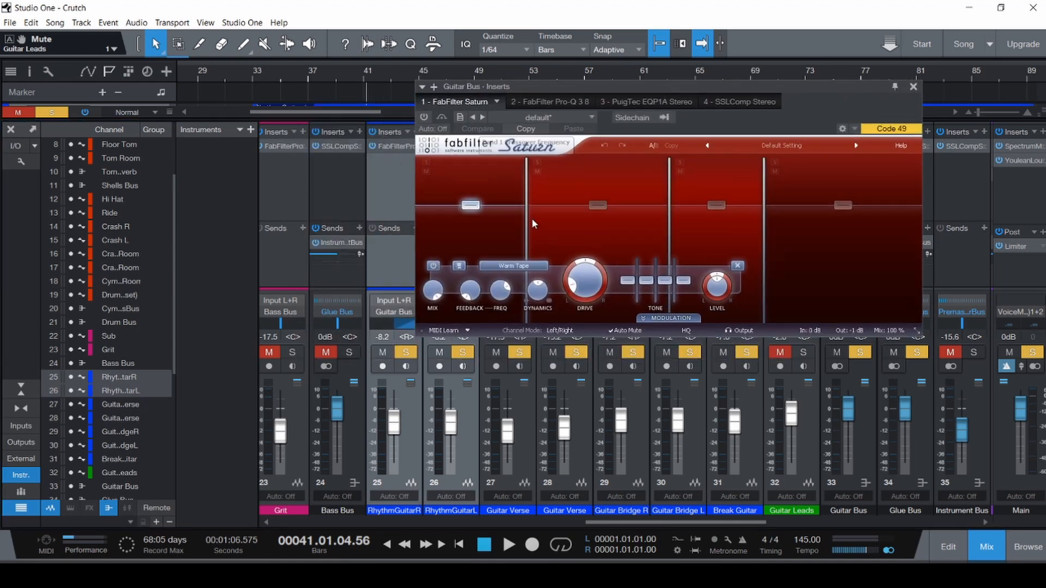
left_click(726, 242)
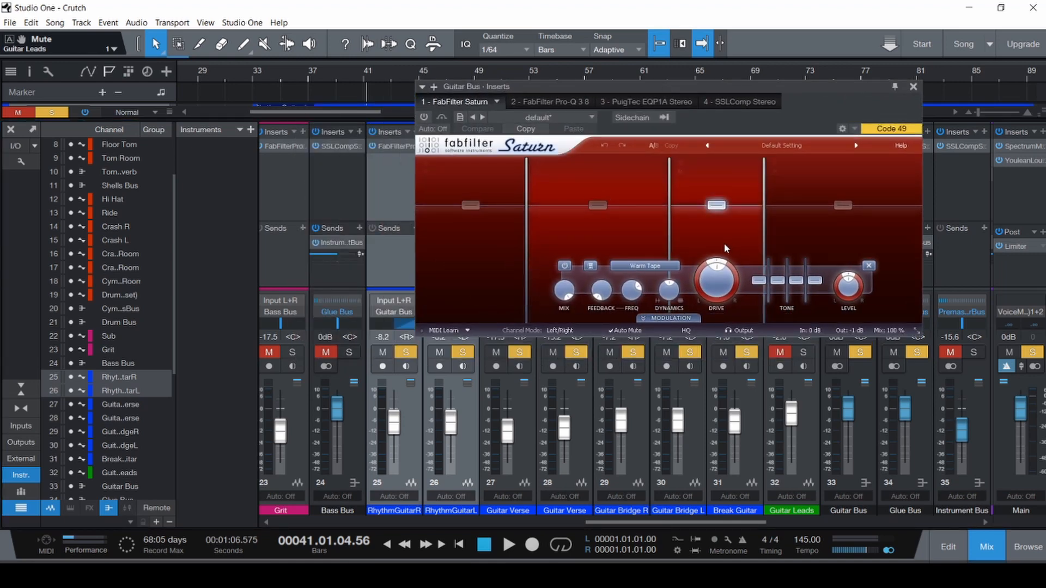
left_click(506, 243)
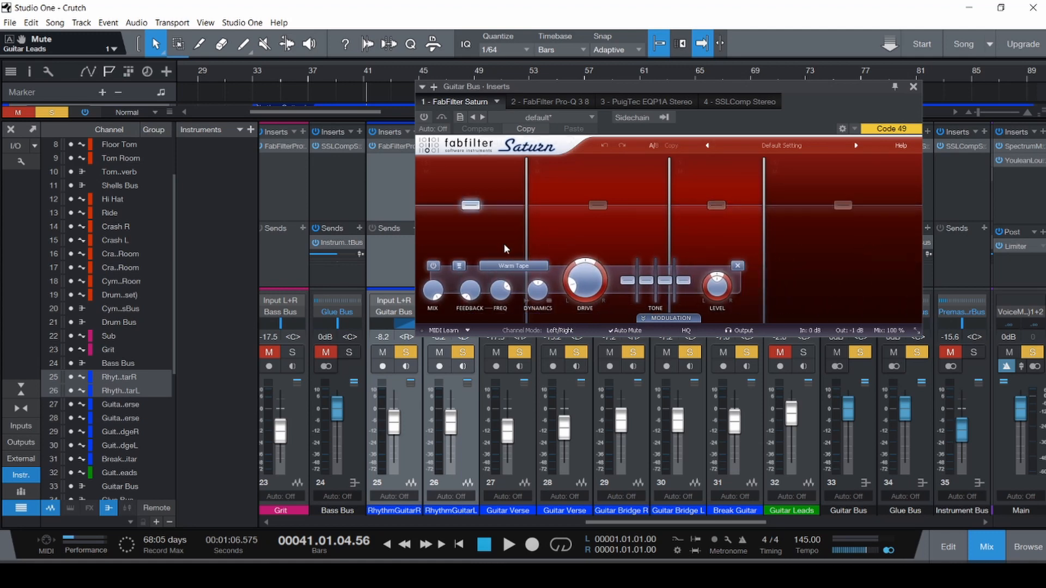
- Play the guitars from about bar 32 in the arrangement and enable FabFilter Saturn on the Guitar Bus
key("F3")
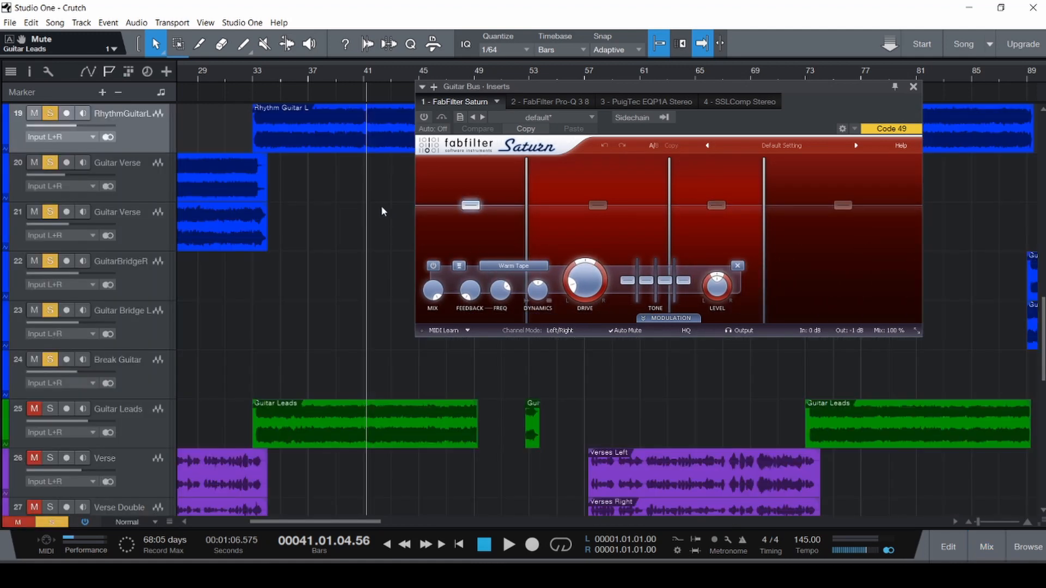
key("ctrl+space")
key("space")
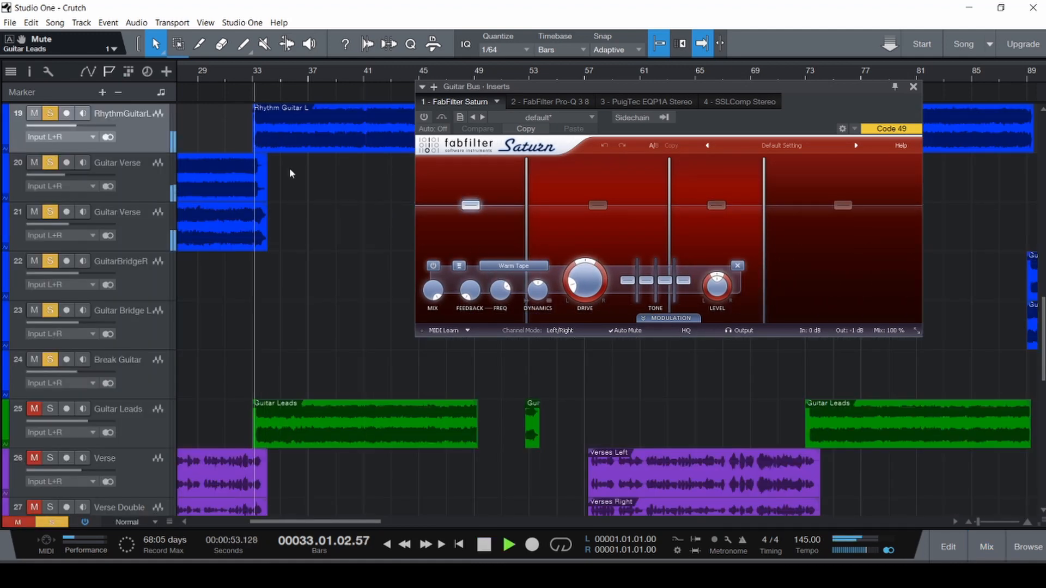
left_click(425, 118)
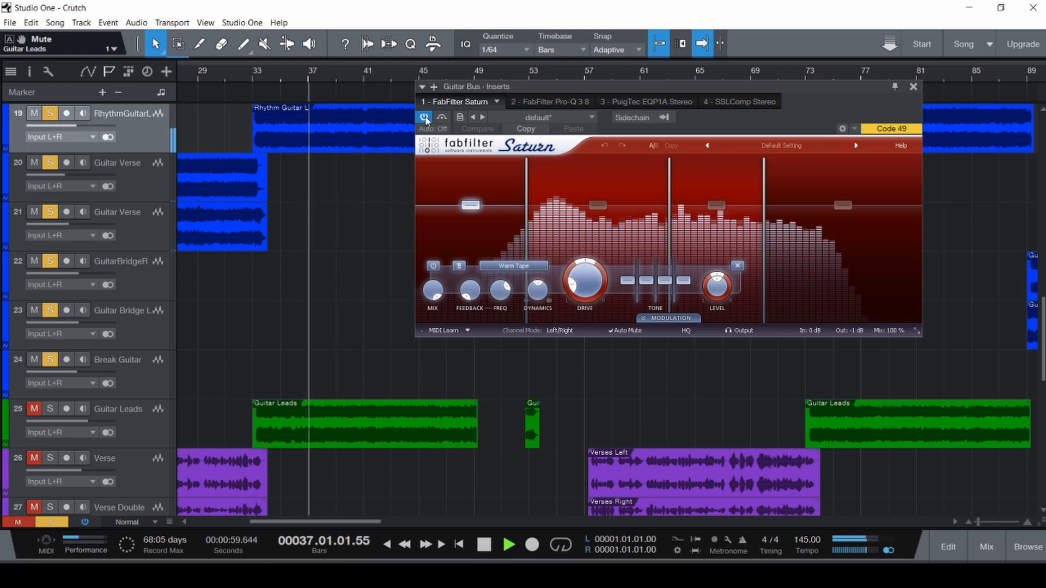
- Compare the Guitar Bus with FabFilter Saturn bypassed and active during playback, leaving it active, and stop playback
left_click(442, 117)
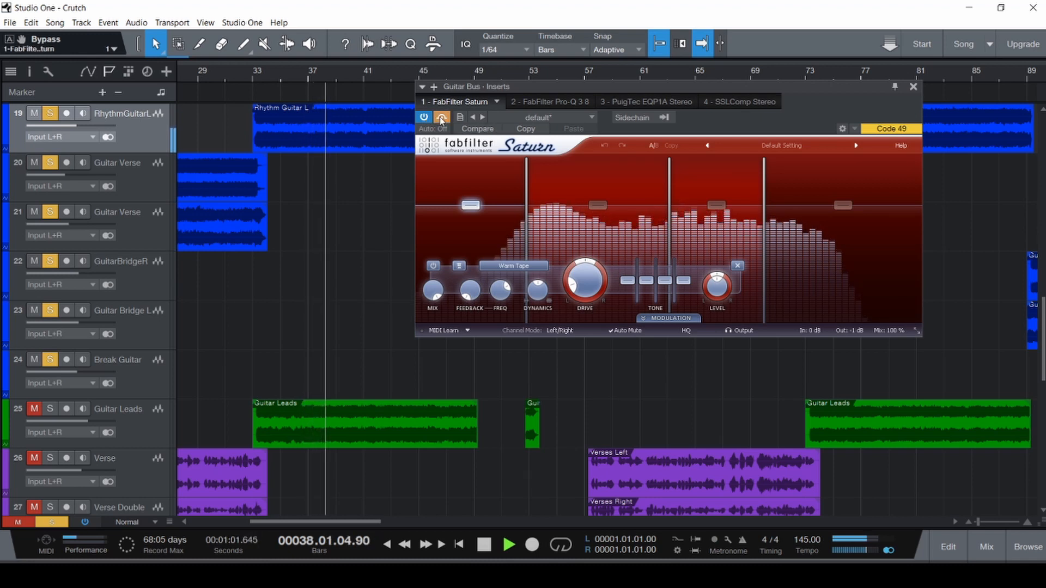
left_click(441, 118)
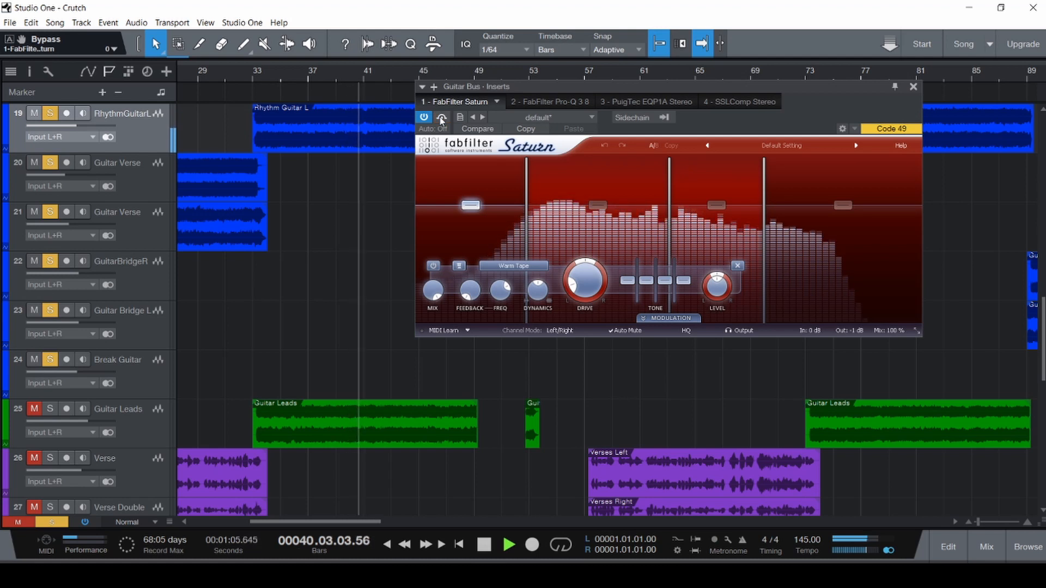
left_click(441, 118)
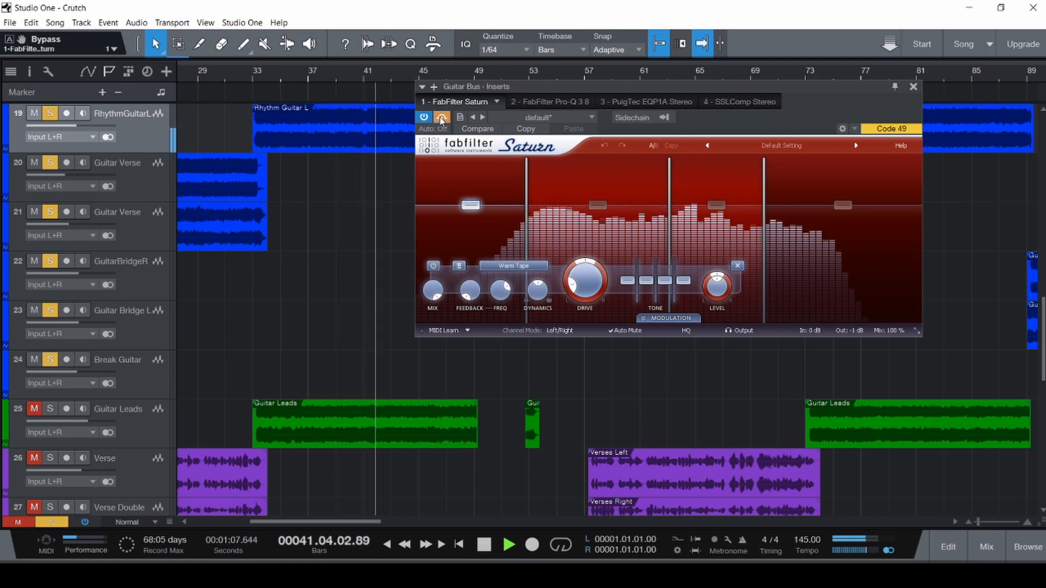
left_click(441, 118)
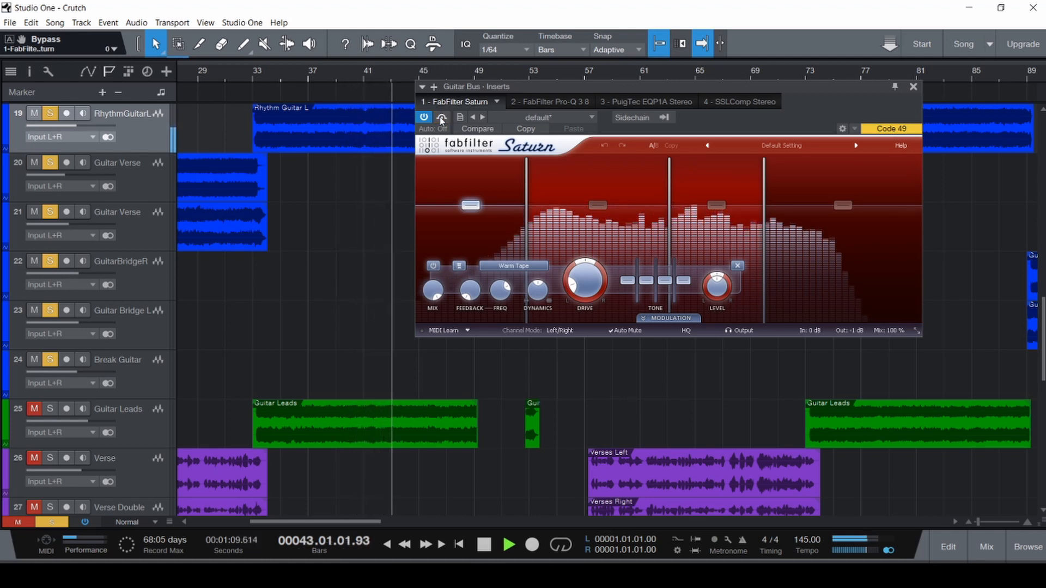
key("space")
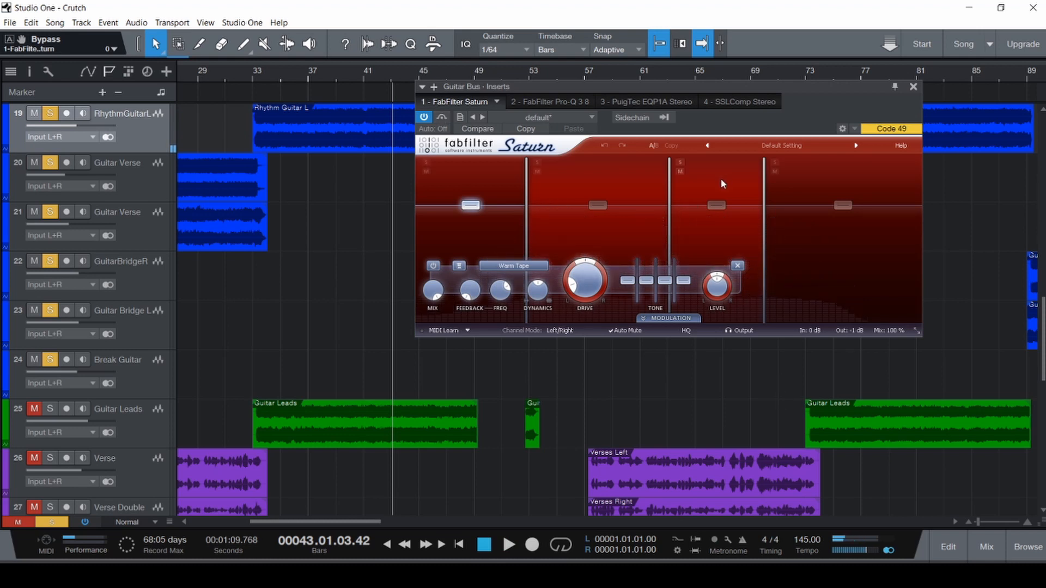
- Review Saturn's third band, open the FabFilter Pro-Q 3 insert on the Guitar Bus and inspect its low-cut band
left_click(722, 231)
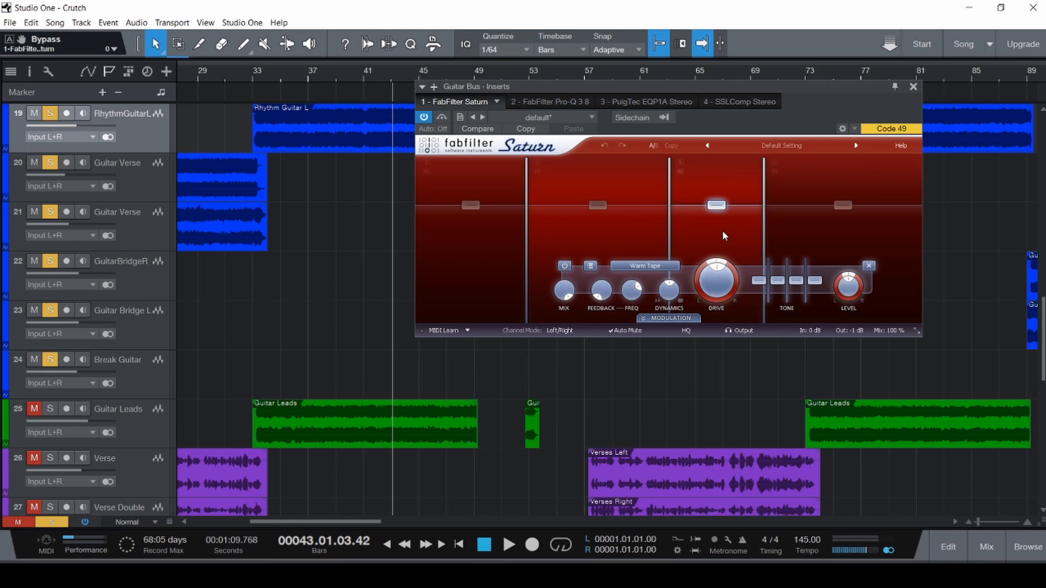
left_click(562, 101)
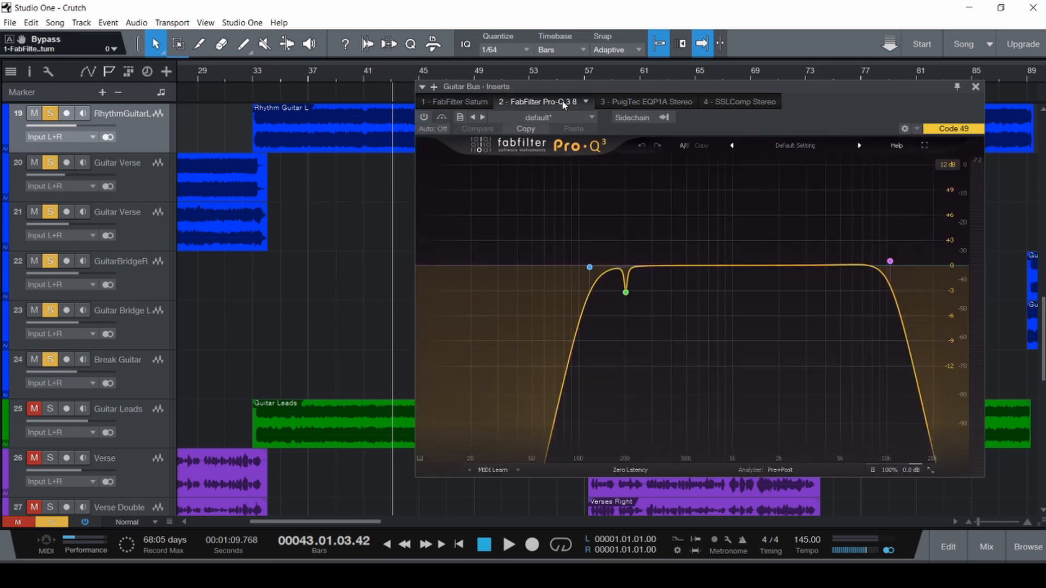
left_click_drag(711, 88, 568, 69)
mouse_move(459, 243)
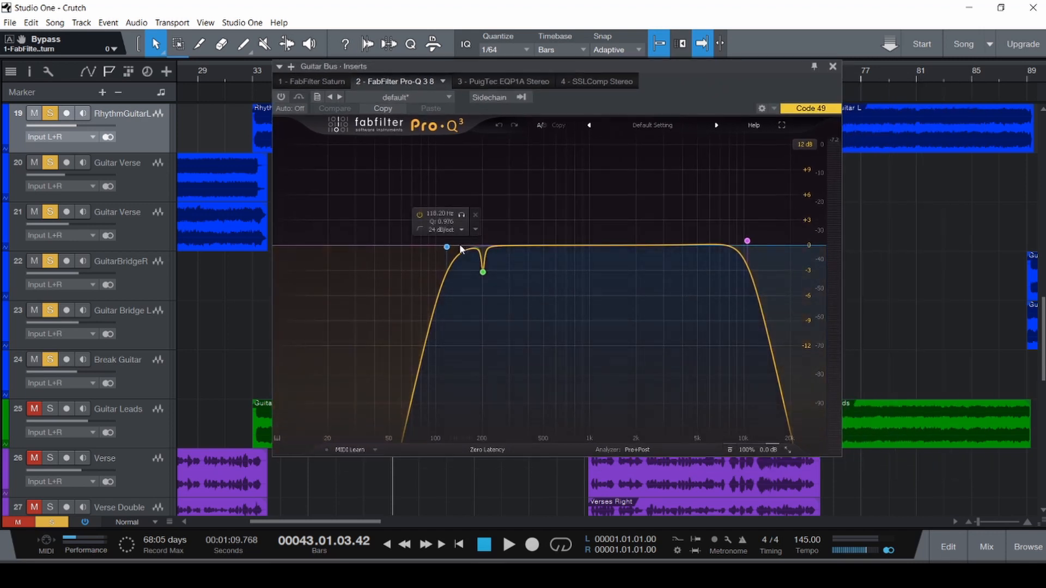
- Inspect the high-cut band and the narrow notch near 200 Hz in Pro-Q 3, briefly revisiting the Saturn insert
mouse_move(746, 246)
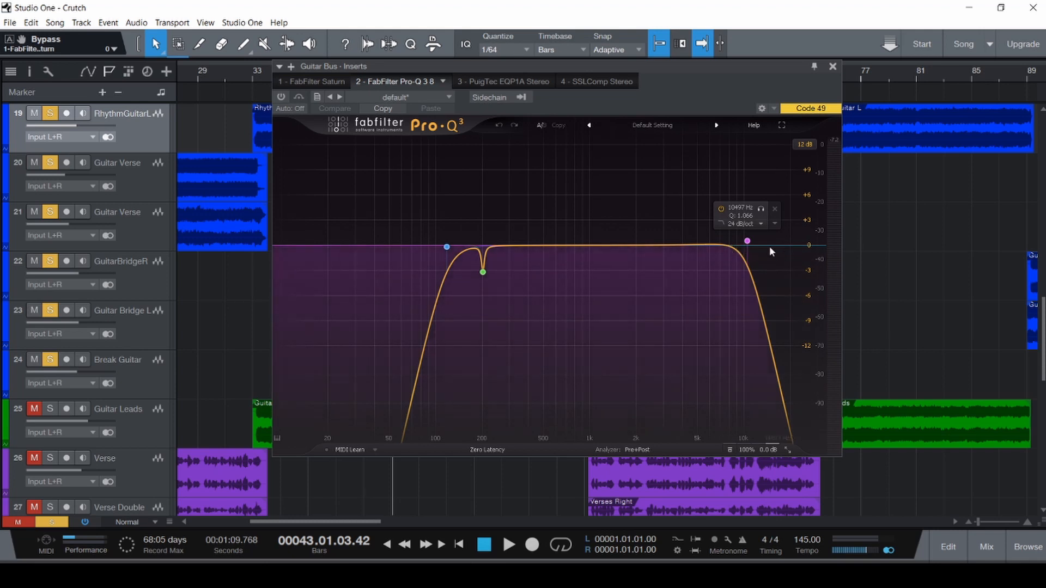
left_click(312, 81)
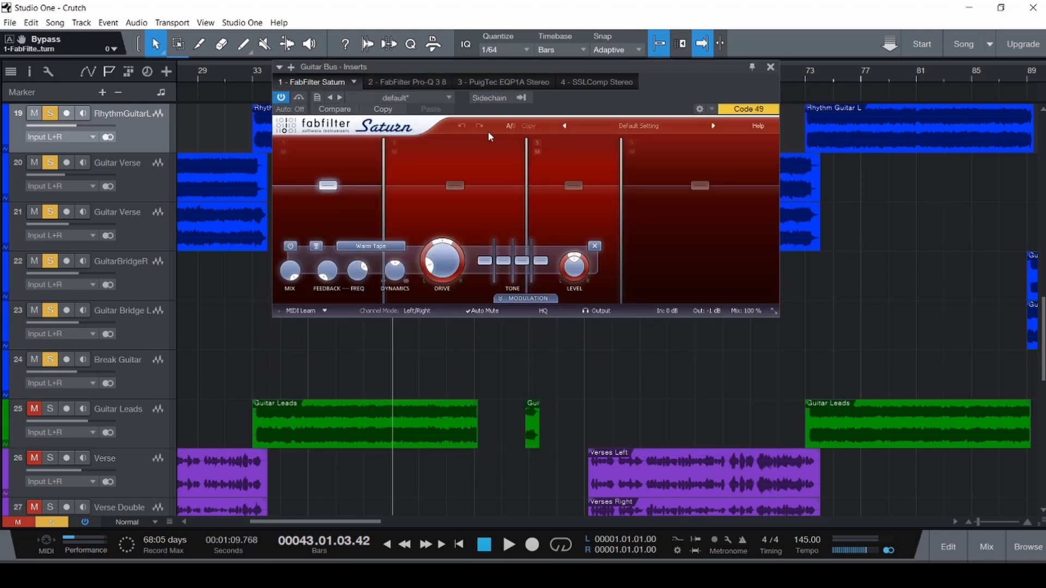
left_click(424, 81)
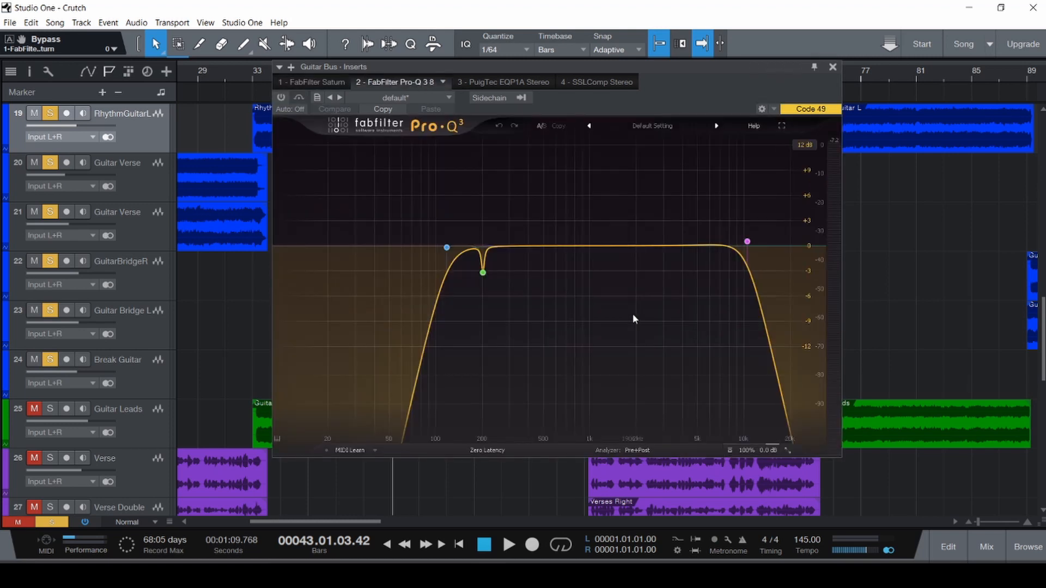
mouse_move(485, 273)
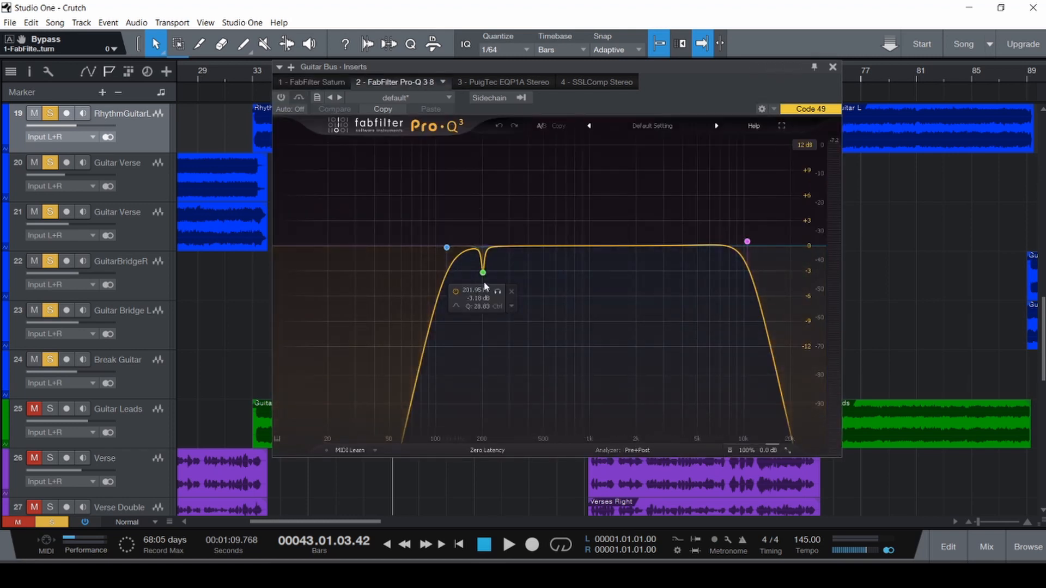
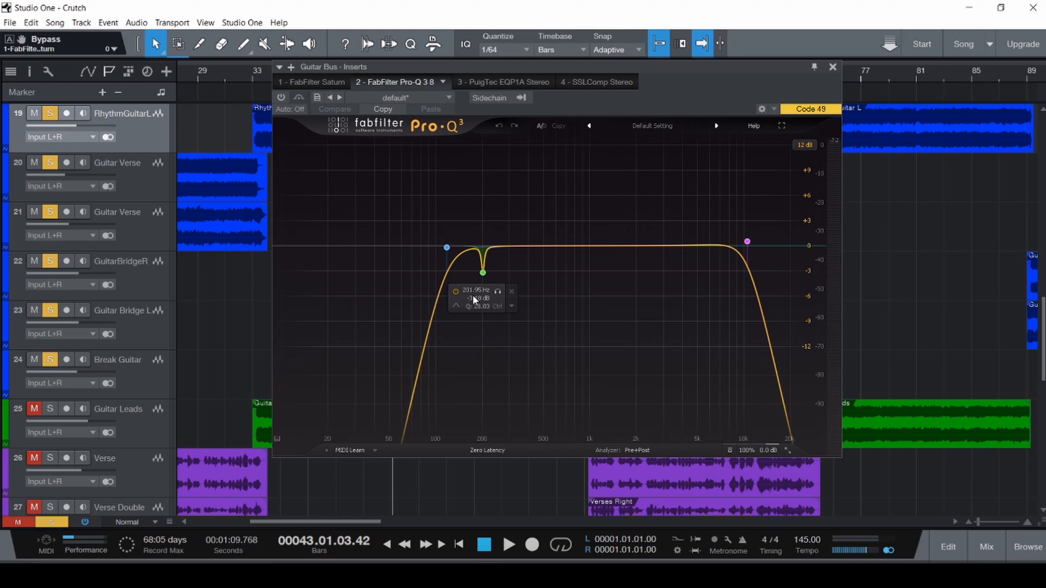
- Play the guitars from about bar 33, enable FabFilter Pro-Q 3 on the Guitar Bus and briefly solo its narrow notch near 200 Hz
key("space")
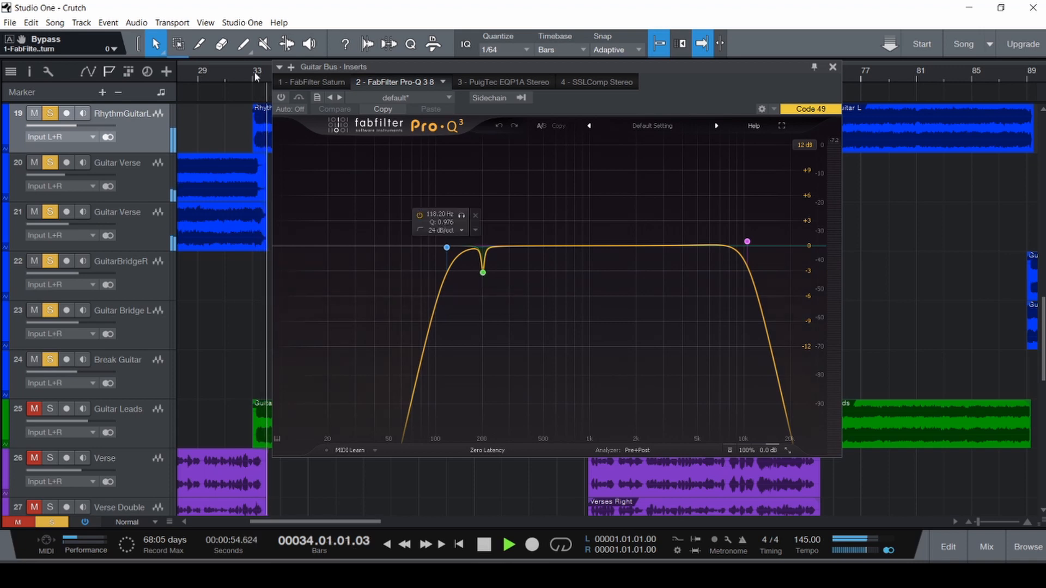
left_click(282, 97)
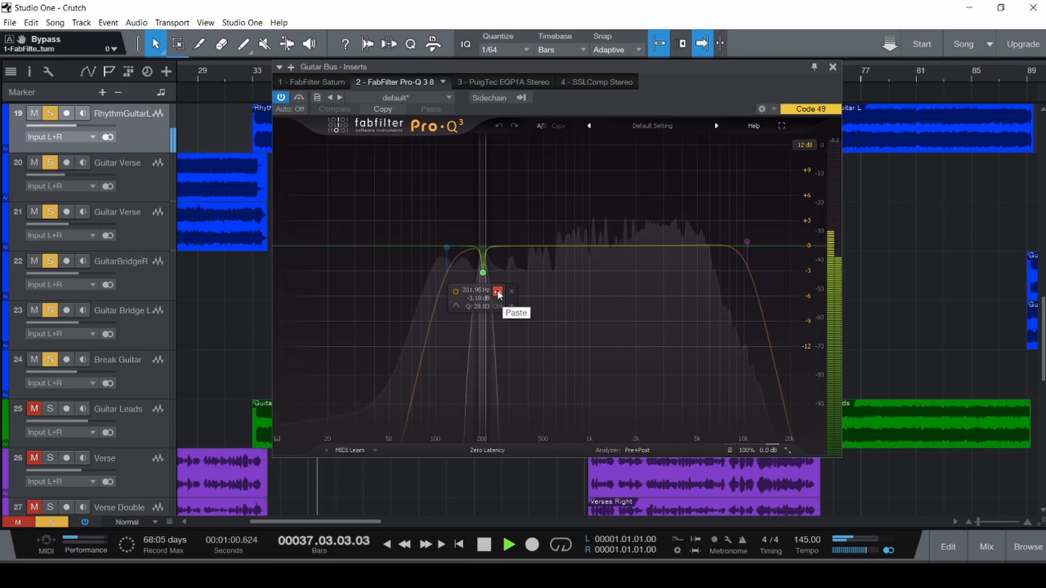
key("space")
left_click(497, 292)
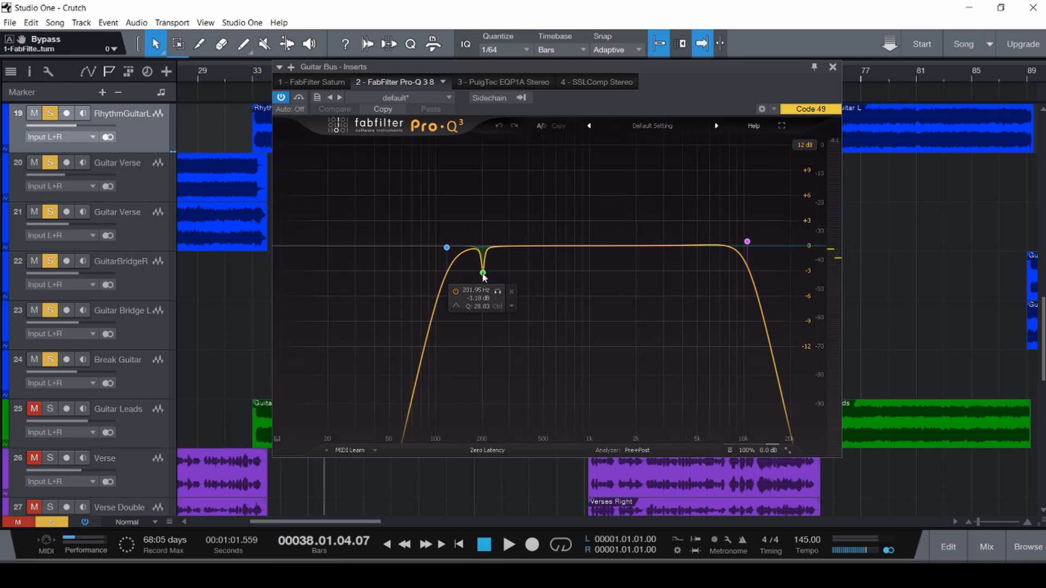
- Audition the notch band near 200 Hz in solo during playback, first narrow and with Q widened to 0.819, and restore the narrow shape
left_click(485, 274)
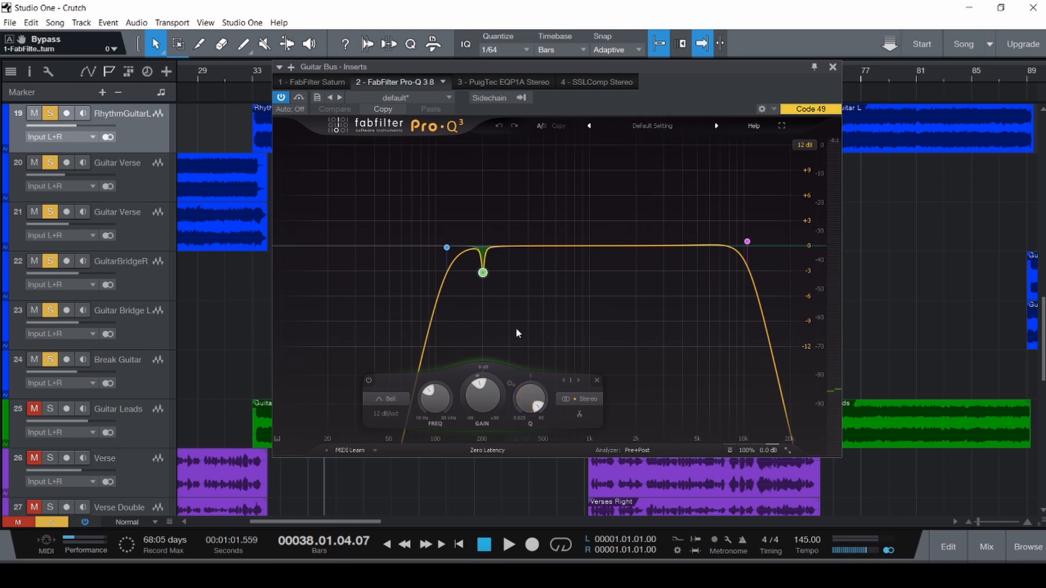
mouse_move(486, 287)
key("space")
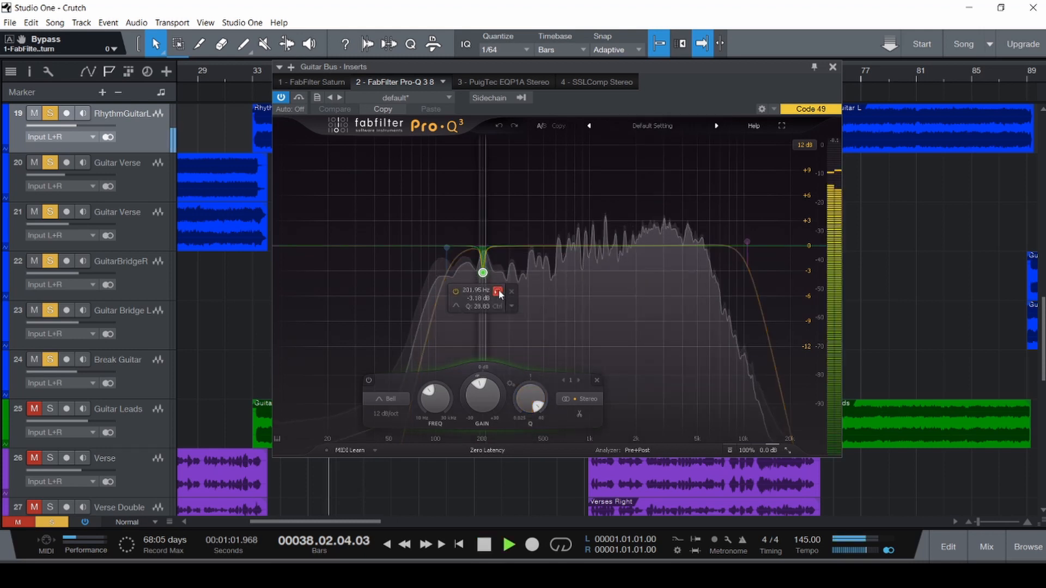
left_click(498, 292)
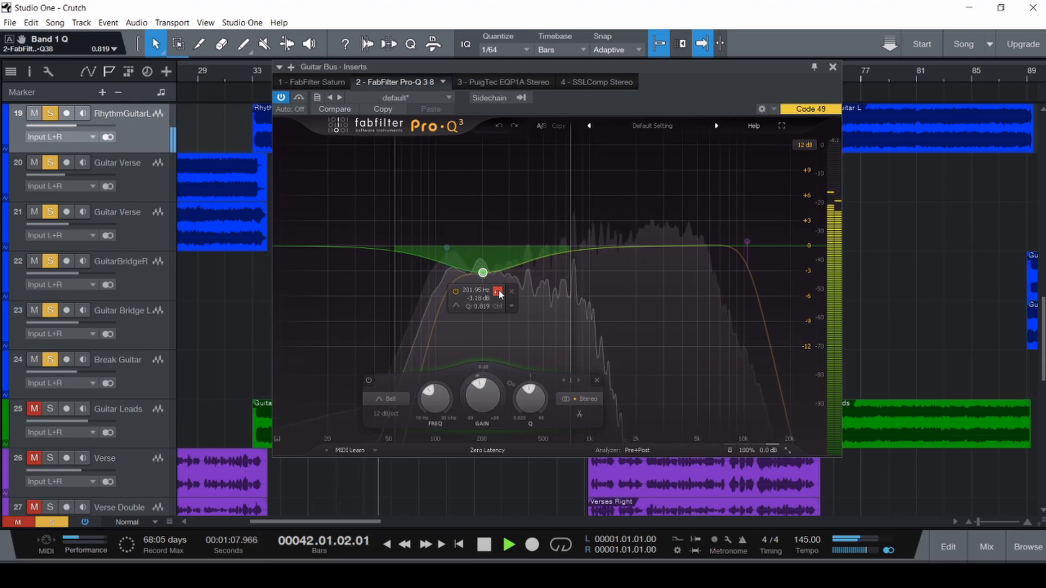
left_click(498, 292)
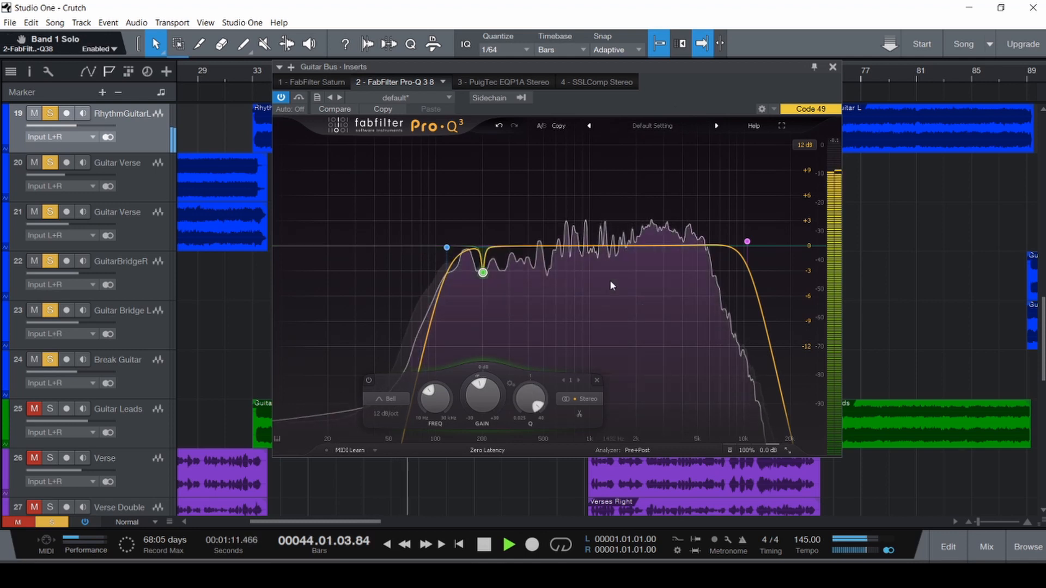
key("space")
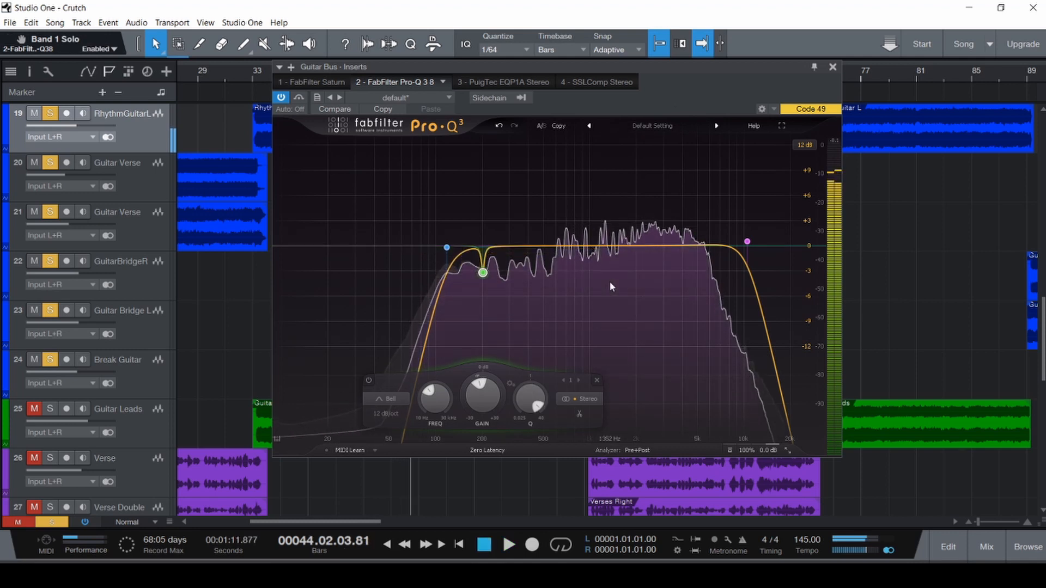
- View the PuigTec EQP1A low-frequency boost control on the Guitar Bus and check it against the low-cut band in Pro-Q 3
left_click(529, 83)
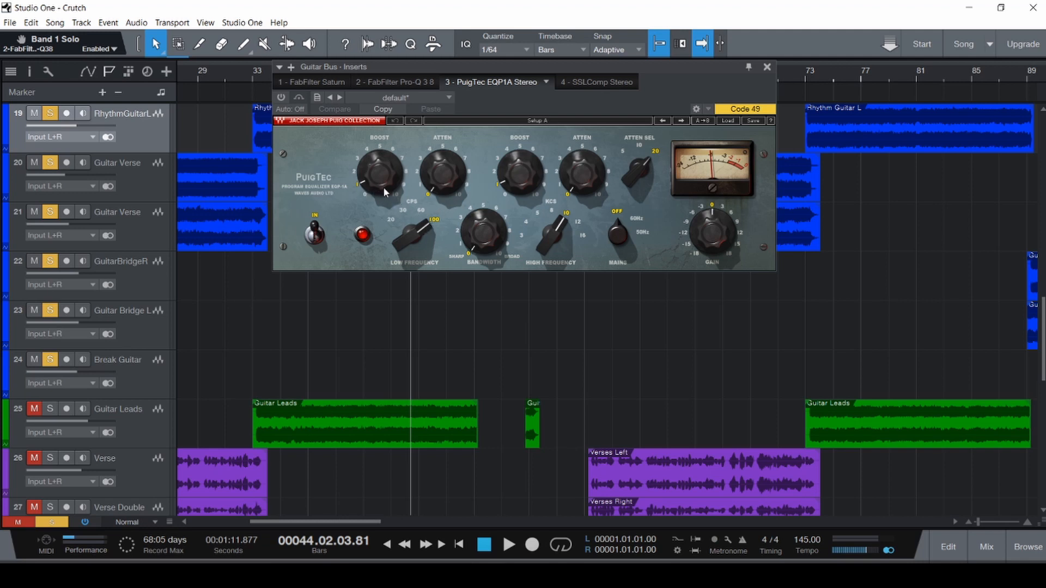
mouse_move(377, 189)
left_click(402, 81)
mouse_move(444, 250)
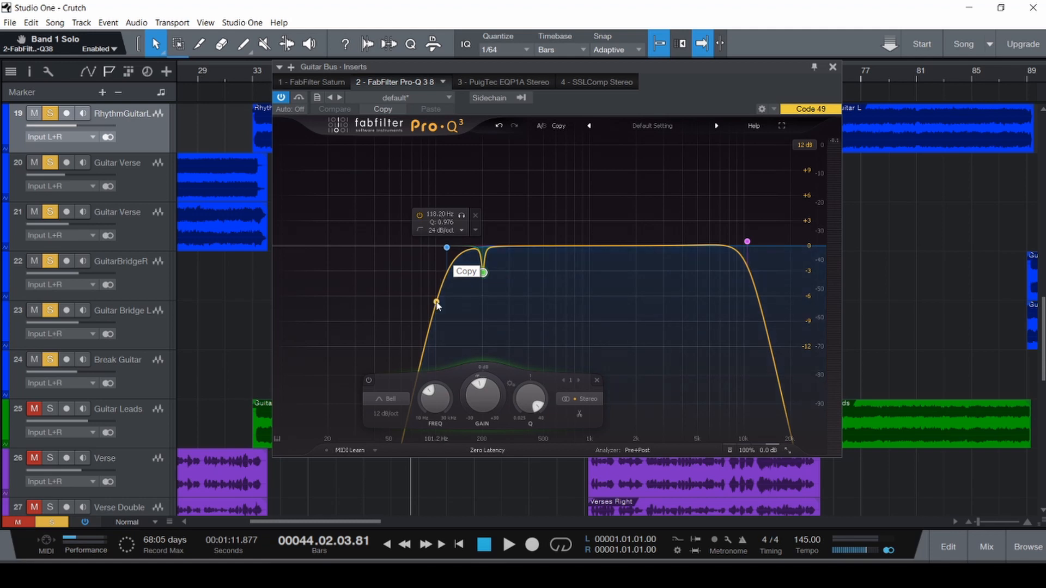
- Try a narrow bell boost at about 100 Hz on the low-cut slope in Pro-Q 3 and remove that band
double_click(416, 229)
scroll(419, 286, "down", 3)
left_click_drag(419, 287, 477, 250)
scroll(419, 286, "up", 8)
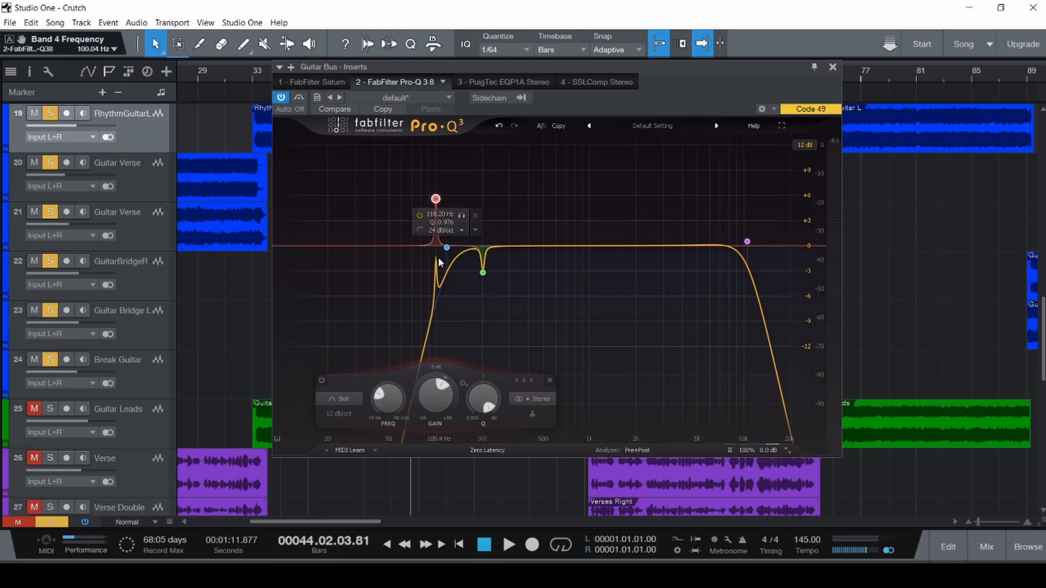
left_click(464, 166)
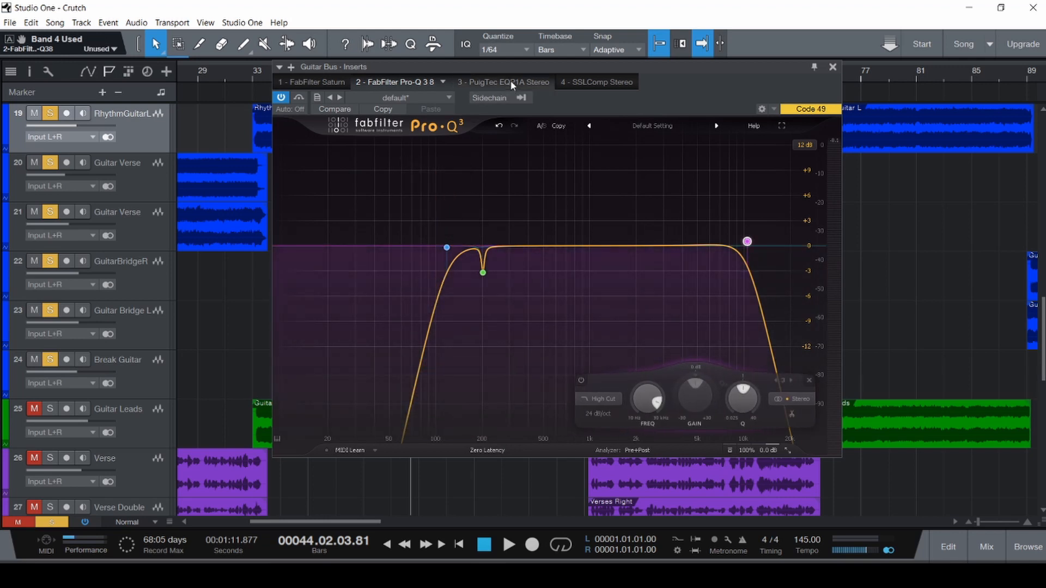
- Play the guitars from about bar 33, enable PuigTec EQP1A Stereo on the Guitar Bus and stop playback
left_click(510, 82)
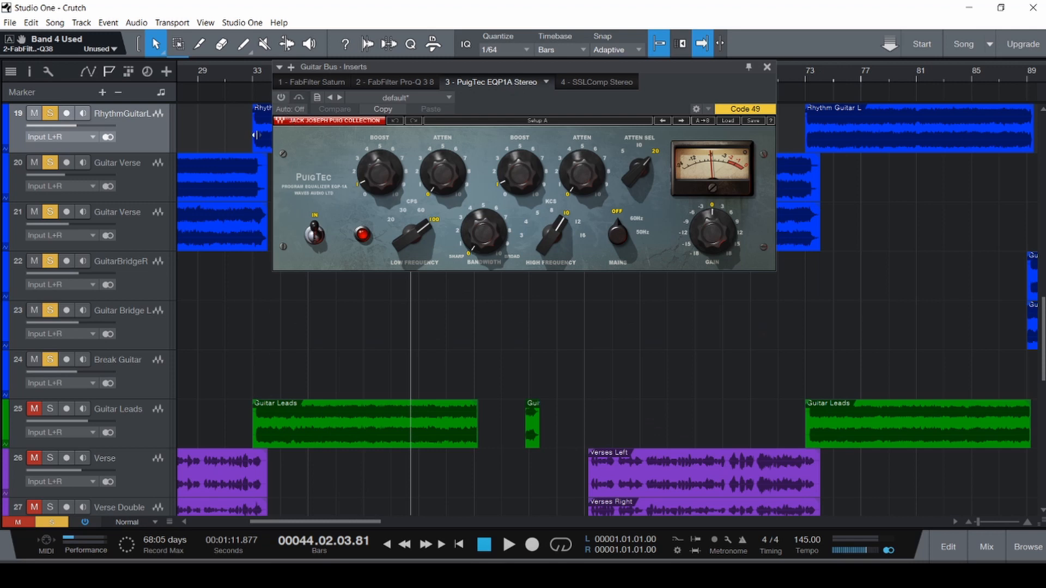
key("ctrl+space")
key("space")
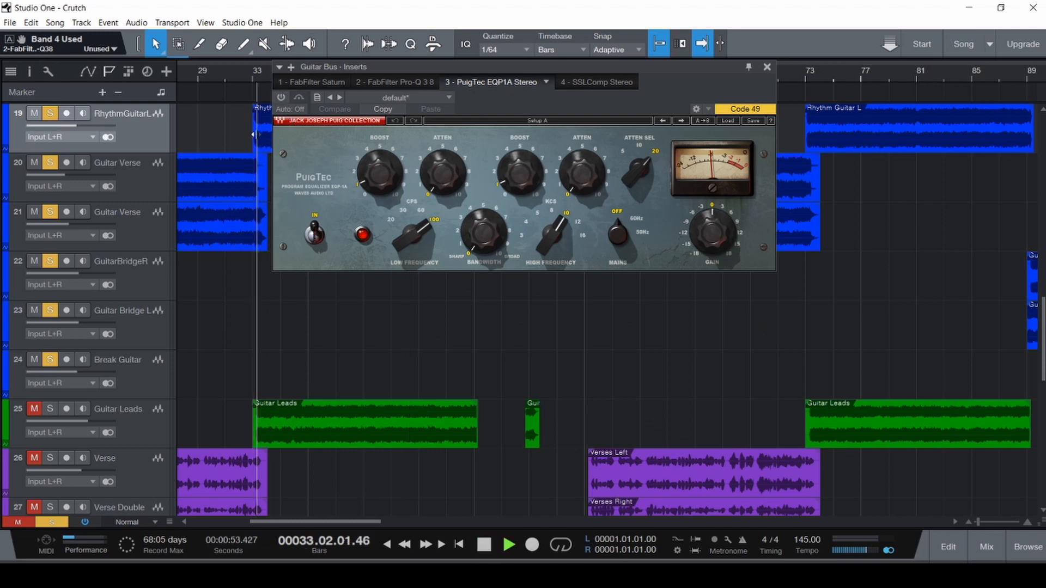
left_click(282, 98)
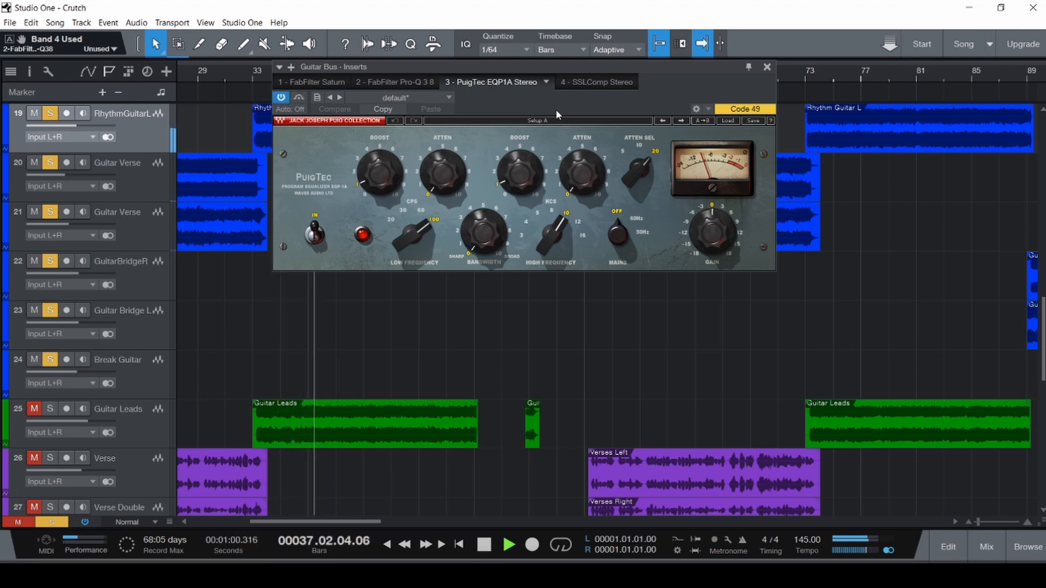
key("space")
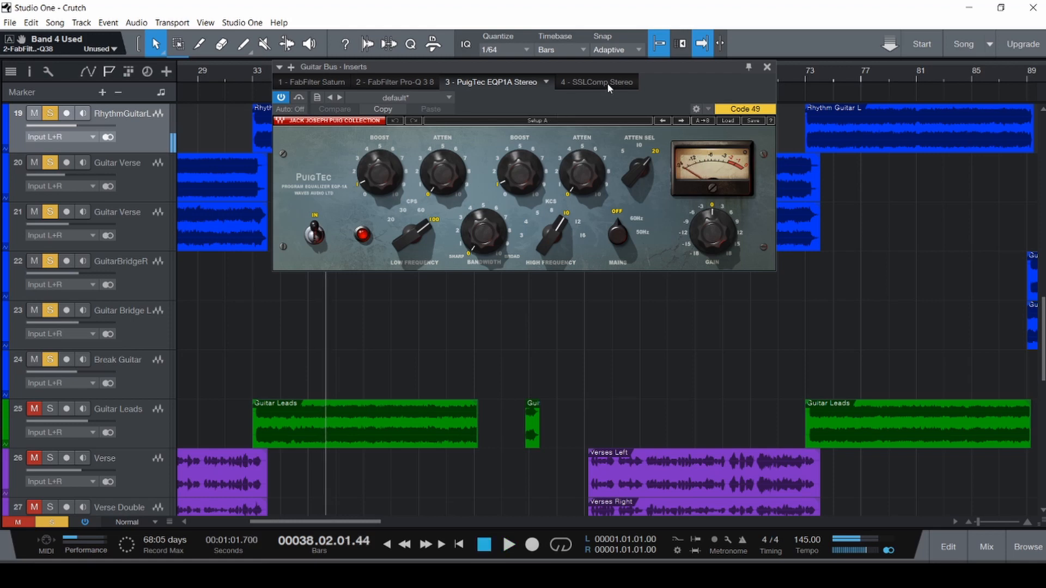
- Open the SSLComp Stereo insert on the Guitar Bus and place the playhead at the start of the guitar bridge, about bar 89
left_click(607, 83)
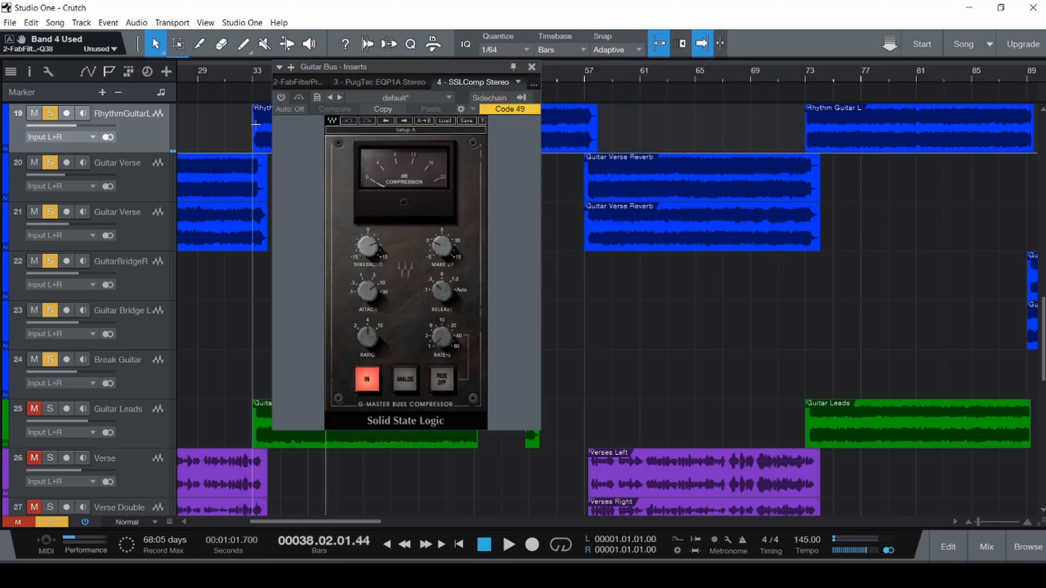
left_click(255, 77)
left_click_drag(377, 67, 488, 220)
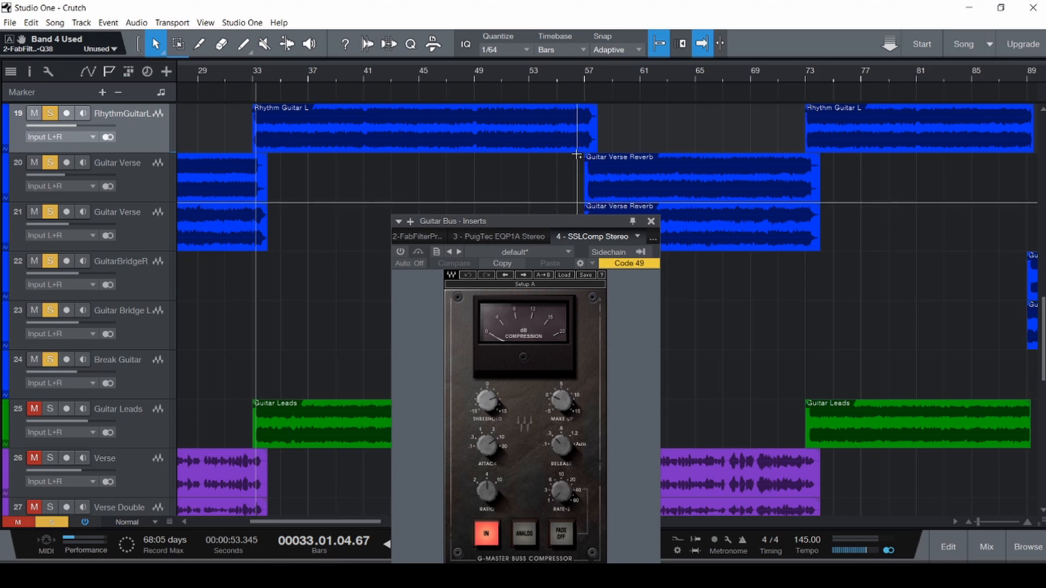
scroll(577, 154, "down", 4)
scroll(558, 152, "up", 2)
scroll(555, 155, "down", 2)
scroll(603, 149, "up", 2)
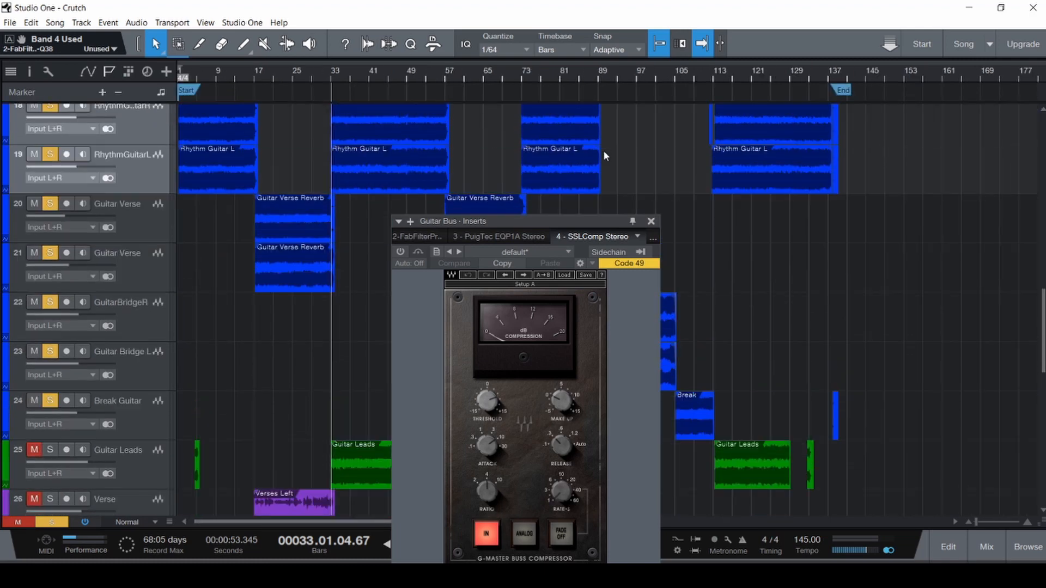
left_click_drag(538, 224, 338, 143)
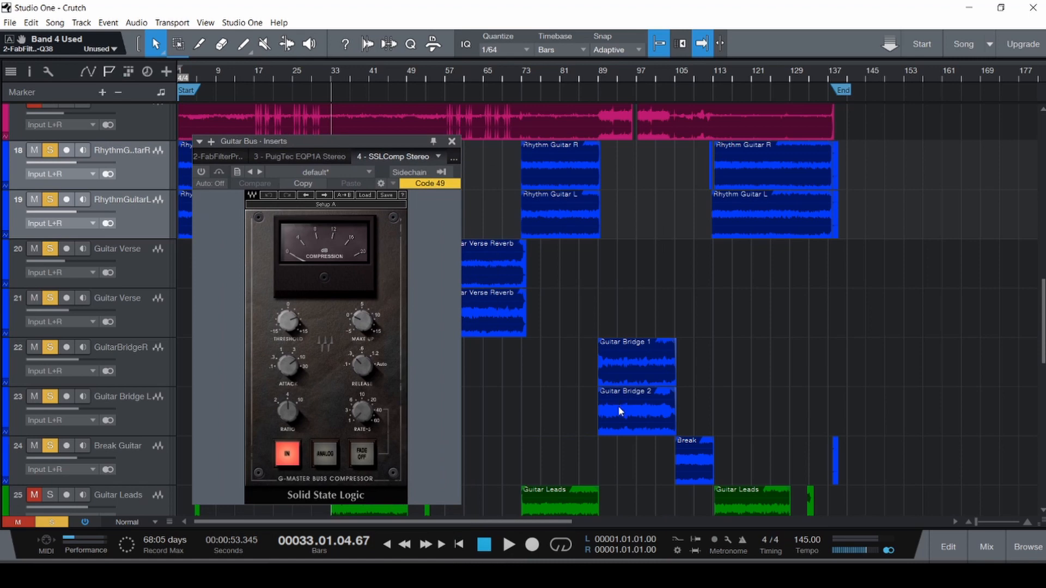
scroll(619, 411, "up", 4)
left_click(480, 348)
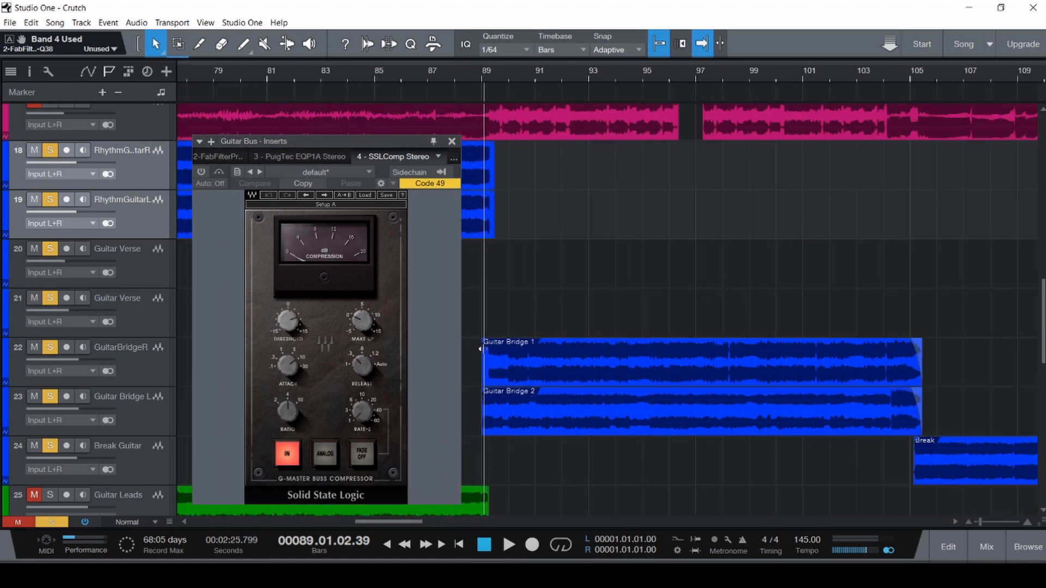
- Play the guitar bridge, enable SSLComp Stereo on the Guitar Bus and stop playback
key("space")
left_click_drag(362, 141, 407, 105)
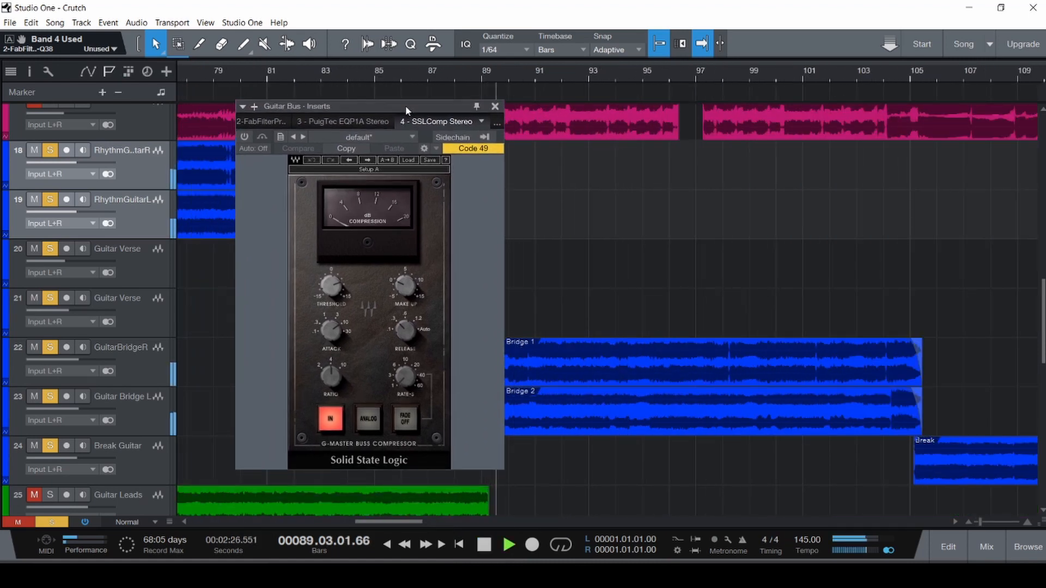
left_click(245, 139)
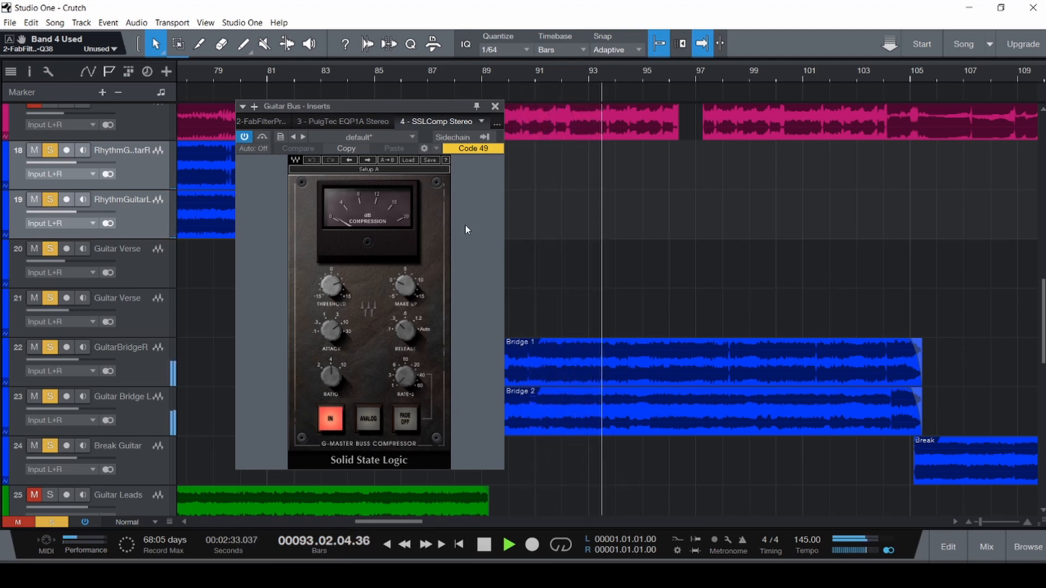
key("space")
- Close the Guitar Bus inserts window and save the song
key("ctrl+s")
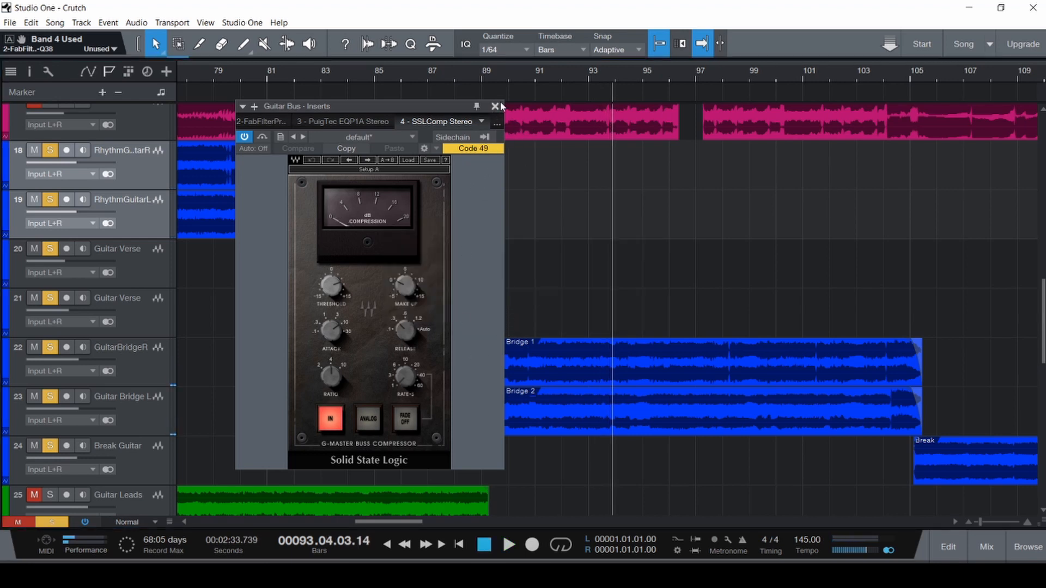
left_click(495, 106)
key("ctrl+s")
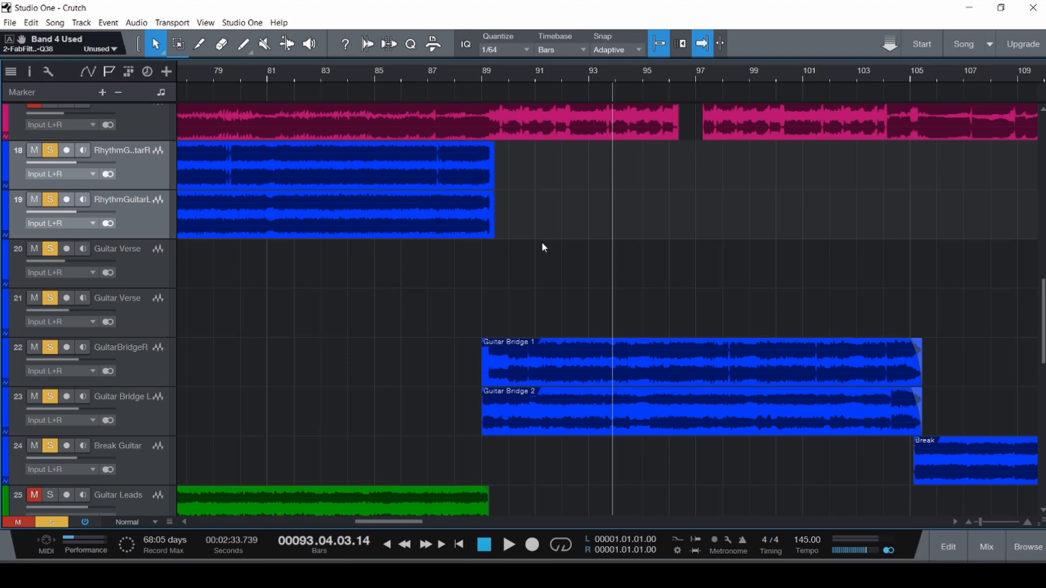
- Show the mixer, select the Glue Bus channel, and open and enable its SSLComp Stereo insert
key("F3")
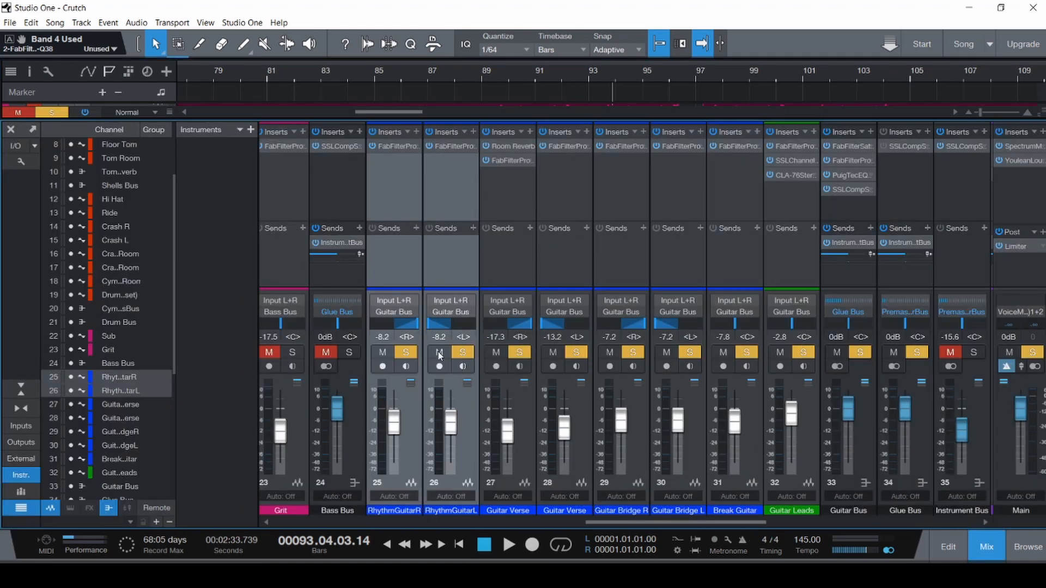
left_click_drag(593, 524, 701, 515)
left_click(681, 450)
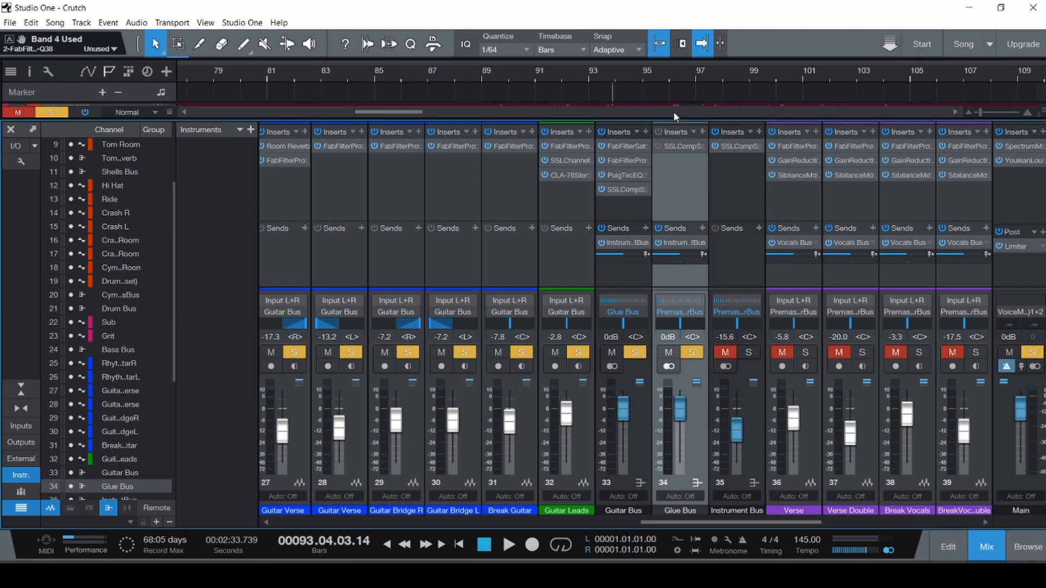
left_click(686, 146)
left_click_drag(443, 59, 500, 90)
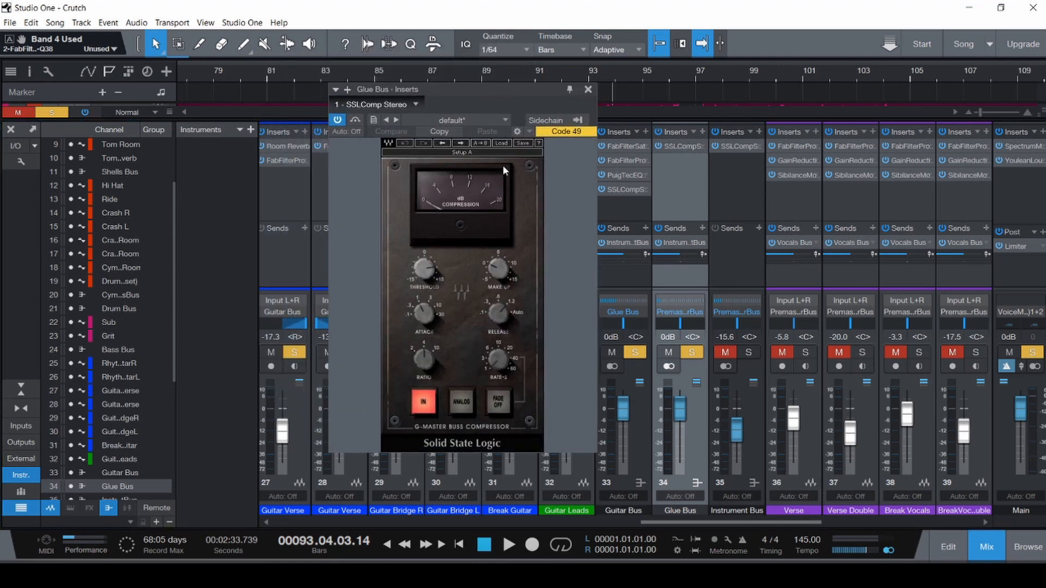
- Look over the Sub, Grit and guitar tracks in the arrangement and return to the mixer with the Glue Bus inserts window moved aside
key("F3")
scroll(257, 220, "up", 5)
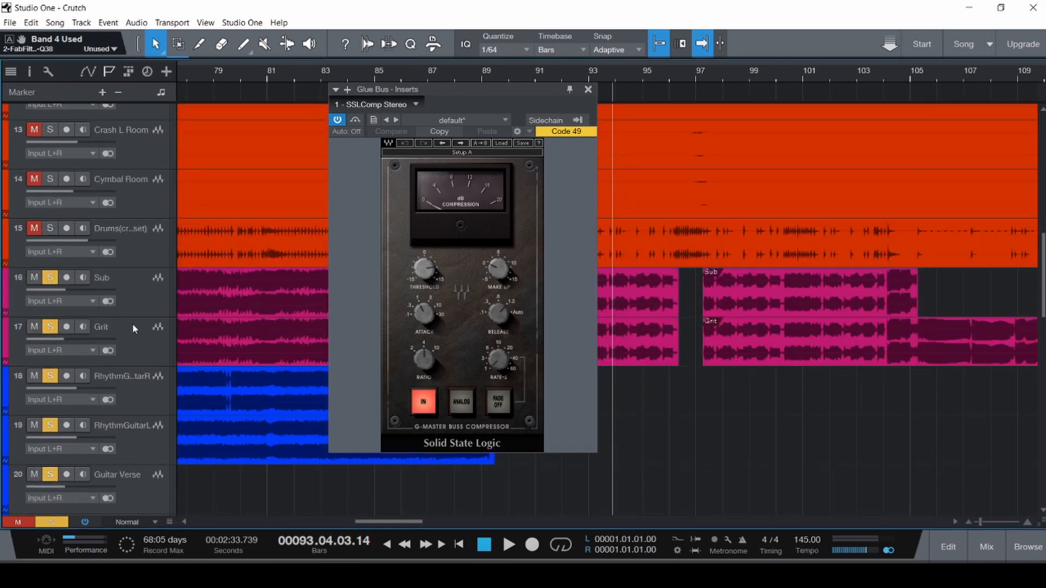
key("F3")
left_click_drag(518, 89, 794, 81)
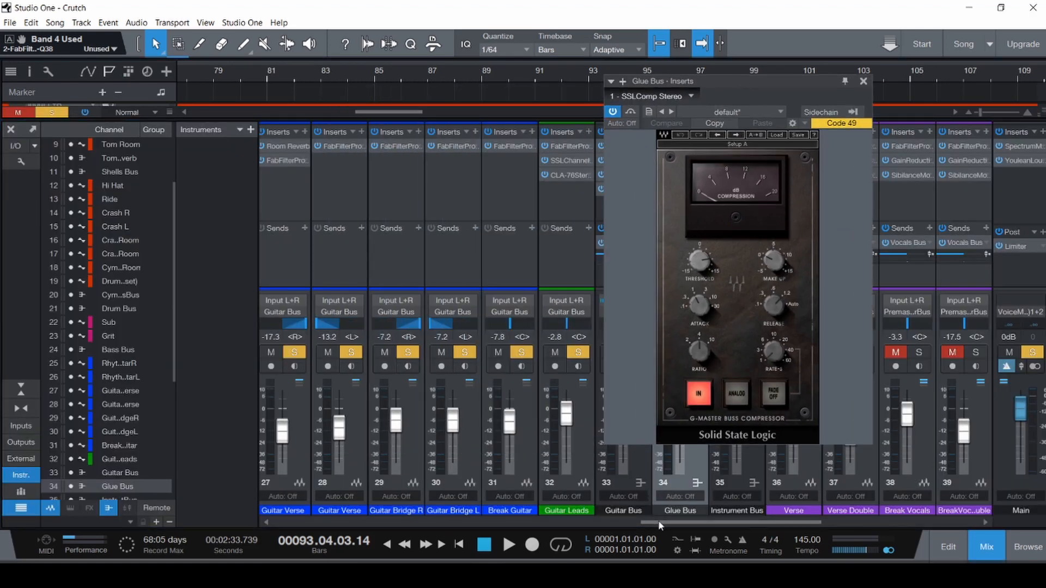
- Save the song and play it from bar 83 in the arrangement to hear the Glue Bus SSLComp Stereo compression
left_click_drag(658, 521, 595, 515)
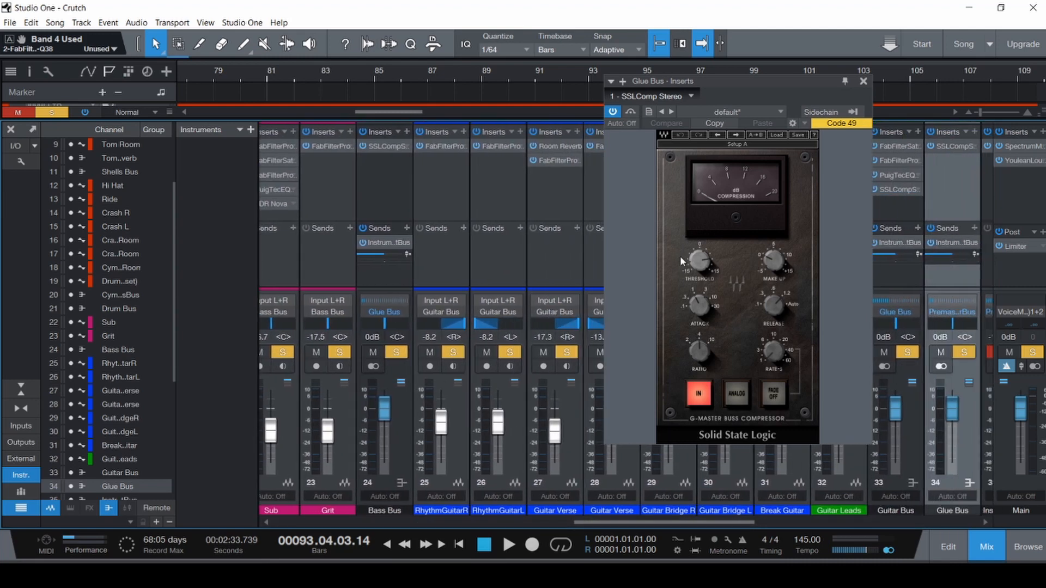
key("F3")
left_click(323, 325)
key("ctrl+s")
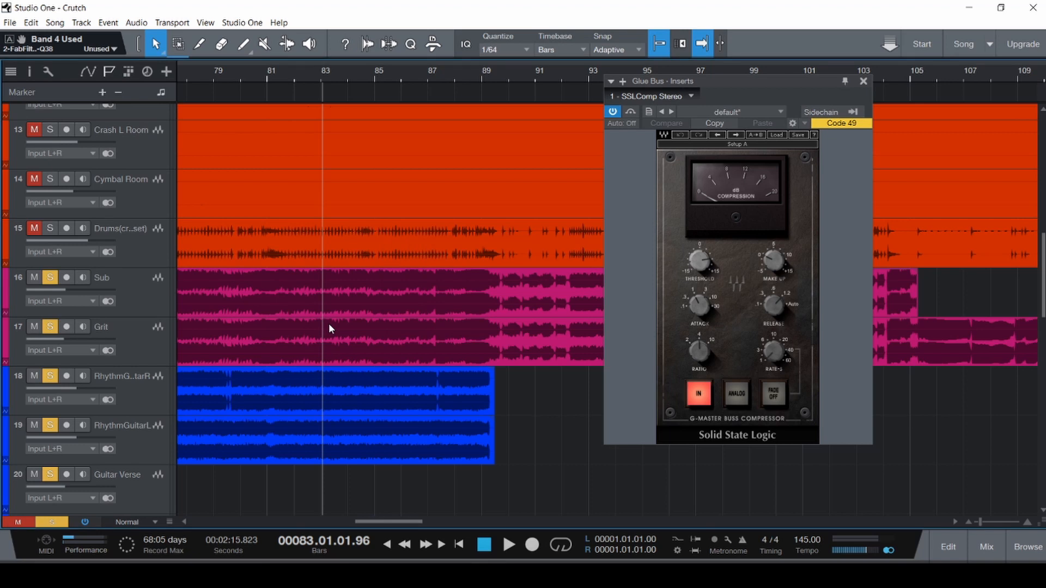
key("space")
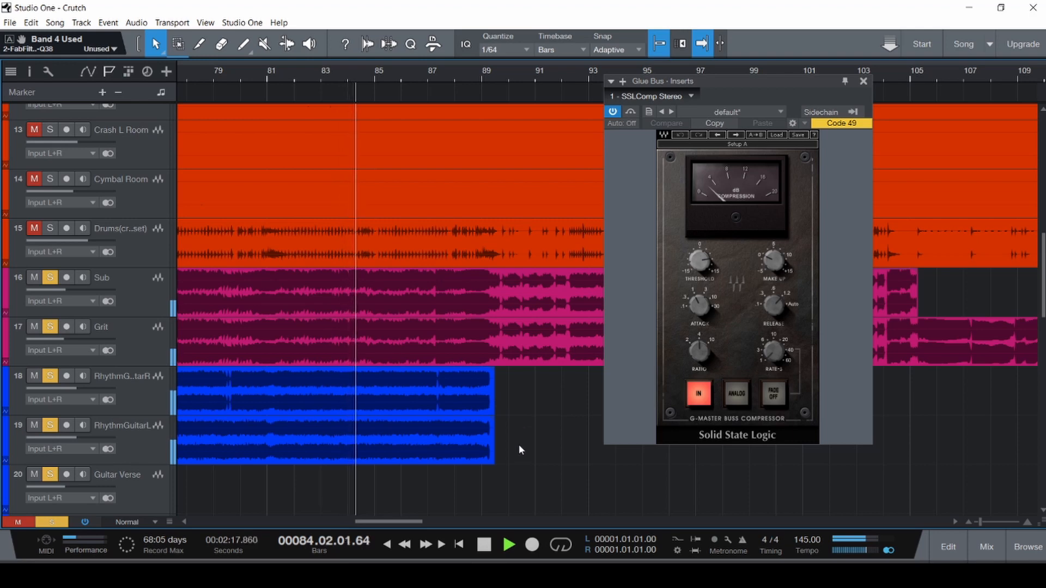
scroll(525, 407, "down", 5)
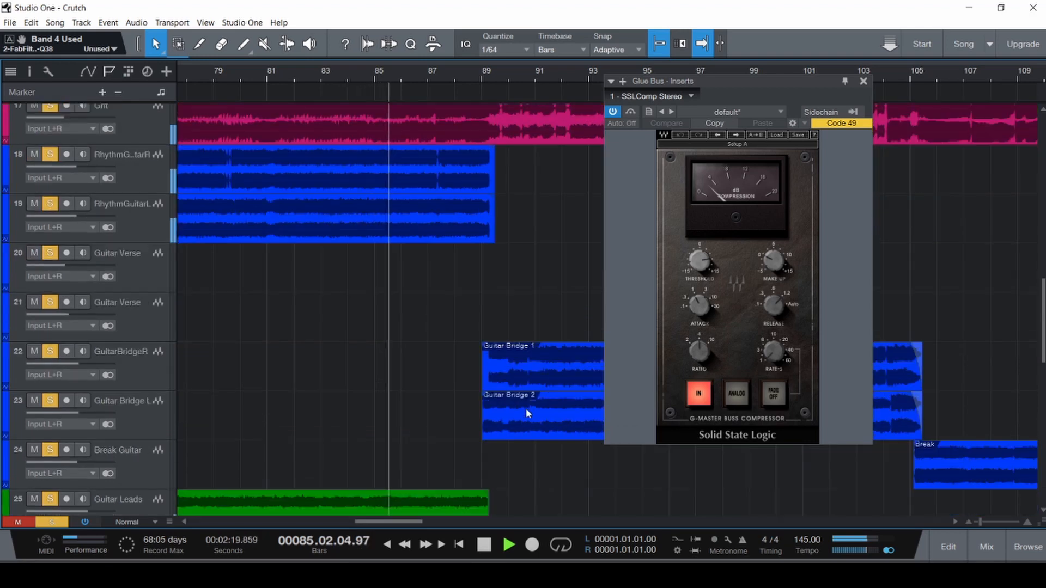
scroll(525, 408, "up", 3)
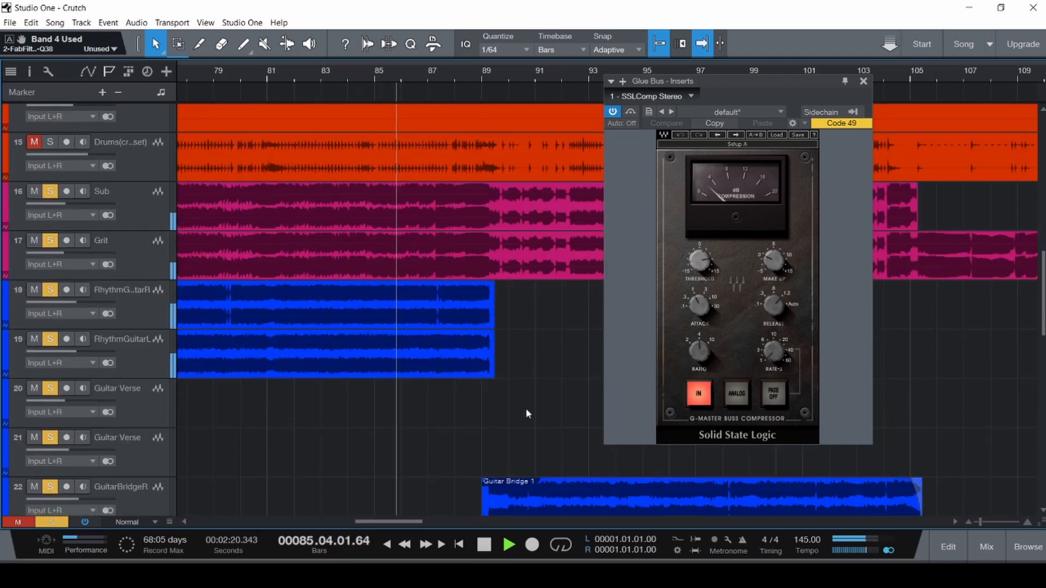
- Compare the Glue Bus sound with SSLComp Stereo bypassed and active, replaying from bar 81, then stop playback and save the song
left_click(630, 112)
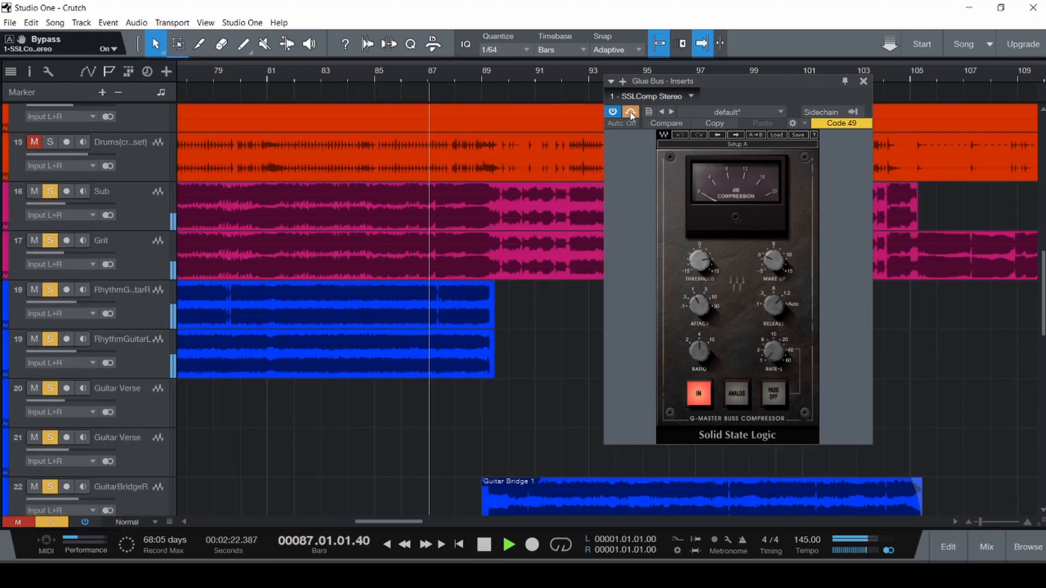
left_click(277, 243)
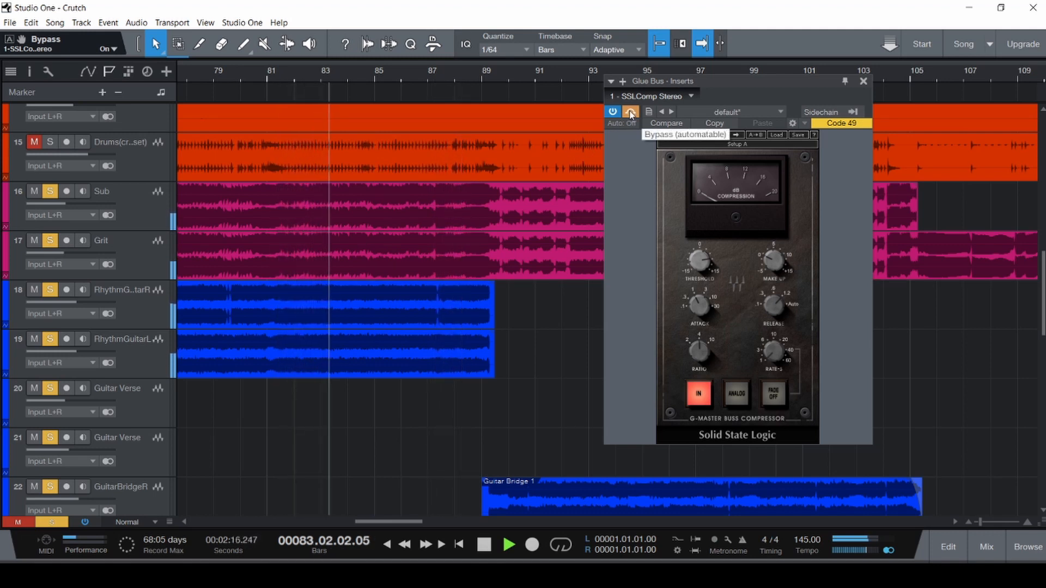
left_click(630, 111)
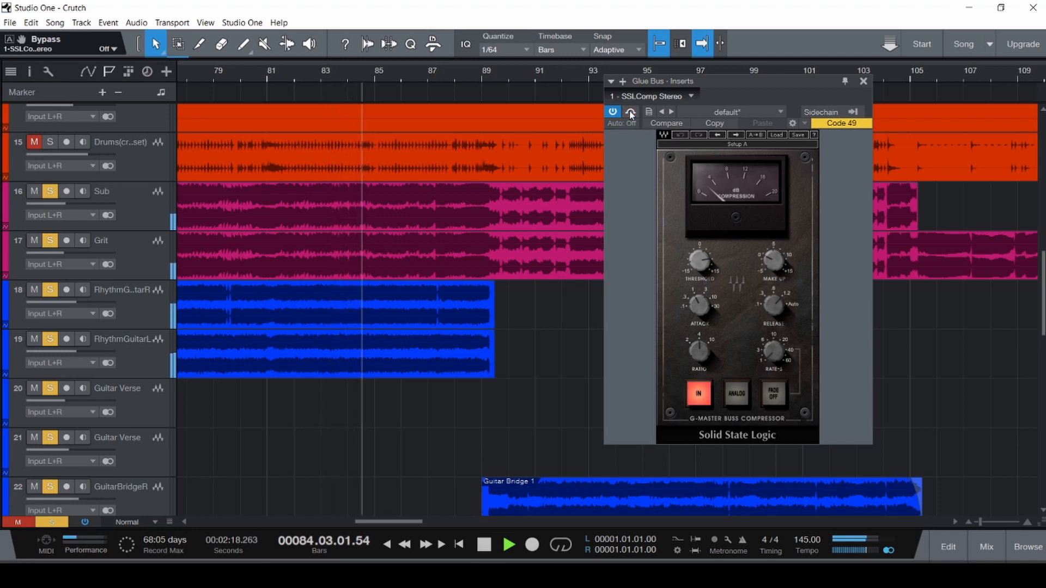
key("space")
key("ctrl+s")
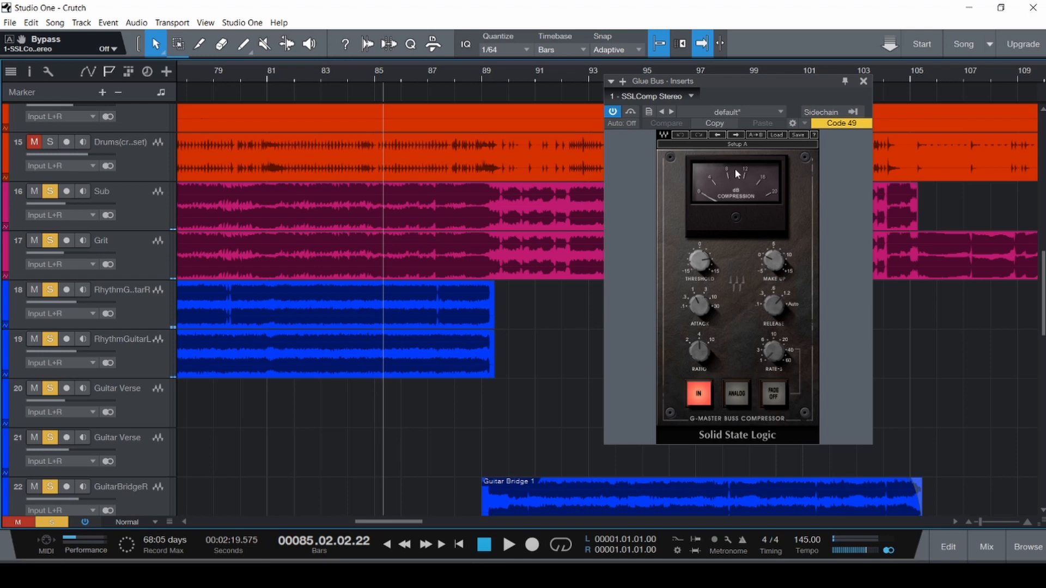
- Close the Glue Bus inserts window and solo the Instrument Bus in the mixer
key("F3")
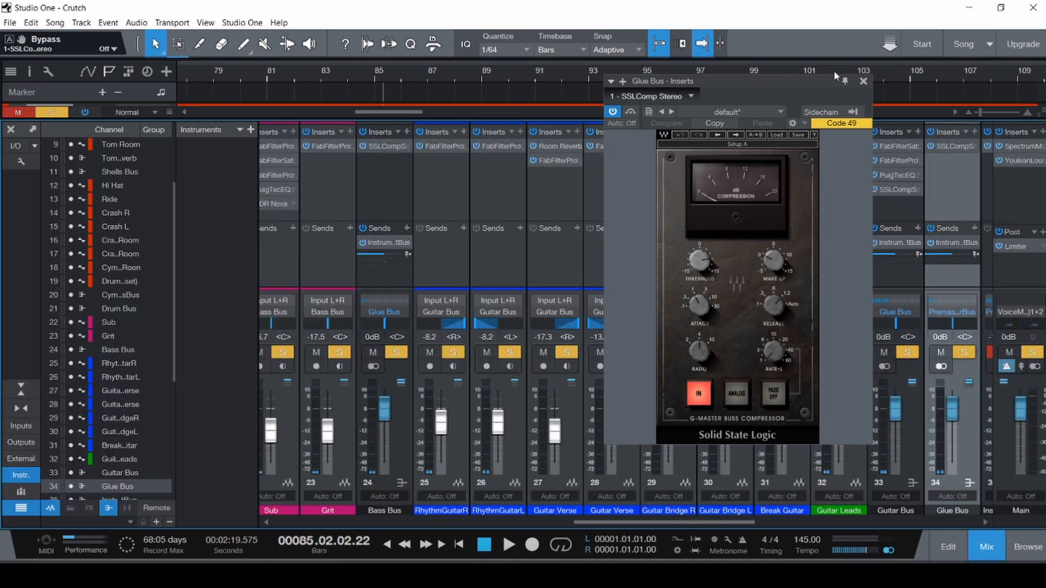
left_click(863, 82)
left_click_drag(714, 518, 826, 518)
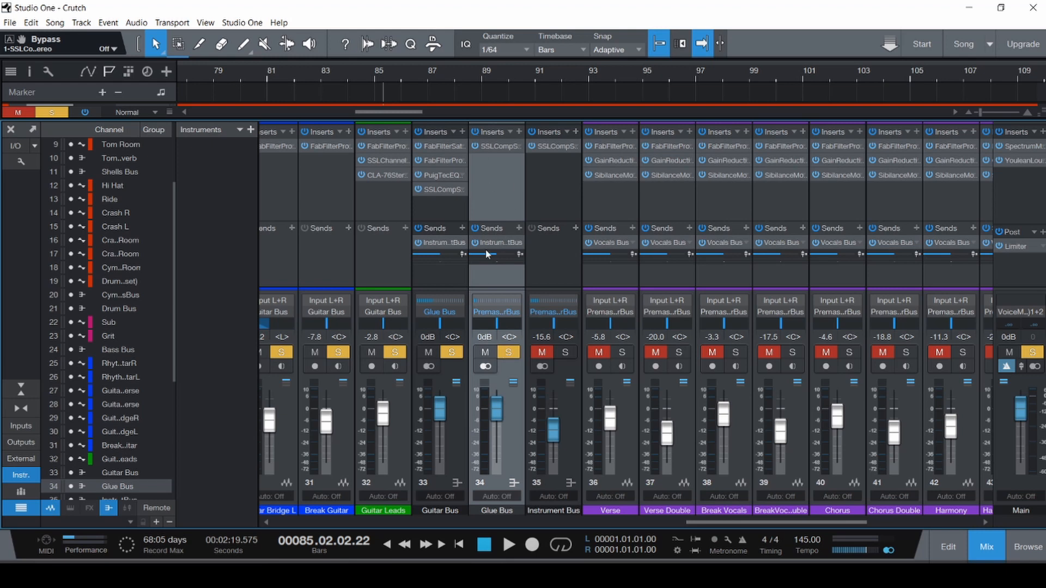
left_click(567, 353)
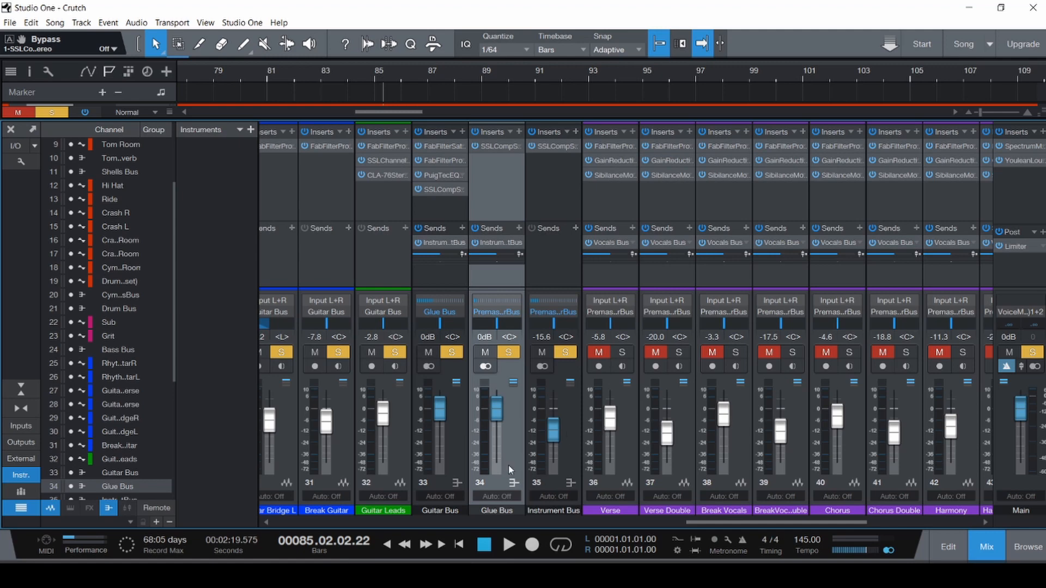
- Look over the Drum Bus, Bass Bus and Guitar Bus routing and open the Instrument Bus SSLComp Stereo insert
left_click_drag(745, 522, 562, 519)
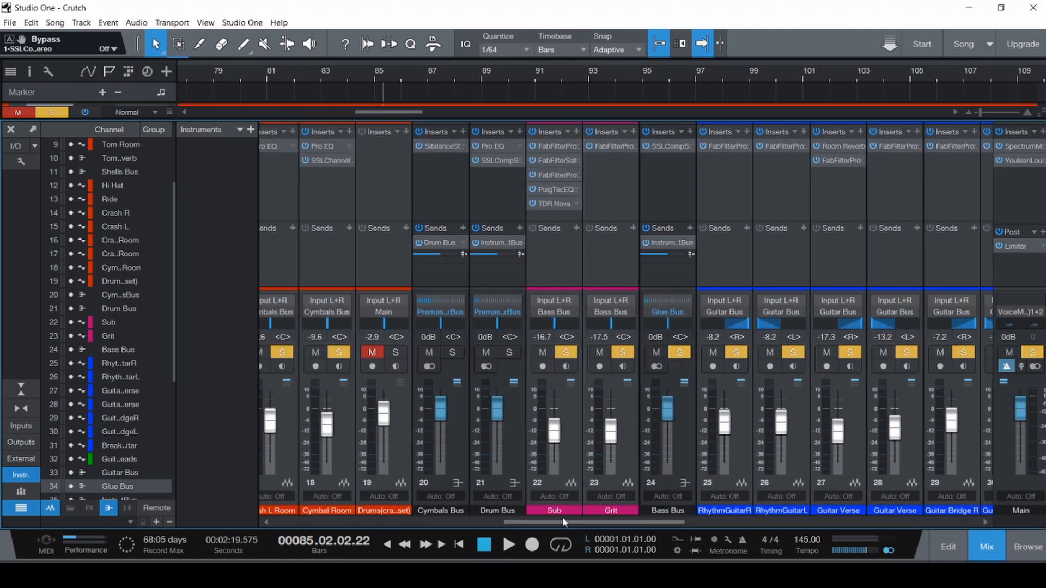
left_click(508, 463)
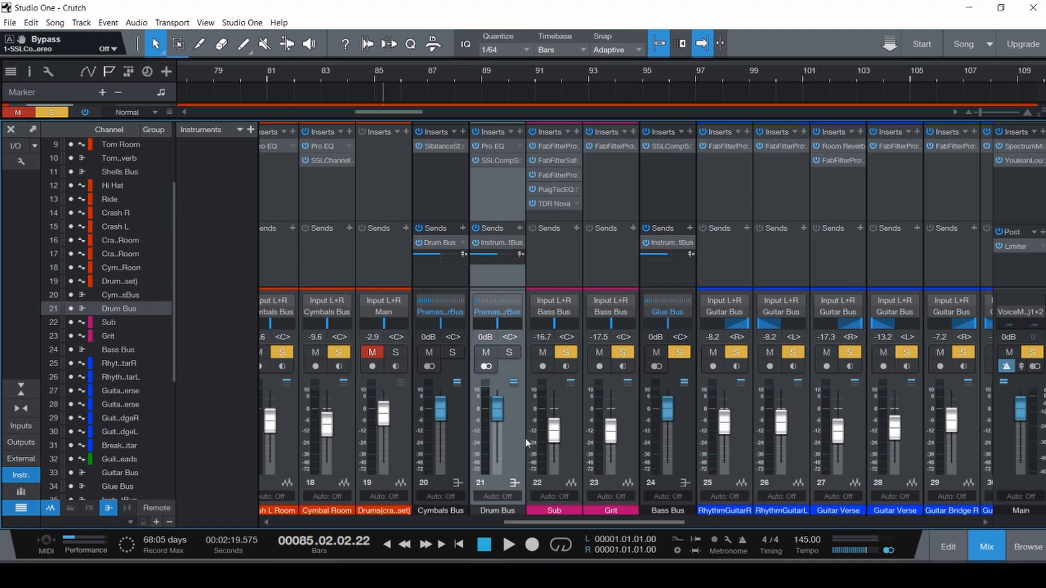
left_click_drag(525, 522, 711, 524)
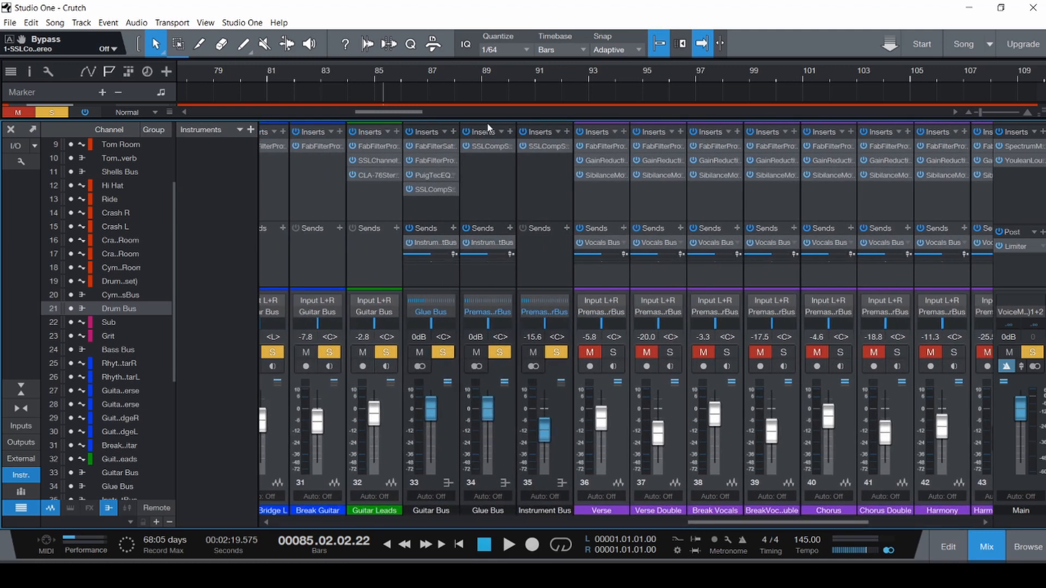
left_click(538, 145)
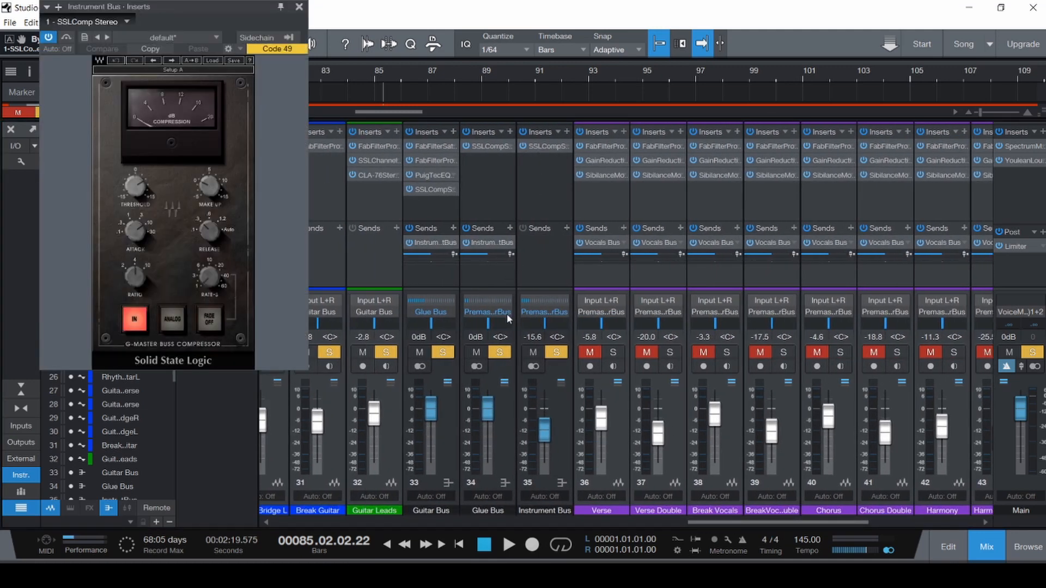
- Clear all solos and mutes in the mixer and mute the Drums(cra..set) channel
key("shift+s")
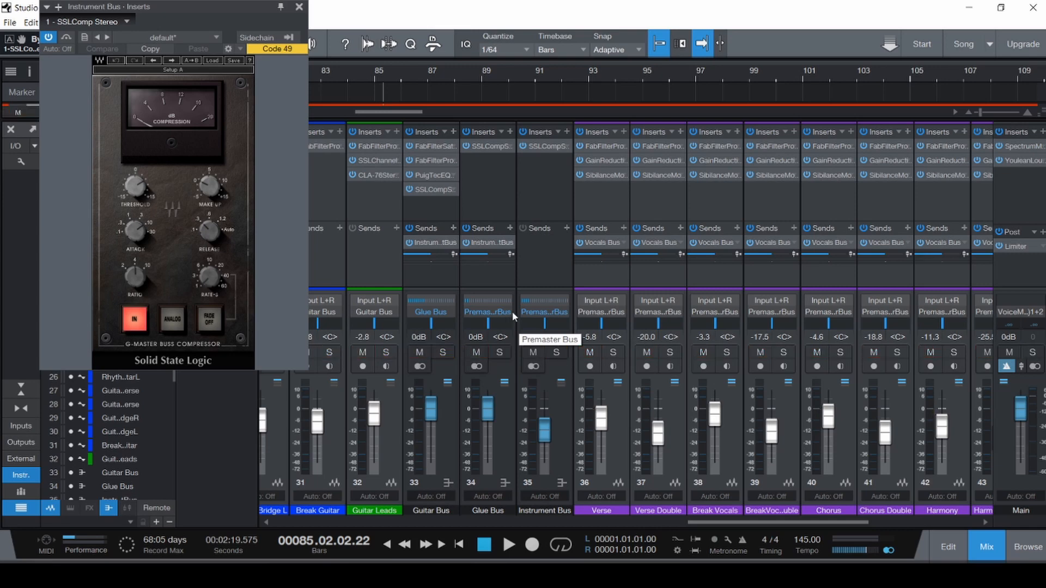
left_click_drag(702, 523, 504, 522)
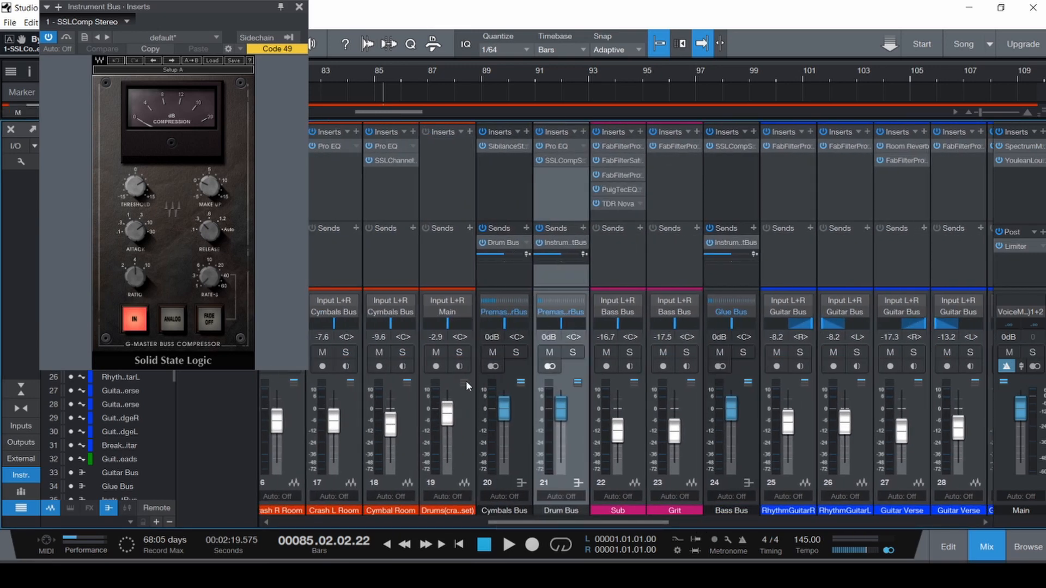
left_click(435, 352)
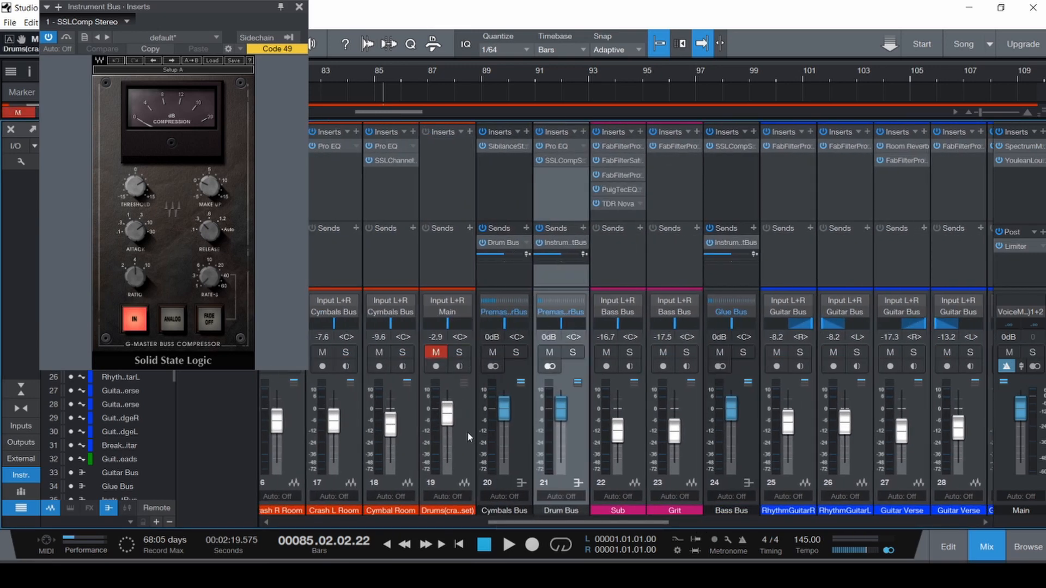
- Move the Instrument Bus inserts window aside and disable the Drums(cr..set) track in the arrangement
key("F3")
left_click_drag(230, 10, 499, 63)
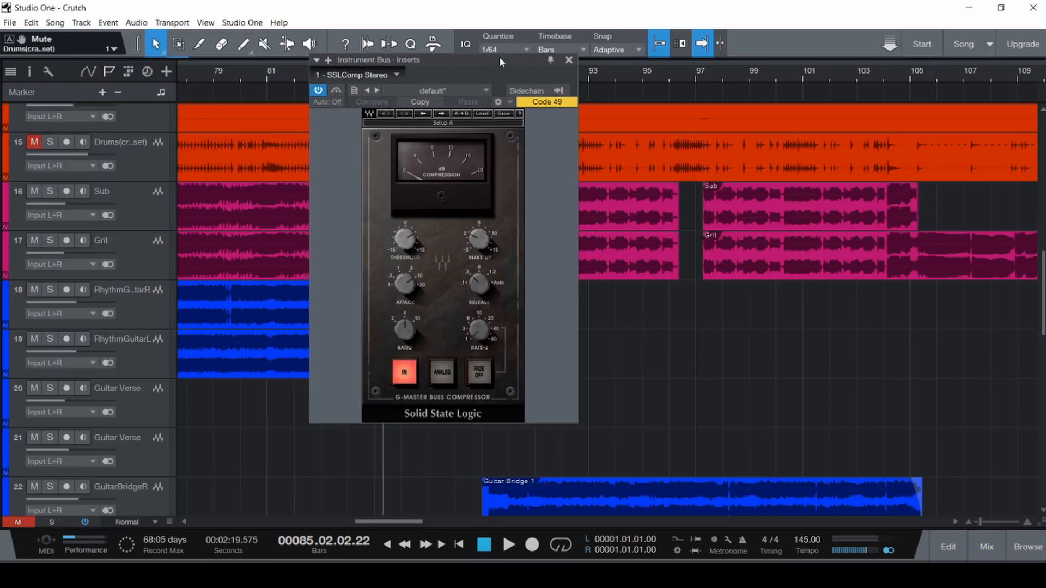
left_click(142, 161)
right_click(143, 161)
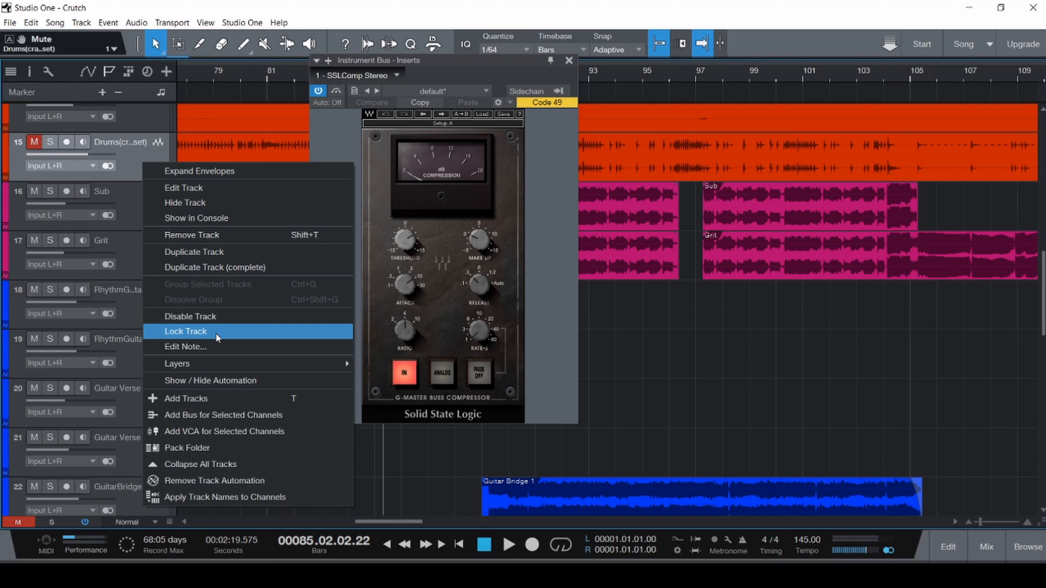
left_click(217, 318)
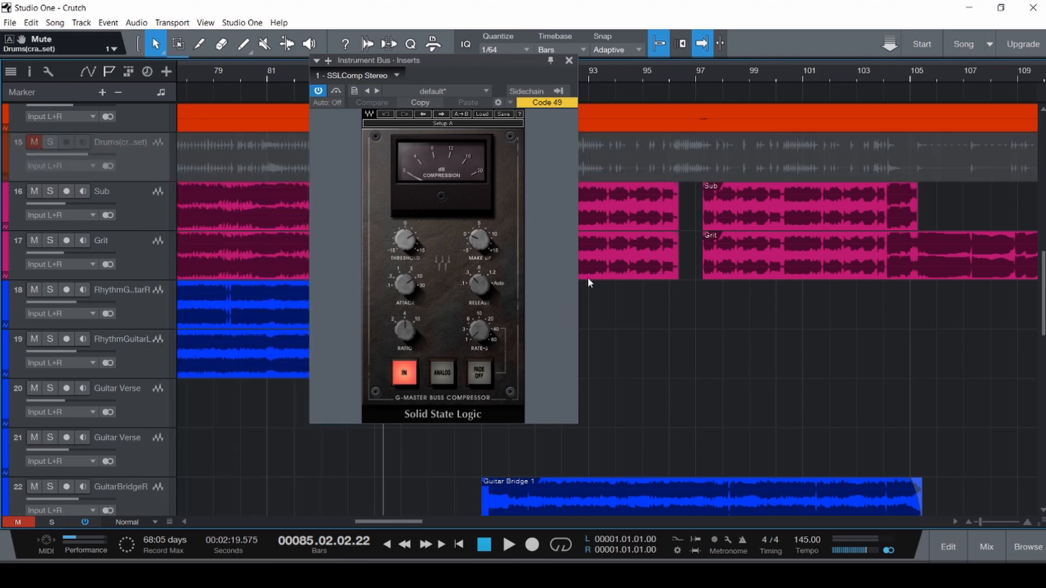
- Disable the Crutch-SZ-Mix reference track at the end of the track list
scroll(661, 303, "down", 15)
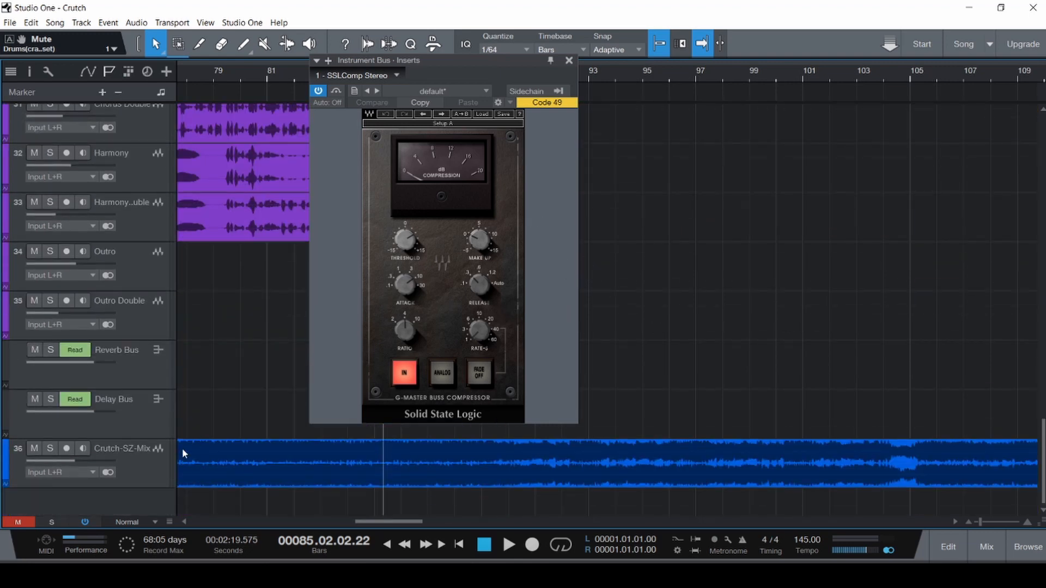
left_click(152, 473)
right_click(152, 473)
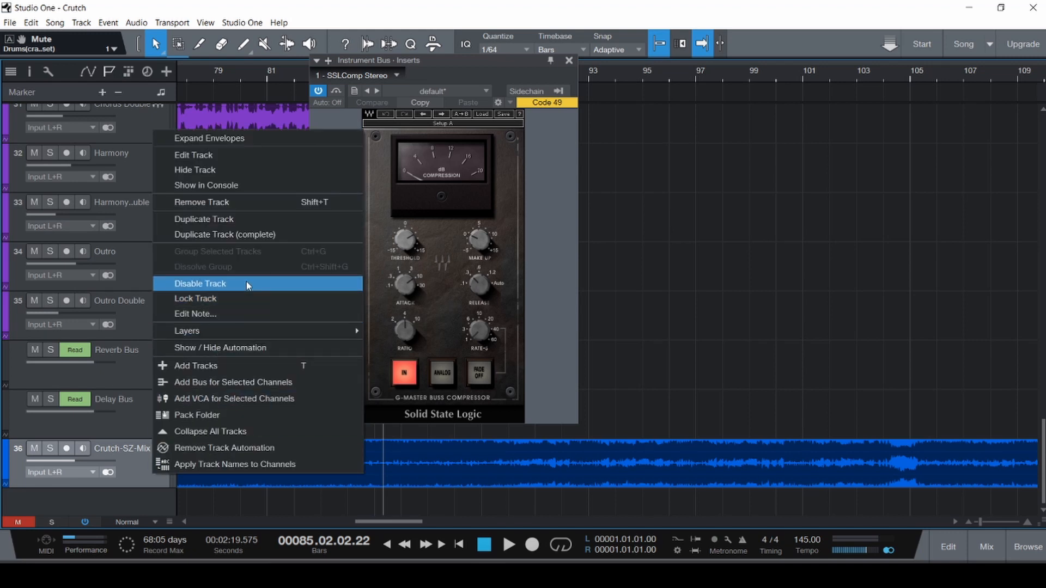
left_click(234, 290)
- Mute all vocal tracks from Verse through Outro Double, closing the Verse inserts window
scroll(233, 375, "up", 5)
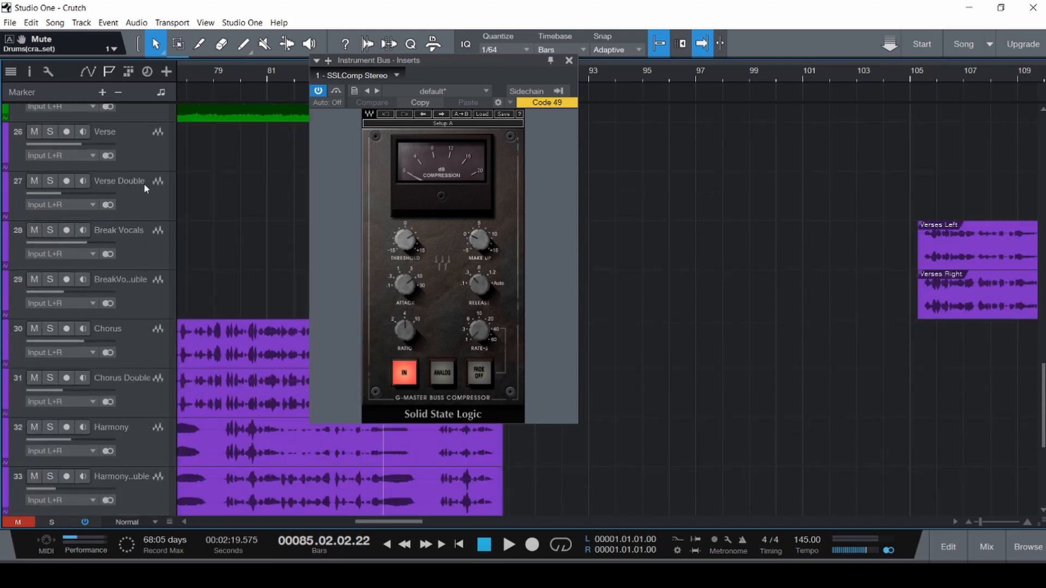
left_click(136, 142)
scroll(139, 163, "down", 2)
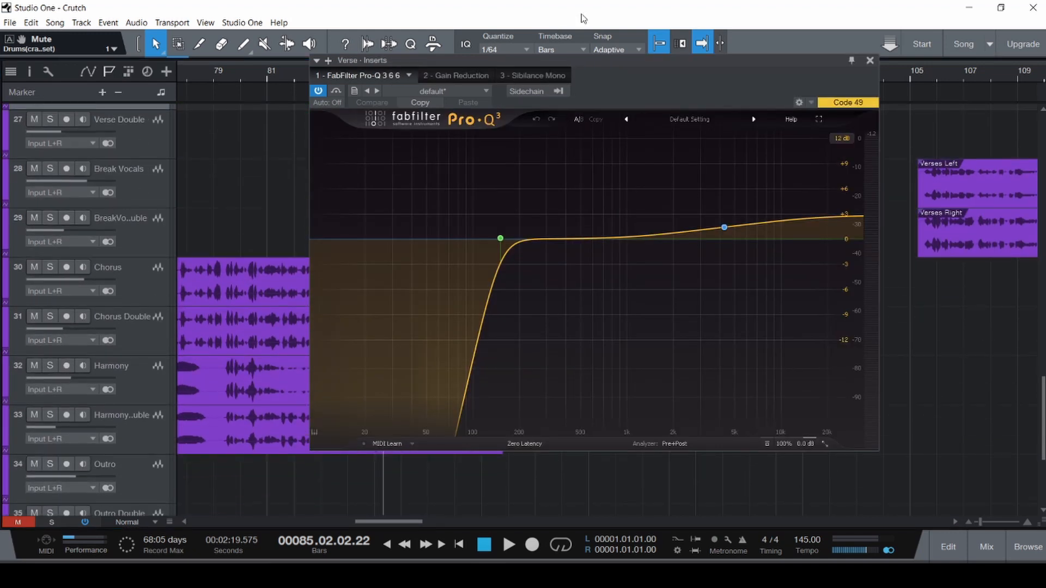
left_click(870, 60)
scroll(315, 245, "down", 6)
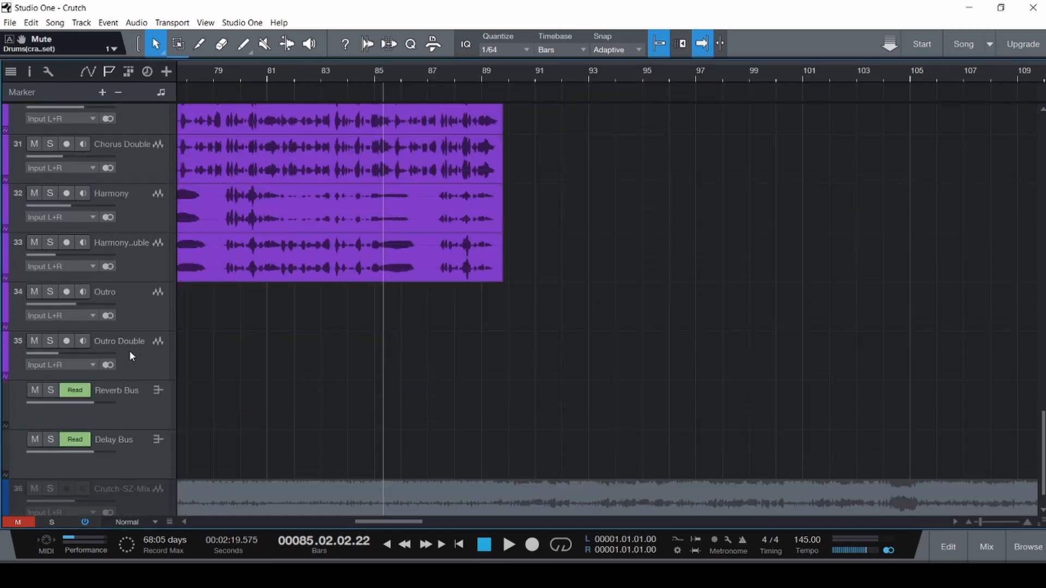
key("m")
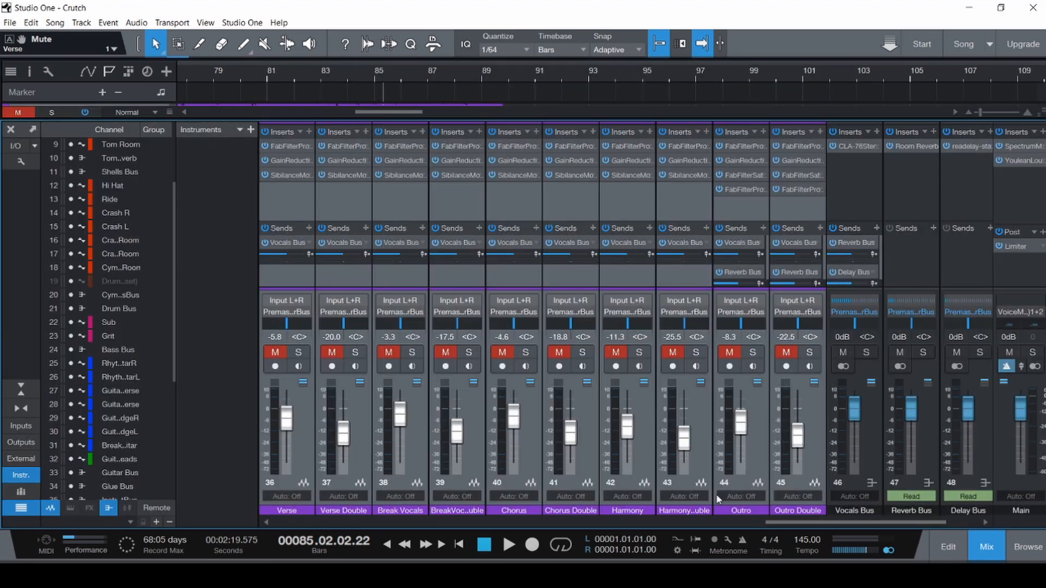
- Play the song from the start with the mixer shown and open the Instrument Bus SSLComp Stereo insert
left_click_drag(855, 526, 650, 526)
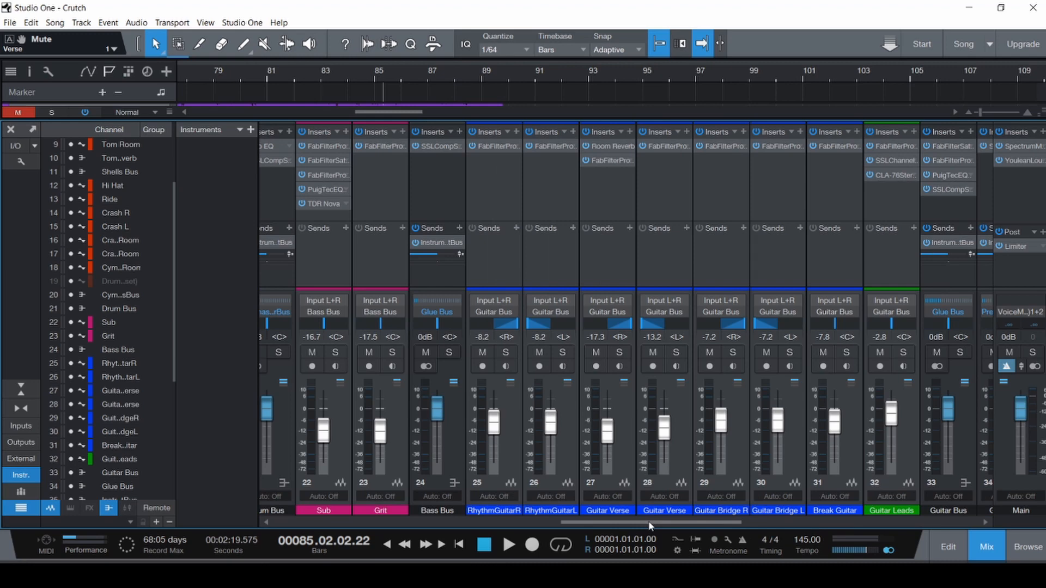
key("comma")
key("space")
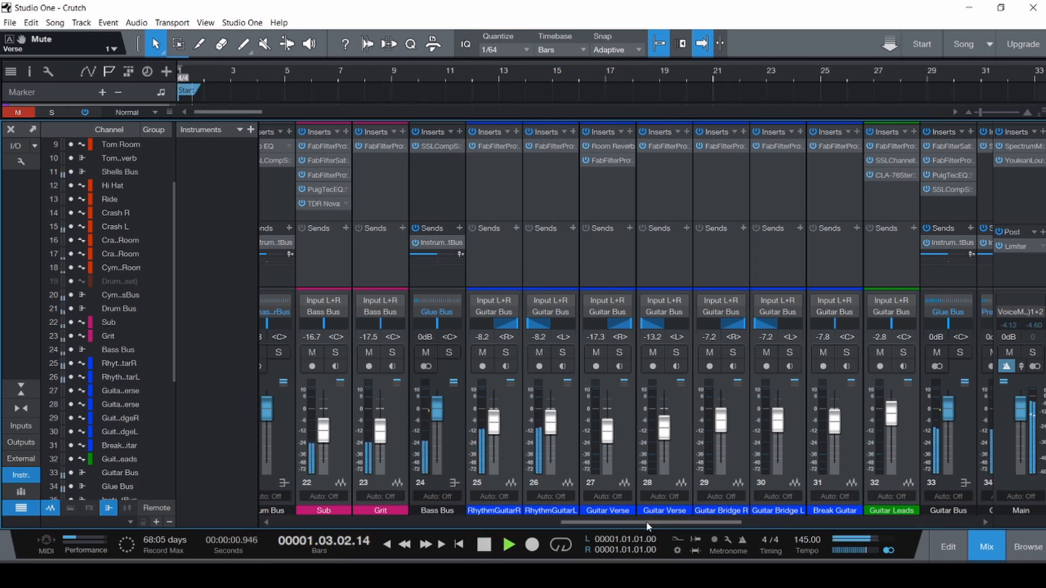
left_click_drag(647, 524, 748, 525)
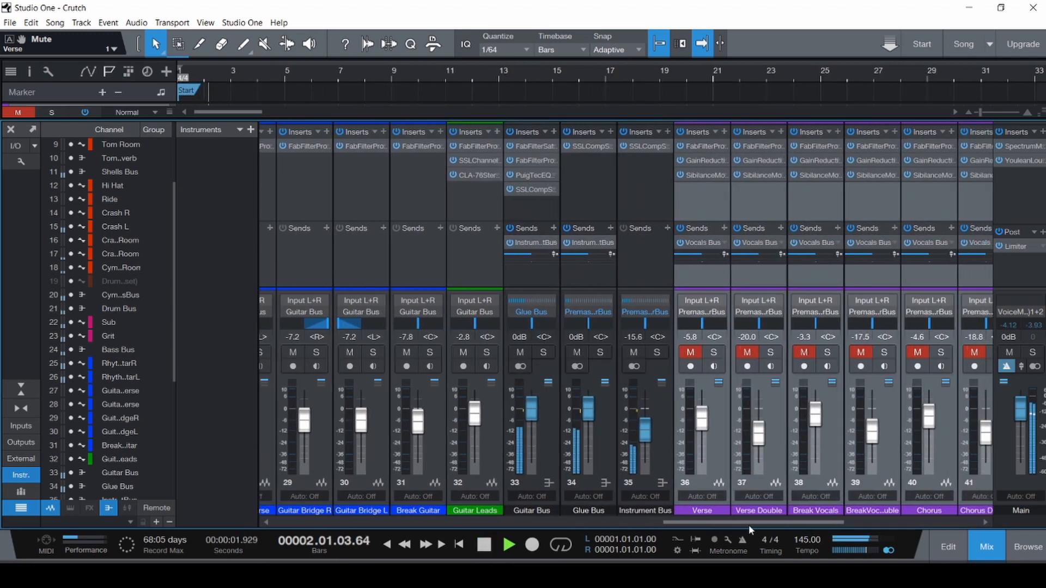
left_click(670, 471)
left_click(649, 149)
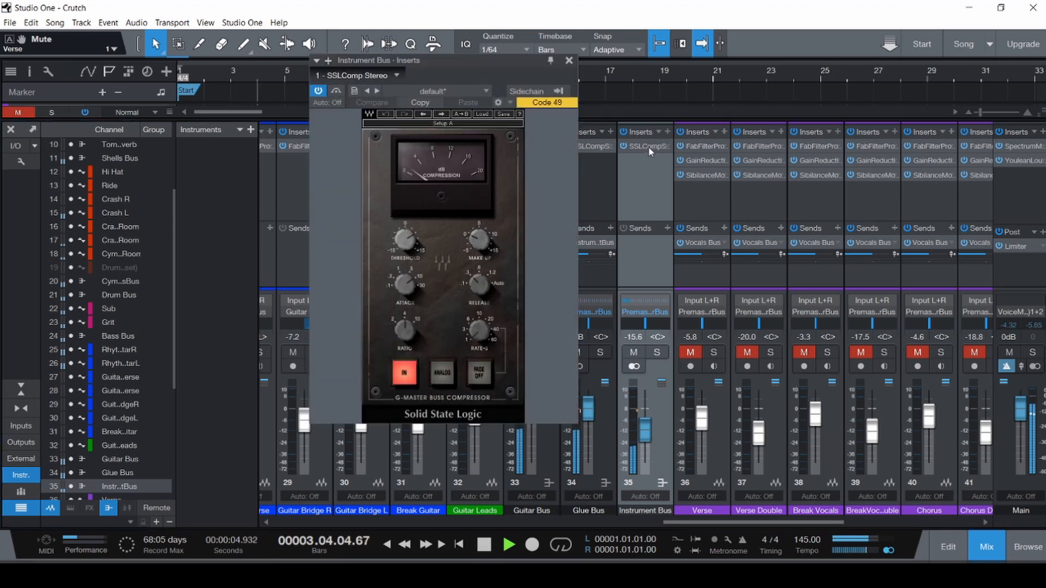
- Compare the mix with the Instrument Bus SSLComp Stereo bypassed and active, then stop playback
left_click(337, 93)
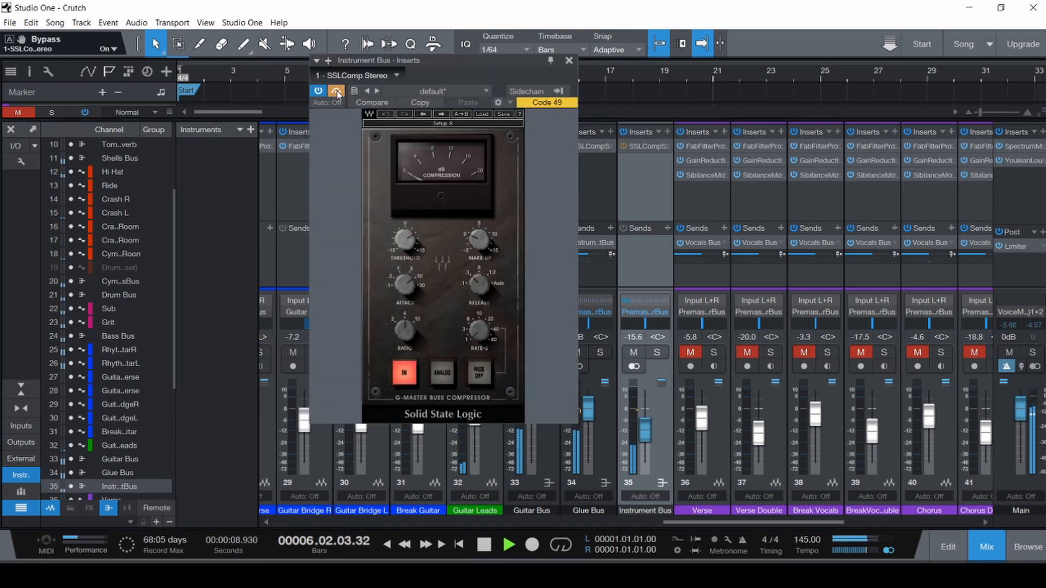
left_click(337, 93)
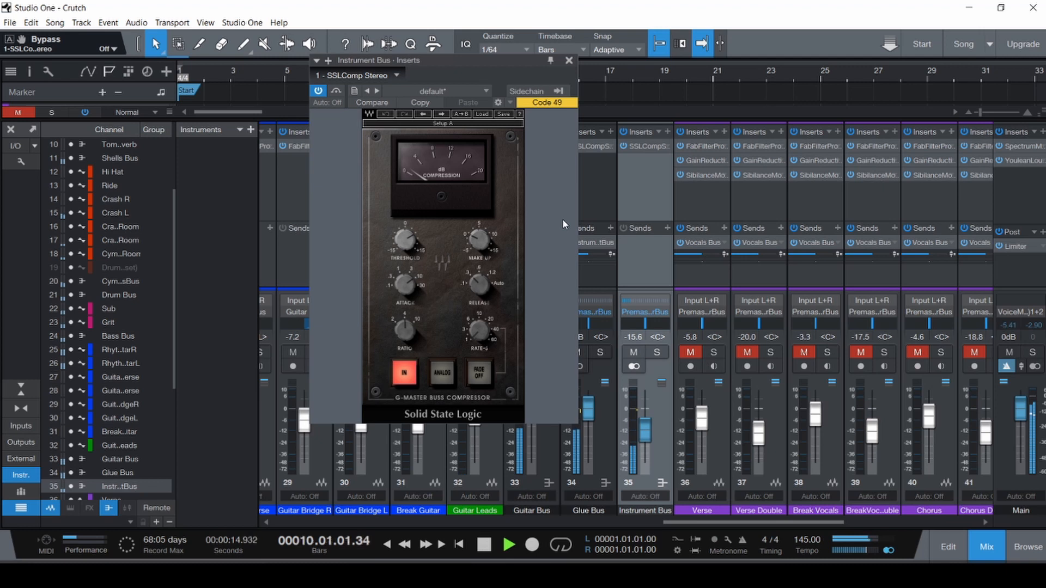
key("space")
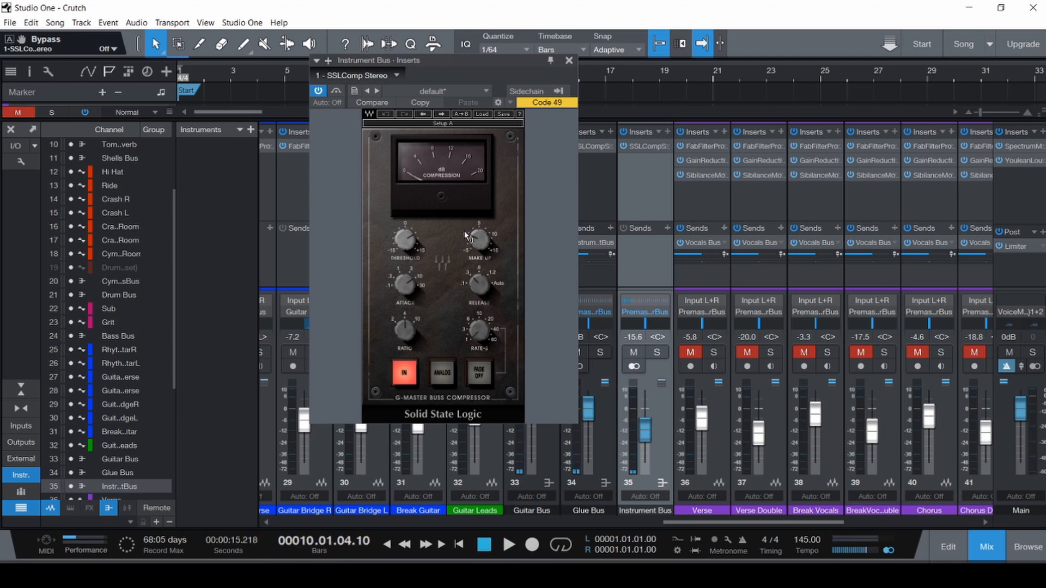
- Adjust the Instrument Bus SSLComp Stereo during playback with the threshold at 6.8 dB and attack at 3 ms, then close it
mouse_move(465, 235)
key("space")
left_click_drag(404, 245, 404, 272)
left_click_drag(405, 240, 405, 213)
left_click(405, 284)
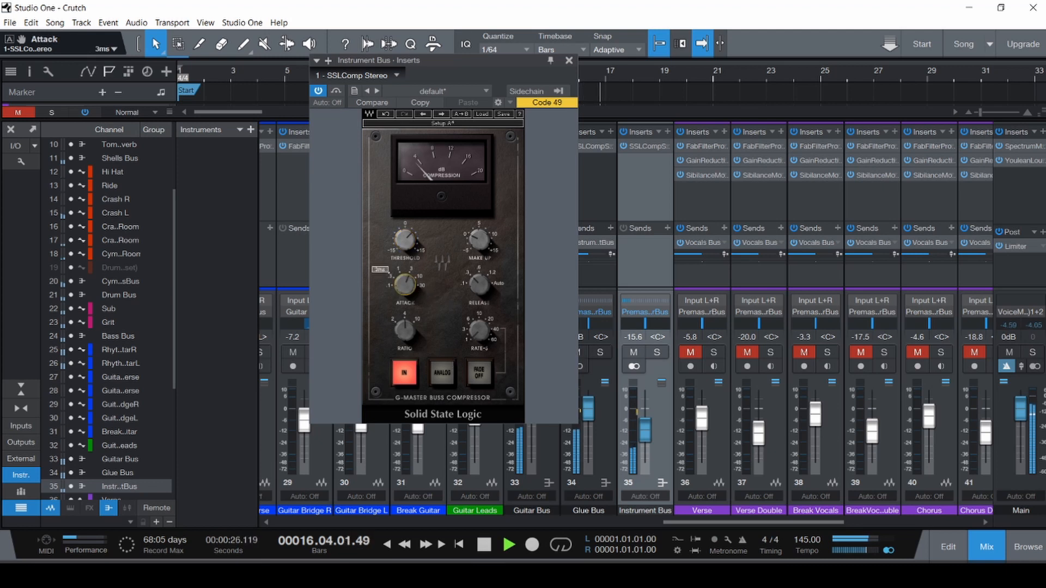
left_click_drag(403, 239, 500, 208)
key("space")
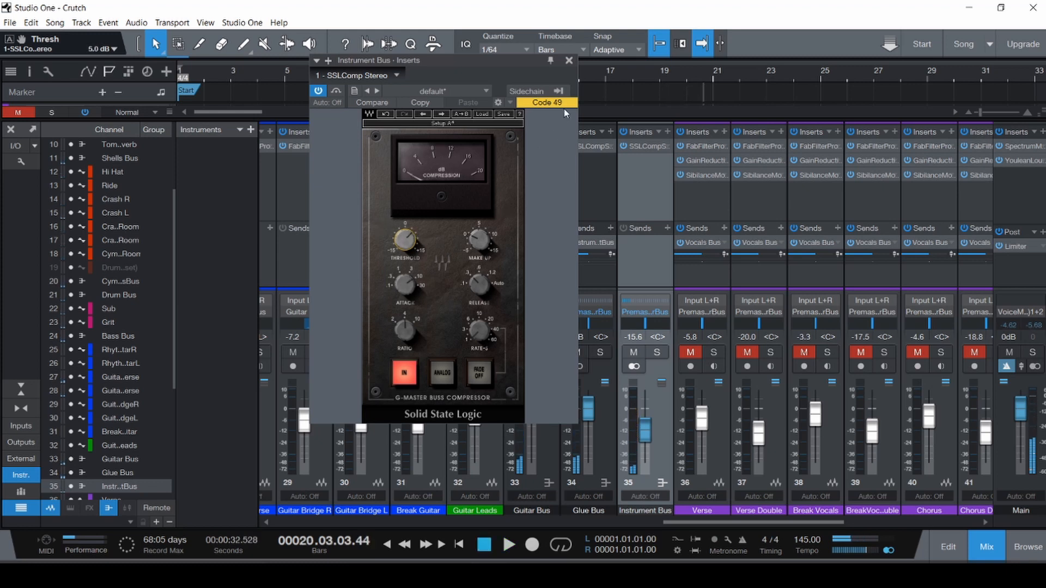
left_click(569, 61)
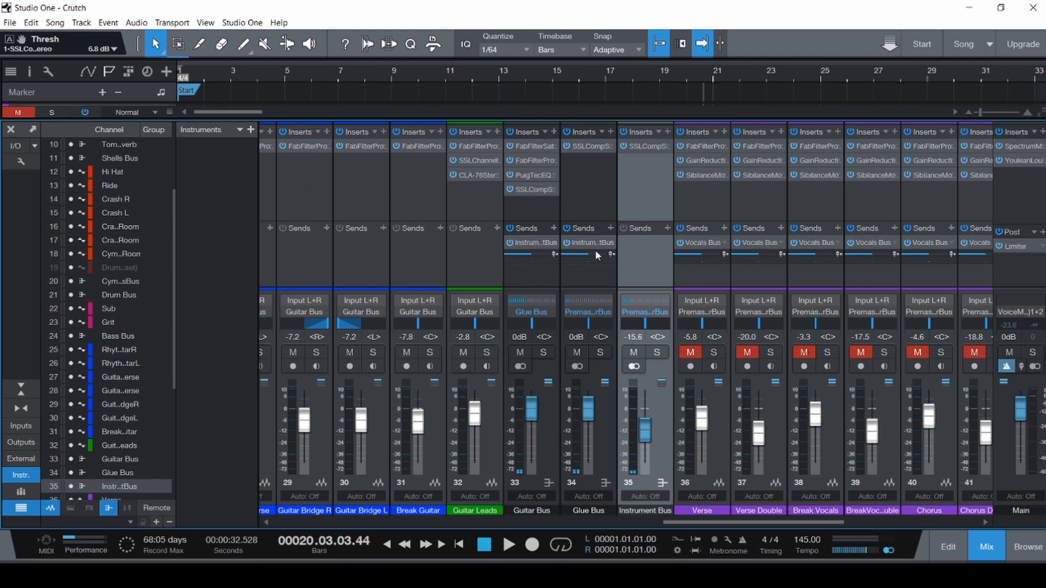
- Solo the Instrument Bus during playback and toggle the Guitar Bus solo and mute, leaving it soloed and unmuted
left_click(660, 353)
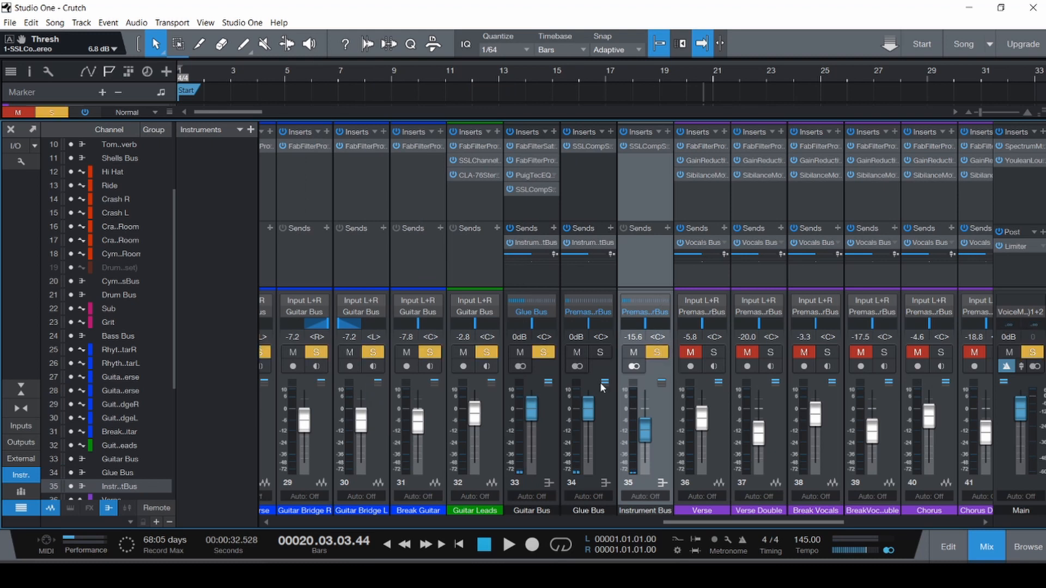
key("space")
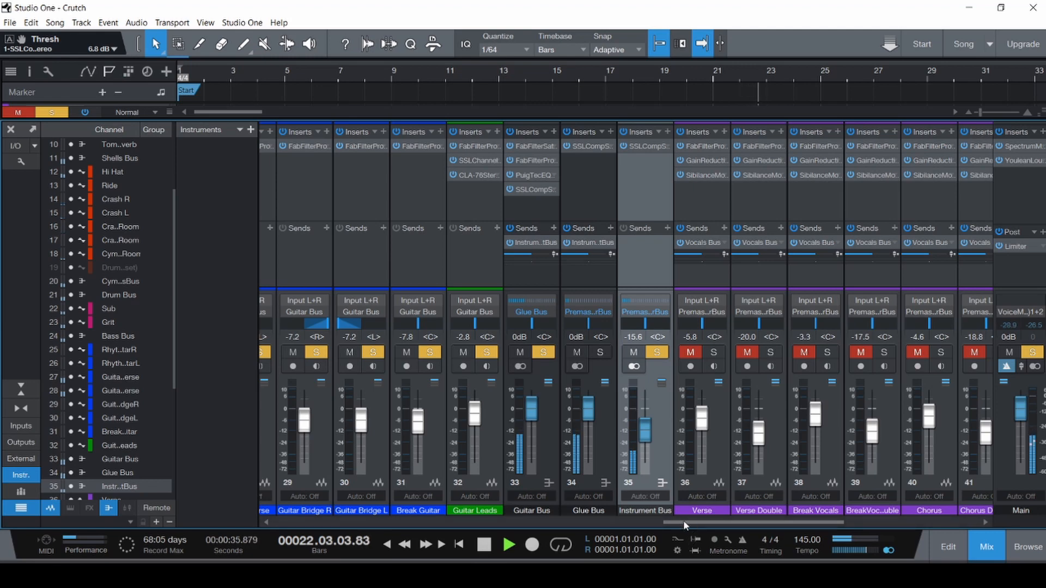
left_click_drag(683, 521, 523, 520)
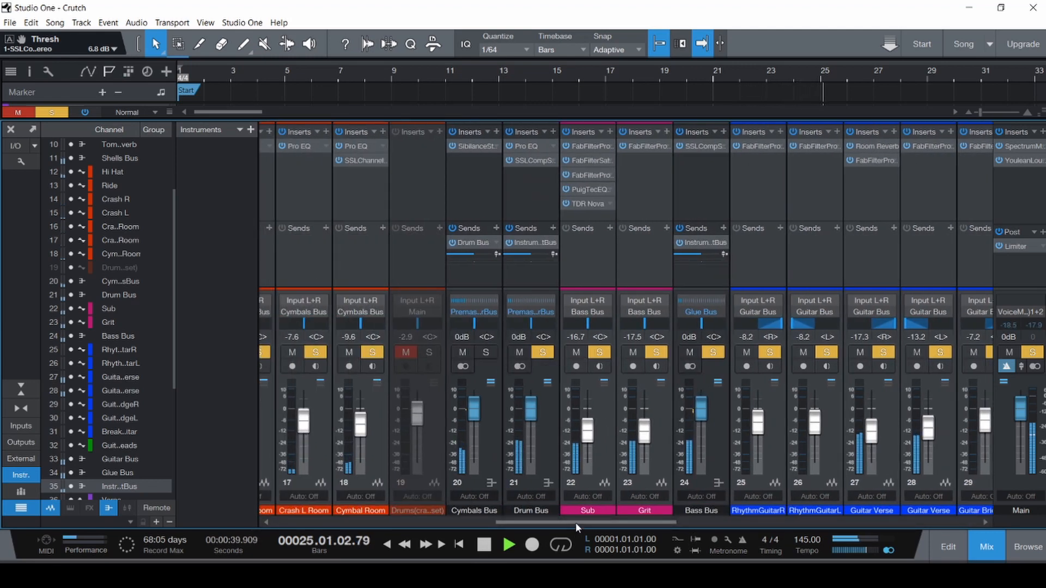
left_click_drag(575, 522, 726, 517)
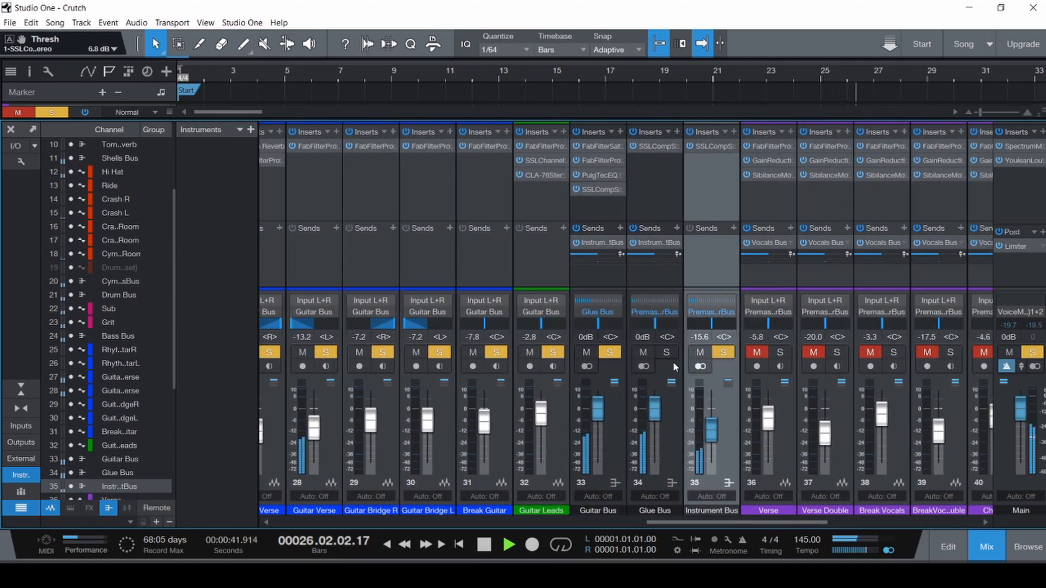
left_click(609, 351)
left_click(585, 352)
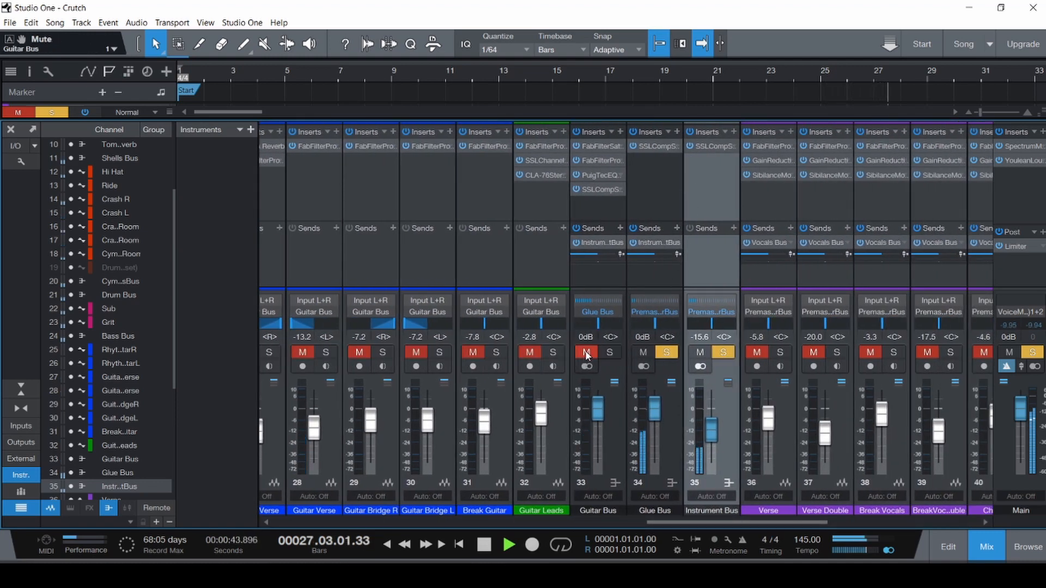
left_click(607, 352)
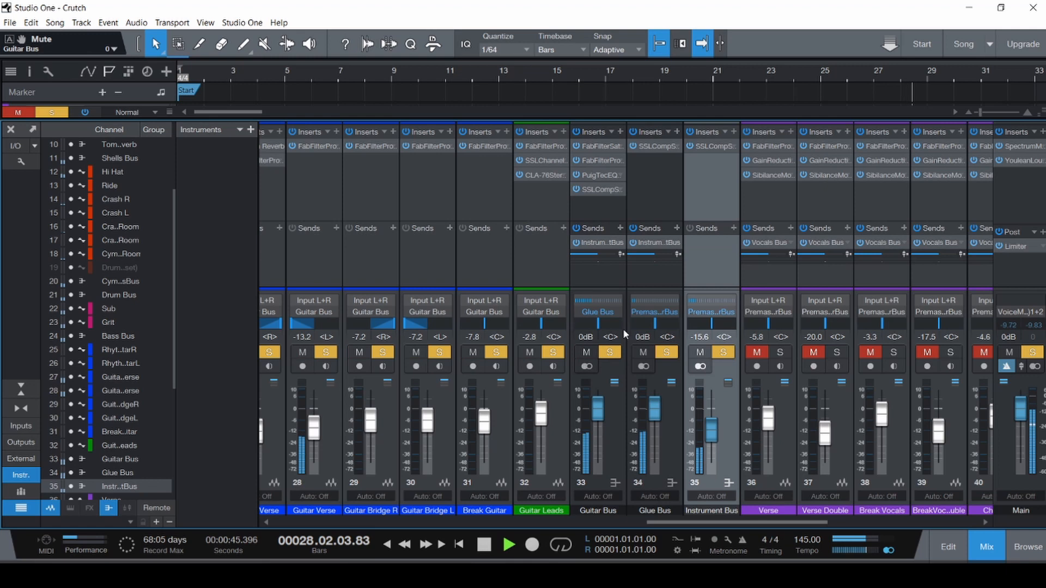
- Recheck the Instrument Bus SSLComp Stereo threshold and compression while playing, then close its window and stop playback
left_click(705, 146)
left_click_drag(405, 240, 405, 277)
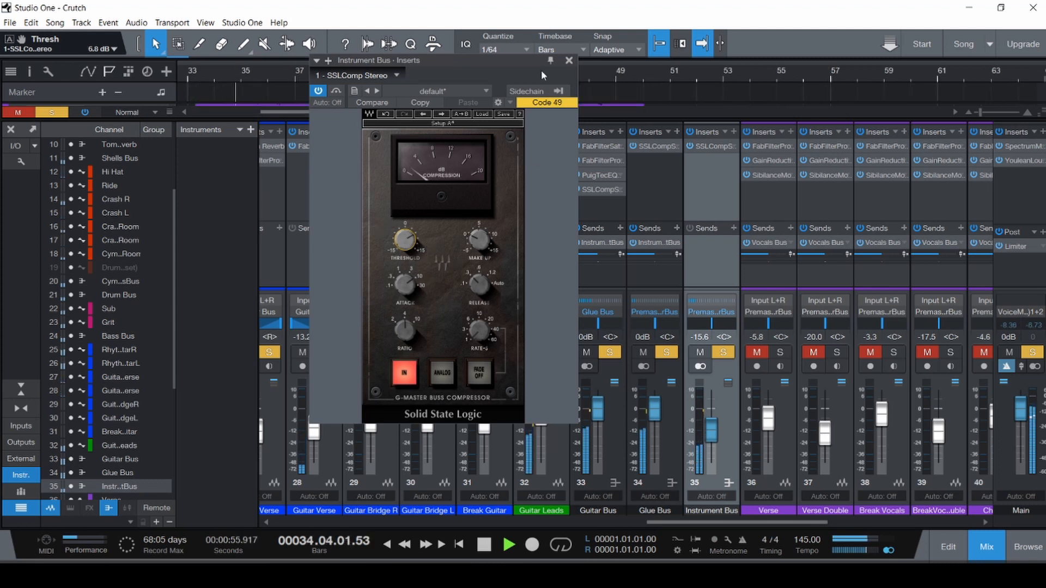
left_click(570, 62)
key("space")
- Solo the drum channels from Kick through Shells Bus and resume playback
left_click_drag(681, 522, 263, 490)
left_click(263, 490)
left_click(867, 461, "shift")
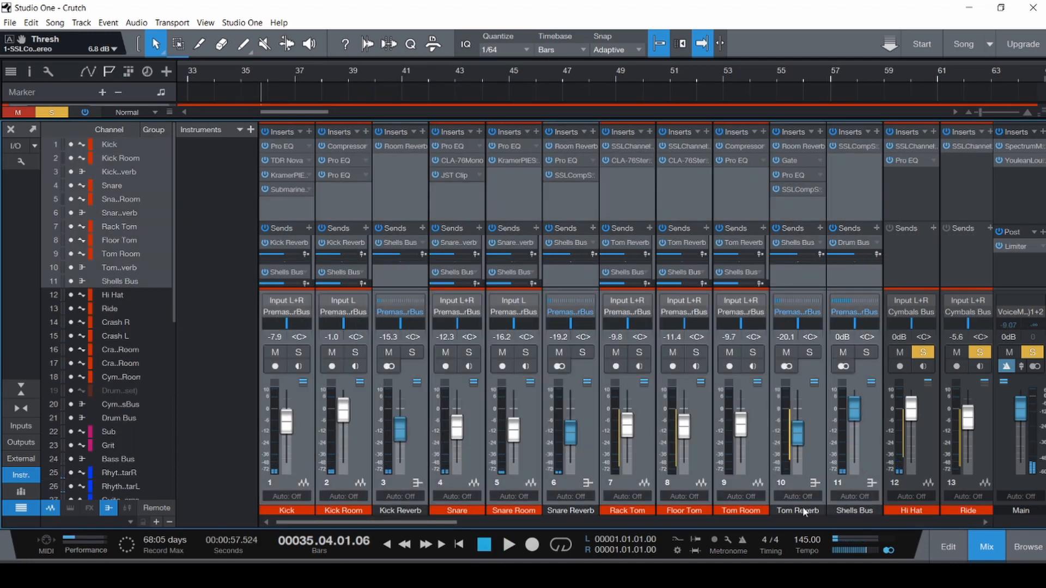
key("s")
key("space")
- Set the makeup gain of the Instrument Bus SSLComp Stereo to 0.0 dB, stop playback and save the song
left_click_drag(424, 523, 669, 523)
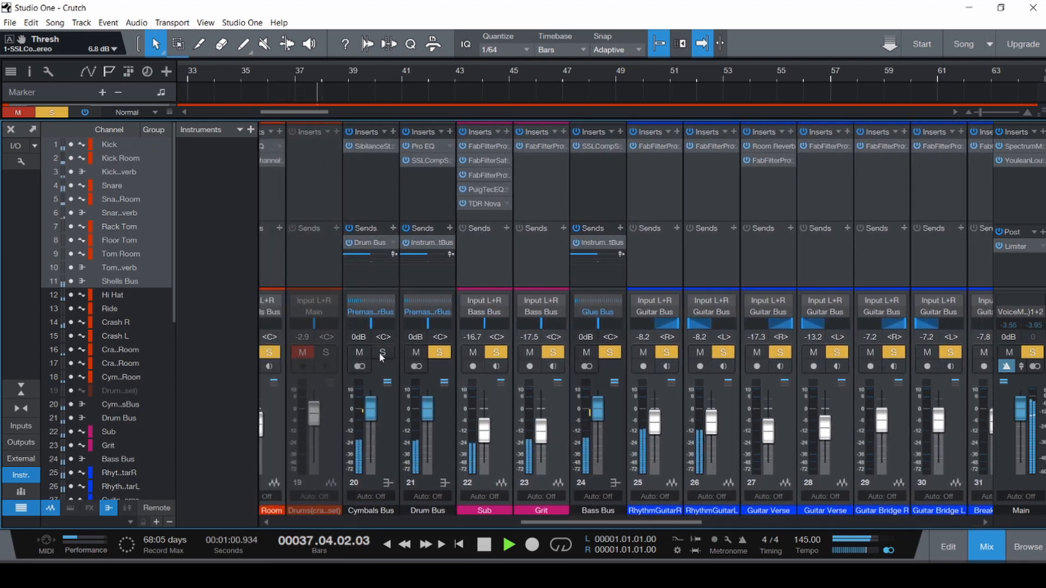
left_click_drag(612, 523, 789, 518)
left_click(495, 146)
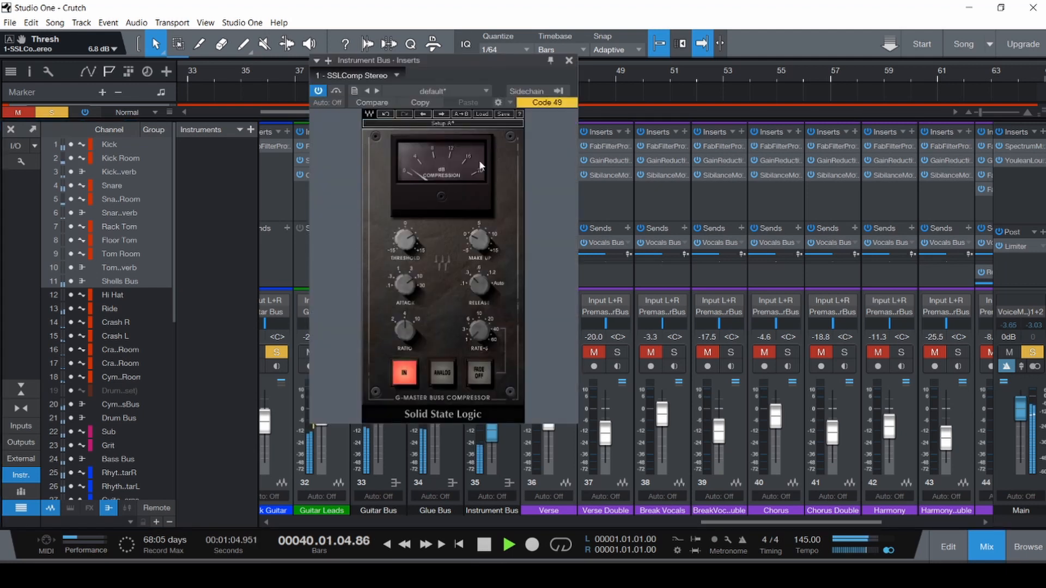
mouse_move(483, 248)
left_mouse_down()
mouse_move(483, 210)
mouse_move(483, 249)
left_mouse_up()
key("space")
double_click(483, 249)
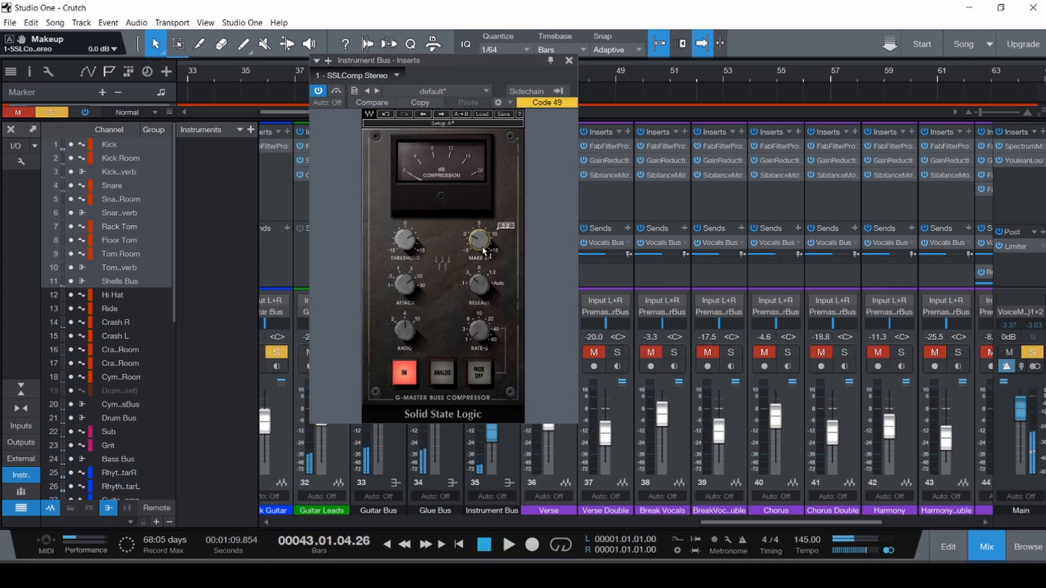
key("ctrl+s")
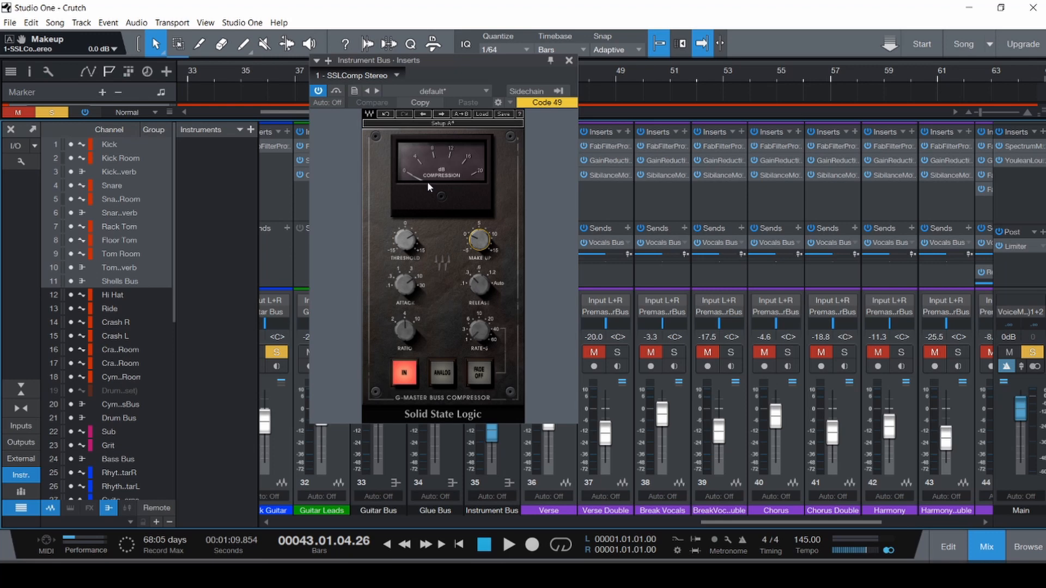
- Play the song from the start in the arrangement with the tracks at Tiny height, then stop and save
key("F3")
key("comma")
key("space")
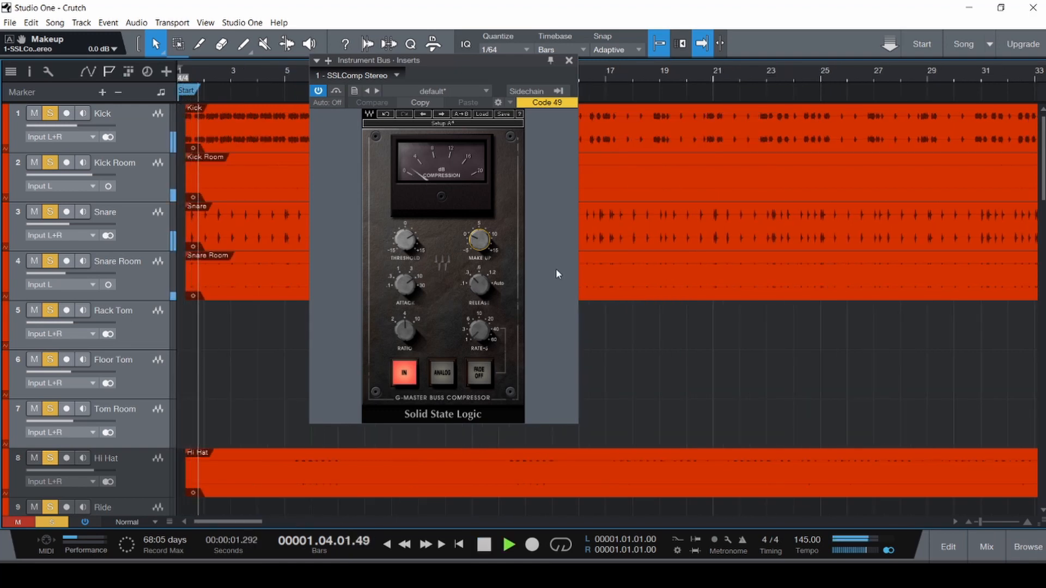
left_click(572, 60)
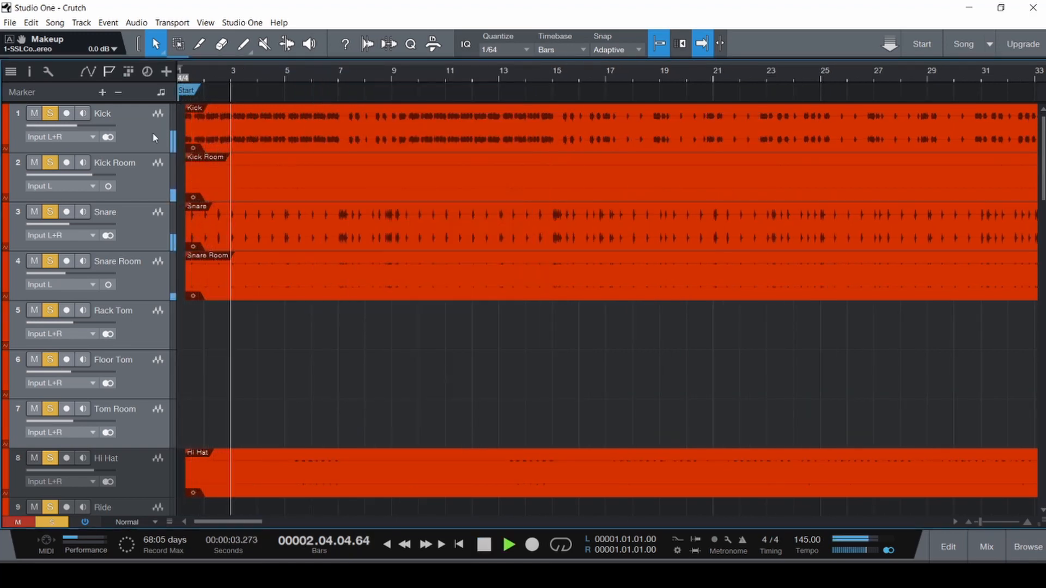
scroll(526, 260, "down", 6)
scroll(524, 264, "up", 3)
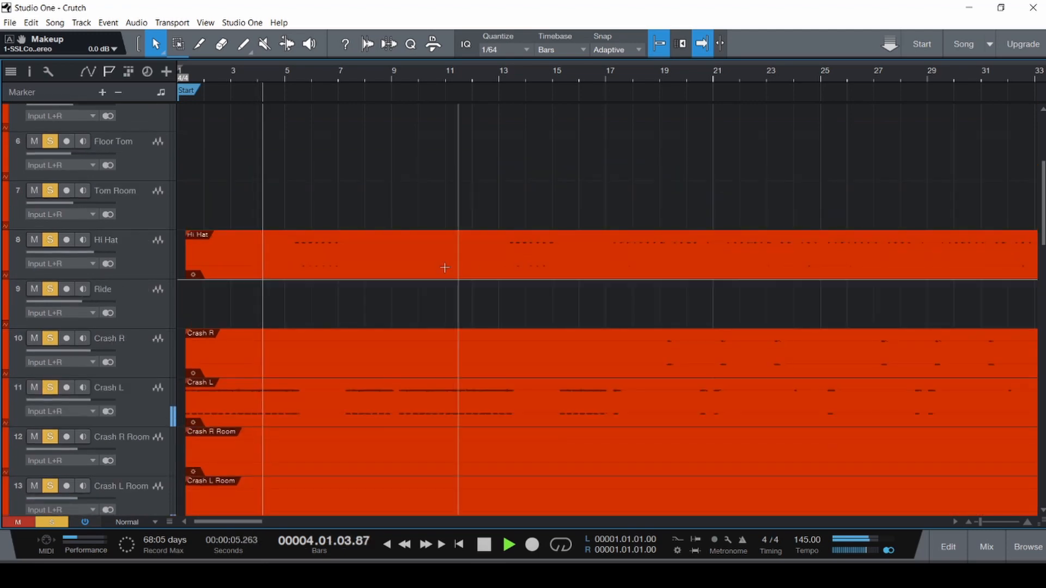
scroll(428, 268, "down", 3)
scroll(425, 272, "up", 1)
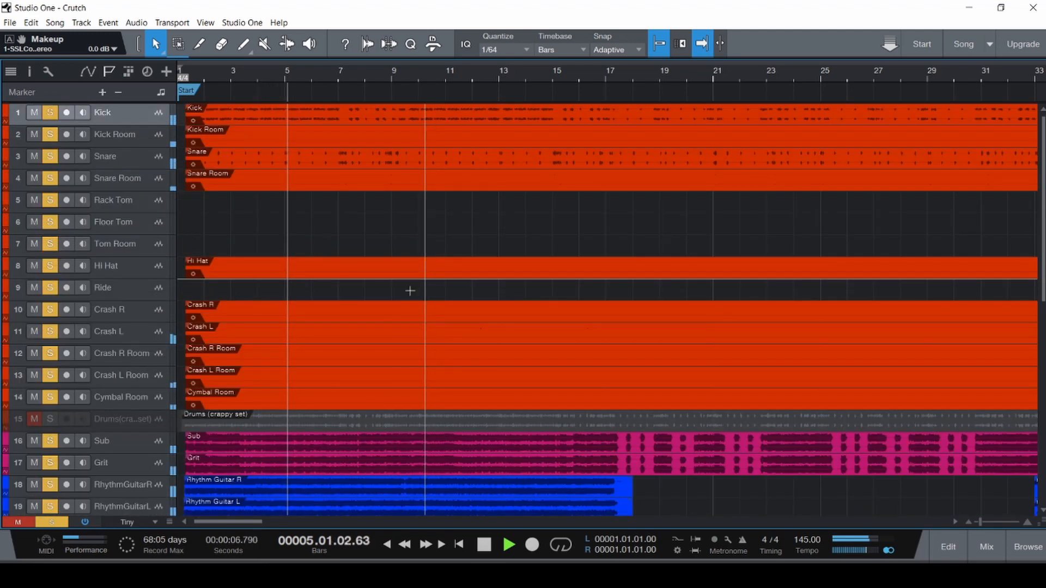
left_click(83, 521)
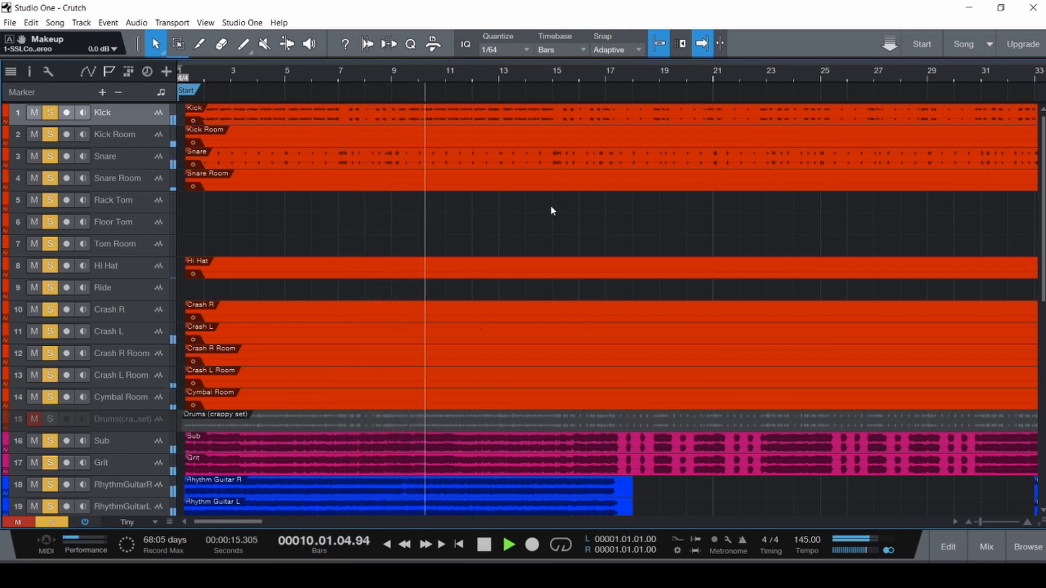
key("space")
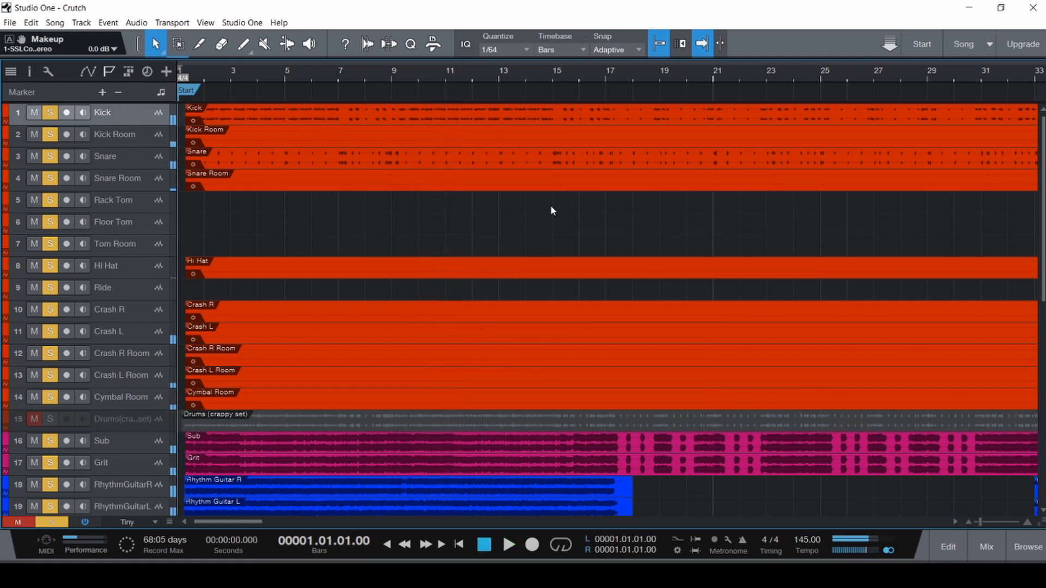
key("ctrl+s")
- Play the song with the mixer shown and check its integrated loudness in Youlean Loudness Meter 2 on the Main channel
scroll(495, 264, "down", 10)
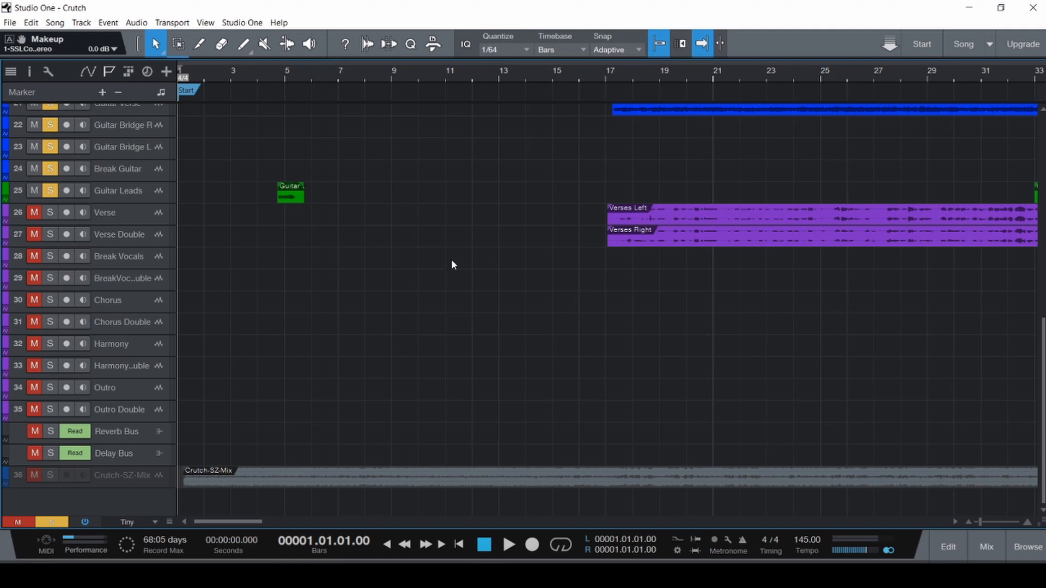
key("F3")
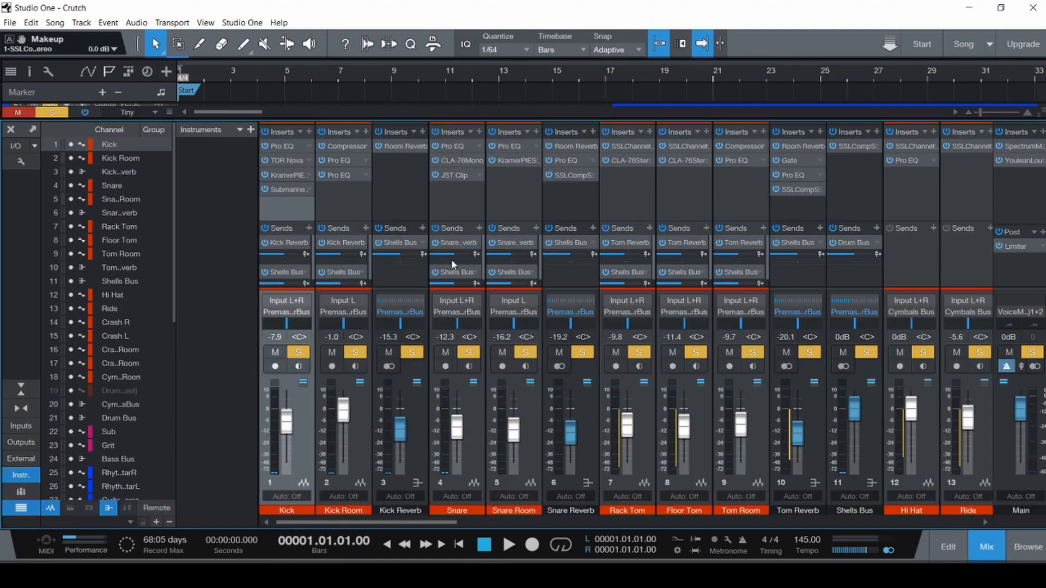
key("space")
left_click(1022, 148)
left_click(1022, 160)
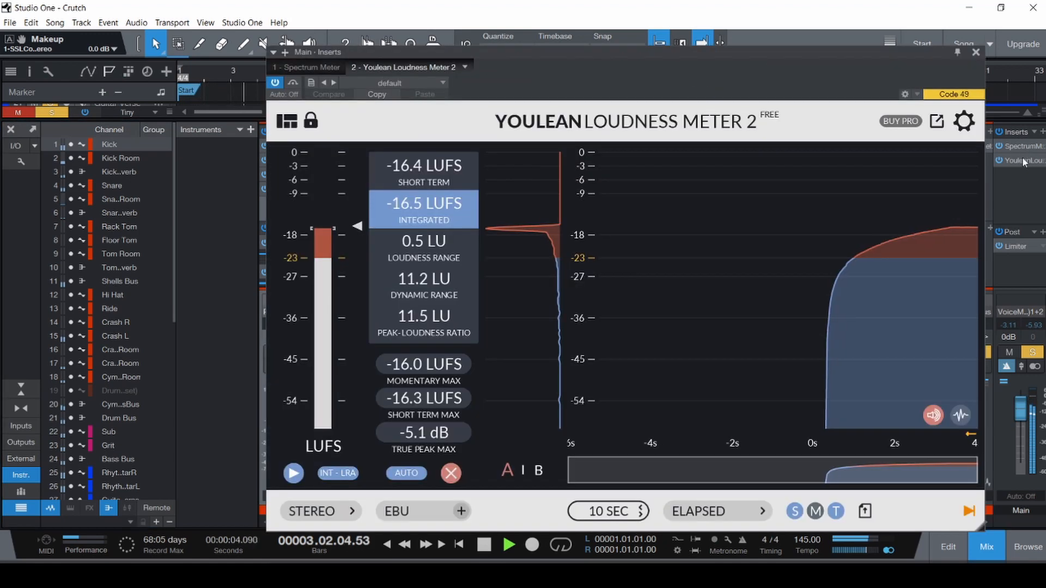
key("space")
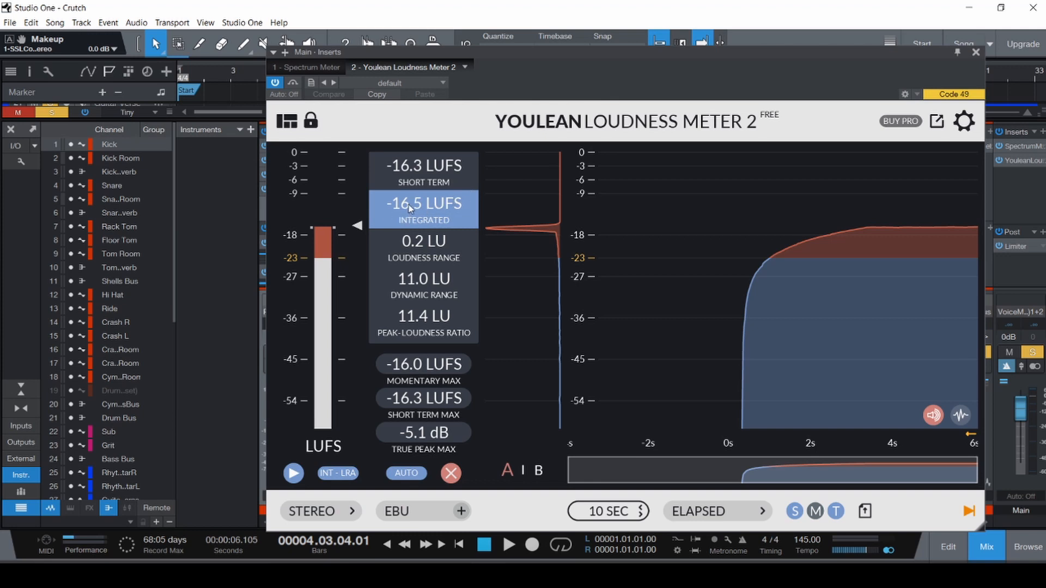
left_click(975, 53)
- Select the Premaster Bus, deactivate all of its inserts and save the song
left_click_drag(443, 521, 978, 509)
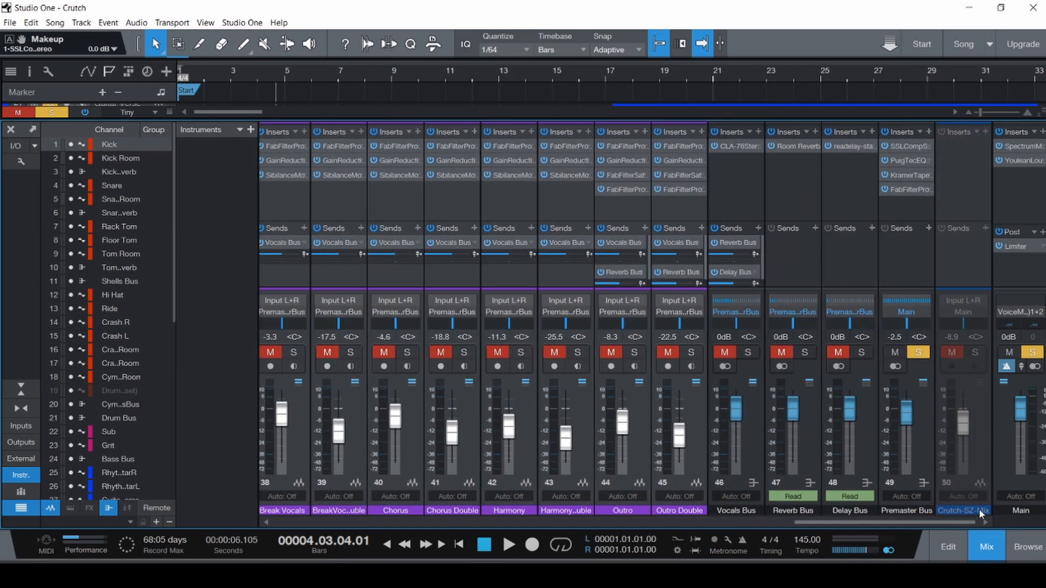
left_click(924, 453)
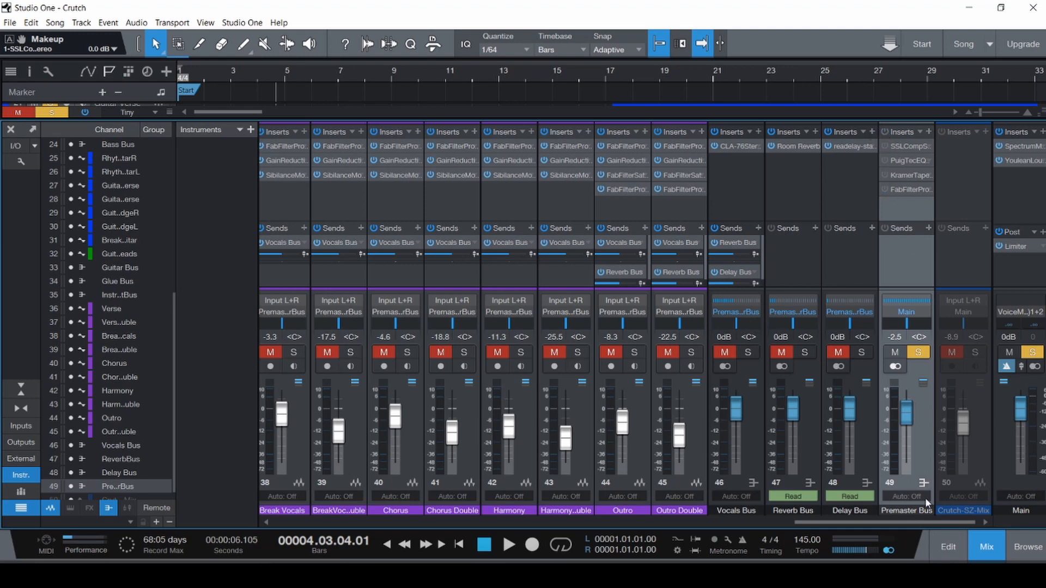
left_click_drag(925, 527, 329, 530)
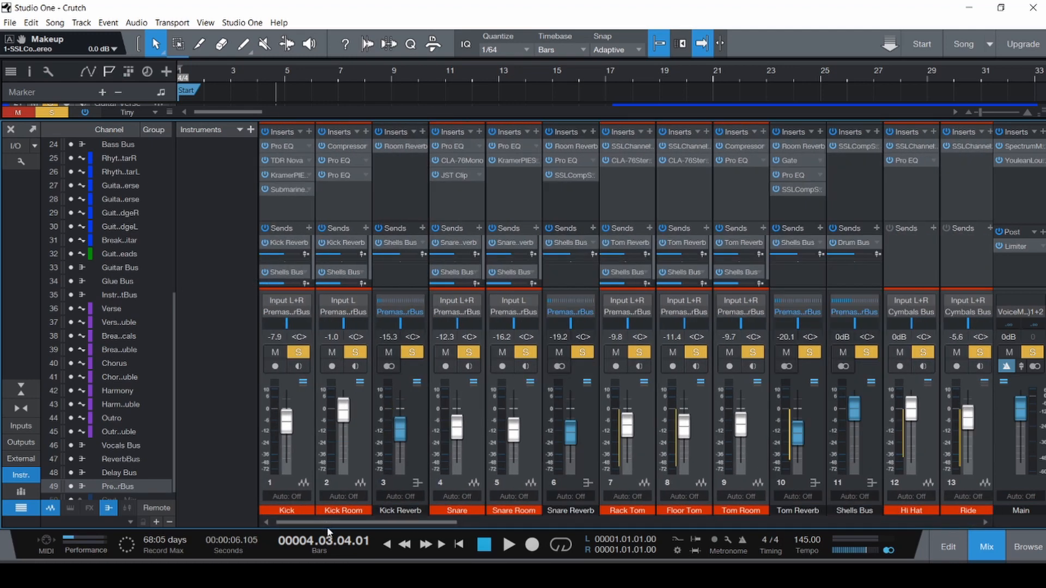
key("ctrl+s")
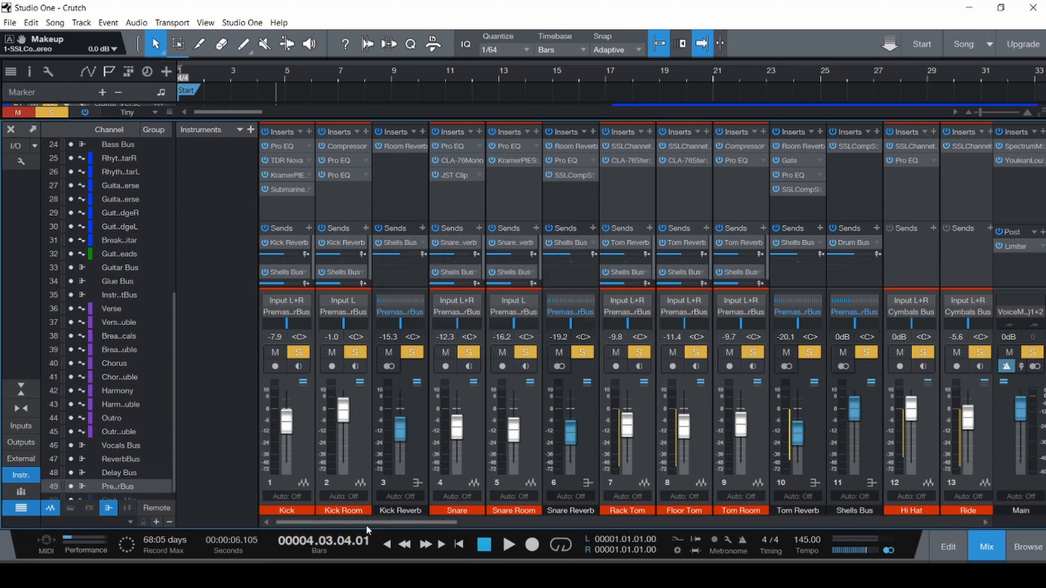
- Check the output routing of the Kick Room, Hi Hat and Snare Reverb channels in the mixer
left_click(342, 313)
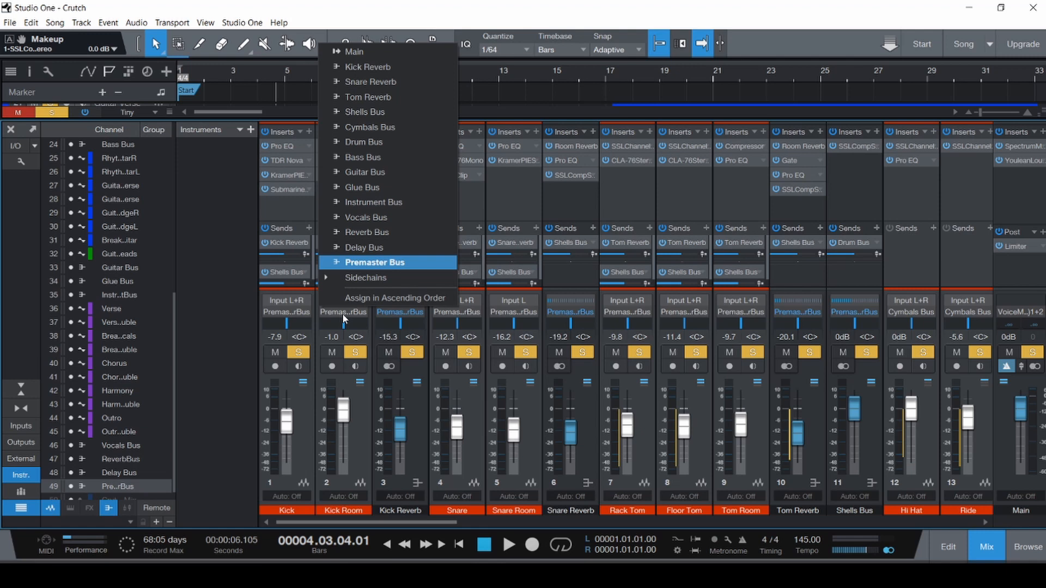
left_click(357, 440)
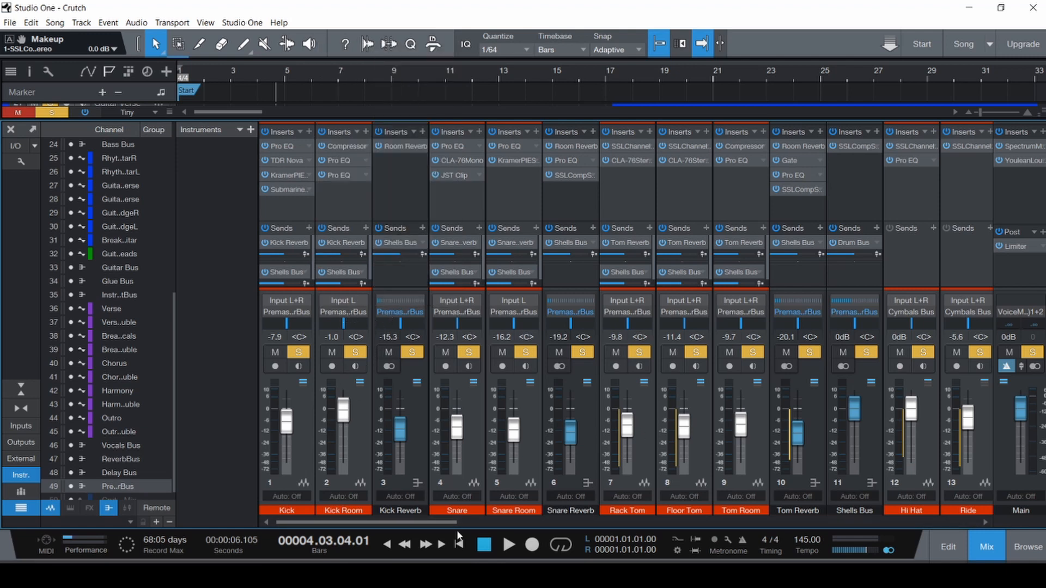
left_click_drag(450, 523, 580, 523)
left_click(413, 407)
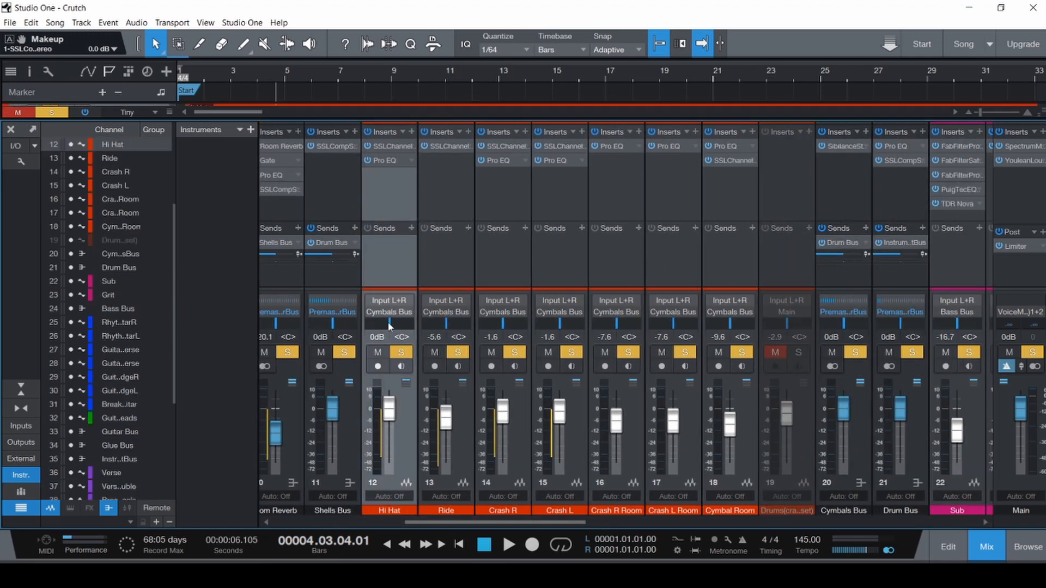
left_click_drag(487, 520, 357, 522)
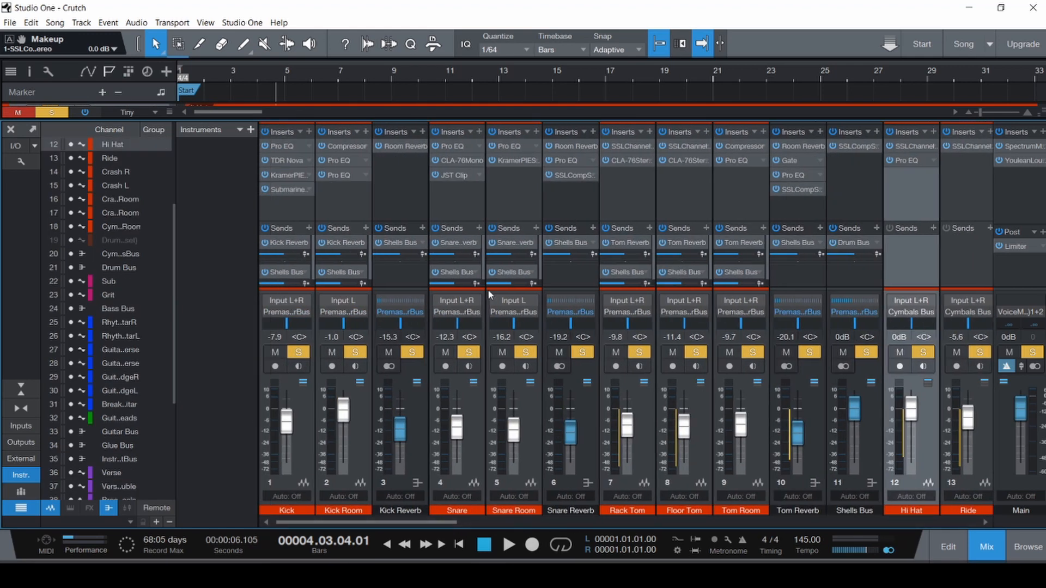
left_click(574, 314)
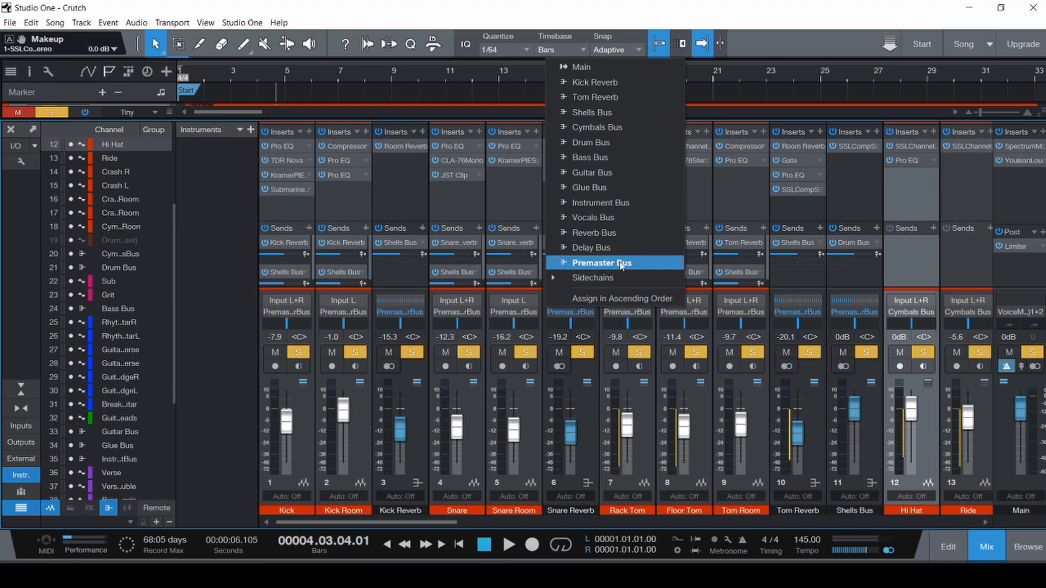
left_click(913, 204)
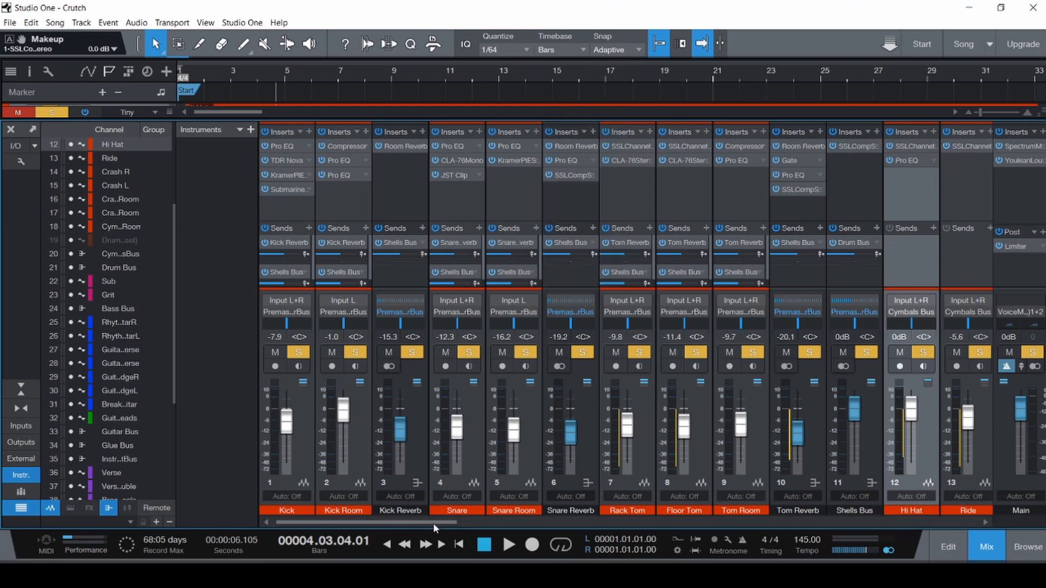
- Activate the SSLComp Stereo on the Premaster Bus and play the song from the start through it, then stop
left_click_drag(433, 523, 951, 523)
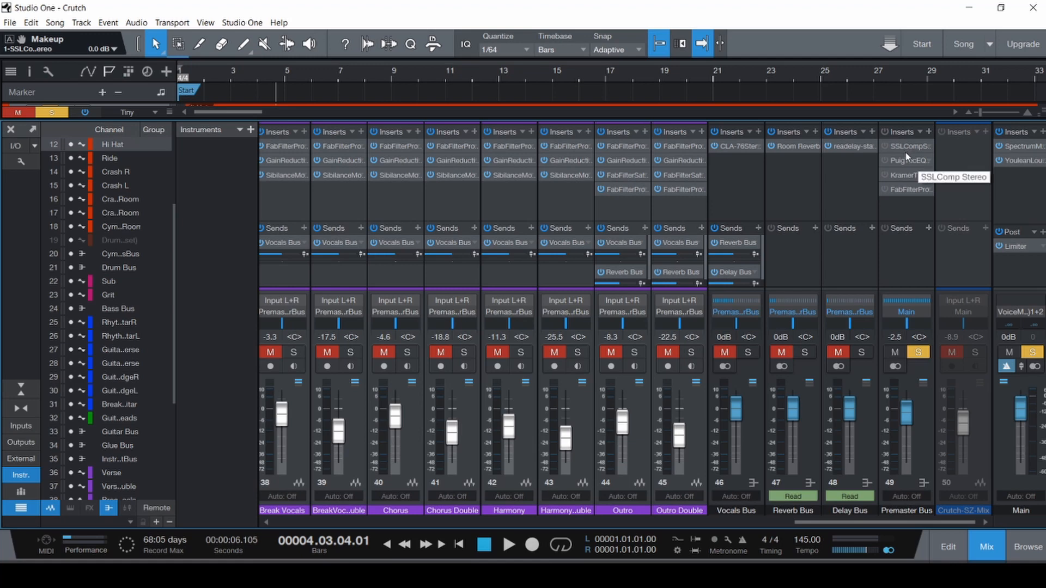
key("F3")
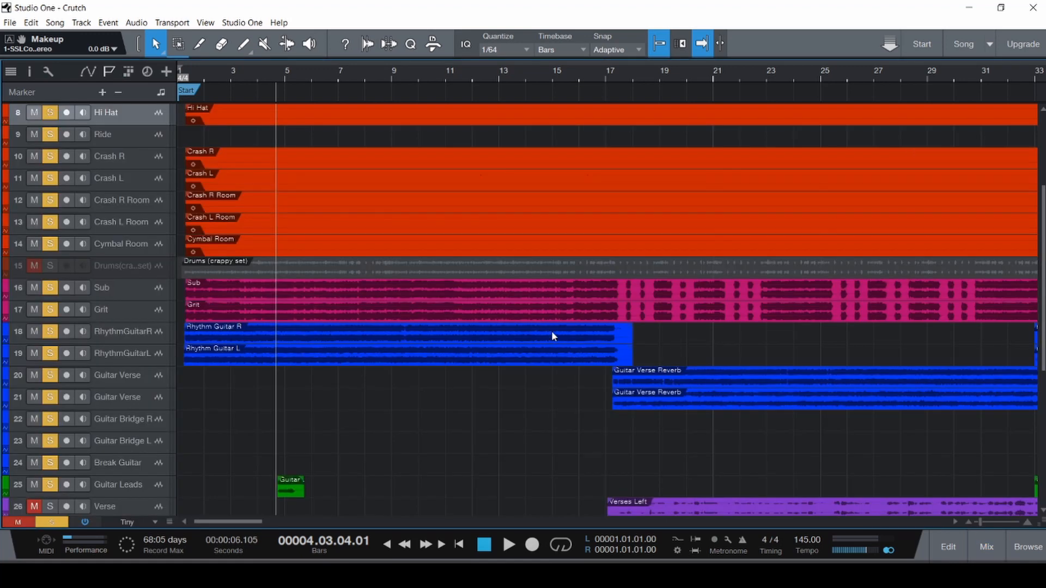
key("F3")
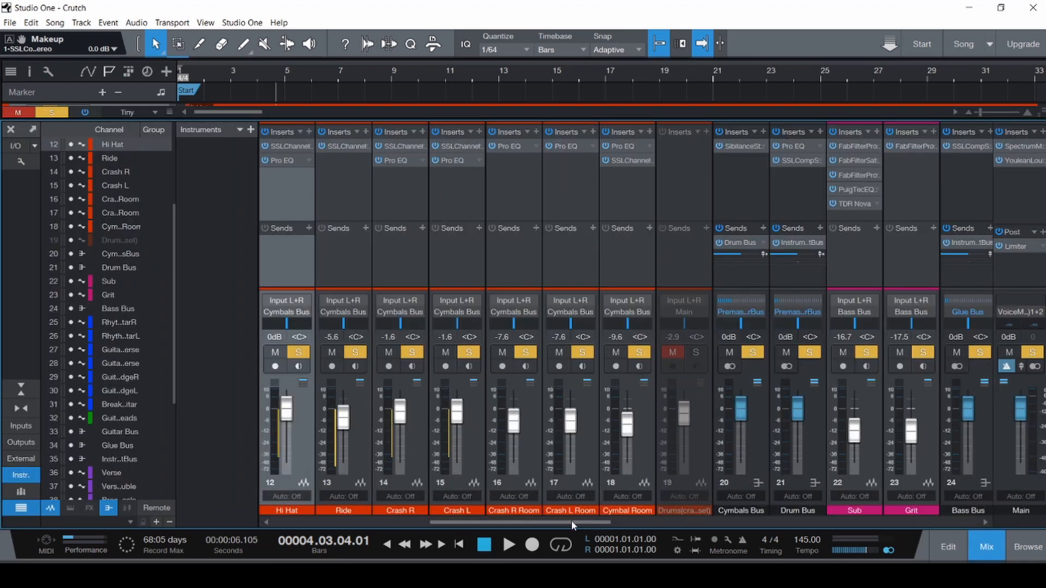
left_click_drag(570, 521, 936, 523)
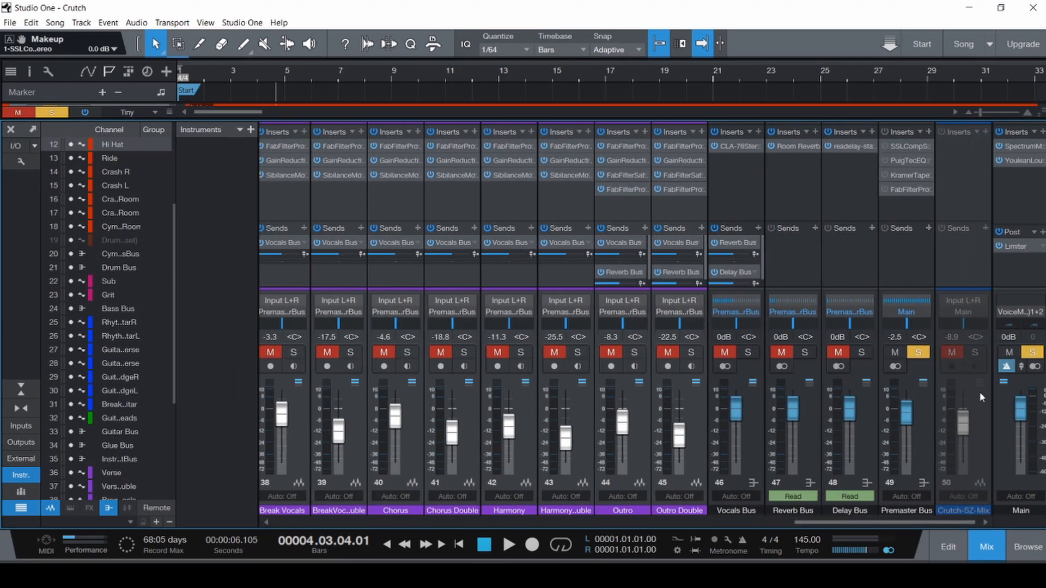
left_click(900, 146)
key("comma")
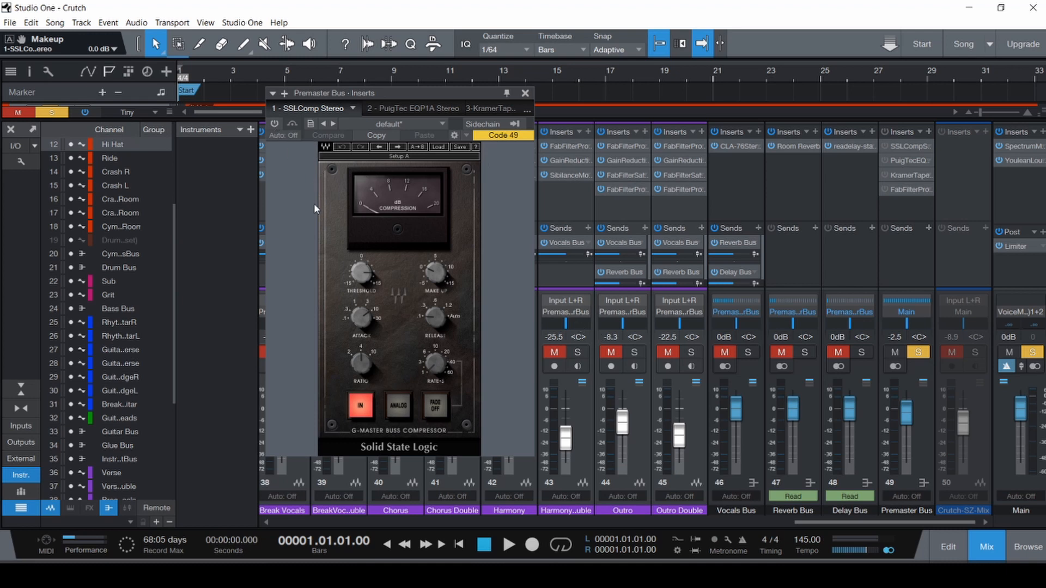
left_click(274, 123)
key("space")
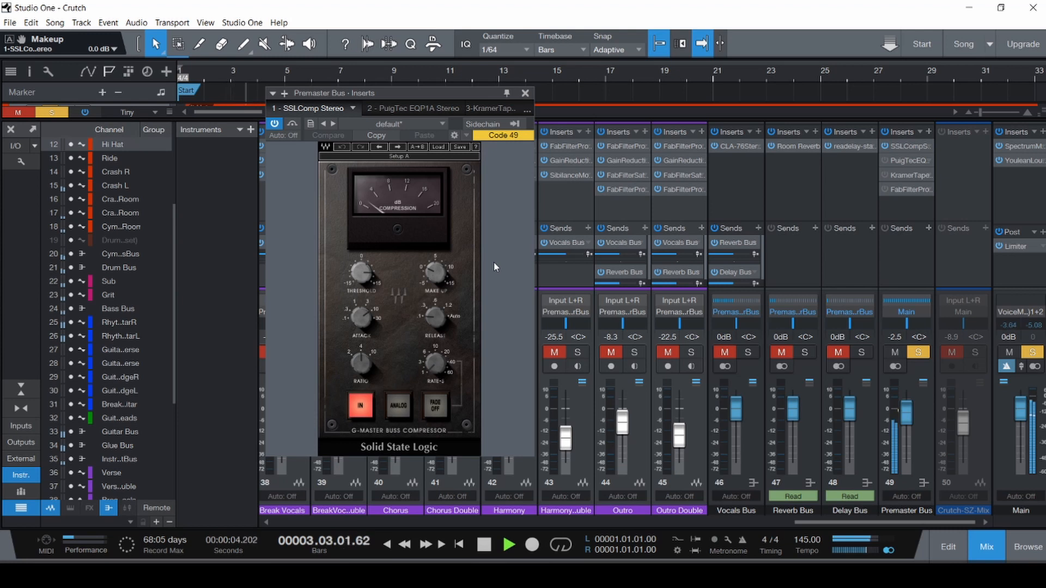
key("space")
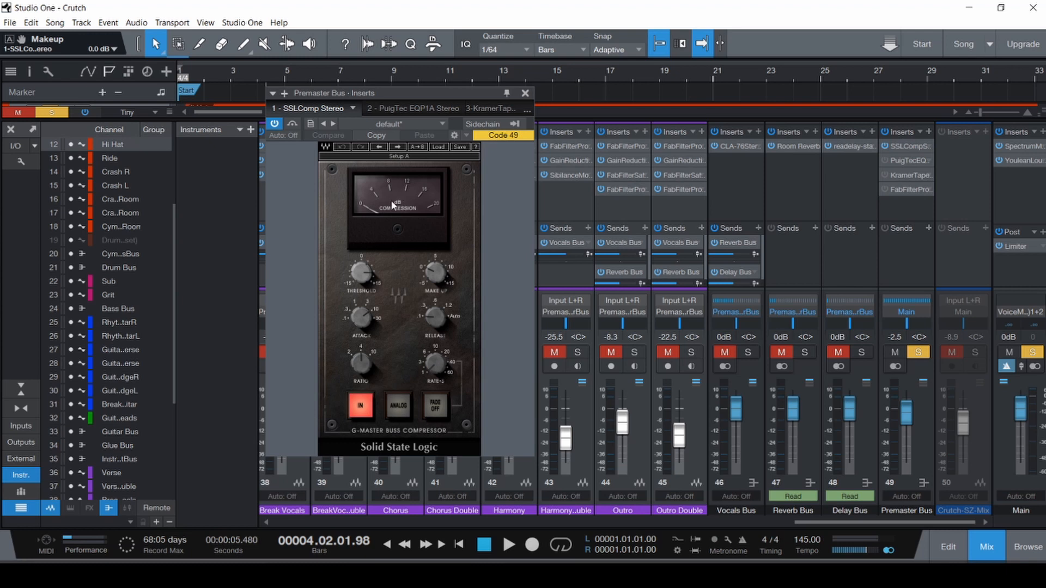
- During playback, try an SSLComp threshold of -4.7 dB, set it to 10.1 dB, then stop and save the song
key("space")
mouse_move(360, 272)
left_mouse_down()
mouse_move(360, 261)
mouse_move(360, 280)
left_mouse_up()
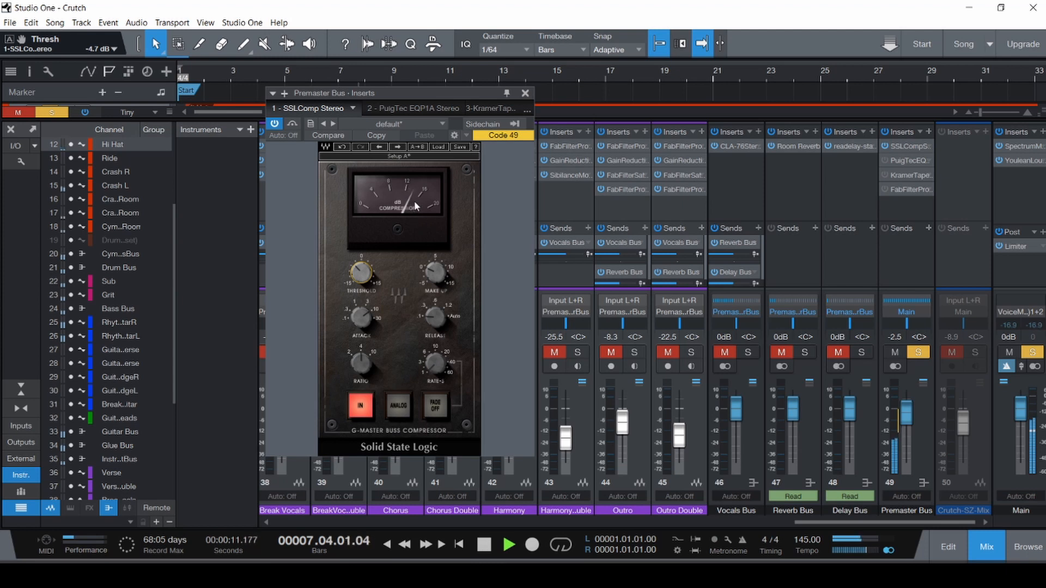
key("space")
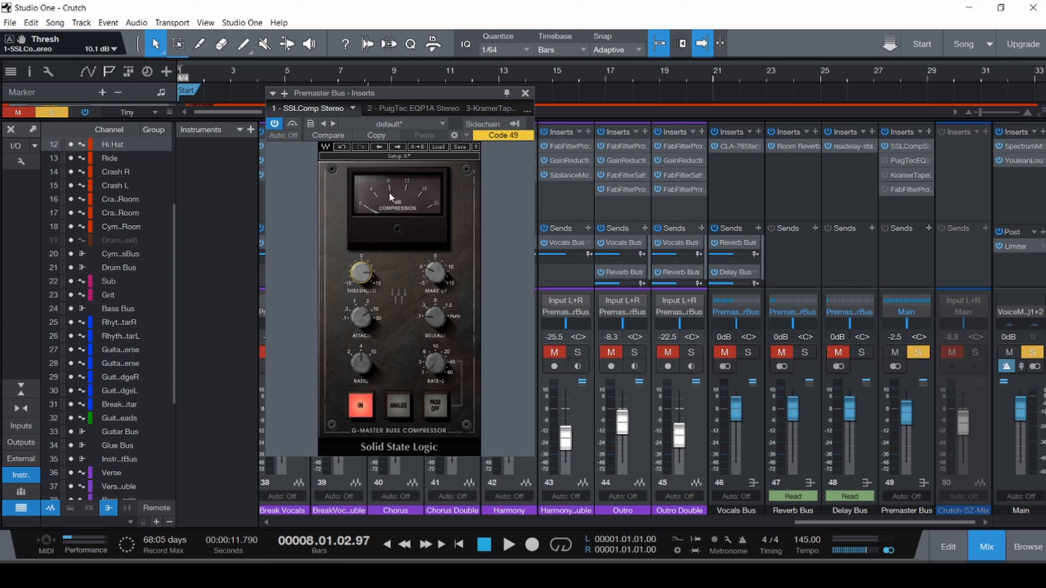
key("ctrl+s")
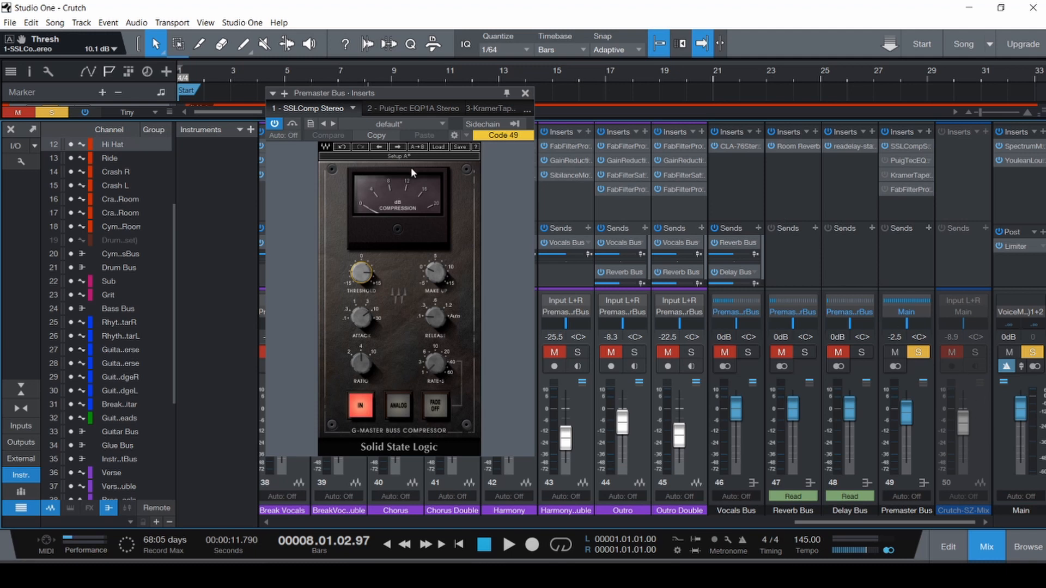
- Set the low and high boosts of the Premaster Bus's PuigTec EQP1A to 0 and activate it while playing from the start
left_click(408, 107)
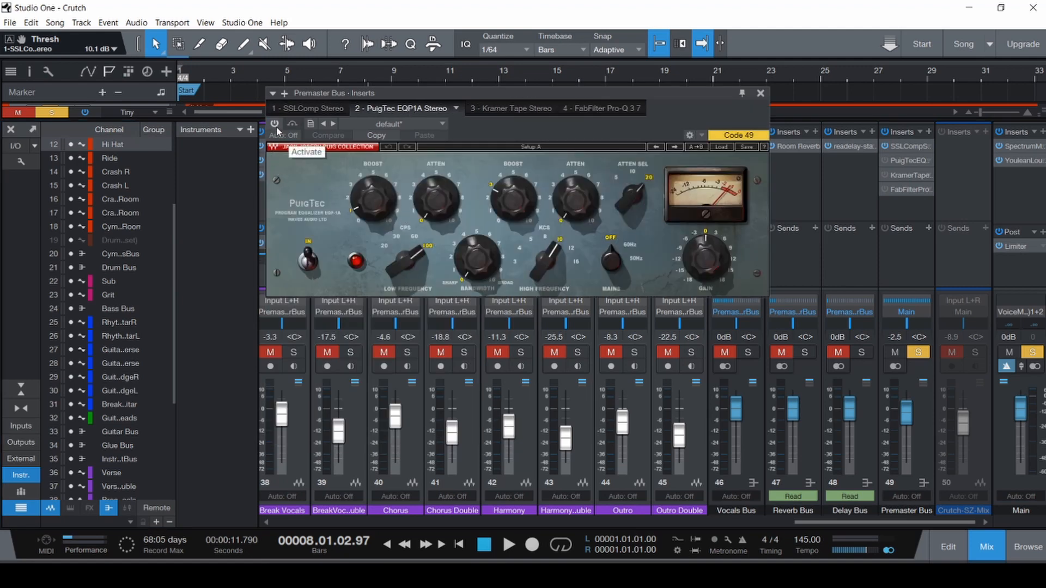
key("Home")
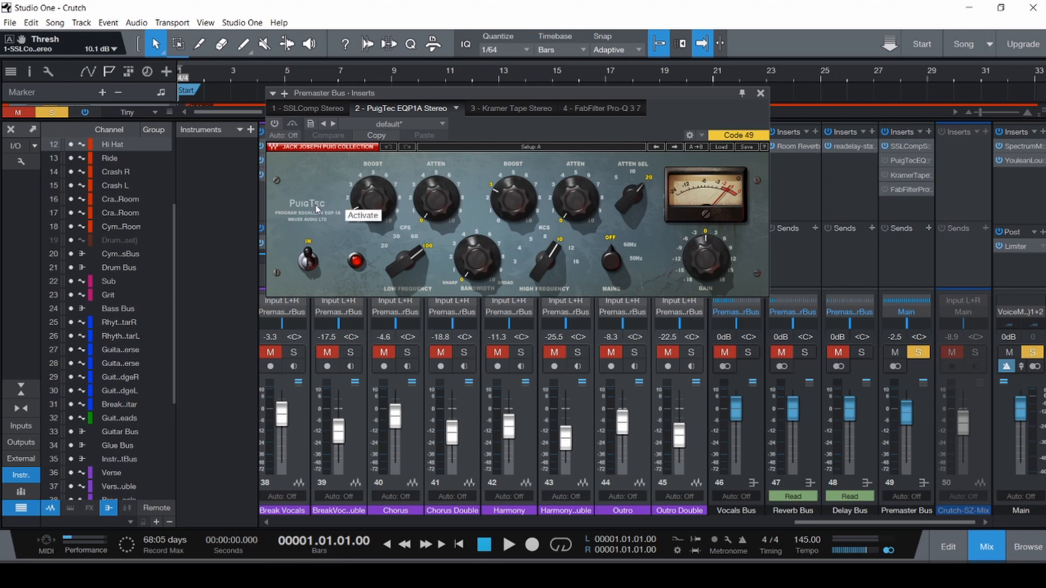
left_click(373, 199)
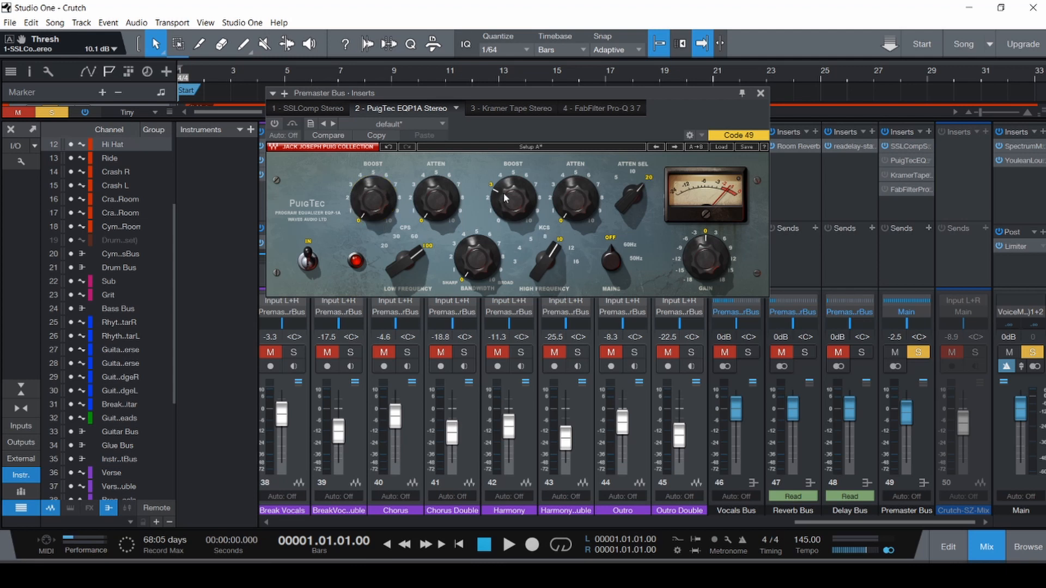
left_click_drag(506, 196, 512, 229)
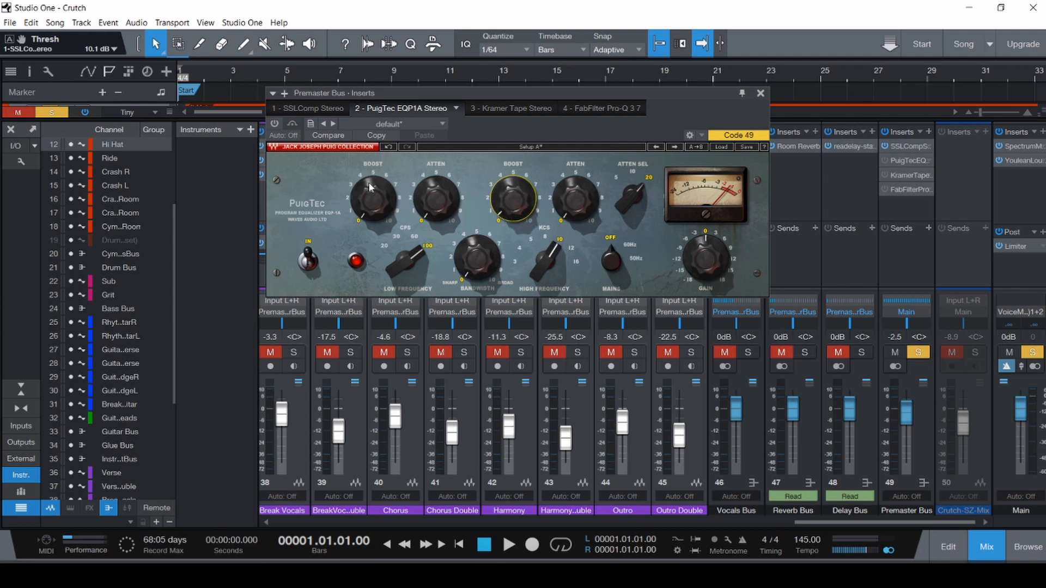
key("space")
left_click(275, 124)
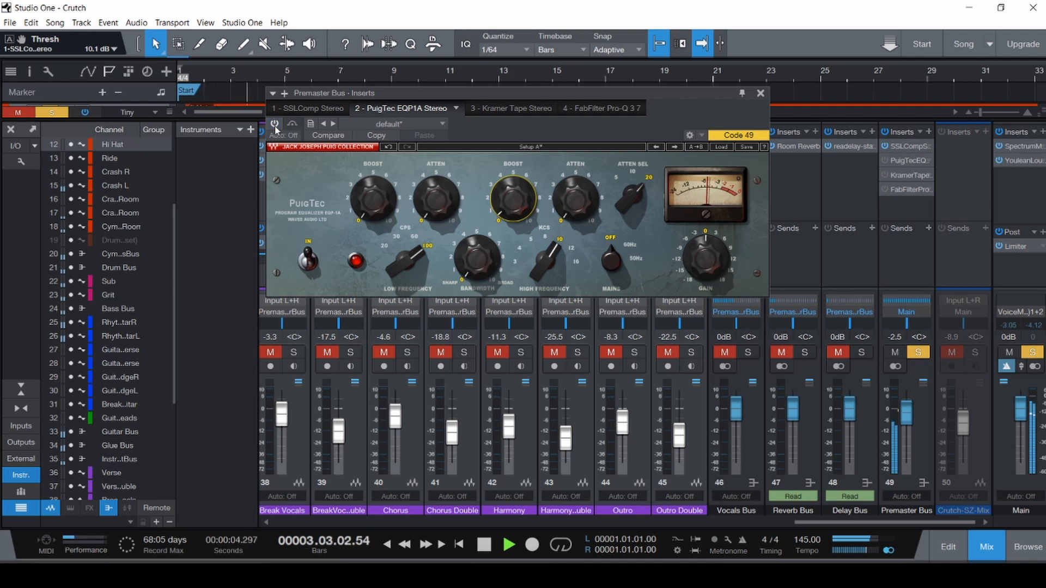
key("space")
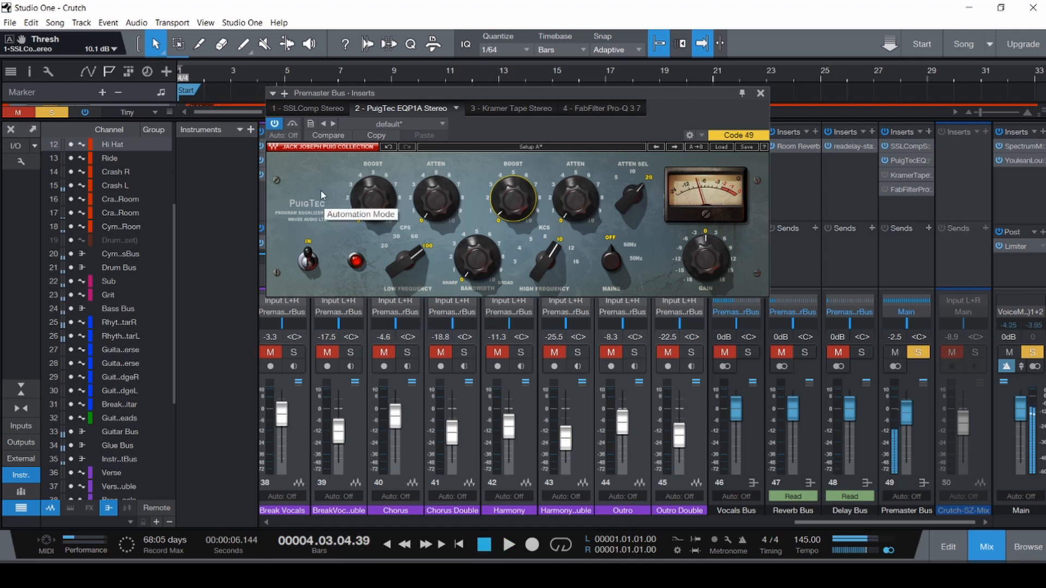
- Compare the PuigTec EQP1A bypassed and engaged during playback, and set its low boost to 1 and high boost to 3
left_click_drag(513, 199, 513, 206)
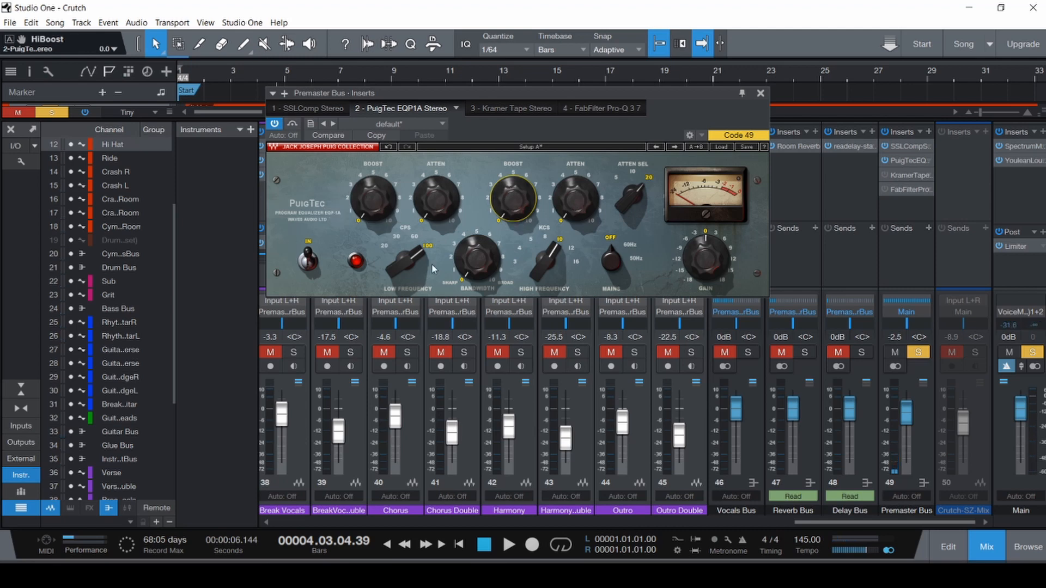
left_click_drag(373, 198, 371, 187)
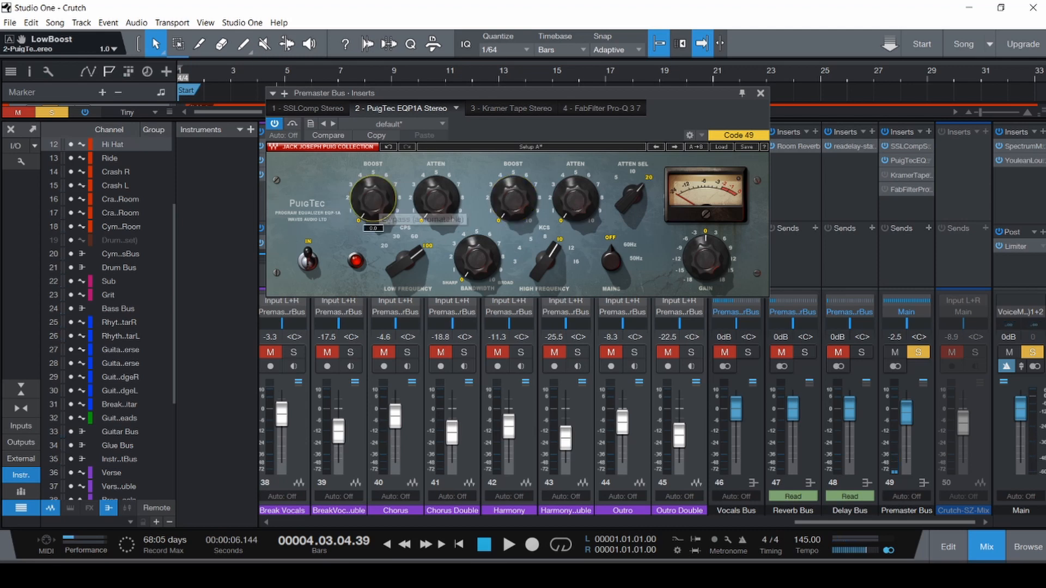
key("space")
left_click(292, 125)
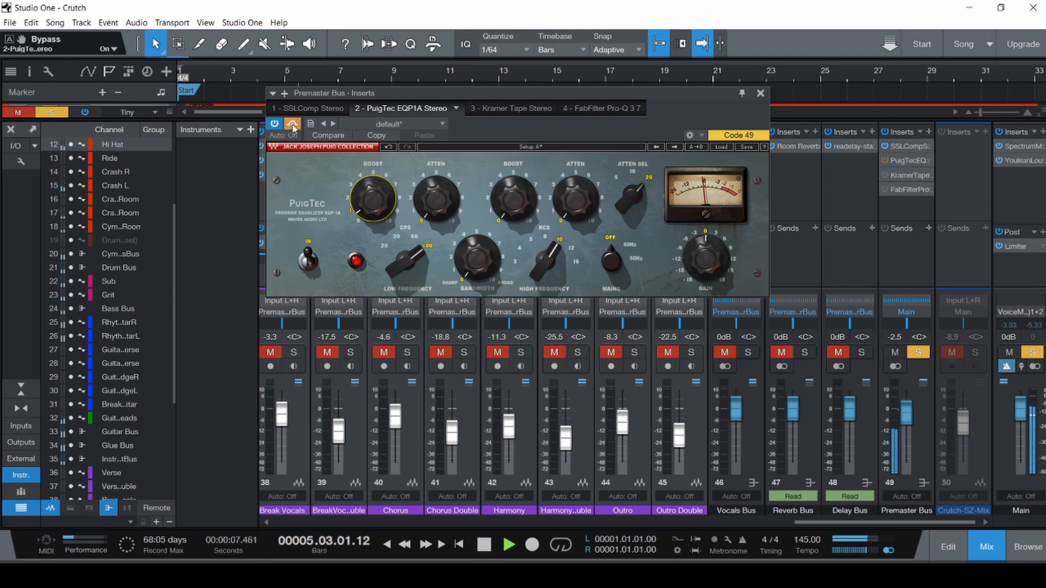
left_click(293, 125)
key("space")
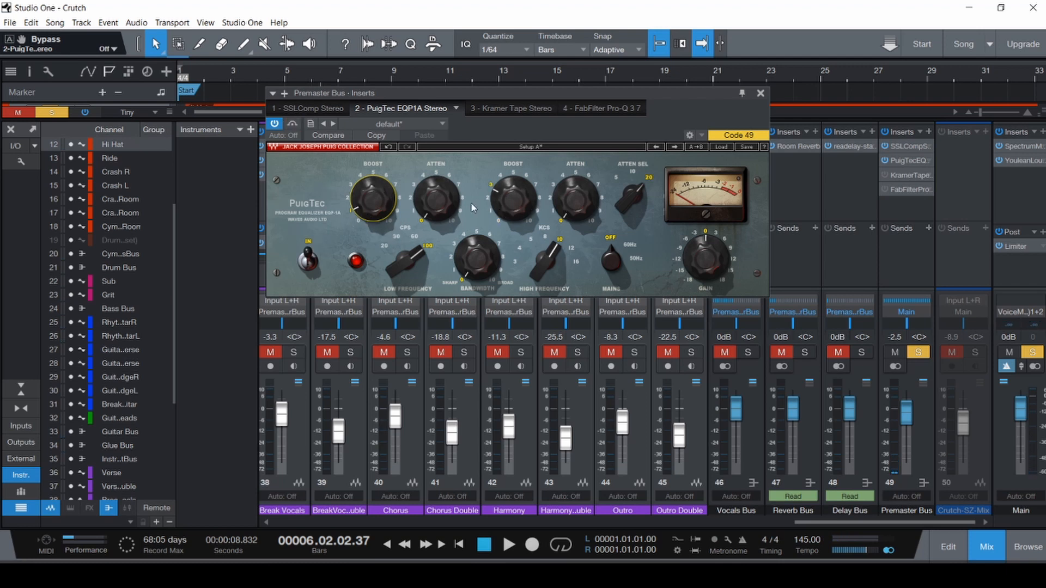
- Play the song from the start with the PuigTec EQP1A bypassed, re-engage it to compare, then stop
key("comma")
left_click(294, 125)
key("space")
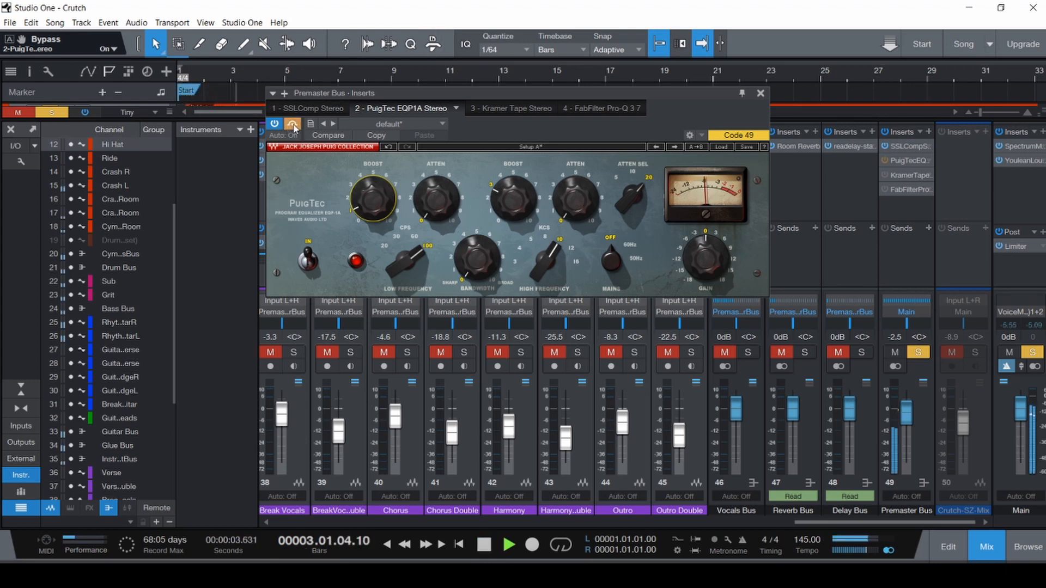
left_click(293, 126)
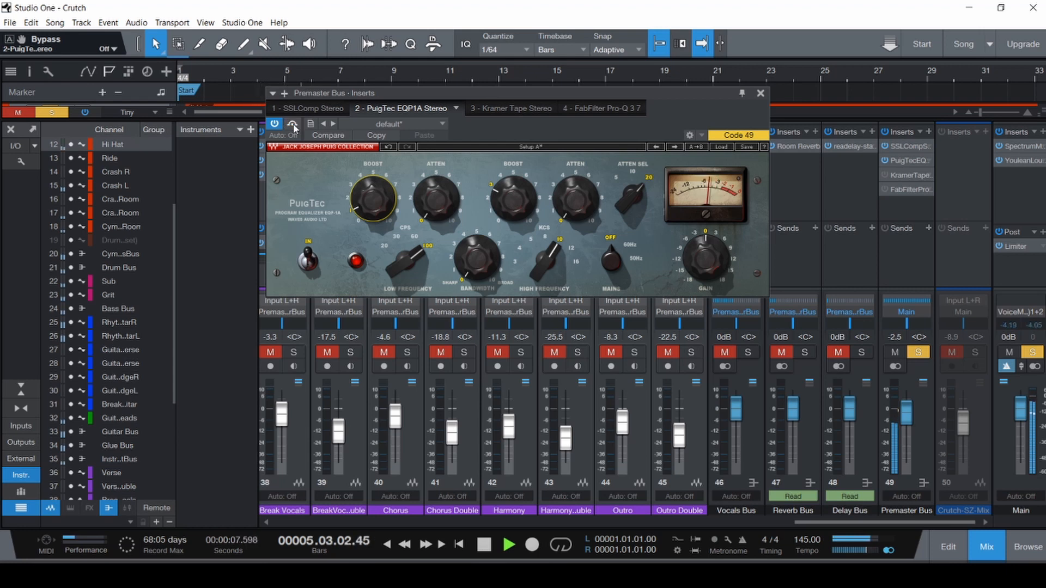
key("space")
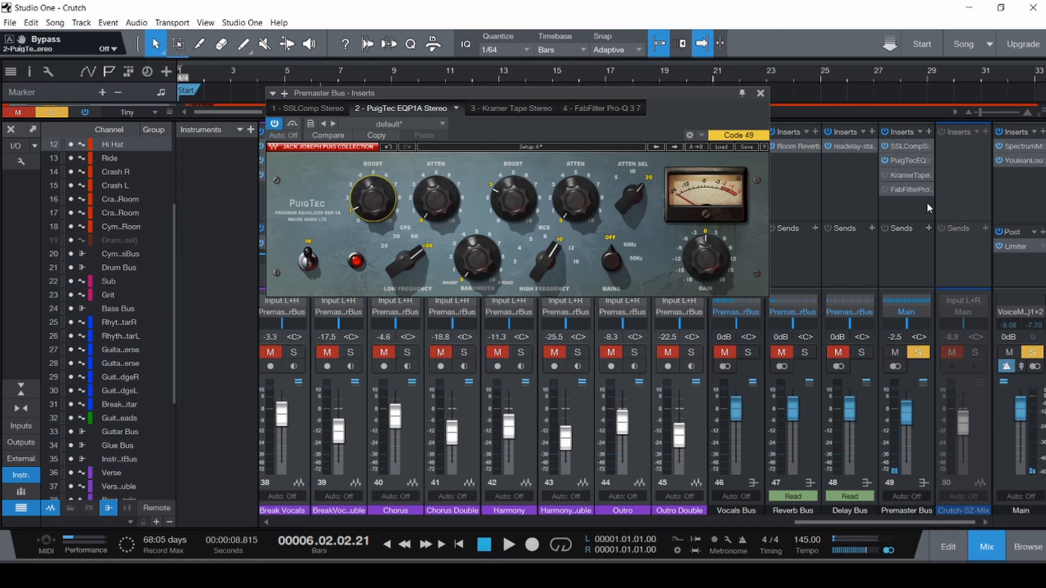
- Examine the high shelf band in the Premaster Bus's FabFilter Pro-Q 3, then close the insert window
left_click(607, 107)
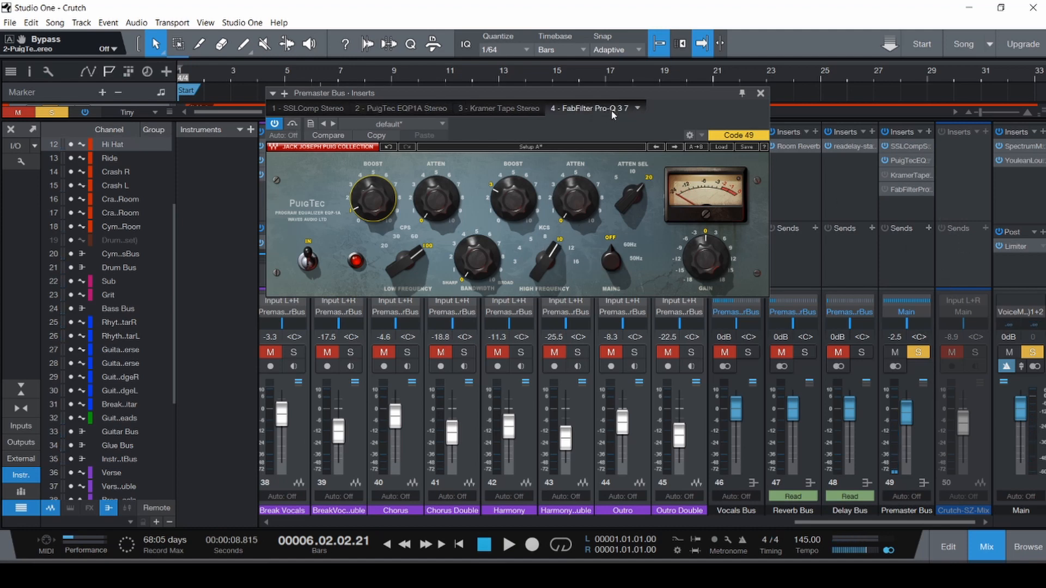
left_click_drag(749, 266, 607, 214)
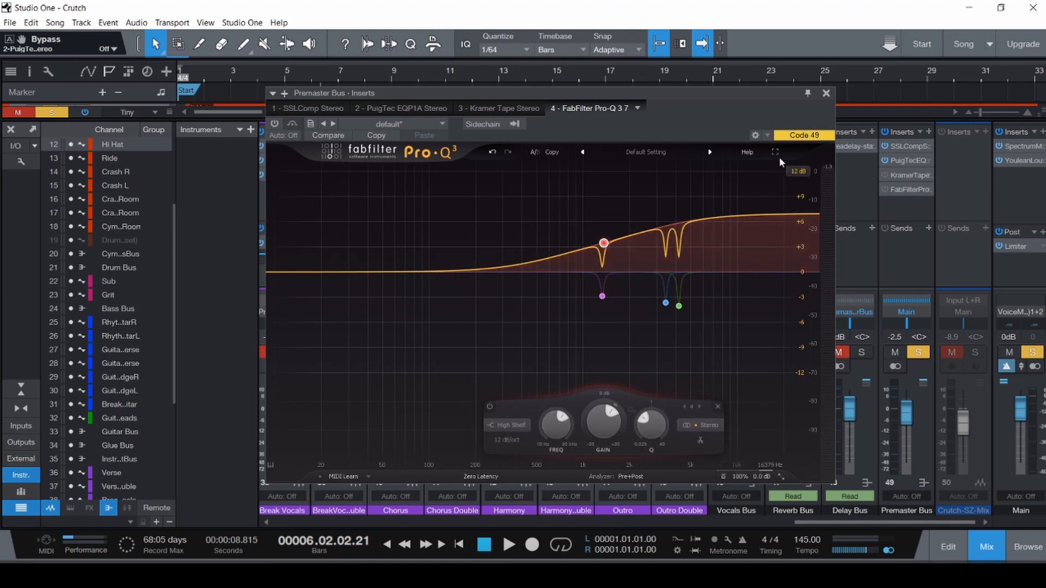
mouse_move(599, 214)
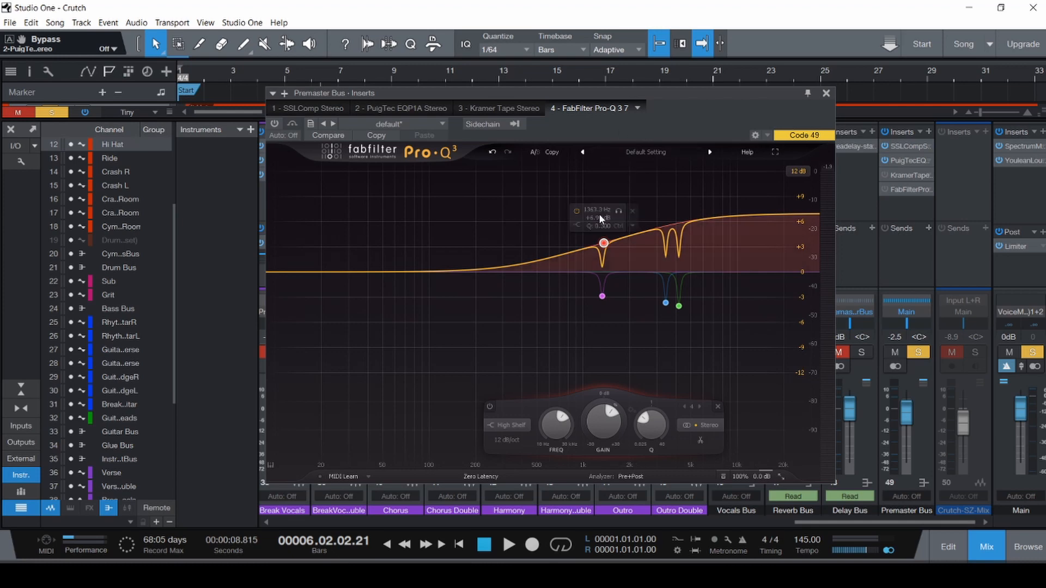
left_click(632, 211)
left_click(825, 93)
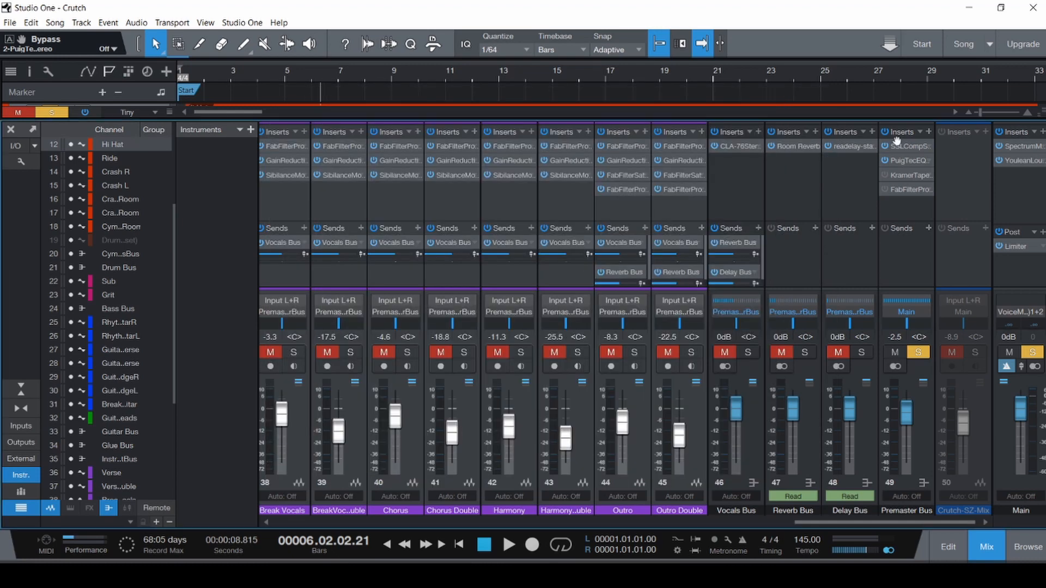
- Open the Kramer Tape Stereo insert of the Premaster Bus, return to the song start and save the song
double_click(899, 161)
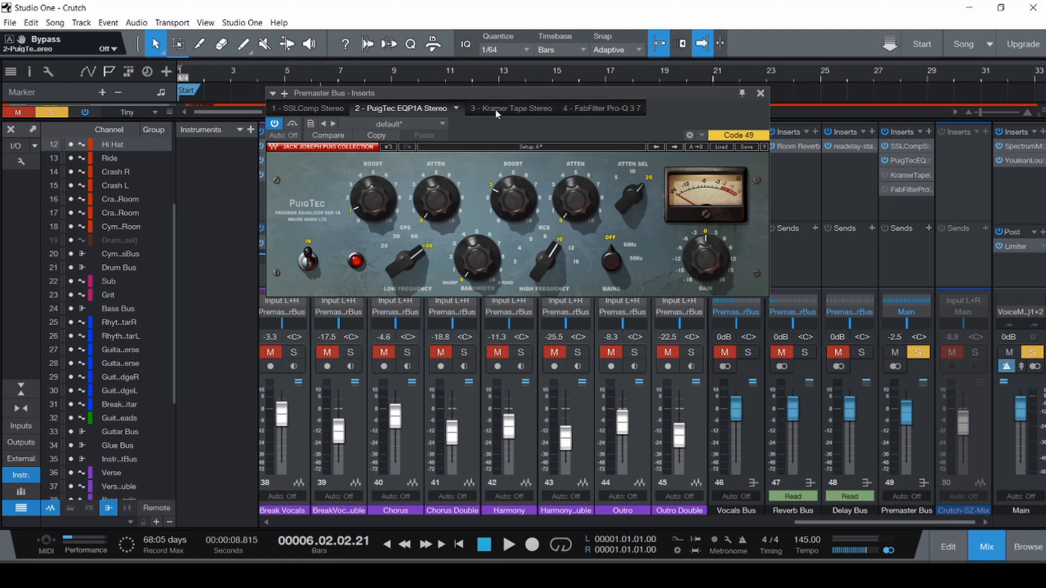
left_click(532, 108)
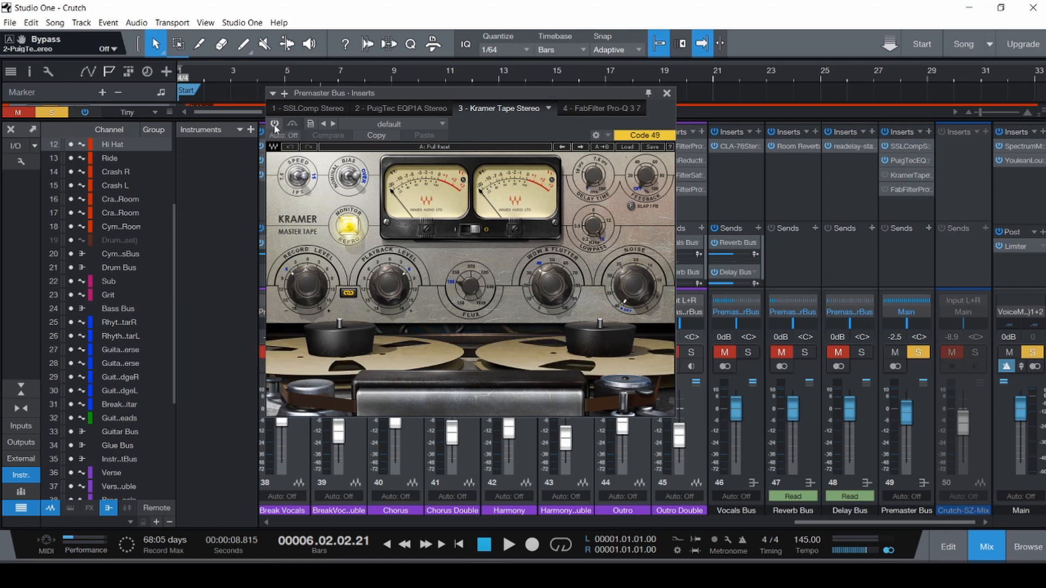
key("Home")
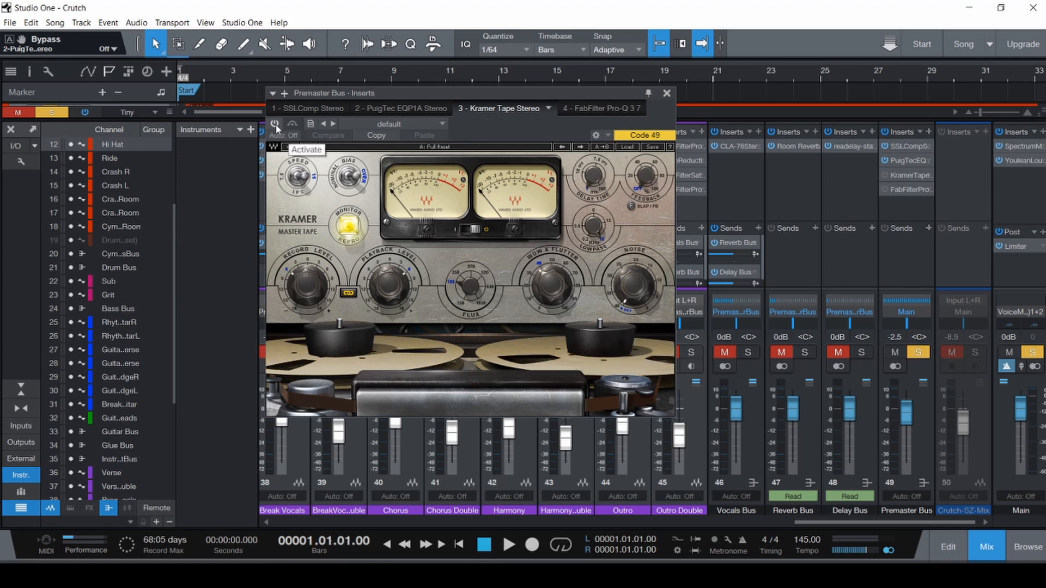
key("ctrl+s")
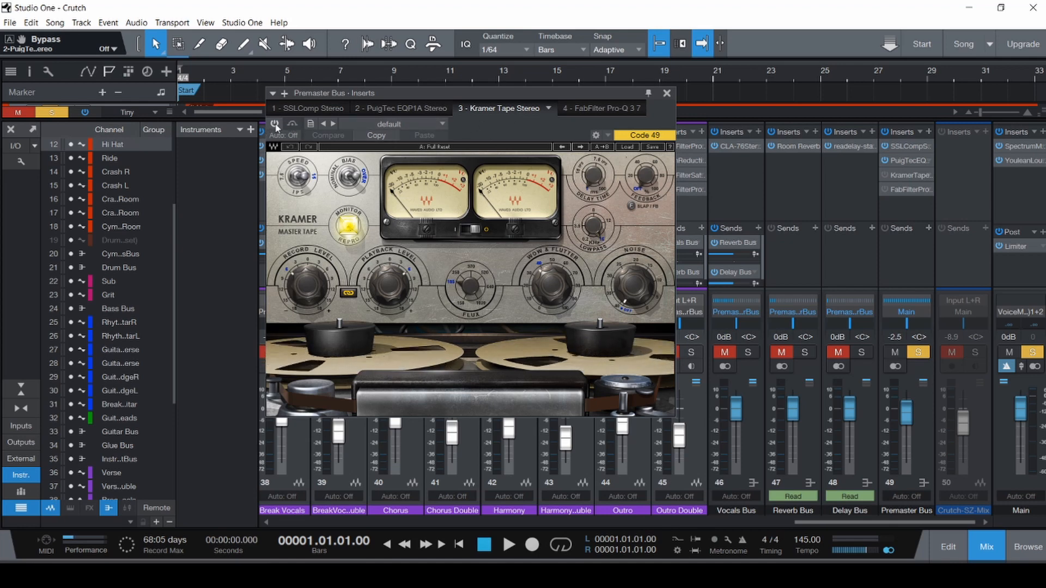
- Select the Premaster Bus, play the song from the start and activate its Kramer Tape Stereo during playback
left_click(914, 275)
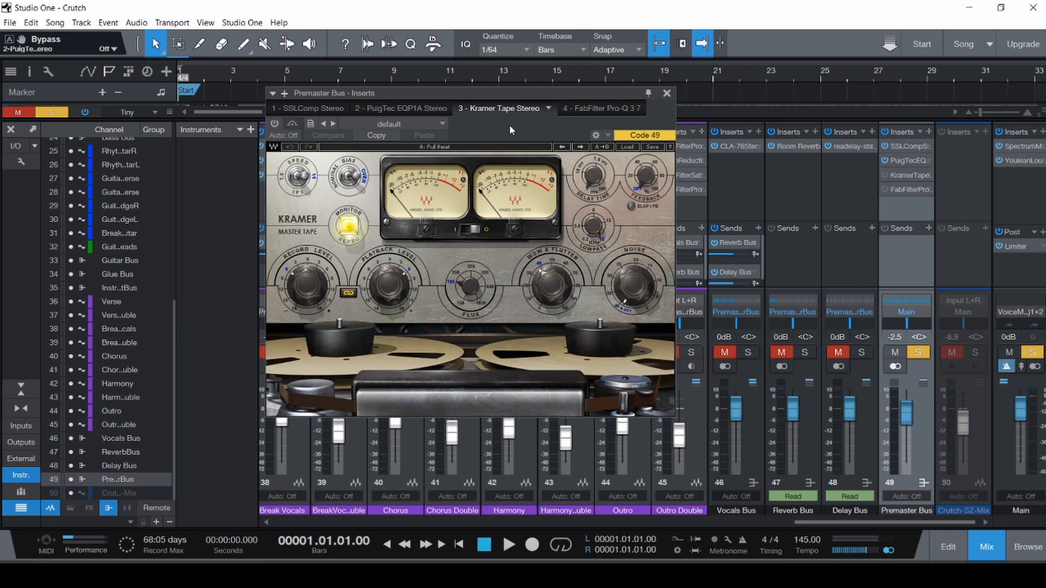
left_click(275, 124)
left_click(276, 124)
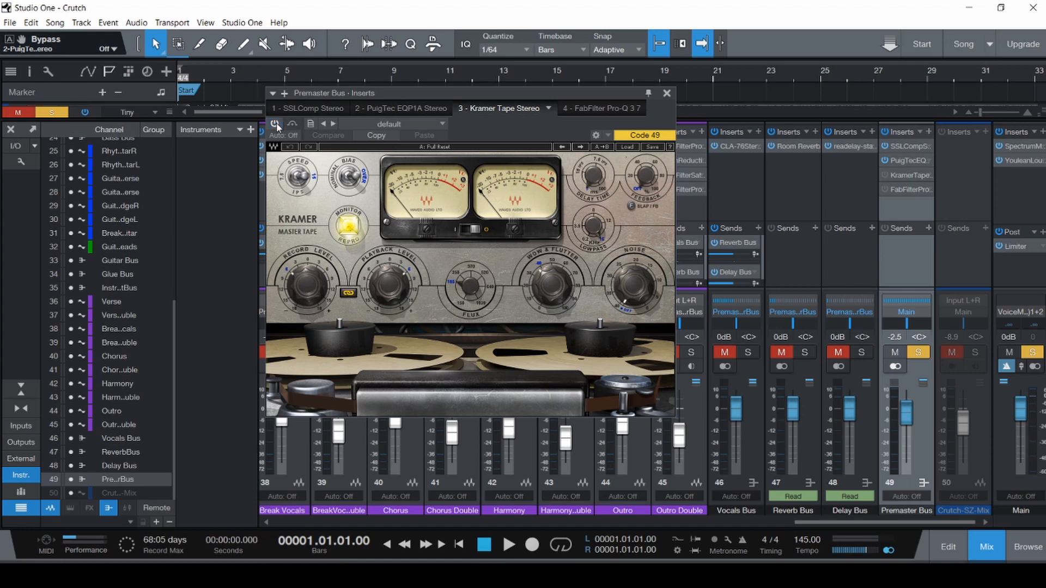
key("space")
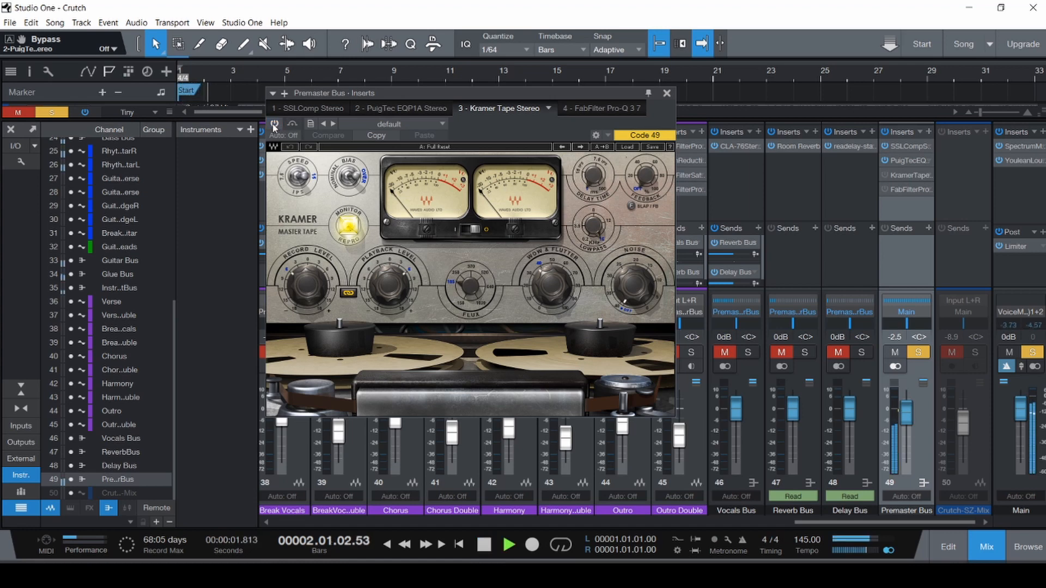
left_click(275, 125)
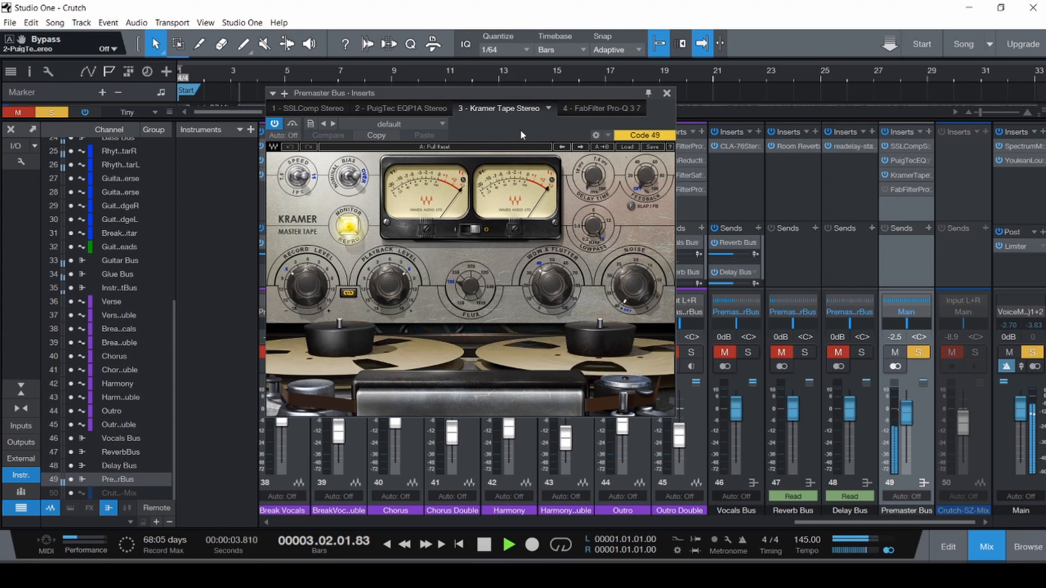
- Stop playback, save the song and close the Kramer Tape insert window of the Premaster Bus
key("space")
key("ctrl+s")
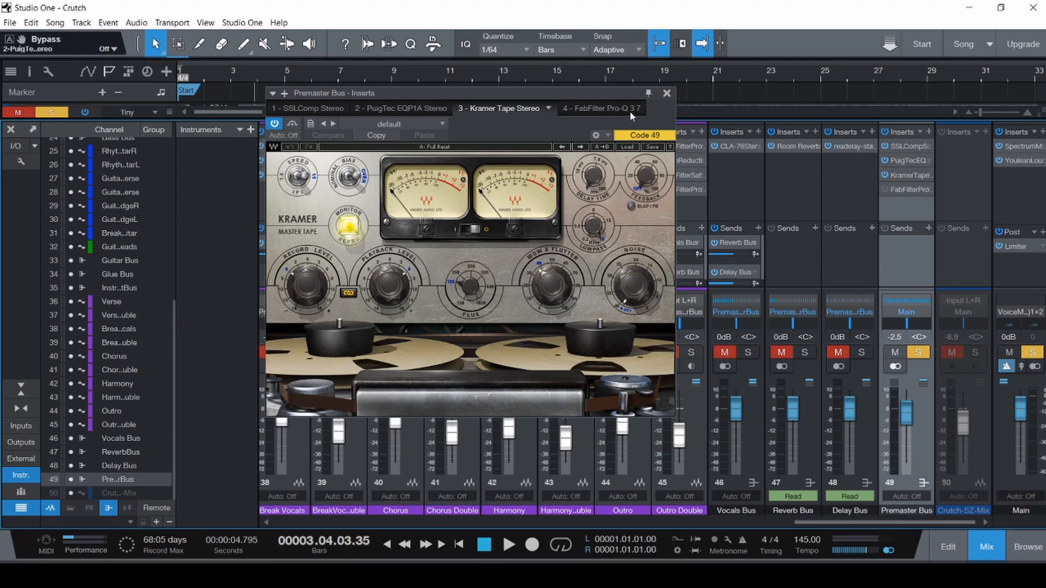
left_click(667, 93)
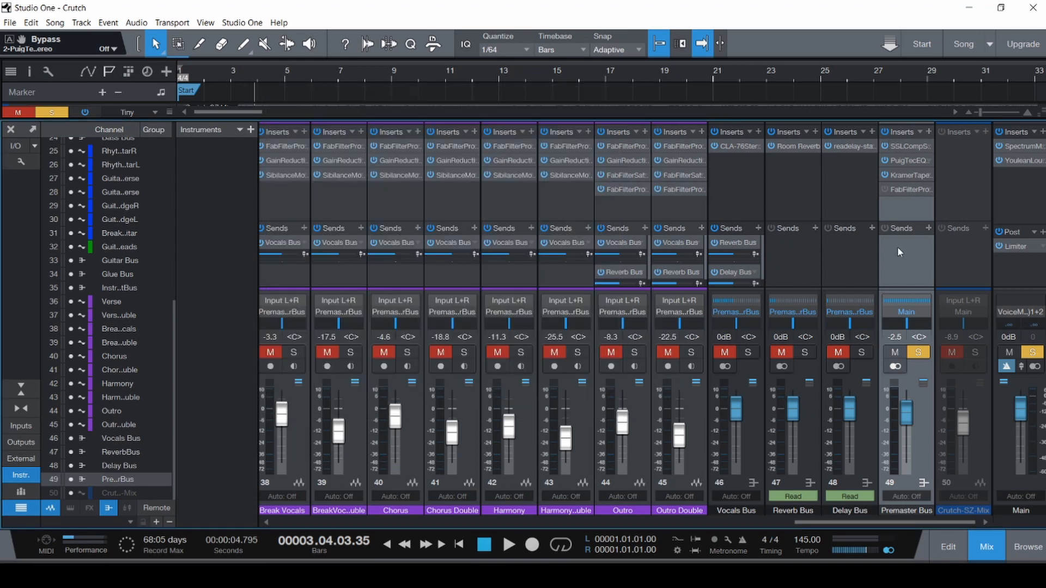
- Clear all channel solos and solo the Verse channel in the mixer
left_click_drag(874, 520, 838, 520)
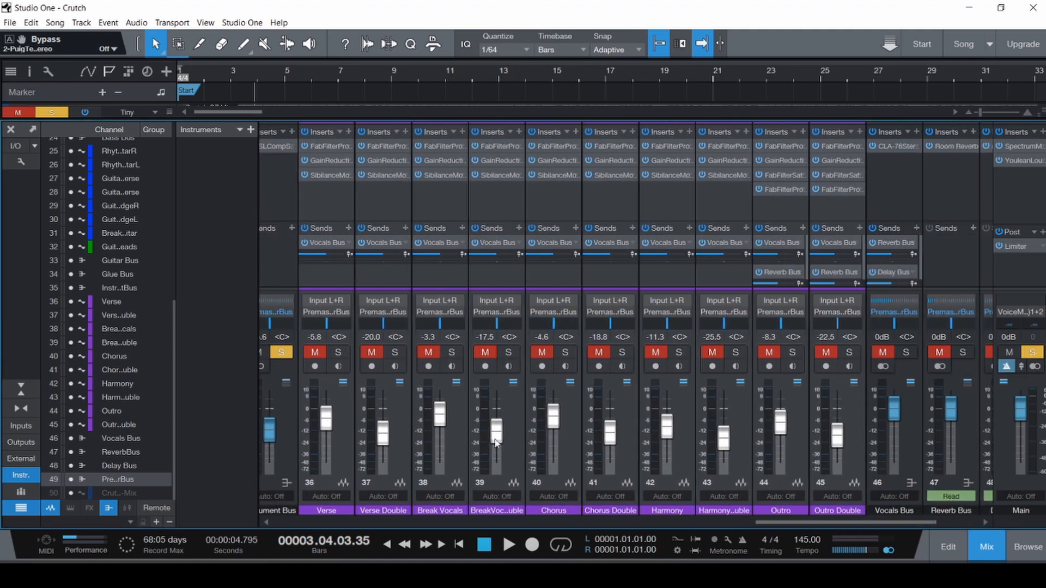
left_click(345, 456)
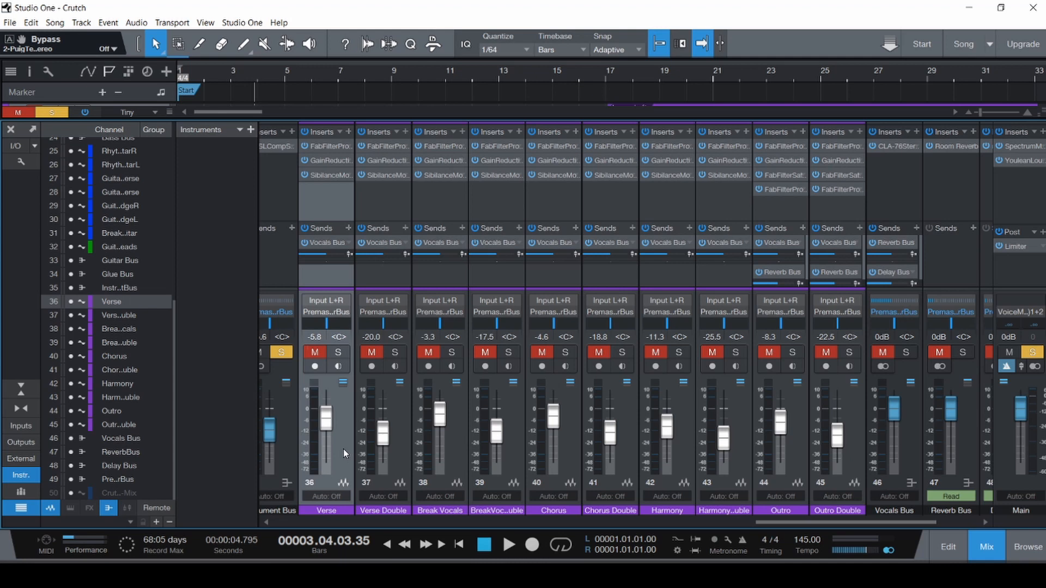
key("shift+s")
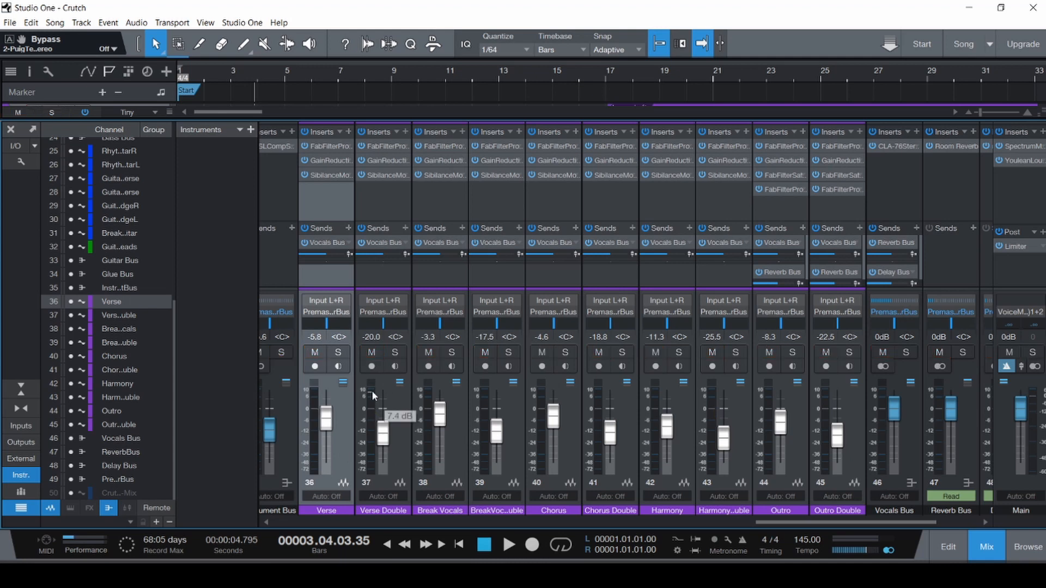
key("s")
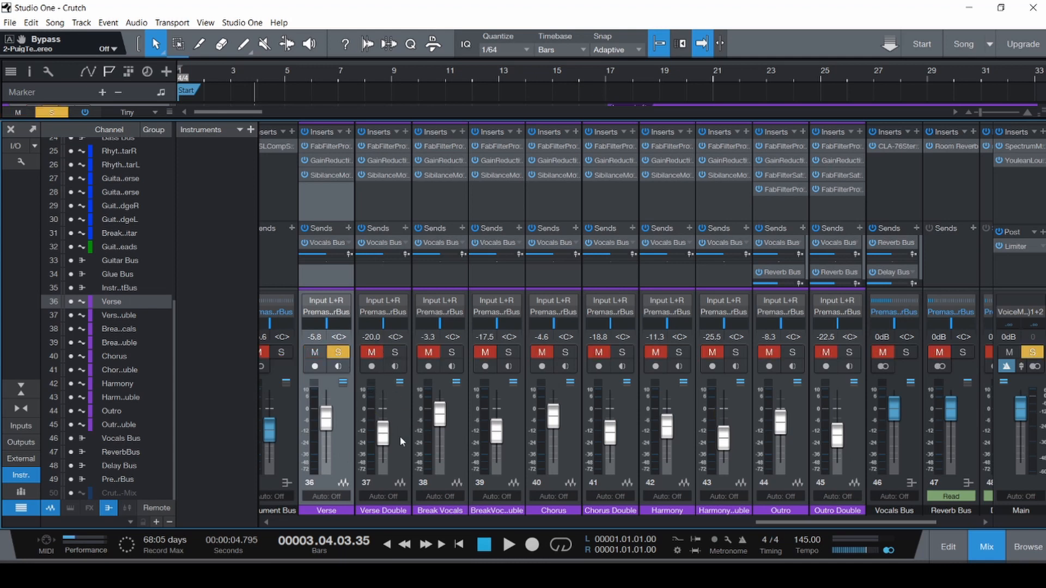
- Play the verse vocals from just before bar 17, with both Verse and Verse Double soloed
key("F3")
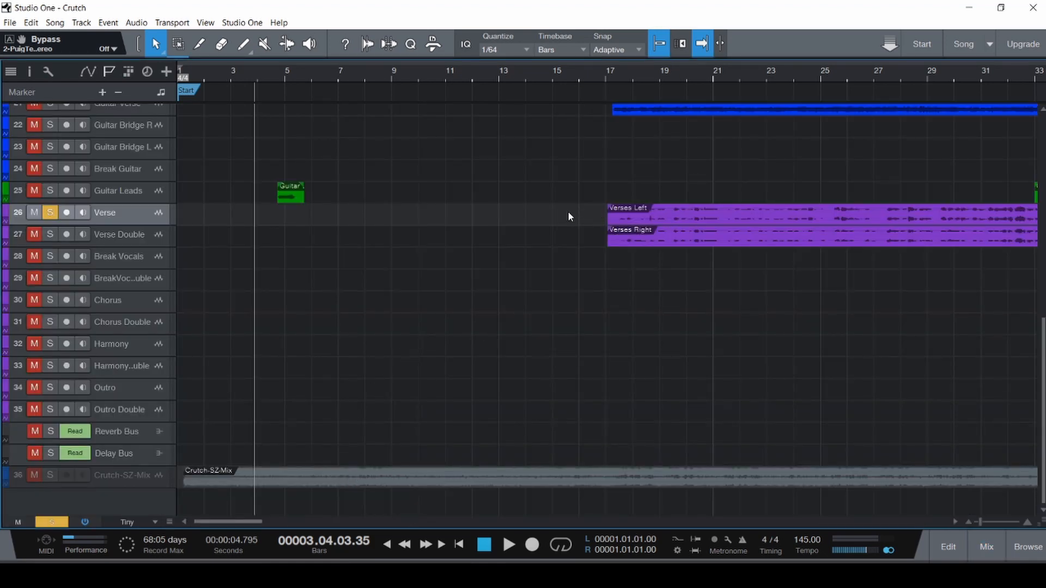
left_click_drag(580, 211, 651, 244)
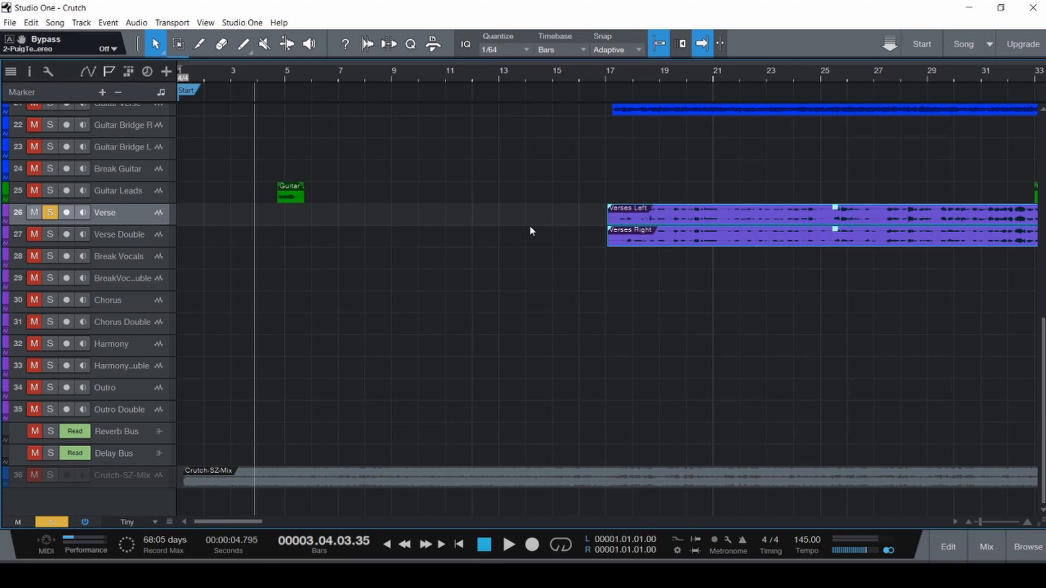
left_click(587, 220)
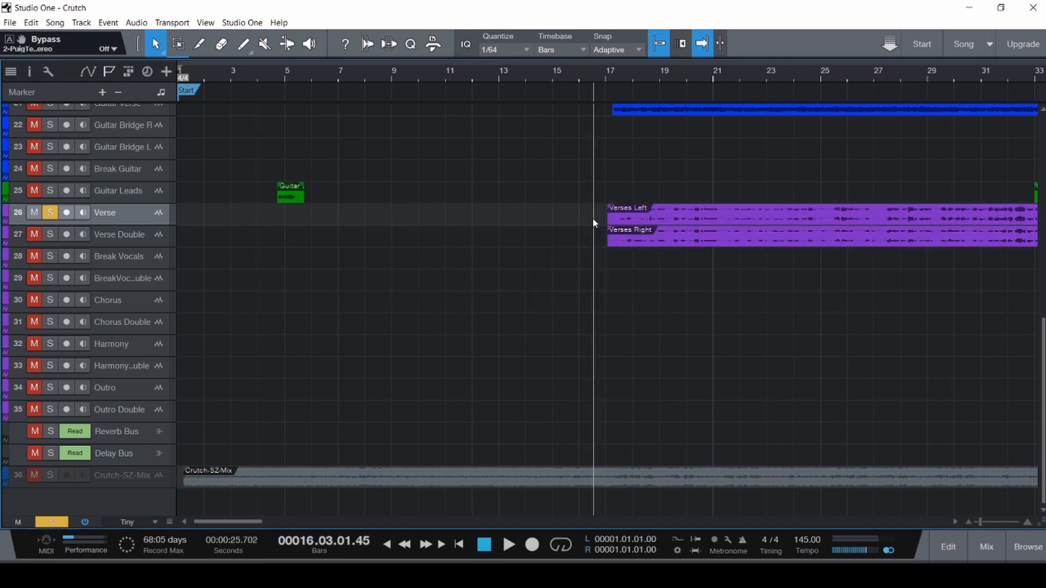
key("space")
key("F3")
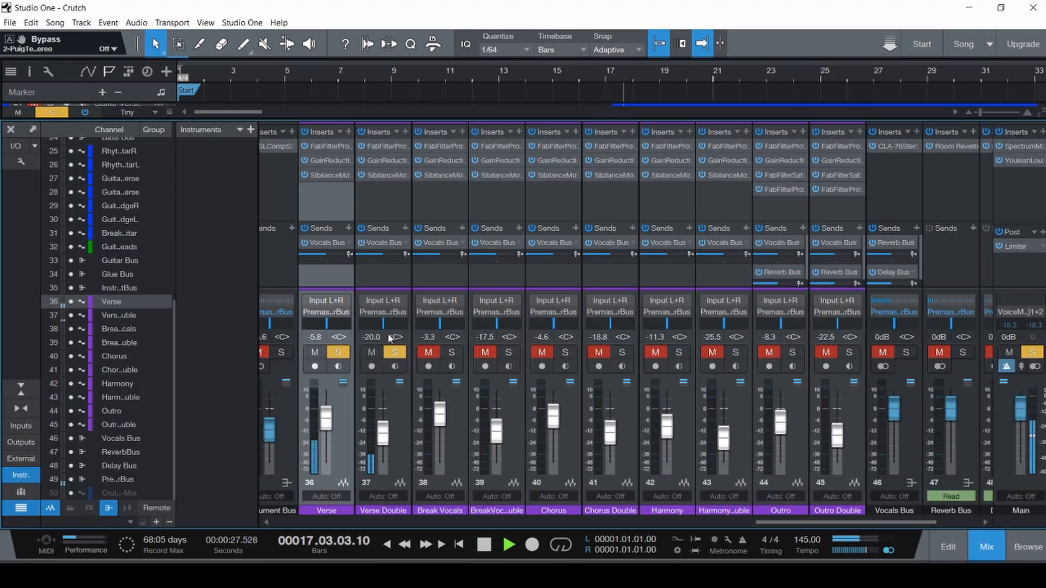
- Set the Verse and Verse Double faders to 0 dB and pan Verse hard right and Verse Double hard left
left_click(325, 419, "alt")
left_click(383, 432, "alt")
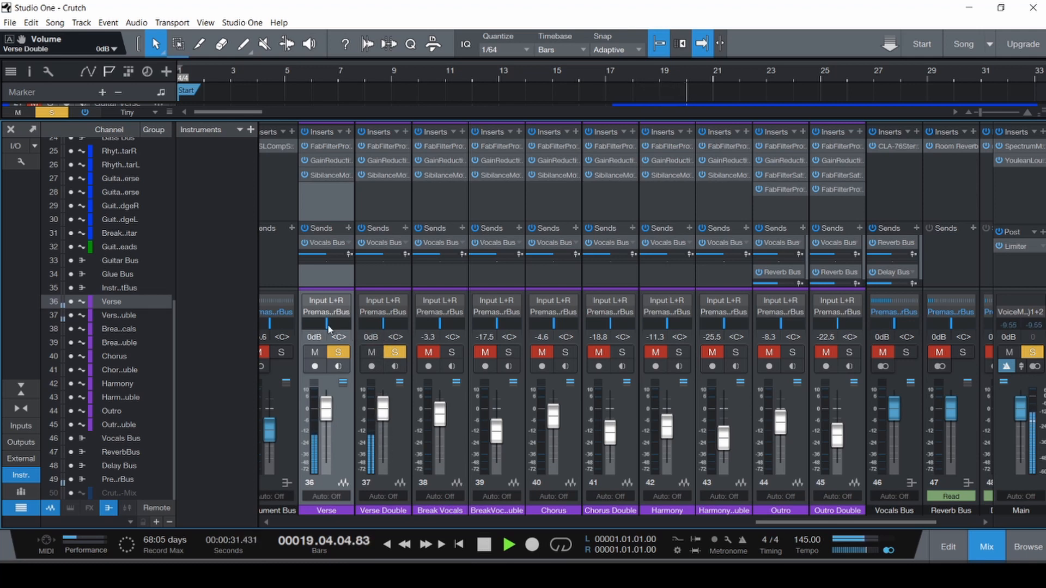
left_click_drag(328, 327, 359, 333)
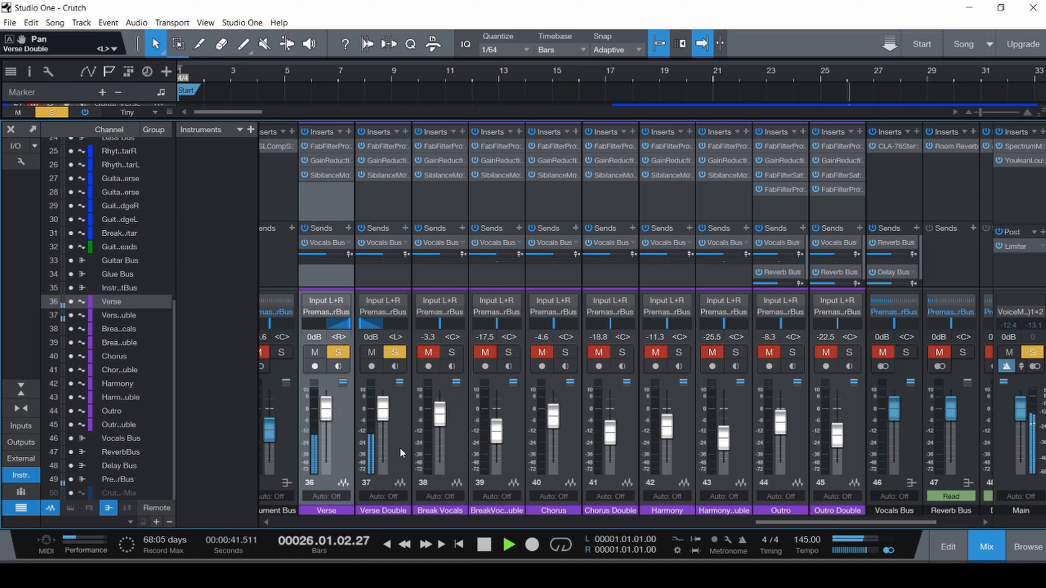
- Stop playback, undo the fader and pan changes on Verse and Verse Double, and save the song
key("space")
key("ctrl+z")
key("ctrl+z")
key("ctrl+z")
key("ctrl+z")
key("ctrl+z")
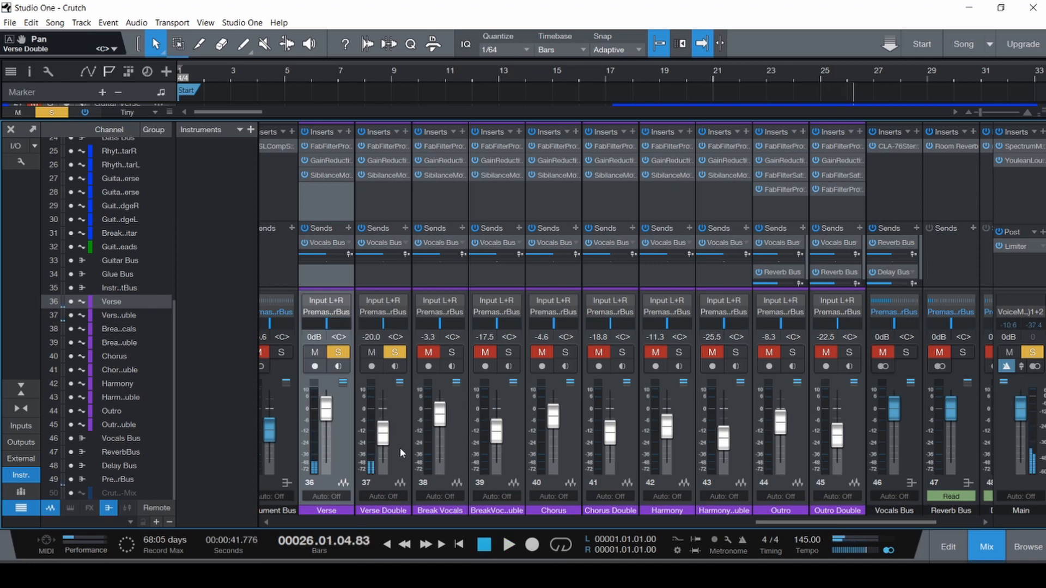
key("ctrl+z")
key("ctrl+s")
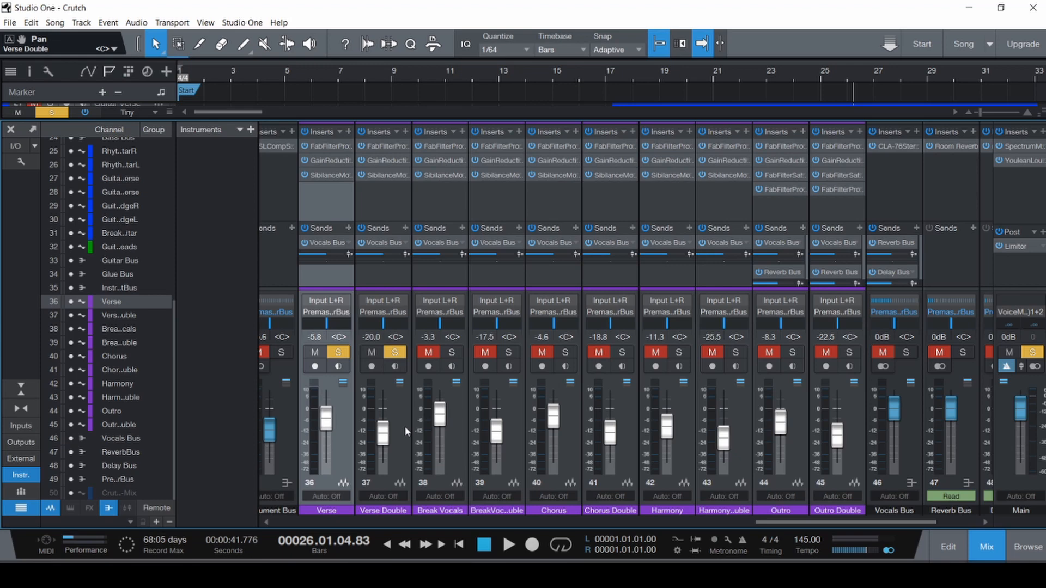
- Save the song with the Verse and Verse Double tracks selected and place the playhead just before bar 17
key("F3")
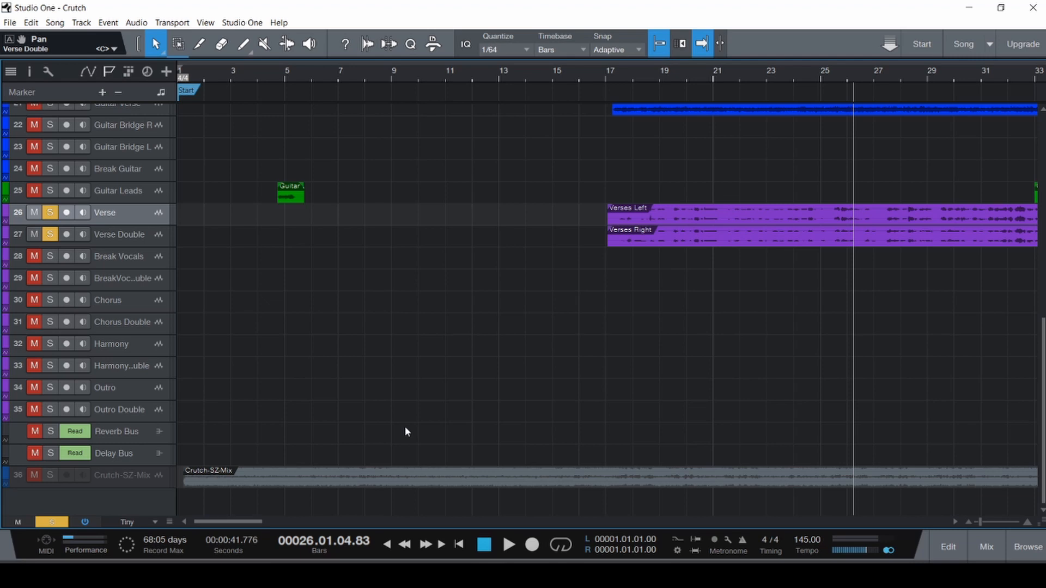
left_click(129, 234, "shift")
key("ctrl+s")
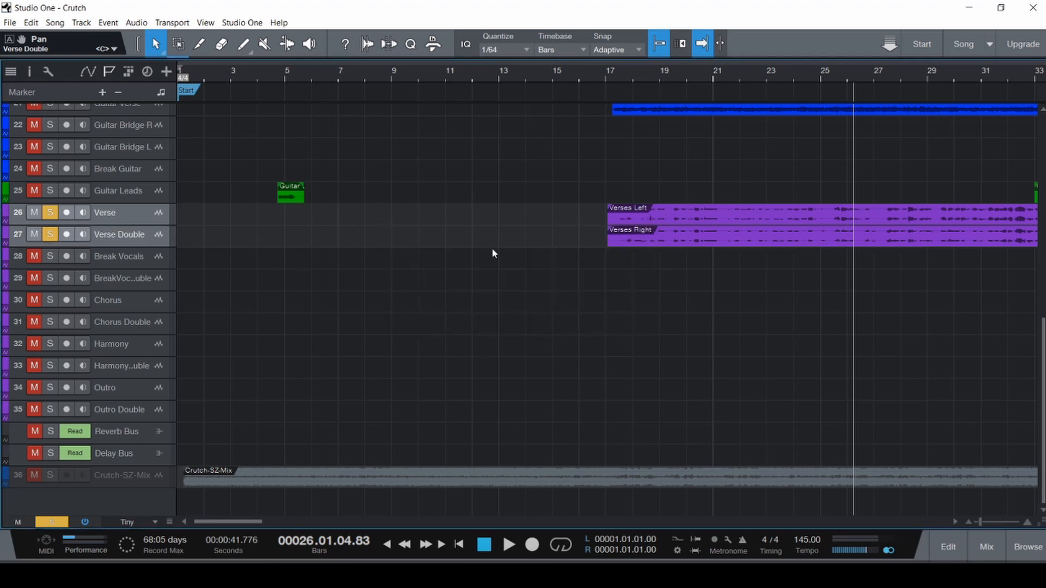
left_click(597, 222)
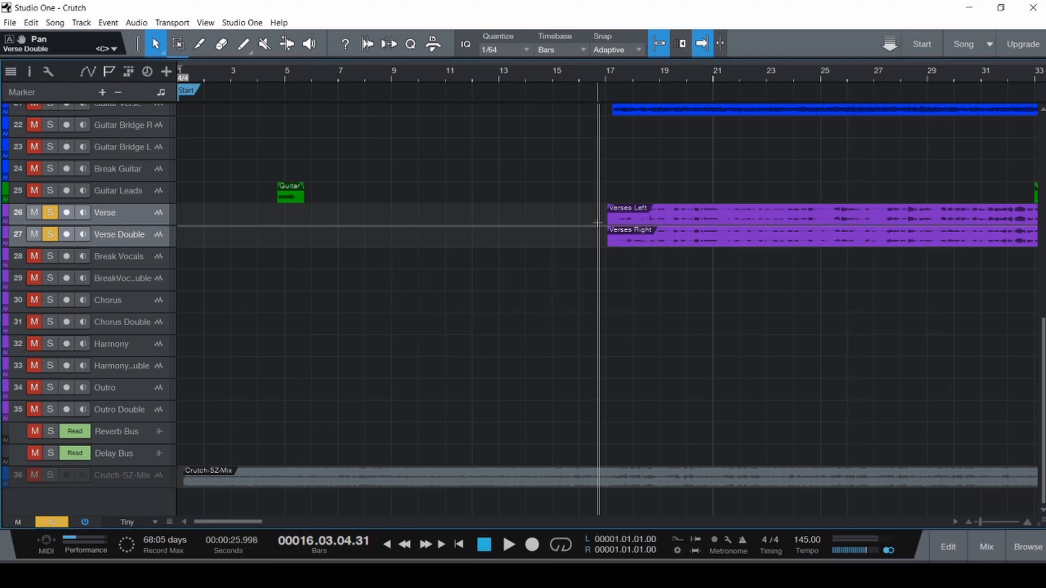
- Select the Verse Double channel in the mixer and play the soloed verse vocals
key("F3")
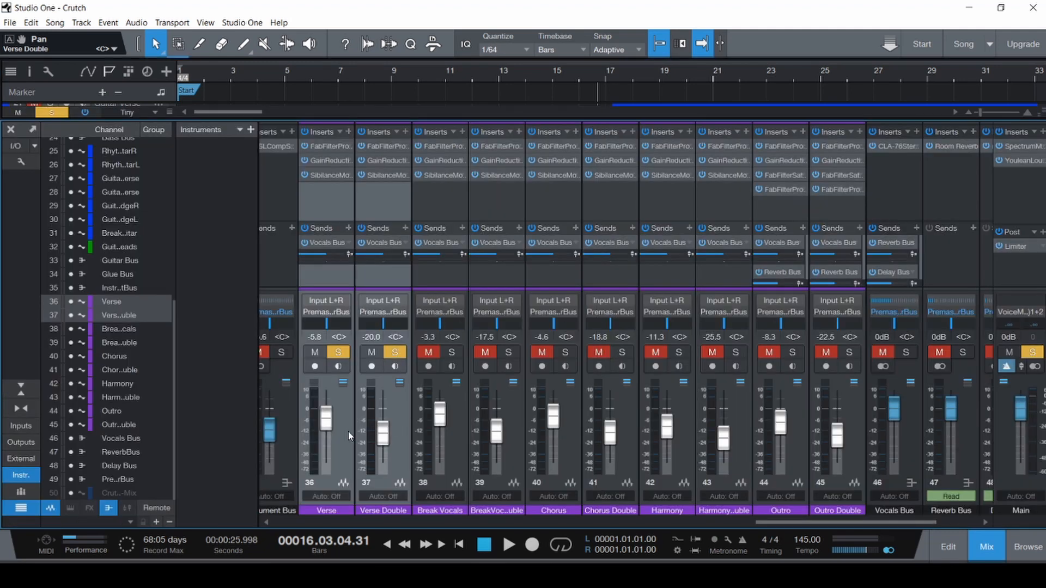
left_click(344, 436)
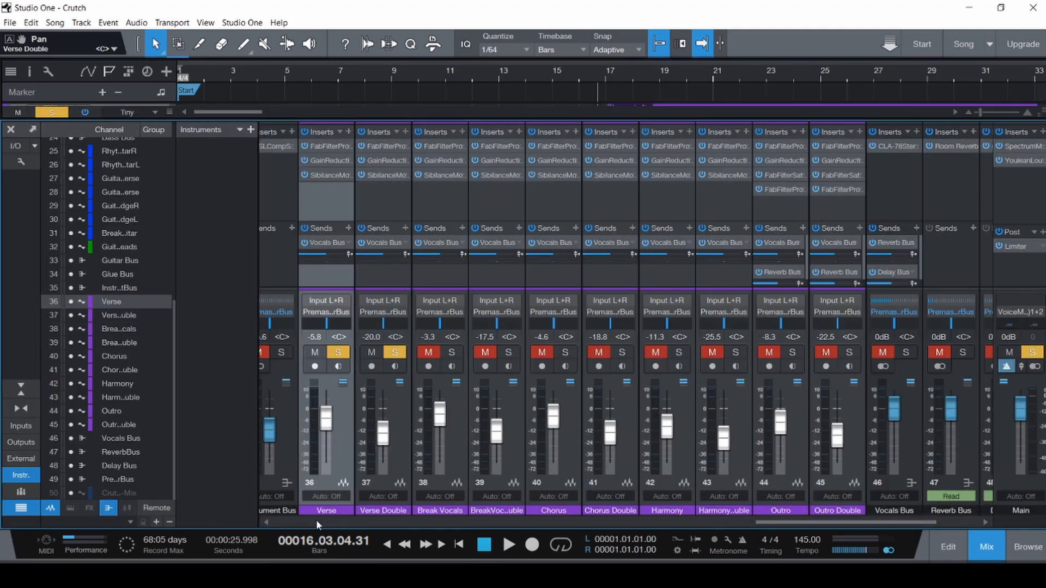
left_click(396, 471)
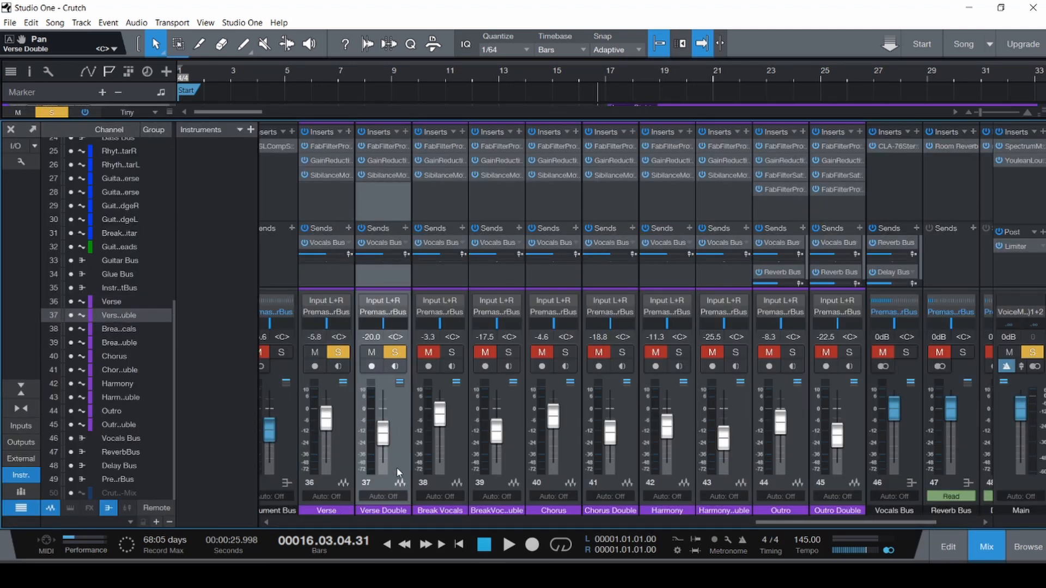
left_click(345, 438)
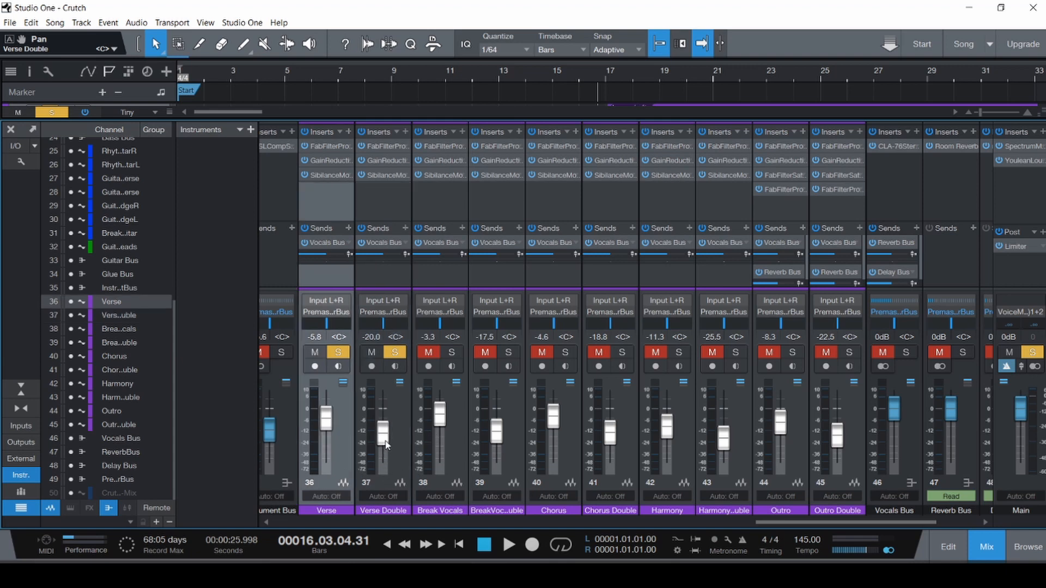
left_click(401, 432)
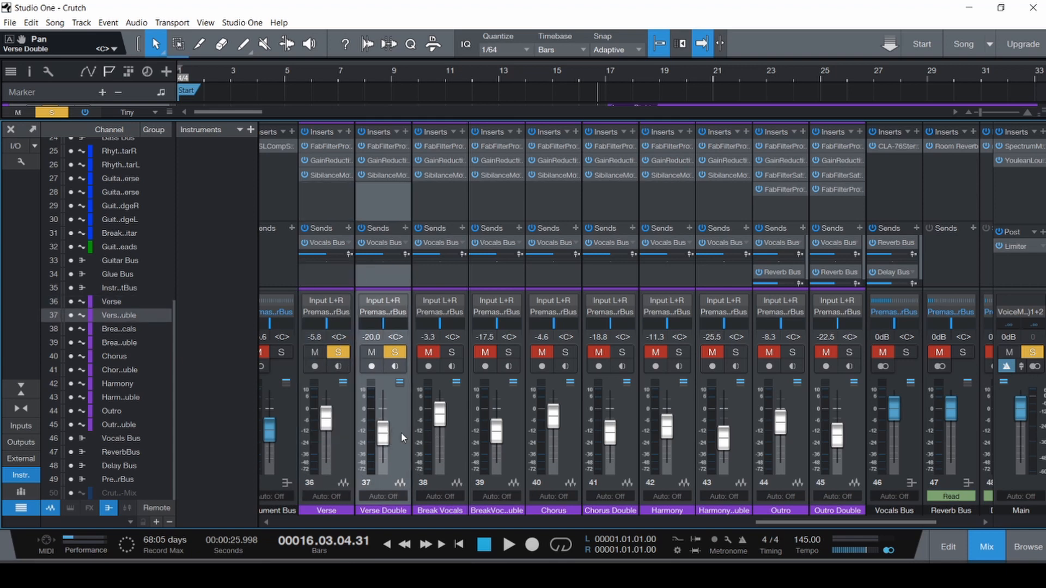
key("space")
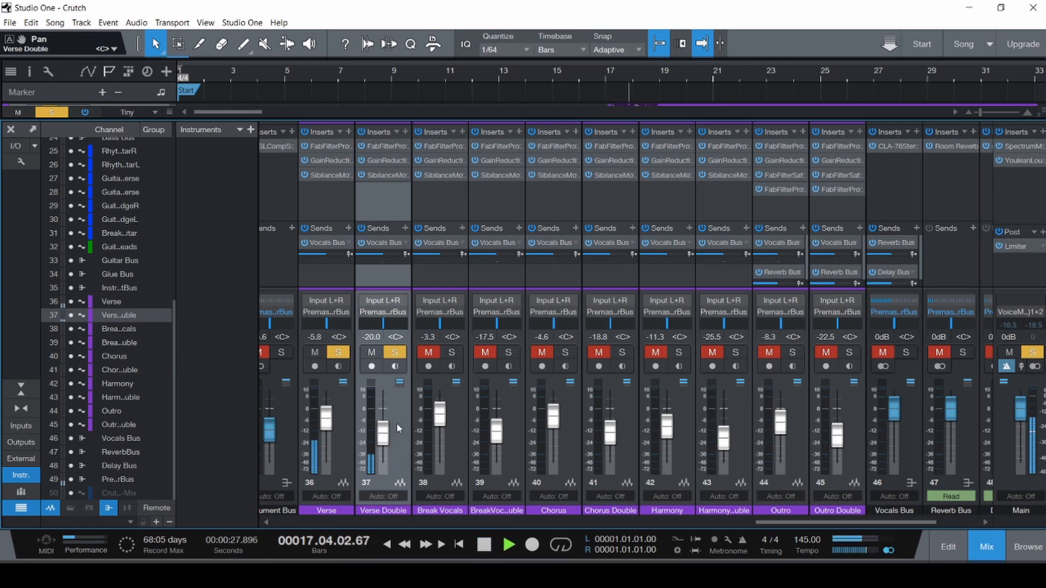
- Compare the verse with and without Verse Double by muting and re-soloing it twice during playback, then stop and save
key("s")
key("m")
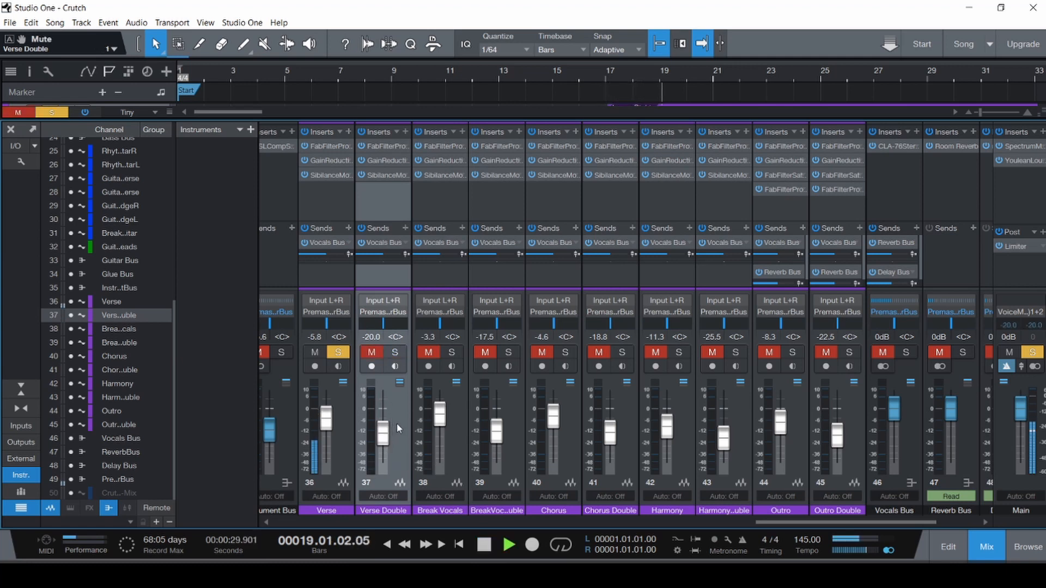
key("m")
key("s")
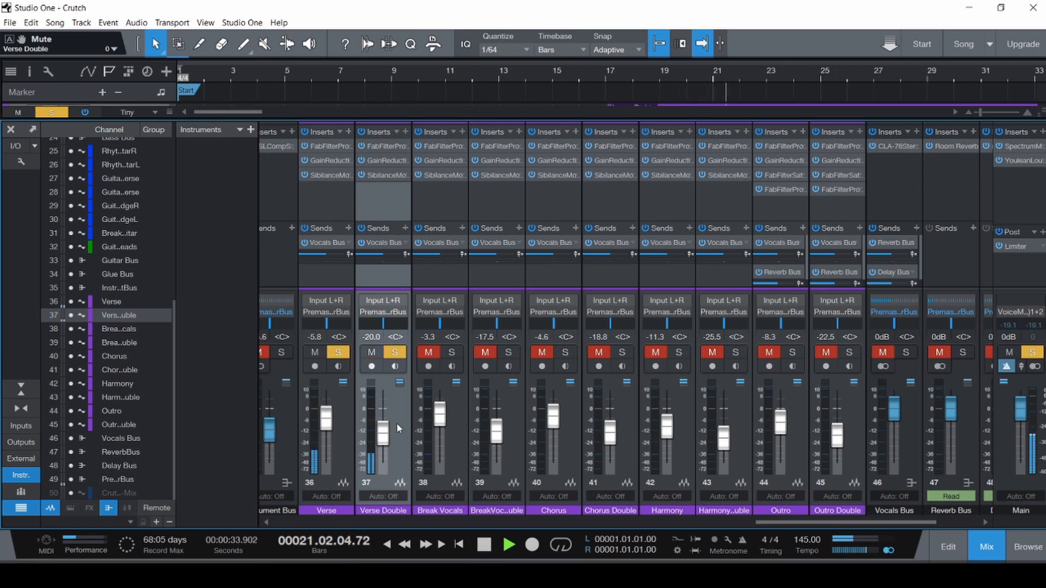
key("s")
key("m")
key("m")
key("s")
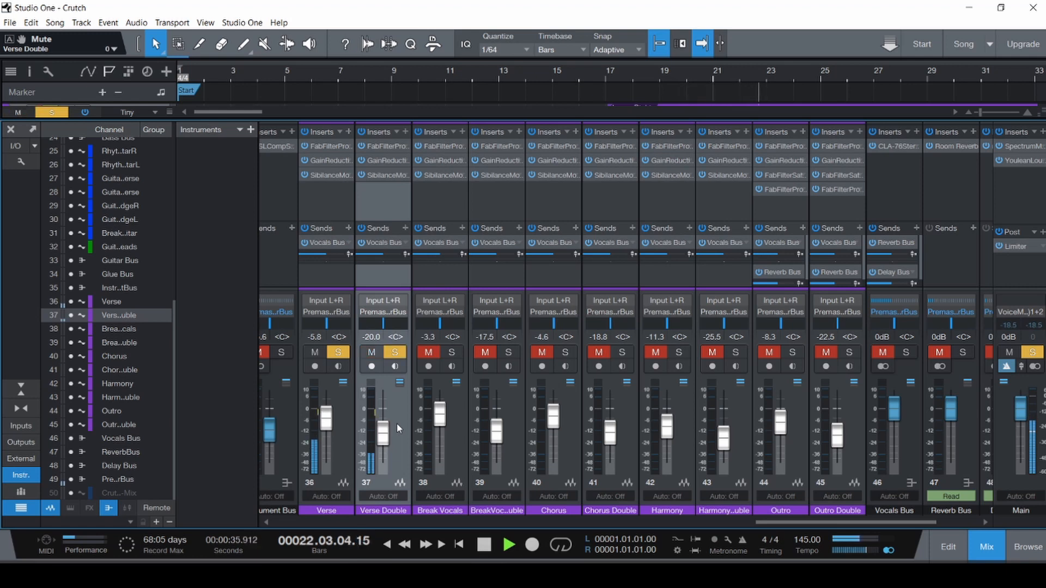
key("space")
key("ctrl+s")
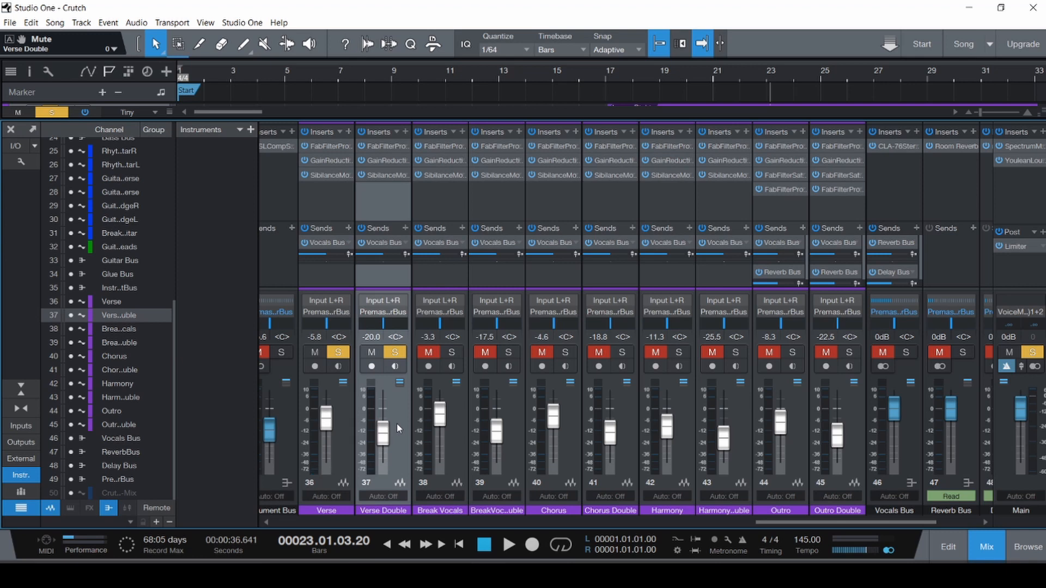
- Bypass all inserts on Verse and Verse Double, then unsolo and mute the Verse Double channel
left_click(351, 448)
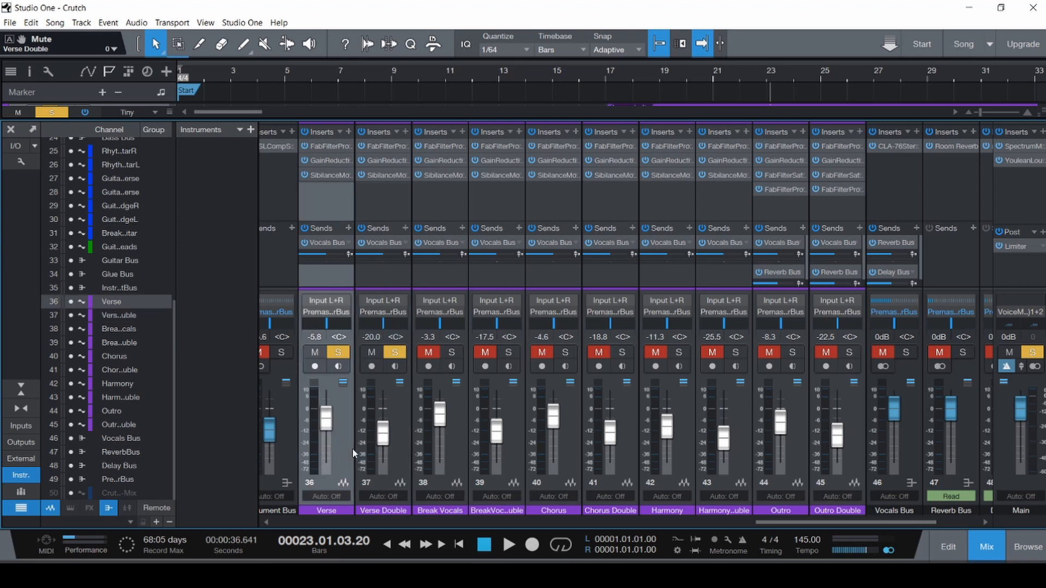
left_click(391, 450)
left_click(343, 453)
left_click(306, 132)
left_click(359, 132)
key("s")
key("m")
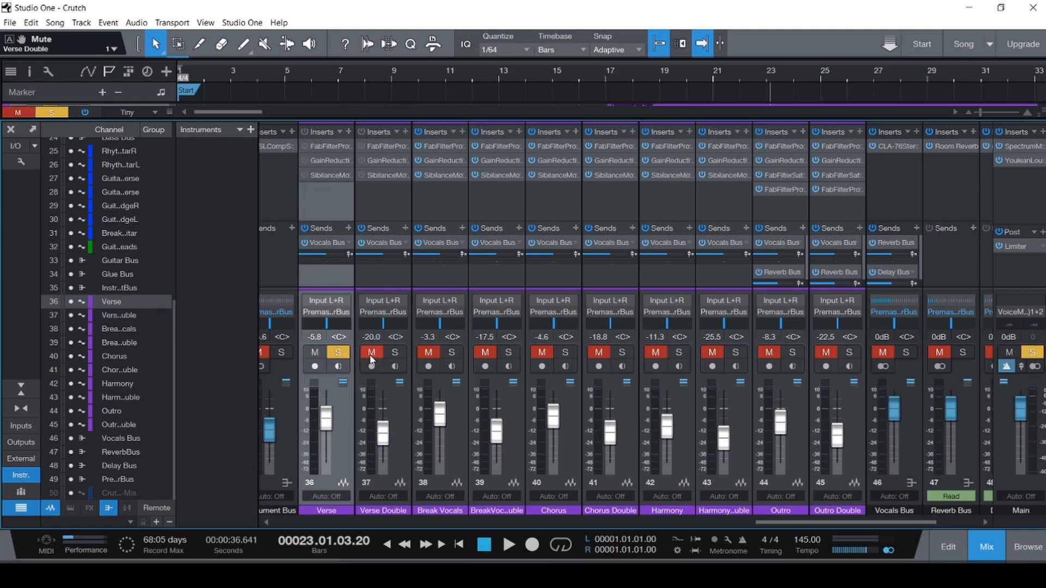
- Audition the soloed Verse with its inserts bypassed from just before bar 17, then stop playback
key("F3")
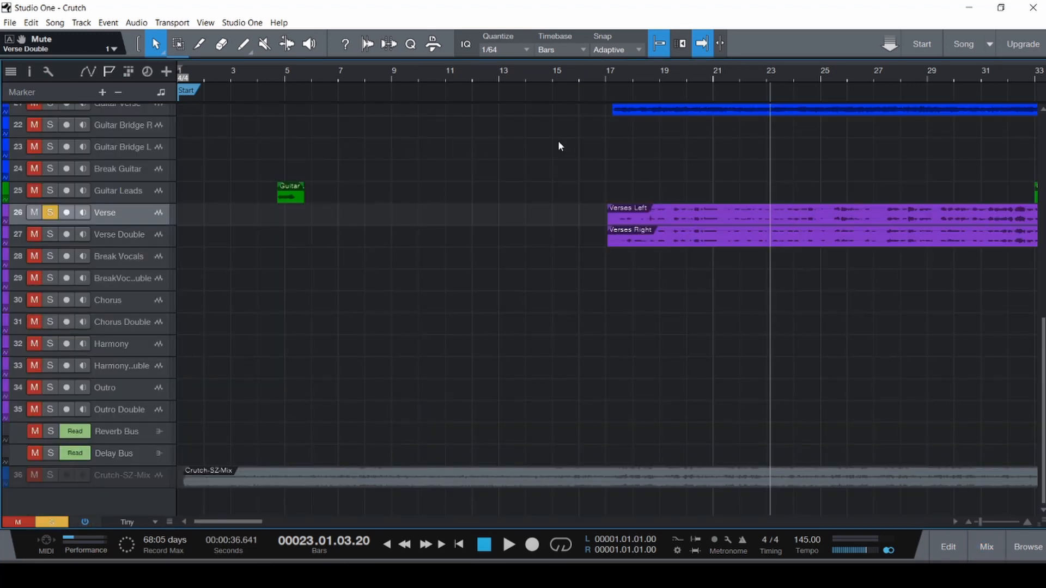
key("ctrl+space")
left_click(599, 203)
key("space")
key("F3")
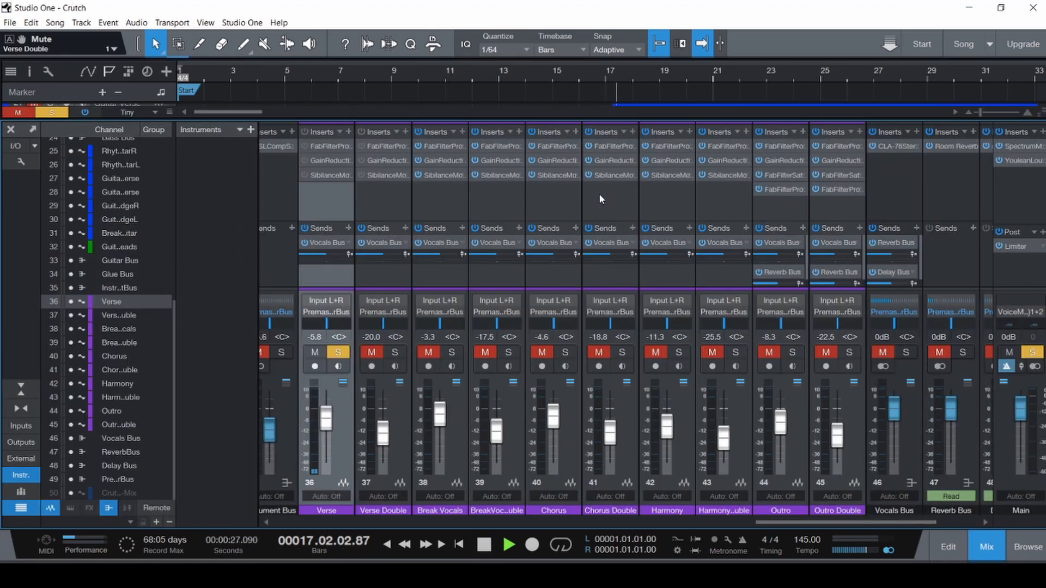
key("space")
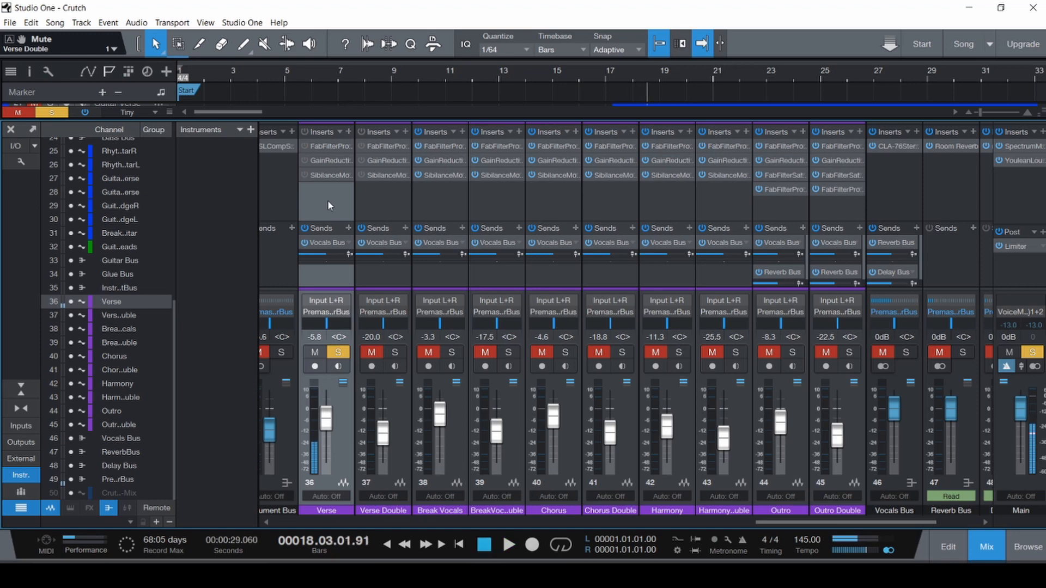
- Return the playhead to just before the verse clips and play the soloed Verse again
key("F3")
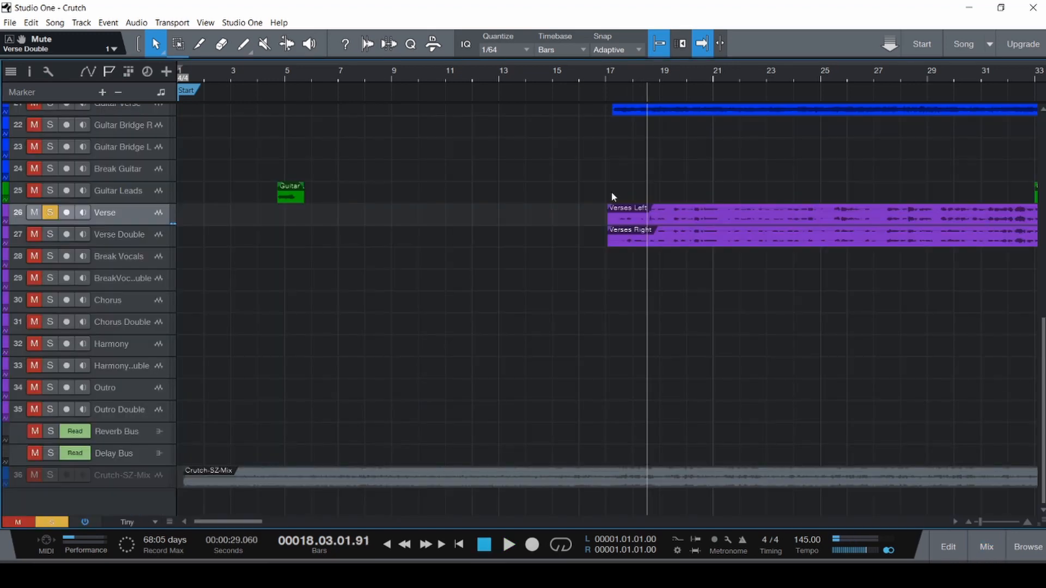
left_click(593, 227)
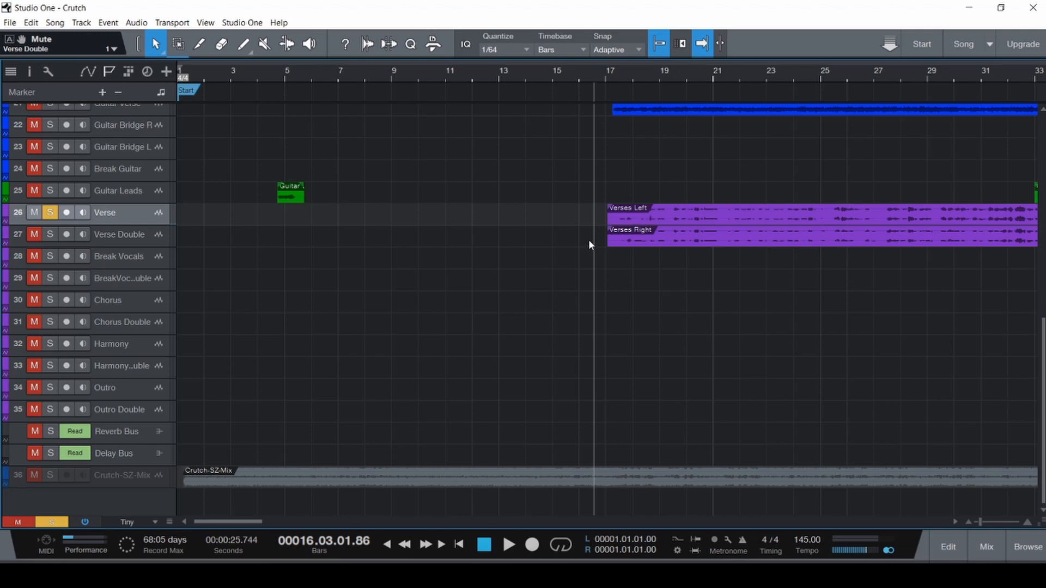
key("space")
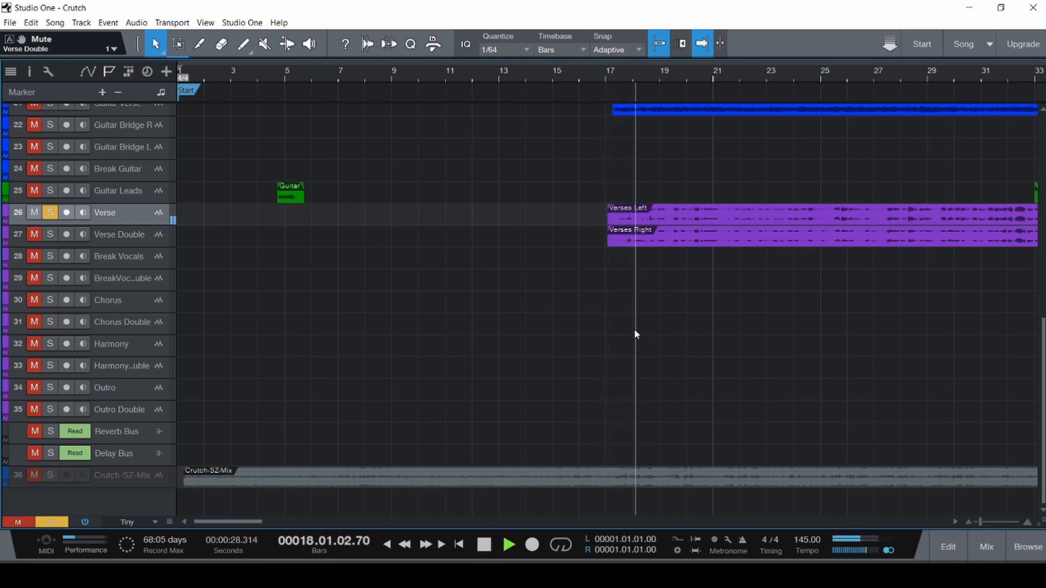
- Stop playback, save the song, and open and enable the FabFilter Pro-Q 3 insert on the Verse channel
key("ctrl+s")
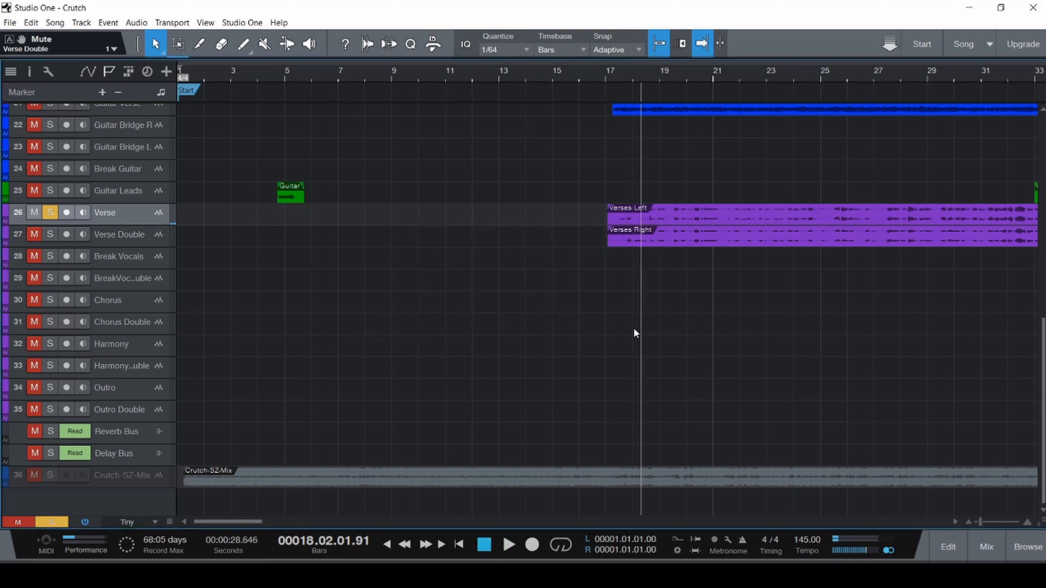
key("F3")
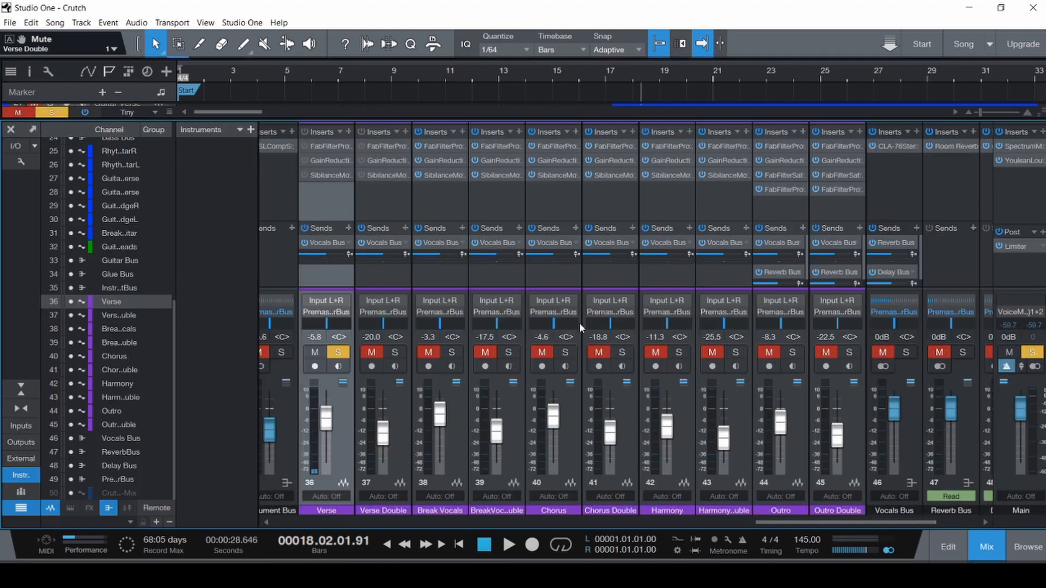
left_click(325, 145)
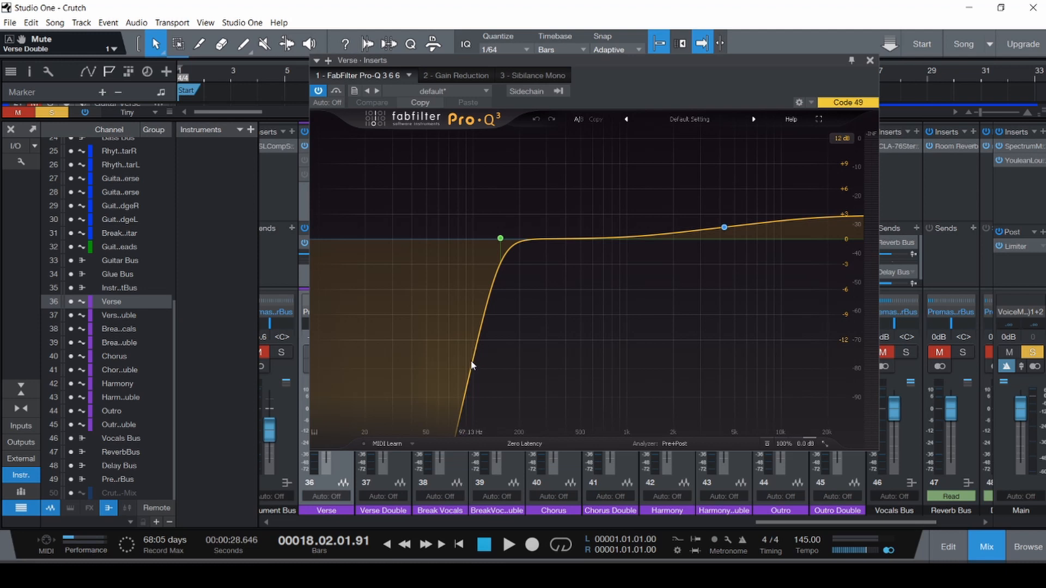
- Try a low-frequency bell boost at about 55 Hz in the Verse equalizer, and delete that band
left_click_drag(474, 356, 437, 315)
scroll(410, 292, "up", 5)
scroll(410, 292, "down", 7)
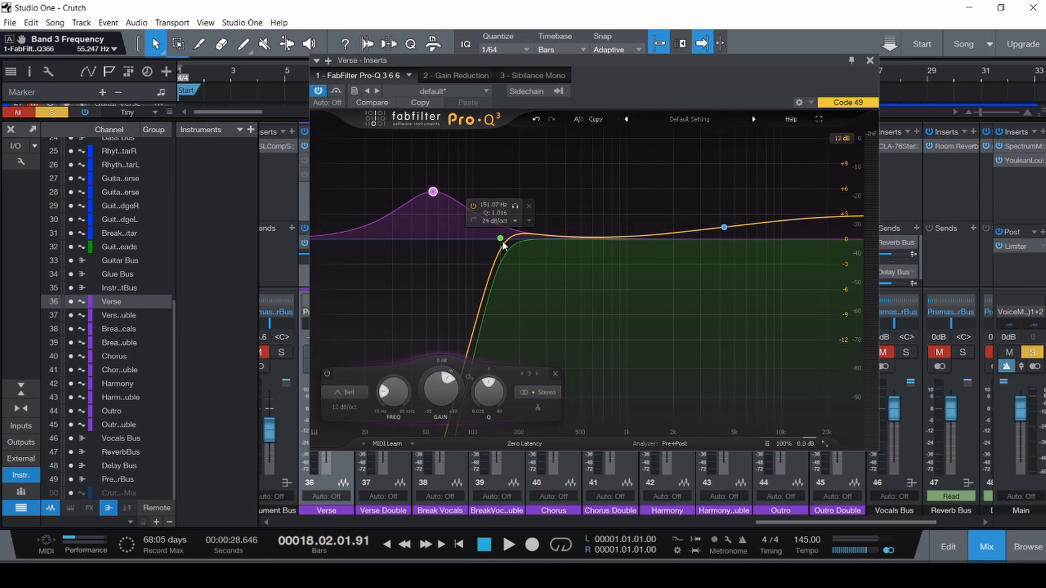
key("Delete")
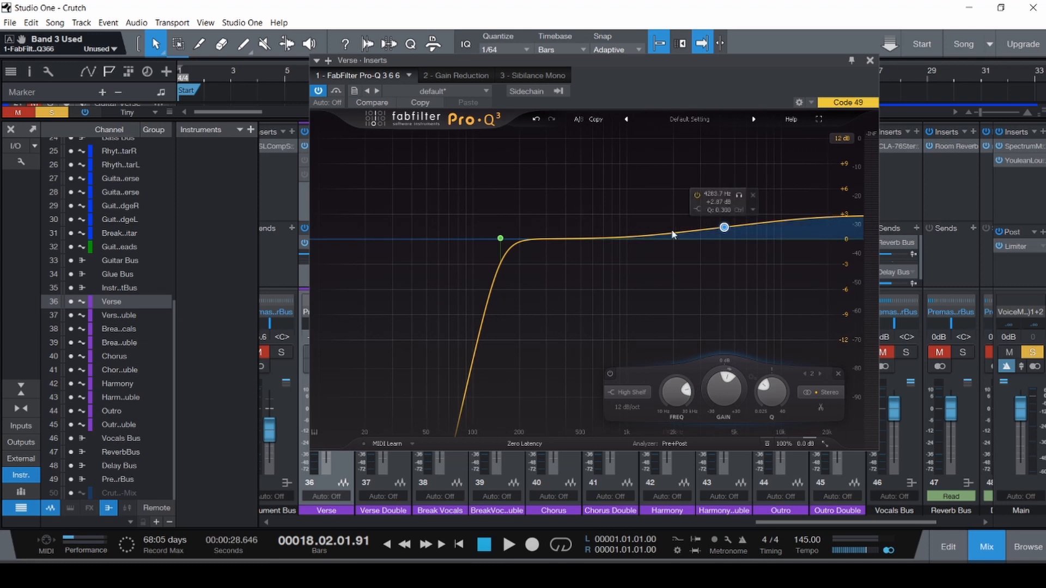
- Play the Verse while listening to the high-shelf band alone, switch that band off and on, and save the song
key("F3")
left_click_drag(525, 61, 486, 200)
key("space")
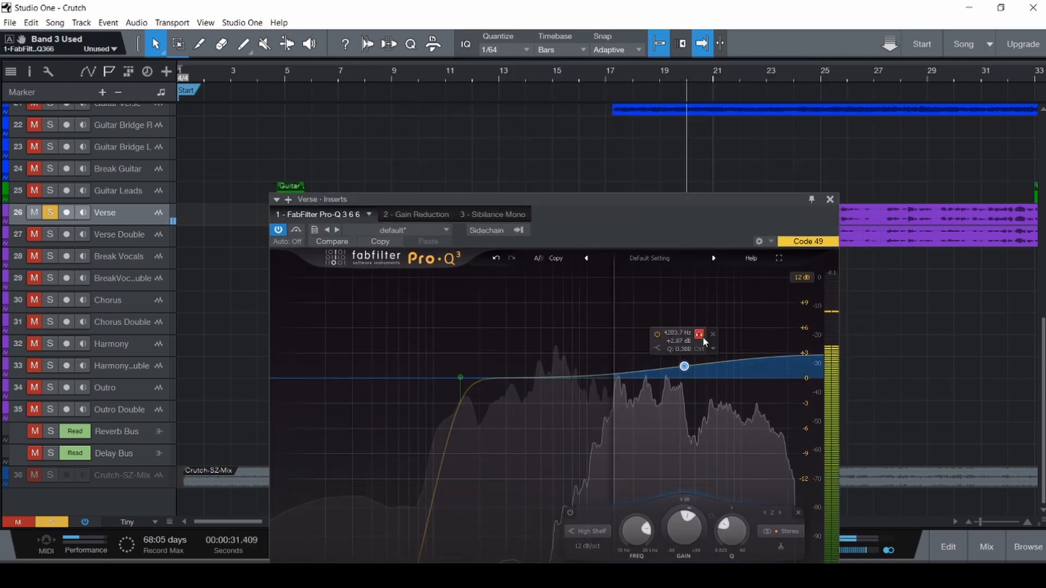
left_click(702, 337)
left_click(656, 334)
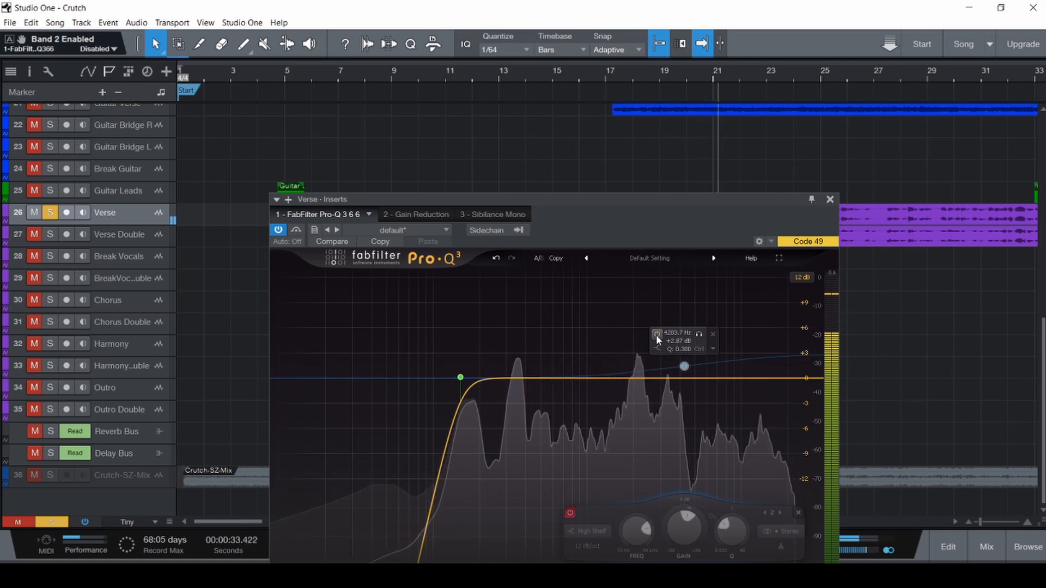
left_click(656, 334)
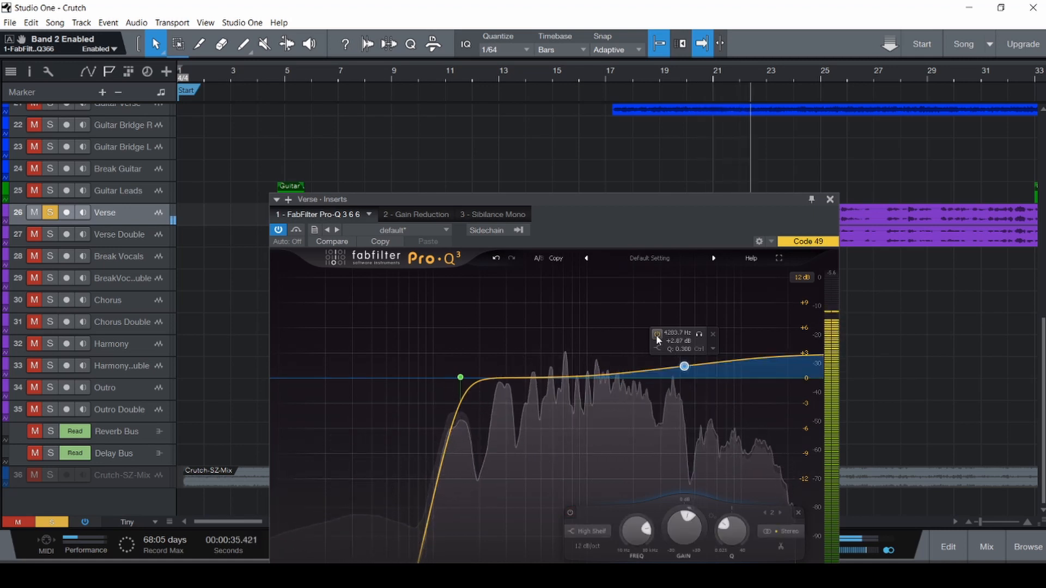
key("ctrl+s")
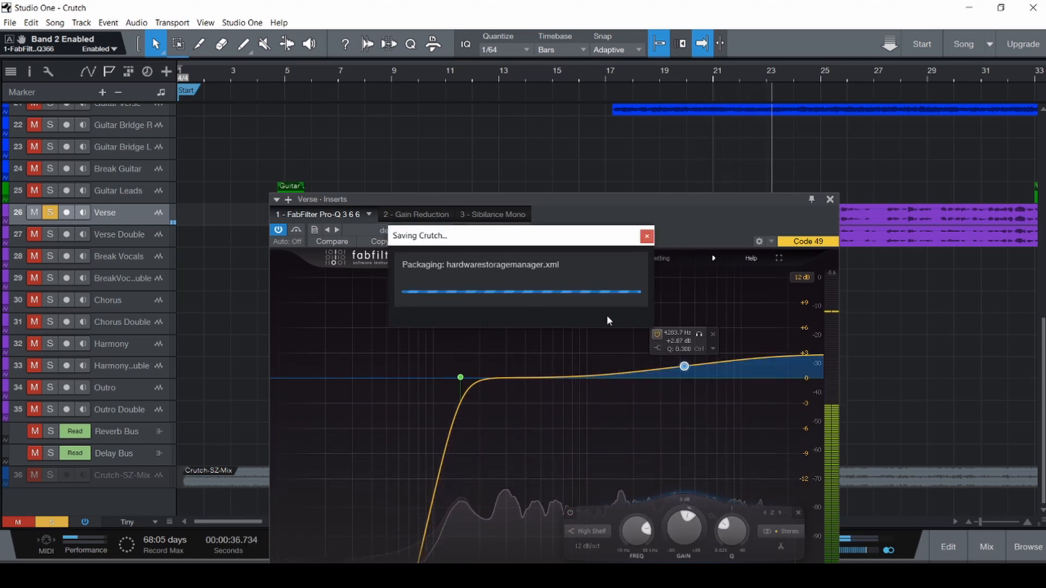
- Examine the sharp spike in the Verses Left waveform between bars 18 and 19, and play through the following section
left_click_drag(663, 207, 604, 277)
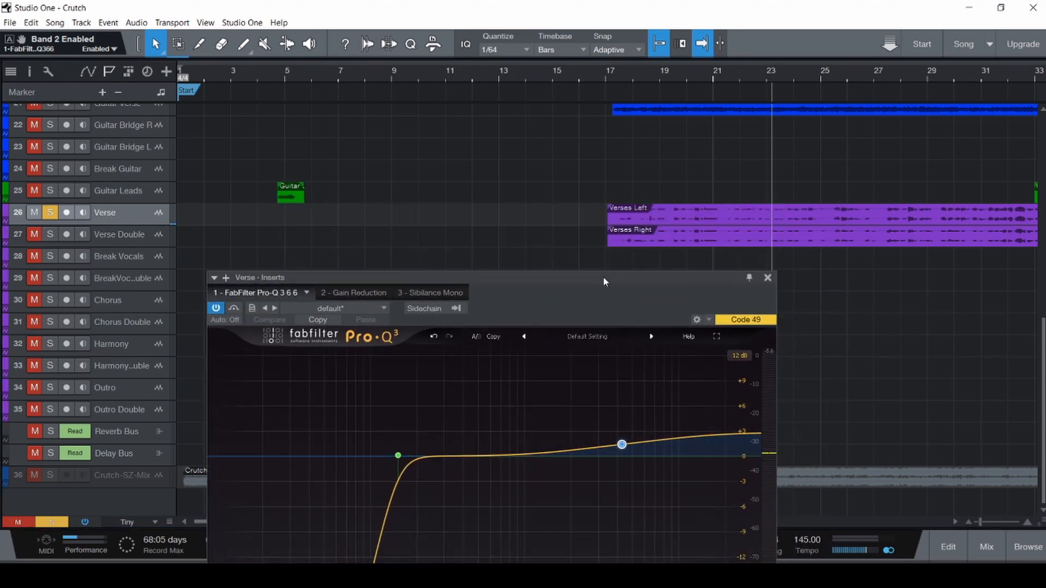
scroll(898, 229, "right", 3)
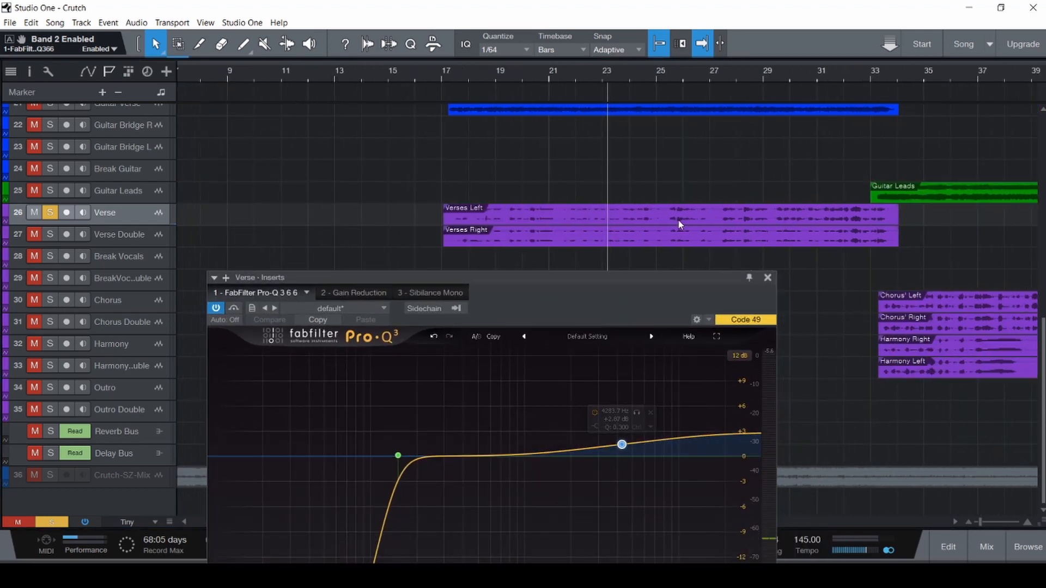
scroll(679, 222, "up", 3)
scroll(686, 223, "up", 5)
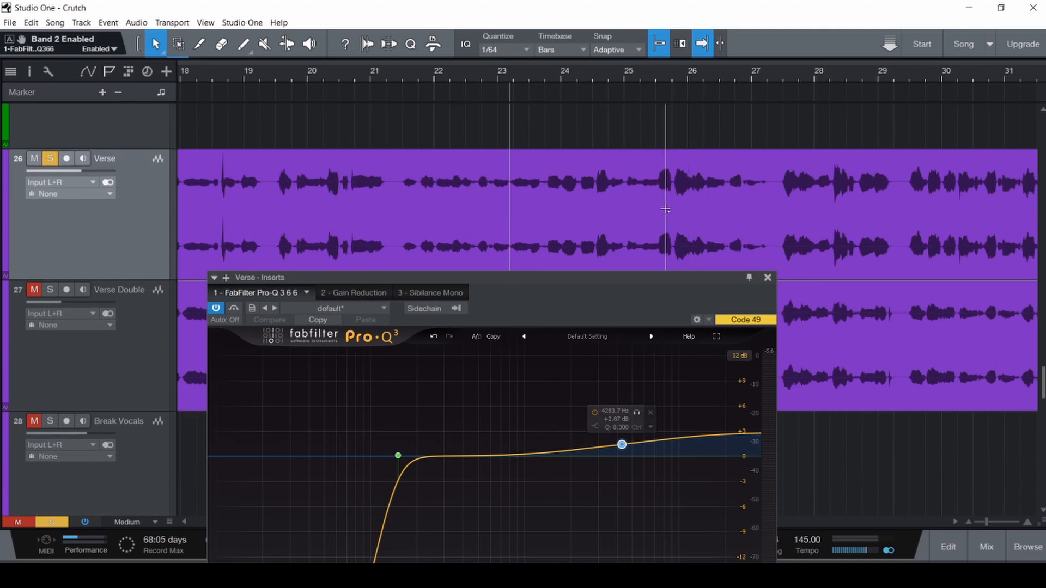
scroll(664, 210, "down", 5)
scroll(662, 208, "up", 2)
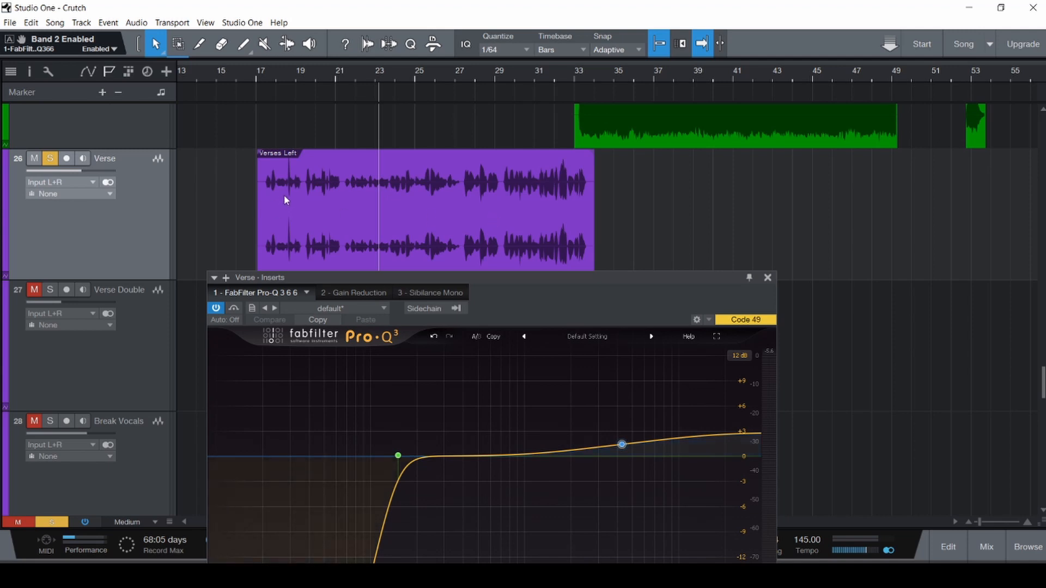
scroll(285, 200, "up", 5)
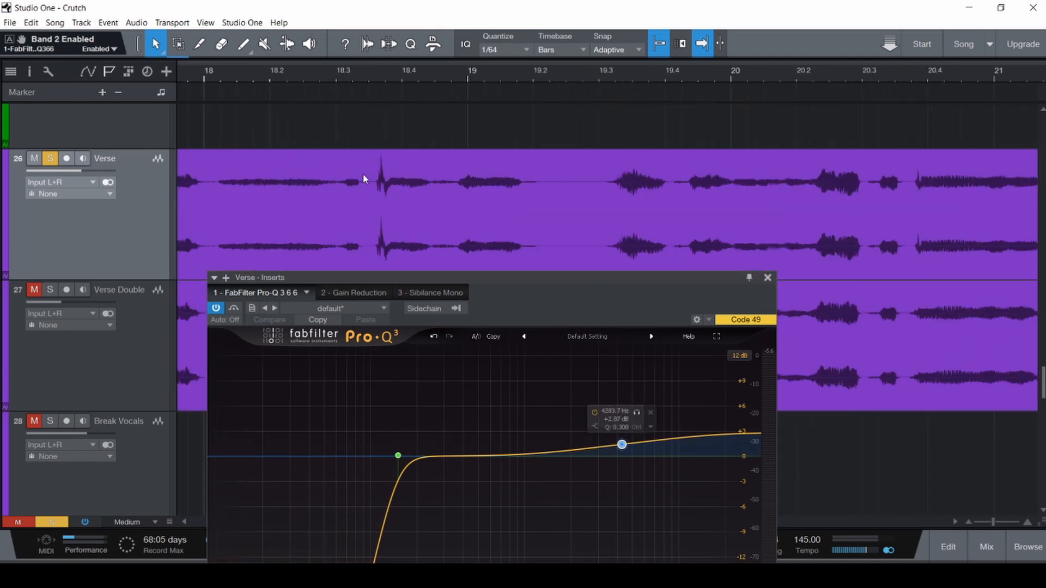
scroll(364, 179, "up", 3)
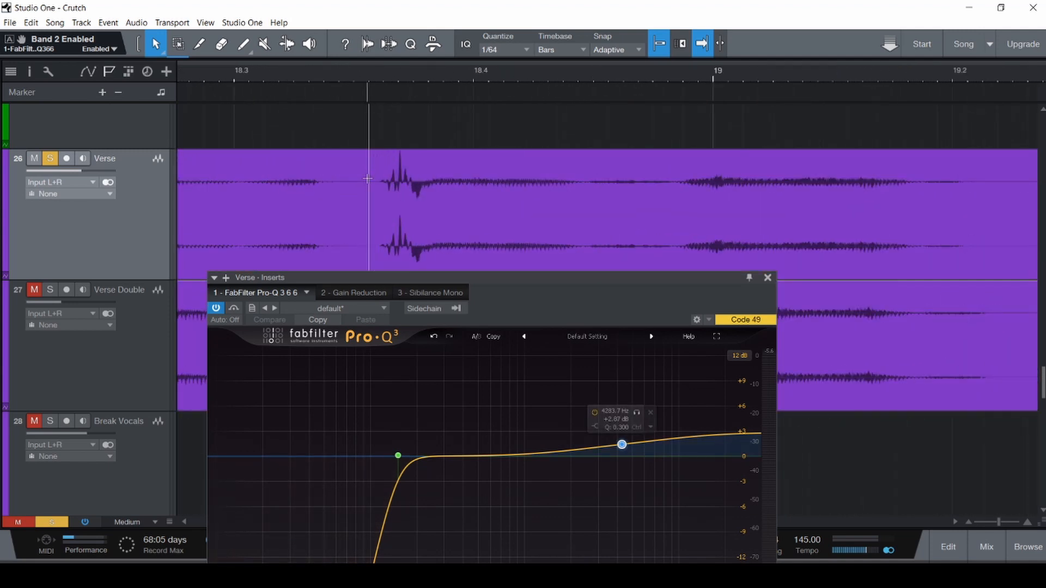
key("space")
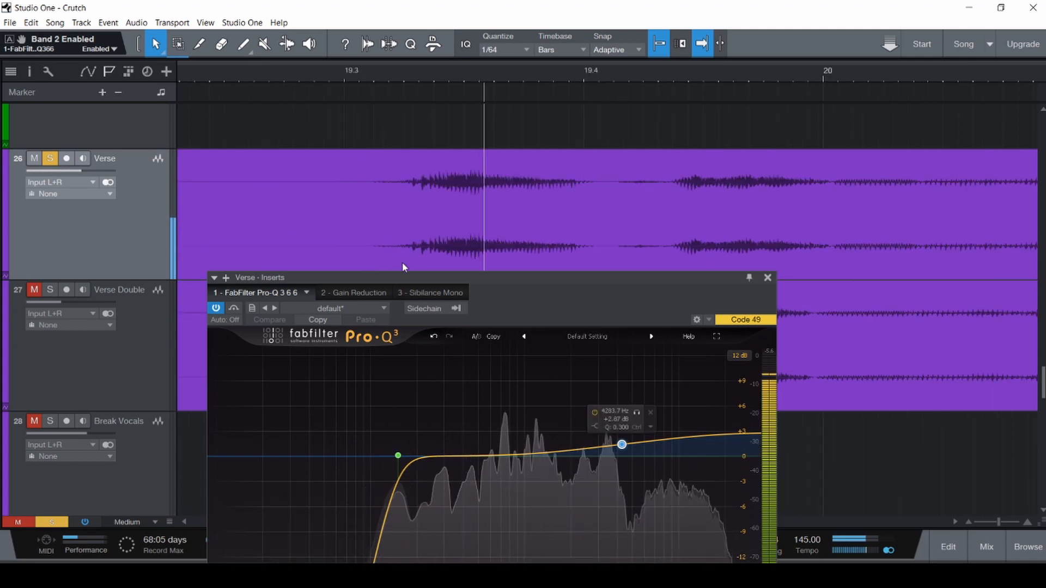
key("space")
- Play the Verse from about bar 17.3, restart it from the same spot while watching the equalizer, and stop before bar 19
left_click_drag(429, 279, 582, 167)
scroll(237, 236, "down", 5)
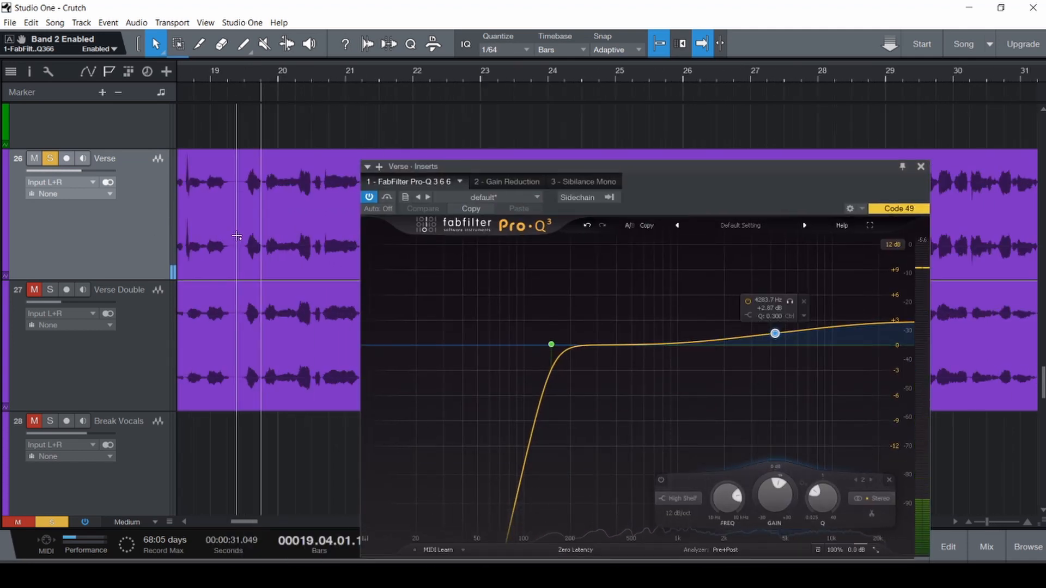
scroll(234, 232, "down", 4)
scroll(220, 213, "up", 6)
left_click(227, 213)
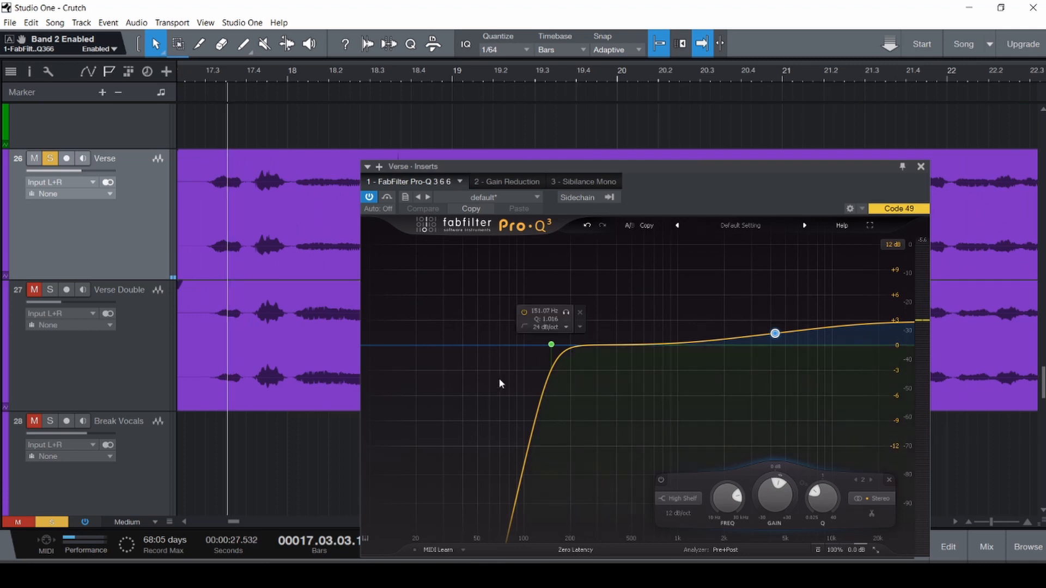
key("space")
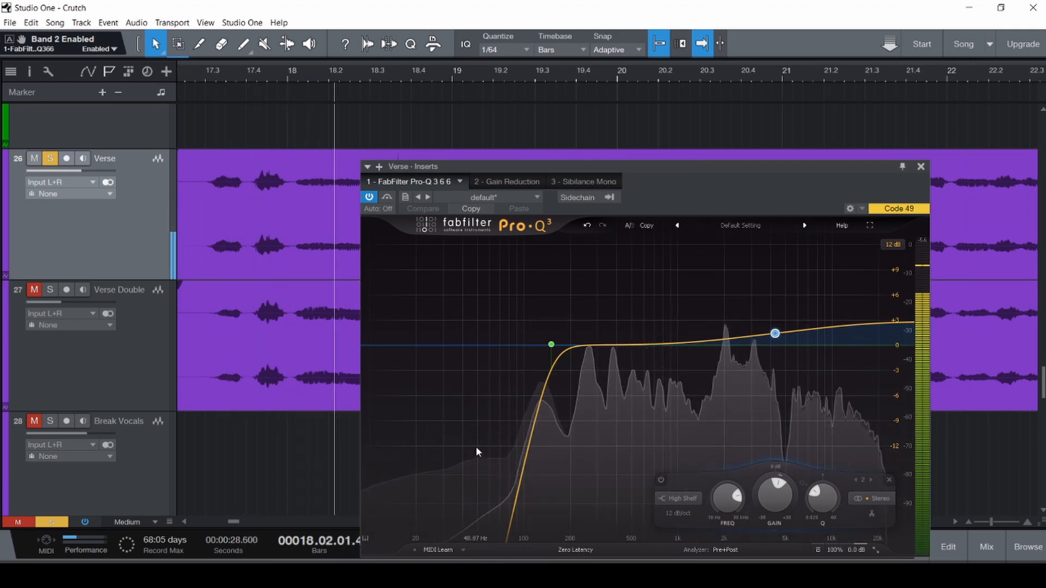
left_click(229, 318)
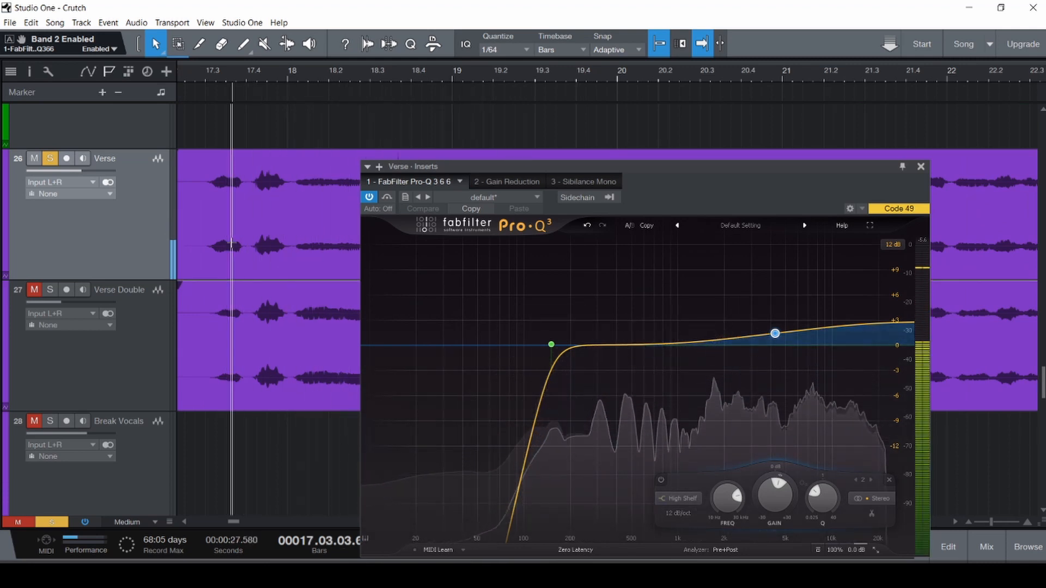
key("space")
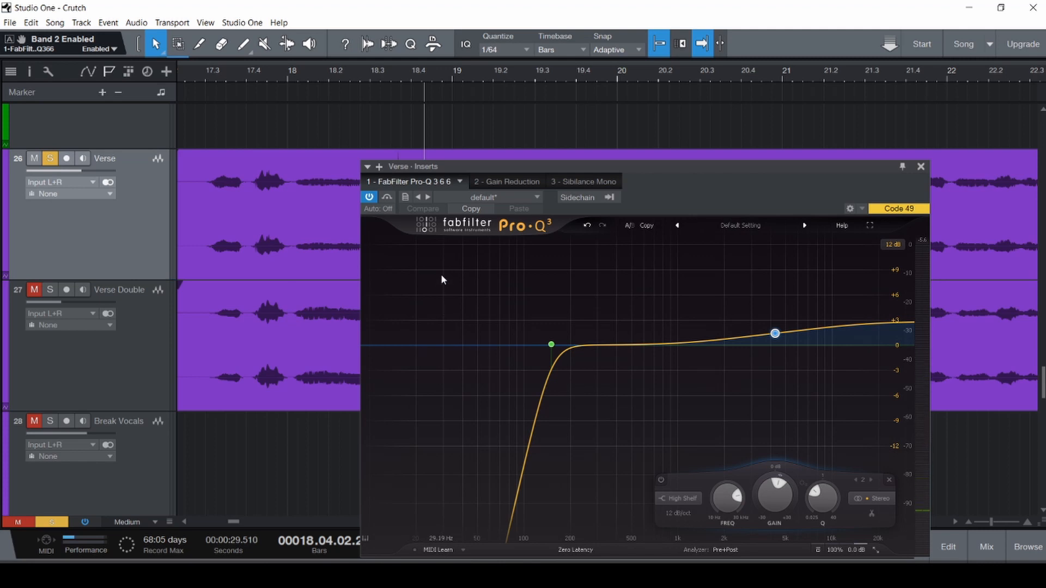
- Show the Gain Reduction insert of the Verse channel alongside the verse clips and save the song
left_click(497, 184)
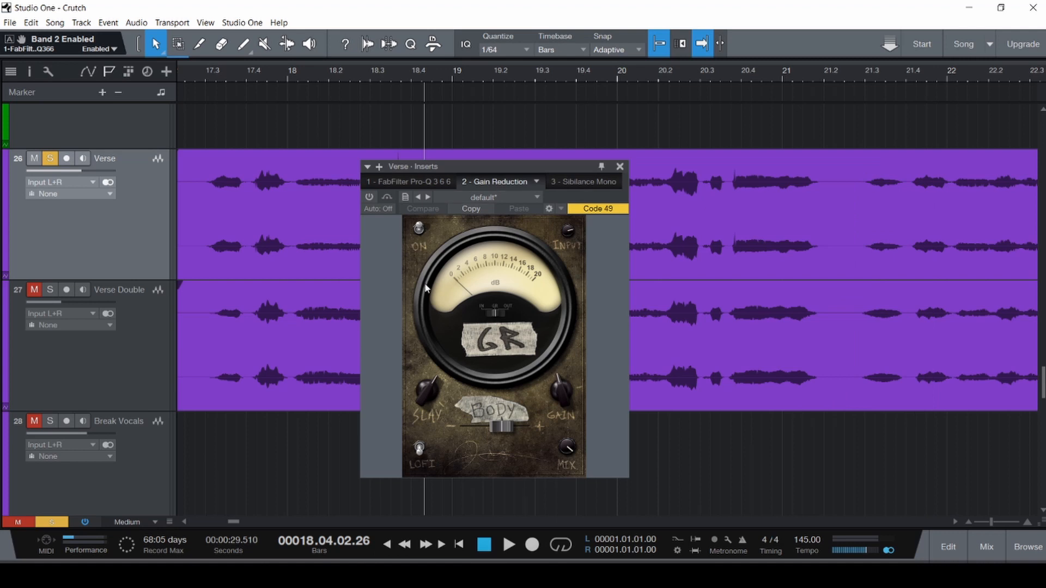
left_click_drag(506, 167, 466, 192)
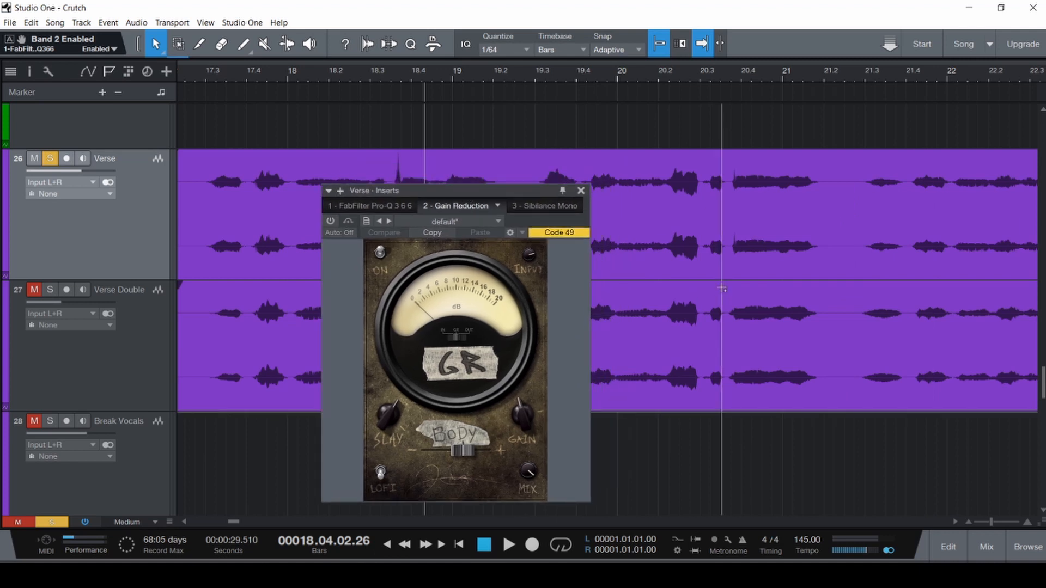
scroll(708, 279, "down", 5)
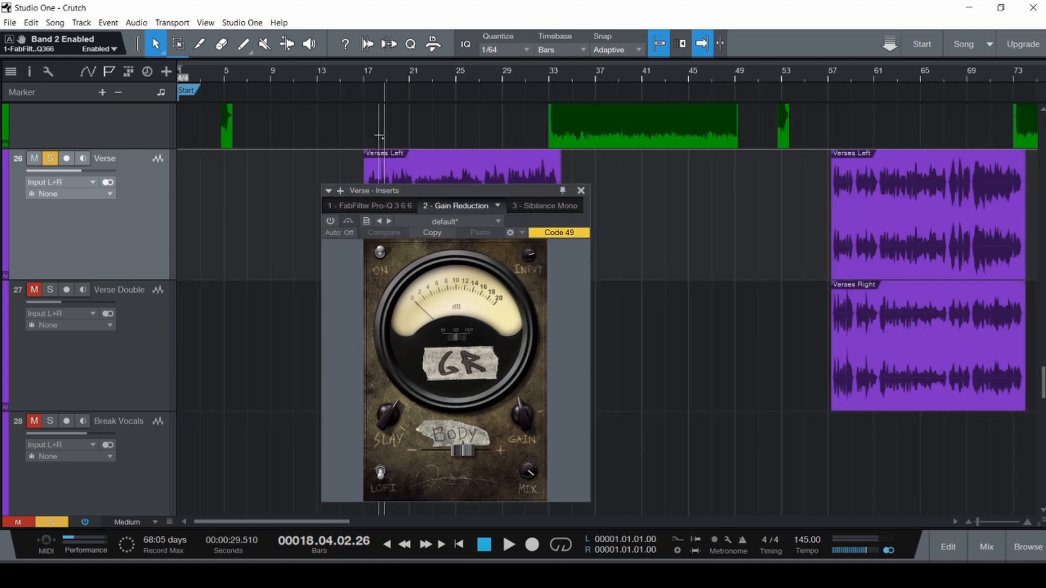
scroll(375, 148, "up", 3)
key("ctrl+s")
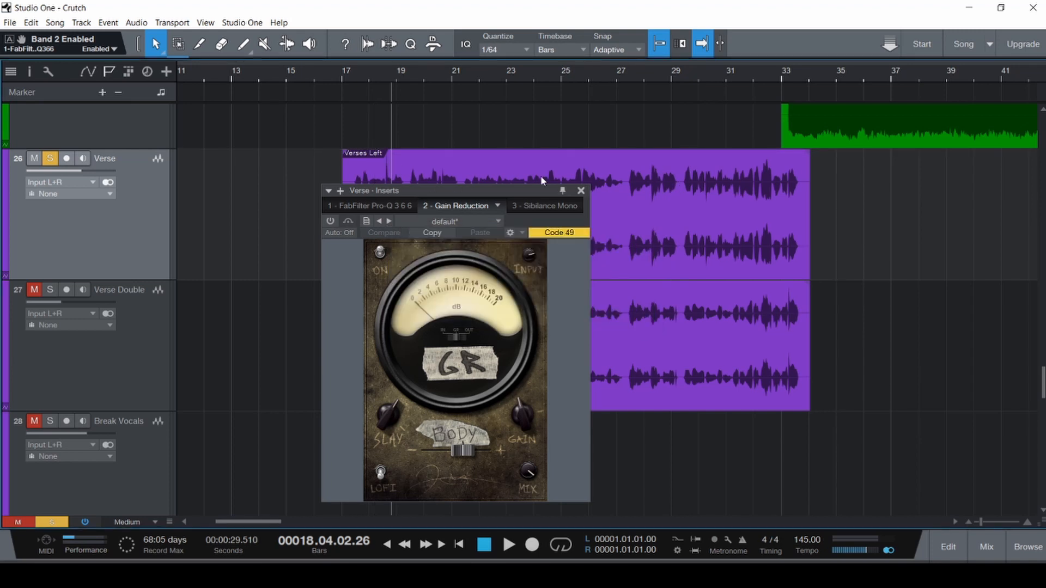
left_click_drag(516, 190, 592, 263)
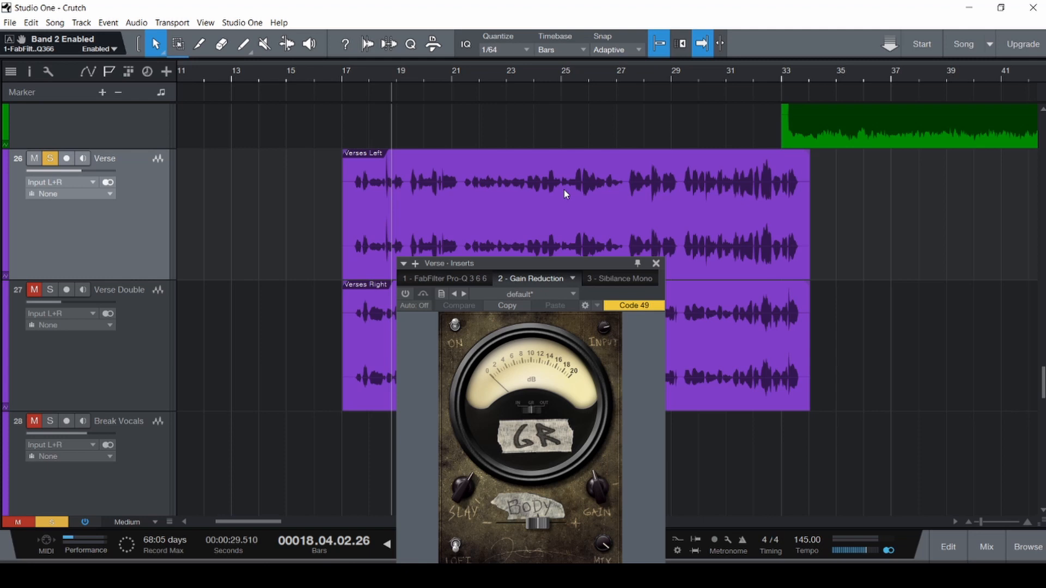
left_click_drag(540, 263, 482, 163)
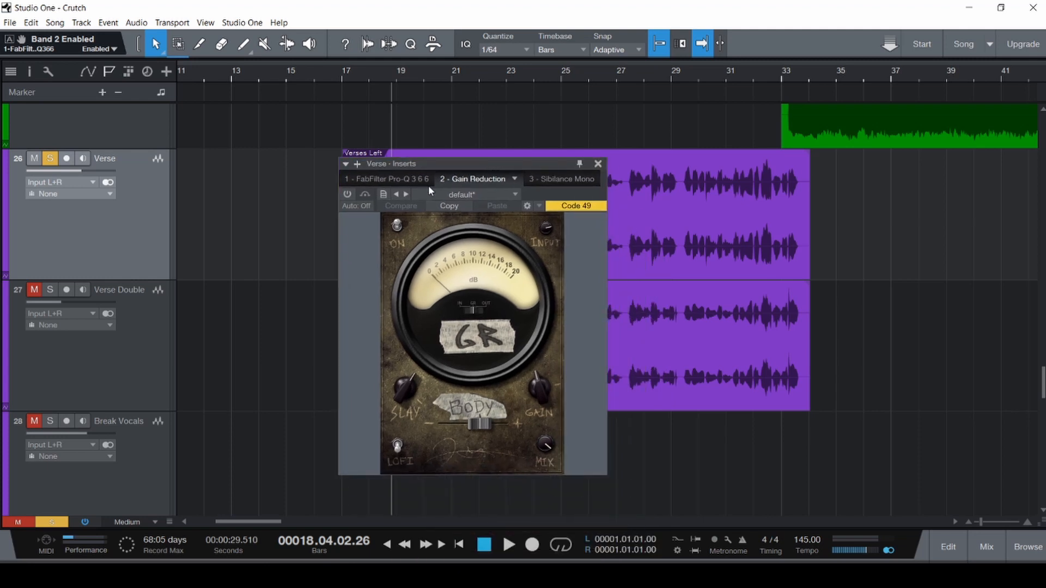
- Enable Gain Reduction on Verse and audition it, bypassing and restoring it once before stopping playback
left_click(344, 197)
key("space")
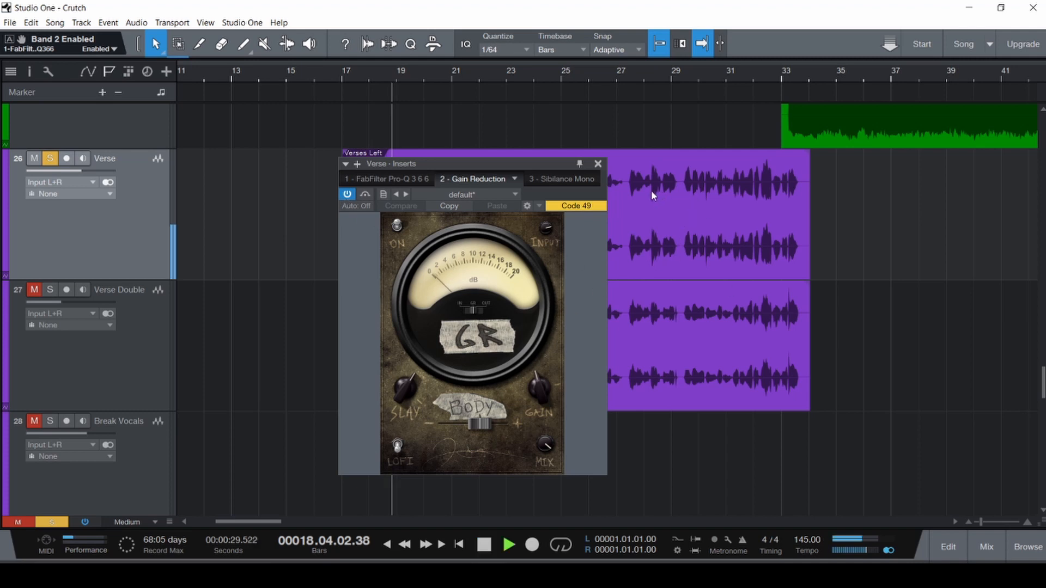
left_click(368, 198)
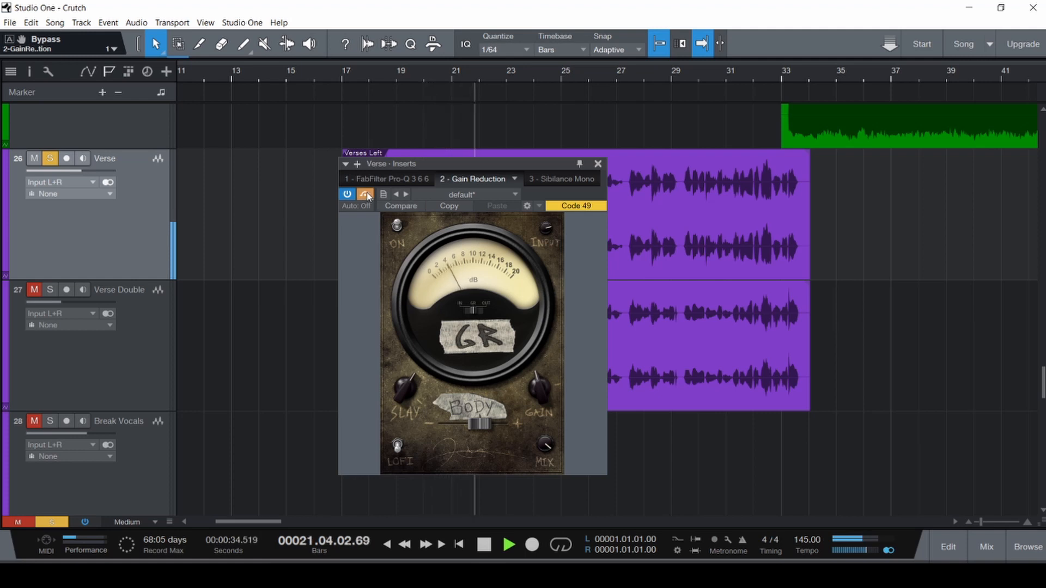
left_click(368, 197)
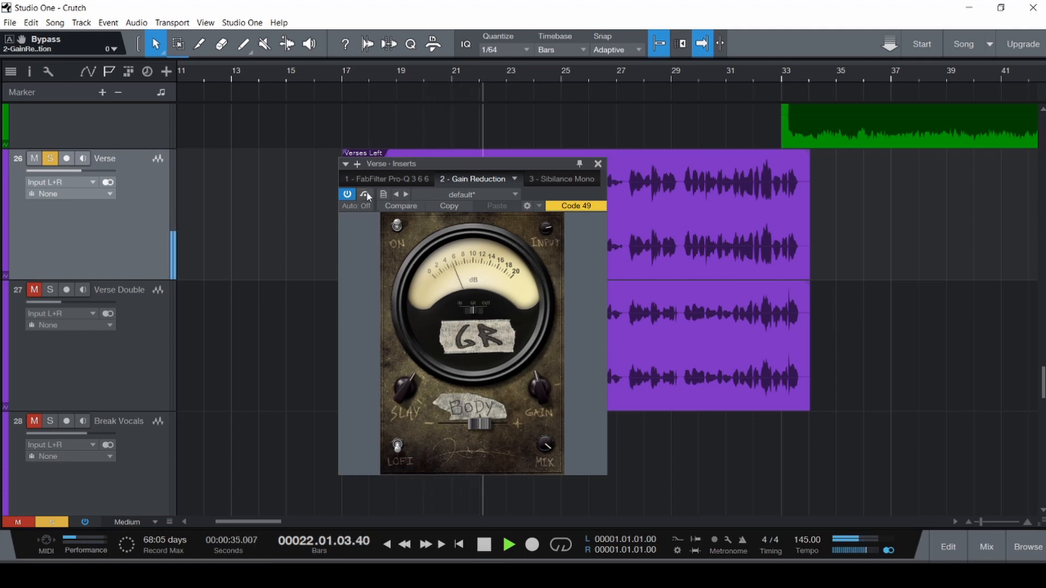
key("space")
- Enable the Sibilance Mono insert on Verse, audition it with Monitor on, stop playback and switch Monitor off
left_click(559, 185)
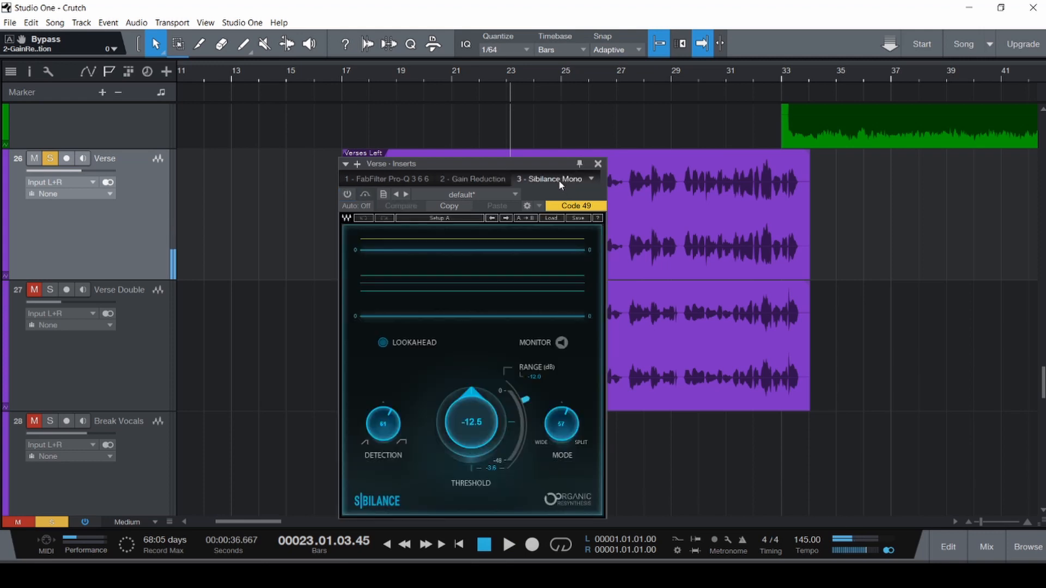
left_click(344, 195)
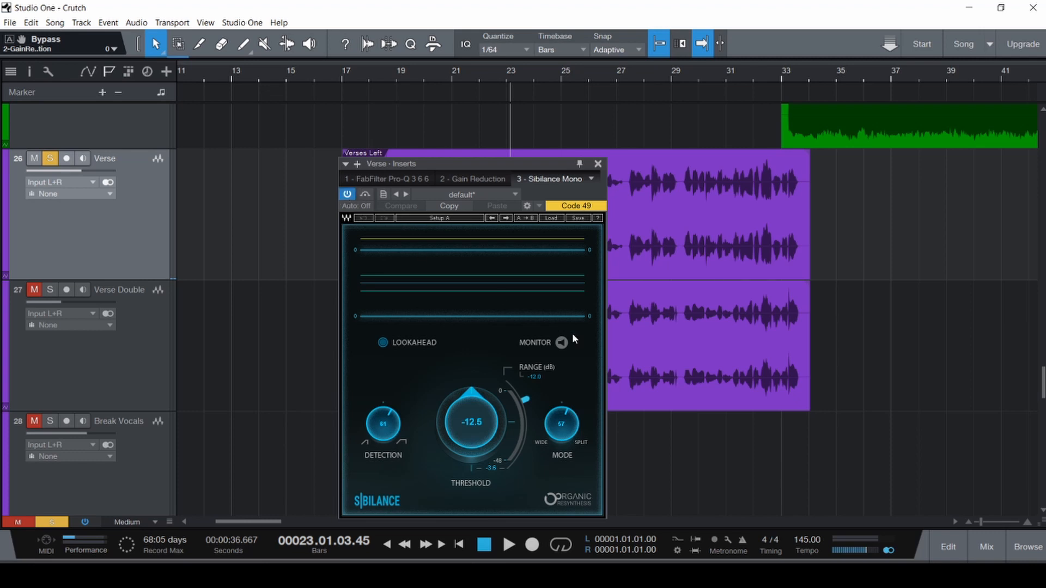
key("space")
left_click(560, 343)
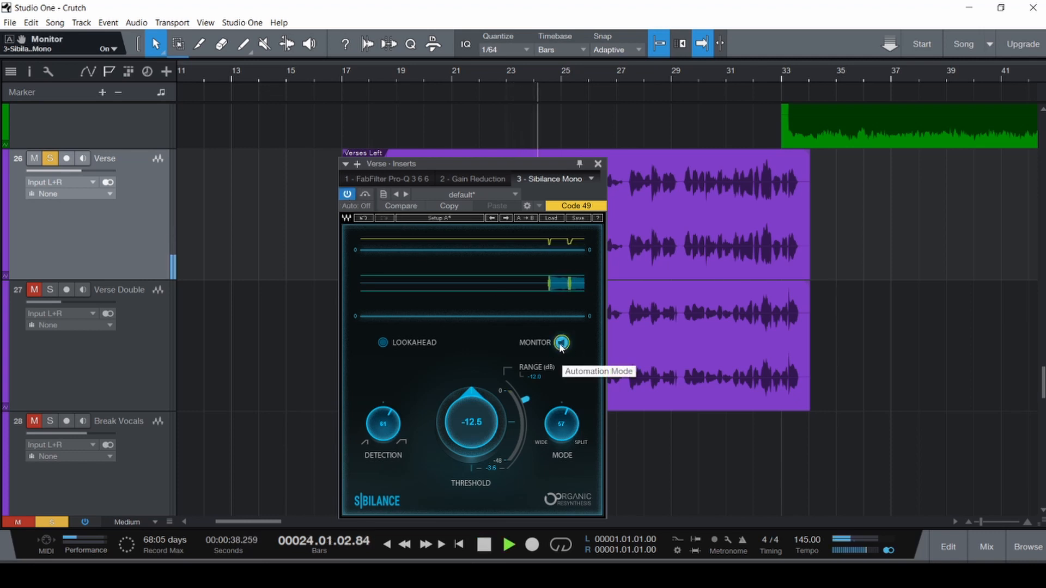
key("space")
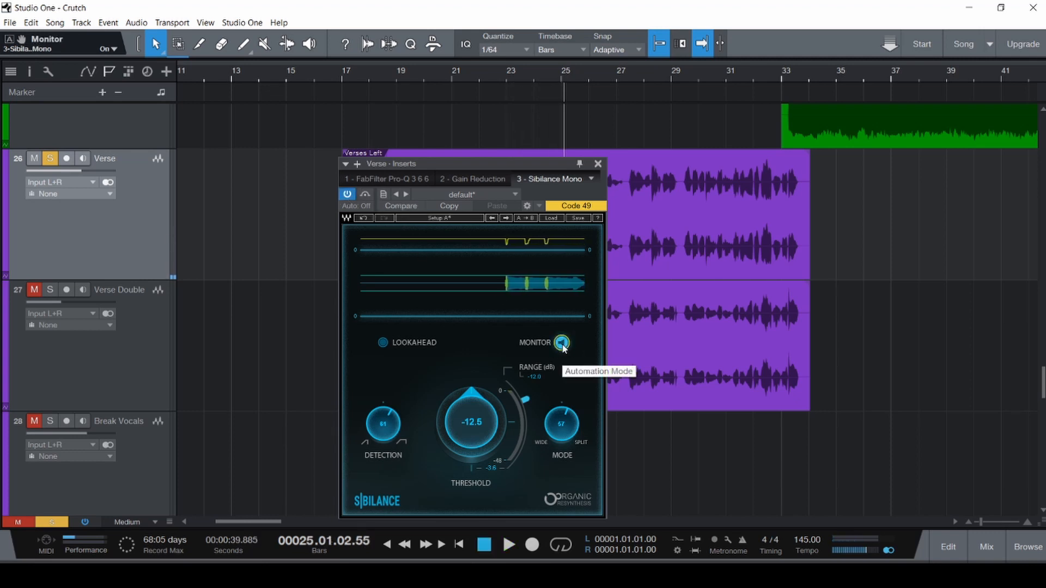
left_click(561, 343)
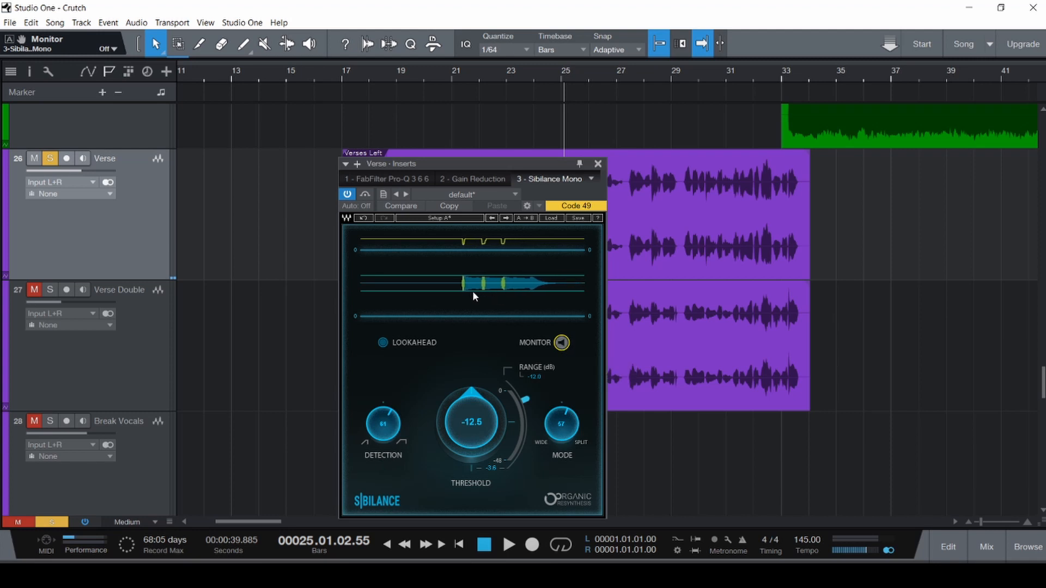
- Save the song, close the Sibilance insert window and enable all inserts on the Verse Double channel in the mixer
key("ctrl+s")
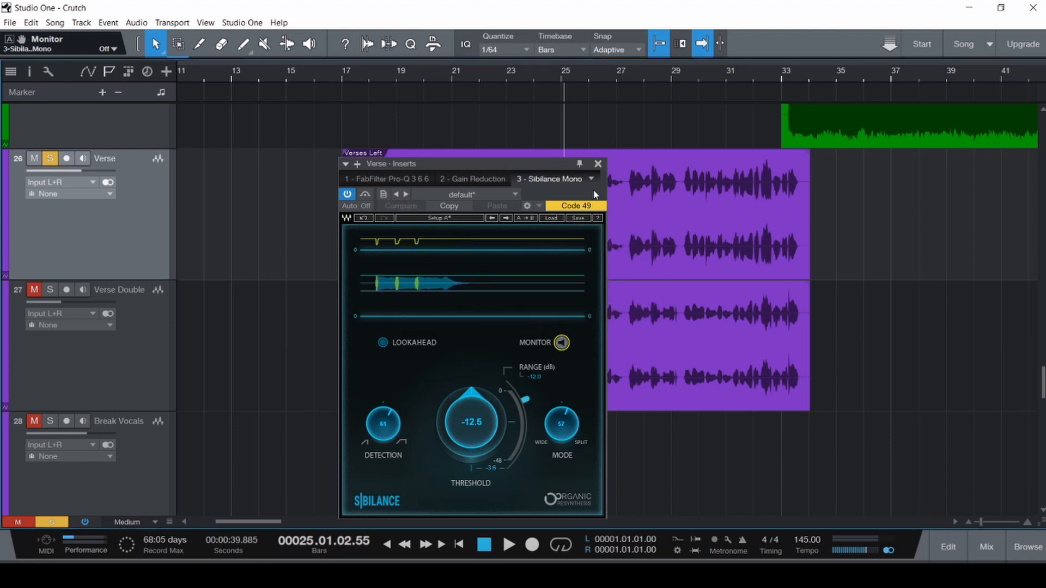
left_click(597, 163)
key("F3")
key("ctrl+s")
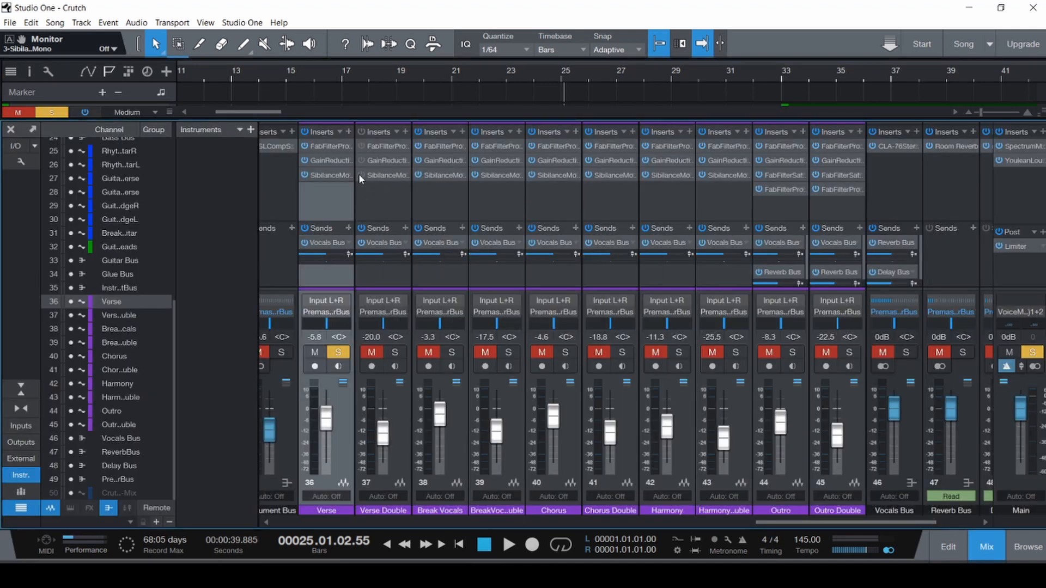
left_click(373, 194)
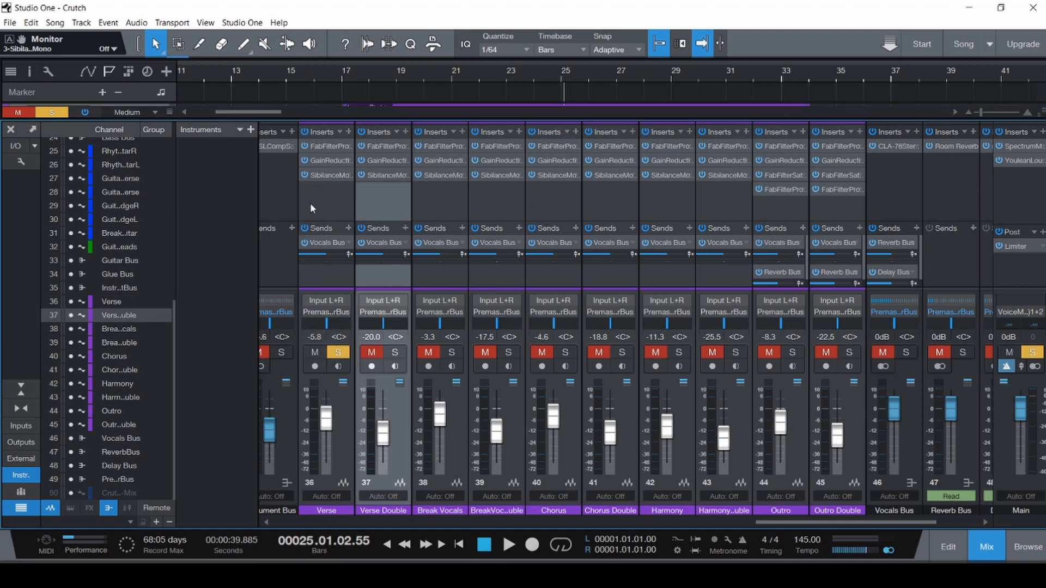
- Solo all vocal channels from Verse through Harmony Double together and save the song
left_click(329, 203)
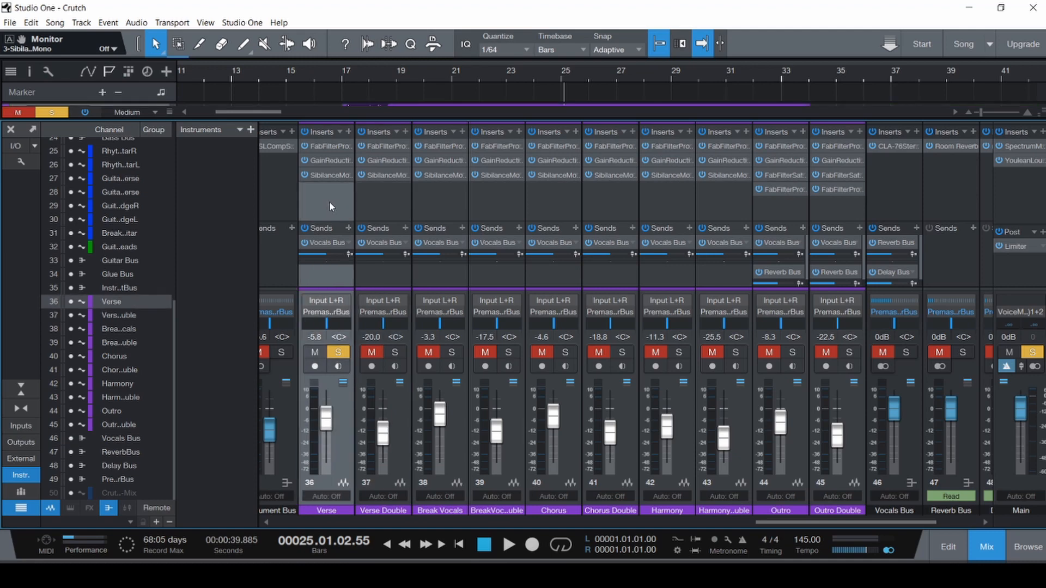
left_click(719, 199, "shift")
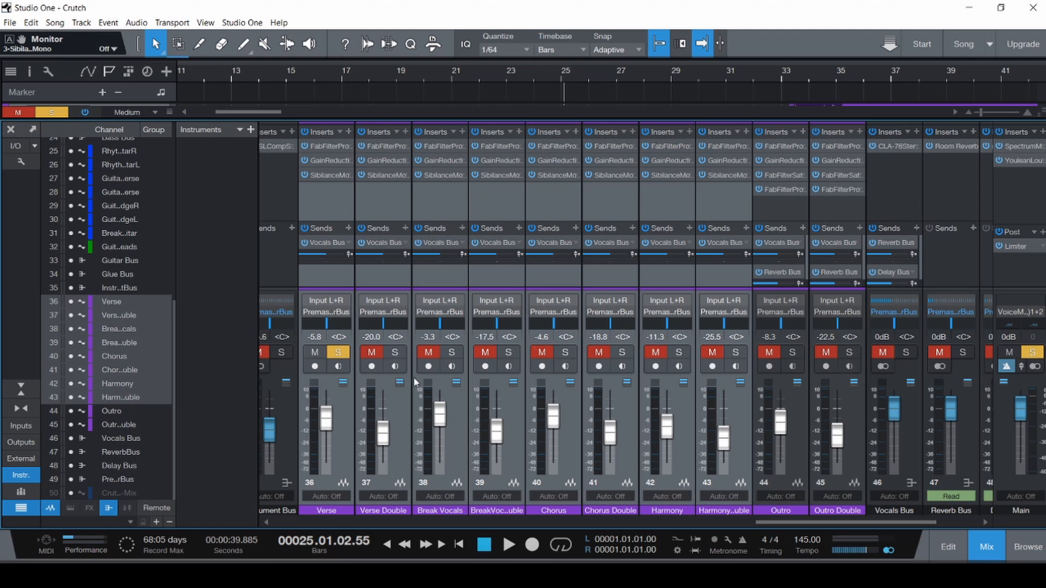
left_click(395, 352)
key("ctrl+s")
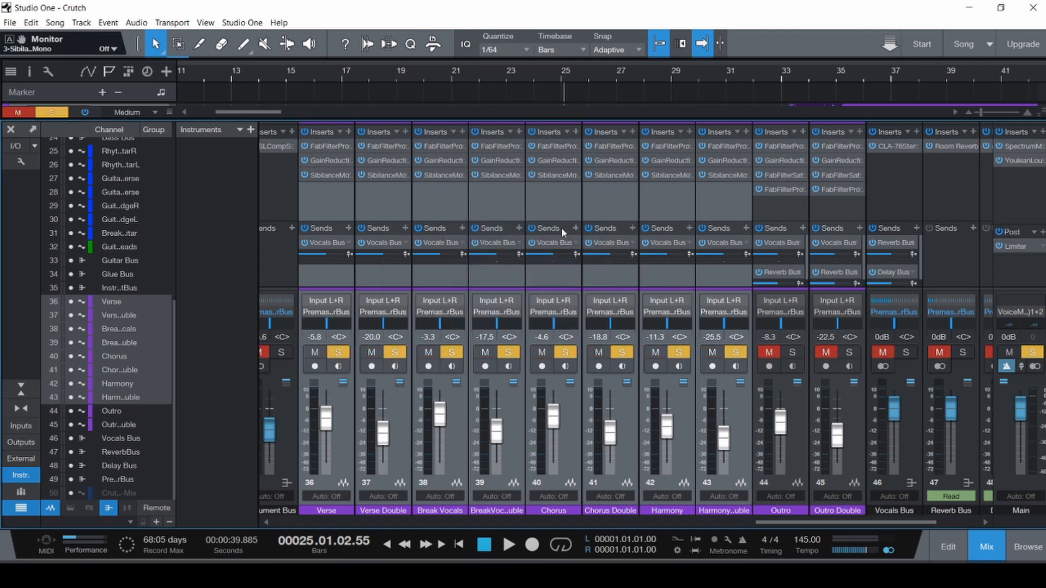
- Bypass the FabFilter Saturn and Pro-MB inserts on Outro and Outro Double, and return to the arrangement
left_click(710, 203)
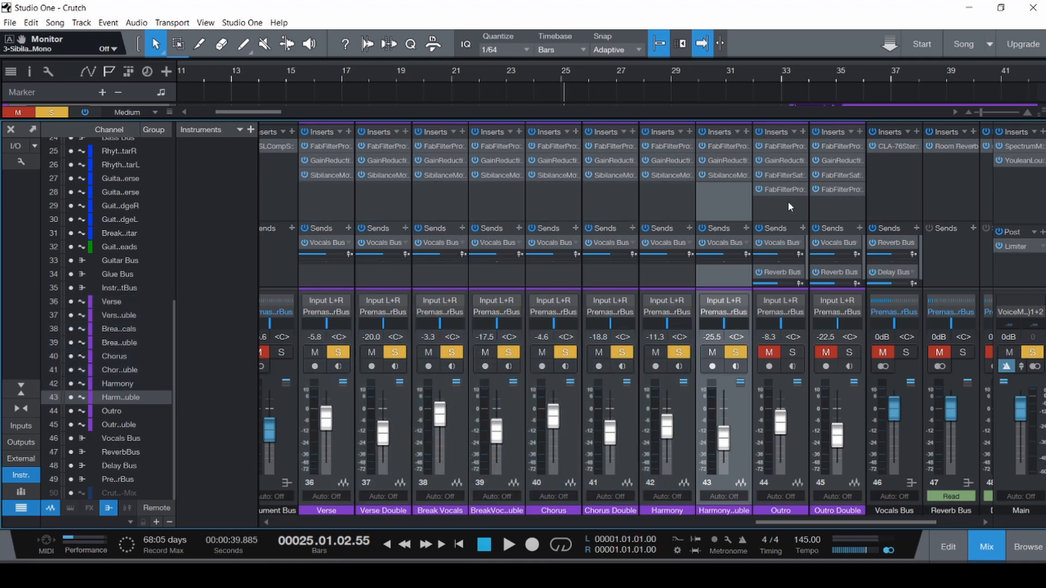
left_click(758, 189)
key("F3")
- Clear all solos and mutes in the song and solo the Outro and Outro Double tracks
scroll(648, 248, "down", 7)
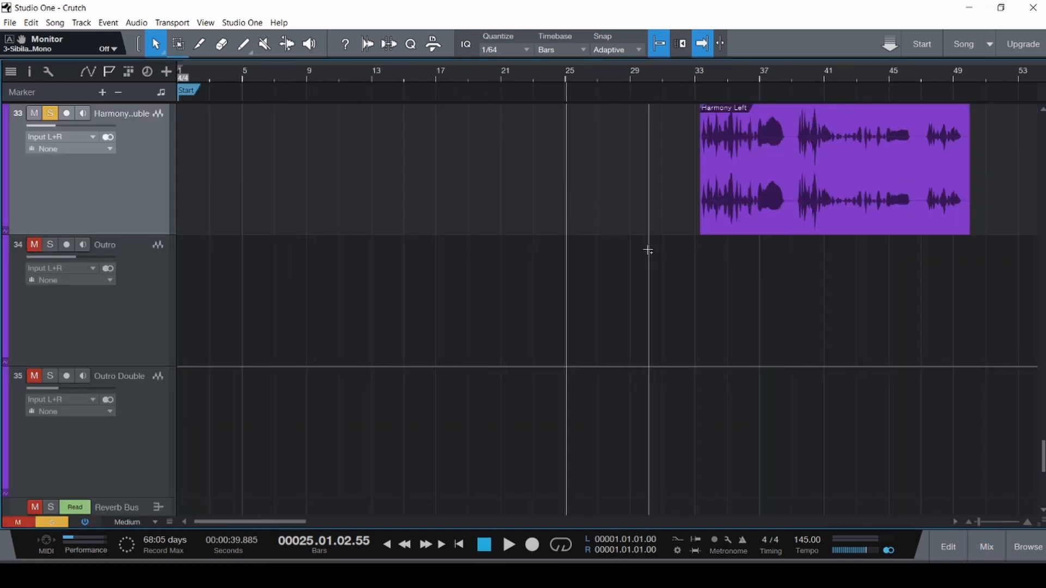
key("shift+s")
key("shift+m")
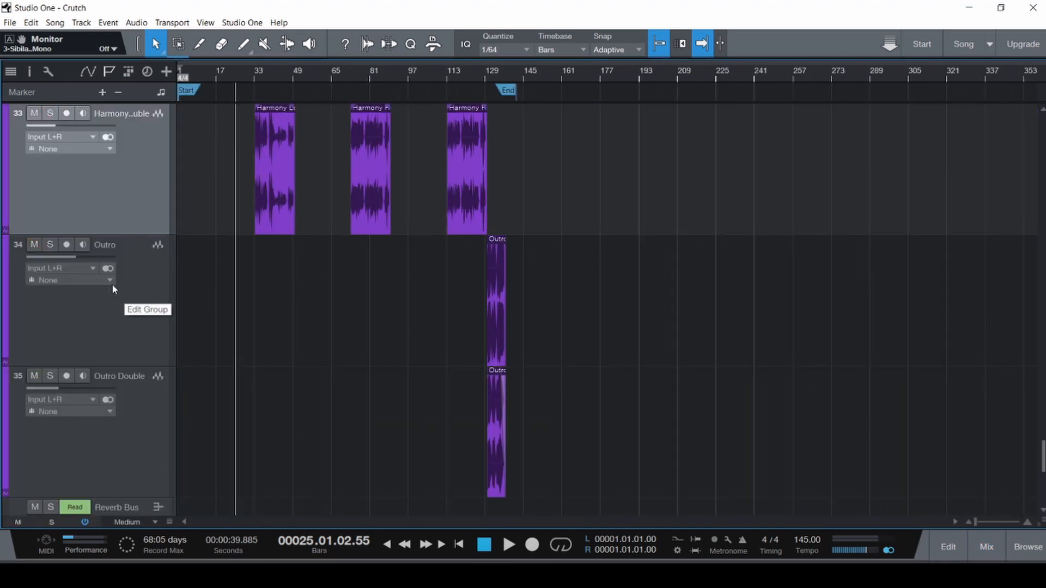
left_click(50, 245)
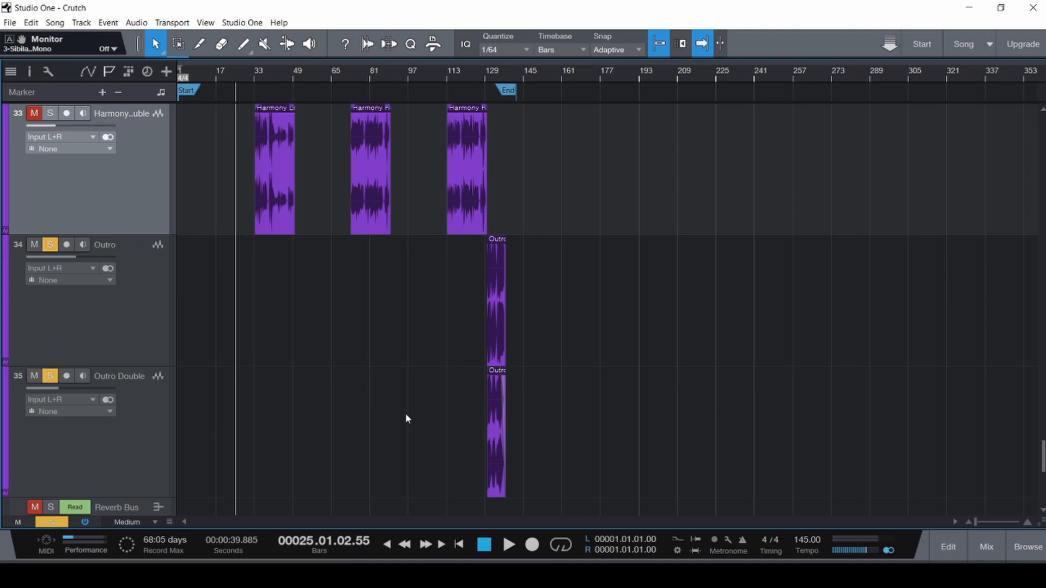
- Start playback of the soloed Outro clips from about bar 129.4
scroll(373, 340, "up", 7)
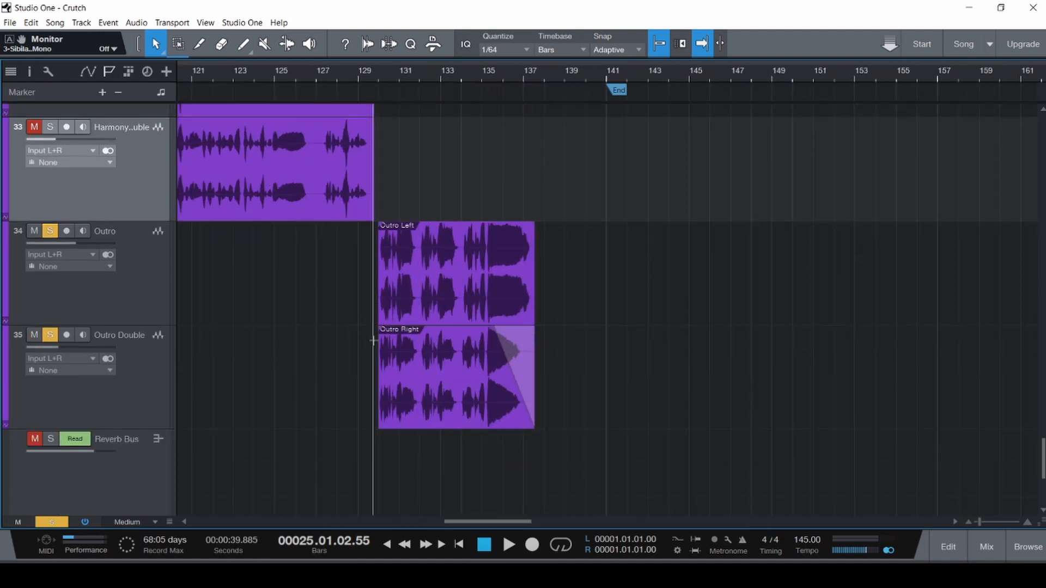
scroll(374, 340, "up", 6)
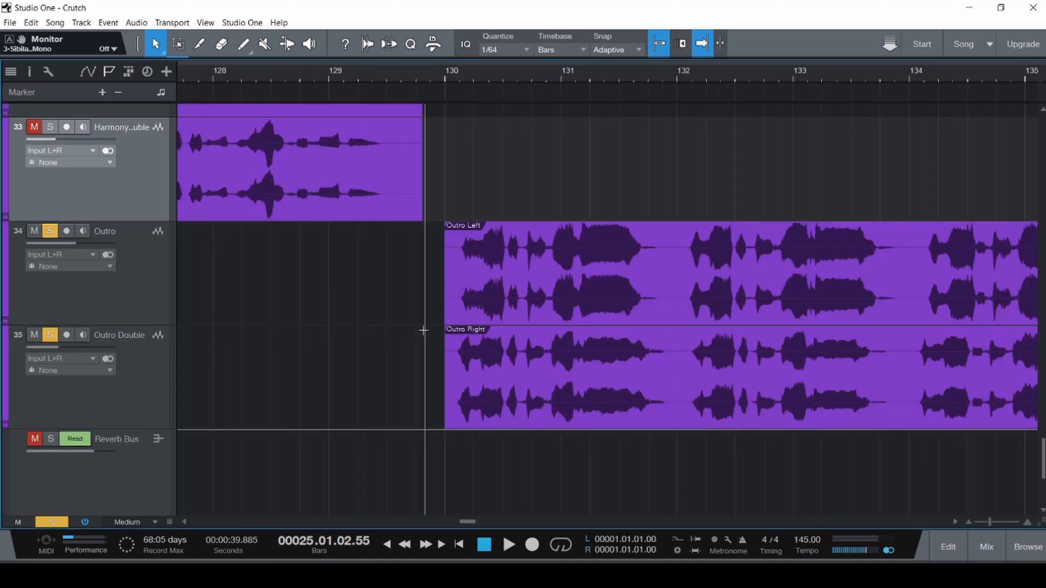
left_click(423, 330)
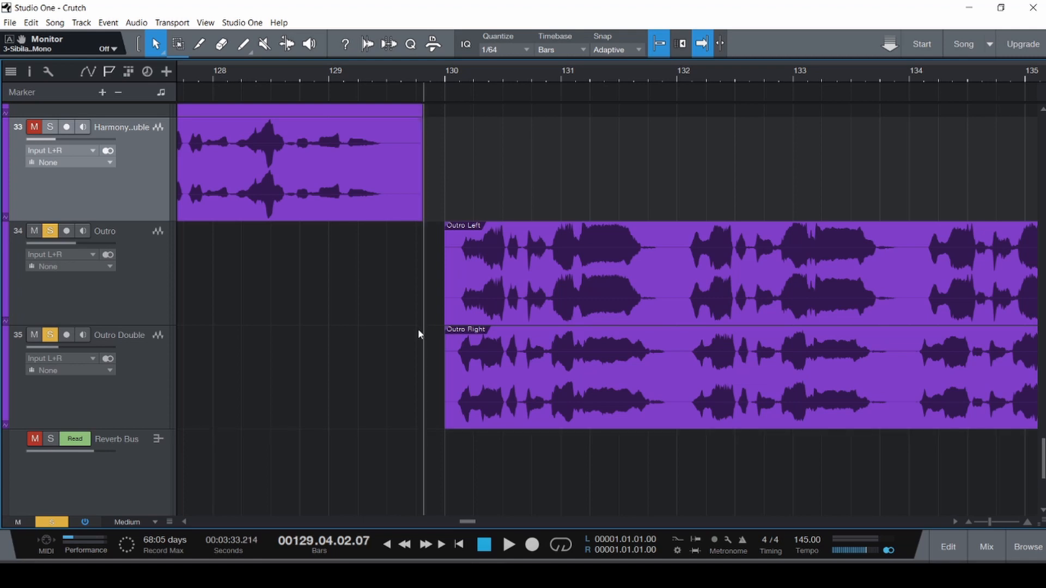
scroll(414, 333, "right", 4)
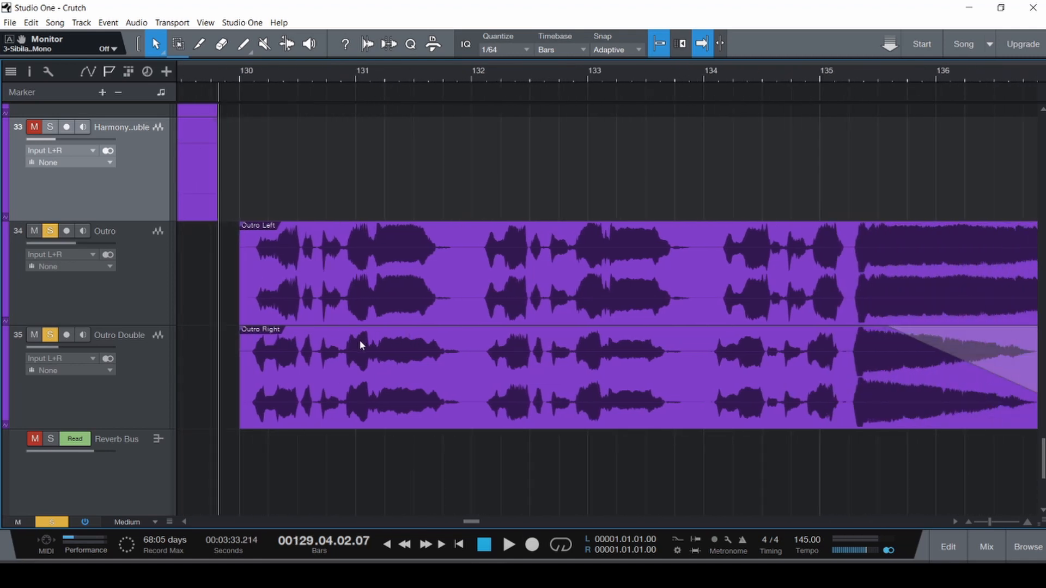
key("space")
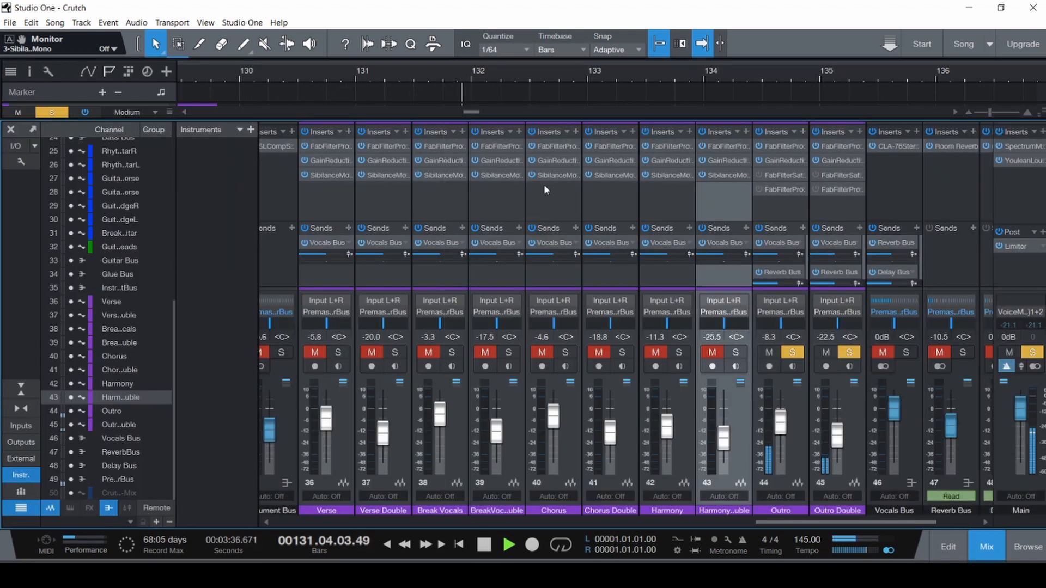
- Bypass all remaining inserts on the Outro and Outro Double channels during playback and return to the arrangement
key("F3")
left_click(800, 215)
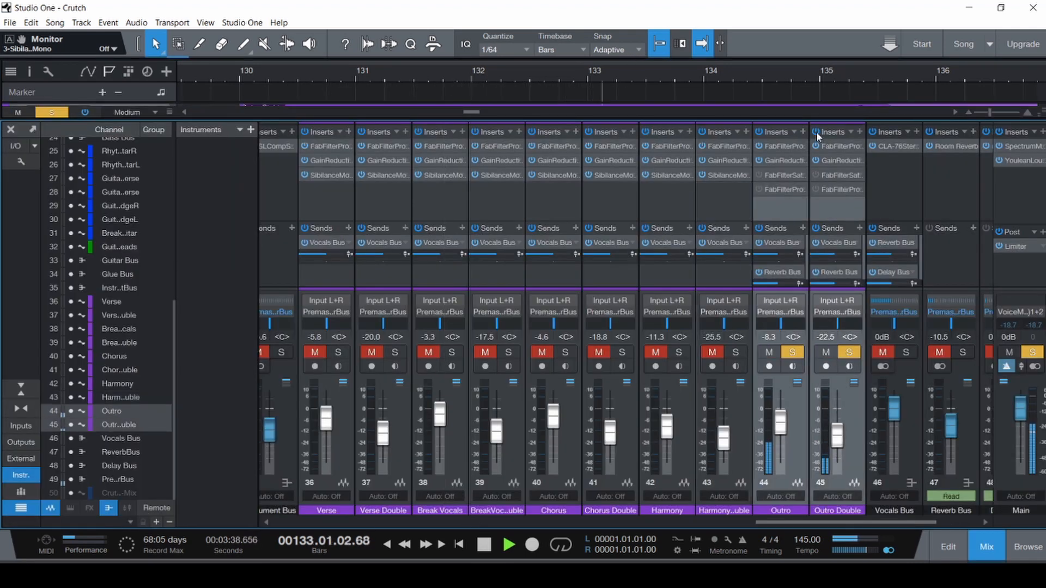
key("F3")
- Play the unprocessed Outro clips from just before bar 130 through to their end and stop playback
scroll(349, 234, "up", 5)
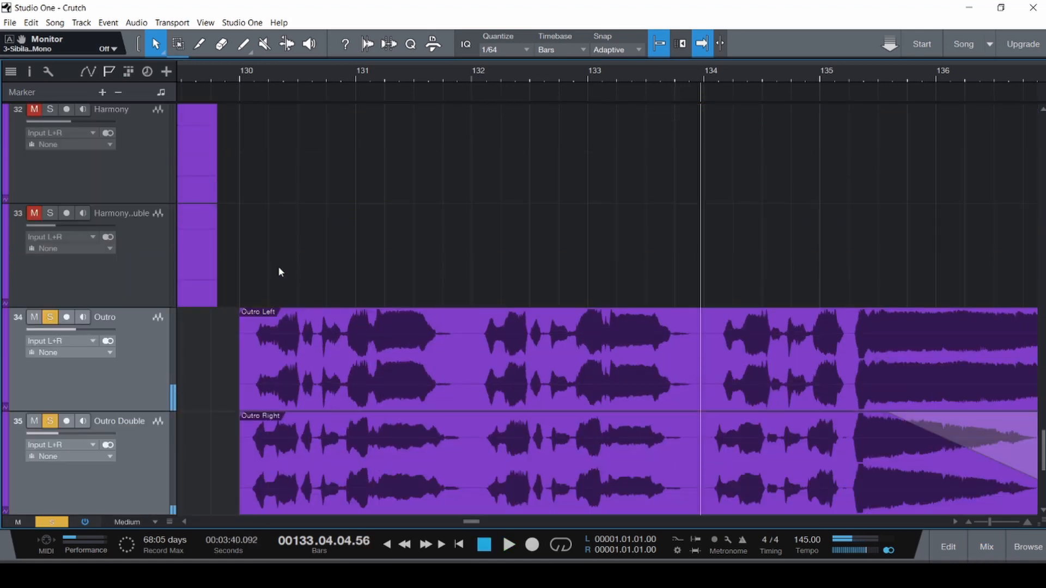
scroll(278, 266, "down", 2)
left_click(230, 285)
key("space")
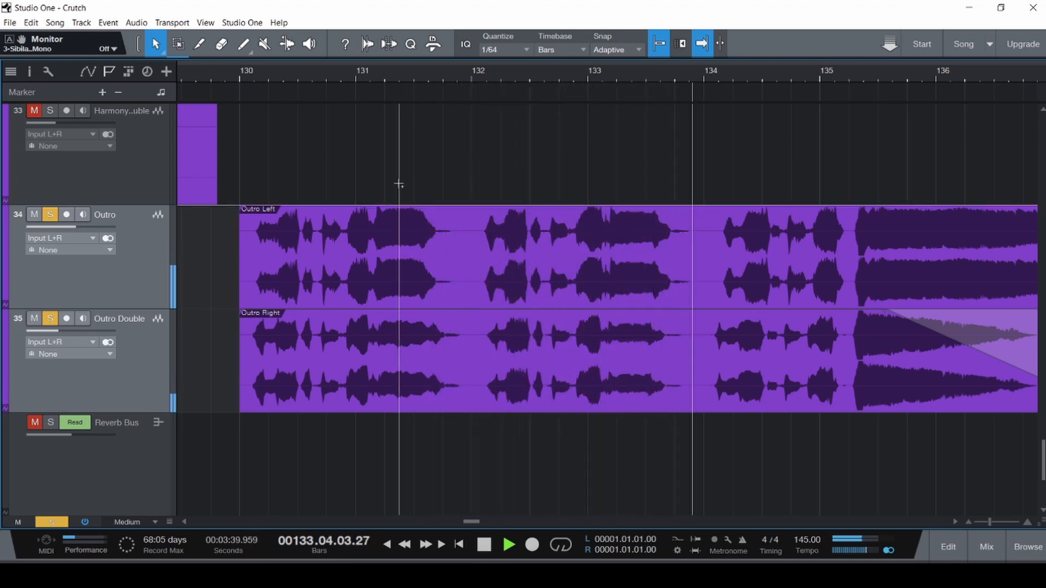
scroll(399, 184, "down", 5)
scroll(469, 246, "up", 4)
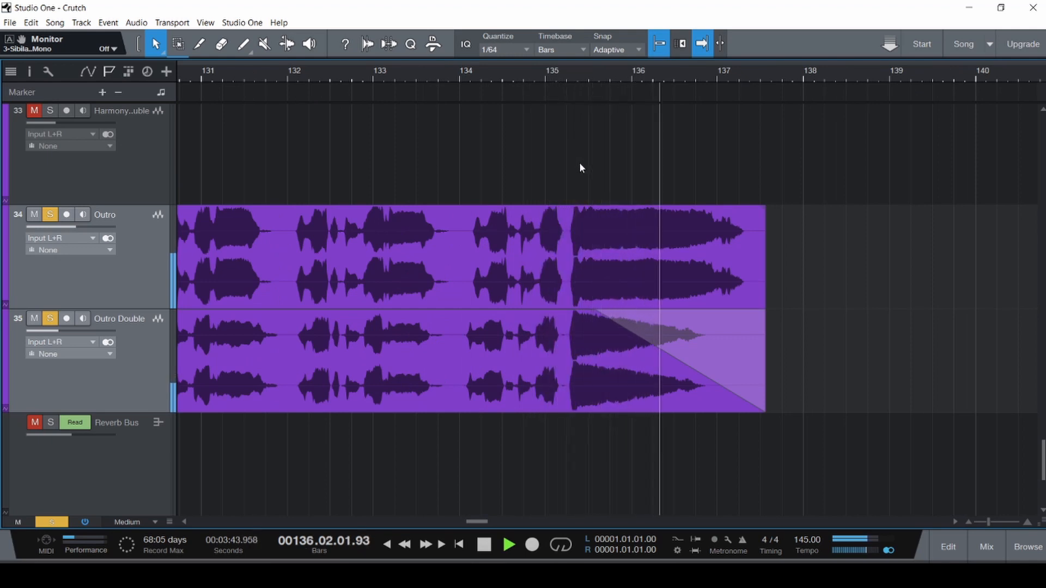
key("space")
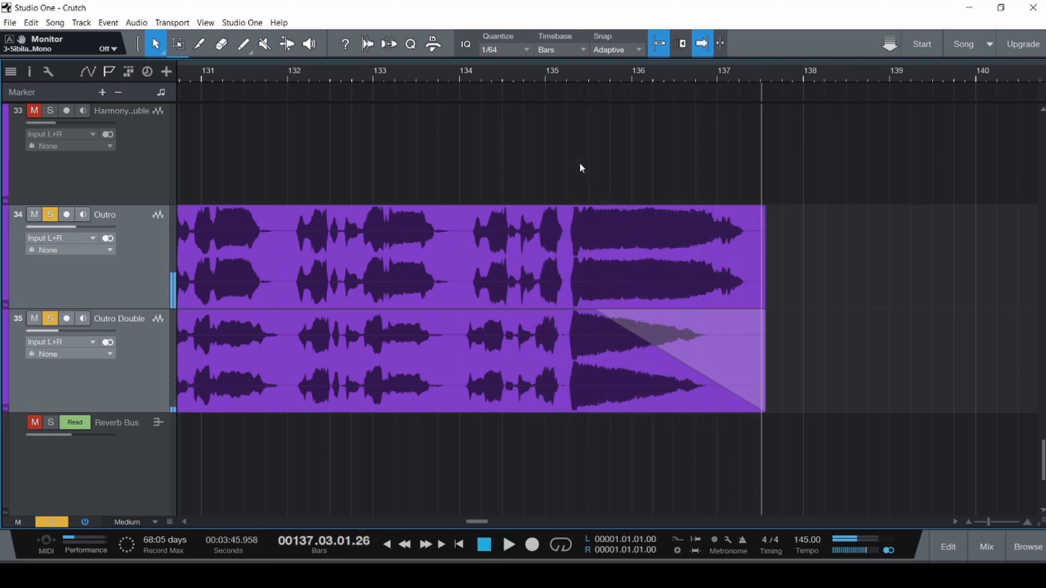
- Try removing the fade-out from the Outro Double clip, audition its ending from about bar 135.2 and undo the fade change
left_click(623, 380)
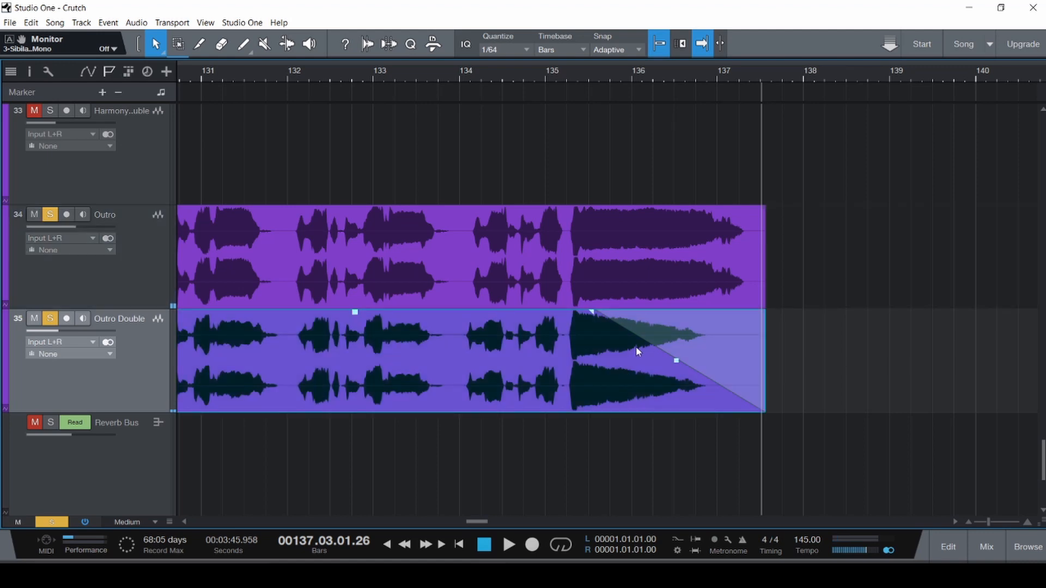
left_click_drag(592, 318, 870, 319)
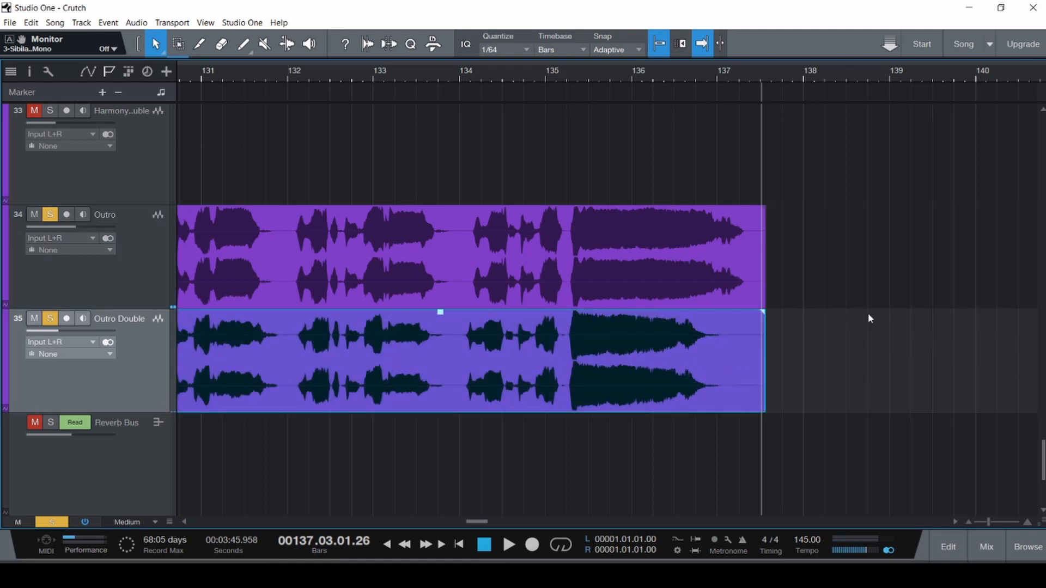
scroll(687, 358, "up", 3)
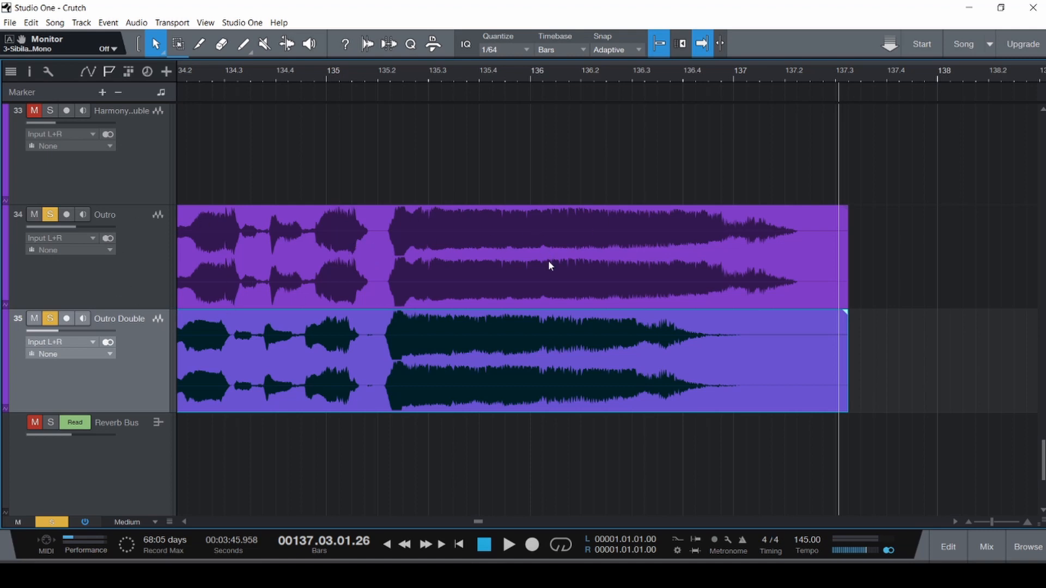
left_click(382, 259)
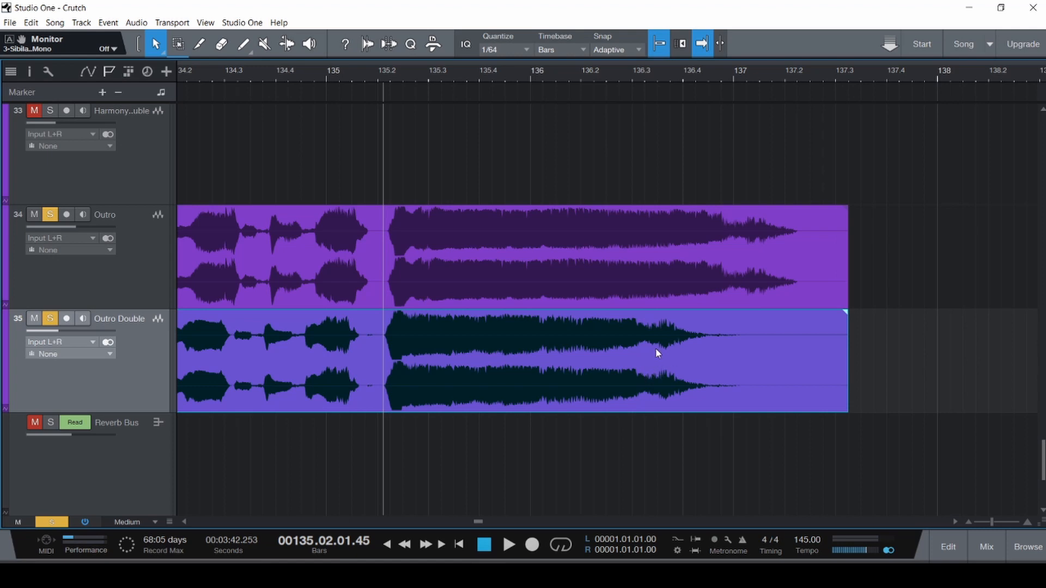
key("space")
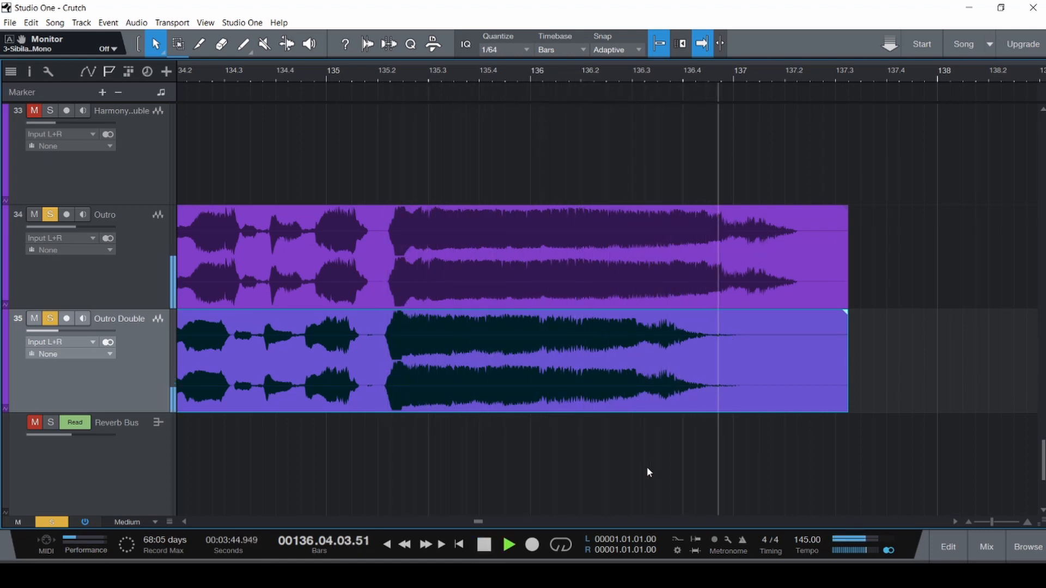
key("space")
key("ctrl+z")
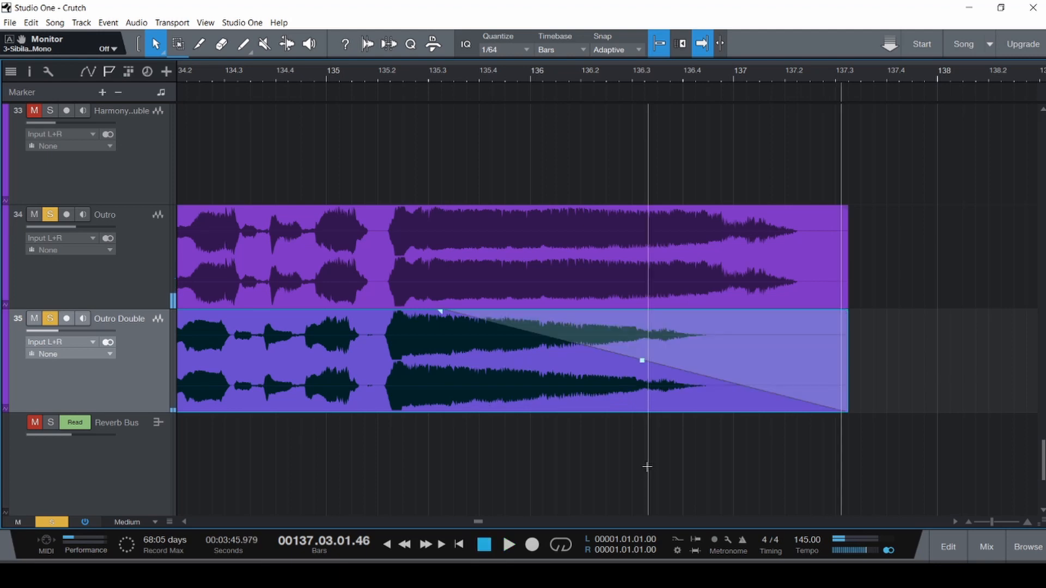
- Save the song and audition the Outro clips from about bar 132.1, stopping in bar 134
key("ctrl+s")
left_click(381, 334)
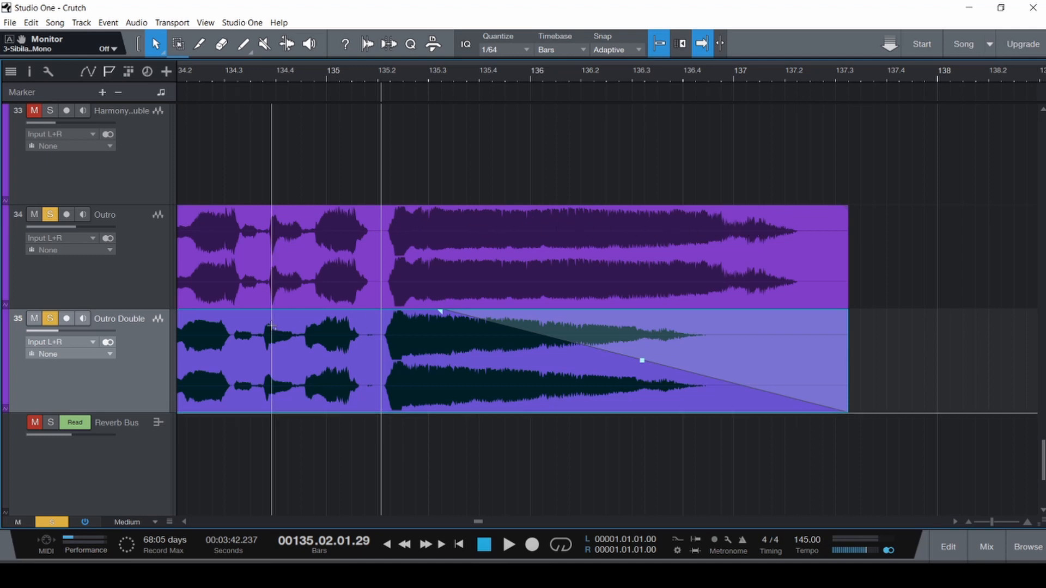
scroll(271, 324, "down", 6)
scroll(212, 325, "up", 7)
scroll(212, 325, "down", 3)
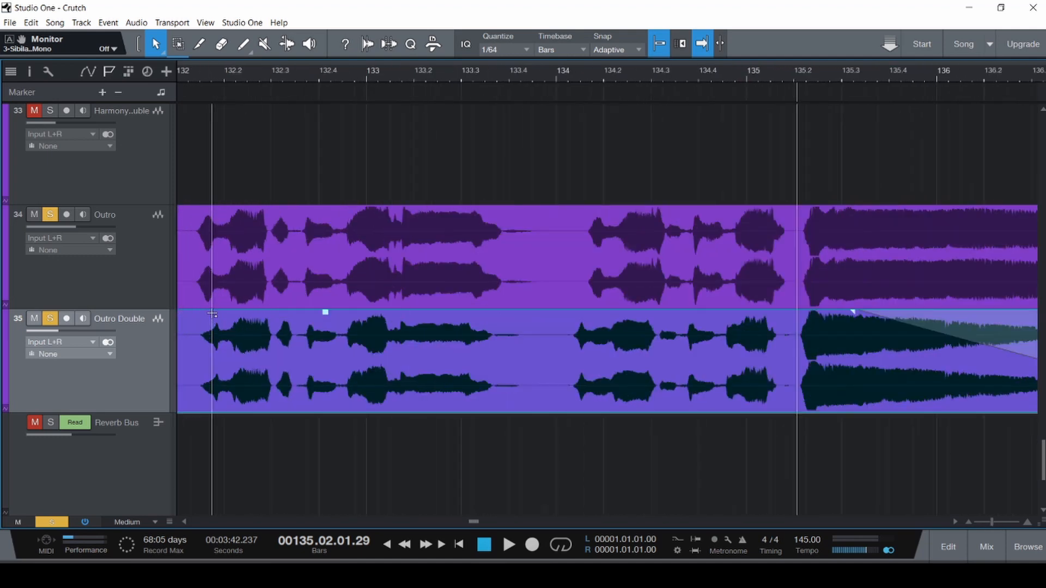
key("ctrl+space")
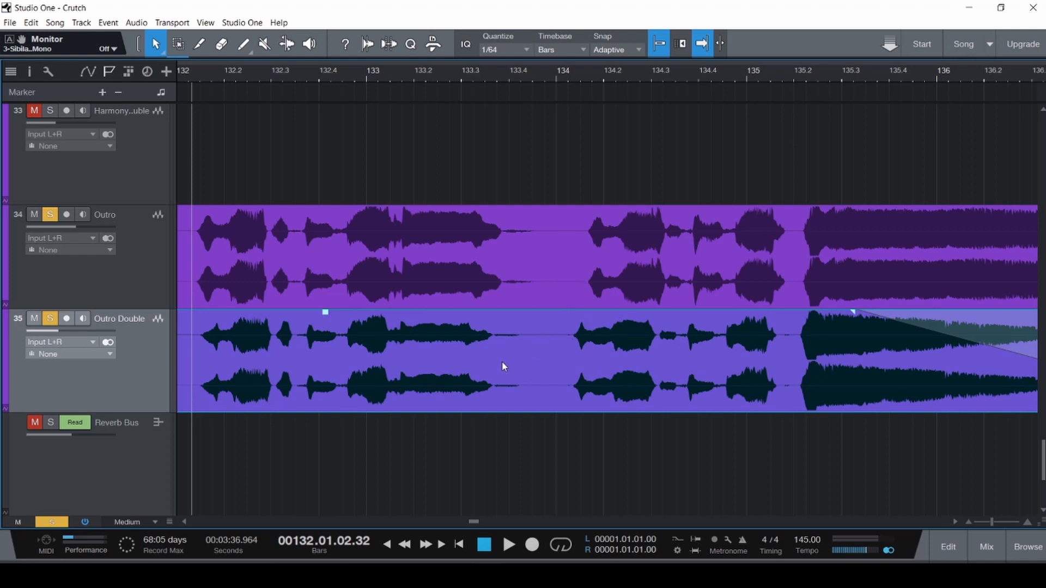
key("space")
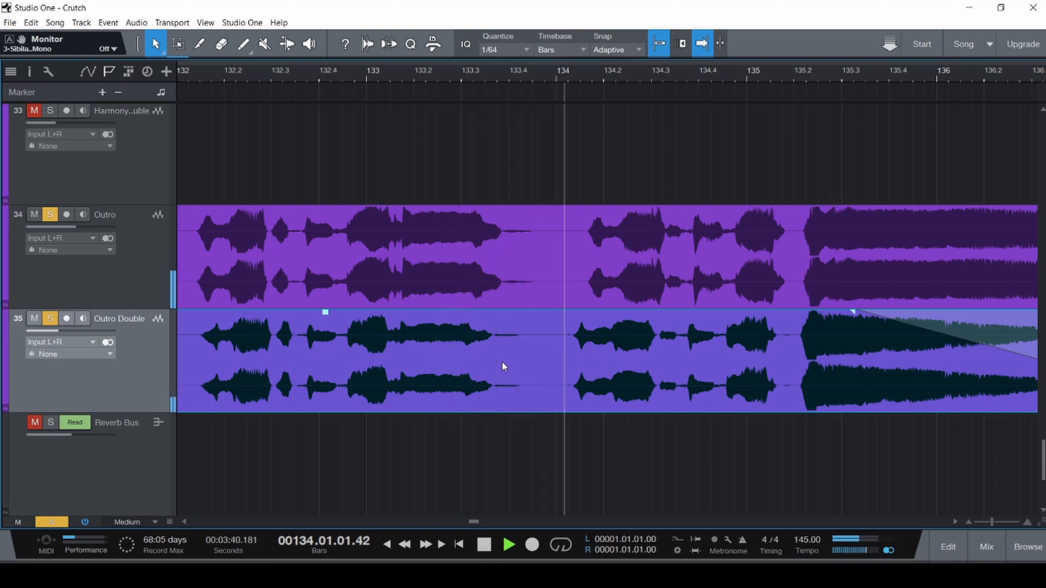
key("space")
- Replay the Outro phrase from just before bar 134 and stop at about bar 134.3
key("ctrl+space")
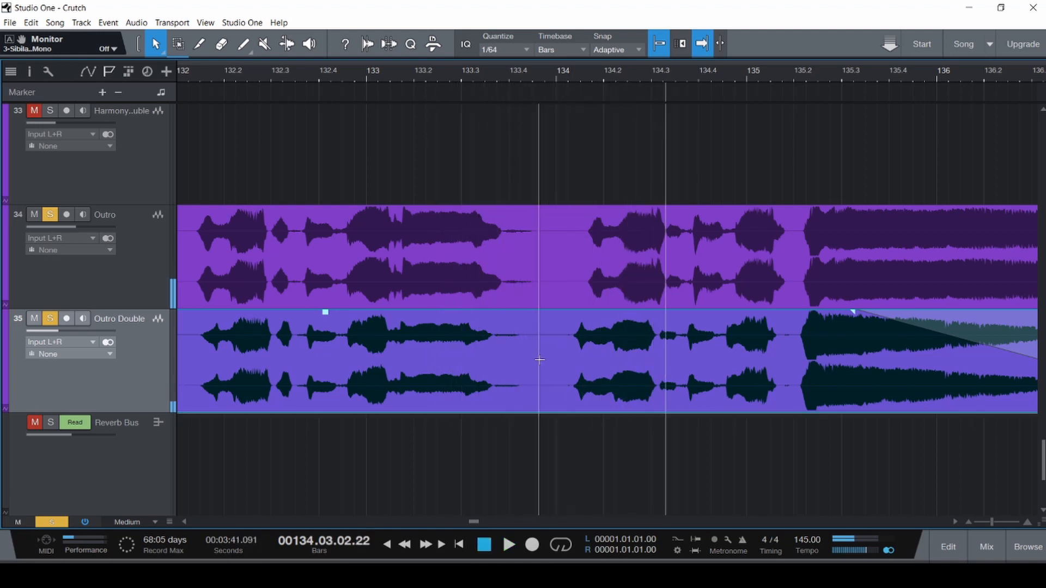
left_click(539, 358)
key("space")
key("space")
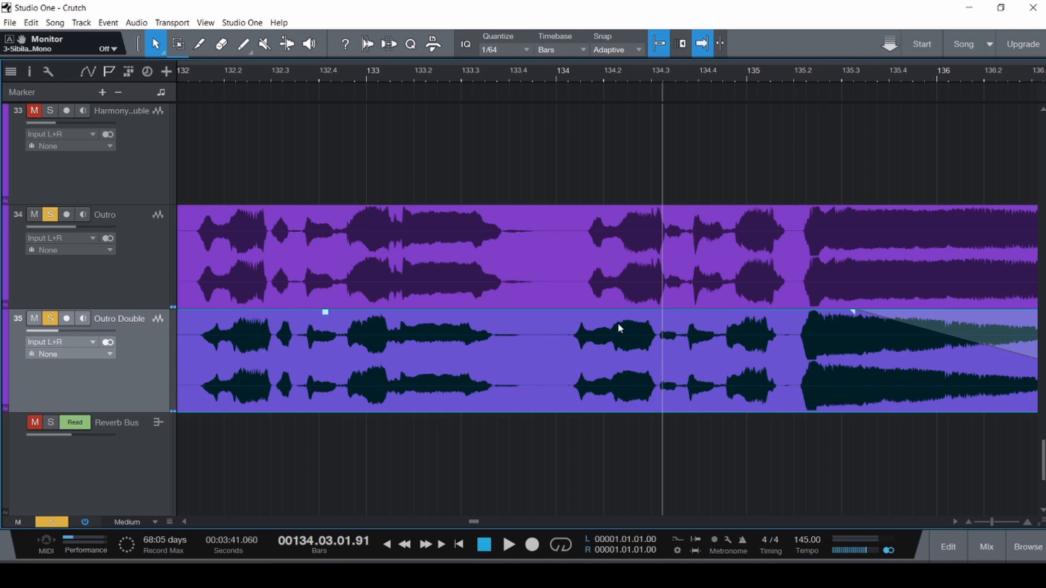
- Inspect the FabFilter Pro-Q 3 curve on the Outro channel in the mixer and close its window
key("F3")
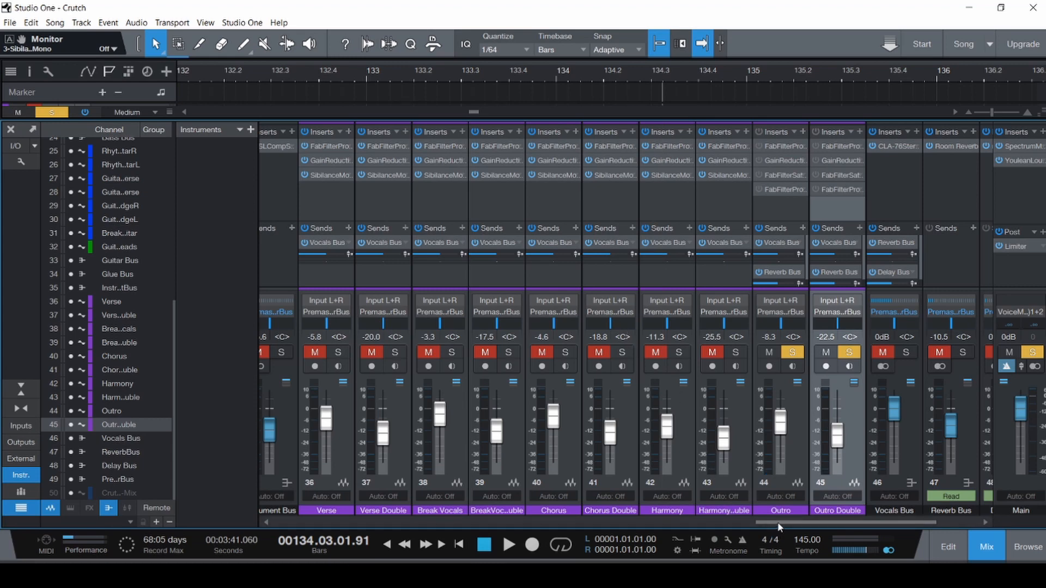
left_click(778, 147)
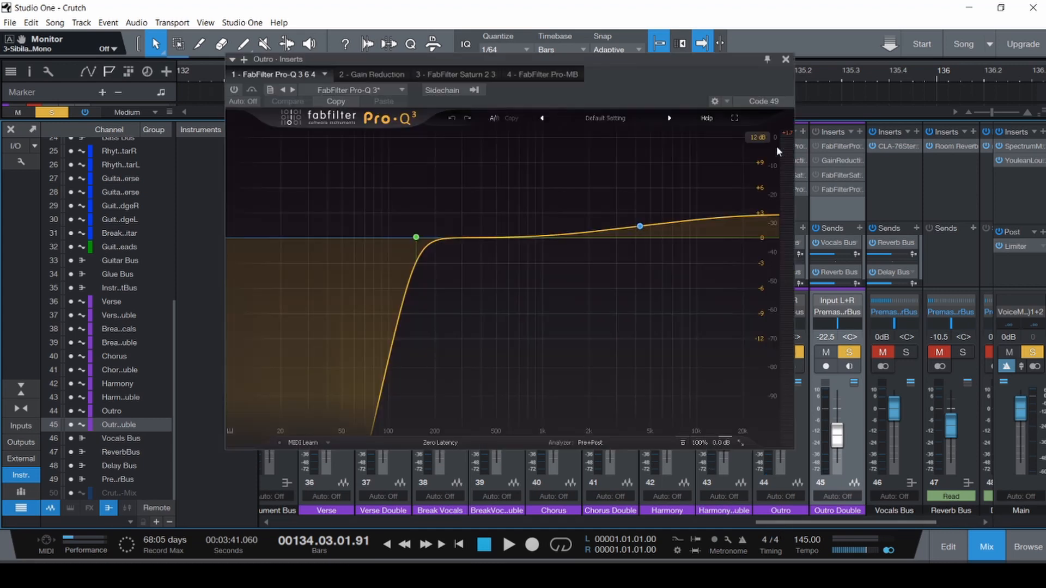
left_click(786, 60)
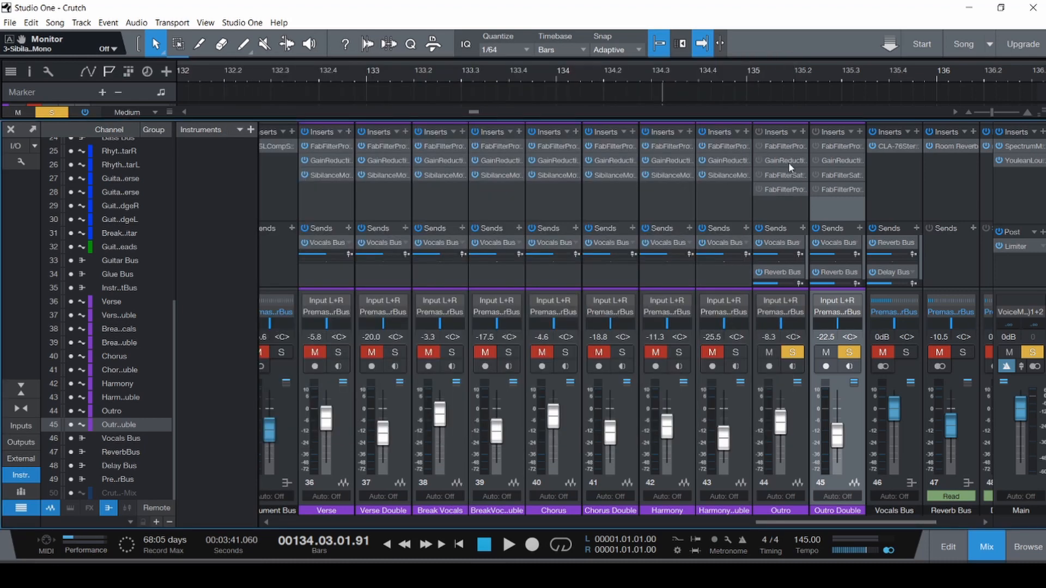
- Select the Outro and Outro Double channels together, save the song and audition their clips with Pro-Q 3 enabled, stopping just after bar 132
left_click(795, 436, "shift")
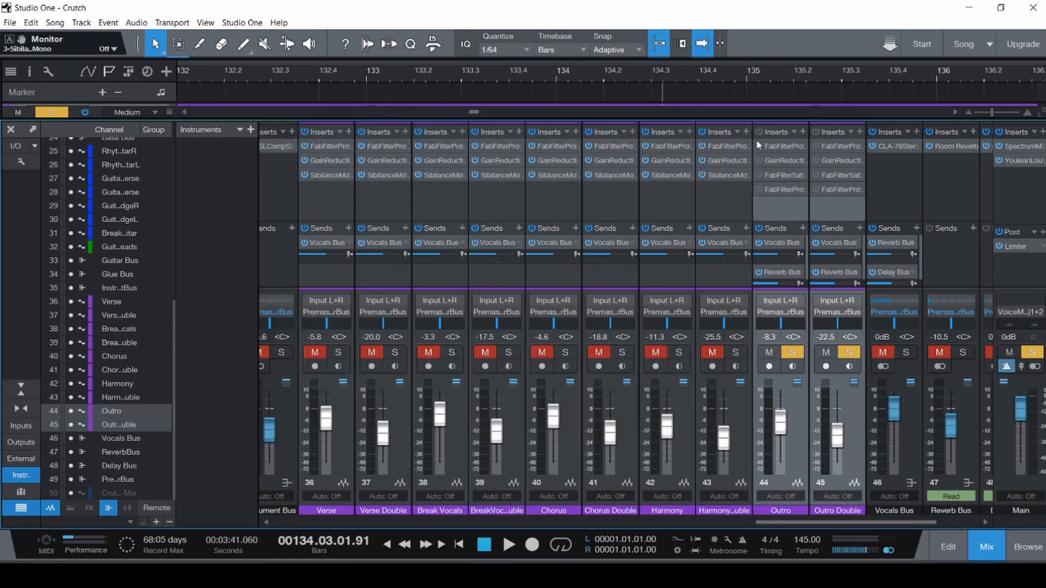
key("ctrl+s")
key("F3")
scroll(346, 305, "down", 8)
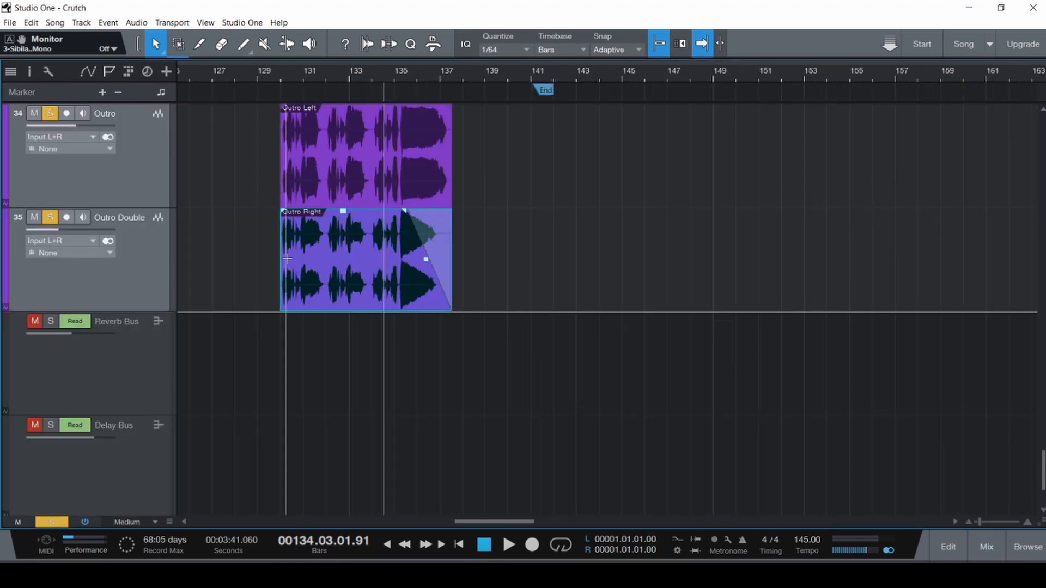
key("space")
scroll(273, 225, "up", 5)
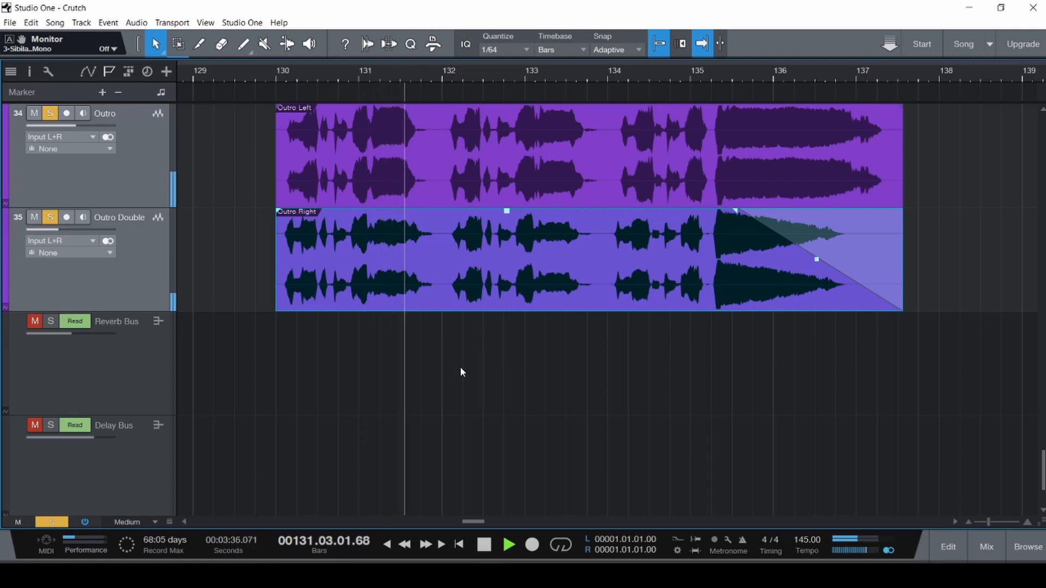
key("space")
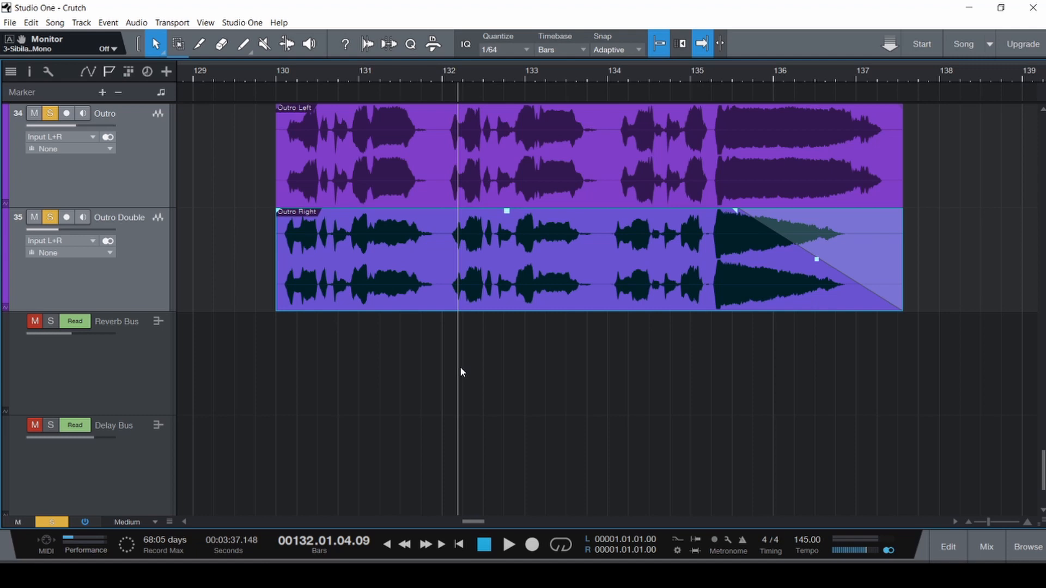
- Turn on the LoFi switch in the Outro channel's Gain Reduction plug-in and check the same plug-in on Outro Double
key("F3")
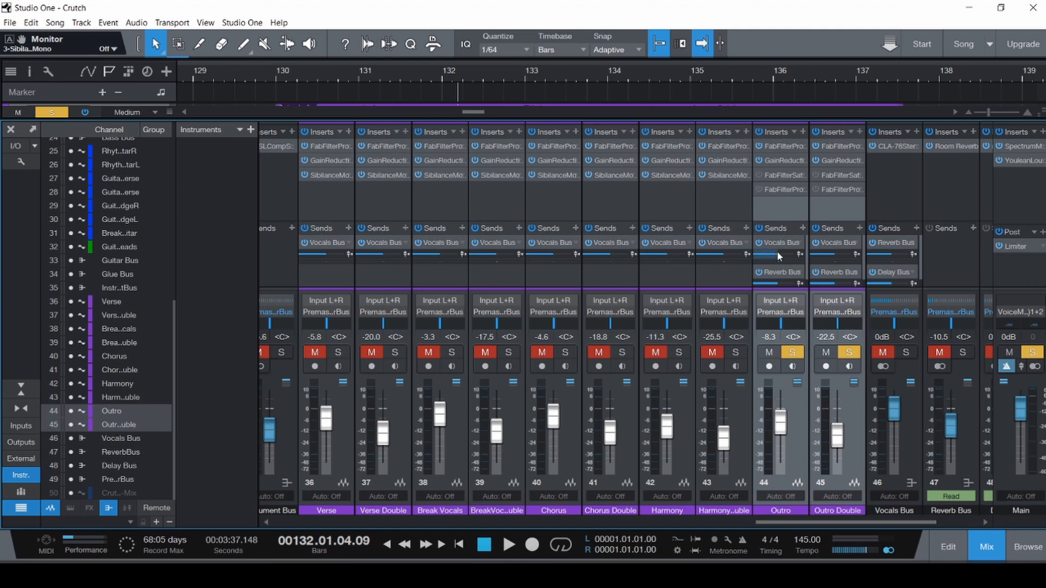
left_click(758, 175)
left_click(759, 174)
left_click(783, 161)
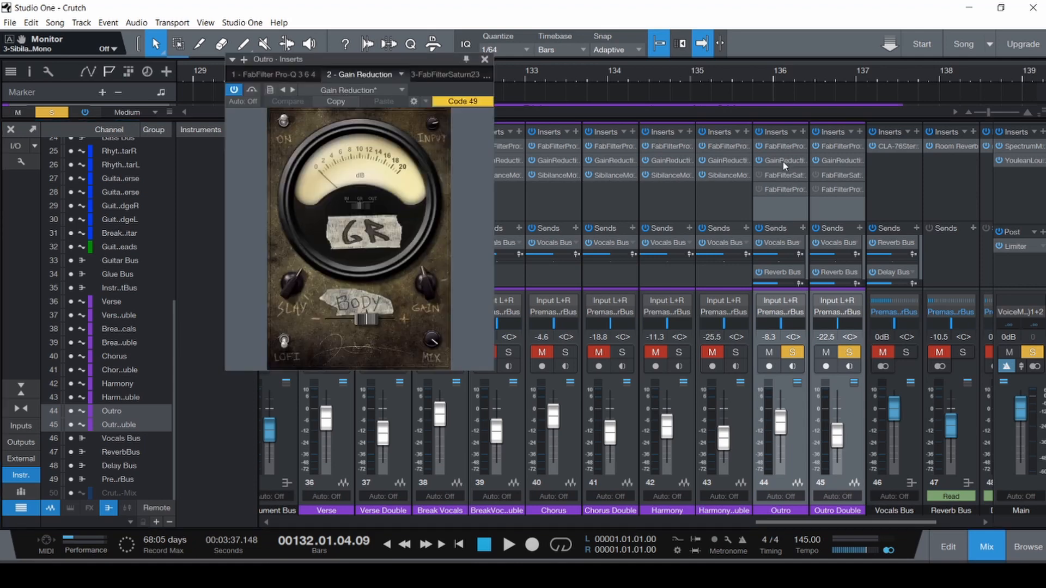
key("F3")
key("F3")
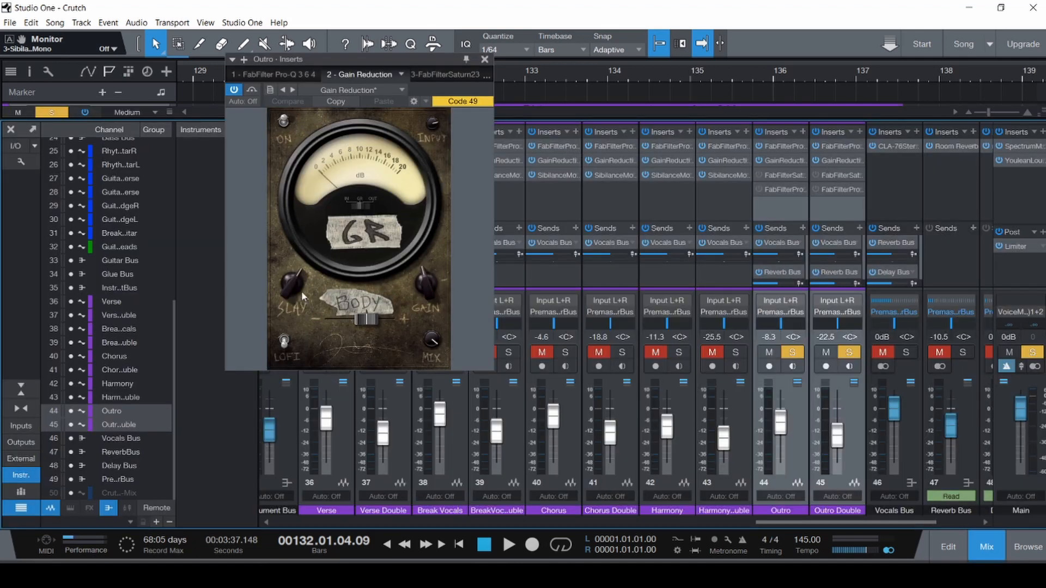
left_click(283, 341)
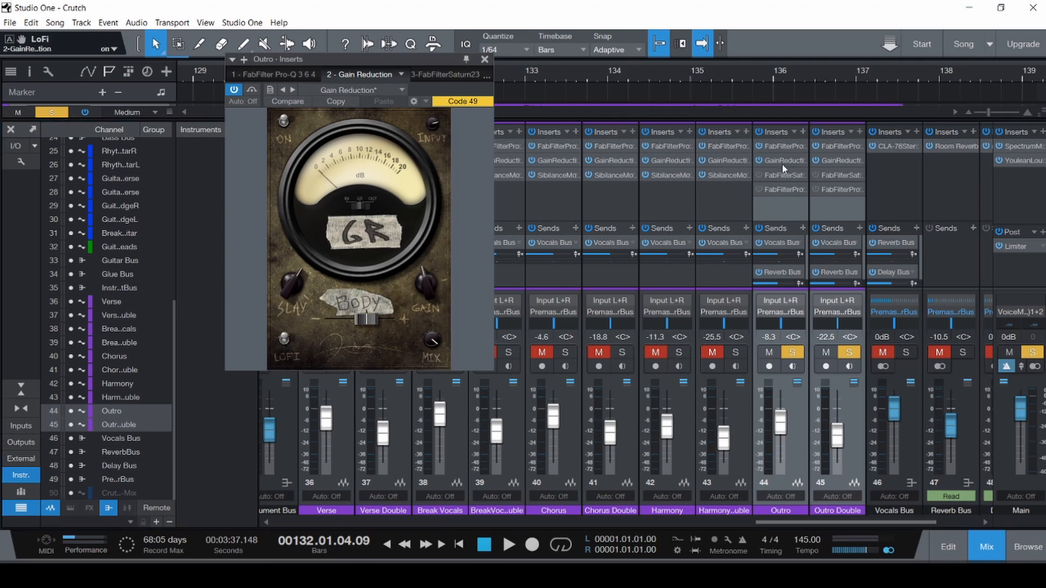
left_click(839, 160)
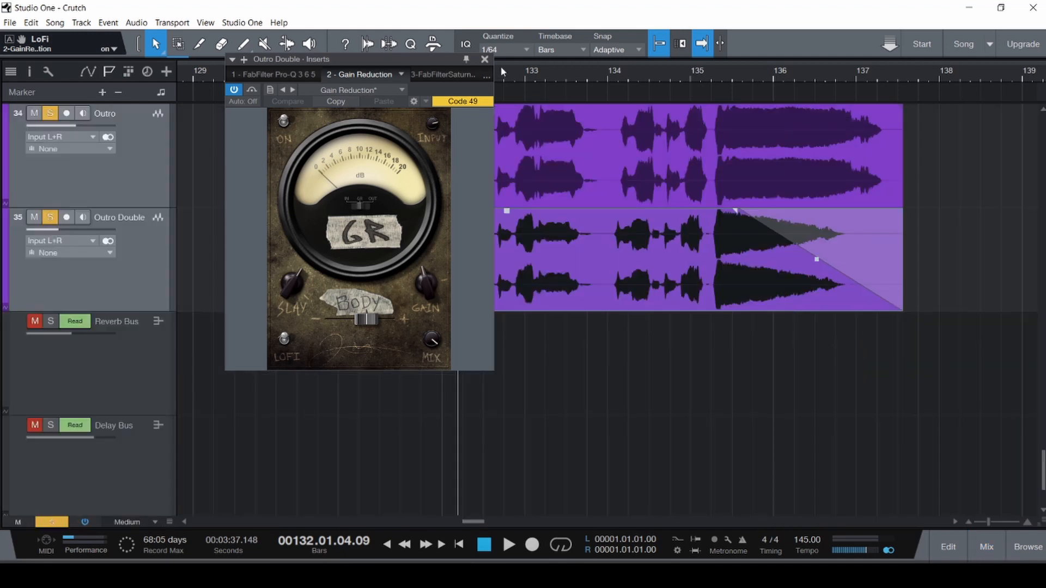
- Close the Gain Reduction window and audition the Outro clips from bar 130 with LoFi on, stopping at about bar 131.4
key("F3")
left_click(485, 61)
key("space")
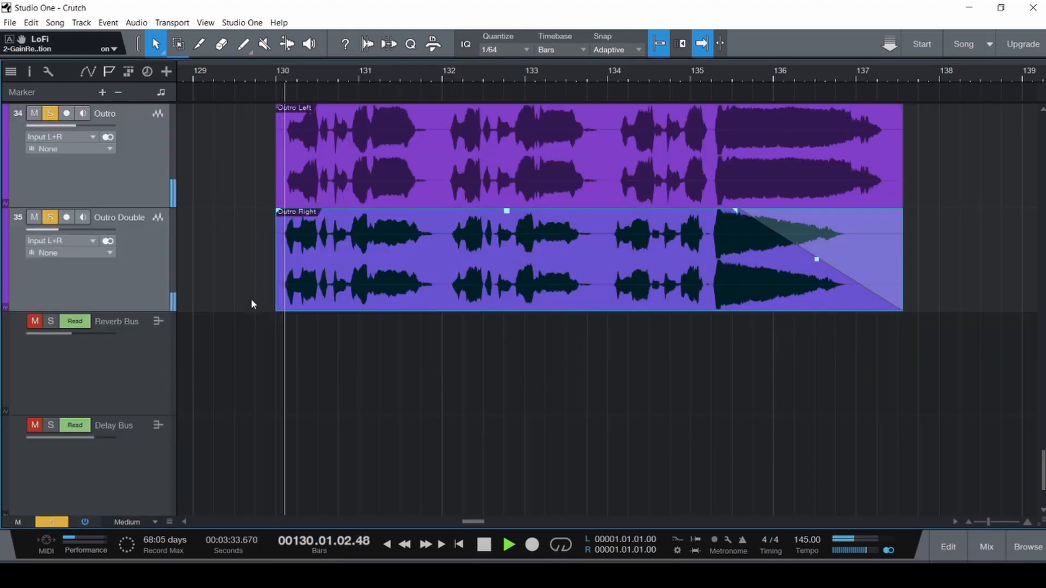
key("F3")
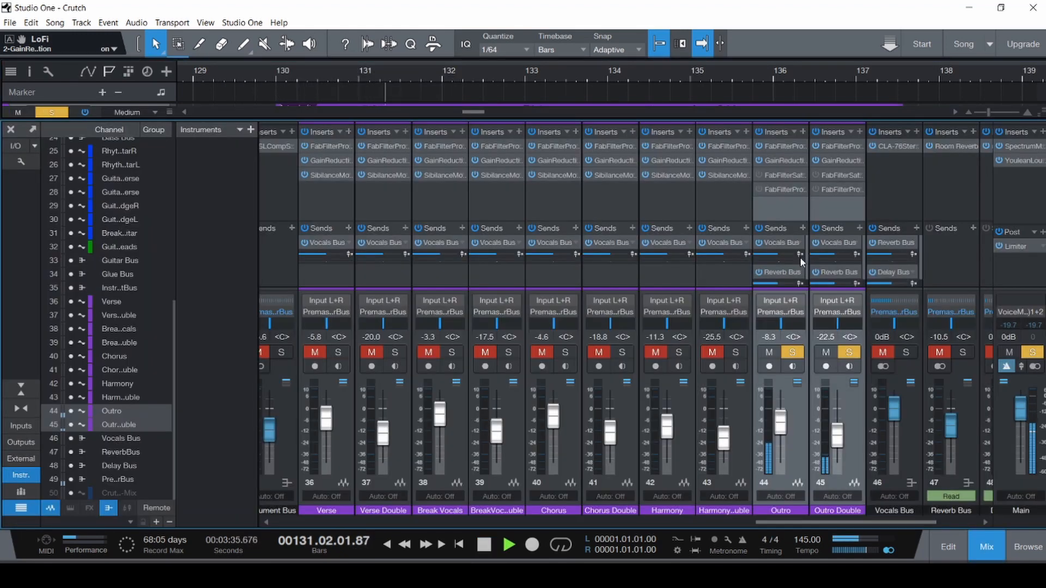
key("space")
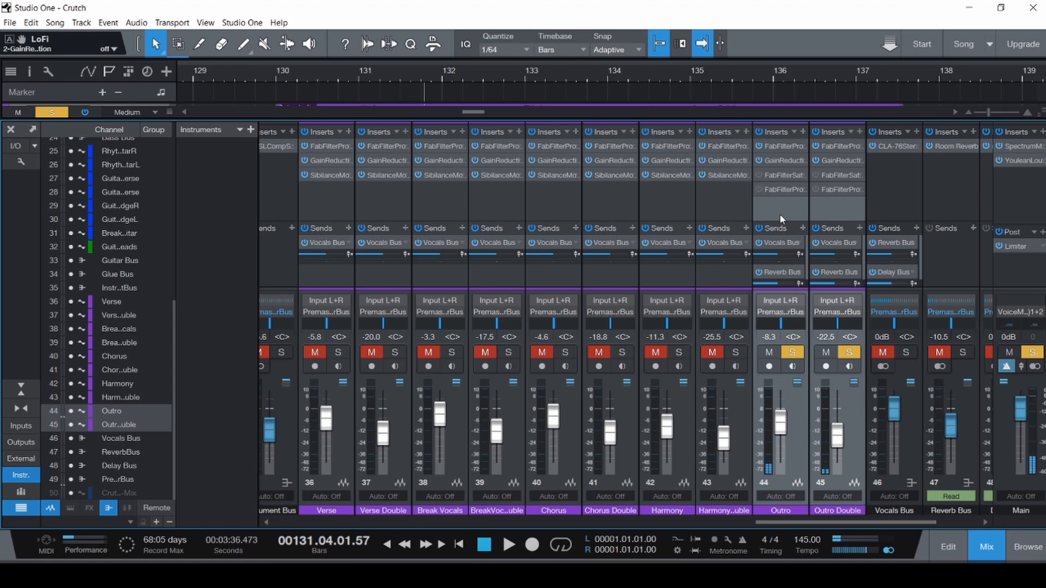
- Replay the Outro clips from bar 130 with LoFi off and stop at about bar 130.4
key("F3")
left_click(264, 224)
key("space")
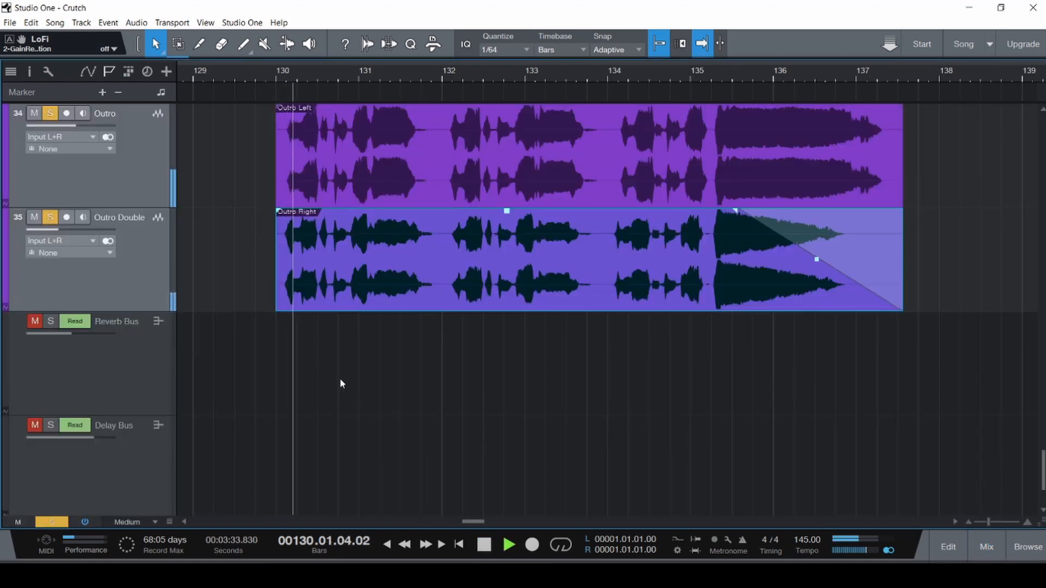
key("space")
key("F3")
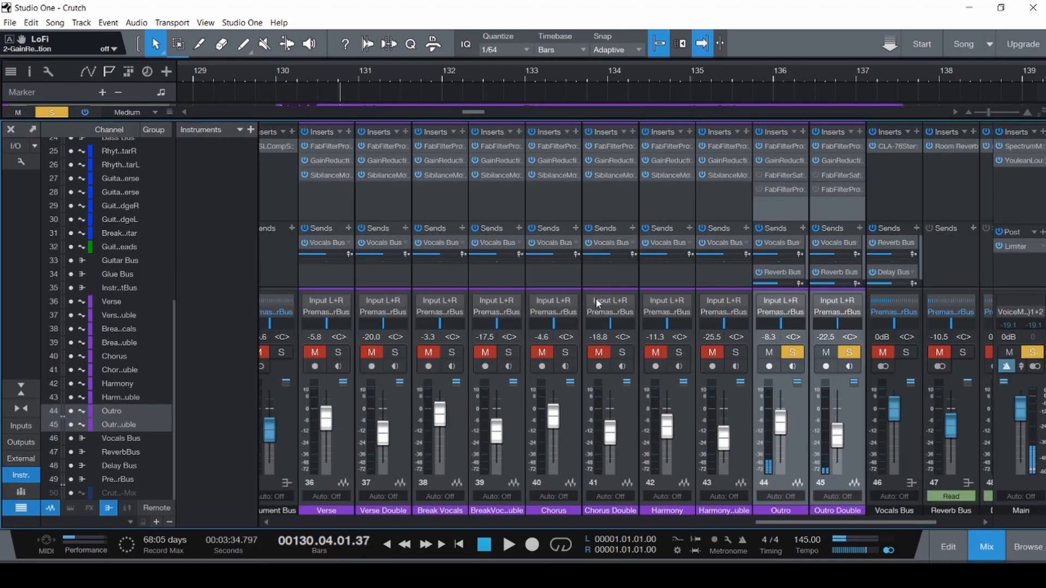
- Enable FabFilter Saturn 2 on the Outro channels and audition the clips with its spectrum in view, stopping at about bar 133.4
left_click(774, 175)
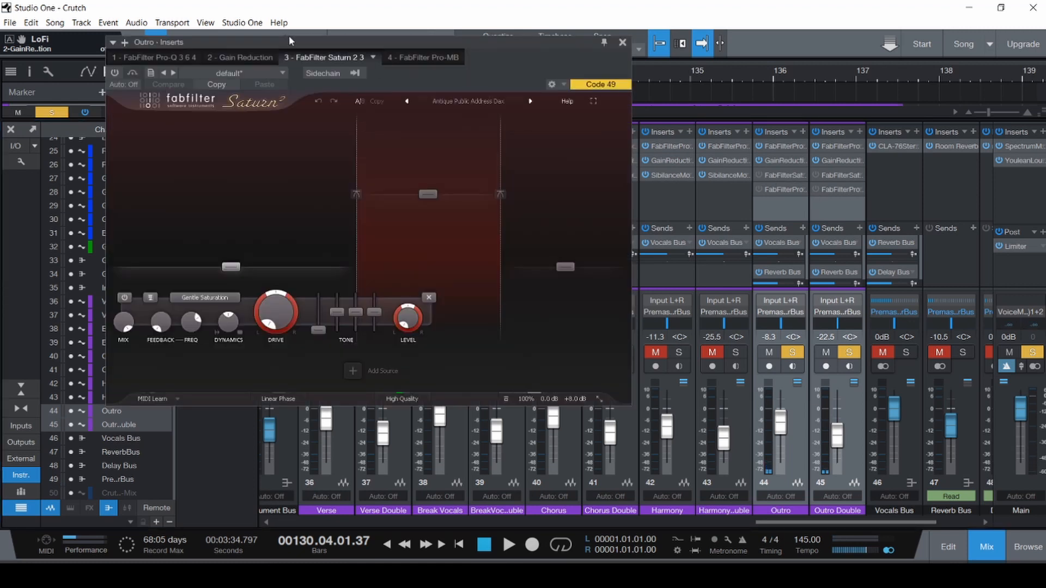
left_click(114, 72)
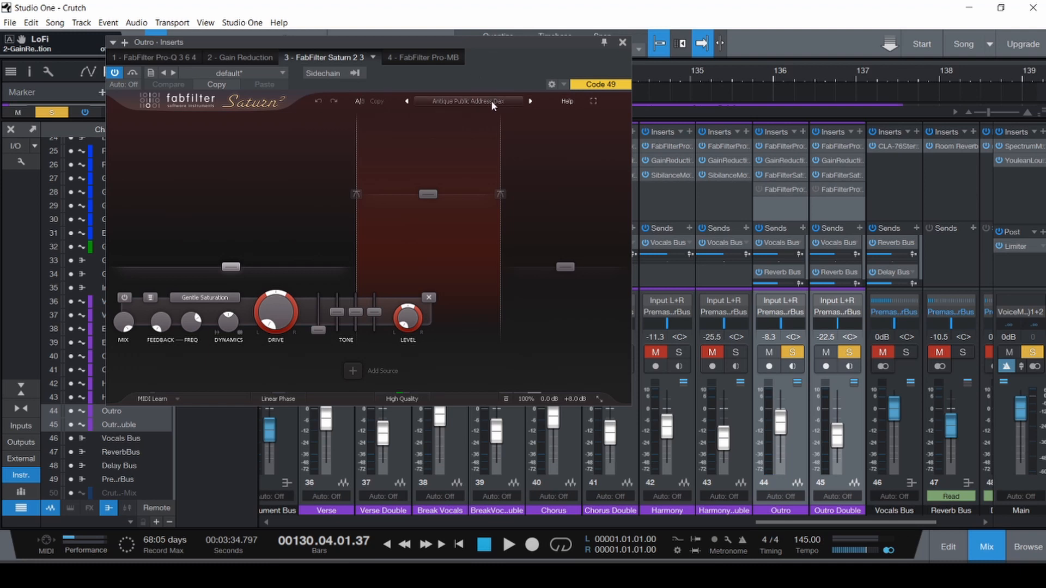
key("F3")
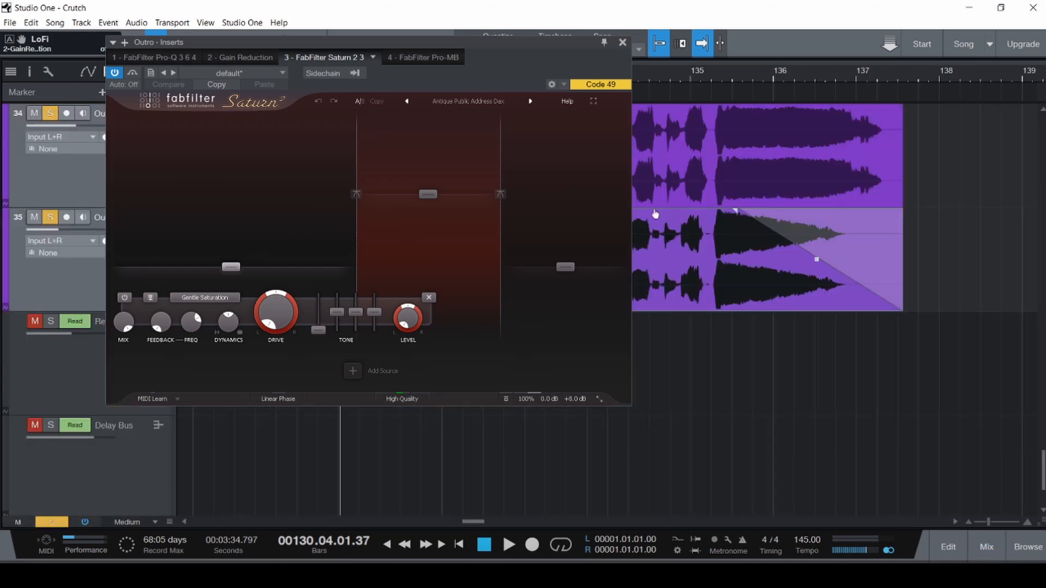
left_click_drag(471, 41, 557, 231)
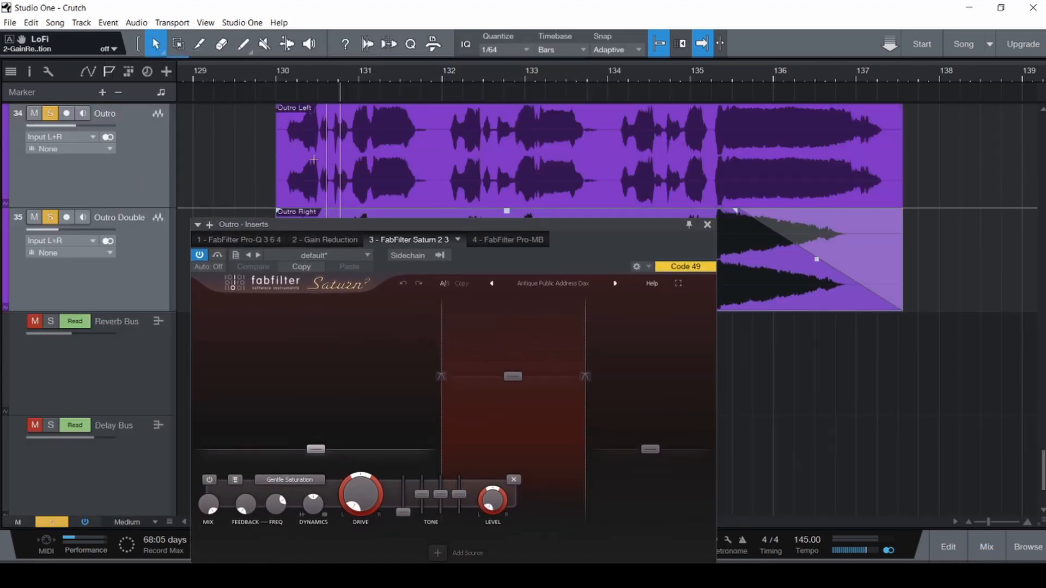
key("space")
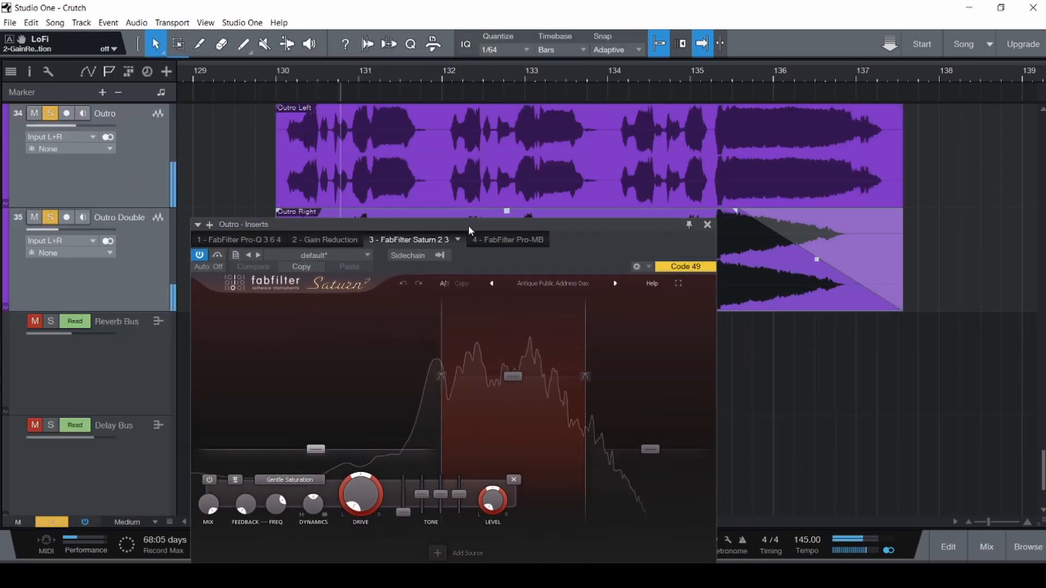
left_click_drag(469, 224, 444, 141)
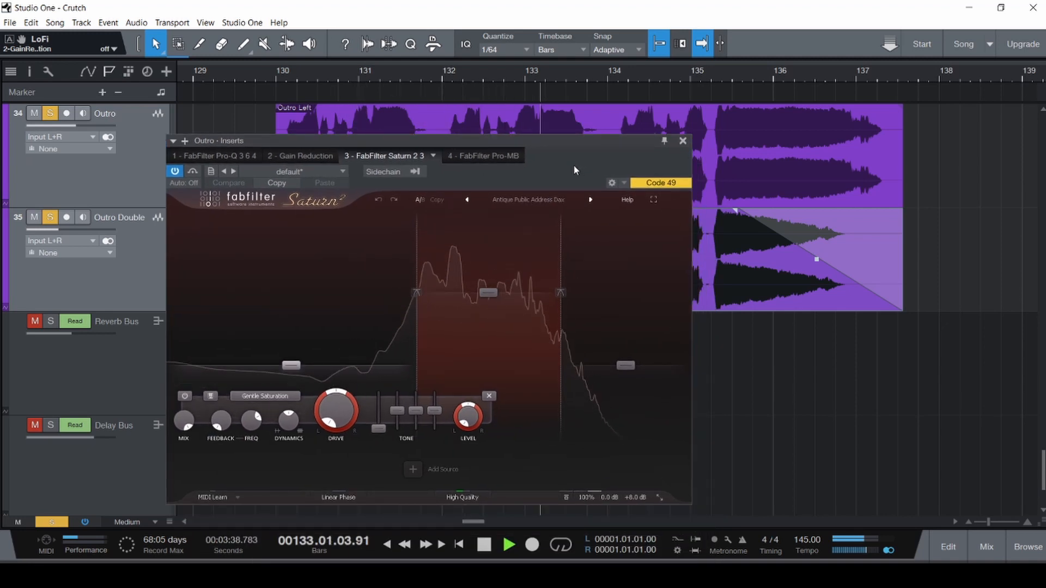
key("space")
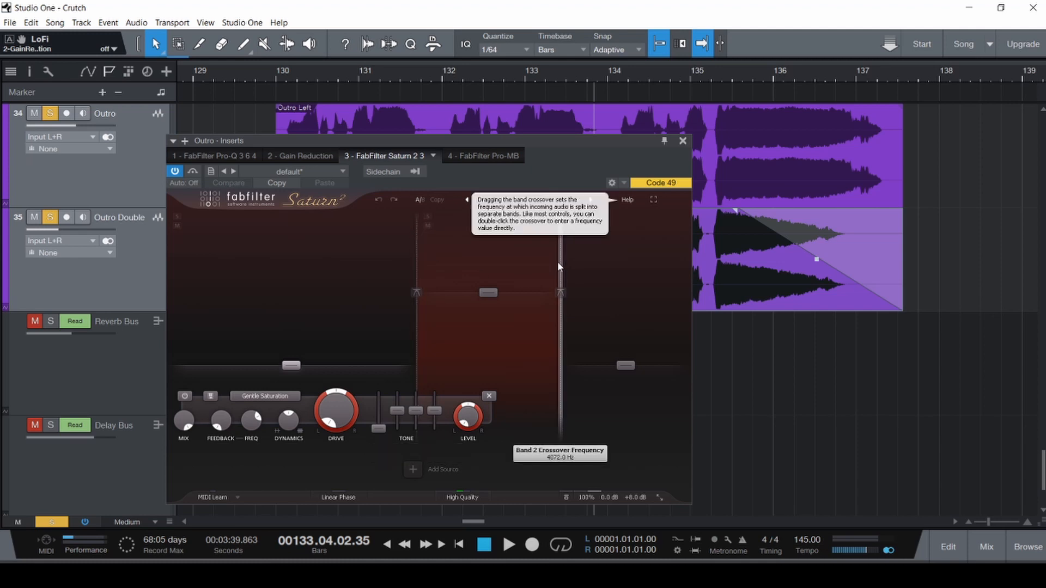
- Enable FabFilter Pro-MB on both Outro channels and compare it bypassed and active while playing from just before bar 130
left_click(502, 158)
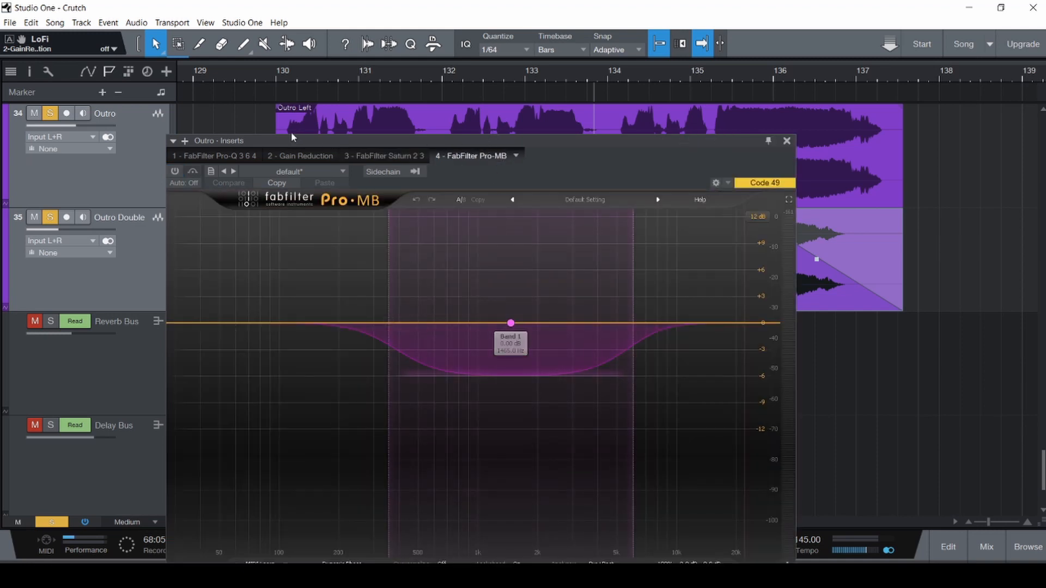
left_click(269, 125)
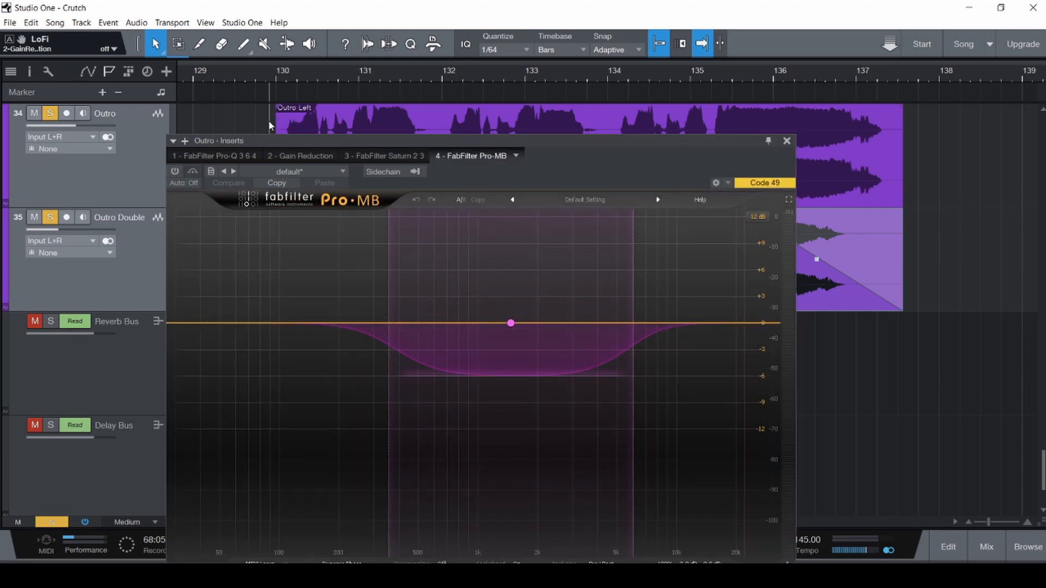
key("F3")
left_click(815, 189)
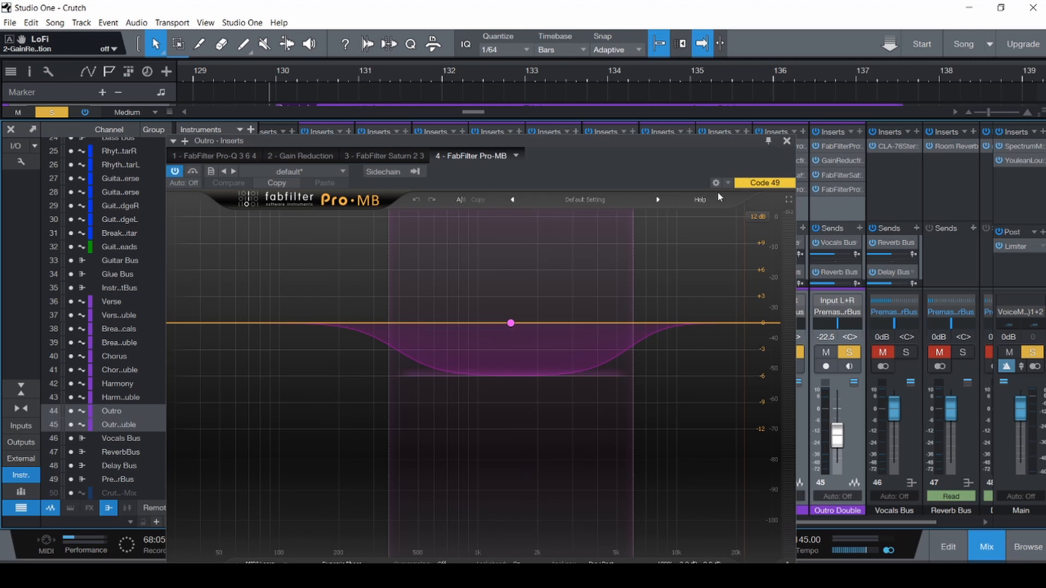
key("space")
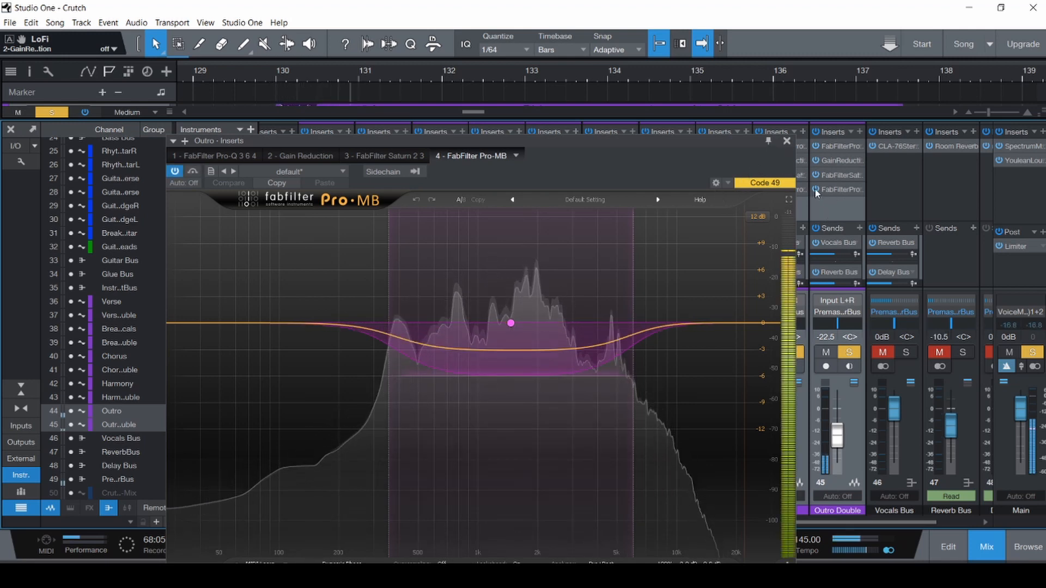
left_click(816, 190)
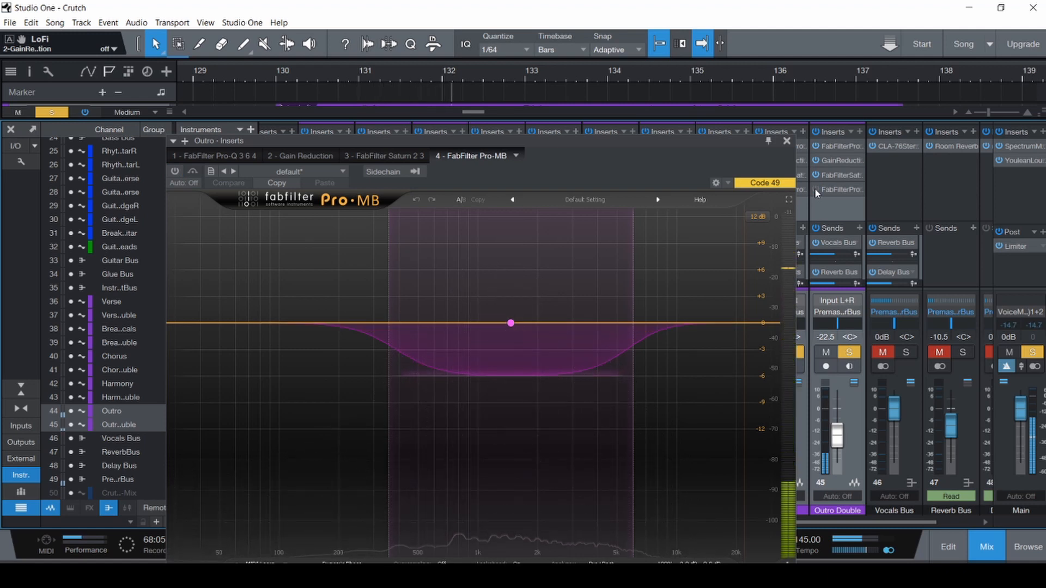
left_click(815, 190)
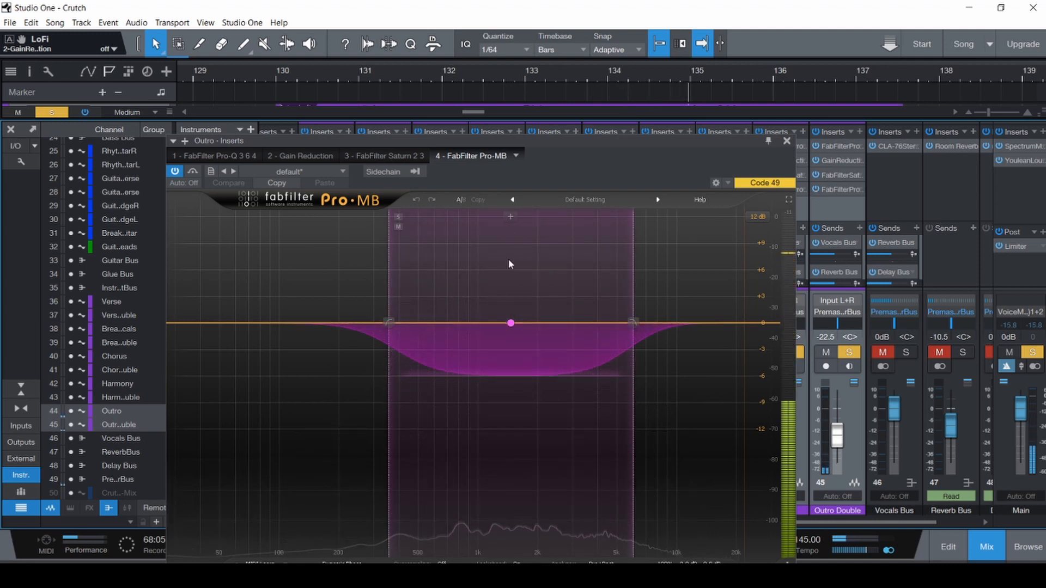
- Save the song and show the Band 1 settings of Pro-MB on the Outro channel
key("ctrl+s")
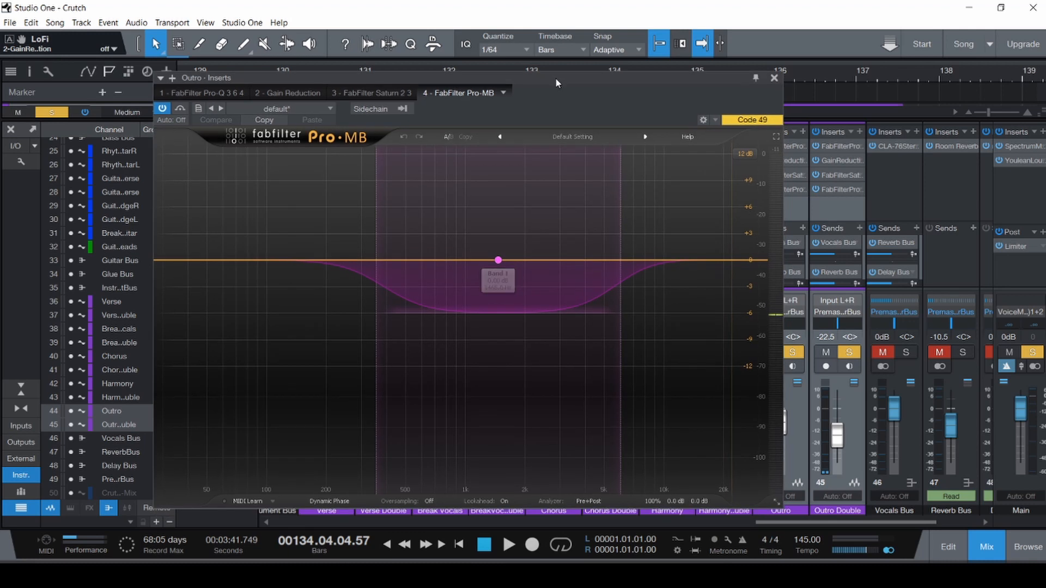
left_click_drag(567, 141, 554, 78)
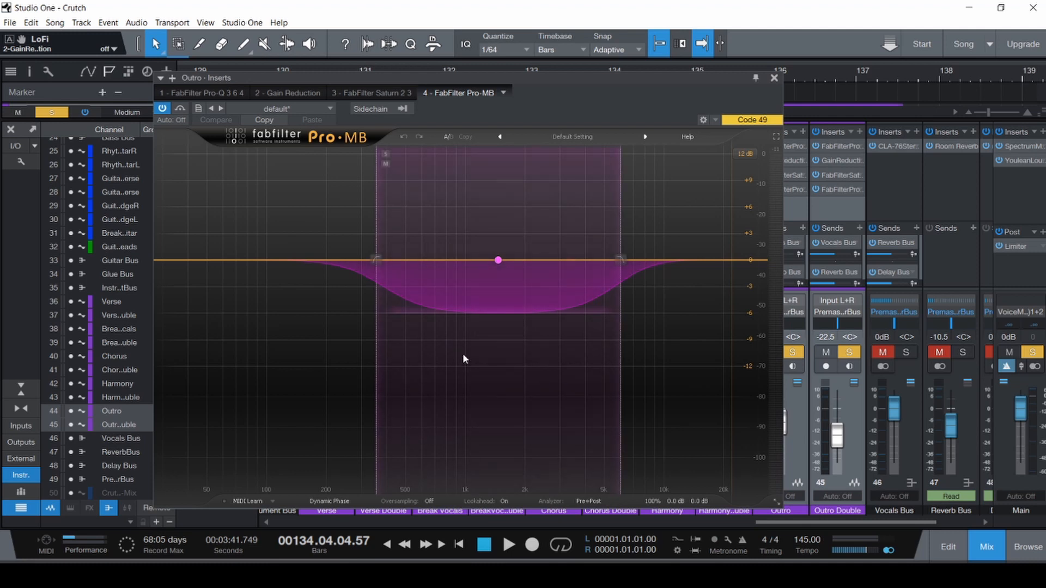
left_click(472, 262)
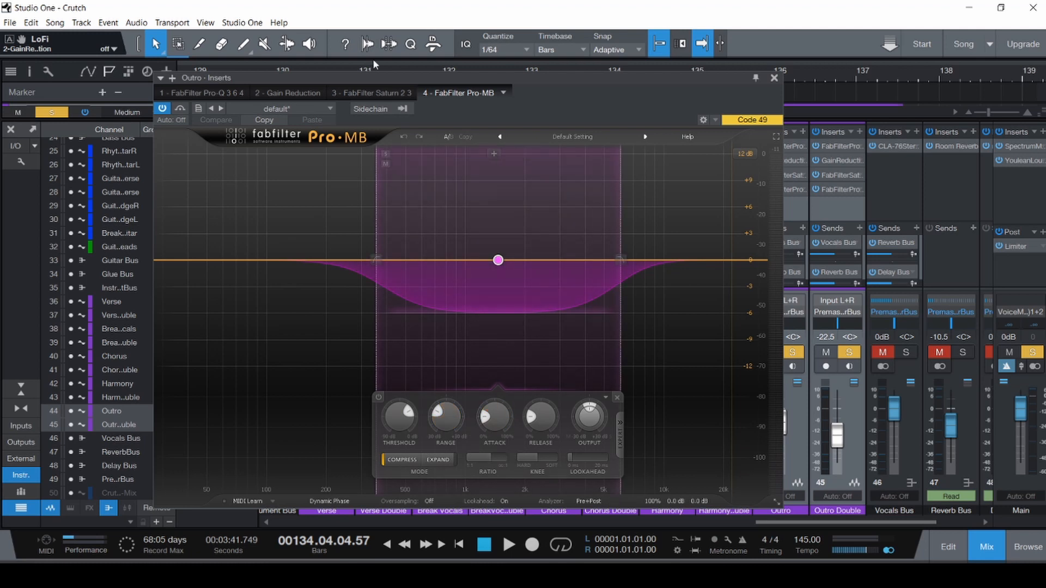
- Add TDR Nova to the Outro inserts, turn on the threshold of band I, and remove the plug-in again
left_click(172, 78)
type("tdr")
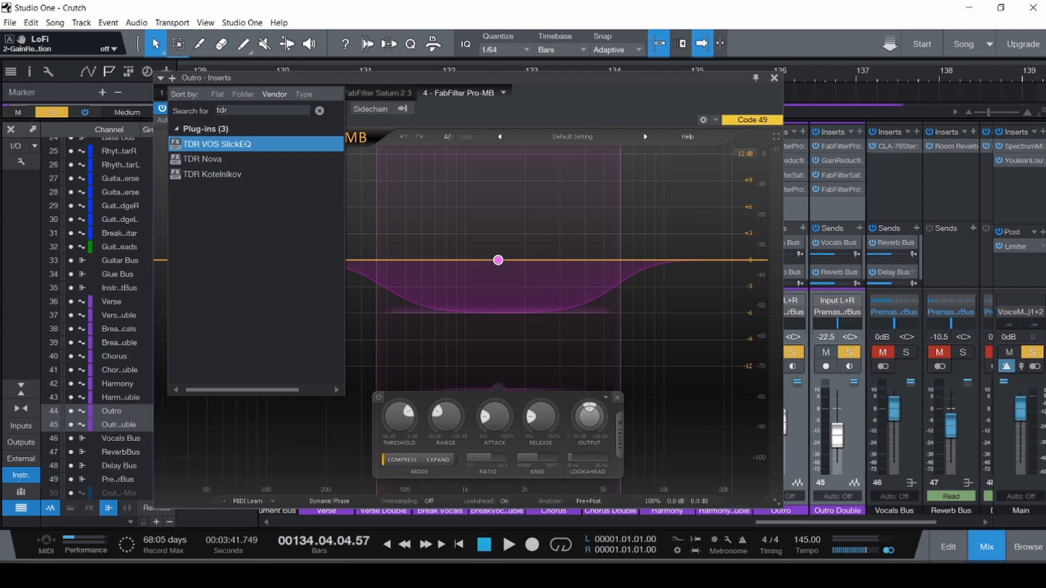
key("Down")
key("Return")
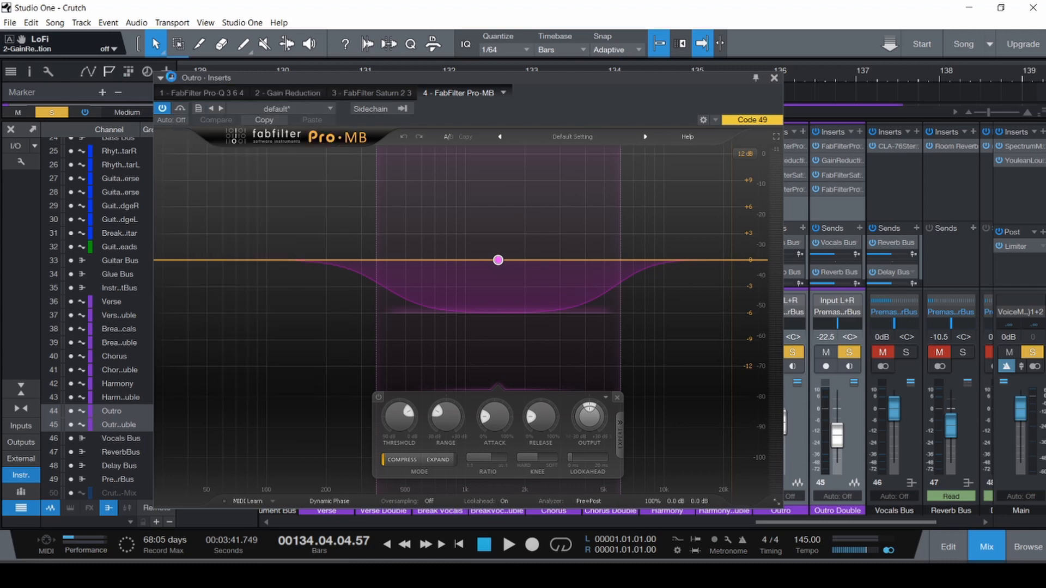
left_click(416, 376)
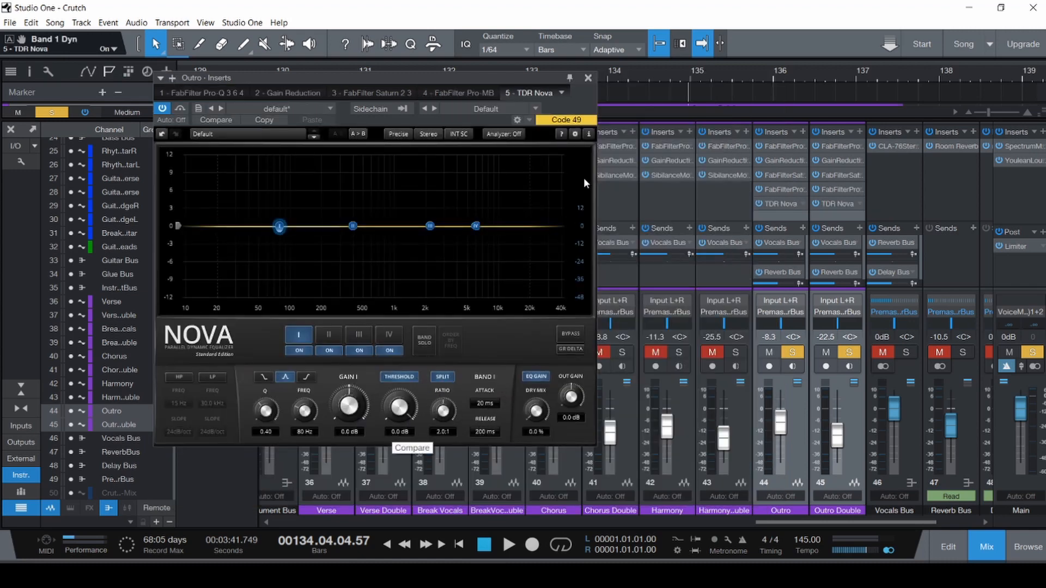
left_click(561, 90)
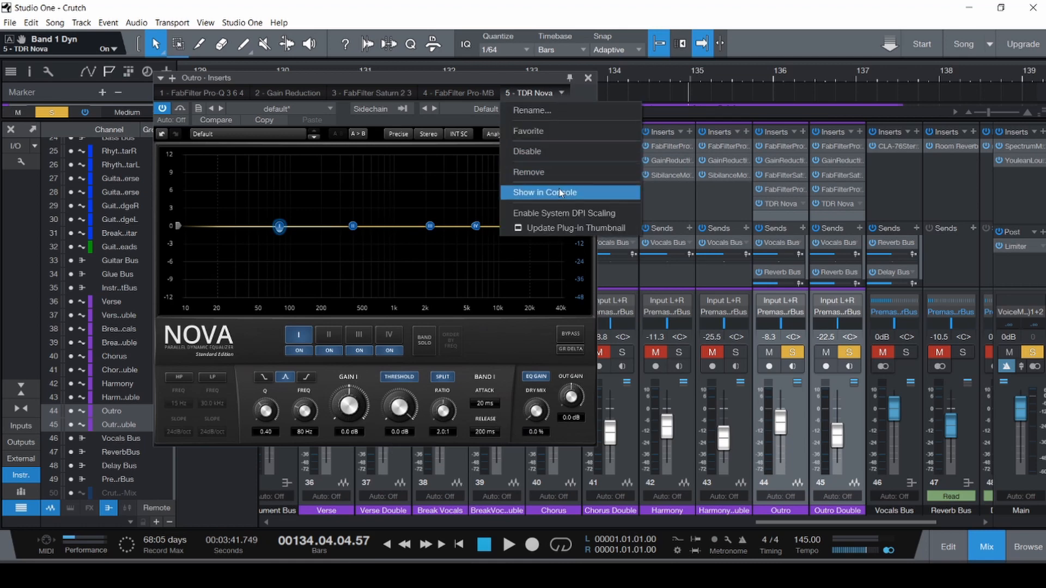
left_click(557, 172)
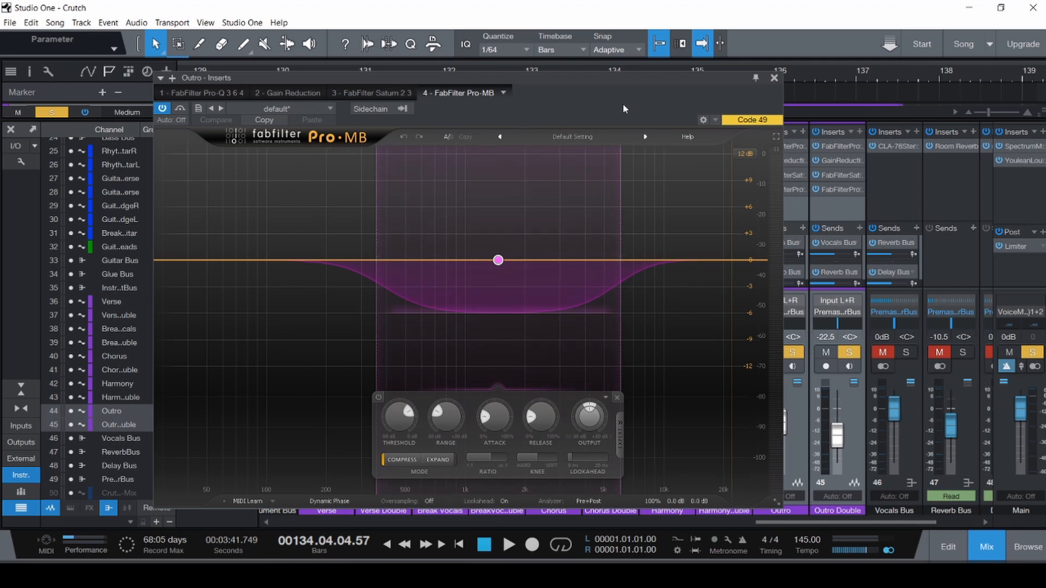
- Compare the Outro channels with all inserts bypassed and active while playing from about bar 134.4, and save the song
left_click(774, 78)
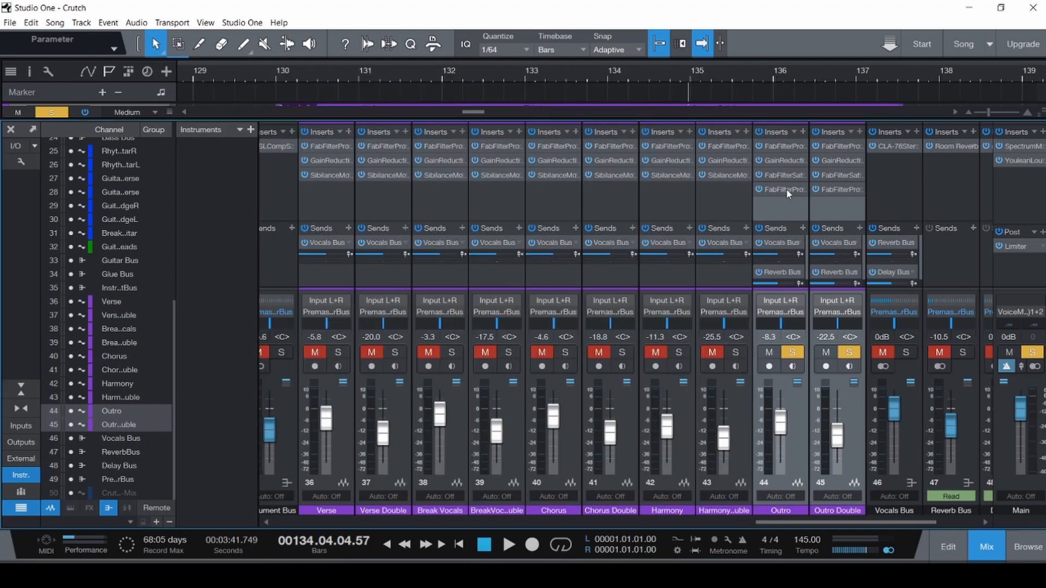
key("space")
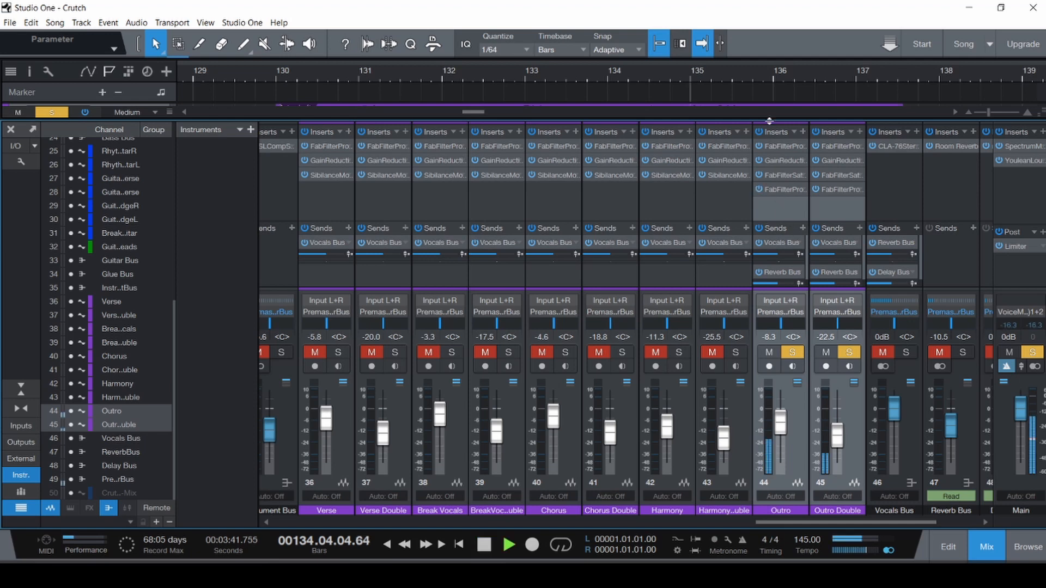
left_click(758, 131)
left_click(758, 131)
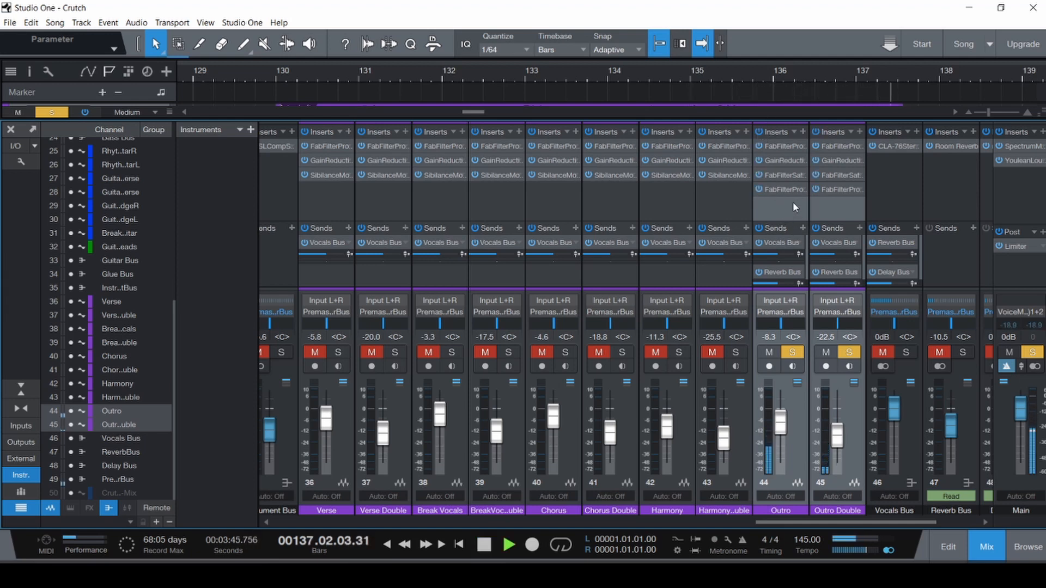
key("space")
key("ctrl+s")
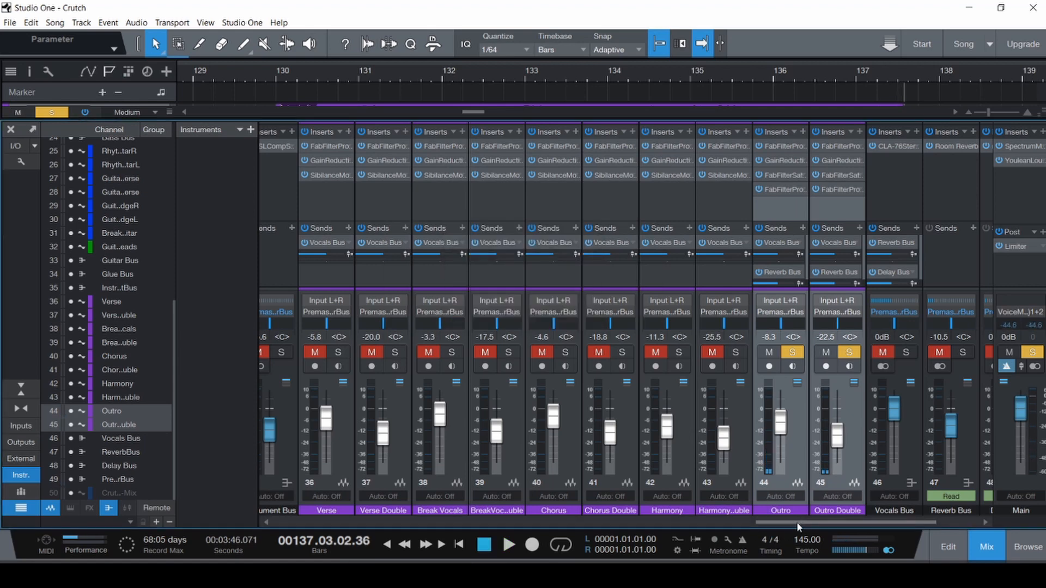
- Add the Vocals Bus, Reverb Bus and Delay Bus to the soloed Outro channels in the mixer
left_click_drag(796, 522, 750, 527)
left_click(527, 456)
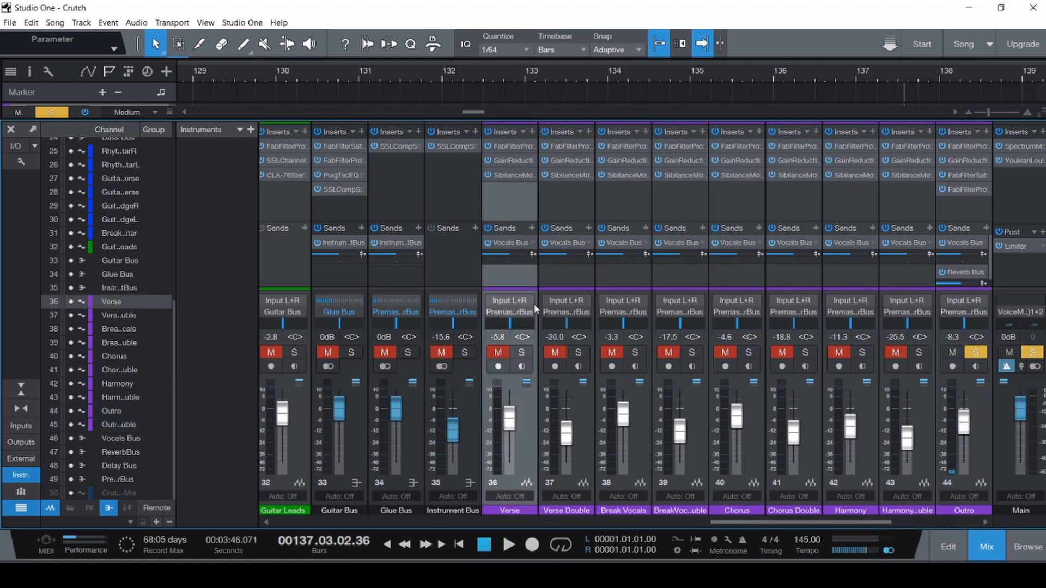
left_click_drag(727, 524, 833, 522)
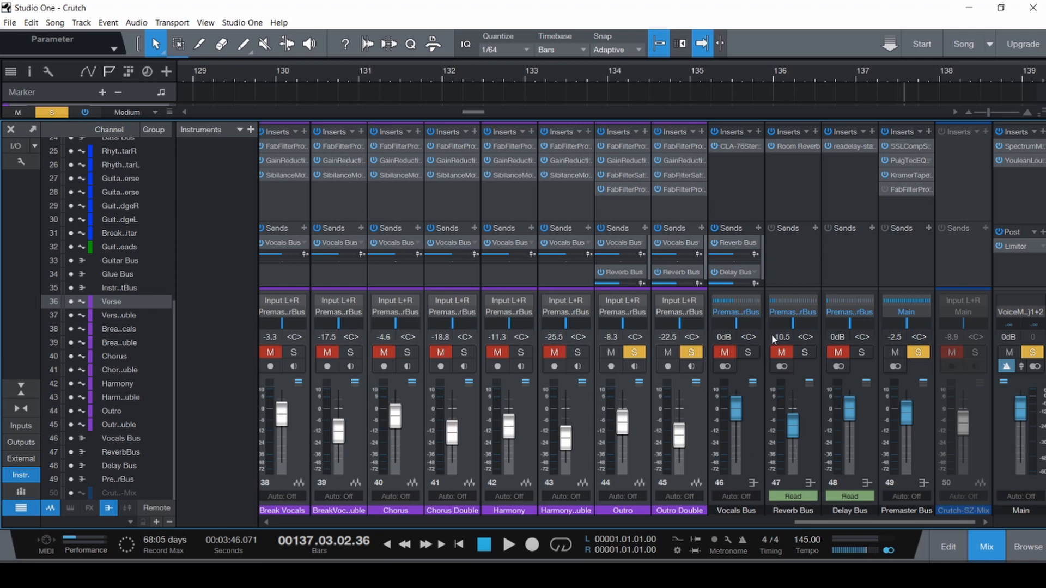
left_click(753, 460)
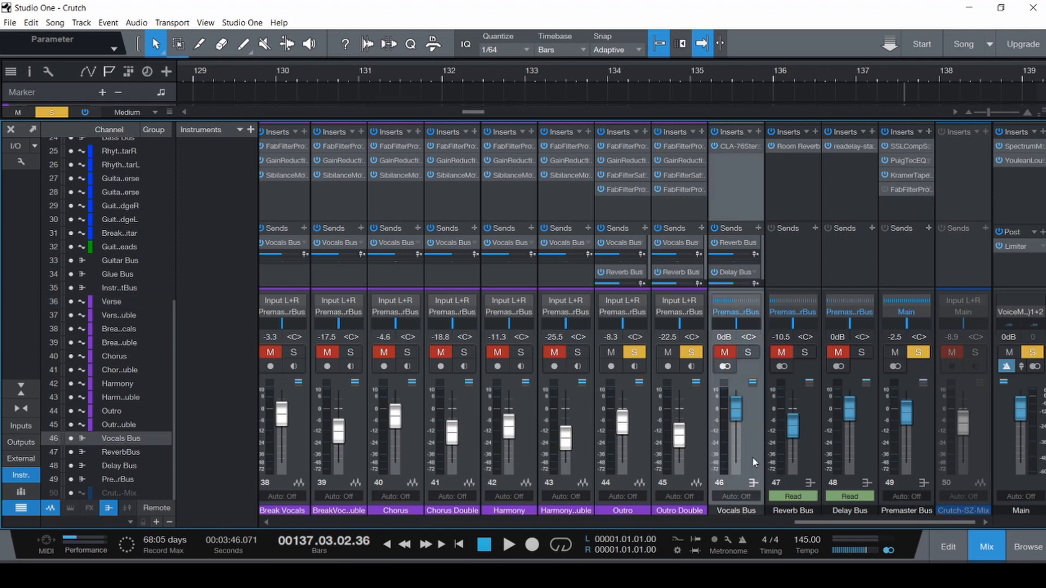
left_click(749, 353)
left_click(626, 442)
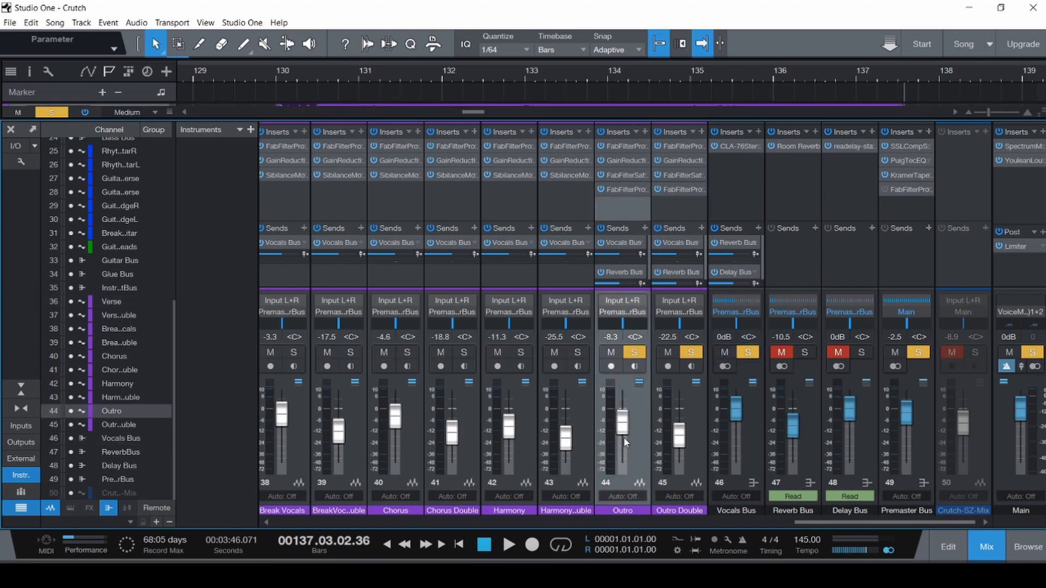
left_click(687, 449, "shift")
left_click(812, 449, "ctrl")
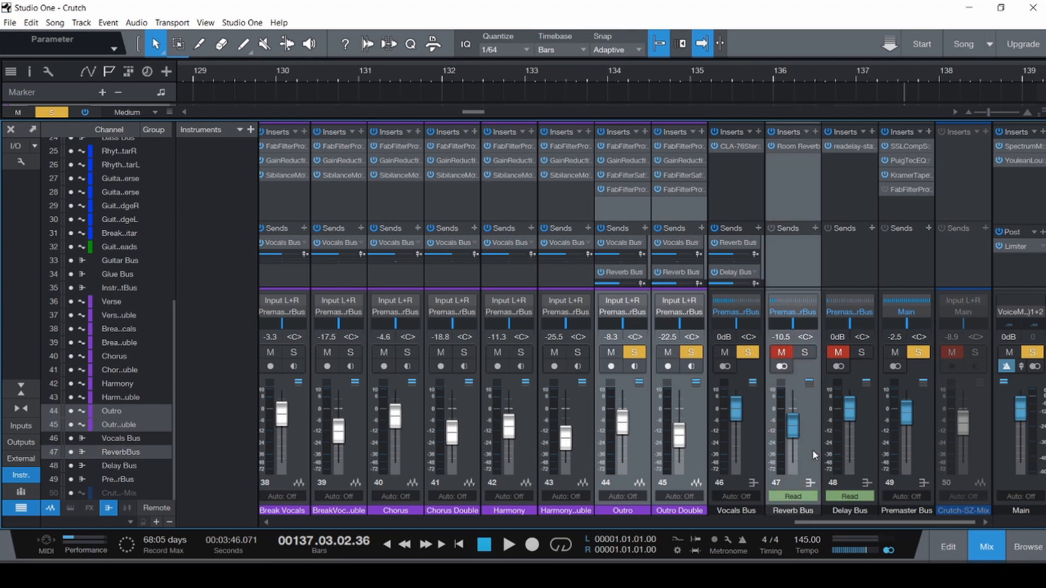
left_click(808, 353)
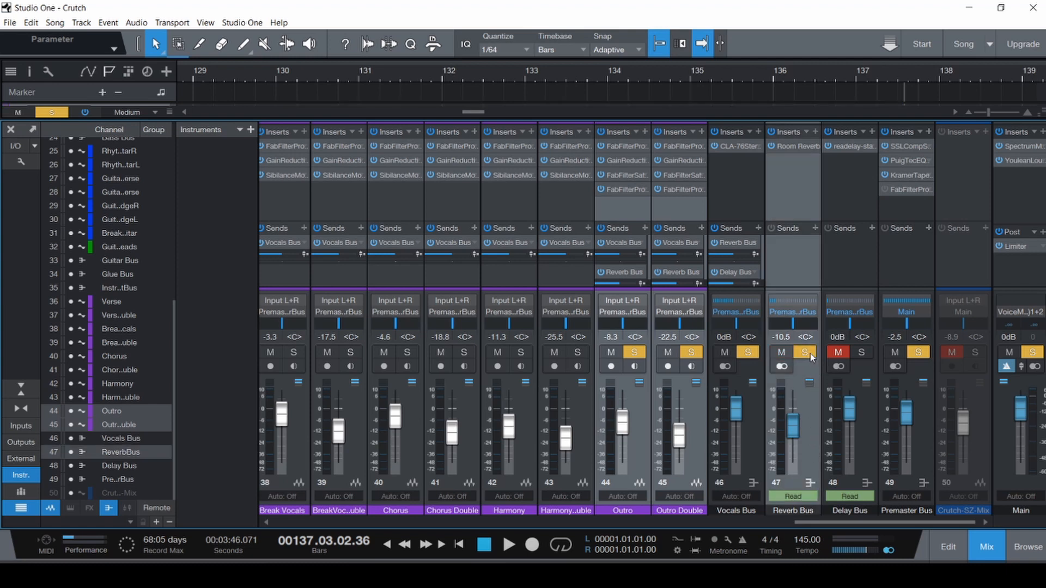
- Solo only the Vocals Bus and open its CLA-76 Stereo compressor, playing from the start of the song
left_click(745, 457)
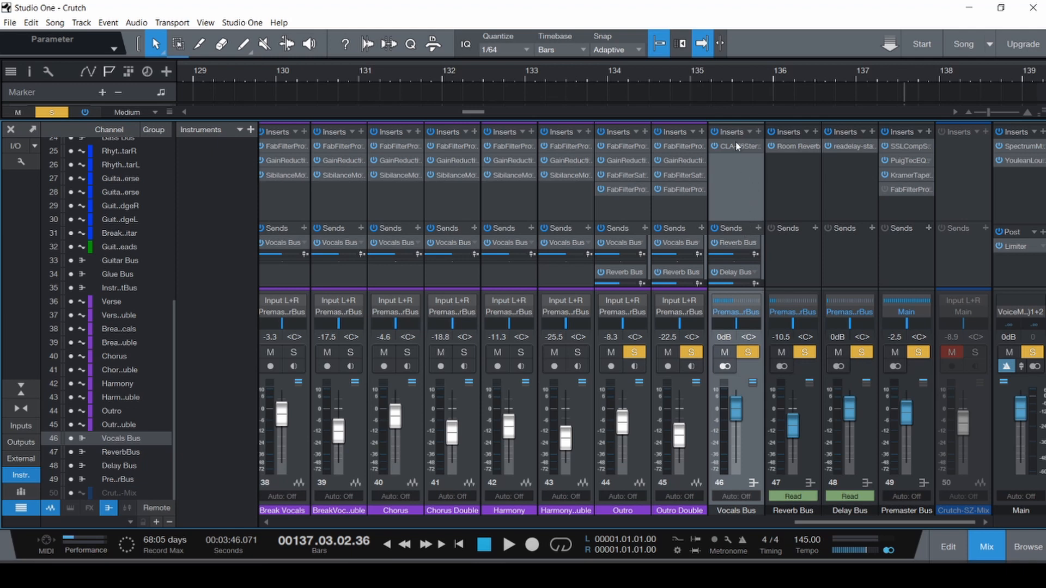
left_click(747, 348)
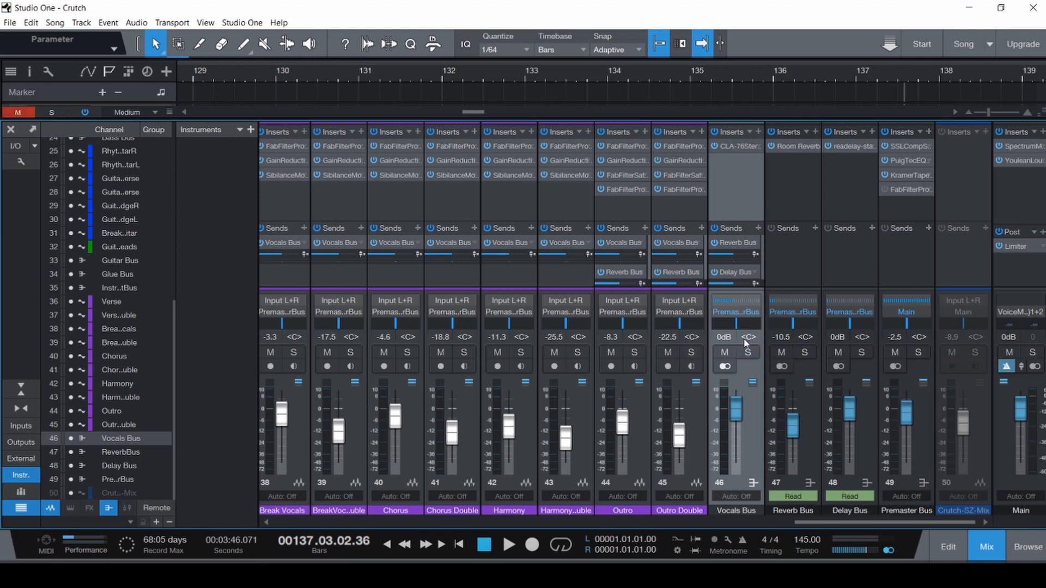
left_click(748, 351)
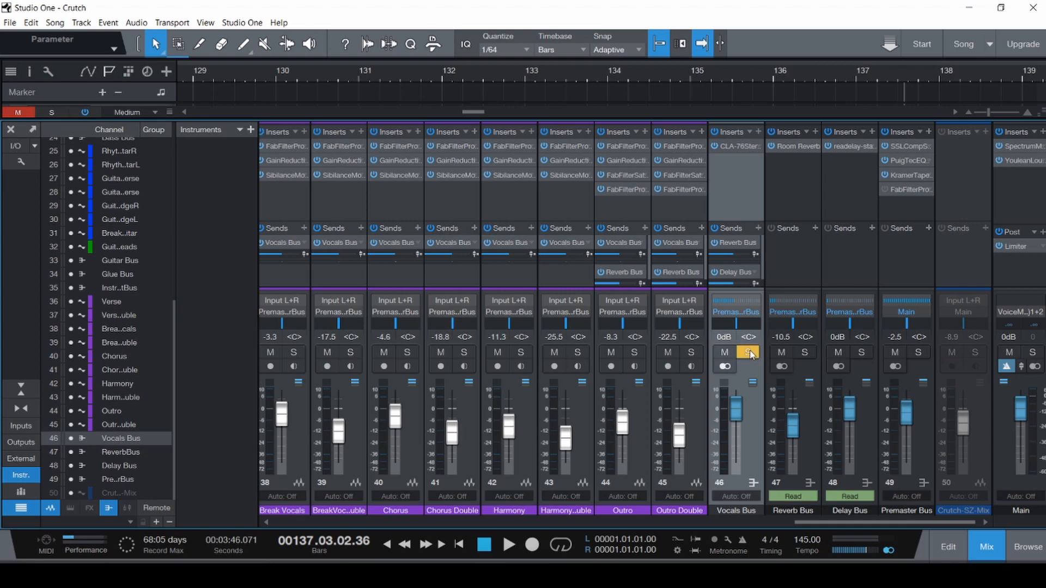
key("Home")
left_click(742, 146)
key("space")
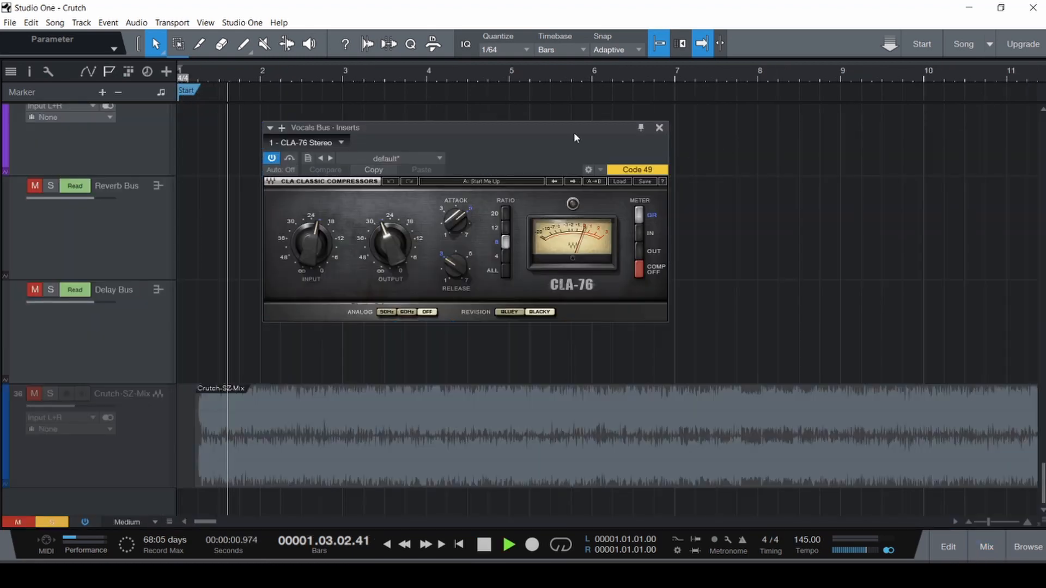
- Compare CLA-76 bypassed and active on the first chorus vocals up to about bar 49.4, and save the song
key("F3")
scroll(817, 354, "up", 7)
scroll(810, 357, "down", 5)
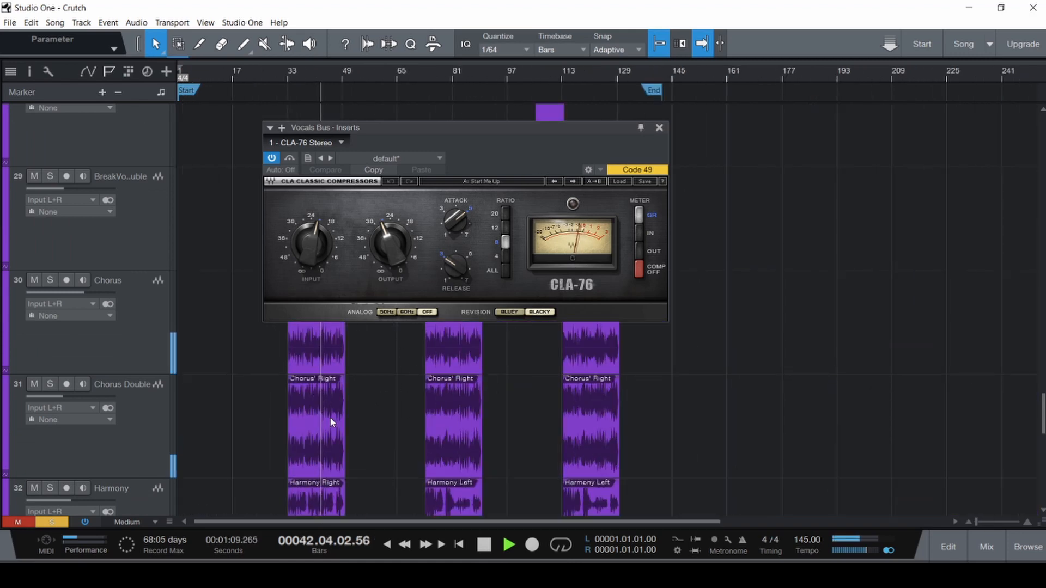
scroll(330, 417, "down", 1)
scroll(302, 434, "down", 5)
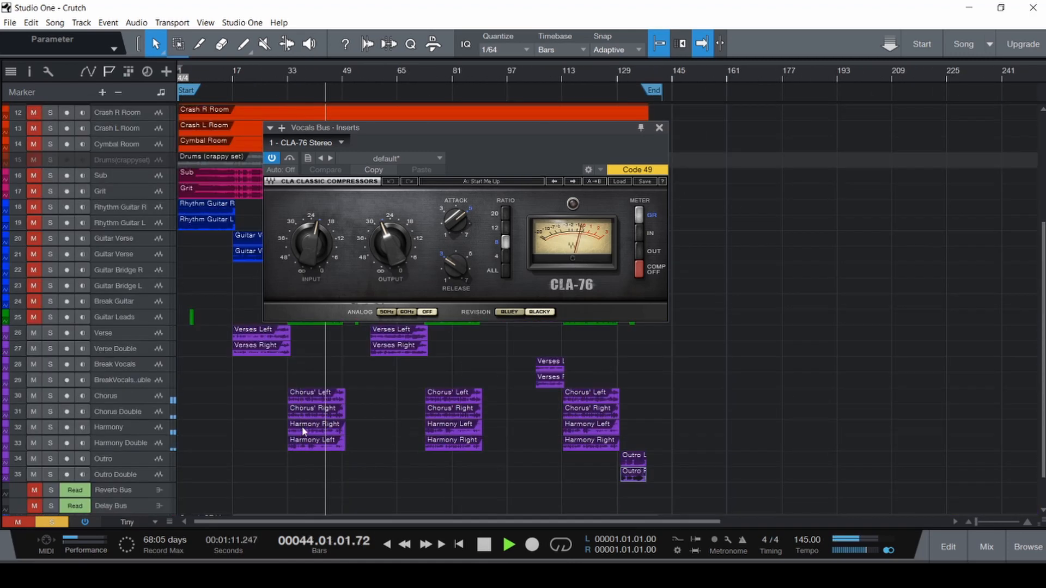
scroll(296, 416, "up", 3)
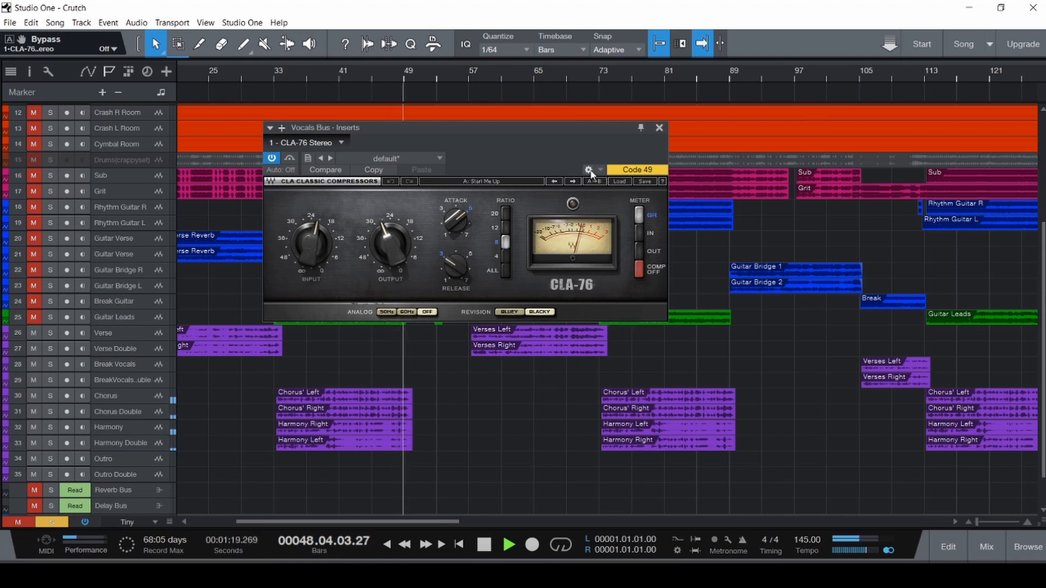
key("space")
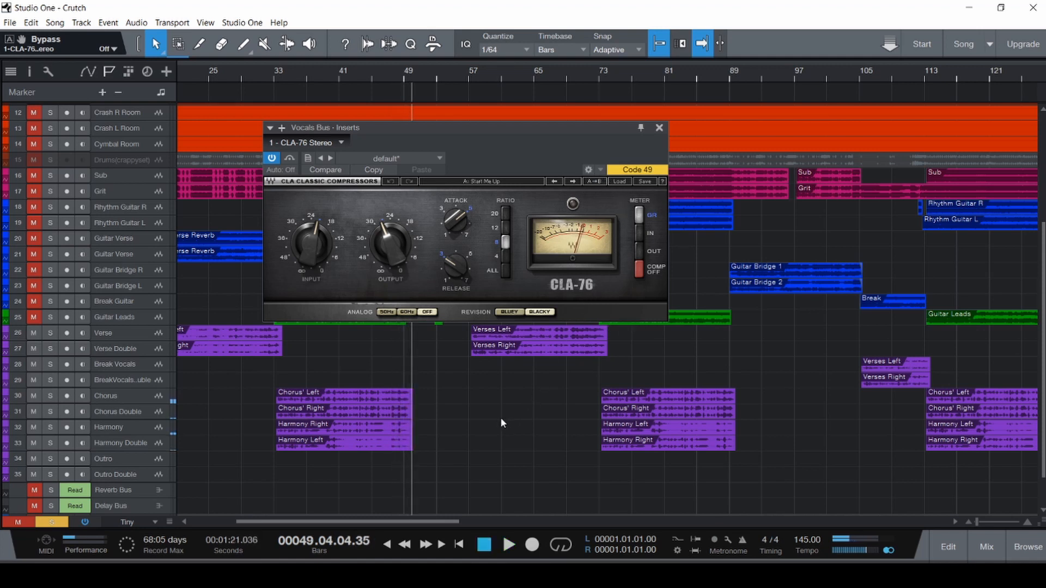
key("ctrl+s")
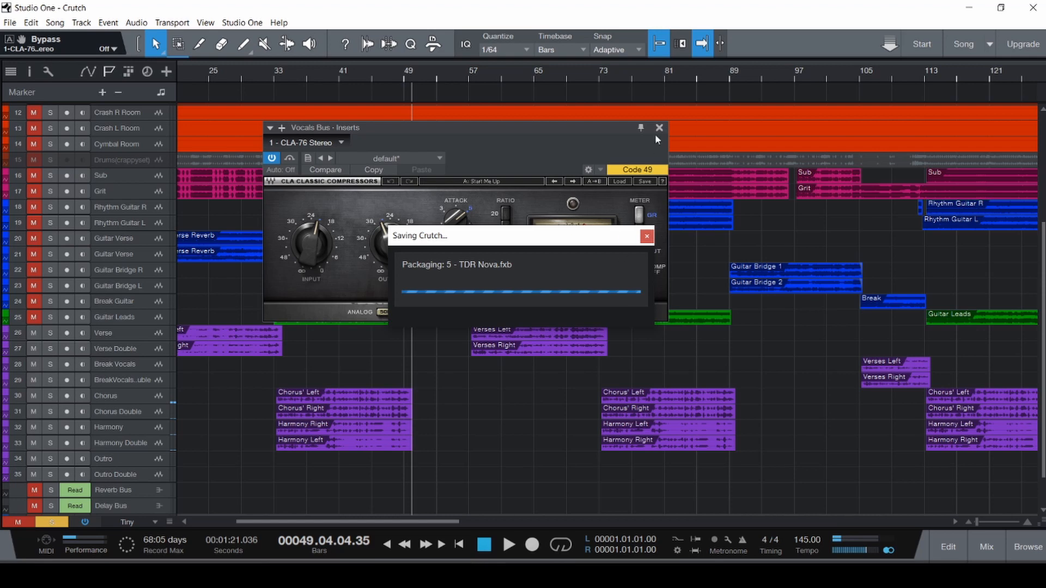
left_click(658, 128)
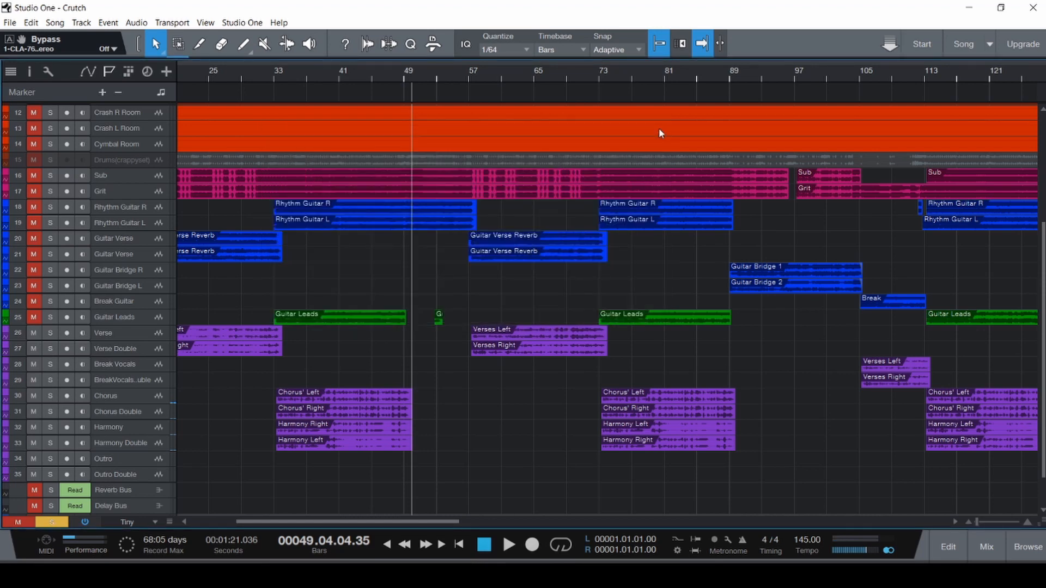
- Point out the Reverb Bus and Delay Bus in the mixer, and select the Harmony and Harmony Double channels
key("F3")
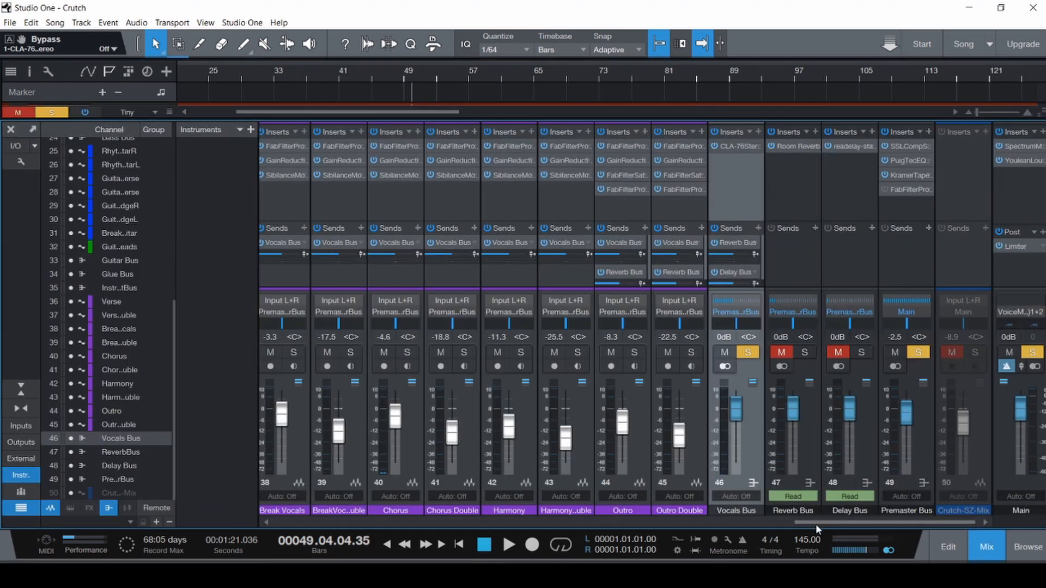
left_click(812, 436)
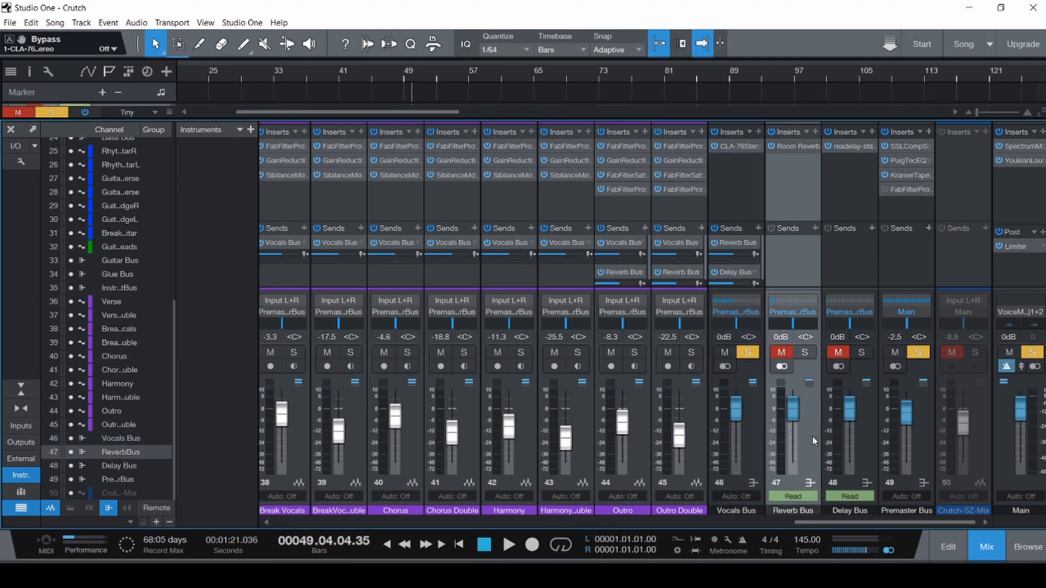
left_click(865, 447)
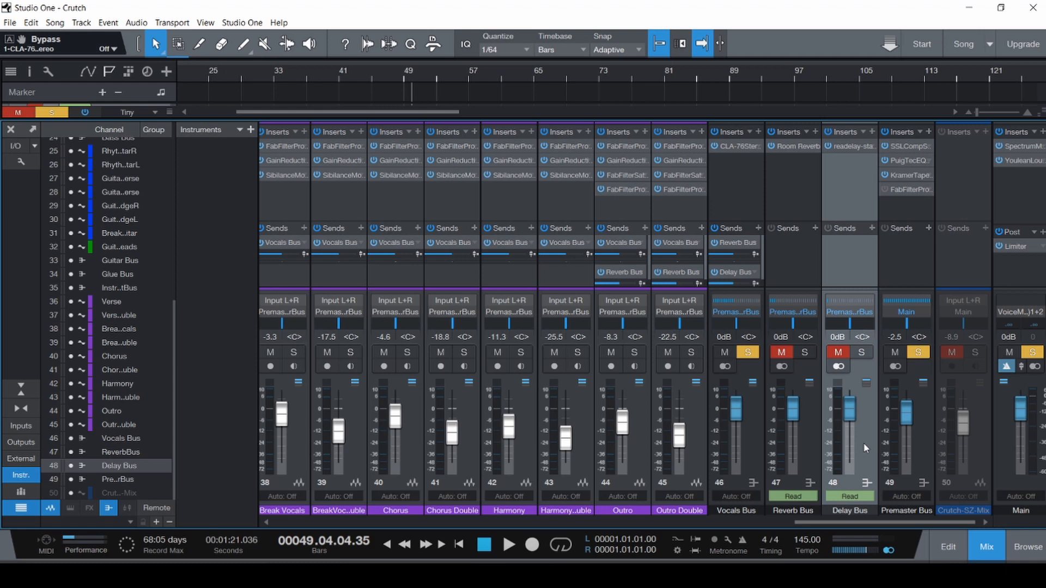
left_click(812, 448)
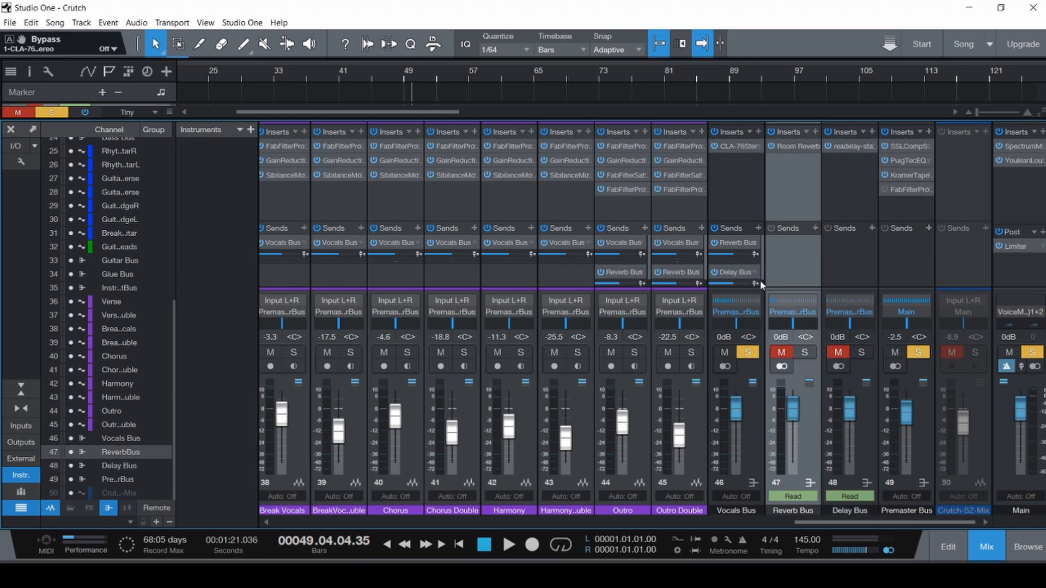
left_click(868, 436)
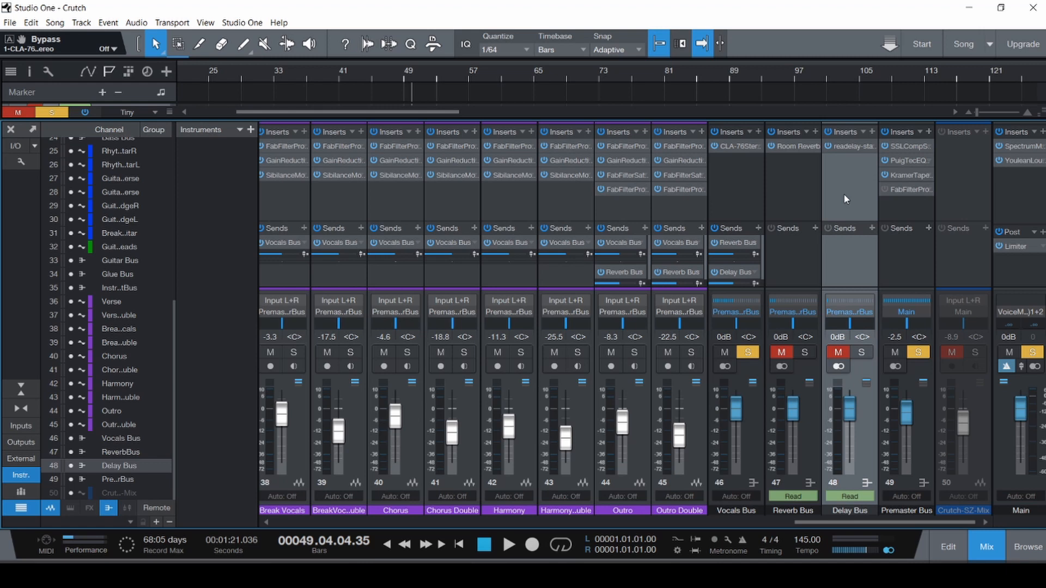
left_click(810, 448)
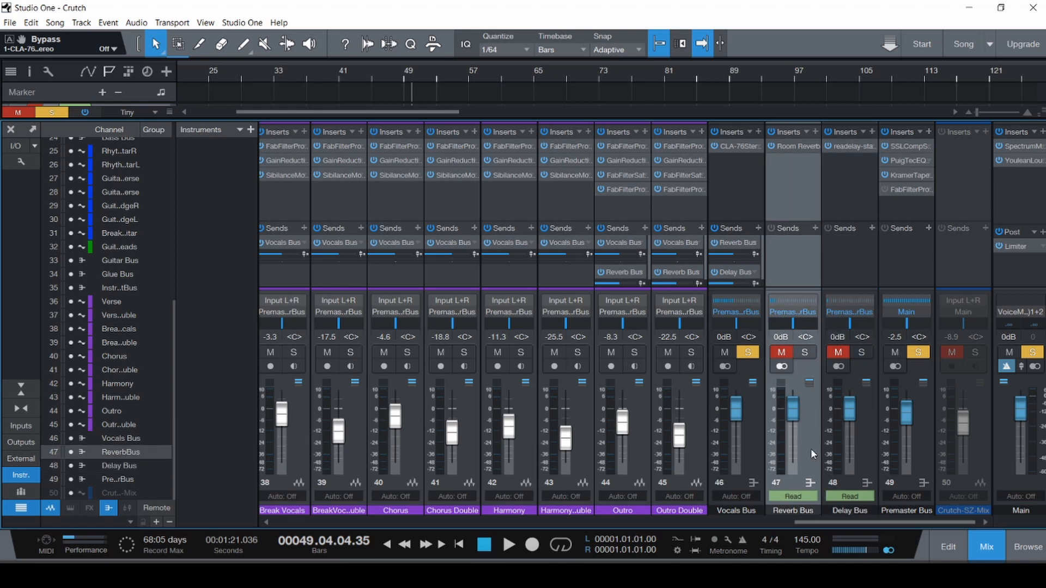
left_click(864, 450, "ctrl")
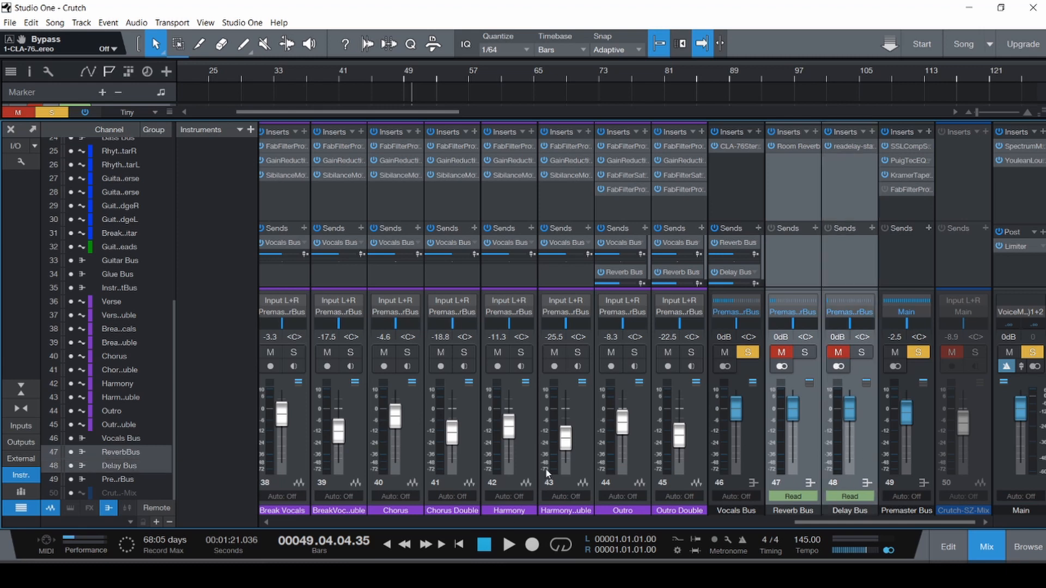
left_click(578, 463)
left_click(531, 459, "ctrl")
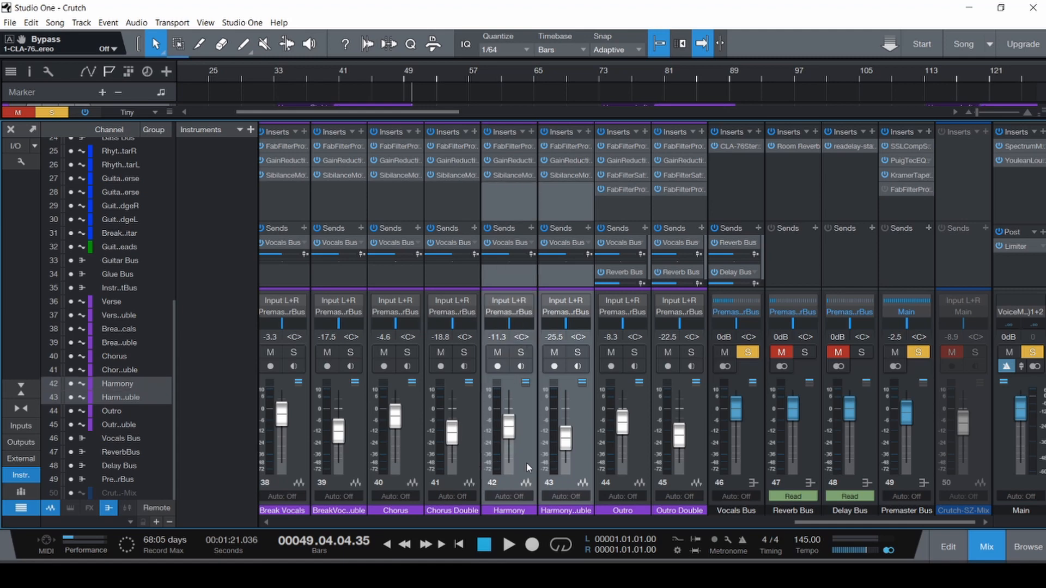
- Examine the Room Reverb settings on the Reverb Bus and the ReaDelay settings on the Delay Bus
left_click(791, 146)
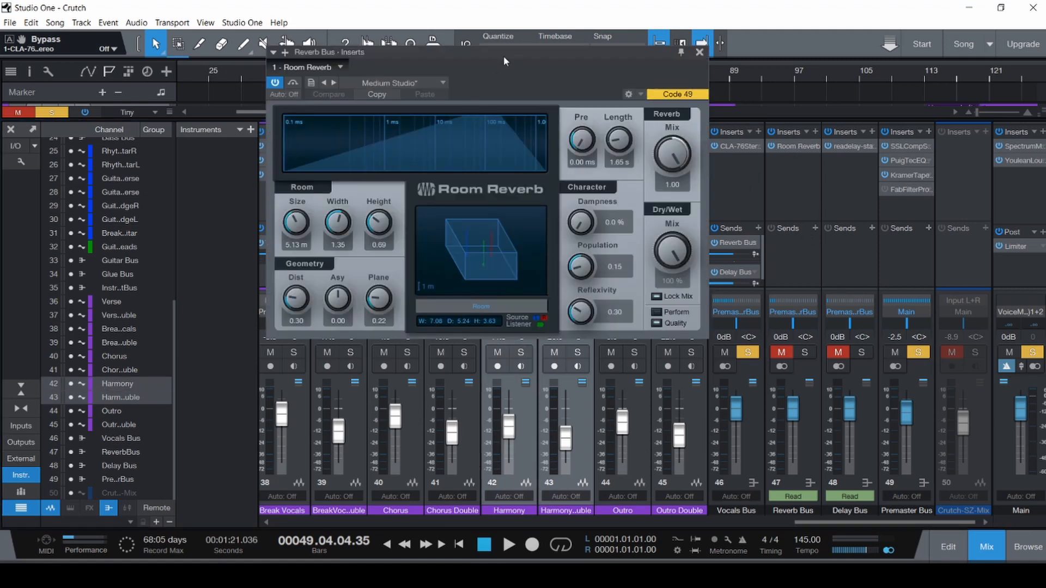
left_click(850, 146)
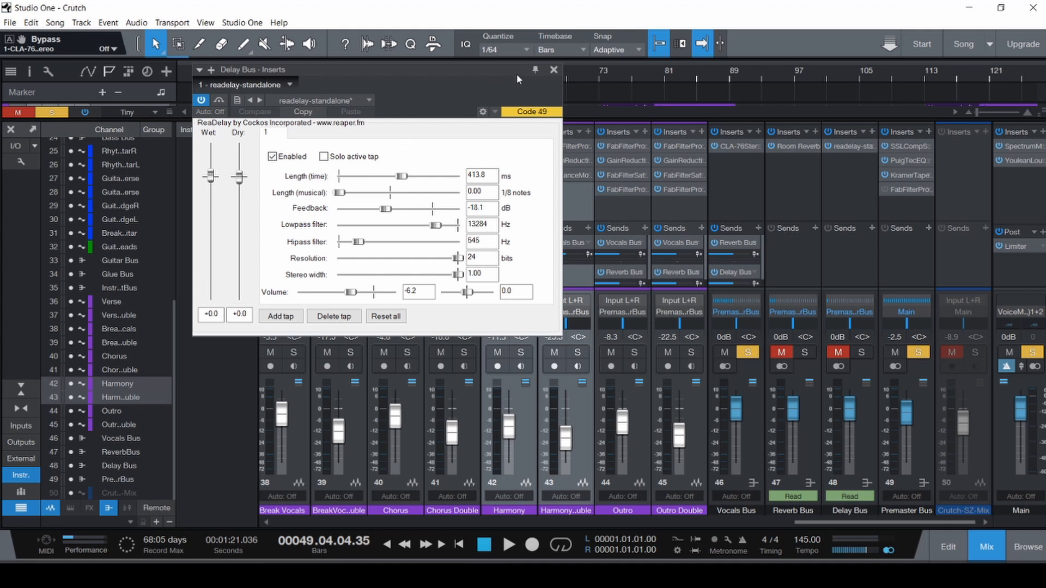
left_click(553, 69)
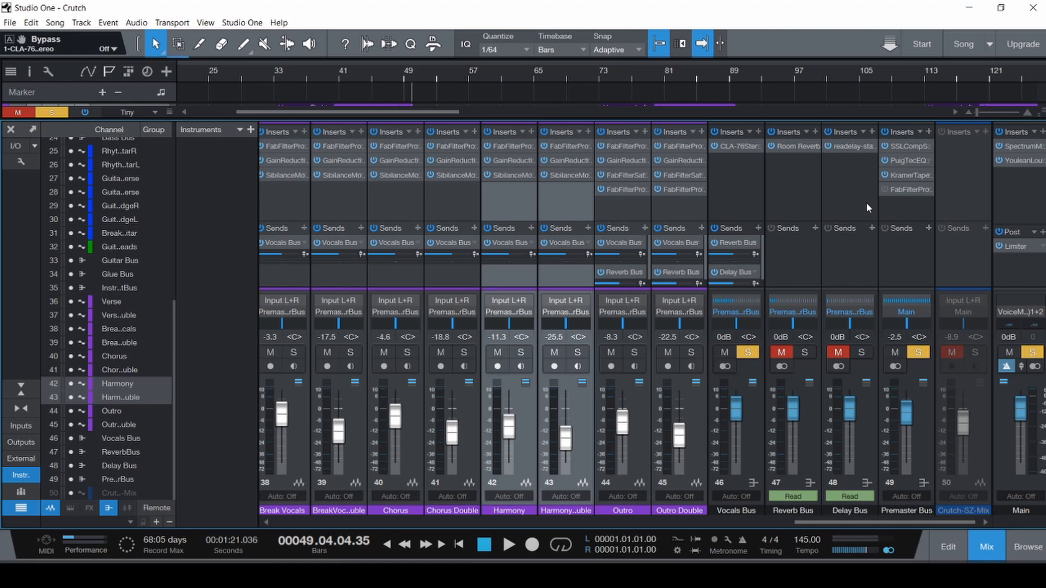
left_click(799, 150)
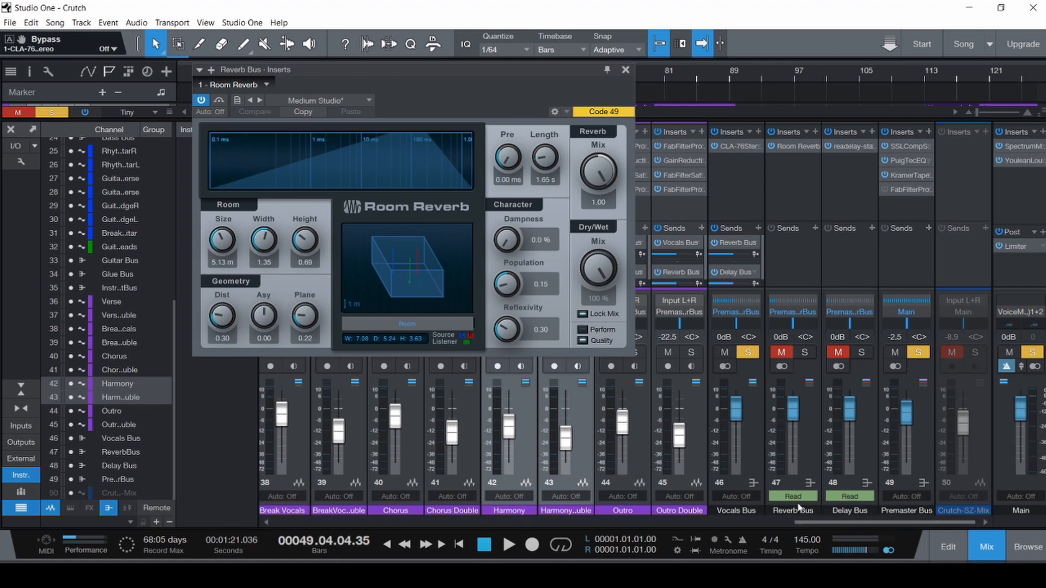
left_click(779, 194)
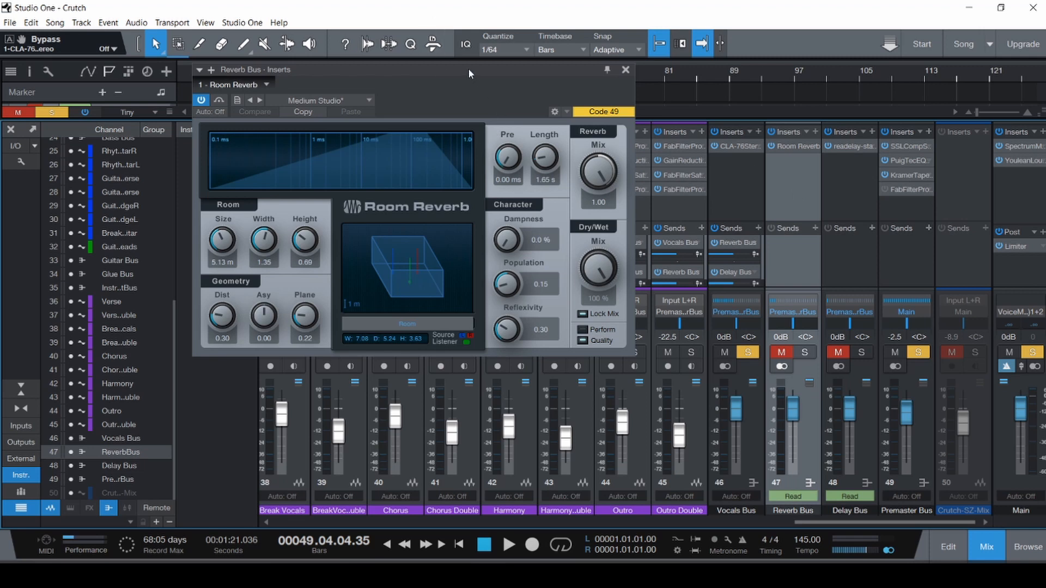
left_click_drag(468, 67, 450, 47)
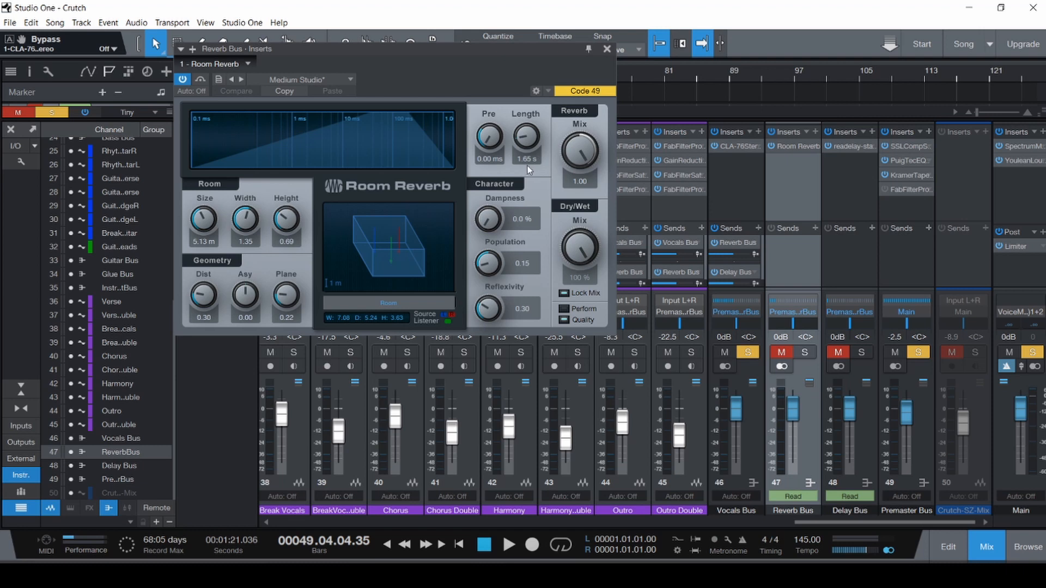
left_click(857, 147)
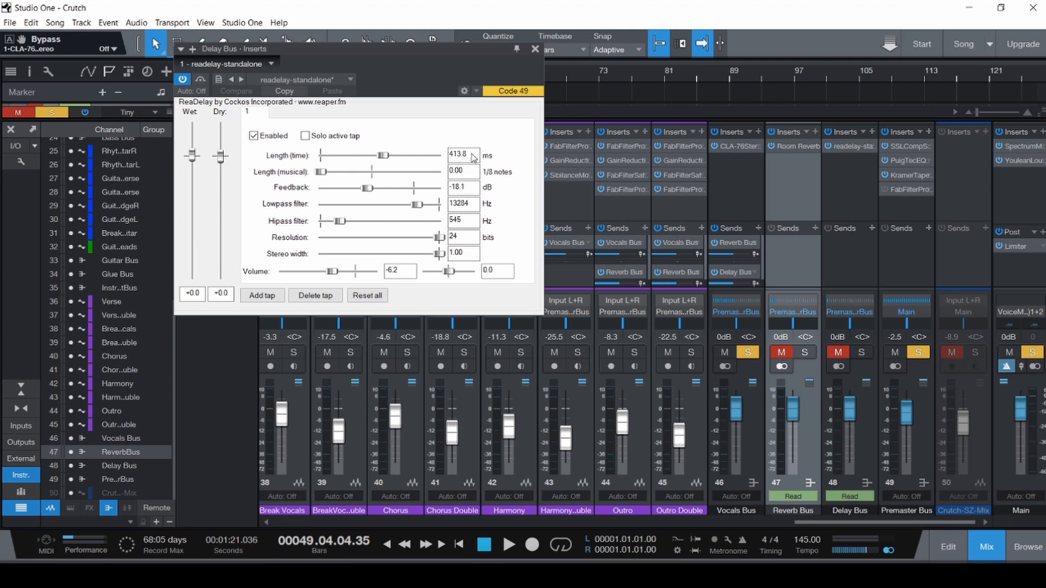
left_click(535, 48)
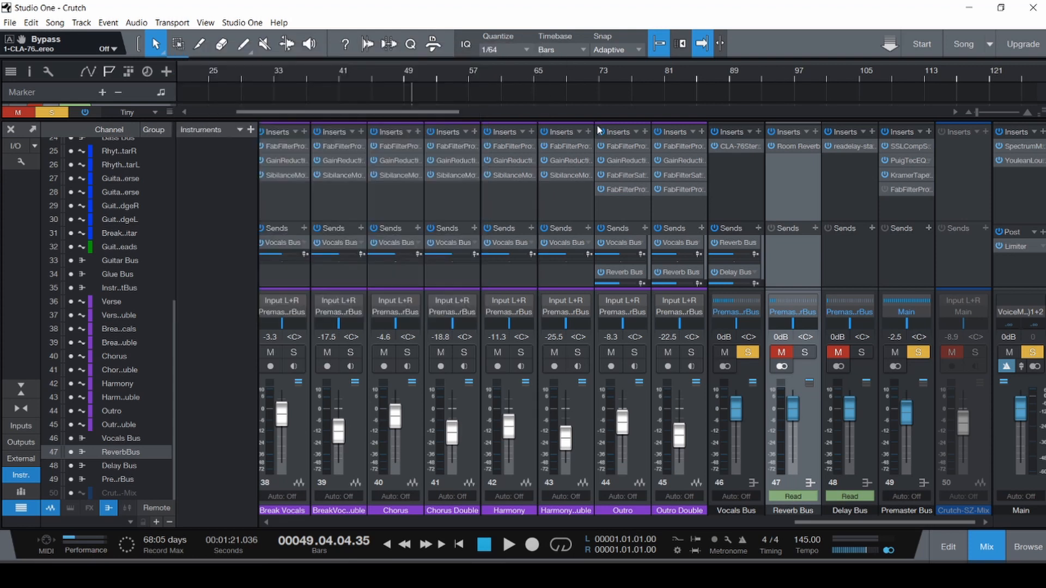
- Clear the Vocals Bus solo and solo the Reverb Bus and Delay Bus, playing on from about bar 49.4
left_click(748, 353)
left_click(783, 356)
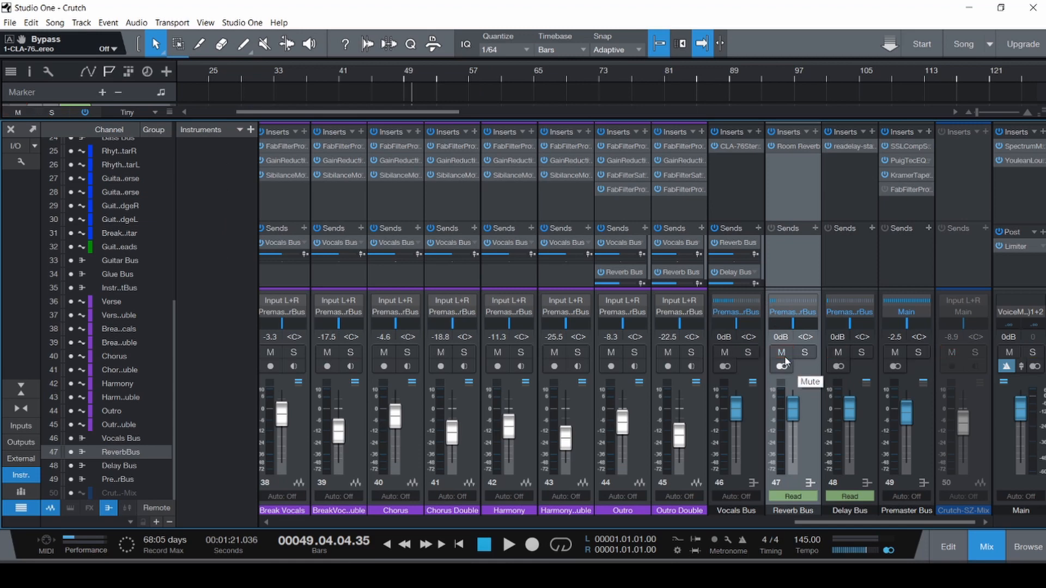
left_click(807, 355)
key("space")
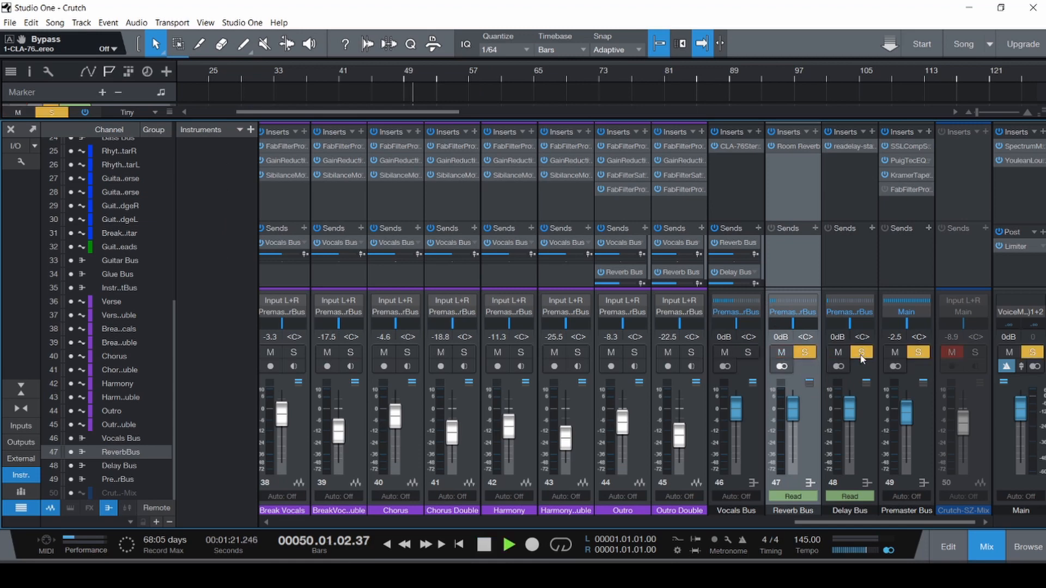
- Play the soloed Reverb Bus and Delay Bus from the start of the first chorus, around bar 33
key("F3")
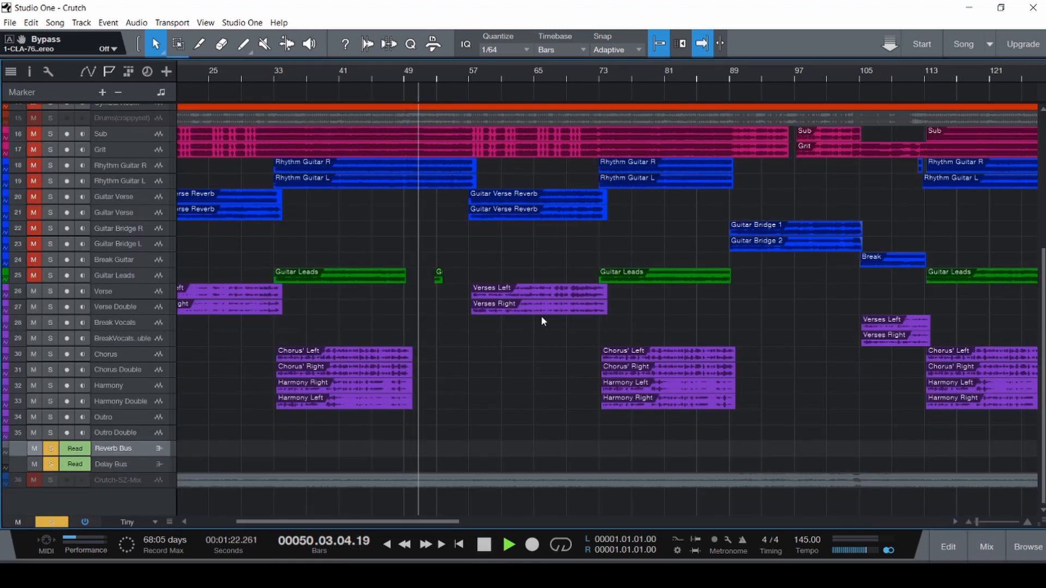
left_click(274, 356)
key("F3")
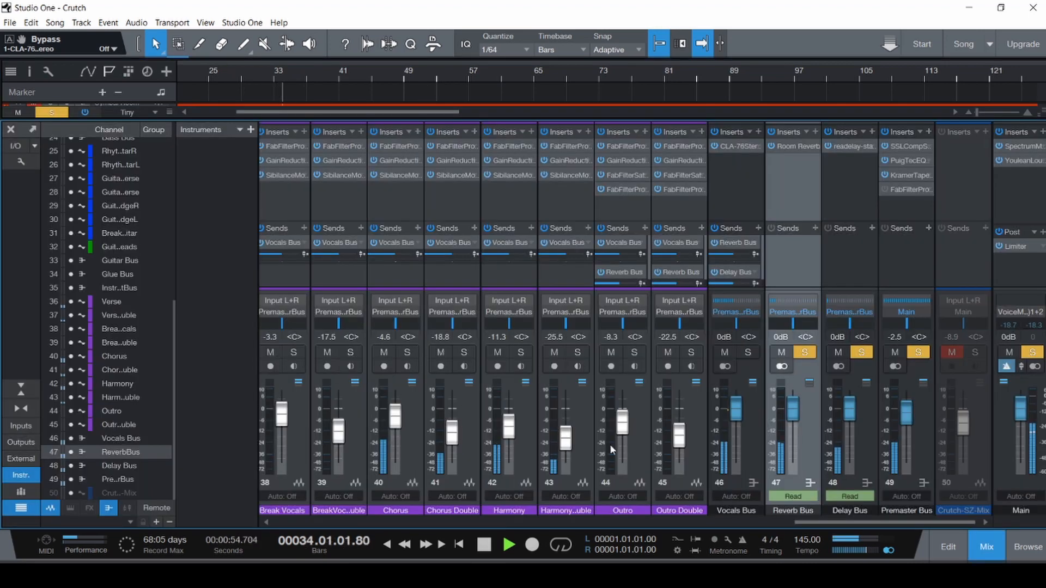
left_click_drag(813, 519, 854, 520)
- Compare the full mix with only the Delay Bus and Reverb Bus soloed during playback, and stop playback
left_click(894, 352)
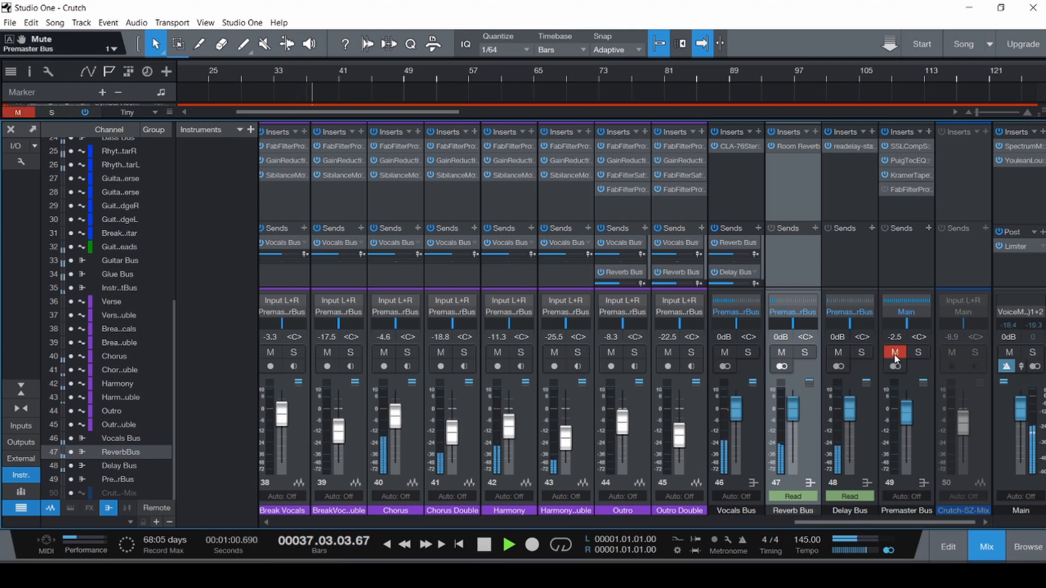
left_click(894, 354)
left_click(861, 353)
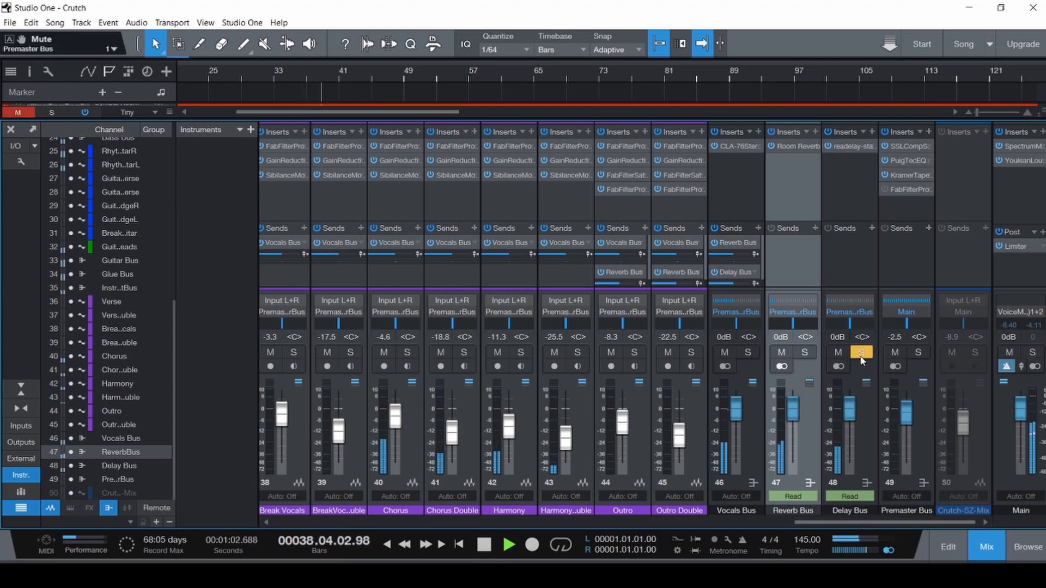
left_click(805, 353)
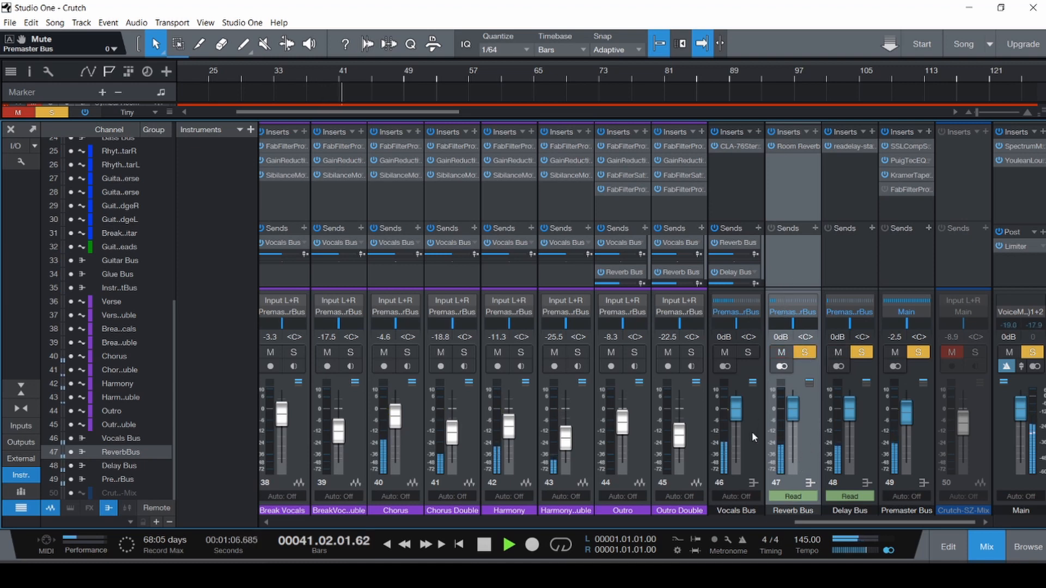
key("space")
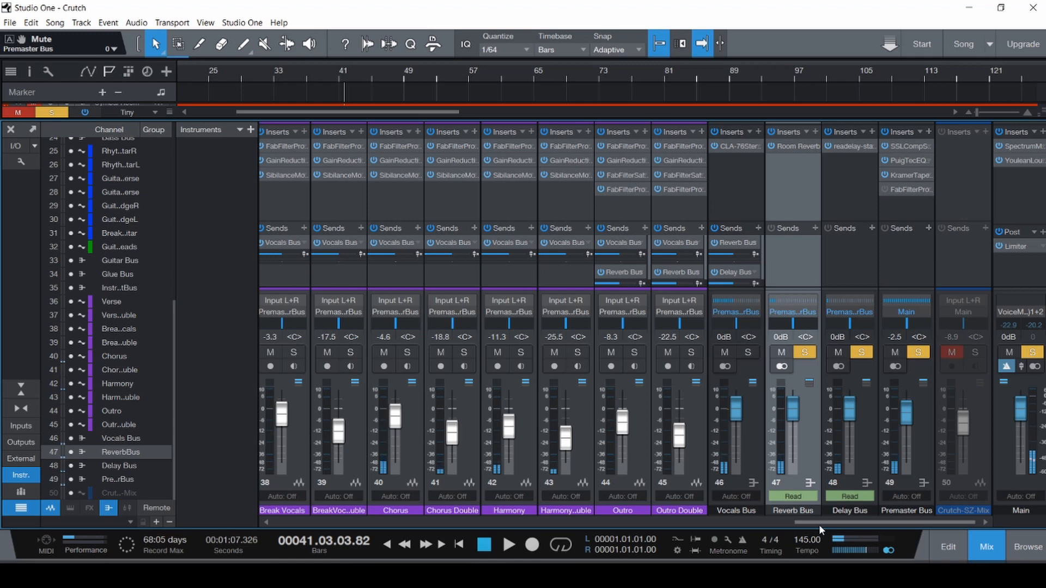
- Save the song and look over the mixer channels from Kick through to the Premaster Bus
key("ctrl+s")
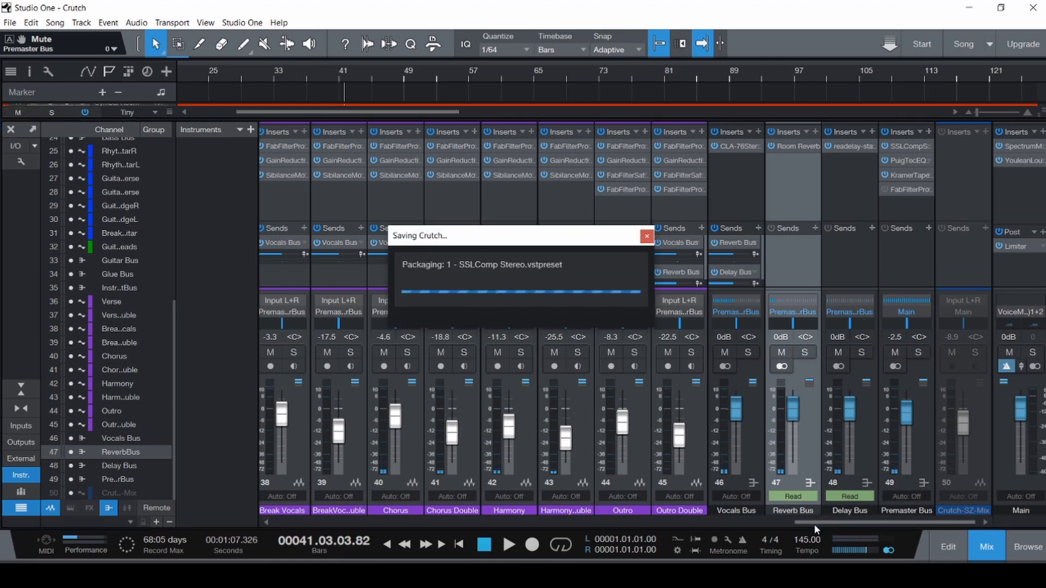
left_click_drag(813, 524, 217, 475)
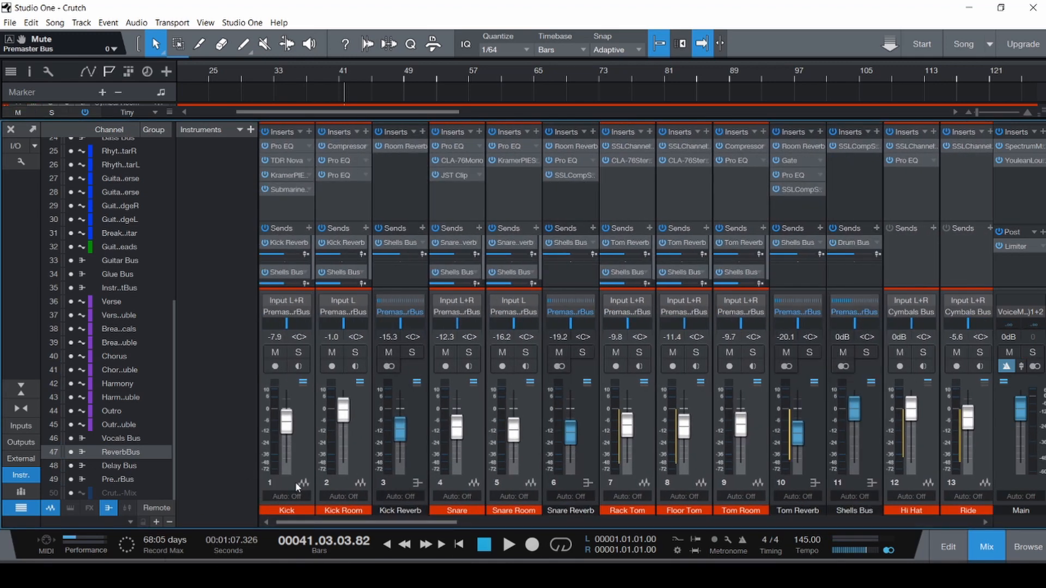
left_click_drag(334, 522, 969, 524)
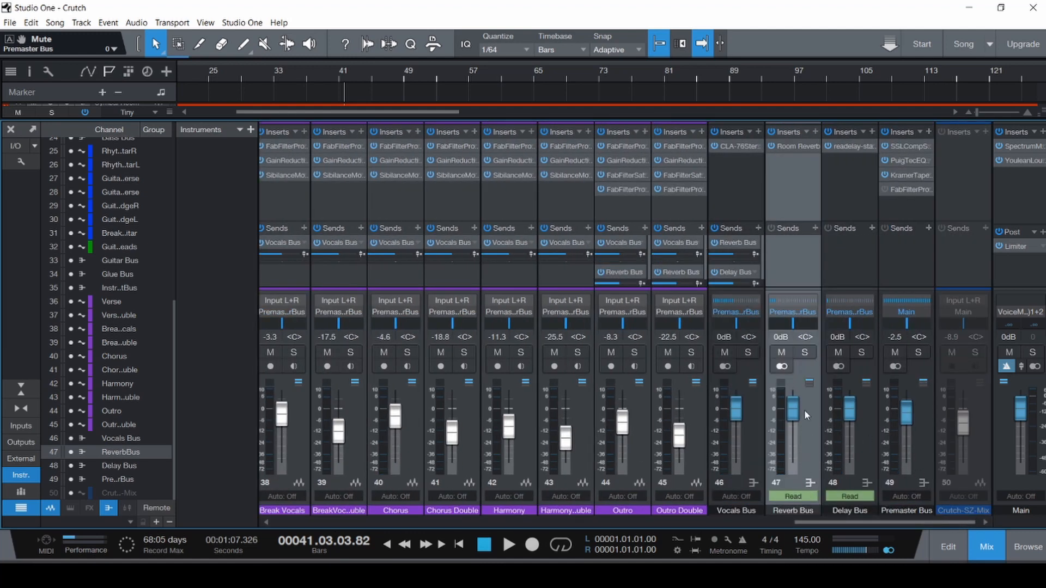
- Select the Reverb Bus and Delay Bus together, toggle their mutes ending unmuted, and place the playhead just before the first chorus at bar 32
left_click(867, 449, "shift")
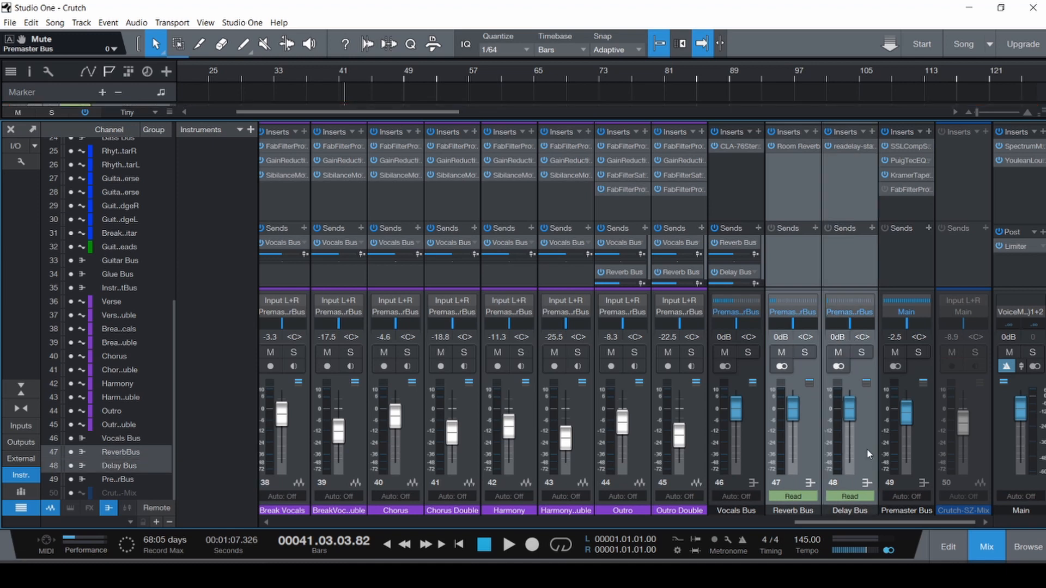
key("shift+m")
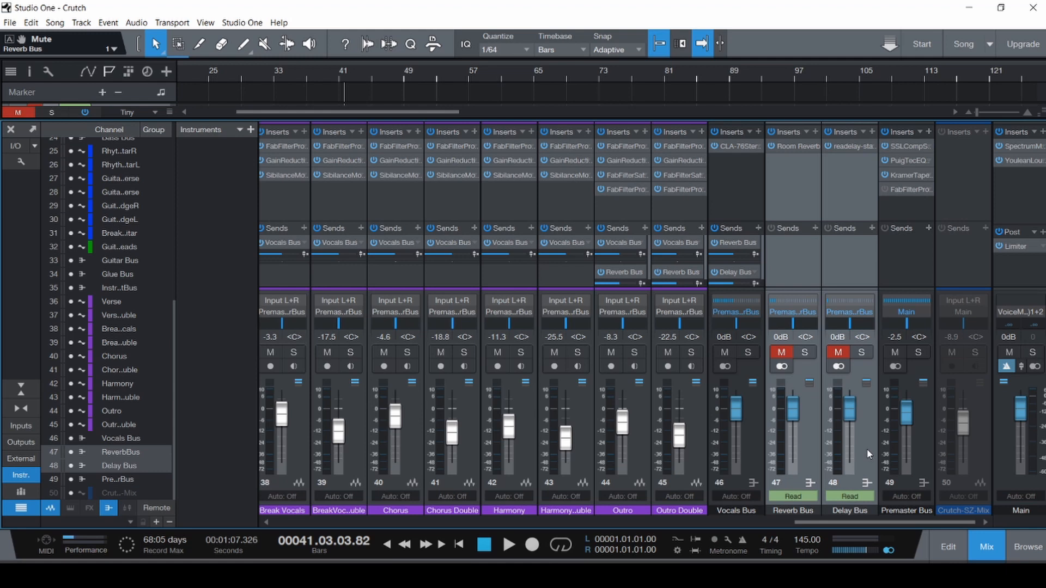
key("F3")
scroll(322, 384, "left", 5)
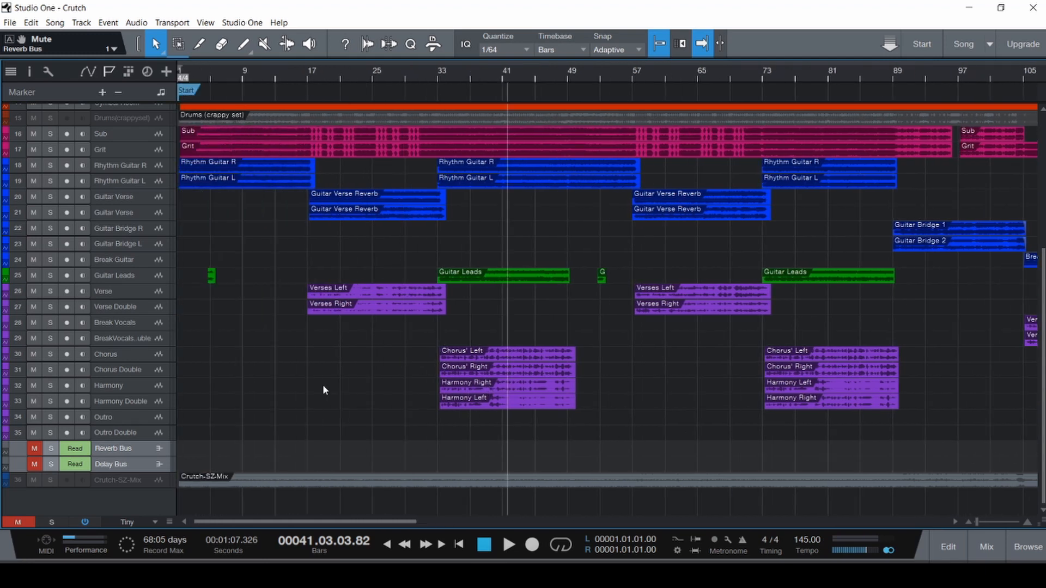
left_click(433, 377)
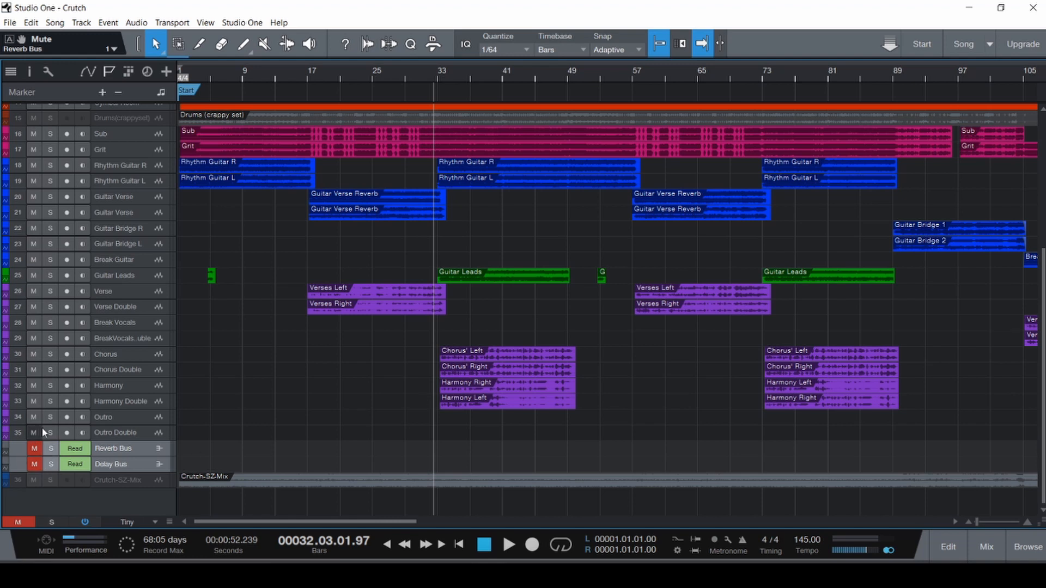
key("shift+m")
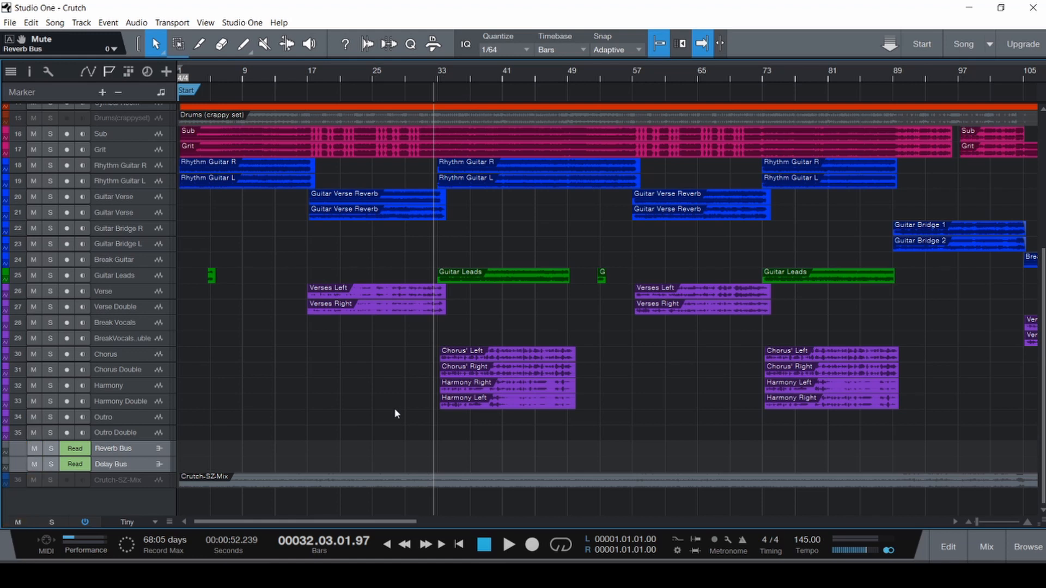
key("shift+m")
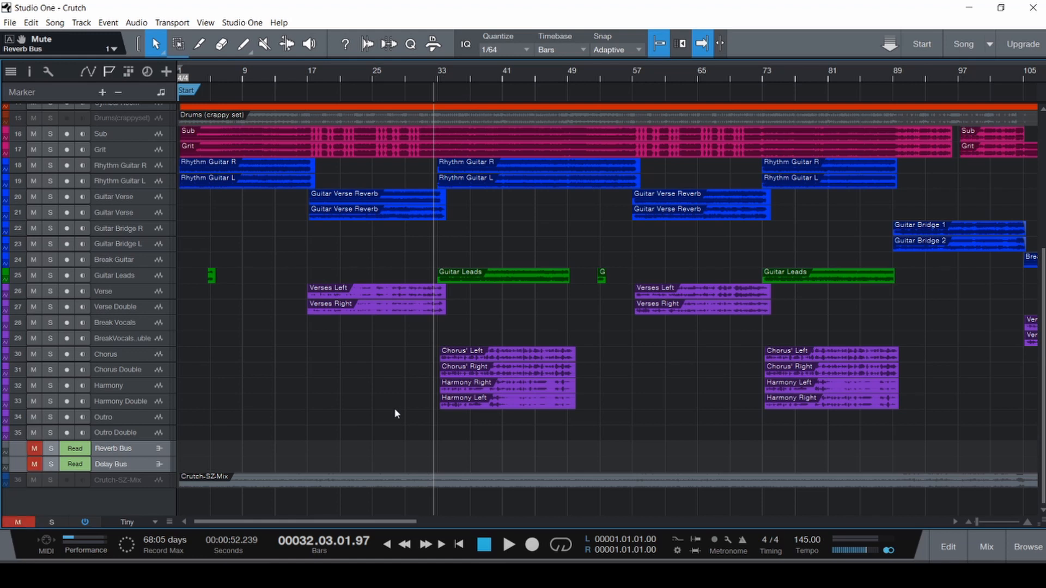
key("shift+m")
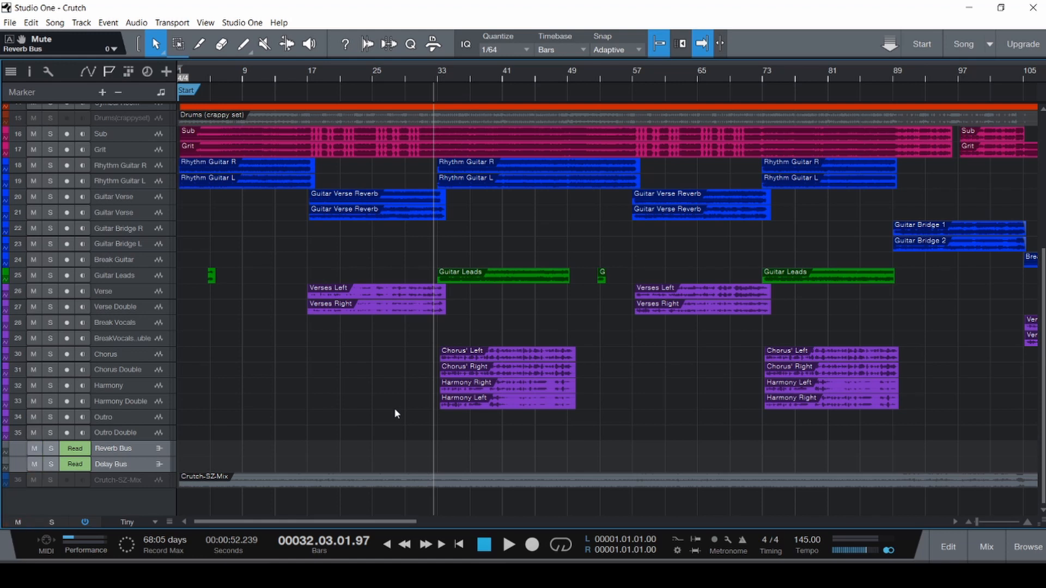
- Play the first chorus while toggling the Reverb Bus and Delay Bus mutes to compare the sound, then stop and save the song
key("space")
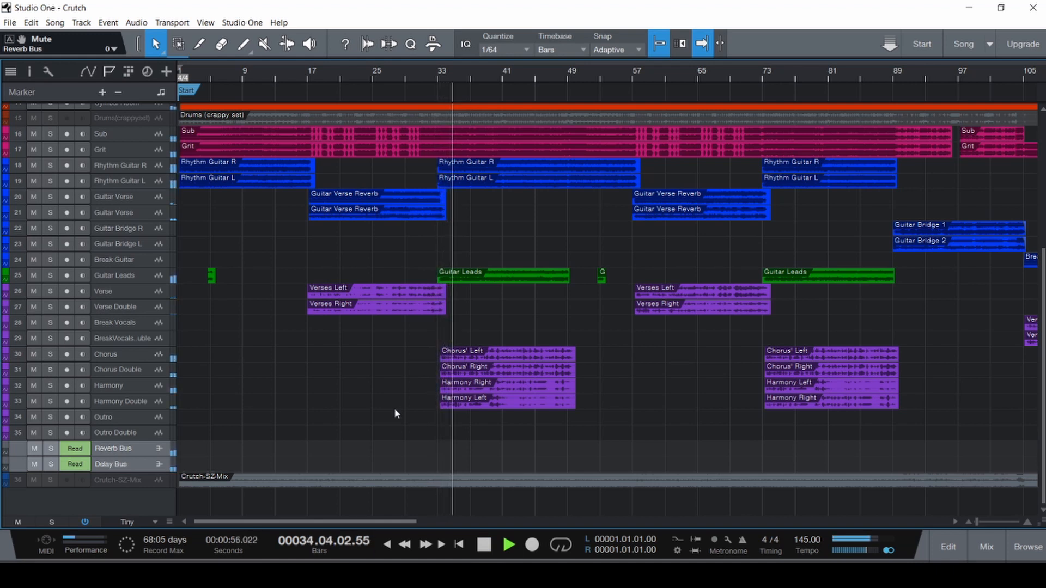
key("shift+m")
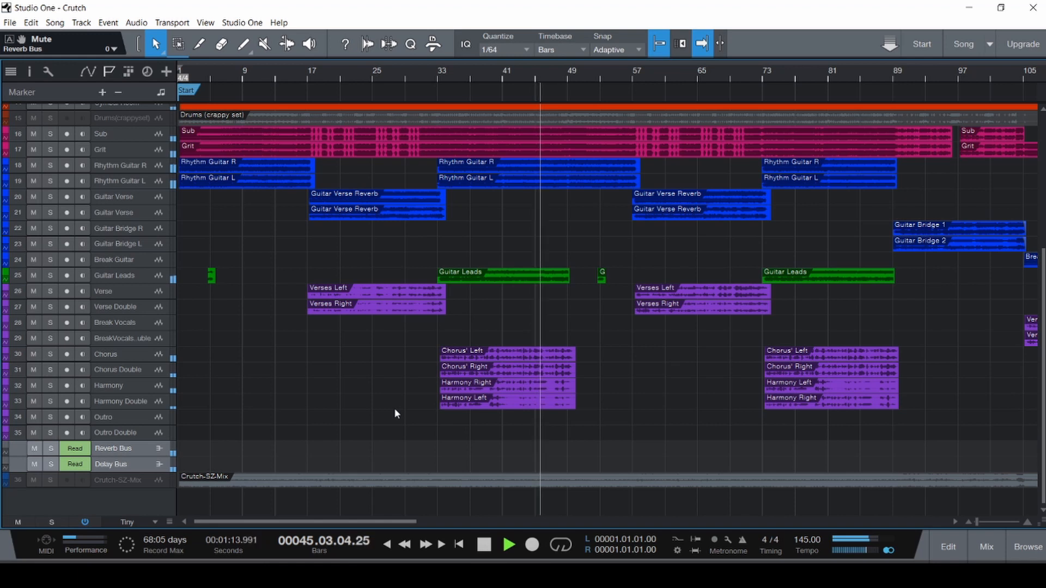
key("space")
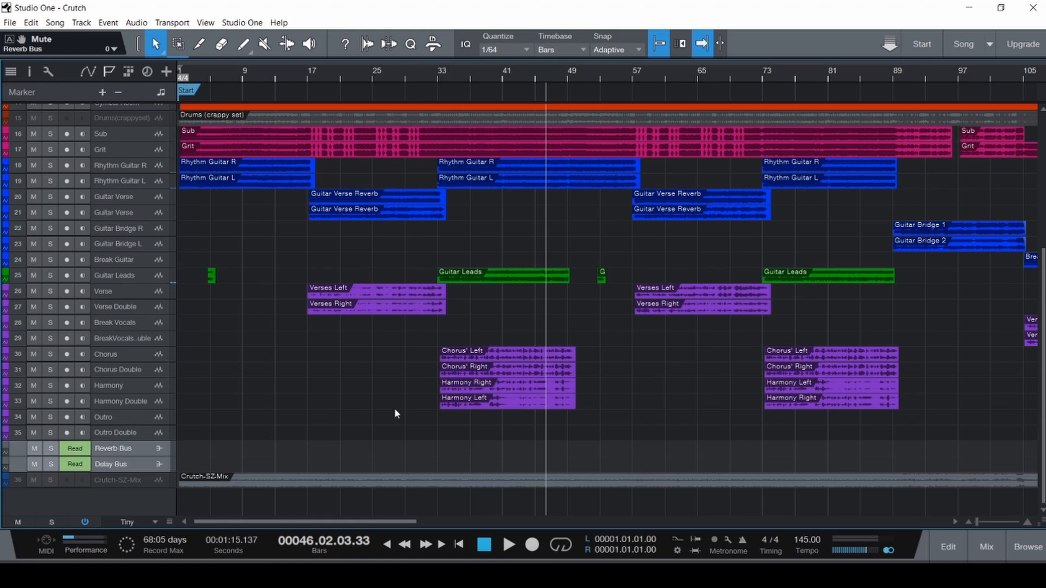
key("space")
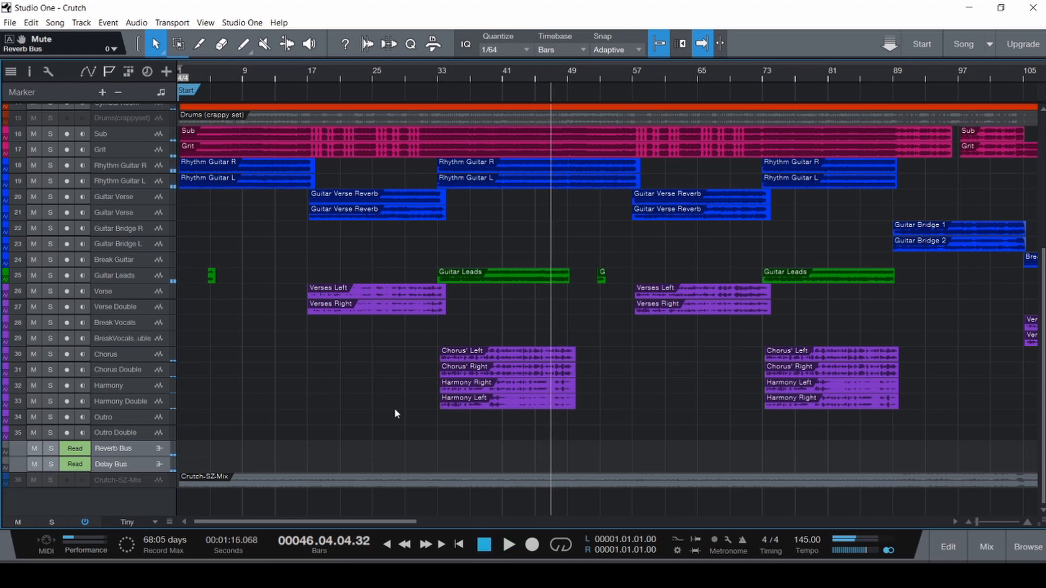
key("ctrl+s")
- Open the FabFilter Pro-Q 3 insert on the Premaster Bus and switch it on while the song plays
key("F3")
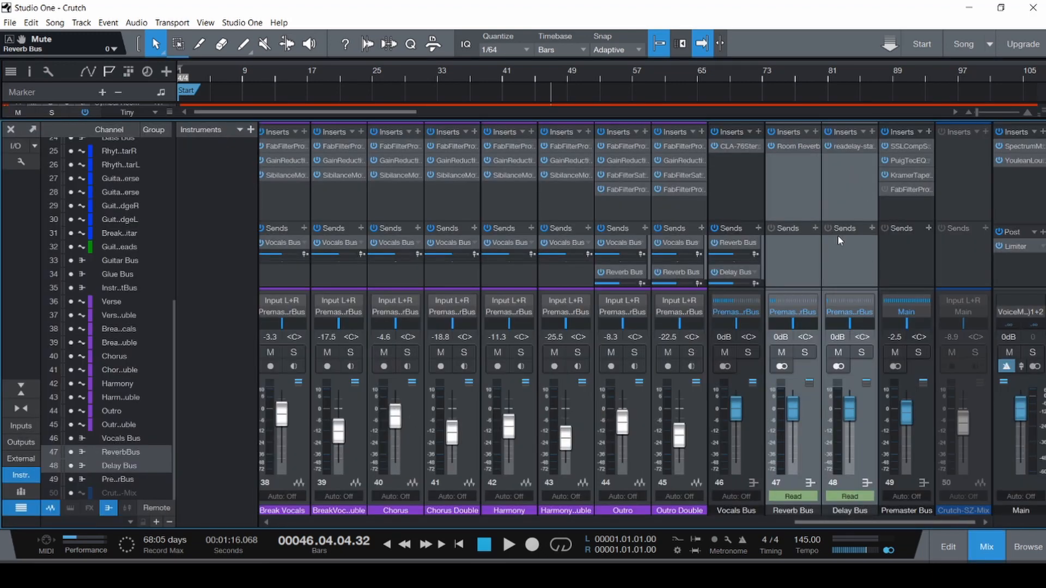
left_click(899, 191)
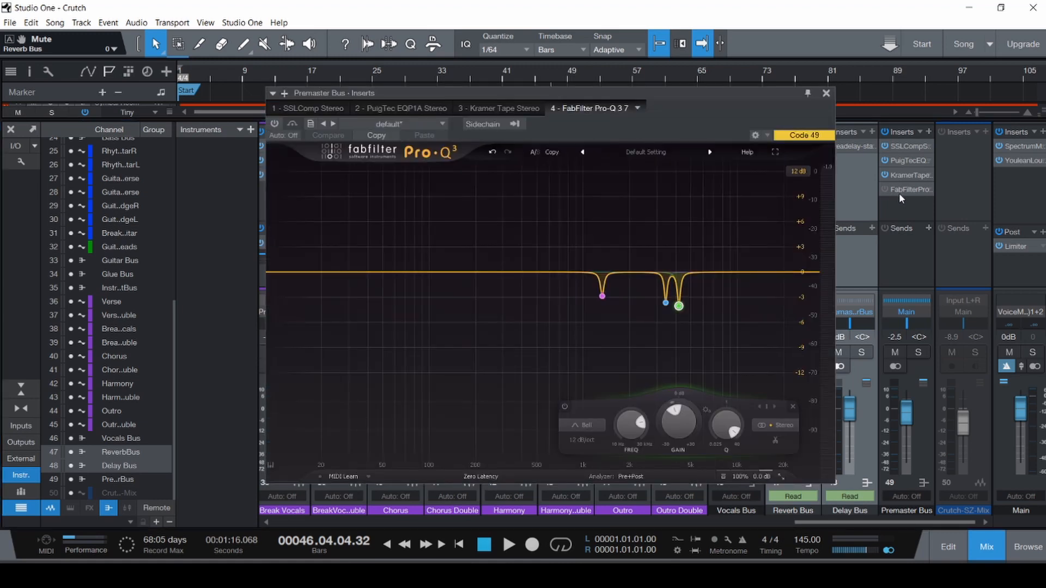
key("F3")
left_click_drag(557, 93, 557, 53)
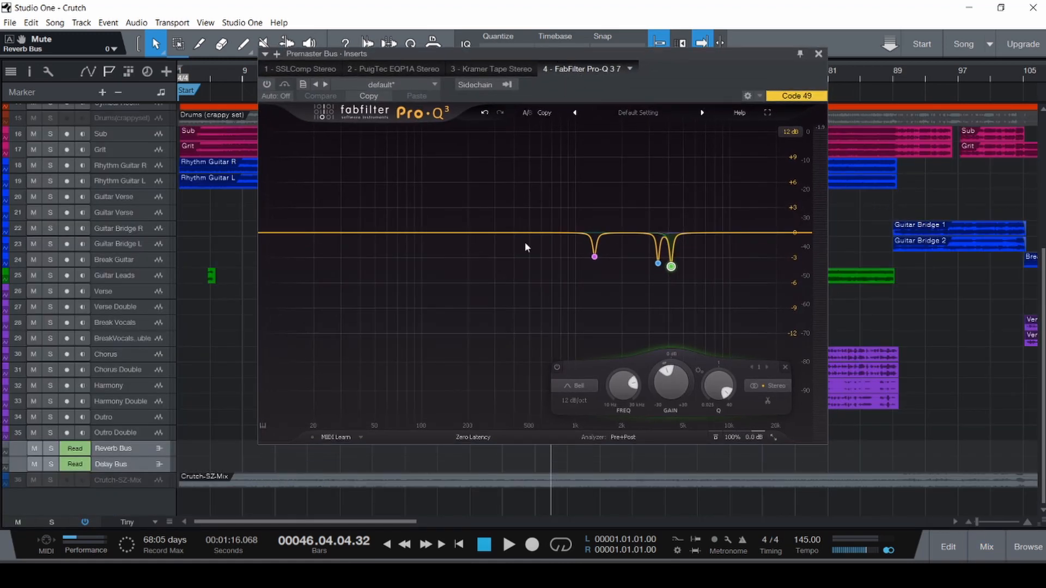
key("space")
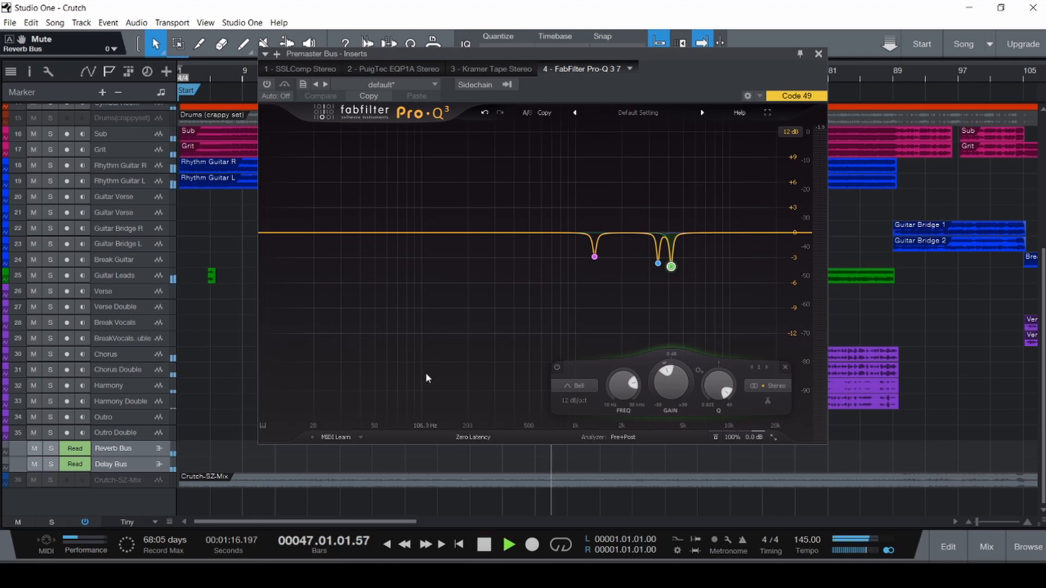
left_click(266, 84)
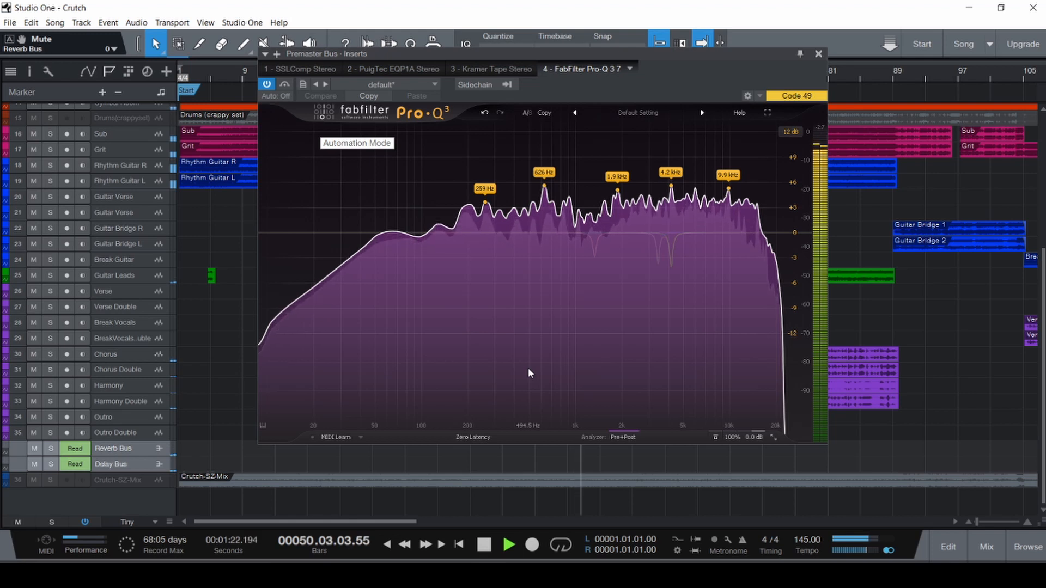
key("space")
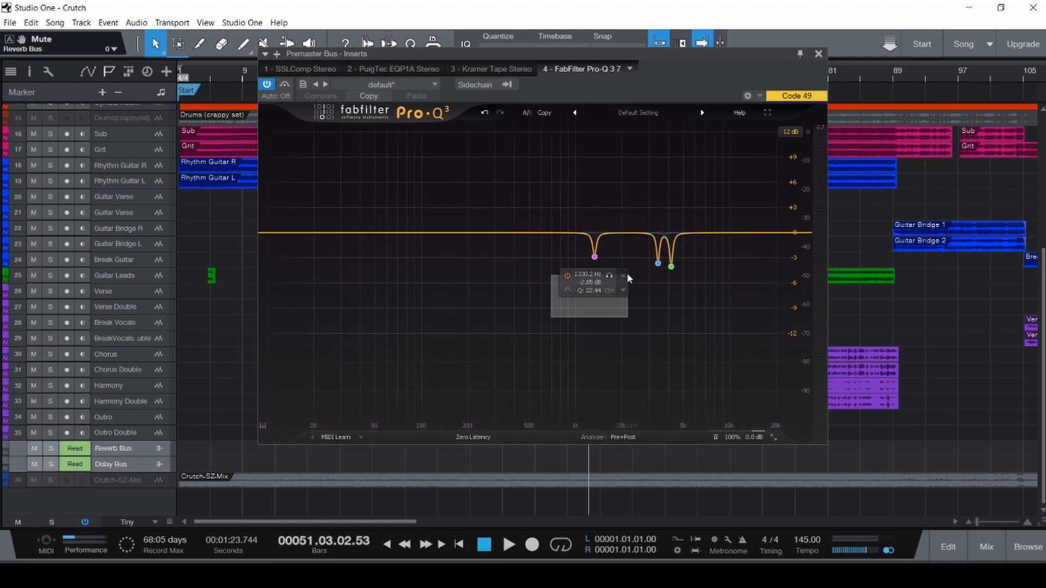
- Boost the two highest Pro-Q 3 bands and the 1330 Hz band during playback to hear their resonances, undoing each boost
key("space")
left_click_drag(674, 402, 682, 319)
key("ctrl+z")
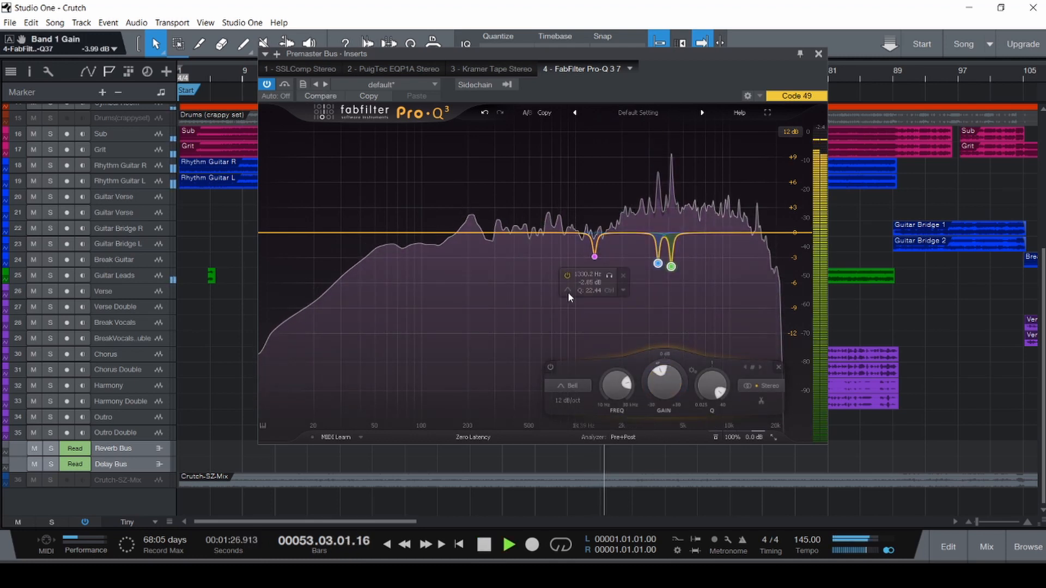
left_click_drag(527, 277, 607, 251)
left_click_drag(598, 384, 618, 302)
key("ctrl+z")
- Compare the mix with Pro-Q 3 bypassed and active, then stop playback, save the song and close the plug-in window
left_click(285, 85)
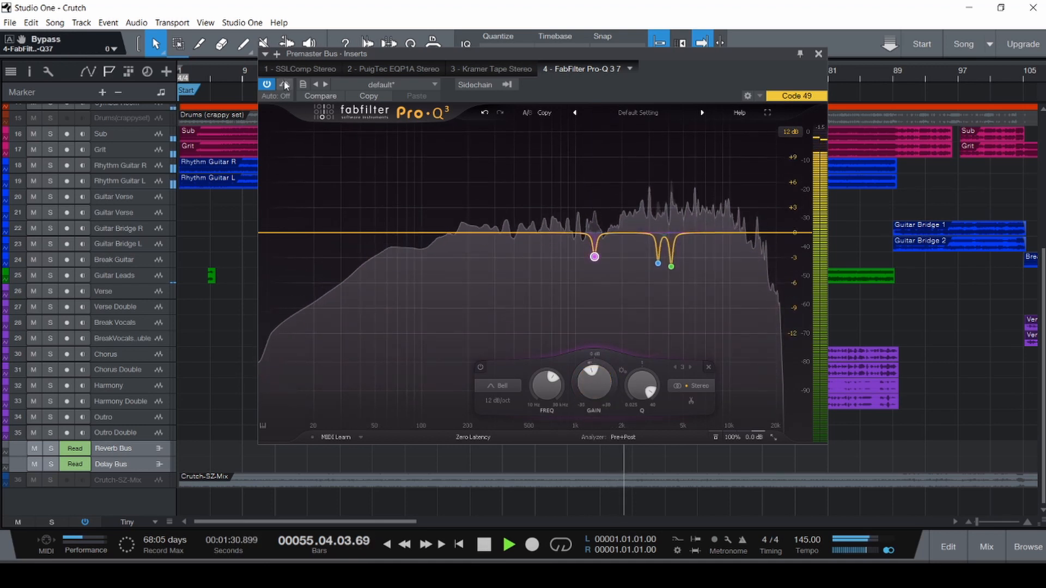
left_click(285, 85)
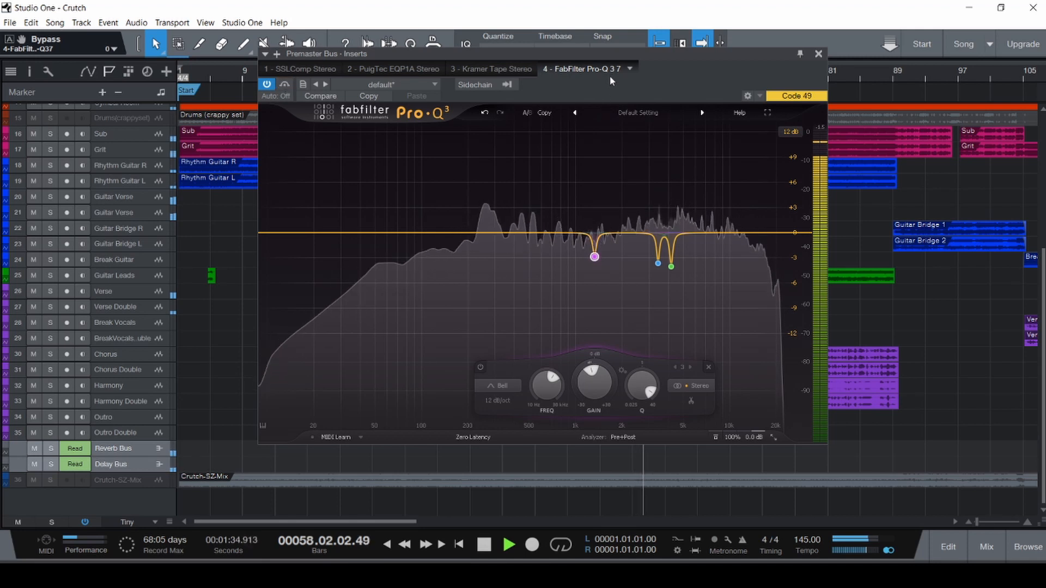
key("space")
key("ctrl+s")
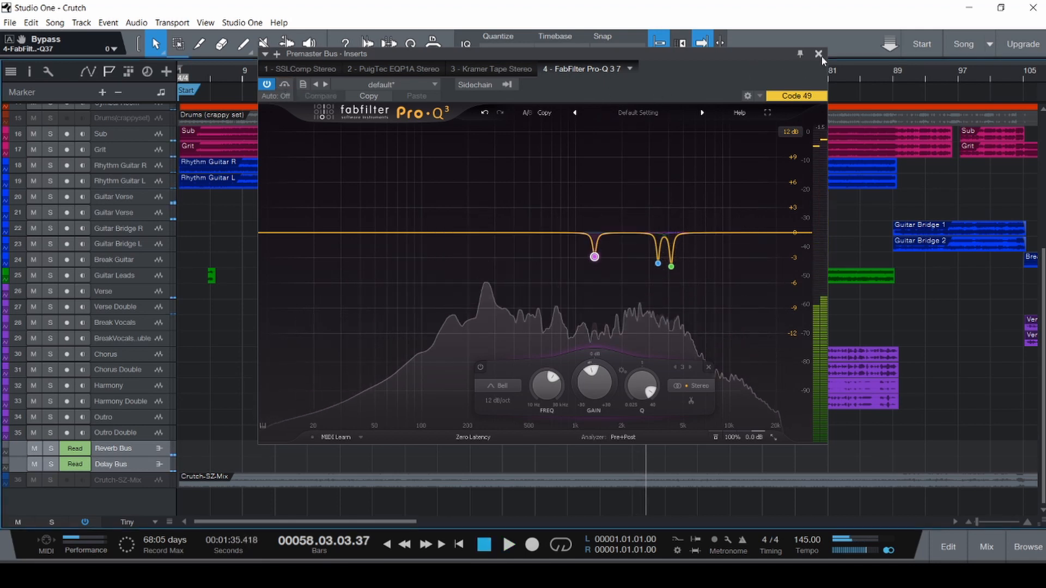
left_click(818, 54)
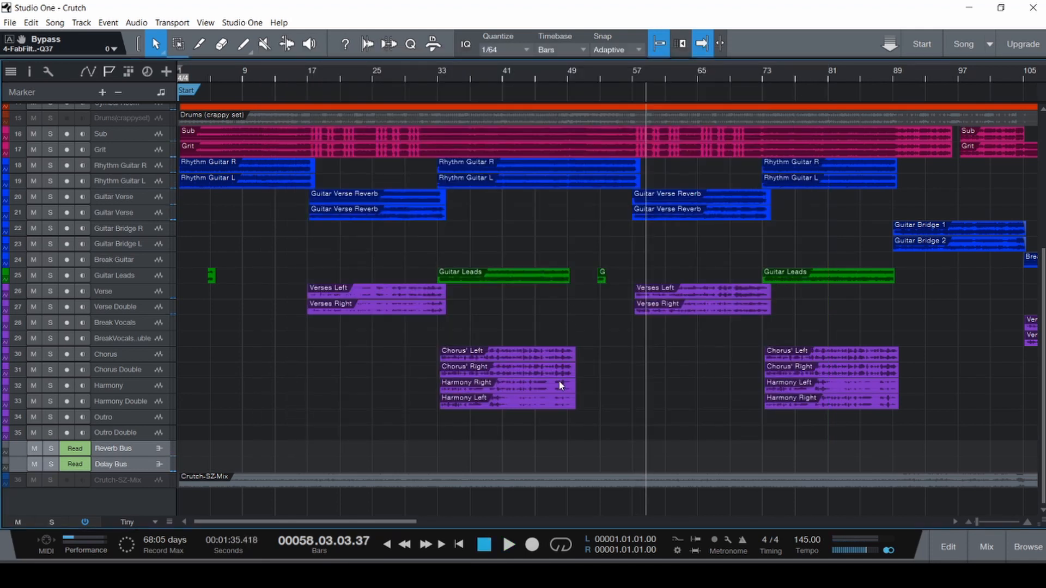
- Look over the full arrangement from the Start to the End marker and save the song
scroll(559, 381, "up", 5)
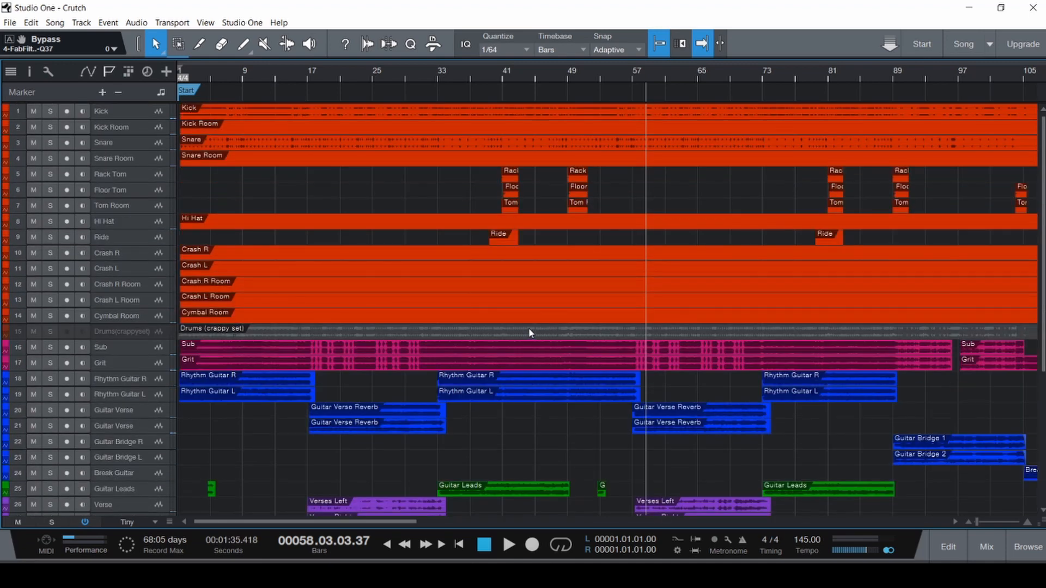
scroll(464, 277, "down", 7)
scroll(299, 292, "up", 5)
scroll(299, 294, "down", 4)
scroll(345, 309, "up", 4)
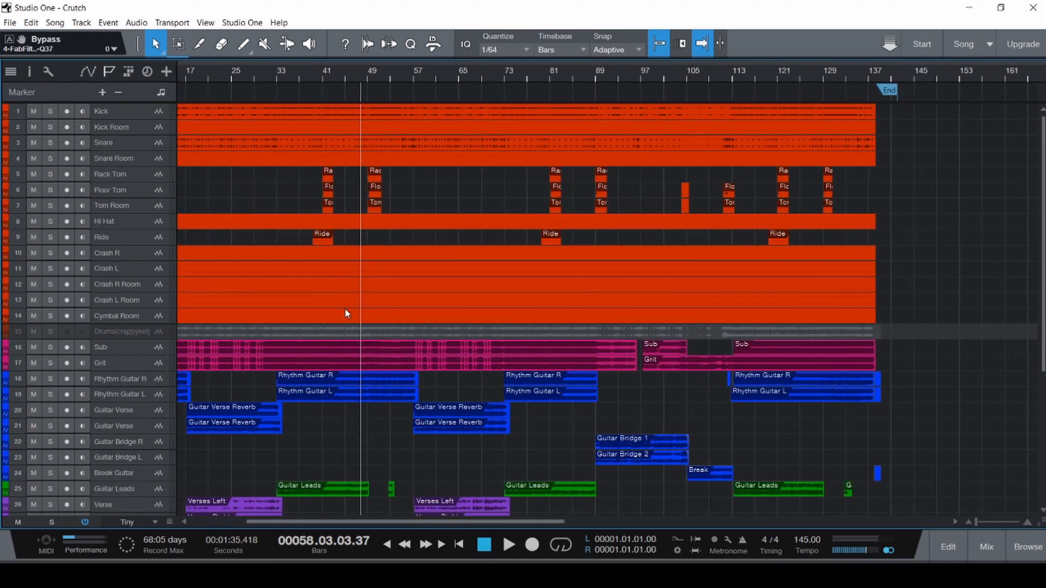
scroll(351, 314, "left", 3)
key("ctrl+s")
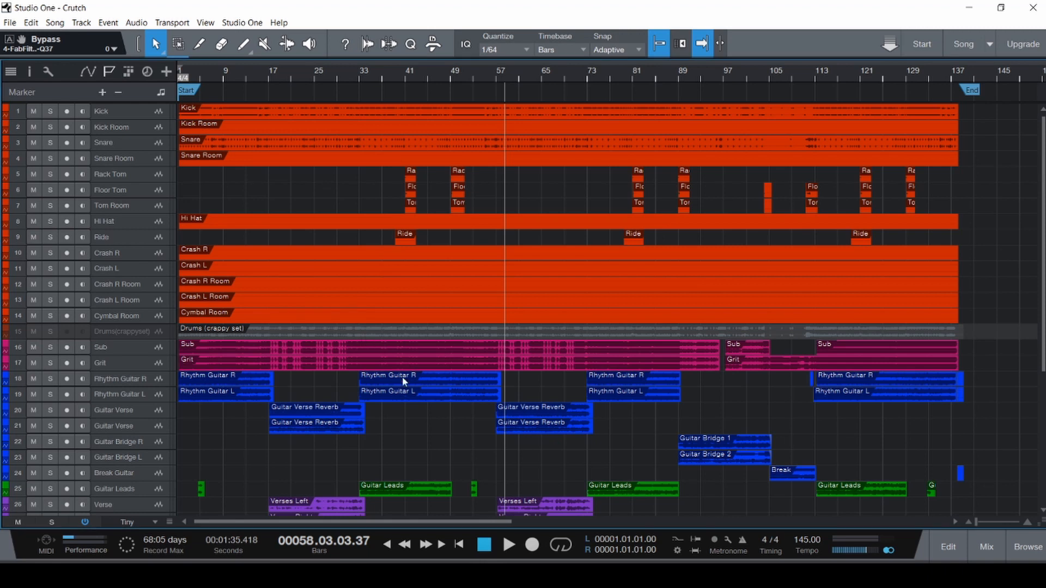
- Solo the Sub track
left_click(54, 350)
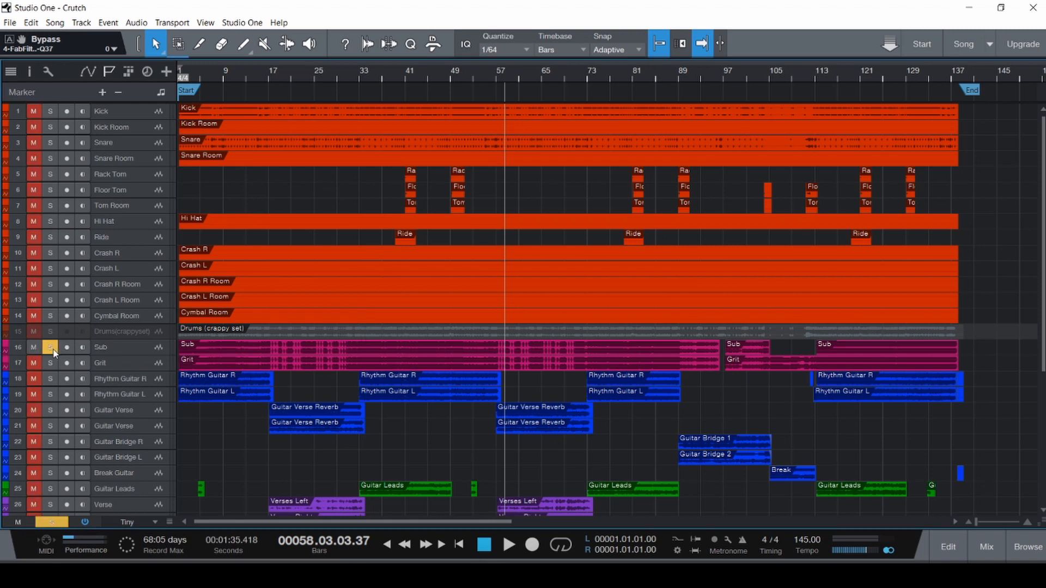
- Play the soloed Sub track from about bar 33
key("ctrl+space")
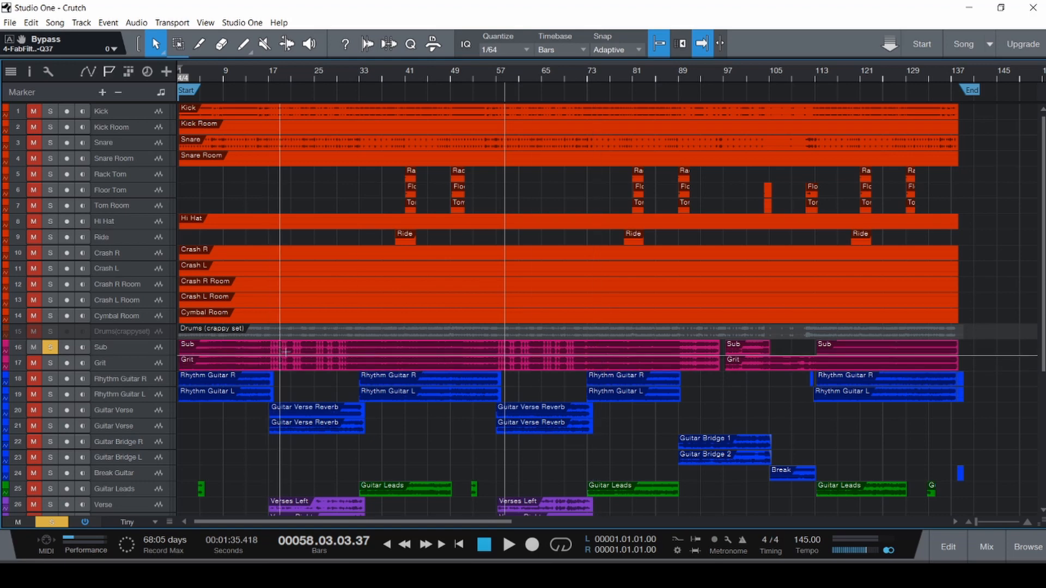
left_click(358, 350)
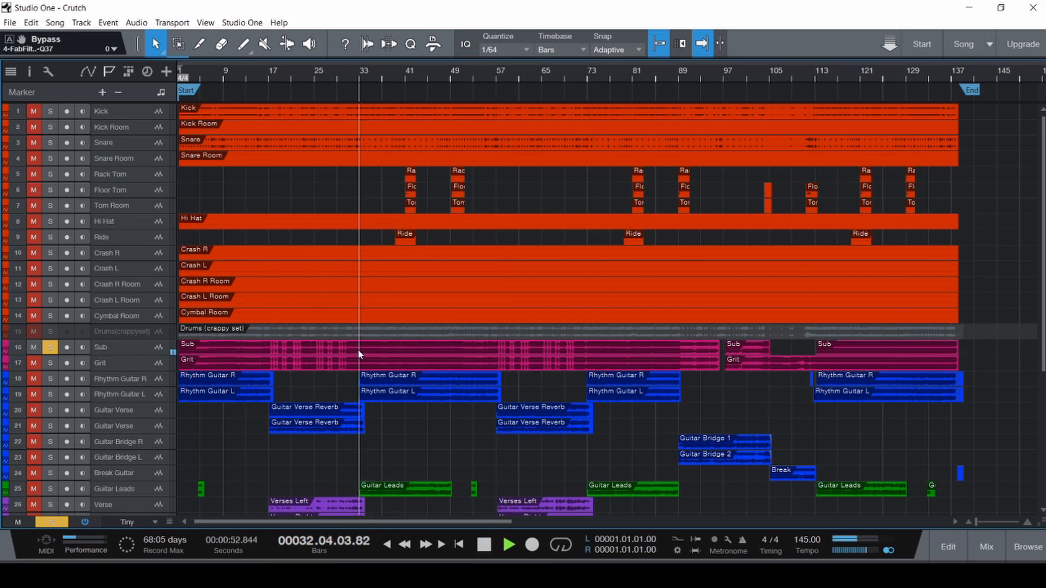
scroll(793, 421, "up", 10)
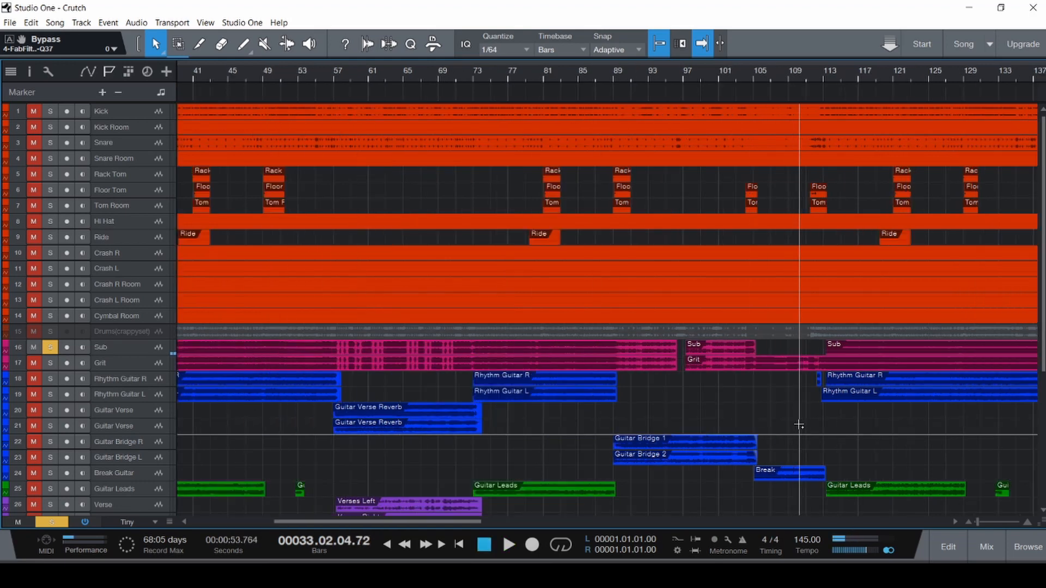
- Audition Grit and Break Guitar soloed with Sub muted from bar 105, clearing all solos and mutes when done
scroll(752, 419, "right", 3)
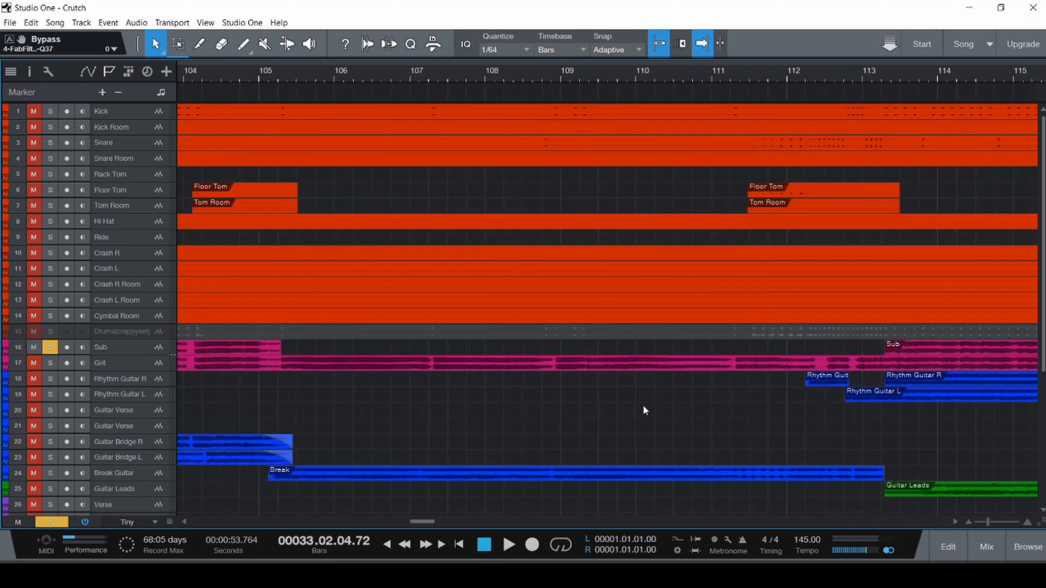
left_click(50, 363)
left_click(54, 473)
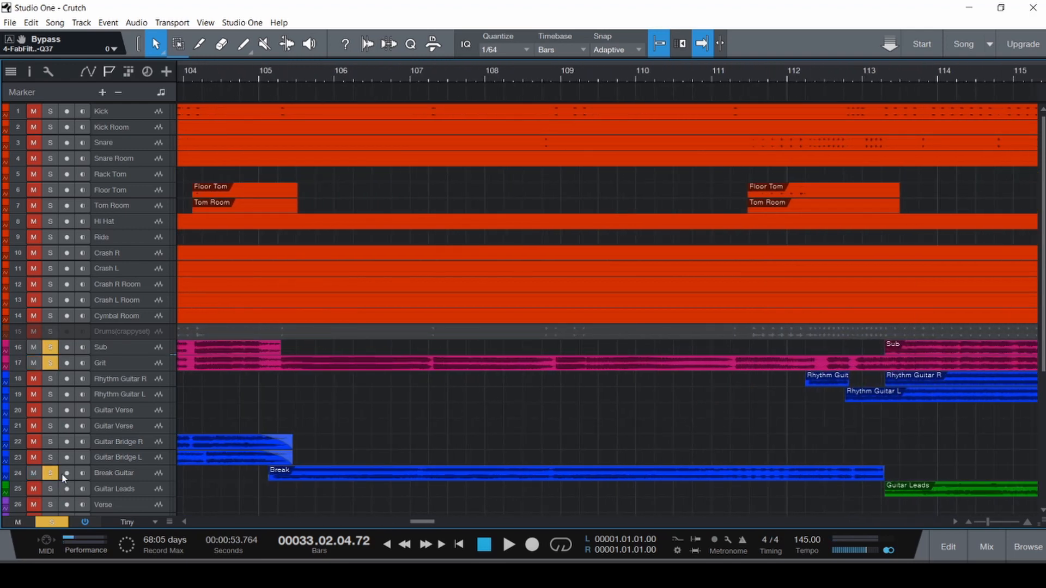
left_click(260, 415)
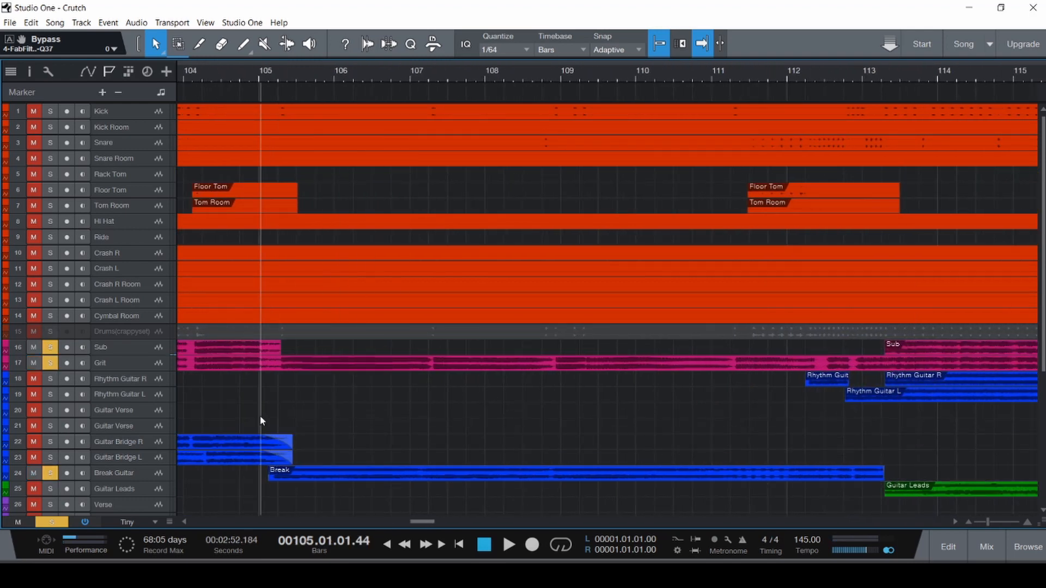
left_click(34, 346)
left_click(145, 362)
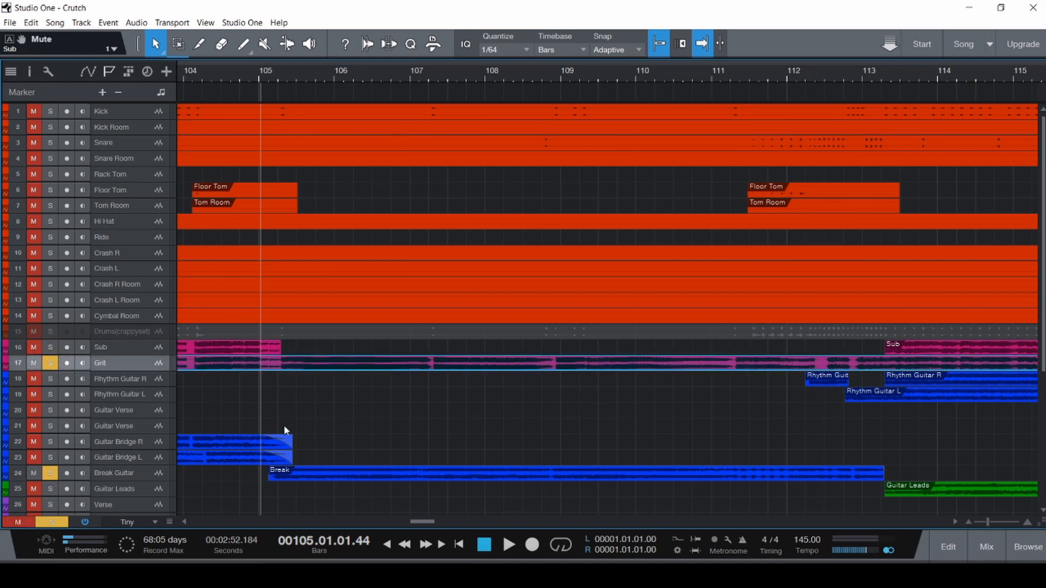
key("space")
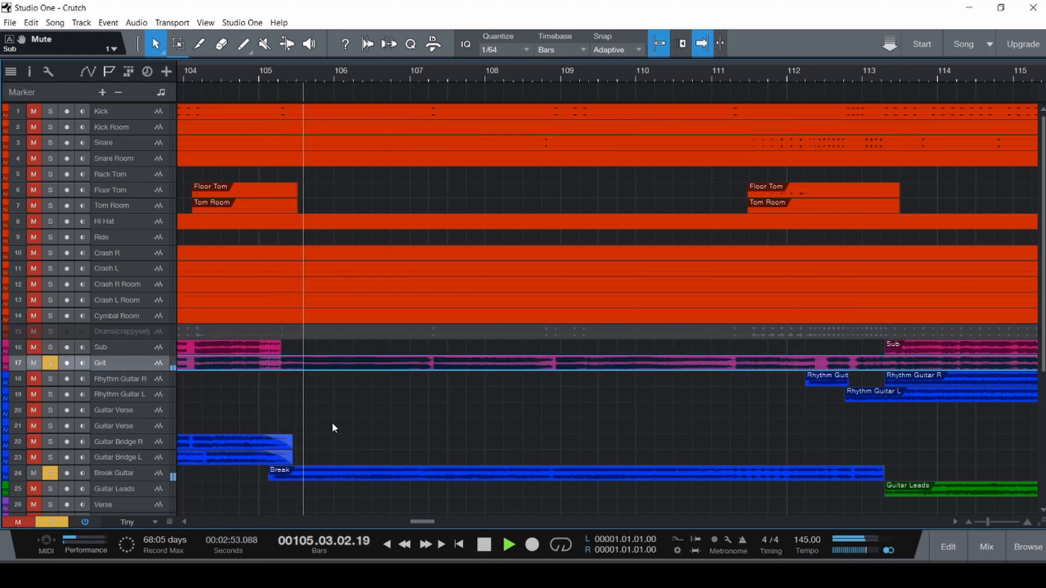
key("space")
key("ctrl+shift+s")
key("ctrl+shift+m")
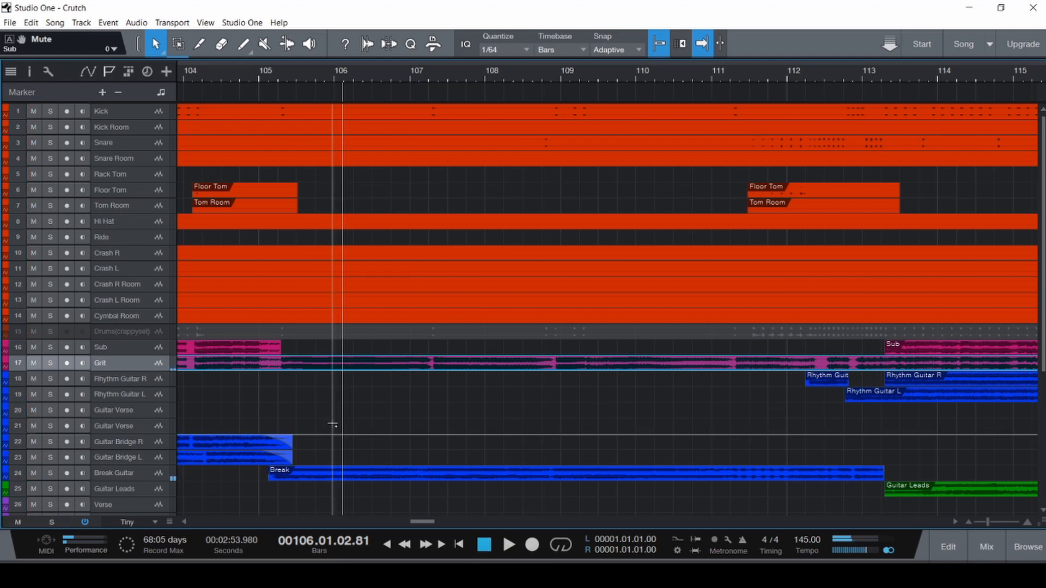
- Play the break in the full mix from about bar 104, comparing it with the Grit track muted and unmuted
left_click(217, 404)
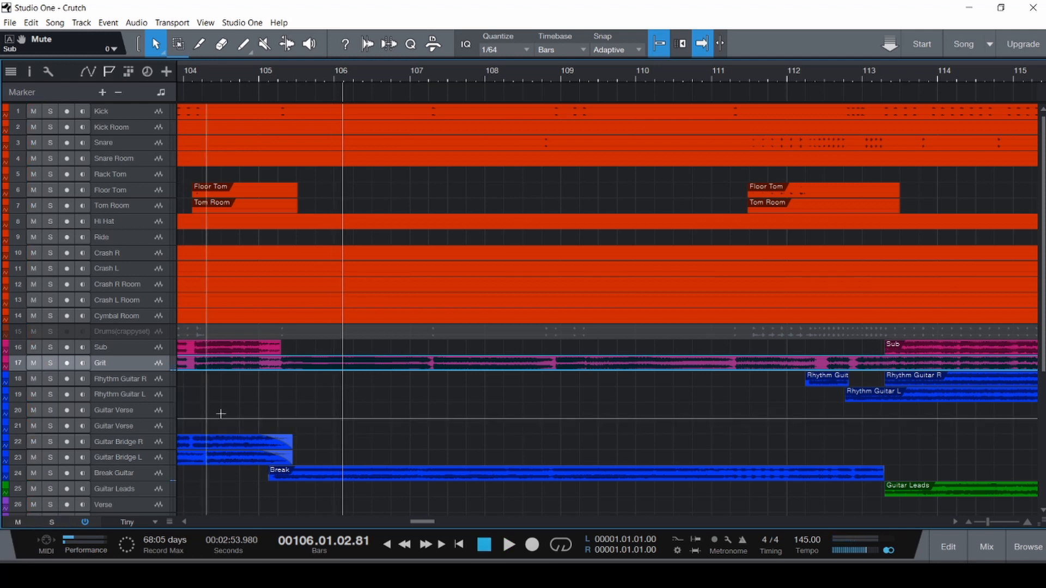
key("space")
key("shift+m")
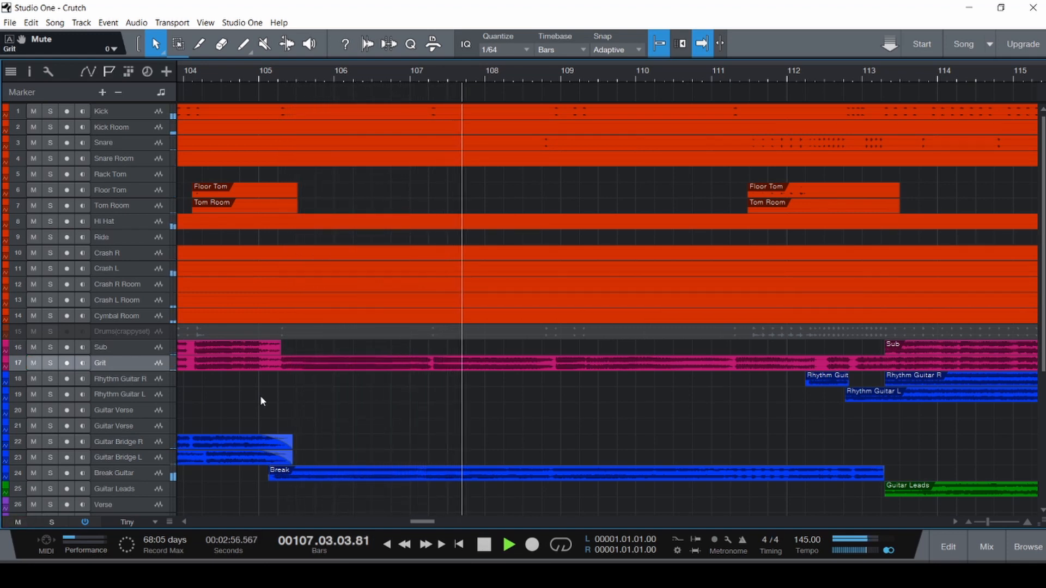
key("shift+m")
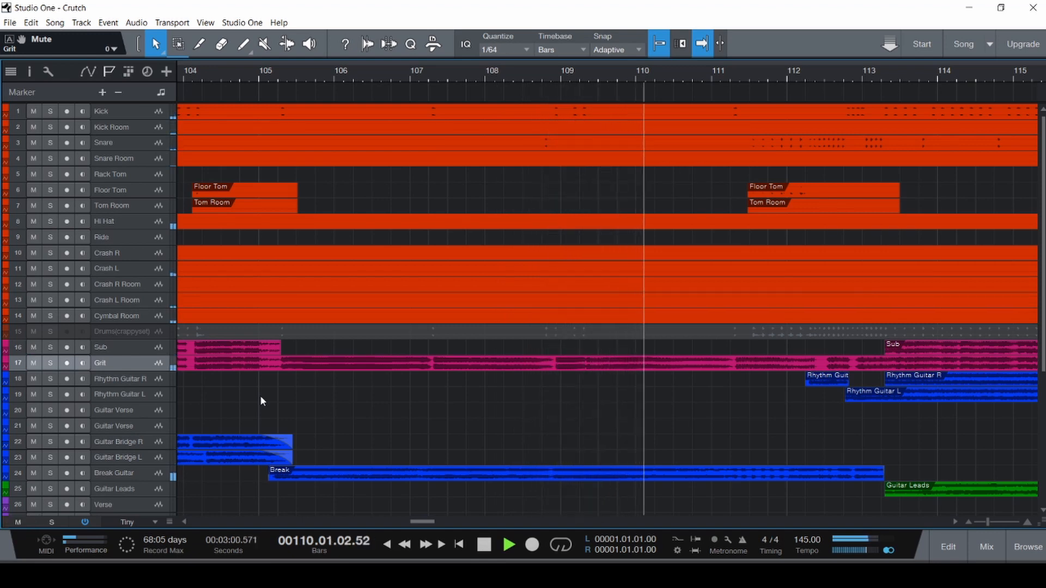
key("space")
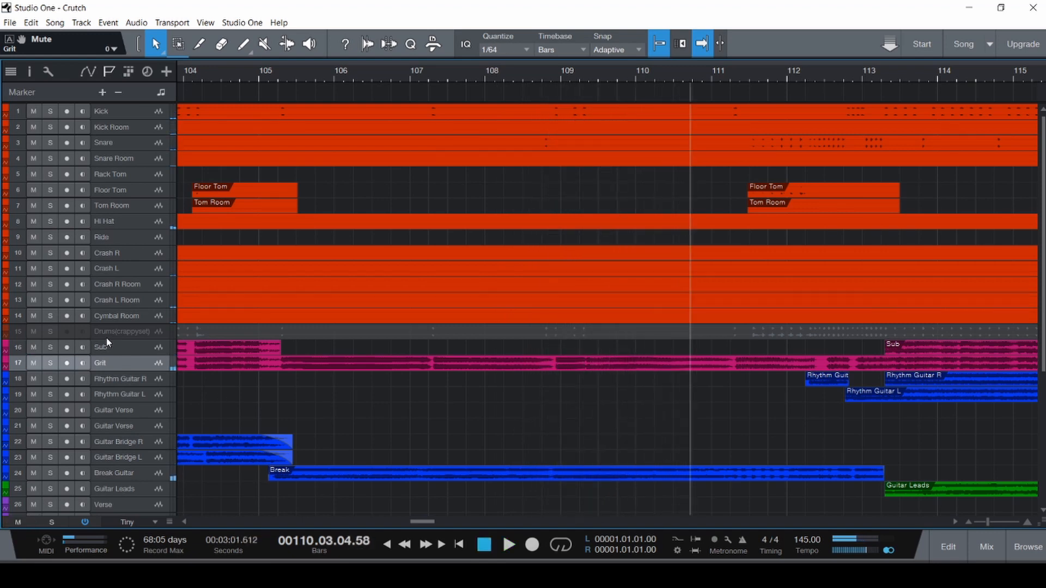
- Play the last chorus from about bar 113, comparing it with the Sub and Grit tracks muted and unmuted together
left_click(127, 351, "shift")
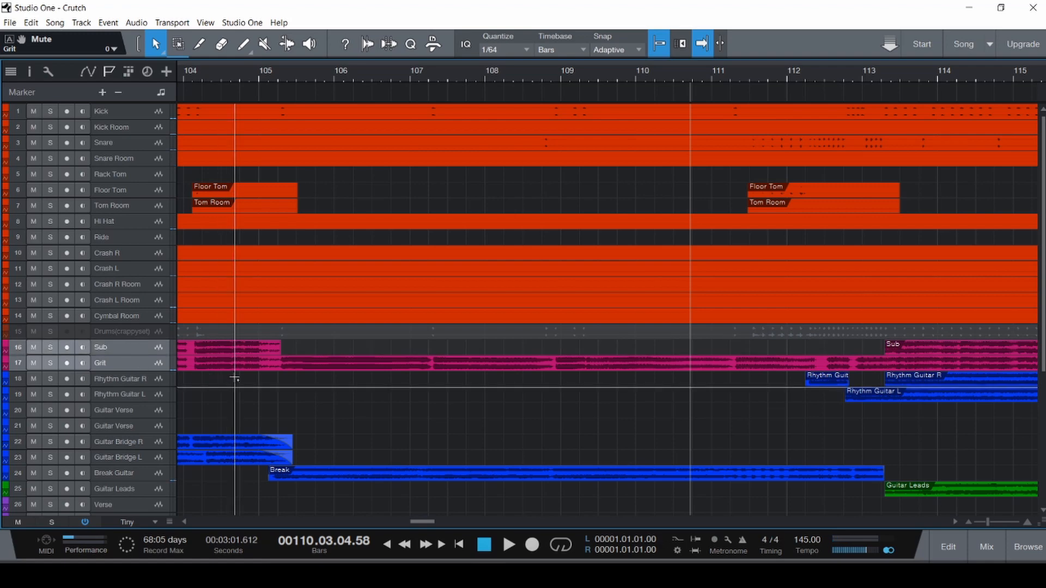
scroll(235, 382, "down", 5)
scroll(333, 378, "up", 8)
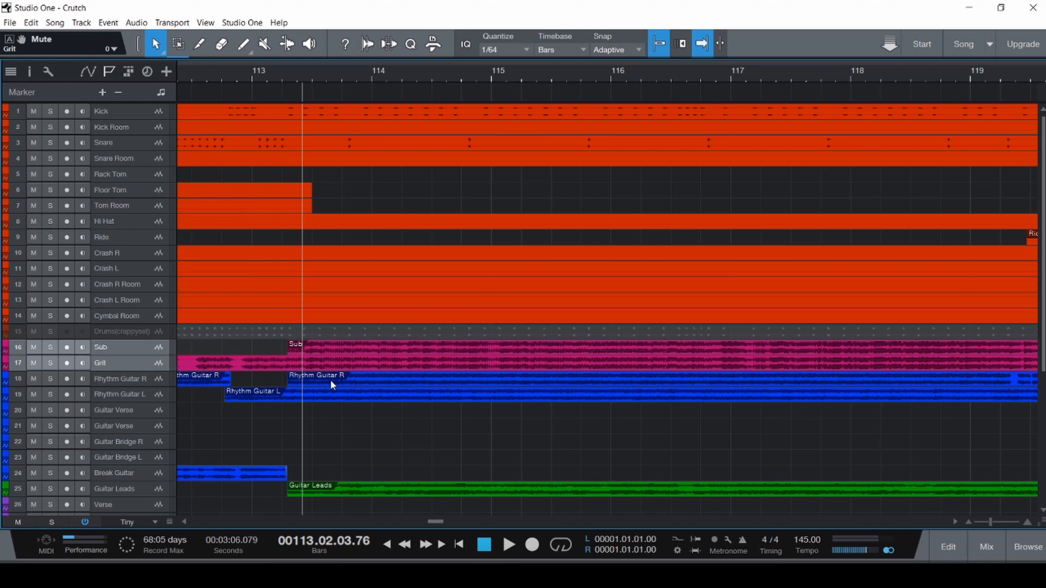
key("m")
key("space")
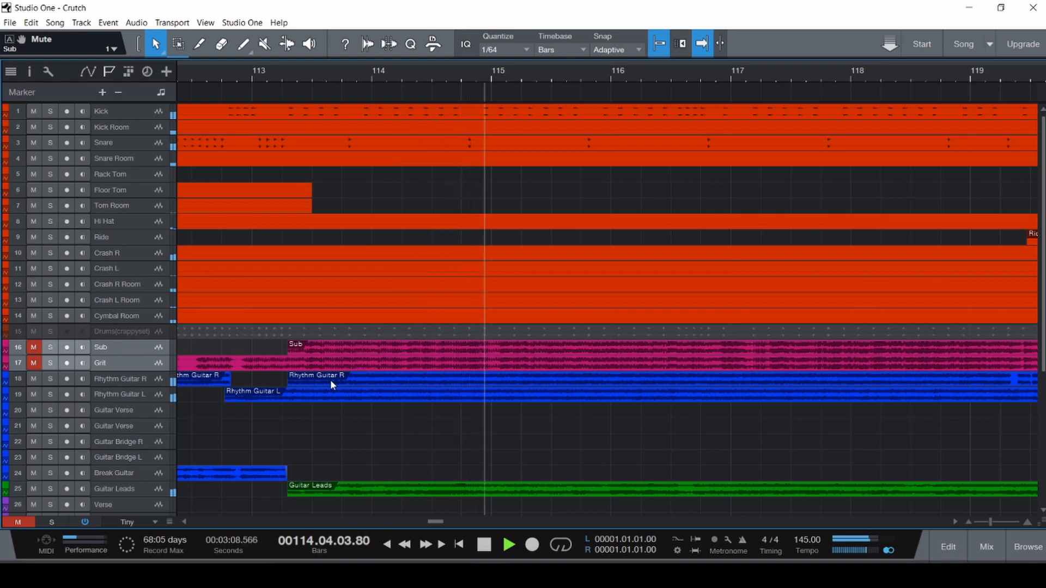
key("m")
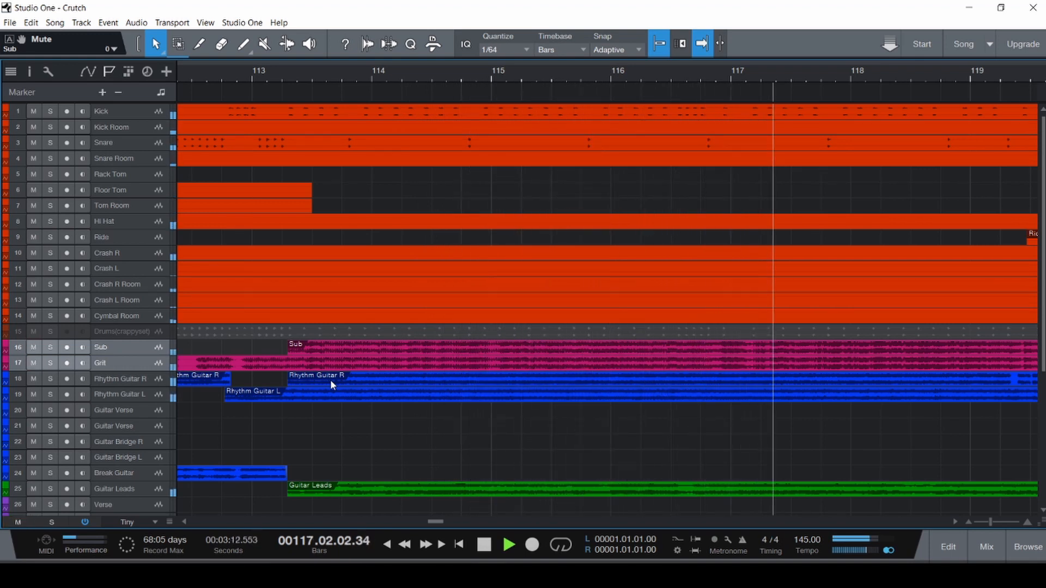
key("m")
key("m")
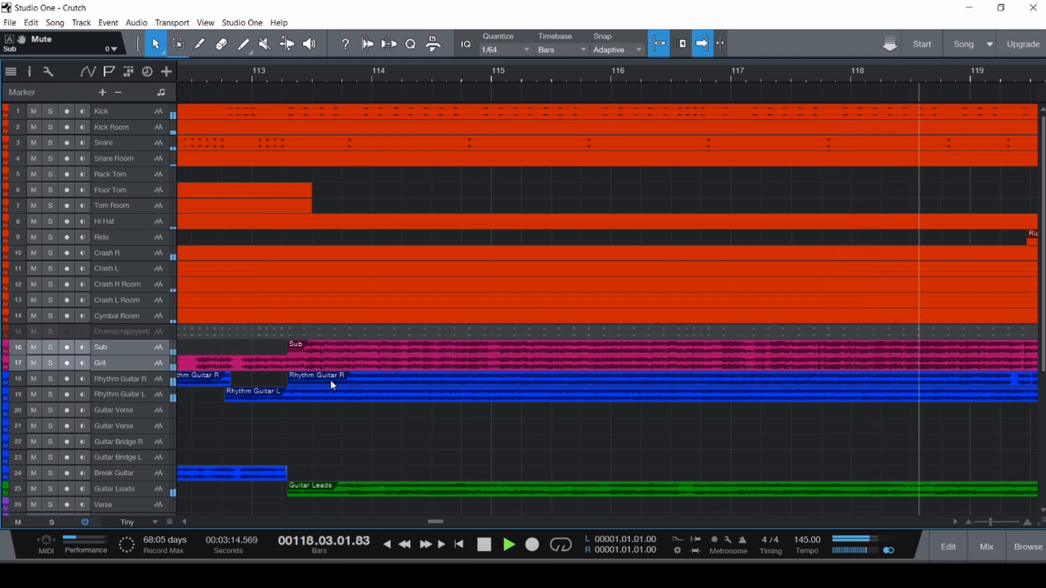
key("space")
- Try extending the Sub event through the break up to the next Sub event past bar 113, and play from just before bar 105
scroll(332, 381, "down", 4)
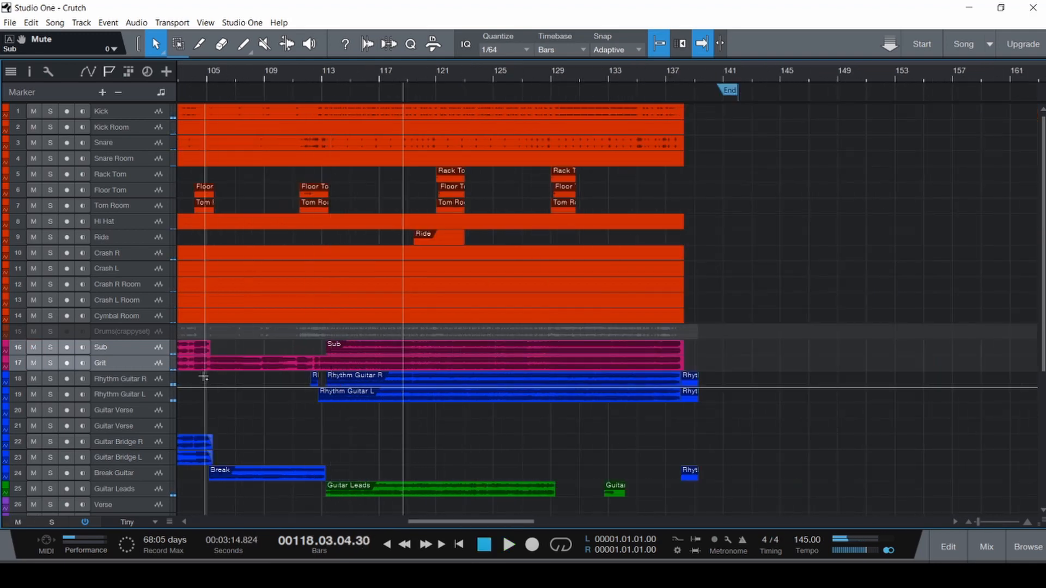
scroll(190, 368, "up", 3)
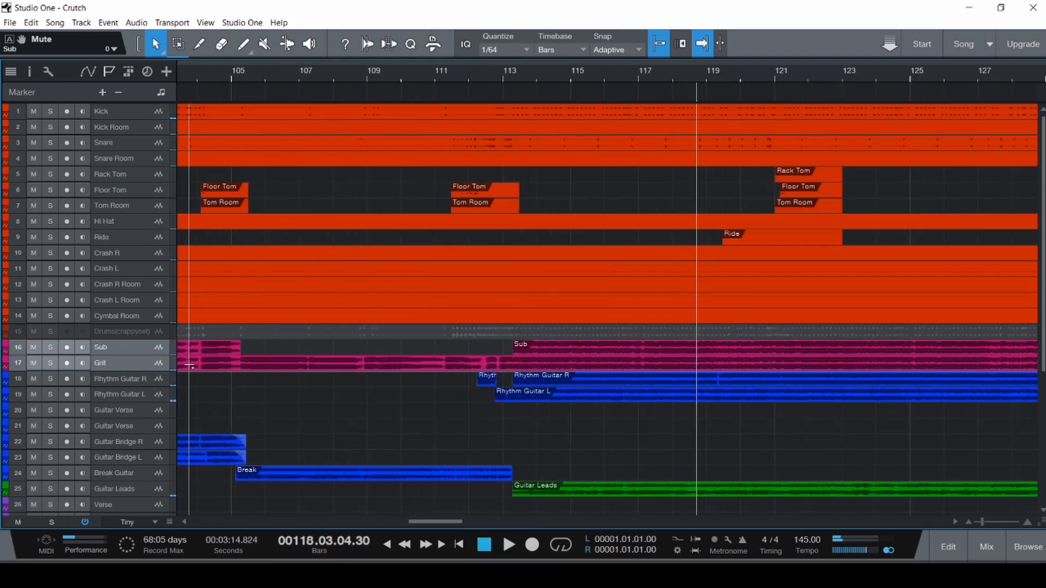
left_click(136, 350)
left_click(269, 348)
left_click_drag(271, 347, 684, 347)
left_click(250, 395)
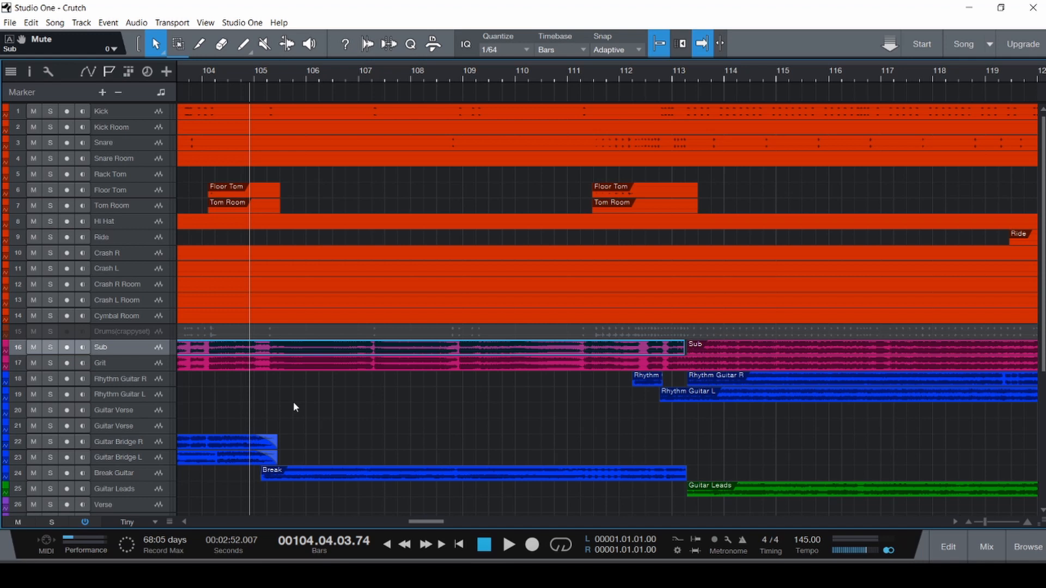
scroll(293, 407, "down", 3)
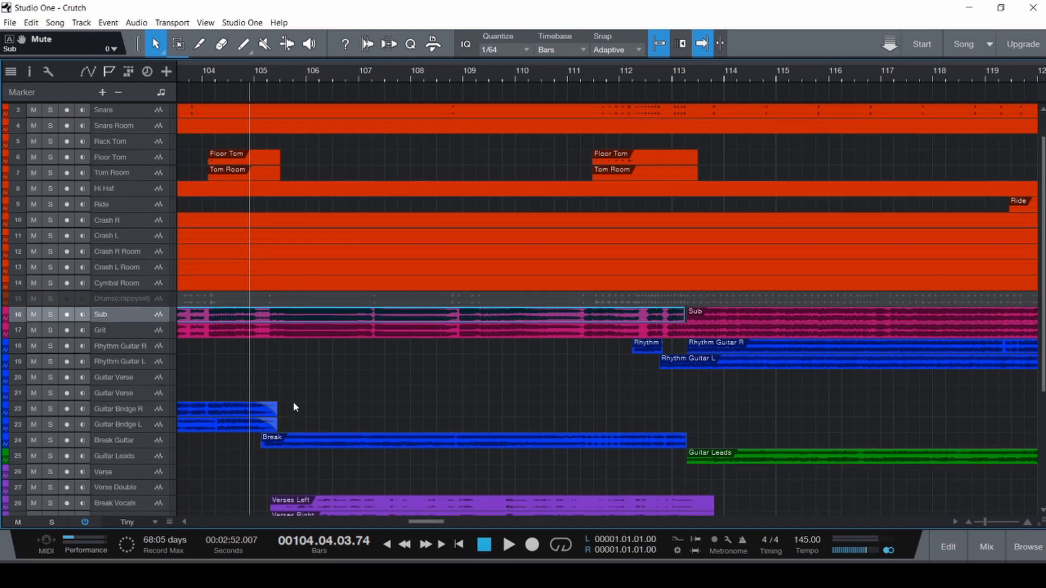
key("space")
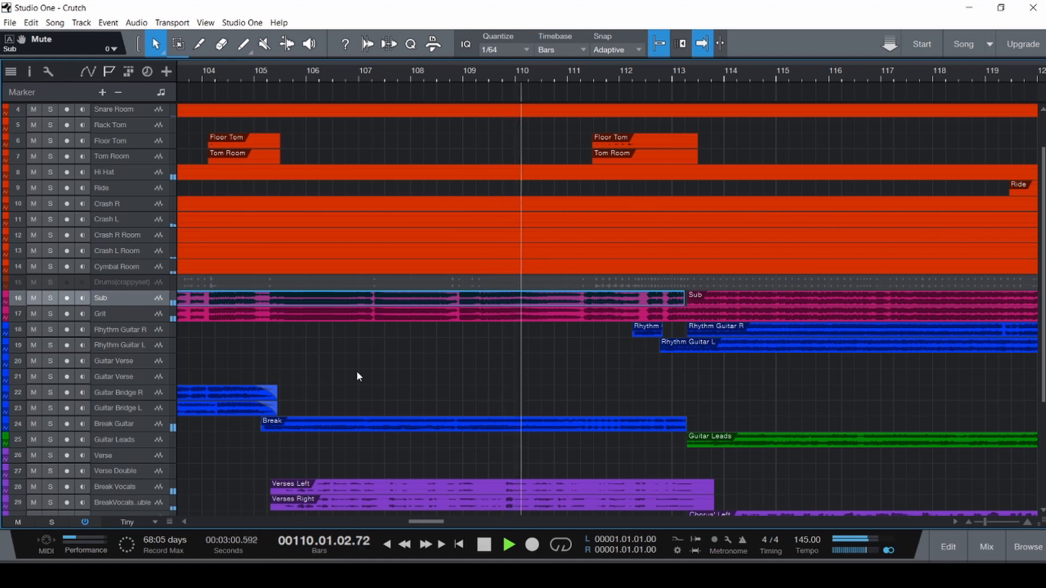
- Compare the break without and with the Sub extension by undoing and redoing it during playback, and toggle the Sub mute
key("ctrl+z")
key("space")
left_click(252, 327)
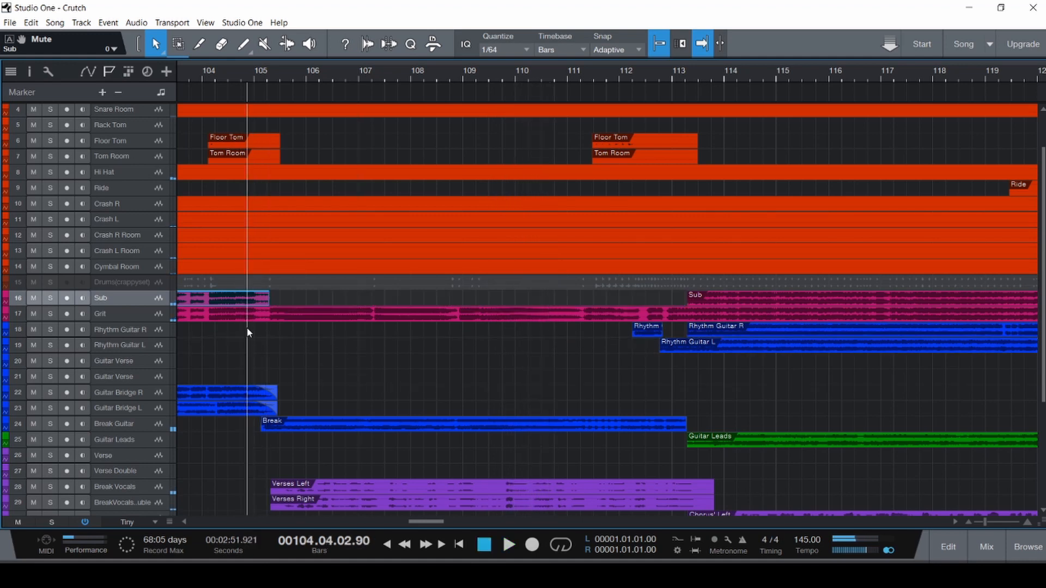
key("space")
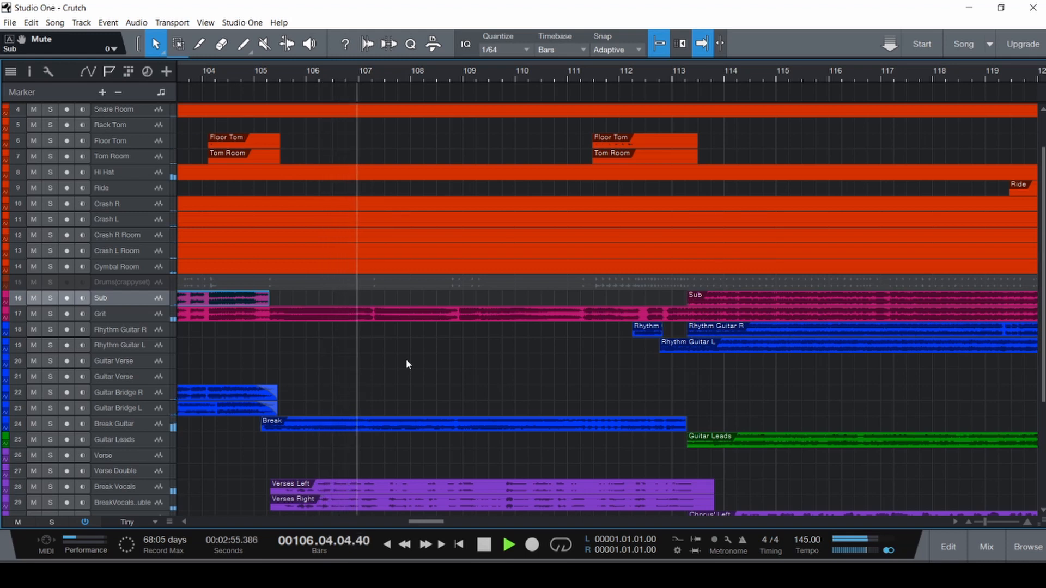
key("ctrl+y")
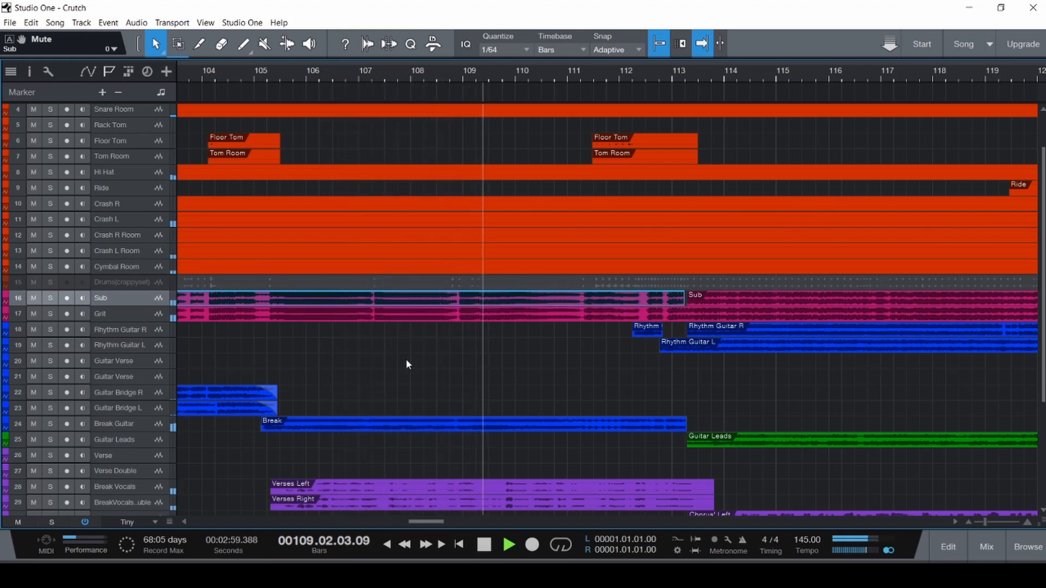
key("m")
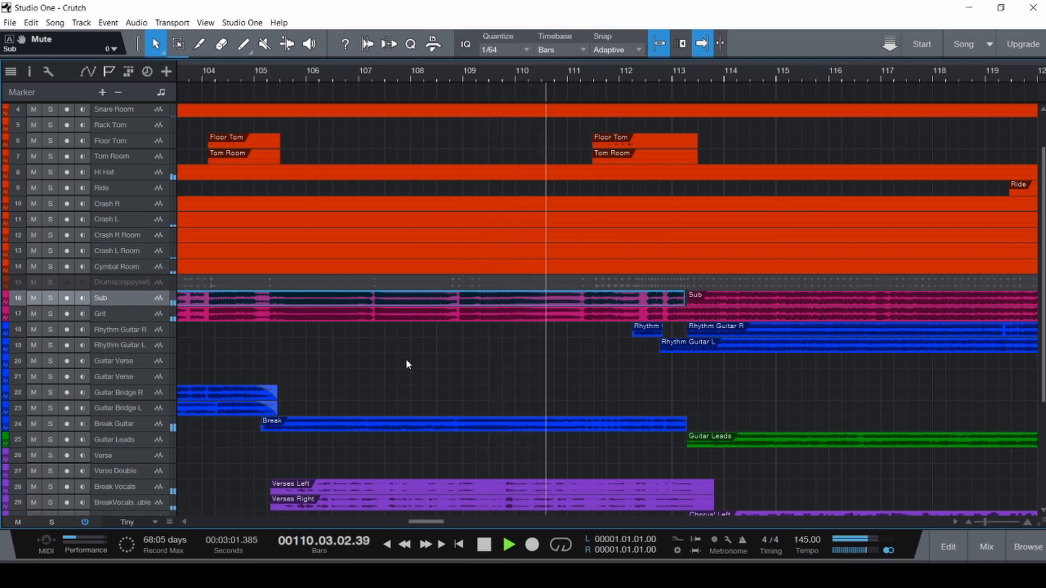
key("m")
key("space")
- Remove the Sub extension from the break and save the song
key("Delete")
key("ctrl+s")
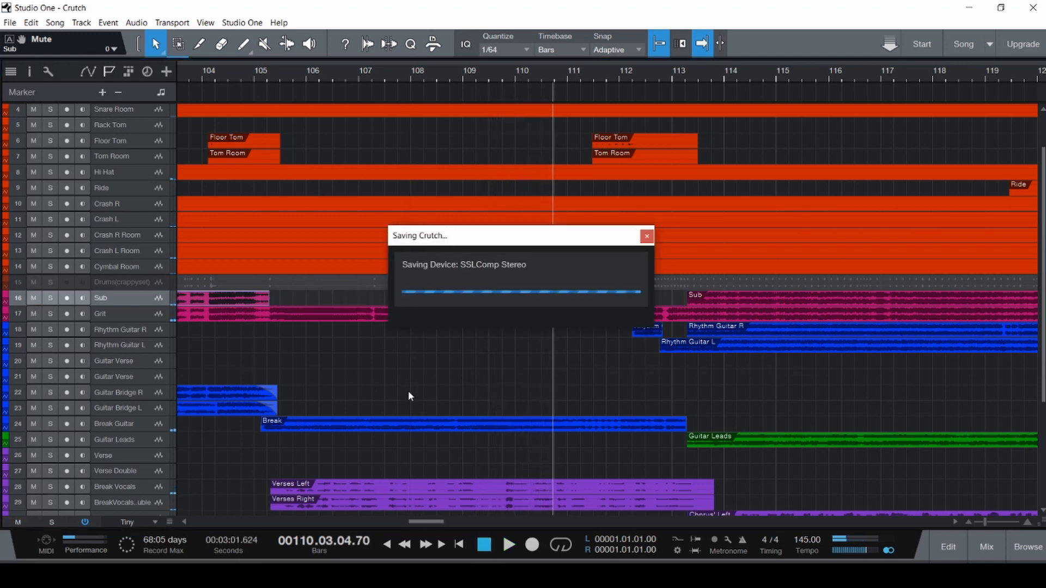
left_click(400, 389)
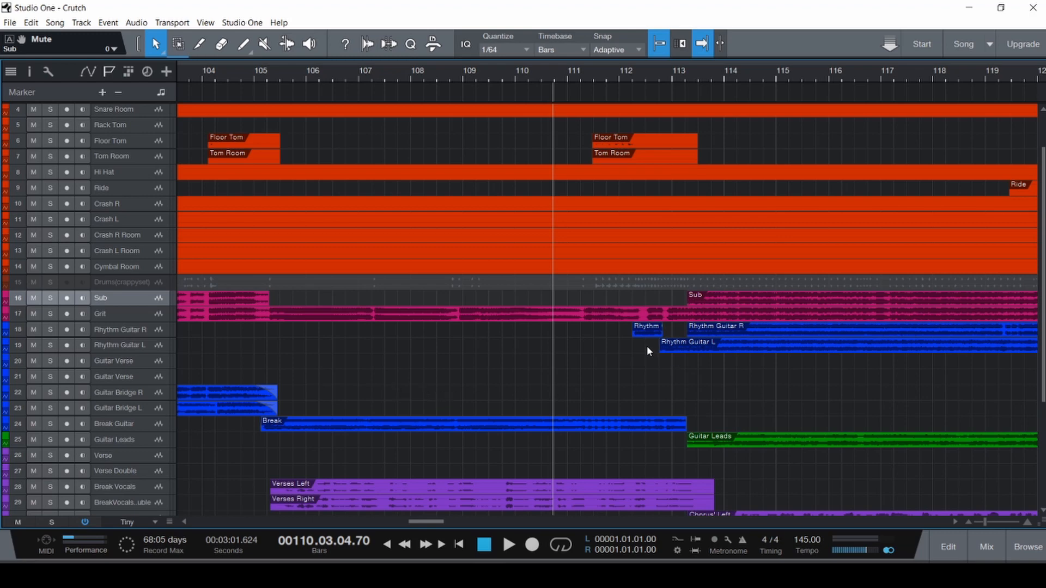
- Solo Rhythm Guitar R and Rhythm Guitar L and play their entrance from about bar 111 into the last chorus
key("shift+f")
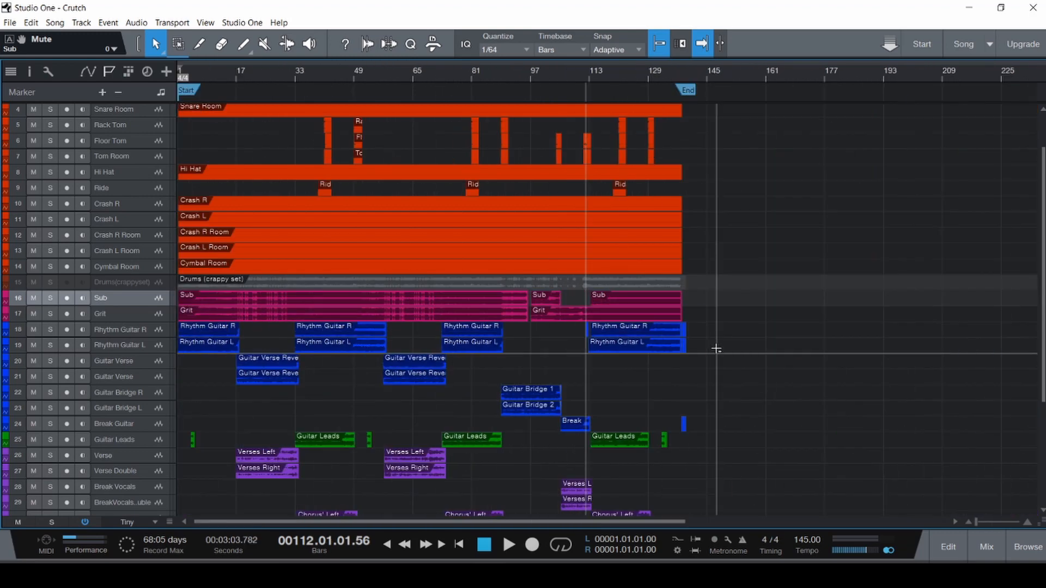
scroll(637, 372, "up", 5)
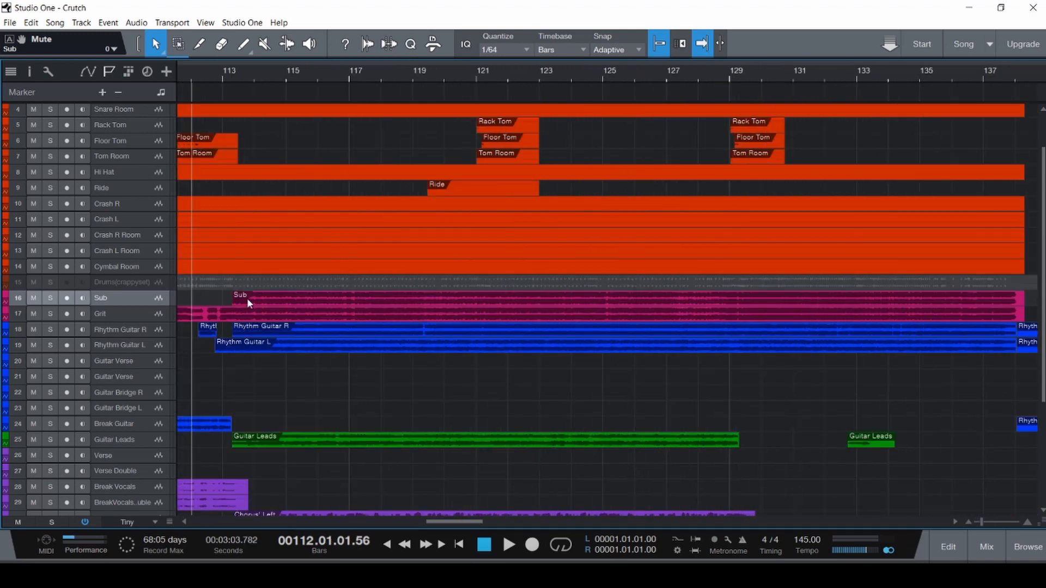
scroll(295, 341, "left", 3)
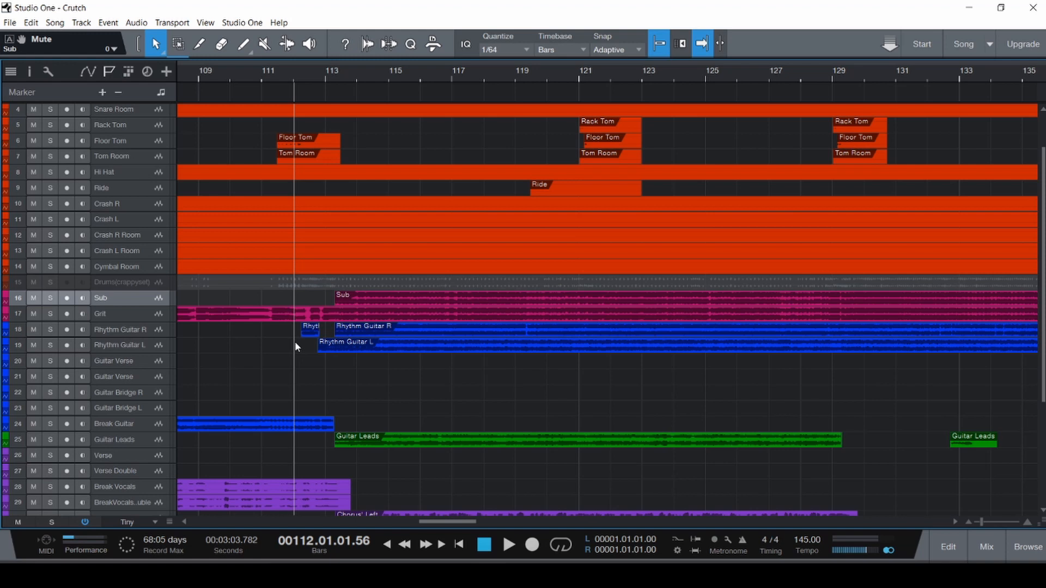
scroll(296, 342, "left", 4)
key("ctrl+space")
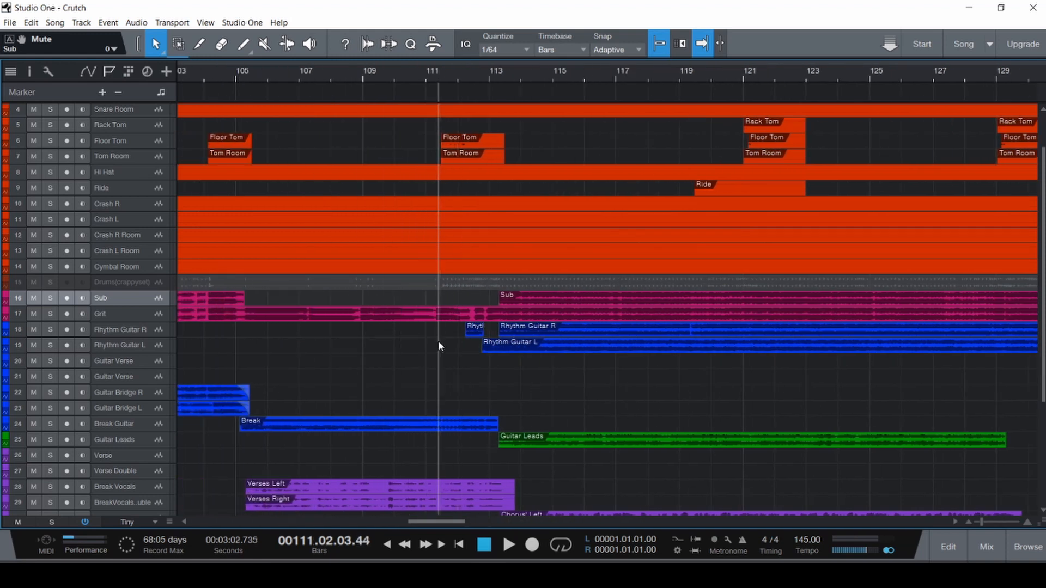
left_click(133, 332)
left_click(137, 343, "shift")
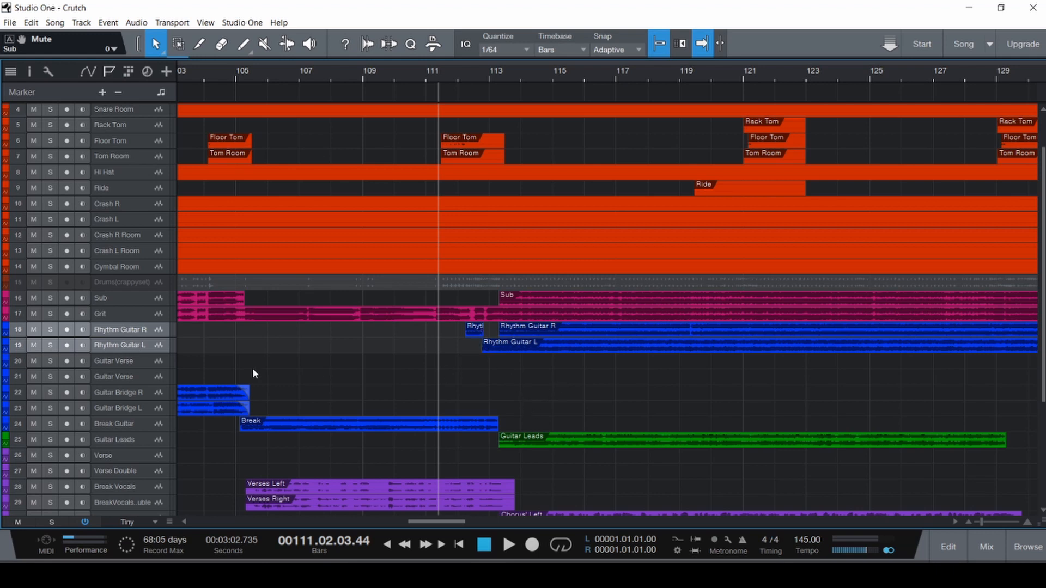
key("s")
key("space")
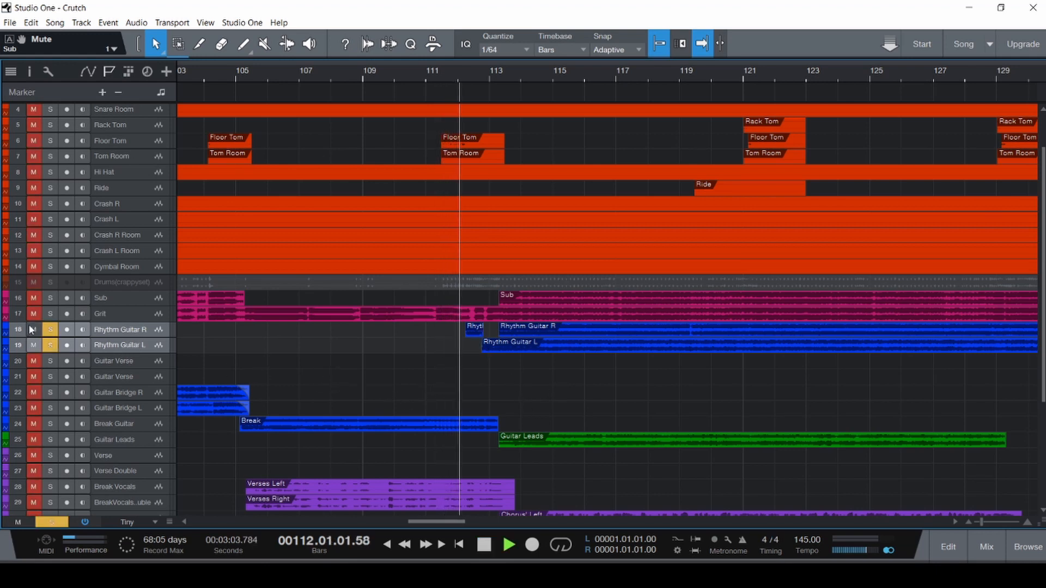
key("space")
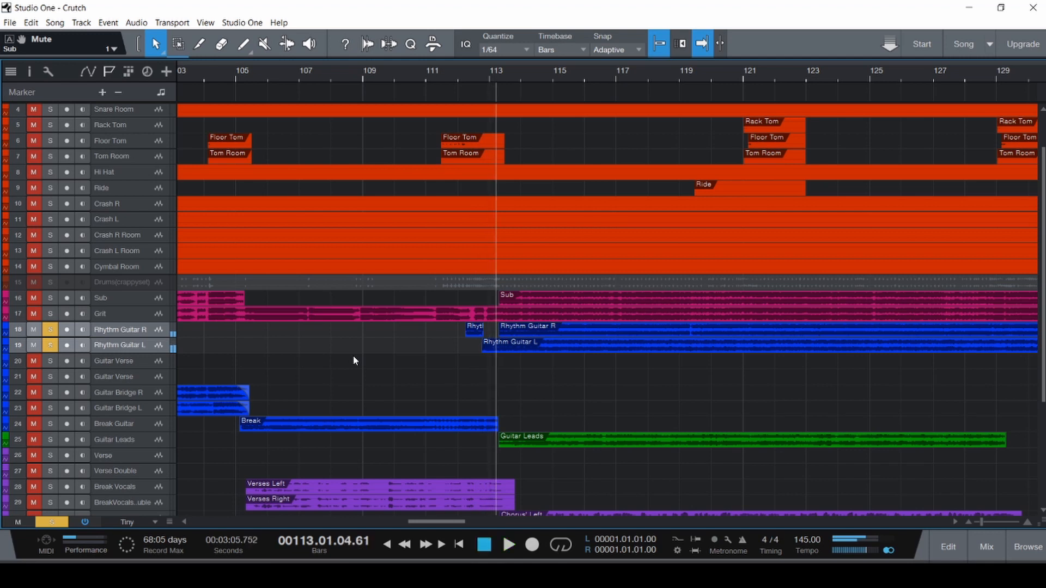
- Audition the rhythm guitars with Sub and Grit also soloed from about bar 112, and clear all solos and mutes
left_click(50, 315)
left_click(50, 298)
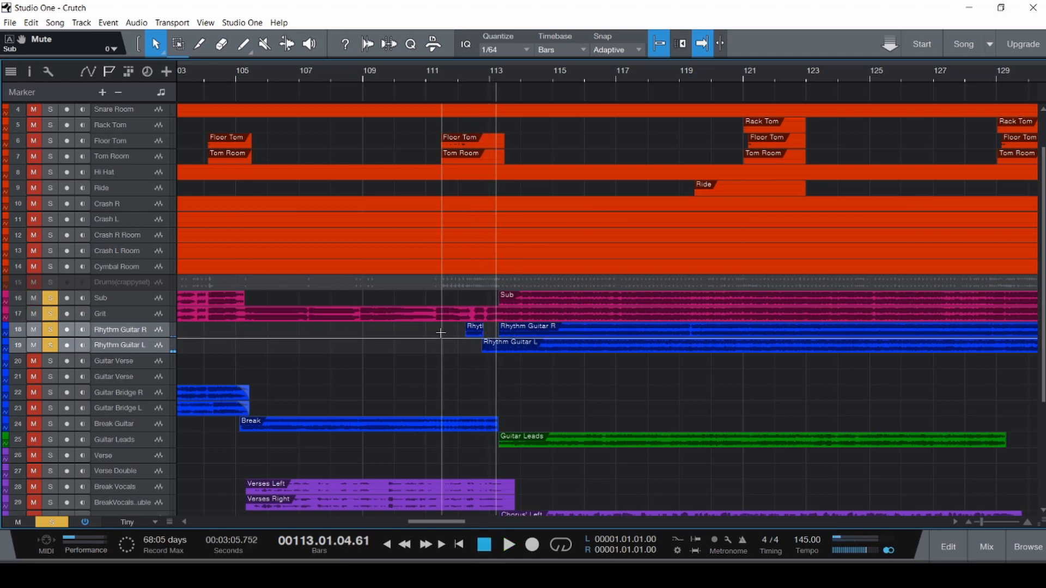
left_click(458, 332)
key("space")
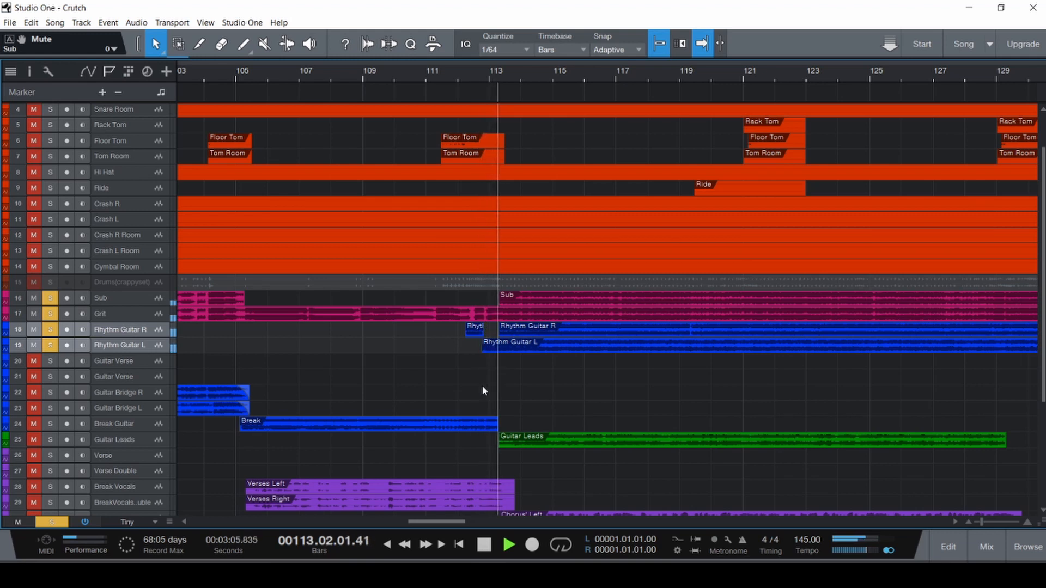
key("space")
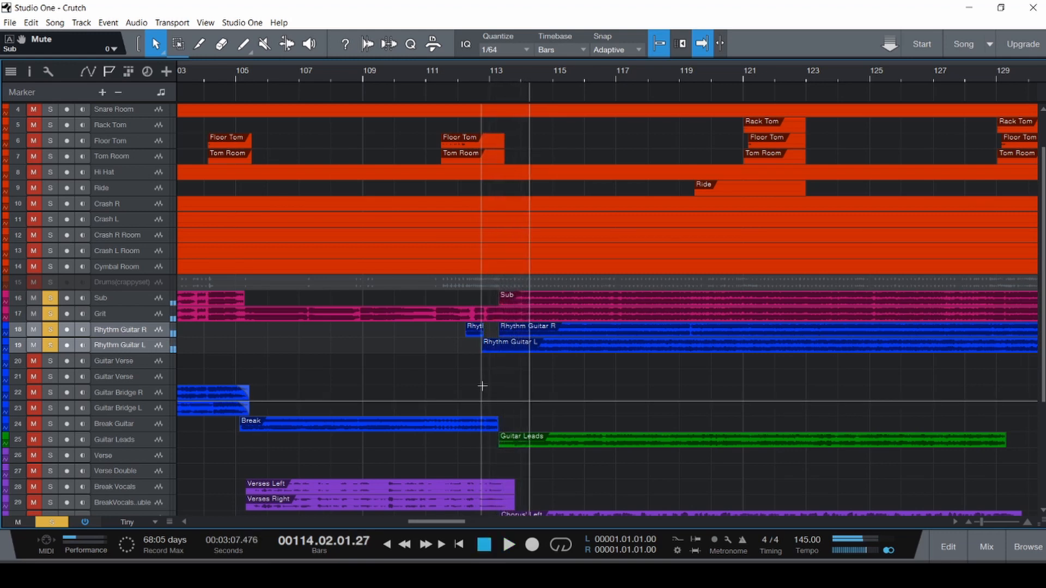
key("ctrl+shift+s")
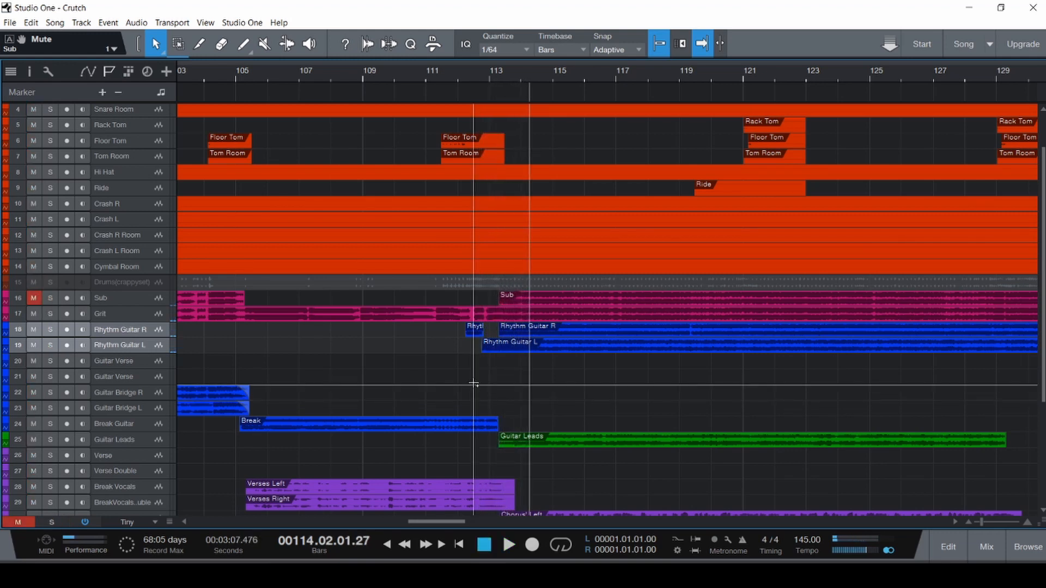
key("ctrl+shift+m")
- Show the track automation and examine the whole arrangement down to the Reverb Bus and Delay Bus volume envelopes
scroll(474, 384, "down", 4)
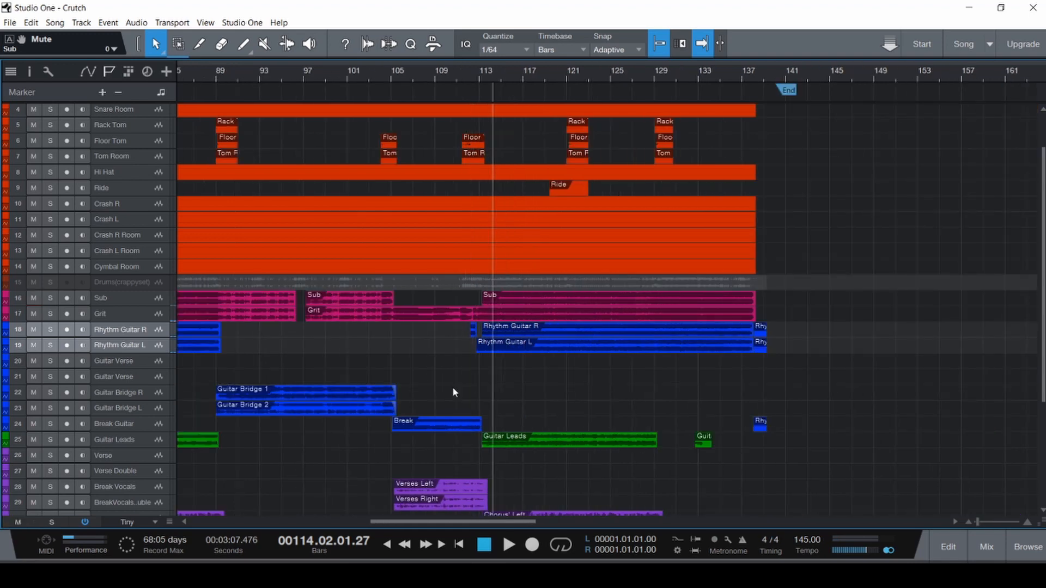
scroll(451, 387, "down", 4)
scroll(447, 386, "up", 4)
scroll(443, 385, "right", 3)
scroll(430, 387, "left", 10)
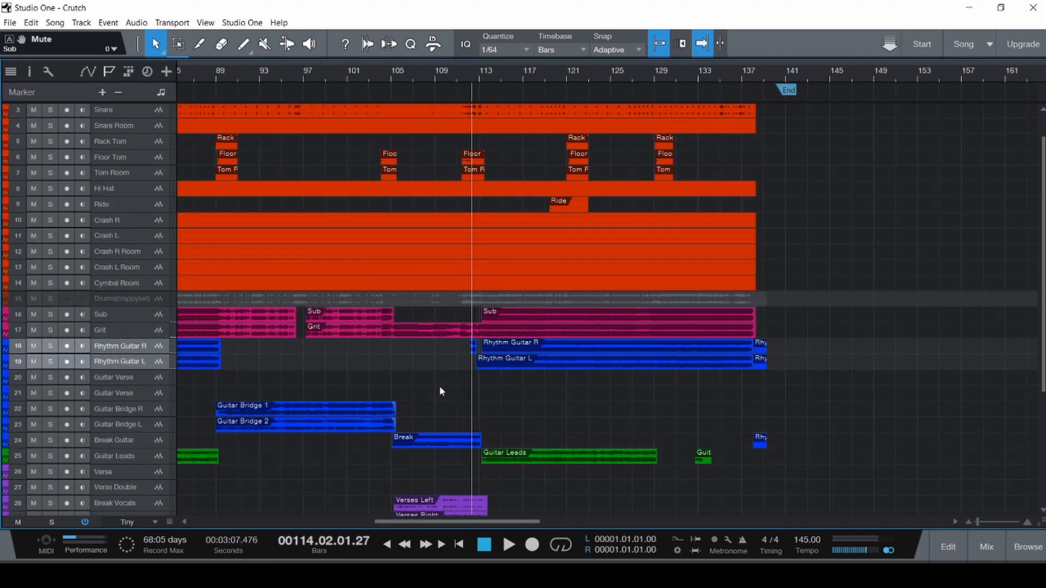
scroll(395, 371, "left", 4)
scroll(372, 364, "down", 5)
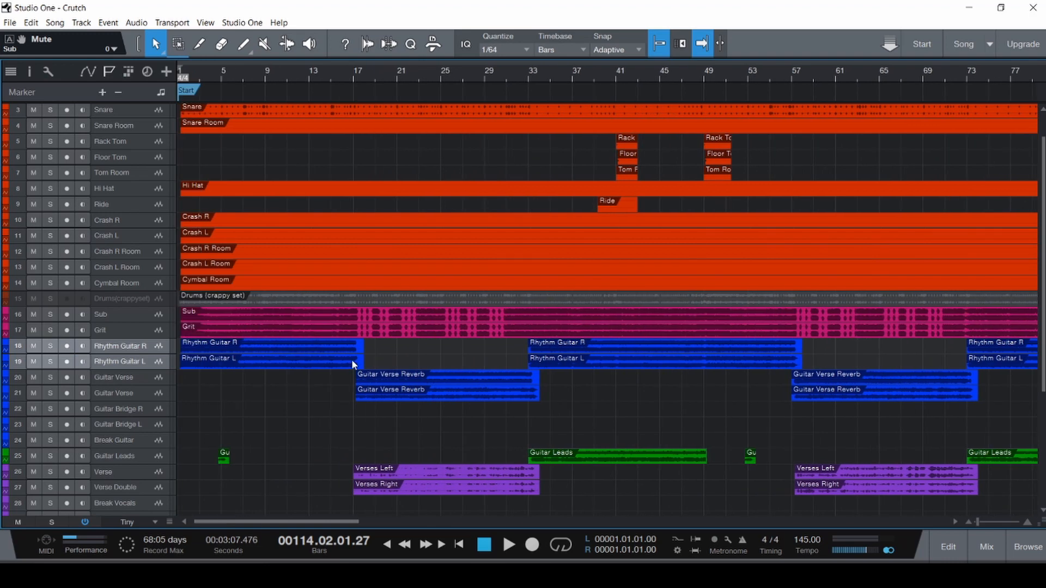
scroll(330, 342, "up", 1)
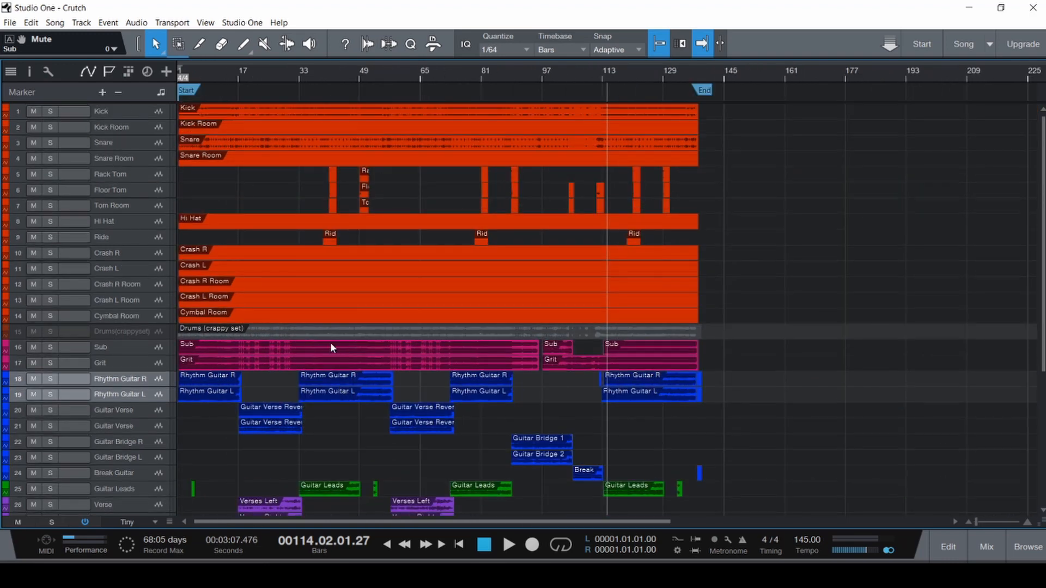
scroll(336, 306, "down", 5)
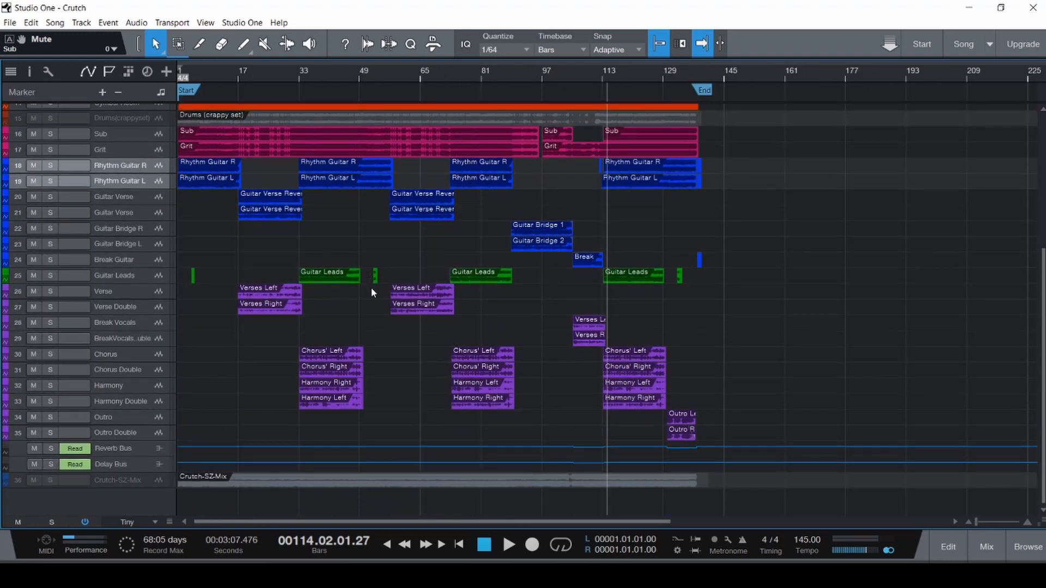
scroll(309, 420, "up", 5)
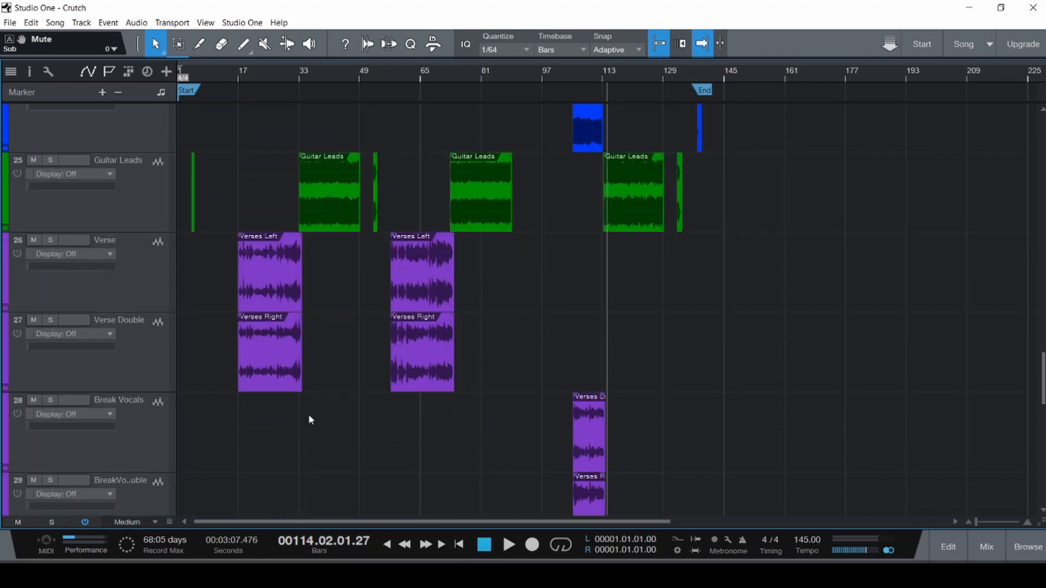
scroll(294, 399, "down", 4)
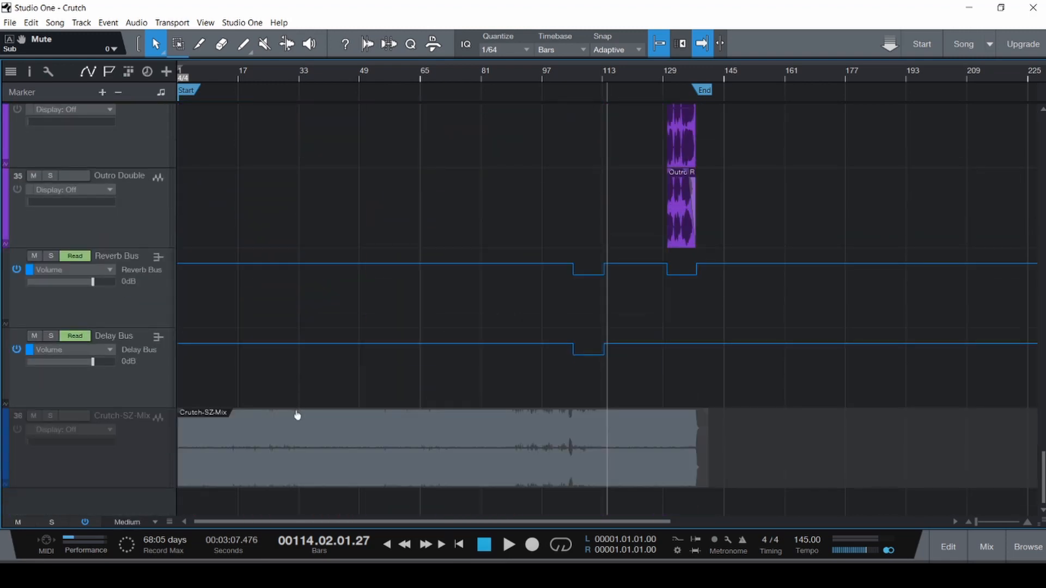
- Play the transition into the break from just before bar 105, following the Reverb Bus and Delay Bus volume automation
scroll(607, 344, "up", 7)
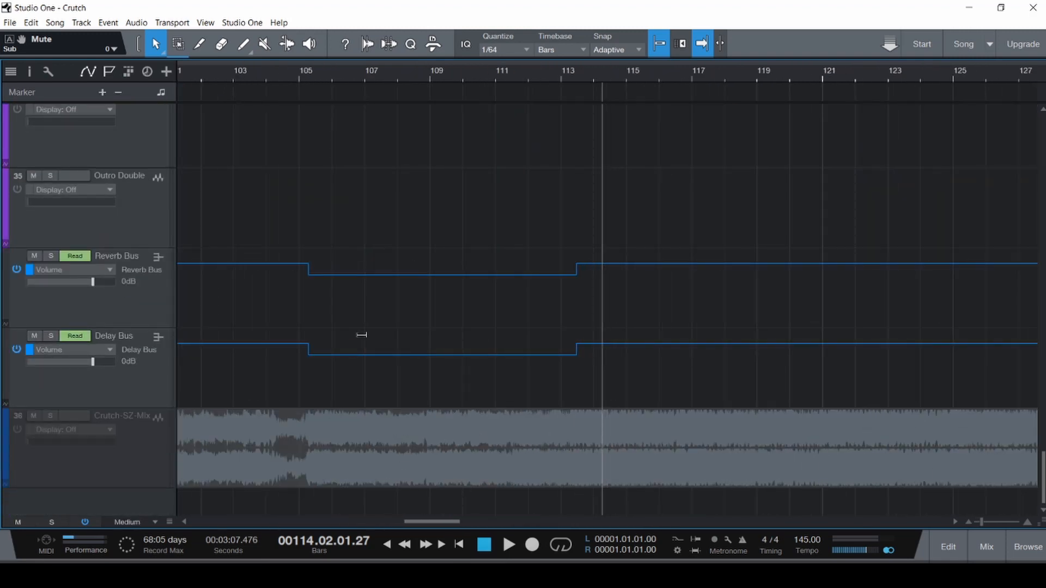
left_click(291, 307)
key("space")
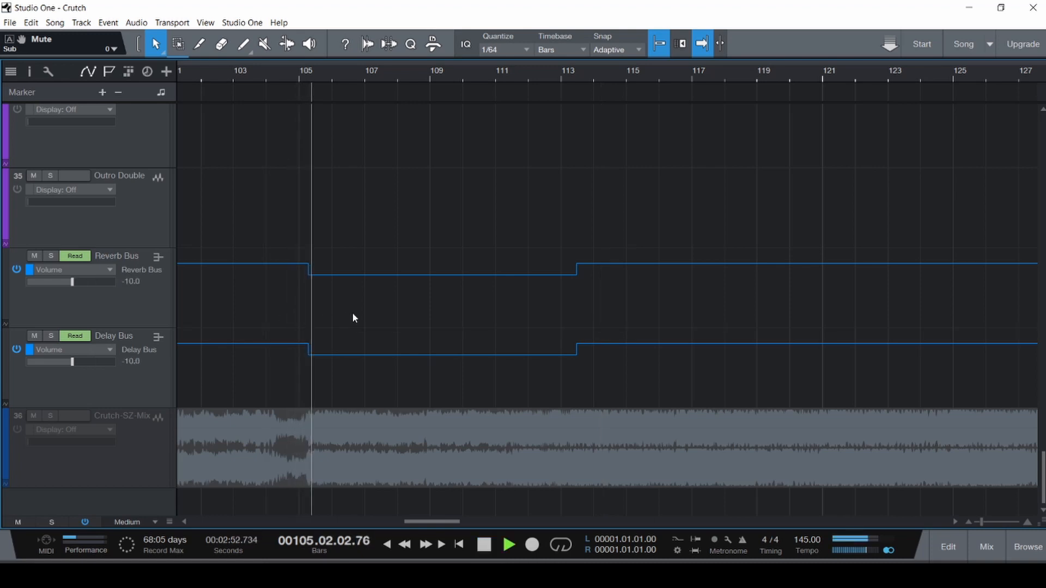
key("space")
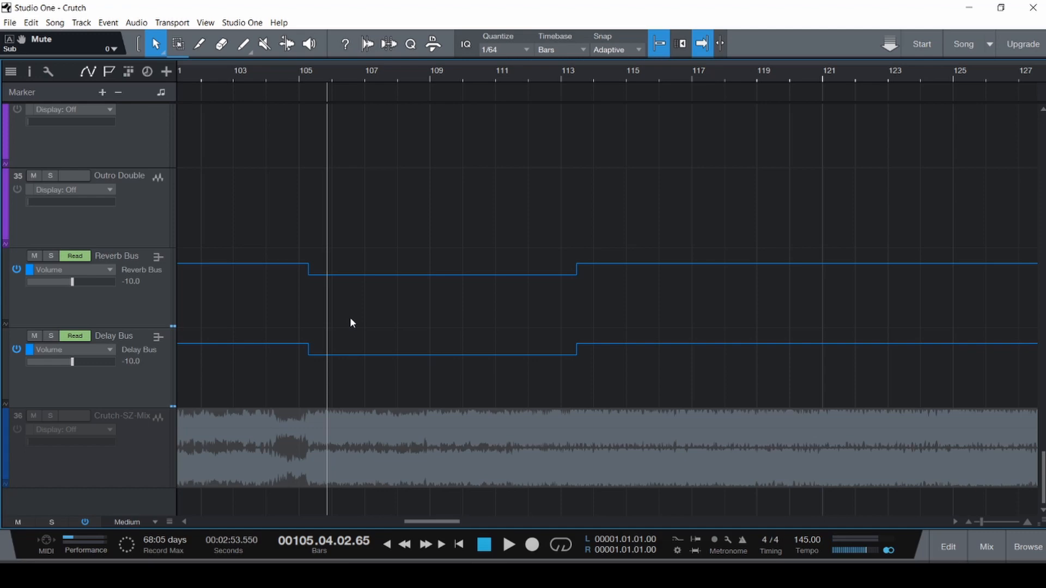
- Examine the guitar and vocal events from the break to the outro against the Reverb Bus and Delay Bus automation
scroll(335, 315, "down", 7)
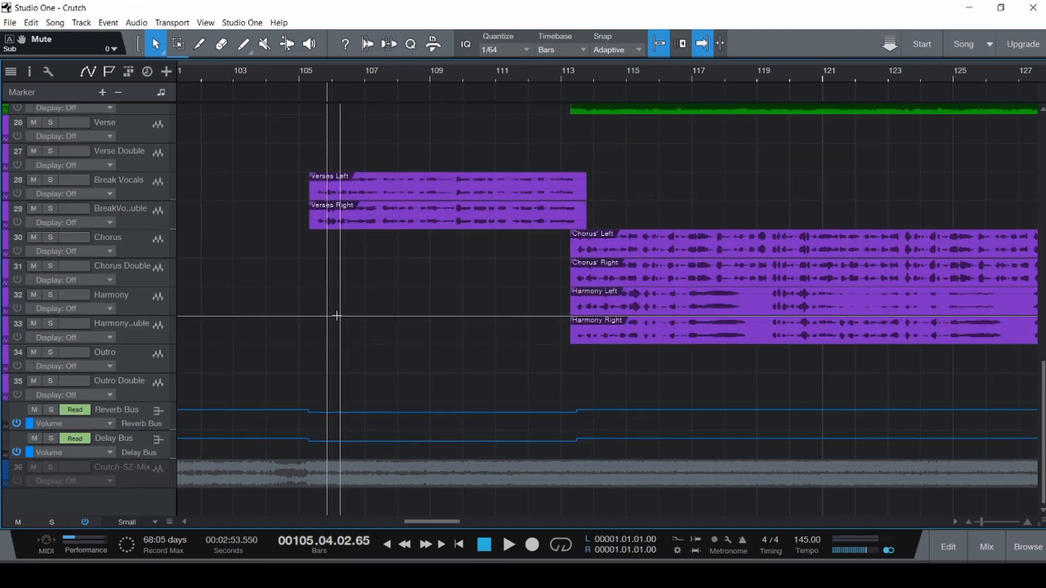
scroll(336, 315, "up", 7)
scroll(329, 385, "down", 10)
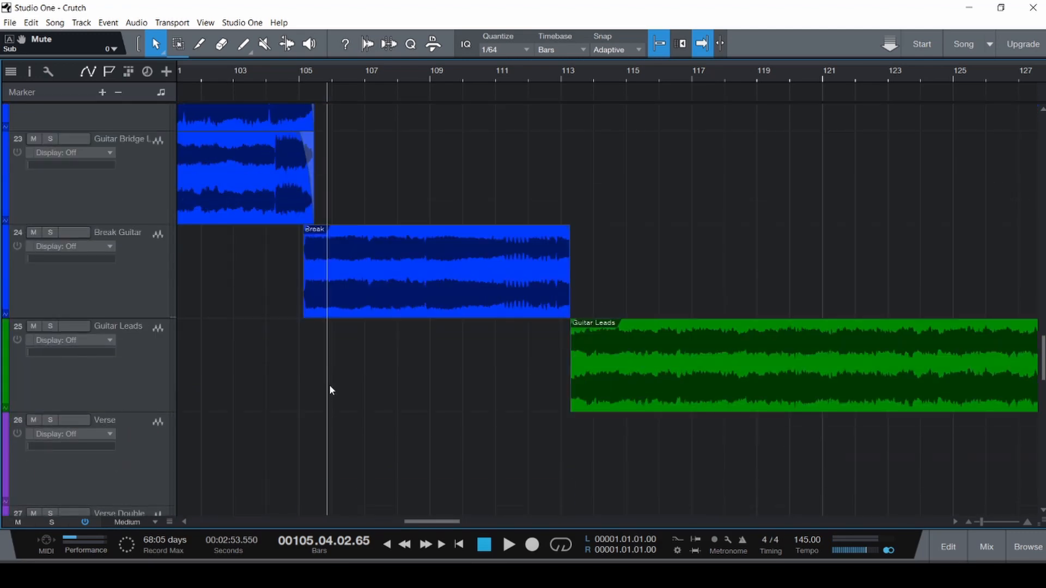
scroll(299, 359, "down", 4)
scroll(289, 359, "down", 6)
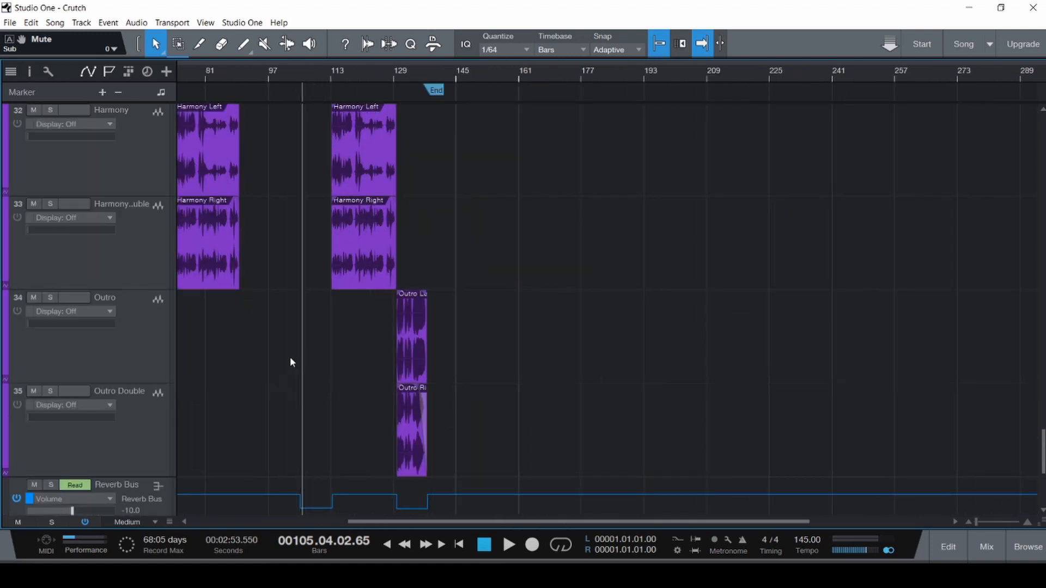
scroll(271, 365, "left", 4)
scroll(270, 349, "down", 3)
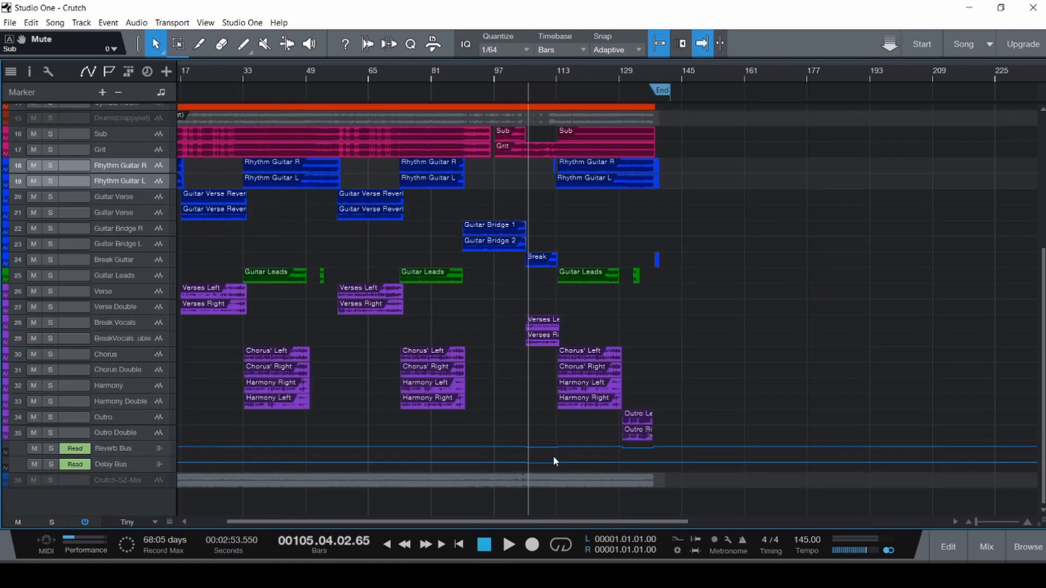
scroll(545, 464, "up", 2)
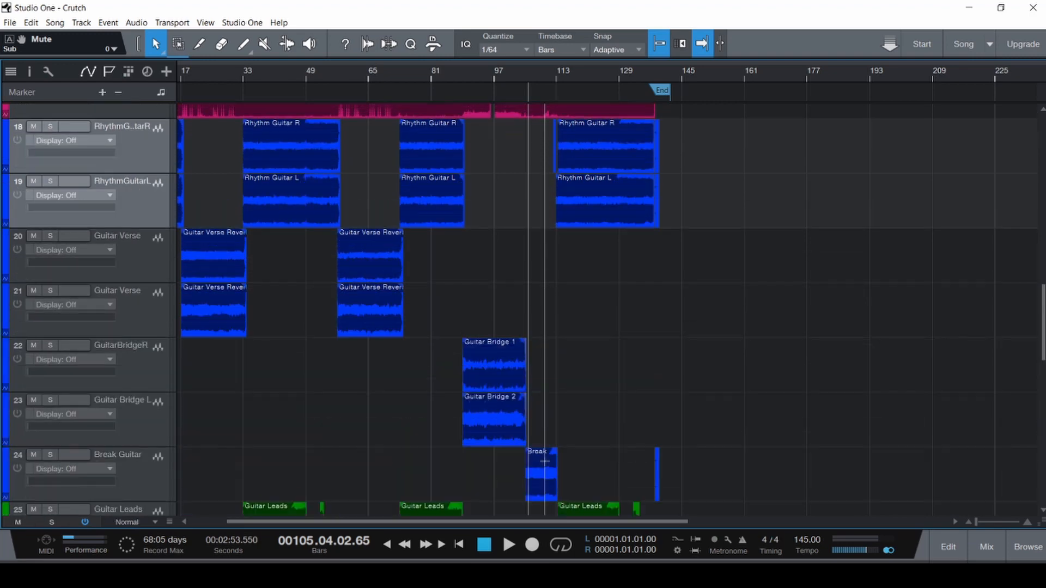
scroll(545, 463, "down", 3)
scroll(525, 478, "up", 4)
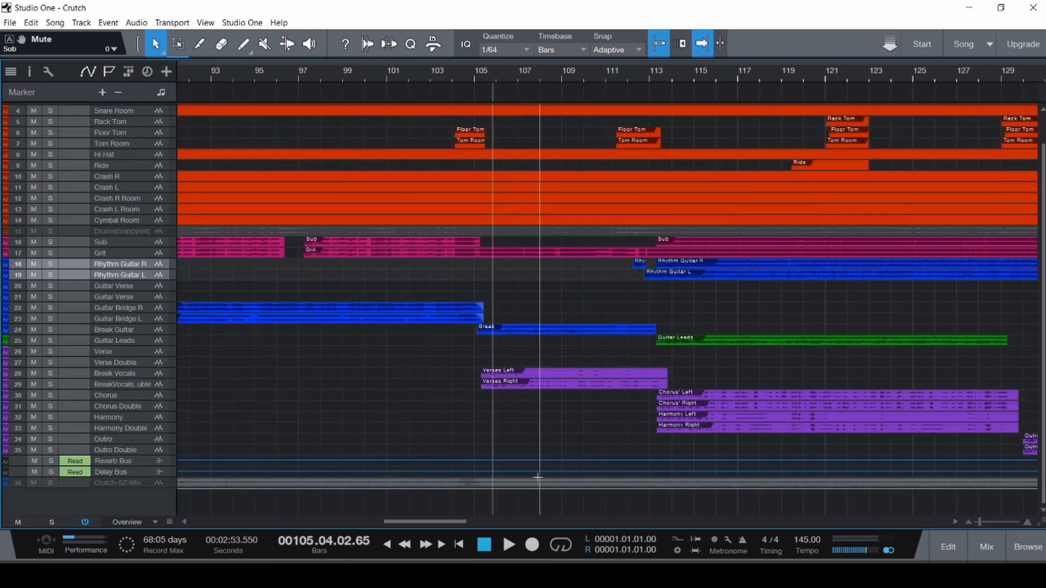
scroll(534, 469, "up", 3)
scroll(528, 441, "down", 10)
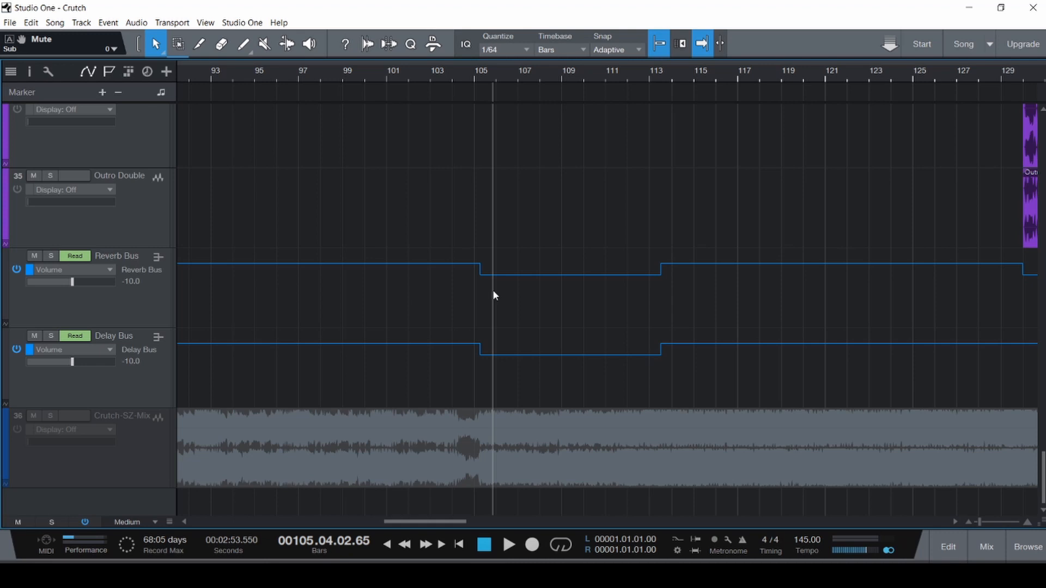
- Play from about bar 103 through the break into the last chorus, soloing the Reverb Bus and Delay Bus during playback
left_click_drag(493, 293, 445, 273)
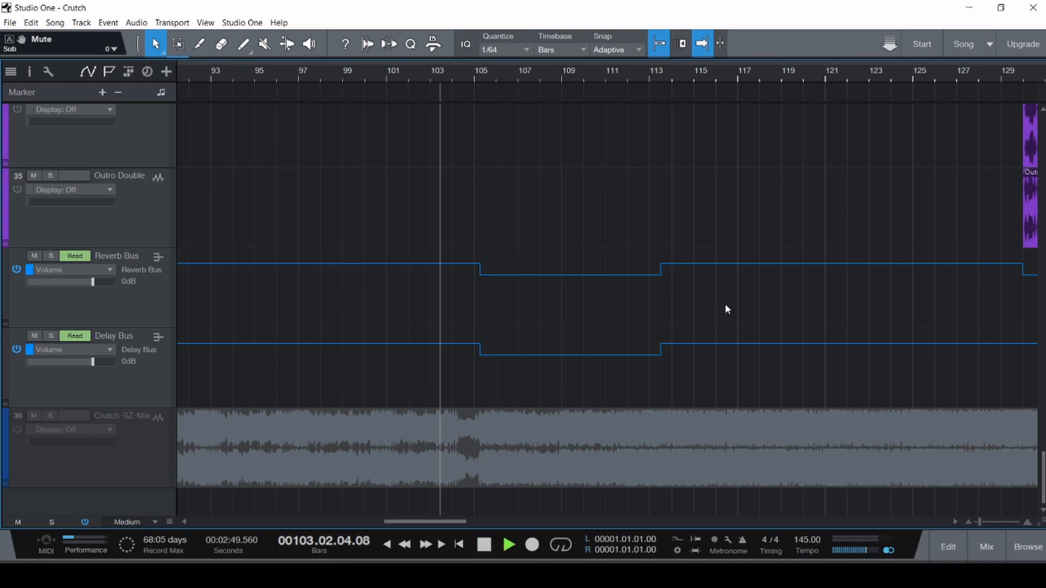
scroll(725, 305, "right", 10)
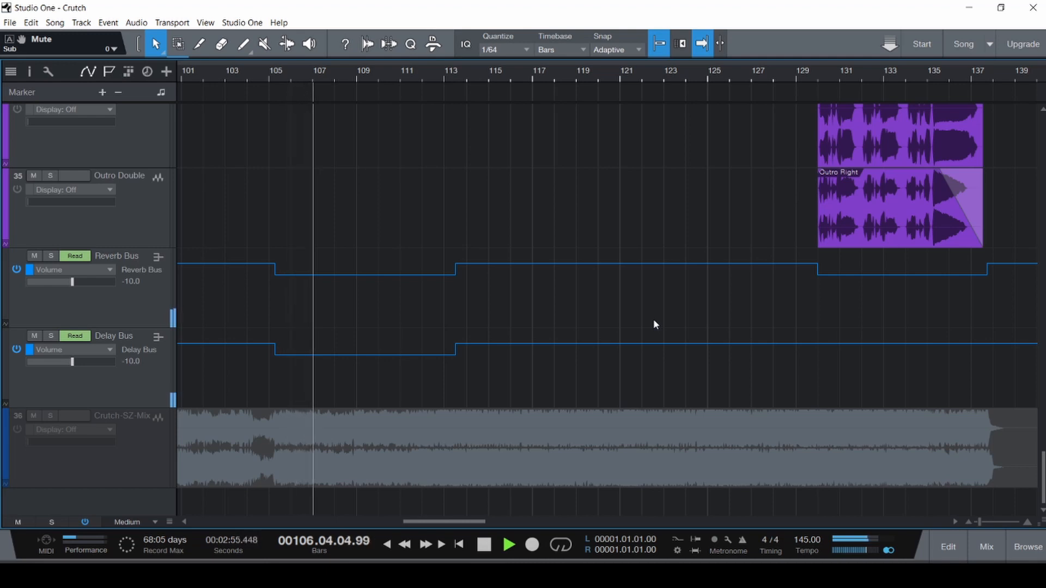
left_click(51, 255)
left_click(51, 336)
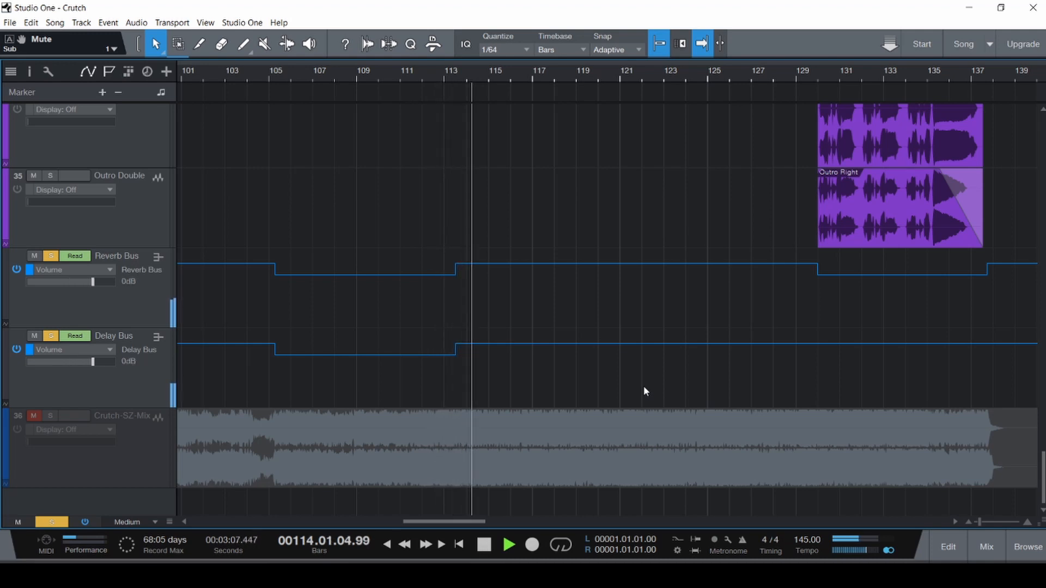
key("space")
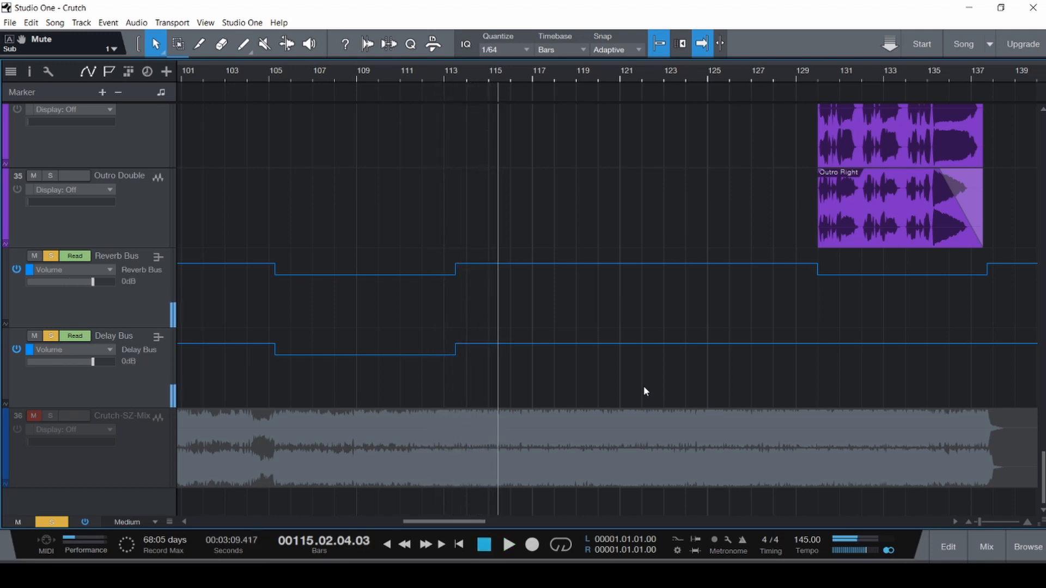
- Replay the soloed Reverb Bus and Delay Bus from just before bar 113 across the volume automation change
left_click(444, 299)
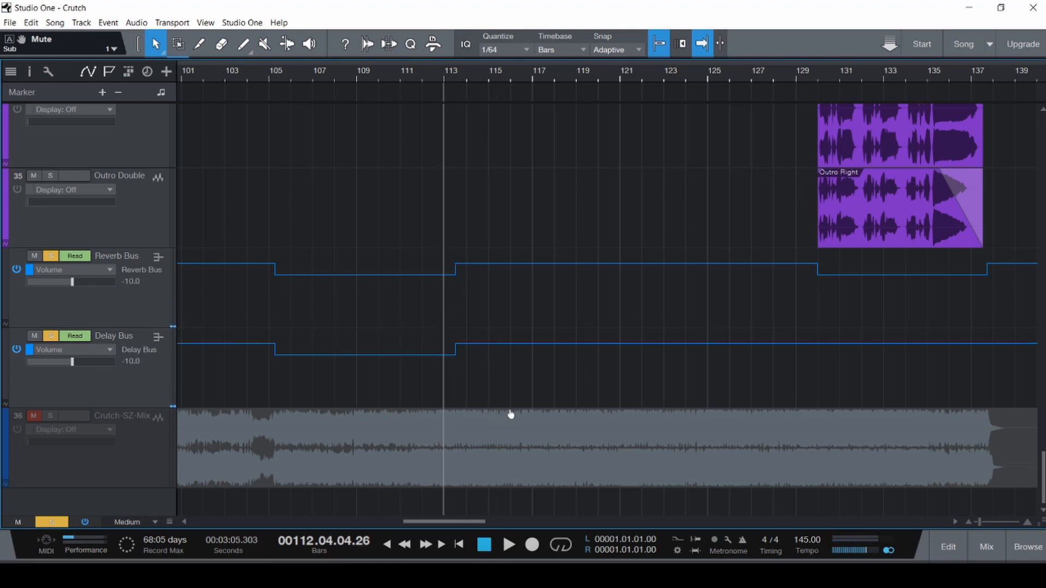
key("space")
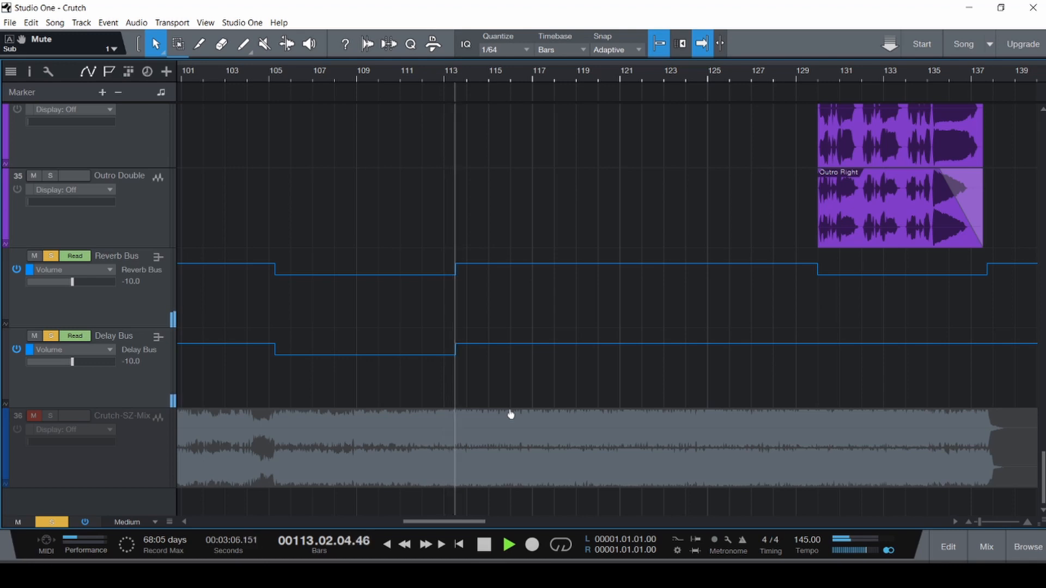
key("space")
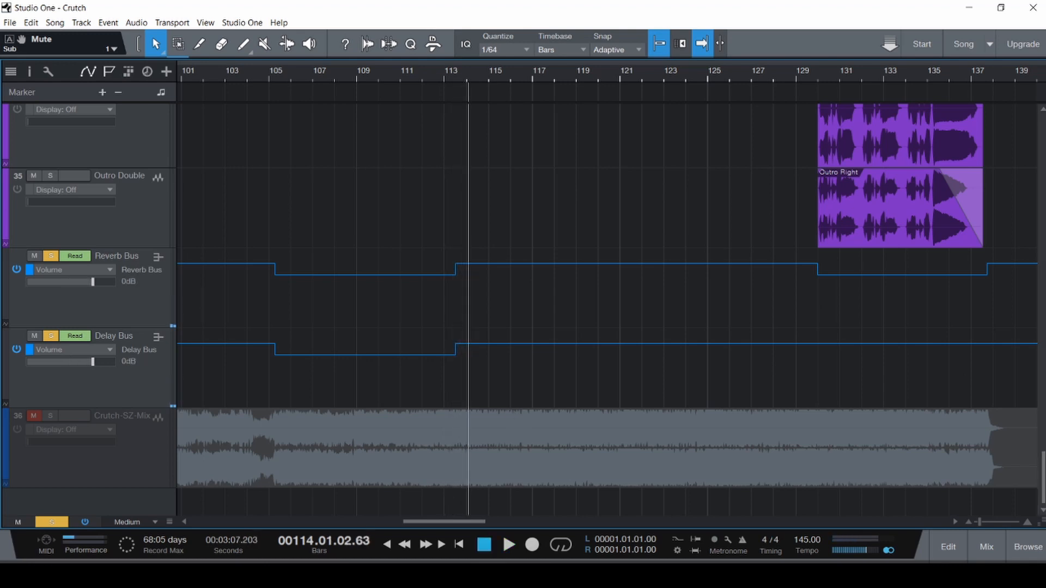
- Solo the Crash R and Crash L tracks and play from about bar 111 into the last chorus, saving the song
left_click_drag(1038, 479, 1037, 228)
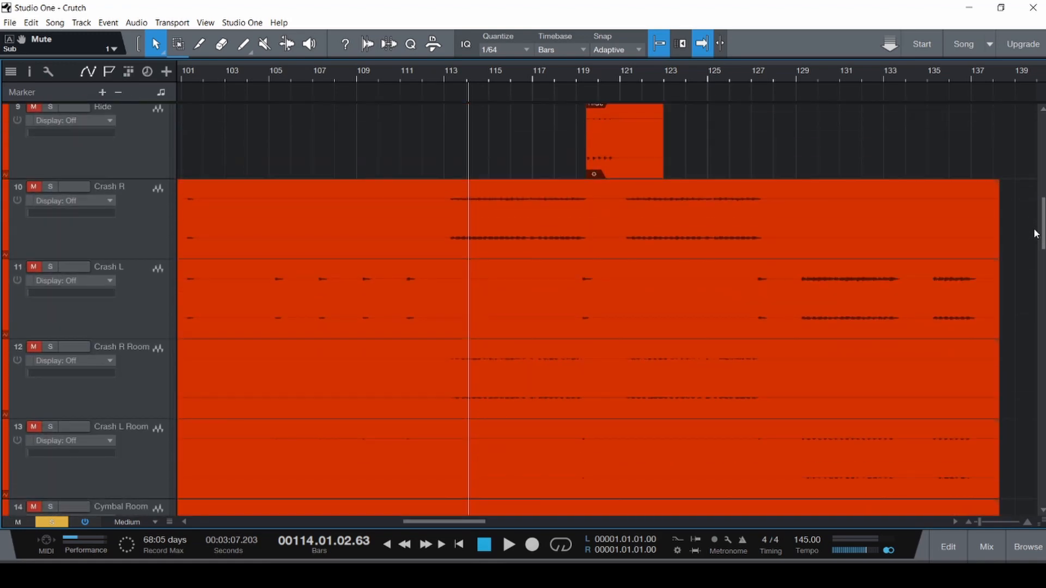
left_click(446, 216)
key("space")
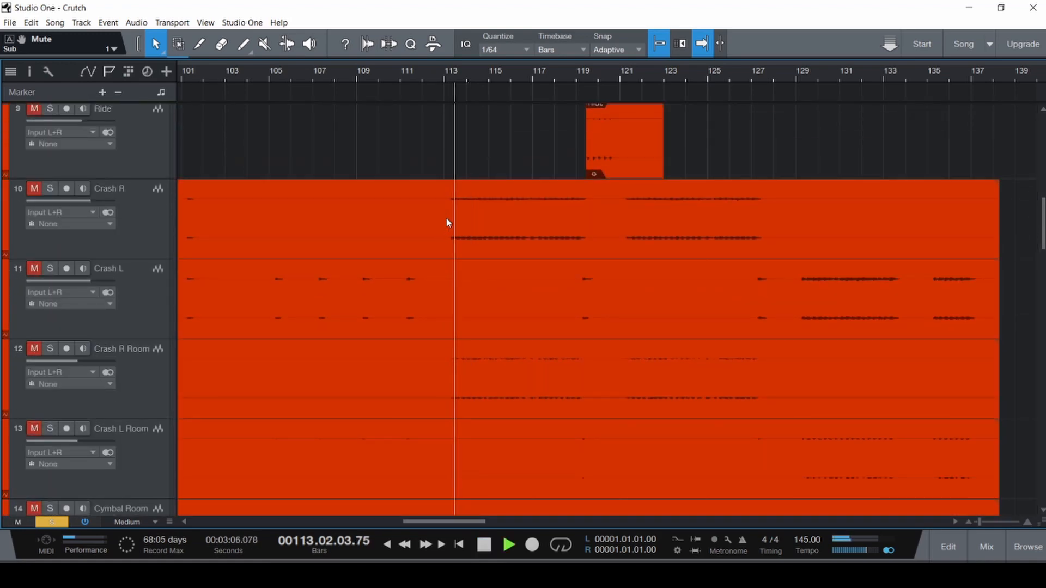
key("ctrl+space")
left_click(50, 189)
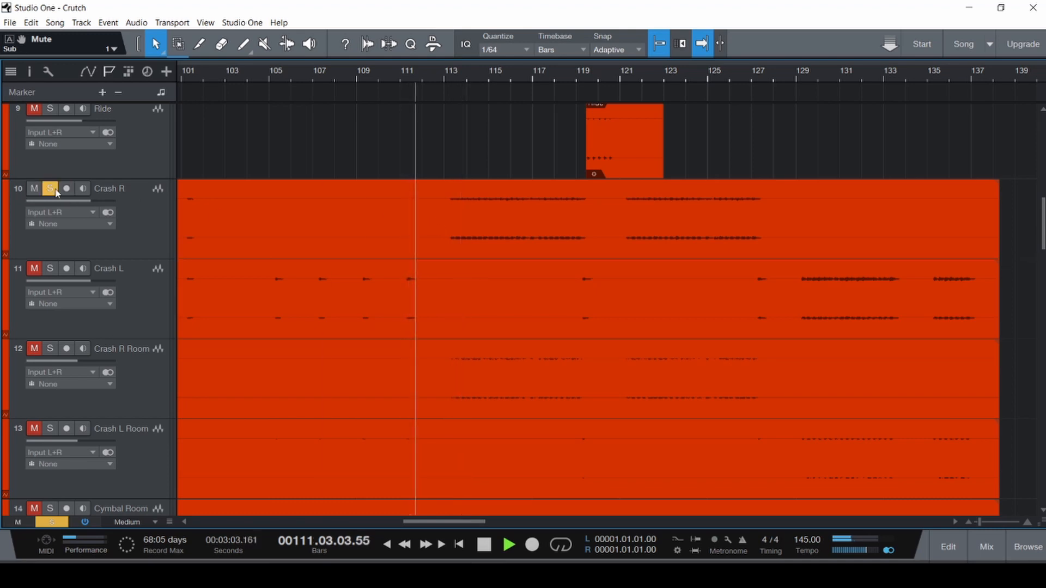
left_click(50, 268)
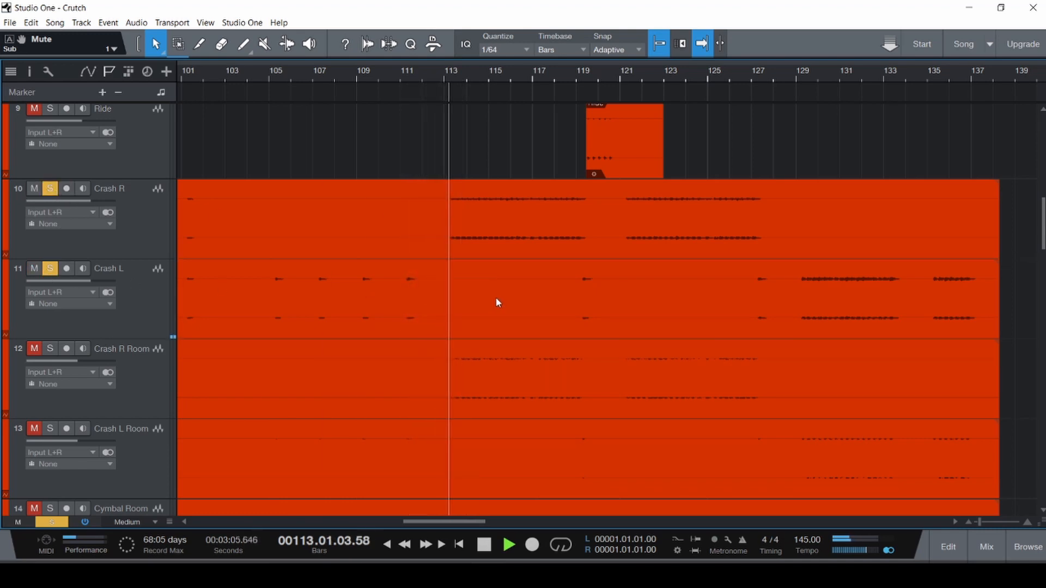
key("space")
key("ctrl+s")
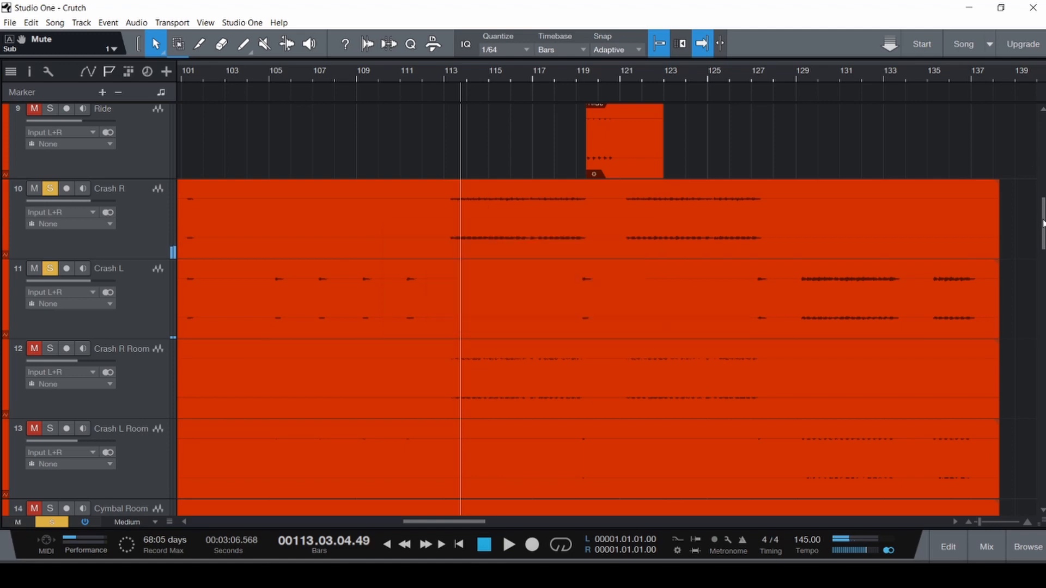
- Show the bus volume automation around the outro and play the soloed Reverb Bus and Delay Bus from just before bar 129 to bar 130
left_click_drag(1043, 224, 1043, 477)
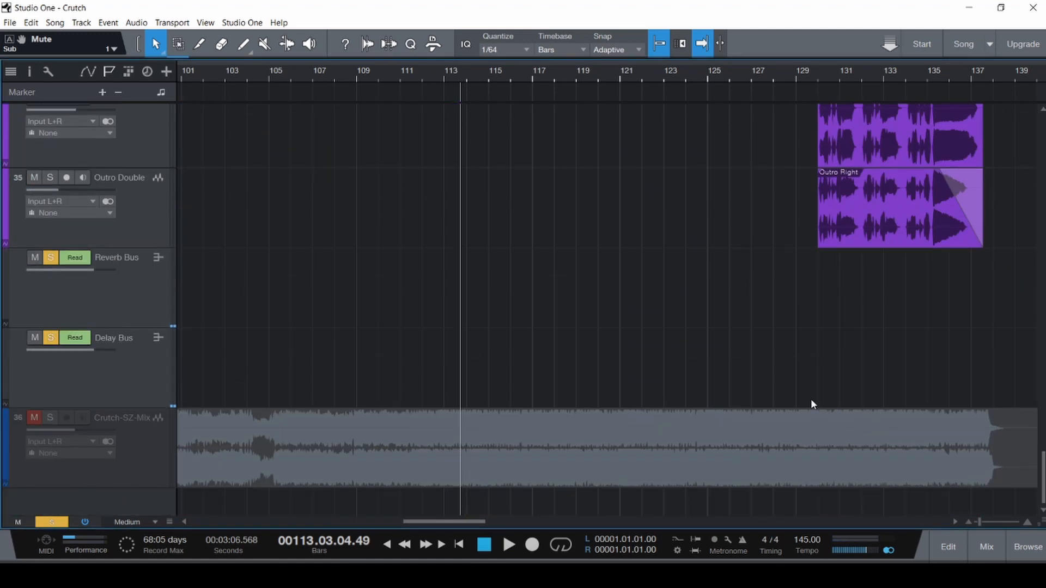
key("a")
scroll(853, 336, "down", 6)
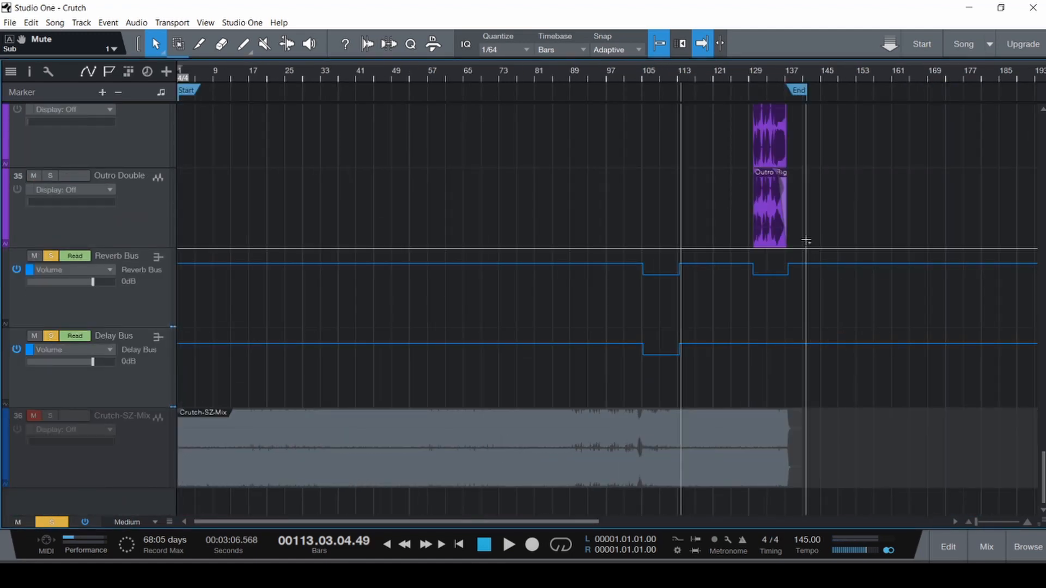
scroll(821, 239, "up", 6)
left_click(413, 280)
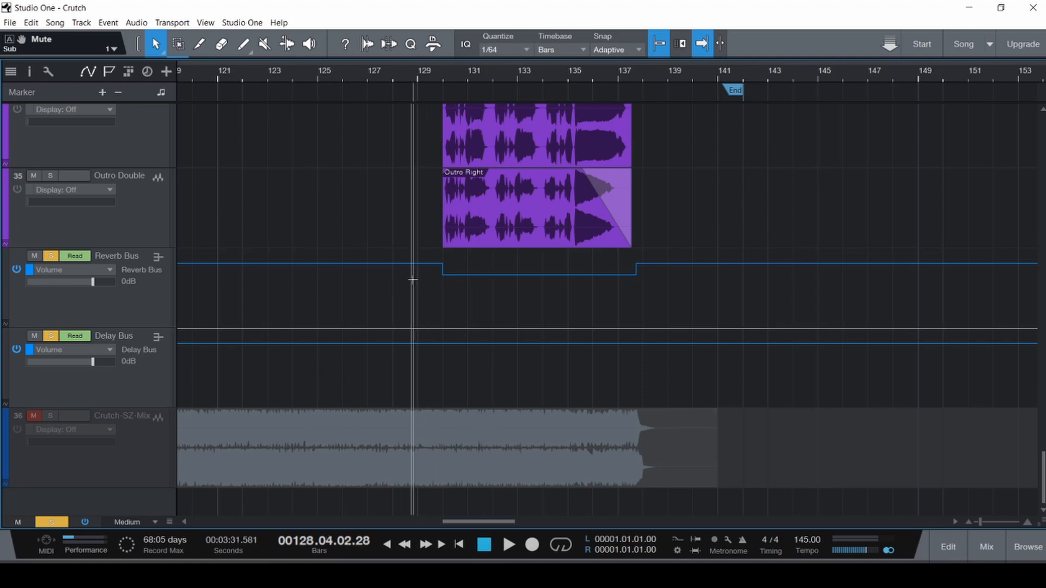
scroll(444, 327, "up", 3)
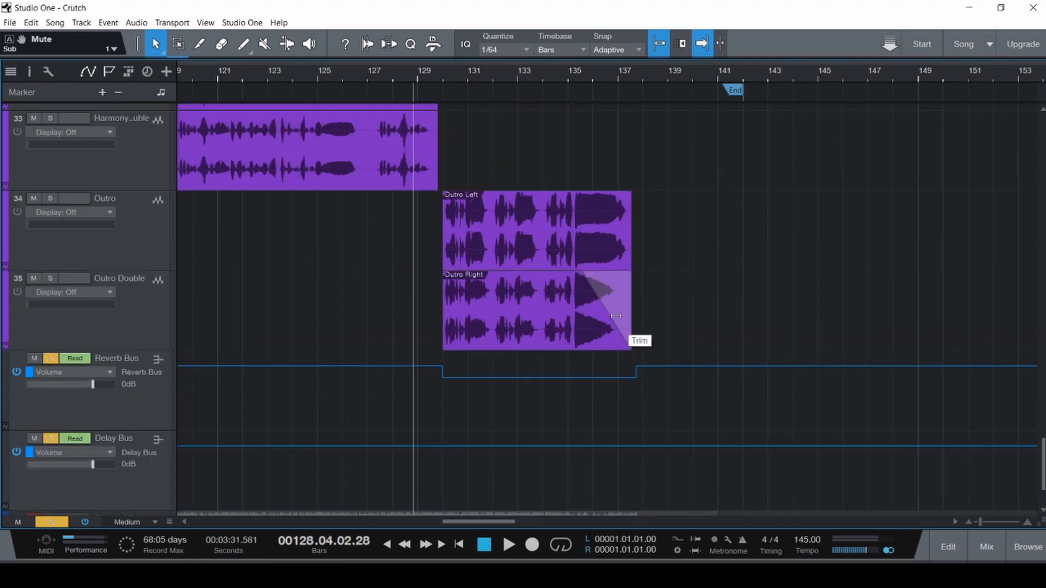
key("space")
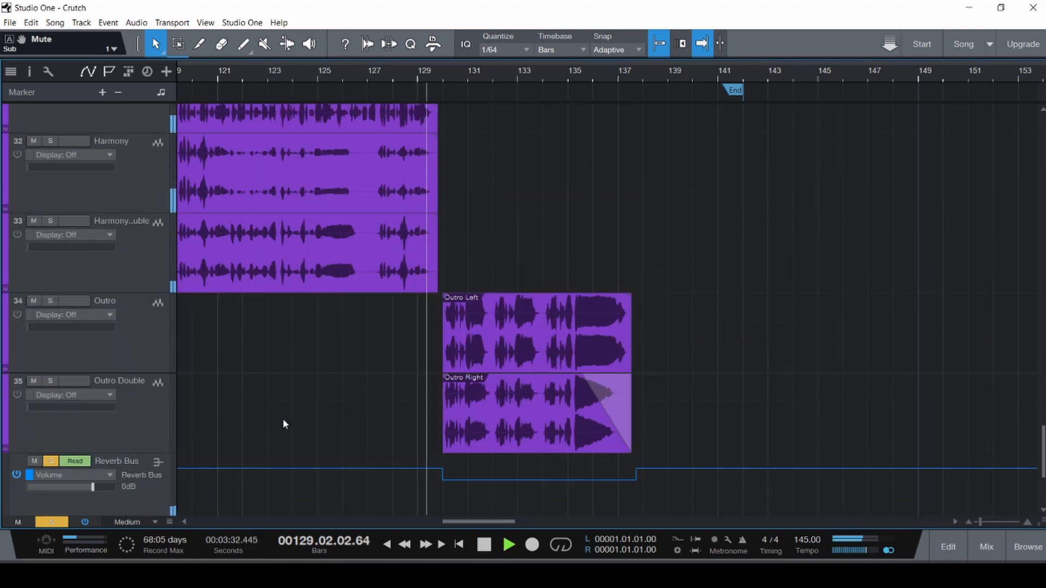
key("space")
- Mute Crash R and Crash L, and play the outro from bar 130 past bar 138, following the Reverb Bus and Delay Bus volume automation
scroll(292, 401, "up", 12)
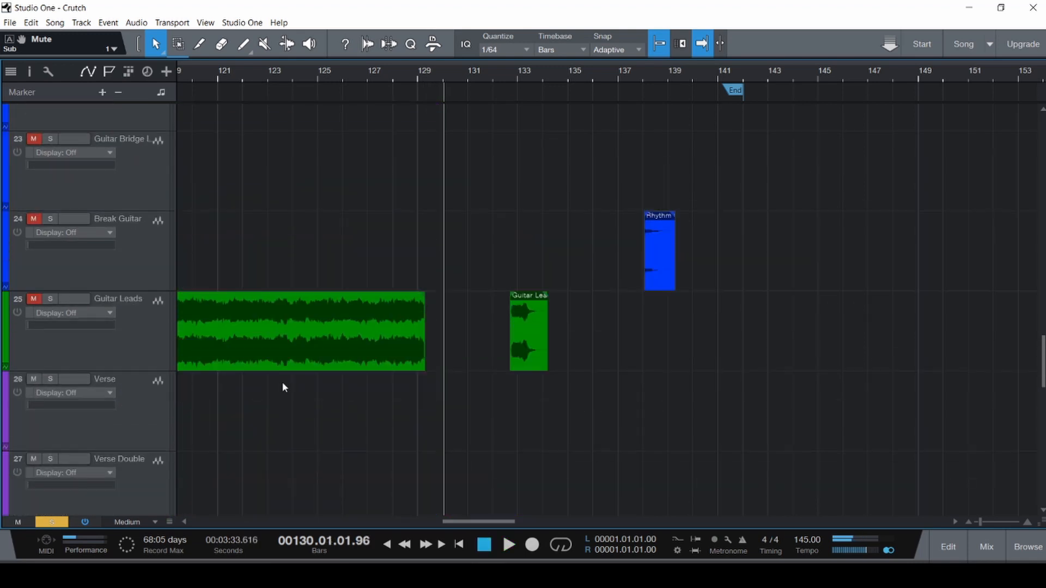
scroll(282, 382, "down", 4)
left_click(36, 186)
left_click(36, 176)
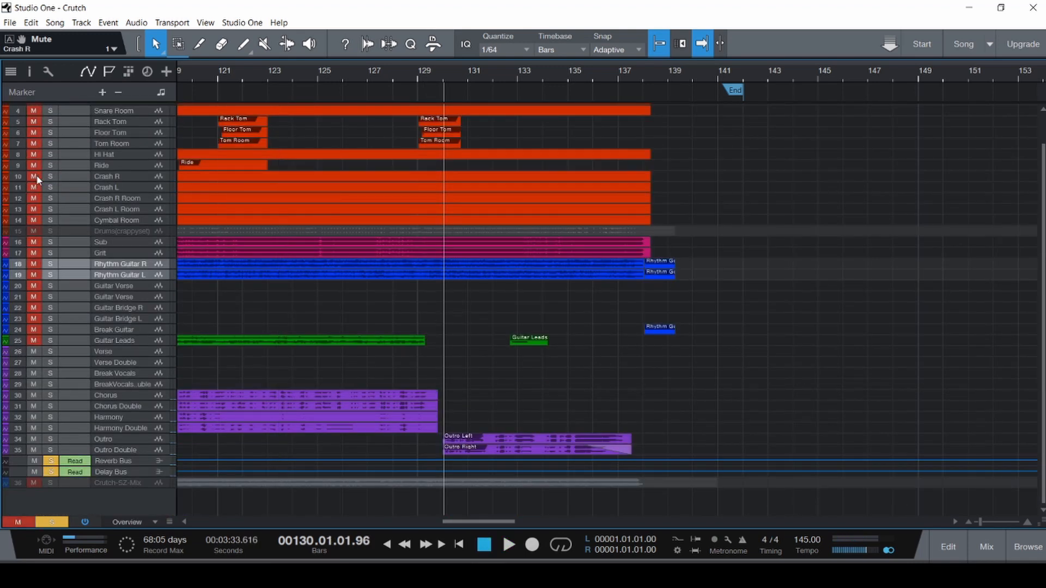
key("space")
scroll(480, 406, "up", 4)
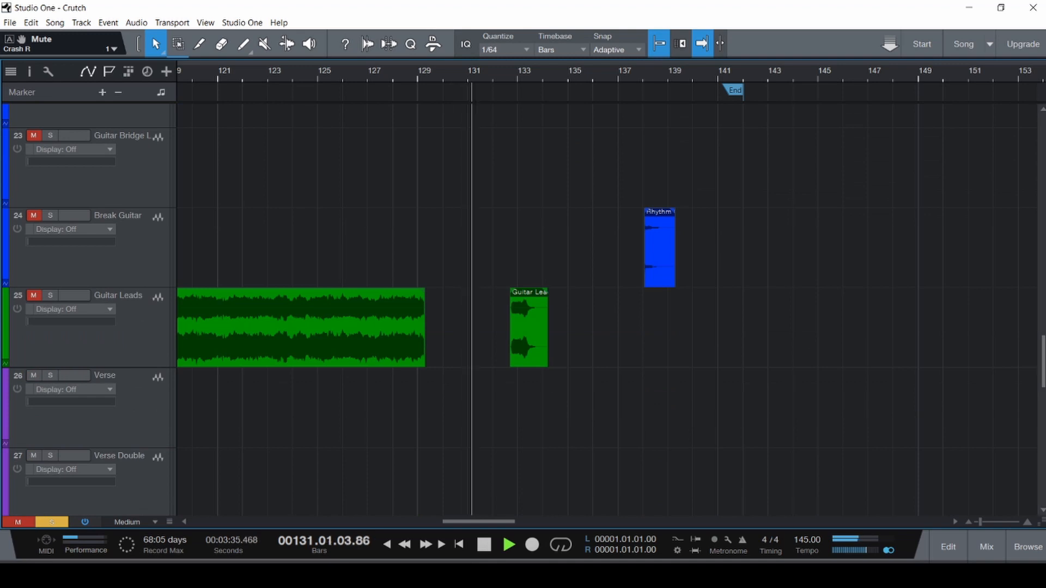
scroll(485, 407, "down", 10)
scroll(575, 342, "up", 1)
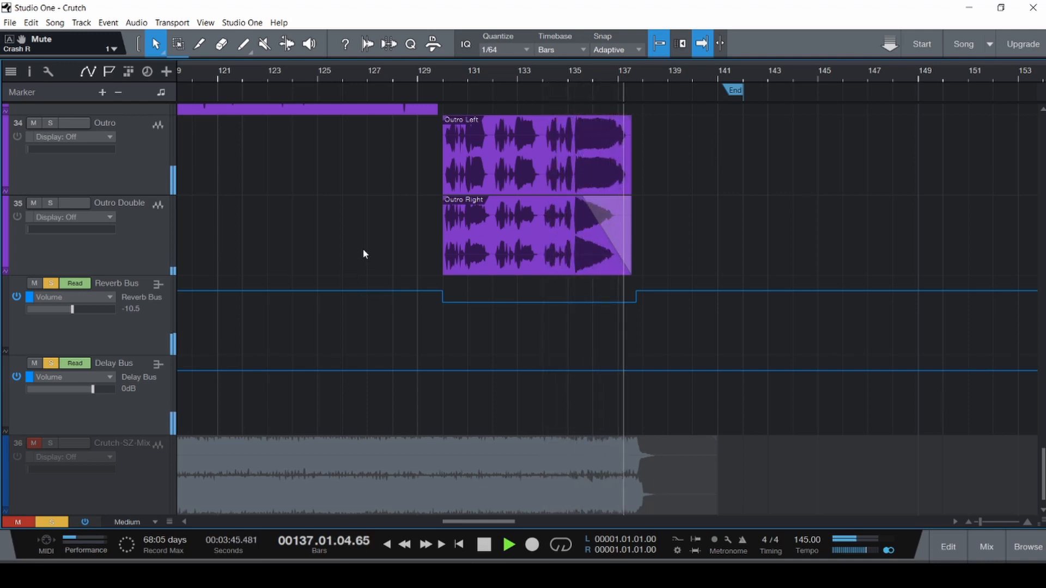
key("space")
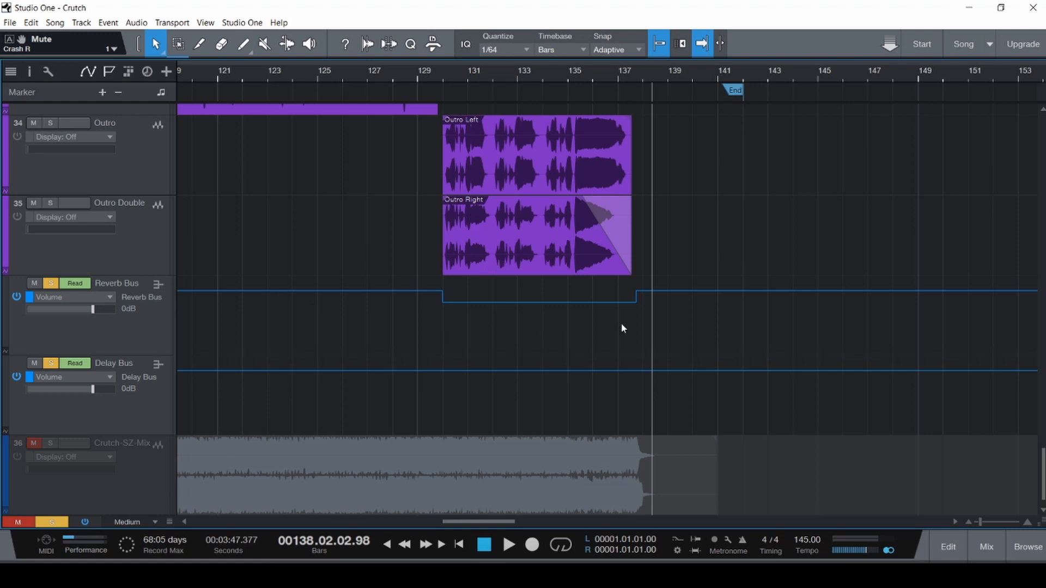
- Select the Reverb Bus volume automation points spanning the outro, and check the same range on the Delay Bus
left_click_drag(649, 321, 422, 330)
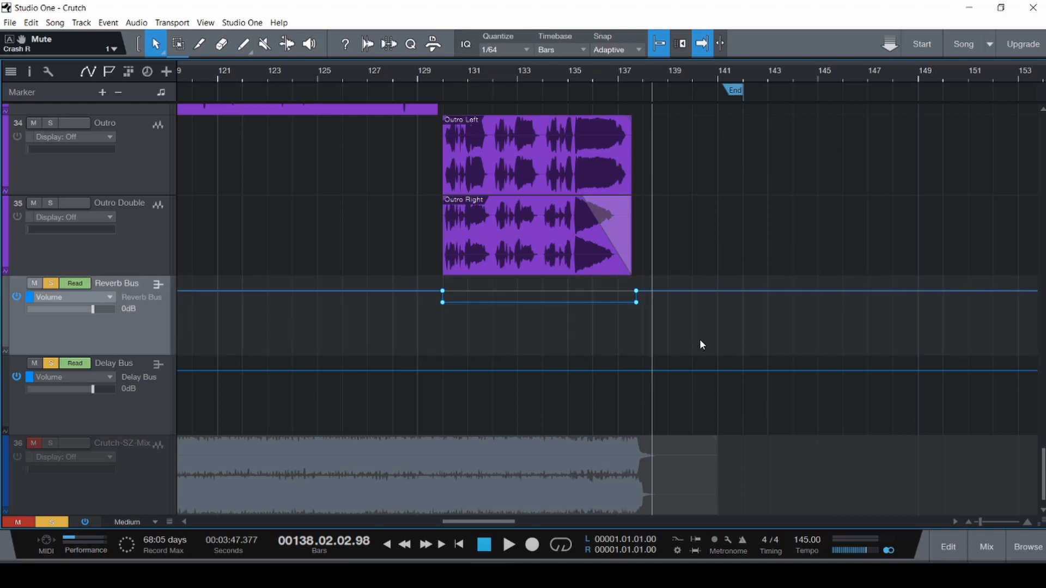
left_click_drag(657, 394, 433, 398)
left_click(125, 411)
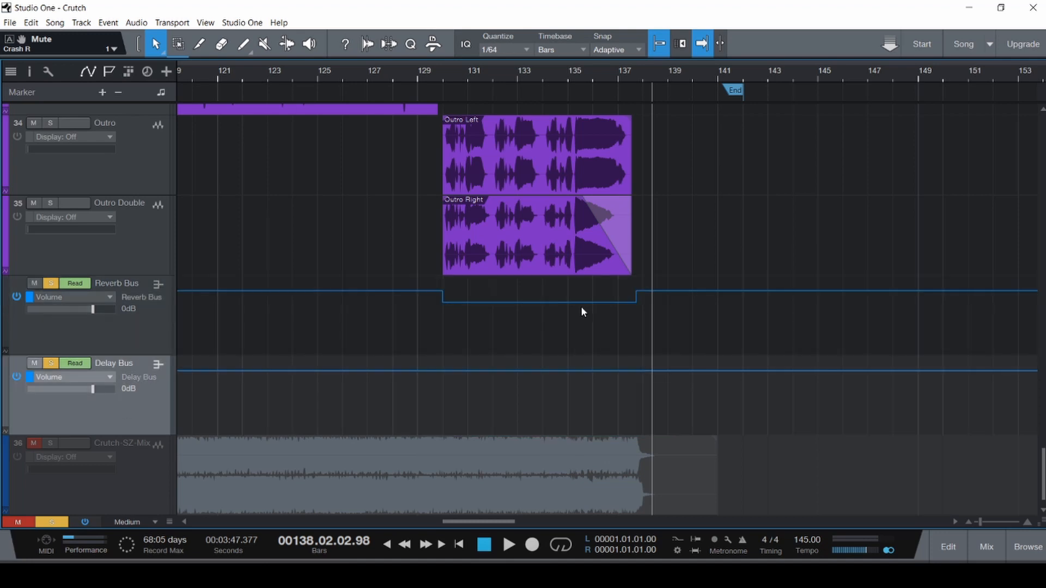
scroll(505, 269, "up", 2)
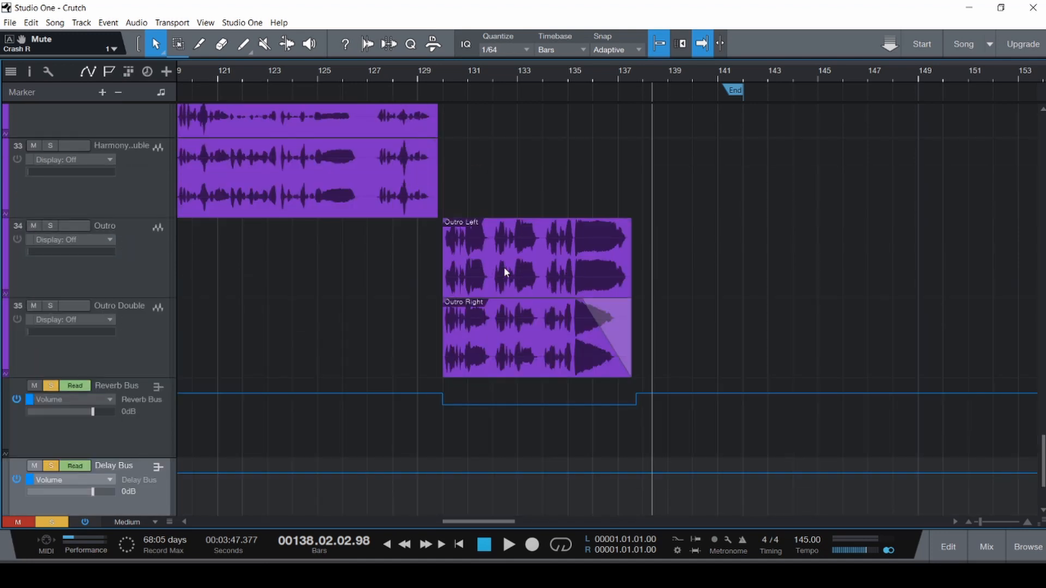
key("z")
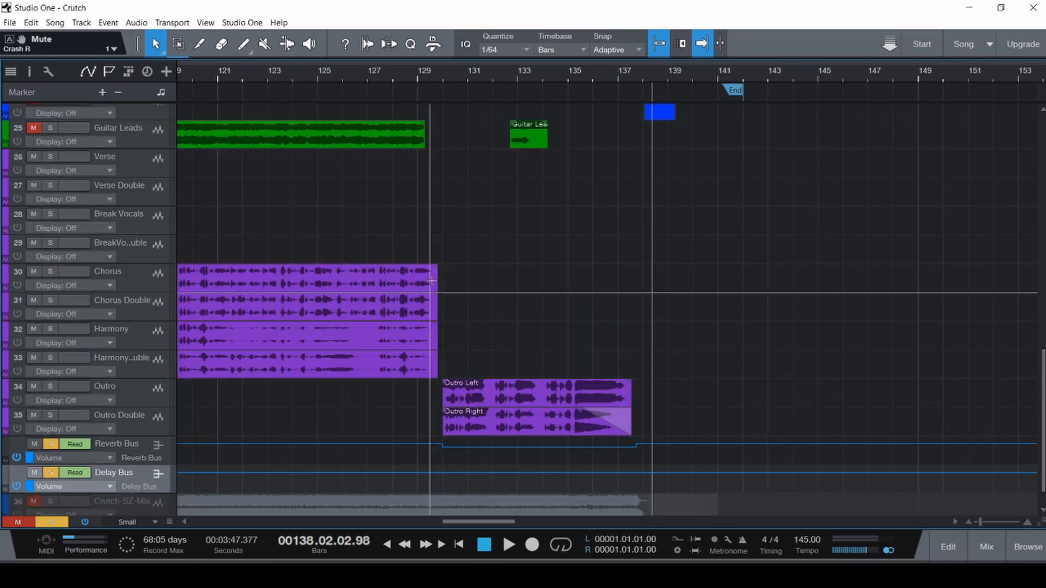
- Return to the song start, save the song, and clear all track solos and mutes
key("Home")
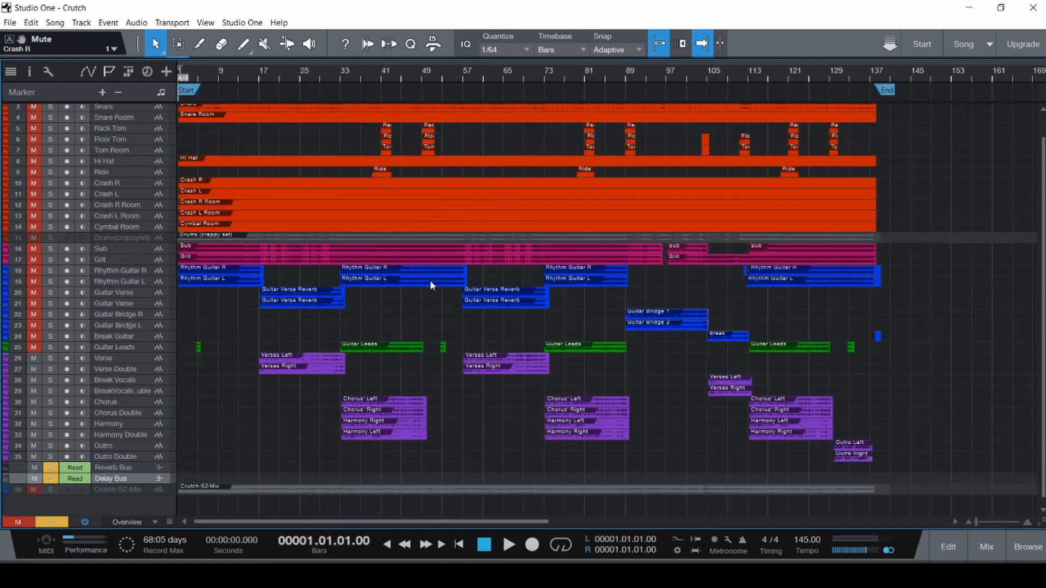
key("ctrl+s")
key("shift+s")
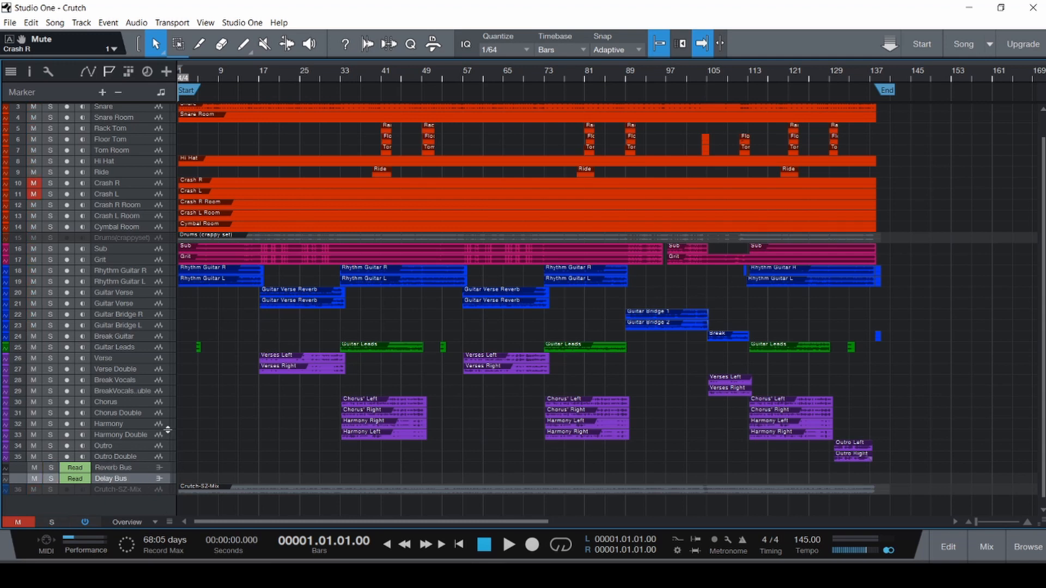
key("shift+m")
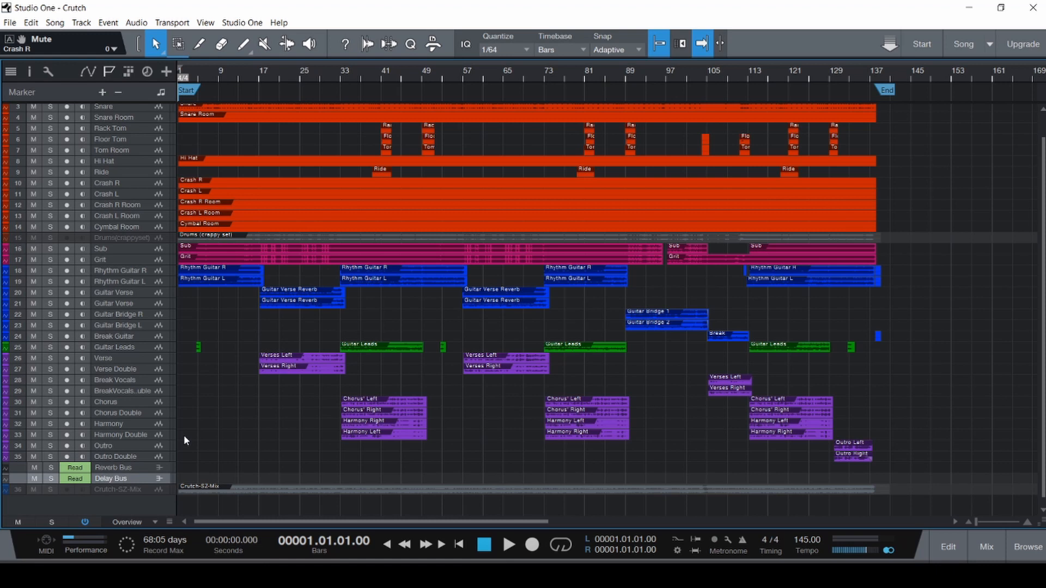
- Play the full mix from the song start through the first verse to about bar 31
scroll(185, 439, "up", 1)
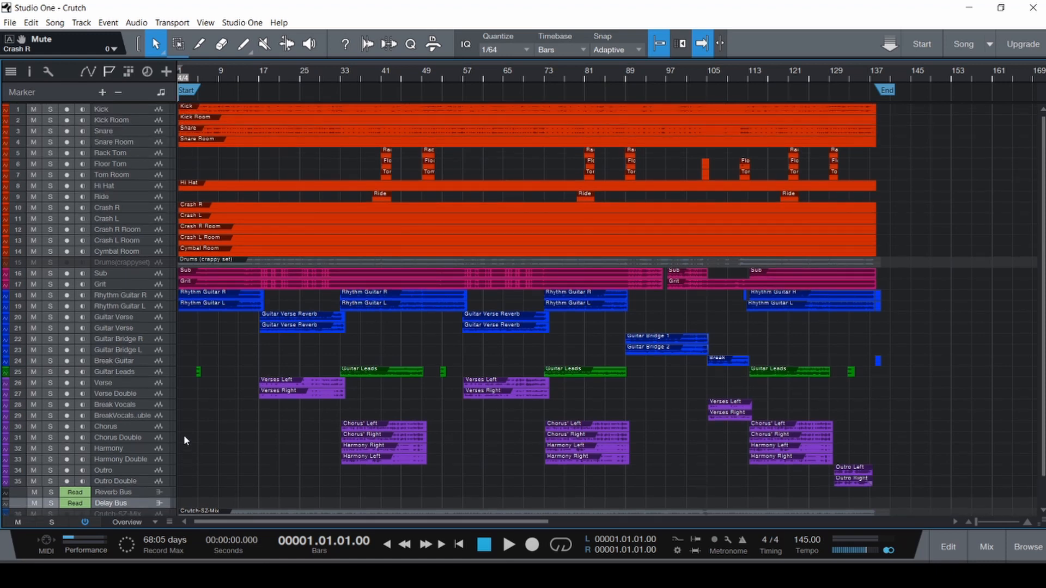
key("space")
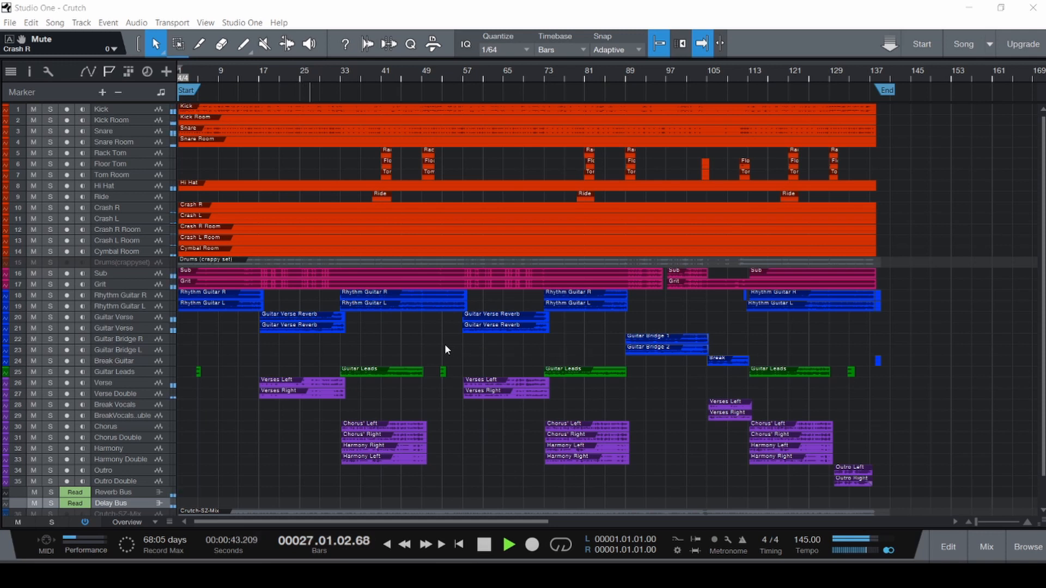
key("space")
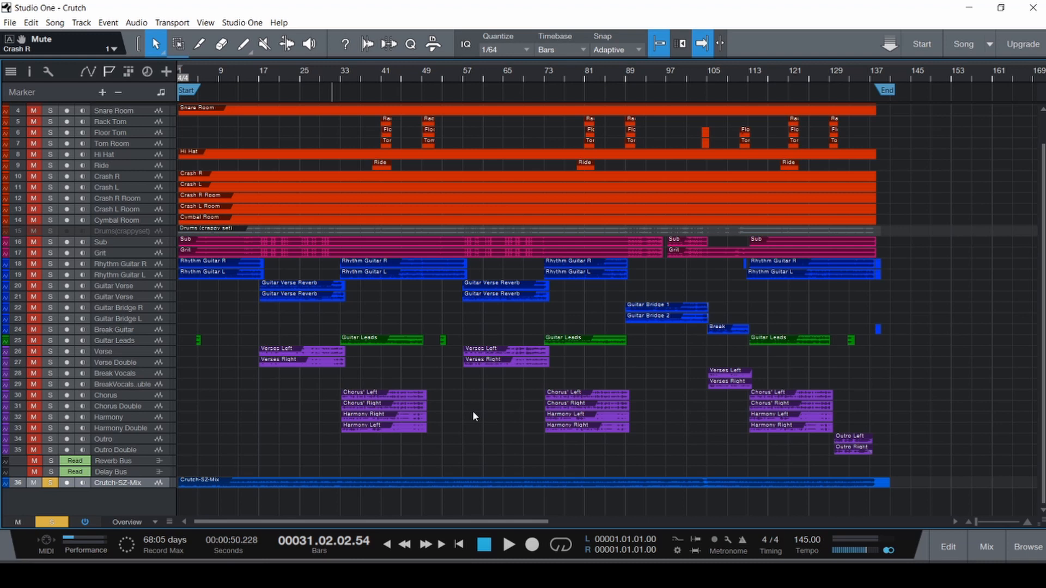
- Try duplicating the intro Rhythm Guitar R and Rhythm Guitar L events into the first verse, and undo the duplication
left_click(259, 420)
left_click_drag(232, 299, 212, 269)
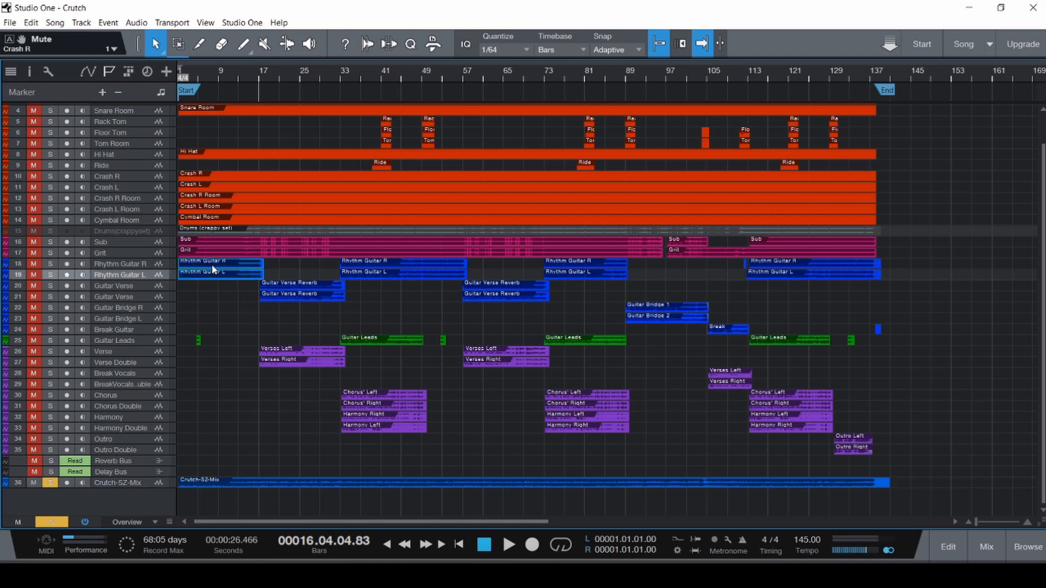
key("ctrl+d")
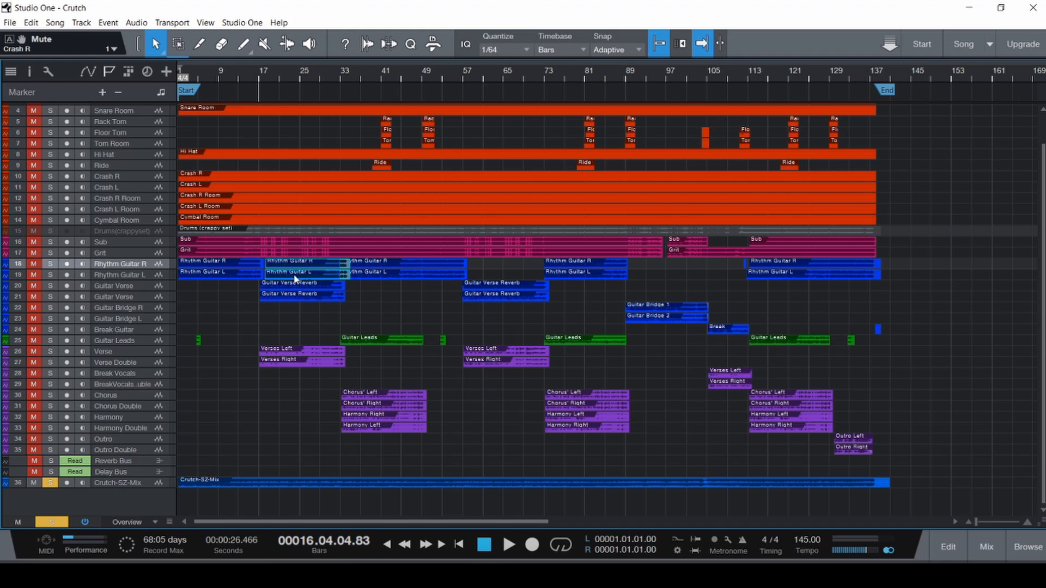
key("ctrl+z")
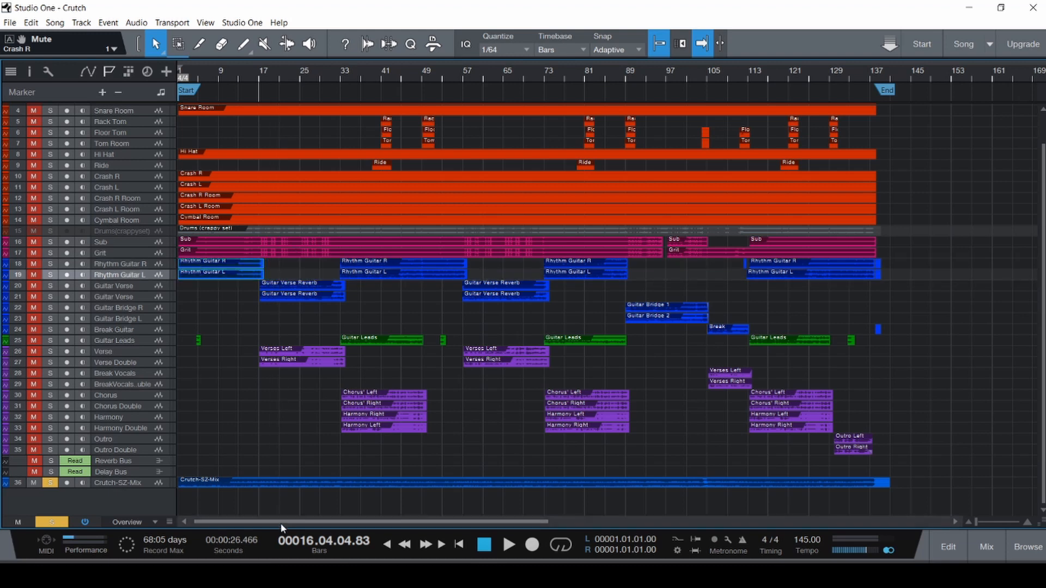
- Play the first verse from just before bar 17, comparing the two soloed Guitar Verse tracks with the soloed Crutch-SZ-Mix track
key("space")
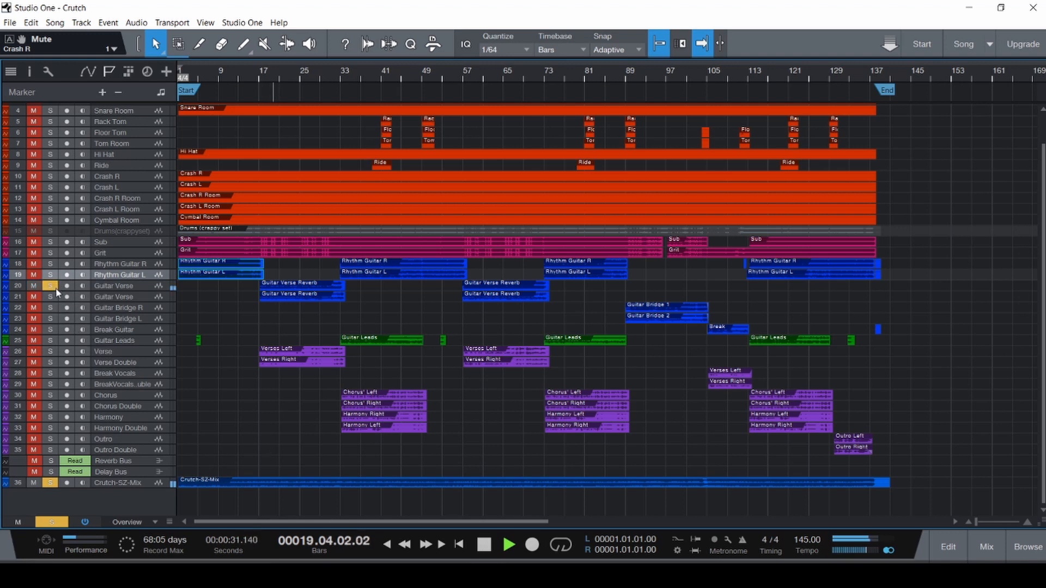
left_click_drag(50, 285, 54, 301)
left_click(34, 483)
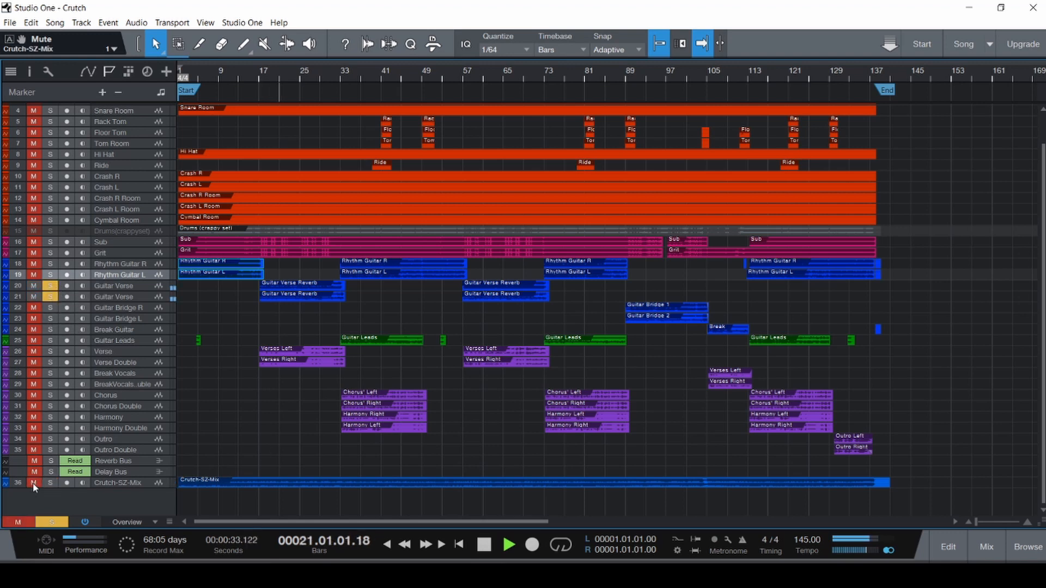
left_click(46, 482)
left_click(33, 300)
left_click(34, 287)
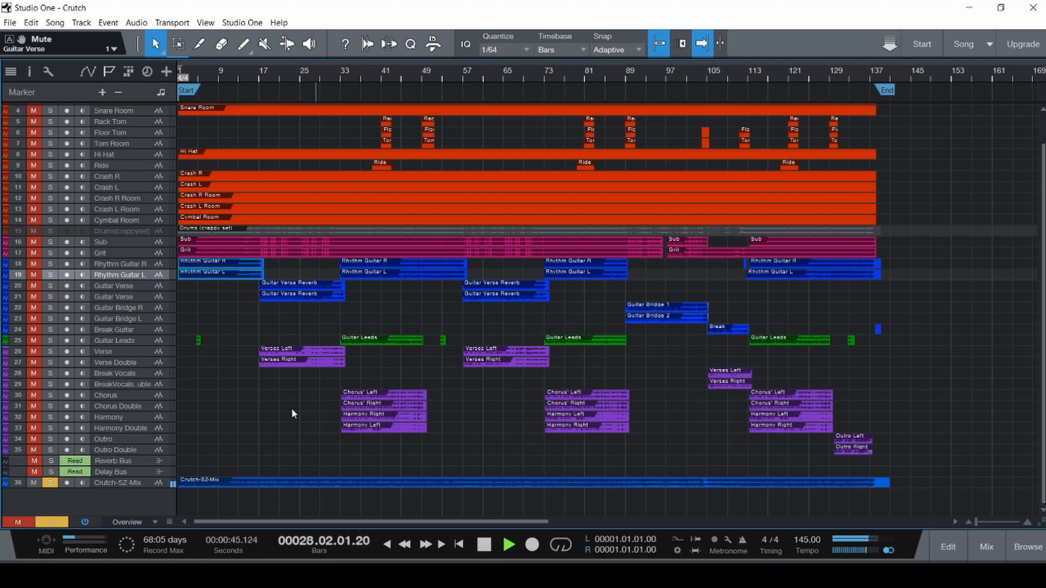
key("space")
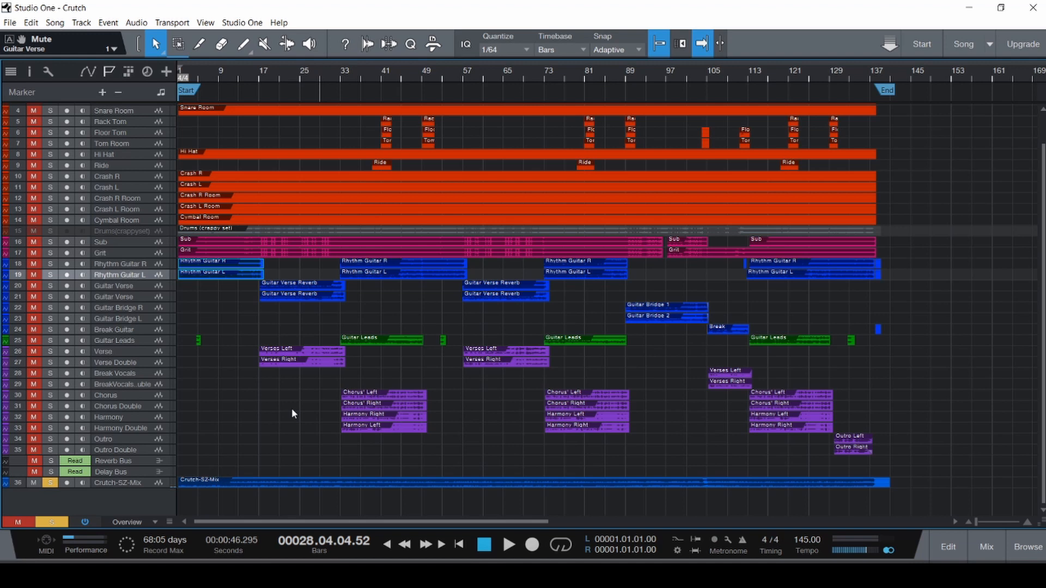
- Select the first verse's Guitar Verse Reverb events and play the soloed Crutch-SZ-Mix from about bar 25 into the first chorus
left_click_drag(318, 323, 295, 288)
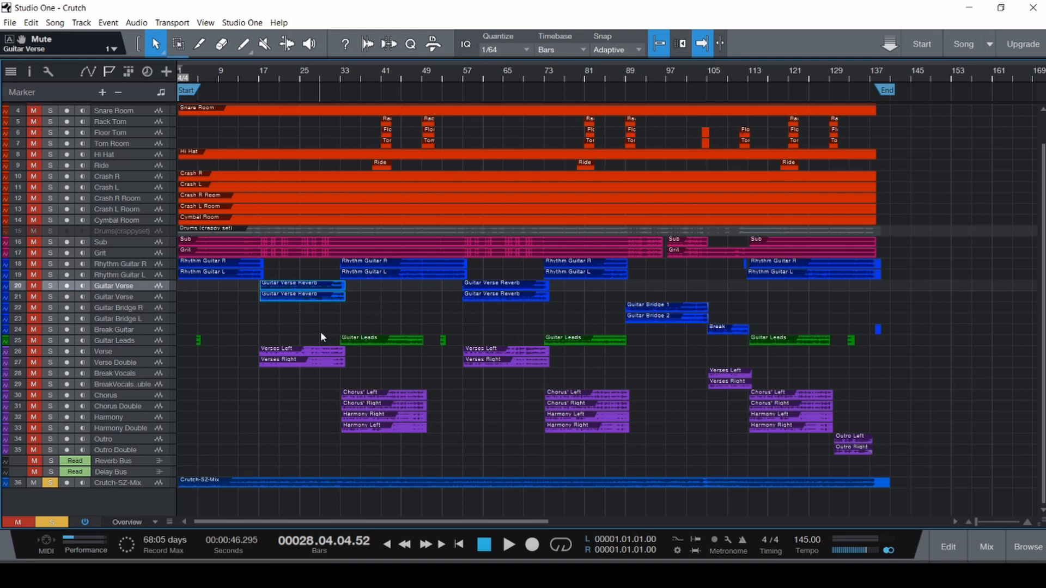
left_click(299, 403)
key("space")
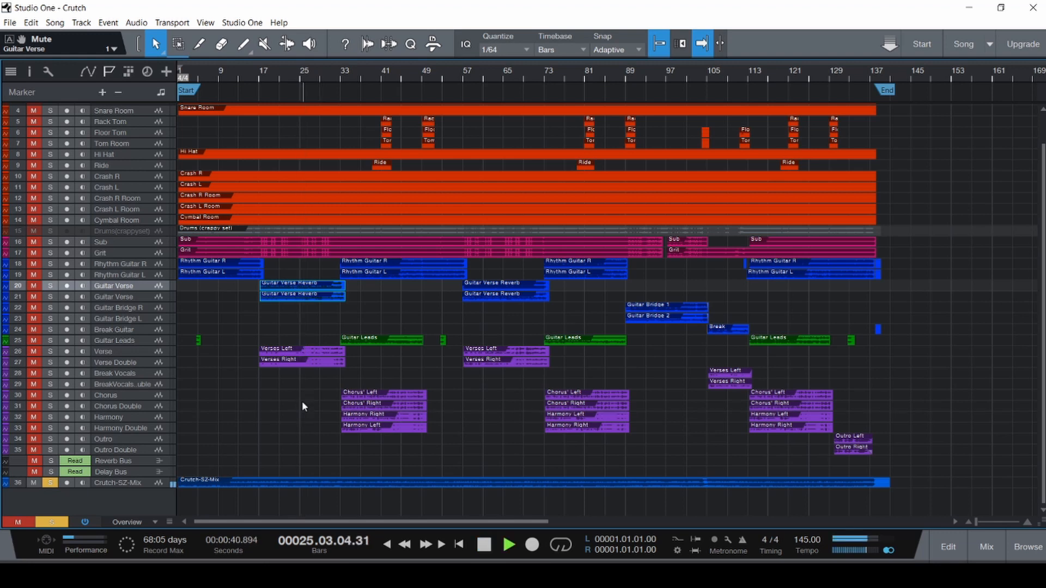
key("ctrl+s")
left_click(312, 446)
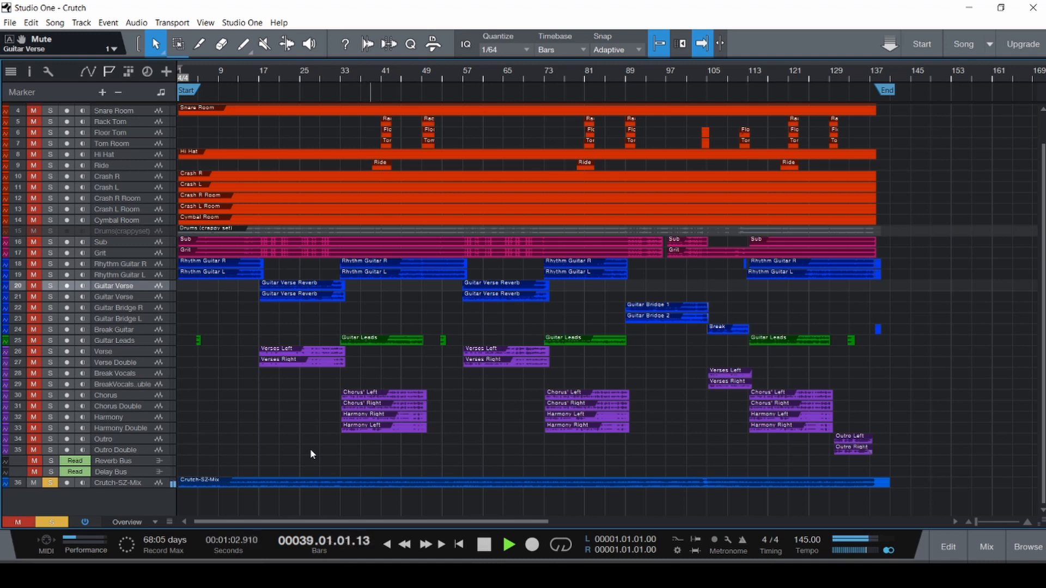
- Play the soloed Crutch-SZ-Mix through the first chorus and replay the chorus ending from about bar 46 to bar 50
key("space")
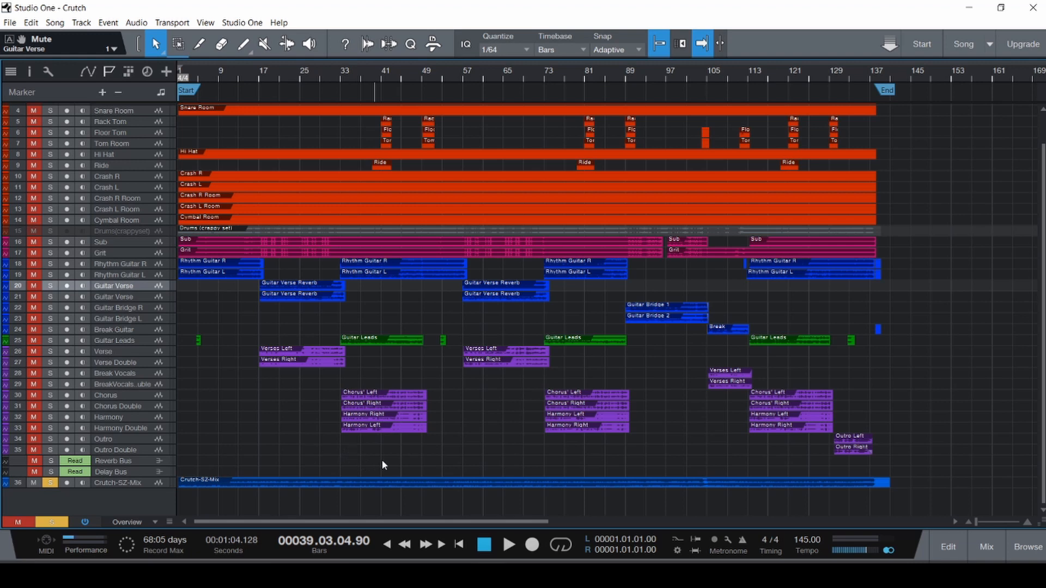
key("space")
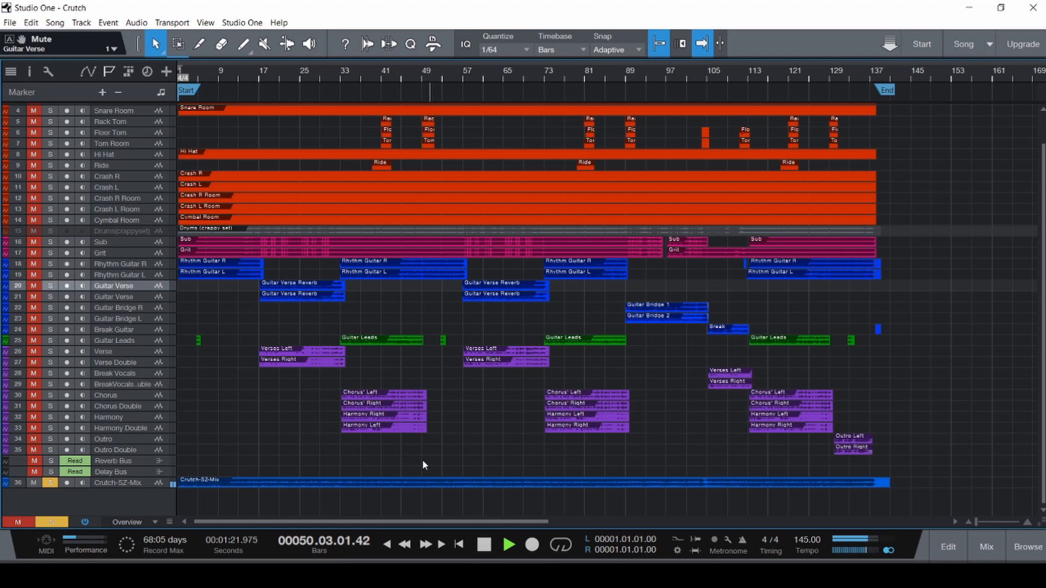
key("space")
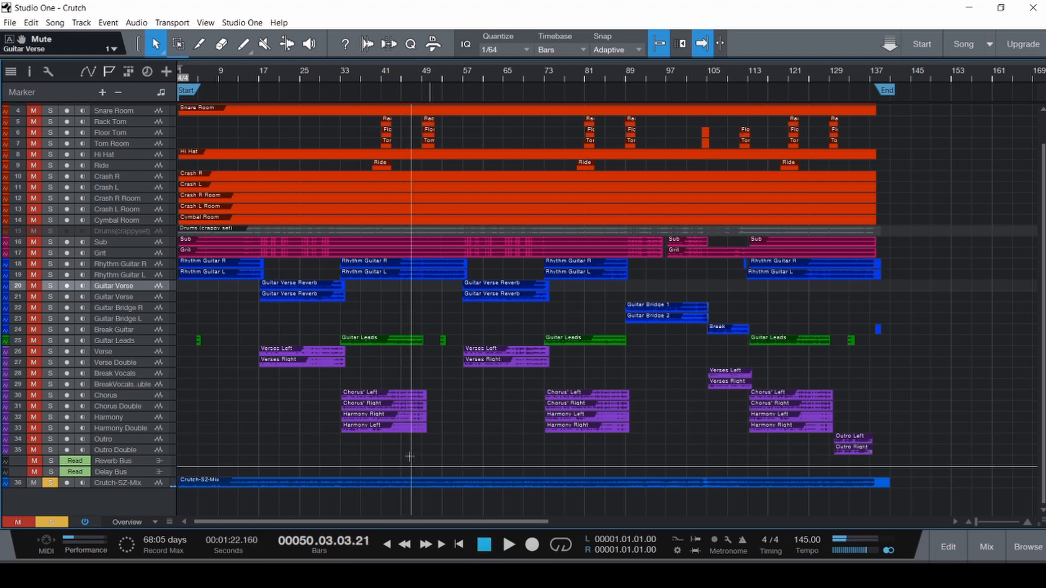
left_click(409, 456)
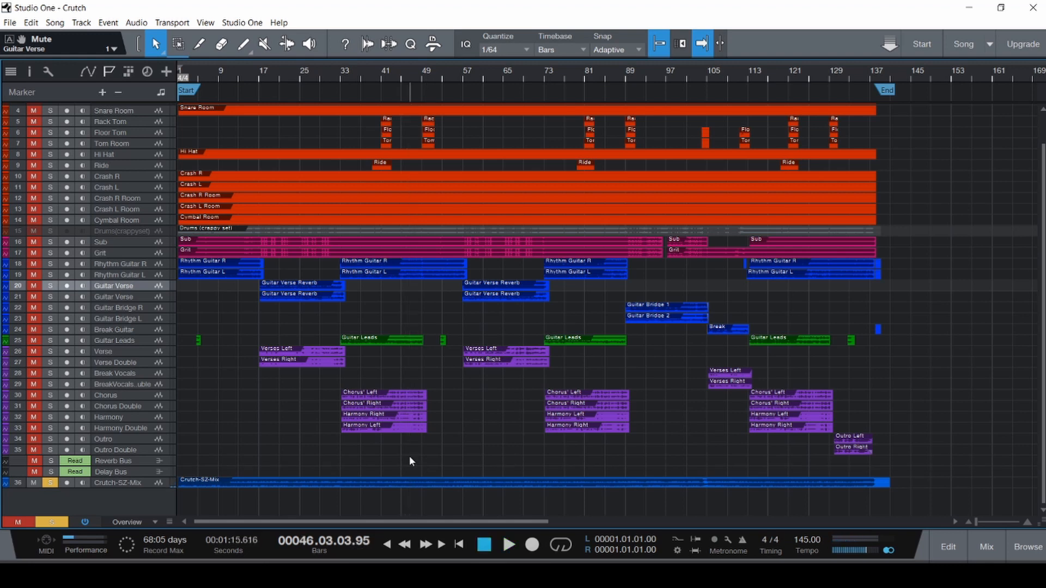
key("space")
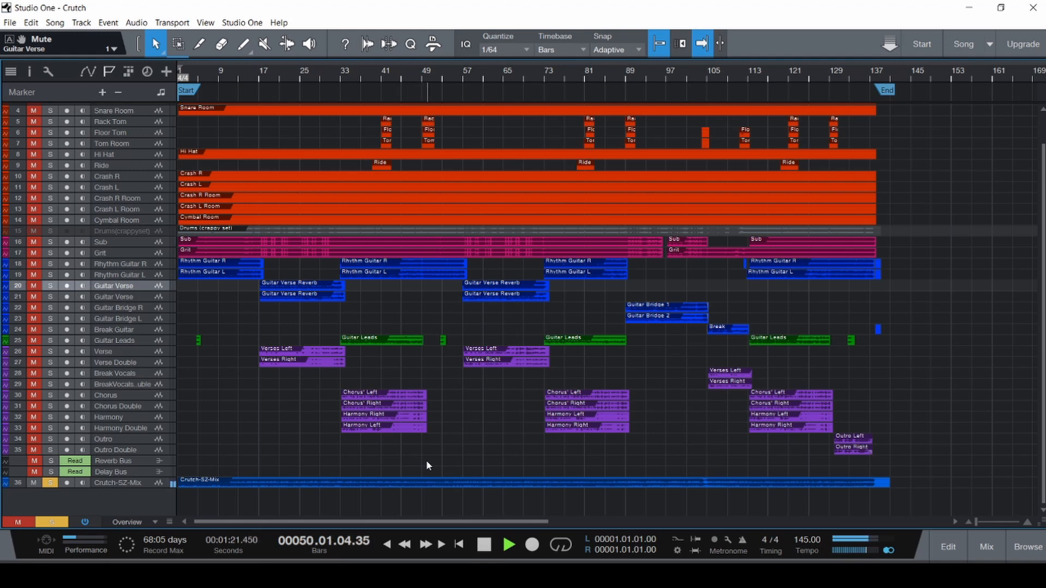
key("space")
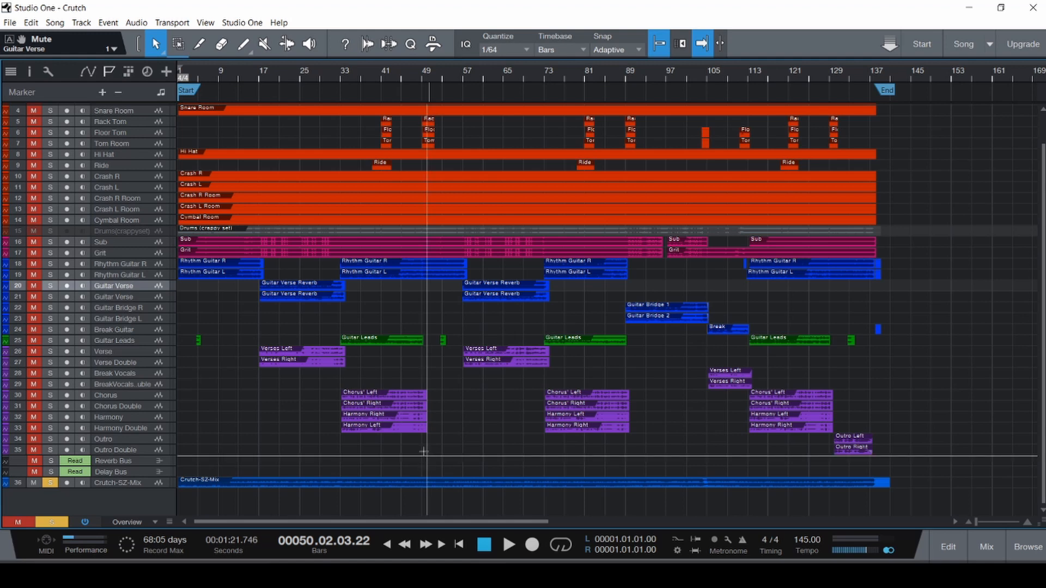
- Replay the soloed Crutch-SZ-Mix from the end of the first chorus and continue through the second verse and chorus to about bar 93
left_click(424, 451)
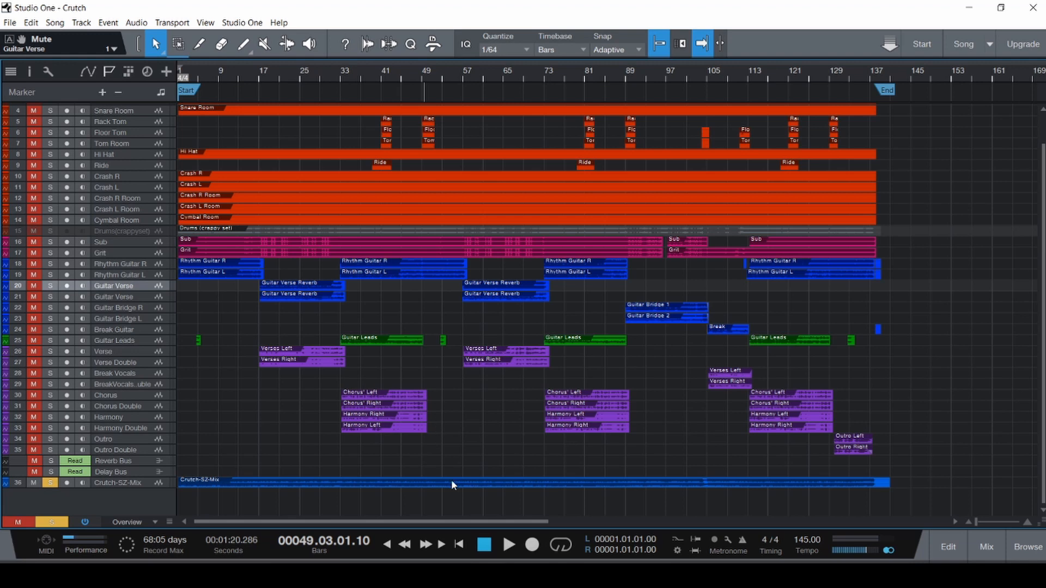
left_click(412, 454)
key("space")
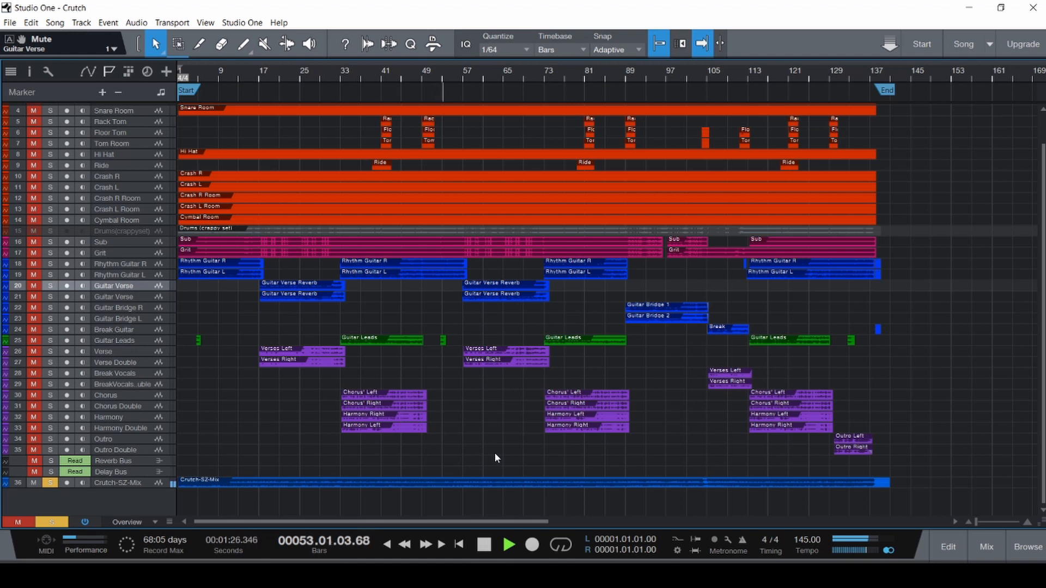
key("space")
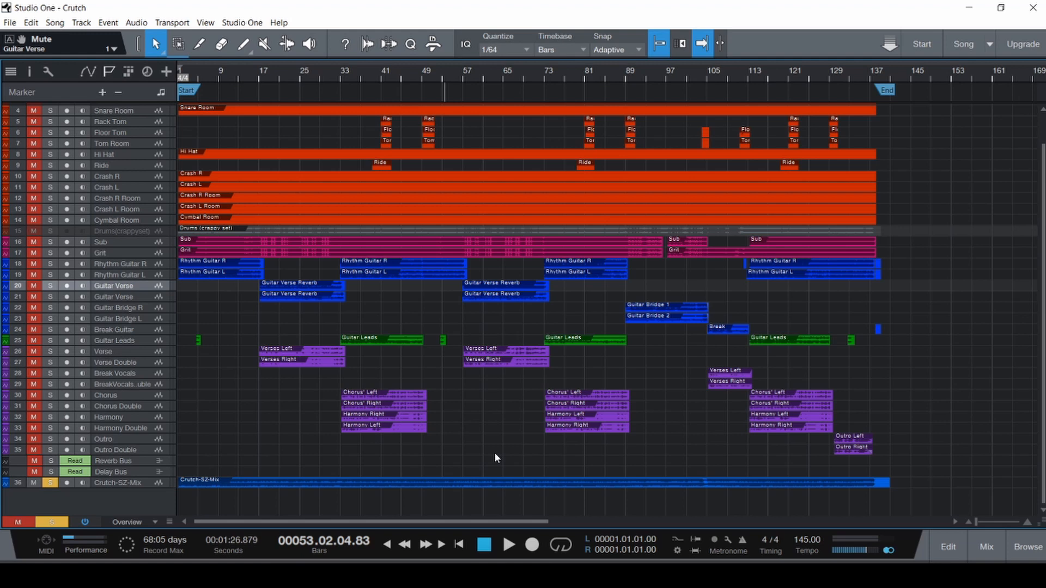
key("space")
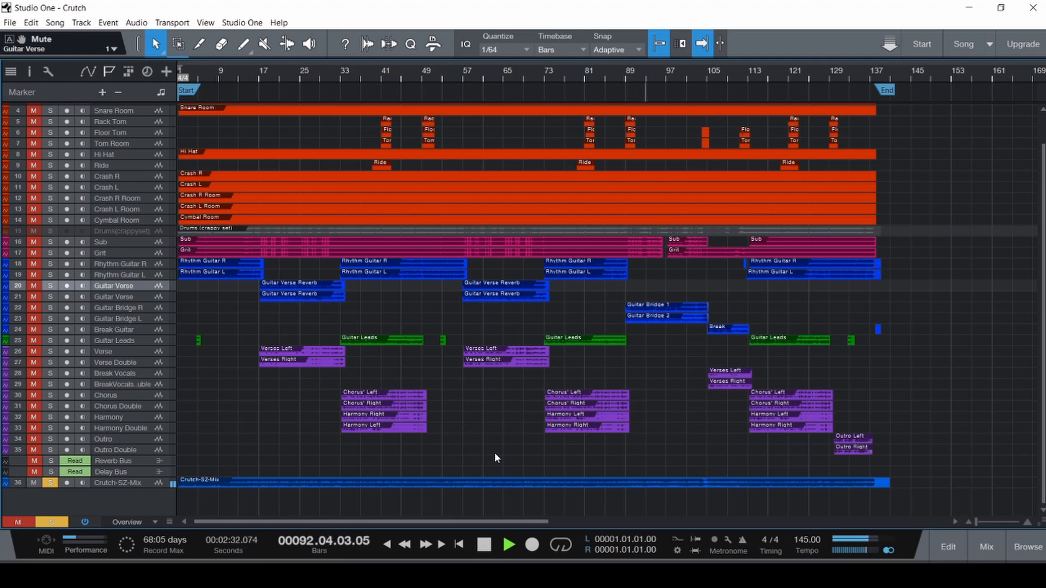
key("space")
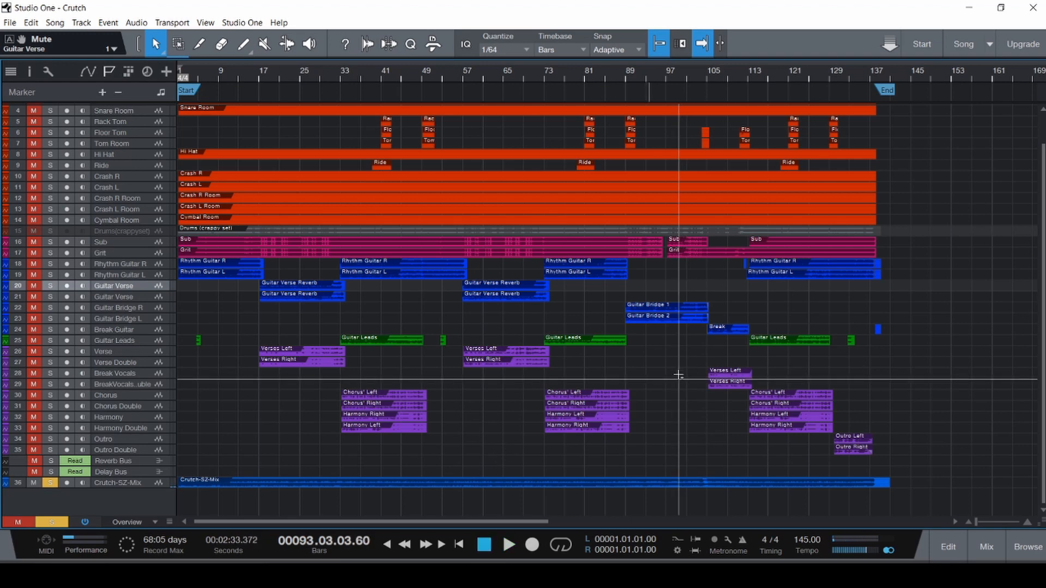
- Set the playback position just before bar 89, and select the Sub and Grit events and the second chorus's Rhythm Guitar events in turn
scroll(678, 375, "up", 4)
left_click(581, 405)
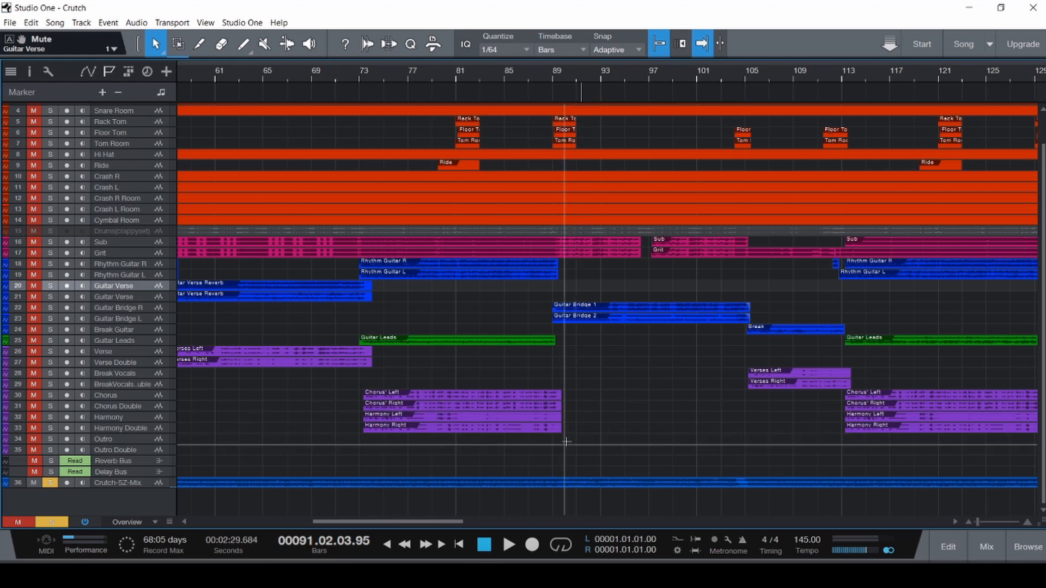
left_click(551, 461)
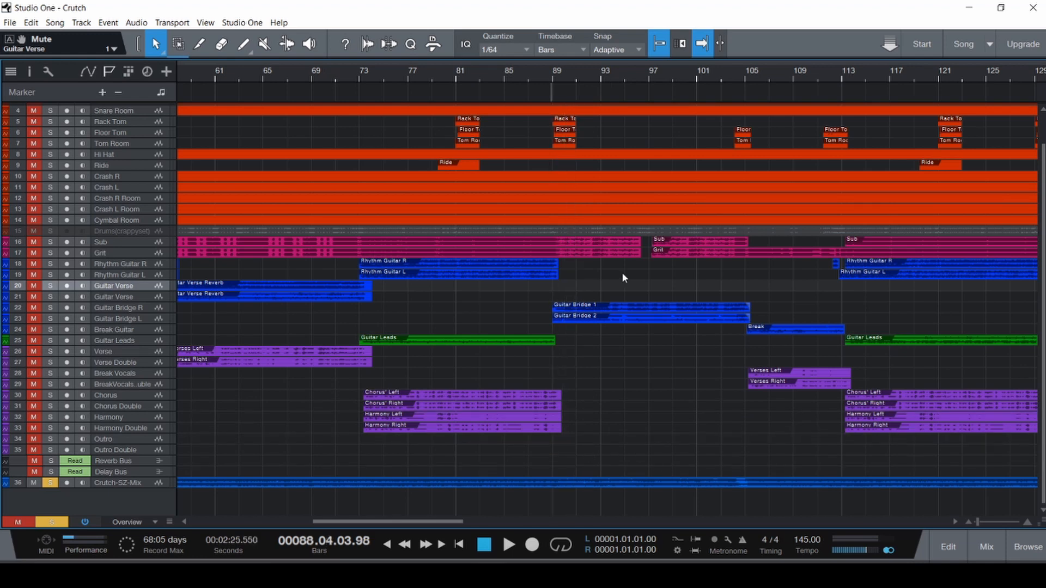
left_click_drag(602, 245, 602, 245)
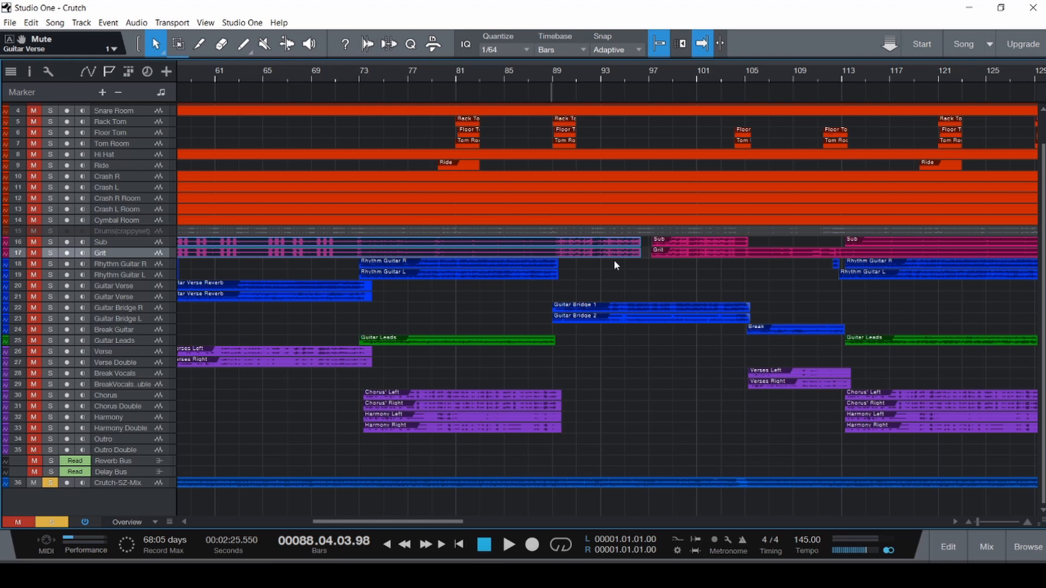
left_click(617, 279)
left_click(621, 245)
left_click(622, 252)
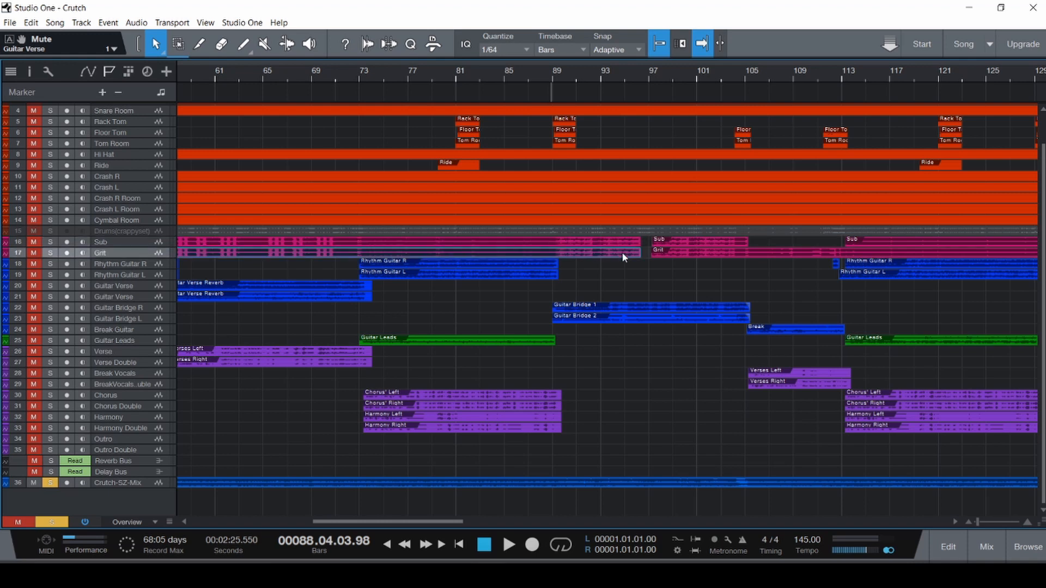
left_click_drag(586, 280, 542, 263)
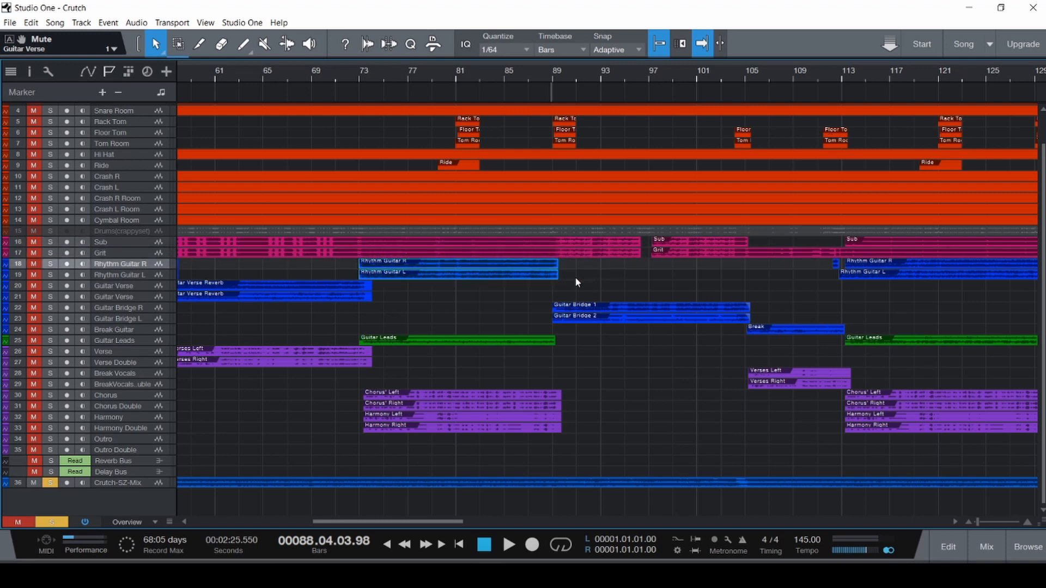
- Clear the event selection and play the soloed Crutch-SZ-Mix from just before bar 89 into the bridge to about bar 93
left_click(539, 298)
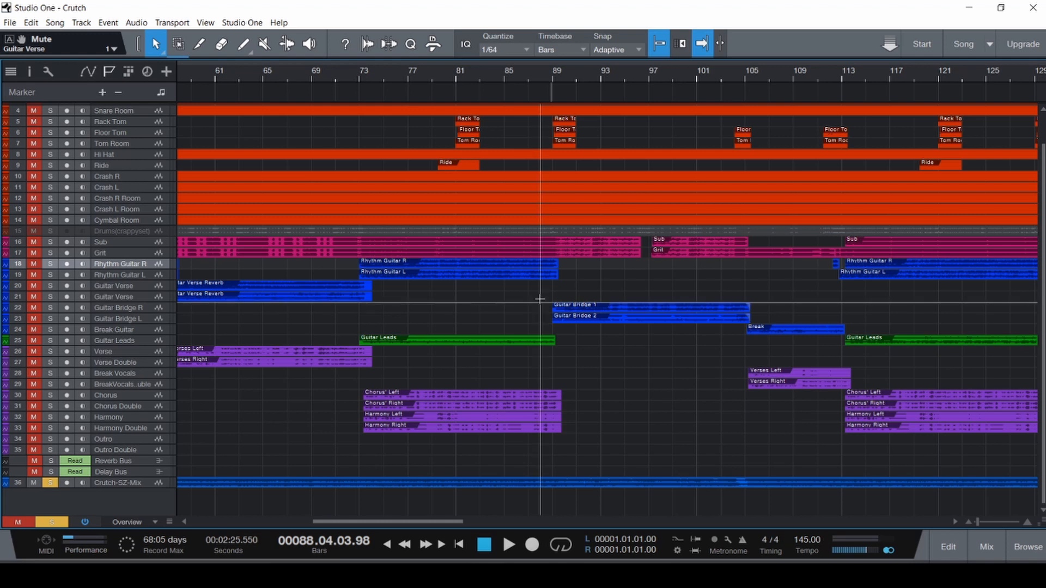
key("space")
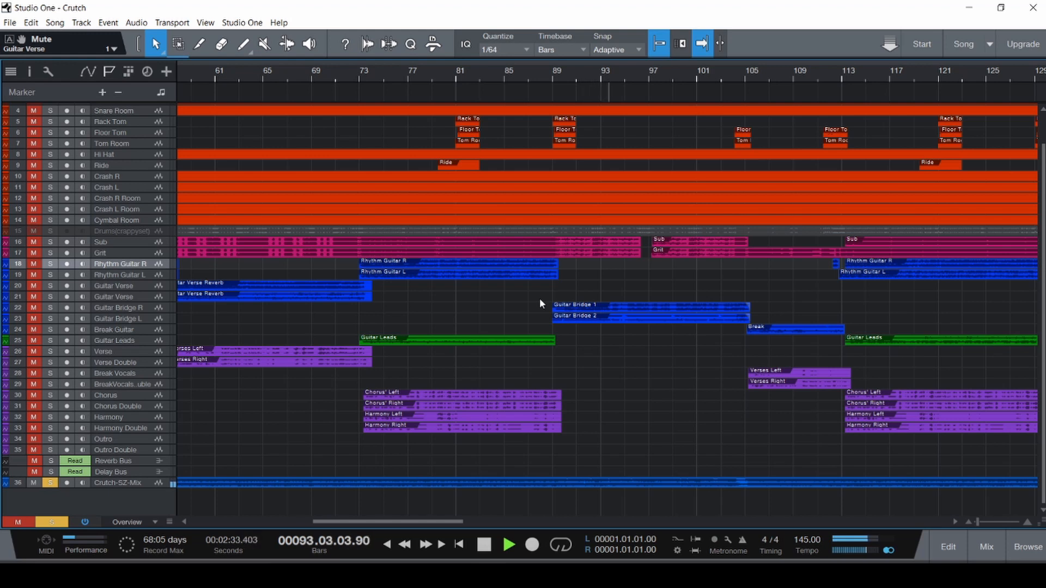
key("space")
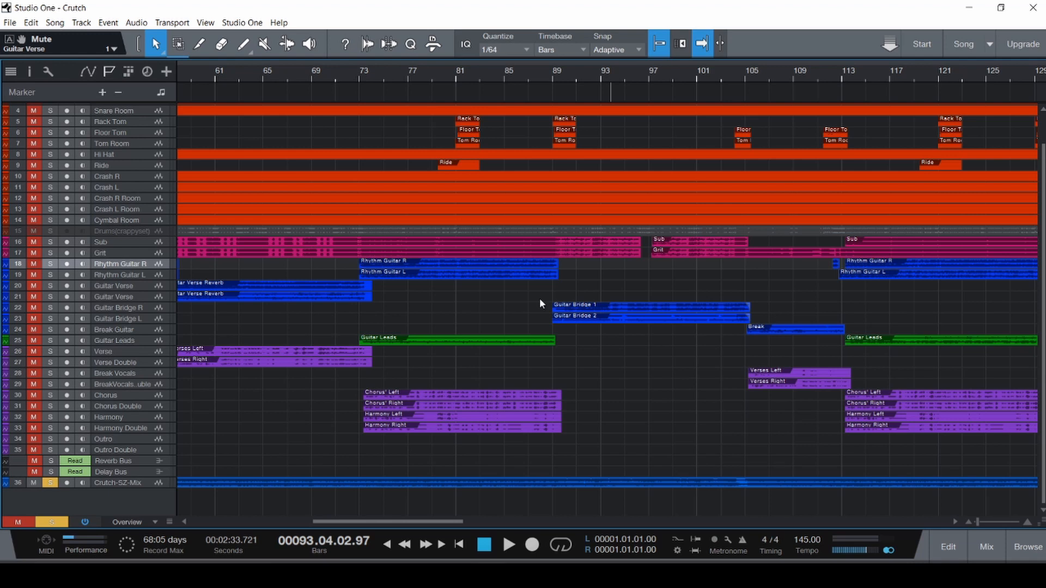
- Clear all track solos and mutes, mute only the Crutch-SZ-Mix track, and reset the playback position to just before bar 89
key("ctrl+shift+s")
key("ctrl+shift+m")
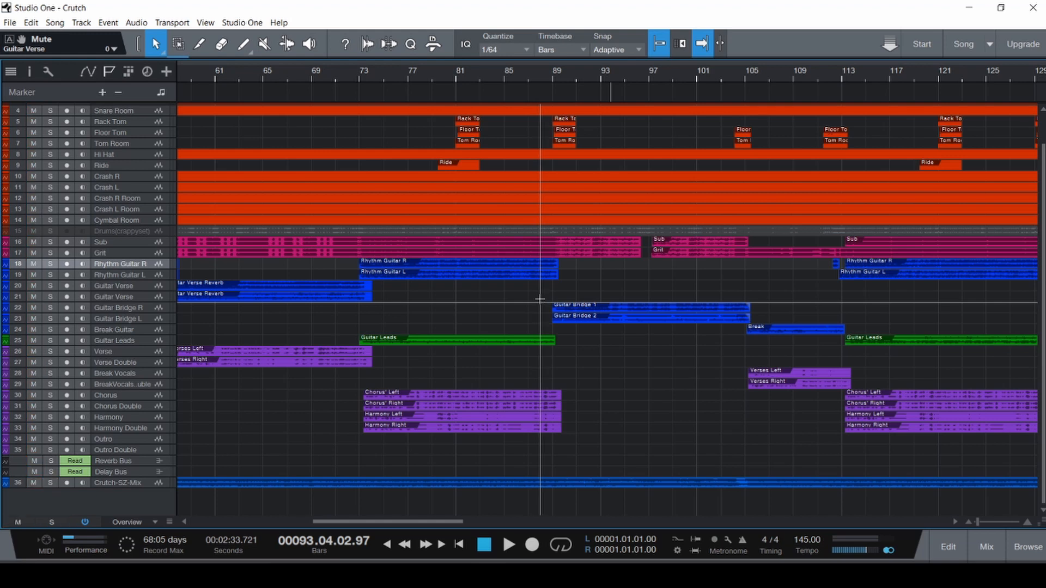
left_click(33, 482)
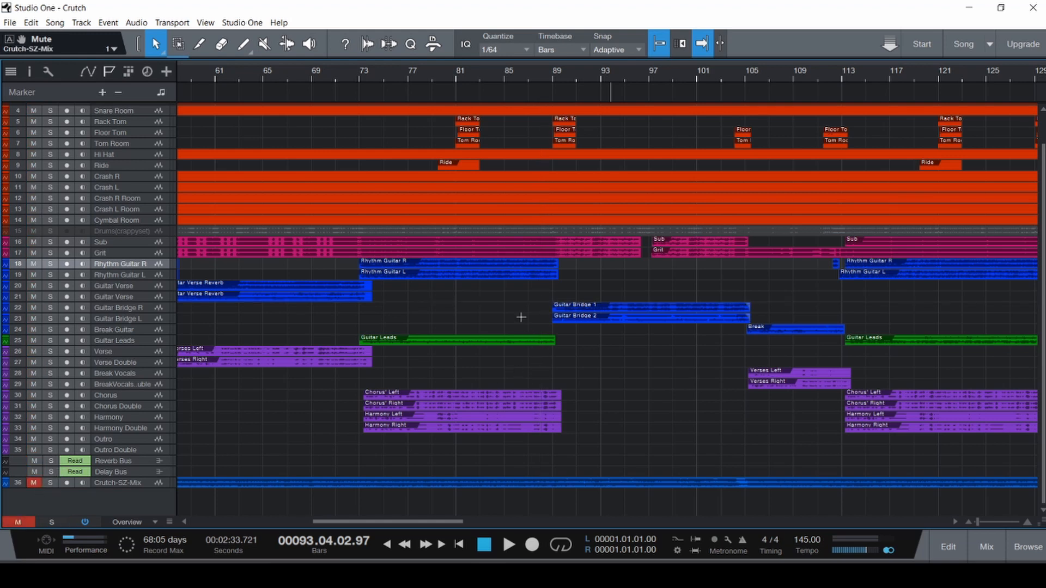
left_click(548, 295)
- Play the bridge from just before bar 89 to bar 95, muting and unmuting the Sub and Grit tracks for comparison
key("space")
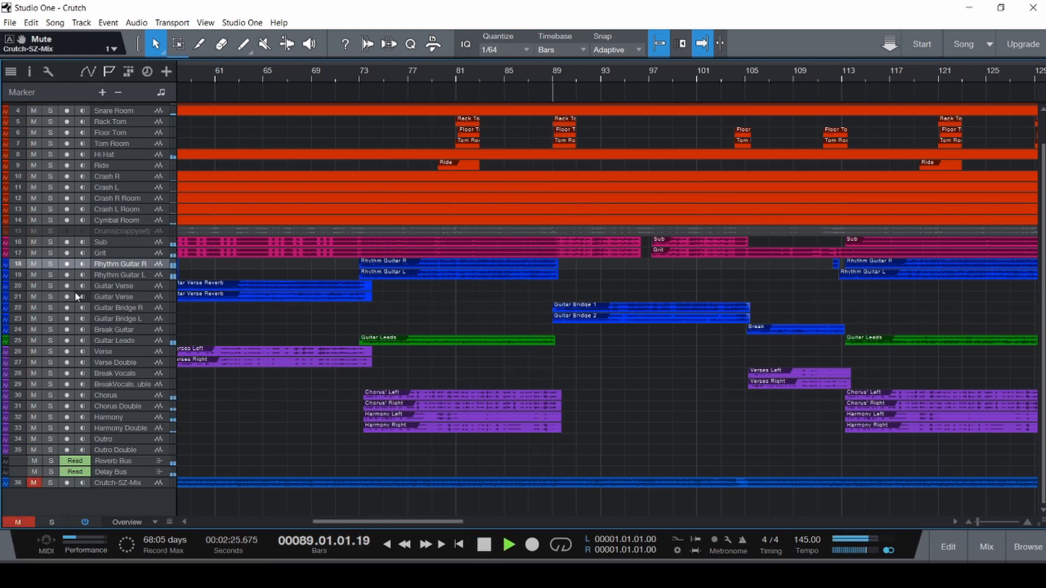
left_click(112, 252)
left_click(113, 242, "shift")
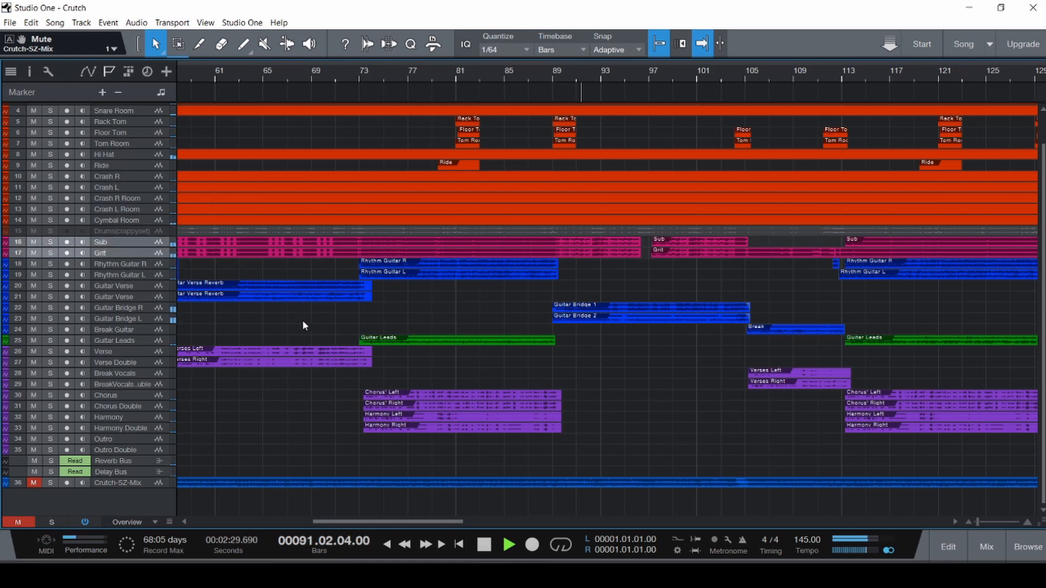
key("shift+m")
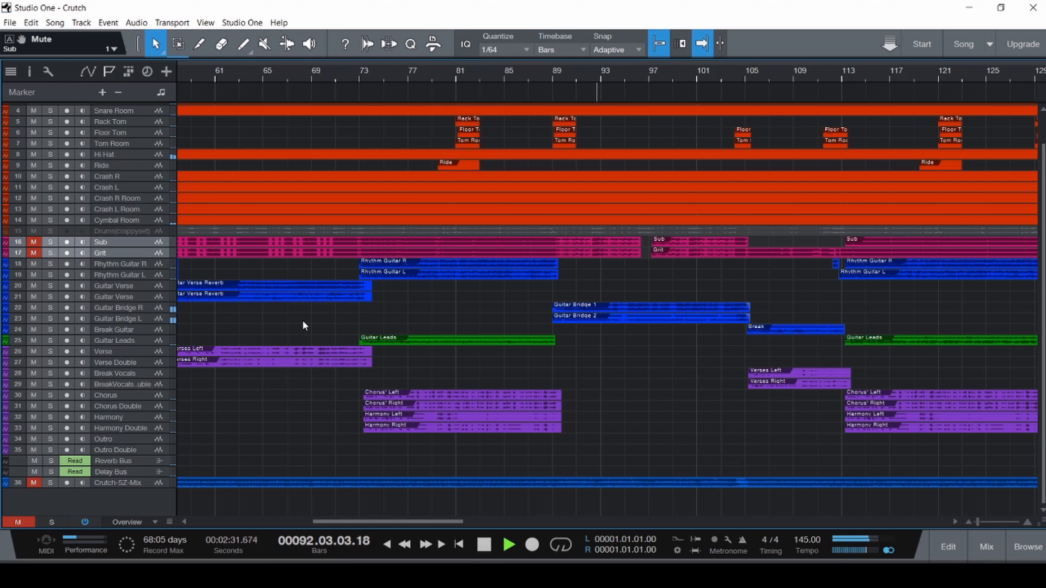
key("shift+m")
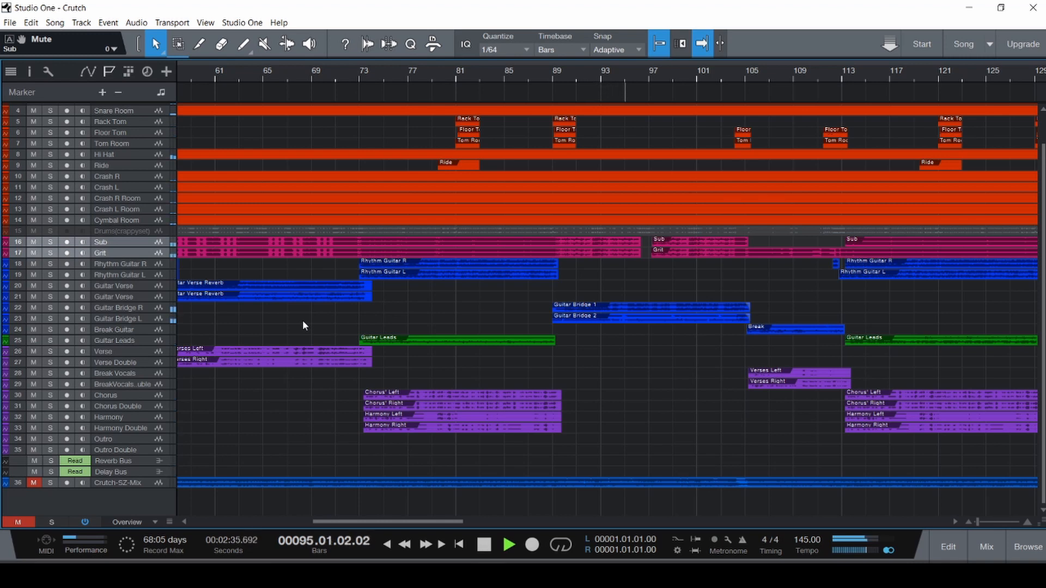
key("space")
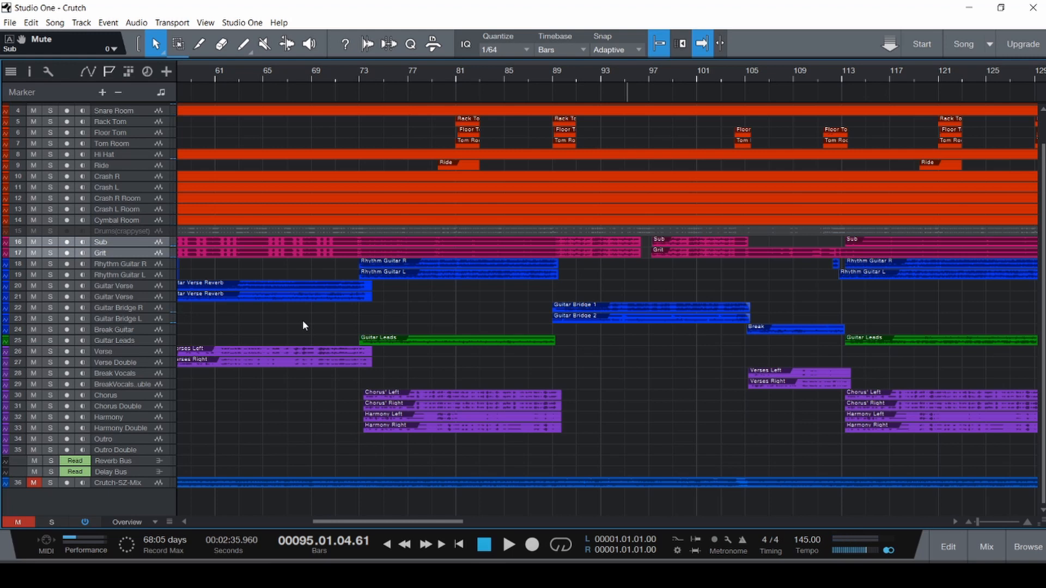
- Set the playback position to the start of the first verse at about bar 17 and save the song
scroll(291, 302, "down", 6)
scroll(191, 290, "up", 2)
scroll(210, 299, "up", 3)
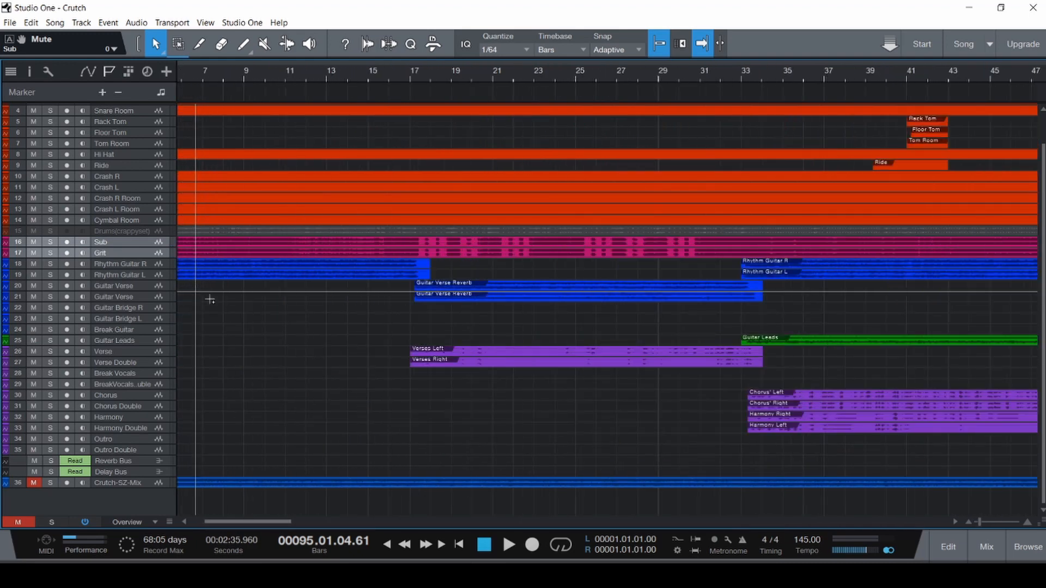
scroll(506, 329, "up", 2)
left_click(541, 325)
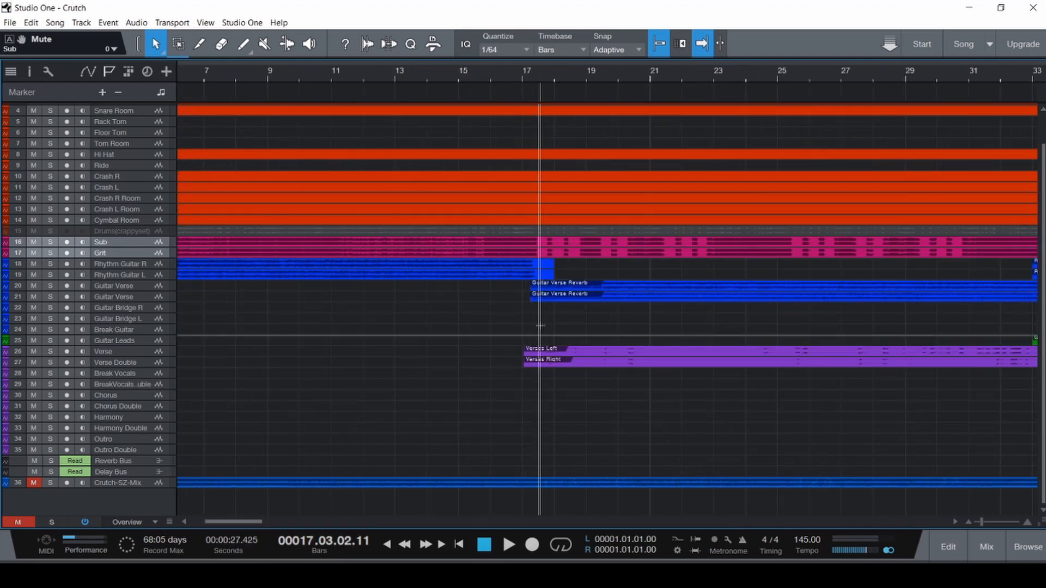
key("ctrl+s")
scroll(554, 327, "up", 3)
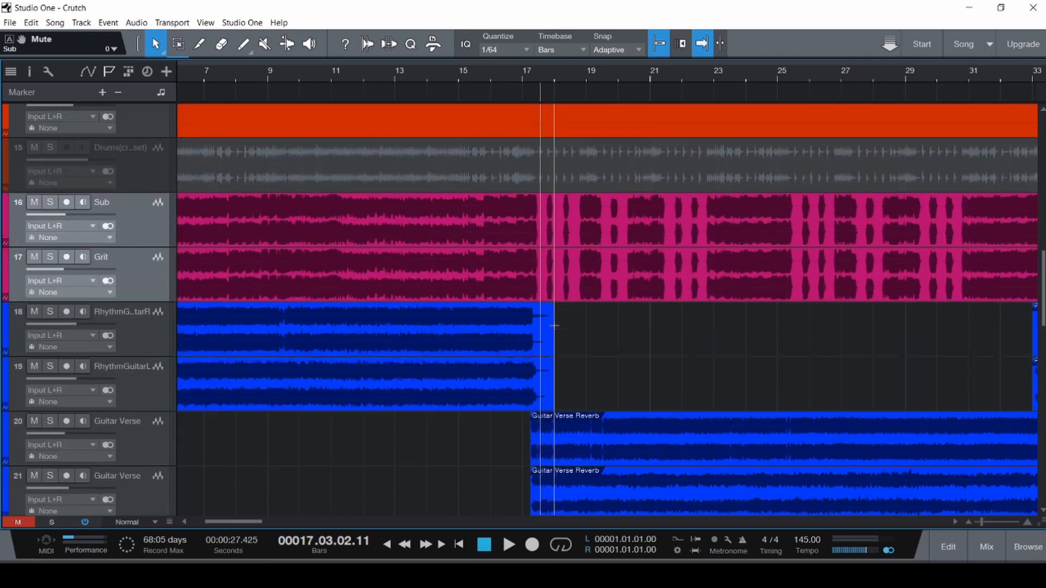
- Play the full mix of the first verse from about bar 17 to bar 22, and save the song
key("space")
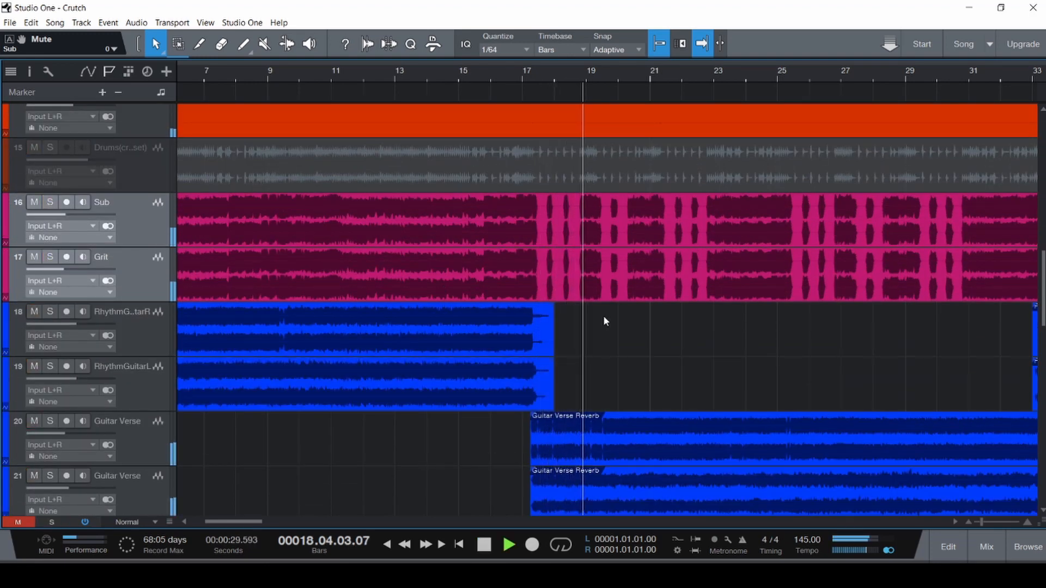
scroll(603, 314, "down", 5)
scroll(455, 384, "up", 5)
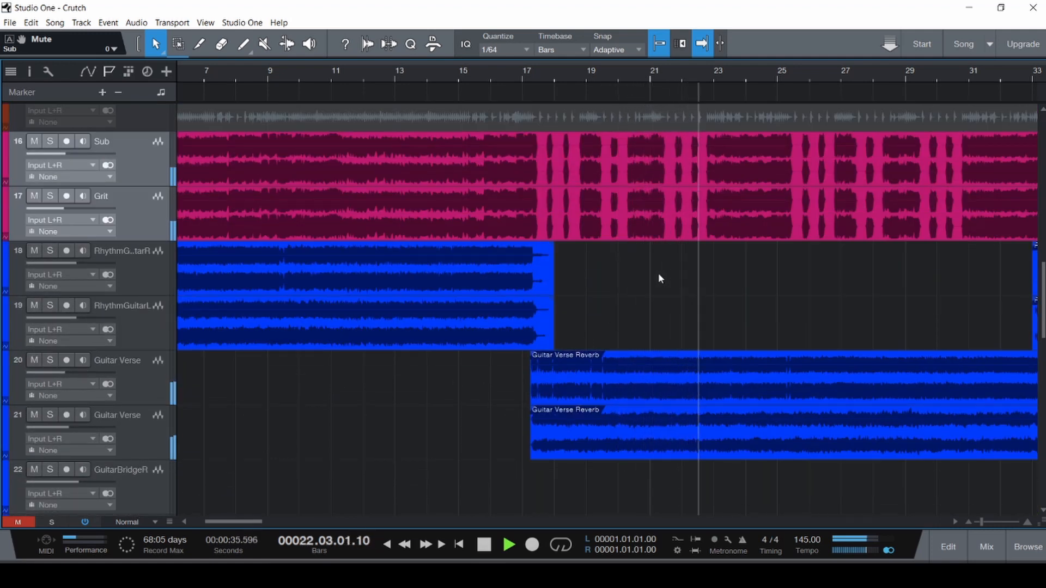
key("space")
key("ctrl+s")
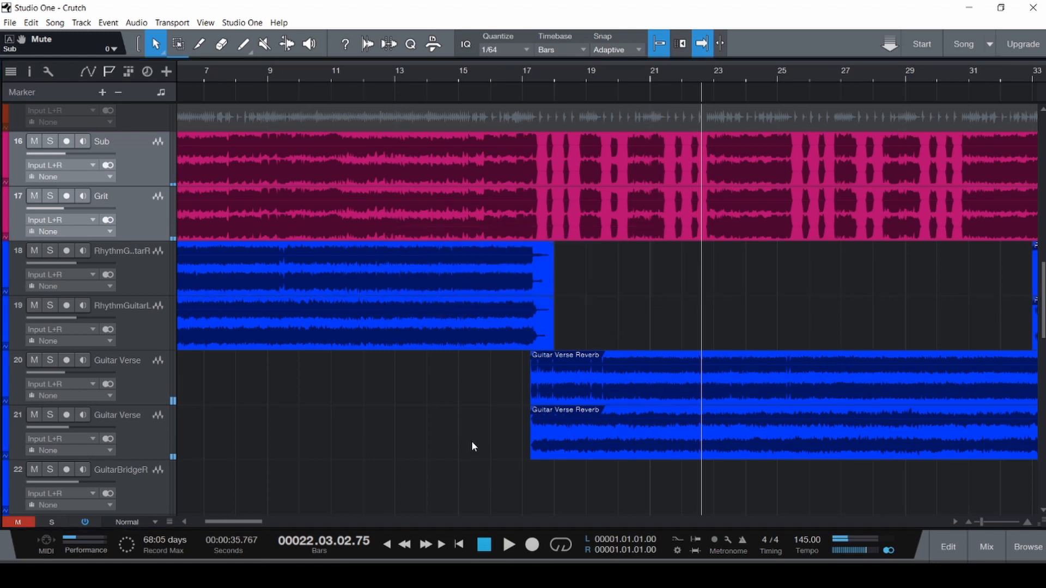
- Select the first verse's two Guitar Verse Reverb events and replay the full mix from about bar 17
left_click_drag(471, 440, 638, 385)
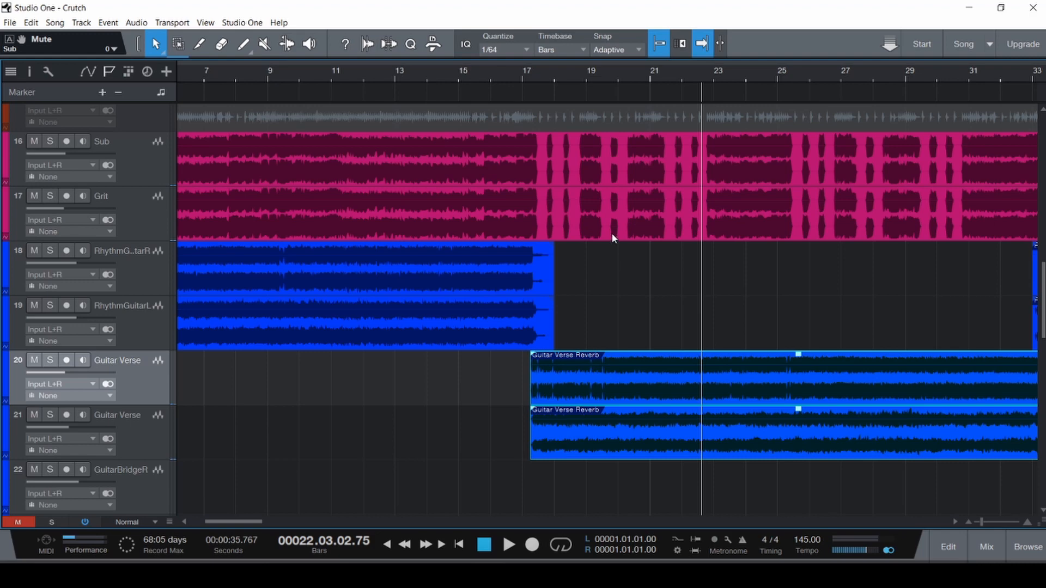
scroll(624, 249, "up", 7)
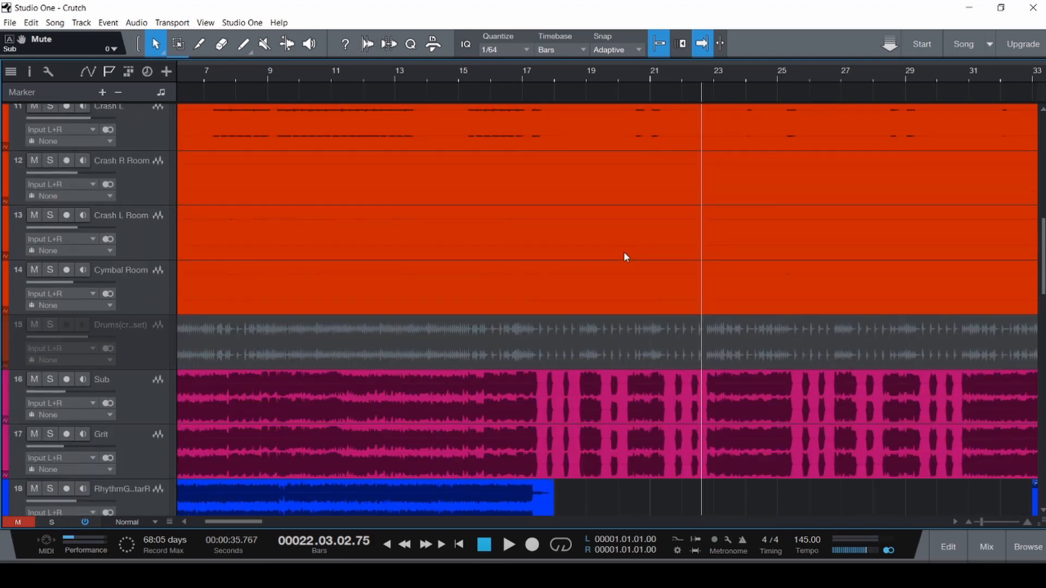
scroll(623, 251, "down", 6)
left_click(533, 249)
key("space")
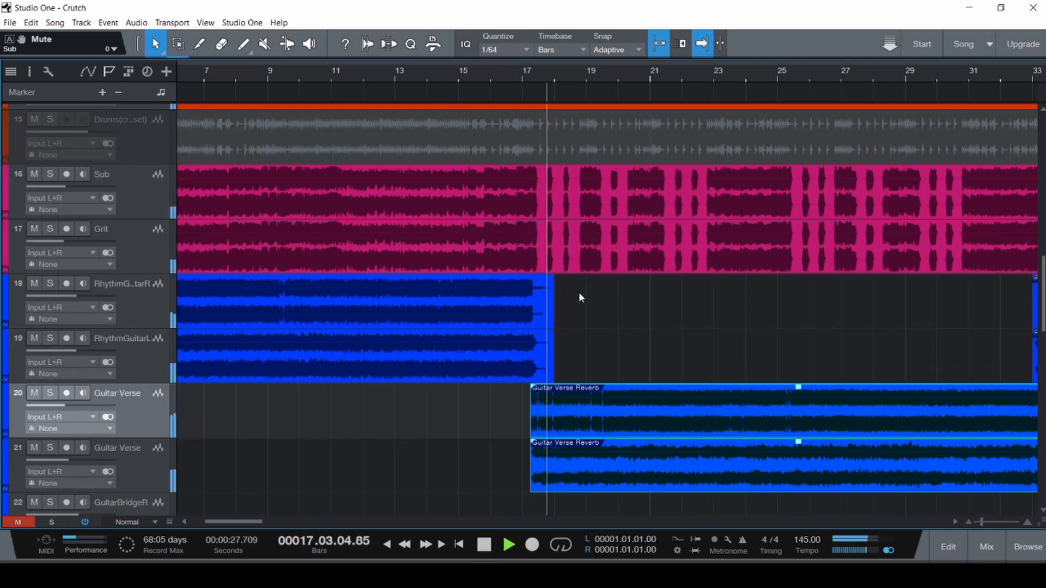
- Stop playback, mute the mix tracks and solo the Crutch-SZ-Mix reference track
key("space")
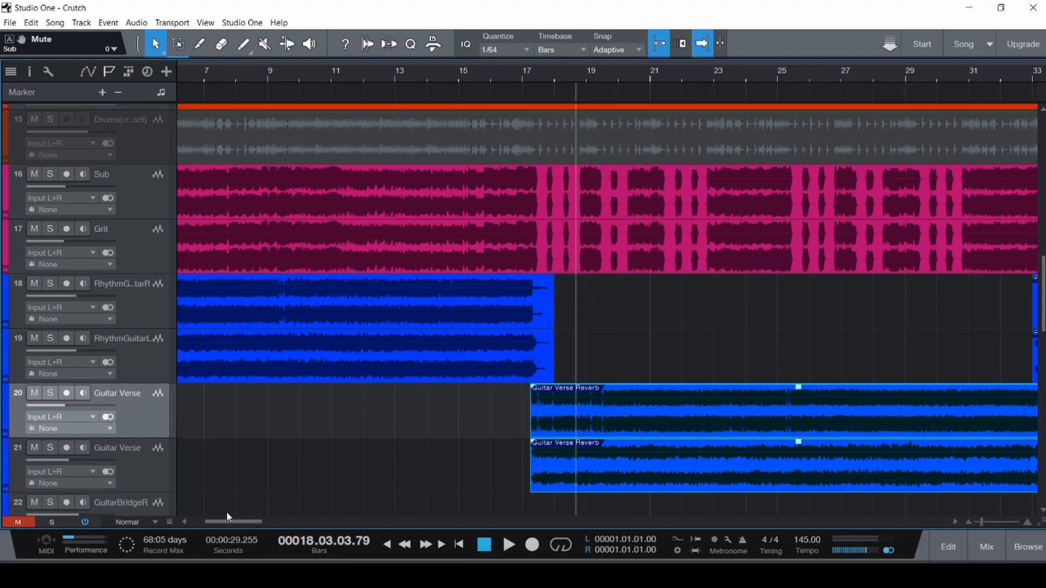
scroll(330, 418, "down", 3)
scroll(342, 412, "down", 8)
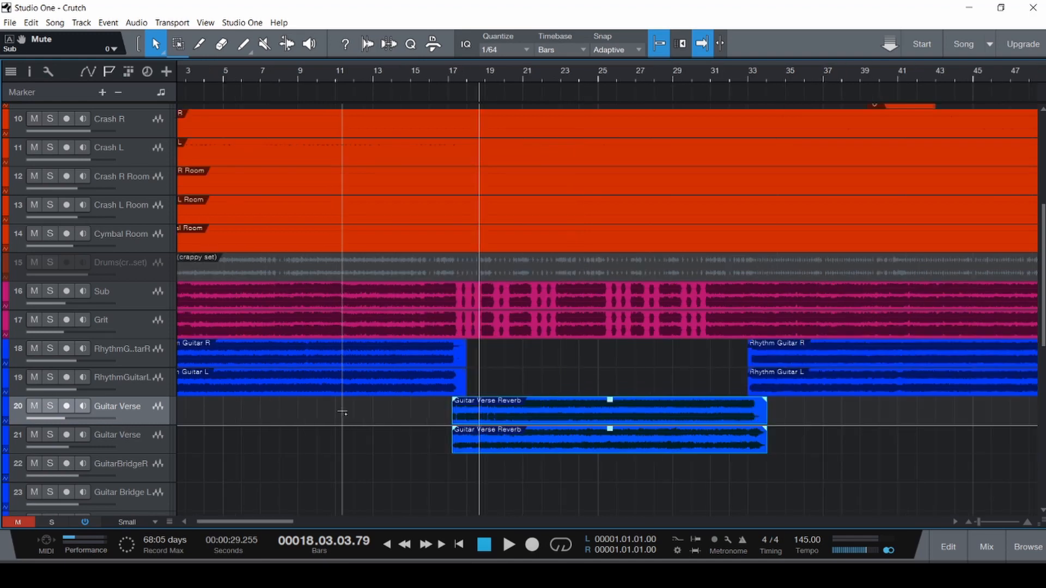
scroll(547, 407, "down", 10)
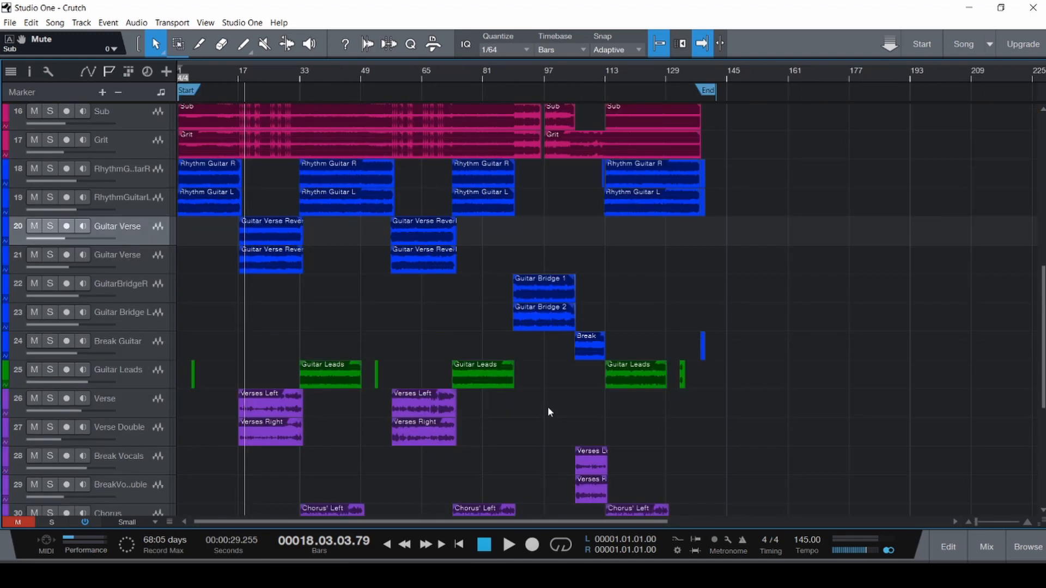
left_click(34, 469)
left_click(51, 469)
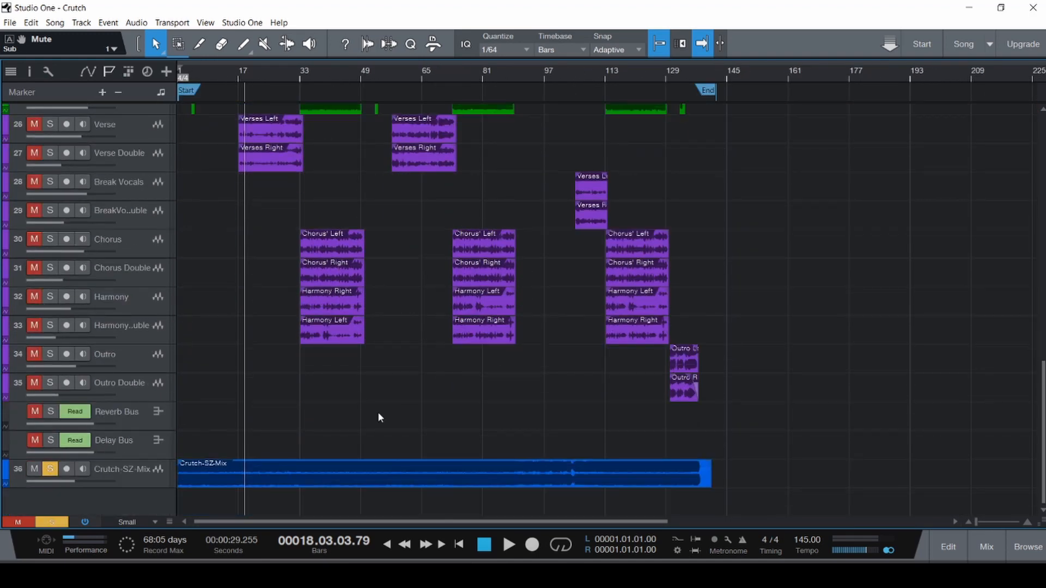
- Play the soloed Crutch-SZ-Mix through the bridge, starting near bar 96, restarting from about bar 93 and stopping at bar 102
scroll(593, 325, "down", 2)
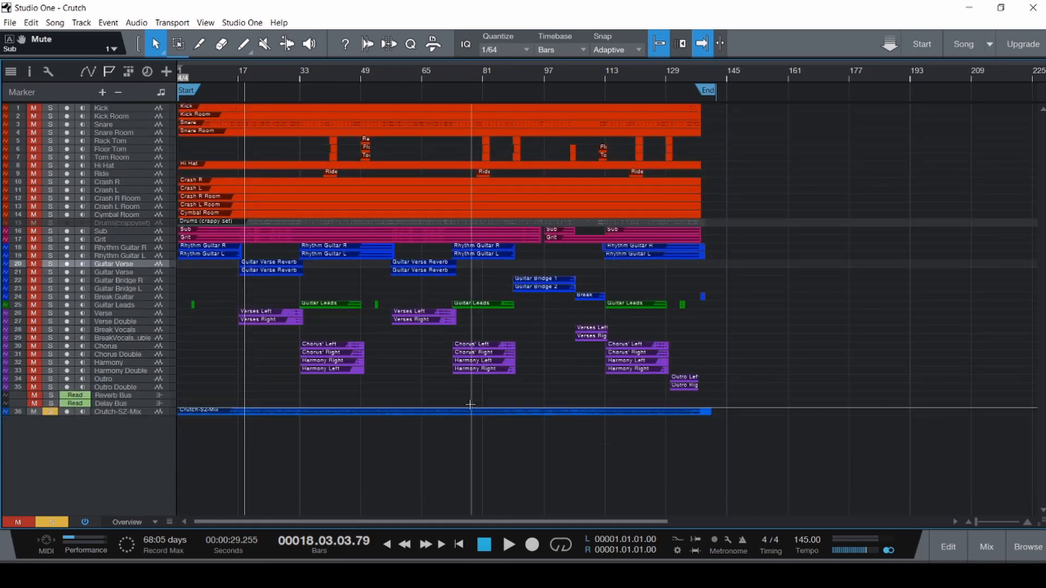
left_click(541, 393)
key("space")
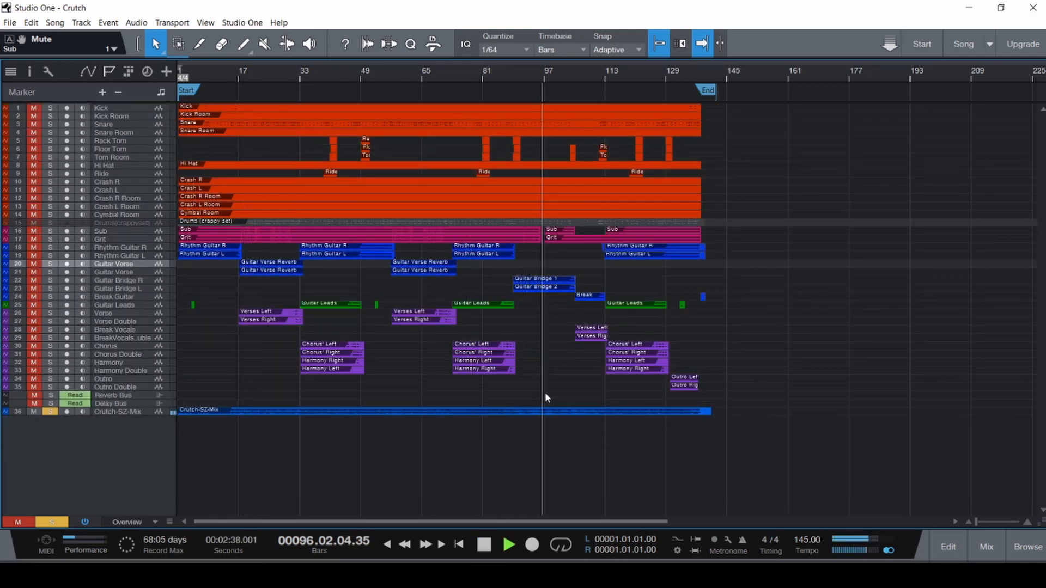
scroll(554, 390, "up", 3)
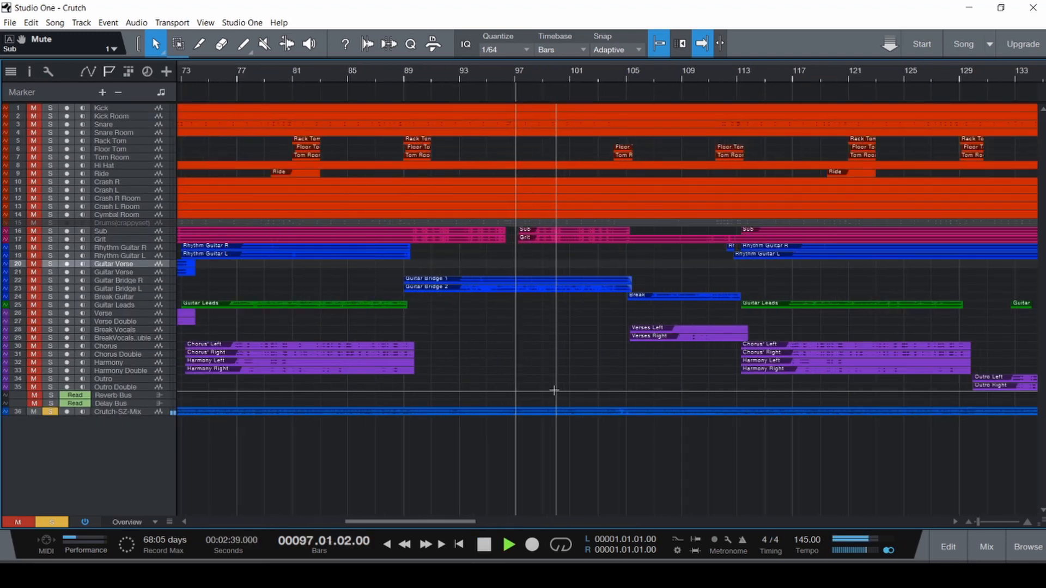
left_click(459, 383)
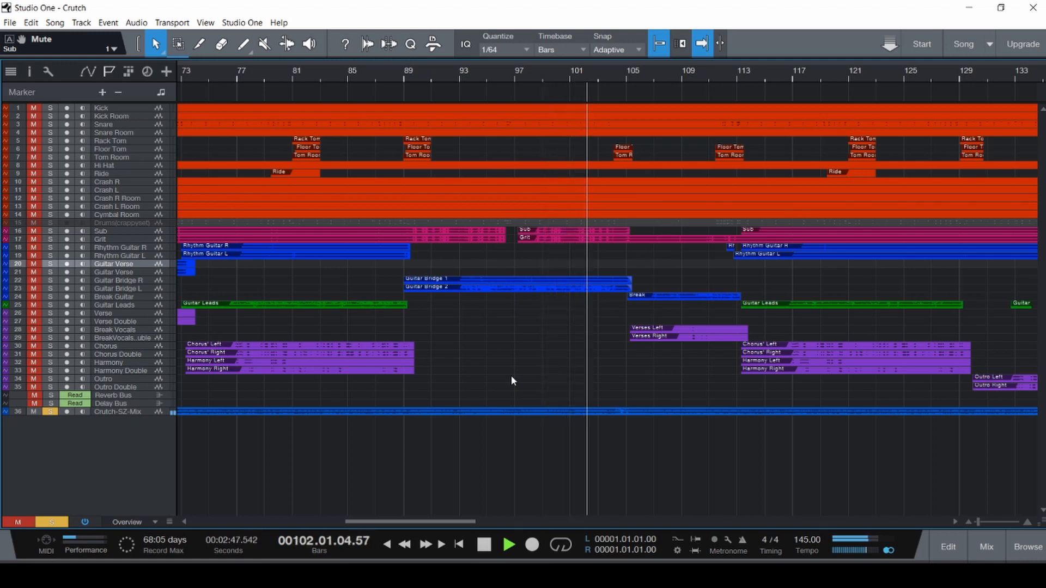
key("space")
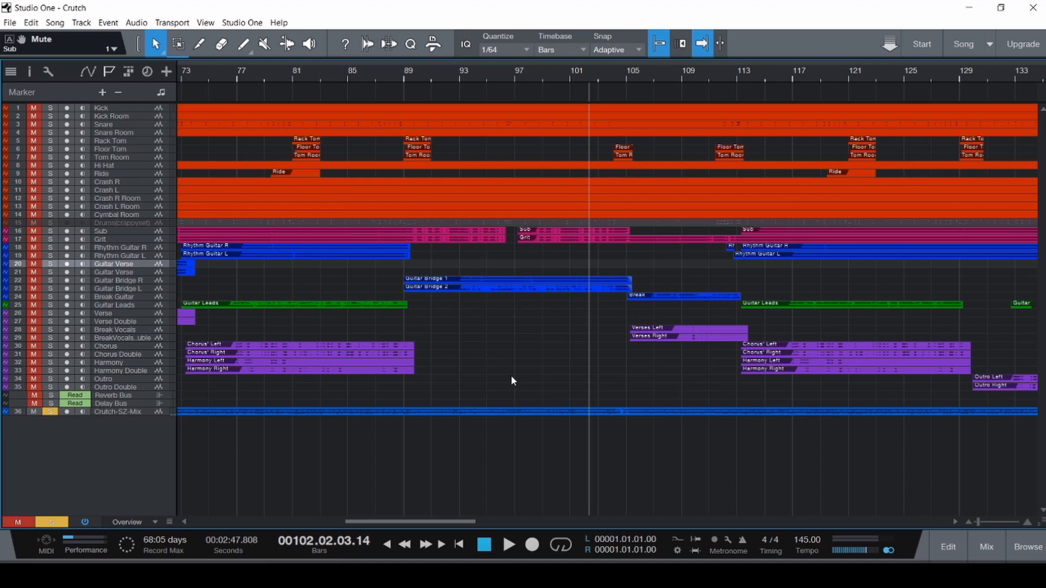
- Set the playback position to about bar 96 and save the song
scroll(510, 376, "up", 2)
scroll(511, 376, "down", 4)
scroll(518, 375, "down", 3)
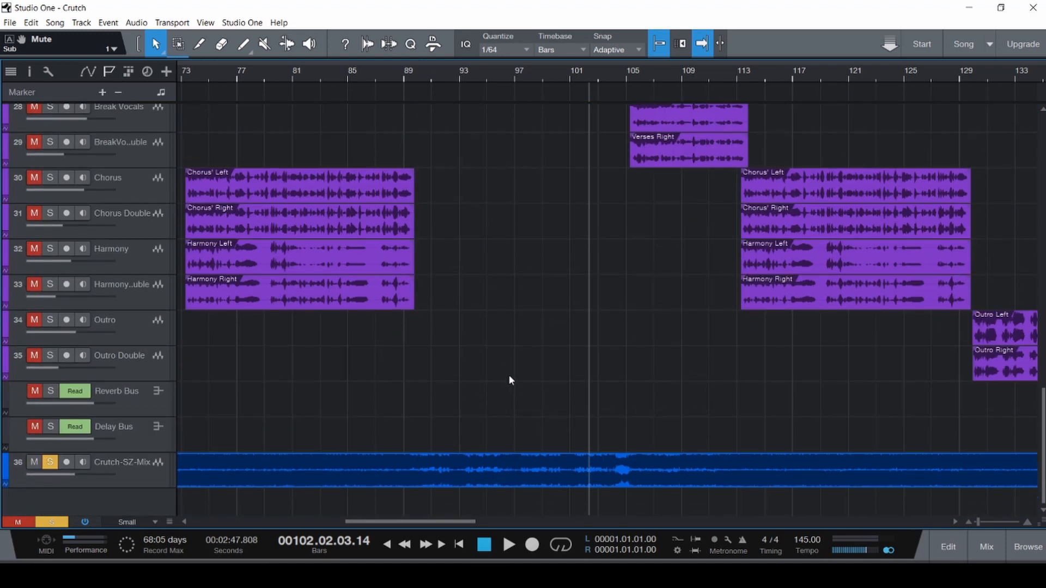
left_click(515, 376)
left_click(500, 381)
key("ctrl+s")
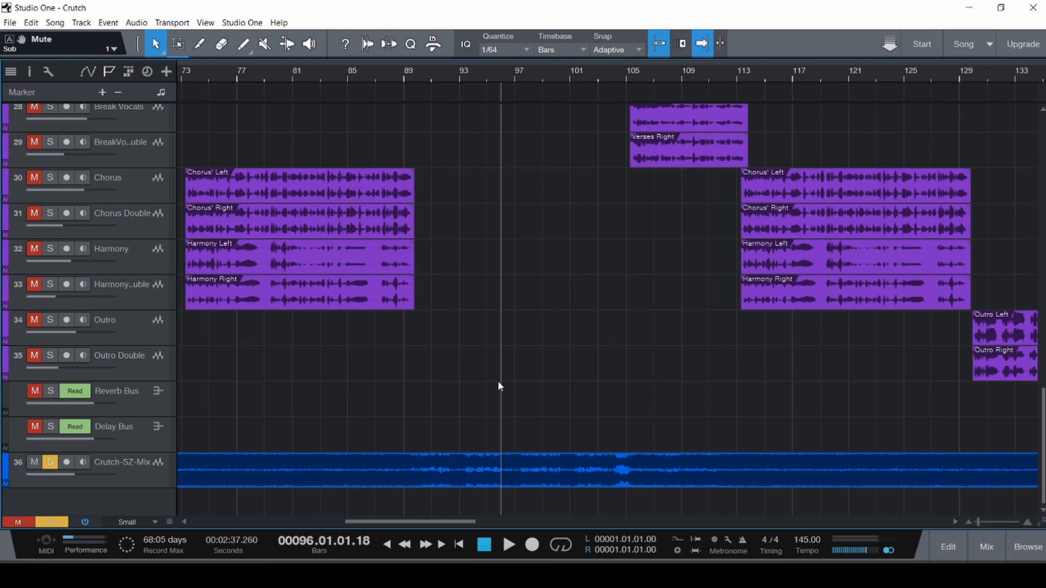
- Play the Crutch-SZ-Mix from about bar 96 to bar 105, pausing once near the end of bar 98
left_click(456, 386)
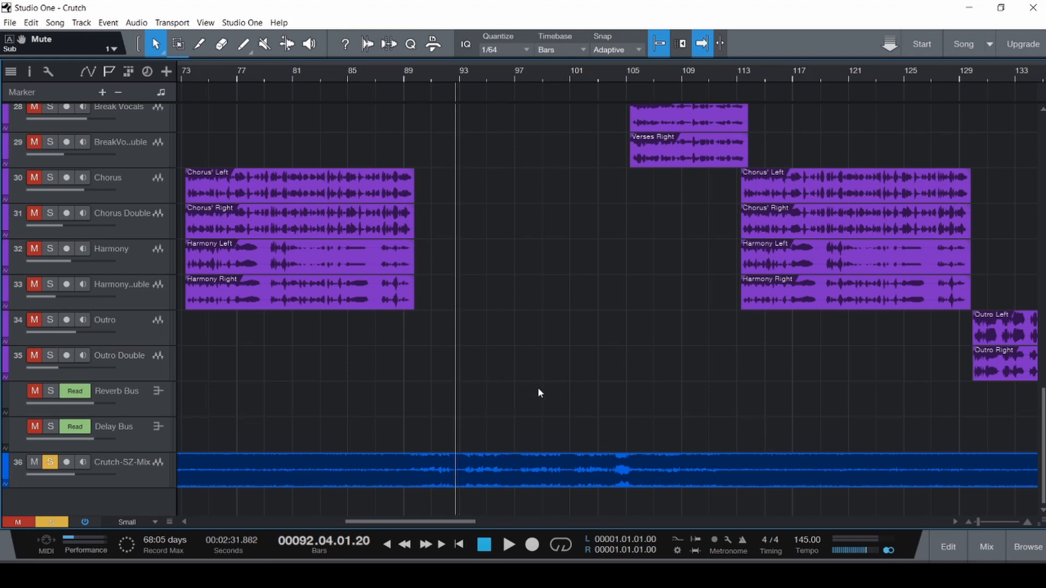
left_click(499, 397)
key("space")
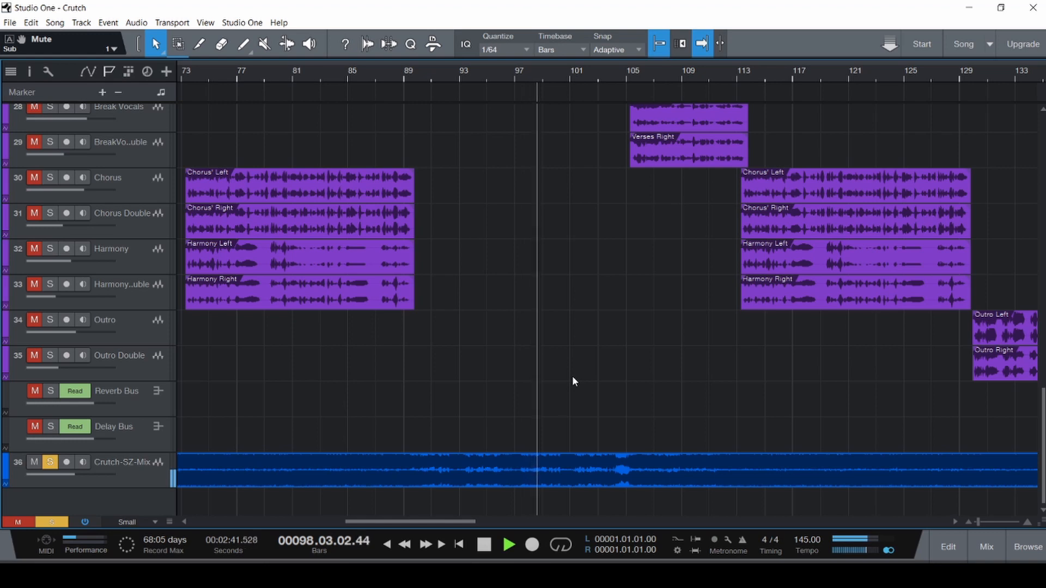
key("space")
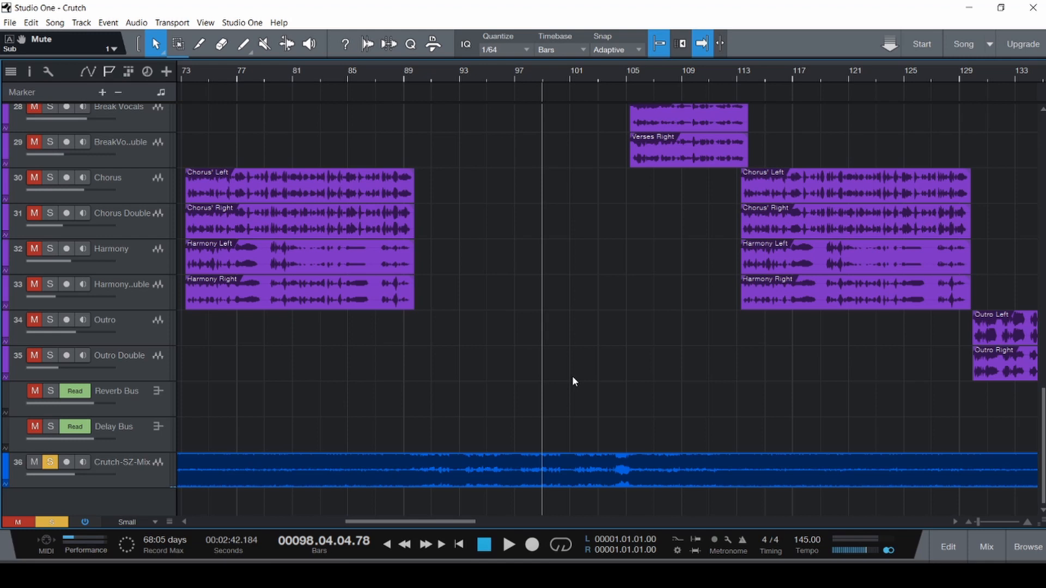
key("space")
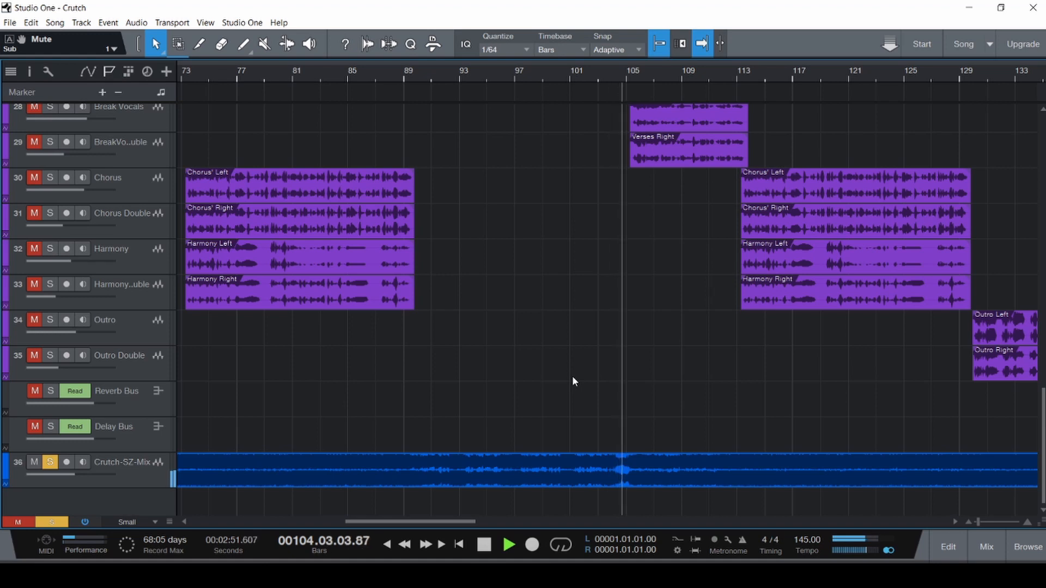
key("space")
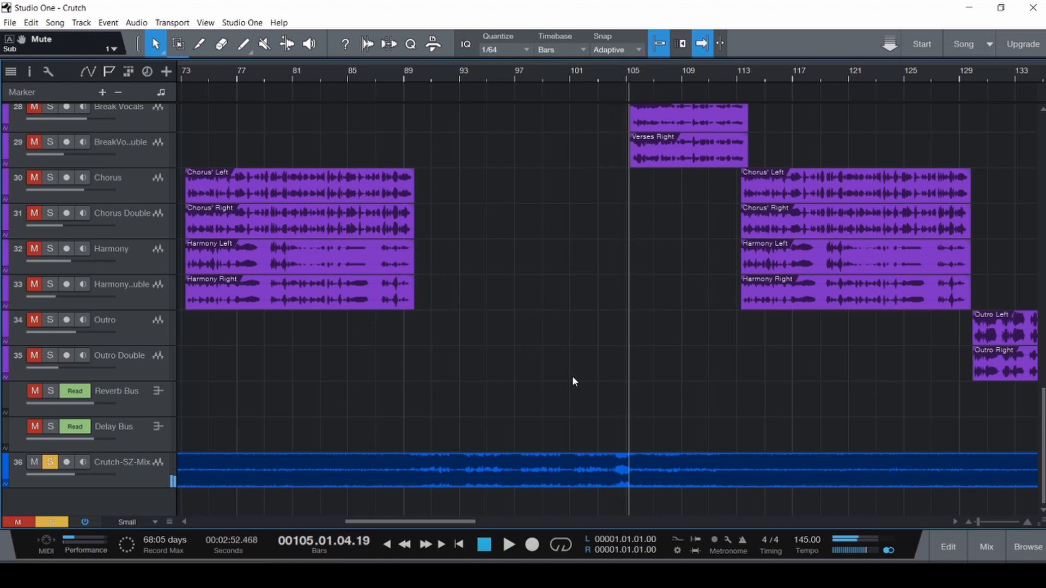
- Replay the end of the bridge in the Crutch-SZ-Mix from about bar 104 to bar 105
left_click(611, 439)
key("space")
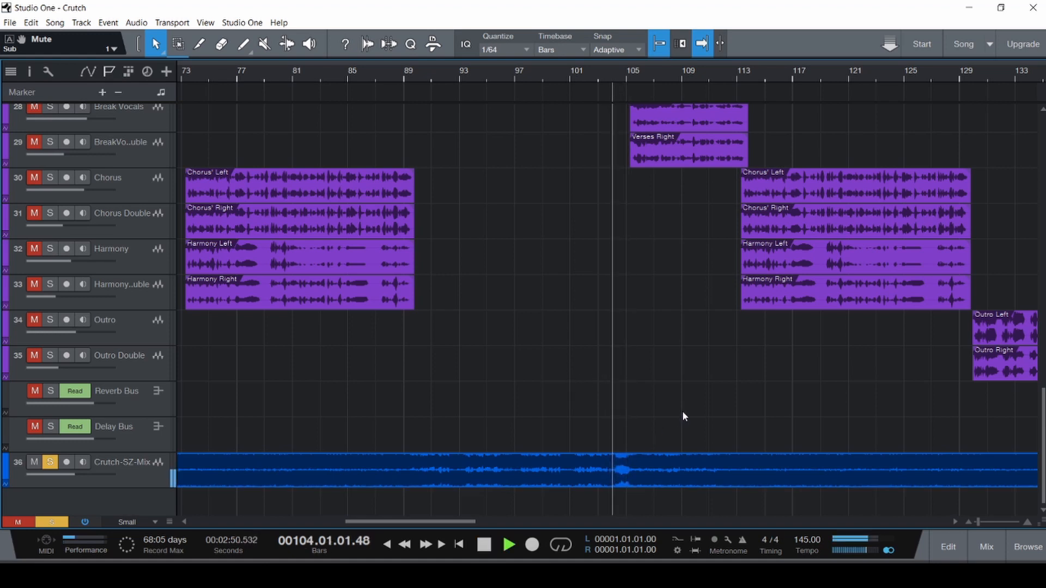
key("space")
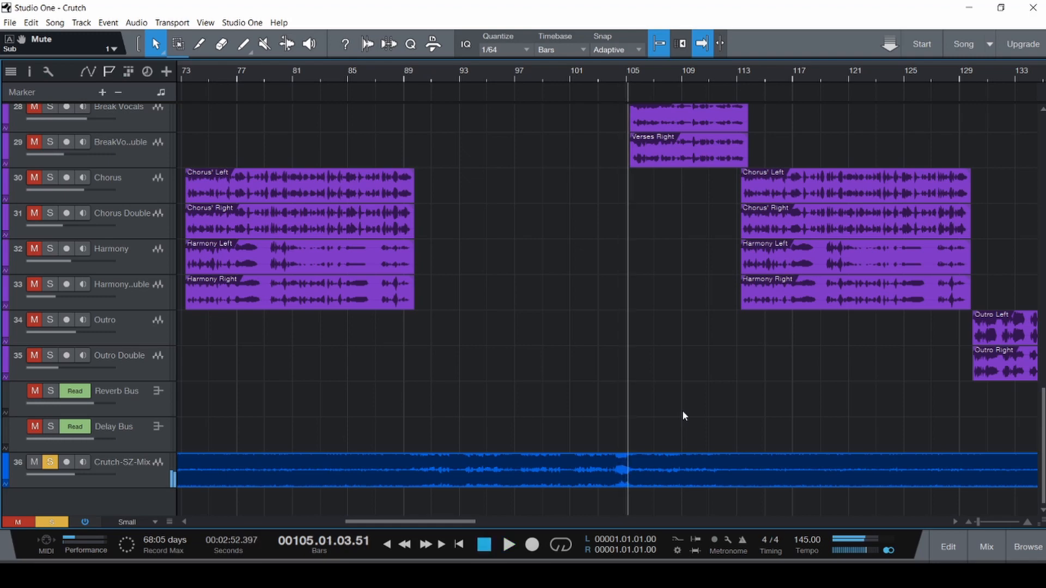
- Solo only the two Guitar Bridge tracks and set the playback position just before bar 104
scroll(682, 410, "up", 5)
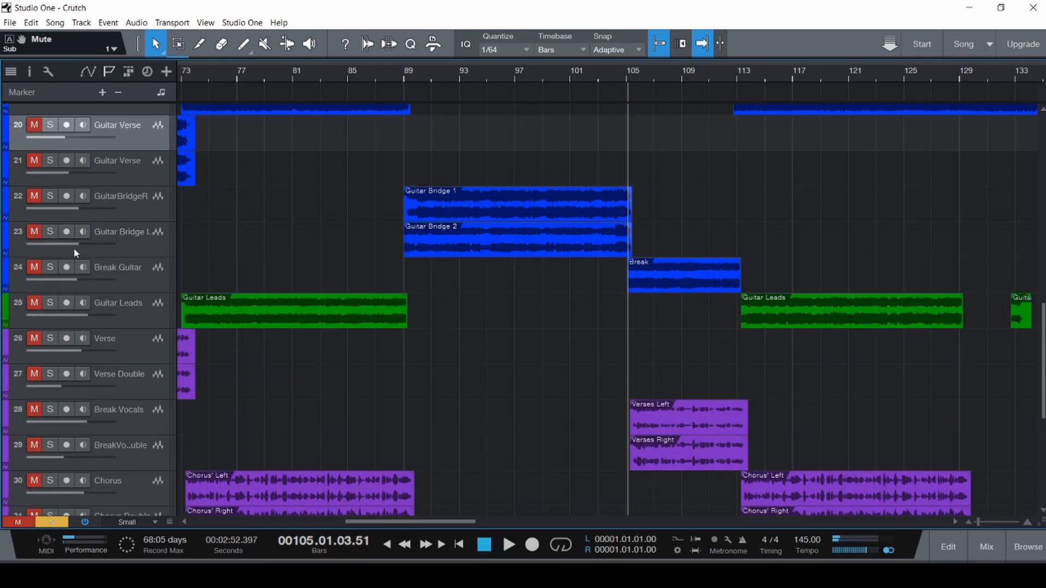
key("shift+s")
left_click(51, 195)
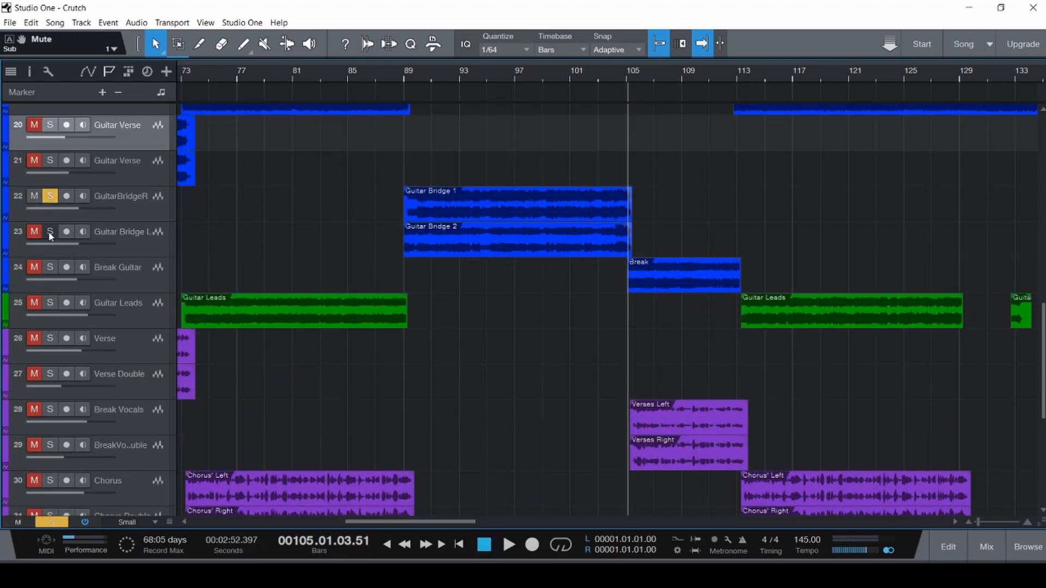
left_click(50, 231)
left_click(612, 253)
scroll(645, 237, "up", 5)
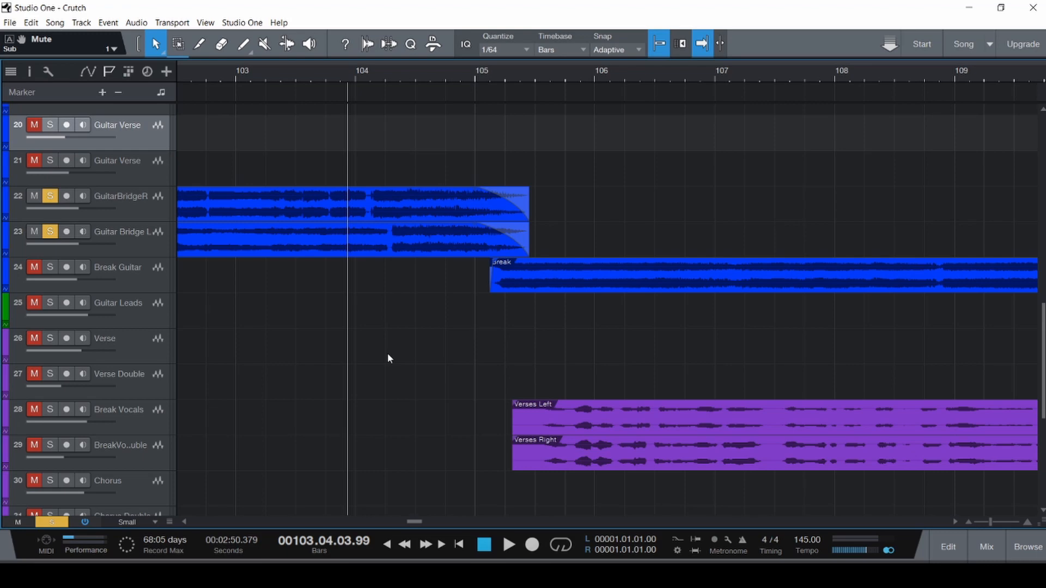
- Select the Grit event and the Break guitar event at the bridge-to-break transition around bar 105
scroll(400, 237, "up", 5)
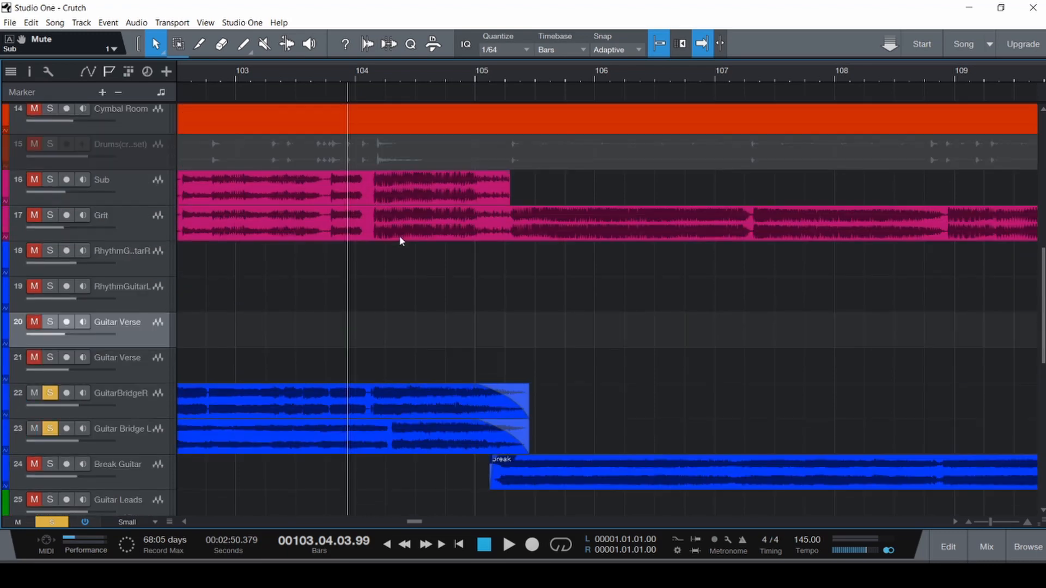
scroll(399, 298, "down", 3)
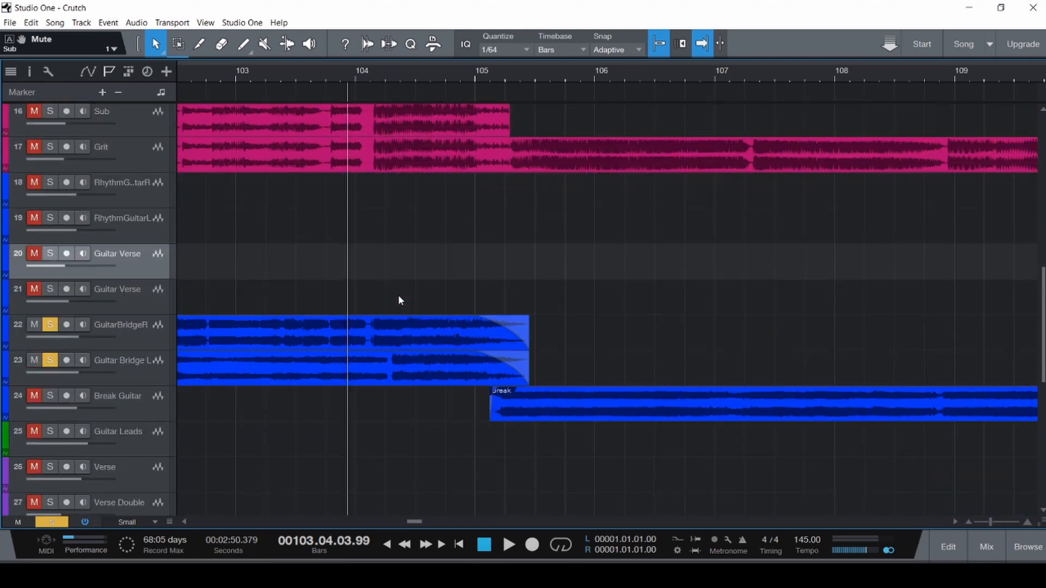
left_click_drag(858, 484, 724, 140)
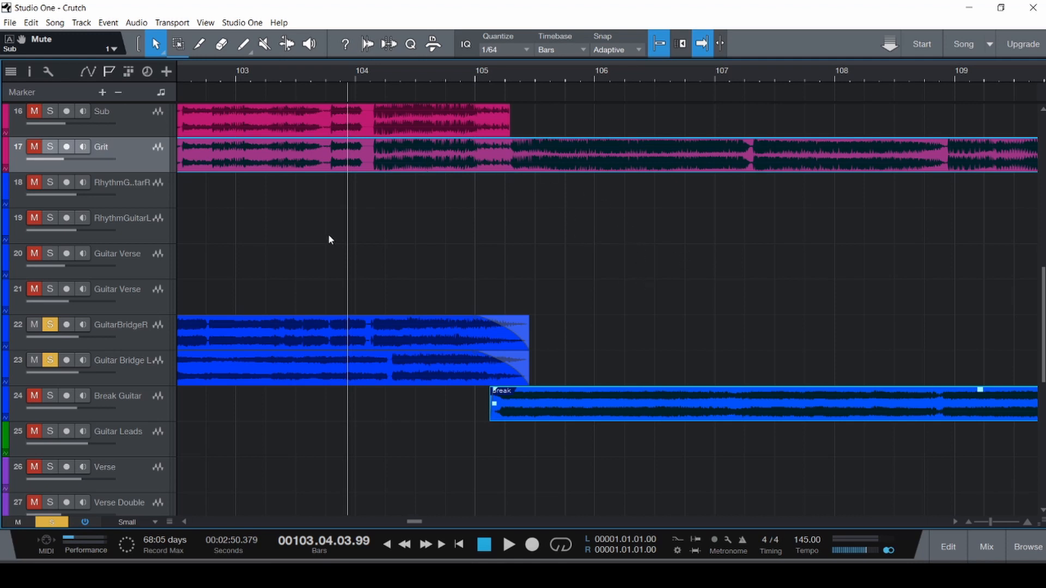
- Solo the Grit and Sub tracks too, play from about bar 103, and add the Break Guitar track to the solo during playback
left_click(342, 240)
left_click(262, 244)
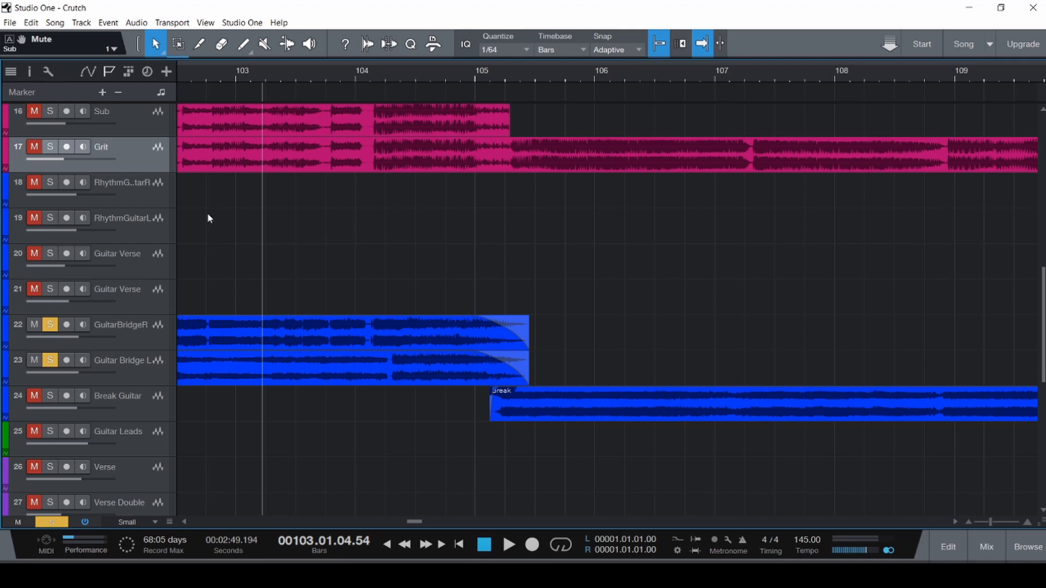
left_click(50, 146)
left_click(50, 112)
key("space")
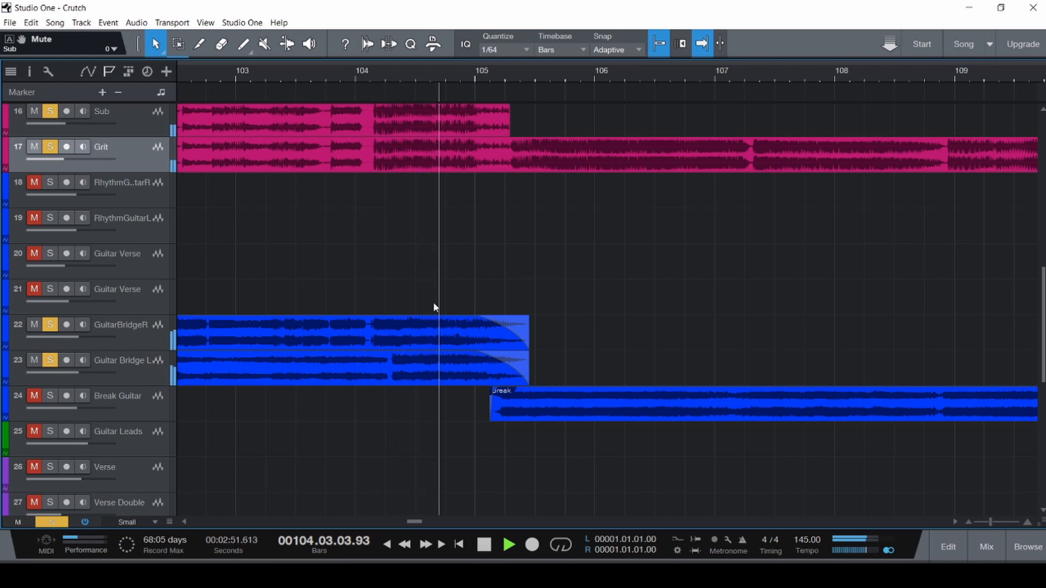
left_click(50, 395)
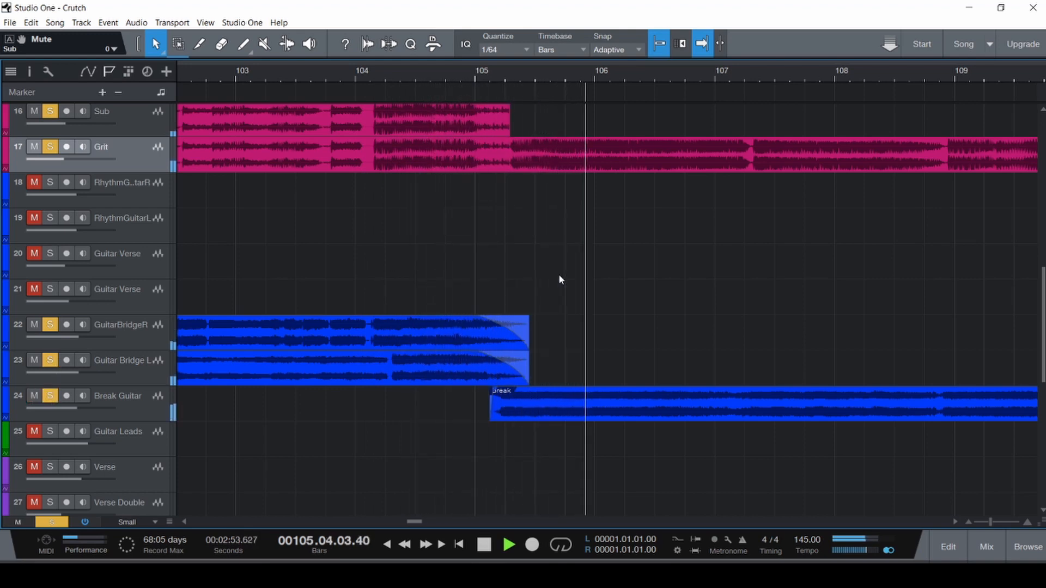
- Stop playback and clear all track solos and mutes
key("space")
key("ctrl+shift+s")
key("ctrl+shift+m")
key("ctrl+shift+m")
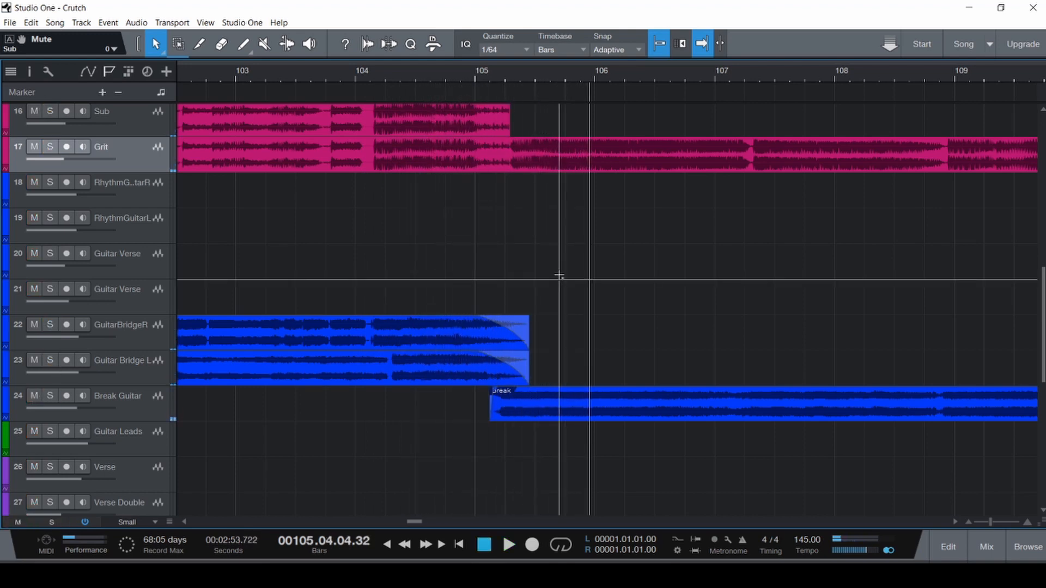
- Solo the Crutch-SZ-Mix track with the others muted and play it from about the middle of bar 104 to bar 110
scroll(578, 284, "down", 10)
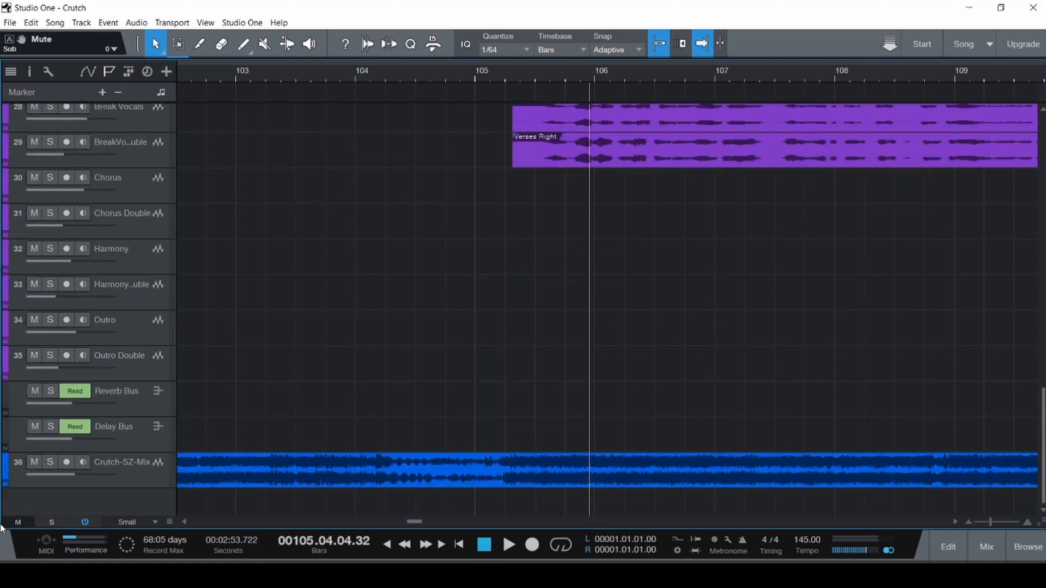
left_click(412, 430)
key("space")
scroll(466, 396, "down", 5)
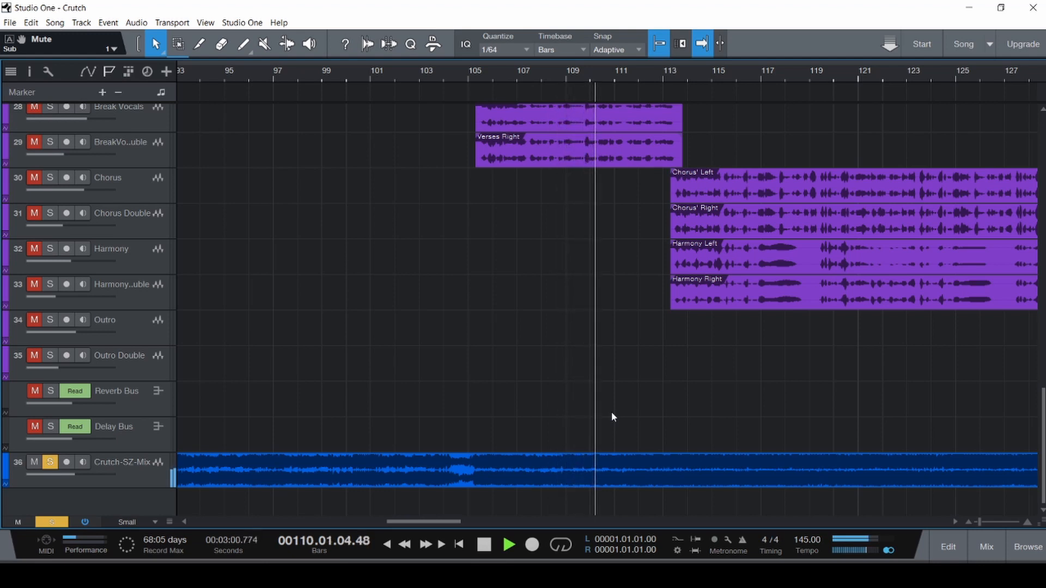
key("space")
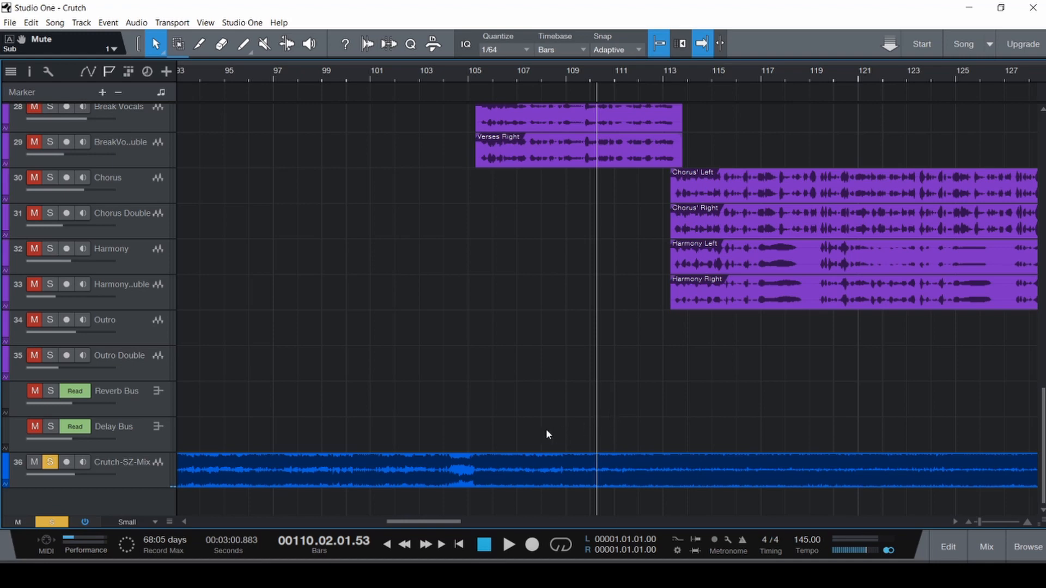
- Play the soloed Crutch-SZ-Mix from about bar 107 to bar 139, saving the song during playback
left_click(520, 432)
scroll(521, 433, "up", 5)
scroll(521, 433, "up", 3)
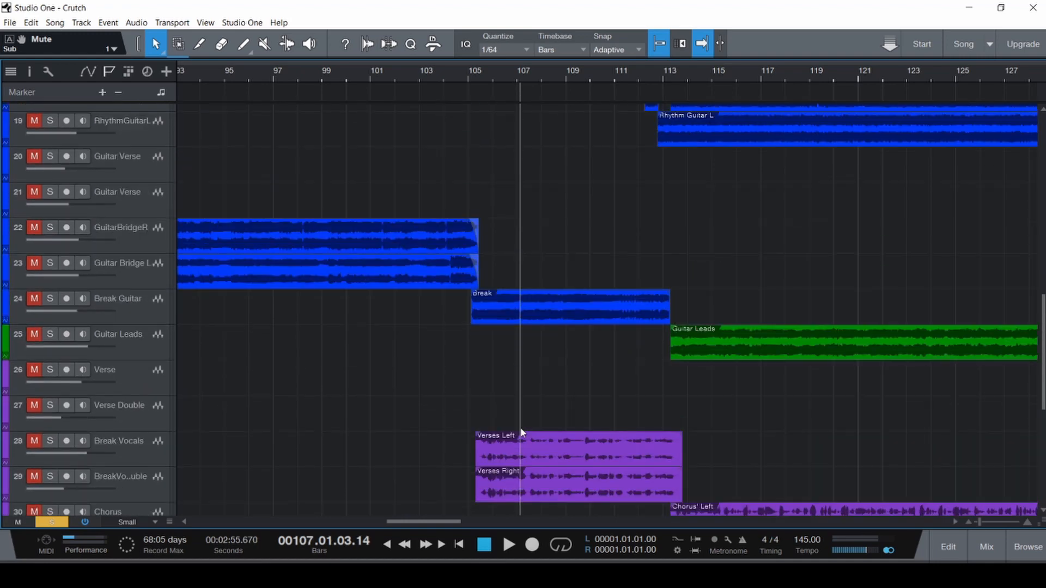
scroll(543, 312, "up", 7)
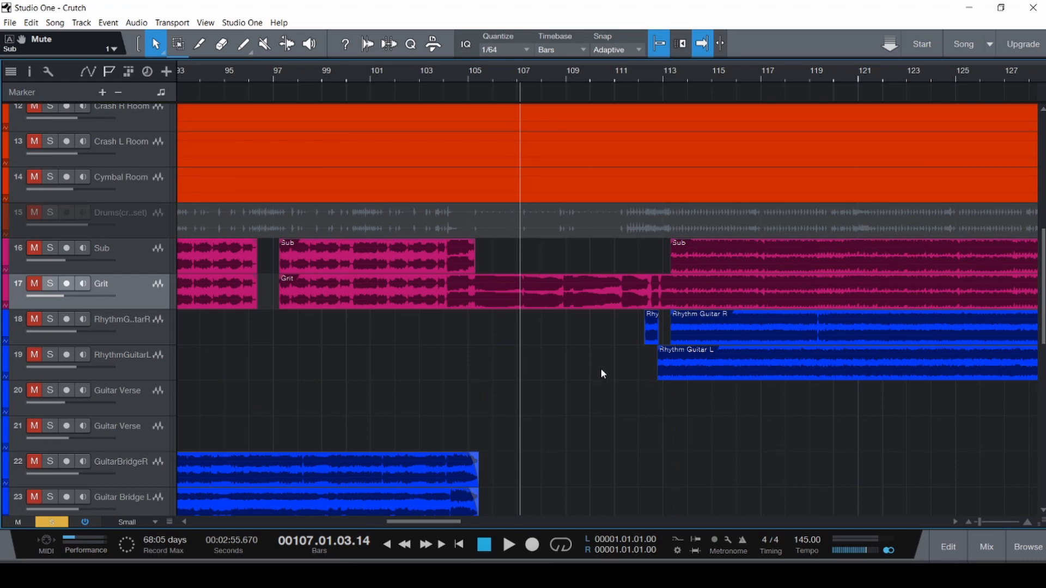
scroll(600, 368, "down", 15)
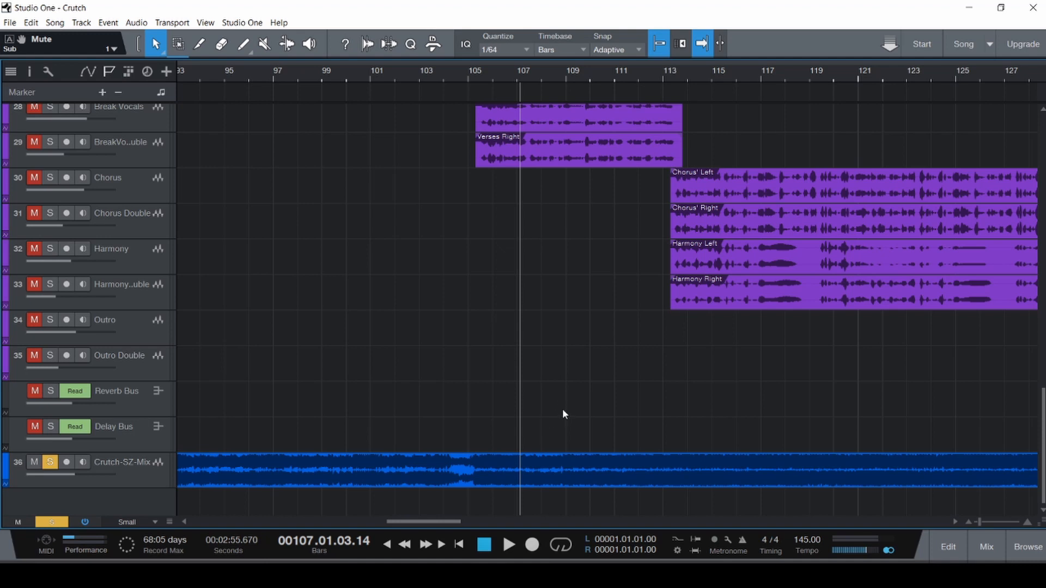
key("space")
left_click_drag(450, 518, 473, 518)
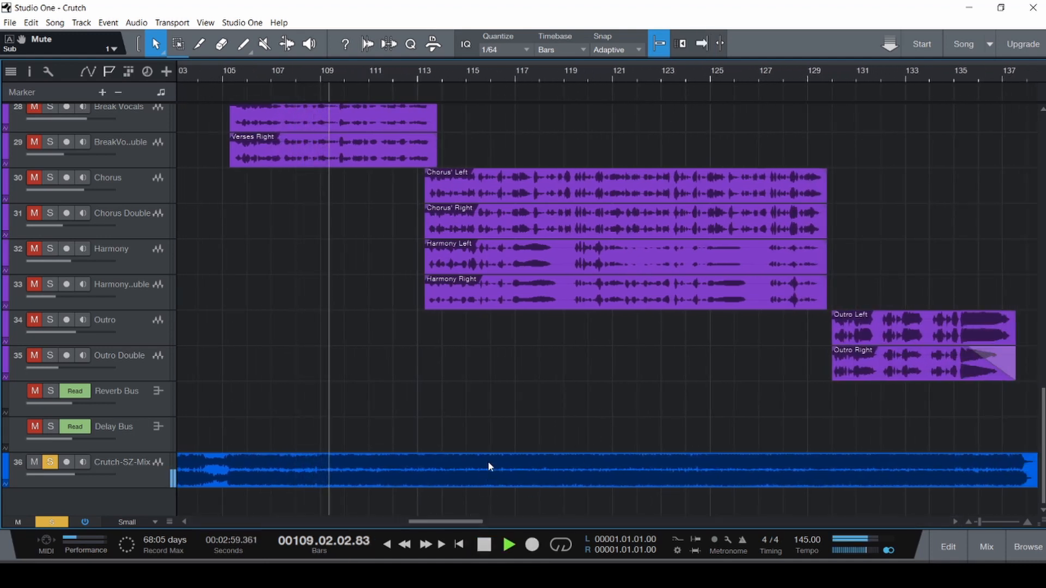
scroll(508, 418, "right", 2)
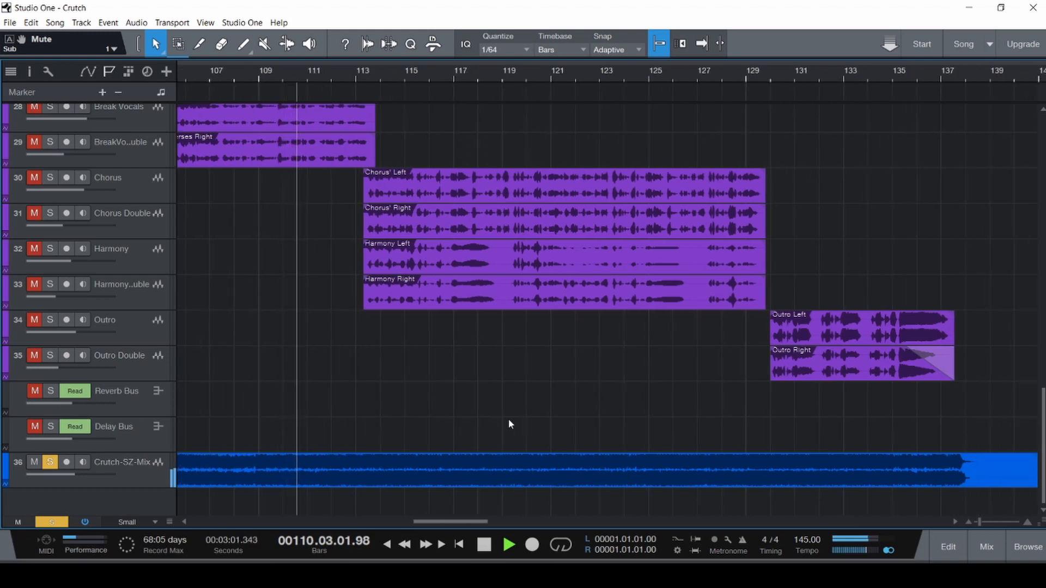
key("ctrl+s")
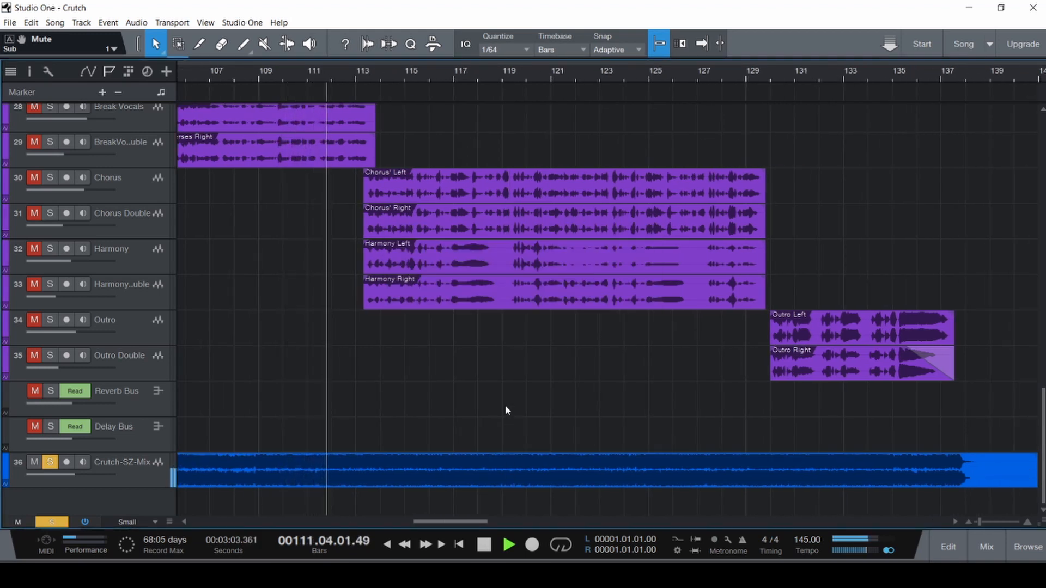
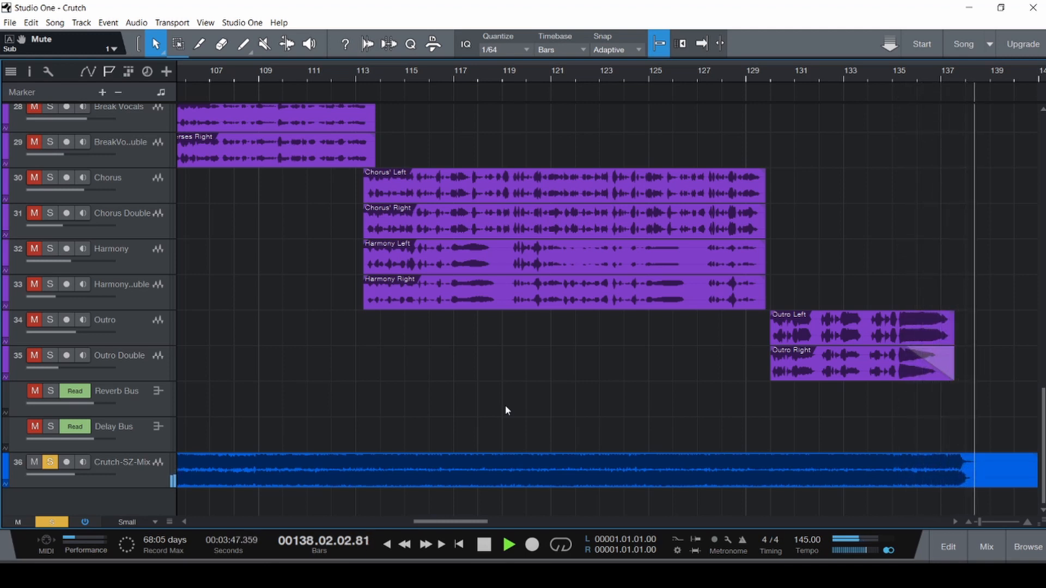
key("space")
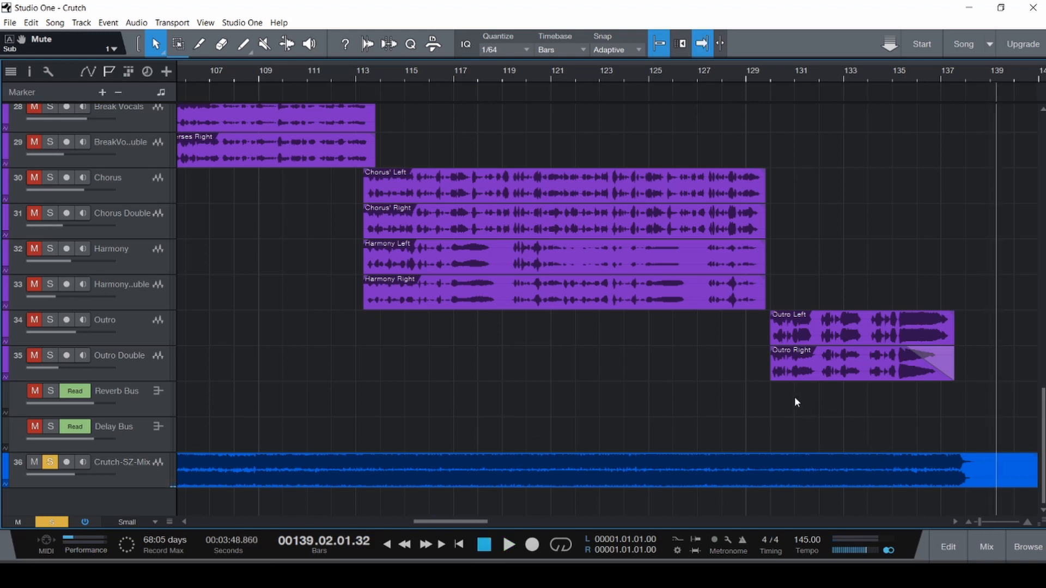
- Select the Outro Left and Outro Right vocal events near the song's end and clear the selection
scroll(794, 397, "right", 3)
left_click_drag(837, 382, 726, 313)
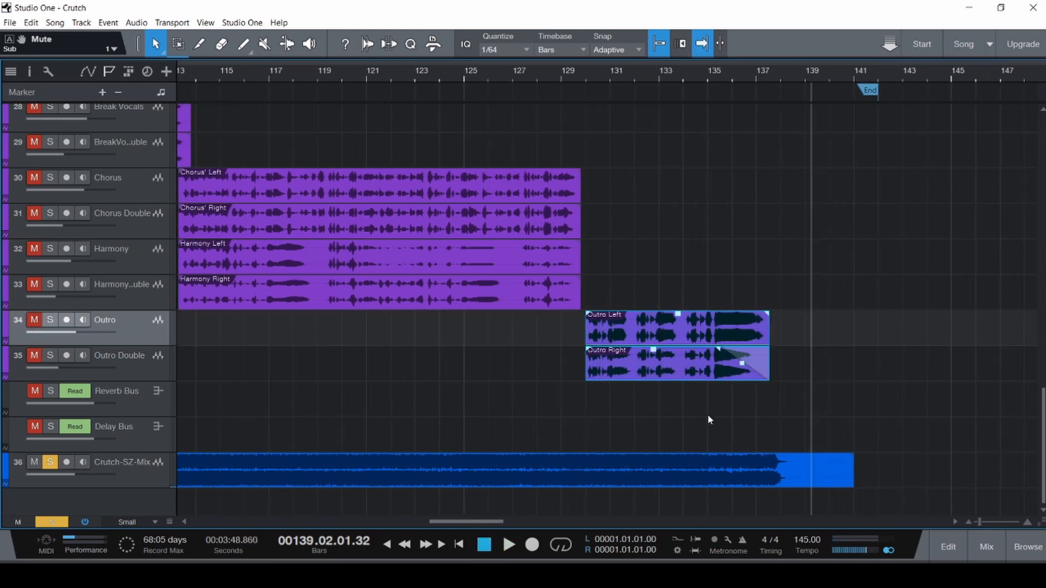
left_click(681, 427)
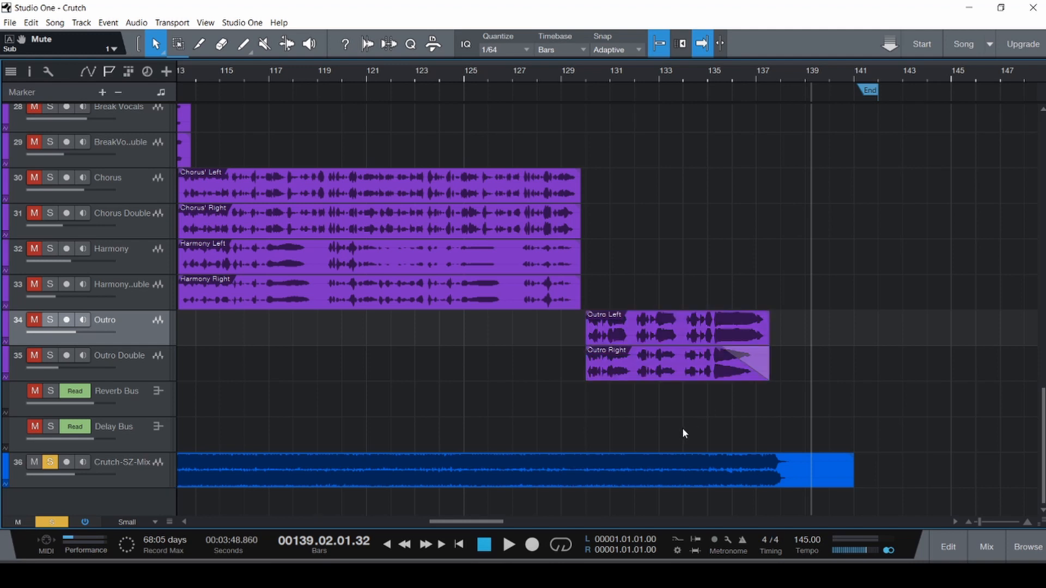
- Play the ending of the soloed Crutch-SZ-Mix from about bar 135 to bar 139
left_click(707, 422)
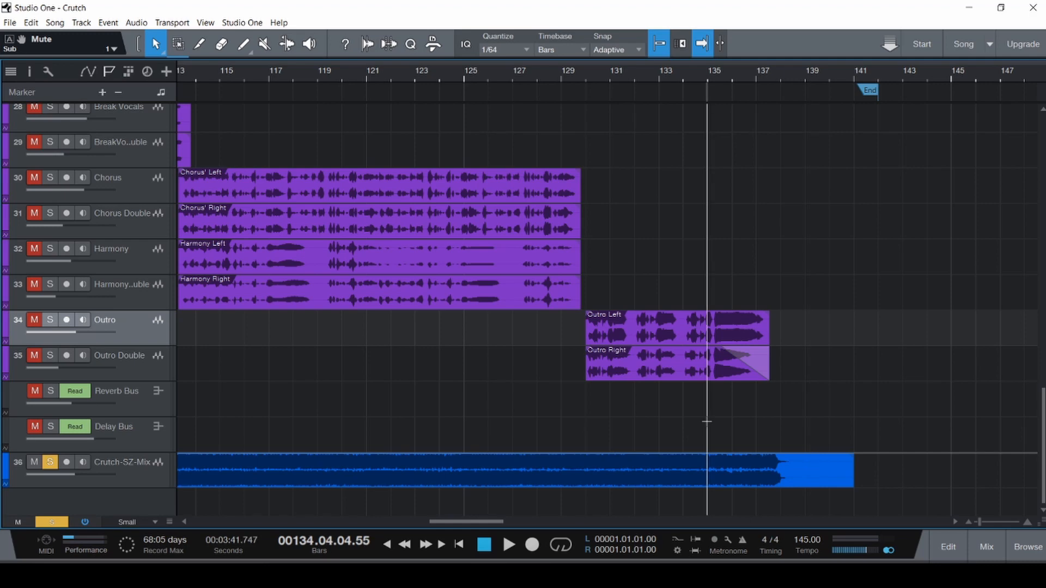
scroll(753, 420, "up", 5)
scroll(751, 341, "up", 3)
scroll(750, 341, "down", 6)
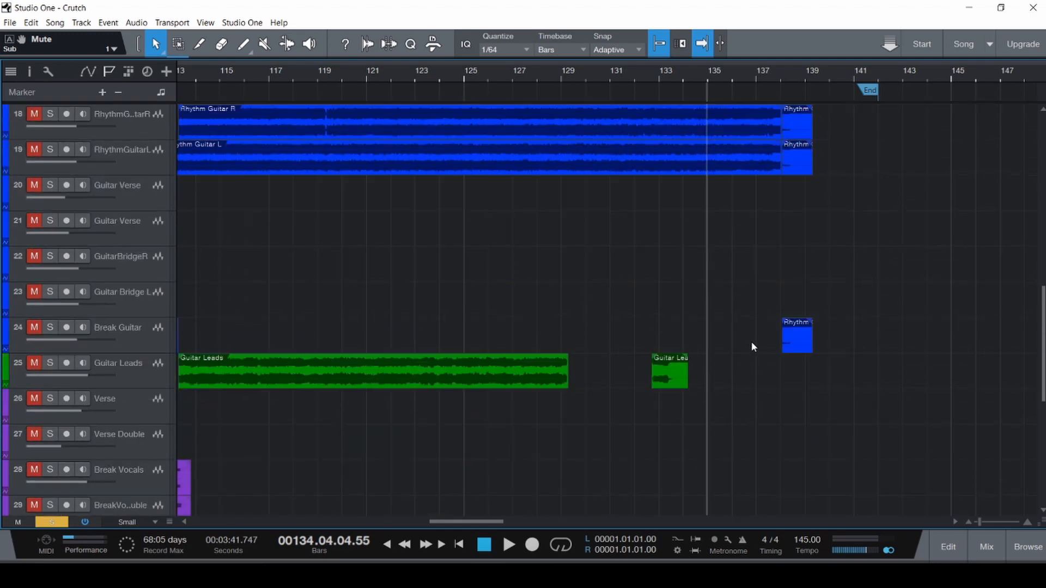
scroll(753, 342, "down", 3)
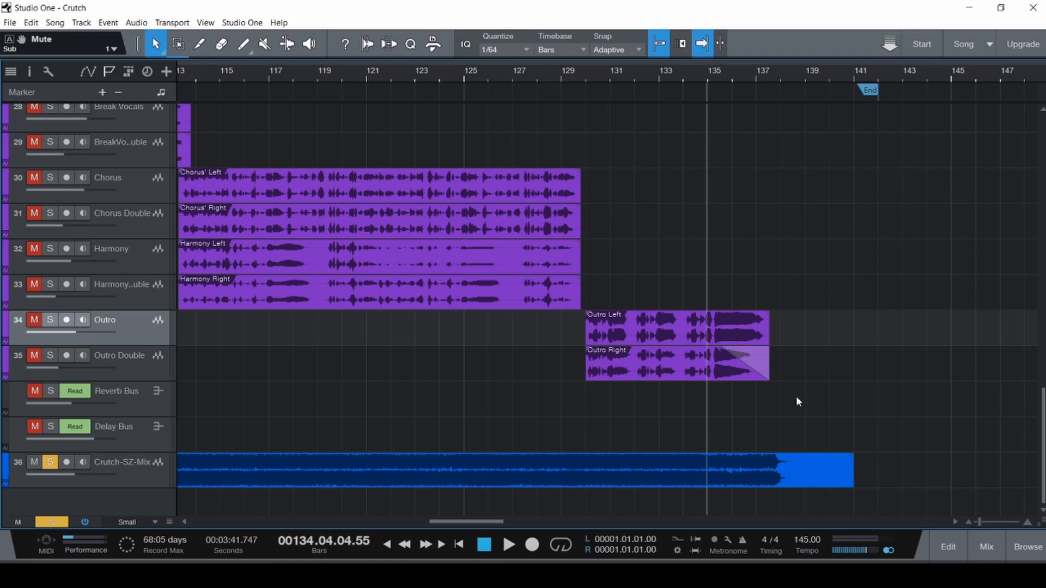
key("space")
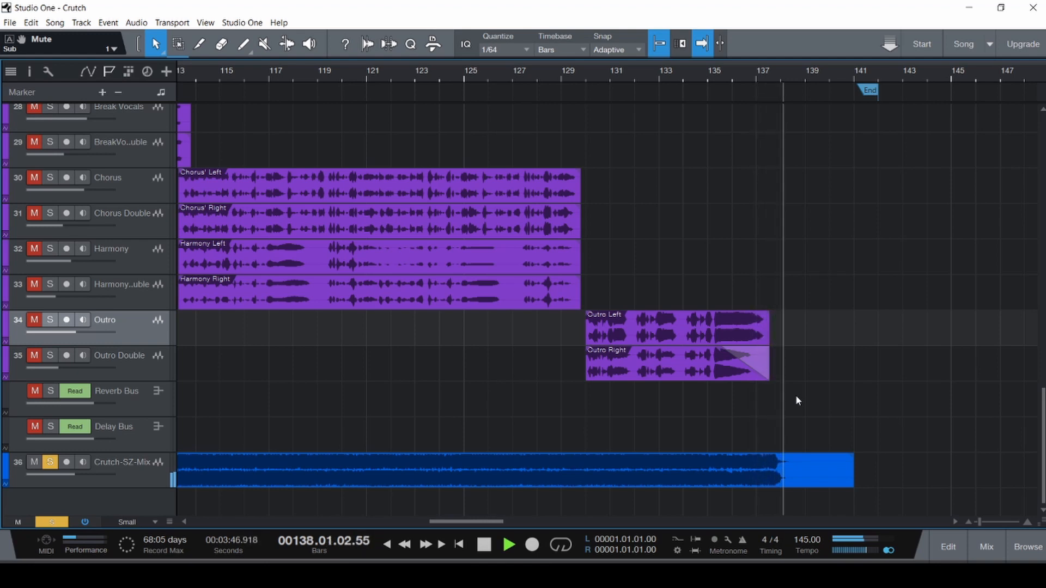
key("space")
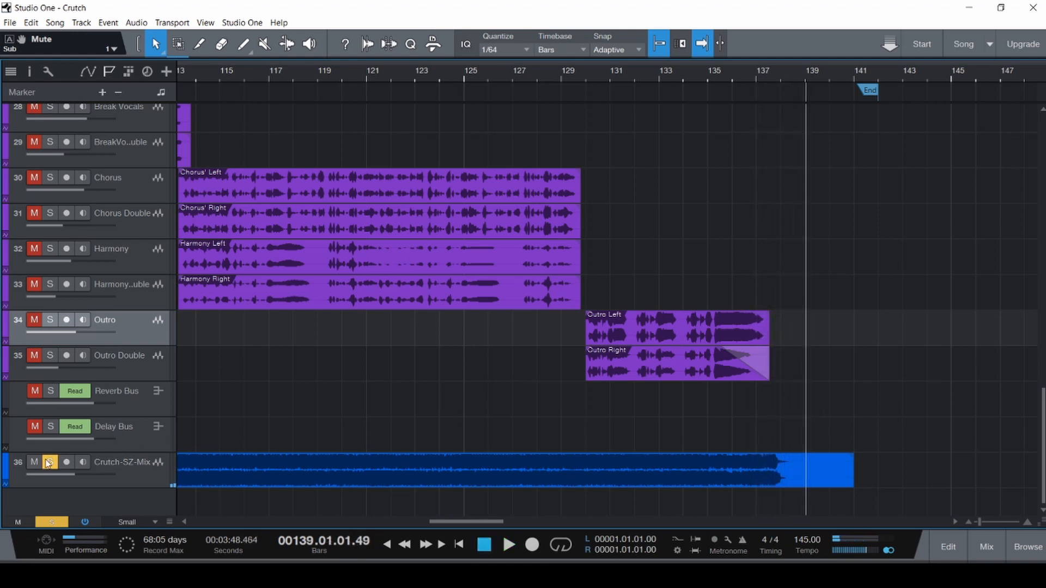
- Mute the Crutch-SZ-Mix track, select the ending events on both rhythm guitar tracks, solo those tracks and save the song
left_click(37, 461)
scroll(594, 350, "up", 10)
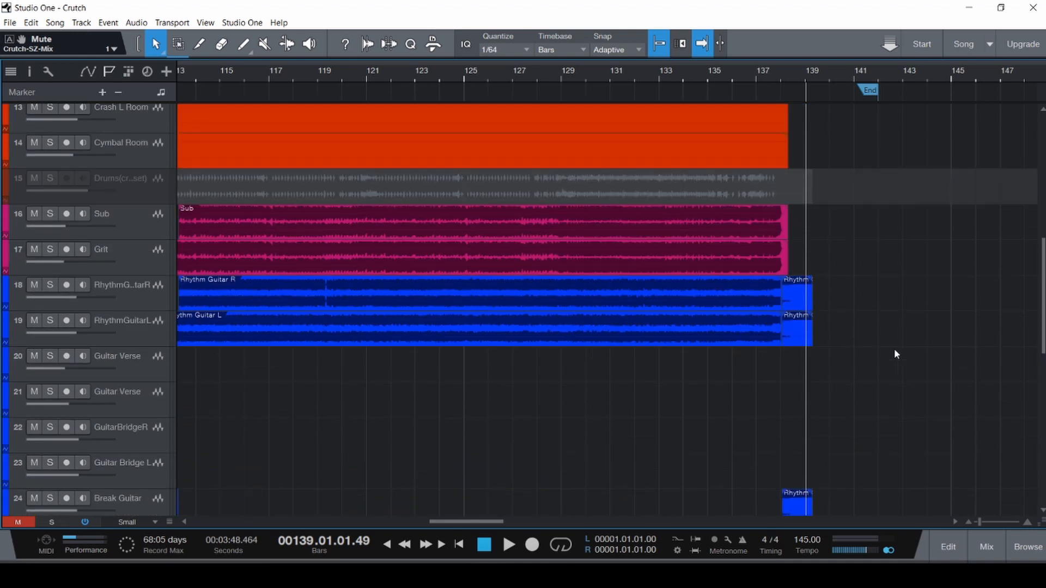
left_click_drag(898, 347, 745, 305)
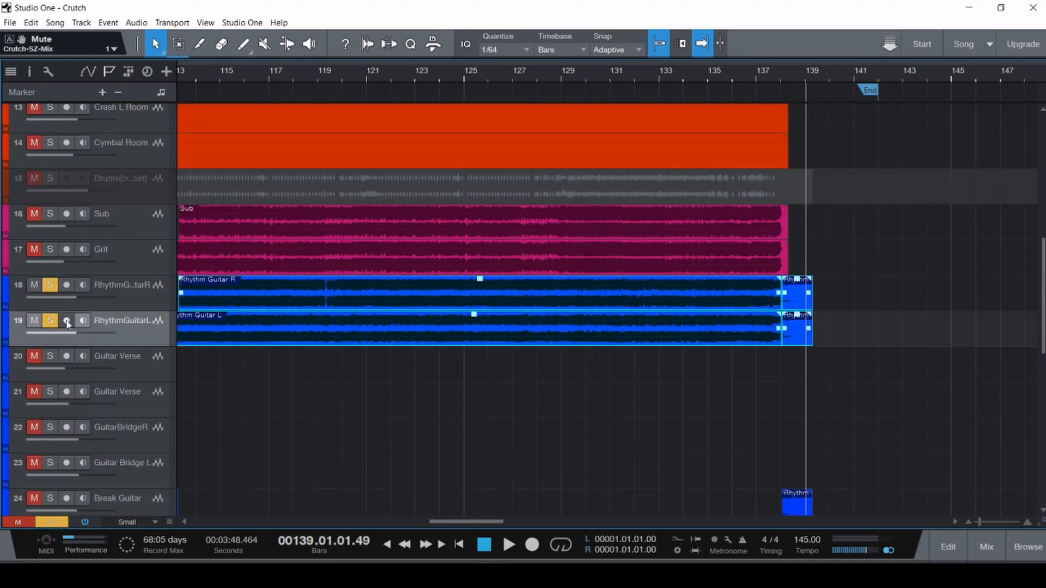
key("ctrl+s")
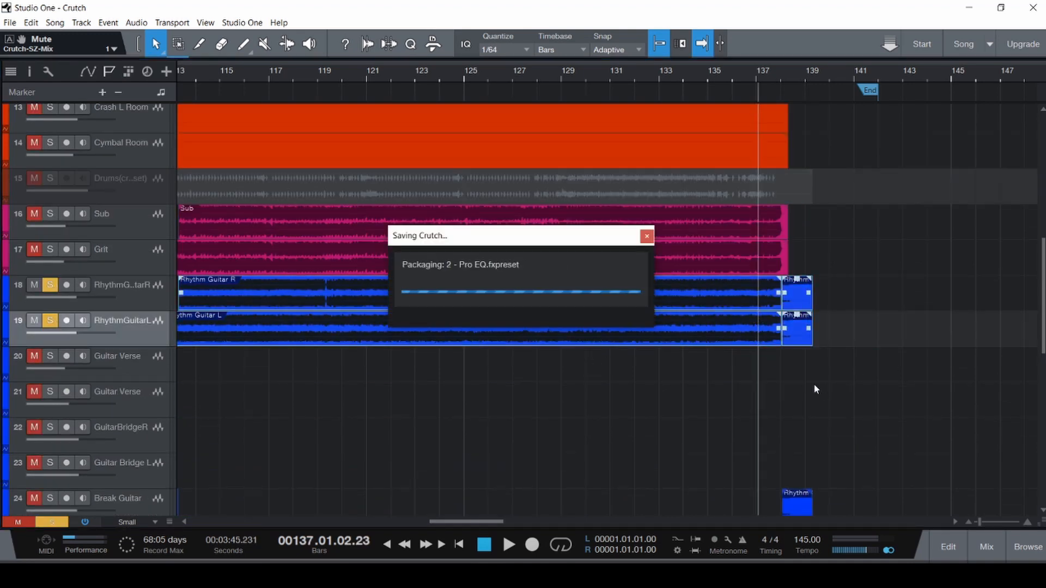
- Save the song and play the soloed rhythm guitars from just before bar 136 to the middle of bar 138
left_click(802, 378)
scroll(816, 366, "up", 6)
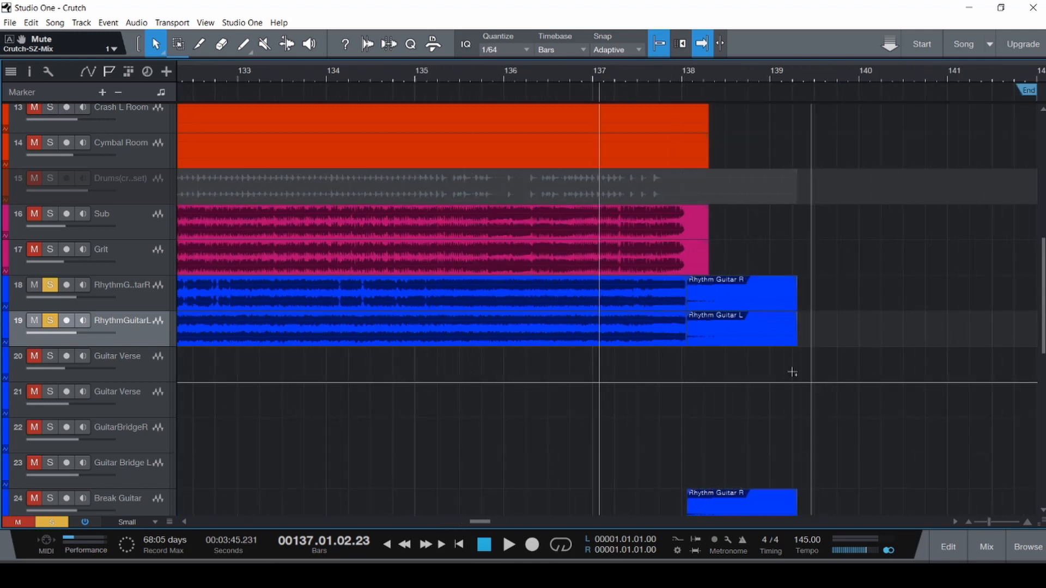
scroll(745, 374, "up", 2)
scroll(745, 375, "up", 1)
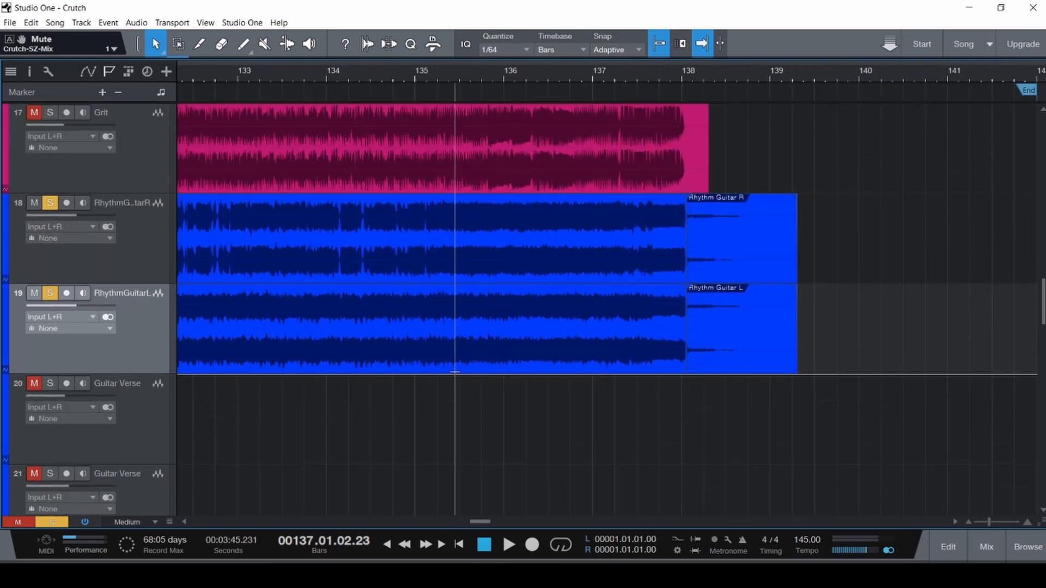
left_click(456, 375)
key("ctrl+s")
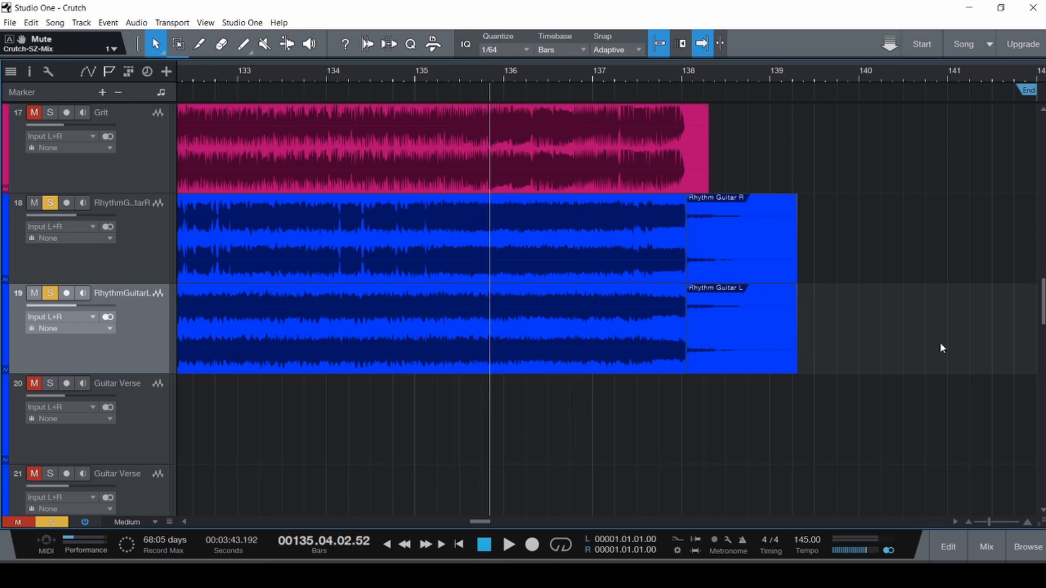
key("space")
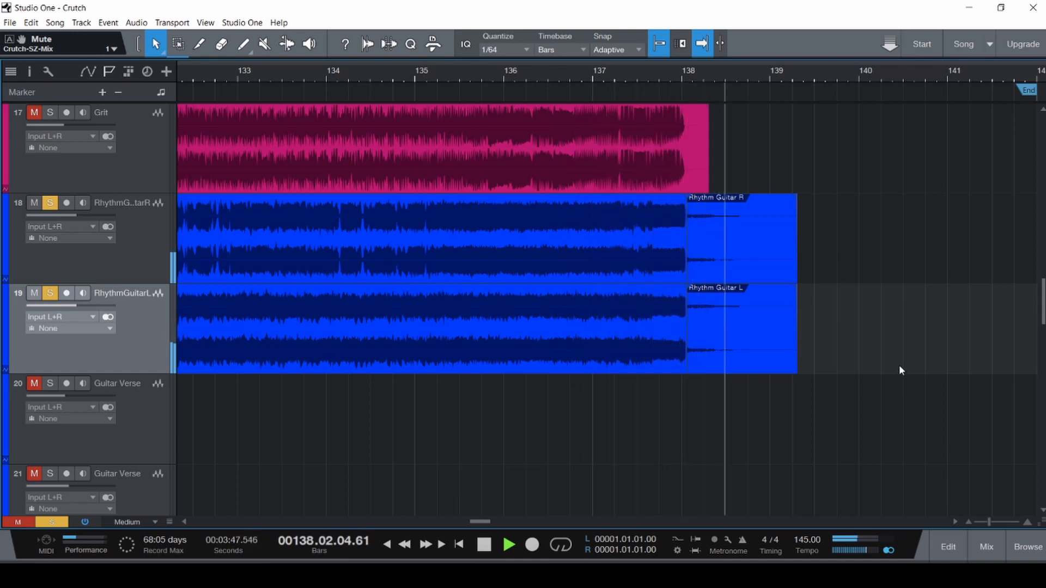
key("space")
- Move the short Rhythm Guitar R and L ending events to the two Guitar Verse tracks and extend the main rhythm guitar events to their end
left_click_drag(919, 327, 751, 435)
left_click_drag(741, 354, 637, 256)
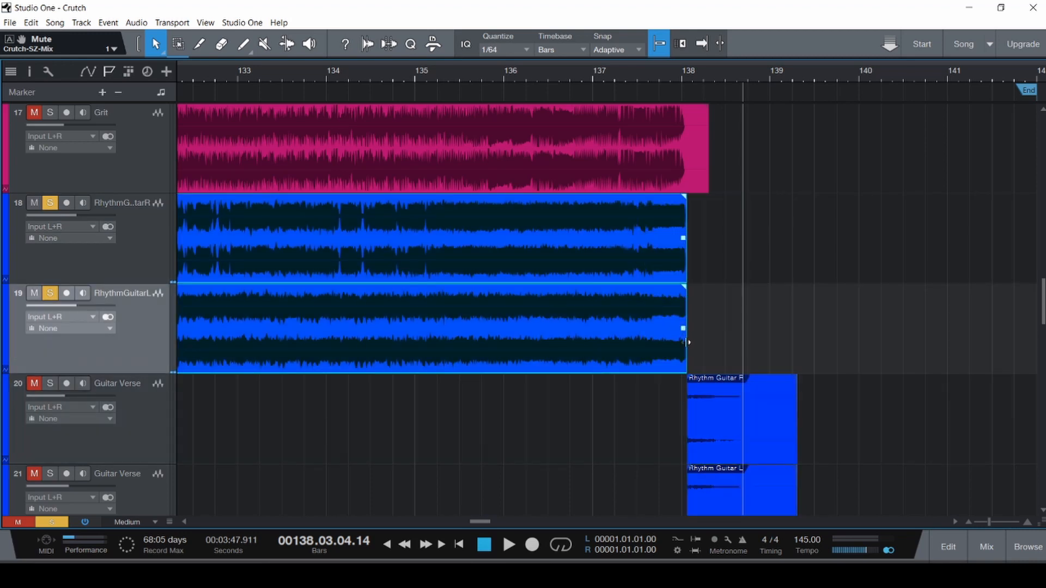
left_click_drag(689, 364, 796, 364)
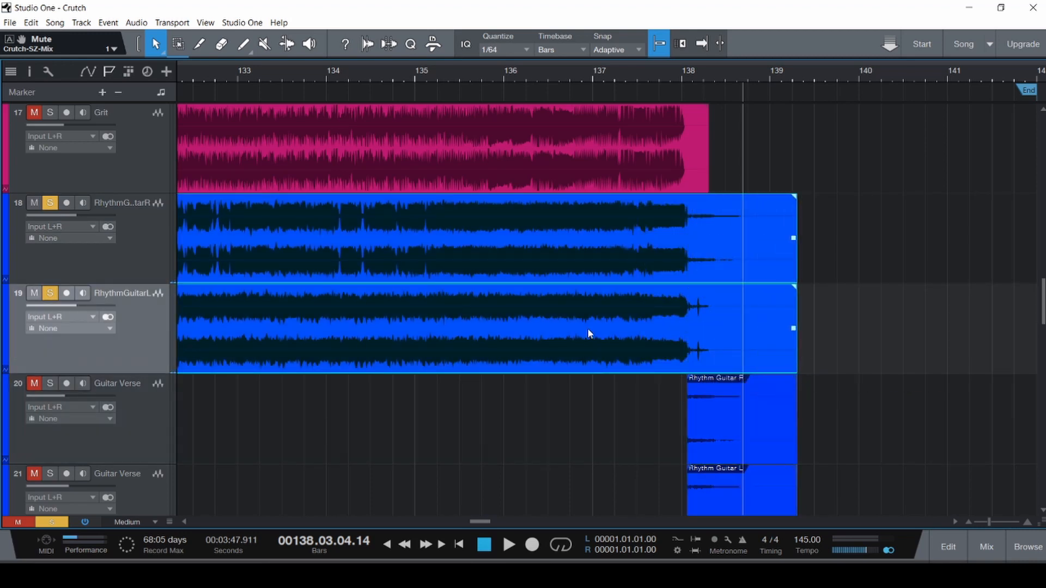
- Play the extended rhythm guitar events from about bar 136 to the middle of bar 138 and clear the selection
left_click(521, 306)
key("space")
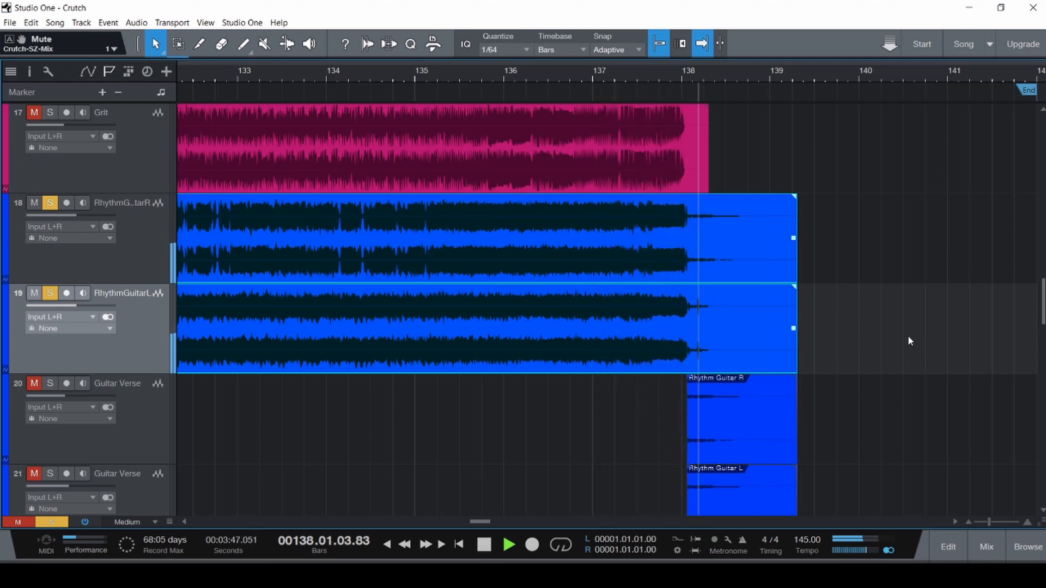
key("space")
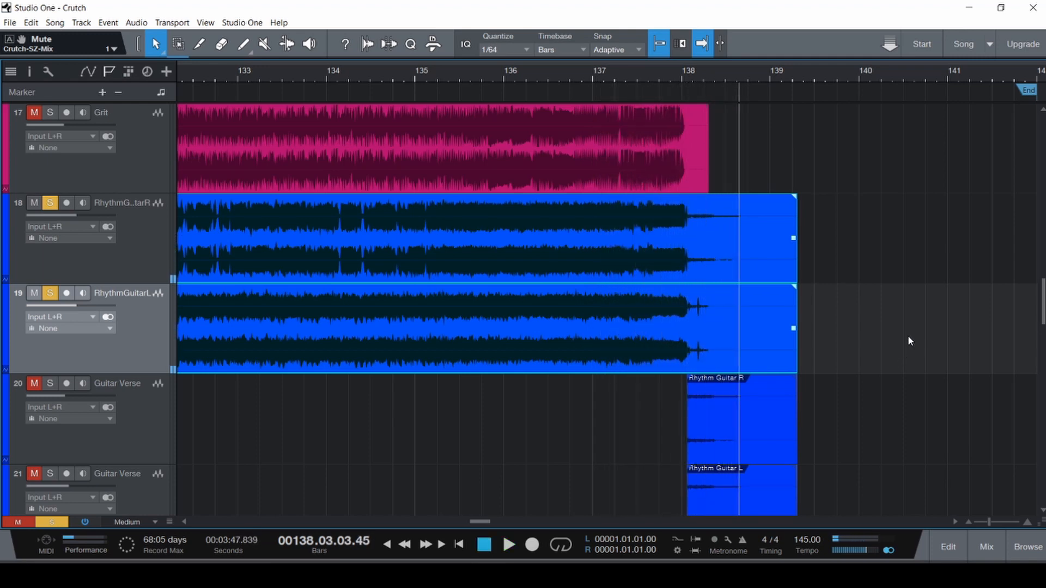
left_click(883, 366)
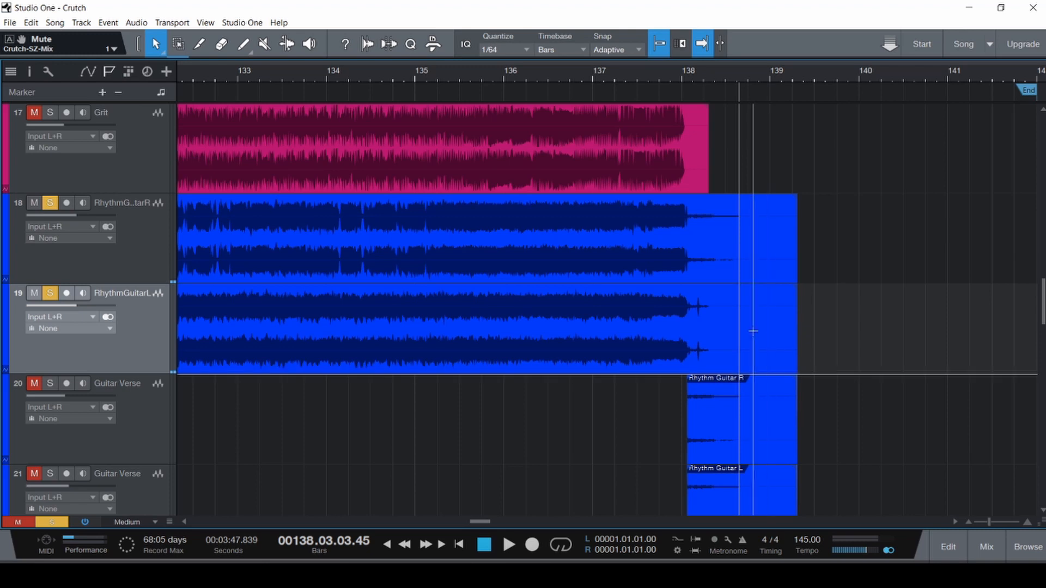
- Save the song and select both extended events on the RhythmGuitarR and RhythmGuitarL tracks
scroll(750, 331, "up", 4)
key("ctrl+s")
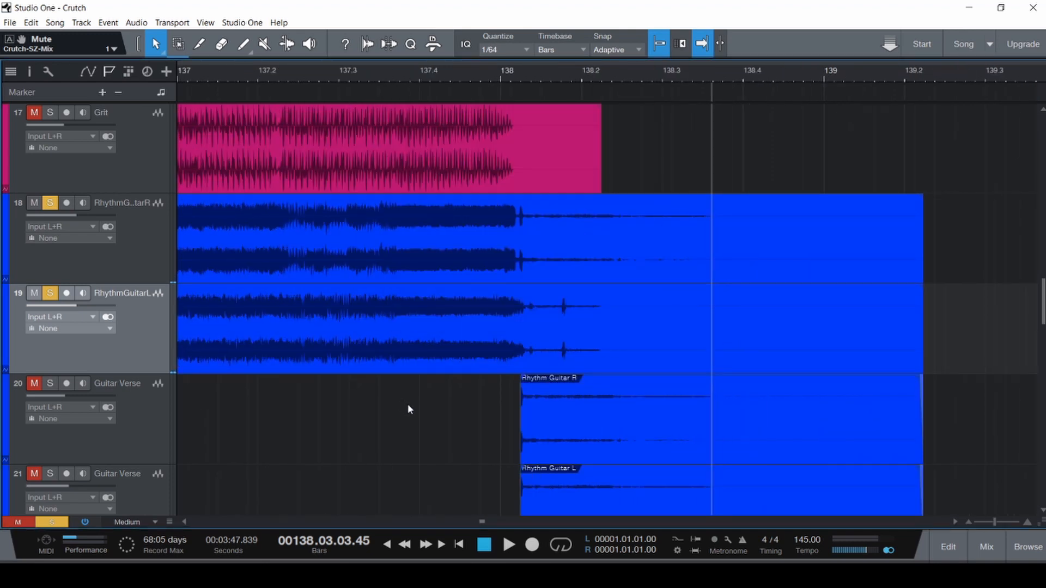
left_click_drag(412, 467, 388, 251)
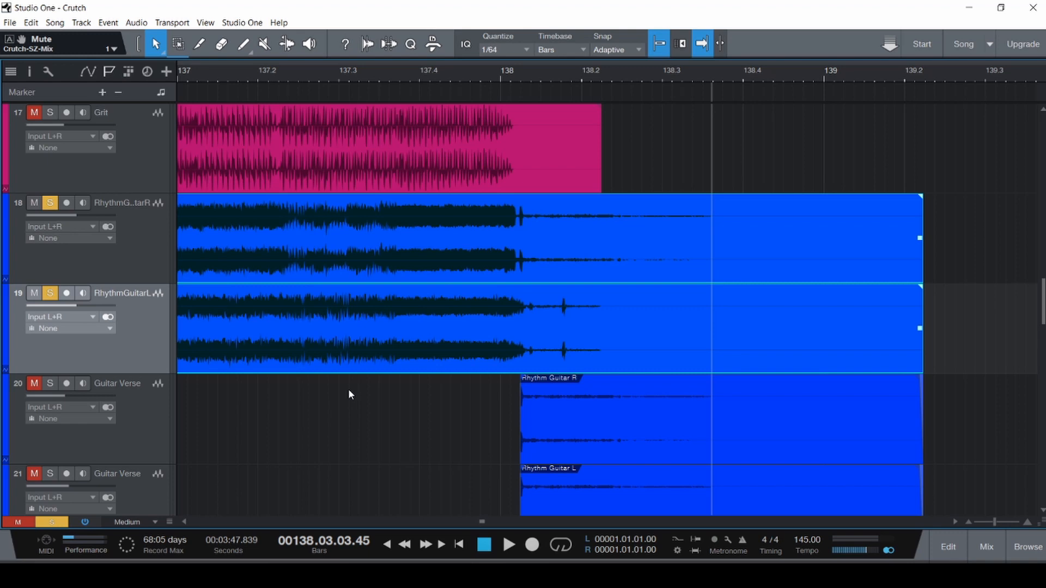
- With the main output in mono and RhythmGuitarL muted, play RhythmGuitarR alone from the middle of bar 137 to bar 139
scroll(349, 390, "up", 3)
scroll(348, 390, "down", 3)
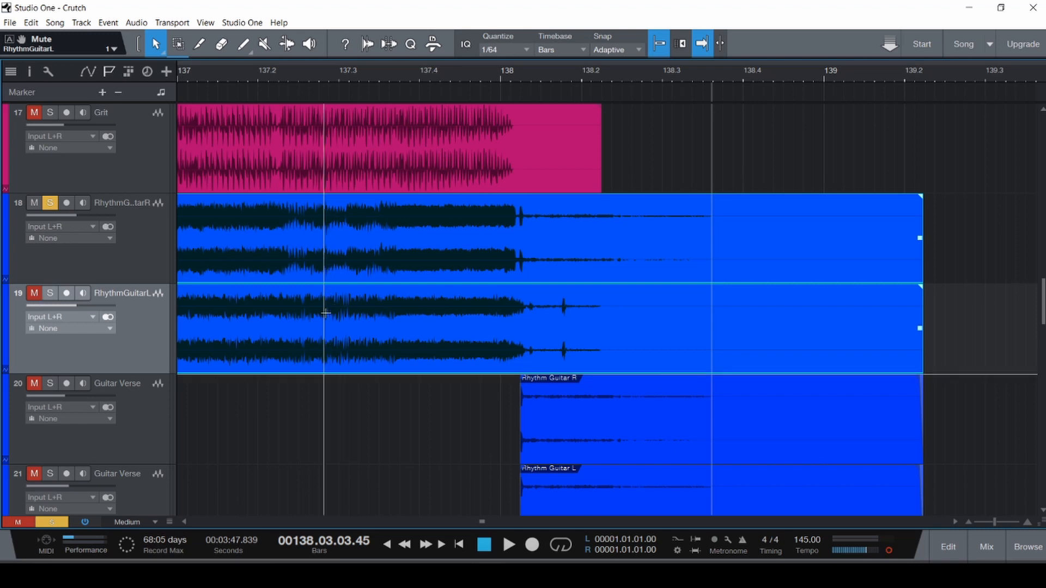
left_click(311, 347)
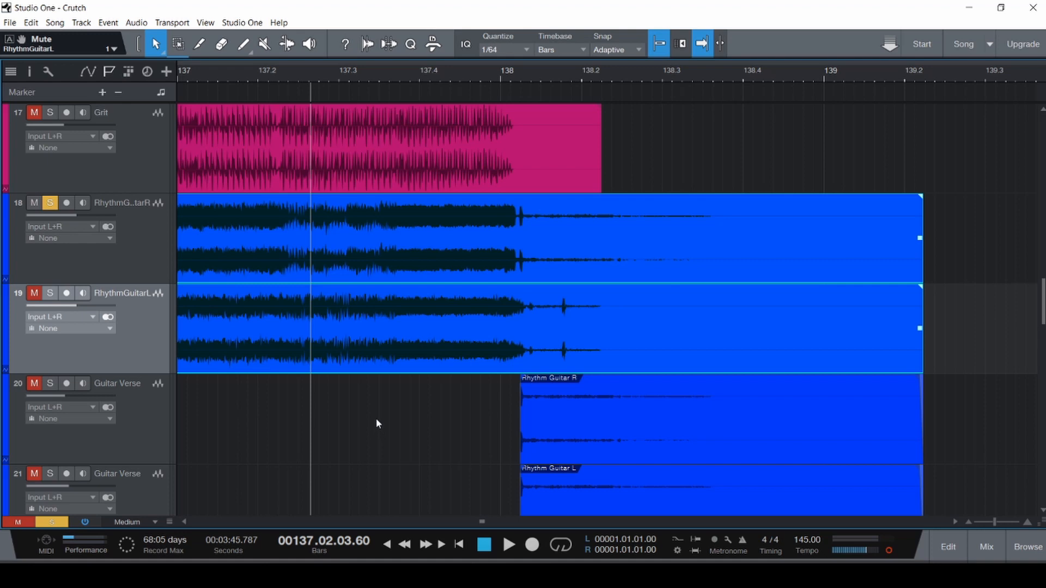
key("space")
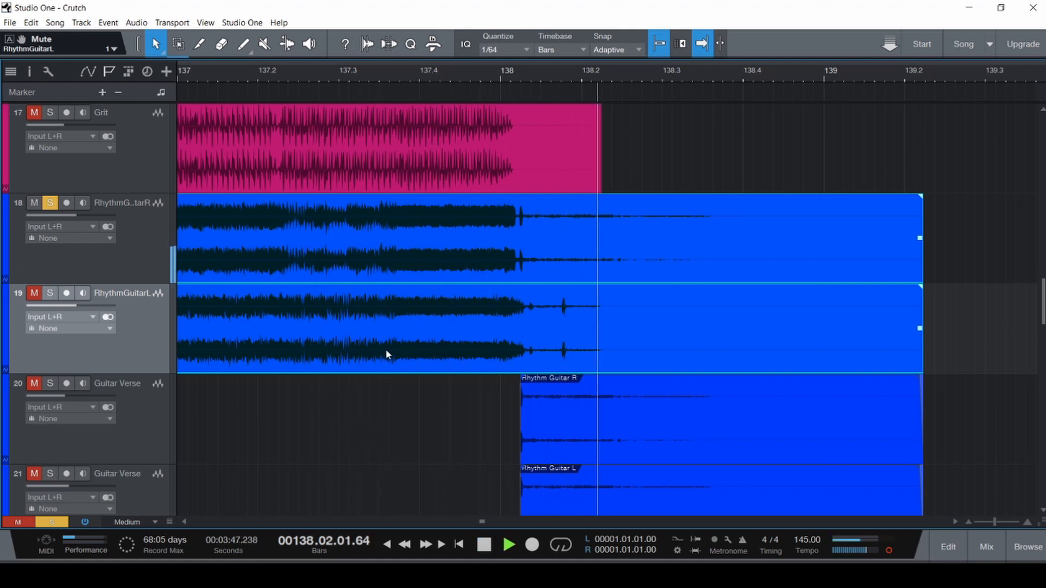
key("space")
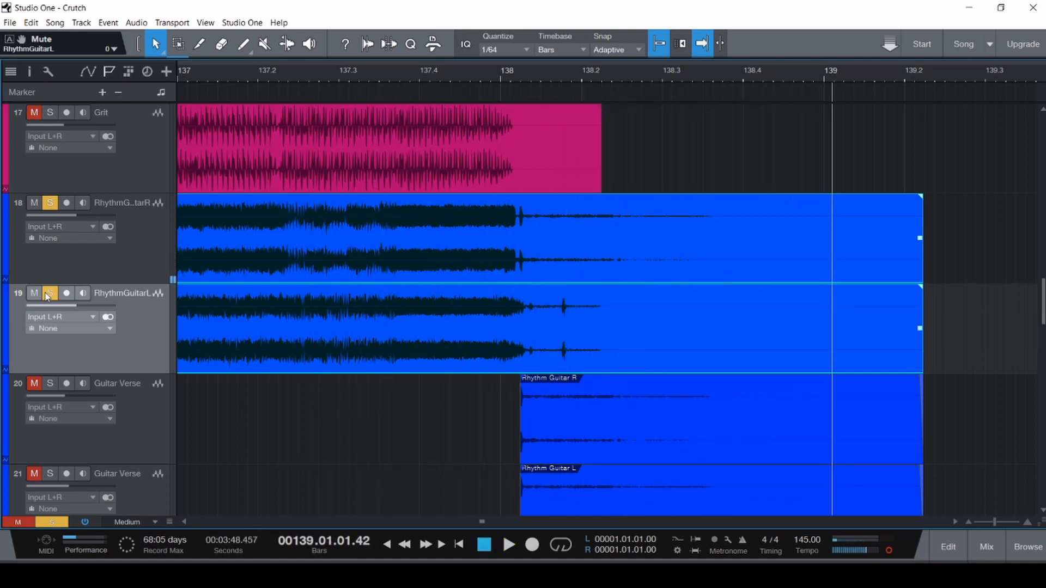
- Mute RhythmGuitarR, solo RhythmGuitarL and play it alone from about bar 137.2 to the middle of bar 138
left_click(34, 203)
left_click(298, 383)
key("space")
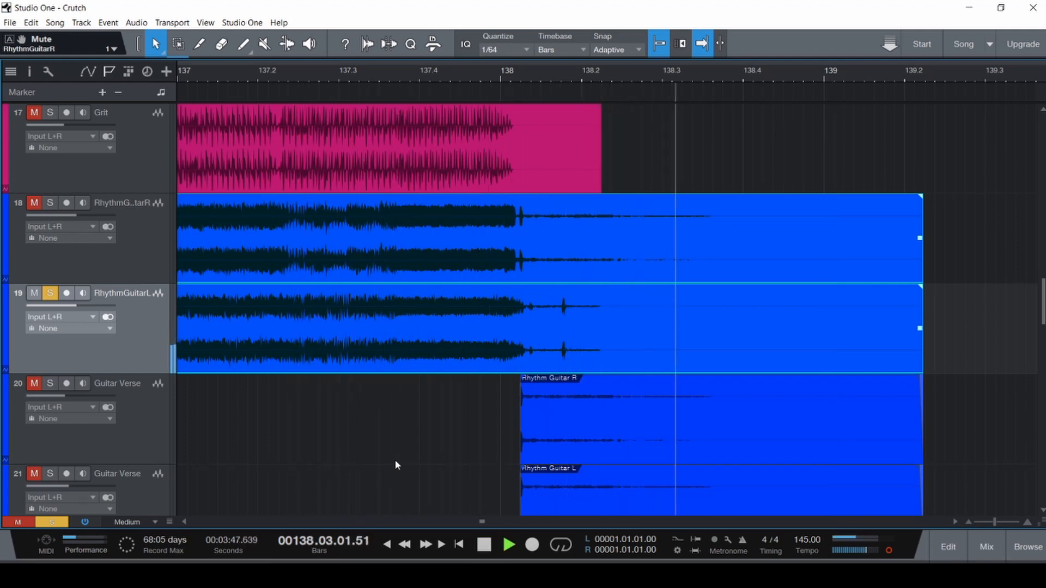
key("space")
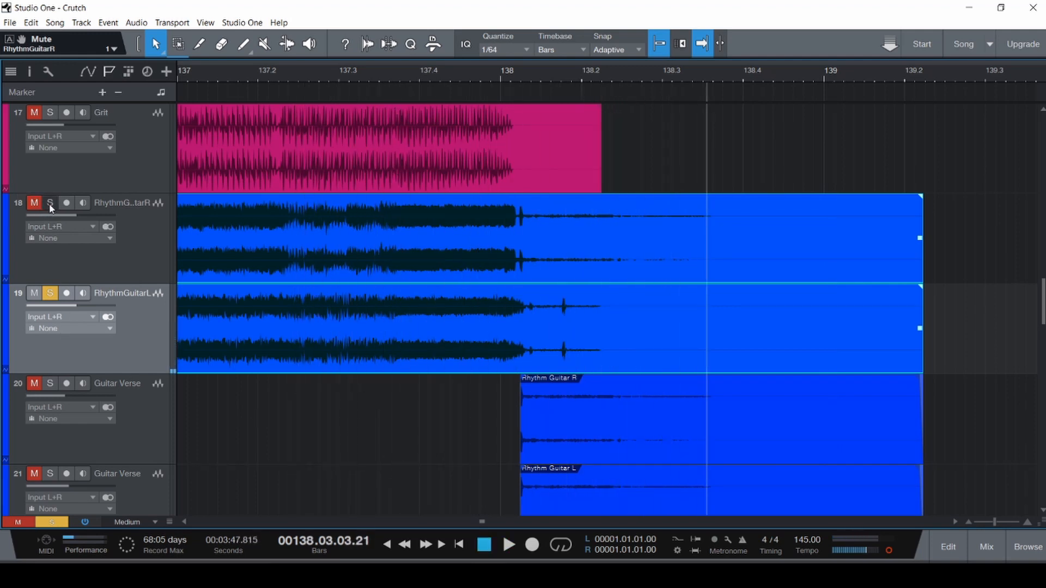
- Undo the extension of the rhythm guitar events, restore their separate ending events on the RhythmGuitarR and RhythmGuitarL tracks, and save the song
key("ctrl+s")
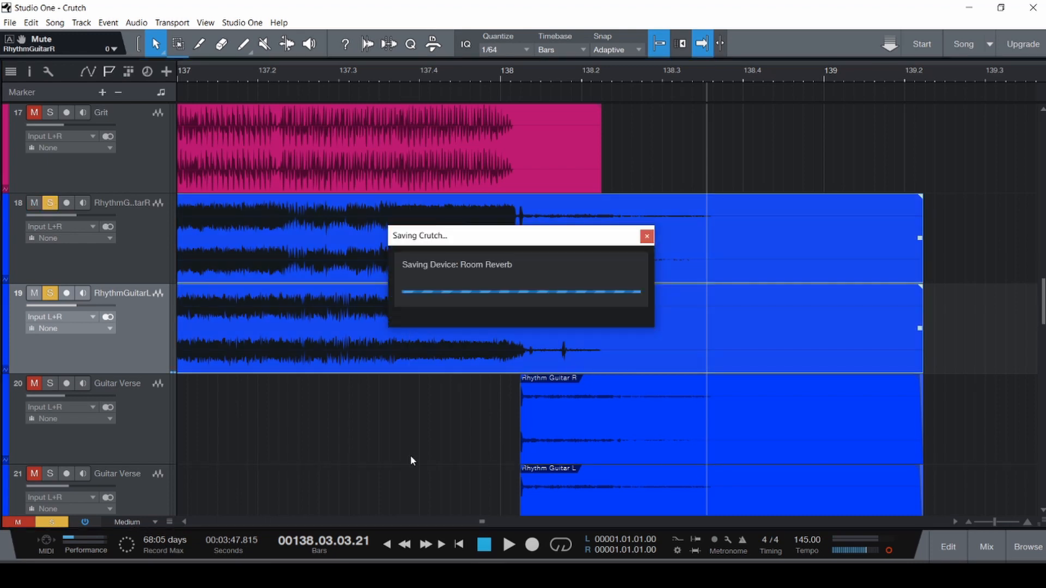
left_click(411, 462)
scroll(420, 422, "down", 1)
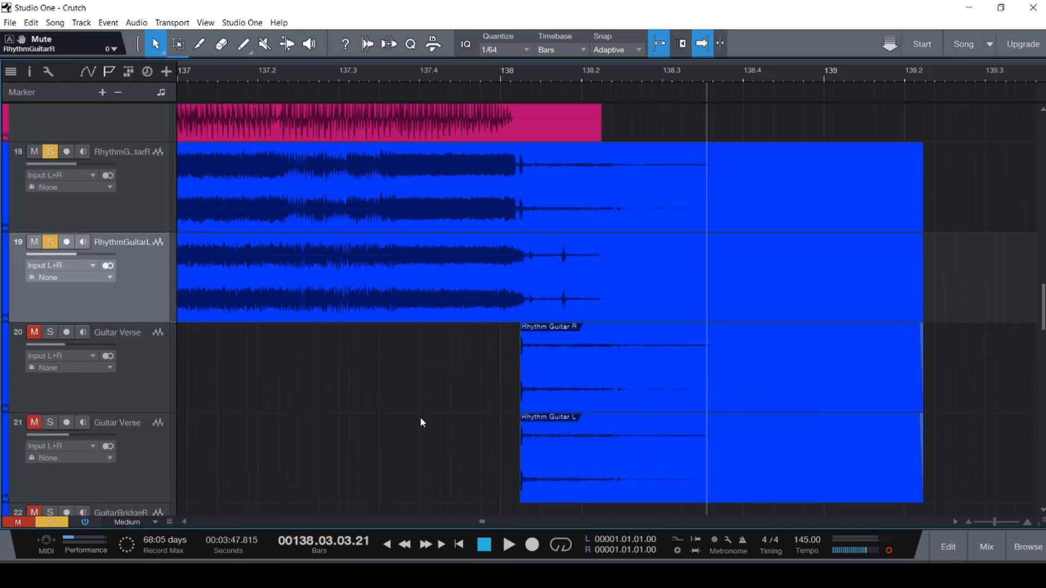
scroll(420, 422, "up", 1)
key("ctrl+z")
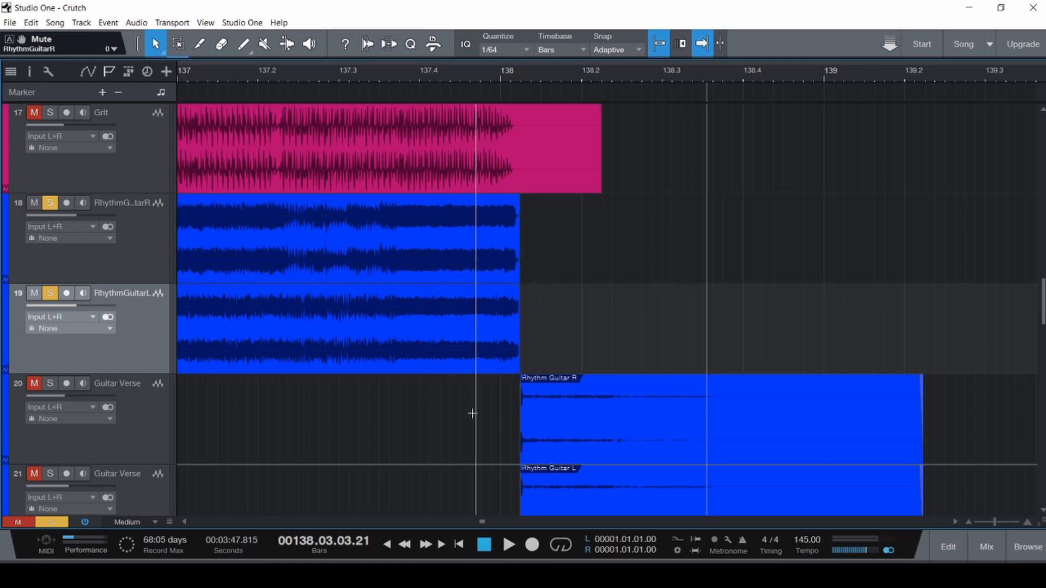
key("ctrl+z")
left_click(474, 427)
key("ctrl+s")
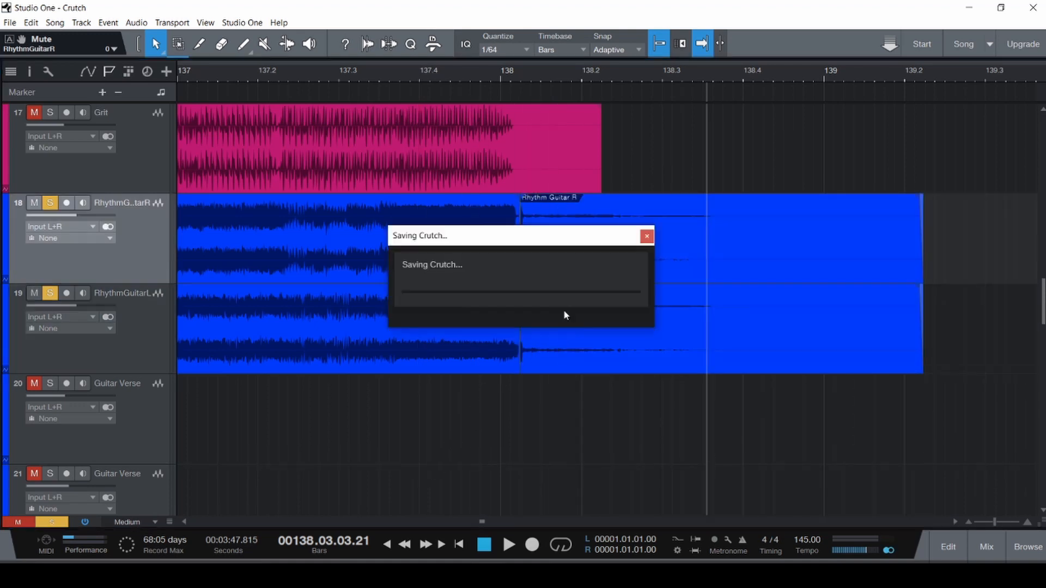
- Replace the ending event on RhythmGuitarL with a copy of the Rhythm Guitar R ending, and place another copy on the Break Guitar track
left_click(572, 360)
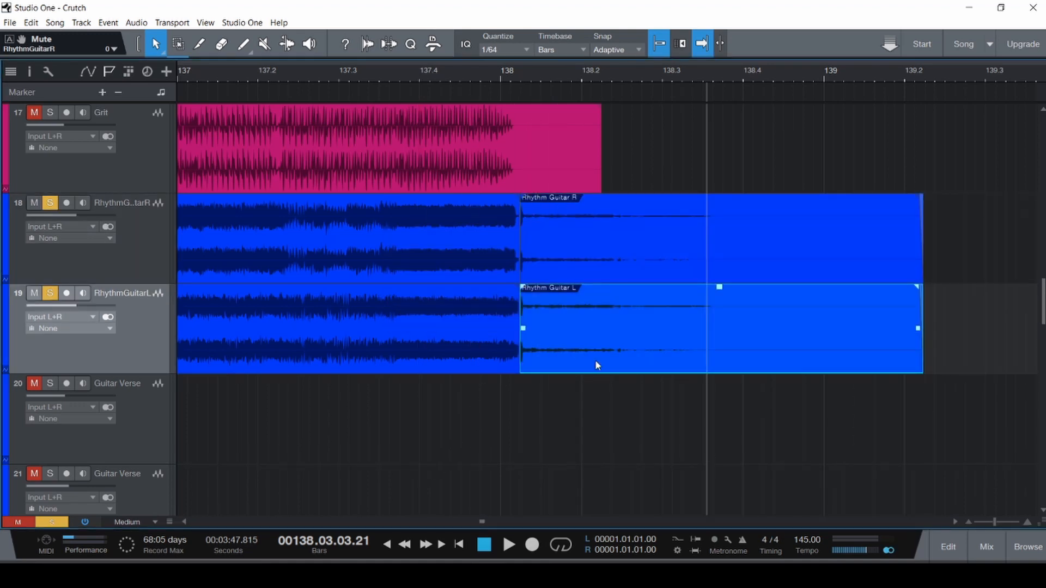
scroll(697, 345, "up", 5)
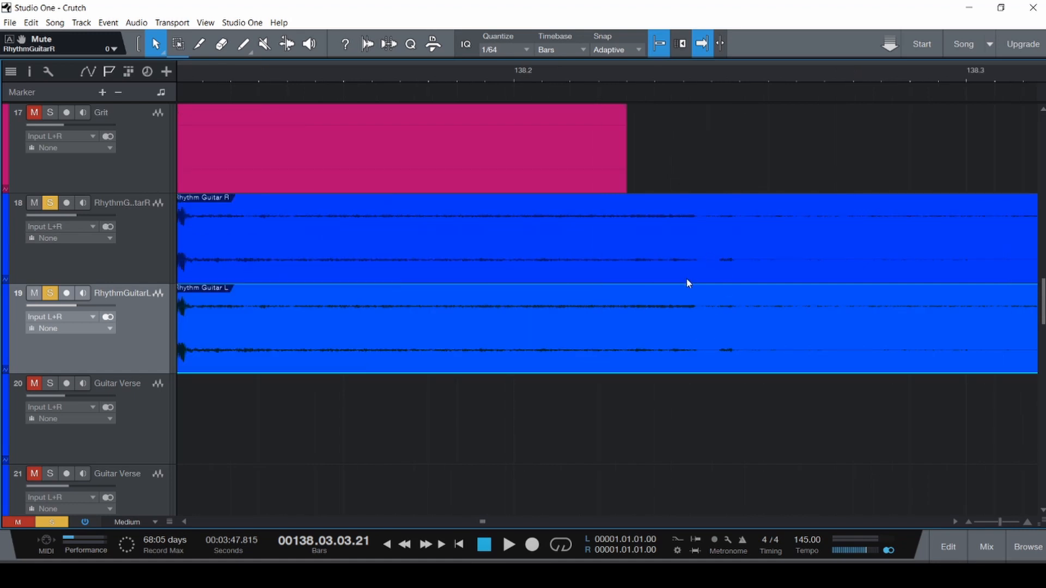
scroll(688, 283, "down", 5)
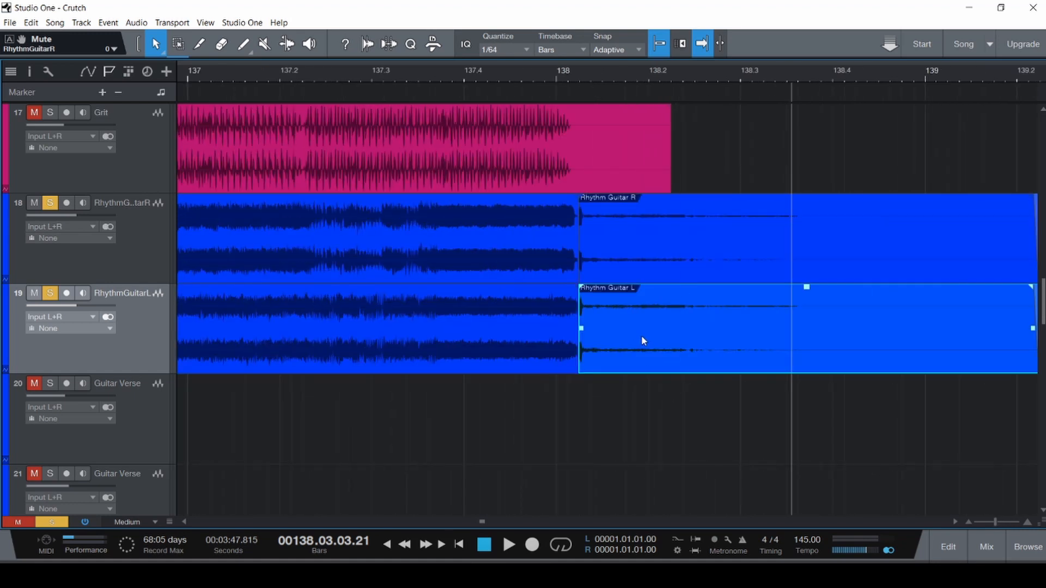
key("Delete")
left_click_drag(685, 246, 685, 357)
scroll(685, 356, "down", 5)
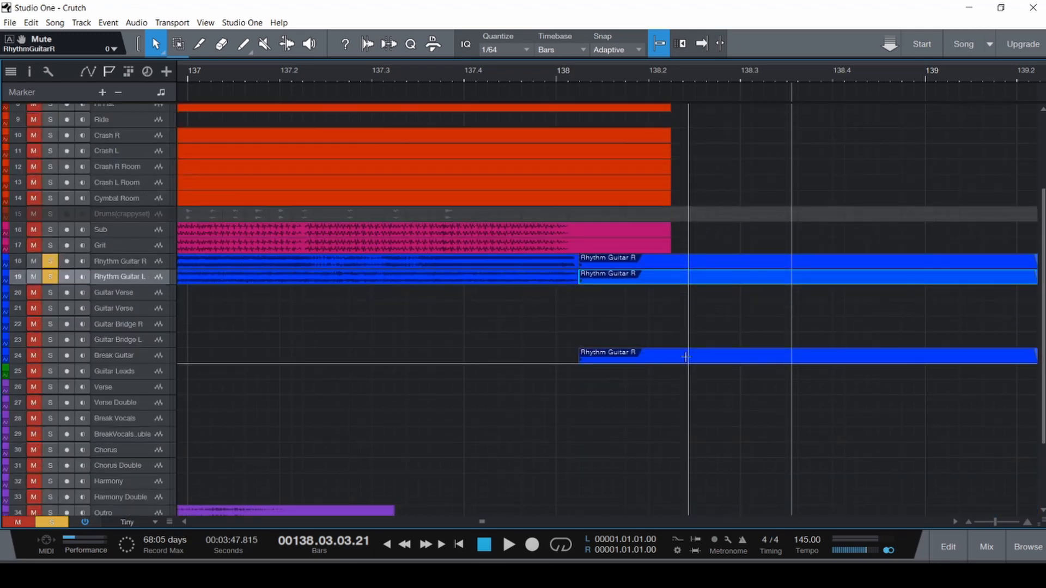
- Inspect the copied ending event on the Break Guitar track at bar 138 and save the song
left_click(637, 355)
scroll(647, 361, "up", 6)
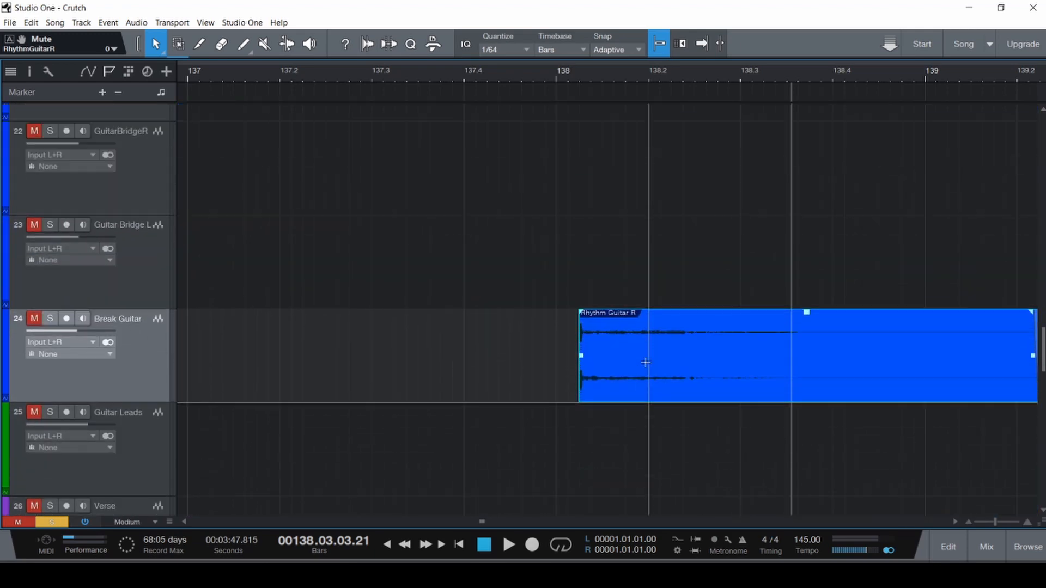
scroll(630, 448, "left", 1)
scroll(627, 451, "right", 1)
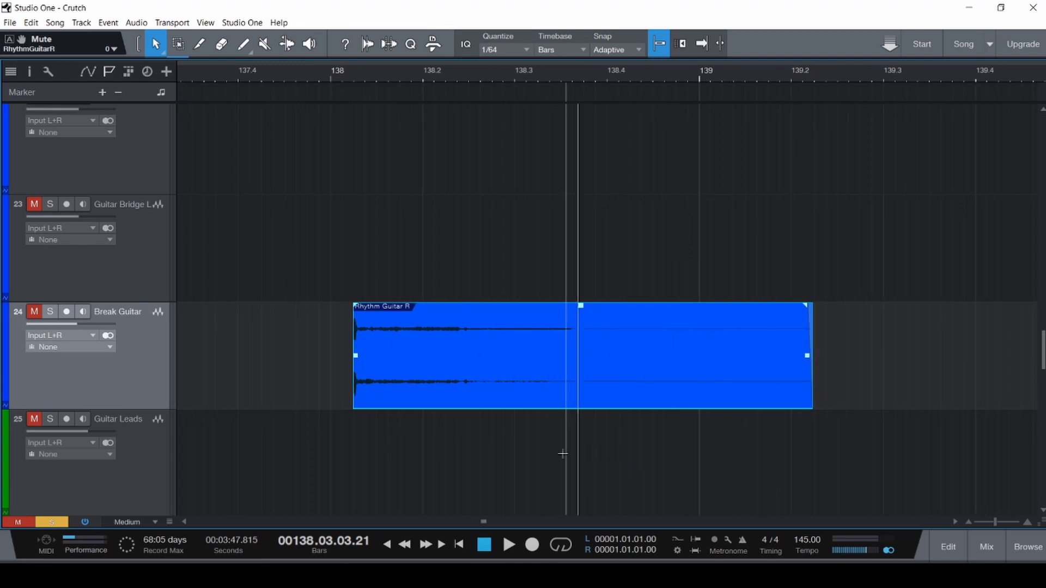
scroll(561, 456, "down", 4)
scroll(559, 455, "down", 4)
scroll(559, 455, "down", 2)
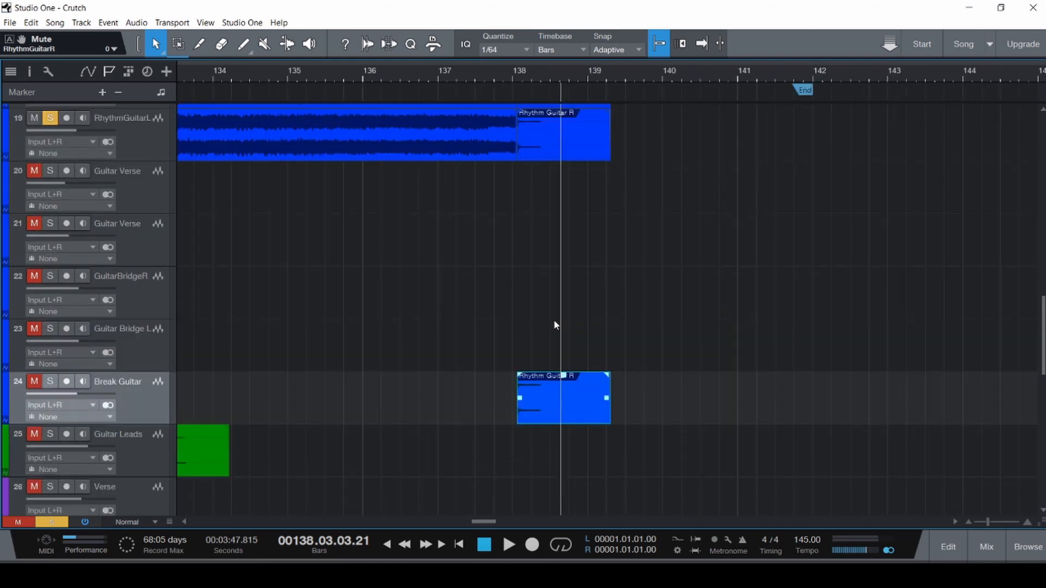
key("ctrl+s")
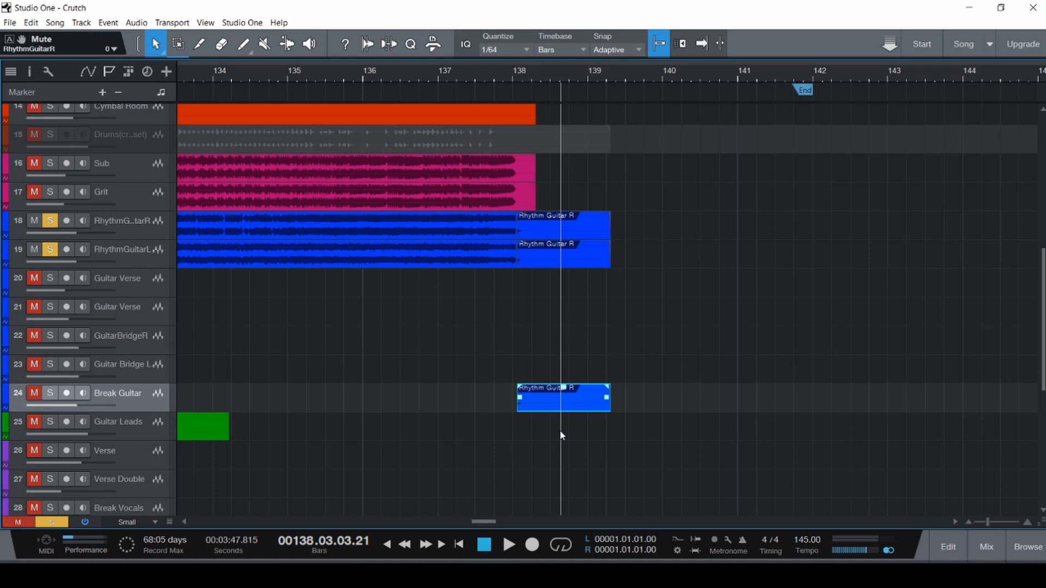
- Set the play position to about bar 137.3, check the Break Guitar channel's panning in the mixer, and save the song
left_click(547, 416)
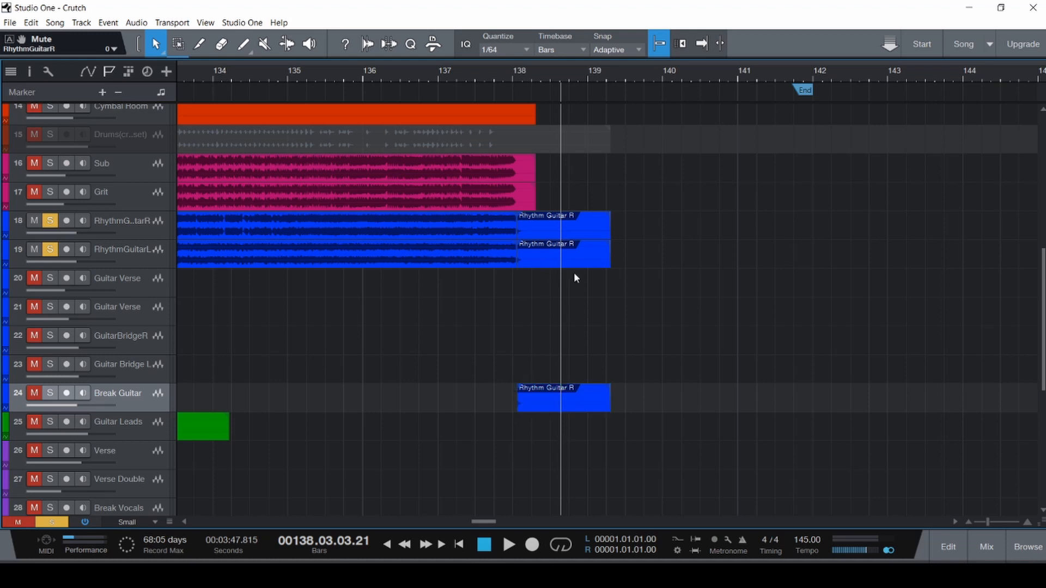
left_click_drag(589, 230, 588, 232)
left_click(632, 291)
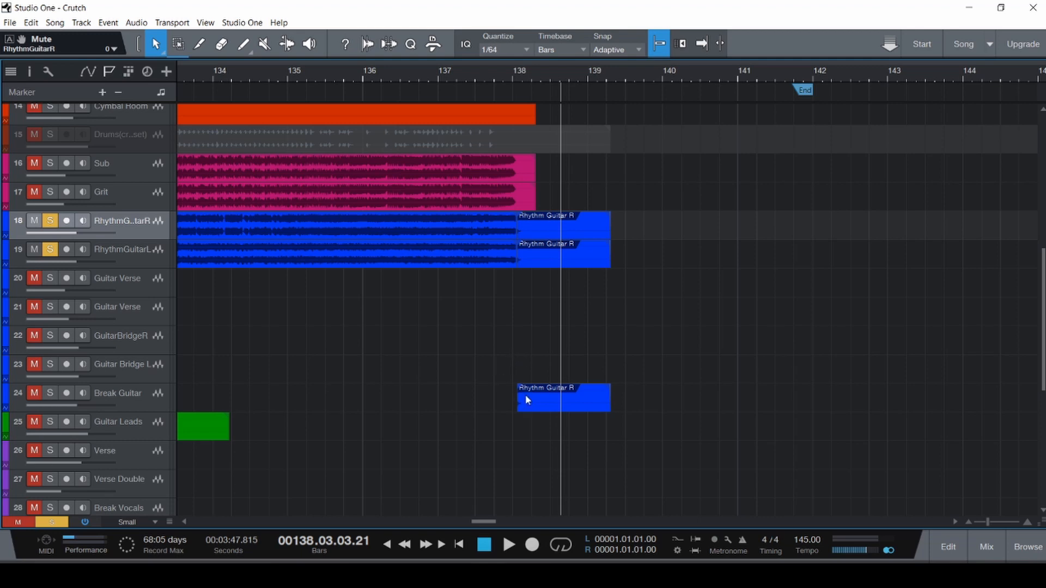
left_click(476, 371)
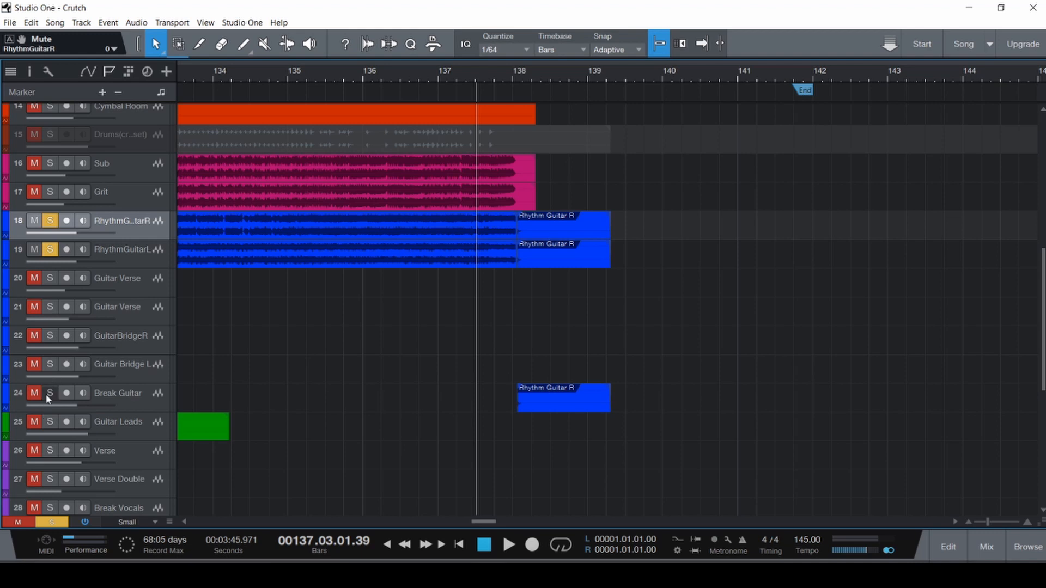
key("F3")
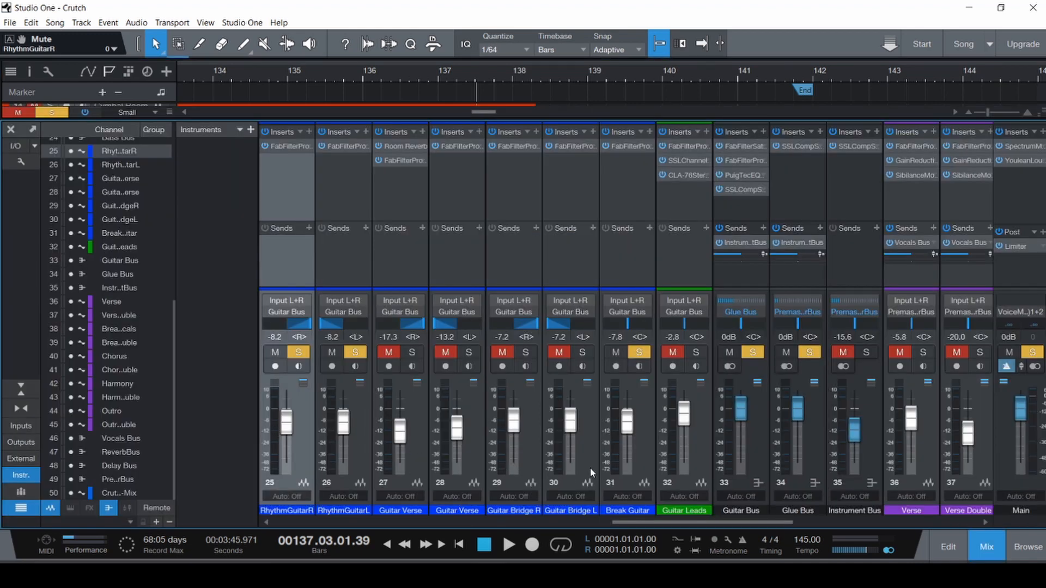
left_click(636, 455)
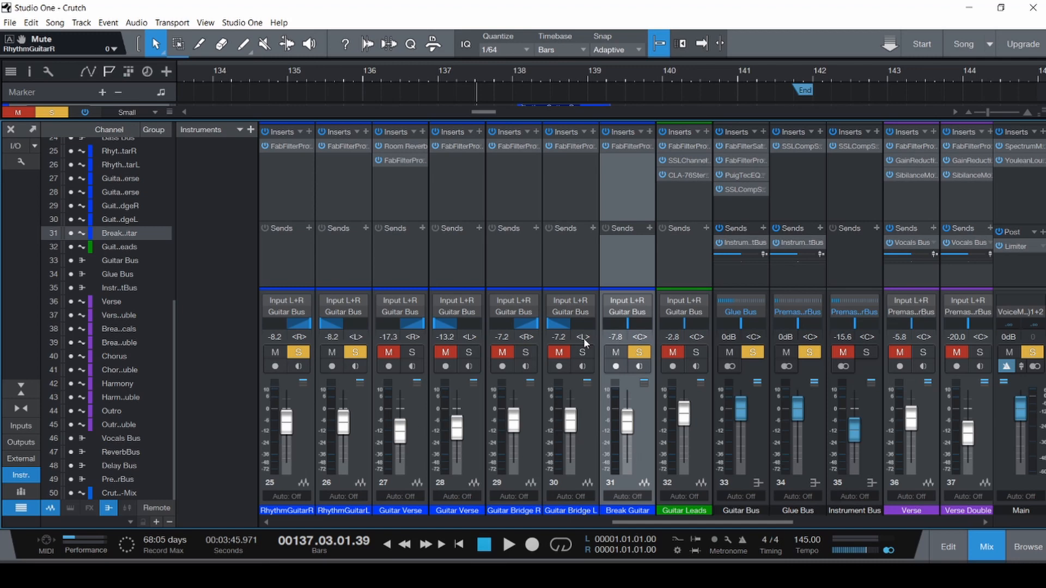
key("F3")
key("ctrl+s")
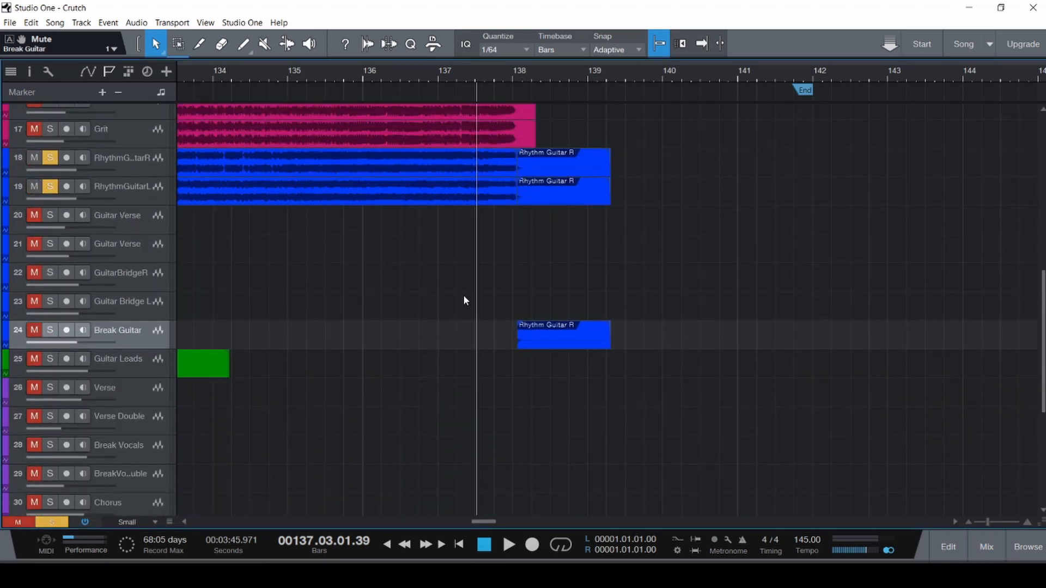
- Play the guitar ending from about bar 137.3, unmute and solo Break Guitar during playback, and save the song
key("space")
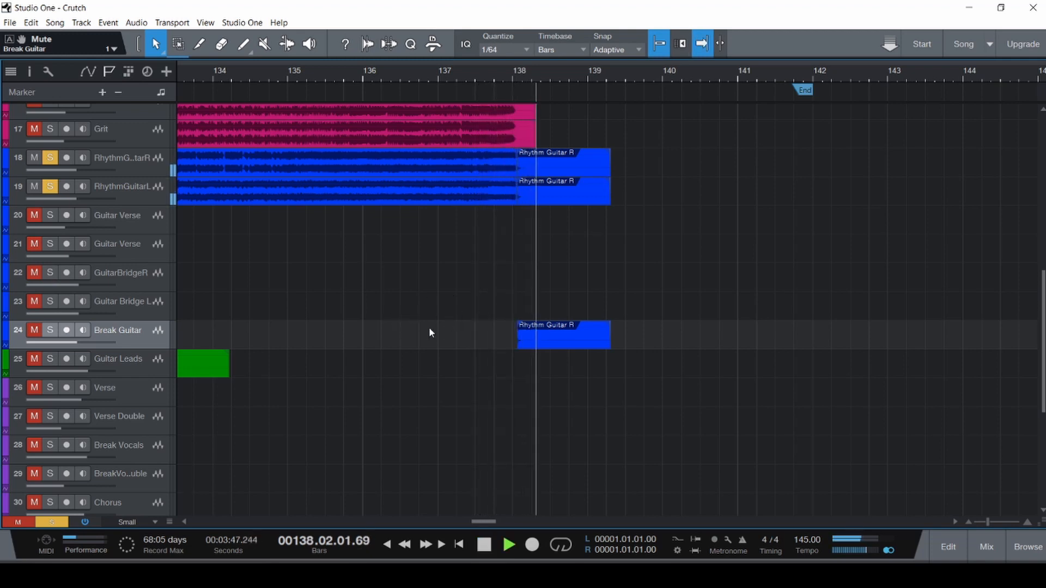
left_click(454, 333)
key("m")
key("s")
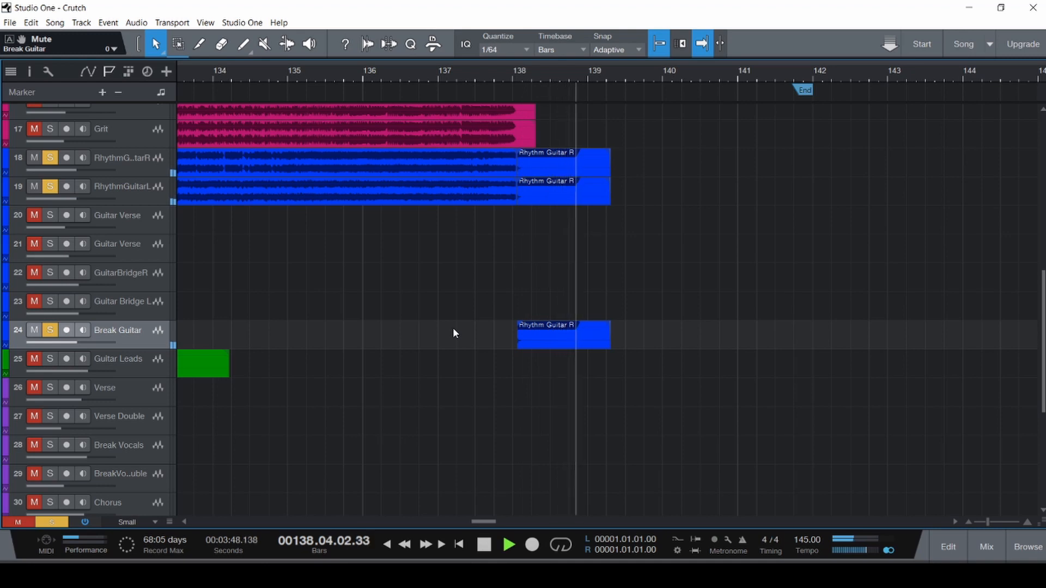
key("ctrl+s")
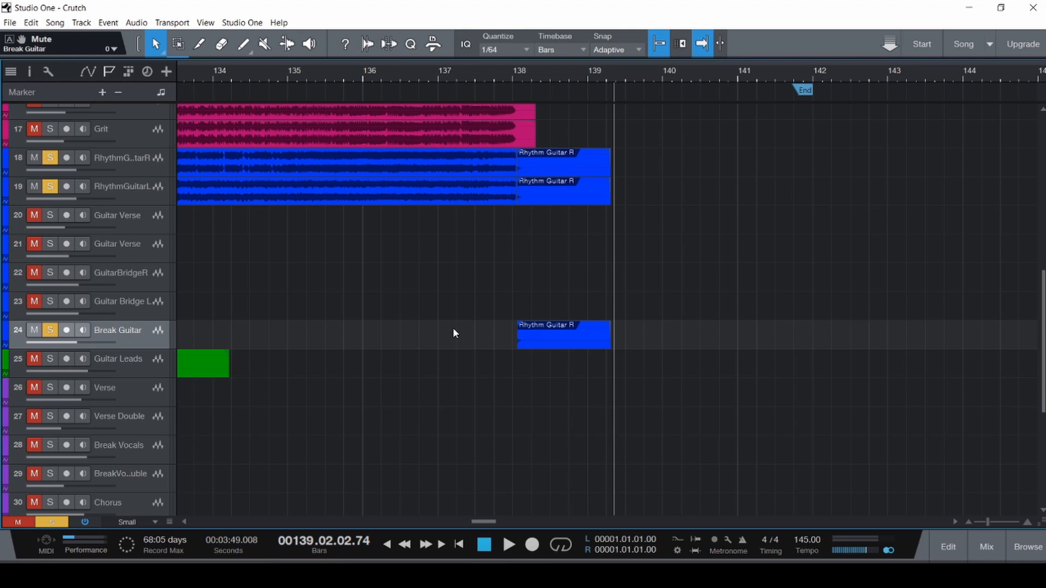
- Rename the copied ending event on the RhythmGuitarL track as Rhythm Guitar L
left_click_drag(654, 207, 585, 161)
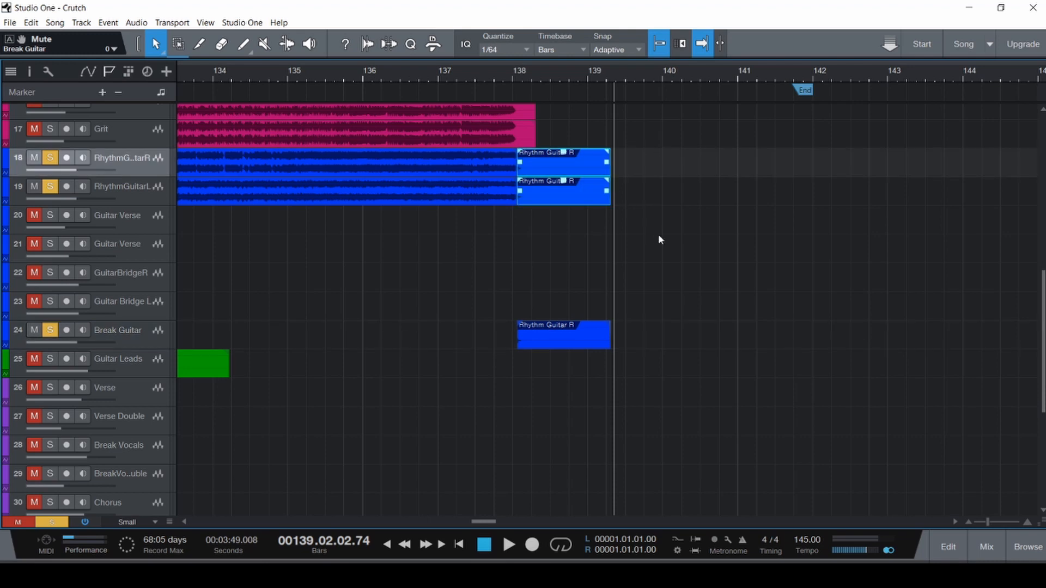
scroll(635, 245, "up", 3)
double_click(556, 267)
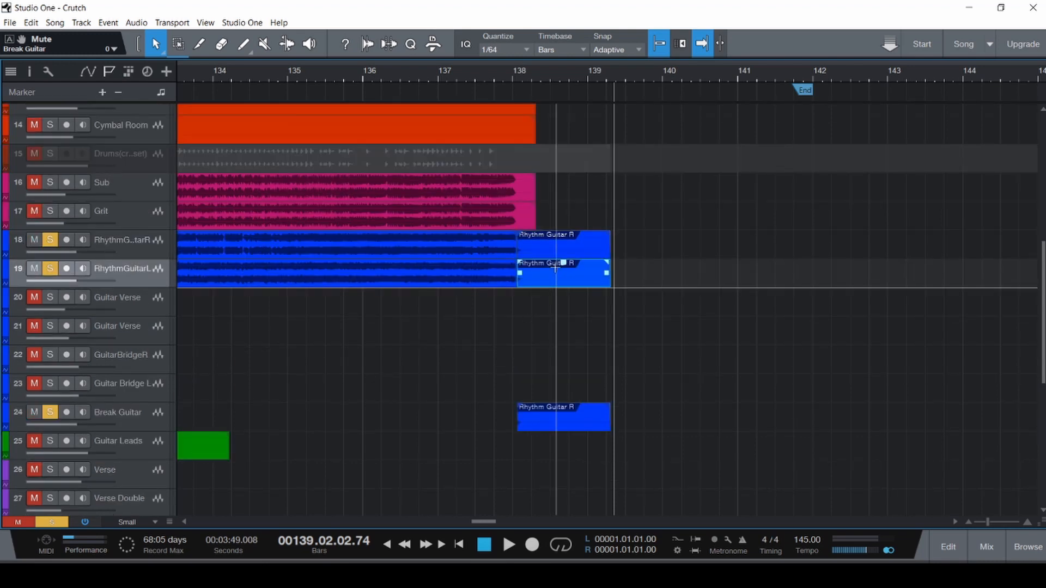
type("L")
key("Return")
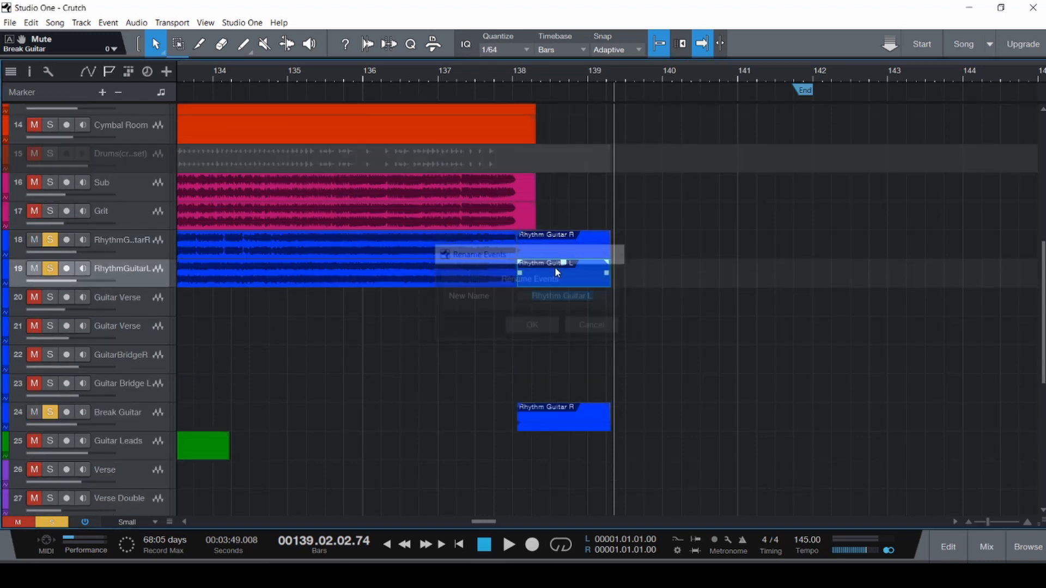
- Return the play position to the start of the song and clear the solos and mutes on all tracks
scroll(484, 350, "down", 5)
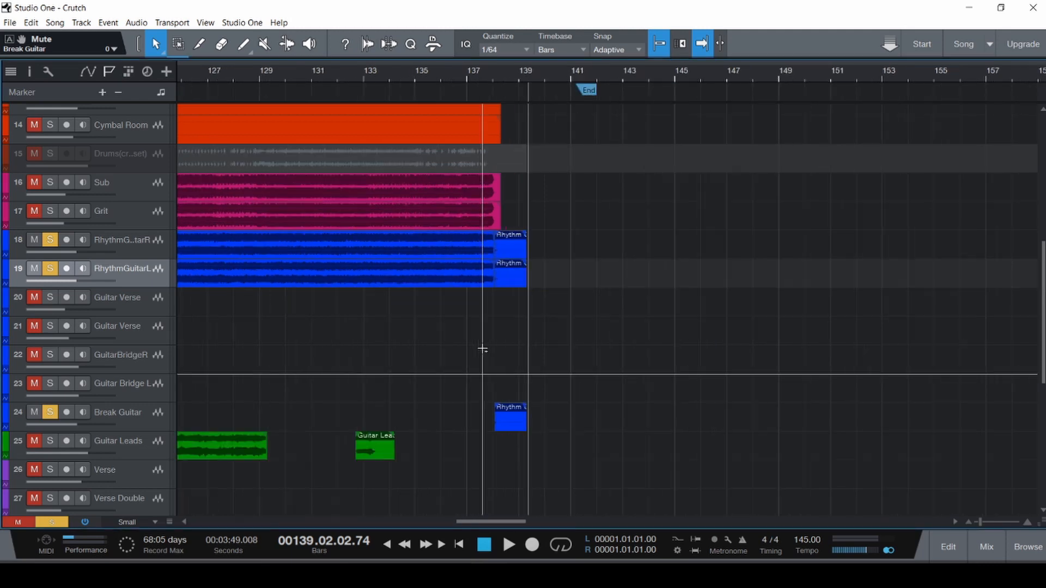
scroll(443, 368, "left", 3)
scroll(440, 368, "down", 5)
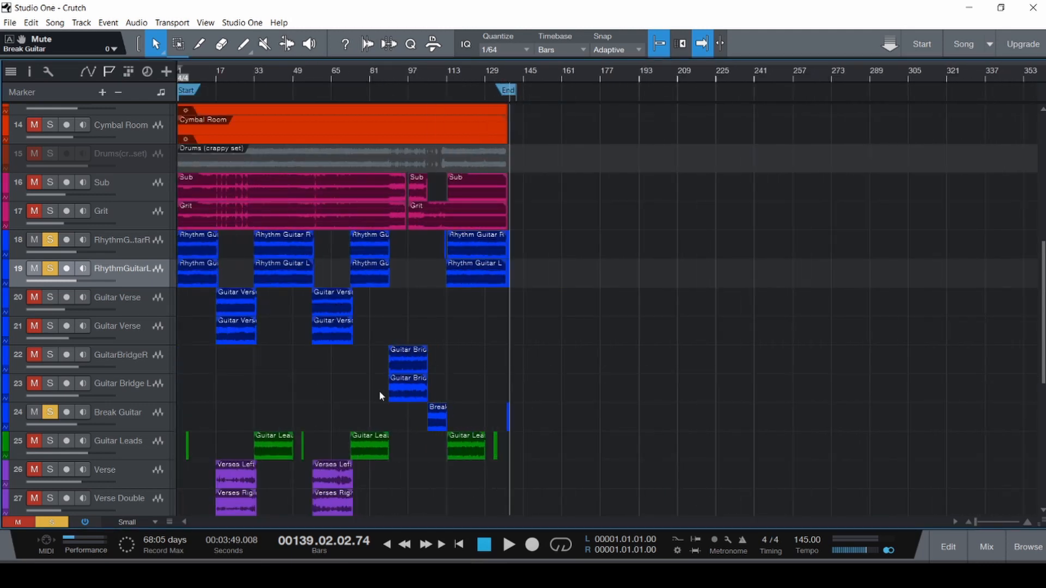
key("Home")
scroll(311, 384, "up", 2)
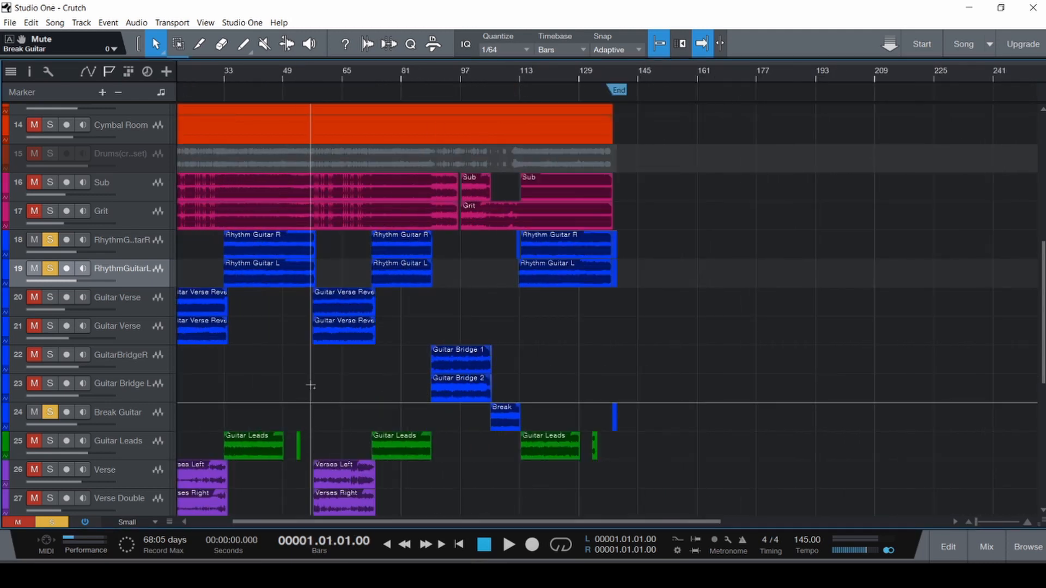
key("ctrl+shift+s")
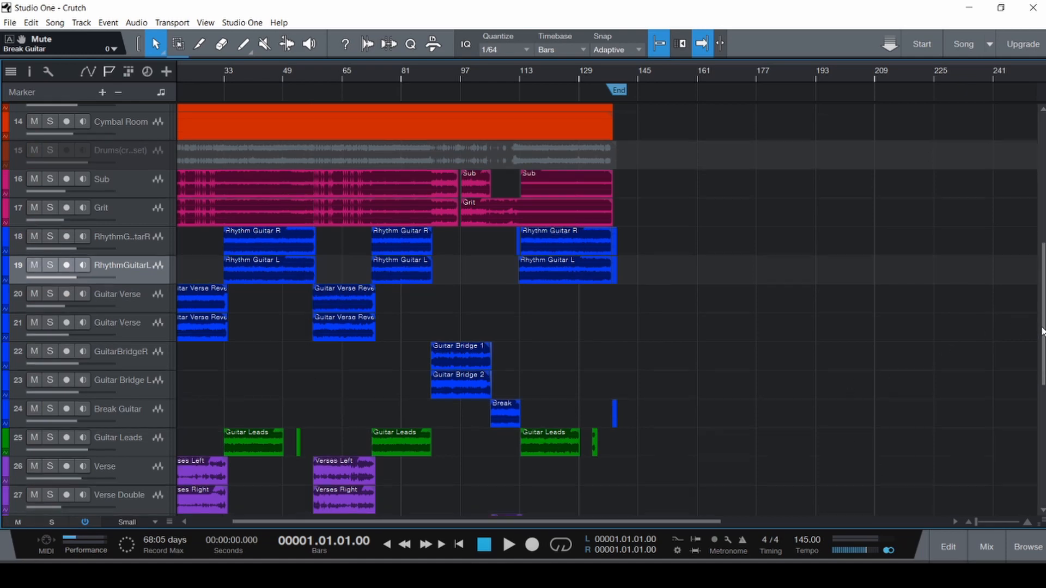
- Mute and disable the Crutch-SZ-Mix reference track
scroll(82, 513, "down", 5)
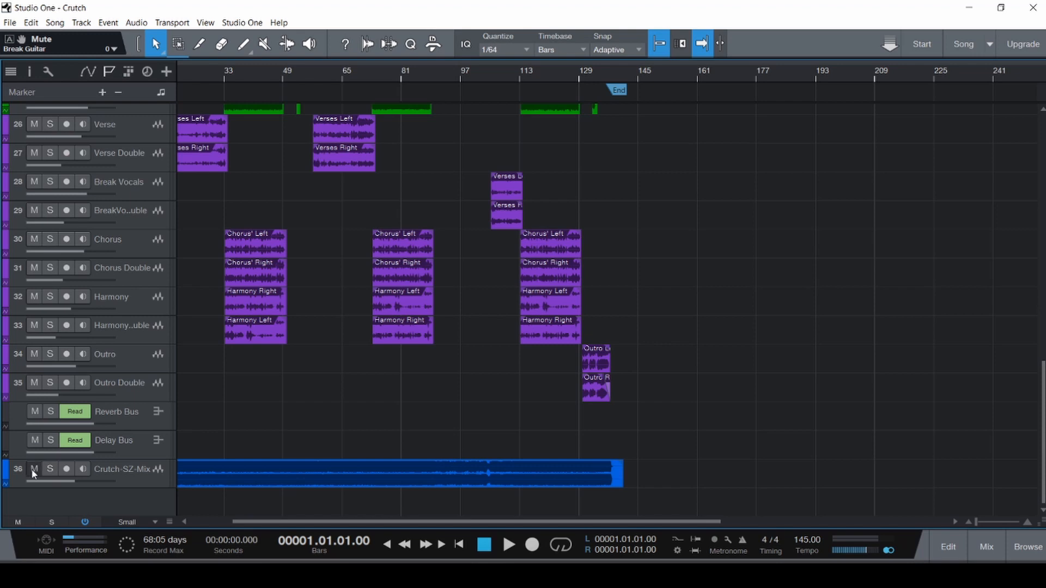
right_click(143, 470)
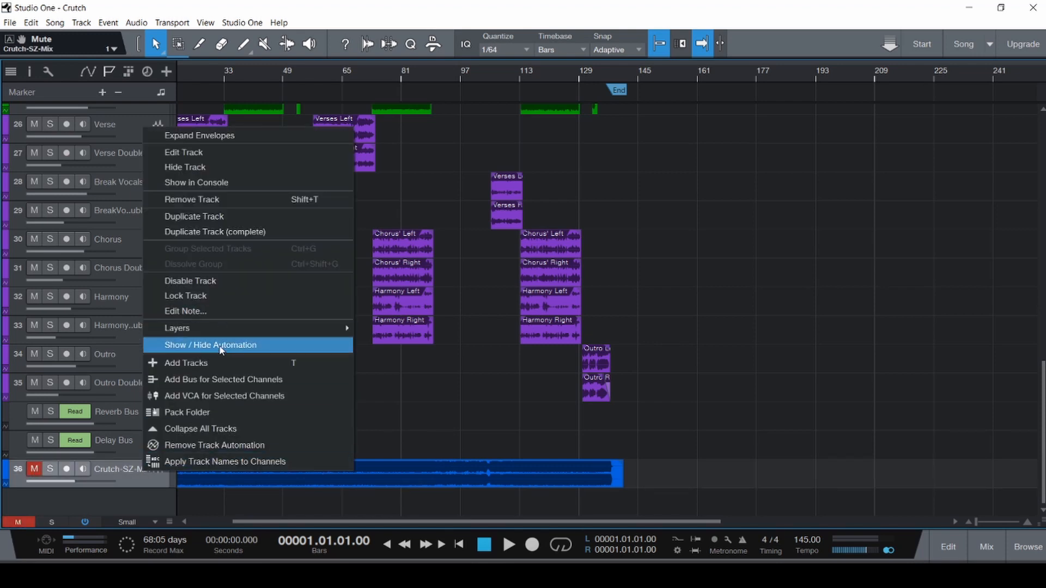
left_click(218, 282)
- Fit the whole arrangement in view and play the full mix, stopping at about bar 80
scroll(244, 337, "up", 2)
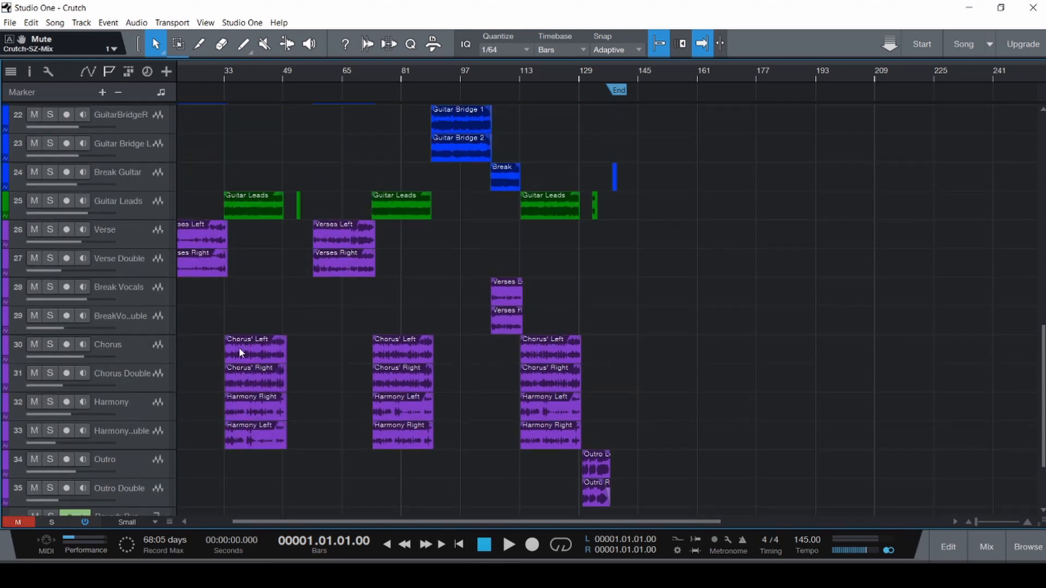
scroll(239, 348, "up", 2)
scroll(244, 348, "left", 3)
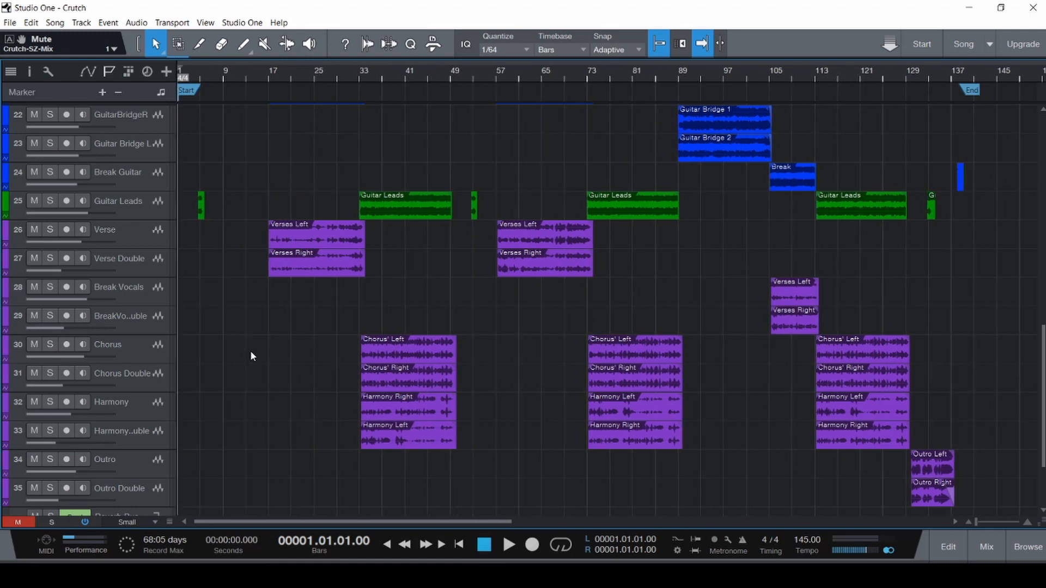
scroll(251, 351, "down", 1)
scroll(251, 352, "down", 3)
scroll(251, 351, "up", 1)
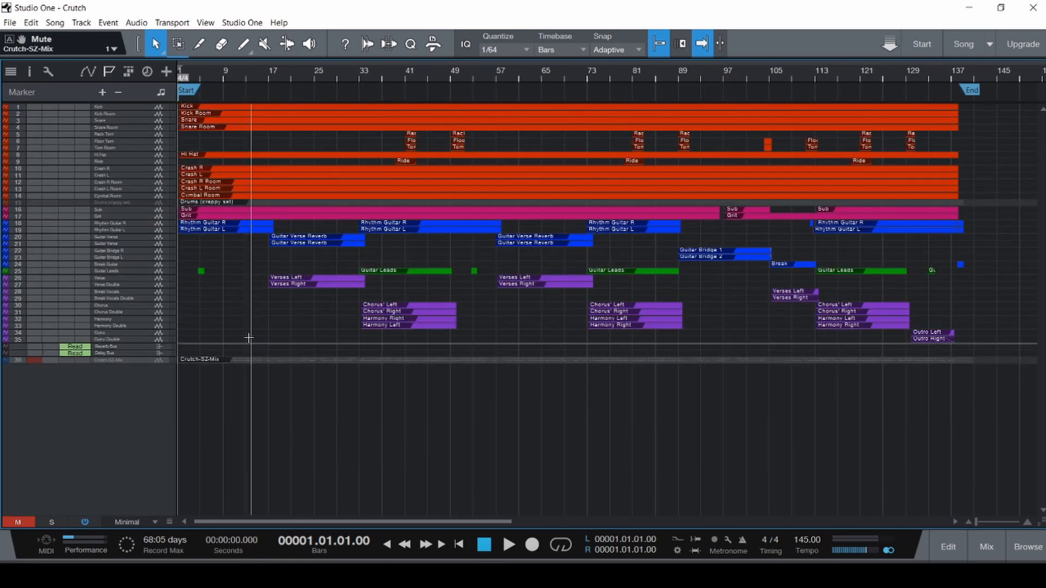
scroll(247, 344, "up", 4)
scroll(248, 354, "down", 3)
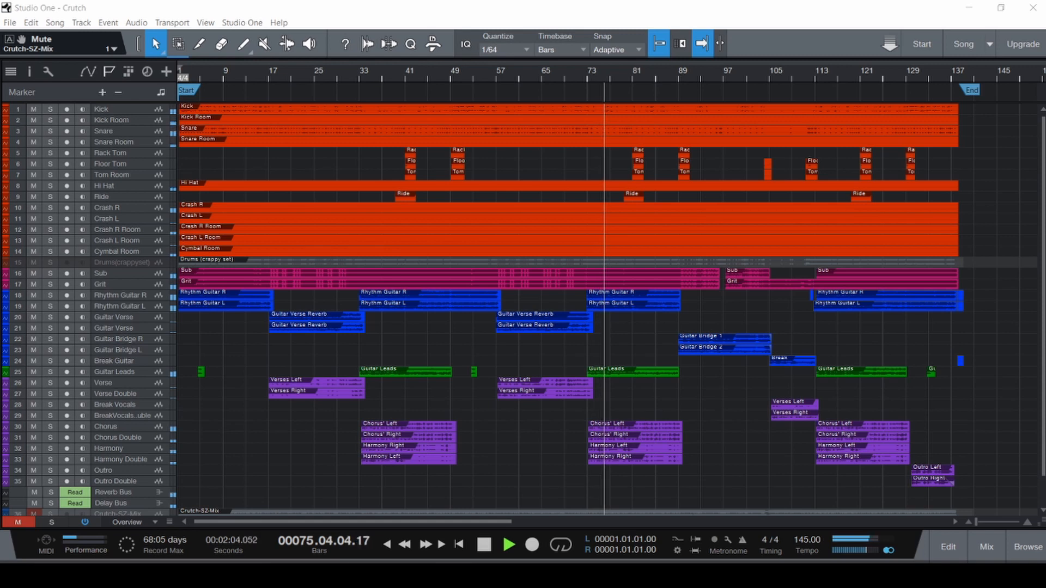
left_click(610, 254)
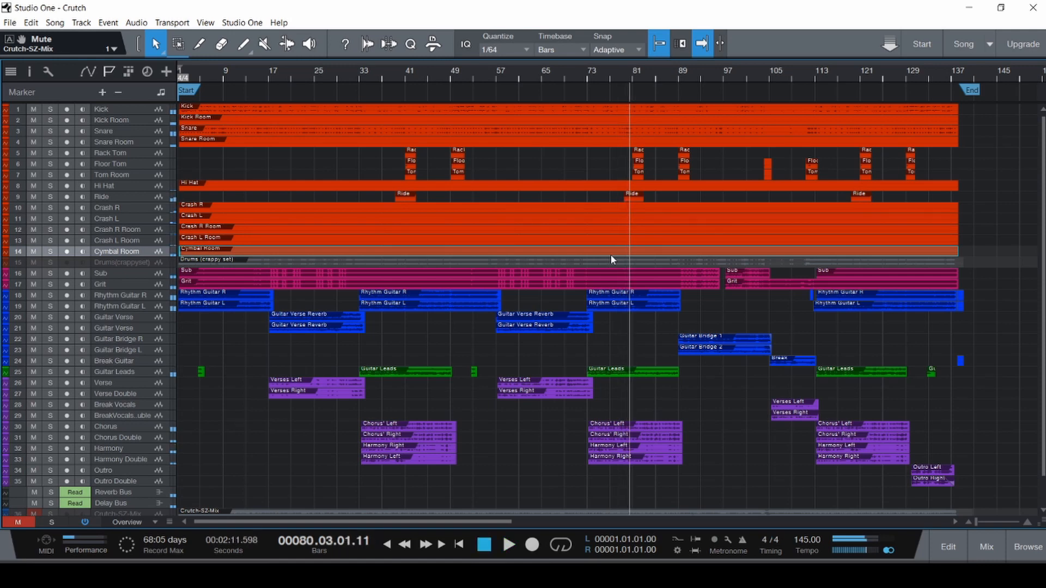
- Enable the Crutch-SZ-Mix reference track at the end of the track list
scroll(216, 475, "down", 1)
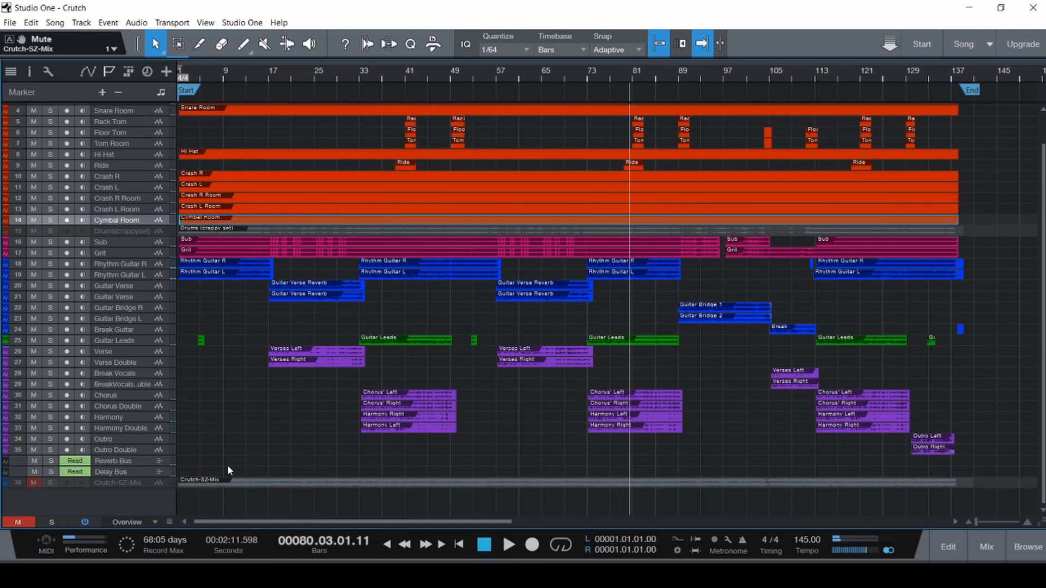
left_click(125, 481)
right_click(129, 482)
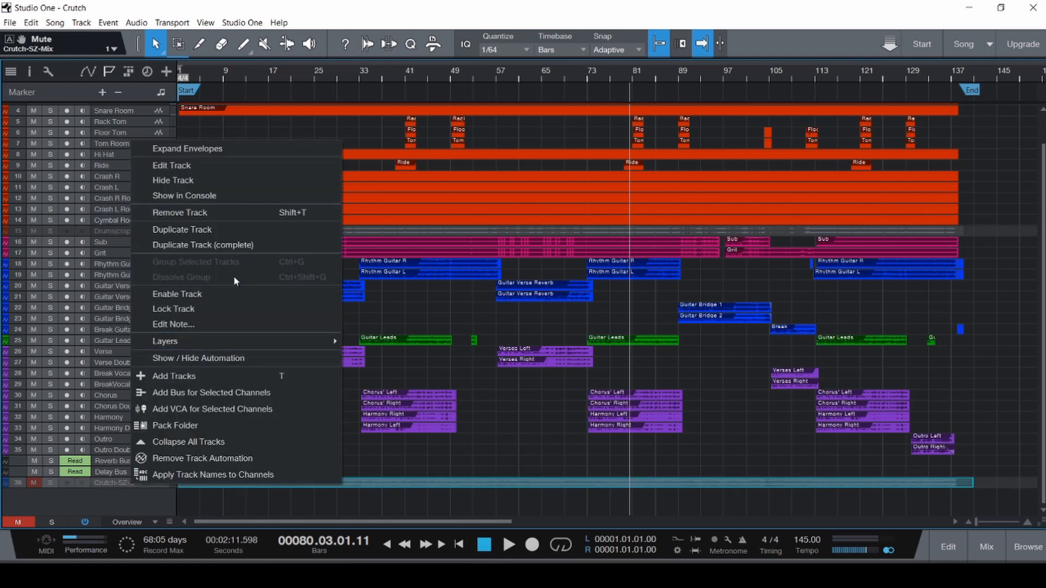
left_click(227, 294)
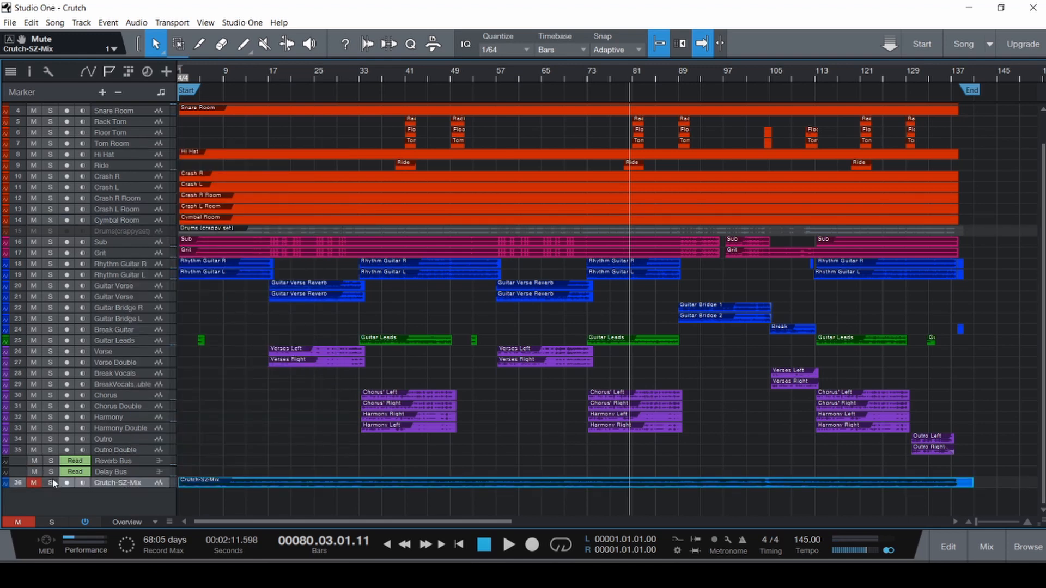
- Play from bar 33, alternating between the soloed Crutch-SZ-Mix reference and the full mix, and stop at about bar 80
left_click(382, 453)
key("ctrl+space")
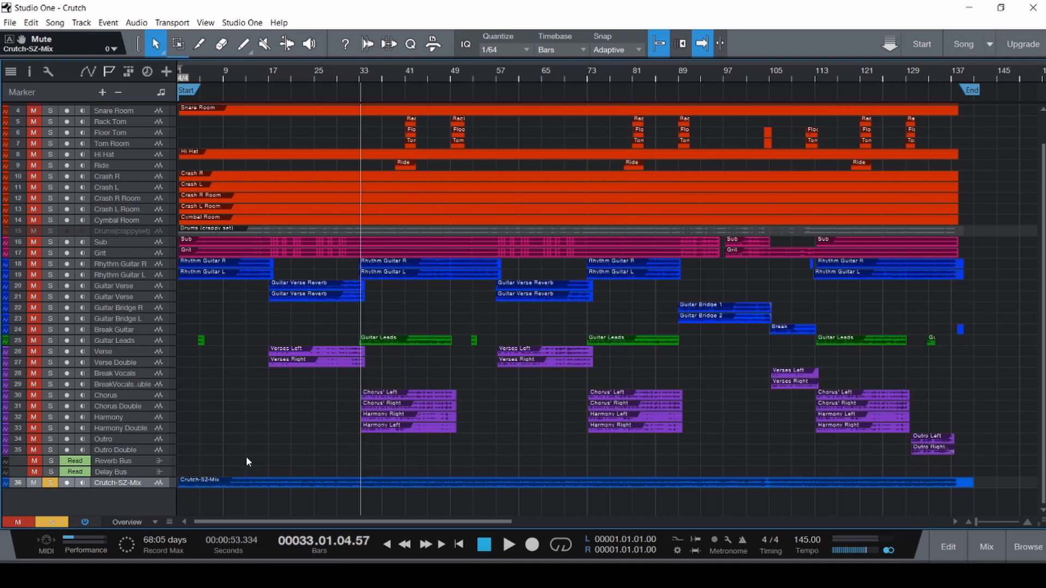
key("space")
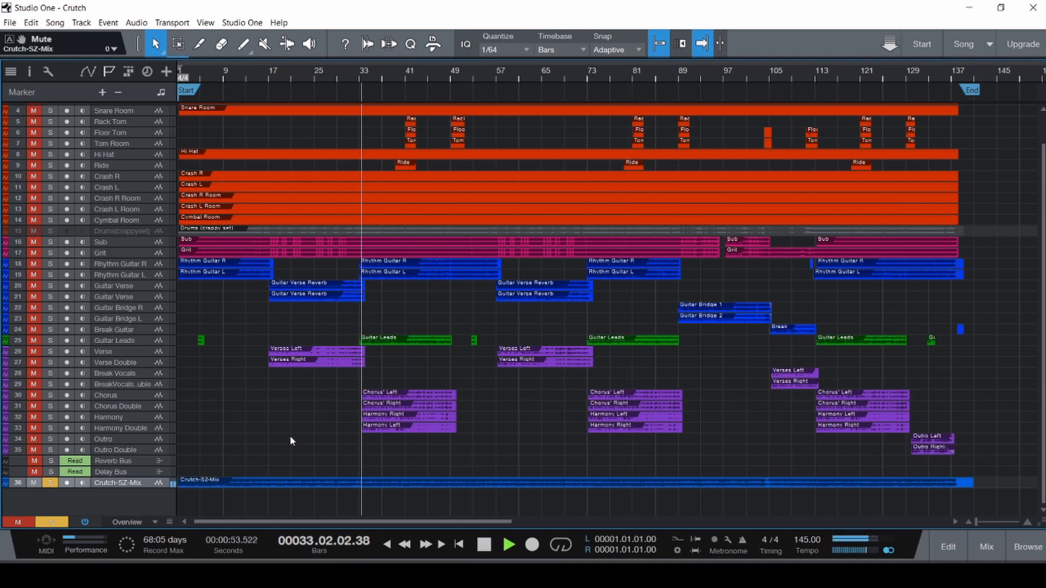
left_click(50, 484)
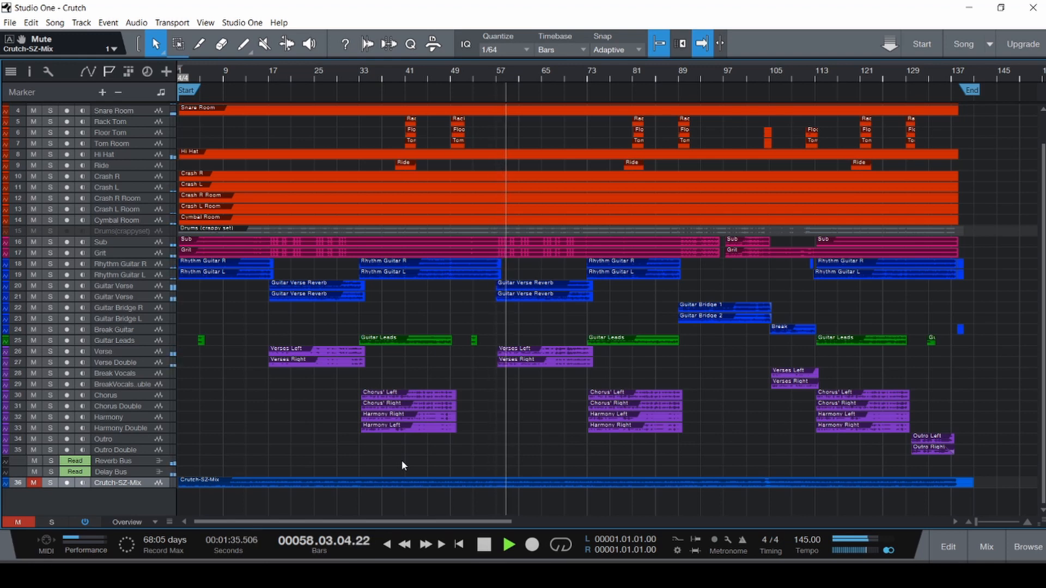
key("m")
key("s")
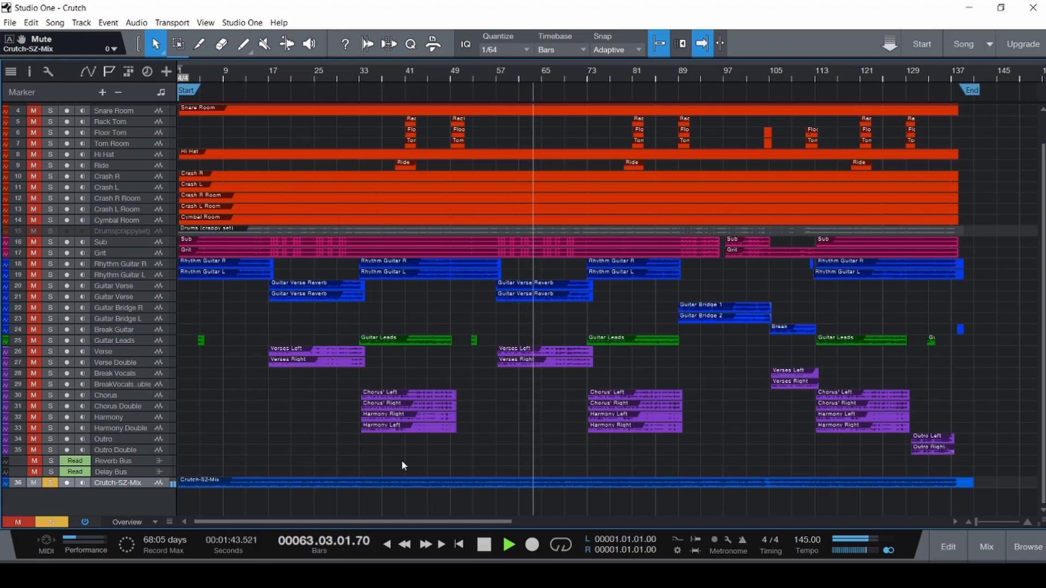
key("s")
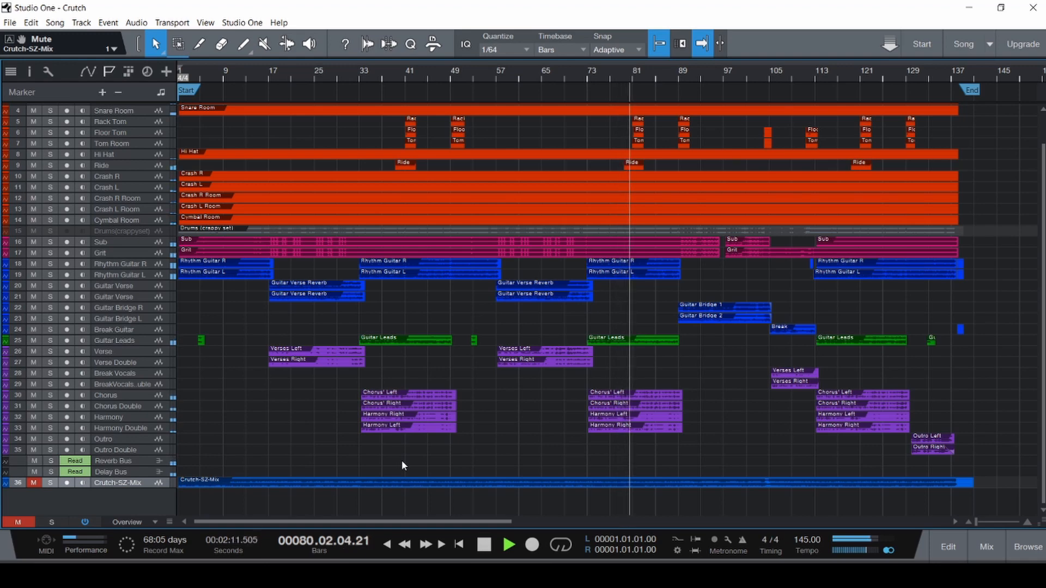
key("space")
- Show the mixer console and solo all drum channels from Kick through Drum Bus
key("F3")
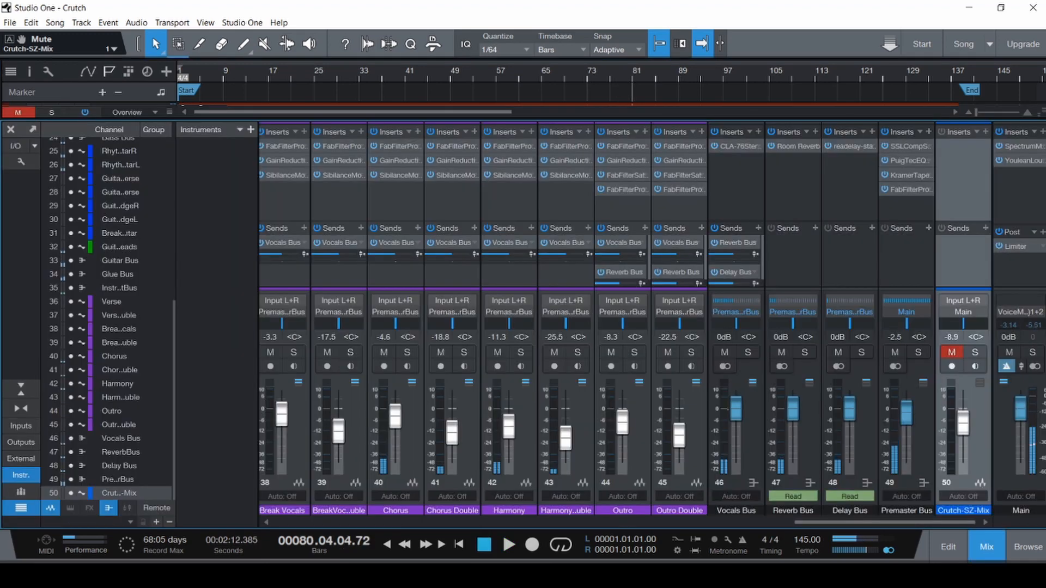
left_click_drag(884, 524, 345, 468)
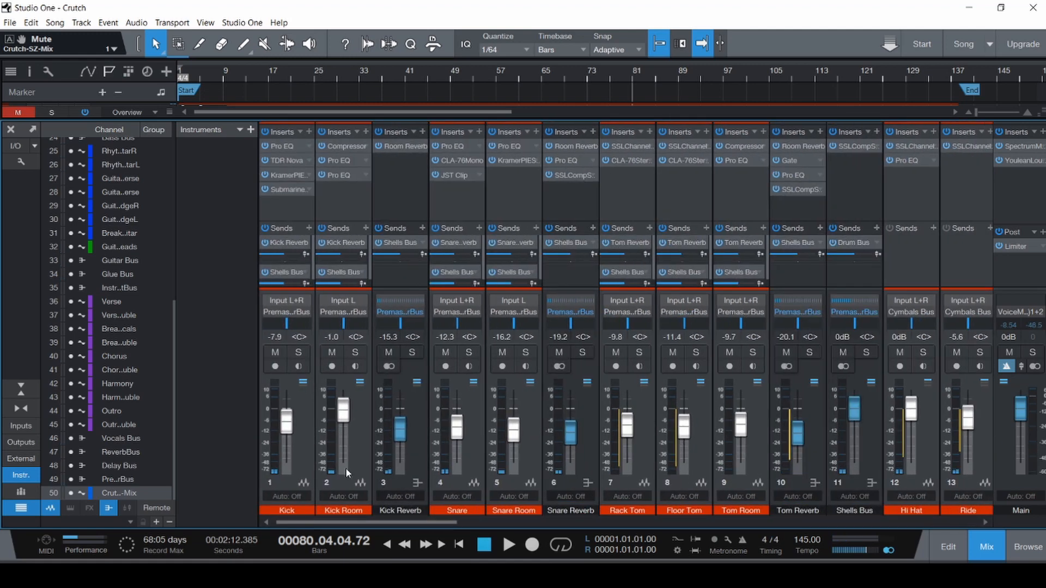
left_click(356, 452)
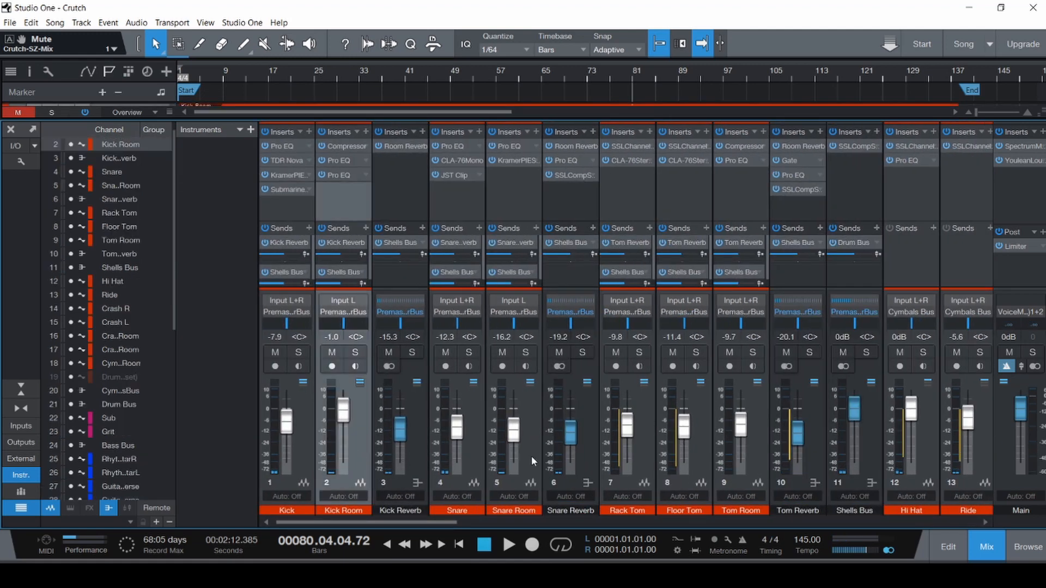
left_click(541, 463)
left_click(768, 464)
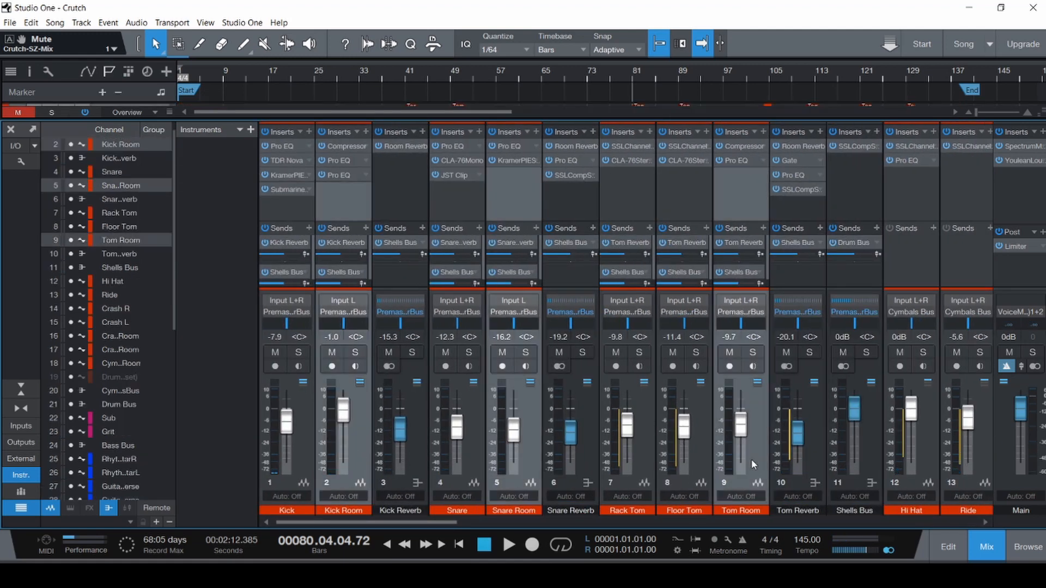
left_click(300, 467)
left_click_drag(357, 523, 469, 522)
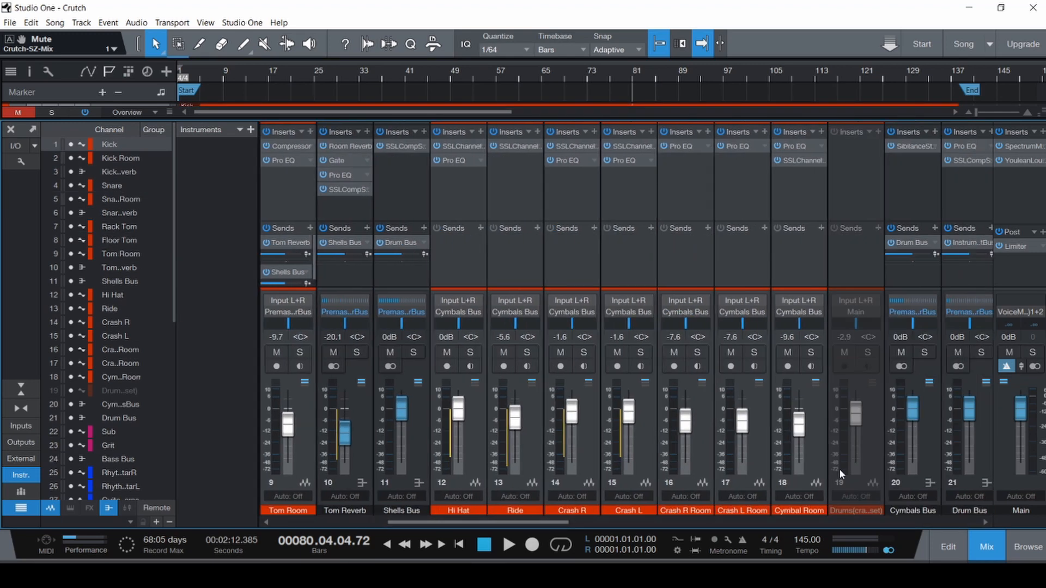
left_click(982, 464, "shift")
key("s")
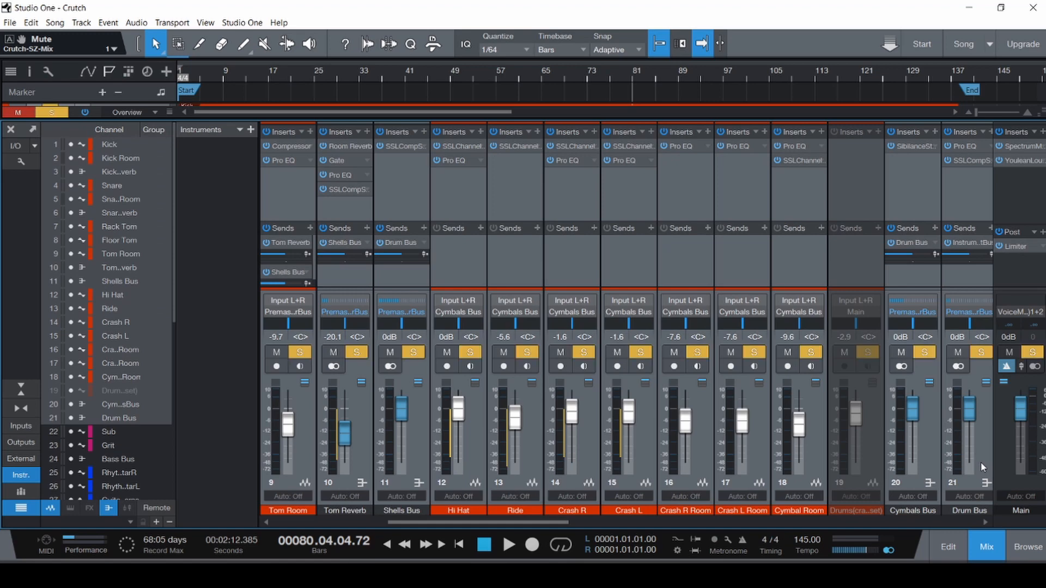
- Select the Kick Reverb, Snare Reverb and Tom Reverb buses together and play the soloed drums from the song start
left_click_drag(535, 525, 394, 518)
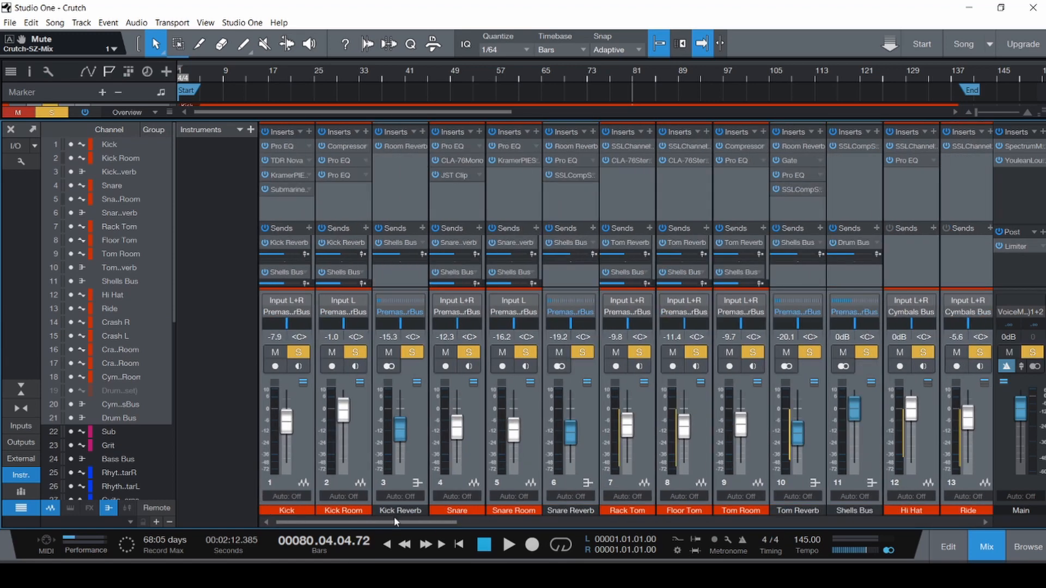
left_click(818, 469)
left_click(592, 469, "ctrl")
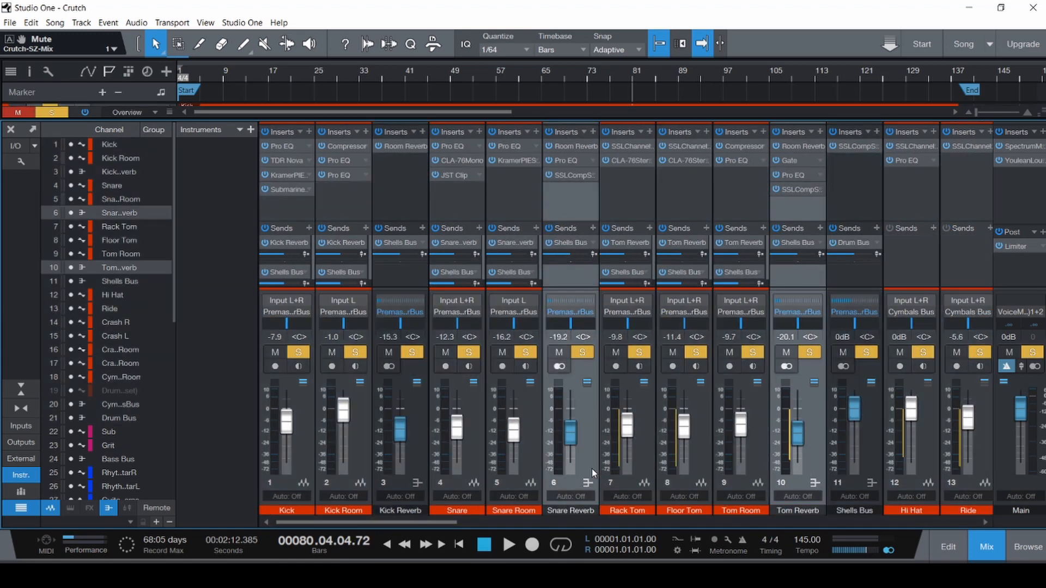
left_click(423, 462, "ctrl")
key("space")
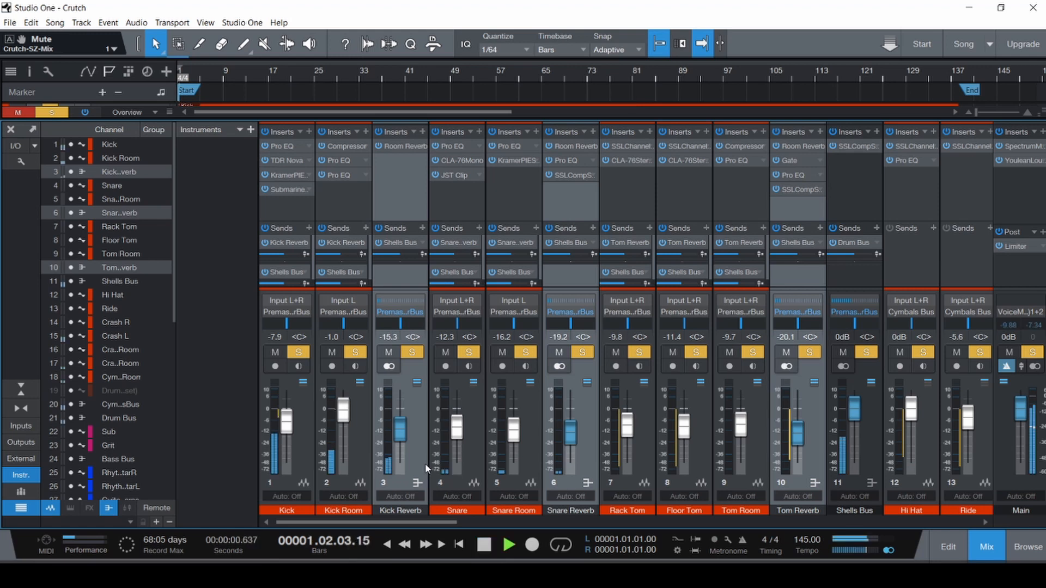
- Compare the drums with the three selected reverb buses muted and soloed in alternation, stopping playback at about bar 11
key("s")
key("m")
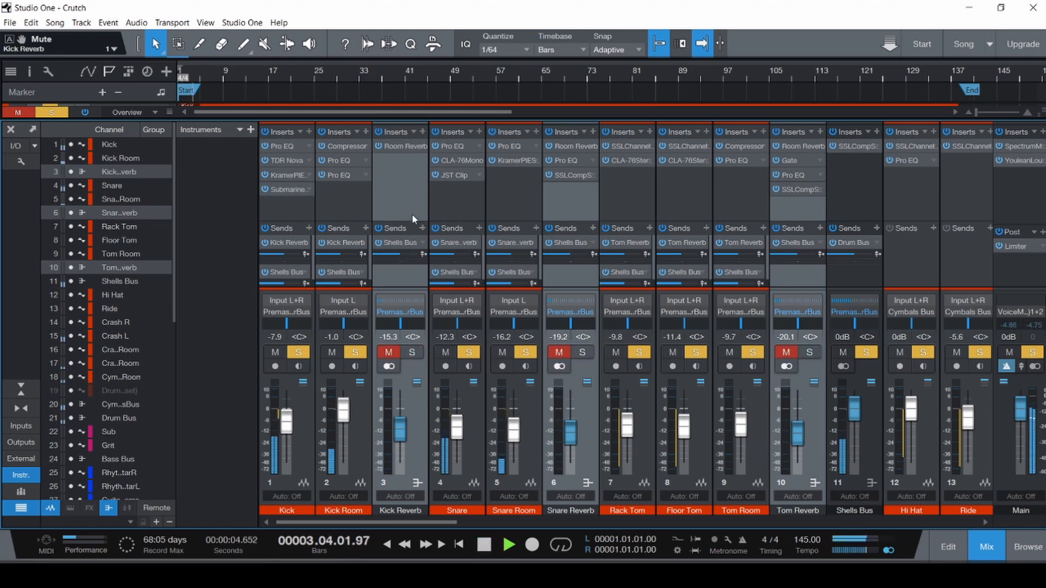
key("m")
key("s")
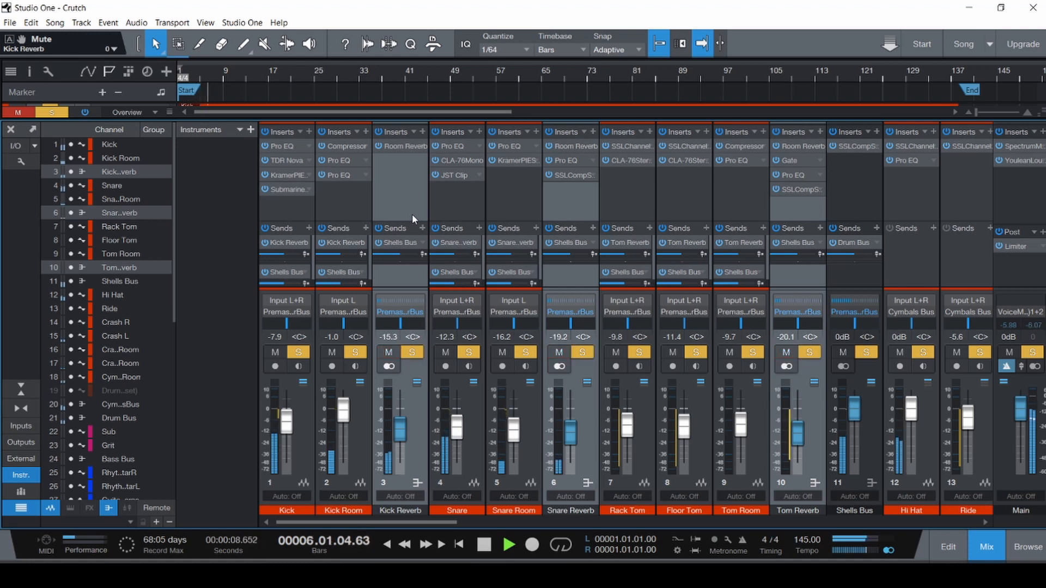
key("m")
key("s")
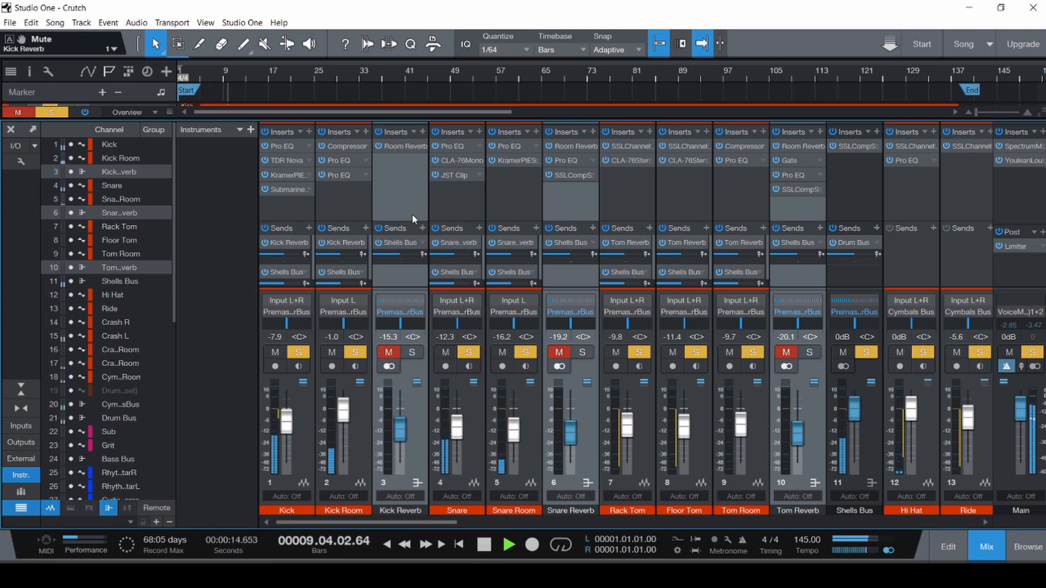
key("m")
key("s")
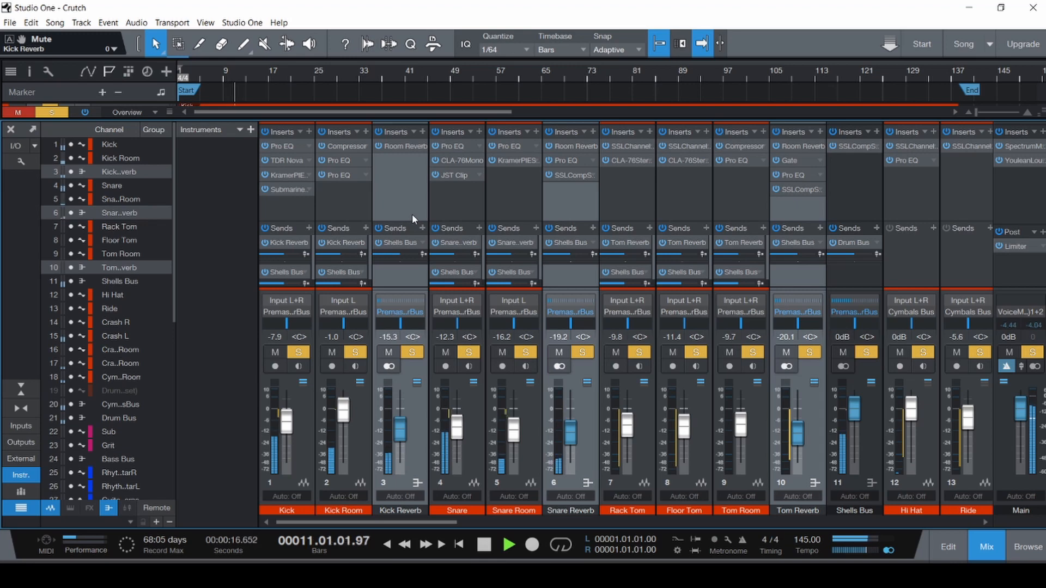
key("space")
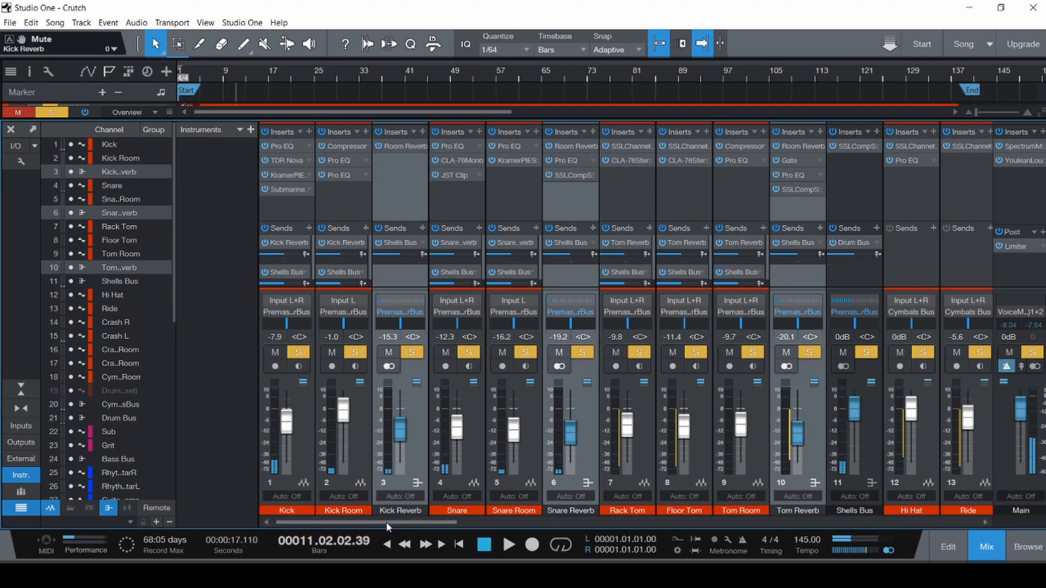
- Mute the Cymbals Bus and the Shells Bus
left_click_drag(383, 522, 534, 524)
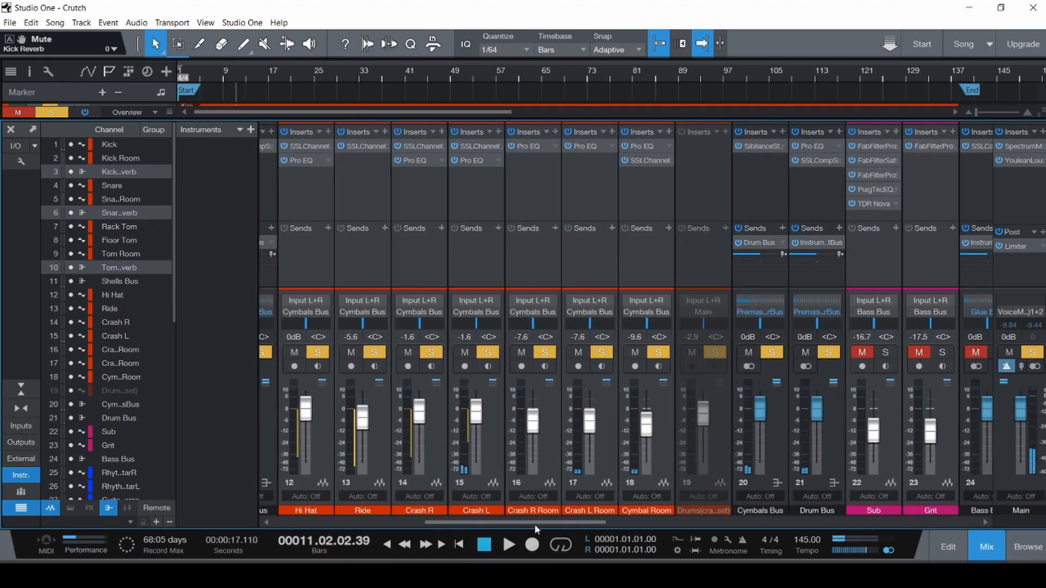
left_click(748, 358)
left_click_drag(544, 523, 397, 524)
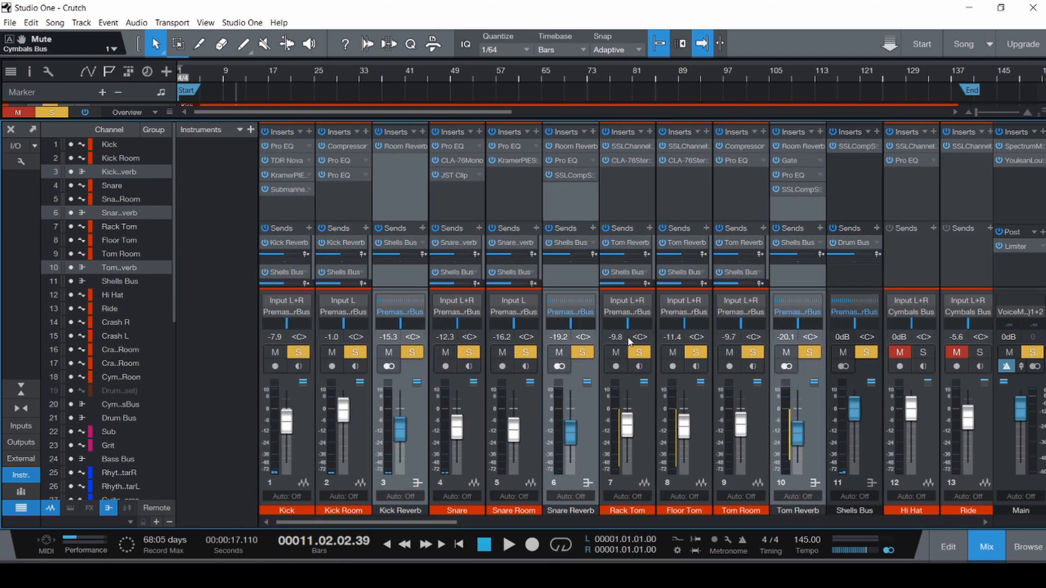
left_click(842, 354)
- Play the remaining drums from the start and compare them with the Kick, Snare and Tom Reverb buses muted and soloed
key("space")
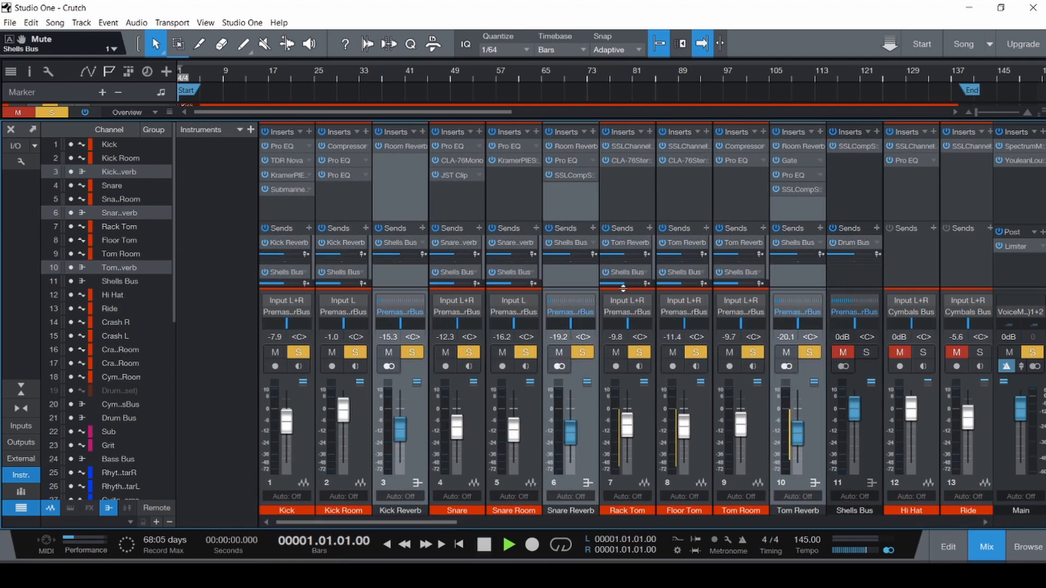
key("m")
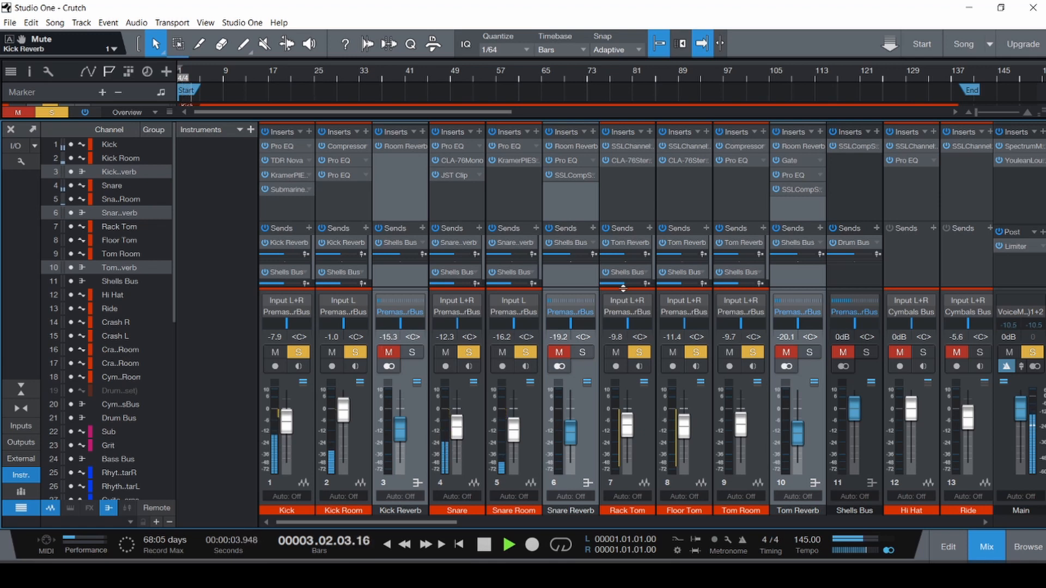
key("s")
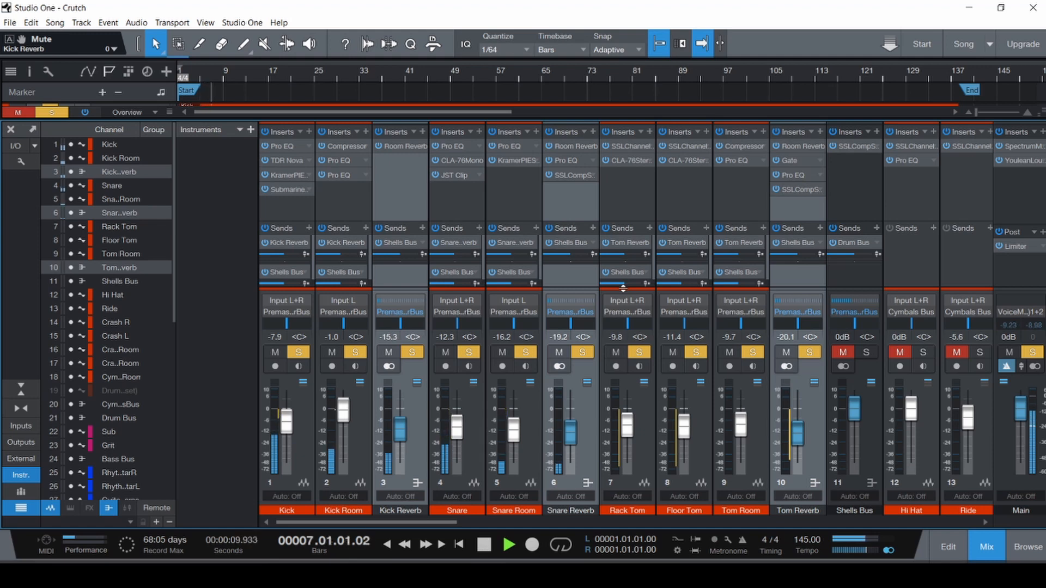
key("space")
- Select the Kick Room, Snare Room and Tom Room channels and compare the drums from the start with and without them
left_click(758, 471)
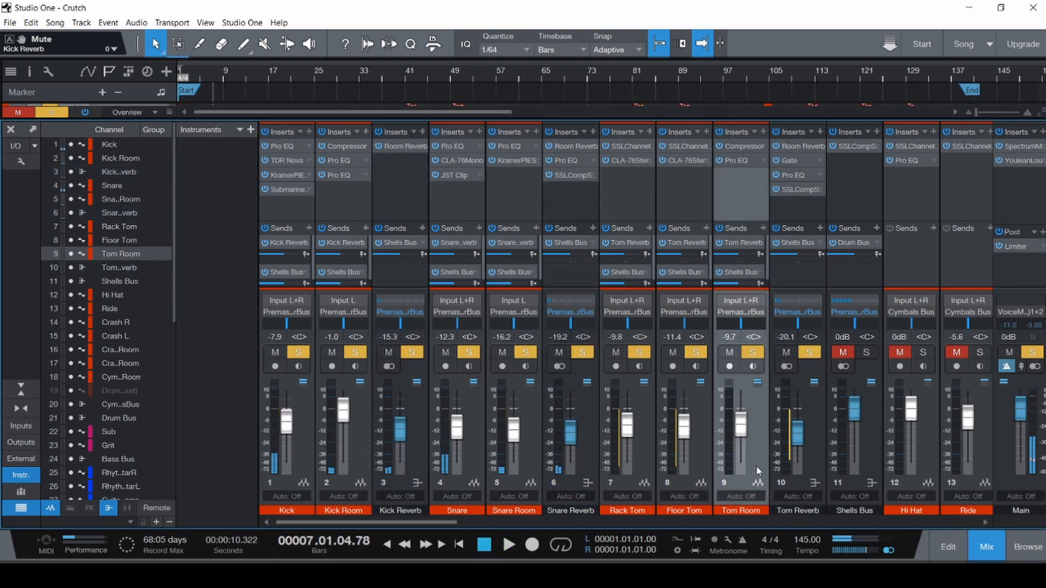
left_click(530, 462, "ctrl")
left_click(364, 462, "ctrl")
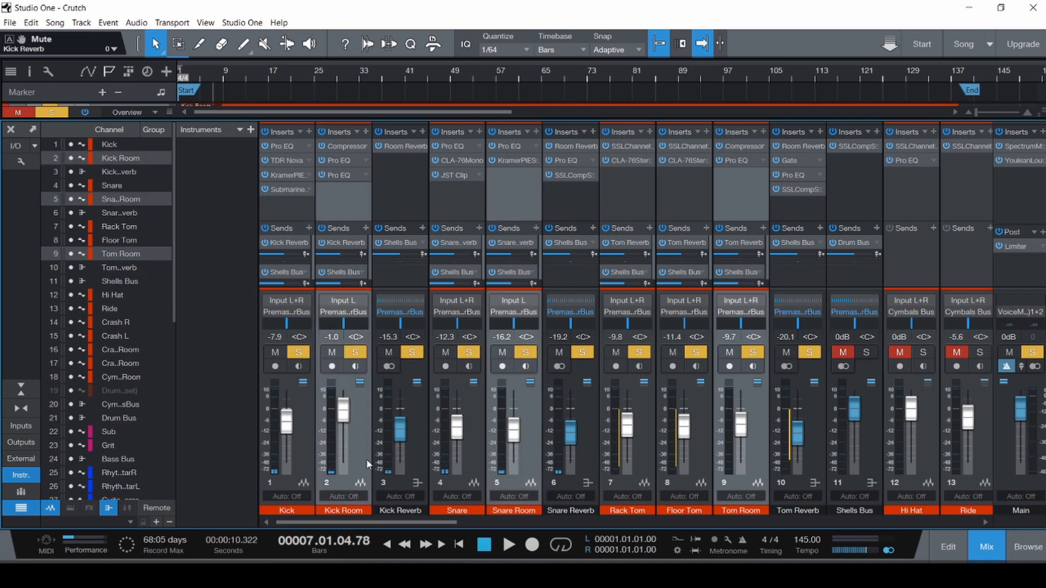
key("Home")
key("space")
key("m")
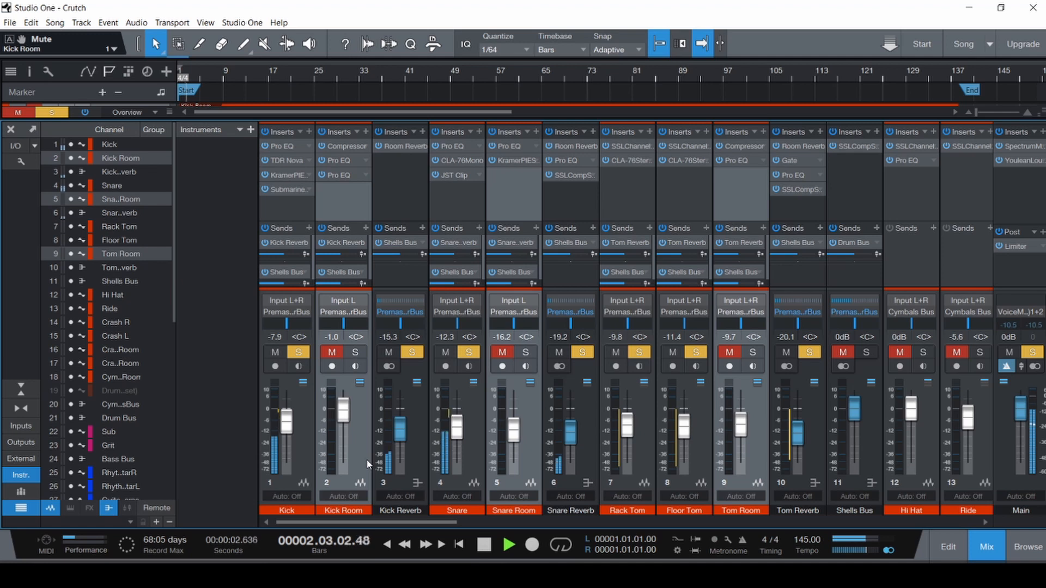
key("m")
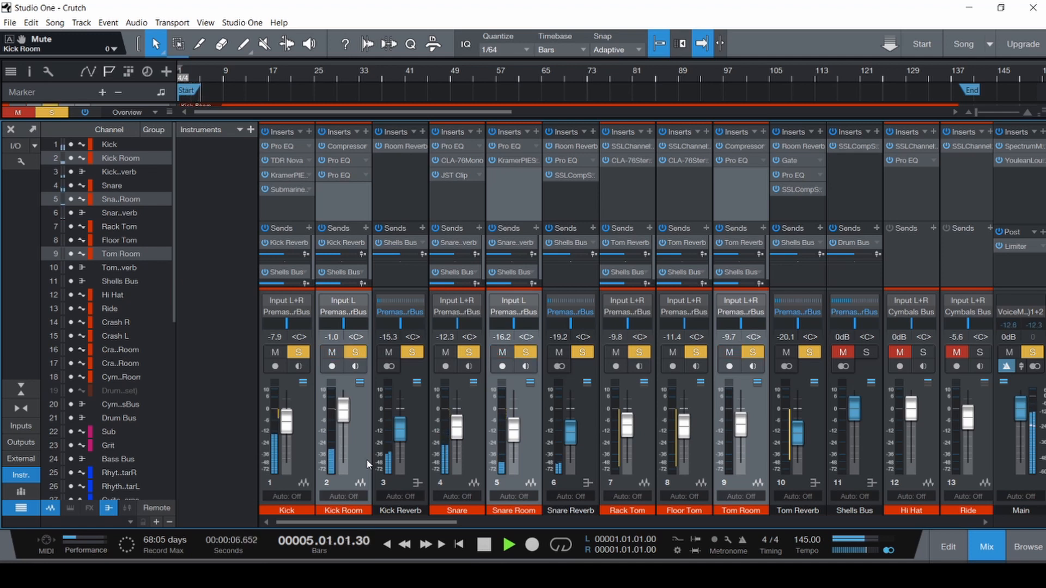
key("m")
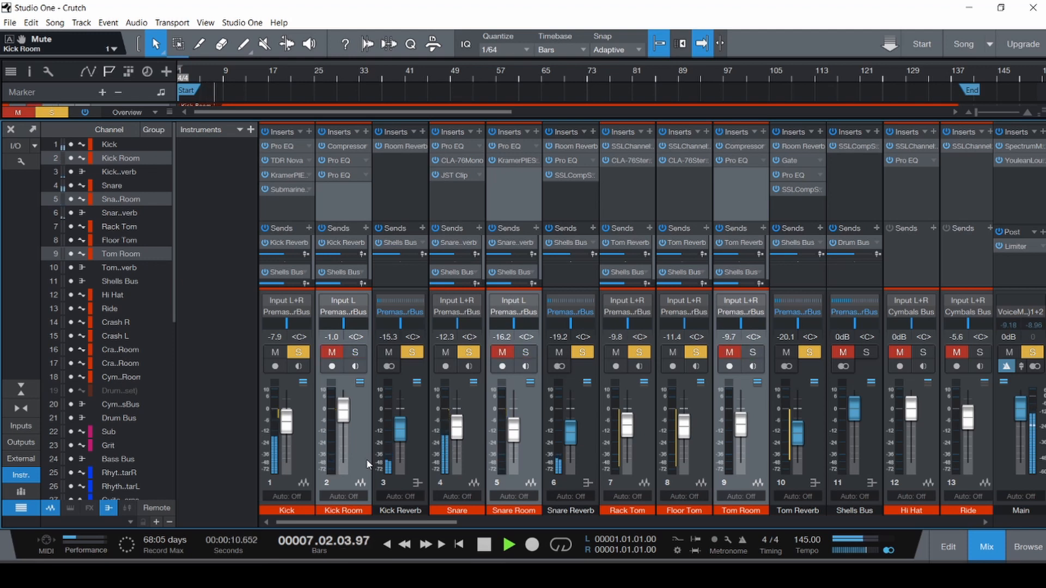
key("m")
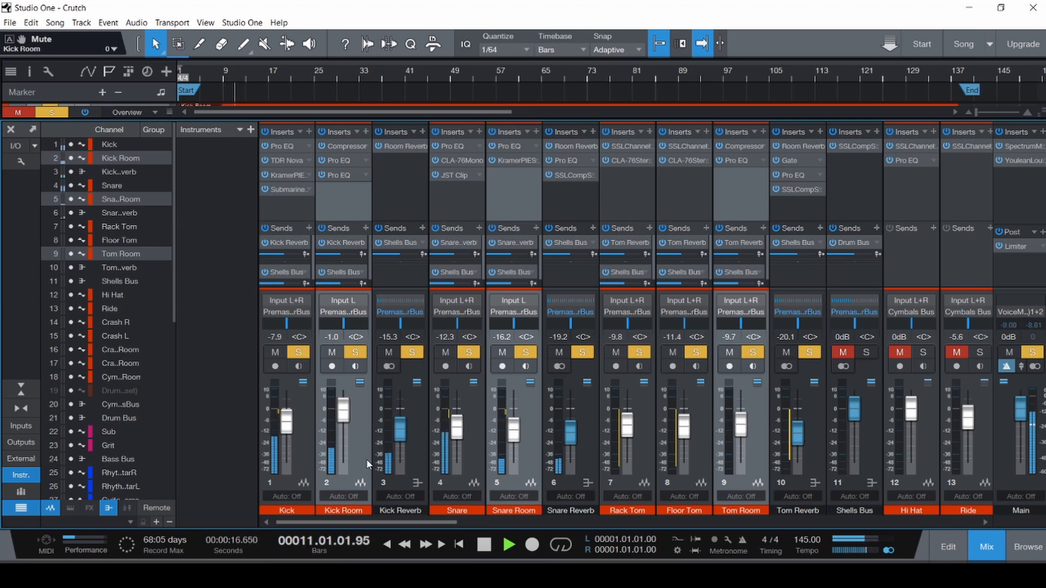
- Mute the Kick Room, Snare Room and Tom Room channels, stop playback and save the song
key("m")
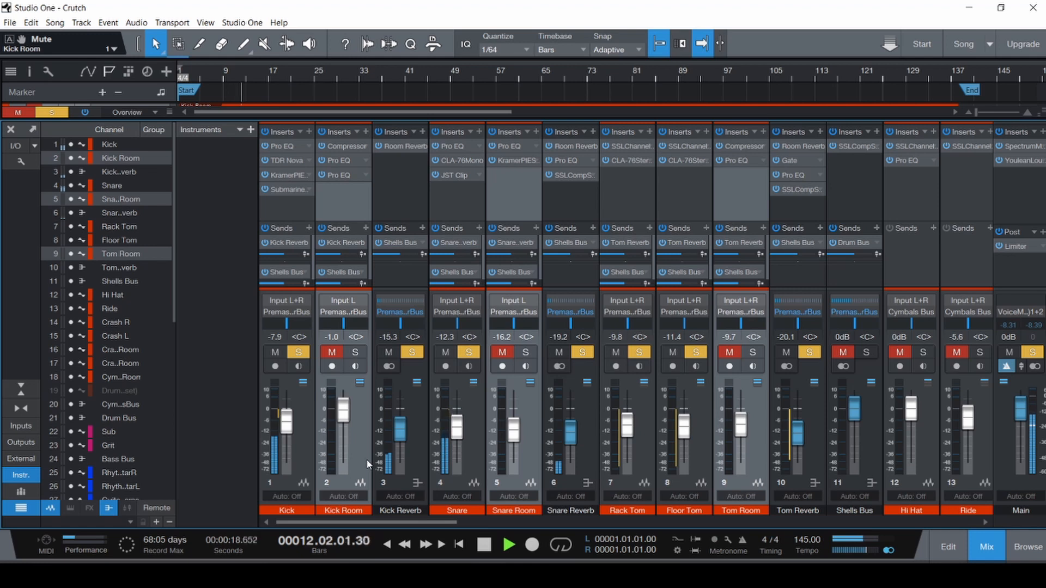
key("m")
key("ctrl+s")
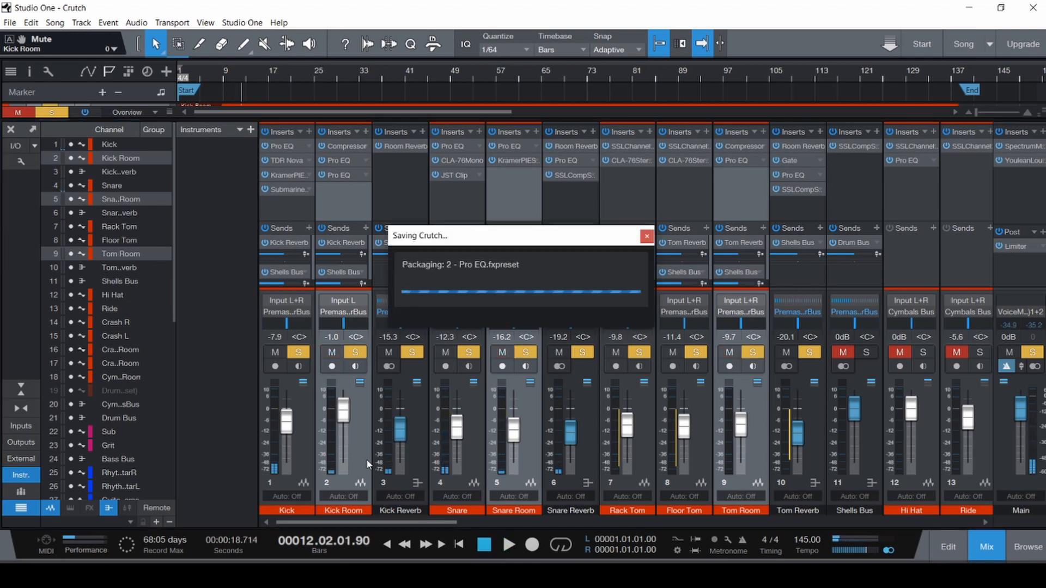
- Clear all solos and mutes in the song and close the mixer to show the full arrangement
key("ctrl+shift+s")
key("ctrl+shift+m")
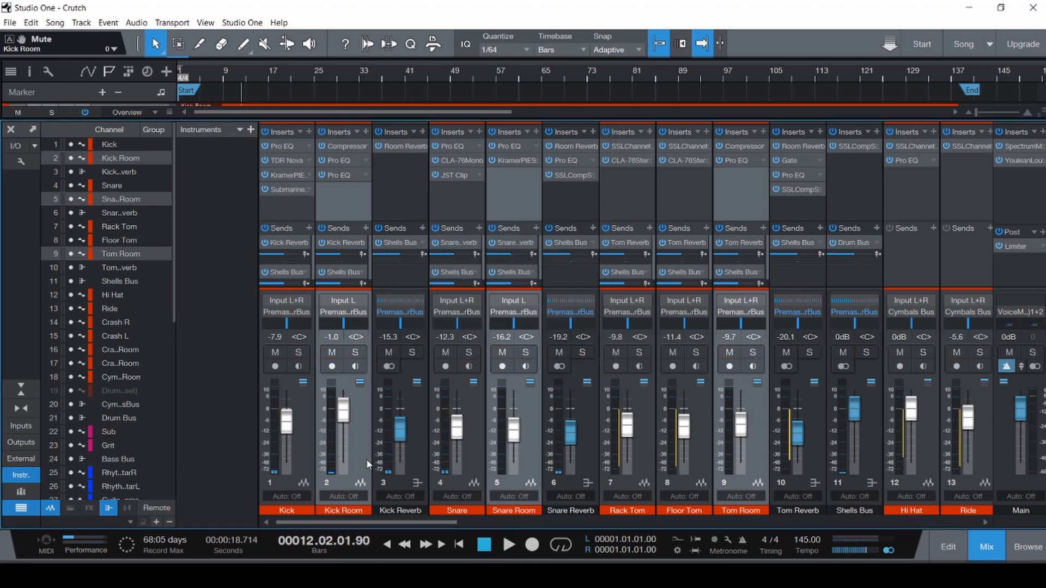
key("F3")
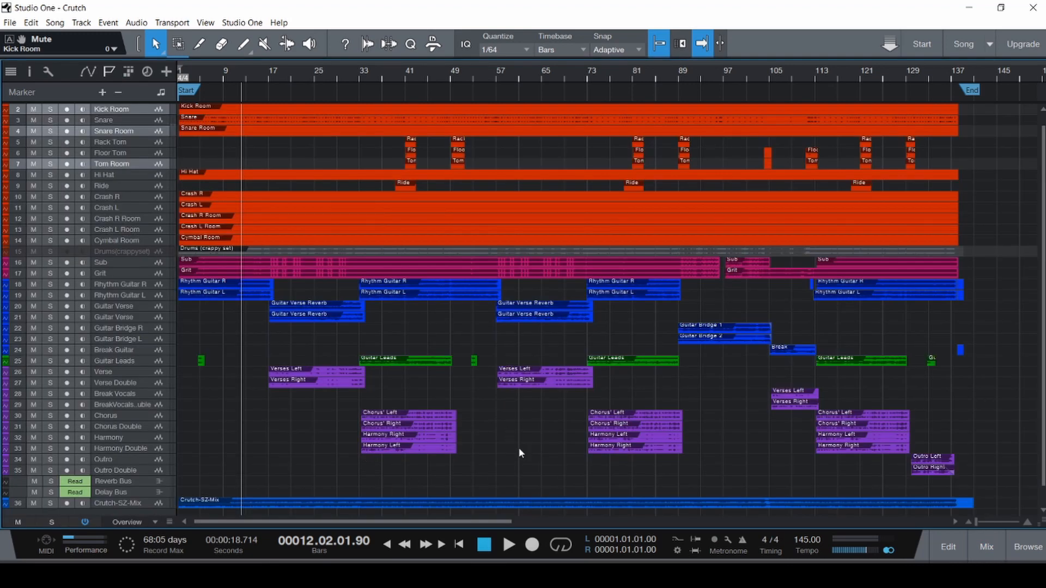
- Mute the Crutch-SZ-Mix reference track, play the mix from about bar 73 and select the reference track
scroll(1034, 195, "down", 1)
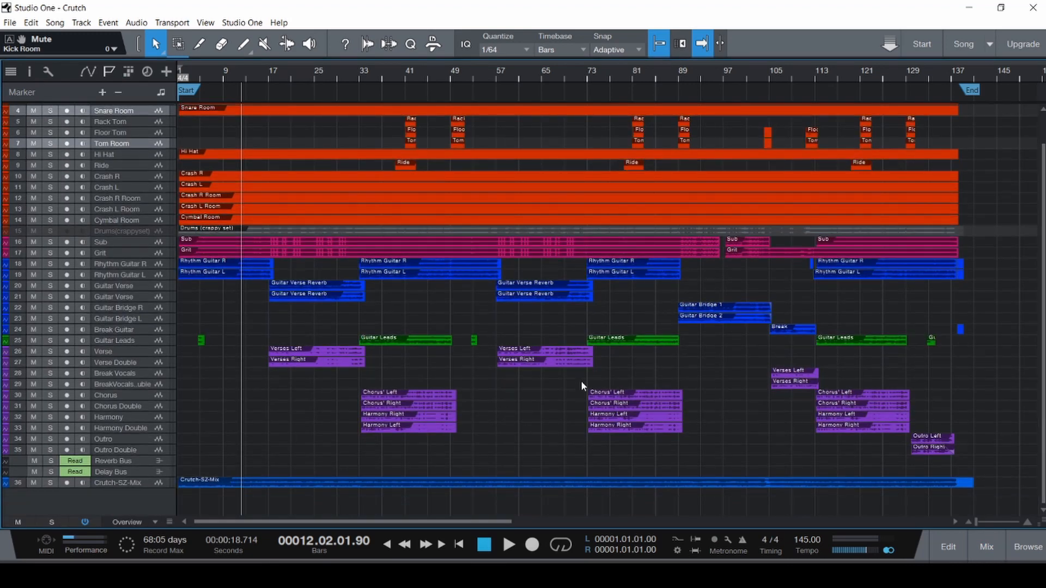
left_click(587, 399)
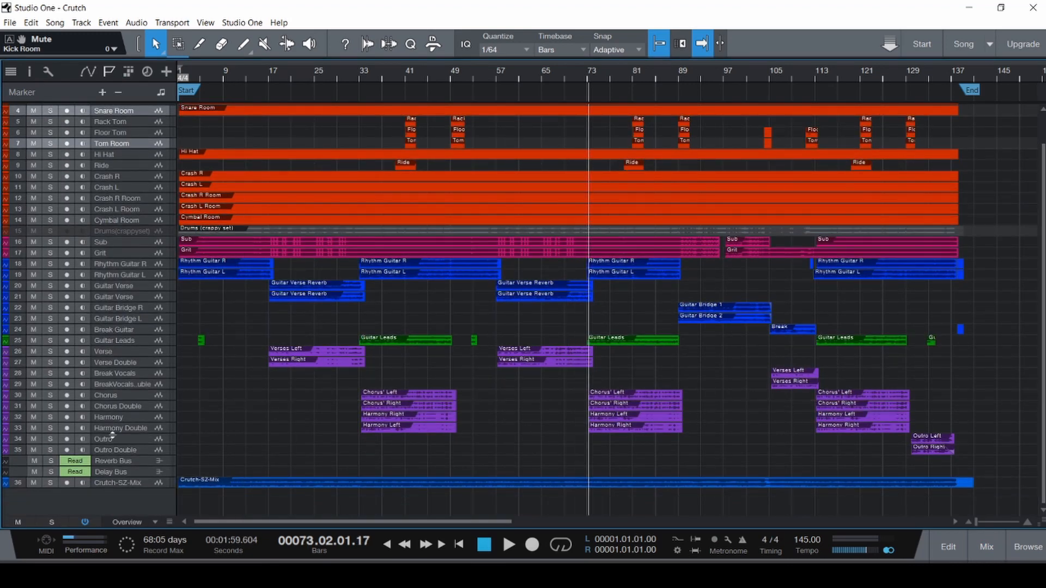
left_click(34, 483)
key("space")
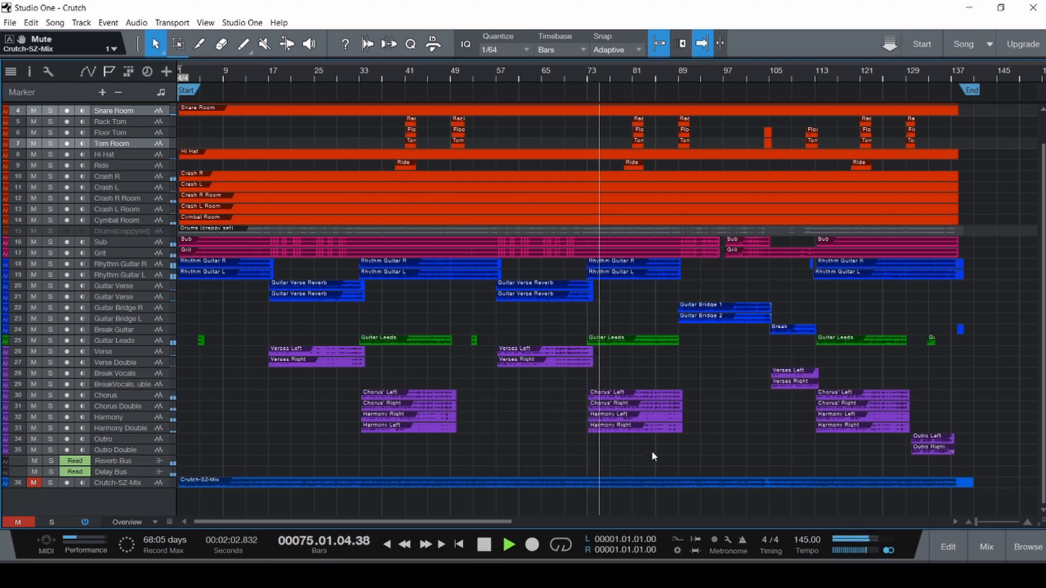
left_click(126, 484)
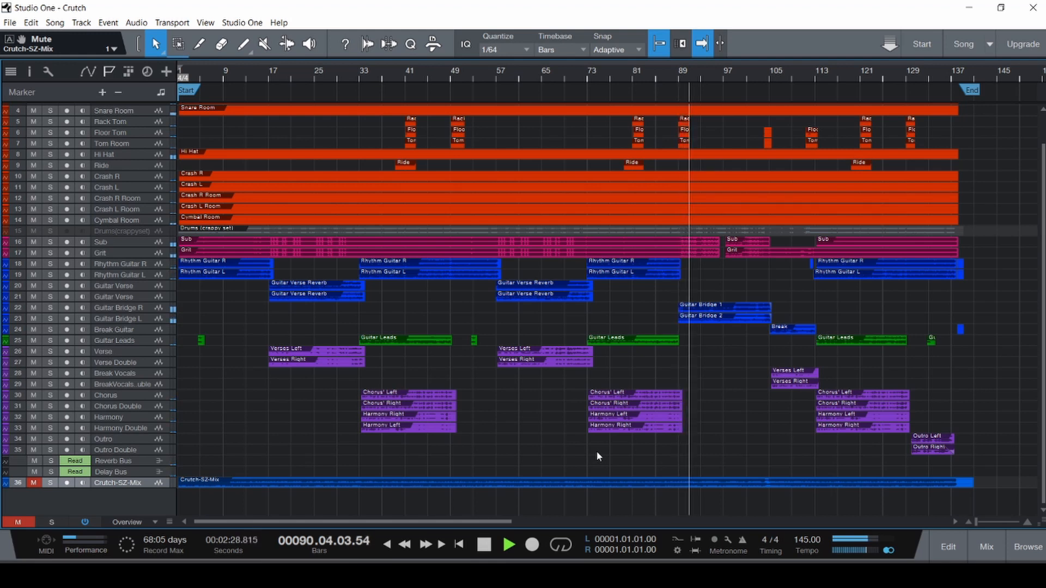
- Alternate between the soloed Crutch-SZ-Mix reference and the mix with the reference muted during playback
key("s")
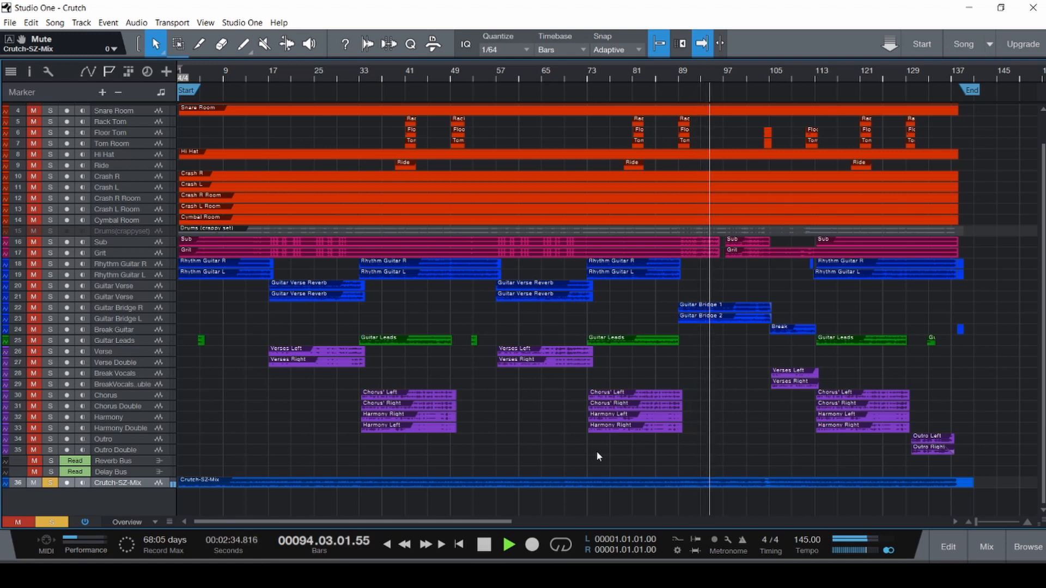
key("s")
key("m")
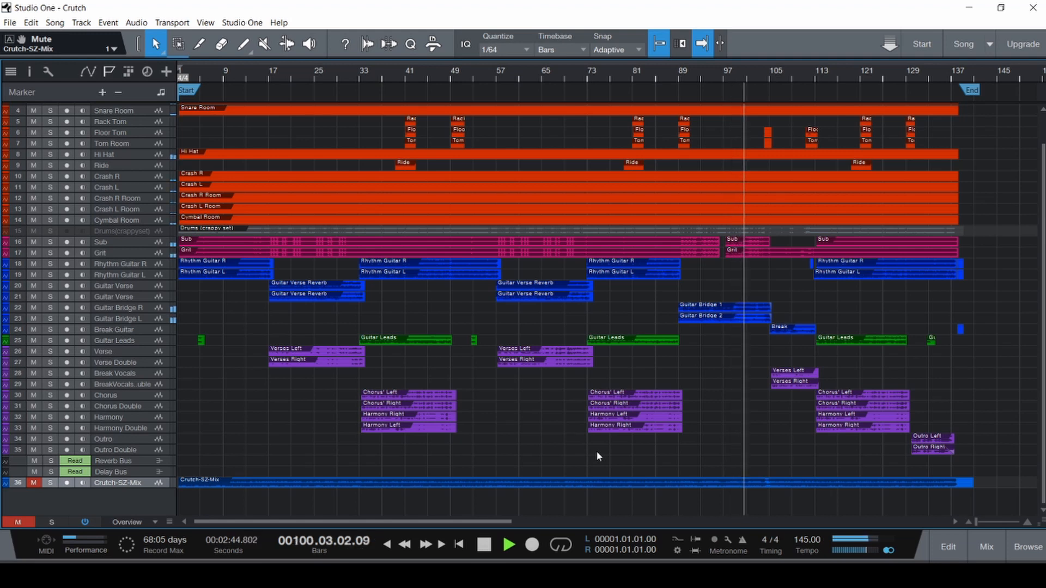
key("s")
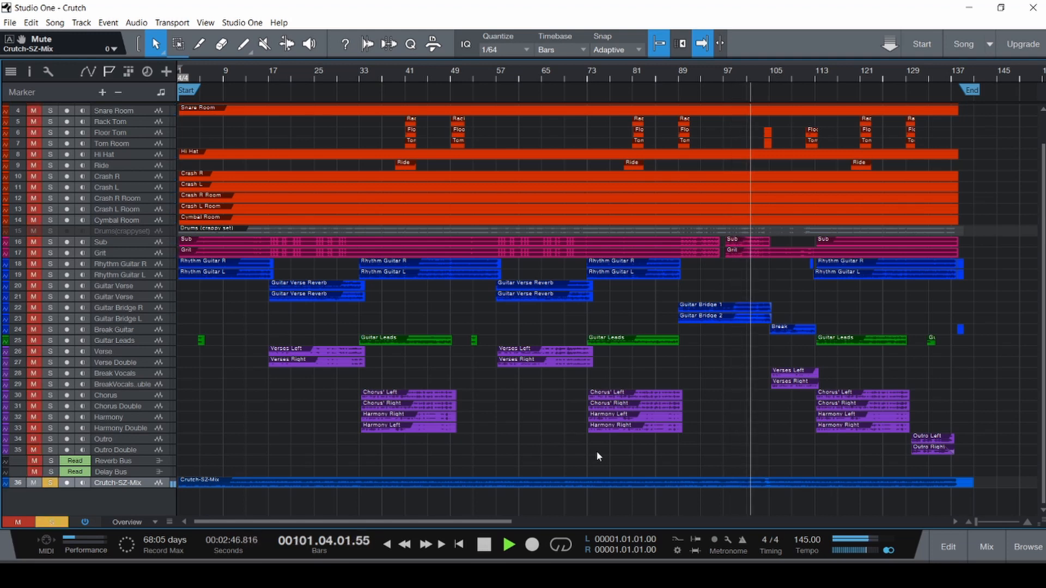
key("s")
key("m")
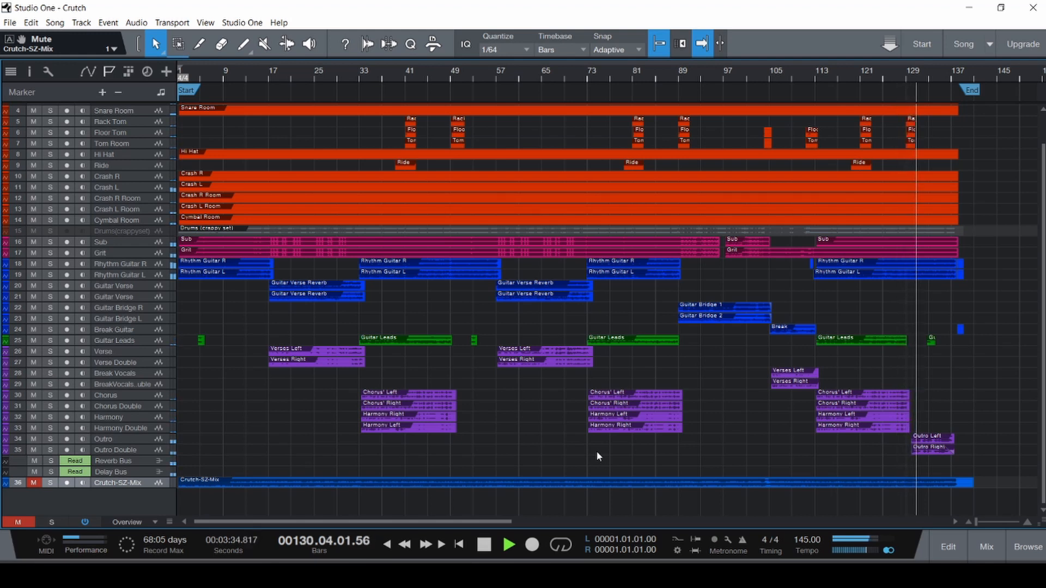
- Stop playback at the end of the song and save the song
scroll(596, 451, "up", 3)
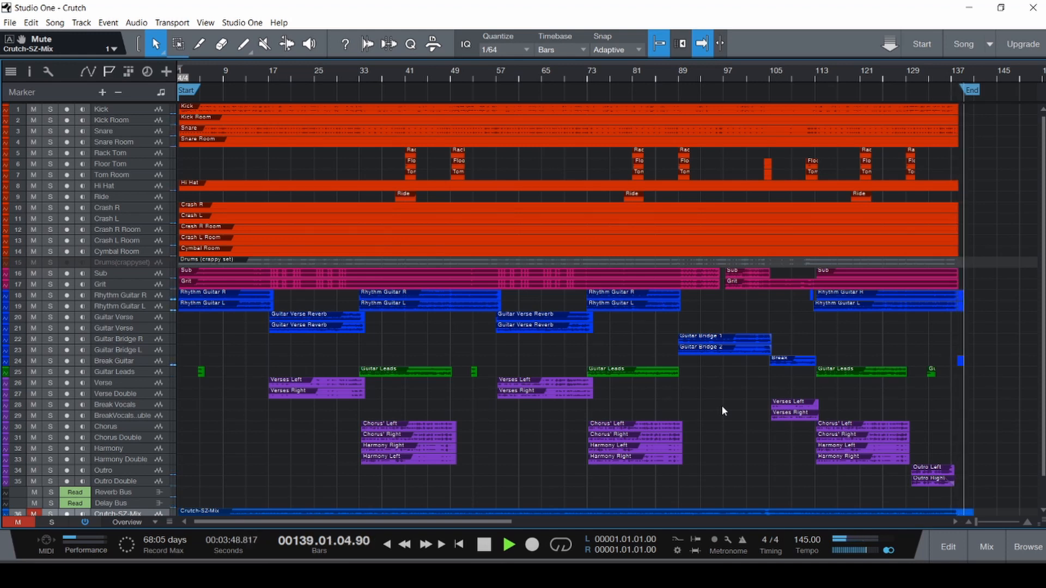
key("space")
key("ctrl+s")
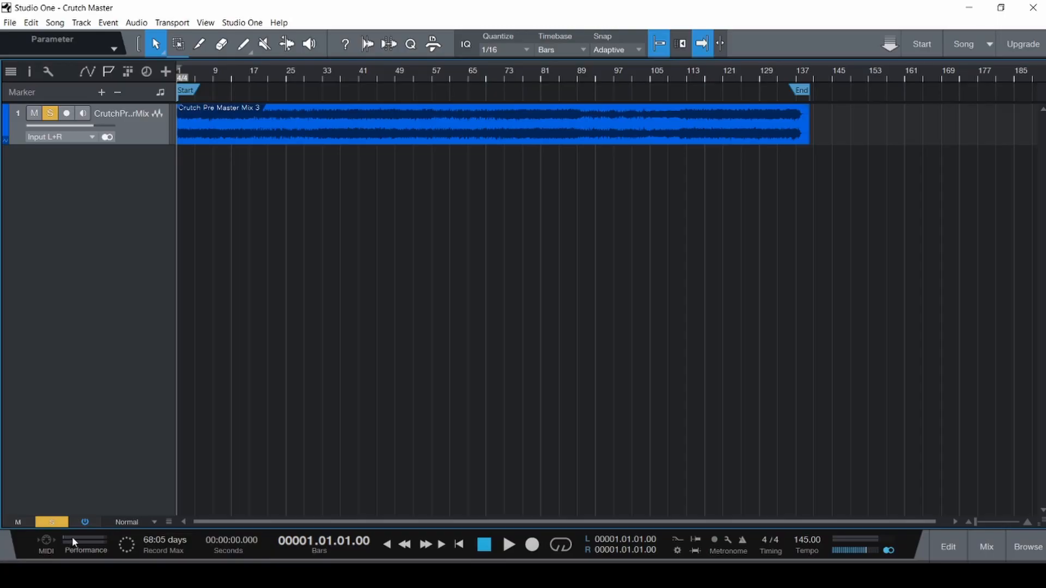
- Play the Crutch Master song from the start, switching its effects back on during playback, and view its insert chain
key("space")
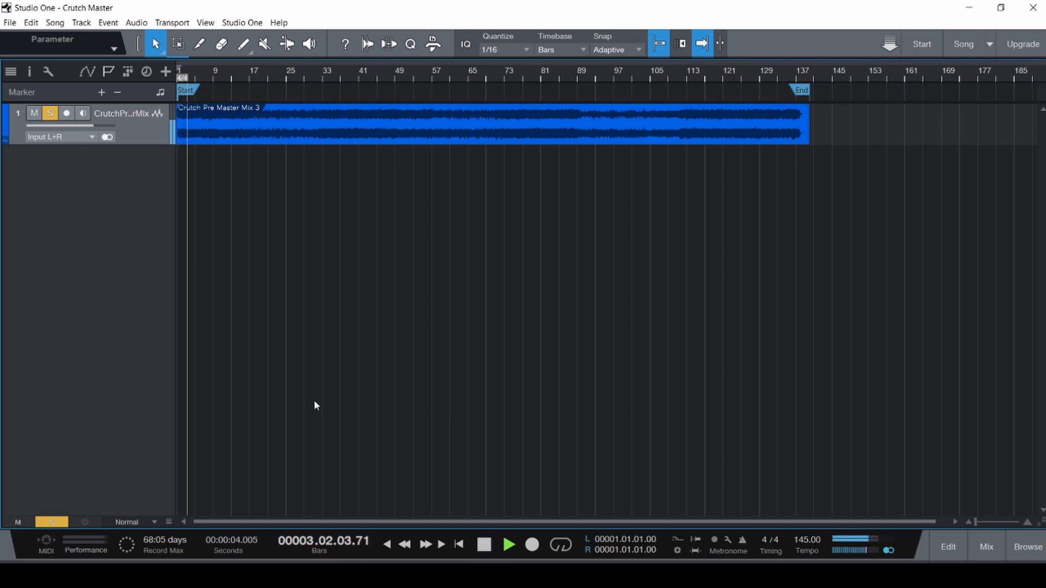
left_click(90, 523)
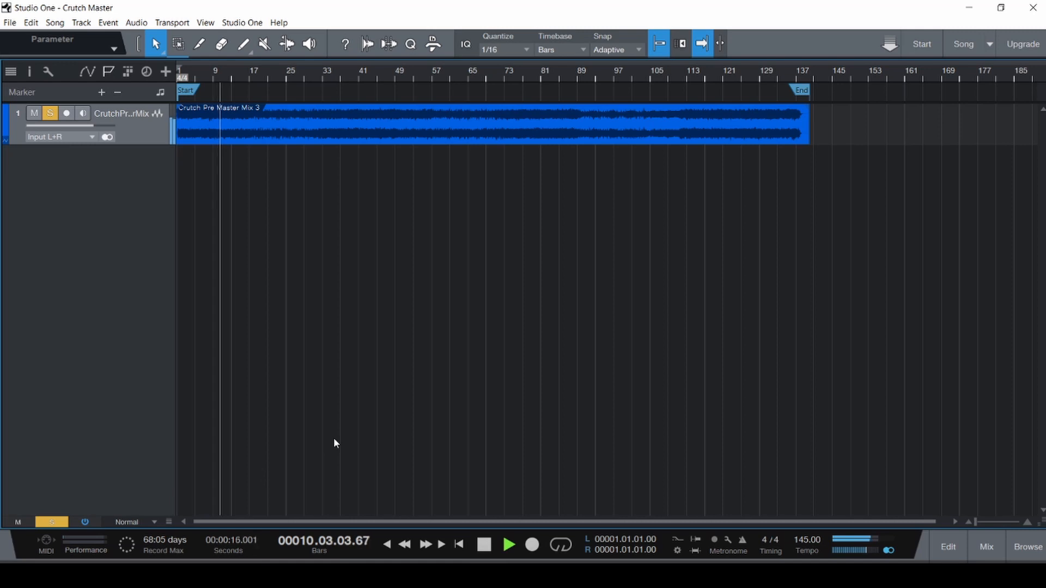
key("space")
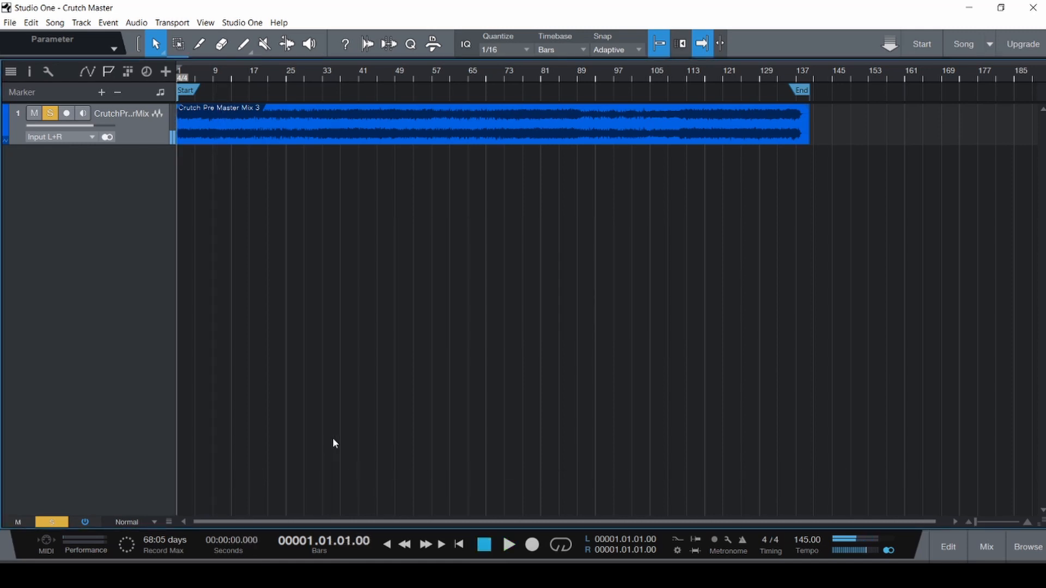
key("F3")
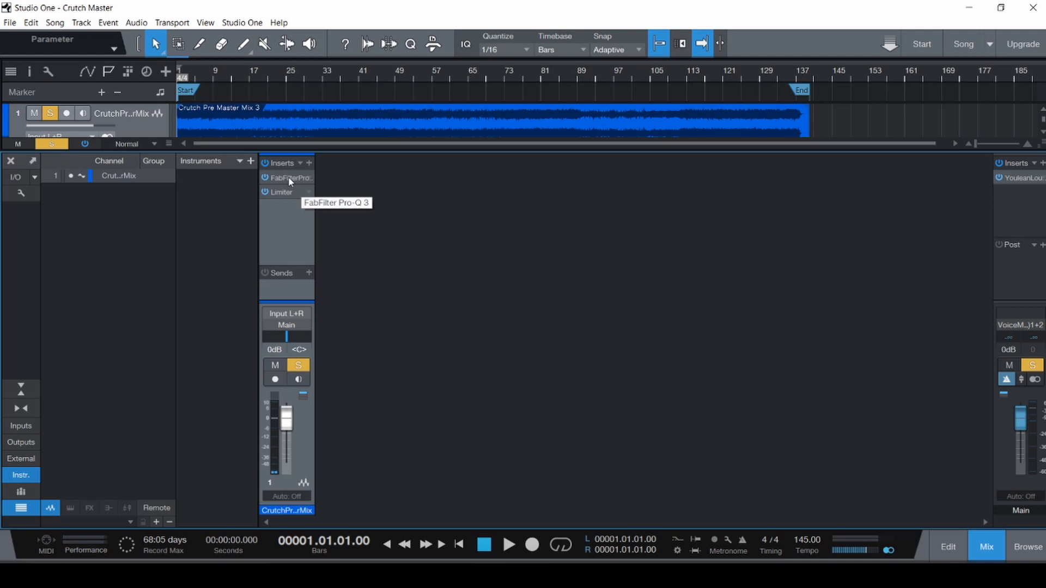
key("F3")
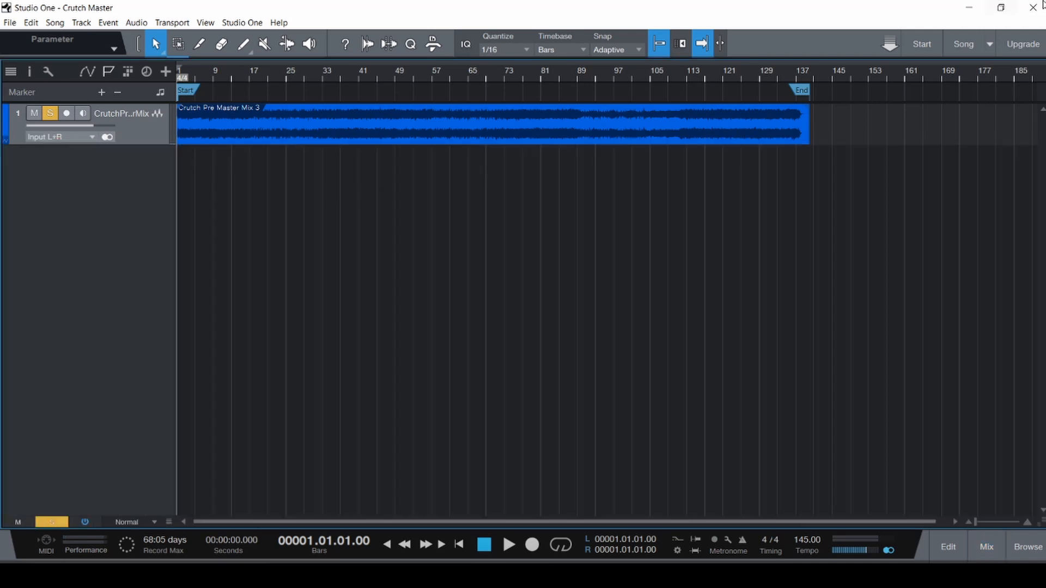
- Switch back to the Crutch song, measure its opening section with the Main channel's Youlean Loudness Meter 2, and save
left_click(989, 45)
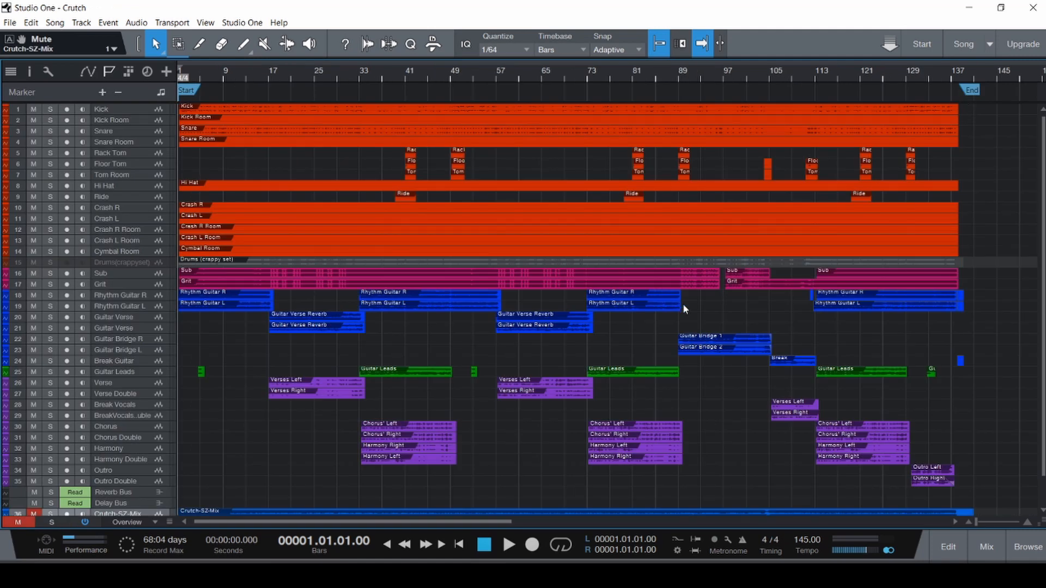
key("F3")
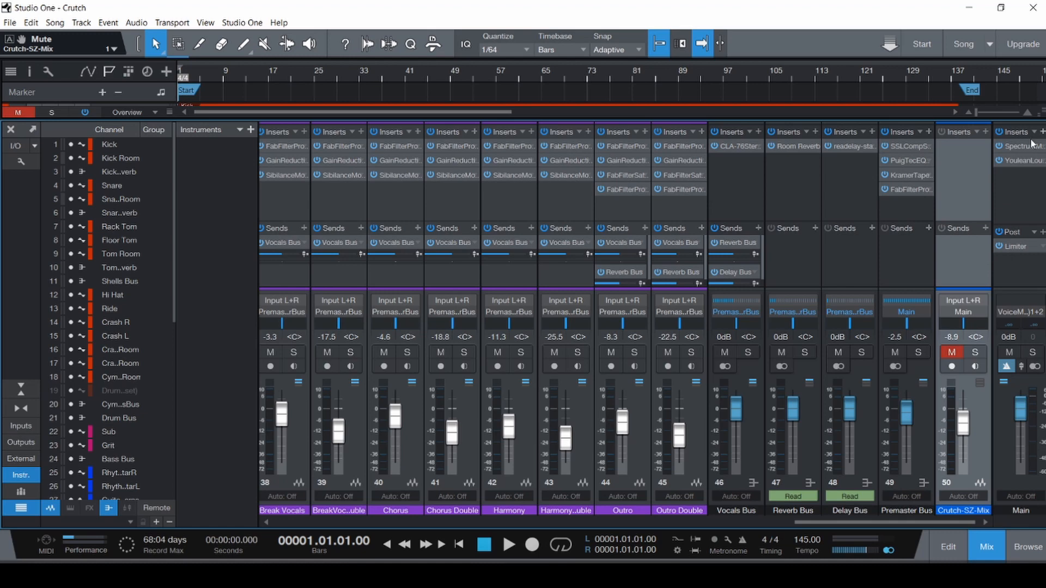
left_click(1019, 160)
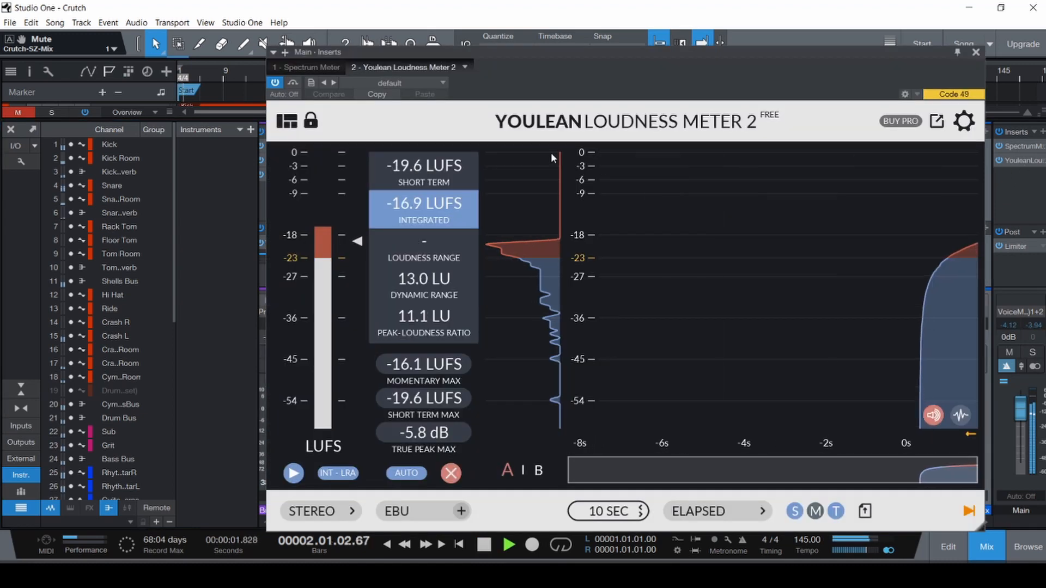
left_click_drag(633, 63, 599, 70)
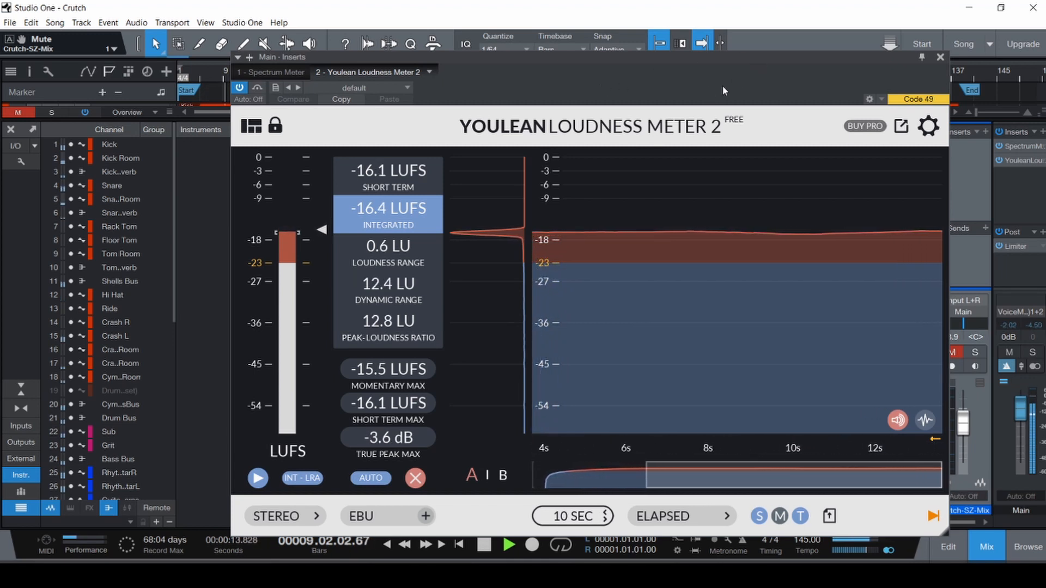
key("space")
key("ctrl+s")
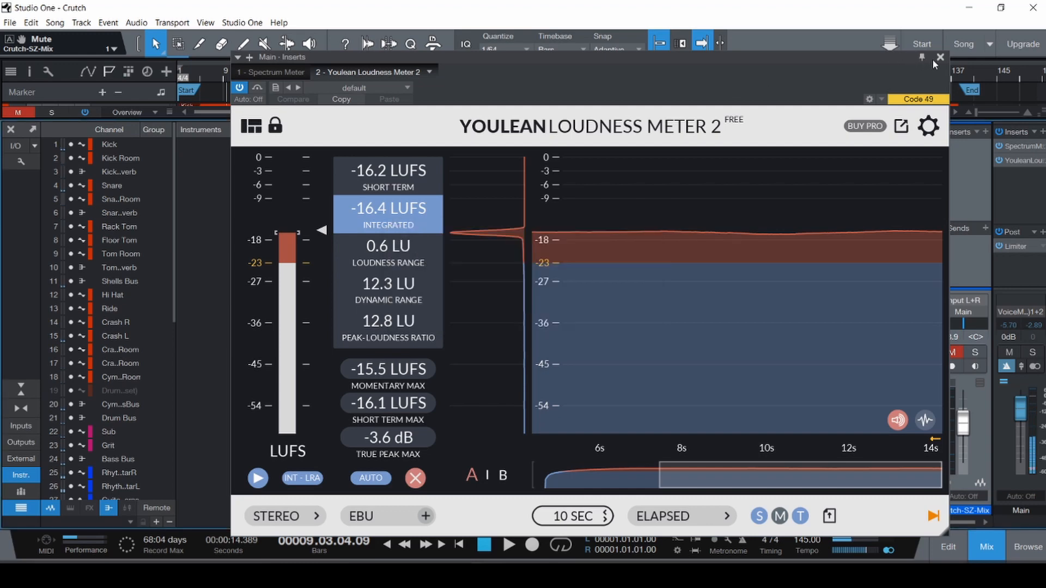
left_click(933, 58)
- Play the first chorus from about bar 33, measure it with Youlean Loudness Meter 2, and save the song
key("F3")
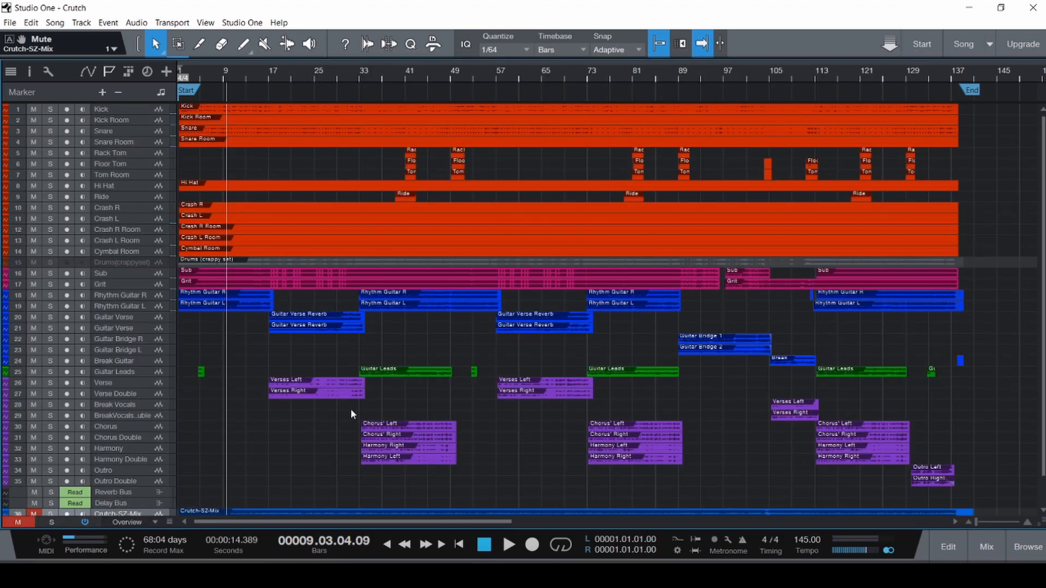
left_click(364, 410)
key("space")
key("F3")
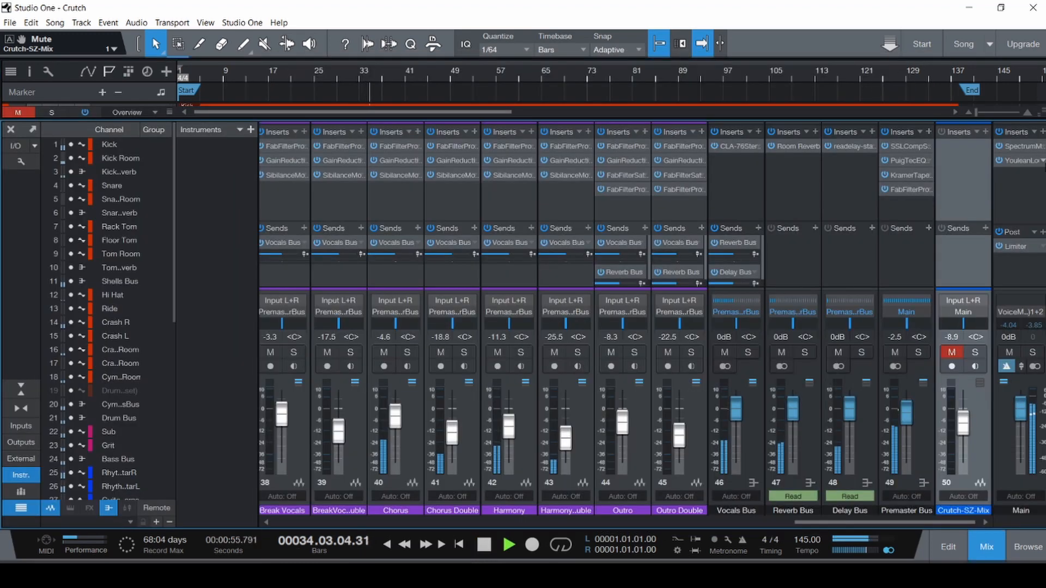
left_click(1011, 161)
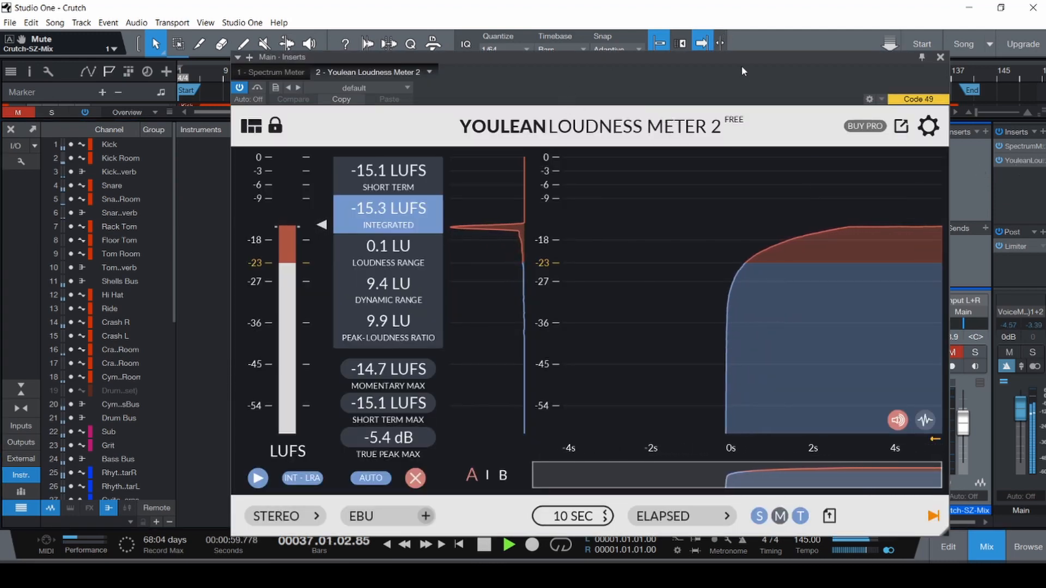
key("space")
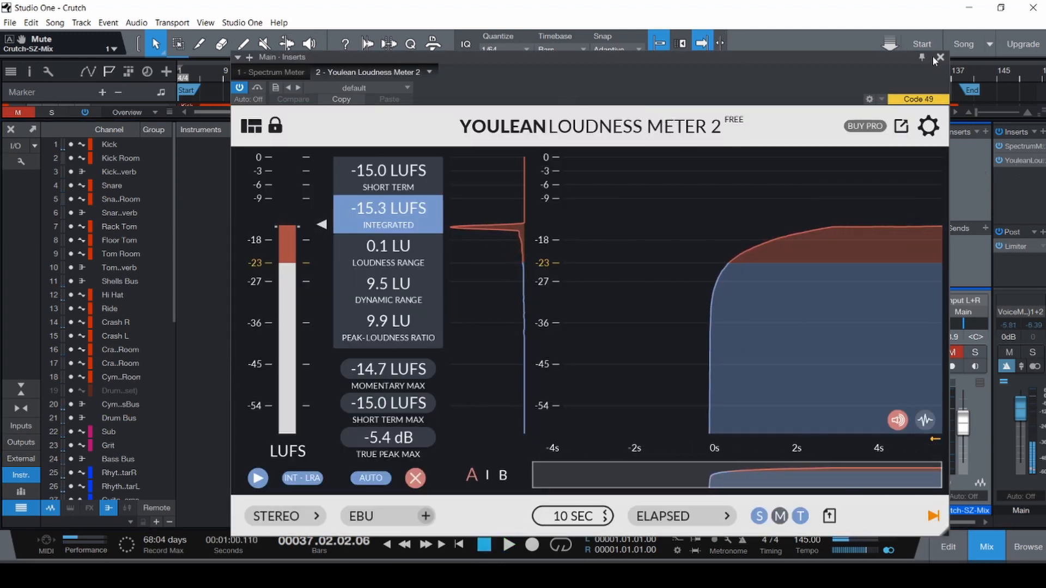
left_click(939, 57)
key("ctrl+s")
- Switch to the Crutch Master song and open FabFilter Pro-Q 3 on the Crutch Pre Master Mix channel
left_click(965, 44)
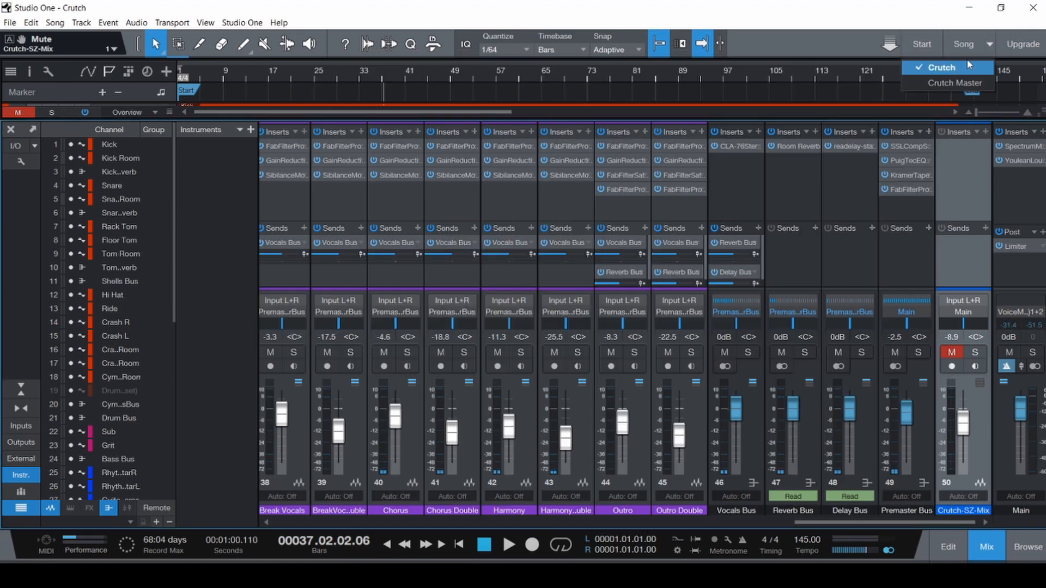
left_click(954, 83)
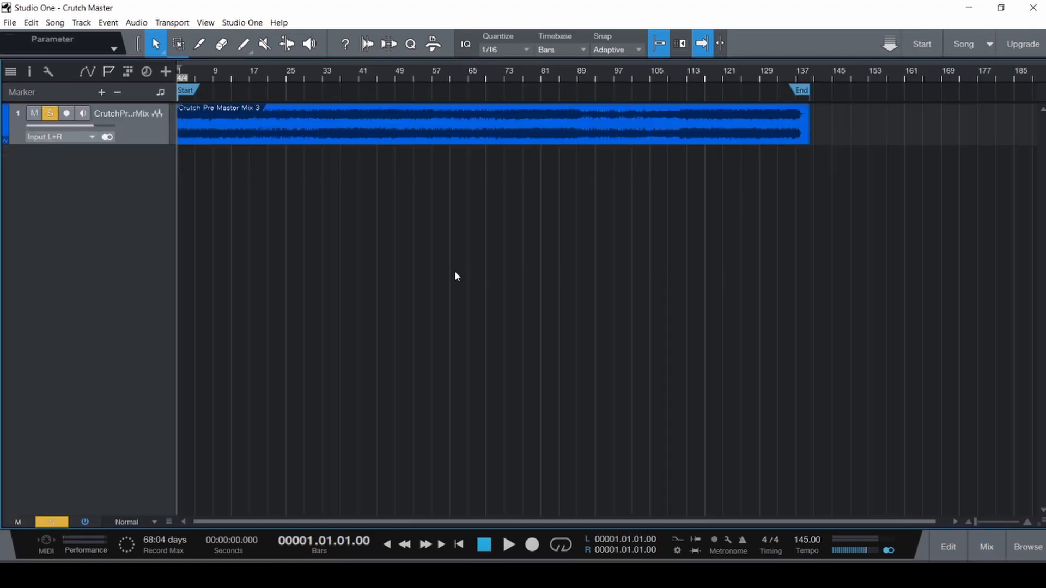
key("F3")
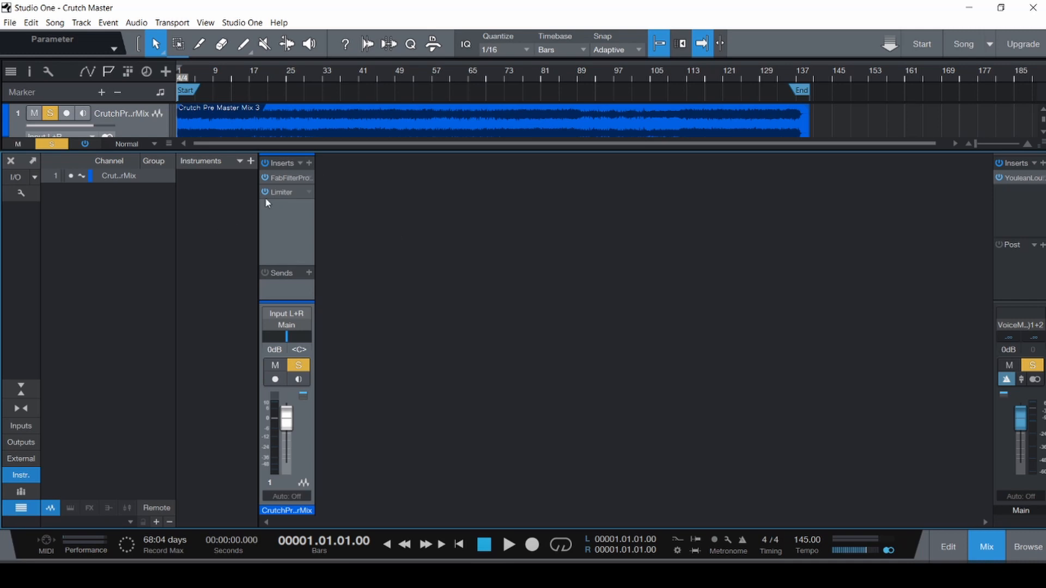
left_click(295, 177)
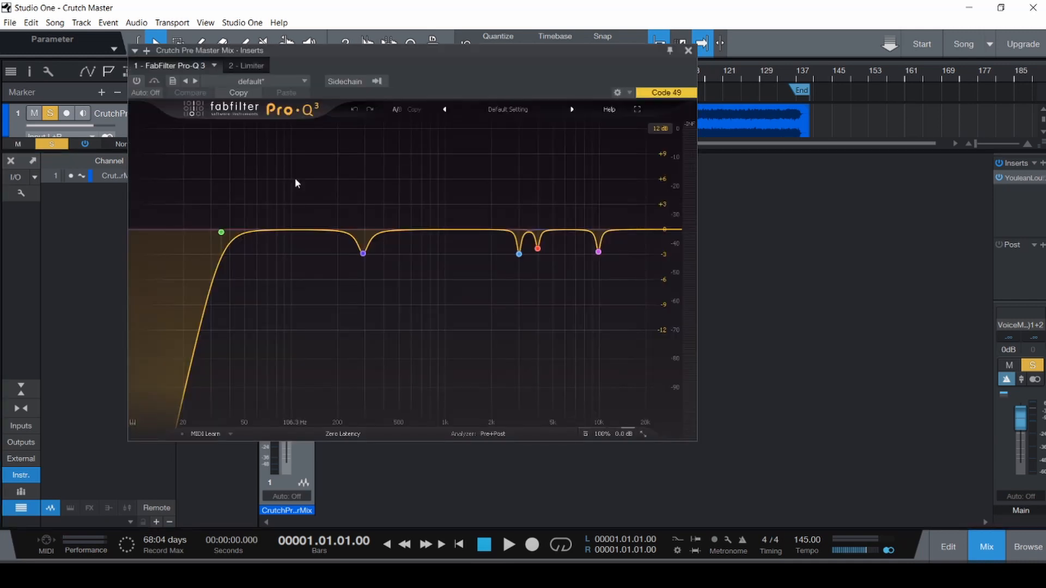
- Bypass the four narrow bell cuts in Pro-Q 3, leaving only the low cut active
mouse_move(221, 232)
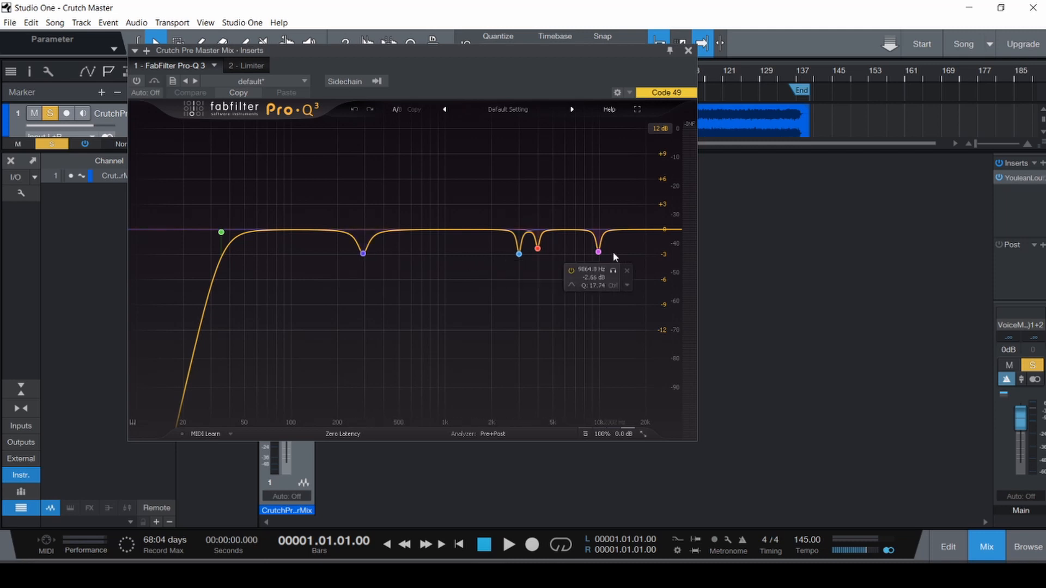
left_click_drag(628, 317, 323, 240)
left_click(390, 365)
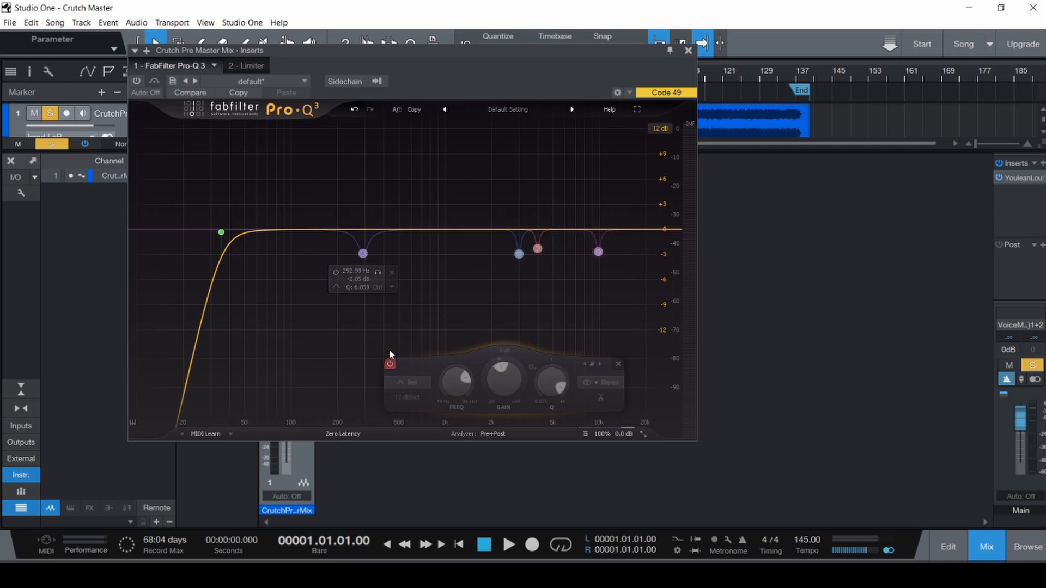
- Play the master from the start, enable Pro-Q 3 during playback to view the spectrum, and stop
key("space")
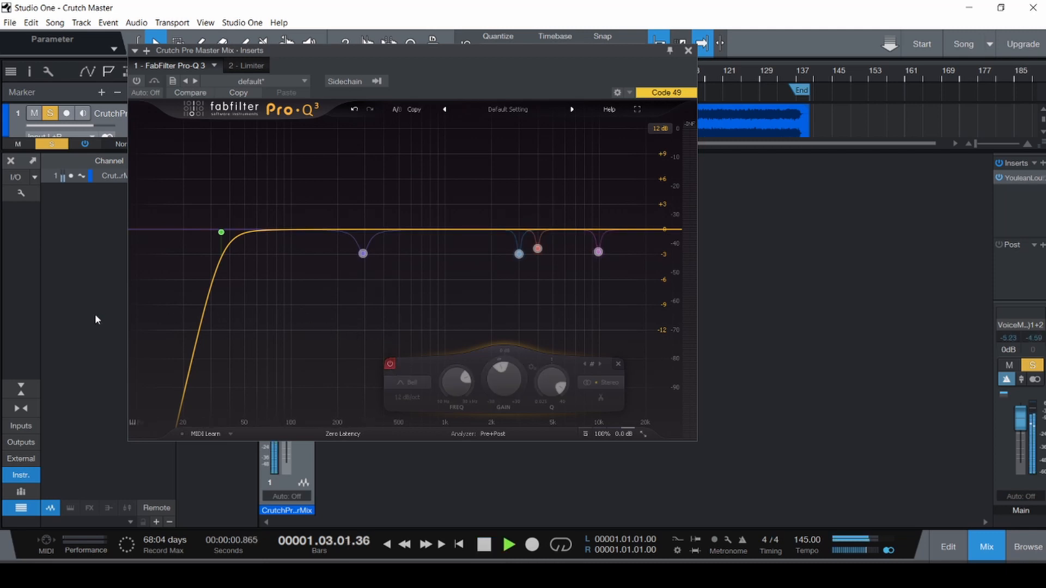
left_click(136, 81)
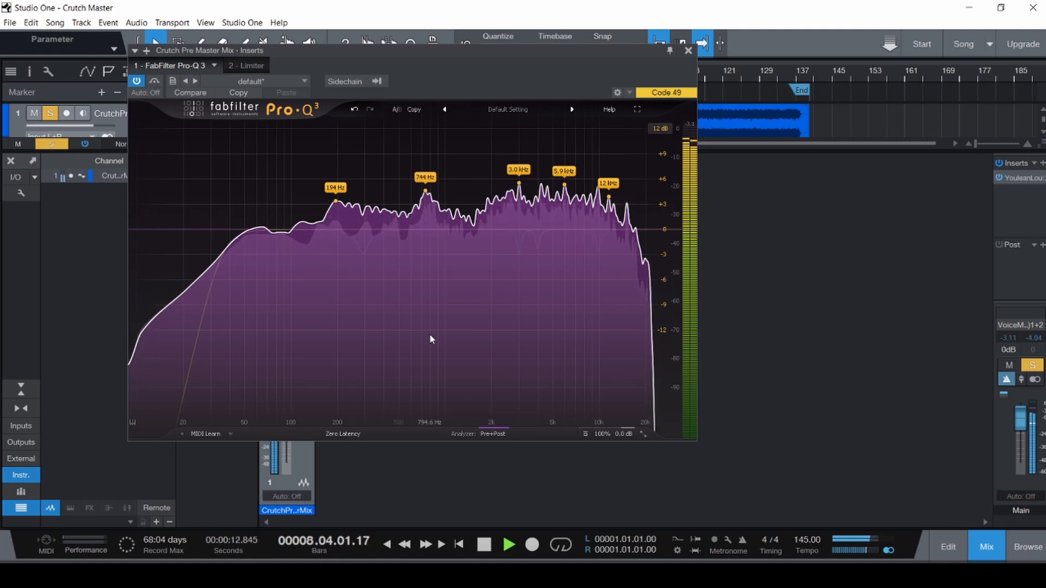
key("space")
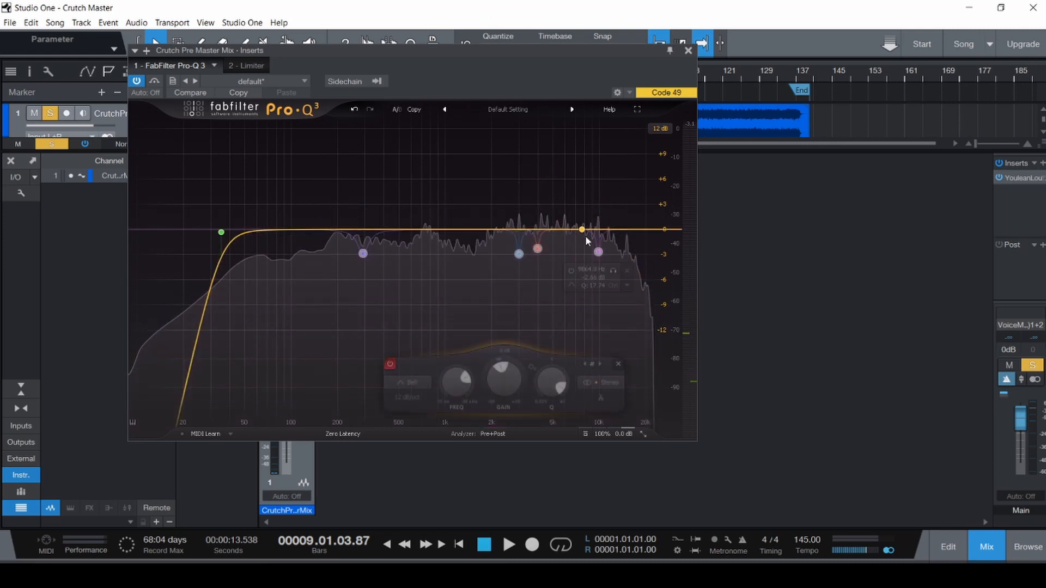
- Re-enable the four bypassed bell cuts in Pro-Q 3
left_click_drag(626, 315, 504, 237)
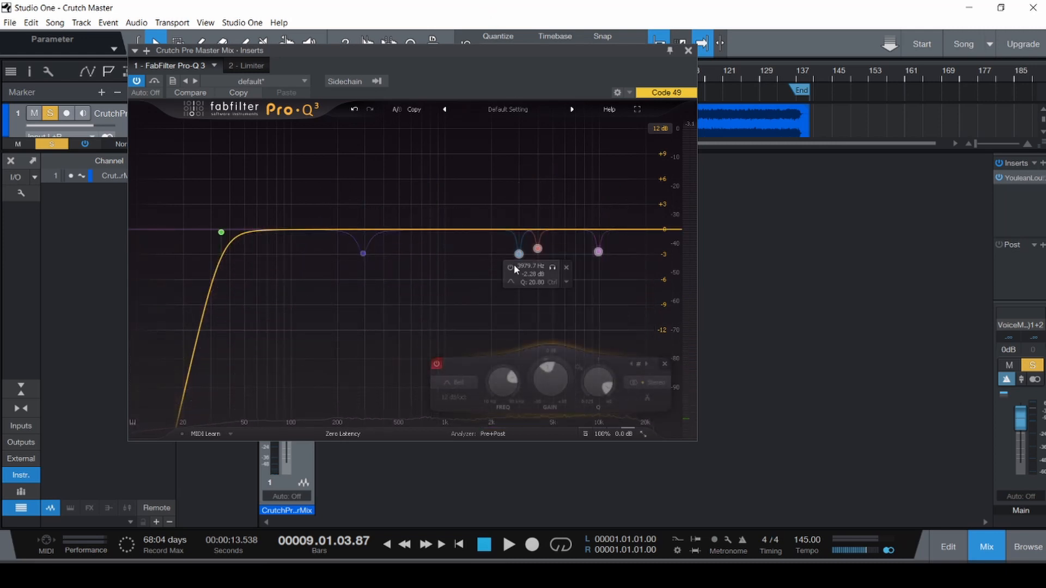
left_click(437, 364)
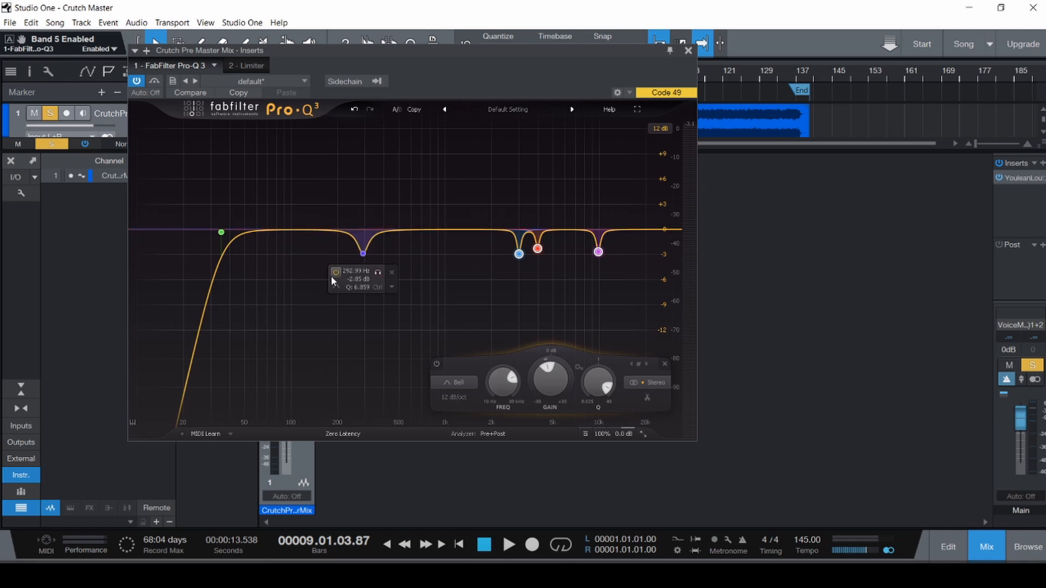
- Audition the 293 Hz bell cut during playback by soloing it and switching it off and on, and stop
key("space")
left_click(378, 273)
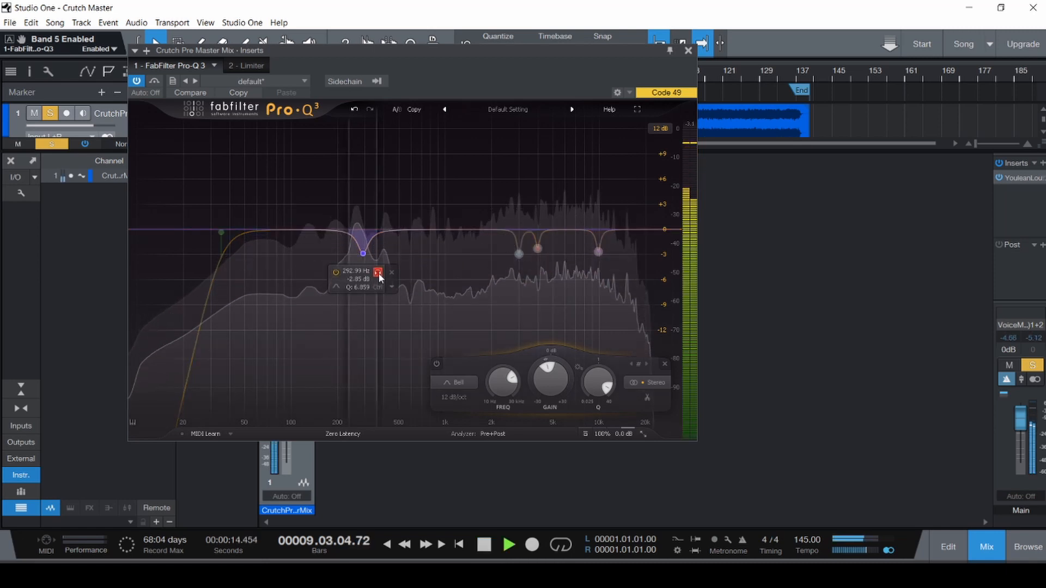
left_click(379, 274)
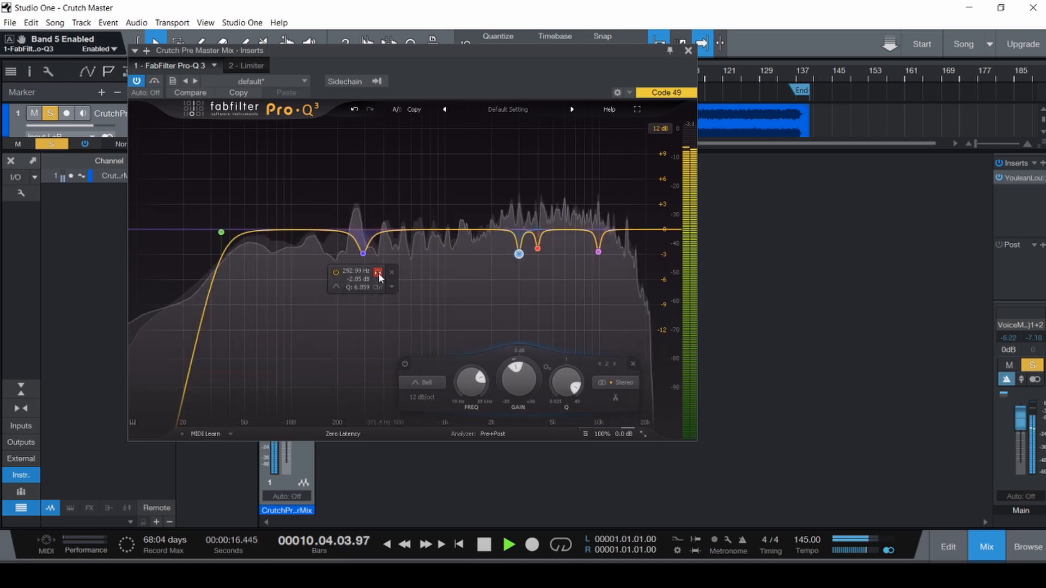
left_click(336, 272)
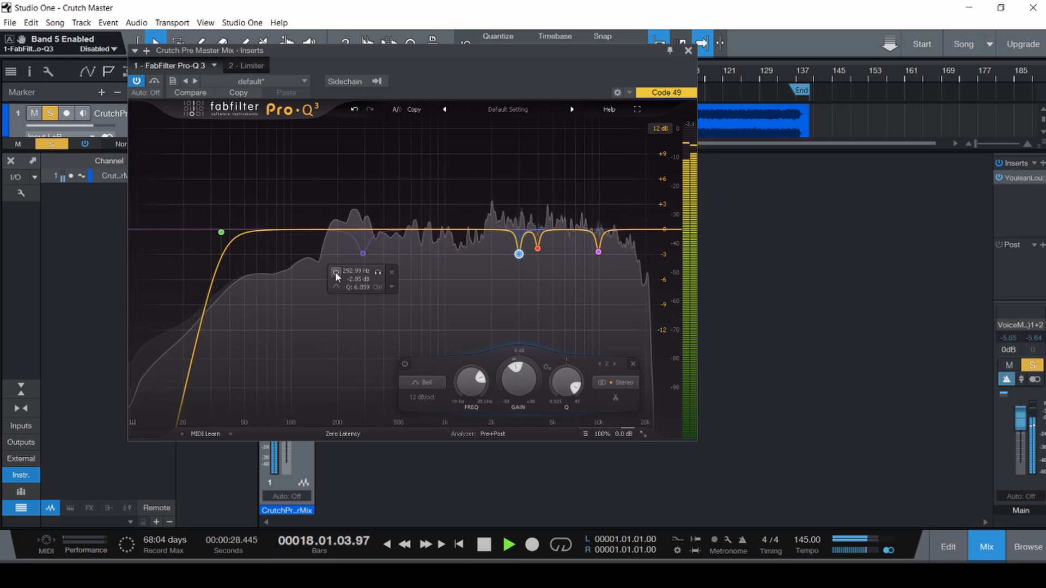
left_click(336, 272)
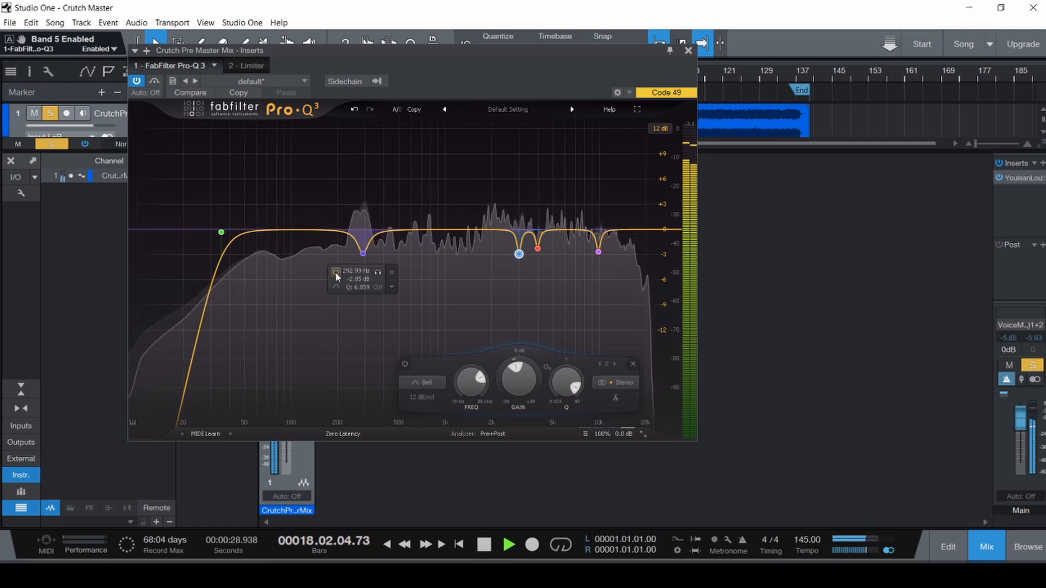
left_click(380, 273)
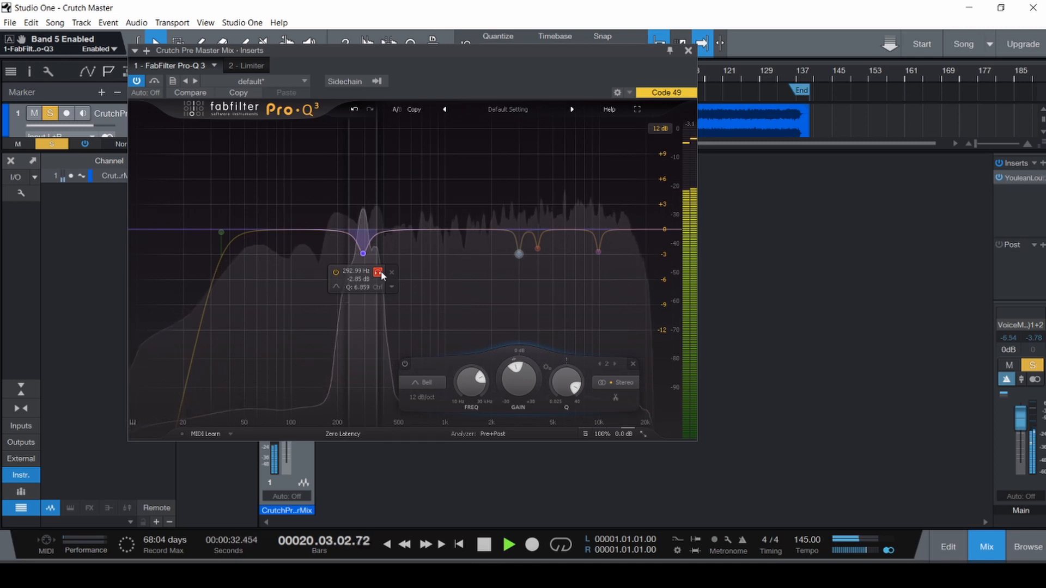
key("space")
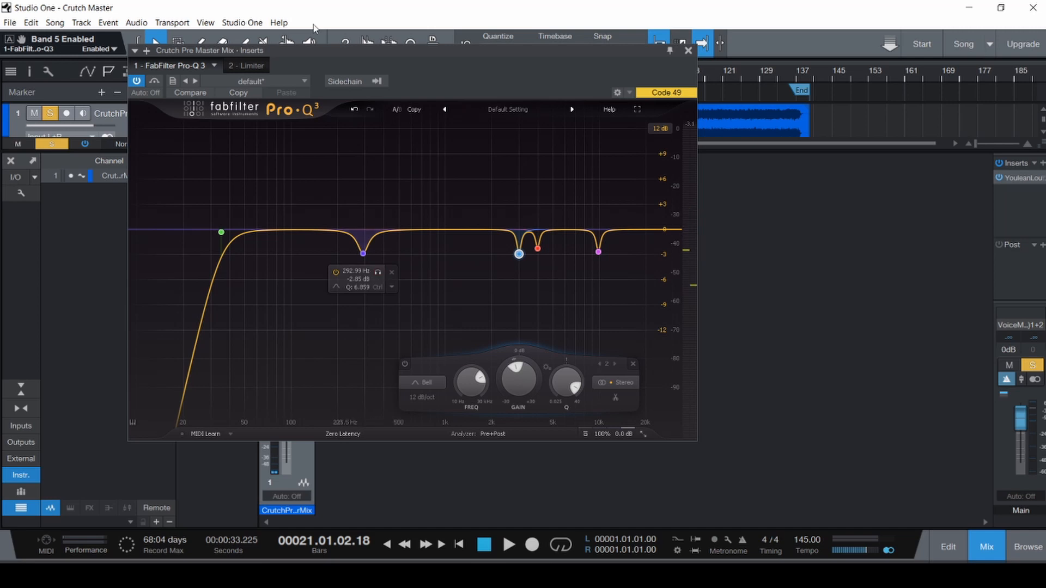
- Hide the mixer and move the Pro-Q 3 window below the toolbar, clear of the track header
left_click_drag(352, 55, 412, 88)
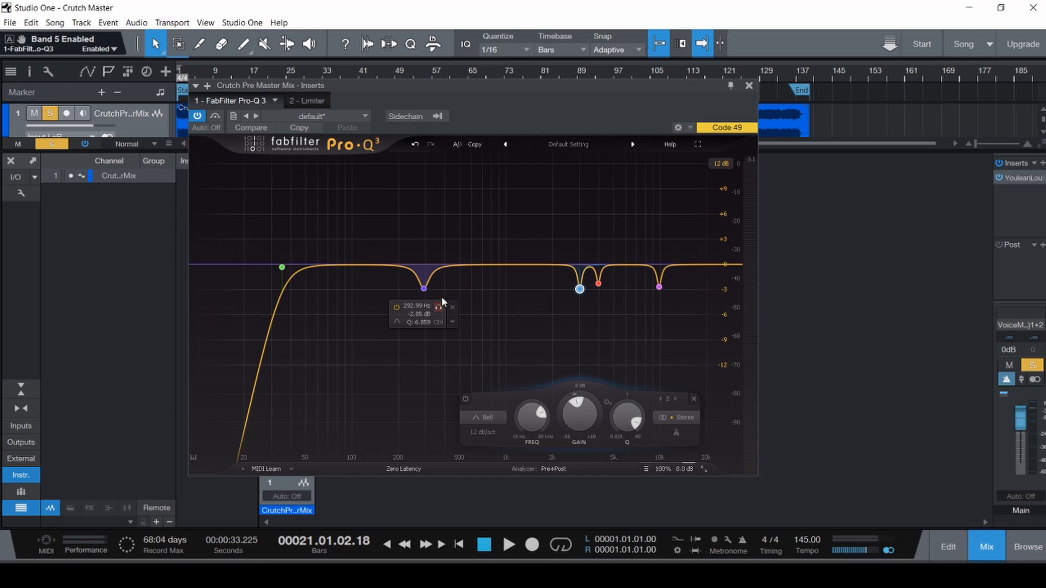
key("F3")
left_click_drag(408, 85, 498, 108)
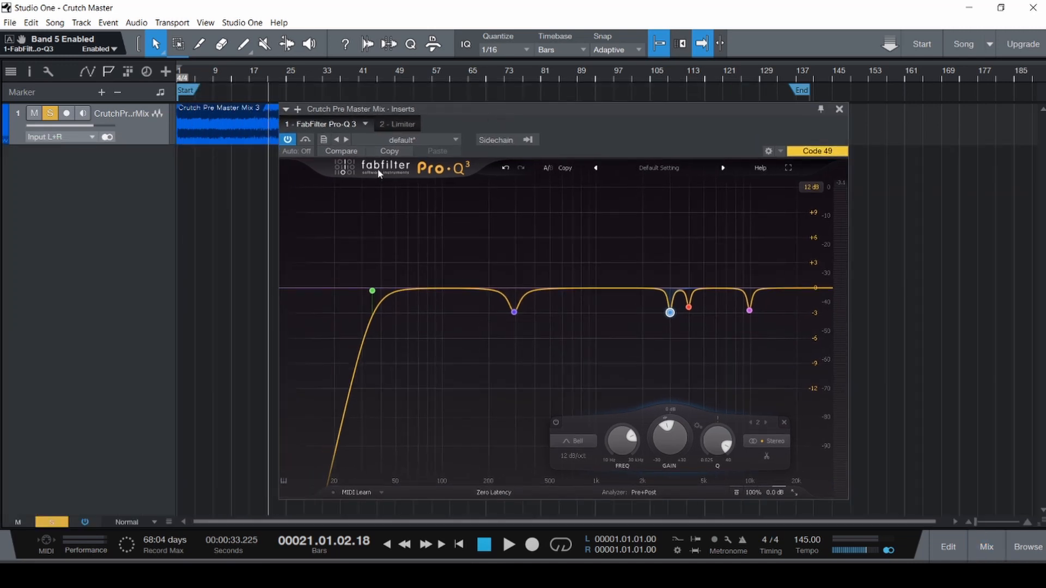
- Resume playback, compare the mix with and without the 293 Hz cut, solo that band briefly, and stop
key("space")
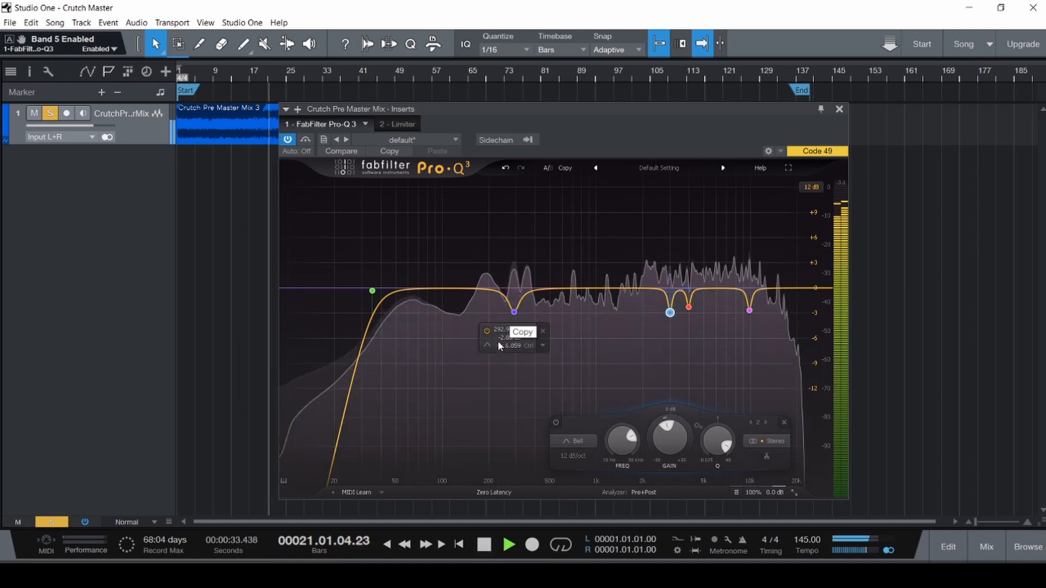
left_click(487, 330)
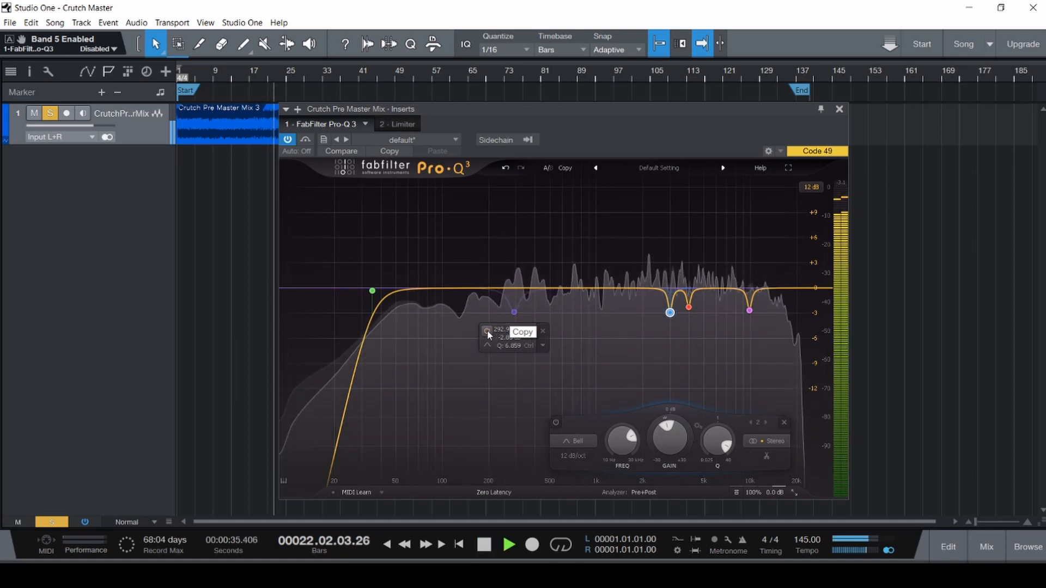
left_click(487, 330)
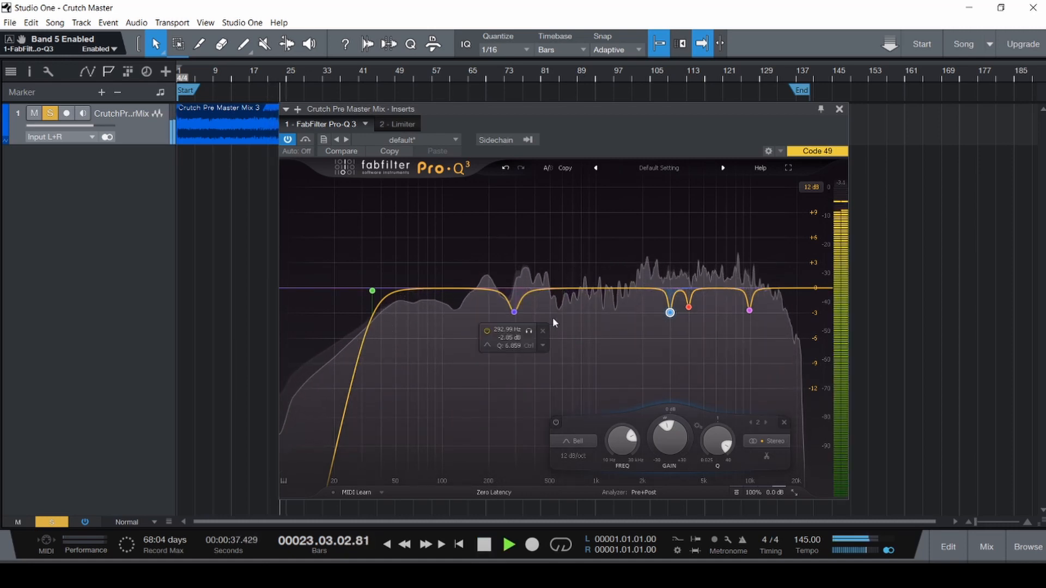
left_click(528, 331)
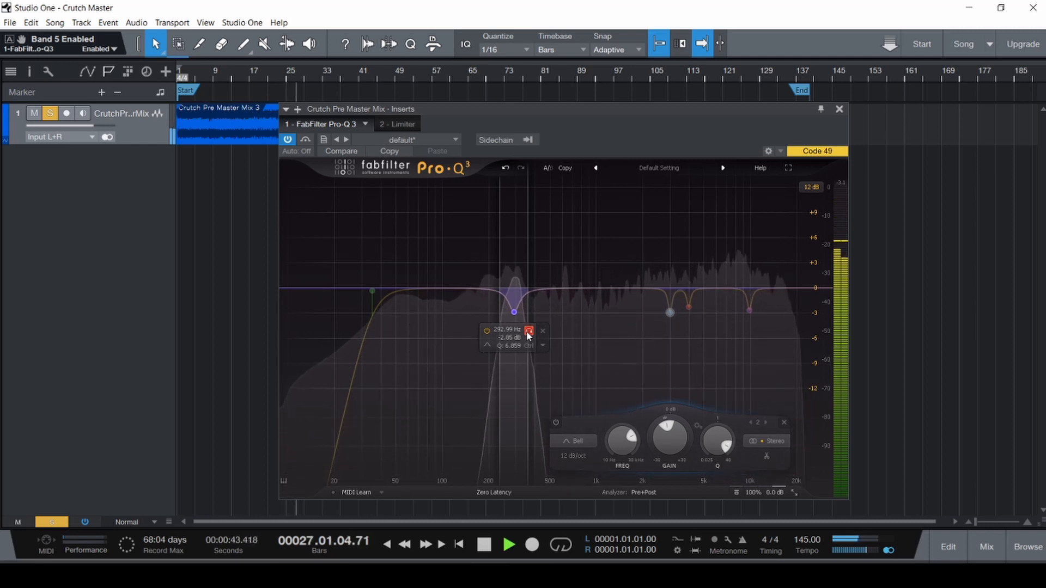
left_click(527, 331)
key("space")
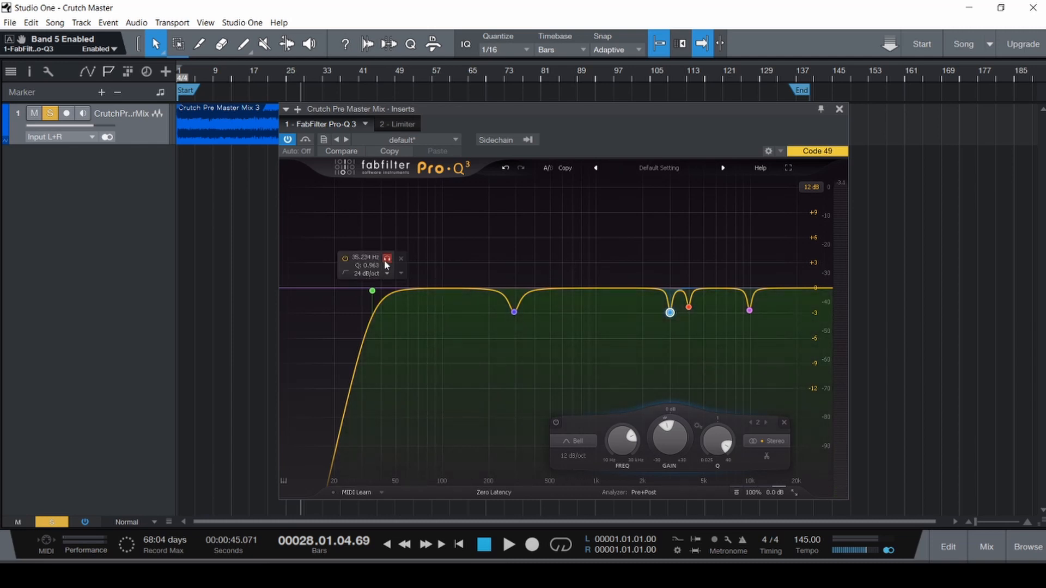
- Solo the 35 Hz low cut during playback to hear the lows it removes, and stop
key("space")
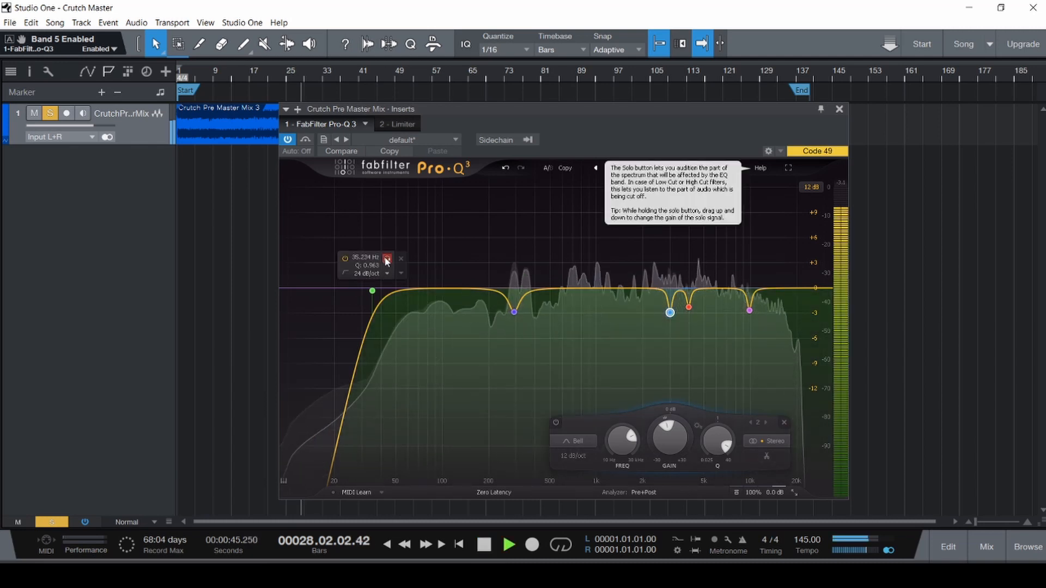
left_click(387, 259)
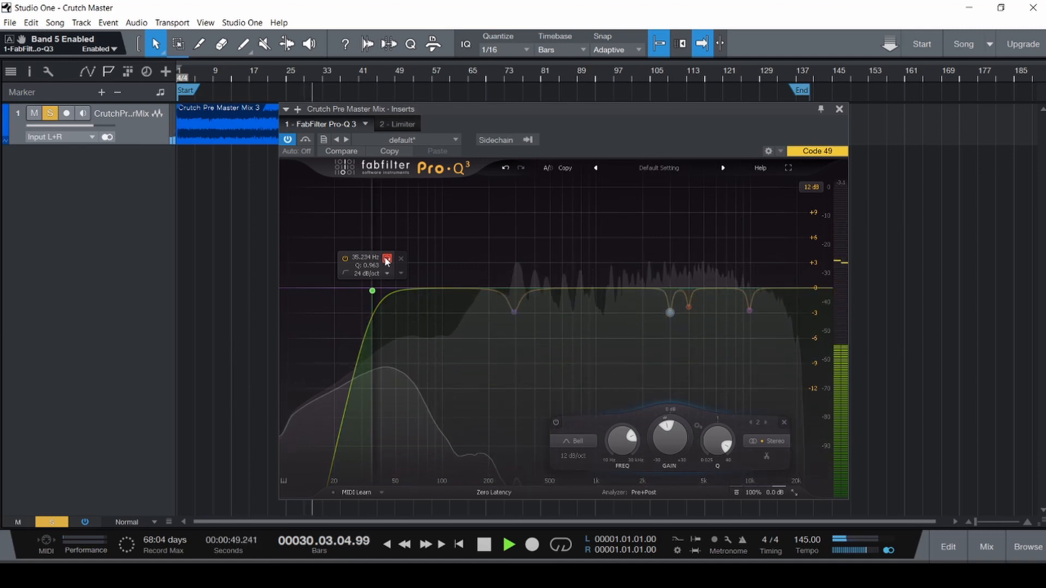
left_click(386, 259)
key("space")
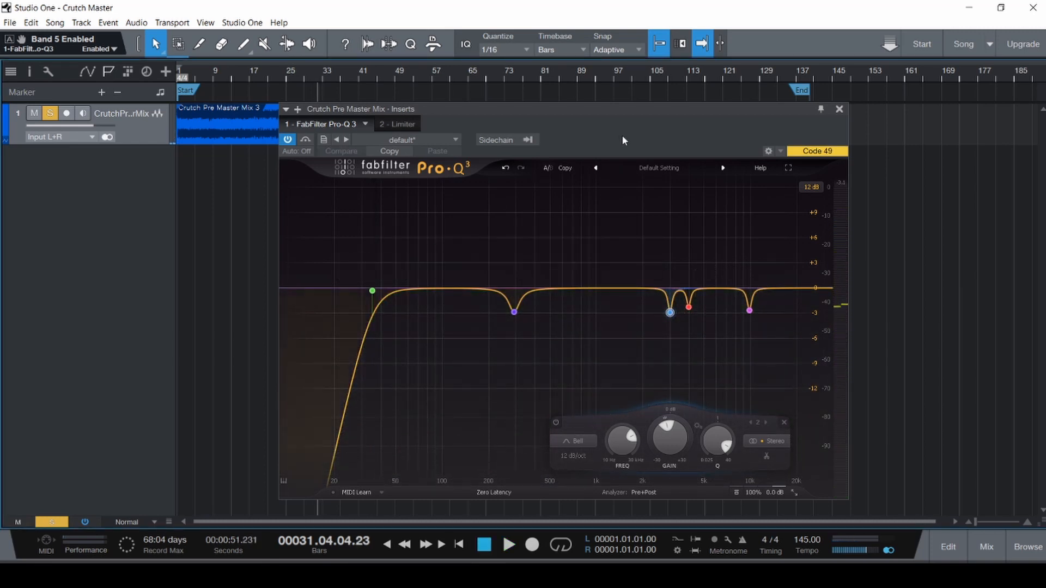
- Sweep a temporary soloed bell band with a +30 dB boost through the spectrum from about 21 Hz during playback, and delete it
mouse_move(374, 292)
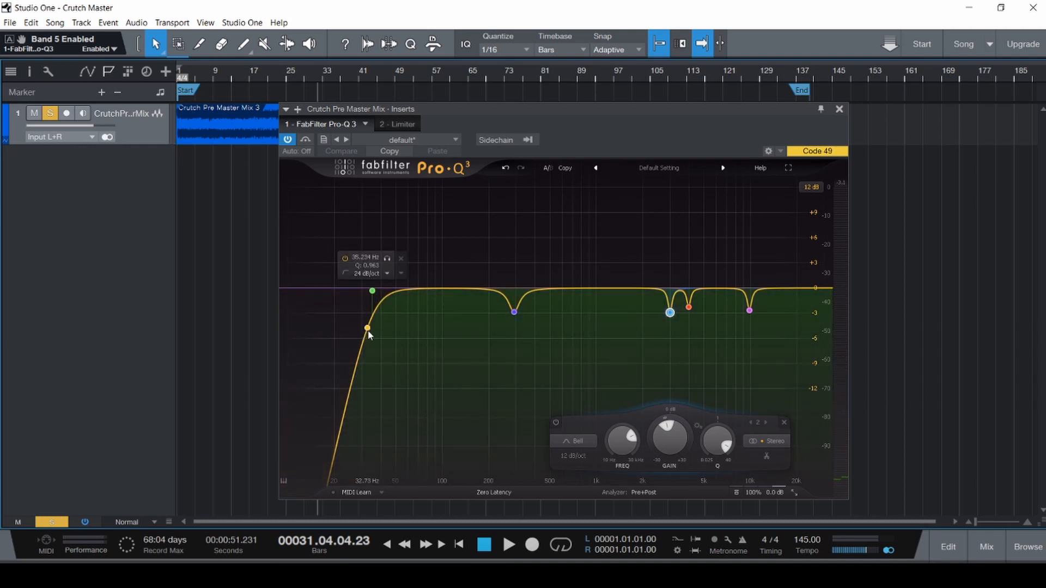
left_click_drag(362, 321, 373, 185)
key("space")
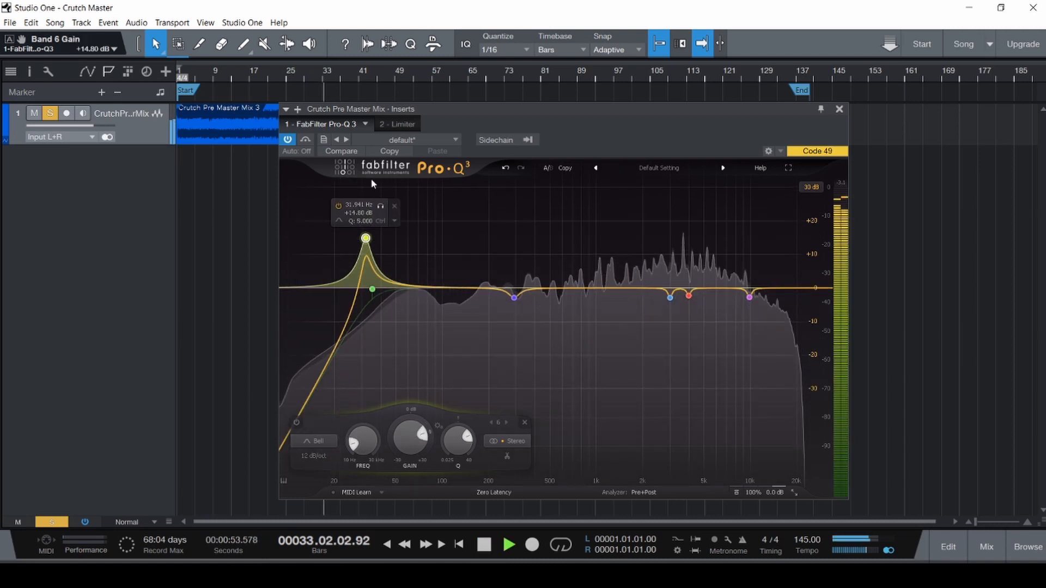
left_click_drag(367, 224, 362, 200)
scroll(364, 198, "up", 5)
scroll(396, 205, "down", 2)
scroll(395, 205, "down", 3)
mouse_move(348, 195)
left_mouse_down()
mouse_move(303, 192)
mouse_move(358, 189)
left_mouse_up()
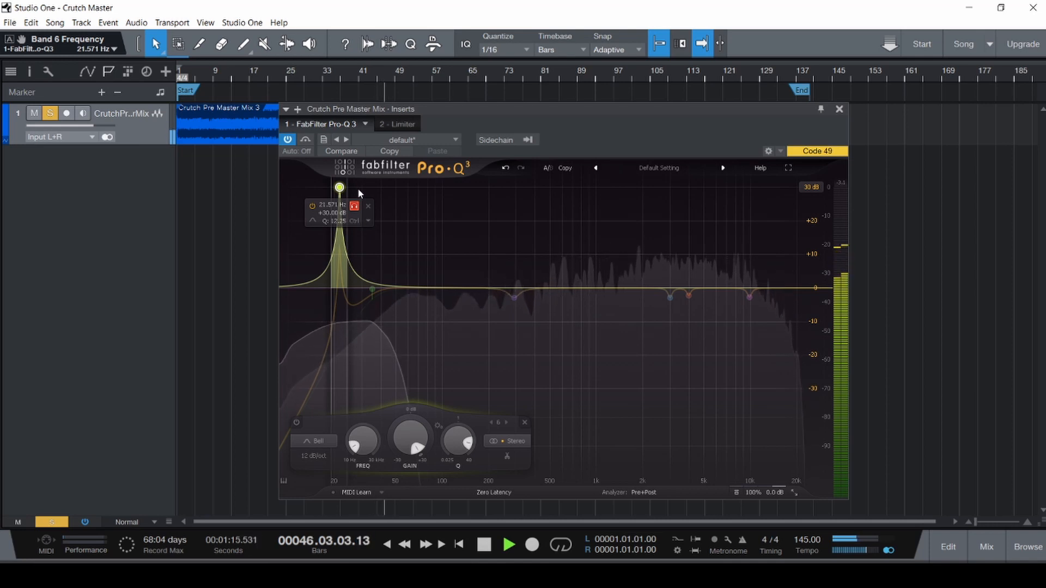
left_click_drag(357, 188, 506, 186)
key("space")
left_click(399, 206)
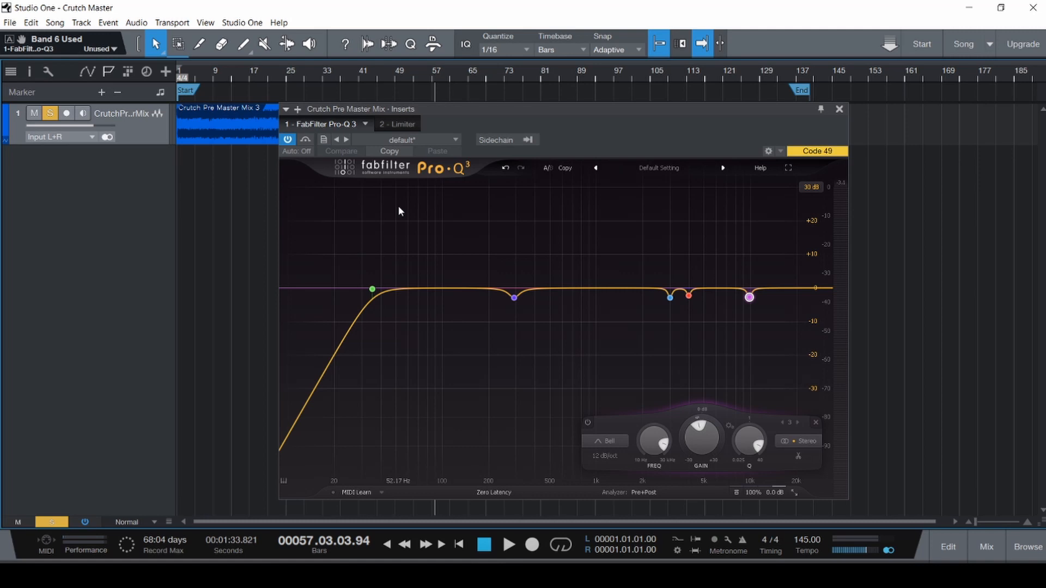
- Play the master from the start to about bar 6 with all EQ cuts active, and stop
key("Home")
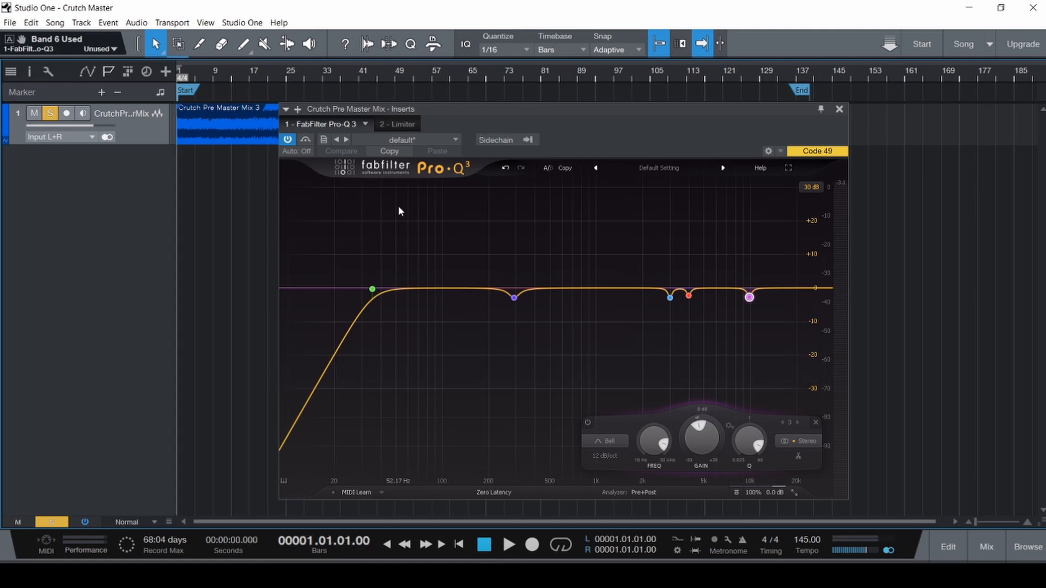
key("space")
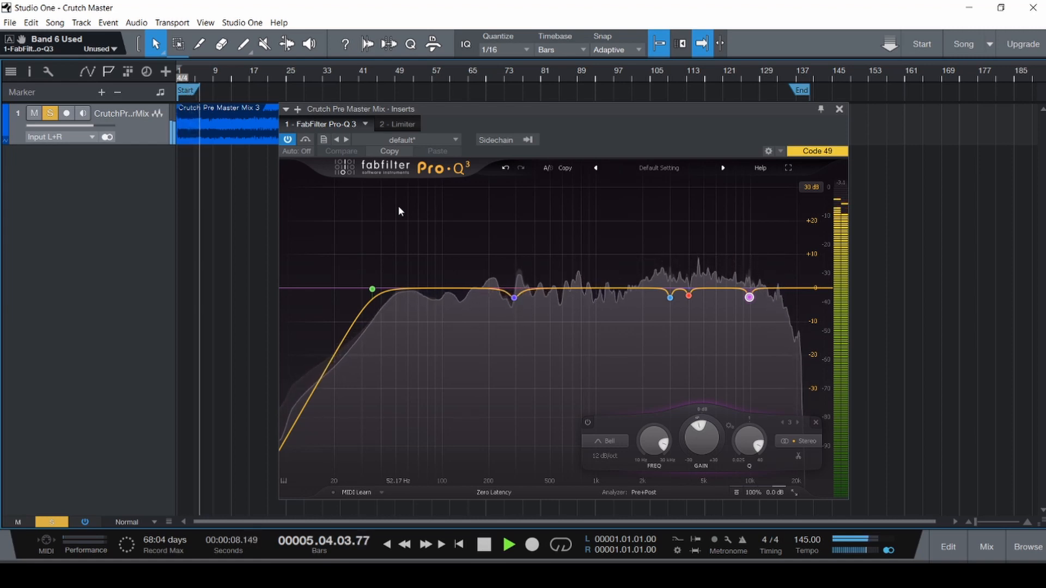
key("space")
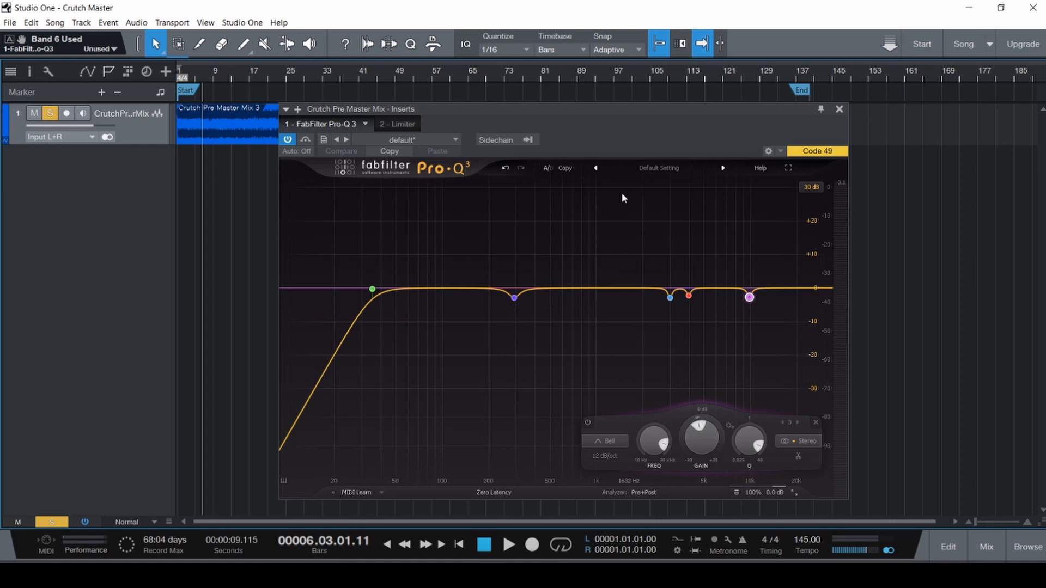
- Sweep a temporary narrow bell with +30 dB gain and a Q of 20.09 upward from 25 Hz during playback, and delete it
left_click_drag(353, 319, 390, 155)
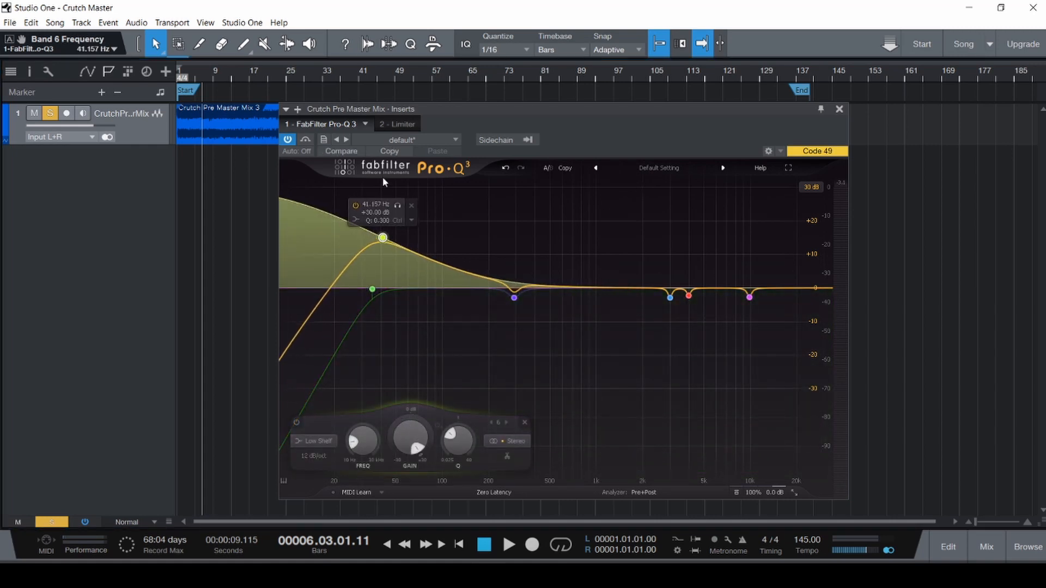
left_click(415, 205)
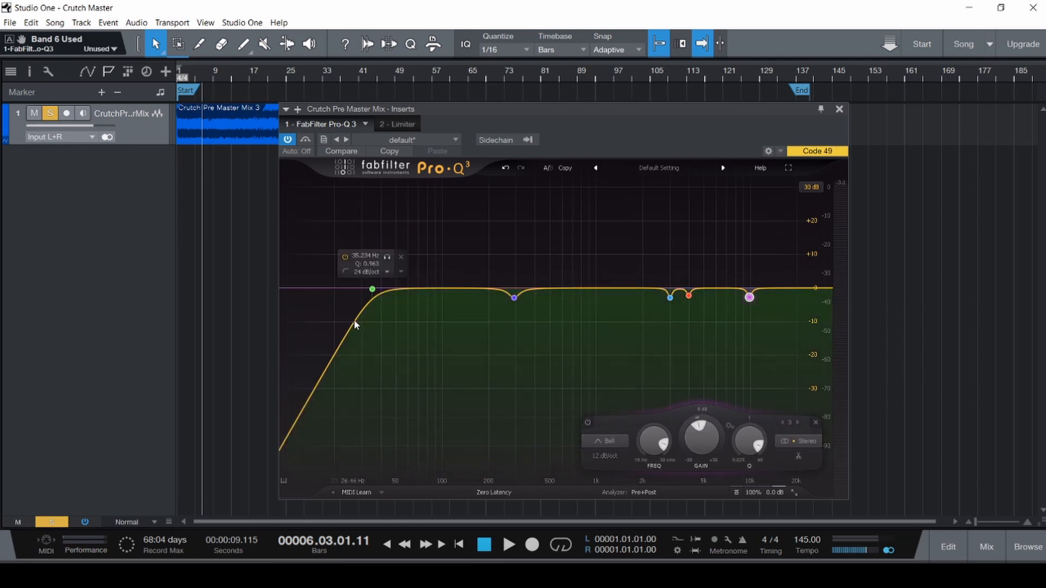
left_click_drag(408, 289, 349, 197)
key("space")
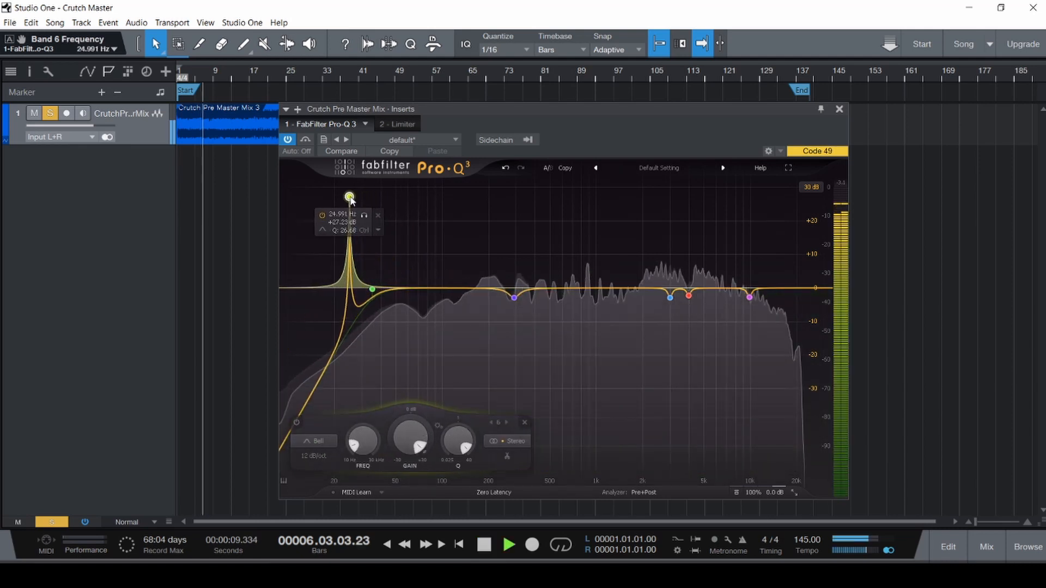
scroll(349, 197, "up", 2)
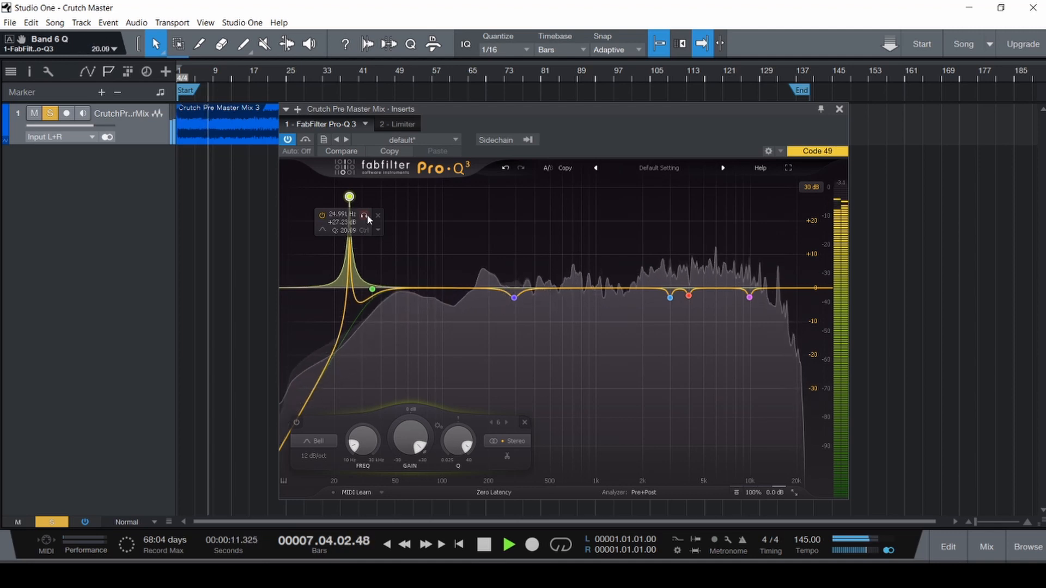
left_click_drag(364, 216, 349, 172)
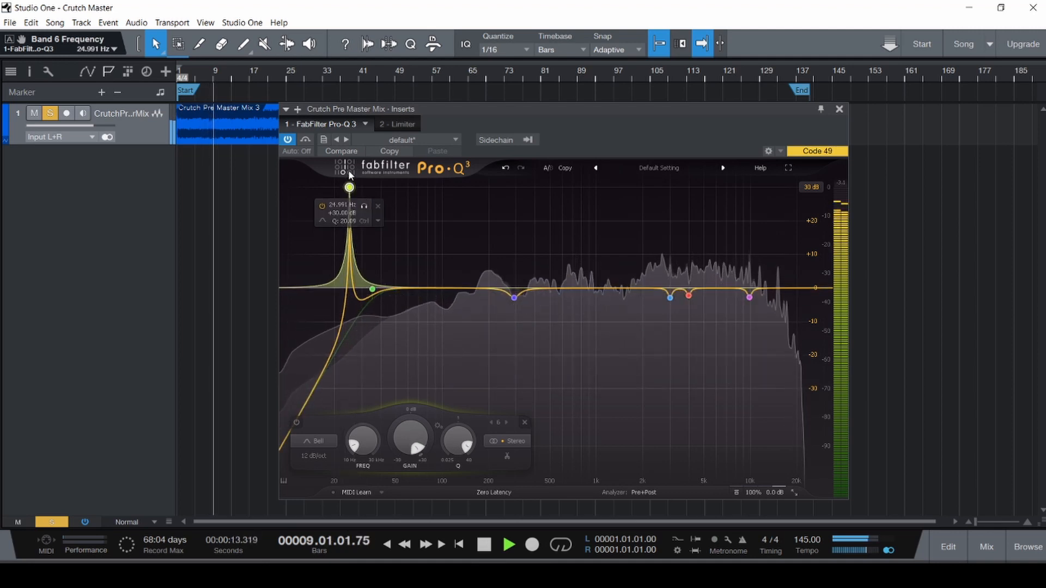
left_click_drag(364, 206, 596, 214)
left_click(401, 207)
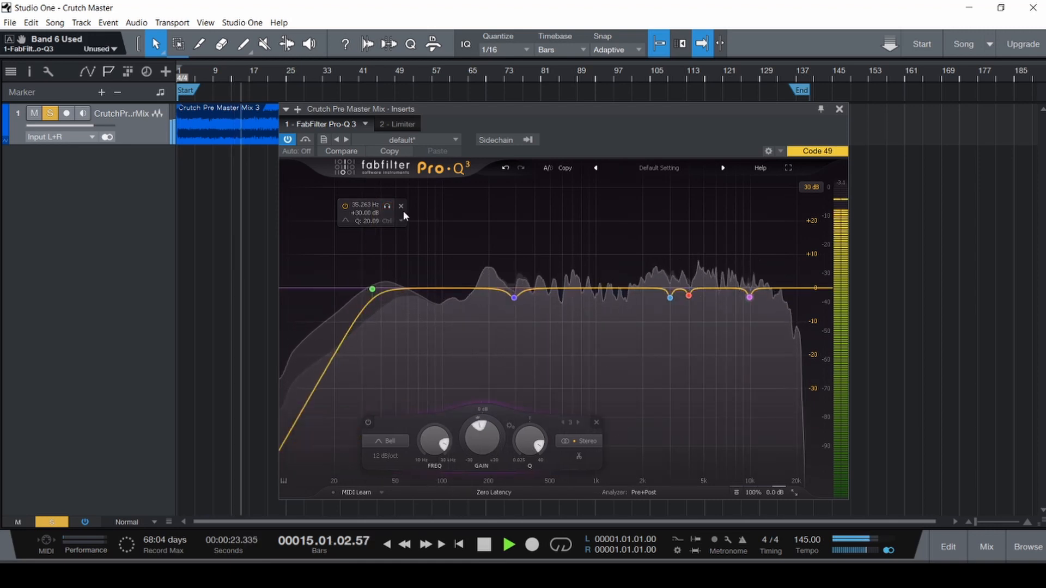
- Stop playback and set the Pro-Q 3 display range to 12 dB
key("space")
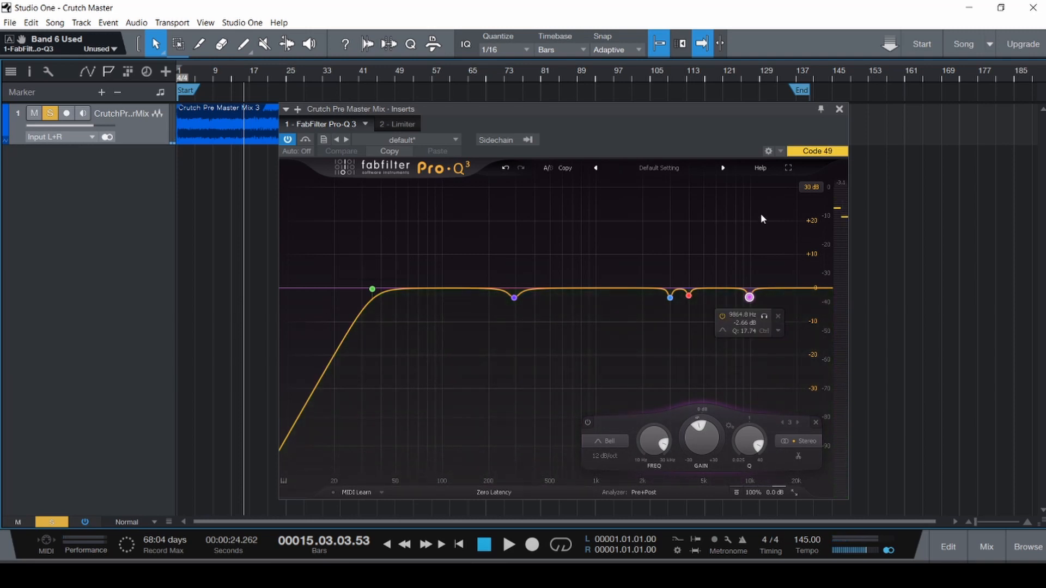
left_click(815, 188)
left_click(817, 226)
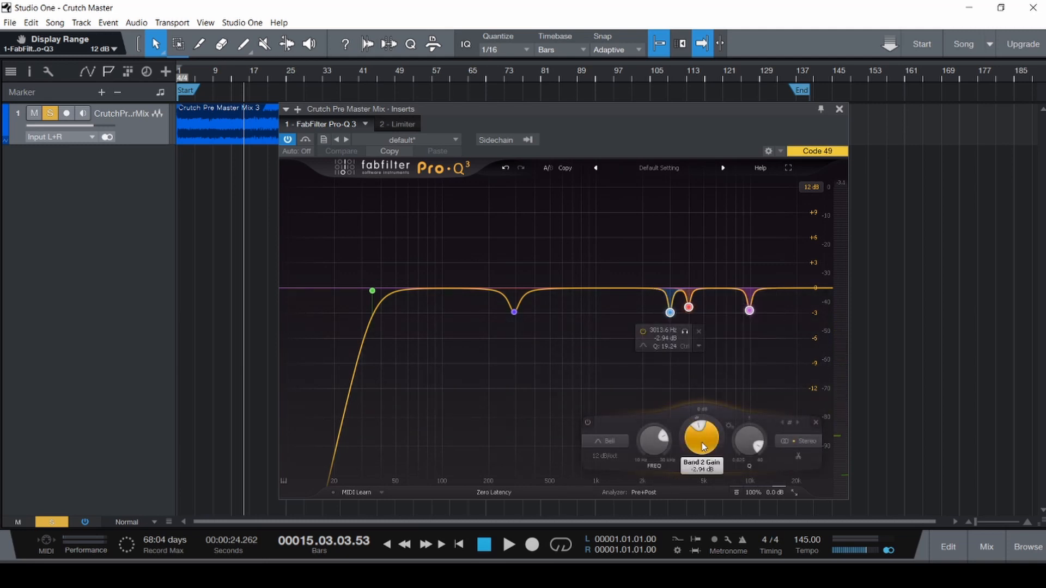
- Try boosting the three upper bell bands together during playback, with band 2 at +13.35 dB, and undo the gain change
key("space")
left_click_drag(691, 455, 713, 375)
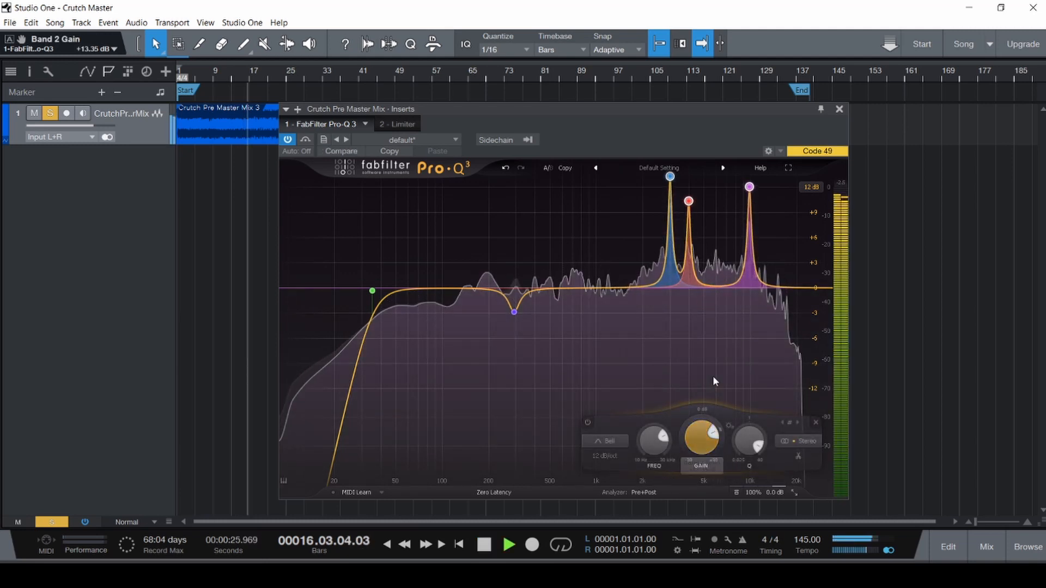
key("ctrl+z")
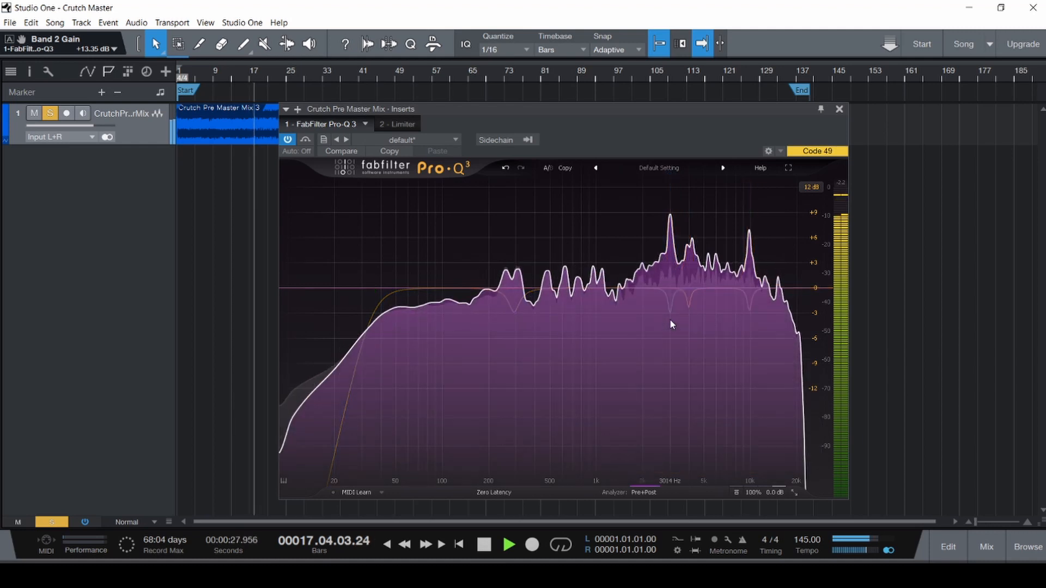
- Compare the master with Pro-Q 3 bypassed and active again during playback, and stop
left_click(306, 140)
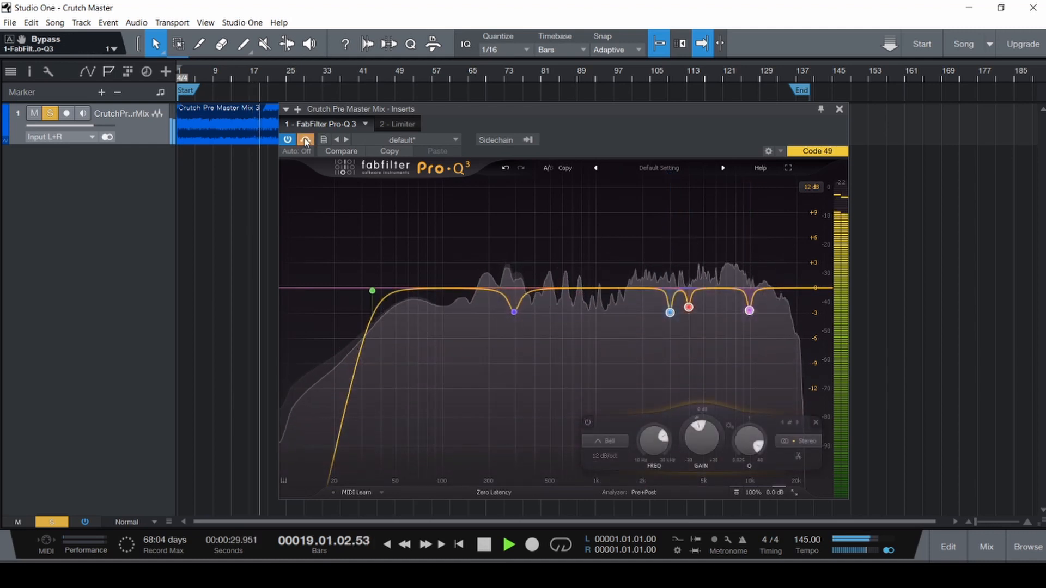
left_click(307, 142)
key("space")
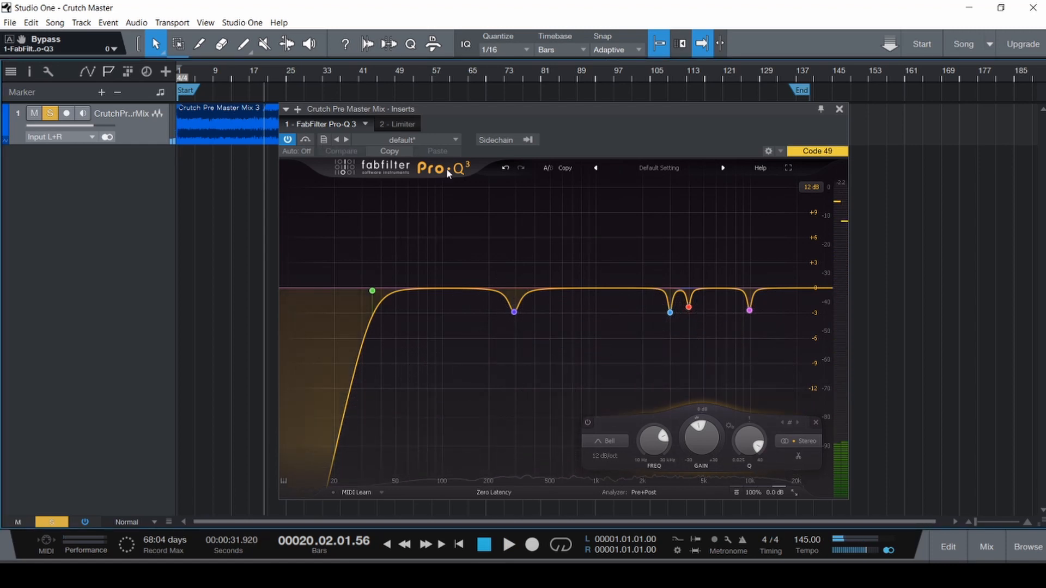
- Switch to the Crutch mix song, play it from the start to about bar 4, and stop
left_click(989, 44)
left_click(966, 80)
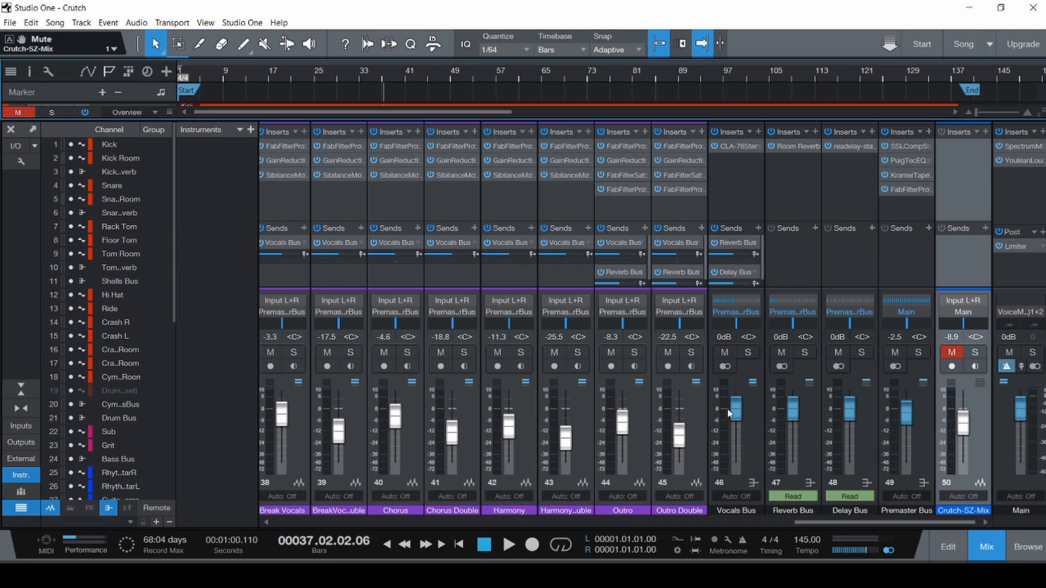
key("comma")
key("space")
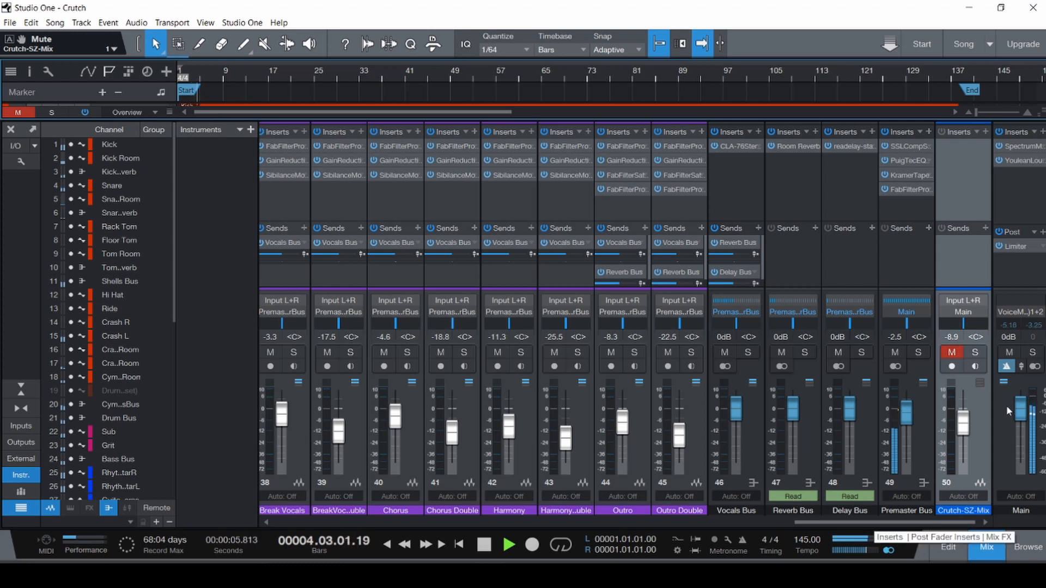
key("space")
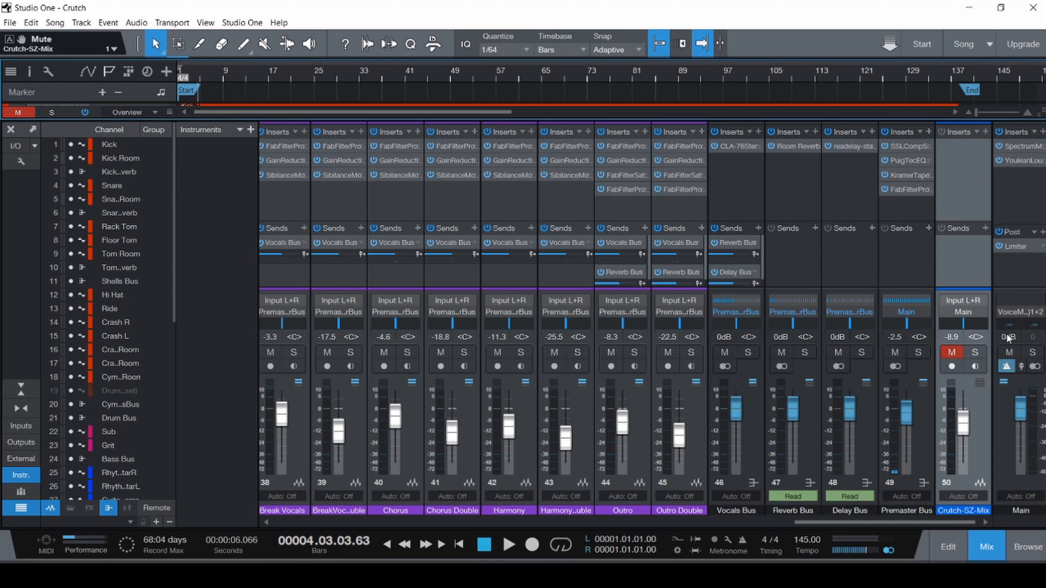
- Return to the Crutch Master song and activate the Limiter on the Crutch Pre Master Mix track
left_click(989, 48)
left_click(977, 82)
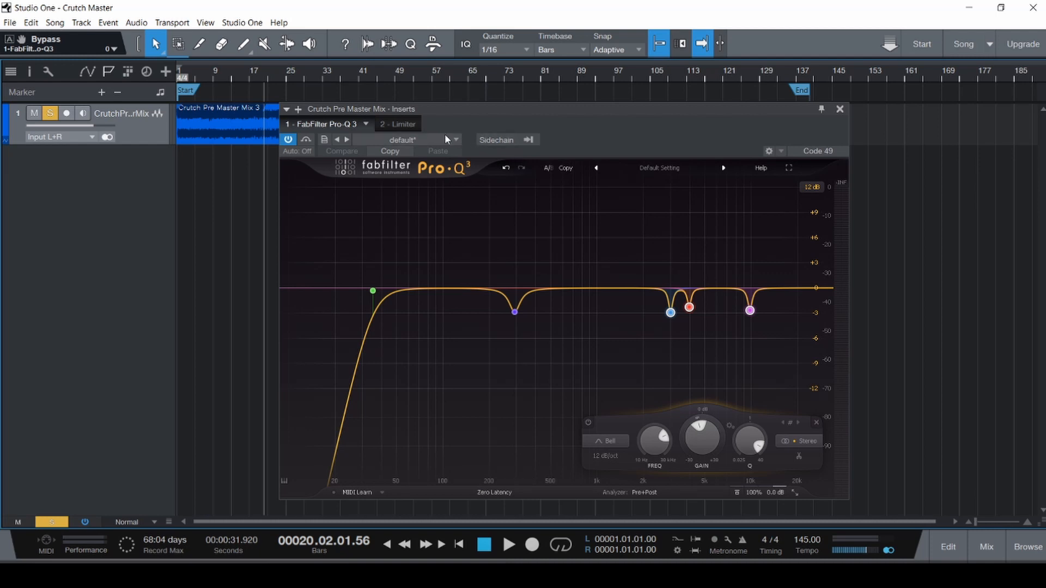
left_click(410, 125)
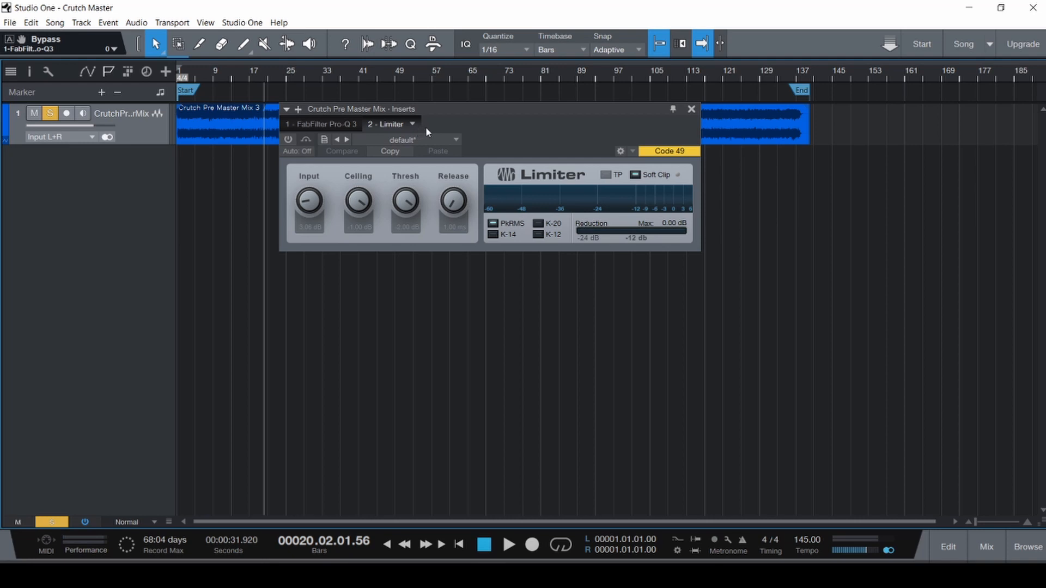
left_click(289, 140)
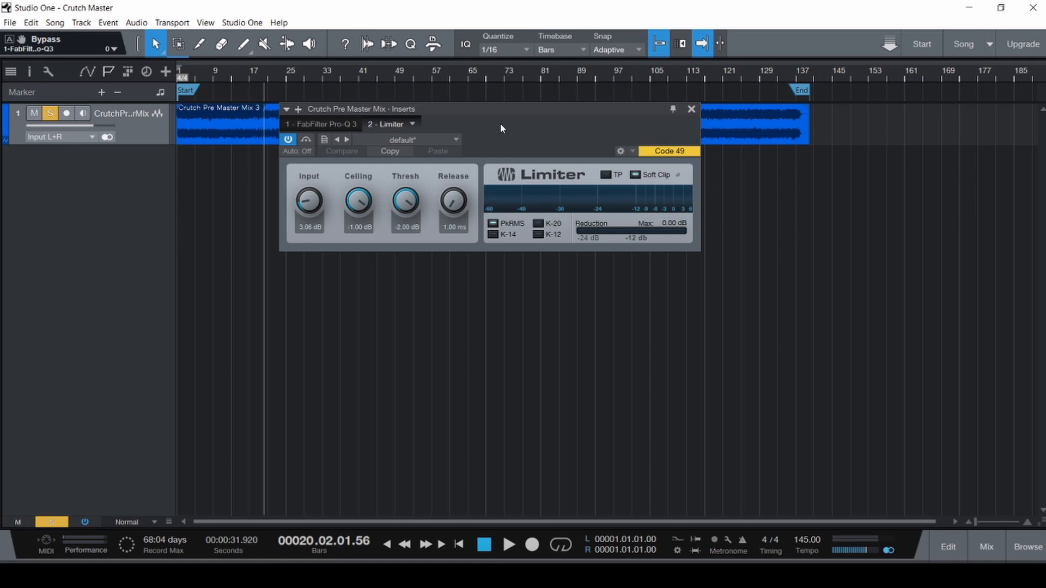
- Play the master from the start to about bar 14, comparing the Limiter bypassed and active, then stop and close the inserts window
key("space")
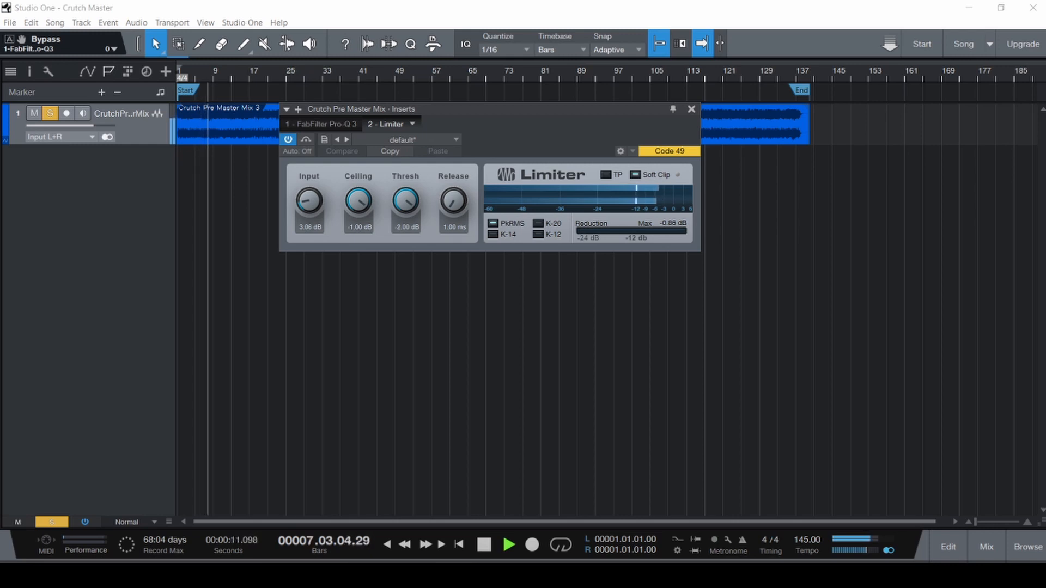
left_click(287, 140)
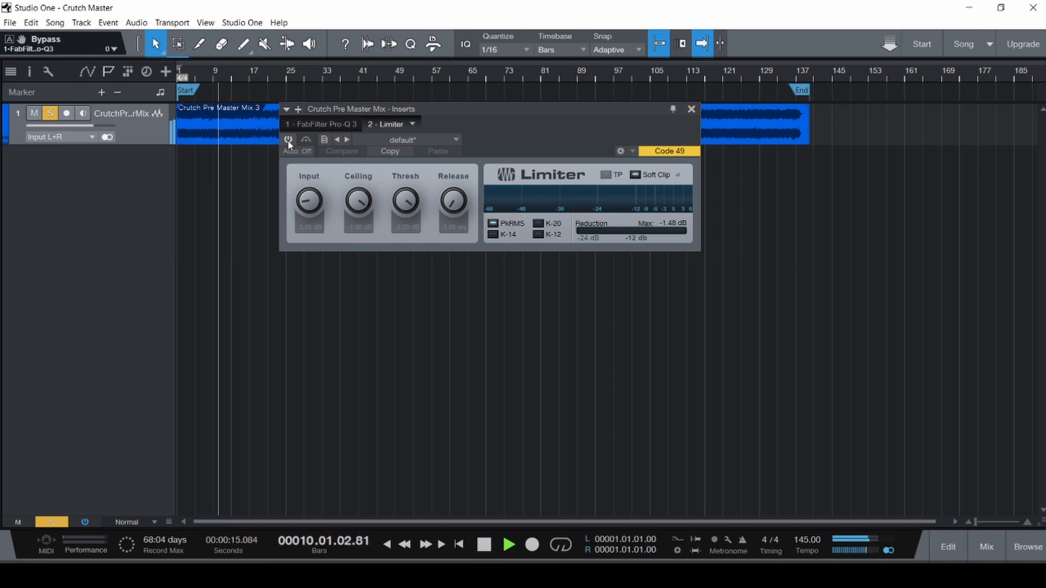
left_click(288, 140)
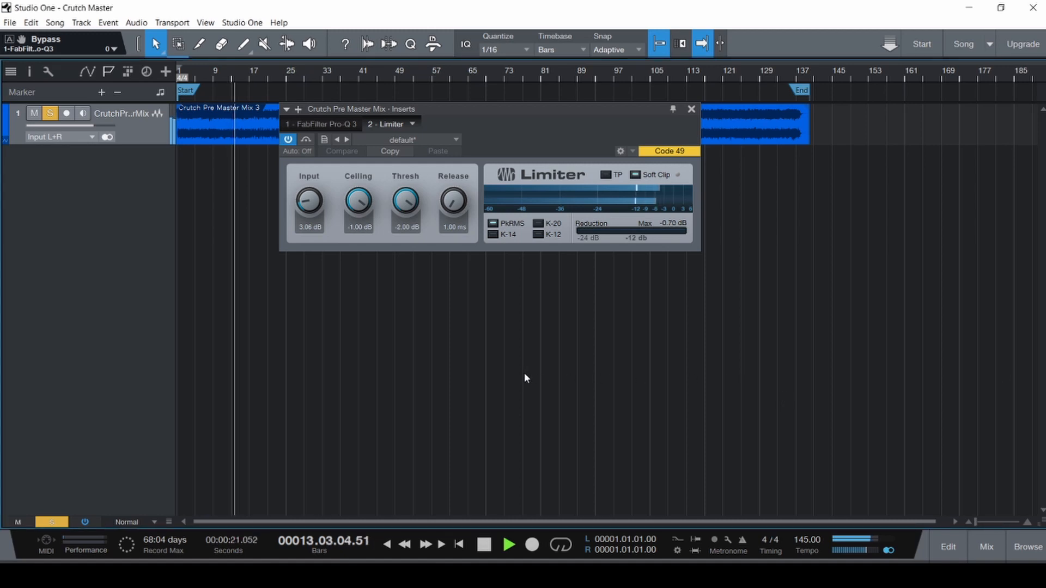
key("space")
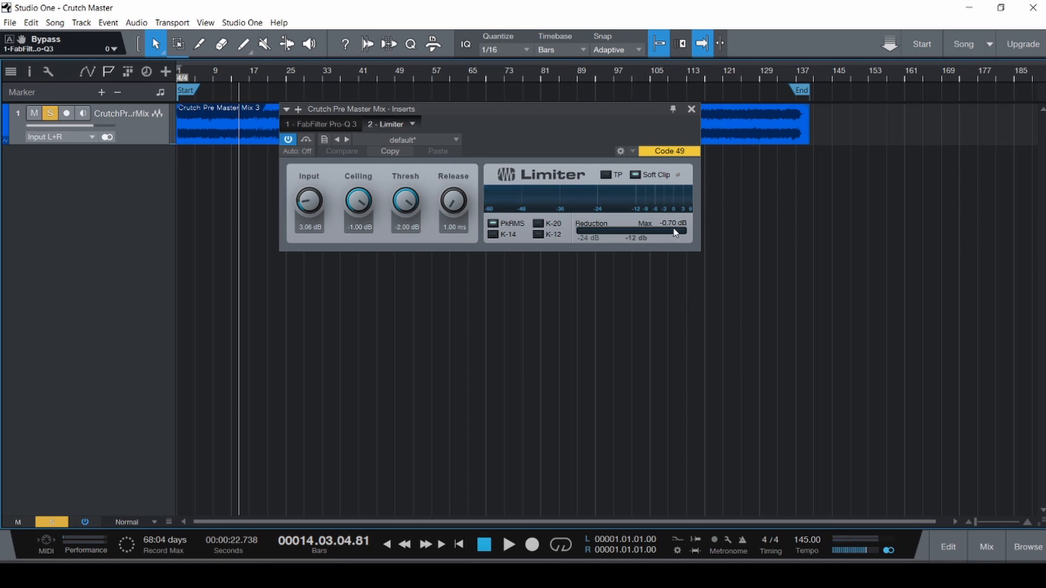
left_click(691, 110)
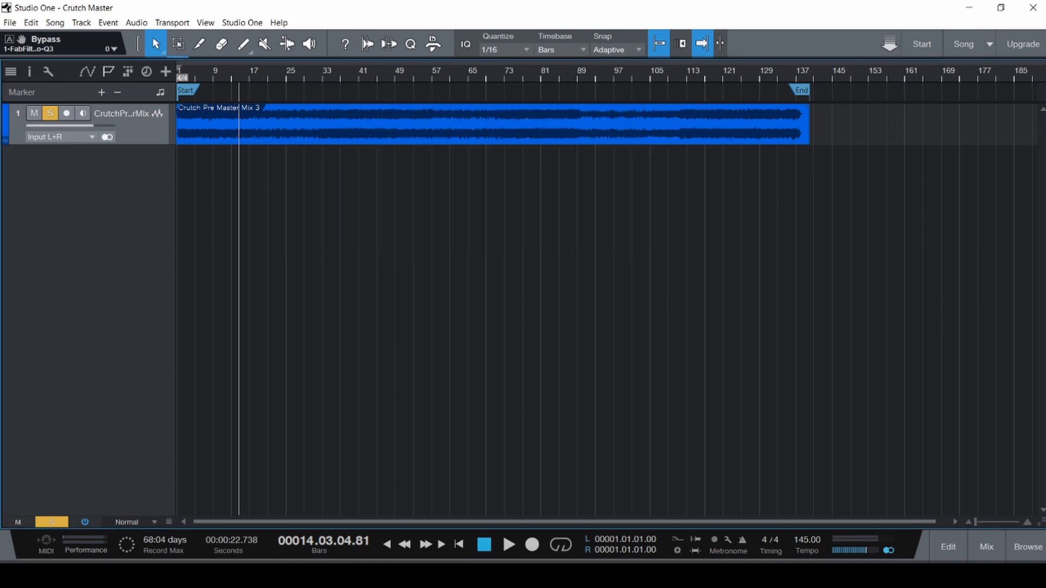